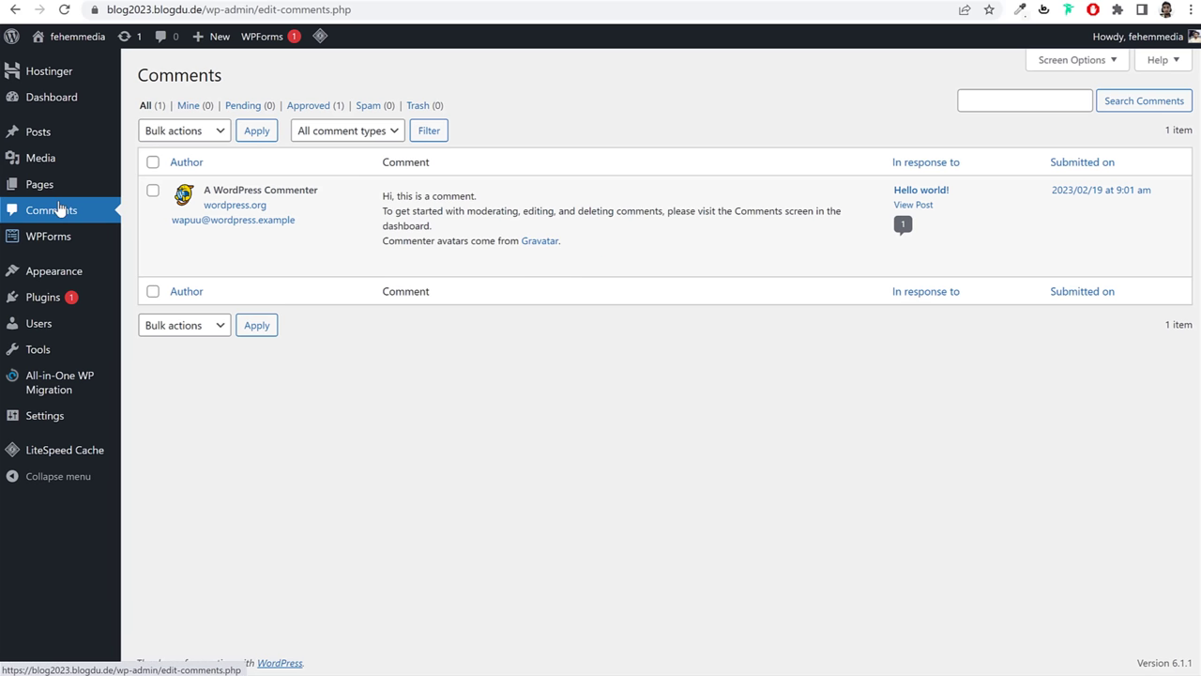
# Step: Open the installed themes list and view the site's front page with the current theme in a separate tab
pyautogui.click(67, 278)
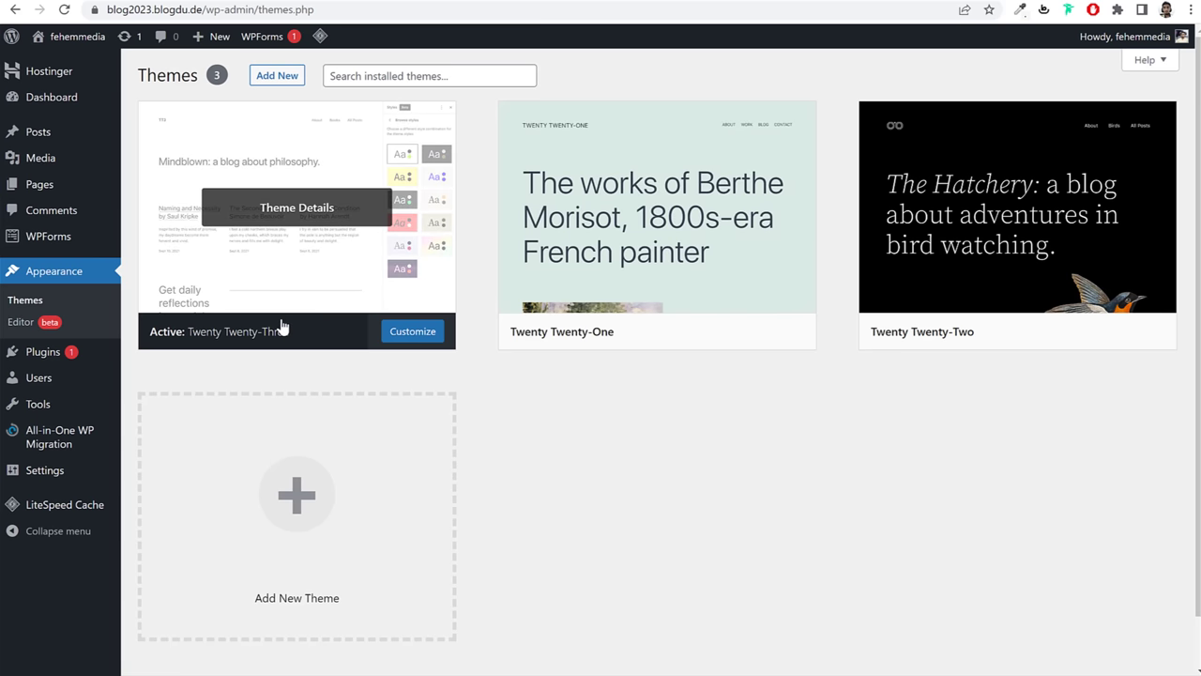
pyautogui.rightClick(82, 37)
pyautogui.click(113, 49)
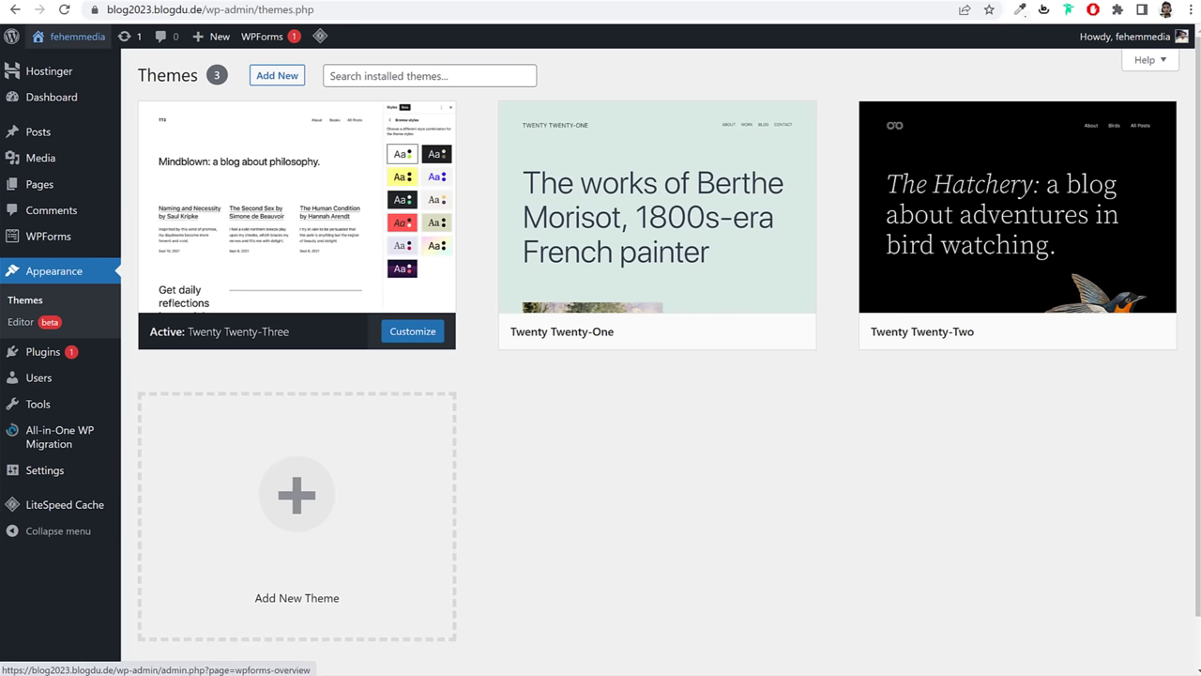
pyautogui.hotkey('ctrl', 'Tab')
pyautogui.scroll(-3, 549, 313)
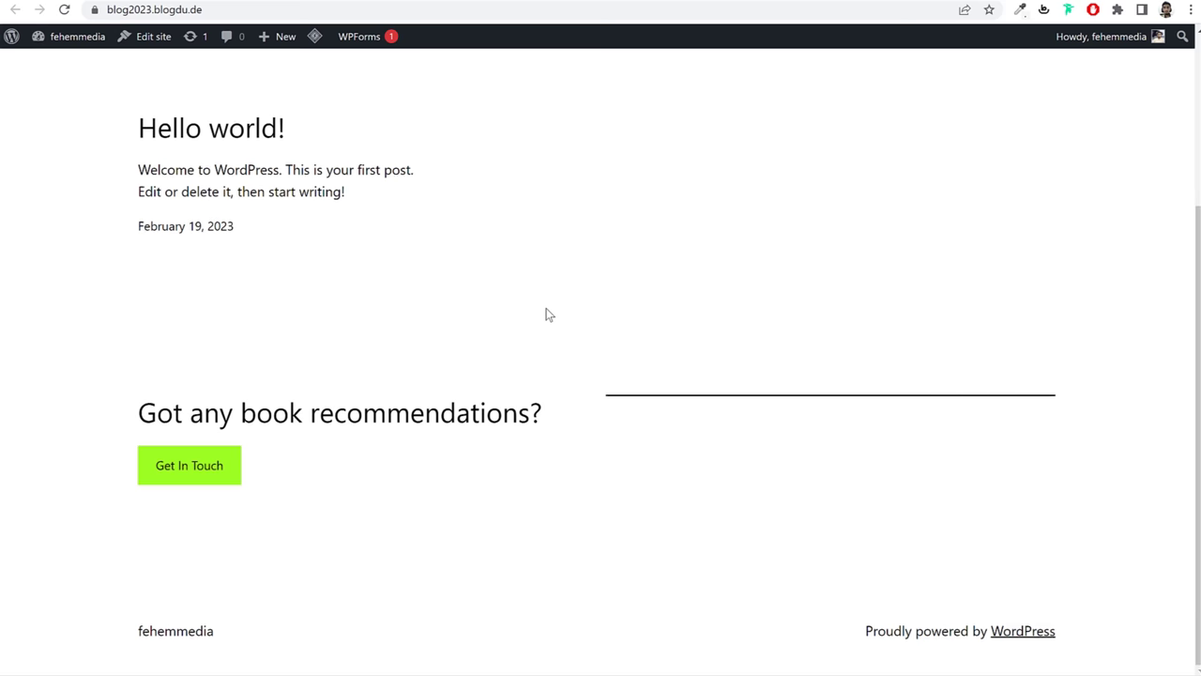
pyautogui.scroll(3, 549, 314)
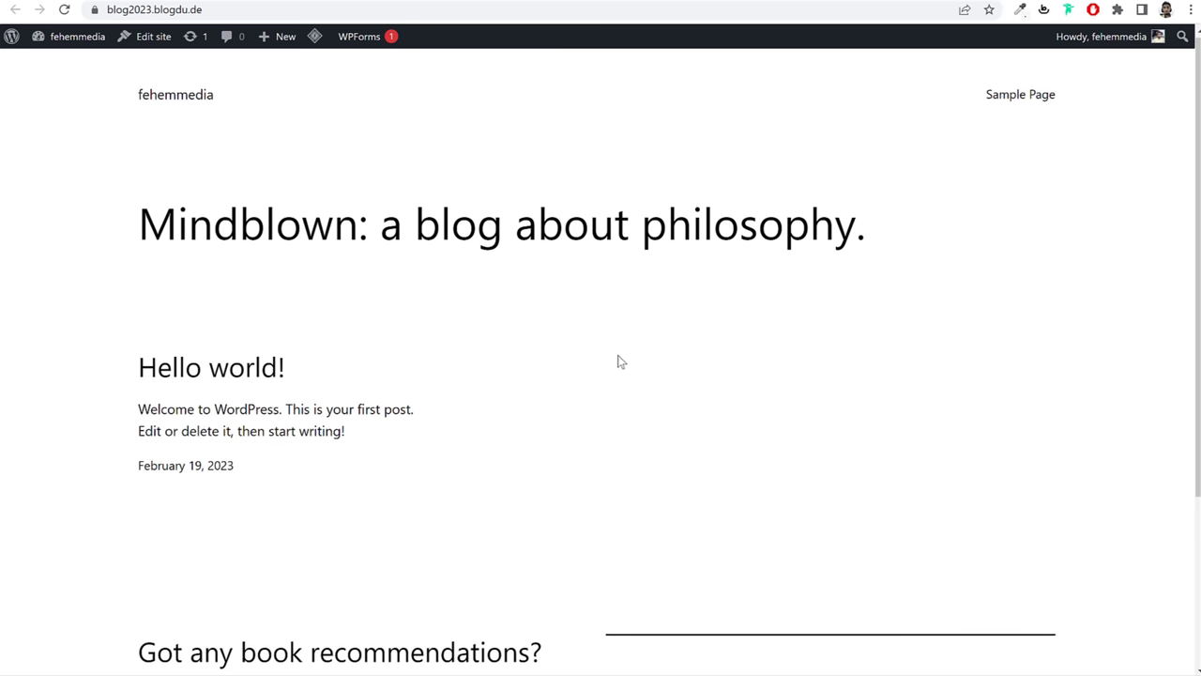
pyautogui.scroll(-3, 618, 356)
pyautogui.scroll(3, 617, 356)
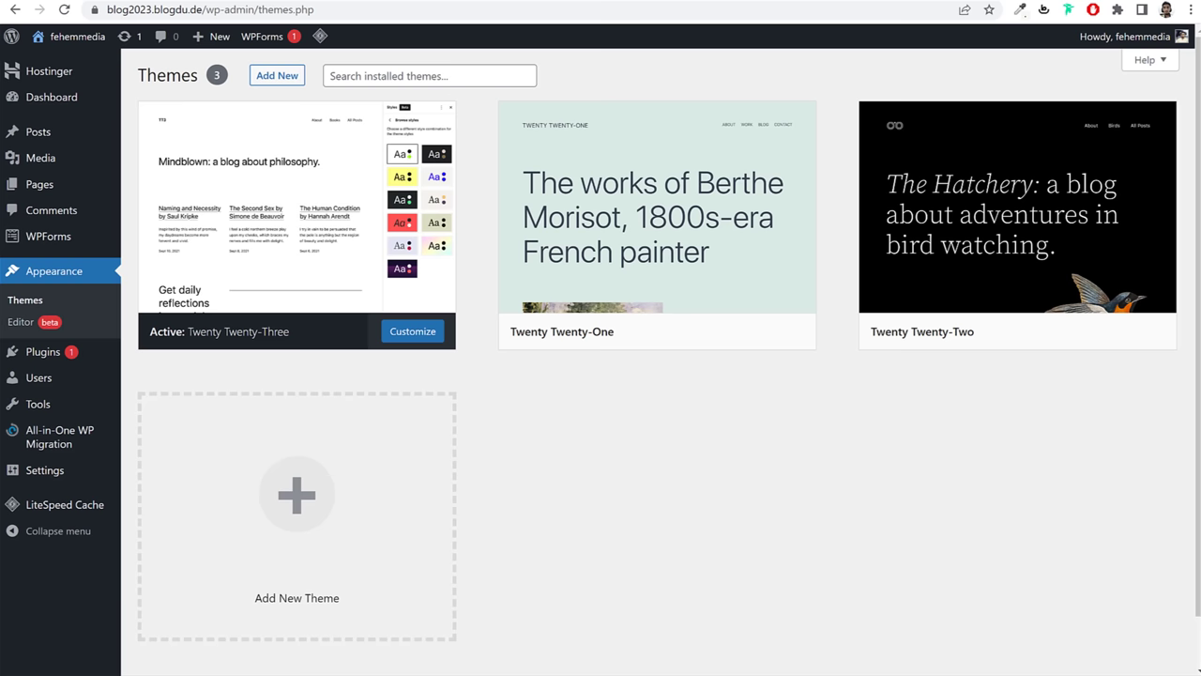
# Step: Activate the Twenty Twenty-Two theme and reload the site's front page to check its new look
pyautogui.moveTo(236, 338)
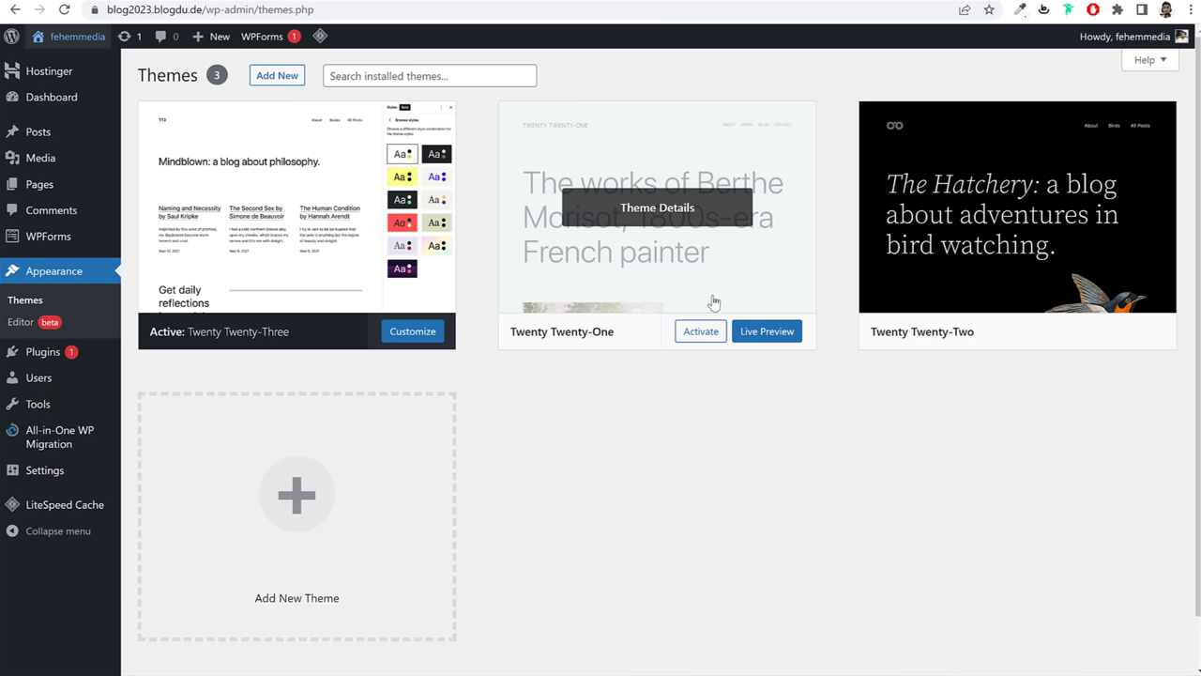
pyautogui.moveTo(1040, 343)
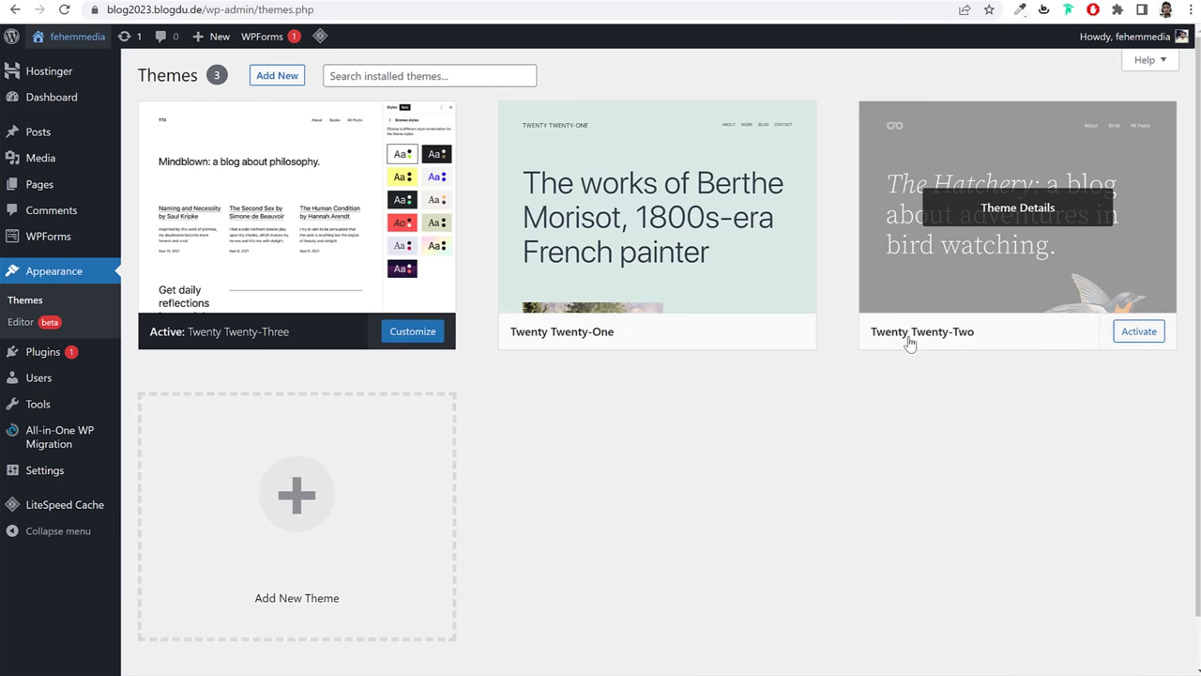
pyautogui.click(1141, 334)
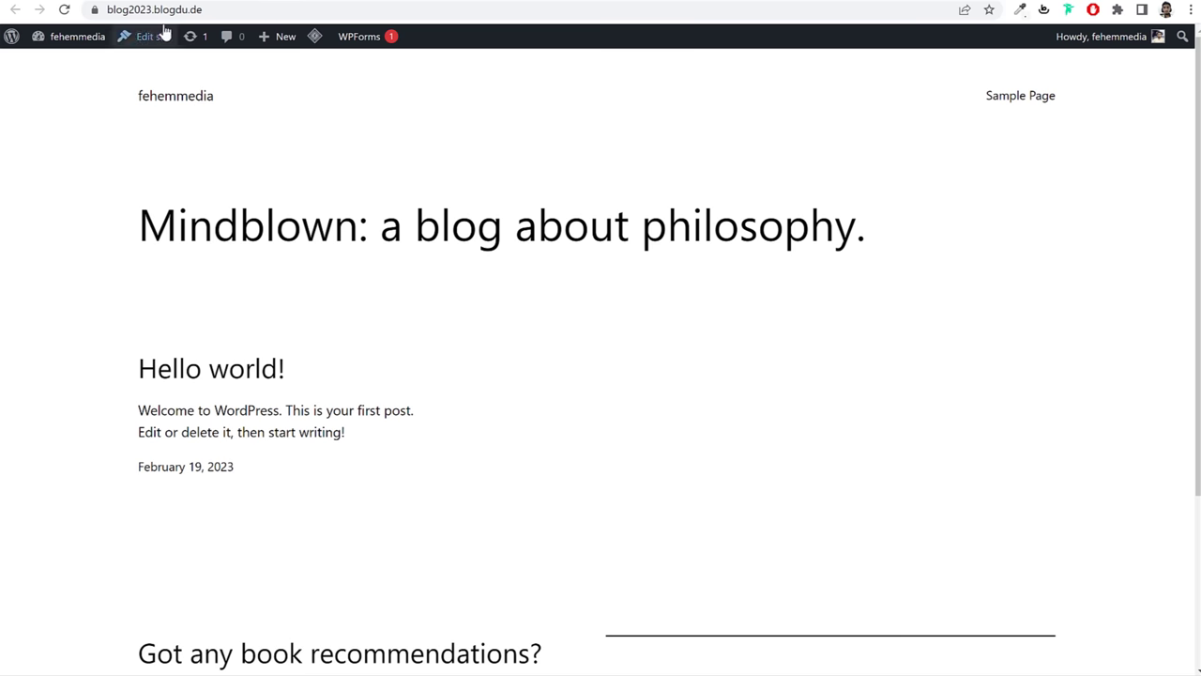
pyautogui.click(64, 9)
pyautogui.scroll(-3, 645, 327)
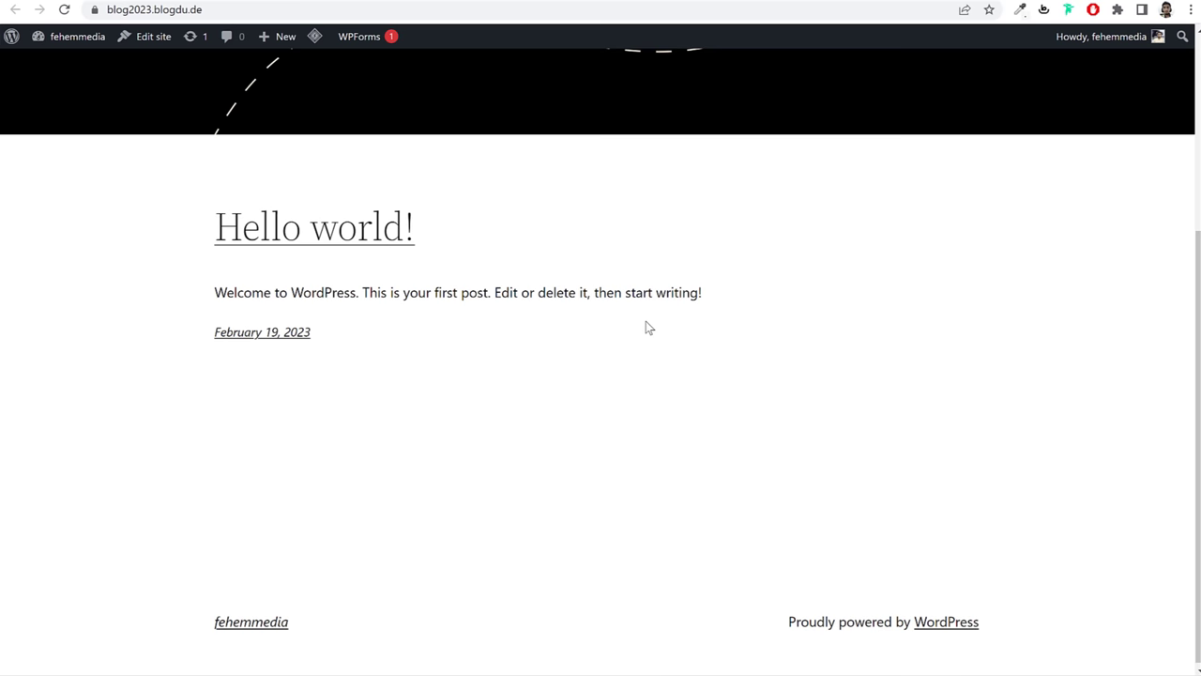
pyautogui.scroll(3, 648, 344)
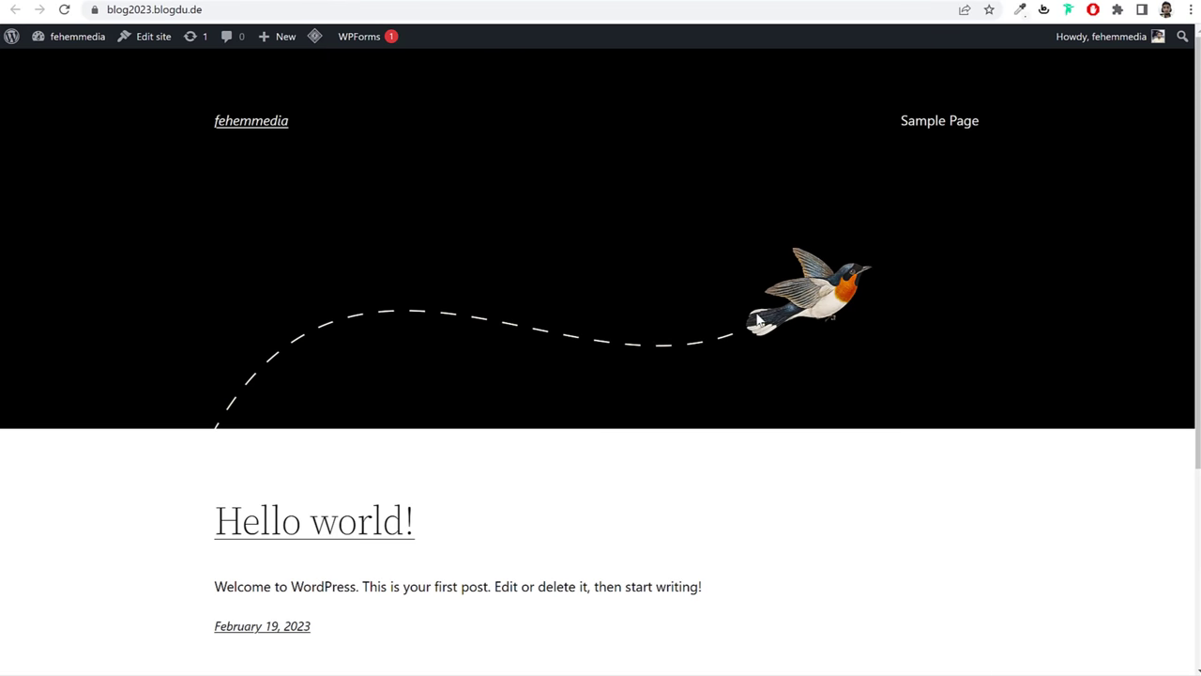
pyautogui.click(450, 2)
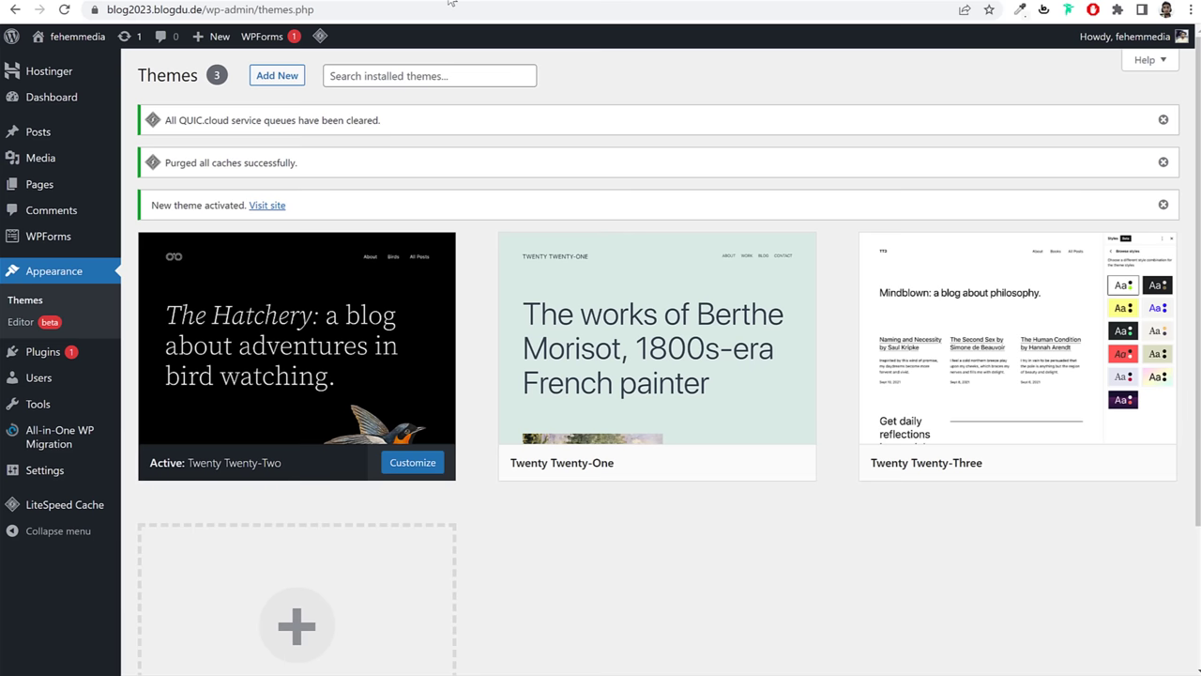
# Step: Delete the inactive Twenty Twenty-One and Twenty Twenty-Three themes
pyautogui.scroll(-2, 616, 165)
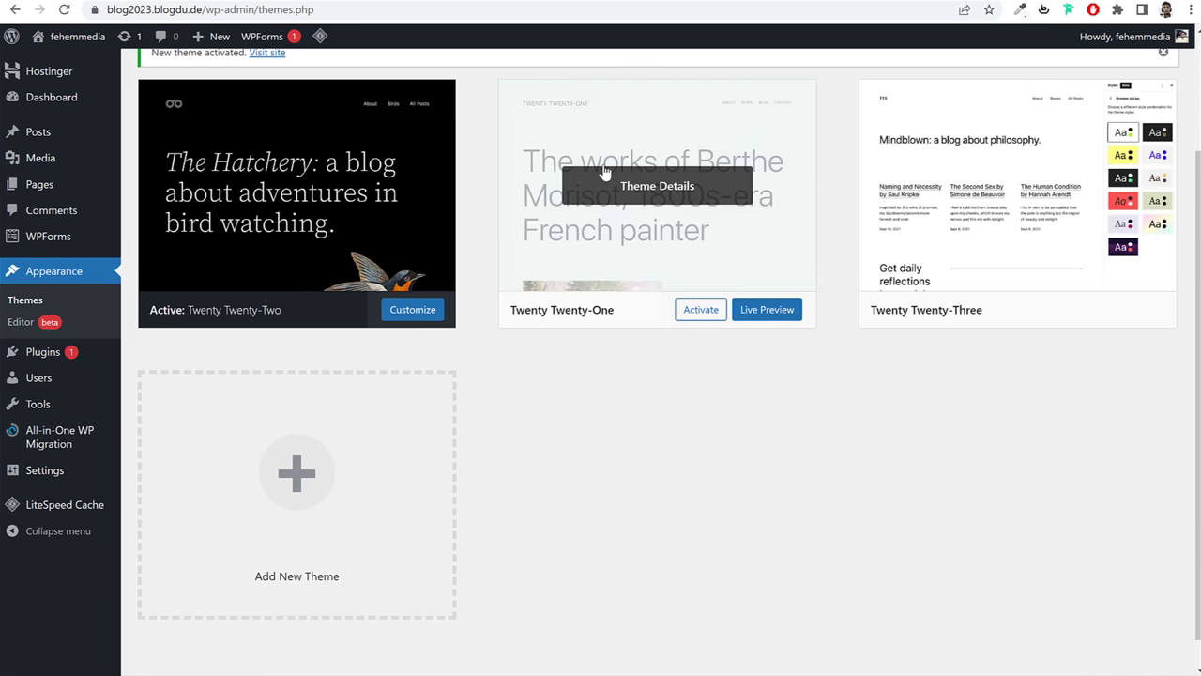
pyautogui.click(609, 175)
pyautogui.click(1151, 639)
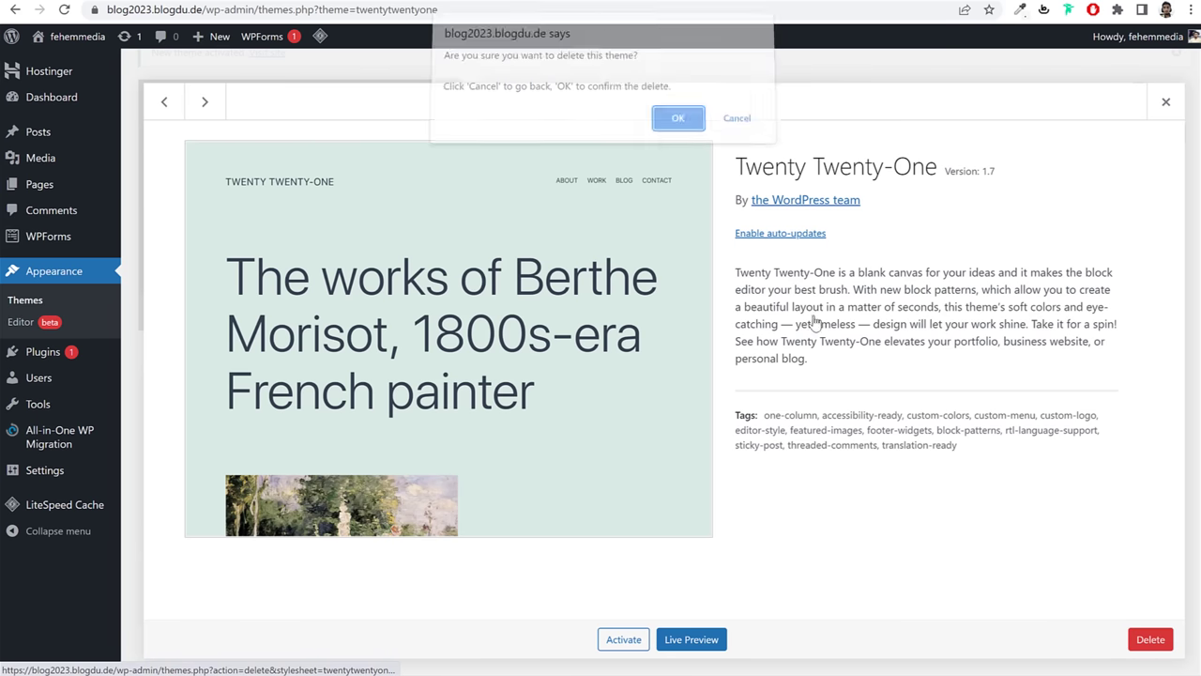
pyautogui.click(683, 120)
pyautogui.click(691, 303)
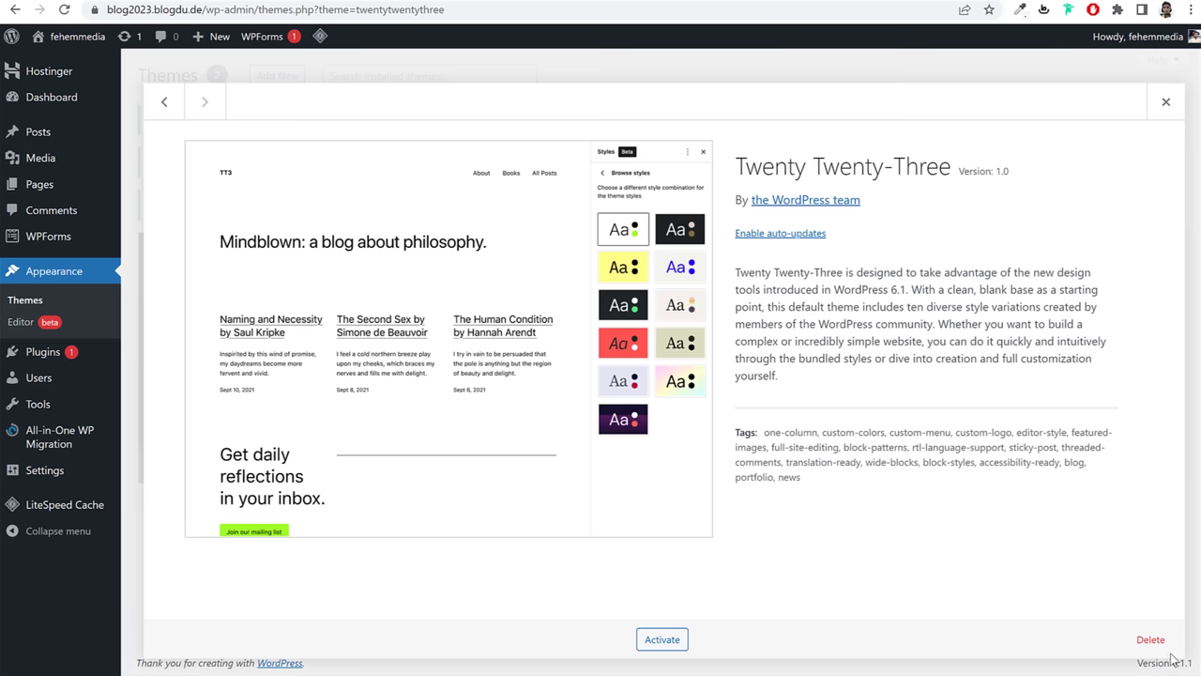
pyautogui.click(1151, 639)
pyautogui.click(676, 121)
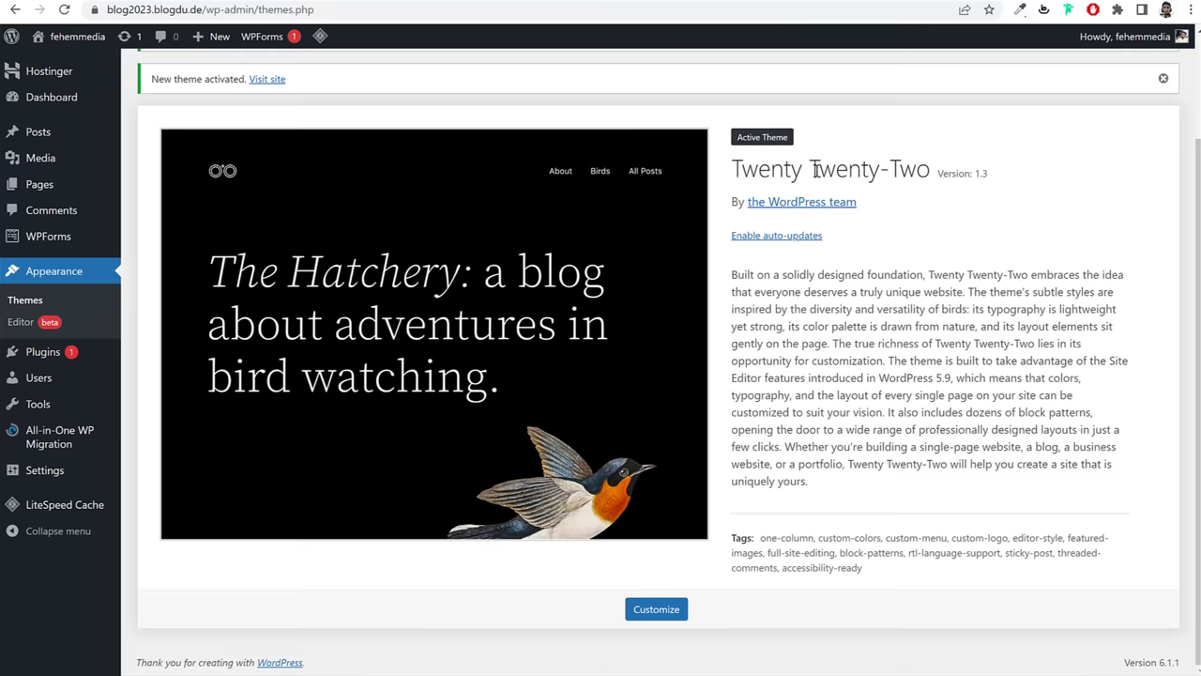
pyautogui.moveTo(732, 170); pyautogui.dragTo(923, 171)
pyautogui.click(882, 167)
# Step: Open the installed plugins list and look over the Contact page of the example travel blog
pyautogui.click(58, 358)
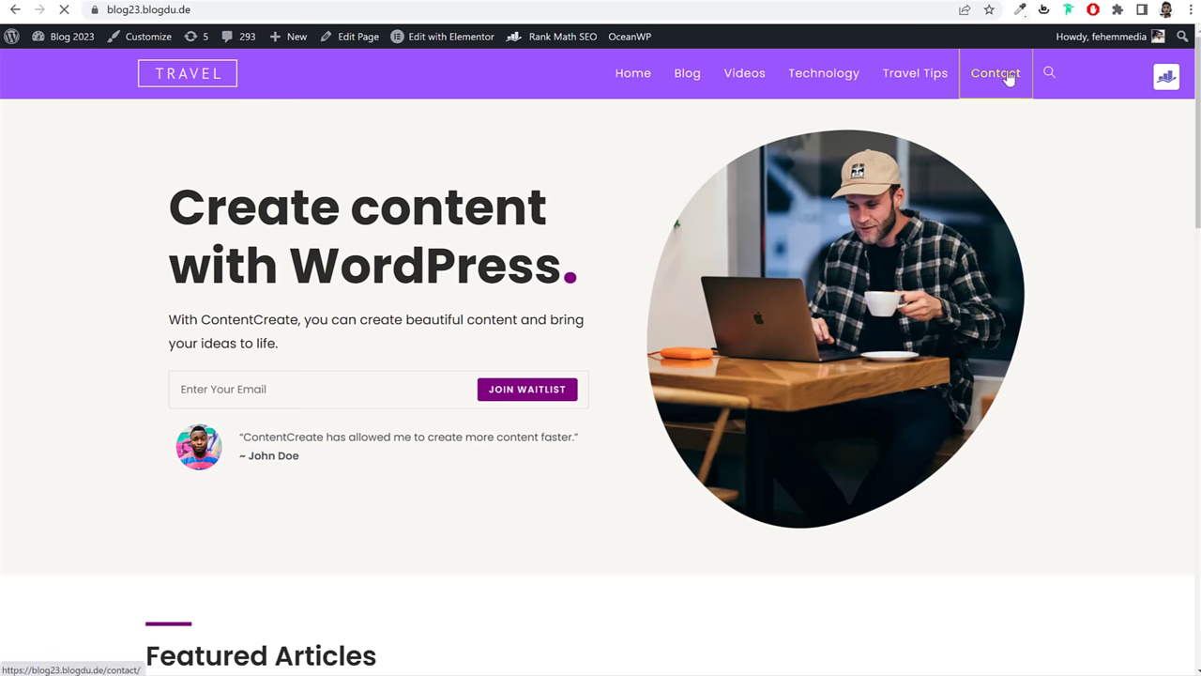
pyautogui.click(1004, 75)
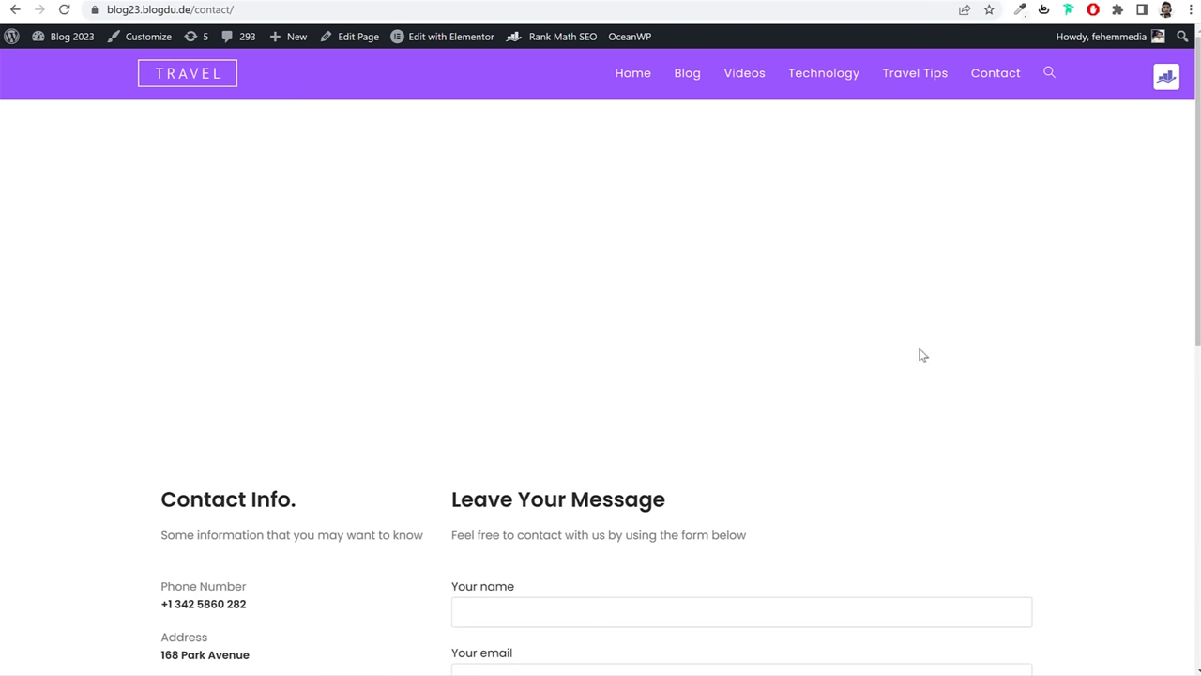
pyautogui.scroll(-5, 920, 354)
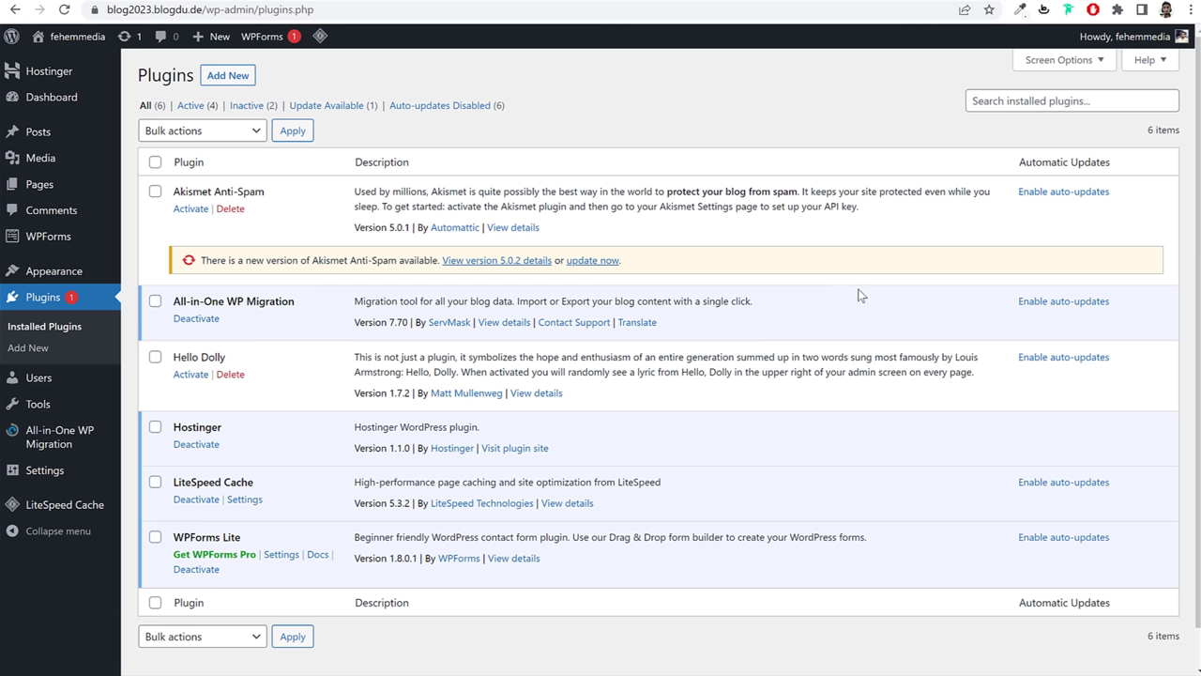
# Step: Deactivate the All-in-One WP Migration, Hostinger, LiteSpeed Cache and WPForms Lite plugins
pyautogui.click(201, 321)
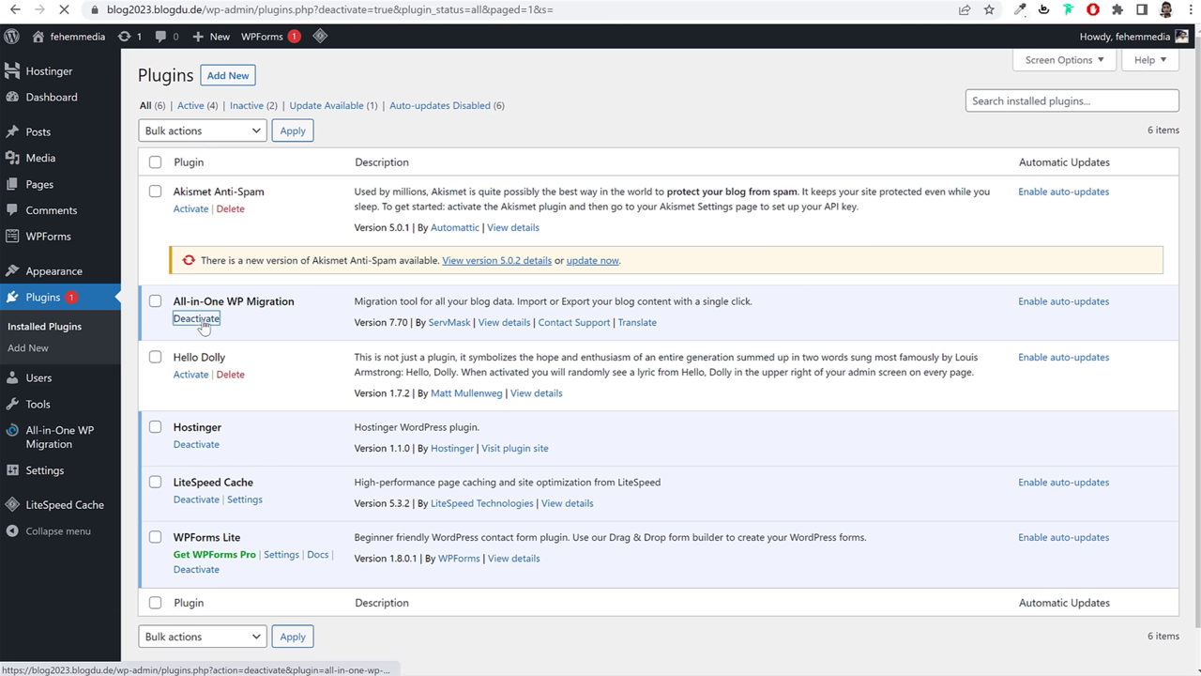
pyautogui.click(196, 489)
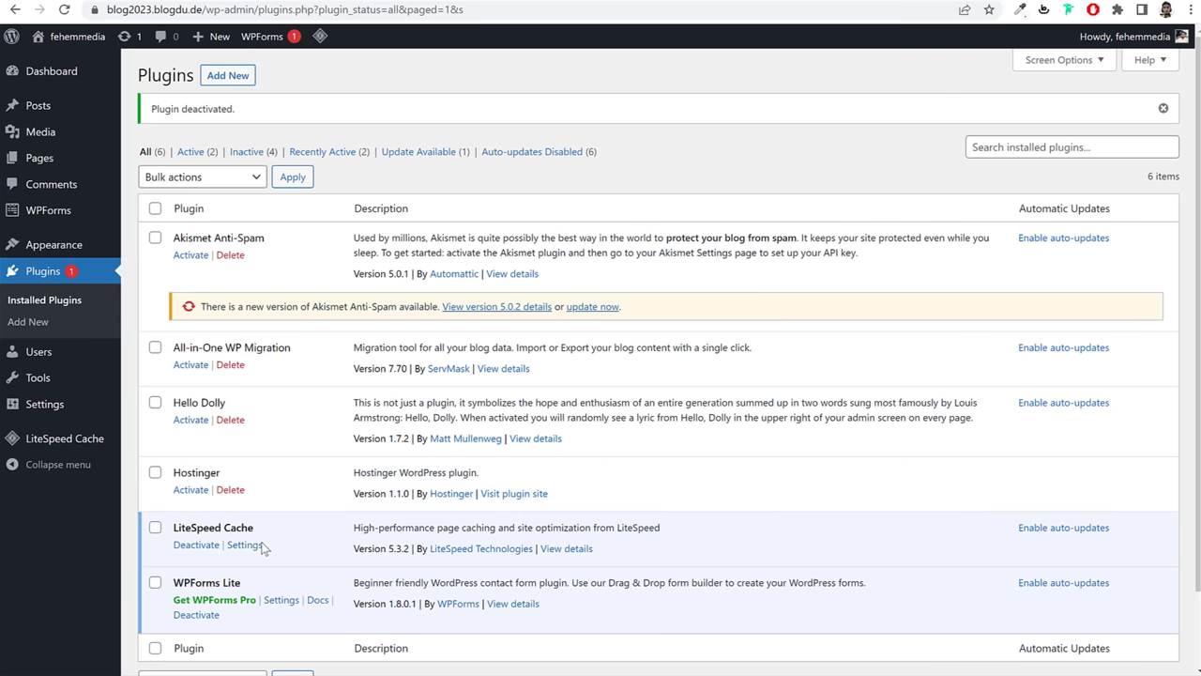
pyautogui.click(196, 544)
pyautogui.click(199, 618)
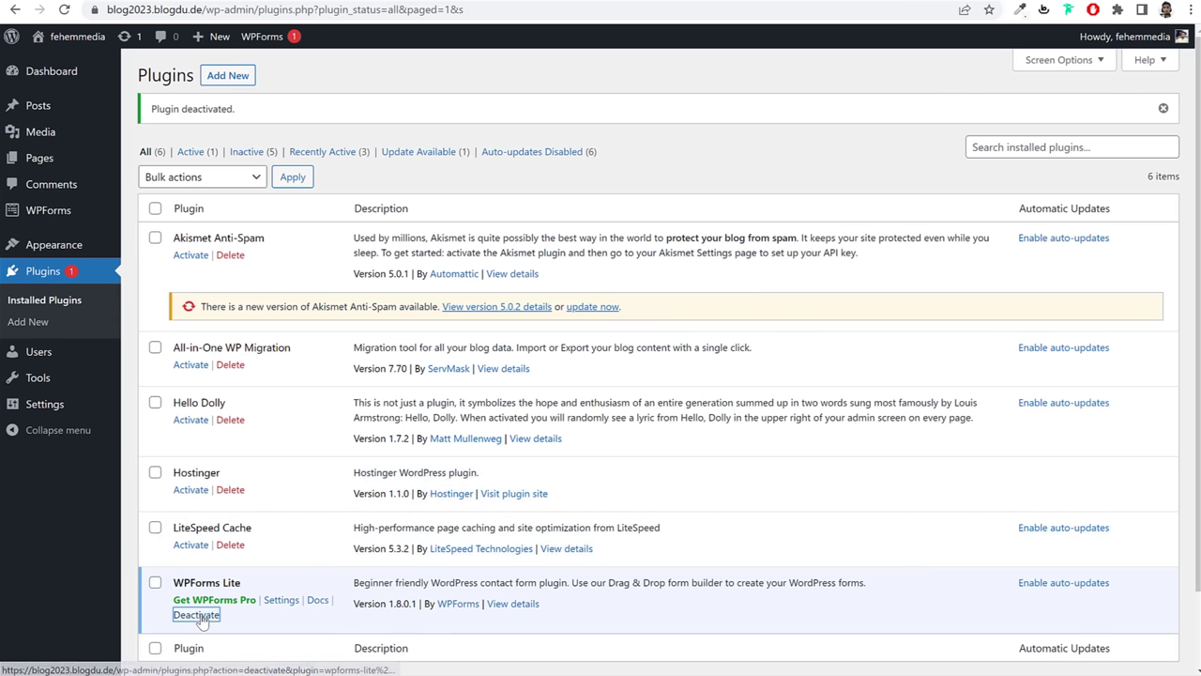
pyautogui.scroll(-2, 380, 424)
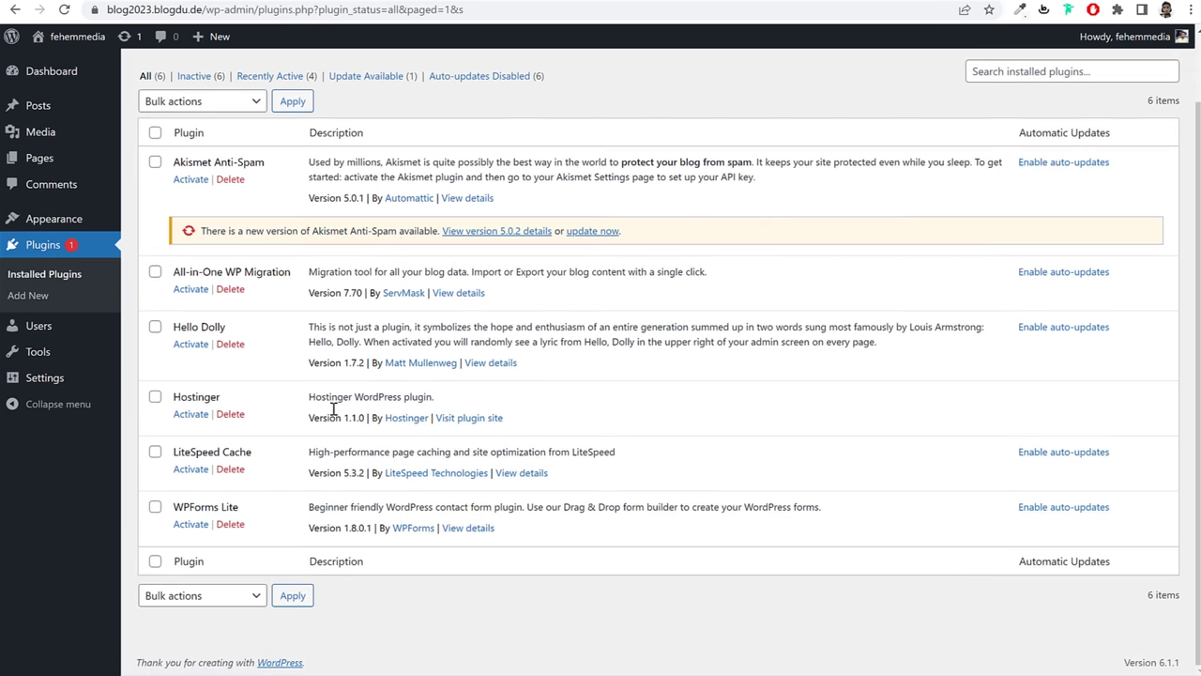
# Step: Bulk-delete all installed plugins except LiteSpeed Cache
pyautogui.scroll(2, 319, 404)
pyautogui.click(155, 208)
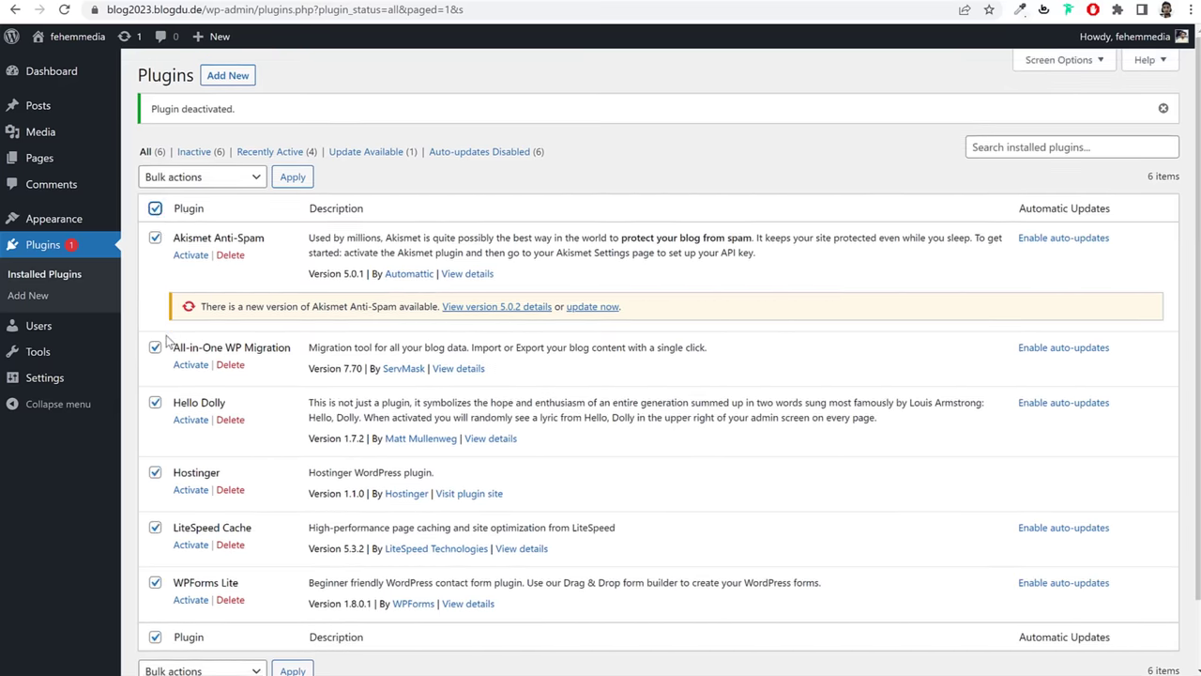
pyautogui.scroll(-2, 167, 342)
pyautogui.click(197, 101)
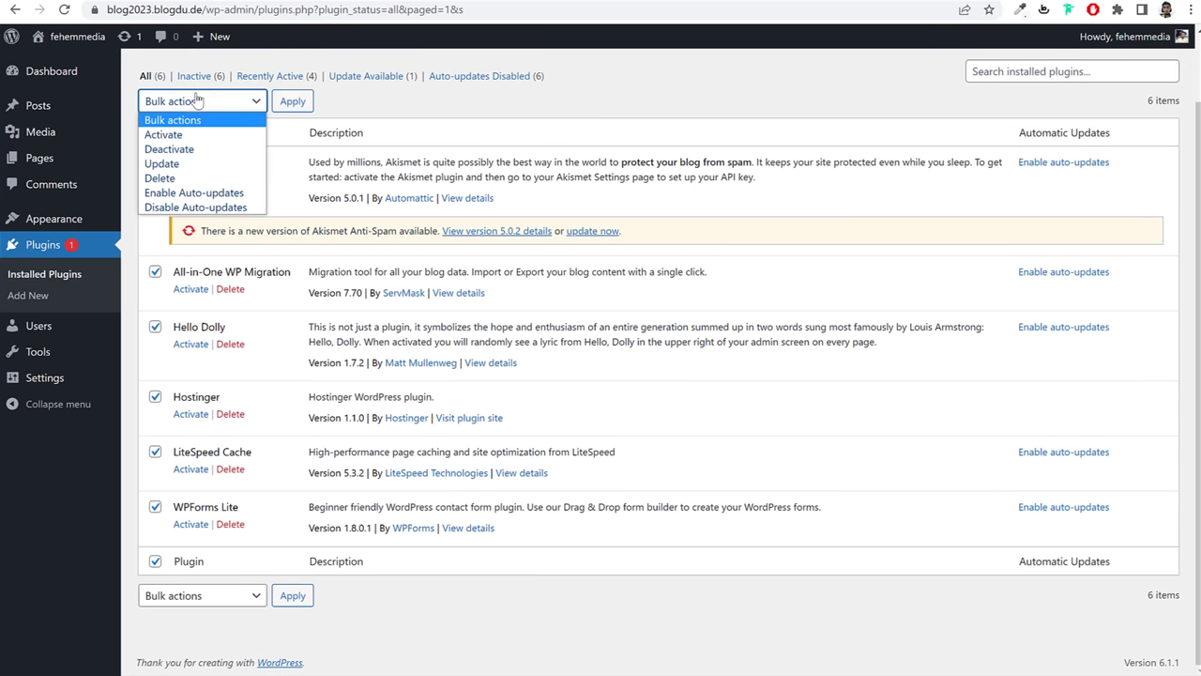
pyautogui.click(195, 179)
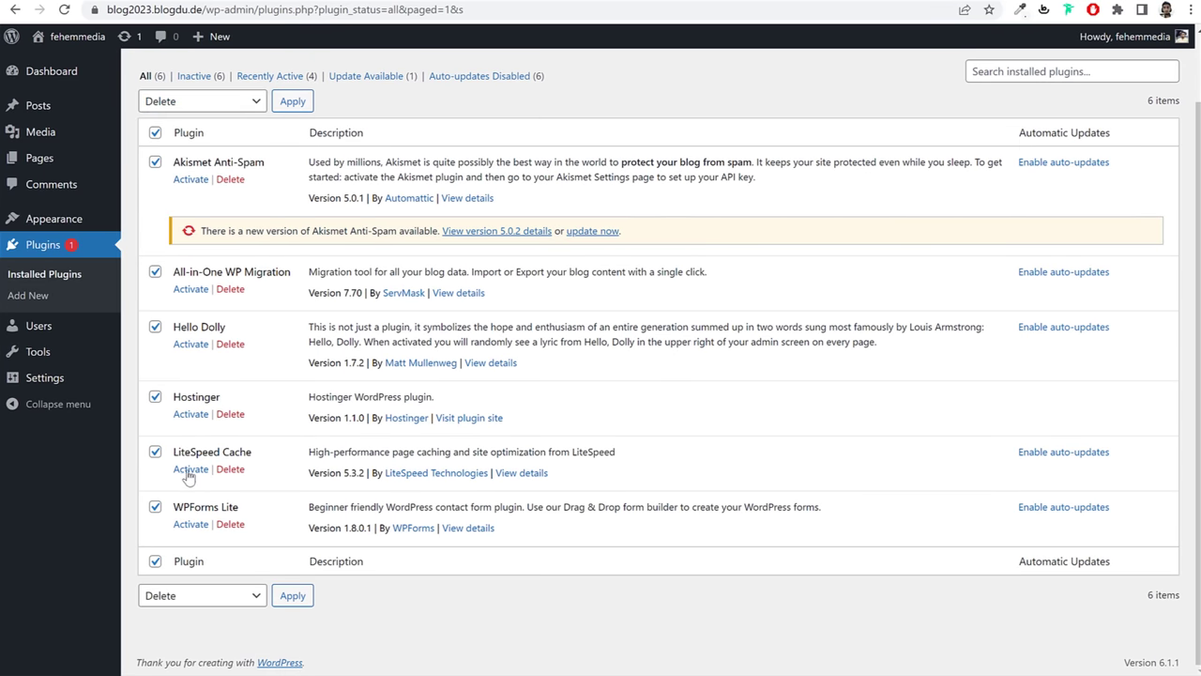
pyautogui.click(154, 452)
pyautogui.moveTo(273, 452); pyautogui.dragTo(173, 453)
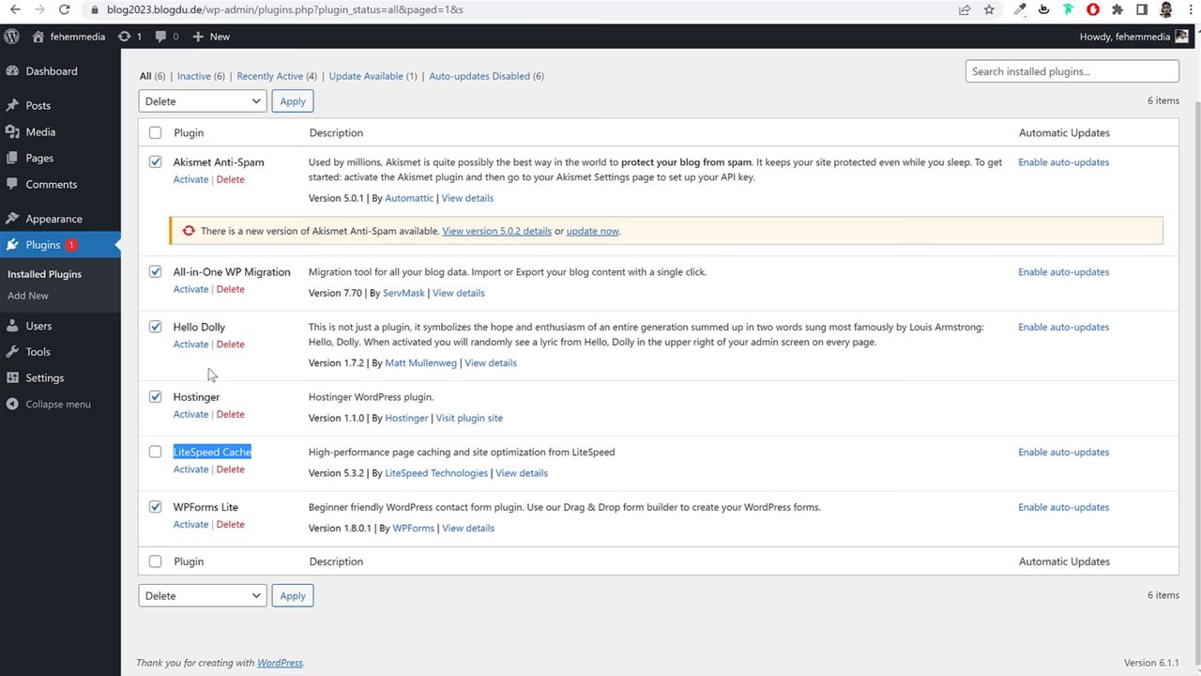
pyautogui.click(292, 101)
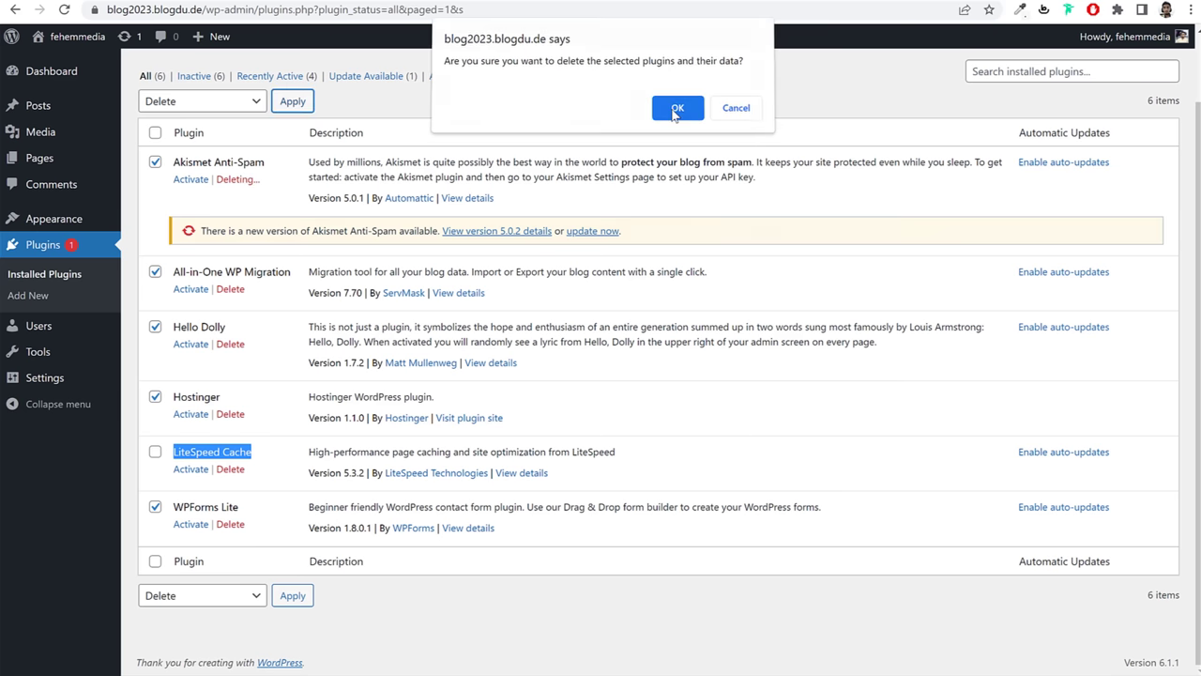
pyautogui.click(675, 109)
pyautogui.click(392, 374)
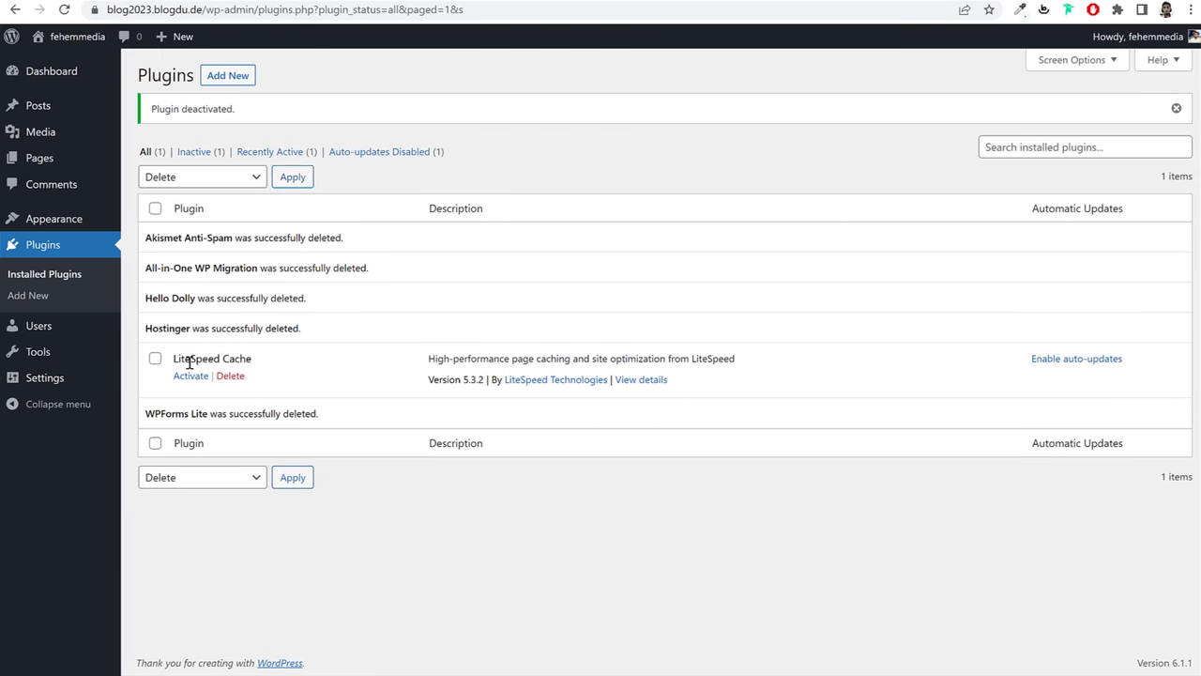
pyautogui.tripleClick(222, 358)
pyautogui.click(319, 343)
pyautogui.moveTo(172, 359); pyautogui.dragTo(279, 365)
pyautogui.click(282, 365)
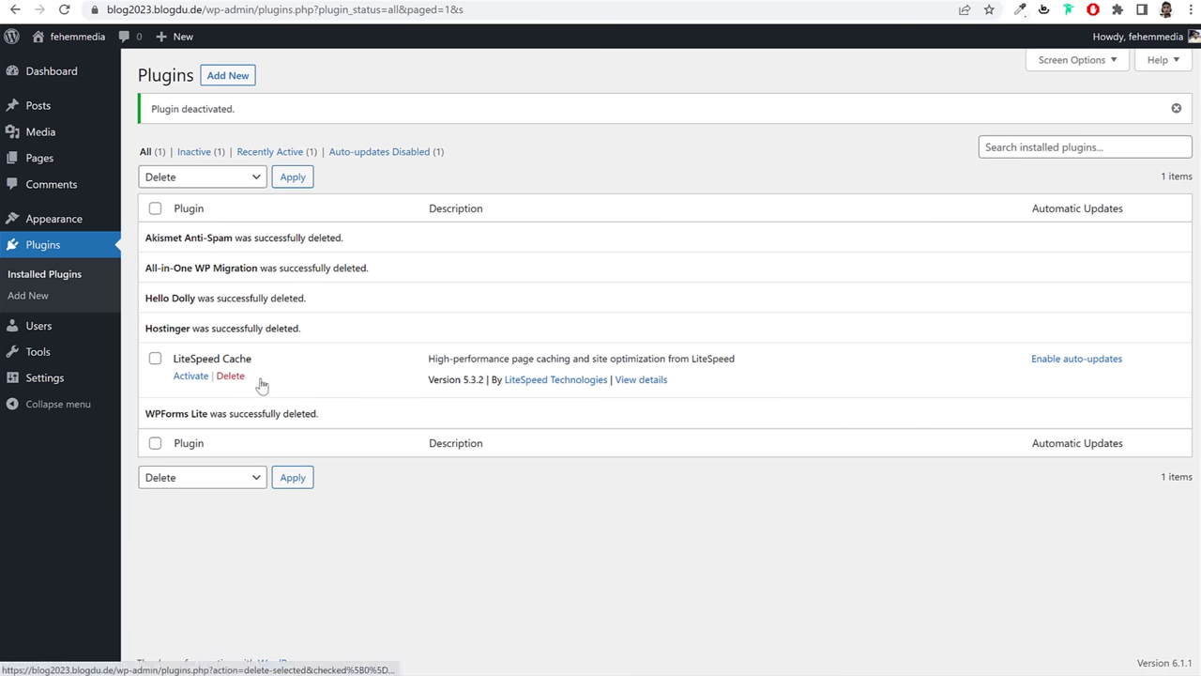
# Step: Open the general site settings and change the site title to BloggDude
pyautogui.click(45, 383)
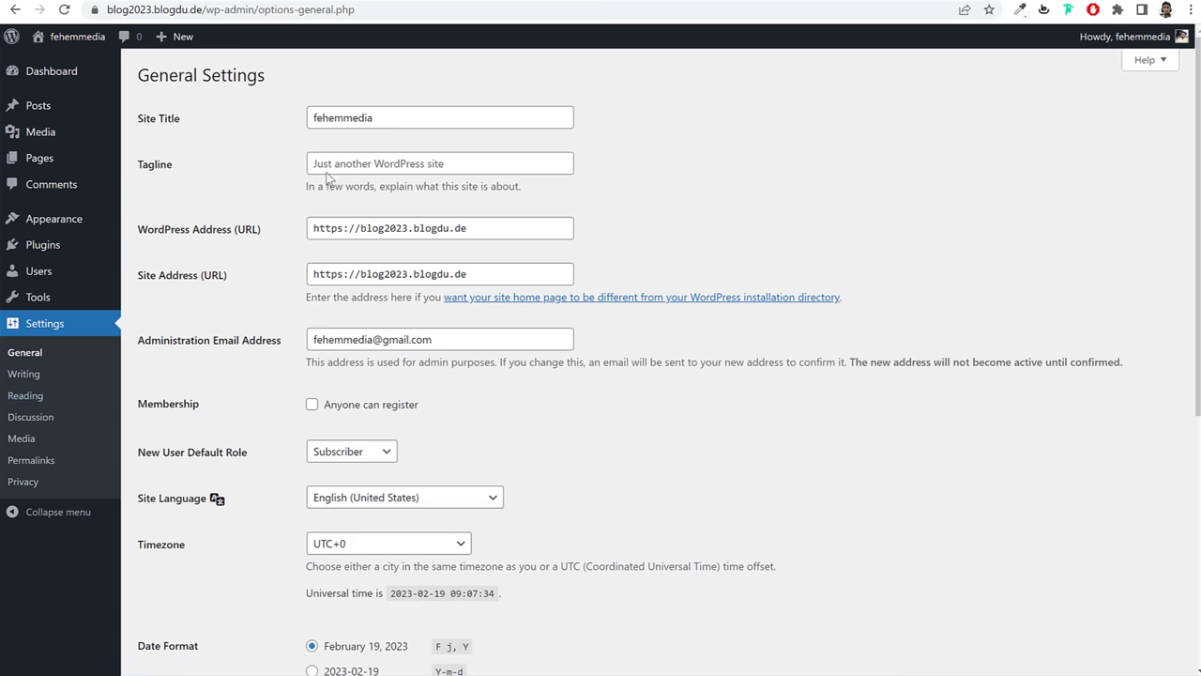
pyautogui.moveTo(138, 127)
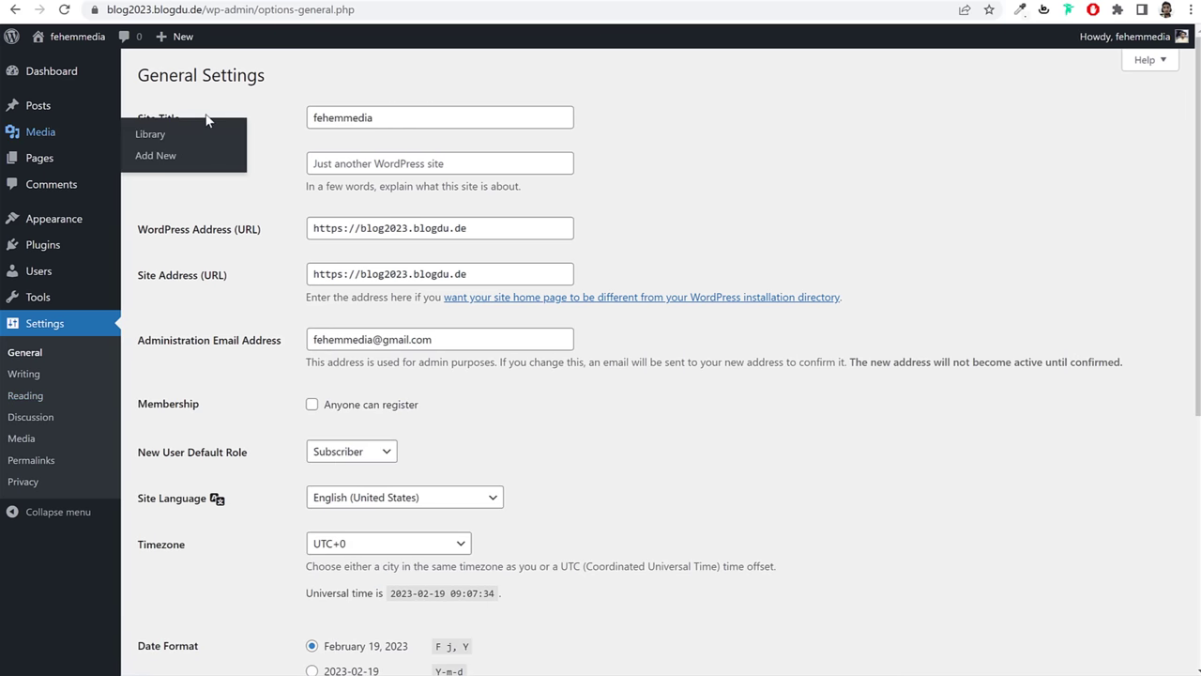
pyautogui.moveTo(207, 119); pyautogui.dragTo(136, 120)
pyautogui.click(432, 117)
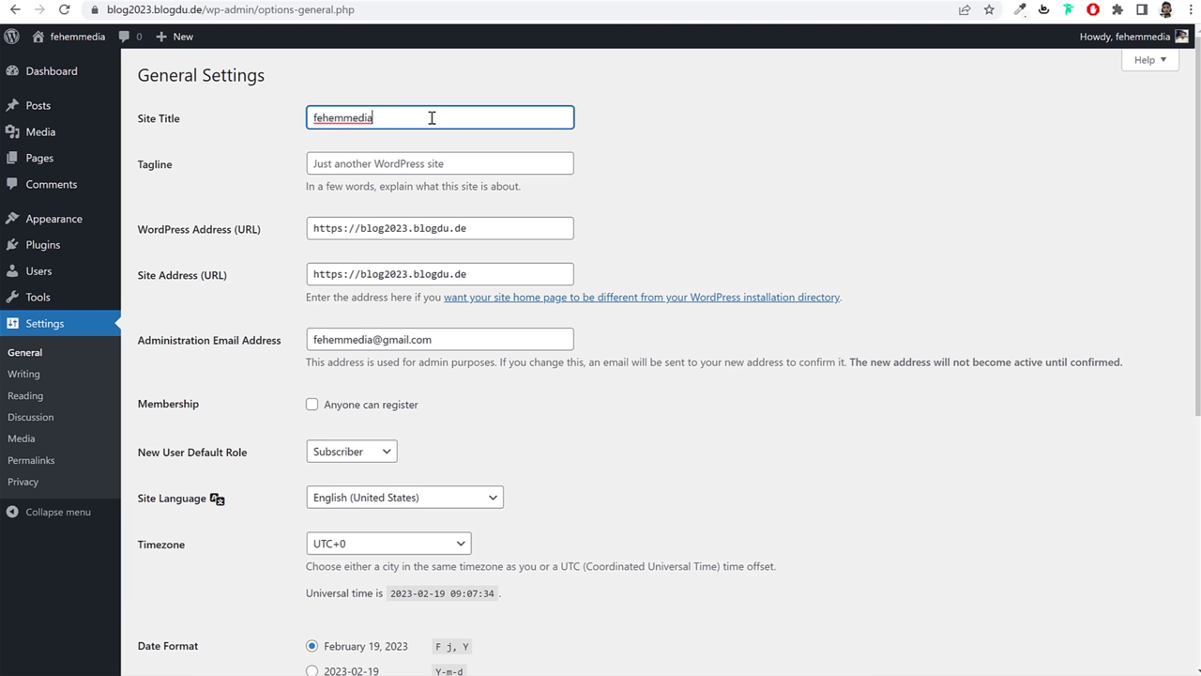
pyautogui.doubleClick(432, 117)
pyautogui.press('BackSpace')
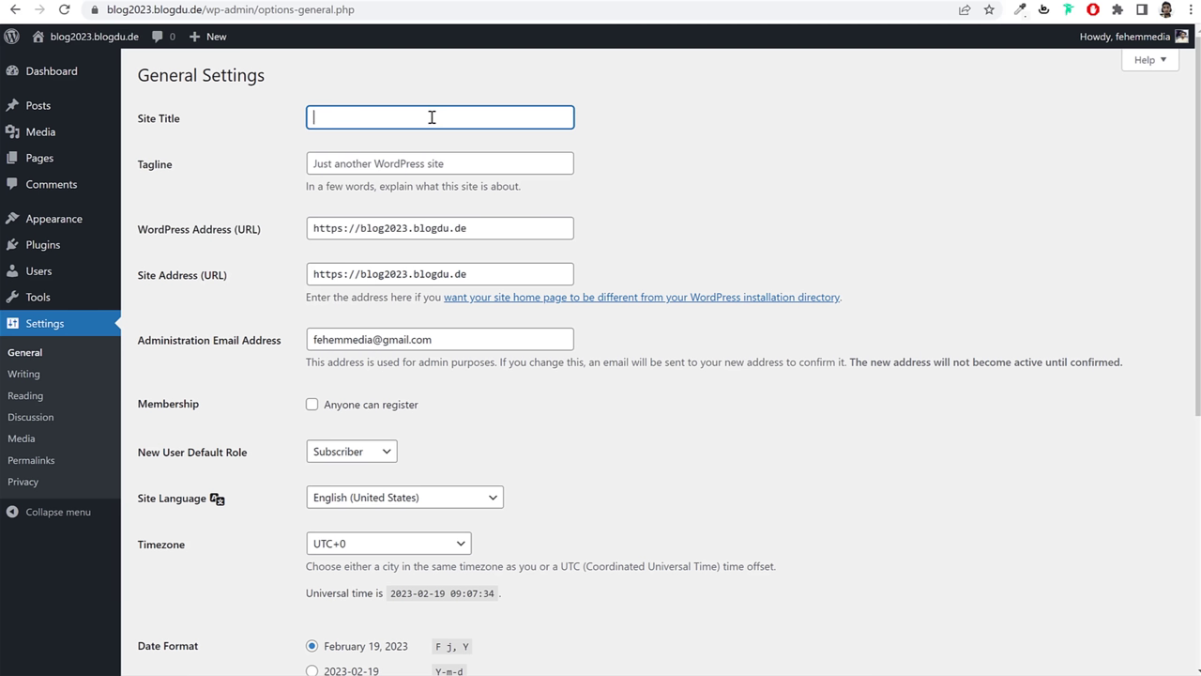
pyautogui.write('Blogg')
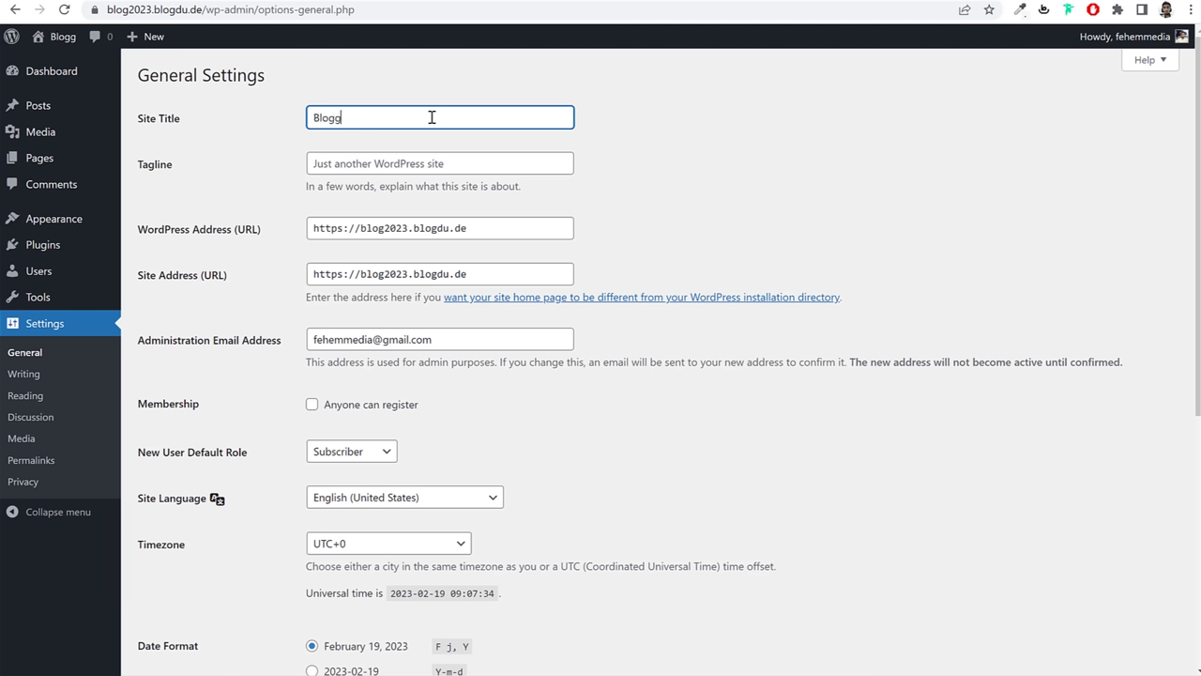
pyautogui.write('Dude')
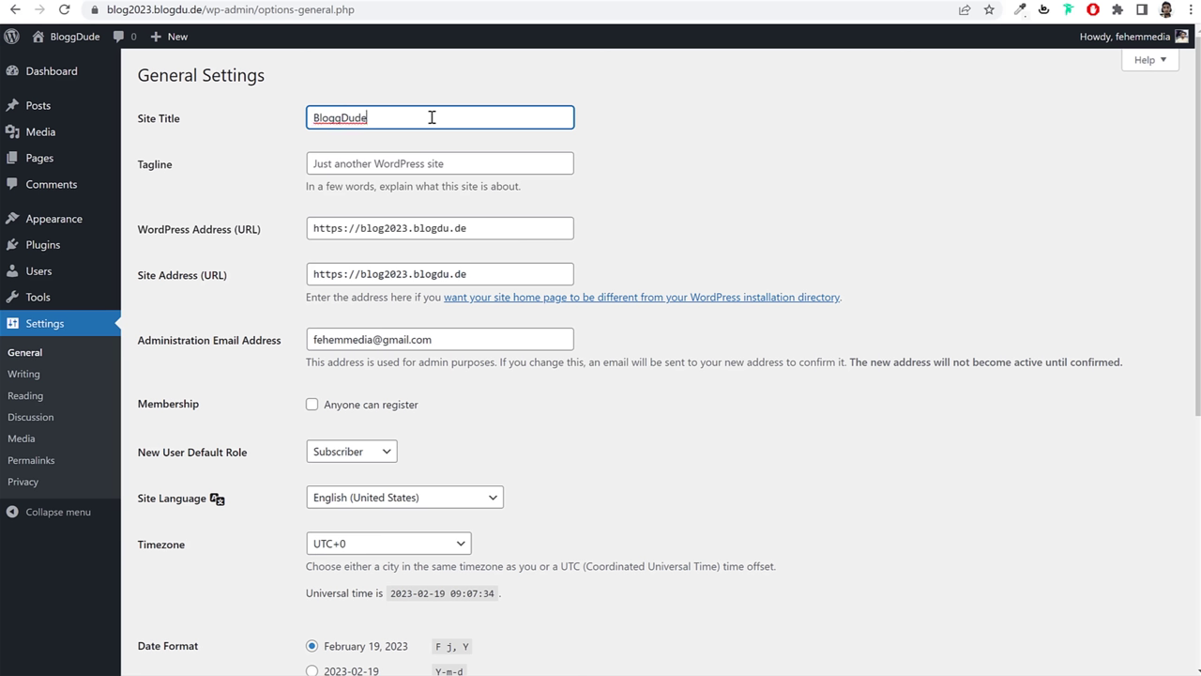
# Step: Set the site tagline to WordPress Blog and allow anyone to register as a member
pyautogui.moveTo(389, 120); pyautogui.dragTo(223, 122)
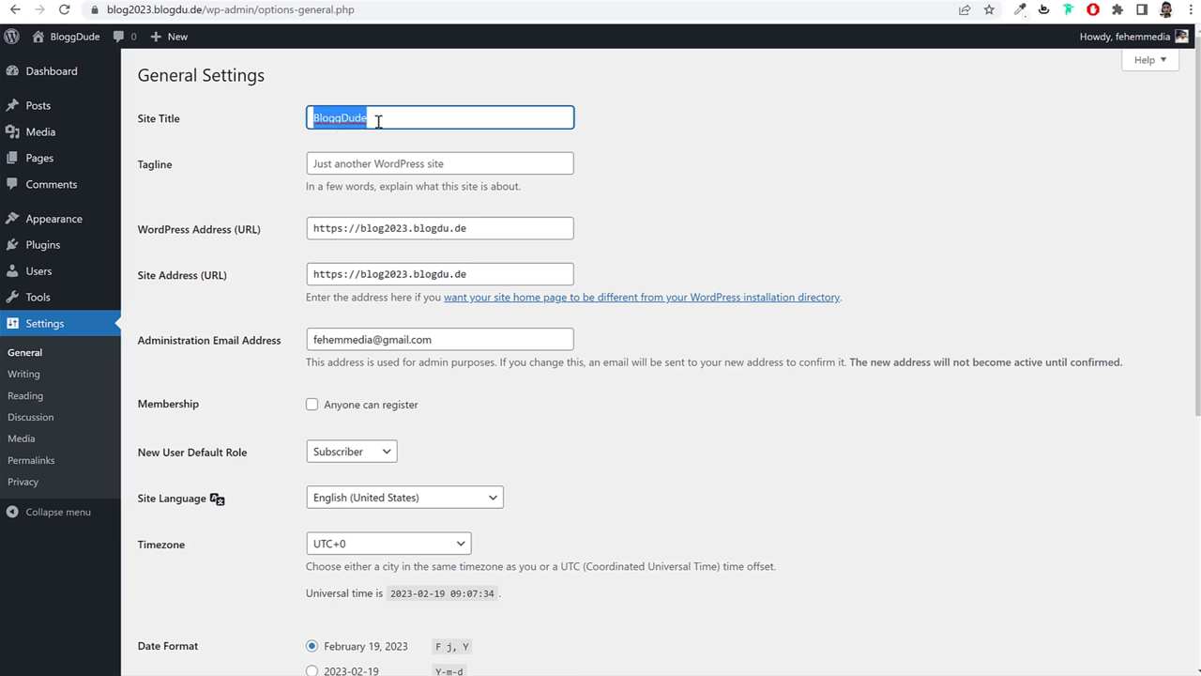
pyautogui.moveTo(140, 174); pyautogui.dragTo(171, 170)
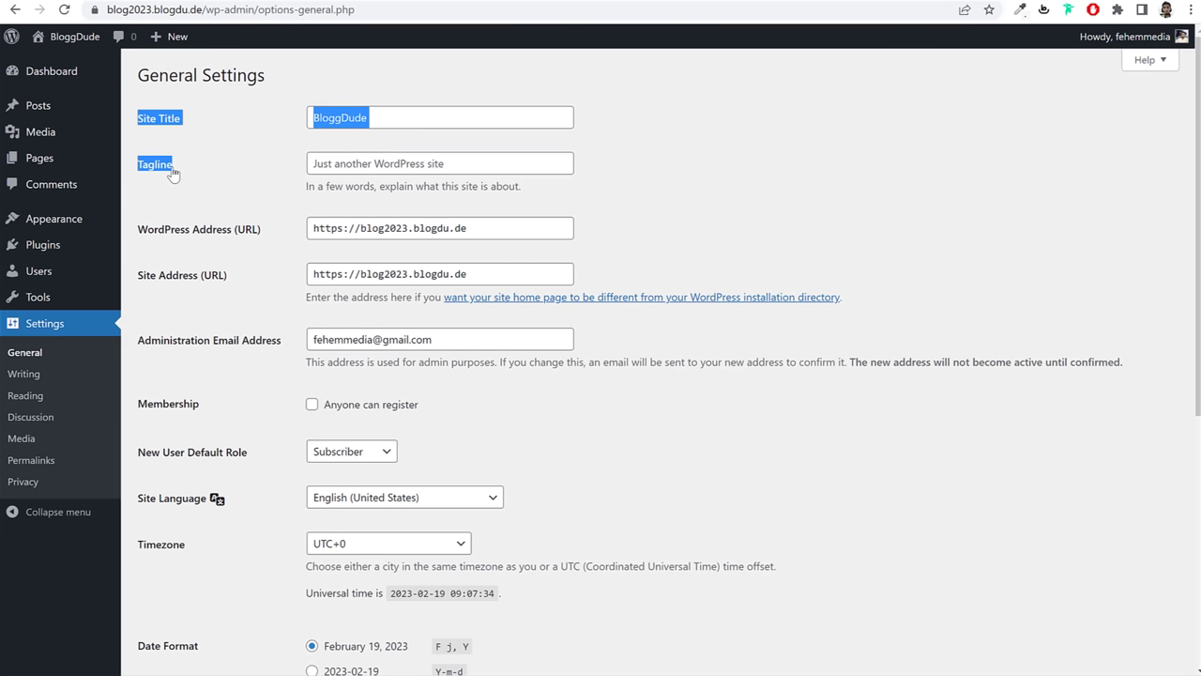
pyautogui.click(348, 167)
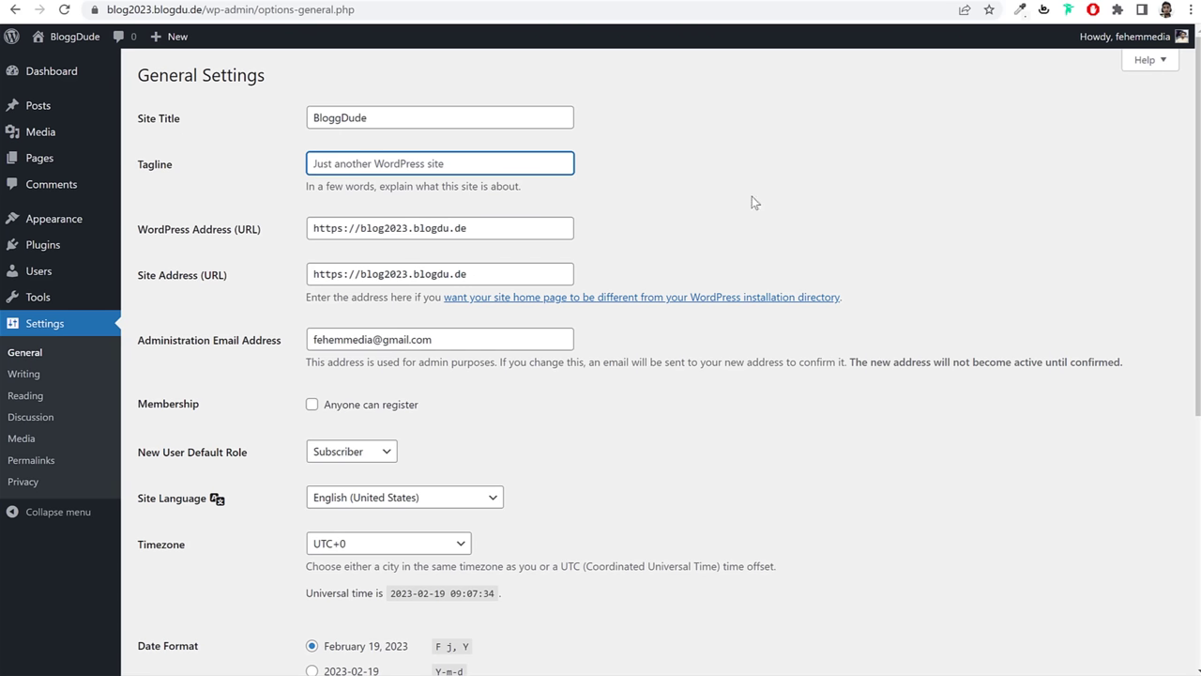
pyautogui.write('WordPress Blog')
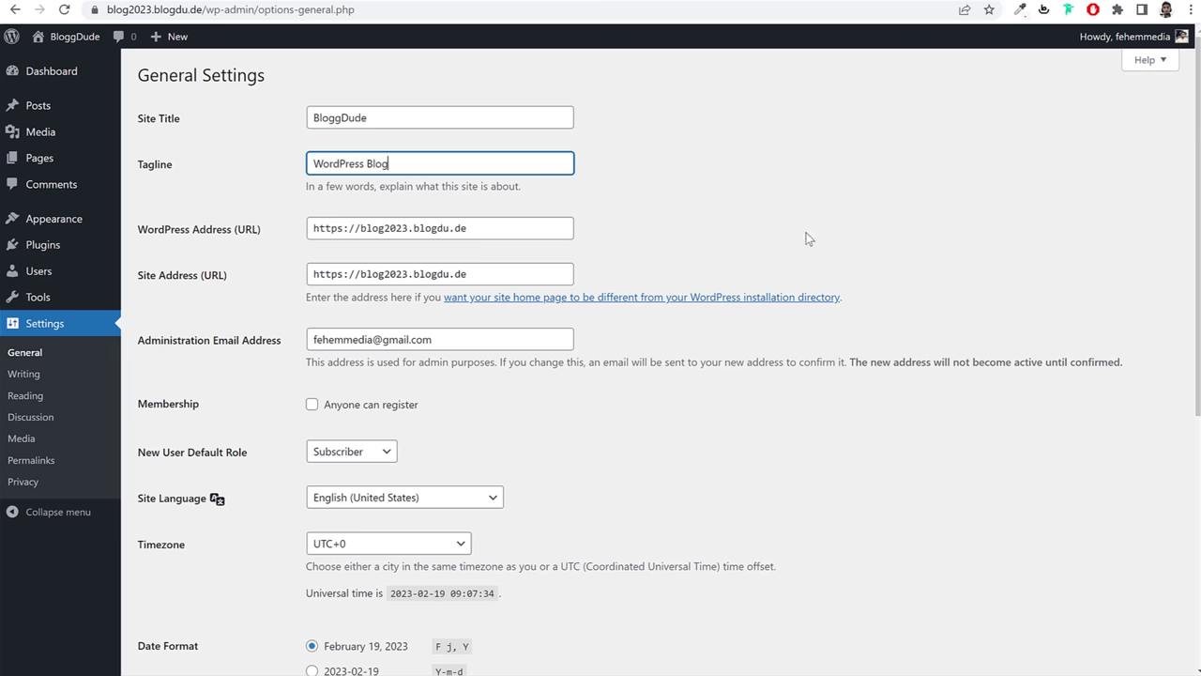
pyautogui.scroll(-3, 805, 238)
pyautogui.click(370, 176)
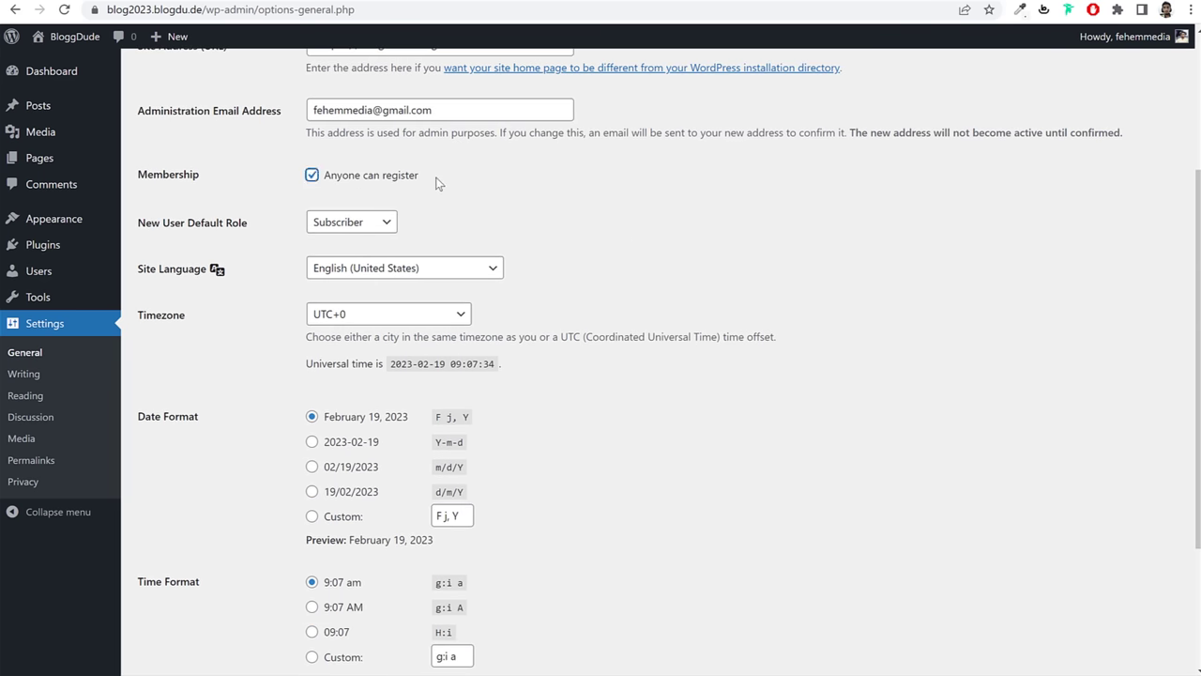
# Step: Set the site timezone to Kolkata and save the general settings
pyautogui.scroll(-2, 743, 205)
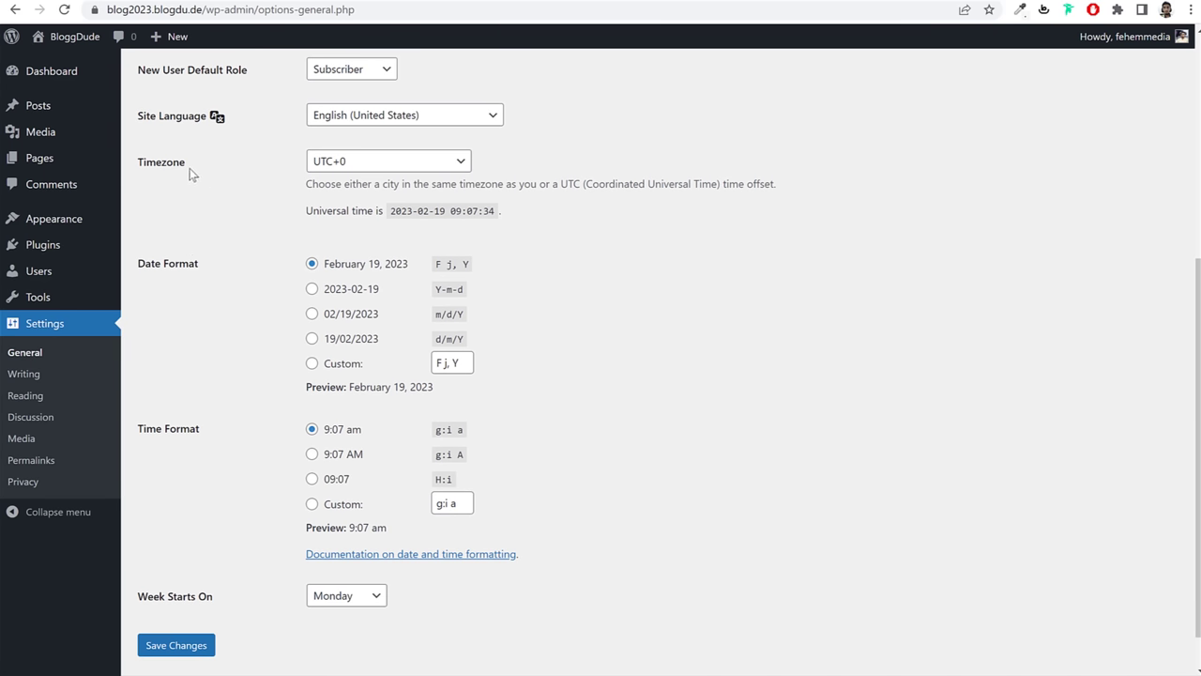
pyautogui.click(355, 165)
pyautogui.write('kol')
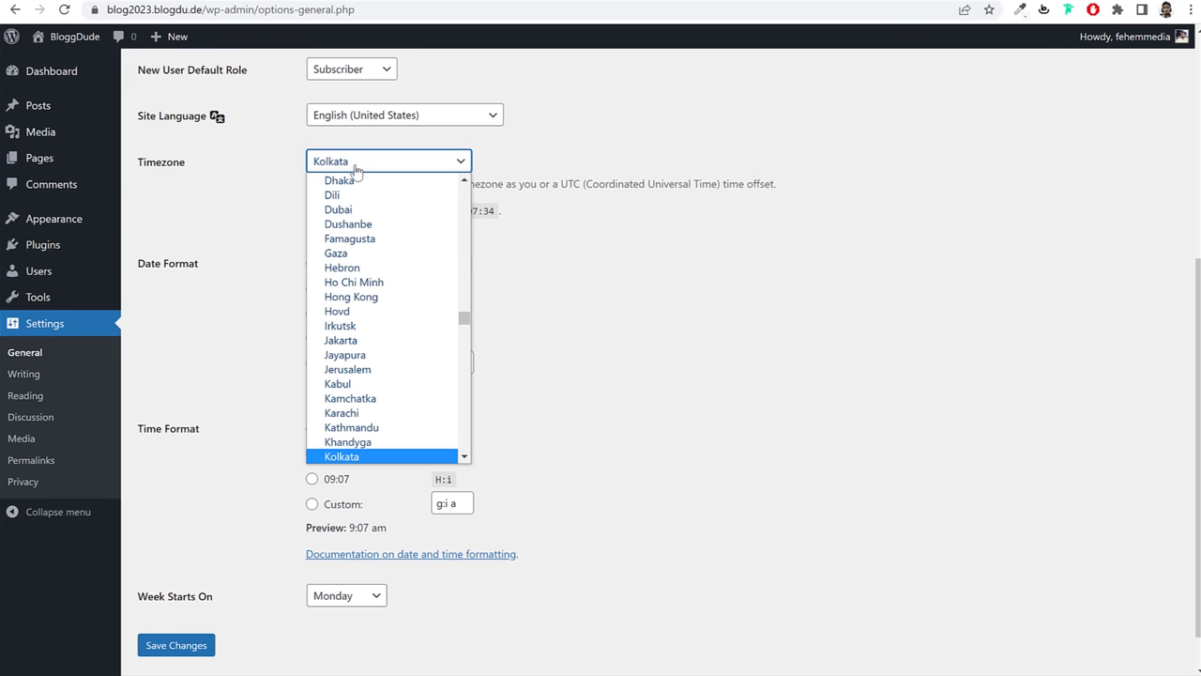
pyautogui.press('Return')
pyautogui.click(496, 179)
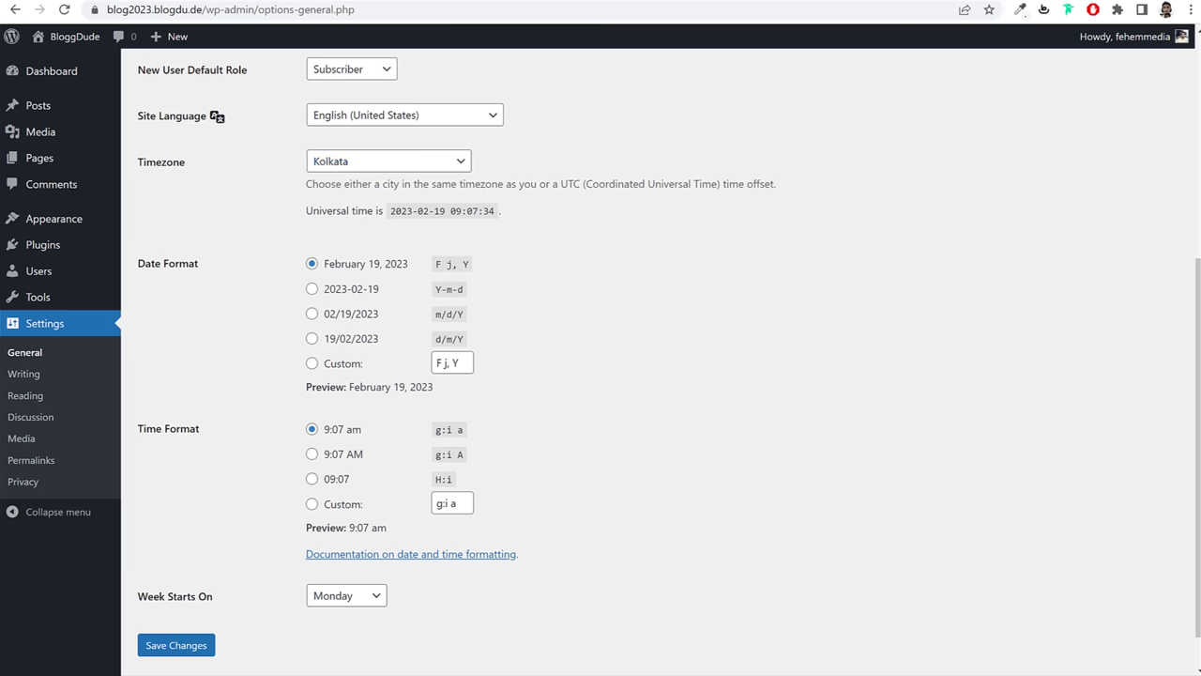
pyautogui.click(176, 646)
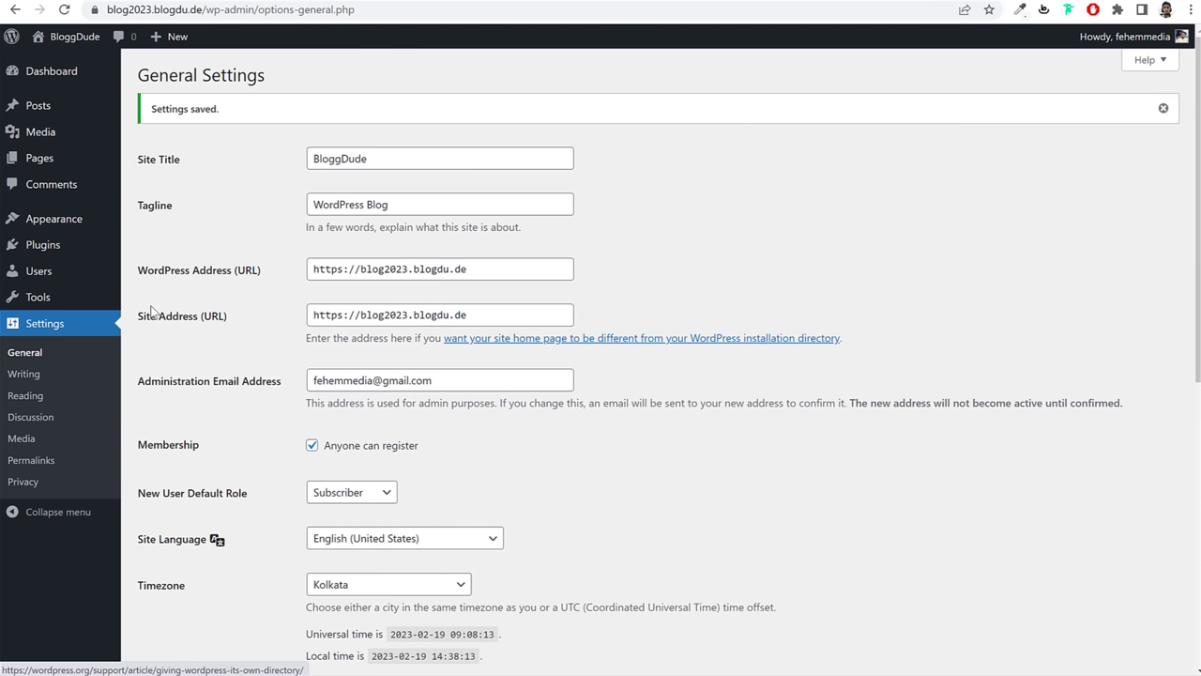
# Step: Change the permalink structure to Post name, save it and return to the dashboard
pyautogui.click(41, 466)
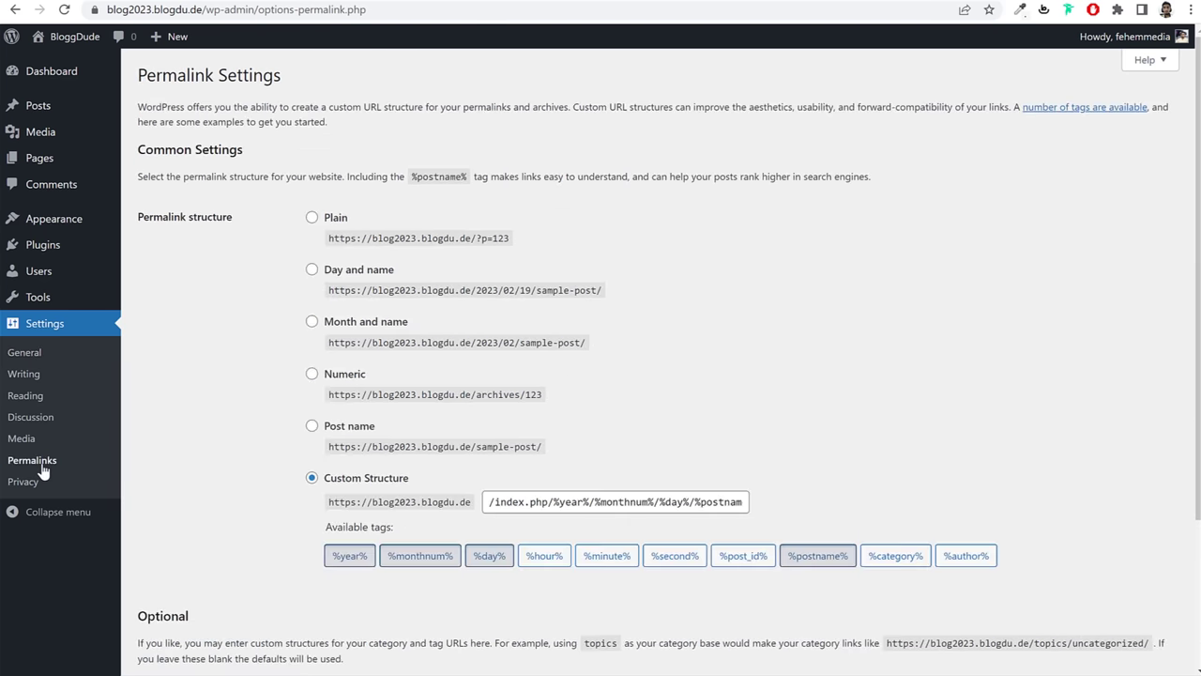
pyautogui.scroll(-2, 452, 427)
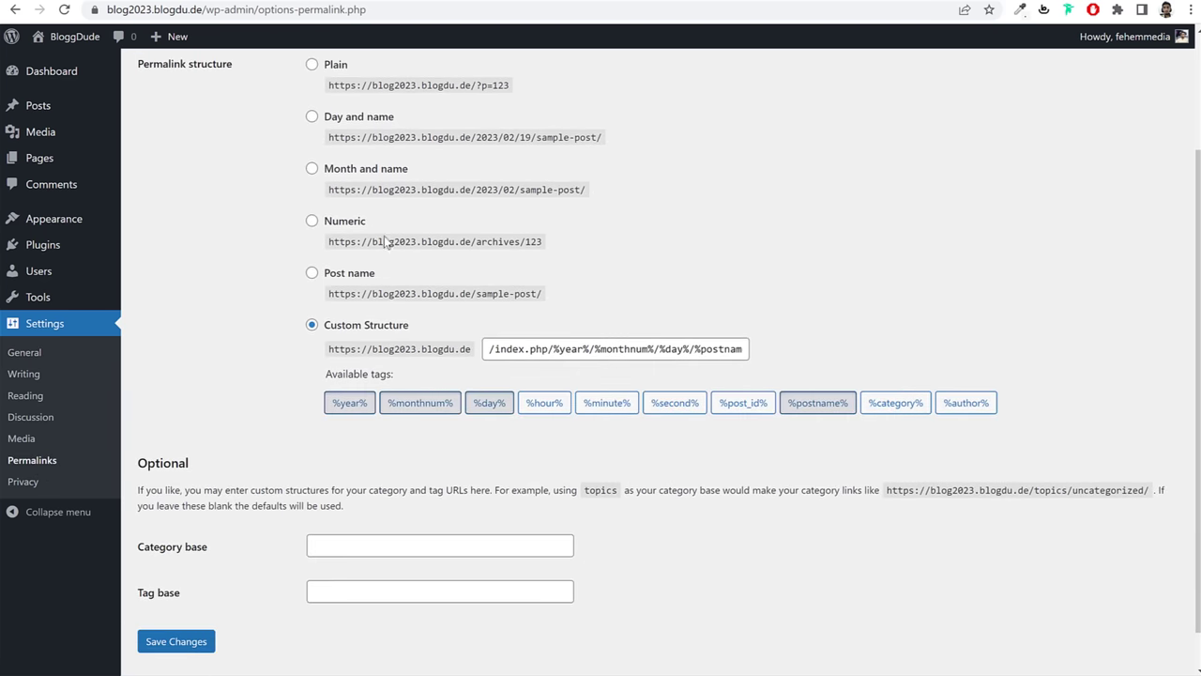
pyautogui.scroll(1, 388, 244)
pyautogui.click(350, 354)
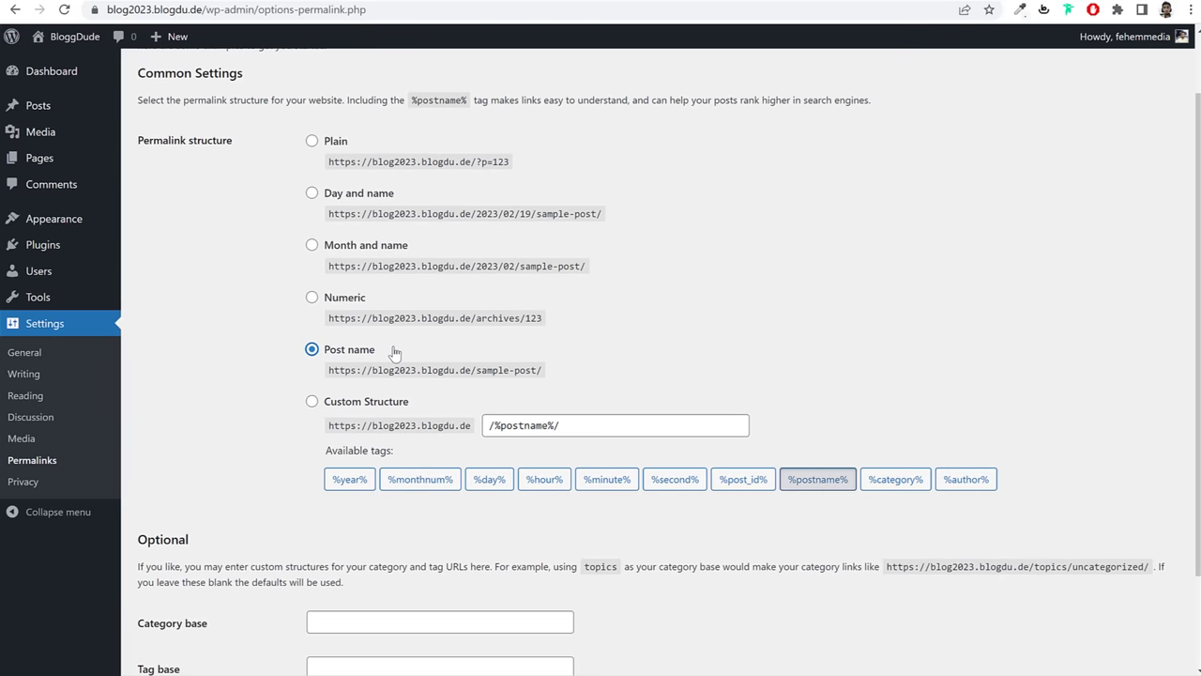
pyautogui.moveTo(394, 352); pyautogui.dragTo(324, 352)
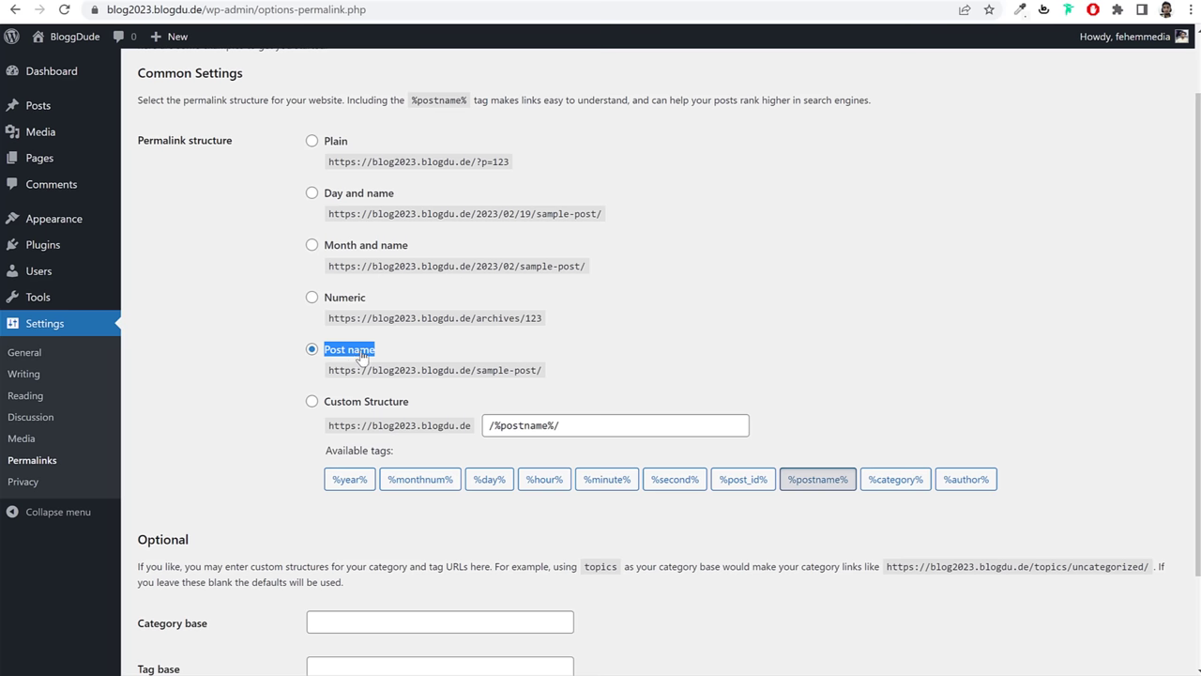
pyautogui.scroll(-2, 413, 389)
pyautogui.click(176, 598)
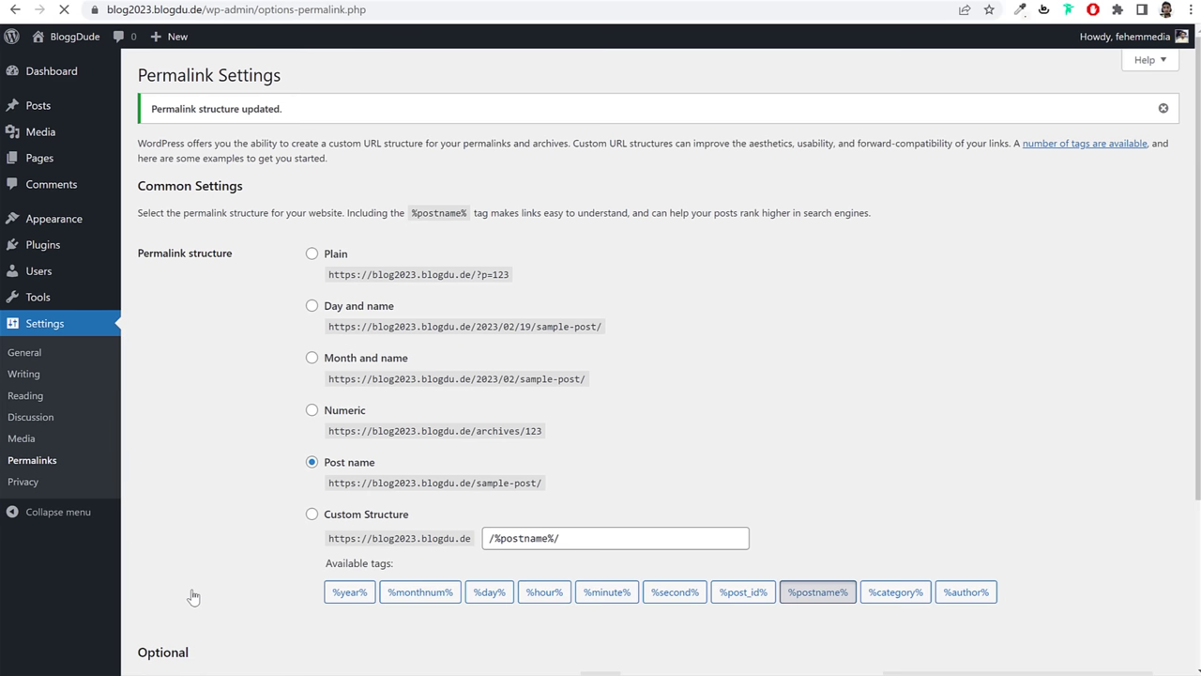
pyautogui.click(44, 76)
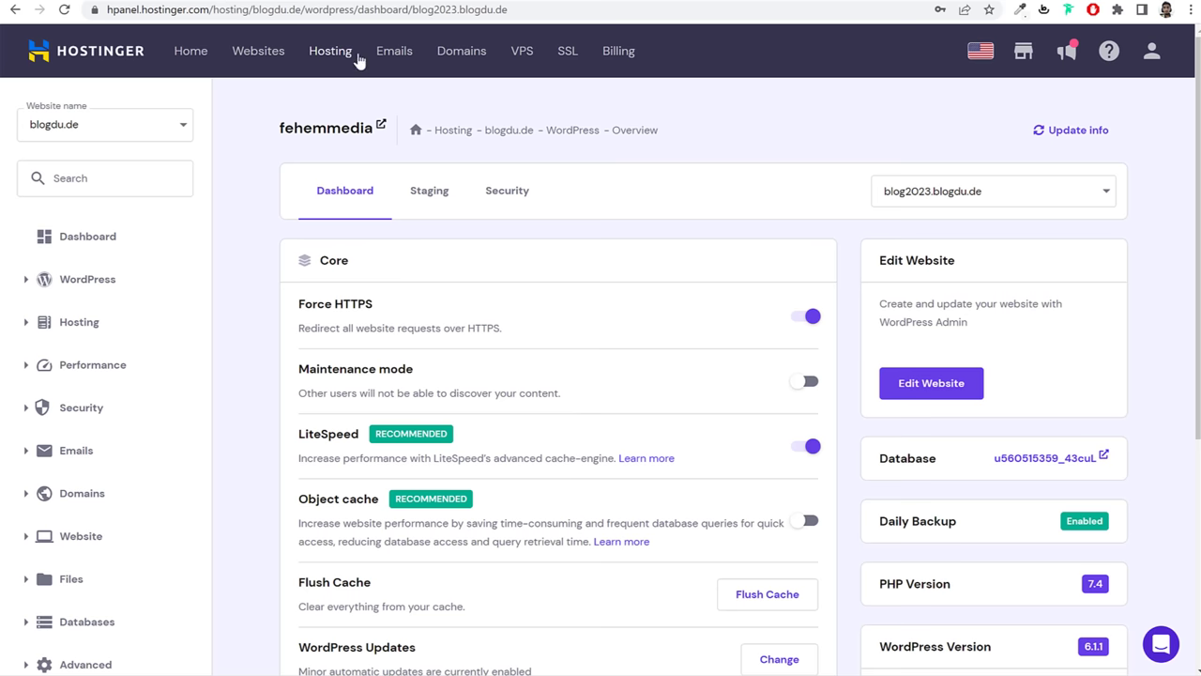
# Step: In Hostinger, start adding a website to the WordPress Business Hosting plan and choose to create a new website
pyautogui.click(331, 50)
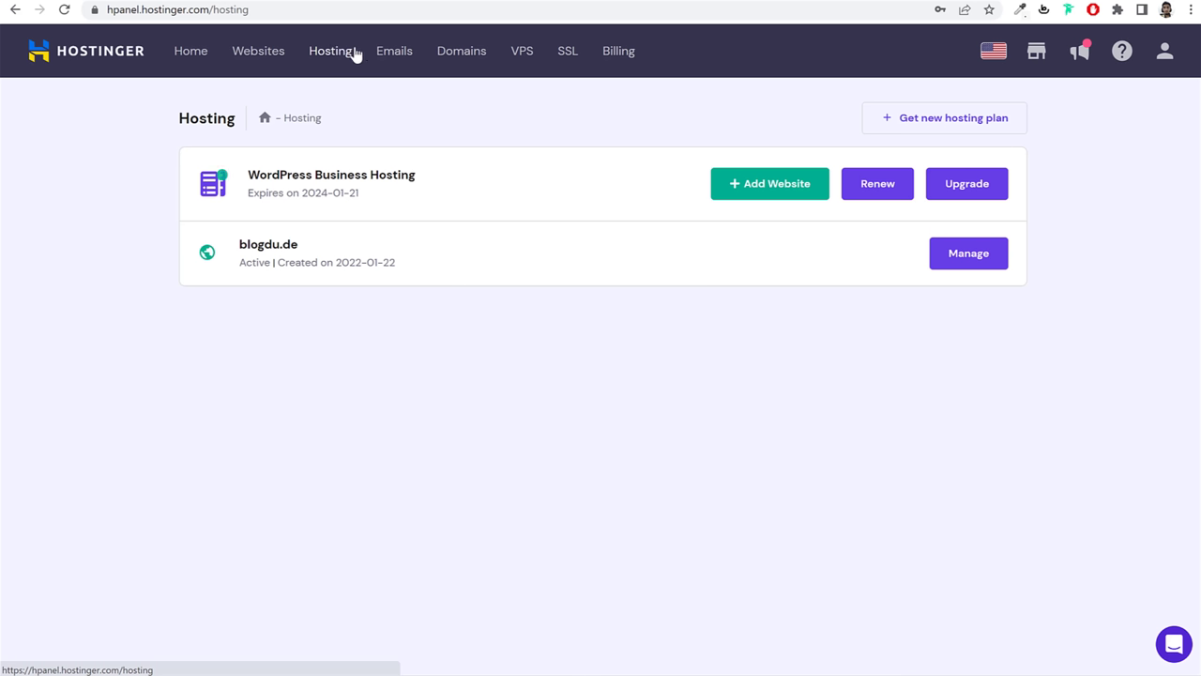
pyautogui.click(764, 186)
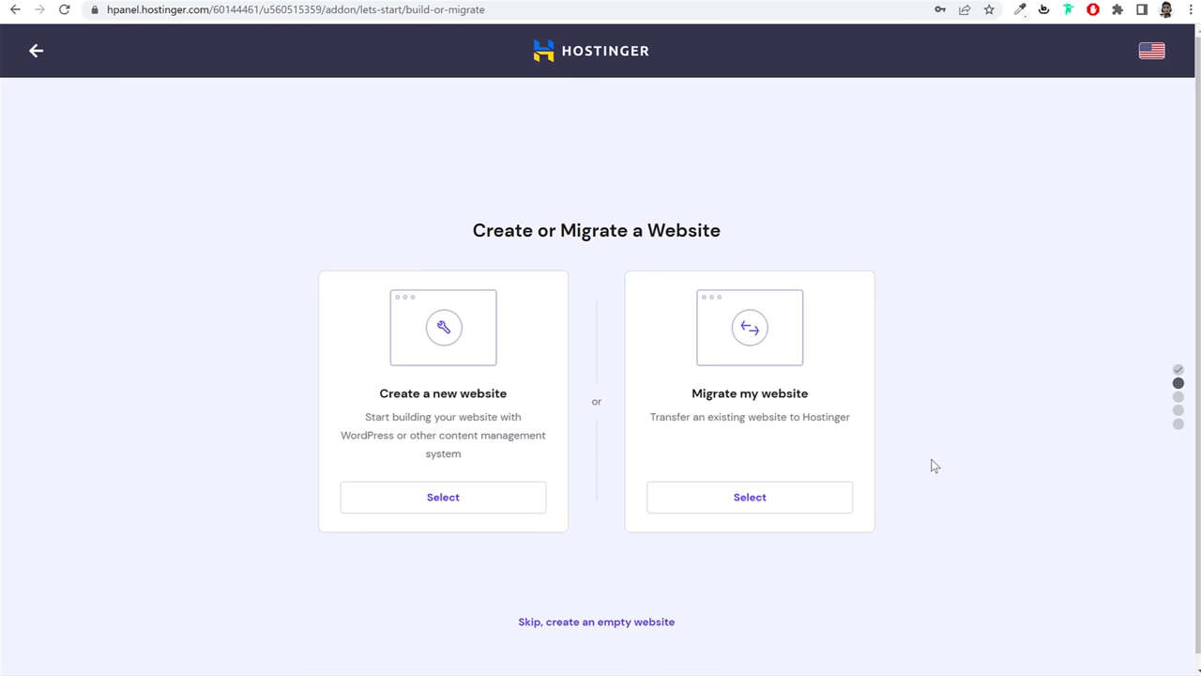
pyautogui.moveTo(691, 395); pyautogui.dragTo(817, 415)
pyautogui.click(820, 406)
pyautogui.moveTo(672, 397); pyautogui.dragTo(824, 395)
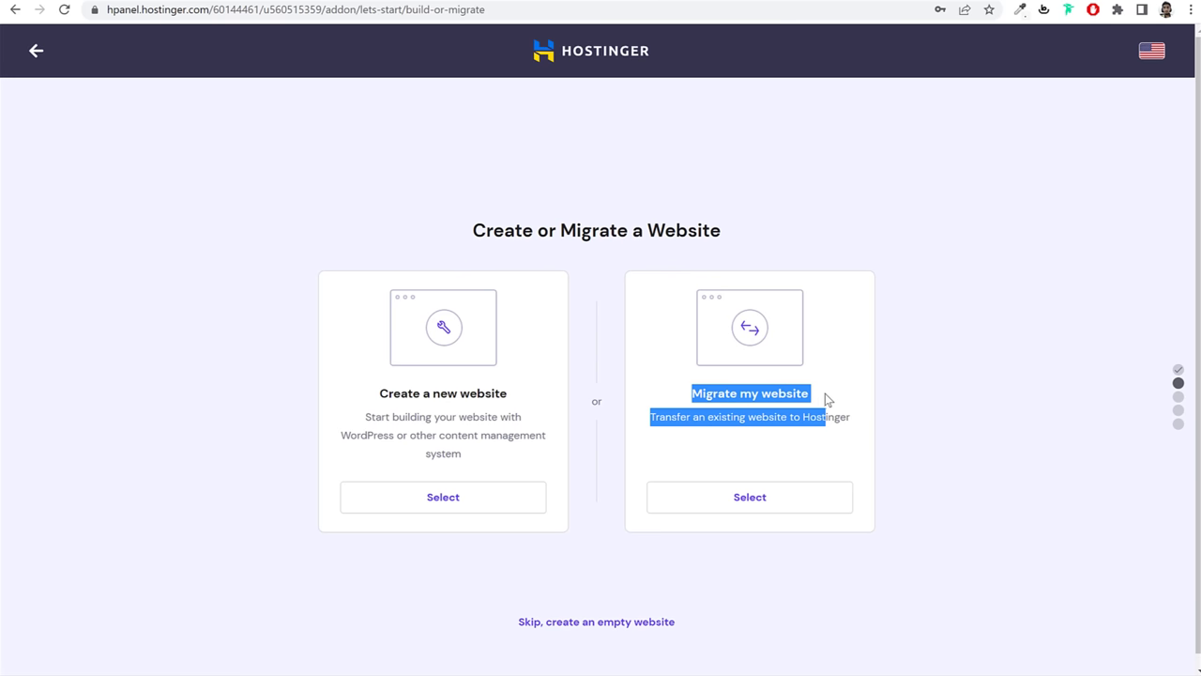
pyautogui.click(824, 395)
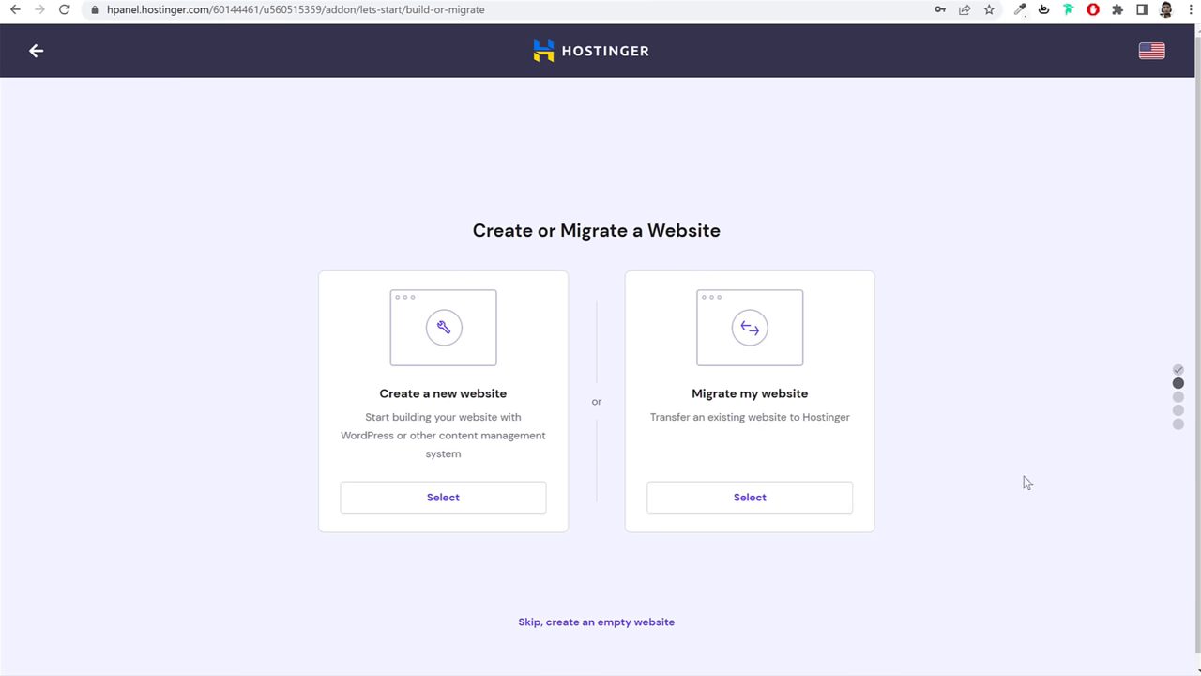
pyautogui.moveTo(377, 394); pyautogui.dragTo(509, 396)
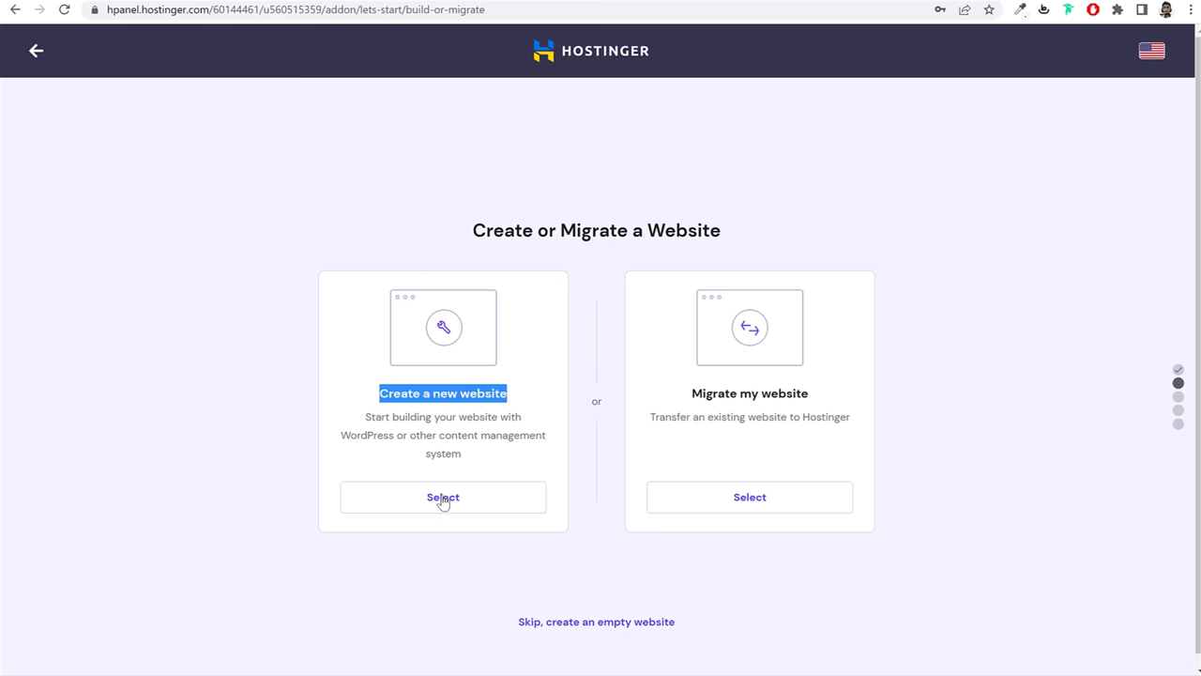
pyautogui.click(438, 502)
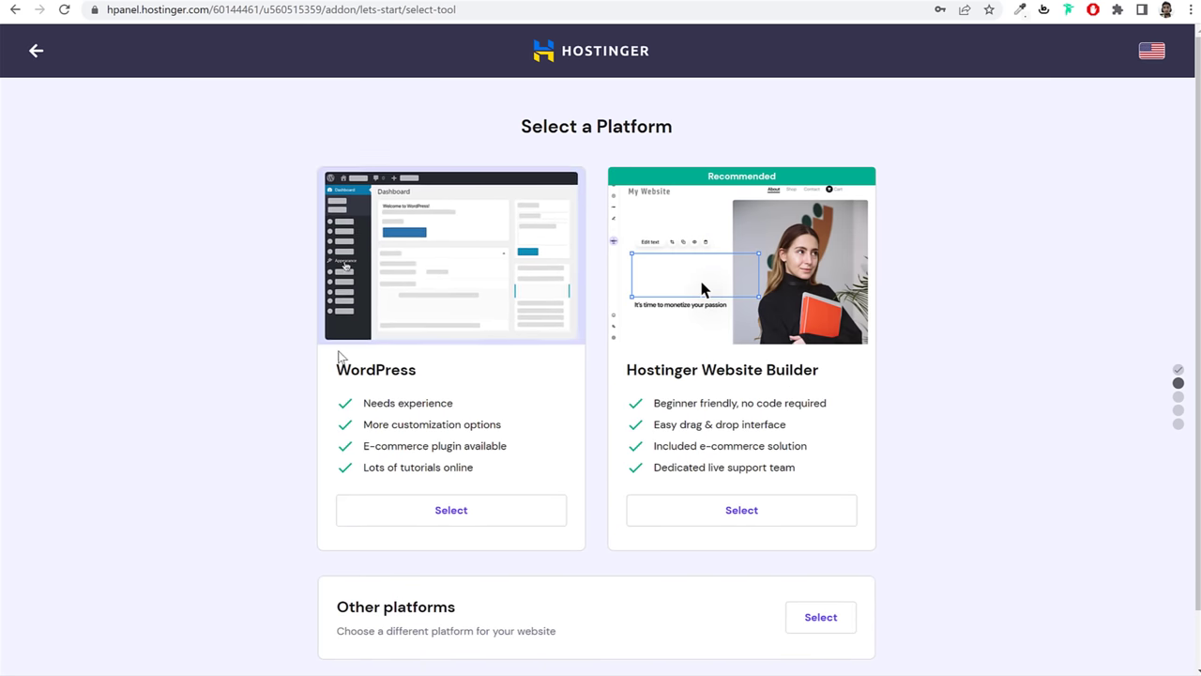
# Step: Choose WordPress as the platform, fill in the administrator password and continue with the existing administrator email
pyautogui.moveTo(338, 367); pyautogui.dragTo(461, 373)
pyautogui.click(453, 517)
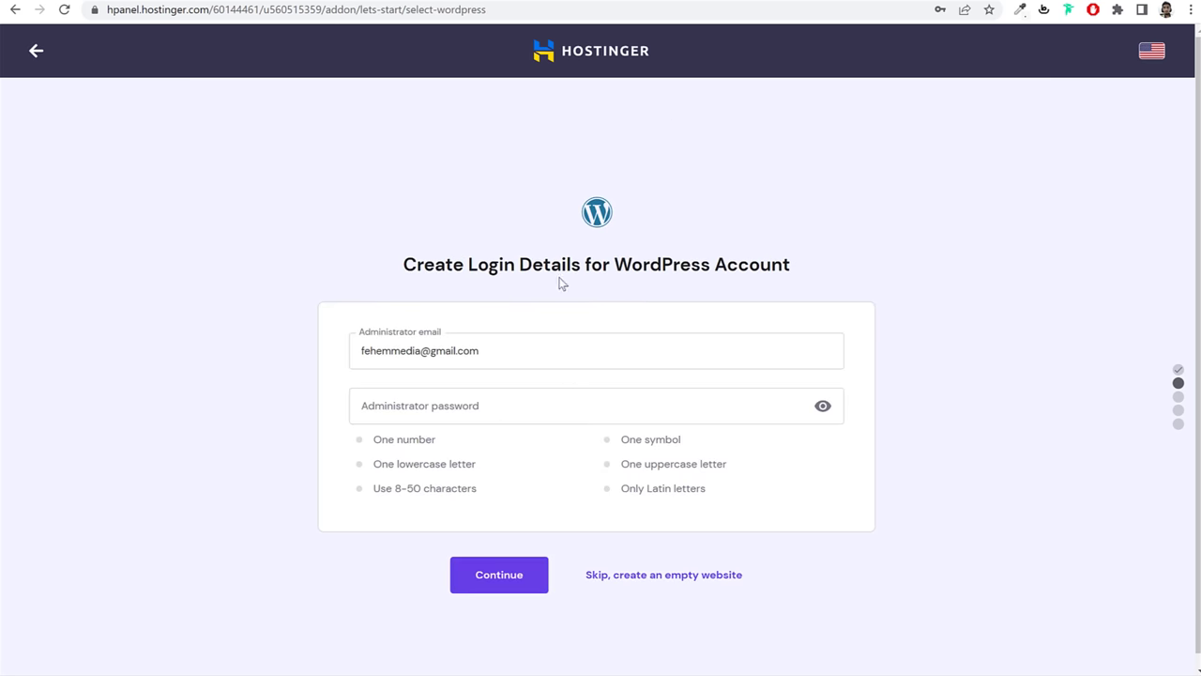
pyautogui.tripleClick(442, 351)
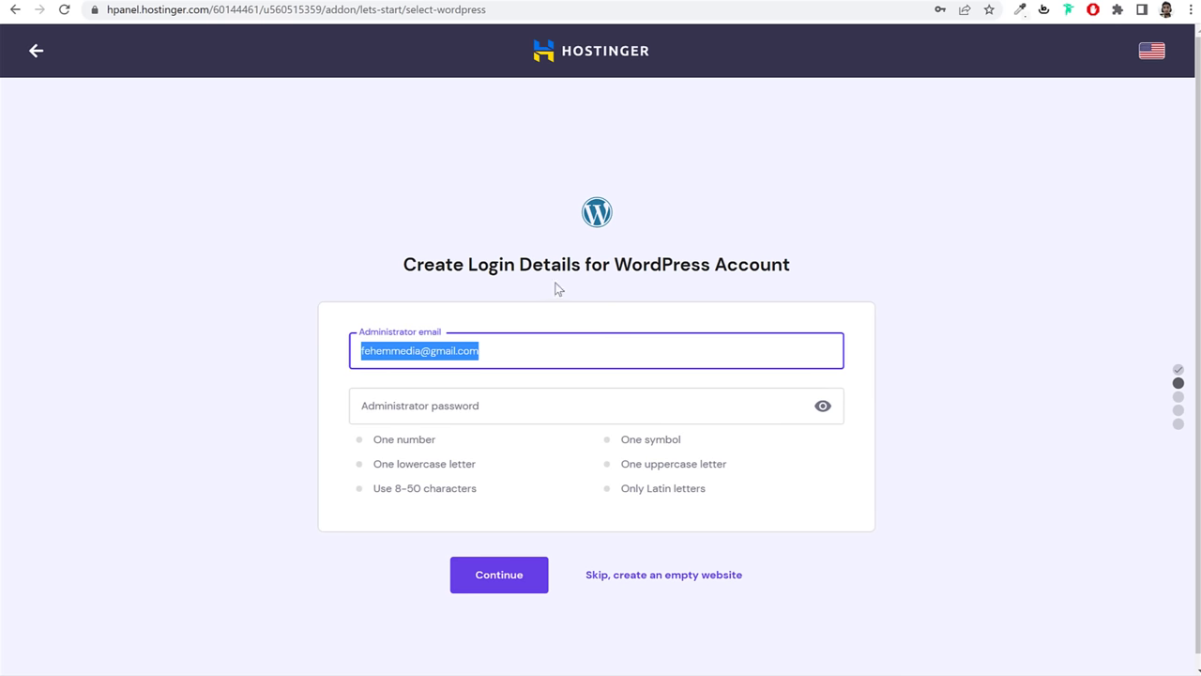
pyautogui.click(491, 410)
pyautogui.click(962, 338)
pyautogui.click(917, 308)
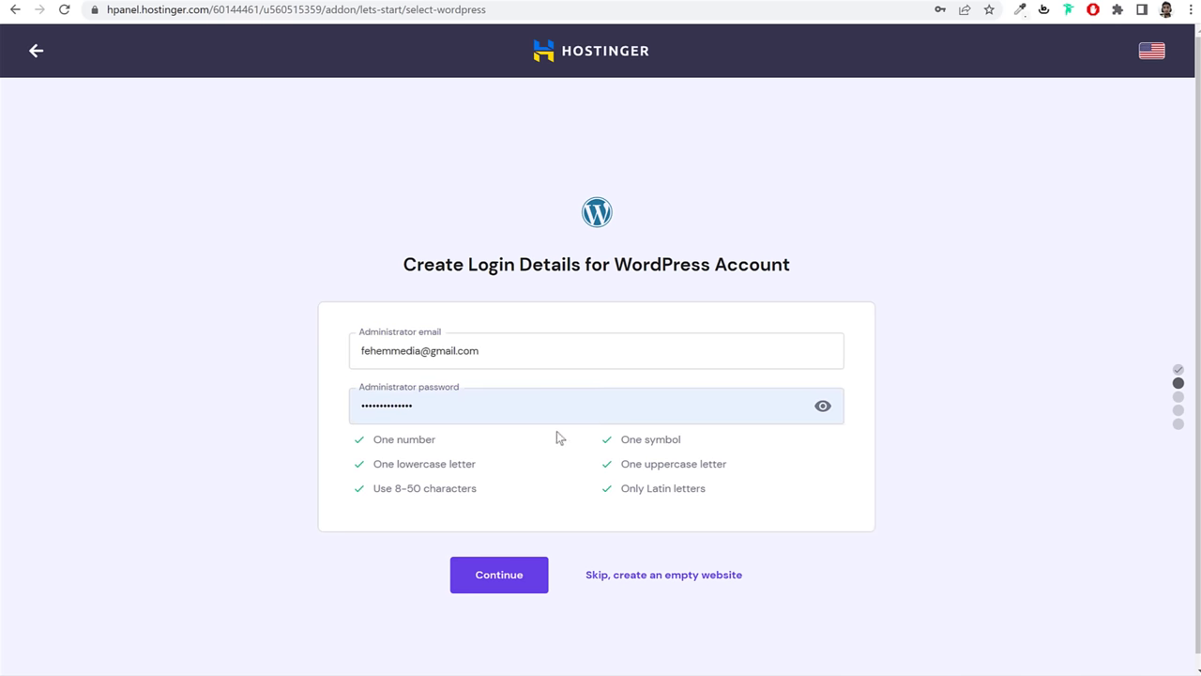
pyautogui.click(499, 576)
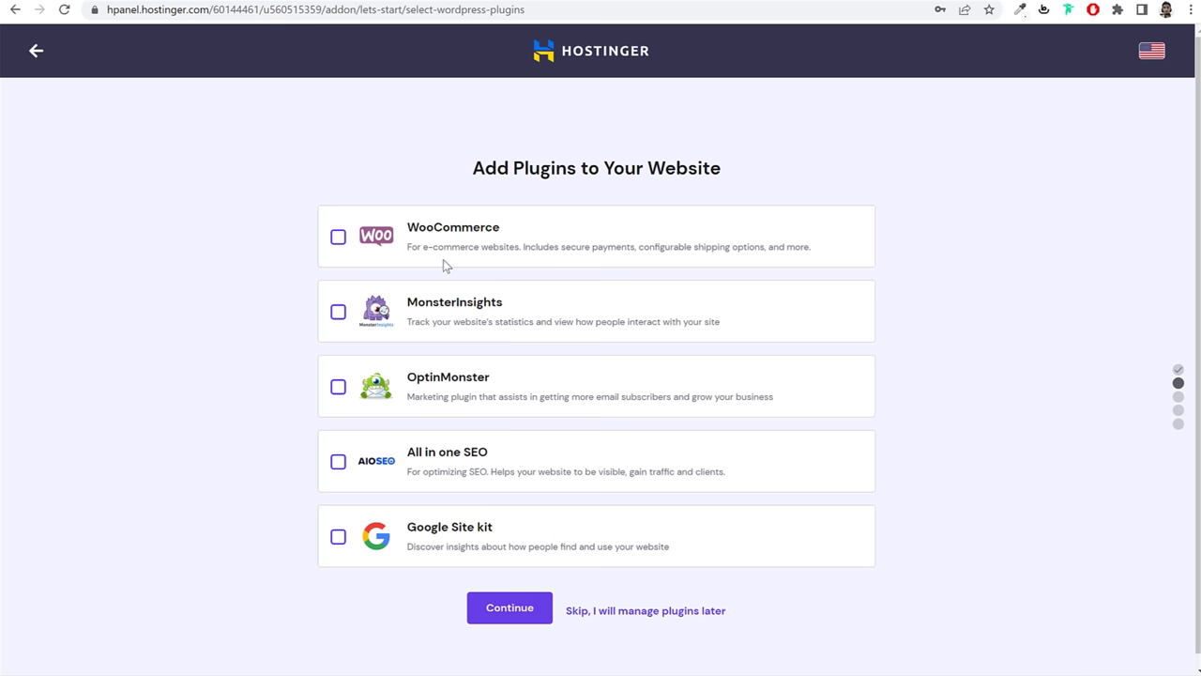
# Step: Skip both the plugin selection and the template choice for the new website
pyautogui.click(577, 615)
pyautogui.moveTo(916, 289)
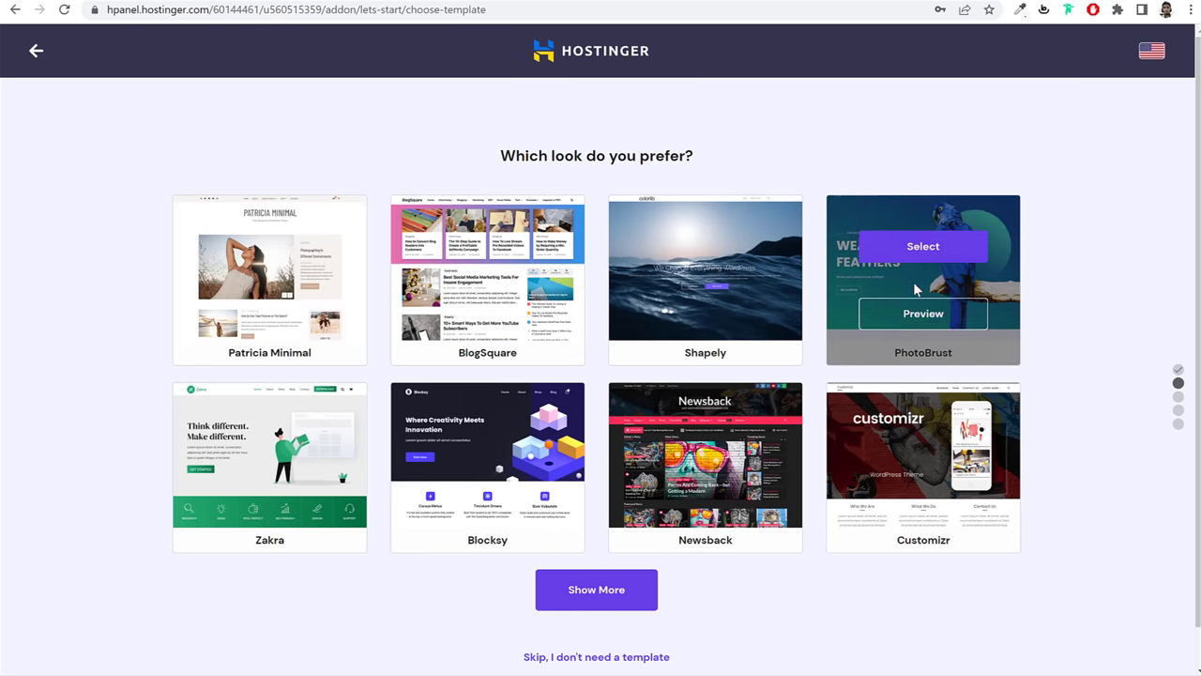
pyautogui.scroll(-1, 847, 578)
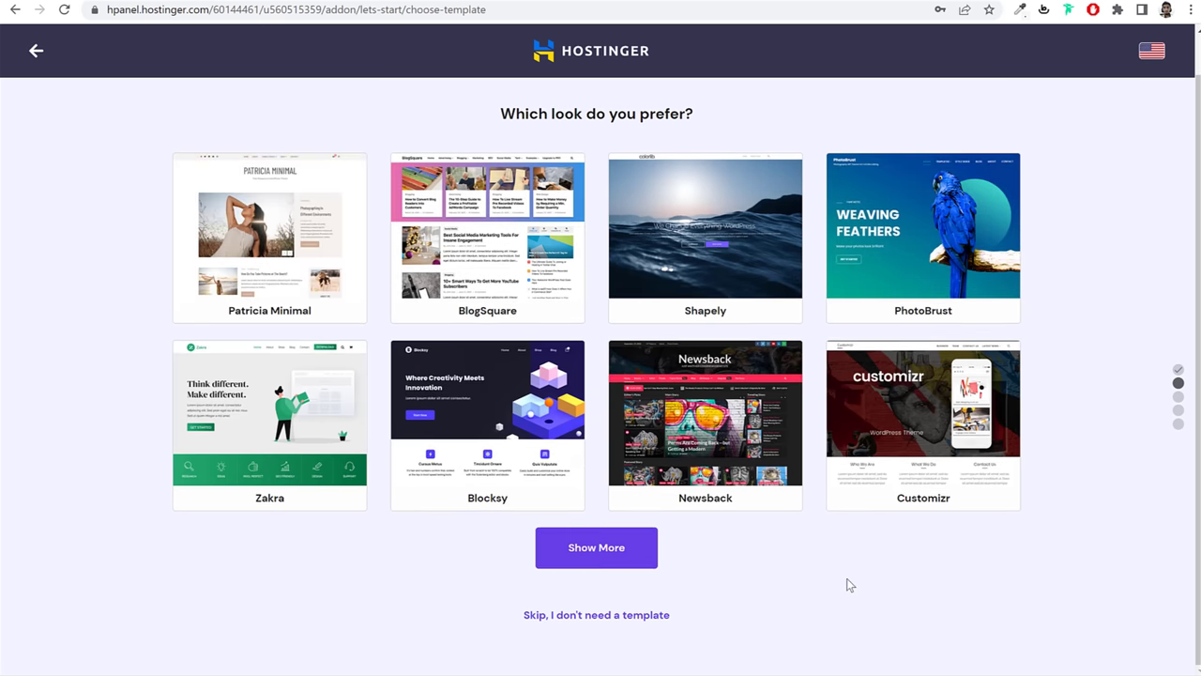
pyautogui.click(548, 615)
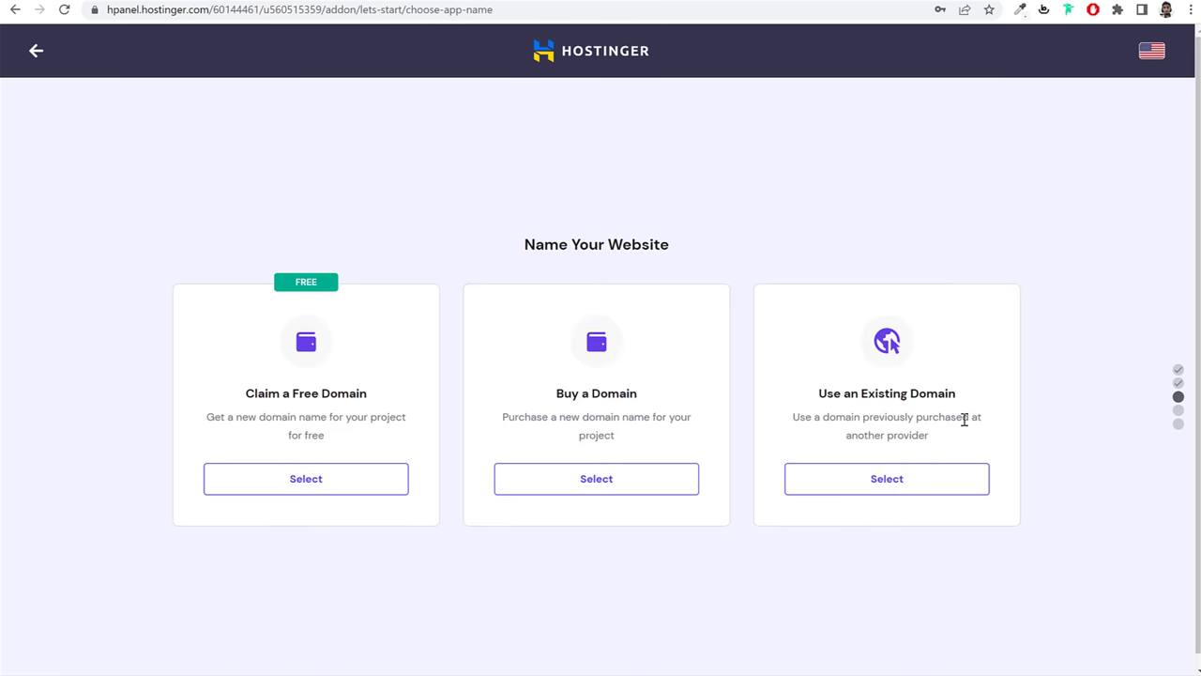
# Step: Choose to use an existing domain, enter the owner's domain name and continue to its nameserver summary
pyautogui.moveTo(824, 396); pyautogui.dragTo(979, 400)
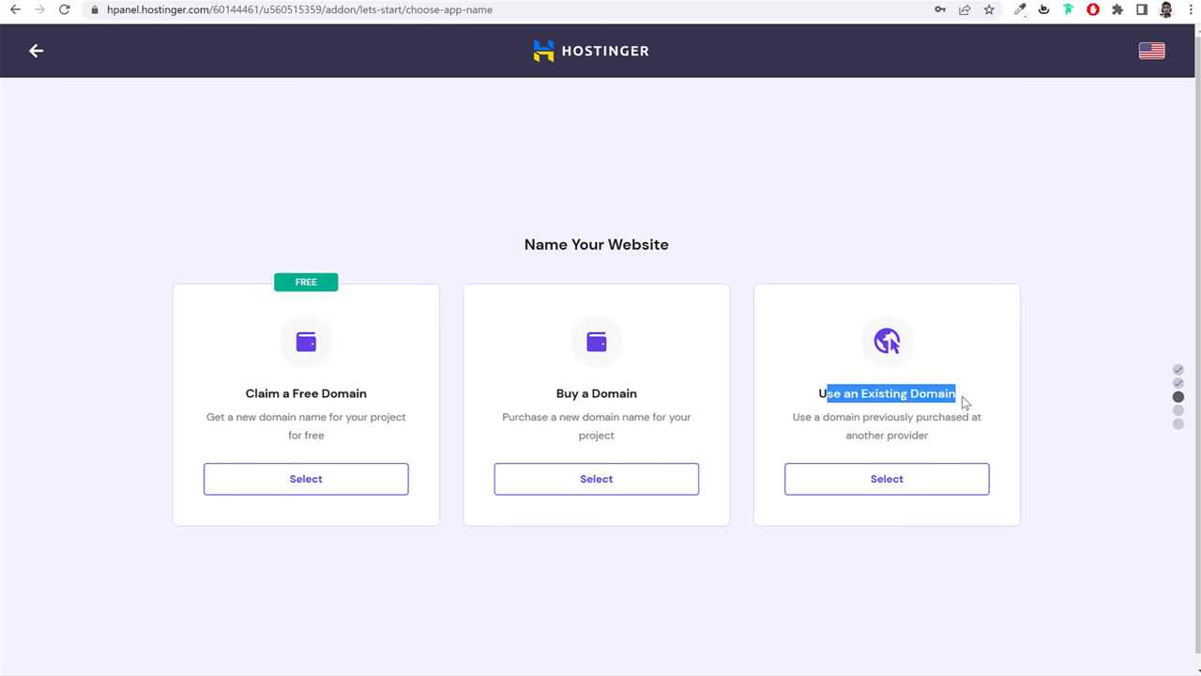
pyautogui.click(956, 395)
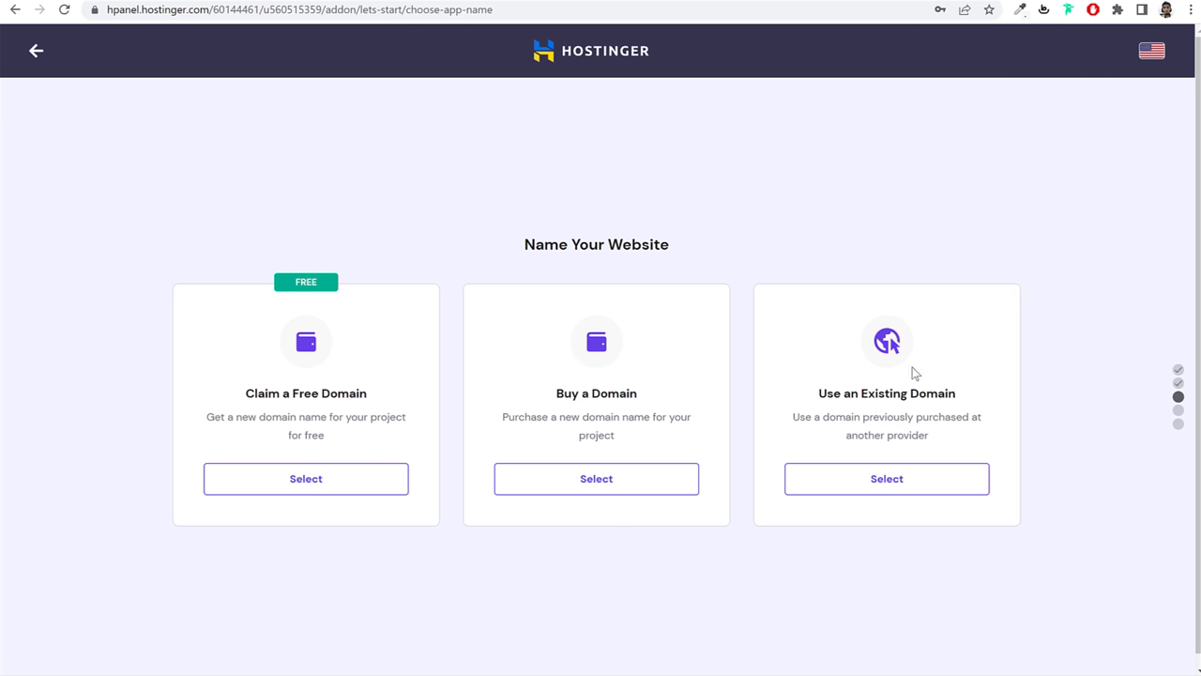
pyautogui.moveTo(813, 395); pyautogui.dragTo(963, 400)
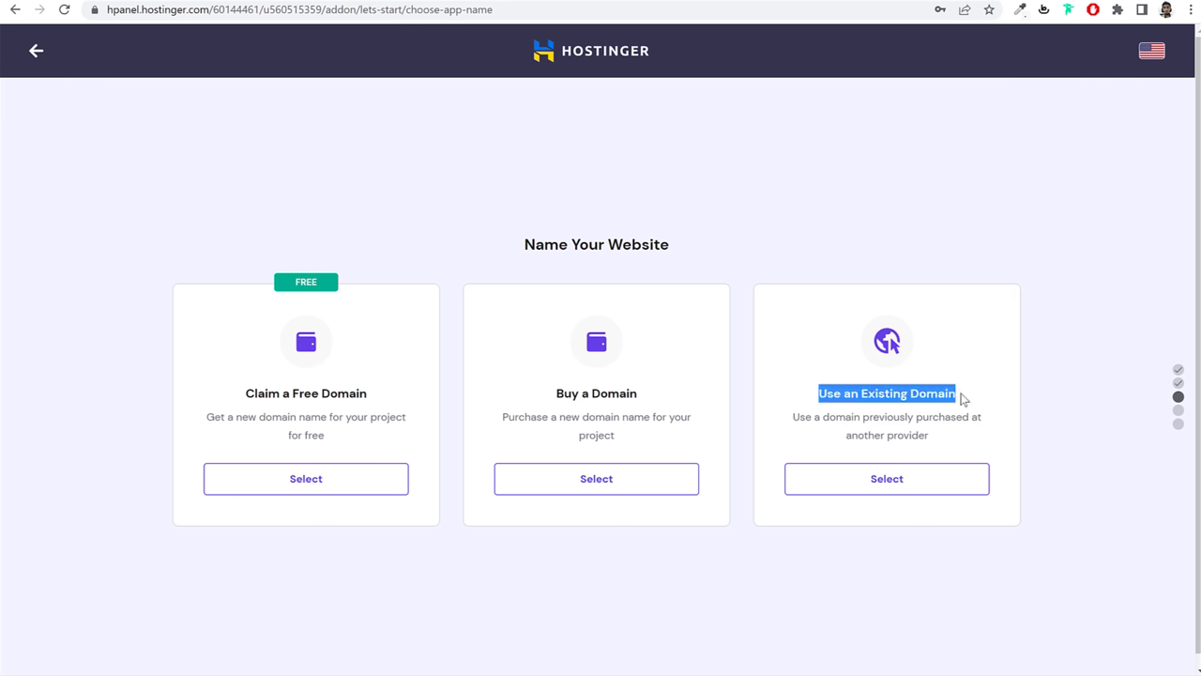
pyautogui.click(936, 480)
pyautogui.click(422, 528)
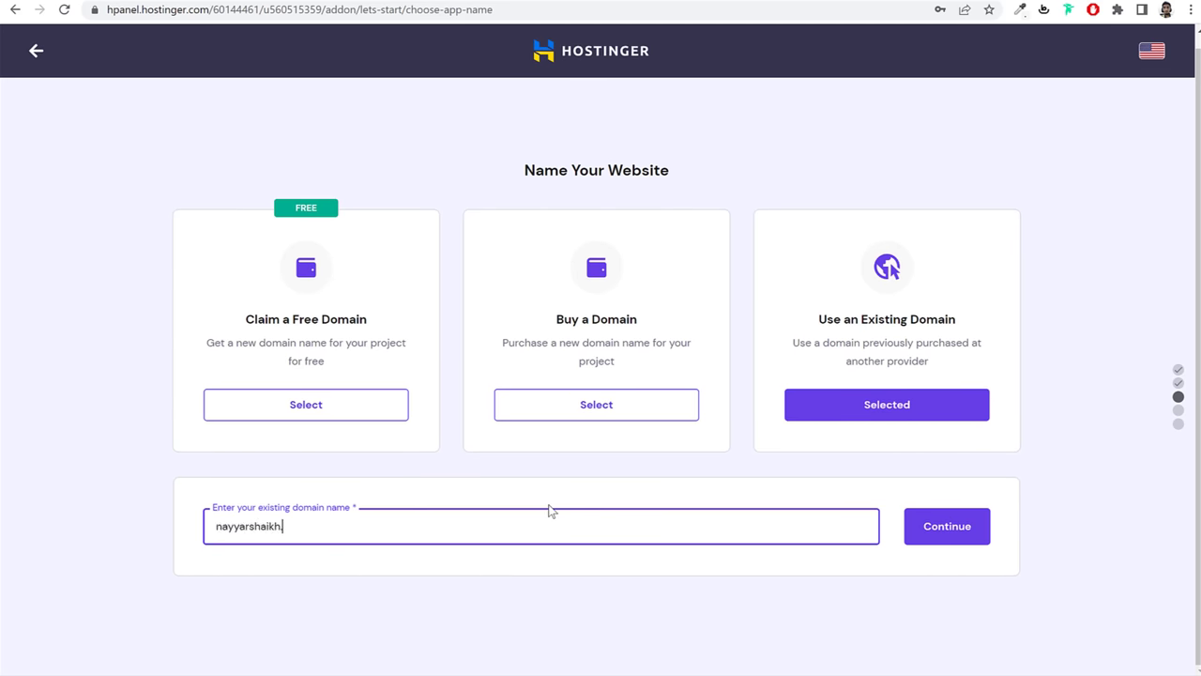
pyautogui.doubleClick(278, 533)
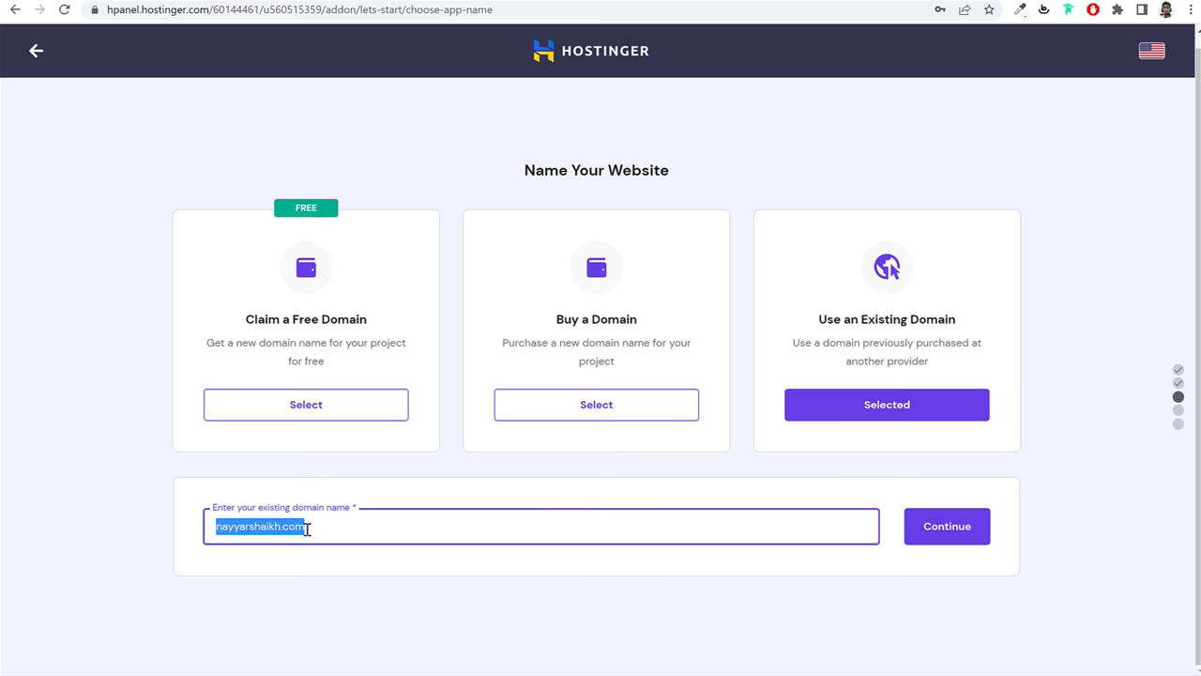
pyautogui.click(942, 528)
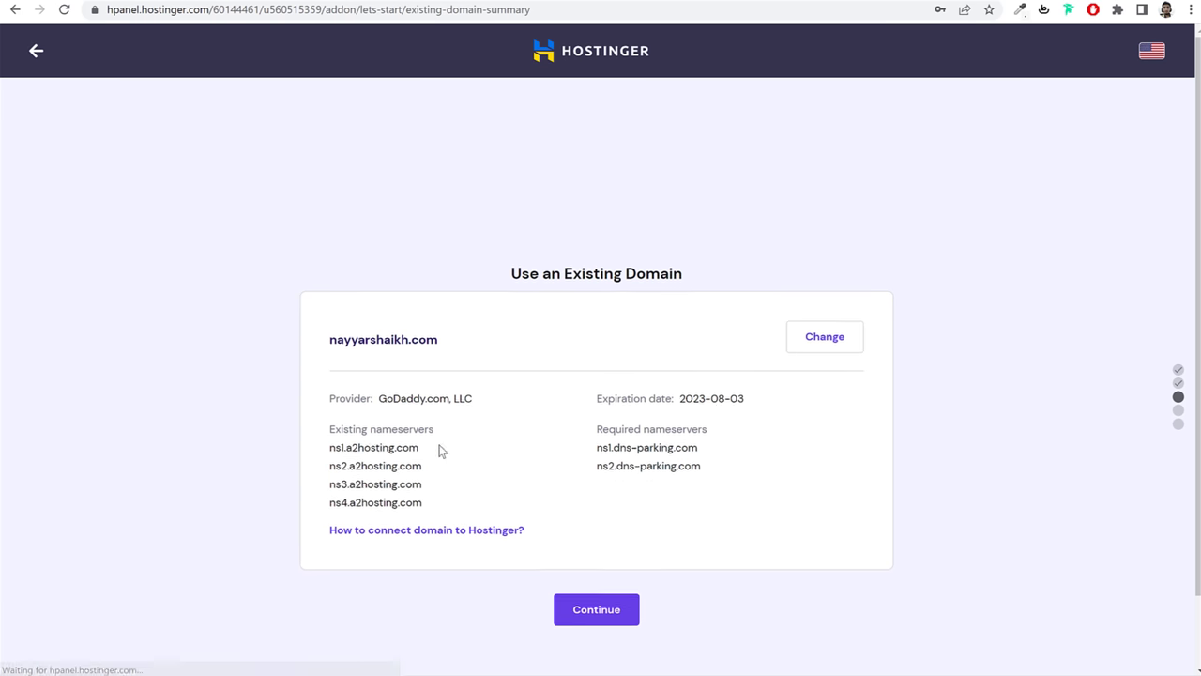
pyautogui.scroll(-1, 441, 451)
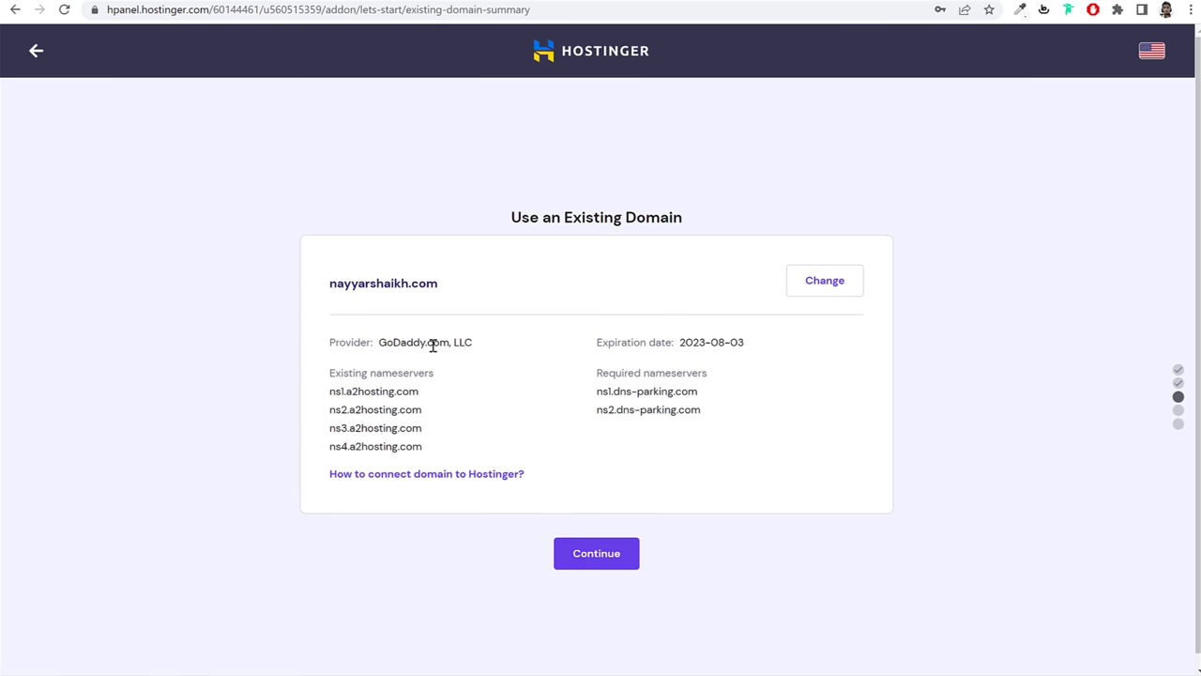
# Step: Examine the domain's provider, existing nameservers and required nameservers in the existing-domain summary
pyautogui.tripleClick(504, 348)
pyautogui.moveTo(472, 343); pyautogui.dragTo(379, 344)
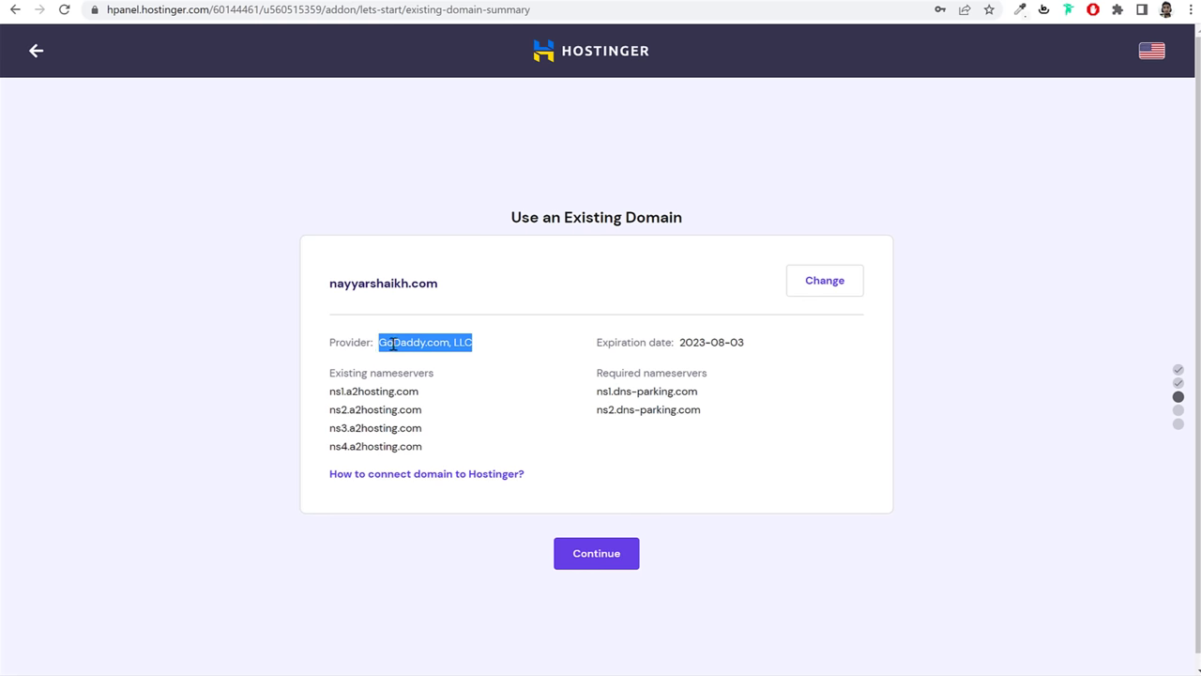
pyautogui.click(381, 343)
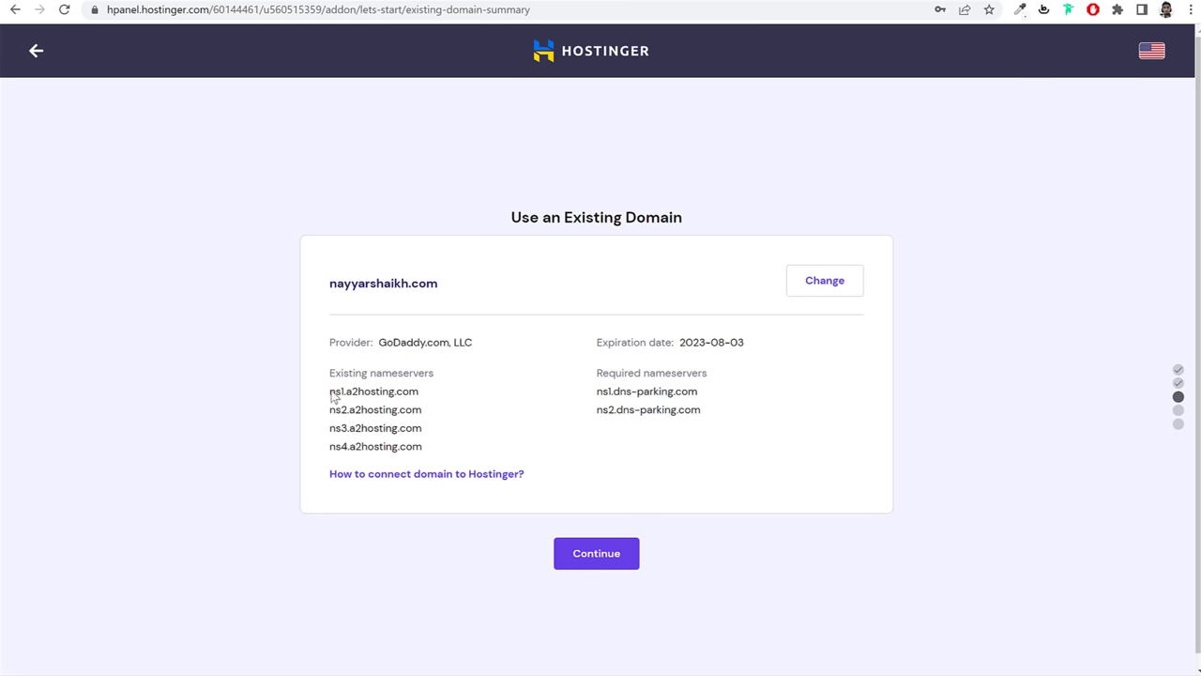
pyautogui.moveTo(330, 390); pyautogui.dragTo(435, 445)
pyautogui.click(434, 444)
pyautogui.moveTo(330, 390); pyautogui.dragTo(416, 429)
pyautogui.click(416, 431)
pyautogui.moveTo(592, 395)
pyautogui.mouseDown()
pyautogui.moveTo(708, 416)
pyautogui.moveTo(623, 413)
pyautogui.moveTo(598, 390)
pyautogui.mouseUp()
pyautogui.click(711, 418)
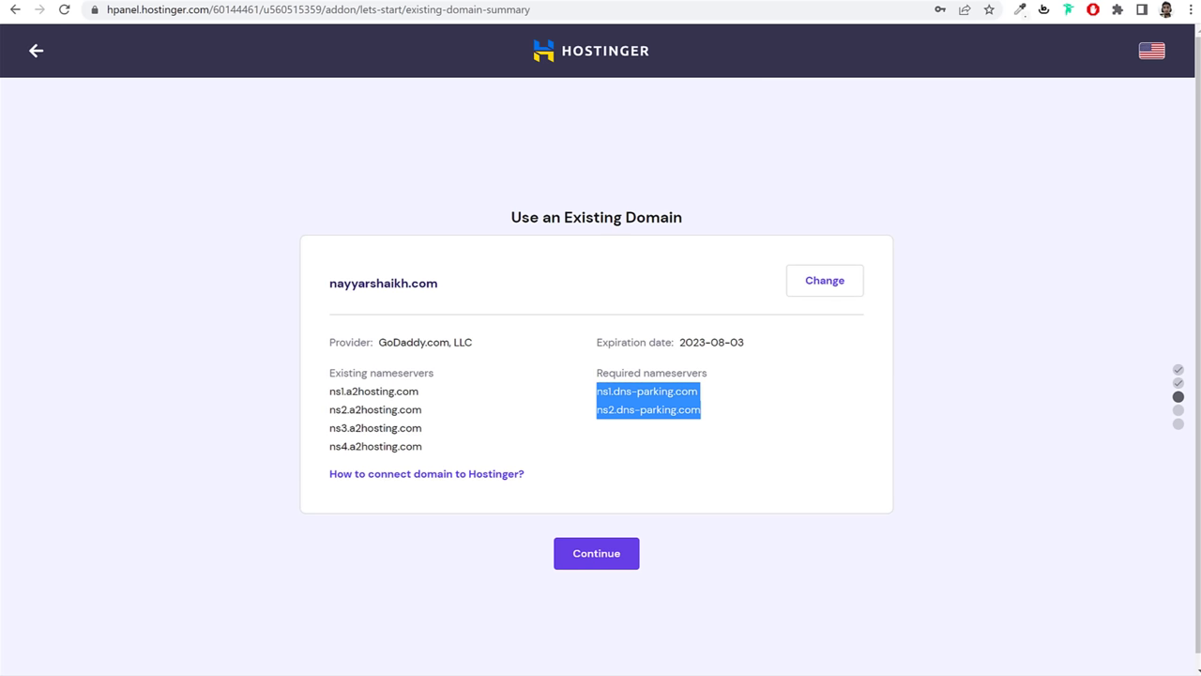
# Step: Switch to GoDaddy, open DNS management for the owner's domain from the products list and review its current nameservers
pyautogui.click(788, 4)
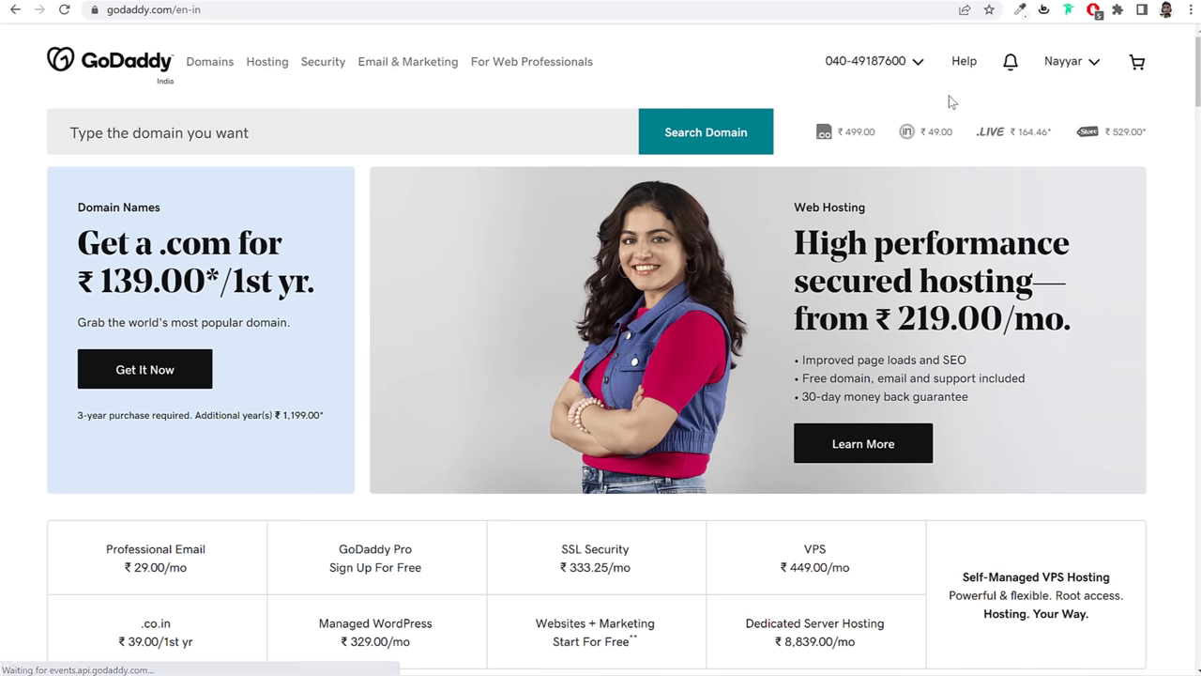
pyautogui.click(1064, 68)
pyautogui.click(907, 218)
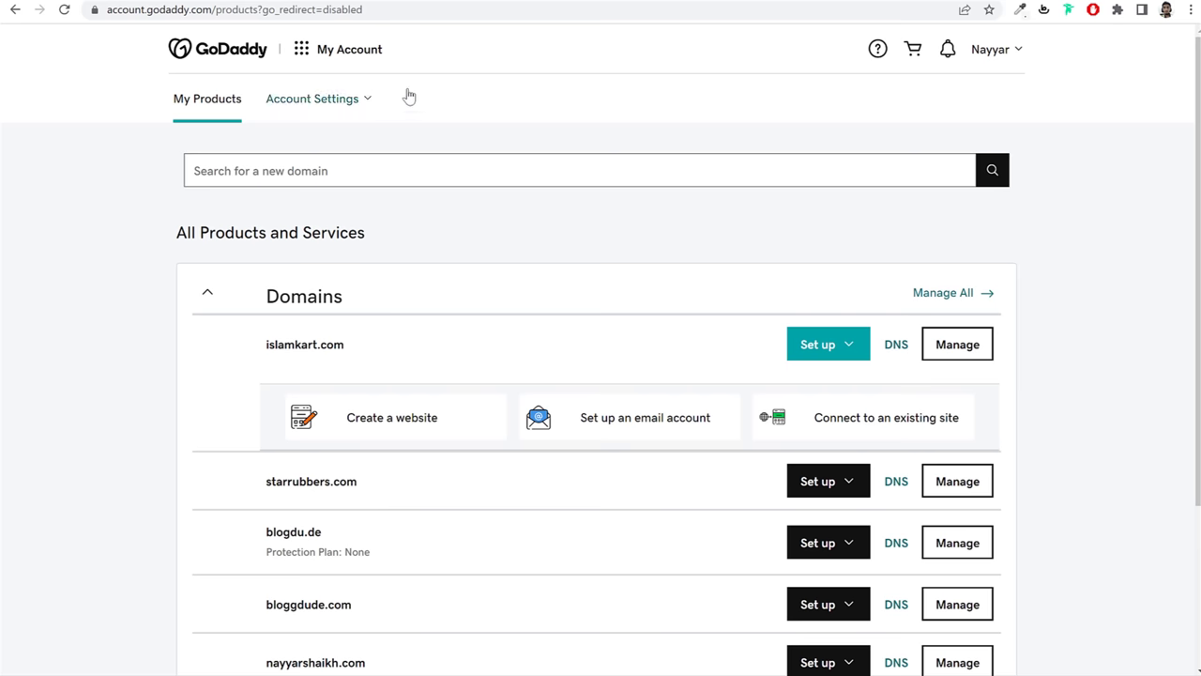
pyautogui.scroll(-3, 751, 282)
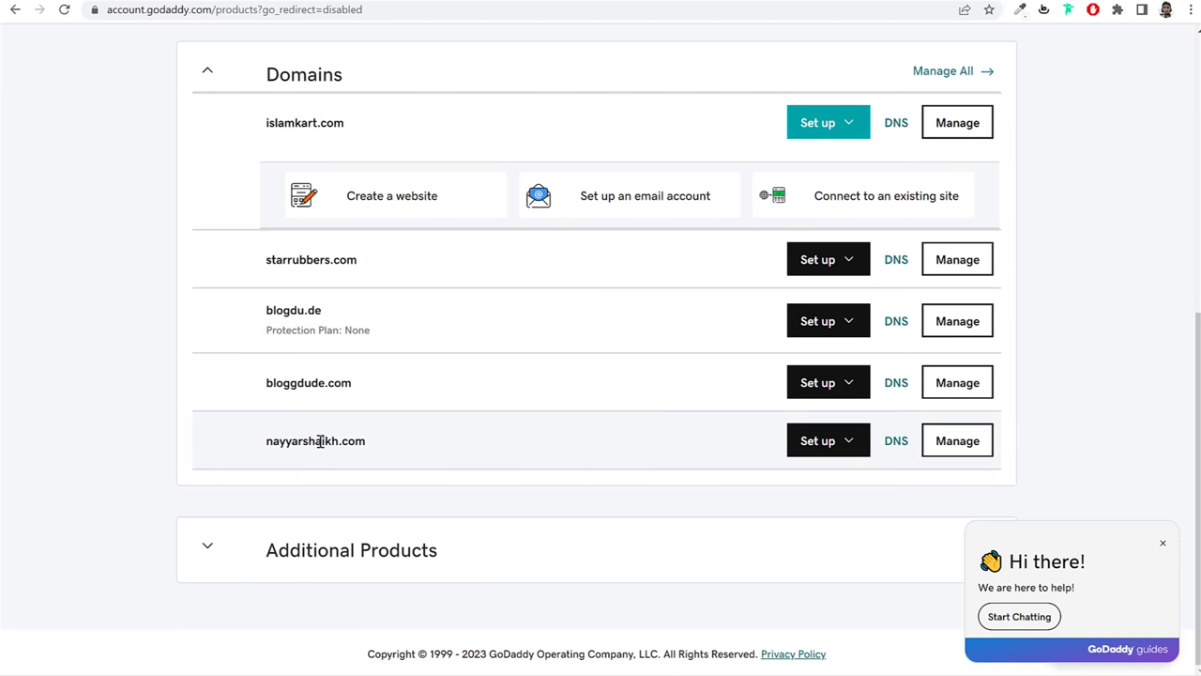
pyautogui.click(900, 445)
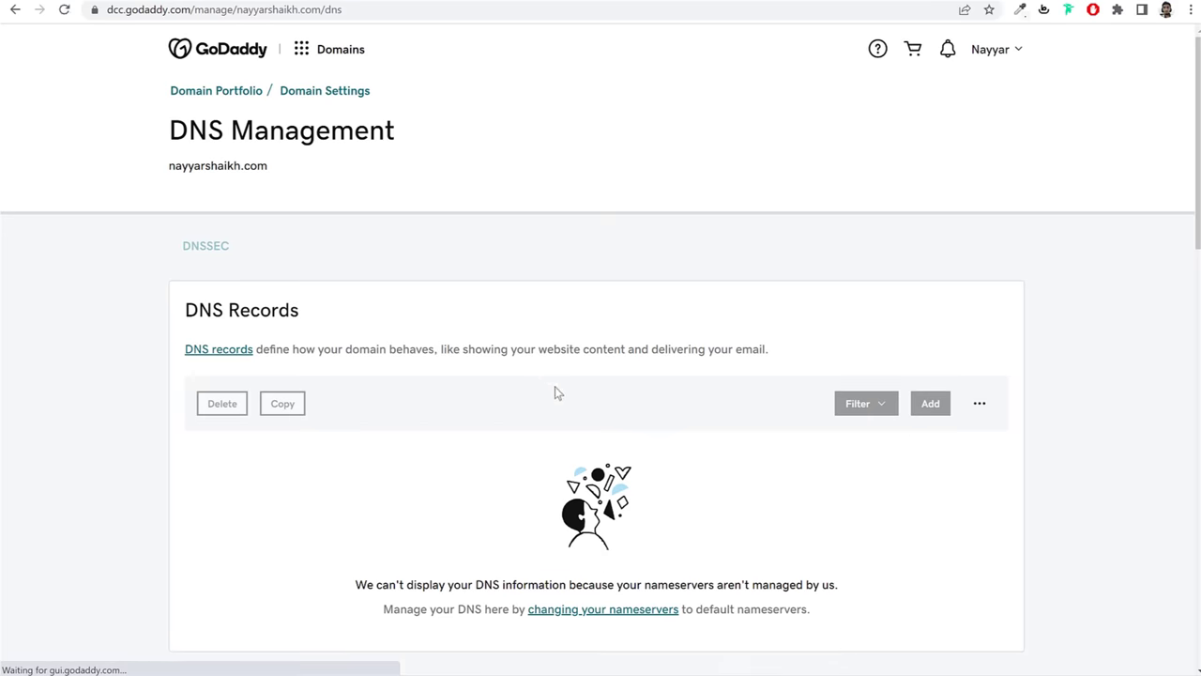
pyautogui.moveTo(181, 362); pyautogui.dragTo(225, 366)
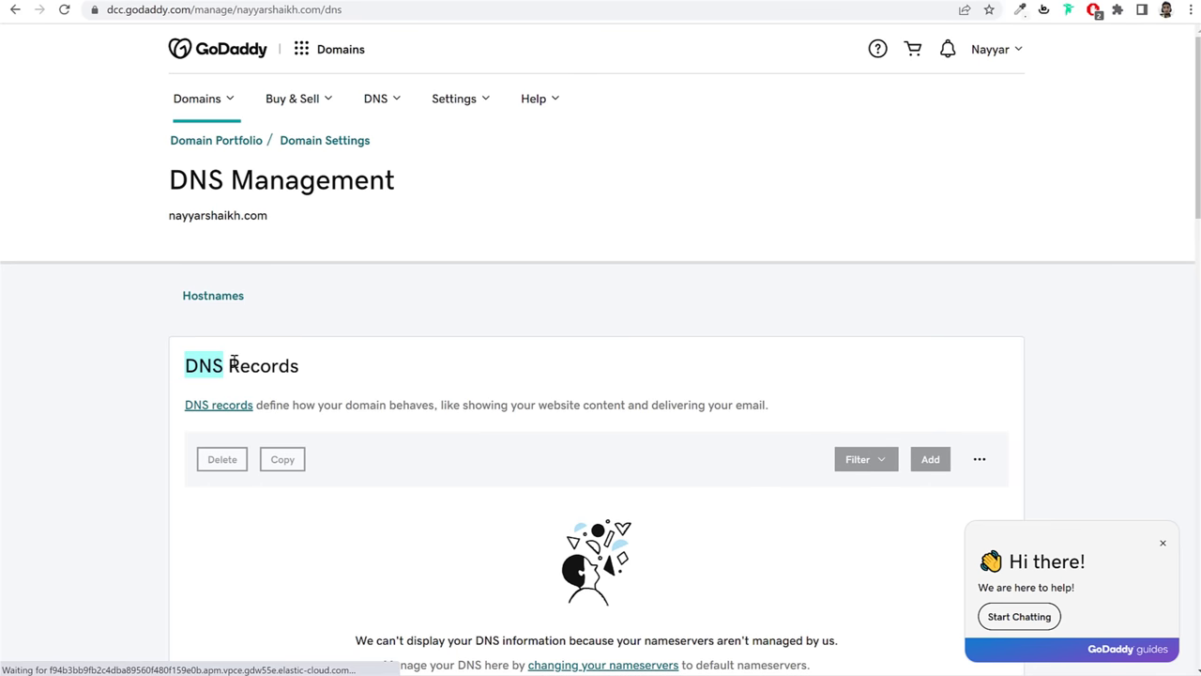
pyautogui.scroll(-5, 653, 383)
pyautogui.scroll(-5, 654, 383)
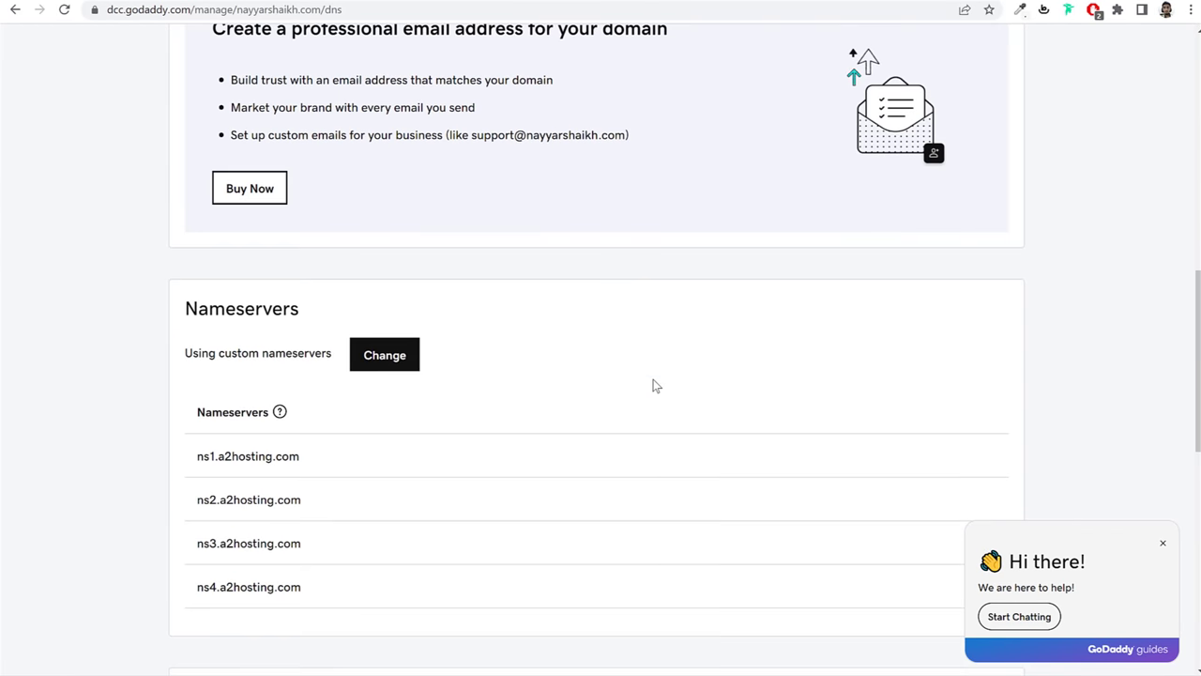
pyautogui.moveTo(200, 231); pyautogui.dragTo(337, 343)
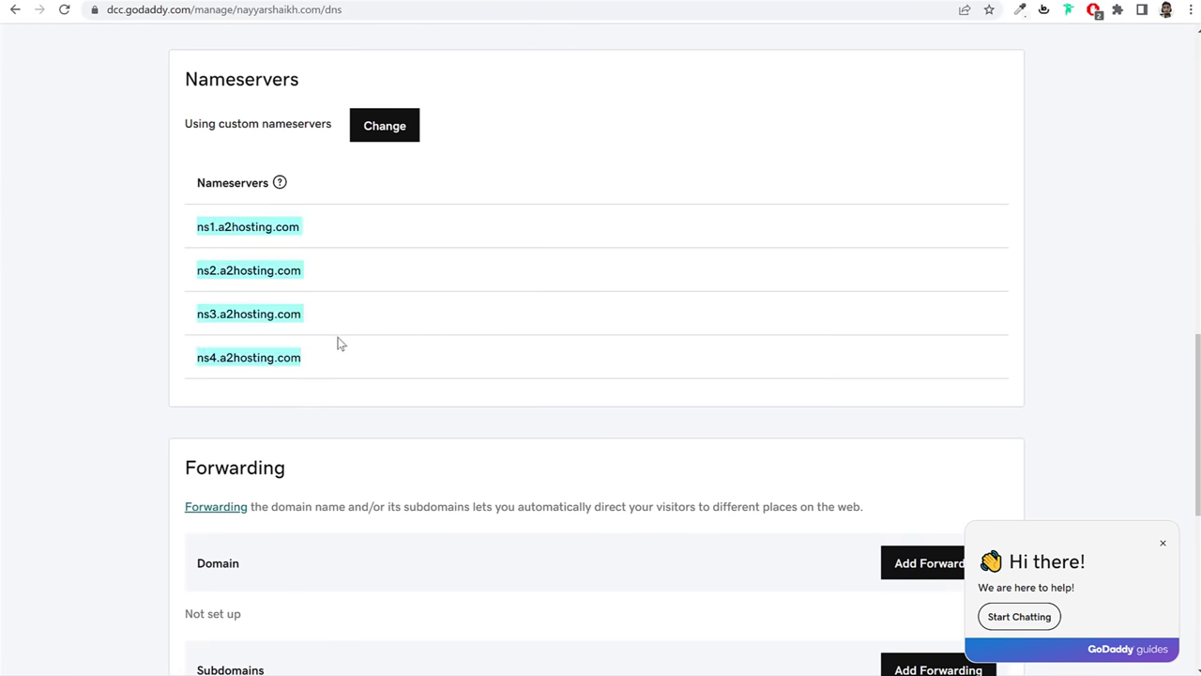
# Step: Choose to enter custom nameservers for the domain, delete the third and fourth entries and clear the remaining two
pyautogui.click(384, 131)
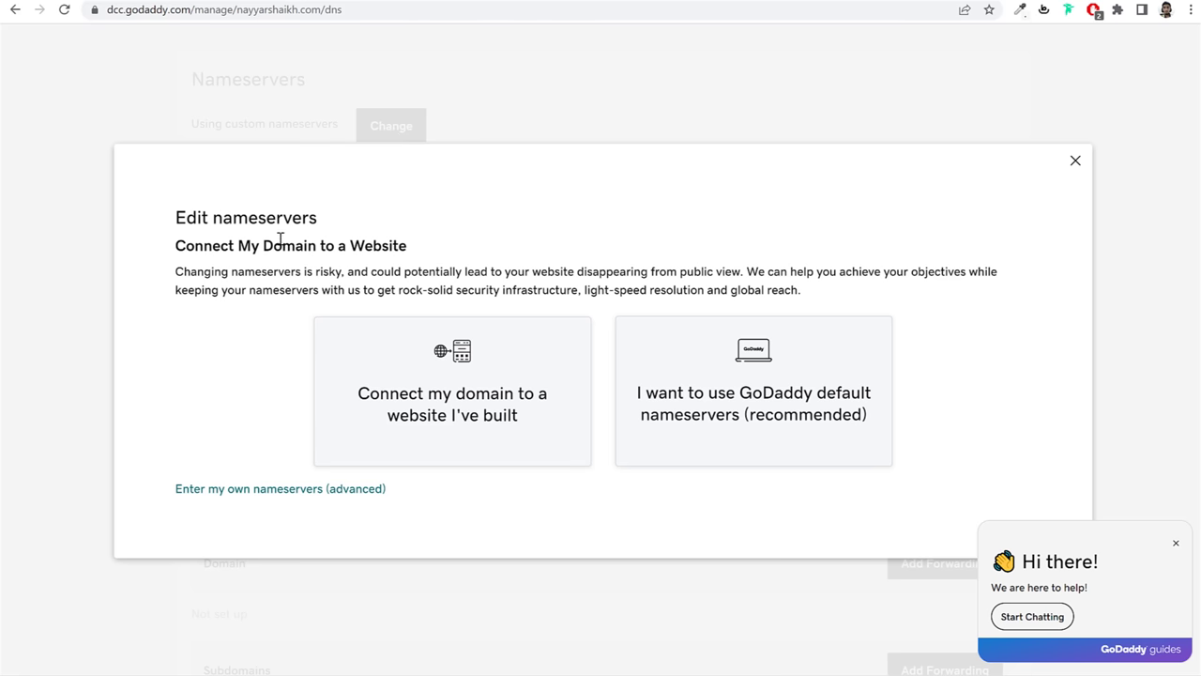
pyautogui.moveTo(167, 495); pyautogui.dragTo(422, 495)
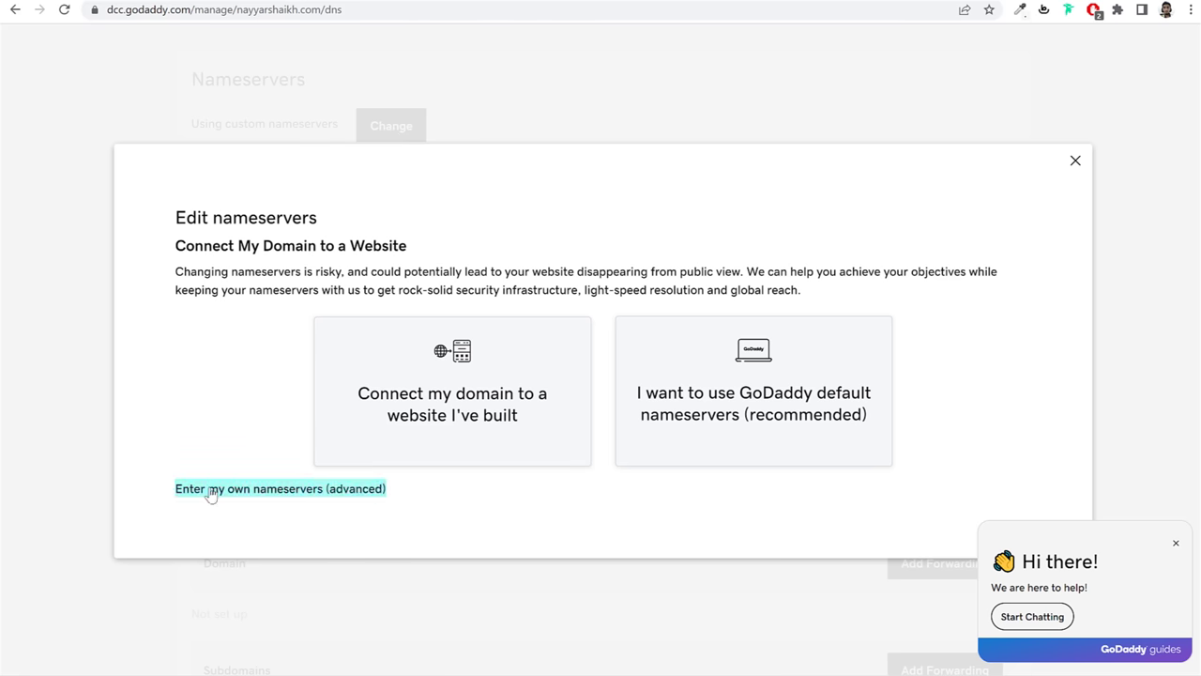
pyautogui.click(265, 499)
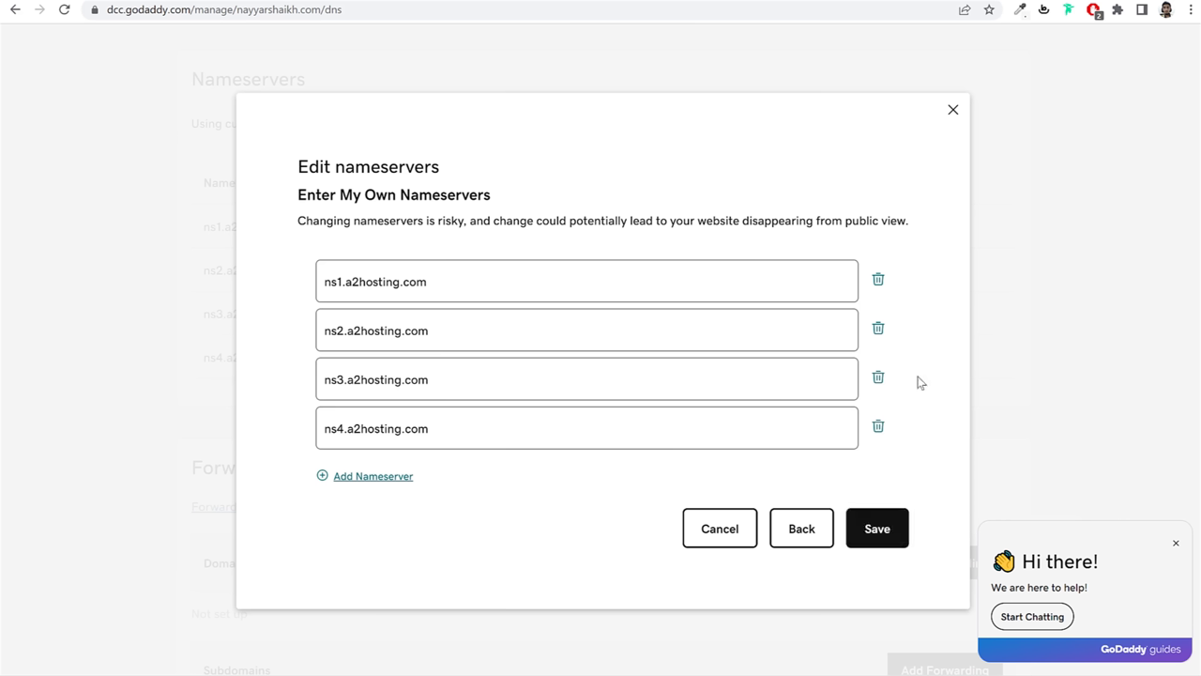
pyautogui.click(879, 380)
pyautogui.click(878, 404)
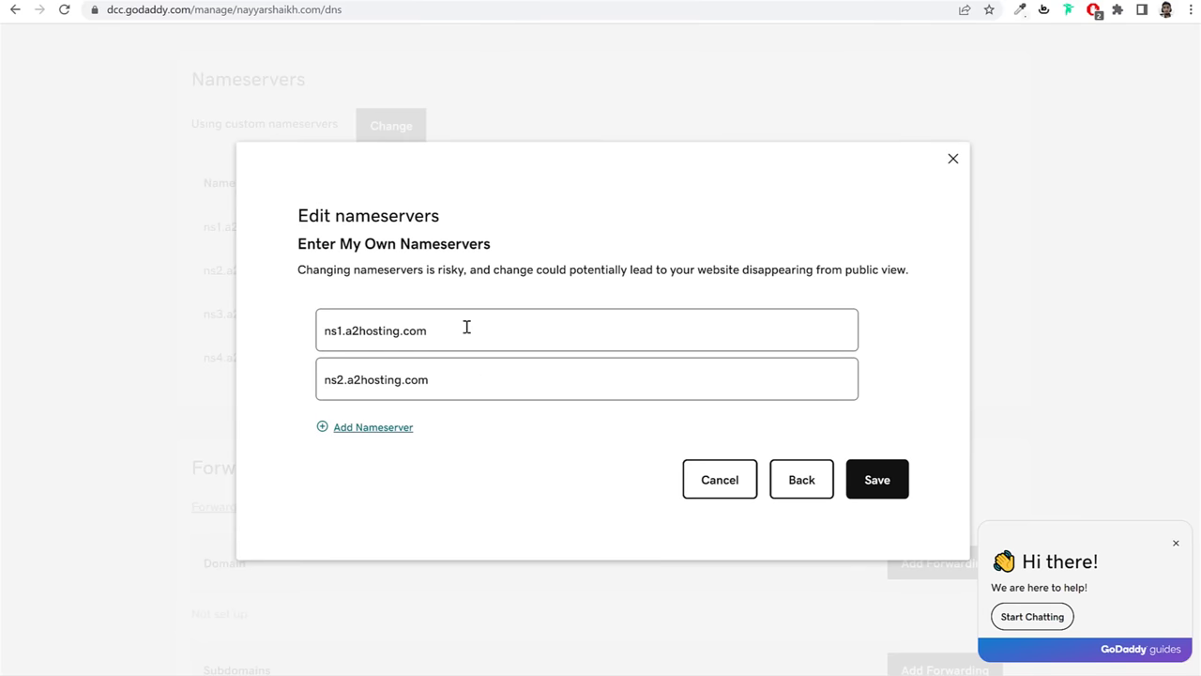
pyautogui.moveTo(430, 330); pyautogui.dragTo(268, 341)
pyautogui.press('BackSpace')
pyautogui.moveTo(470, 378); pyautogui.dragTo(231, 369)
pyautogui.press('BackSpace')
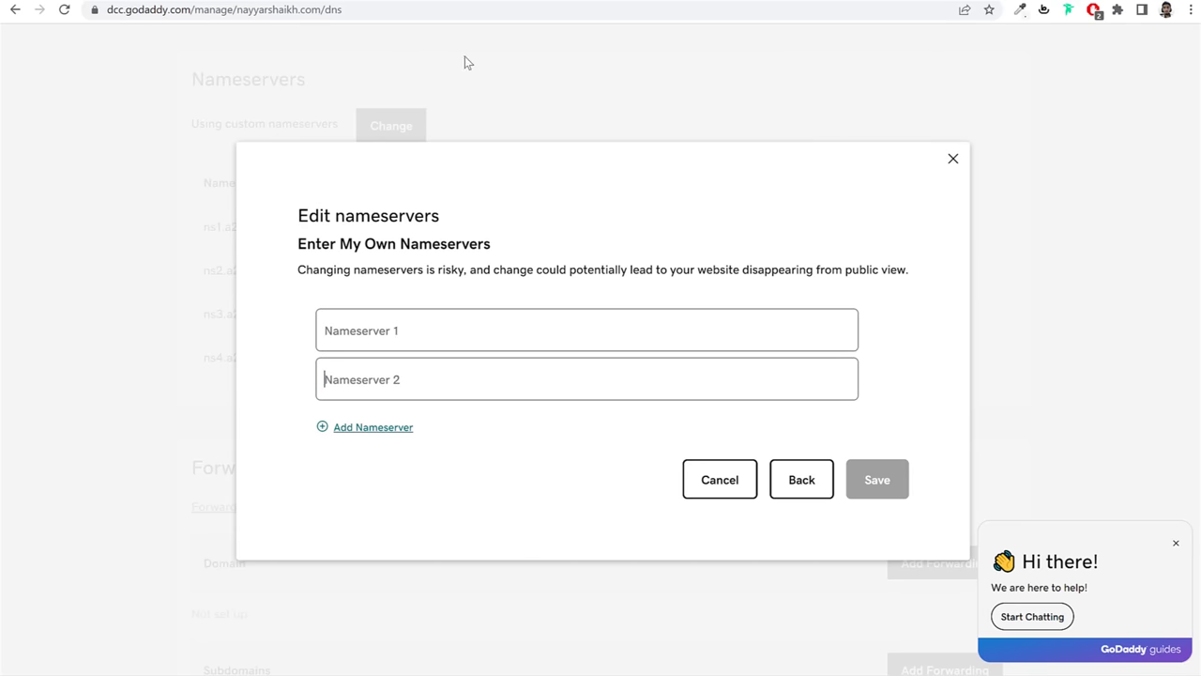
# Step: Copy the required nameserver ns1.dns-parking.com from Hostinger and enter it as Nameserver 1 in GoDaddy
pyautogui.click(275, 3)
pyautogui.click(602, 391)
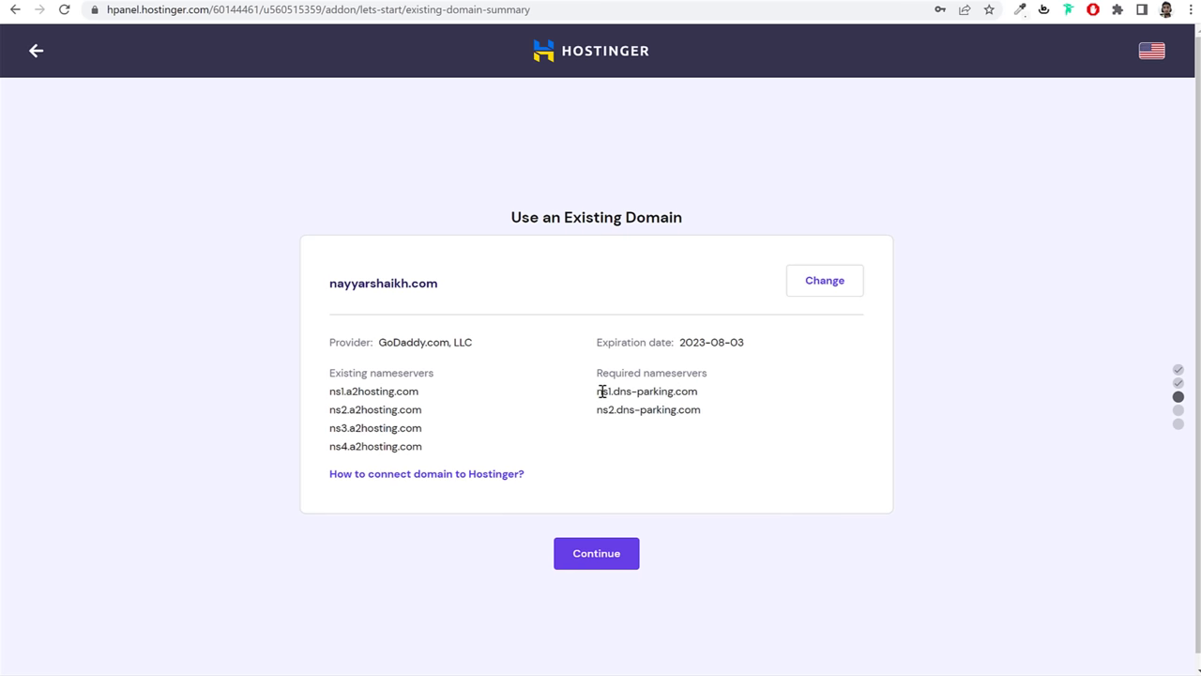
pyautogui.moveTo(598, 392); pyautogui.dragTo(698, 394)
pyautogui.hotkey('ctrl', 'c')
pyautogui.click(416, 6)
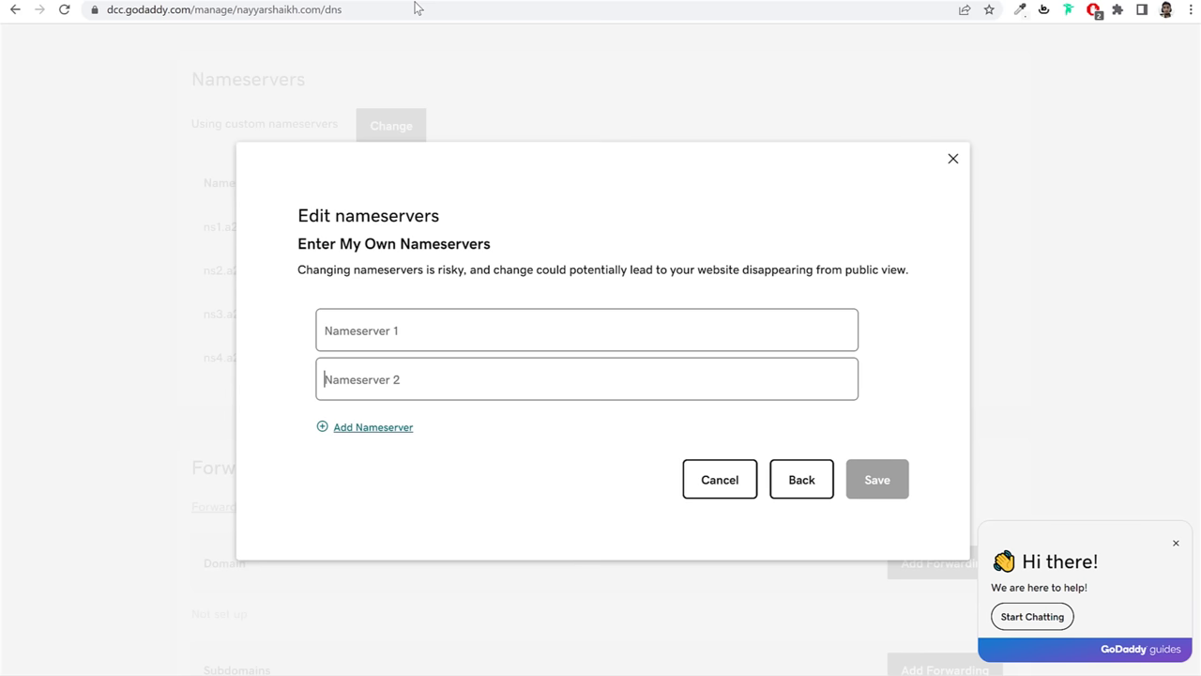
pyautogui.click(384, 327)
pyautogui.hotkey('ctrl', 'v')
# Step: Copy ns2.dns-parking.com from Hostinger into GoDaddy as Nameserver 2, then close the nameserver editor without saving
pyautogui.click(275, 3)
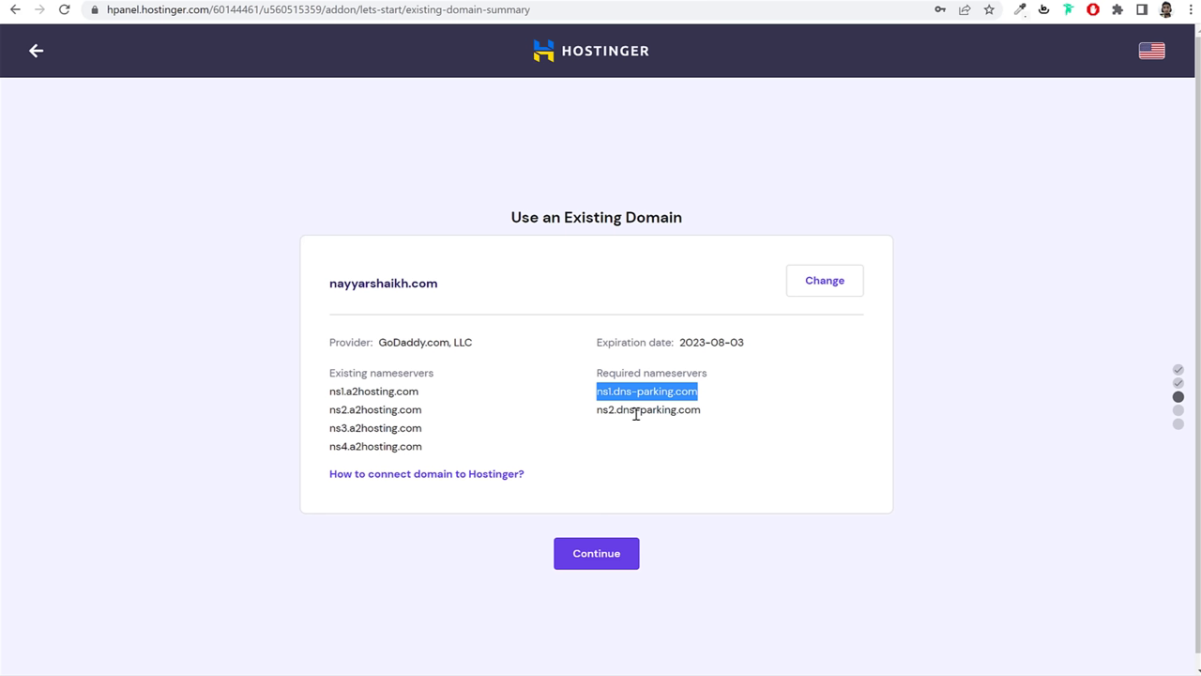
pyautogui.moveTo(598, 411); pyautogui.dragTo(707, 399)
pyautogui.hotkey('ctrl', 'c')
pyautogui.click(415, 6)
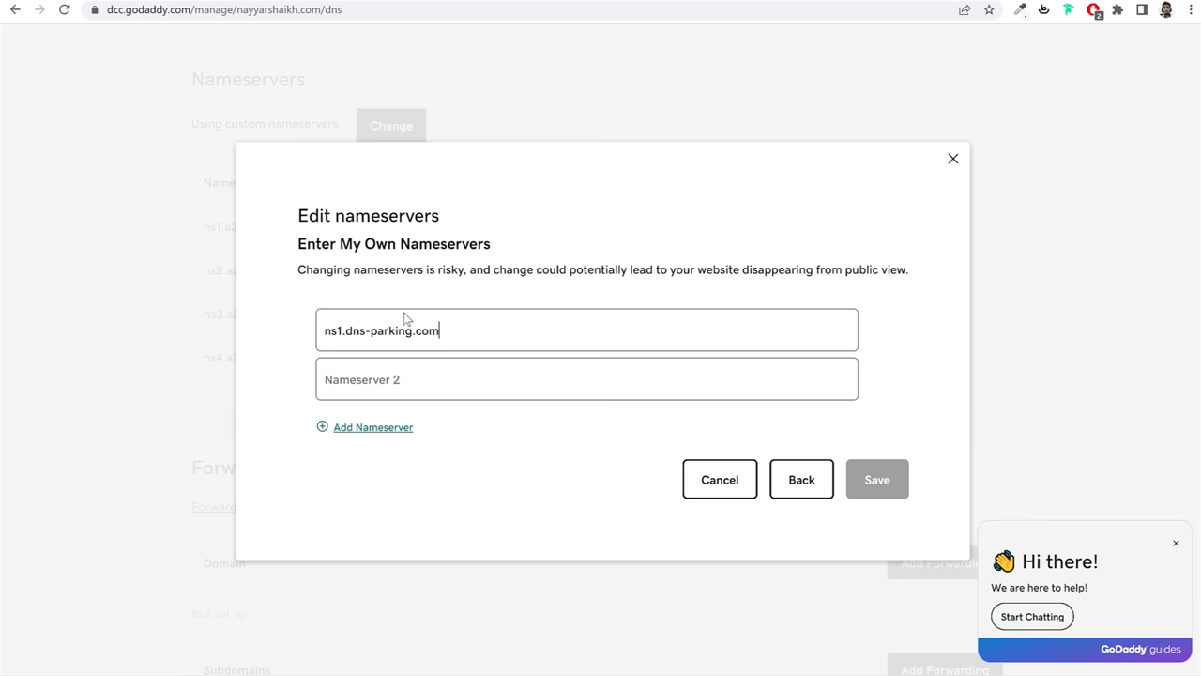
pyautogui.click(408, 385)
pyautogui.hotkey('ctrl', 'v')
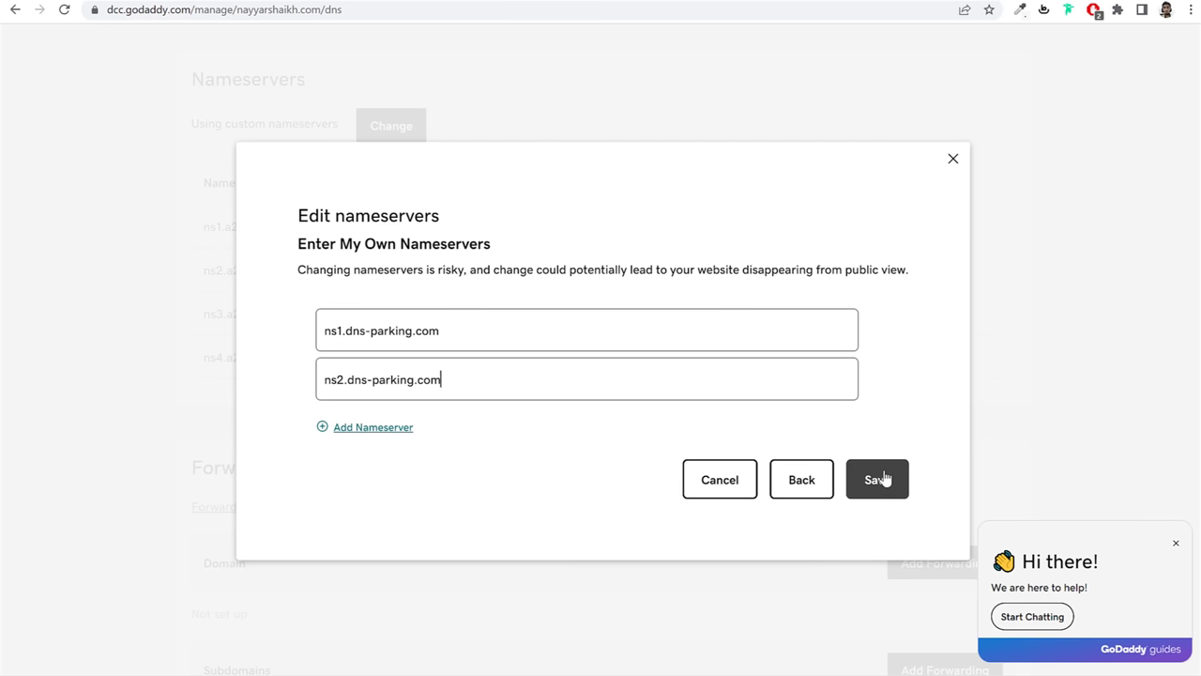
pyautogui.click(953, 160)
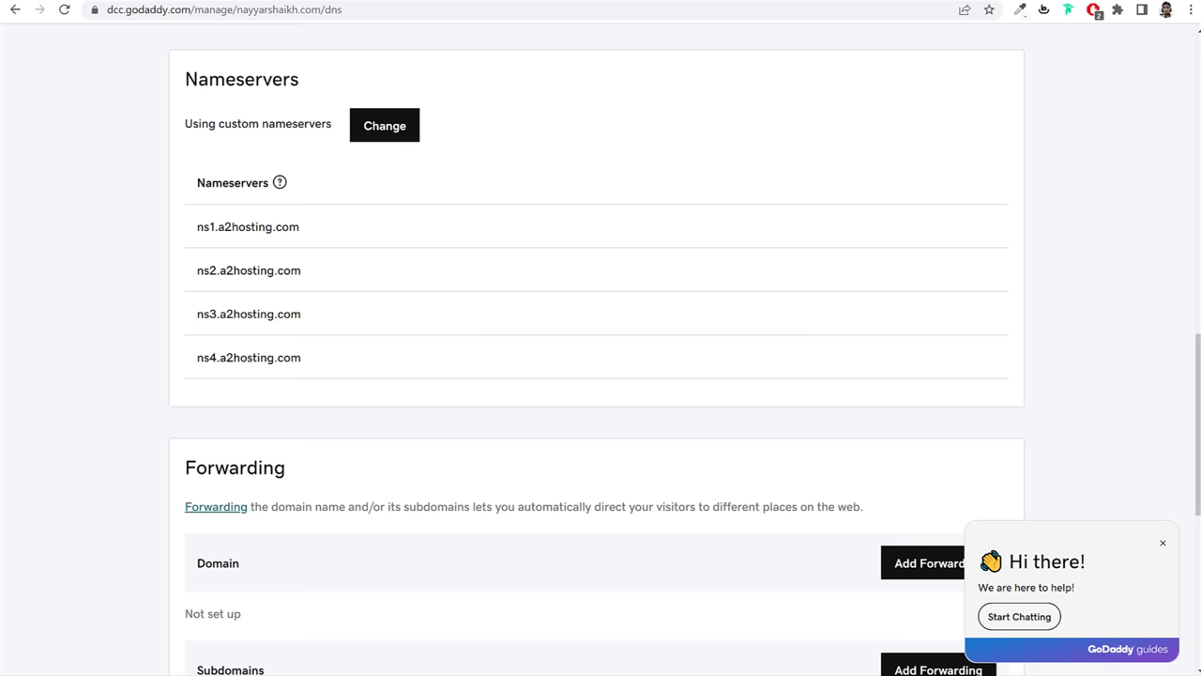
# Step: Return to Hostinger and continue from the existing-domain summary to complete the website setup
pyautogui.hotkey('ctrl', 'Tab')
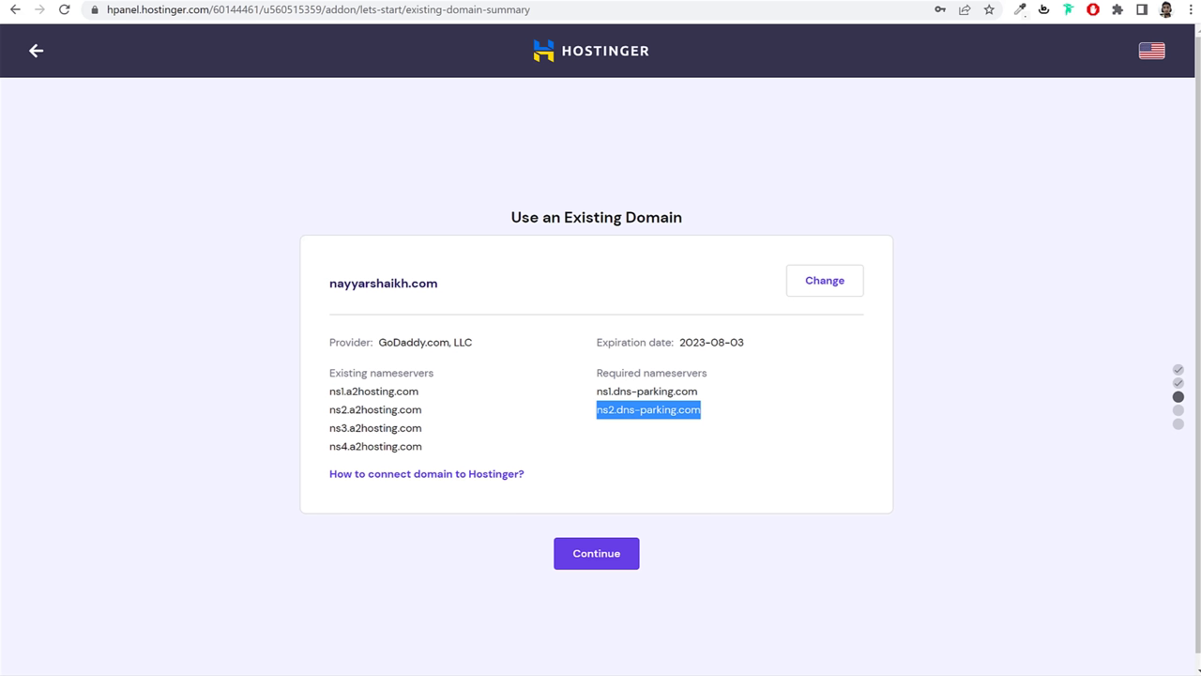
pyautogui.click(671, 526)
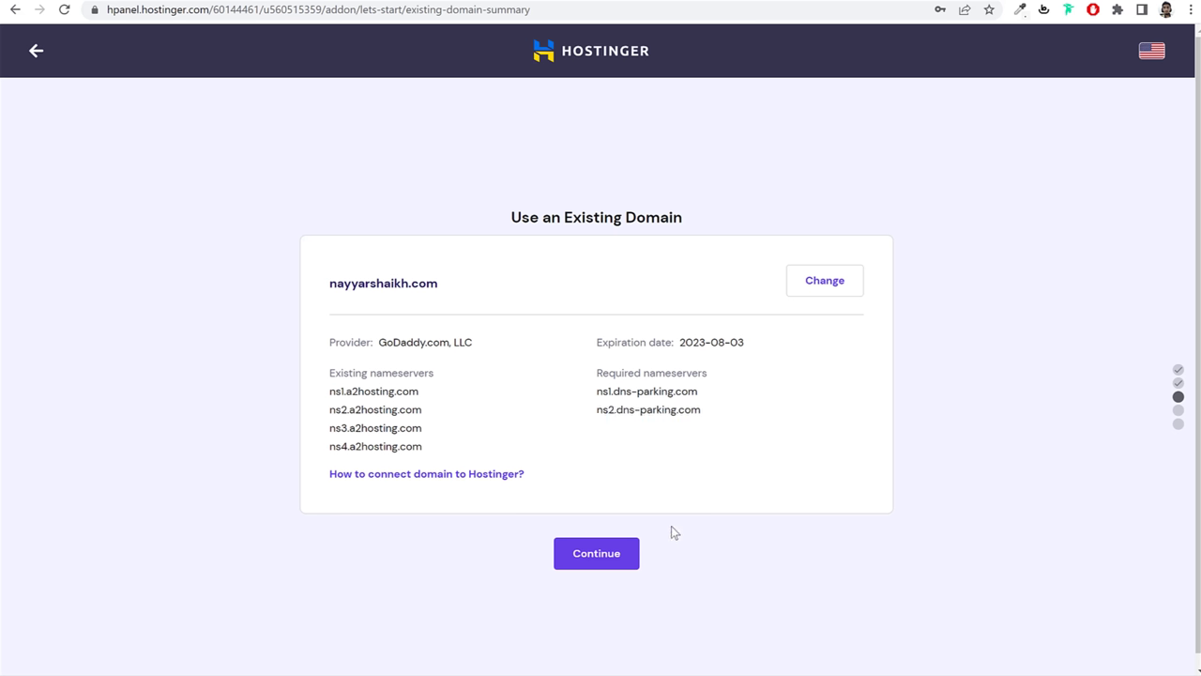
pyautogui.click(603, 561)
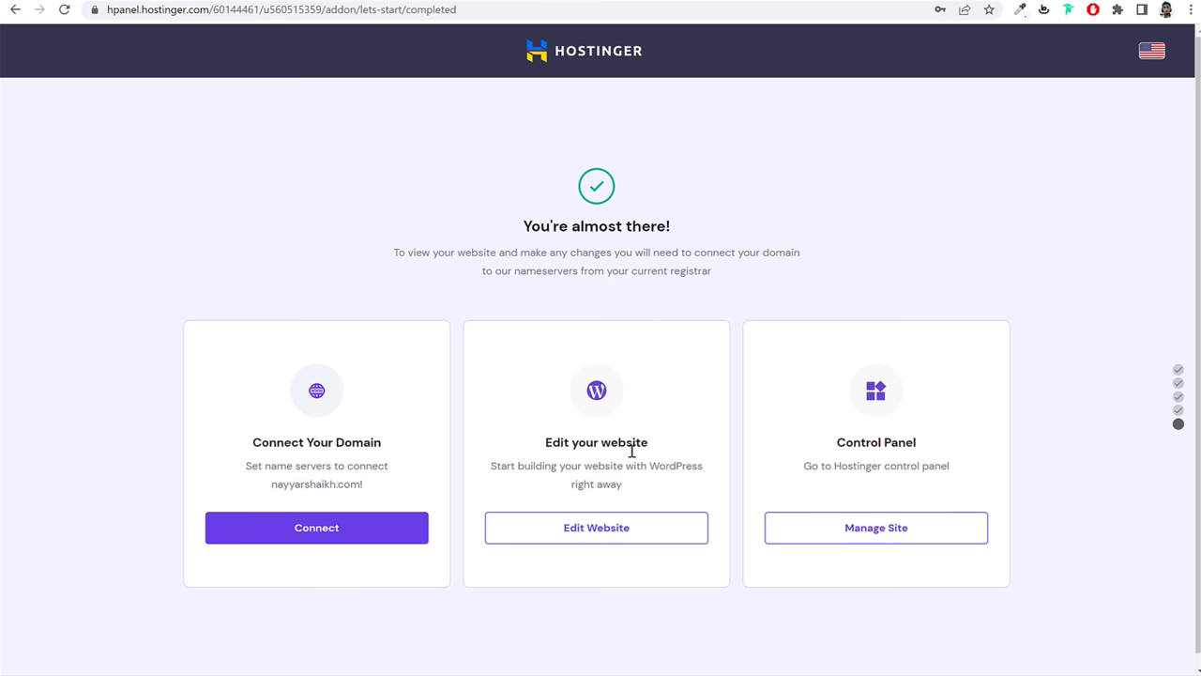
# Step: Leave the setup wizard and look up the newly added domain in Hostinger's list of websites
pyautogui.click(553, 58)
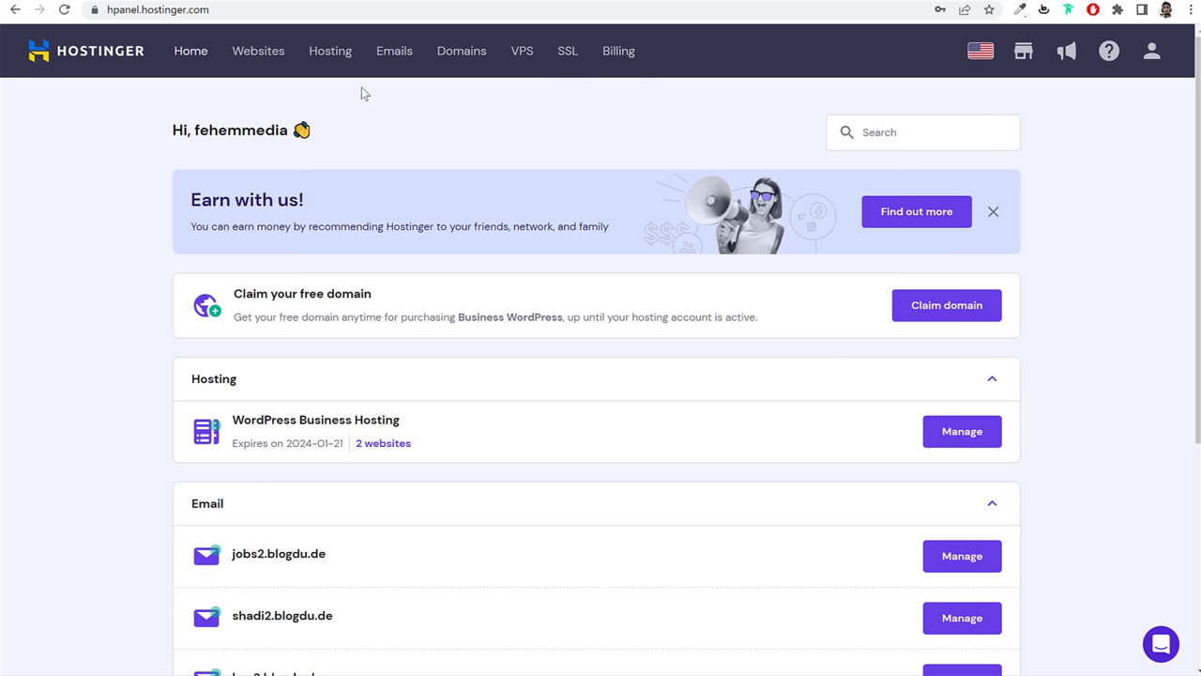
pyautogui.click(267, 49)
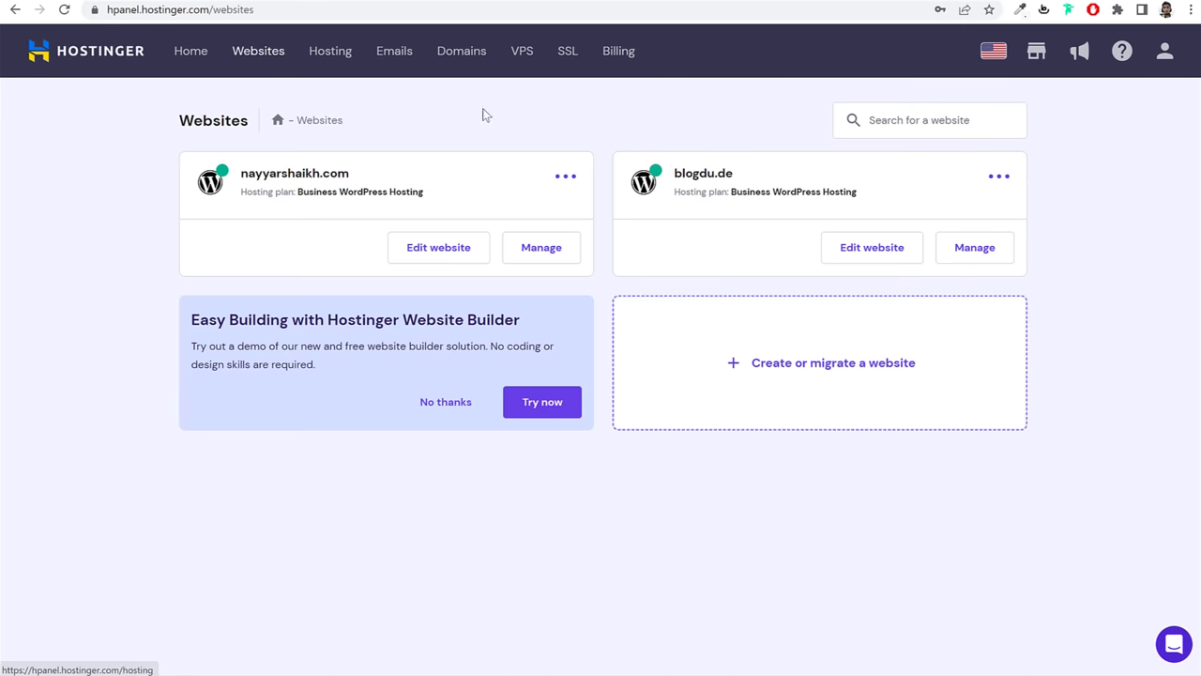
pyautogui.moveTo(381, 174); pyautogui.dragTo(249, 187)
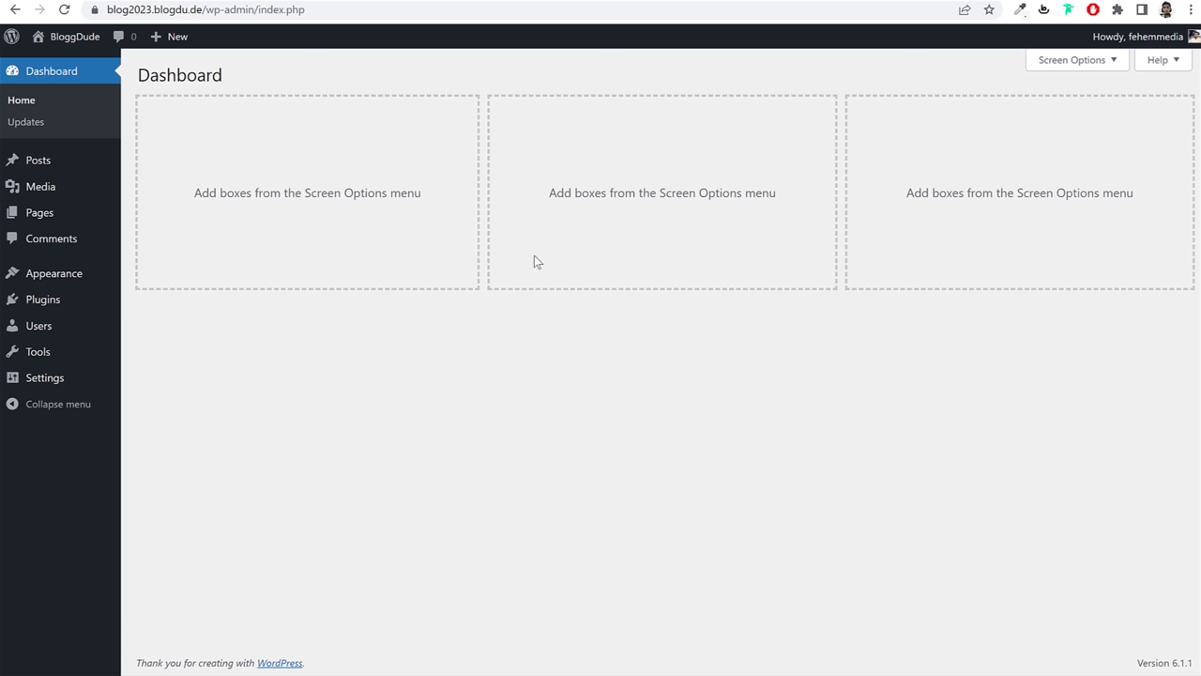
# Step: In the BloggDude WordPress dashboard, open the installed themes and check which theme is active
pyautogui.click(59, 282)
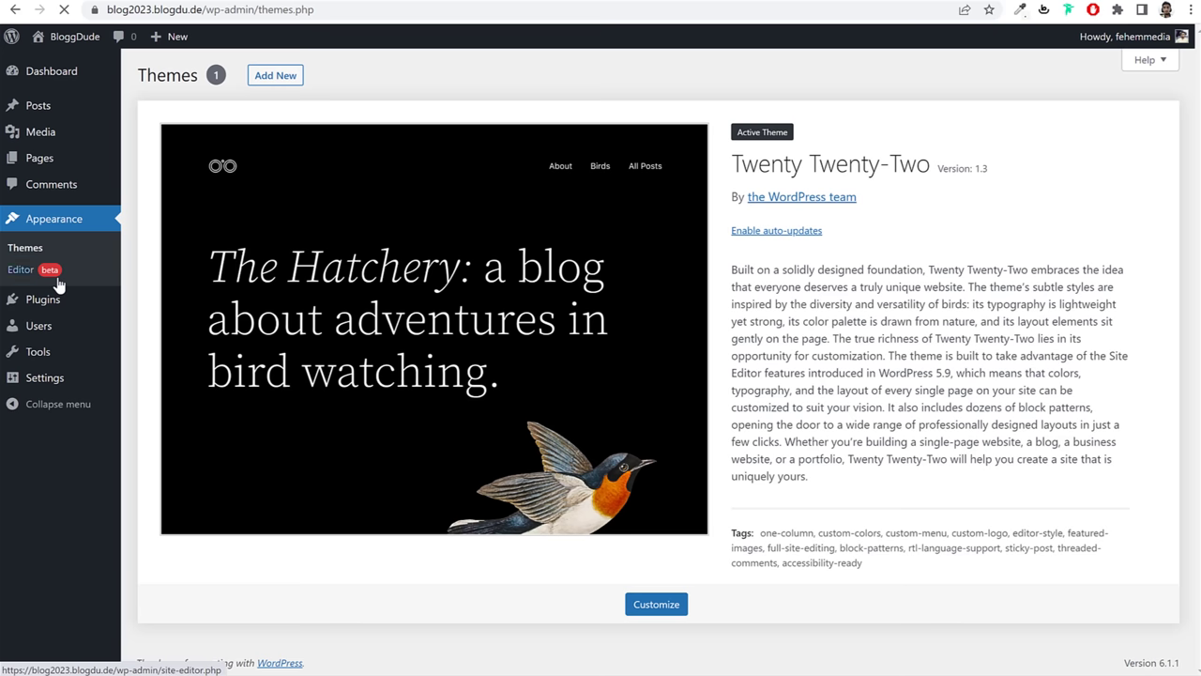
pyautogui.tripleClick(801, 160)
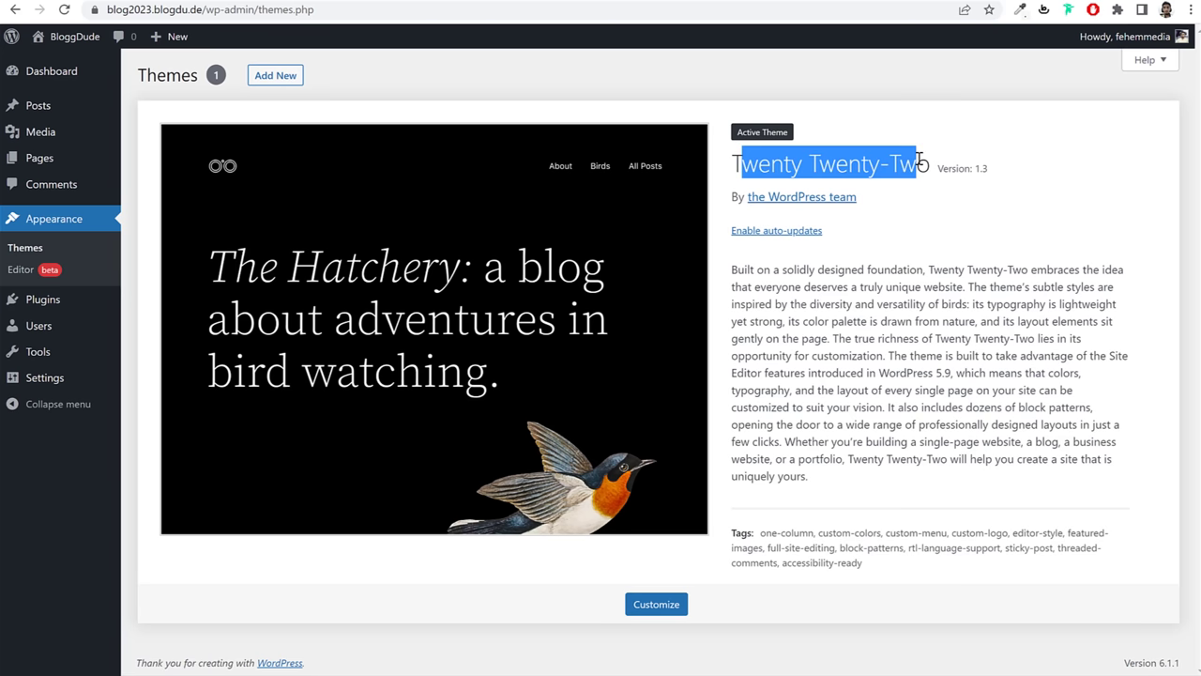
pyautogui.click(920, 160)
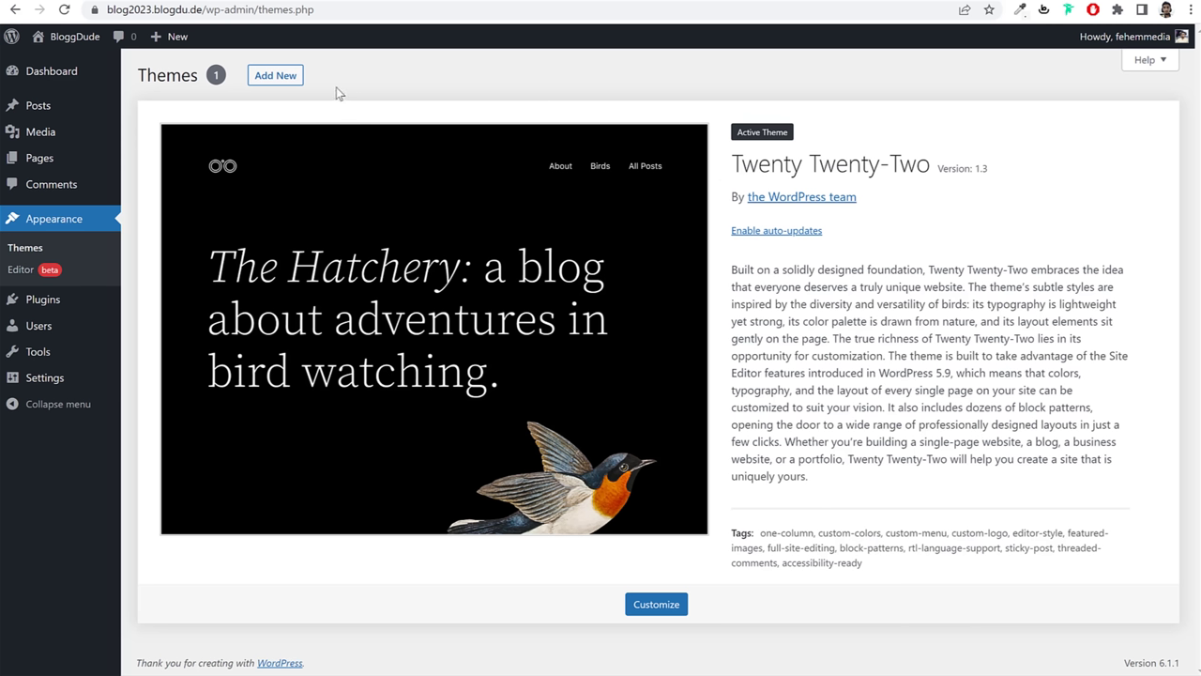
# Step: Open the page for adding new themes and browse the popular ones as far as OceanWP
pyautogui.click(275, 76)
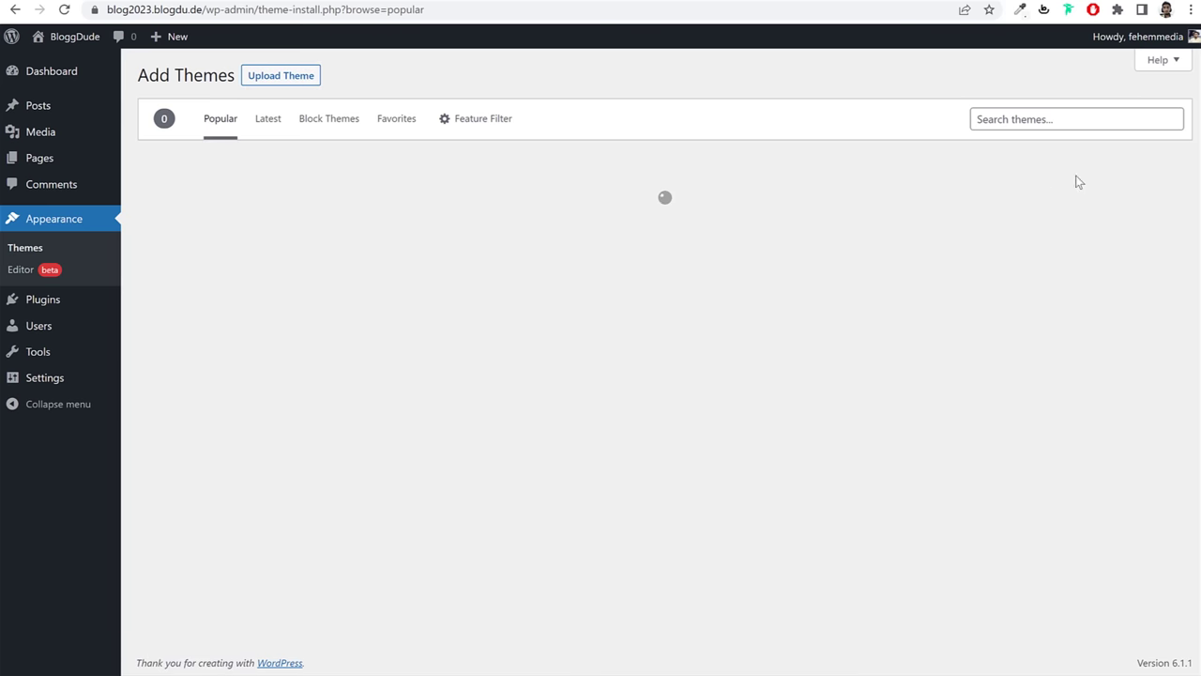
pyautogui.click(1038, 116)
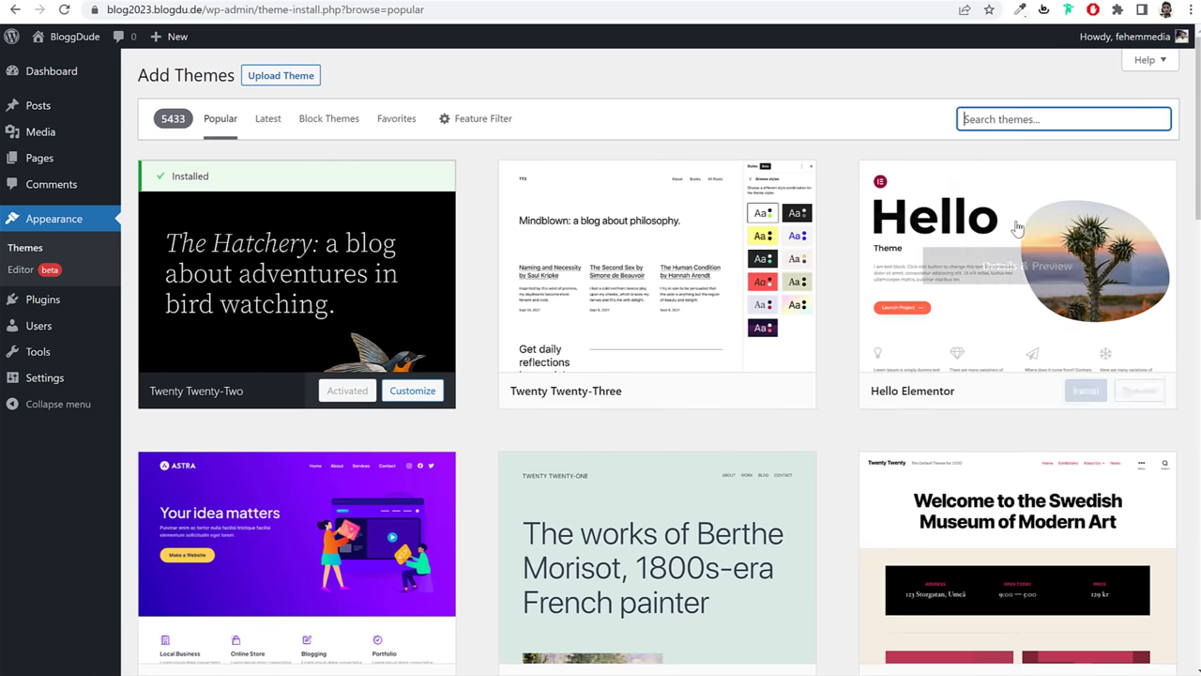
pyautogui.scroll(-5, 1019, 234)
pyautogui.scroll(-1, 1019, 234)
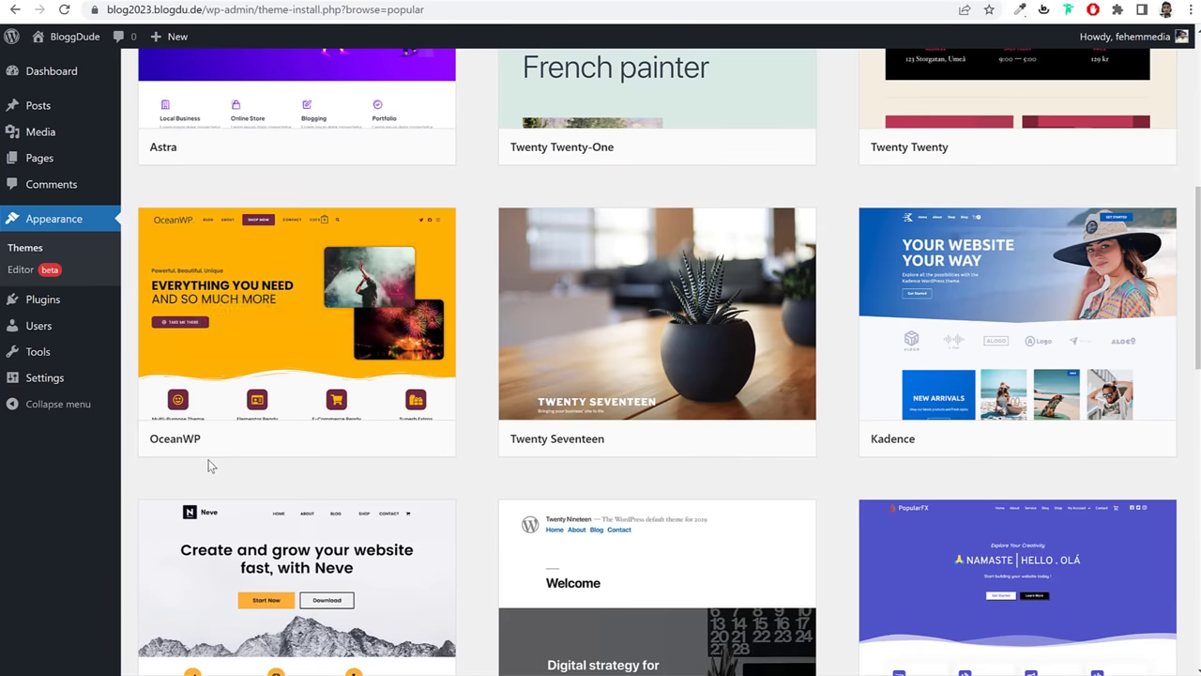
pyautogui.moveTo(129, 445); pyautogui.dragTo(209, 444)
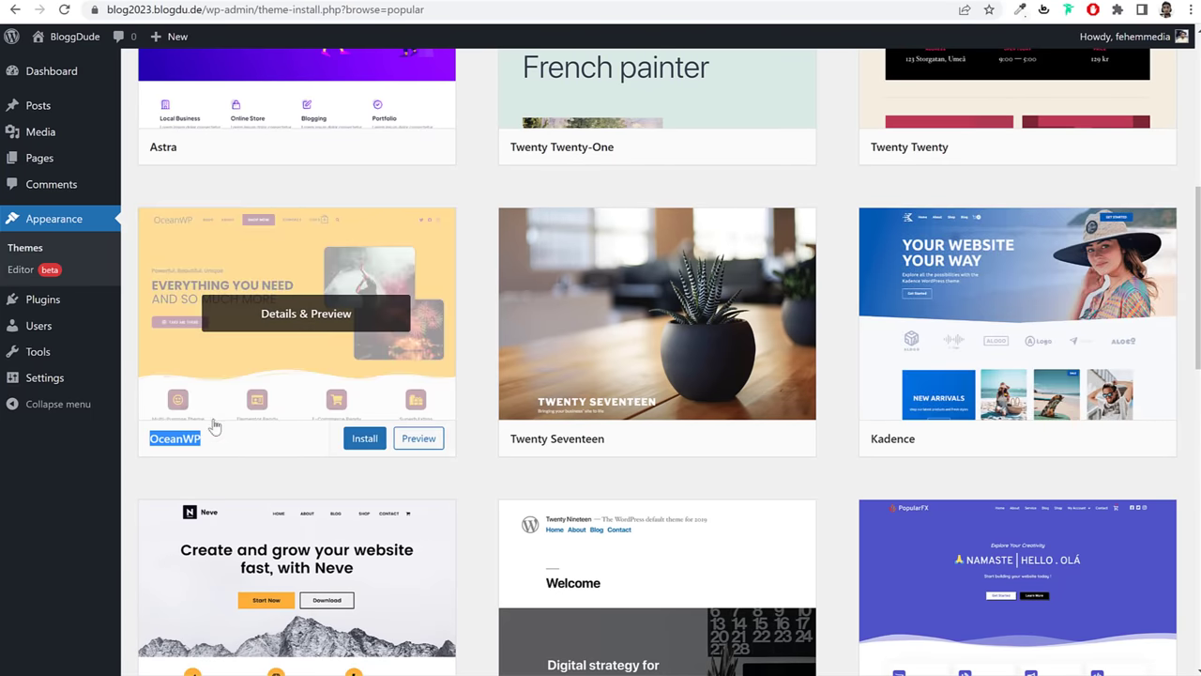
pyautogui.scroll(6, 263, 432)
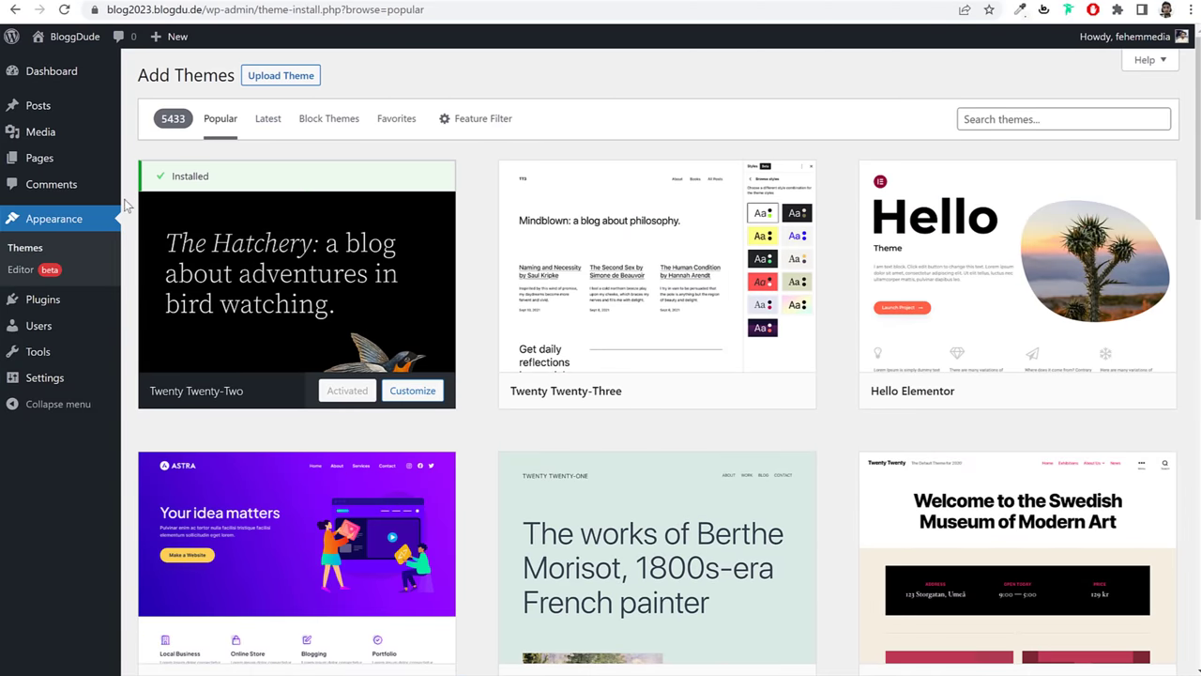
# Step: Find the OceanWP theme, install and activate it, and dismiss the notice recommending the Ocean Extra plugin
pyautogui.click(1010, 119)
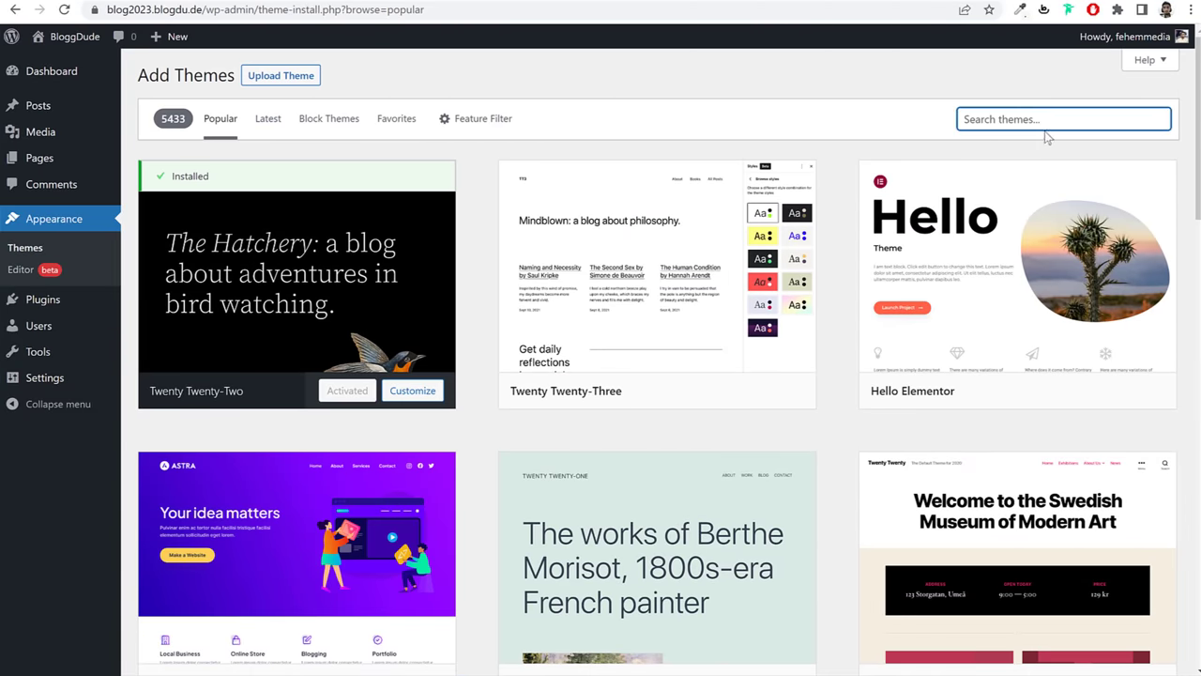
pyautogui.write('oceanwp')
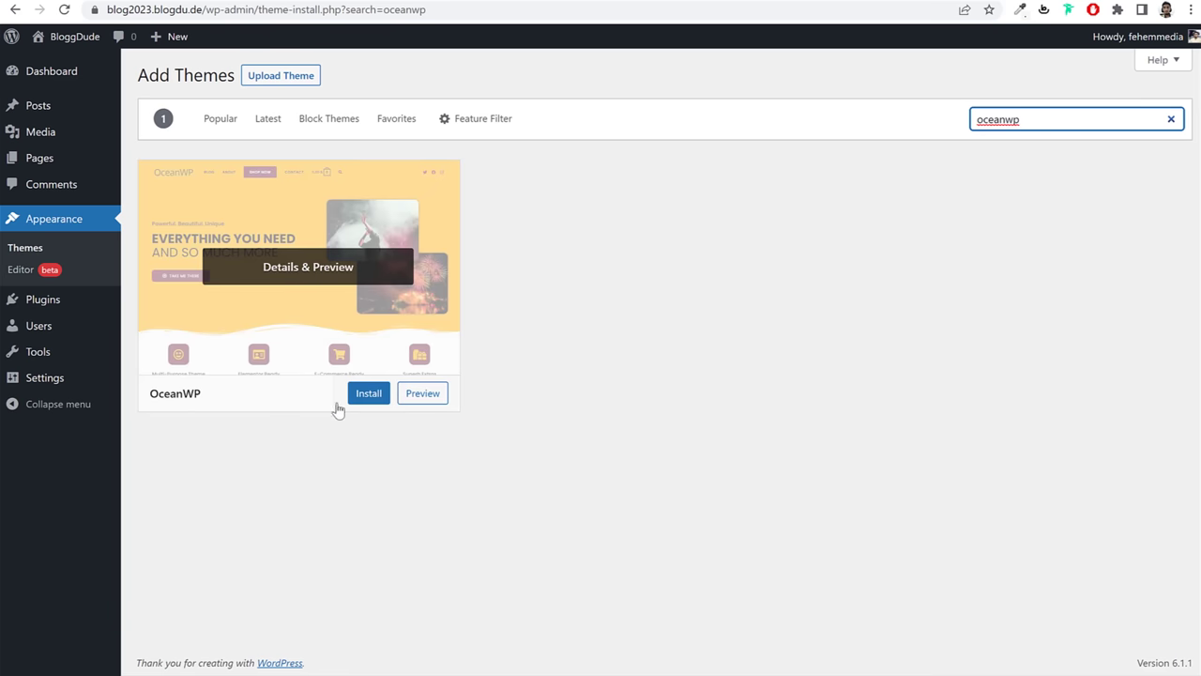
pyautogui.click(374, 395)
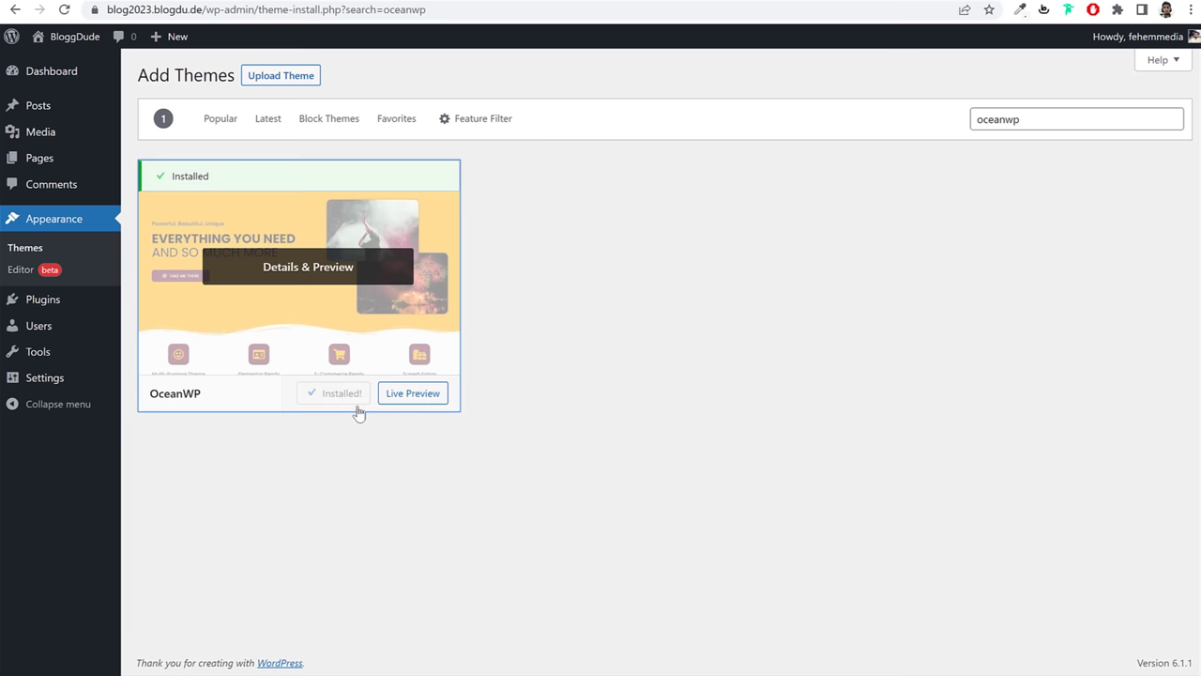
pyautogui.click(351, 397)
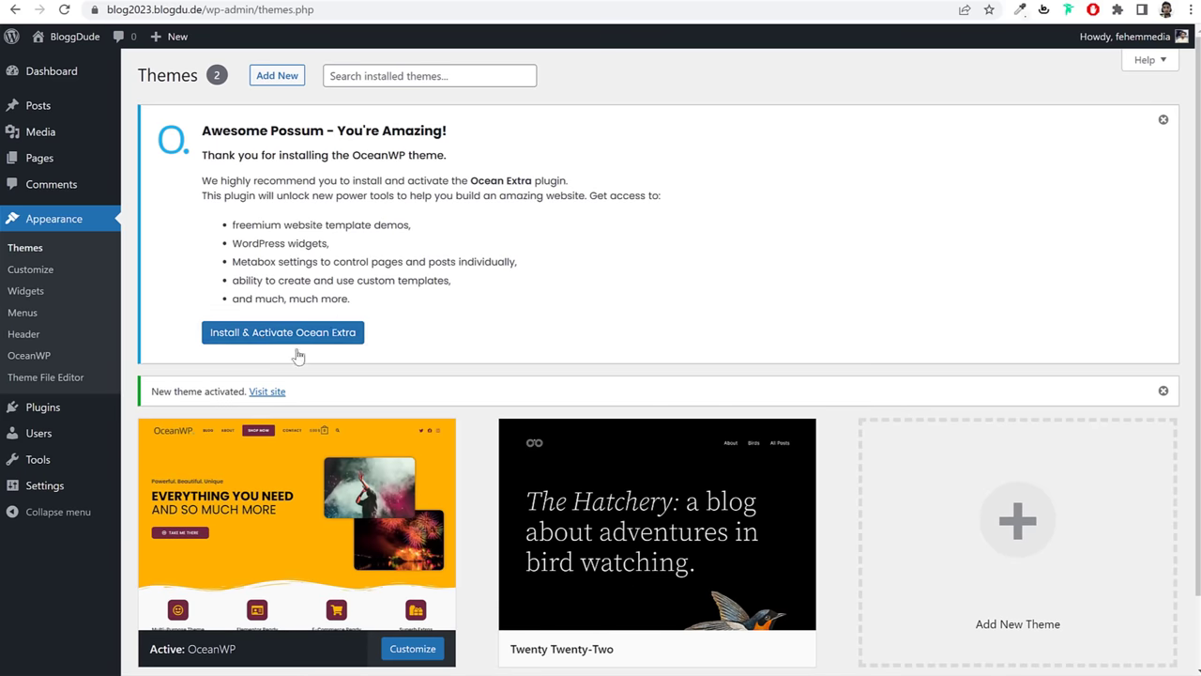
pyautogui.click(1164, 119)
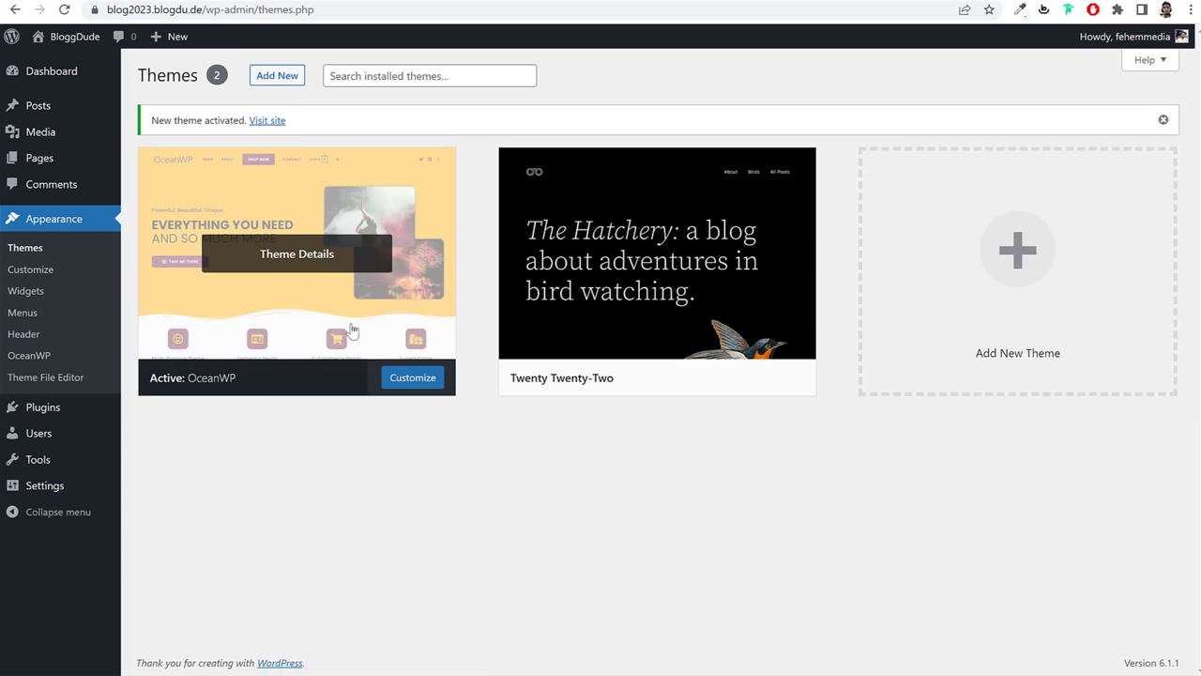
# Step: Delete the inactive Twenty Twenty-Two theme from the installed themes
pyautogui.click(718, 327)
pyautogui.click(1148, 639)
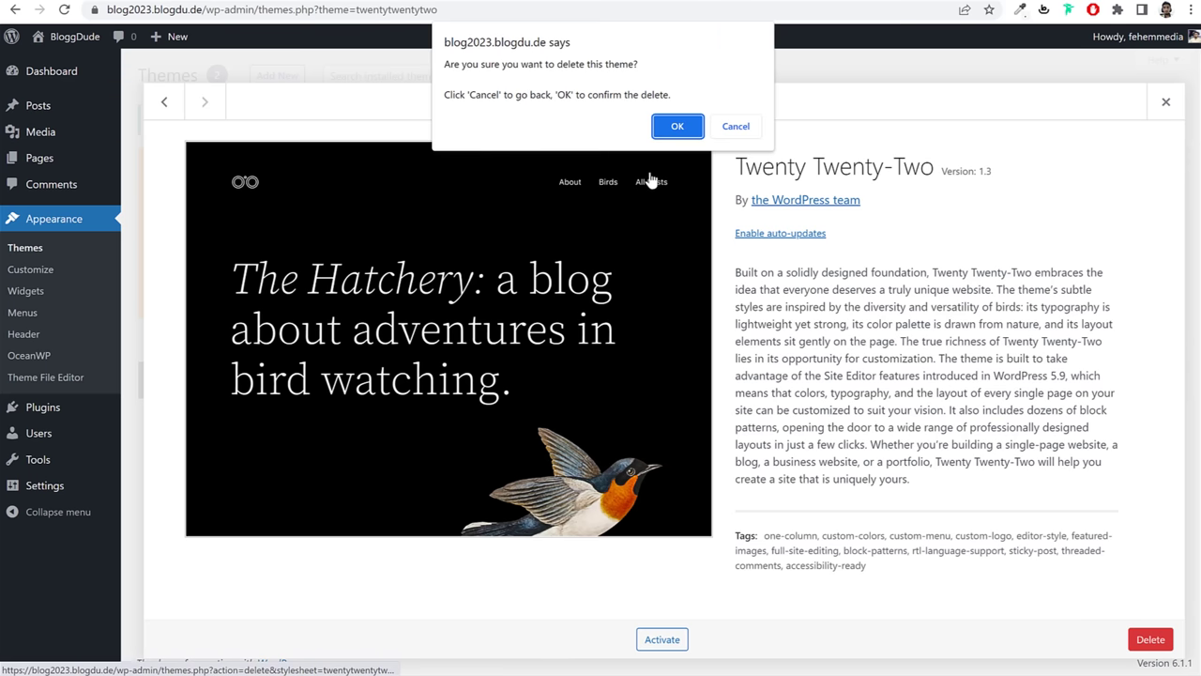
pyautogui.click(680, 123)
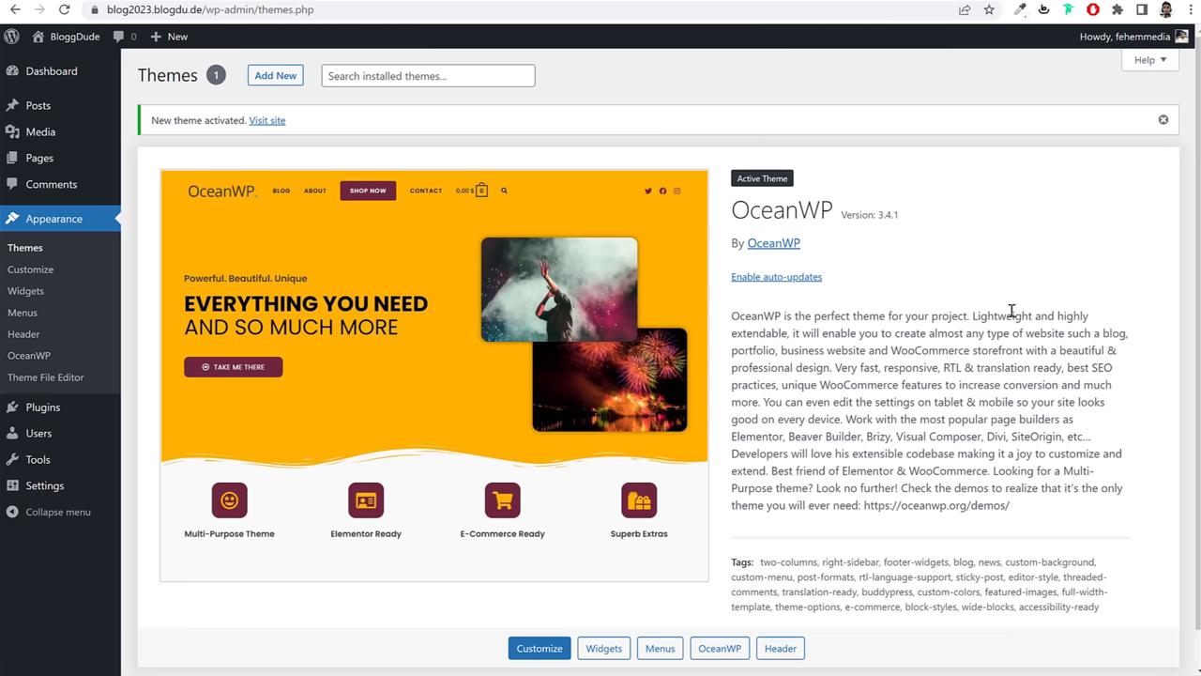
# Step: Check the OceanWP theme's version, enable its auto-updates, and go to the plugins section
pyautogui.moveTo(725, 218); pyautogui.dragTo(862, 208)
pyautogui.click(849, 225)
pyautogui.click(772, 279)
pyautogui.moveTo(843, 215); pyautogui.dragTo(938, 216)
pyautogui.click(901, 220)
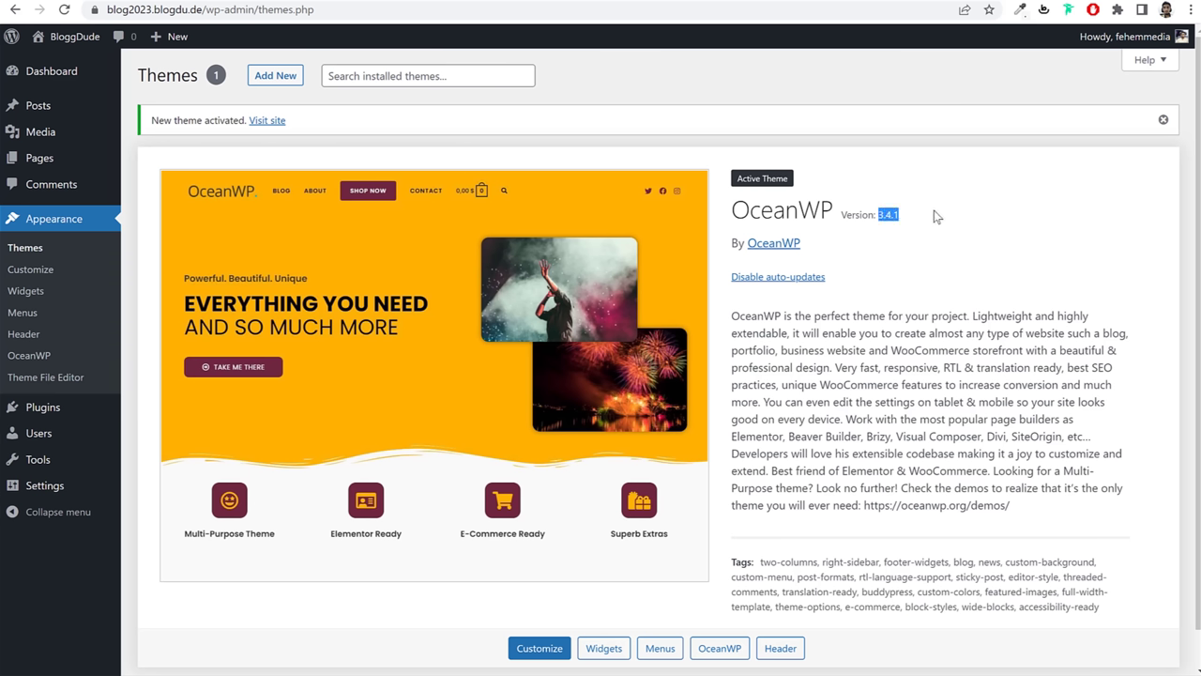
pyautogui.click(883, 231)
pyautogui.click(45, 409)
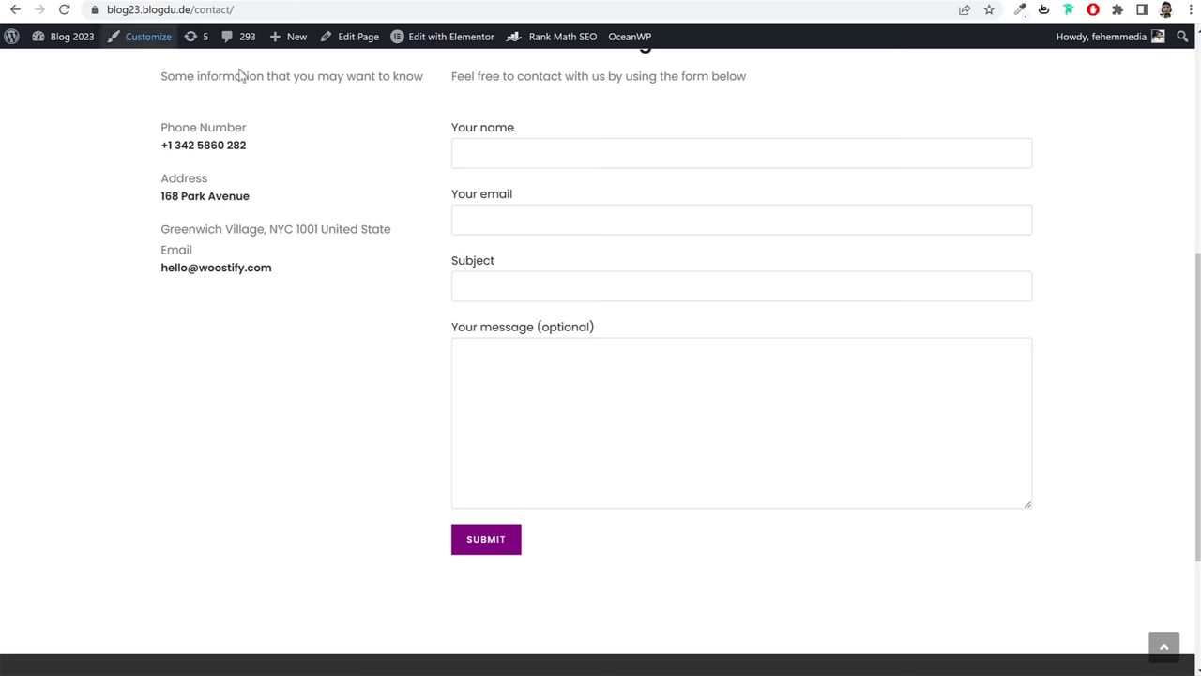
# Step: Switch to the example blog blog23.blogdu.de, open its home page and look through the featured articles
pyautogui.scroll(5, 250, 99)
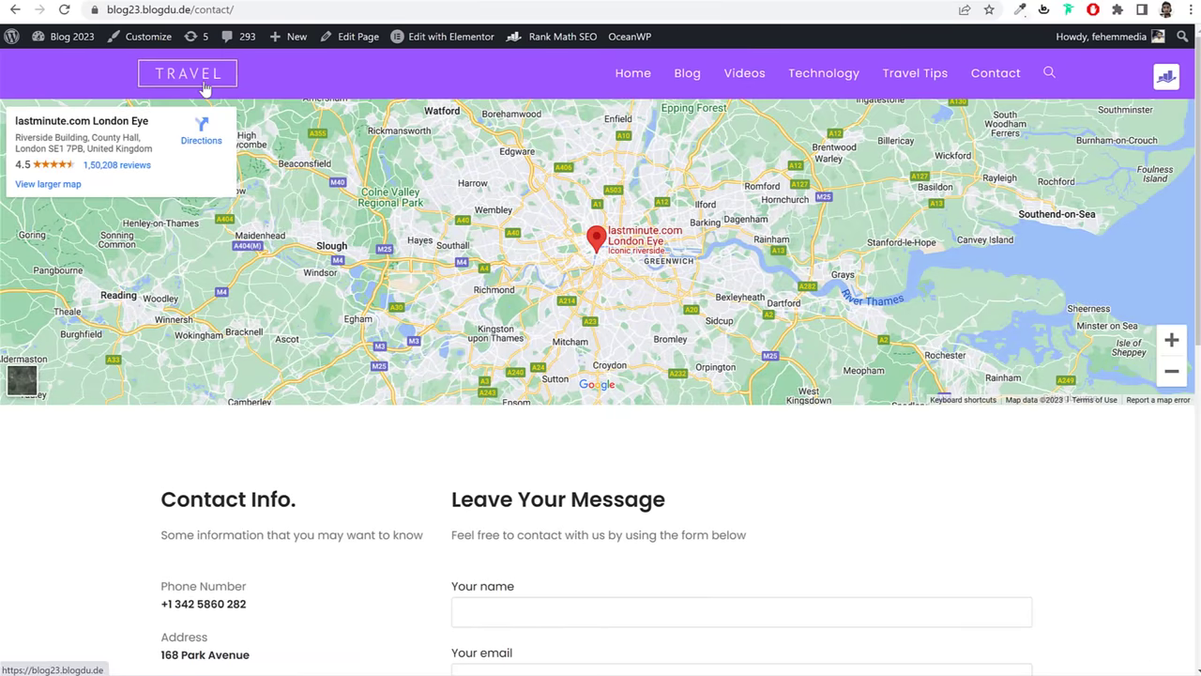
pyautogui.click(204, 87)
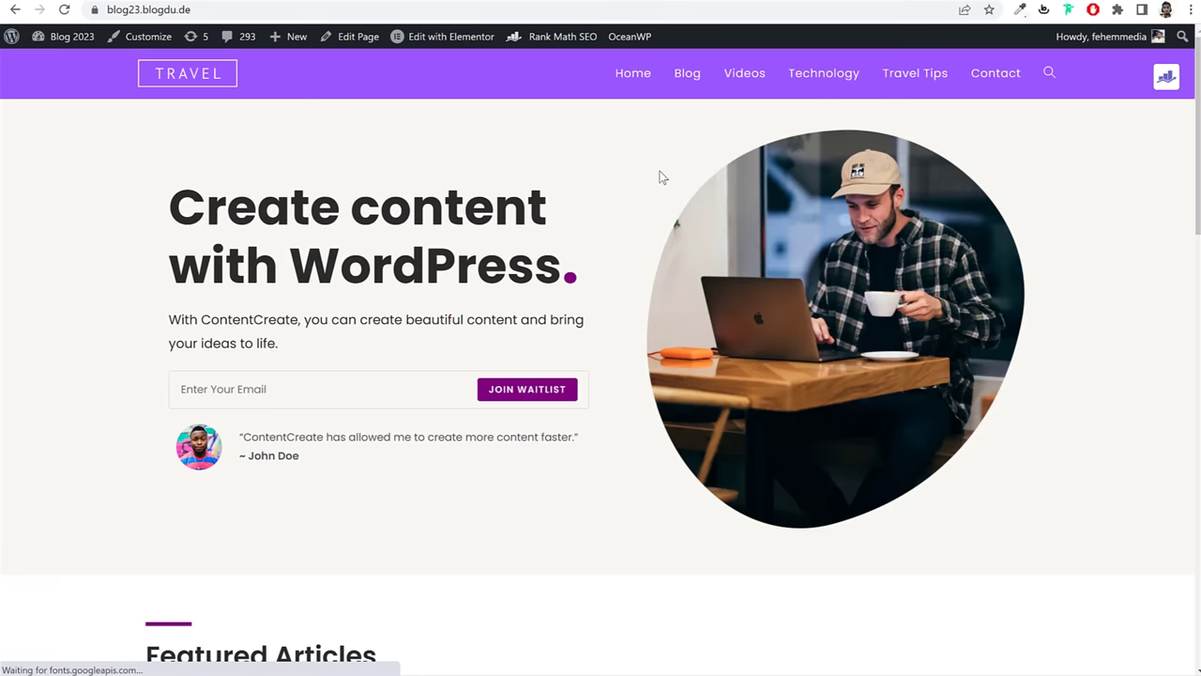
pyautogui.scroll(-15, 462, 317)
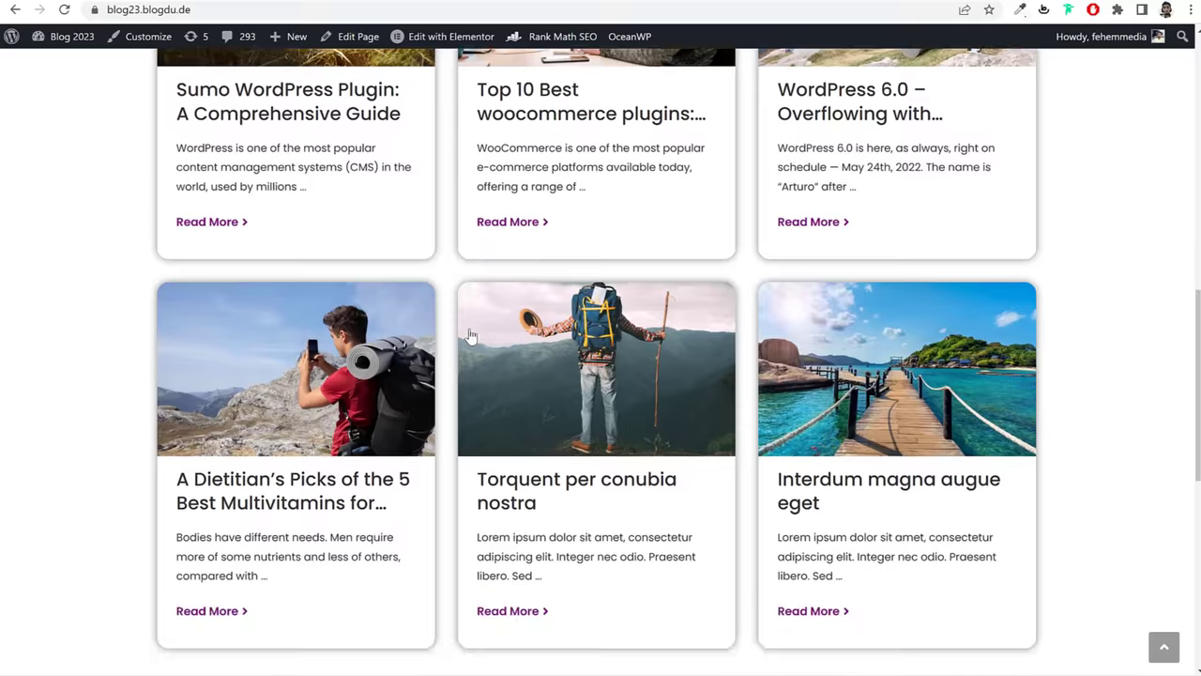
pyautogui.scroll(15, 784, 326)
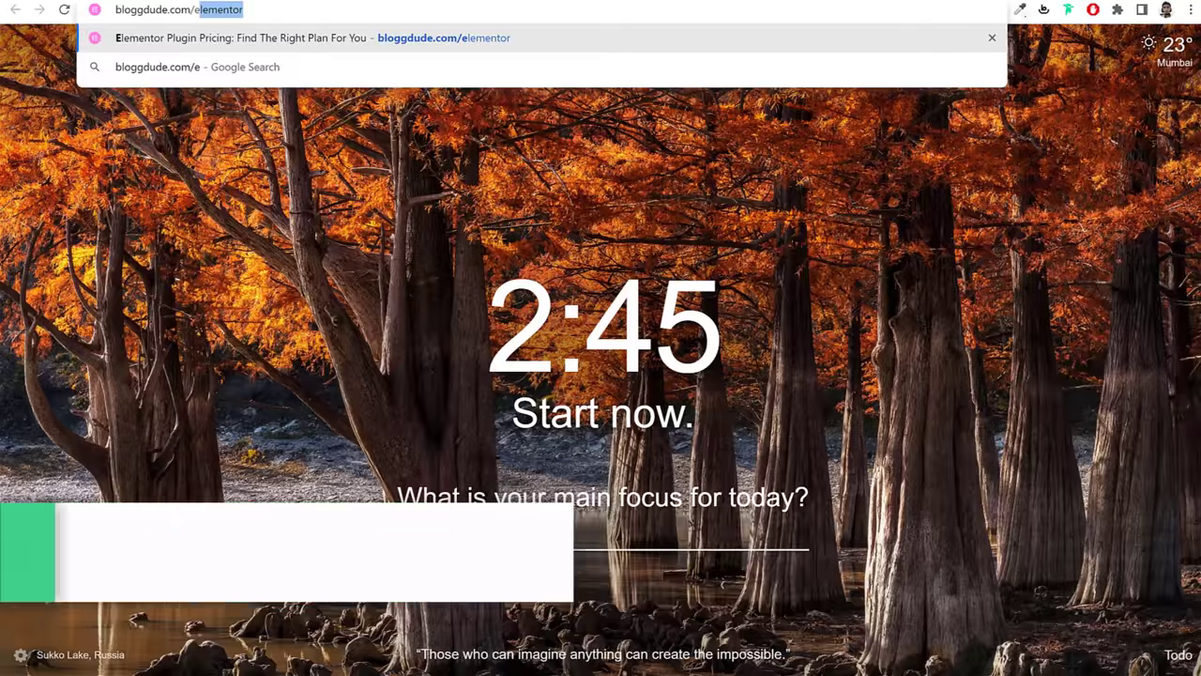
# Step: Open bloggdude.com/elementor and look through the Elementor Pro plugin plans and the features they include
pyautogui.press('Return')
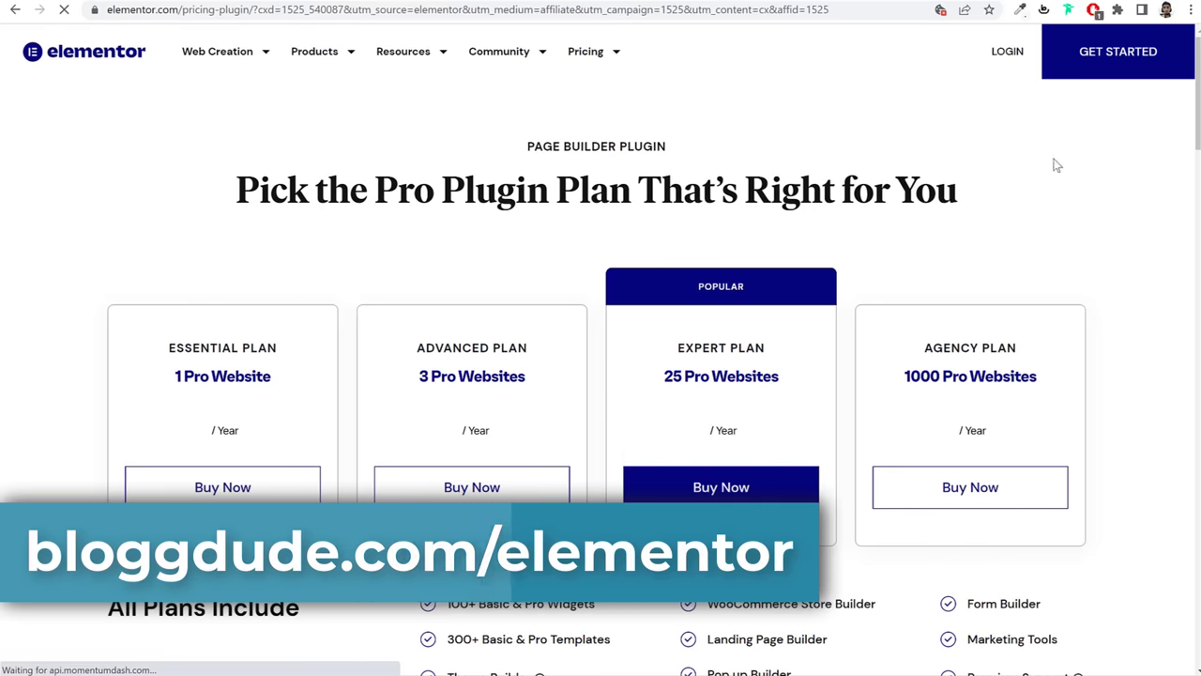
pyautogui.scroll(-12, 962, 317)
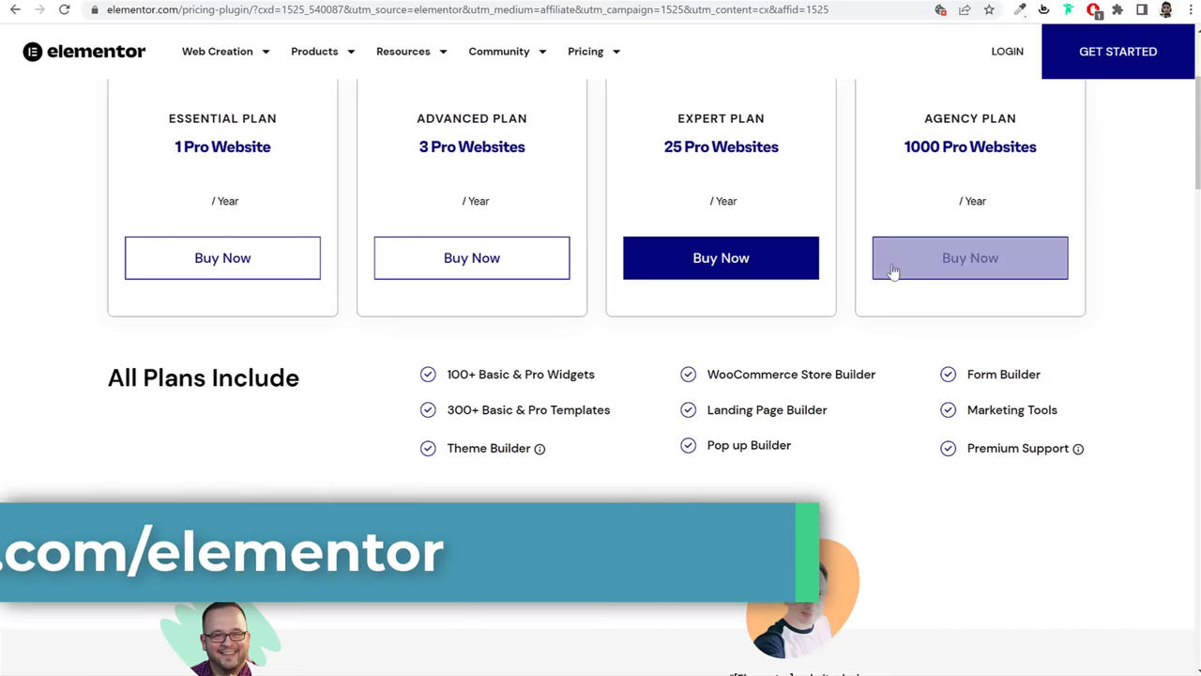
pyautogui.scroll(-20, 819, 463)
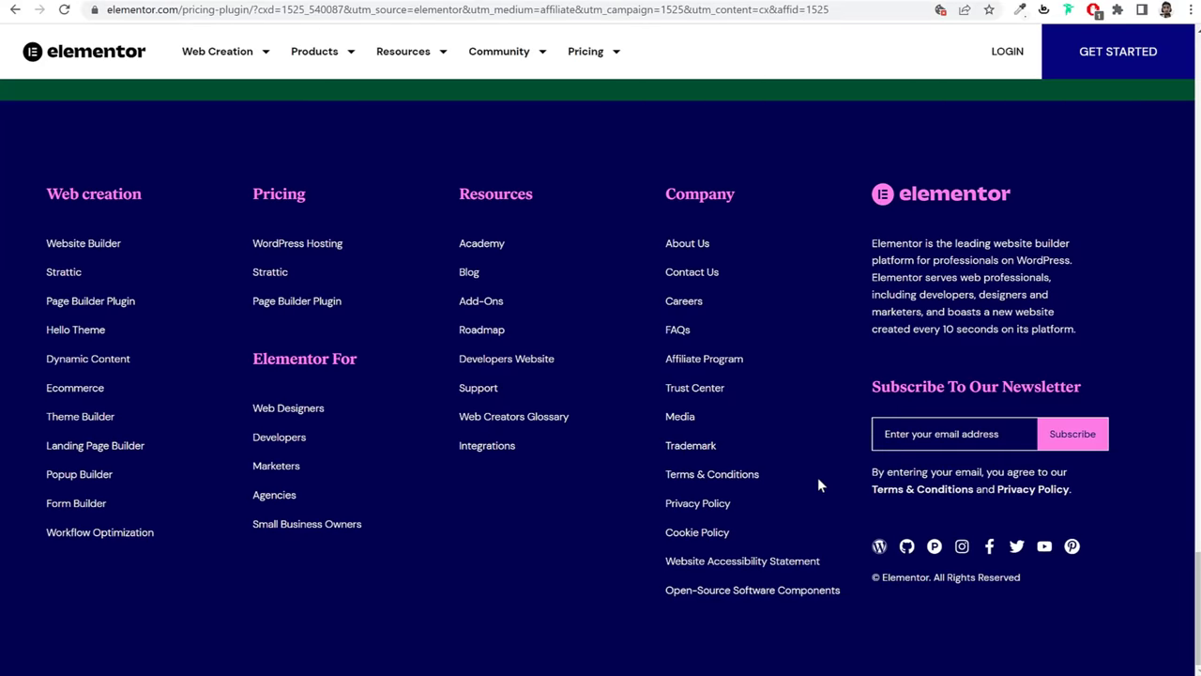
pyautogui.press('Home')
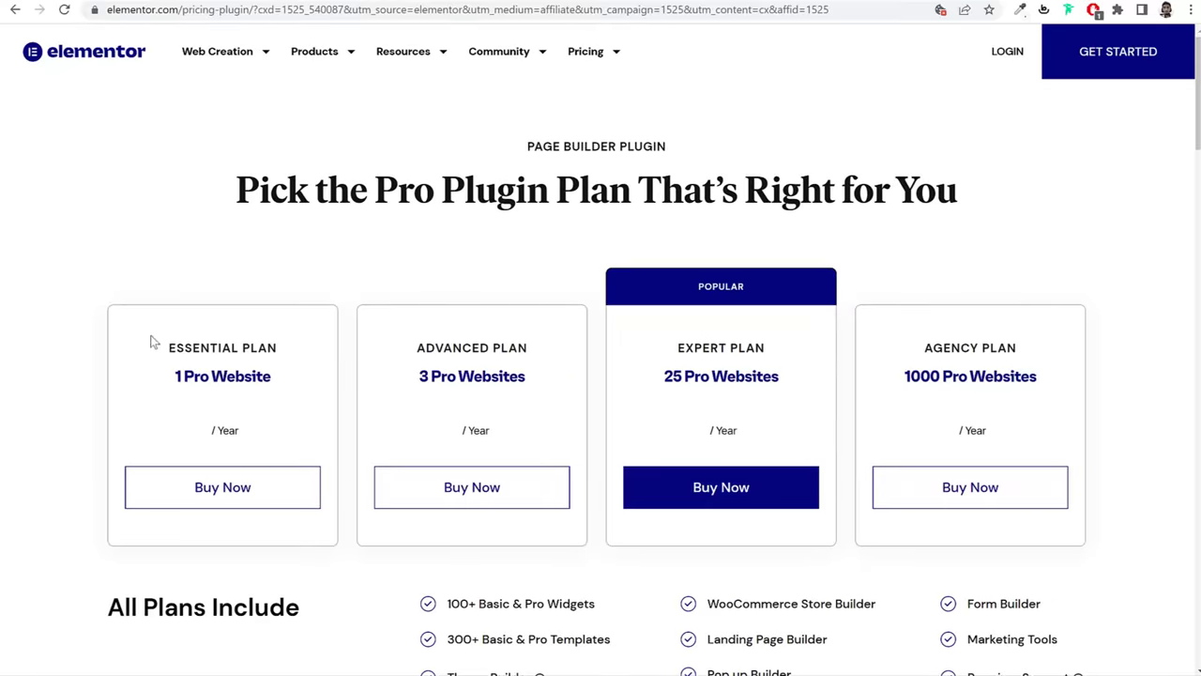
# Step: Check how many websites the Elementor Pro Essential plan covers
pyautogui.moveTo(150, 342); pyautogui.dragTo(291, 374)
pyautogui.click(252, 405)
pyautogui.moveTo(178, 373); pyautogui.dragTo(276, 383)
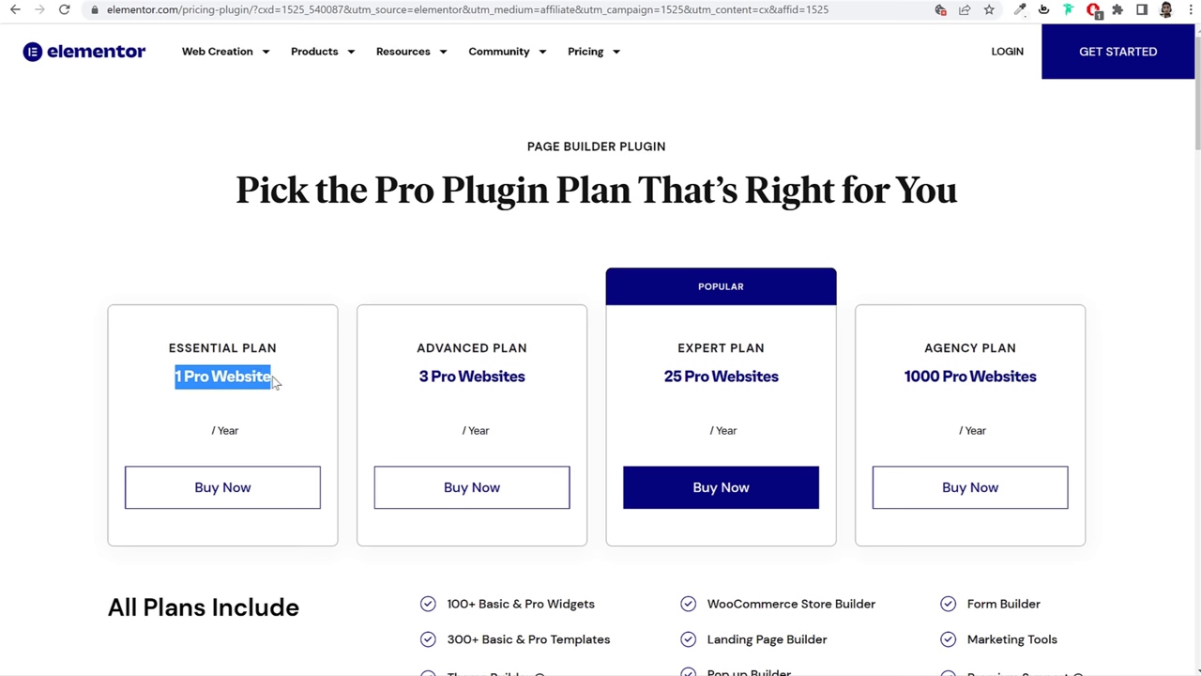
pyautogui.click(198, 379)
pyautogui.moveTo(159, 379); pyautogui.dragTo(271, 378)
pyautogui.click(271, 379)
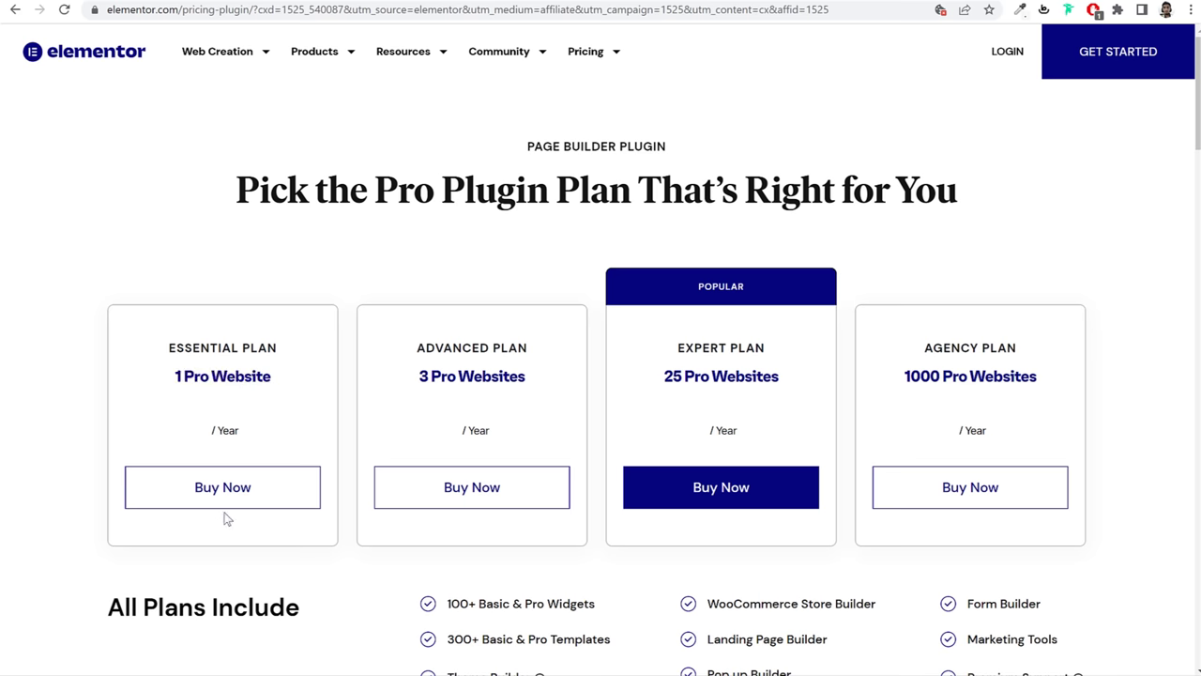
# Step: Open the checkout for the Essential plan, review its billing form and order summary, and return to the plans page
pyautogui.click(231, 497)
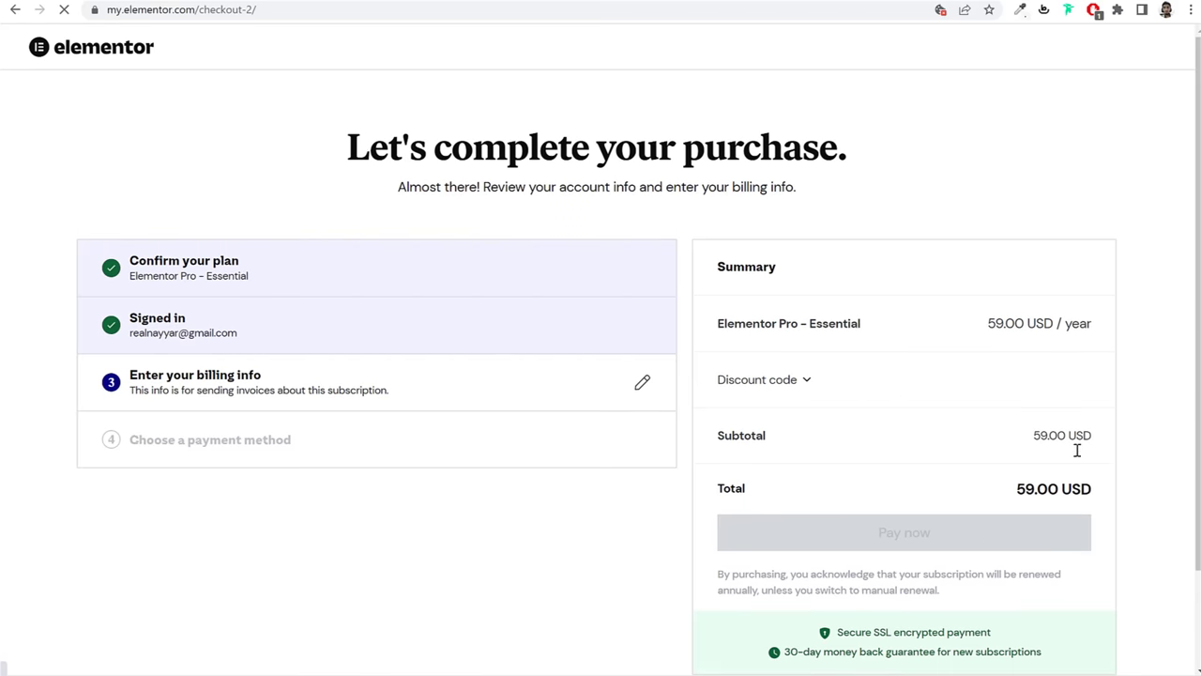
pyautogui.scroll(-2, 1074, 469)
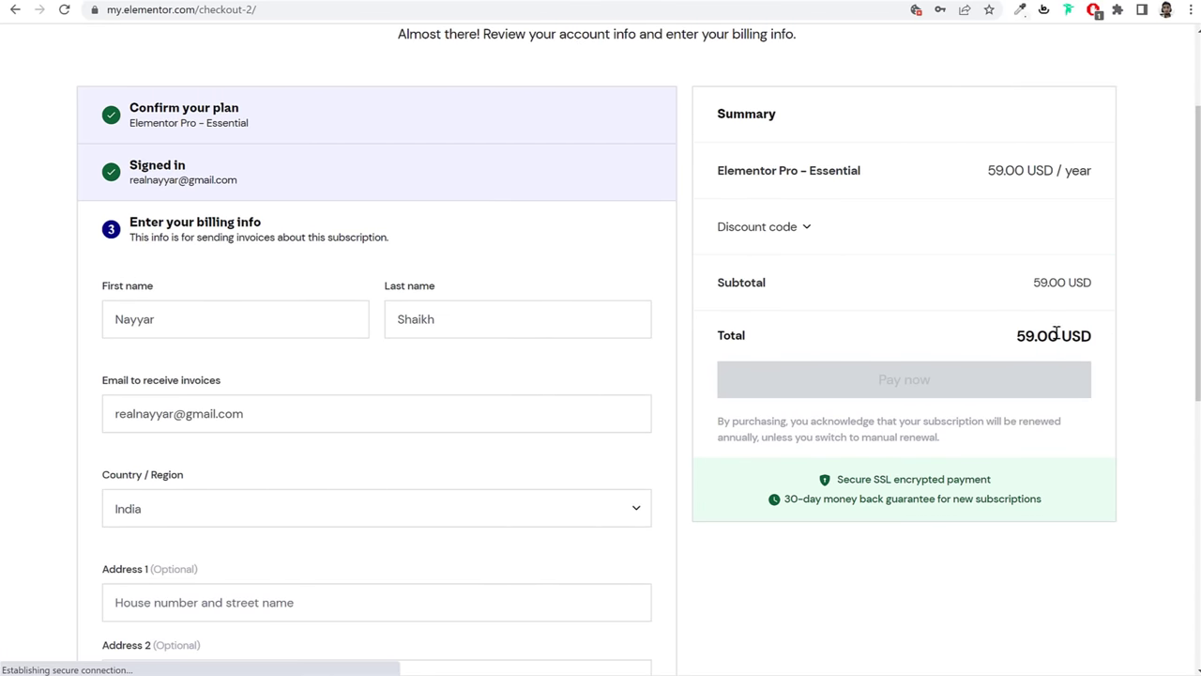
pyautogui.scroll(2, 989, 411)
pyautogui.hotkey('alt', 'Left')
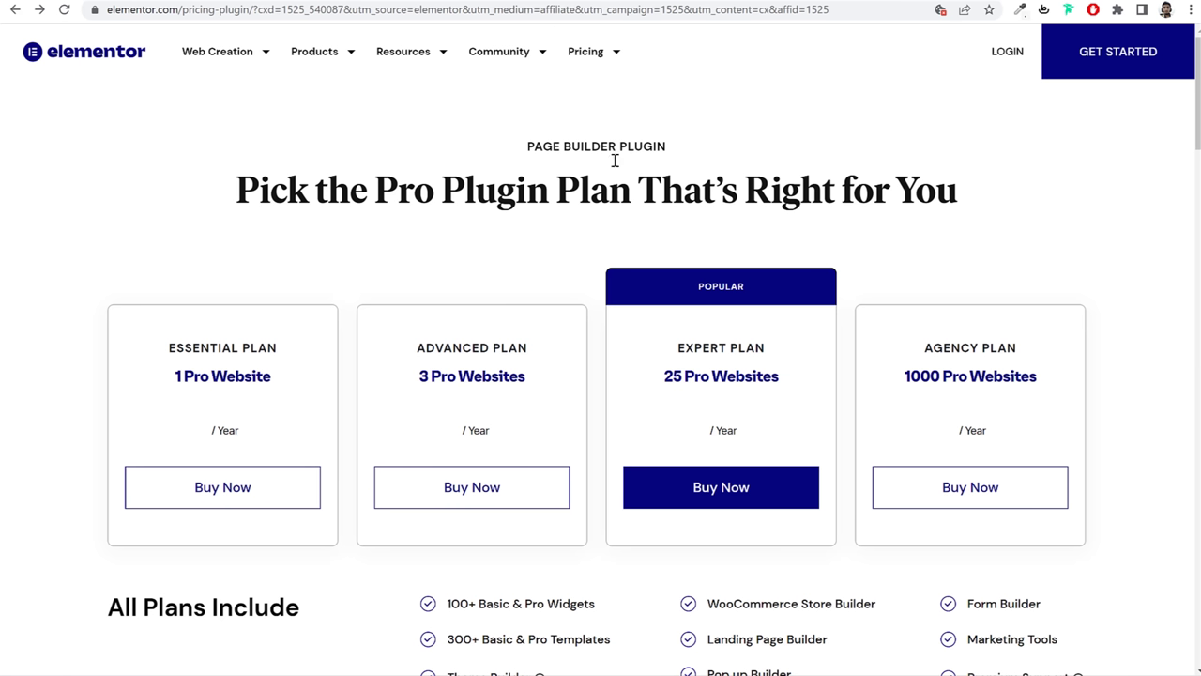
# Step: Log in to the Elementor account and open the auto-install page at my.elementor.com/welcome/auto-install/
pyautogui.click(1023, 59)
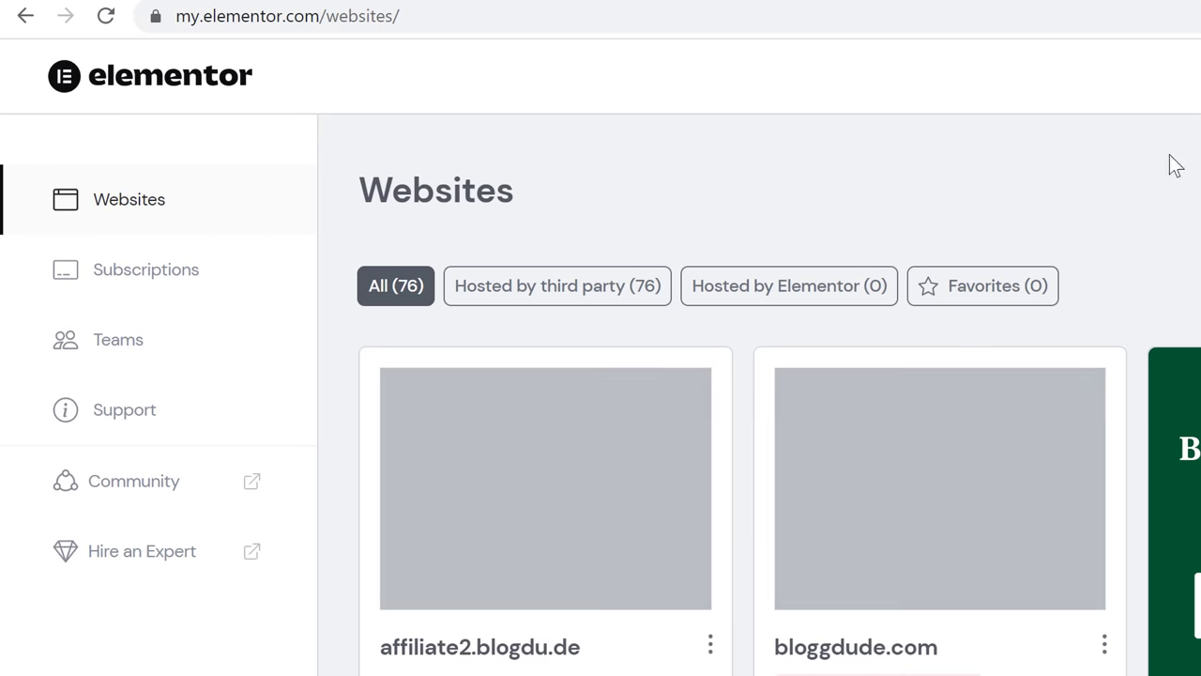
pyautogui.click(237, 19)
pyautogui.click(287, 17)
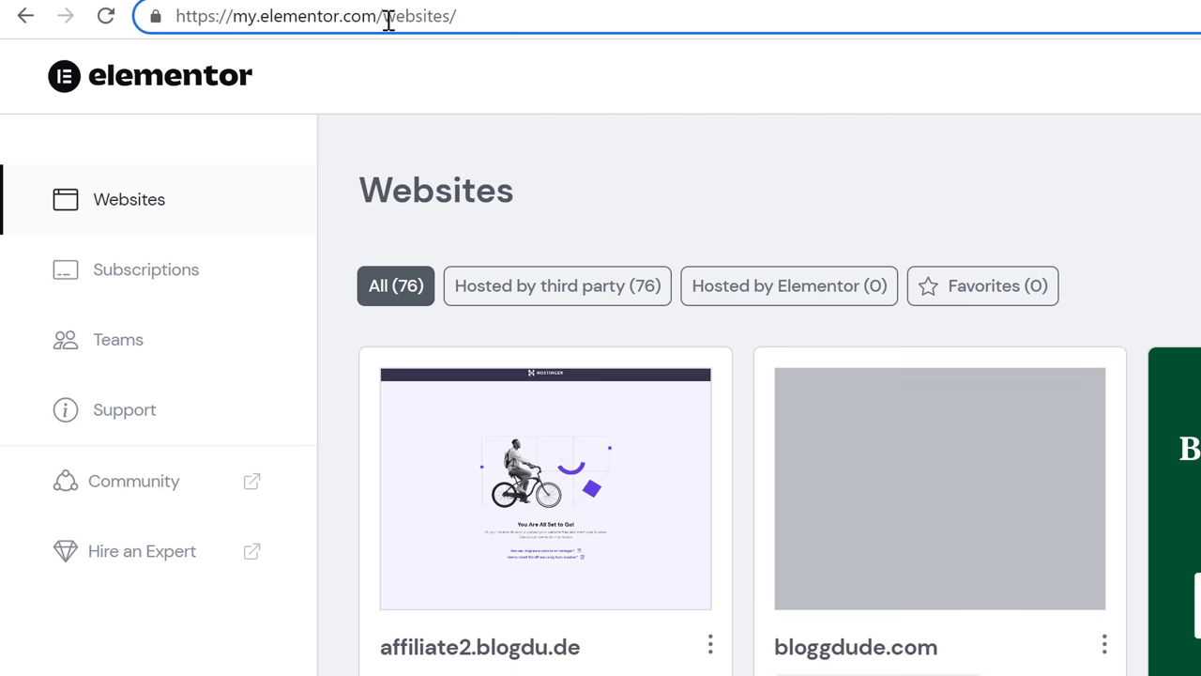
pyautogui.moveTo(385, 17); pyautogui.dragTo(888, 46)
pyautogui.press('BackSpace')
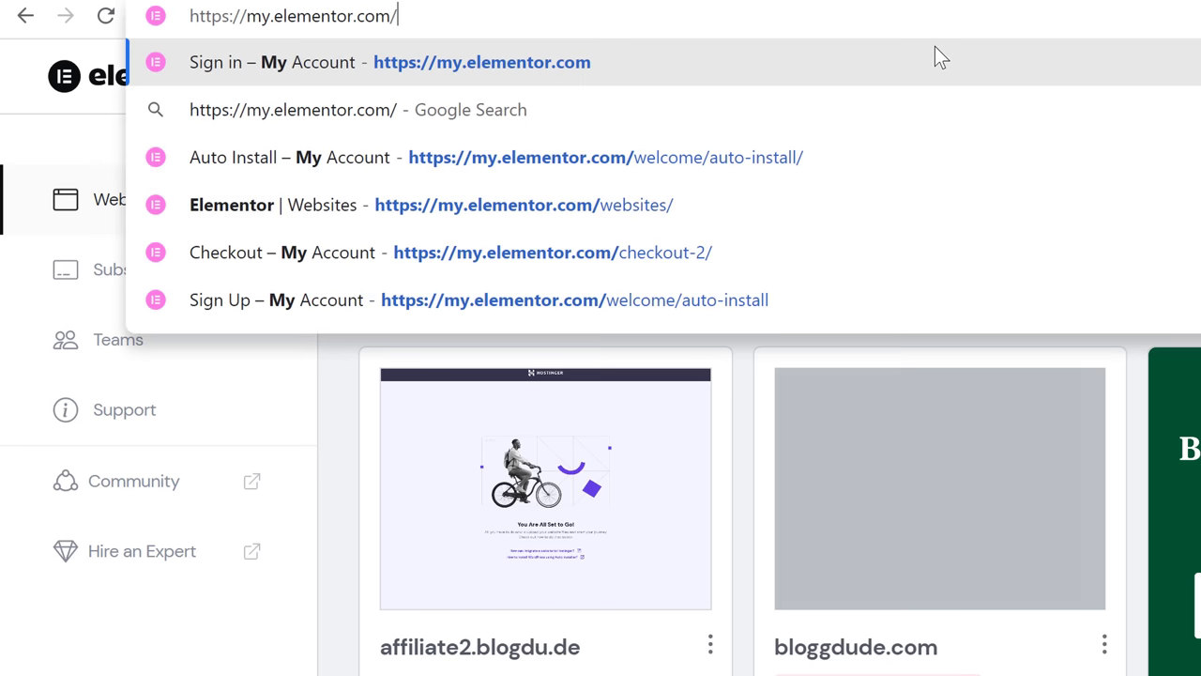
pyautogui.press('Down')
pyautogui.press('Down')
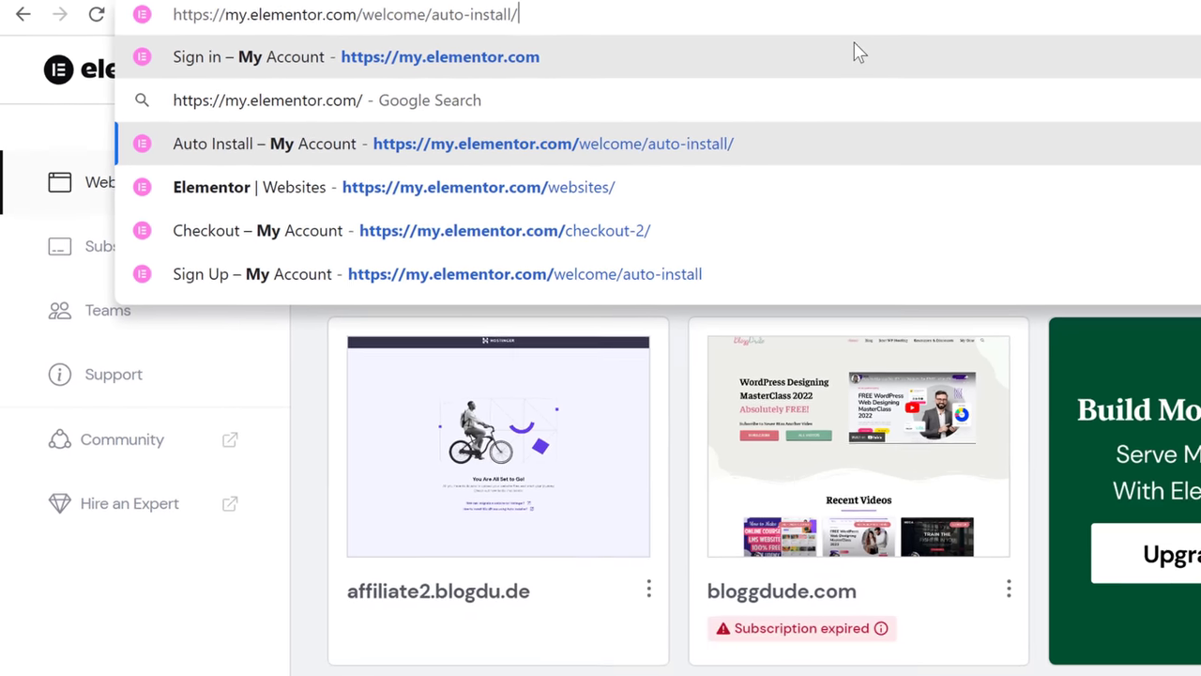
pyautogui.press('Return')
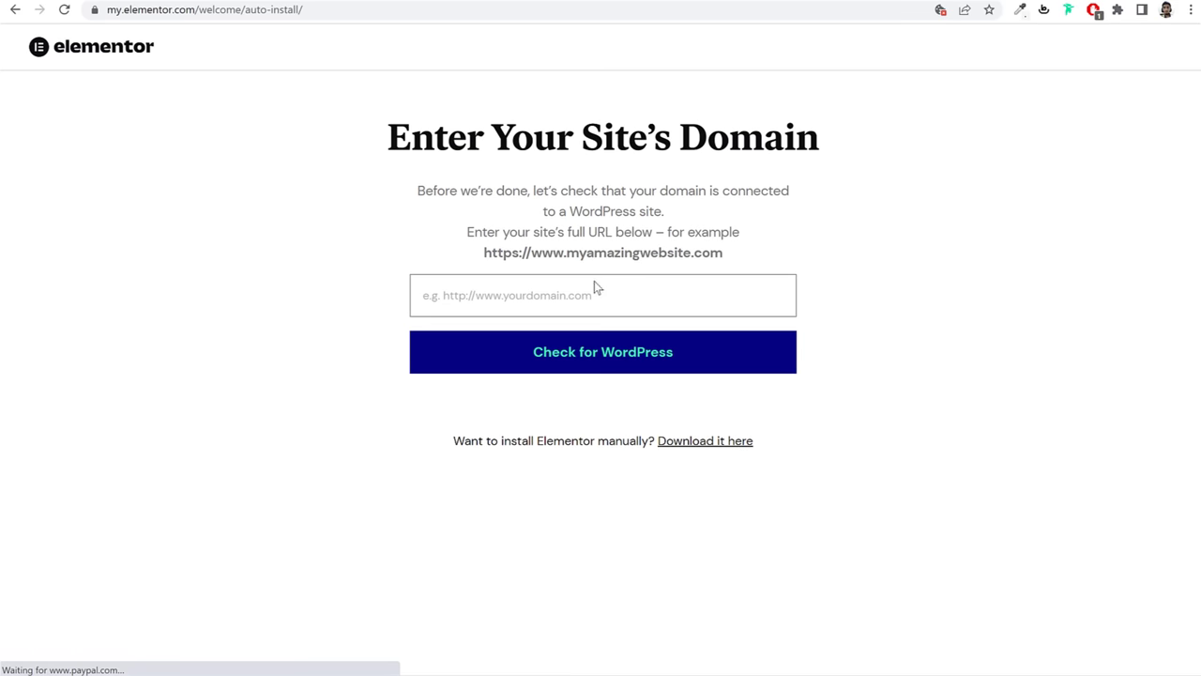
pyautogui.click(606, 281)
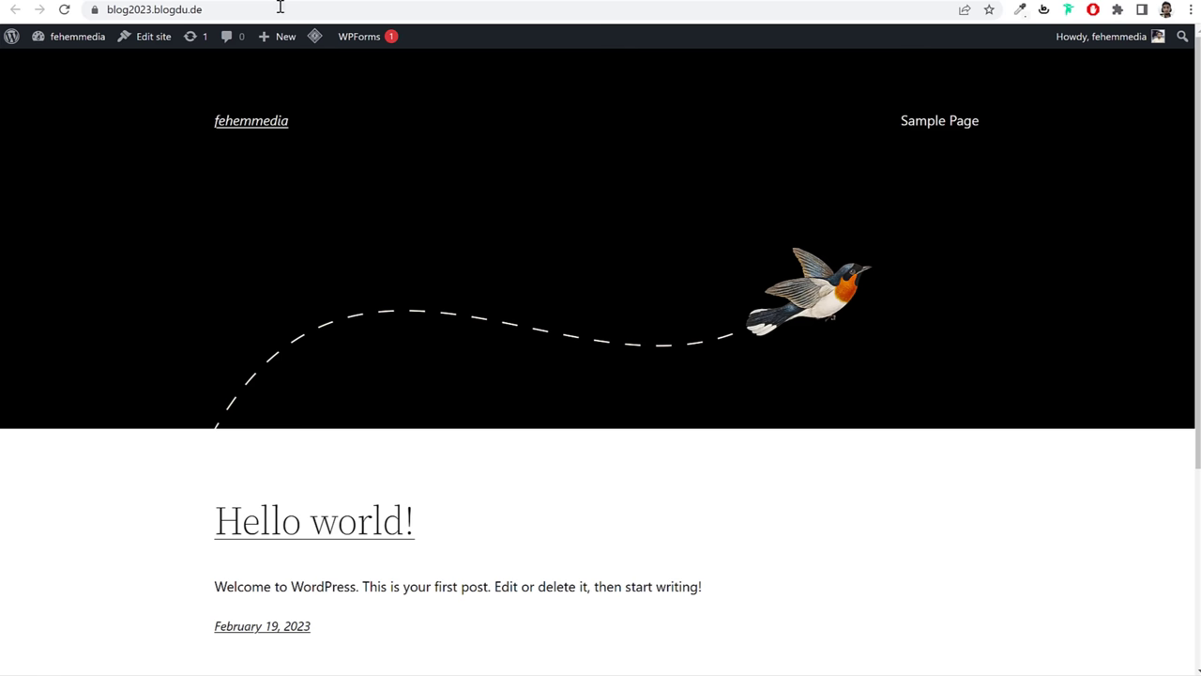
pyautogui.click(280, 8)
pyautogui.hotkey('ctrl', 'c')
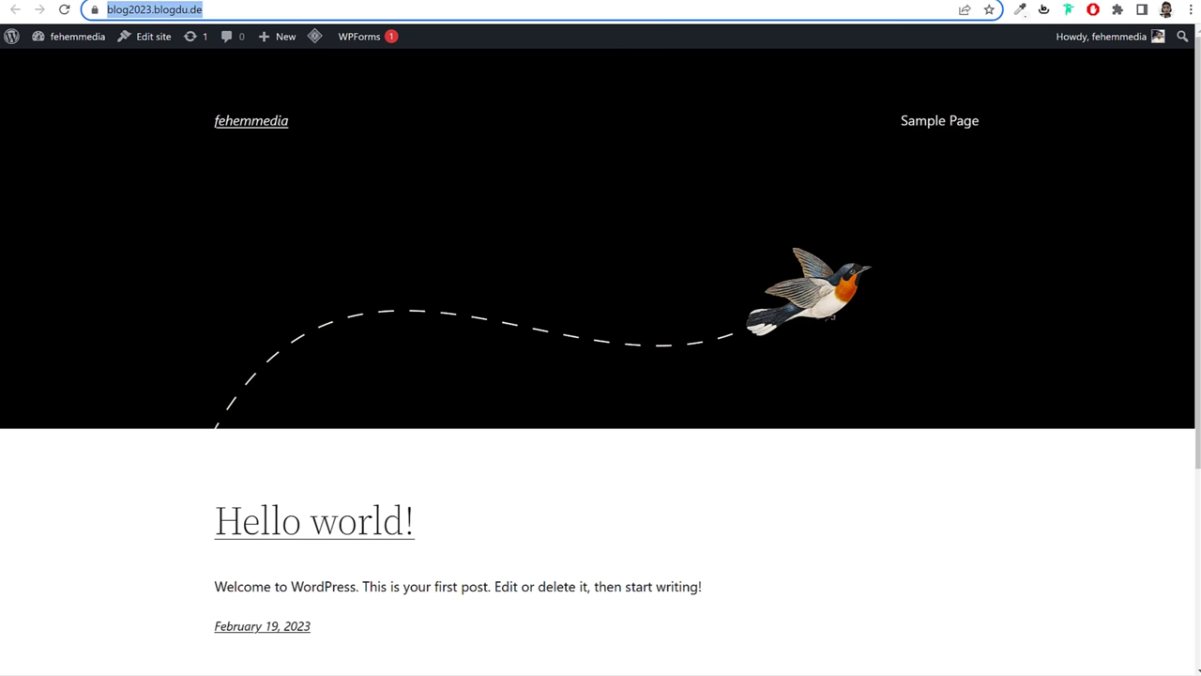
pyautogui.hotkey('ctrl', 'Tab')
pyautogui.hotkey('ctrl', 'v')
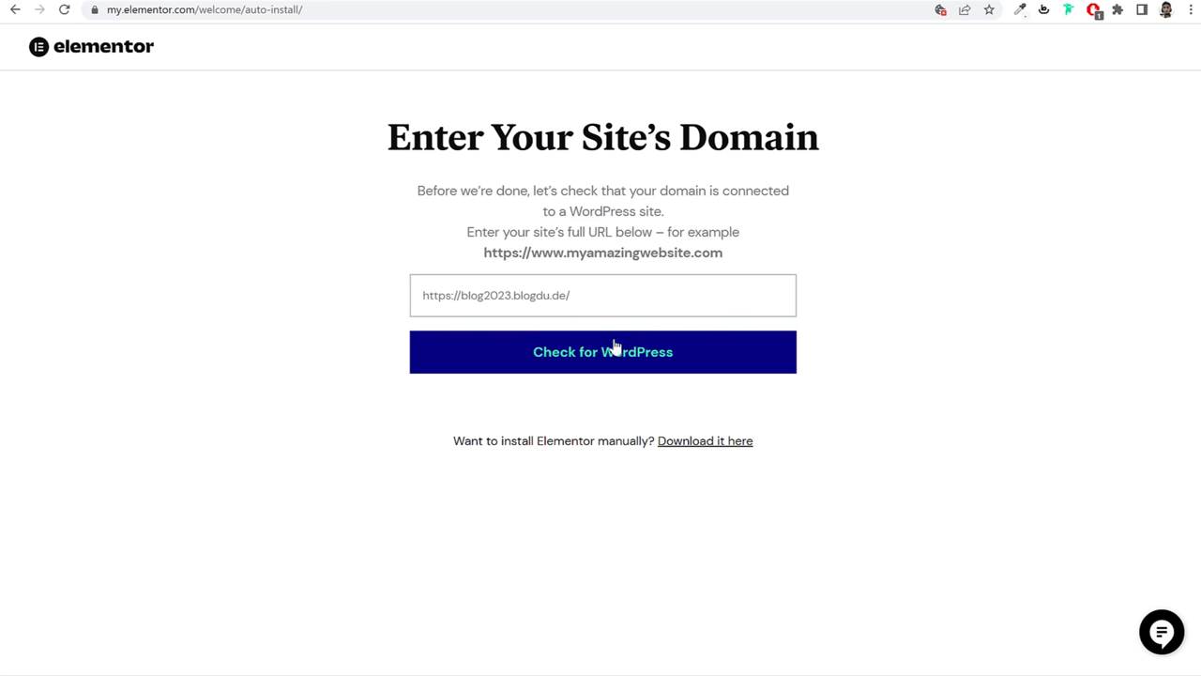
pyautogui.moveTo(580, 294); pyautogui.dragTo(333, 306)
pyautogui.click(580, 352)
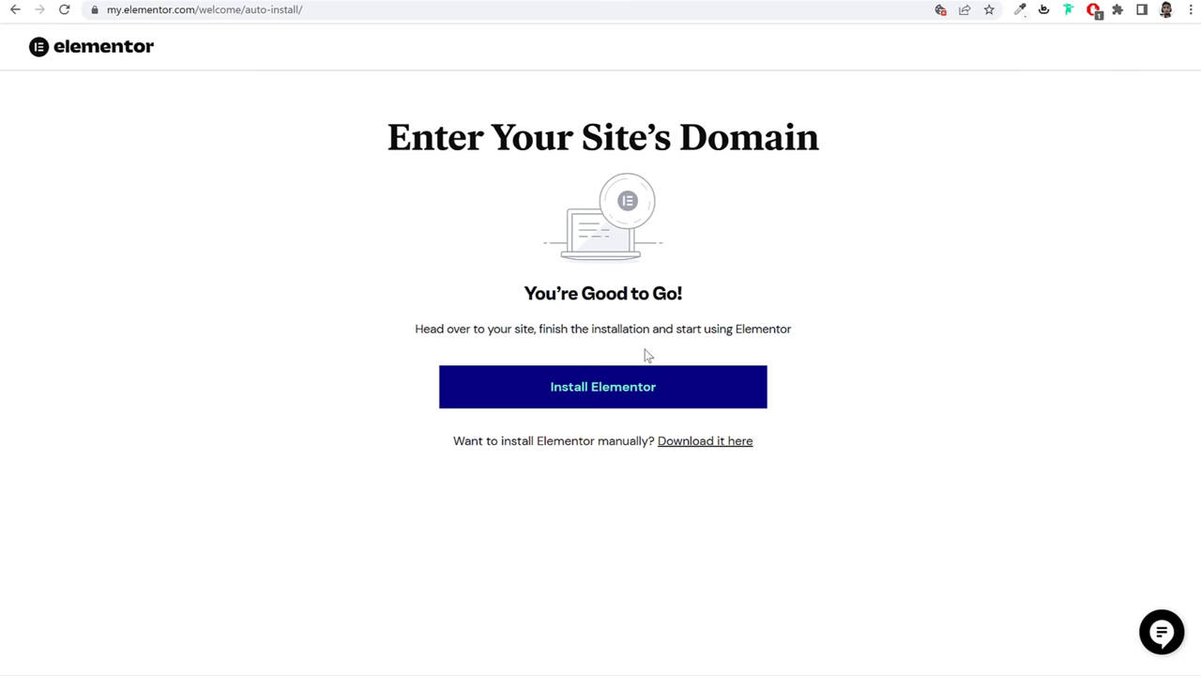
# Step: Start the Elementor installation on the site, then install and activate the Elementor Website Builder plugin
pyautogui.click(595, 402)
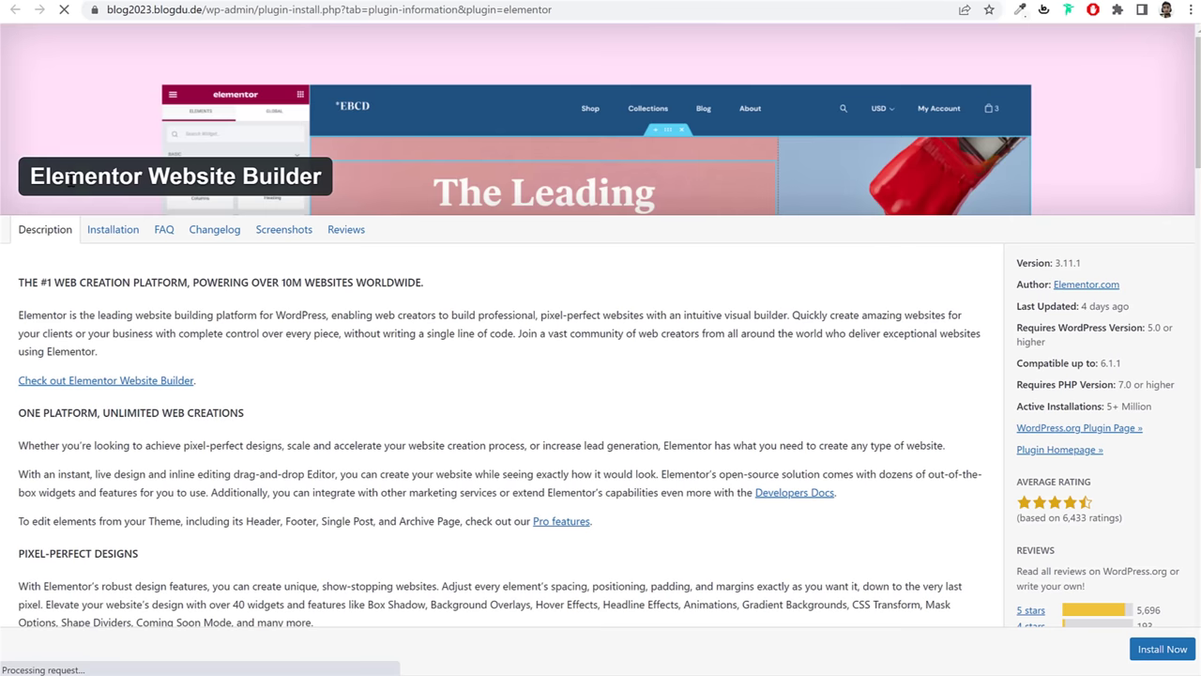
pyautogui.moveTo(36, 176); pyautogui.dragTo(338, 179)
pyautogui.scroll(-2, 1016, 460)
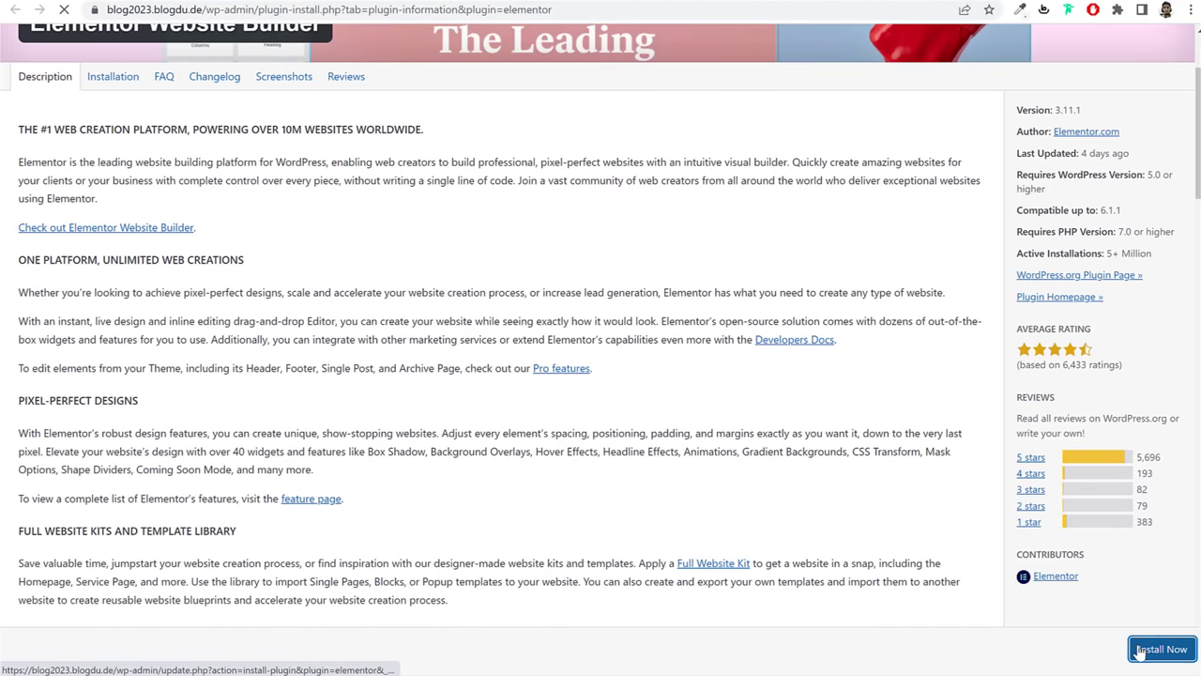
pyautogui.click(1152, 649)
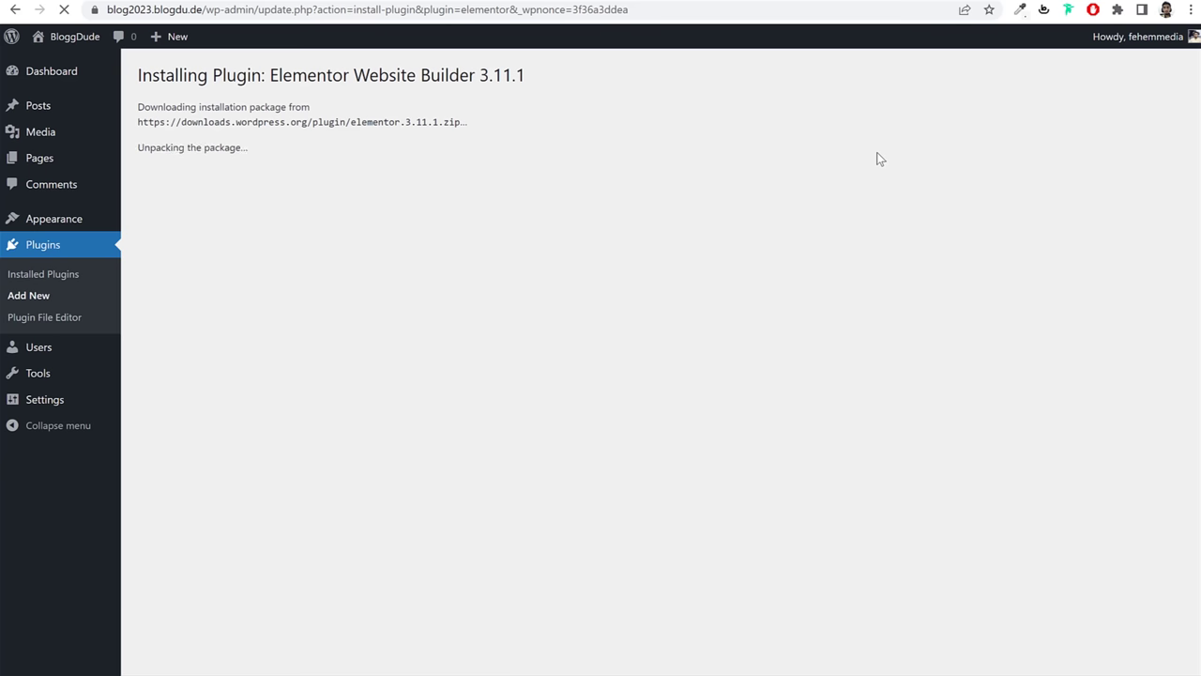
pyautogui.click(171, 230)
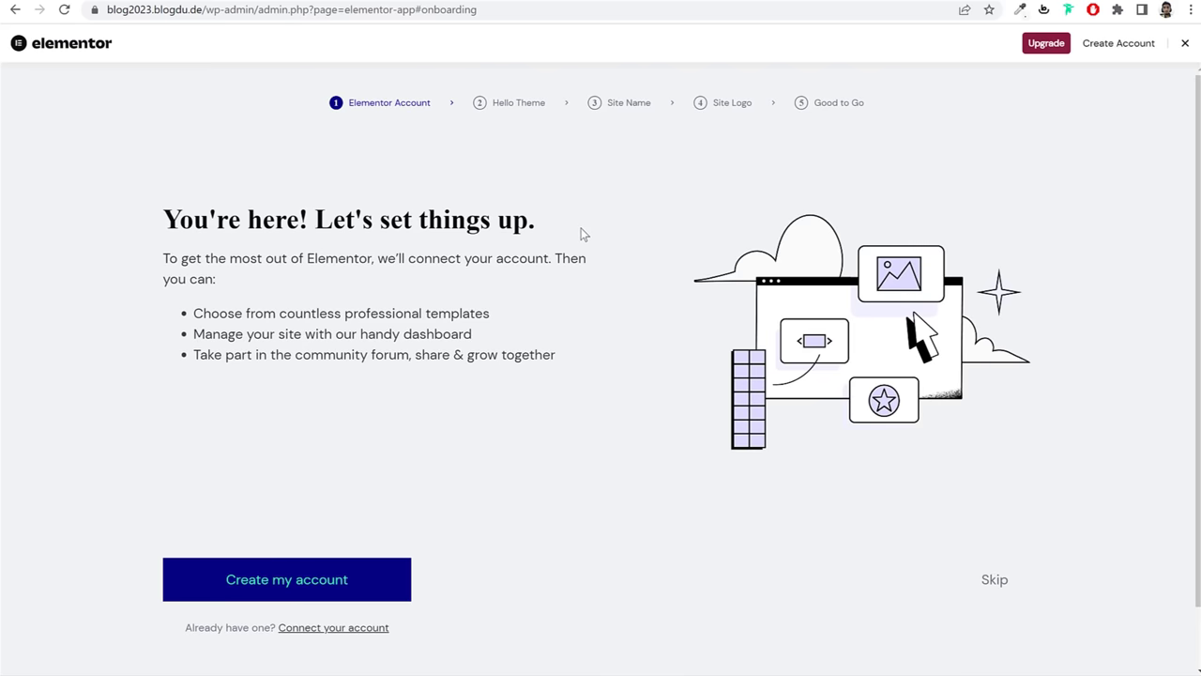
# Step: Leave the Elementor onboarding for the WordPress dashboard and hide the Elementor Overview box through its screen options
pyautogui.moveTo(899, 535); pyautogui.dragTo(1063, 596)
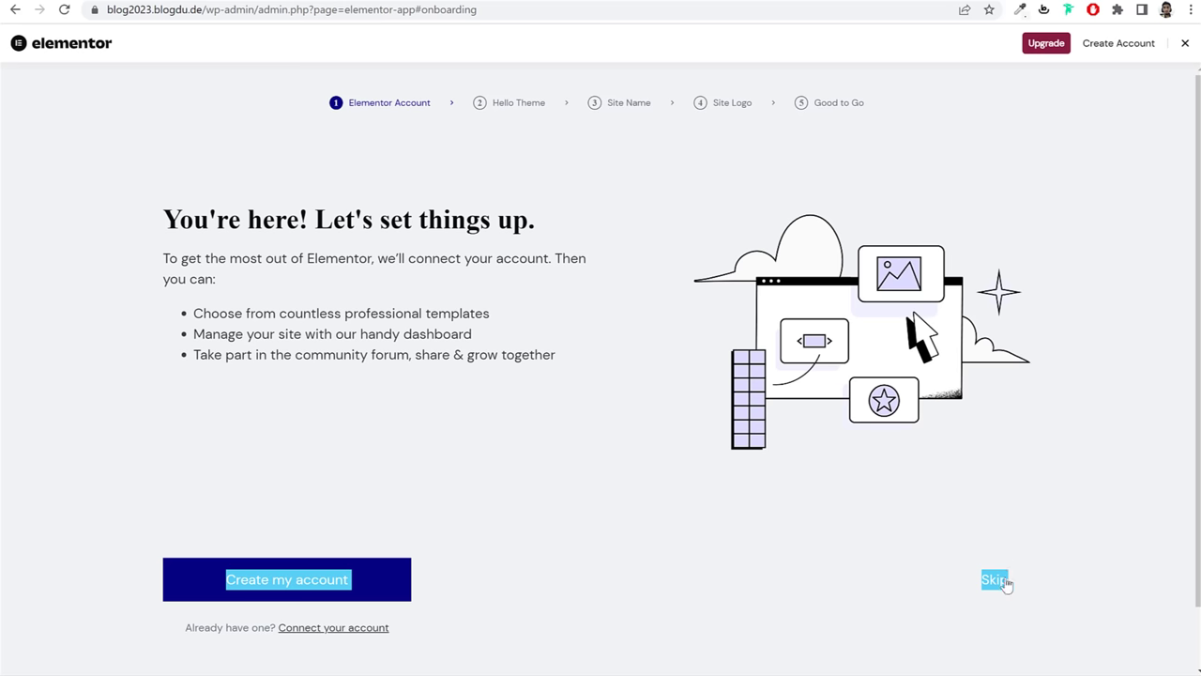
pyautogui.click(1018, 510)
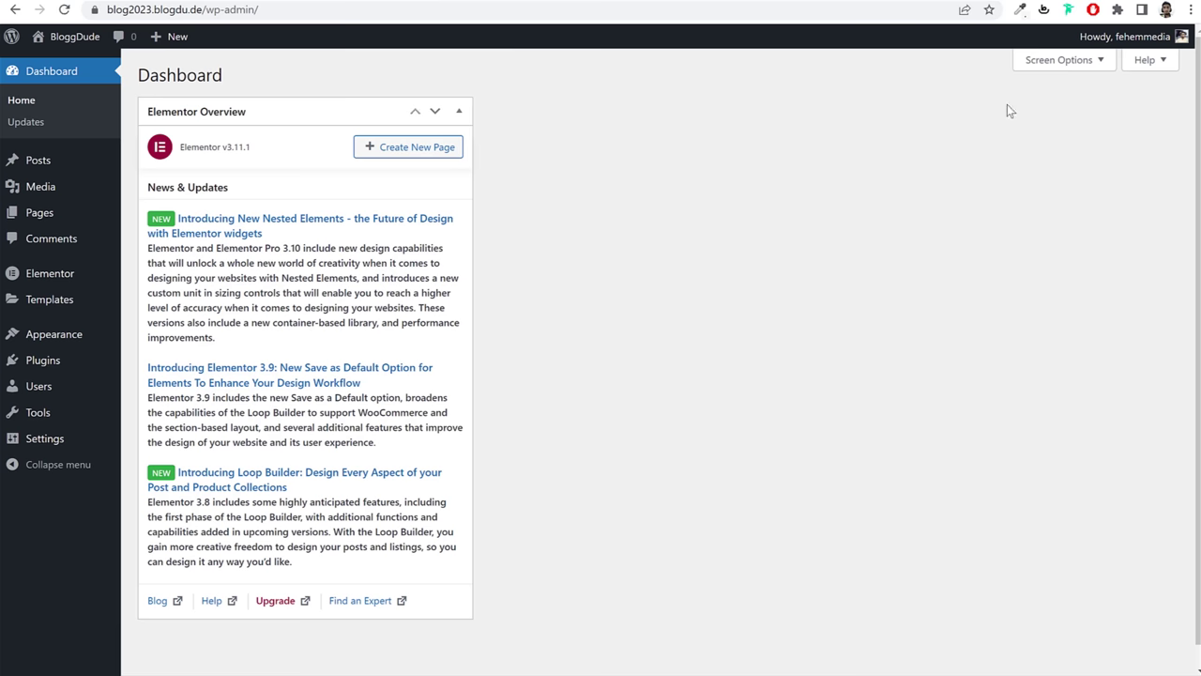
pyautogui.click(1064, 62)
pyautogui.click(202, 130)
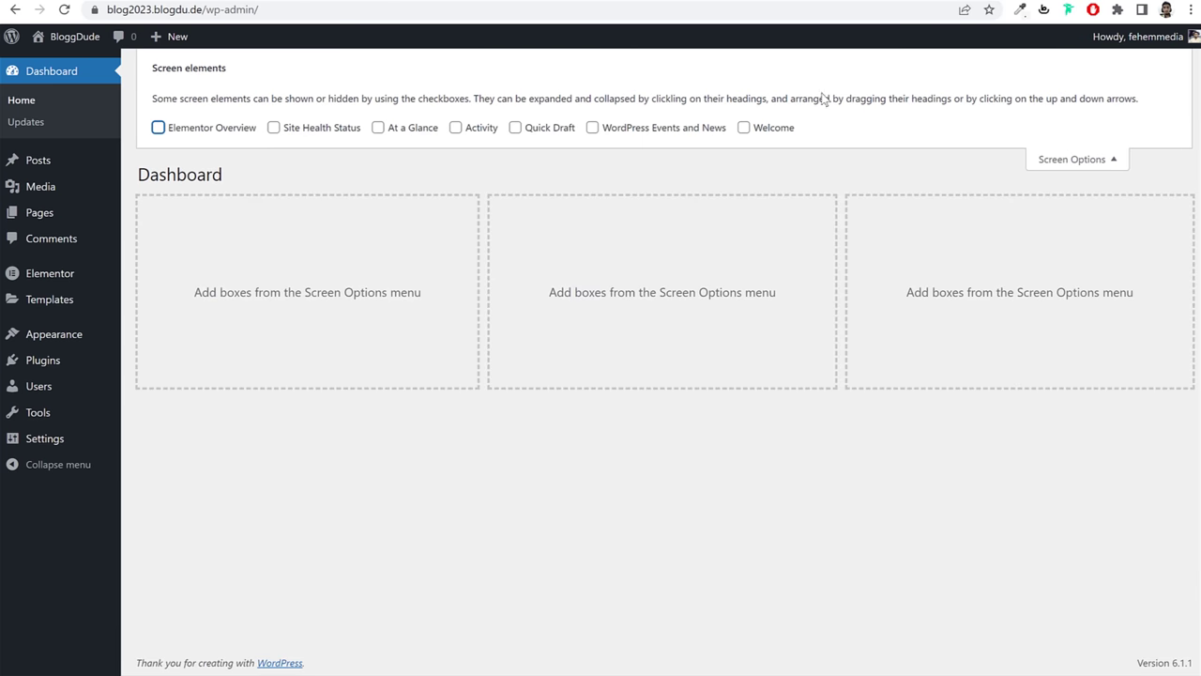
pyautogui.click(1048, 150)
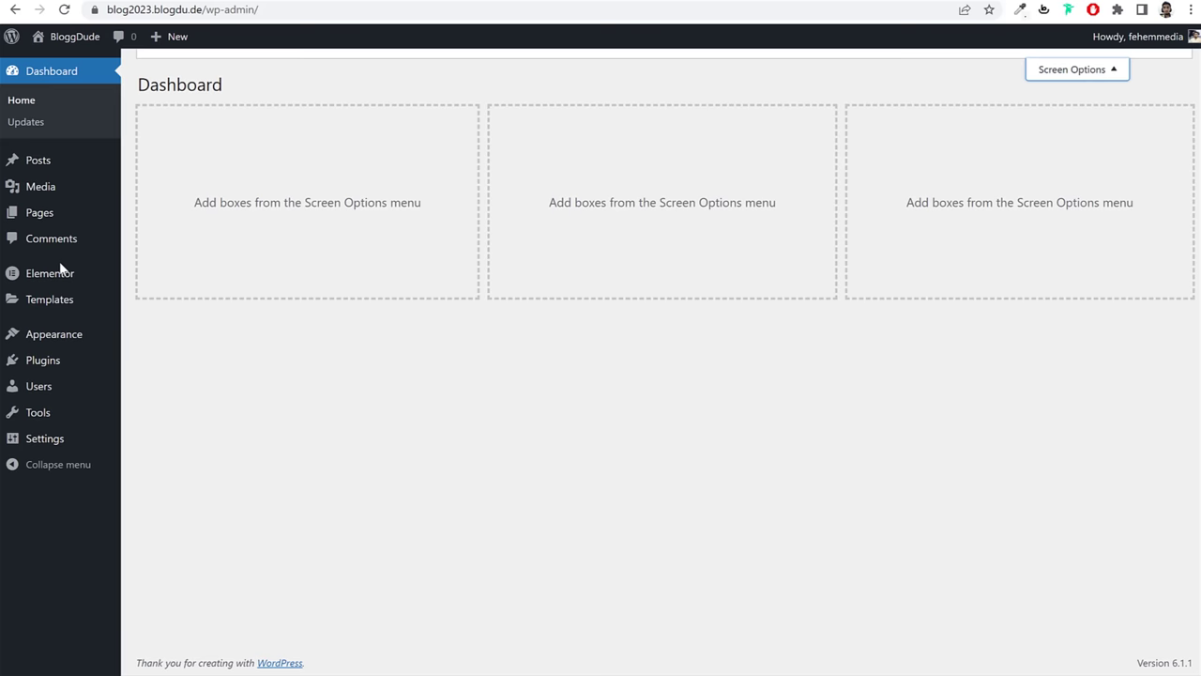
# Step: Search the plugin directory for "oceanwp" and install the Ocean Extra plugin by OceanWP
pyautogui.click(100, 361)
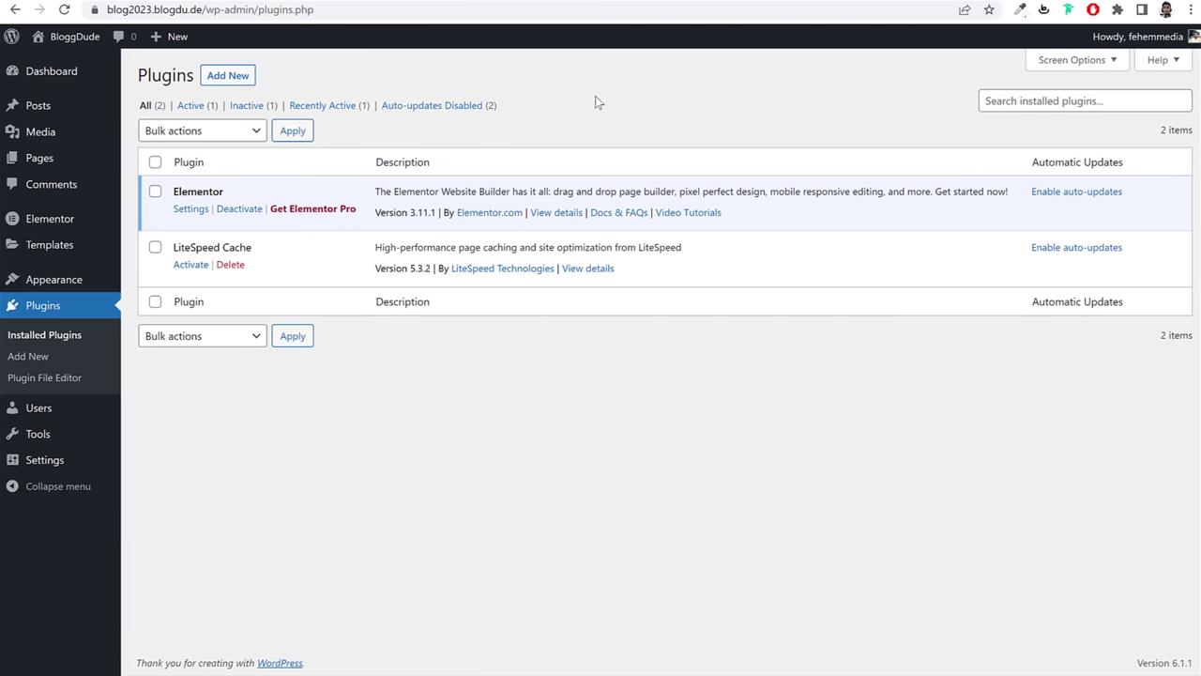
pyautogui.click(228, 75)
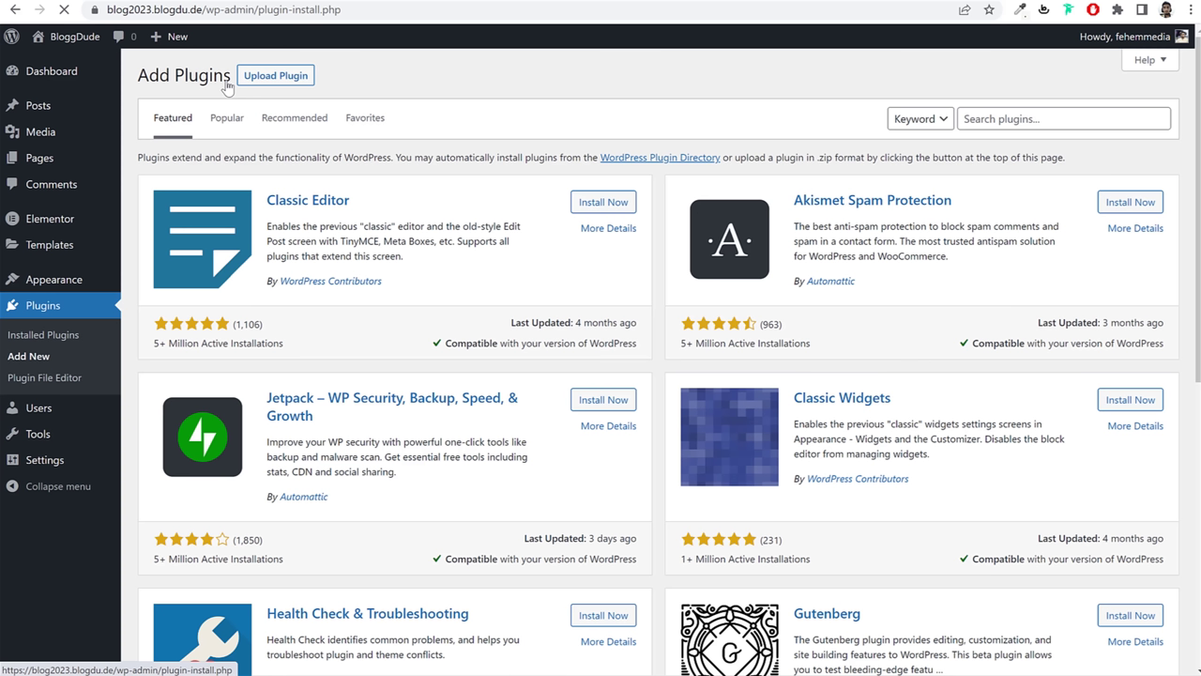
pyautogui.click(1005, 118)
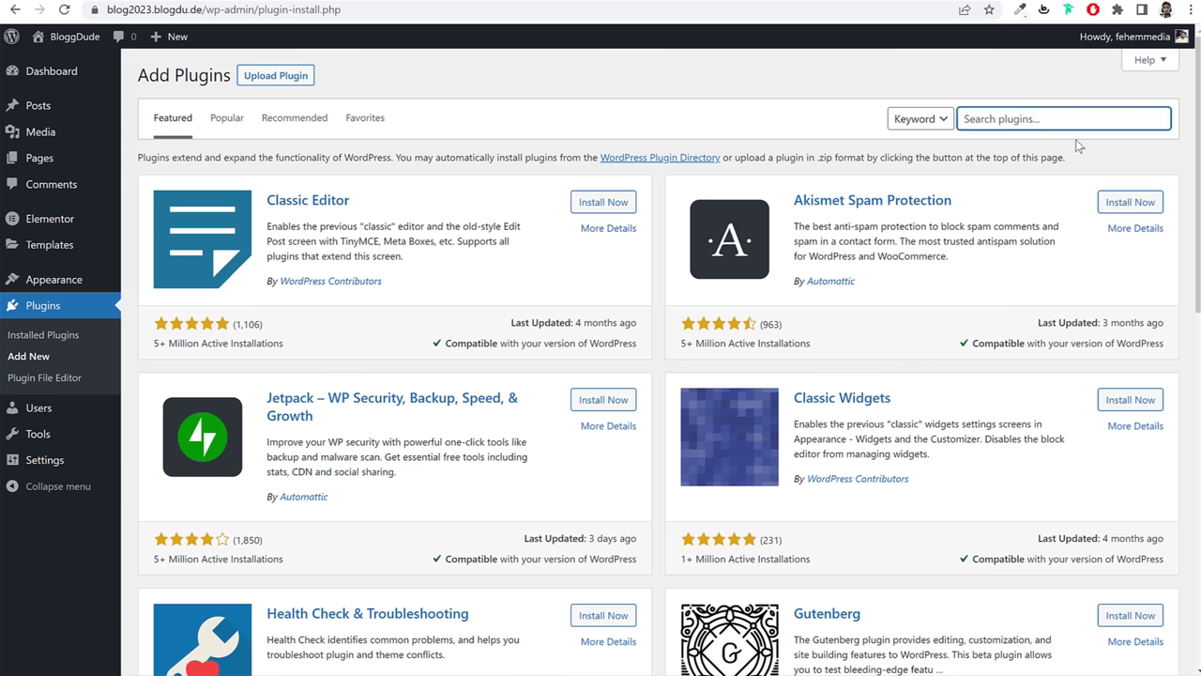
pyautogui.write('oceanwp')
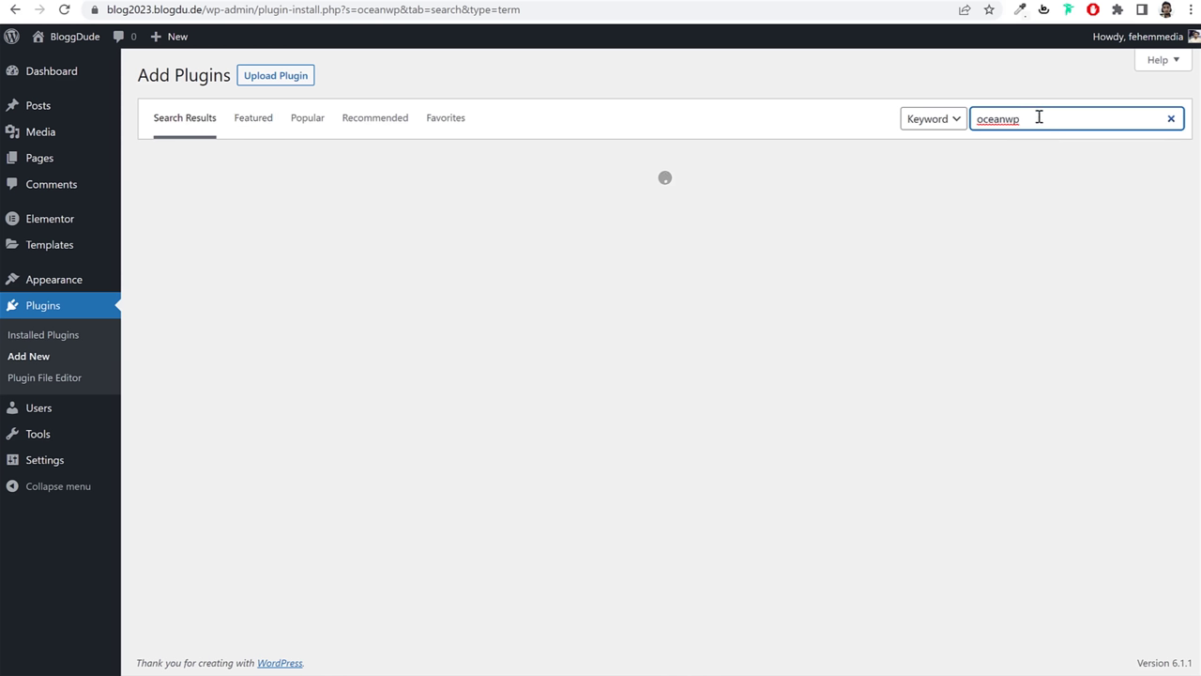
pyautogui.doubleClick(1036, 118)
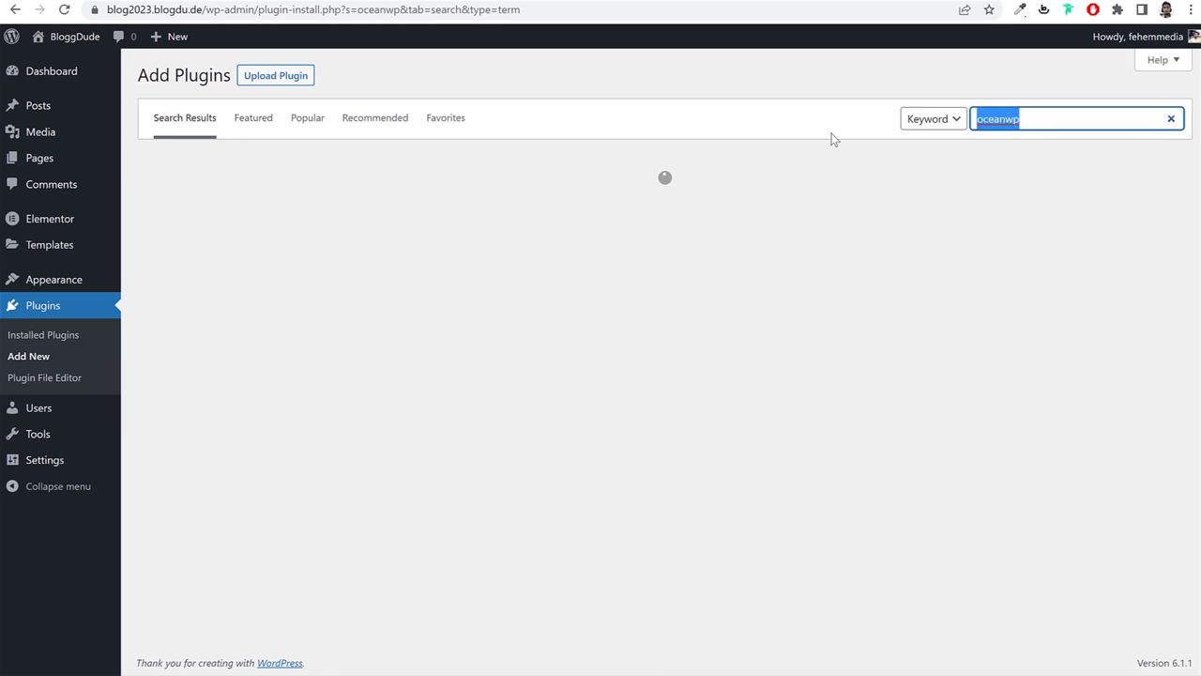
pyautogui.moveTo(367, 205); pyautogui.dragTo(267, 205)
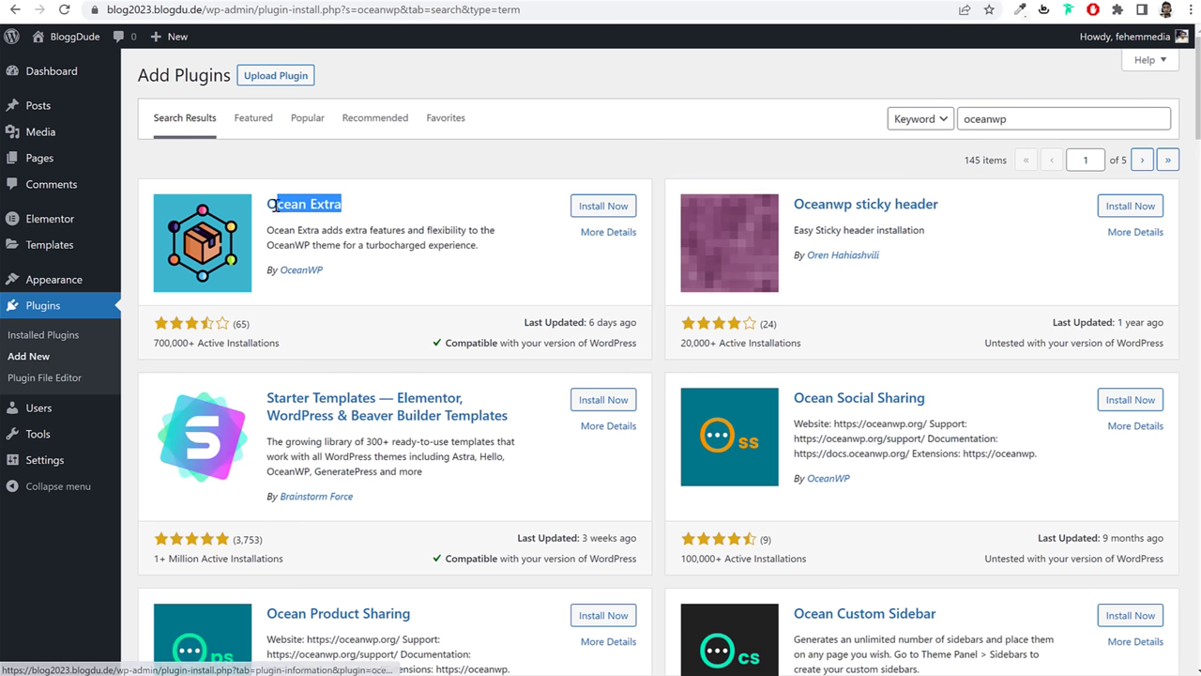
pyautogui.moveTo(365, 281); pyautogui.dragTo(267, 272)
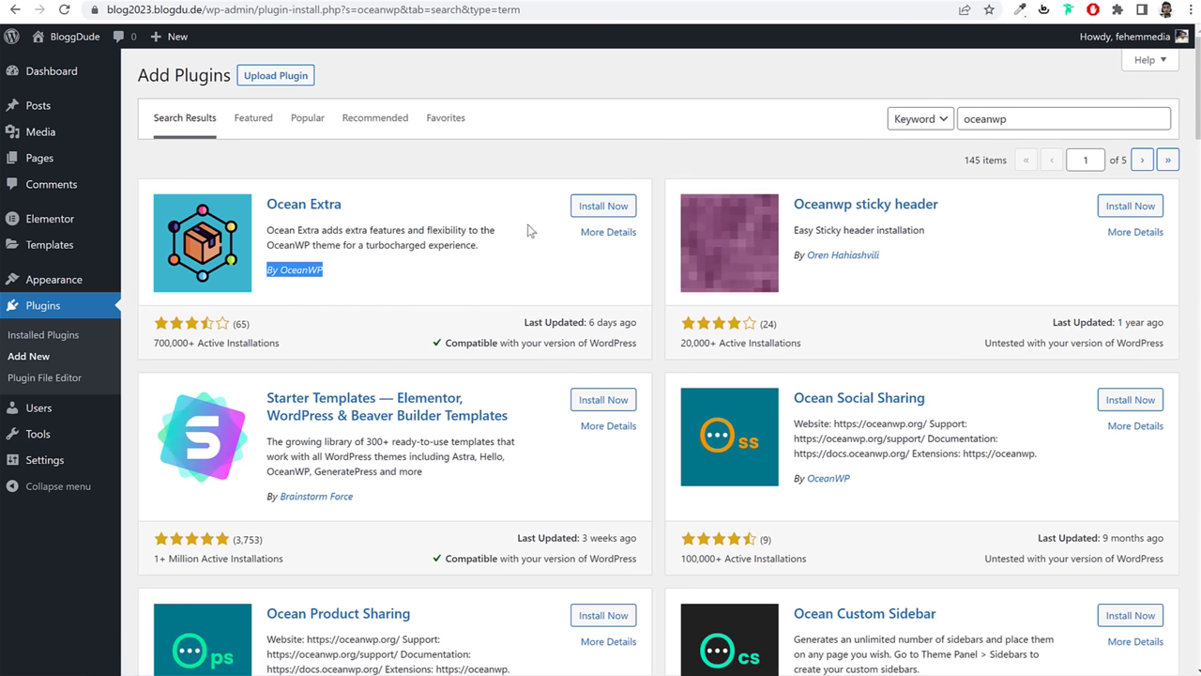
pyautogui.click(601, 208)
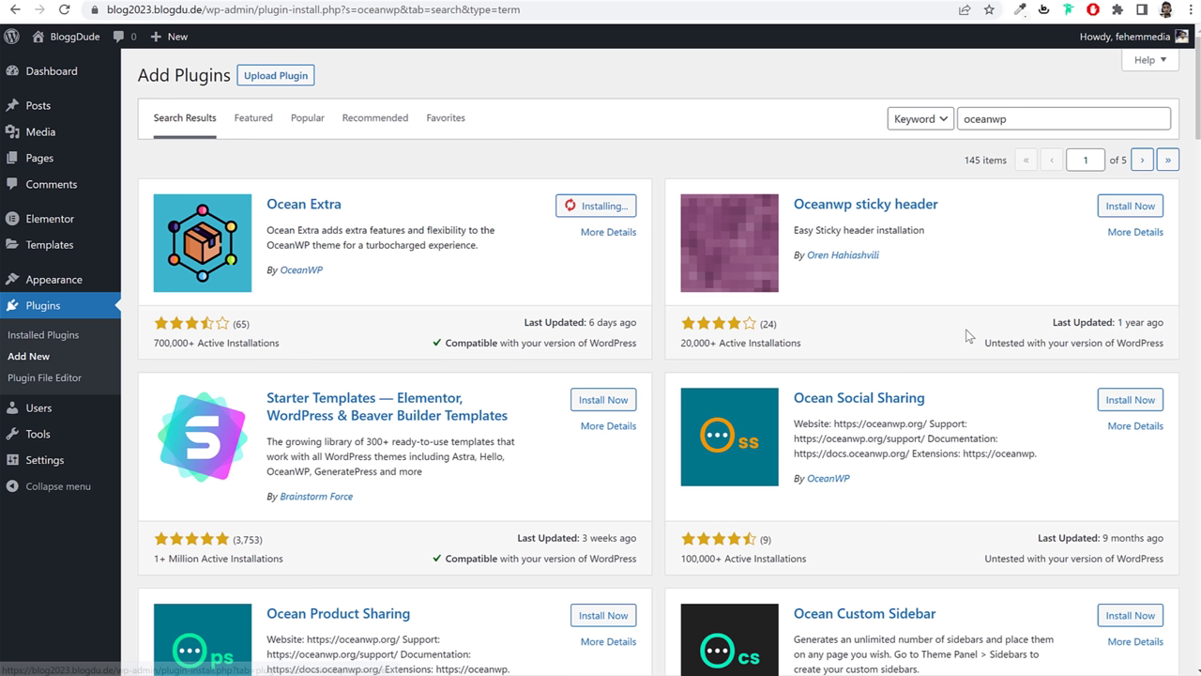
# Step: Install the Ocean Social Sharing plugin by OceanWP from the same search results
pyautogui.moveTo(999, 405); pyautogui.dragTo(796, 402)
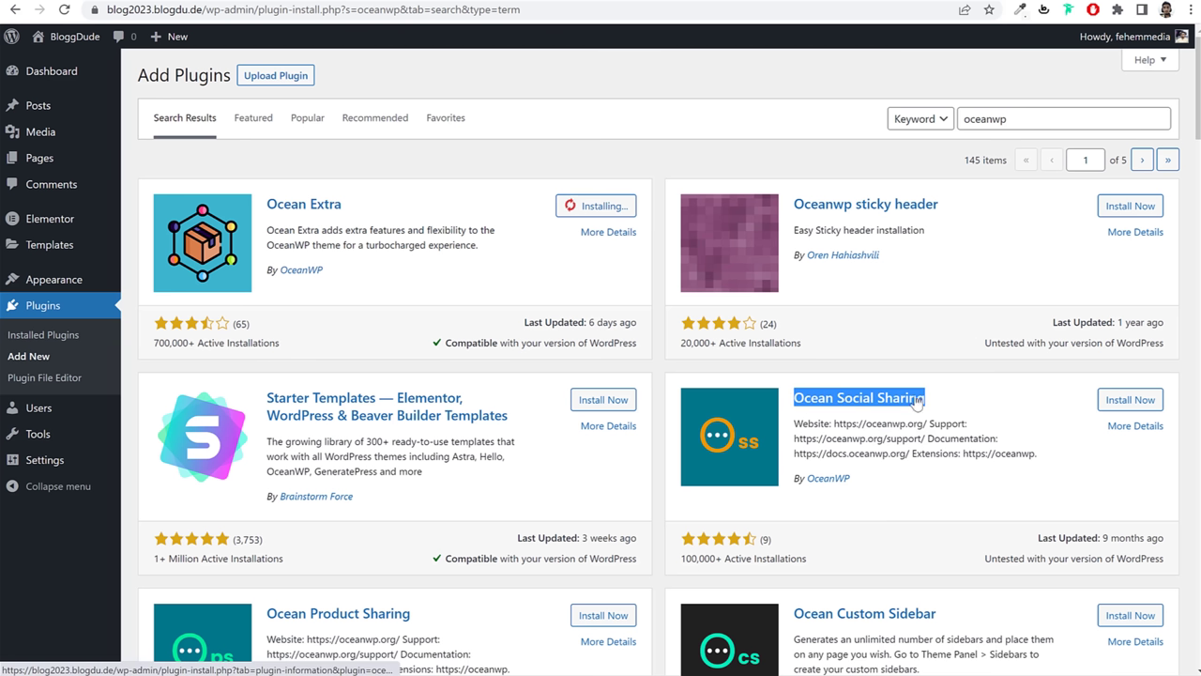
pyautogui.moveTo(854, 481); pyautogui.dragTo(784, 493)
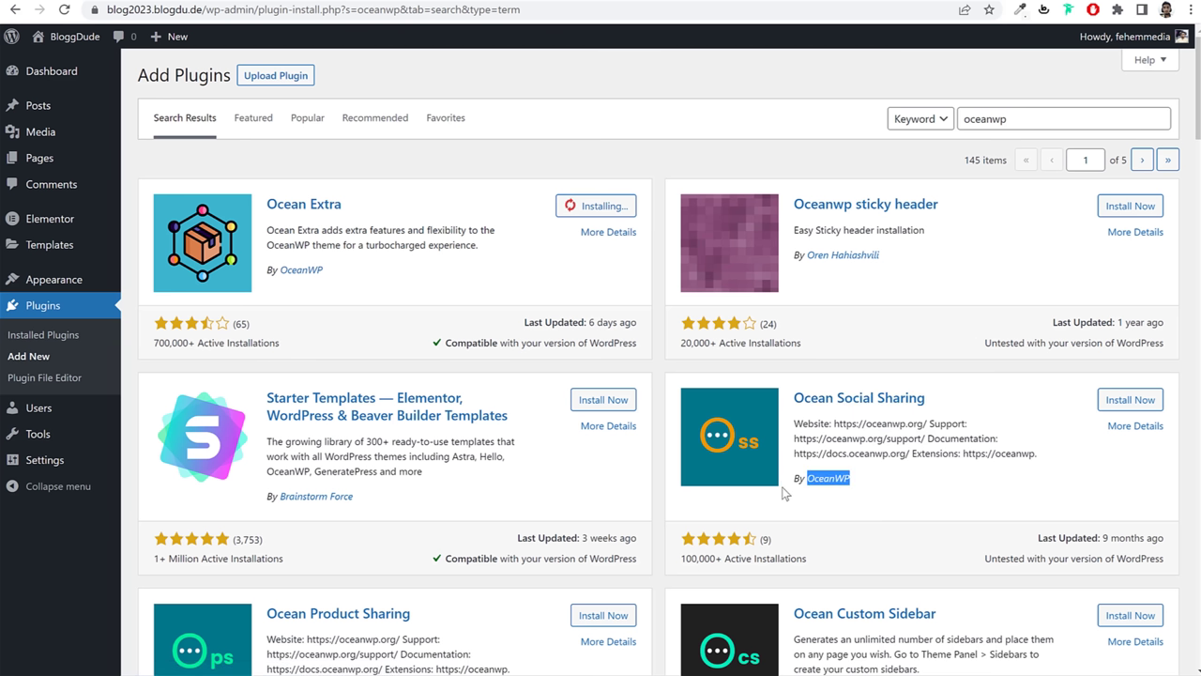
pyautogui.click(1135, 403)
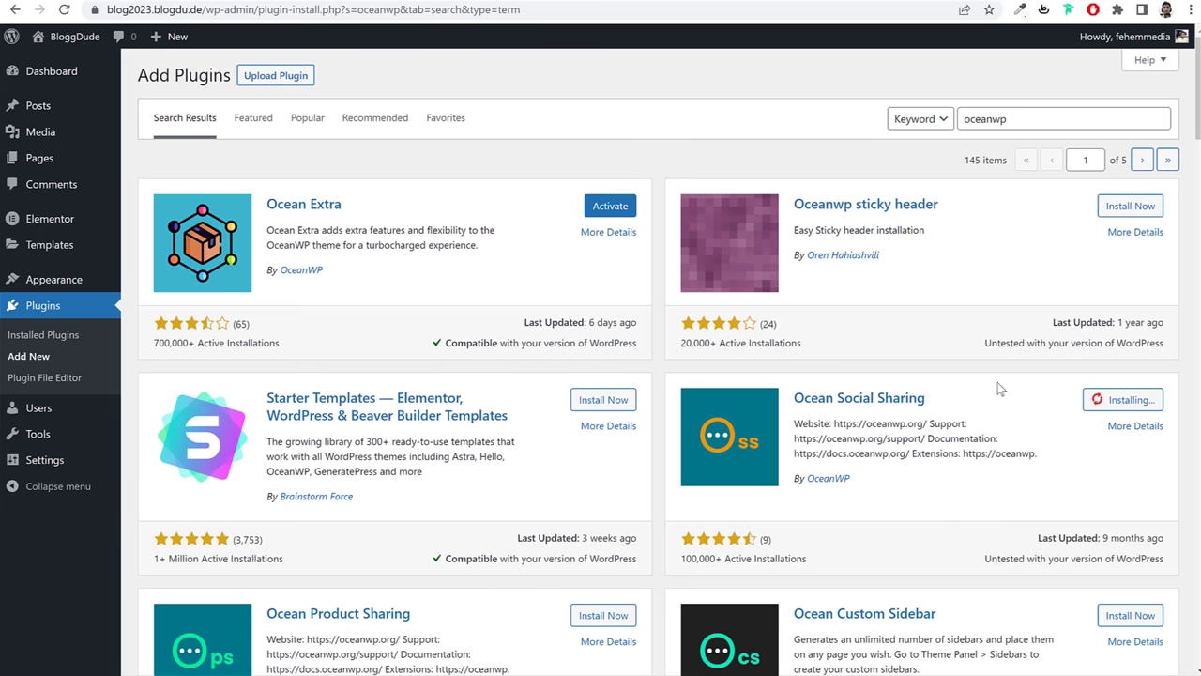
pyautogui.moveTo(368, 208); pyautogui.dragTo(269, 201)
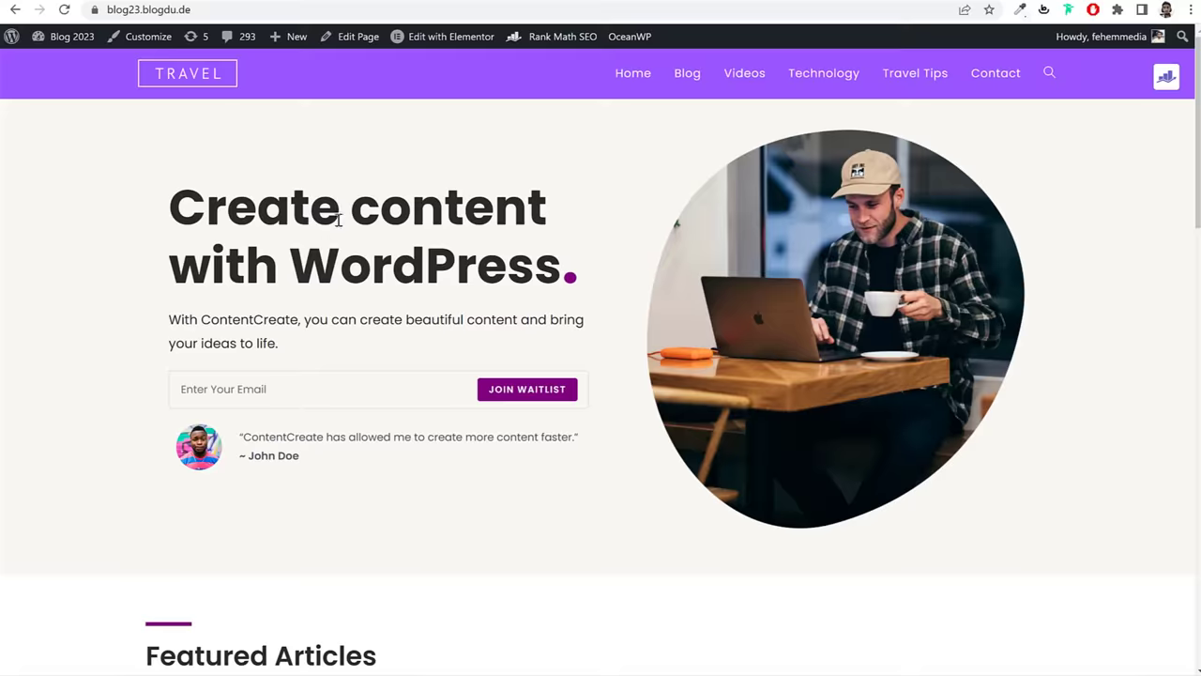
# Step: On the demo blog at blog23.blogdu.de, open the Sumo WordPress Plugin article and examine its social sharing section
pyautogui.scroll(-6, 362, 247)
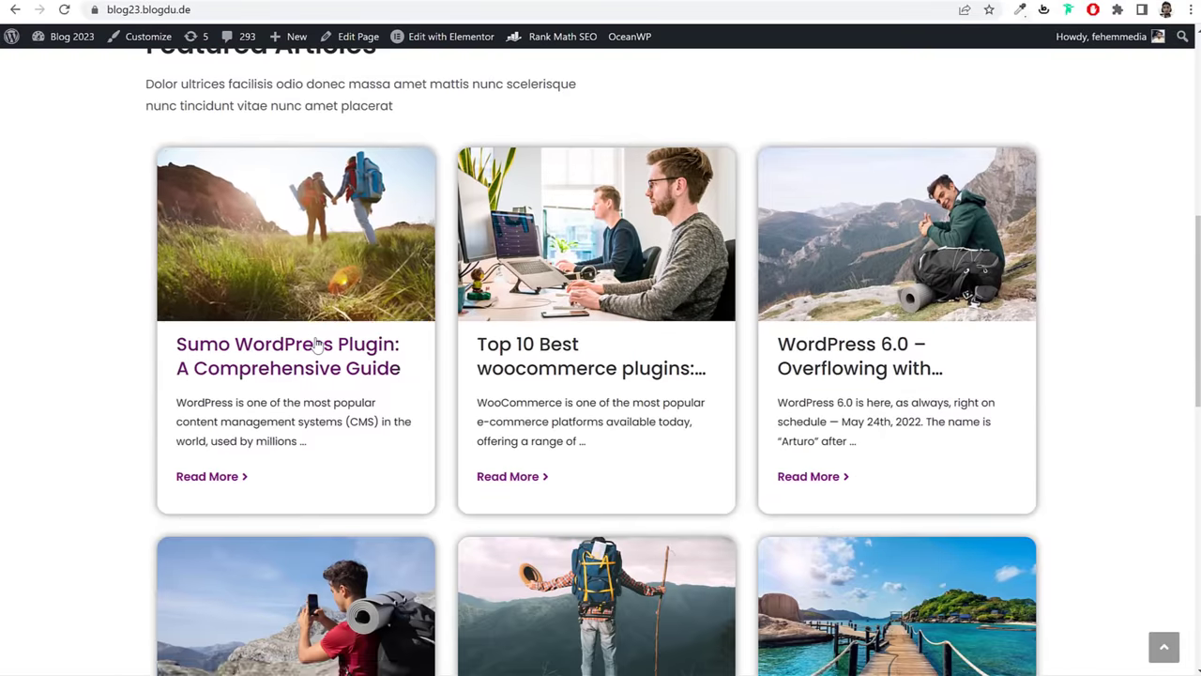
pyautogui.click(317, 345)
pyautogui.scroll(-7, 525, 392)
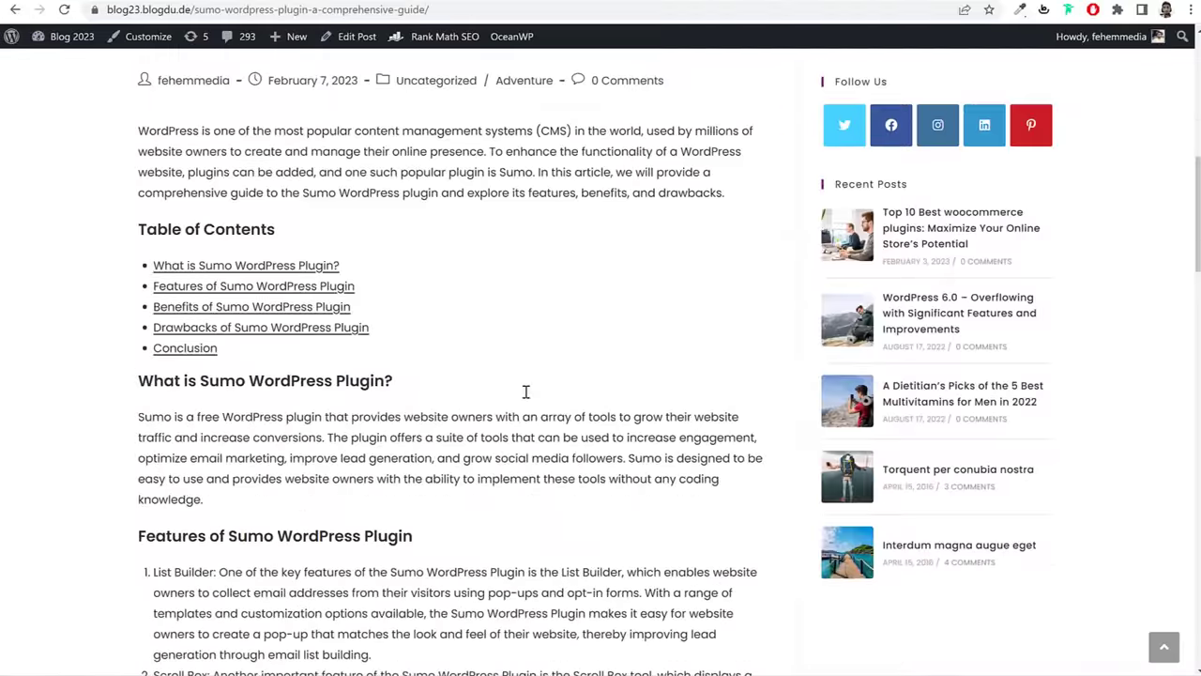
pyautogui.scroll(-15, 525, 391)
pyautogui.scroll(3, 526, 391)
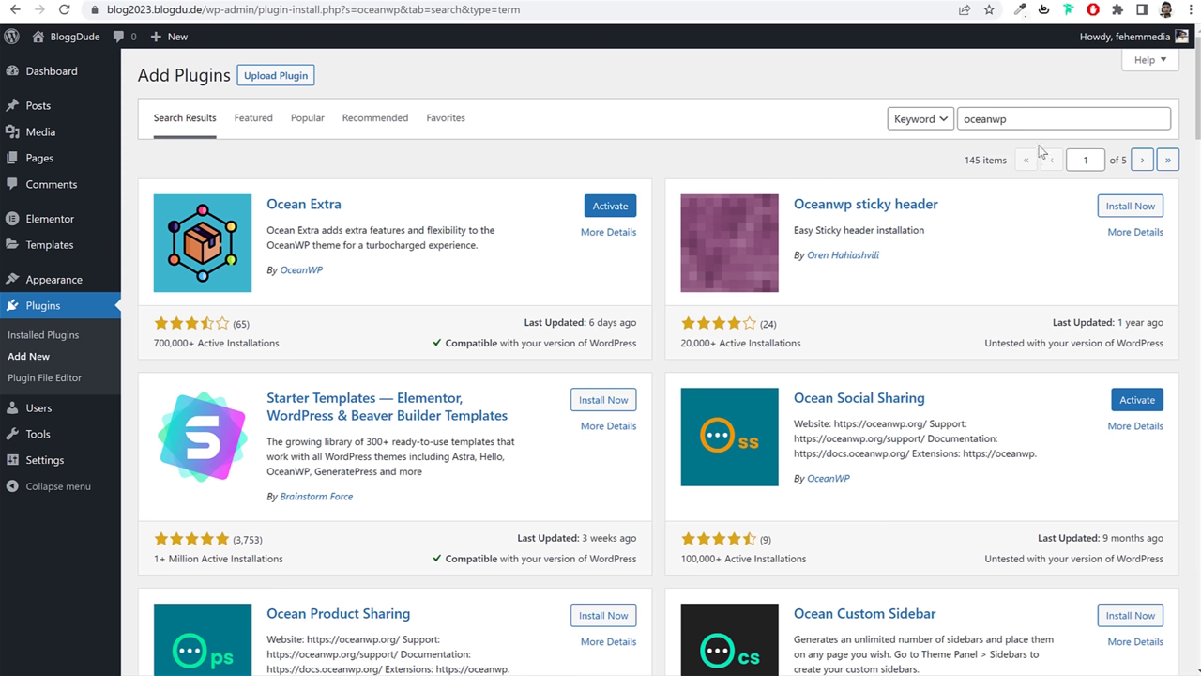
# Step: Return to the new site's plugin directory, search for "contact", and install Contact Form 7
pyautogui.moveTo(1032, 117); pyautogui.dragTo(882, 125)
pyautogui.write('contact')
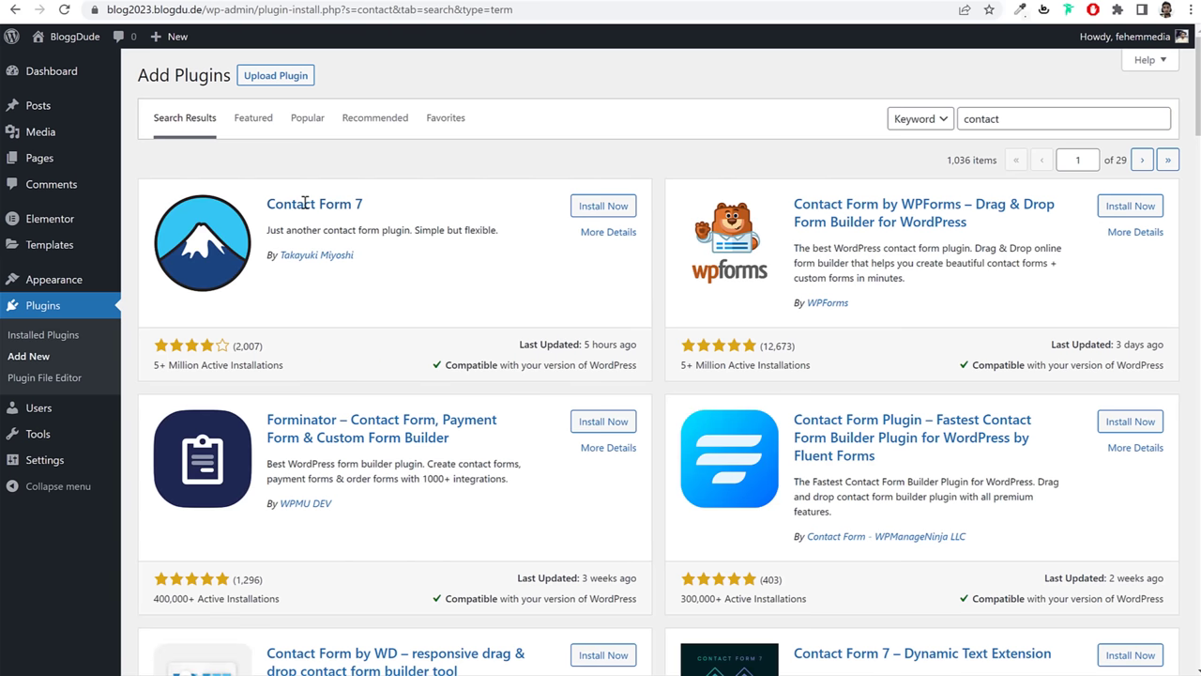
pyautogui.click(604, 206)
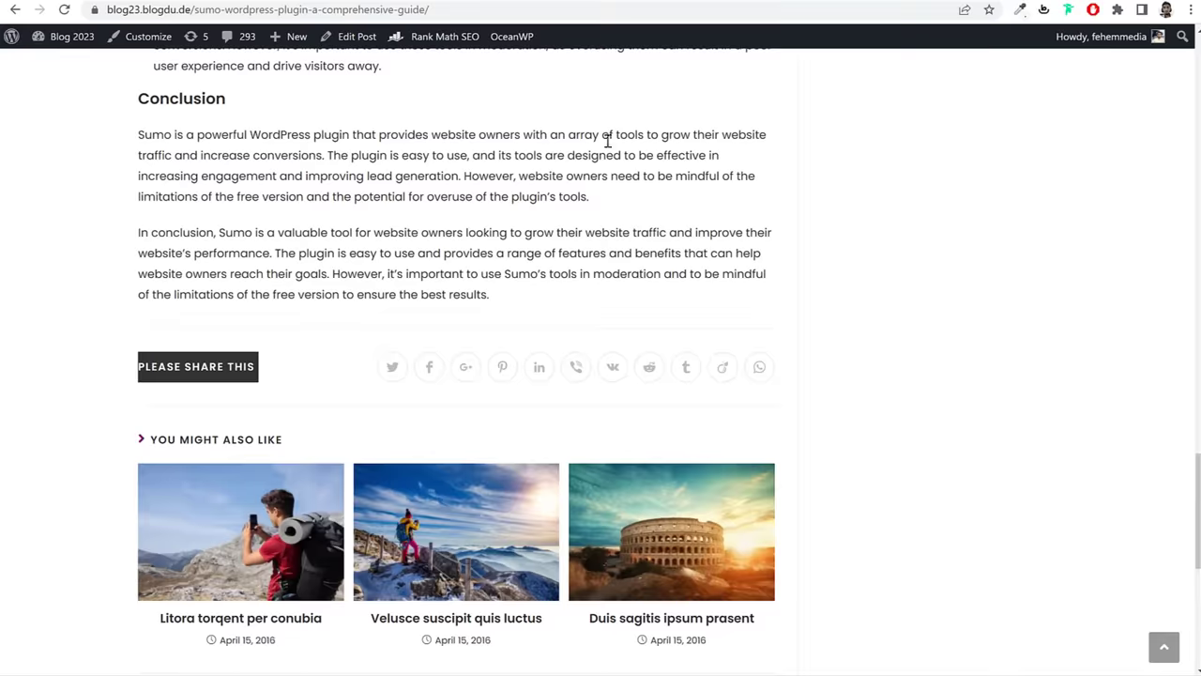
# Step: Open the demo blog's Contact page and examine its Leave Your Message form
pyautogui.scroll(15, 742, 226)
pyautogui.scroll(10, 807, 169)
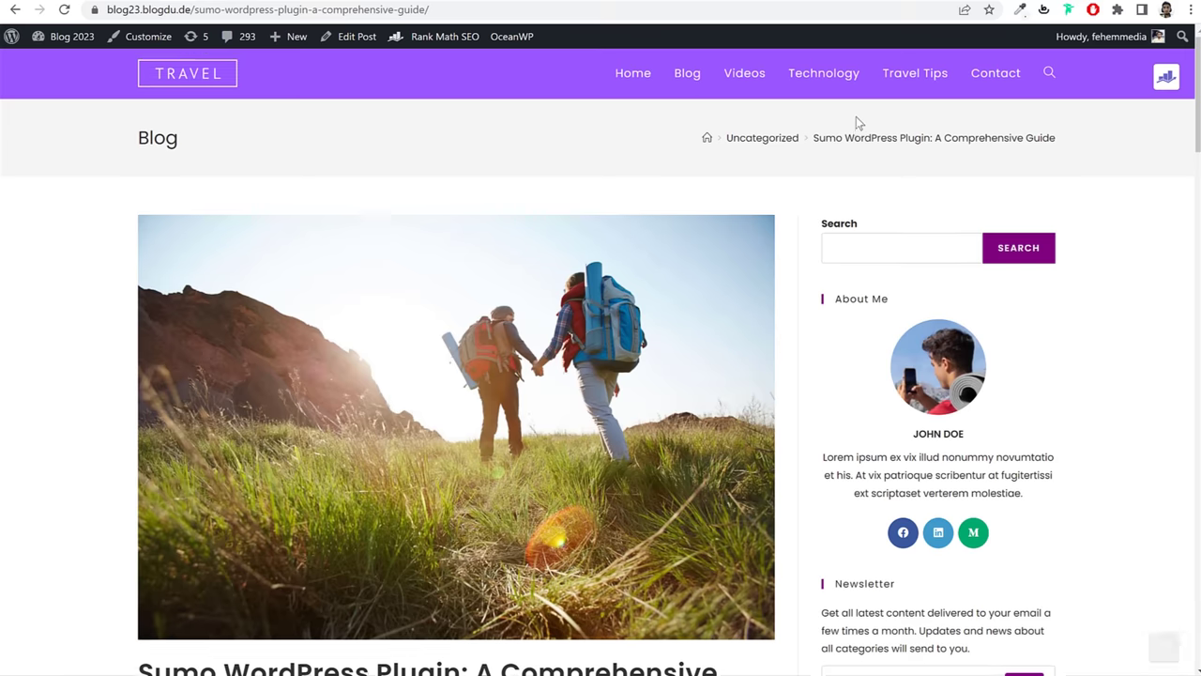
pyautogui.click(973, 89)
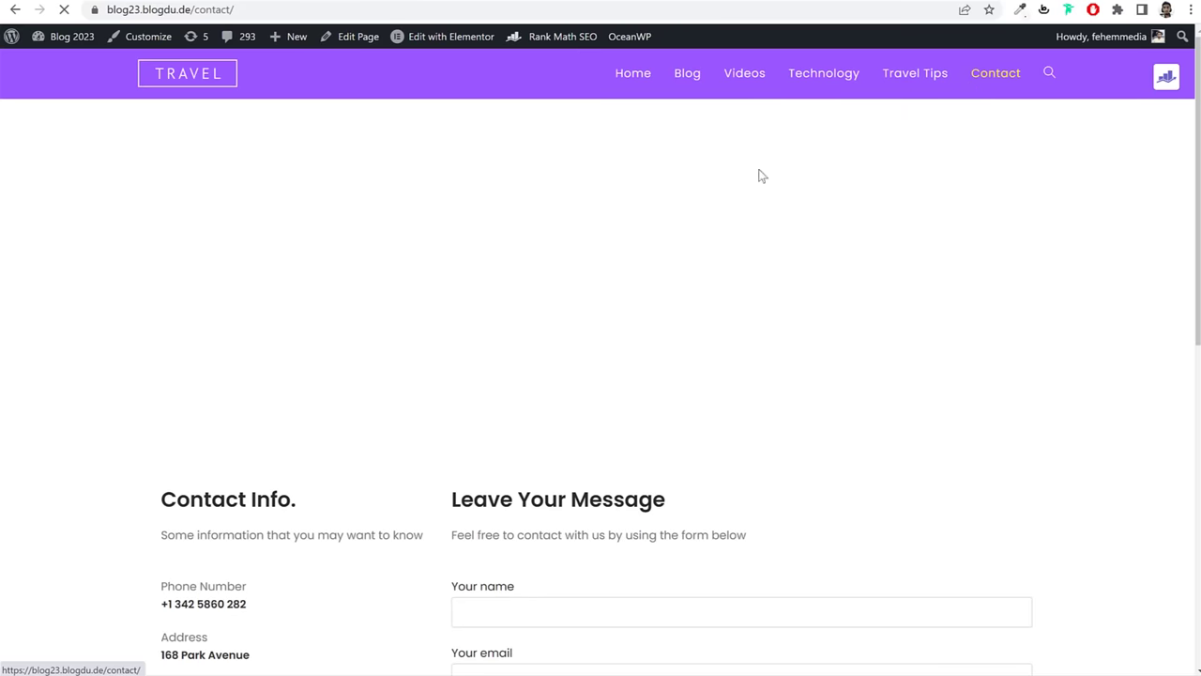
pyautogui.scroll(-3, 666, 244)
pyautogui.scroll(-2, 575, 364)
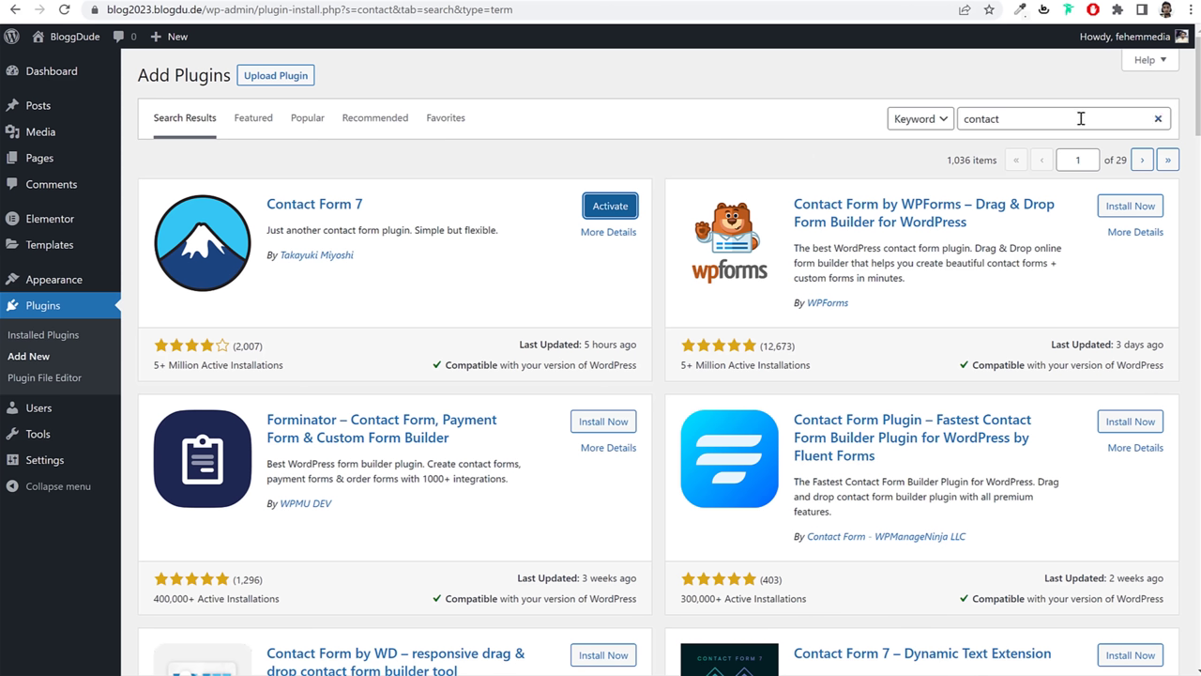
# Step: Back in the plugin directory, search for "the post grid" and install The Post Grid plugin by RadiusTheme
pyautogui.doubleClick(1086, 115)
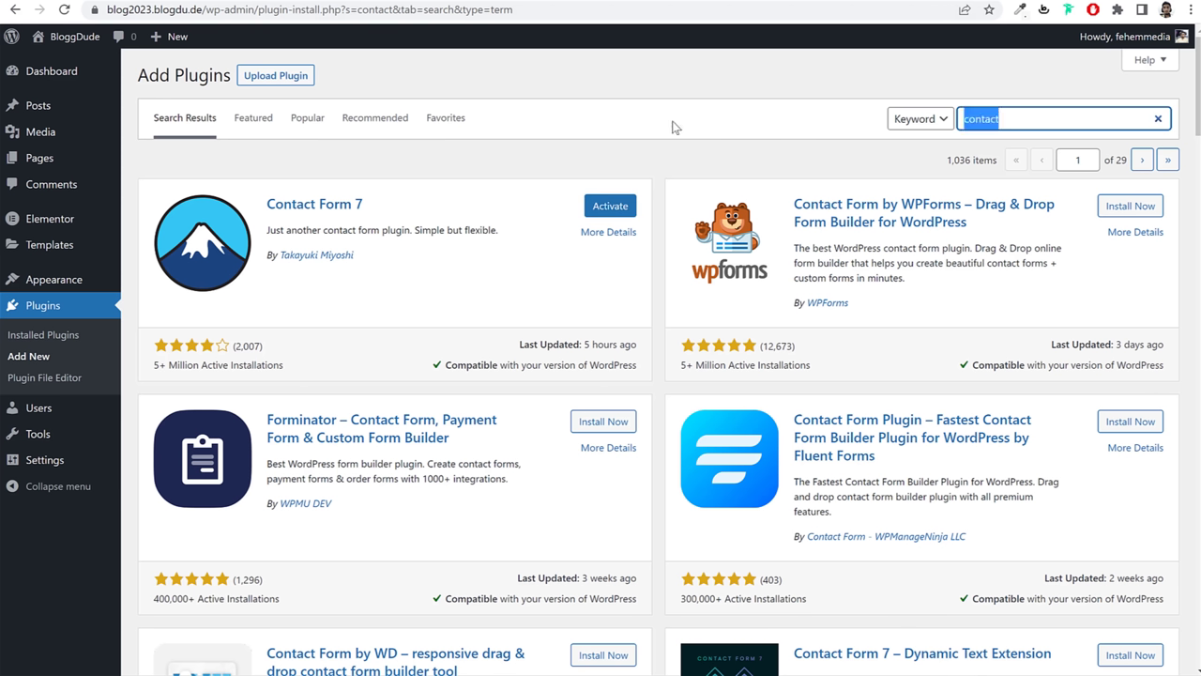
pyautogui.write('the post grid')
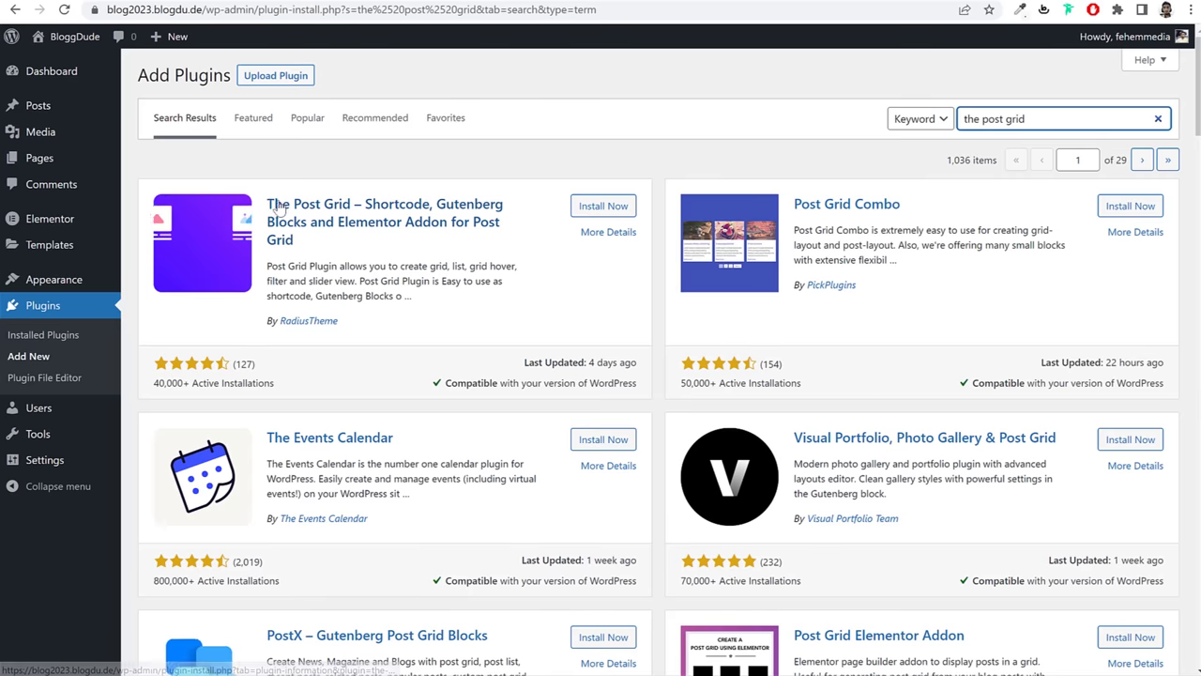
pyautogui.moveTo(267, 204); pyautogui.dragTo(293, 241)
pyautogui.moveTo(340, 321); pyautogui.dragTo(246, 324)
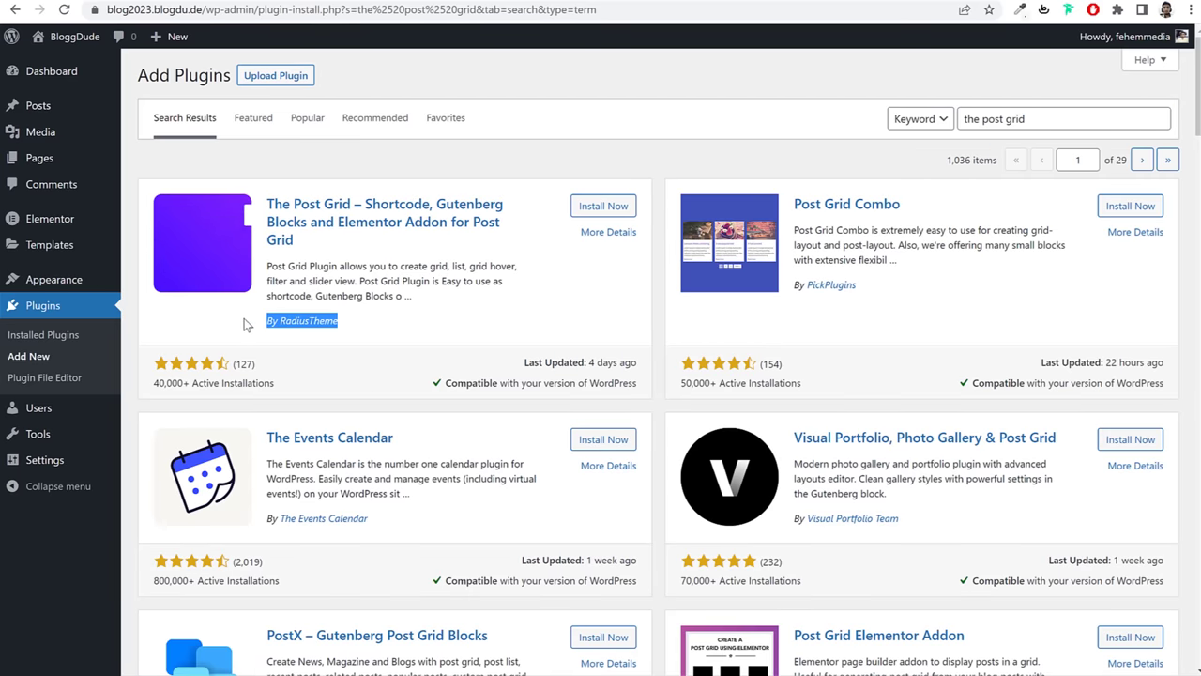
pyautogui.click(603, 205)
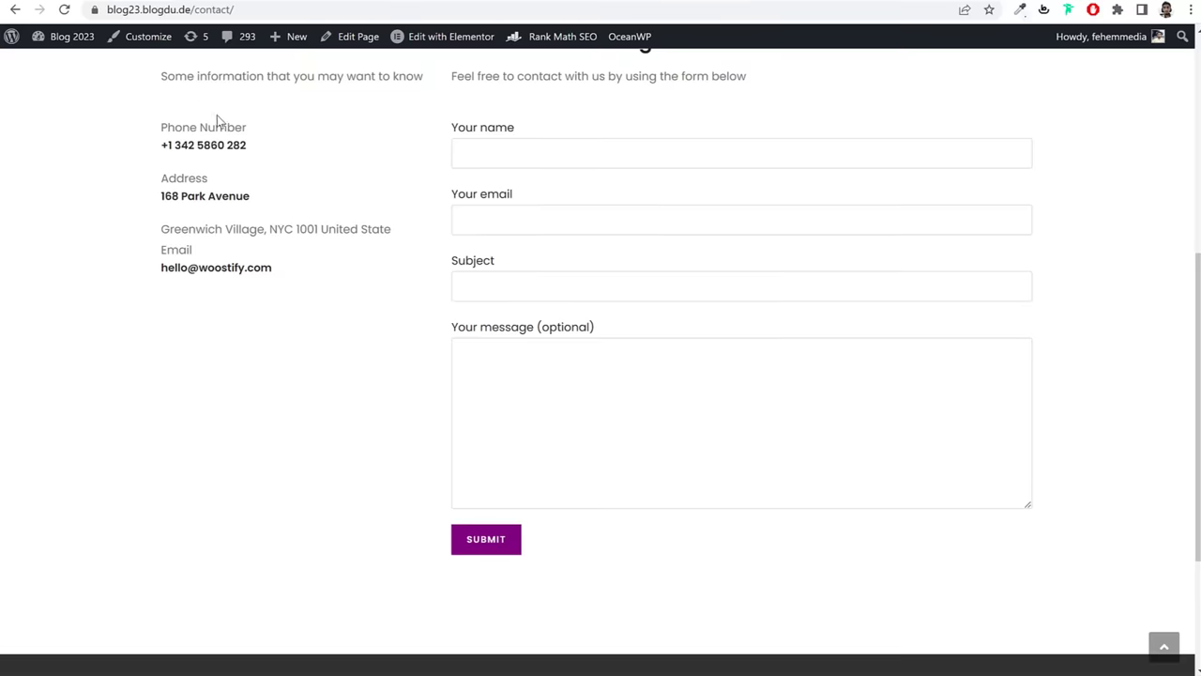
# Step: Open the demo blog's home page and examine the post grid in its Featured Articles section
pyautogui.scroll(10, 216, 115)
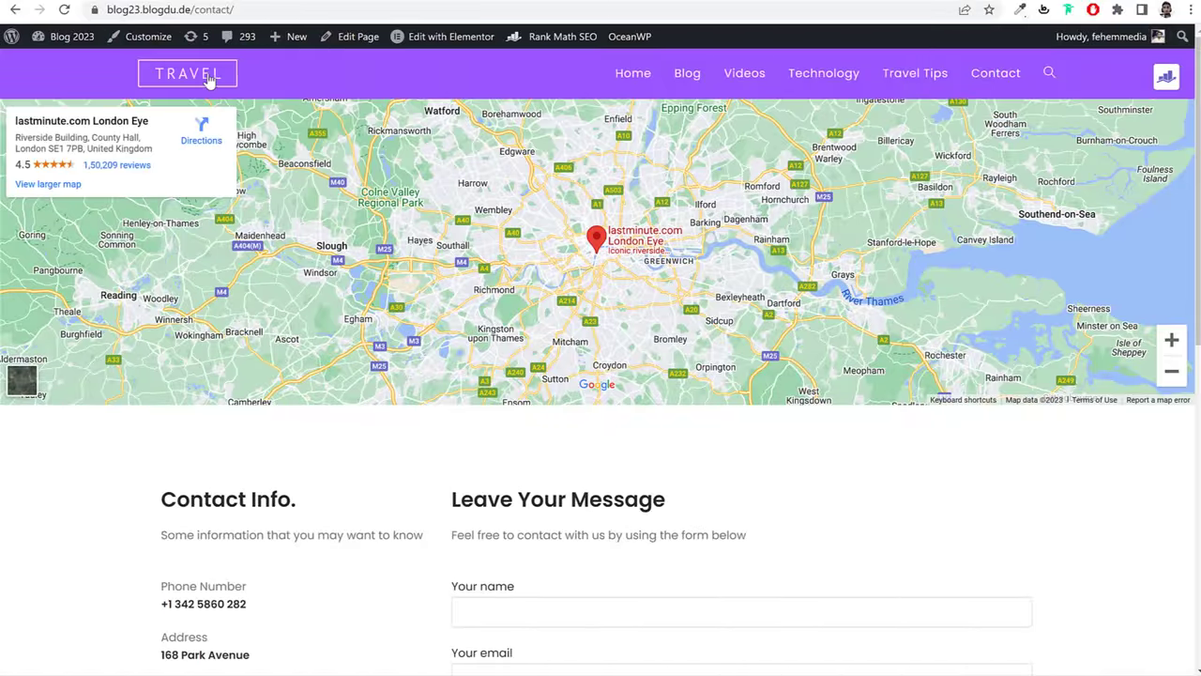
pyautogui.click(210, 82)
pyautogui.scroll(-4, 504, 262)
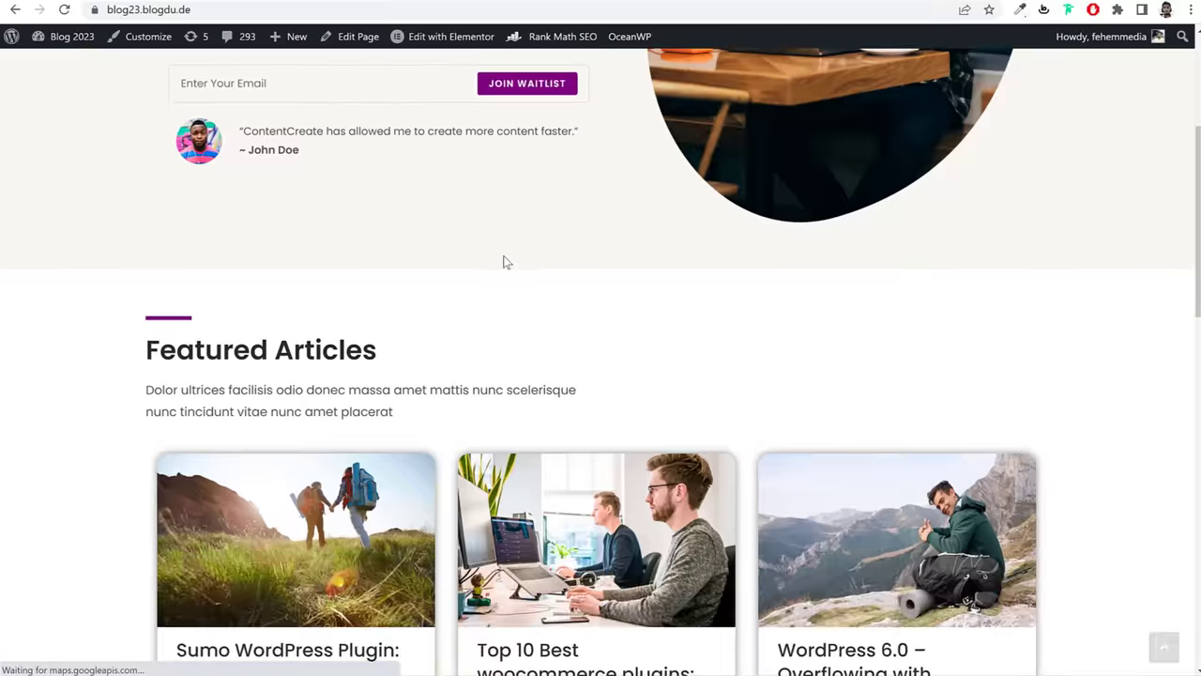
pyautogui.scroll(-4, 504, 262)
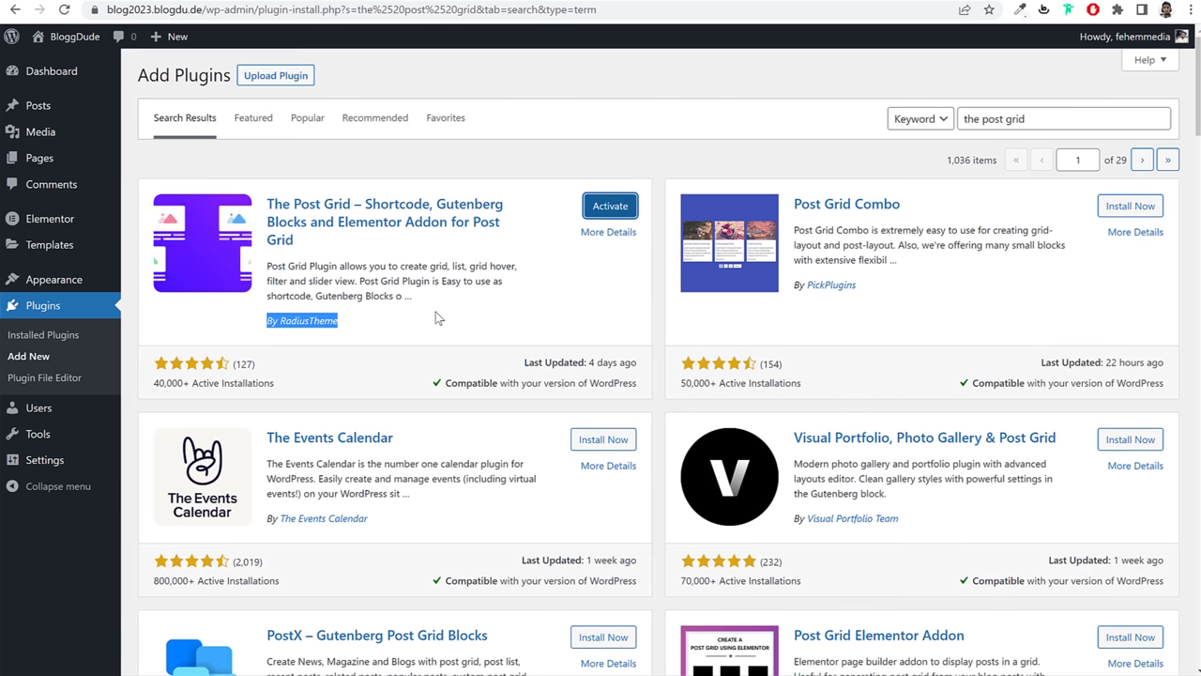
# Step: Return to the plugin directory, search for "rank math", and install the Rank Math SEO plugin
pyautogui.tripleClick(997, 120)
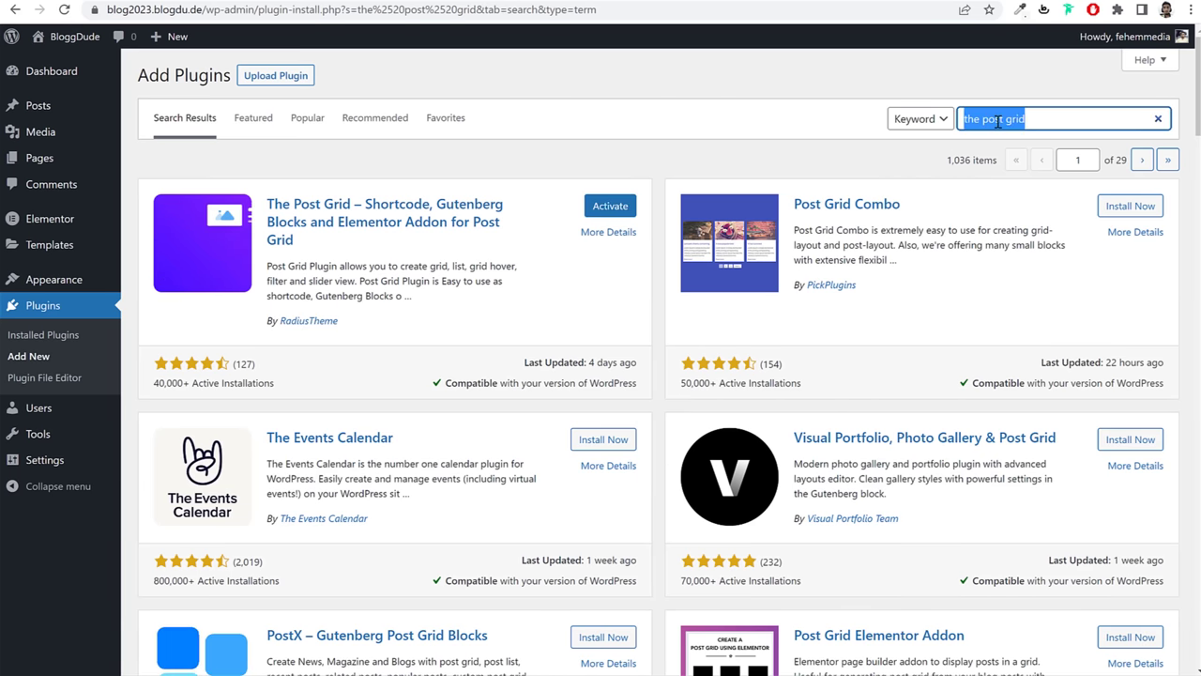
pyautogui.write('rank math')
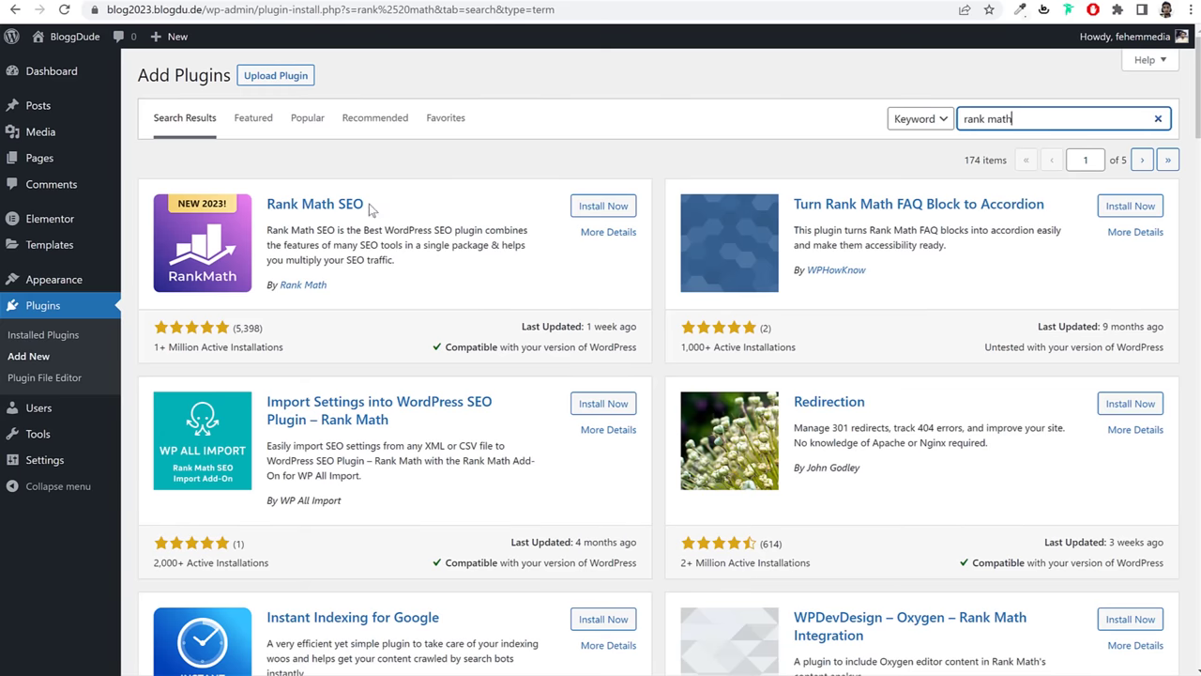
pyautogui.moveTo(399, 214); pyautogui.dragTo(267, 209)
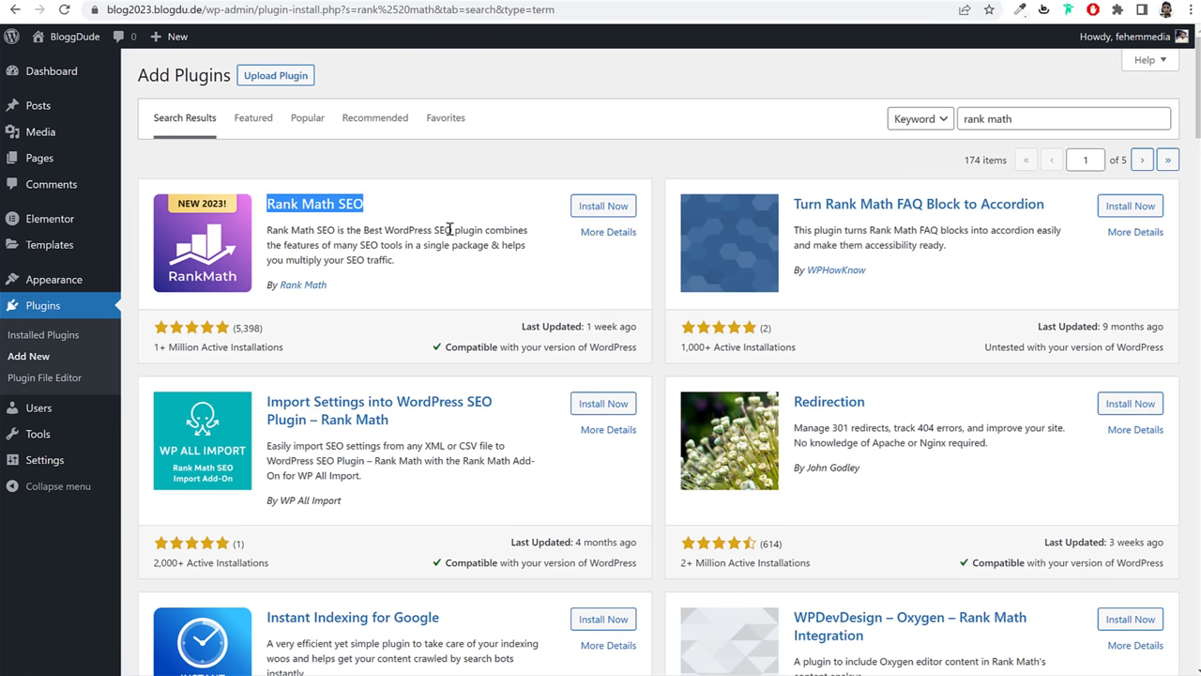
pyautogui.click(586, 207)
pyautogui.click(462, 229)
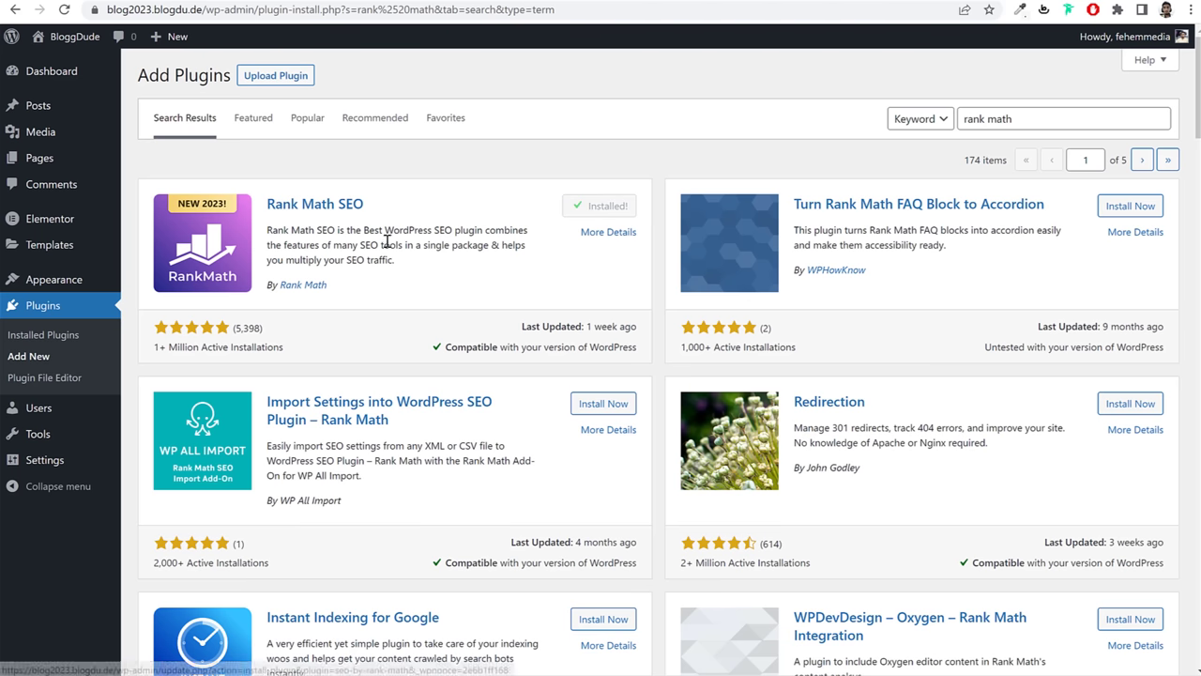
# Step: Bulk-activate all installed plugins except LiteSpeed Cache from the installed plugins list
pyautogui.click(43, 306)
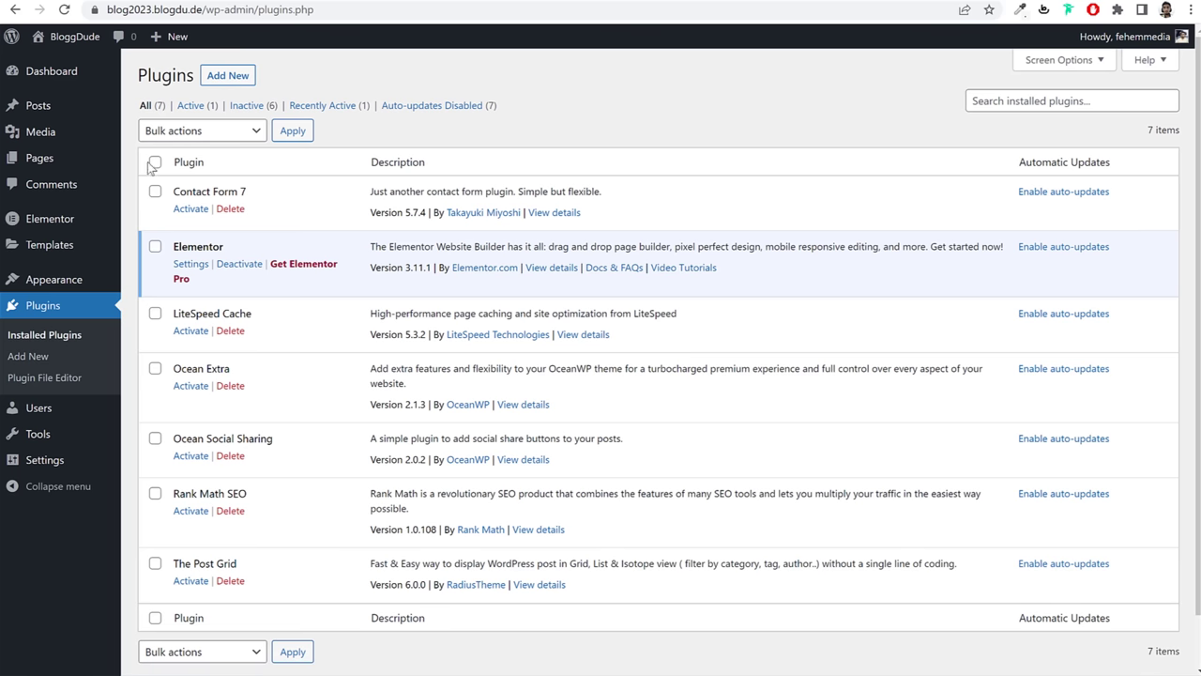
pyautogui.click(155, 163)
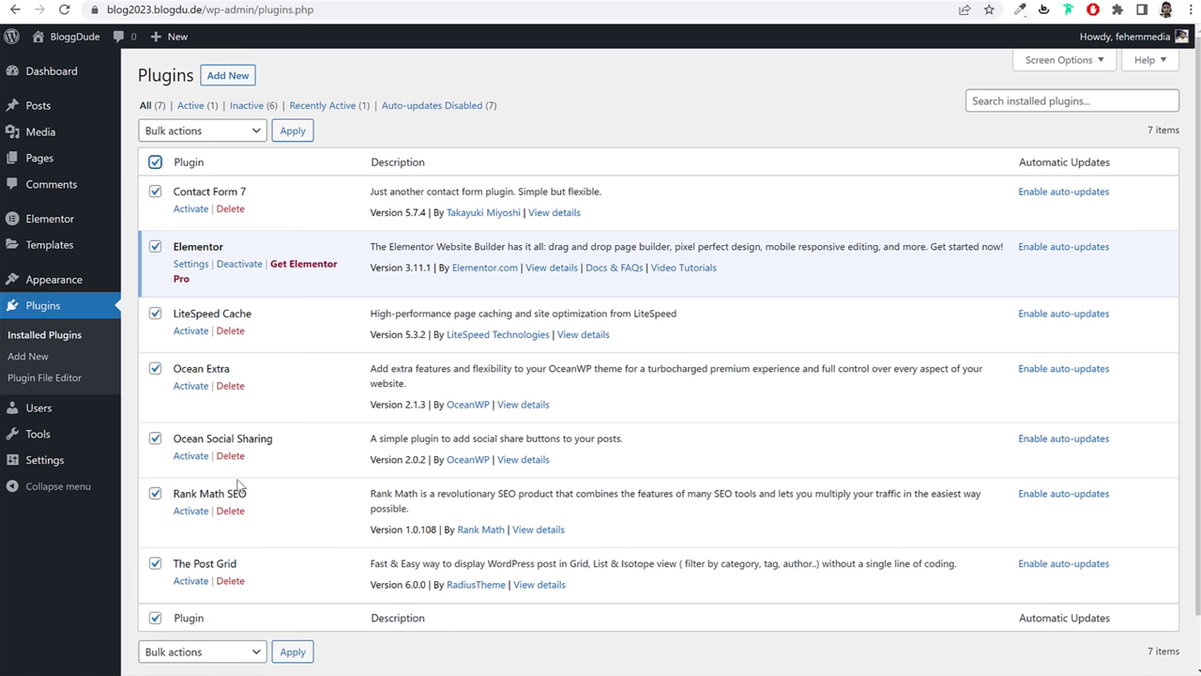
pyautogui.click(154, 314)
pyautogui.moveTo(174, 317); pyautogui.dragTo(277, 315)
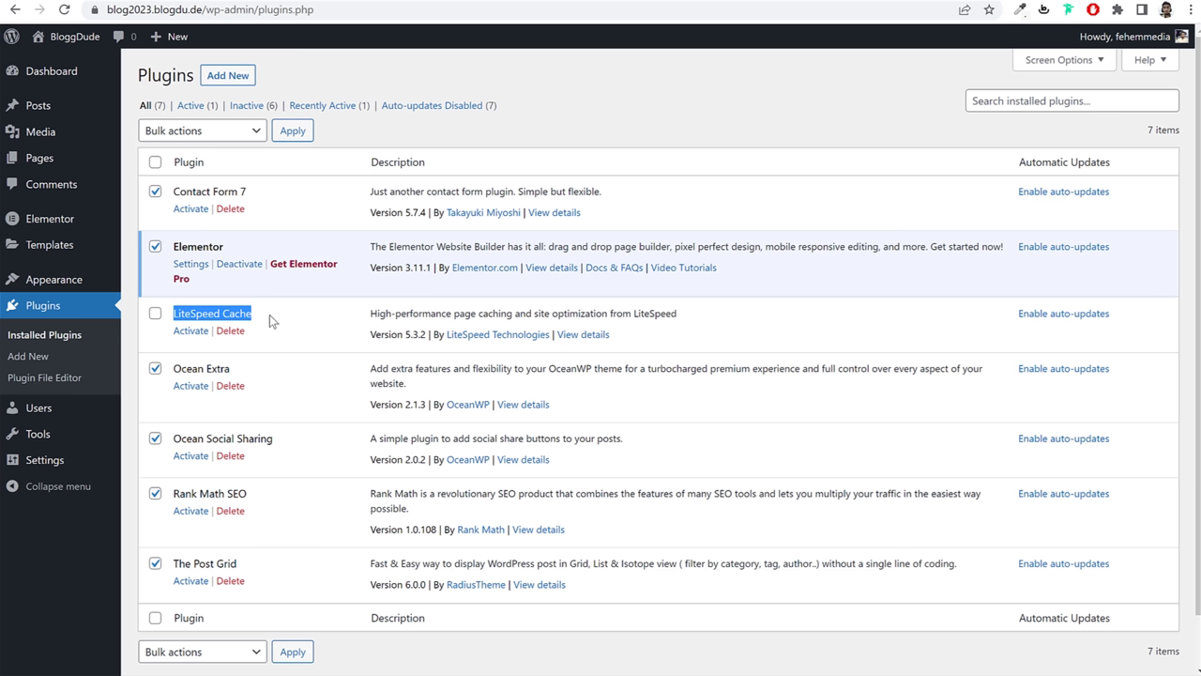
pyautogui.click(213, 132)
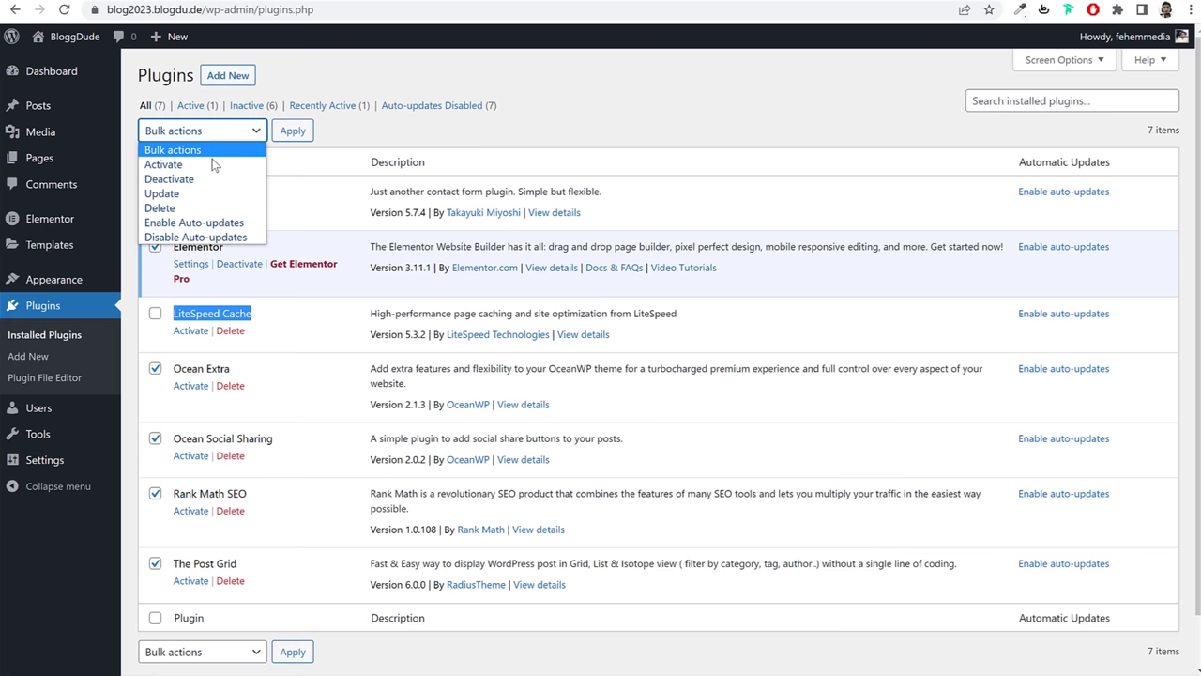
pyautogui.click(214, 165)
pyautogui.click(300, 130)
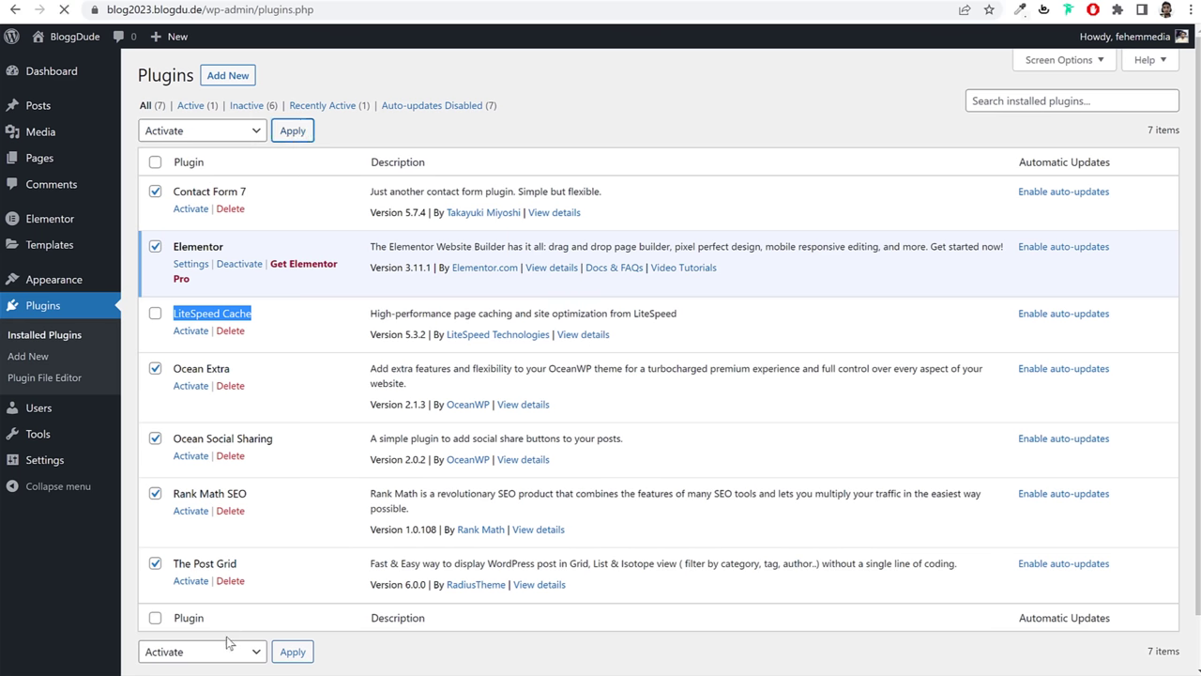
# Step: On the dashboard home, dismiss the OceanWP, Ocean Social Sharing and The Post Grid notices and hide the OceanWP Overview box
pyautogui.scroll(-2, 544, 395)
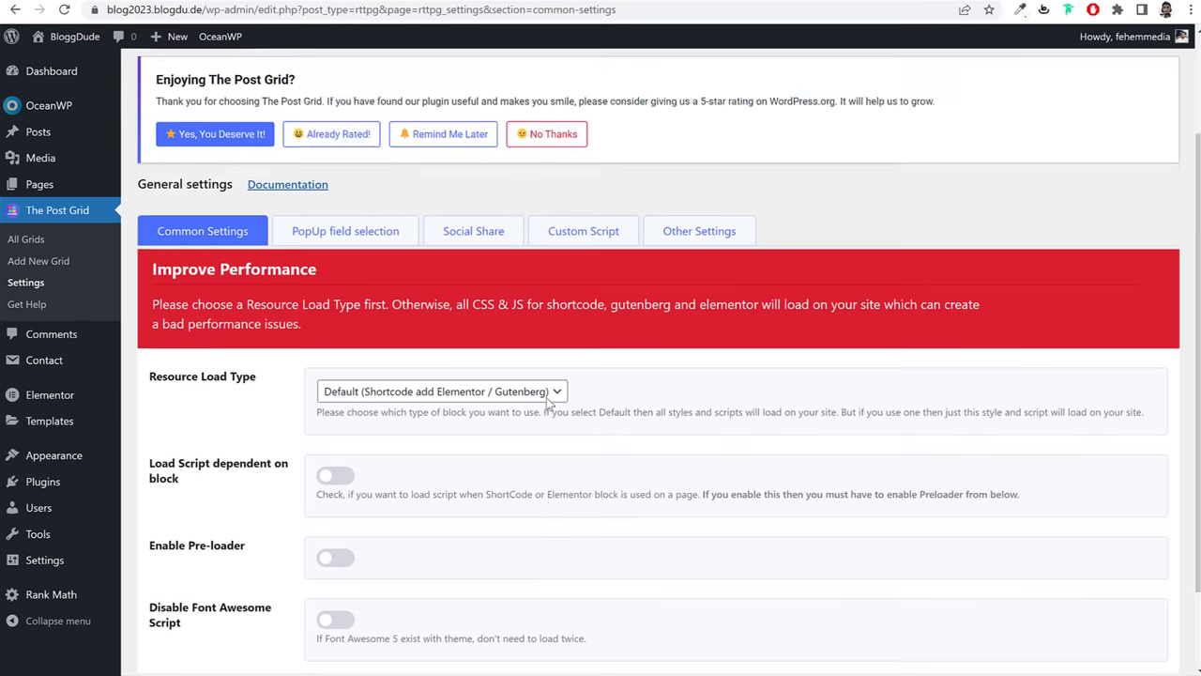
pyautogui.scroll(2, 549, 399)
pyautogui.click(85, 72)
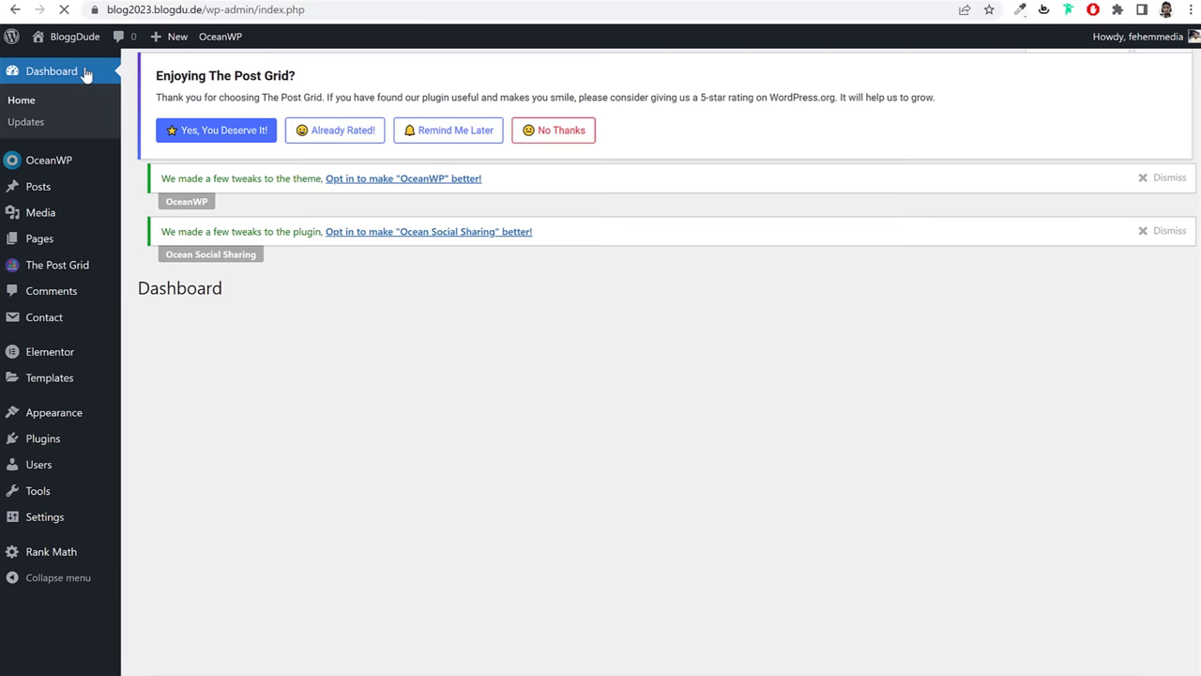
pyautogui.click(1147, 279)
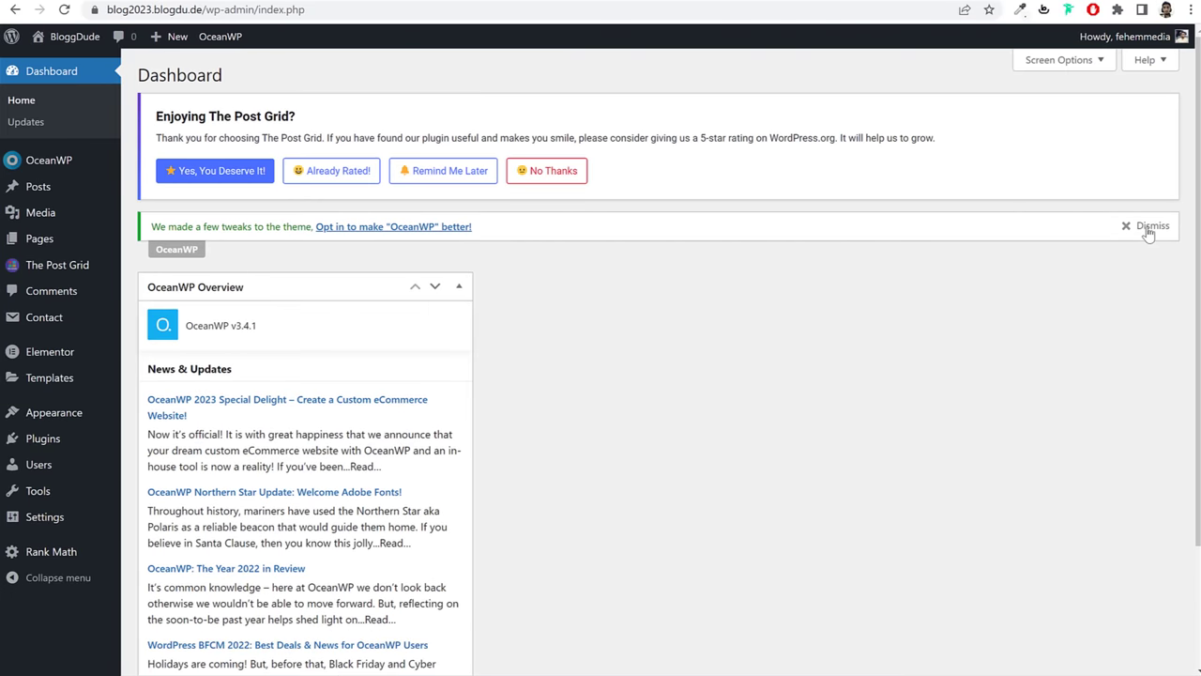
pyautogui.click(1147, 229)
pyautogui.click(541, 170)
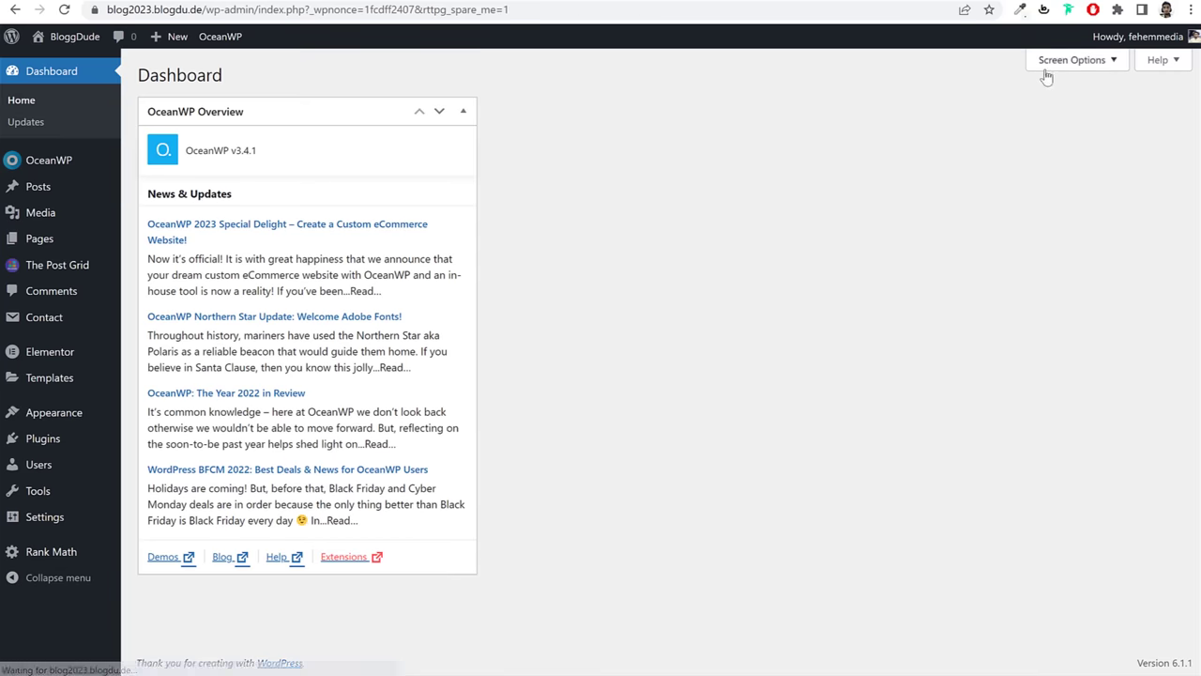
pyautogui.click(1060, 60)
pyautogui.click(185, 128)
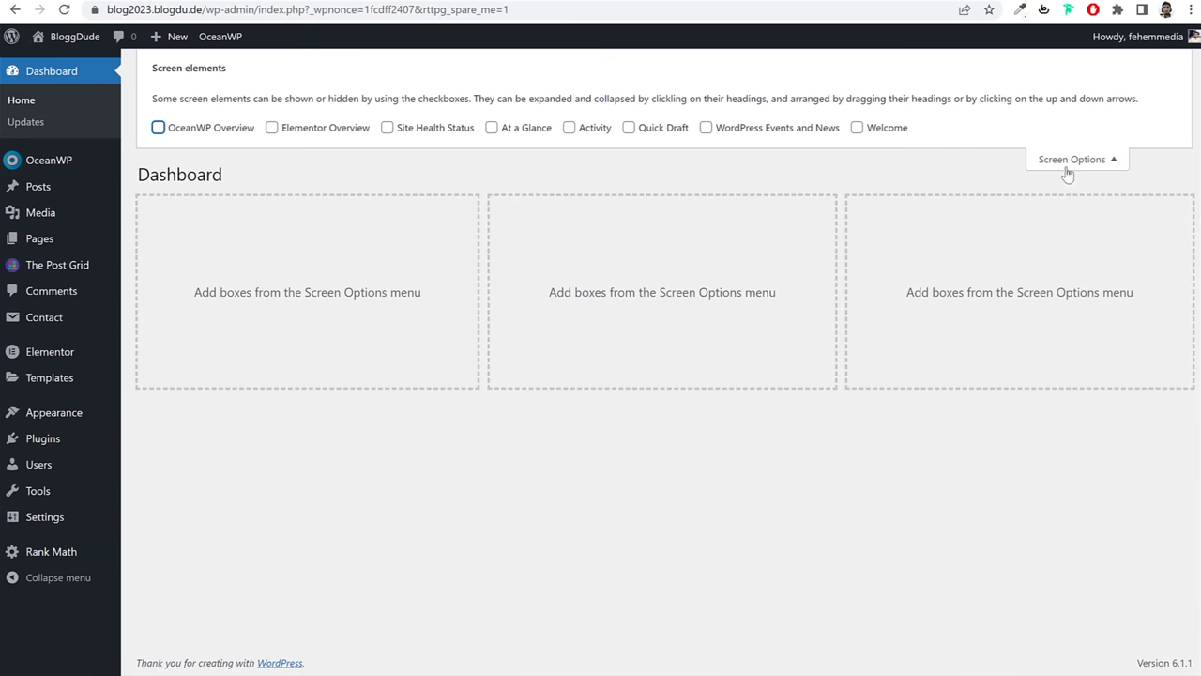
pyautogui.click(1067, 167)
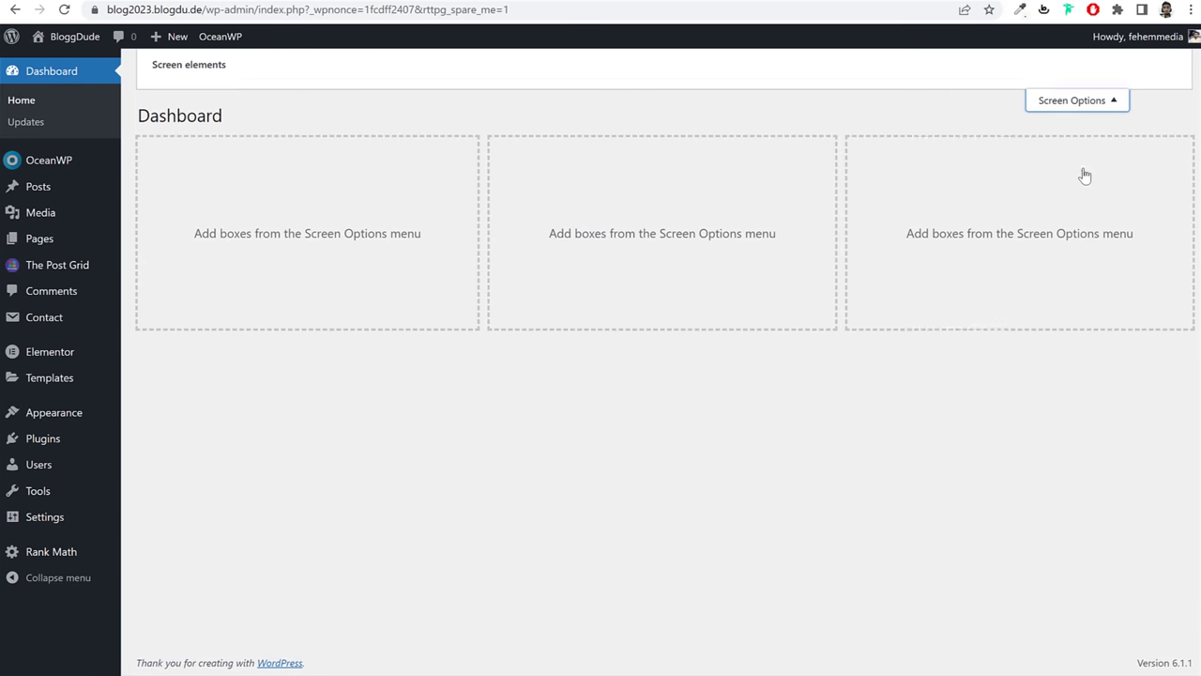
# Step: Return to the installed plugins list, check which plugins are active, and dismiss the Ocean Core Extensions Bundle banner
pyautogui.click(55, 446)
pyautogui.scroll(-4, 303, 418)
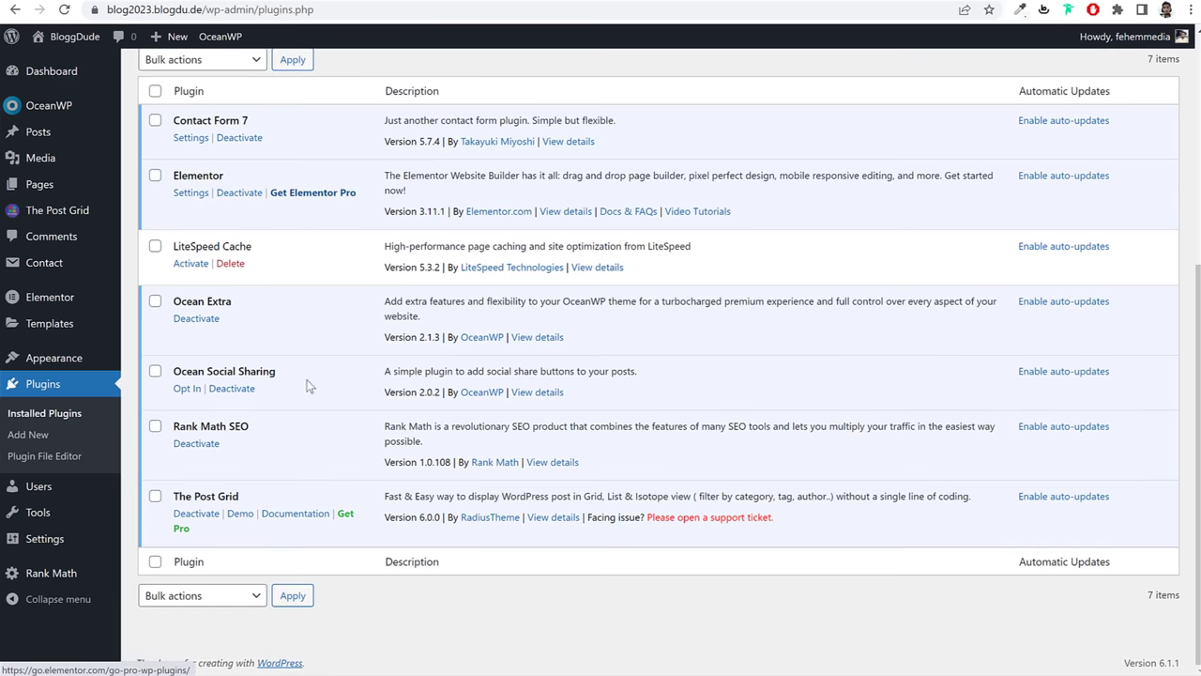
pyautogui.scroll(4, 241, 416)
pyautogui.scroll(-1, 246, 470)
pyautogui.scroll(1, 252, 510)
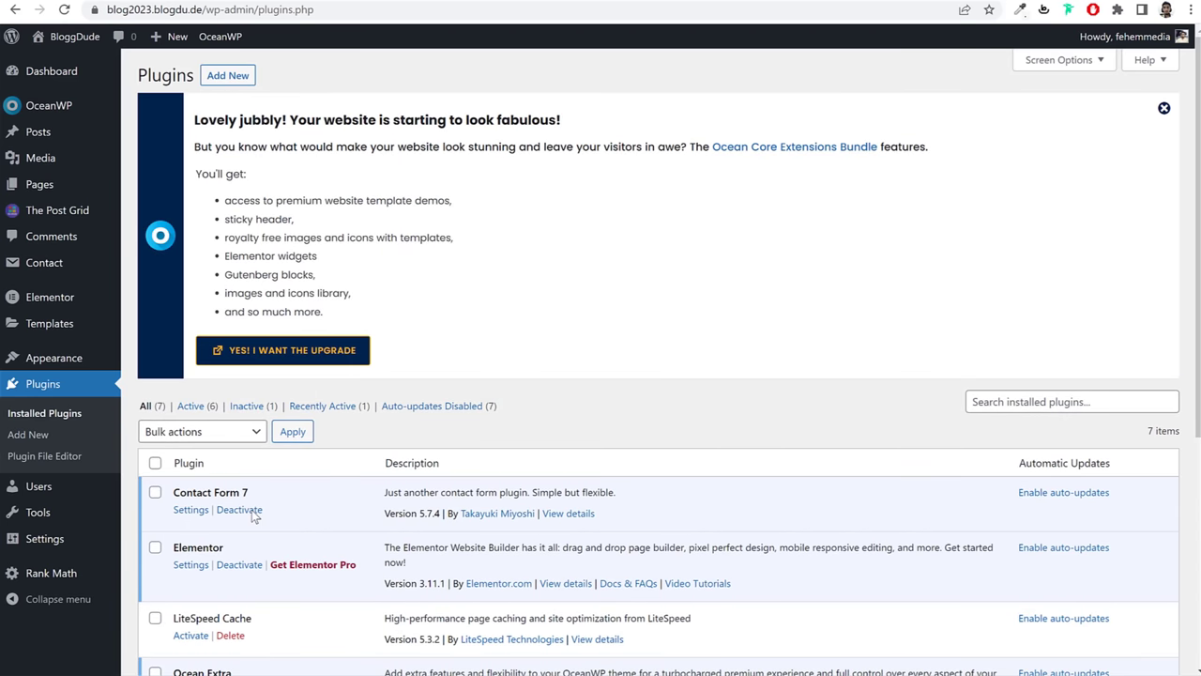
pyautogui.click(1163, 110)
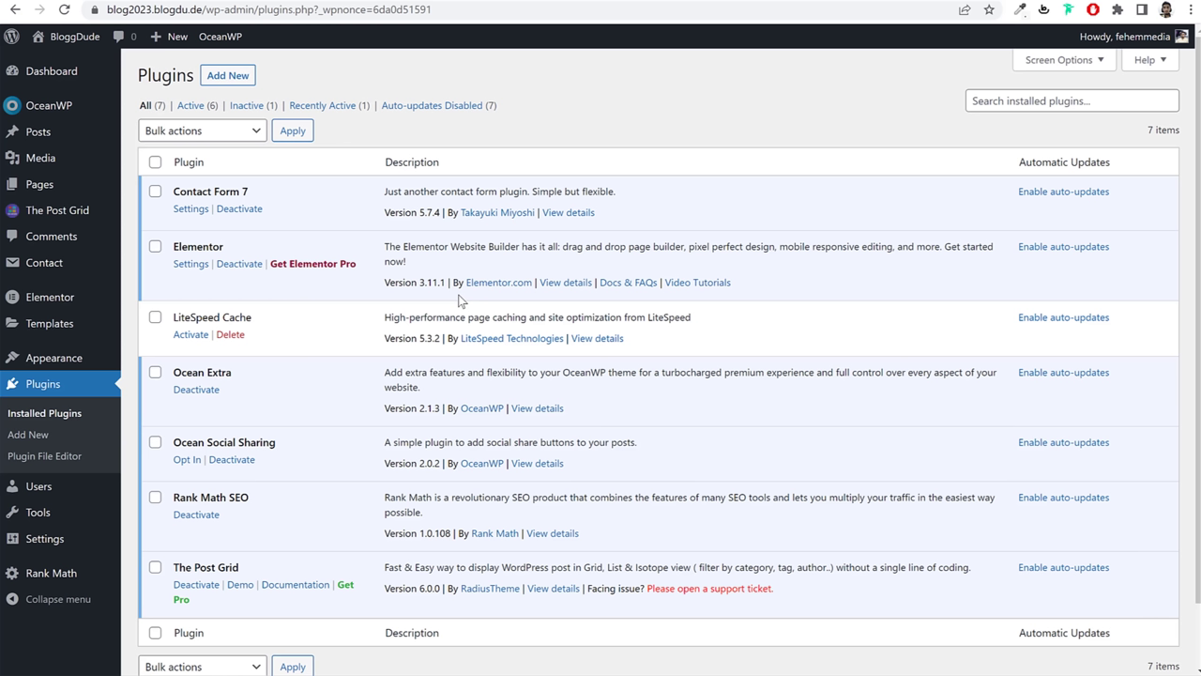
# Step: Open Rank Math's registration page and connect a free account through Google sign-in, accepting the terms
pyautogui.tripleClick(175, 500)
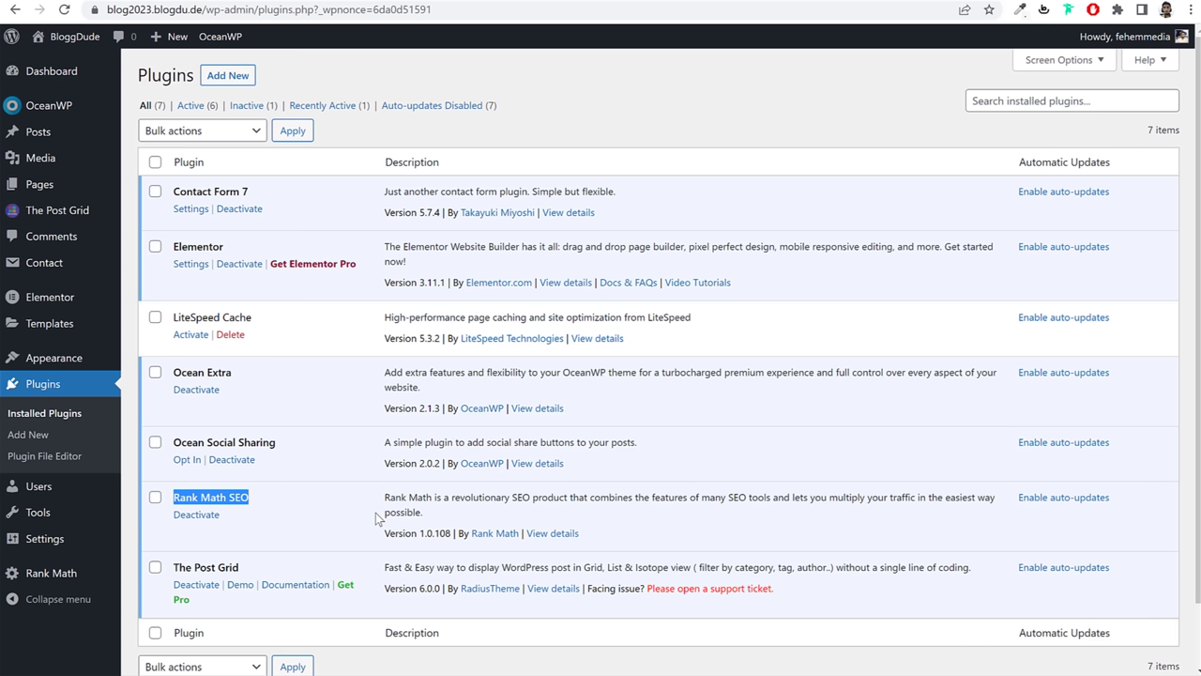
pyautogui.click(52, 574)
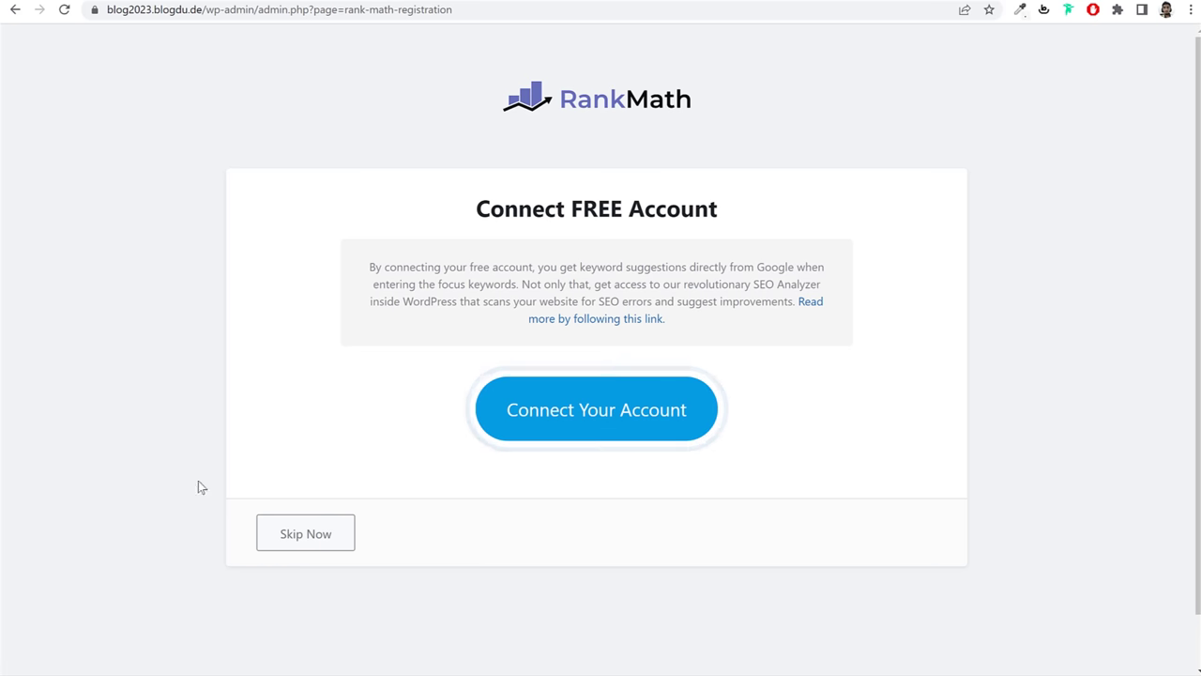
pyautogui.tripleClick(757, 201)
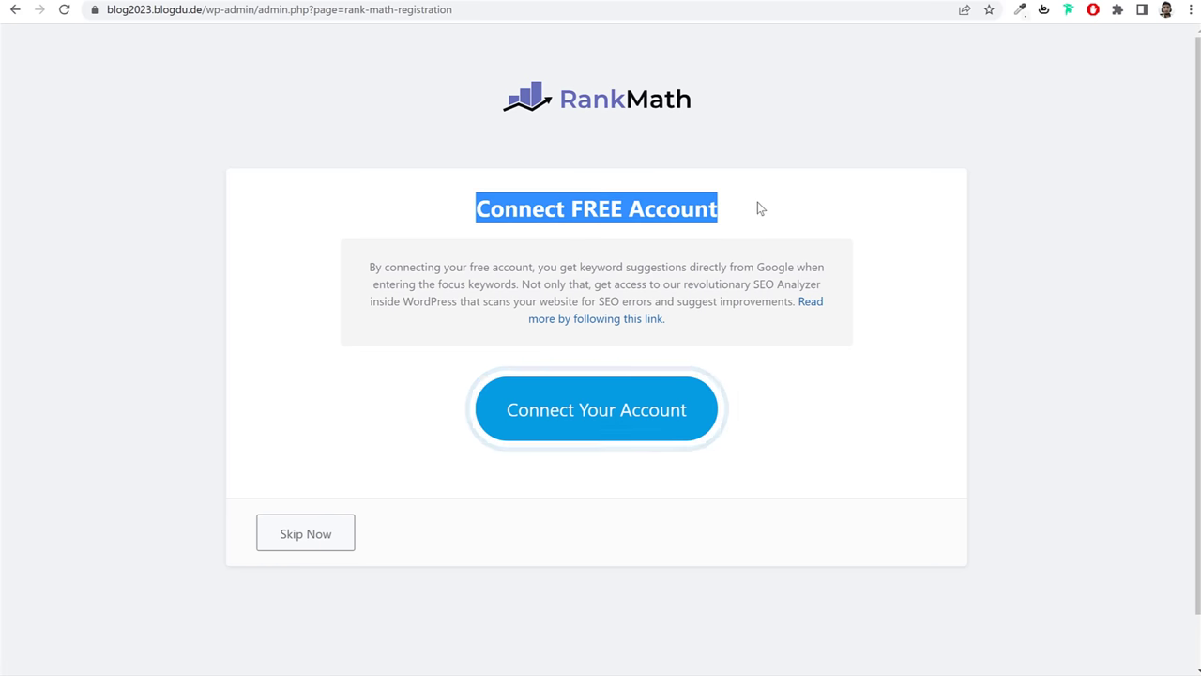
pyautogui.click(611, 421)
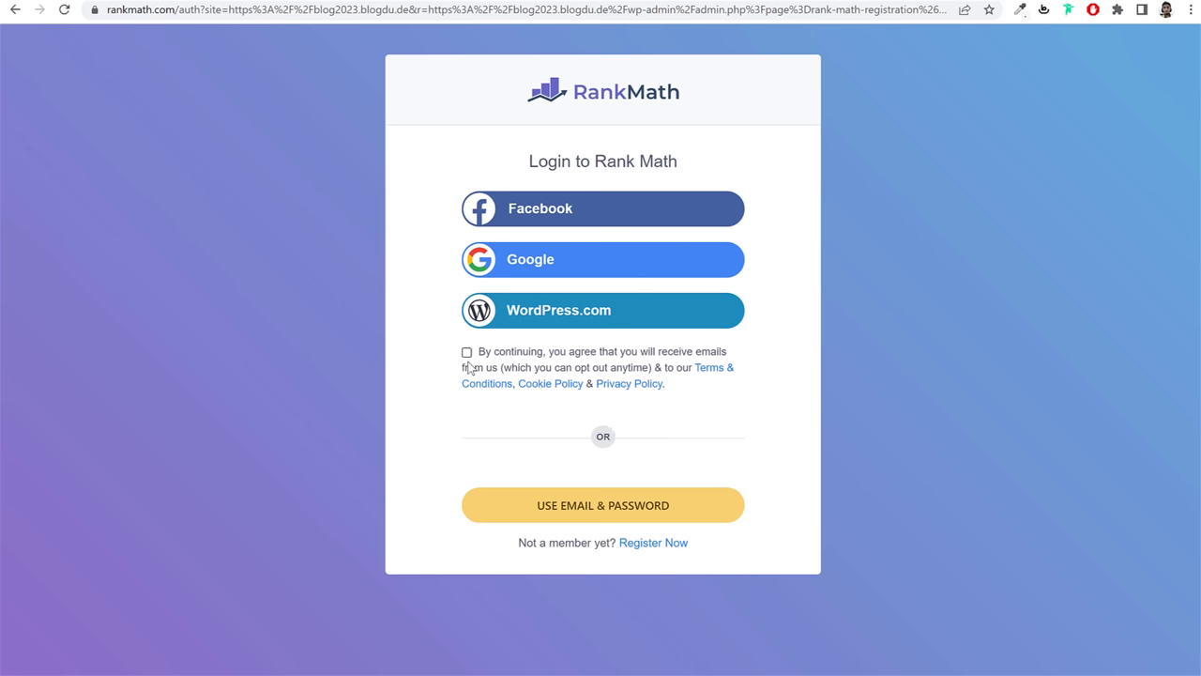
pyautogui.click(467, 352)
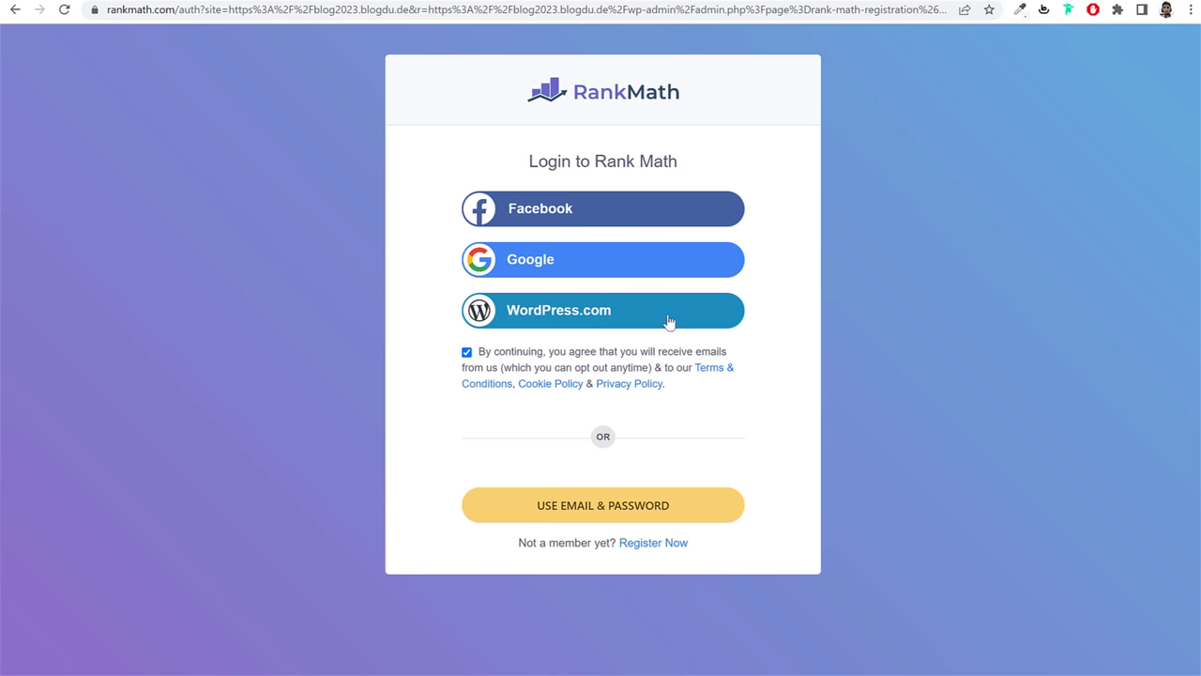
pyautogui.click(540, 269)
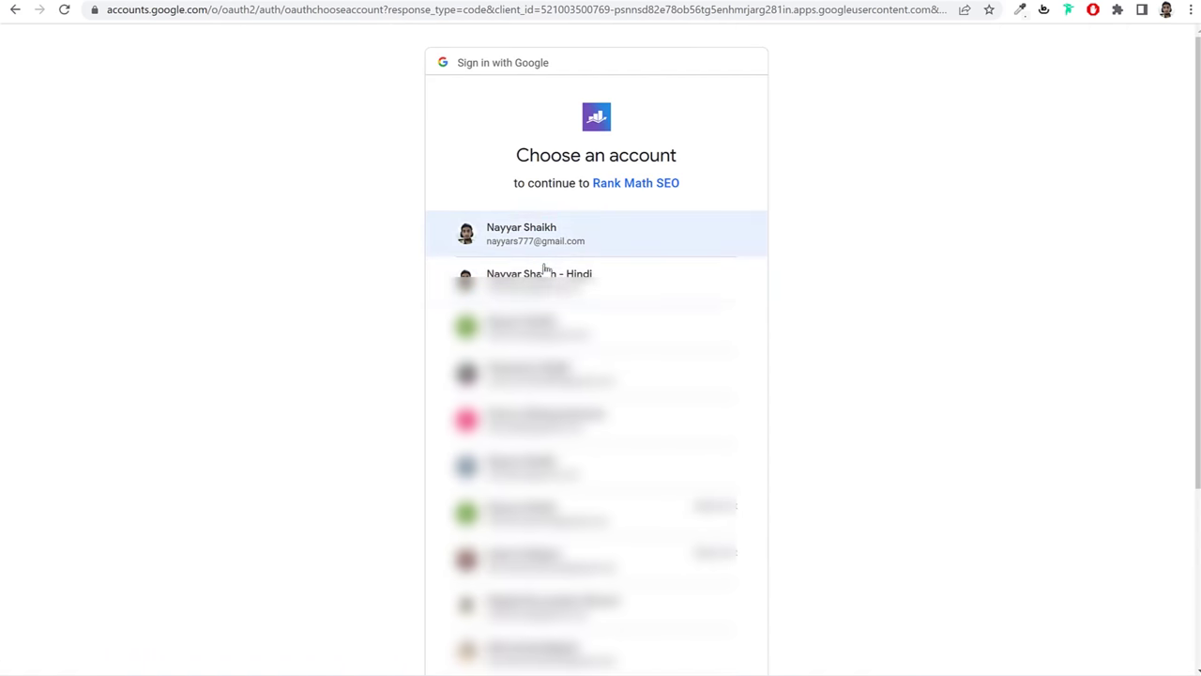
pyautogui.click(556, 250)
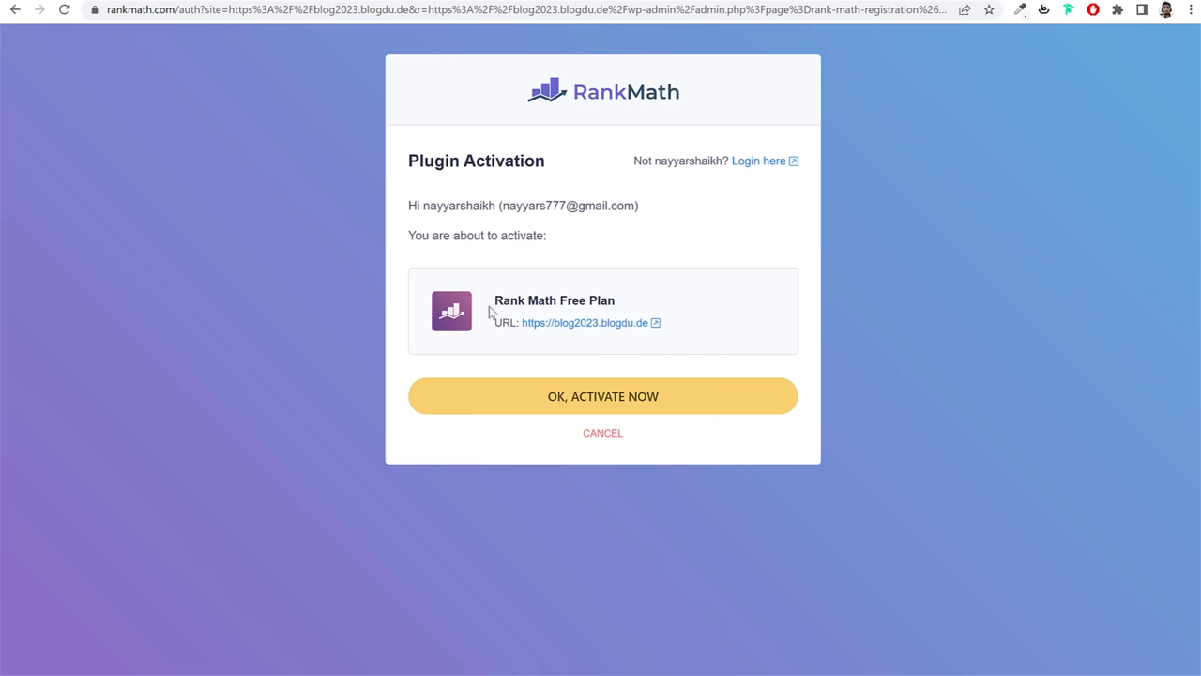
# Step: Activate the Rank Math Free Plan for blog2023.blogdu.de and start the setup wizard in Advanced mode
pyautogui.moveTo(660, 329); pyautogui.dragTo(524, 338)
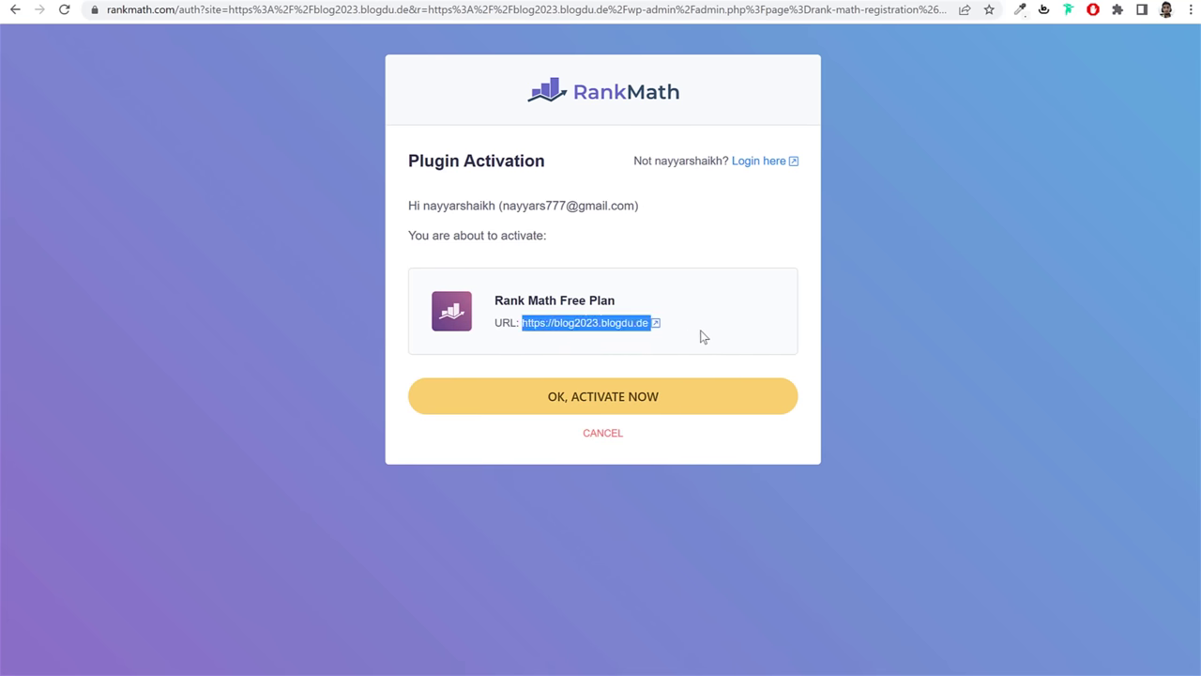
pyautogui.click(591, 344)
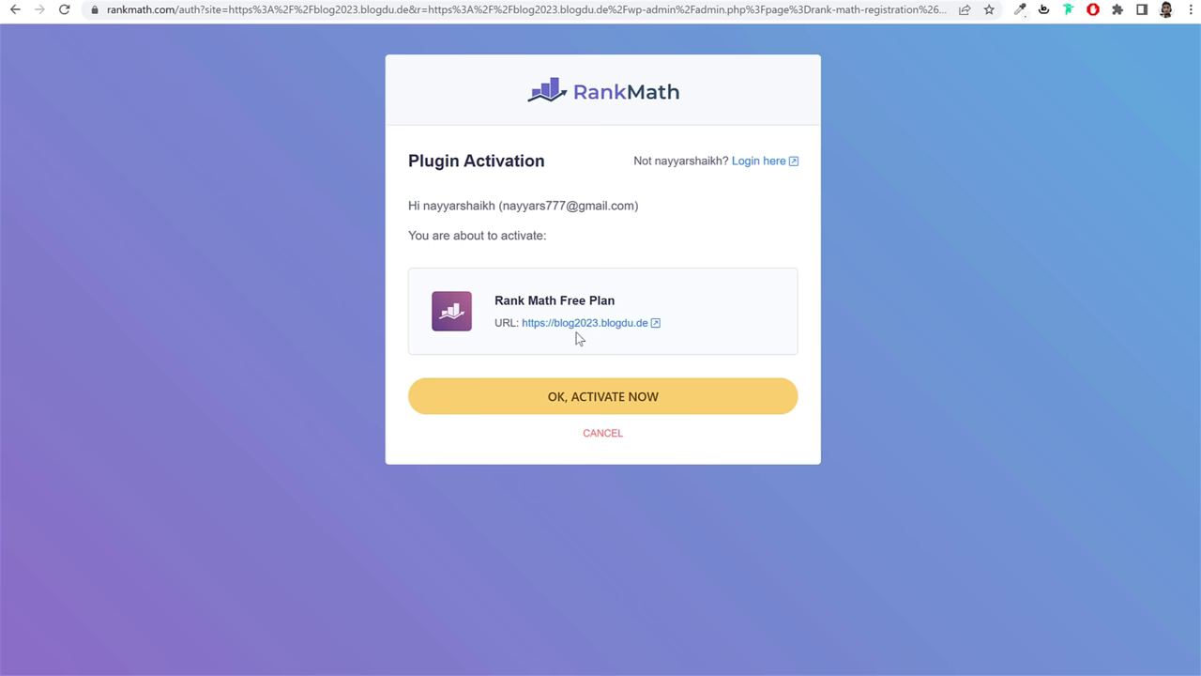
pyautogui.click(666, 404)
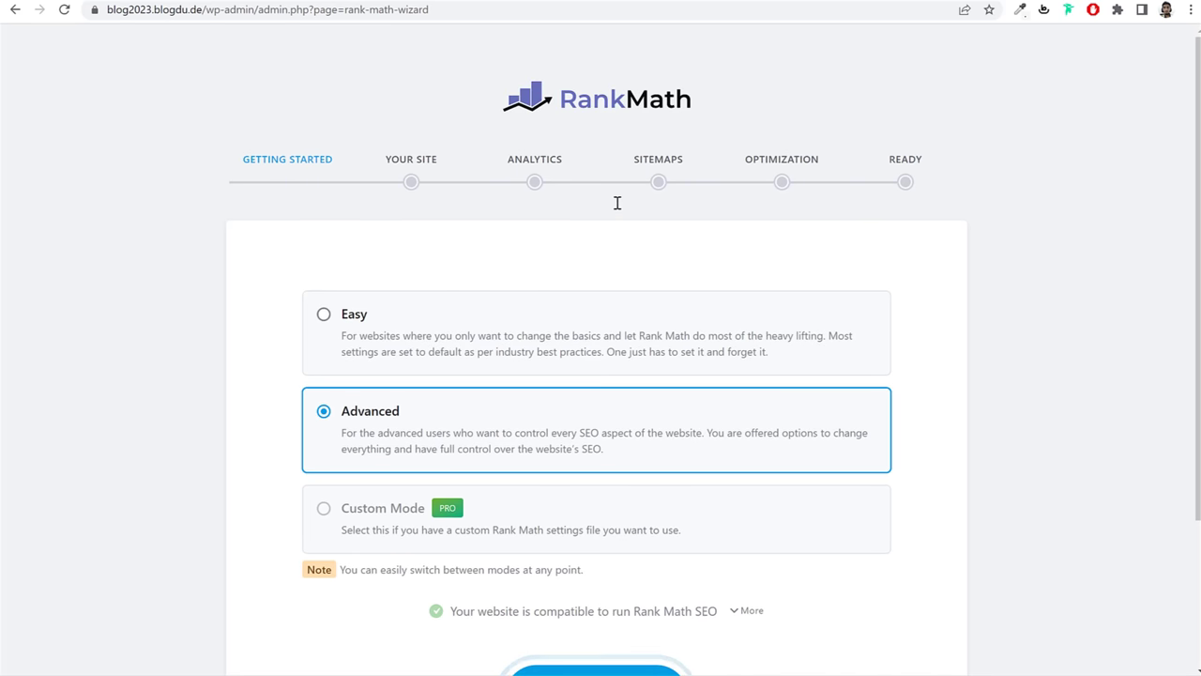
pyautogui.scroll(-2, 601, 303)
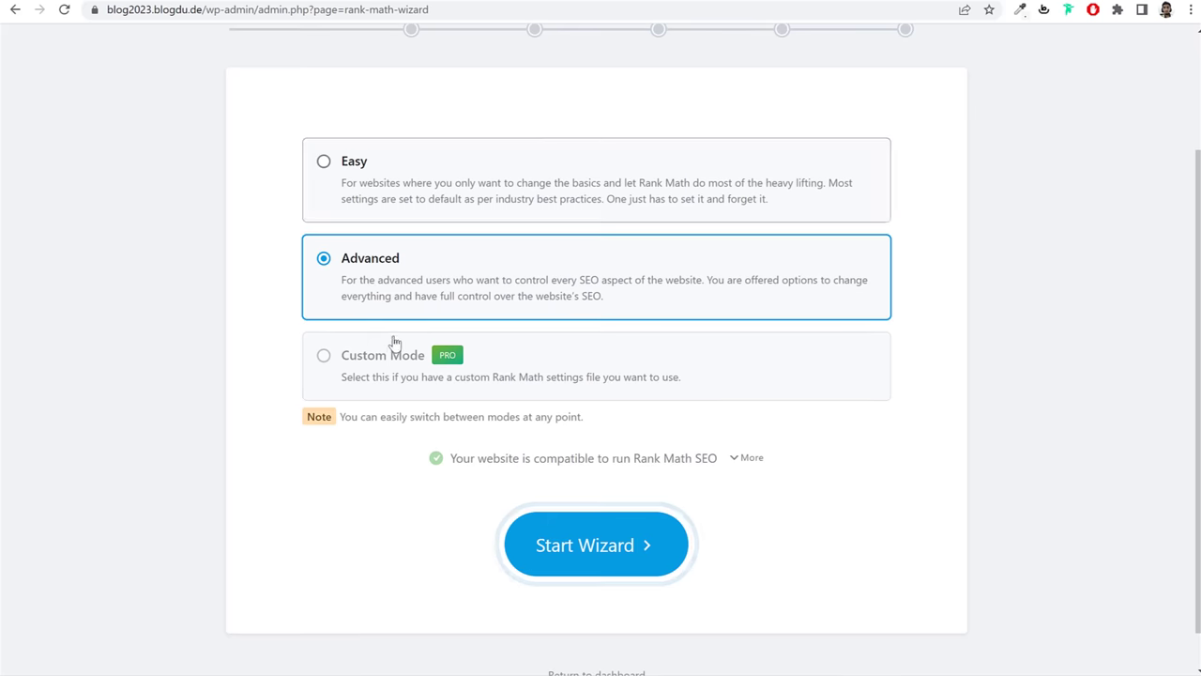
pyautogui.click(599, 546)
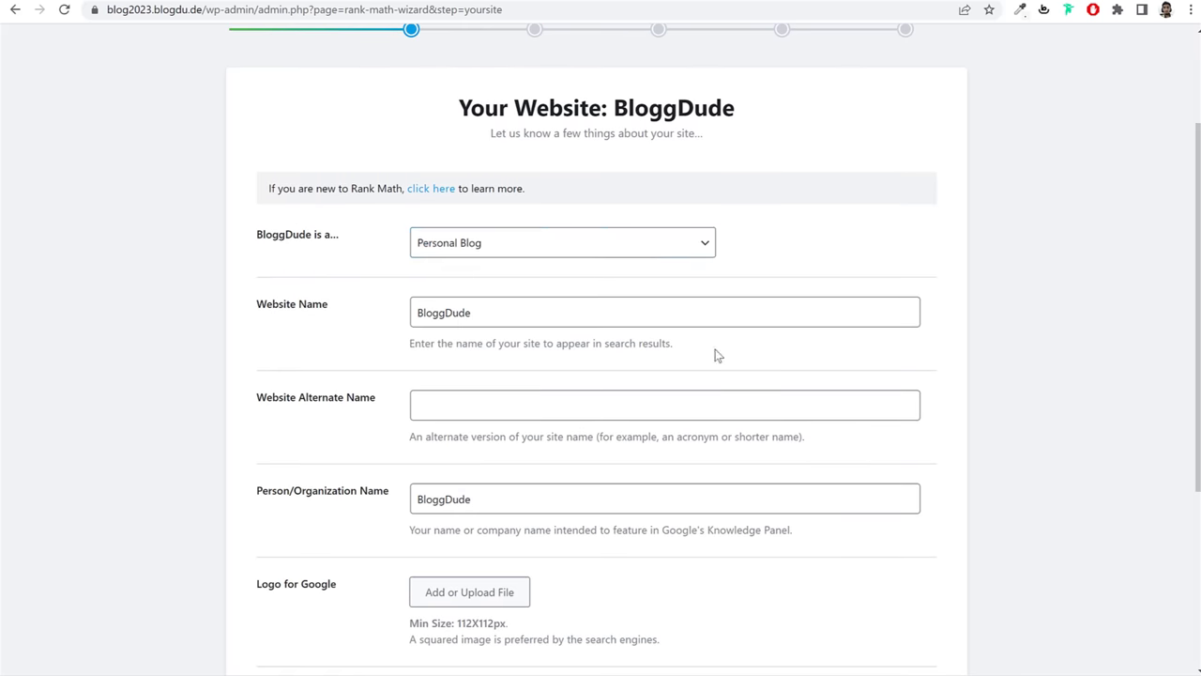
# Step: Try Community Blog/News Site as the website type in the setup wizard, and return it to Personal Blog
pyautogui.moveTo(256, 235); pyautogui.dragTo(376, 241)
pyautogui.click(471, 242)
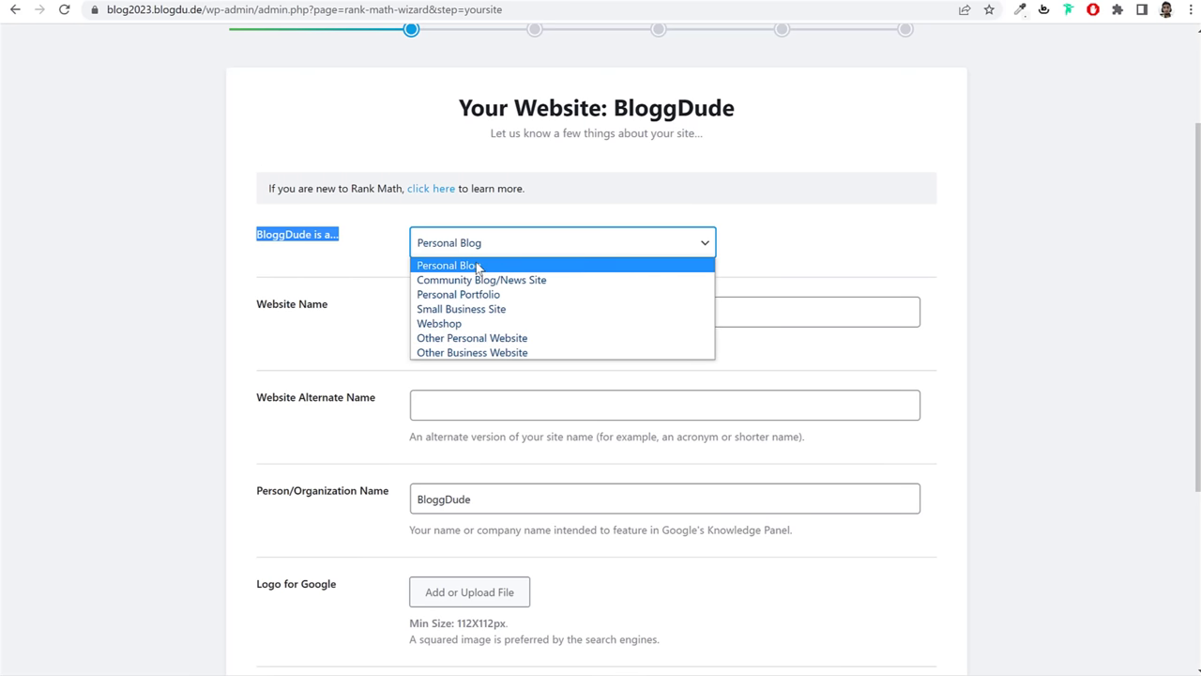
pyautogui.click(501, 281)
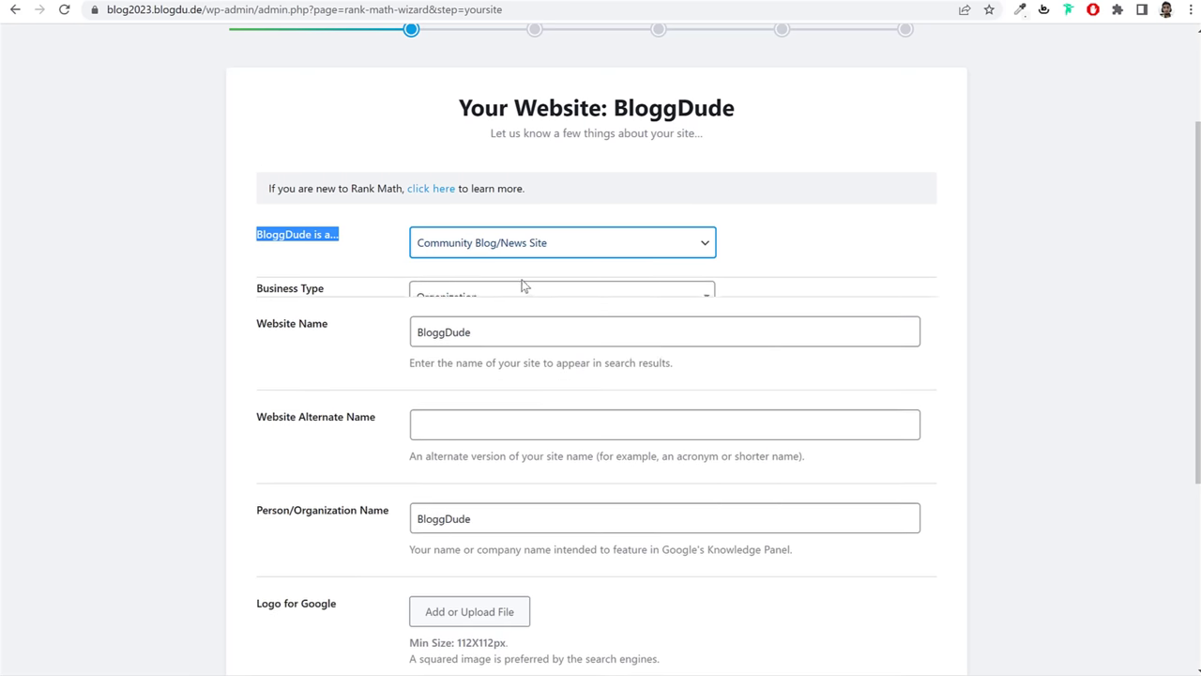
pyautogui.click(530, 242)
pyautogui.click(488, 265)
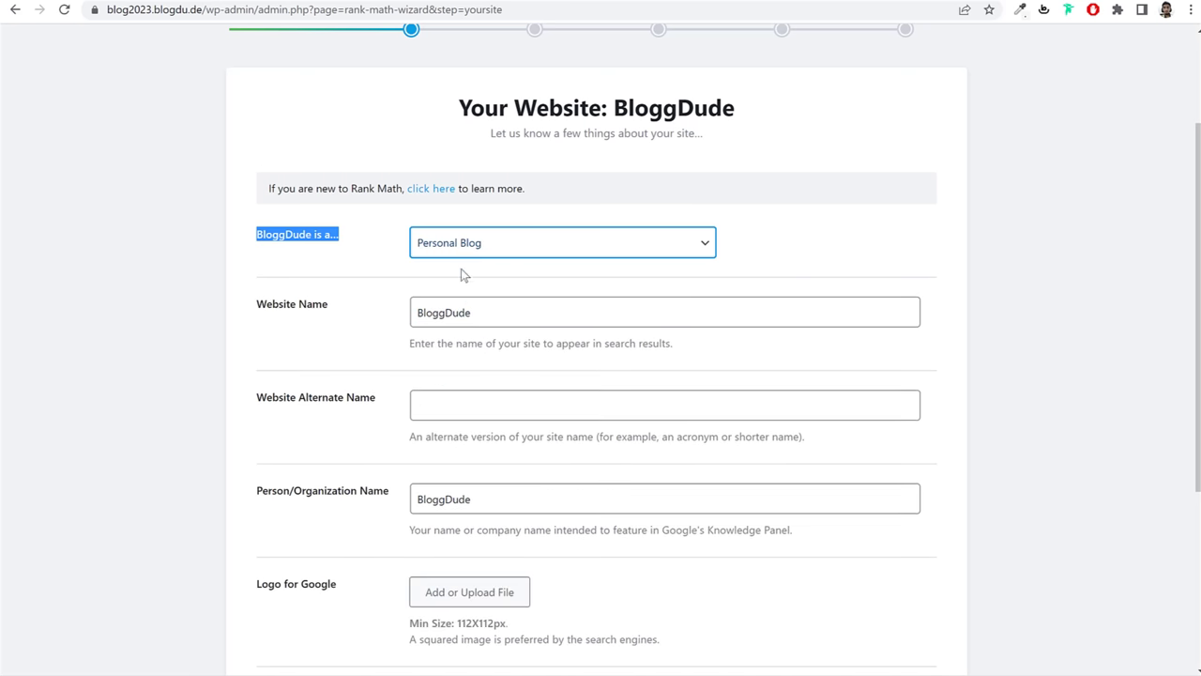
# Step: Review the website name, alternate name, organization name and Google logo fields on the Your Website step of the wizard
pyautogui.scroll(-2, 601, 310)
pyautogui.click(467, 276)
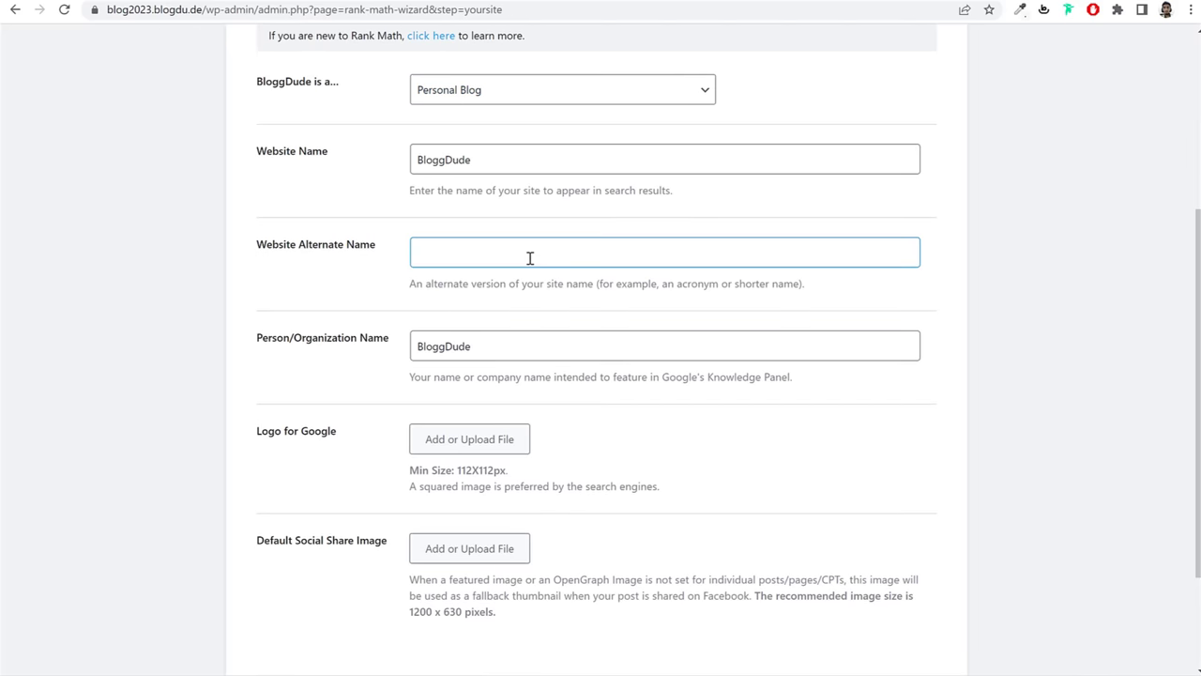
pyautogui.click(529, 255)
pyautogui.scroll(-1, 606, 273)
pyautogui.scroll(3, 488, 282)
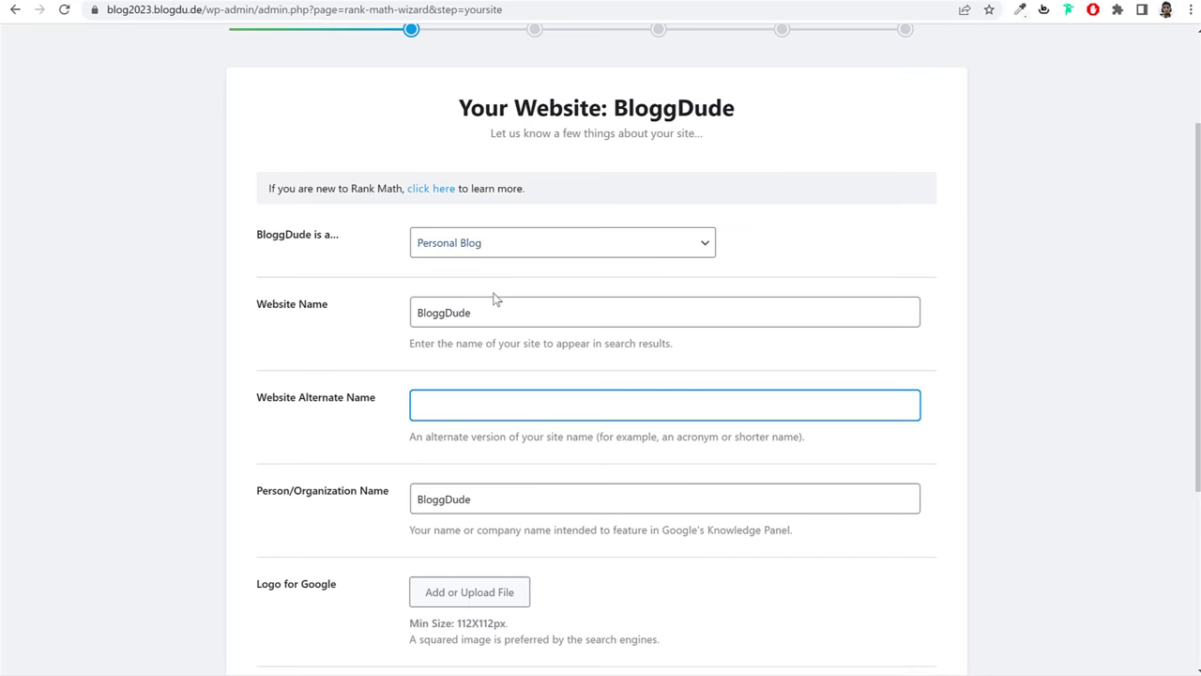
pyautogui.doubleClick(436, 311)
pyautogui.scroll(-1, 506, 362)
pyautogui.scroll(-1, 506, 362)
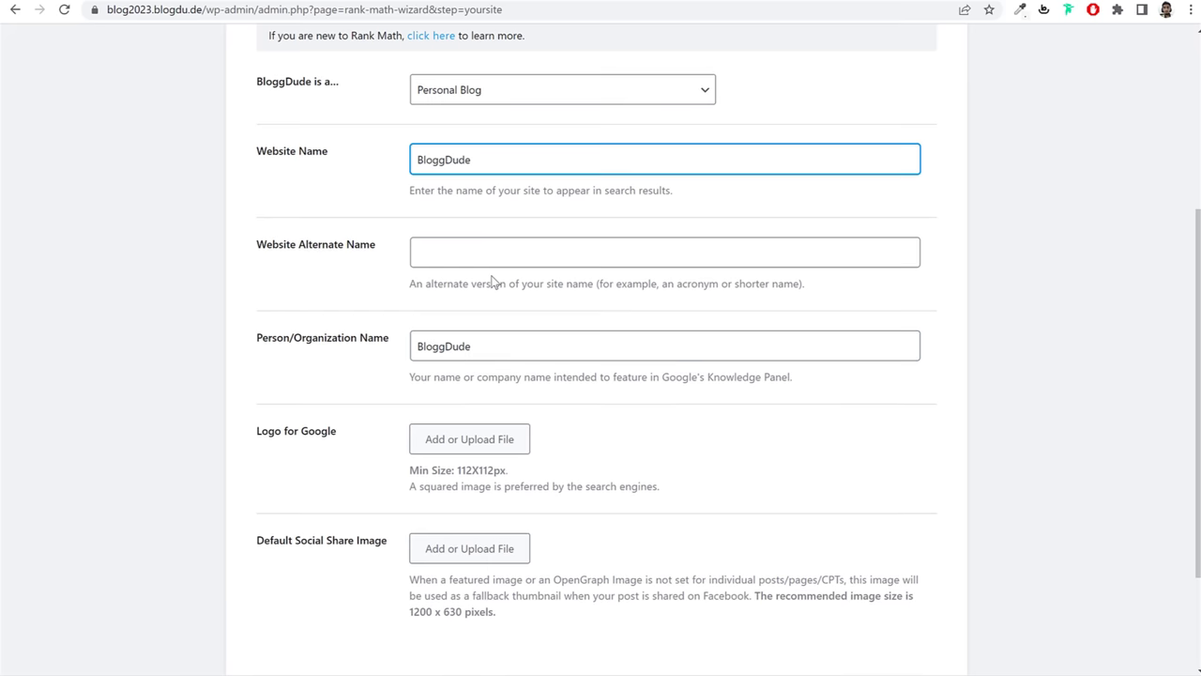
pyautogui.click(536, 247)
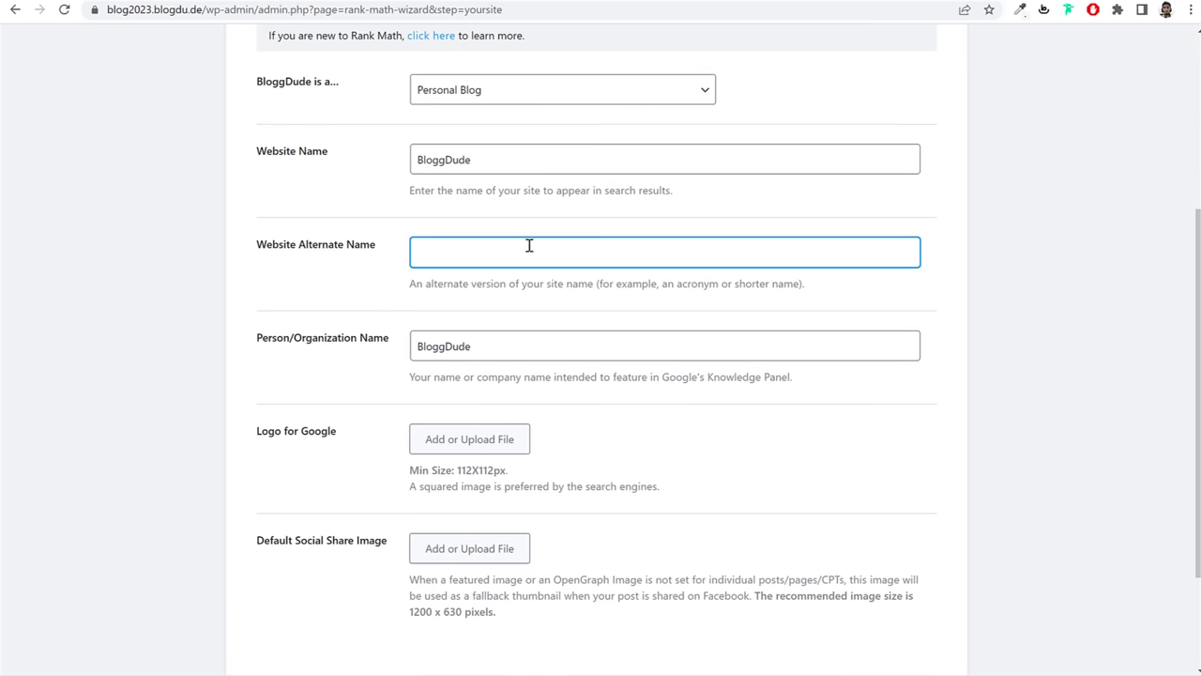
pyautogui.scroll(-2, 617, 290)
pyautogui.moveTo(246, 281); pyautogui.dragTo(356, 282)
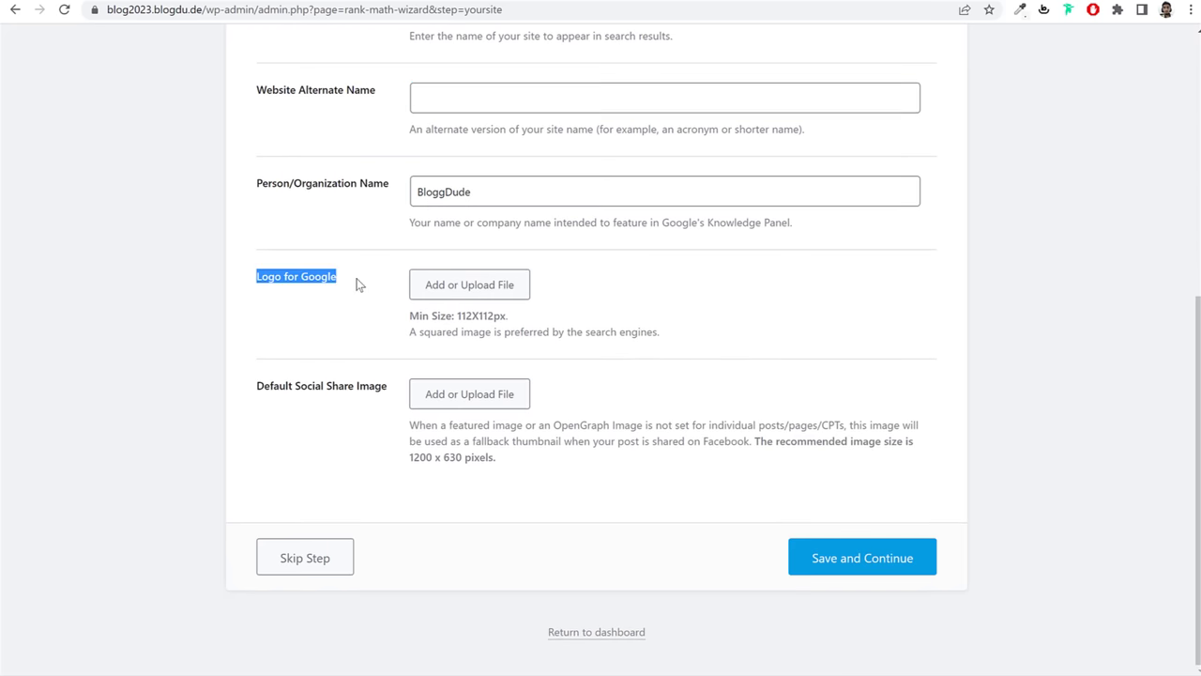
pyautogui.click(489, 249)
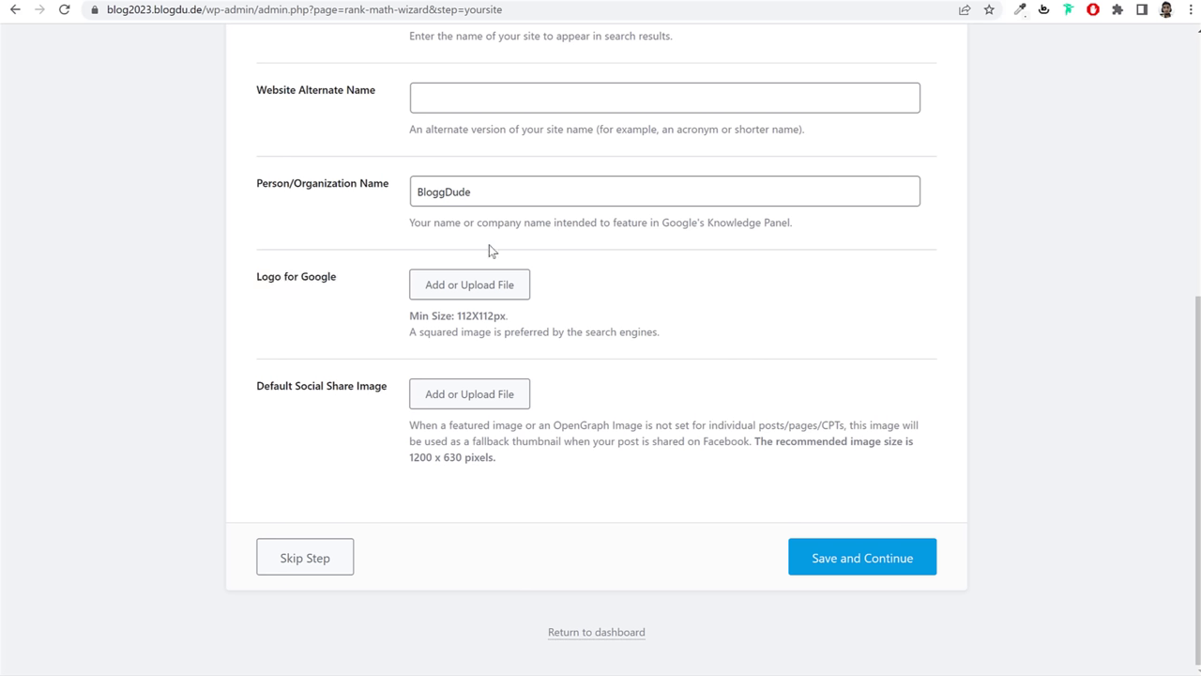
pyautogui.click(451, 295)
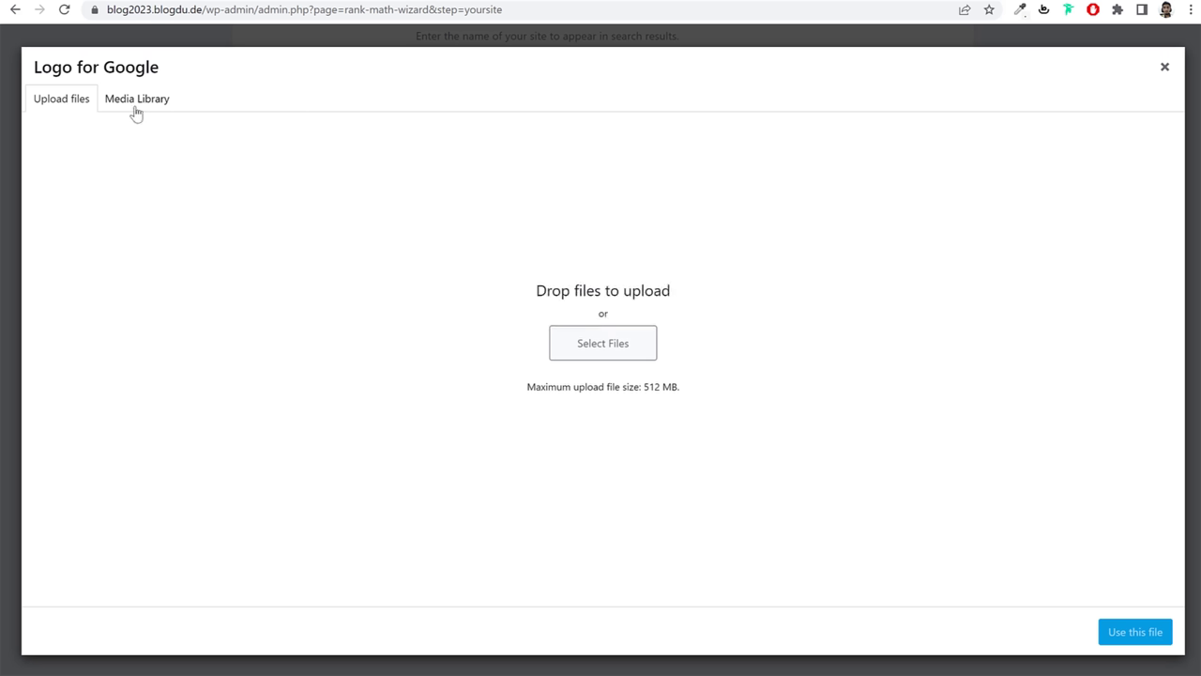
pyautogui.click(136, 110)
pyautogui.click(68, 109)
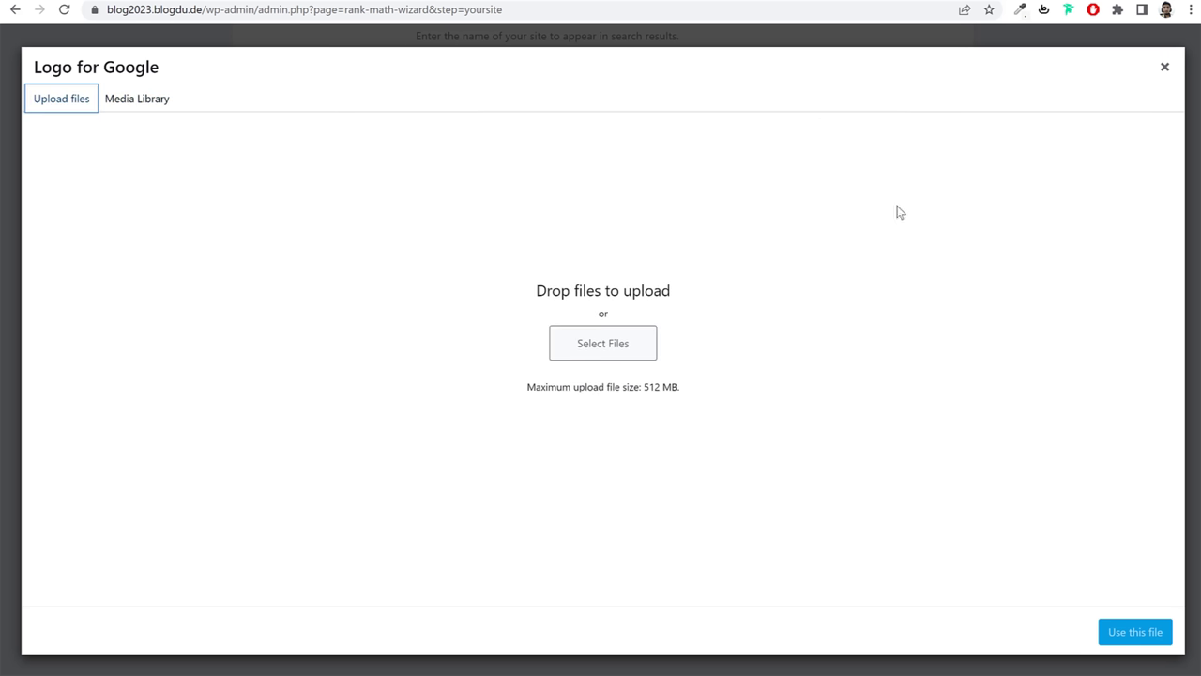
pyautogui.click(1162, 70)
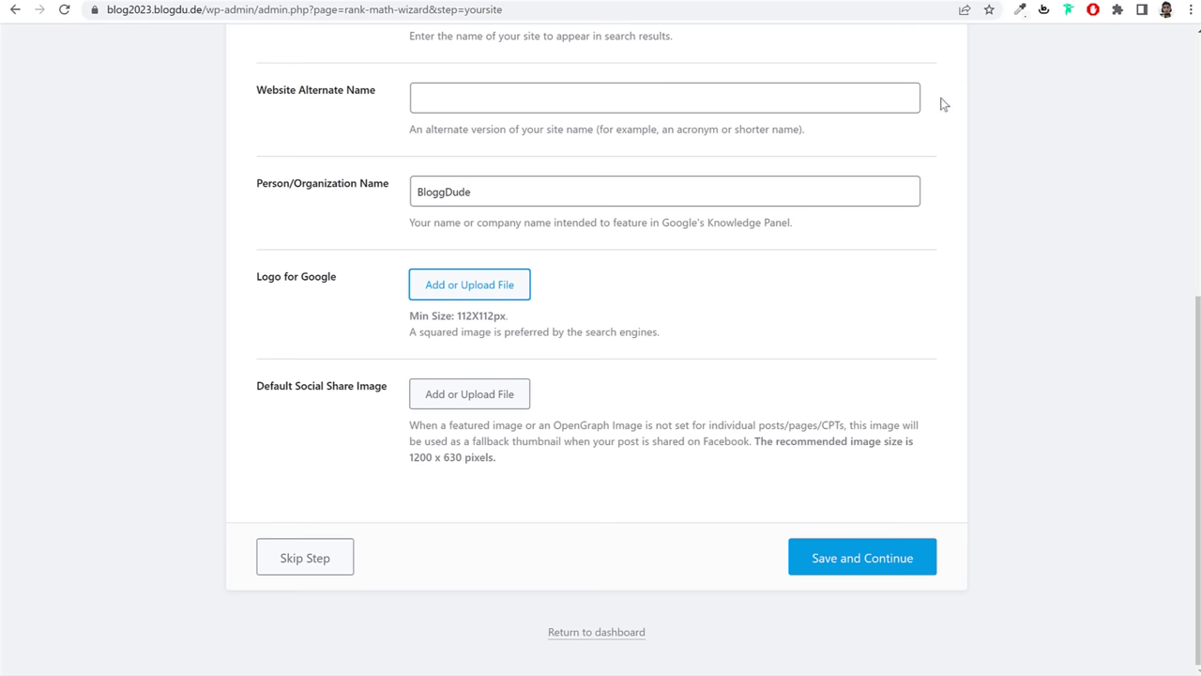
pyautogui.click(836, 250)
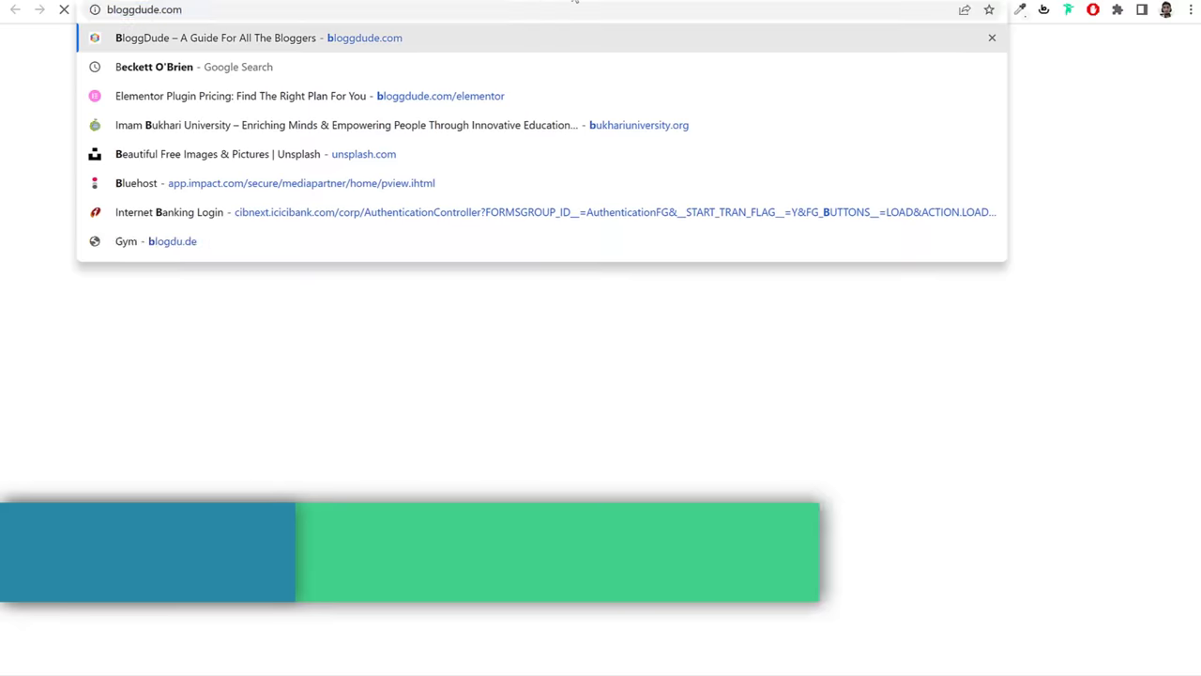
# Step: Go to bloggdude.com and open the recent post on creating an online course LMS website like Udemy
pyautogui.press('Return')
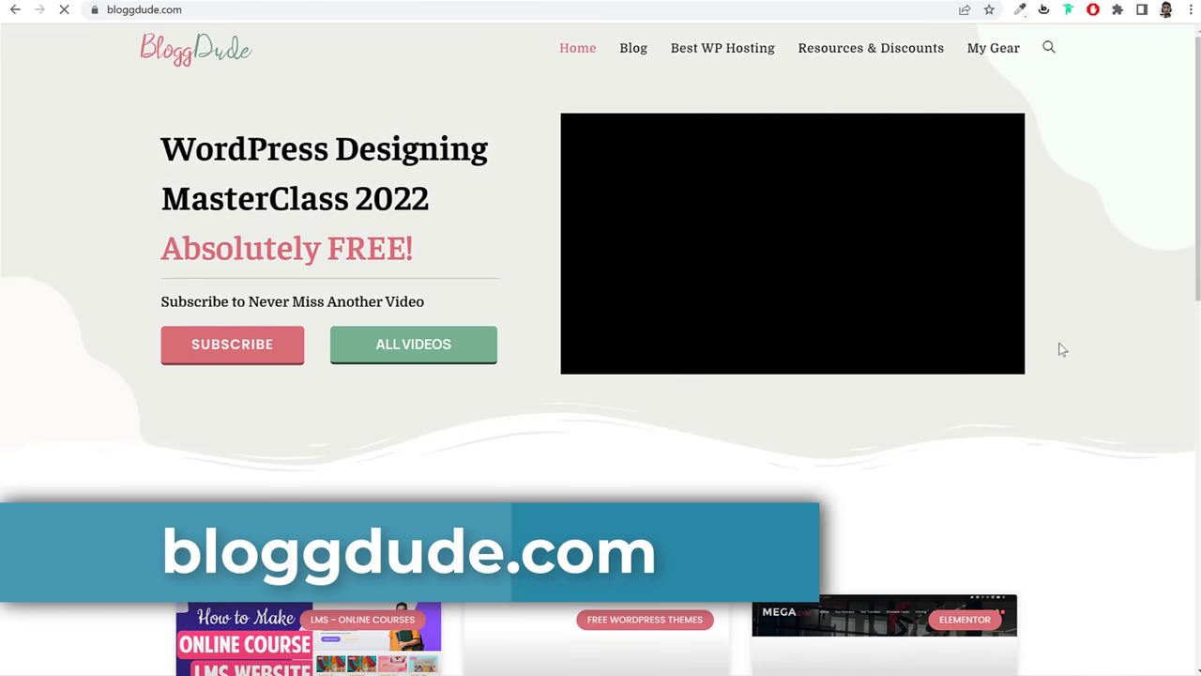
pyautogui.scroll(-5, 1076, 349)
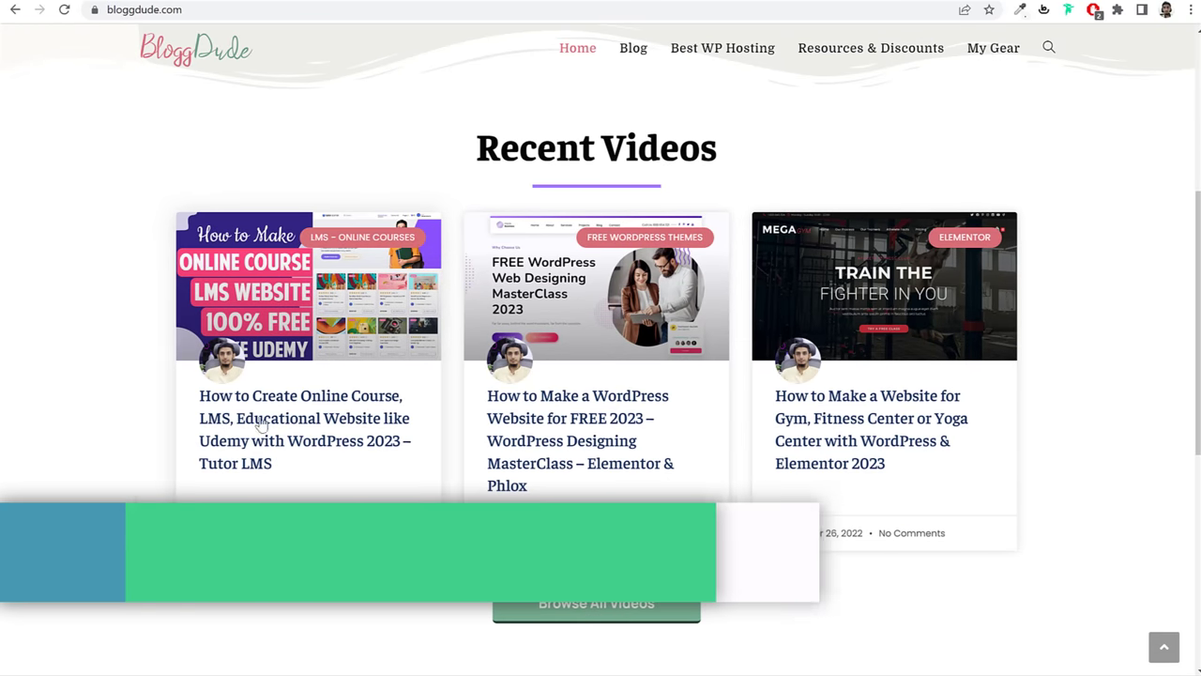
pyautogui.click(331, 397)
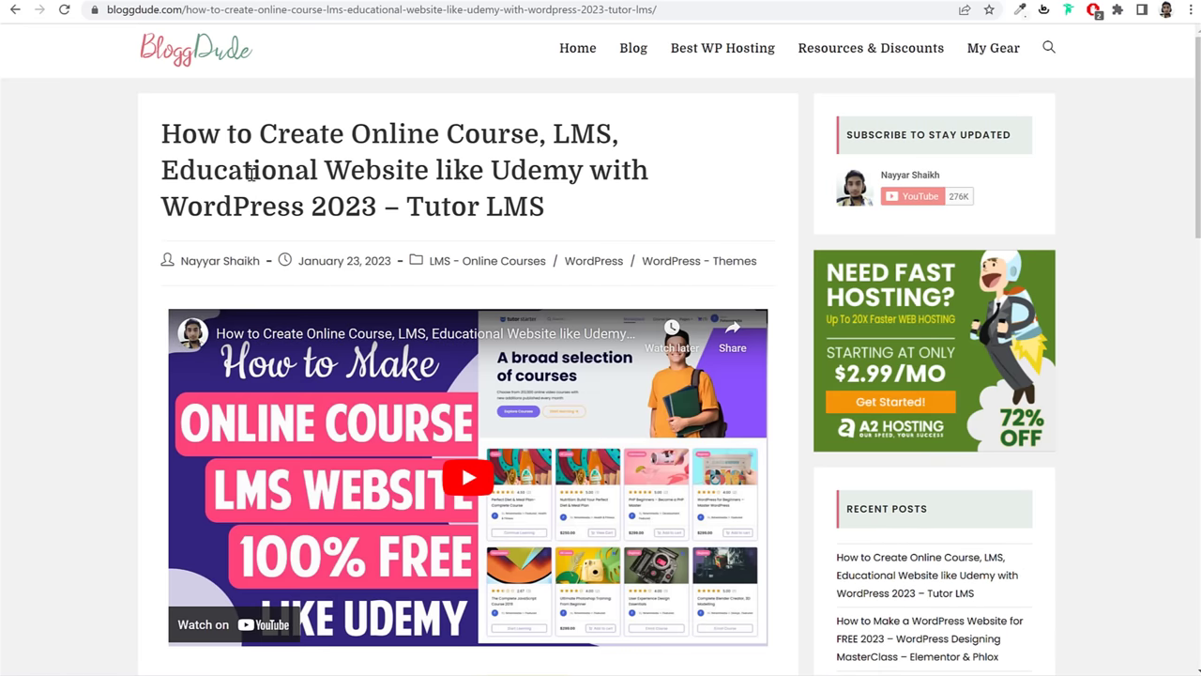
pyautogui.scroll(-4, 596, 218)
pyautogui.scroll(3, 673, 262)
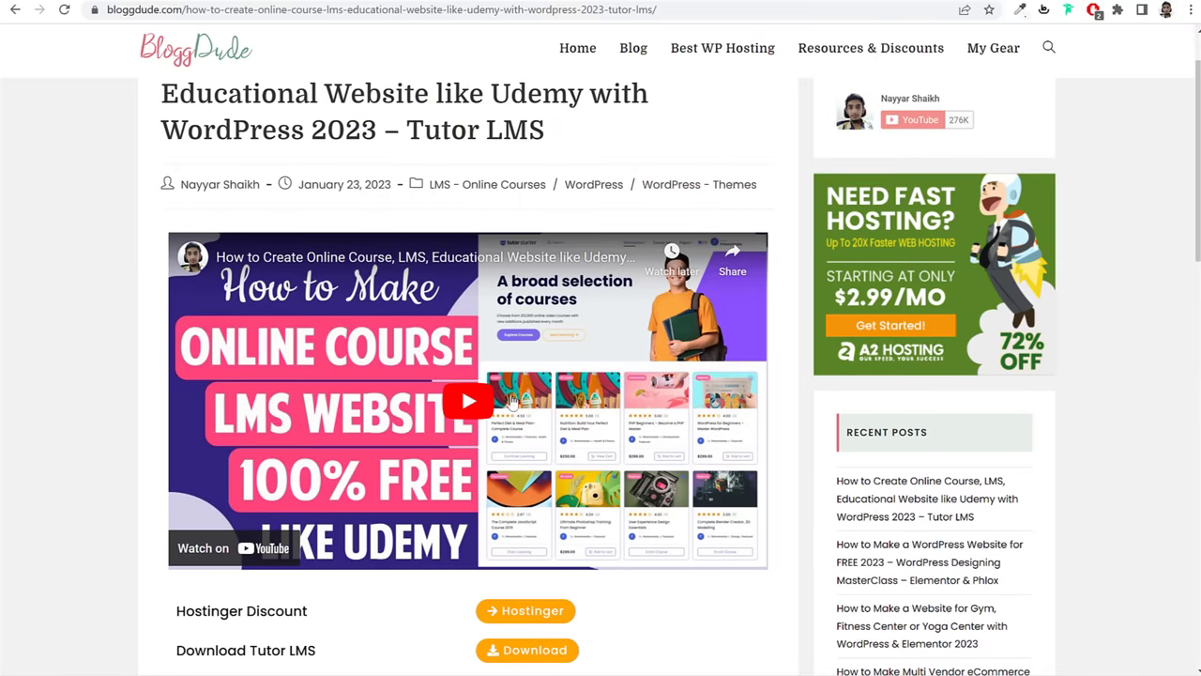
# Step: Examine the resource links below the post's video, ending at the Download Free Images link
pyautogui.scroll(-1, 715, 374)
pyautogui.scroll(-3, 715, 373)
pyautogui.moveTo(155, 296); pyautogui.dragTo(370, 390)
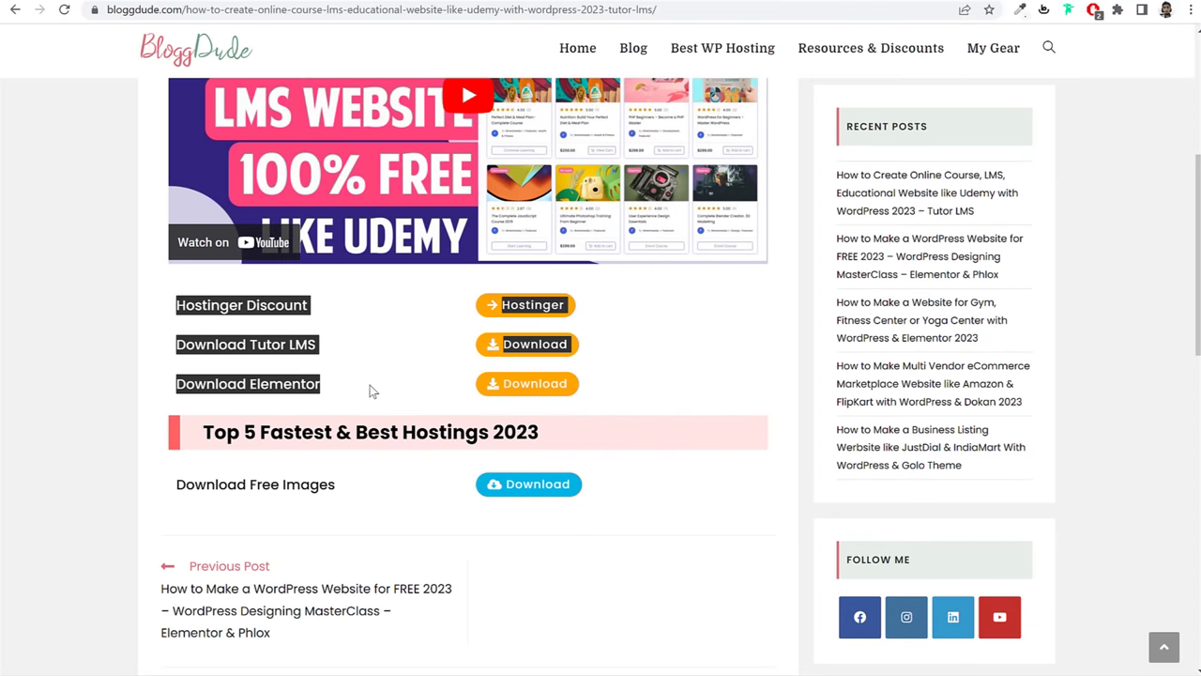
pyautogui.click(303, 531)
pyautogui.moveTo(171, 485); pyautogui.dragTo(355, 495)
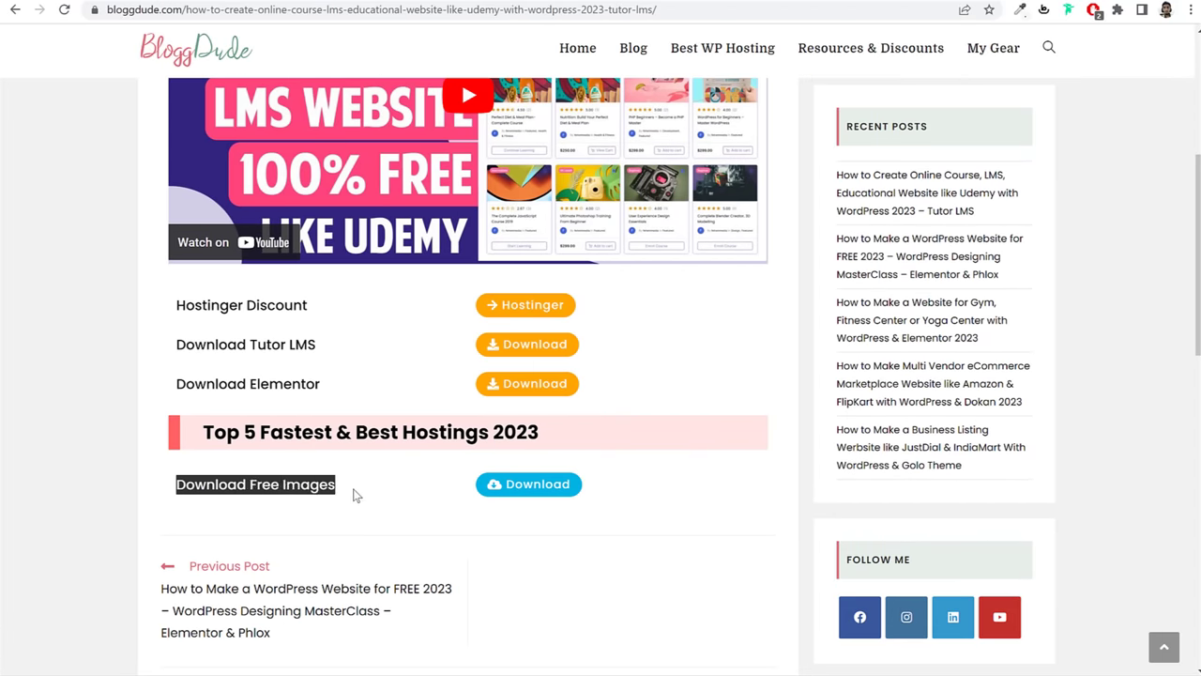
pyautogui.click(542, 486)
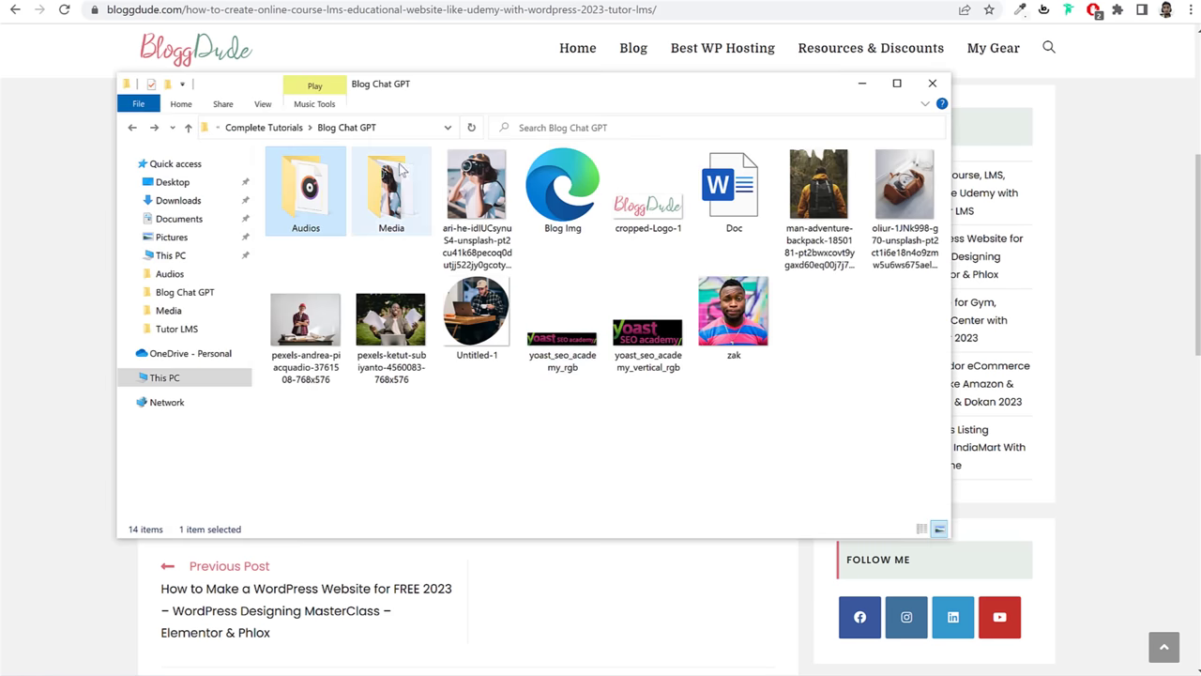
# Step: Switch to the Blog Chat GPT folder in File Explorer and look through its Media folder and Pages subfolder
pyautogui.rightClick(297, 188)
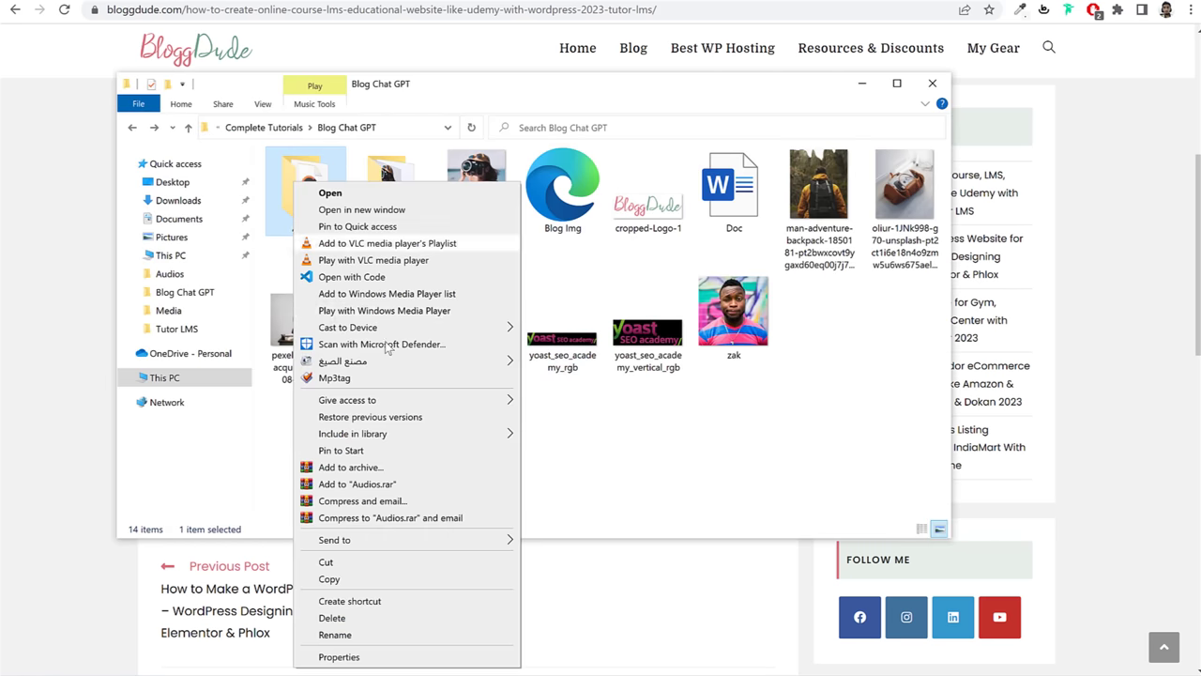
pyautogui.click(710, 475)
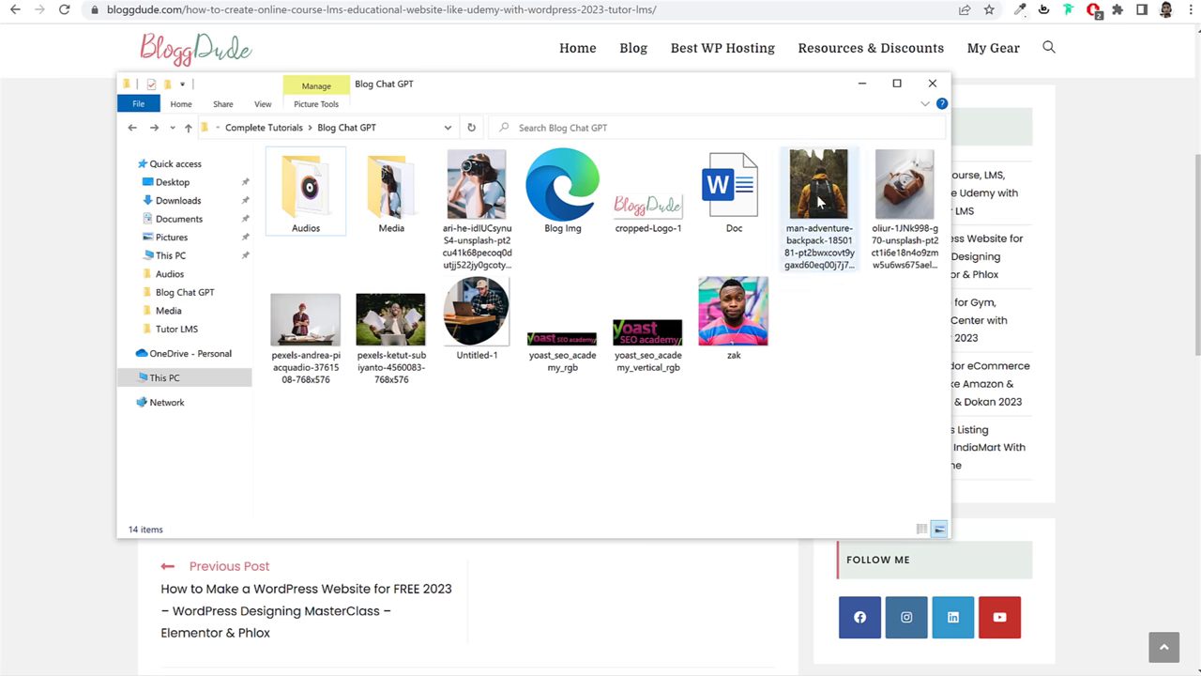
pyautogui.click(395, 200)
pyautogui.doubleClick(395, 199)
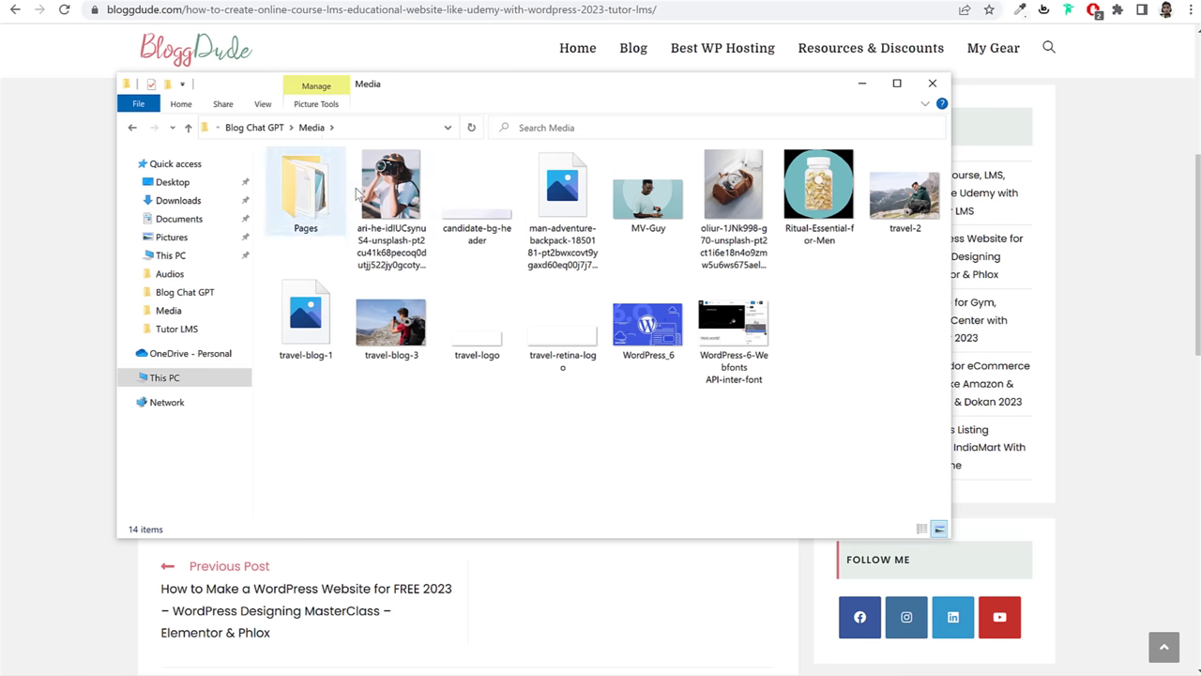
pyautogui.doubleClick(306, 187)
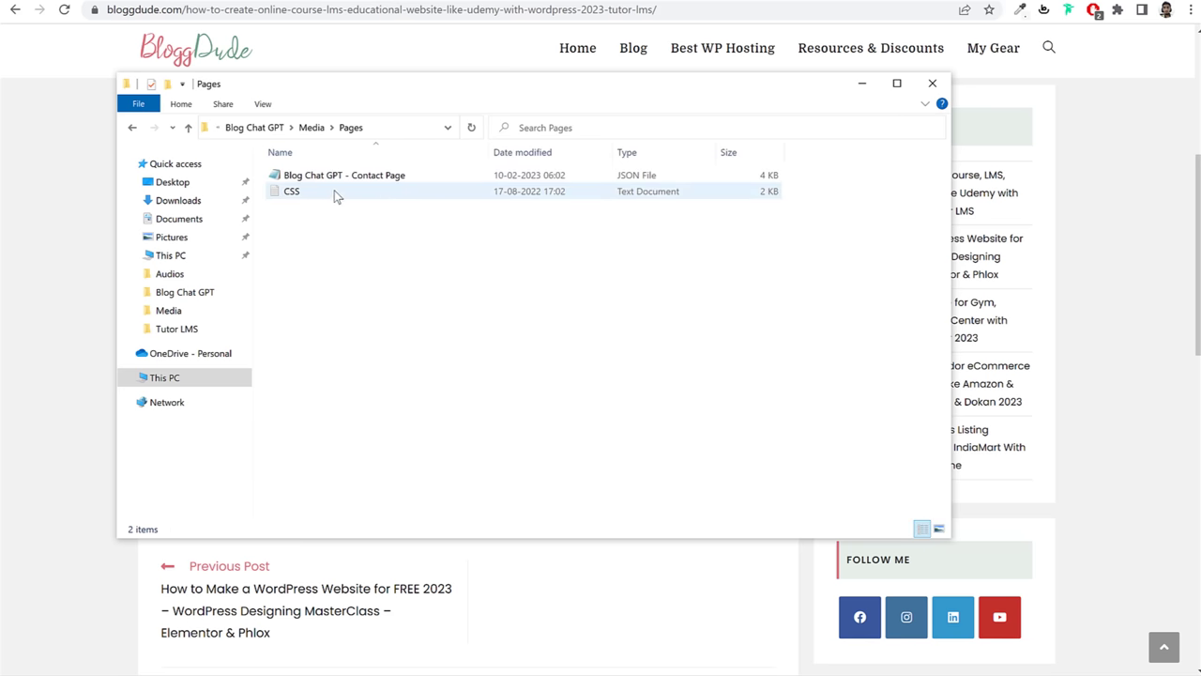
pyautogui.hotkey('alt', 'Left')
pyautogui.hotkey('alt', 'Left')
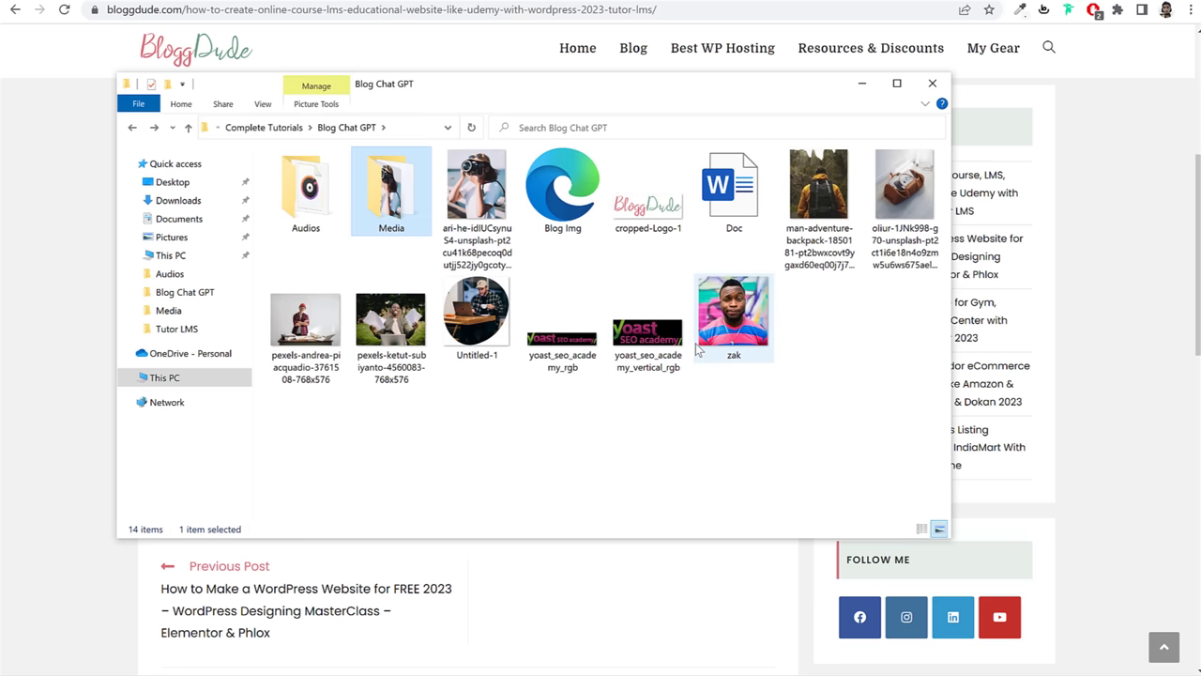
# Step: Reopen the Media folder and check the travel-retina-logo, candidate-bg-header and travel-logo images
pyautogui.doubleClick(394, 211)
pyautogui.click(561, 328)
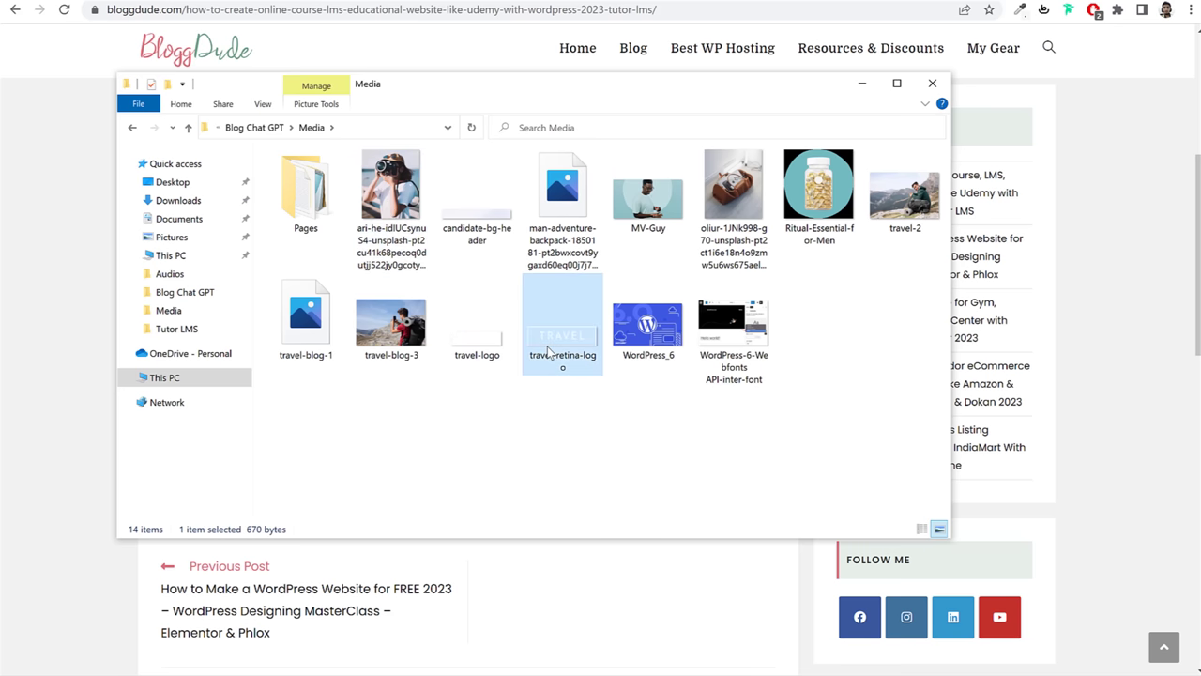
pyautogui.click(477, 197)
pyautogui.click(481, 324)
pyautogui.click(553, 349)
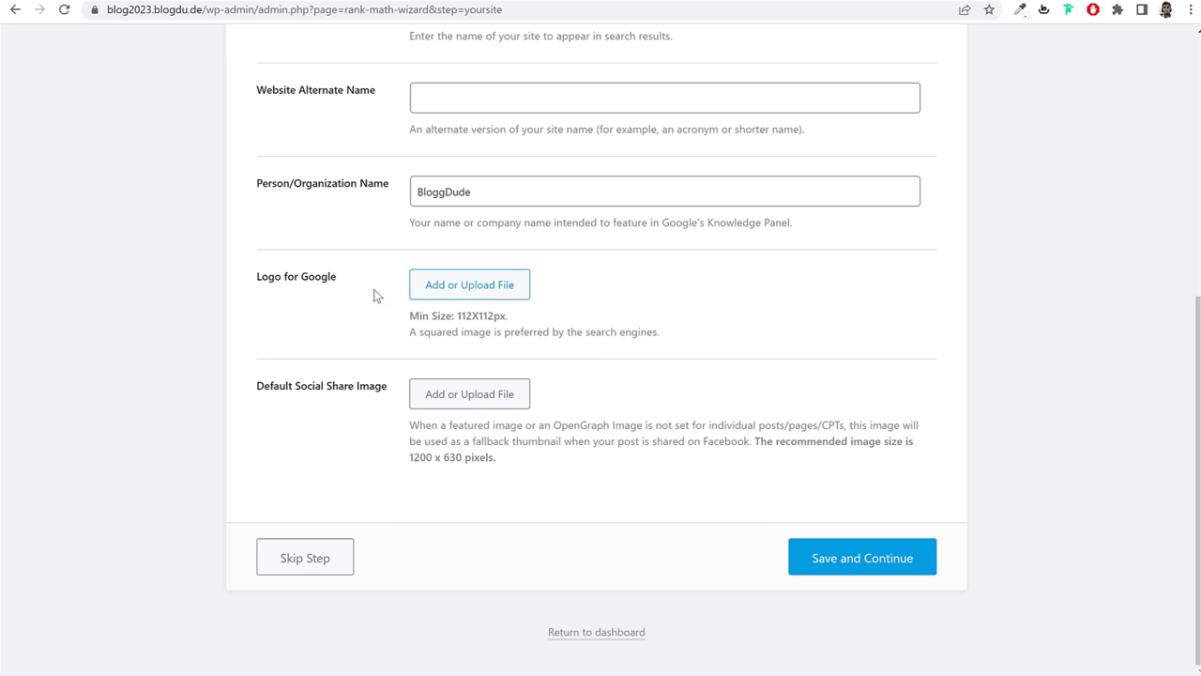
# Step: Return to the Rank Math wizard and upload travel-retina-logo from Blog Chat GPT's Media folder as the Logo for Google
pyautogui.click(443, 293)
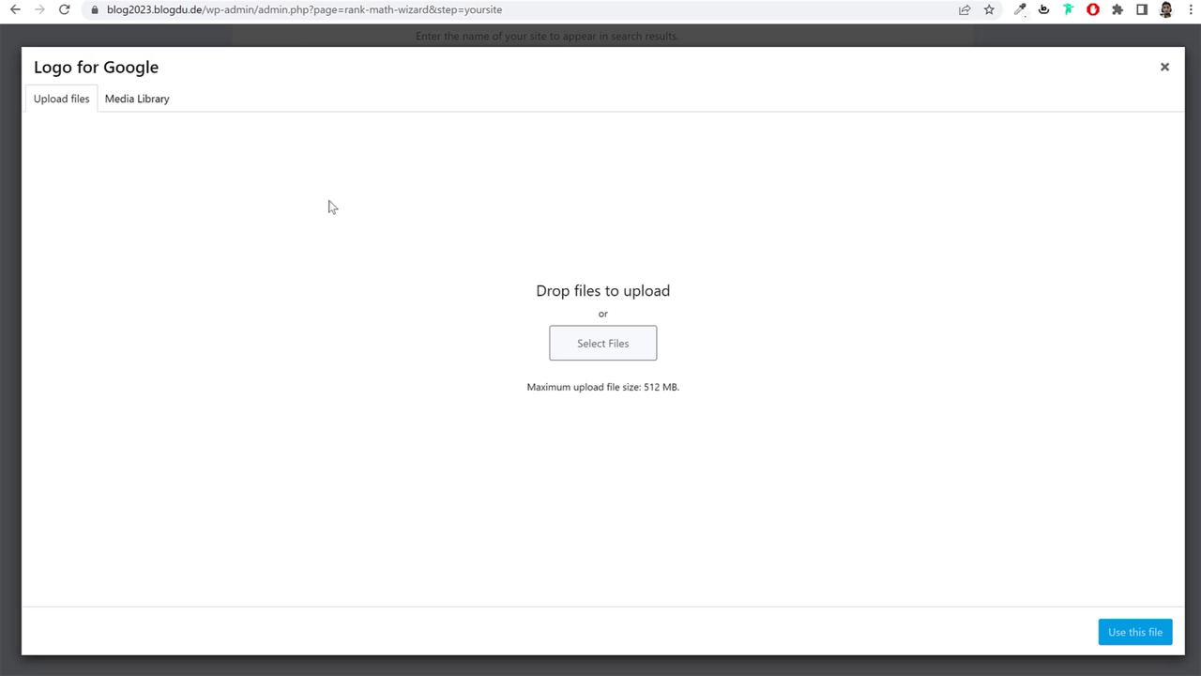
pyautogui.click(563, 333)
pyautogui.click(56, 192)
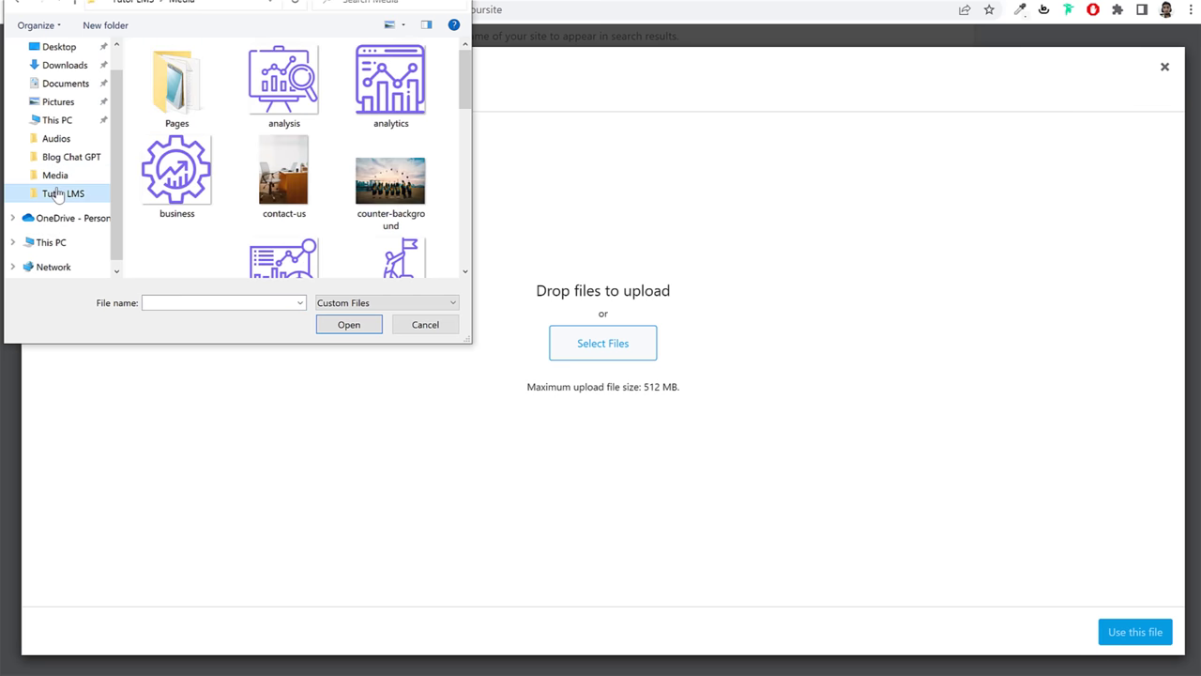
pyautogui.click(69, 158)
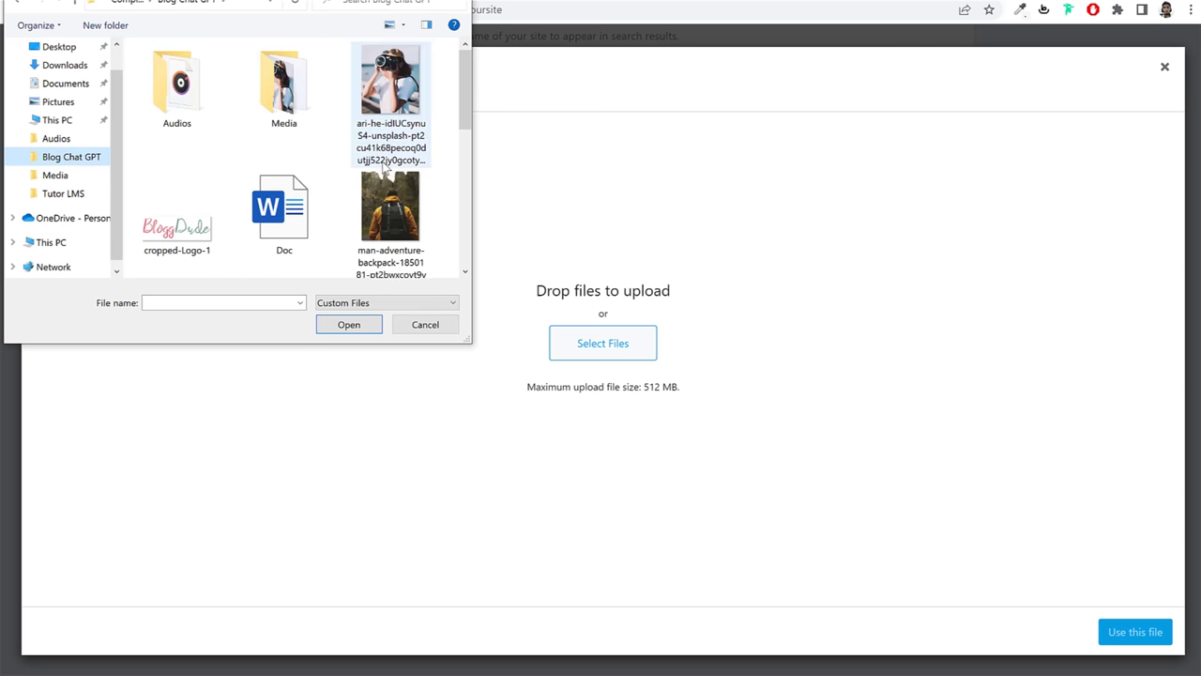
pyautogui.doubleClick(283, 85)
pyautogui.scroll(-1, 344, 167)
pyautogui.scroll(-3, 345, 167)
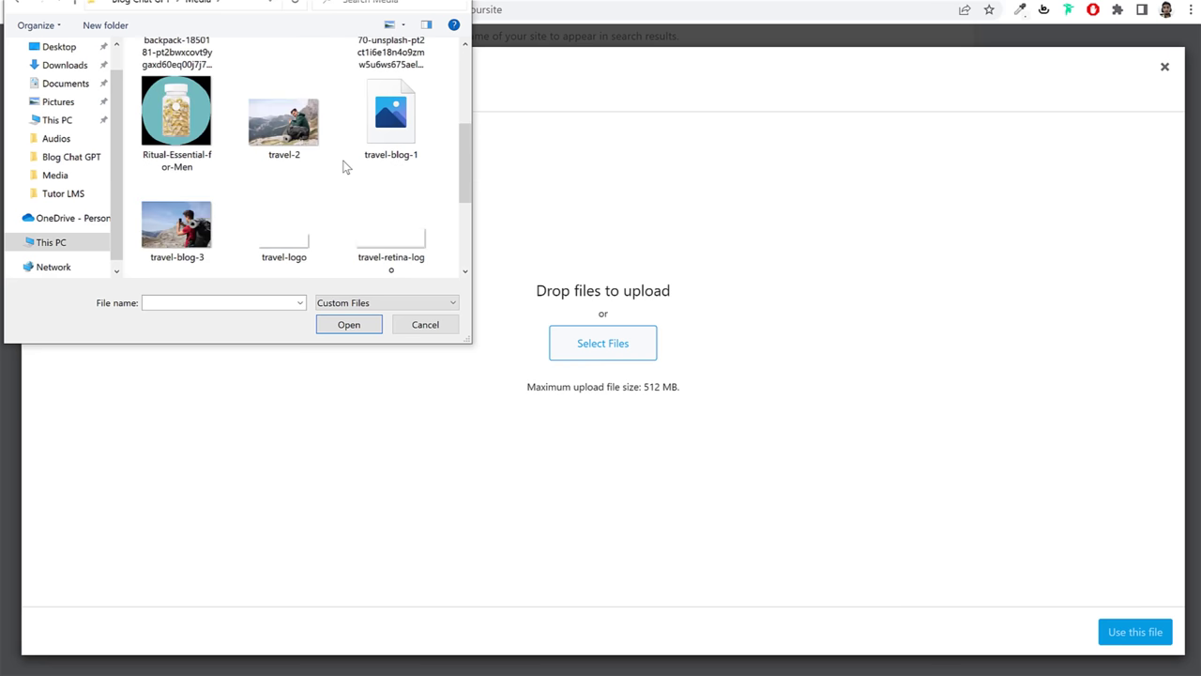
pyautogui.click(396, 146)
pyautogui.click(348, 327)
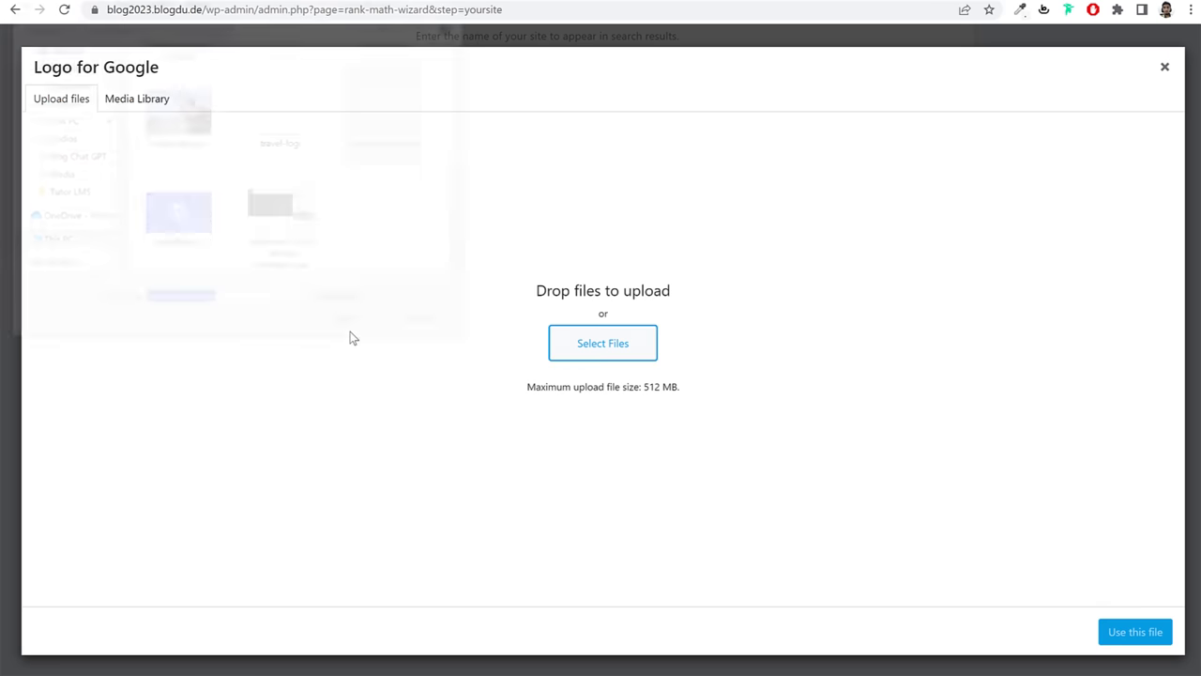
pyautogui.click(1108, 636)
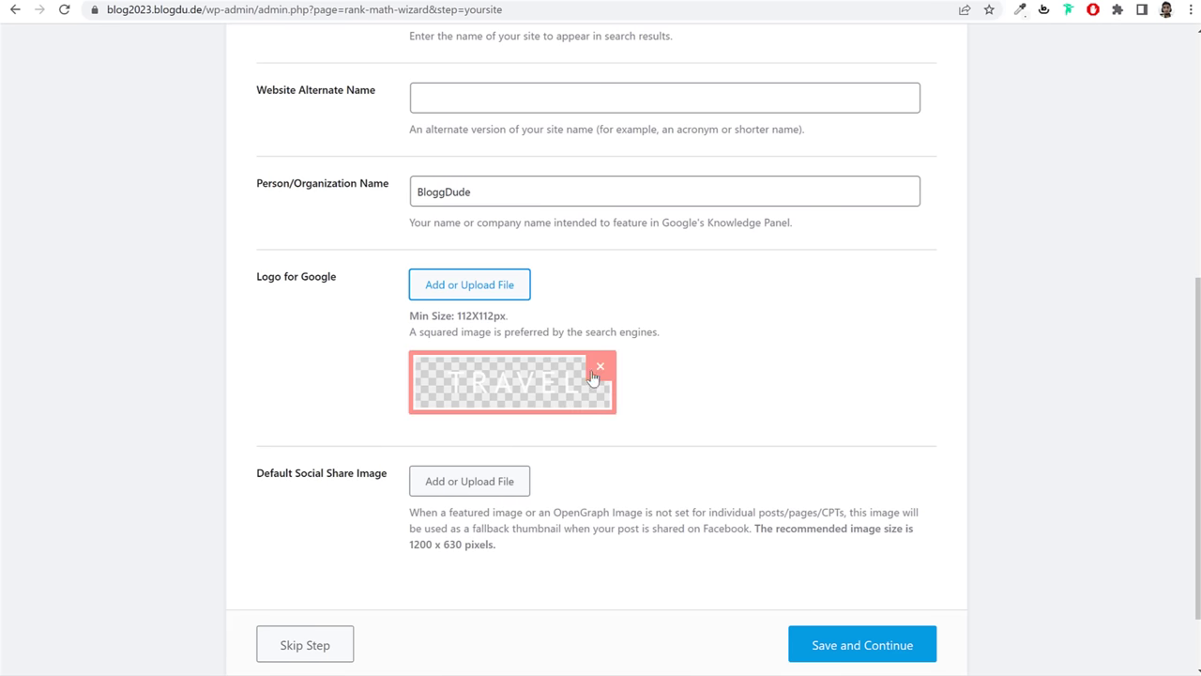
# Step: Open the file chooser for uploading a new Default Social Share Image in the Rank Math wizard
pyautogui.scroll(-1, 762, 419)
pyautogui.scroll(-1, 762, 420)
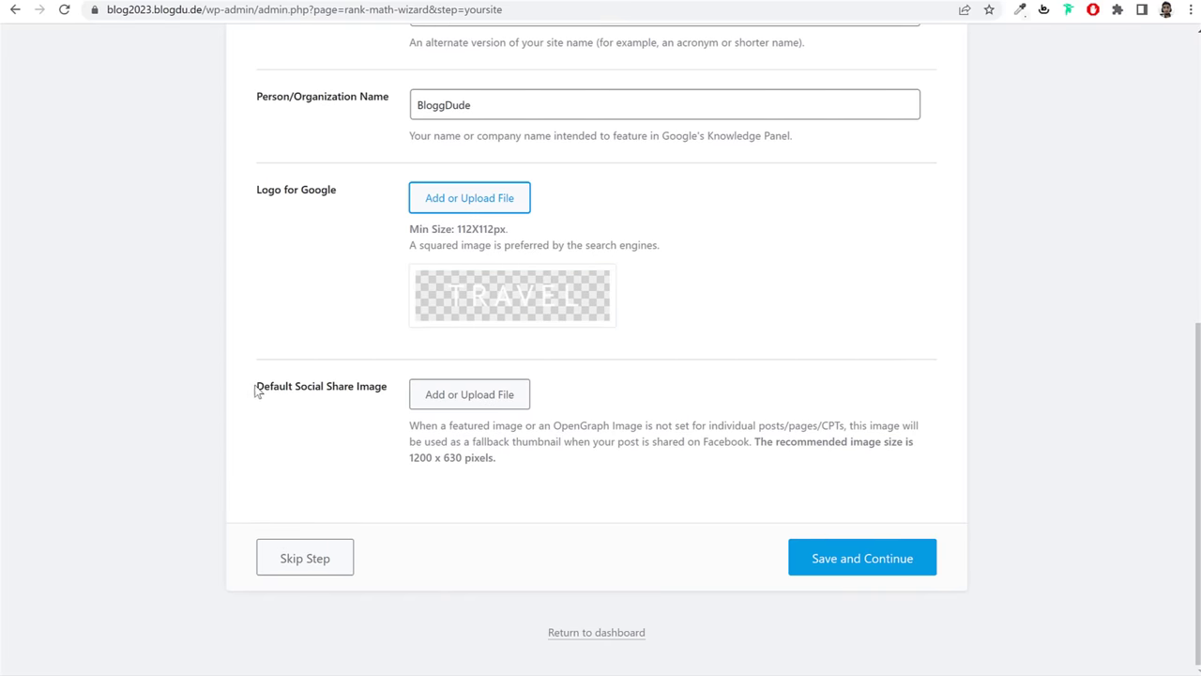
pyautogui.moveTo(255, 392); pyautogui.dragTo(456, 398)
pyautogui.click(648, 379)
pyautogui.click(465, 401)
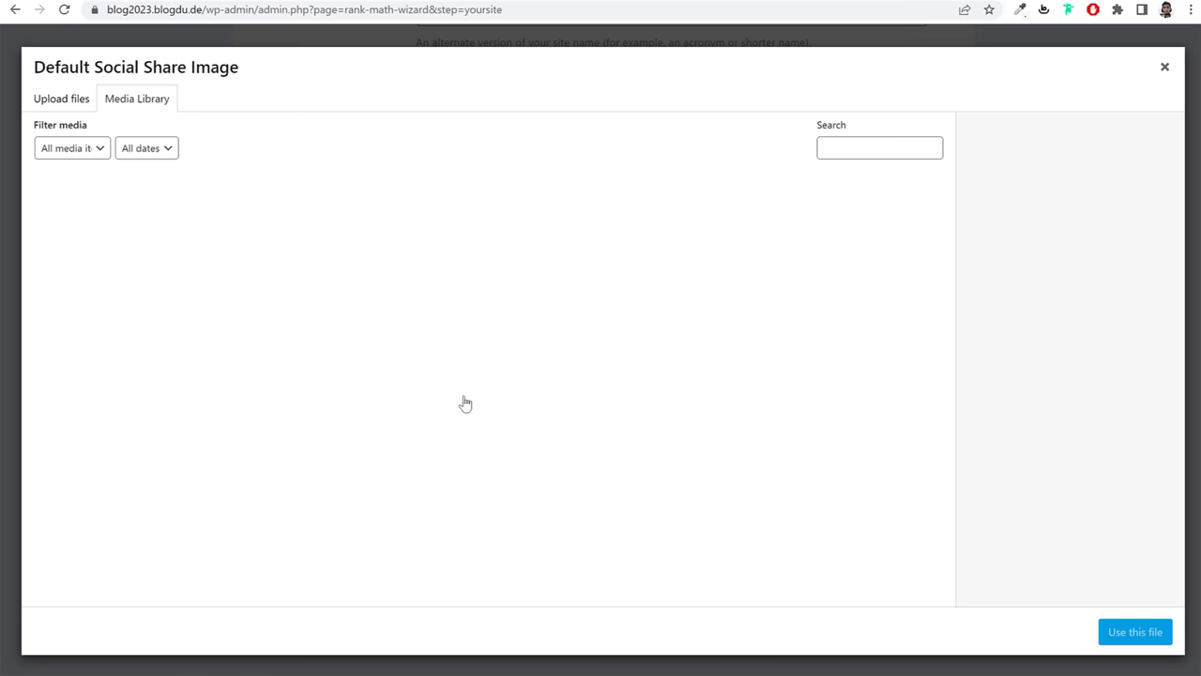
pyautogui.click(76, 98)
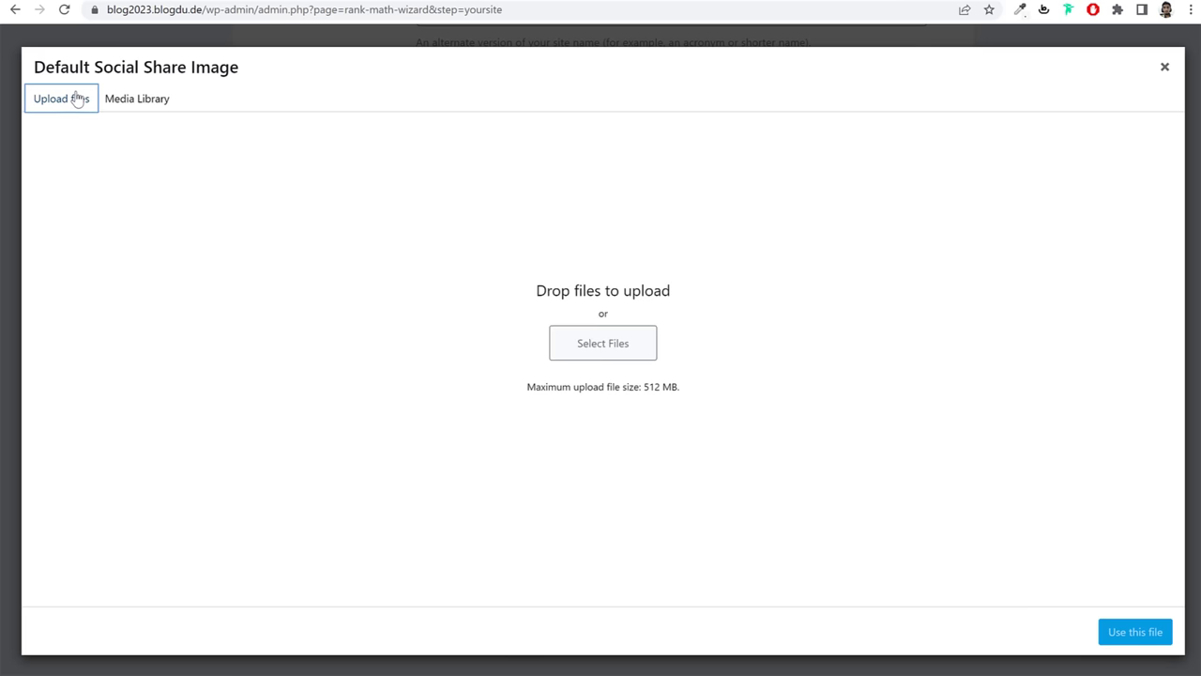
pyautogui.click(605, 348)
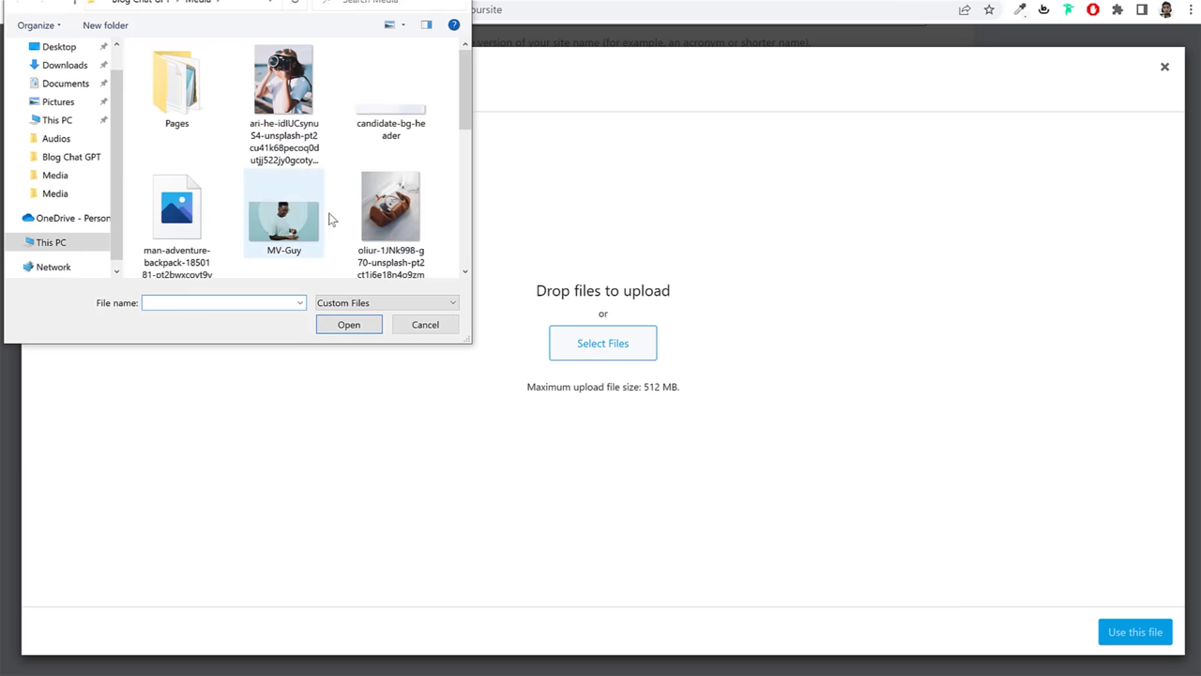
# Step: Look through the Media folder and its parent Blog Chat GPT folder for a suitable share image
pyautogui.scroll(-5, 333, 221)
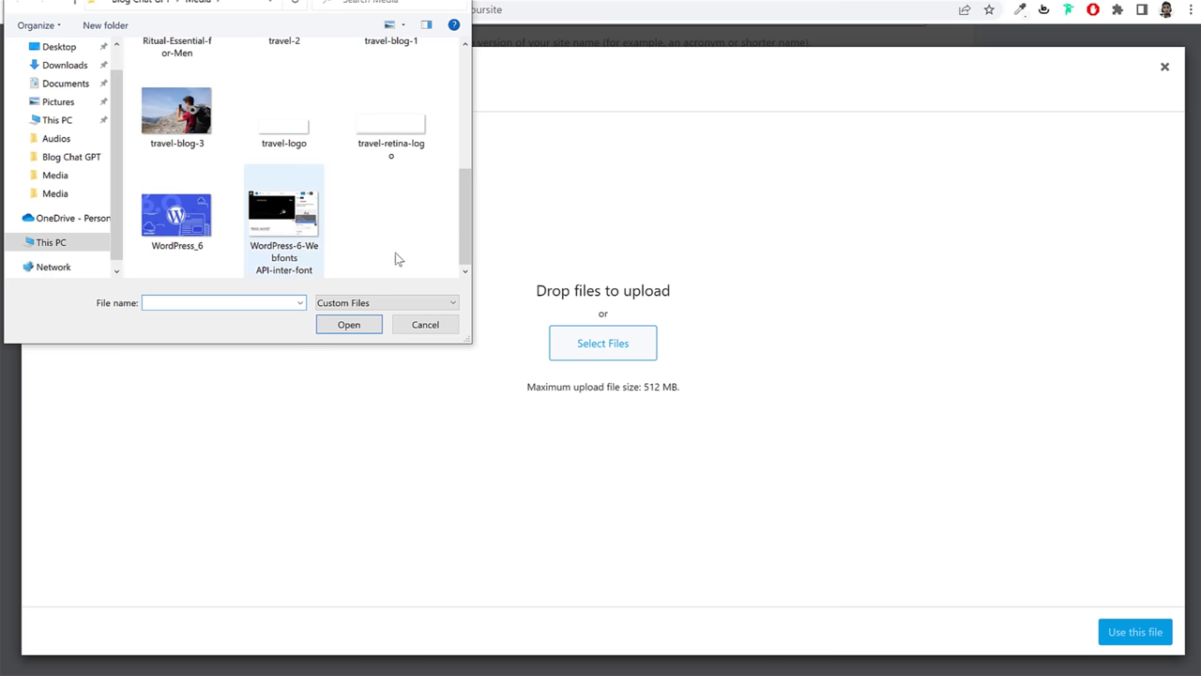
pyautogui.scroll(4, 402, 256)
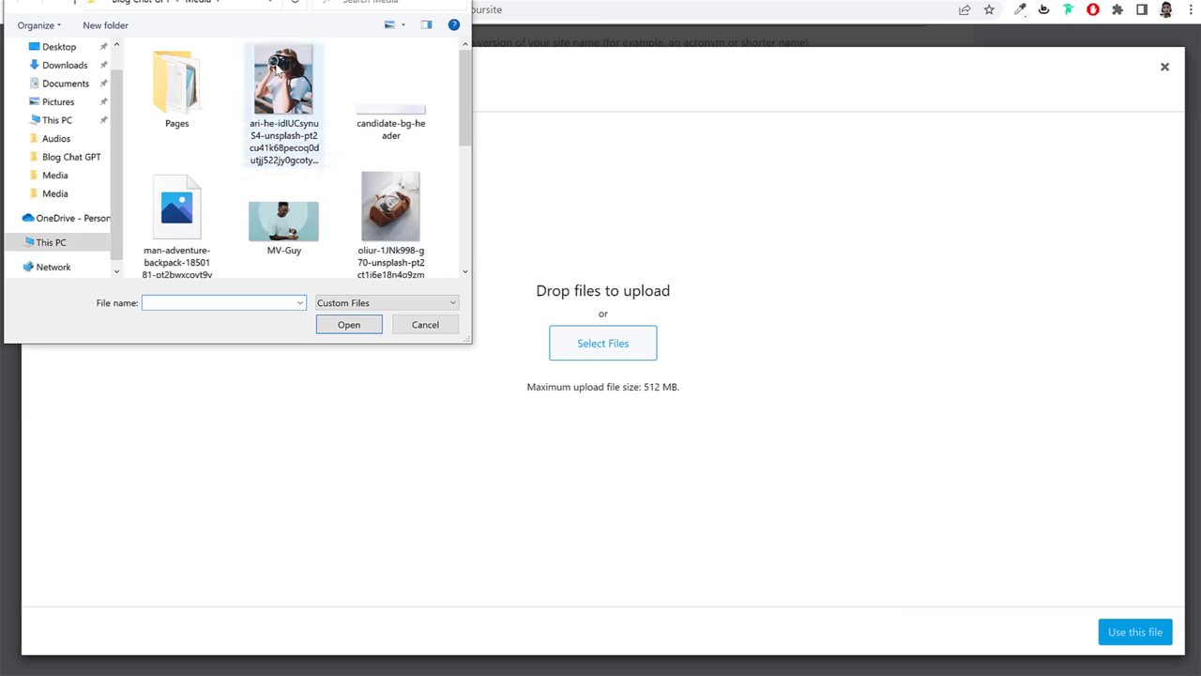
pyautogui.click(138, 4)
pyautogui.scroll(-4, 436, 214)
pyautogui.scroll(-2, 436, 214)
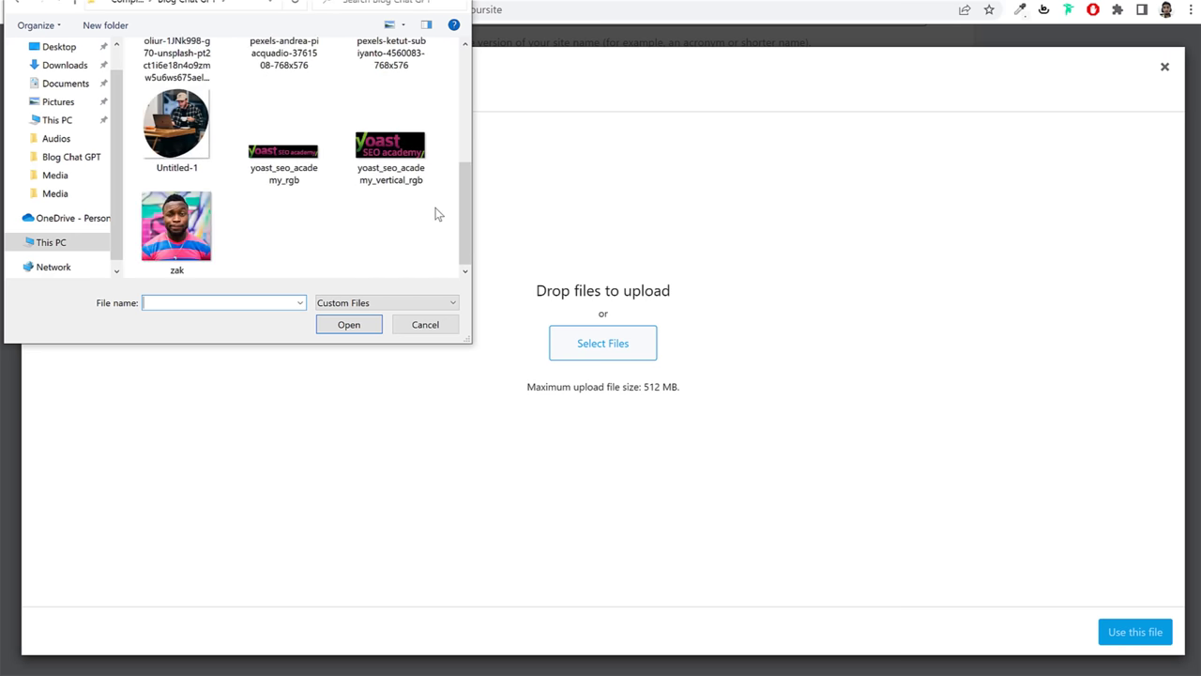
pyautogui.scroll(6, 437, 214)
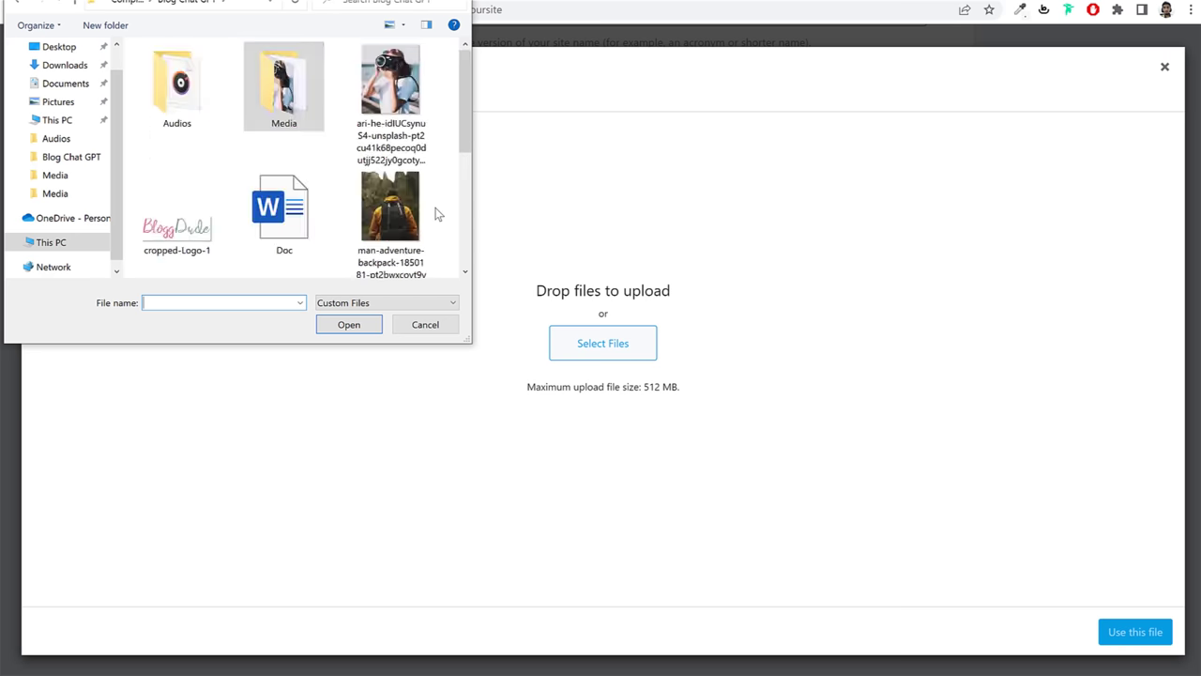
# Step: Upload travel-blog-3 from the Media folder and use it as the Default Social Share Image
pyautogui.doubleClick(283, 90)
pyautogui.scroll(-3, 336, 167)
pyautogui.click(177, 225)
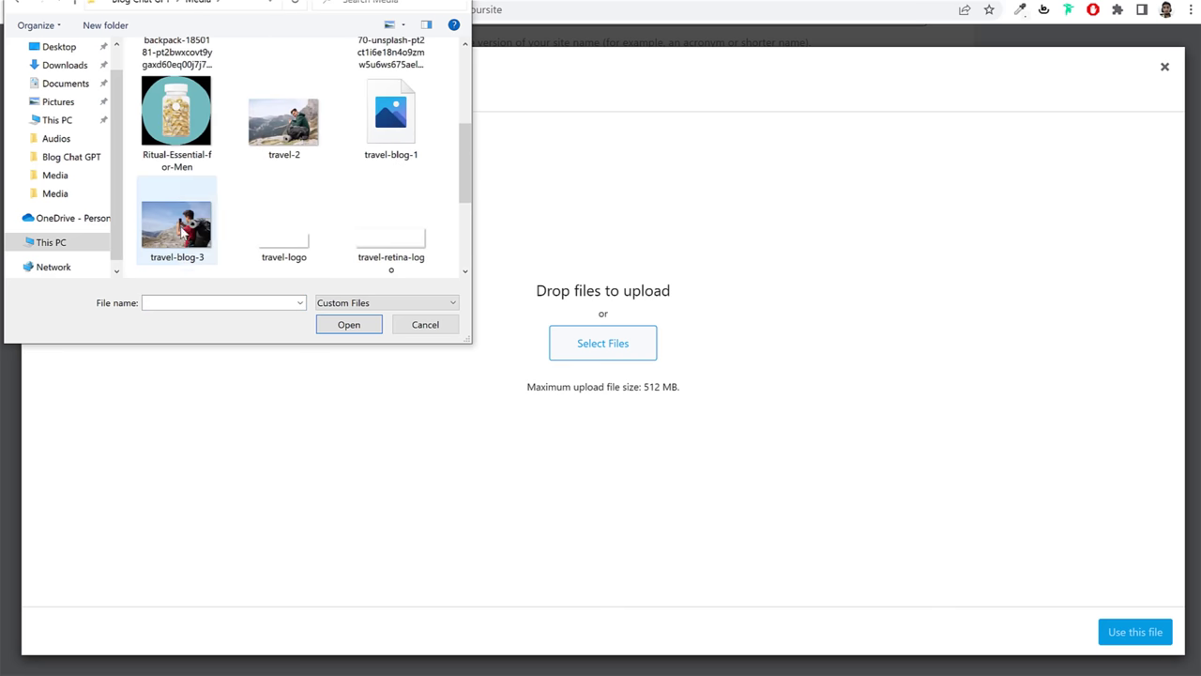
pyautogui.click(362, 324)
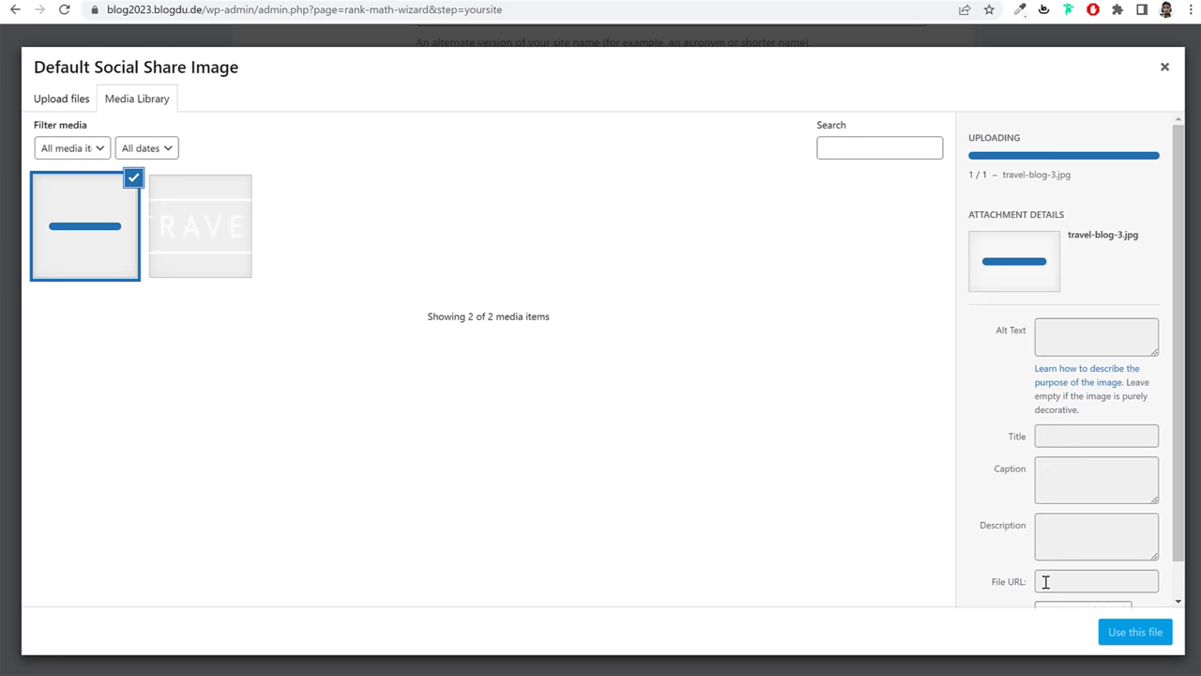
pyautogui.click(1121, 631)
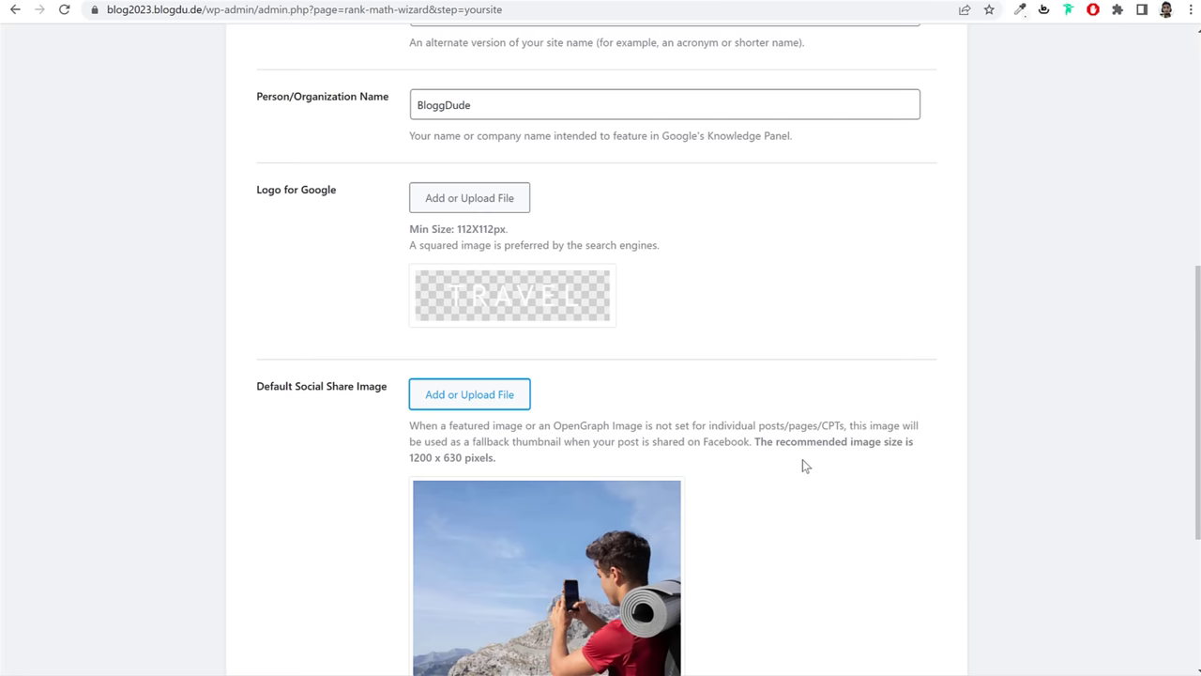
pyautogui.scroll(-3, 807, 470)
pyautogui.scroll(2, 818, 494)
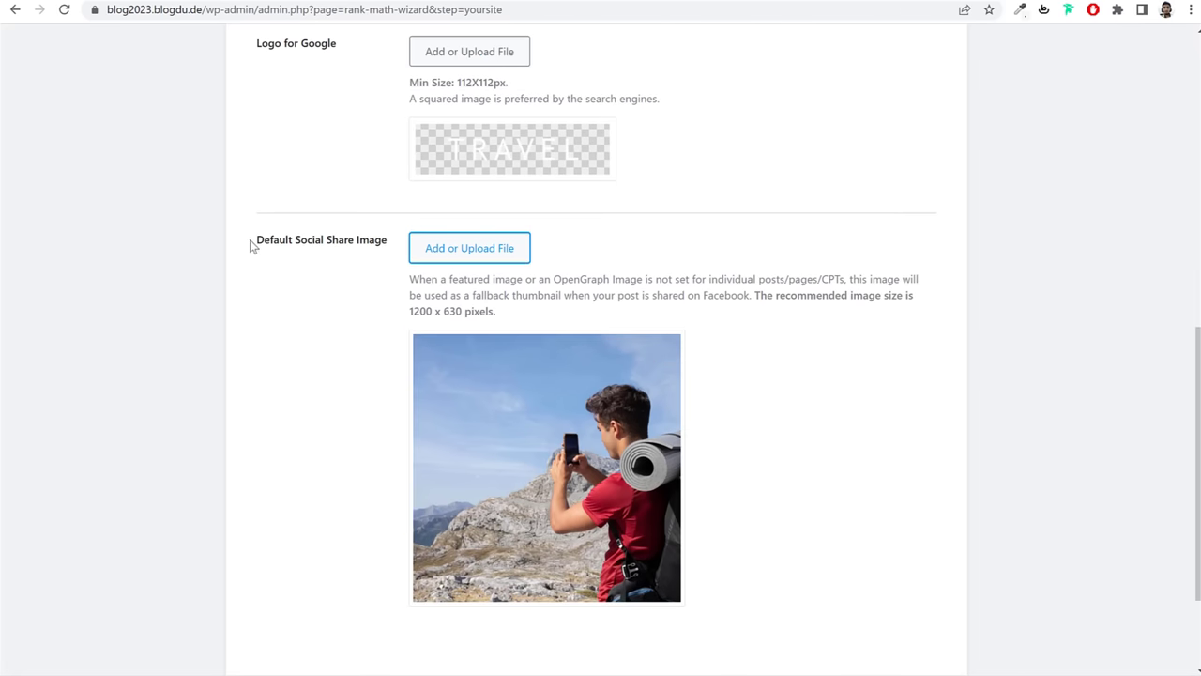
pyautogui.moveTo(251, 245); pyautogui.dragTo(383, 253)
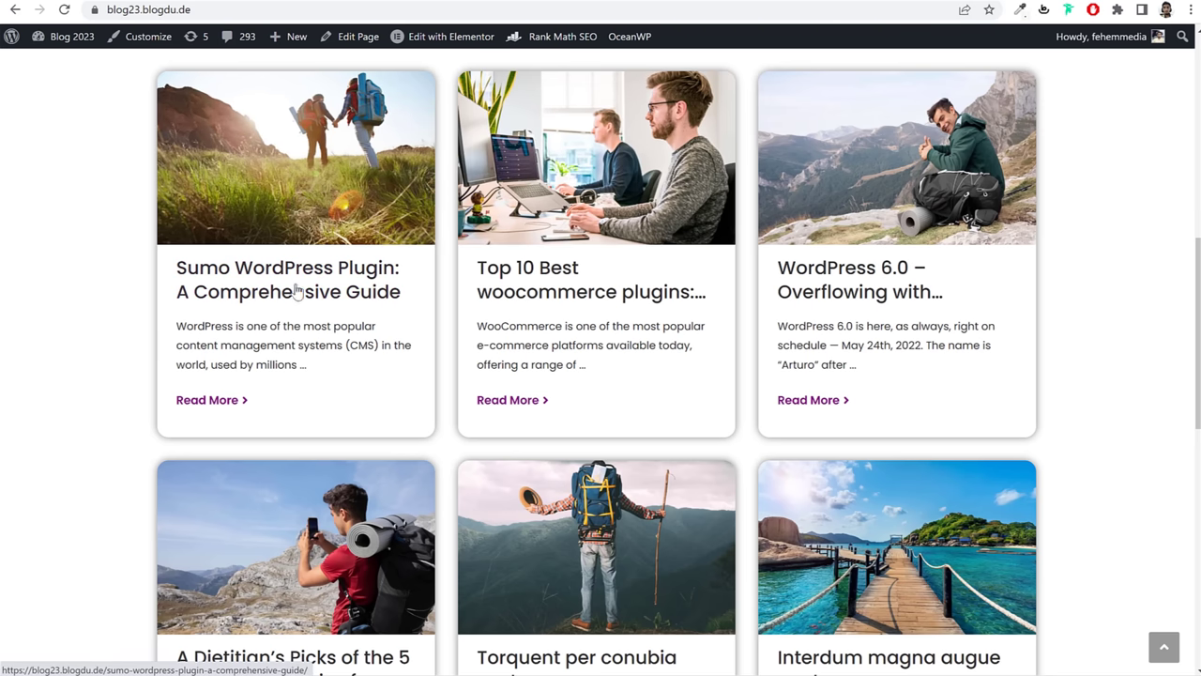
# Step: On the blog23.blogdu.de demo site, open the Sumo WordPress Plugin post and bring up its Facebook share preview
pyautogui.moveTo(88, 272); pyautogui.dragTo(395, 295)
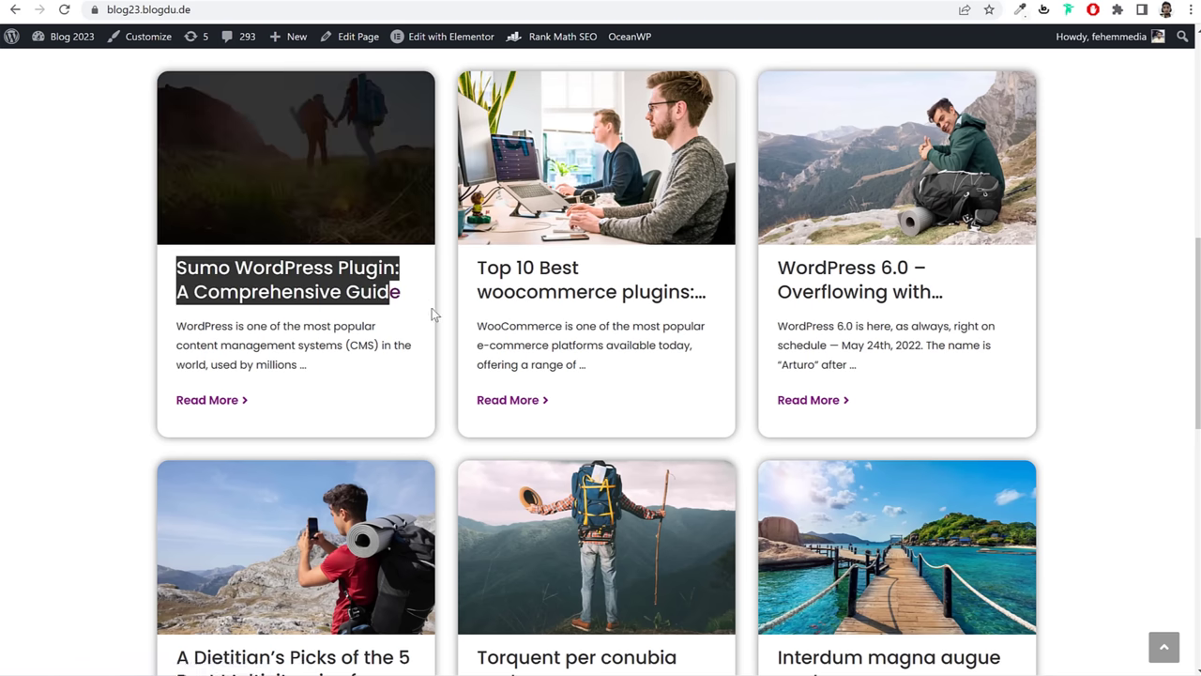
pyautogui.click(431, 308)
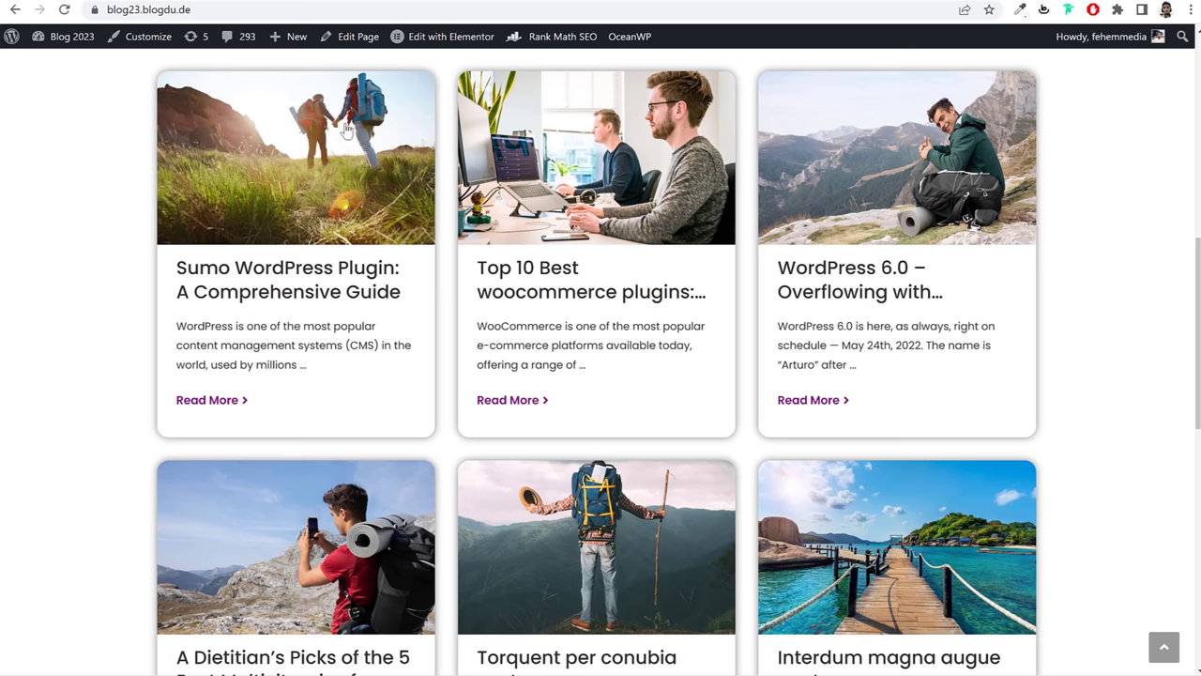
pyautogui.click(332, 293)
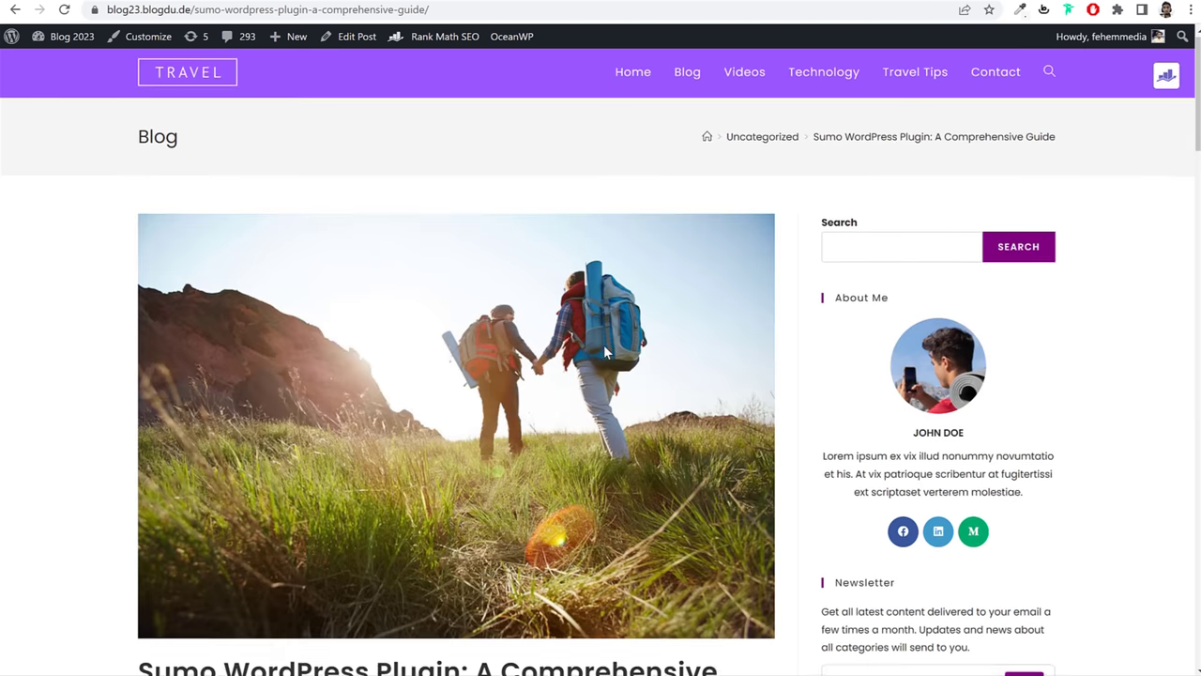
pyautogui.scroll(-16, 605, 345)
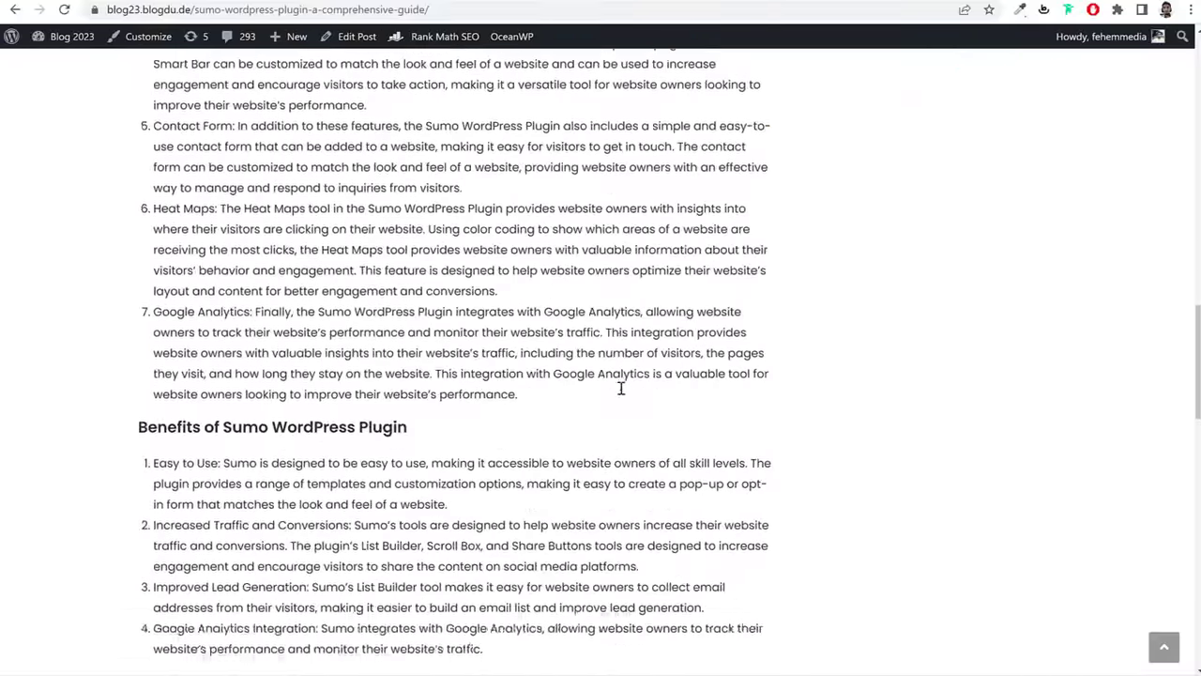
pyautogui.scroll(-15, 619, 387)
pyautogui.scroll(4, 620, 387)
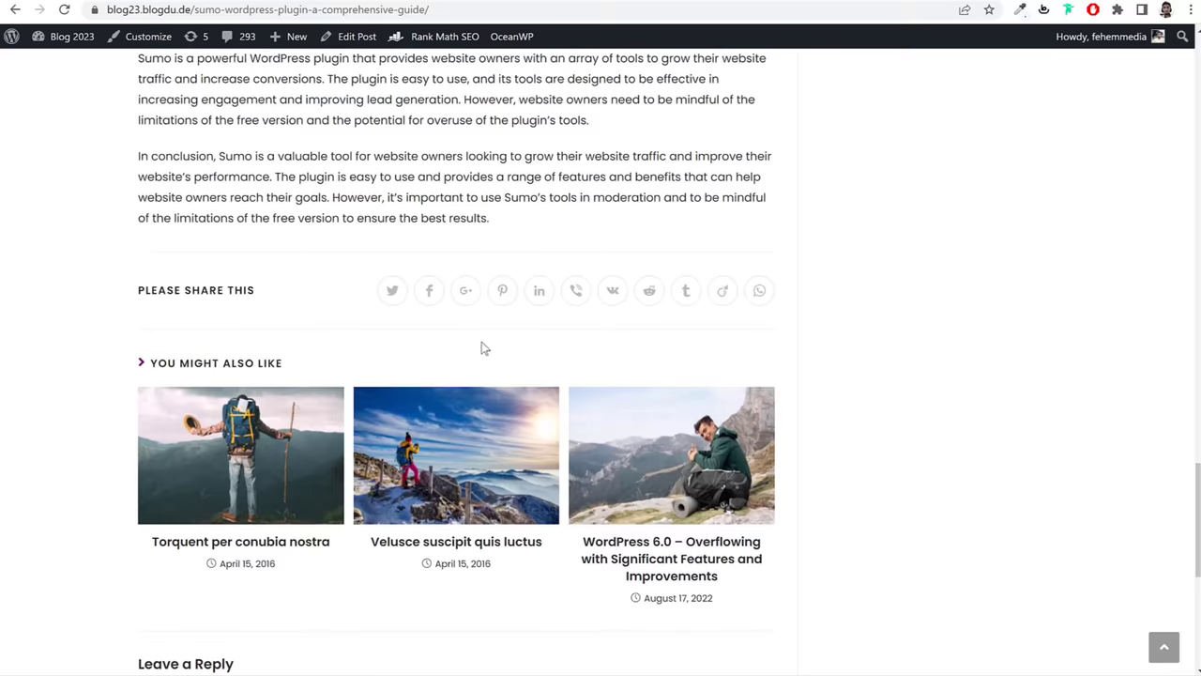
pyautogui.click(430, 291)
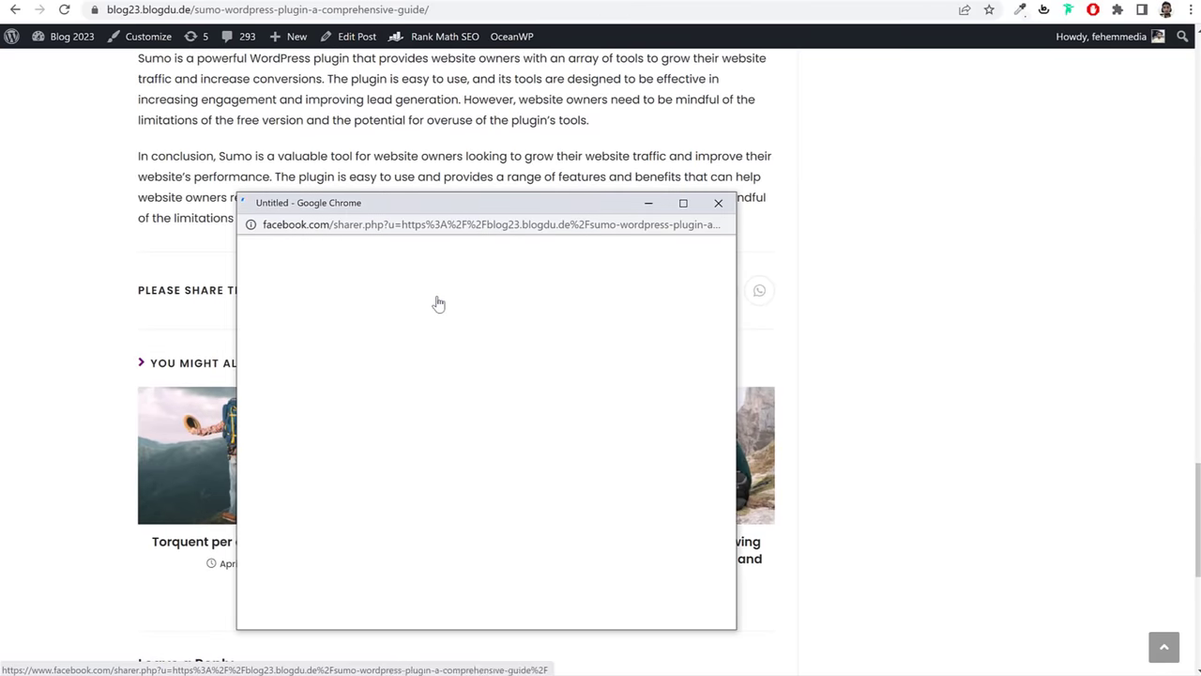
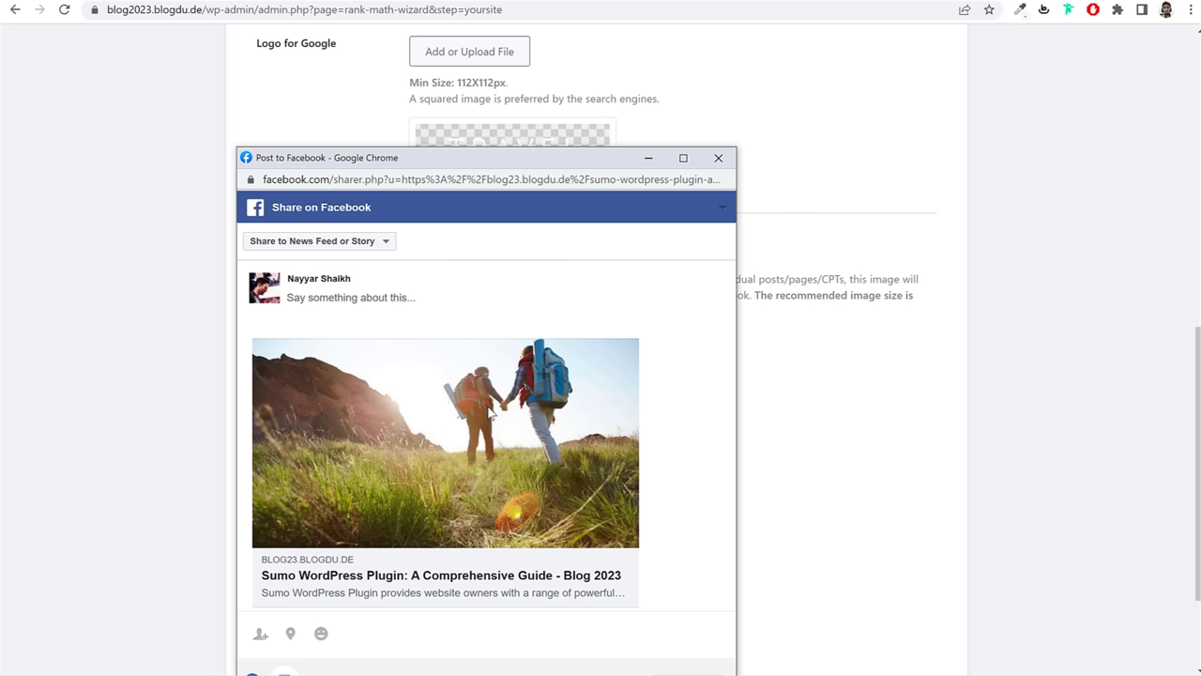
# Step: Return to the Rank Math wizard, close the Facebook share window without posting, and save the Your Site settings to continue
pyautogui.click(836, 427)
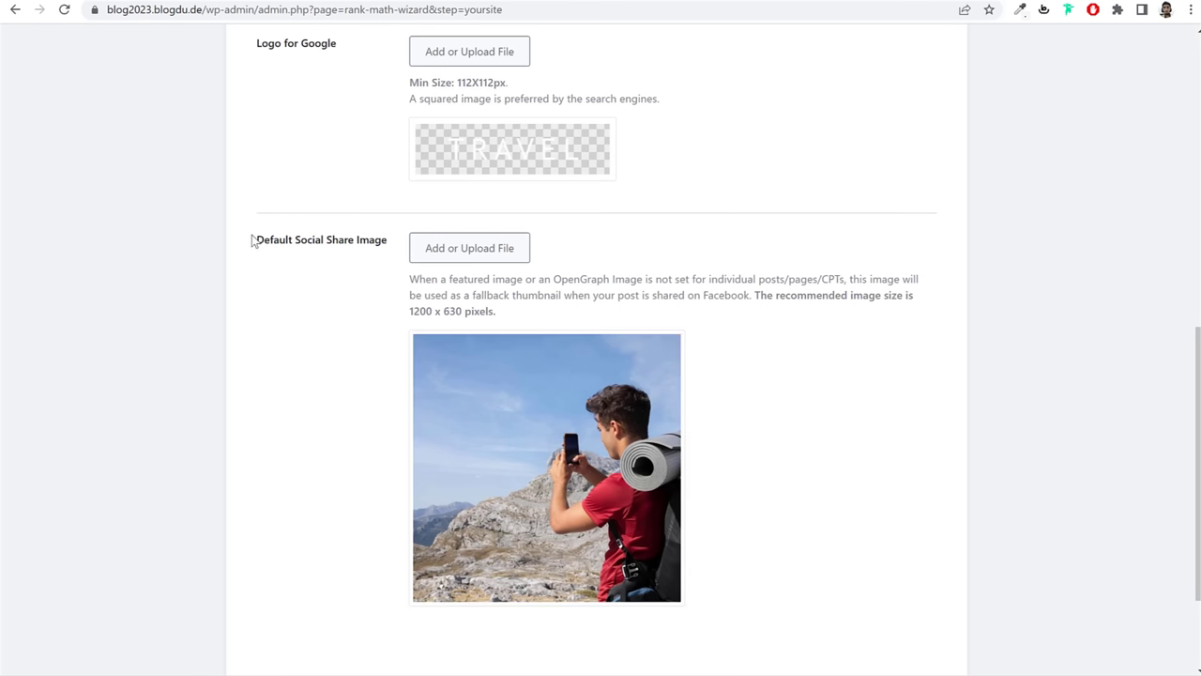
pyautogui.moveTo(255, 238); pyautogui.dragTo(385, 249)
pyautogui.click(718, 158)
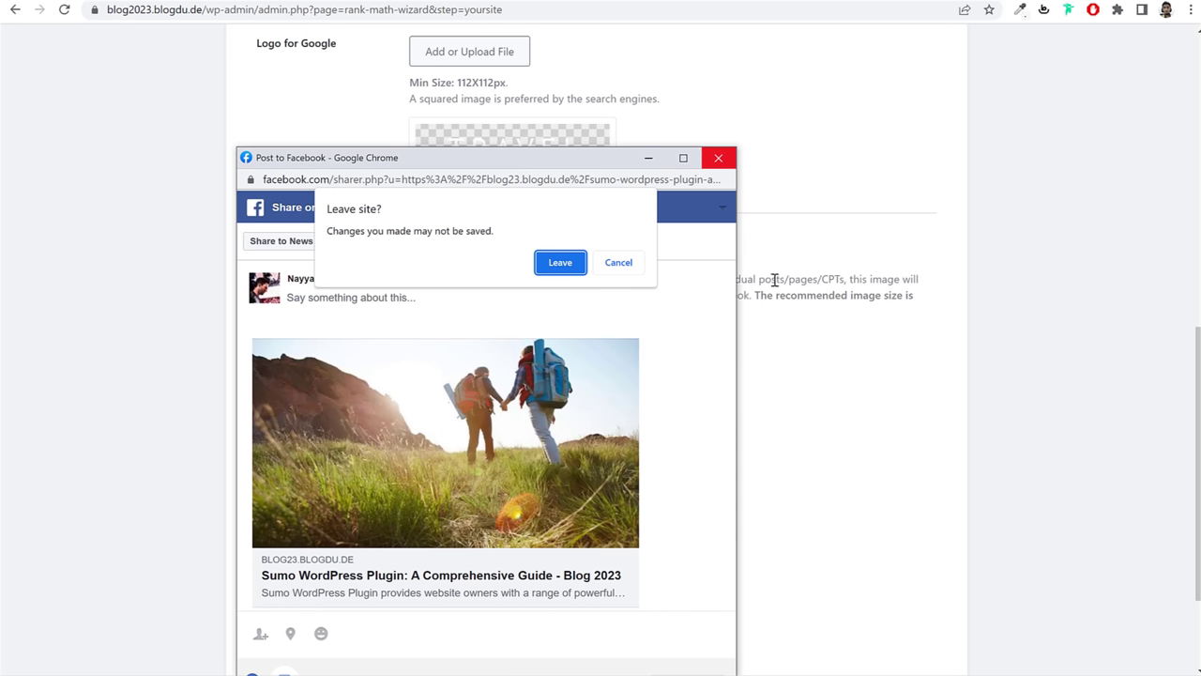
pyautogui.click(560, 263)
pyautogui.scroll(-1, 580, 342)
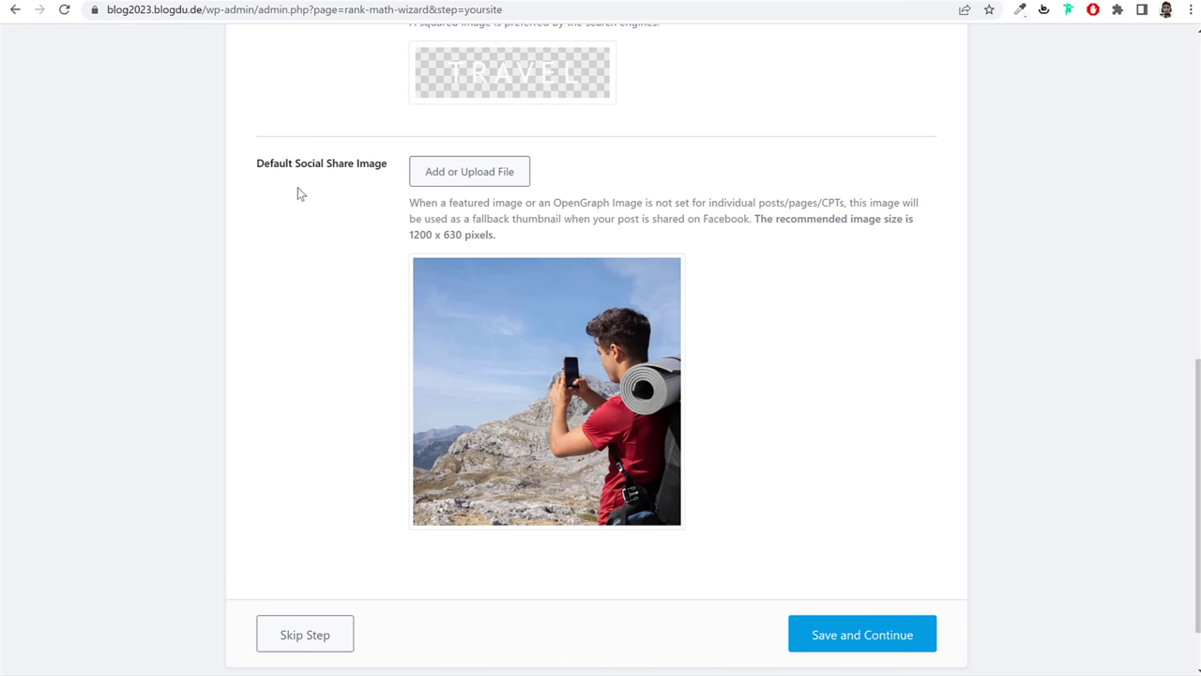
pyautogui.click(886, 644)
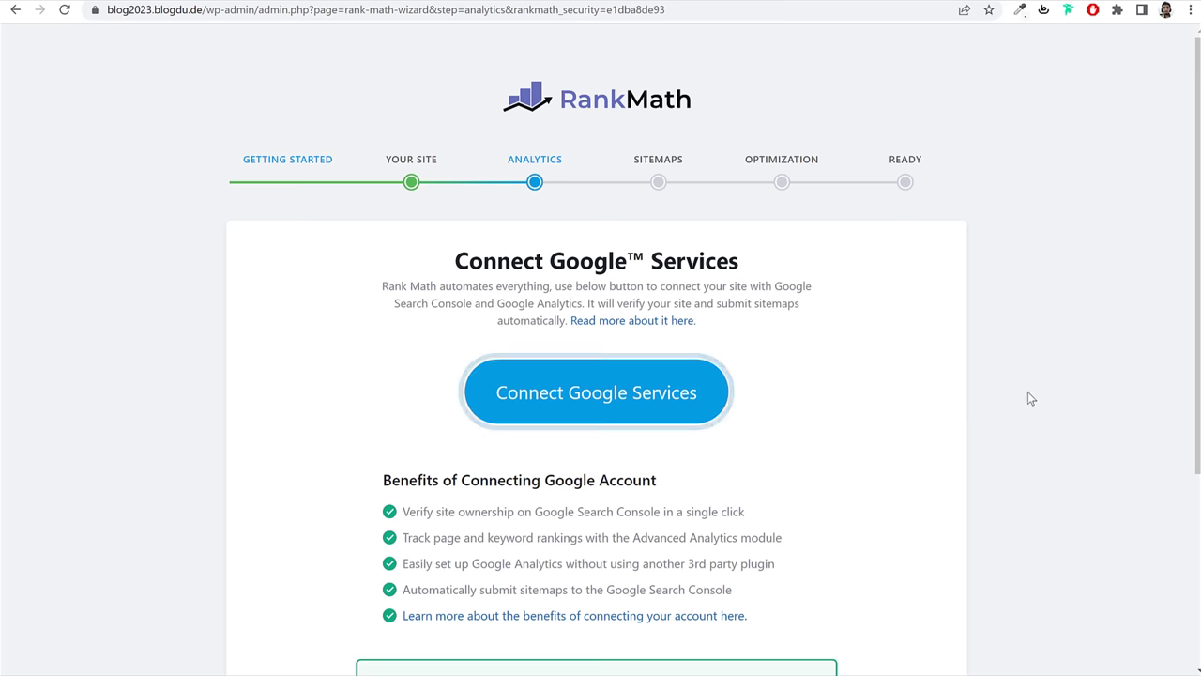
# Step: Connect Google Services with the second listed Google account, granting Rank Math SEO all four optional Analytics, Search Console and site management permissions
pyautogui.click(592, 396)
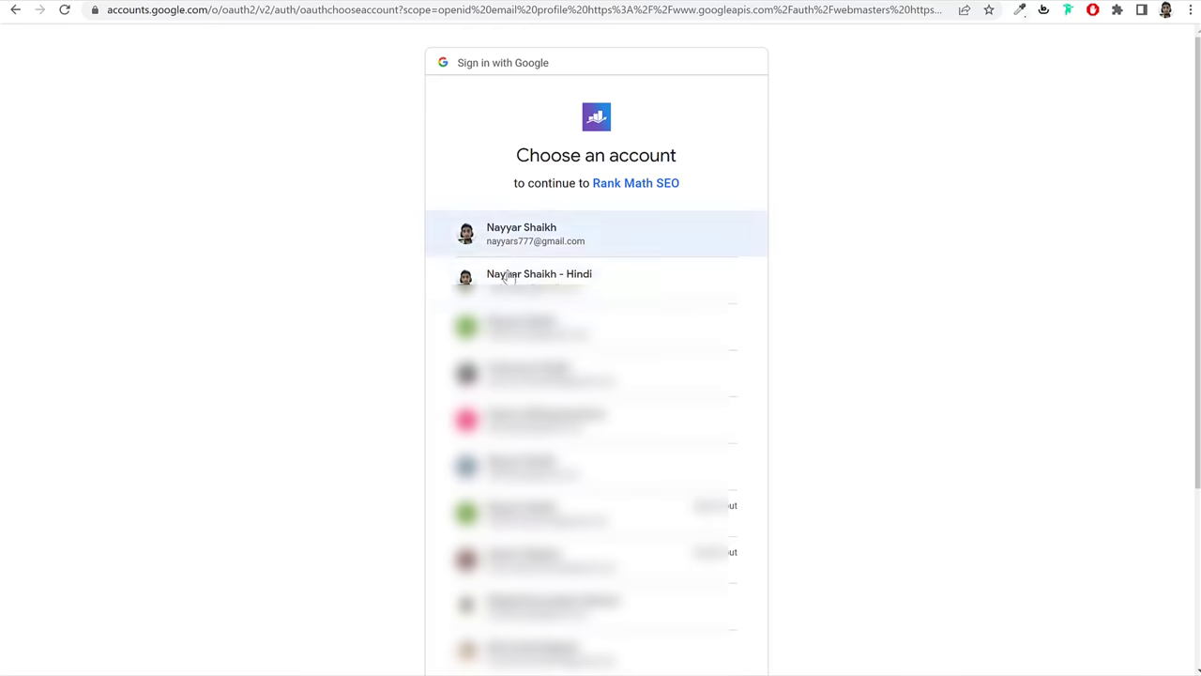
pyautogui.click(544, 284)
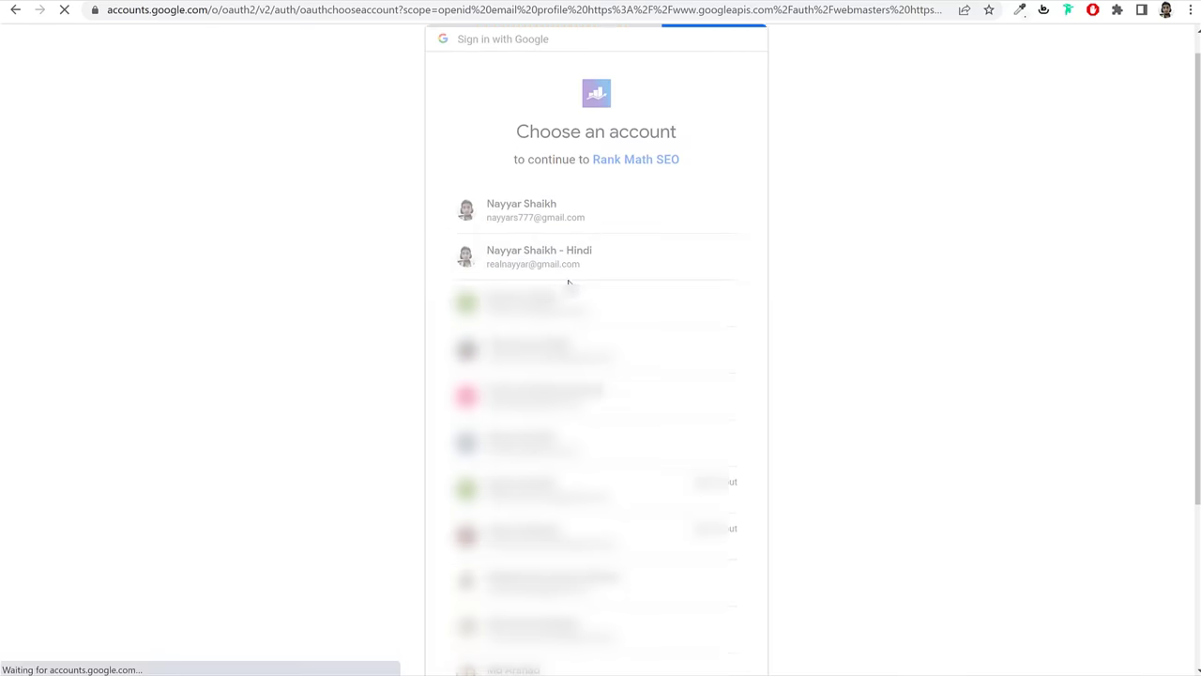
pyautogui.click(728, 457)
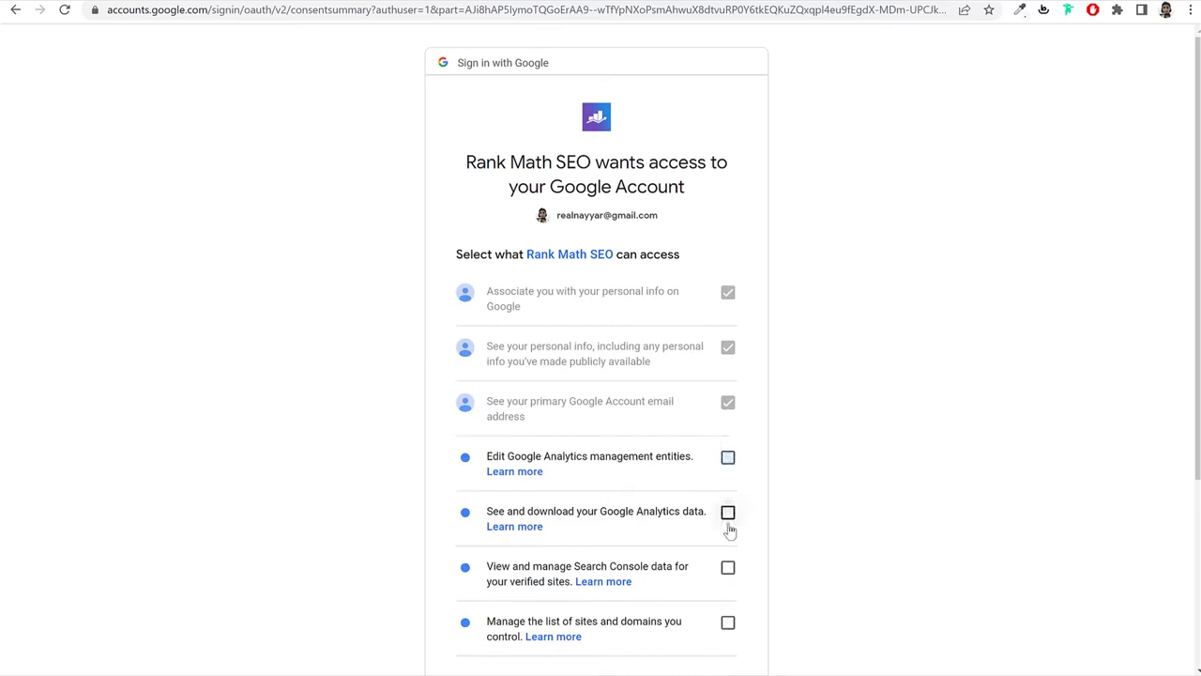
pyautogui.click(728, 512)
pyautogui.click(729, 566)
pyautogui.click(728, 623)
pyautogui.scroll(-2, 752, 558)
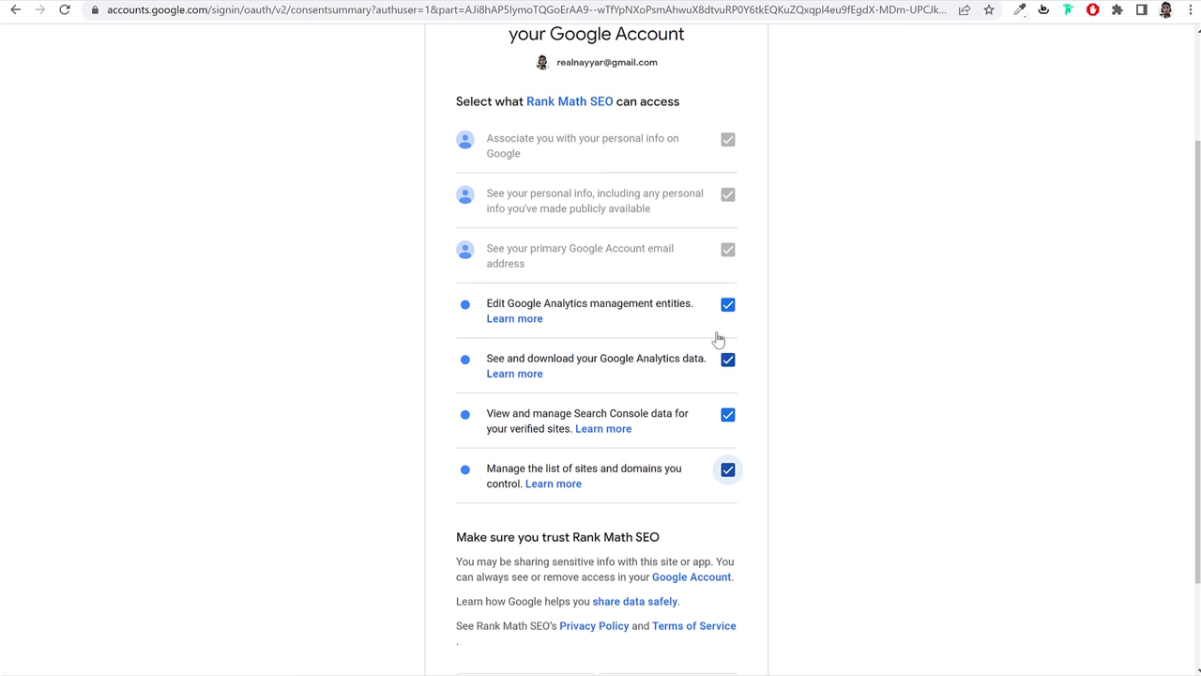
pyautogui.scroll(1, 741, 331)
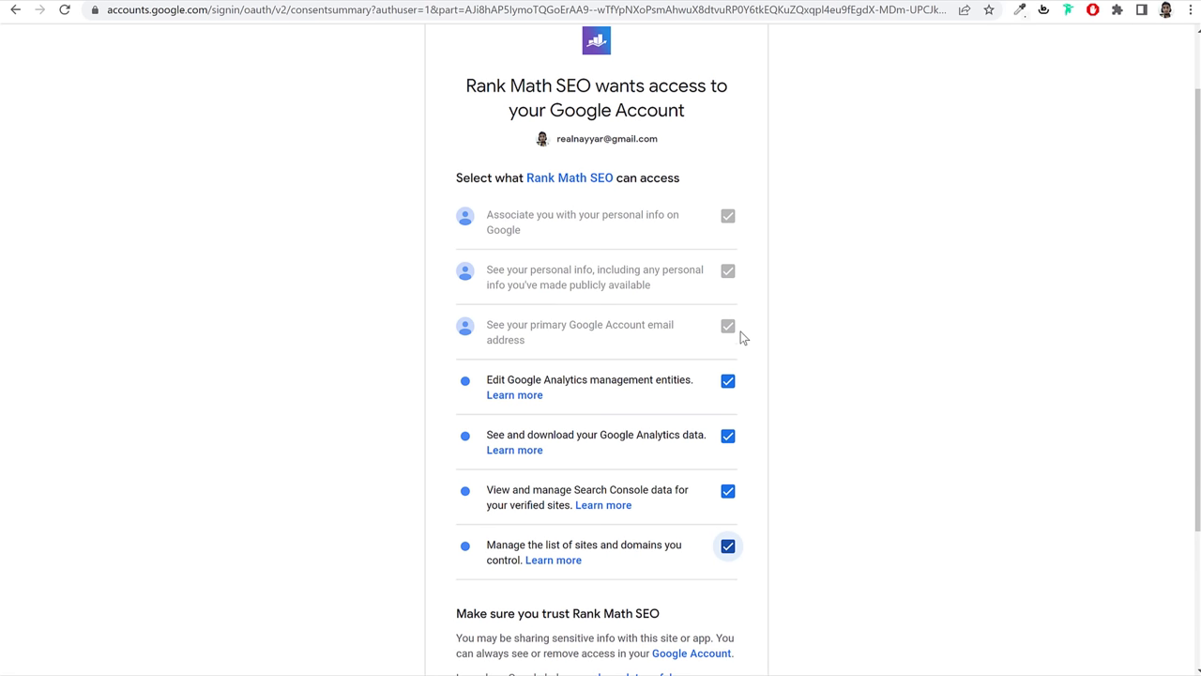
pyautogui.scroll(-2, 737, 403)
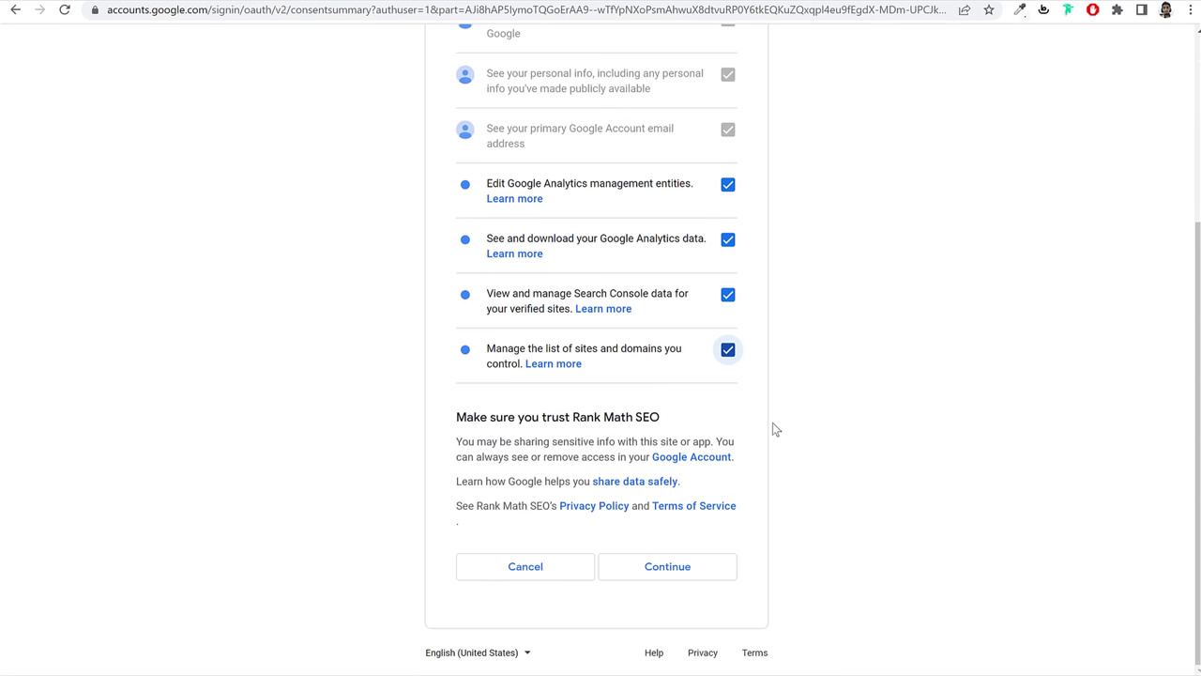
pyautogui.click(705, 569)
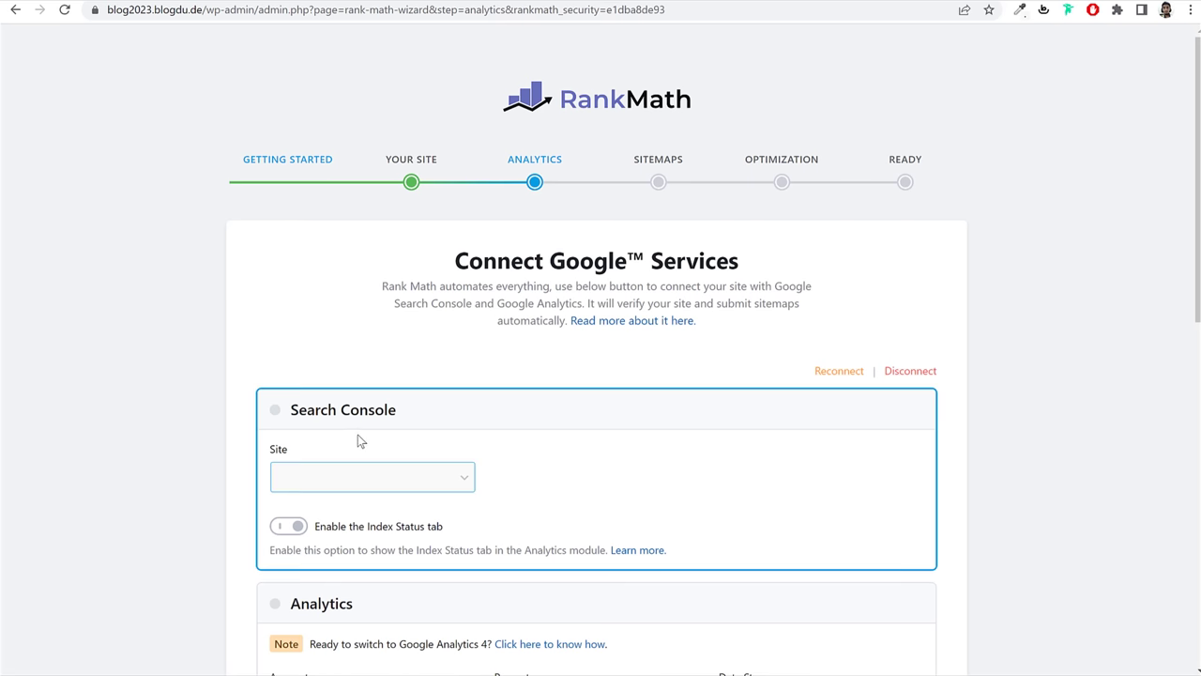
# Step: Review the Search Console, Analytics and AdSense sections of the wizard's Connect Google Services page
pyautogui.moveTo(396, 410); pyautogui.dragTo(298, 414)
pyautogui.scroll(-3, 351, 399)
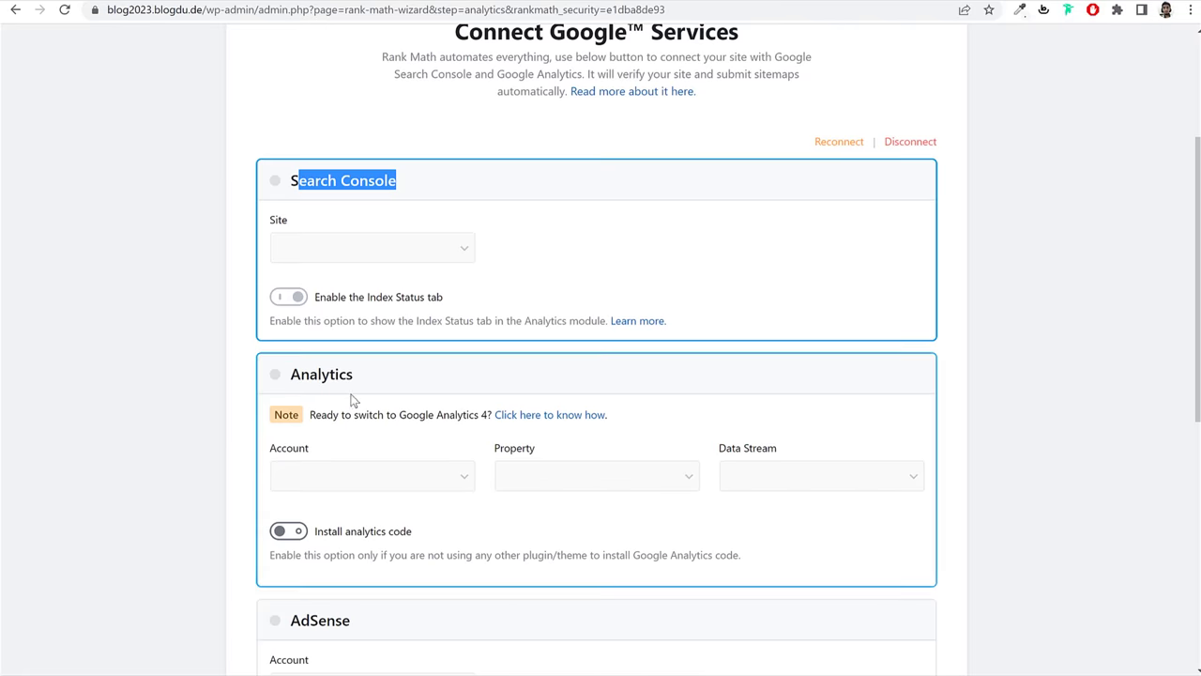
pyautogui.scroll(-3, 517, 465)
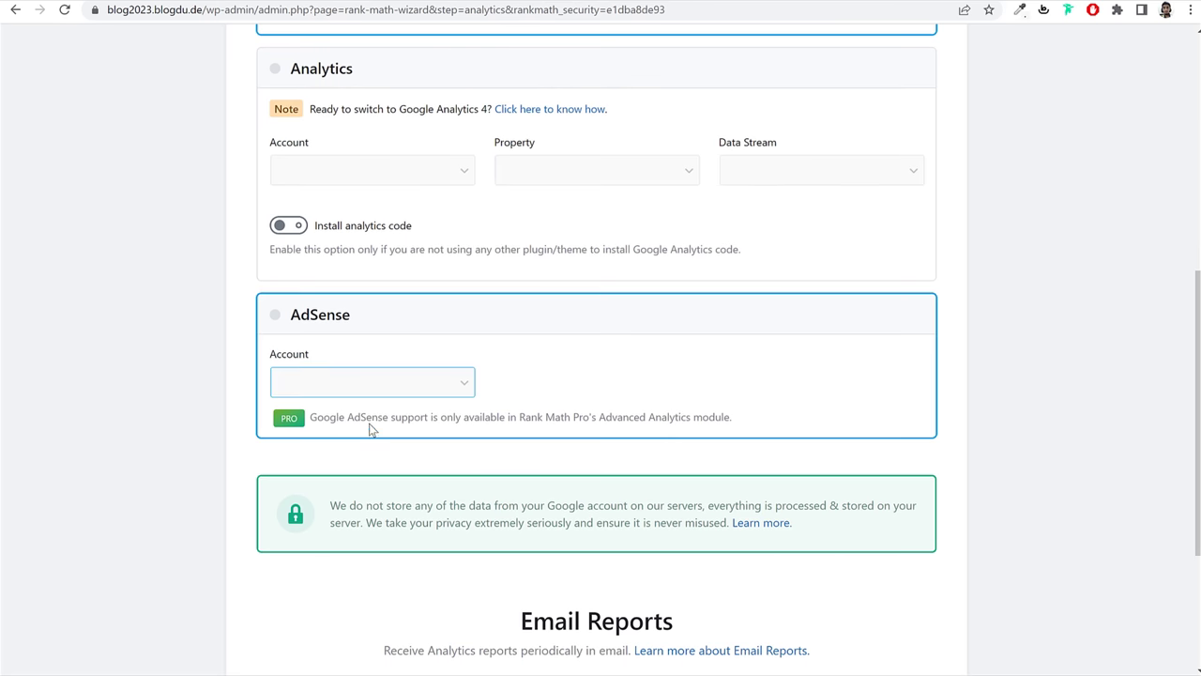
pyautogui.moveTo(297, 418); pyautogui.dragTo(279, 423)
pyautogui.scroll(1, 385, 441)
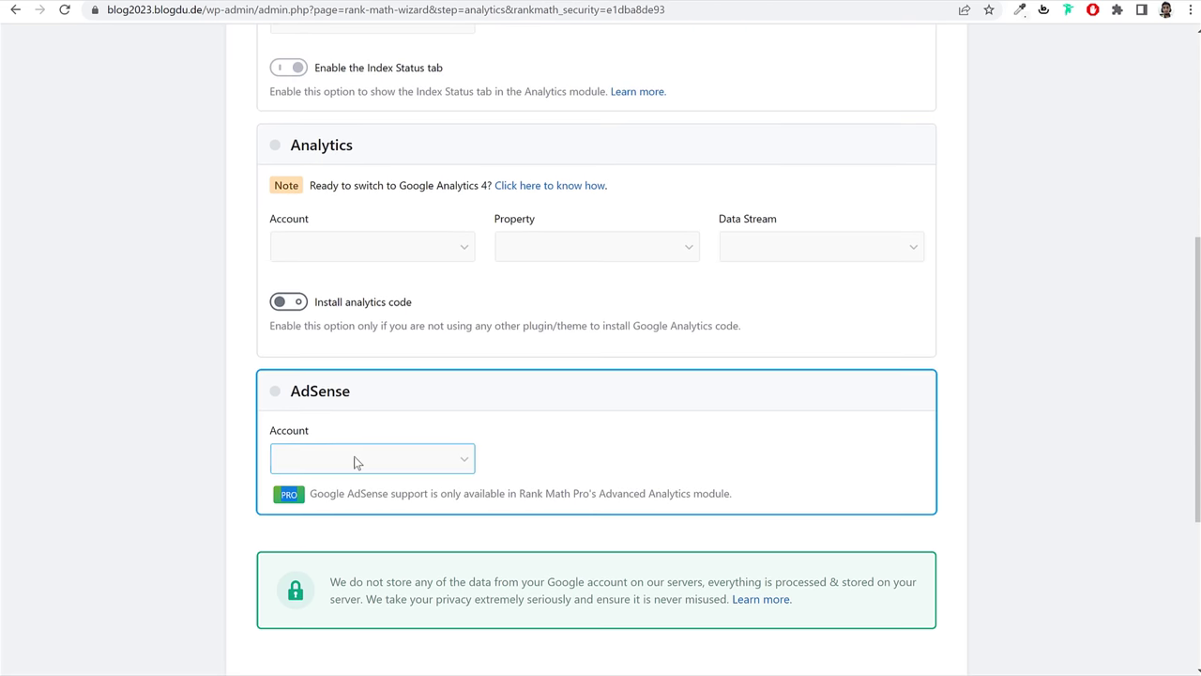
pyautogui.scroll(2, 370, 425)
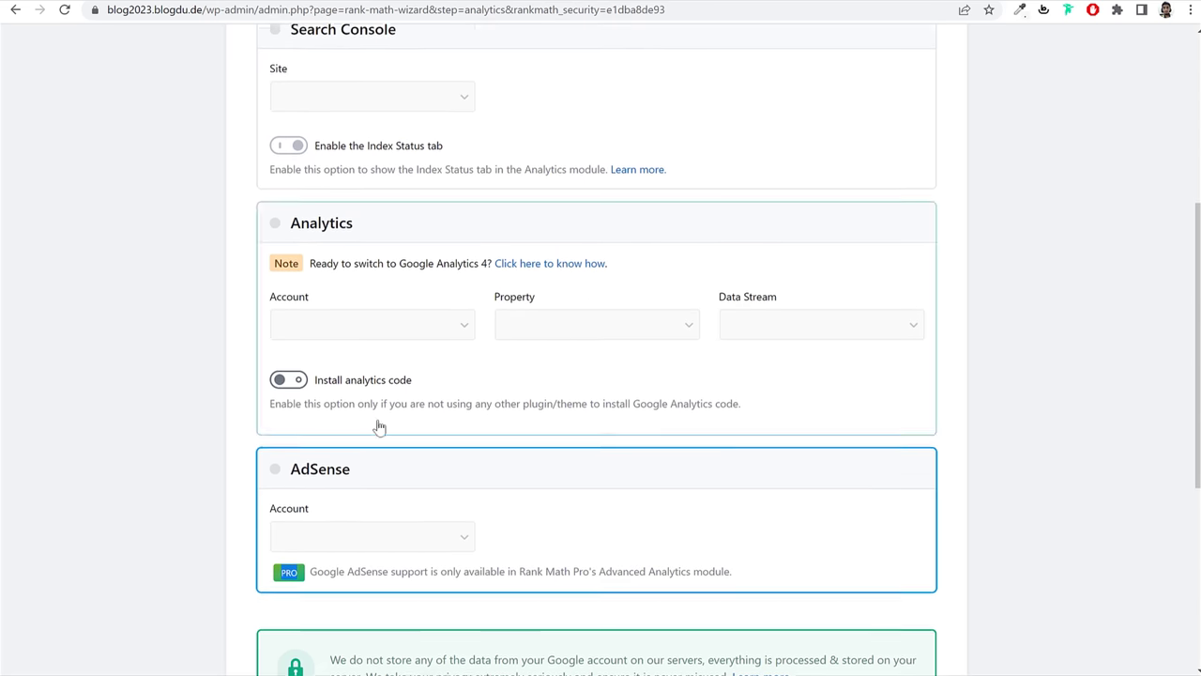
pyautogui.scroll(1, 1003, 254)
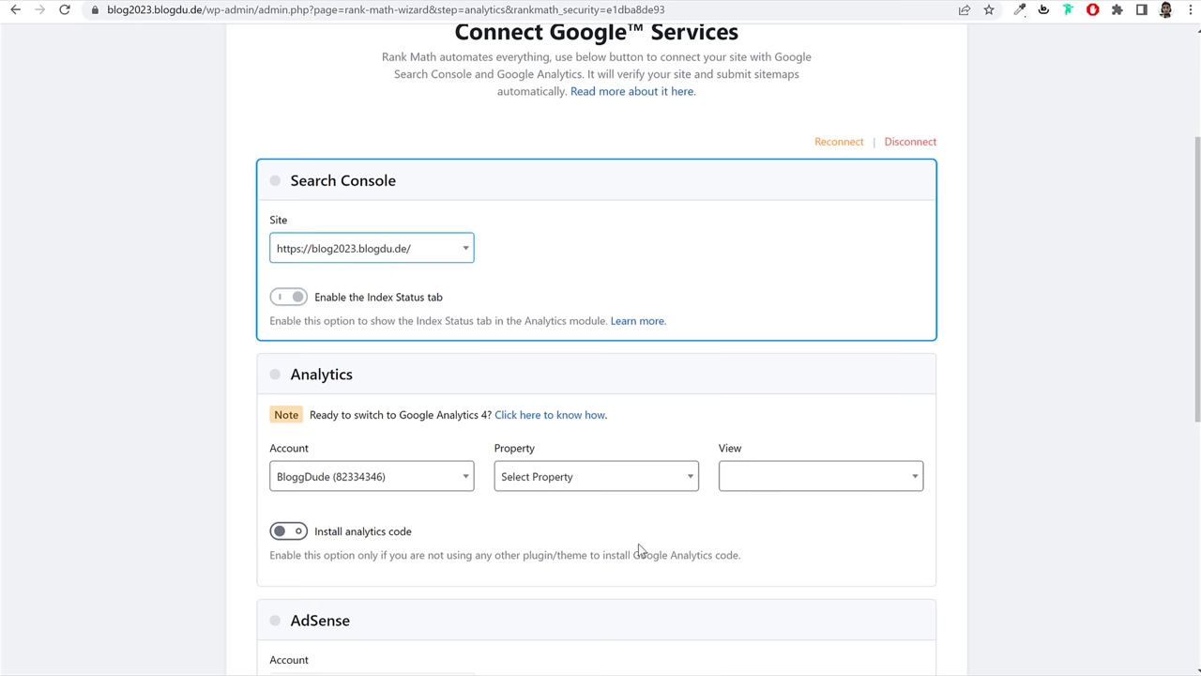
pyautogui.click(579, 479)
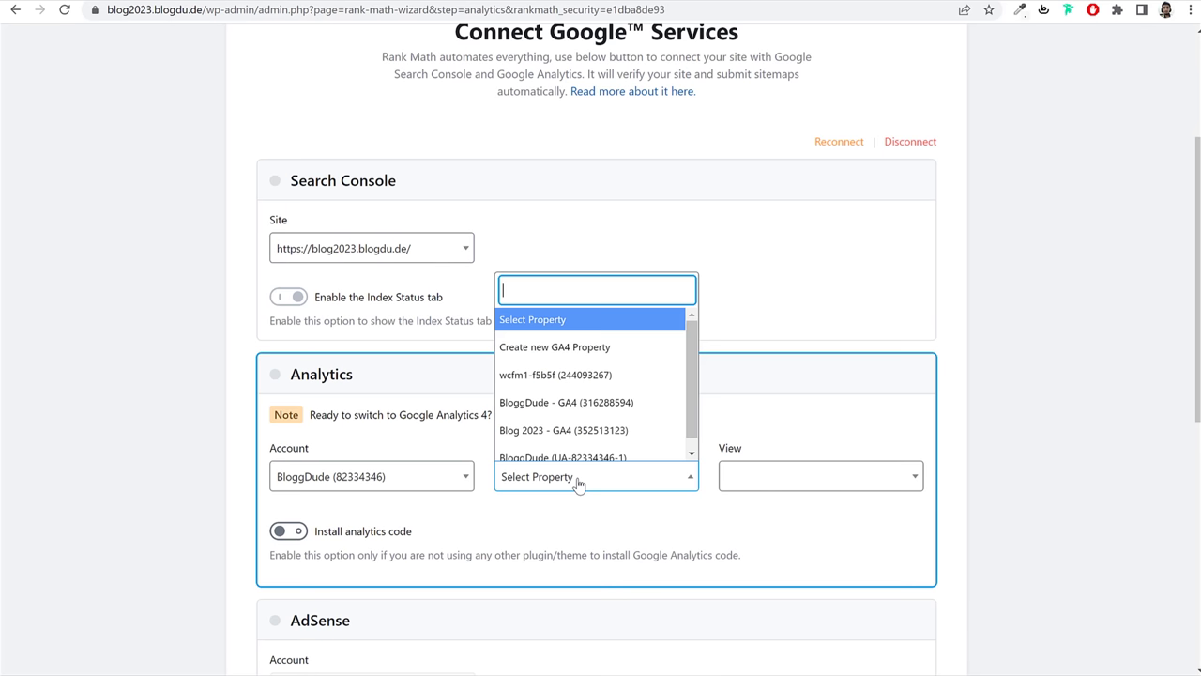
pyautogui.click(404, 449)
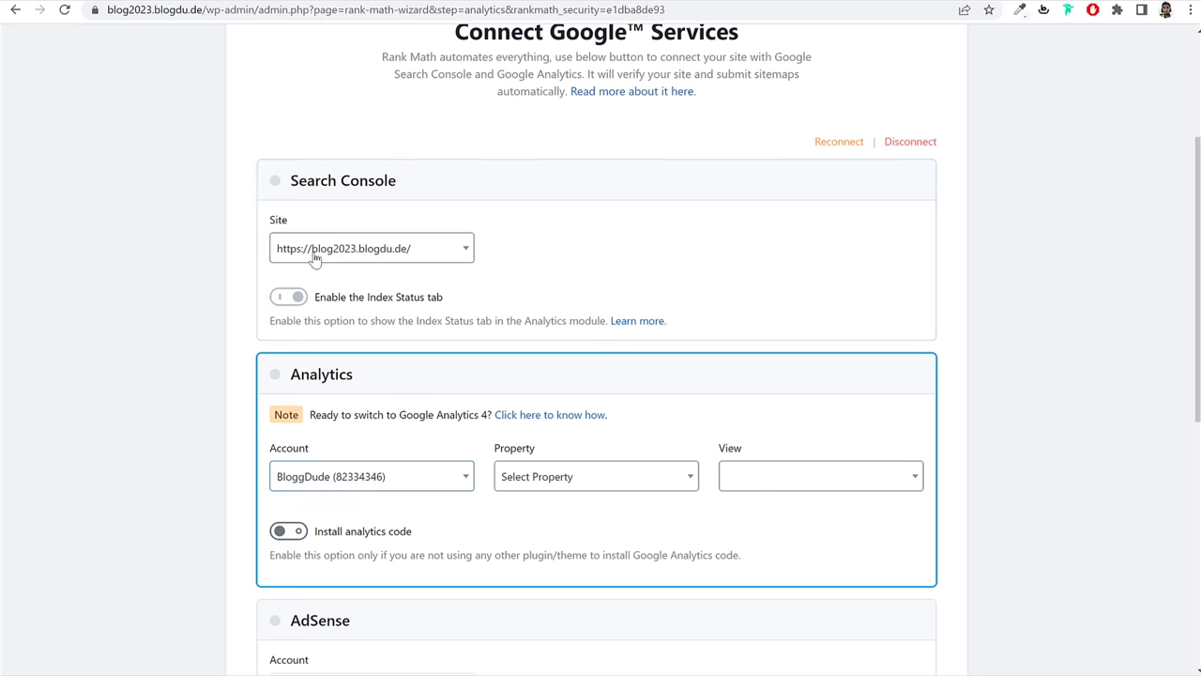
pyautogui.moveTo(290, 197); pyautogui.dragTo(402, 192)
pyautogui.click(376, 258)
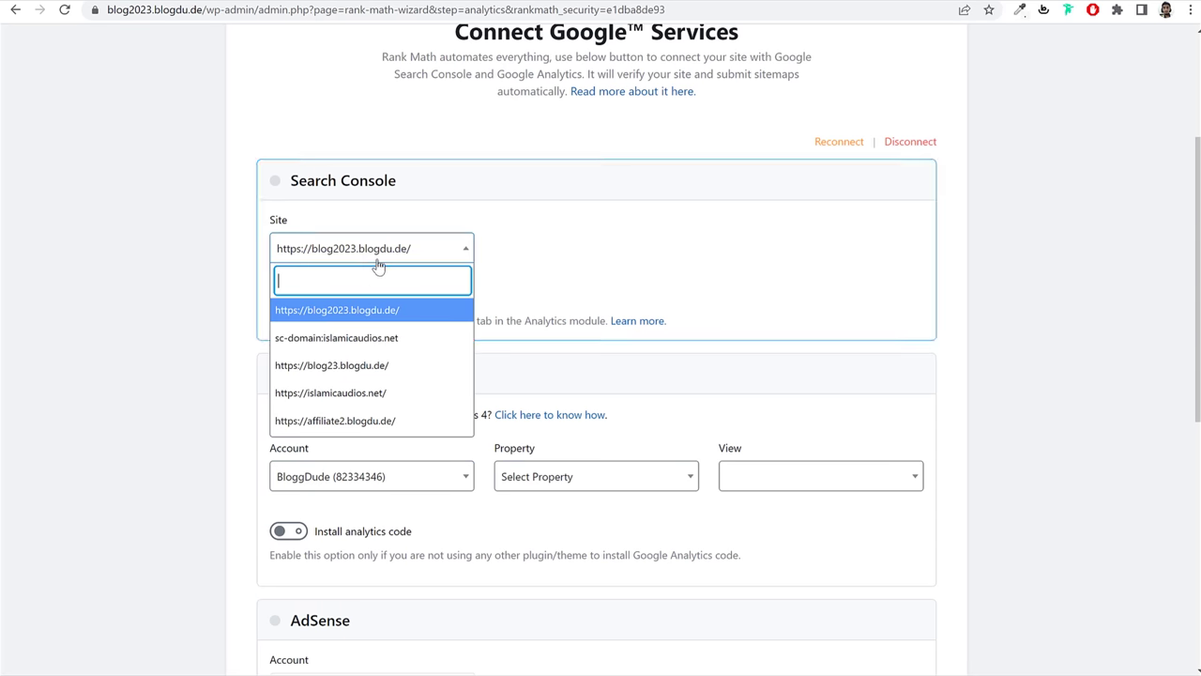
pyautogui.click(376, 313)
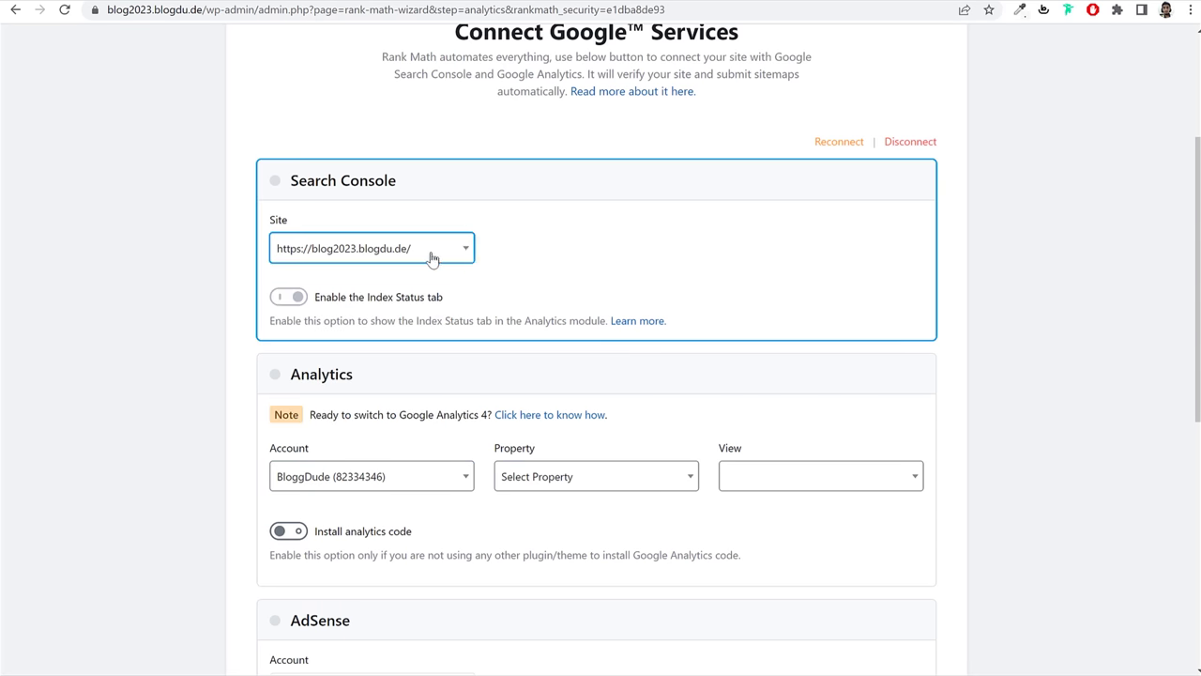
pyautogui.click(435, 242)
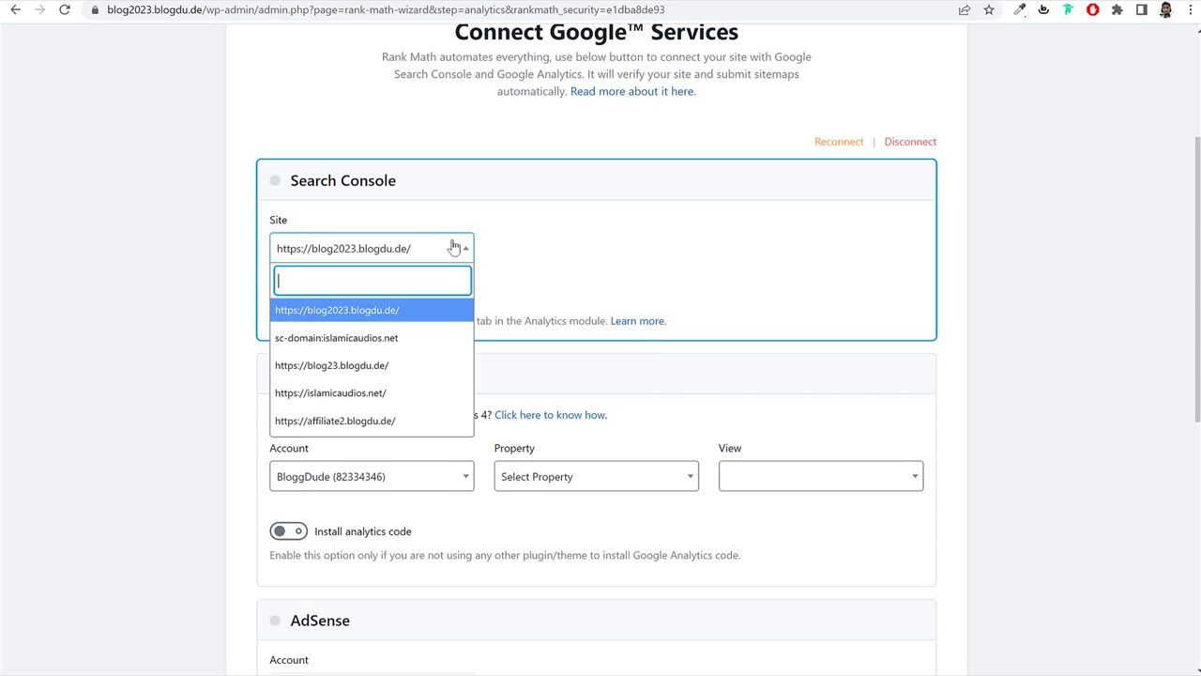
pyautogui.click(483, 377)
# Step: Create a new GA4 property under the BloggDude Analytics account and use its Website data stream
pyautogui.scroll(-2, 394, 357)
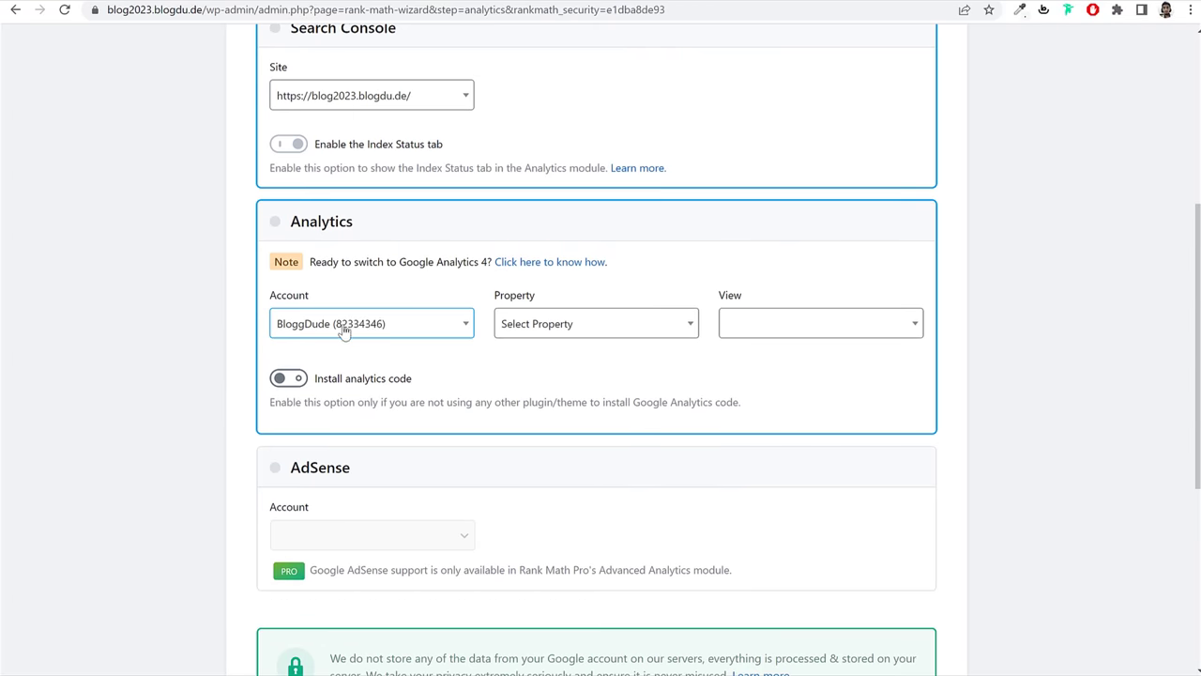
pyautogui.moveTo(495, 297); pyautogui.dragTo(559, 303)
pyautogui.click(554, 324)
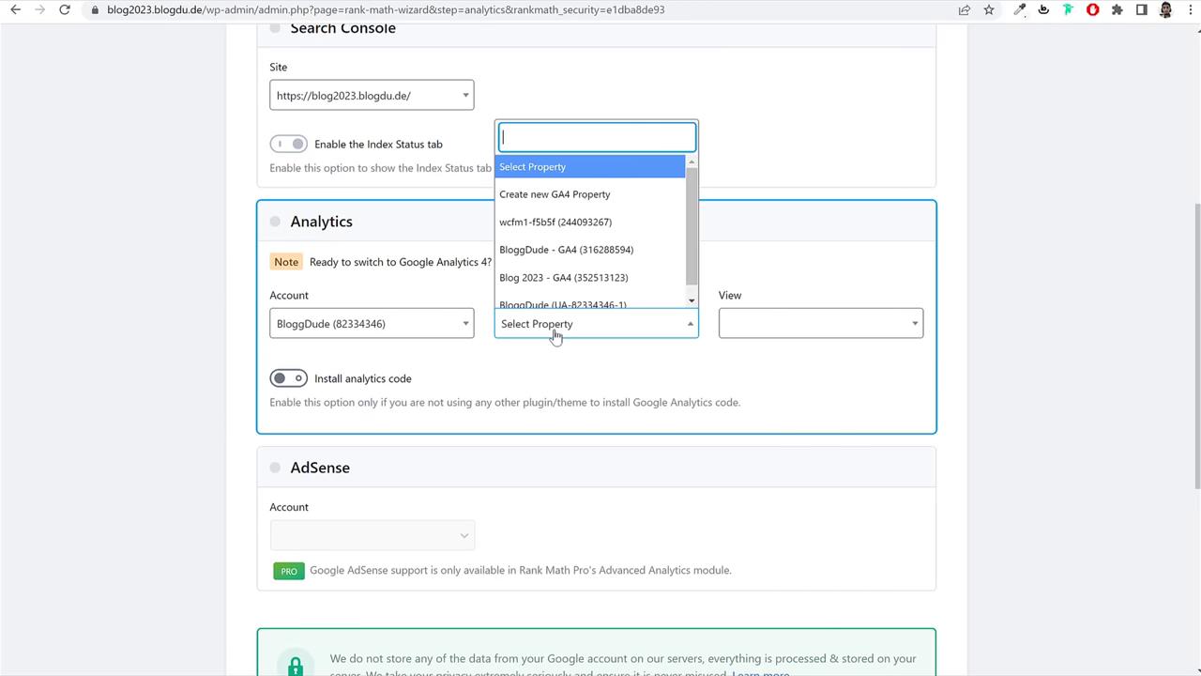
pyautogui.click(604, 203)
pyautogui.click(680, 103)
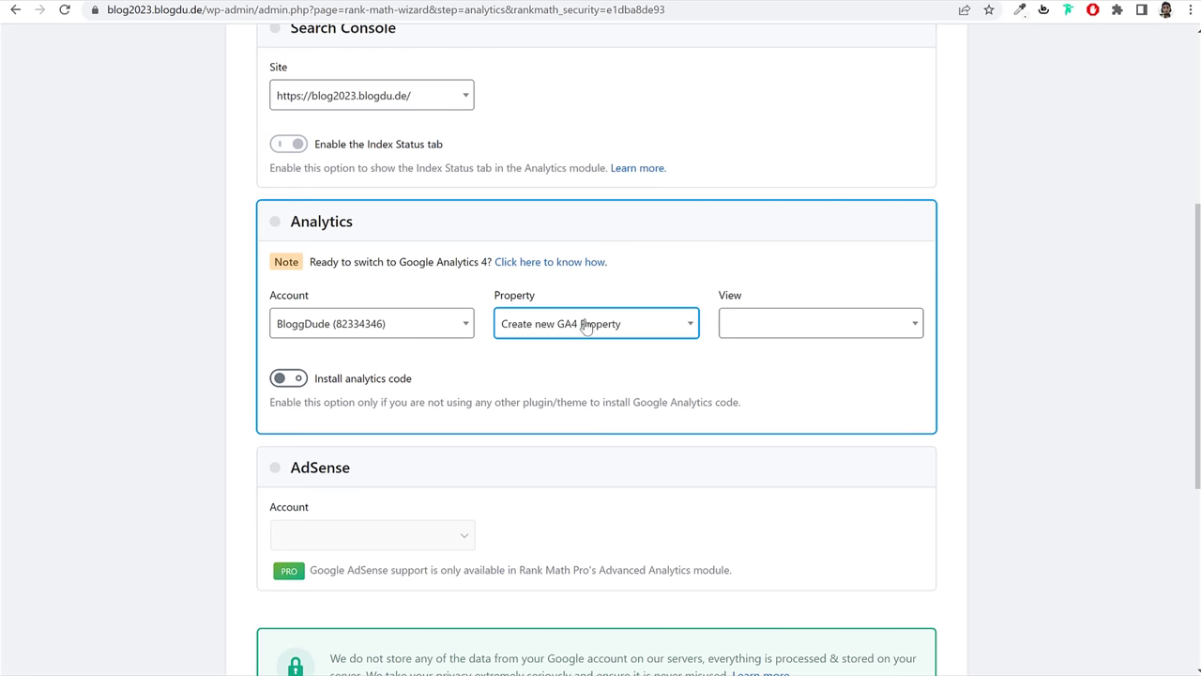
pyautogui.click(776, 326)
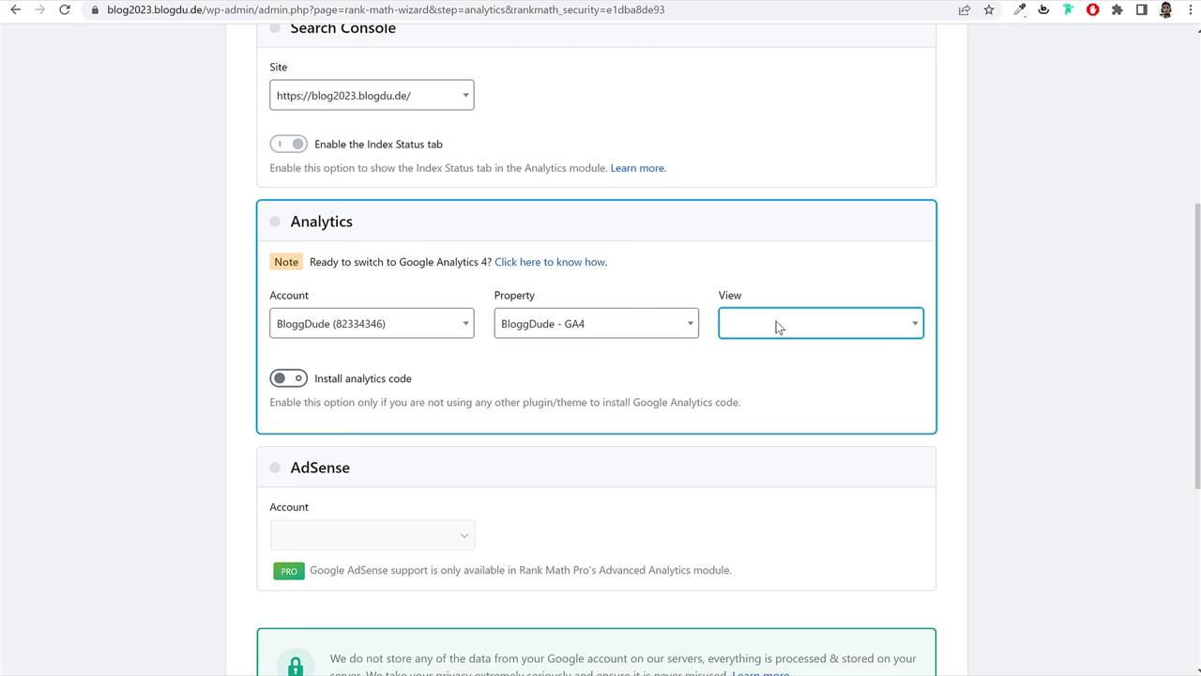
pyautogui.moveTo(711, 289); pyautogui.dragTo(751, 308)
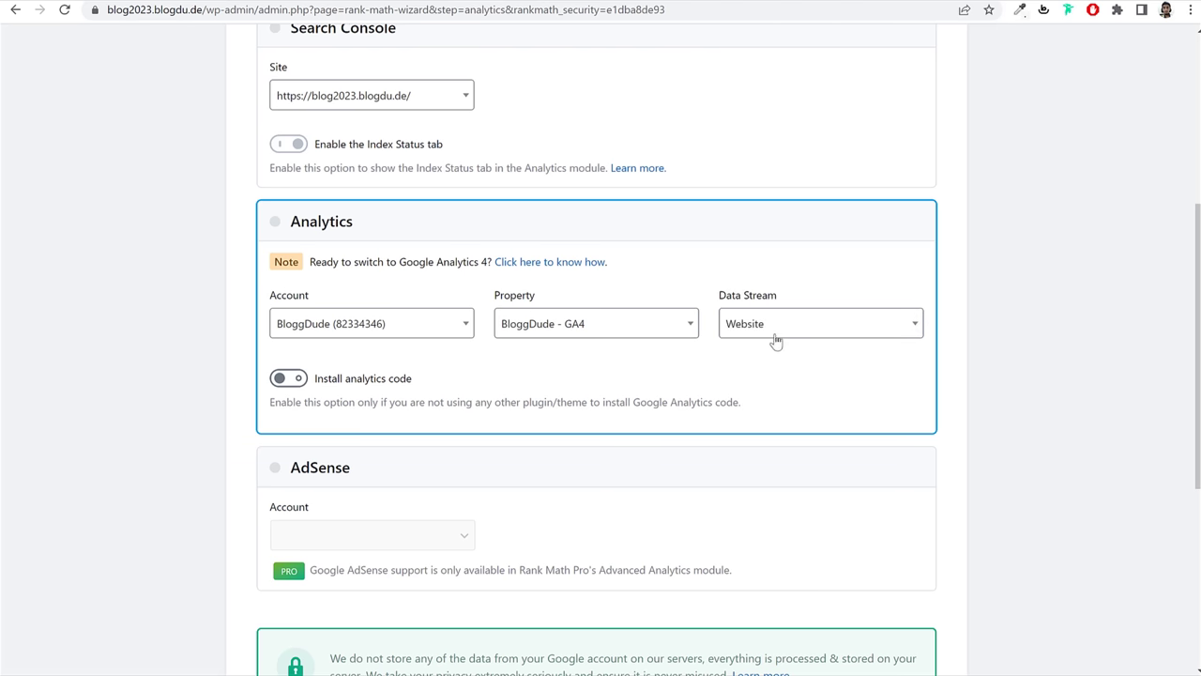
pyautogui.click(767, 338)
pyautogui.click(762, 387)
# Step: Check the Search Console and Analytics sections, leave email reports off, and save the Google services settings to continue
pyautogui.scroll(2, 406, 243)
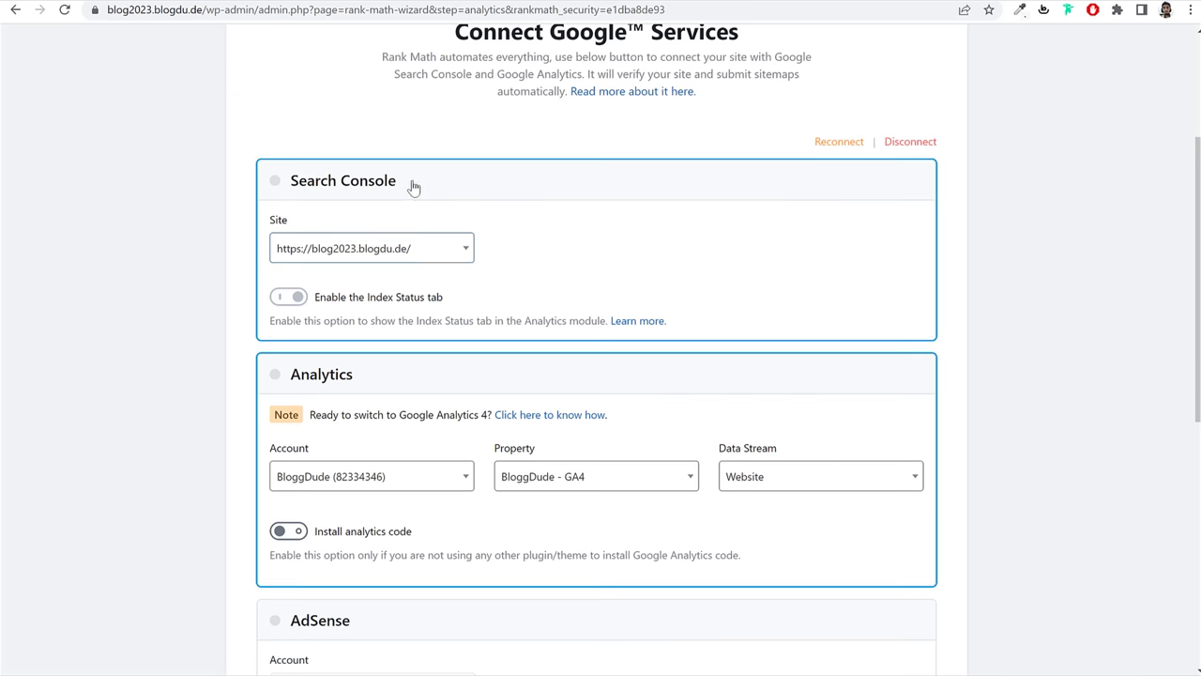
pyautogui.moveTo(409, 183); pyautogui.dragTo(296, 186)
pyautogui.moveTo(366, 363); pyautogui.dragTo(291, 375)
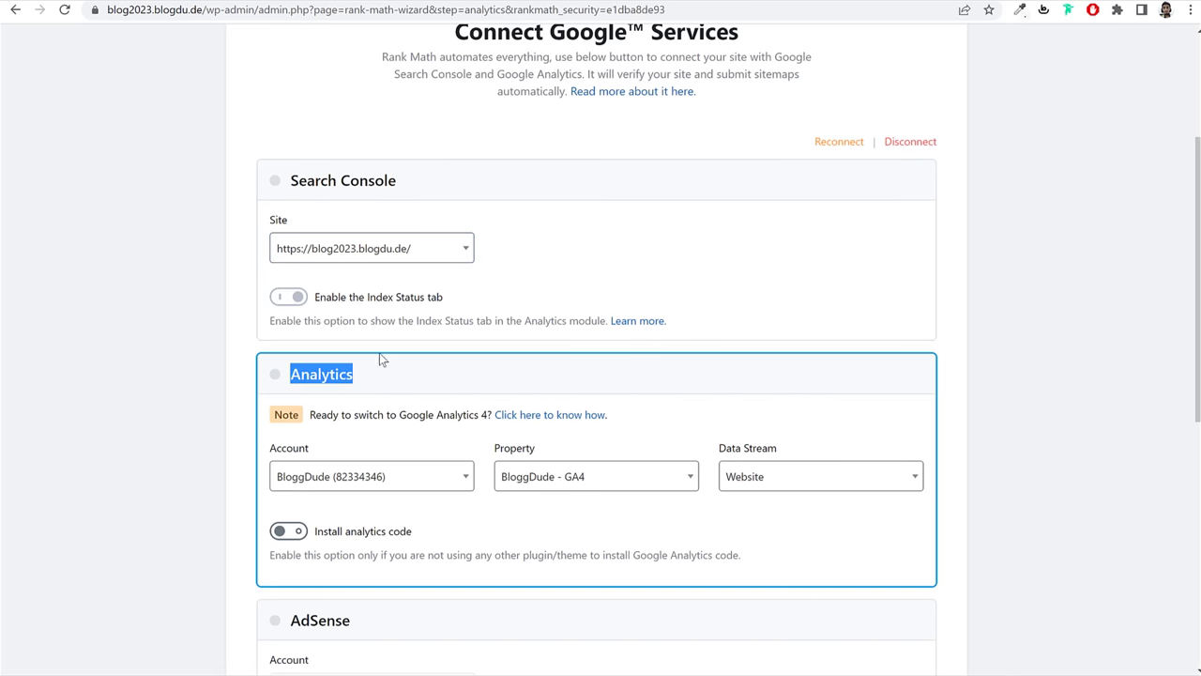
pyautogui.scroll(-2, 448, 435)
pyautogui.click(611, 383)
pyautogui.scroll(-3, 620, 416)
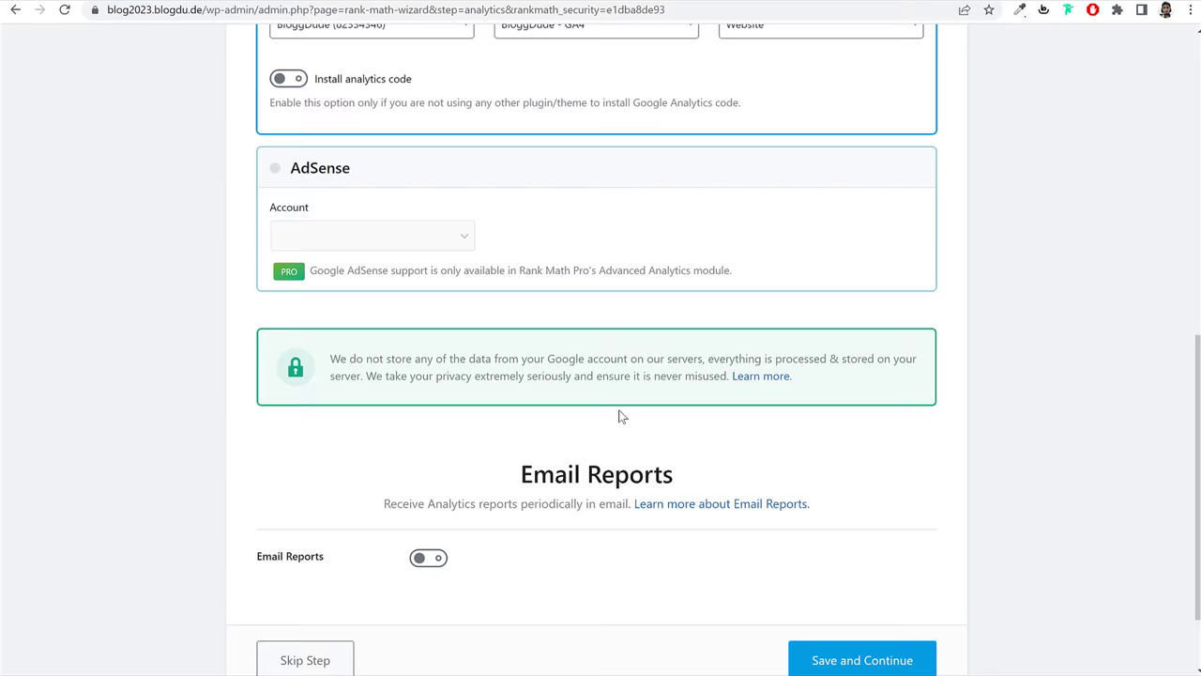
pyautogui.scroll(-1, 737, 487)
pyautogui.click(881, 575)
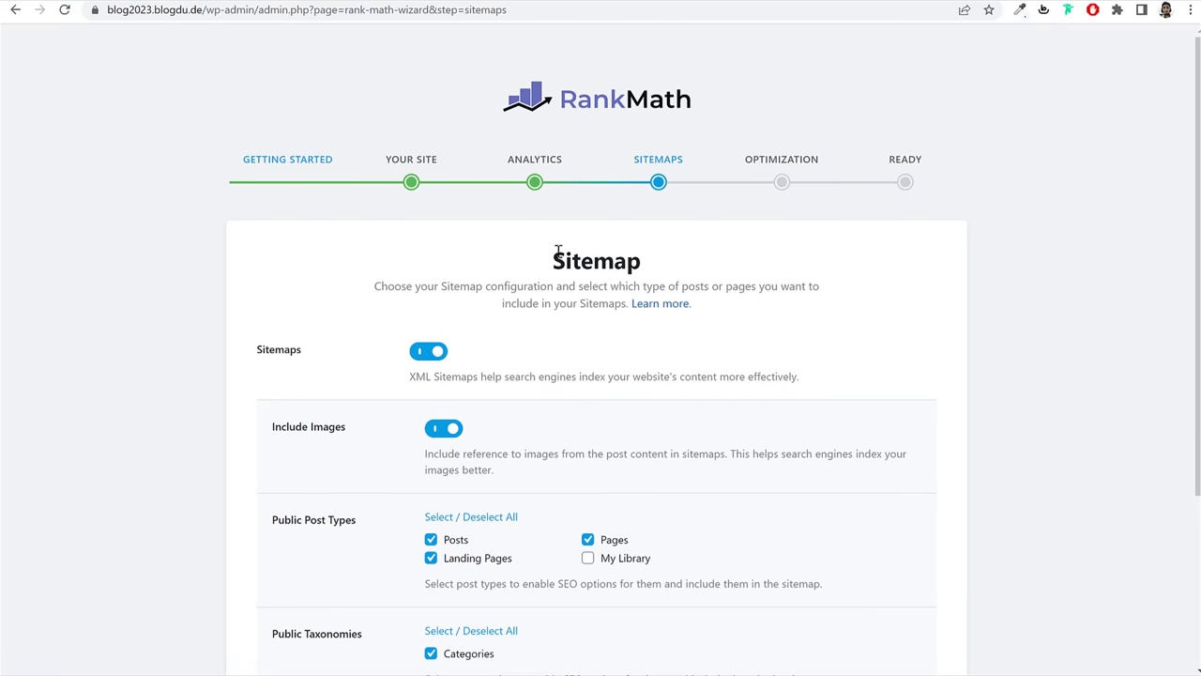
# Step: Accept the preset options on the Sitemap and SEO Tweaks pages of the wizard, saving each one to continue
pyautogui.moveTo(558, 252); pyautogui.dragTo(663, 262)
pyautogui.click(665, 267)
pyautogui.scroll(-2, 472, 223)
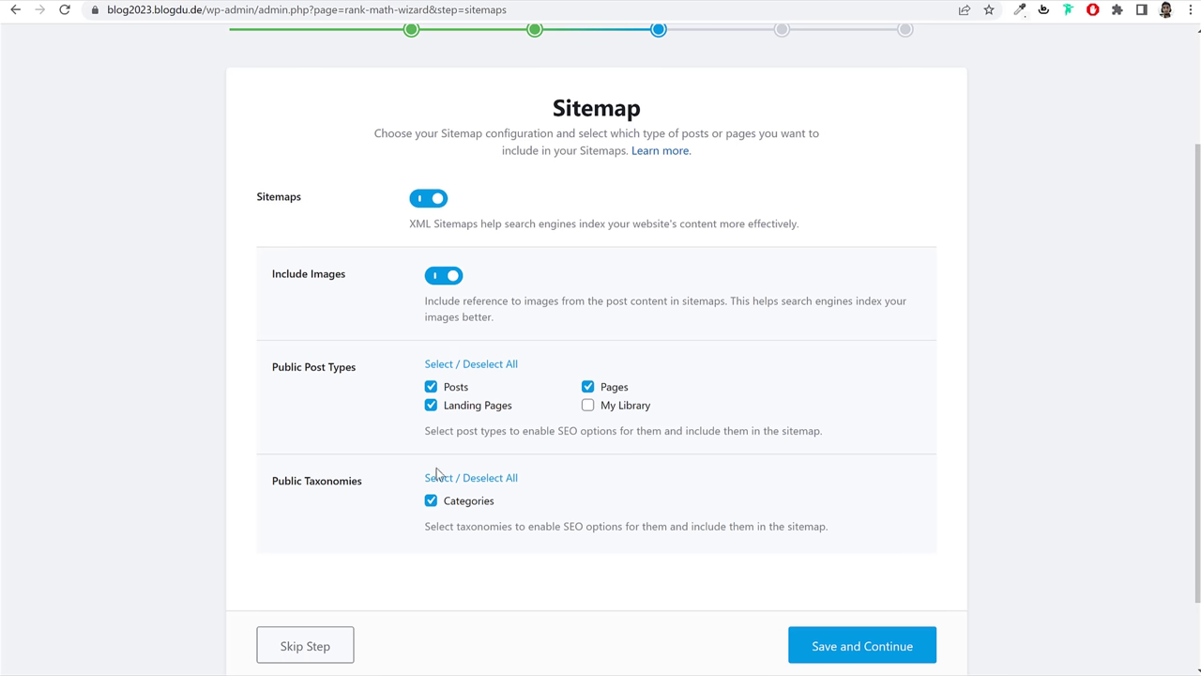
pyautogui.click(891, 656)
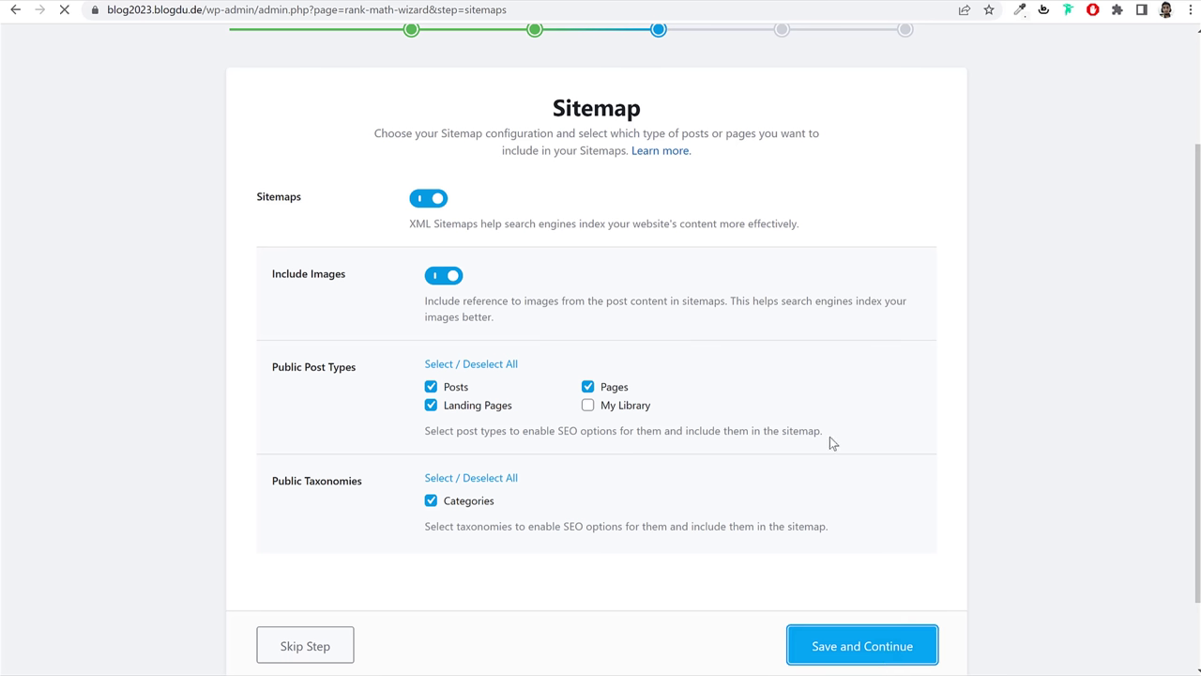
pyautogui.scroll(-2, 713, 371)
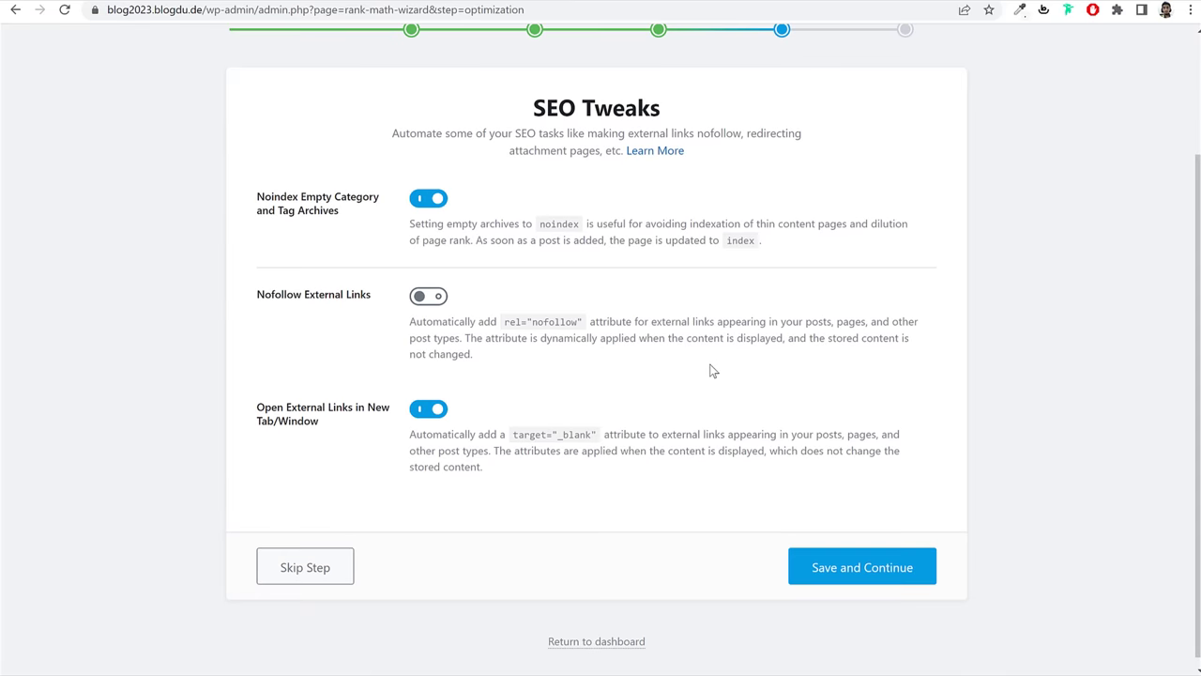
pyautogui.click(874, 574)
# Step: Start the advanced options setup and continue through Role Manager and 404 + Redirection with all of their modules left off
pyautogui.scroll(-1, 897, 563)
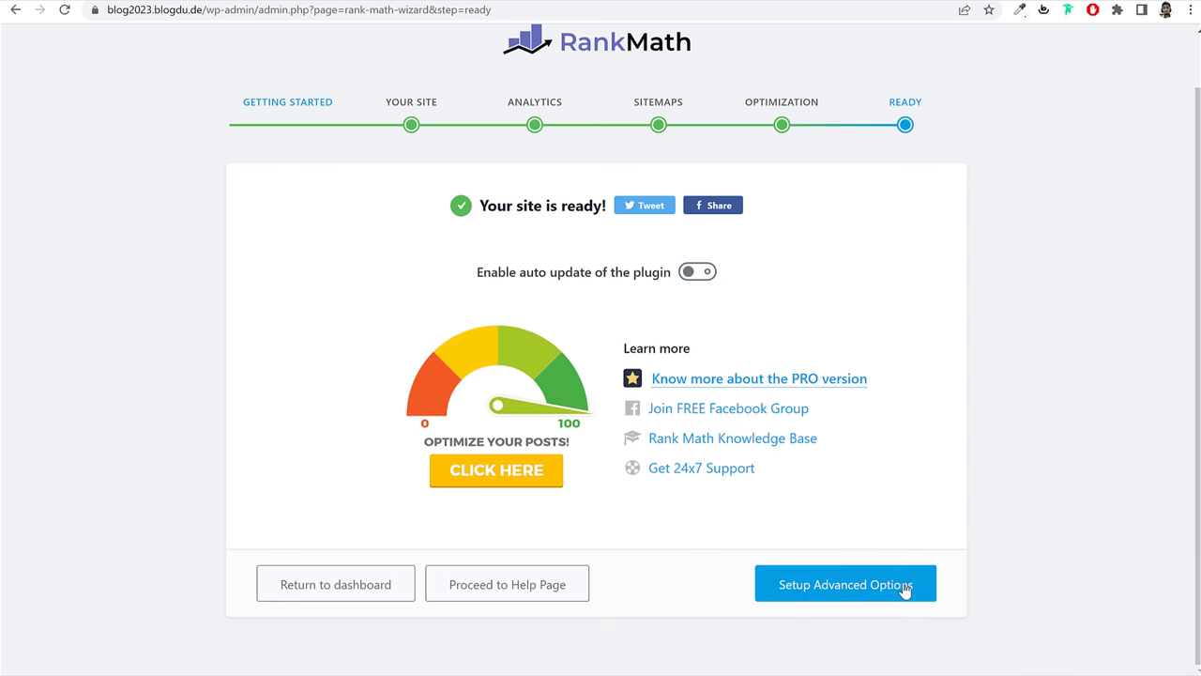
pyautogui.click(835, 595)
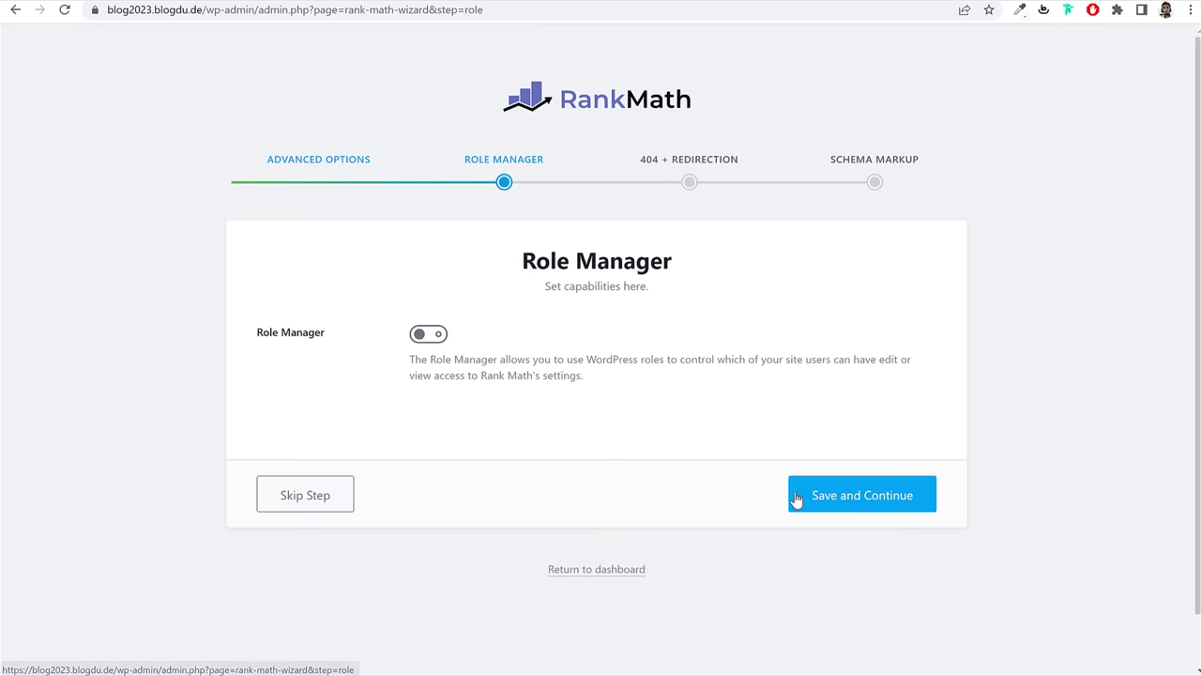
pyautogui.click(847, 508)
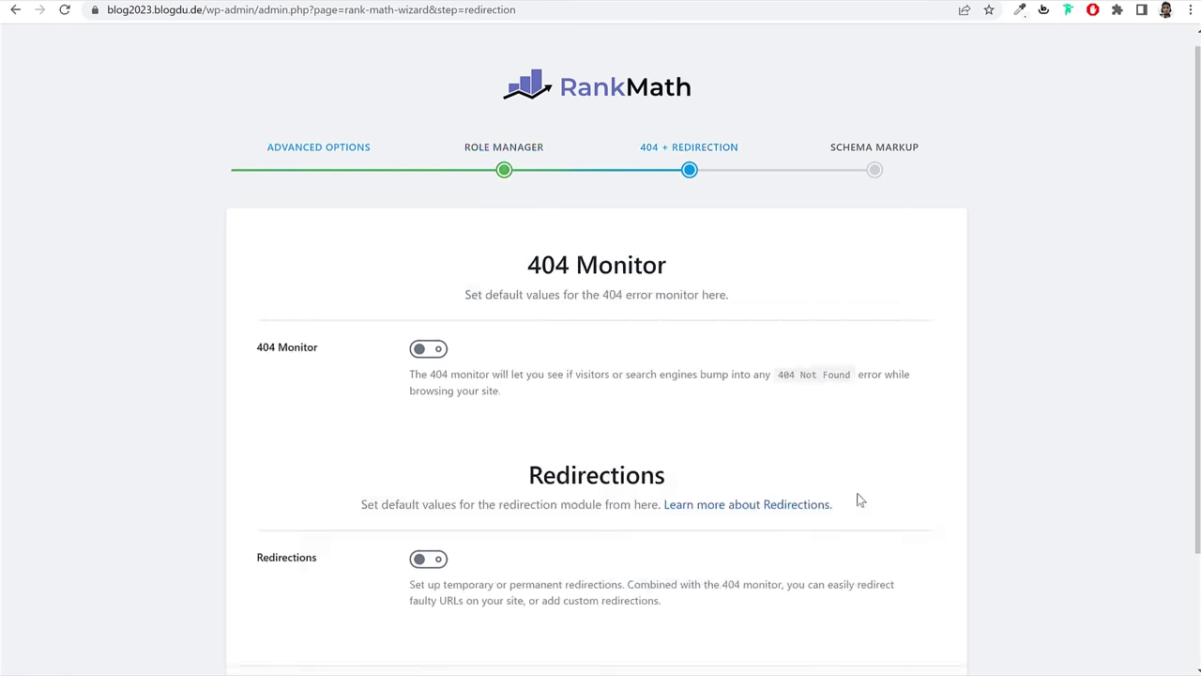
pyautogui.scroll(-2, 858, 498)
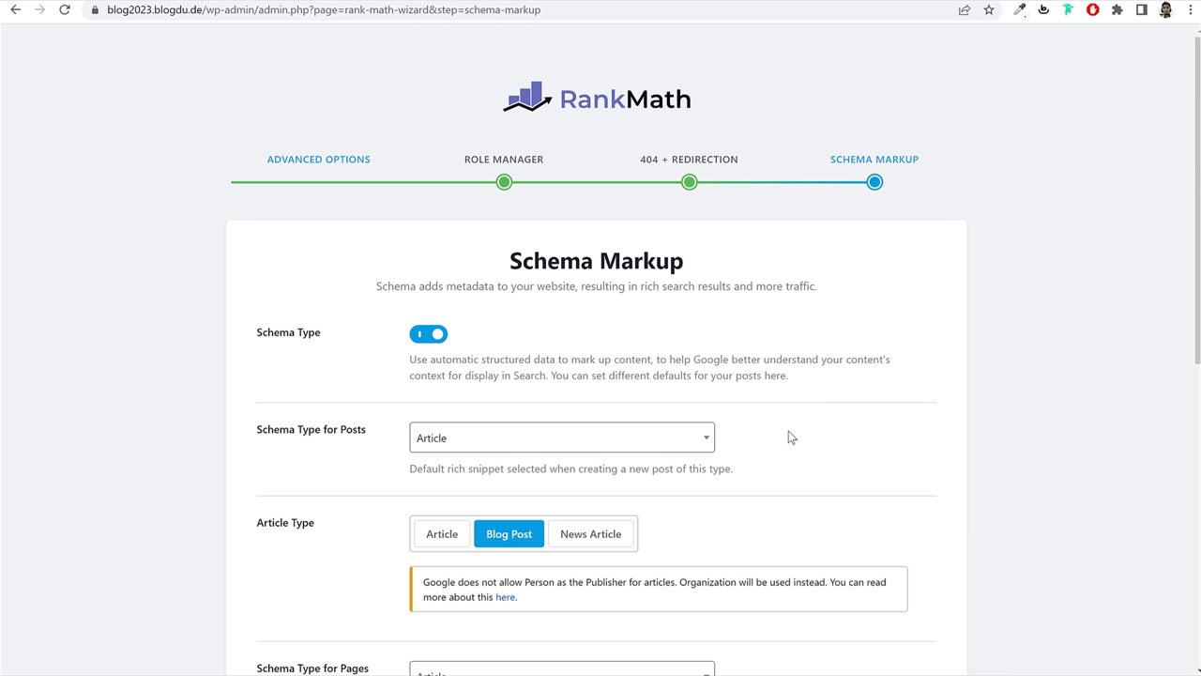
# Step: Review the Schema Markup defaults, keeping Blog Post as the article type for posts and Article for pages, and save them to finish the wizard
pyautogui.scroll(-3, 788, 433)
pyautogui.moveTo(261, 104); pyautogui.dragTo(397, 107)
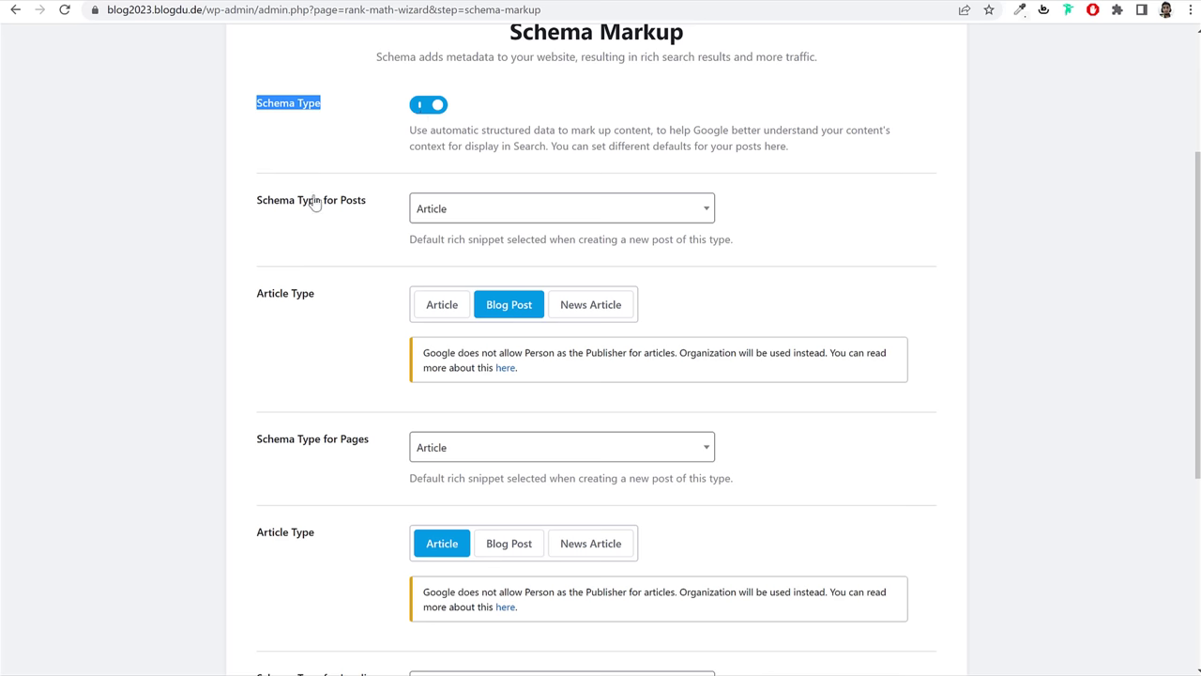
pyautogui.moveTo(259, 200); pyautogui.dragTo(369, 204)
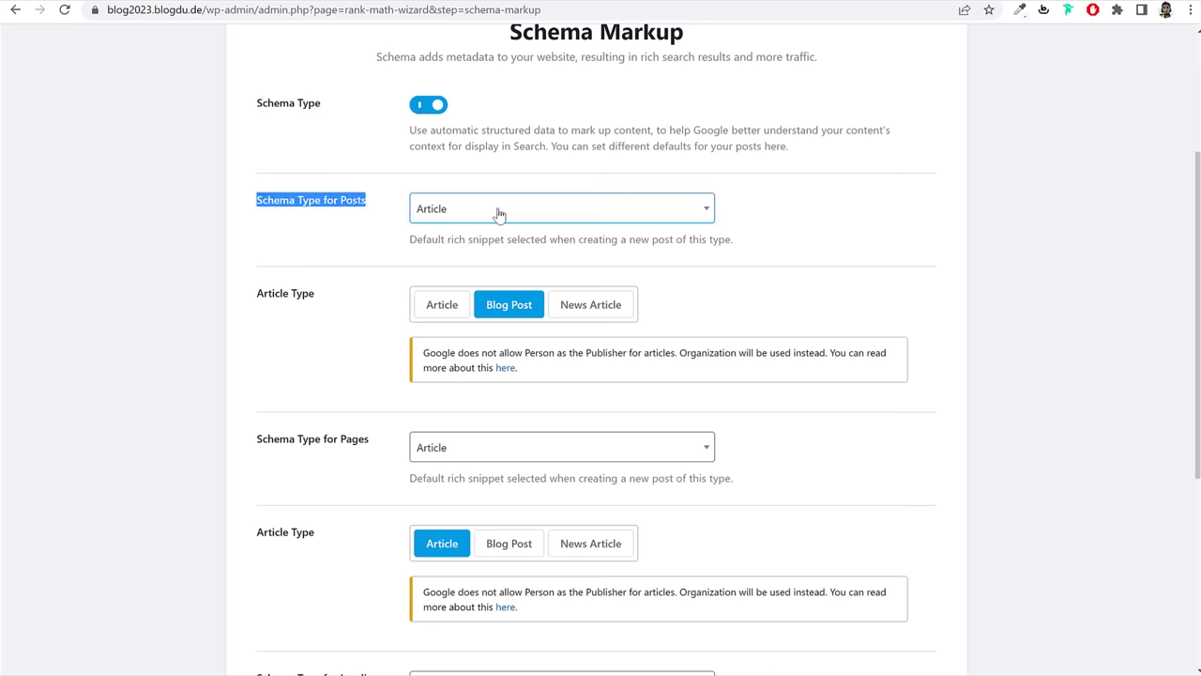
pyautogui.moveTo(259, 293); pyautogui.dragTo(494, 311)
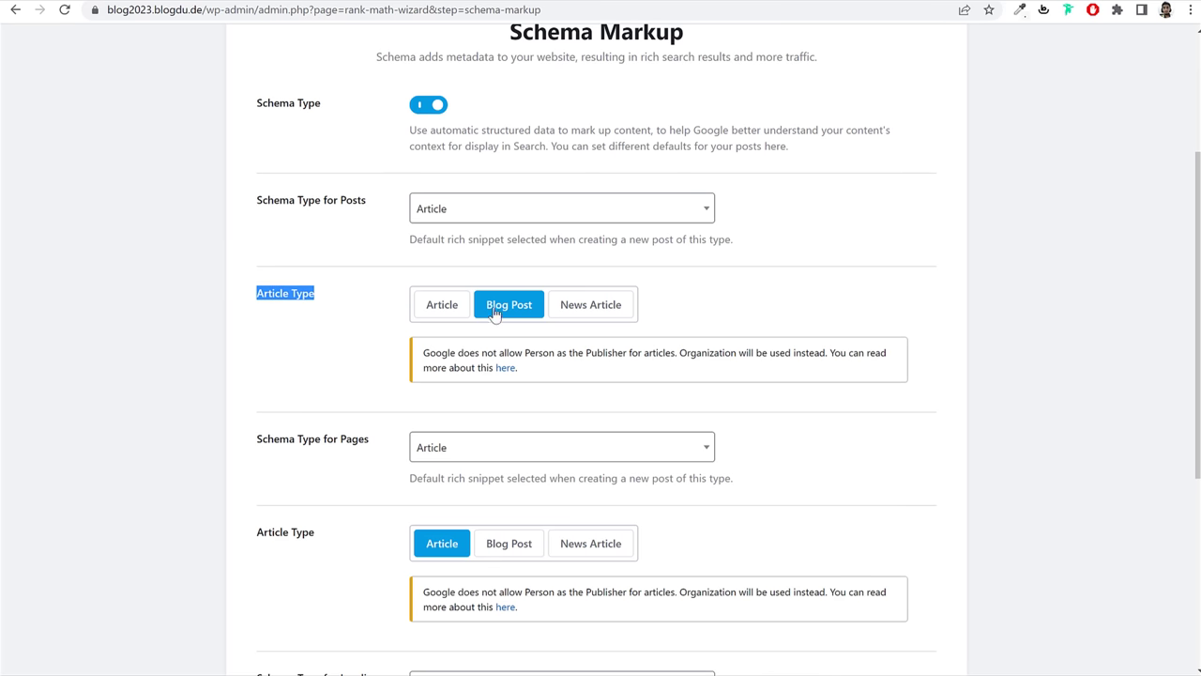
pyautogui.scroll(-2, 526, 306)
pyautogui.scroll(-3, 354, 310)
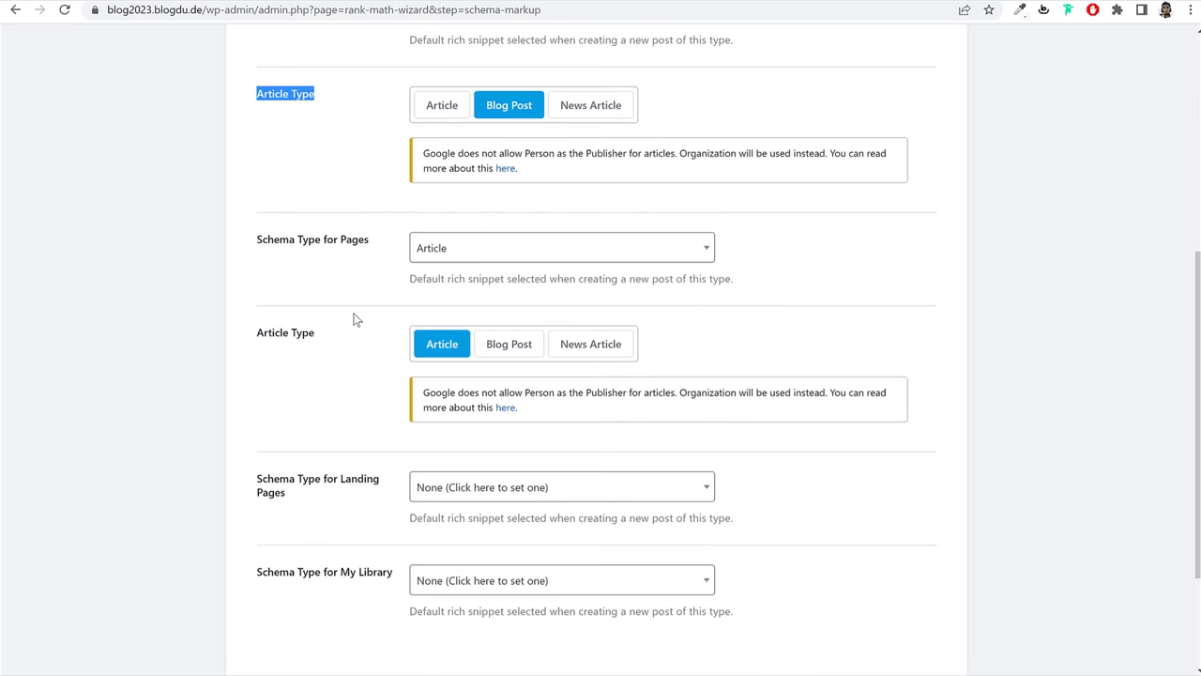
pyautogui.moveTo(251, 165); pyautogui.dragTo(481, 178)
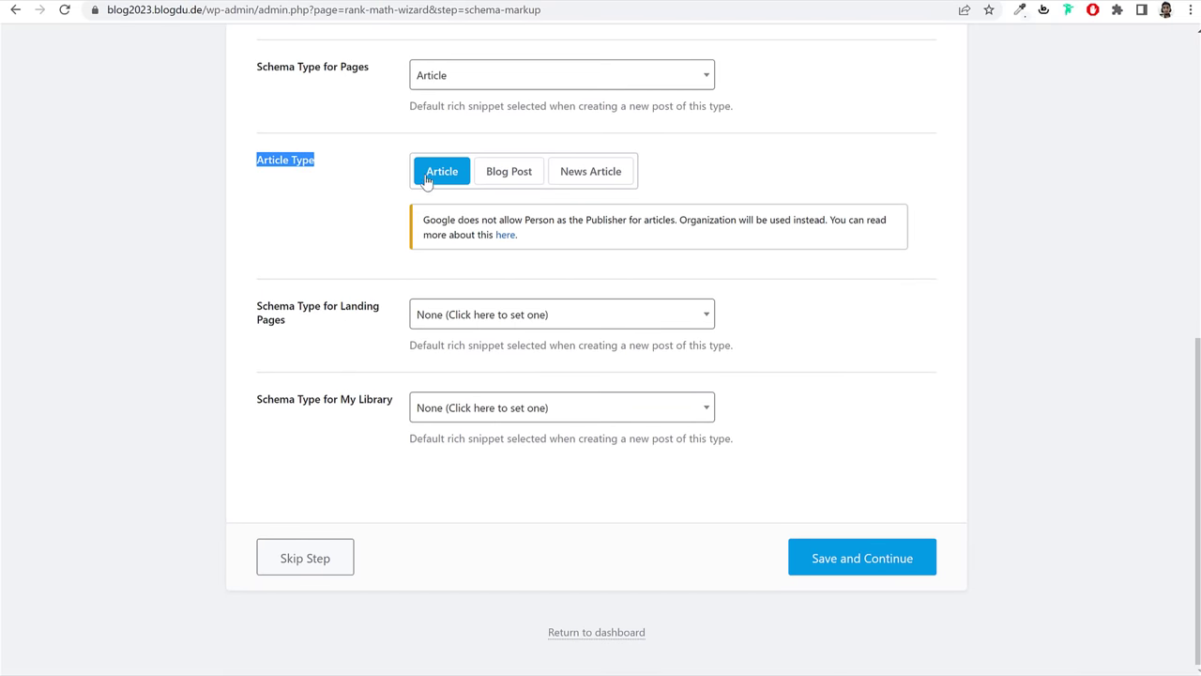
pyautogui.click(884, 563)
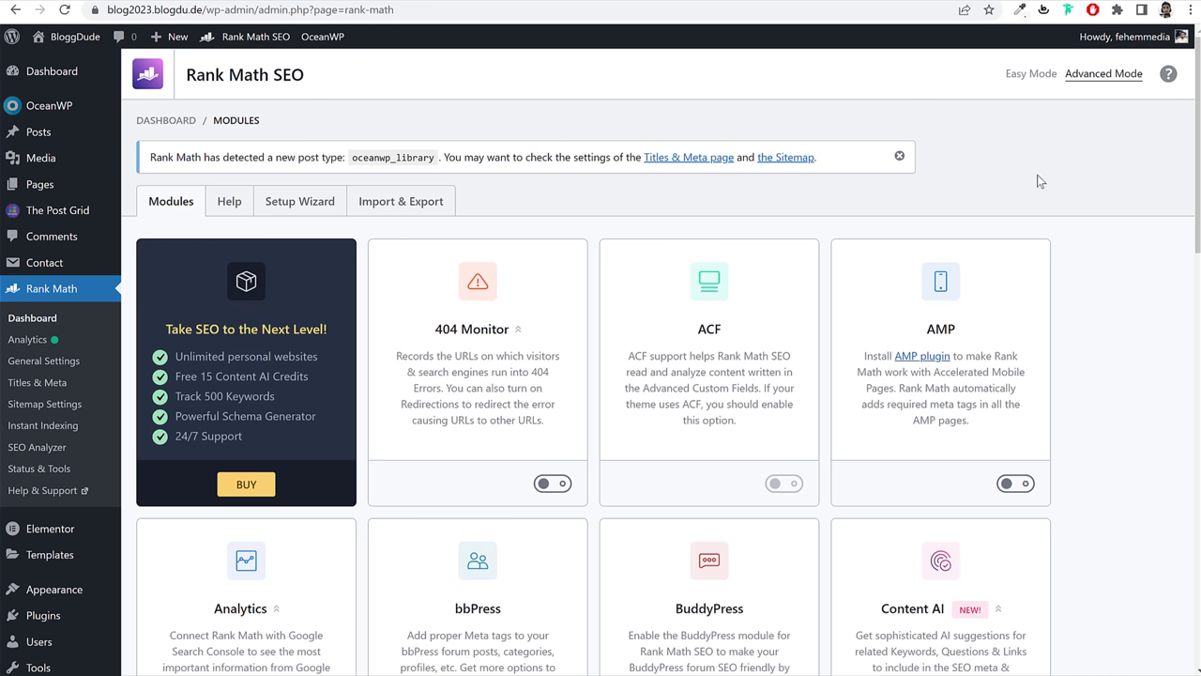
# Step: Open Rank Math's Analytics, examine the dashboard's optimization and search impression reports, and bring up Site Analytics
pyautogui.click(28, 340)
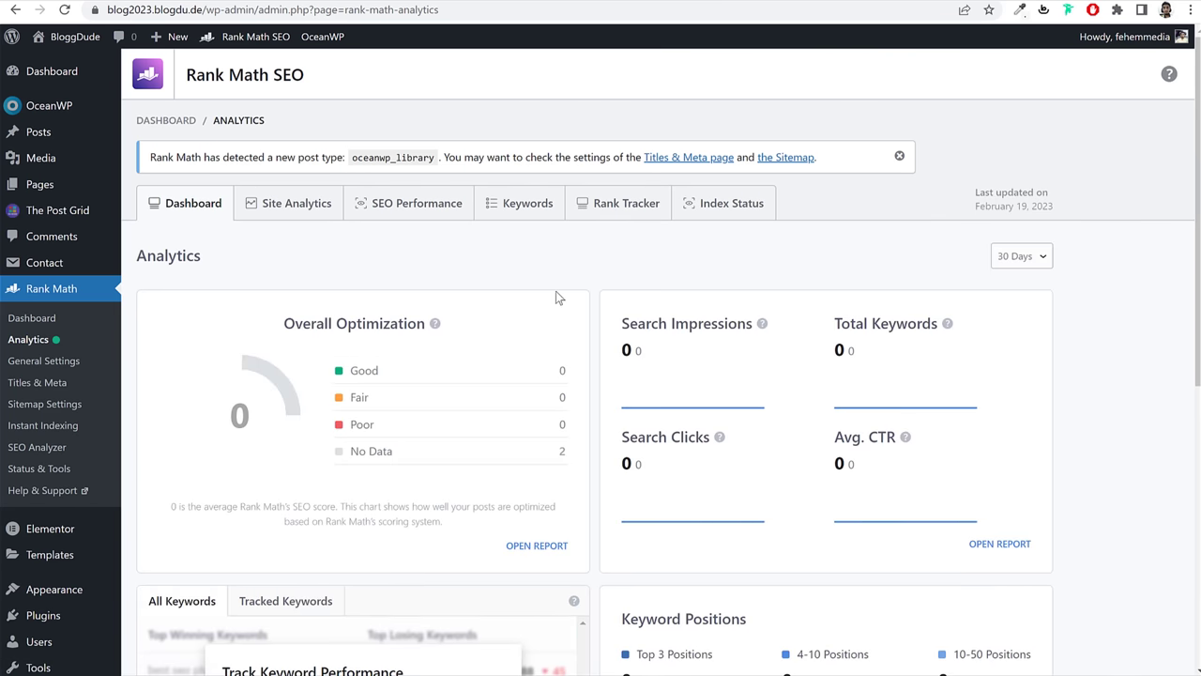
pyautogui.scroll(-5, 1060, 447)
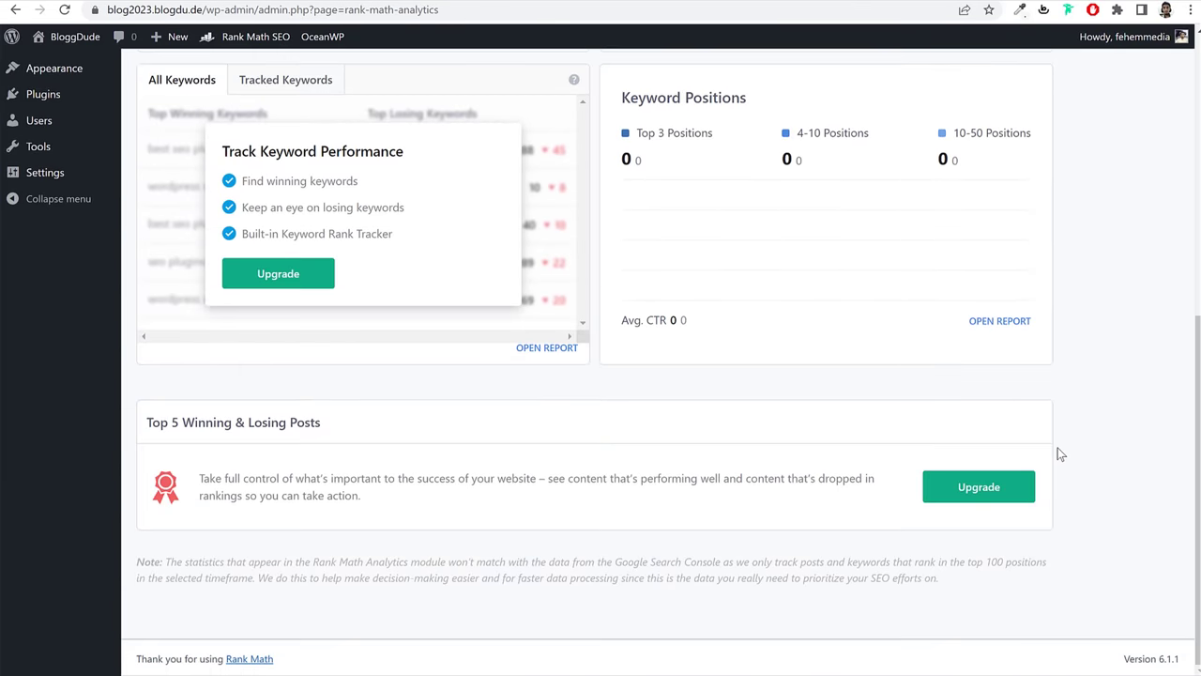
pyautogui.scroll(5, 1061, 448)
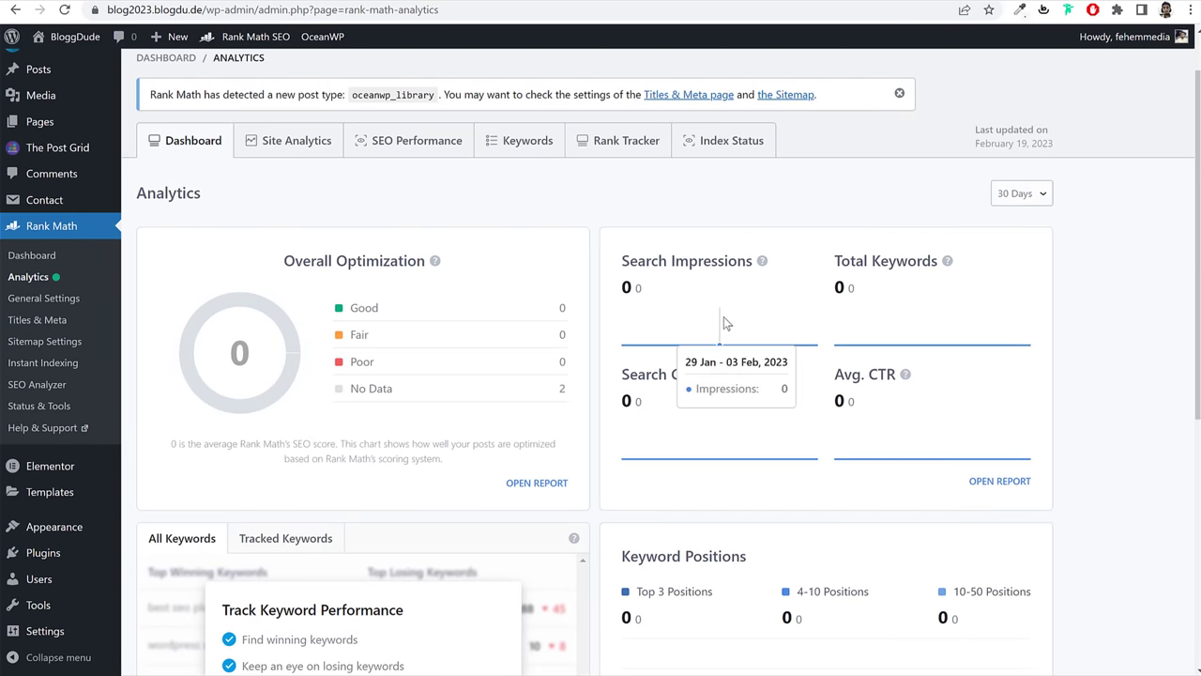
pyautogui.moveTo(140, 193); pyautogui.dragTo(226, 194)
pyautogui.click(246, 171)
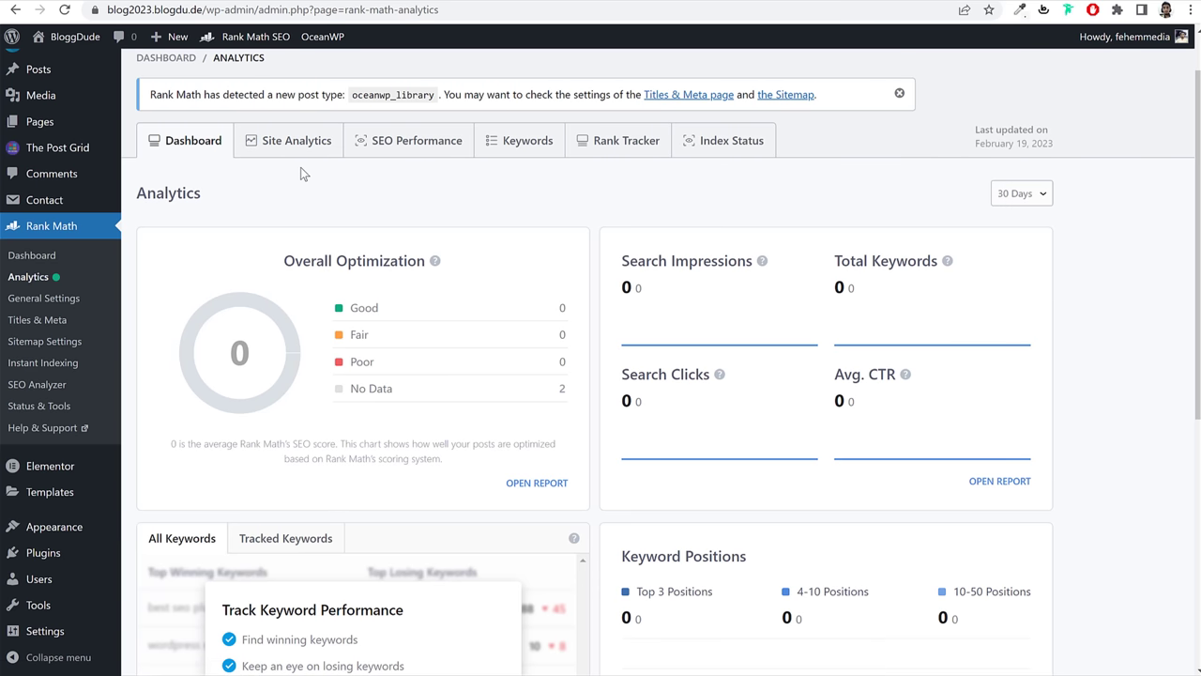
pyautogui.moveTo(623, 260); pyautogui.dragTo(783, 266)
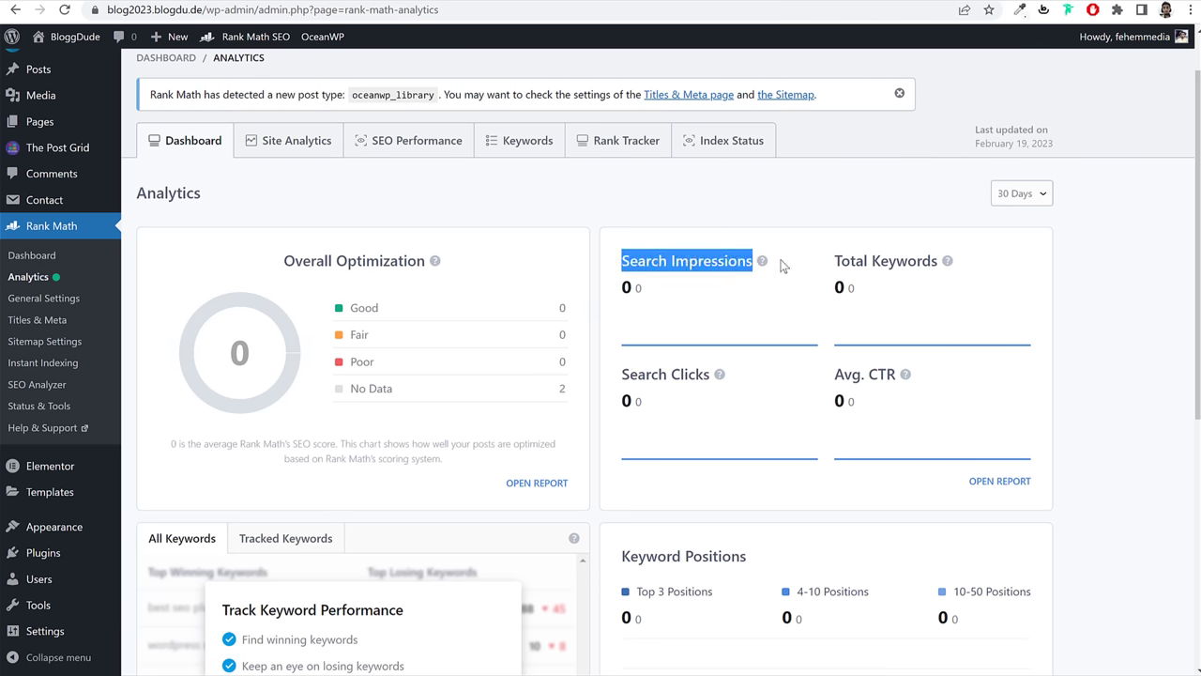
pyautogui.scroll(-2, 826, 361)
pyautogui.scroll(3, 402, 215)
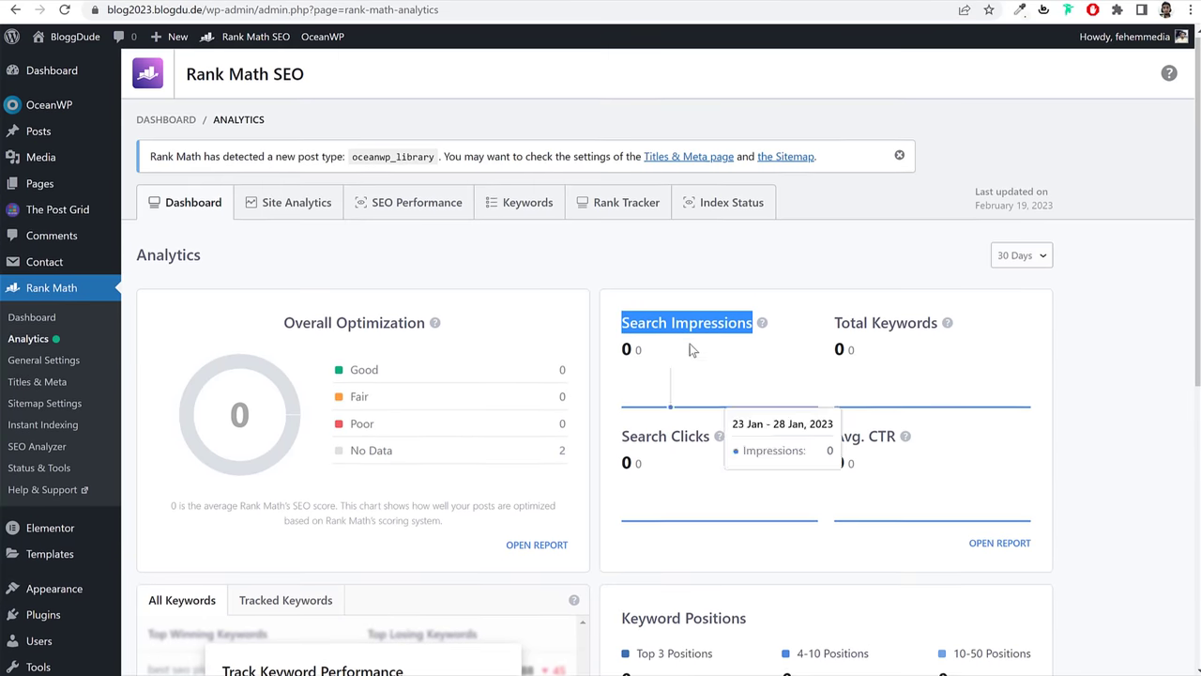
pyautogui.click(287, 214)
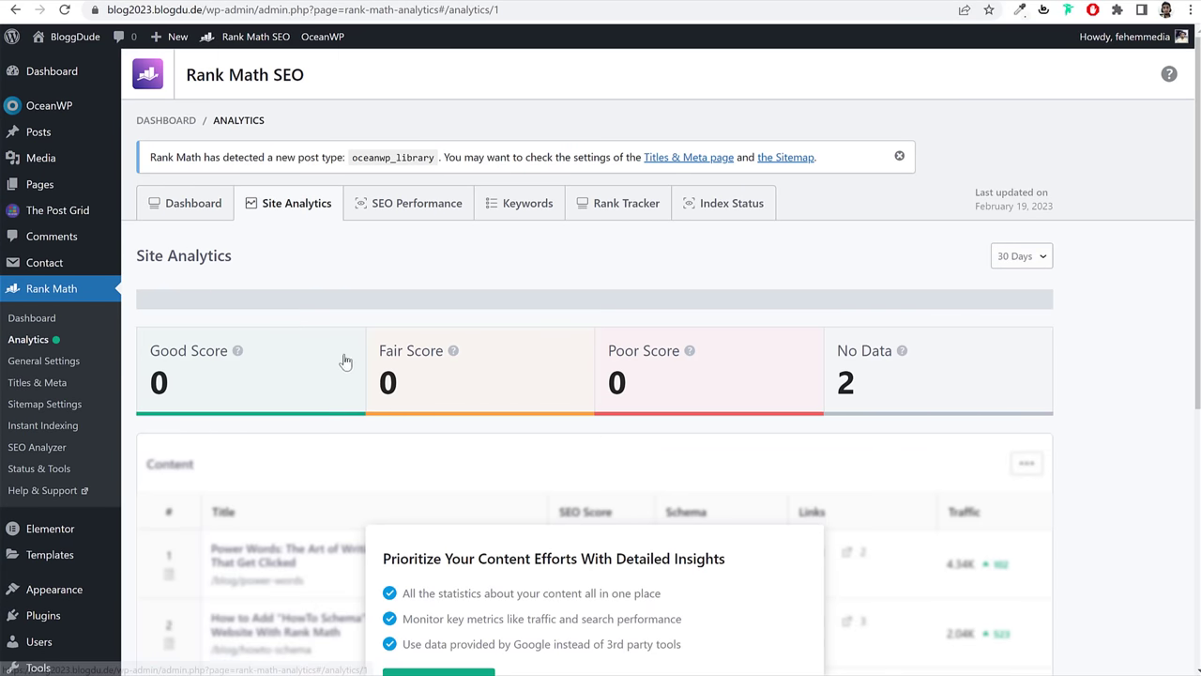
# Step: View Rank Math's SEO Performance report and return to the WordPress dashboard
pyautogui.click(409, 210)
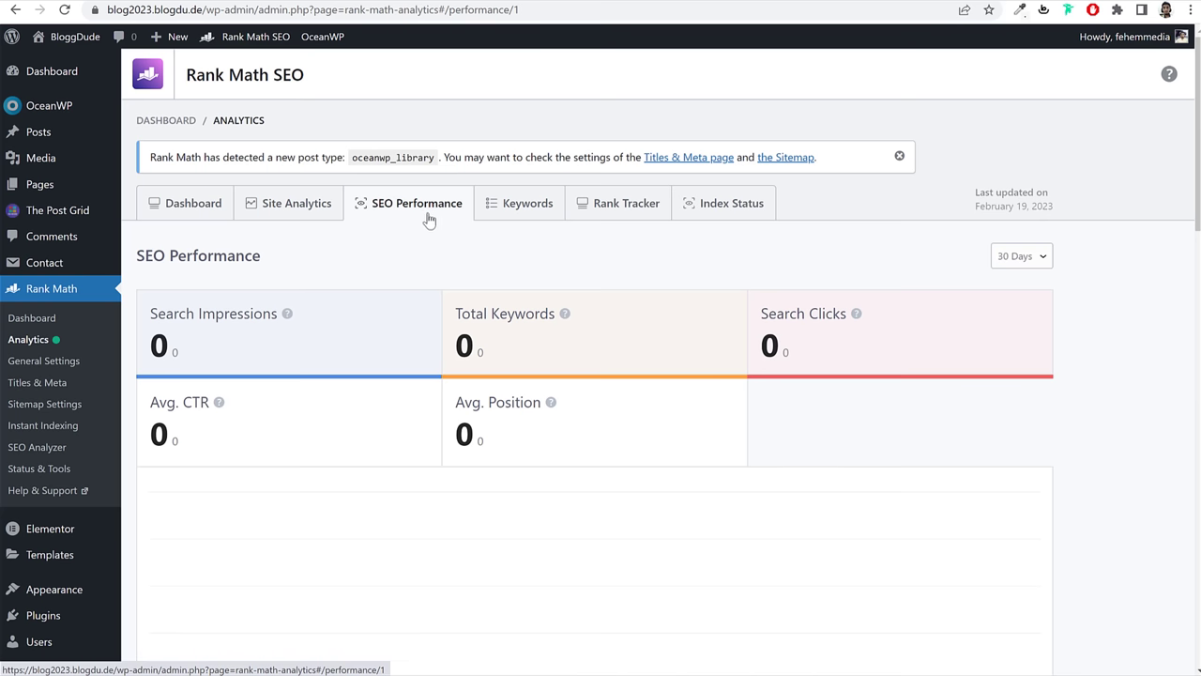
pyautogui.click(81, 71)
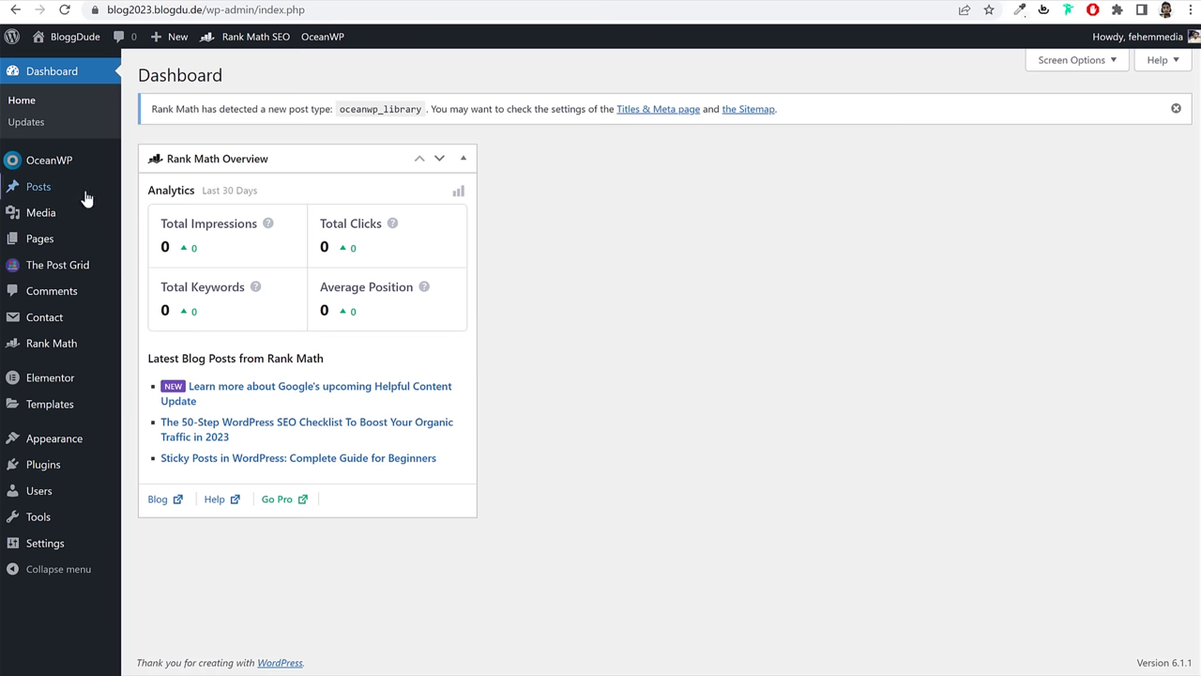
# Step: Move the default "Hello world!" post to the Trash and start adding a new post
pyautogui.click(52, 192)
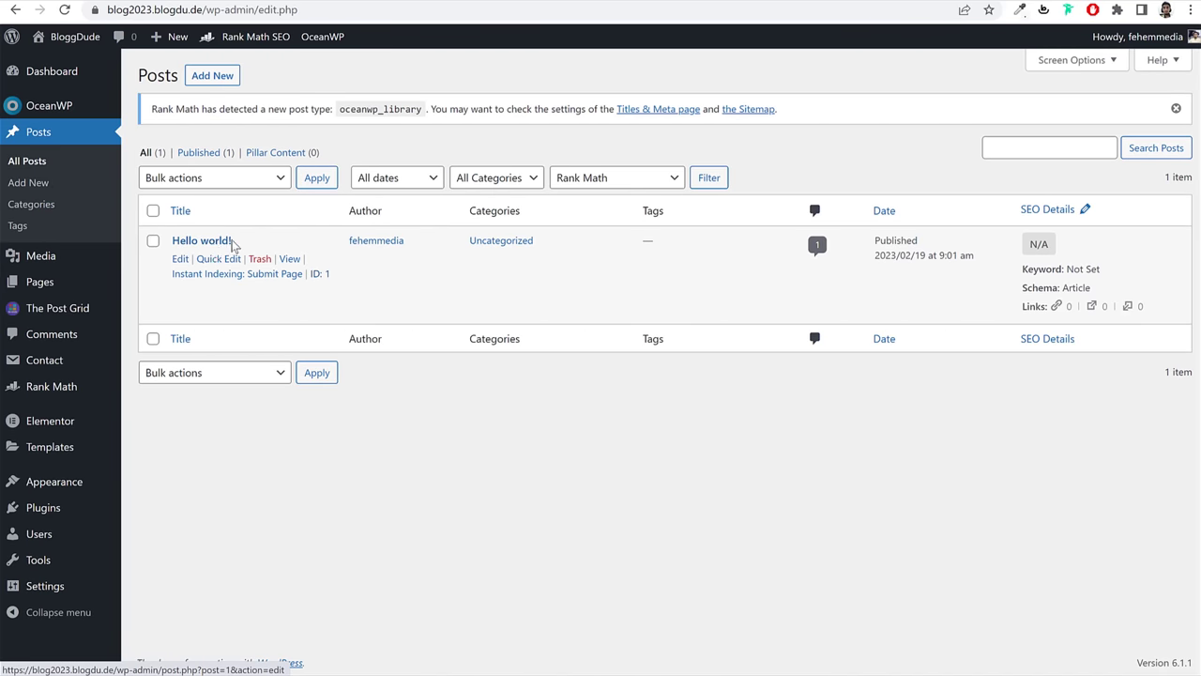
pyautogui.moveTo(252, 242); pyautogui.dragTo(172, 241)
pyautogui.click(263, 262)
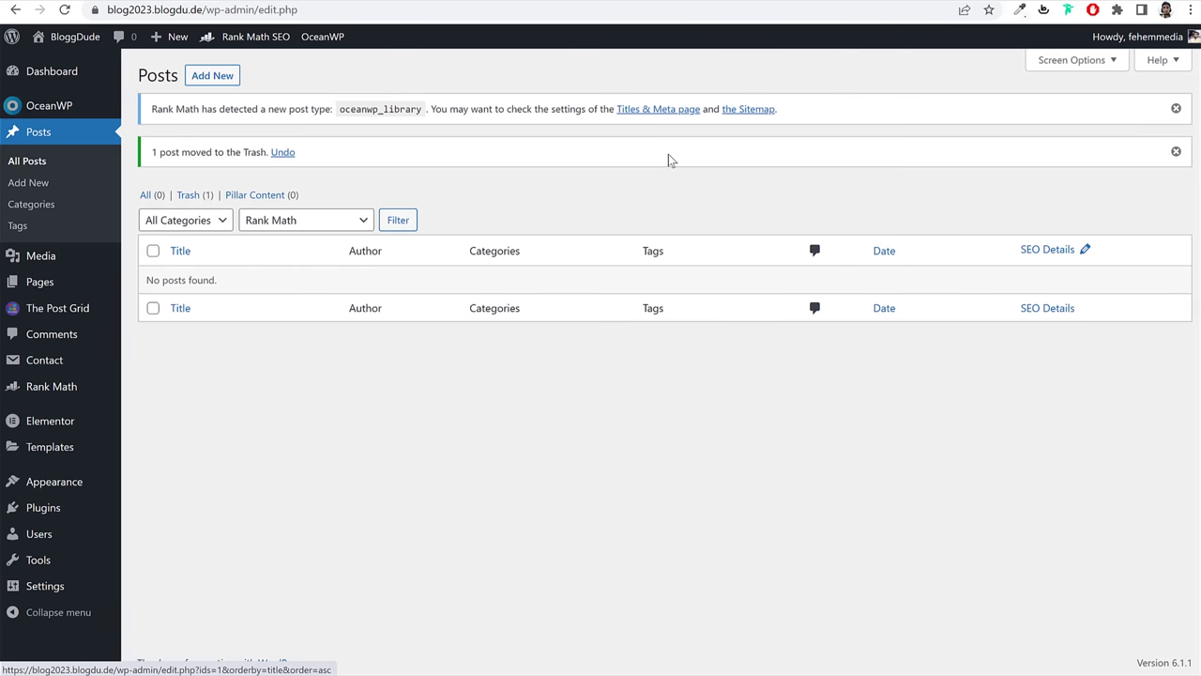
pyautogui.click(212, 77)
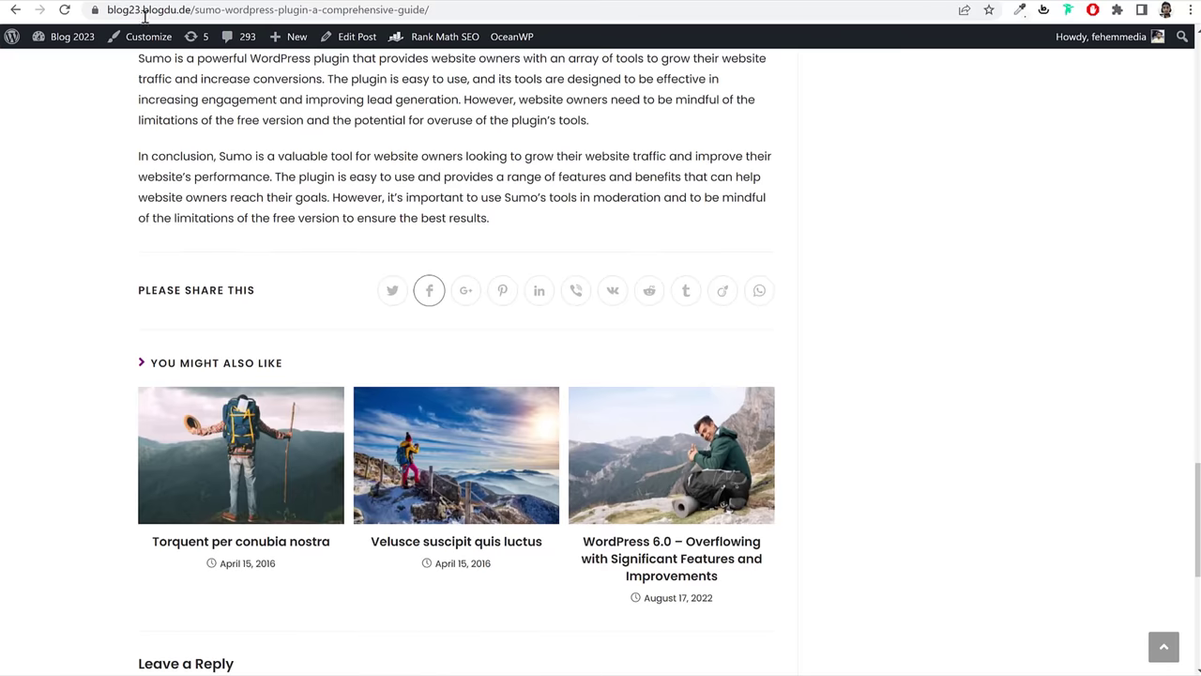
# Step: Look over the published Sumo WordPress plugin guide on the other blog, from its end back to its beginning
pyautogui.scroll(10, 220, 150)
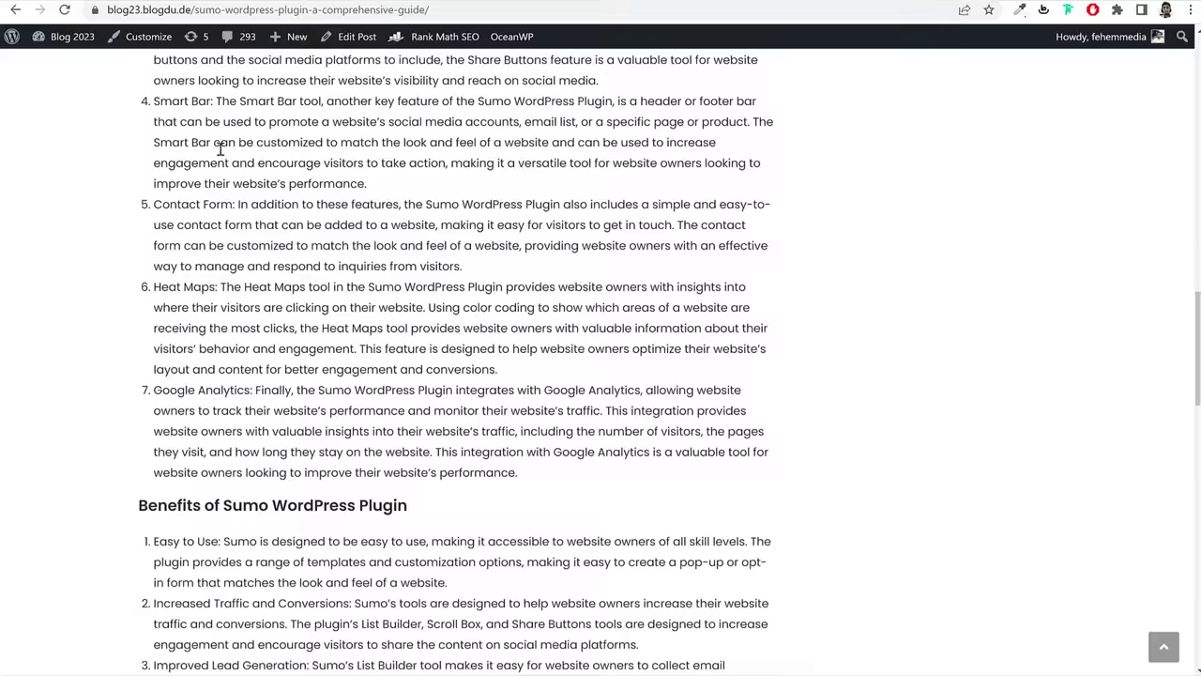
pyautogui.scroll(15, 220, 150)
pyautogui.click(204, 86)
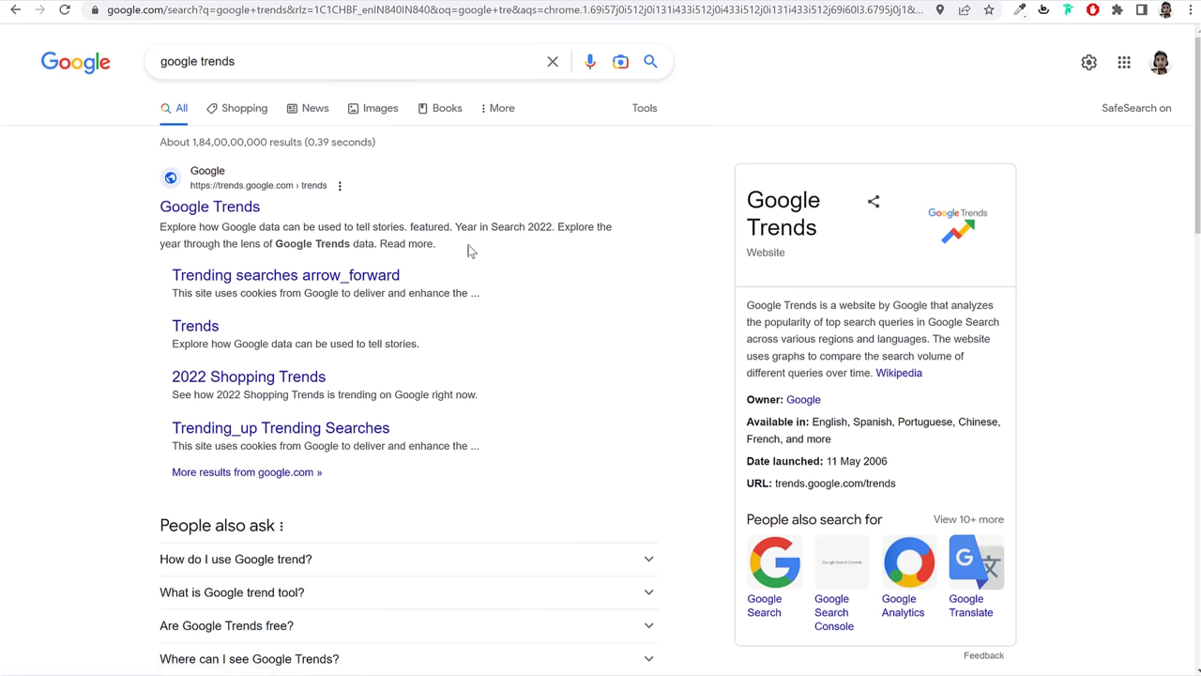
# Step: Open Google Trends from the Google search results and explore the search term woocommerce
pyautogui.click(222, 208)
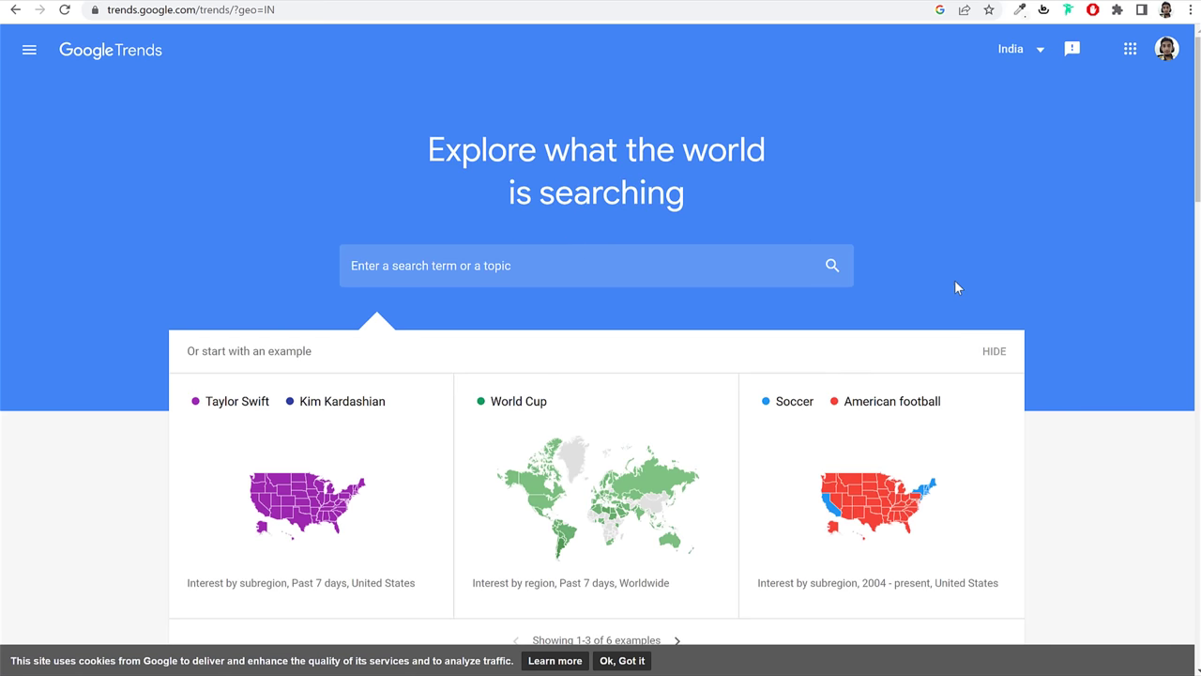
pyautogui.click(1169, 52)
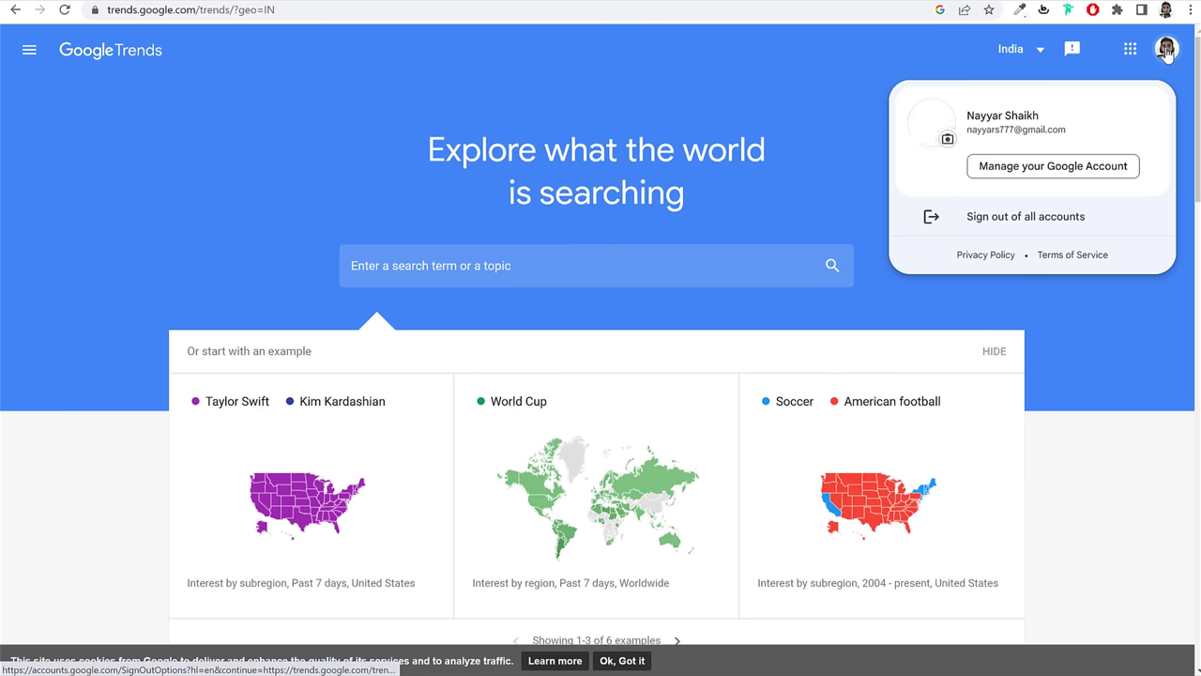
pyautogui.click(481, 276)
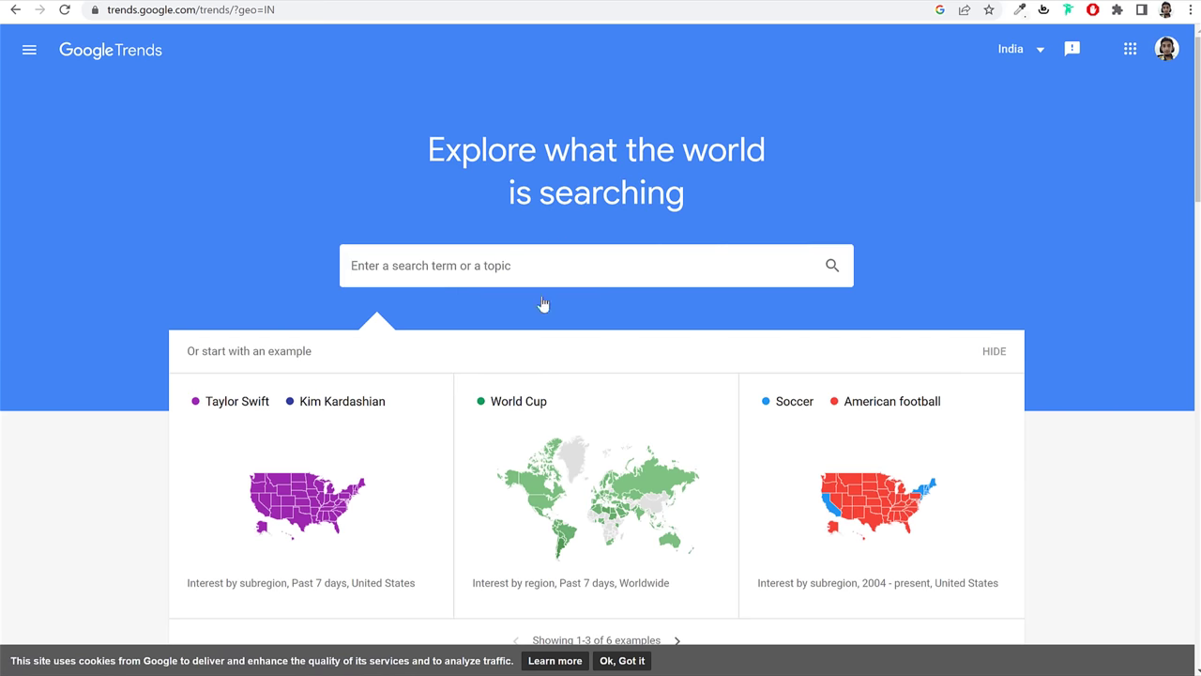
pyautogui.write('woo')
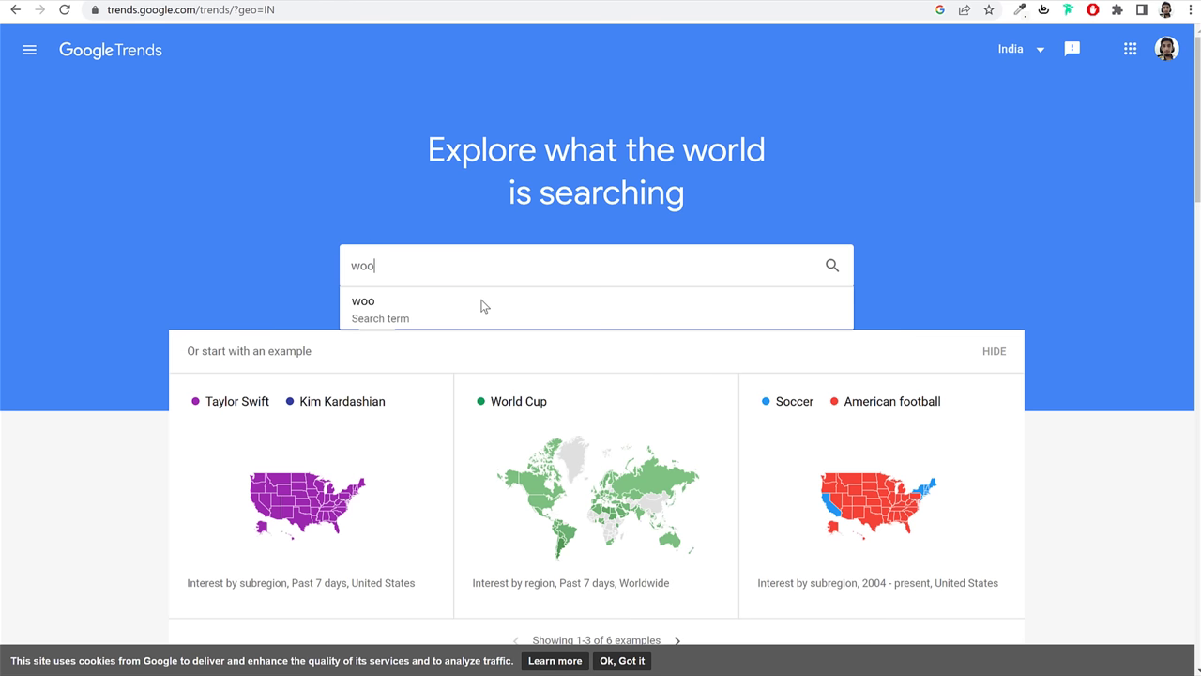
pyautogui.write('commerce')
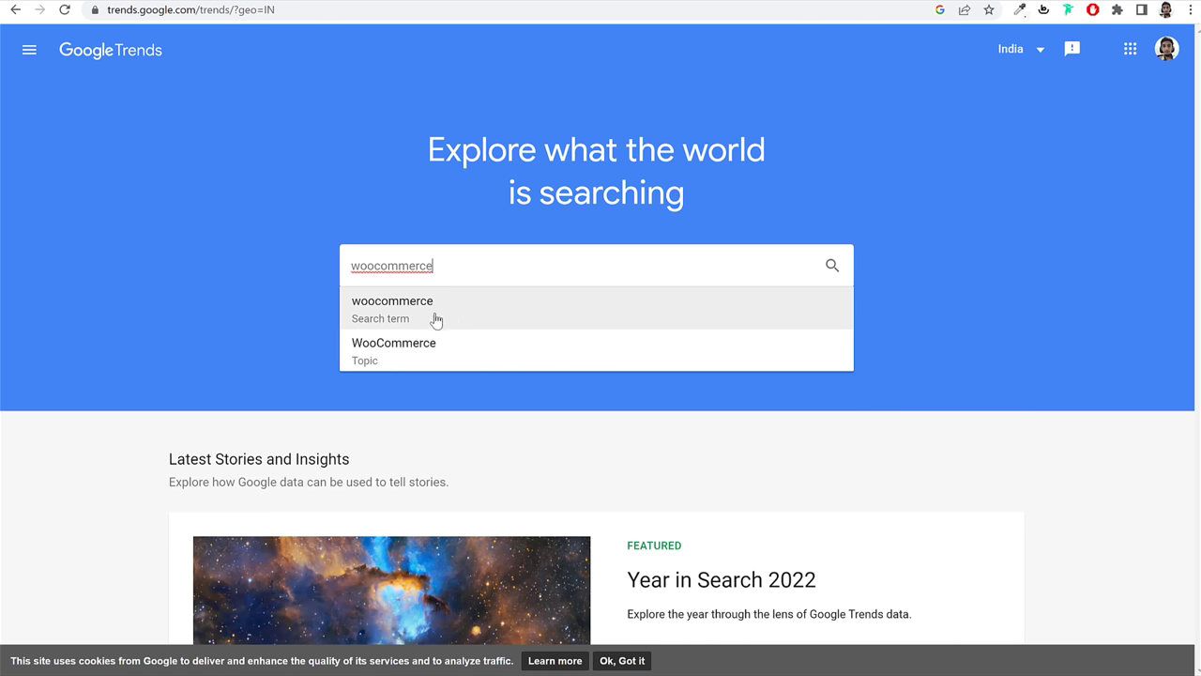
pyautogui.press('Return')
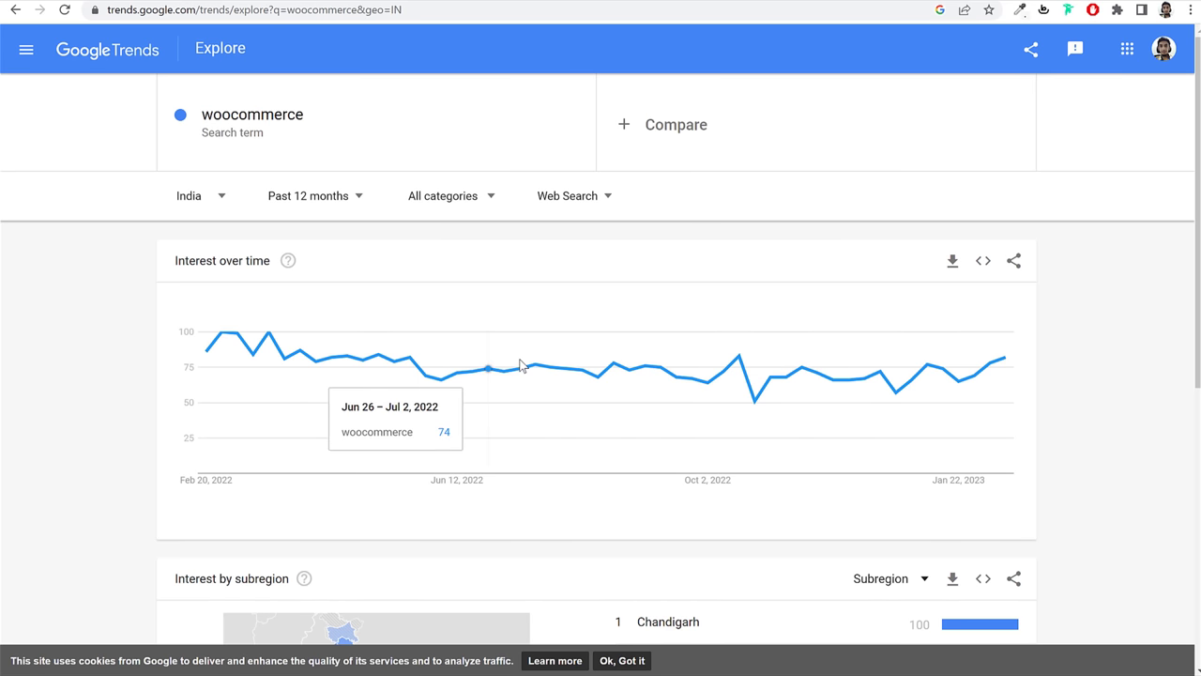
# Step: Examine woocommerce's interest over time and by subregion in India, along with its related topics and queries
pyautogui.scroll(-1, 1097, 351)
pyautogui.scroll(-4, 1096, 351)
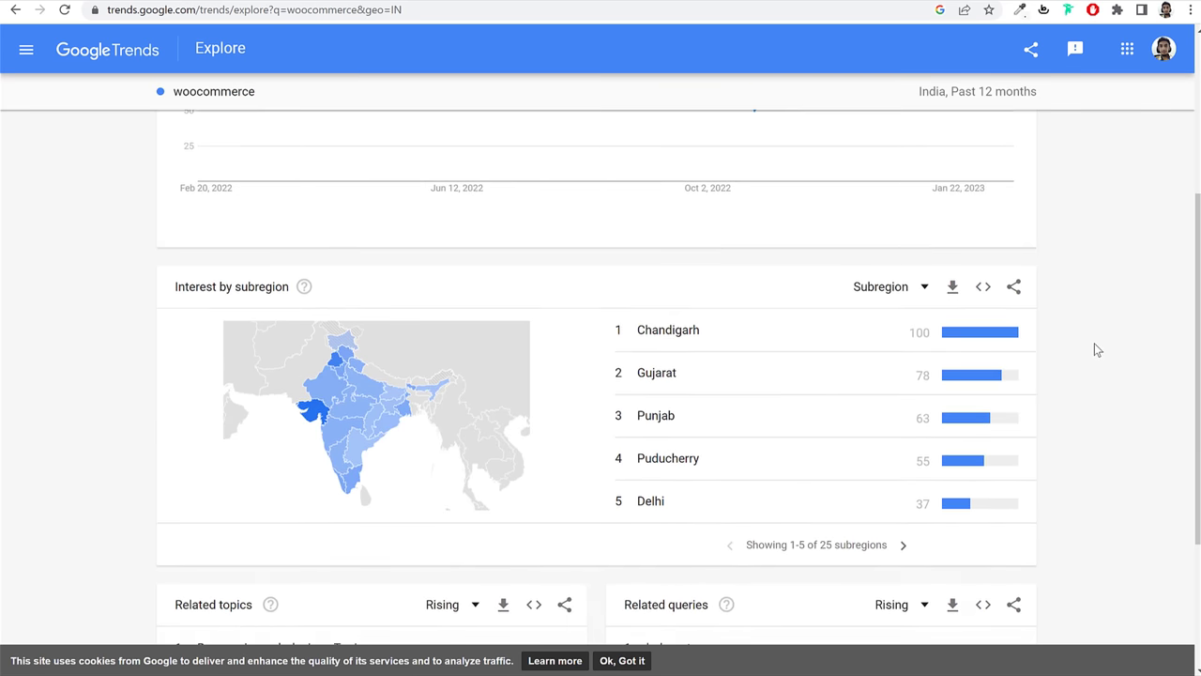
pyautogui.scroll(4, 1095, 342)
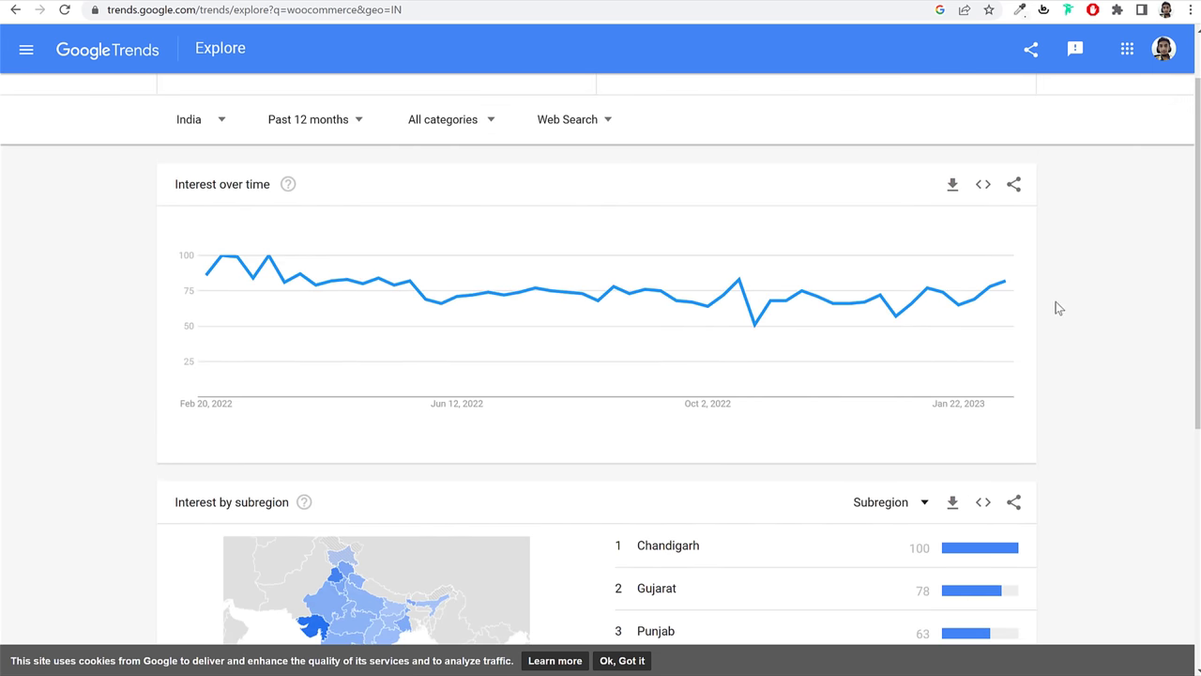
pyautogui.scroll(-3, 1069, 305)
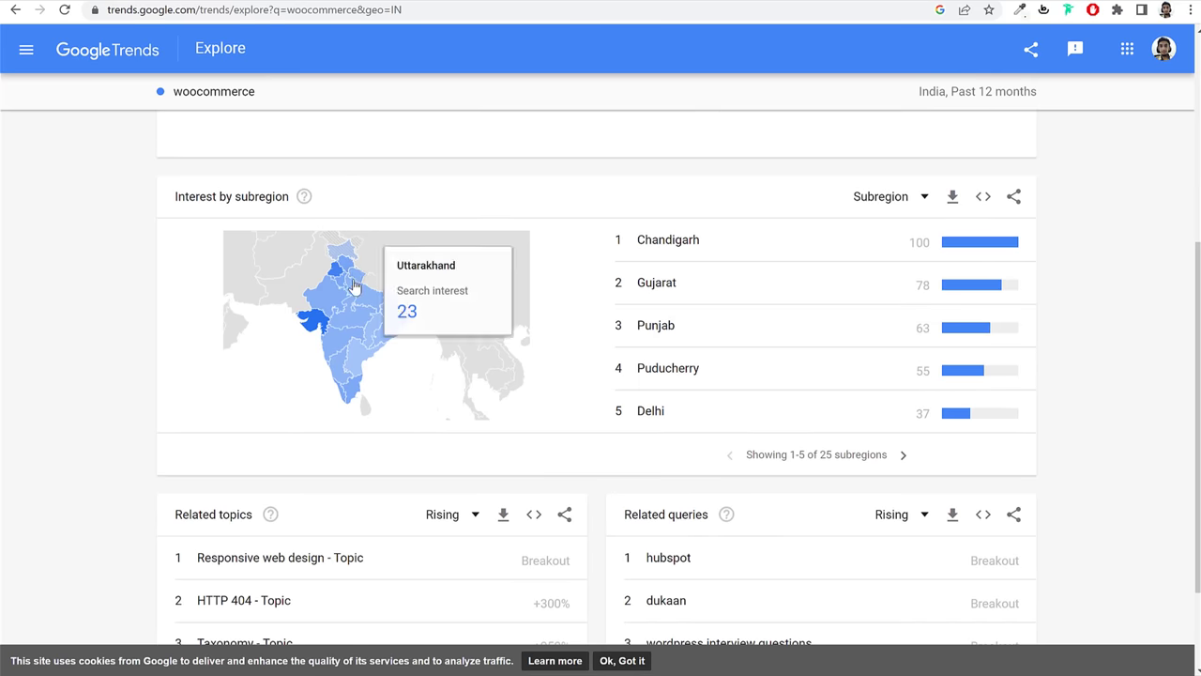
pyautogui.scroll(-1, 791, 324)
pyautogui.scroll(5, 804, 325)
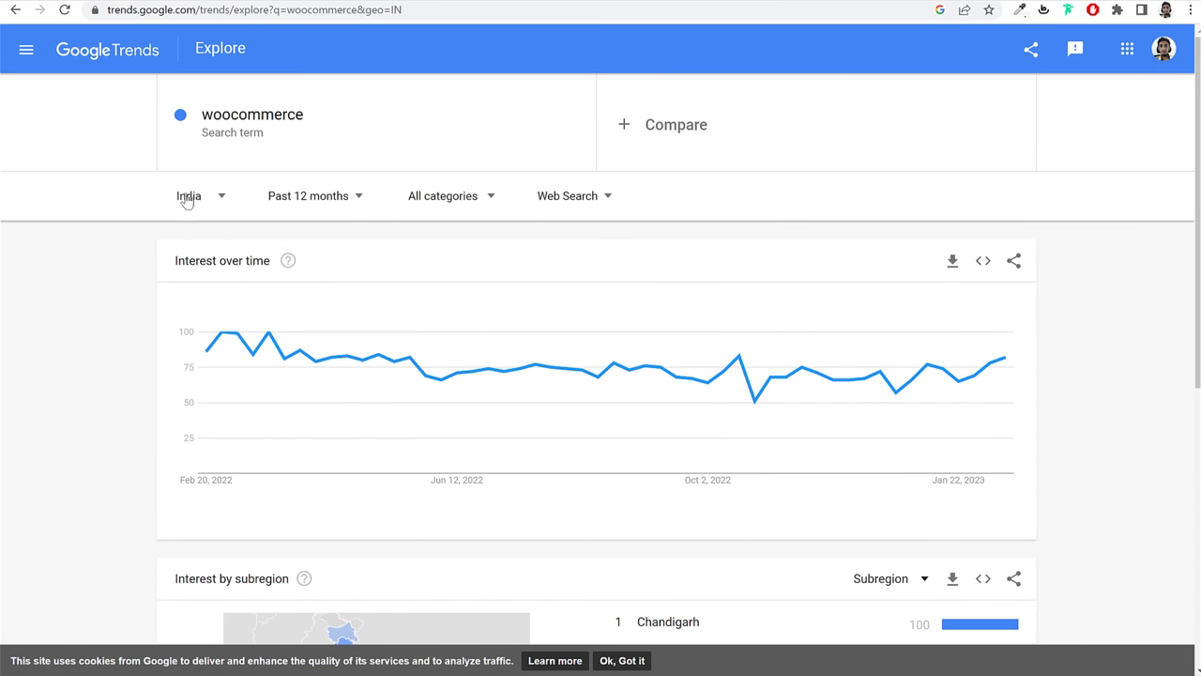
# Step: Set the region filter for the woocommerce trend to Worldwide, leaving the time range at Past 12 months
pyautogui.click(187, 199)
pyautogui.click(234, 246)
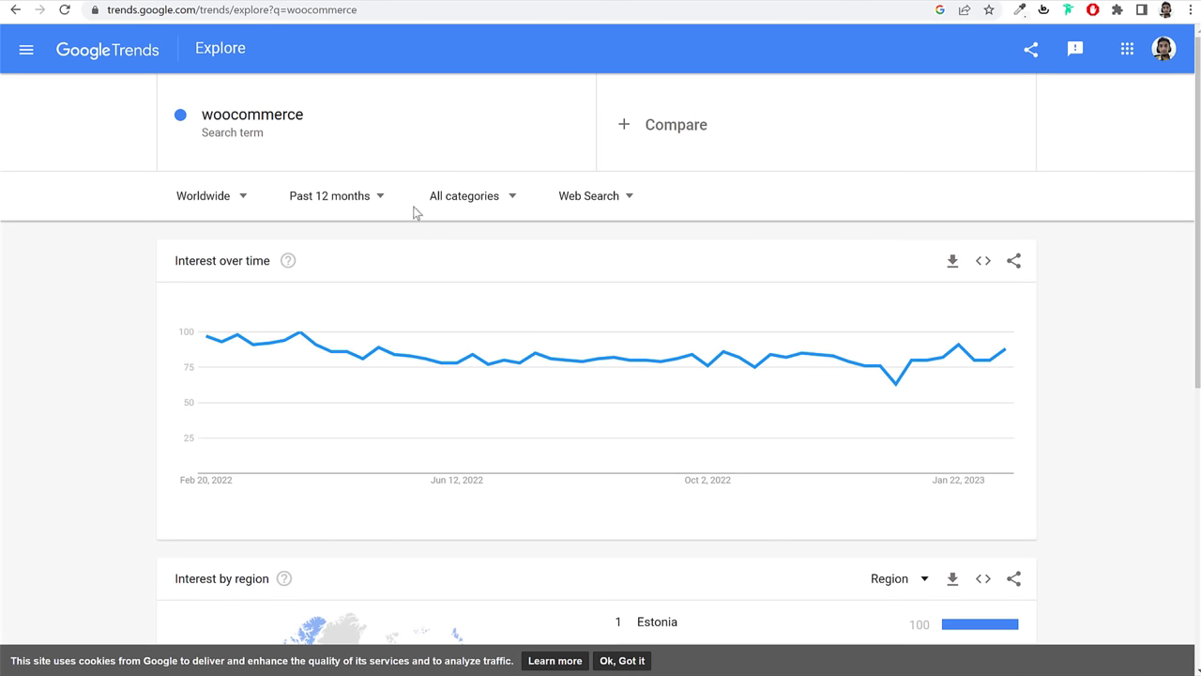
pyautogui.click(357, 198)
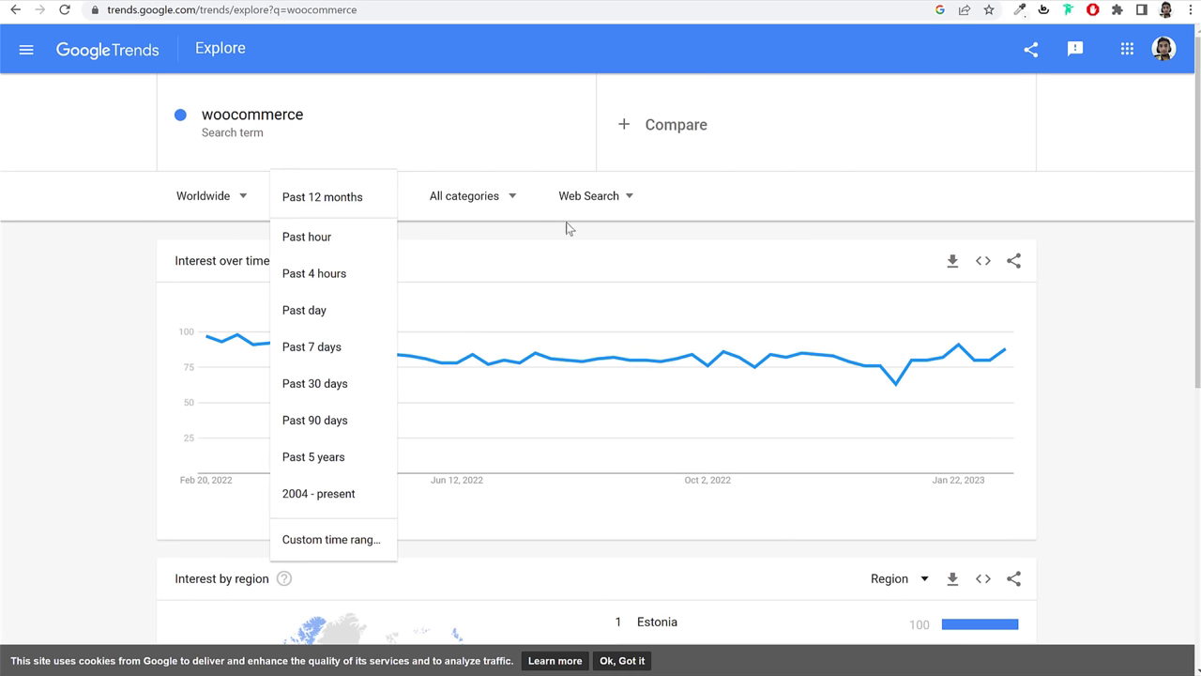
pyautogui.click(677, 213)
# Step: Examine the worldwide interest by region and related topics for woocommerce, and page through its rising related queries
pyautogui.scroll(-5, 641, 225)
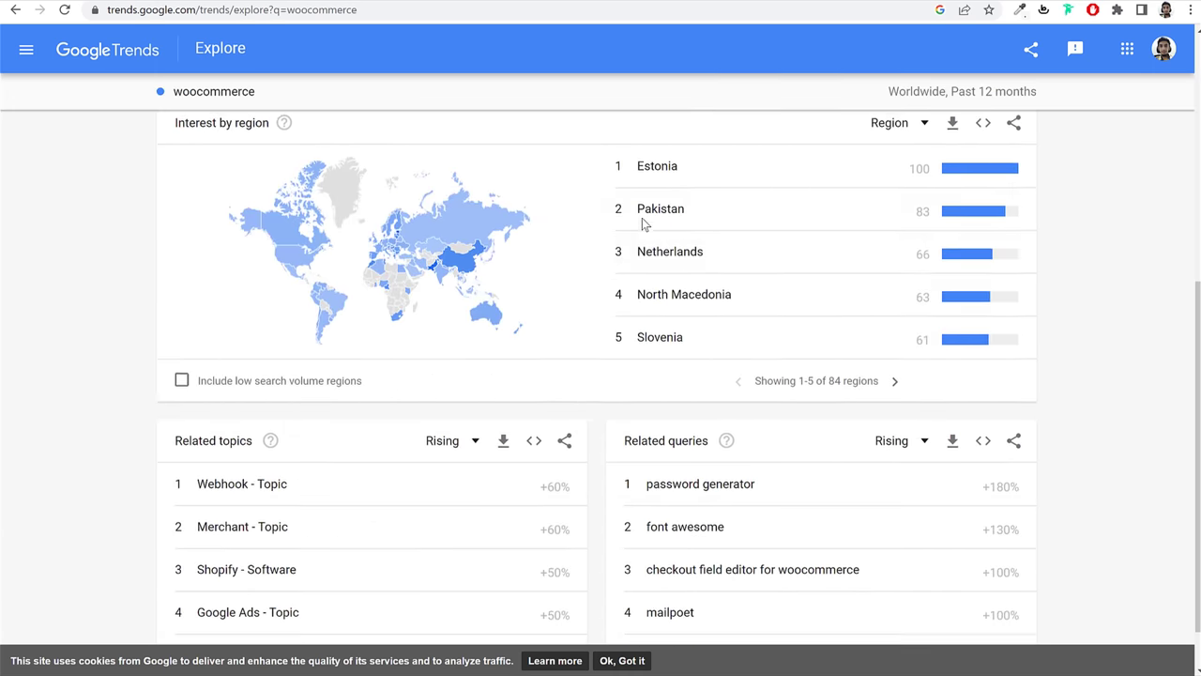
pyautogui.scroll(1, 842, 235)
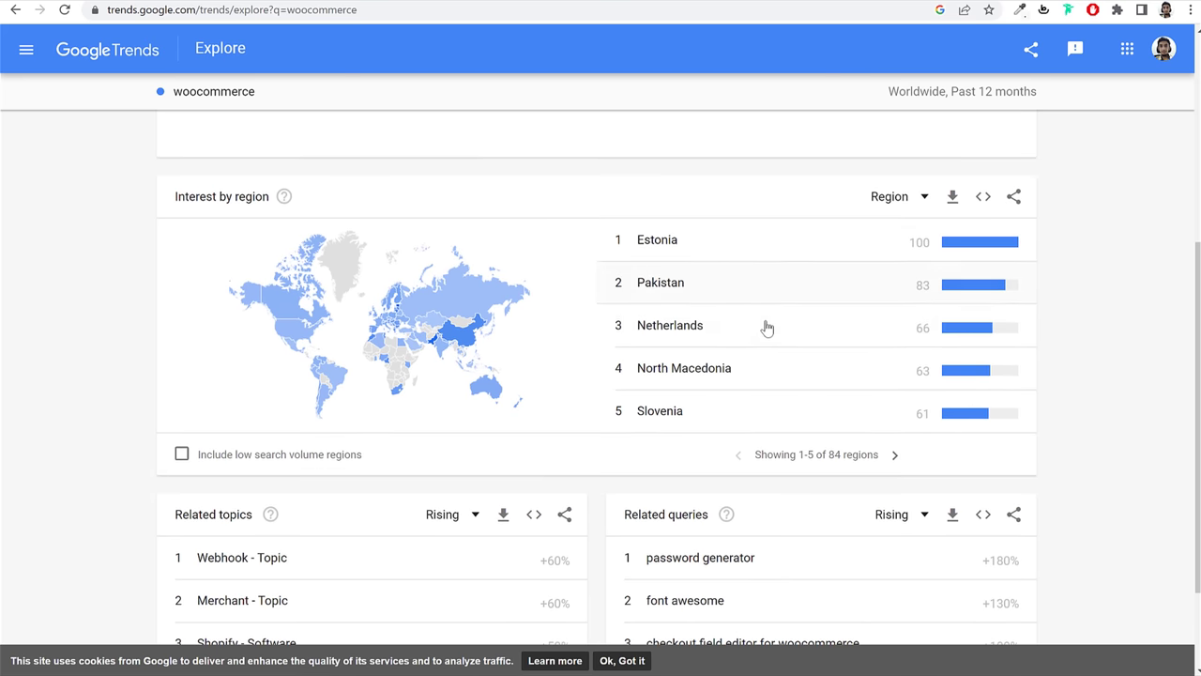
pyautogui.scroll(-2, 790, 339)
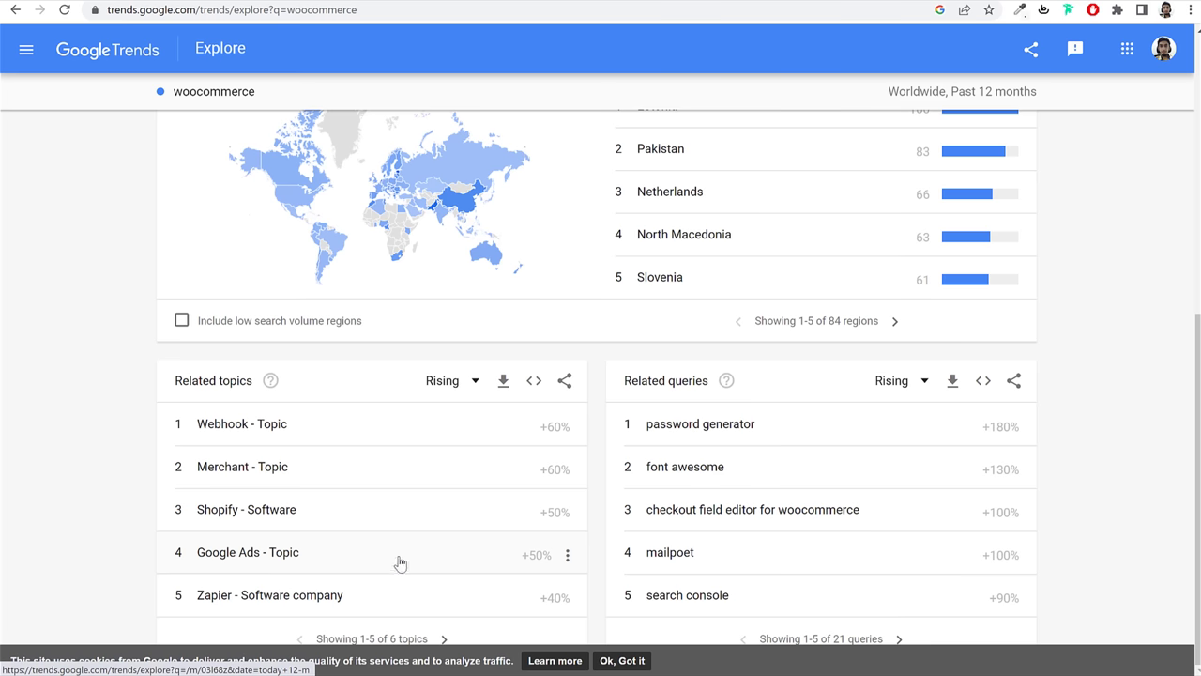
pyautogui.scroll(1, 797, 539)
pyautogui.scroll(-1, 758, 488)
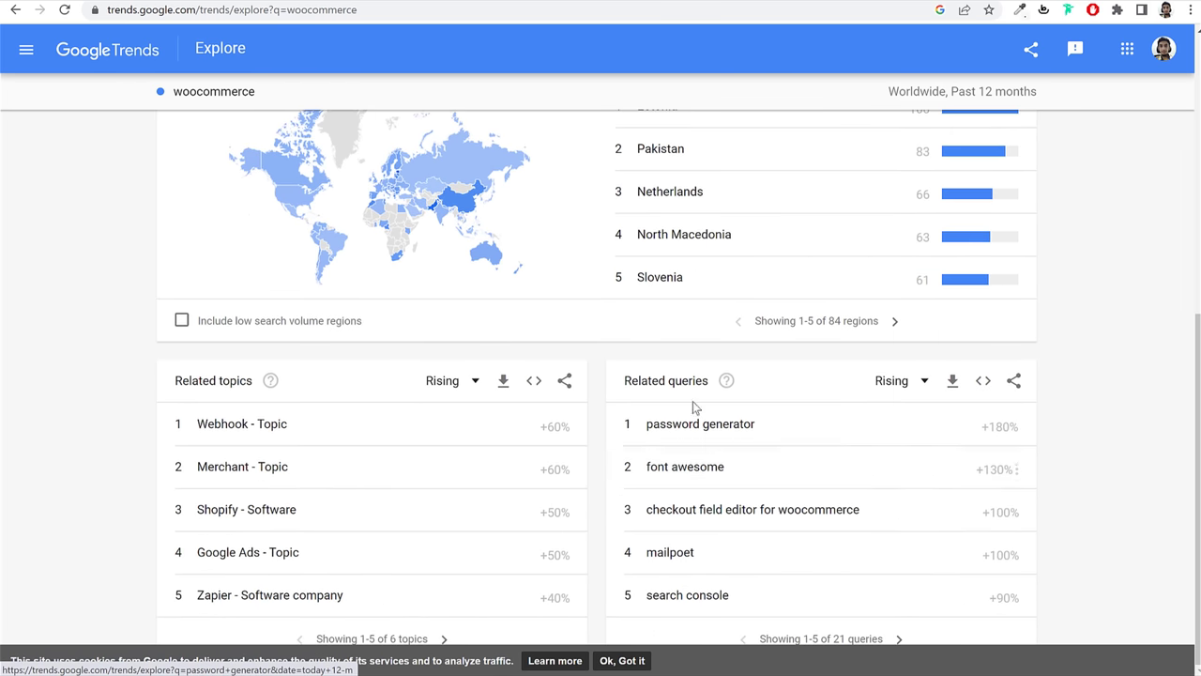
pyautogui.click(900, 639)
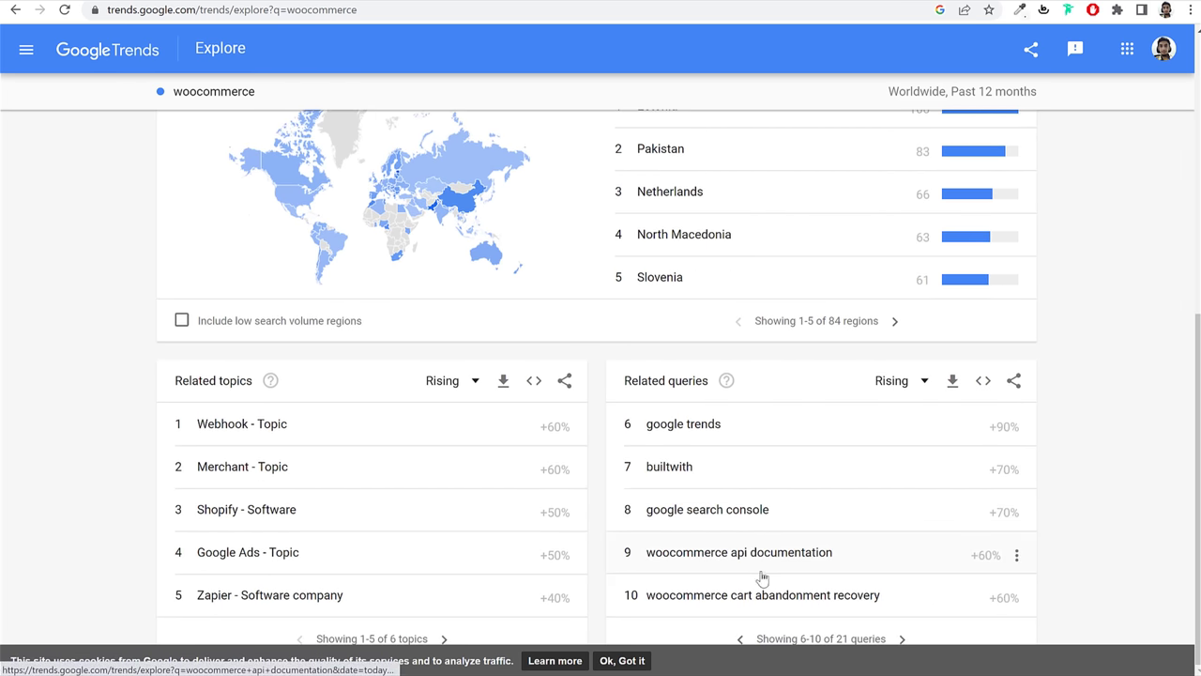
pyautogui.click(902, 639)
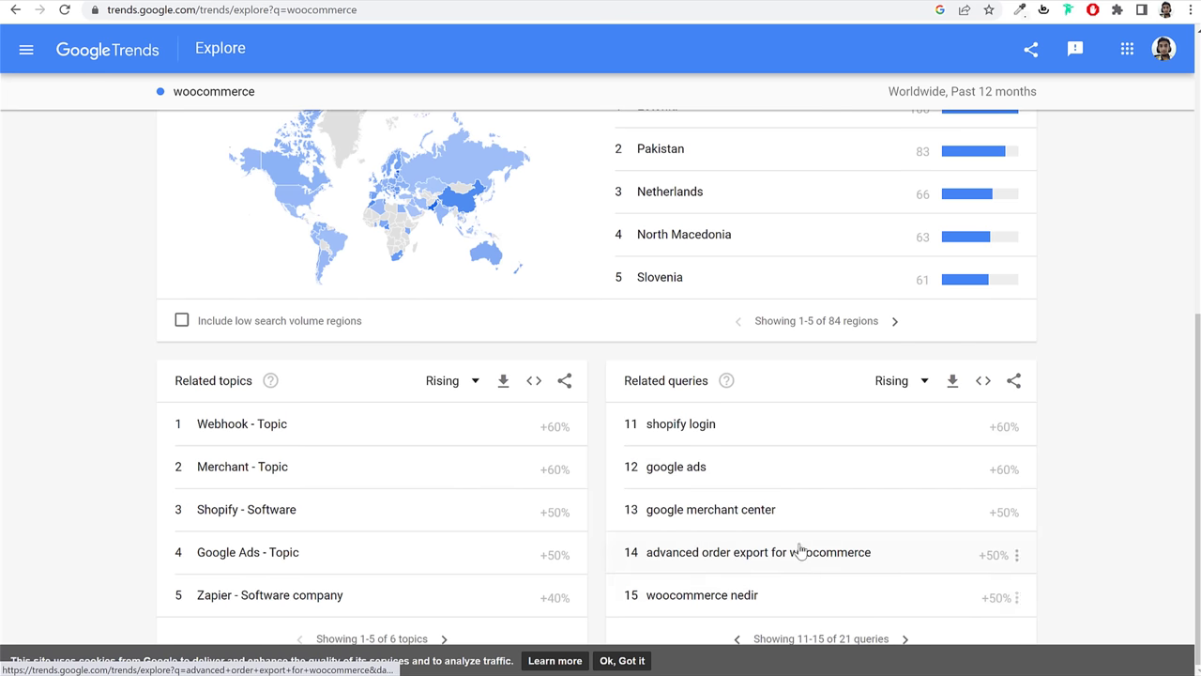
pyautogui.click(906, 639)
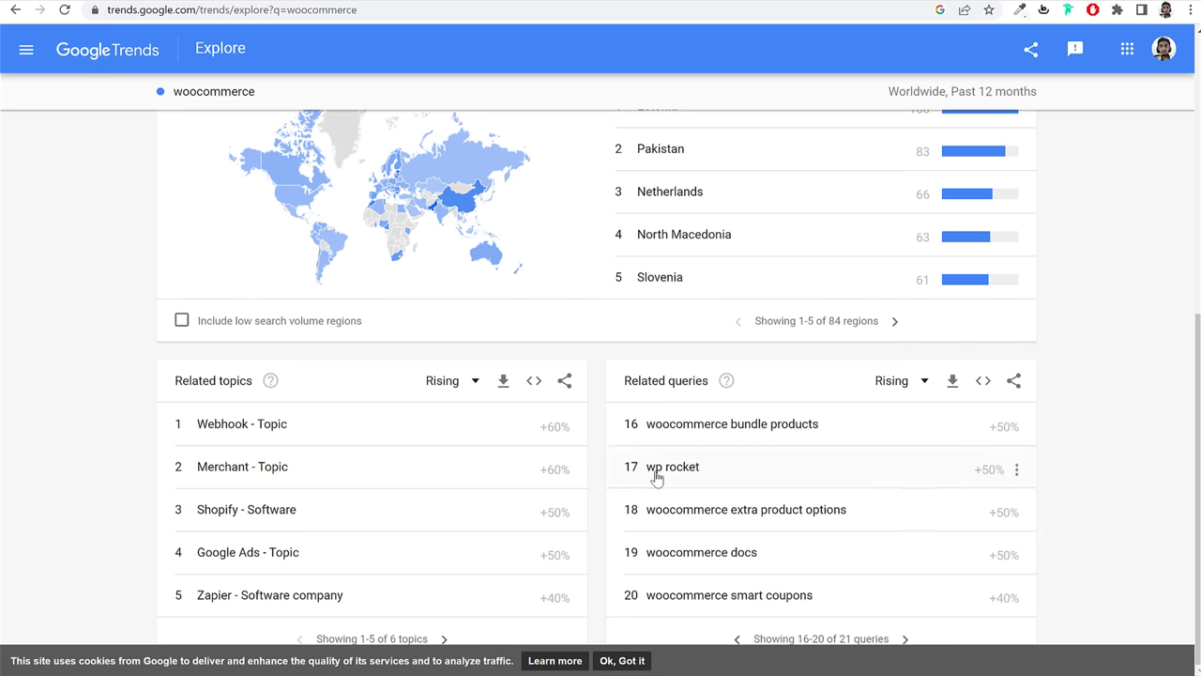
# Step: Replace the Google Trends search term with wordpress and load its worldwide trend
pyautogui.scroll(10, 729, 453)
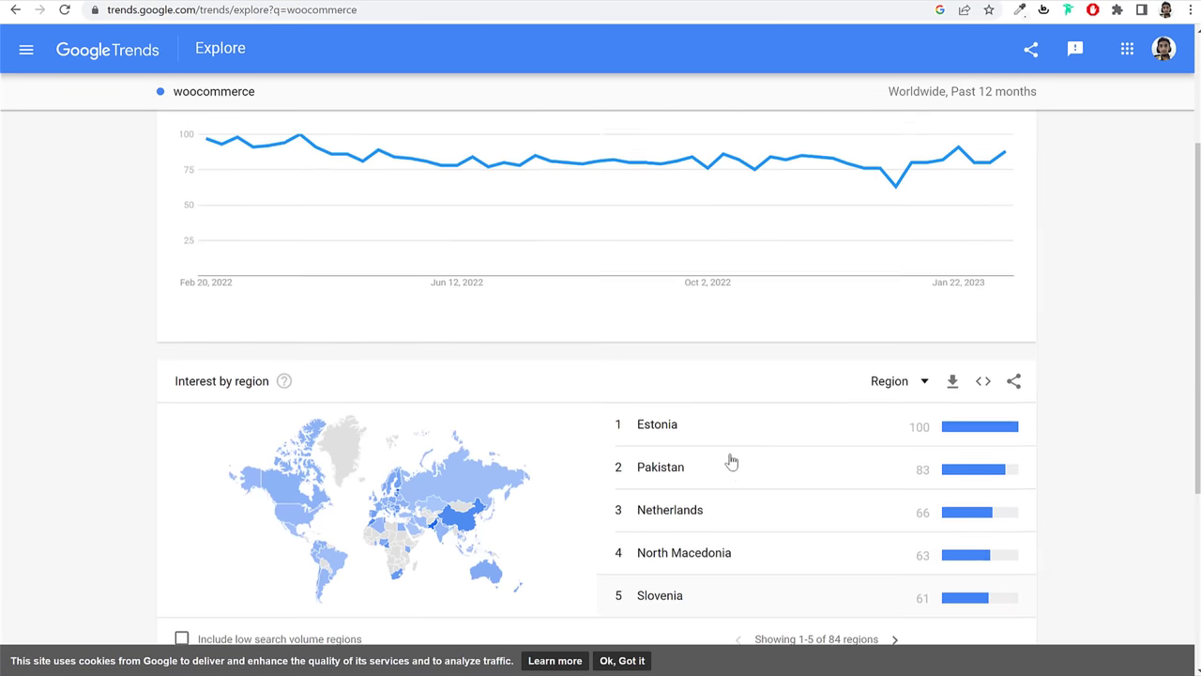
pyautogui.click(329, 110)
pyautogui.write('w')
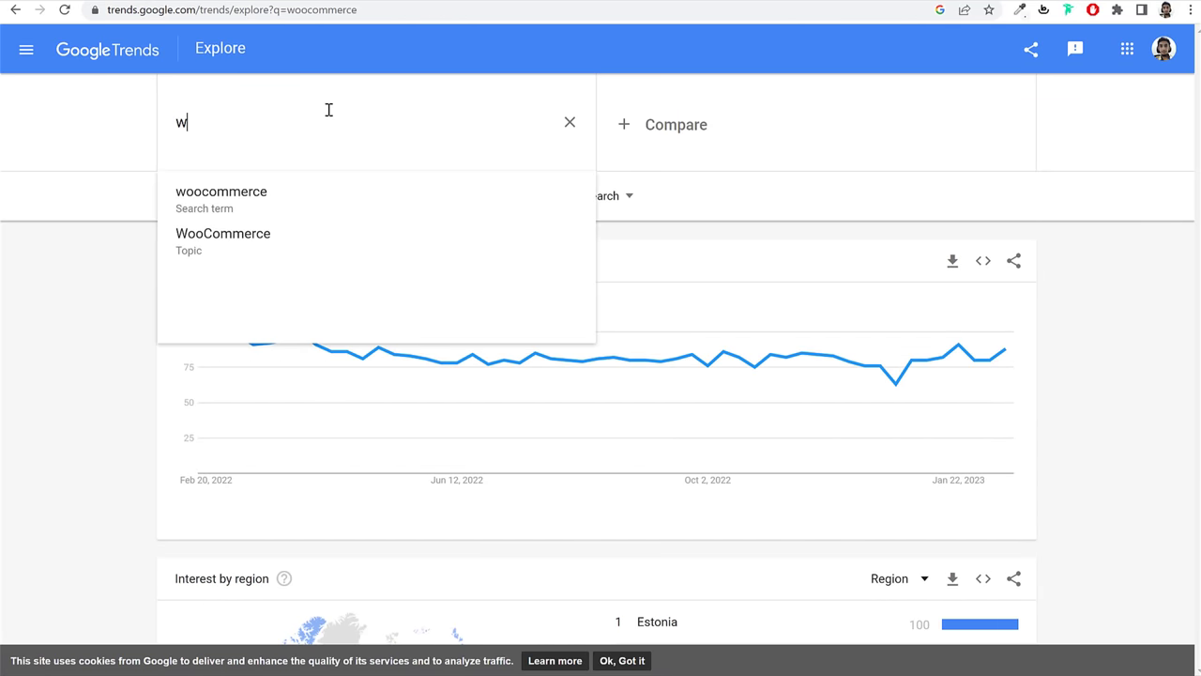
pyautogui.write('ordpress')
pyautogui.press('Return')
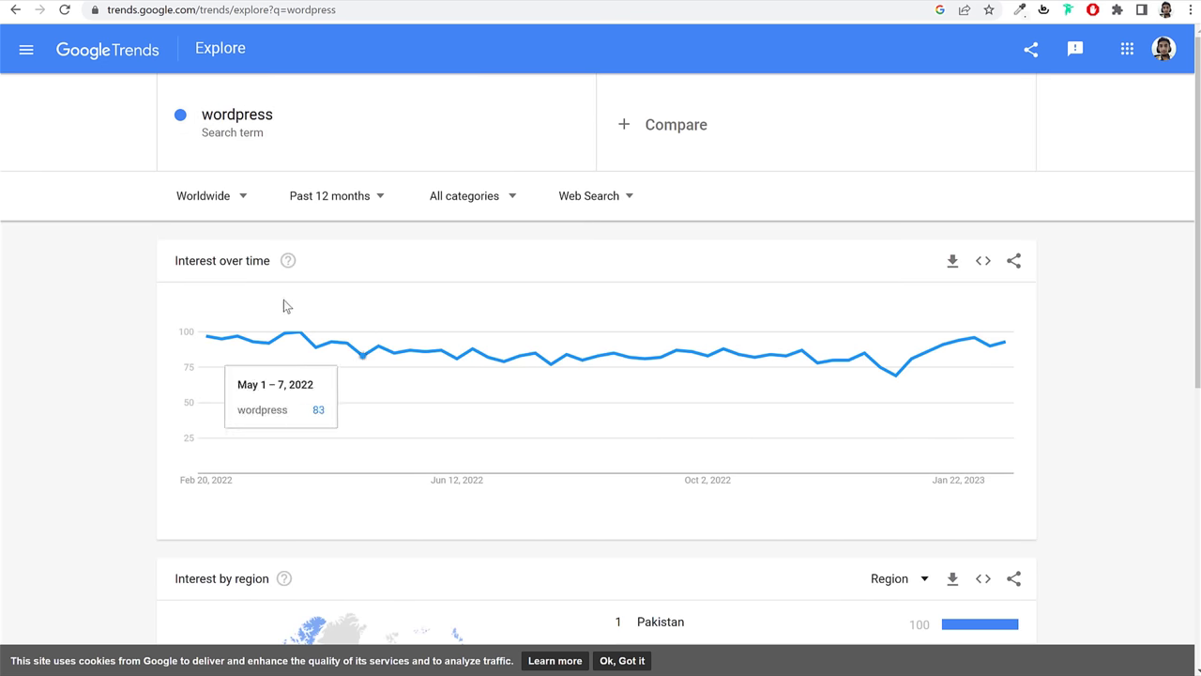
# Step: Examine wordpress's interest by region and related topics, and page through its rising related queries to the last page
pyautogui.scroll(-4, 707, 359)
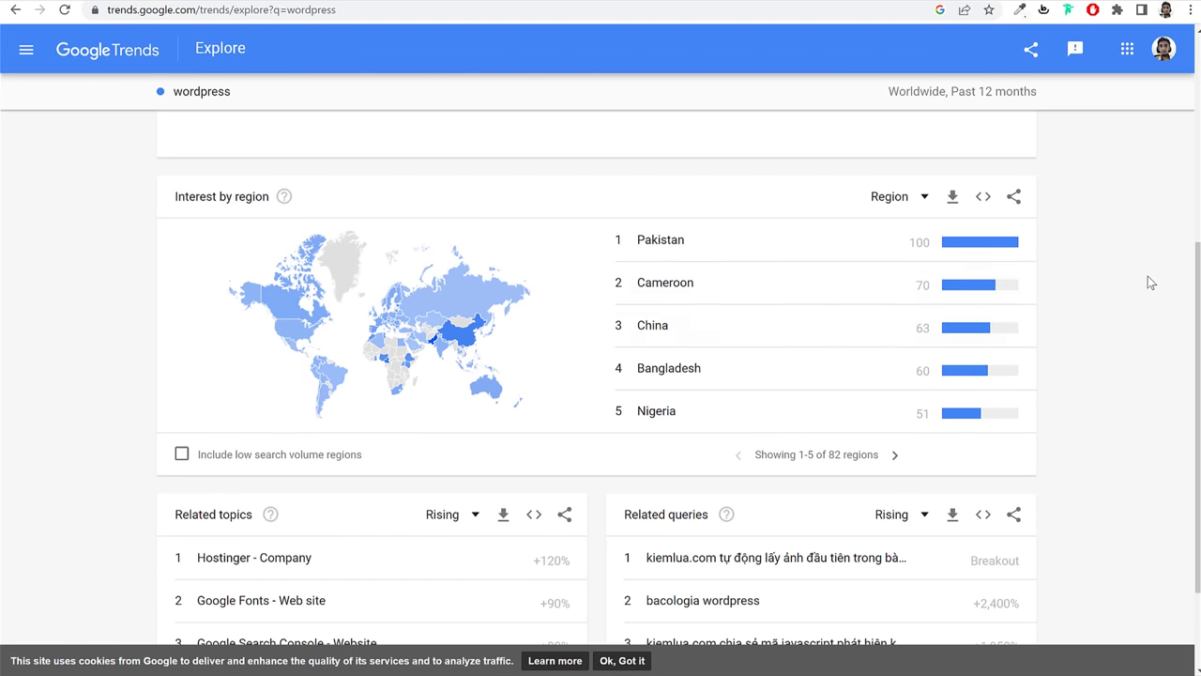
pyautogui.scroll(-1, 1117, 279)
pyautogui.moveTo(202, 403); pyautogui.dragTo(176, 380)
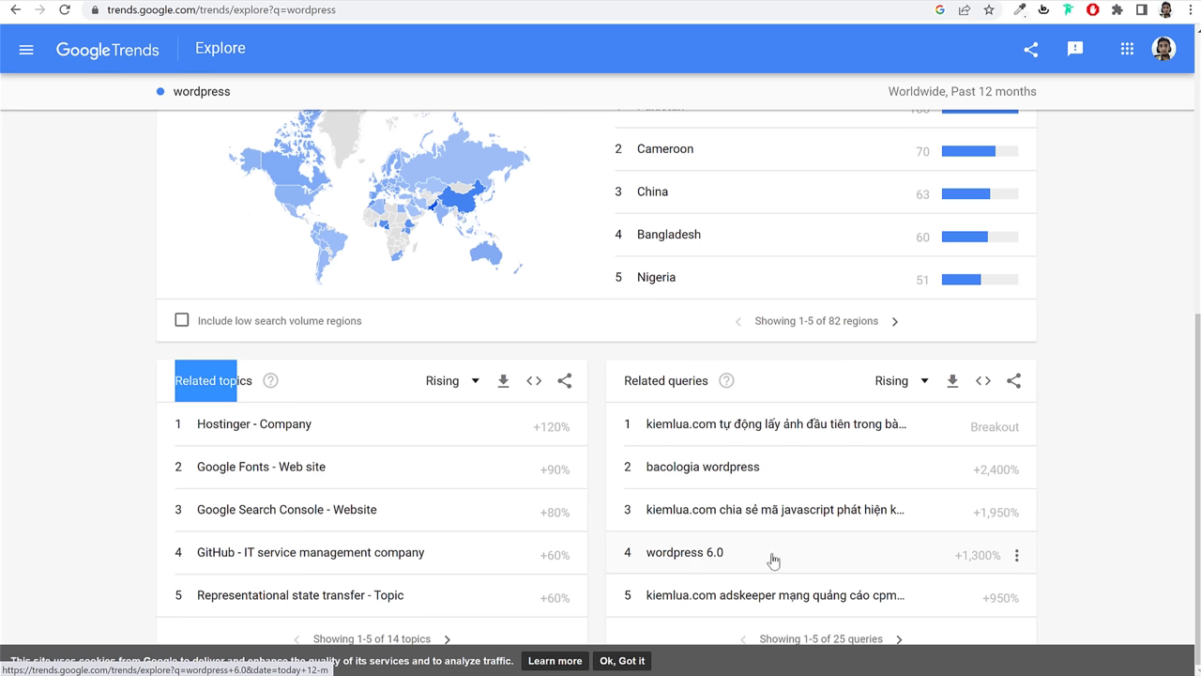
pyautogui.click(898, 639)
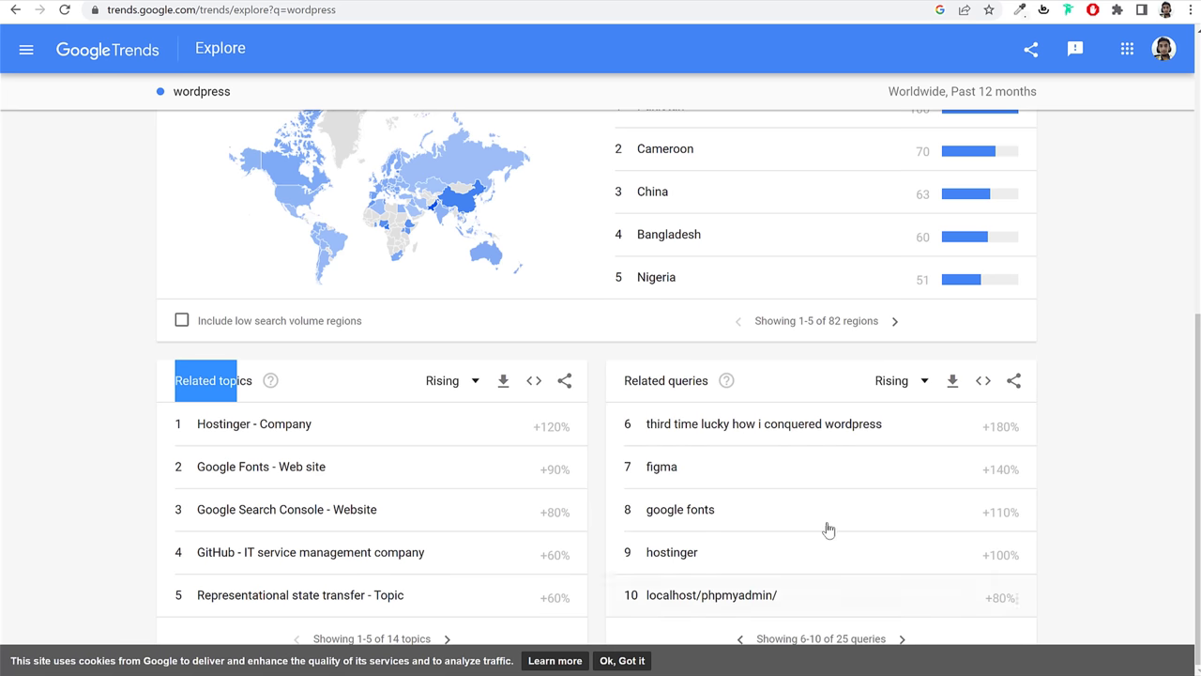
pyautogui.click(904, 640)
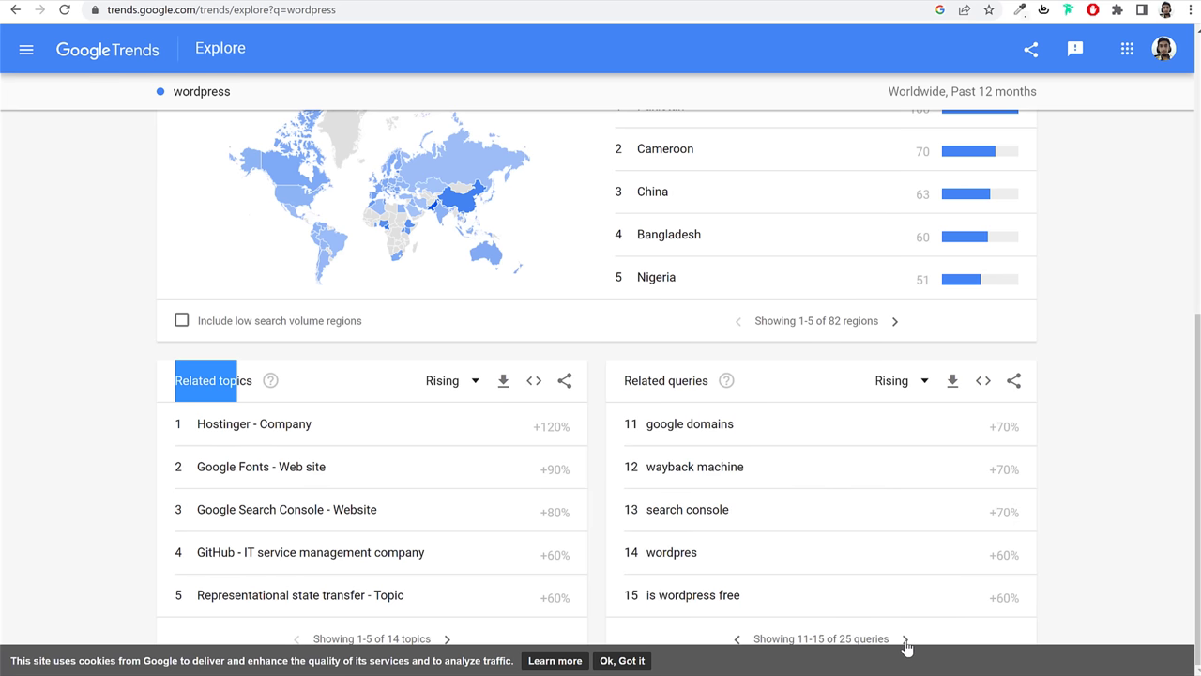
pyautogui.click(906, 640)
pyautogui.click(905, 640)
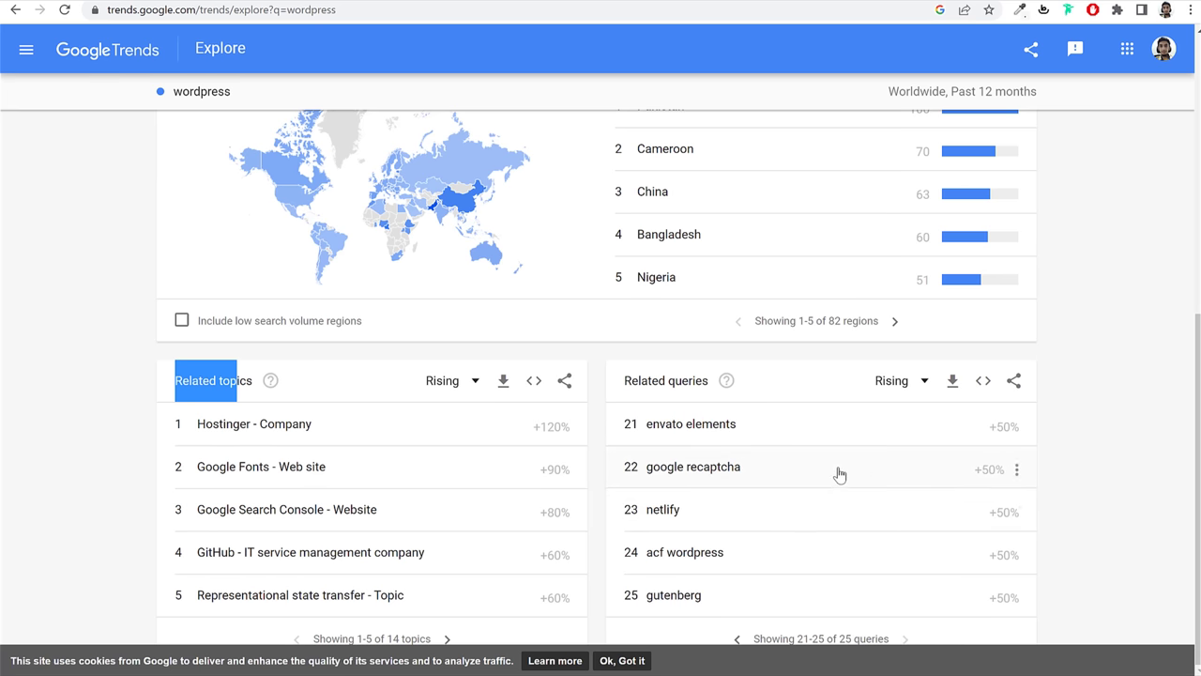
pyautogui.scroll(4, 689, 504)
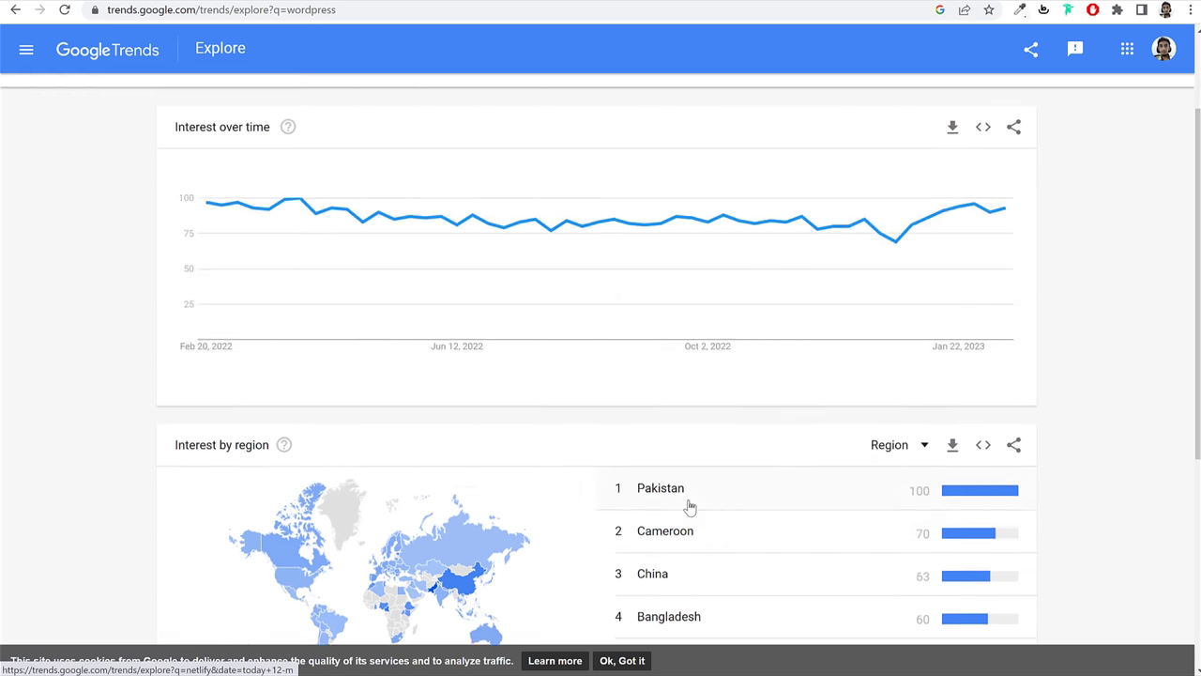
# Step: Review the wordpress trend's interest over time and its related topics and queries once more
pyautogui.scroll(2, 689, 507)
pyautogui.click(302, 102)
pyautogui.click(1115, 334)
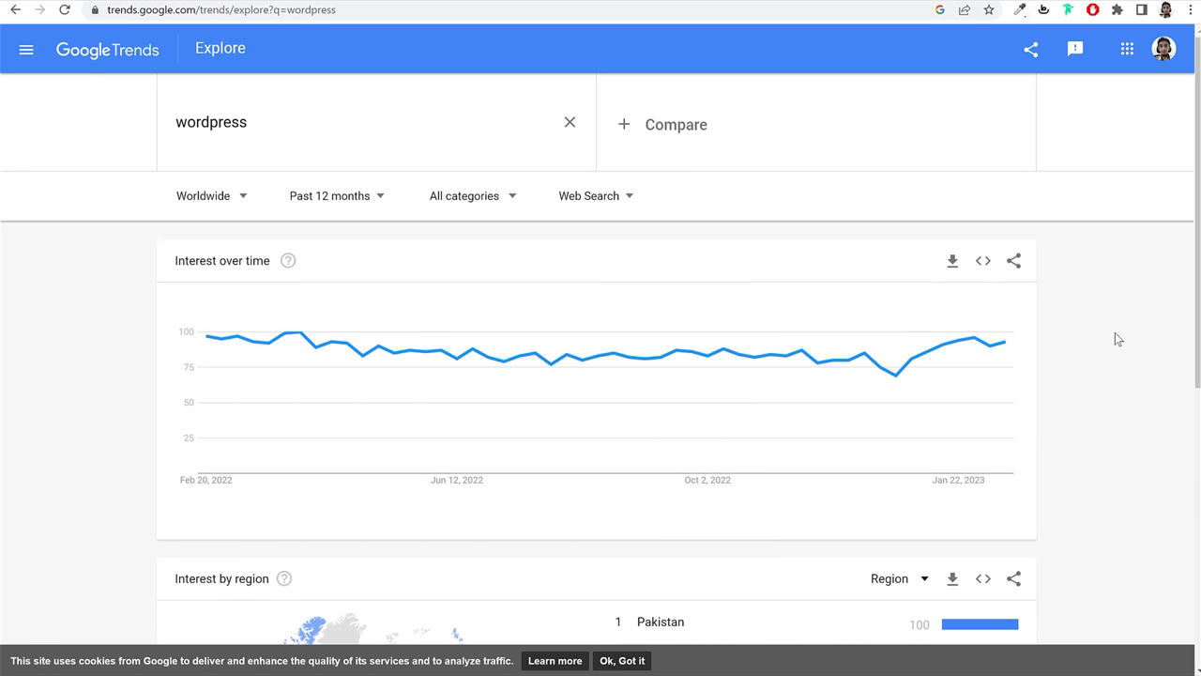
pyautogui.scroll(-5, 1082, 386)
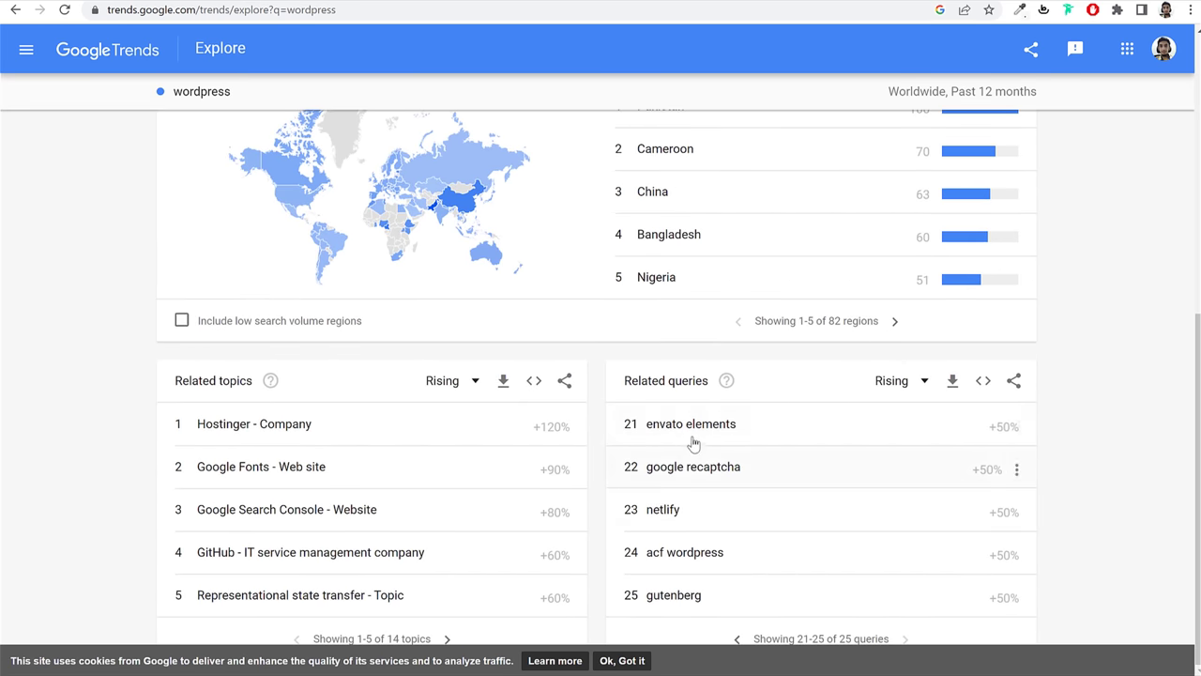
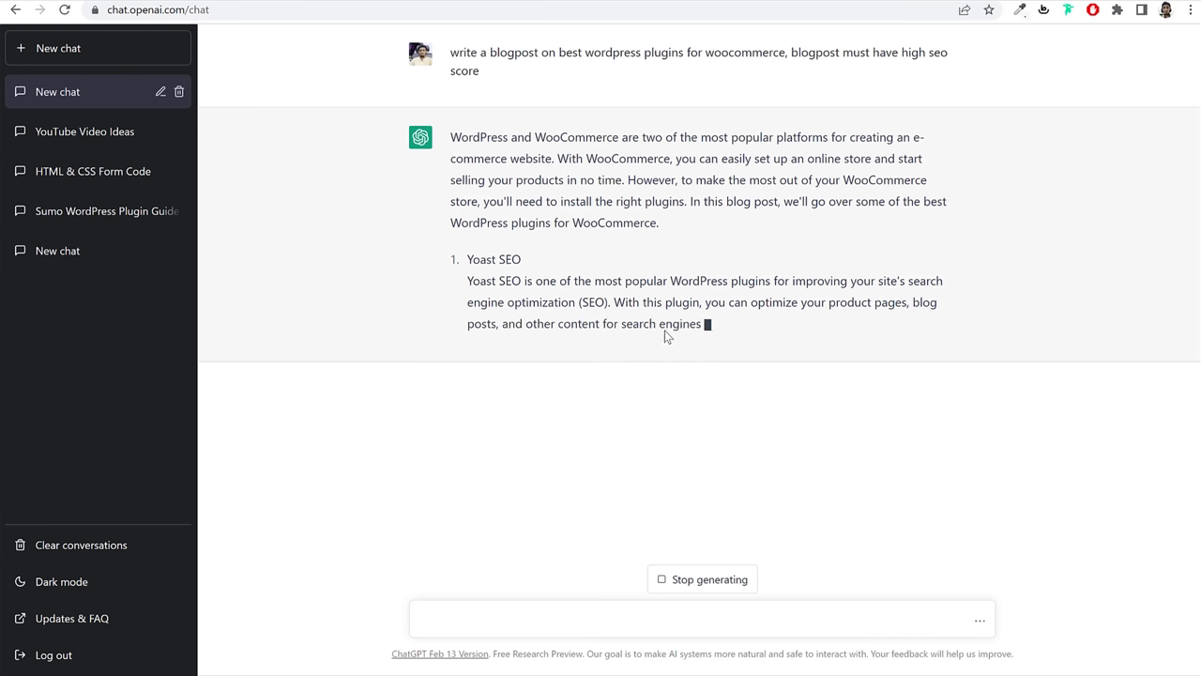
# Step: Read through ChatGPT's blog post on WooCommerce plugins and send the follow-up prompt "tell me about 3 more plugins"
pyautogui.moveTo(462, 260); pyautogui.dragTo(535, 260)
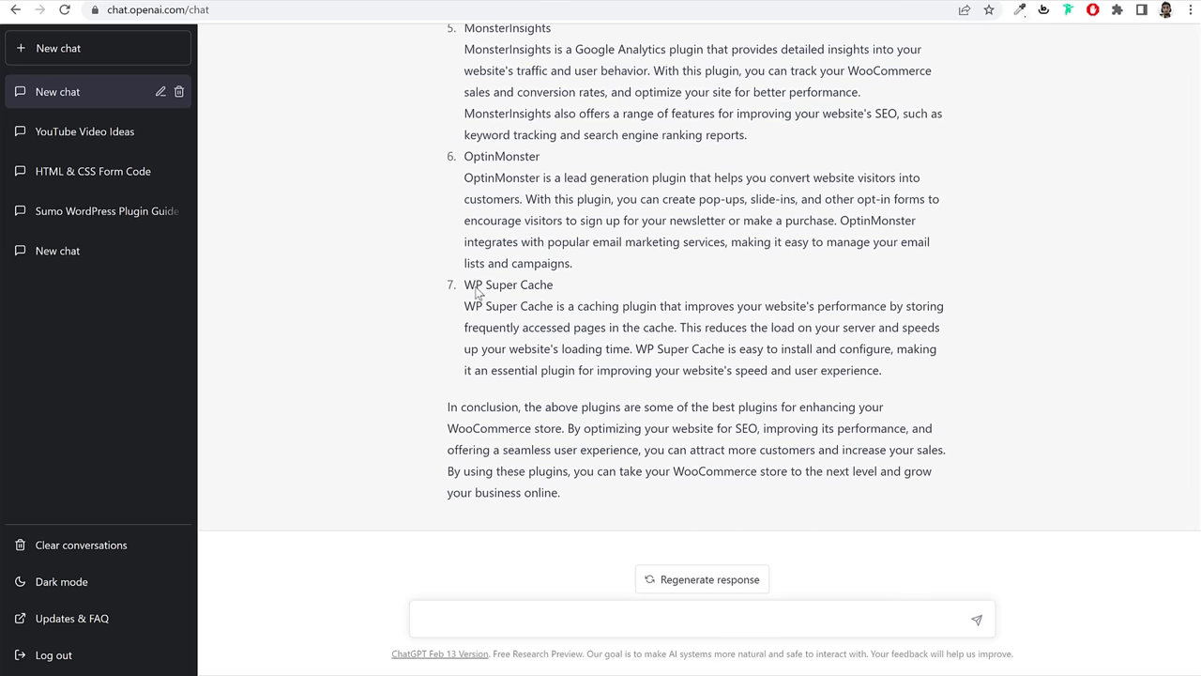
pyautogui.scroll(8, 603, 313)
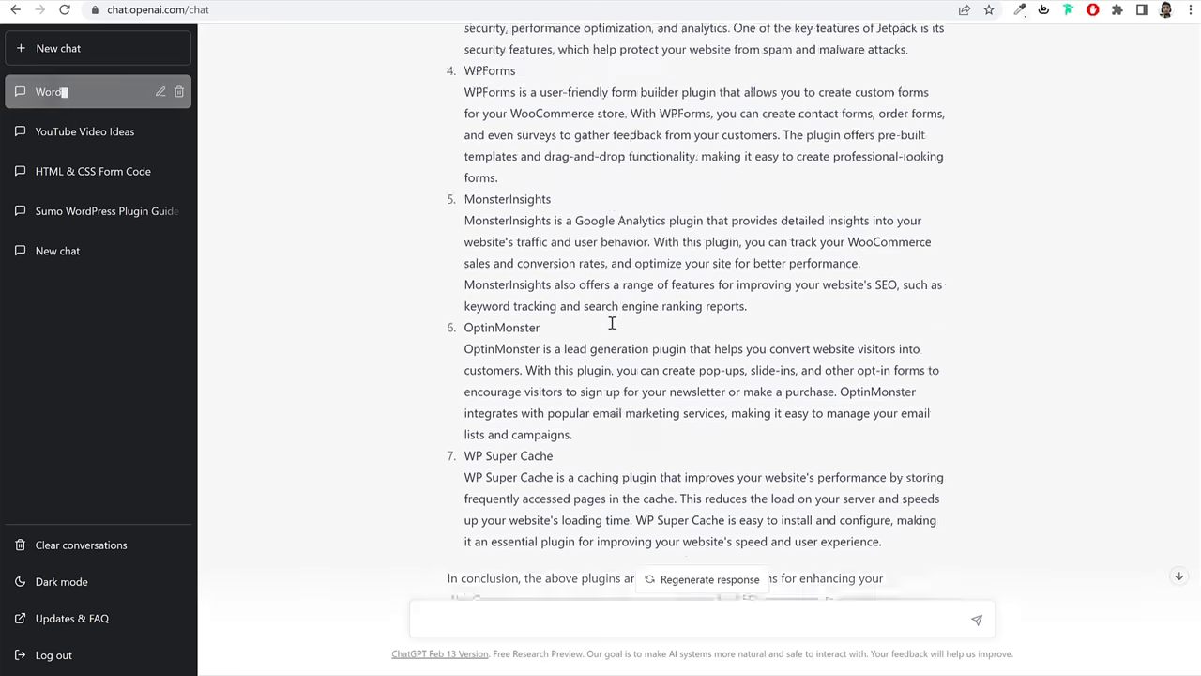
pyautogui.scroll(-5, 612, 323)
pyautogui.scroll(-3, 611, 323)
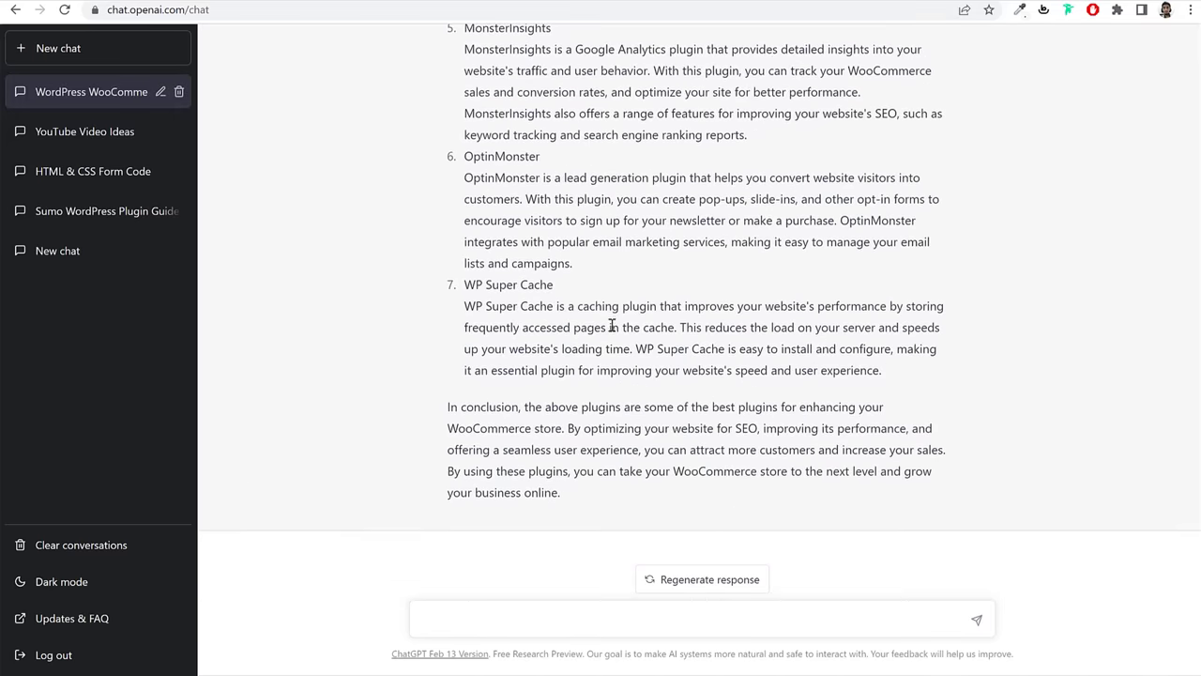
pyautogui.click(580, 618)
pyautogui.write('tell me about 3 more plugins')
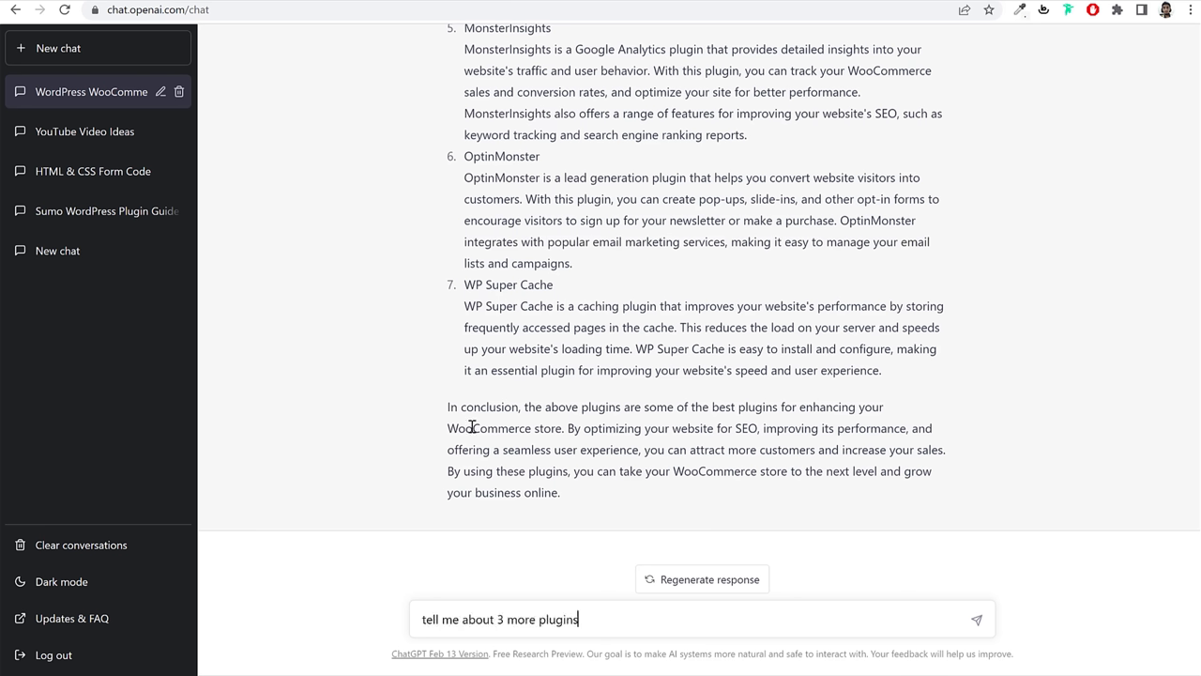
pyautogui.press('Return')
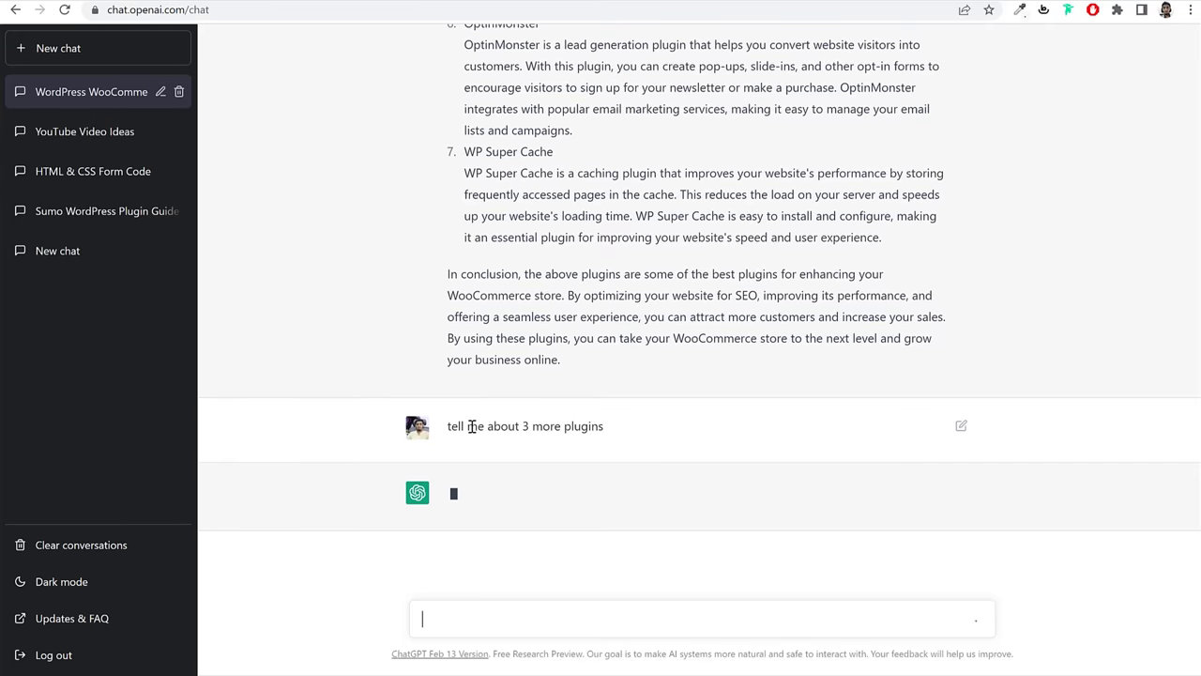
# Step: Review the whole article with the extra plugins and send the prompt "suggest a good title for the article with high seo score"
pyautogui.scroll(2, 632, 419)
pyautogui.scroll(10, 632, 419)
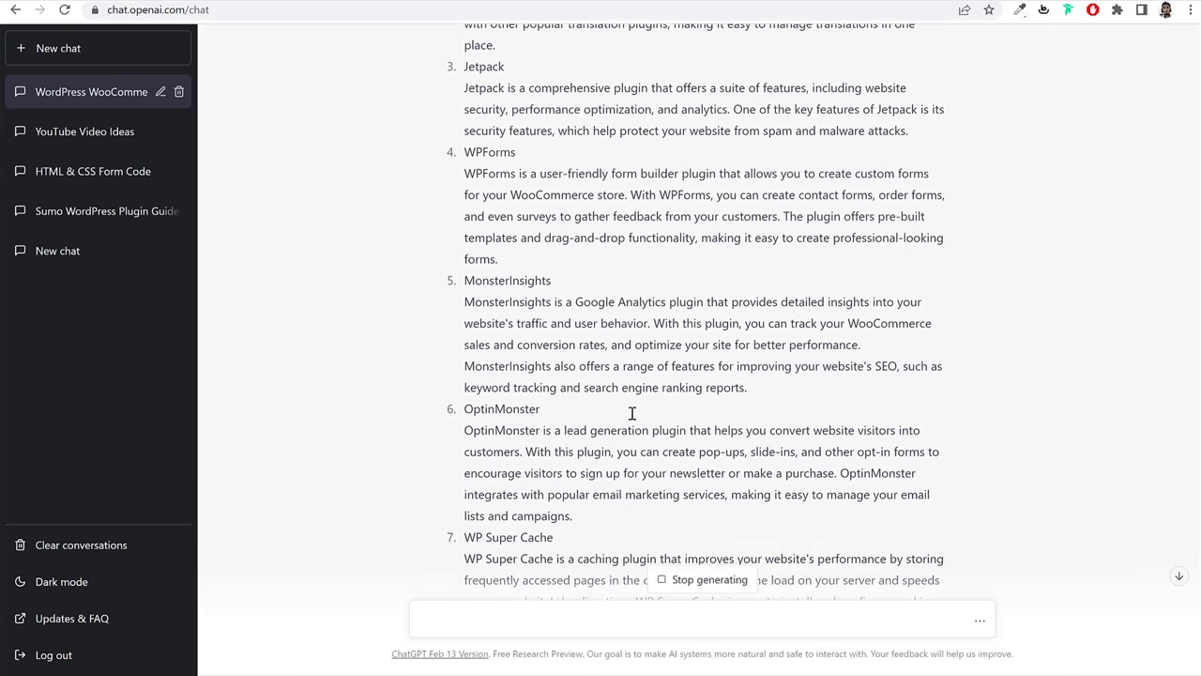
pyautogui.scroll(-10, 630, 414)
pyautogui.scroll(-3, 630, 414)
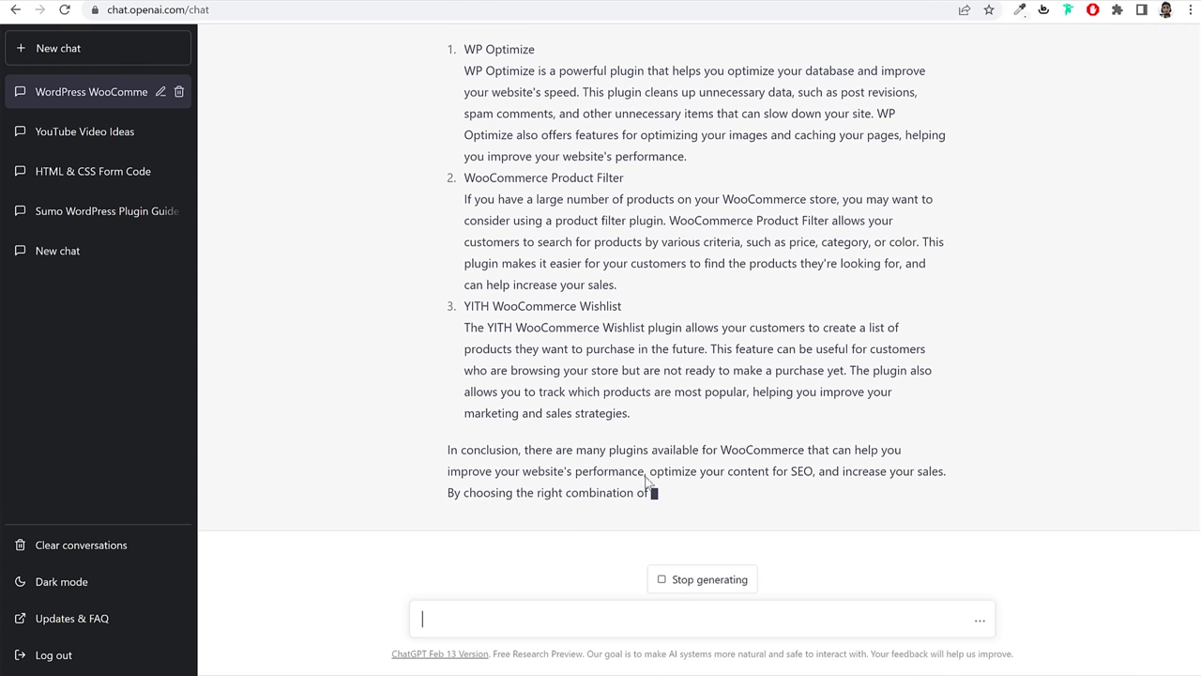
pyautogui.scroll(3, 625, 499)
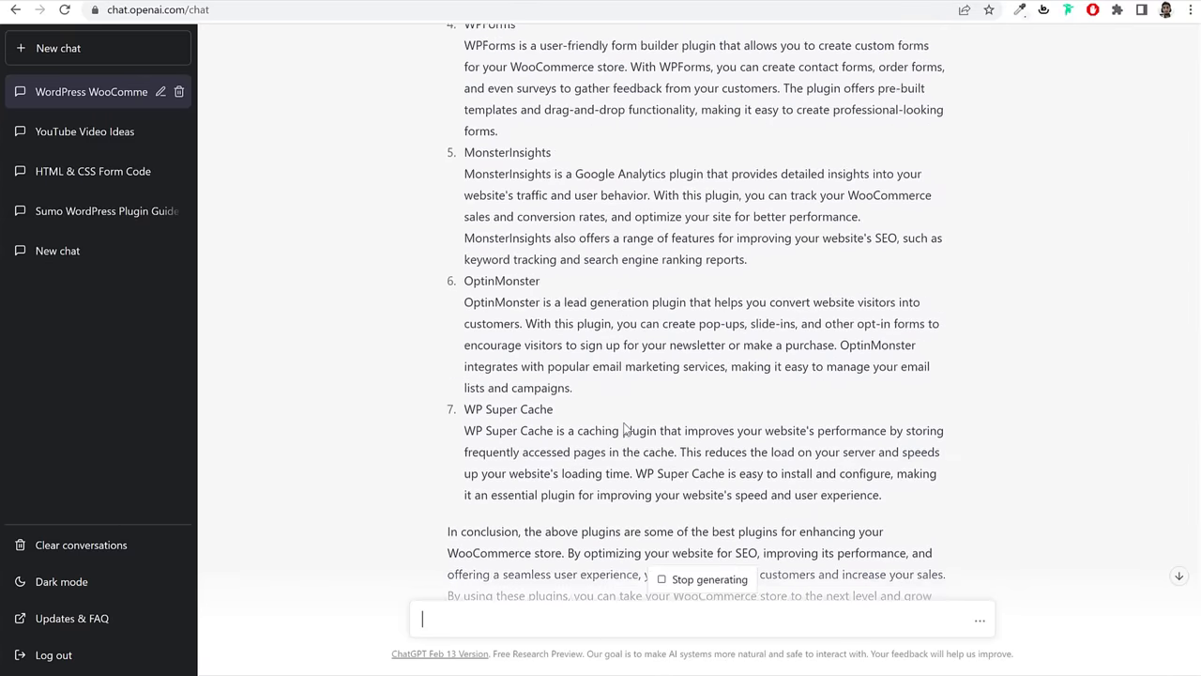
pyautogui.scroll(6, 625, 428)
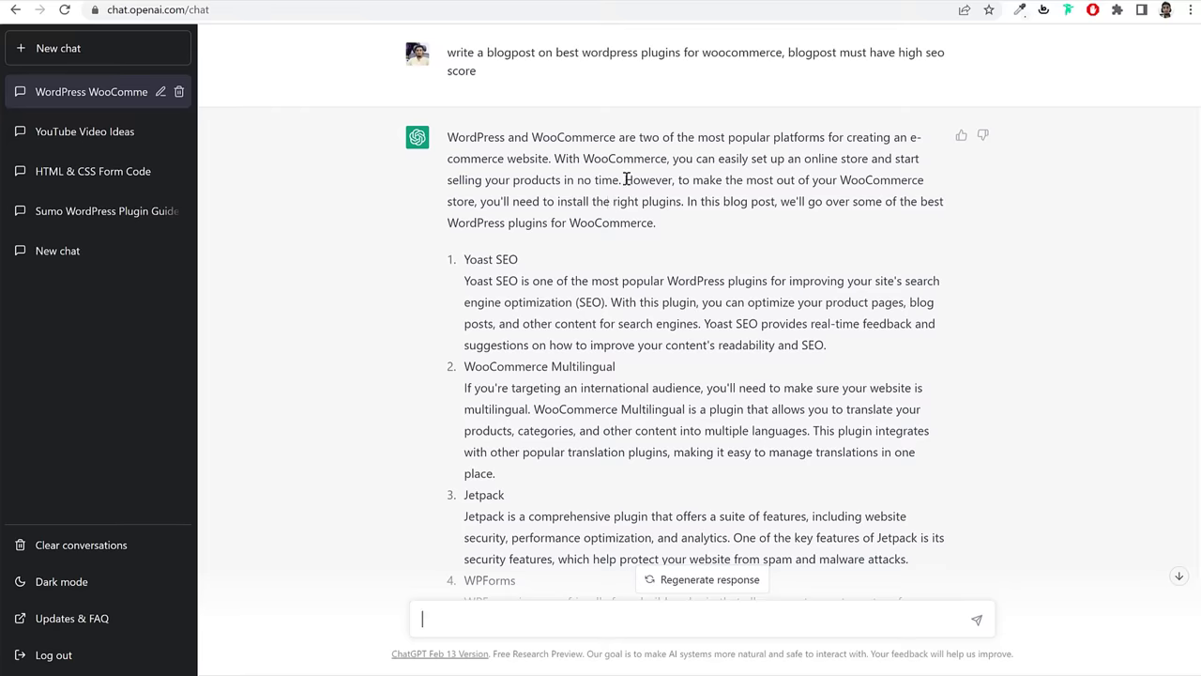
pyautogui.scroll(-20, 626, 179)
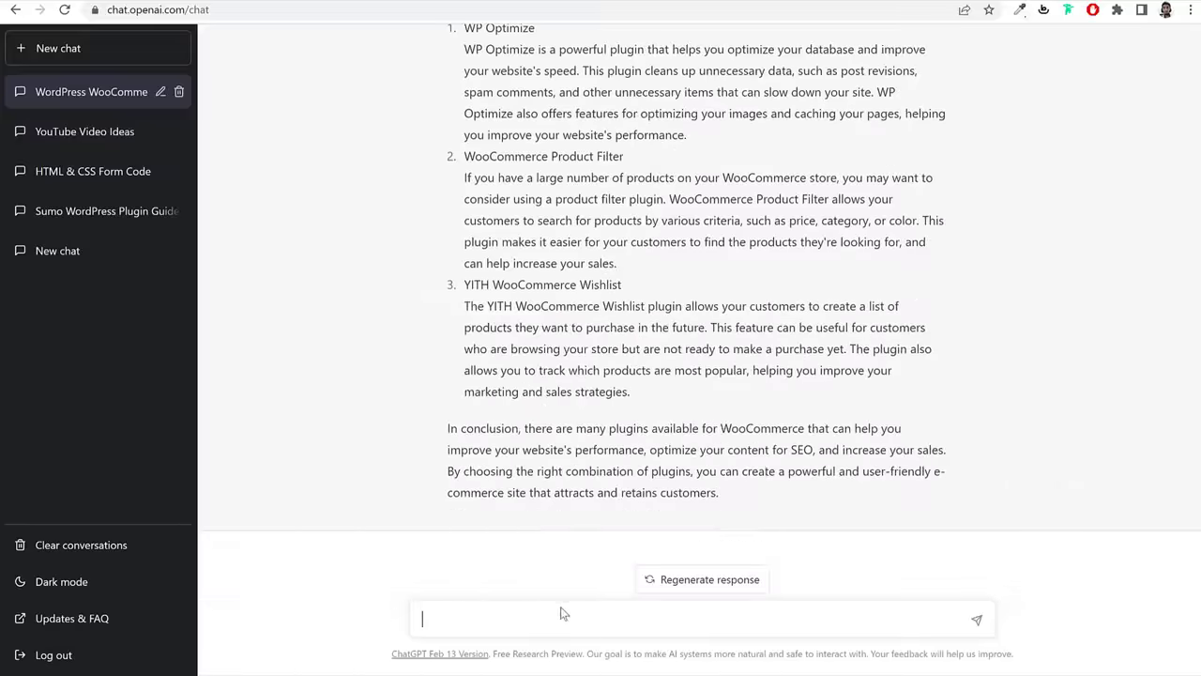
pyautogui.write('suggest a good title for the article with high seo score')
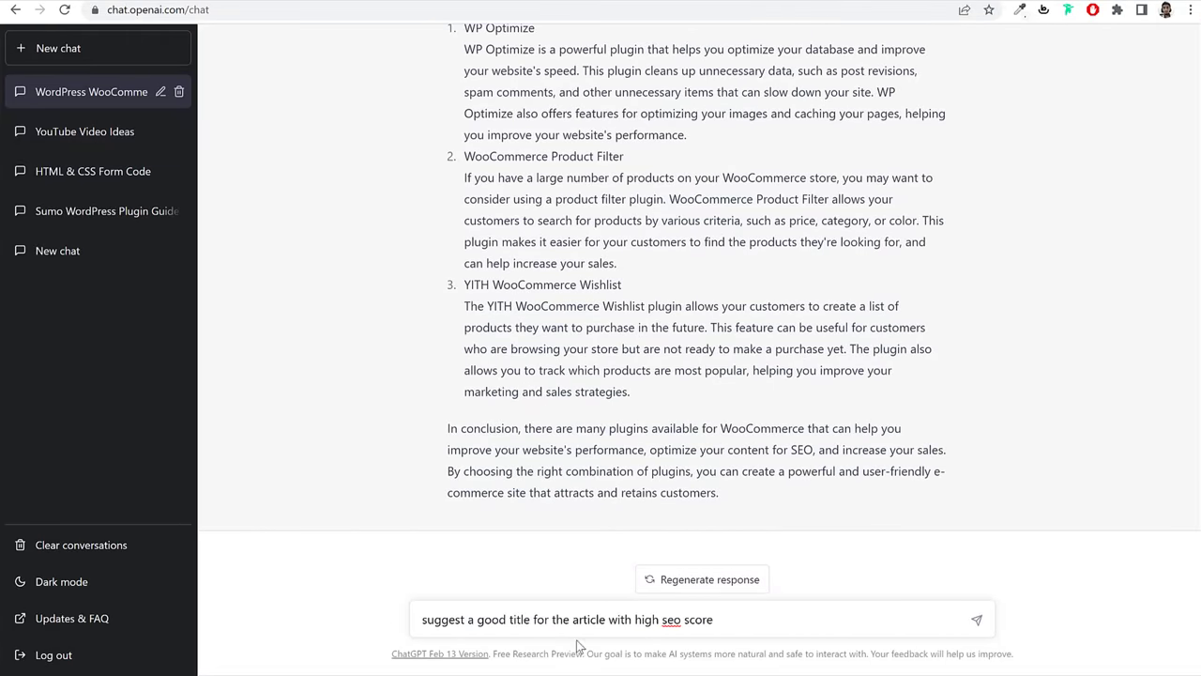
pyautogui.press('Return')
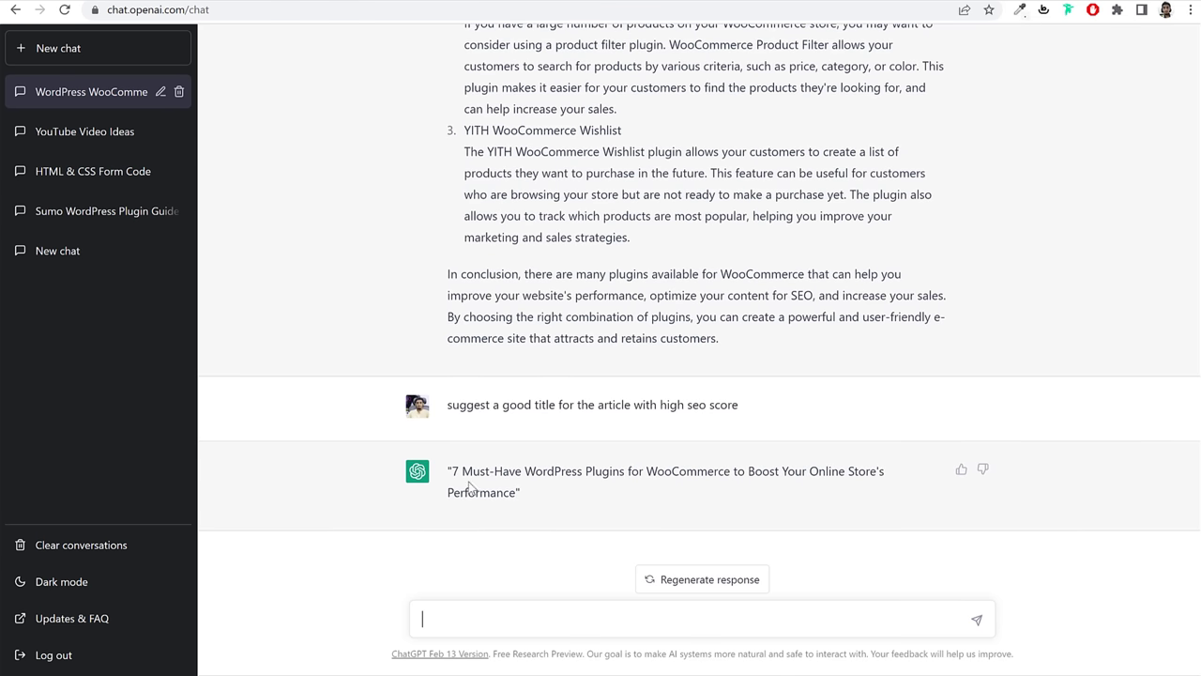
# Step: Copy the suggested title "7 Must-Have WordPress Plugins for WooCommerce to Boost Your Online Store's Performance" from the chat, without the quotation marks
pyautogui.moveTo(451, 470); pyautogui.dragTo(544, 507)
pyautogui.click(461, 475)
pyautogui.scroll(15, 536, 328)
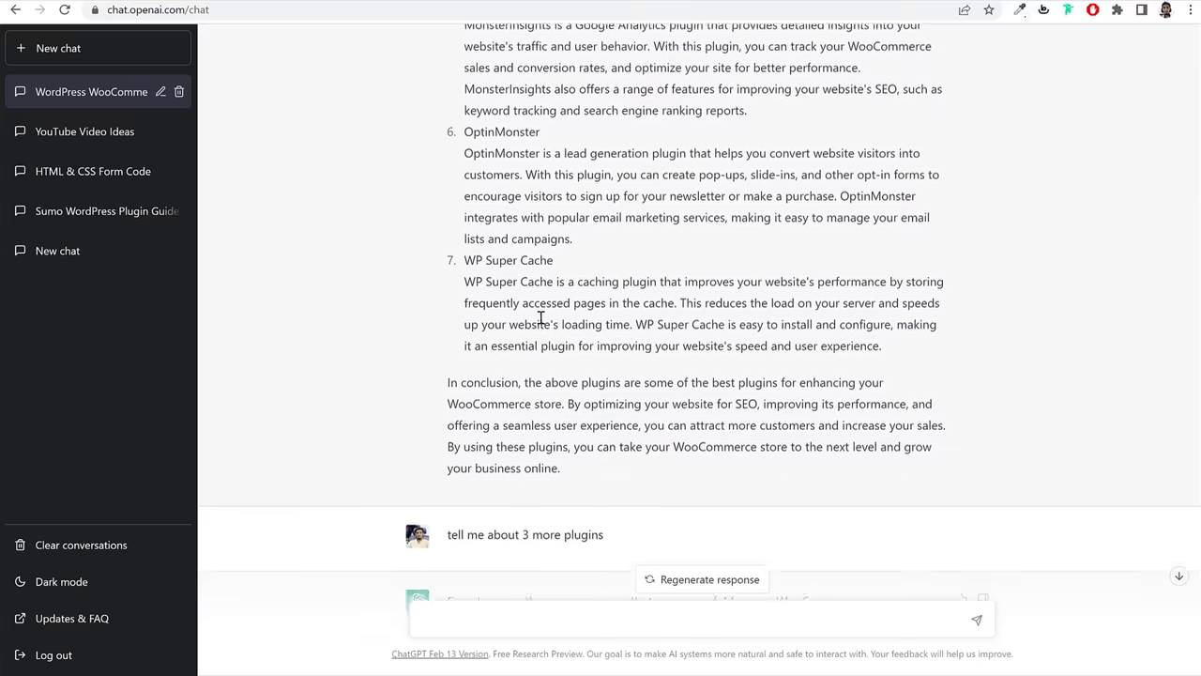
pyautogui.scroll(5, 539, 291)
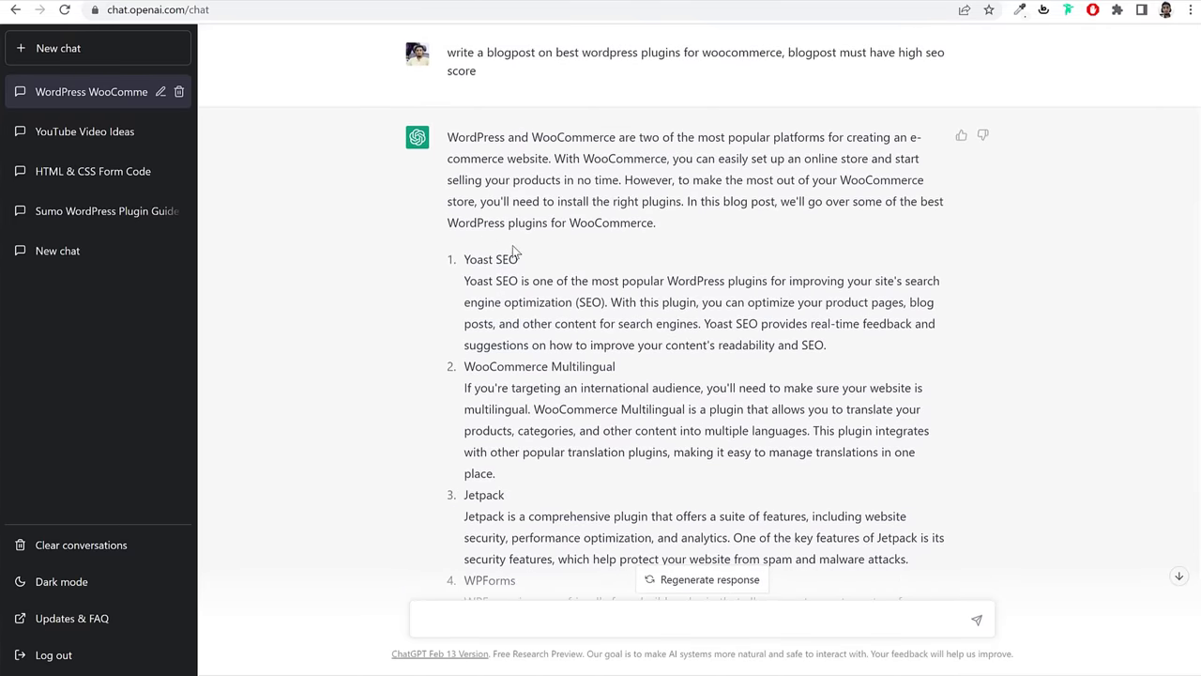
pyautogui.scroll(-20, 513, 250)
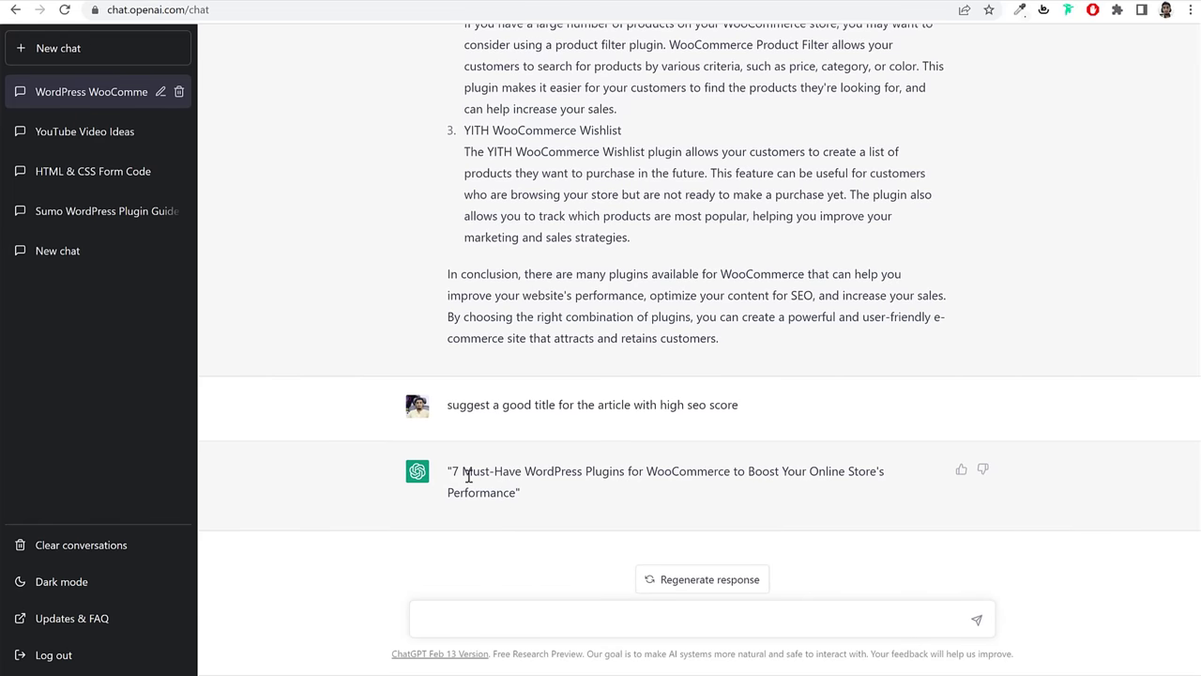
pyautogui.moveTo(452, 471); pyautogui.dragTo(551, 511)
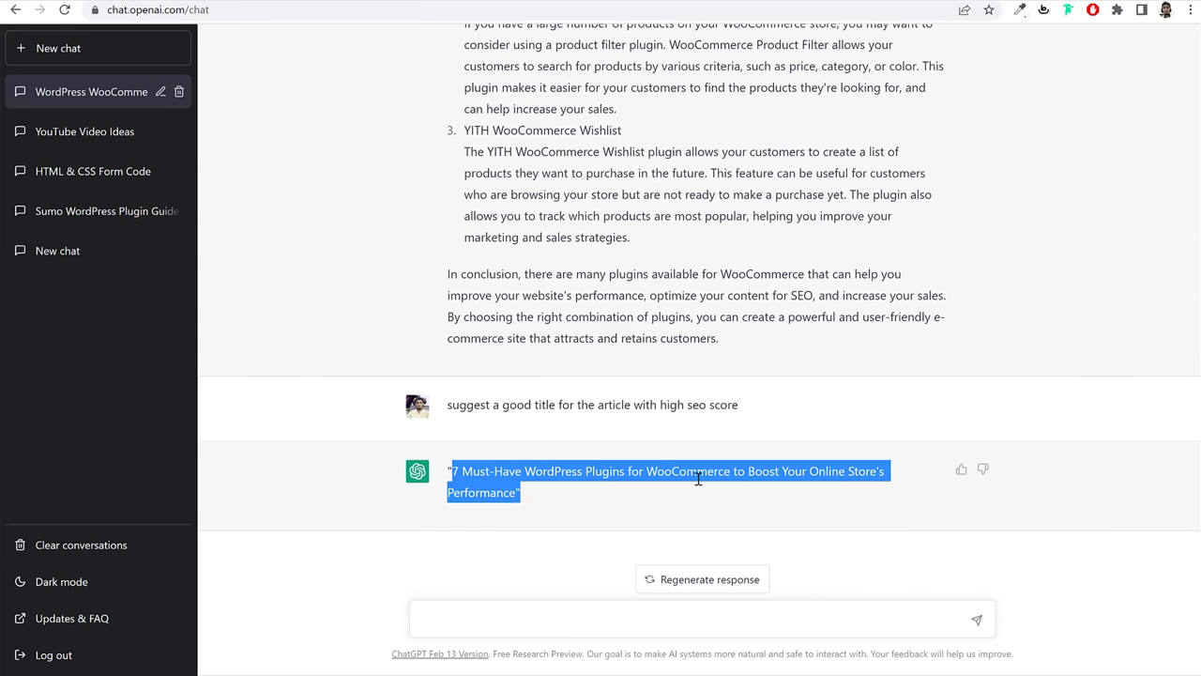
pyautogui.click(791, 480)
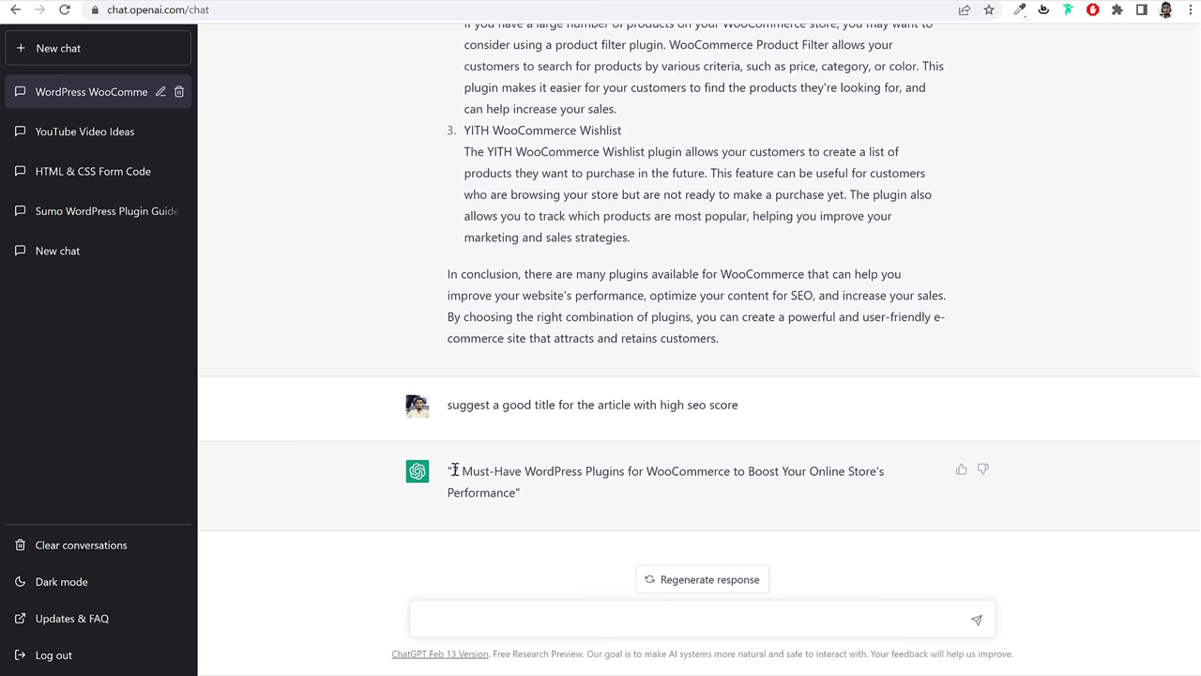
pyautogui.moveTo(454, 470); pyautogui.dragTo(514, 498)
pyautogui.hotkey('ctrl', 'c')
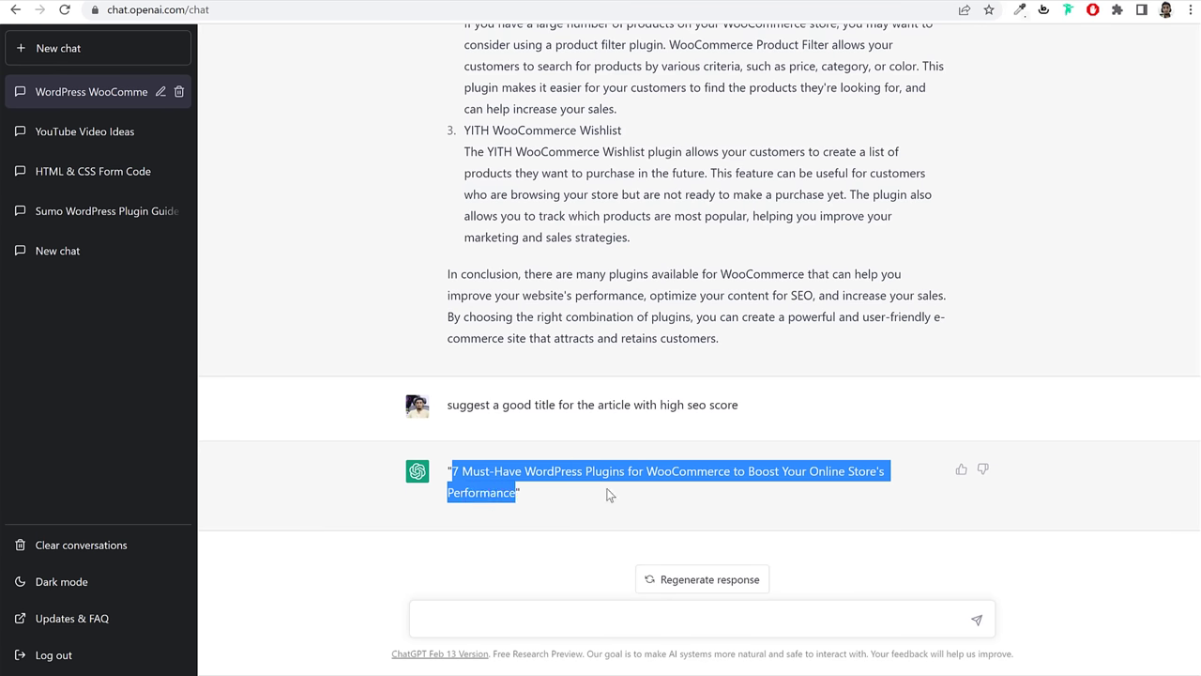
# Step: Switch to the WordPress post editor, paste the copied text as the post title and set its leading number to 10
pyautogui.hotkey('alt', 'Tab')
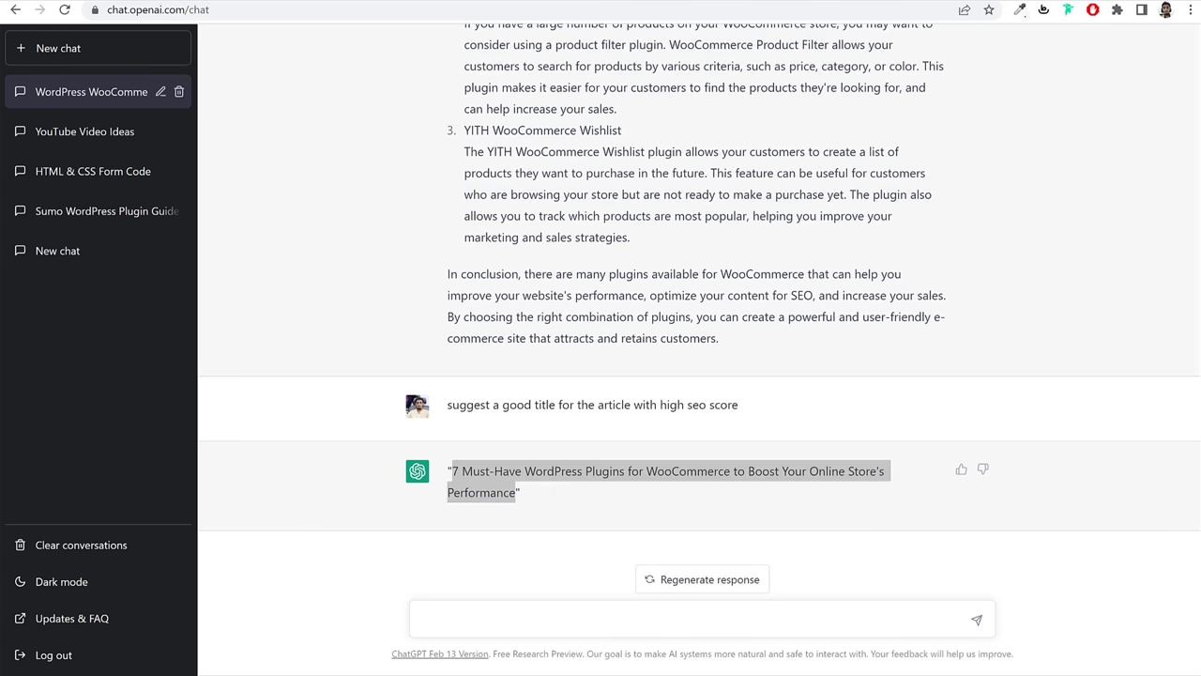
pyautogui.hotkey('ctrl', 'v')
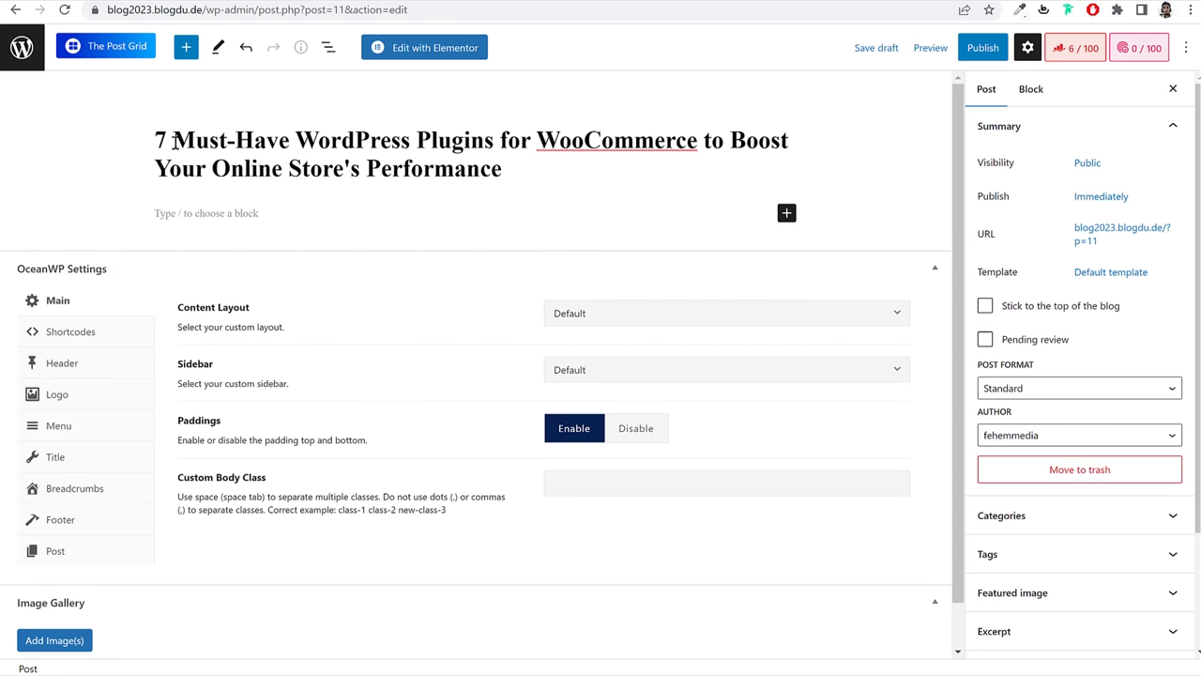
pyautogui.click(173, 140)
pyautogui.press('BackSpace')
pyautogui.press('BackSpace')
pyautogui.write('10')
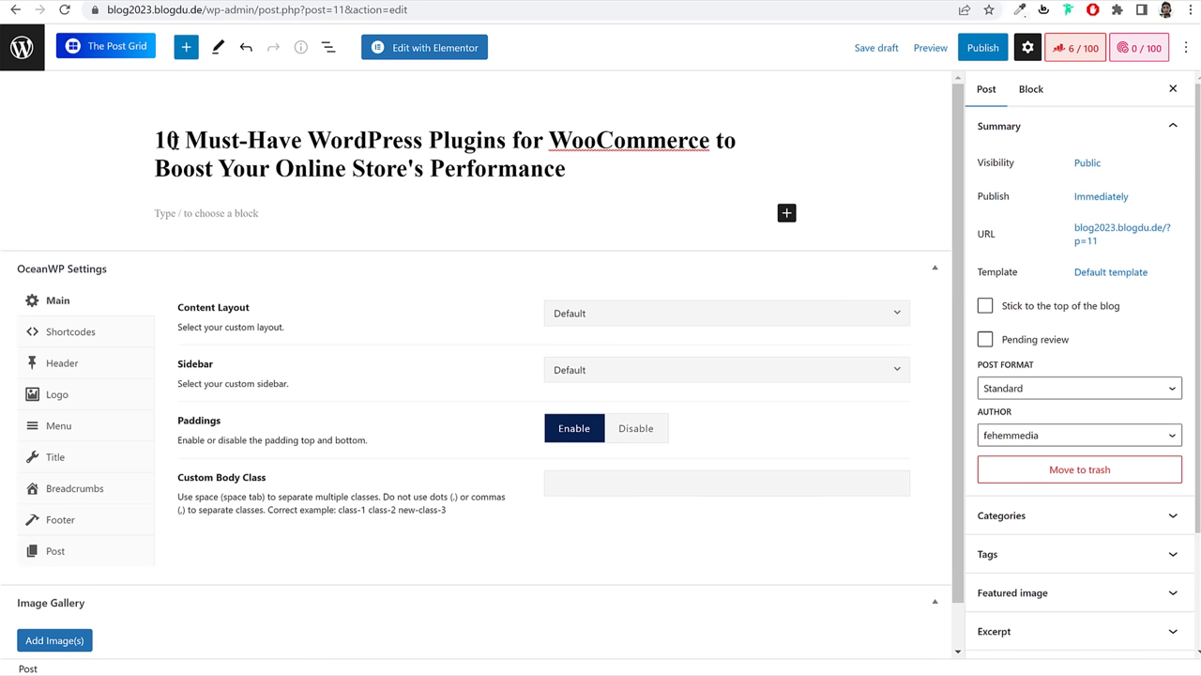
pyautogui.moveTo(565, 169); pyautogui.dragTo(156, 140)
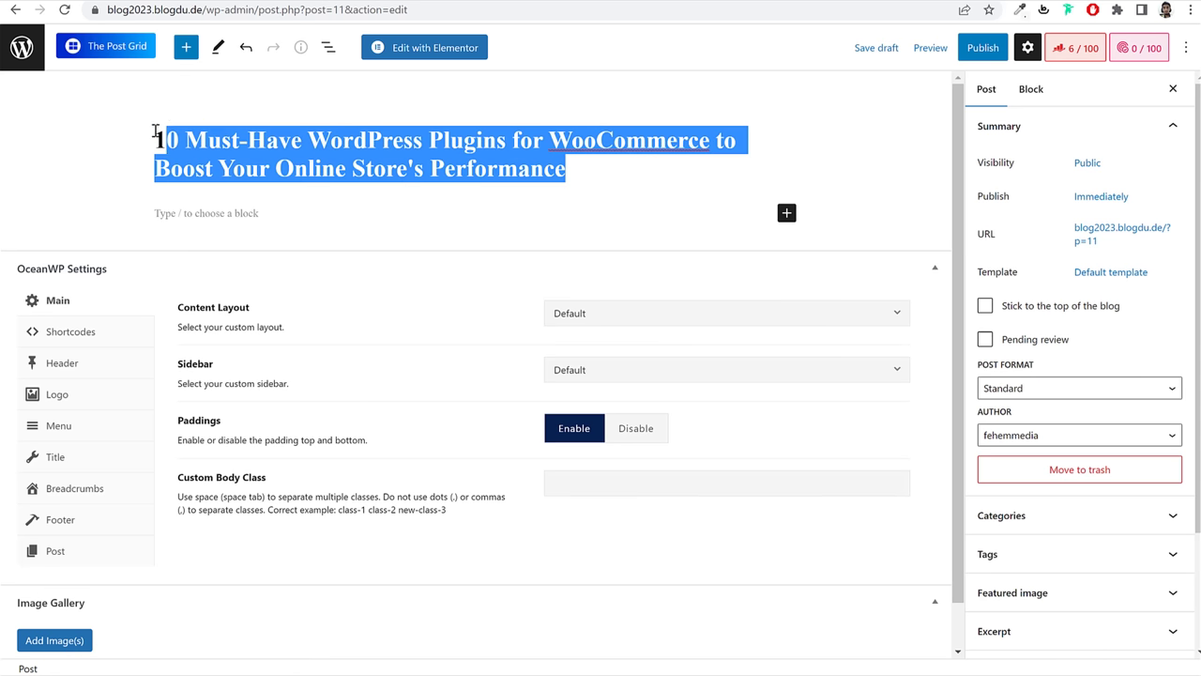
pyautogui.click(247, 140)
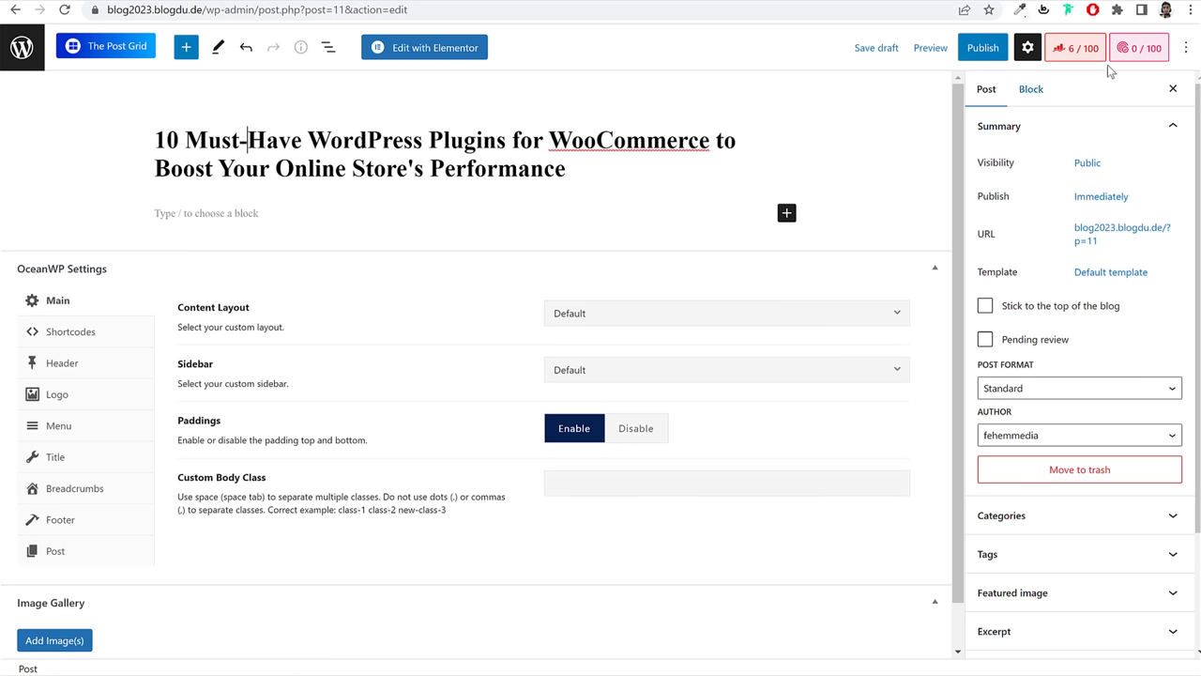
# Step: Open the Rank Math SEO settings for the post
pyautogui.click(1080, 49)
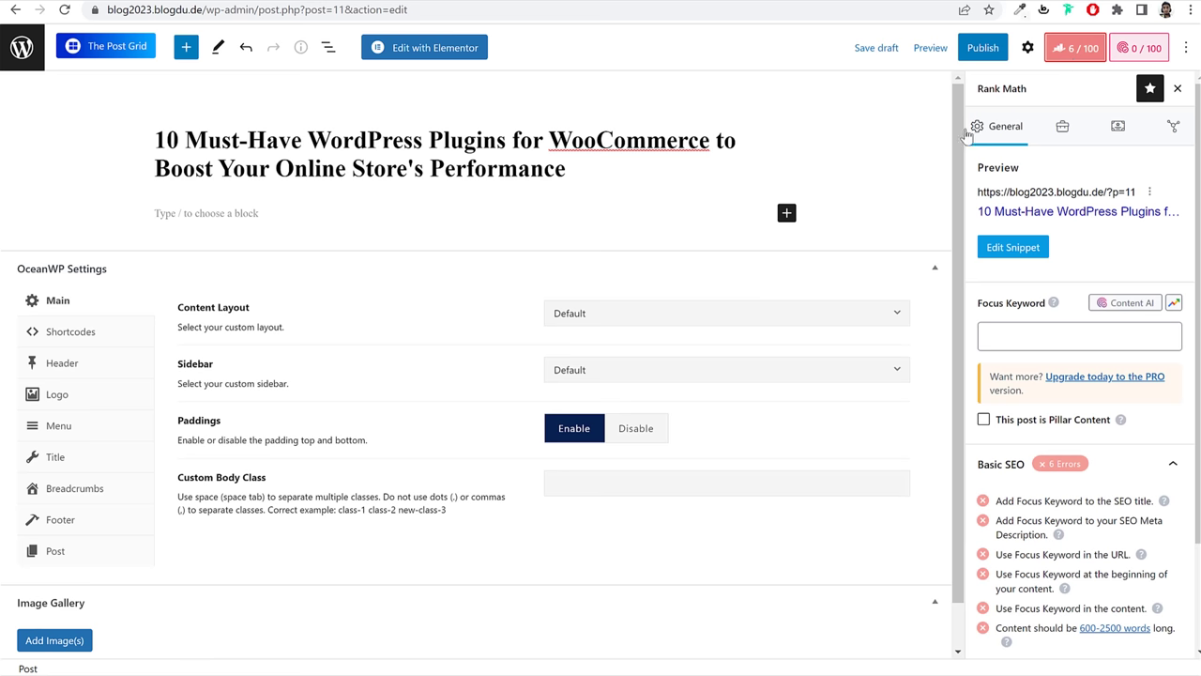
pyautogui.click(1072, 54)
pyautogui.click(1078, 56)
pyautogui.click(1046, 344)
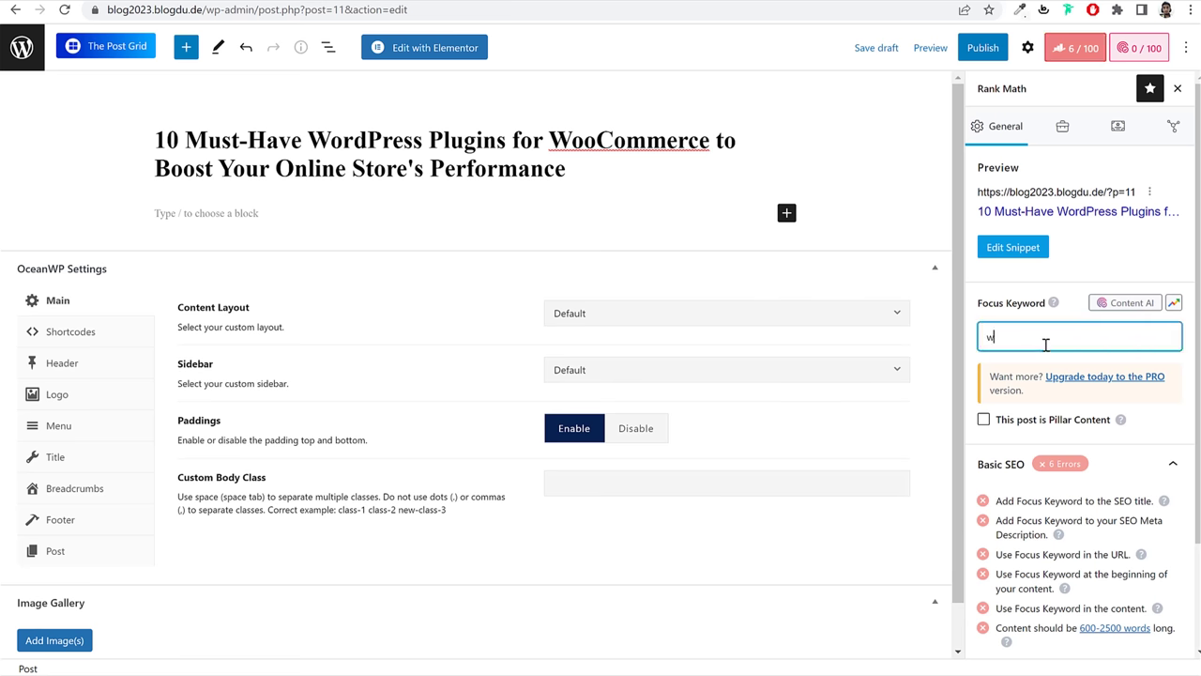
pyautogui.write('w')
pyautogui.press('Return')
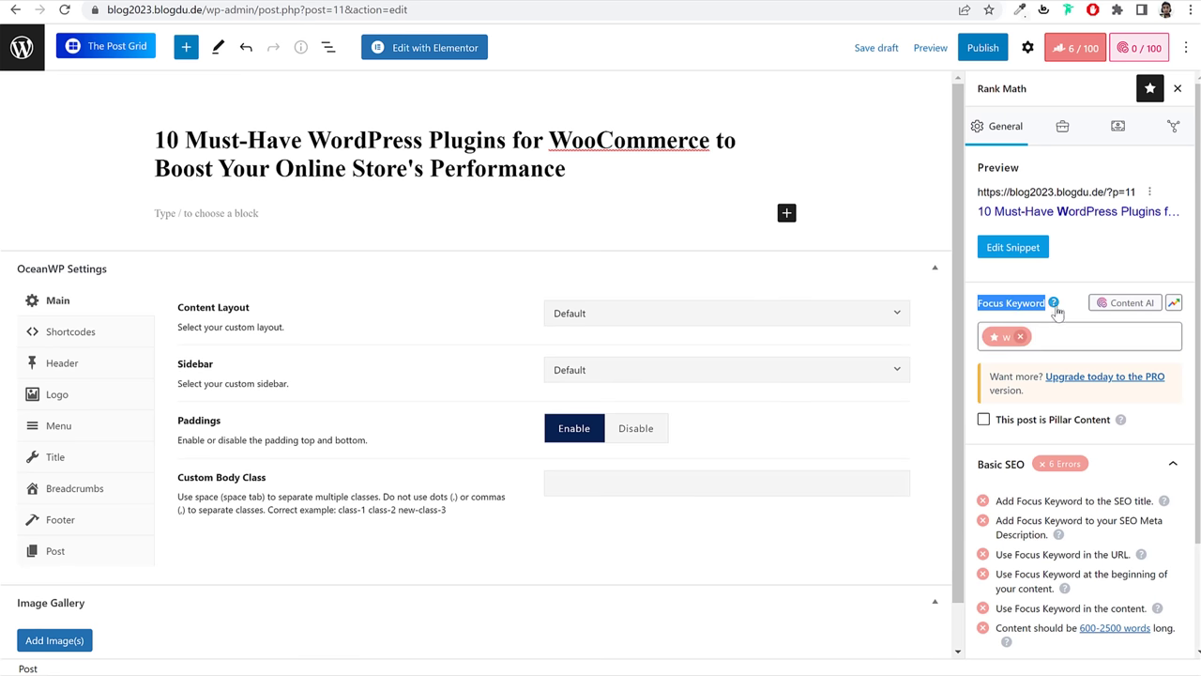
pyautogui.press('BackSpace')
# Step: Set the post's Rank Math focus keyword to the suggestion "woocommerce plugin"
pyautogui.write('wo')
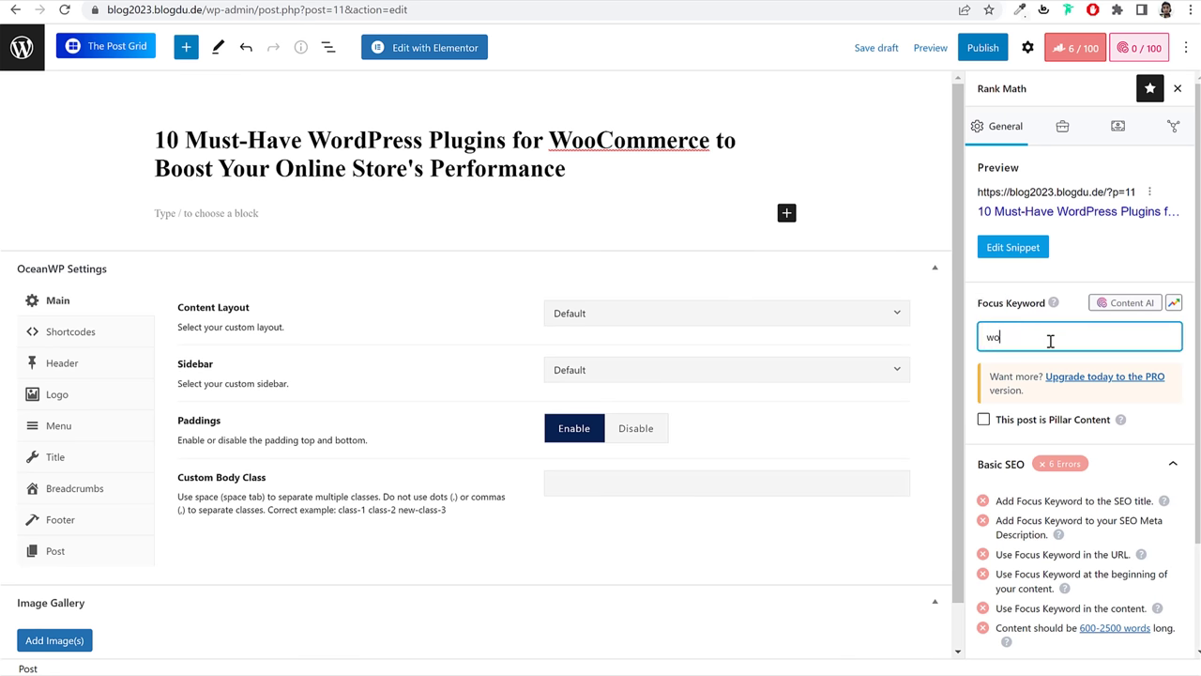
pyautogui.write('ocommerce plugin')
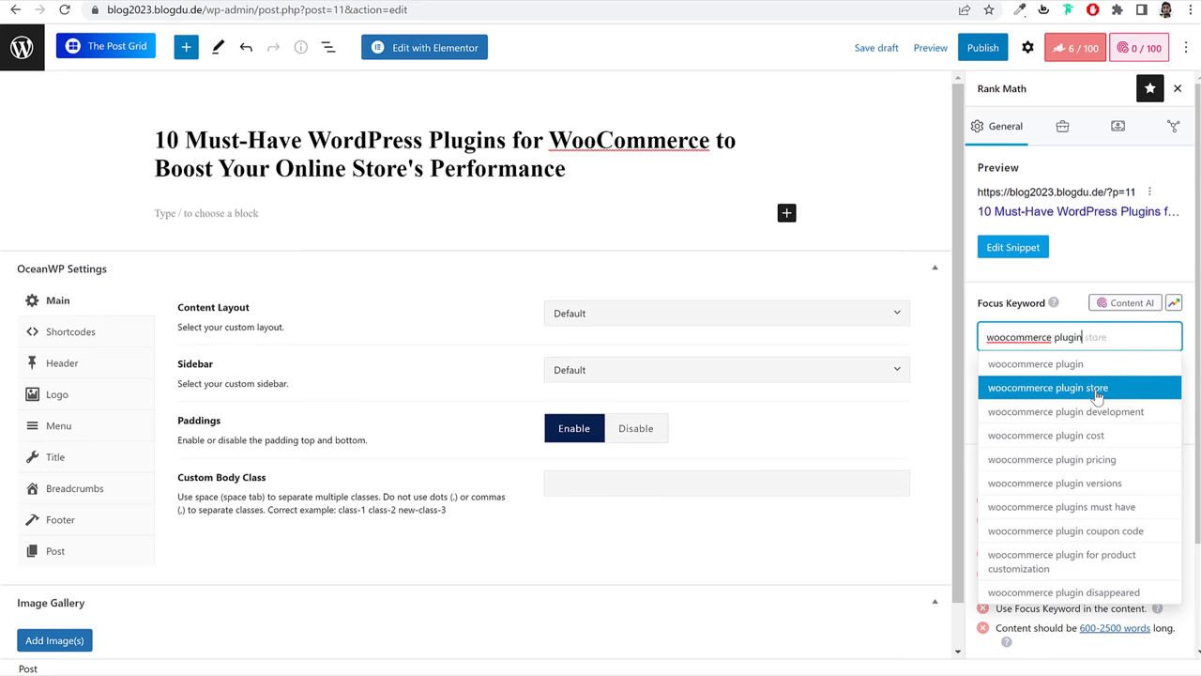
pyautogui.click(1070, 374)
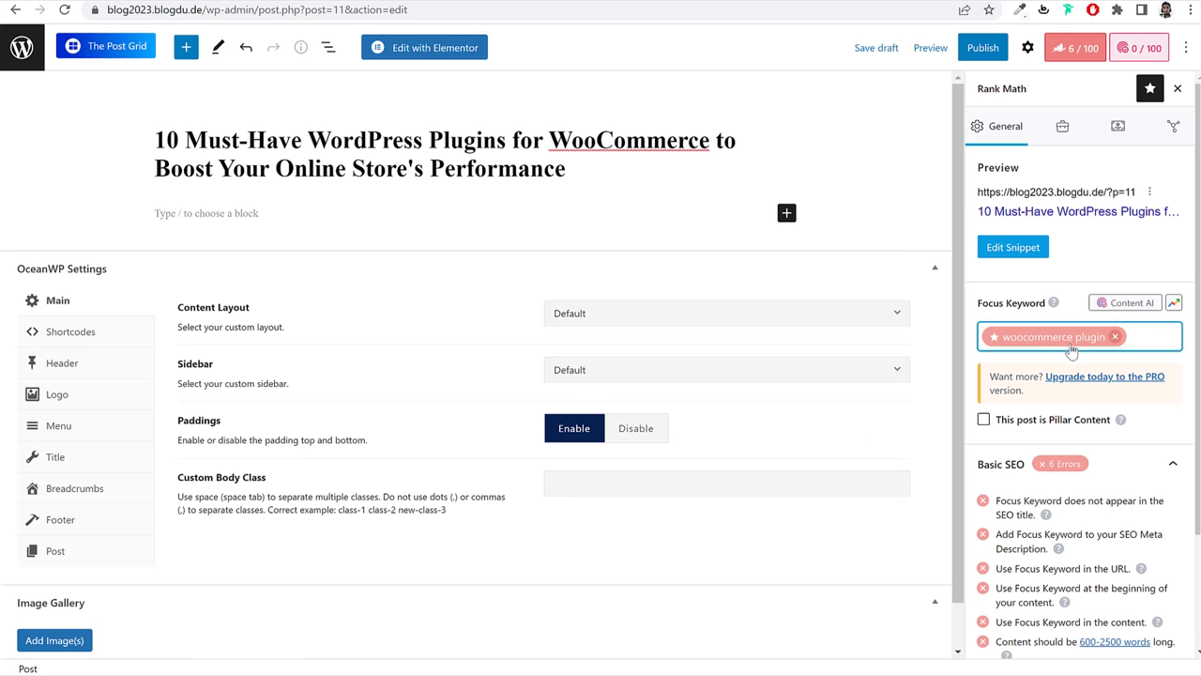
# Step: Compare the post title's wording with the focus keyword, selecting "WordPress Plugins for" in the title
pyautogui.moveTo(158, 139); pyautogui.dragTo(571, 163)
pyautogui.click(569, 168)
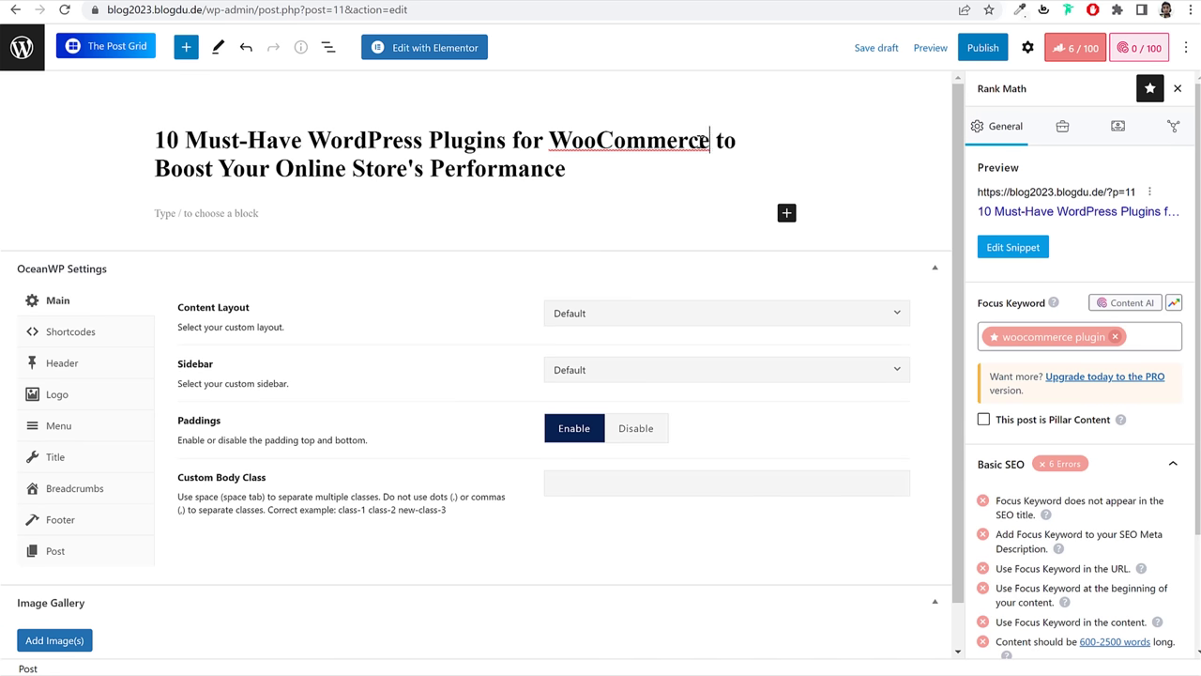
pyautogui.moveTo(309, 139); pyautogui.dragTo(550, 130)
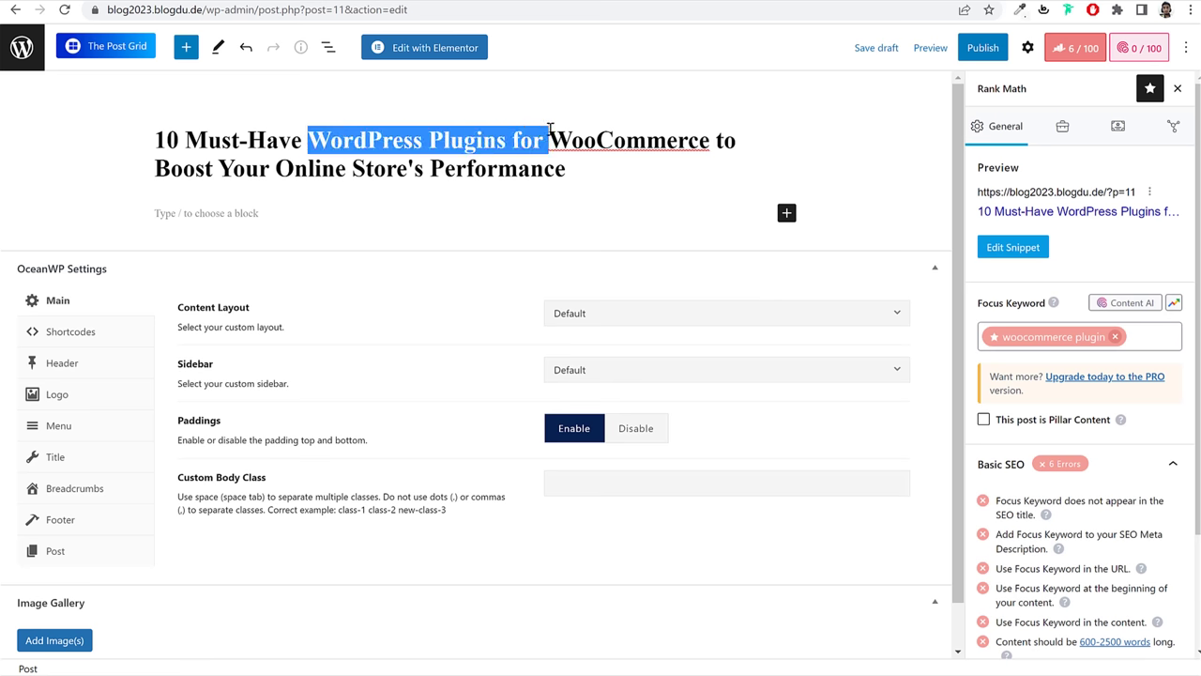
# Step: Reword the post title to "10 Must-Have WooCommerce Plugins for WordPress to Boost Your Online Store's Performance"
pyautogui.press('BackSpace')
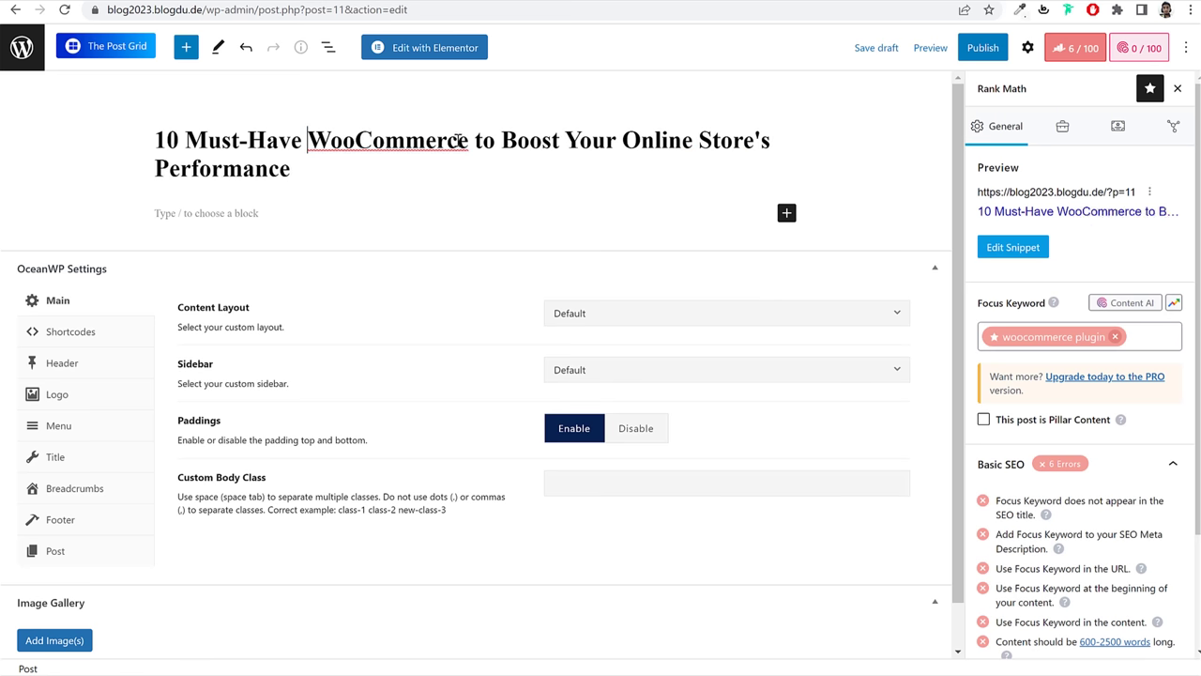
pyautogui.click(473, 140)
pyautogui.write('Plu')
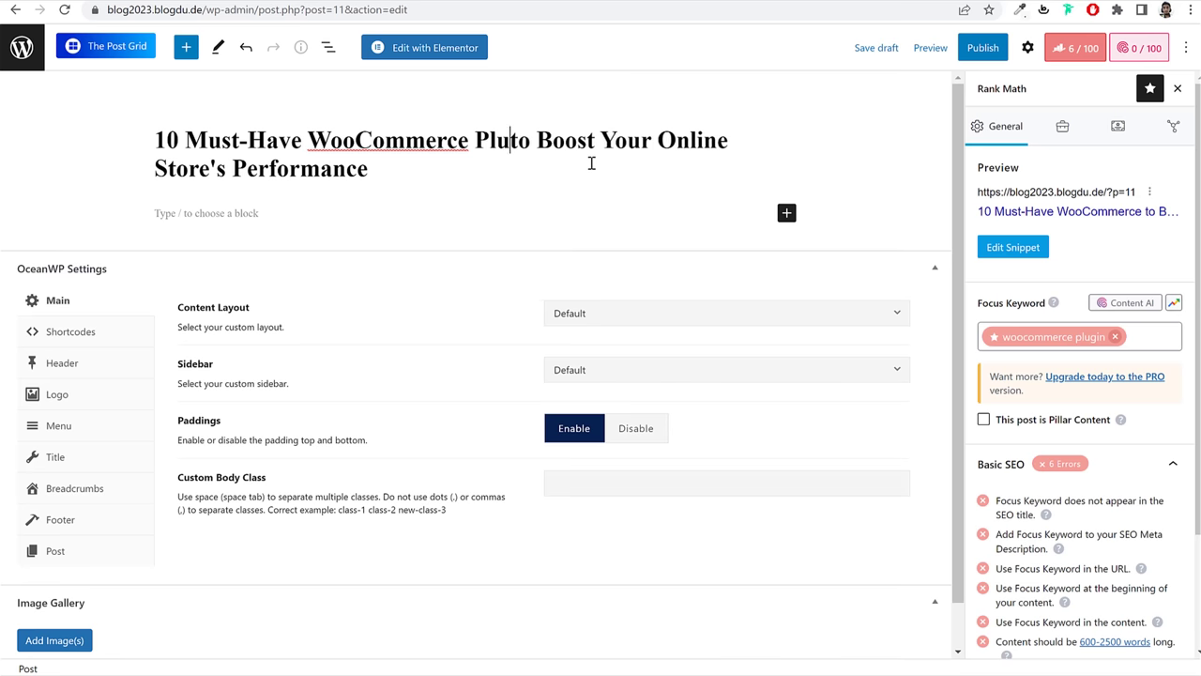
pyautogui.write('gins f')
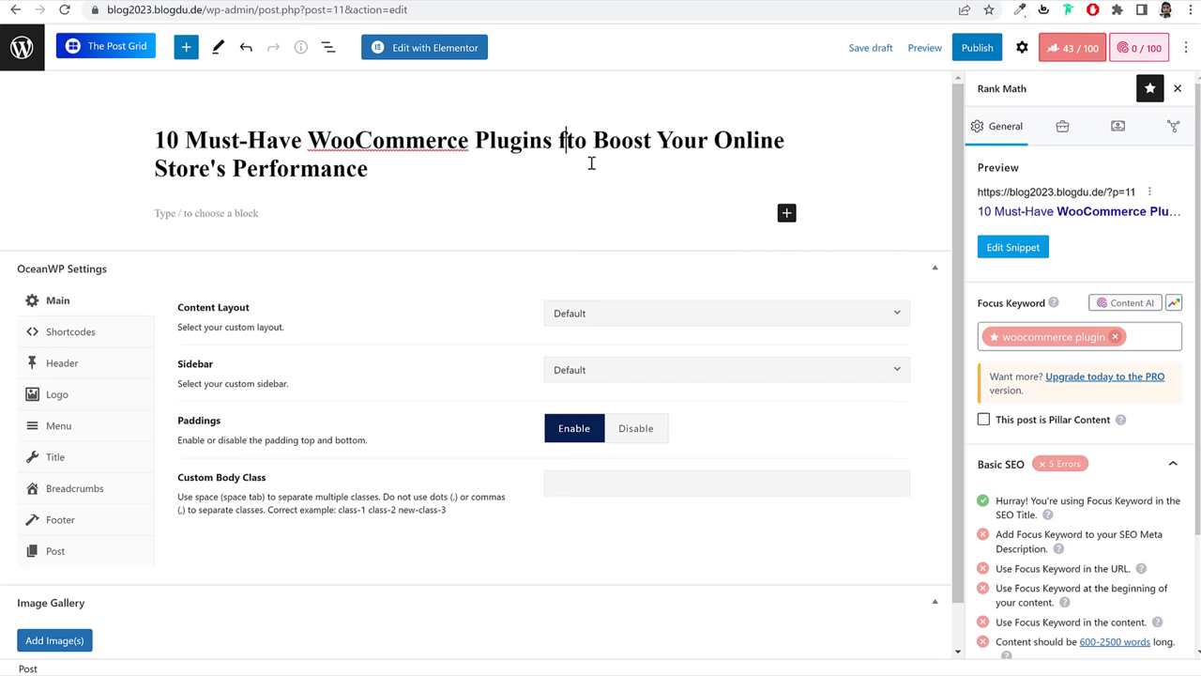
pyautogui.write('or WordPress')
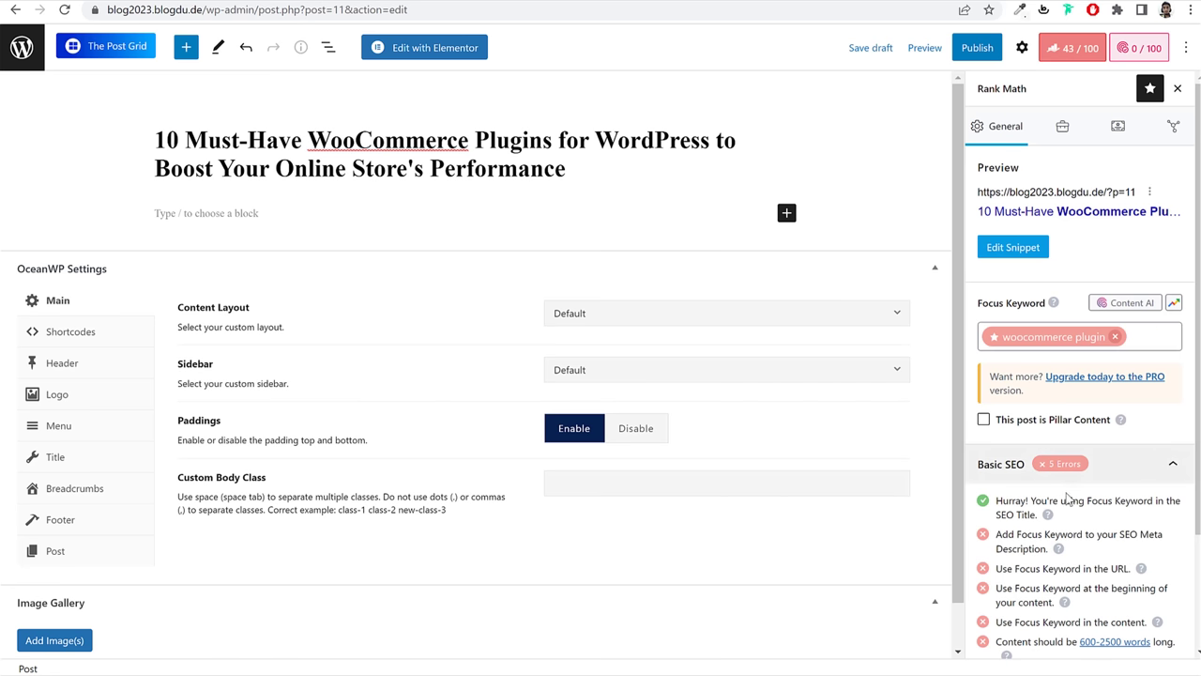
# Step: Examine the focus keyword's place in the title, the Basic SEO checks and the Rank Math score
pyautogui.moveTo(307, 139); pyautogui.dragTo(512, 140)
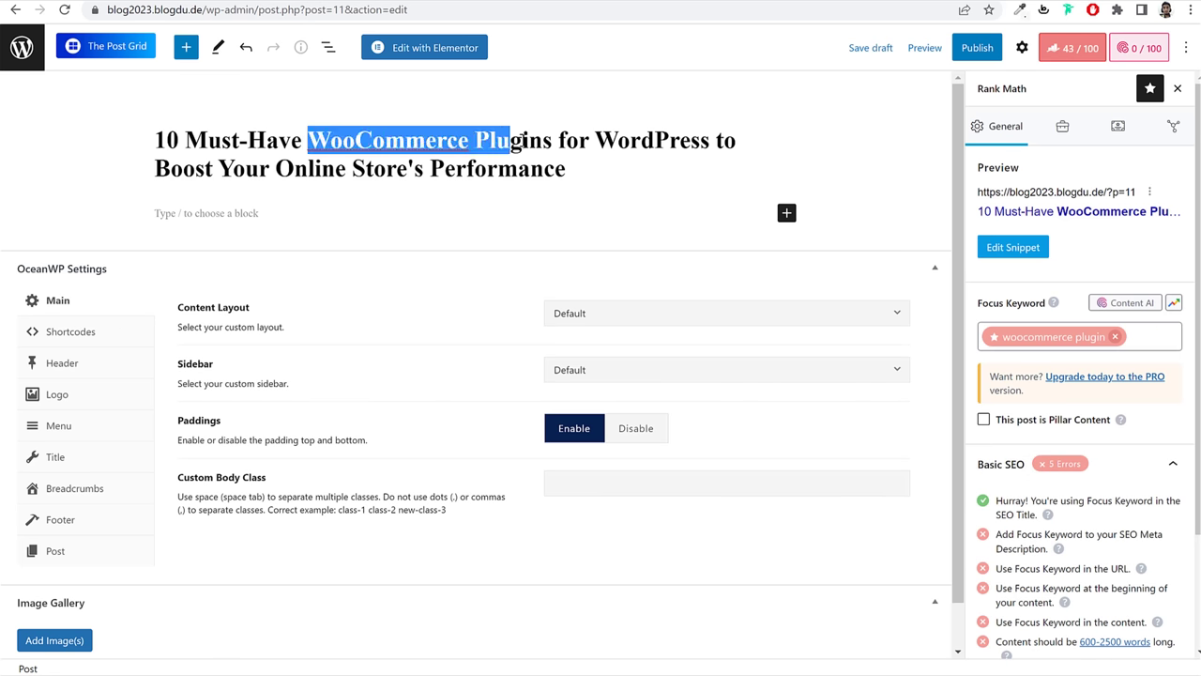
pyautogui.click(458, 162)
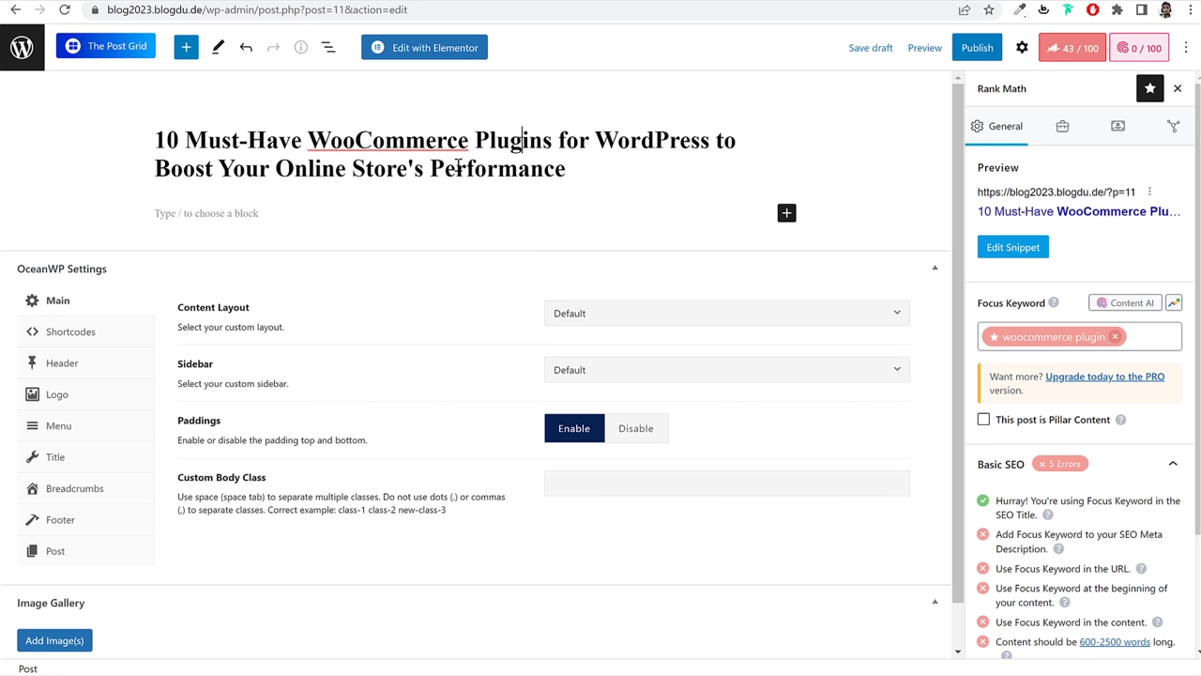
pyautogui.moveTo(308, 139); pyautogui.dragTo(692, 139)
pyautogui.click(549, 138)
pyautogui.click(691, 139)
pyautogui.moveTo(308, 139); pyautogui.dragTo(540, 139)
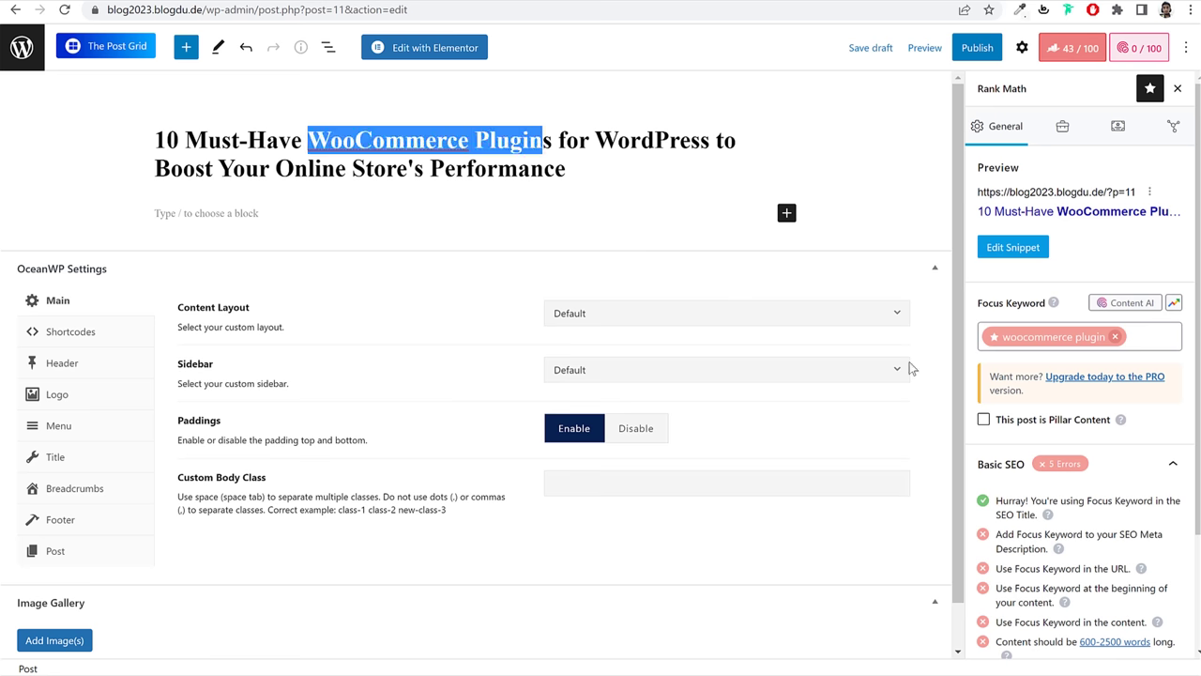
pyautogui.scroll(-2, 1042, 394)
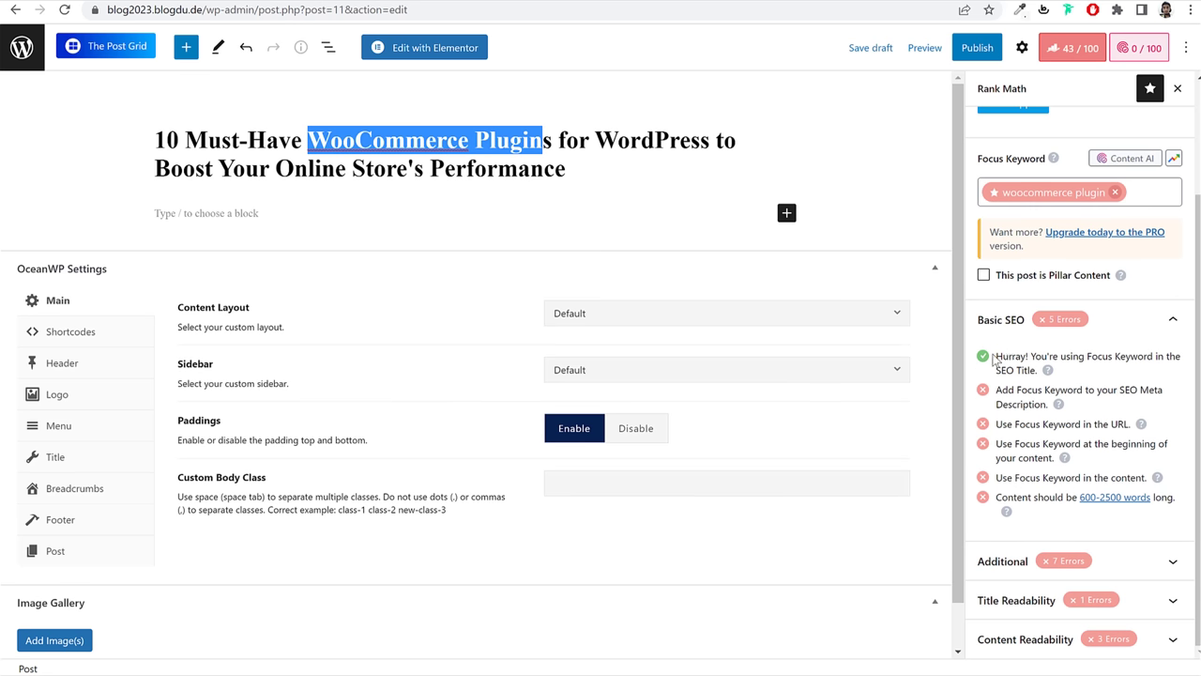
pyautogui.moveTo(1032, 357)
pyautogui.mouseDown()
pyautogui.moveTo(1042, 374)
pyautogui.moveTo(1032, 370)
pyautogui.mouseUp()
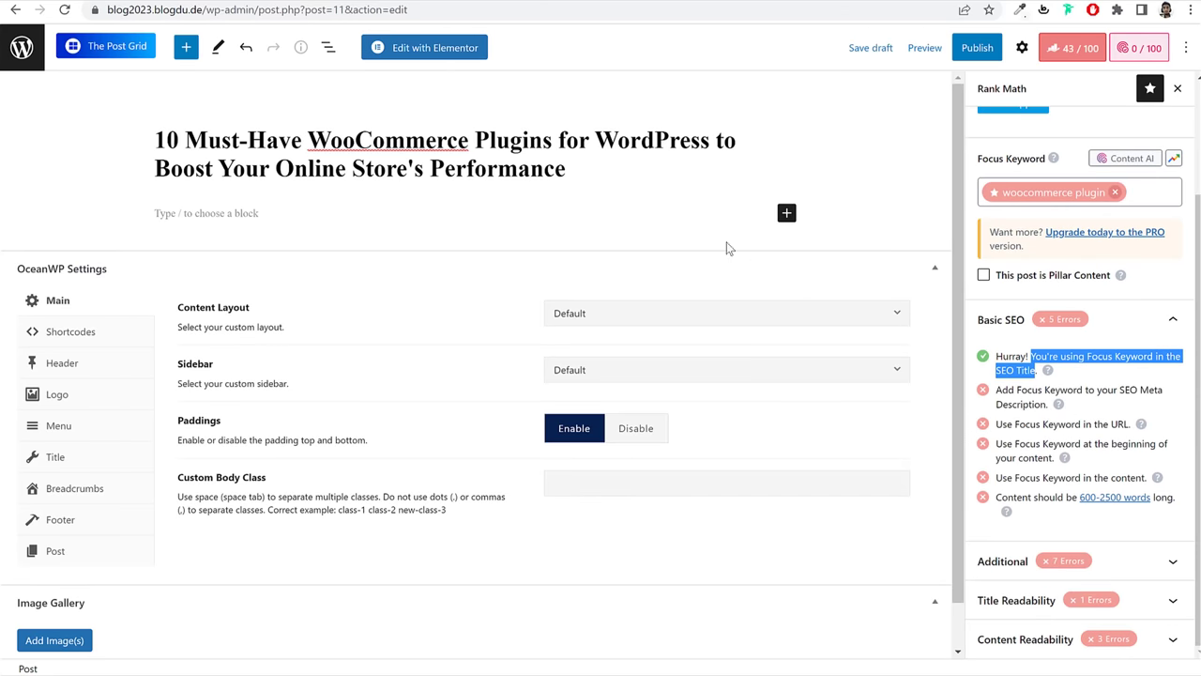
pyautogui.scroll(2, 1026, 160)
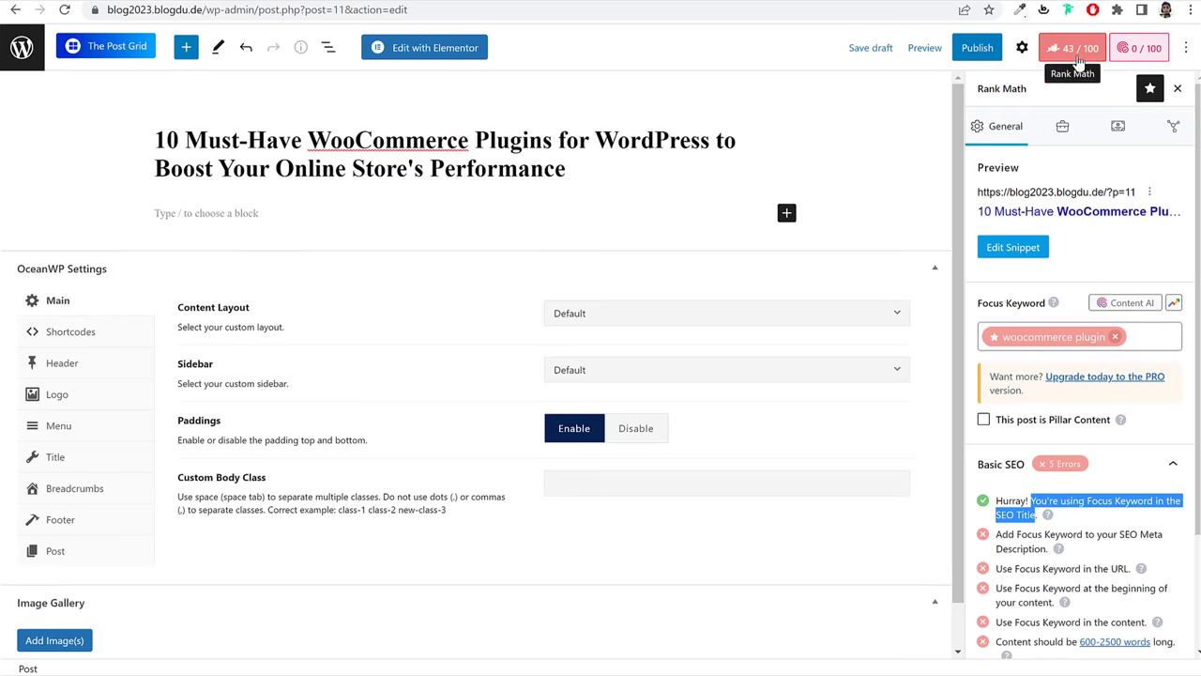
pyautogui.moveTo(156, 141); pyautogui.dragTo(571, 168)
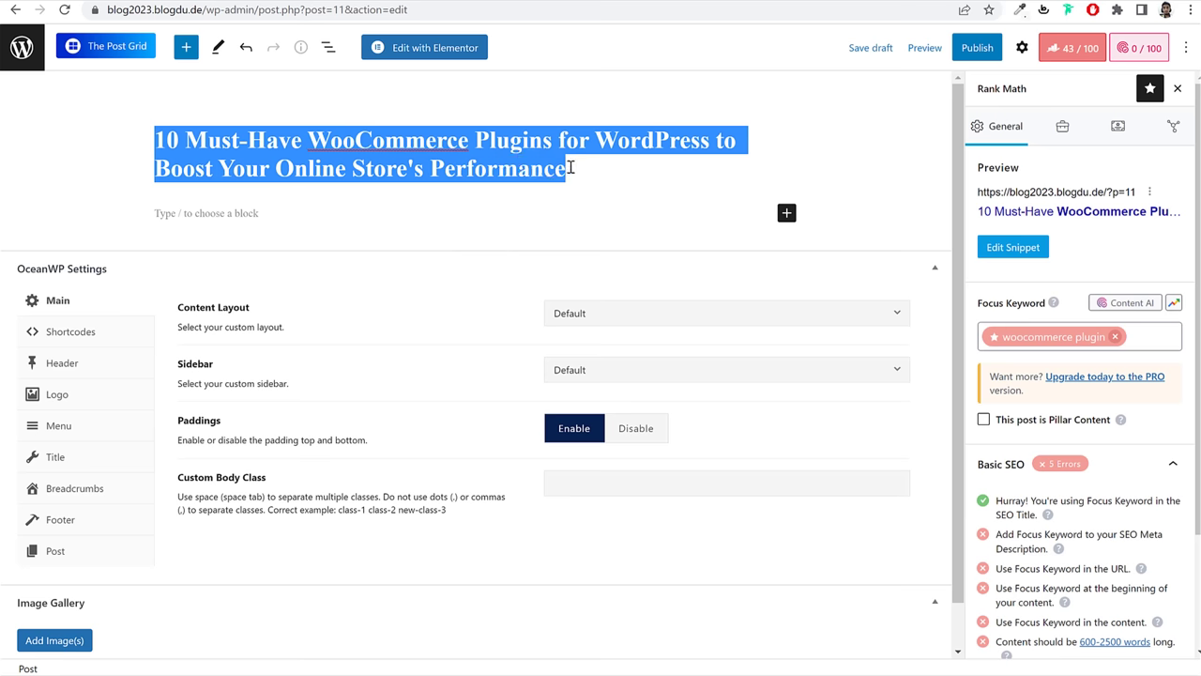
pyautogui.click(332, 131)
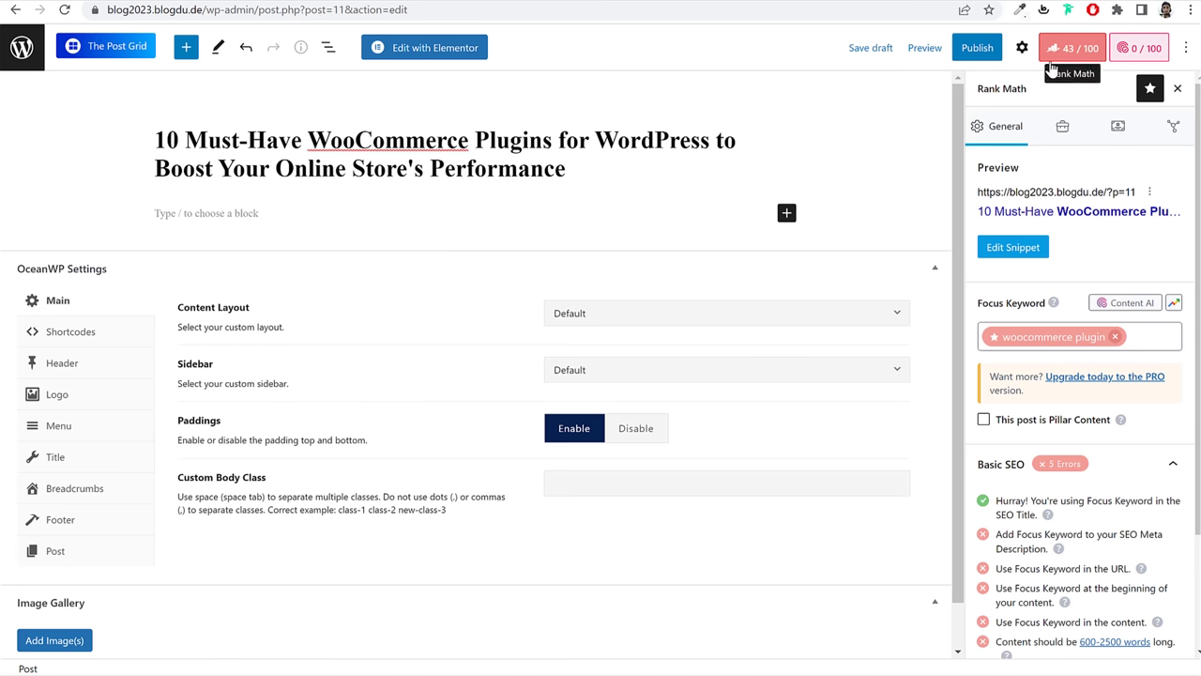
# Step: Switch to ChatGPT, copy the blog post's opening paragraph, and return to the WordPress post's empty first block
pyautogui.hotkey('ctrl', 'Tab')
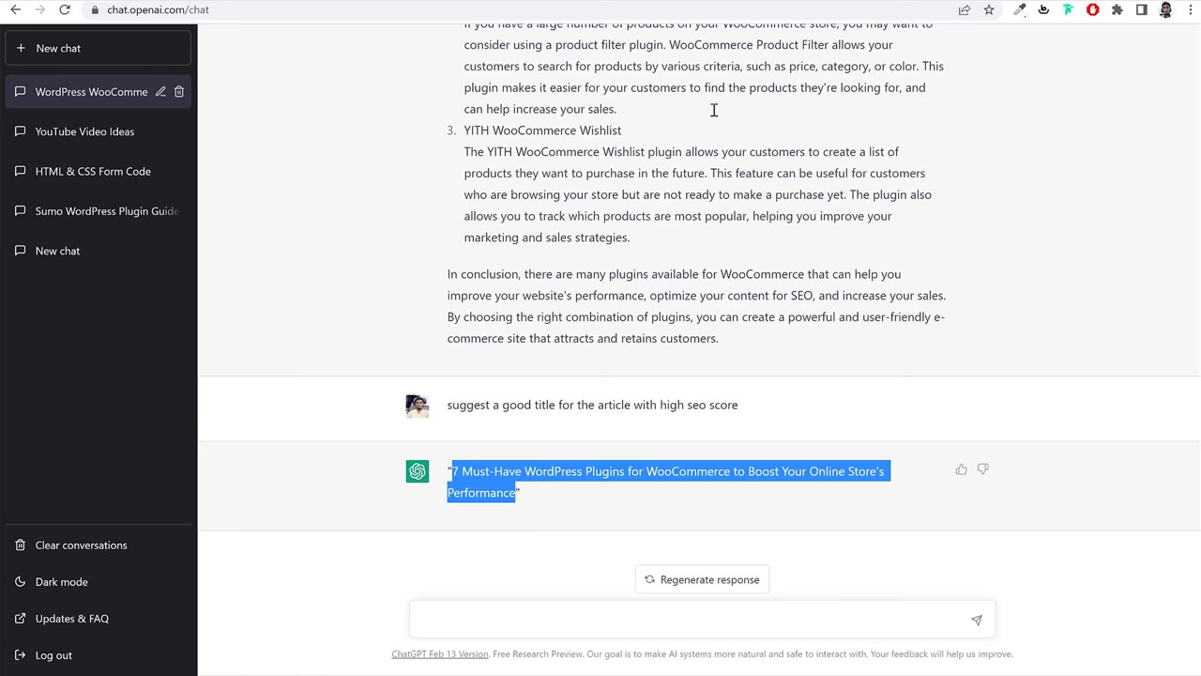
pyautogui.scroll(20, 670, 295)
pyautogui.scroll(1, 745, 298)
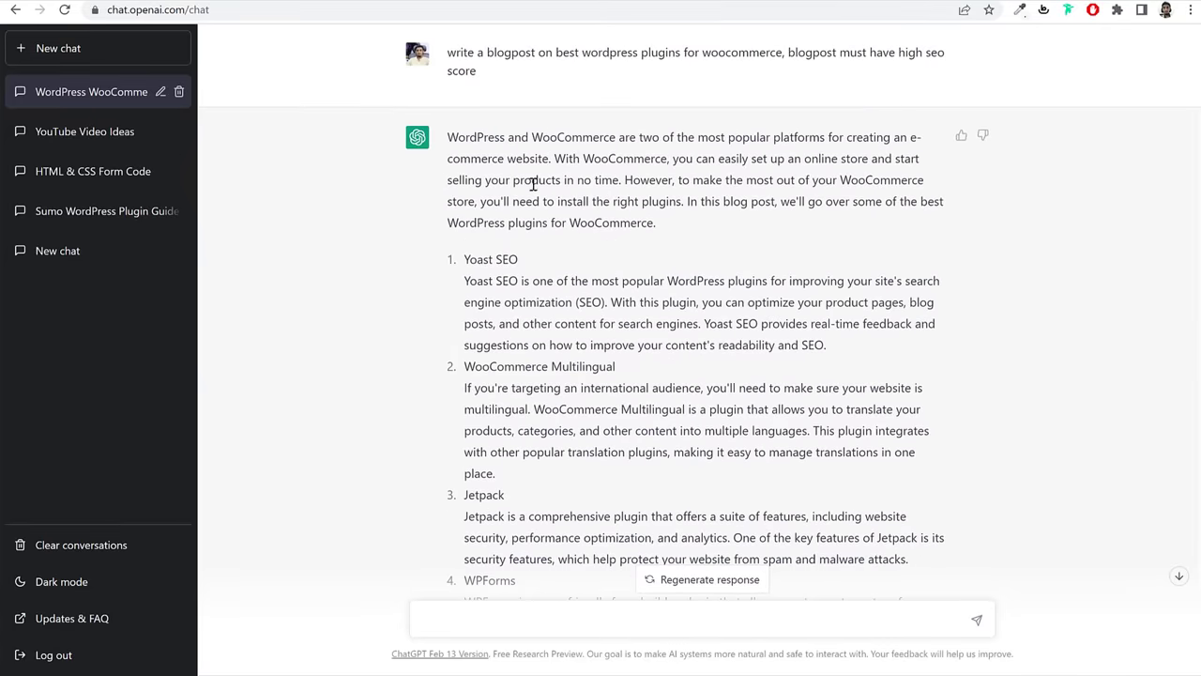
pyautogui.moveTo(449, 135); pyautogui.dragTo(683, 221)
pyautogui.hotkey('ctrl', 'c')
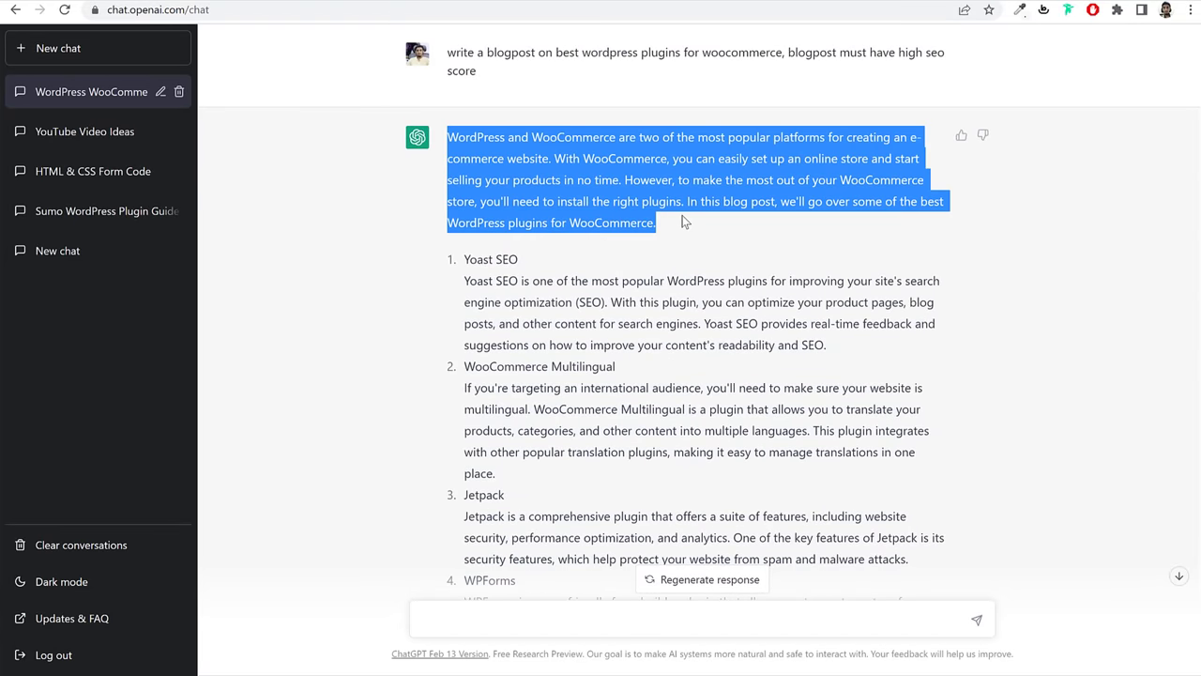
pyautogui.hotkey('ctrl', 'Tab')
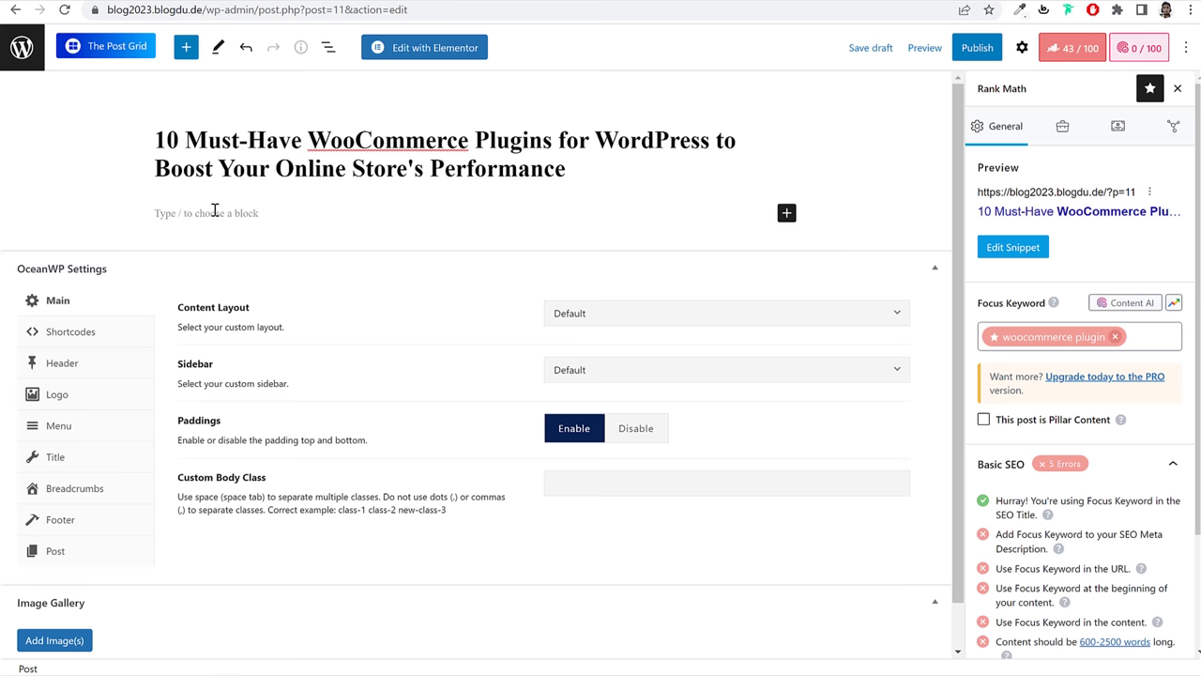
pyautogui.click(197, 207)
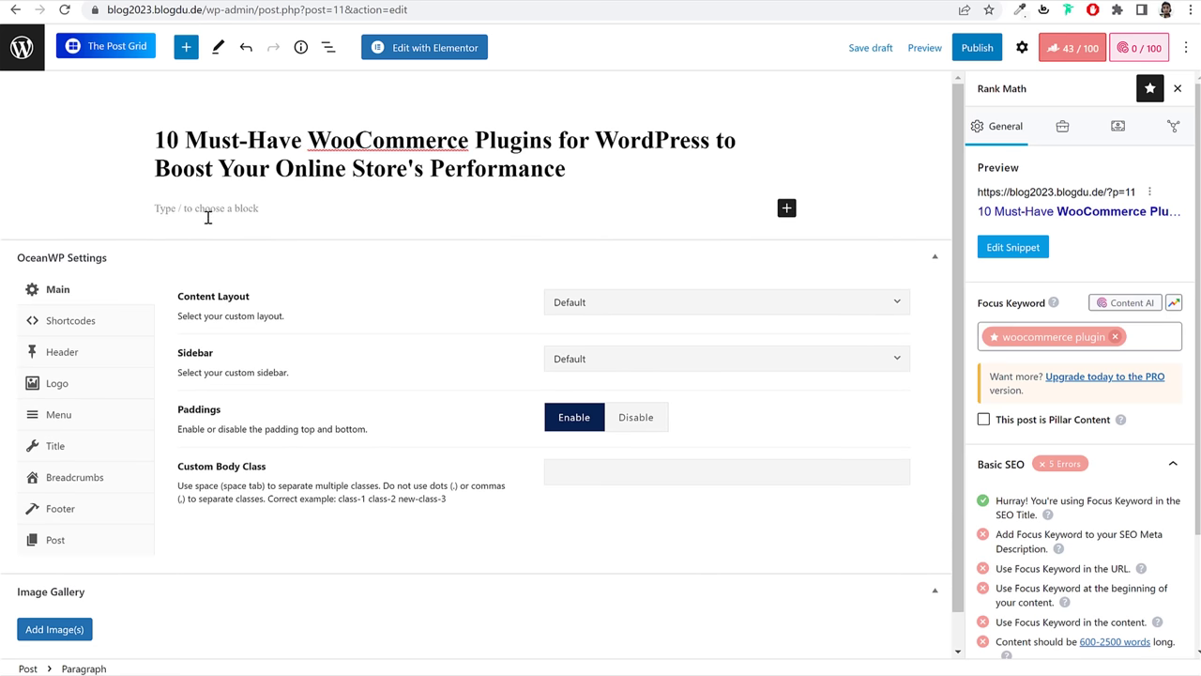
pyautogui.hotkey('ctrl', 'v')
pyautogui.hotkey('ctrl', 'z')
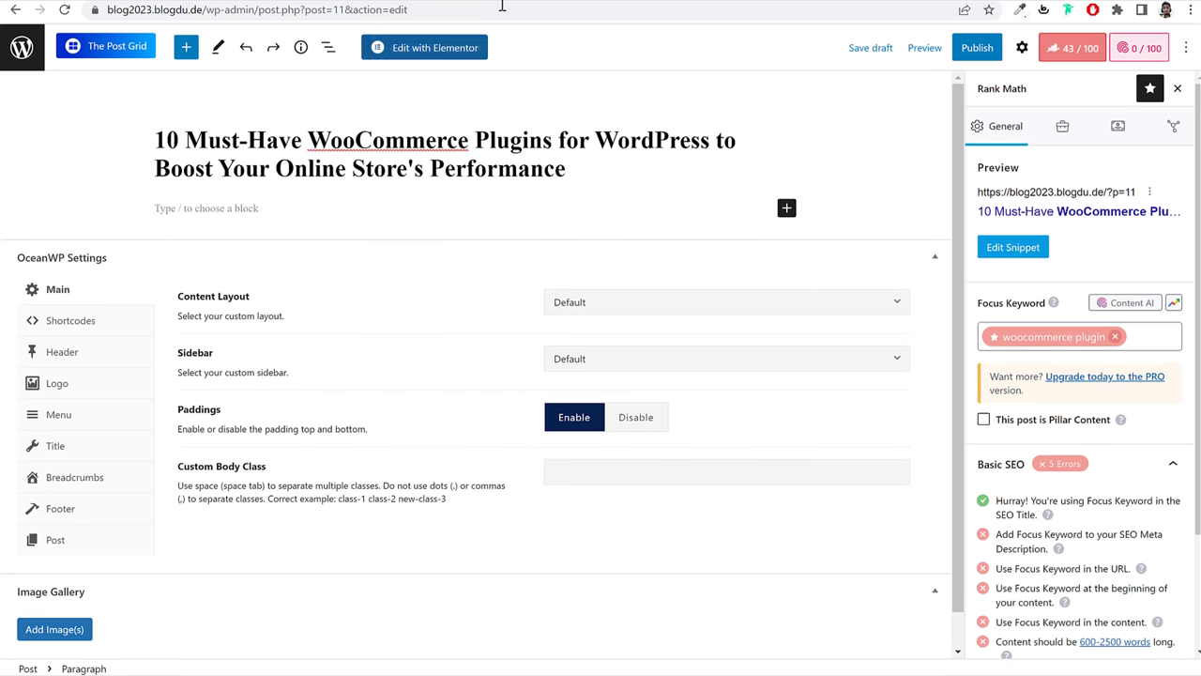
pyautogui.hotkey('ctrl', 'v')
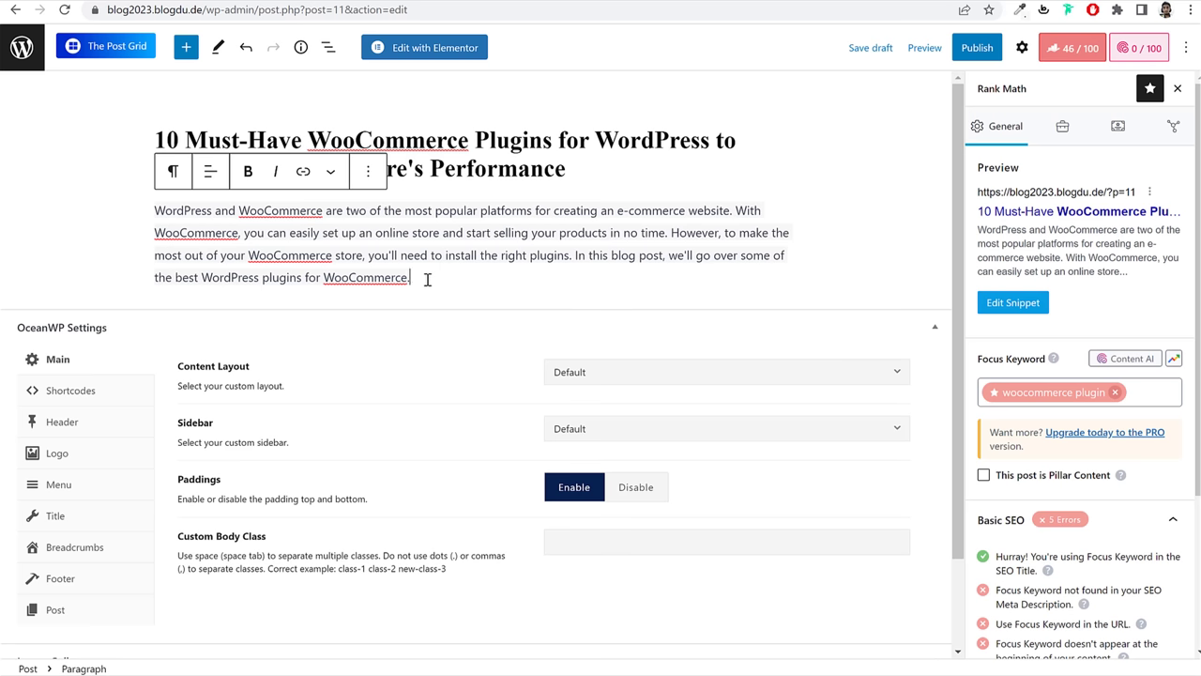
pyautogui.moveTo(427, 278); pyautogui.dragTo(105, 194)
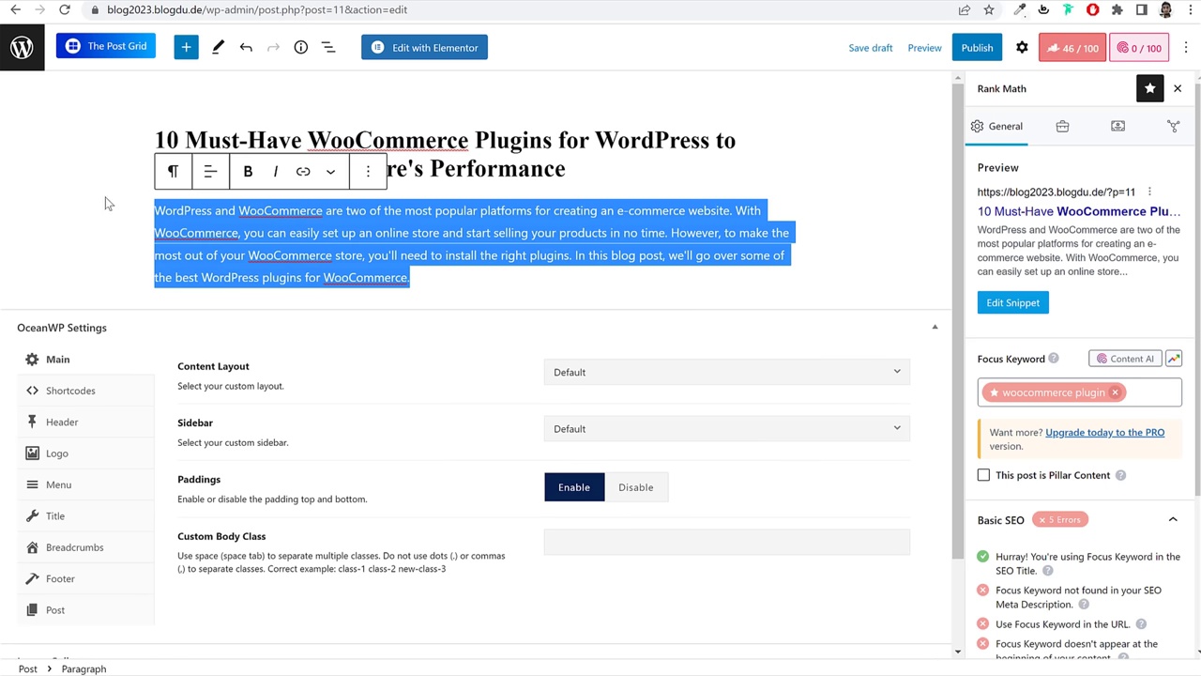
pyautogui.click(433, 269)
pyautogui.moveTo(479, 281); pyautogui.dragTo(67, 192)
pyautogui.hotkey('ctrl', 'c')
pyautogui.press('BackSpace')
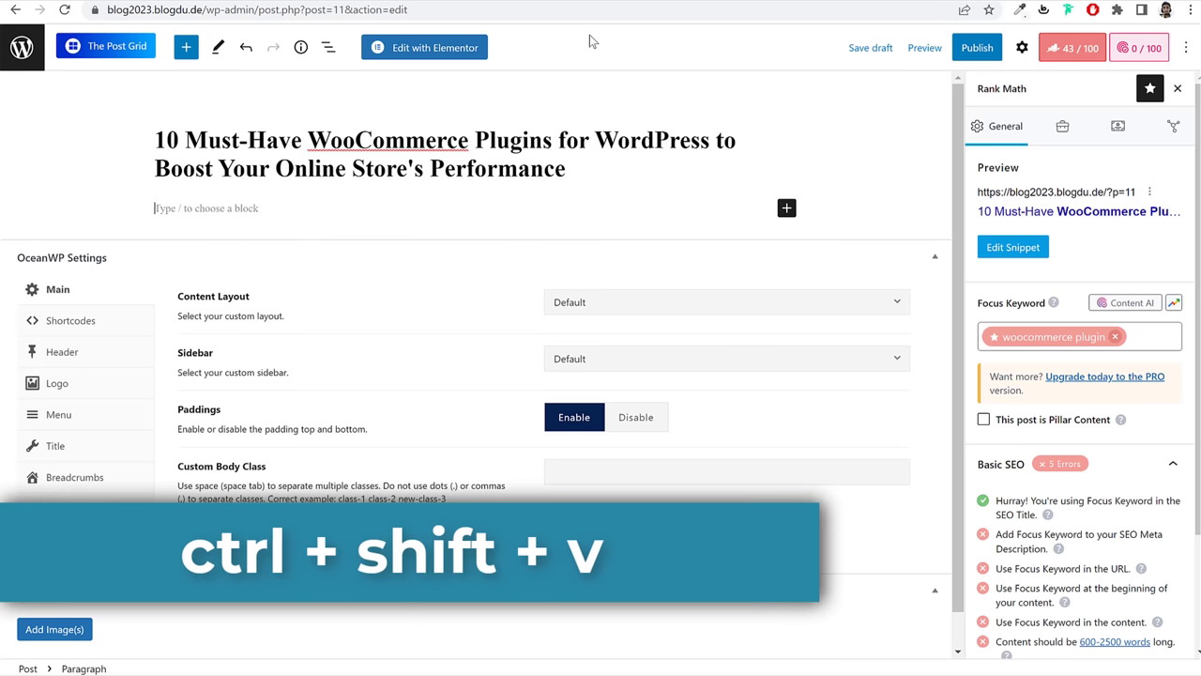
# Step: Paste the copied opening paragraph as plain text without its formatting and start a new paragraph below it
pyautogui.hotkey('ctrl', 'shift', 'v')
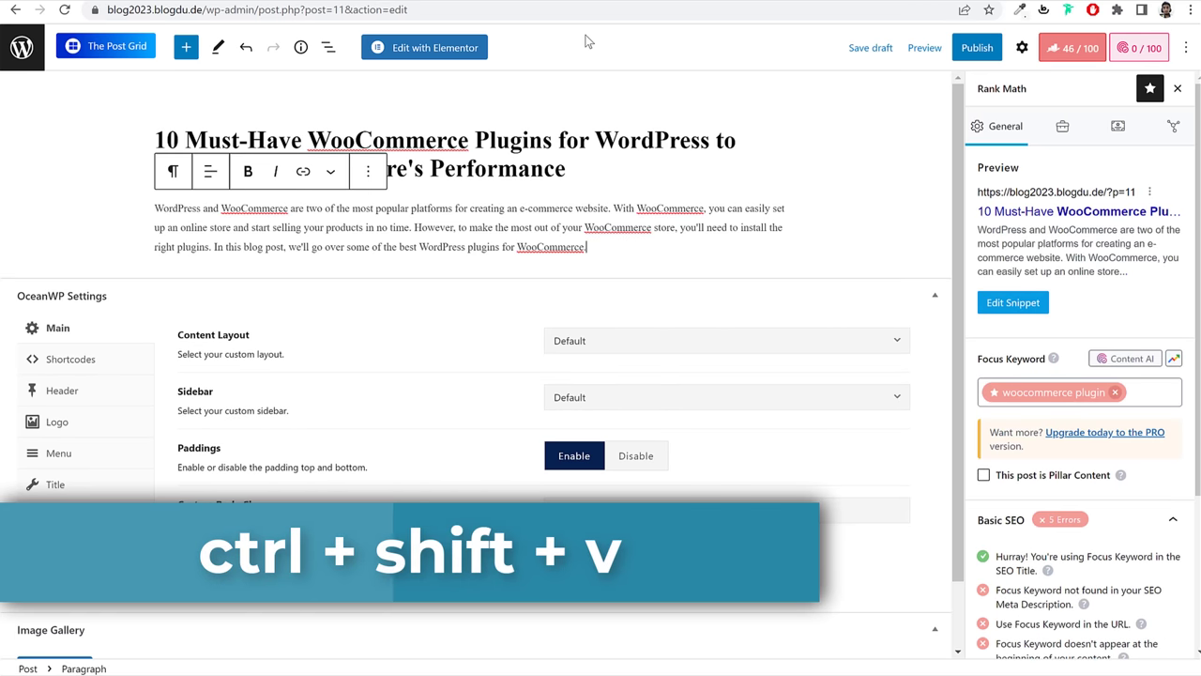
pyautogui.write('.')
pyautogui.press('Return')
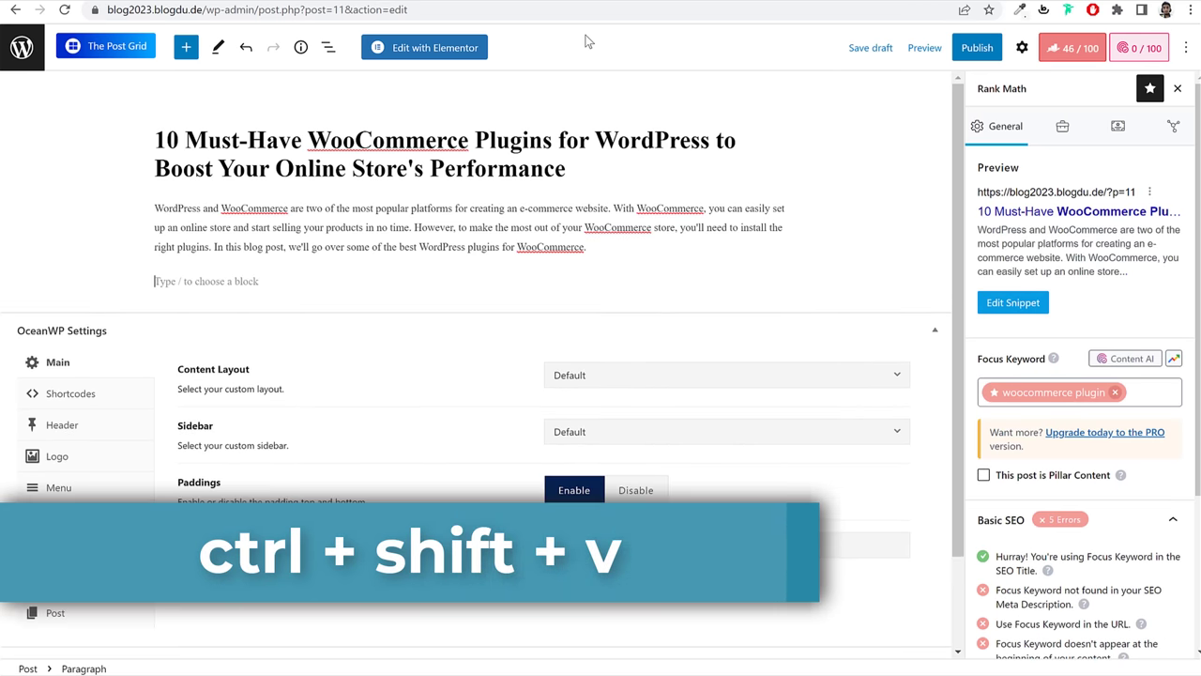
# Step: Switch to ChatGPT and submit the prompt "write a good 3 paragraph introduction for this article with the focus keyword of 'woocommerce plugin'"
pyautogui.click(602, 4)
pyautogui.scroll(-15, 664, 219)
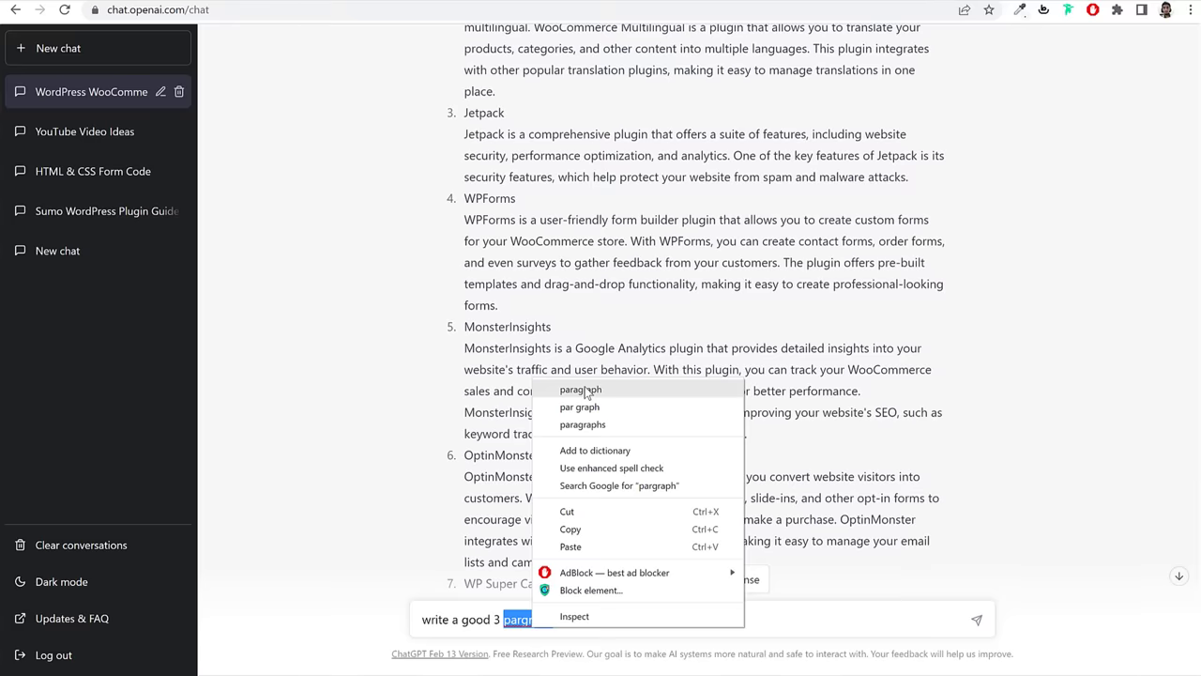
pyautogui.click(657, 395)
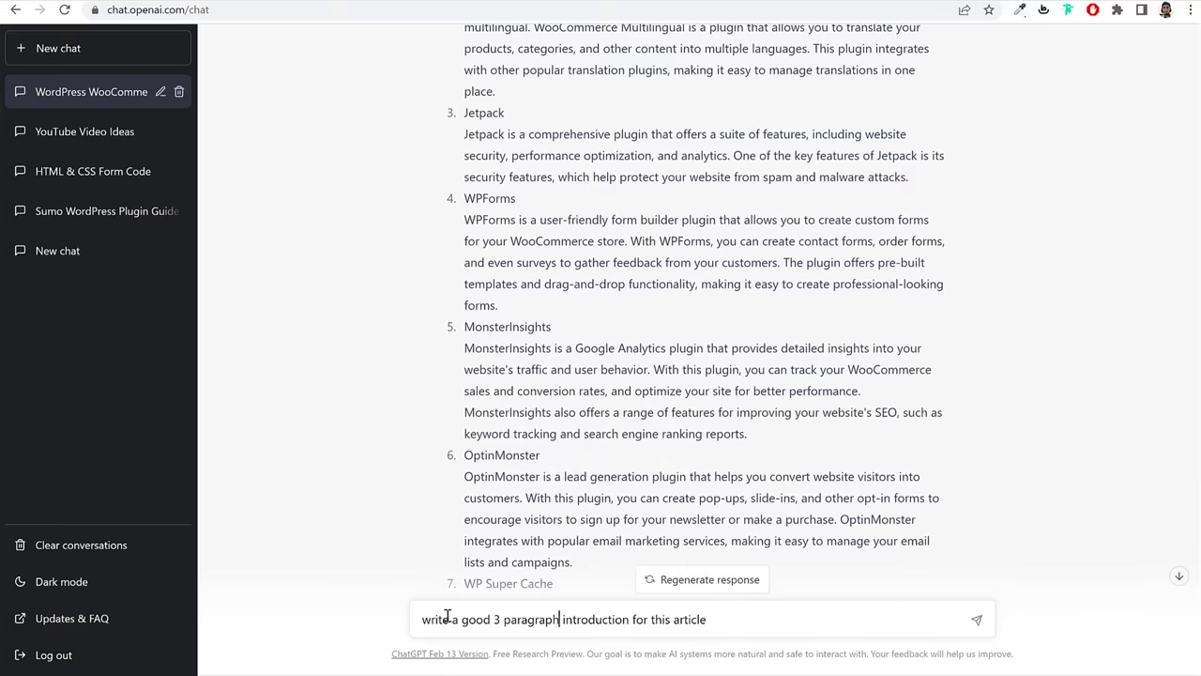
pyautogui.moveTo(495, 621); pyautogui.dragTo(742, 625)
pyautogui.click(749, 624)
pyautogui.write('with the focus keyword of')
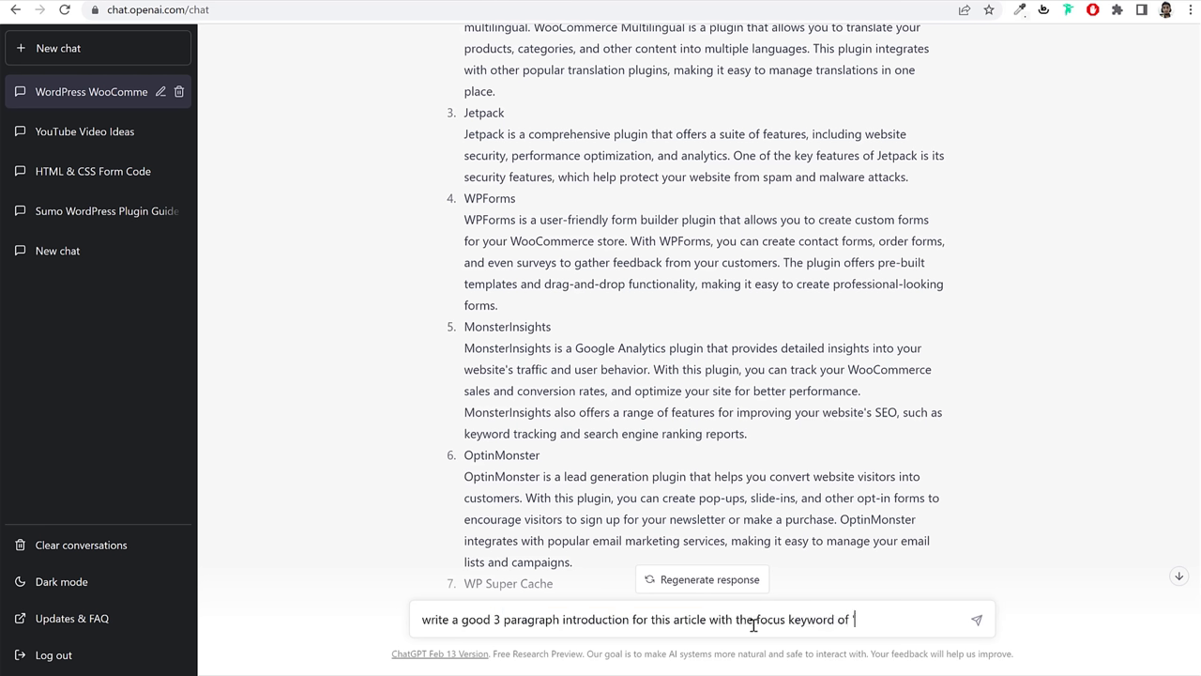
pyautogui.write(" 'woocommerce plugin")
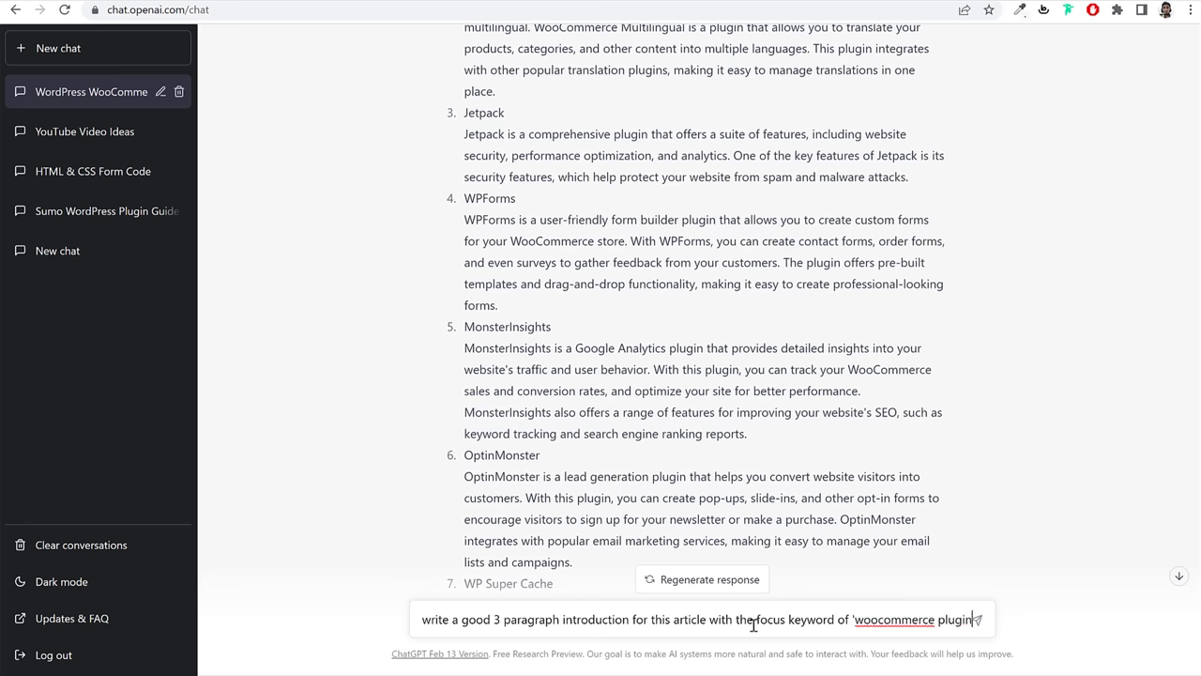
pyautogui.write("'")
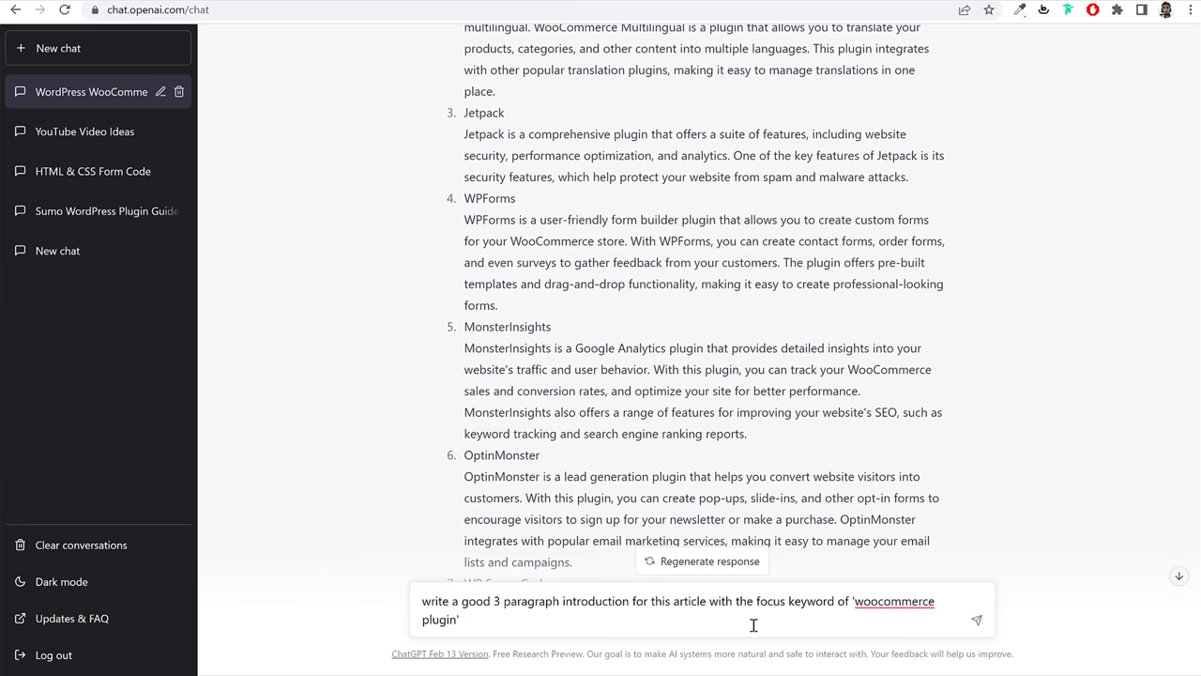
pyautogui.click(977, 619)
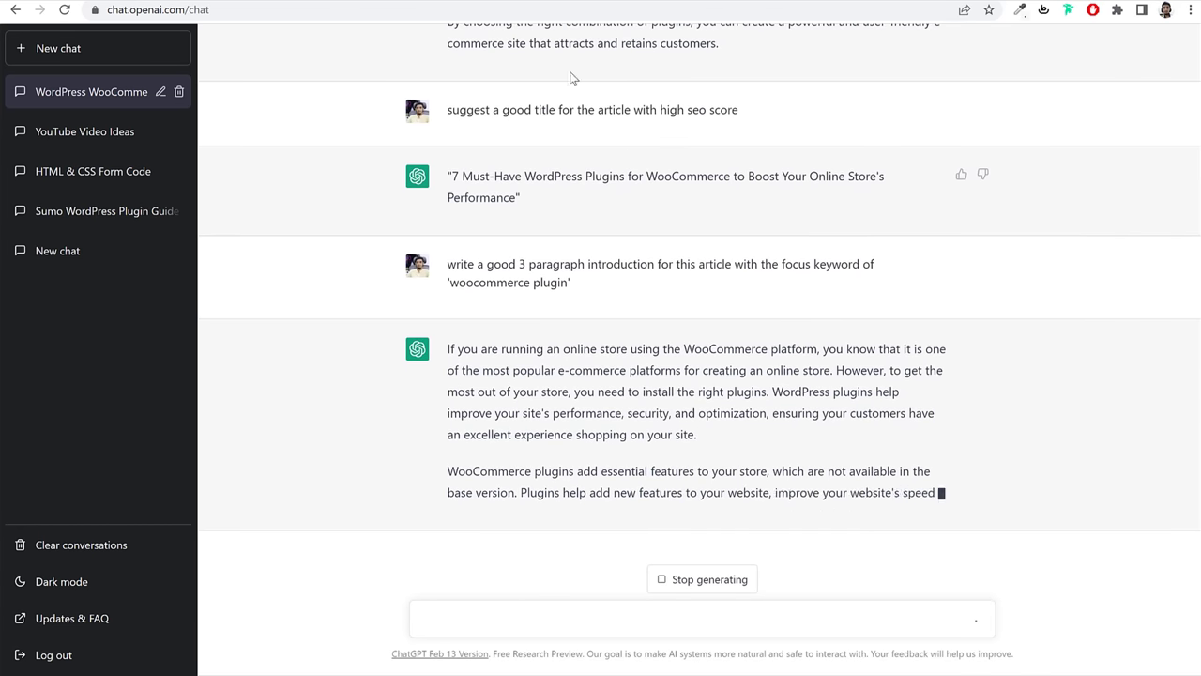
# Step: Copy the generated three-paragraph introduction from ChatGPT into the WordPress post below the opening paragraph
pyautogui.scroll(20, 614, 197)
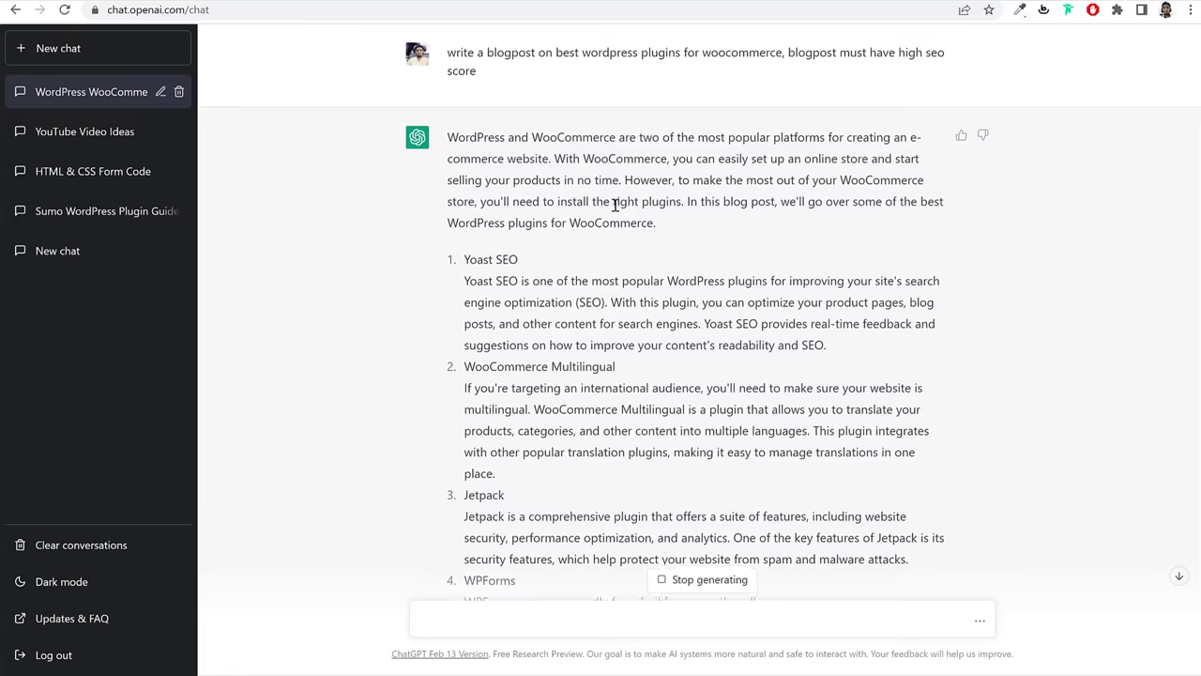
pyautogui.scroll(-15, 615, 205)
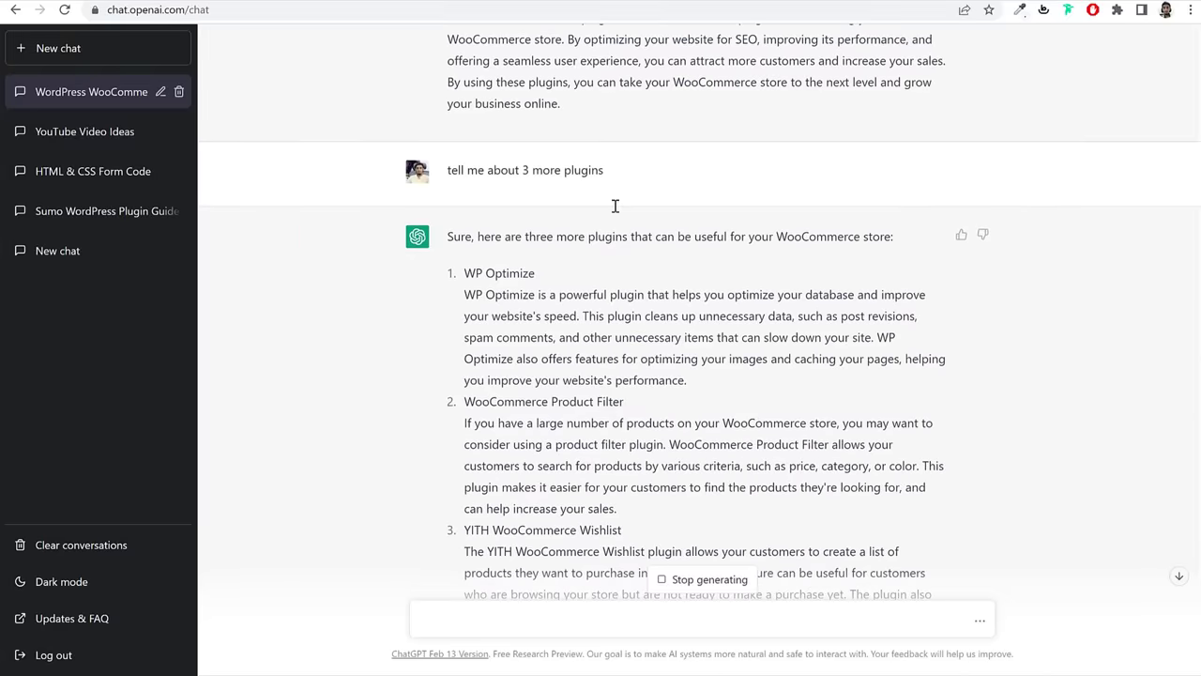
pyautogui.scroll(-9, 614, 205)
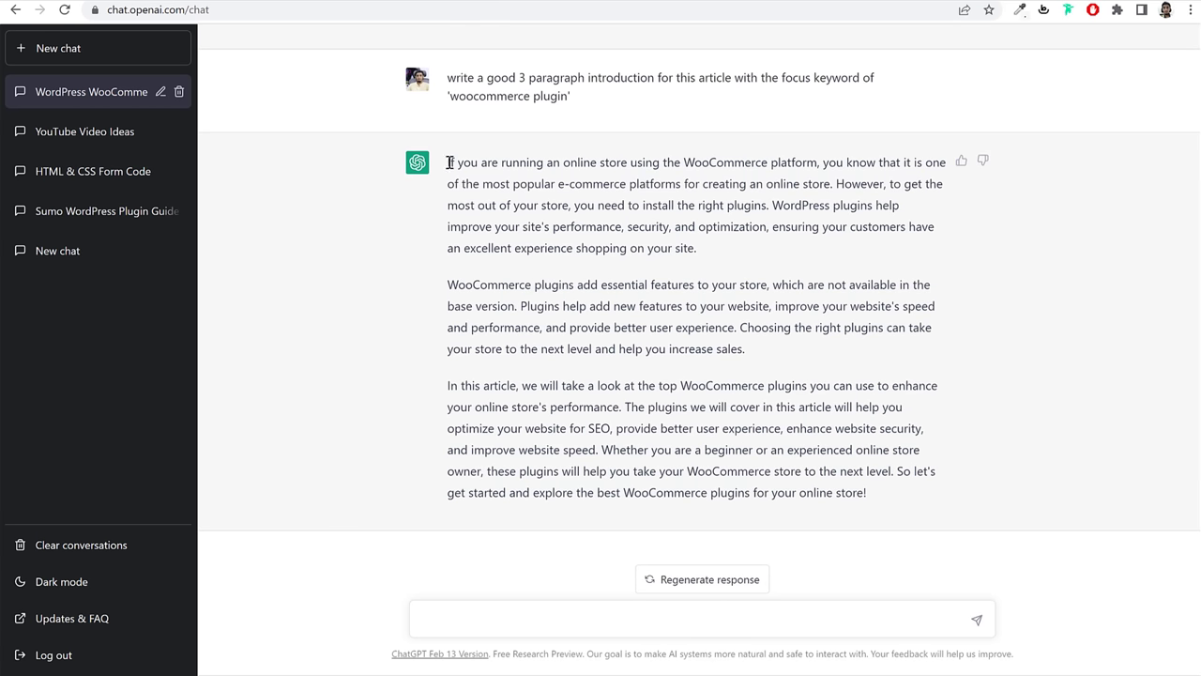
pyautogui.moveTo(449, 162); pyautogui.dragTo(912, 517)
pyautogui.hotkey('ctrl', 'c')
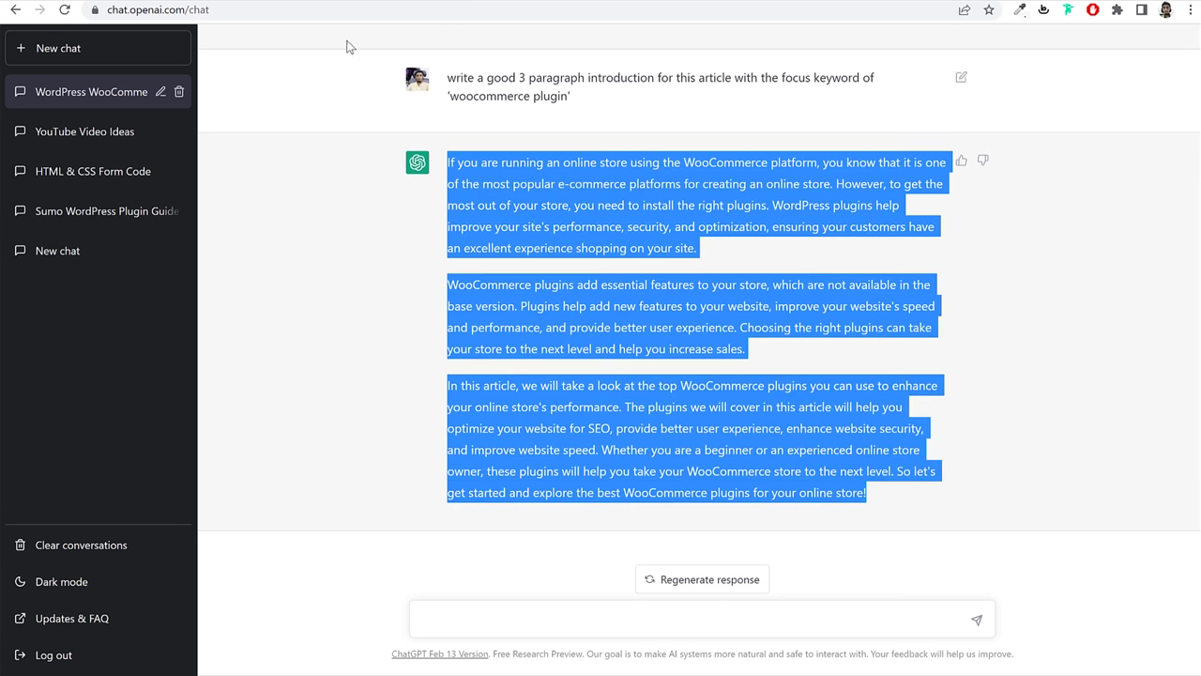
pyautogui.hotkey('ctrl', 'Tab')
pyautogui.hotkey('ctrl', 'v')
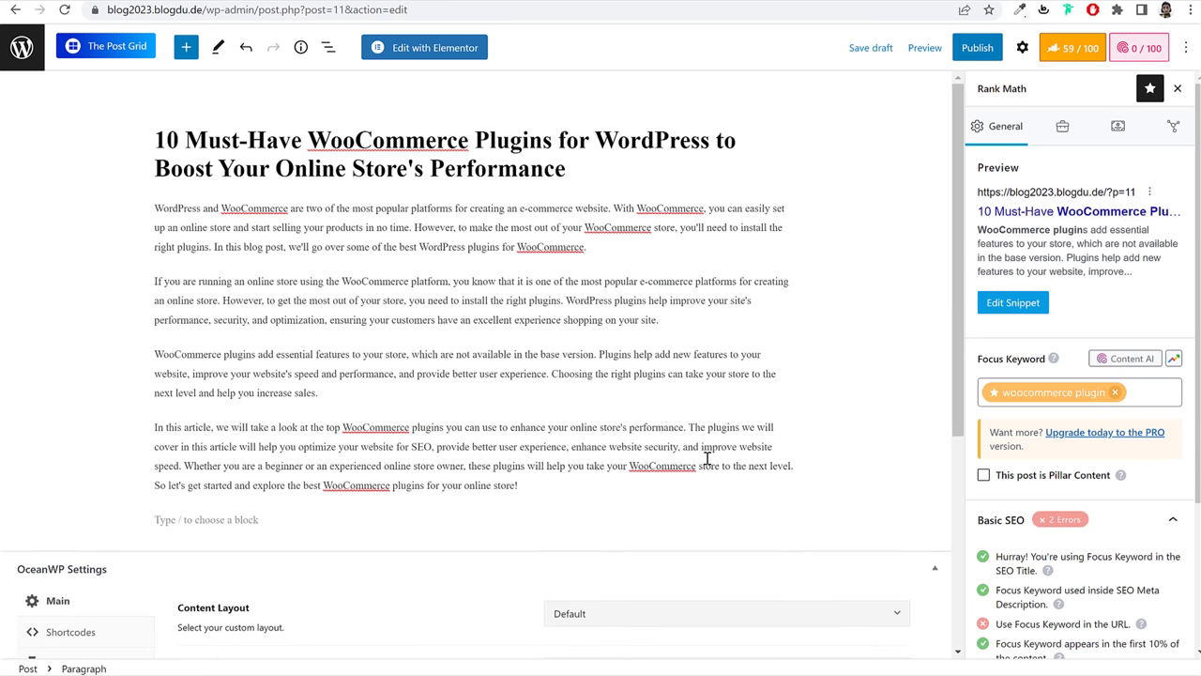
pyautogui.scroll(-2, 667, 431)
pyautogui.scroll(2, 667, 432)
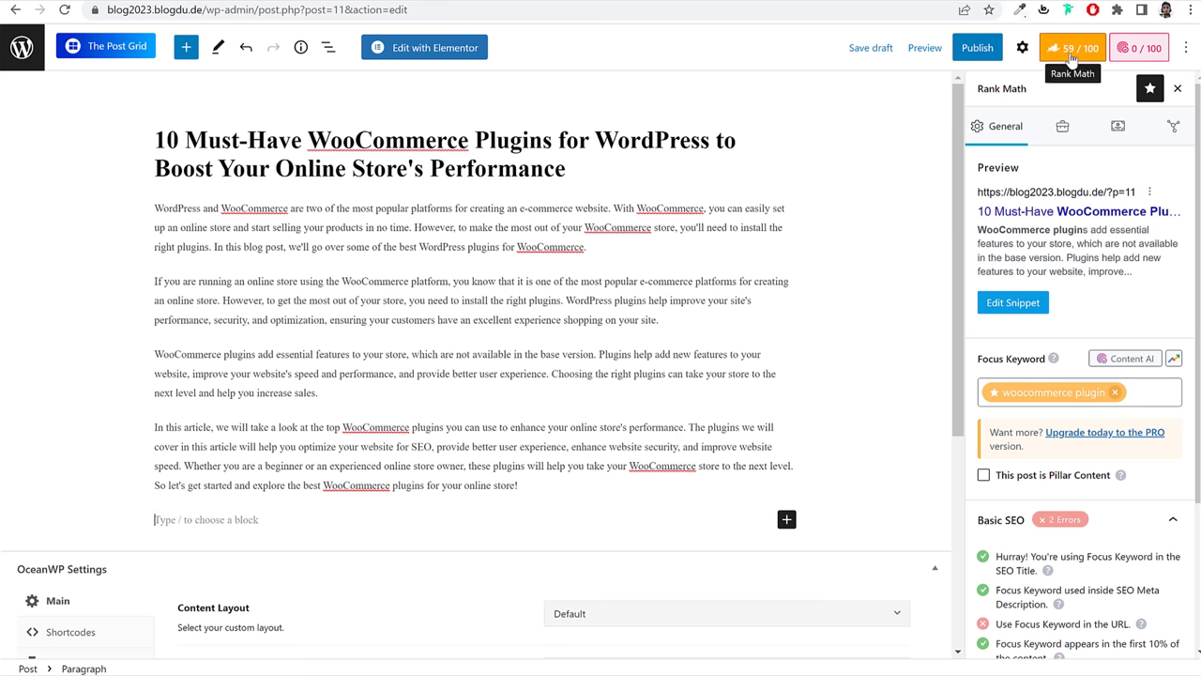
# Step: Examine Rank Math's Basic SEO checks for the focus keyword's use in the meta description and the first 10% of the content
pyautogui.scroll(-1, 1103, 382)
pyautogui.scroll(-1, 1103, 383)
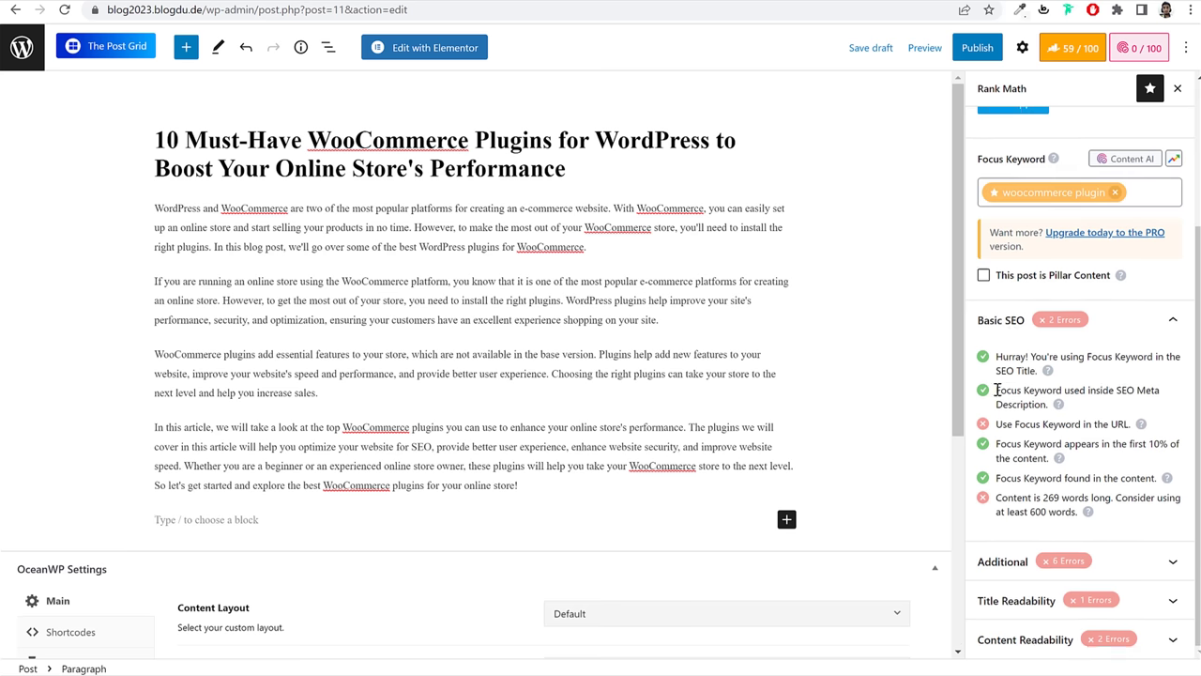
pyautogui.moveTo(997, 391); pyautogui.dragTo(1135, 396)
pyautogui.click(1116, 413)
pyautogui.moveTo(1010, 390); pyautogui.dragTo(1110, 389)
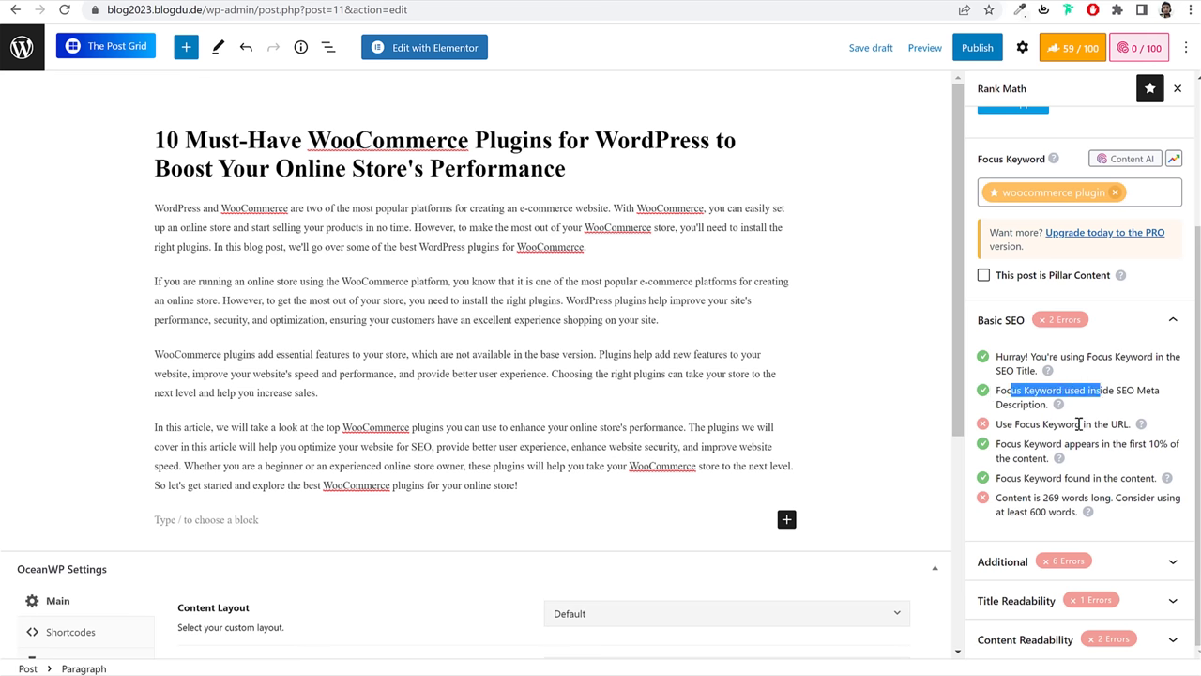
pyautogui.moveTo(1006, 443); pyautogui.dragTo(1140, 461)
pyautogui.click(1131, 459)
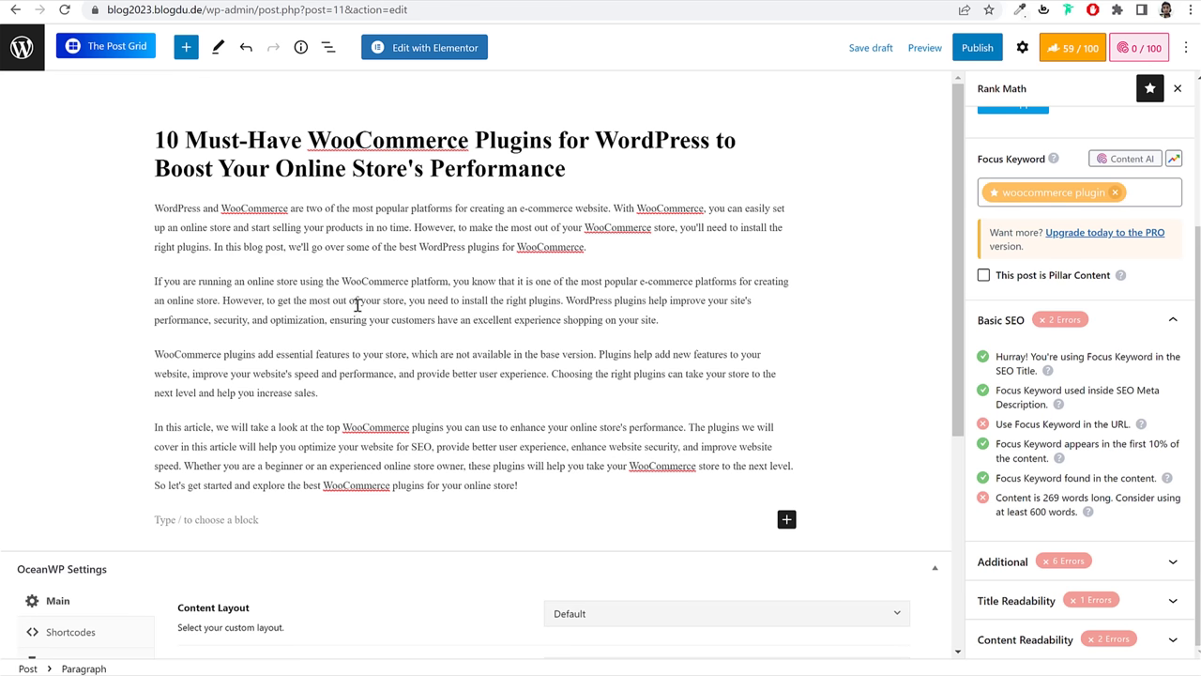
# Step: Switch to ChatGPT and examine where "WooCommerce plugins" appears in the generated three-paragraph introduction
pyautogui.click(549, 13)
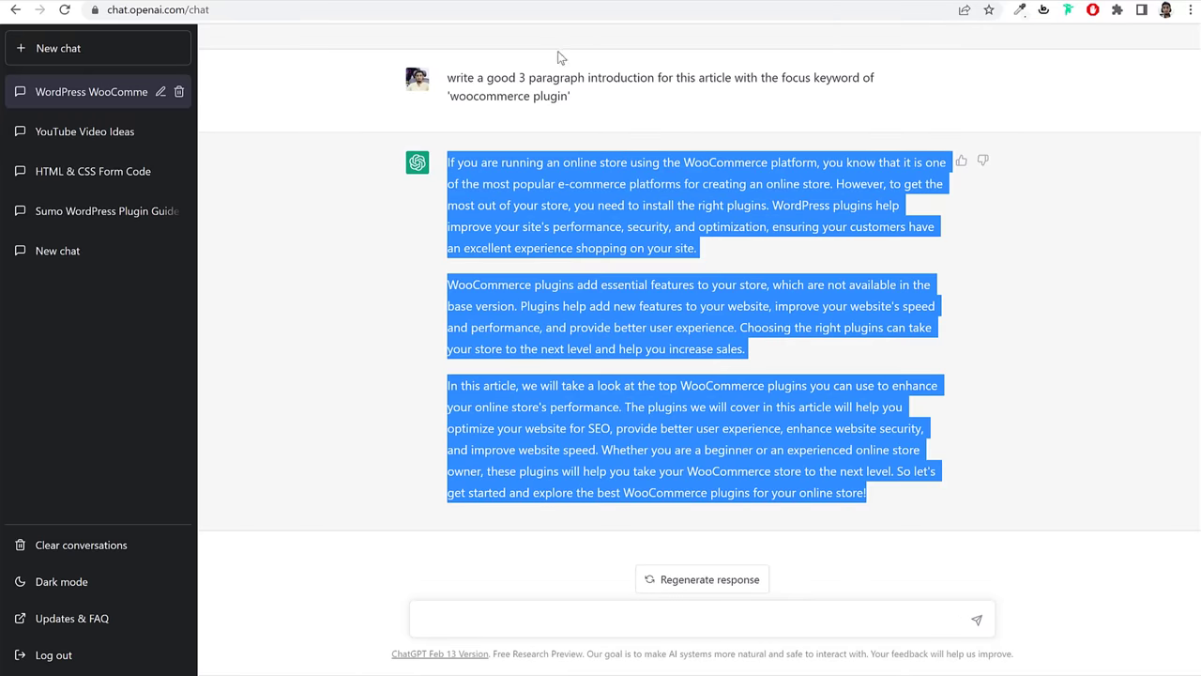
pyautogui.click(659, 231)
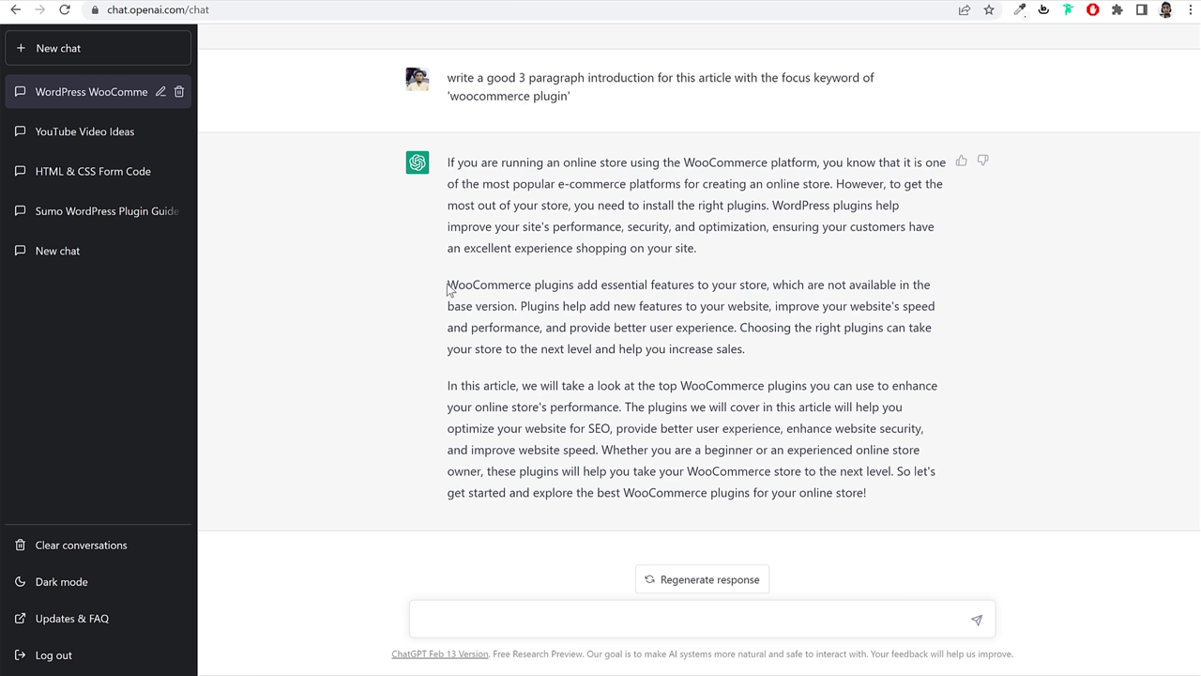
pyautogui.moveTo(448, 289); pyautogui.dragTo(574, 290)
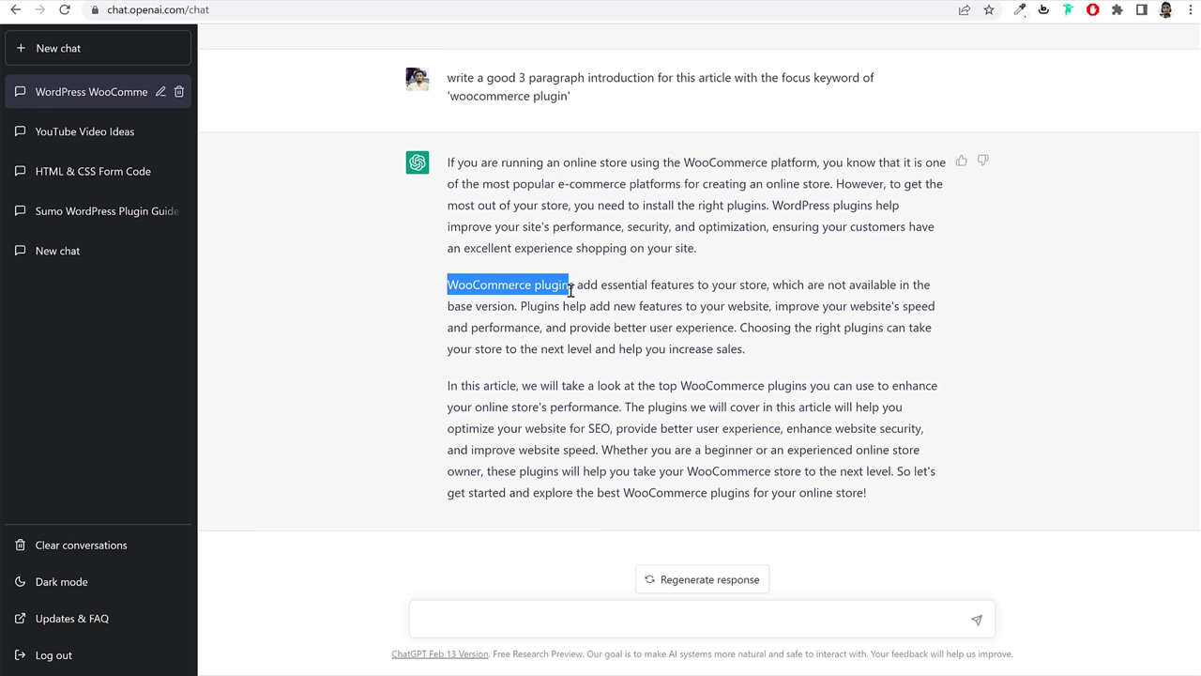
pyautogui.moveTo(682, 387); pyautogui.dragTo(809, 388)
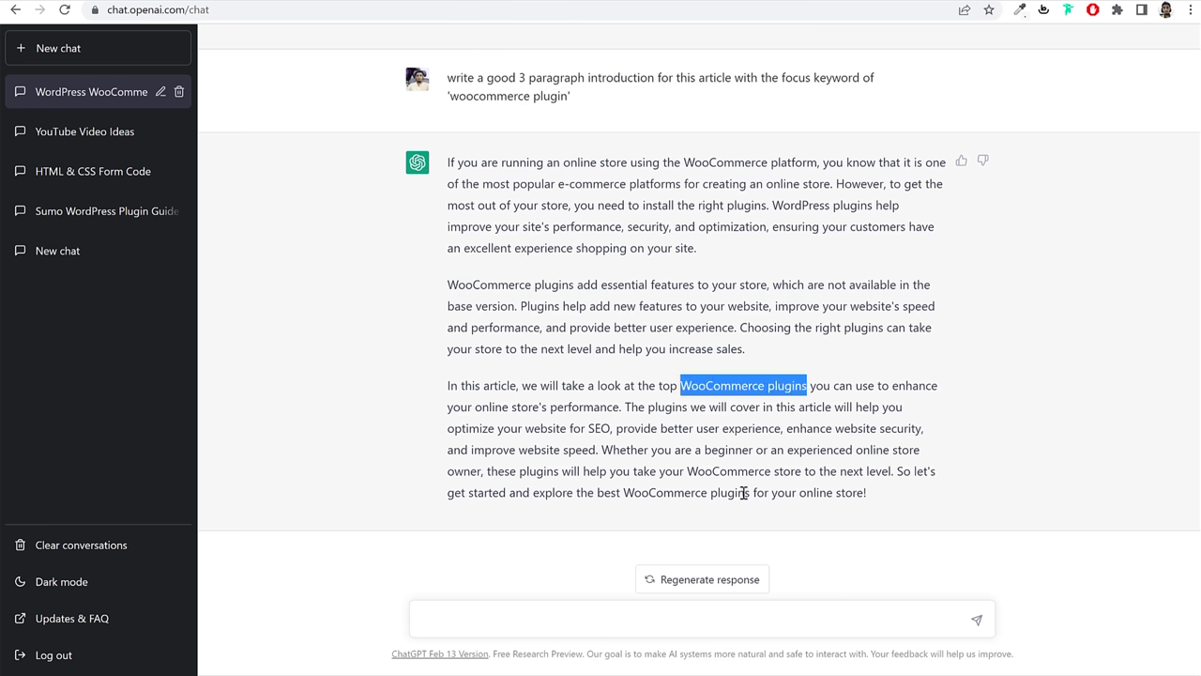
pyautogui.click(776, 388)
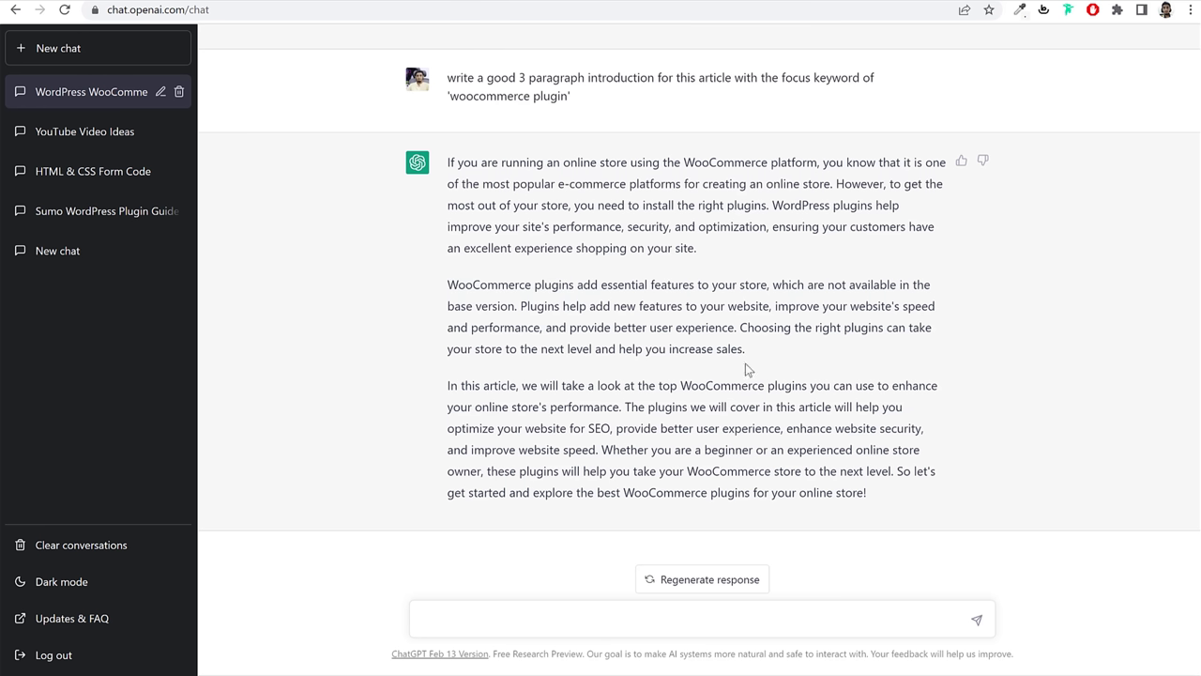
pyautogui.moveTo(682, 388); pyautogui.dragTo(804, 386)
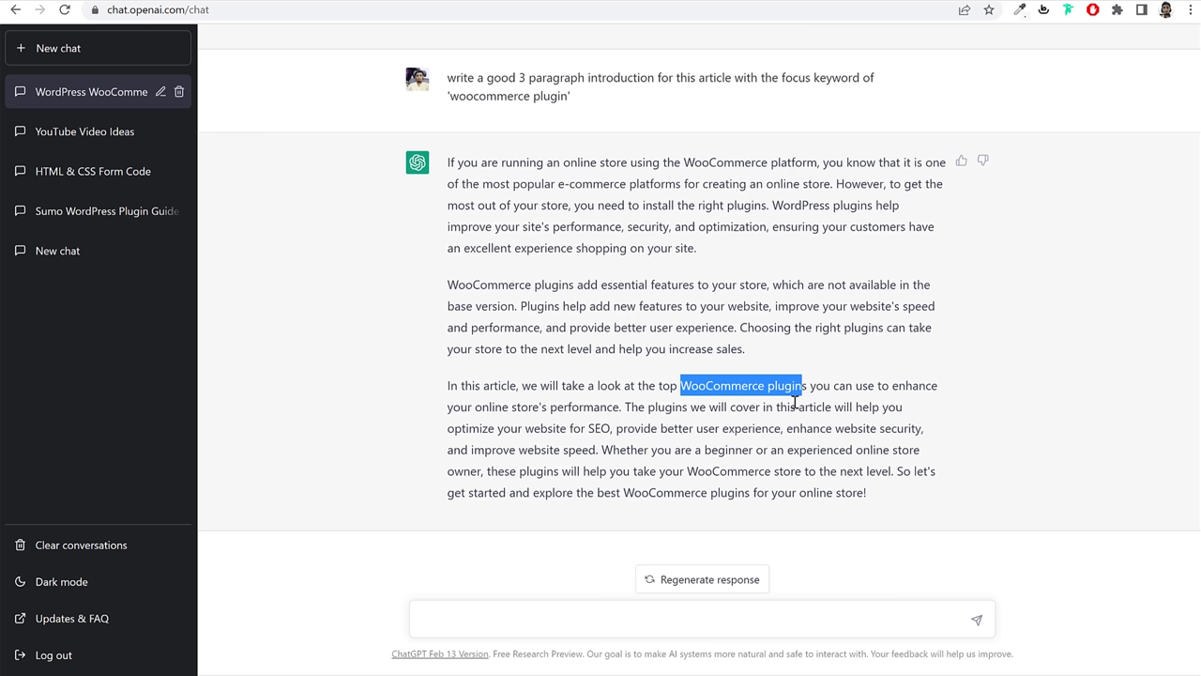
pyautogui.click(635, 498)
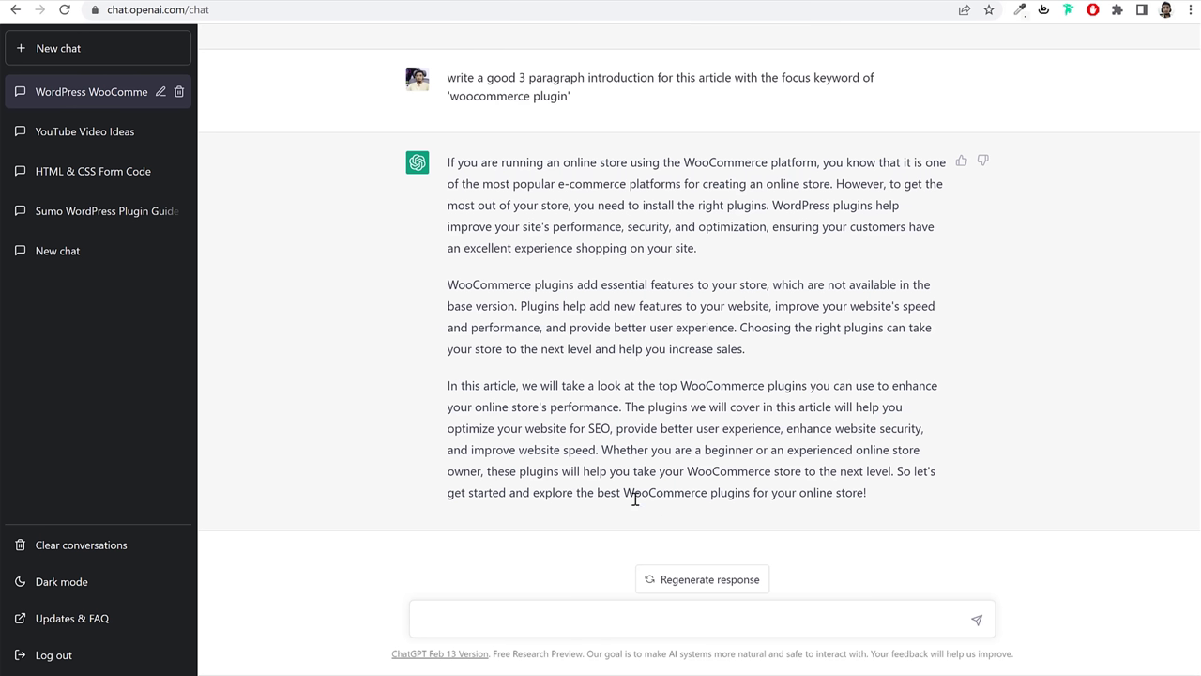
pyautogui.moveTo(627, 493); pyautogui.dragTo(748, 493)
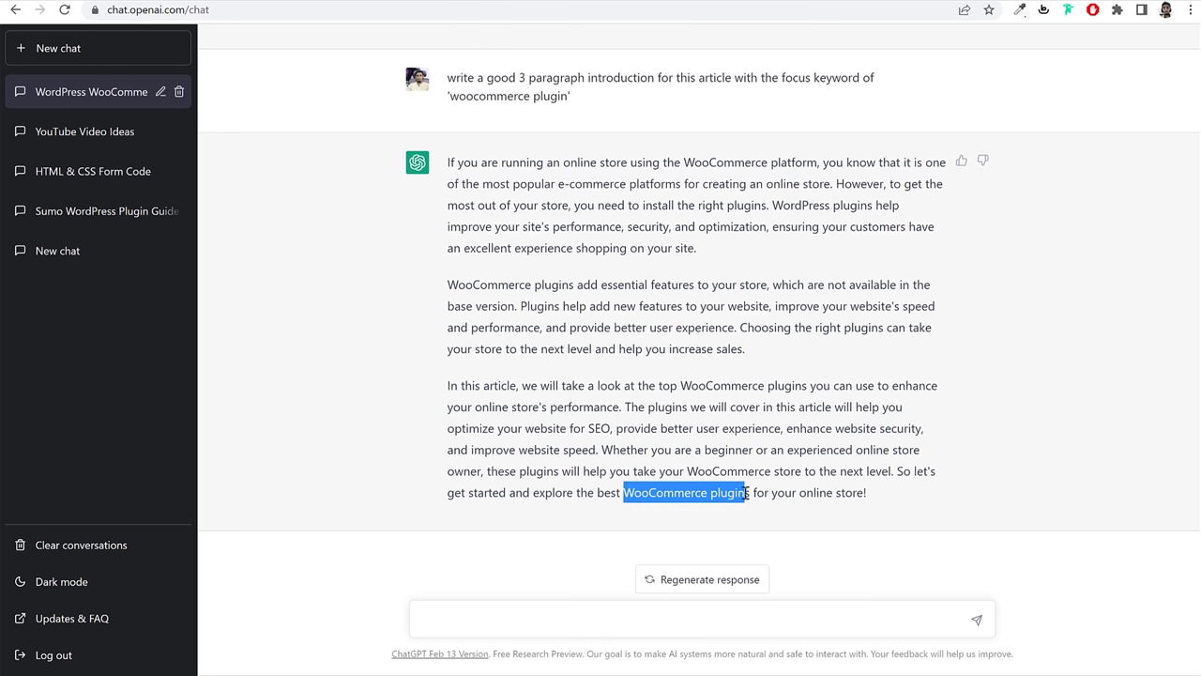
# Step: Return to the WordPress post and review the Rank Math check on the focus keyword in the first 10% of the content
pyautogui.hotkey('ctrl', 'Tab')
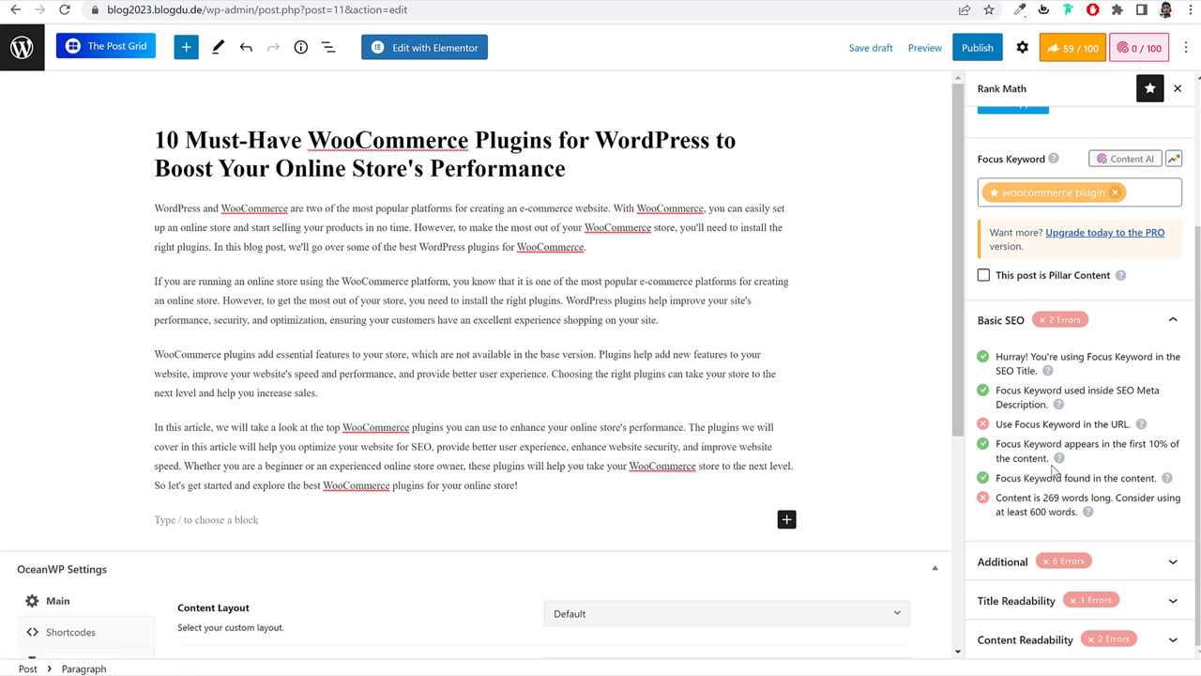
pyautogui.moveTo(996, 444); pyautogui.dragTo(1140, 459)
pyautogui.click(1068, 421)
# Step: Switch to ChatGPT, look over the numbered plugin list in the blog post answer, and return to the WordPress post
pyautogui.hotkey('ctrl', 'Tab')
pyautogui.scroll(15, 719, 272)
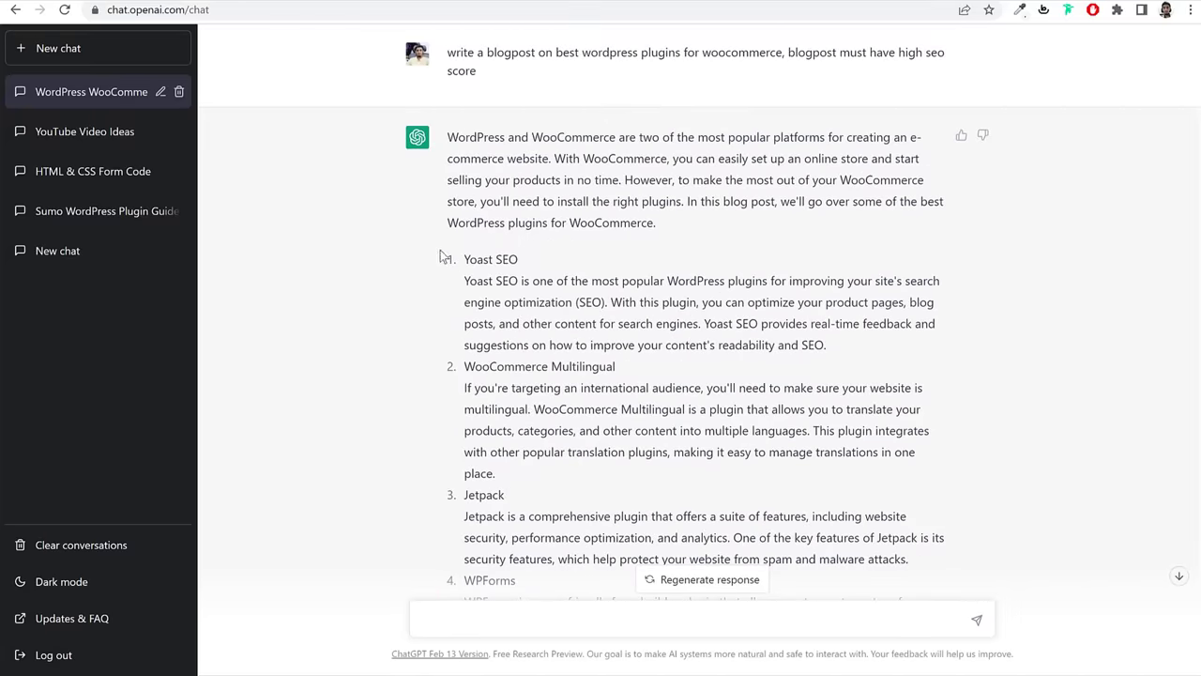
pyautogui.moveTo(442, 254); pyautogui.dragTo(605, 387)
pyautogui.click(574, 287)
pyautogui.hotkey('ctrl', 'Tab')
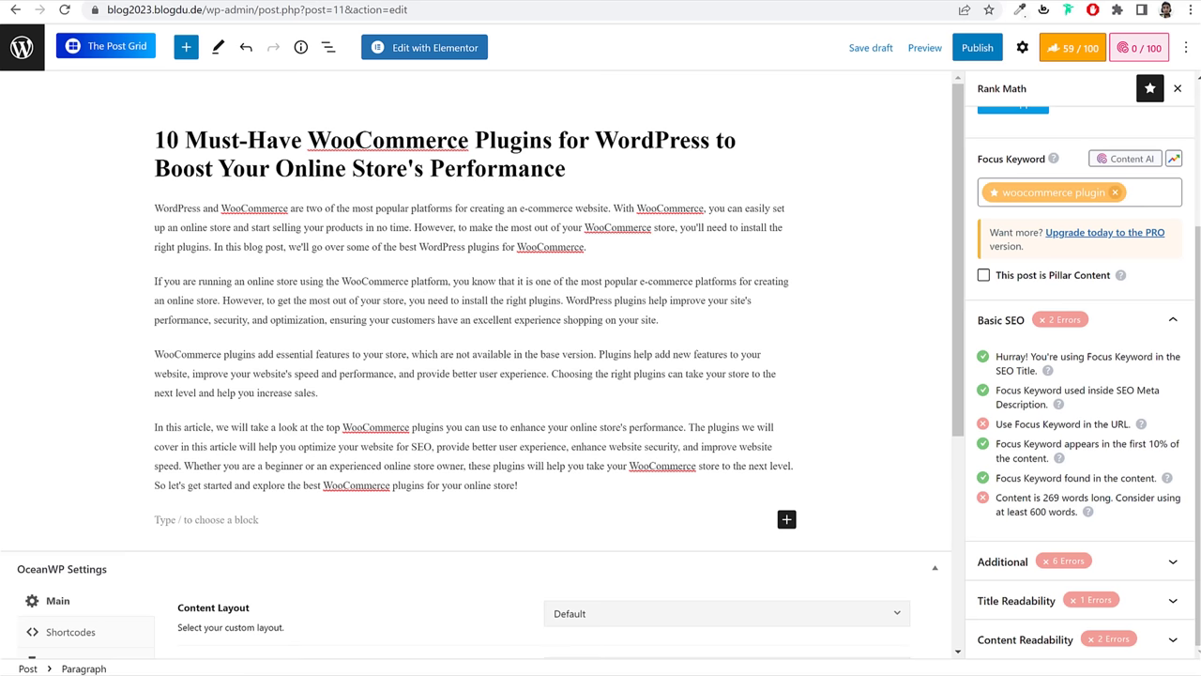
# Step: Add an H2 heading below the introduction reading "Here are the Top 10 Must-Have WooCommerce Plugins for WordPress to Boost Your Online Store's Performance"
pyautogui.scroll(-3, 858, 341)
pyautogui.scroll(1, 787, 366)
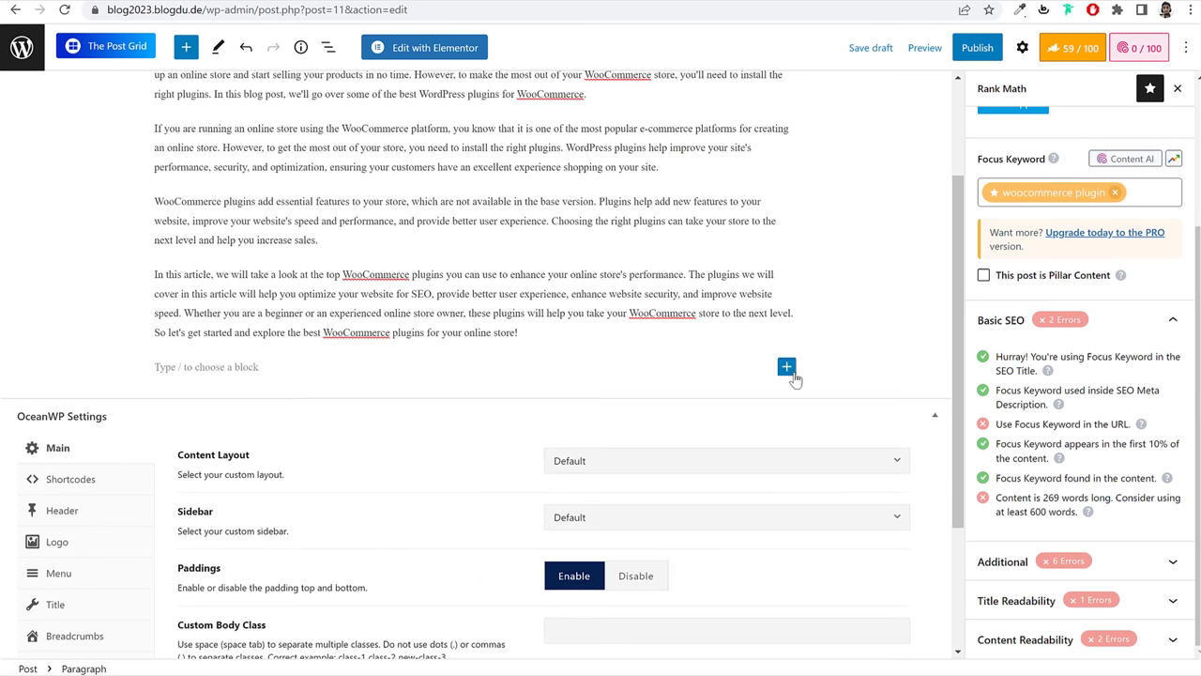
pyautogui.click(786, 367)
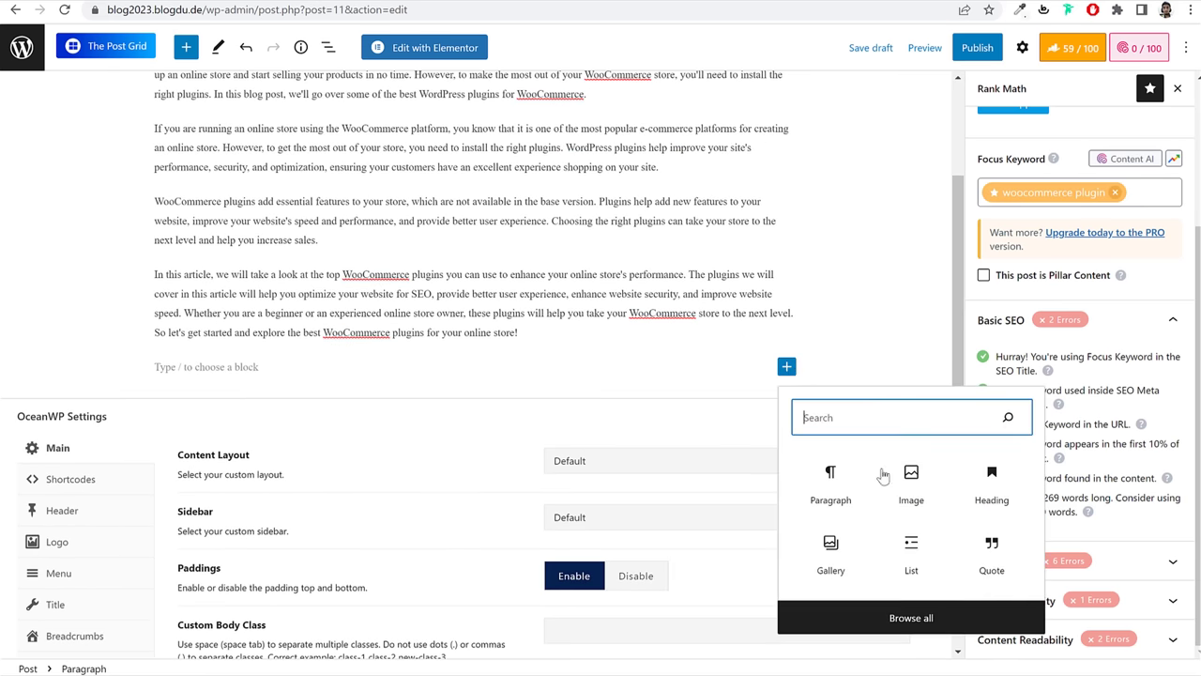
pyautogui.write('head')
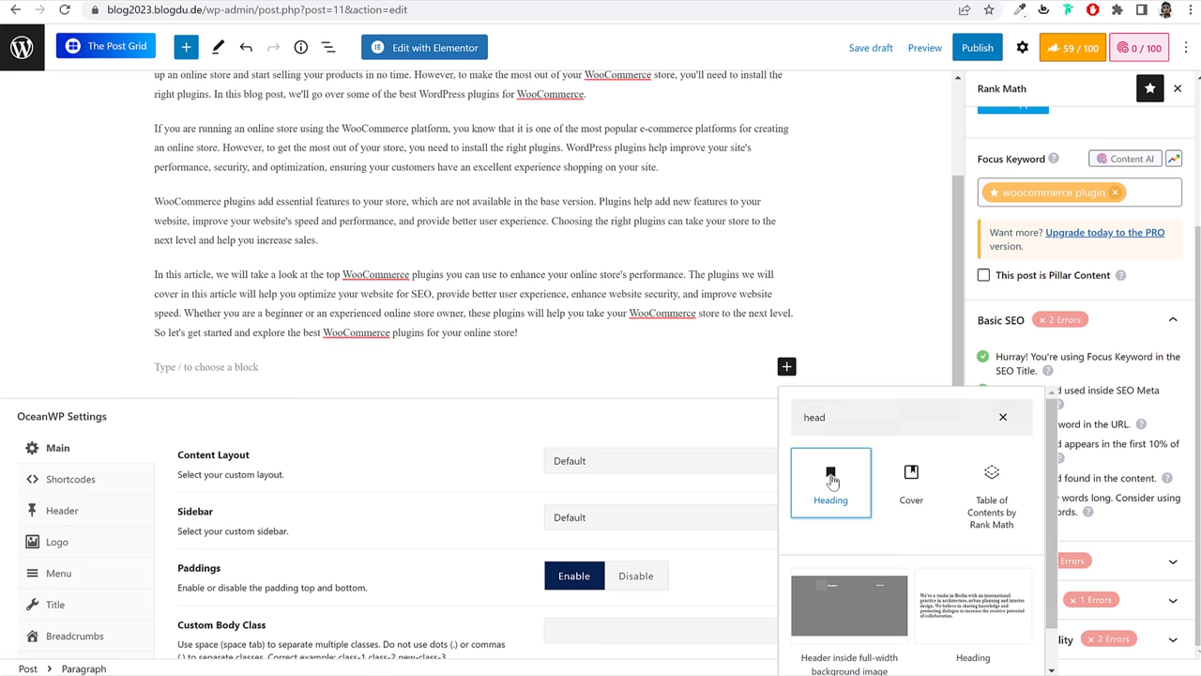
pyautogui.click(831, 479)
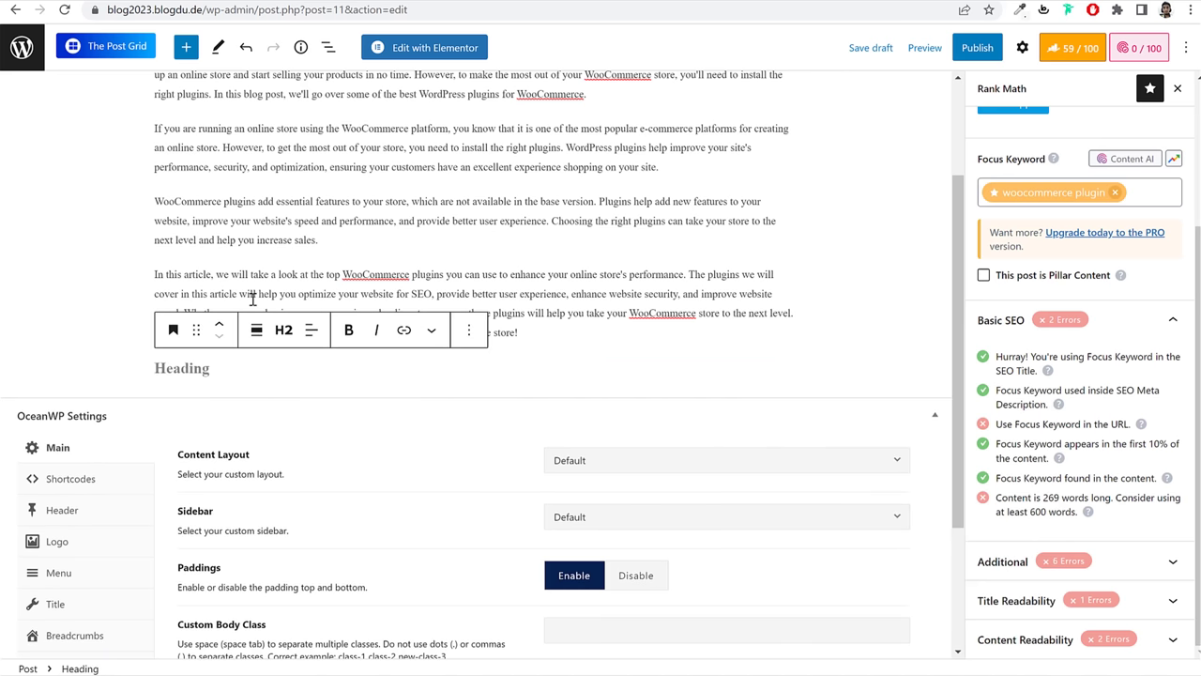
pyautogui.scroll(2, 252, 299)
pyautogui.write('Here are the Top')
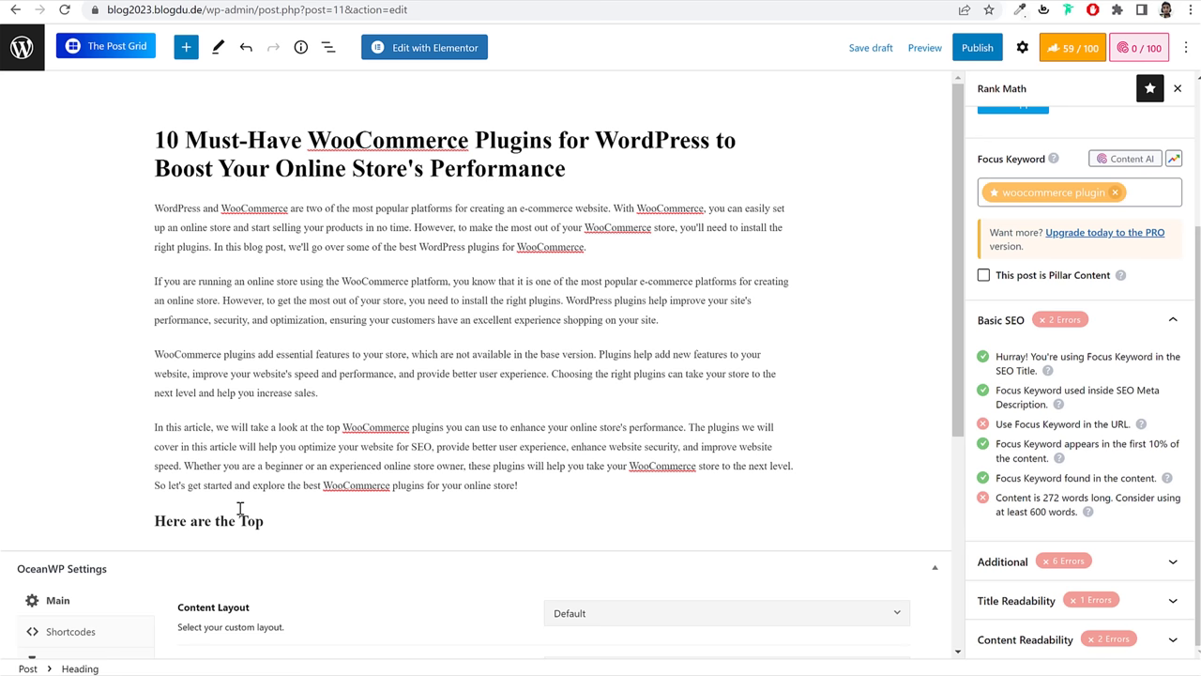
pyautogui.write("10 Must-Have WooCommerce Plugins for WordPress to Boost Your Online Store's Performance")
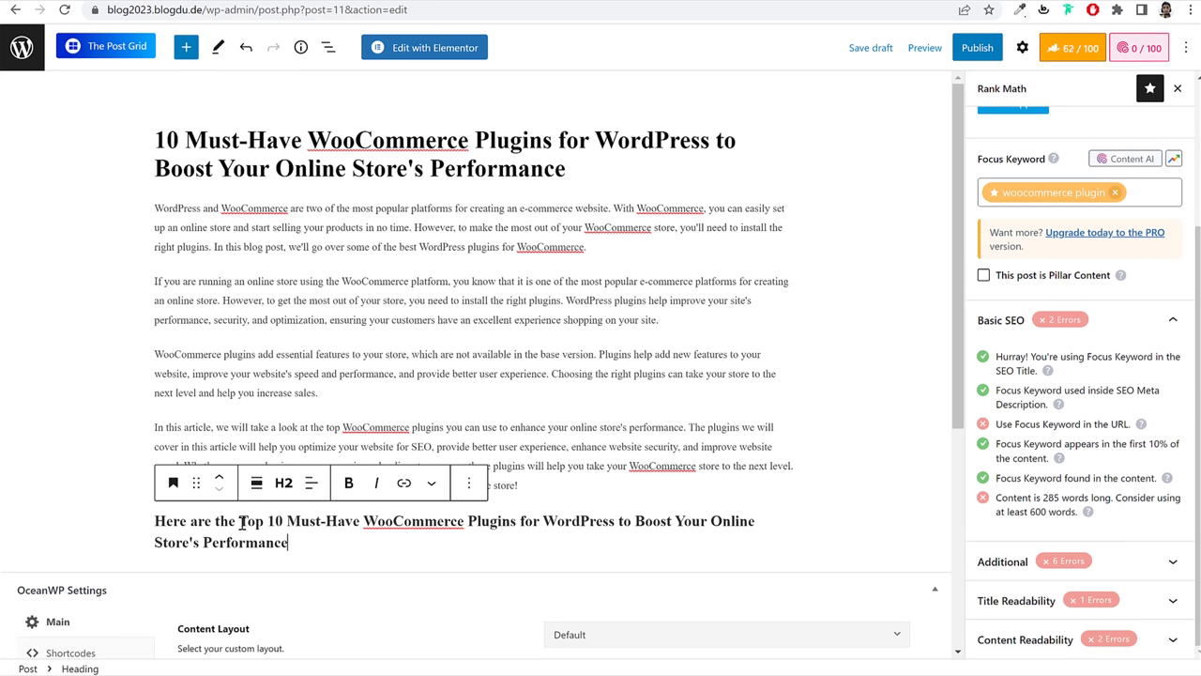
# Step: Examine the new heading's wording for the focus keyword and look over the Rank Math settings for the post
pyautogui.moveTo(155, 521); pyautogui.dragTo(238, 524)
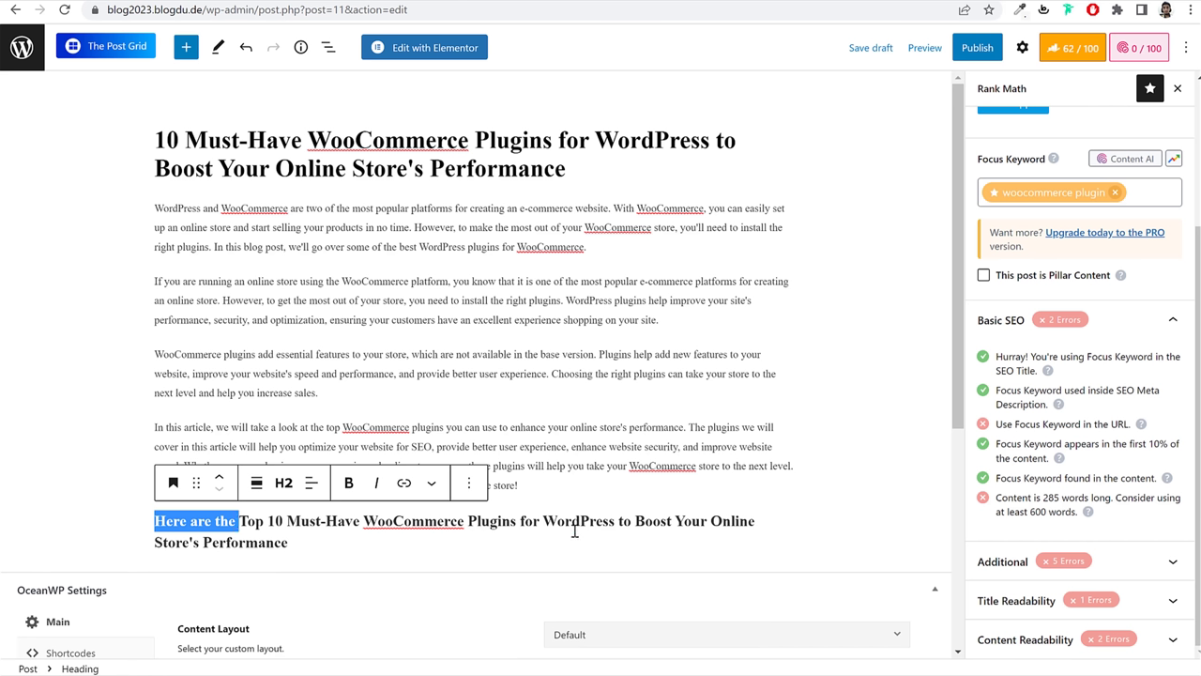
pyautogui.click(258, 535)
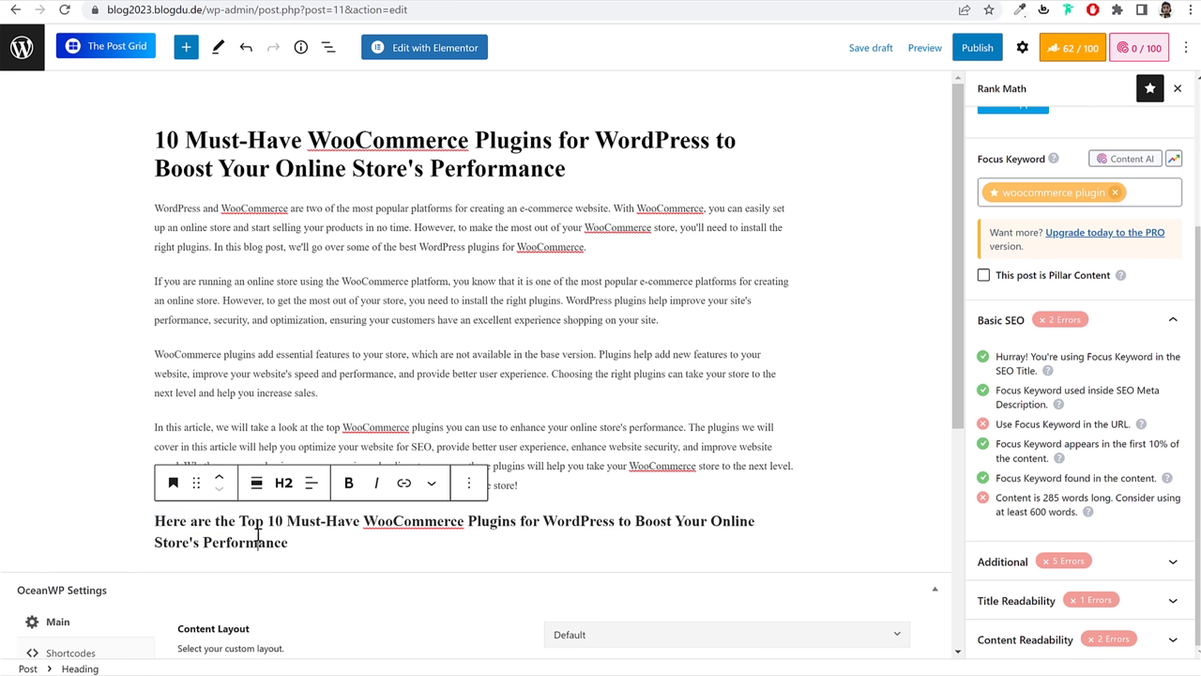
pyautogui.moveTo(364, 522); pyautogui.dragTo(514, 523)
pyautogui.click(514, 523)
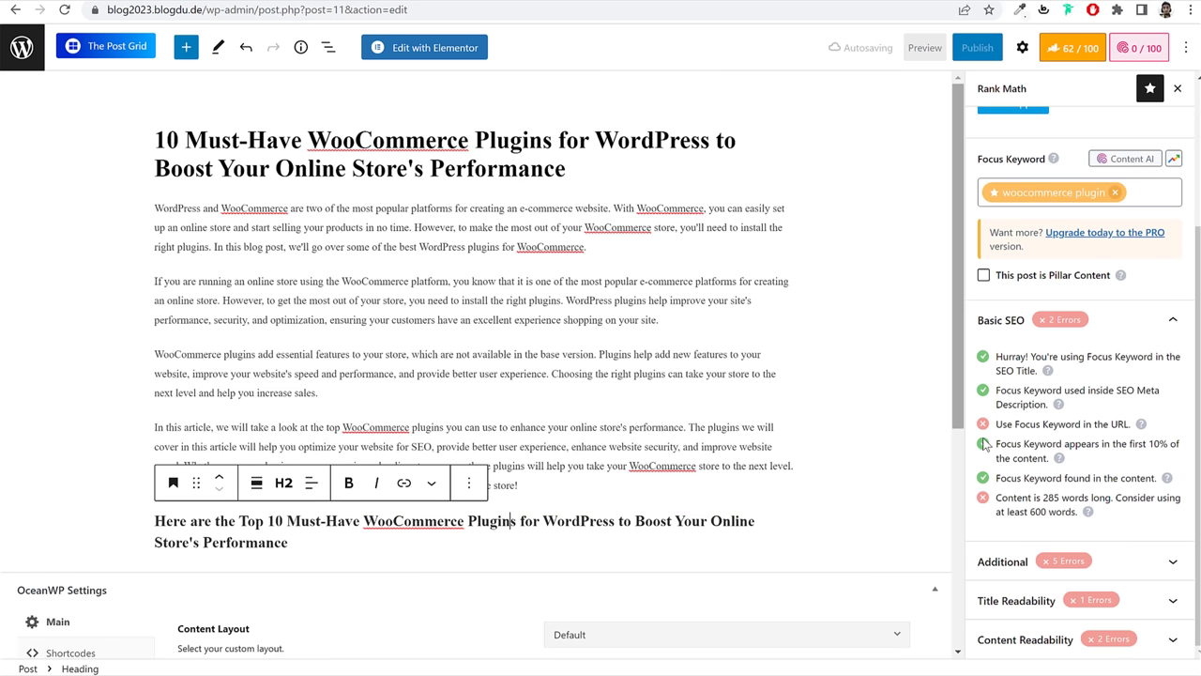
pyautogui.scroll(3, 1029, 310)
pyautogui.scroll(-3, 1085, 282)
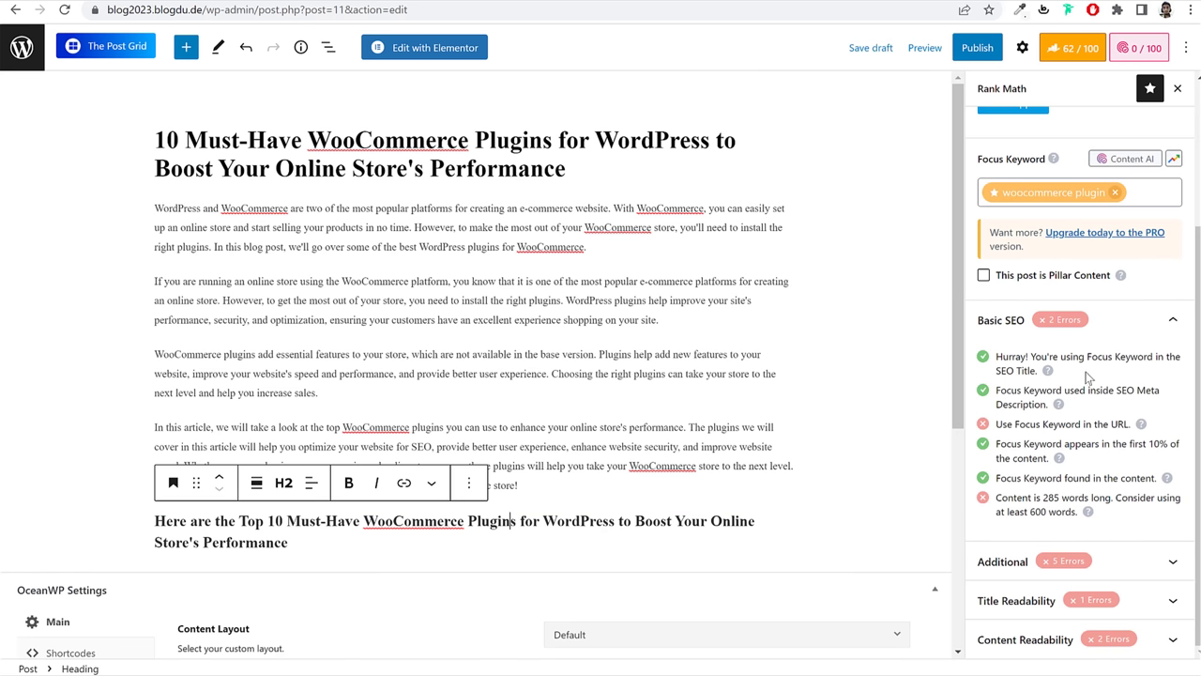
# Step: Expand Rank Math's Additional checks and compare the subheading keyword check with the new H2 heading
pyautogui.click(1111, 565)
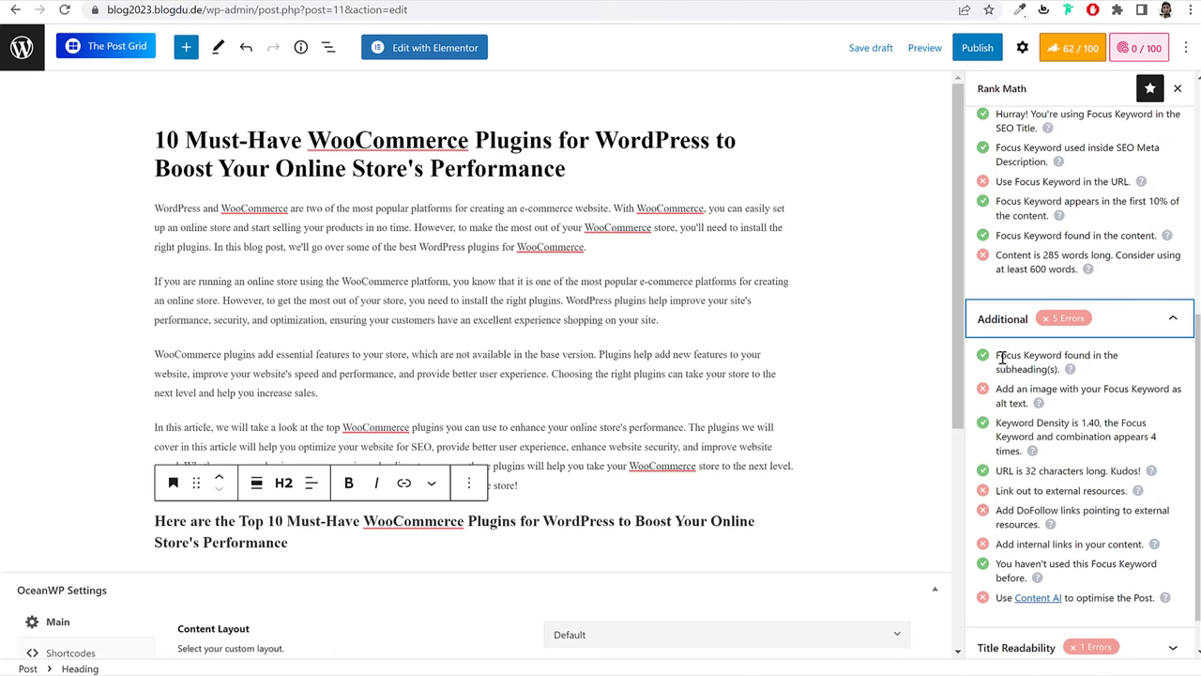
pyautogui.moveTo(998, 355); pyautogui.dragTo(1058, 370)
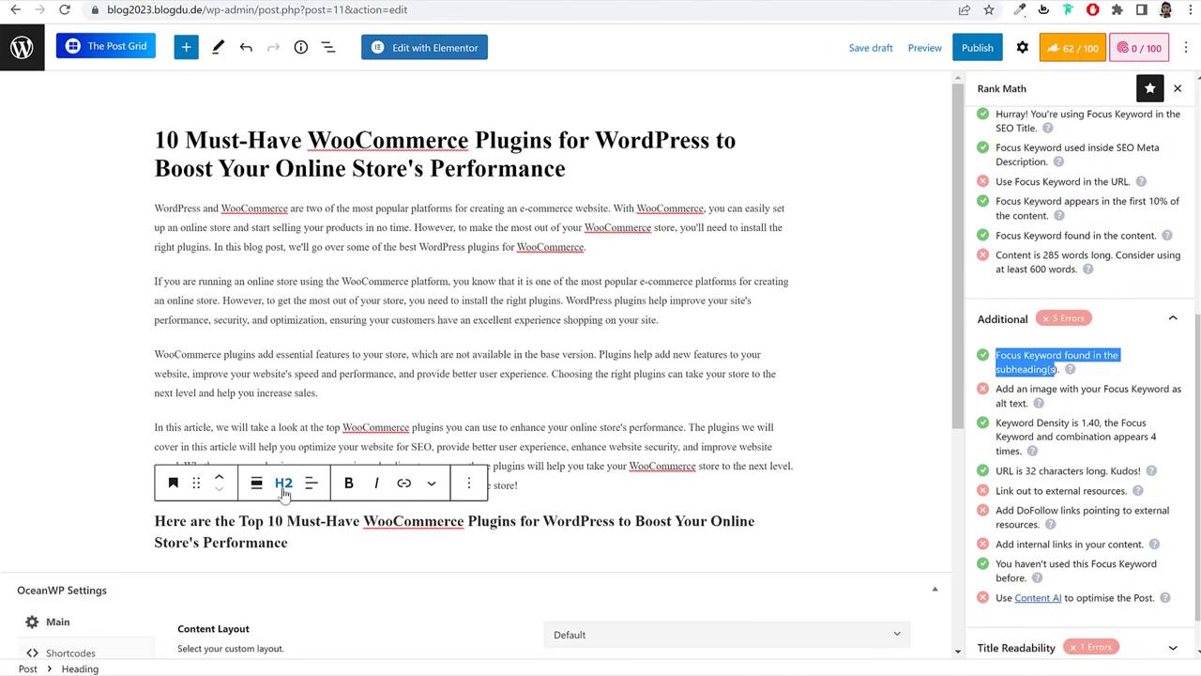
pyautogui.moveTo(367, 520); pyautogui.dragTo(512, 521)
pyautogui.click(1045, 354)
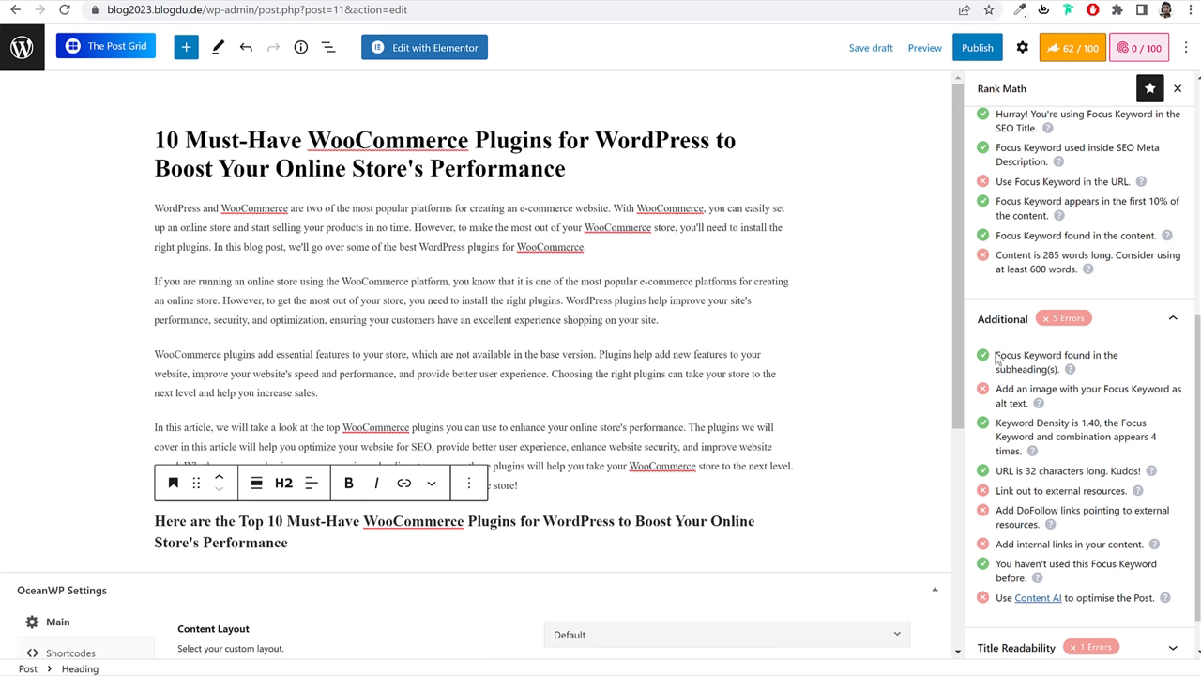
pyautogui.moveTo(996, 354); pyautogui.dragTo(1061, 370)
pyautogui.click(1007, 357)
# Step: Start an empty paragraph below the heading, copy the plugin name "Yoast SEO" from ChatGPT's list, and return to the post
pyautogui.click(322, 546)
pyautogui.press('Return')
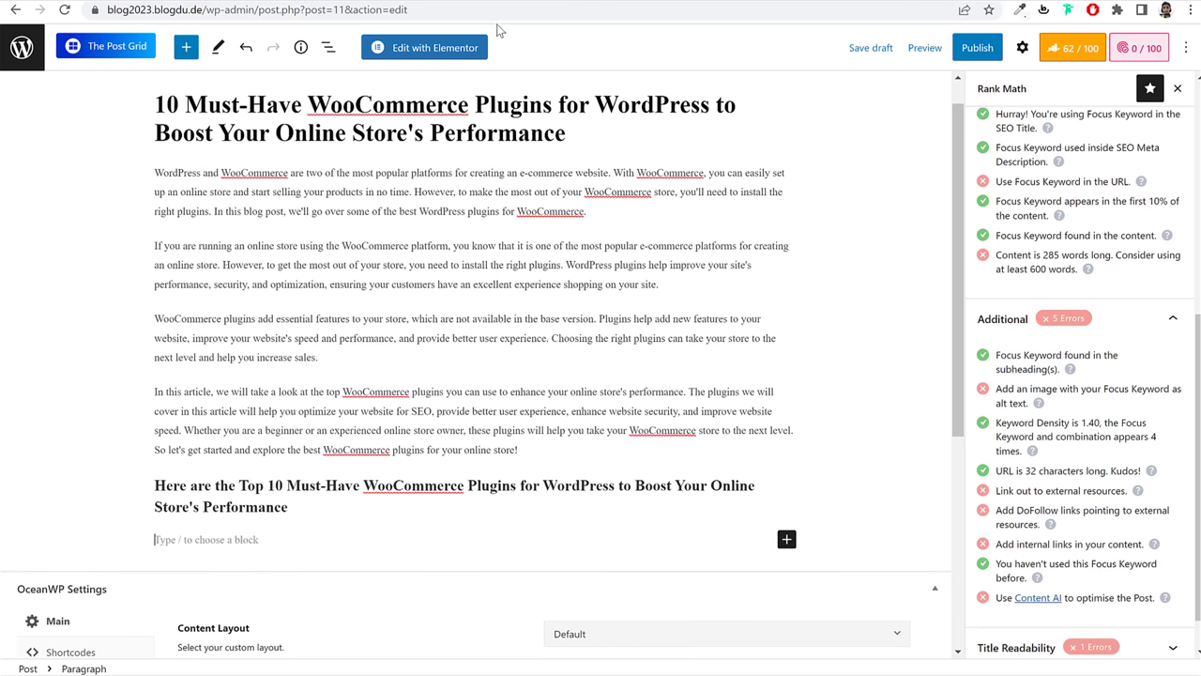
pyautogui.hotkey('ctrl', 'Tab')
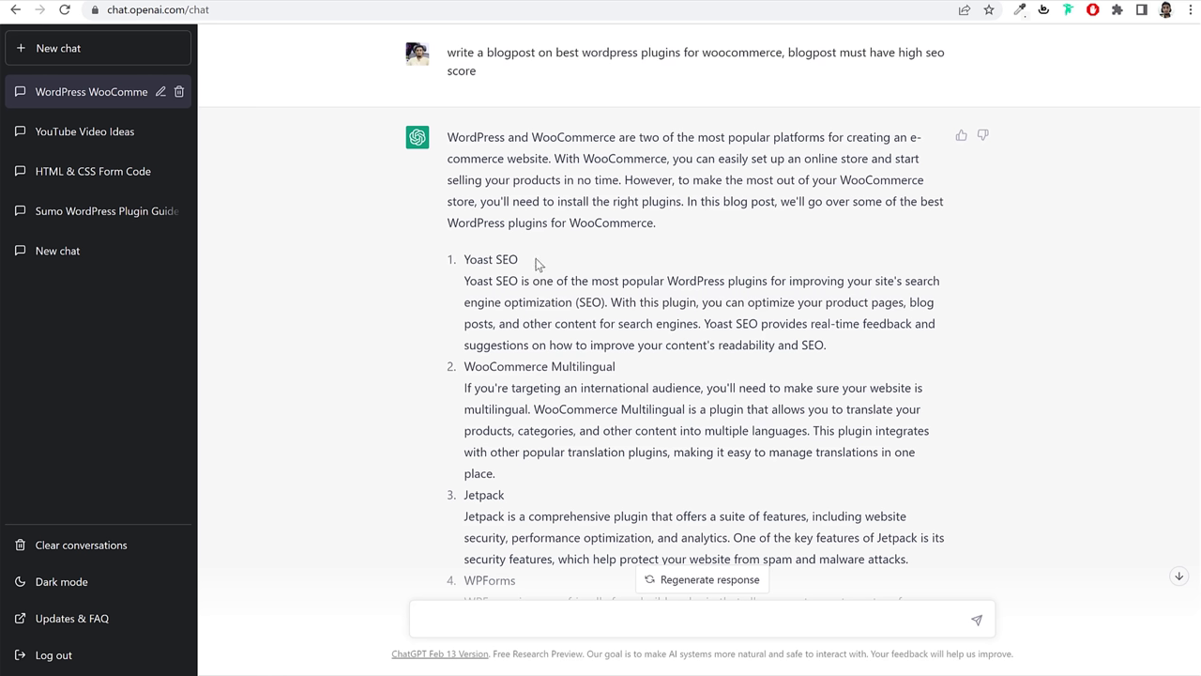
pyautogui.moveTo(481, 264)
pyautogui.mouseDown()
pyautogui.moveTo(543, 266)
pyautogui.moveTo(467, 264)
pyautogui.mouseUp()
pyautogui.hotkey('ctrl', 'c')
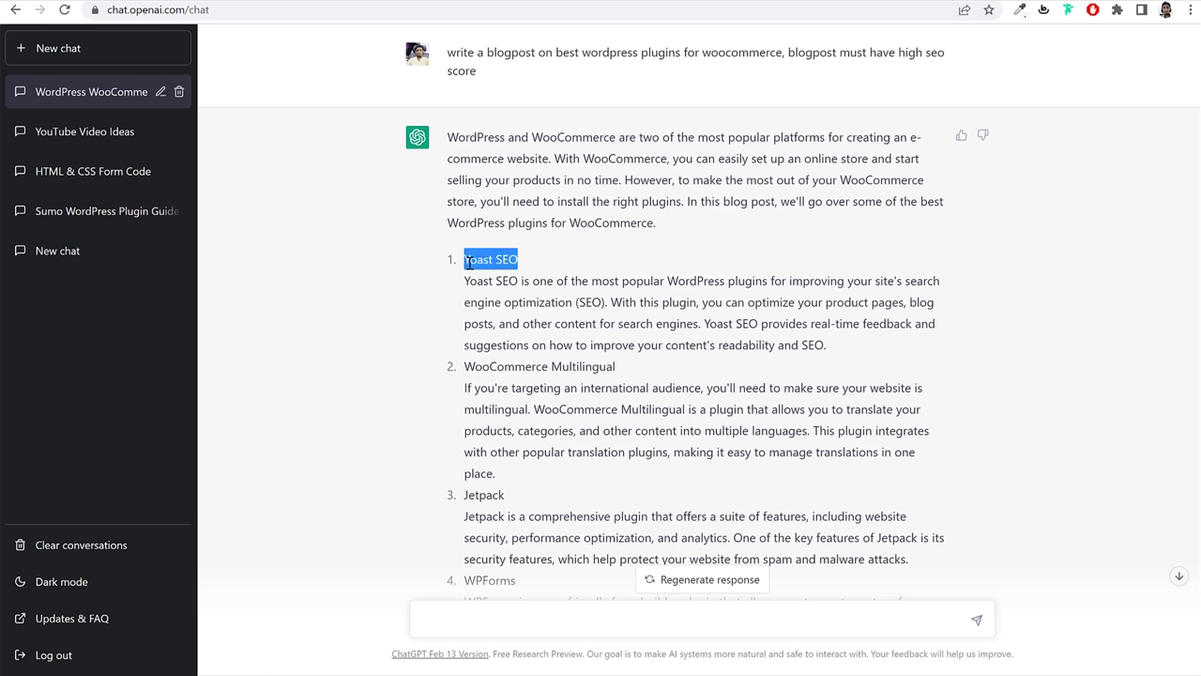
pyautogui.hotkey('ctrl', 'Tab')
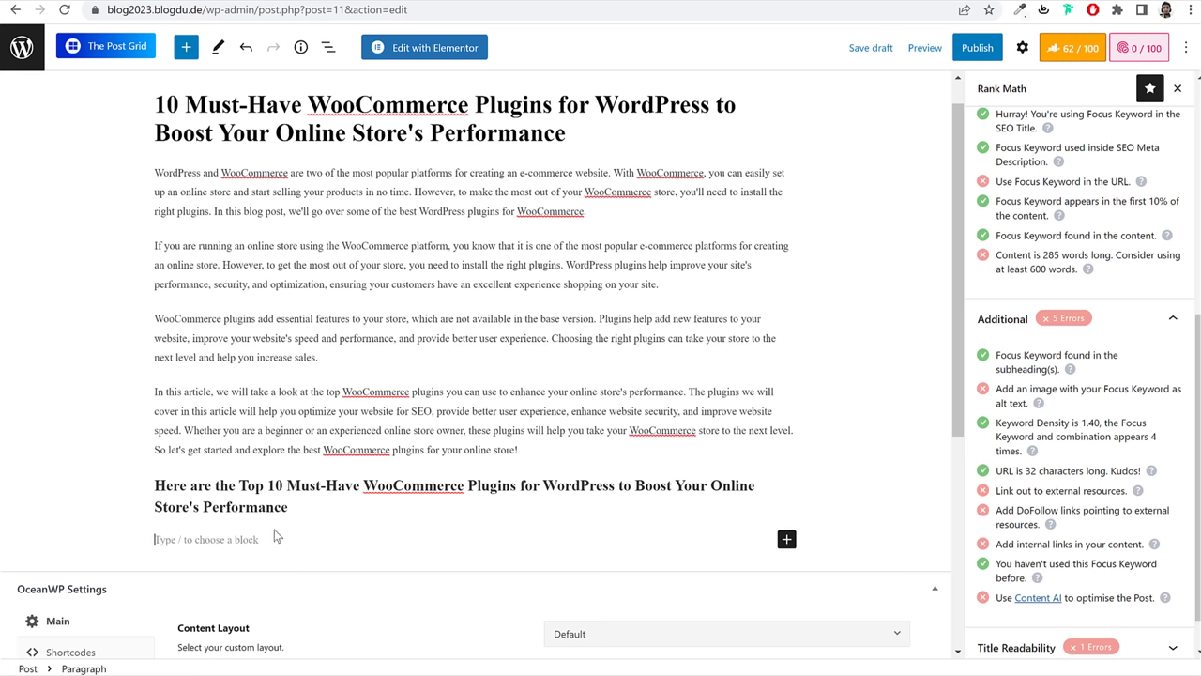
# Step: Add an H2 heading reading "1. Yoast SEO" using the copied plugin name, and start a new paragraph below it
pyautogui.click(787, 538)
pyautogui.write('head')
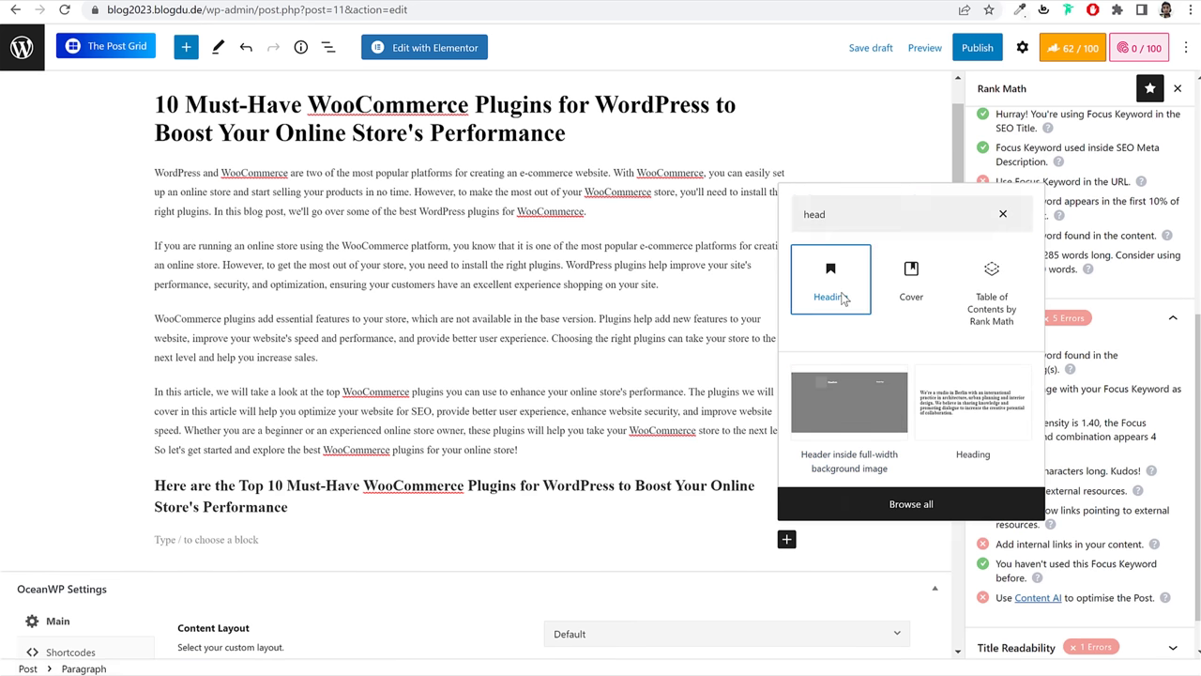
pyautogui.click(835, 286)
pyautogui.hotkey('ctrl', 'v')
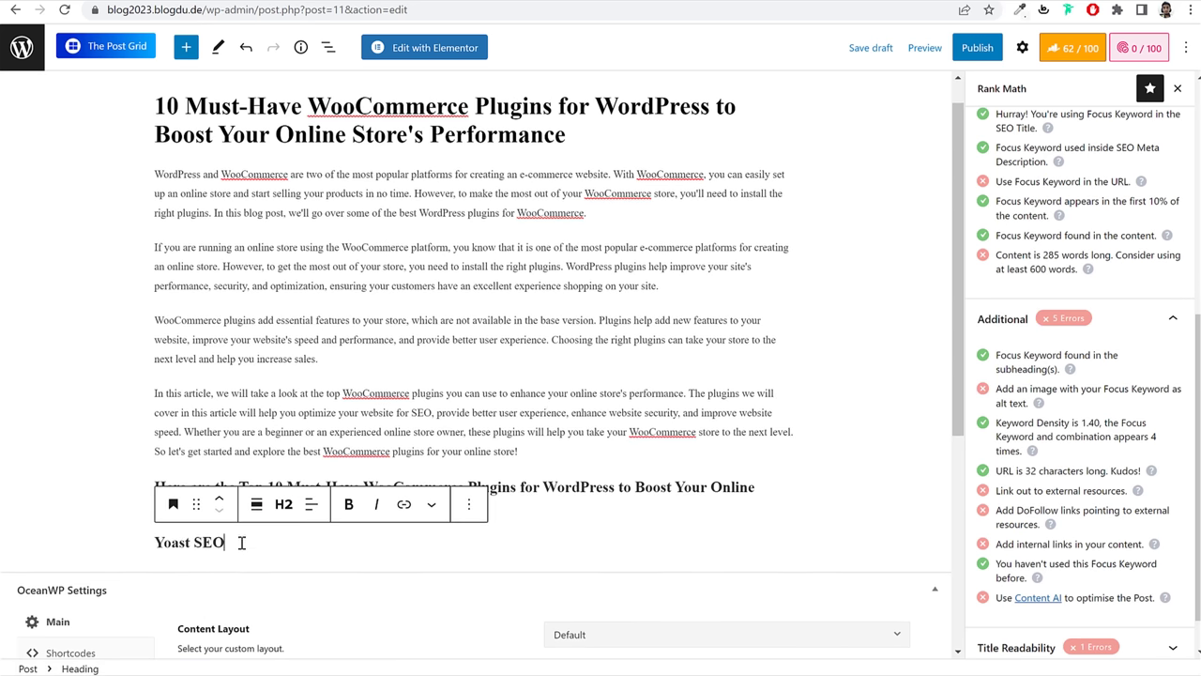
pyautogui.hotkey('ctrl', 'z')
pyautogui.hotkey('ctrl', 'shift', 'z')
pyautogui.write('1.')
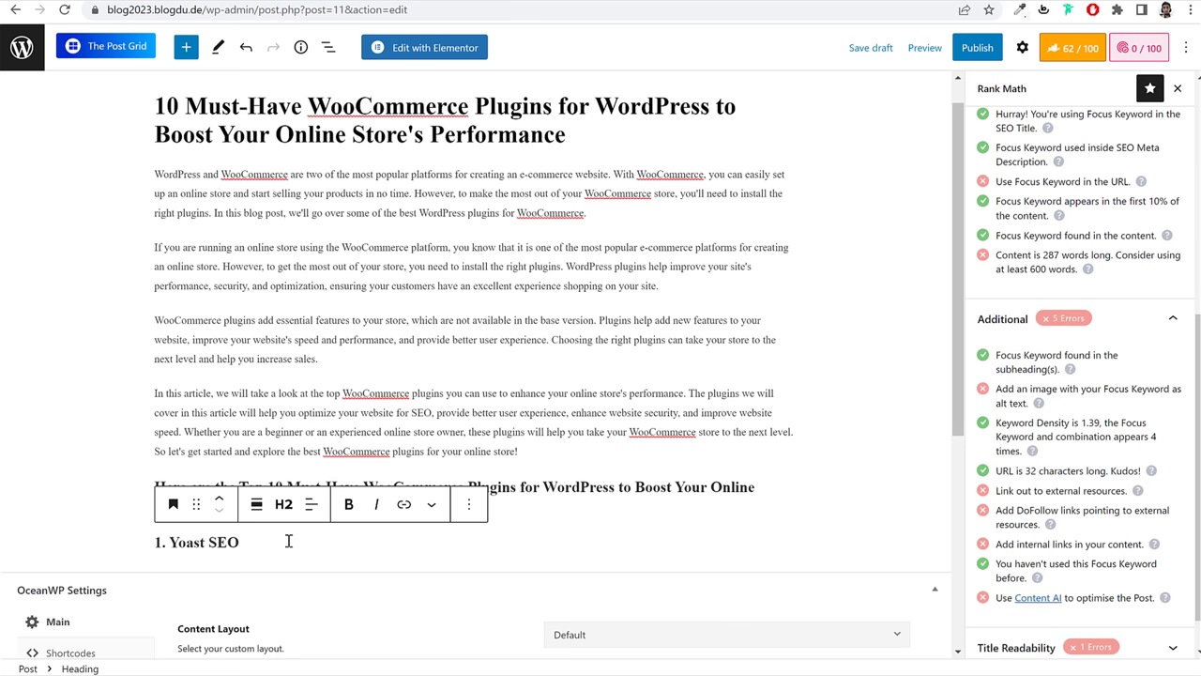
pyautogui.press('Return')
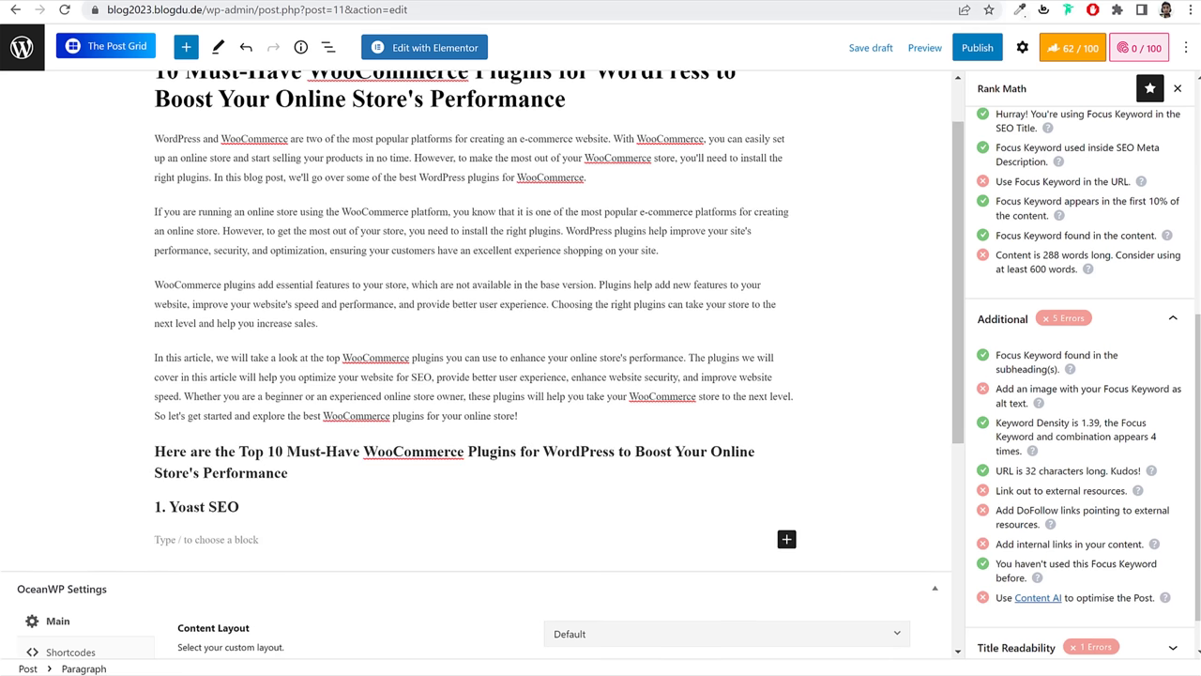
# Step: Switch to ChatGPT and send the prompt "write 3 more paragraphs on Yoast SEO"
pyautogui.hotkey('alt', 'Tab')
pyautogui.click(481, 304)
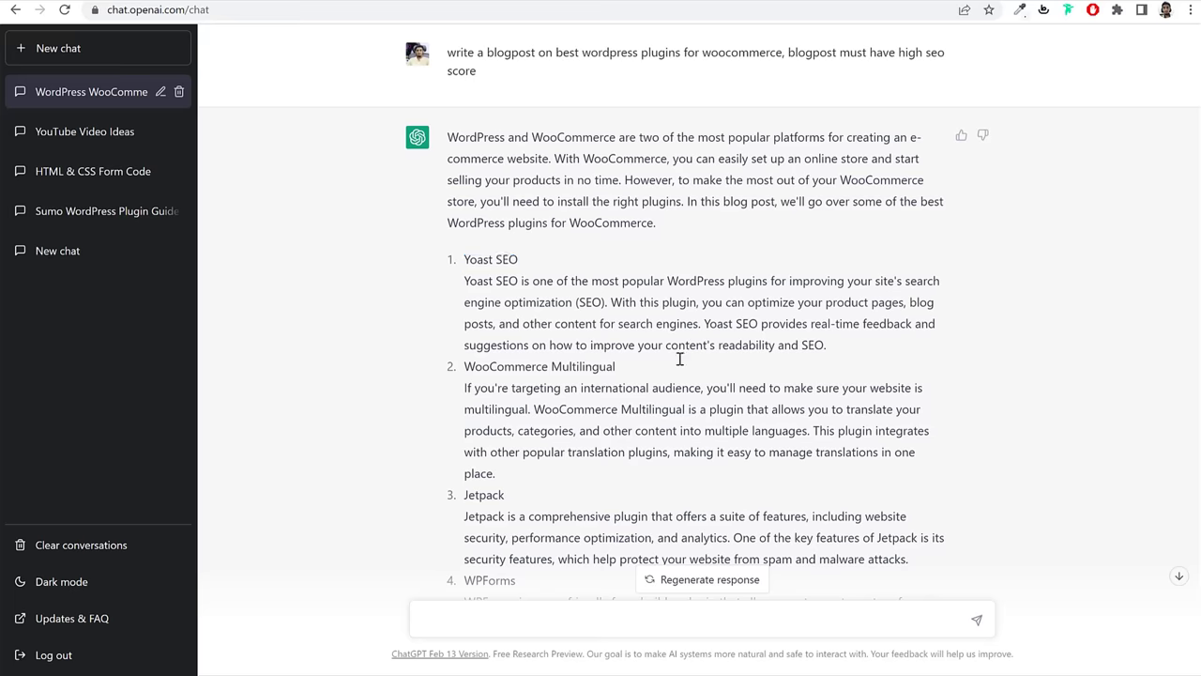
pyautogui.scroll(-8, 719, 401)
pyautogui.scroll(8, 719, 402)
pyautogui.moveTo(519, 260); pyautogui.dragTo(468, 261)
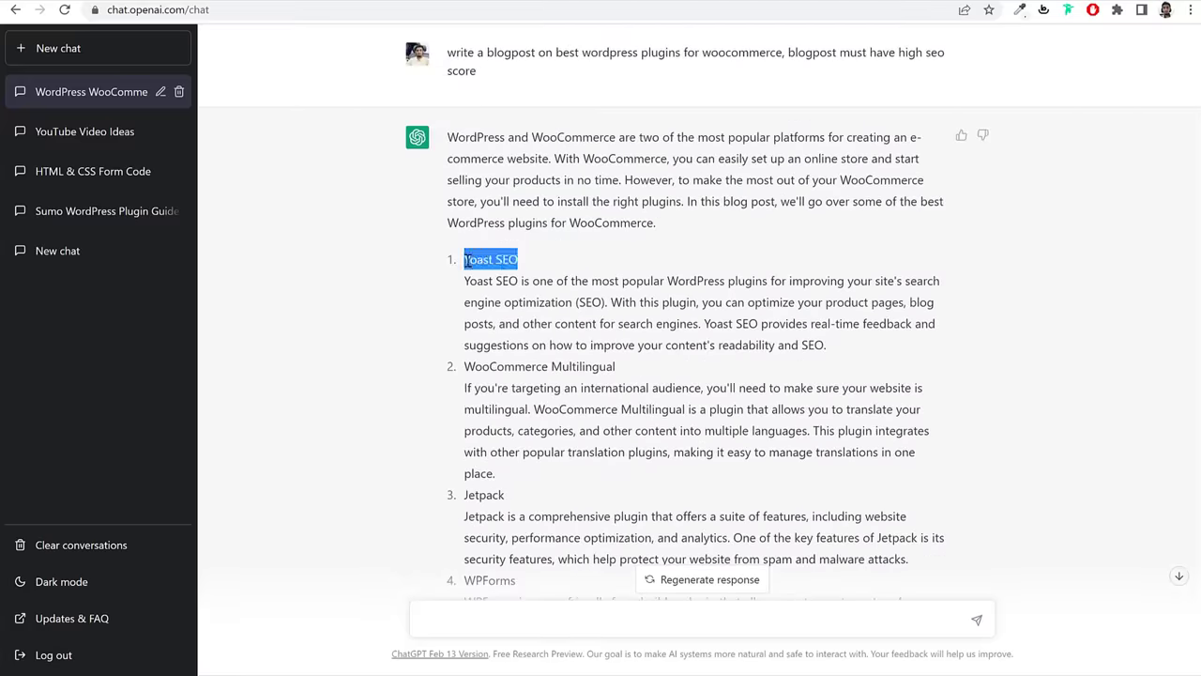
pyautogui.scroll(-5, 685, 409)
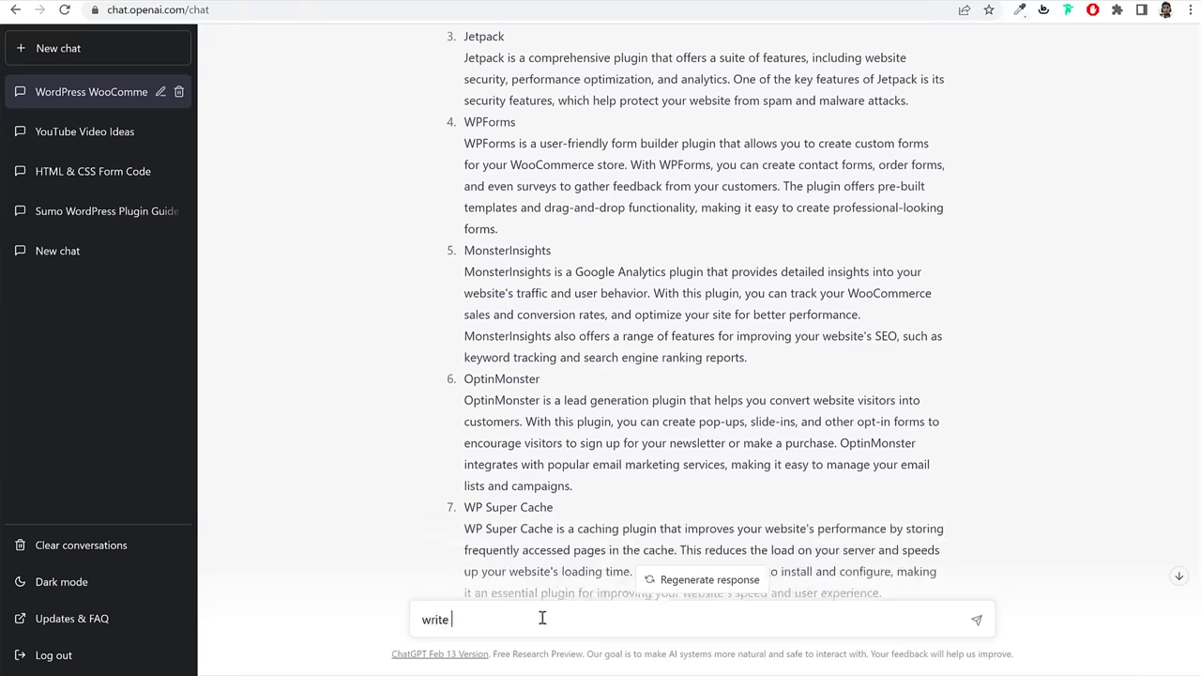
pyautogui.write('more paragraphs o')
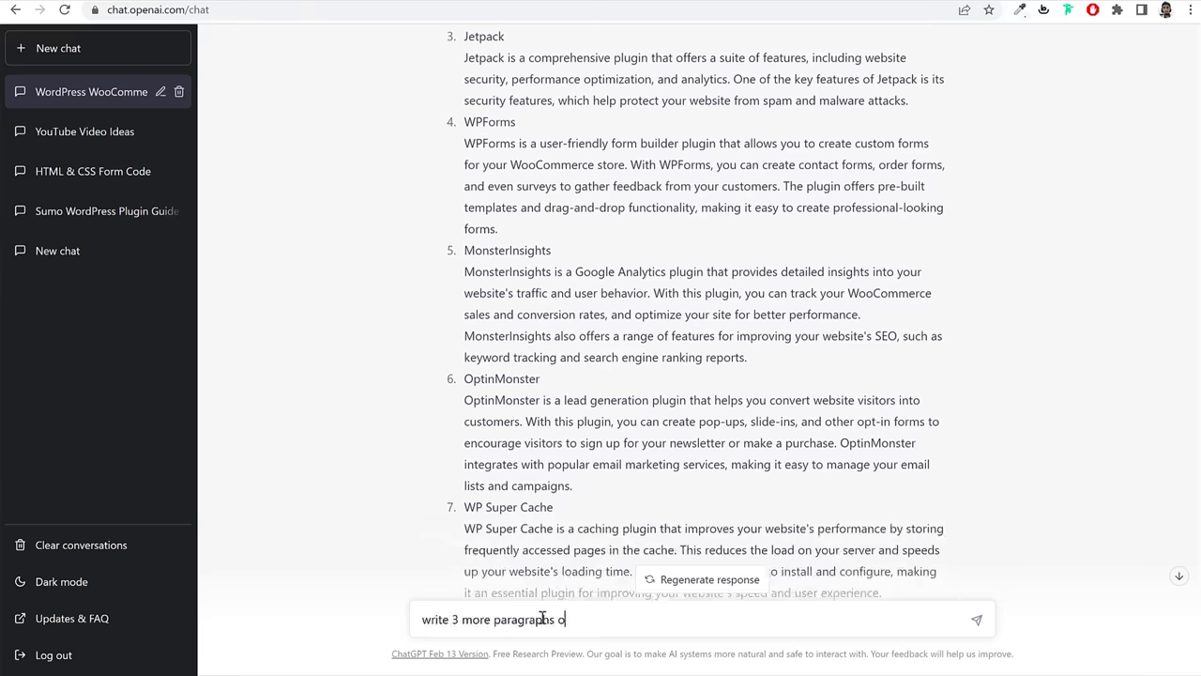
pyautogui.write('n Yoast SEO')
pyautogui.scroll(-5, 767, 434)
pyautogui.scroll(-10, 766, 435)
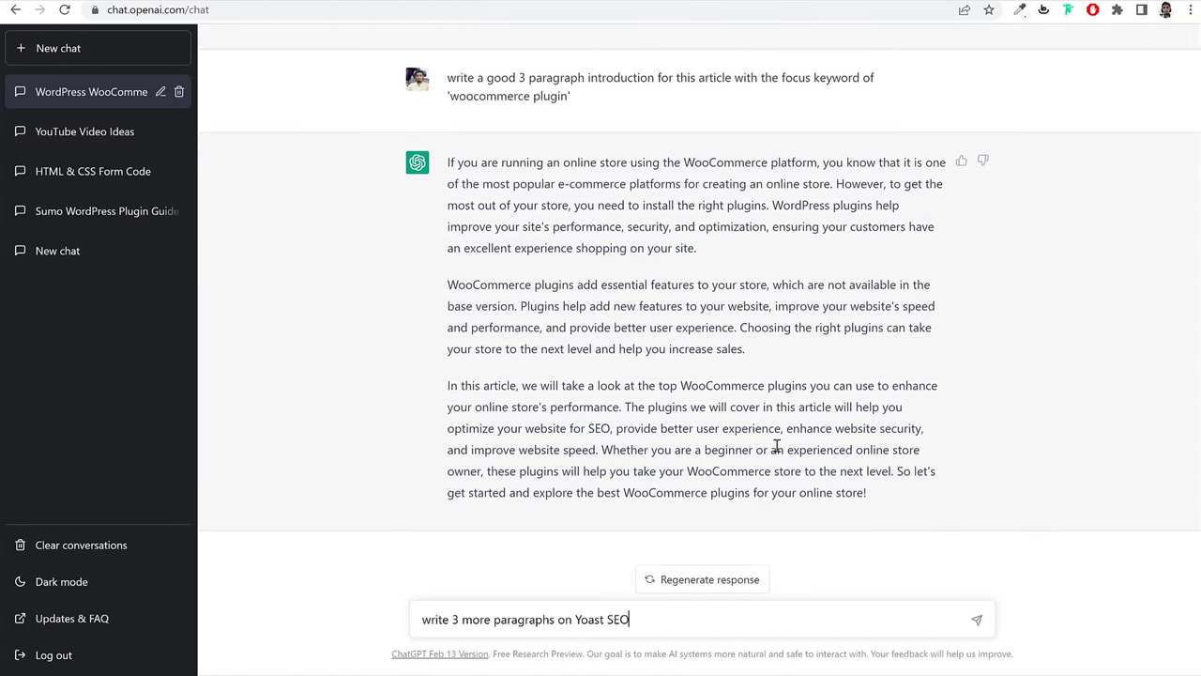
pyautogui.press('Return')
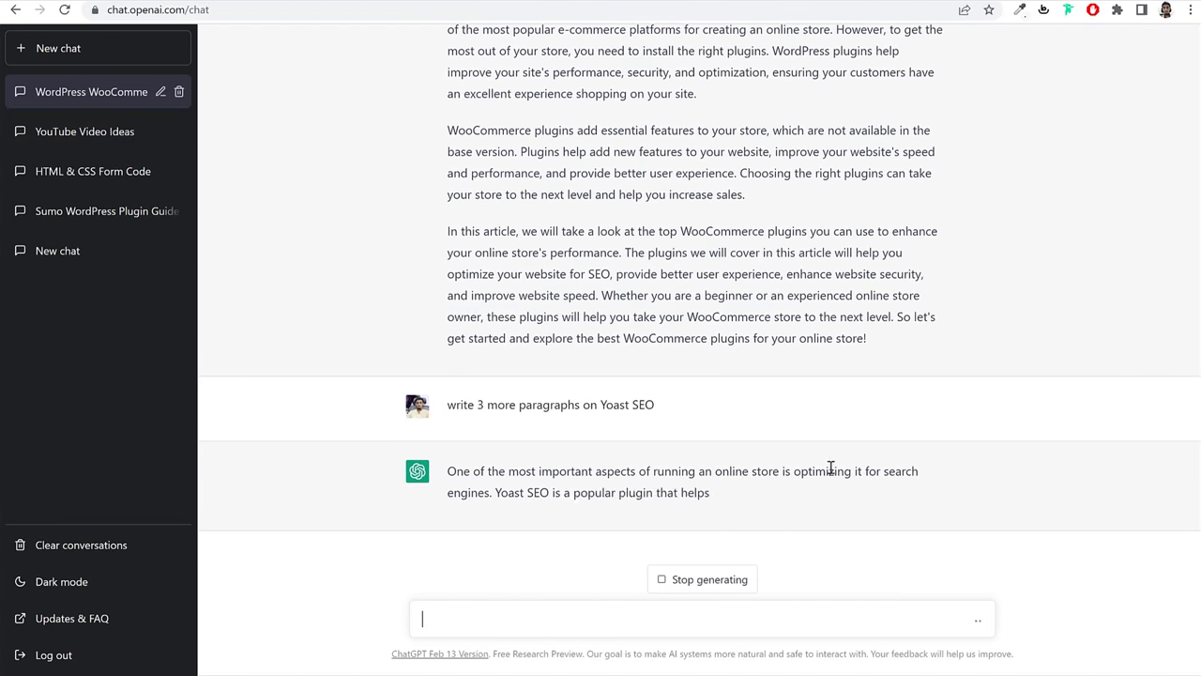
# Step: Look back over ChatGPT's plugin list, then examine the content length check in the post's Rank Math Basic SEO section
pyautogui.scroll(20, 796, 388)
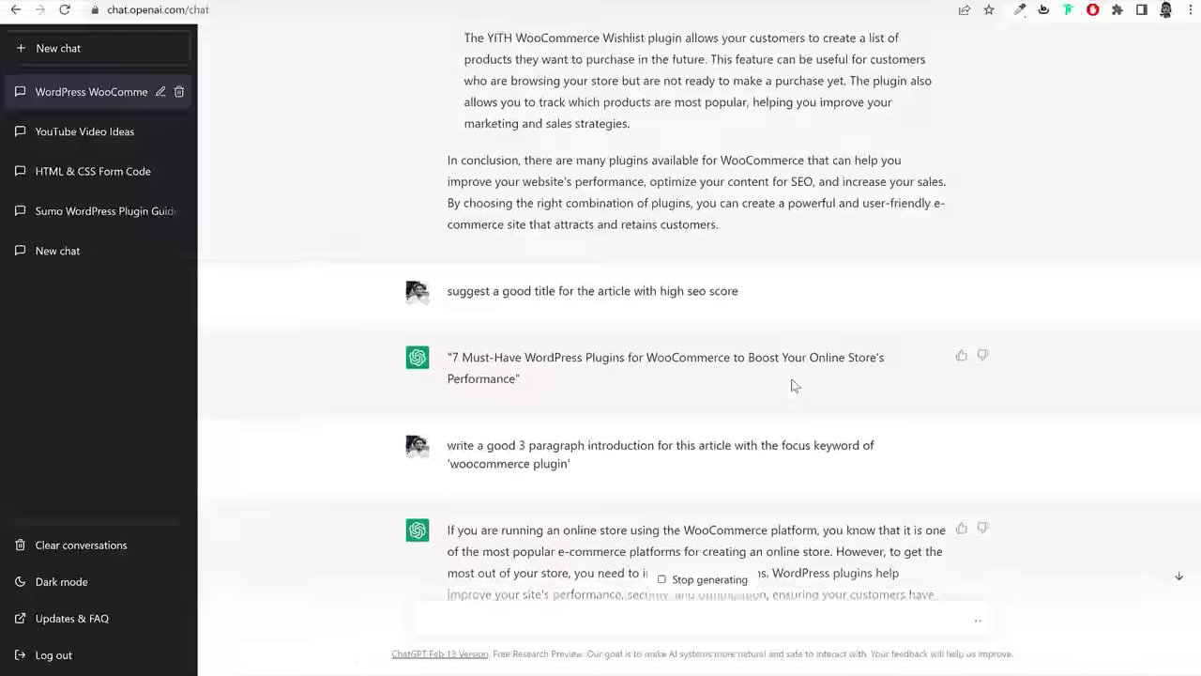
pyautogui.scroll(2, 589, 199)
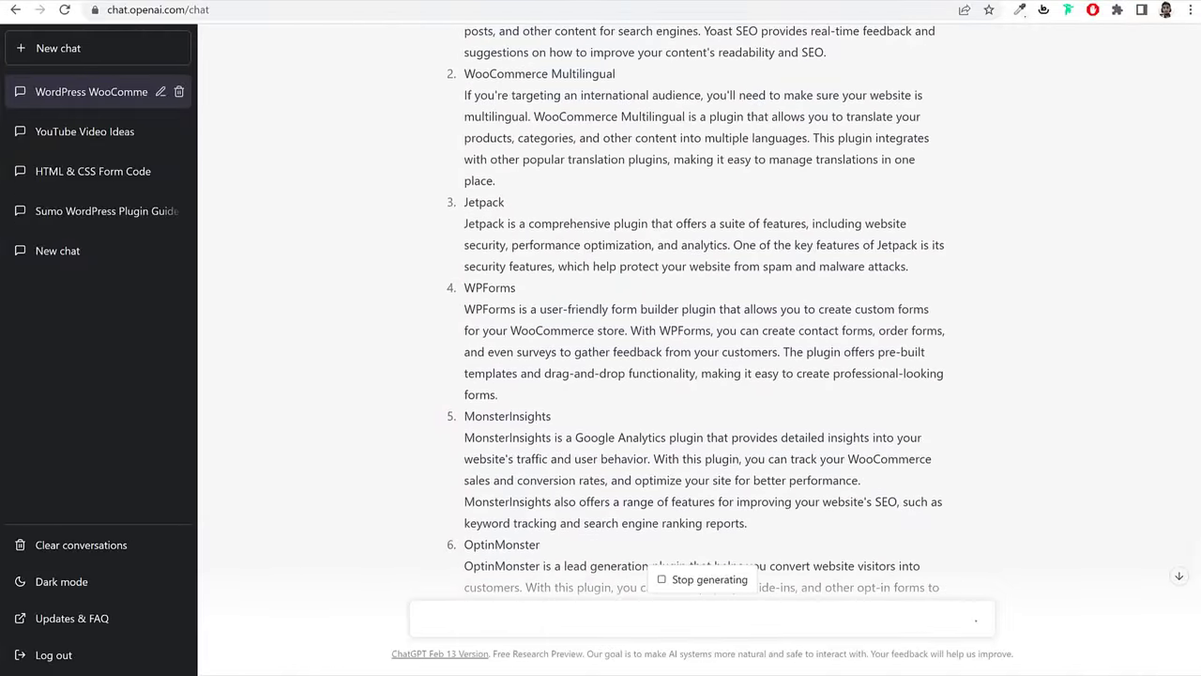
pyautogui.hotkey('ctrl', 'Tab')
pyautogui.scroll(2, 1070, 286)
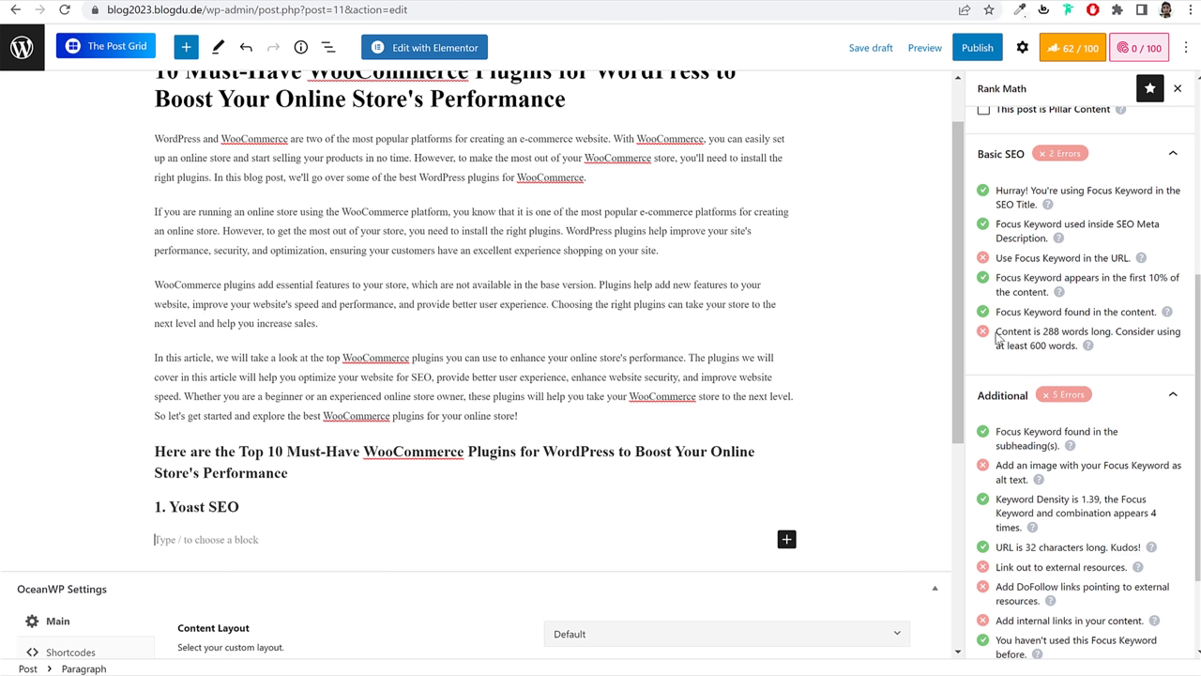
pyautogui.moveTo(997, 338); pyautogui.dragTo(1087, 334)
pyautogui.click(1079, 334)
pyautogui.doubleClick(1061, 332)
pyautogui.click(1115, 331)
# Step: Copy the Yoast SEO description from ChatGPT's plugin list into the post below the "1. Yoast SEO" heading and start a new paragraph
pyautogui.hotkey('alt', 'Tab')
pyautogui.scroll(-10, 554, 385)
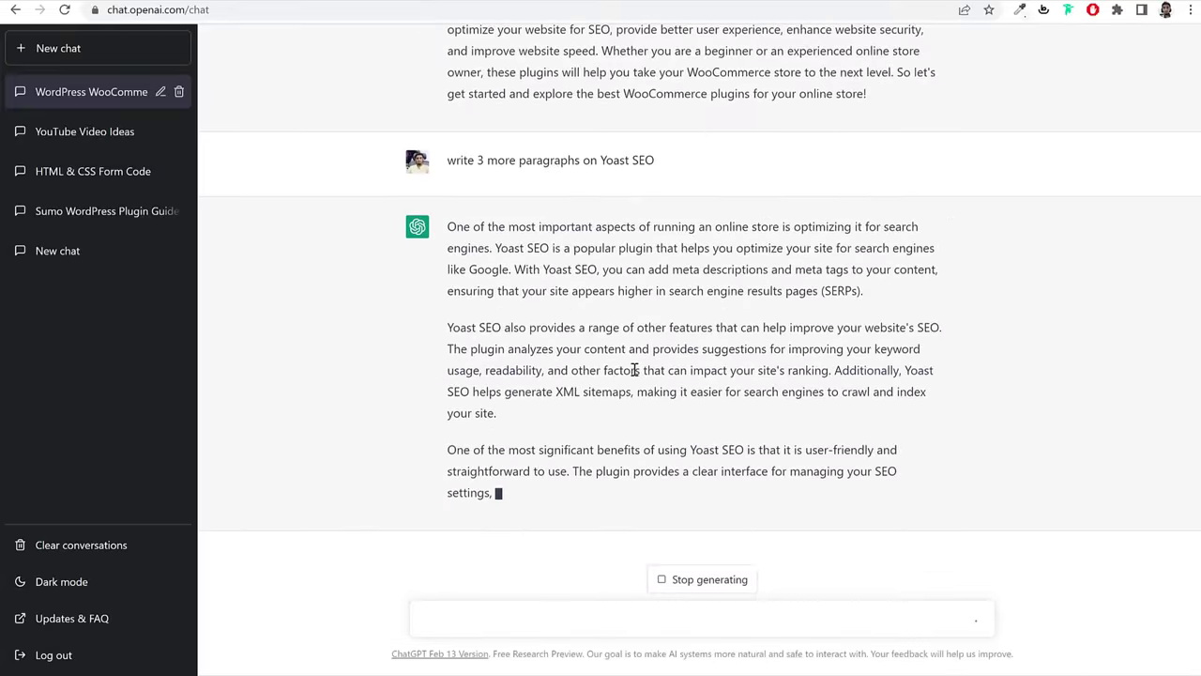
pyautogui.scroll(10, 577, 212)
pyautogui.scroll(15, 578, 212)
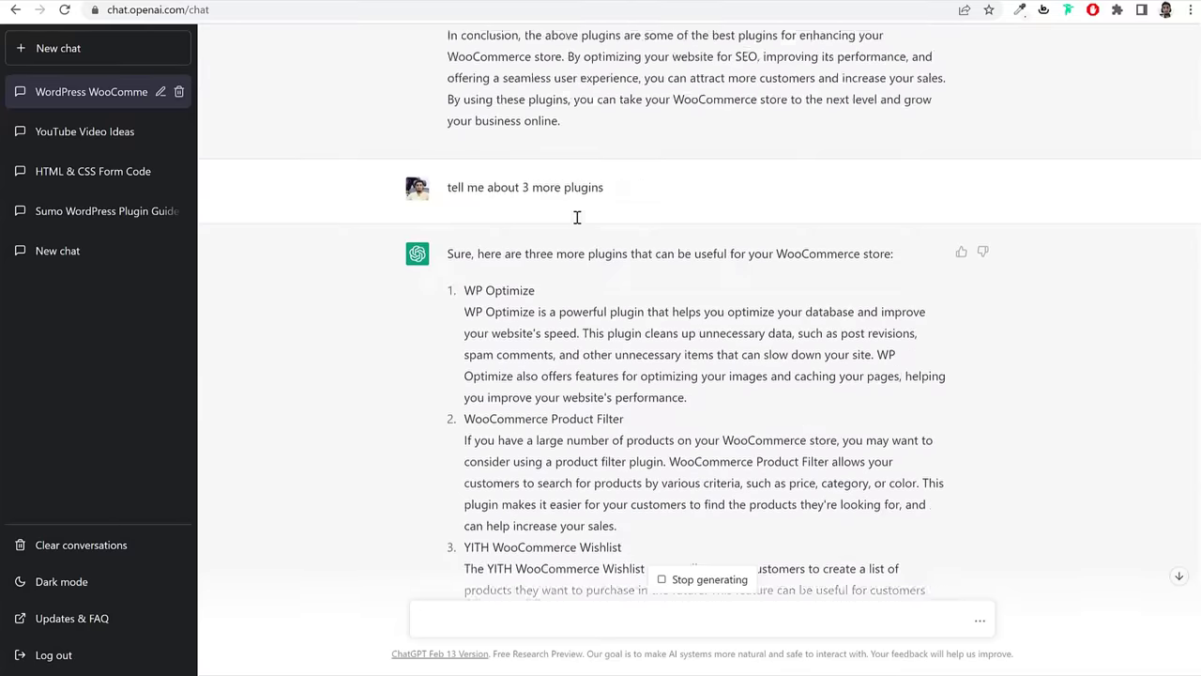
pyautogui.scroll(5, 582, 220)
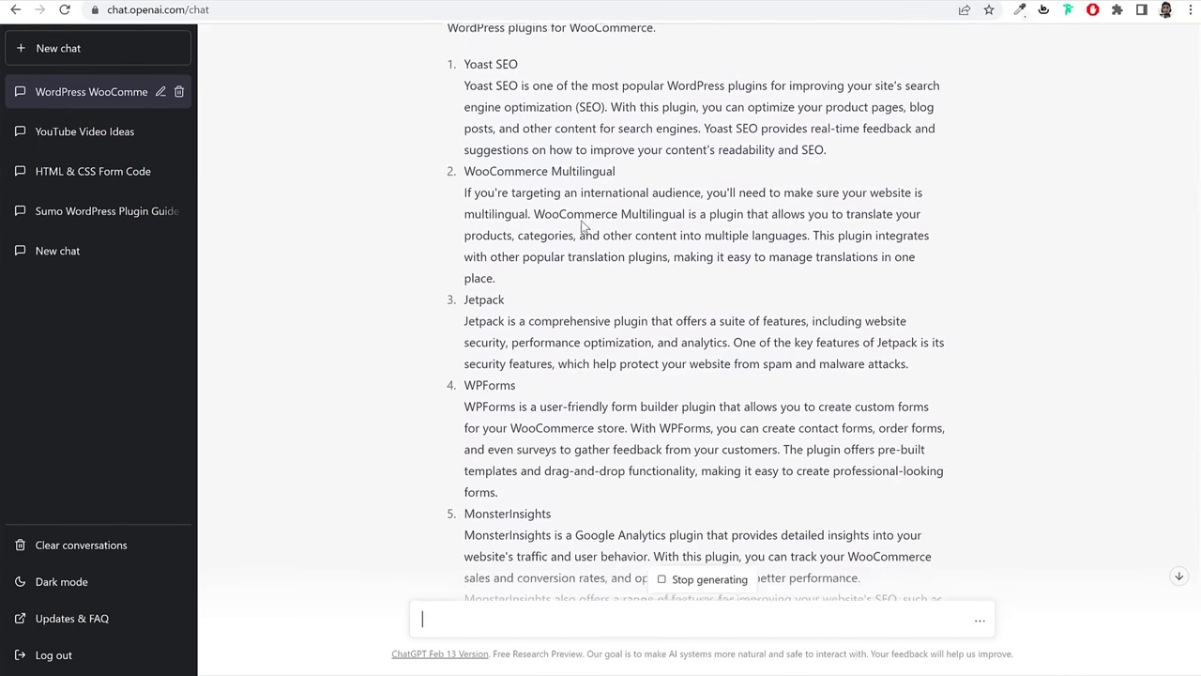
pyautogui.moveTo(464, 223); pyautogui.dragTo(834, 282)
pyautogui.hotkey('ctrl', 'c')
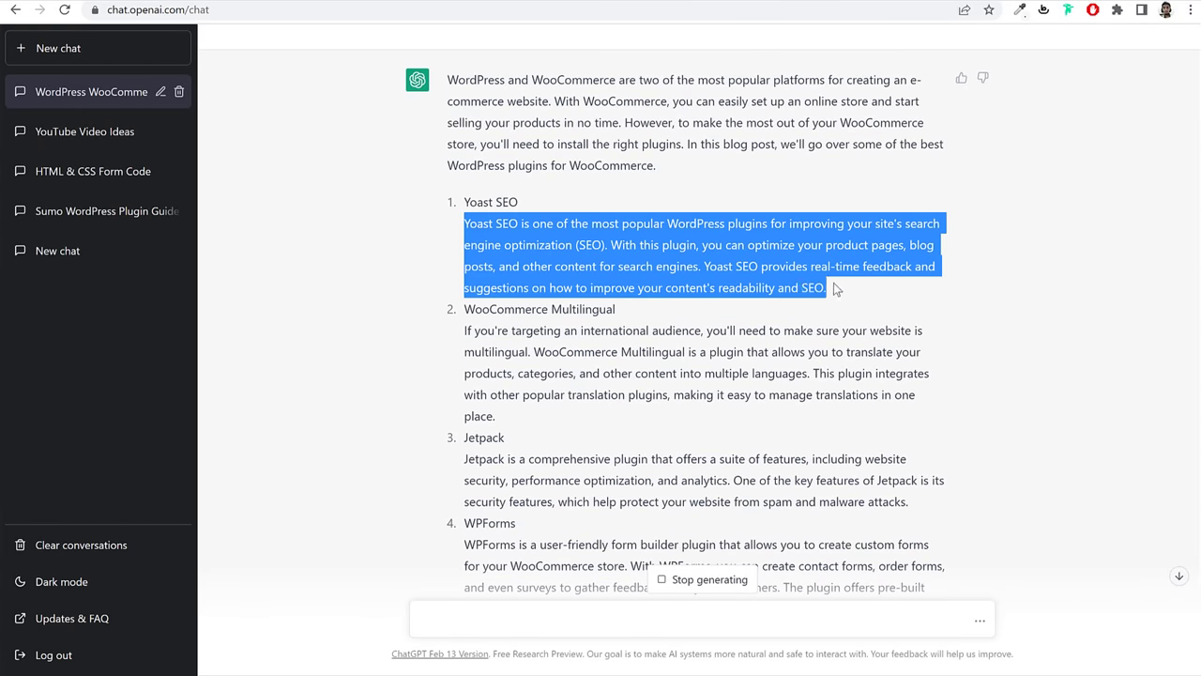
pyautogui.hotkey('alt', 'Tab')
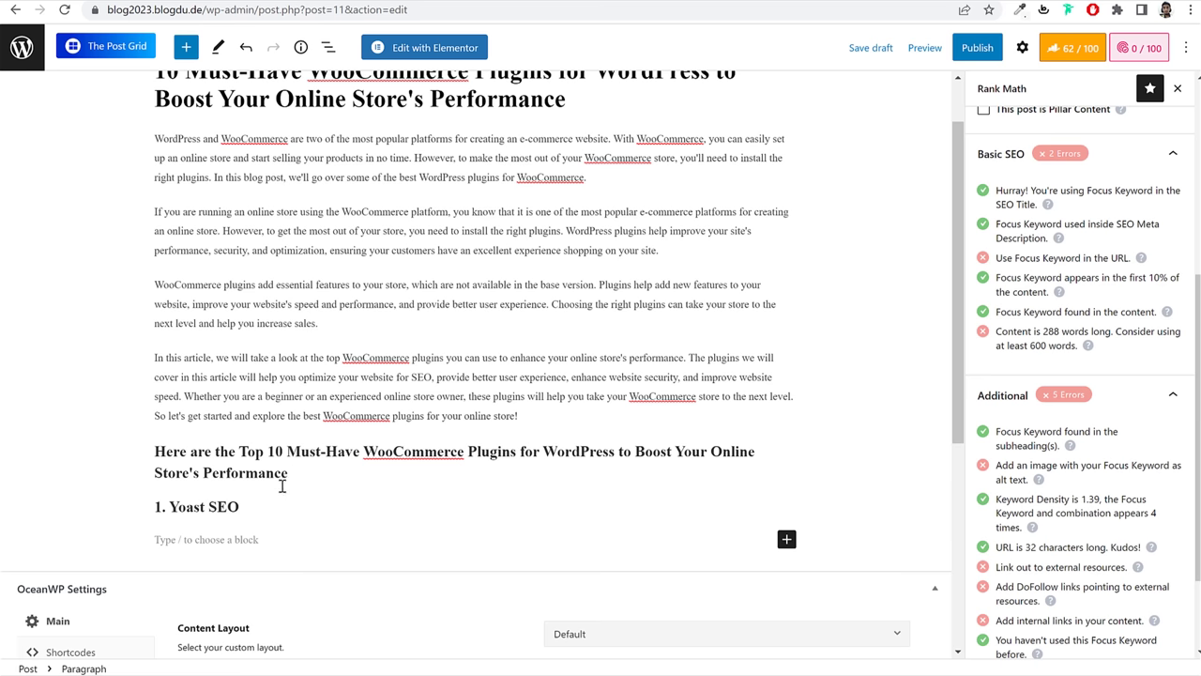
pyautogui.click(247, 539)
pyautogui.hotkey('ctrl', 'v')
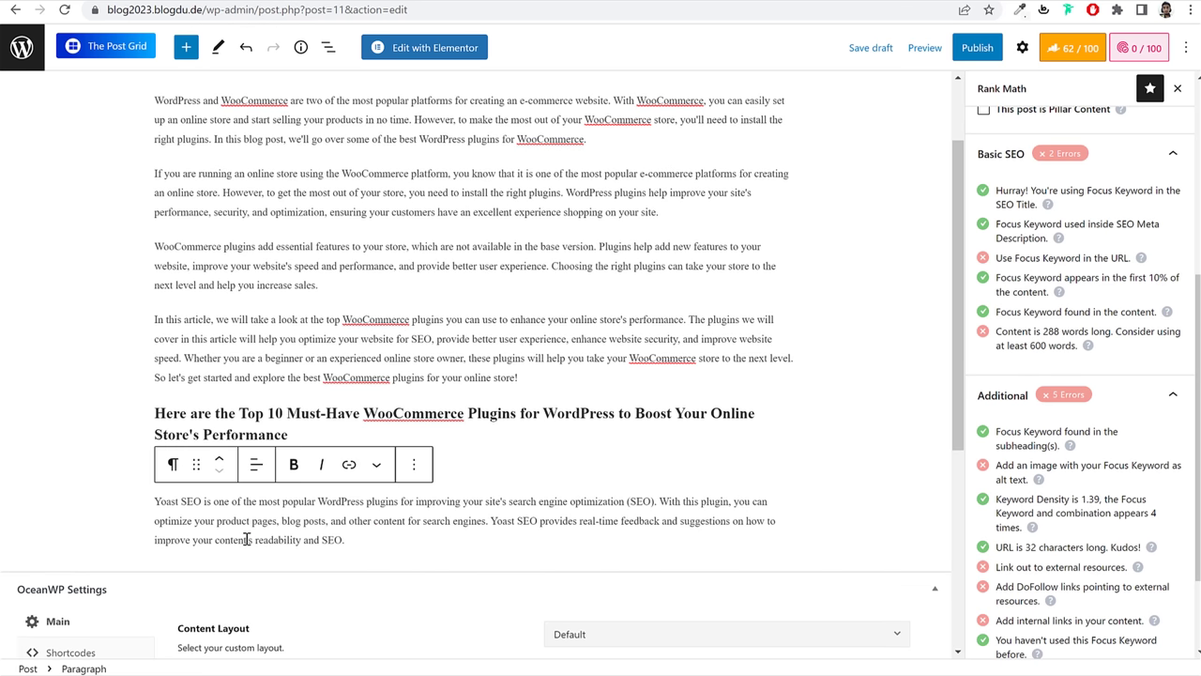
pyautogui.press('Return')
# Step: Add ChatGPT's three extra Yoast SEO paragraphs to the post below the copied description
pyautogui.hotkey('alt', 'Tab')
pyautogui.scroll(-15, 693, 467)
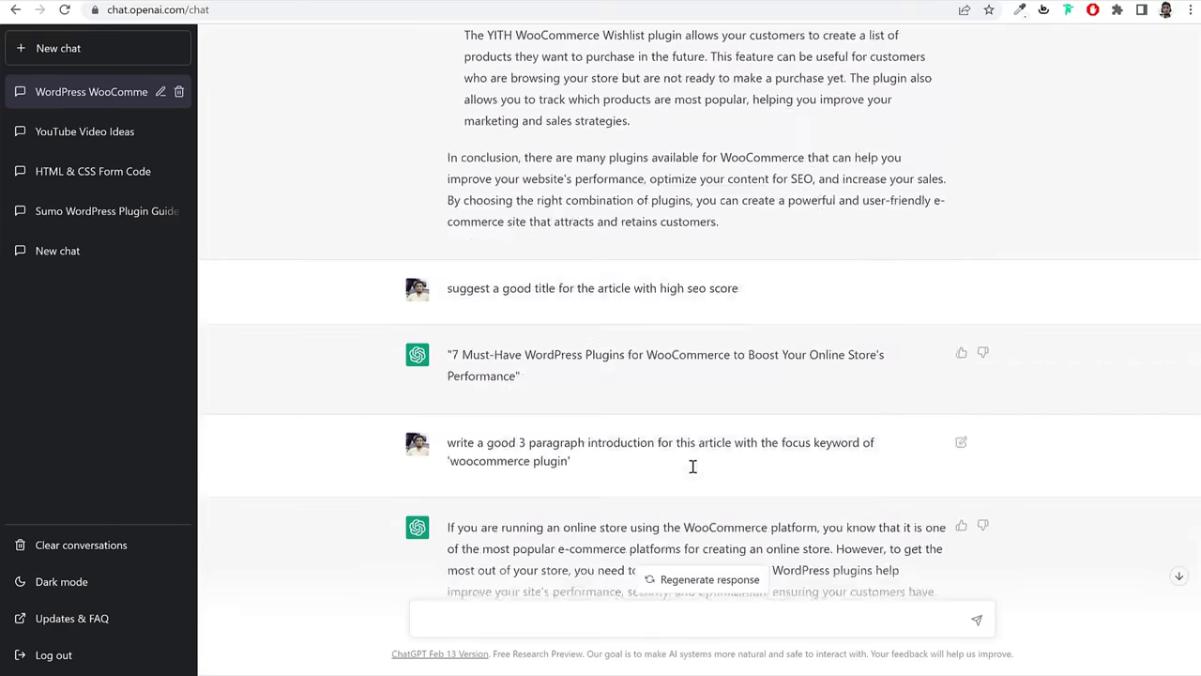
pyautogui.scroll(-10, 692, 467)
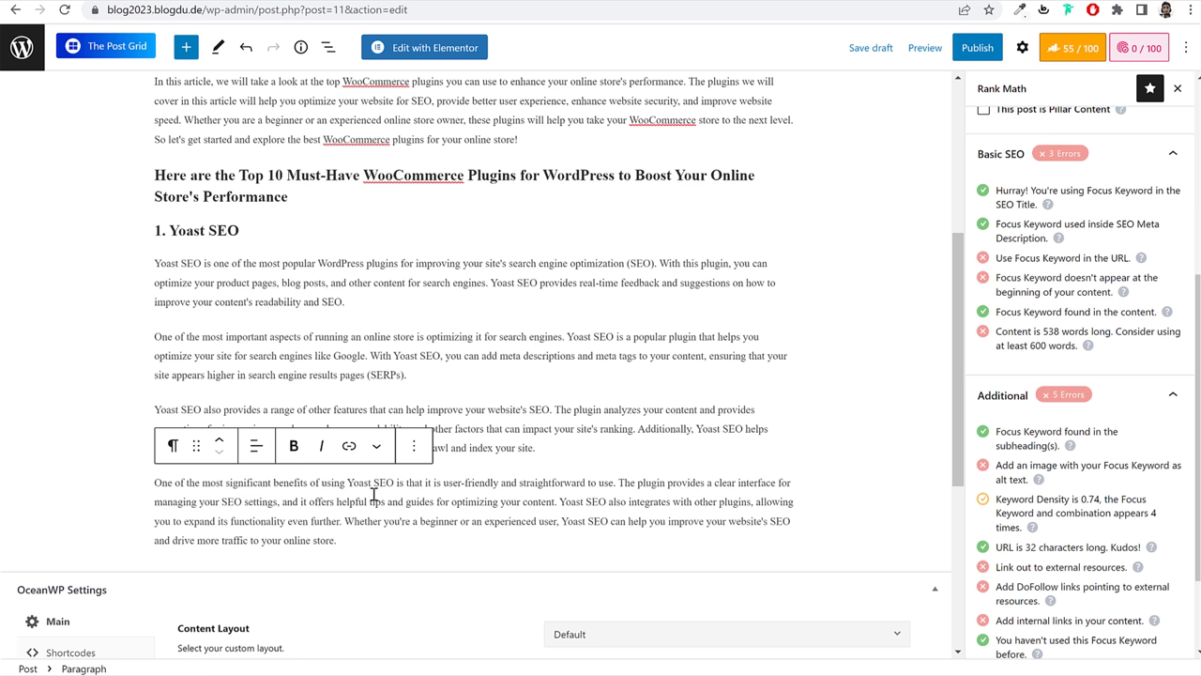
# Step: In ChatGPT, compare the Yoast SEO prompt with the introduction prompt and examine its focus keyword wording
pyautogui.hotkey('alt', 'Tab')
pyautogui.click(701, 282)
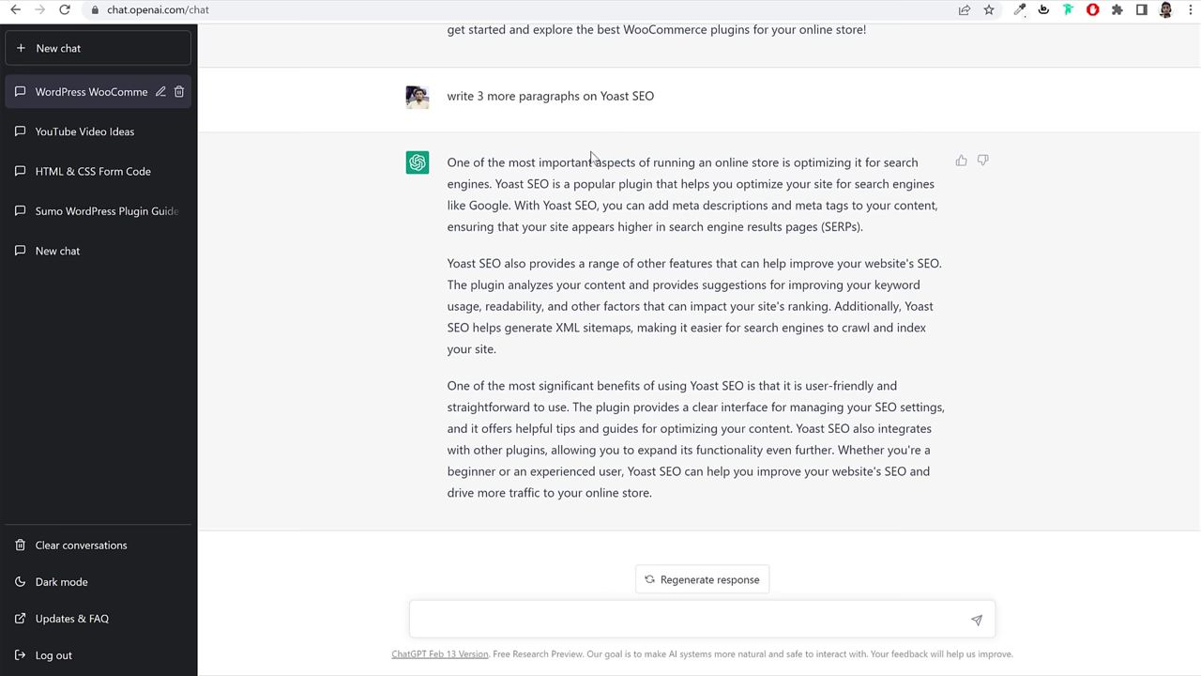
pyautogui.moveTo(449, 96); pyautogui.dragTo(487, 96)
pyautogui.click(536, 168)
pyautogui.scroll(2, 674, 294)
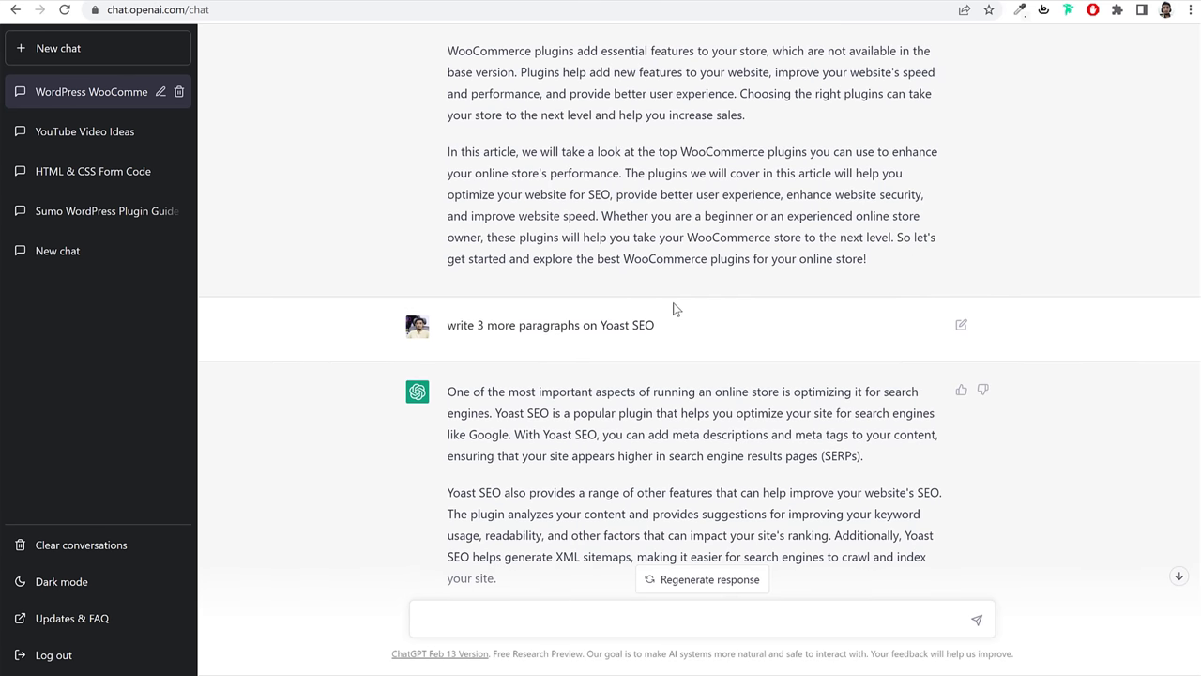
pyautogui.scroll(3, 665, 353)
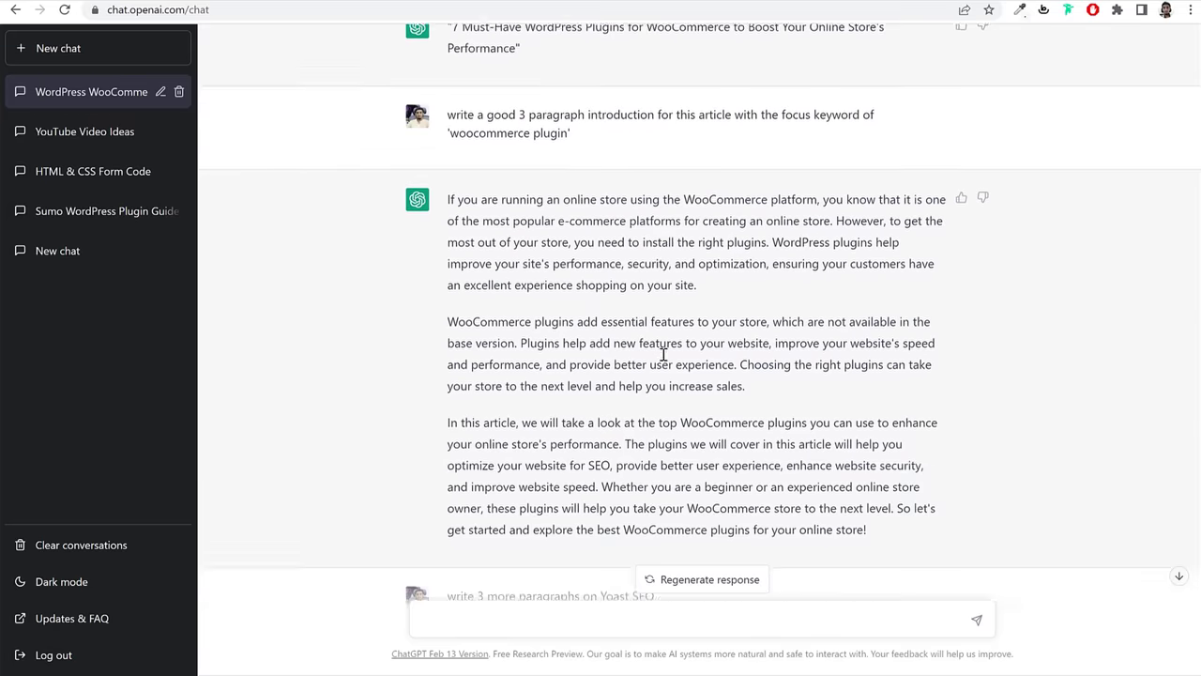
pyautogui.moveTo(735, 227); pyautogui.dragTo(845, 252)
pyautogui.click(747, 222)
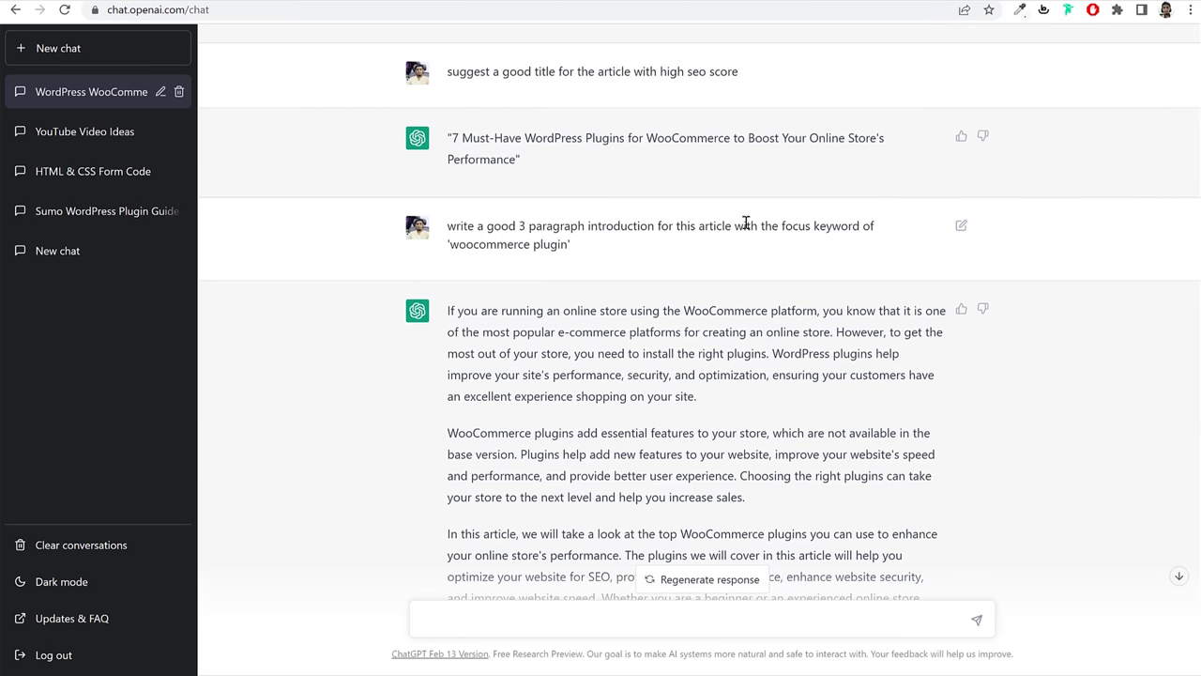
pyautogui.moveTo(743, 229); pyautogui.dragTo(760, 261)
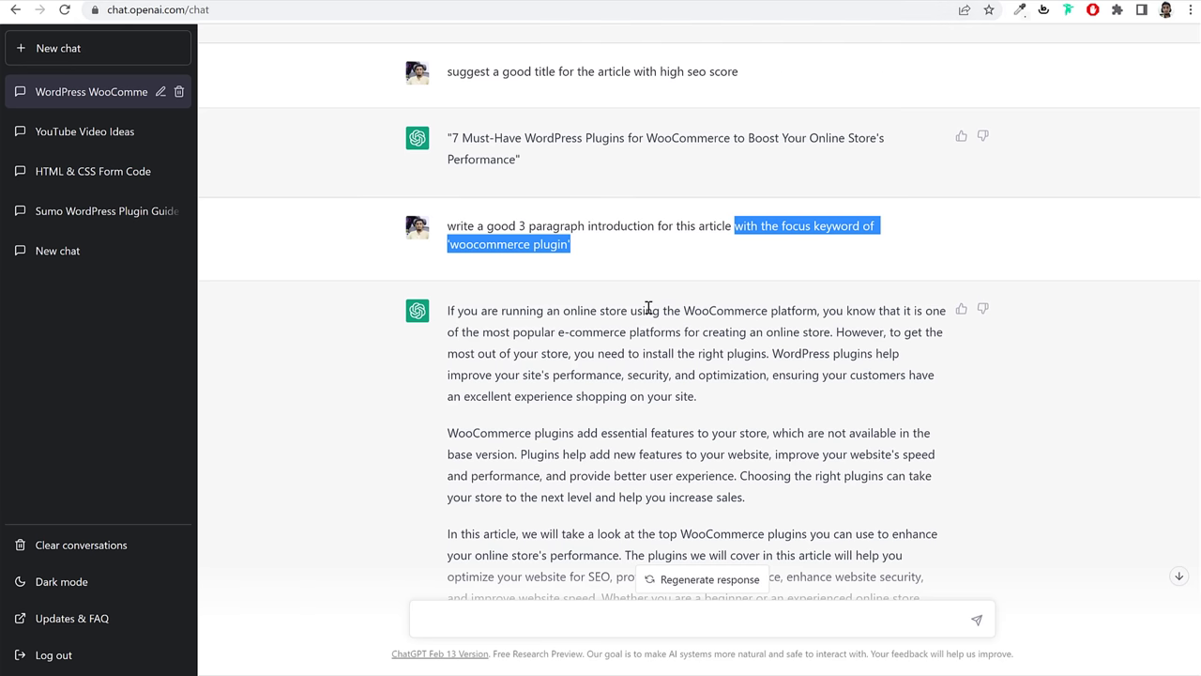
pyautogui.click(723, 252)
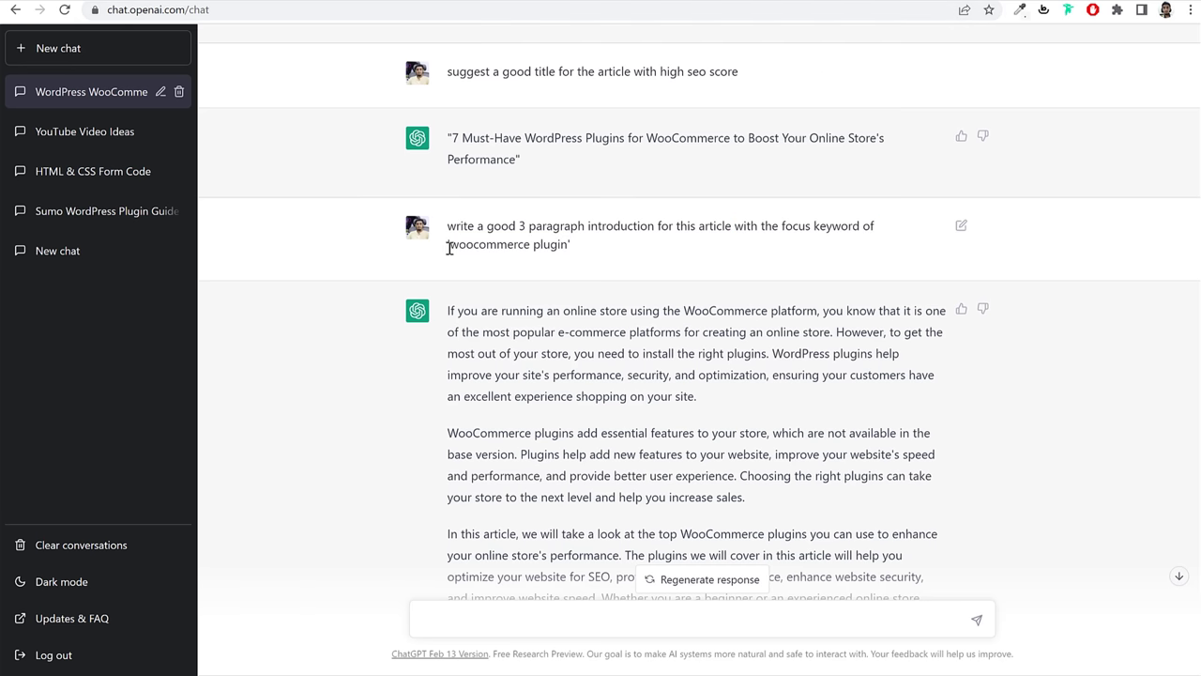
pyautogui.moveTo(448, 244); pyautogui.dragTo(570, 246)
pyautogui.scroll(-3, 709, 394)
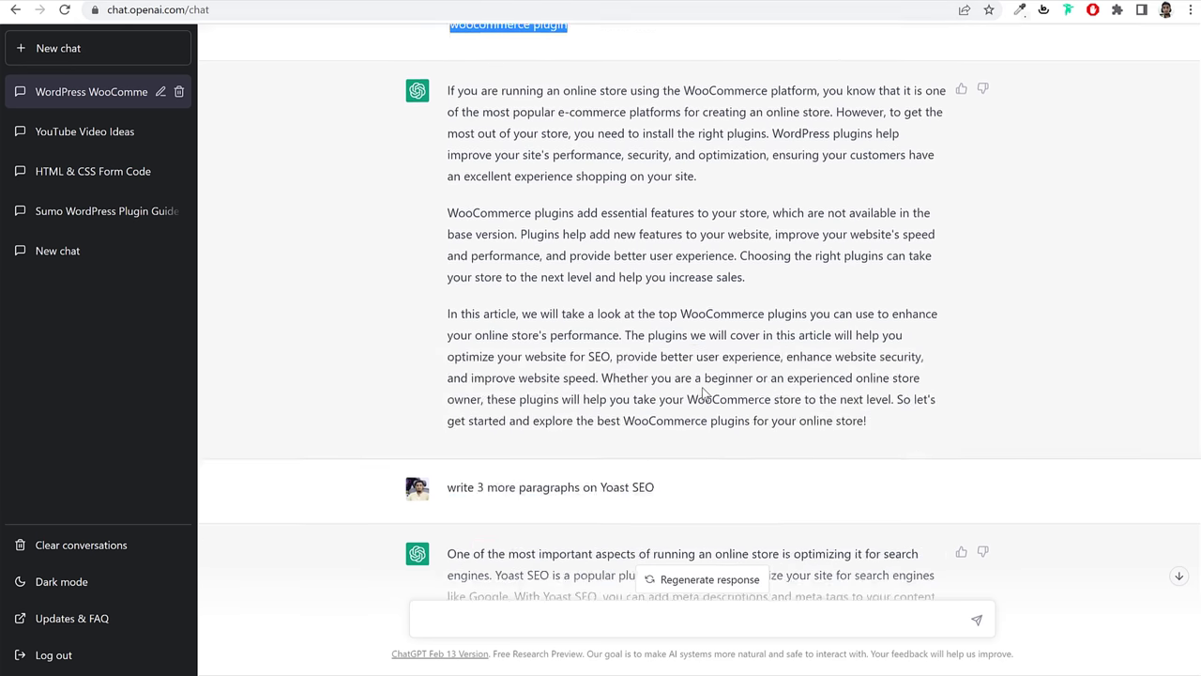
# Step: Copy the plugin name "WooCommerce Product Filter" from ChatGPT's list of three more plugins
pyautogui.scroll(4, 694, 392)
pyautogui.scroll(8, 690, 392)
pyautogui.scroll(-3, 686, 396)
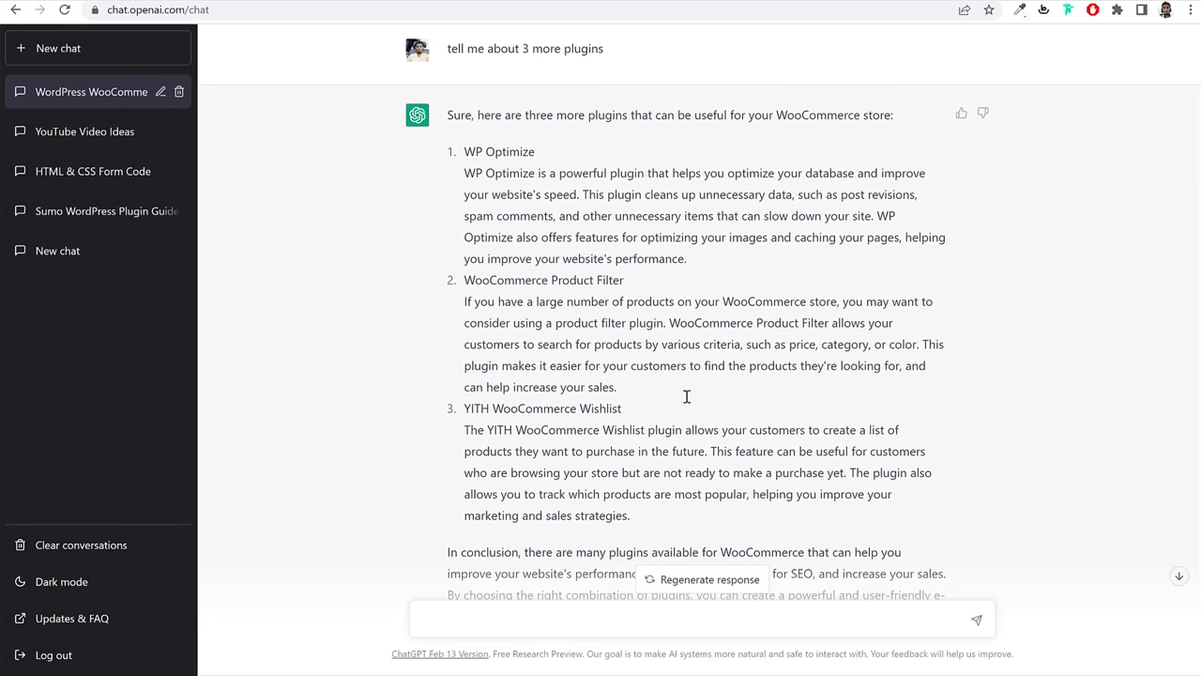
pyautogui.moveTo(467, 280); pyautogui.dragTo(627, 283)
pyautogui.hotkey('ctrl', 'c')
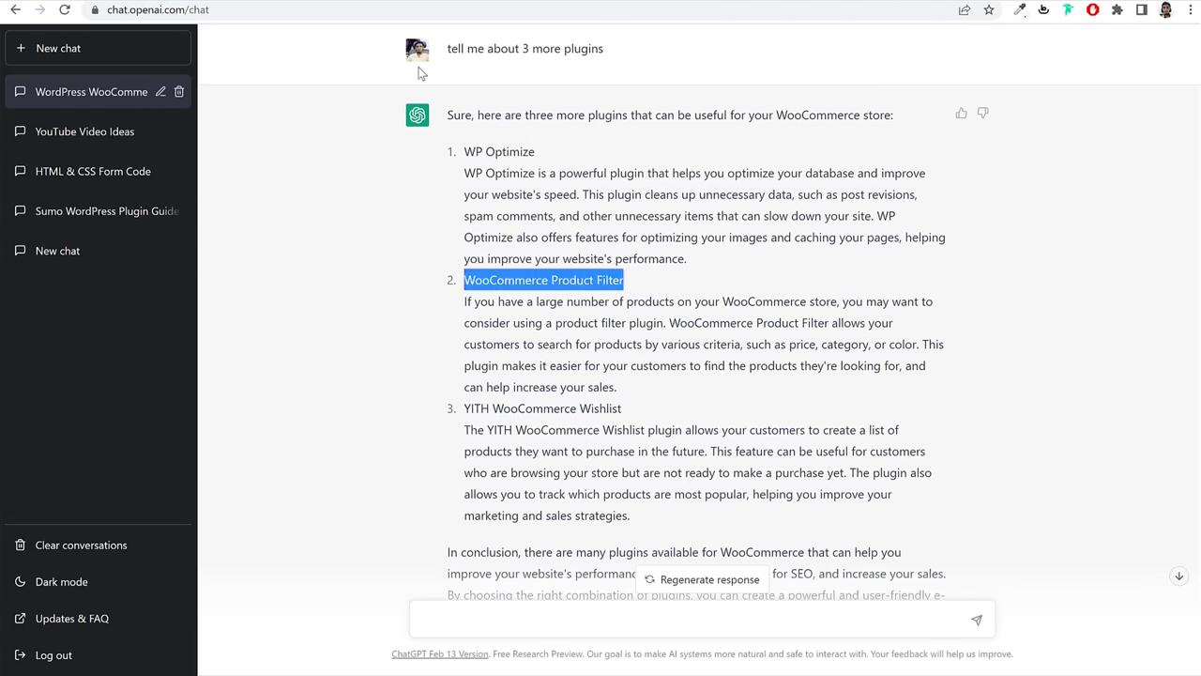
# Step: Add an H2 heading reading "2. WooCommerce Product Filter" at the end of the post and start a new paragraph below it
pyautogui.hotkey('alt', 'Tab')
pyautogui.scroll(-3, 394, 413)
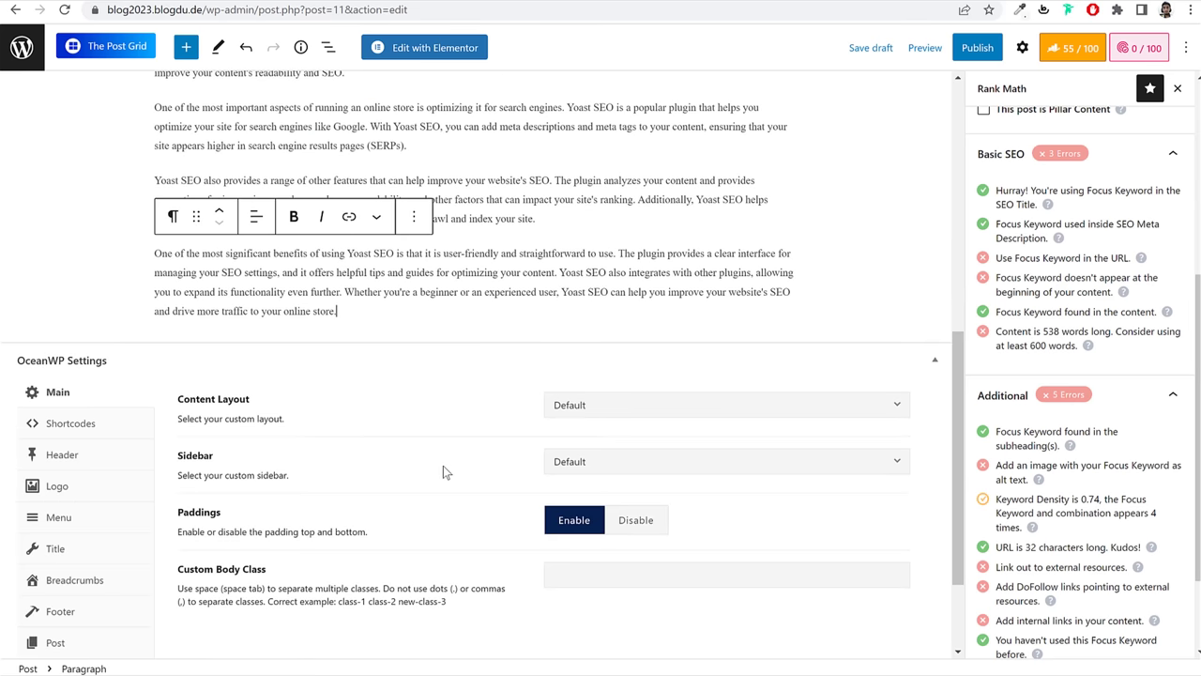
pyautogui.press('Return')
pyautogui.click(786, 311)
pyautogui.click(912, 417)
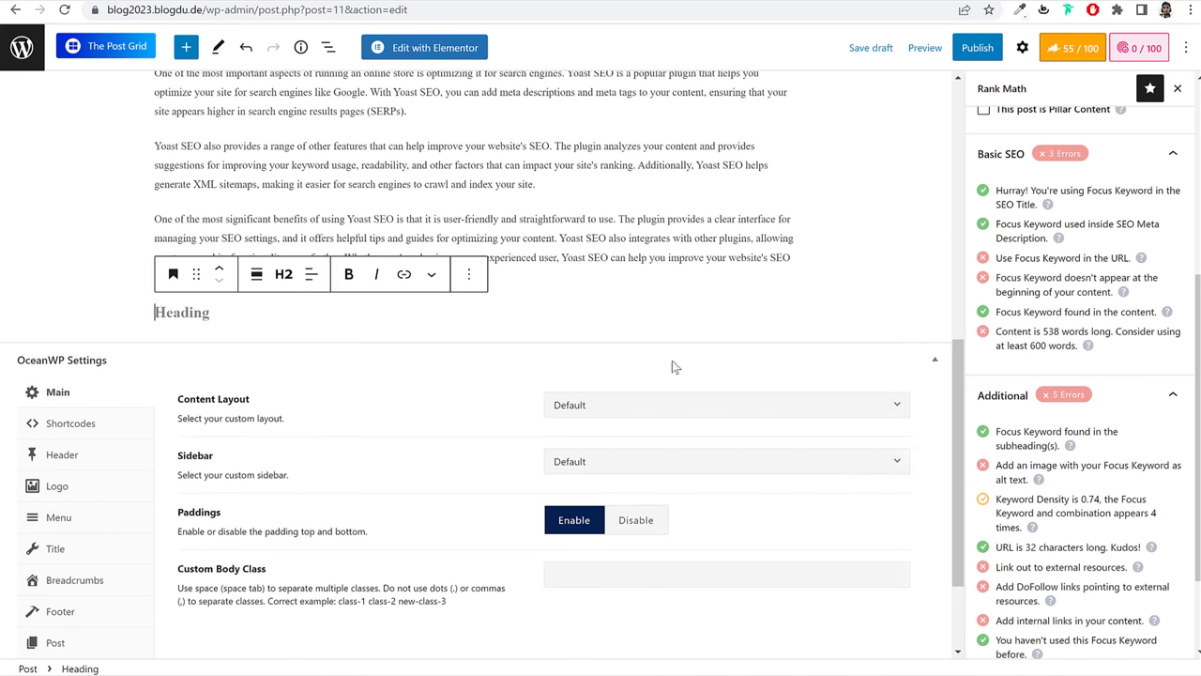
pyautogui.write('2.')
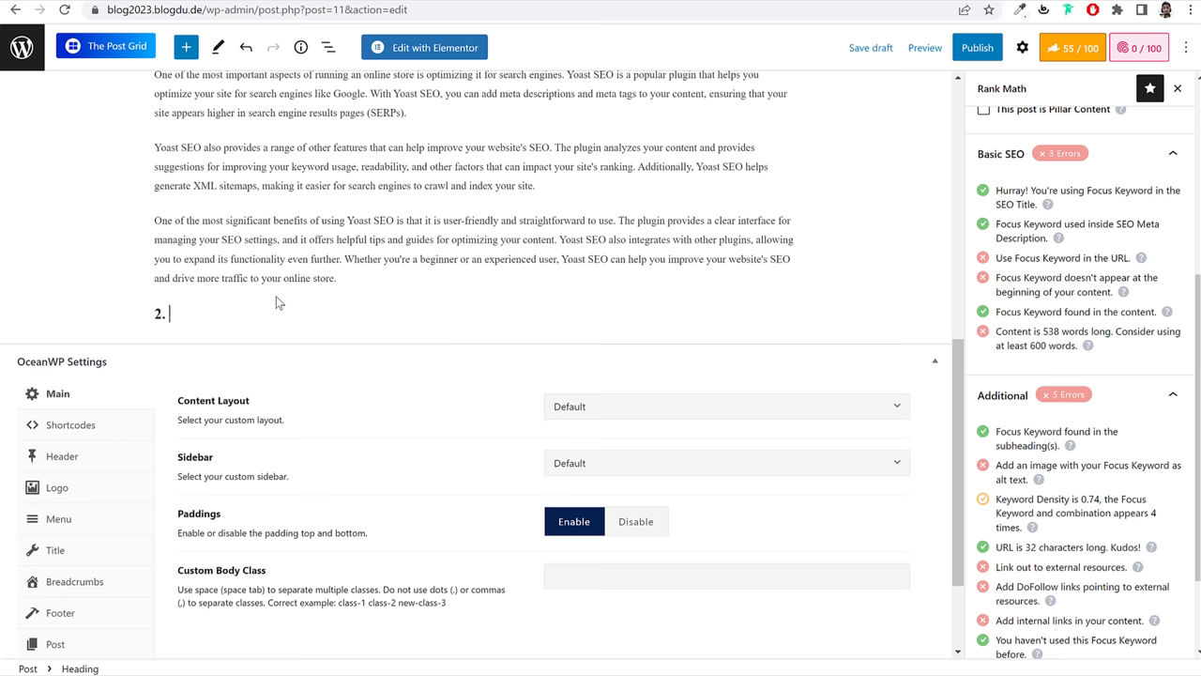
pyautogui.hotkey('ctrl', 'v')
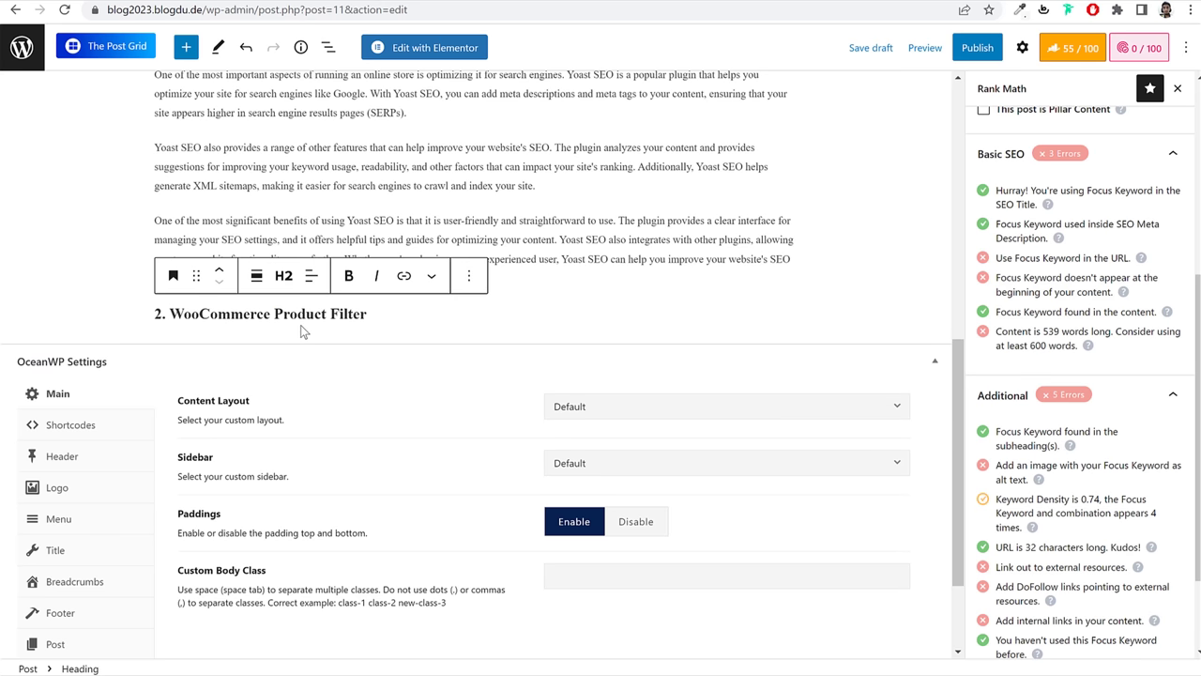
pyautogui.press('Return')
# Step: Return to ChatGPT and copy the earlier prompt "write 3 more paragraphs on Yoast SEO" into the message box
pyautogui.hotkey('alt', 'Tab')
pyautogui.scroll(-15, 646, 528)
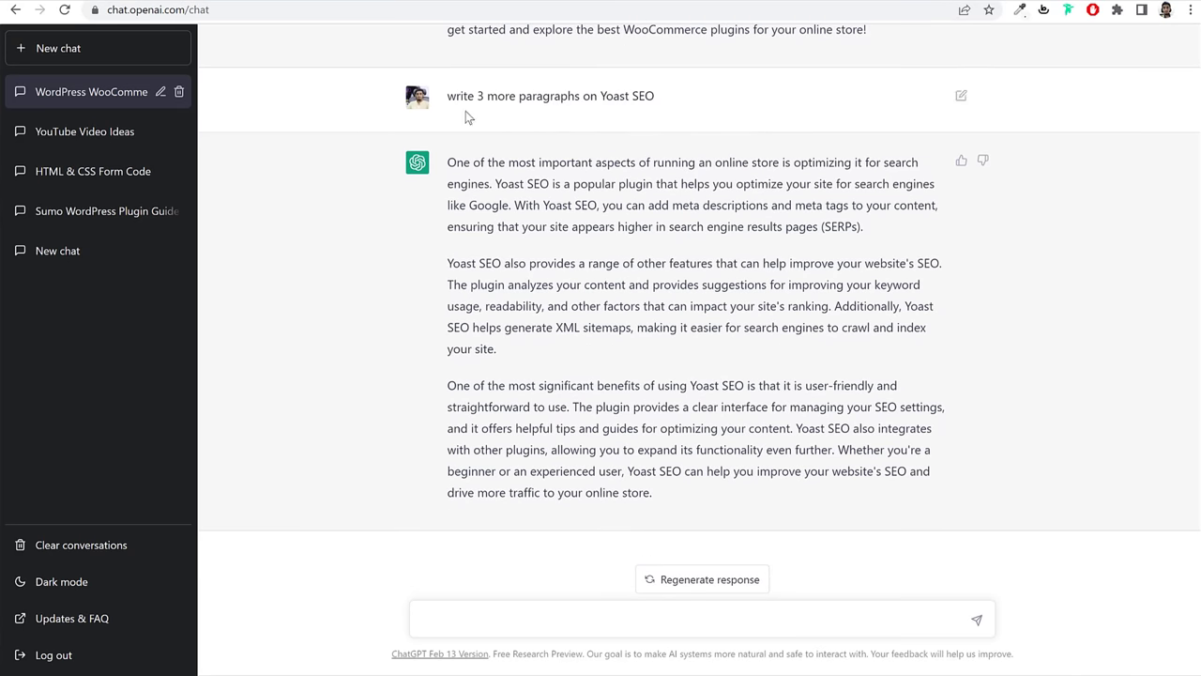
pyautogui.moveTo(451, 98); pyautogui.dragTo(654, 98)
pyautogui.hotkey('ctrl', 'c')
pyautogui.click(542, 621)
pyautogui.hotkey('ctrl', 'v')
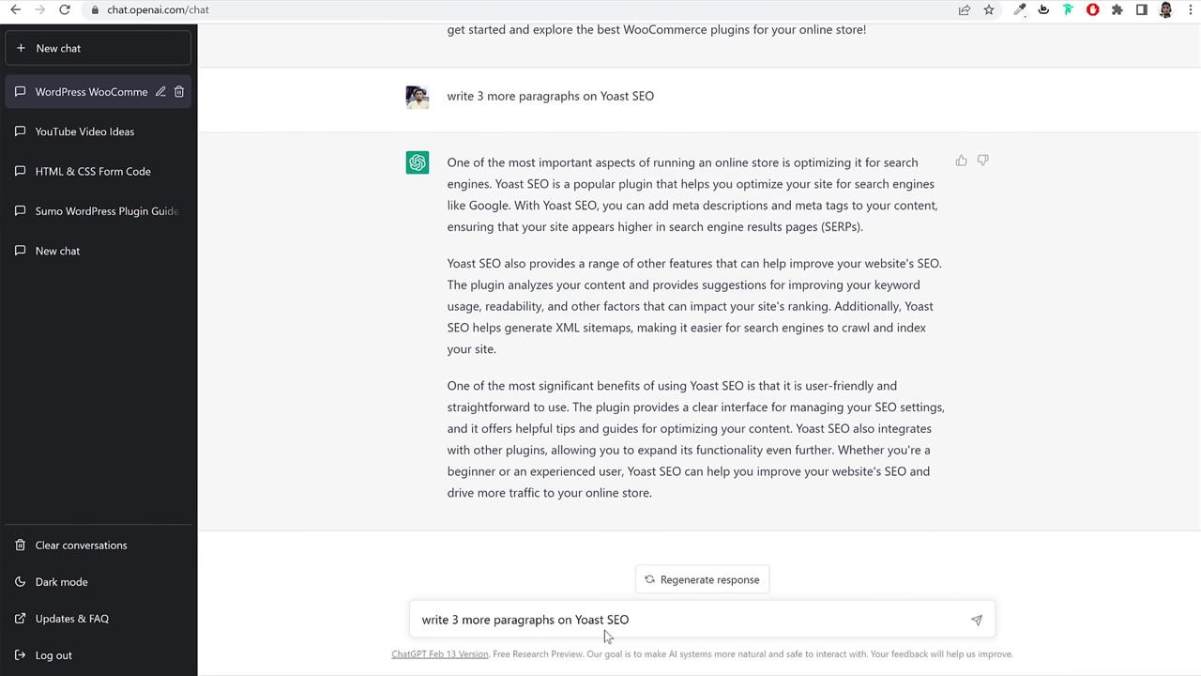
# Step: Replace "Yoast SEO" in the drafted prompt with "WooCommerce Product Filter", copied from the post's second plugin heading
pyautogui.hotkey('alt', 'Tab')
pyautogui.moveTo(403, 275); pyautogui.dragTo(167, 278)
pyautogui.hotkey('ctrl', 'c')
pyautogui.hotkey('alt', 'Tab')
pyautogui.hotkey('ctrl', 'v')
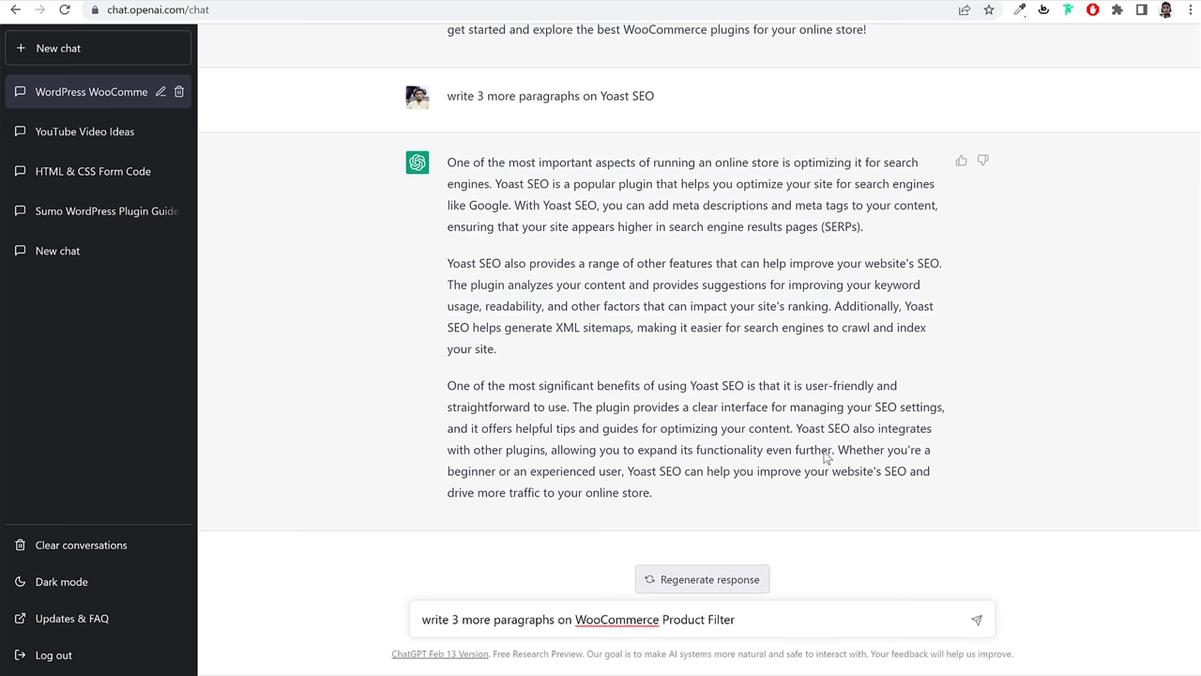
# Step: Append "with the focus keyword of 'woocommerce plugin'", copied from the earlier introduction prompt, to the drafted ChatGPT prompt and send it
pyautogui.scroll(1, 793, 218)
pyautogui.scroll(6, 793, 218)
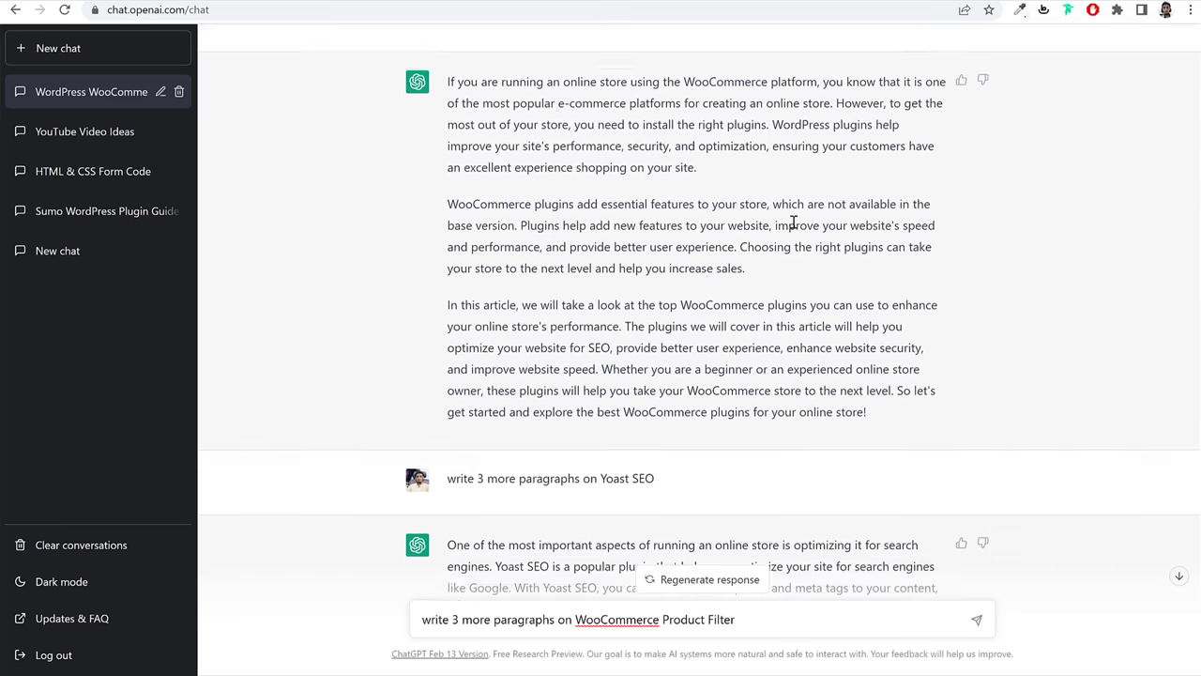
pyautogui.moveTo(735, 150); pyautogui.dragTo(744, 177)
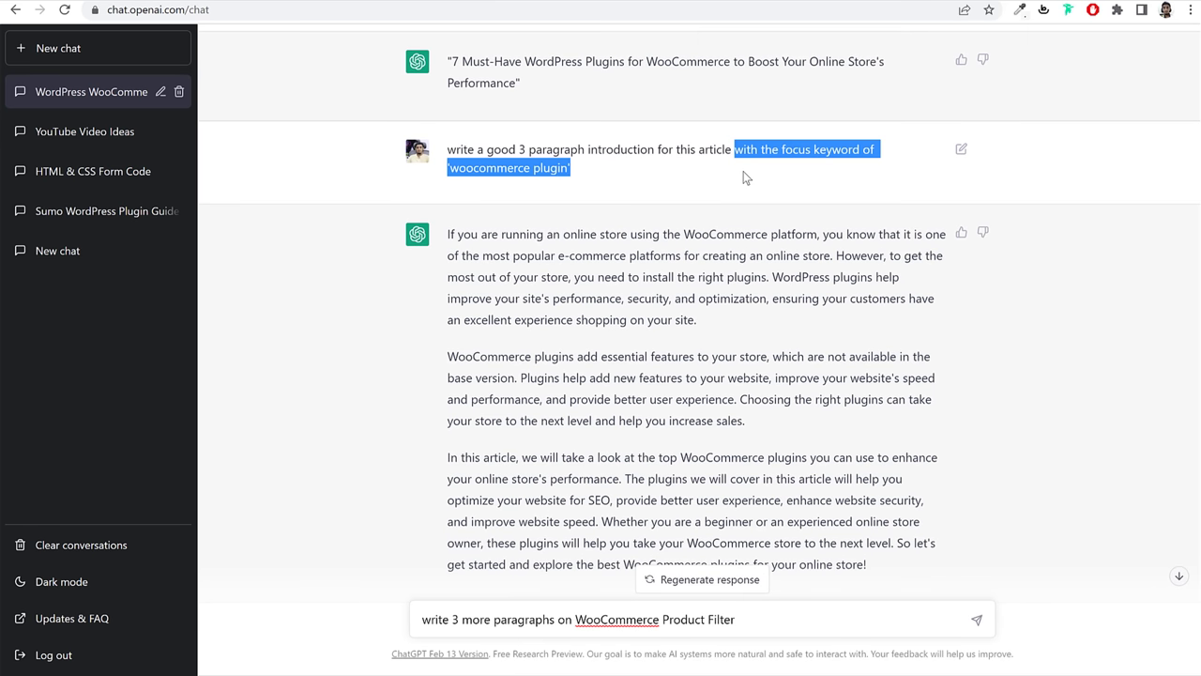
pyautogui.scroll(-6, 780, 333)
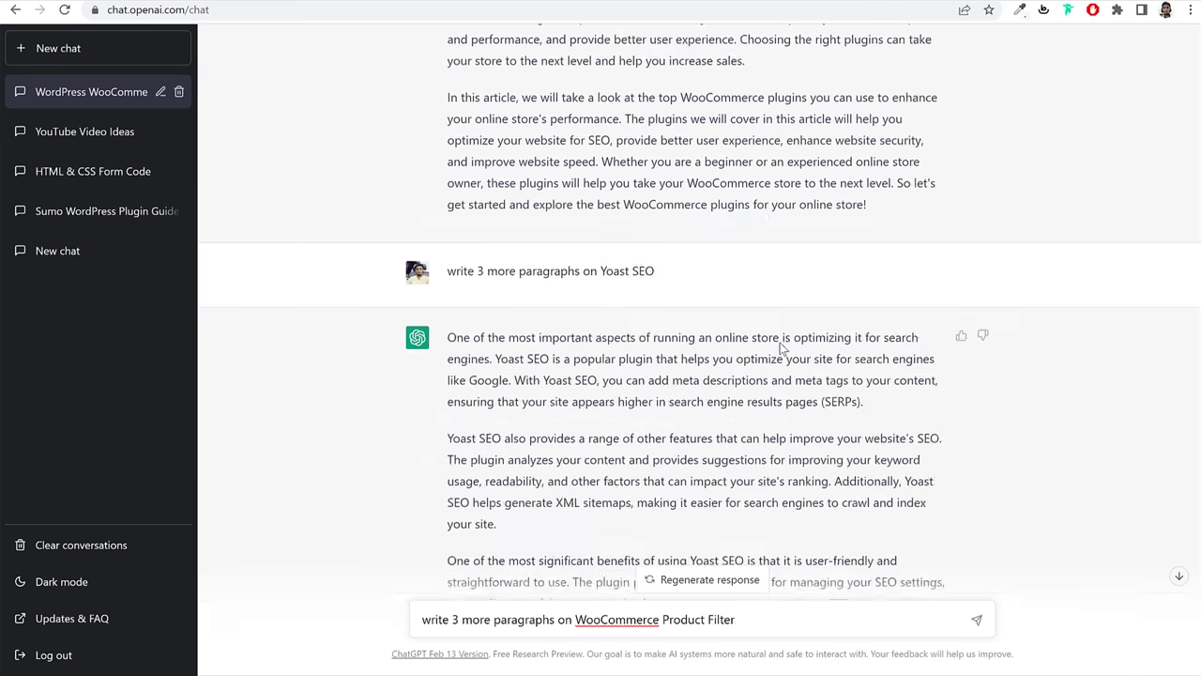
pyautogui.click(817, 619)
pyautogui.hotkey('ctrl', 'v')
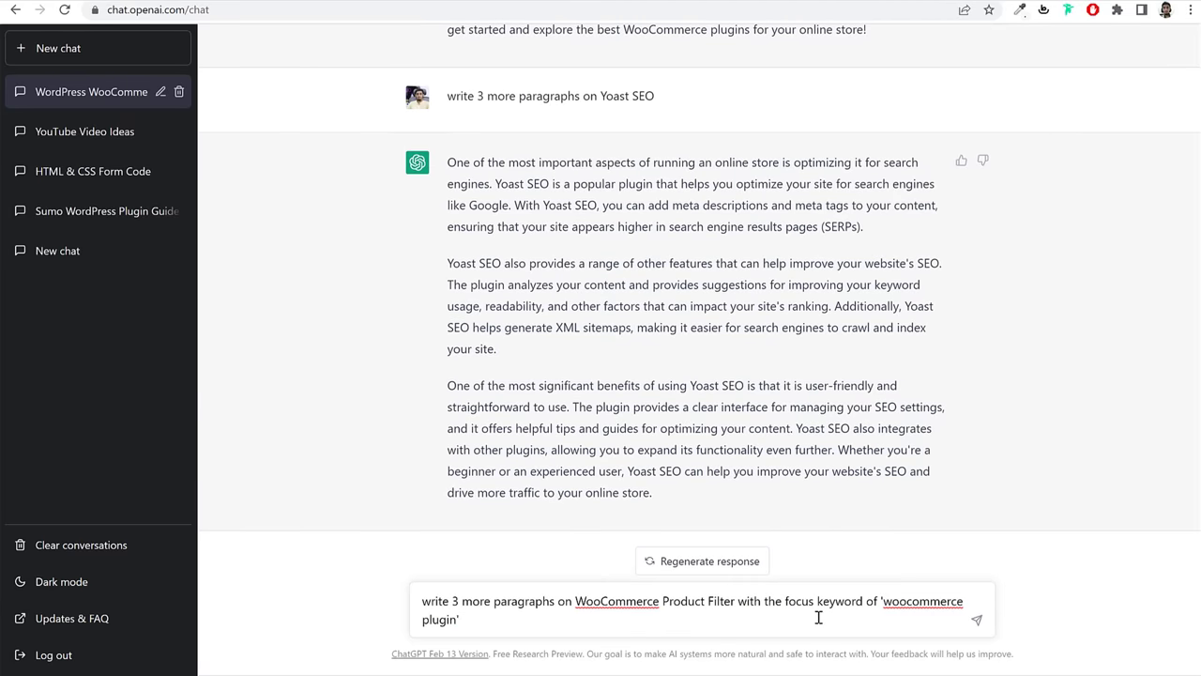
pyautogui.press('Return')
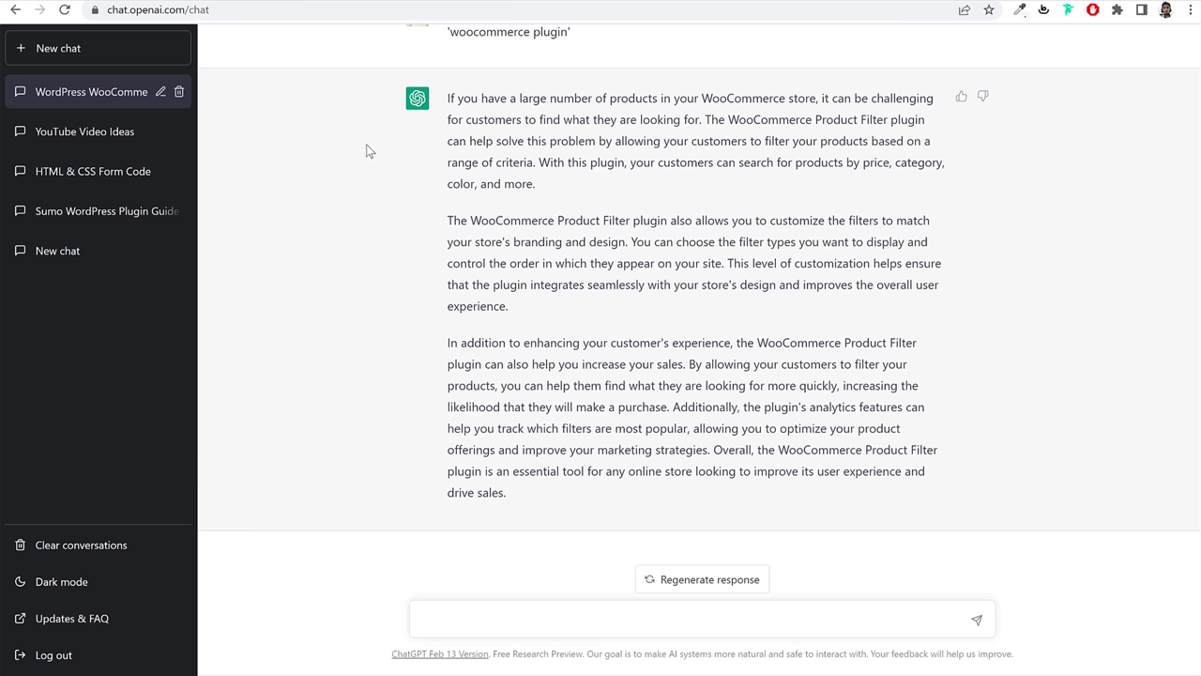
# Step: Copy ChatGPT's short WooCommerce Product Filter description from its three-plugin list, paste it below the post's second plugin heading and start a new paragraph
pyautogui.moveTo(448, 98); pyautogui.dragTo(530, 490)
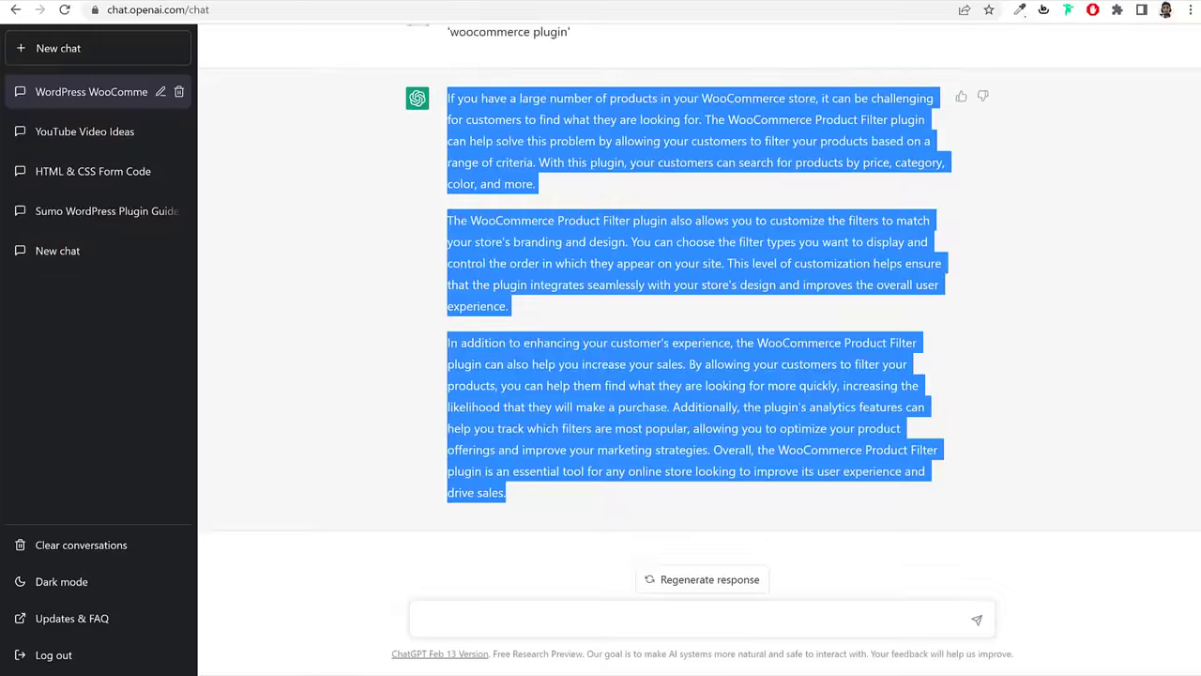
pyautogui.scroll(10, 578, 242)
pyautogui.scroll(15, 575, 242)
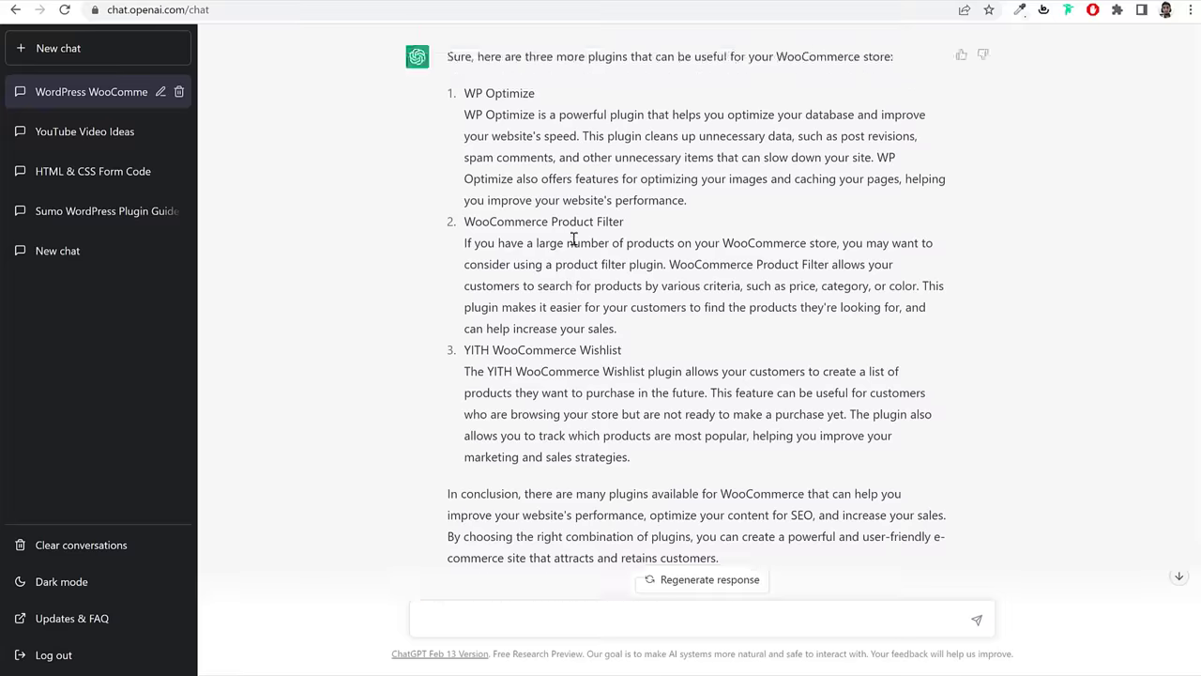
pyautogui.scroll(-3, 467, 295)
pyautogui.moveTo(464, 291); pyautogui.dragTo(659, 392)
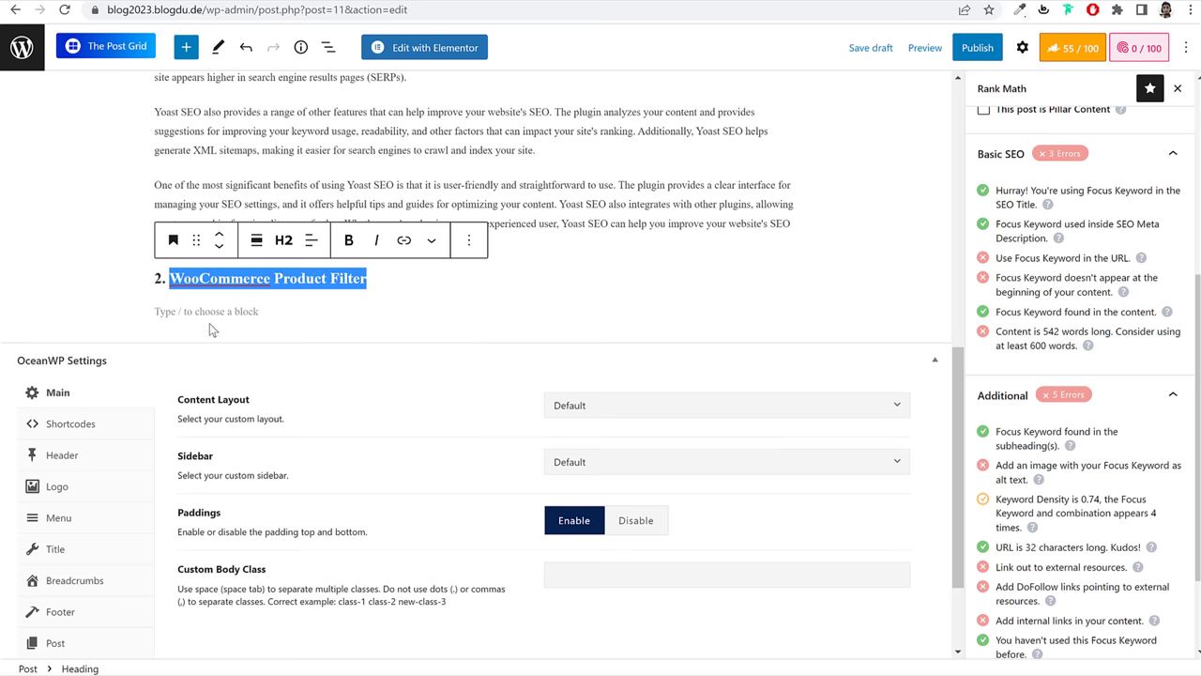
pyautogui.click(220, 310)
pyautogui.hotkey('ctrl', 'v')
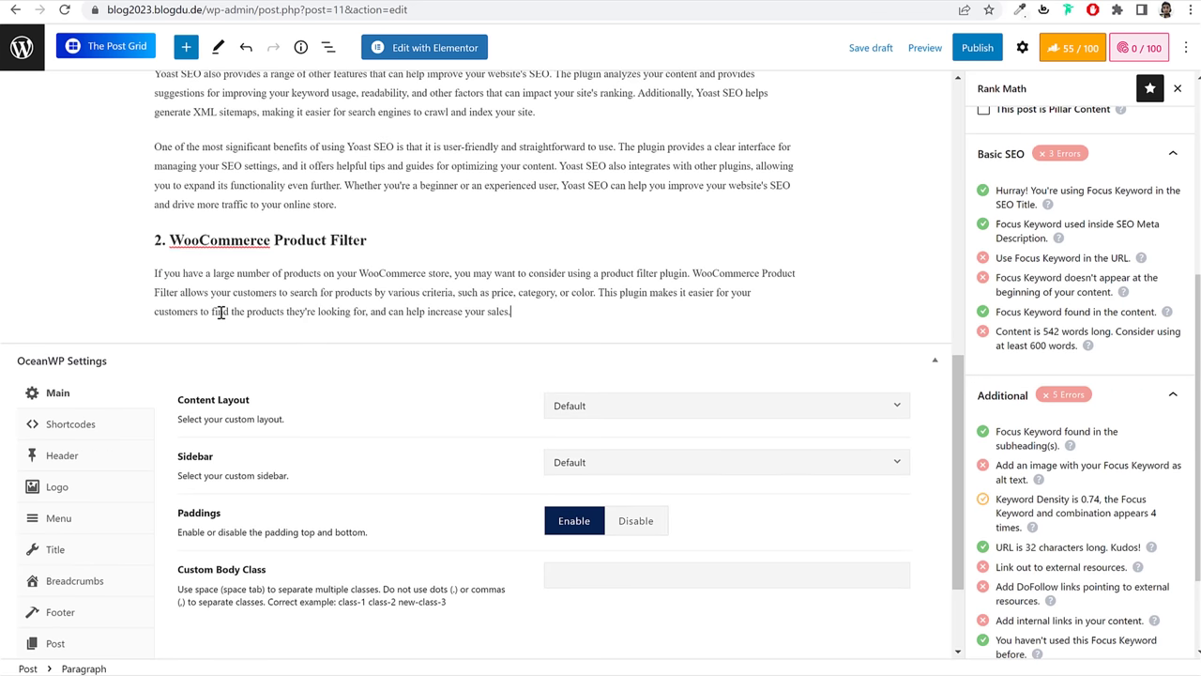
pyautogui.press('Return')
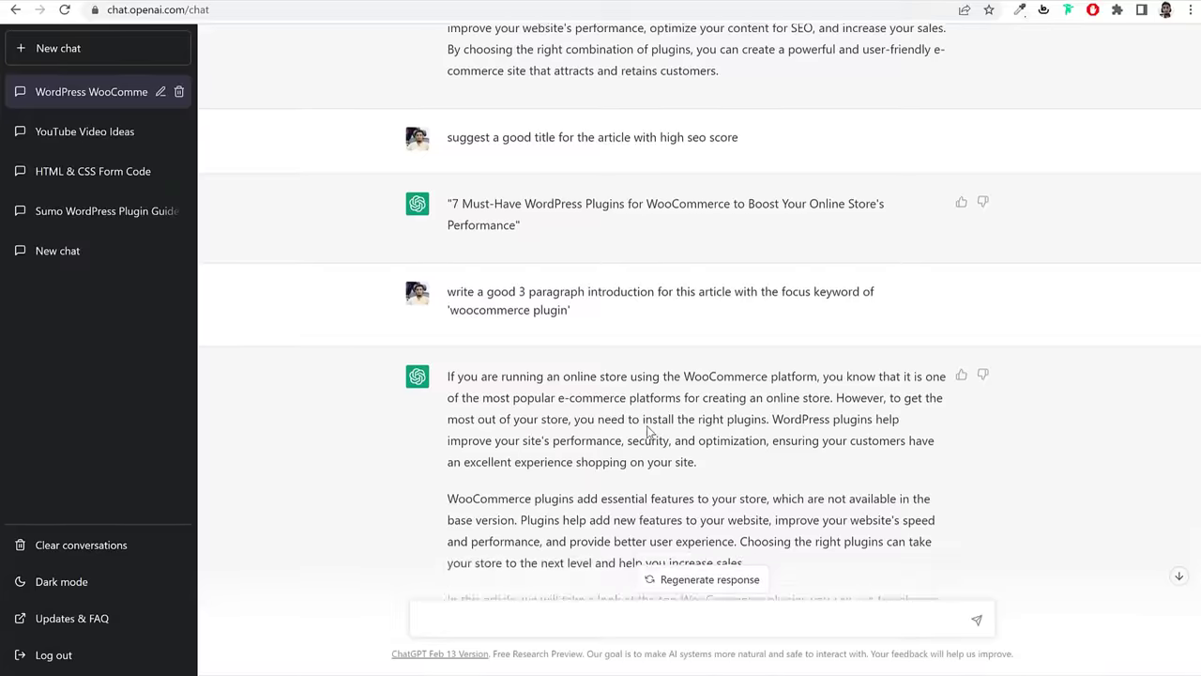
# Step: Copy ChatGPT's three new WooCommerce Product Filter paragraphs into the post below the short description, and start another paragraph
pyautogui.scroll(-5, 654, 432)
pyautogui.moveTo(448, 98); pyautogui.dragTo(594, 517)
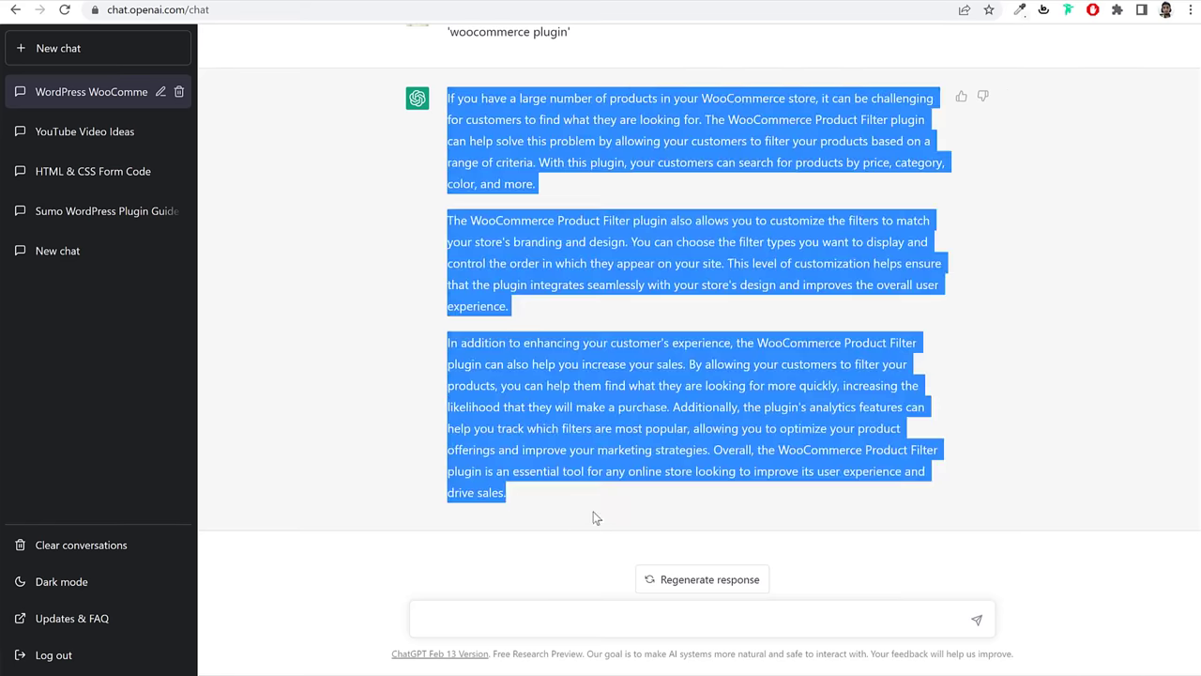
pyautogui.hotkey('ctrl', 'c')
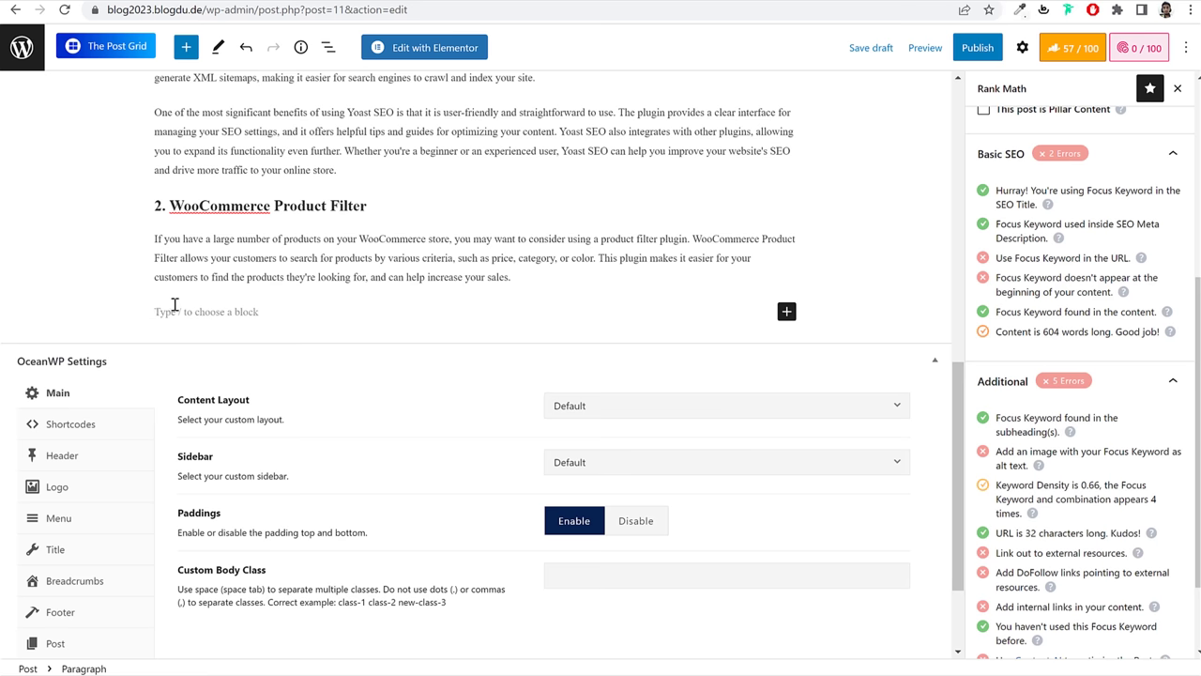
pyautogui.click(172, 304)
pyautogui.hotkey('ctrl', 'v')
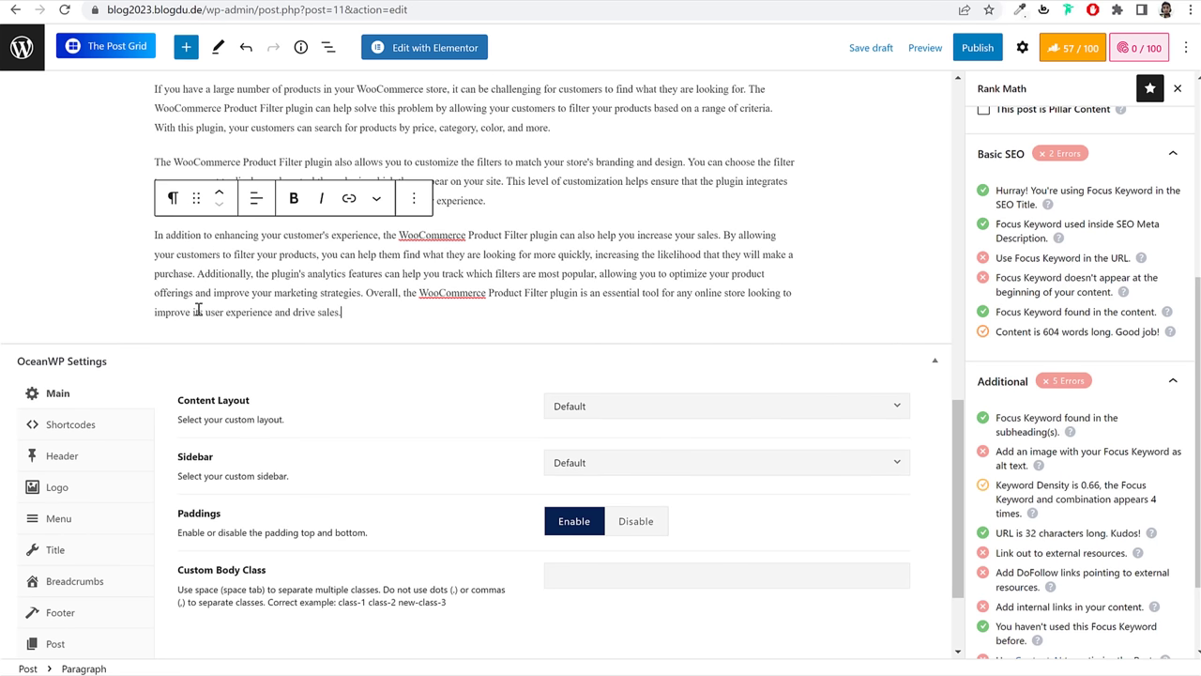
pyautogui.press('Return')
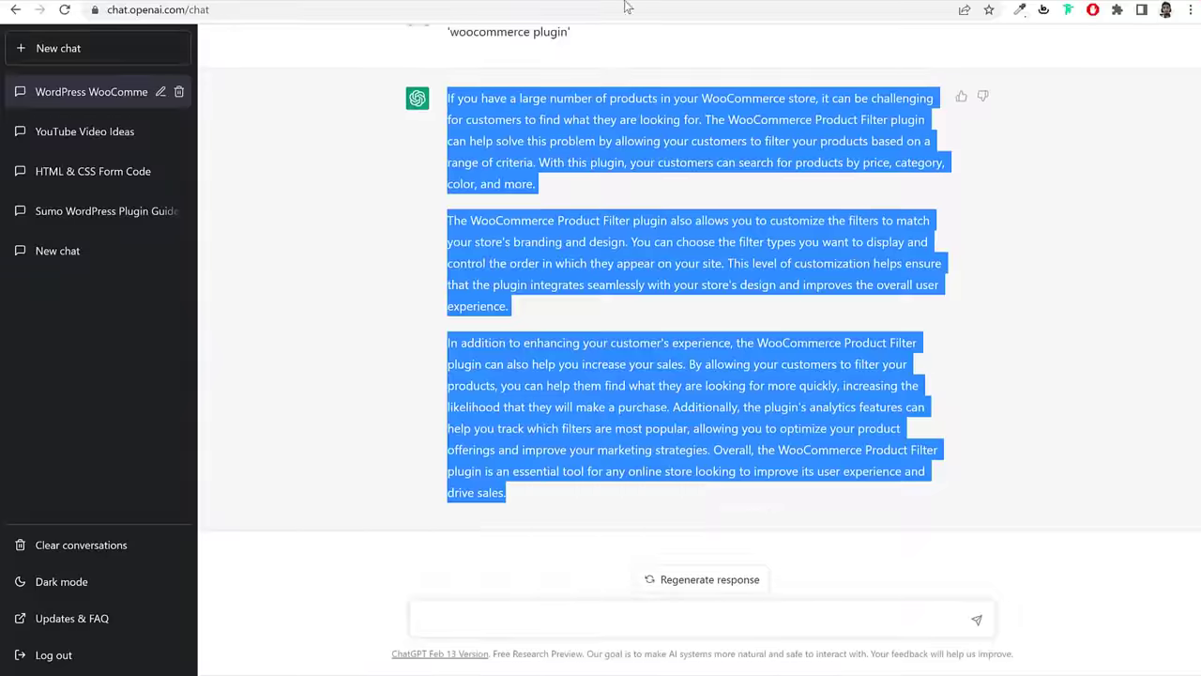
# Step: Return to ChatGPT's first plugin list and copy the entries from Jetpack through WP Super Cache
pyautogui.scroll(5, 621, 230)
pyautogui.scroll(20, 618, 244)
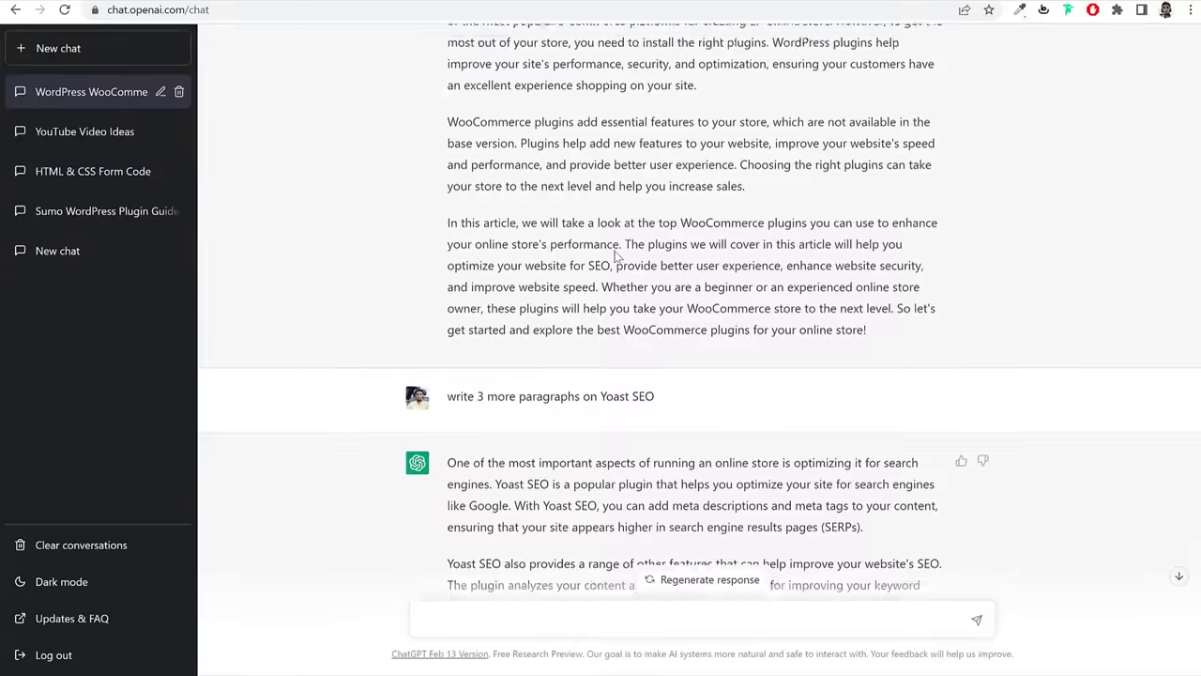
pyautogui.scroll(4, 601, 258)
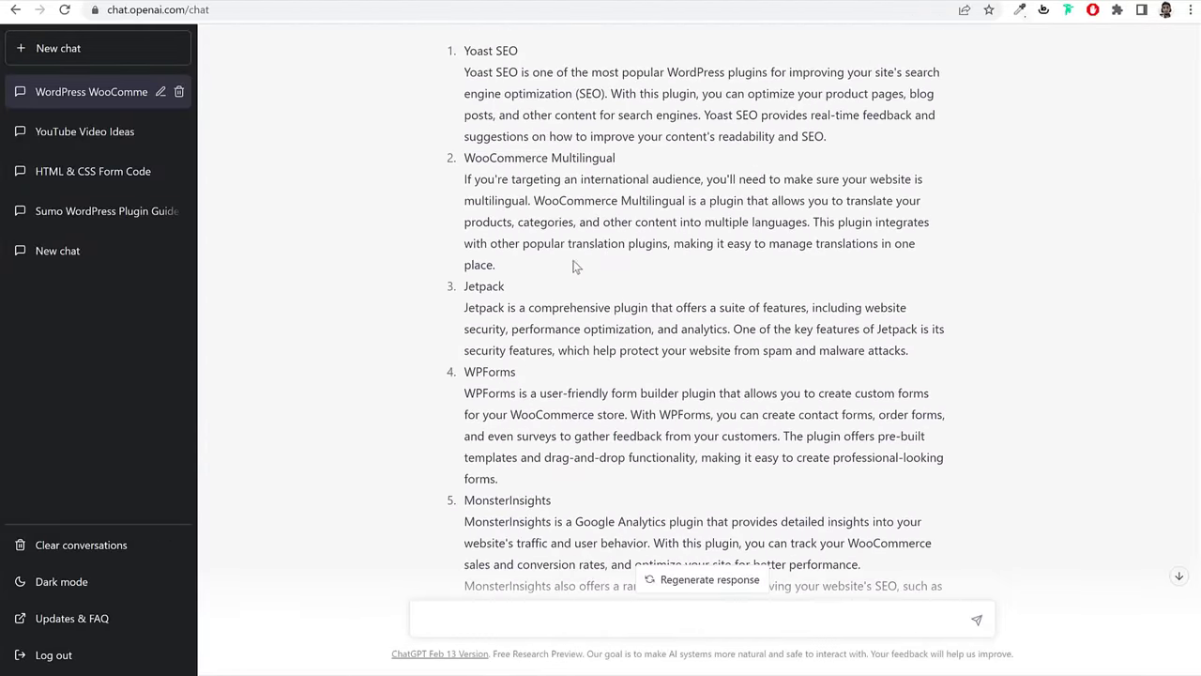
pyautogui.moveTo(448, 291); pyautogui.dragTo(948, 162)
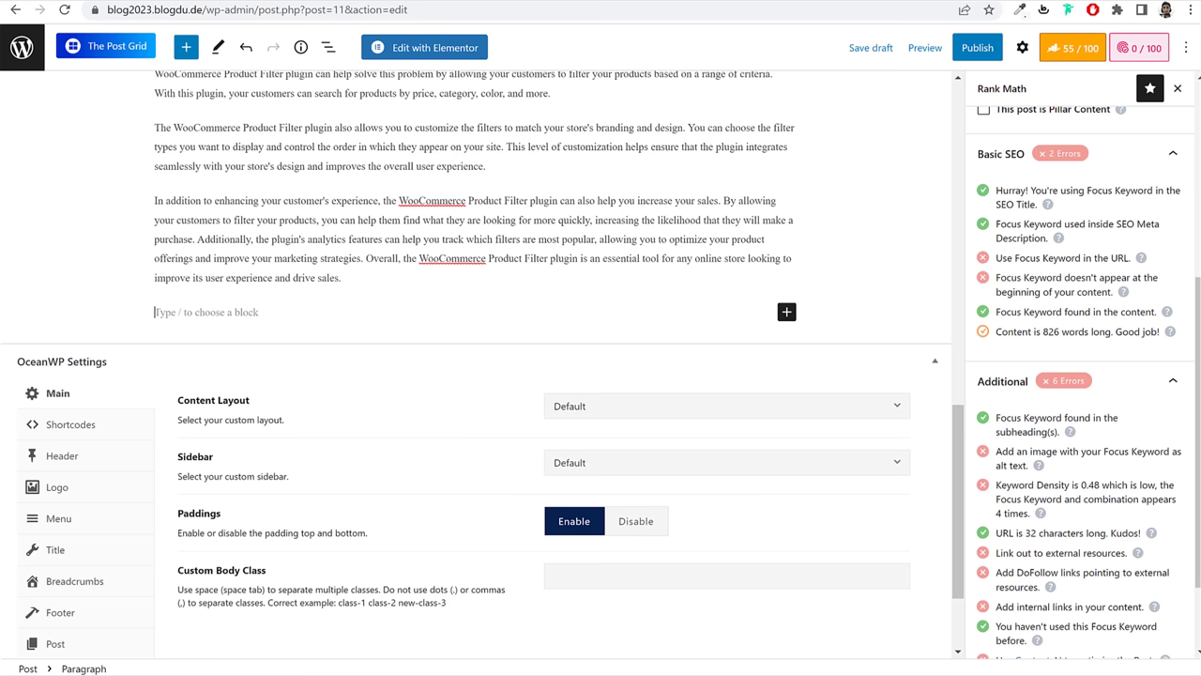
pyautogui.hotkey('ctrl', 'v')
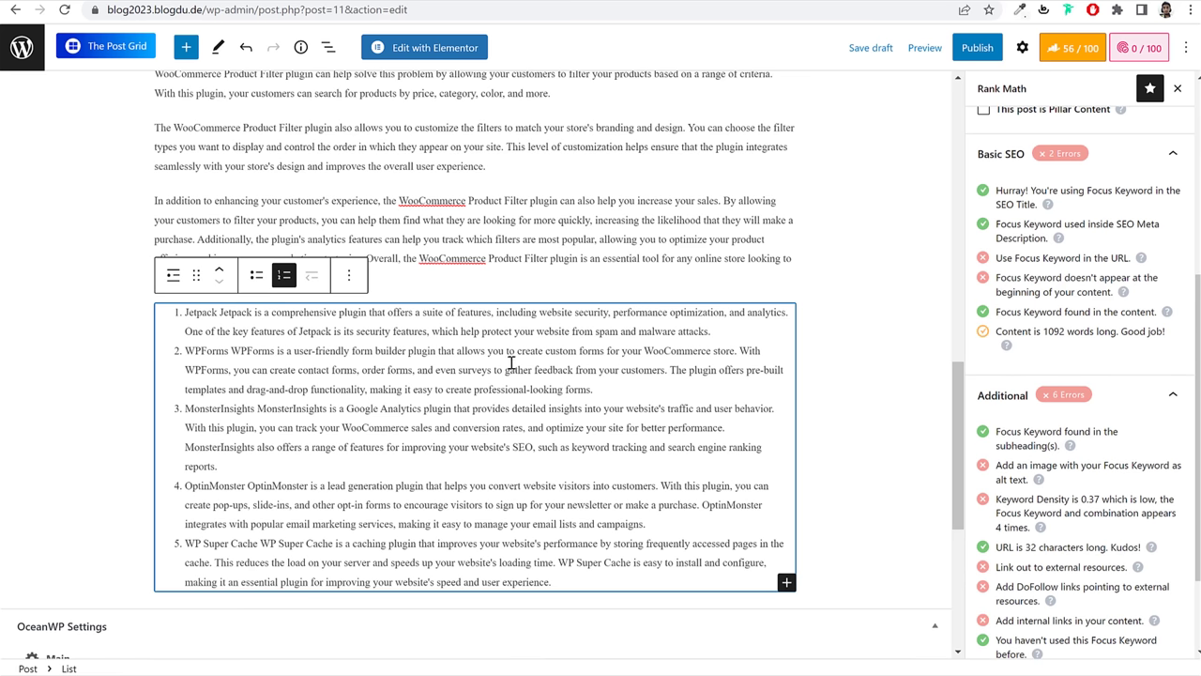
pyautogui.click(345, 278)
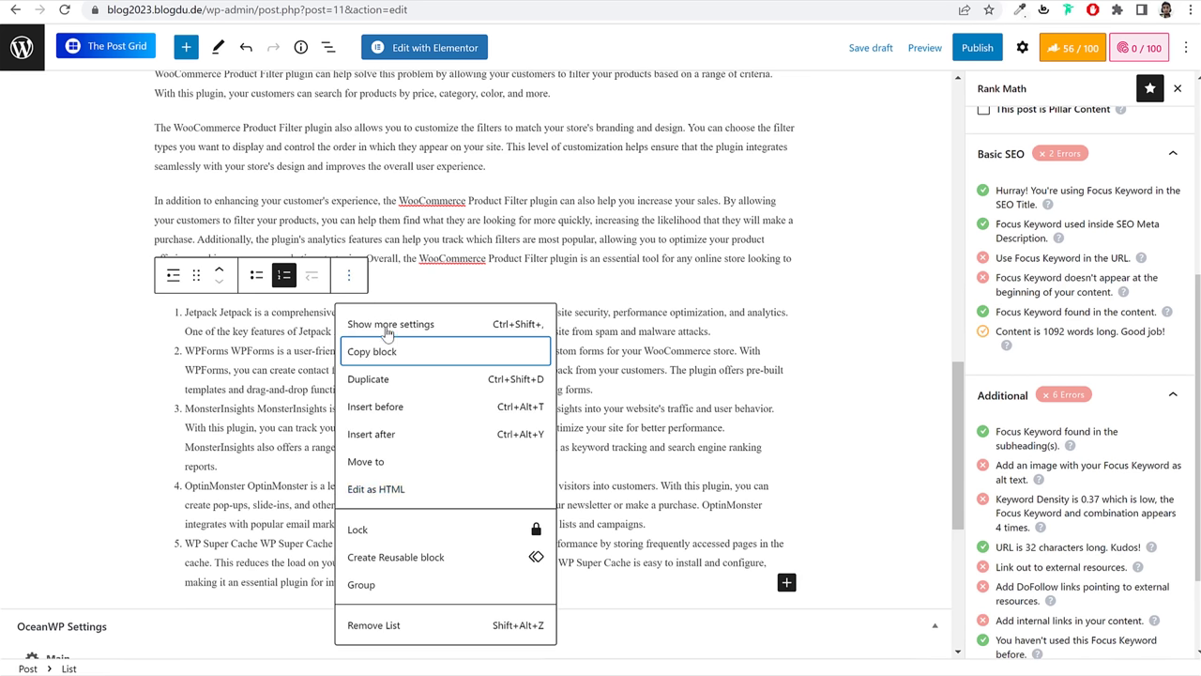
pyautogui.click(420, 621)
pyautogui.click(394, 299)
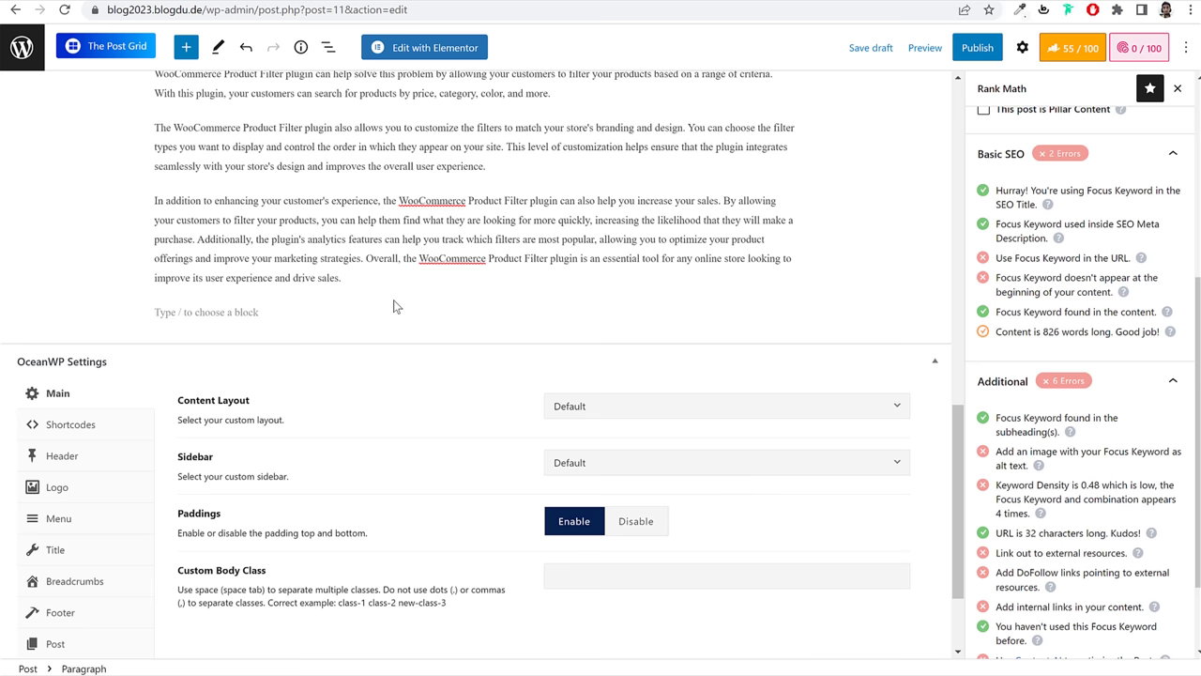
# Step: Paste the copied entries as plain paragraphs, and add ChatGPT's WP Optimize, WooCommerce Product Filter and YITH WooCommerce Wishlist entries below them
pyautogui.hotkey('ctrl', 'v')
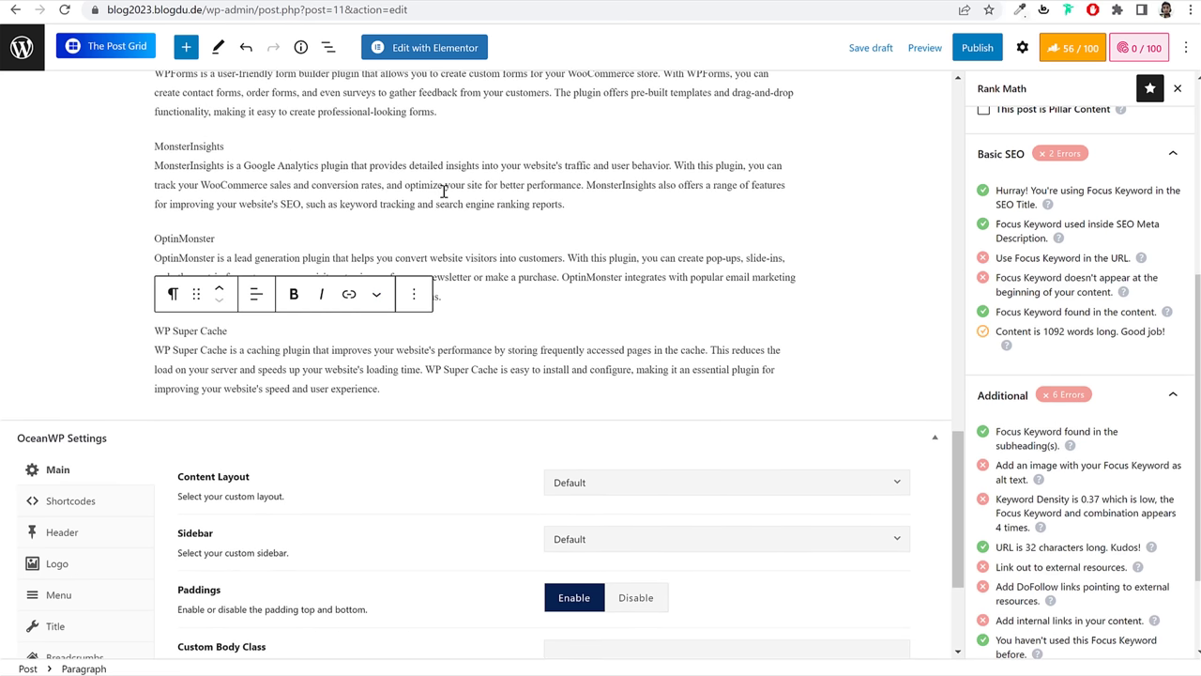
pyautogui.press('Return')
pyautogui.hotkey('ctrl', 'Tab')
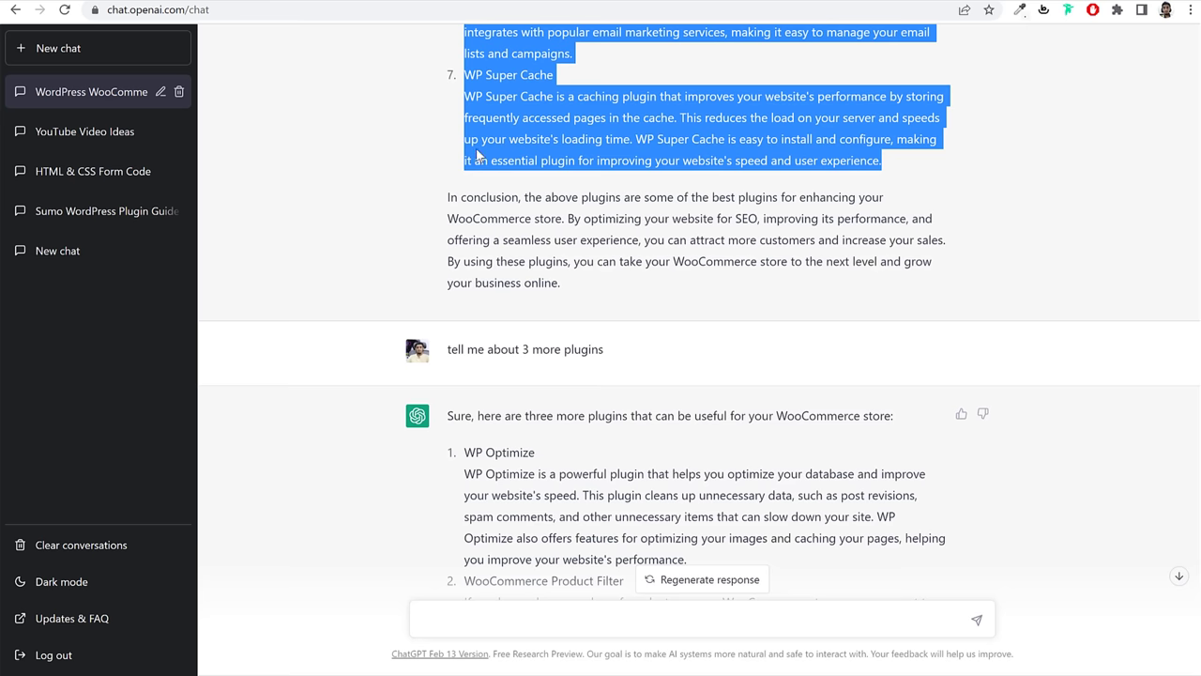
pyautogui.scroll(-4, 469, 94)
pyautogui.moveTo(468, 70); pyautogui.dragTo(758, 435)
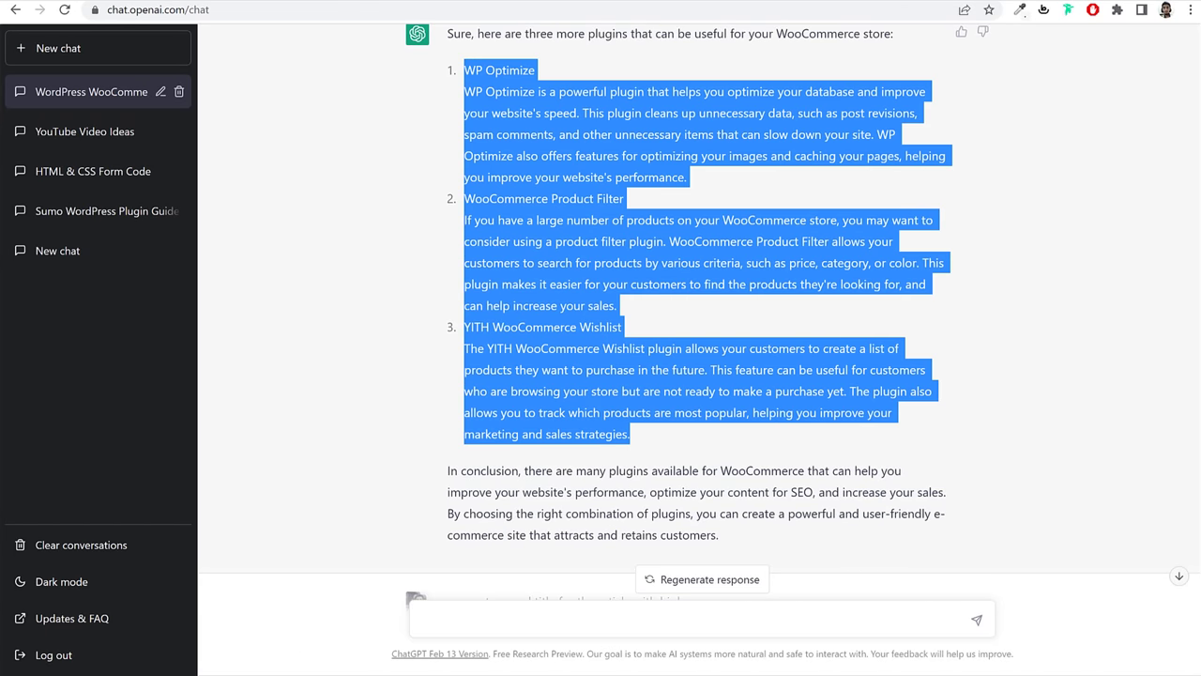
pyautogui.hotkey('ctrl', 'c')
pyautogui.hotkey('ctrl', 'Tab')
pyautogui.hotkey('ctrl', 'v')
# Step: Number the Jetpack entry in the post with "3." and transform its block into an H2 heading
pyautogui.scroll(5, 302, 334)
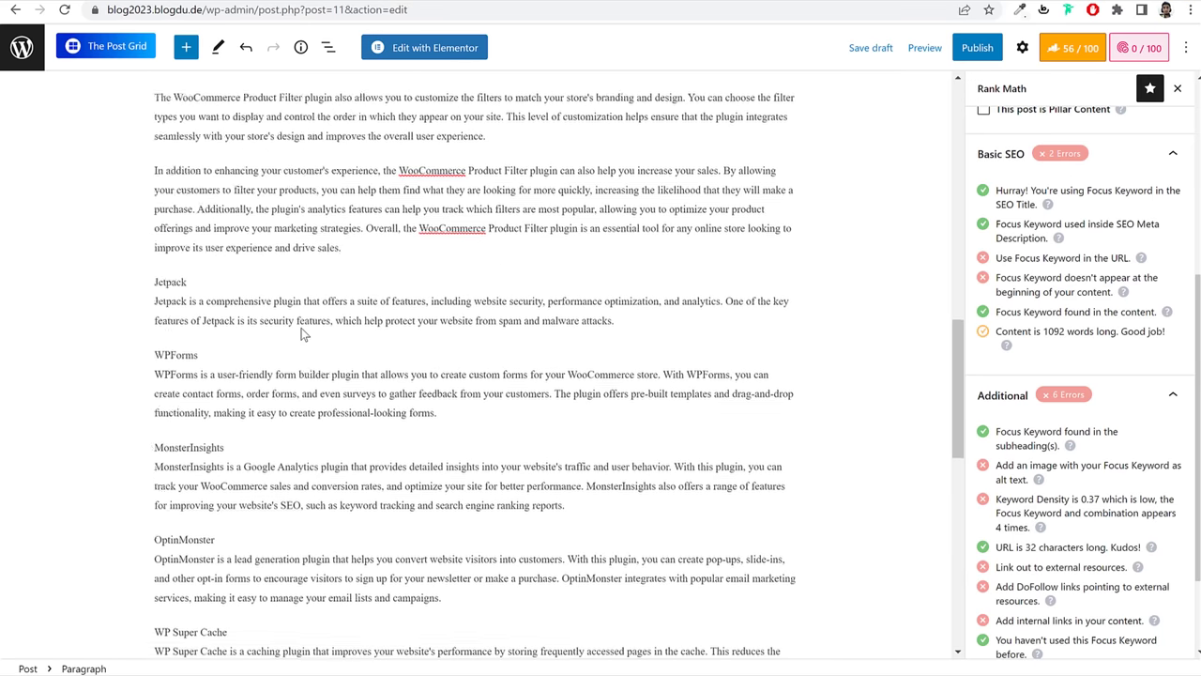
pyautogui.scroll(3, 302, 334)
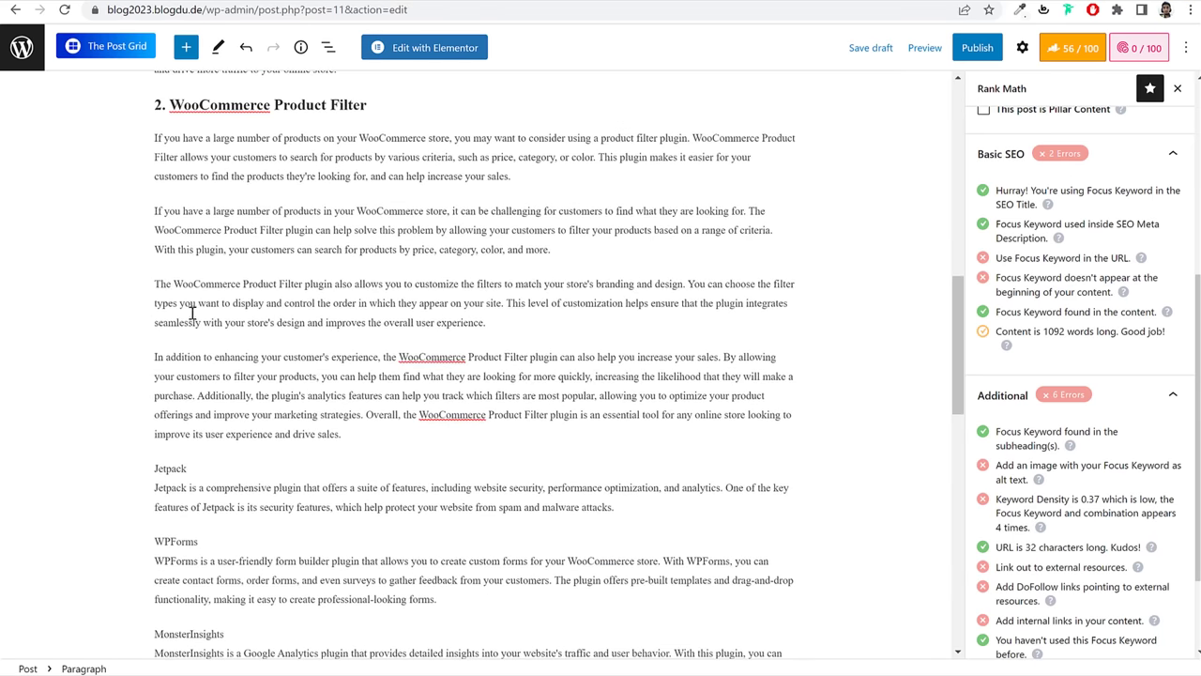
pyautogui.scroll(-3, 191, 313)
pyautogui.click(156, 316)
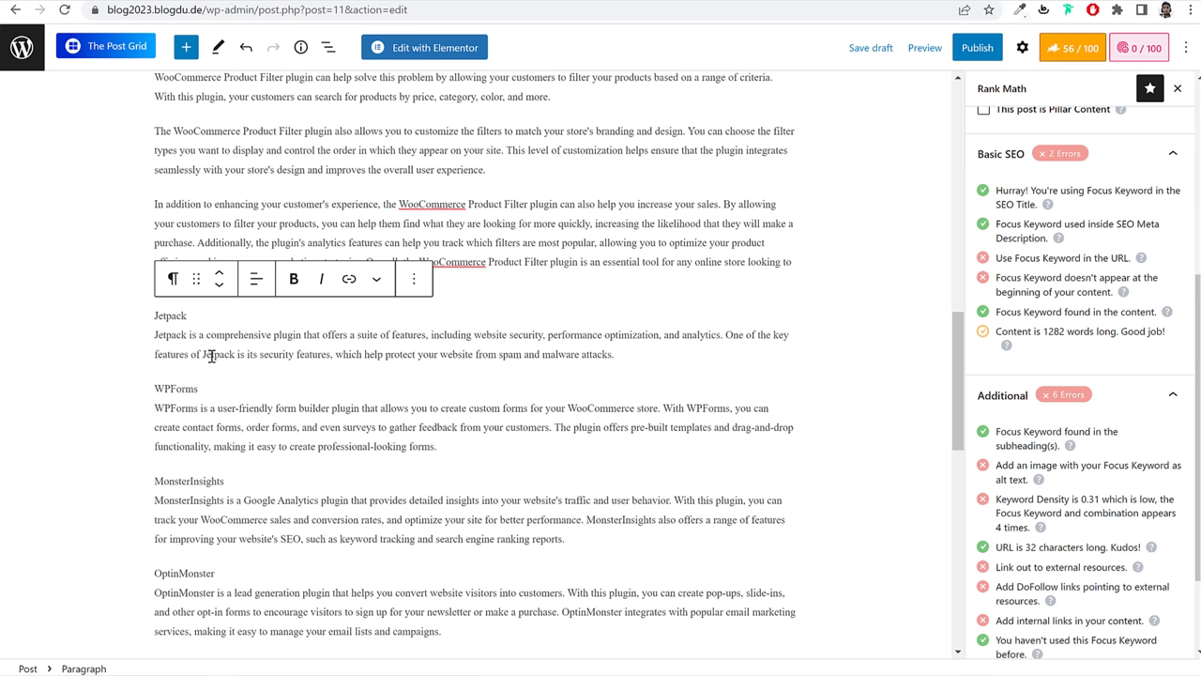
pyautogui.write('3.')
pyautogui.moveTo(212, 316); pyautogui.dragTo(137, 316)
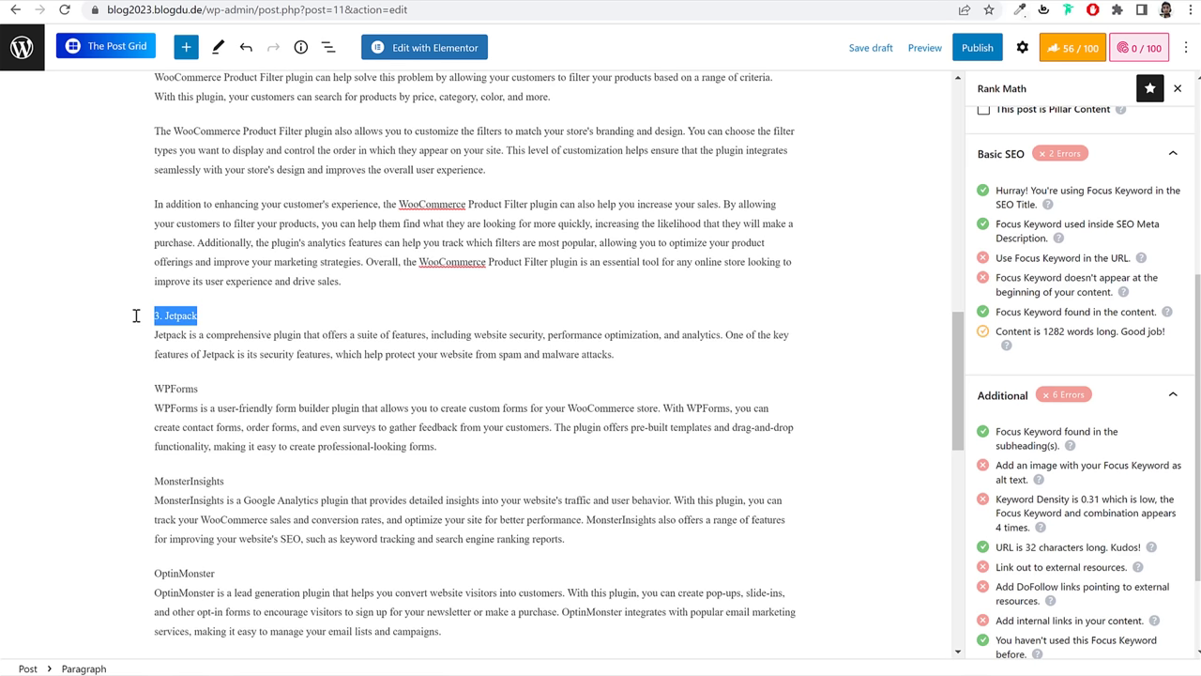
pyautogui.click(207, 315)
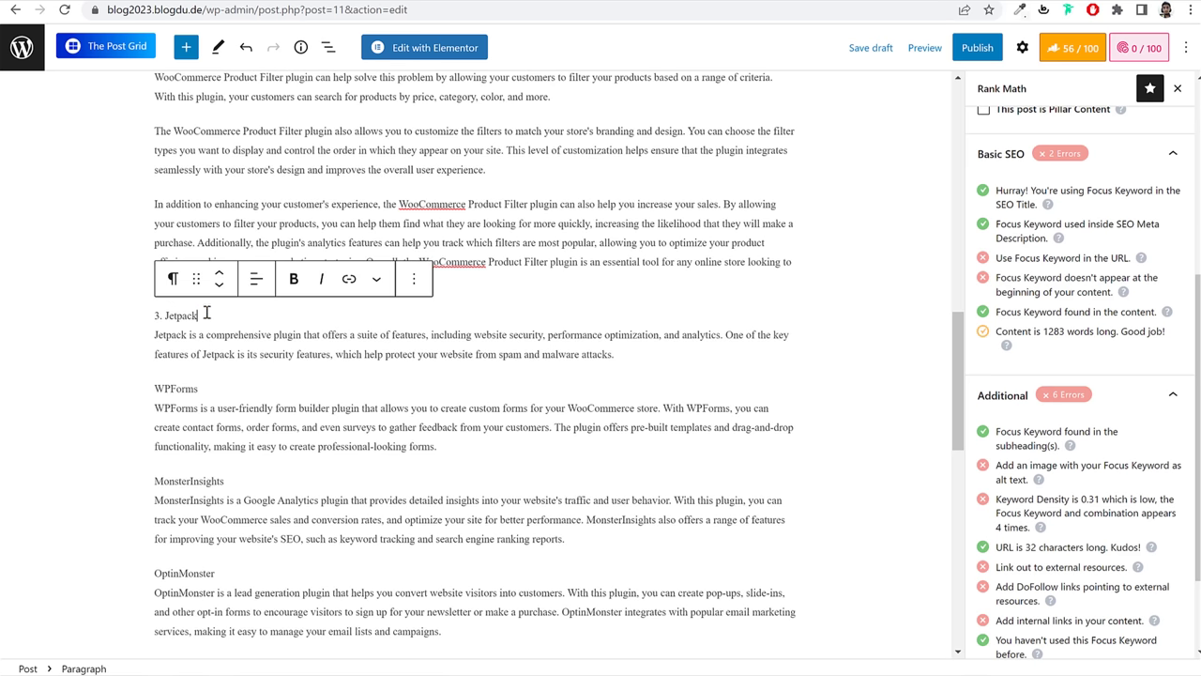
pyautogui.click(413, 278)
pyautogui.click(173, 280)
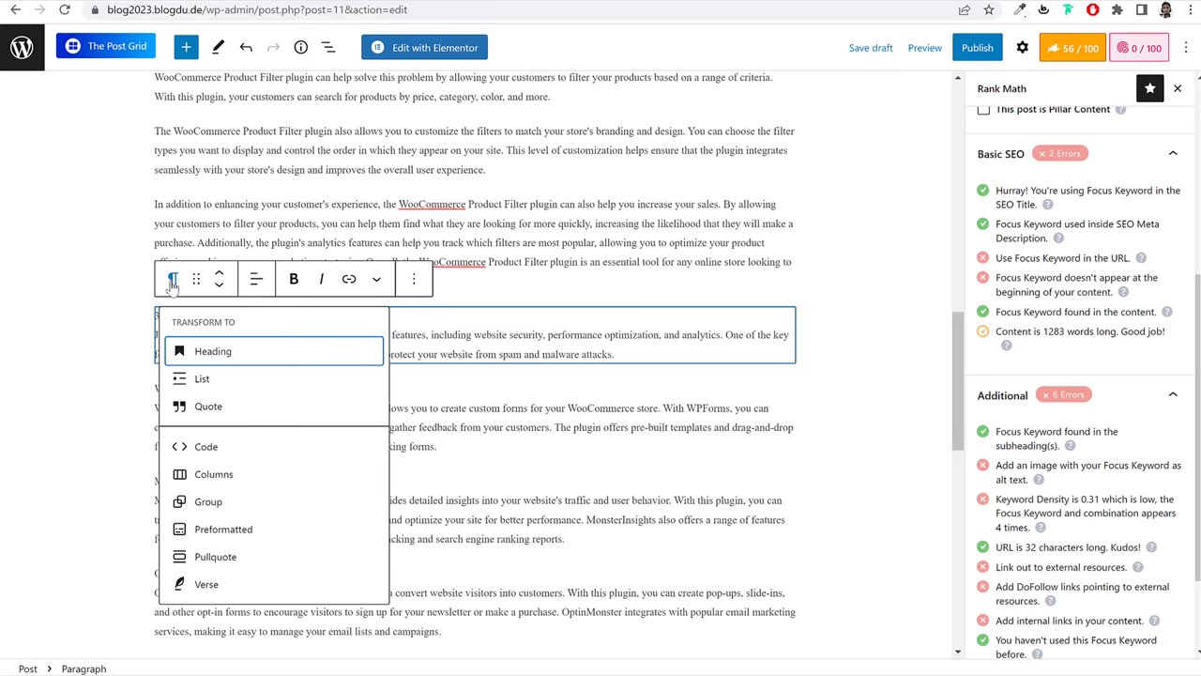
pyautogui.click(221, 356)
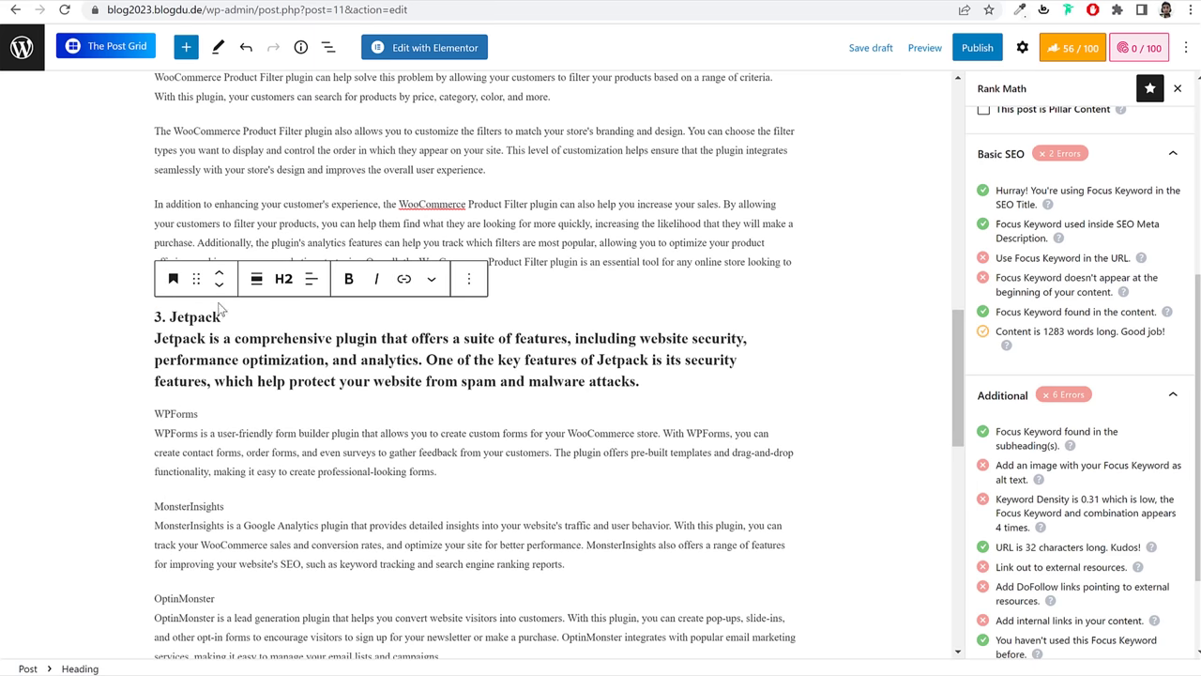
# Step: Split the Jetpack description off below the "3. Jetpack" heading and turn it back into a normal paragraph
pyautogui.press('Return')
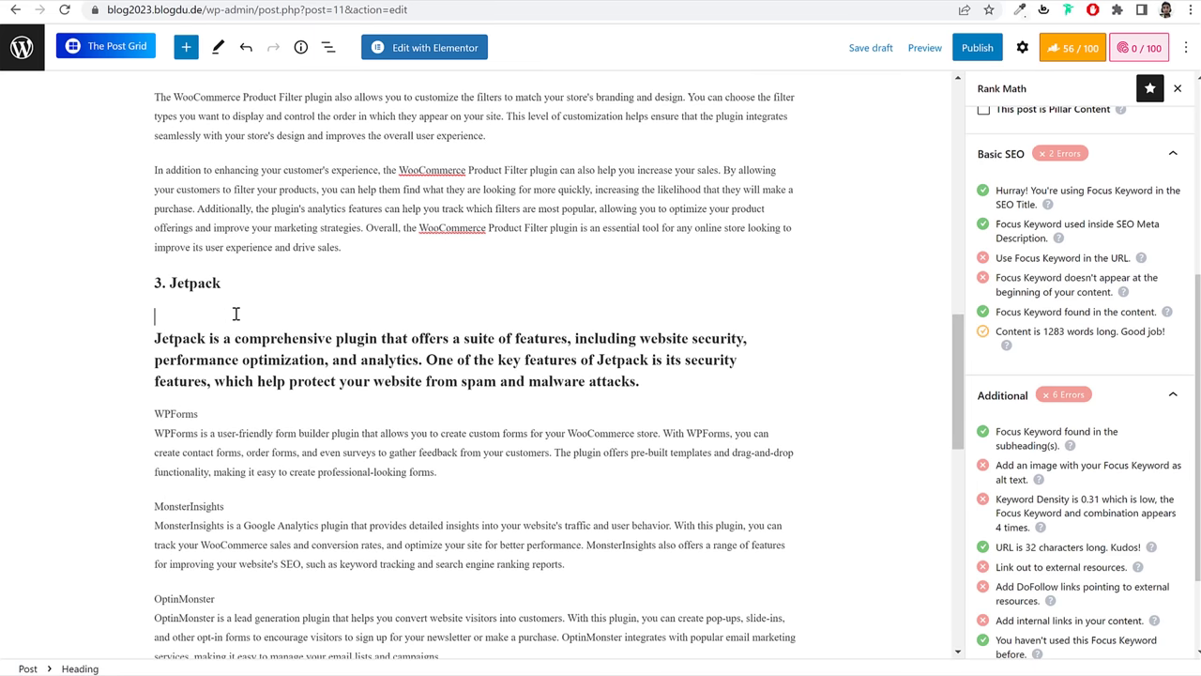
pyautogui.press('BackSpace')
pyautogui.press('Return')
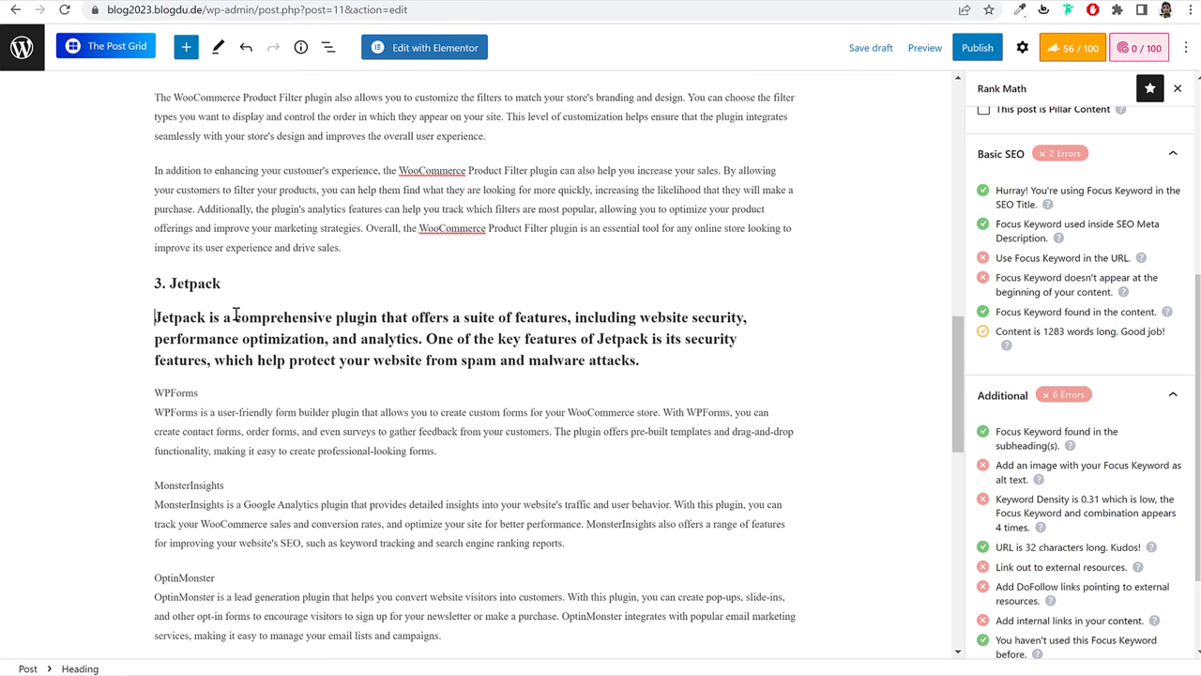
pyautogui.moveTo(227, 317)
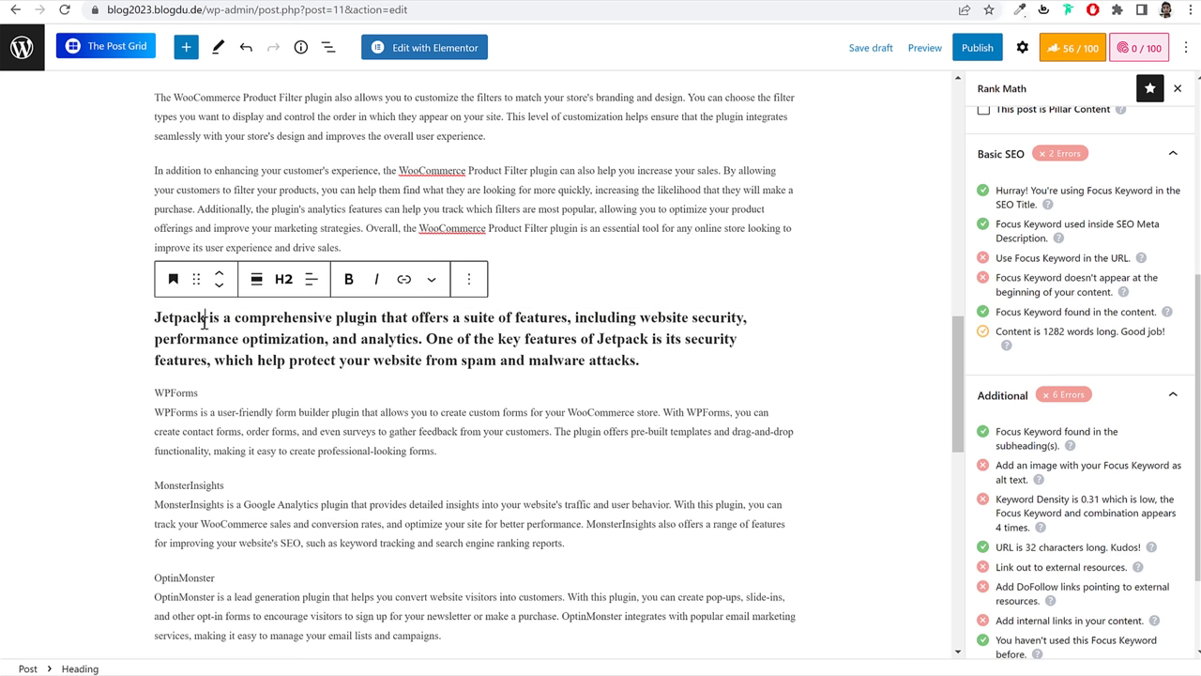
pyautogui.click(173, 279)
pyautogui.click(226, 354)
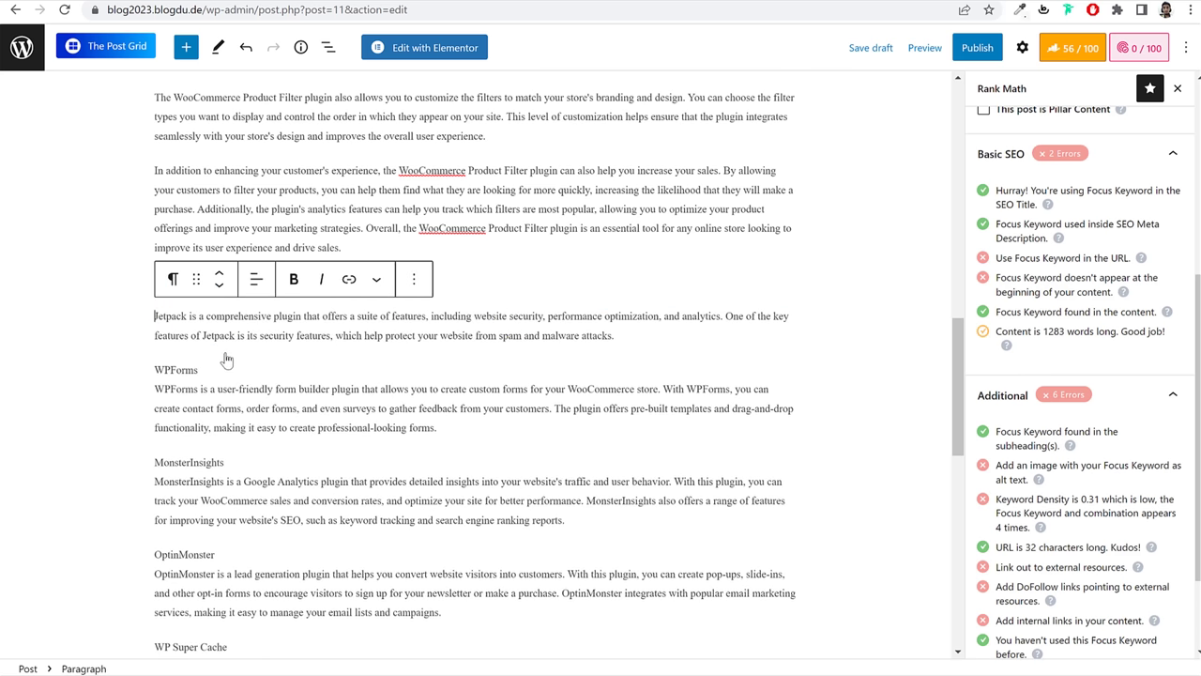
pyautogui.hotkey('ctrl', 'z')
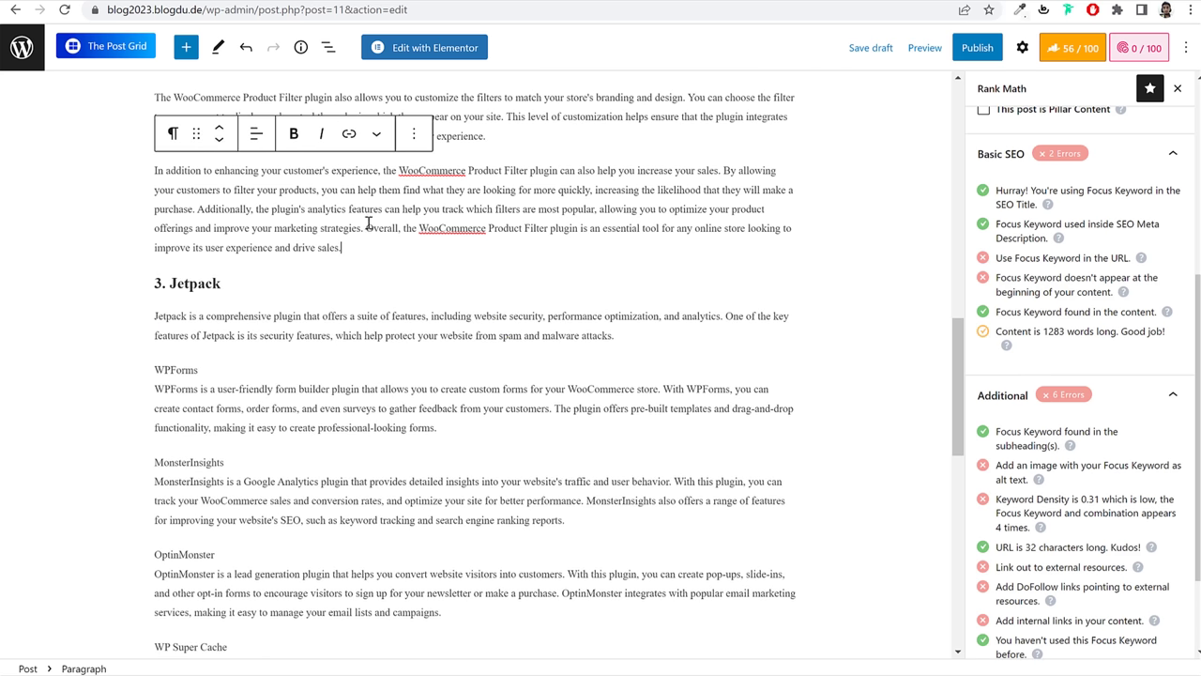
# Step: Separate the WPForms name from its description so that it stands in its own paragraph block
pyautogui.click(166, 292)
pyautogui.click(214, 373)
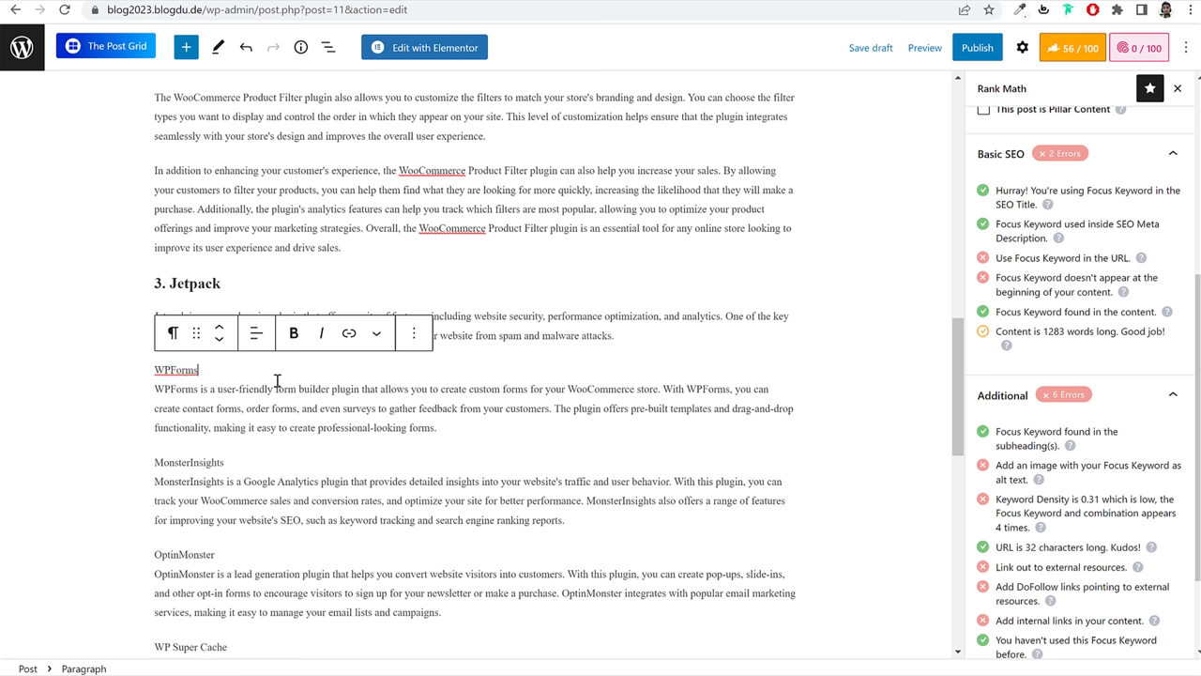
pyautogui.press('Delete')
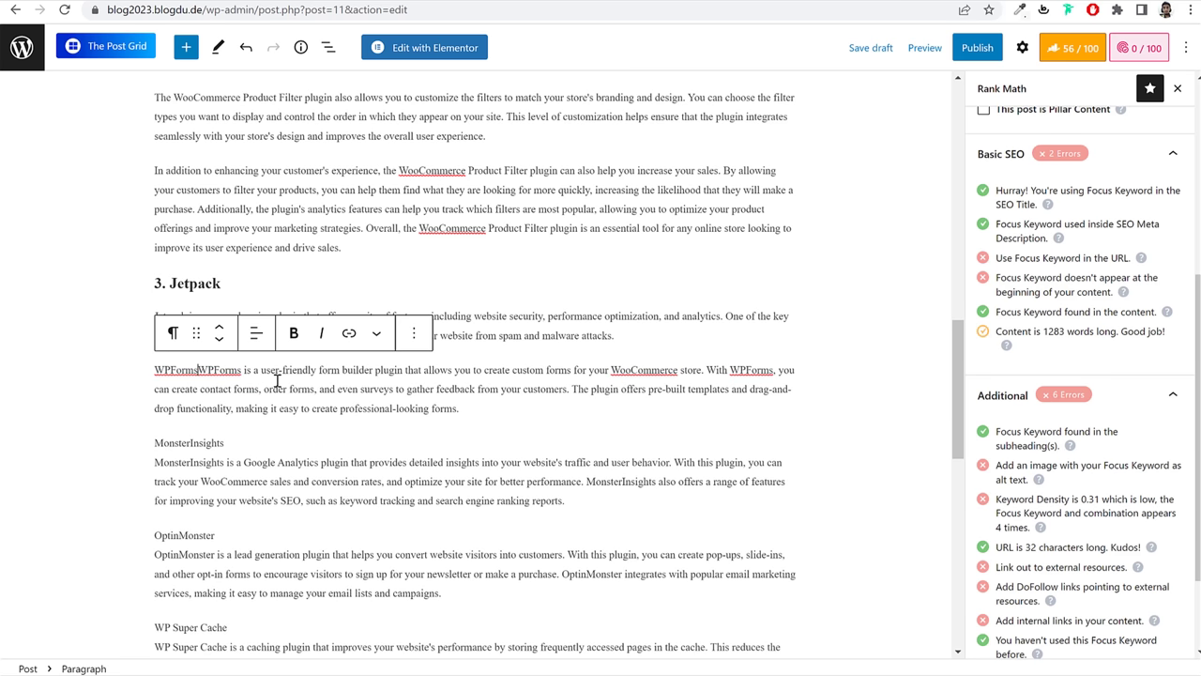
pyautogui.press('Return')
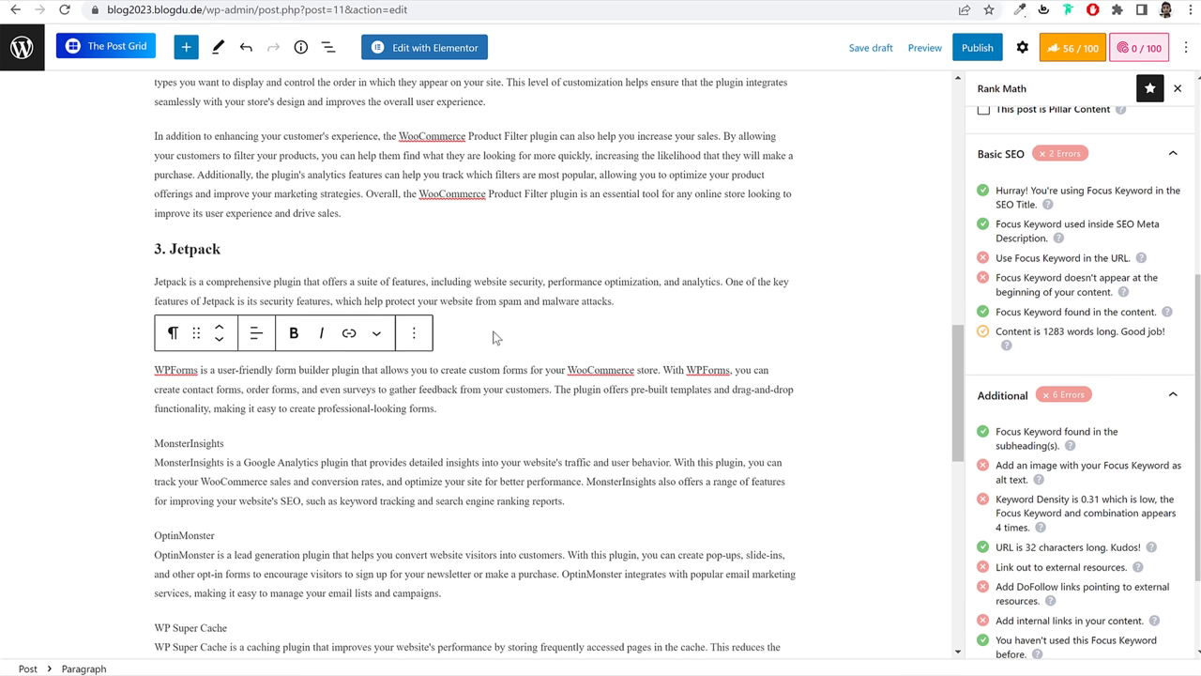
pyautogui.click(197, 336)
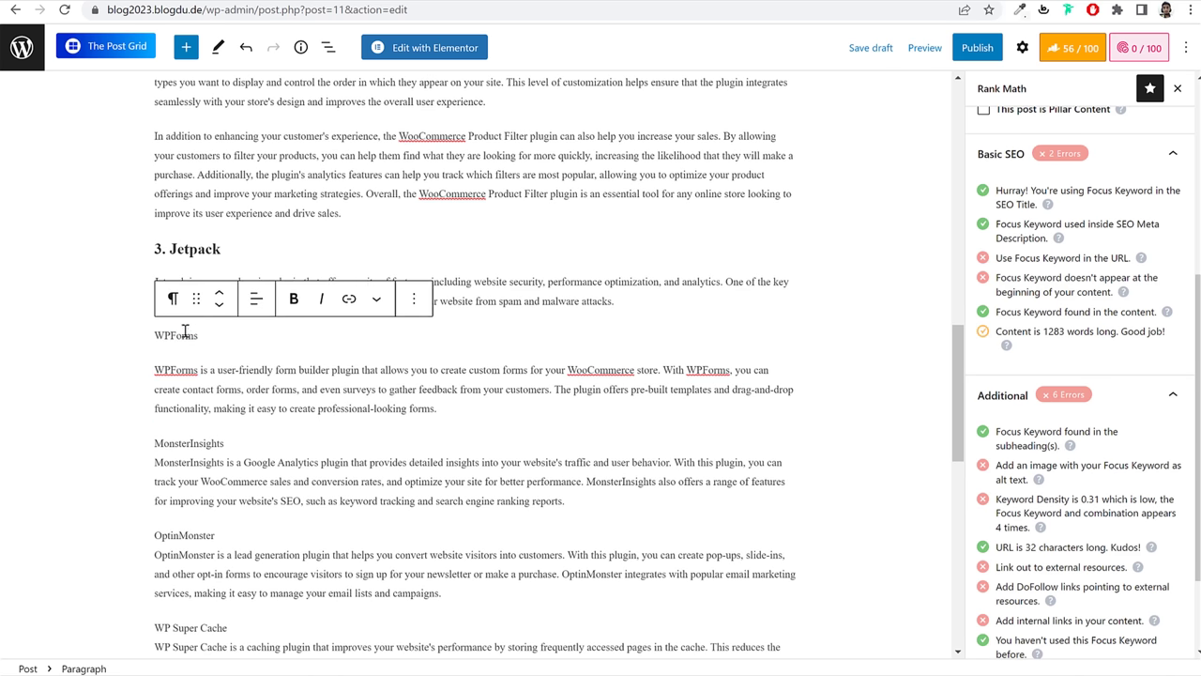
# Step: Number the WPForms name with "4." and transform its paragraph into an H2 heading
pyautogui.click(158, 337)
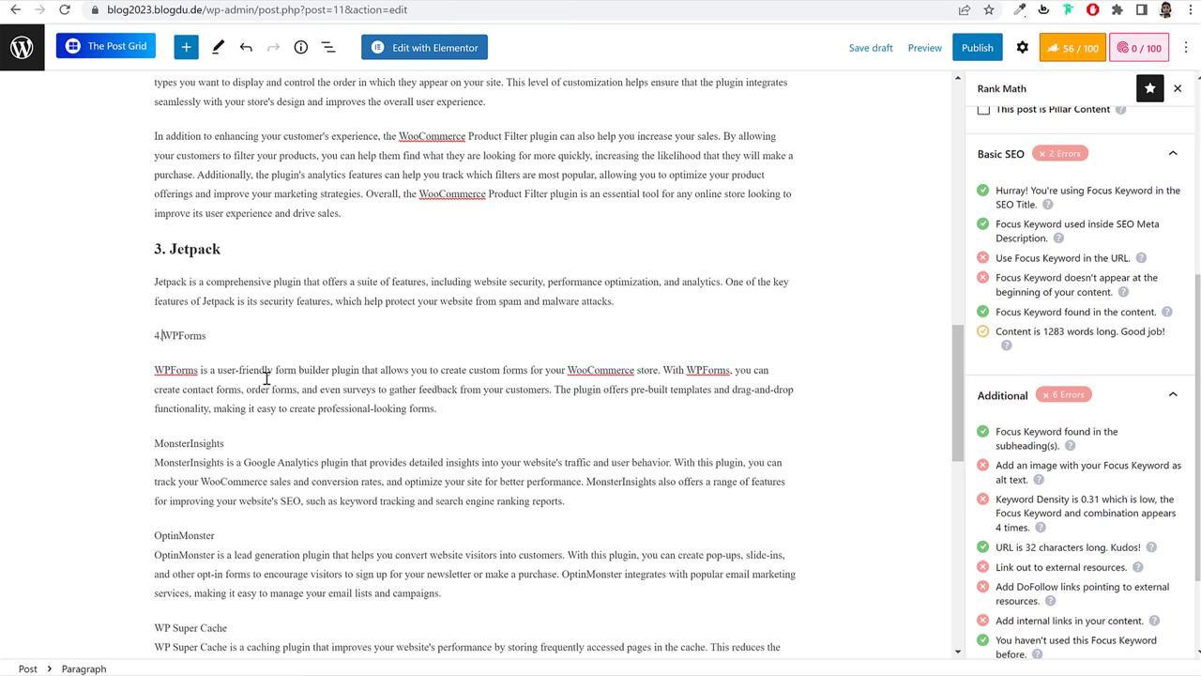
pyautogui.write('#')
pyautogui.click(172, 298)
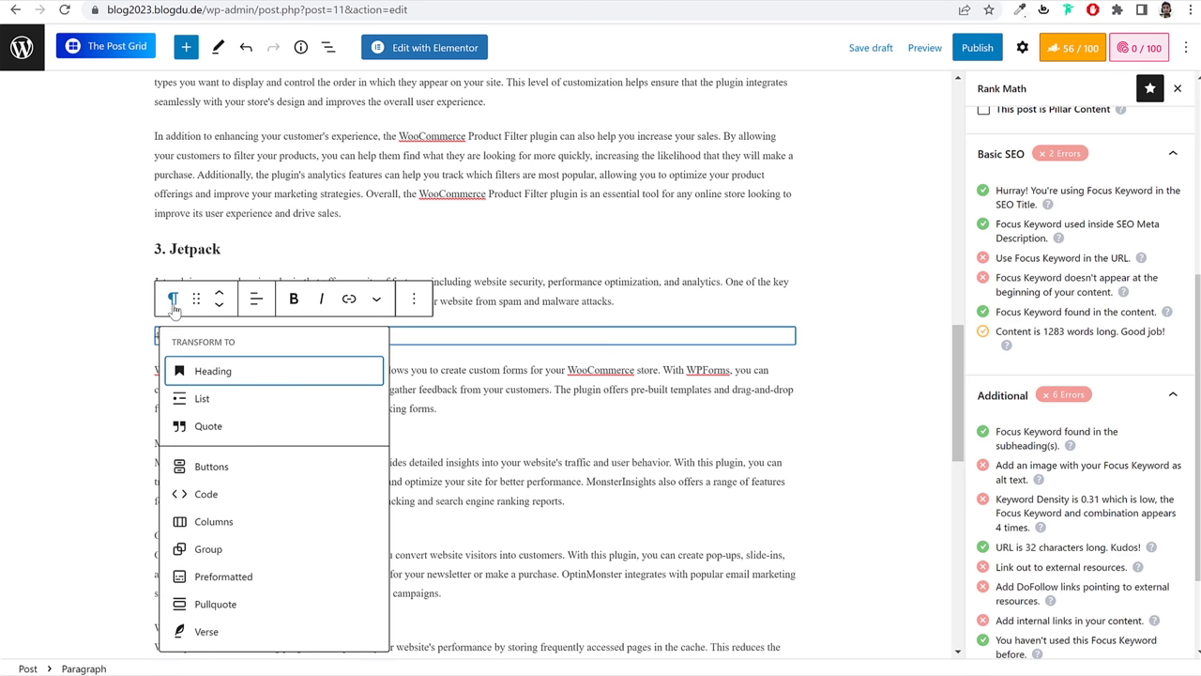
pyautogui.click(220, 371)
# Step: Separate the MonsterInsights name from its description into its own paragraph block
pyautogui.scroll(-2, 254, 385)
pyautogui.click(238, 289)
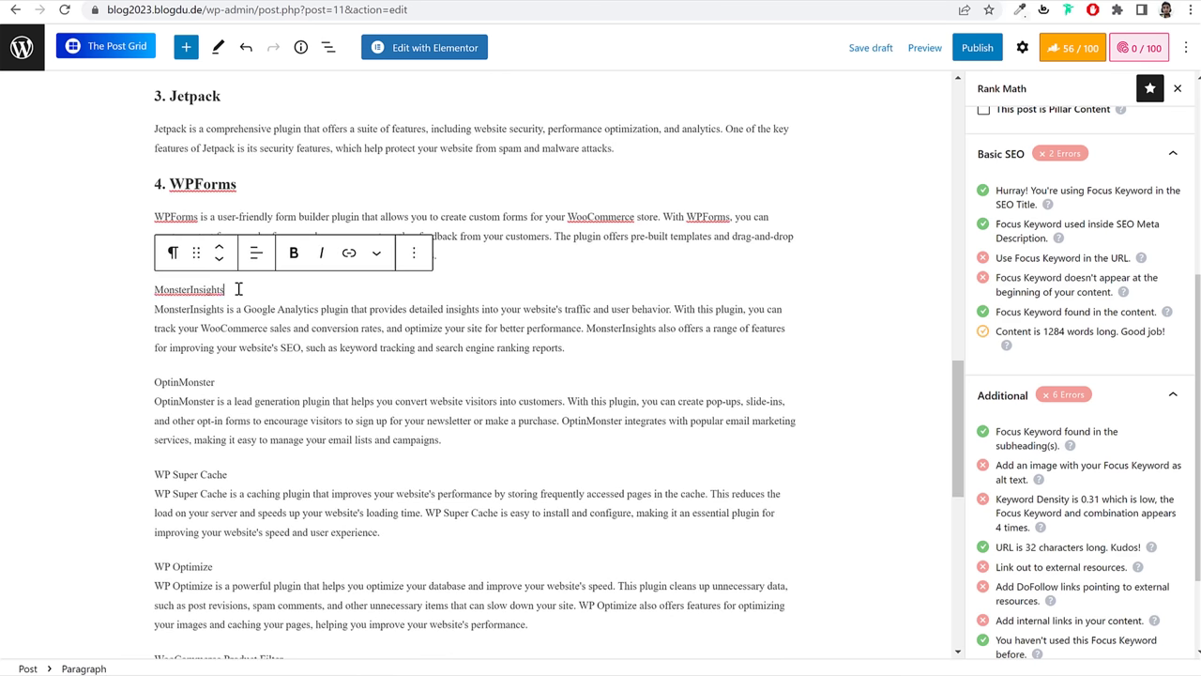
pyautogui.press('Return')
pyautogui.press('BackSpace')
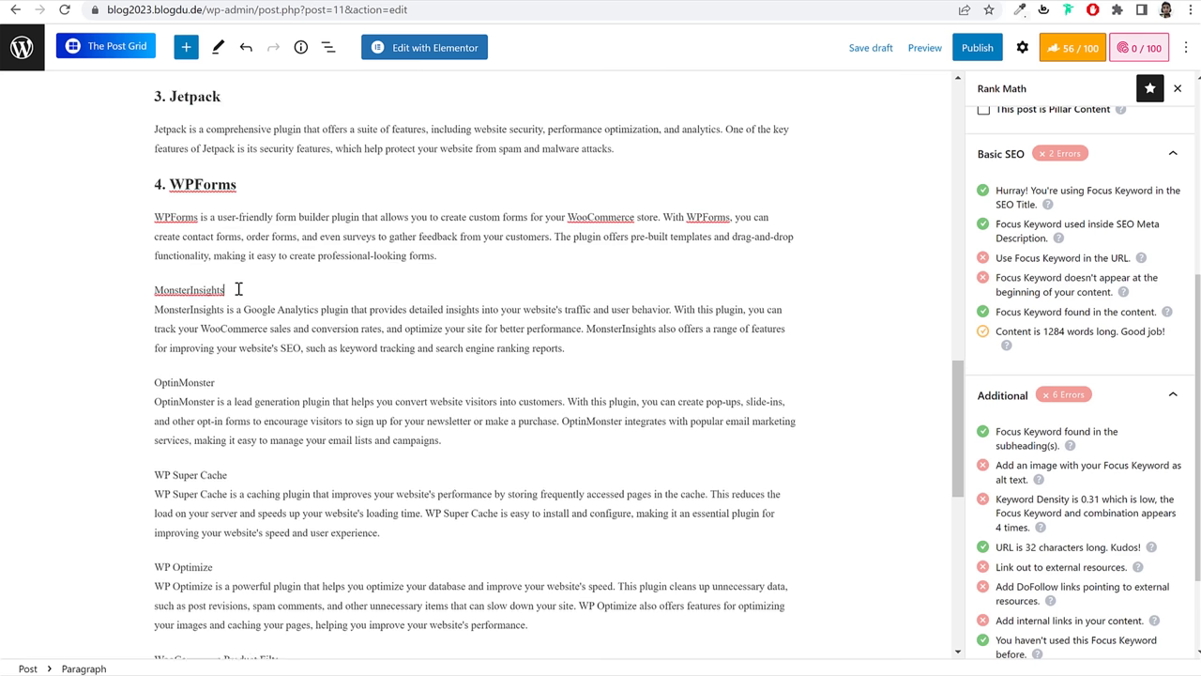
pyautogui.press('Delete')
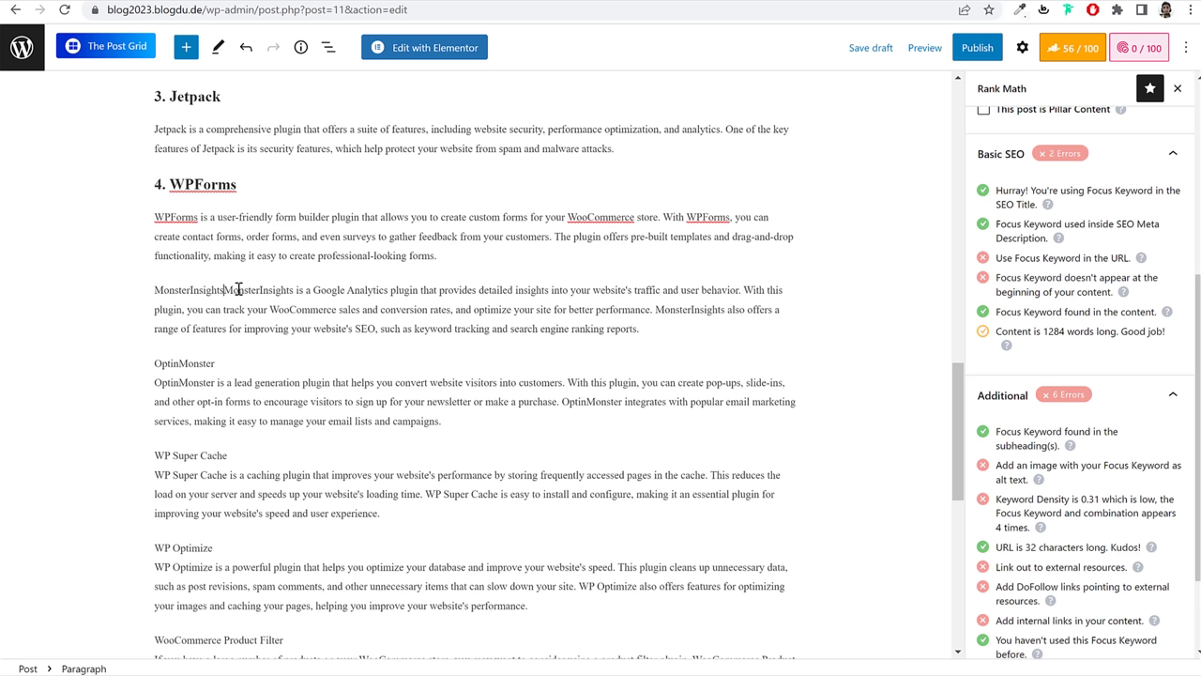
pyautogui.press('Return')
pyautogui.click(238, 289)
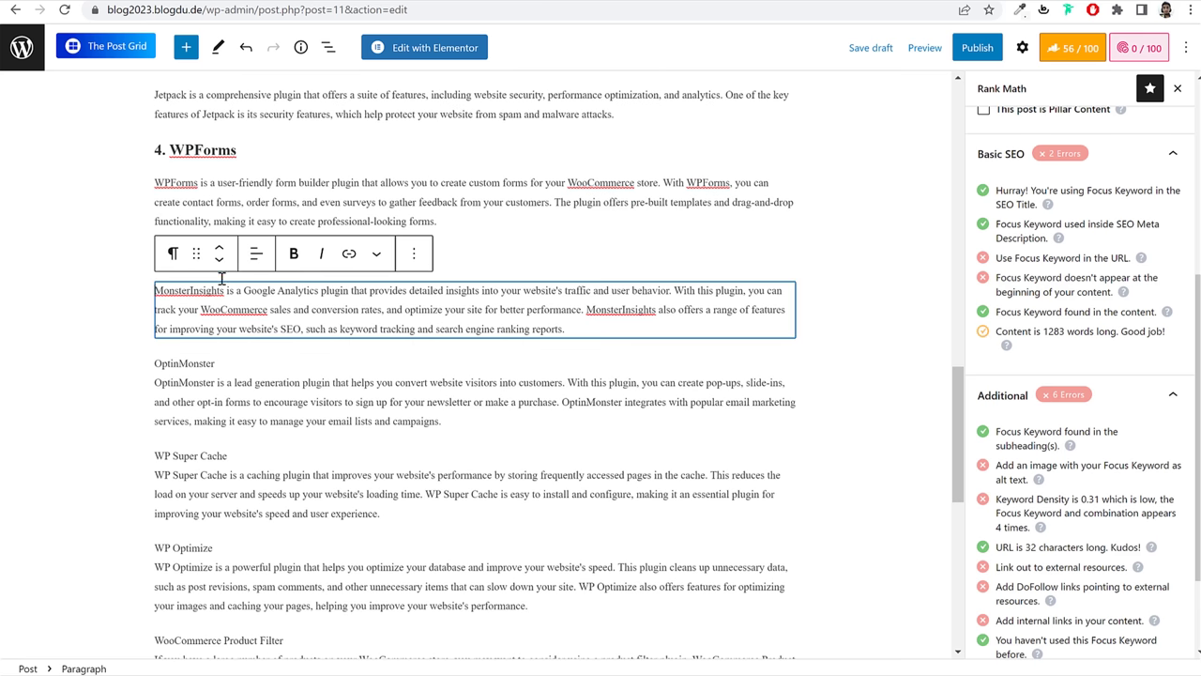
# Step: Number the MonsterInsights name with "5." and transform its paragraph into an H2 heading
pyautogui.write('a')
pyautogui.click(225, 256)
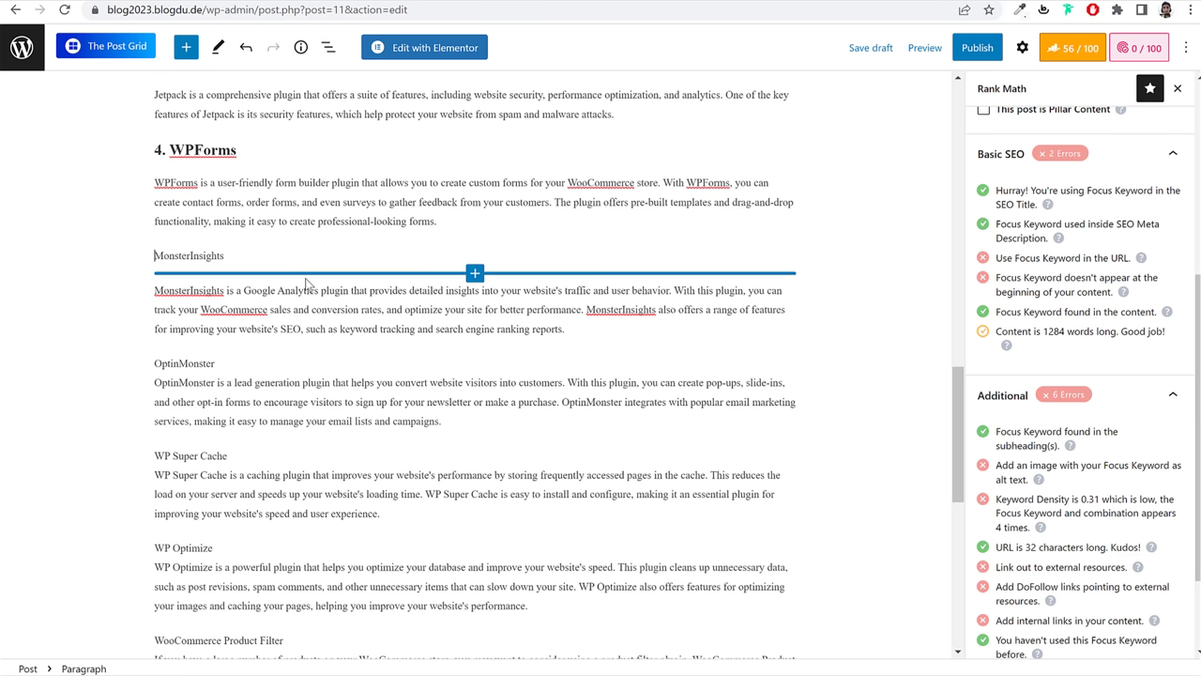
pyautogui.write('5.')
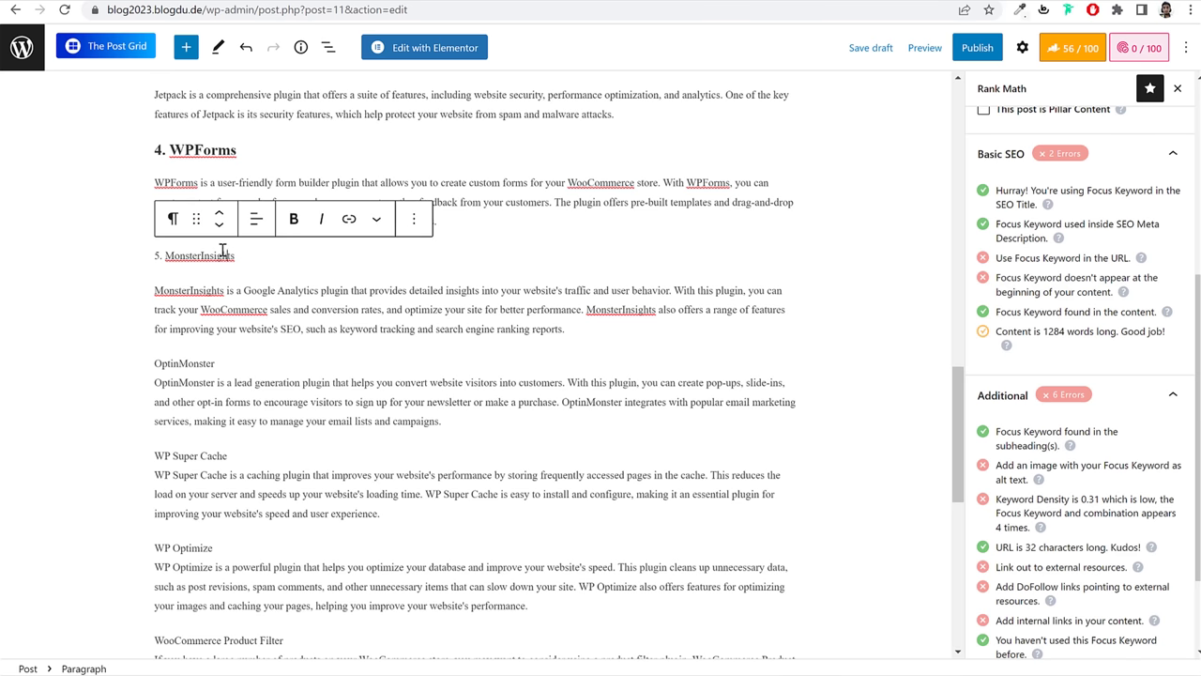
pyautogui.click(173, 218)
pyautogui.click(223, 293)
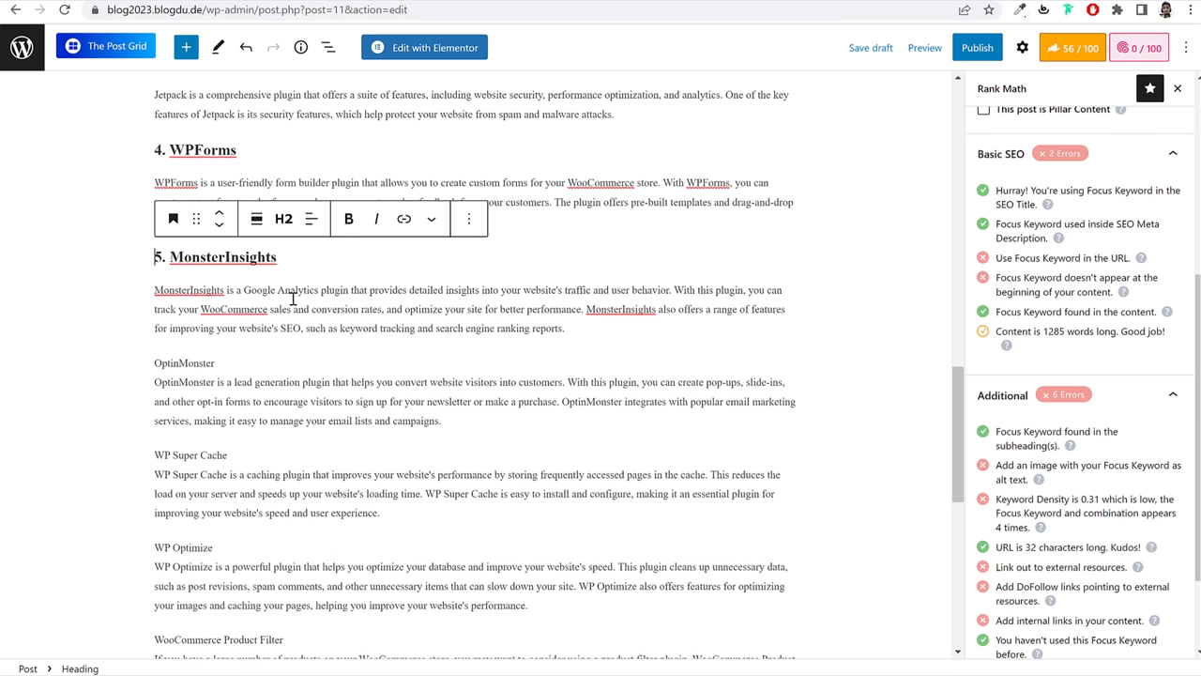
# Step: Separate the OptinMonster name from its description into its own paragraph block
pyautogui.scroll(-2, 282, 298)
pyautogui.click(237, 214)
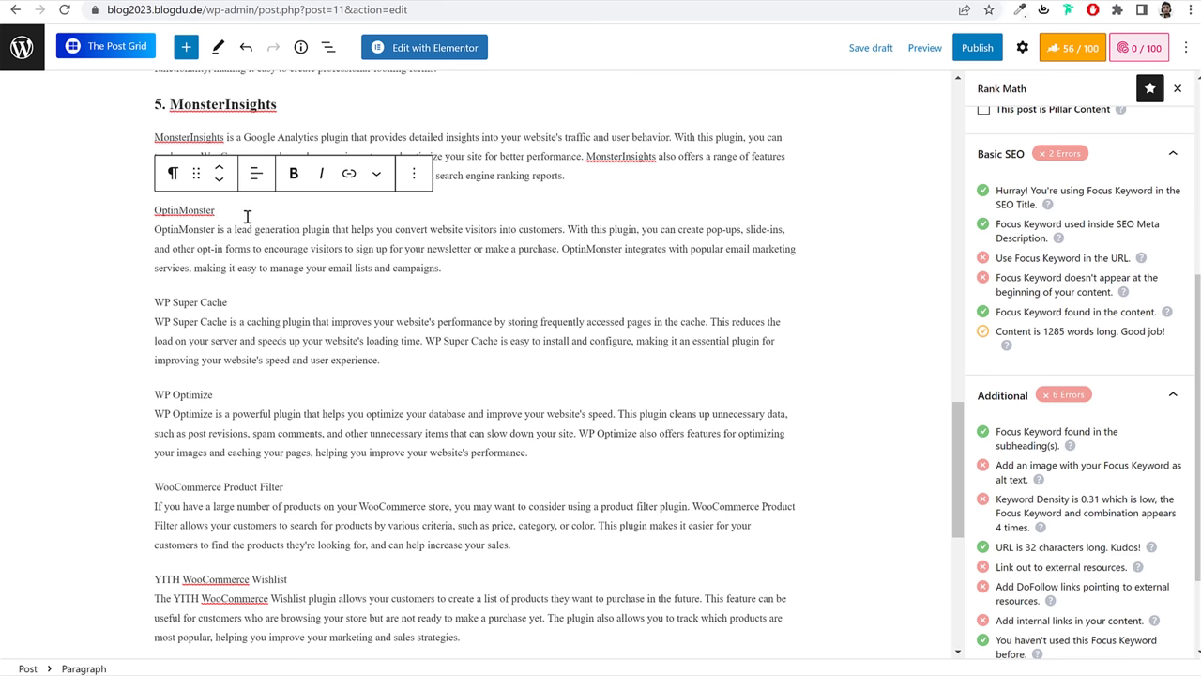
pyautogui.press('Delete')
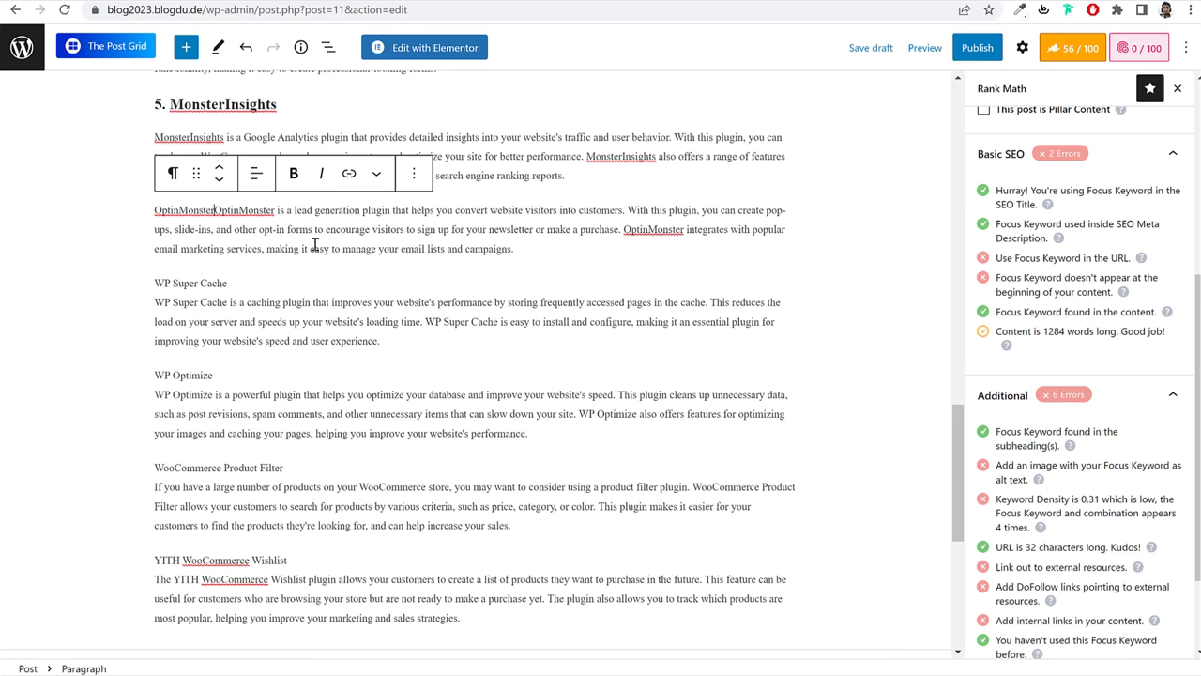
pyautogui.hotkey('ctrl', 'z')
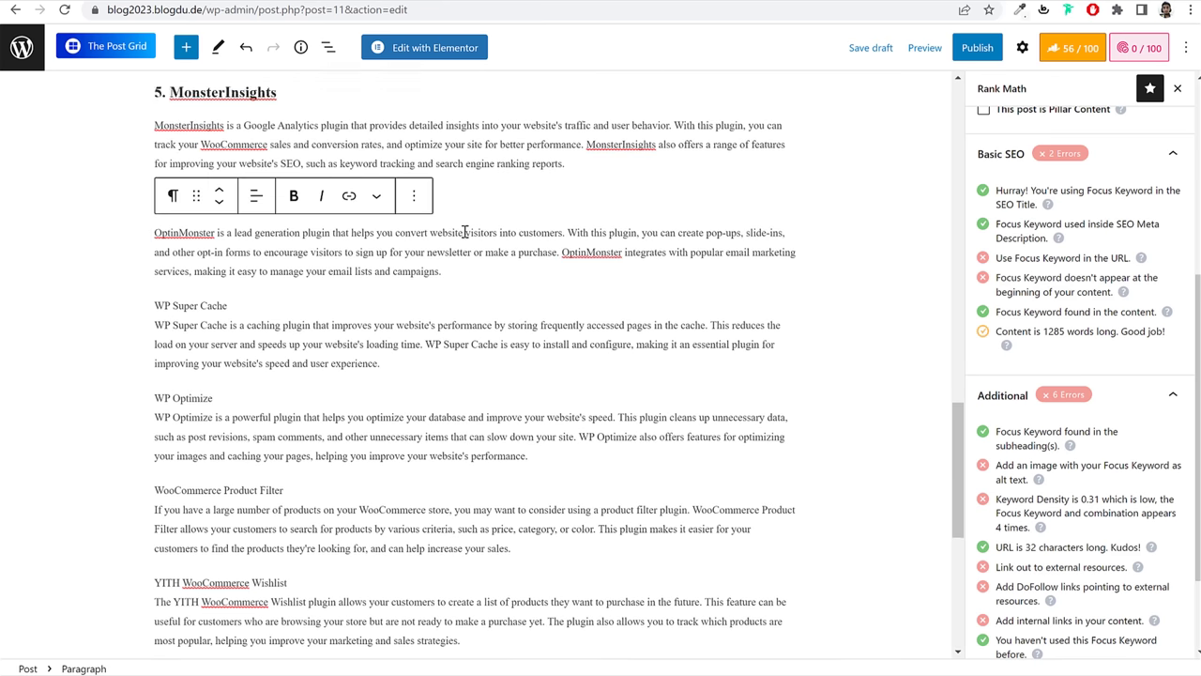
pyautogui.scroll(1, 476, 298)
# Step: Number the OptinMonster name with "6." and transform its paragraph into an H2 heading
pyautogui.click(184, 439)
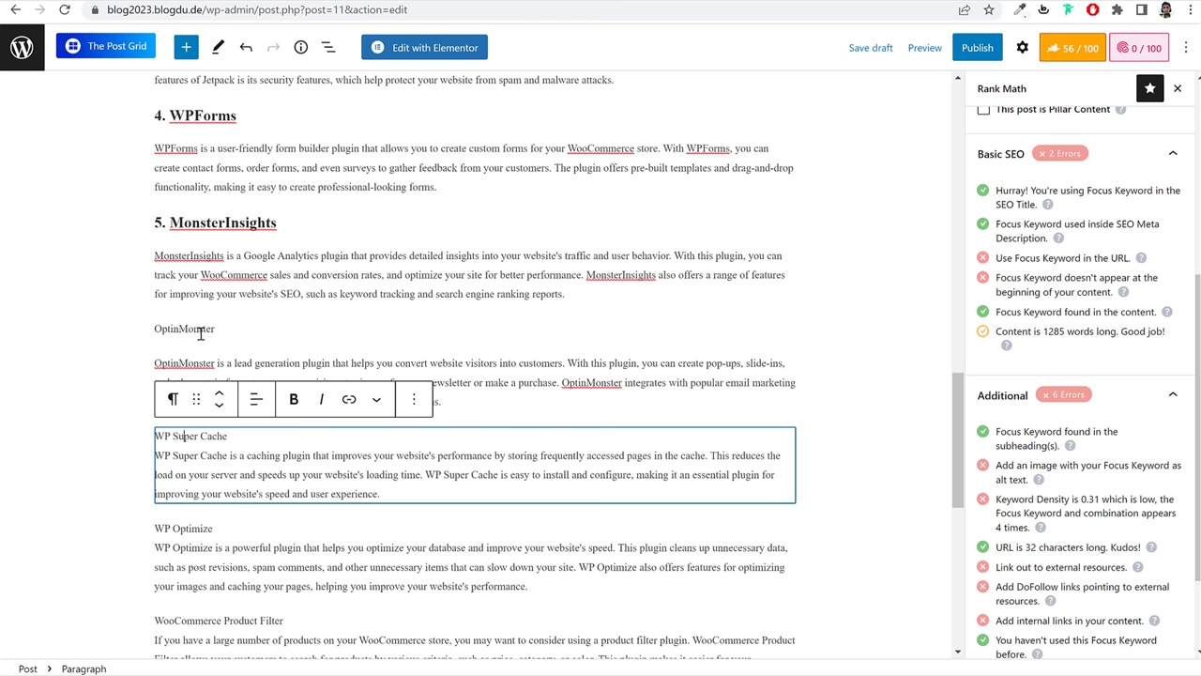
pyautogui.click(191, 331)
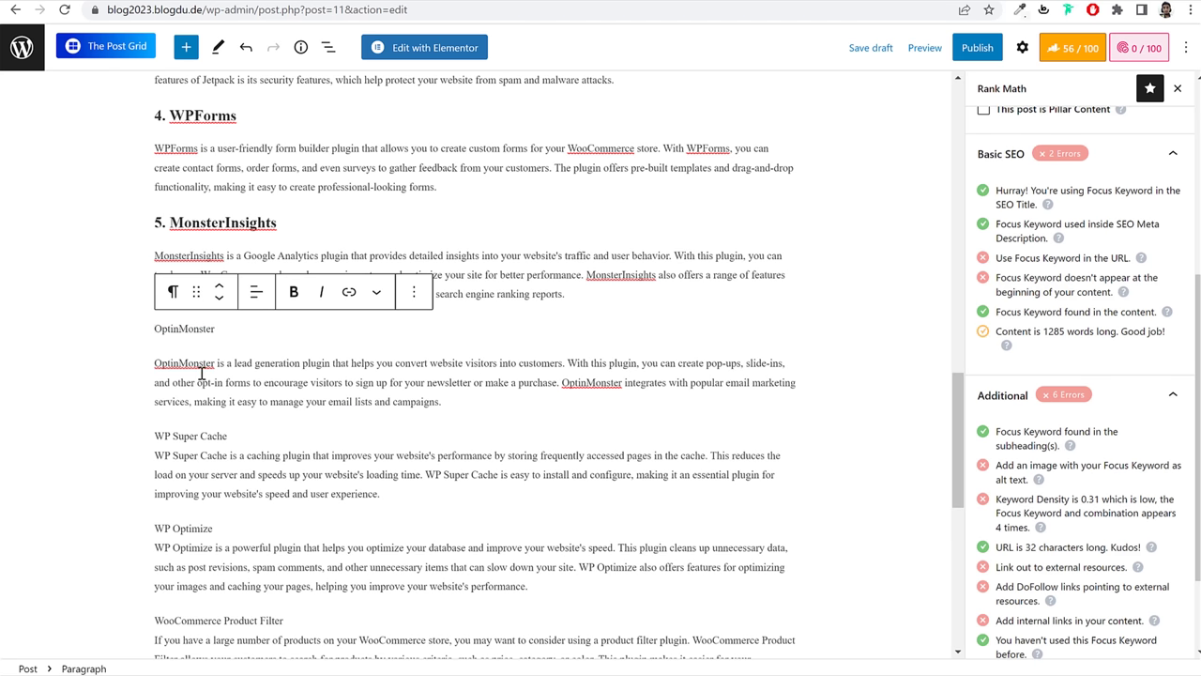
pyautogui.click(172, 293)
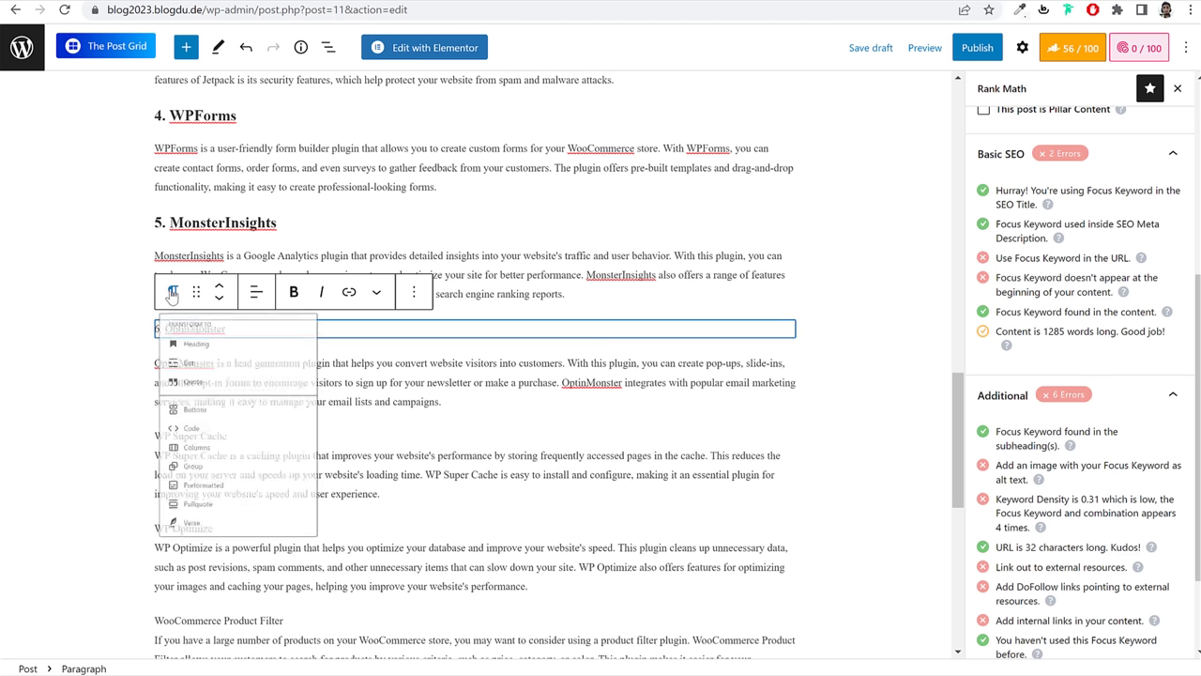
pyautogui.click(178, 364)
# Step: Separate the WP Super Cache name from its description into its own paragraph block
pyautogui.scroll(-1, 258, 365)
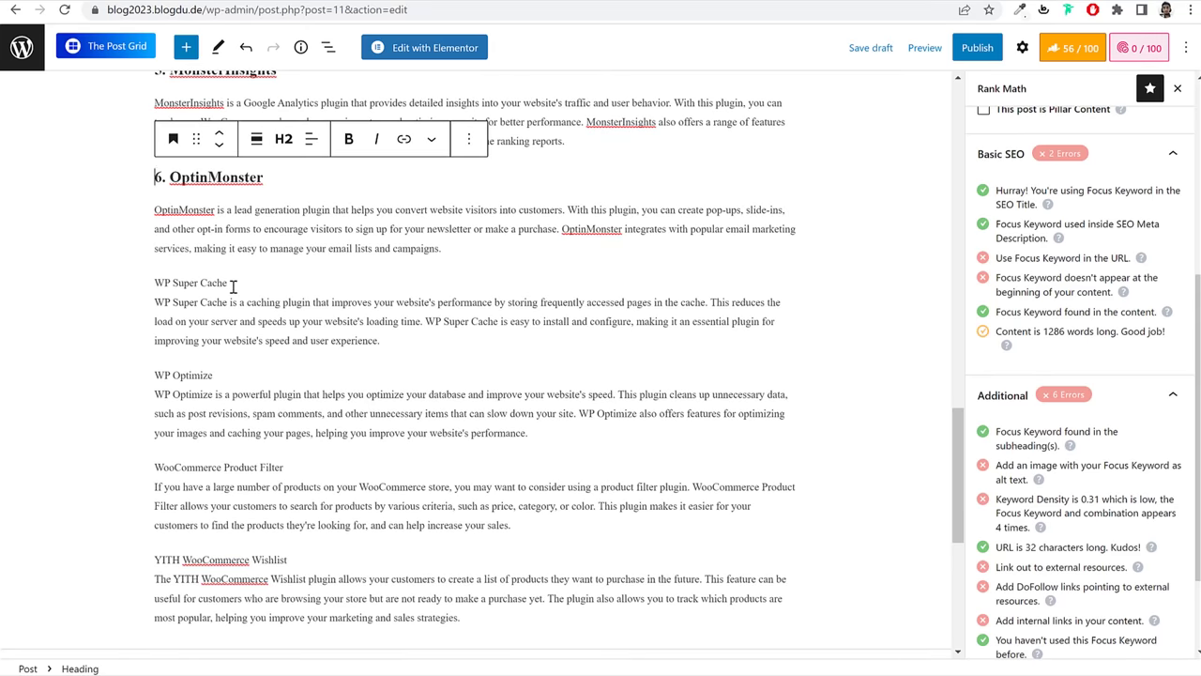
pyautogui.click(233, 286)
pyautogui.scroll(-2, 231, 284)
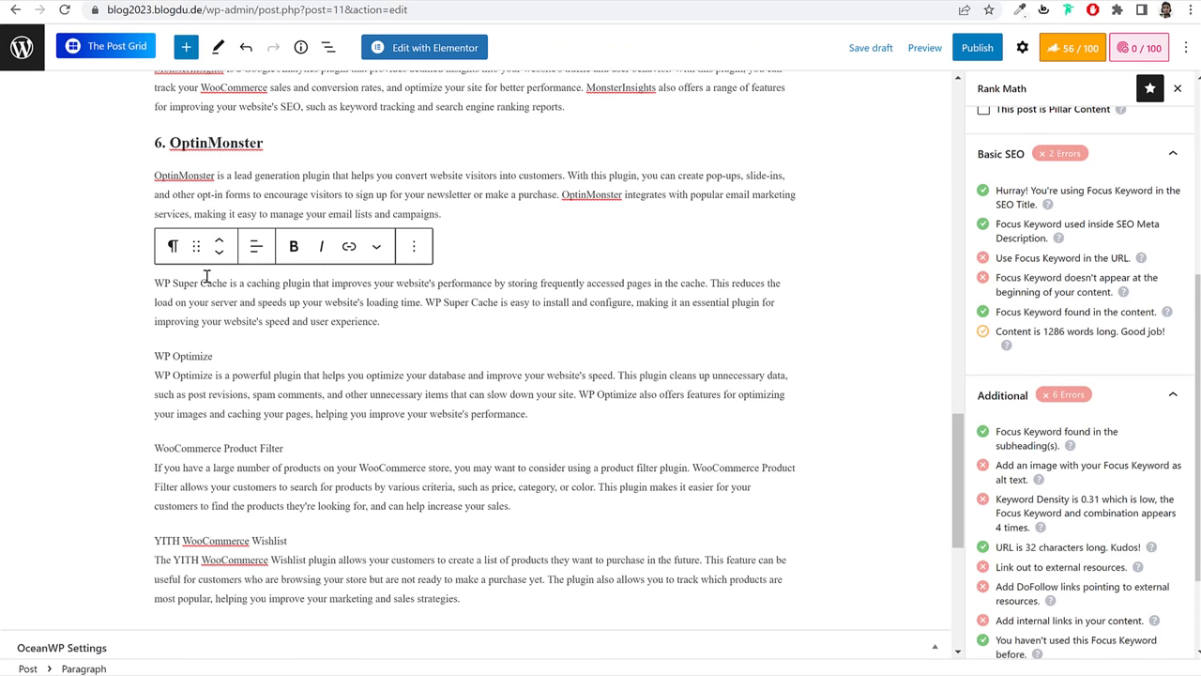
pyautogui.click(256, 368)
# Step: Number the WP Super Cache name with "7." and transform its paragraph into an H2 heading
pyautogui.click(164, 249)
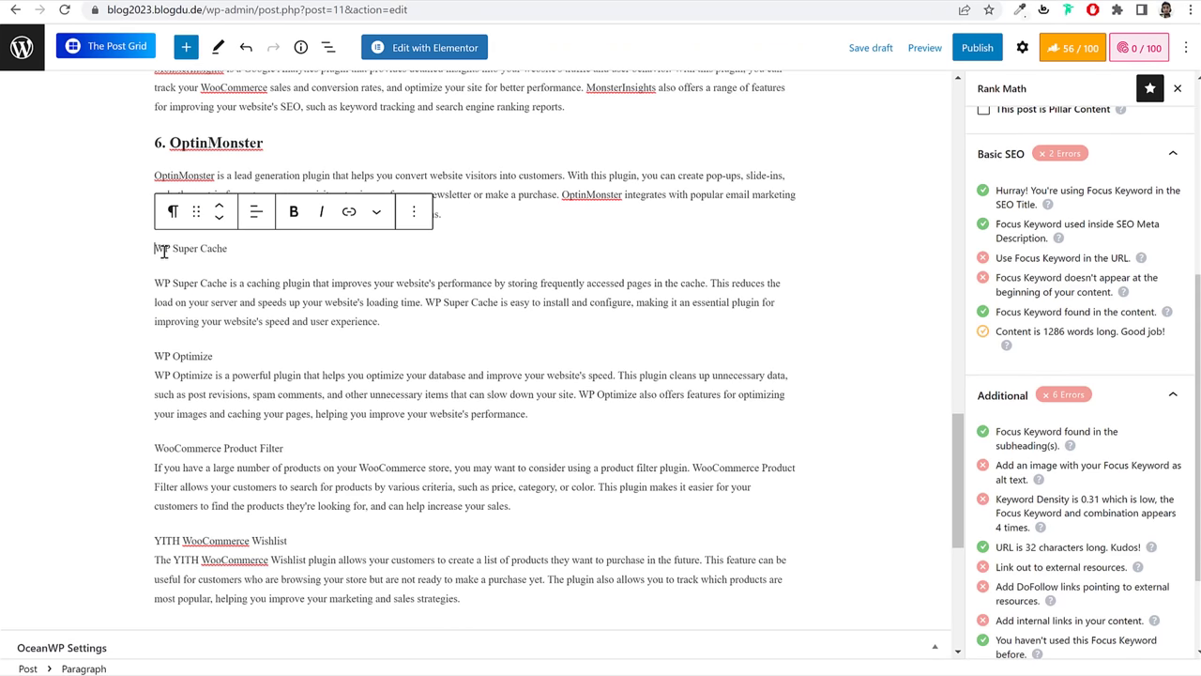
pyautogui.write('7')
pyautogui.press('Return')
pyautogui.press('BackSpace')
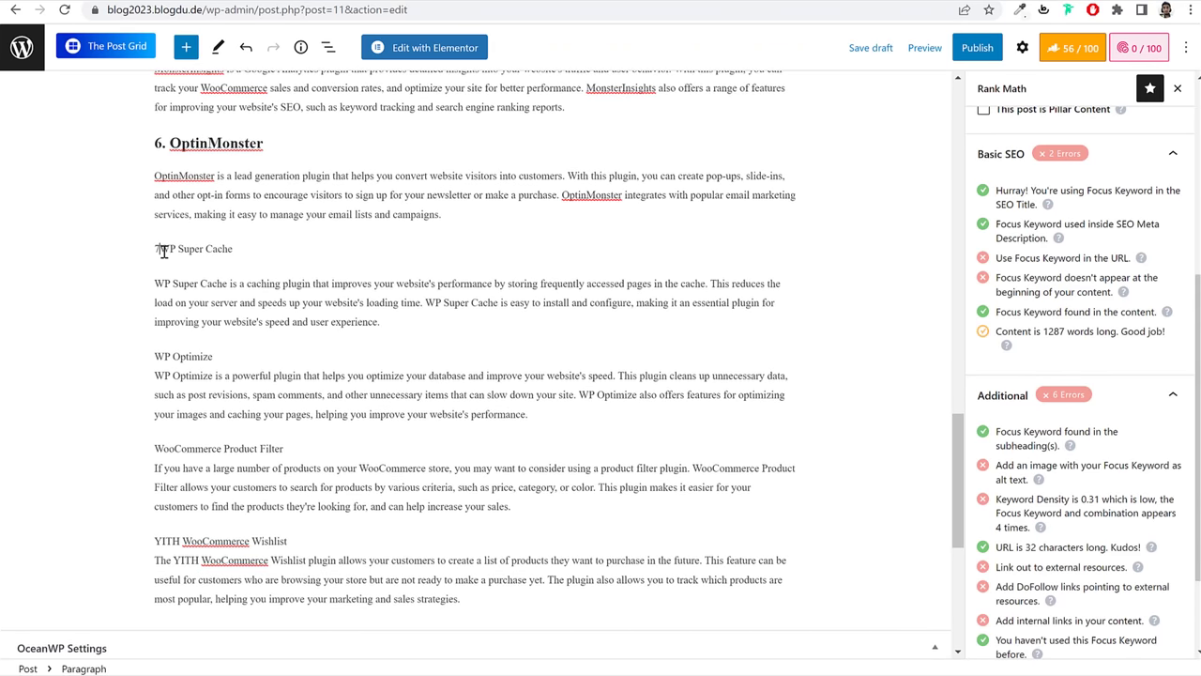
pyautogui.write('.')
pyautogui.click(173, 212)
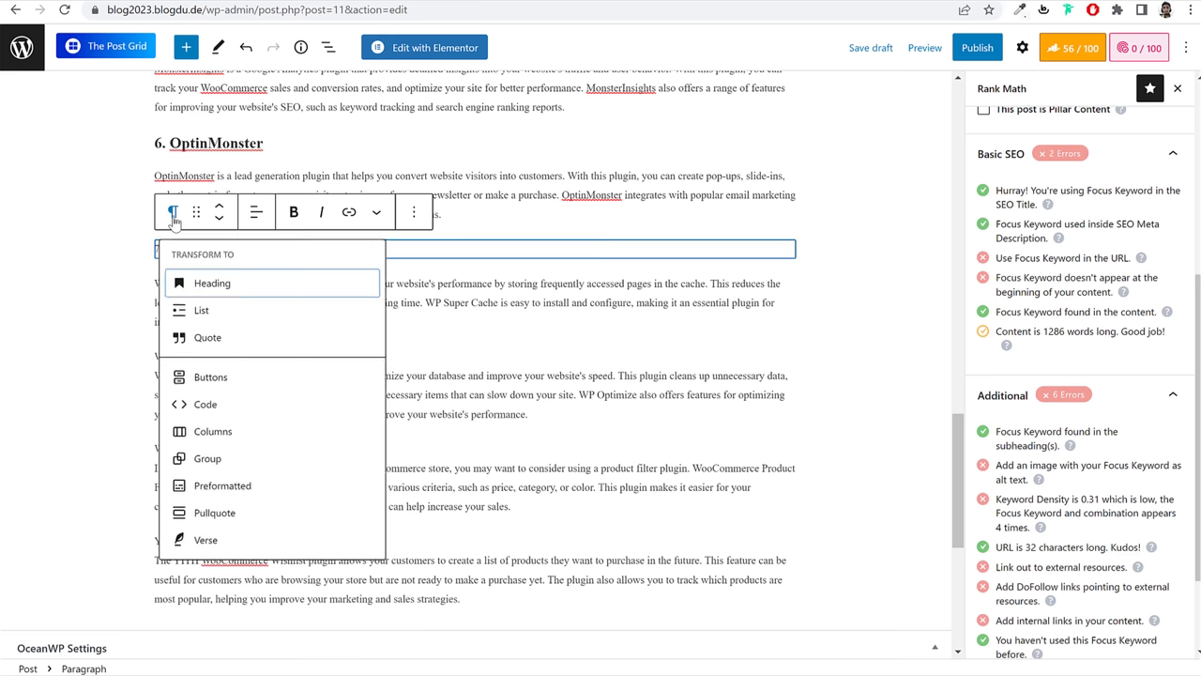
pyautogui.click(224, 286)
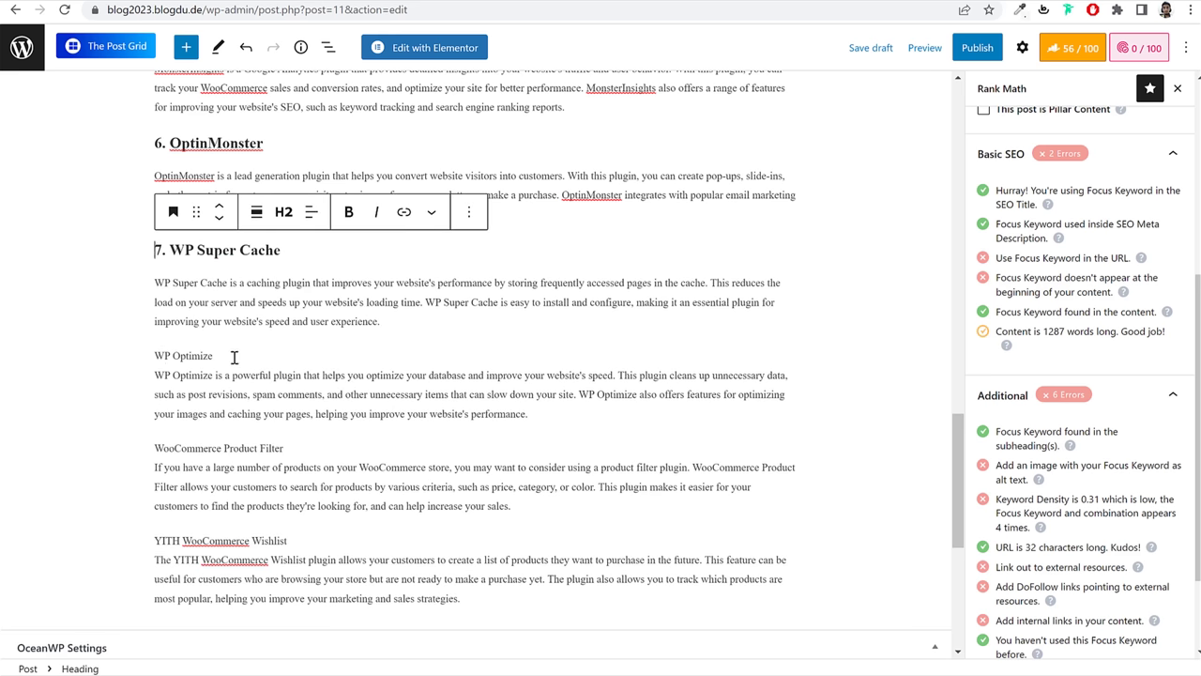
# Step: Number the WP Optimize name with "8.", split it off from its description and transform it into an H2 heading
pyautogui.click(155, 355)
pyautogui.write('8.')
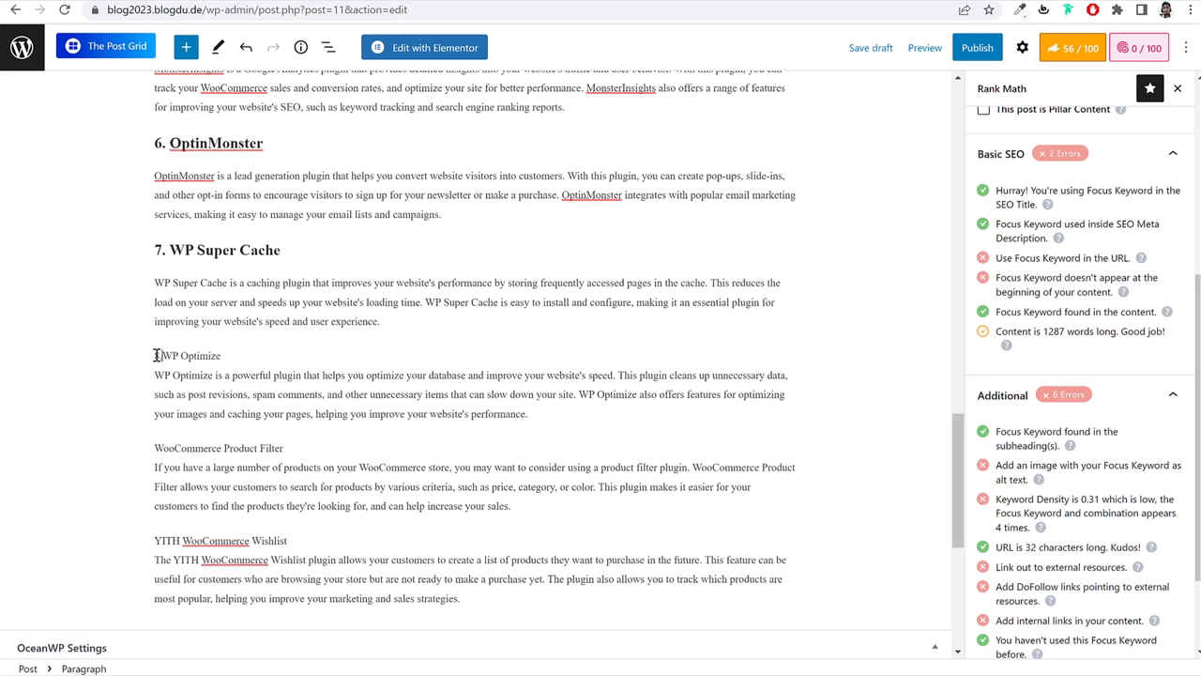
pyautogui.press('Delete')
pyautogui.press('Return')
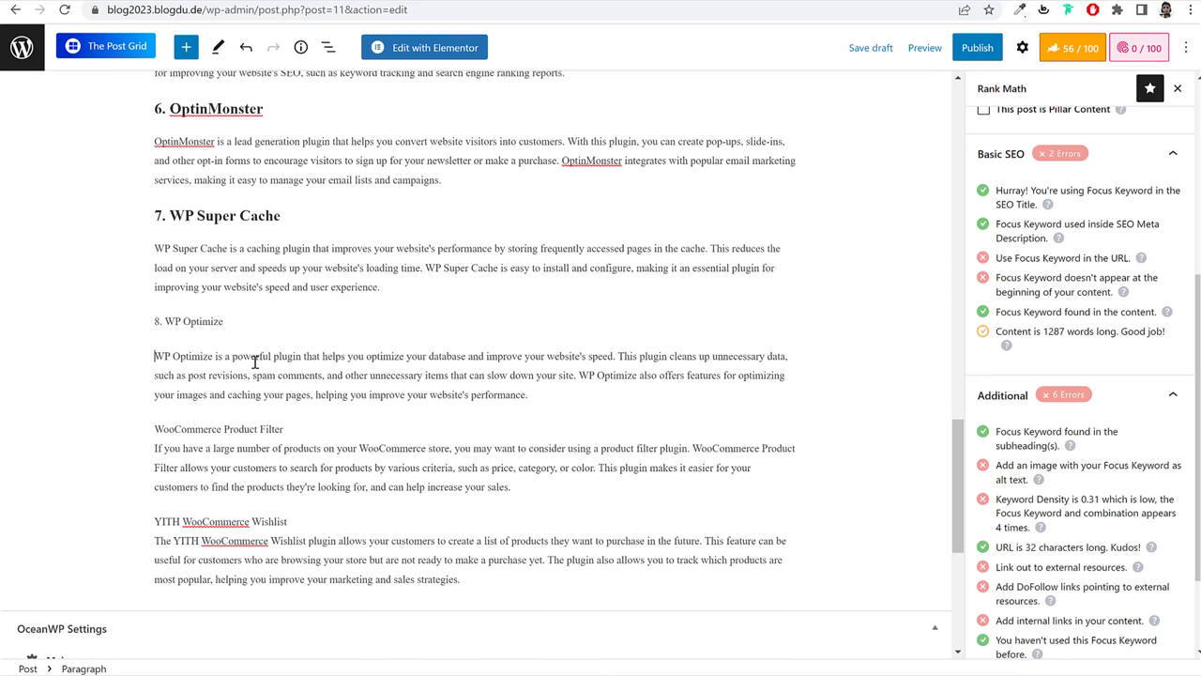
pyautogui.click(175, 375)
pyautogui.hotkey('ctrl', 'z')
pyautogui.click(192, 349)
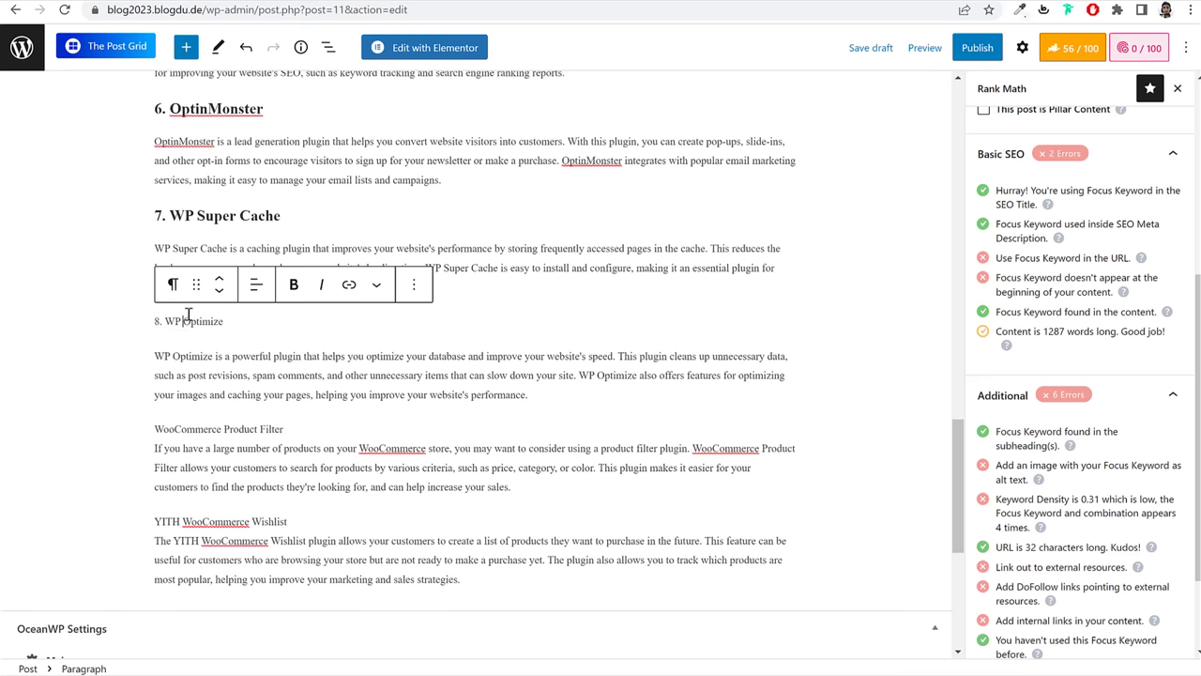
pyautogui.click(173, 284)
pyautogui.click(213, 357)
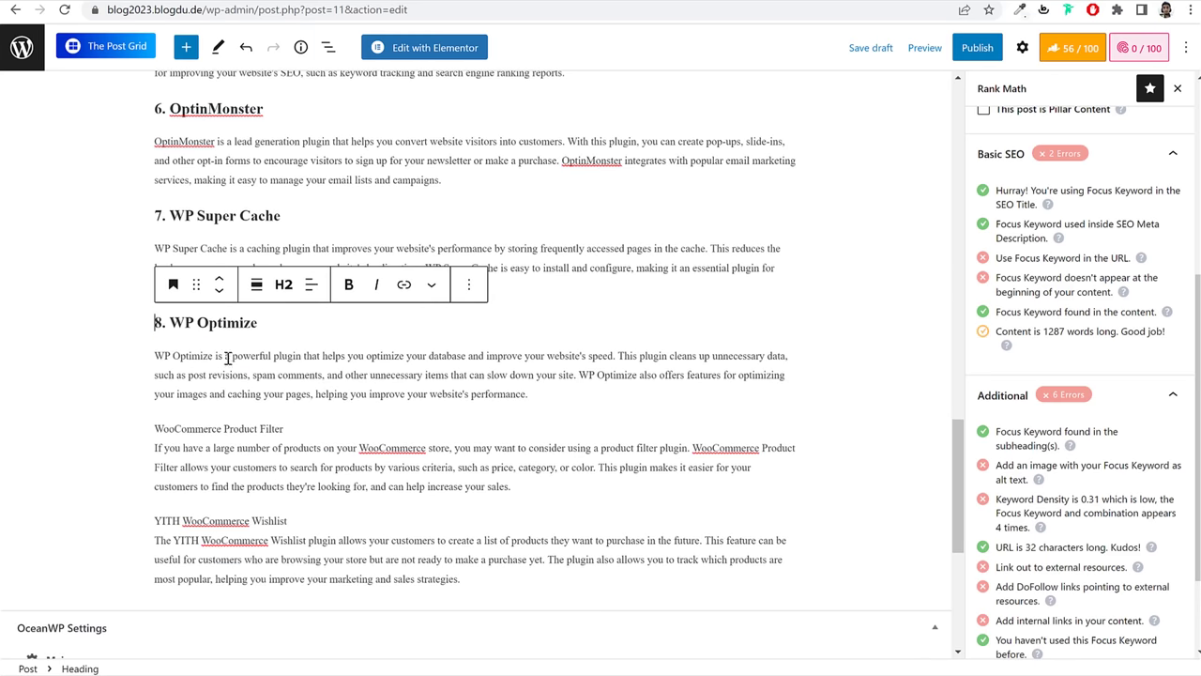
# Step: Number the WooCommerce Product Filter name with "9.", split it off from its description and transform it into an H2 heading
pyautogui.click(156, 430)
pyautogui.write('9.')
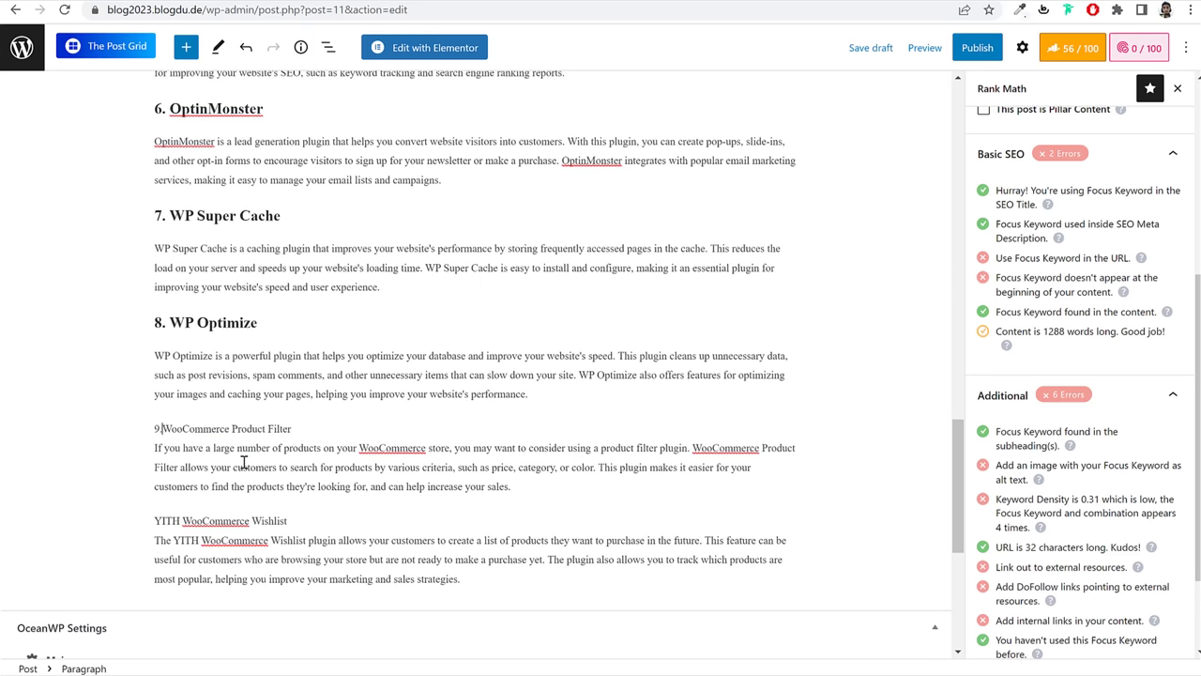
pyautogui.press('Return')
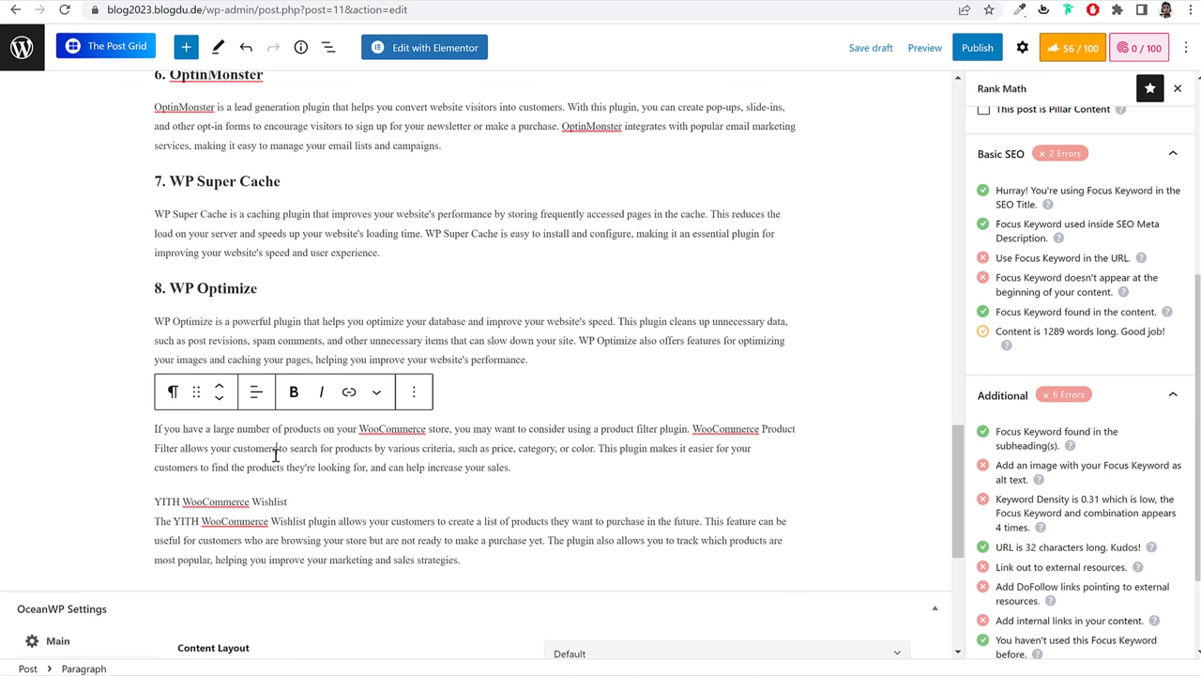
pyautogui.click(235, 394)
pyautogui.click(172, 357)
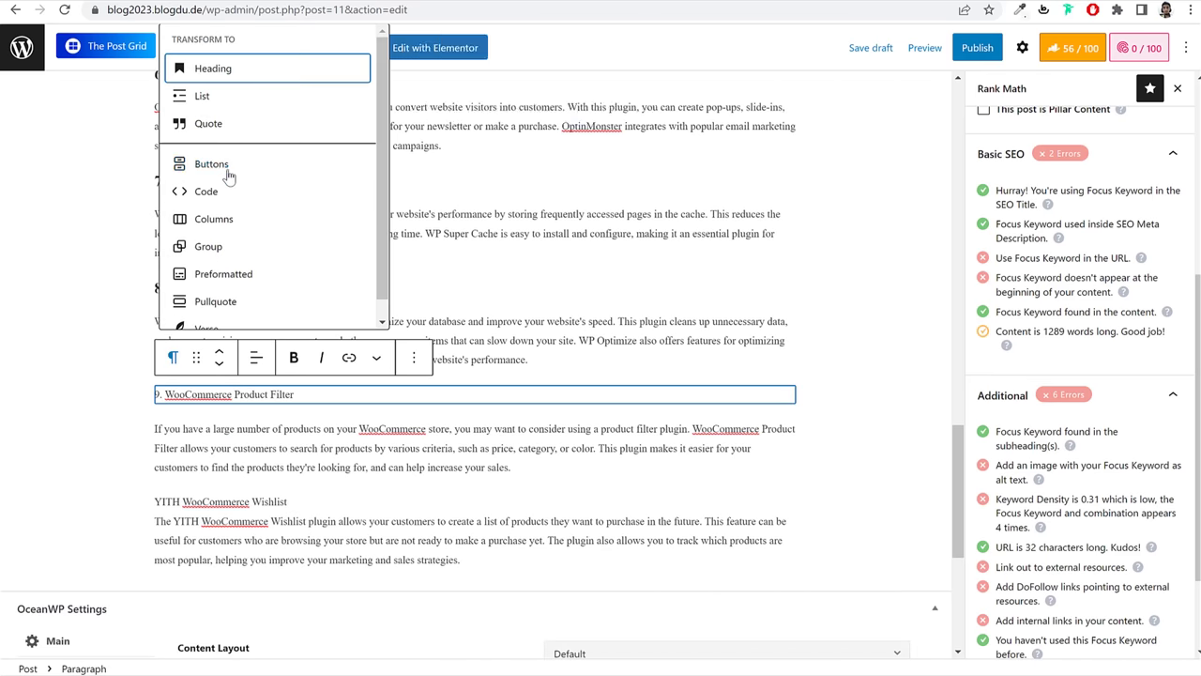
pyautogui.click(213, 69)
# Step: Separate the YITH WooCommerce Wishlist name from its description into its own paragraph block
pyautogui.scroll(-2, 310, 355)
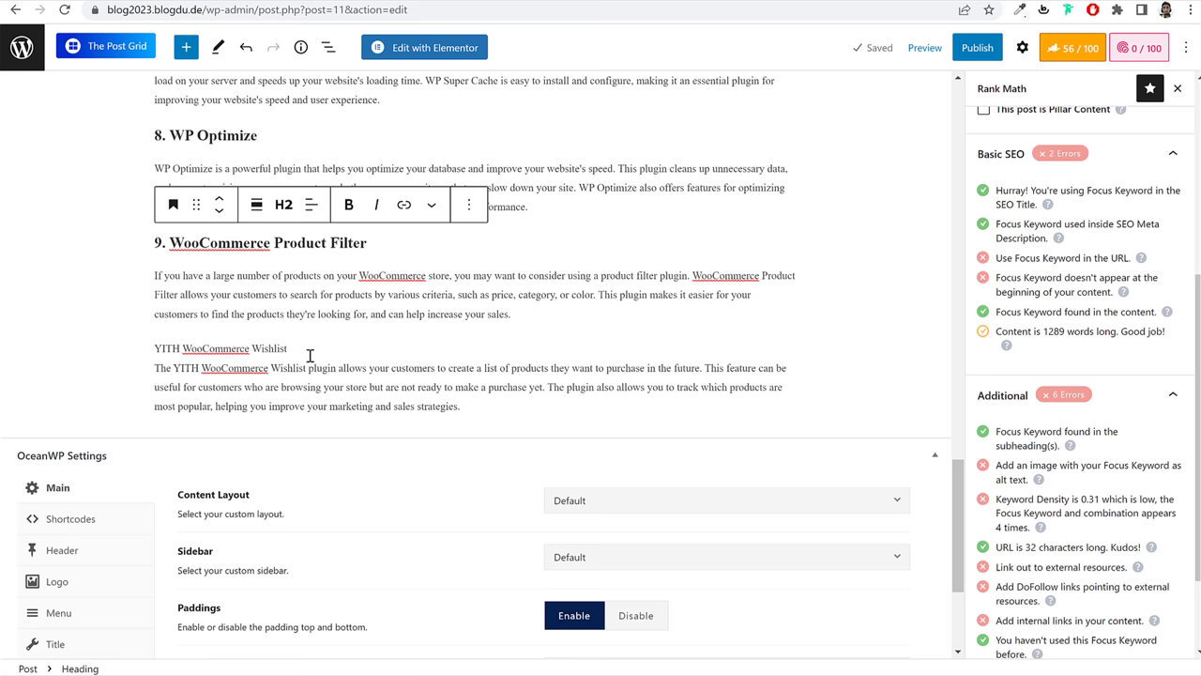
pyautogui.click(309, 355)
pyautogui.press('Delete')
pyautogui.press('Return')
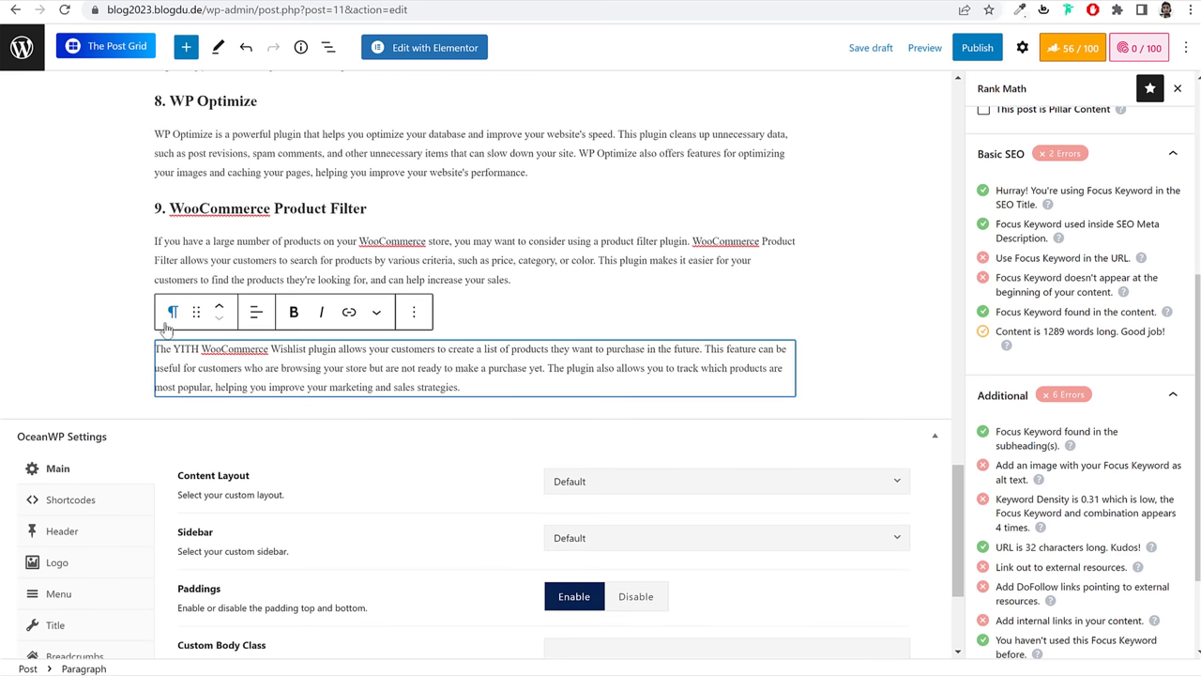
# Step: Number the YITH WooCommerce Wishlist name with "10." and transform its paragraph into an H2 heading
pyautogui.click(156, 313)
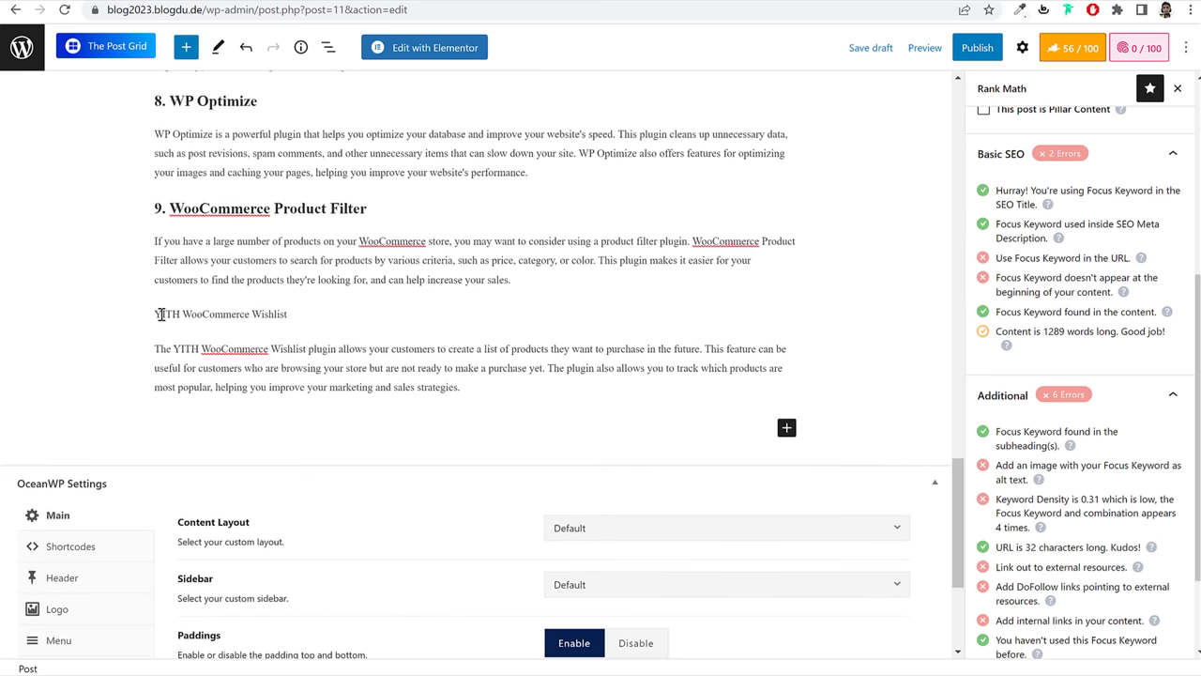
pyautogui.click(159, 314)
pyautogui.write('1.')
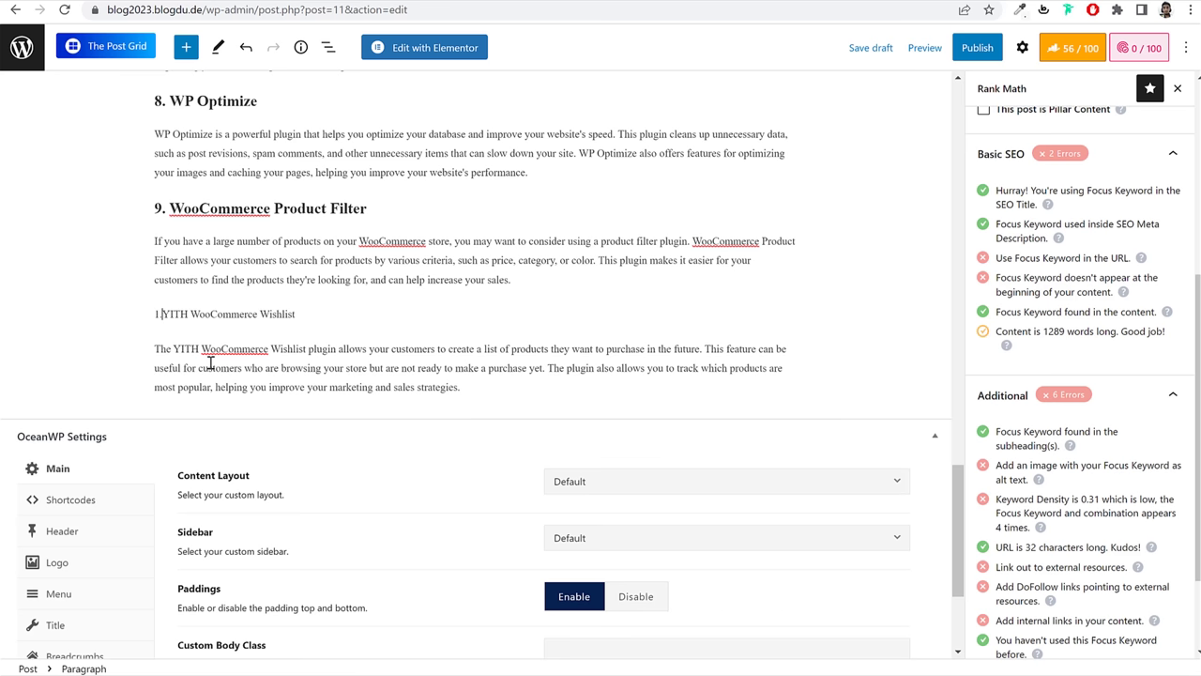
pyautogui.press('BackSpace')
pyautogui.write('0.')
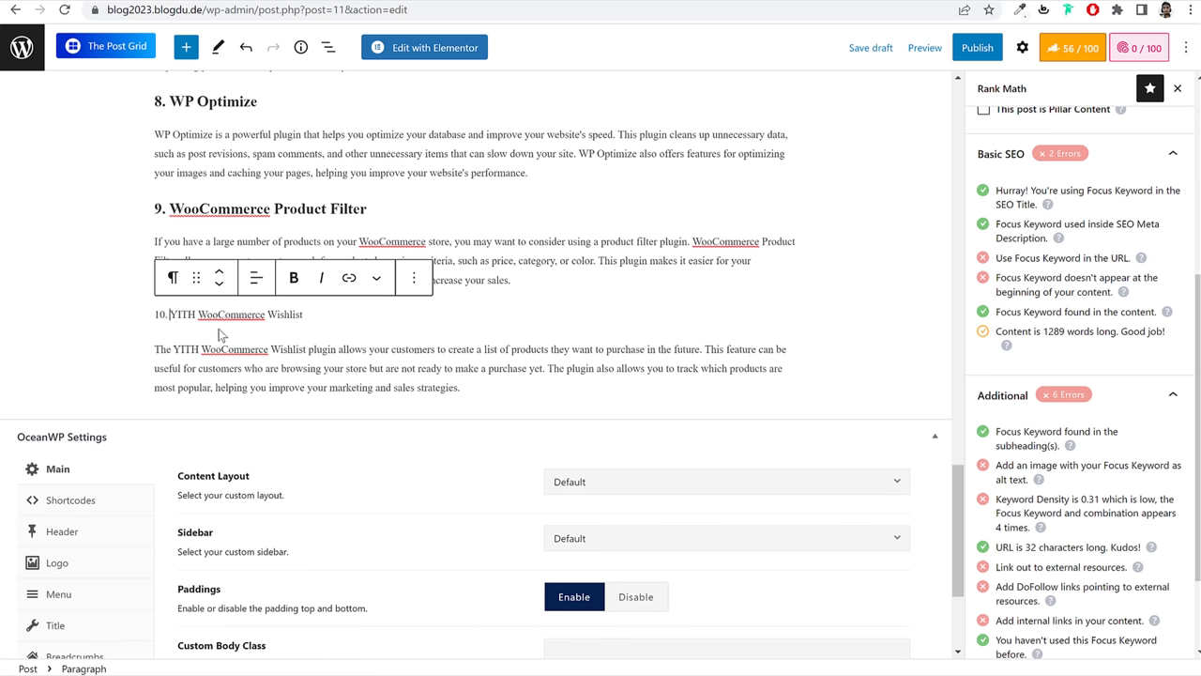
pyautogui.click(173, 277)
pyautogui.click(205, 351)
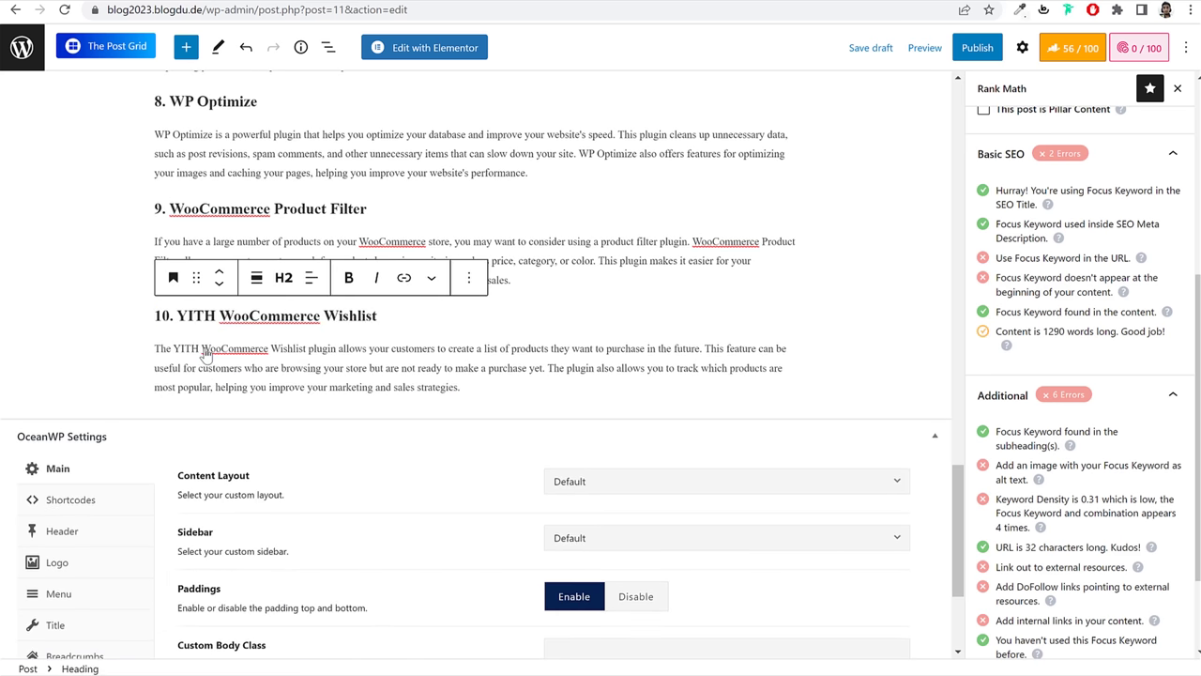
# Step: Copy the conclusion below WP Super Cache in the ChatGPT conversation and paste it as a new last paragraph of the post
pyautogui.hotkey('alt', 'Tab')
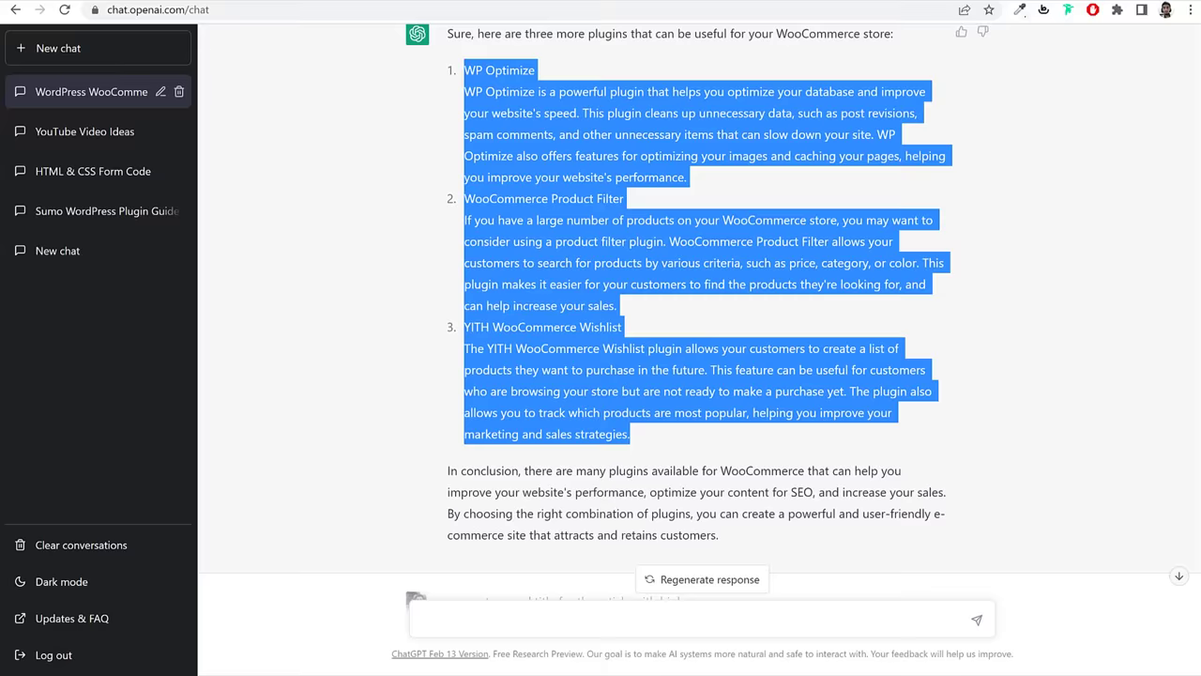
pyautogui.click(740, 369)
pyautogui.scroll(5, 732, 390)
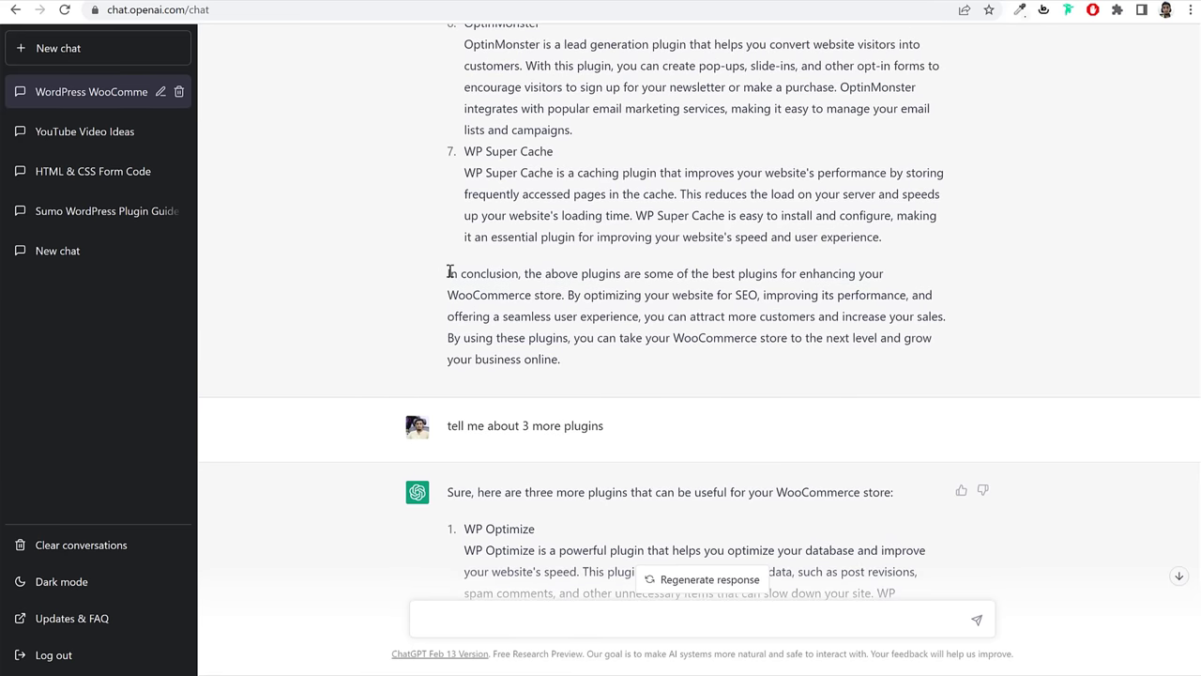
pyautogui.moveTo(448, 272); pyautogui.dragTo(607, 389)
pyautogui.hotkey('ctrl', 'c')
pyautogui.hotkey('alt', 'Tab')
pyautogui.click(499, 392)
pyautogui.press('Return')
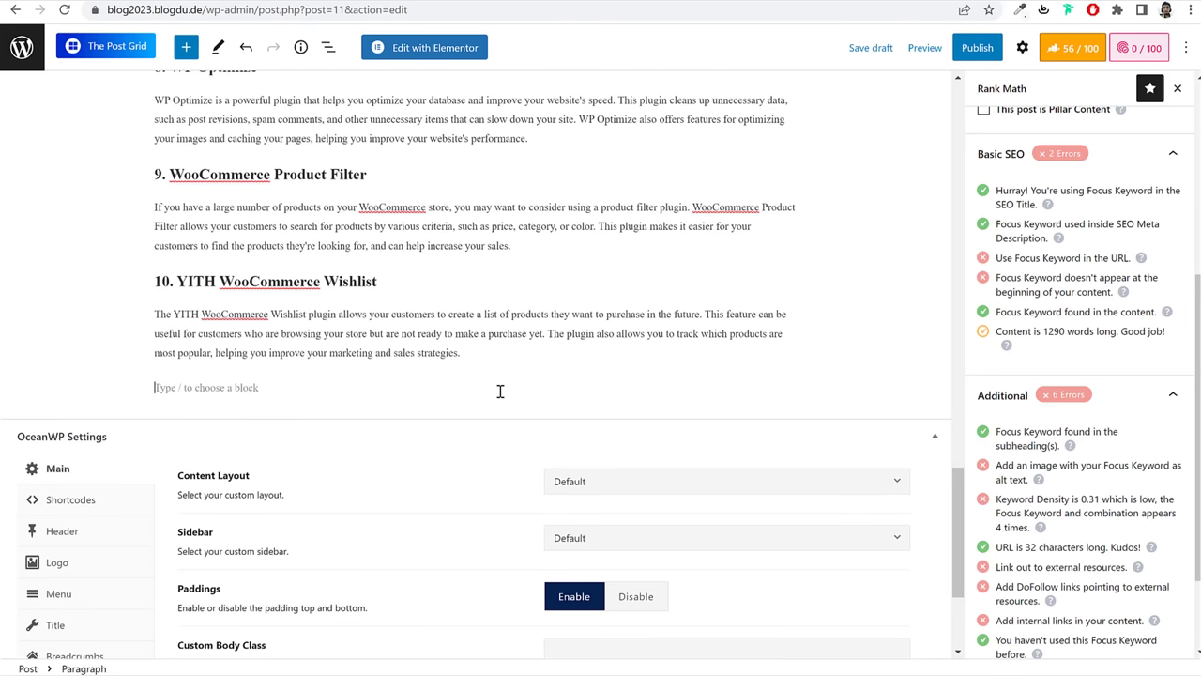
pyautogui.hotkey('ctrl', 'v')
# Step: Look through the rest of the ChatGPT conversation and review the post's plugin sections from the conclusion back to the beginning
pyautogui.hotkey('alt', 'Tab')
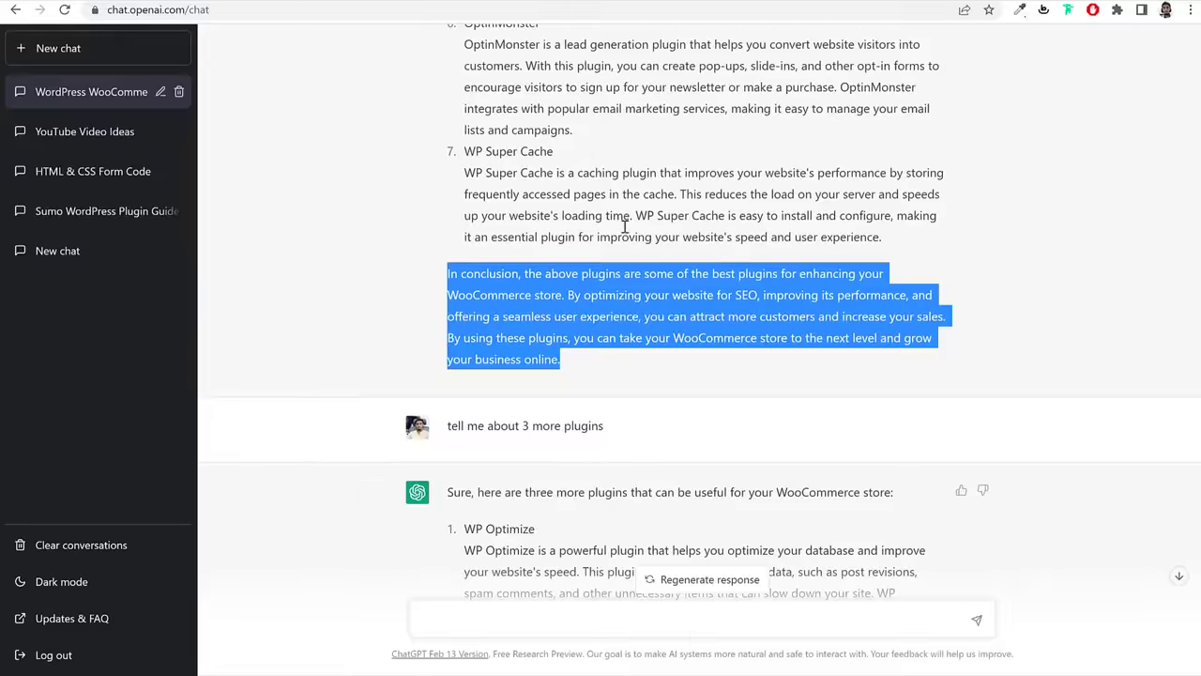
pyautogui.scroll(-20, 670, 500)
pyautogui.scroll(-4, 671, 500)
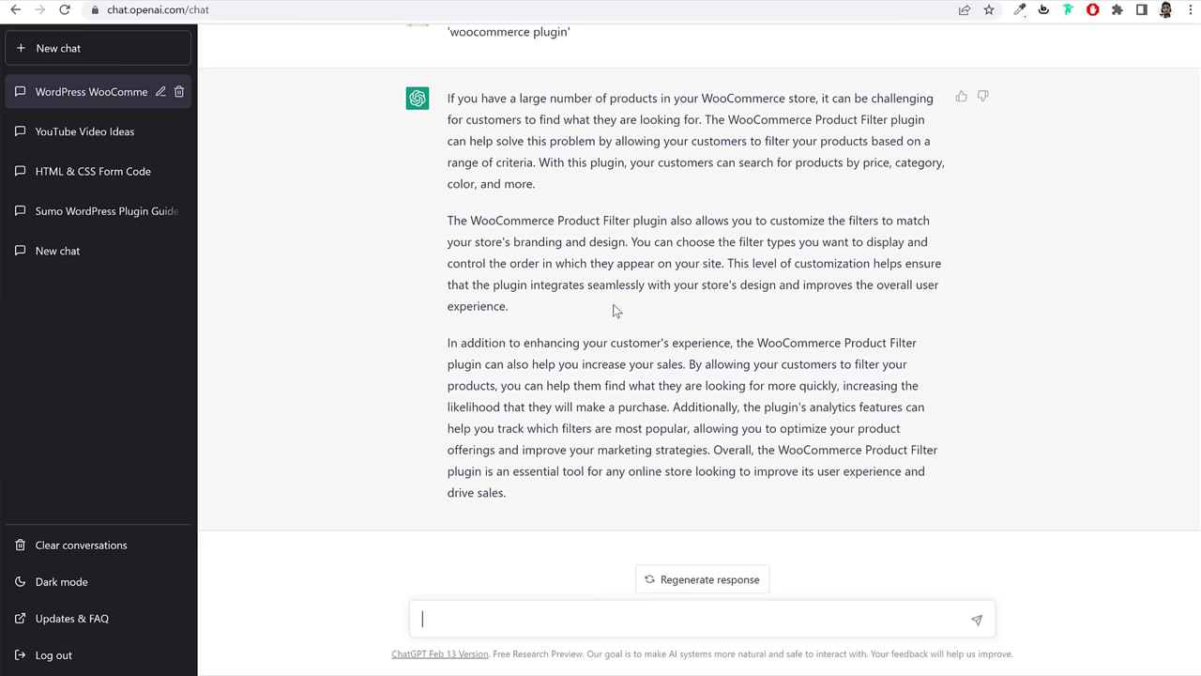
pyautogui.scroll(15, 616, 313)
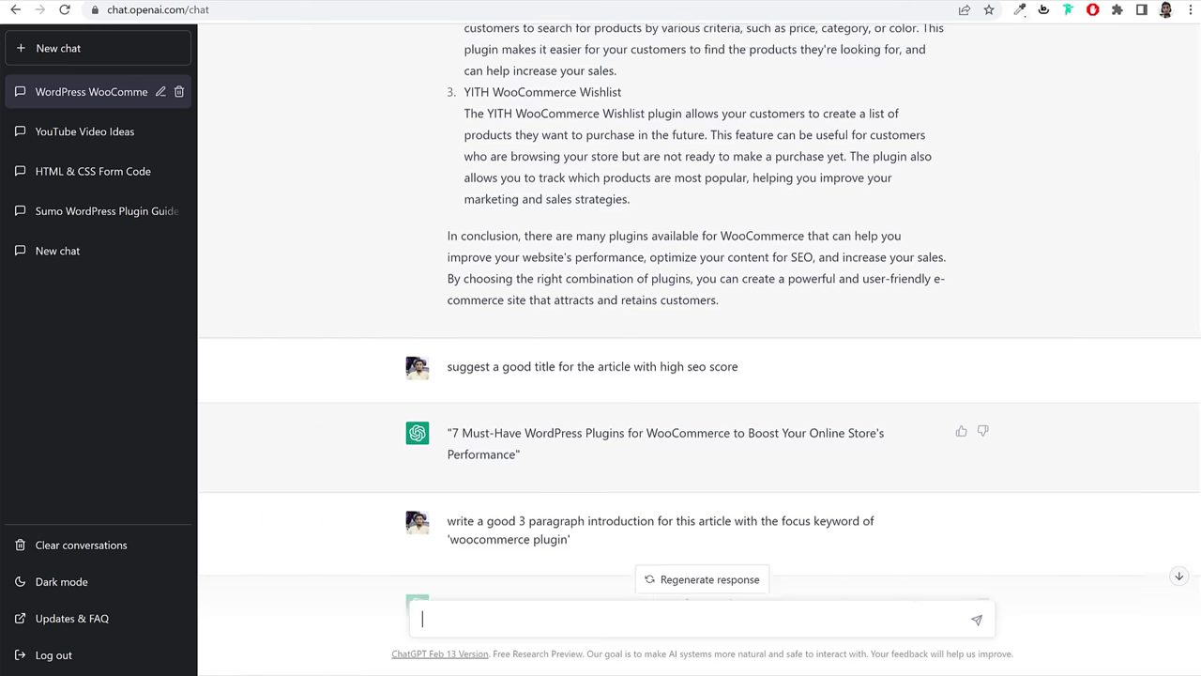
pyautogui.hotkey('ctrl', 'Tab')
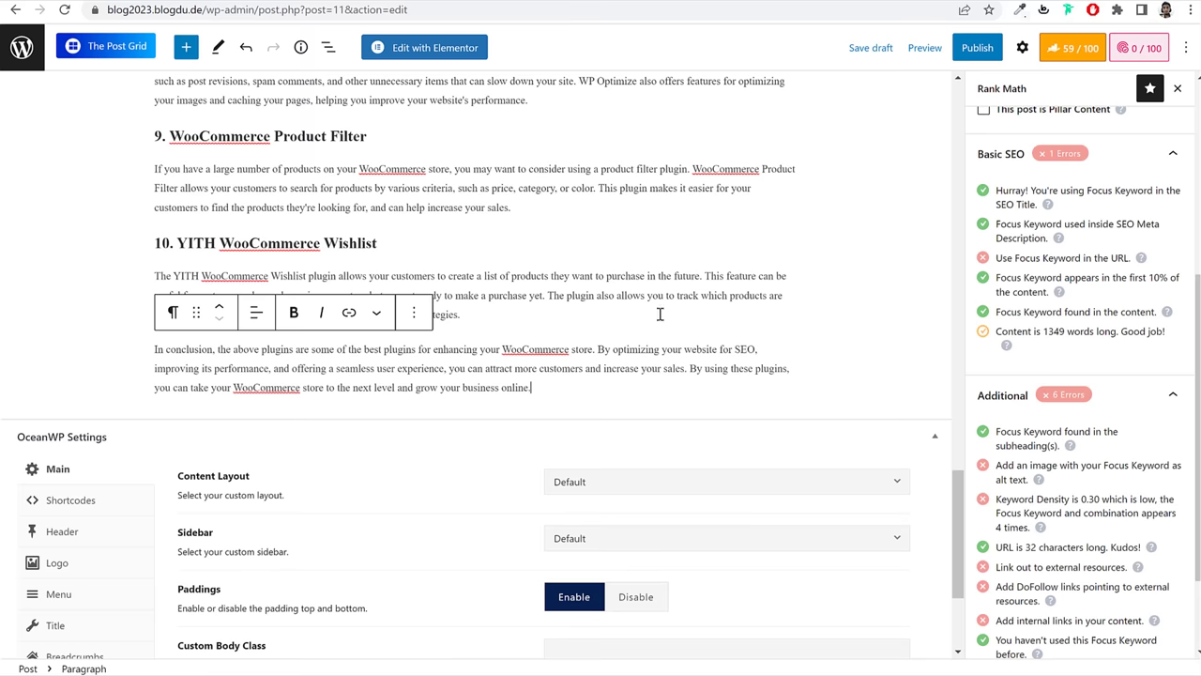
pyautogui.scroll(20, 663, 339)
pyautogui.scroll(5, 662, 342)
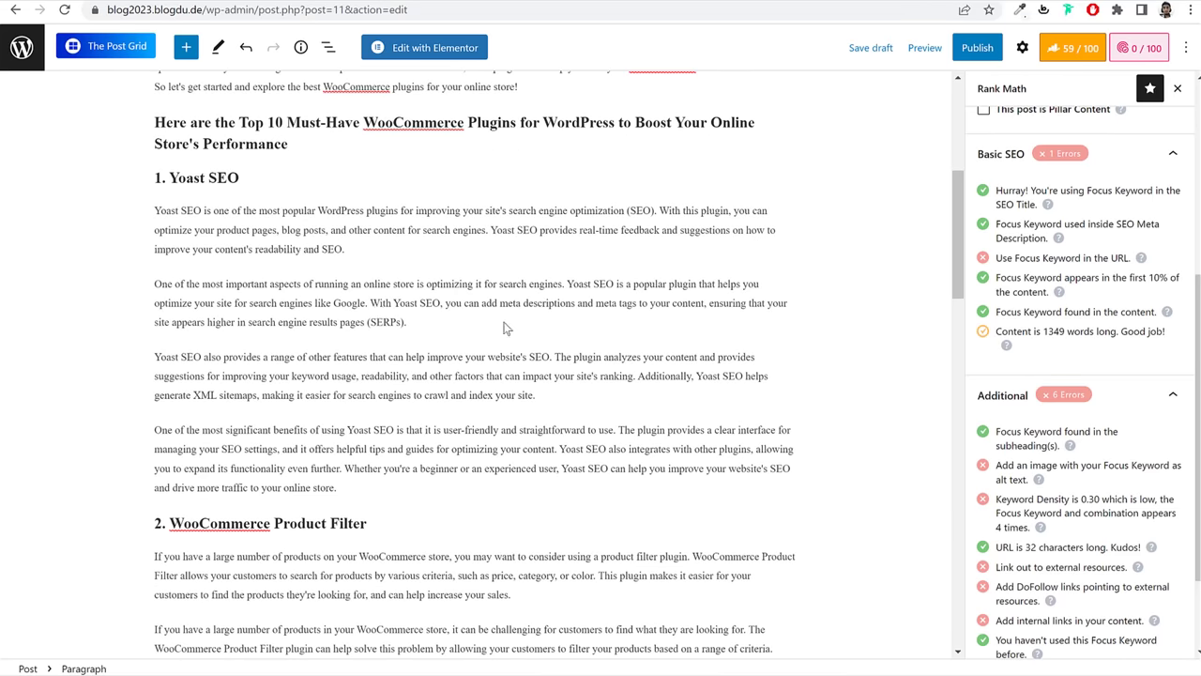
pyautogui.scroll(3, 560, 255)
# Step: Examine how the ChatGPT prompt on WooCommerce Product Filter includes the focus keyword 'woocommerce plugin'
pyautogui.hotkey('ctrl', 'Tab')
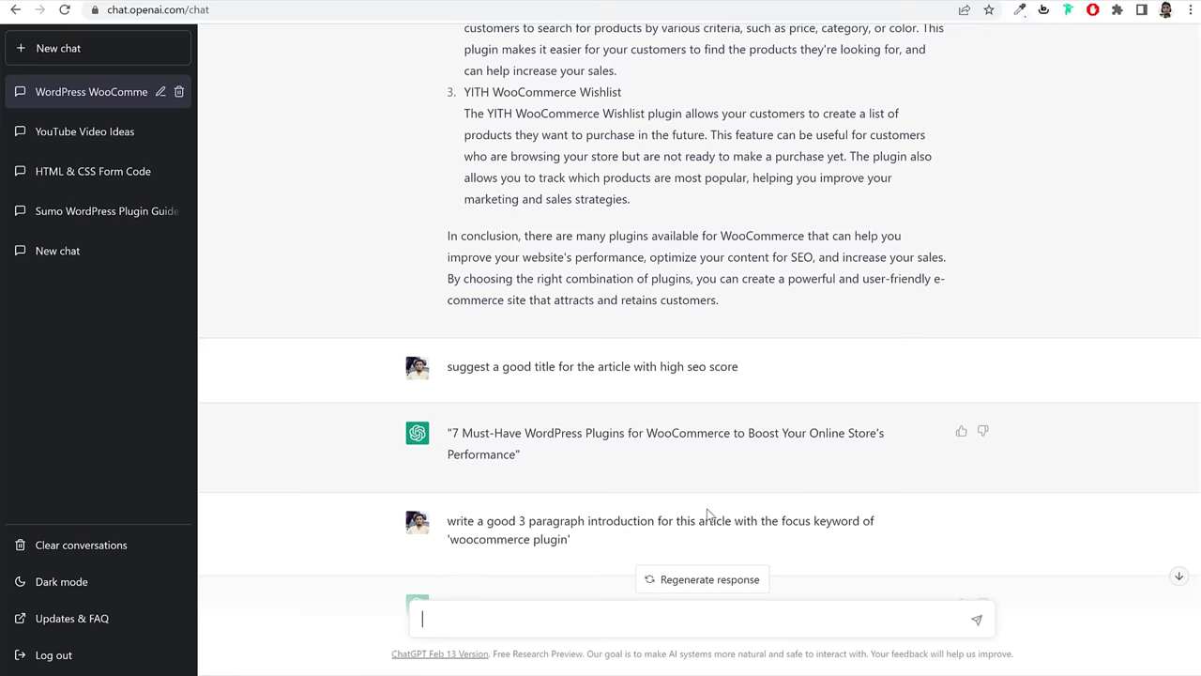
pyautogui.scroll(-10, 705, 512)
pyautogui.scroll(3, 791, 446)
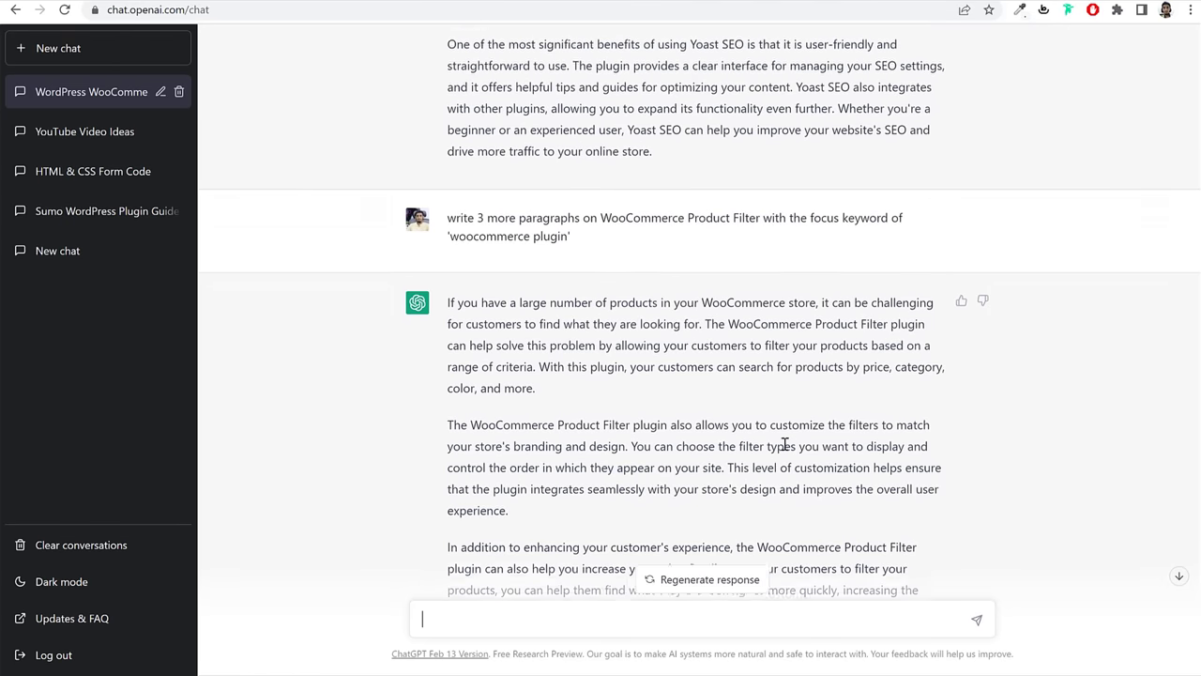
pyautogui.moveTo(763, 242); pyautogui.dragTo(781, 273)
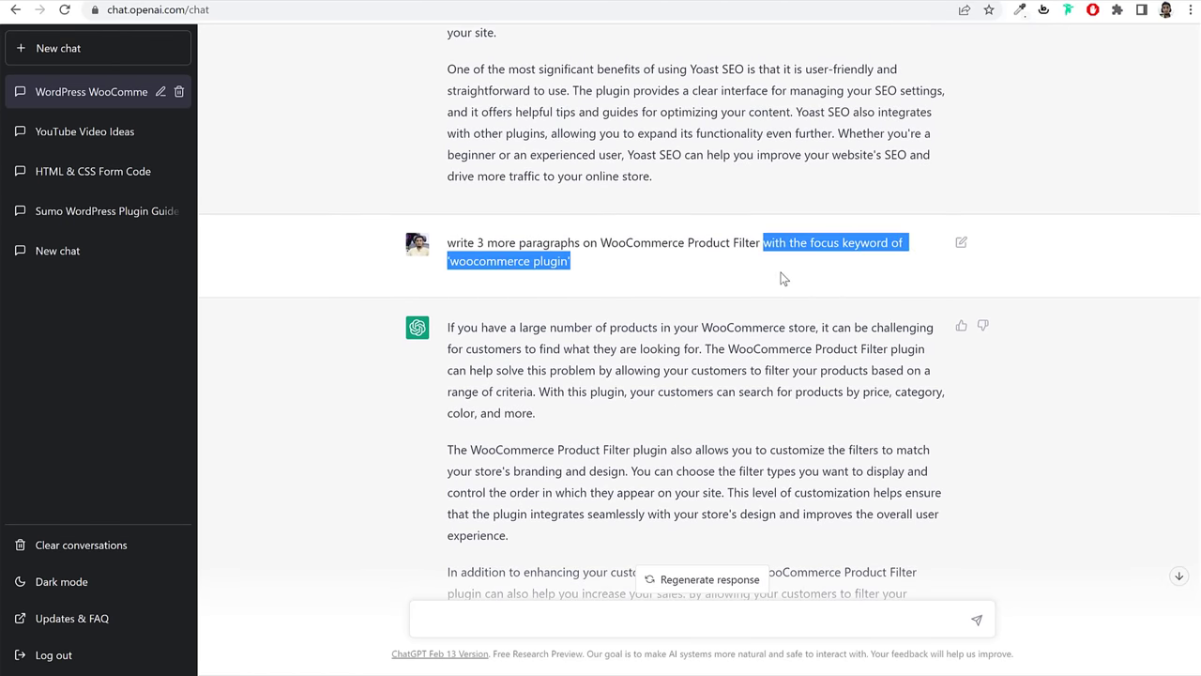
pyautogui.click(568, 284)
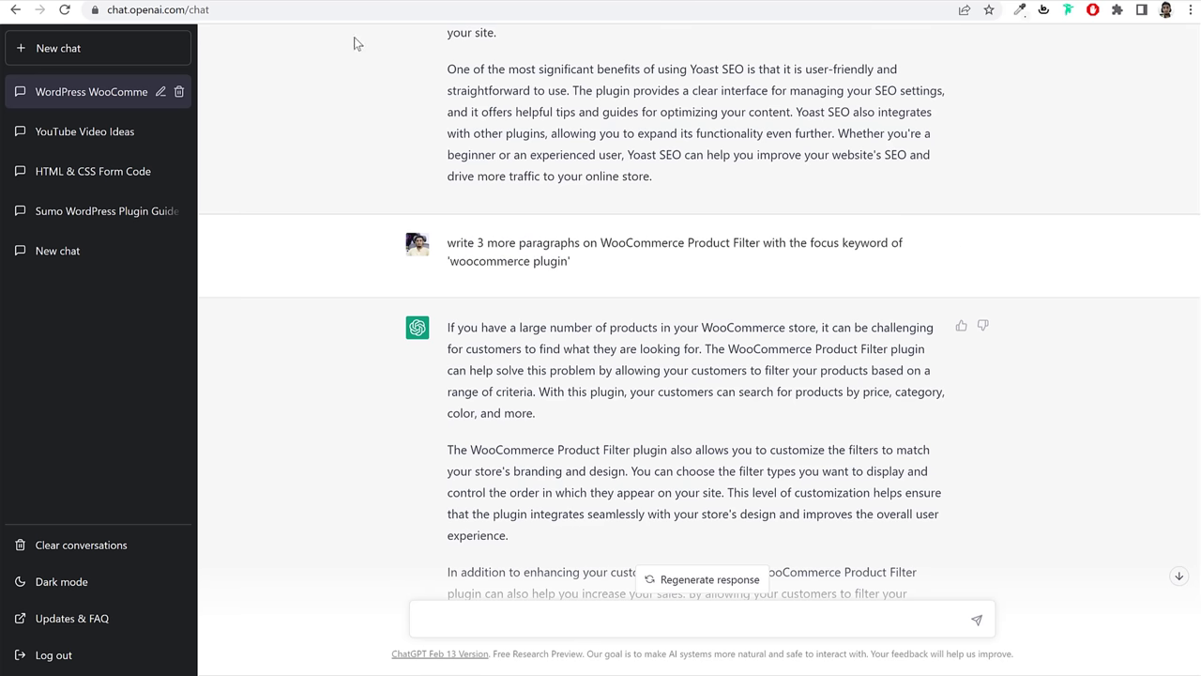
# Step: Return to the post and review its Rank Math checks, expanding the Title Readability and Content Readability sections
pyautogui.hotkey('ctrl', 'Tab')
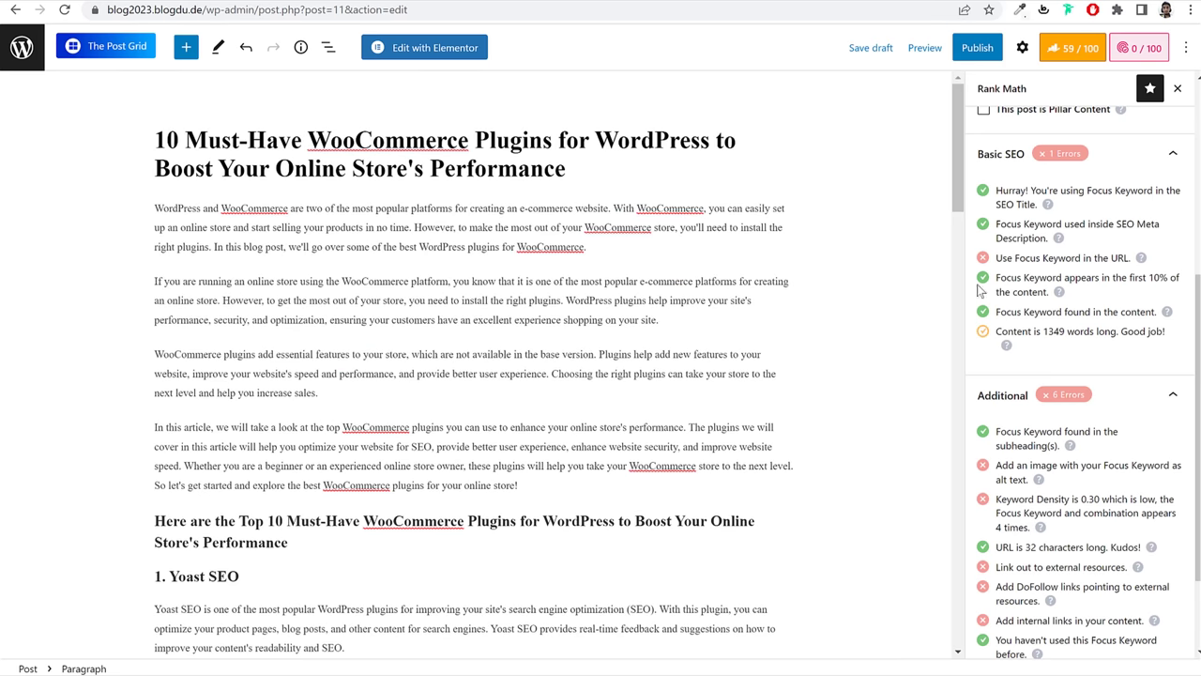
pyautogui.scroll(-1, 1058, 350)
pyautogui.scroll(4, 1014, 440)
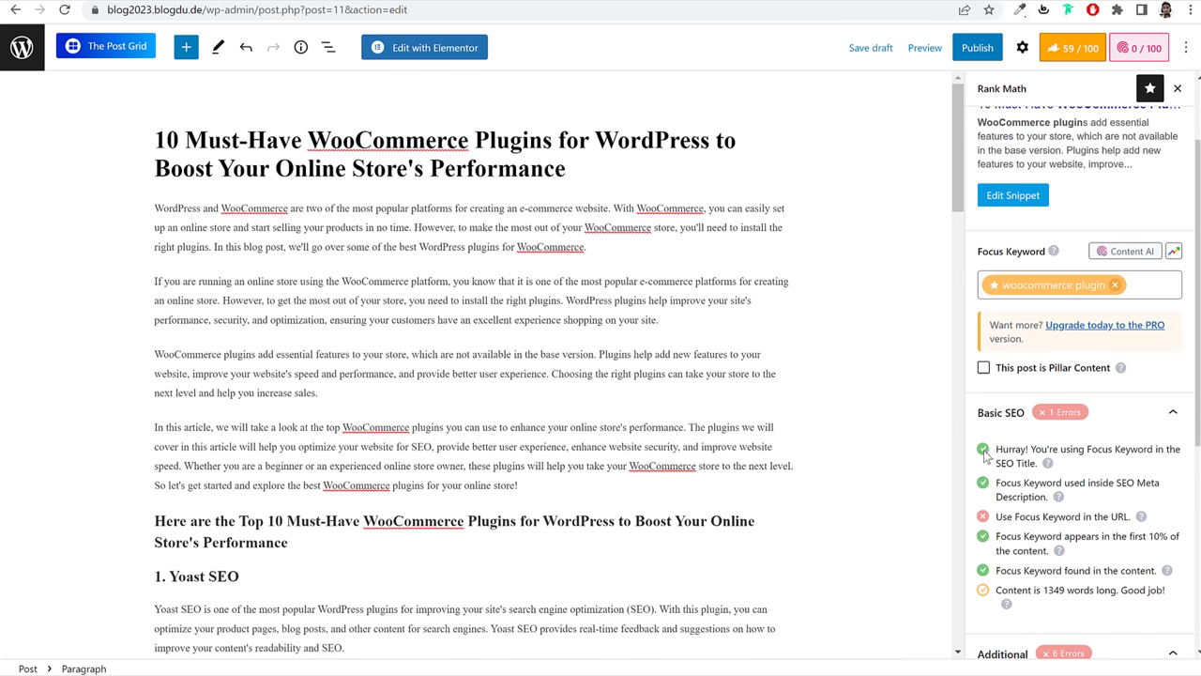
pyautogui.scroll(-4, 985, 455)
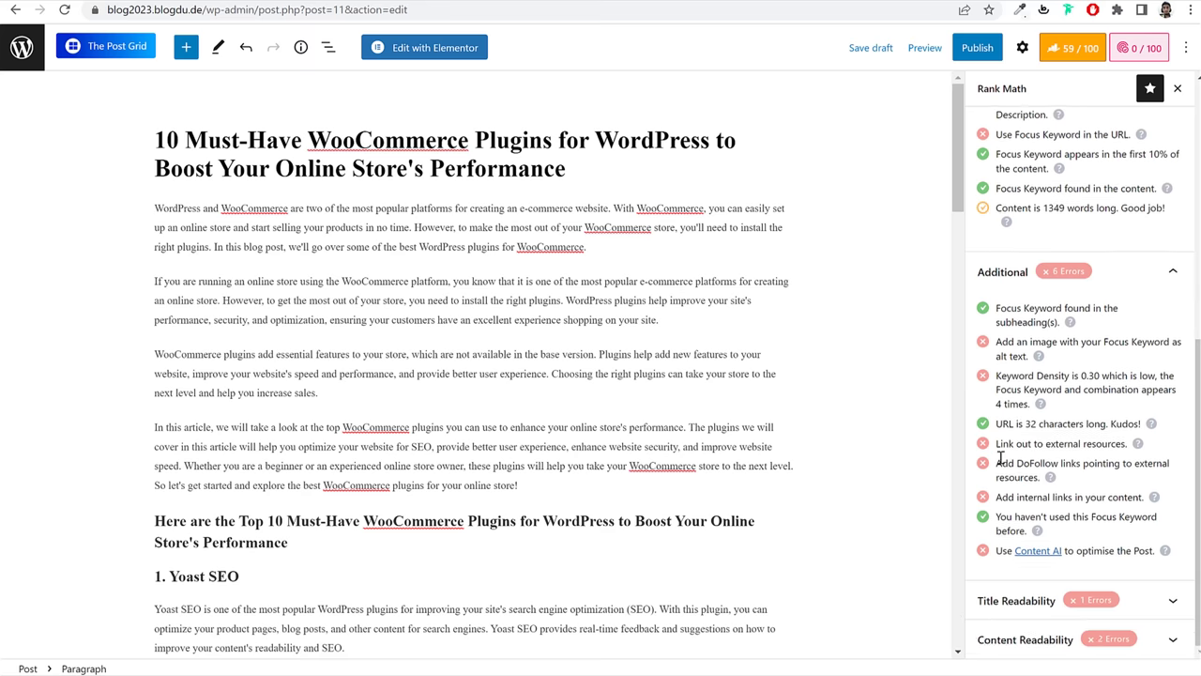
pyautogui.click(1045, 608)
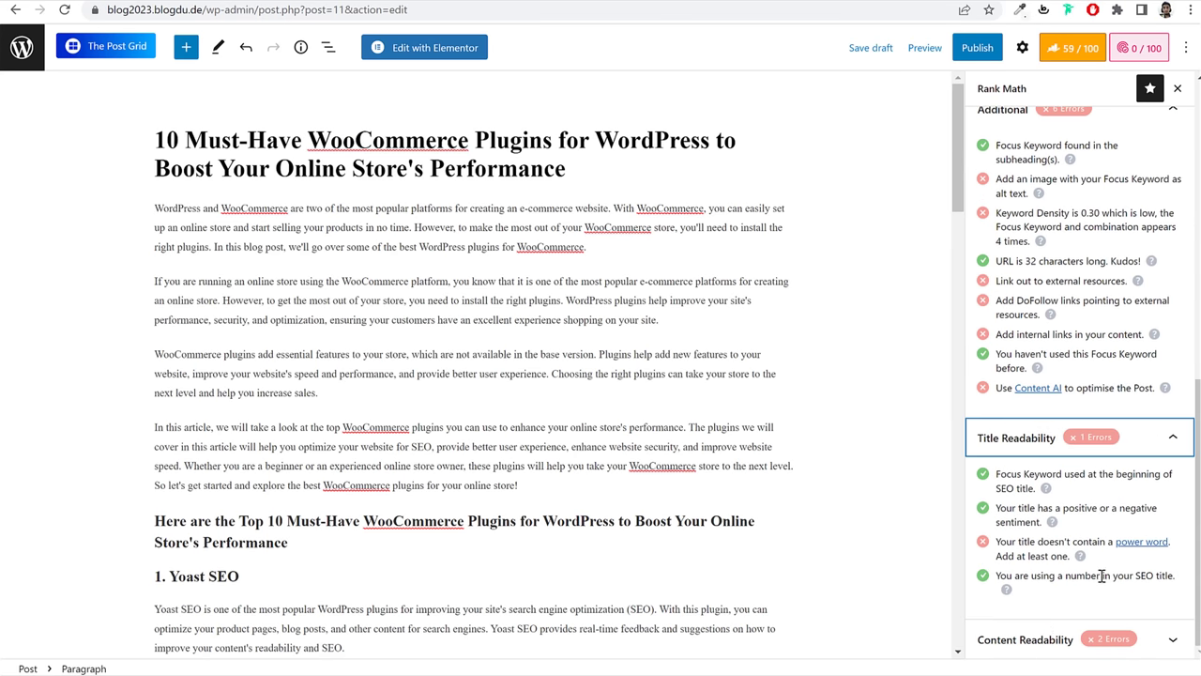
pyautogui.click(1054, 638)
pyautogui.scroll(10, 1070, 483)
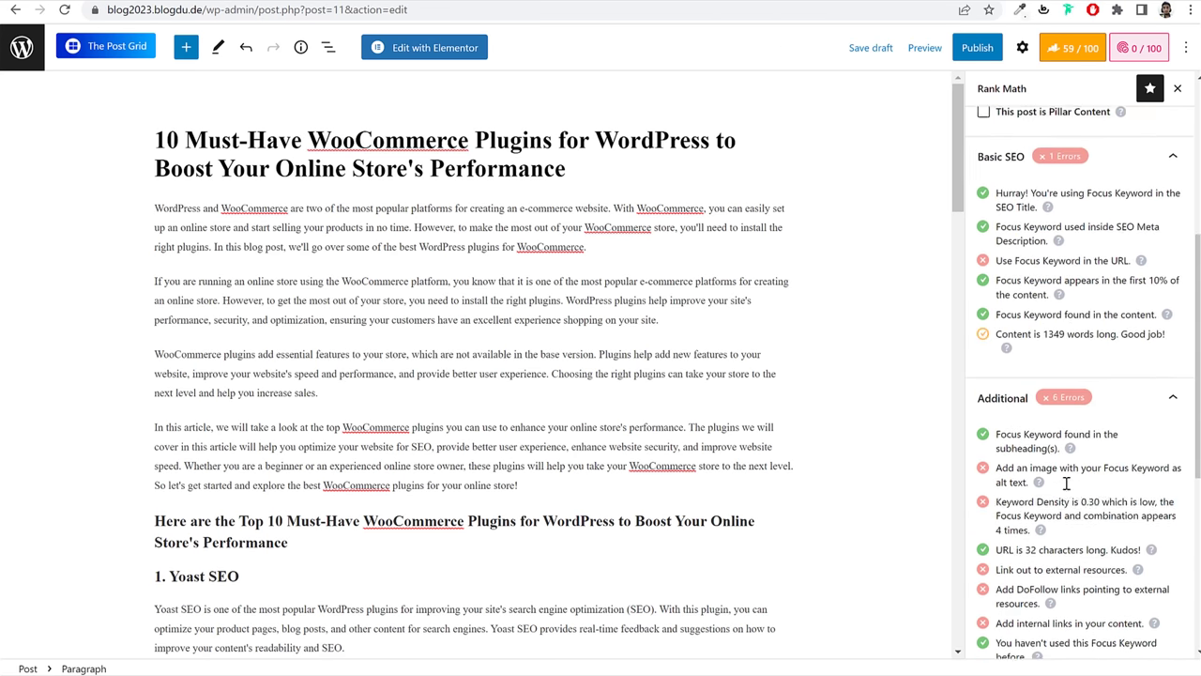
pyautogui.scroll(-3, 1084, 413)
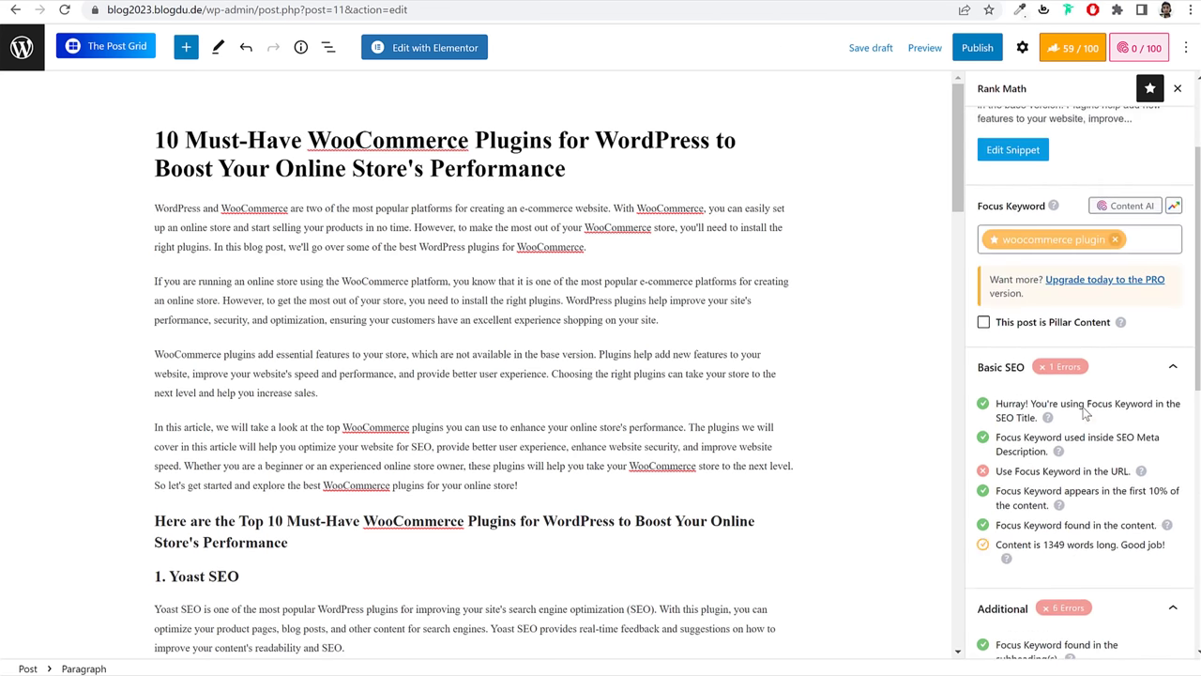
# Step: Collapse the Additional, Title Readability and Content Readability check groups, leaving only Basic SEO expanded
pyautogui.click(1029, 534)
pyautogui.scroll(-3, 1032, 534)
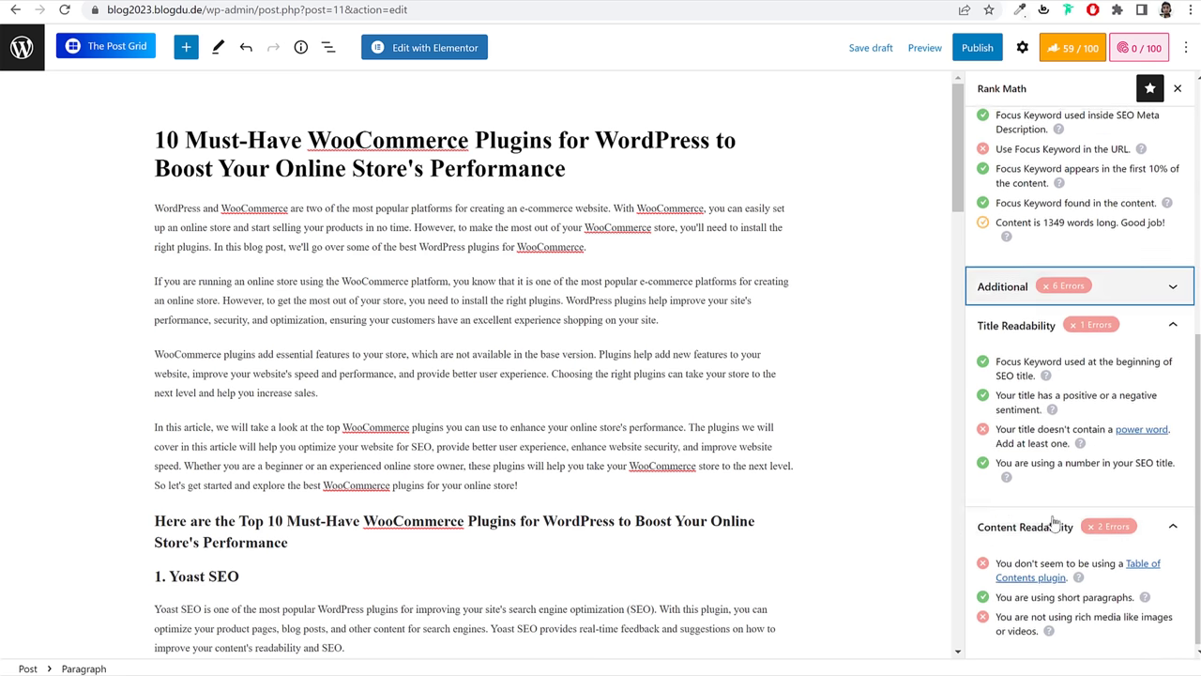
pyautogui.click(1052, 327)
pyautogui.click(1039, 521)
pyautogui.scroll(1, 1044, 544)
pyautogui.scroll(-1, 1056, 549)
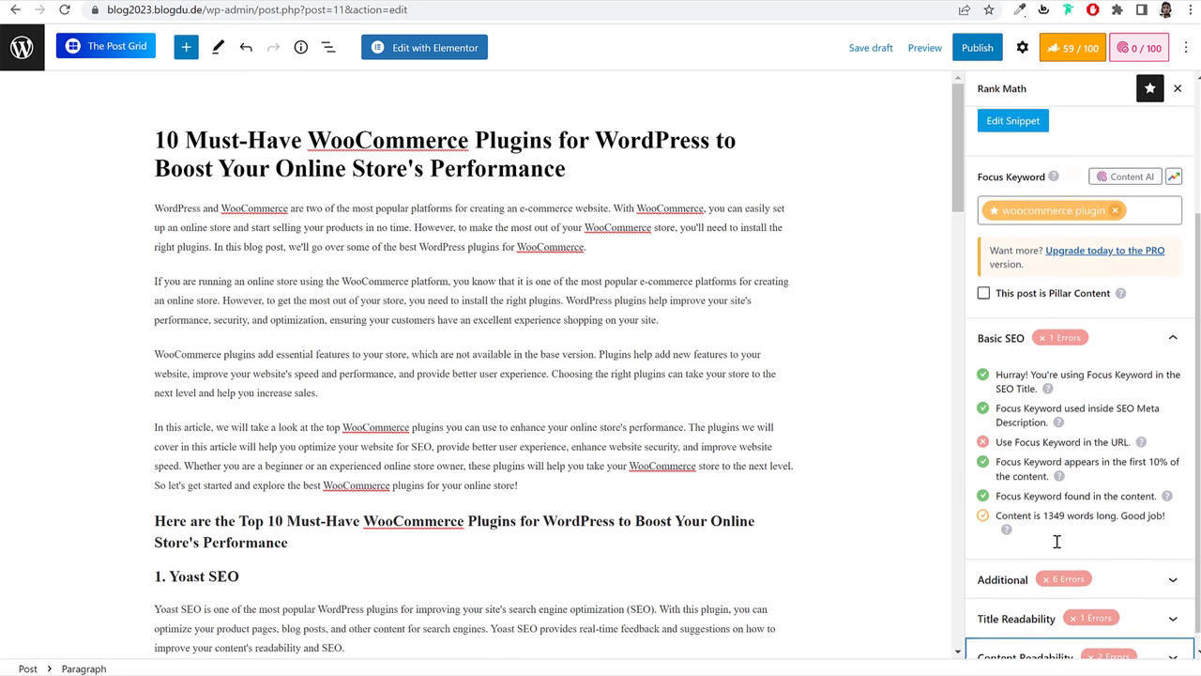
pyautogui.click(1047, 406)
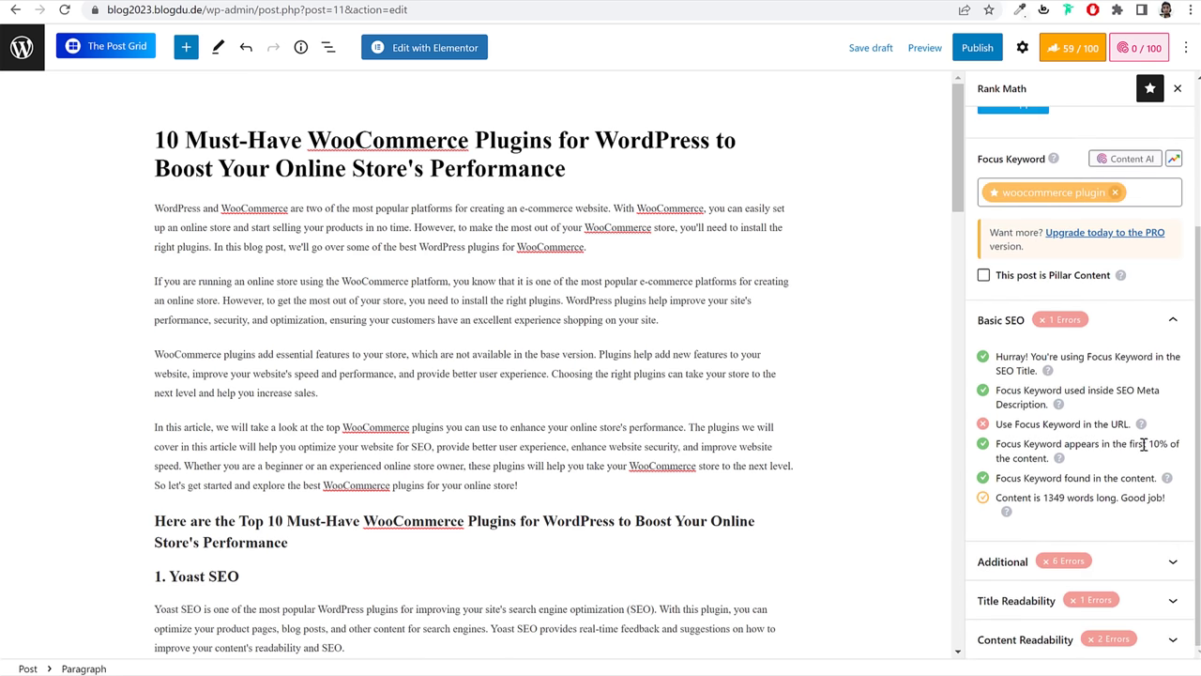
# Step: Examine the Basic SEO check on the SEO title against the words "WooCommerce Plugin" in the post title
pyautogui.moveTo(1031, 356); pyautogui.dragTo(1037, 370)
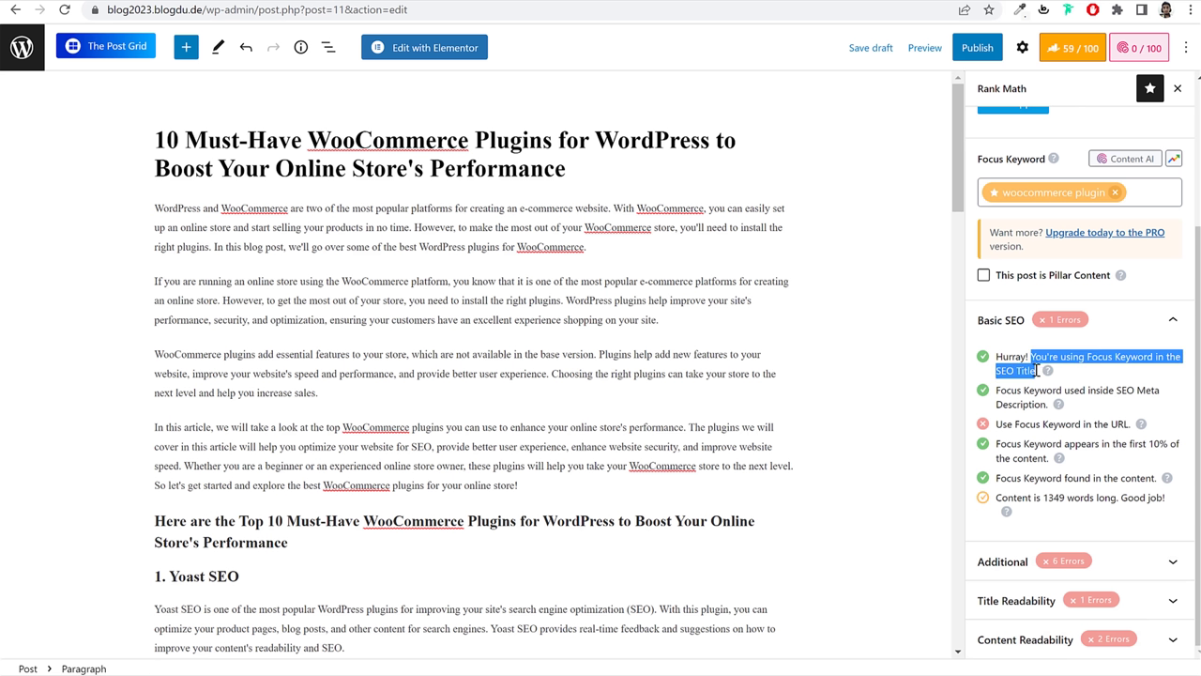
pyautogui.click(1070, 357)
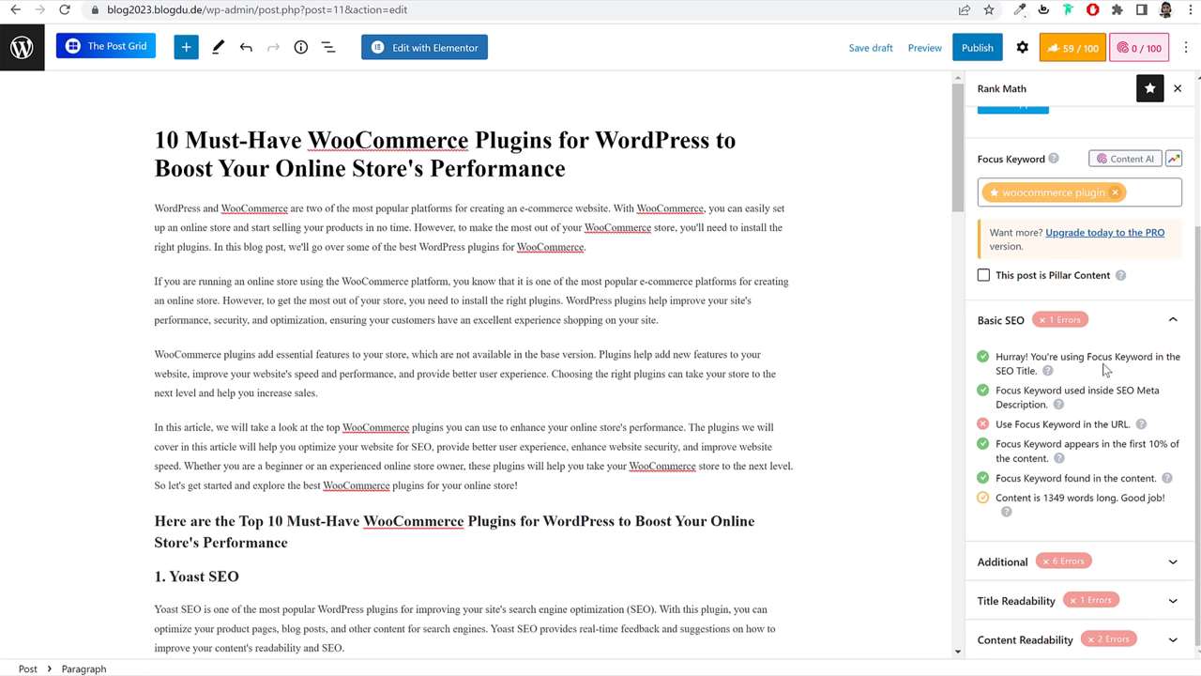
pyautogui.click(342, 141)
pyautogui.moveTo(309, 134); pyautogui.dragTo(544, 135)
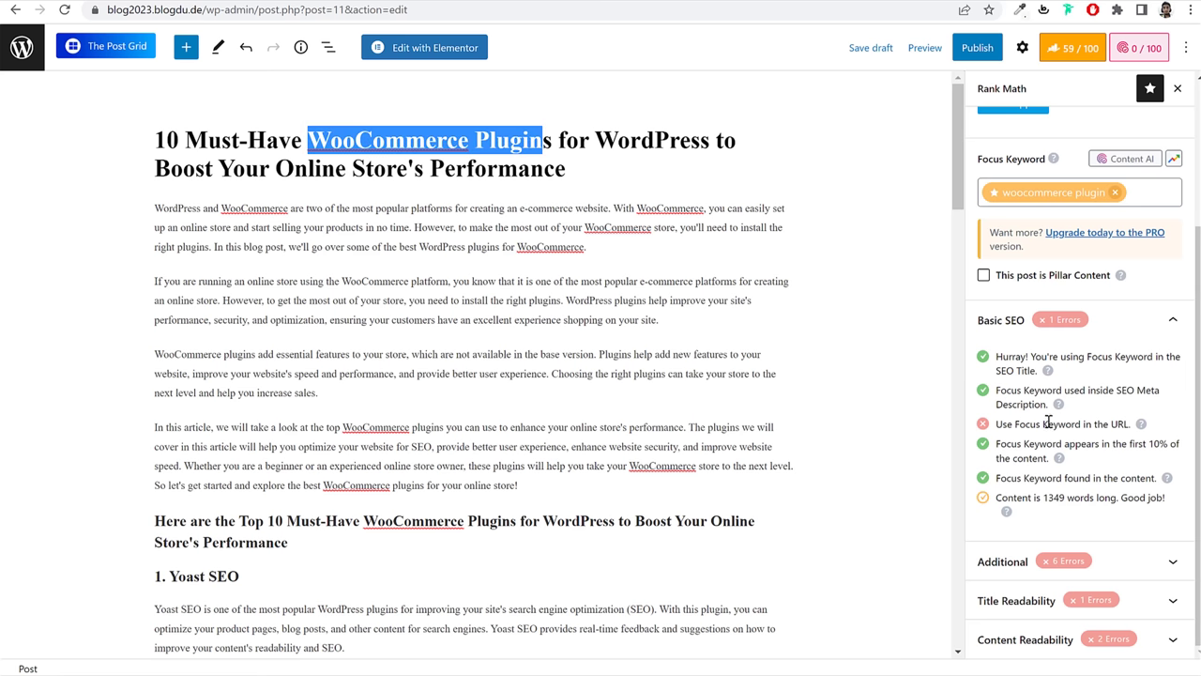
# Step: Examine the SEO meta description check and view the description in the snippet editor, leaving it unedited
pyautogui.moveTo(998, 389); pyautogui.dragTo(1157, 403)
pyautogui.scroll(3, 1093, 394)
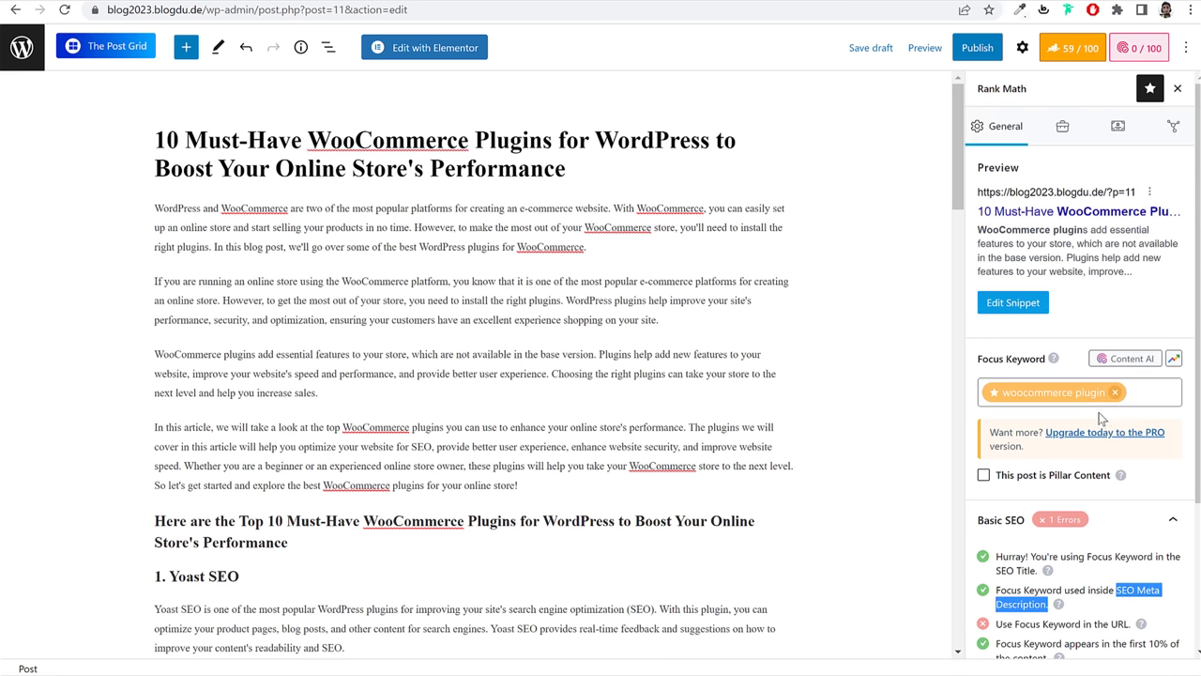
pyautogui.click(1014, 302)
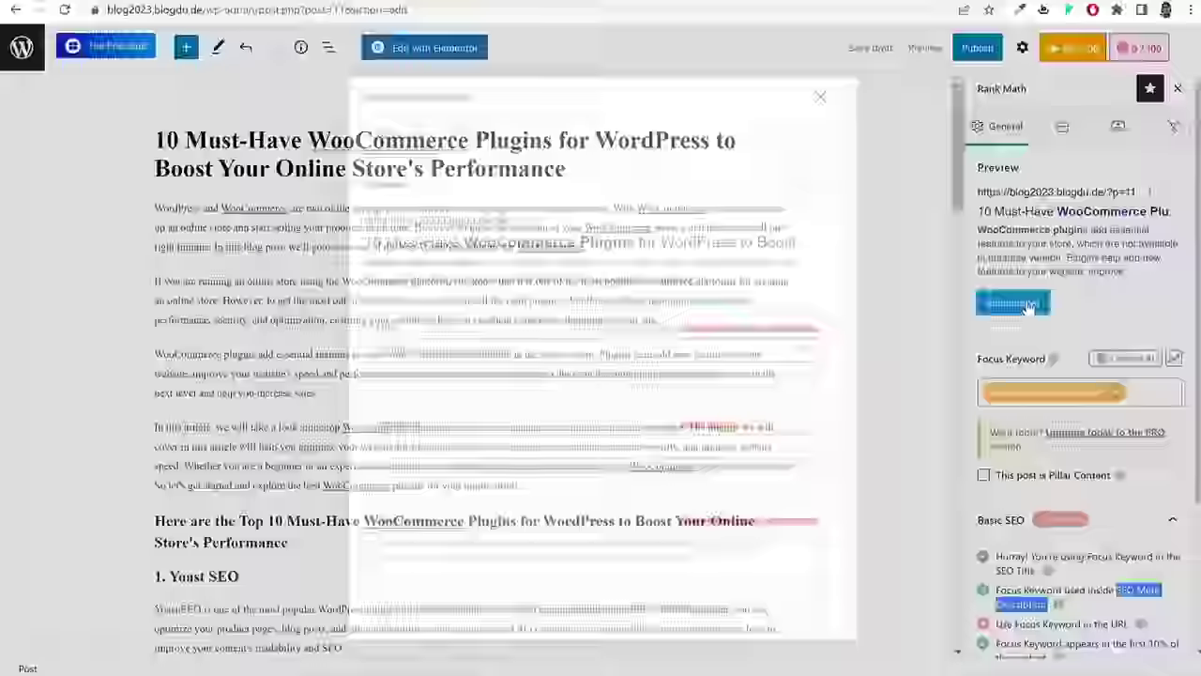
pyautogui.click(447, 535)
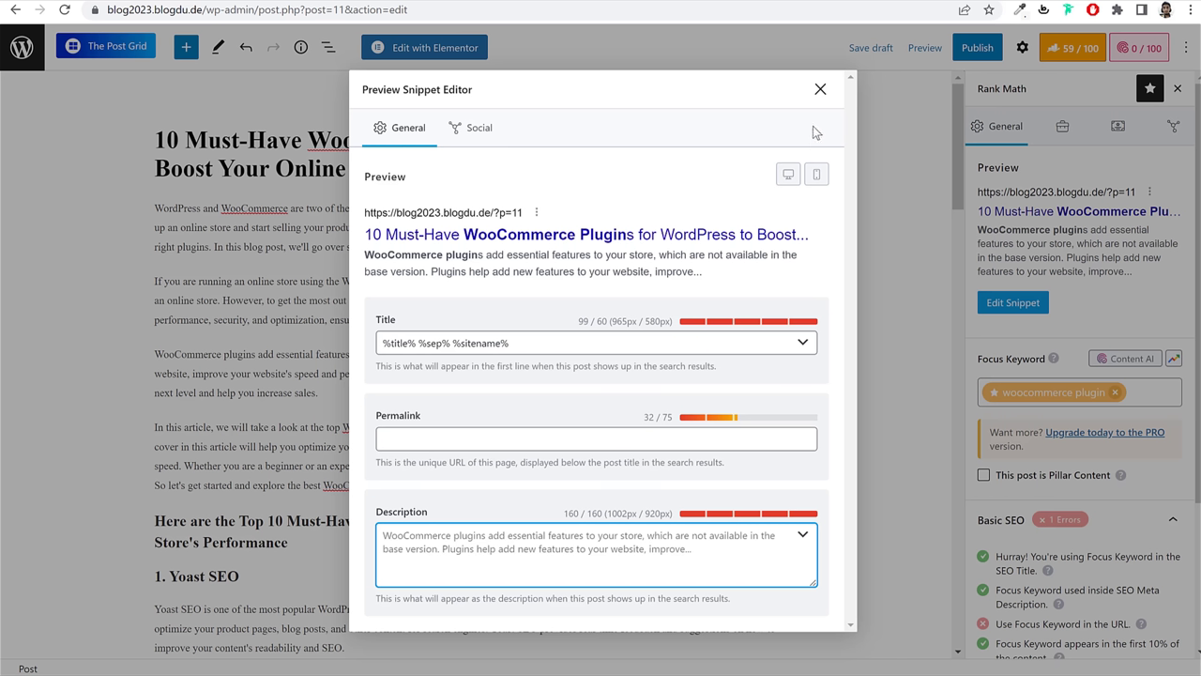
pyautogui.click(820, 89)
# Step: Examine the Basic SEO check on using the focus keyword in the URL and view the snippet preview's URL
pyautogui.scroll(-2, 1122, 474)
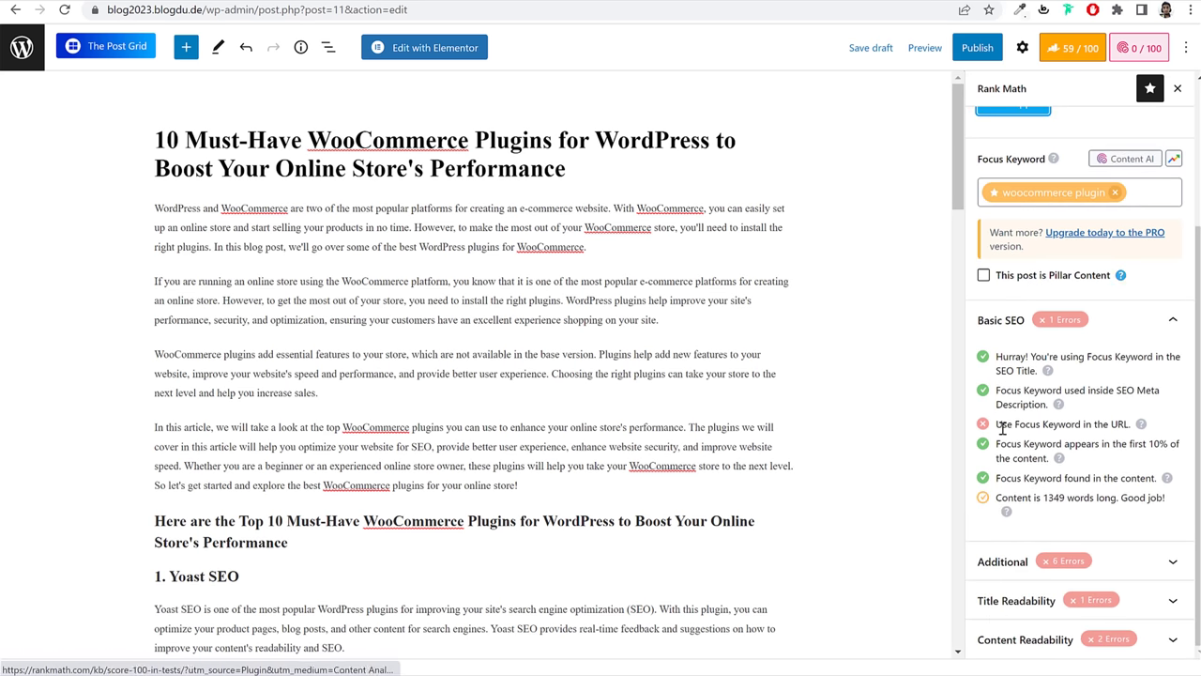
pyautogui.moveTo(1000, 428); pyautogui.dragTo(1131, 426)
pyautogui.click(1115, 430)
pyautogui.scroll(1, 1104, 468)
pyautogui.scroll(1, 1105, 468)
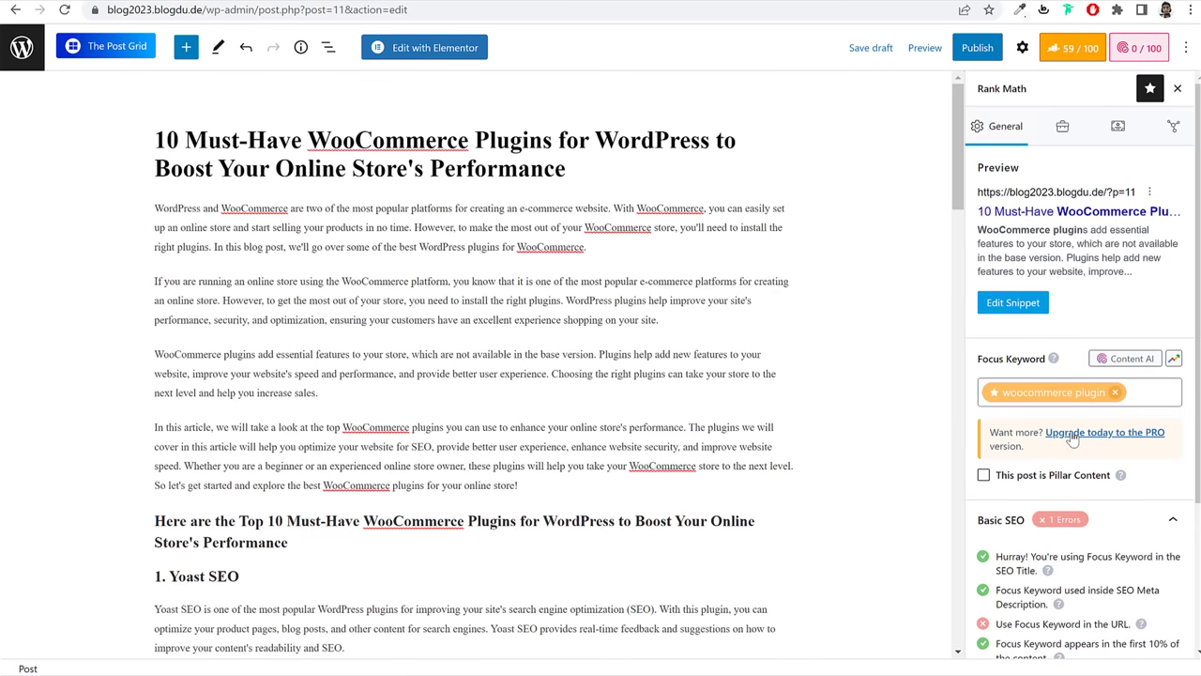
# Step: Publish the WooCommerce plugins post with public visibility and immediate timing, and close the publish confirmation
pyautogui.scroll(-1, 1088, 542)
pyautogui.scroll(-2, 1094, 531)
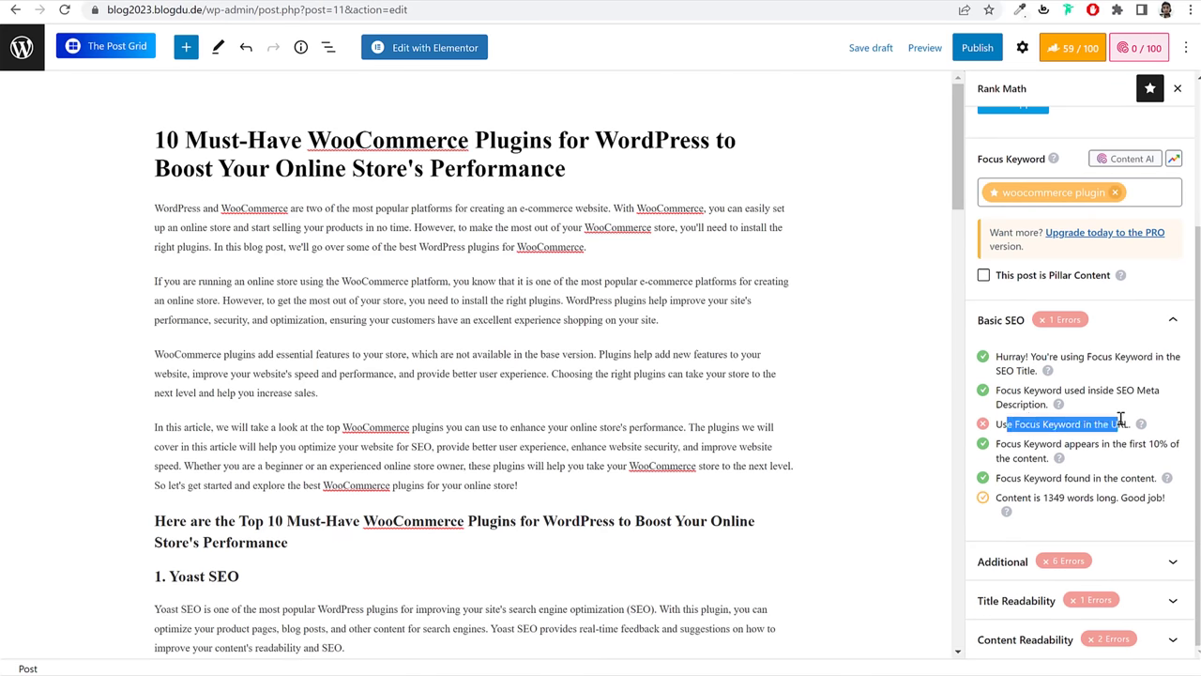
pyautogui.scroll(2, 1007, 422)
pyautogui.click(976, 48)
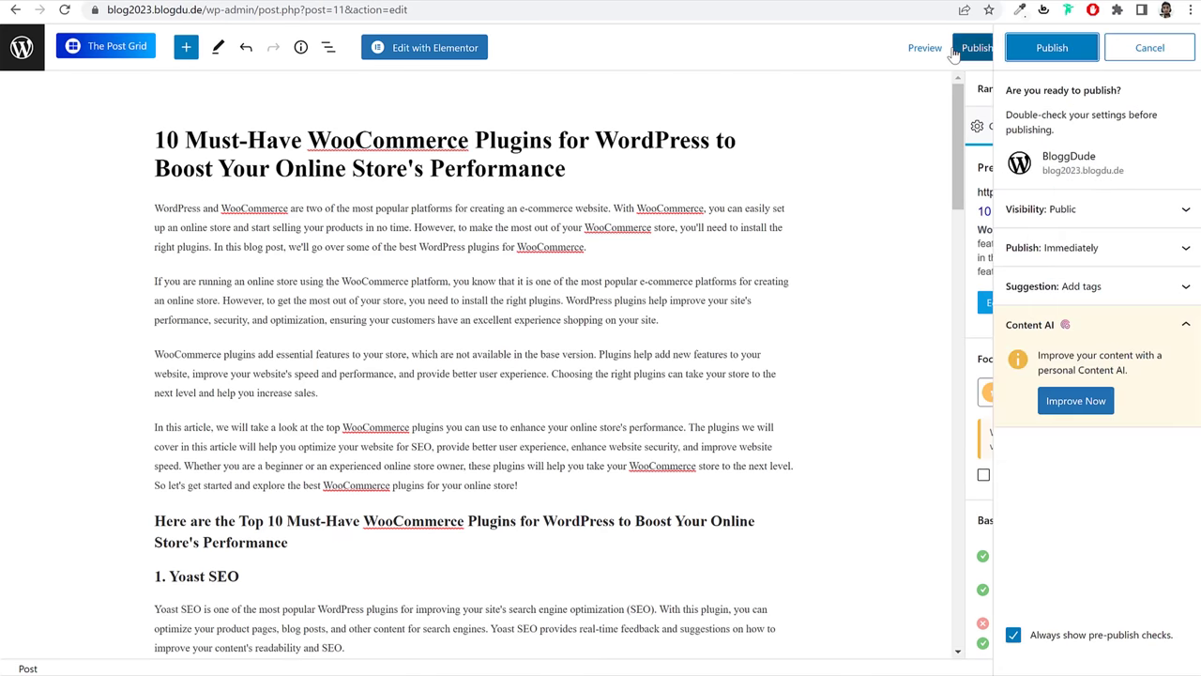
pyautogui.click(978, 48)
pyautogui.click(978, 48)
pyautogui.click(1061, 54)
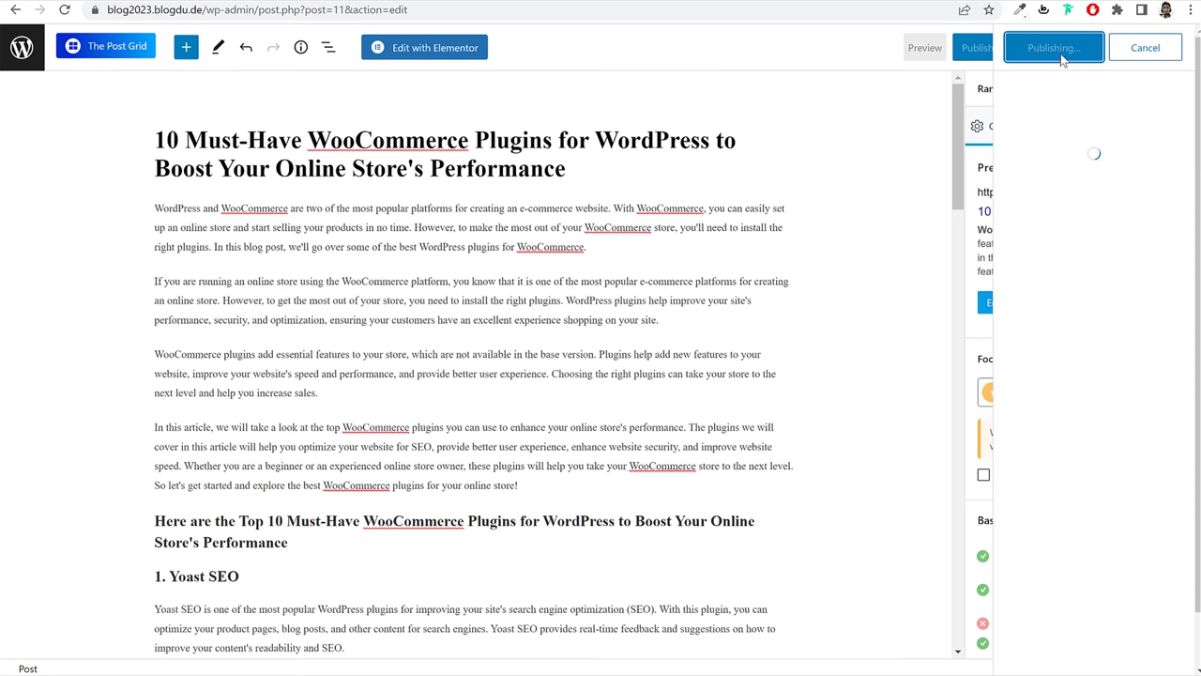
pyautogui.click(1181, 52)
# Step: Recheck the Basic SEO result on using the focus keyword in the URL for the published post
pyautogui.scroll(-2, 1019, 505)
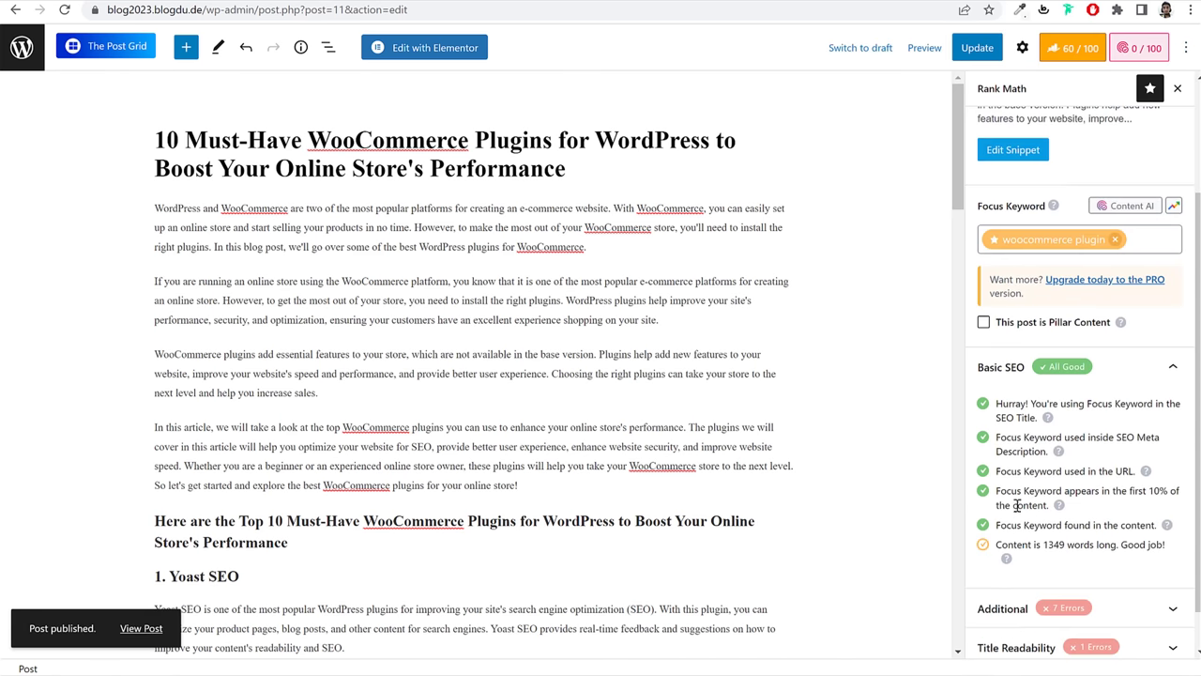
pyautogui.moveTo(996, 473); pyautogui.dragTo(1126, 472)
pyautogui.click(1124, 473)
pyautogui.scroll(2, 1119, 481)
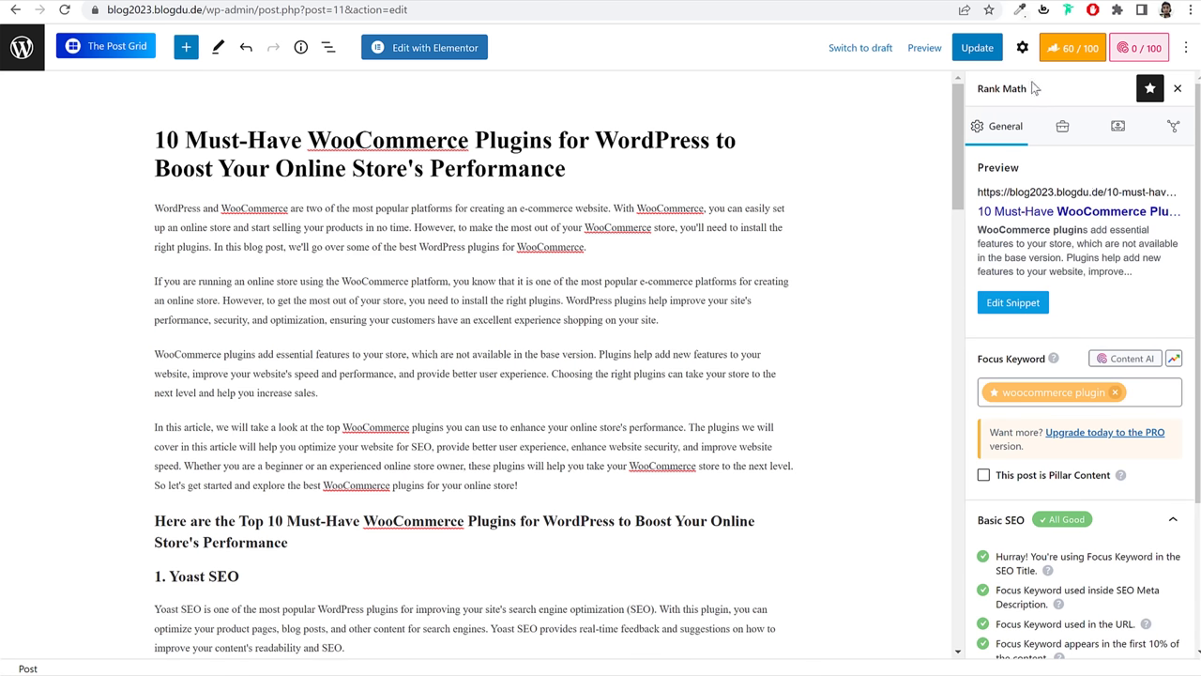
# Step: View the published post's URL in the post settings, leave it unedited, and return to the Rank Math checks
pyautogui.click(1023, 48)
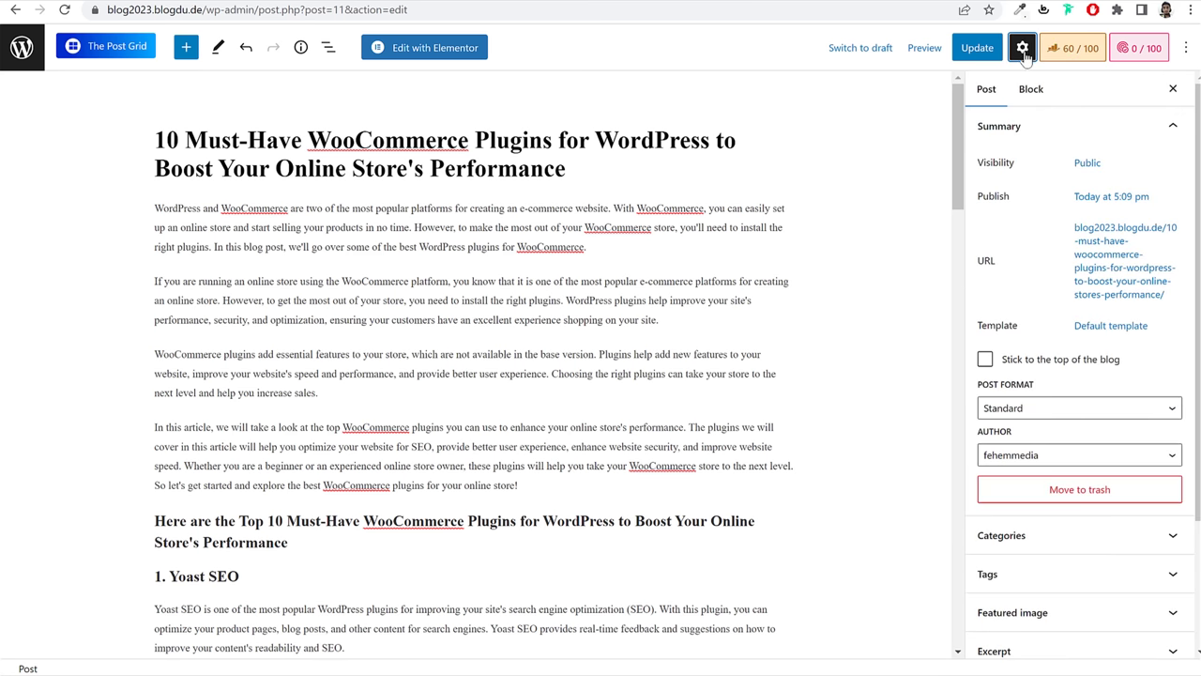
pyautogui.click(1093, 259)
pyautogui.moveTo(1000, 389); pyautogui.dragTo(1135, 388)
pyautogui.click(1161, 338)
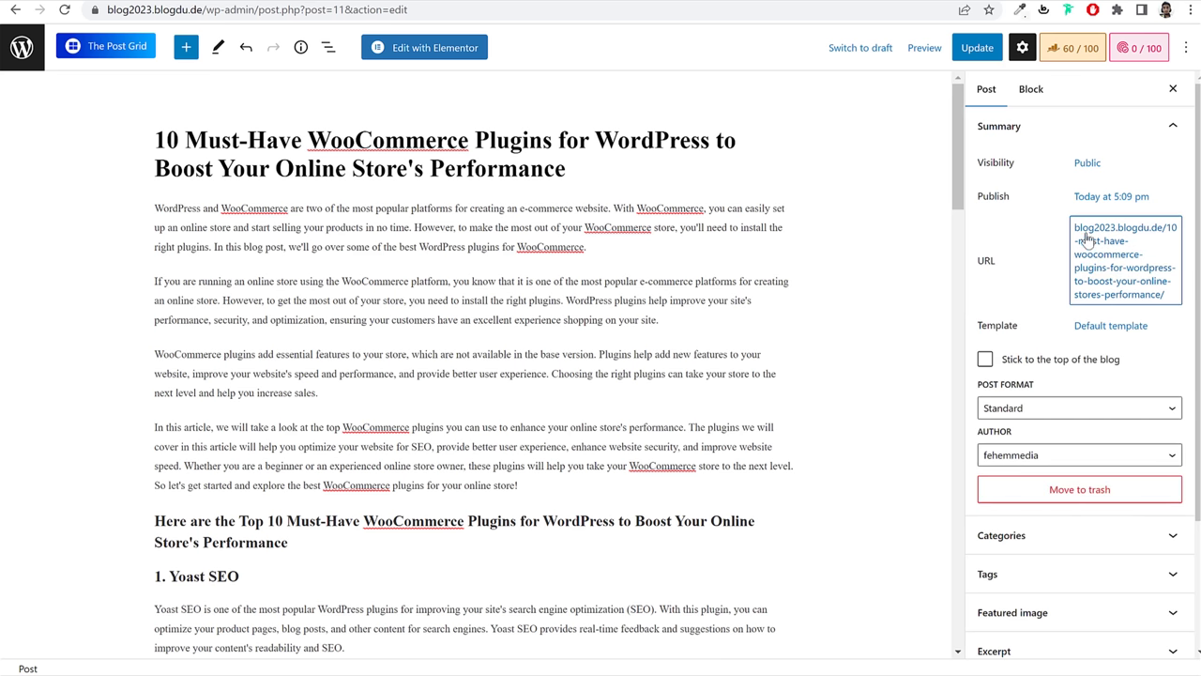
pyautogui.click(1073, 51)
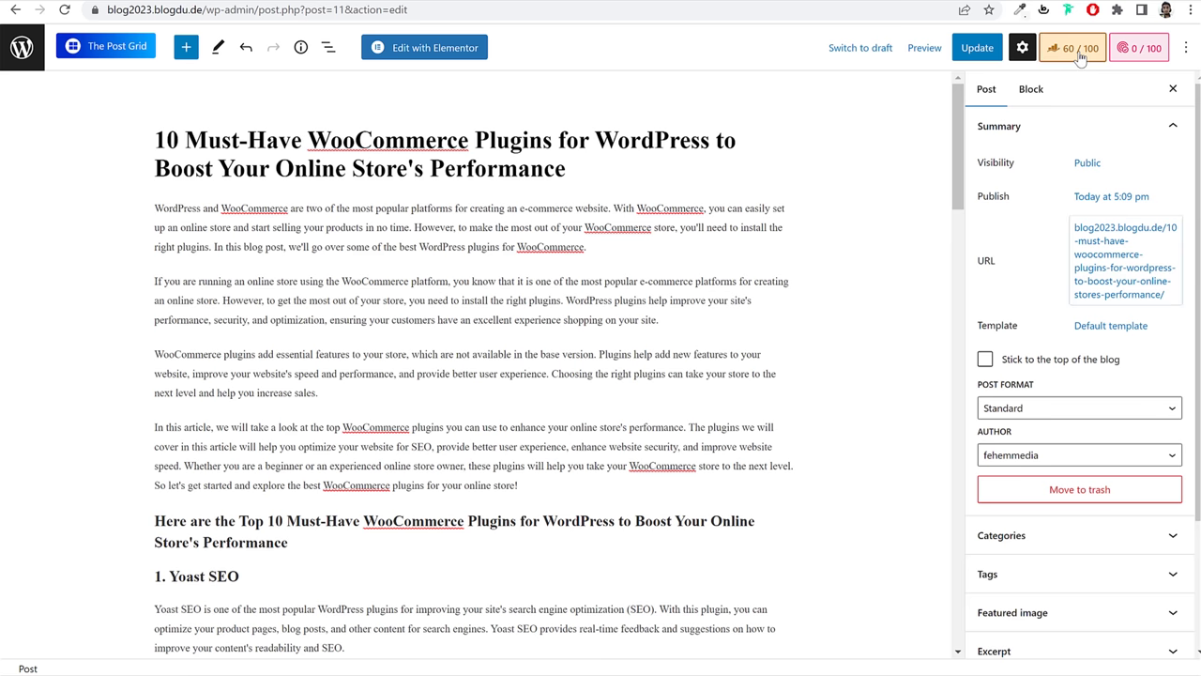
# Step: Examine the Basic SEO content length check against the length of the article
pyautogui.scroll(-2, 1096, 400)
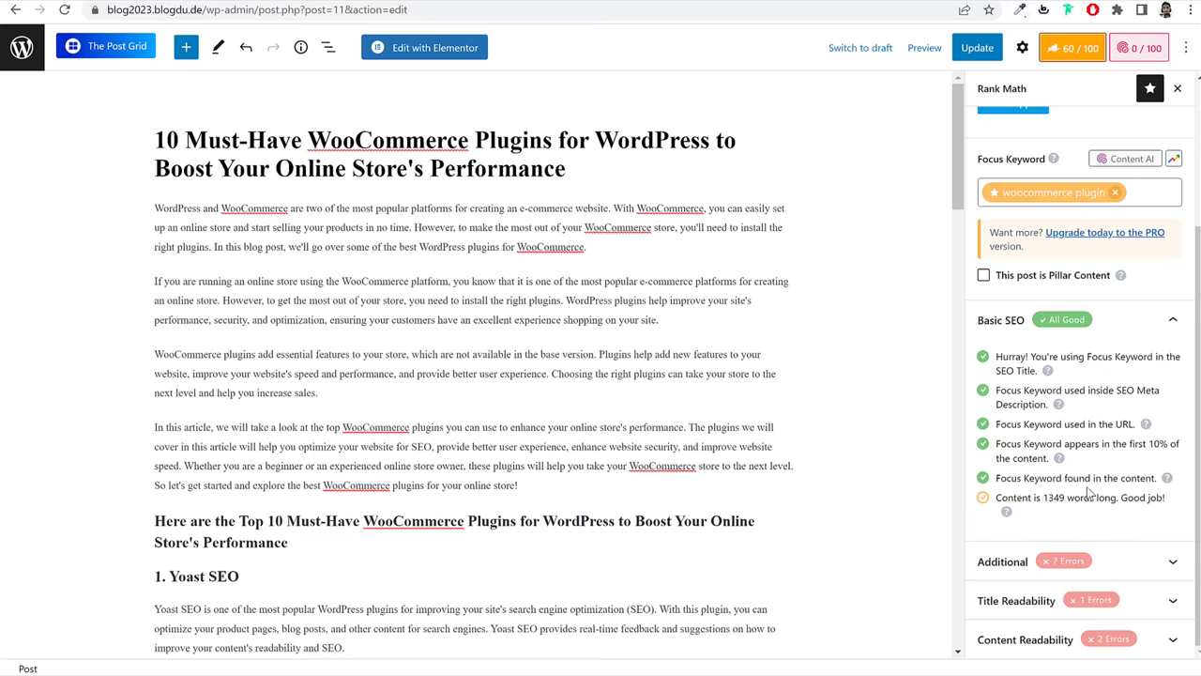
pyautogui.scroll(-15, 487, 376)
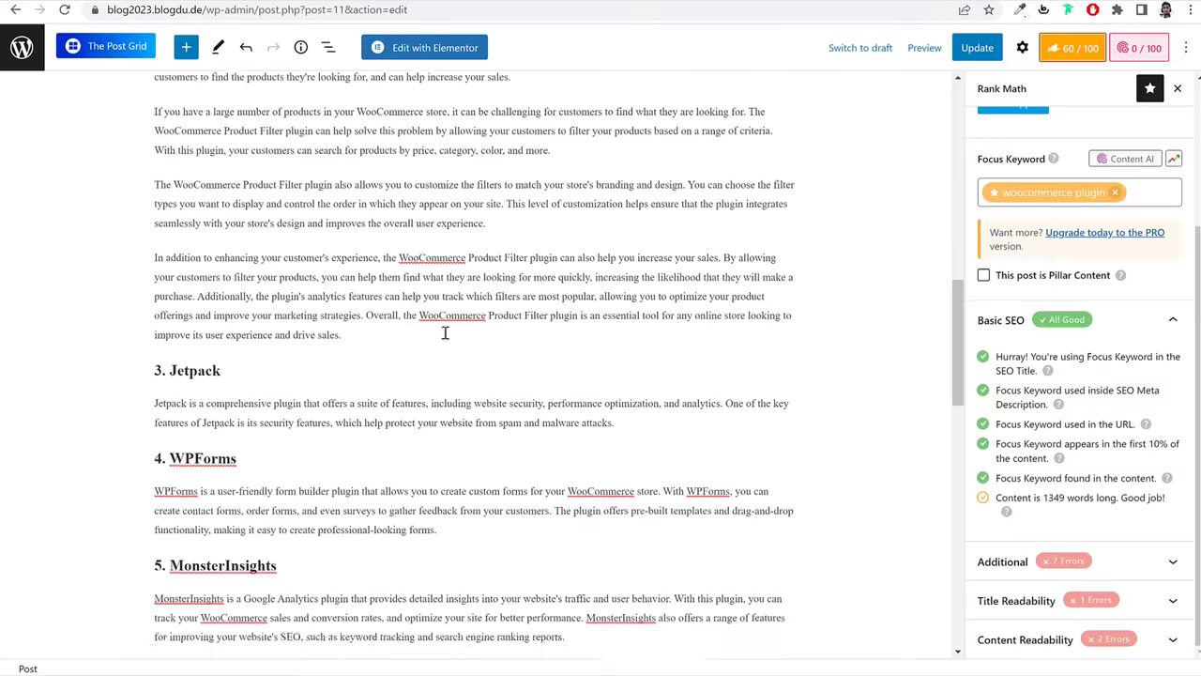
pyautogui.scroll(6, 440, 375)
pyautogui.scroll(10, 441, 376)
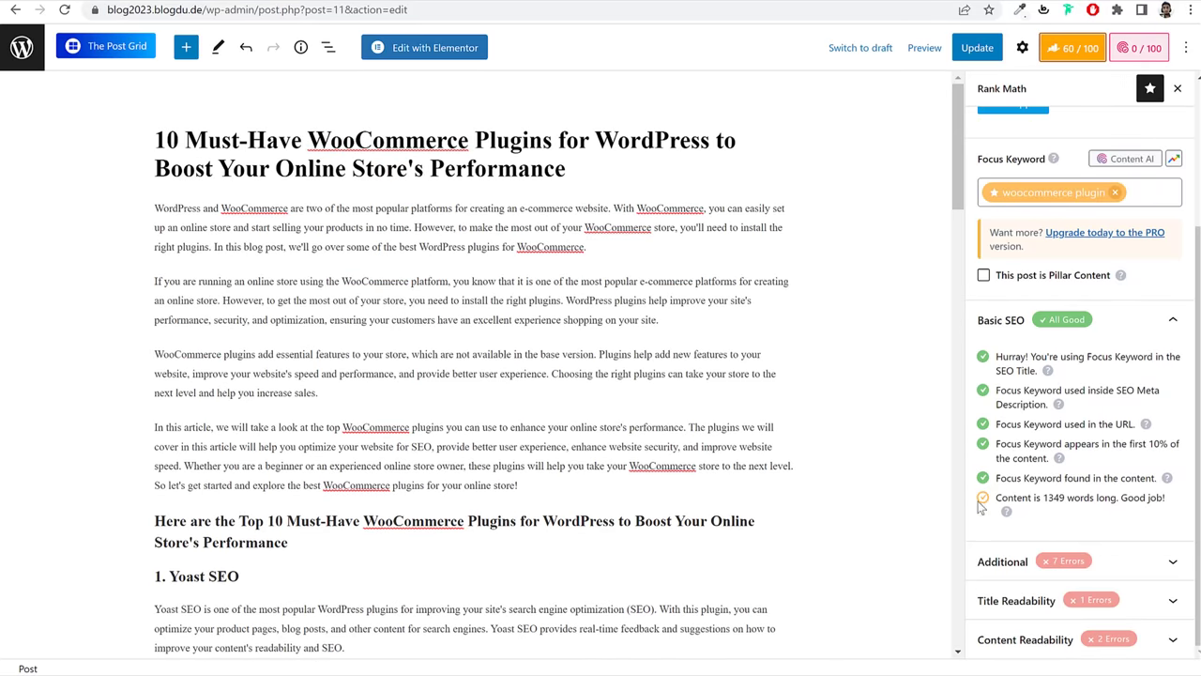
pyautogui.moveTo(1045, 498); pyautogui.dragTo(1080, 499)
pyautogui.click(1058, 502)
pyautogui.doubleClick(1051, 498)
pyautogui.click(1051, 497)
# Step: Collapse the Basic SEO checks and look through the article's ten plugin sections down to the conclusion
pyautogui.click(995, 320)
pyautogui.scroll(-4, 438, 385)
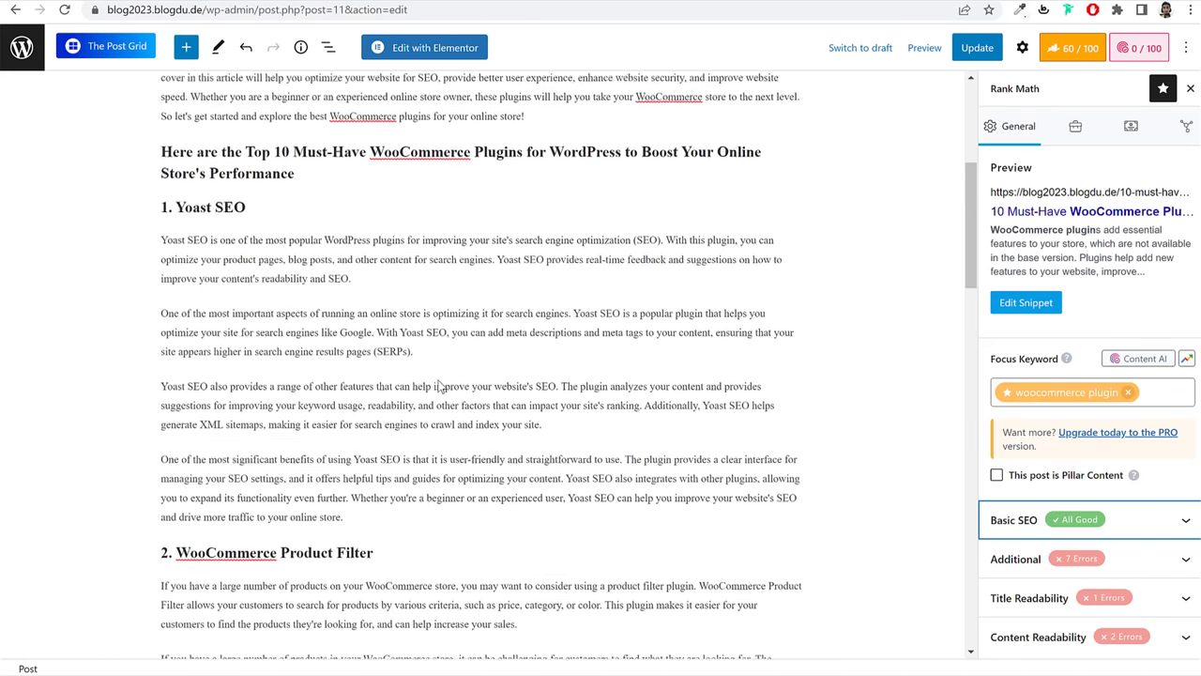
pyautogui.scroll(-7, 413, 380)
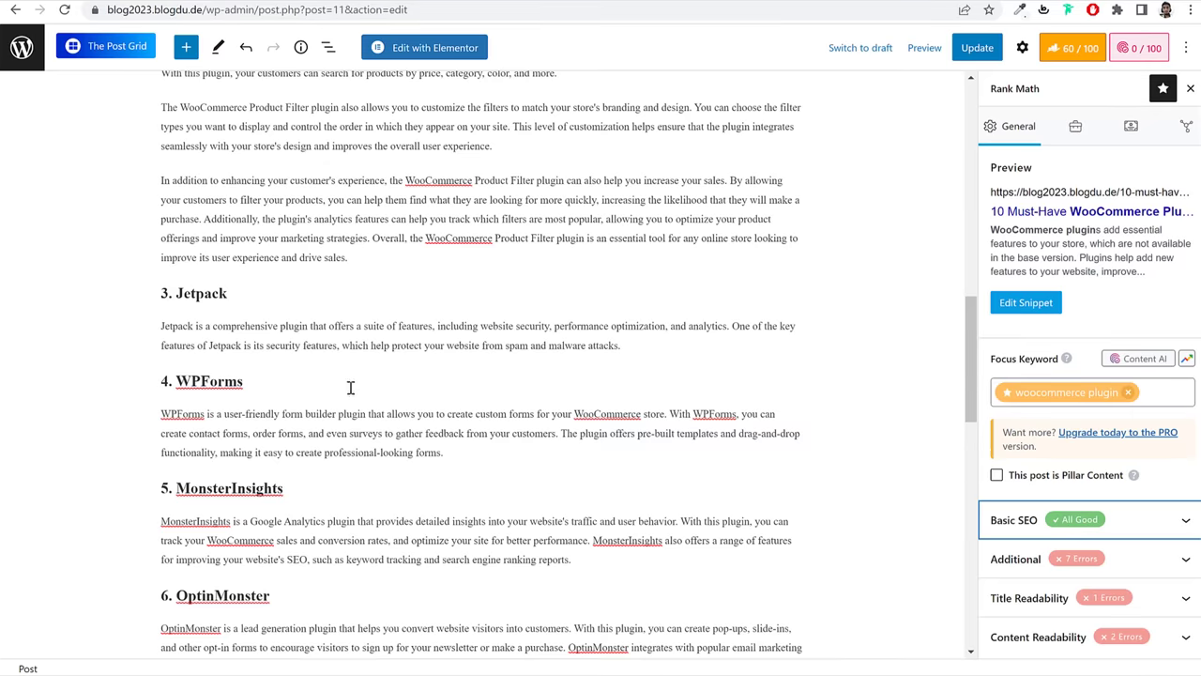
pyautogui.scroll(-3, 316, 360)
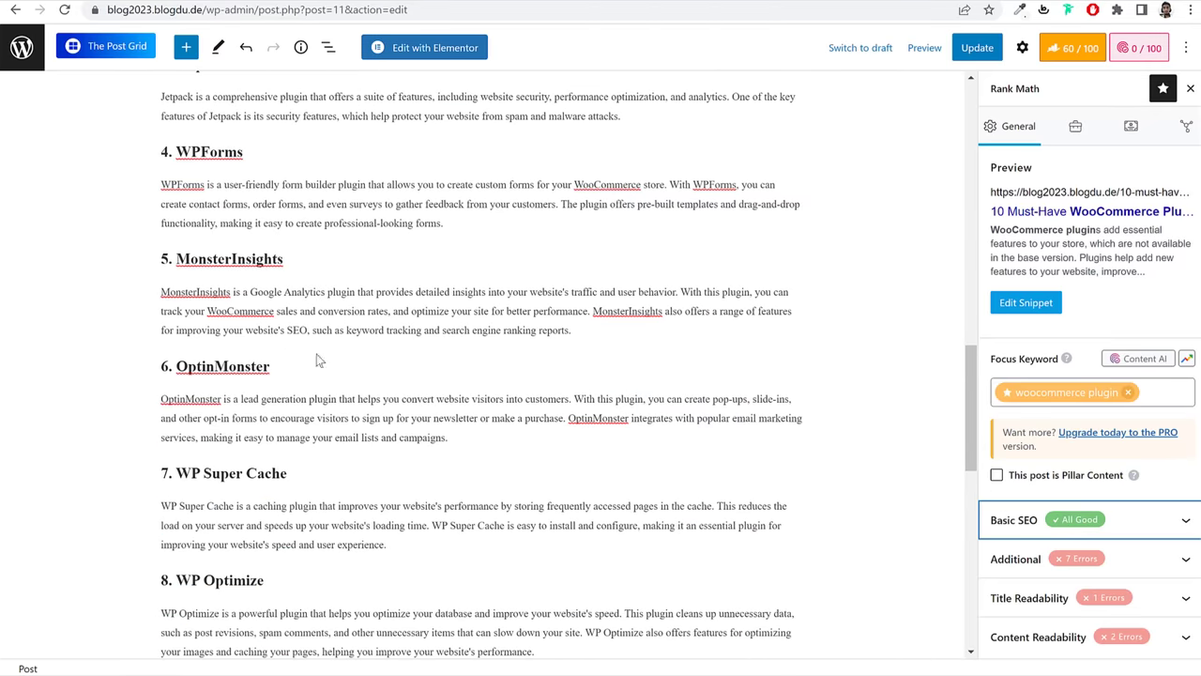
pyautogui.scroll(-4, 202, 366)
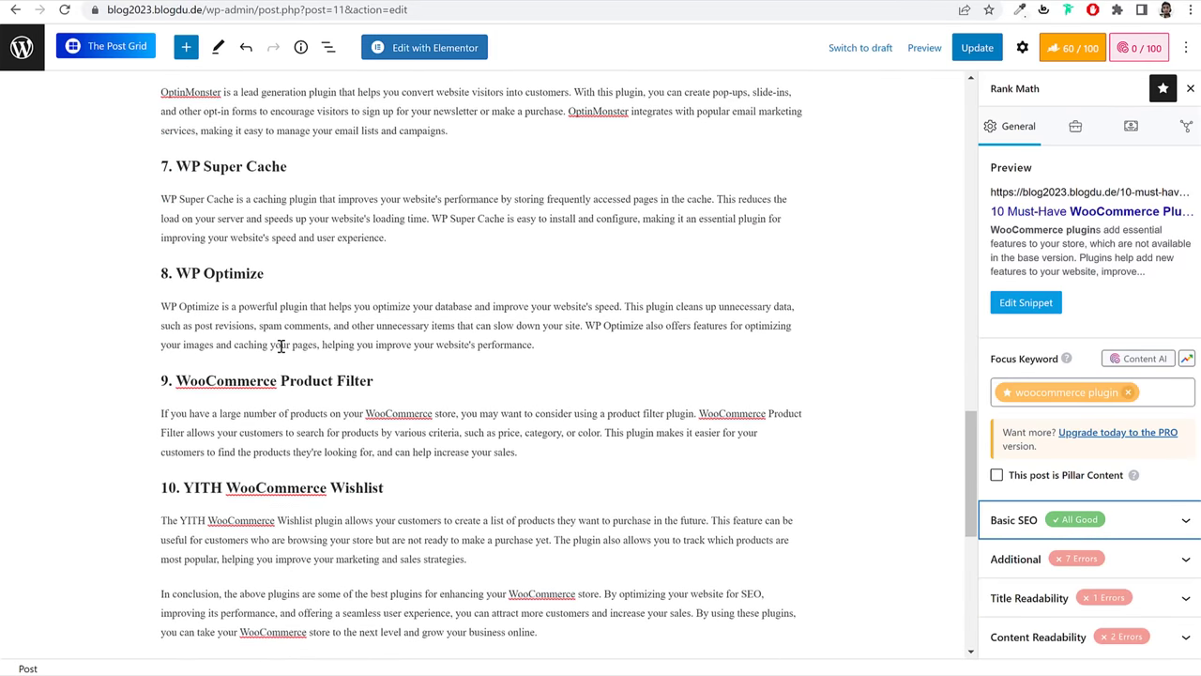
pyautogui.scroll(-4, 279, 346)
pyautogui.scroll(15, 362, 347)
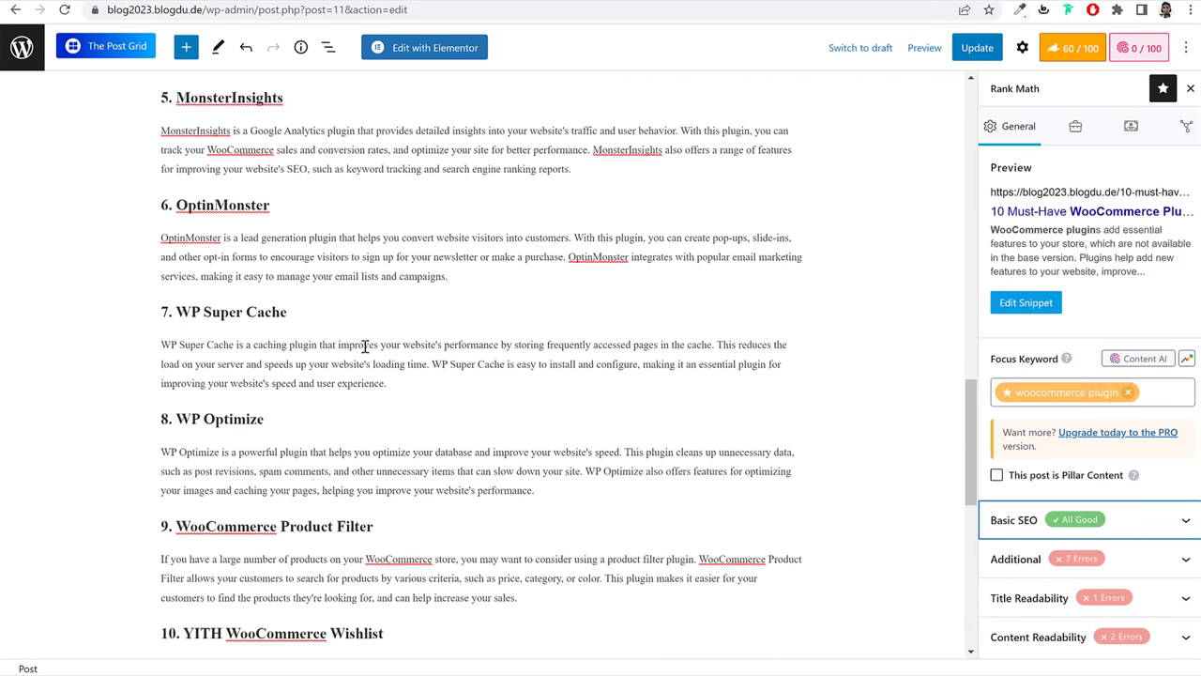
pyautogui.scroll(1, 449, 77)
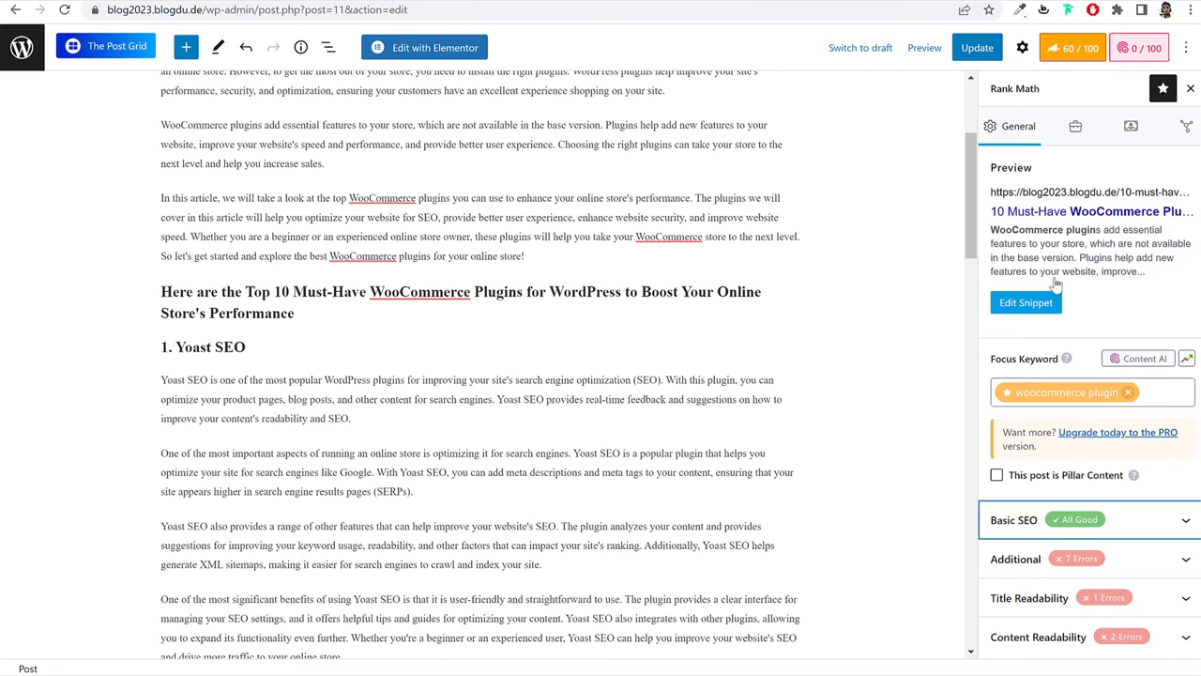
# Step: Expand the Additional checks and examine the subheading check against "WooCommerce Plugins" in the "Here are the Top 10" H2 heading
pyautogui.click(1080, 559)
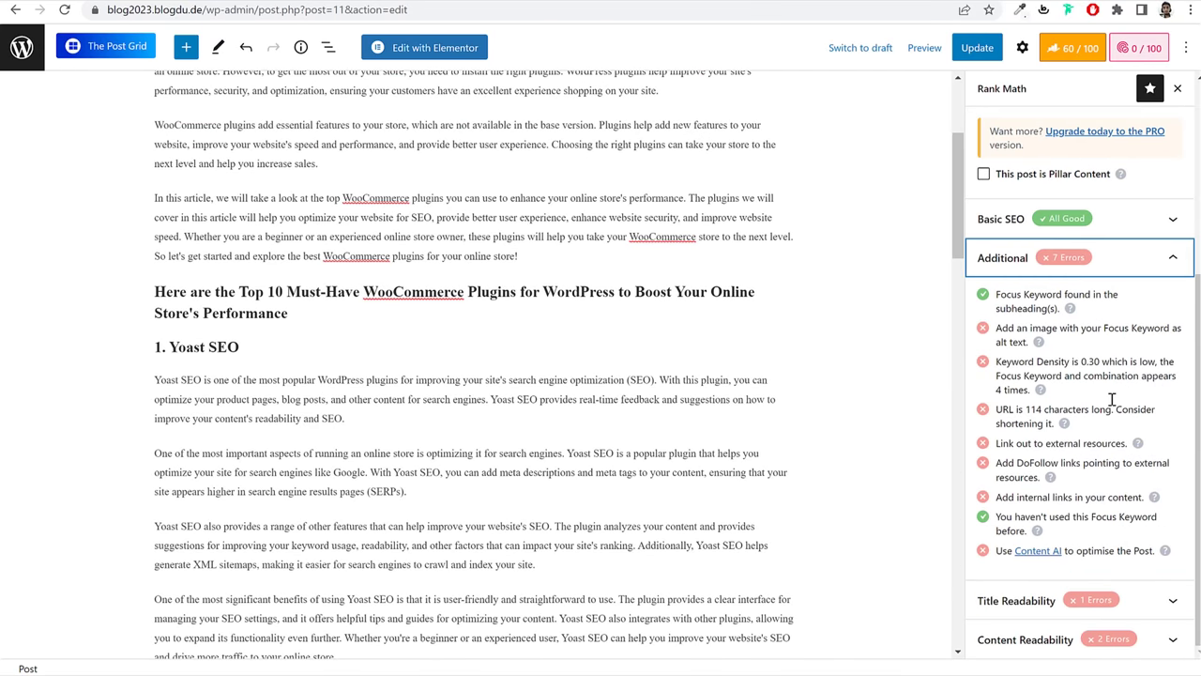
pyautogui.moveTo(997, 294); pyautogui.dragTo(1054, 308)
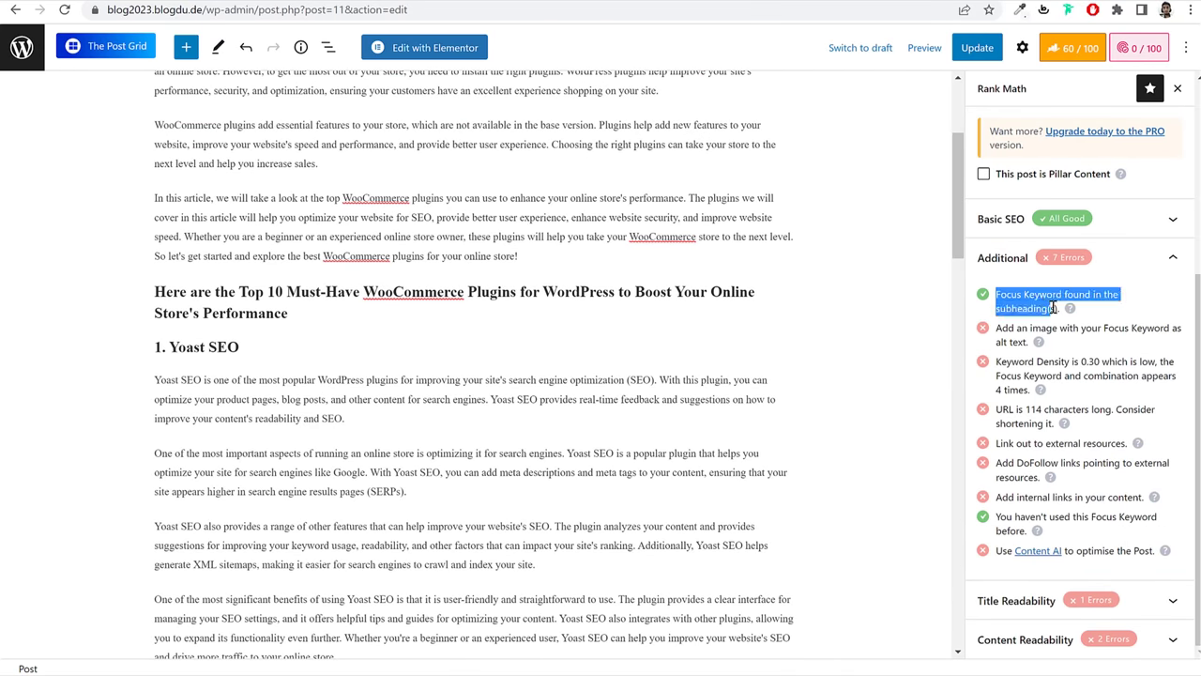
pyautogui.click(474, 343)
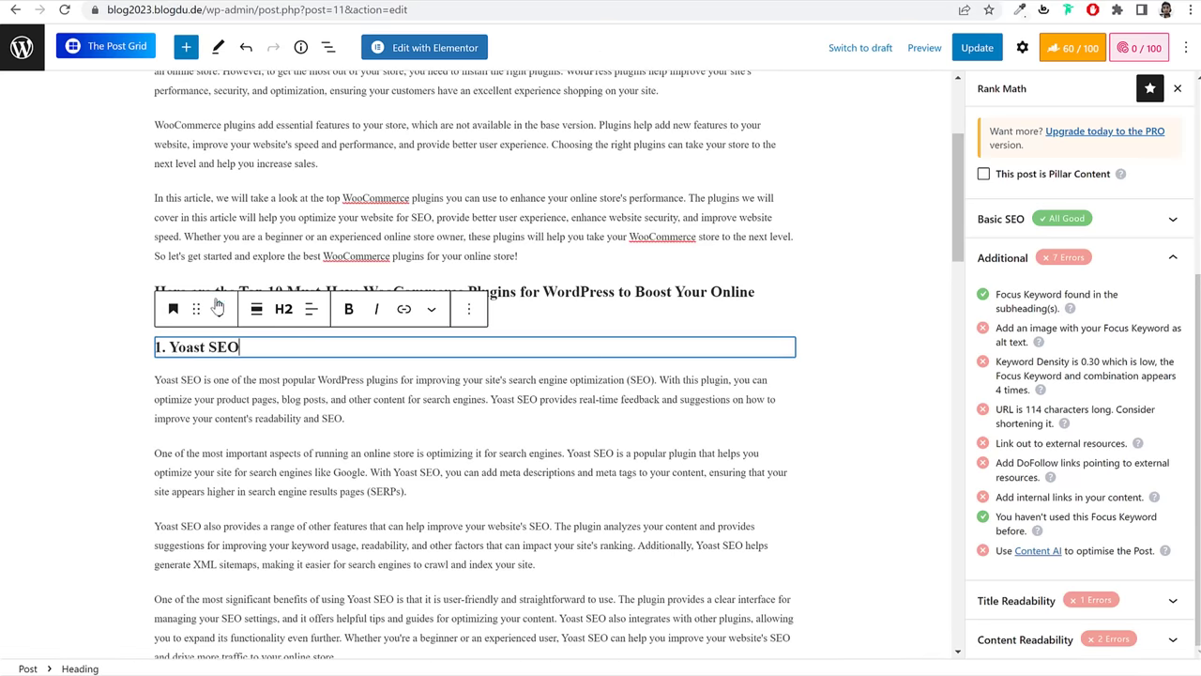
pyautogui.click(217, 306)
pyautogui.click(219, 316)
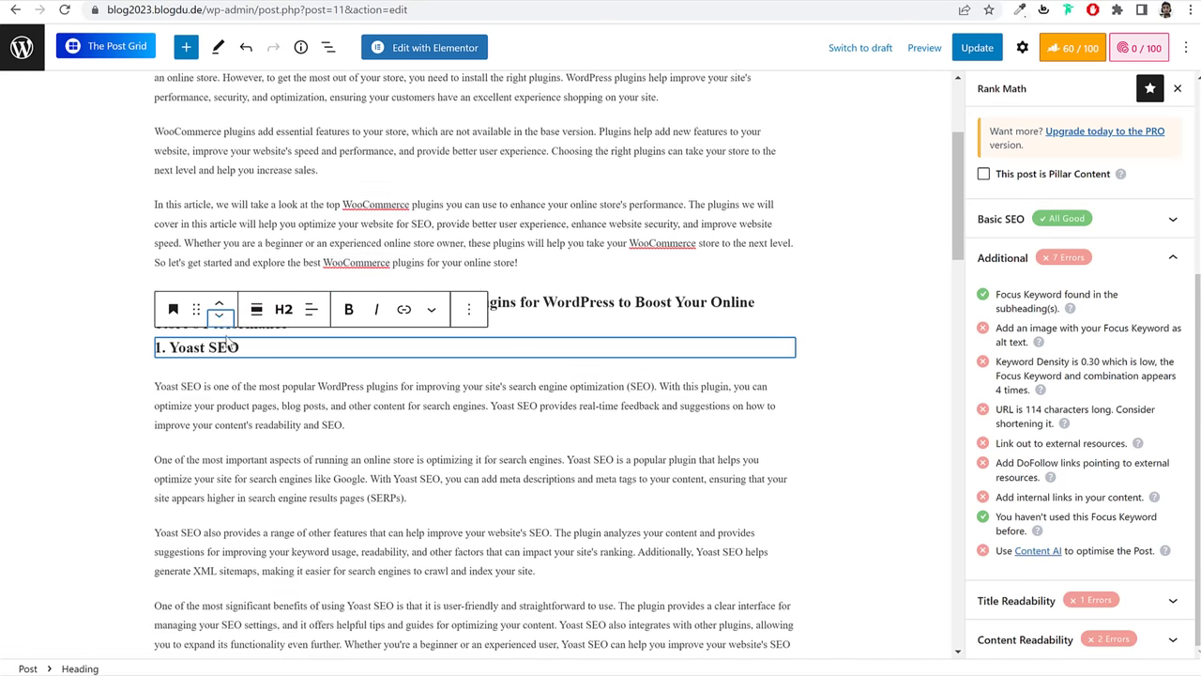
pyautogui.click(571, 297)
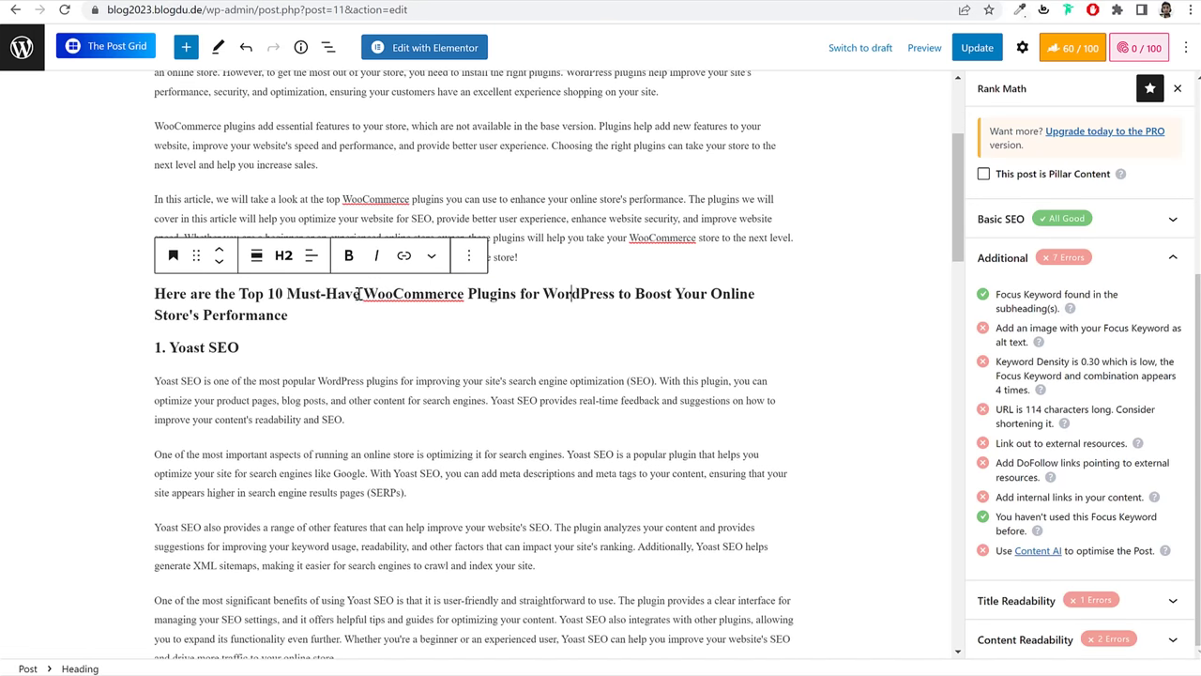
pyautogui.moveTo(360, 294); pyautogui.dragTo(524, 294)
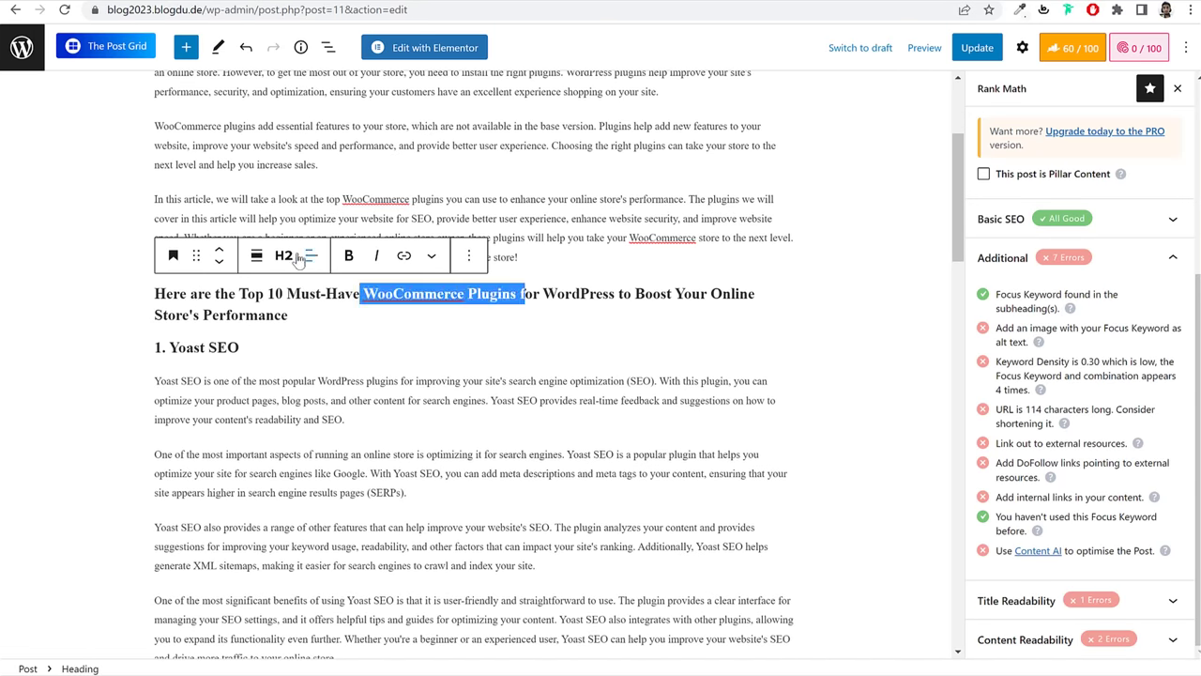
pyautogui.click(1067, 327)
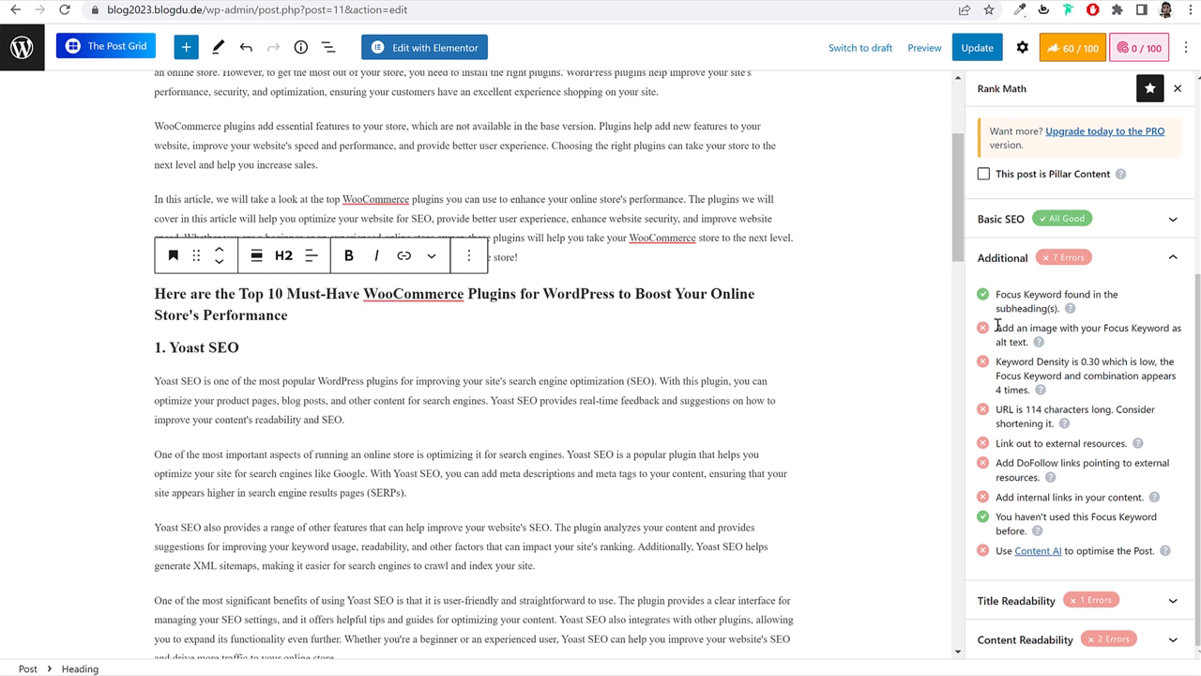
# Step: Examine the Additional check on adding an image with focus keyword alt text and scan the article for images
pyautogui.moveTo(996, 327); pyautogui.dragTo(1029, 340)
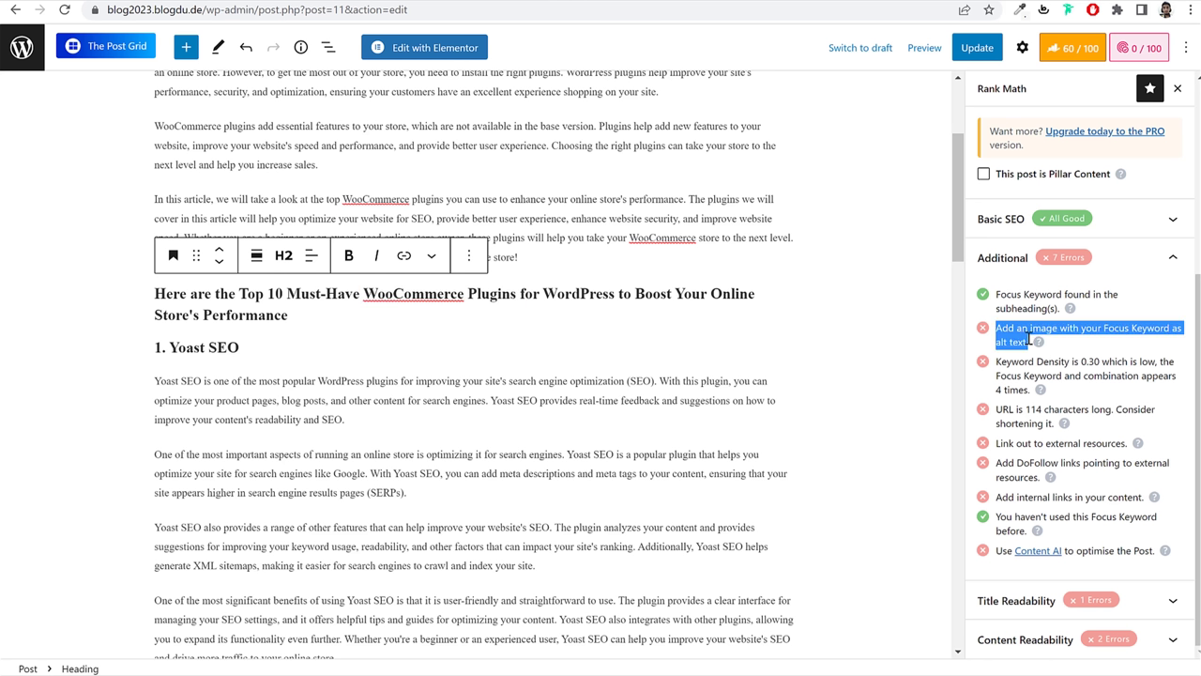
pyautogui.click(1025, 345)
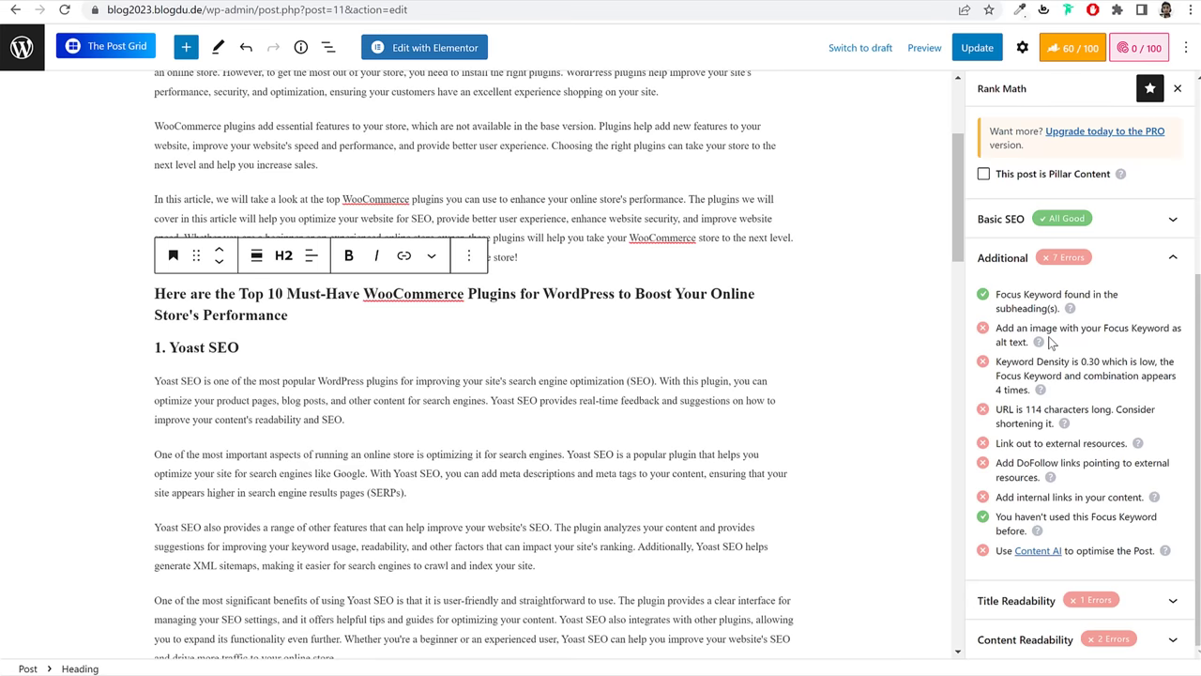
pyautogui.scroll(-20, 507, 379)
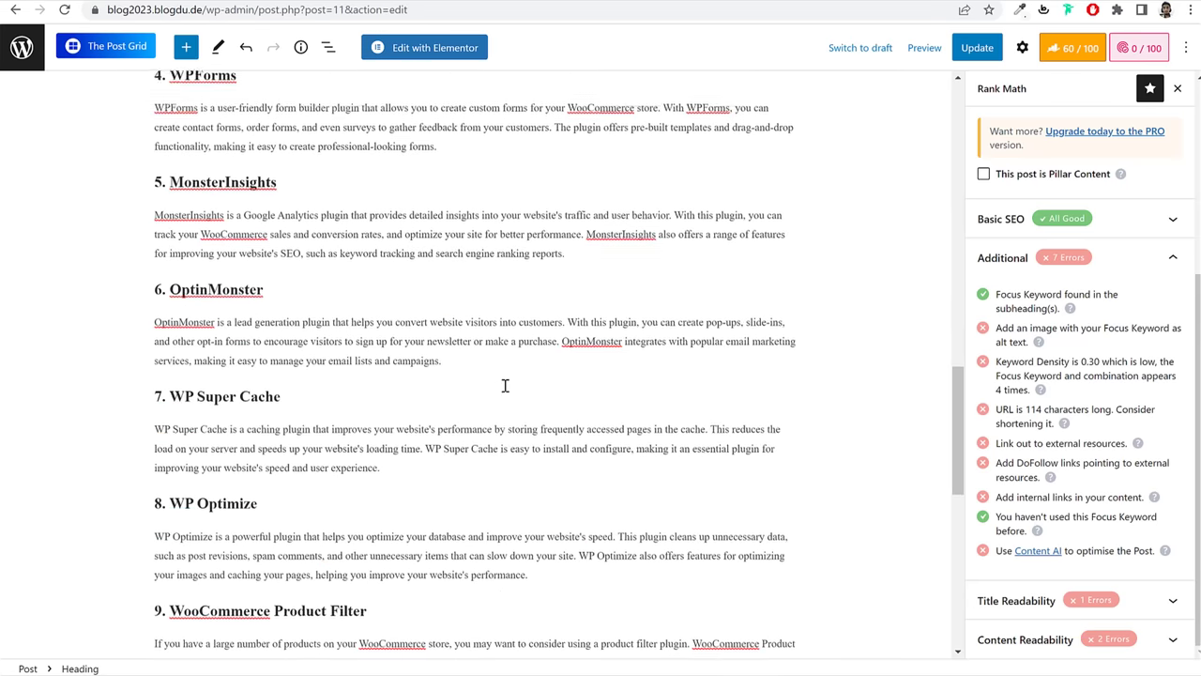
pyautogui.scroll(20, 505, 385)
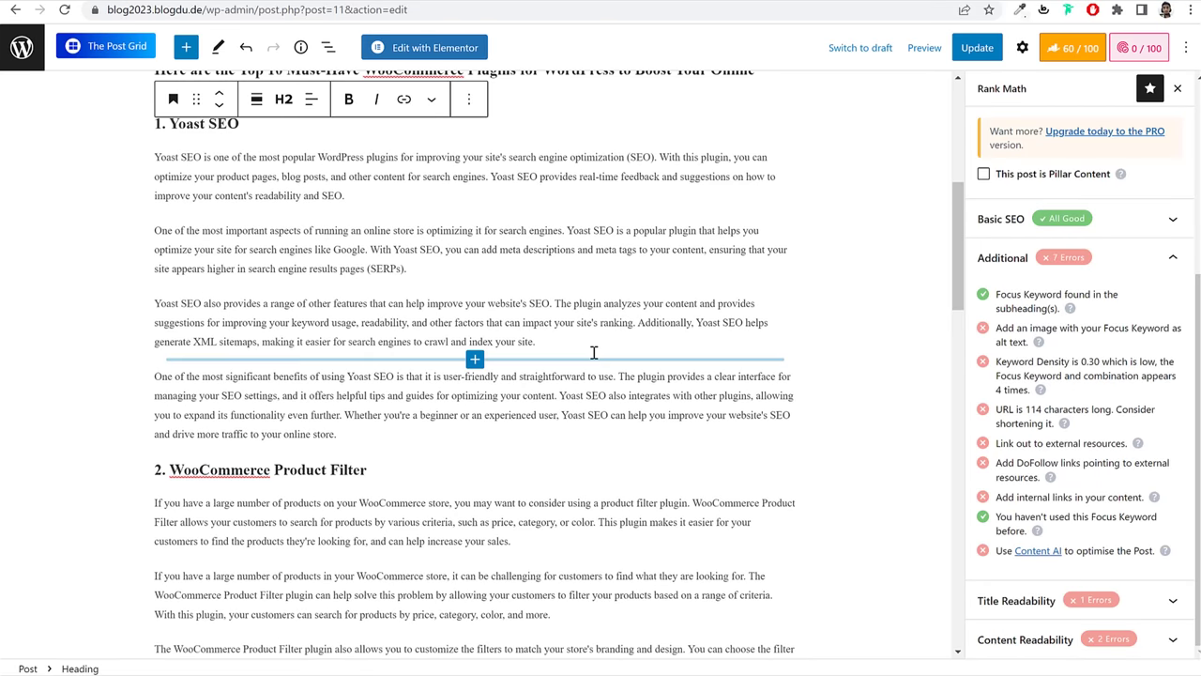
pyautogui.scroll(3, 595, 352)
pyautogui.scroll(-2, 596, 355)
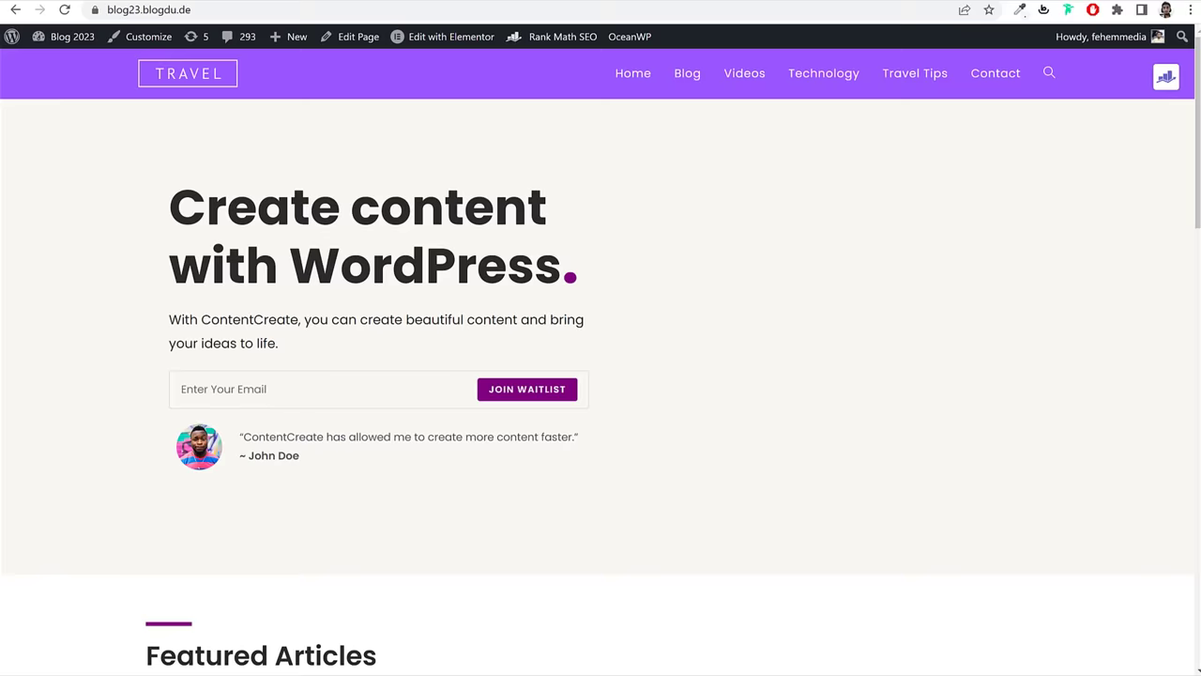
# Step: Open the best WooCommerce plugins article on the blog23.blogdu.de demo site and view how it uses images
pyautogui.scroll(-7, 568, 310)
pyautogui.click(554, 284)
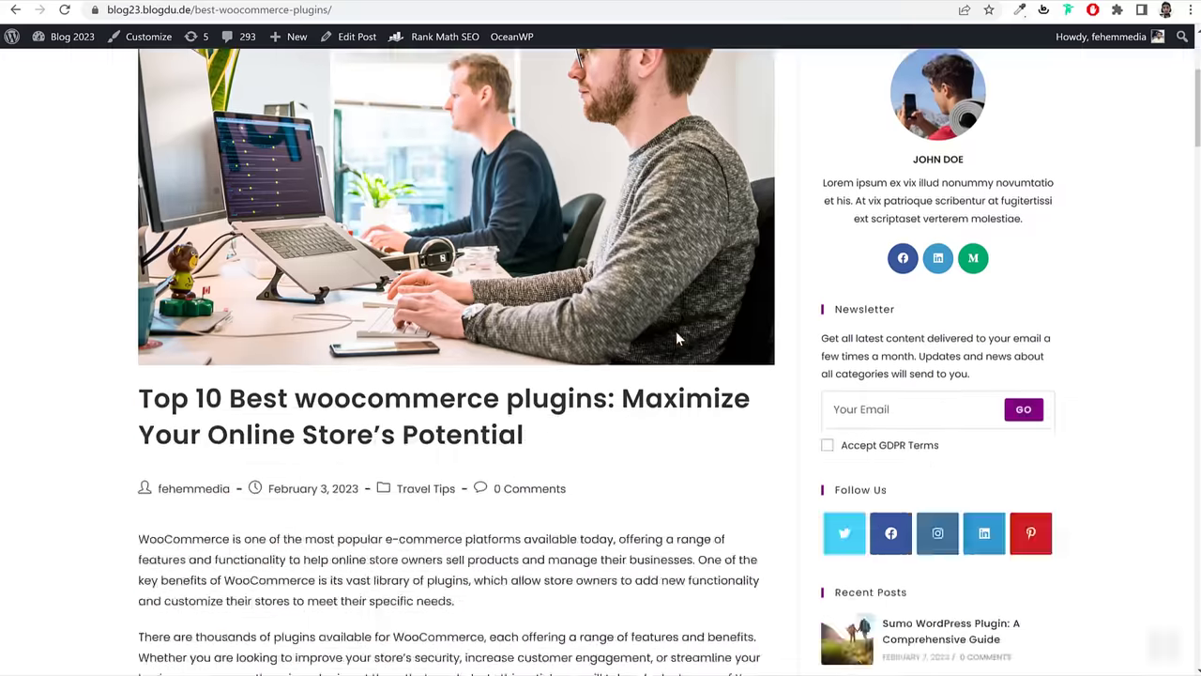
pyautogui.scroll(-8, 679, 337)
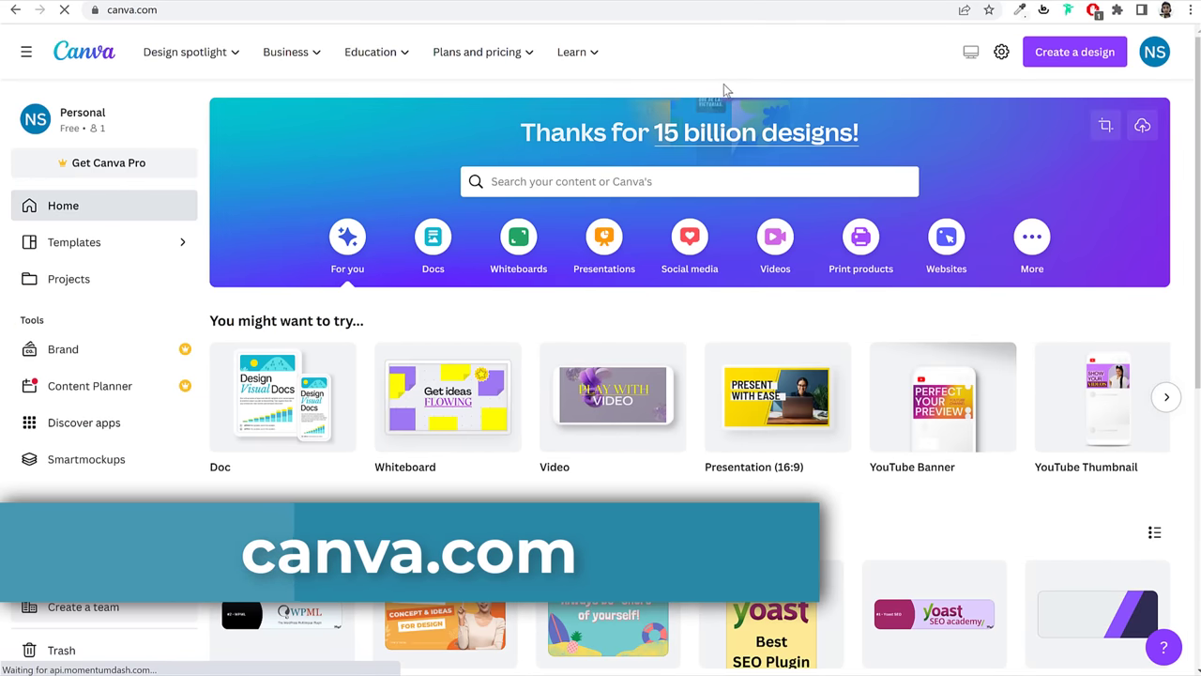
# Step: Create a new custom-size design in Canva, 1280 px wide and 300 px high
pyautogui.scroll(-3, 300, 310)
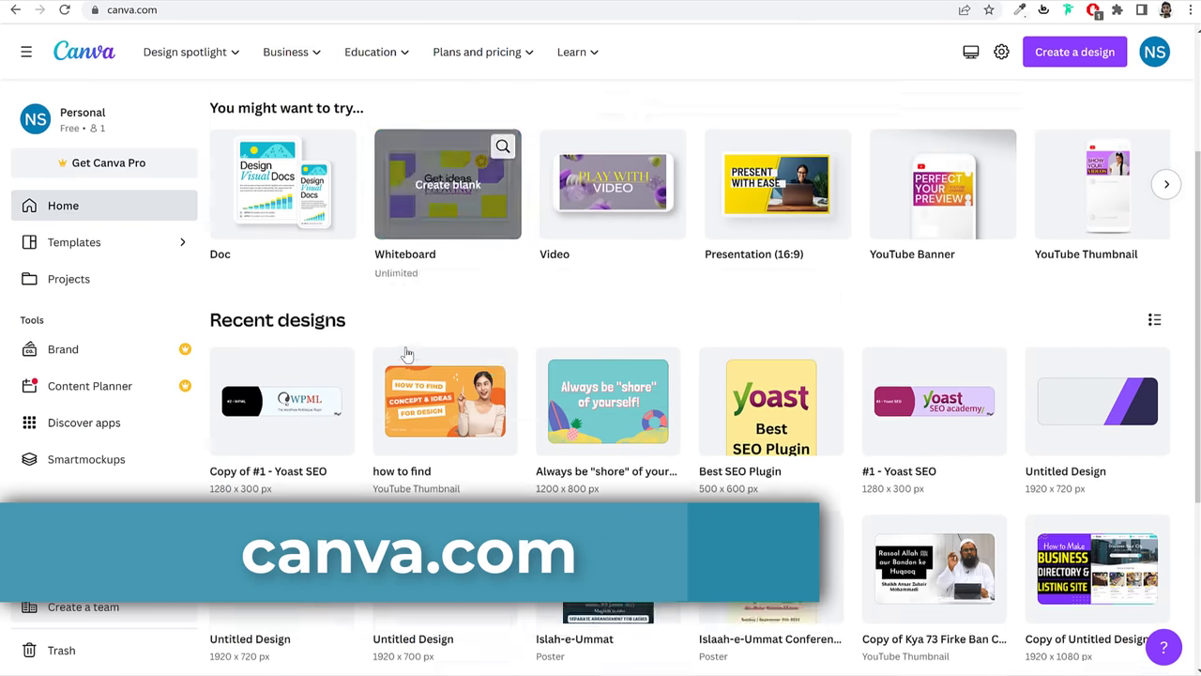
pyautogui.scroll(3, 684, 223)
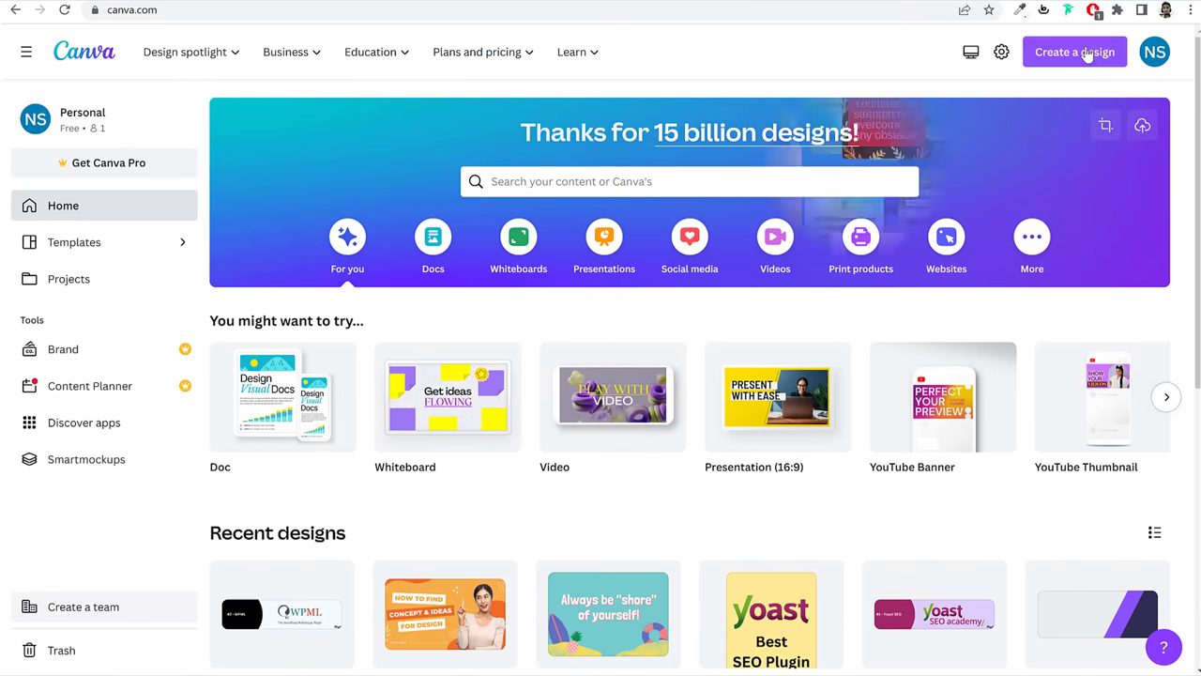
pyautogui.click(1075, 53)
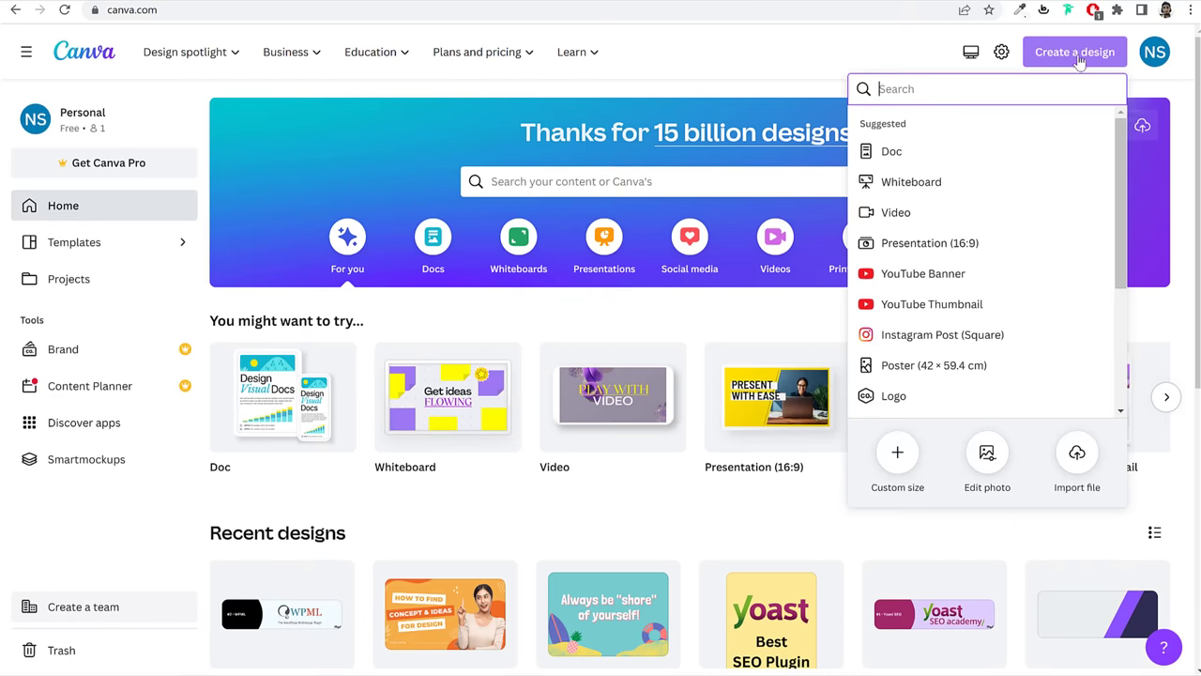
pyautogui.click(899, 469)
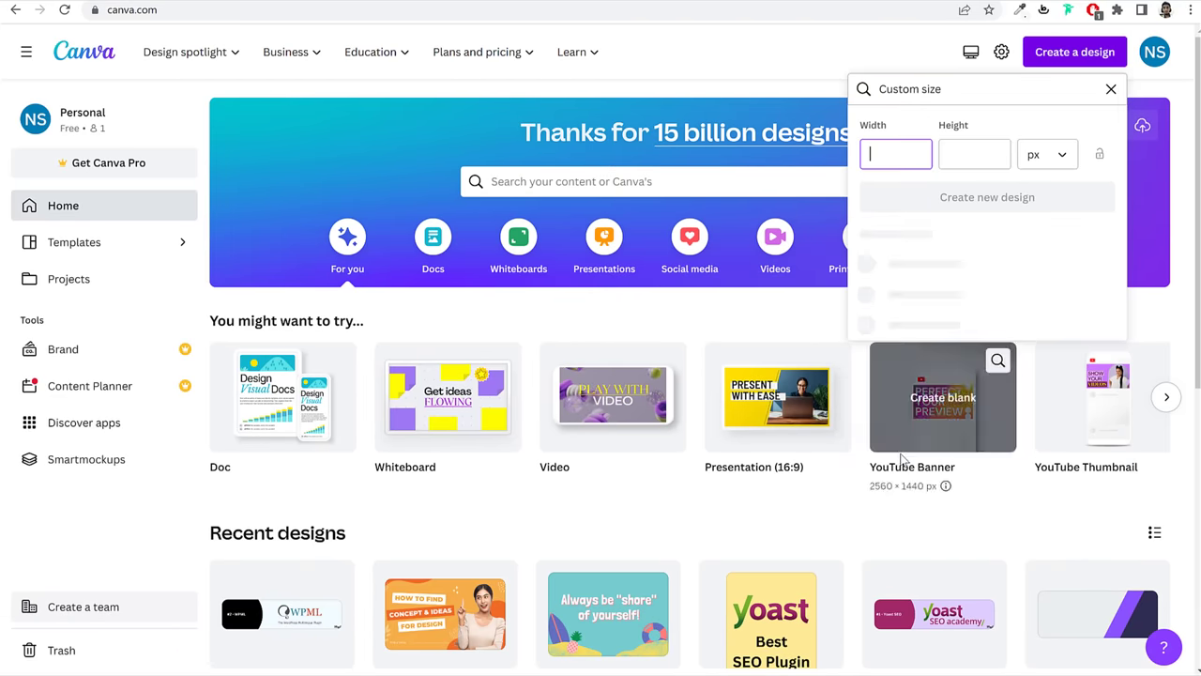
pyautogui.write('1280')
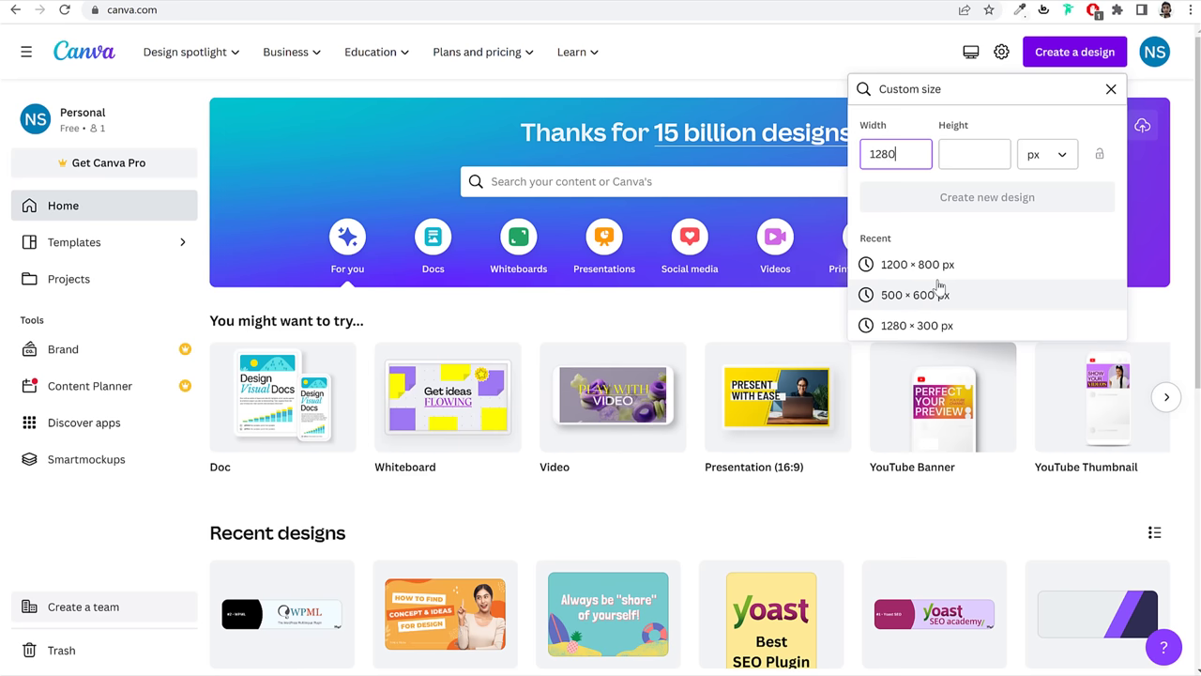
pyautogui.press('Tab')
pyautogui.write('300')
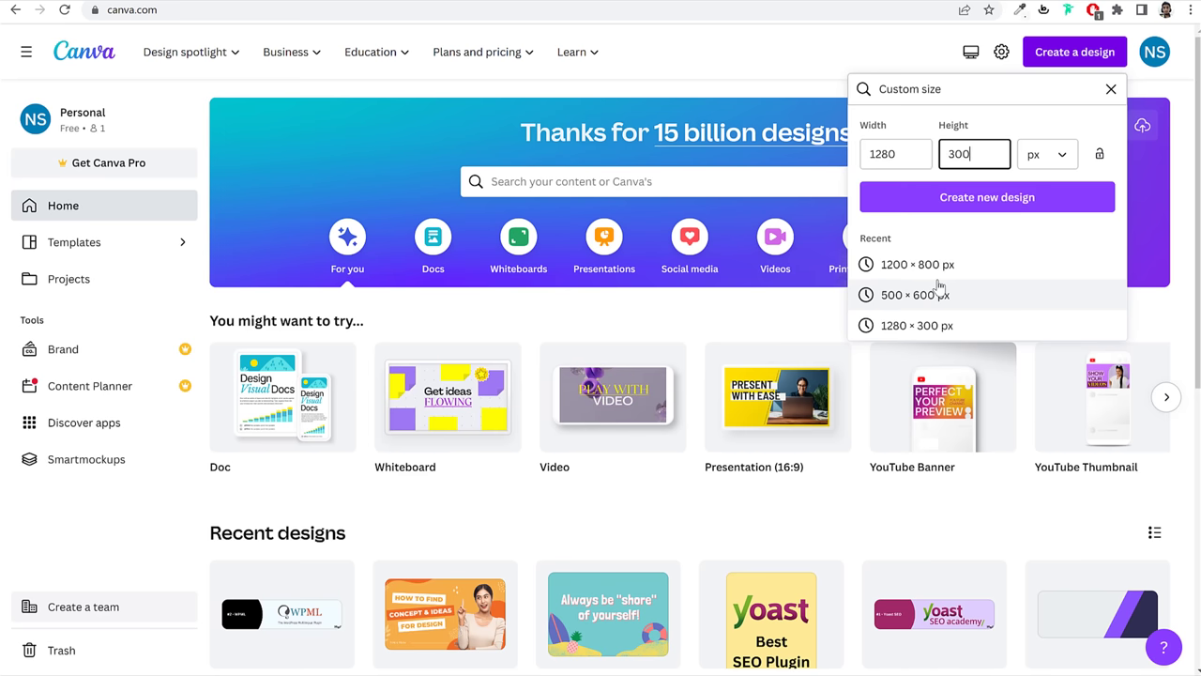
pyautogui.click(946, 199)
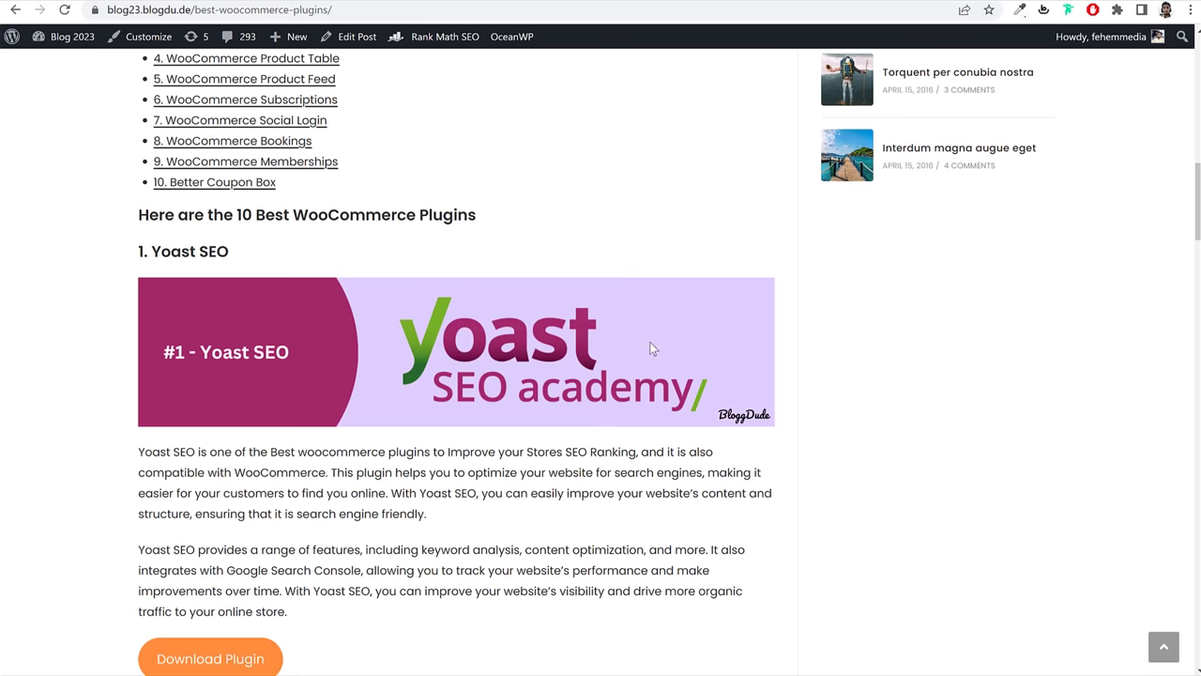
# Step: Look over the Yoast SEO banner in the demo site's article and search Google for "yoast logo png"
pyautogui.scroll(10, 566, 380)
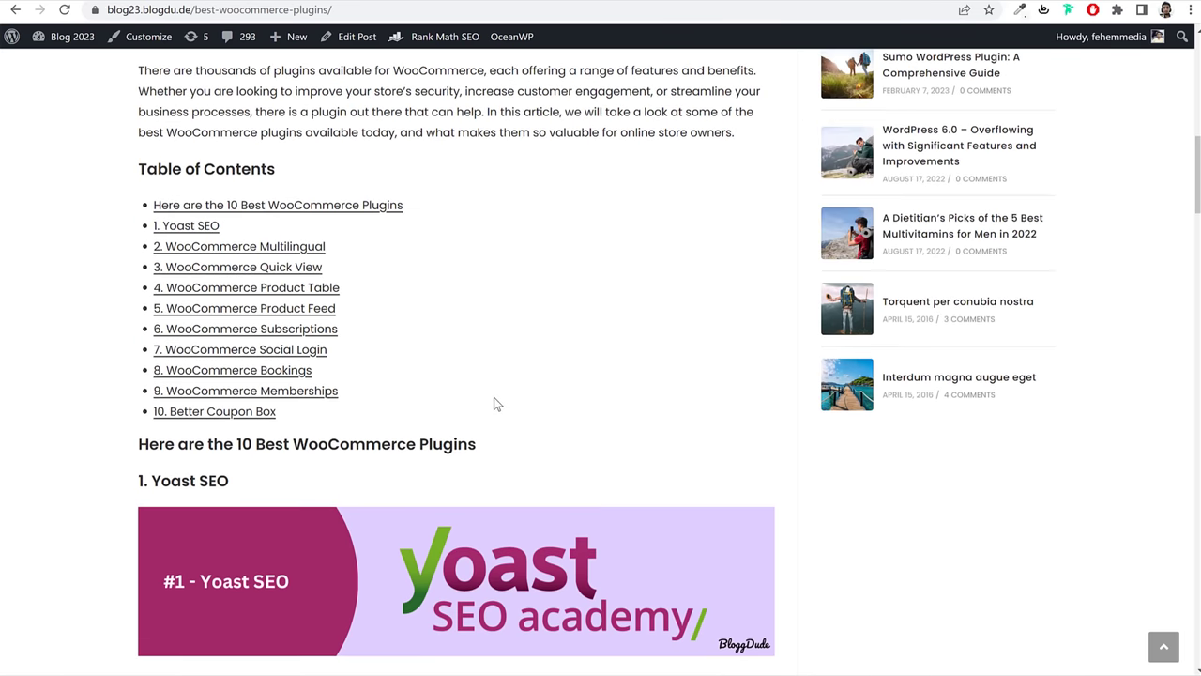
pyautogui.scroll(-10, 525, 423)
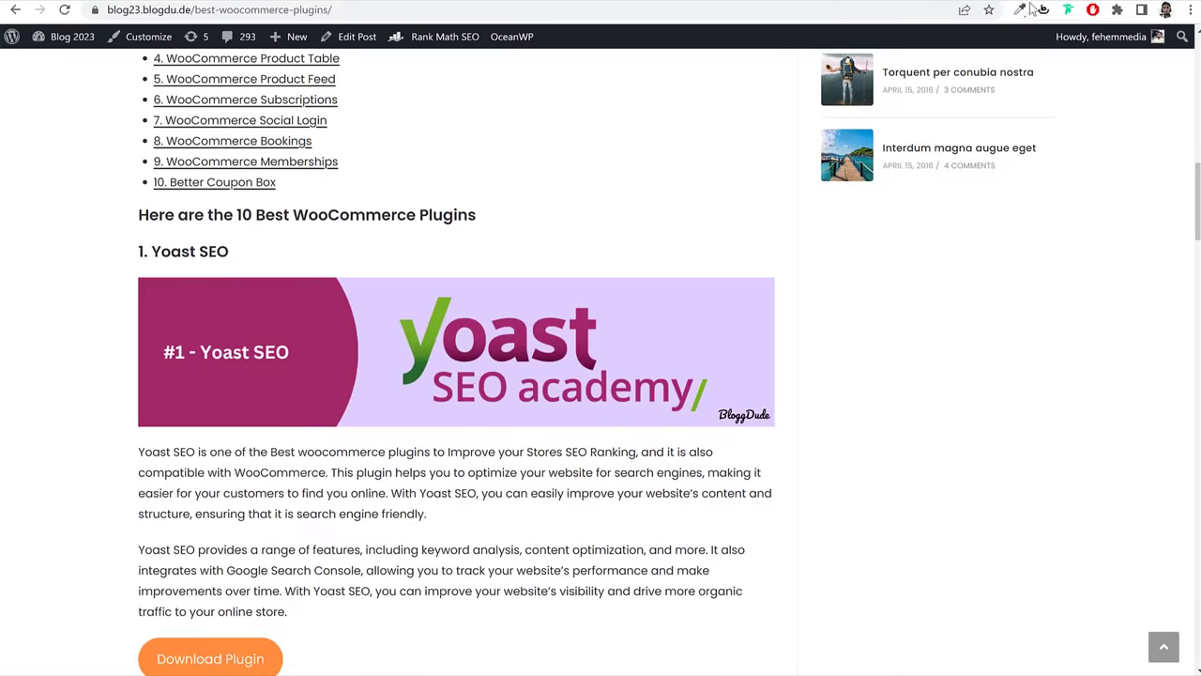
pyautogui.hotkey('ctrl', 't')
pyautogui.write('yoas')
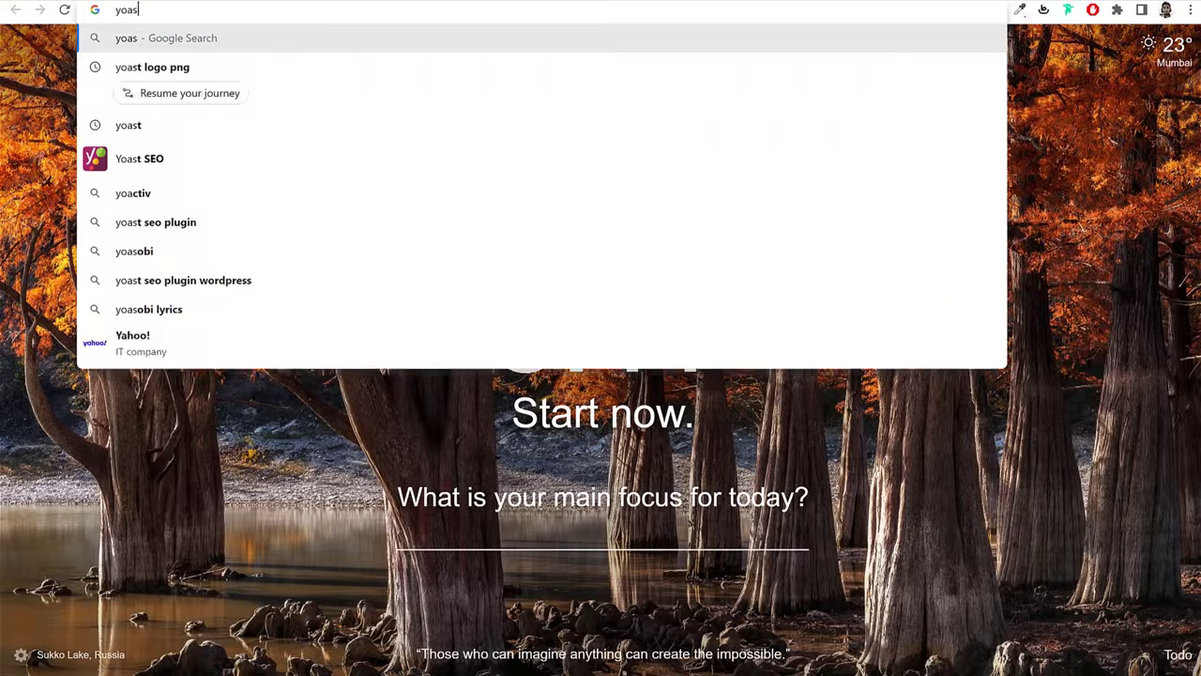
pyautogui.write('t s')
pyautogui.press('BackSpace')
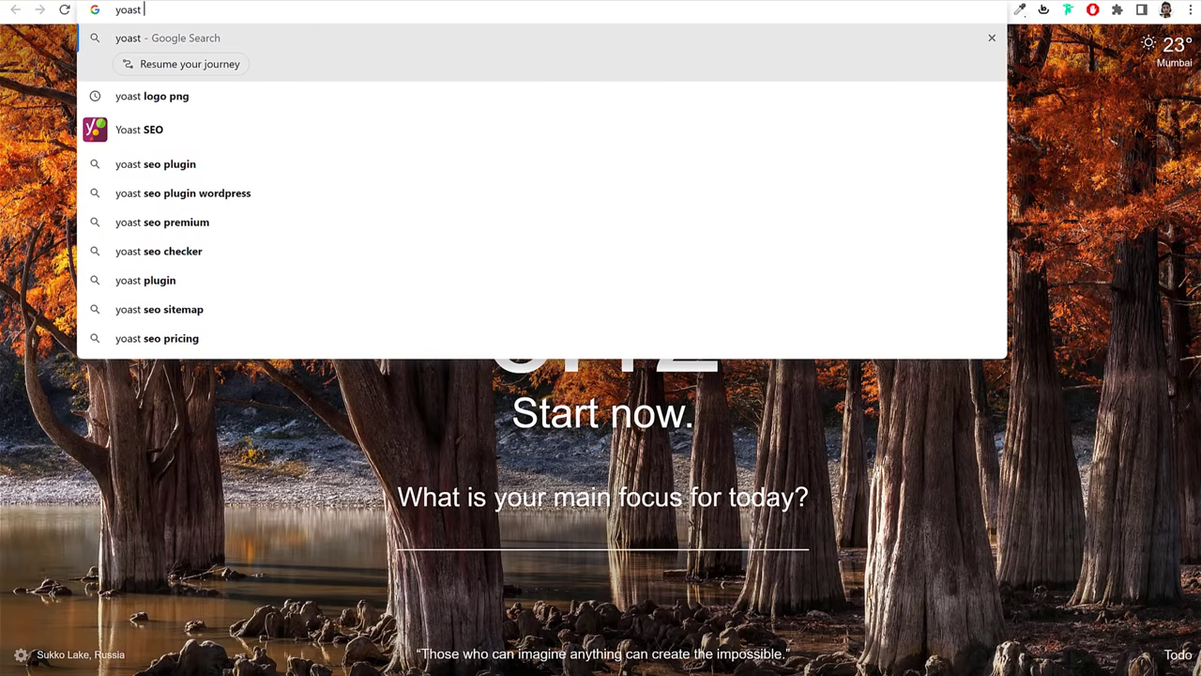
pyautogui.write('png l')
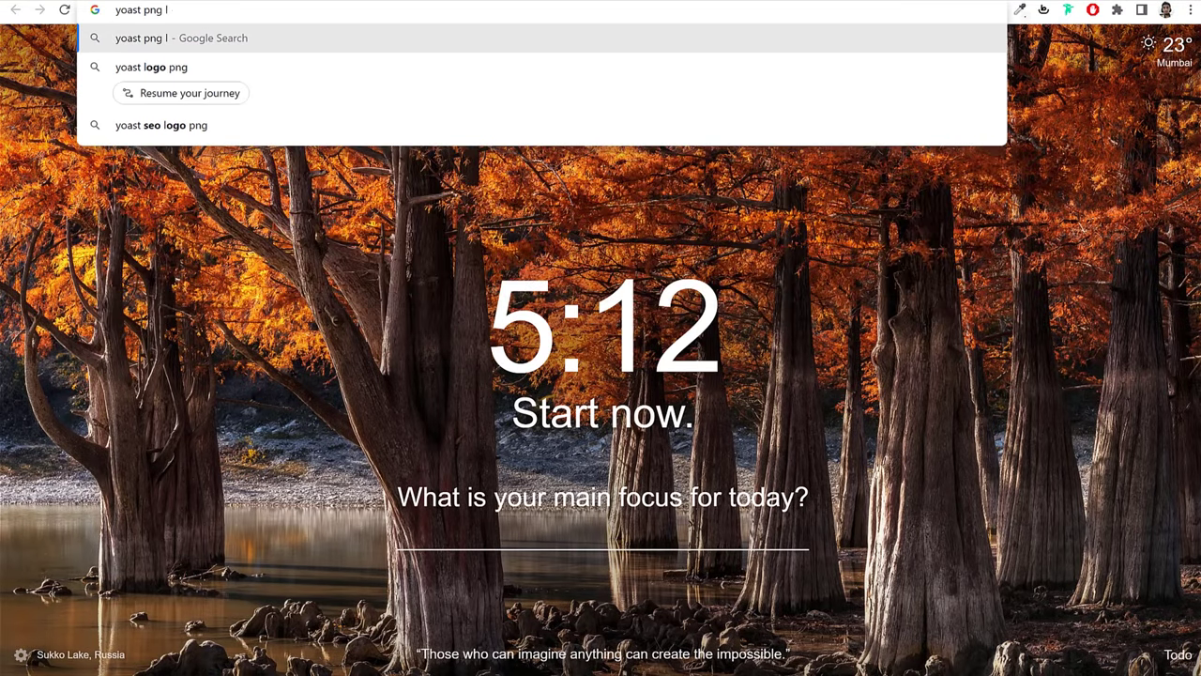
pyautogui.press('Down')
pyautogui.press('Return')
# Step: Preview several Yoast logos among the image results on the search page and point out "png" in the query
pyautogui.click(234, 278)
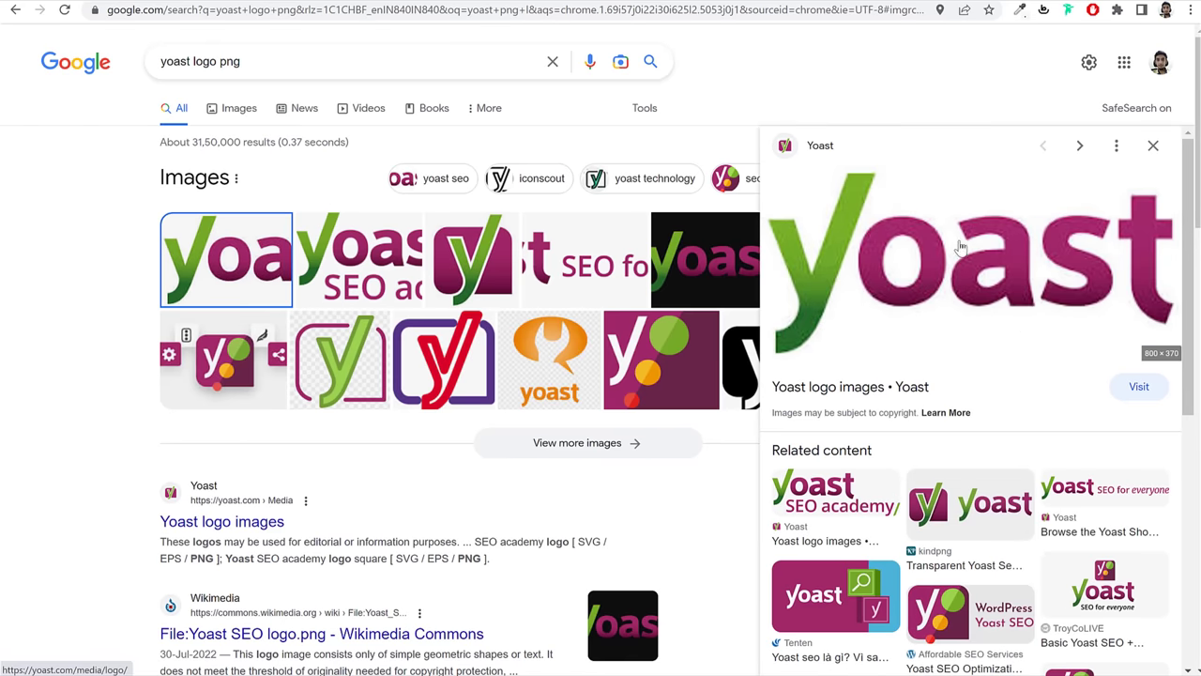
pyautogui.click(1080, 146)
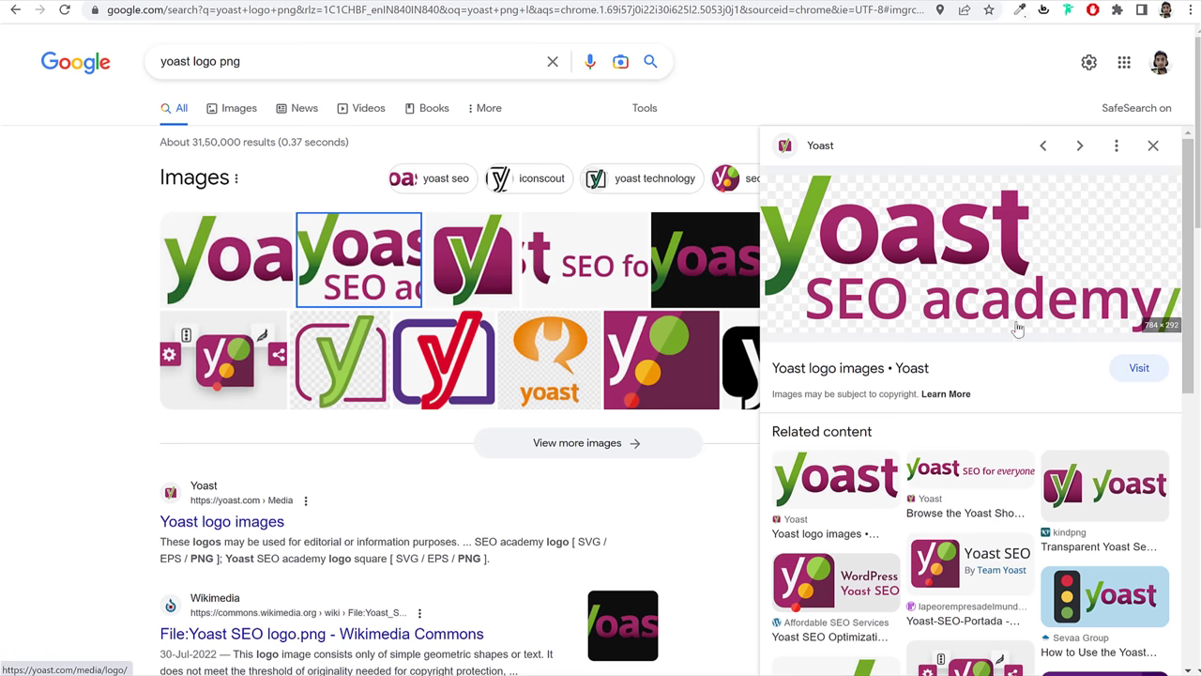
pyautogui.press('Escape')
pyautogui.doubleClick(222, 63)
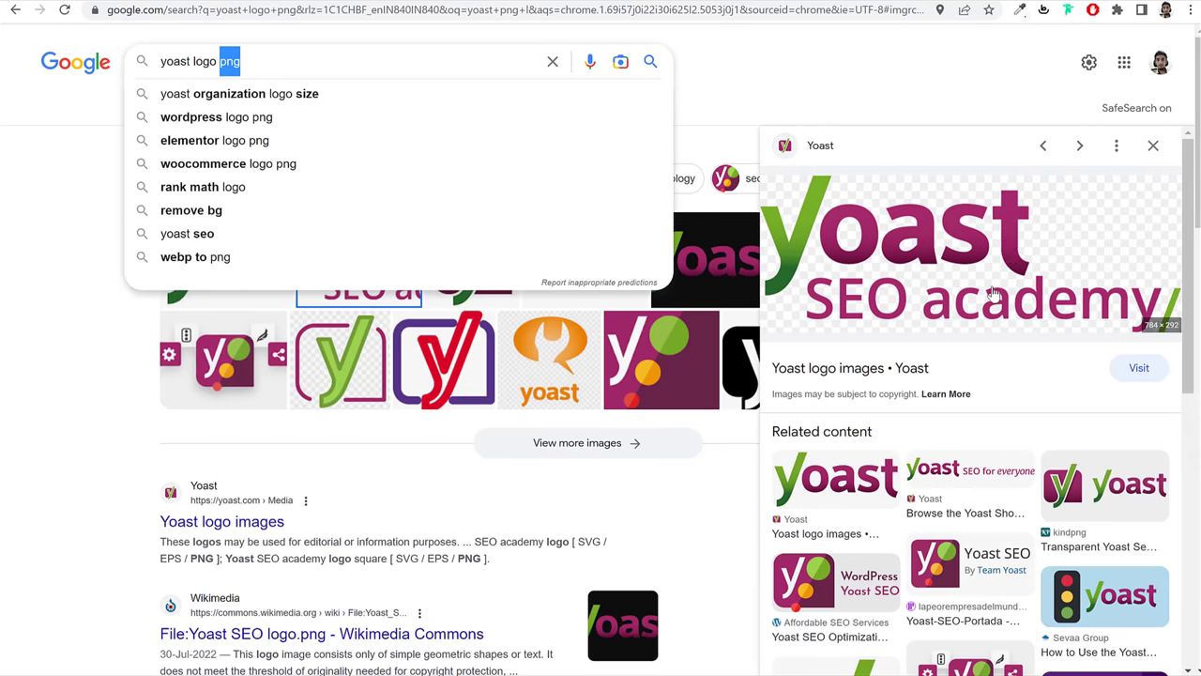
pyautogui.click(424, 444)
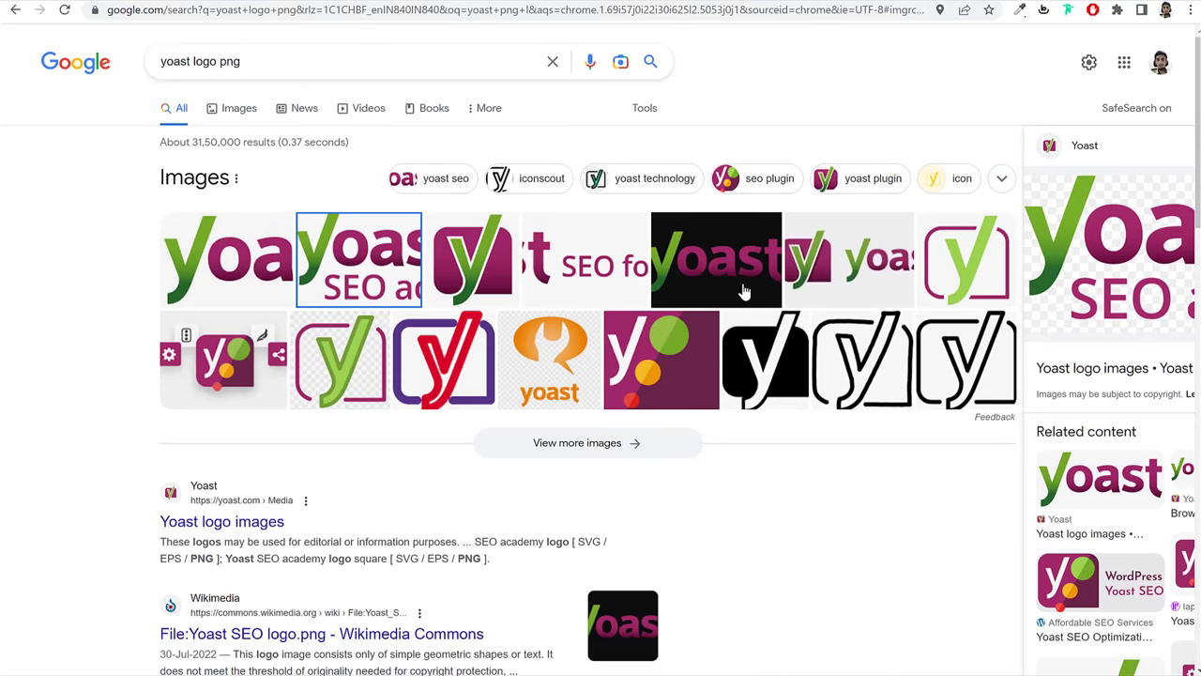
pyautogui.click(651, 268)
pyautogui.click(507, 263)
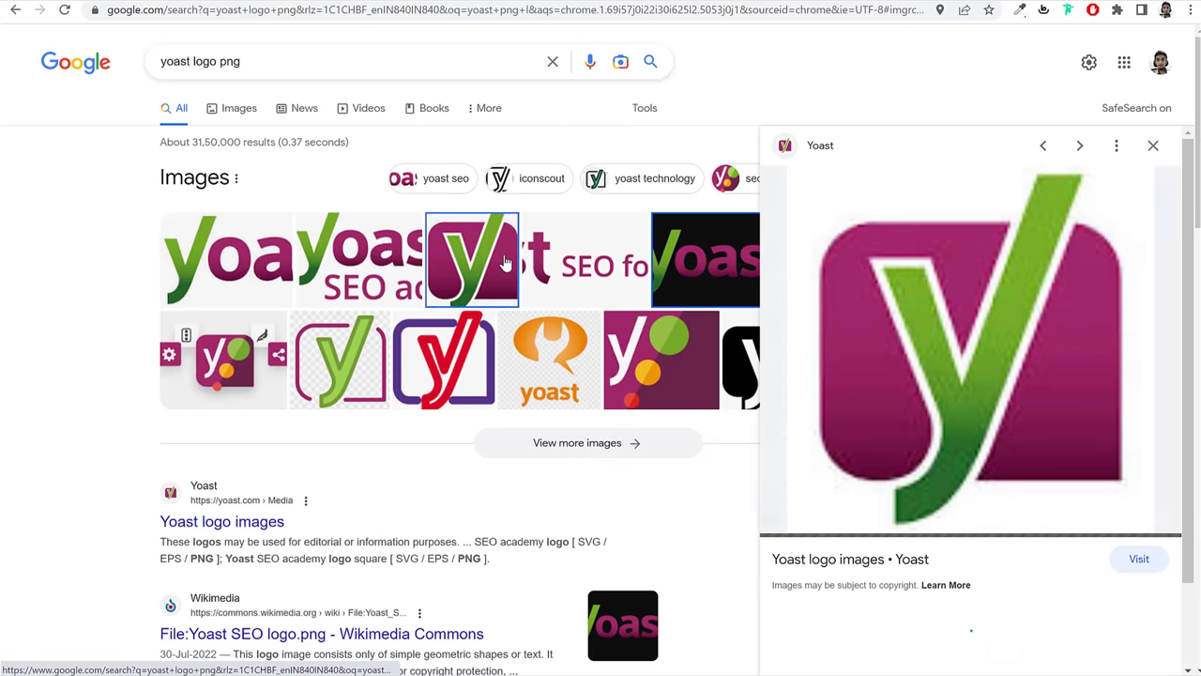
# Step: Open the Yoast SEO academy logo in Google Images and try to save it as a WEBP file
pyautogui.click(247, 116)
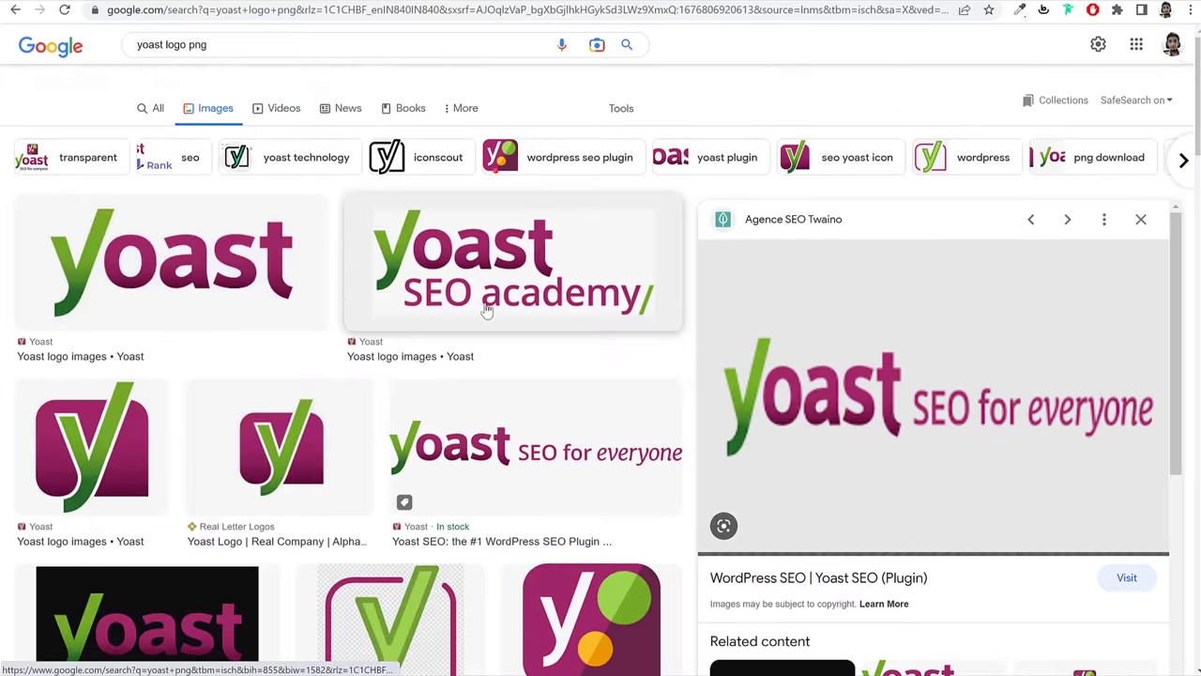
pyautogui.click(249, 246)
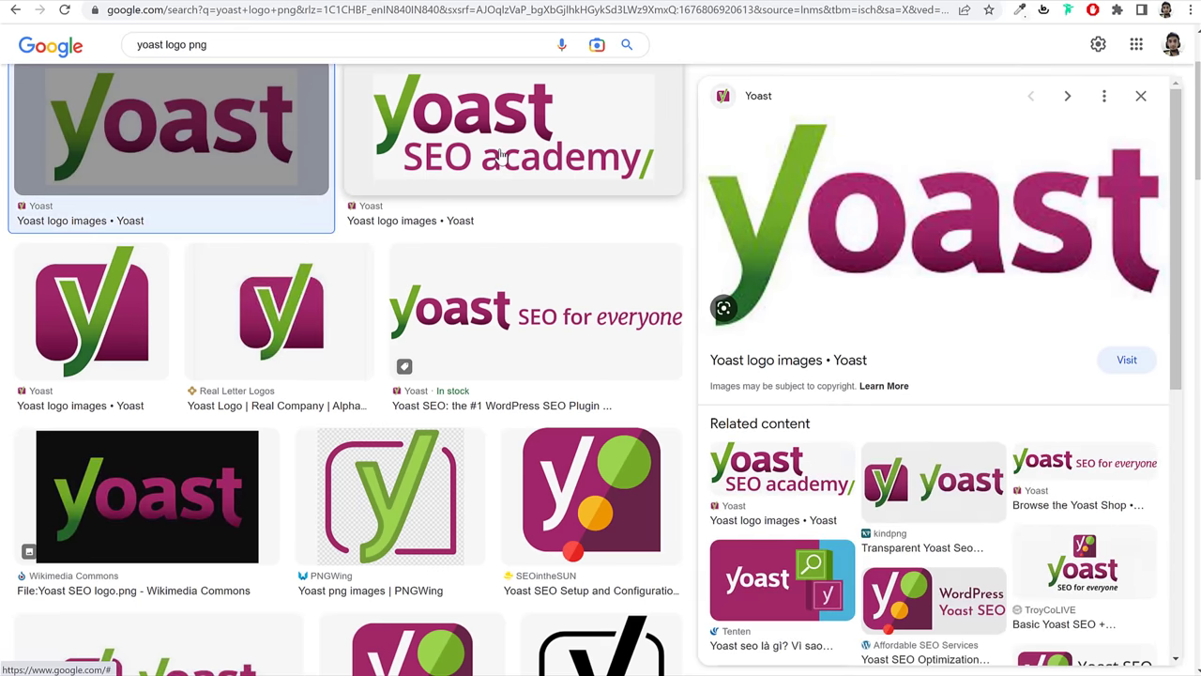
pyautogui.click(516, 174)
pyautogui.scroll(1, 901, 291)
pyautogui.rightClick(807, 322)
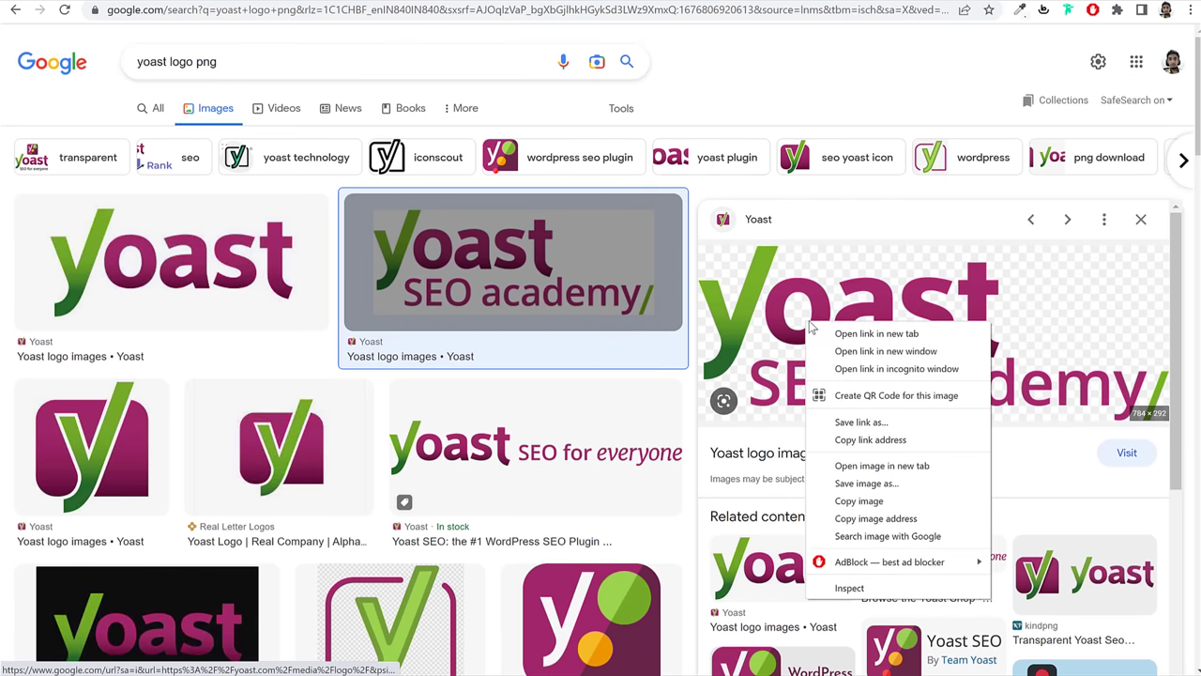
pyautogui.click(932, 486)
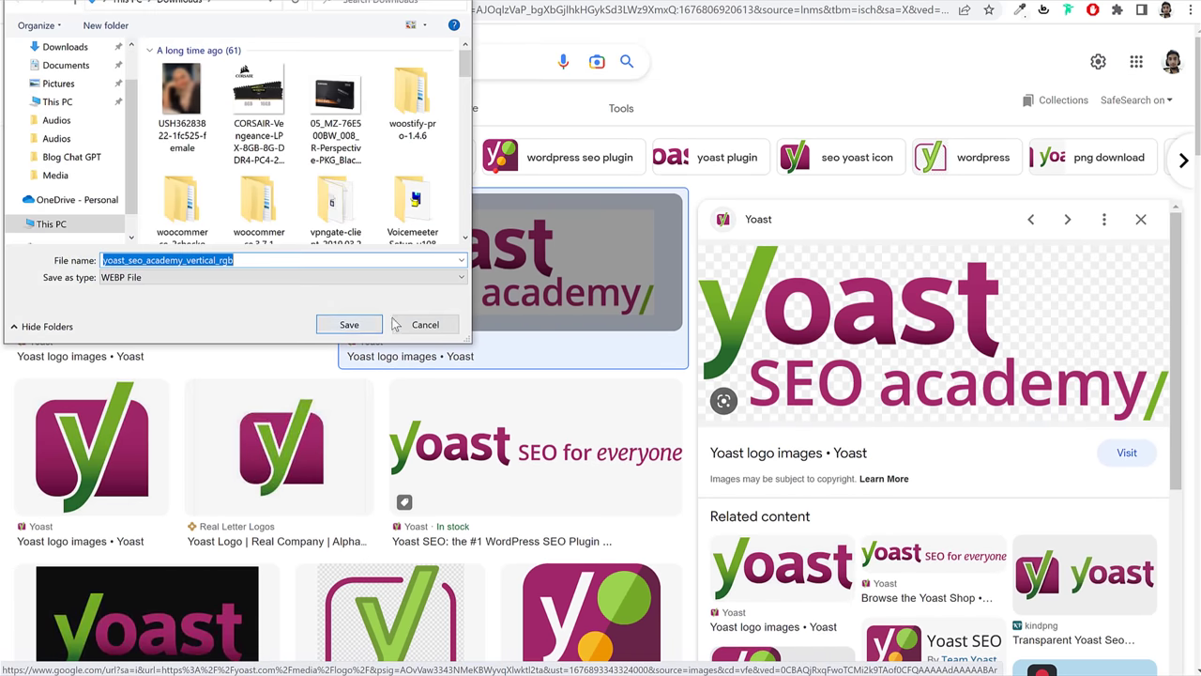
pyautogui.click(423, 328)
pyautogui.click(819, 570)
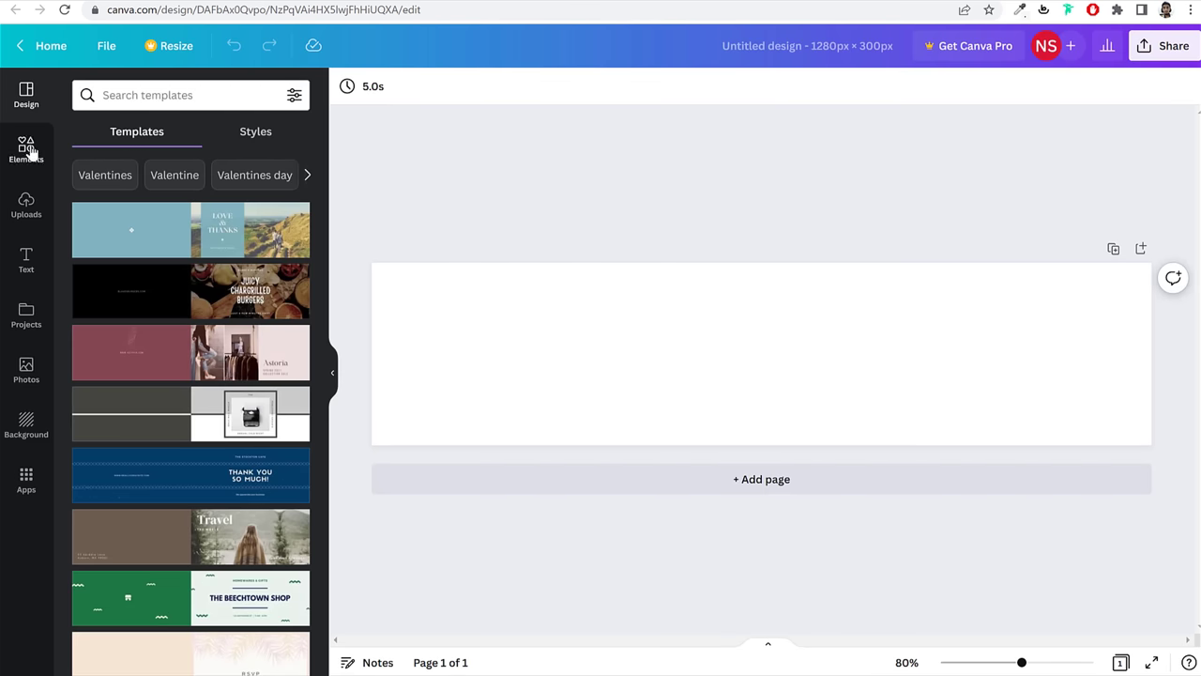
# Step: Upload yoast_seo_academy_vertical_rgb from the Blog Chat GPT folder to Canva and place it on the blank banner
pyautogui.click(26, 201)
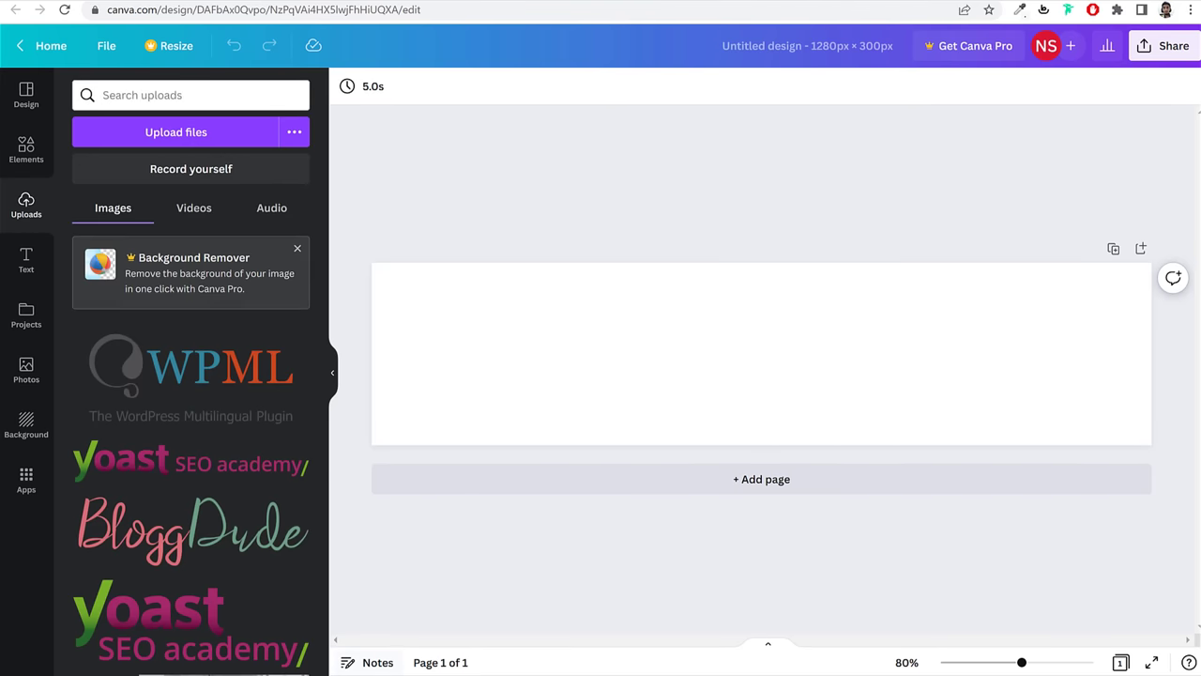
pyautogui.hotkey('alt', 'Tab')
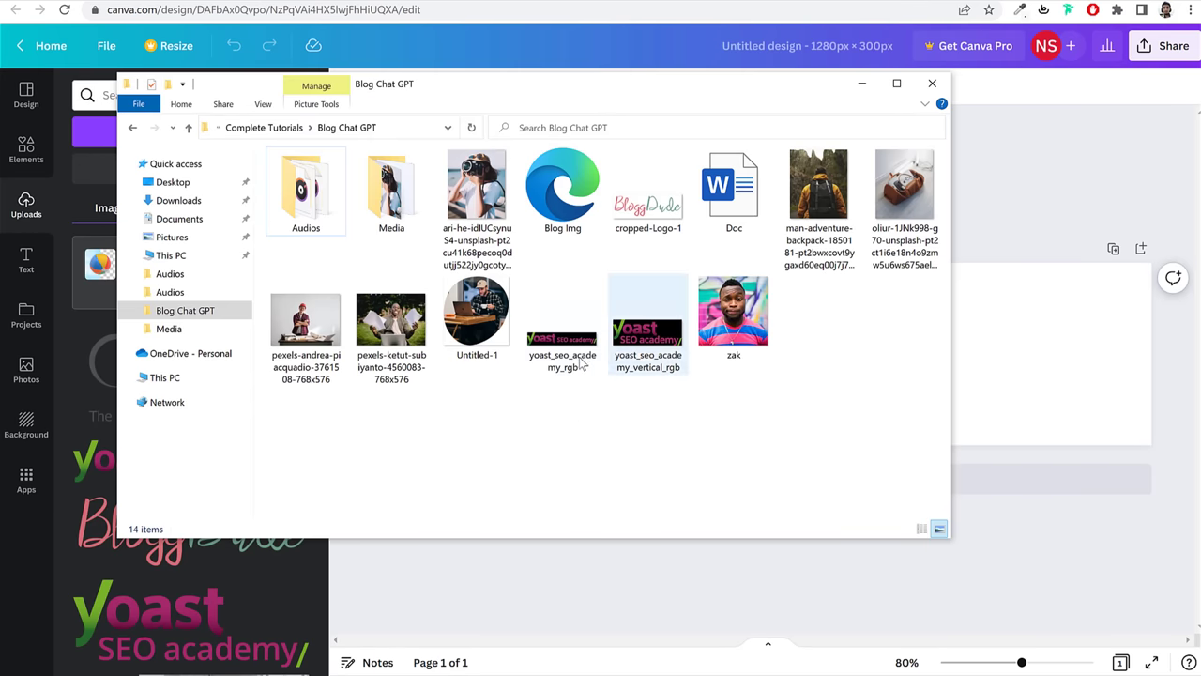
pyautogui.moveTo(299, 438); pyautogui.dragTo(158, 573)
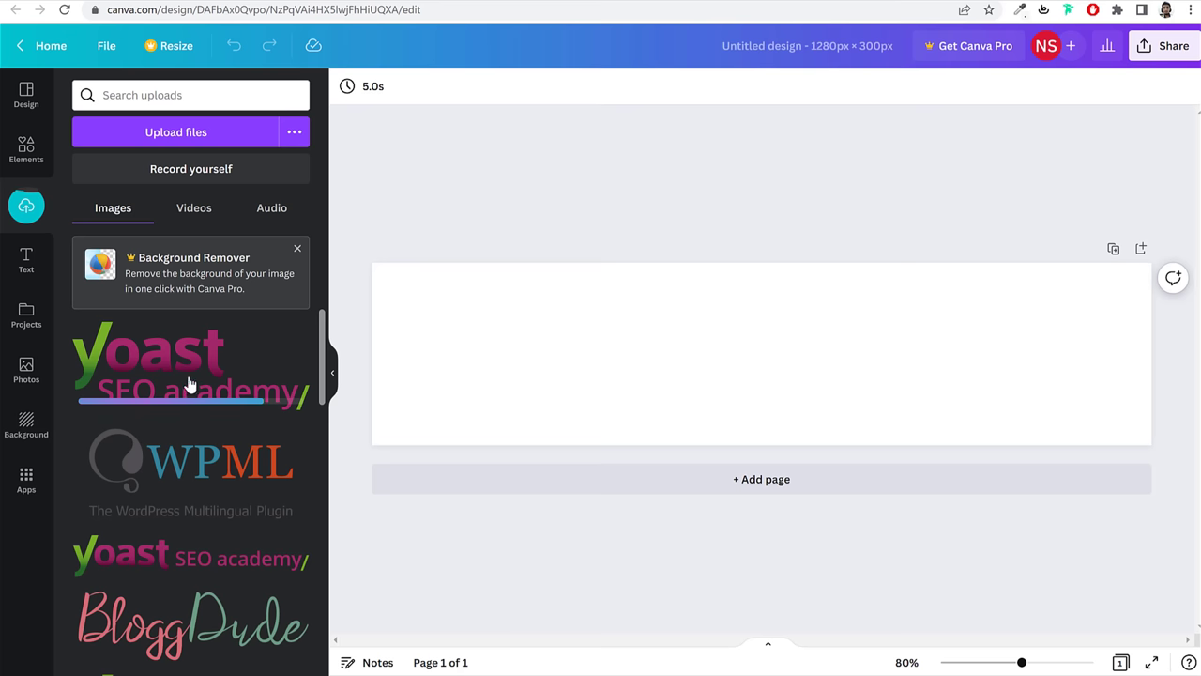
pyautogui.click(158, 368)
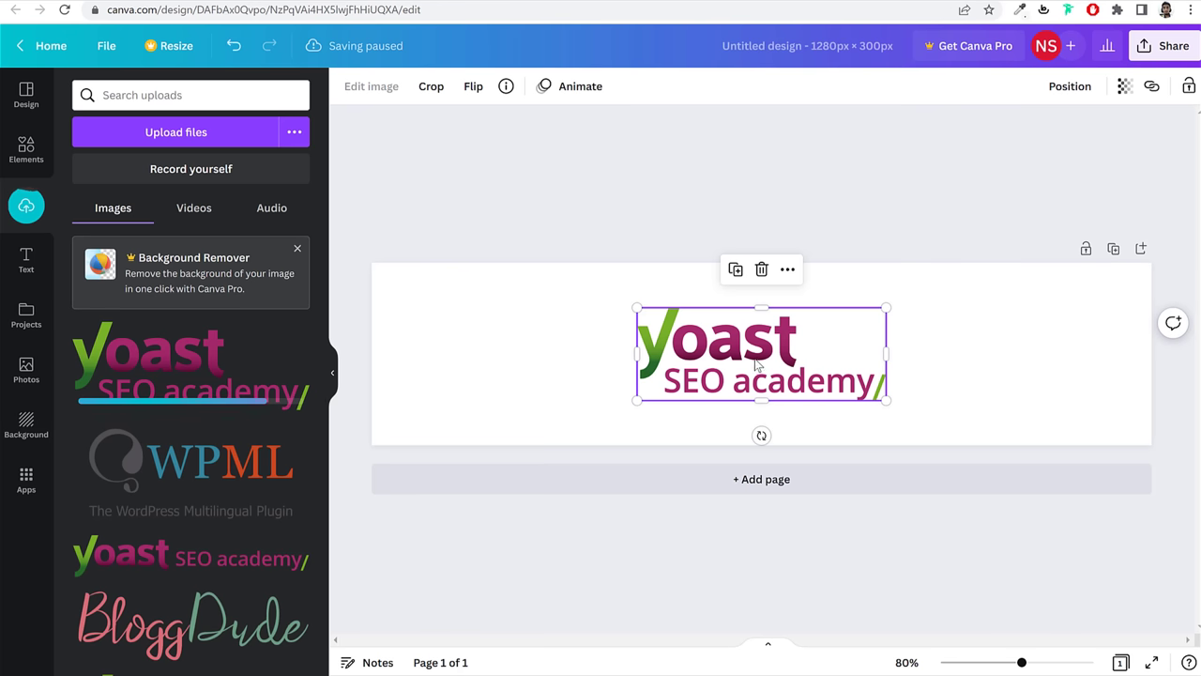
# Step: Enlarge the Yoast SEO academy logo and position it in the right half of the banner, vertically centred
pyautogui.moveTo(772, 369); pyautogui.dragTo(802, 369)
pyautogui.moveTo(917, 307); pyautogui.dragTo(976, 279)
pyautogui.moveTo(842, 359); pyautogui.dragTo(859, 372)
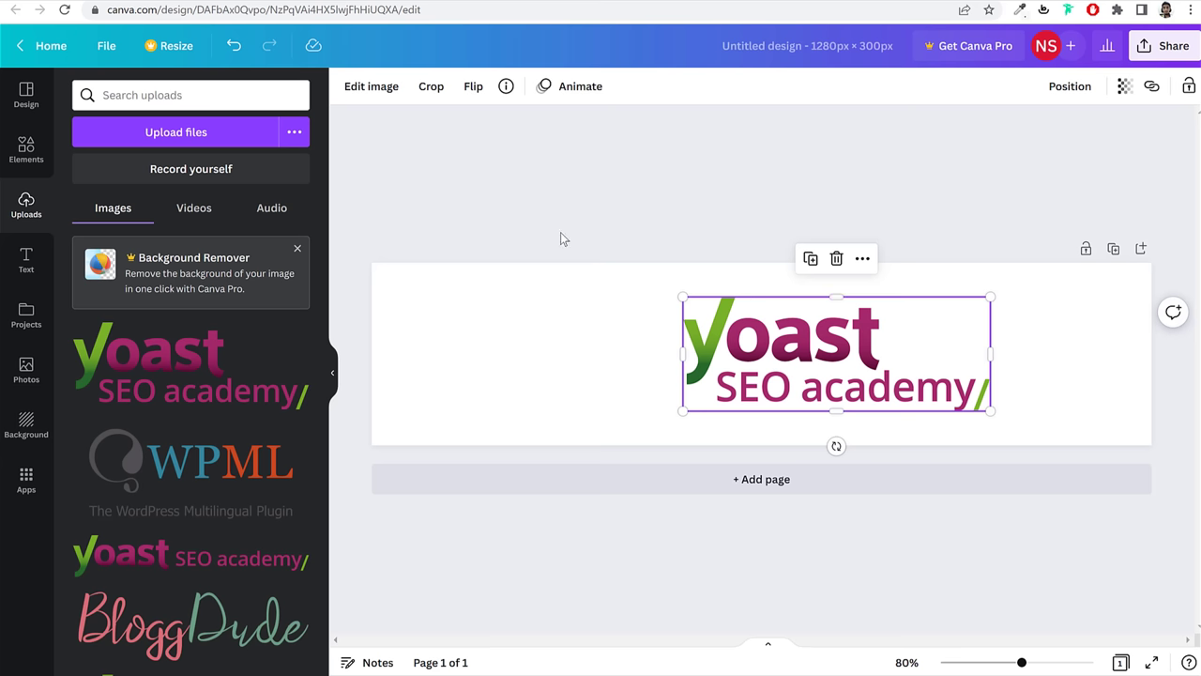
pyautogui.click(649, 205)
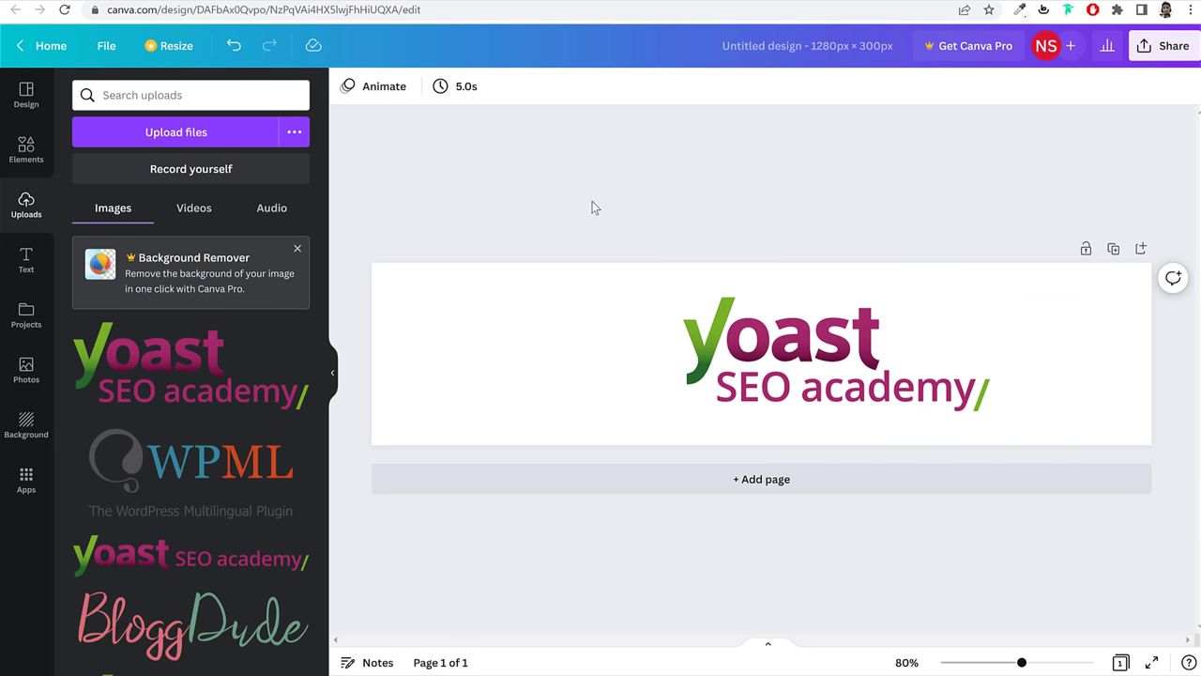
# Step: Try the logo's two magenta photo colors as the banner background, and set it to the custom light pink #FFD8ED
pyautogui.click(478, 325)
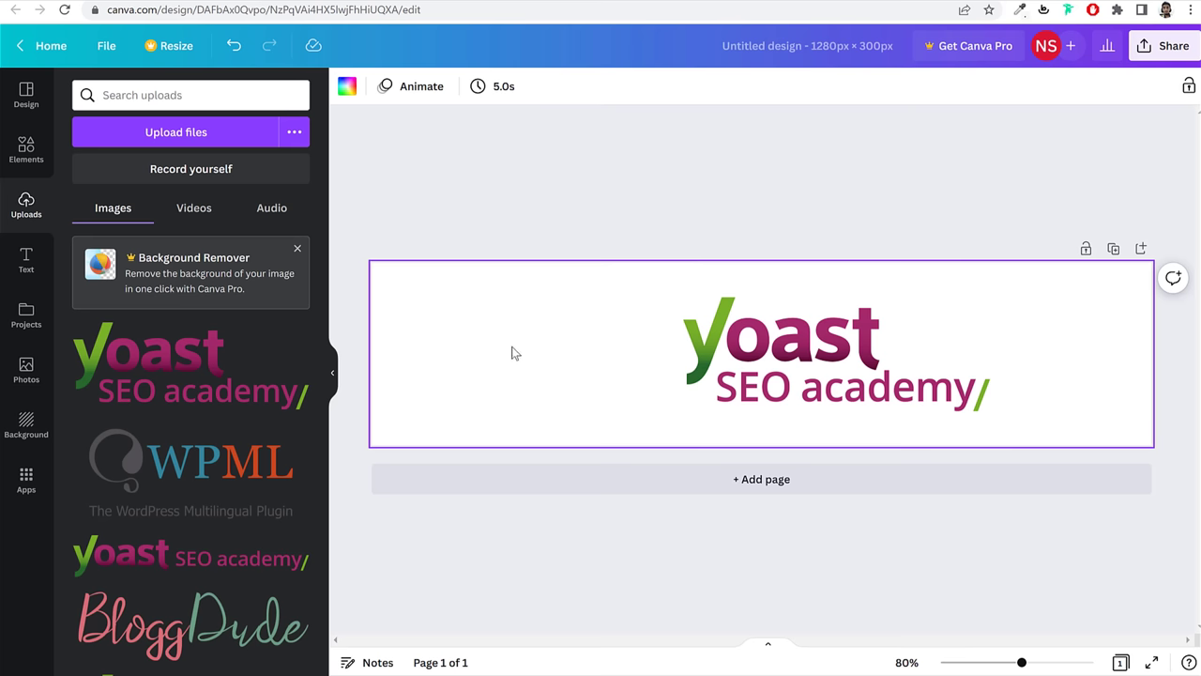
pyautogui.click(347, 88)
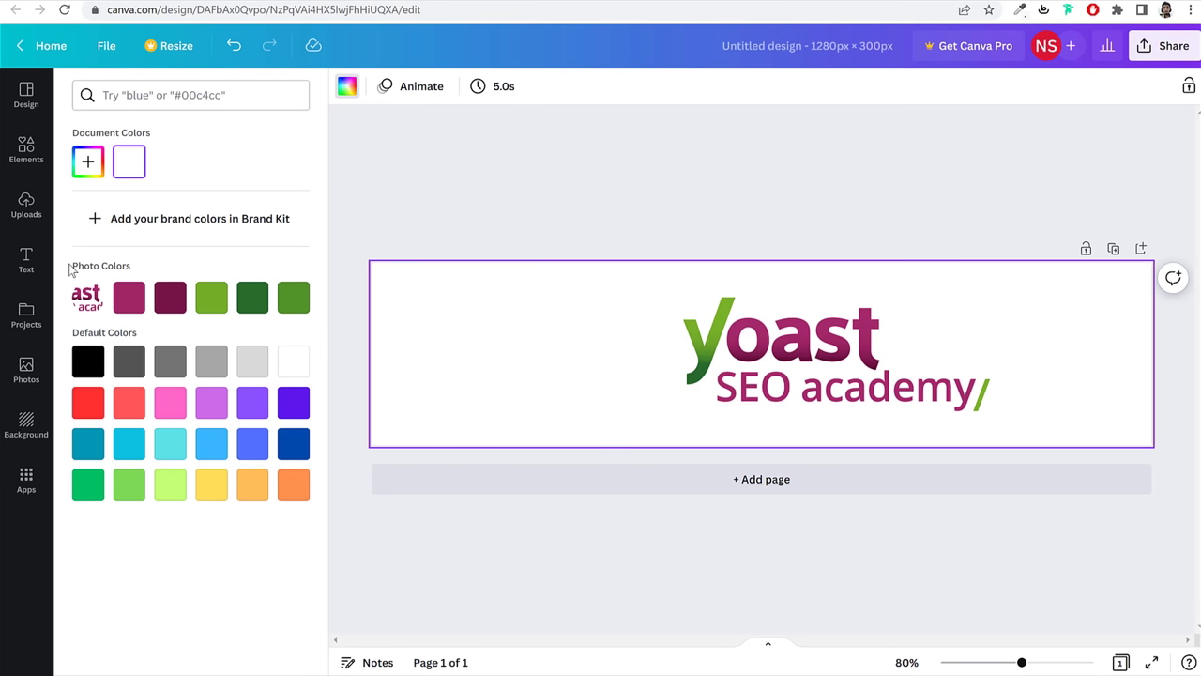
pyautogui.click(132, 308)
pyautogui.click(169, 303)
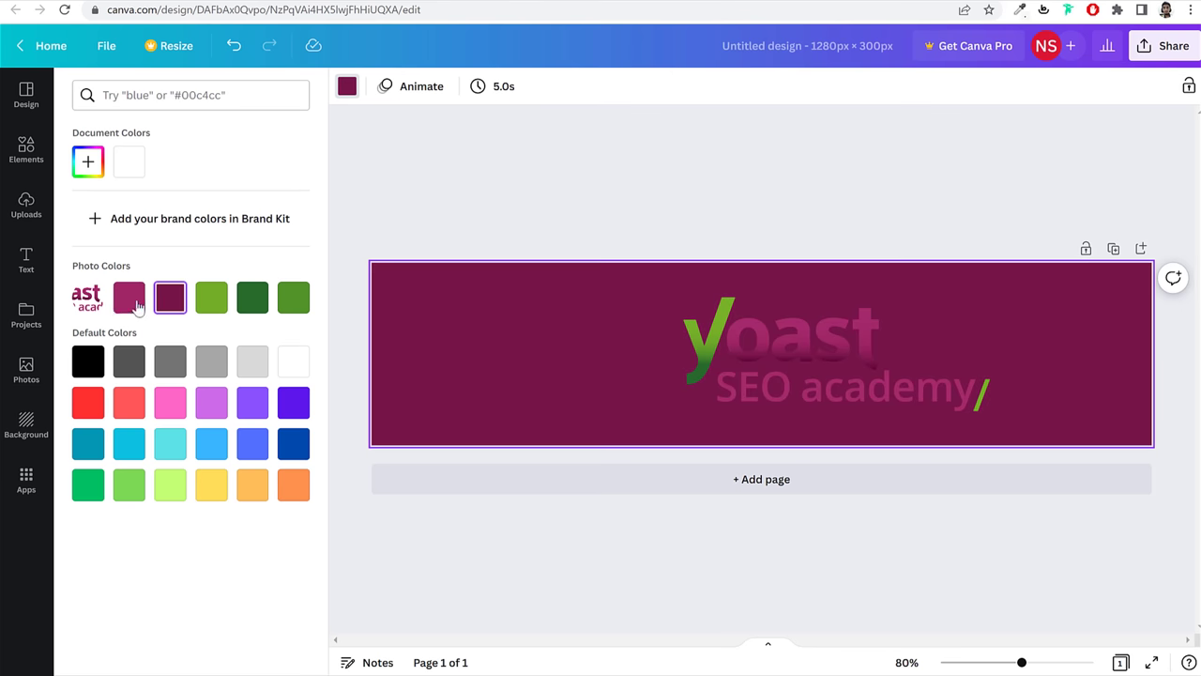
pyautogui.click(133, 305)
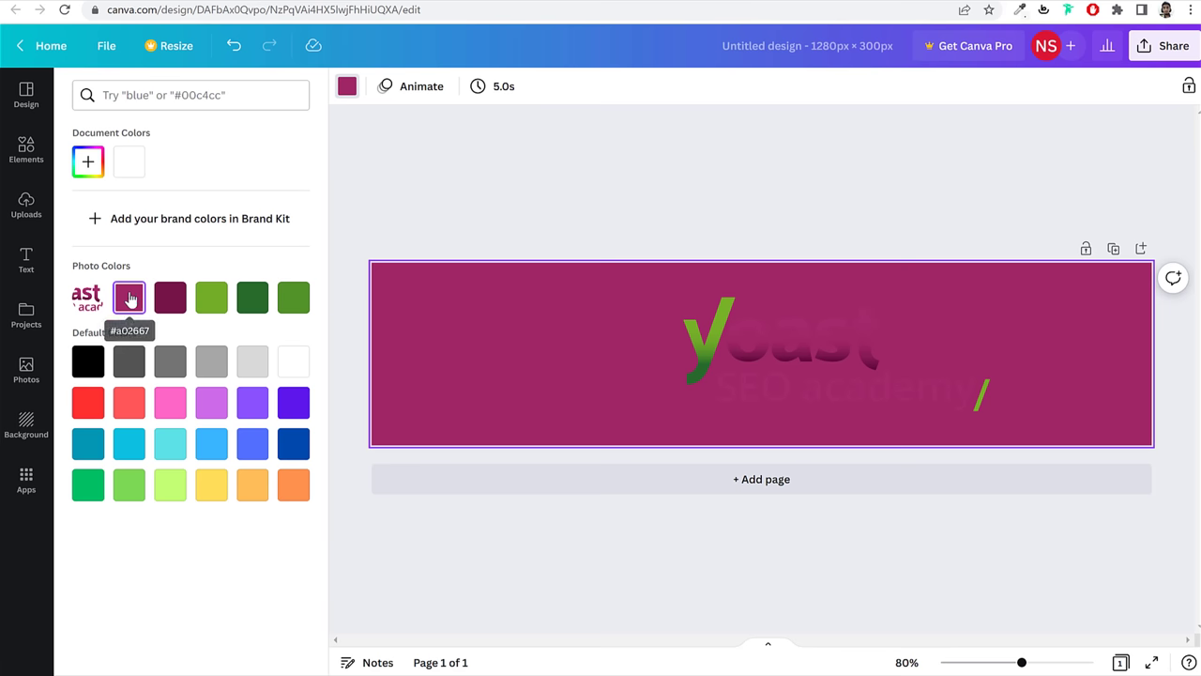
pyautogui.click(89, 167)
pyautogui.moveTo(240, 228); pyautogui.dragTo(117, 177)
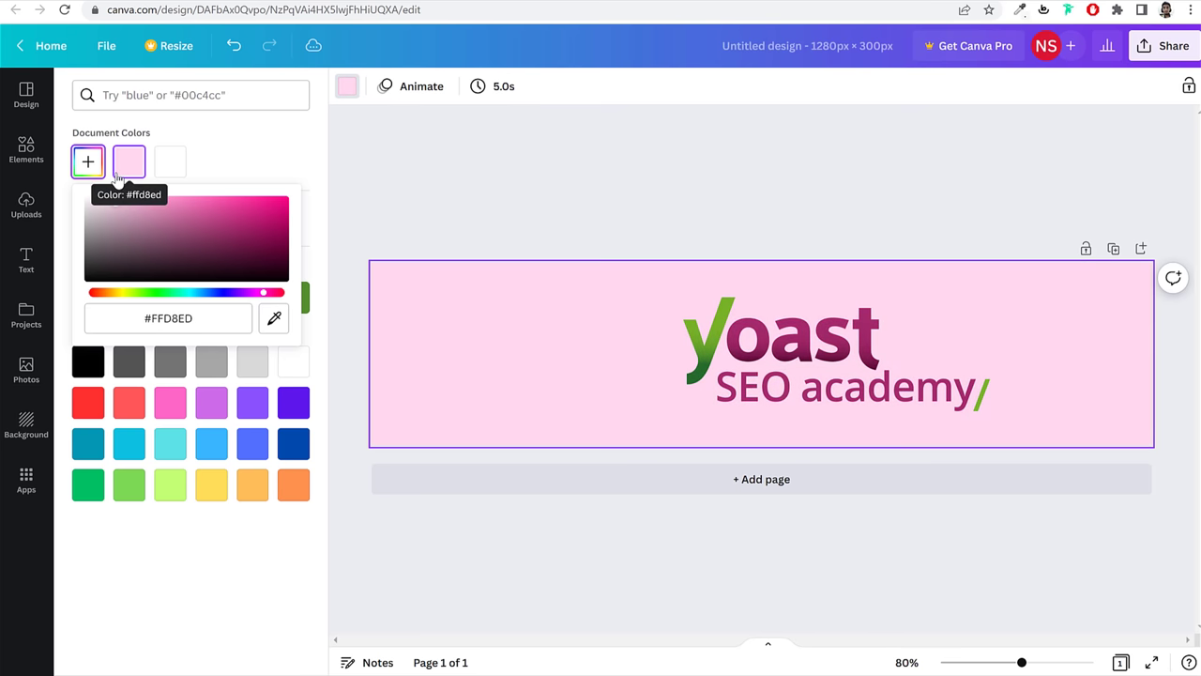
pyautogui.click(503, 372)
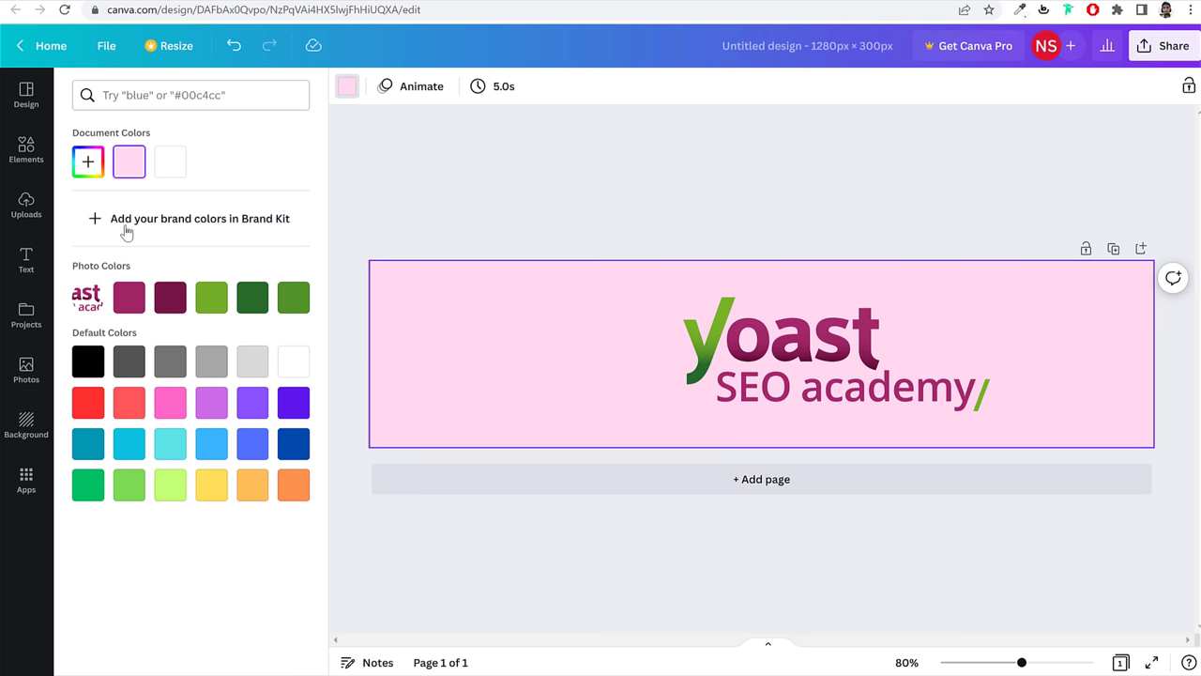
# Step: Add the HUGE SALE font combination to the banner and place it to the left of the Yoast logo
pyautogui.click(29, 265)
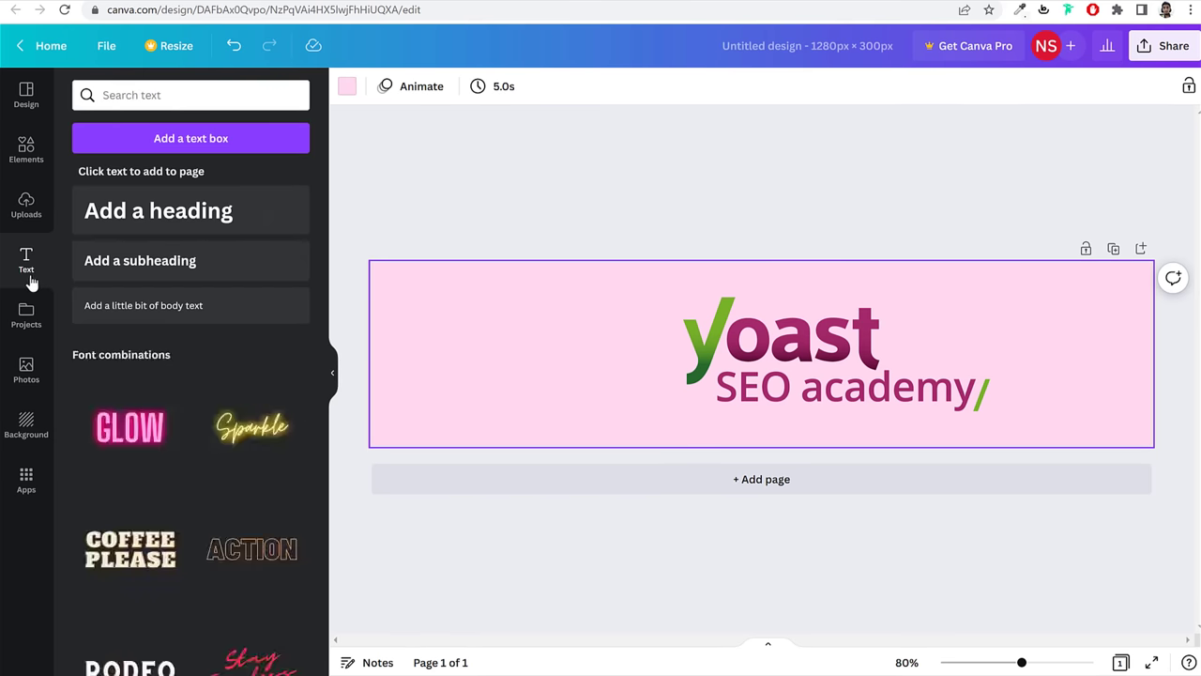
pyautogui.scroll(-3, 259, 328)
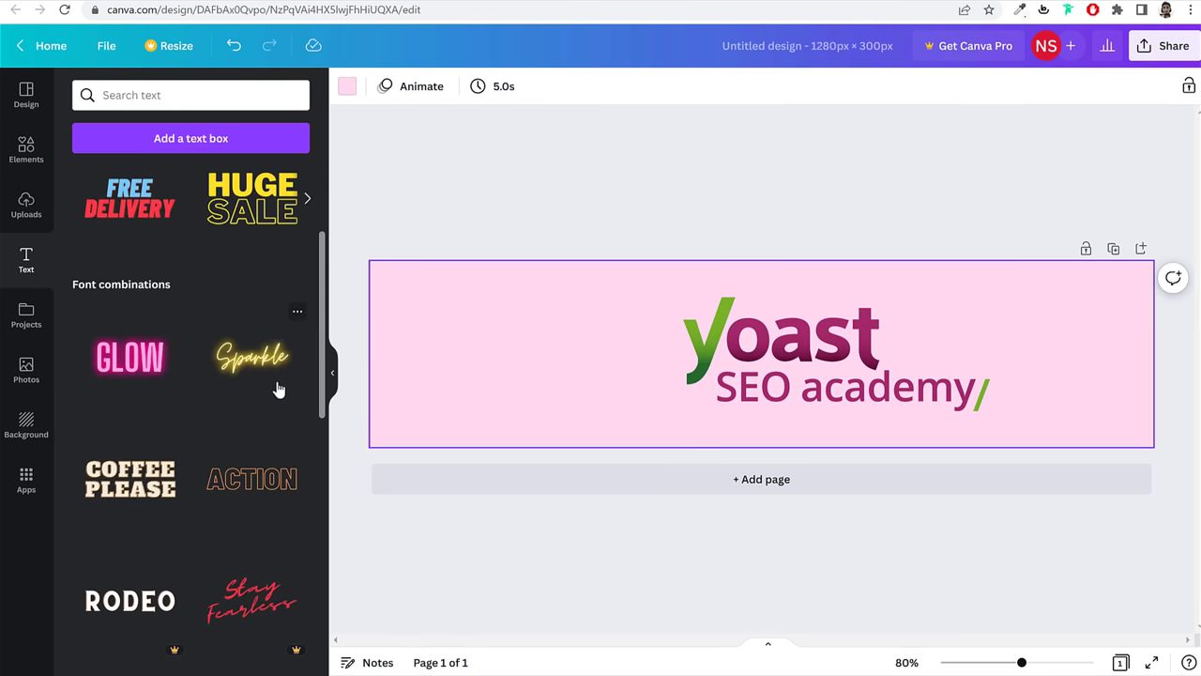
pyautogui.scroll(-5, 277, 388)
pyautogui.scroll(5, 278, 389)
pyautogui.scroll(3, 278, 388)
pyautogui.click(254, 432)
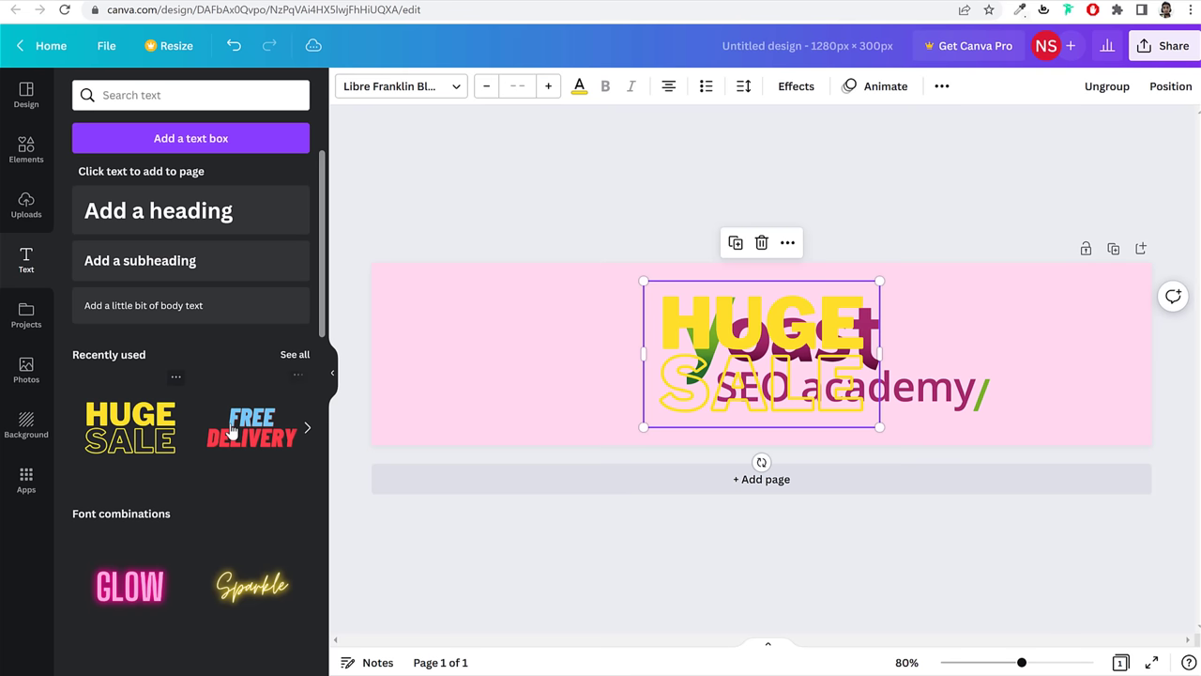
pyautogui.moveTo(762, 365); pyautogui.dragTo(517, 356)
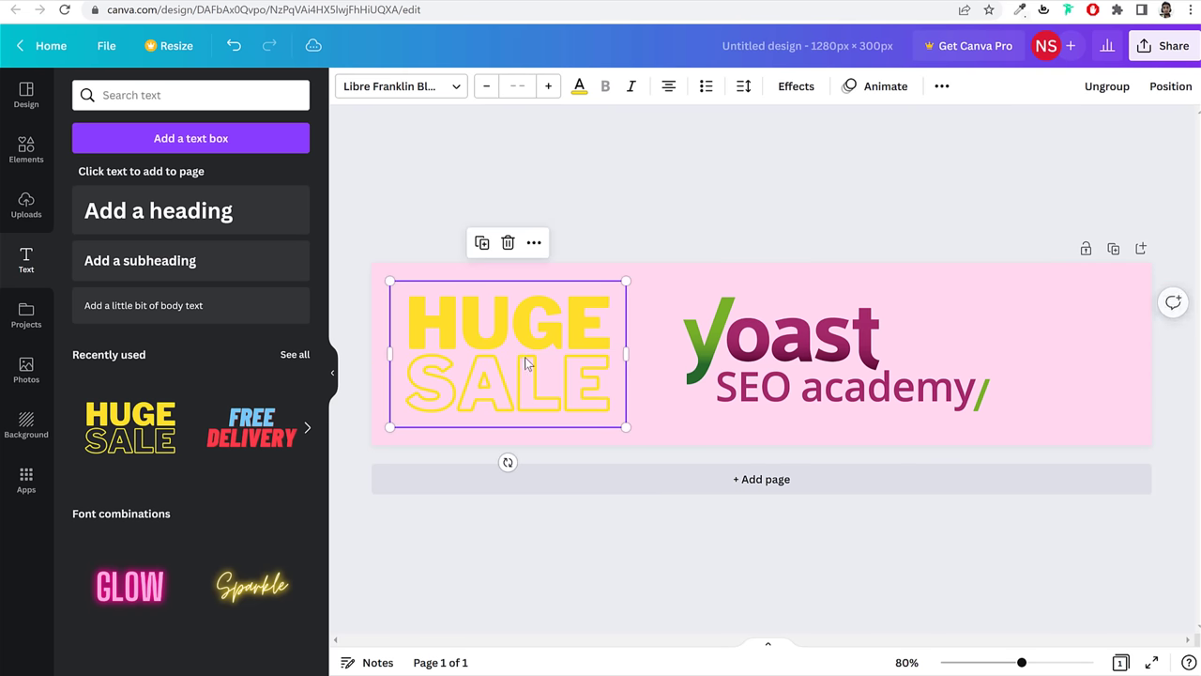
# Step: Color the HUGE SALE text black and replace its two lines with "#1" and "YOAST SEO"
pyautogui.click(581, 85)
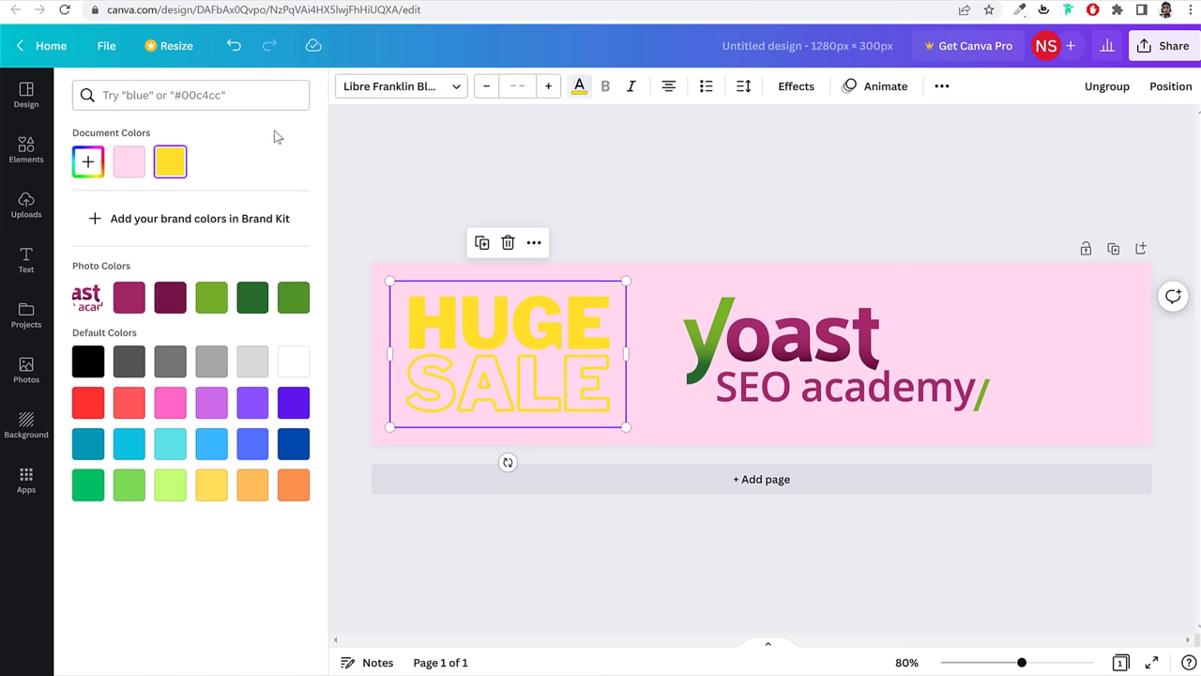
pyautogui.click(88, 362)
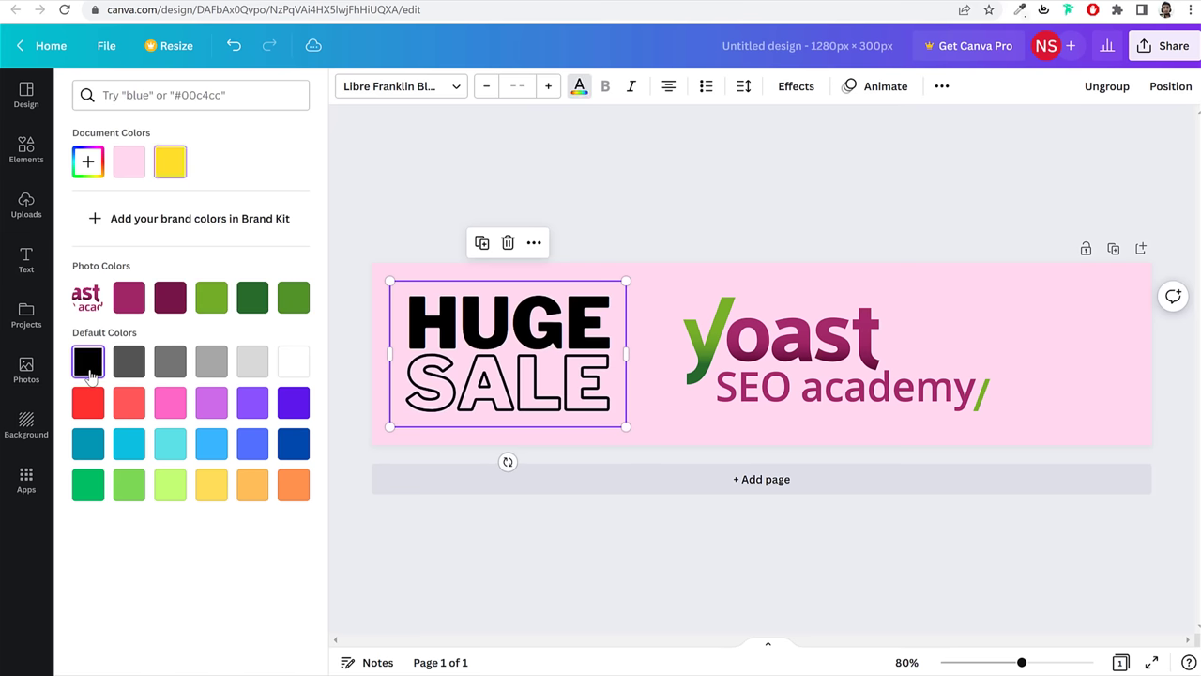
pyautogui.click(584, 352)
pyautogui.click(581, 349)
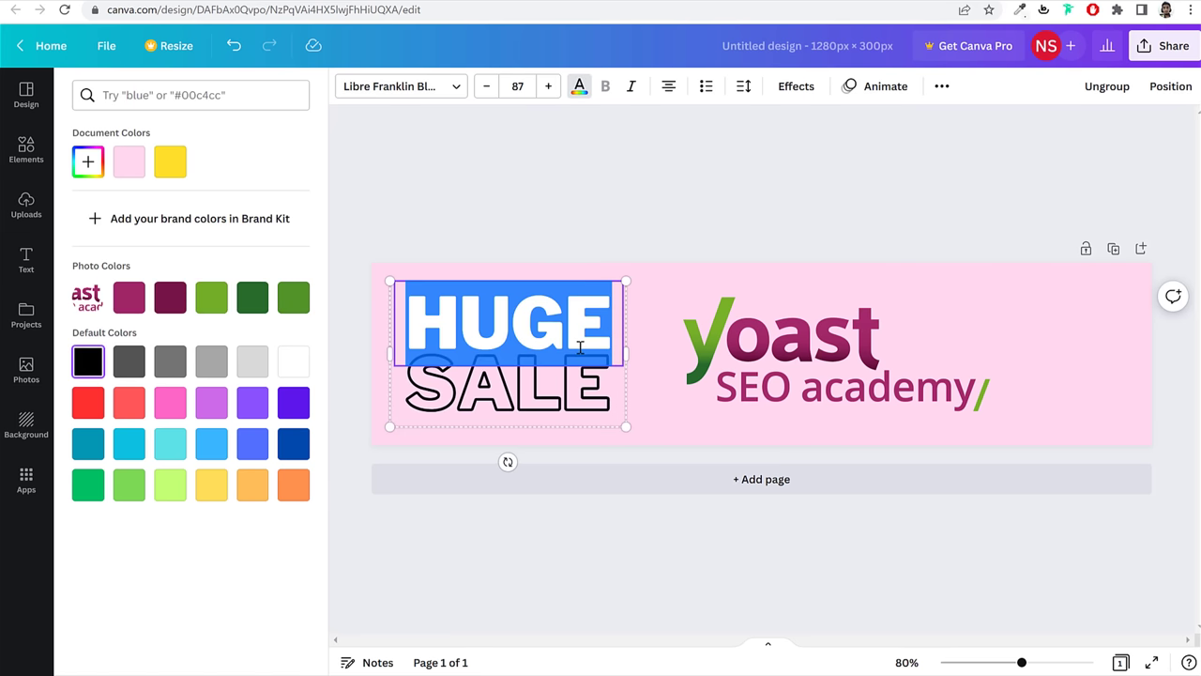
pyautogui.write('#1')
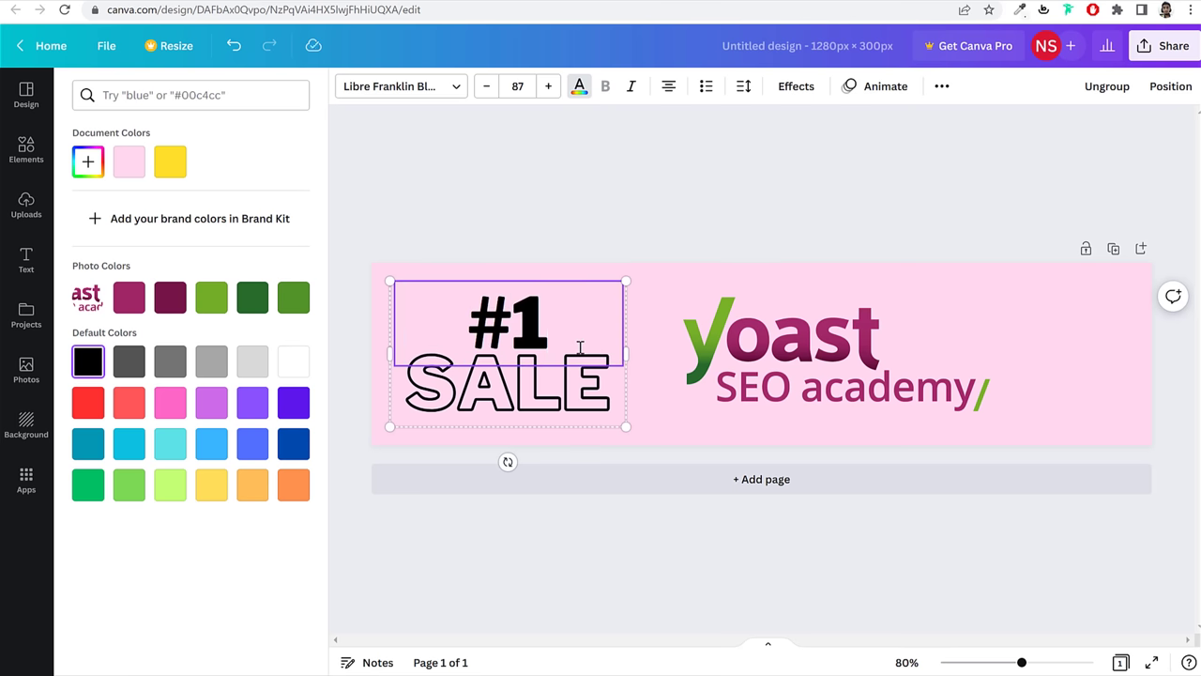
pyautogui.click(554, 392)
pyautogui.click(552, 387)
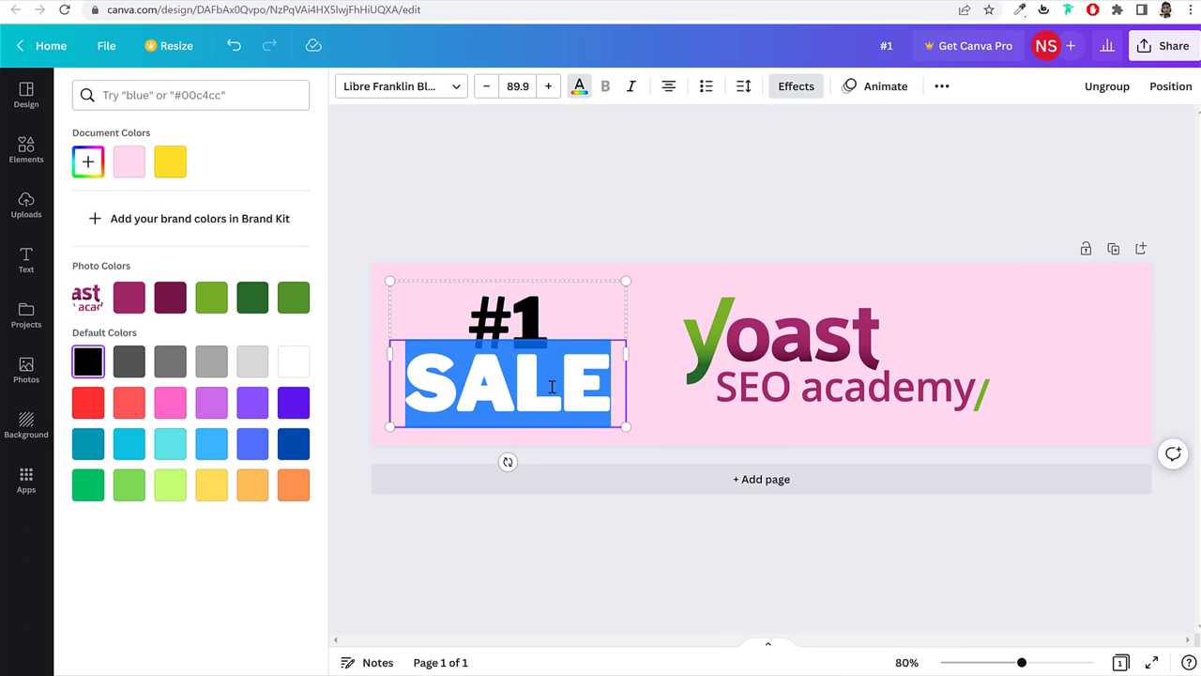
pyautogui.write('YOAST SEO')
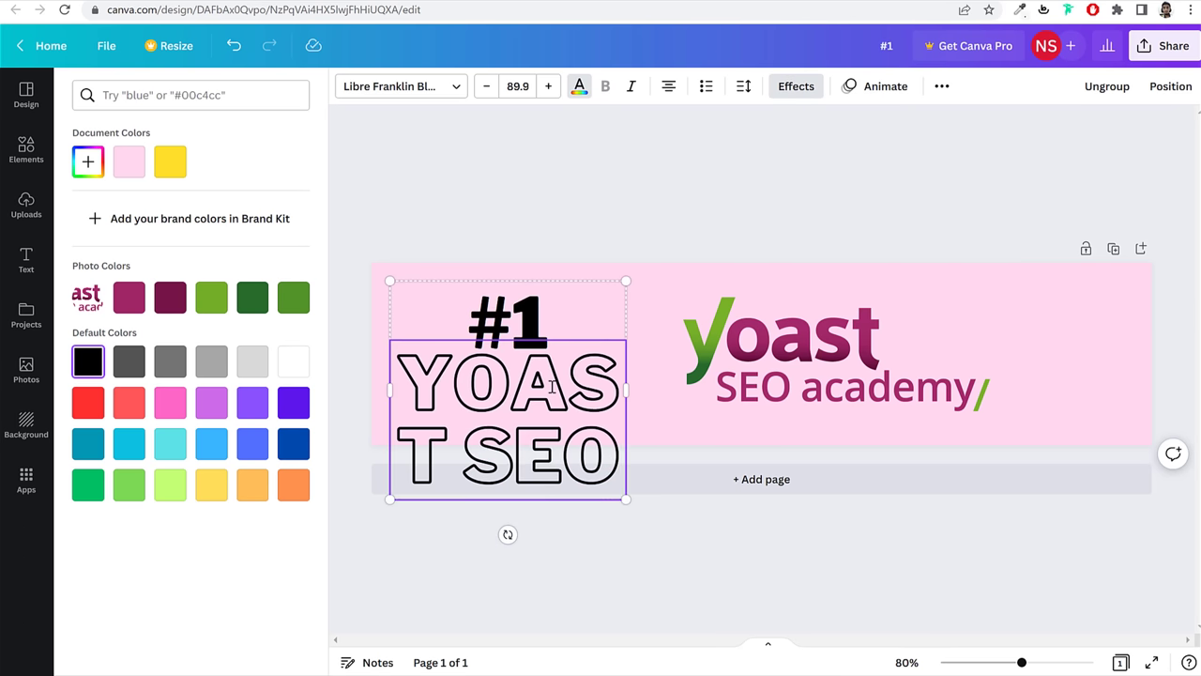
pyautogui.press('Left')
pyautogui.press('Left')
pyautogui.press('Left')
# Step: Widen the #1 YOAST SEO text group slightly and reduce its font sizes to 37 for #1 and 39.9 for YOAST SEO
pyautogui.moveTo(589, 398); pyautogui.dragTo(630, 389)
pyautogui.click(487, 86)
pyautogui.click(487, 87)
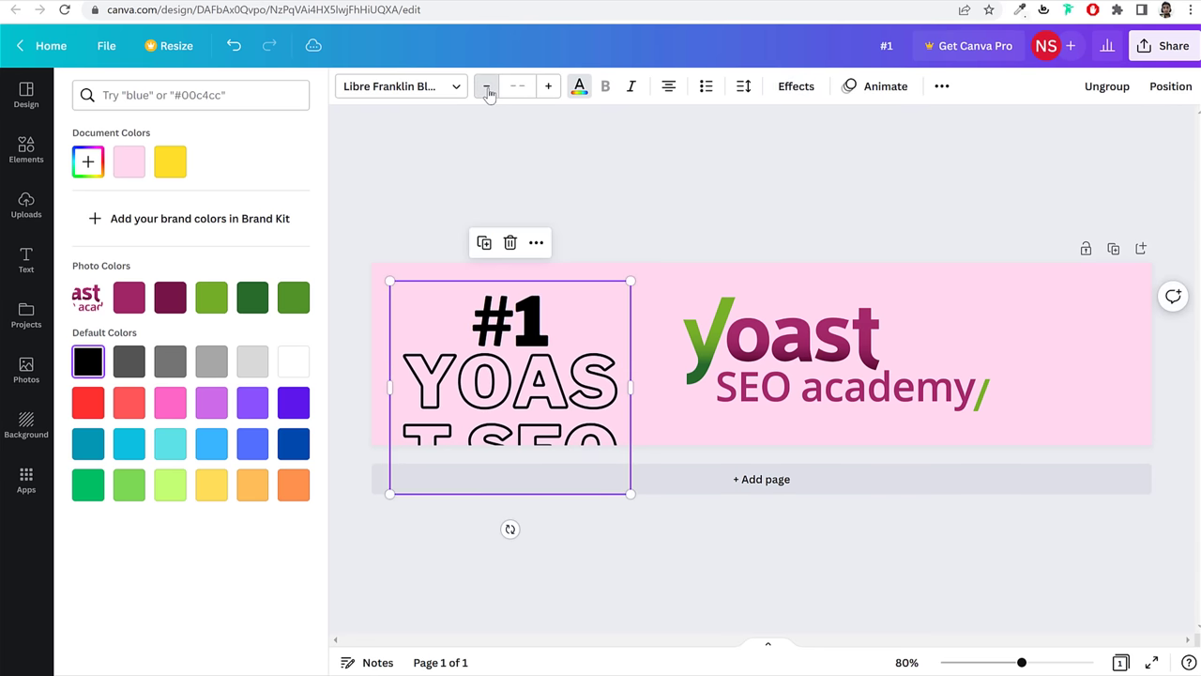
pyautogui.click(487, 86)
pyautogui.click(487, 87)
pyautogui.click(488, 86)
pyautogui.click(488, 87)
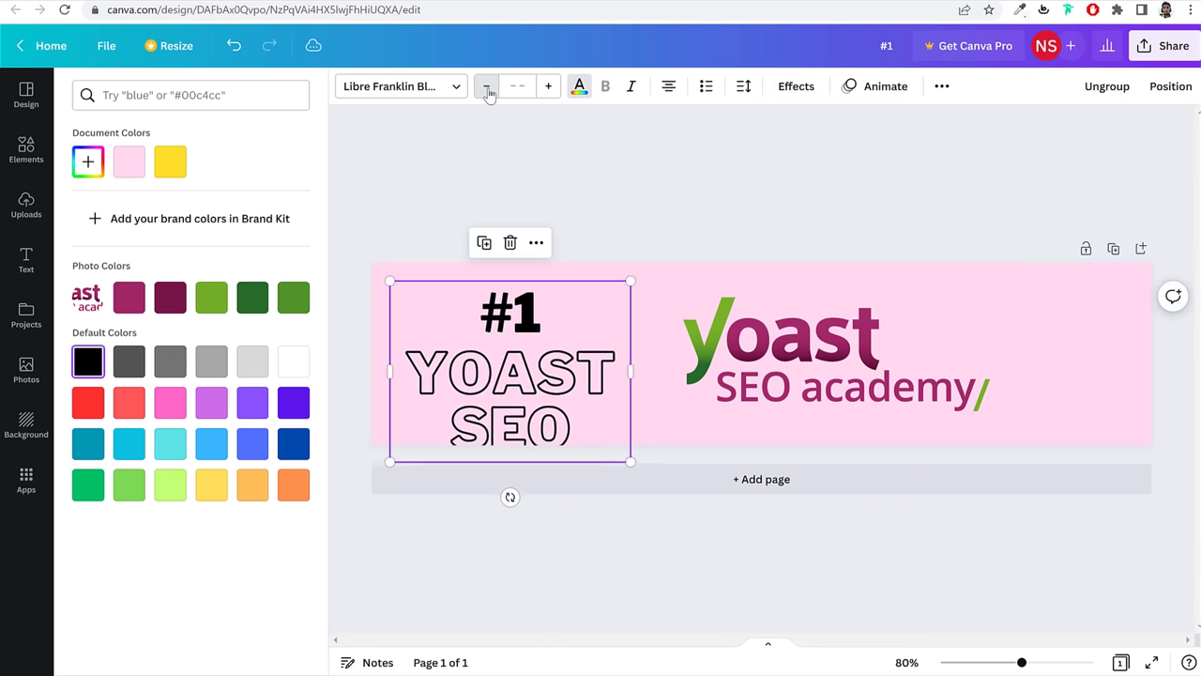
pyautogui.click(487, 86)
pyautogui.click(487, 86)
pyautogui.doubleClick(512, 299)
pyautogui.hotkey('ctrl', 'shift', '.')
pyautogui.hotkey('ctrl', 'shift', '.')
pyautogui.hotkey('ctrl', 'shift', '.')
pyautogui.hotkey('ctrl', 'shift', '.')
pyautogui.hotkey('ctrl', 'shift', '.')
pyautogui.hotkey('ctrl', 'shift', '.')
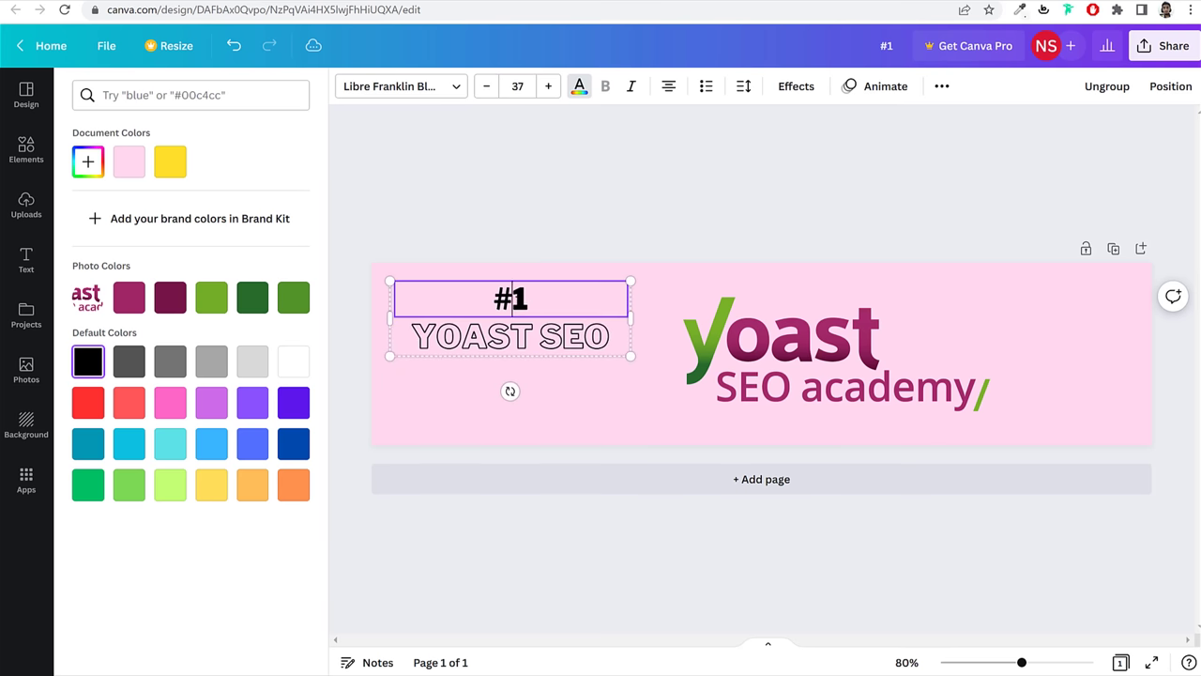
pyautogui.click(599, 347)
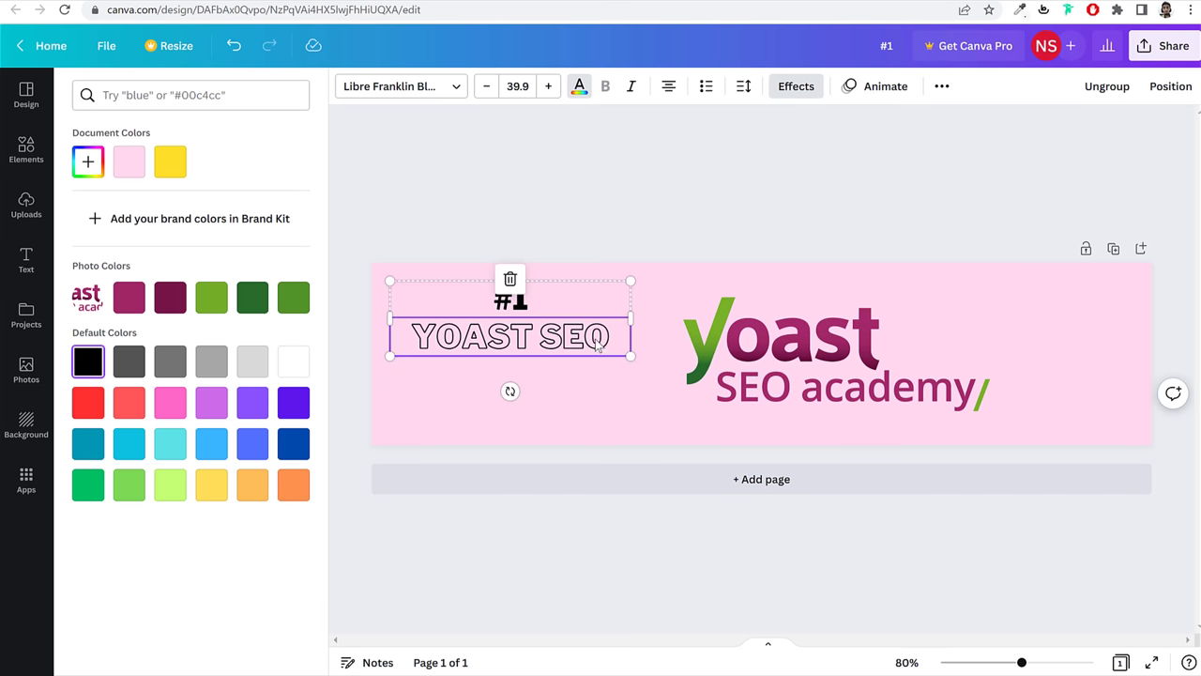
# Step: Narrow the text group so YOAST SEO wraps onto two lines, and align its top edge with the logo's
pyautogui.moveTo(387, 318); pyautogui.dragTo(466, 333)
pyautogui.click(566, 343)
pyautogui.moveTo(566, 344); pyautogui.dragTo(510, 351)
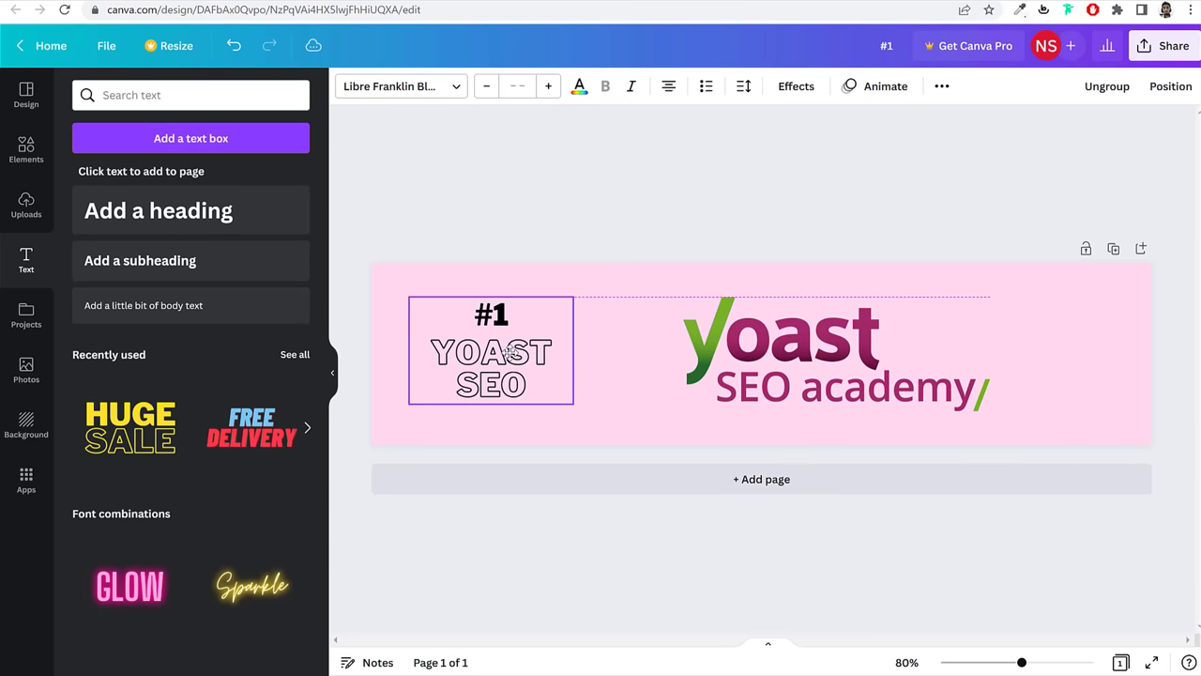
pyautogui.click(500, 183)
pyautogui.click(500, 348)
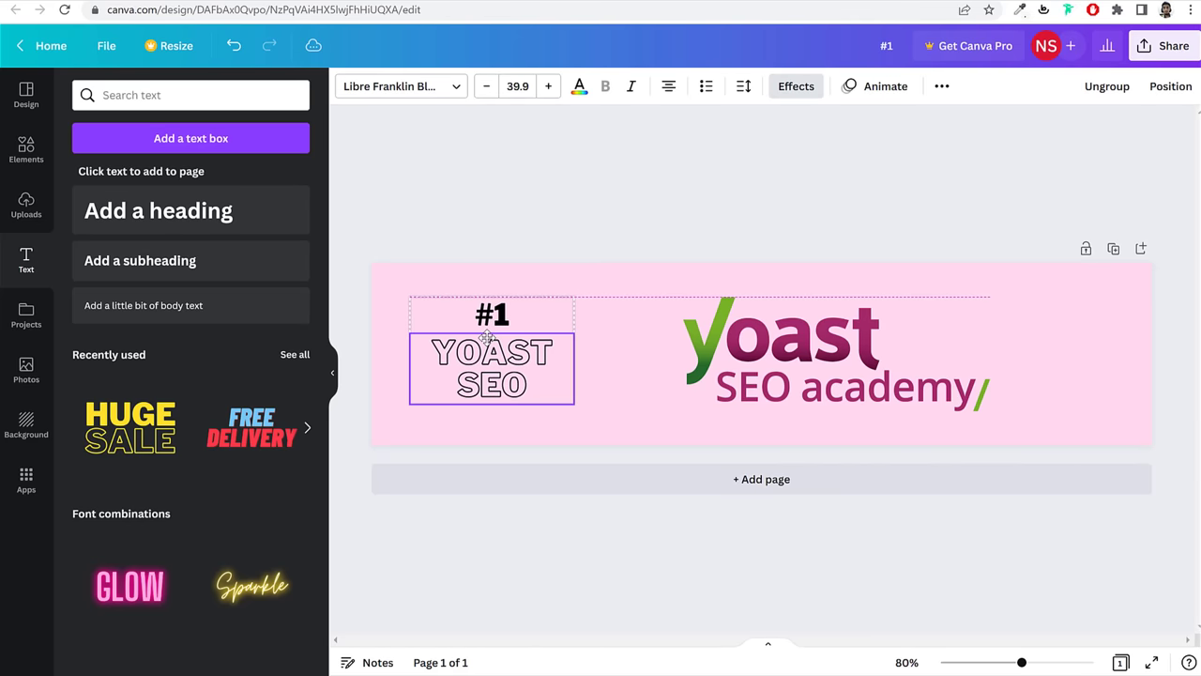
pyautogui.click(541, 201)
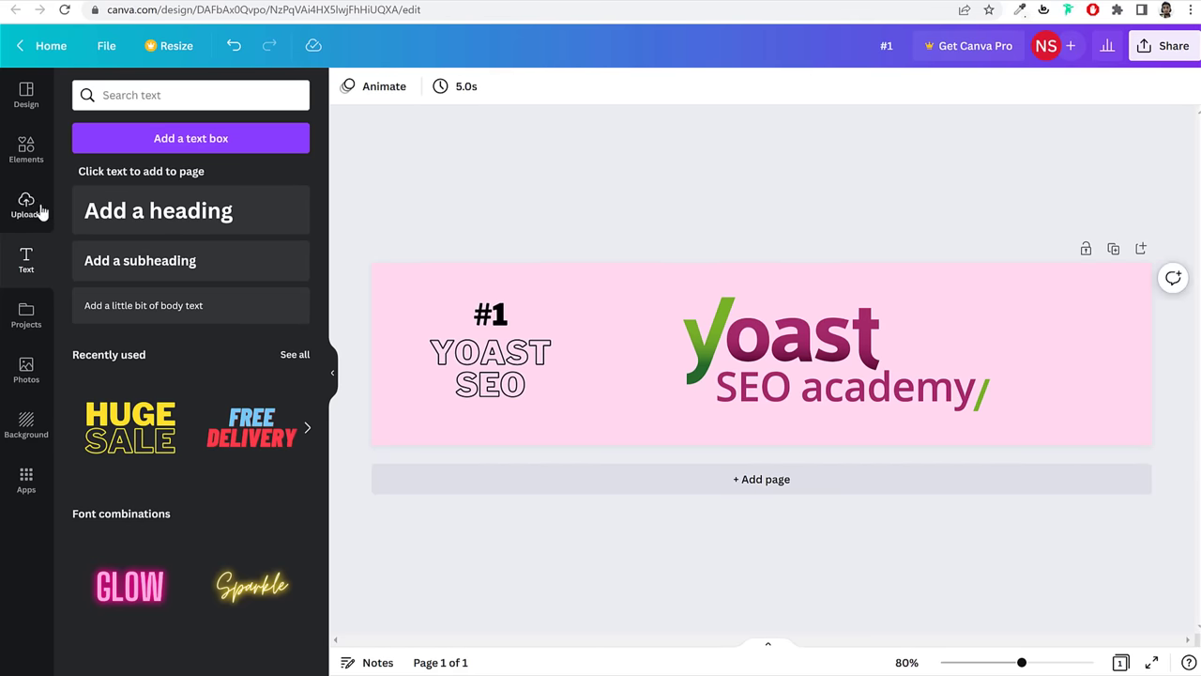
# Step: Add a large magenta circle behind the #1 YOAST SEO text, running off the banner's left edge and vertically centred
pyautogui.click(26, 153)
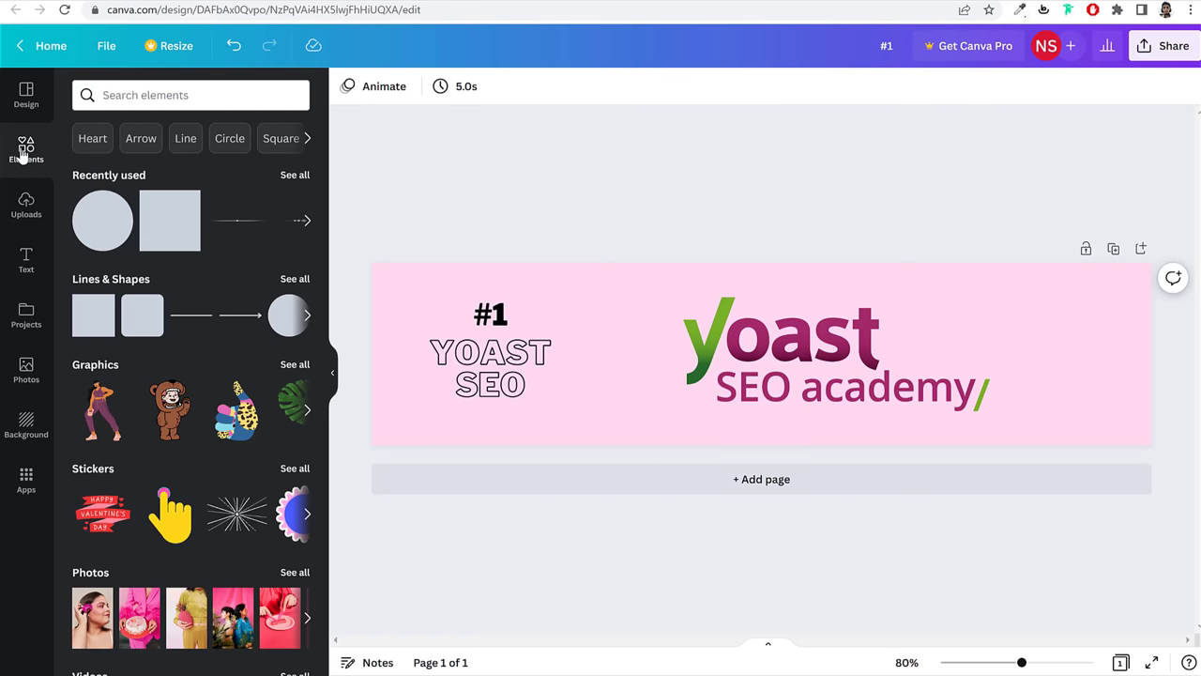
pyautogui.click(307, 316)
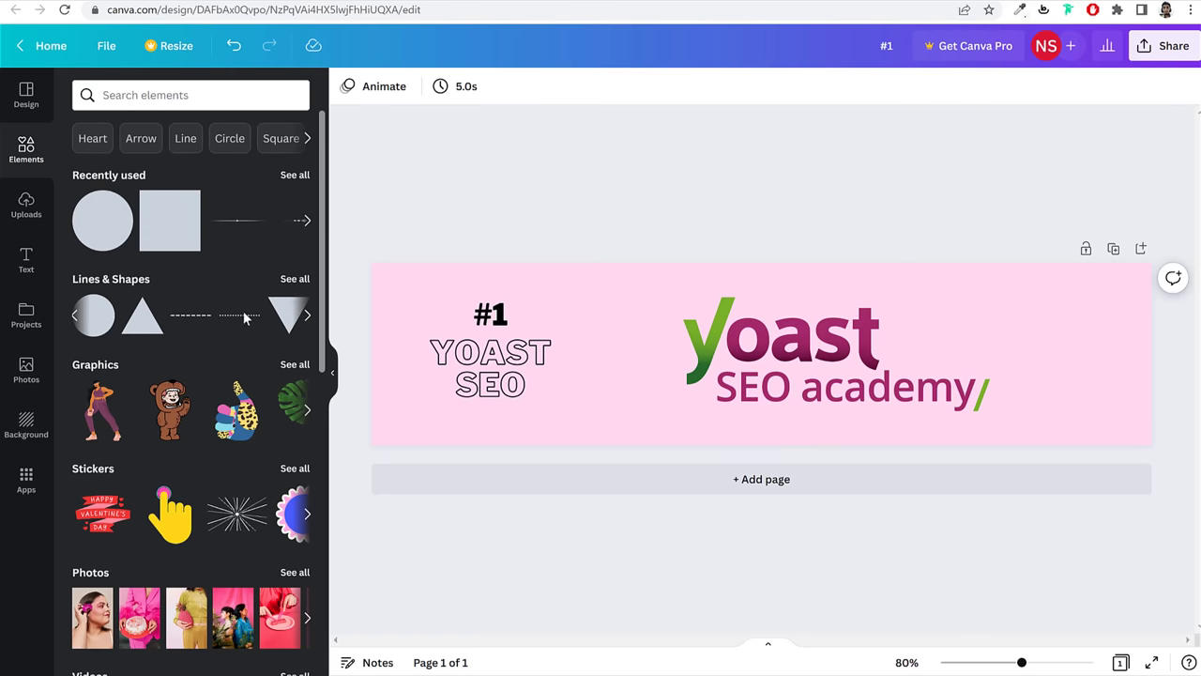
pyautogui.click(93, 317)
pyautogui.moveTo(762, 355); pyautogui.dragTo(675, 568)
pyautogui.moveTo(558, 410); pyautogui.dragTo(494, 360)
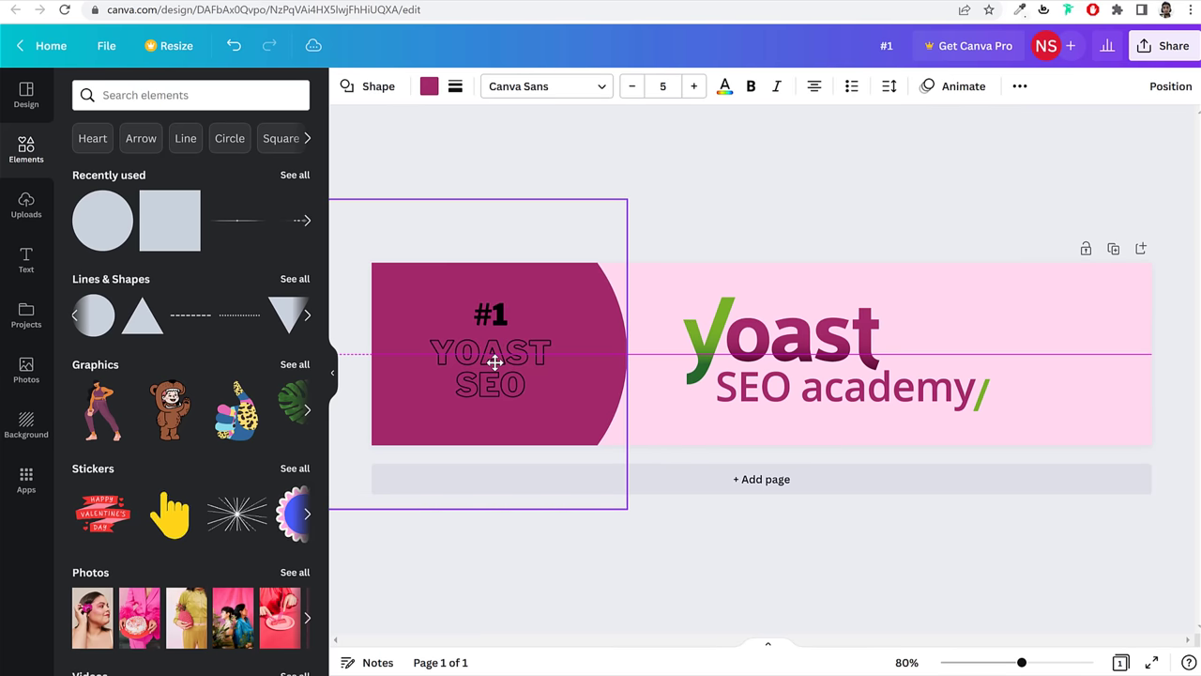
pyautogui.click(759, 210)
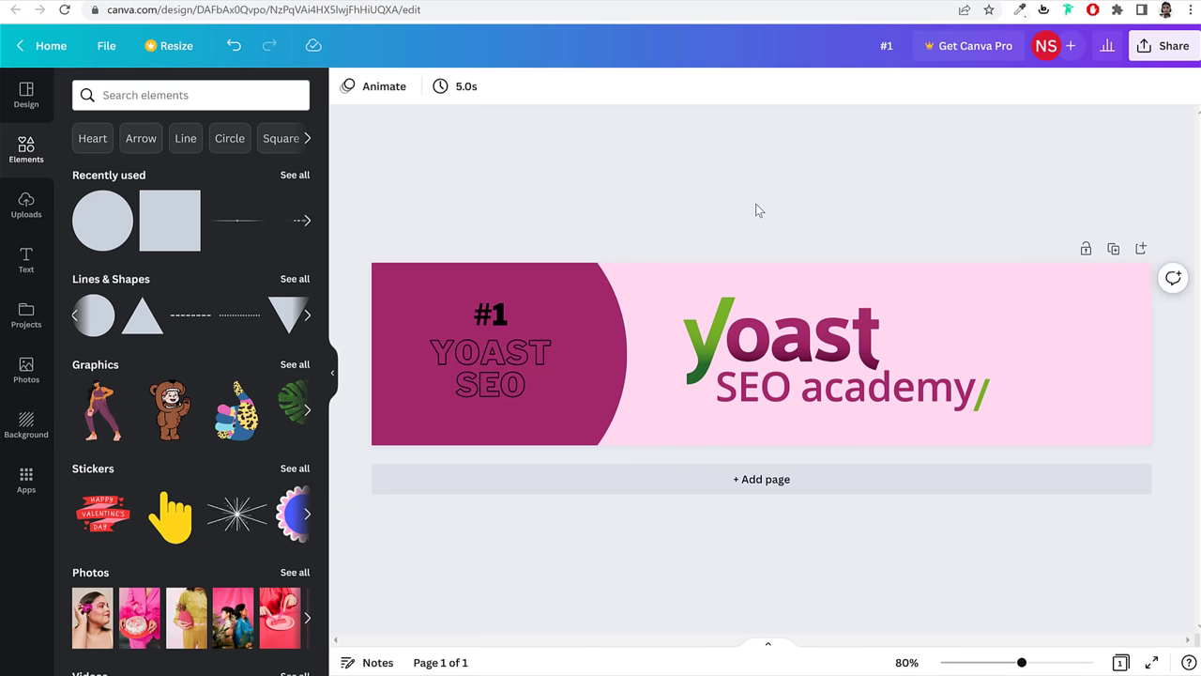
# Step: Move the #1 YOAST SEO text further left inside the magenta circle and enlarge it slightly
pyautogui.click(517, 363)
pyautogui.click(635, 176)
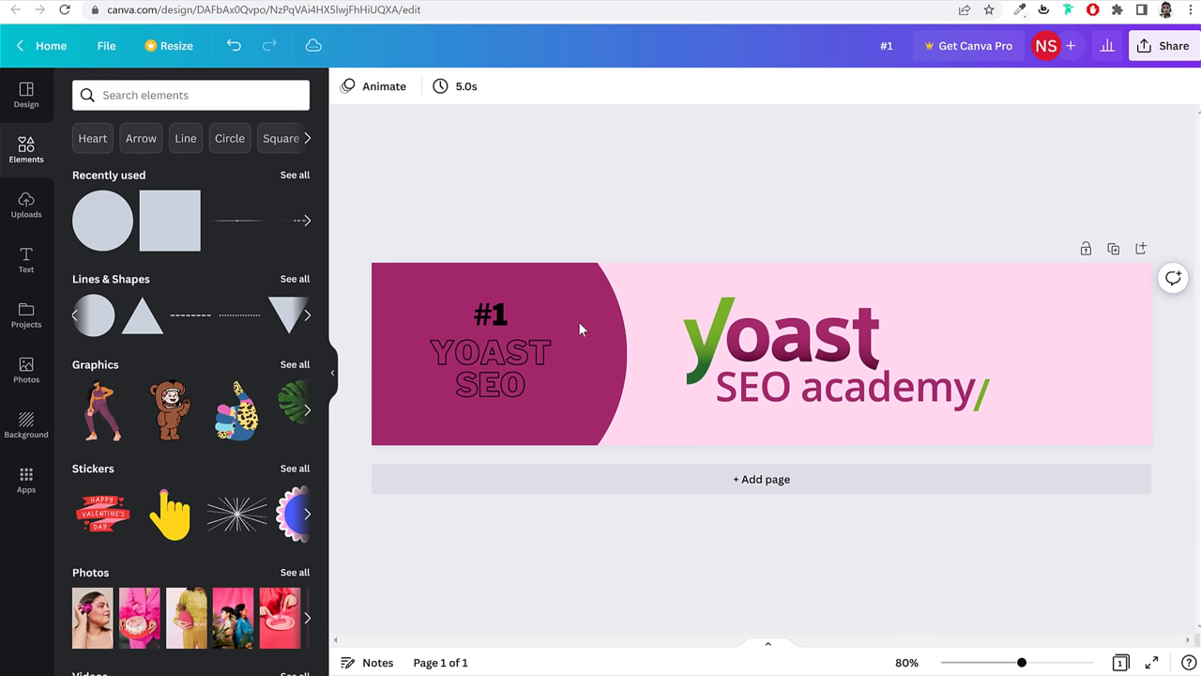
pyautogui.moveTo(506, 331); pyautogui.dragTo(480, 332)
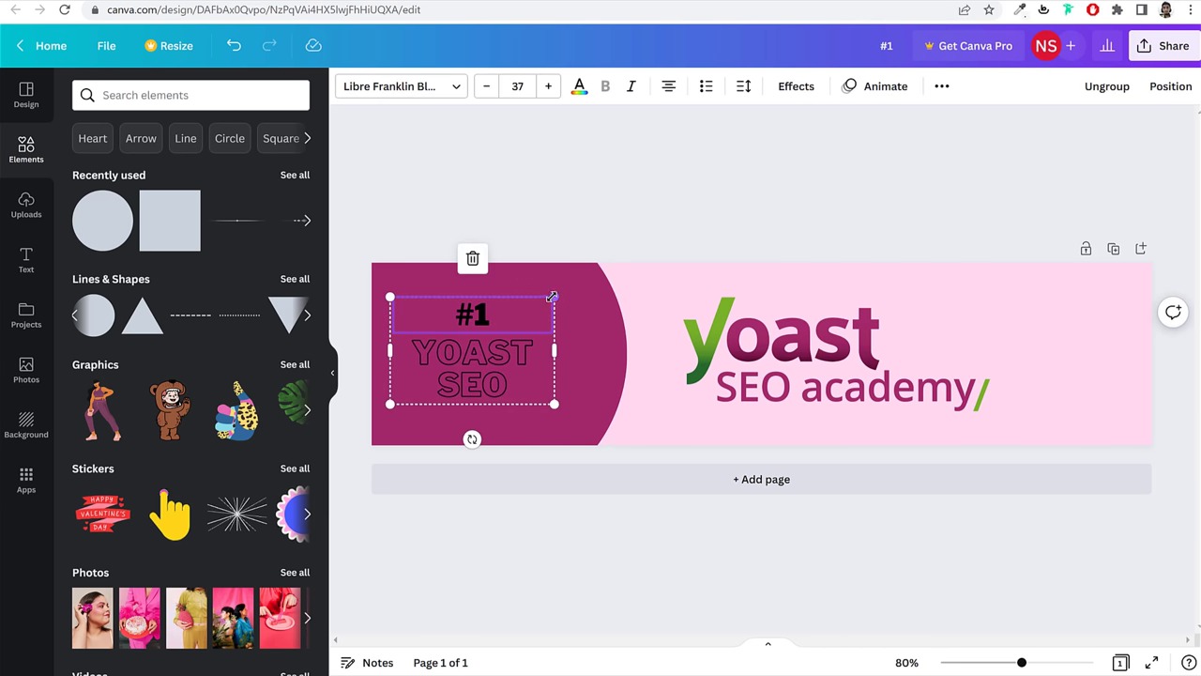
pyautogui.click(564, 290)
pyautogui.click(488, 337)
pyautogui.moveTo(555, 403); pyautogui.dragTo(575, 413)
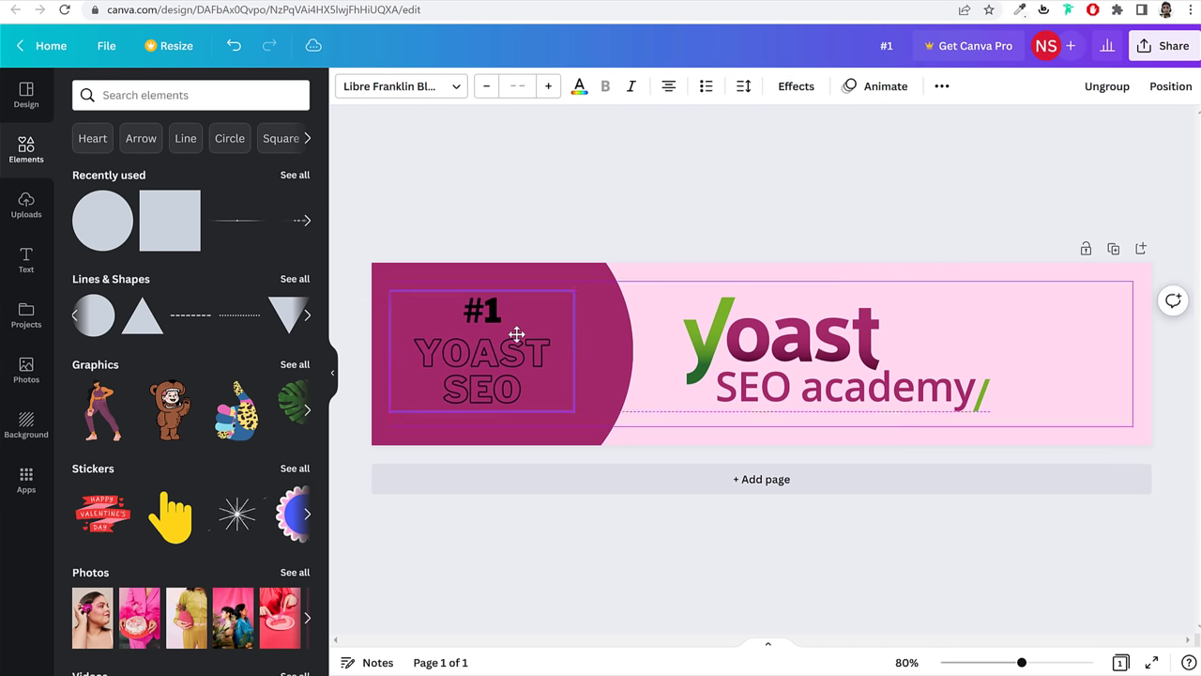
# Step: Shrink the magenta circle around the text, shift it slightly upward, and nudge the Yoast logo a little to the left
pyautogui.click(606, 327)
pyautogui.moveTo(634, 196); pyautogui.dragTo(592, 234)
pyautogui.click(775, 250)
pyautogui.moveTo(869, 346); pyautogui.dragTo(864, 343)
pyautogui.click(837, 168)
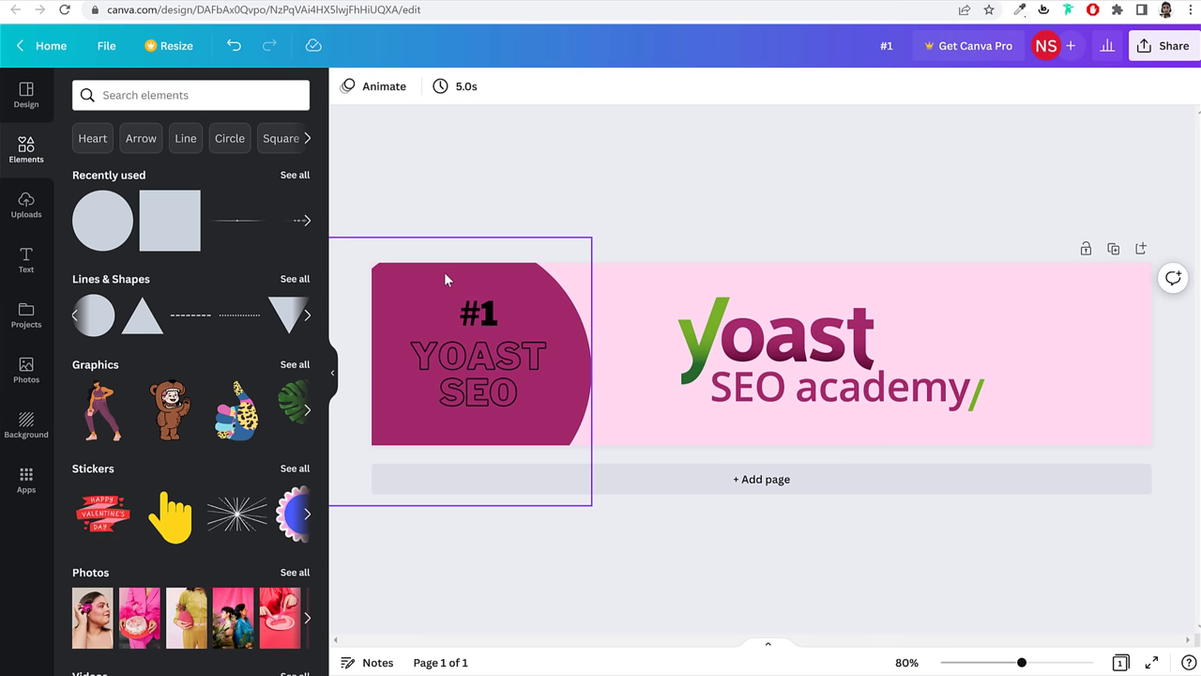
pyautogui.click(414, 271)
pyautogui.moveTo(413, 271); pyautogui.dragTo(413, 261)
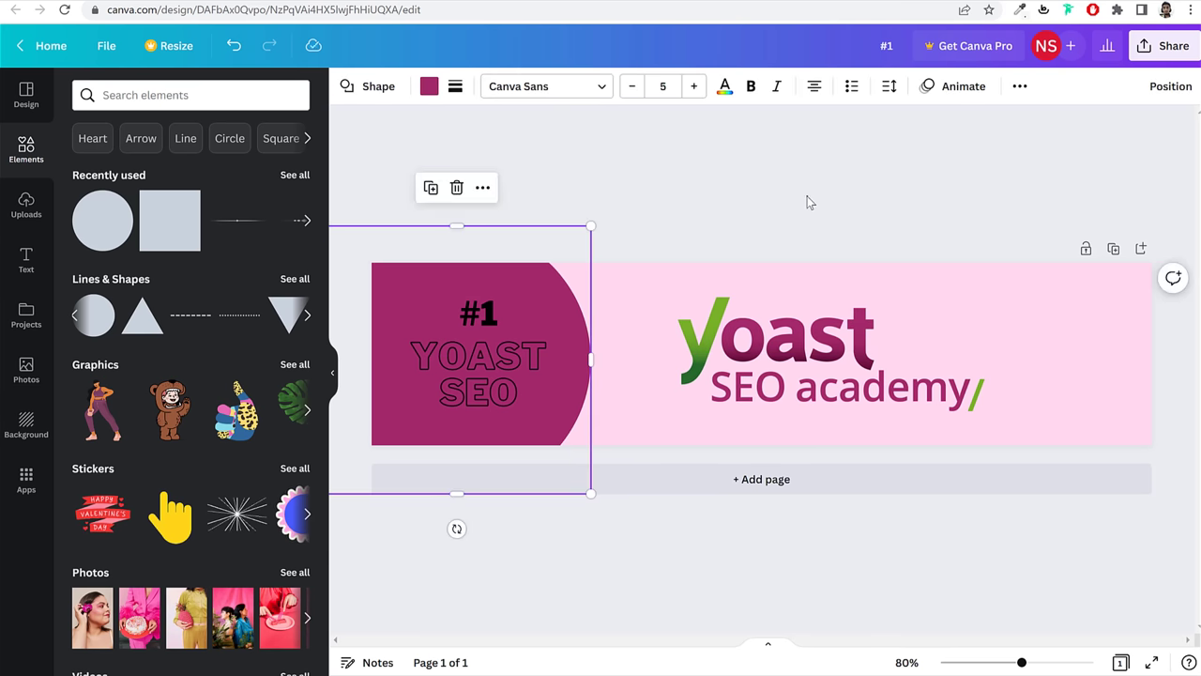
pyautogui.click(807, 196)
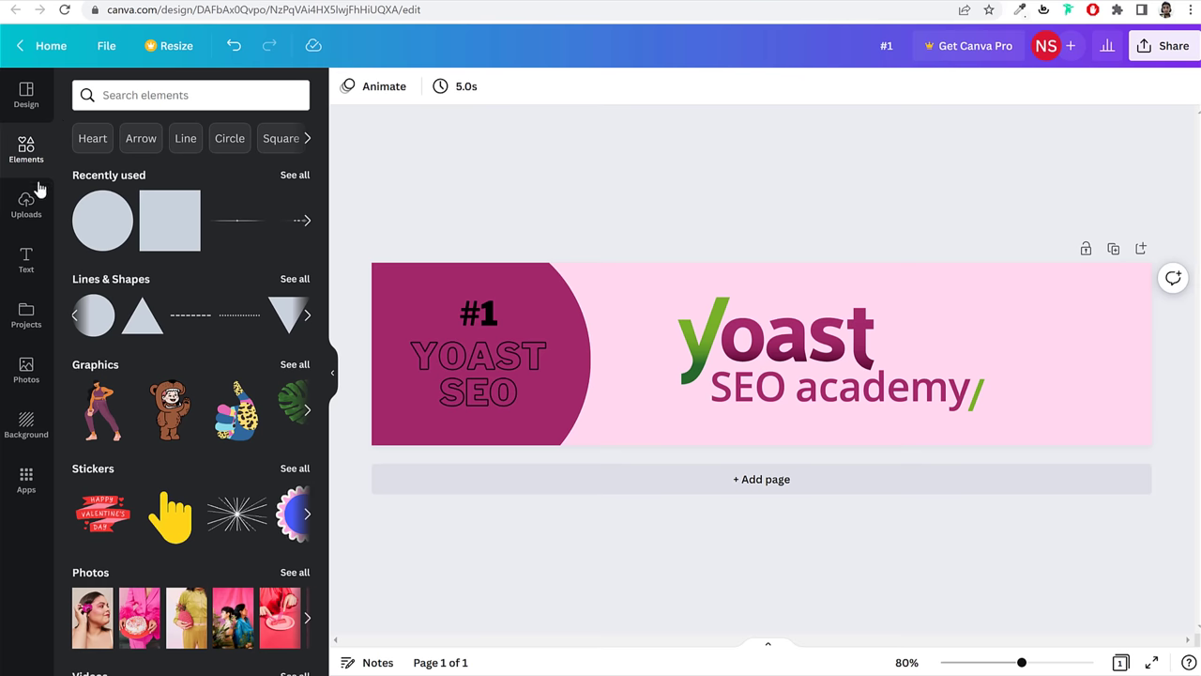
# Step: Look through the design templates and add a second page below the banner
pyautogui.click(26, 259)
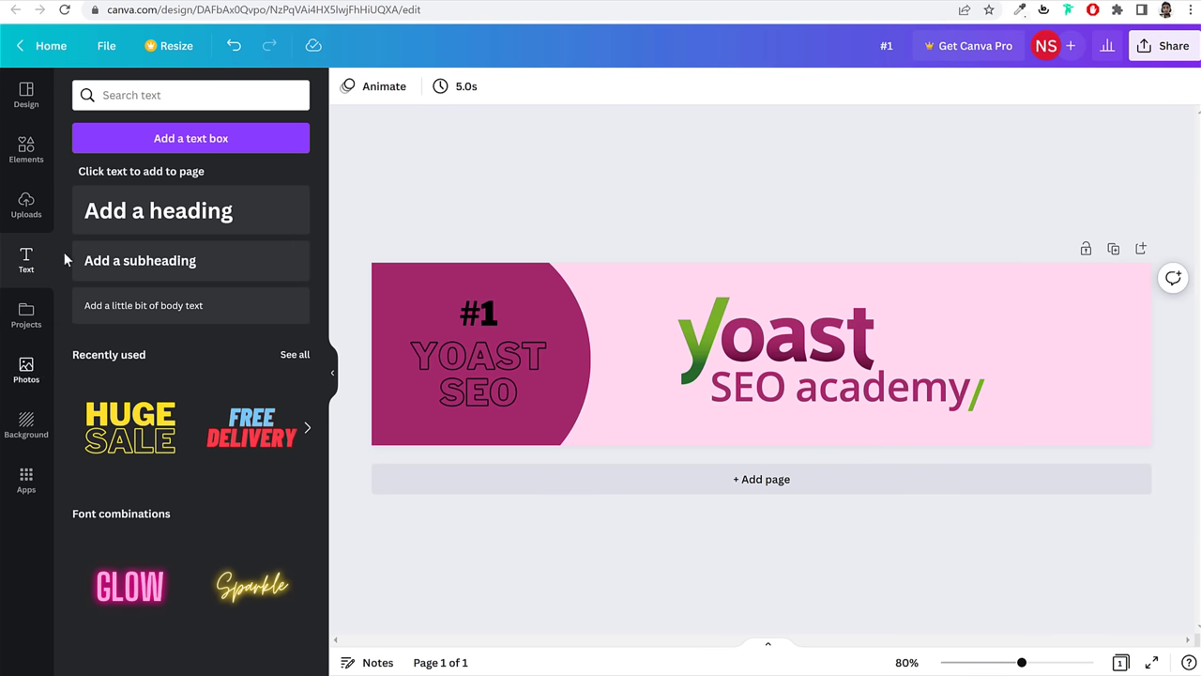
pyautogui.click(26, 97)
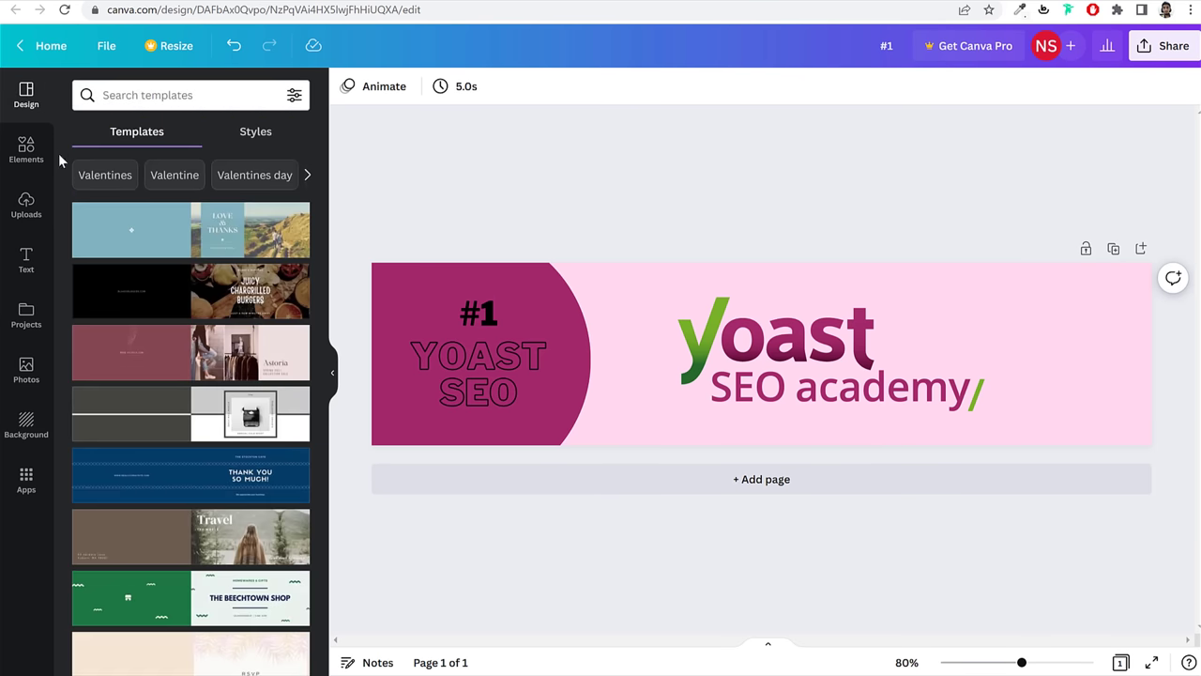
pyautogui.scroll(-1, 251, 422)
pyautogui.scroll(-3, 252, 423)
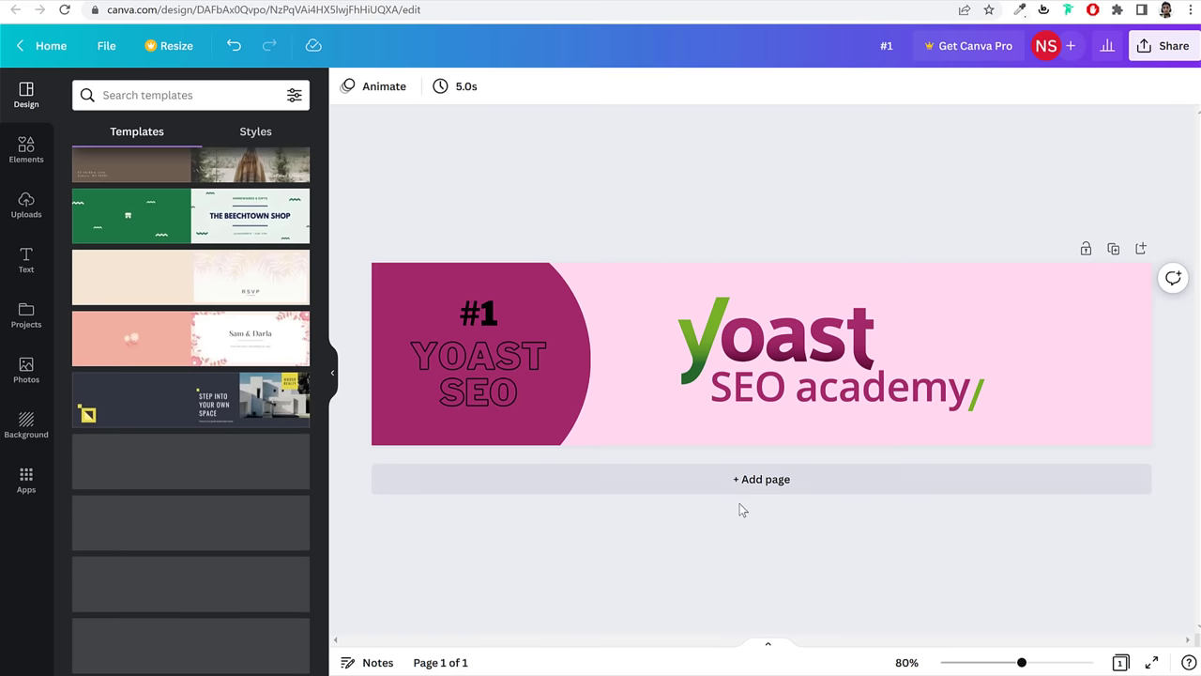
pyautogui.click(758, 481)
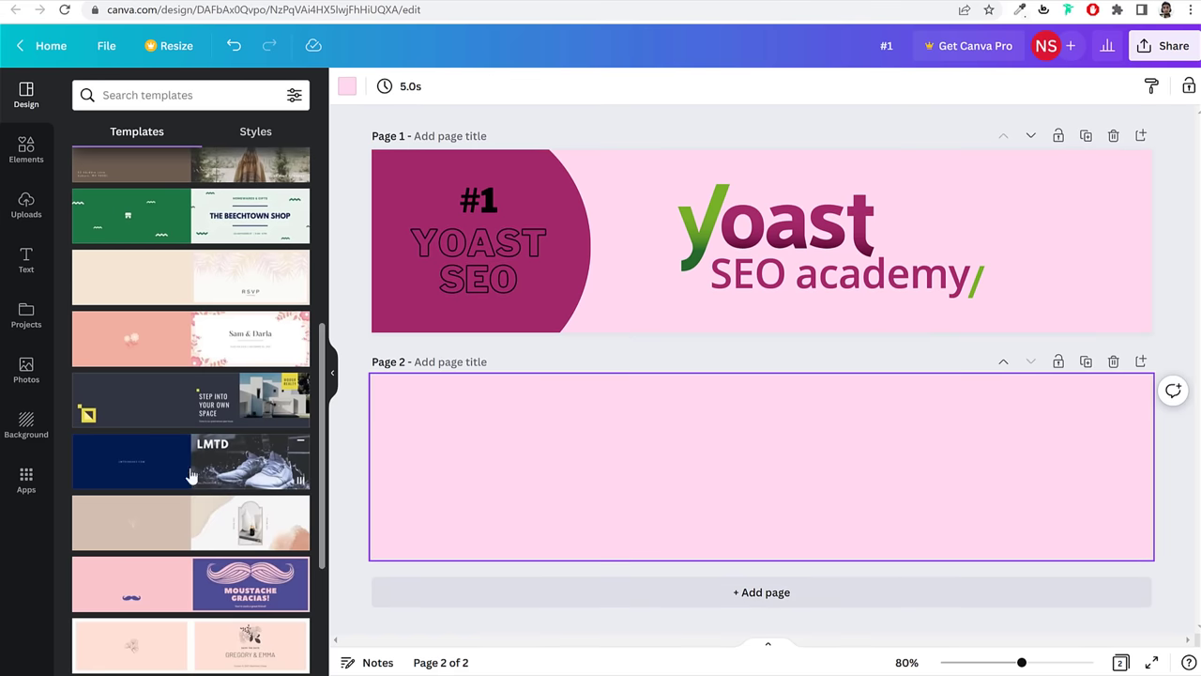
# Step: Apply the template style of the Slate Grey Icons Birthday RSVP Landscape Folded Card to page 2
pyautogui.scroll(-2, 216, 467)
pyautogui.scroll(-2, 216, 467)
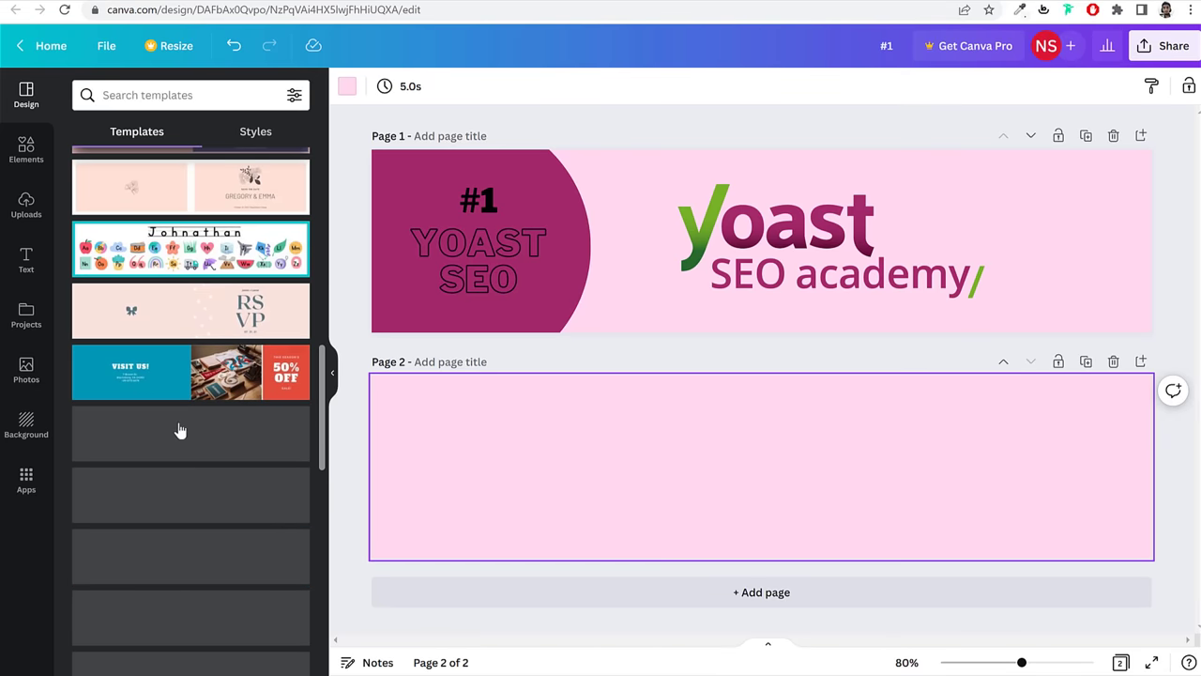
pyautogui.scroll(-2, 190, 530)
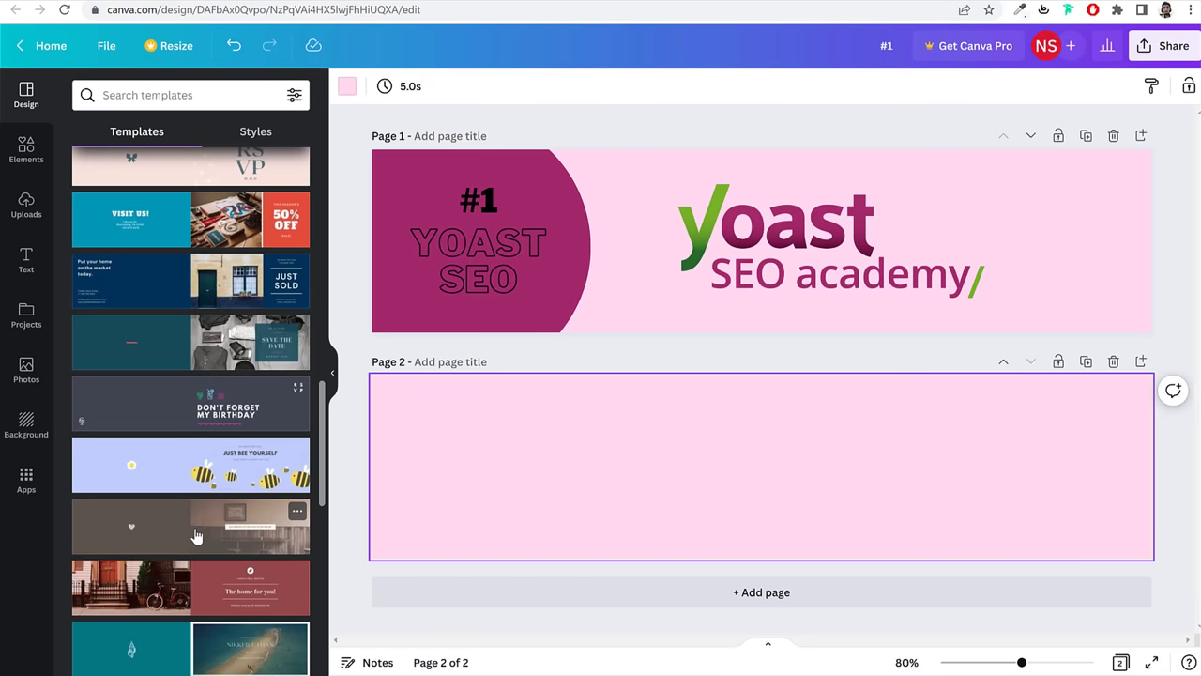
pyautogui.click(208, 408)
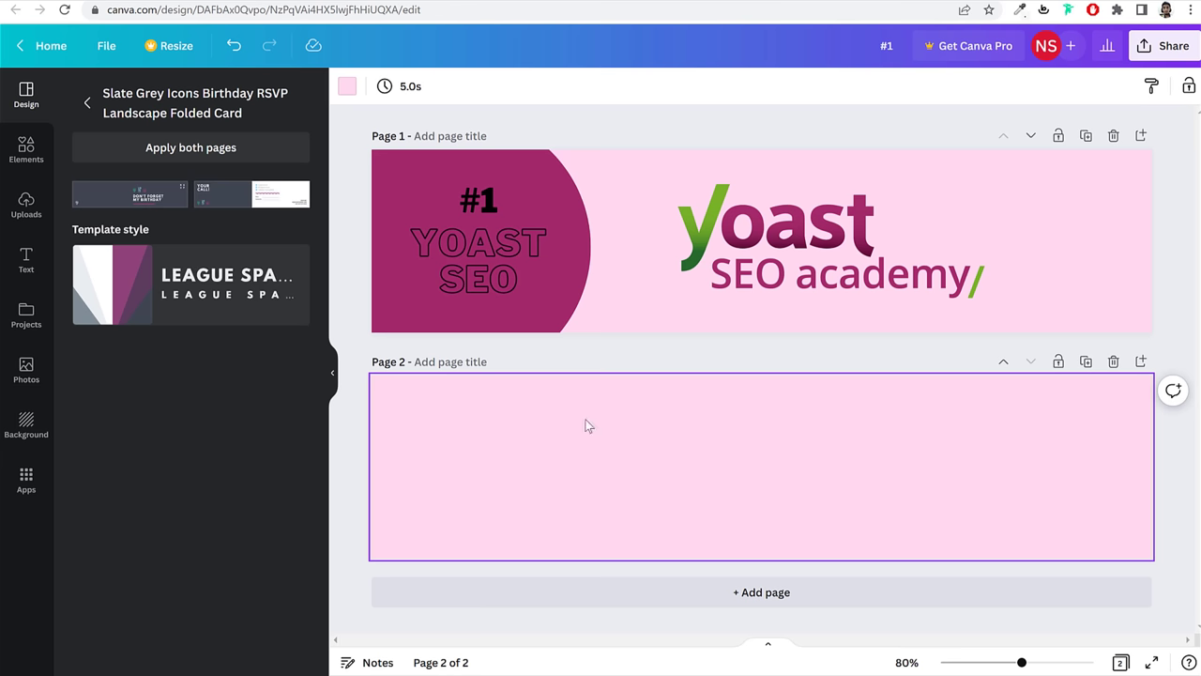
pyautogui.click(208, 296)
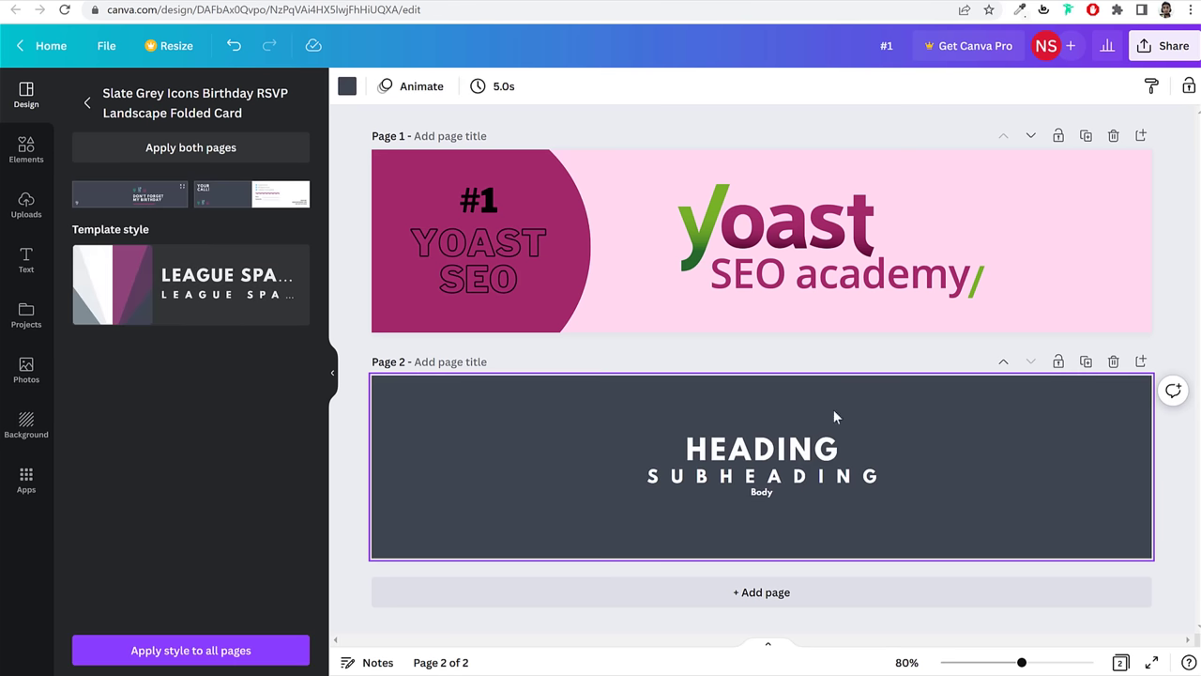
# Step: Fill page 2 with the template's DON'T FORGET MY BIRTHDAY layout, then enlarge its heading, drink icons and wavy line and move them left
pyautogui.click(156, 204)
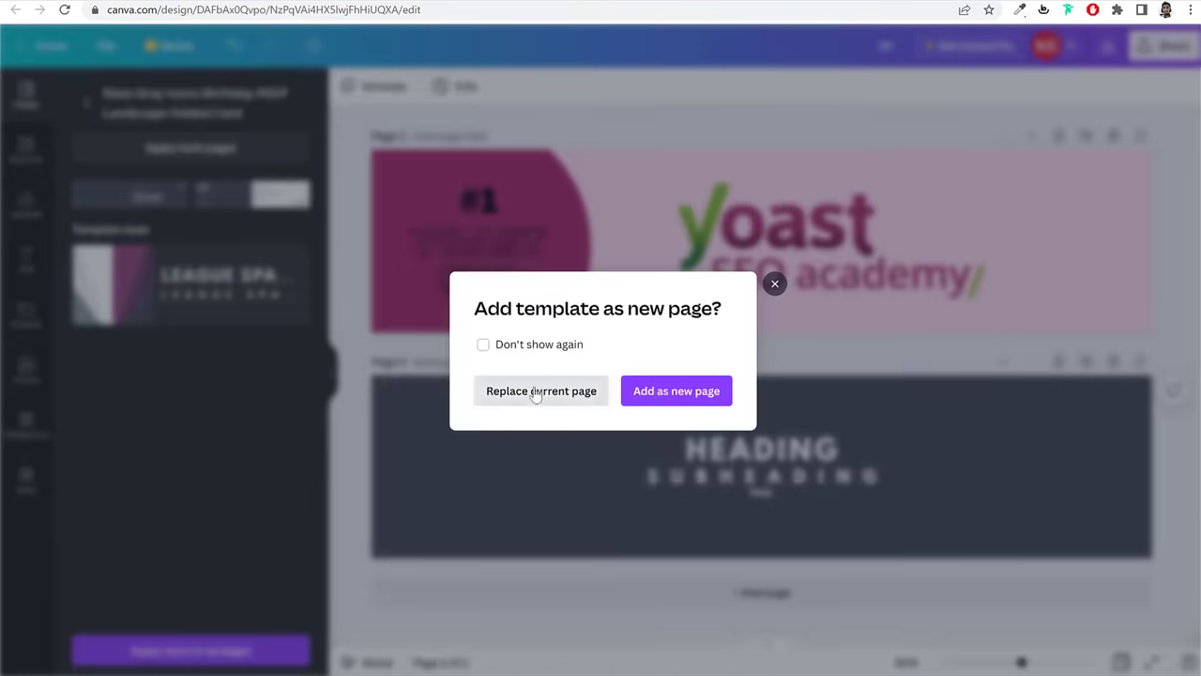
pyautogui.click(657, 393)
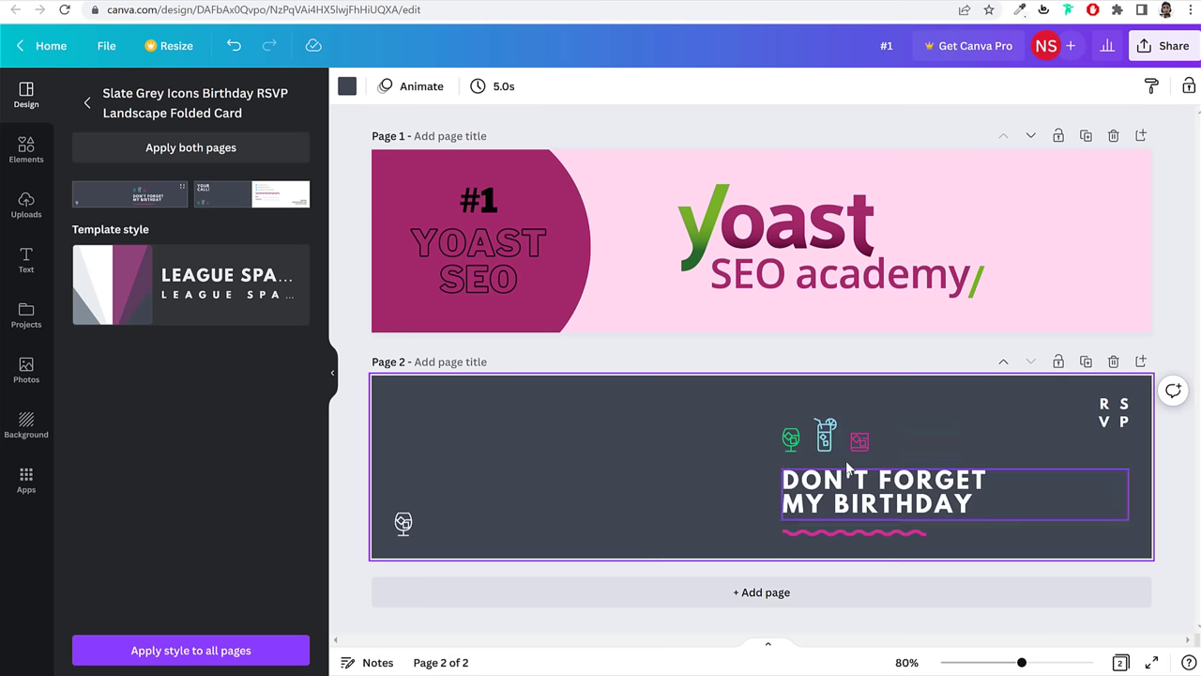
pyautogui.moveTo(695, 343); pyautogui.dragTo(1005, 569)
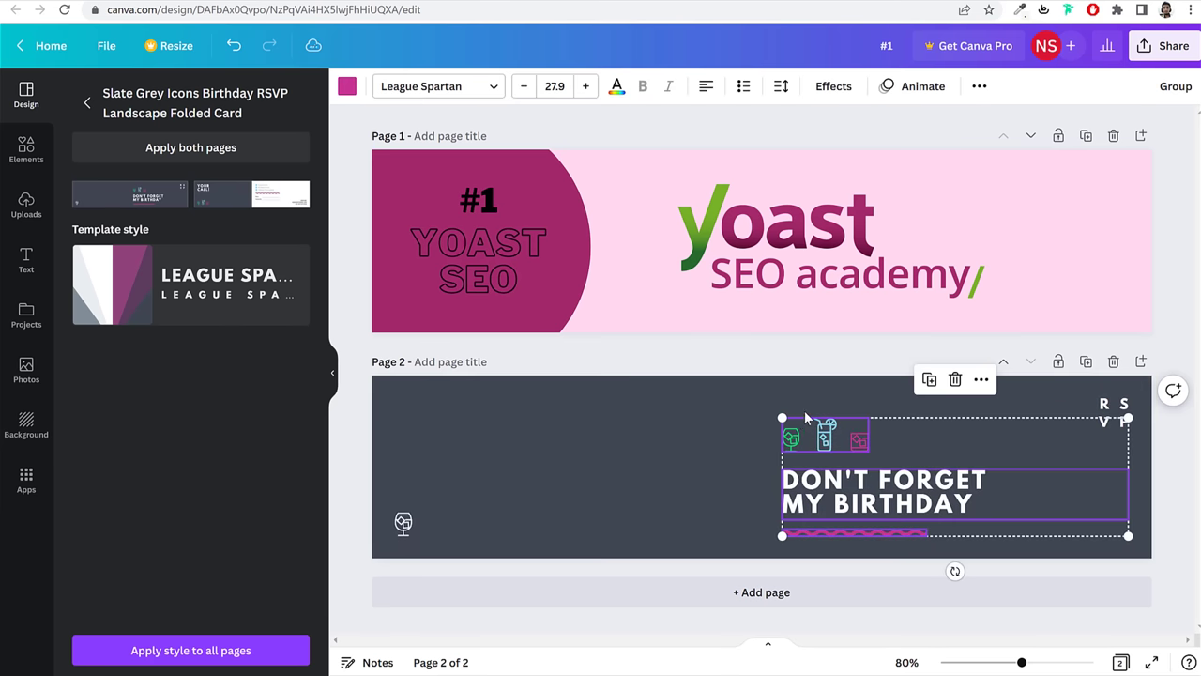
pyautogui.moveTo(782, 417); pyautogui.dragTo(672, 380)
pyautogui.moveTo(843, 474); pyautogui.dragTo(646, 477)
pyautogui.click(777, 354)
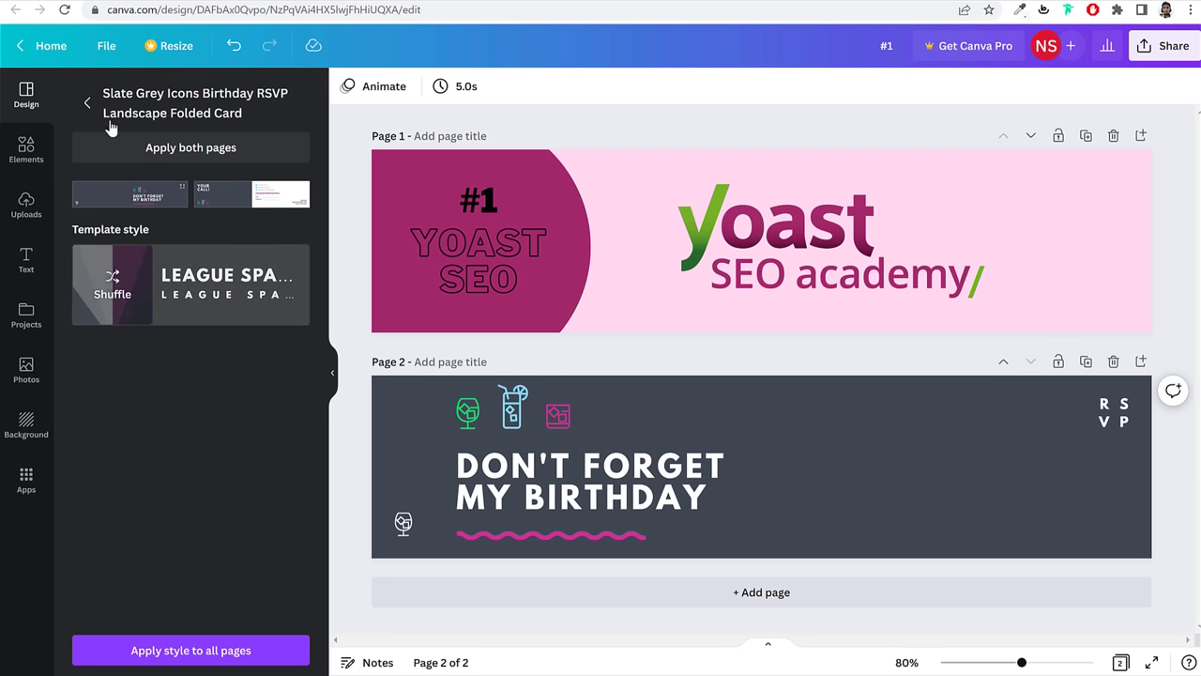
# Step: Add a third page below the birthday layout and look through more design templates for it
pyautogui.click(86, 103)
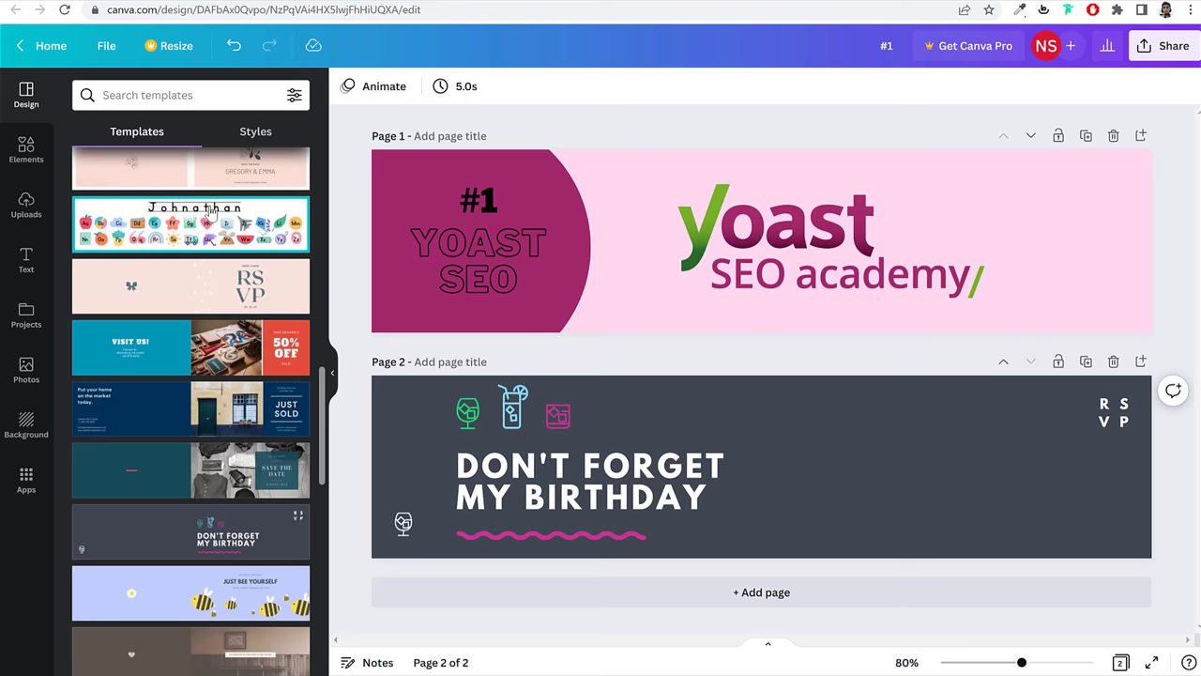
pyautogui.click(676, 591)
pyautogui.scroll(-5, 267, 285)
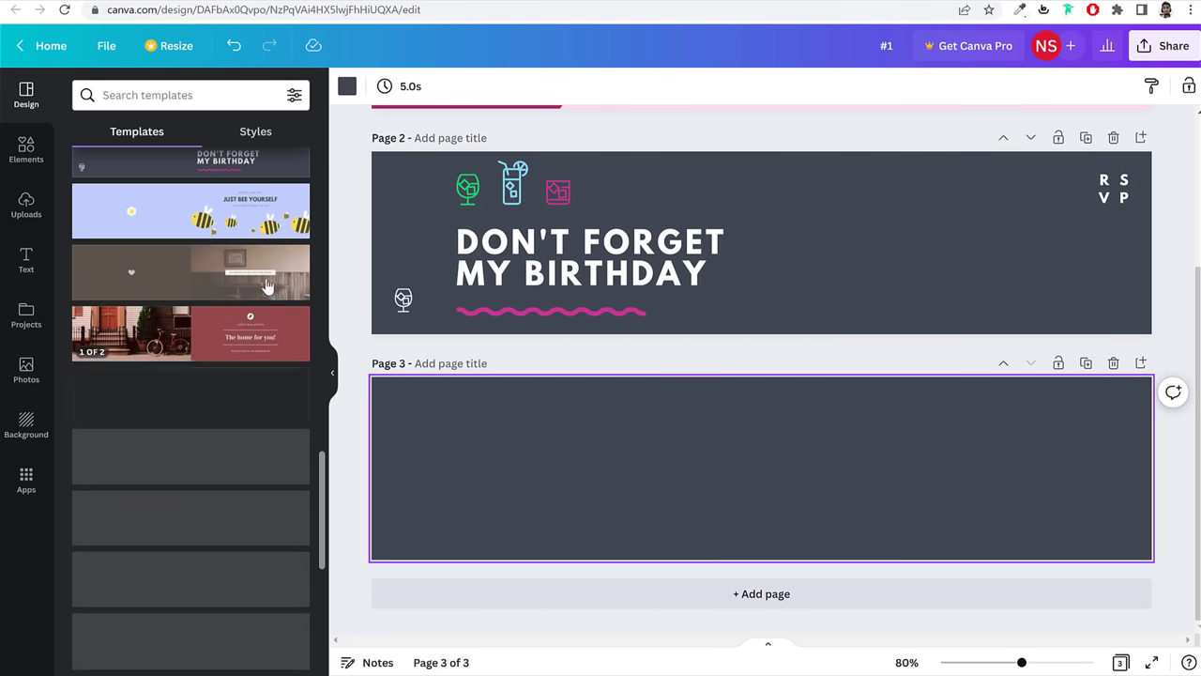
pyautogui.scroll(-4, 153, 638)
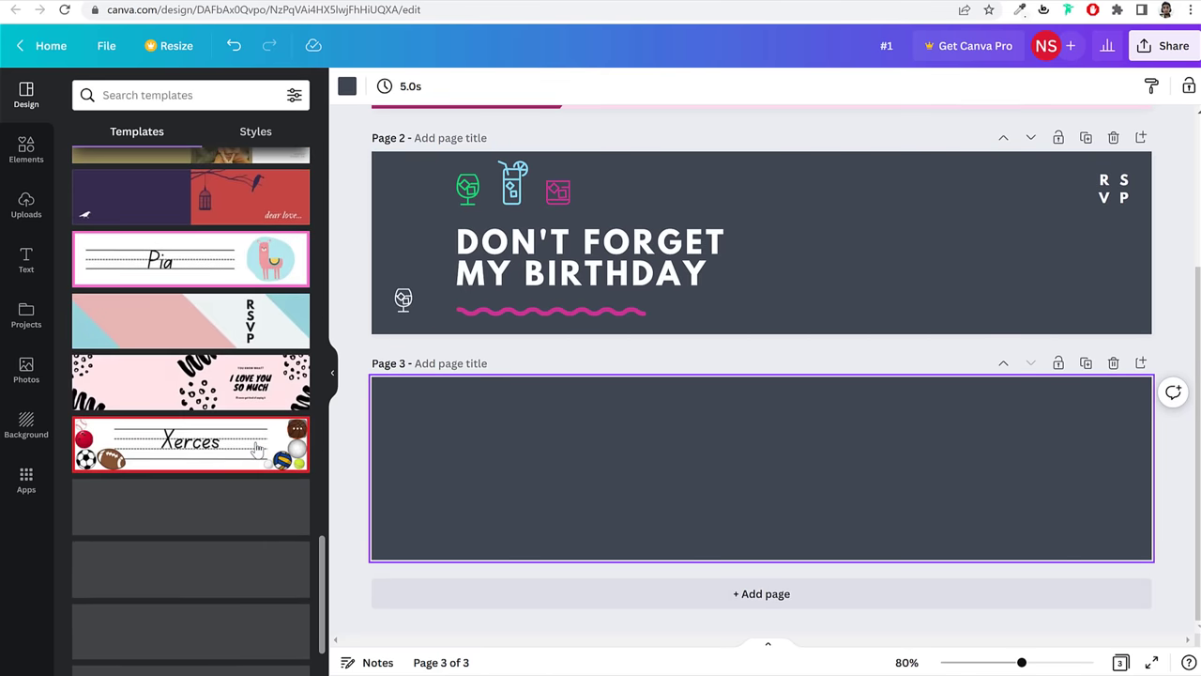
pyautogui.scroll(-4, 246, 413)
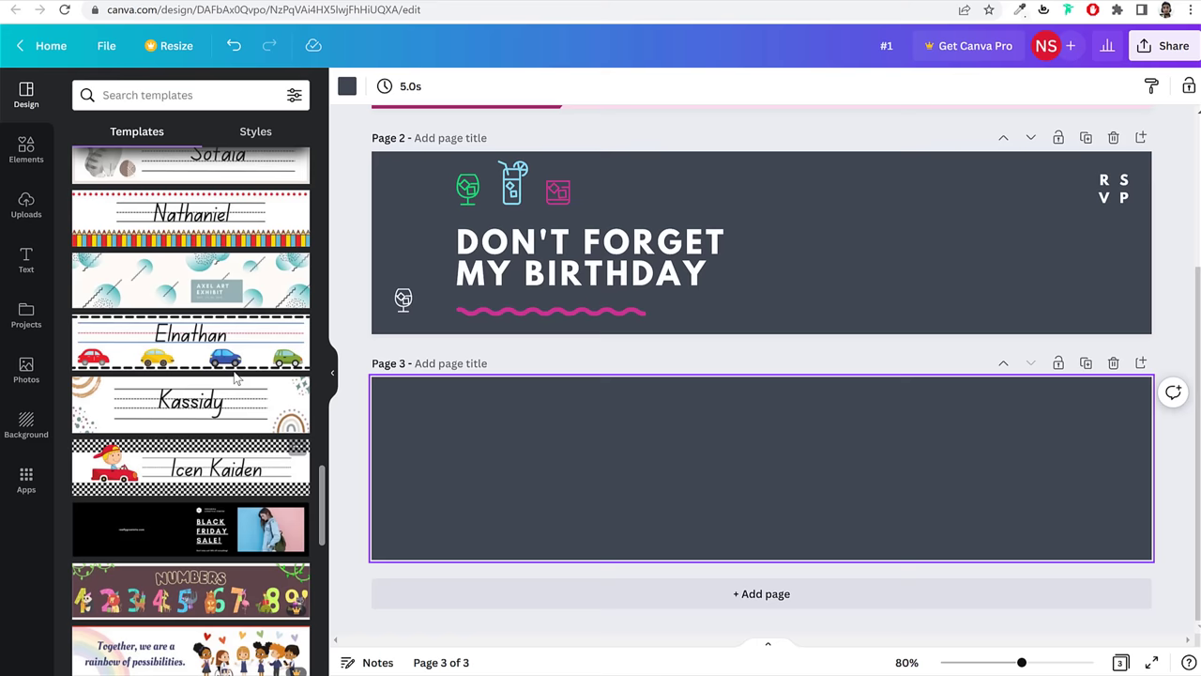
pyautogui.scroll(-4, 237, 377)
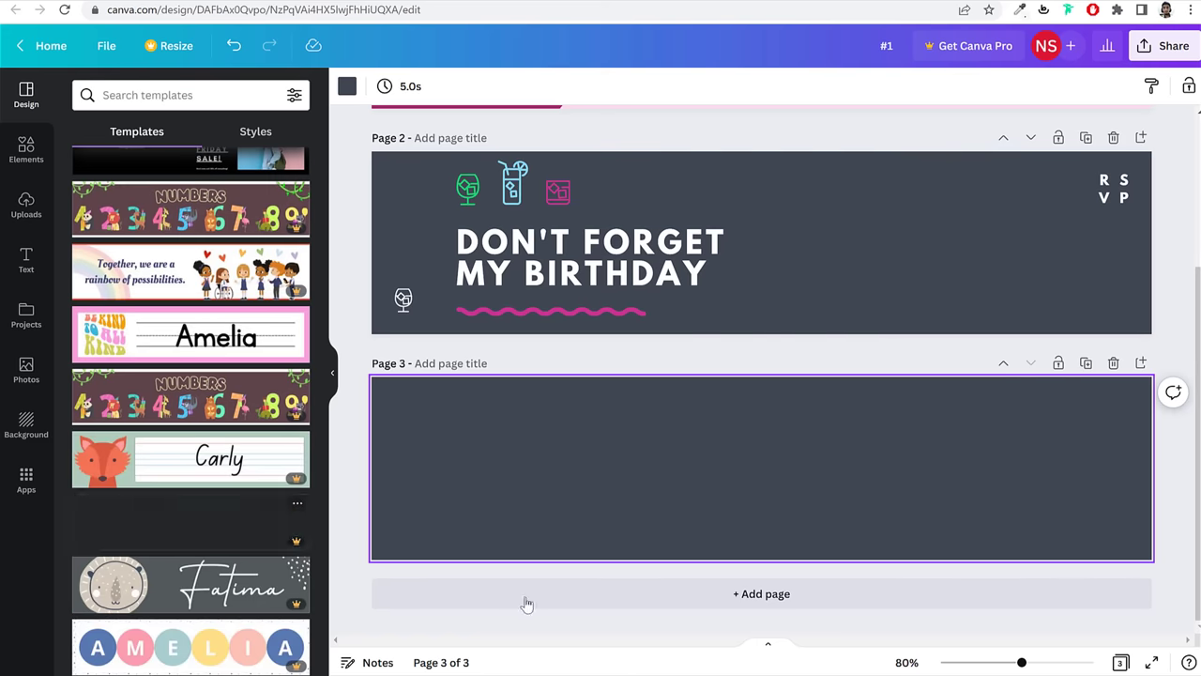
pyautogui.scroll(-2, 205, 580)
pyautogui.scroll(-4, 214, 576)
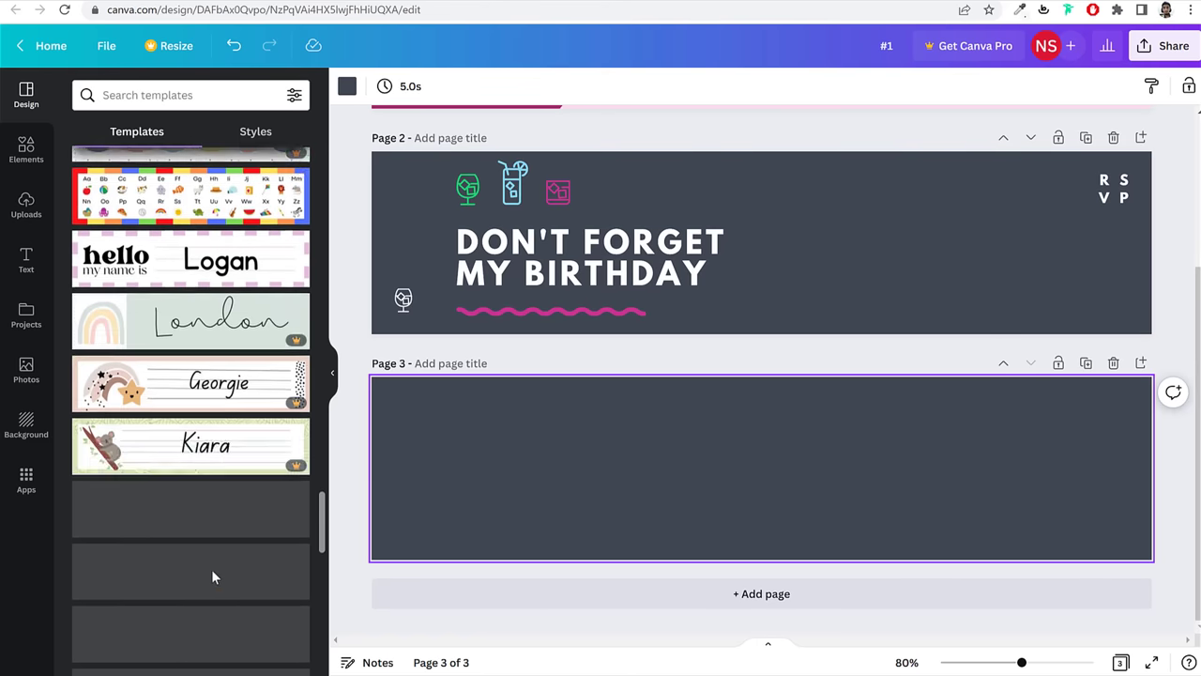
# Step: Delete pages 2 and 3, keeping only the Yoast SEO banner page
pyautogui.scroll(3, 710, 389)
pyautogui.click(1112, 361)
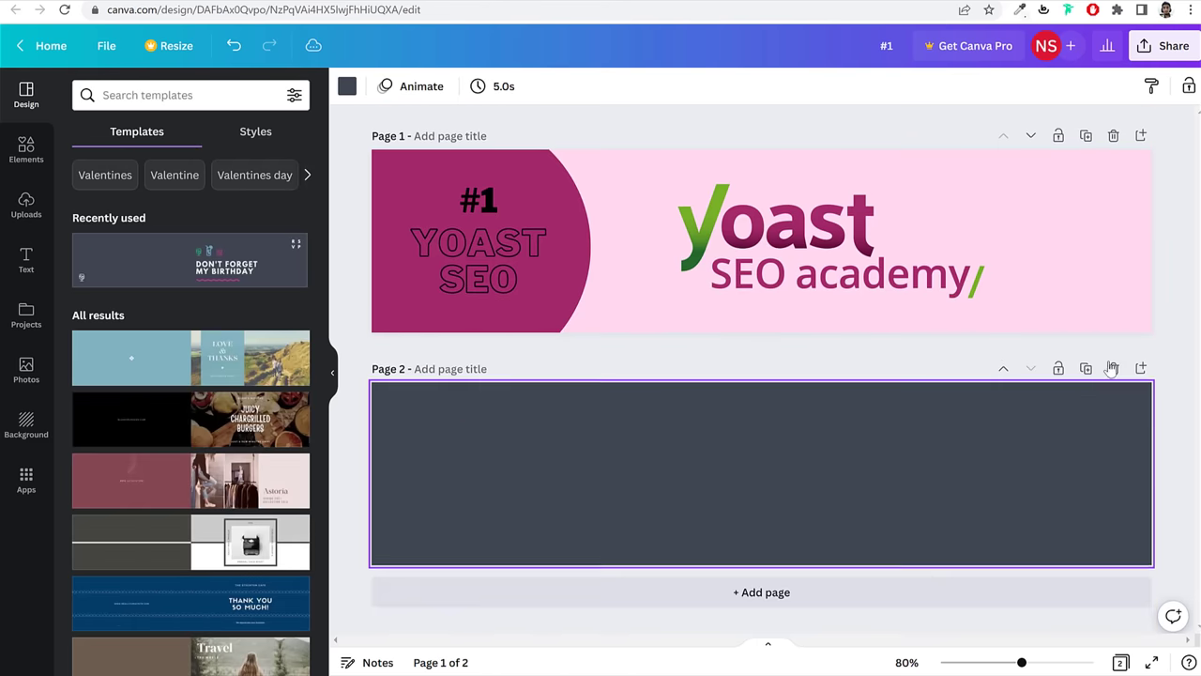
pyautogui.click(1112, 360)
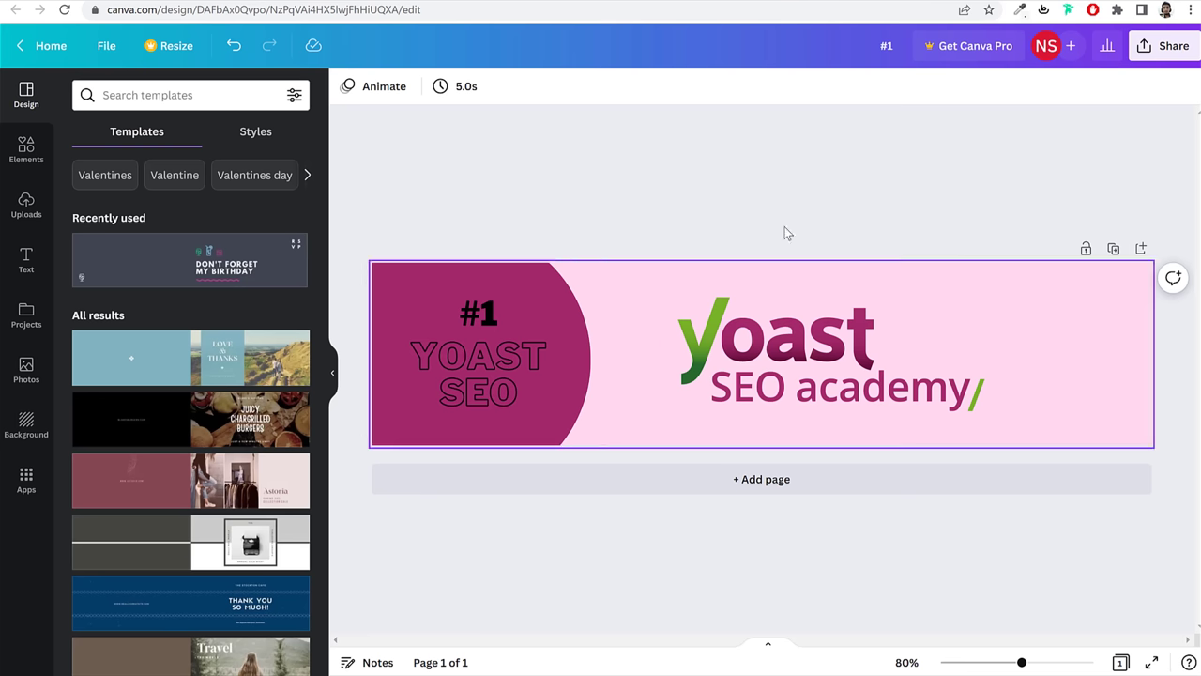
# Step: Download the Yoast SEO banner as a PNG at 1,280 × 300 px
pyautogui.click(1158, 56)
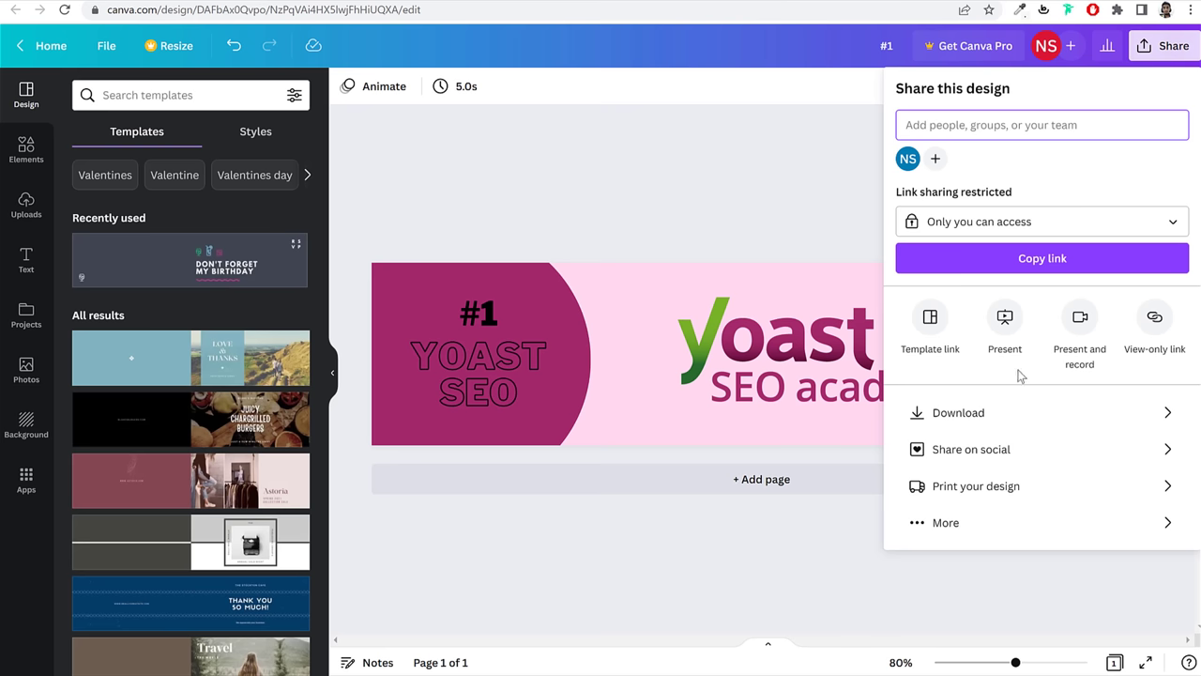
pyautogui.click(992, 418)
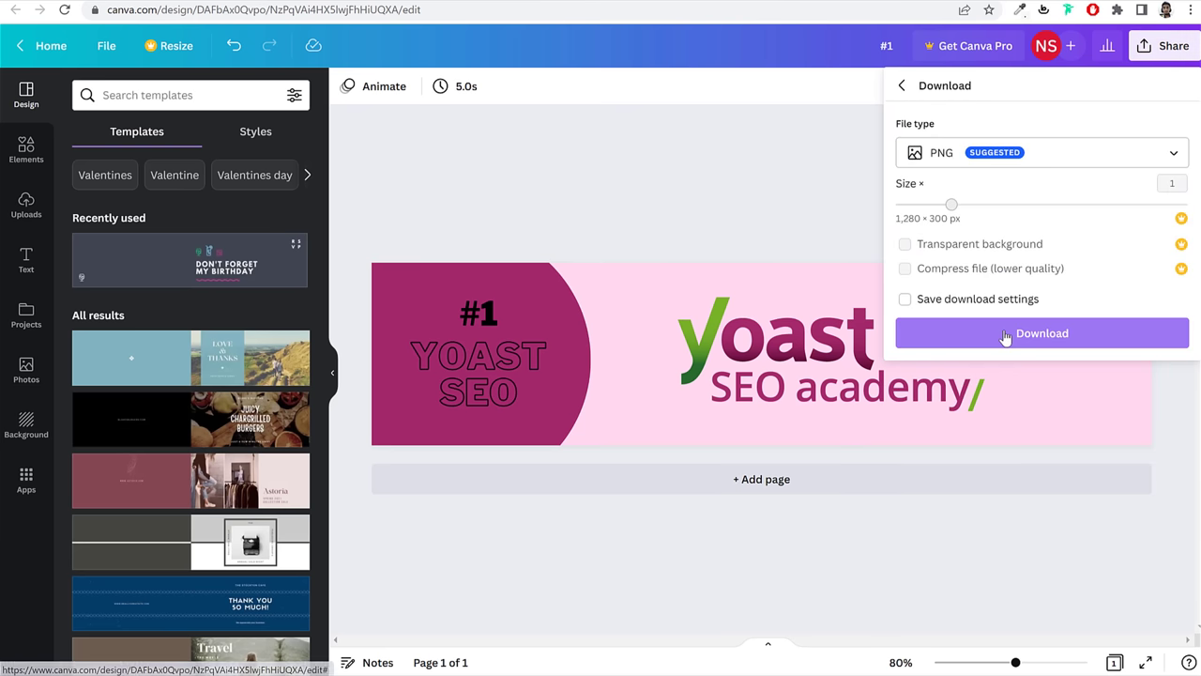
pyautogui.click(1005, 334)
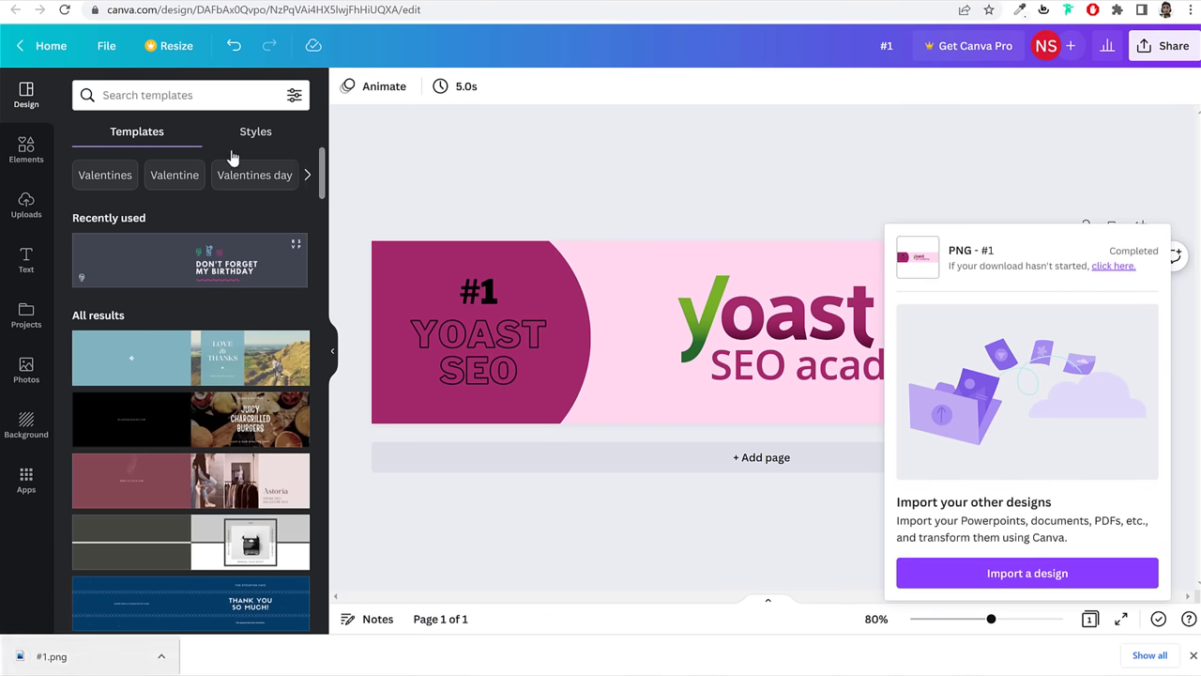
# Step: Switch to the WordPress post and insert an empty Image block directly beneath the "1. Yoast SEO" heading
pyautogui.hotkey('ctrl', 'Tab')
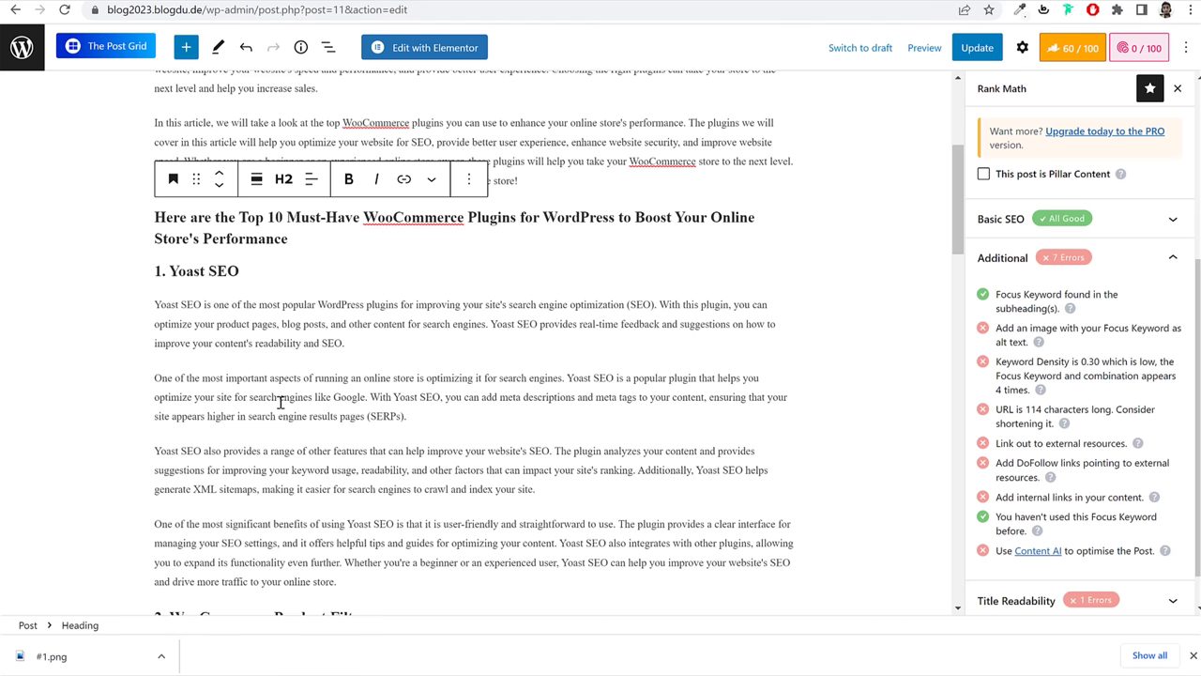
pyautogui.scroll(-1, 280, 402)
pyautogui.click(234, 194)
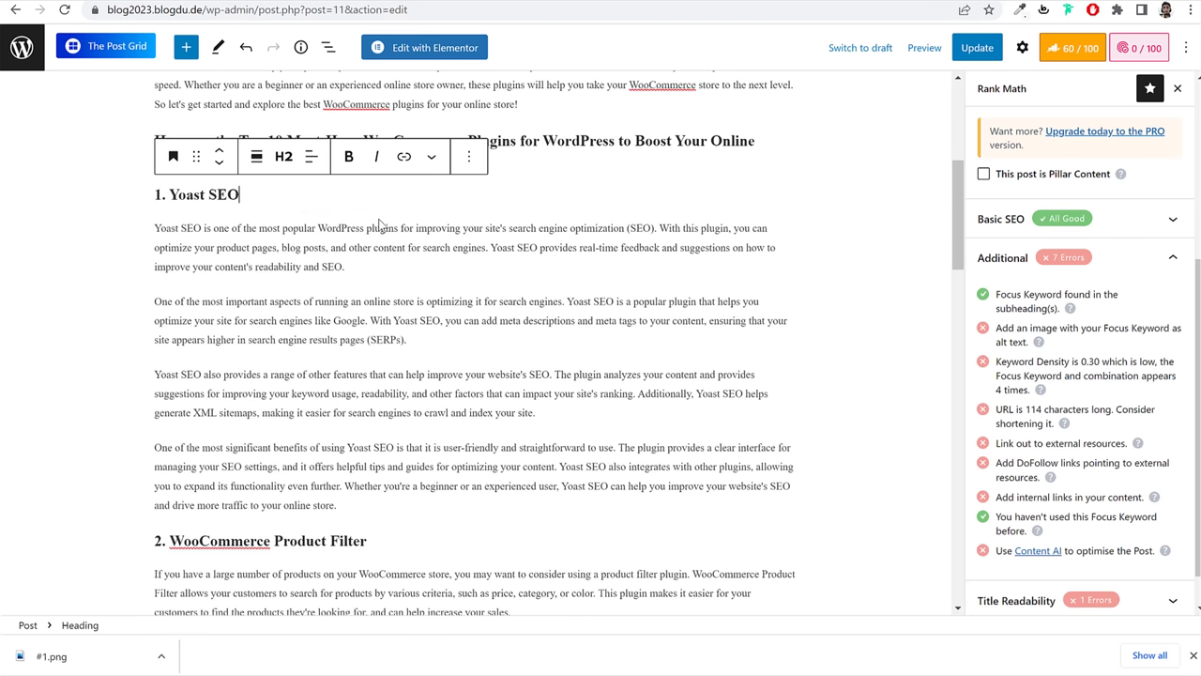
pyautogui.press('Return')
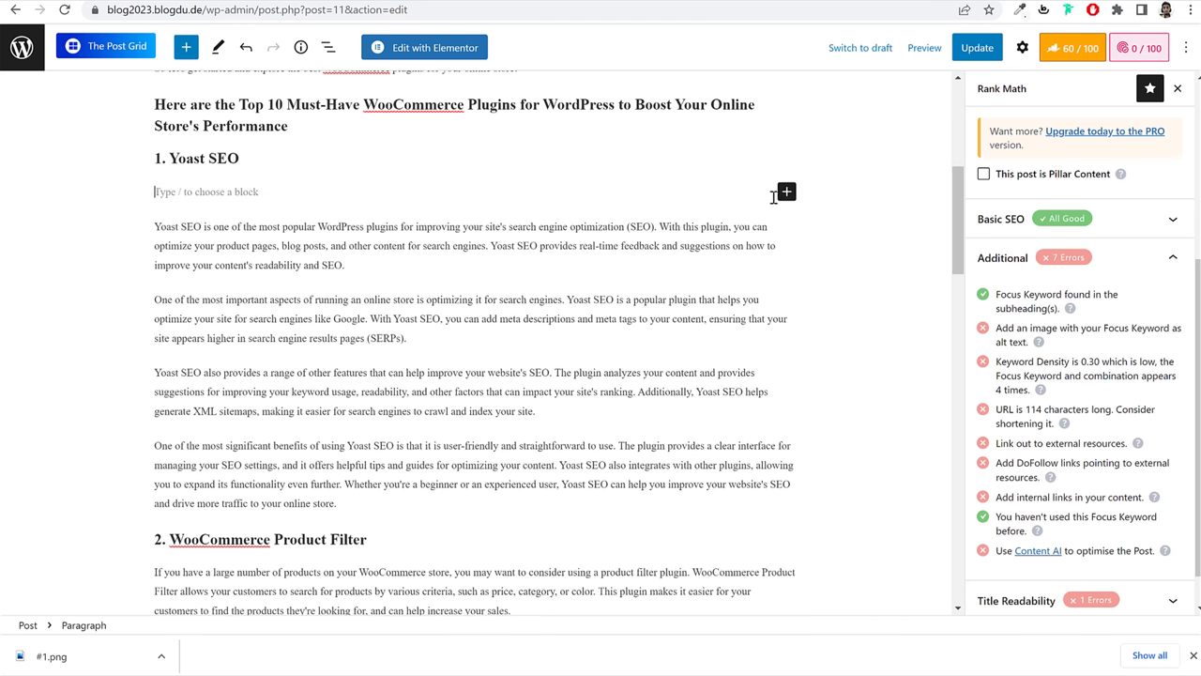
pyautogui.click(787, 194)
pyautogui.write('image')
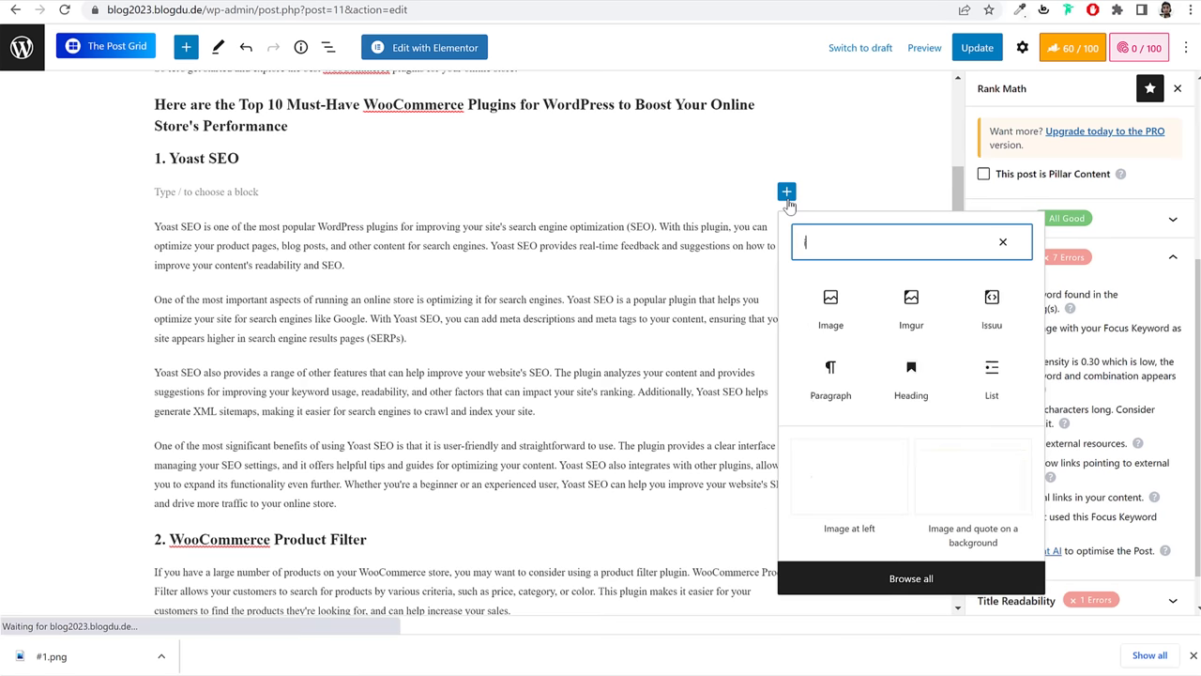
pyautogui.click(830, 321)
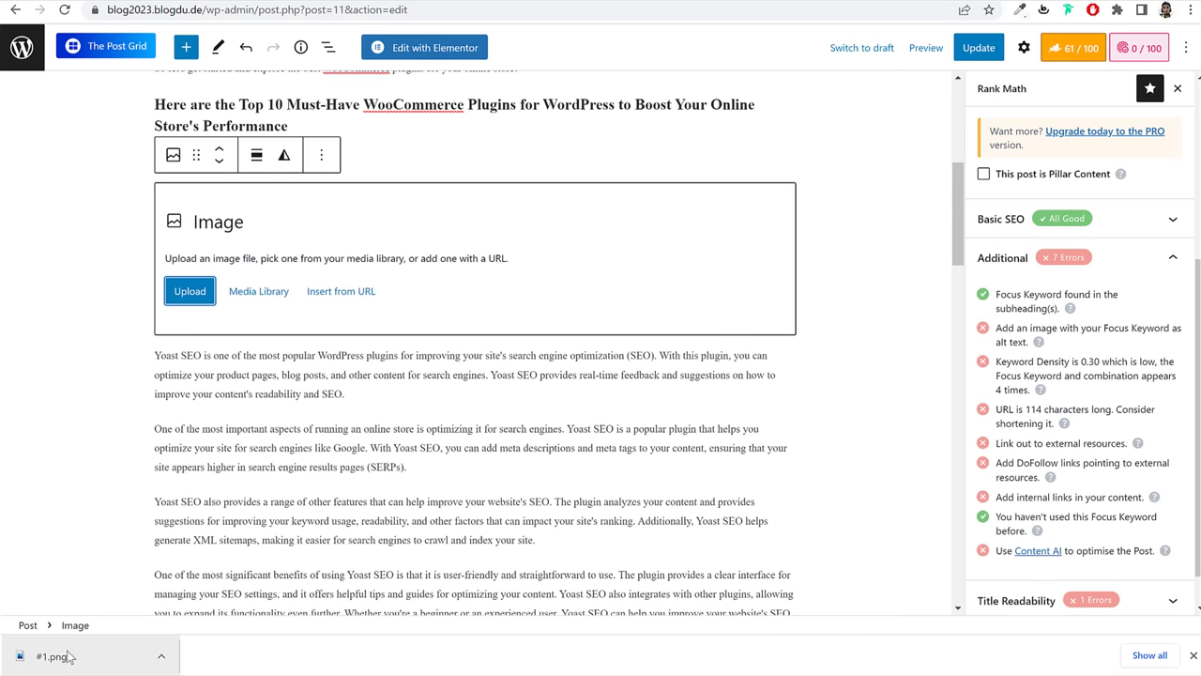
# Step: In File Explorer, copy the #1 banner image from Downloads into the Blog Chat GPT folder and preview the copy
pyautogui.hotkey('alt', 'Tab')
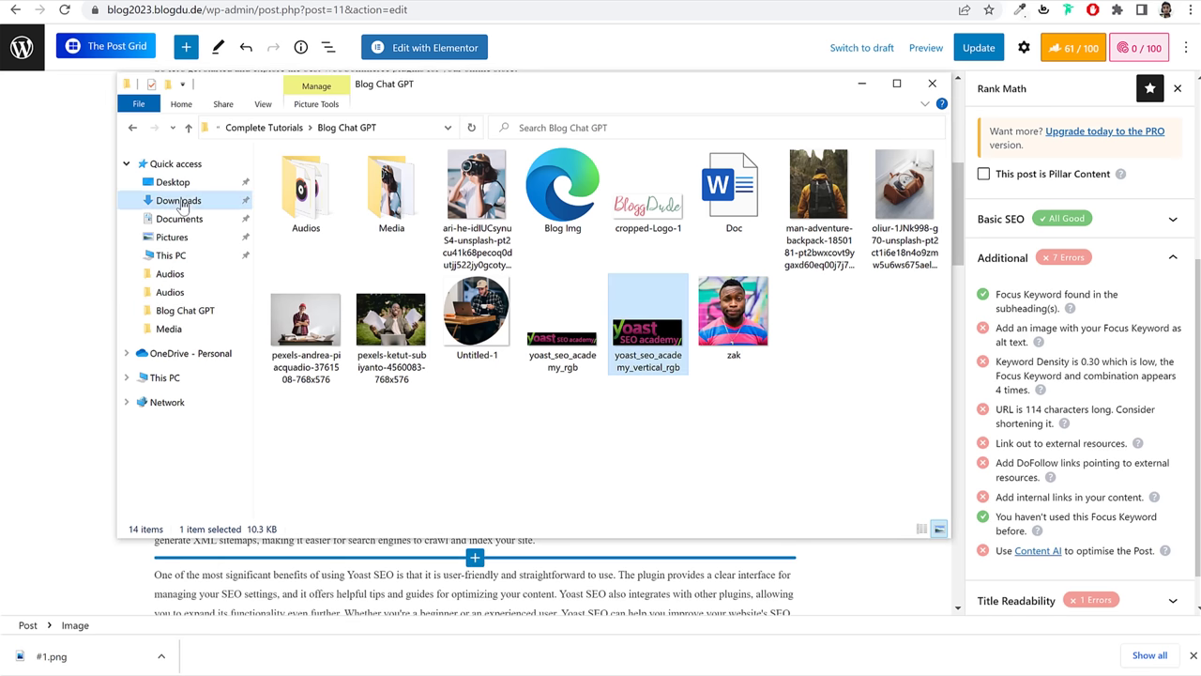
pyautogui.click(180, 201)
pyautogui.click(324, 233)
pyautogui.hotkey('ctrl', 'c')
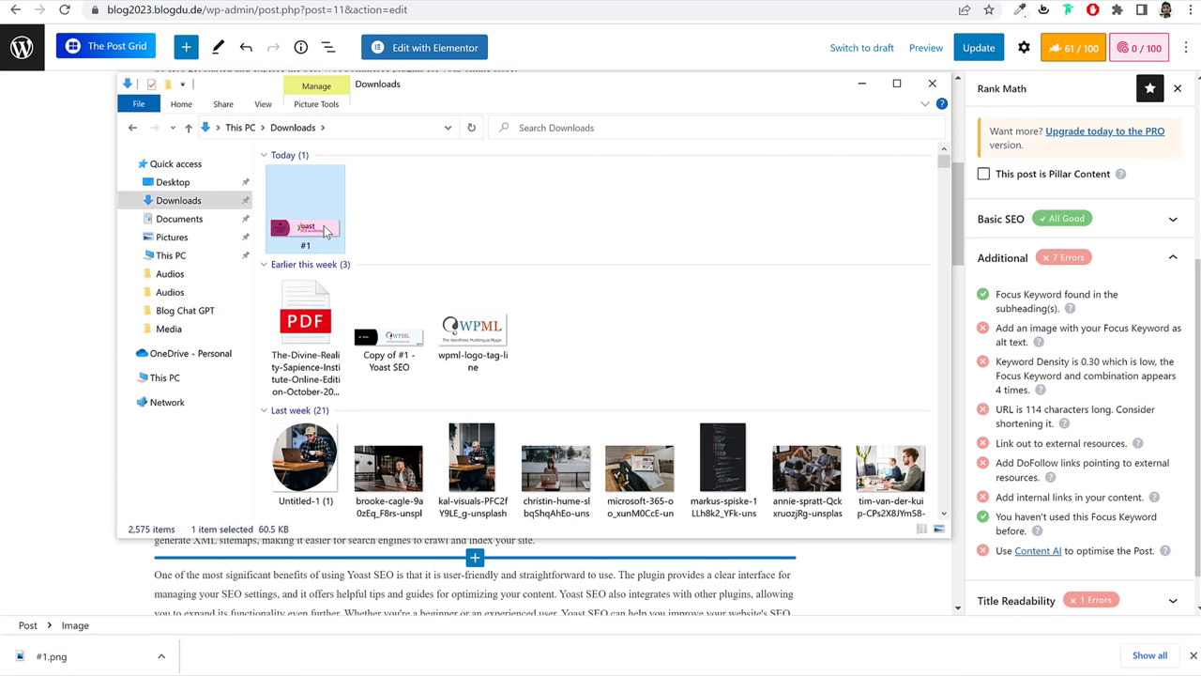
pyautogui.hotkey('alt', 'Left')
pyautogui.hotkey('ctrl', 'v')
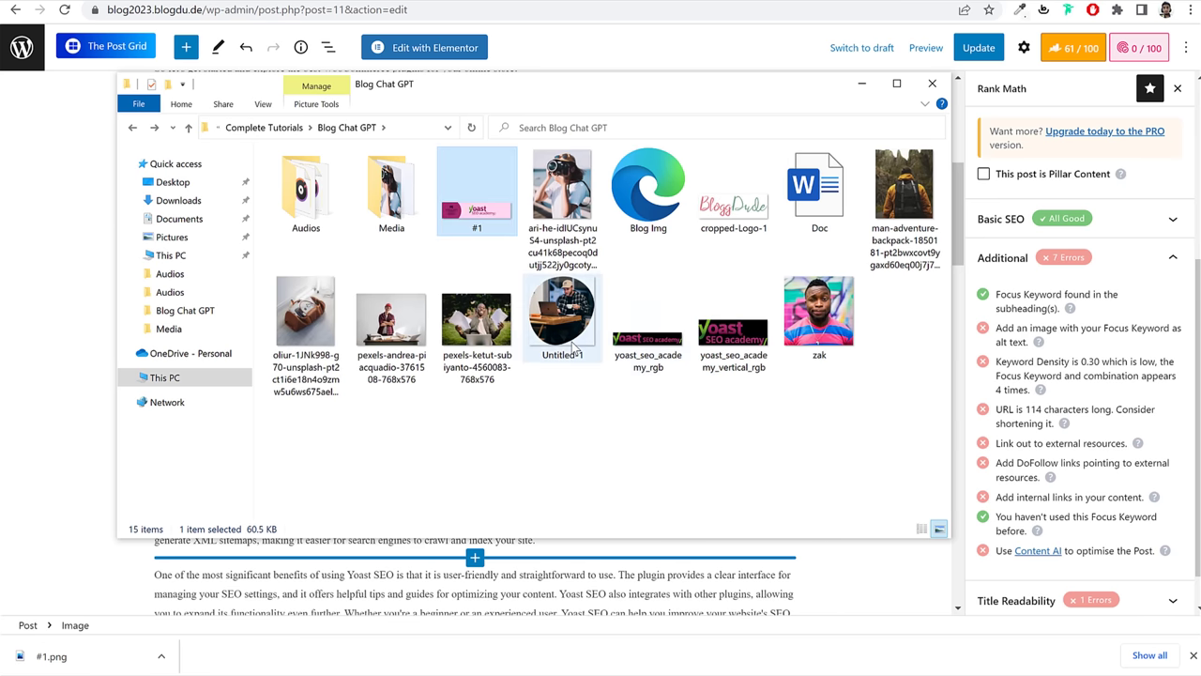
pyautogui.doubleClick(481, 234)
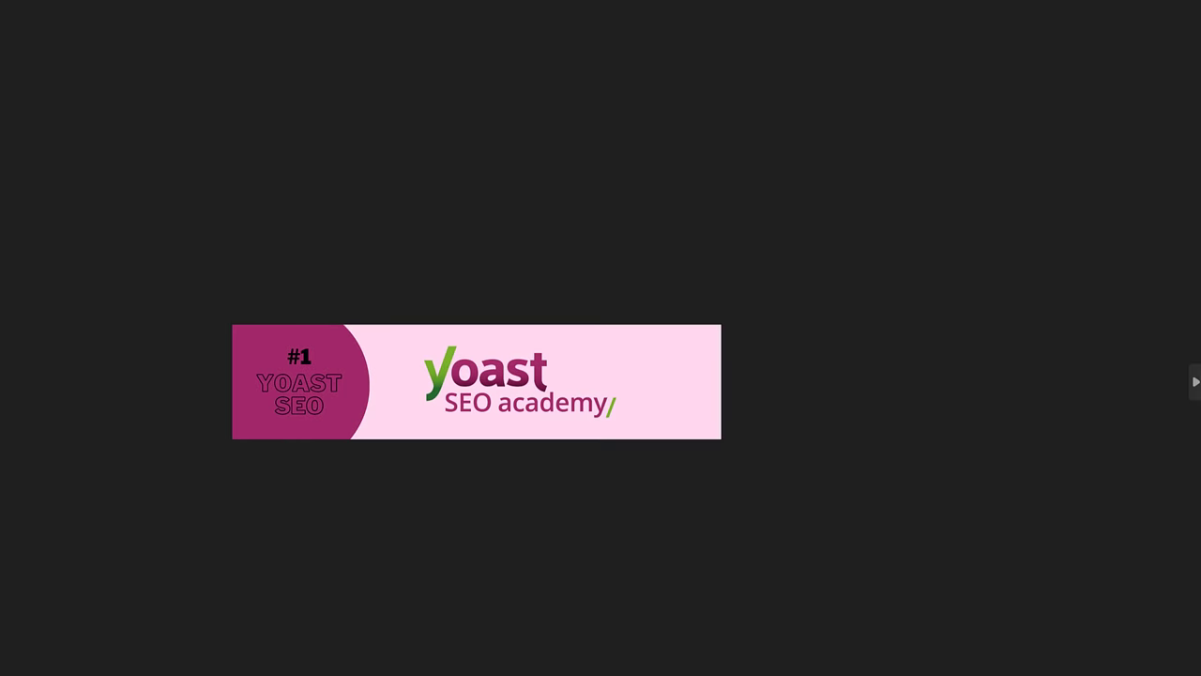
pyautogui.press('Escape')
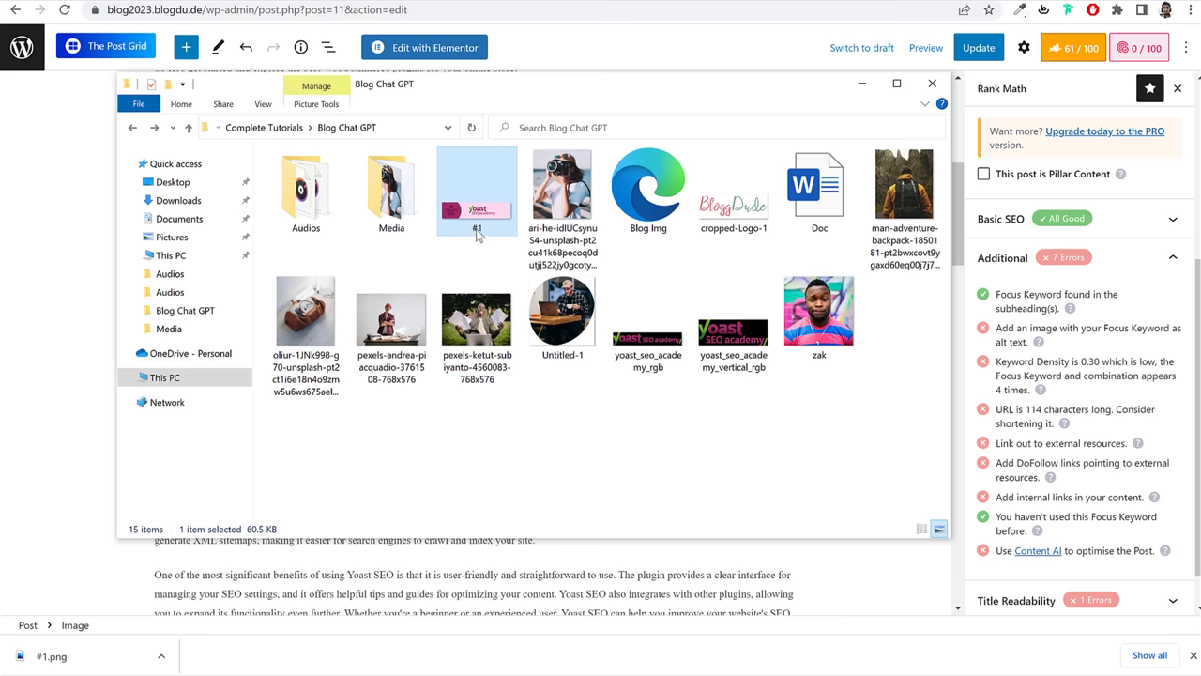
# Step: Rename the #1 banner file in the Blog Chat GPT folder as "Yoast SEO Plugin - Best WooCommerce Plugin"
pyautogui.click(477, 229)
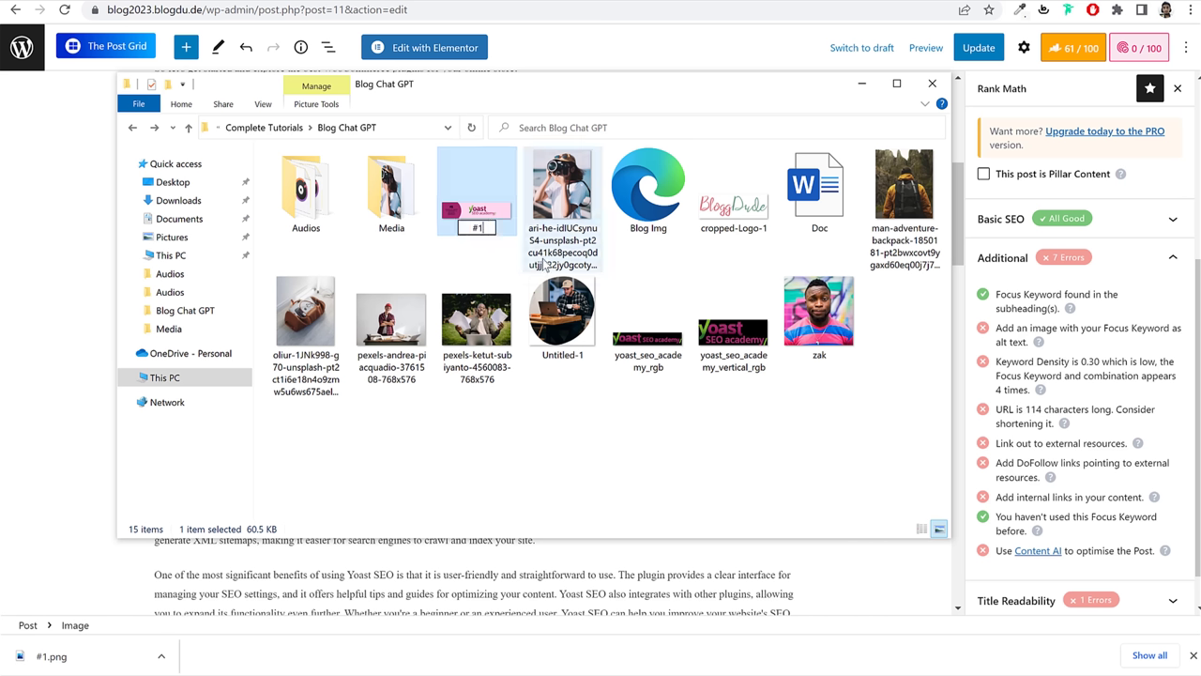
pyautogui.write('Yoast')
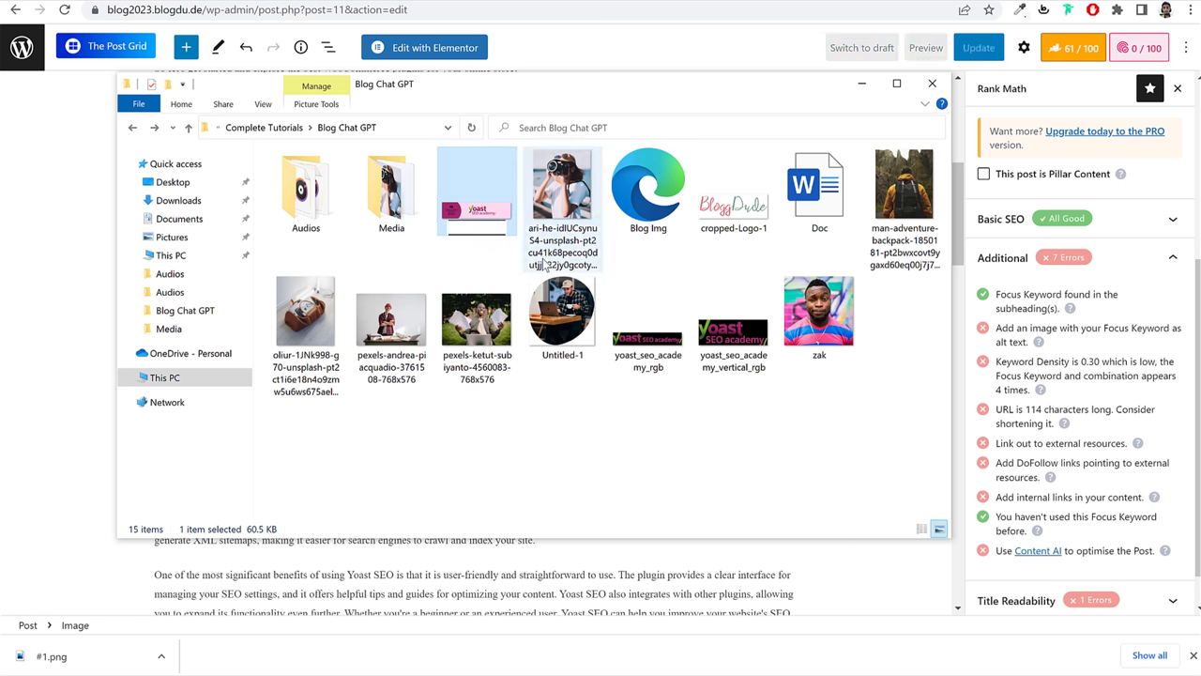
pyautogui.write(' SEO Plugin - Best WooCo')
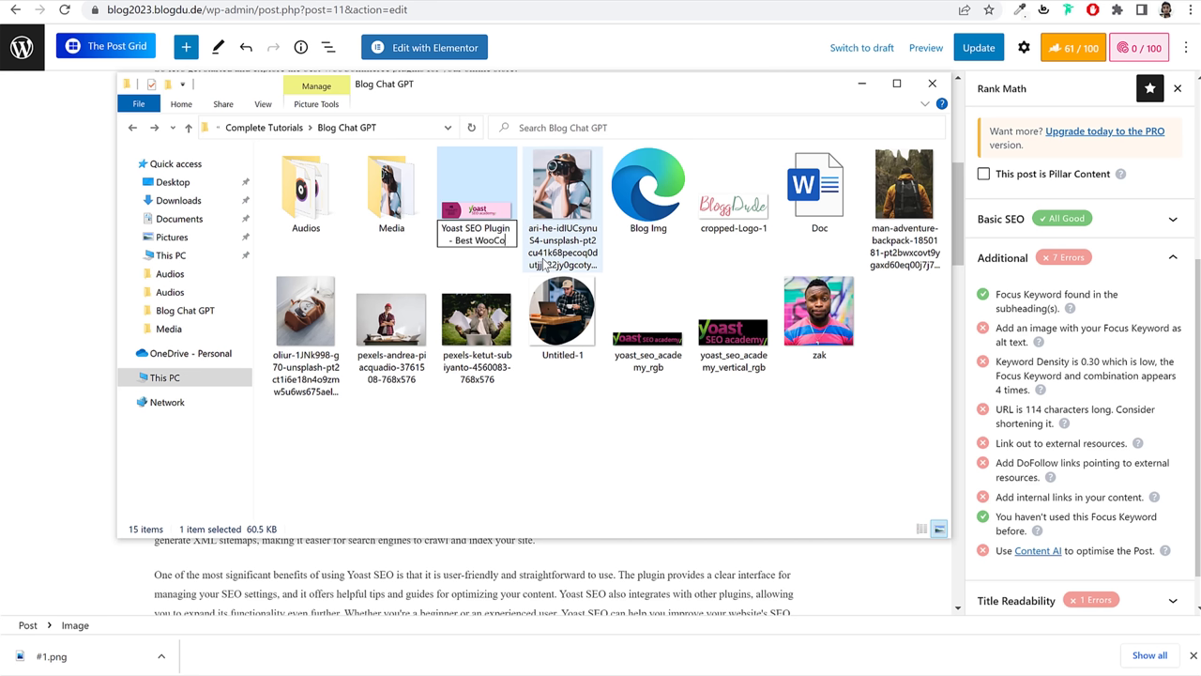
pyautogui.write('mmerc')
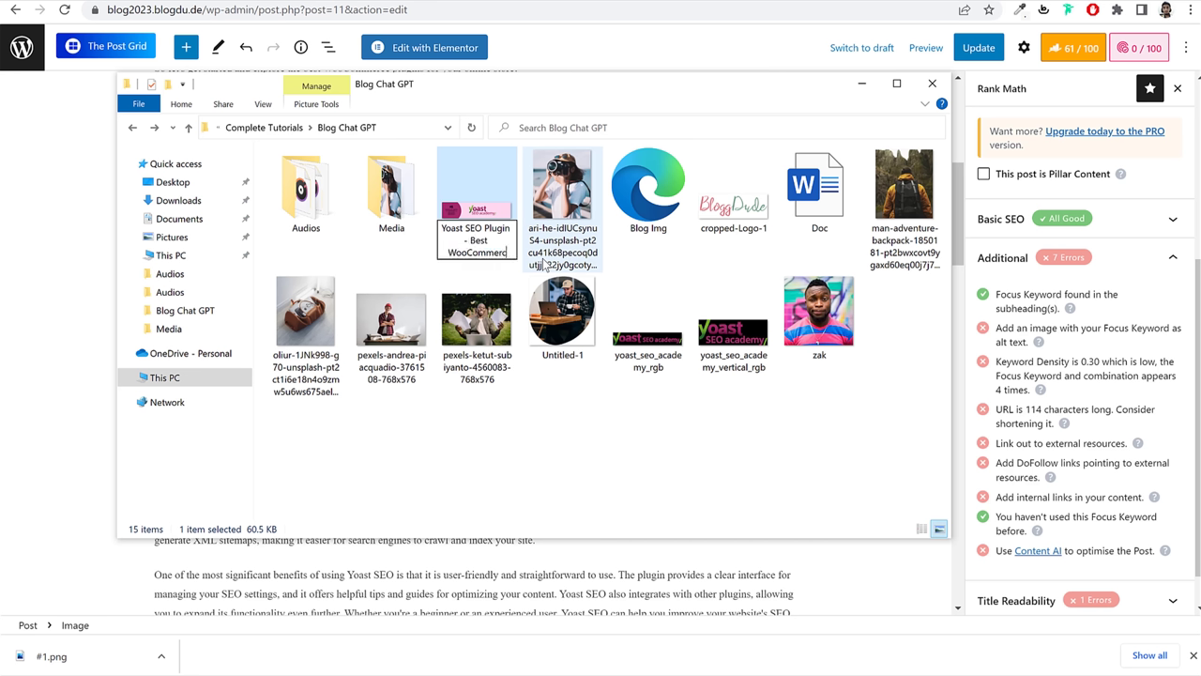
pyautogui.write('in')
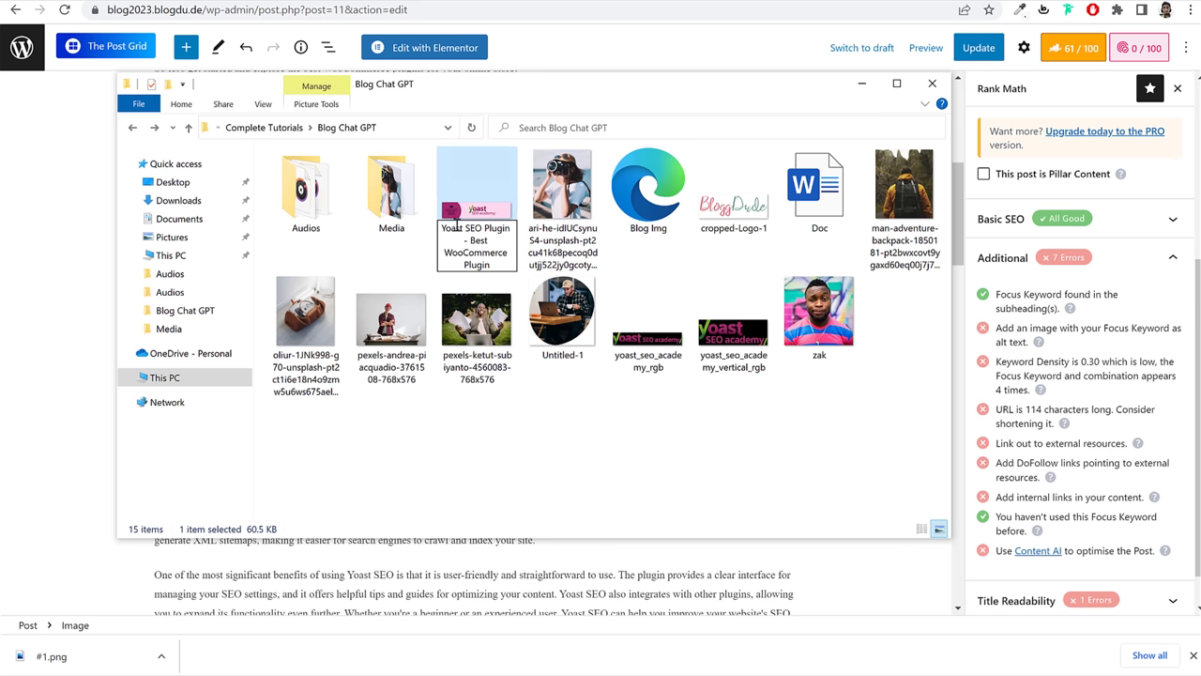
pyautogui.moveTo(441, 228)
pyautogui.mouseDown()
pyautogui.moveTo(486, 228)
pyautogui.moveTo(441, 229)
pyautogui.mouseUp()
pyautogui.click(480, 235)
pyautogui.click(482, 251)
pyautogui.moveTo(443, 251); pyautogui.dragTo(504, 264)
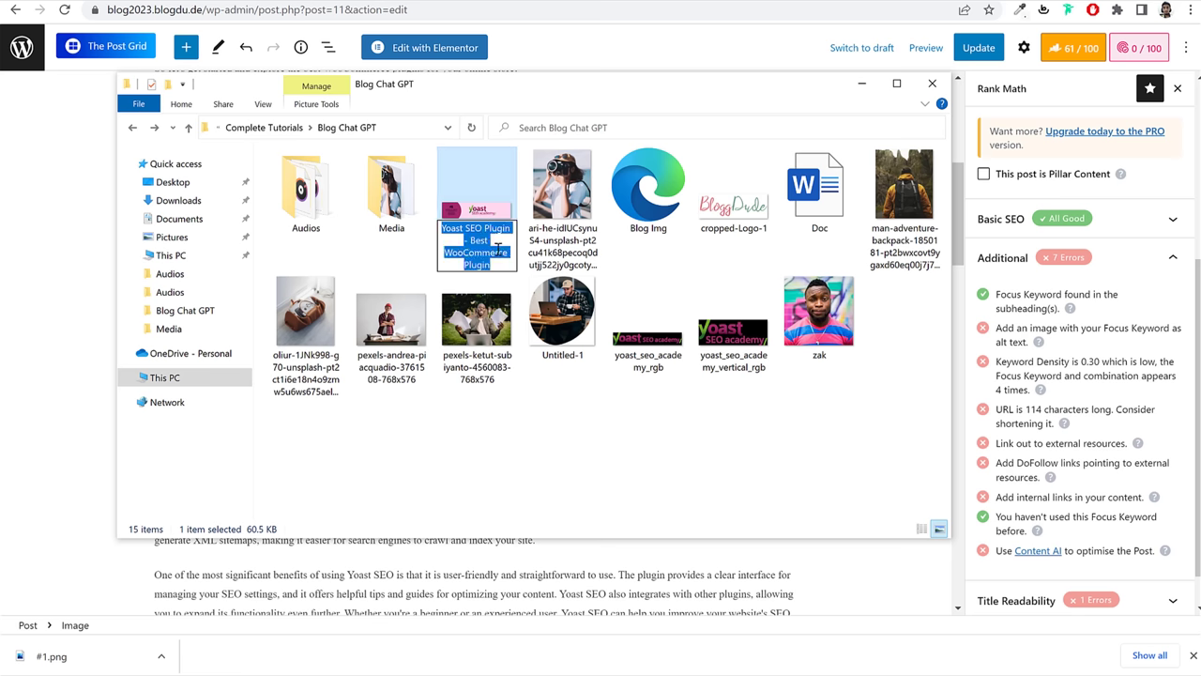
pyautogui.click(467, 185)
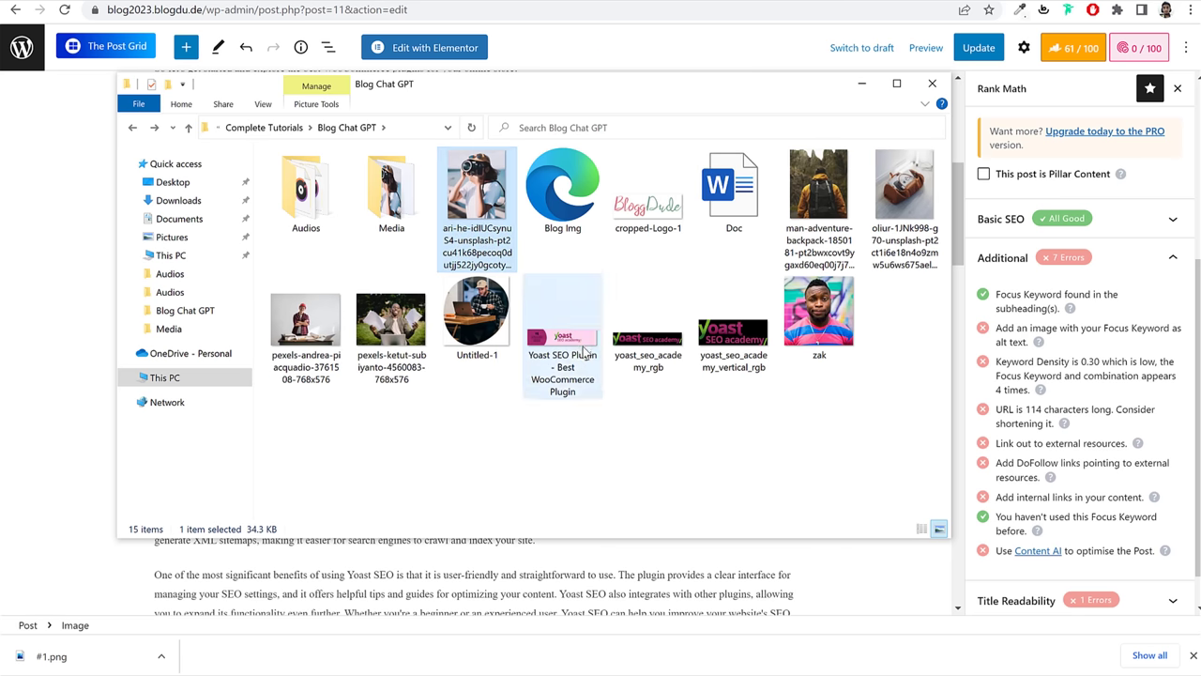
# Step: Upload "Yoast SEO Plugin - Best WooCommerce Plugin" from the Blog Chat GPT folder into the empty Image block under "1. Yoast SEO"
pyautogui.click(564, 366)
pyautogui.click(296, 17)
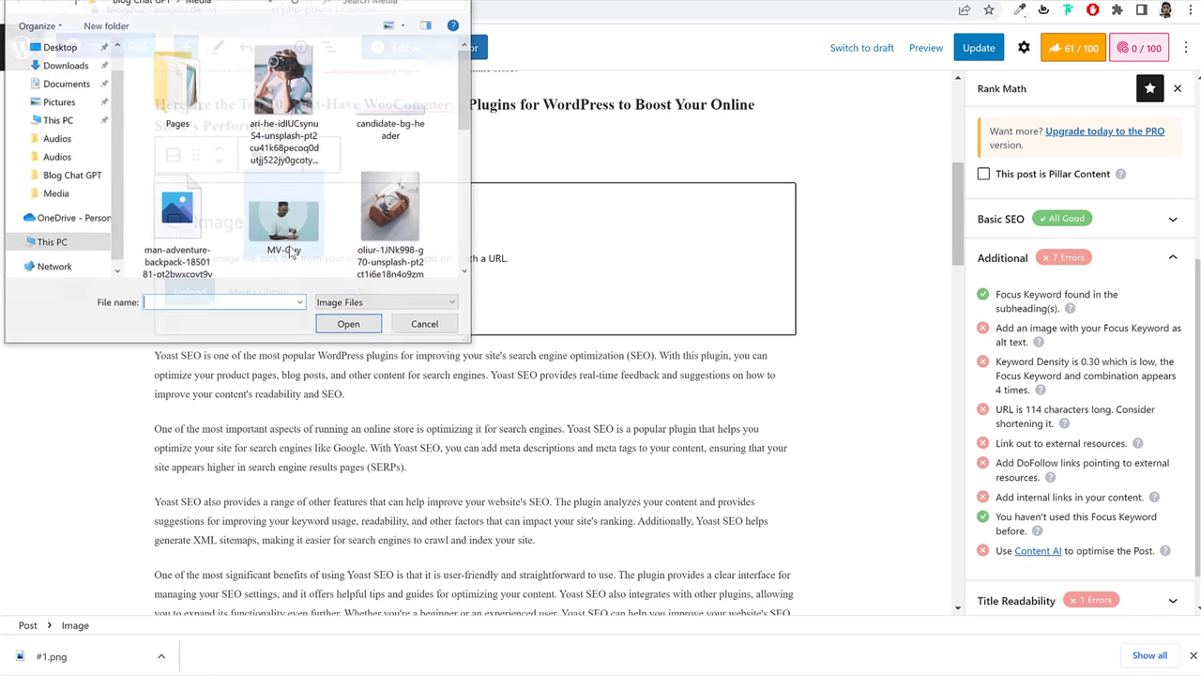
pyautogui.scroll(-5, 310, 169)
pyautogui.click(135, 5)
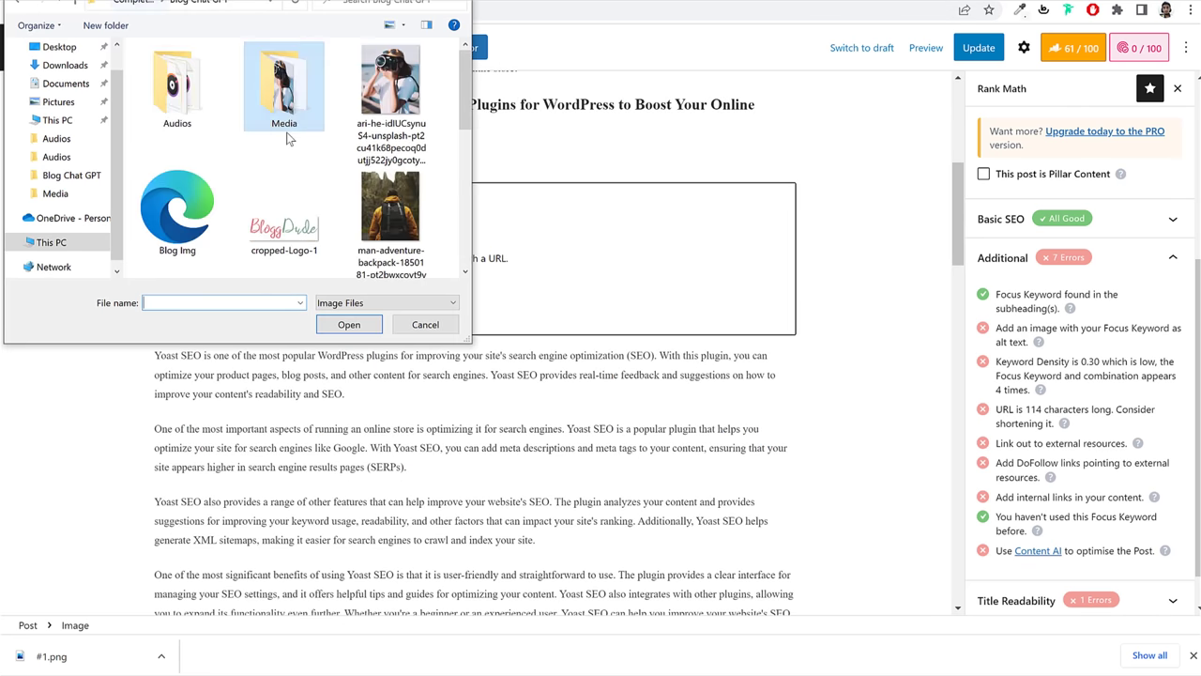
pyautogui.scroll(-6, 309, 153)
pyautogui.click(310, 153)
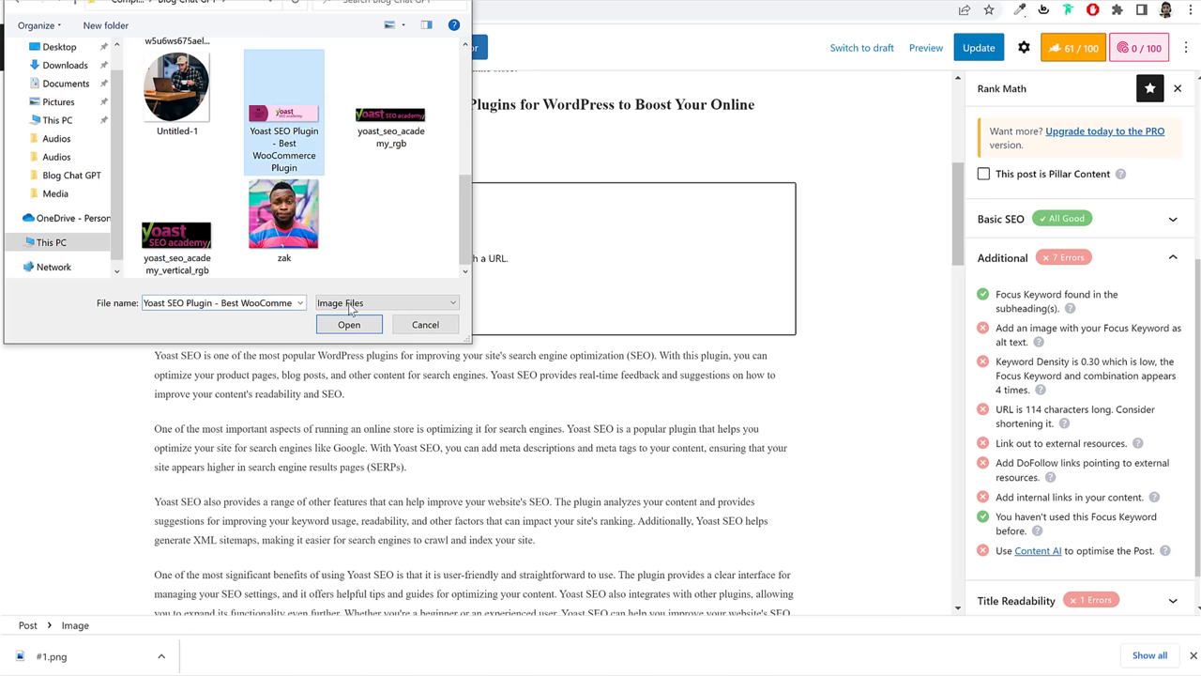
pyautogui.click(348, 324)
pyautogui.scroll(-2, 455, 248)
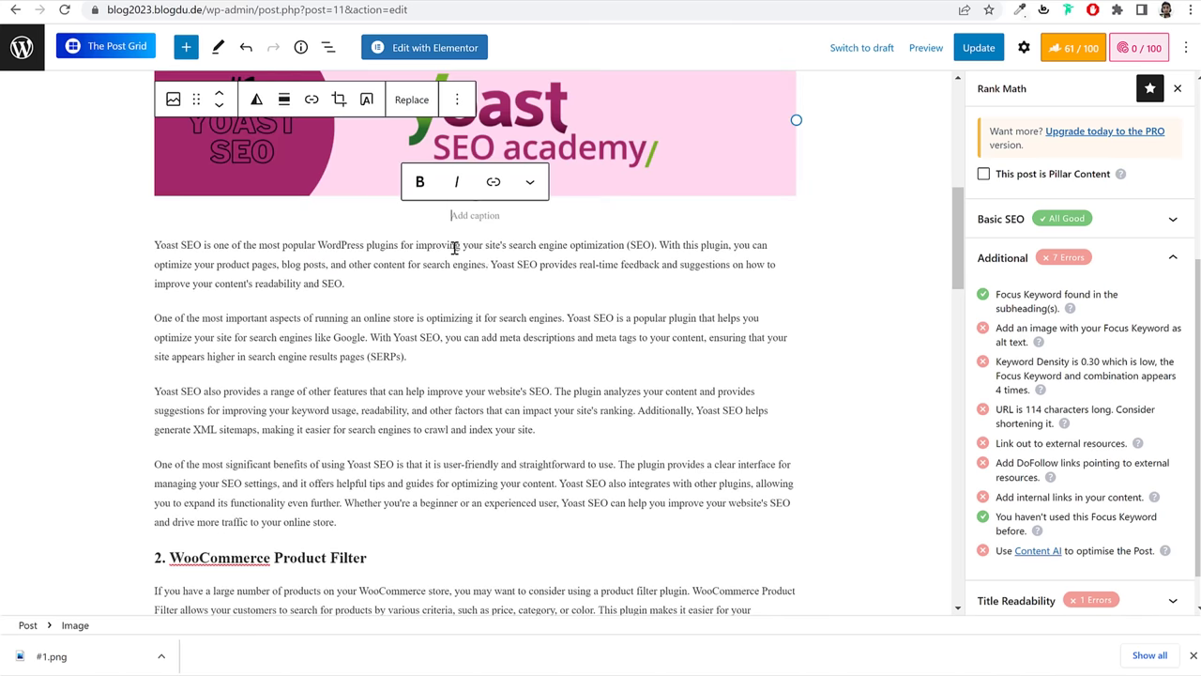
pyautogui.scroll(3, 679, 344)
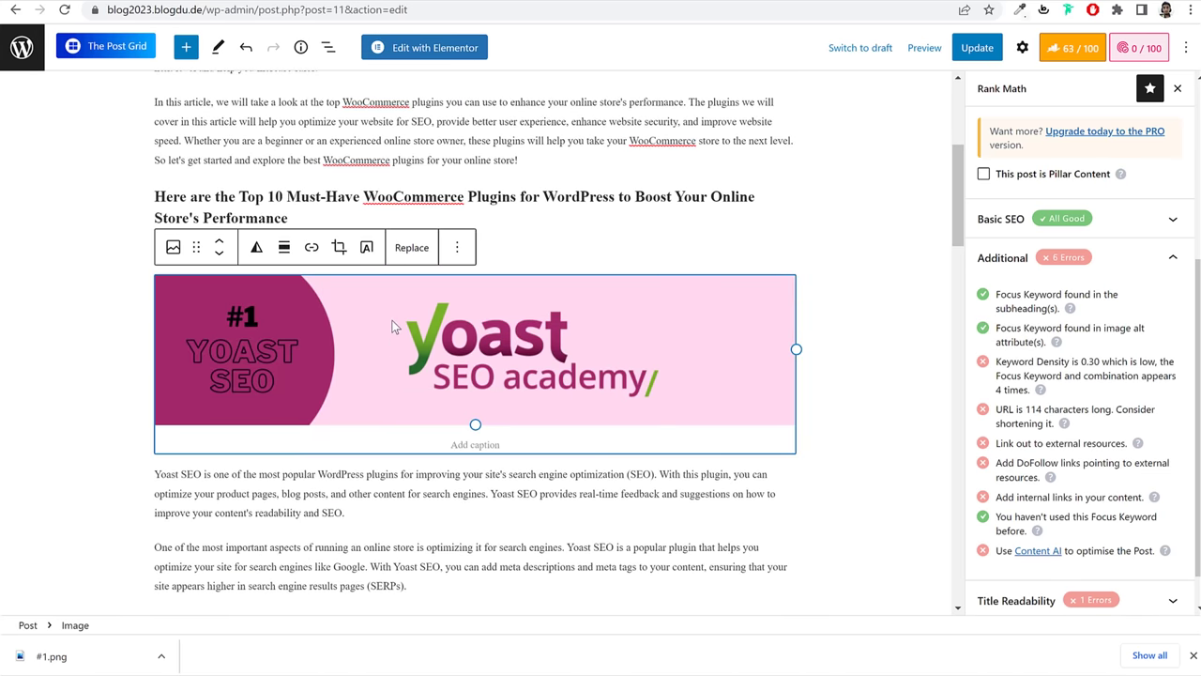
# Step: Open the banner image's block settings and set its image size to Full Size
pyautogui.click(1023, 49)
pyautogui.click(1023, 49)
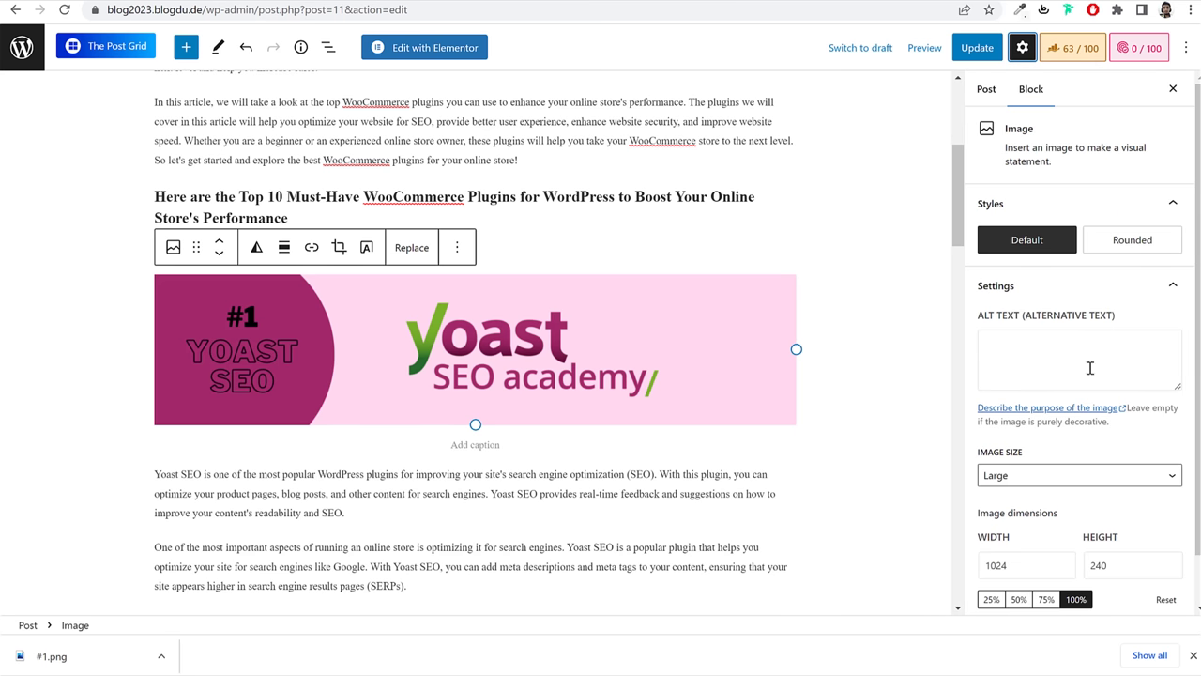
pyautogui.scroll(-1, 1036, 401)
pyautogui.scroll(1, 1036, 402)
pyautogui.click(1019, 476)
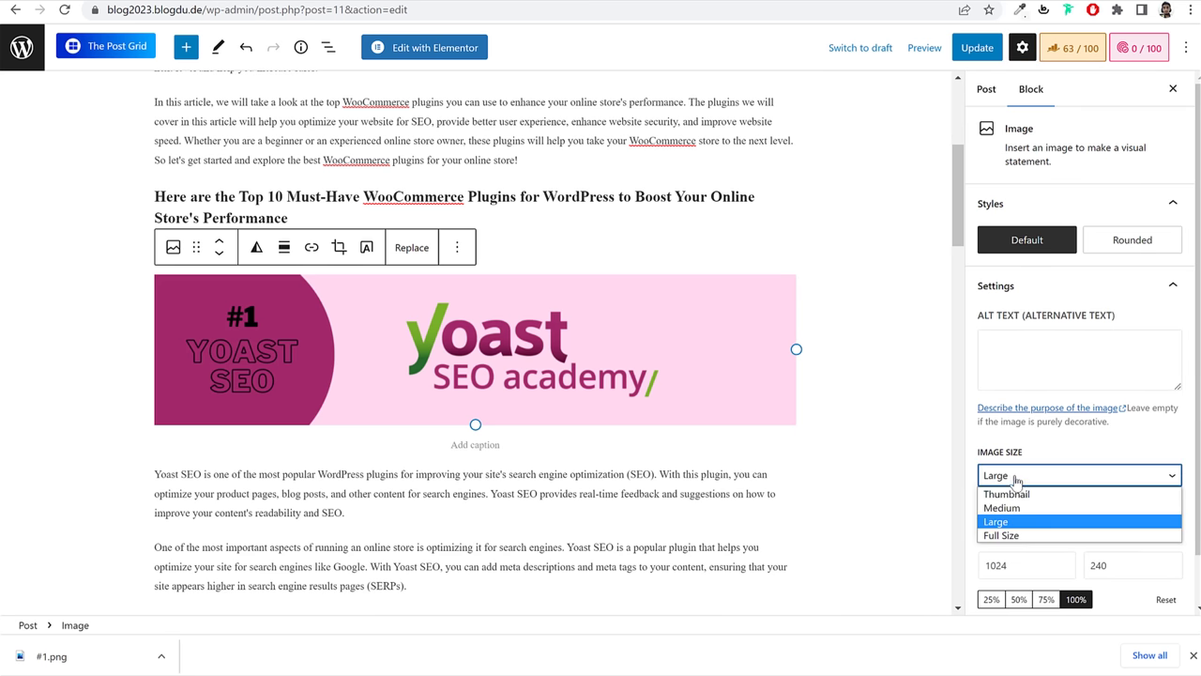
pyautogui.click(1036, 533)
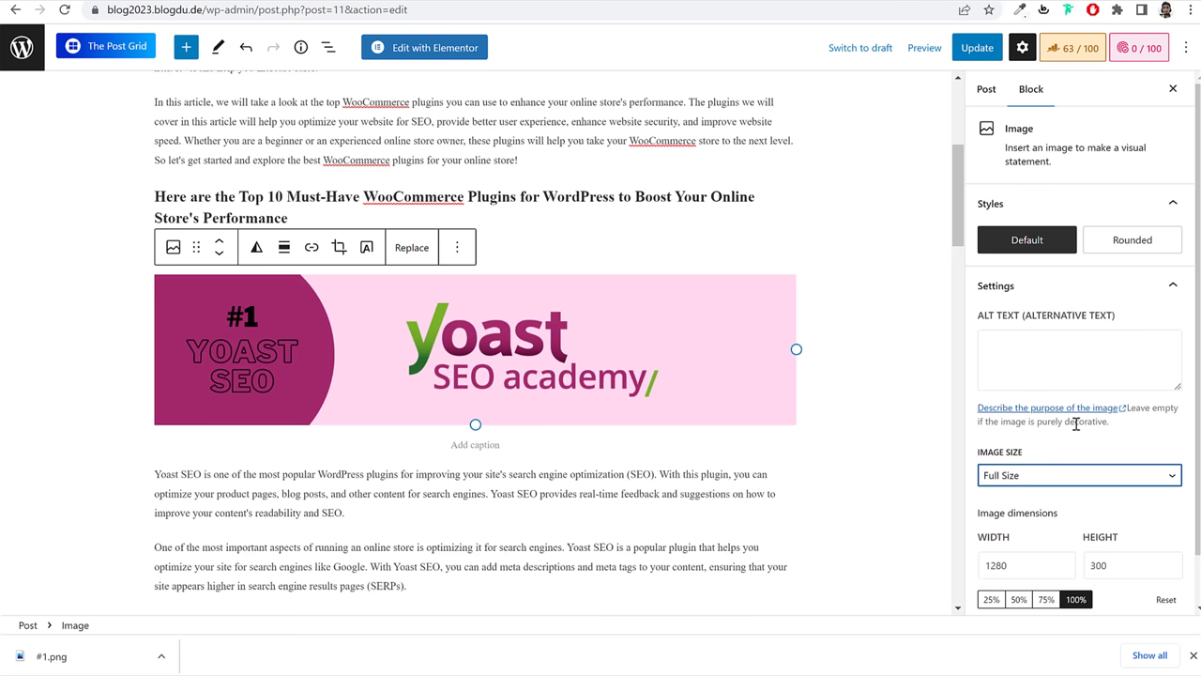
# Step: Set the banner image's alt text to "Yoast SEO Plugin - Best WooCommerce Plugin"
pyautogui.scroll(-1, 1078, 424)
pyautogui.moveTo(976, 265); pyautogui.dragTo(1122, 267)
pyautogui.click(1071, 303)
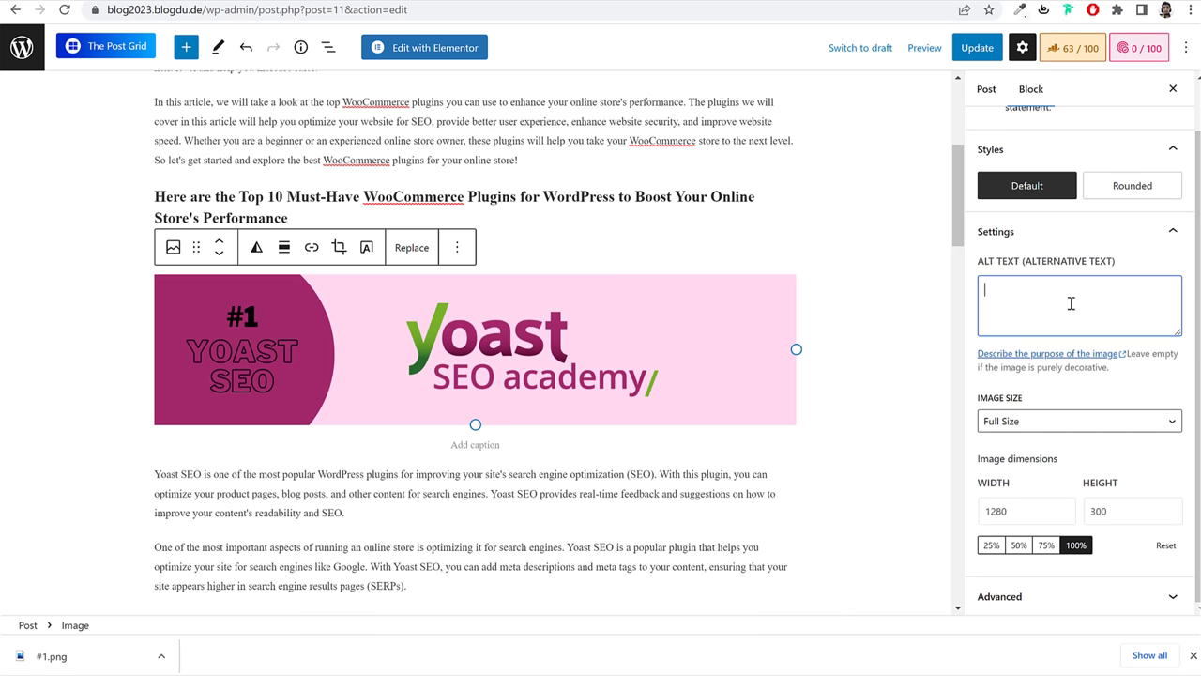
pyautogui.hotkey('ctrl', 'v')
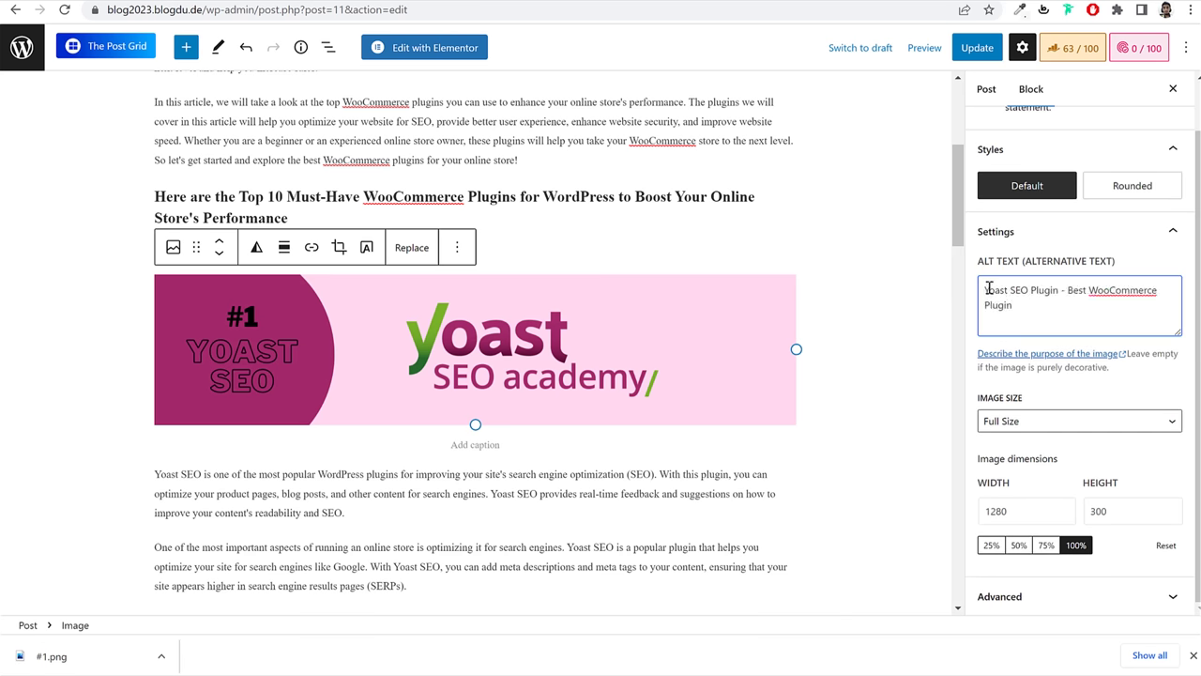
pyautogui.moveTo(985, 290)
pyautogui.mouseDown()
pyautogui.moveTo(1047, 309)
pyautogui.moveTo(988, 288)
pyautogui.mouseUp()
pyautogui.click(1107, 298)
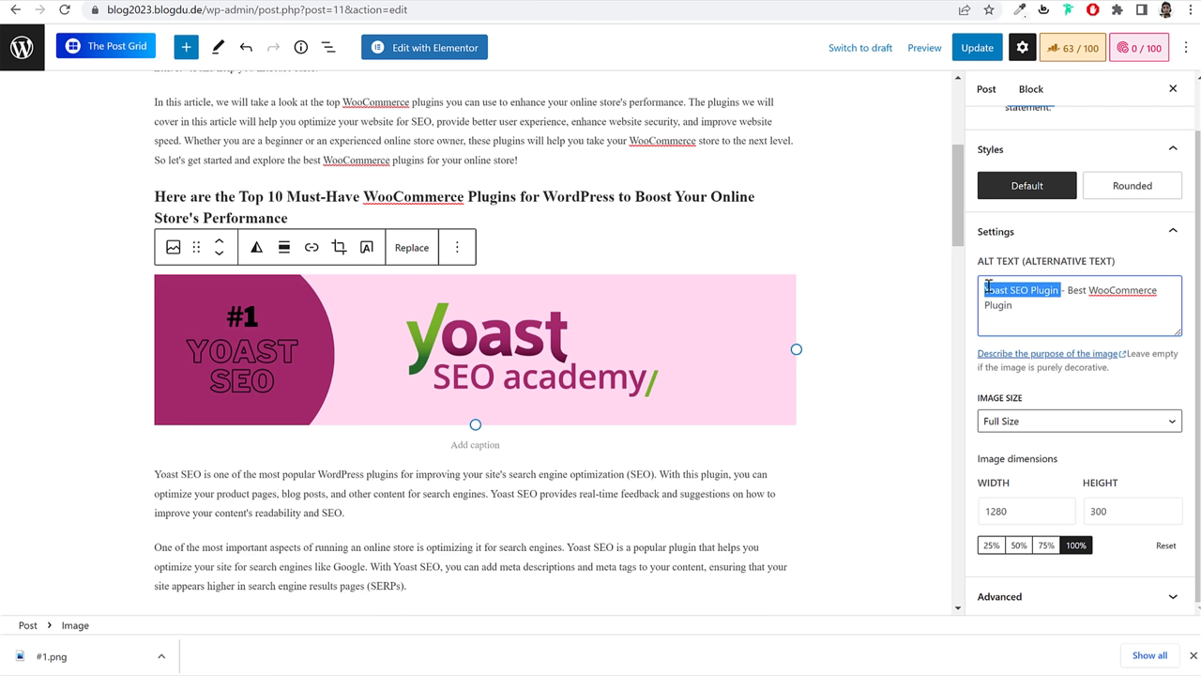
pyautogui.click(1075, 290)
pyautogui.moveTo(1089, 289); pyautogui.dragTo(1038, 312)
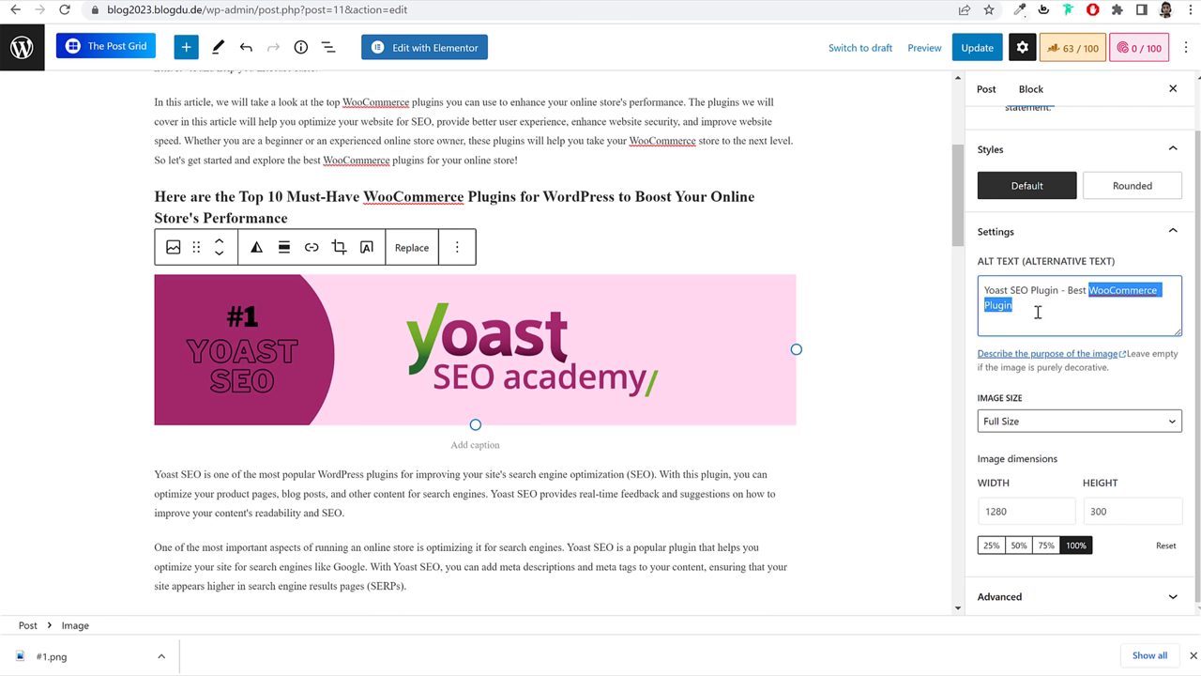
pyautogui.click(1035, 306)
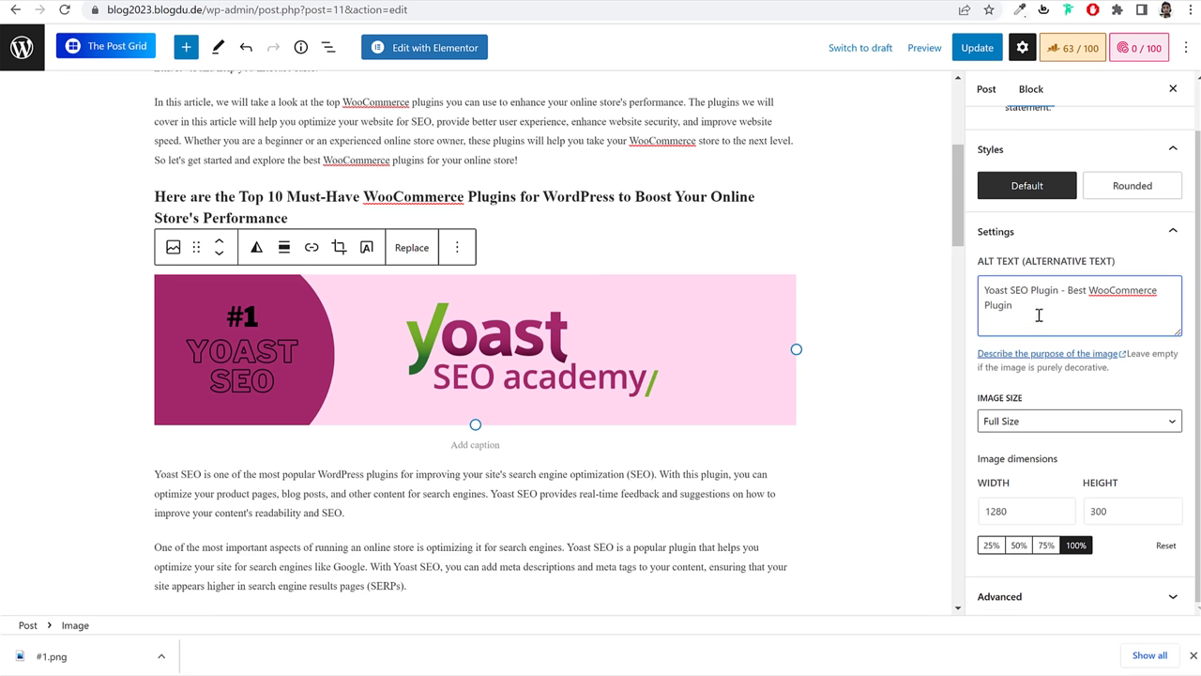
pyautogui.moveTo(986, 290); pyautogui.dragTo(1033, 313)
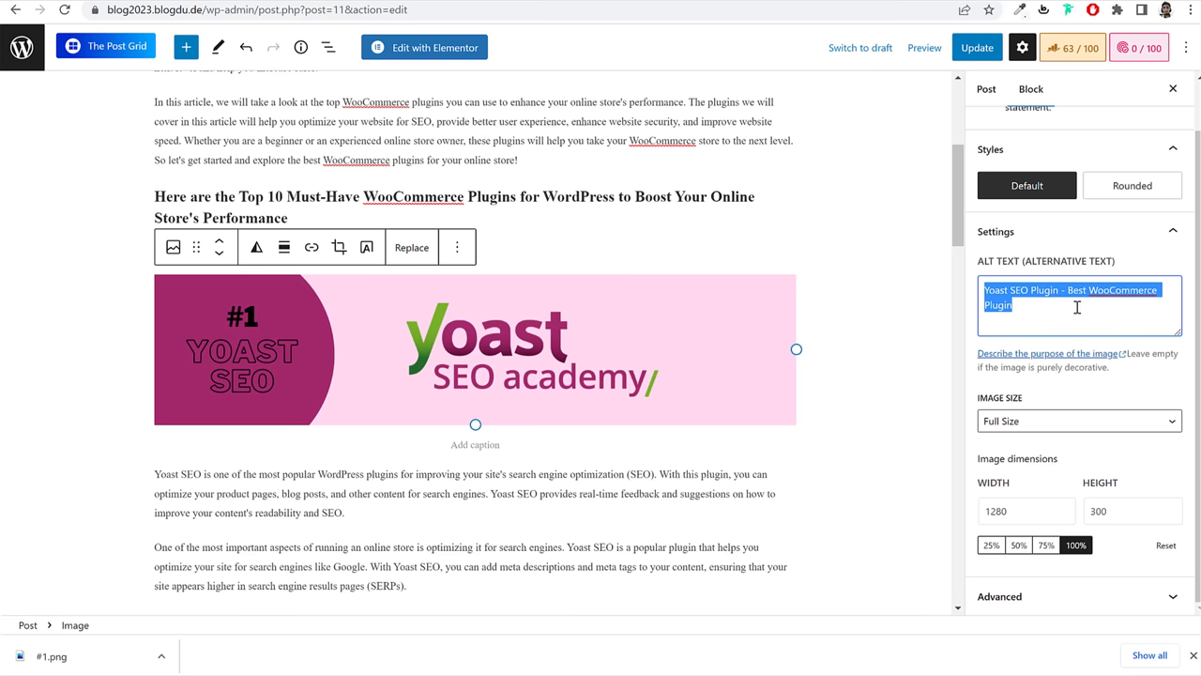
pyautogui.click(1063, 333)
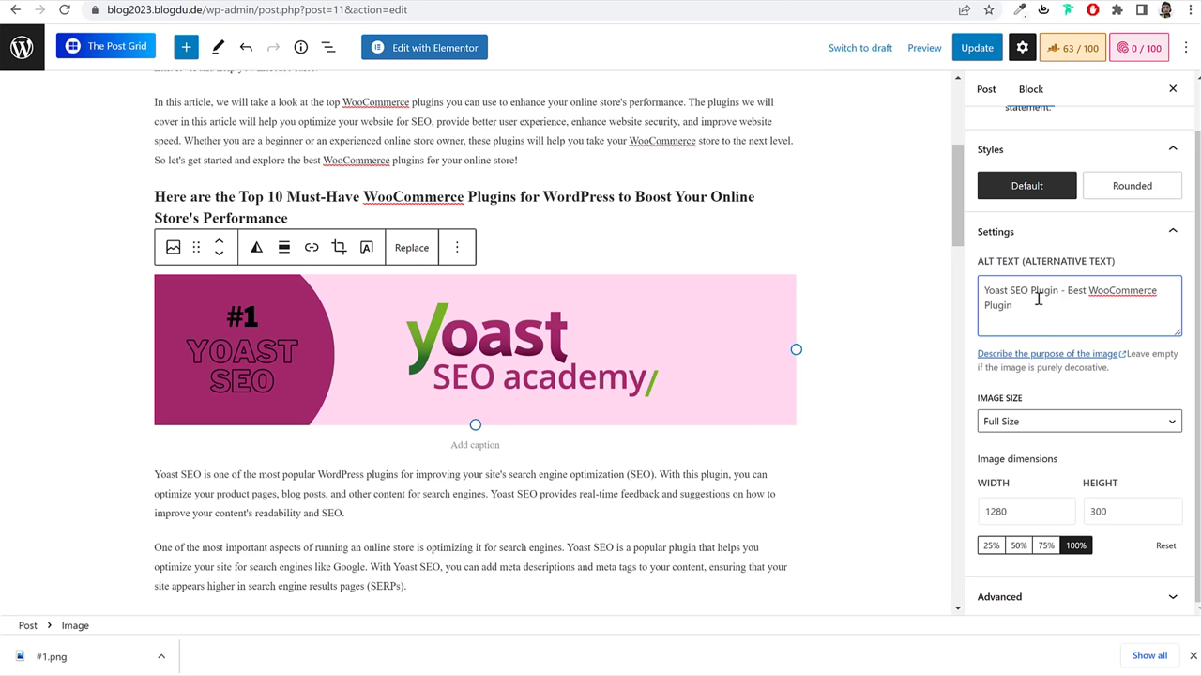
# Step: Review Rank Math's Additional SEO checks, especially the focus keyword in image alt attributes and the keyword density
pyautogui.click(1086, 52)
pyautogui.scroll(-2, 1090, 354)
pyautogui.click(1094, 315)
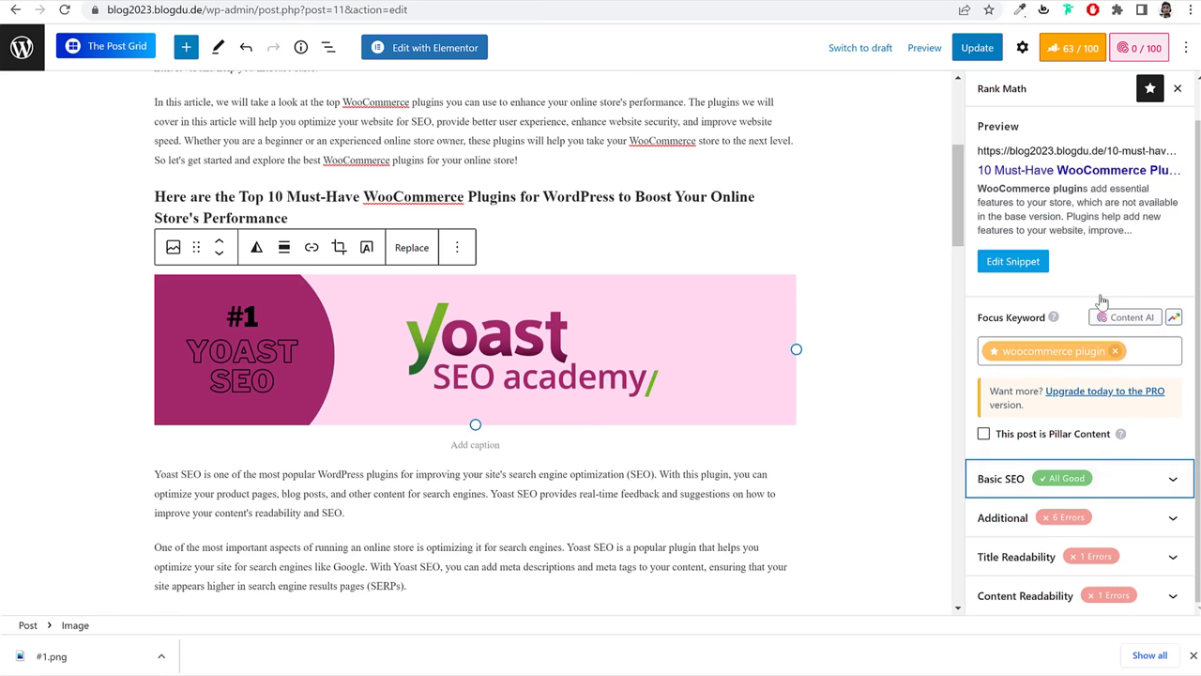
pyautogui.click(1096, 522)
pyautogui.scroll(-2, 1129, 490)
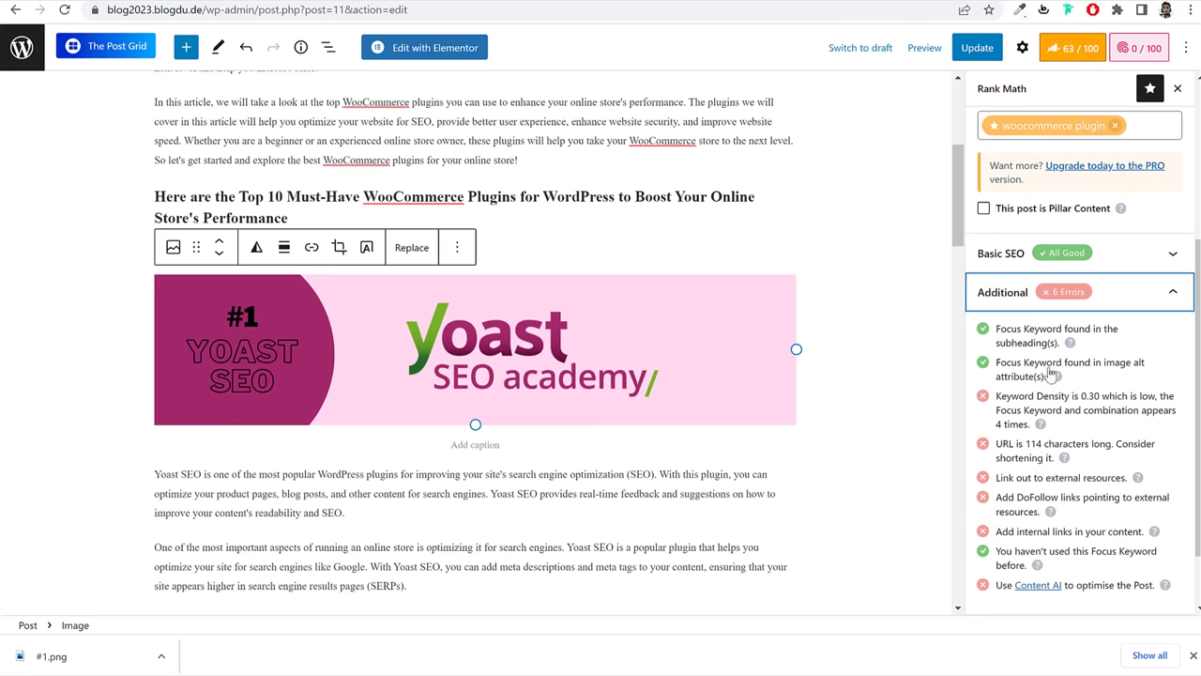
pyautogui.moveTo(996, 362); pyautogui.dragTo(1045, 375)
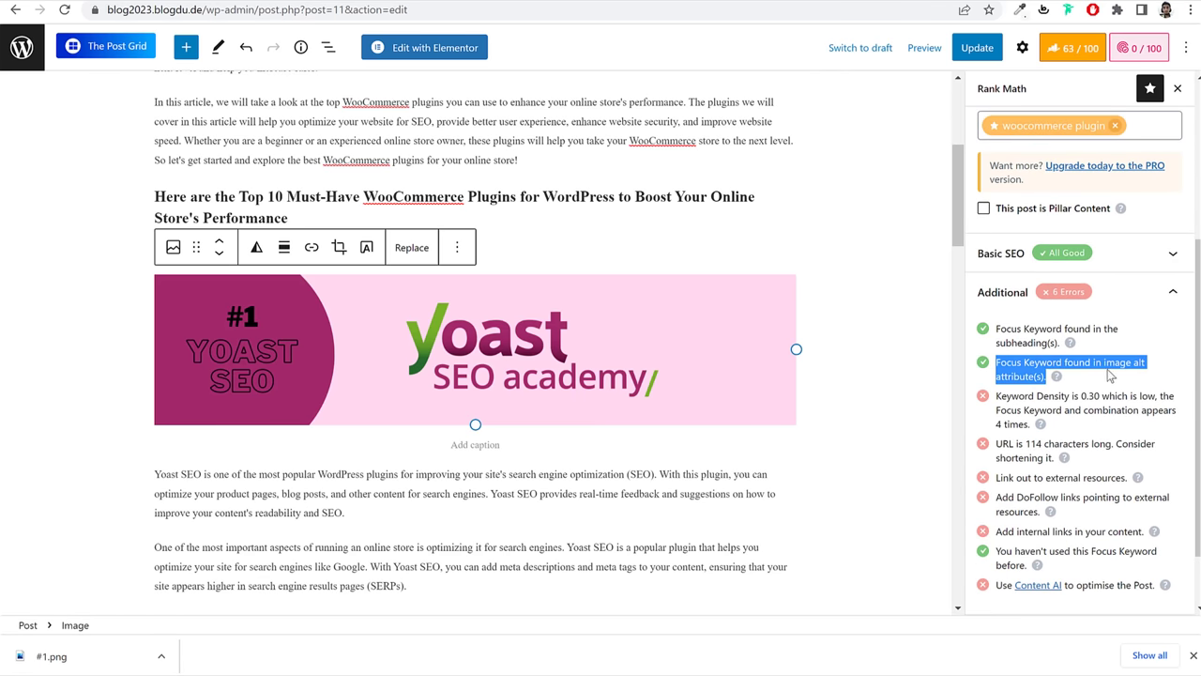
pyautogui.scroll(-1, 1124, 395)
pyautogui.click(1050, 334)
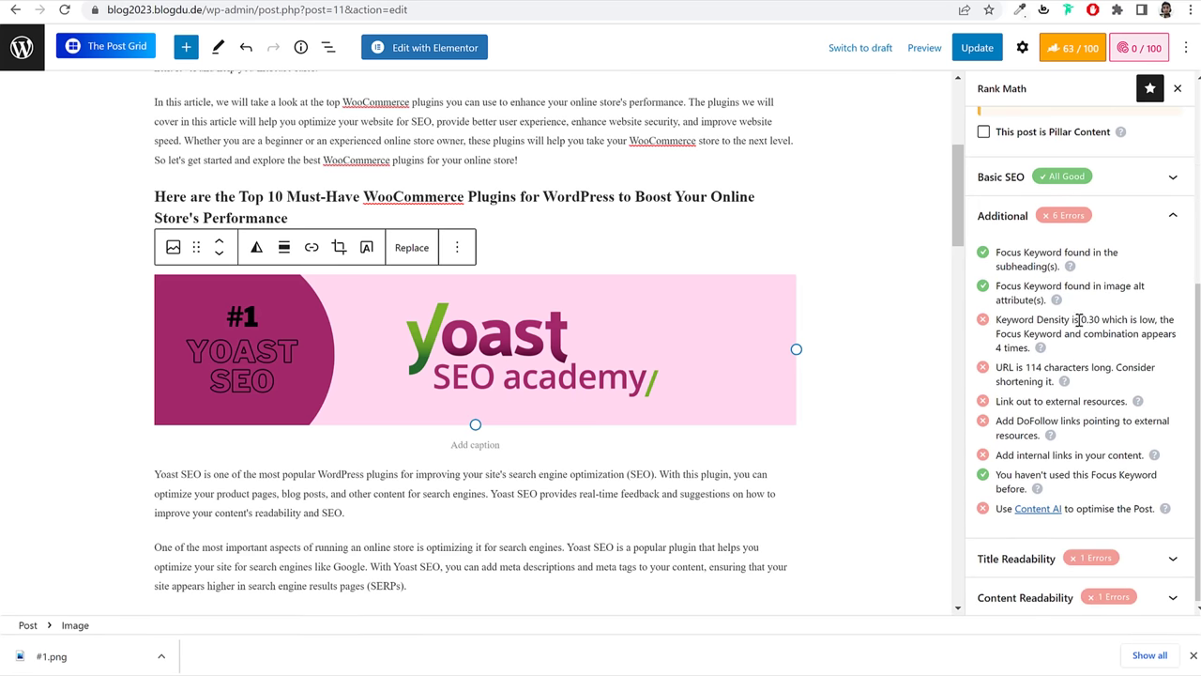
pyautogui.moveTo(1080, 320); pyautogui.dragTo(1105, 320)
pyautogui.moveTo(995, 347); pyautogui.dragTo(1024, 347)
# Step: Under "3. Jetpack", replace "a comprehensive plugin" with "one of the Best WooCommerce Plugins" in the first sentence
pyautogui.scroll(-2, 421, 512)
pyautogui.click(428, 360)
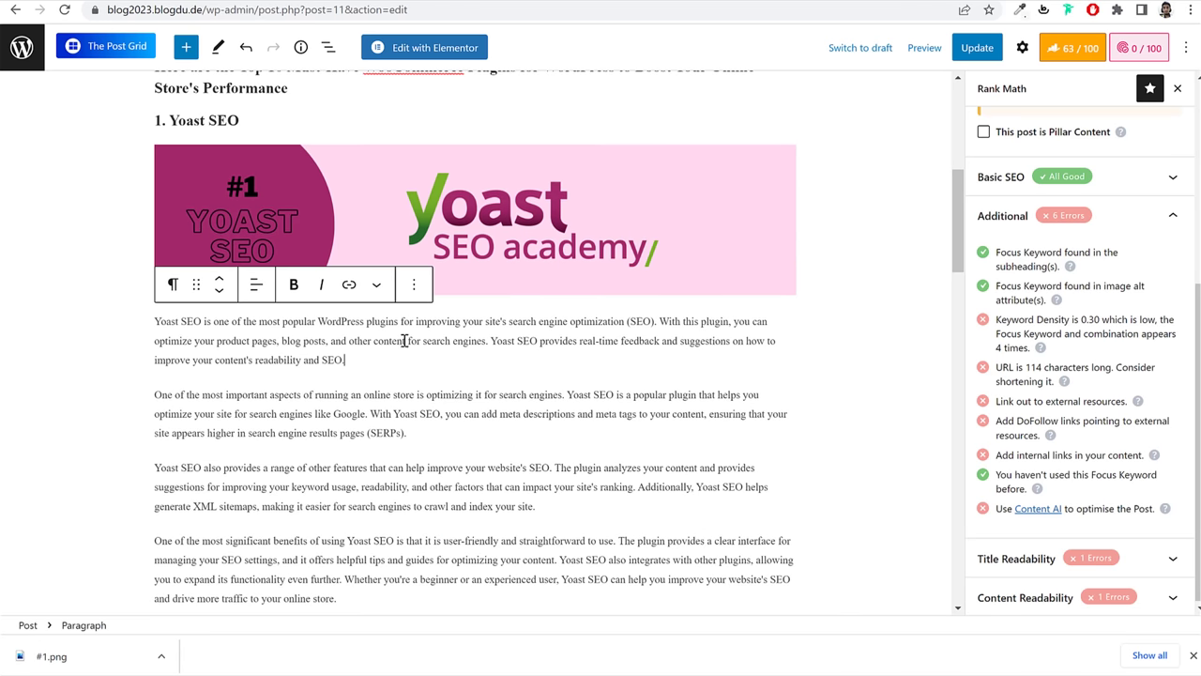
pyautogui.moveTo(322, 324); pyautogui.dragTo(396, 324)
pyautogui.click(447, 327)
pyautogui.scroll(-1, 641, 421)
pyautogui.scroll(-5, 641, 422)
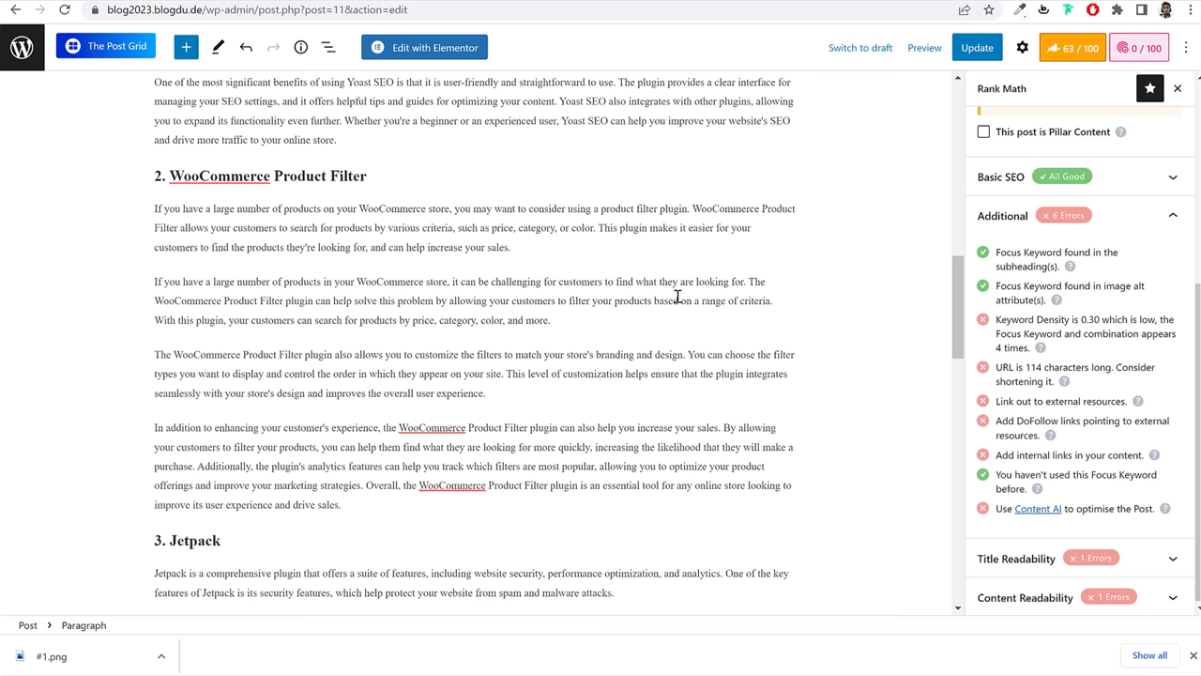
pyautogui.scroll(-3, 673, 290)
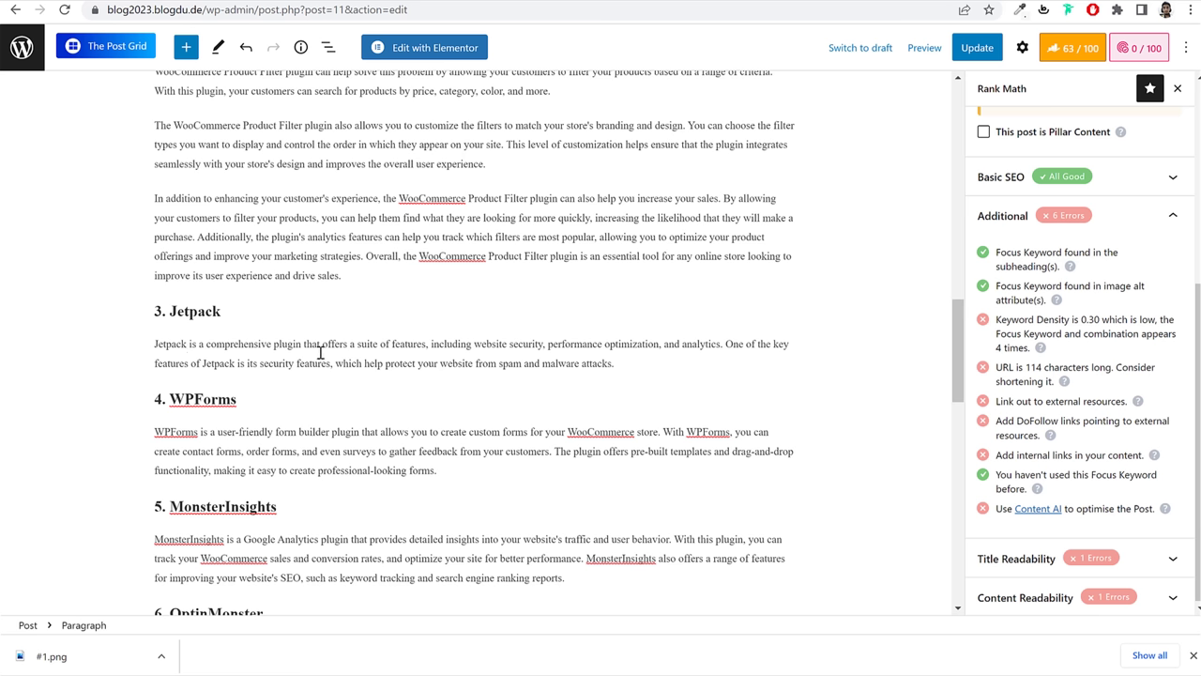
pyautogui.click(188, 343)
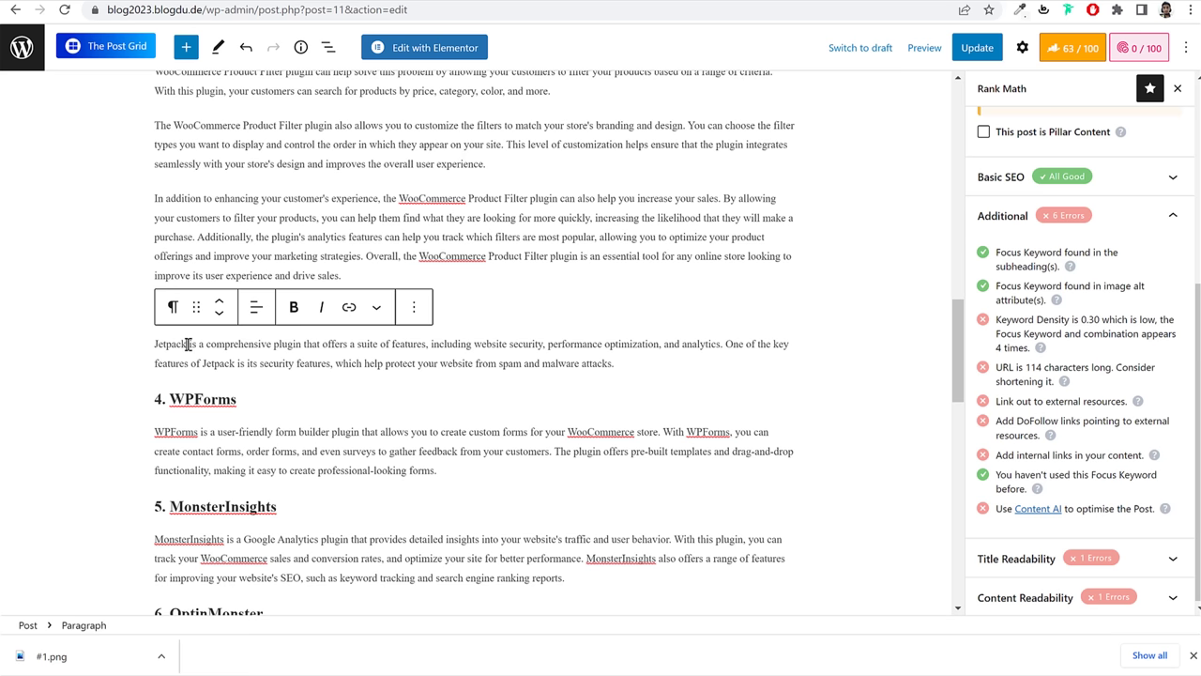
pyautogui.write('one of')
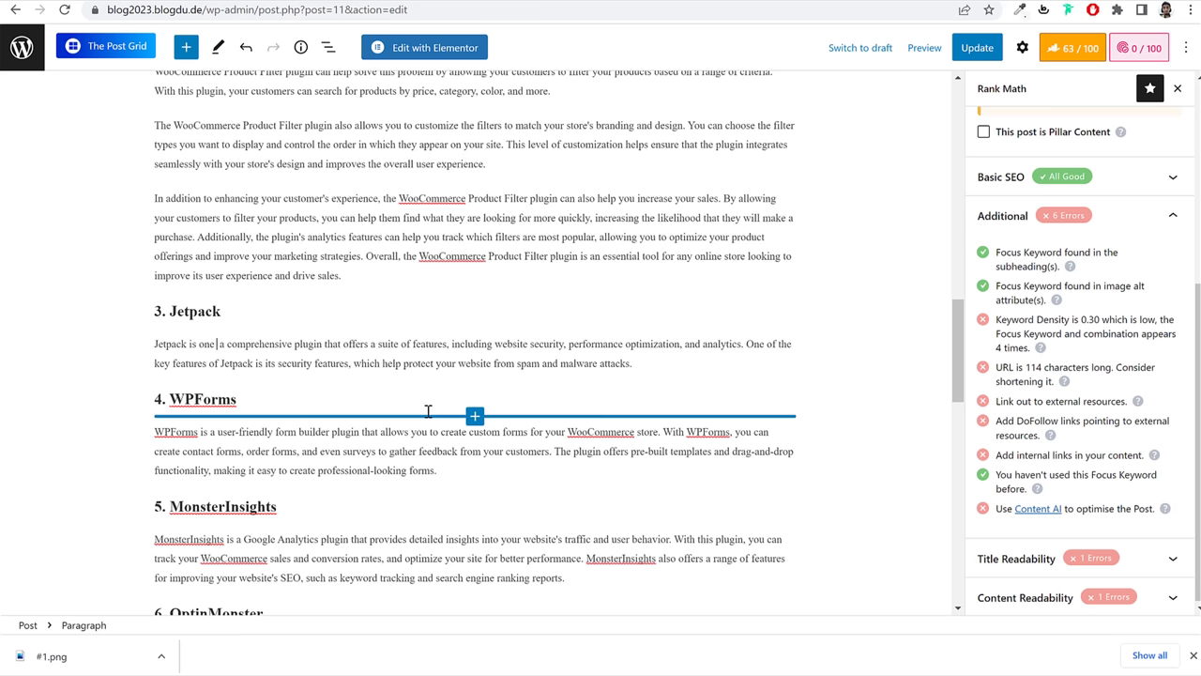
pyautogui.write(' the Best')
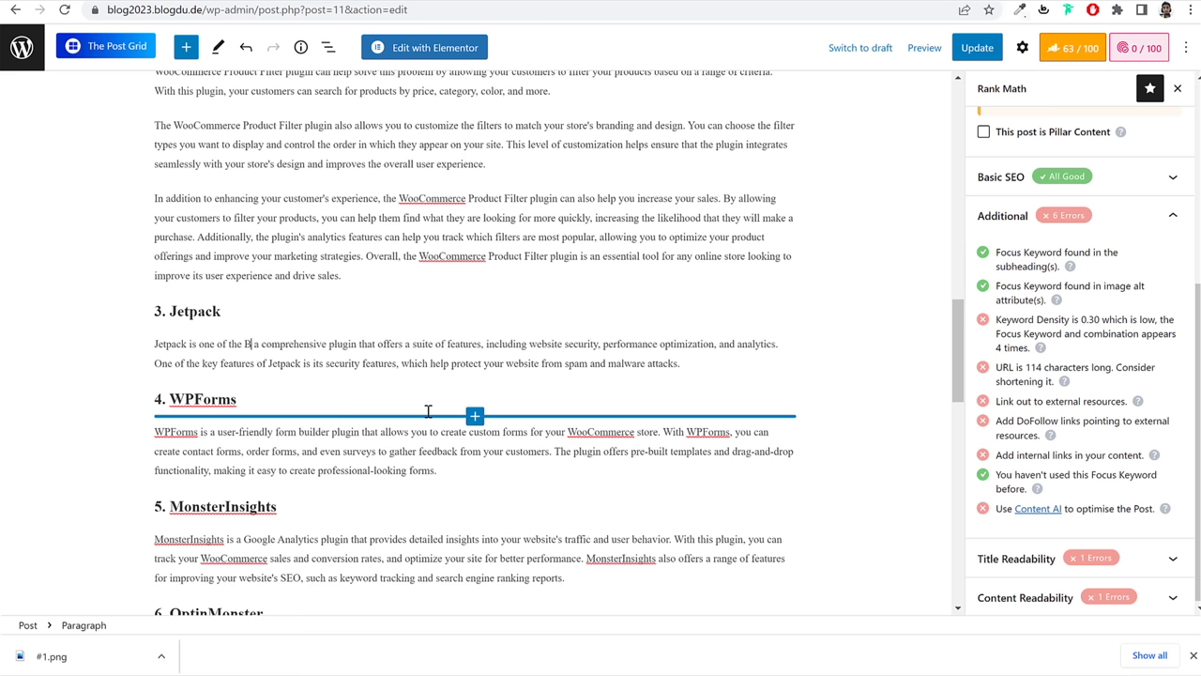
pyautogui.write(' W')
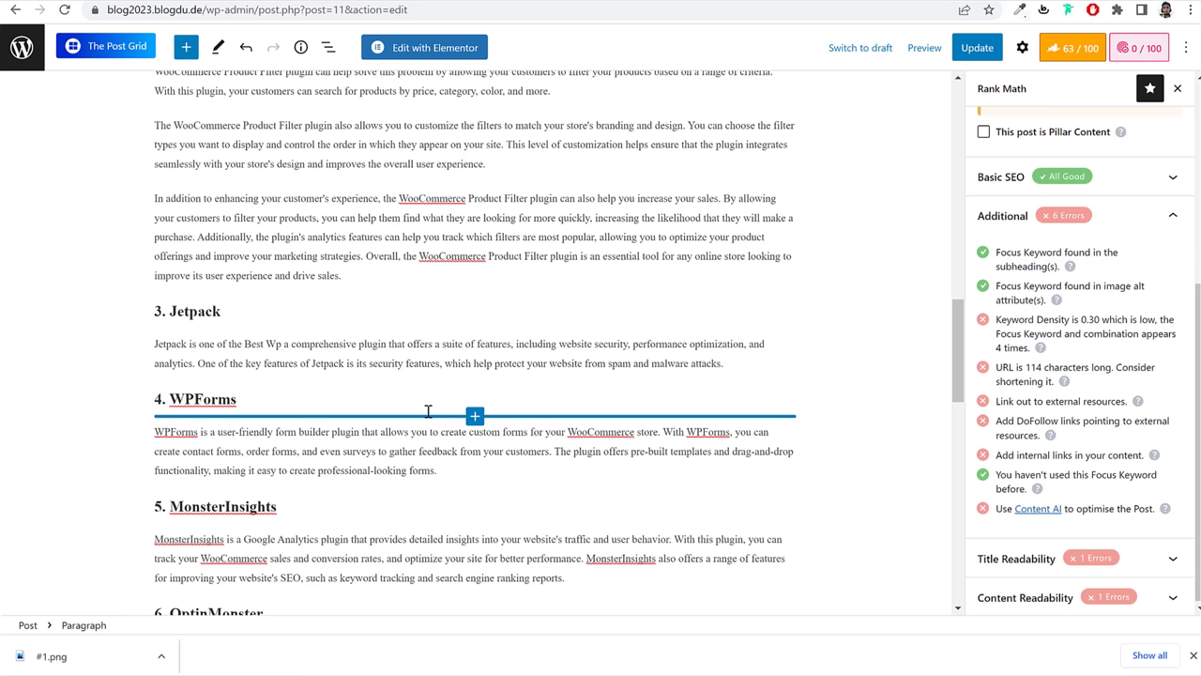
pyautogui.write('ooComm')
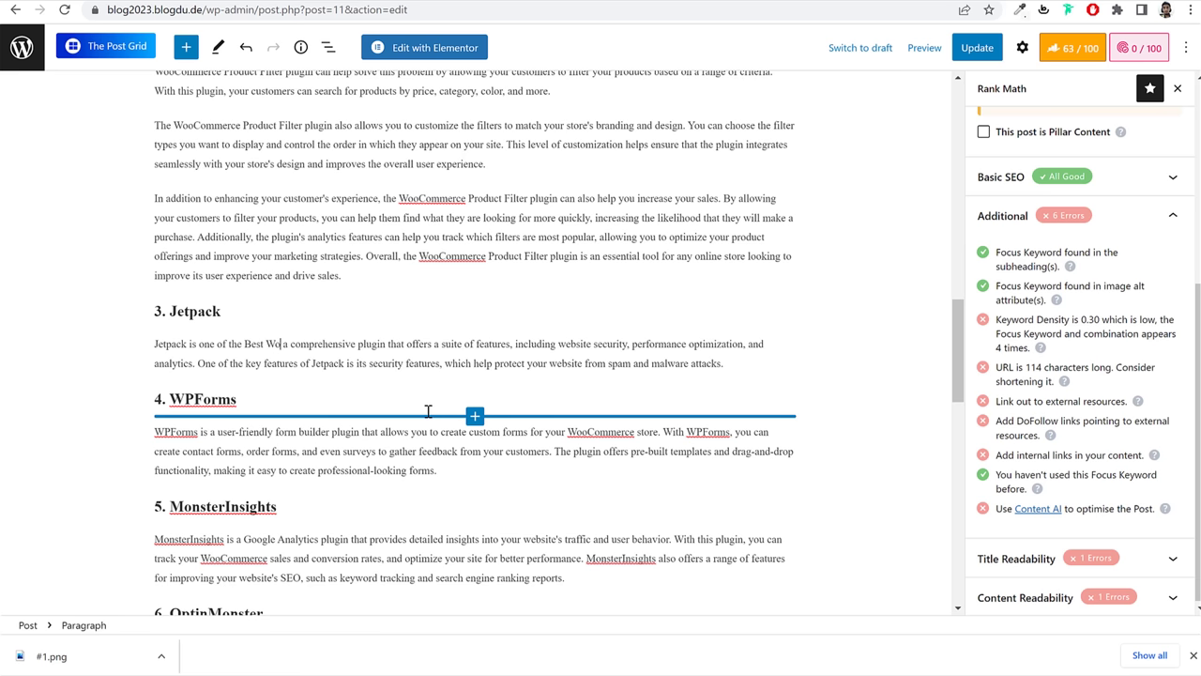
pyautogui.write('e')
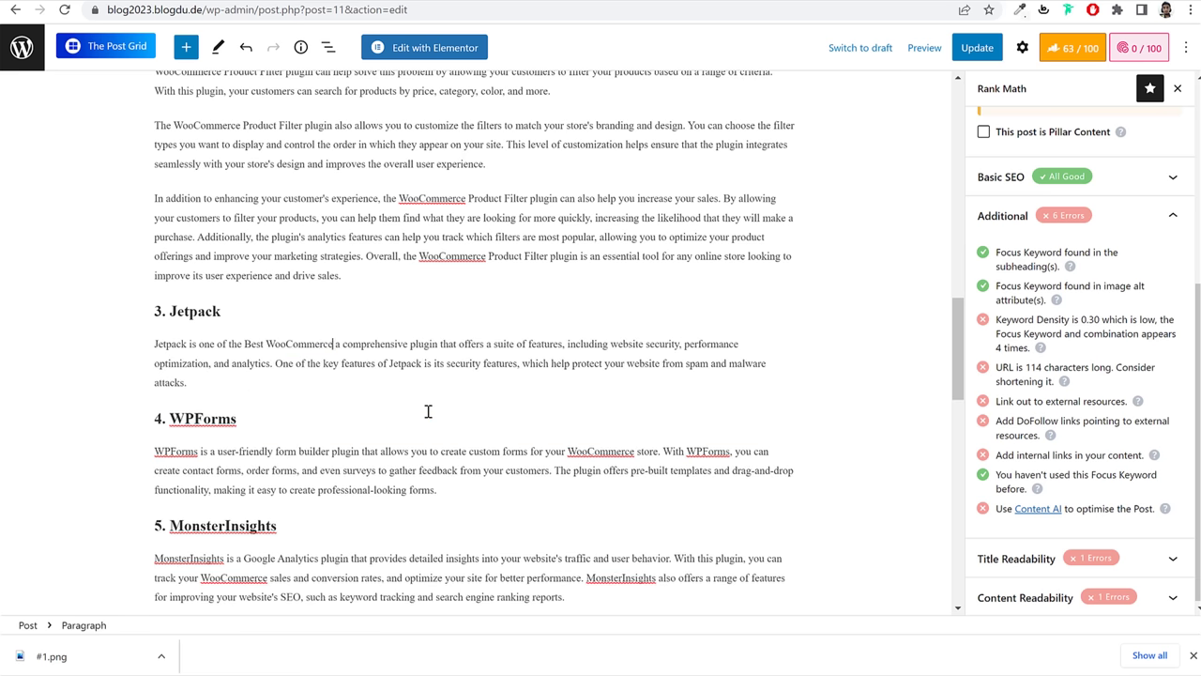
pyautogui.write('rce Plugins')
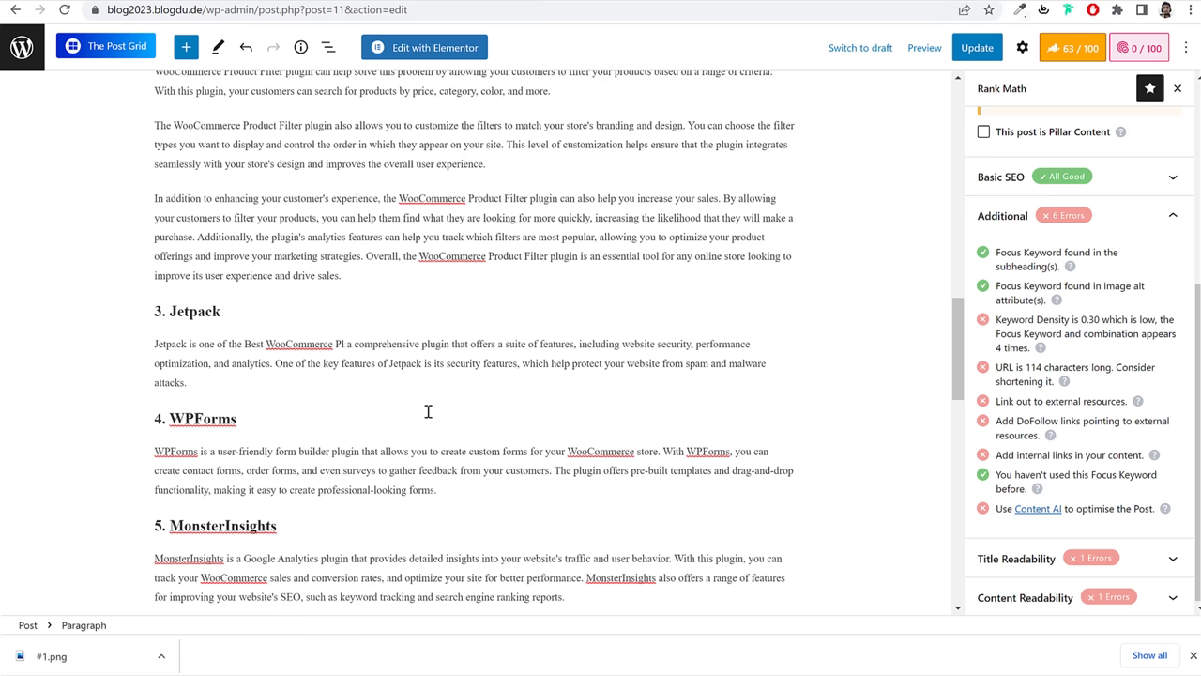
pyautogui.moveTo(371, 344); pyautogui.dragTo(475, 344)
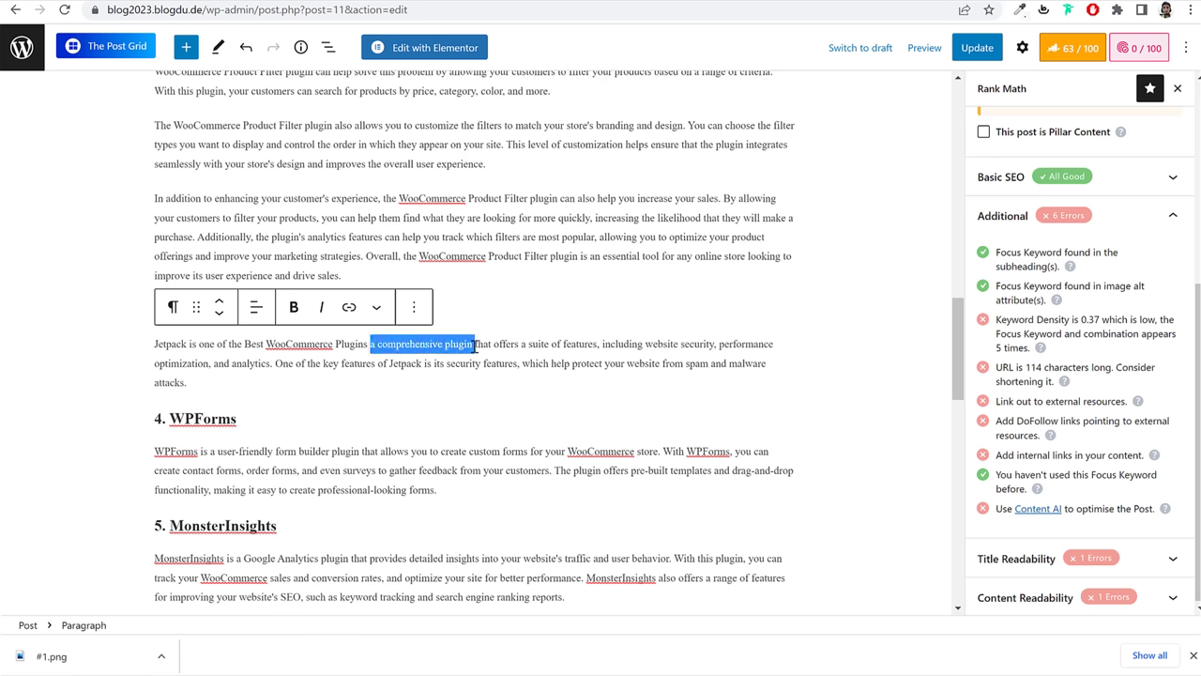
pyautogui.press('BackSpace')
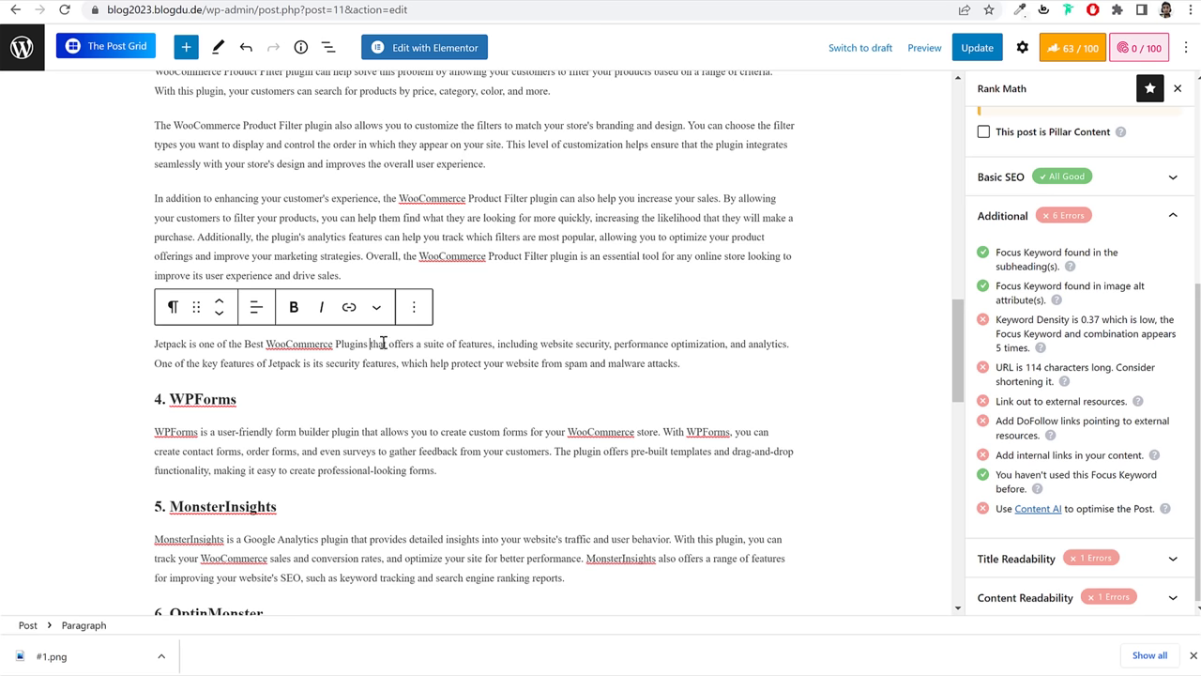
# Step: Recheck the keyword density result and look through the remaining plugin sections for another place to use the focus keyword
pyautogui.click(347, 432)
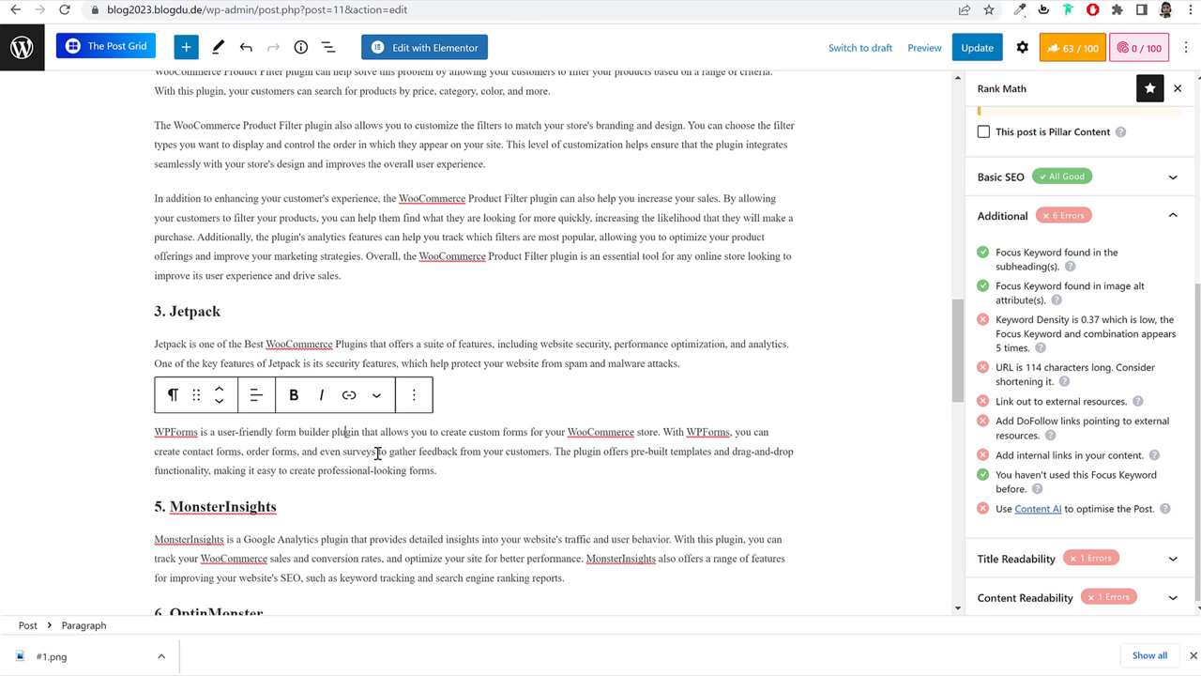
pyautogui.scroll(-2, 481, 448)
pyautogui.scroll(-1, 481, 449)
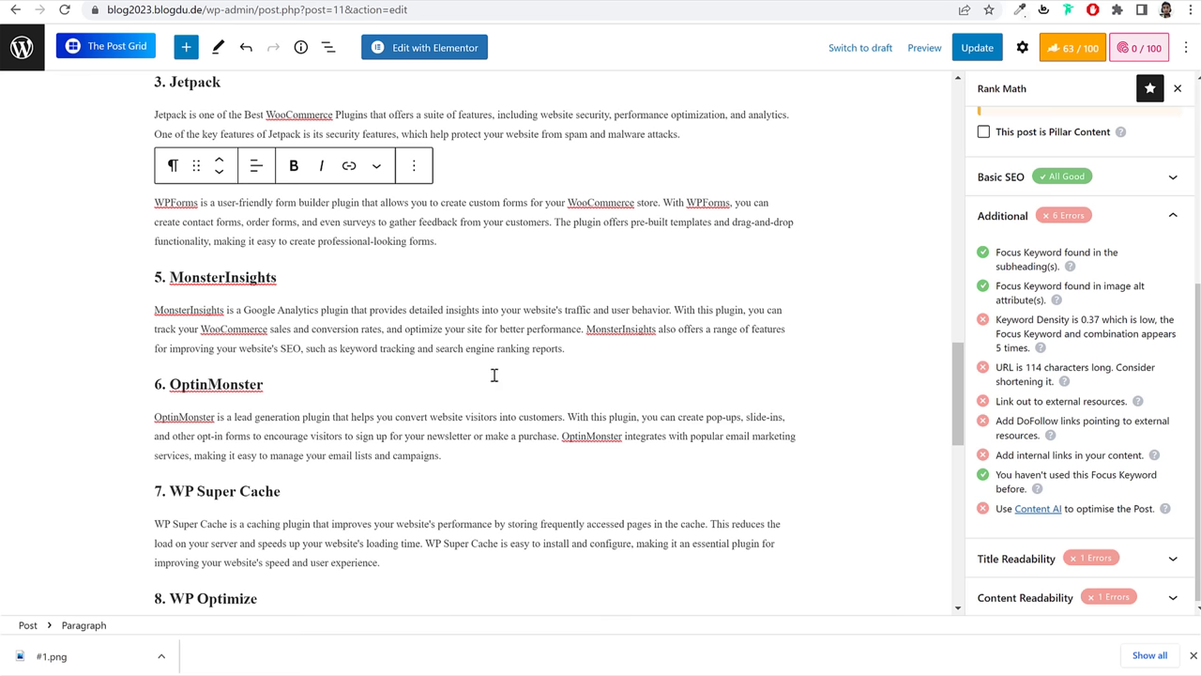
pyautogui.moveTo(996, 320); pyautogui.dragTo(1079, 334)
pyautogui.click(1076, 325)
pyautogui.scroll(3, 1077, 328)
pyautogui.scroll(-2, 1082, 406)
pyautogui.scroll(-1, 1082, 405)
pyautogui.scroll(-3, 356, 437)
pyautogui.scroll(-2, 354, 375)
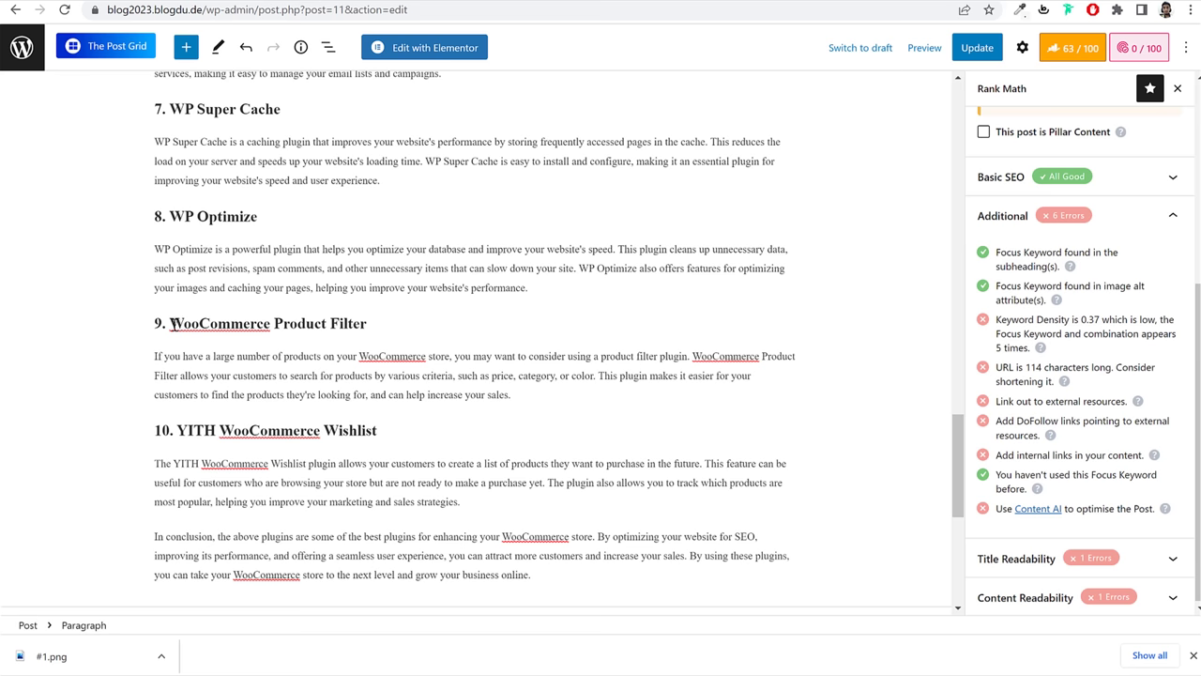
# Step: Append "Hence this WooCommerce Plugin is a Must for" to the paragraph under "9. WooCommerce Product Filter"
pyautogui.click(573, 392)
pyautogui.write('Hence this Woo')
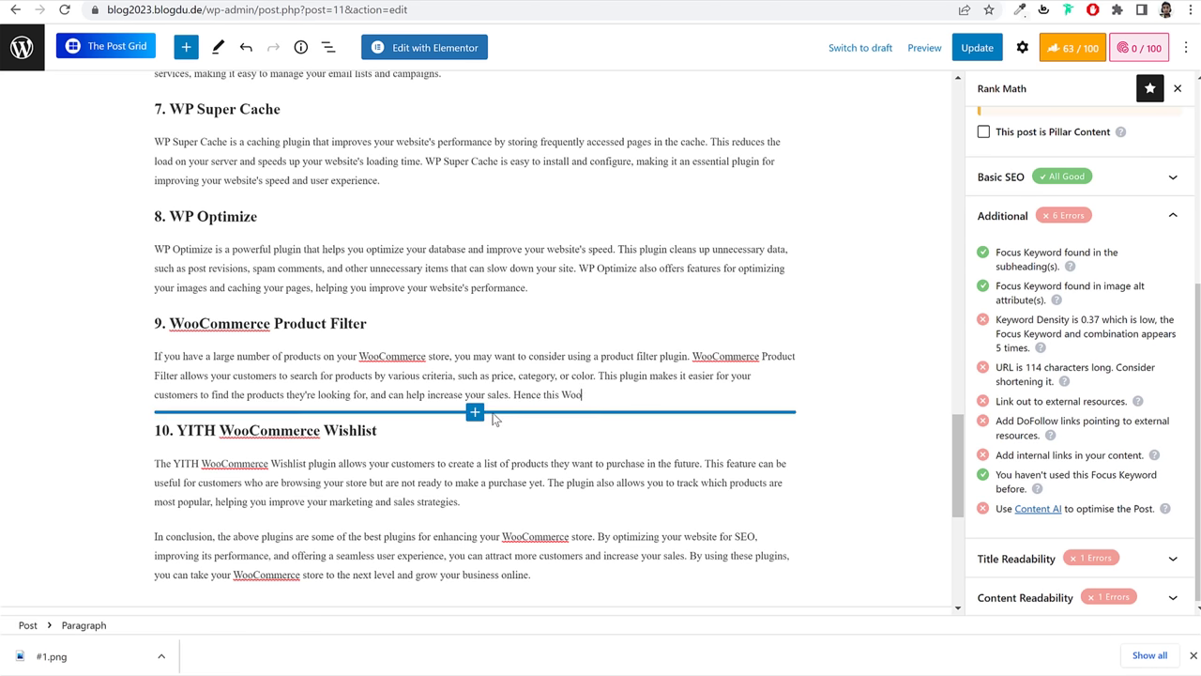
pyautogui.write('Commerce Plugin is a Must for')
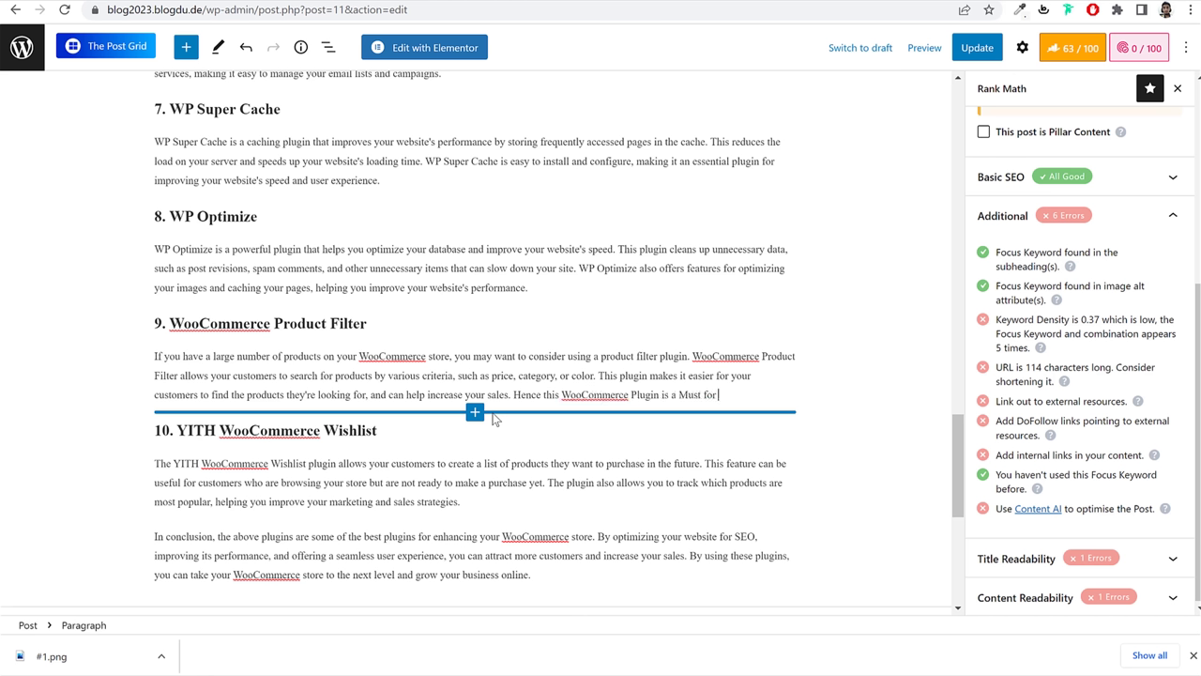
# Step: Finish the WooCommerce Product Filter paragraph with "any eCommerce Website" and check the focus keyword count in the Rank Math analysis
pyautogui.write(' any eCommerce Website')
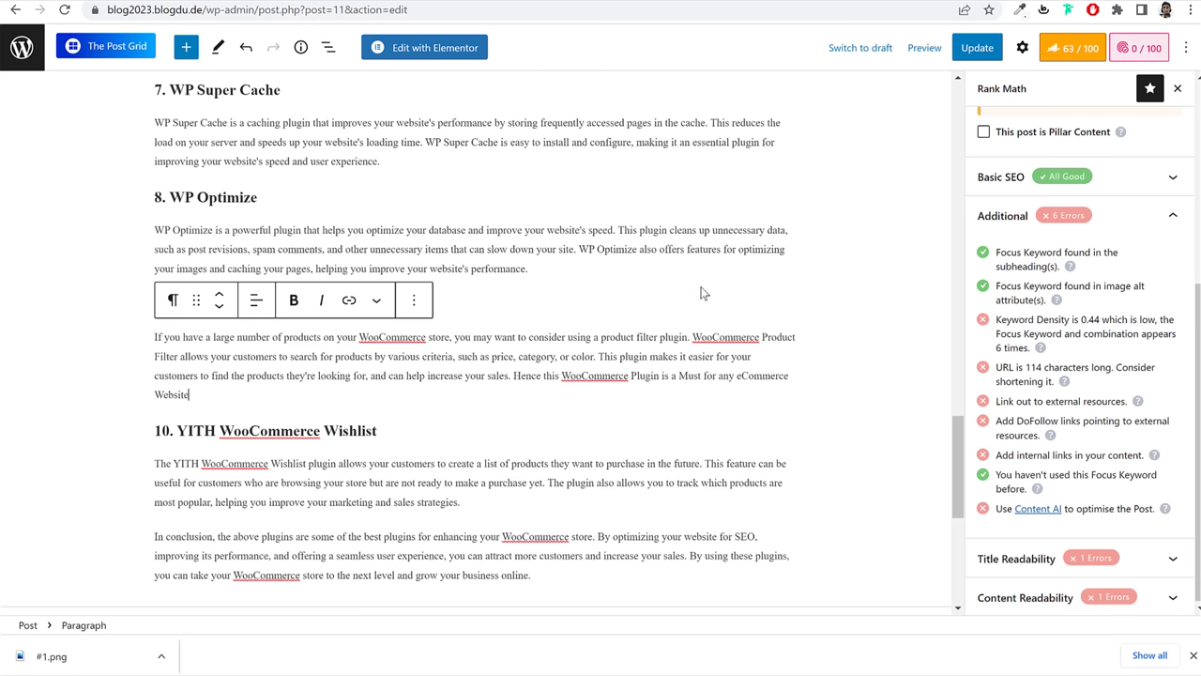
pyautogui.moveTo(997, 349); pyautogui.dragTo(1029, 347)
pyautogui.scroll(-2, 451, 343)
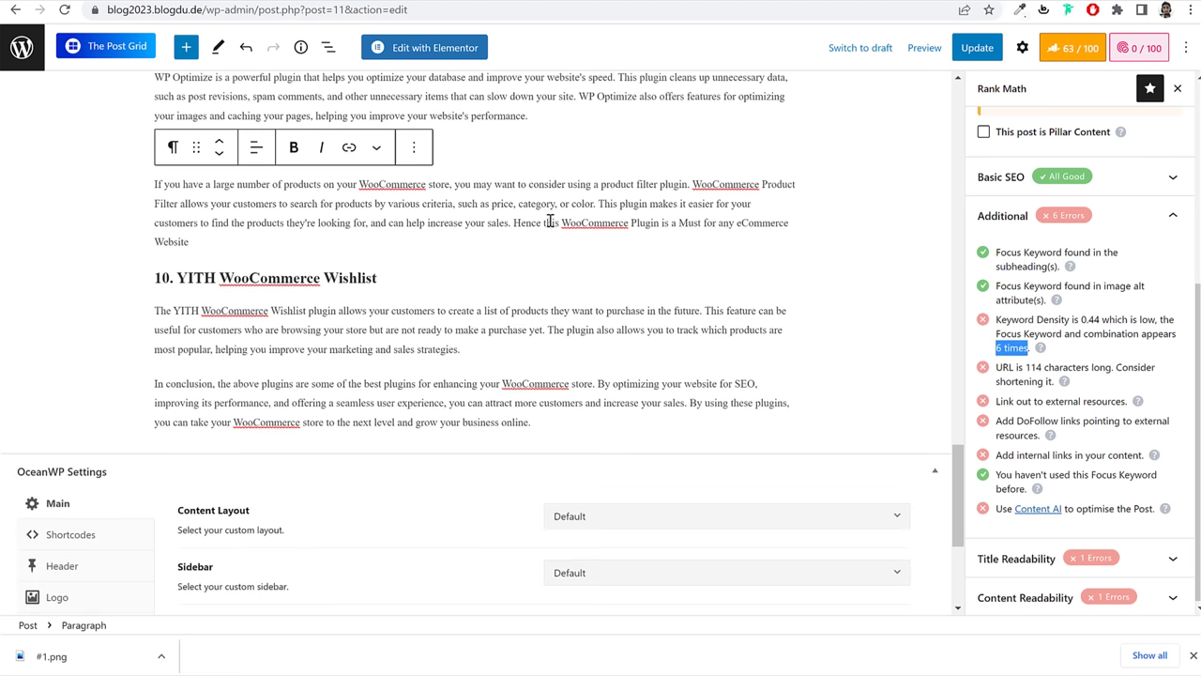
pyautogui.scroll(1, 569, 267)
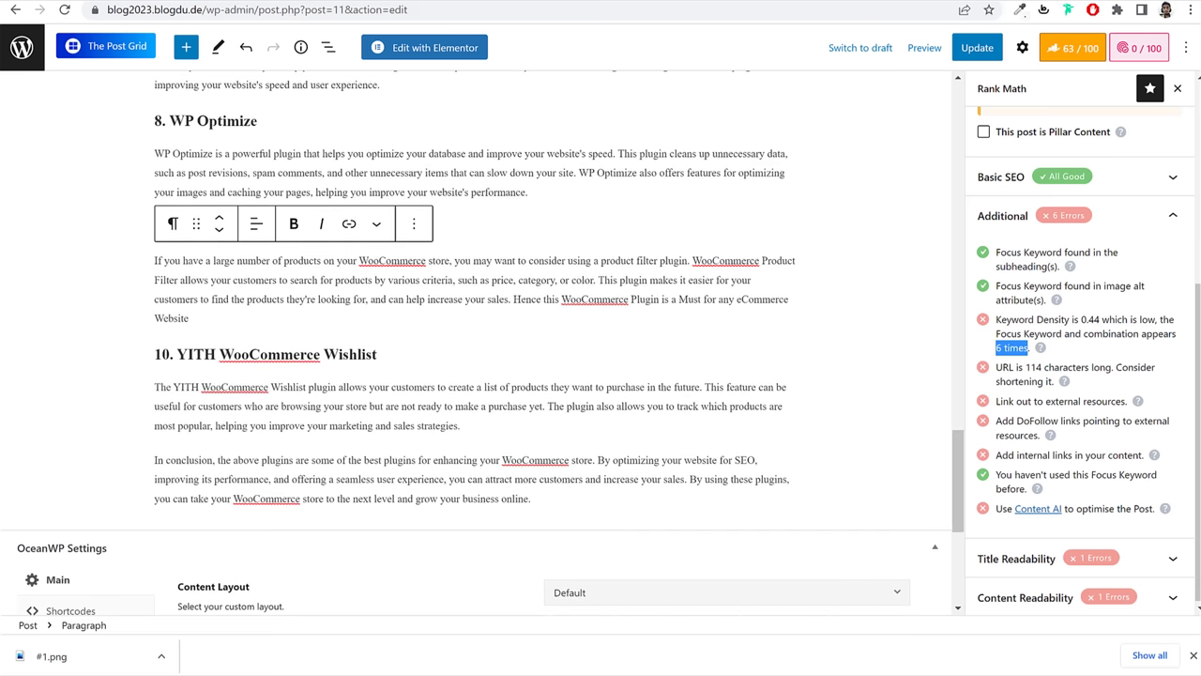
# Step: Switch to the ChatGPT conversation and look back through the earlier answers for the numbered plugin list
pyautogui.hotkey('ctrl', 'Tab')
pyautogui.scroll(-3, 573, 291)
pyautogui.scroll(2, 587, 309)
pyautogui.scroll(-1, 581, 301)
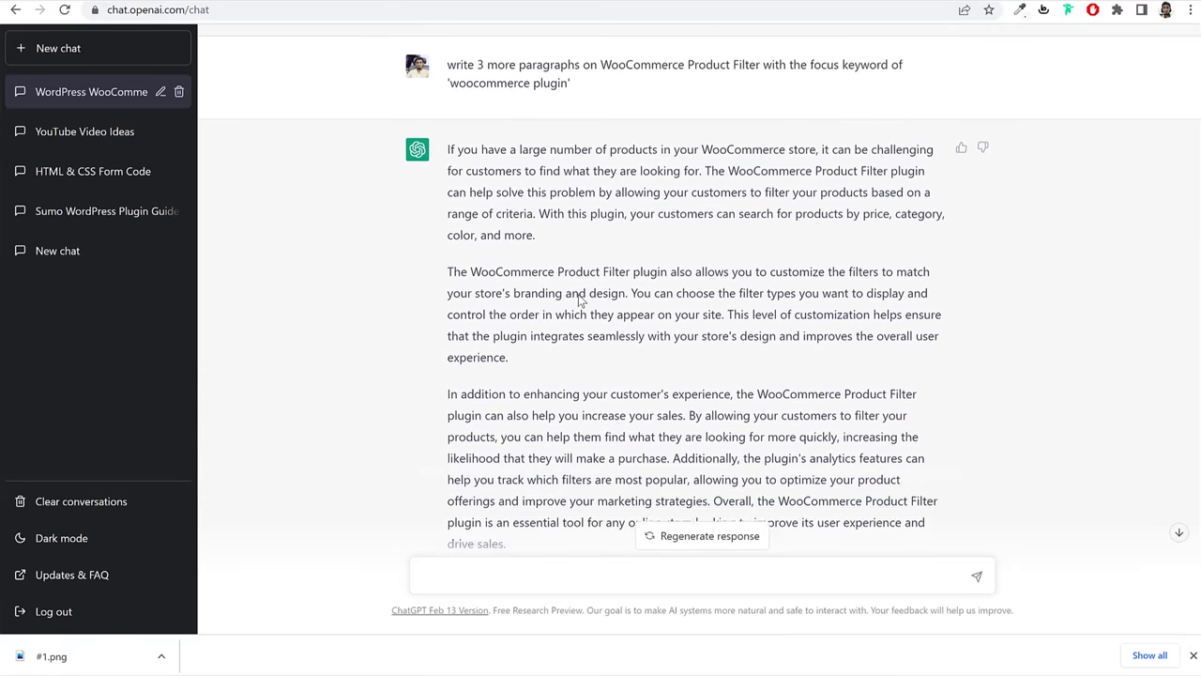
pyautogui.scroll(-1, 741, 225)
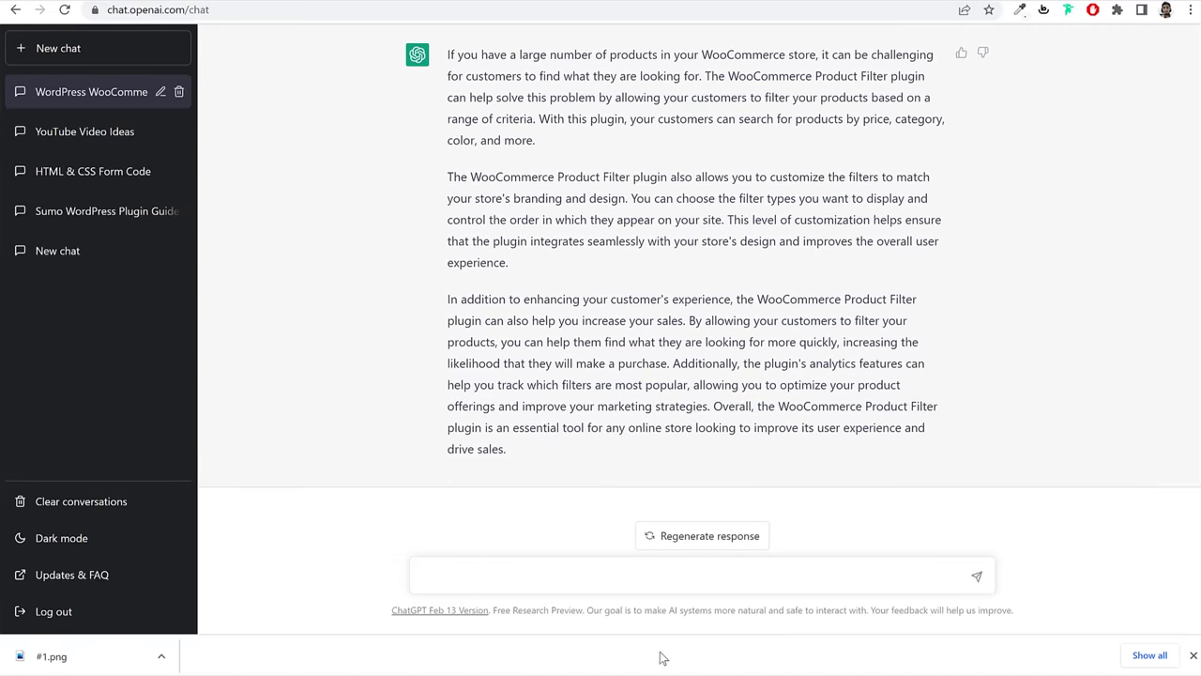
pyautogui.scroll(3, 600, 450)
pyautogui.scroll(15, 578, 434)
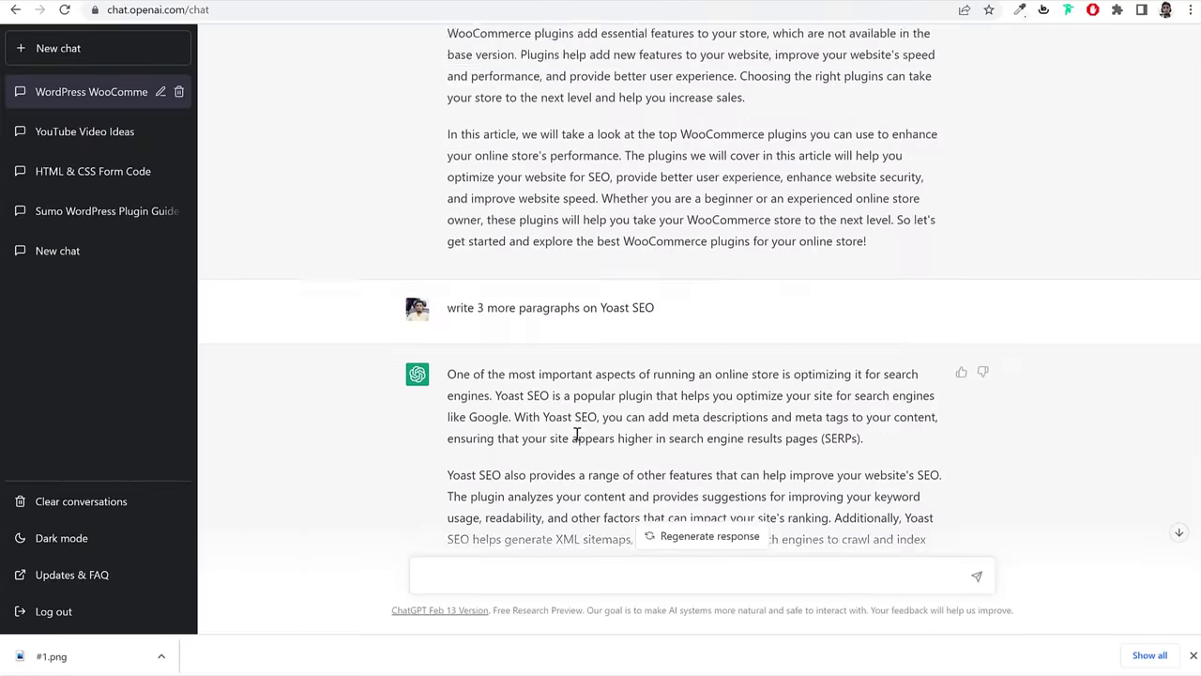
pyautogui.scroll(2, 577, 434)
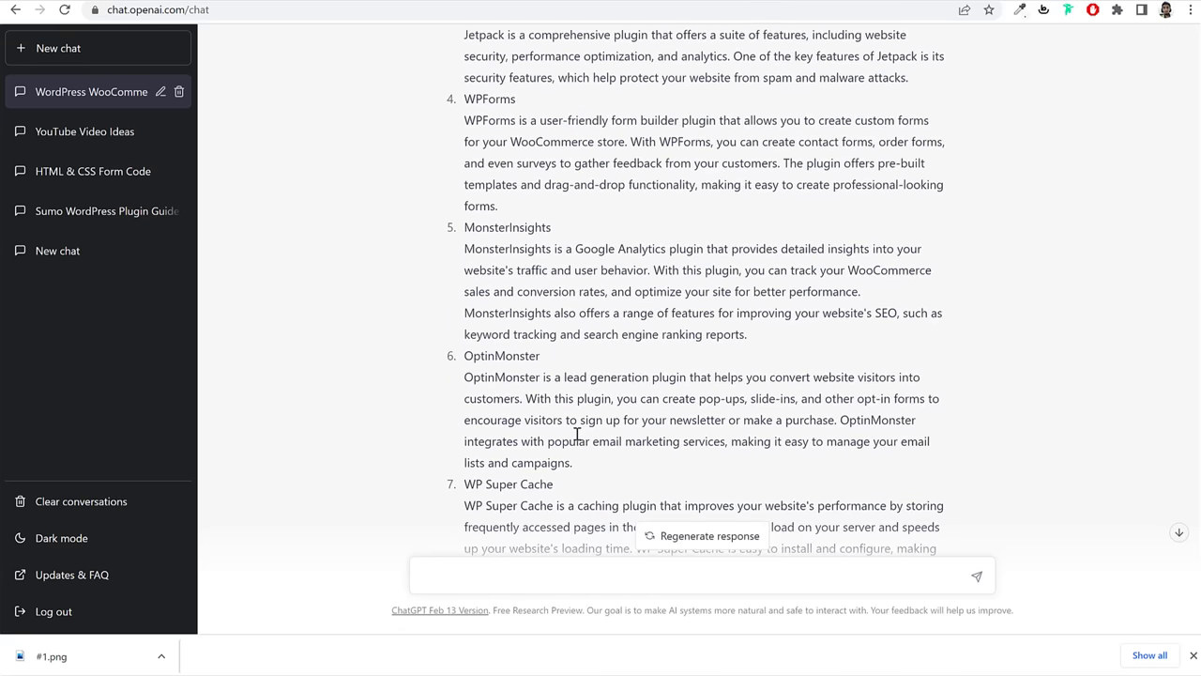
# Step: Copy the plugin name MonsterInsights from the numbered list into the message box
pyautogui.moveTo(468, 358); pyautogui.dragTo(531, 355)
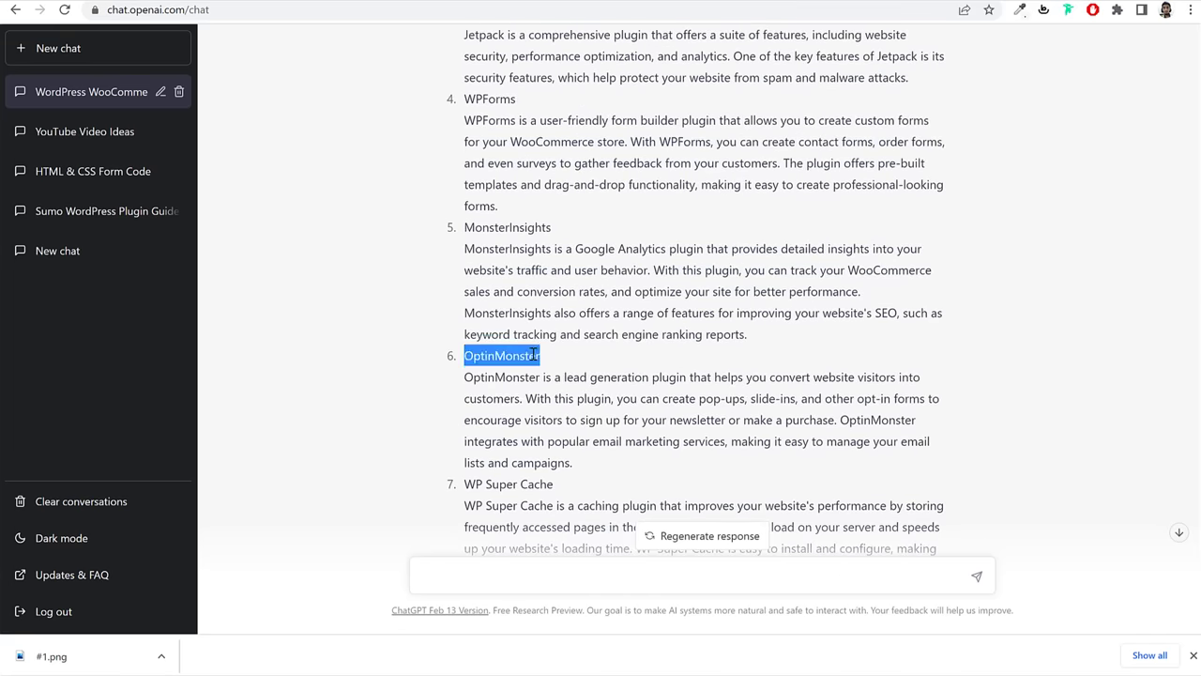
pyautogui.click(528, 227)
pyautogui.doubleClick(529, 227)
pyautogui.hotkey('ctrl', 'c')
pyautogui.scroll(-4, 608, 383)
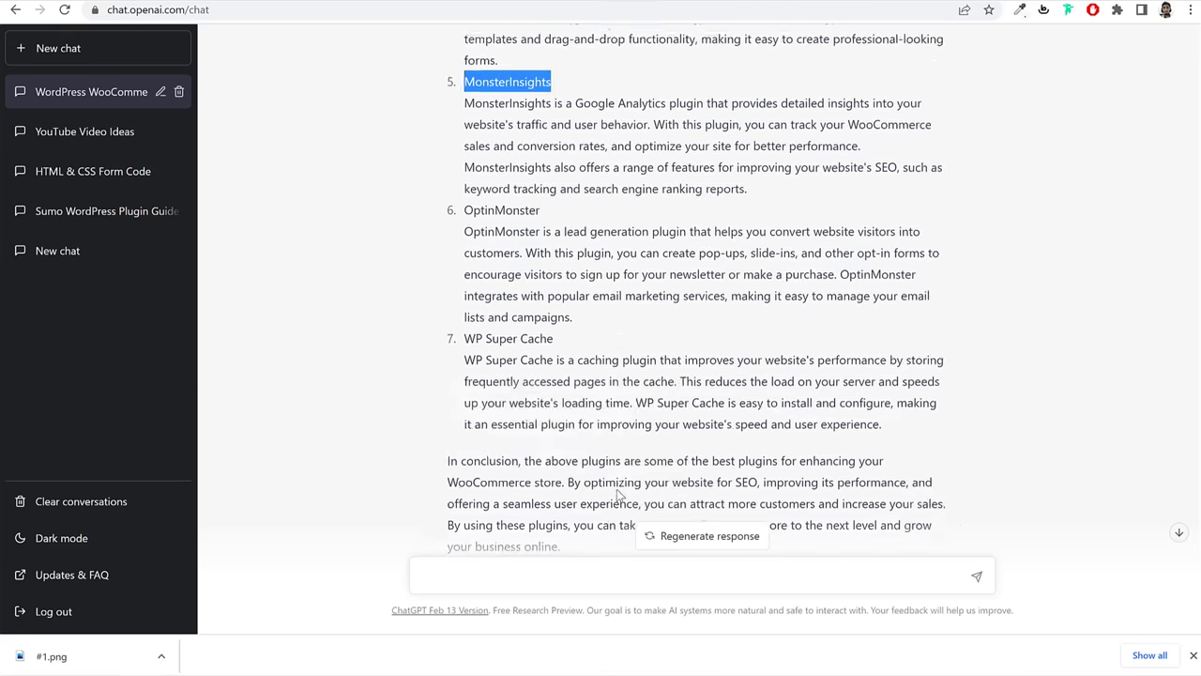
pyautogui.scroll(-6, 601, 418)
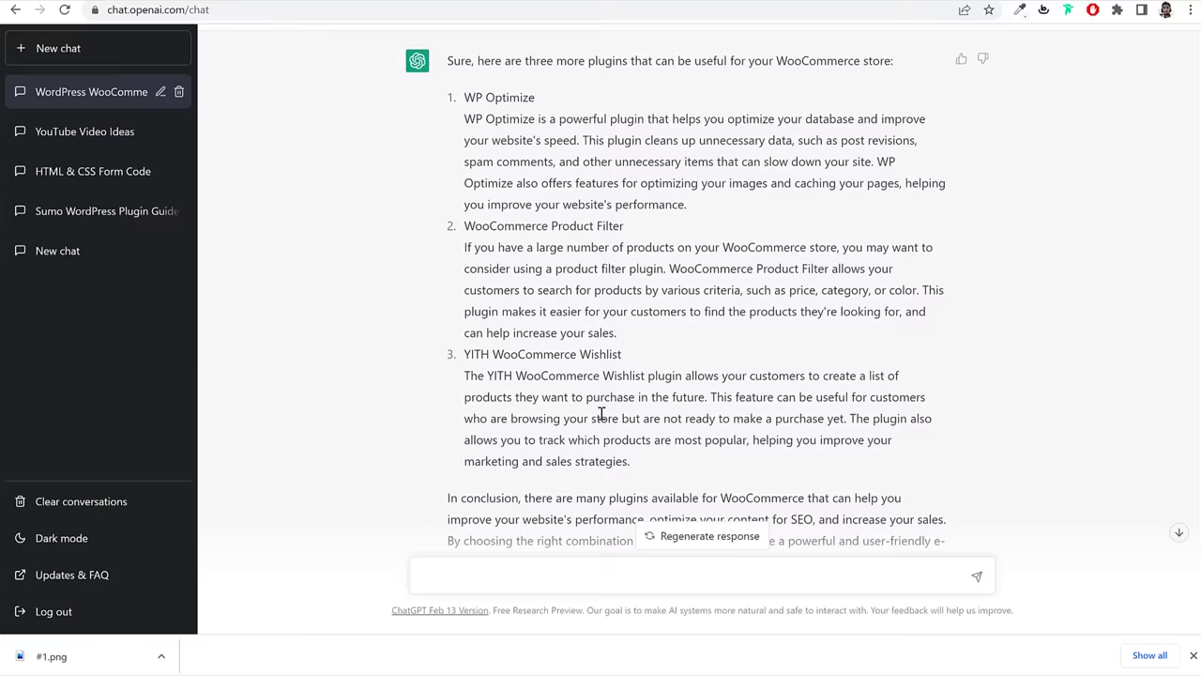
pyautogui.hotkey('ctrl', 'v')
# Step: Reuse the earlier "write 3 more paragraphs" prompt in the message box, replacing its subject with "MonsterInsights Plugin"
pyautogui.scroll(1, 574, 191)
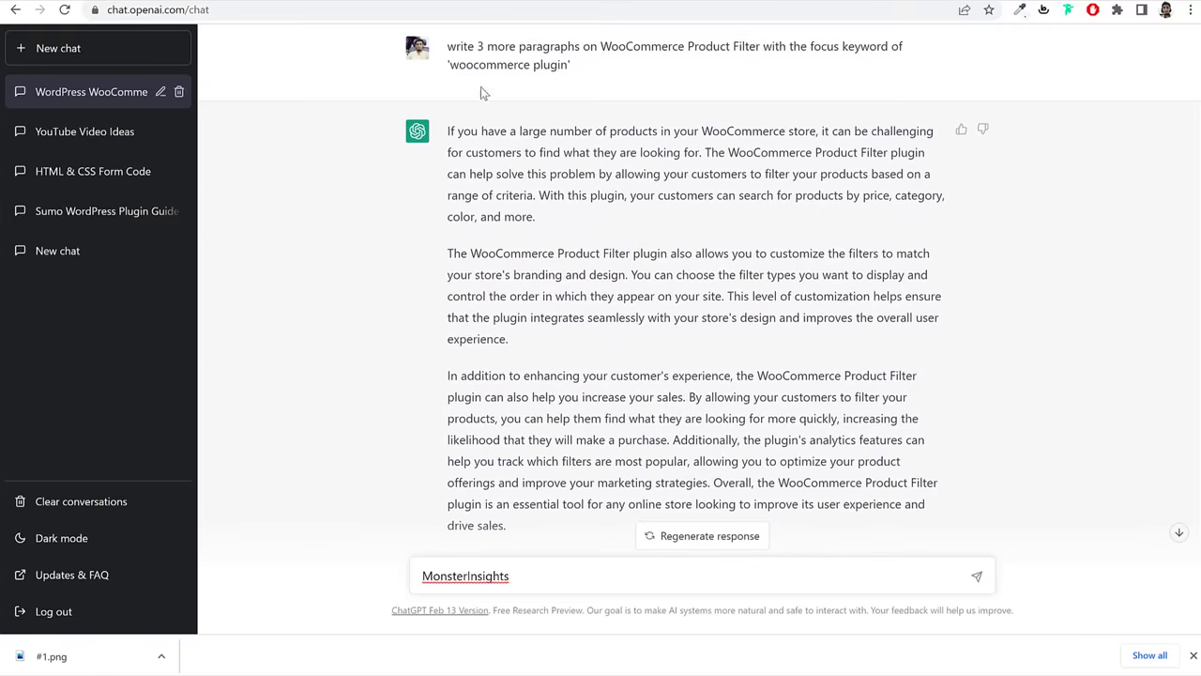
pyautogui.moveTo(449, 46); pyautogui.dragTo(574, 64)
pyautogui.hotkey('ctrl', 'c')
pyautogui.click(487, 582)
pyautogui.hotkey('ctrl', 'a')
pyautogui.hotkey('ctrl', 'v')
pyautogui.moveTo(735, 557); pyautogui.dragTo(575, 558)
pyautogui.hotkey('ctrl', 'v')
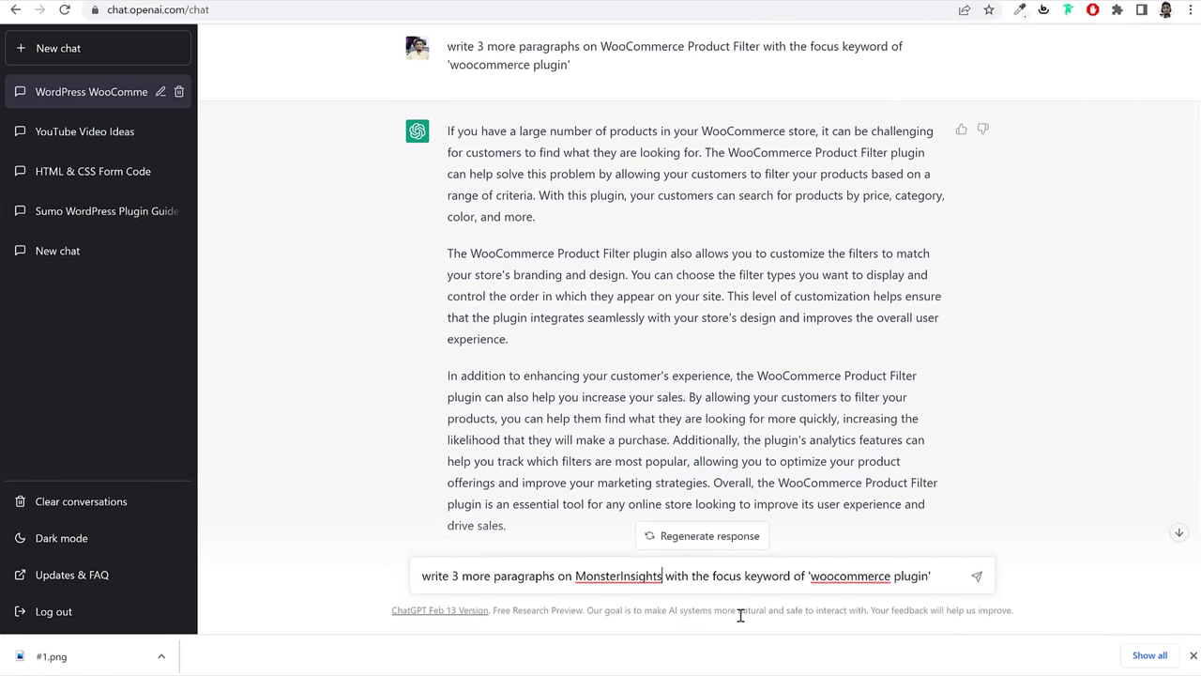
pyautogui.write('Plugin')
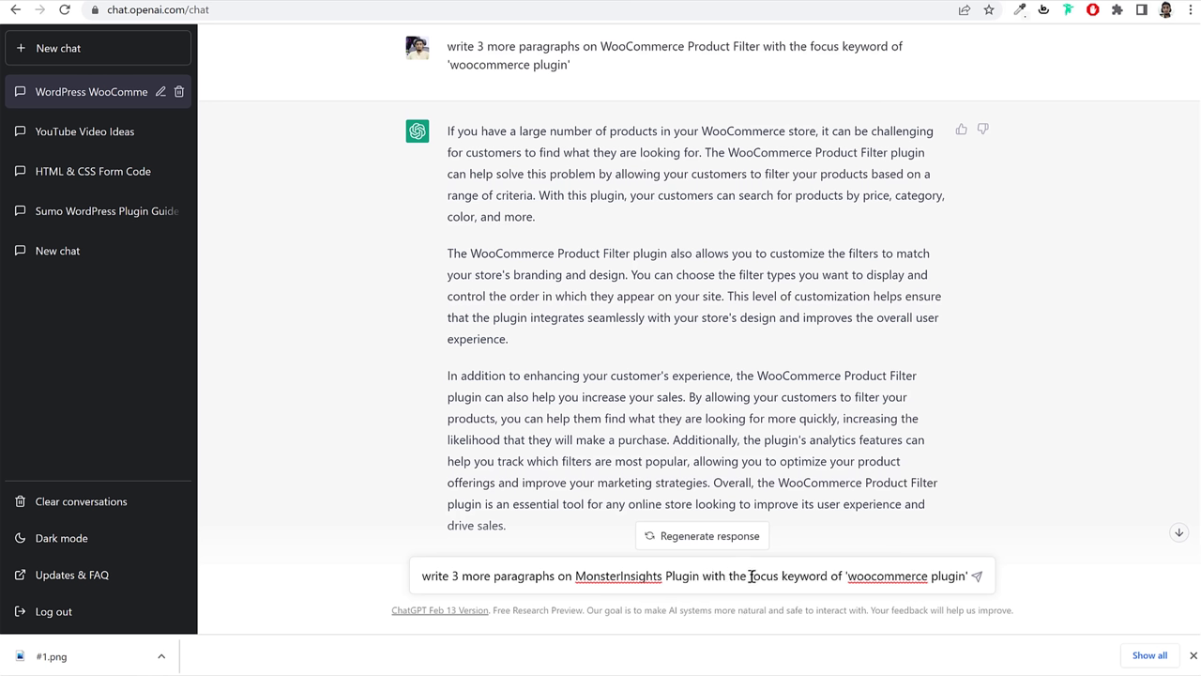
# Step: Replace the prompt's focus keyword clause with ", and use the statement woocommerce plugin' atleast 3 times in the text" and send it
pyautogui.moveTo(872, 577); pyautogui.dragTo(972, 574)
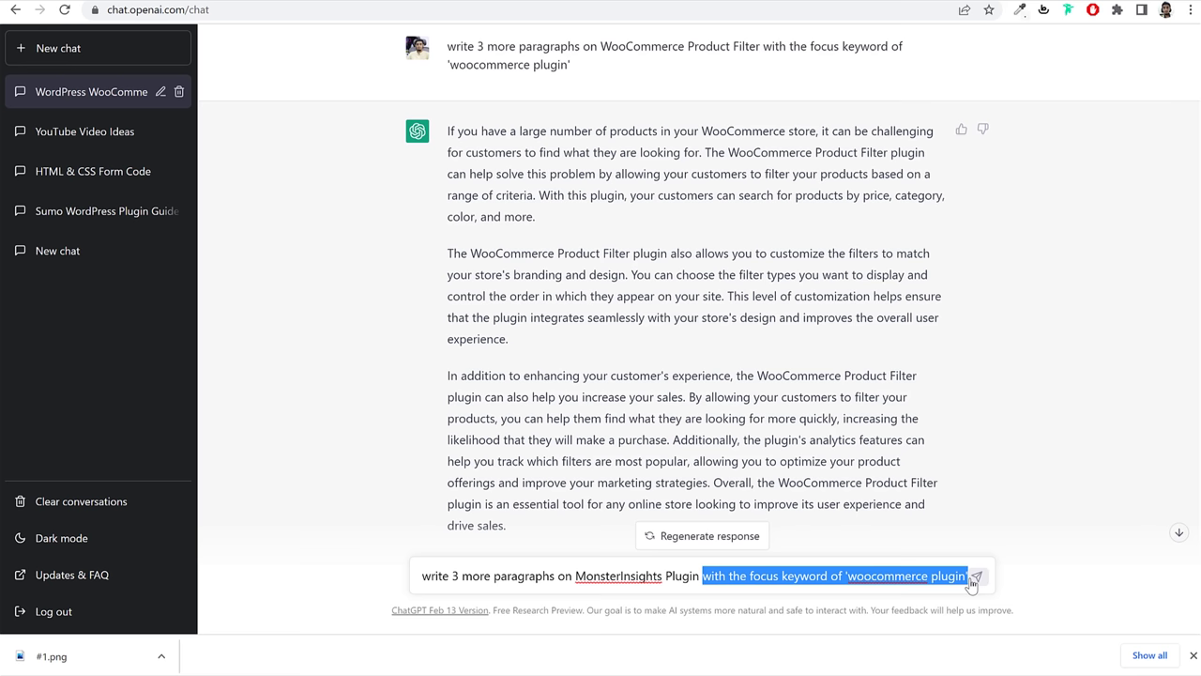
pyautogui.press('BackSpace')
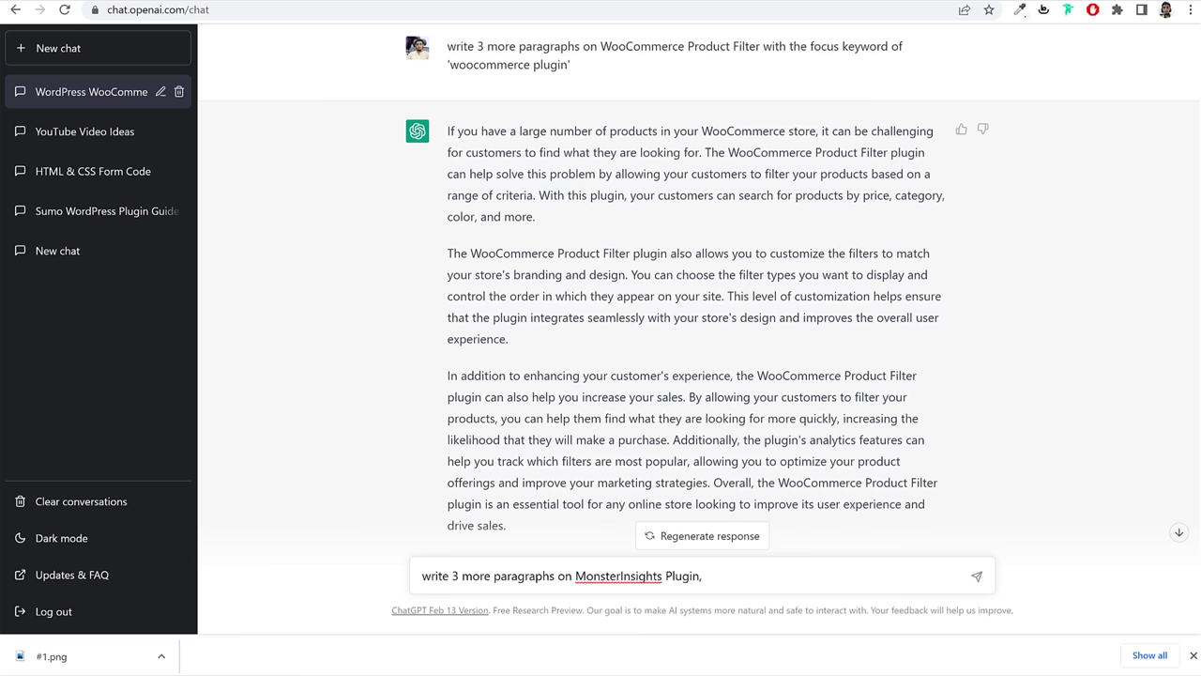
pyautogui.write("and use the statement '")
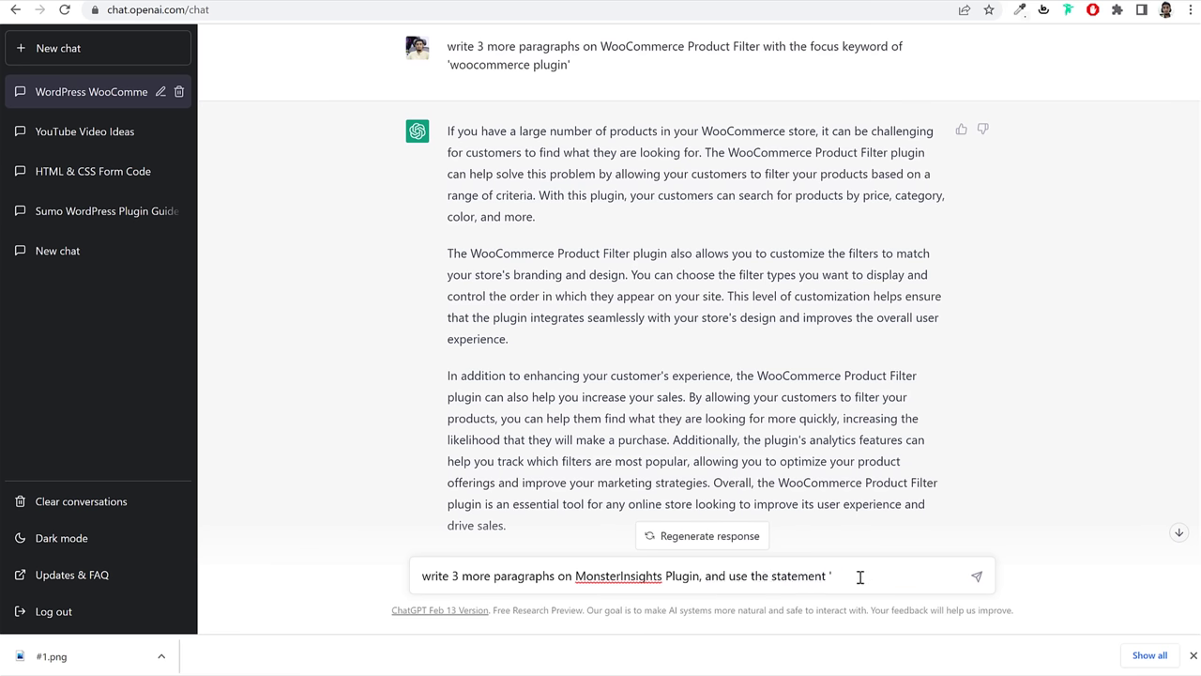
pyautogui.moveTo(863, 576); pyautogui.dragTo(826, 575)
pyautogui.hotkey('ctrl', 'v')
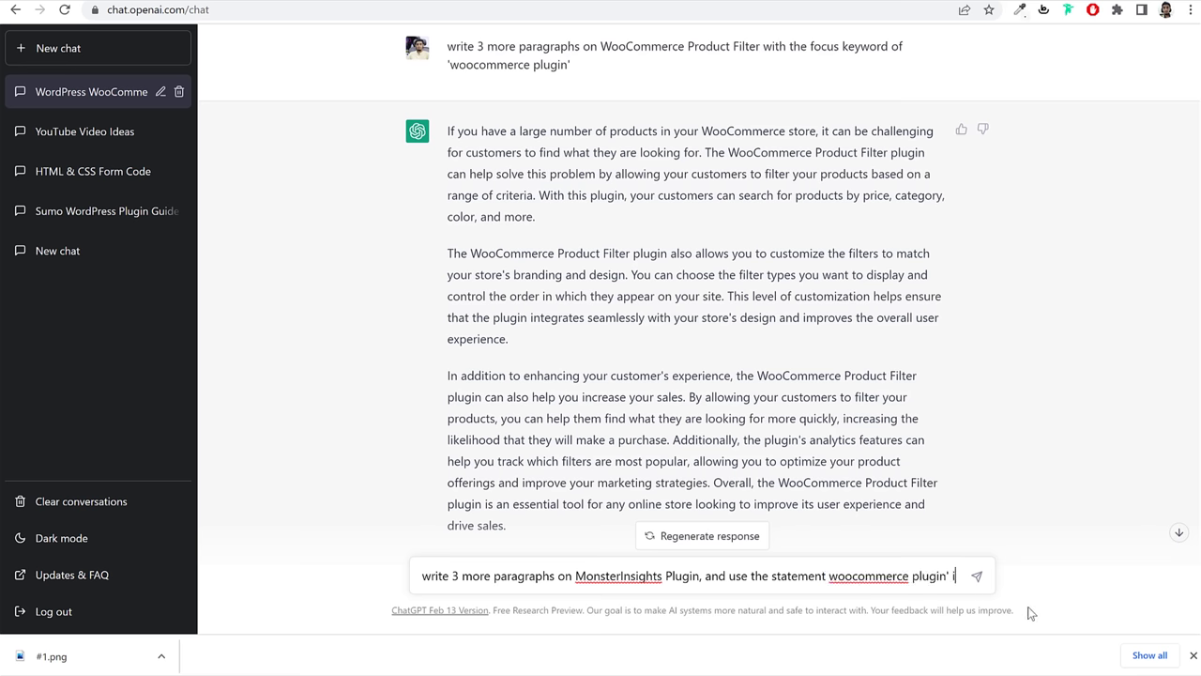
pyautogui.write('atleast 3 ti')
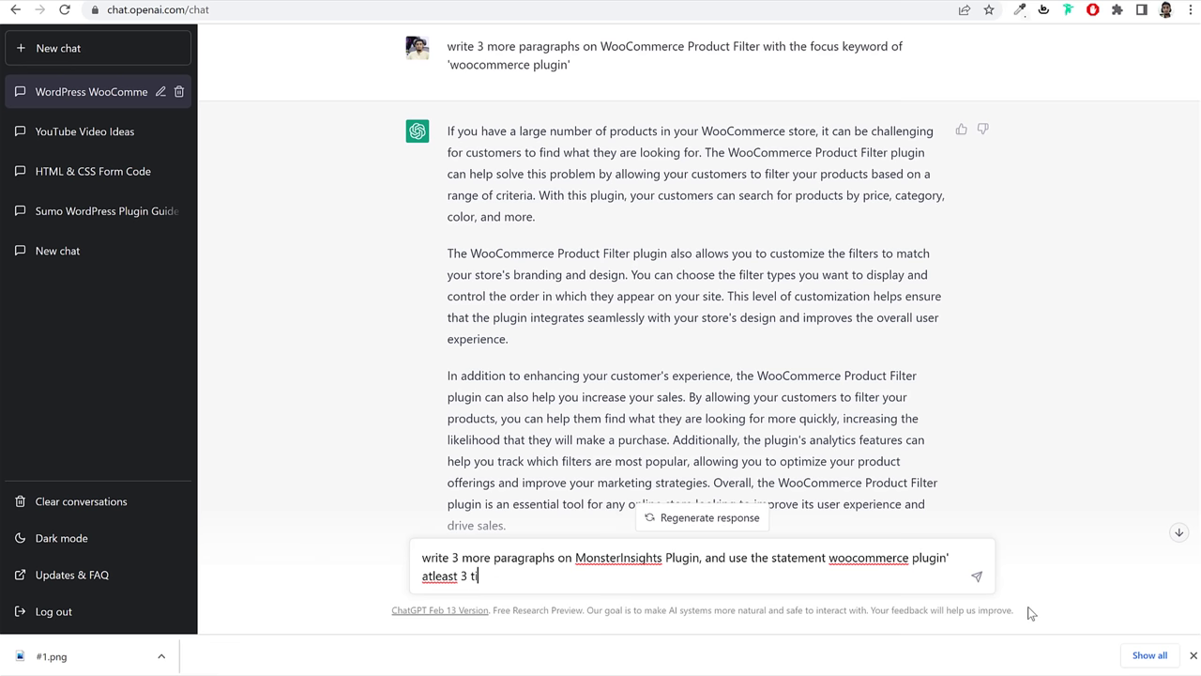
pyautogui.write('mne')
pyautogui.press('Return')
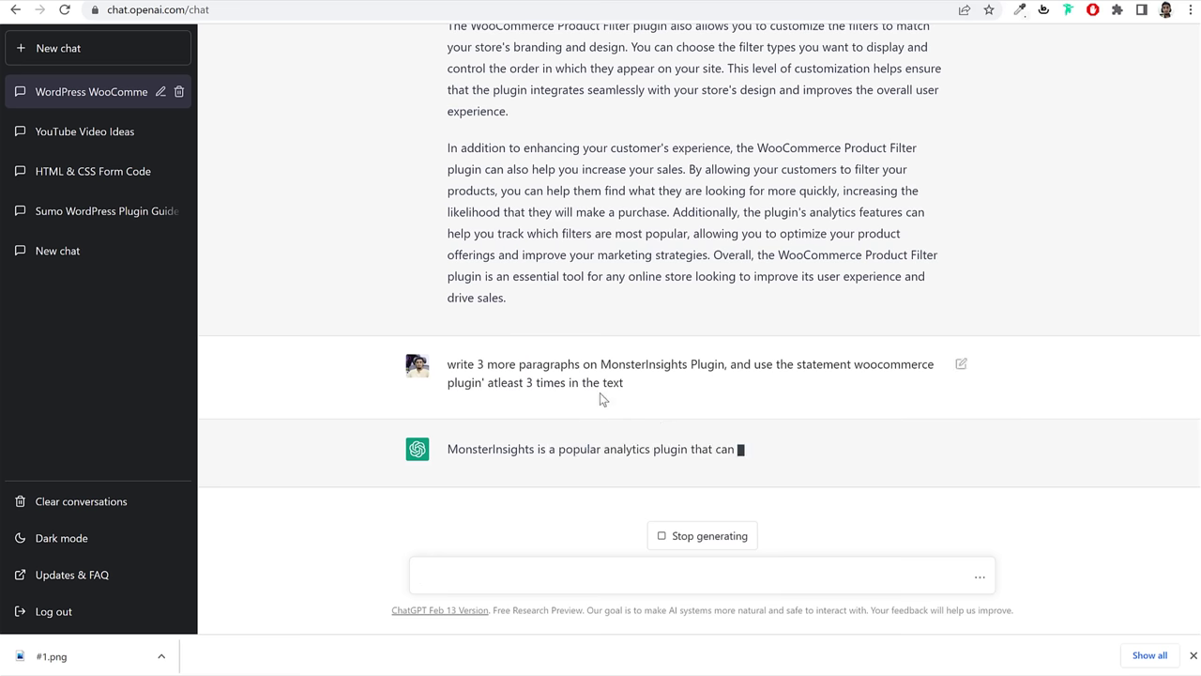
# Step: Reuse the sent MonsterInsights prompt, add the missing opening quote before "woocommerce plugin'", and send it again
pyautogui.doubleClick(514, 360)
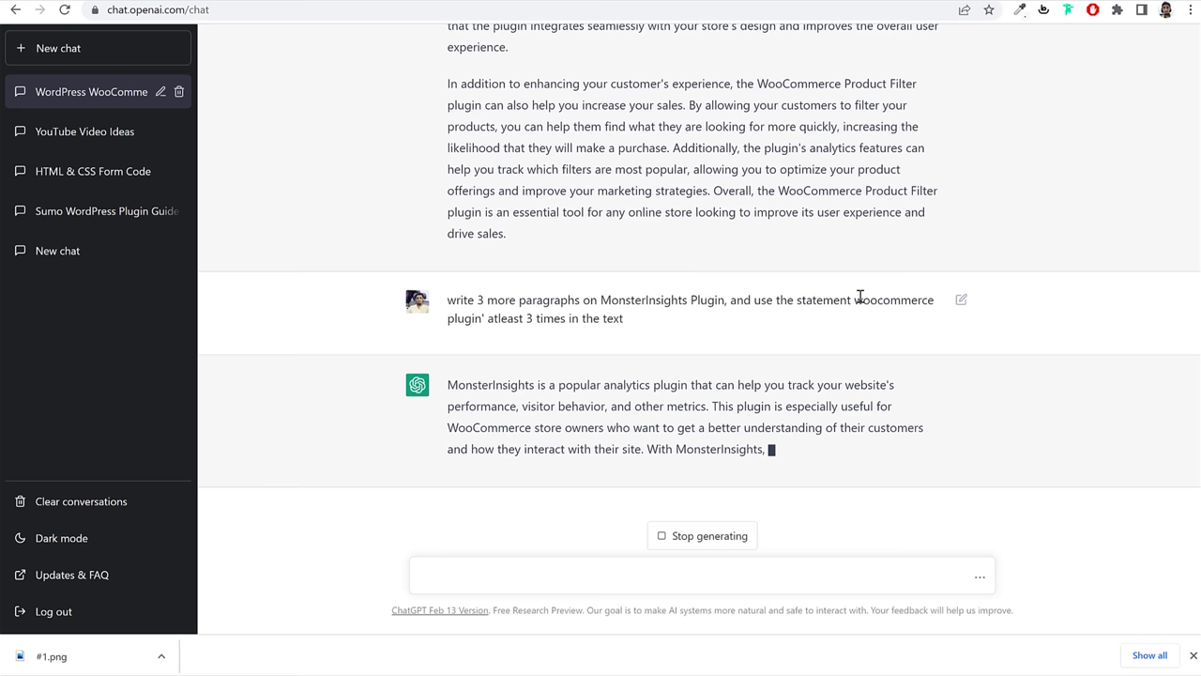
pyautogui.moveTo(858, 298); pyautogui.dragTo(861, 316)
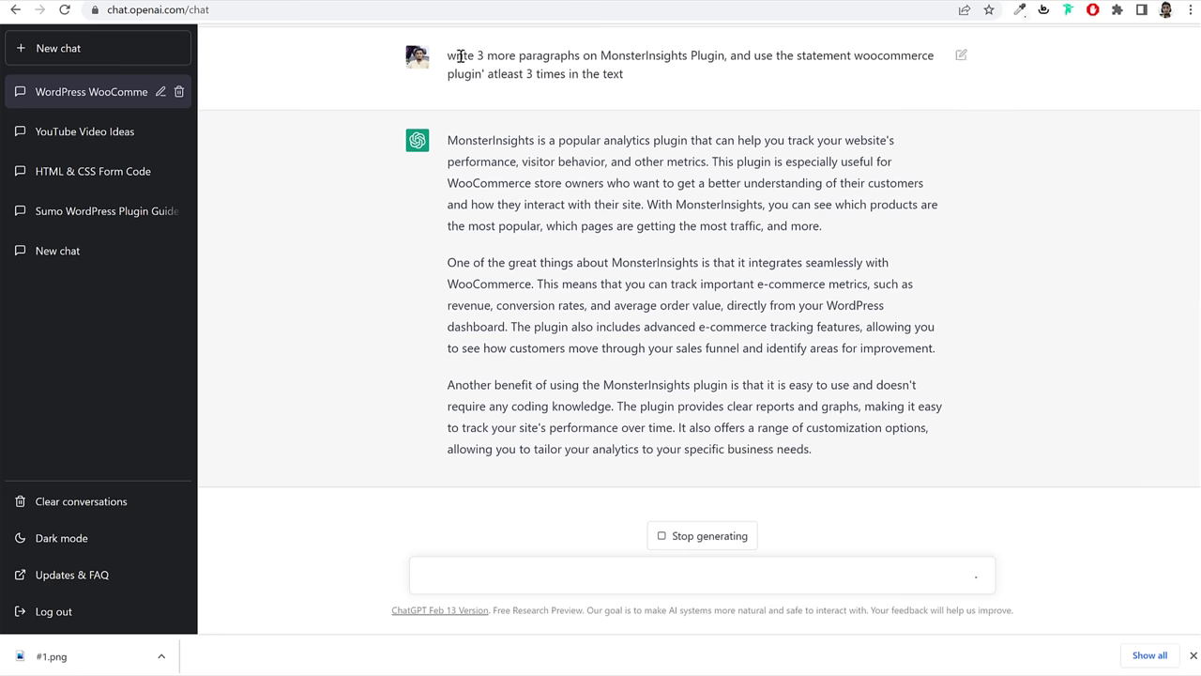
pyautogui.moveTo(461, 56); pyautogui.dragTo(643, 79)
pyautogui.hotkey('ctrl', 'c')
pyautogui.click(585, 576)
pyautogui.hotkey('ctrl', 'v')
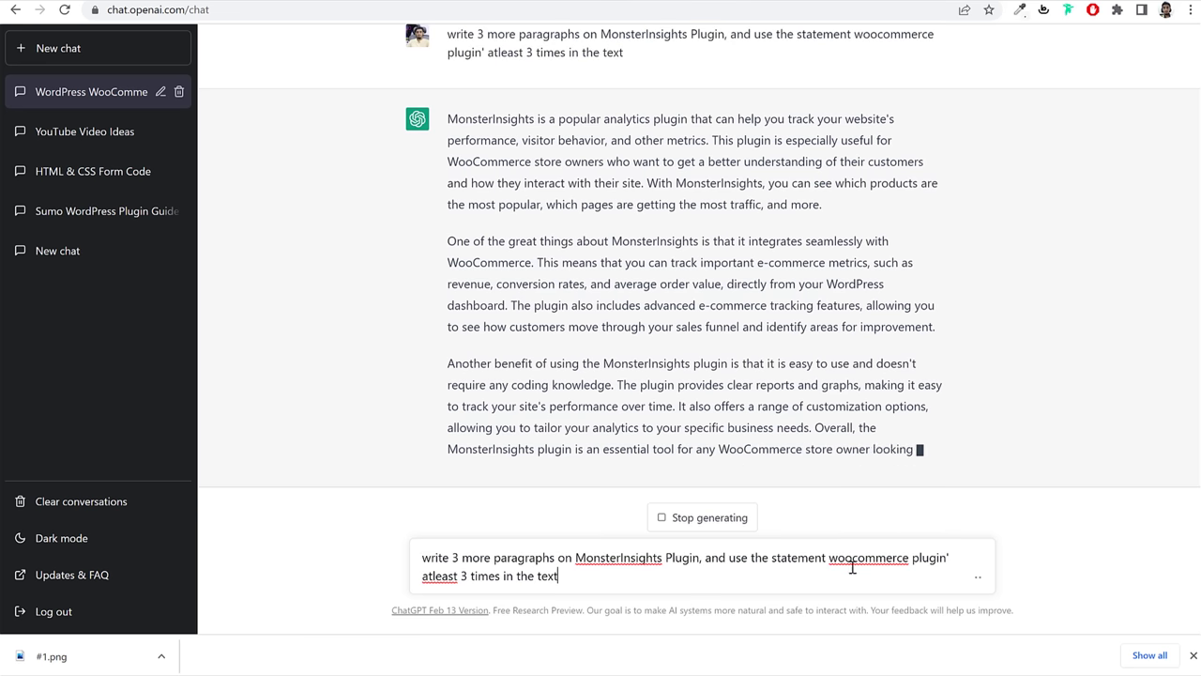
pyautogui.click(828, 557)
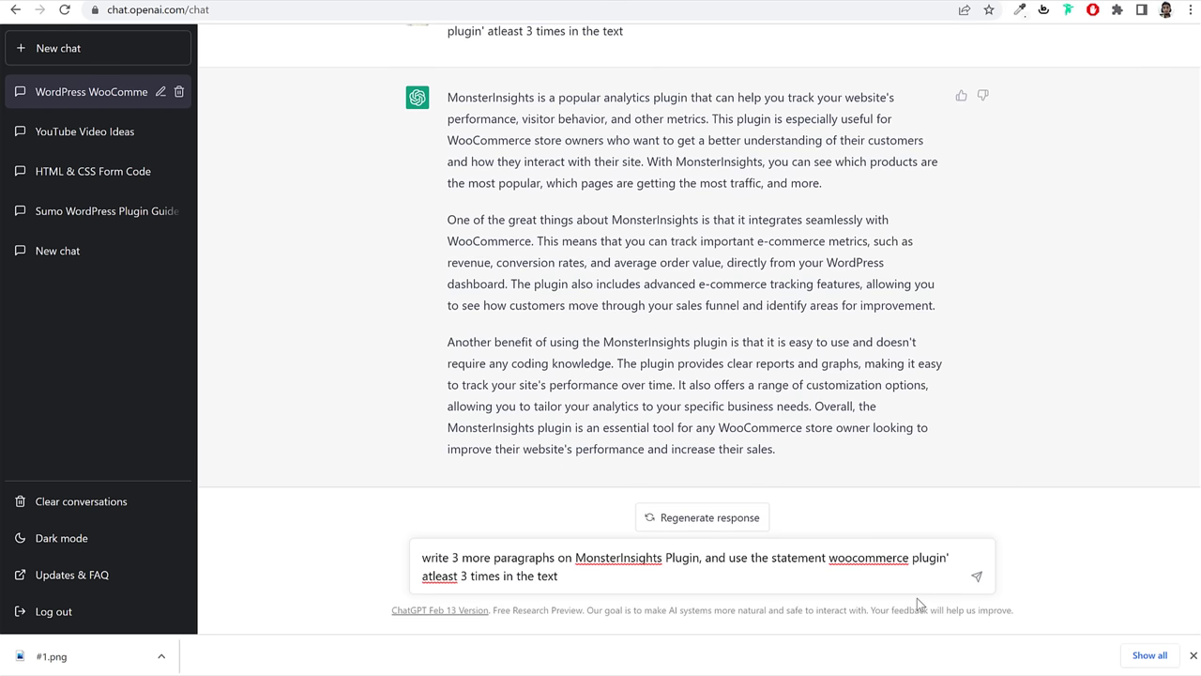
pyautogui.write("'")
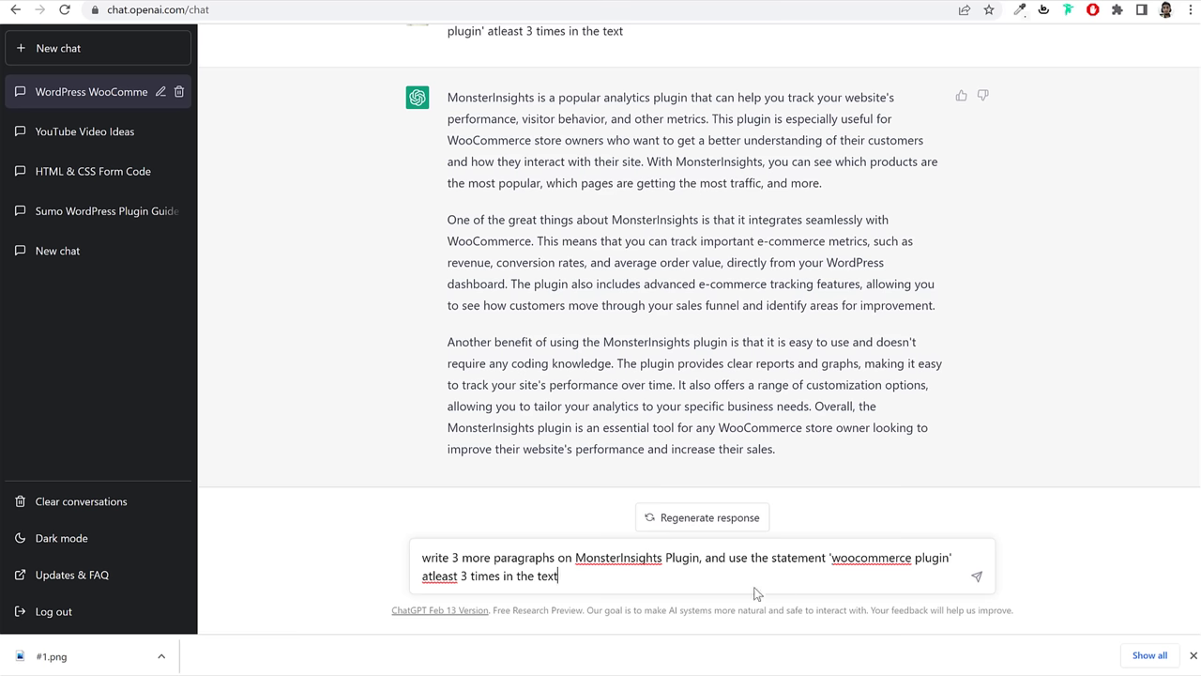
pyautogui.press('Return')
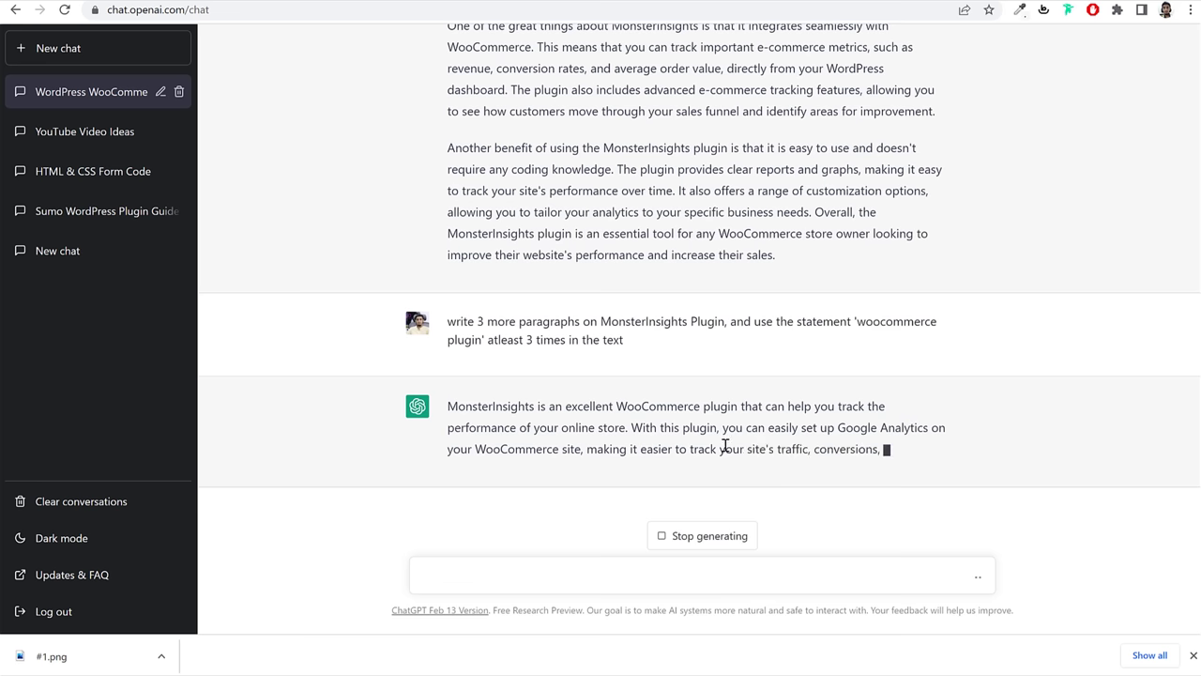
# Step: Copy all paragraphs of the new MonsterInsights answer from ChatGPT
pyautogui.moveTo(630, 405); pyautogui.dragTo(660, 403)
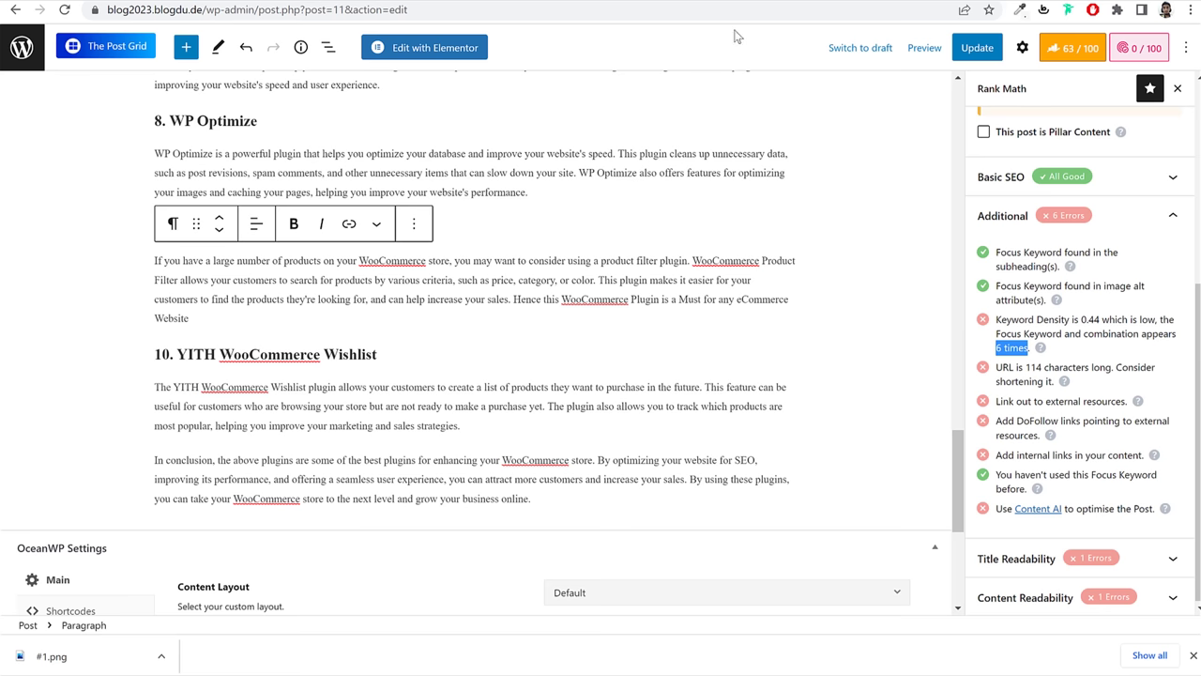
pyautogui.hotkey('ctrl', 'Tab')
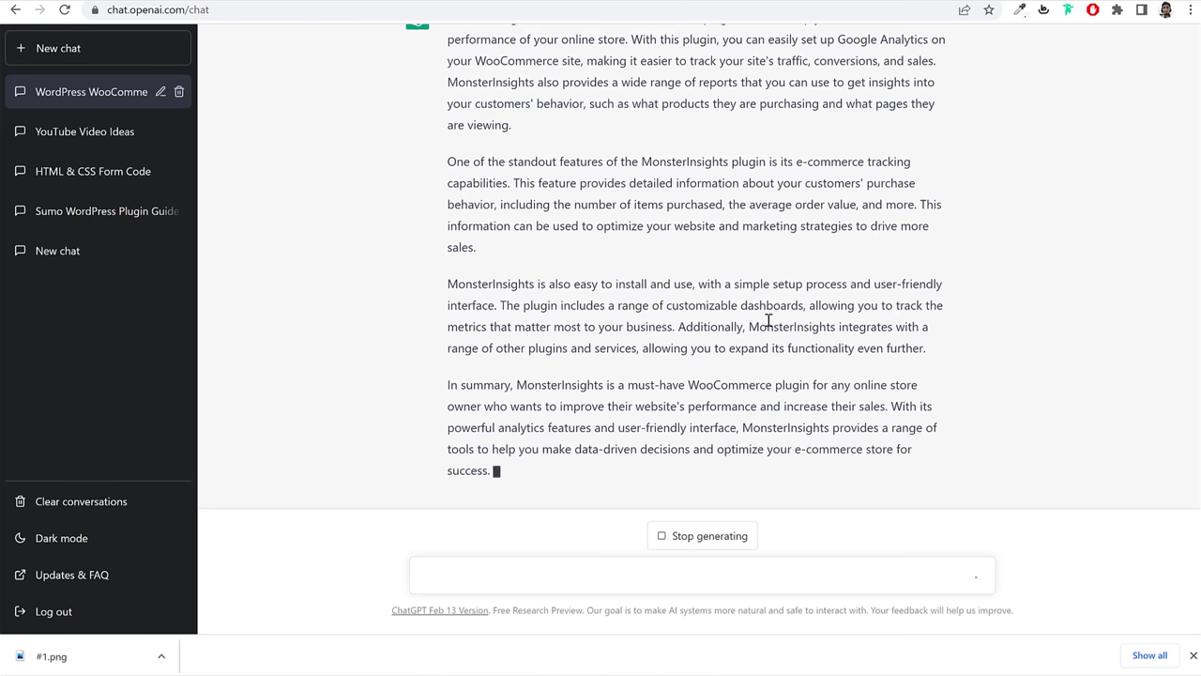
pyautogui.scroll(-1, 570, 256)
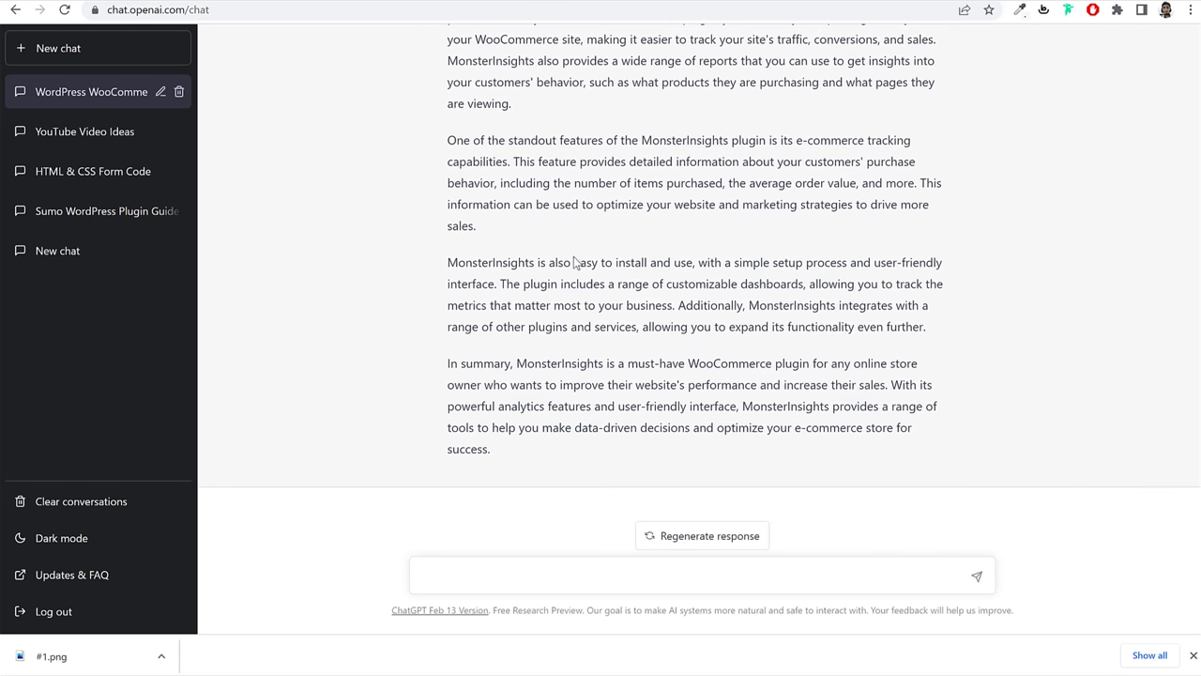
pyautogui.scroll(1, 570, 255)
pyautogui.moveTo(449, 70); pyautogui.dragTo(492, 527)
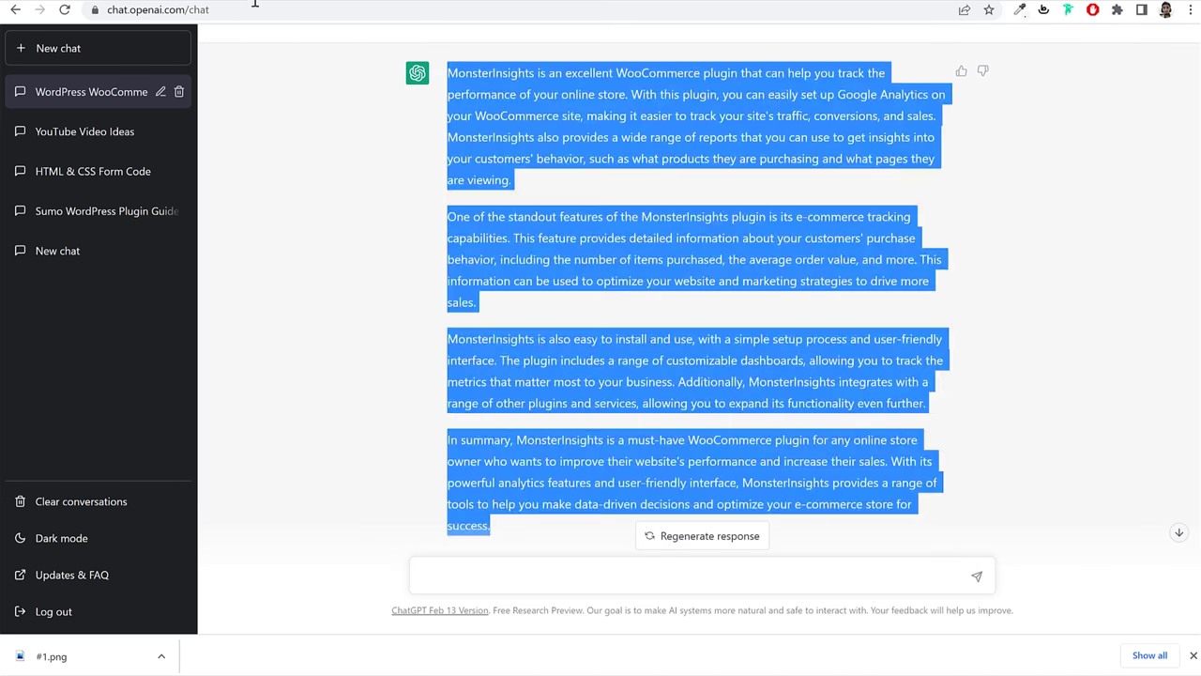
# Step: Switch to the WordPress post and replace the paragraph under "5. MonsterInsights" with the copied paragraphs
pyautogui.hotkey('ctrl', 'Tab')
pyautogui.scroll(5, 290, 344)
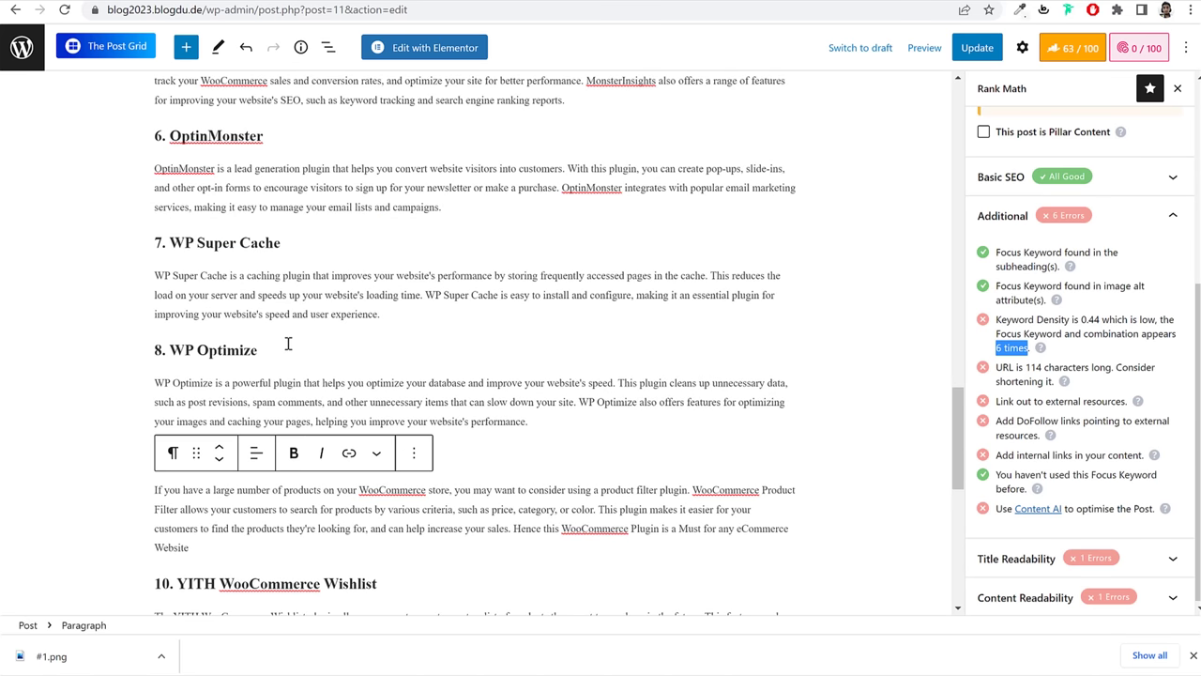
pyautogui.scroll(-1, 253, 329)
pyautogui.click(155, 293)
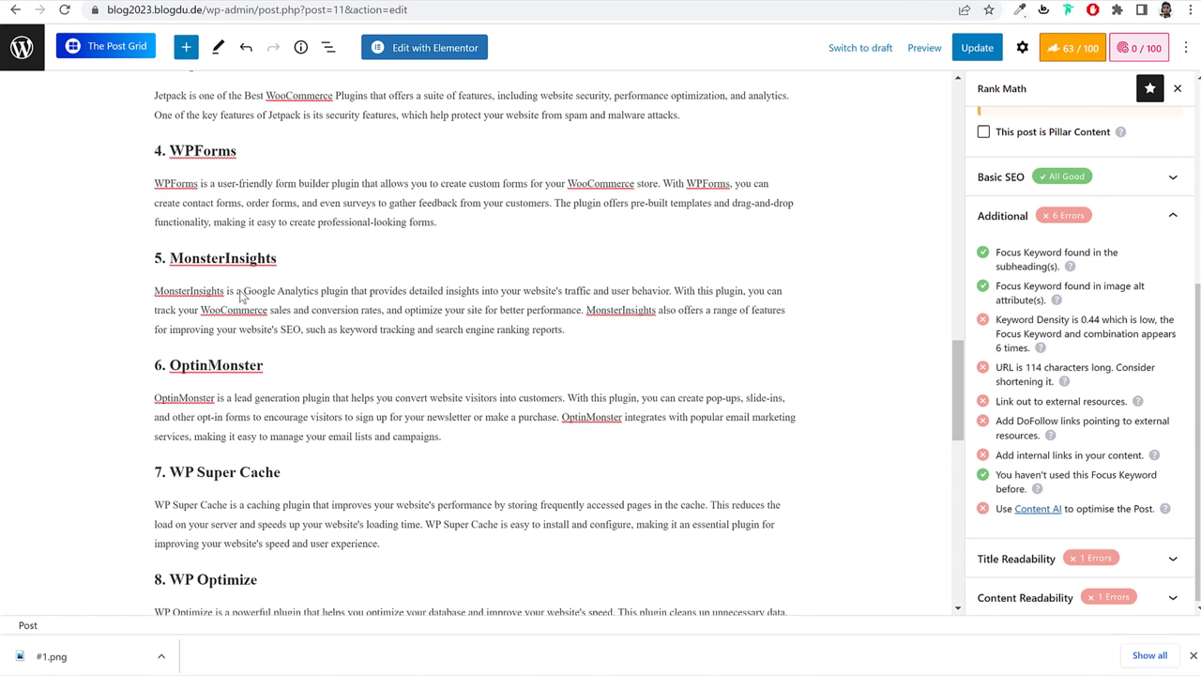
pyautogui.keyDown('shift'); pyautogui.click(564, 330); pyautogui.keyUp('shift')
pyautogui.hotkey('ctrl', 'v')
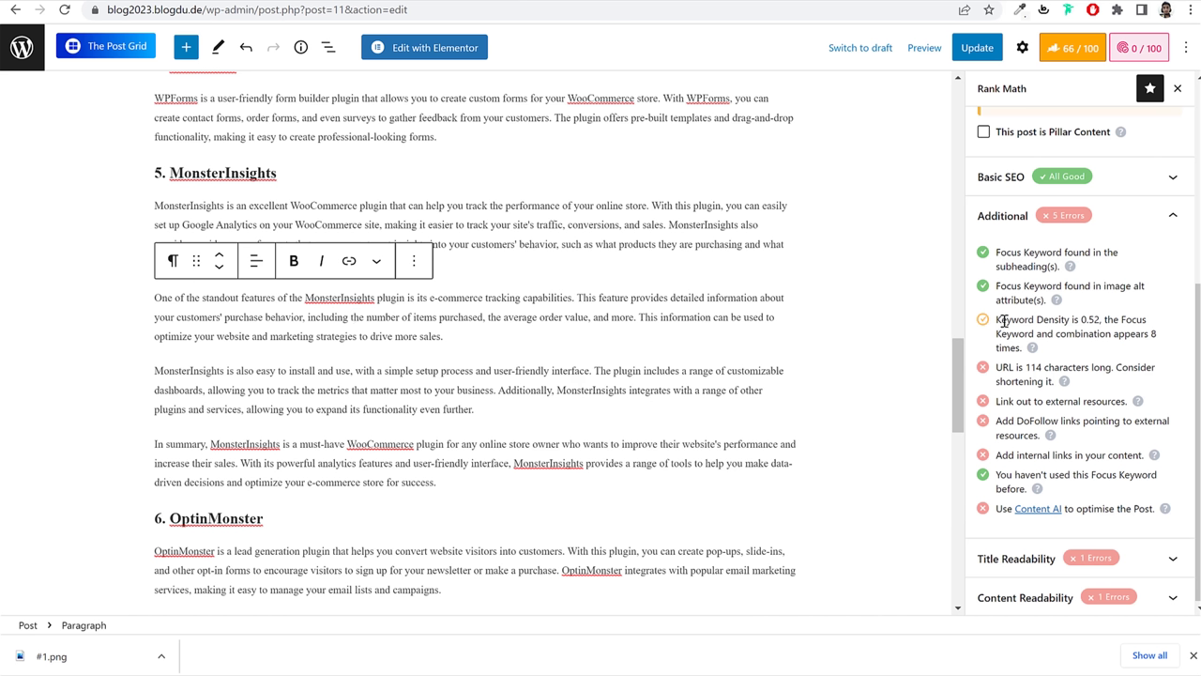
# Step: Check the Rank Math keyword density and the occurrences of "WooCommerce plugin" in the new MonsterInsights section
pyautogui.moveTo(997, 320); pyautogui.dragTo(1097, 320)
pyautogui.click(1096, 321)
pyautogui.moveTo(291, 205); pyautogui.dragTo(390, 205)
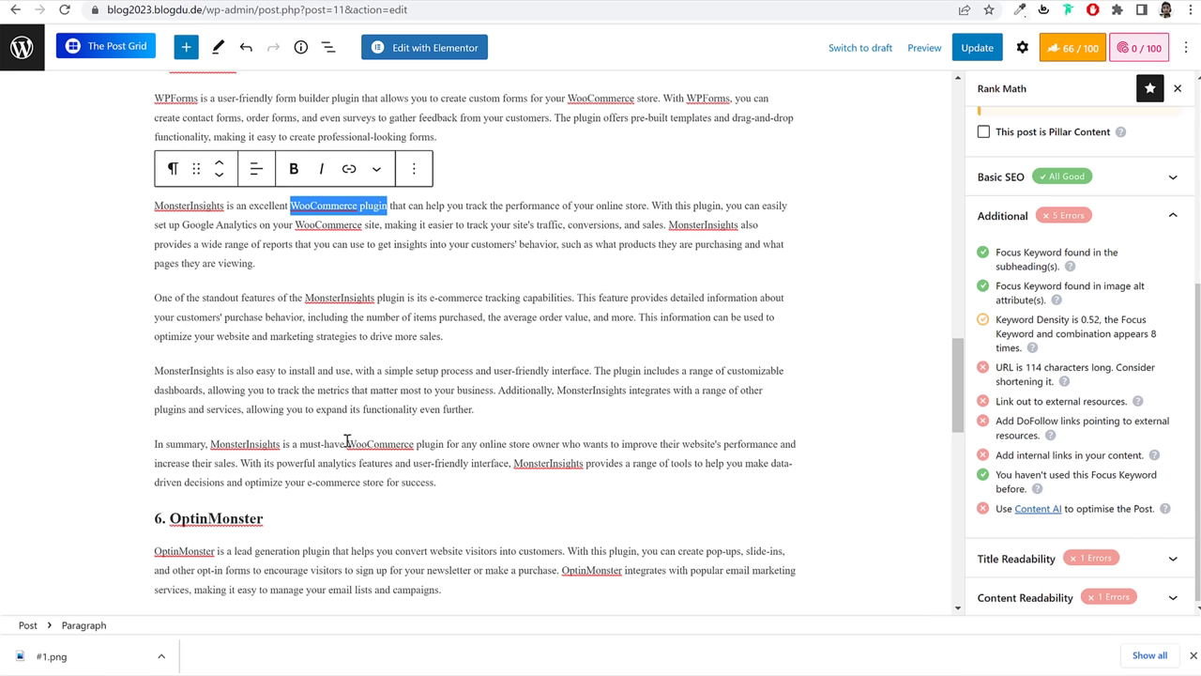
pyautogui.moveTo(346, 443); pyautogui.dragTo(446, 445)
pyautogui.click(446, 445)
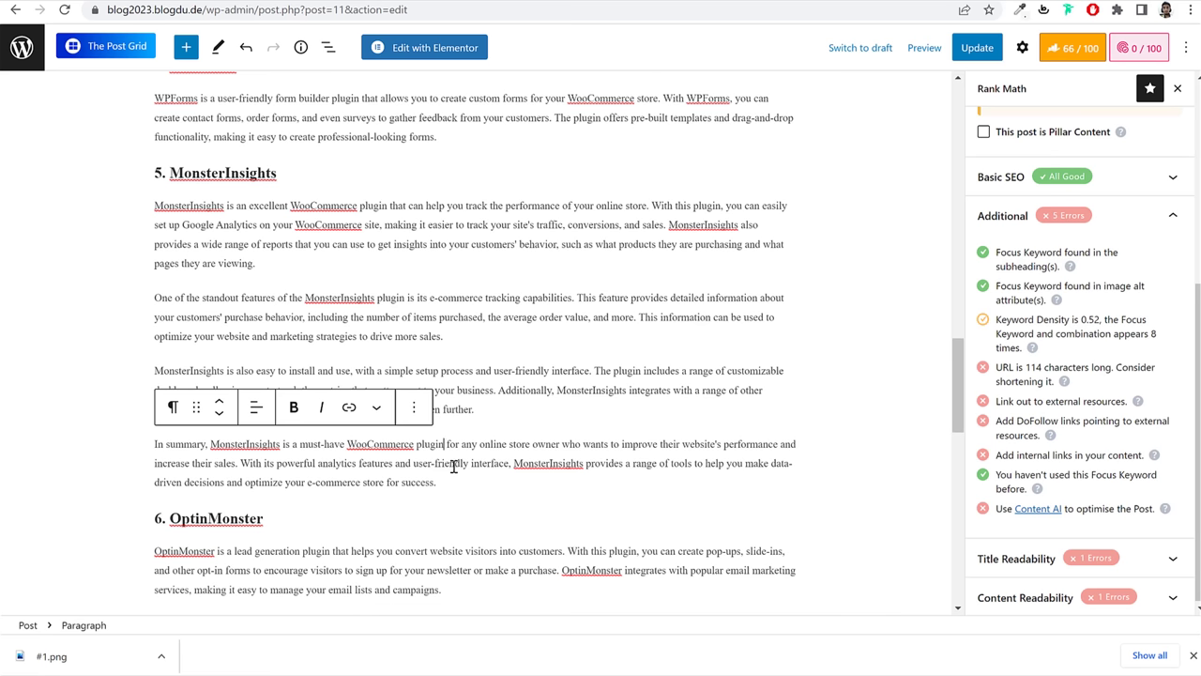
pyautogui.scroll(-3, 542, 447)
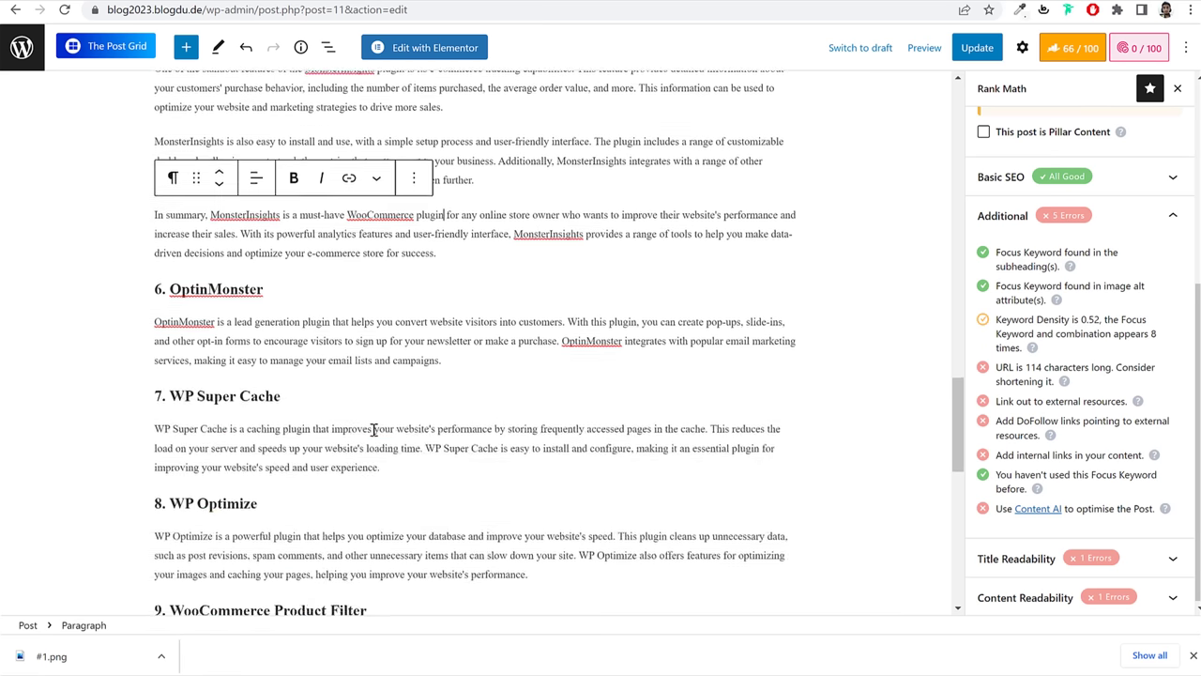
# Step: Switch to ChatGPT and copy the sent MonsterInsights prompt into the message box for reuse
pyautogui.click(272, 288)
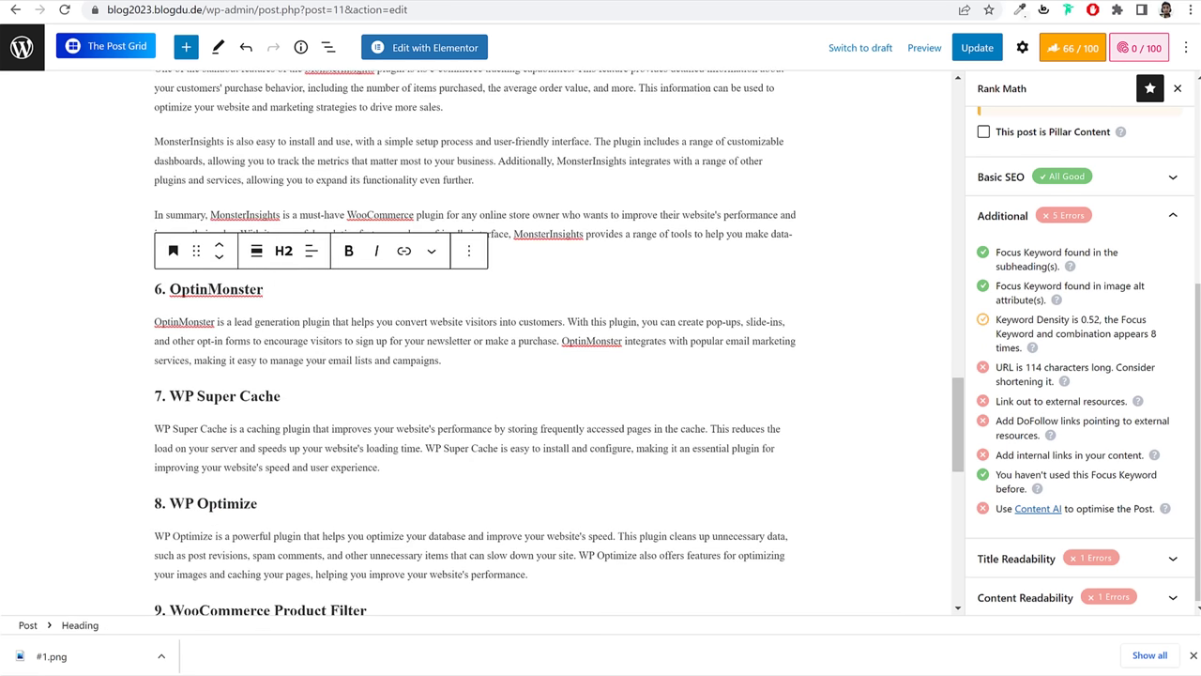
pyautogui.hotkey('ctrl', 'Tab')
pyautogui.scroll(-1, 681, 416)
pyautogui.scroll(3, 682, 416)
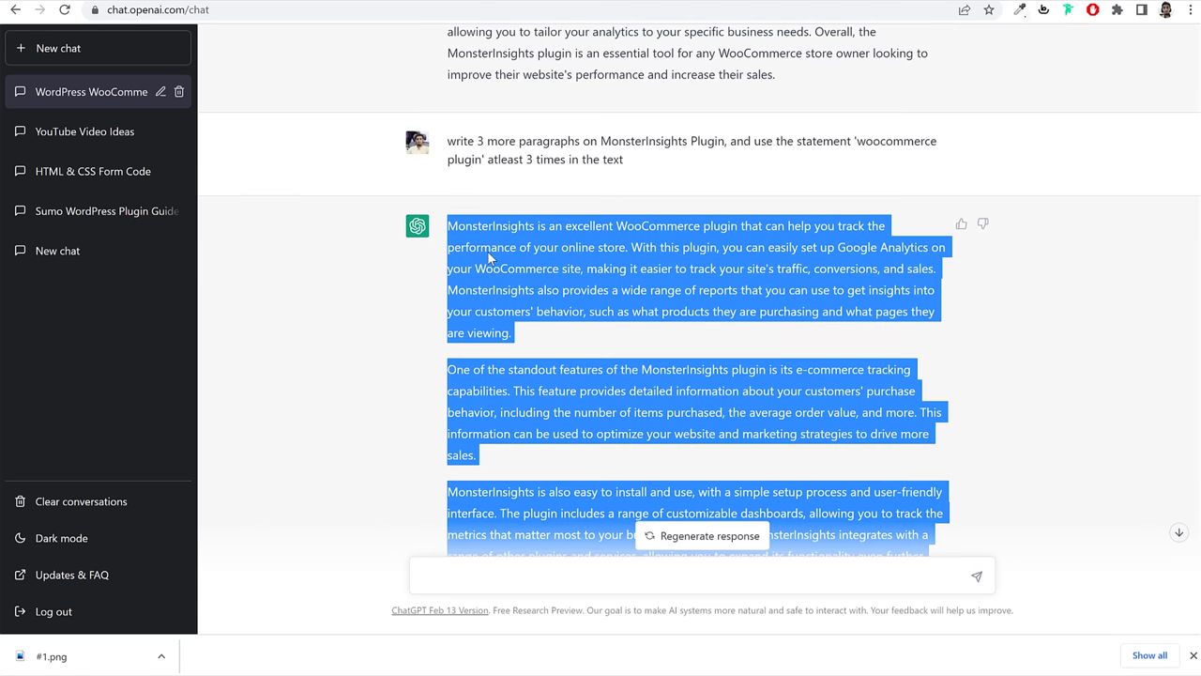
pyautogui.click(448, 155)
pyautogui.moveTo(451, 139); pyautogui.dragTo(641, 162)
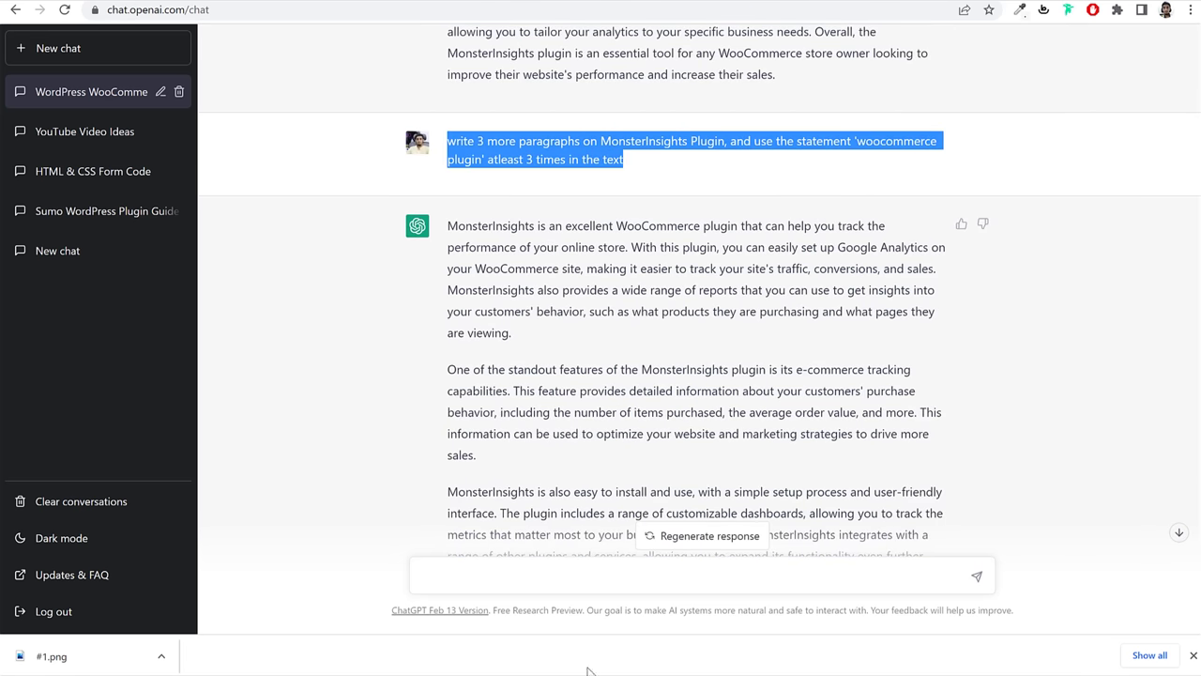
pyautogui.click(579, 571)
pyautogui.hotkey('ctrl', 'v')
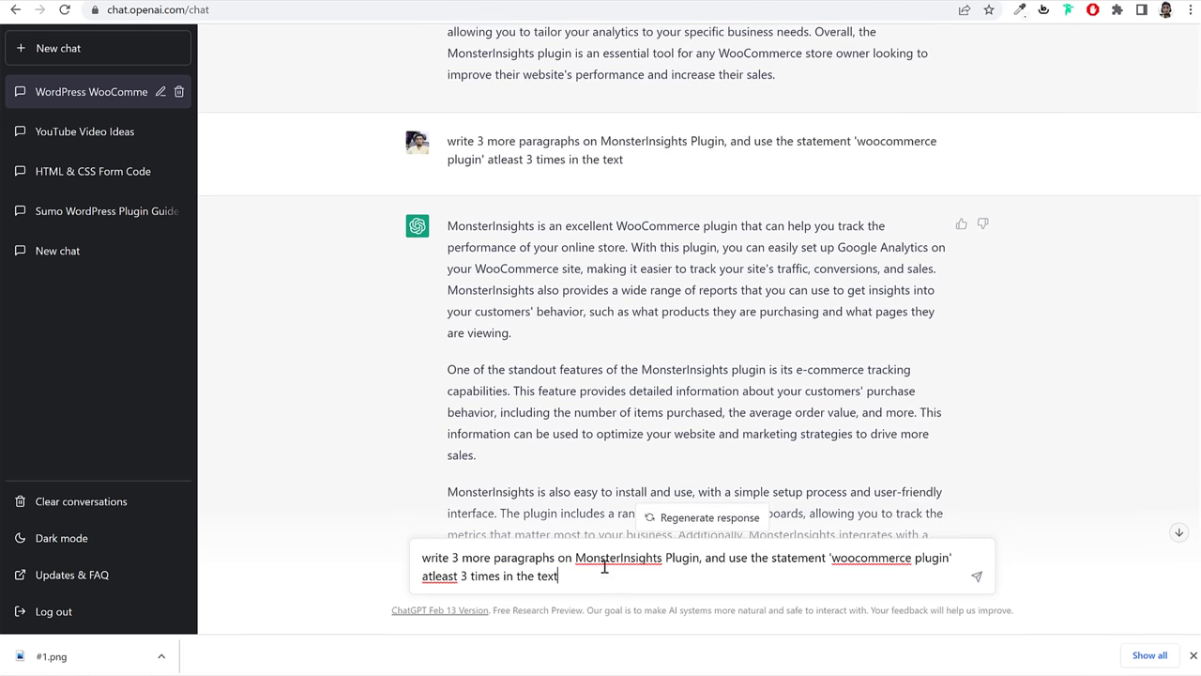
# Step: Copy "OptinMonster" from the post's sixth heading, replace "MonsterInsights" with it in the ChatGPT prompt, and send the prompt
pyautogui.click(234, 4)
pyautogui.doubleClick(204, 293)
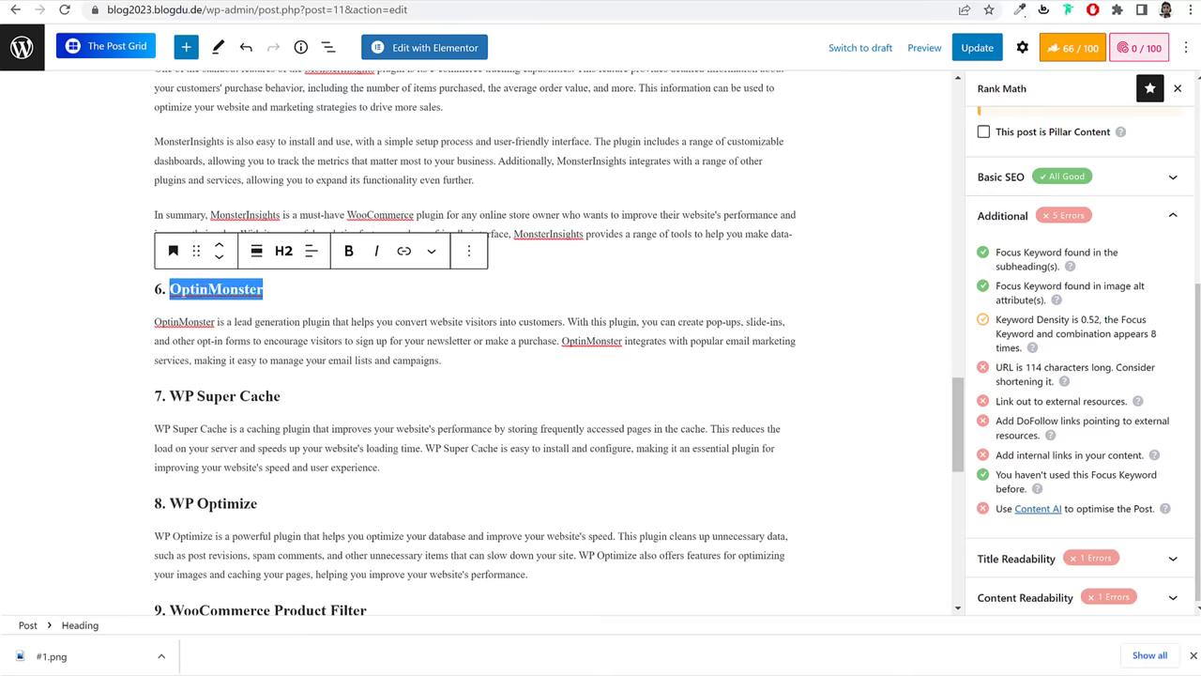
pyautogui.hotkey('ctrl', 'Tab')
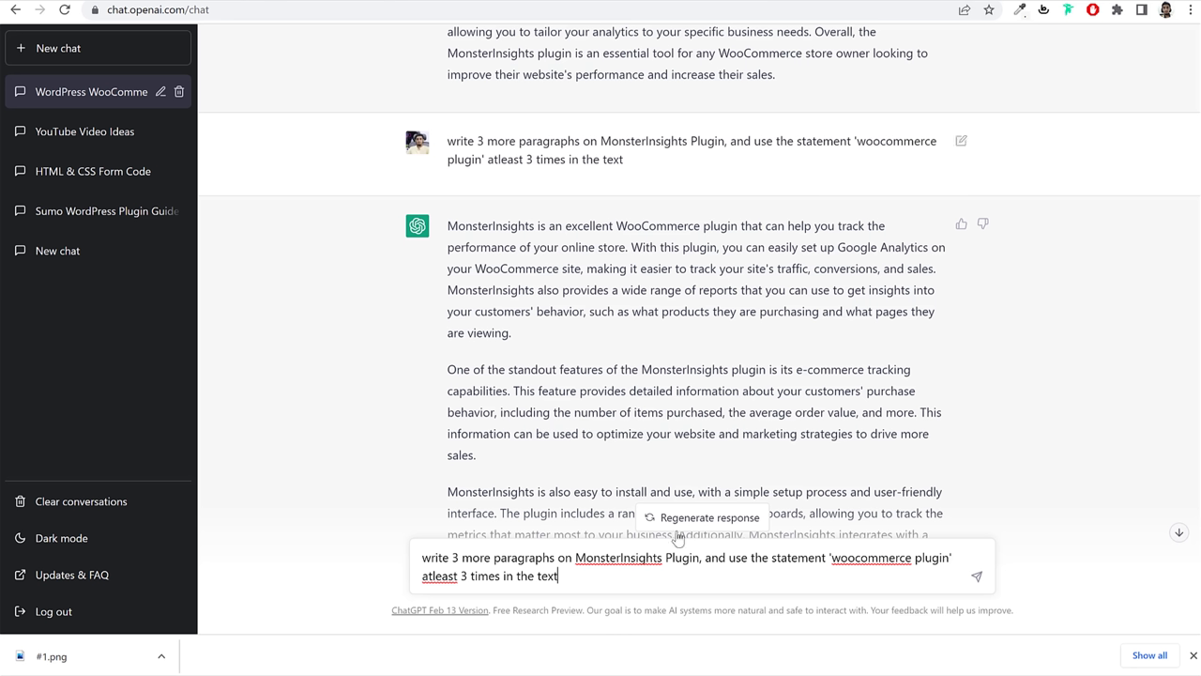
pyautogui.click(577, 558)
pyautogui.moveTo(577, 557); pyautogui.dragTo(662, 559)
pyautogui.hotkey('ctrl', 'v')
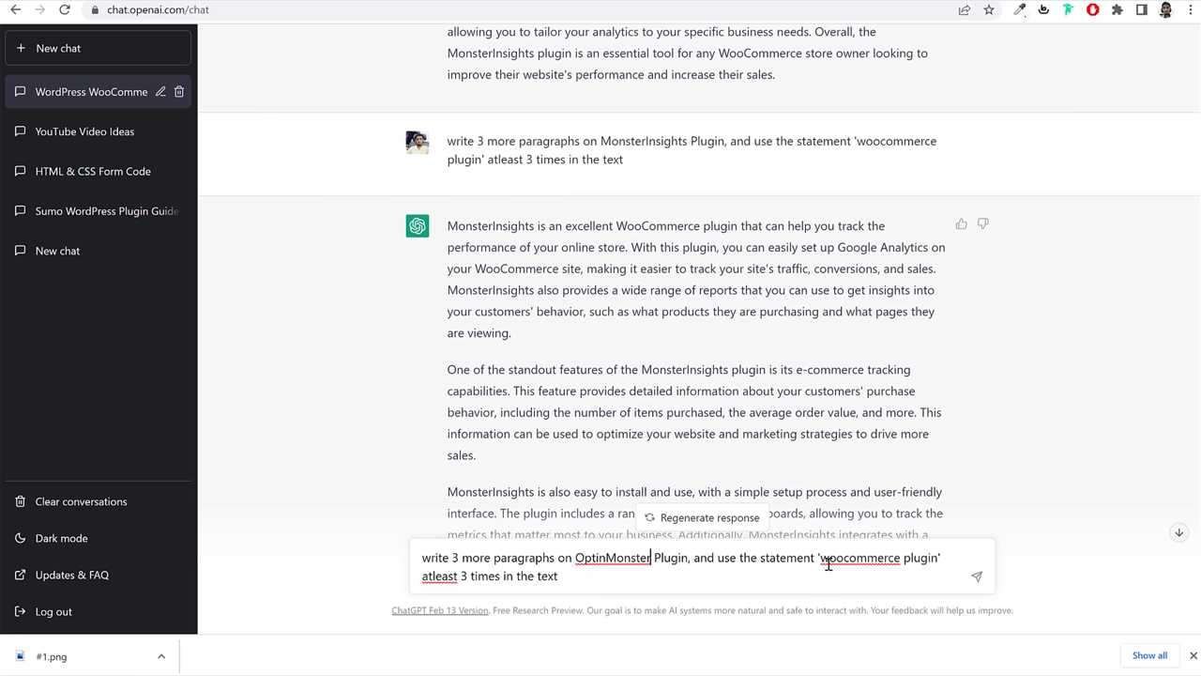
pyautogui.moveTo(816, 558); pyautogui.dragTo(946, 558)
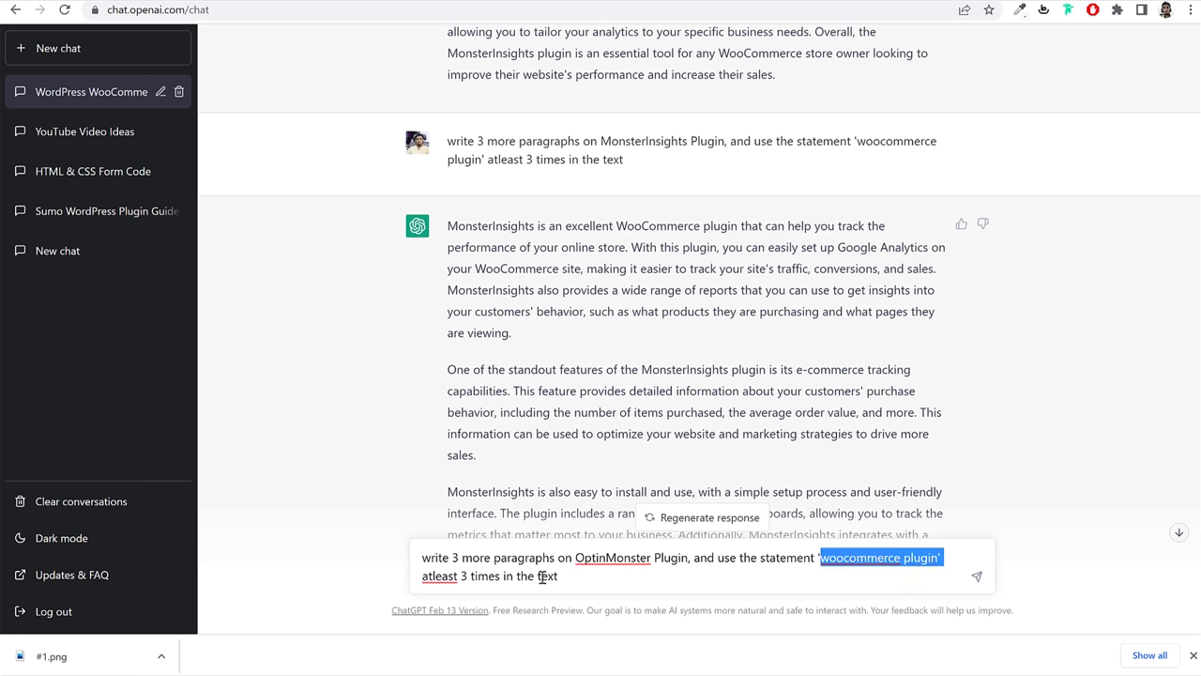
pyautogui.click(615, 577)
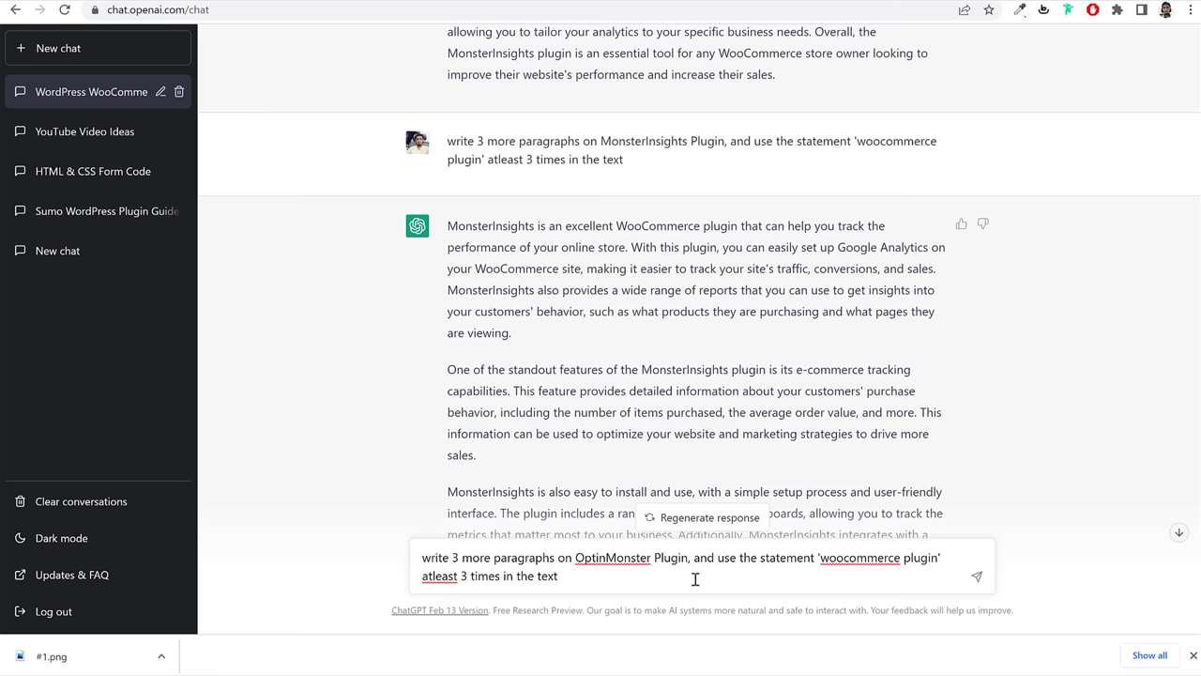
pyautogui.press('Return')
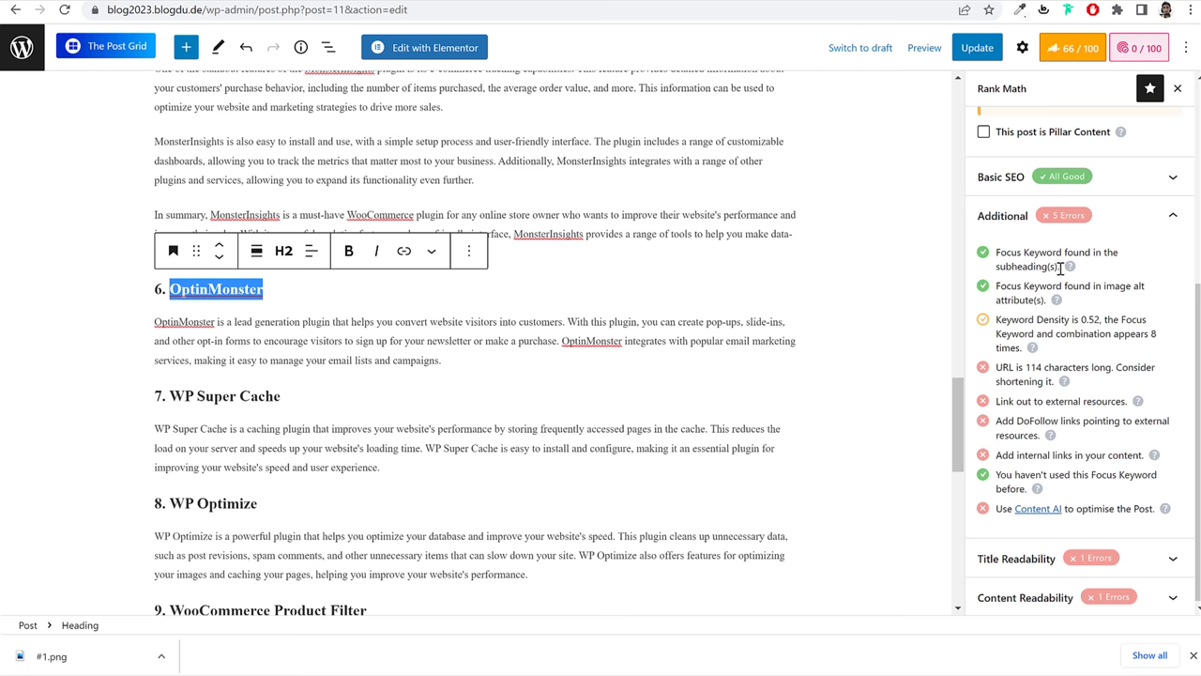
# Step: Check the Rank Math keyword density and look for "WooCommerce plugin" in the OptinMonster answer while ChatGPT generates it
pyautogui.moveTo(1015, 319); pyautogui.dragTo(1152, 334)
pyautogui.click(719, 41)
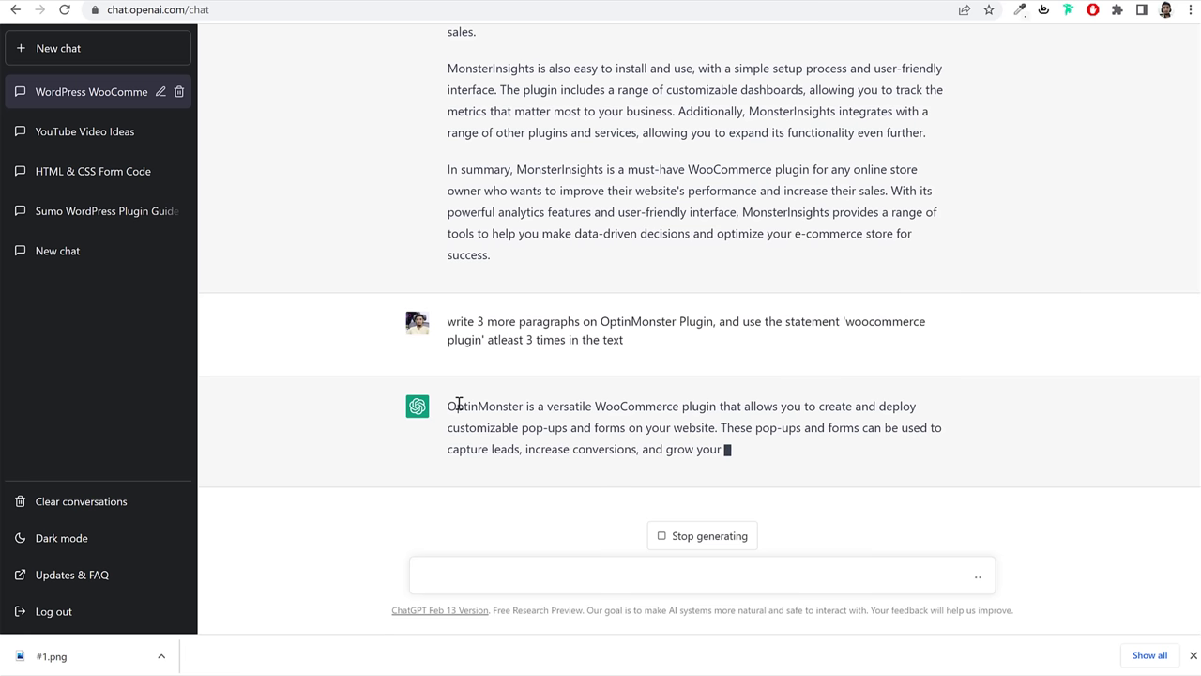
pyautogui.moveTo(462, 404); pyautogui.dragTo(703, 382)
pyautogui.click(569, 400)
pyautogui.click(716, 379)
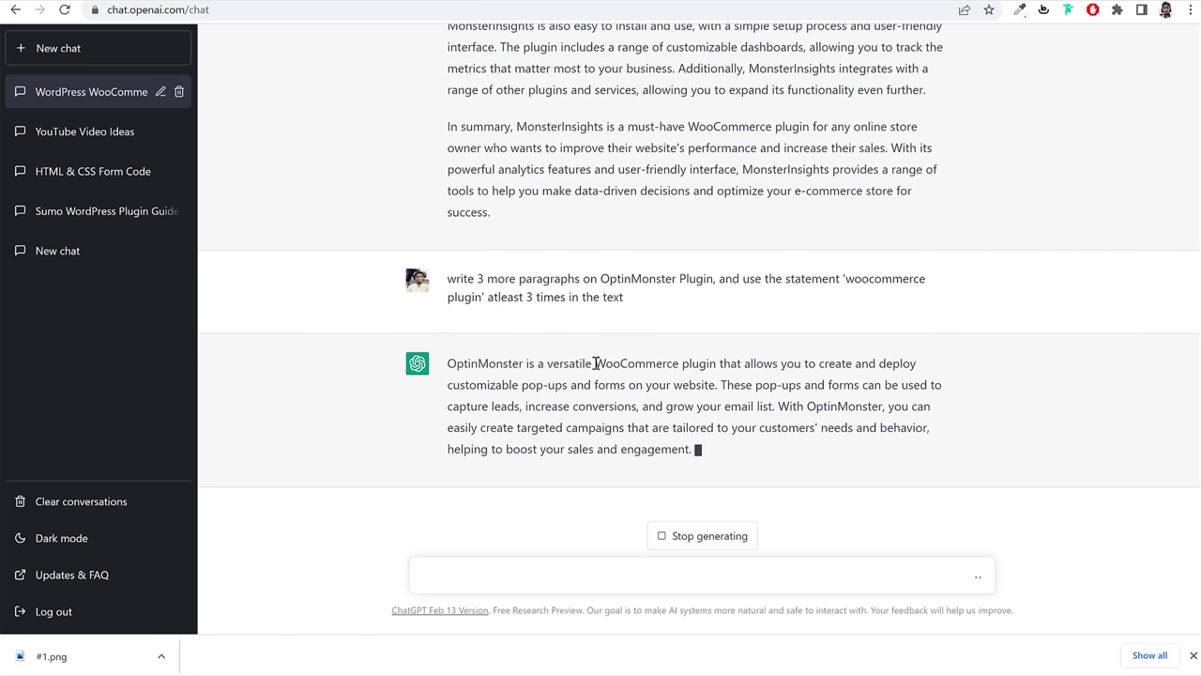
pyautogui.moveTo(595, 327); pyautogui.dragTo(713, 328)
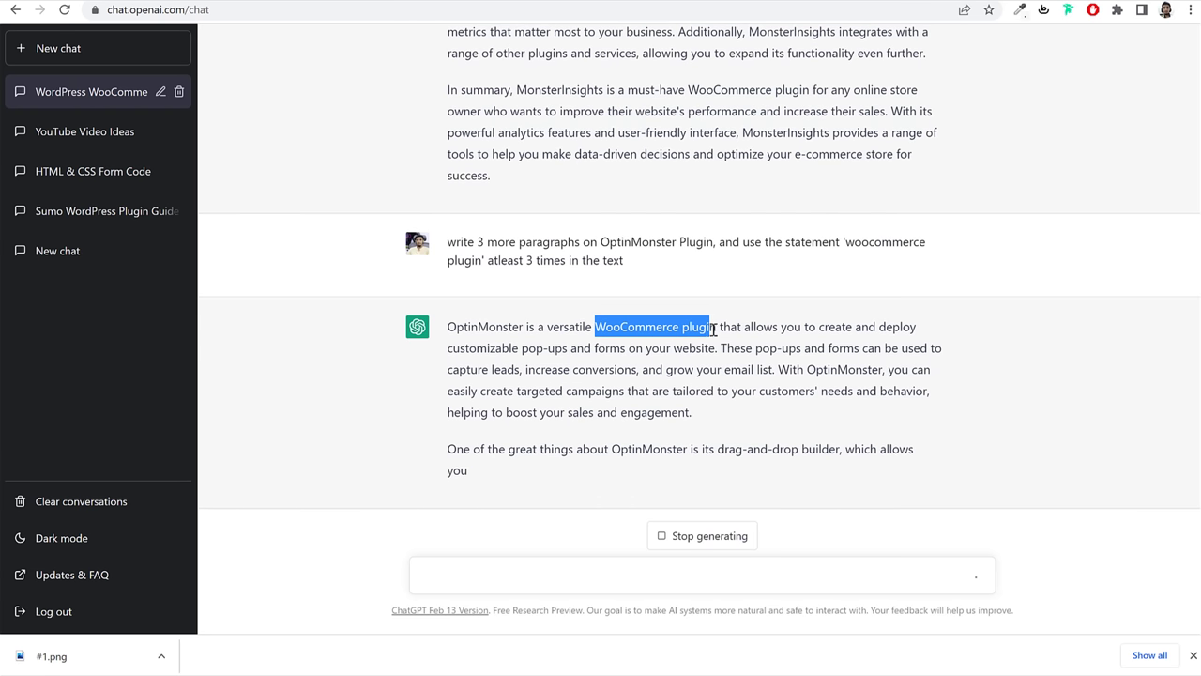
pyautogui.click(730, 310)
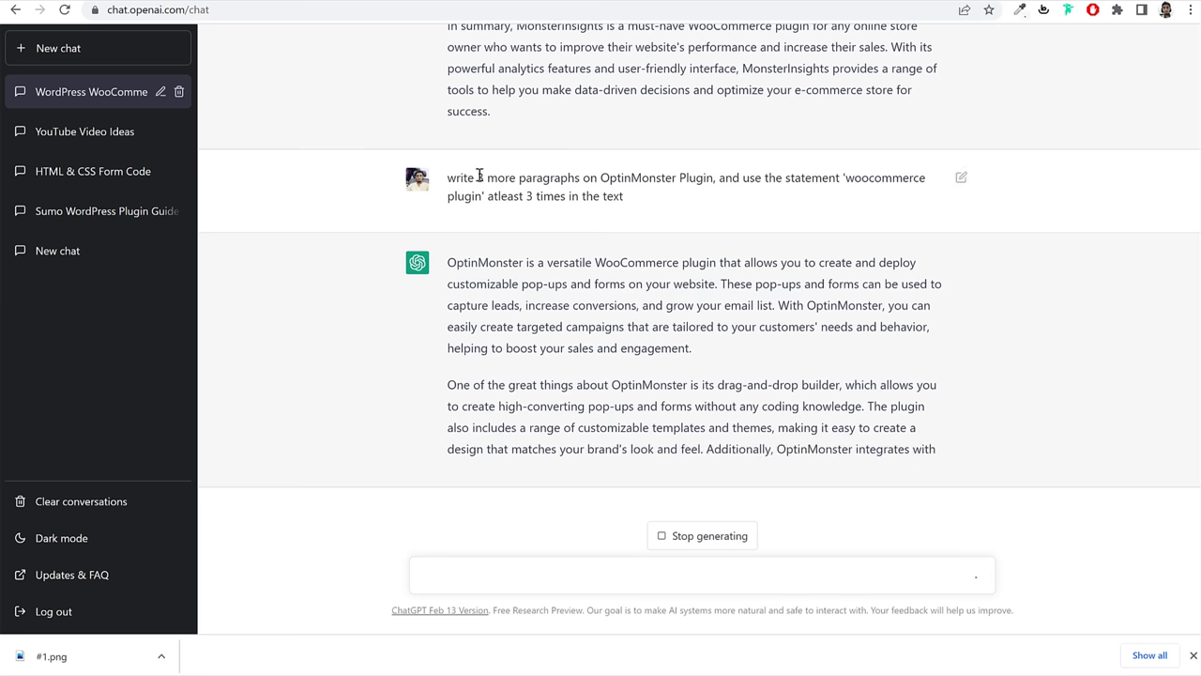
pyautogui.moveTo(480, 175); pyautogui.dragTo(578, 169)
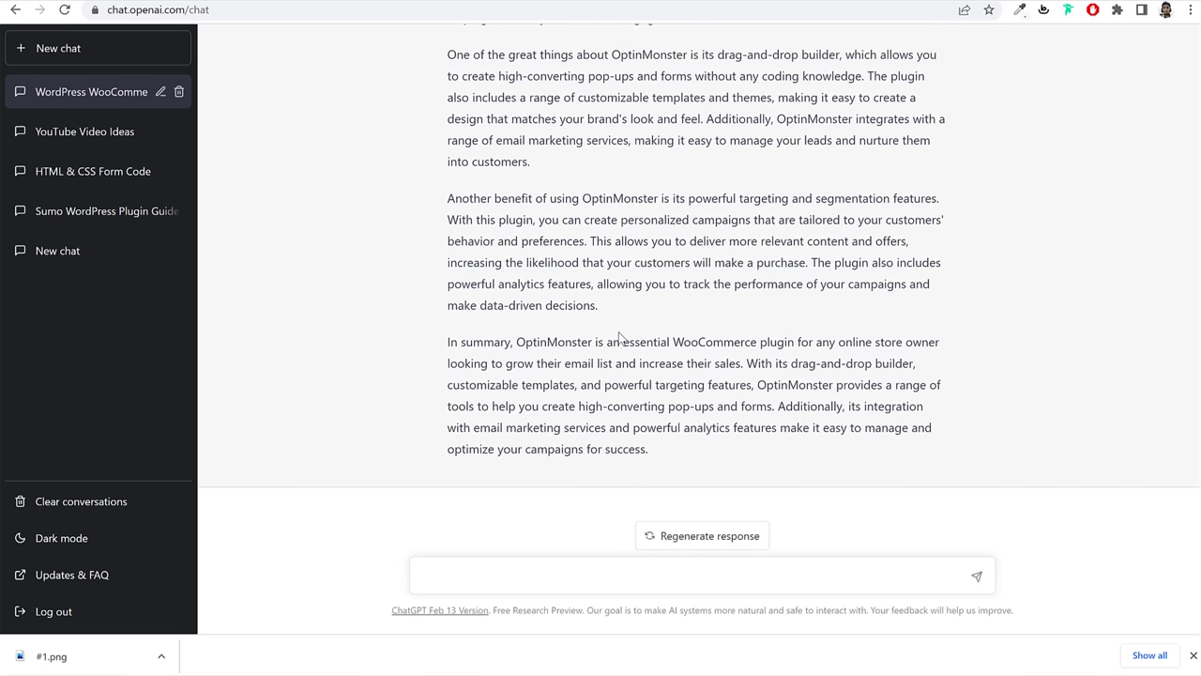
# Step: Copy all paragraphs of the OptinMonster answer and replace the paragraph under "6. OptinMonster" in the WordPress post with them
pyautogui.scroll(3, 582, 310)
pyautogui.moveTo(450, 161); pyautogui.dragTo(679, 499)
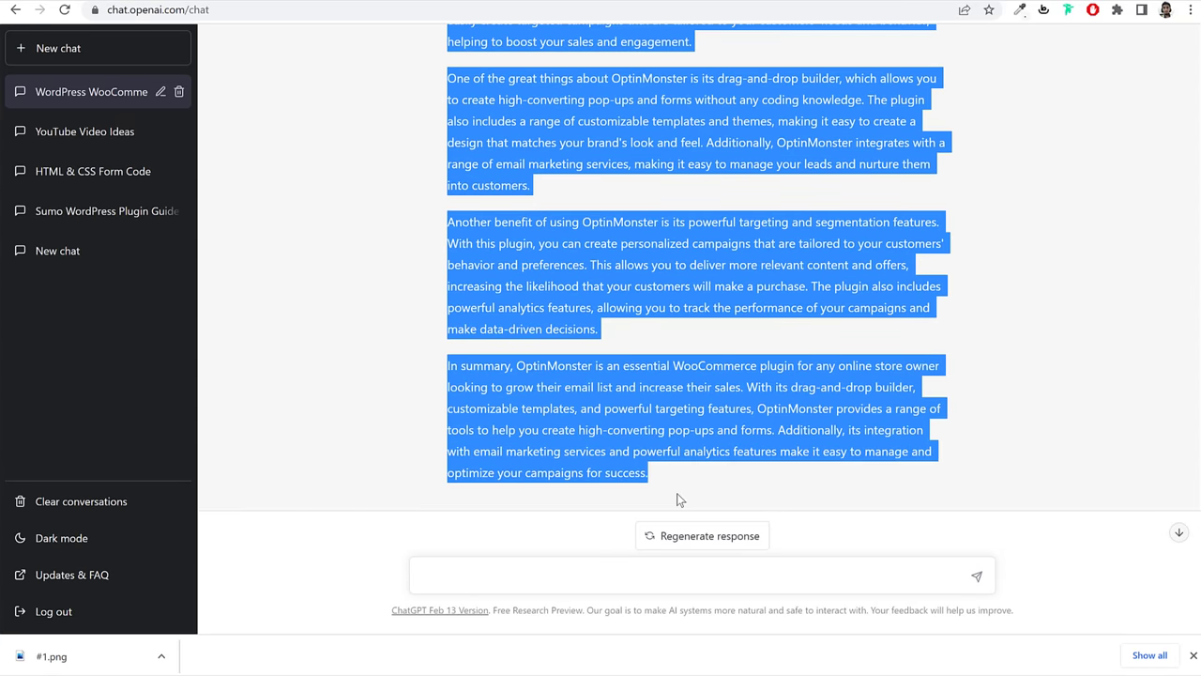
pyautogui.hotkey('ctrl', 'Tab')
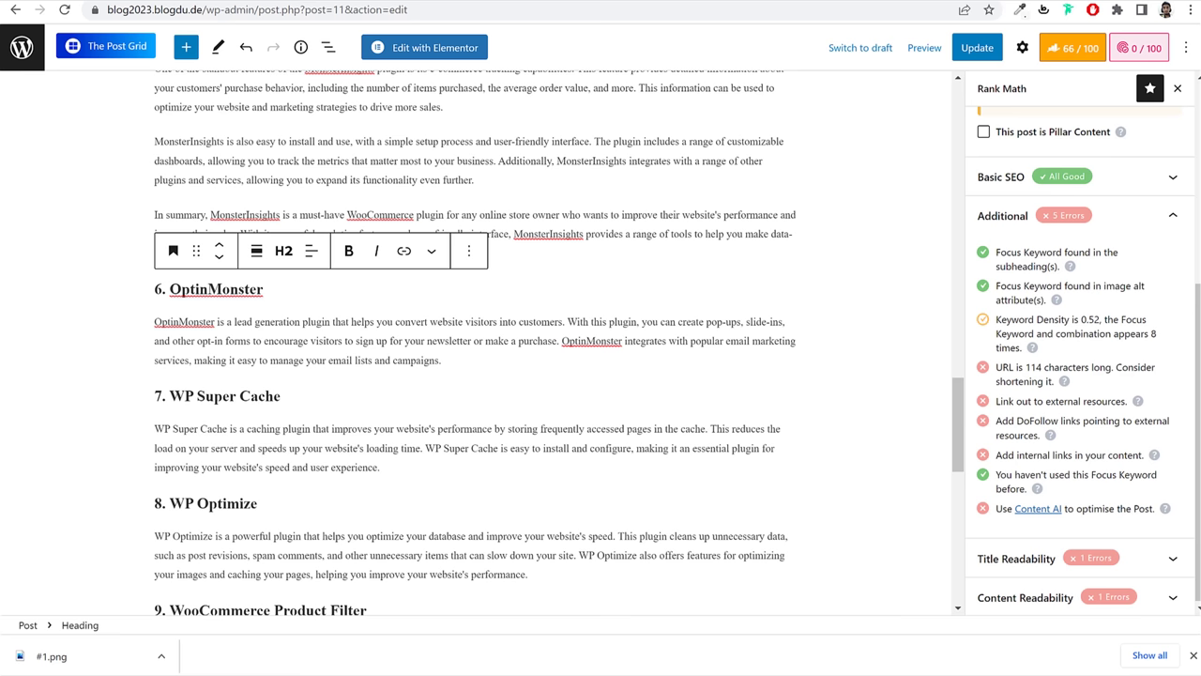
pyautogui.click(155, 323)
pyautogui.moveTo(155, 324); pyautogui.dragTo(447, 356)
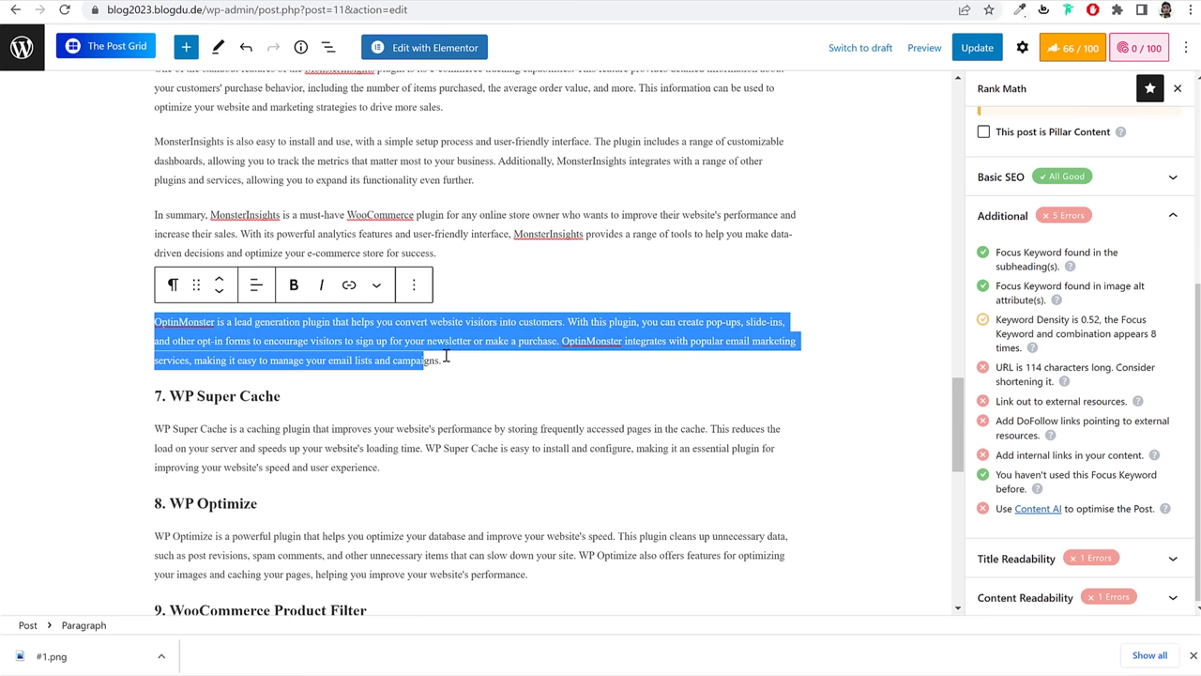
pyautogui.hotkey('ctrl', 'v')
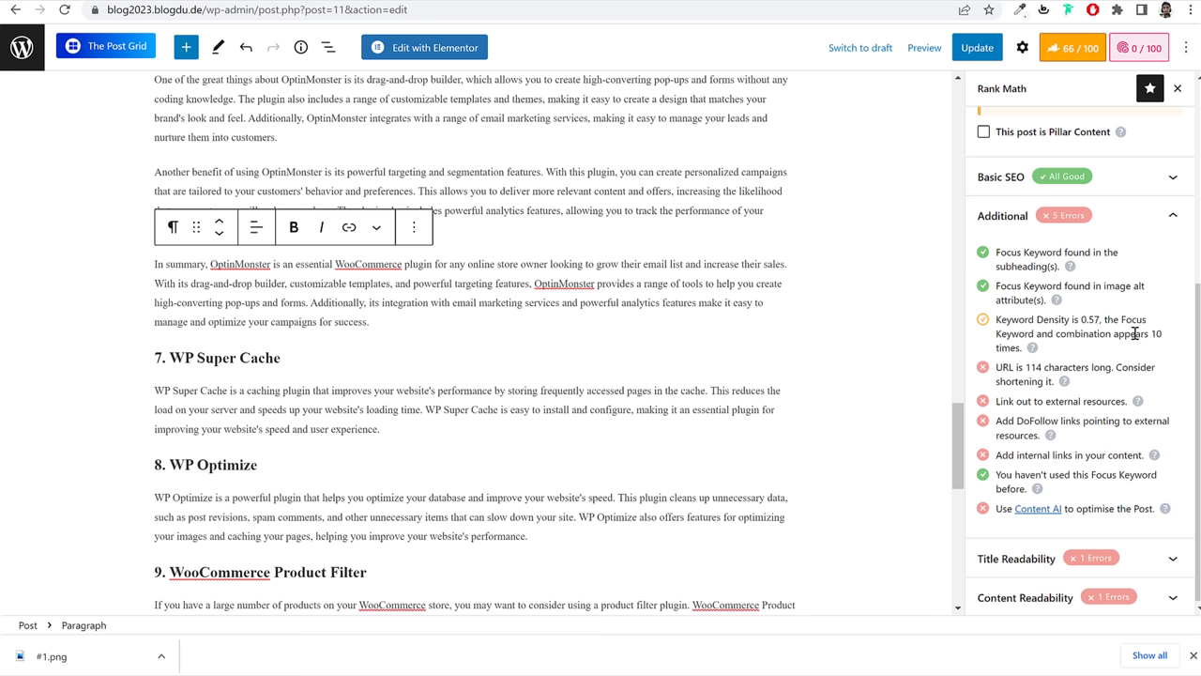
# Step: Check the keyword density and the content length in Rank Math's Additional and Basic SEO checks
pyautogui.moveTo(1150, 333); pyautogui.dragTo(1023, 350)
pyautogui.click(1098, 193)
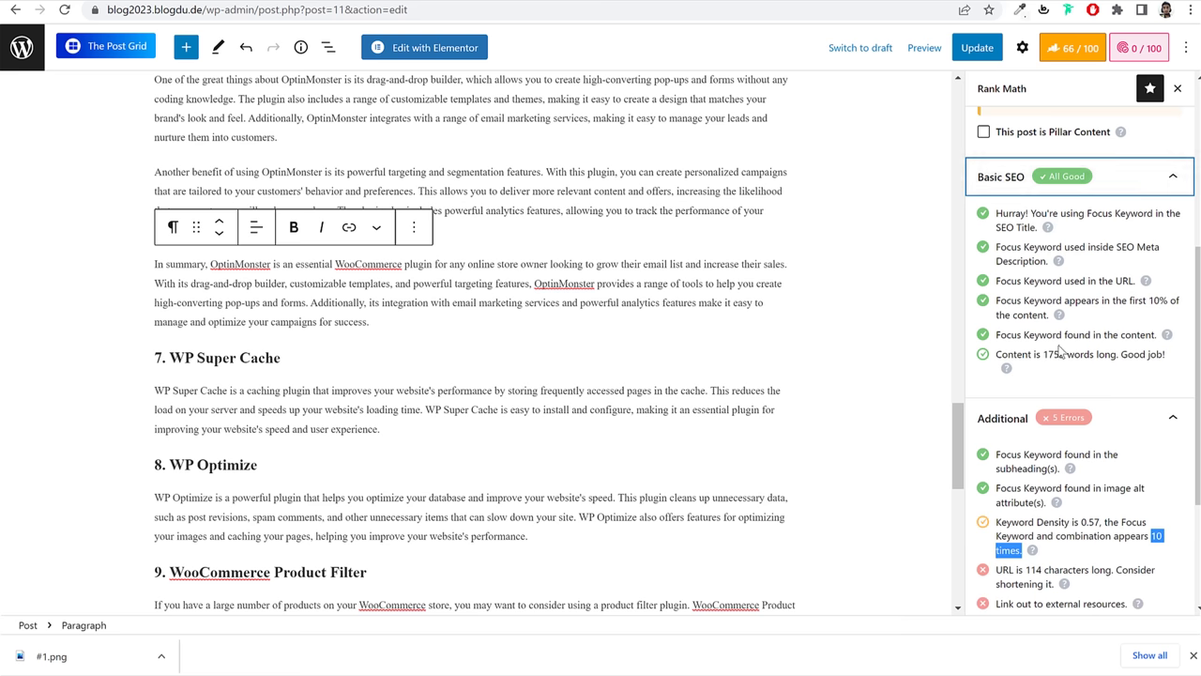
pyautogui.click(1033, 361)
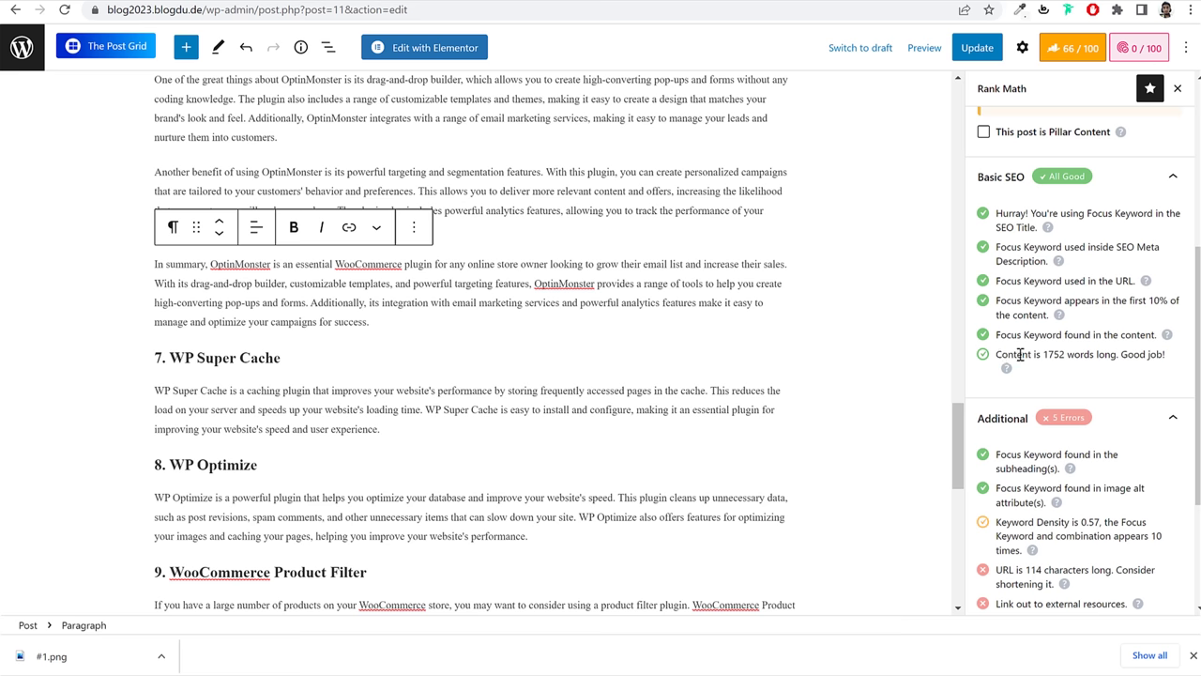
pyautogui.moveTo(1019, 355); pyautogui.dragTo(1069, 355)
pyautogui.click(1077, 357)
pyautogui.click(1060, 175)
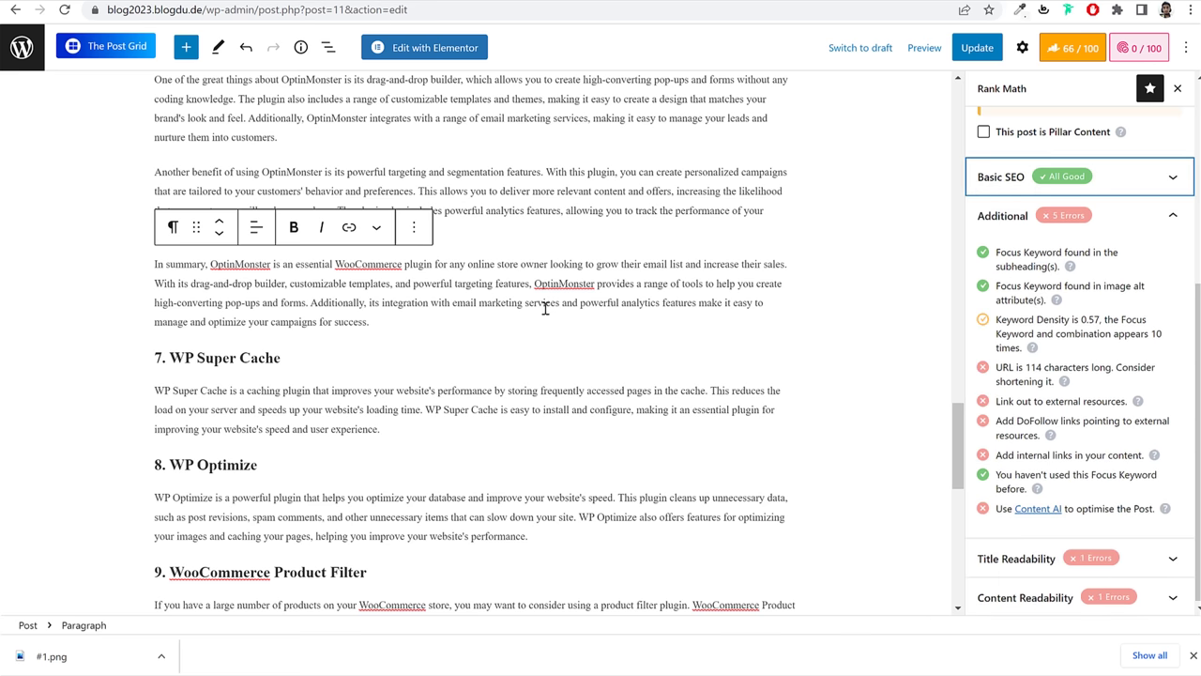
pyautogui.scroll(-2, 545, 308)
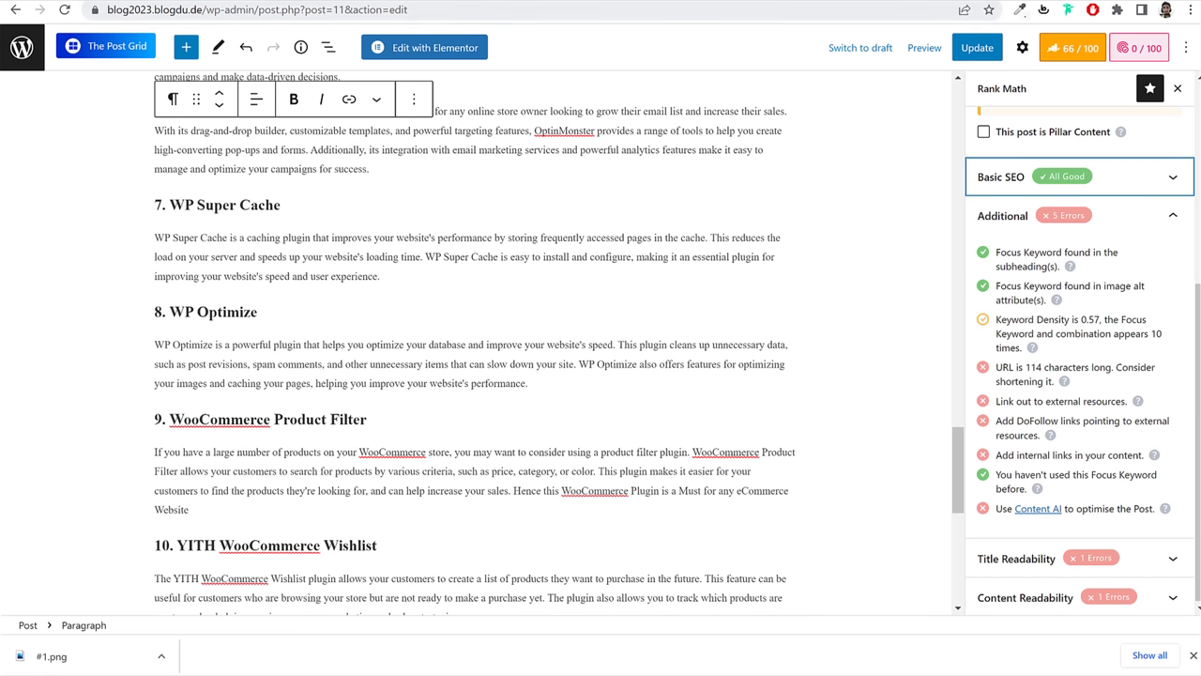
# Step: Switch to ChatGPT and review the wording of the OptinMonster prompt, especially its request to repeat 'woocommerce plugin'
pyautogui.click(509, 1)
pyautogui.scroll(5, 605, 338)
pyautogui.click(515, 272)
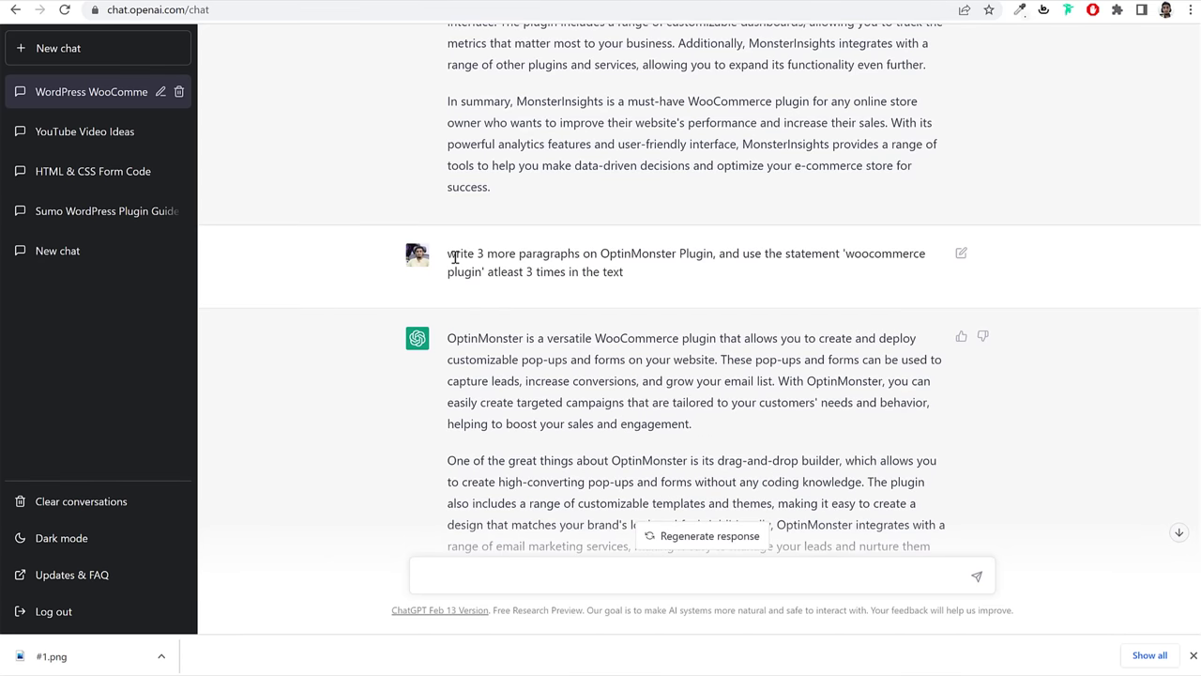
pyautogui.moveTo(455, 255); pyautogui.dragTo(623, 272)
pyautogui.click(631, 275)
pyautogui.moveTo(844, 251); pyautogui.dragTo(852, 271)
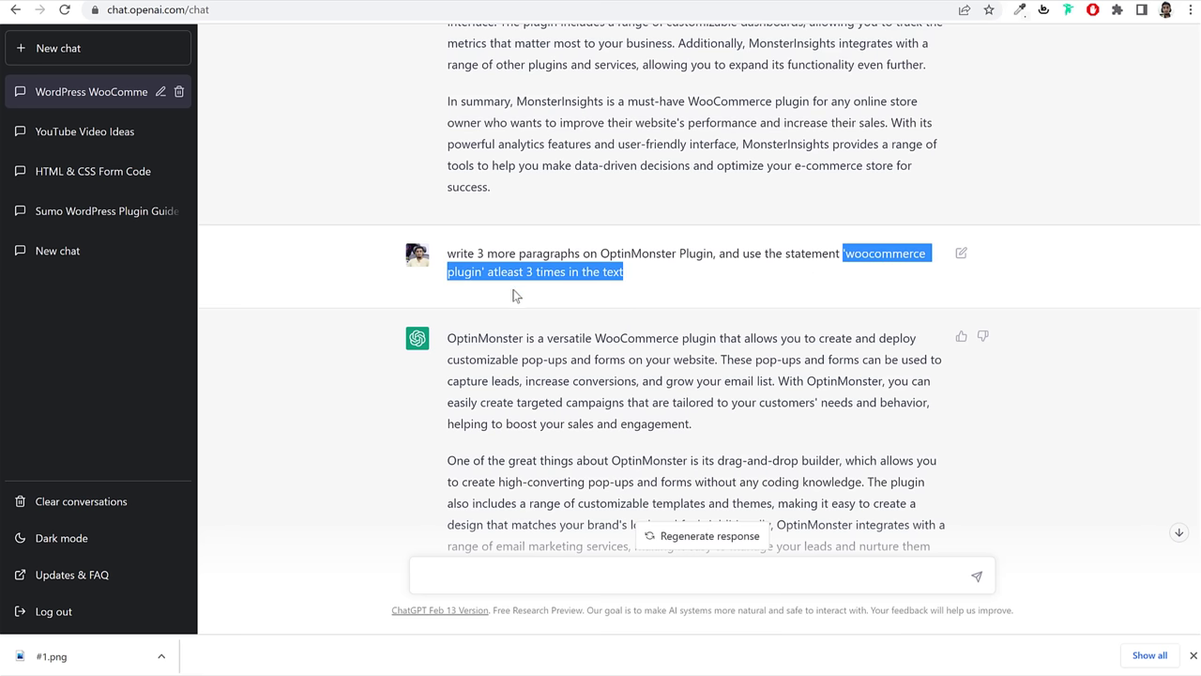
pyautogui.click(609, 274)
# Step: Return to the WordPress post and examine Rank Math's URL length check and the focus keyword
pyautogui.click(199, 3)
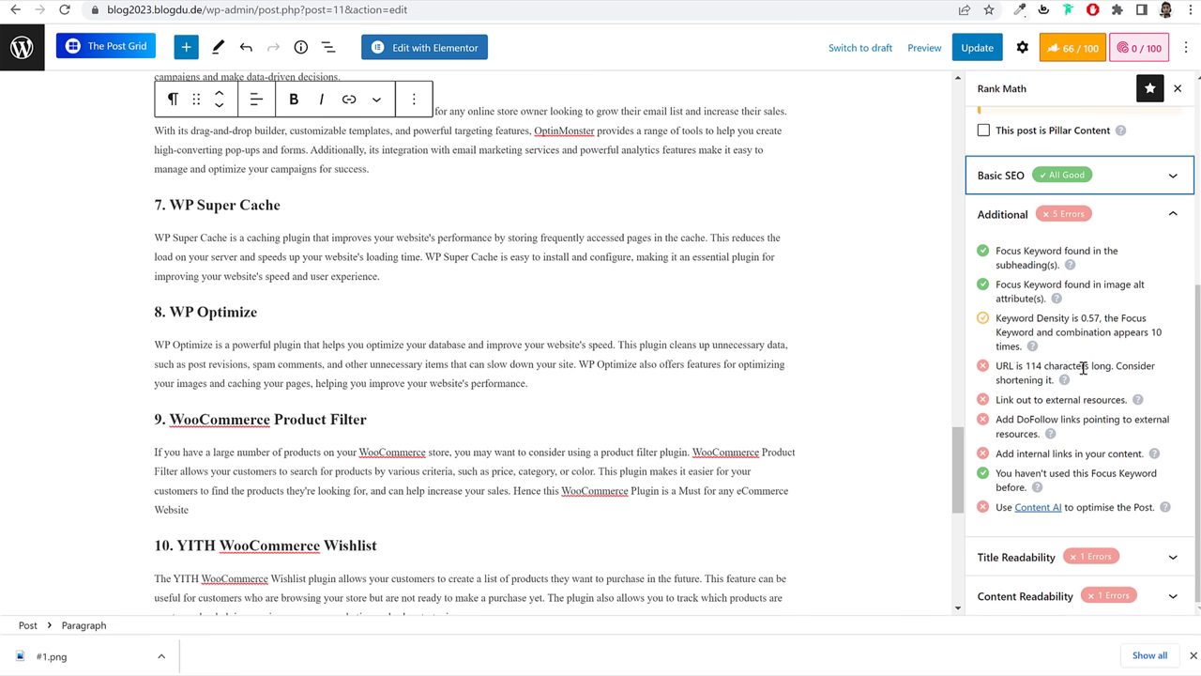
pyautogui.moveTo(997, 366); pyautogui.dragTo(1040, 379)
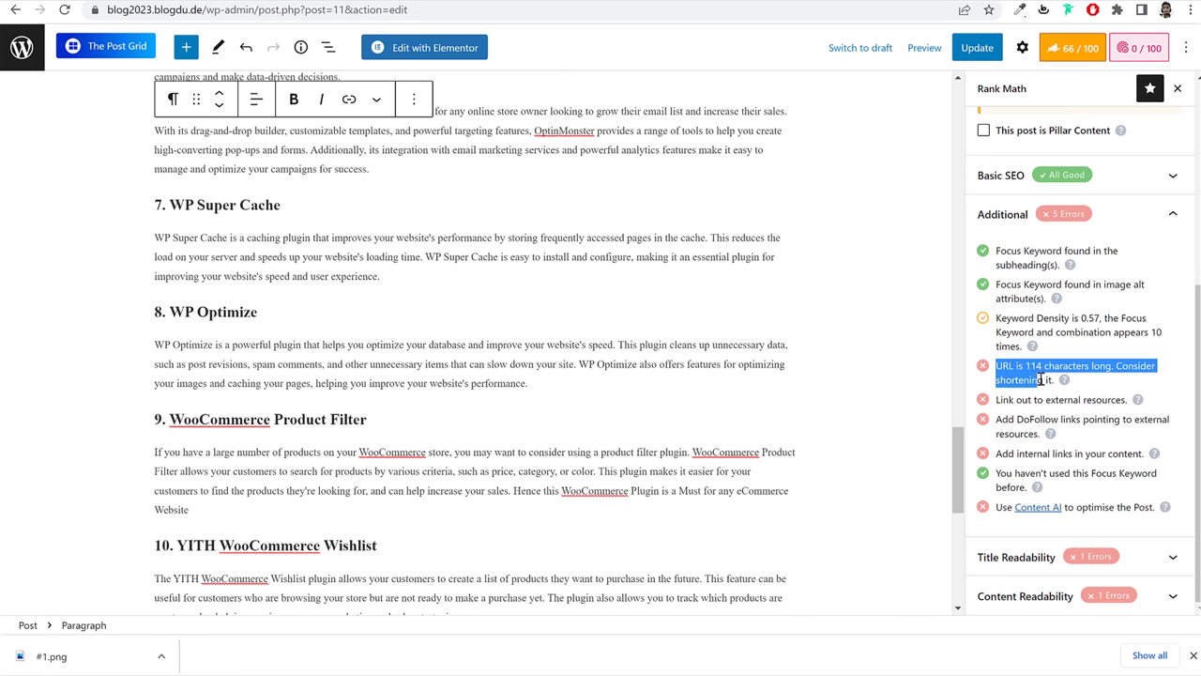
pyautogui.click(1042, 379)
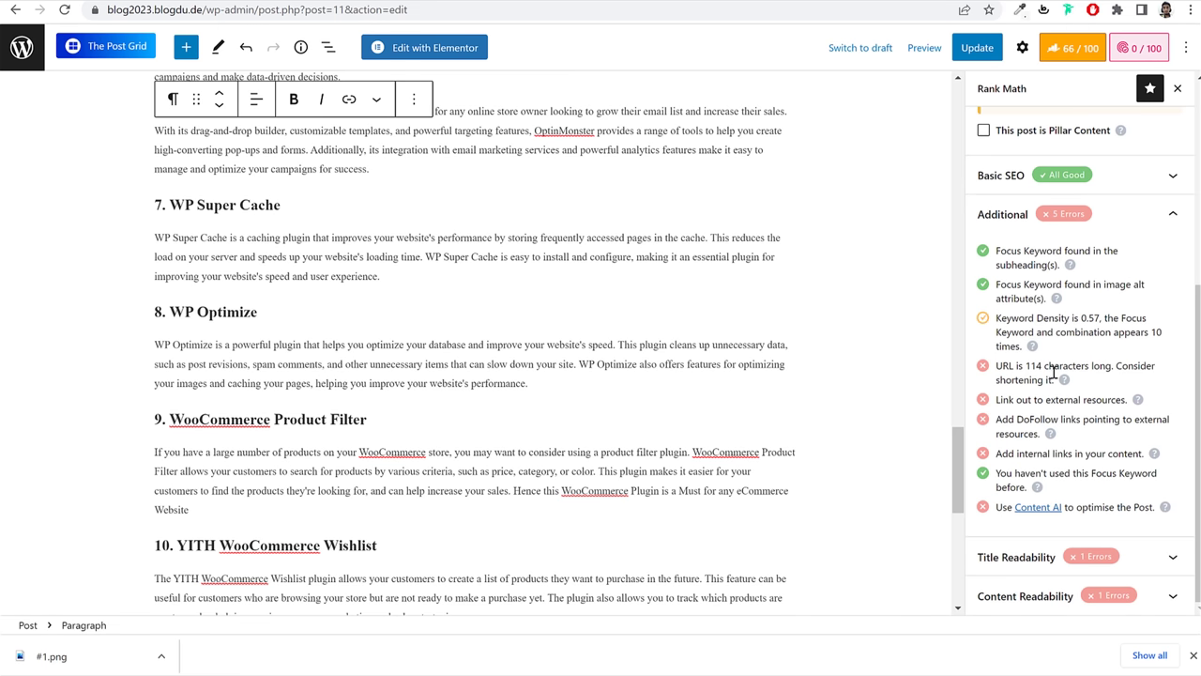
pyautogui.moveTo(1125, 366); pyautogui.dragTo(1126, 387)
pyautogui.click(1125, 385)
pyautogui.scroll(5, 997, 301)
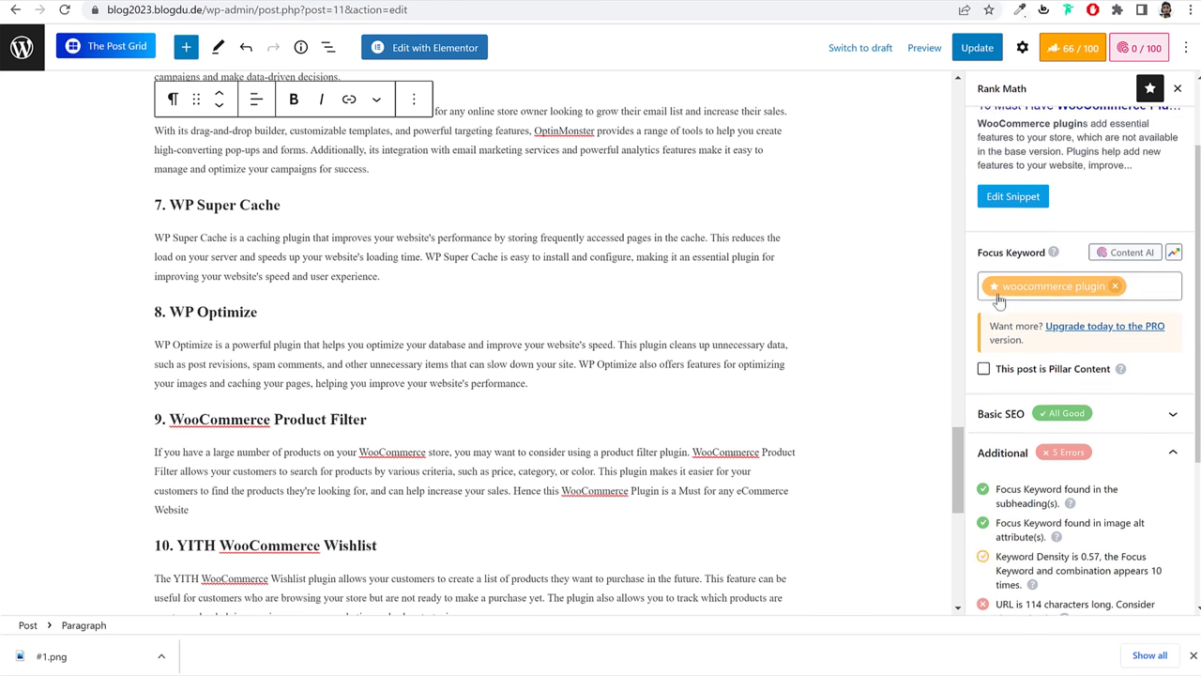
# Step: Open the post's URL settings and shorten the permalink to "10-must-have-woocommerce-plugin"
pyautogui.click(1023, 48)
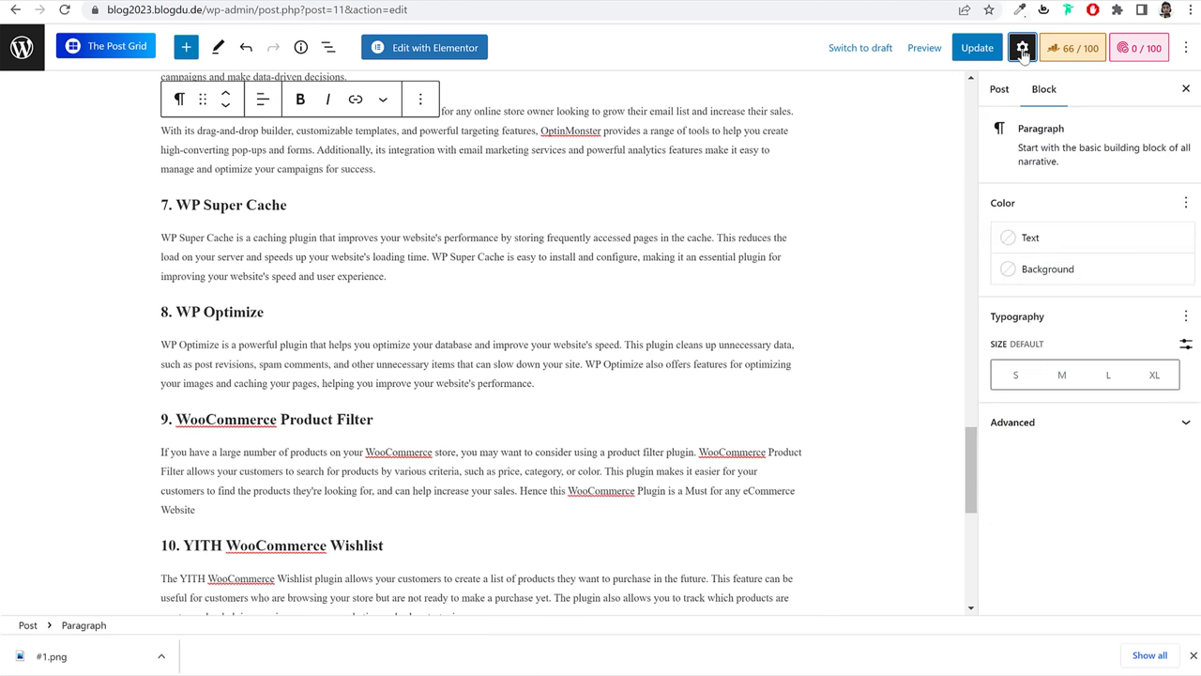
pyautogui.click(999, 89)
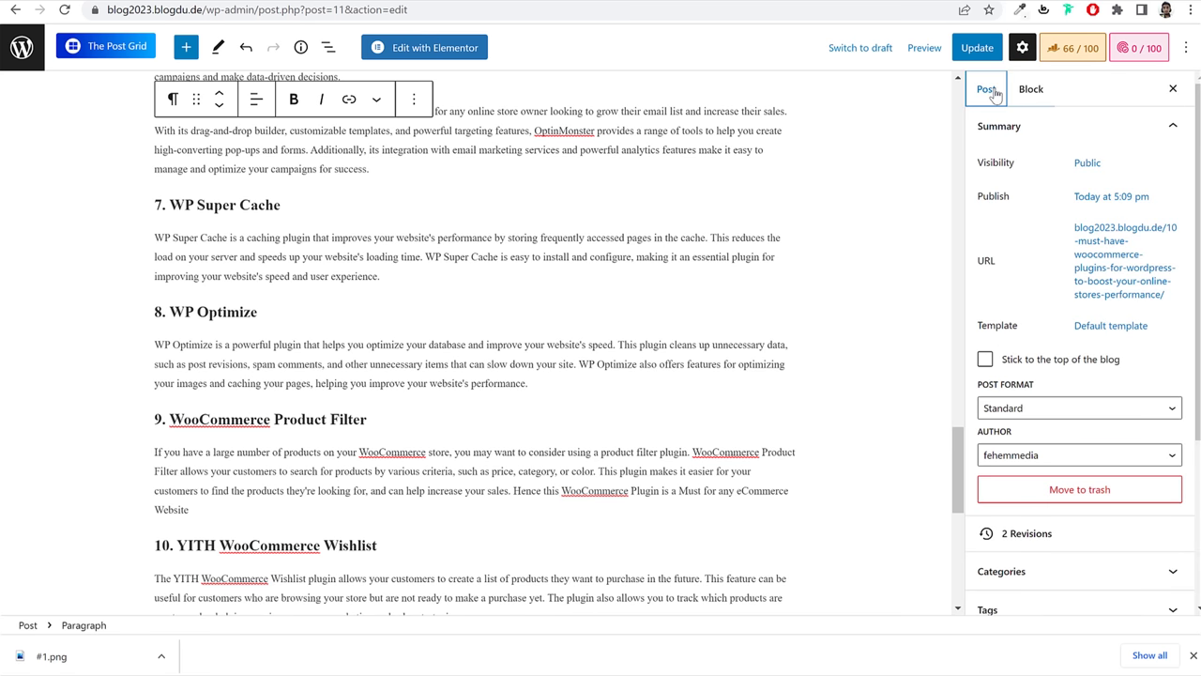
pyautogui.click(1144, 265)
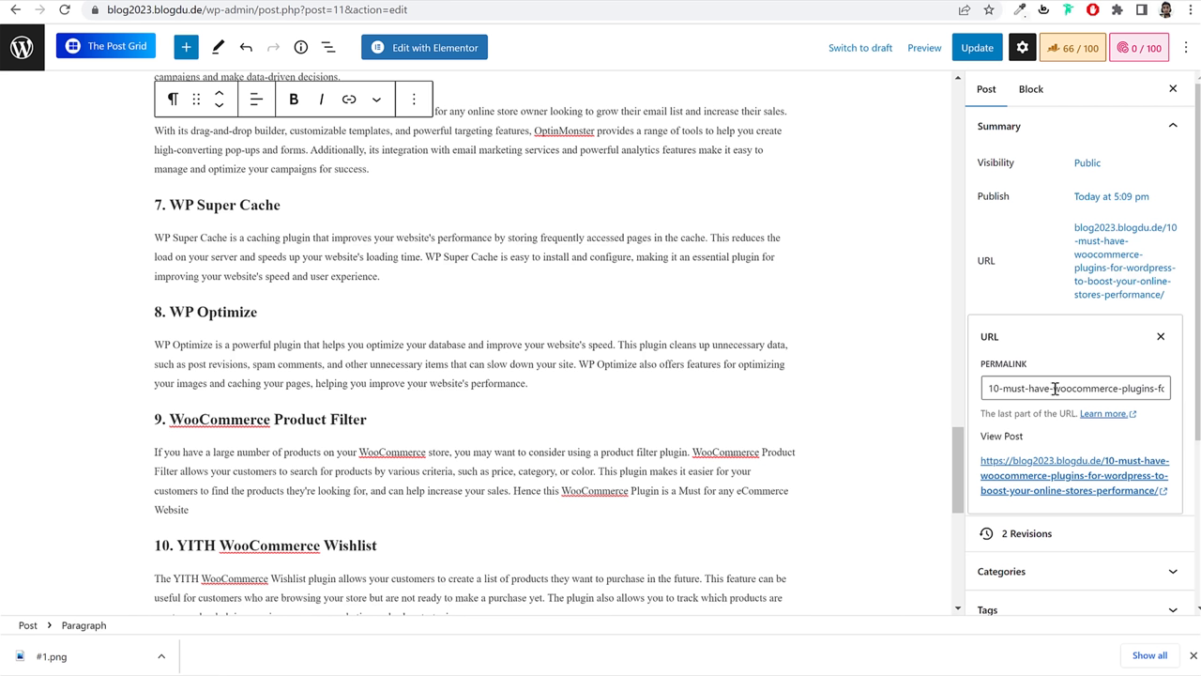
pyautogui.moveTo(1055, 388); pyautogui.dragTo(846, 403)
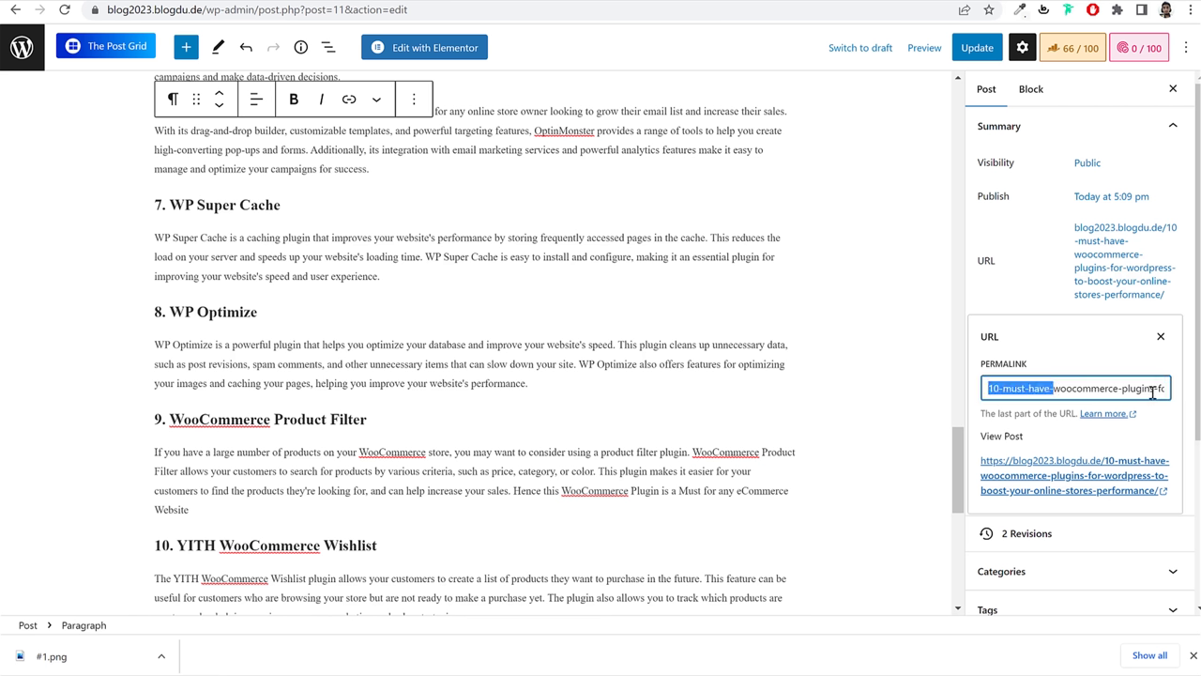
pyautogui.click(1122, 388)
pyautogui.moveTo(1154, 390); pyautogui.dragTo(1185, 395)
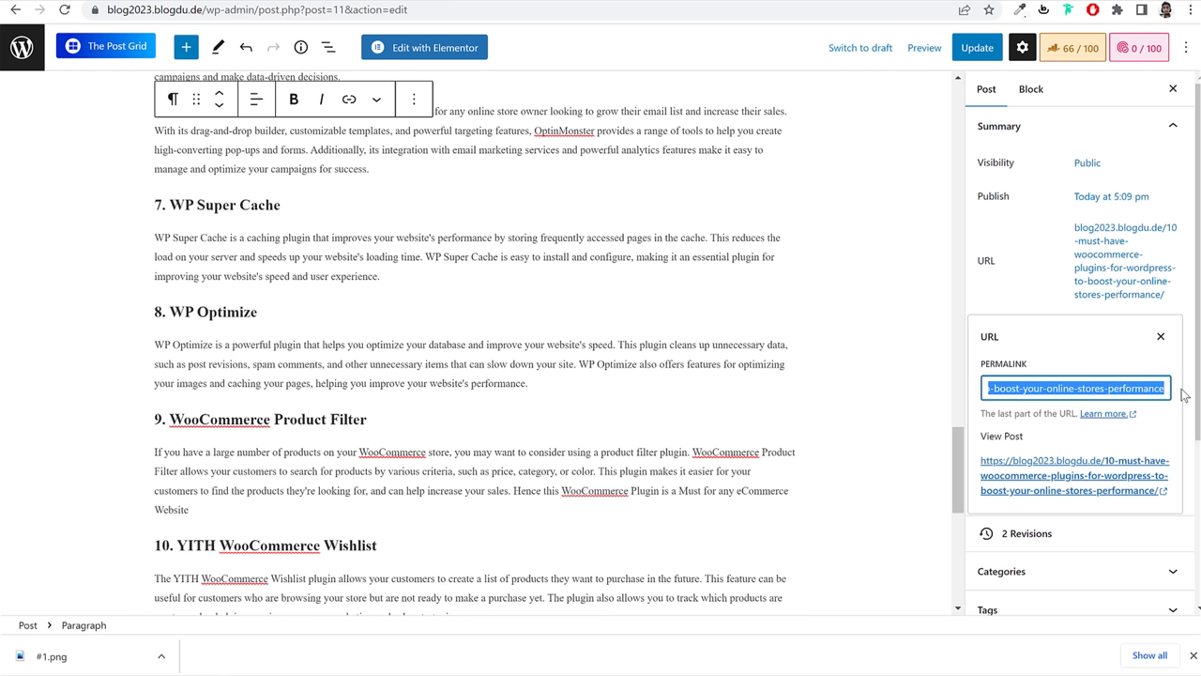
pyautogui.press('BackSpace')
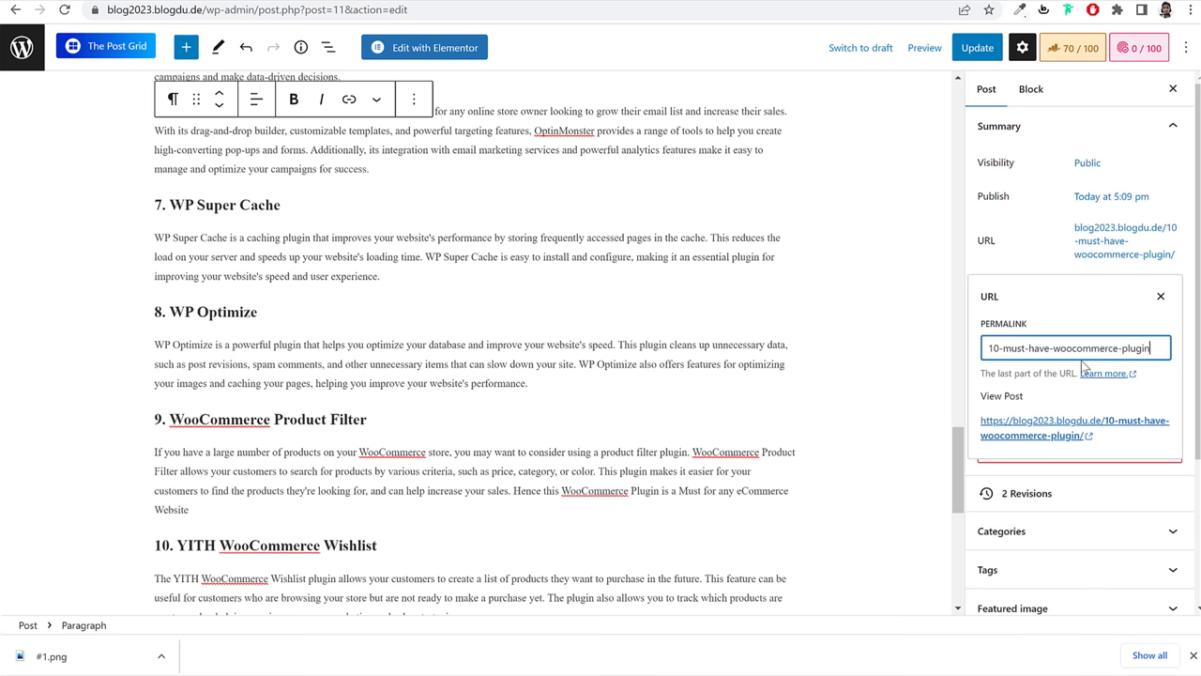
# Step: Close the post's URL settings and update the post with the shortened permalink
pyautogui.click(1172, 300)
pyautogui.click(1161, 297)
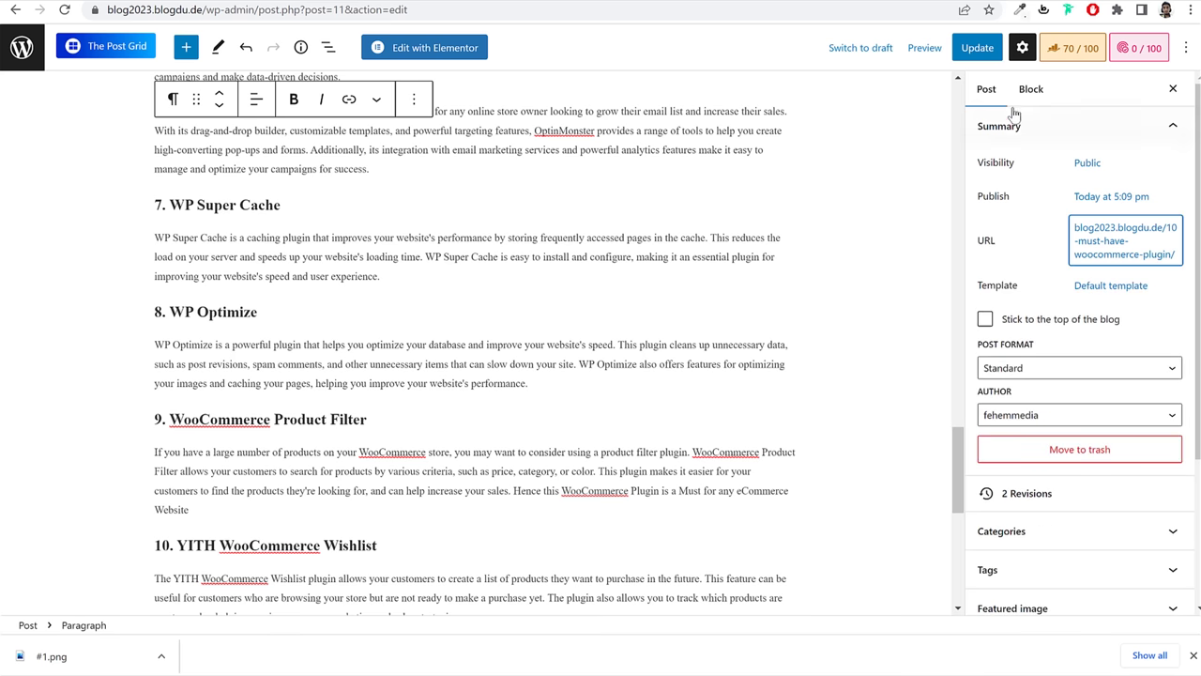
pyautogui.click(967, 47)
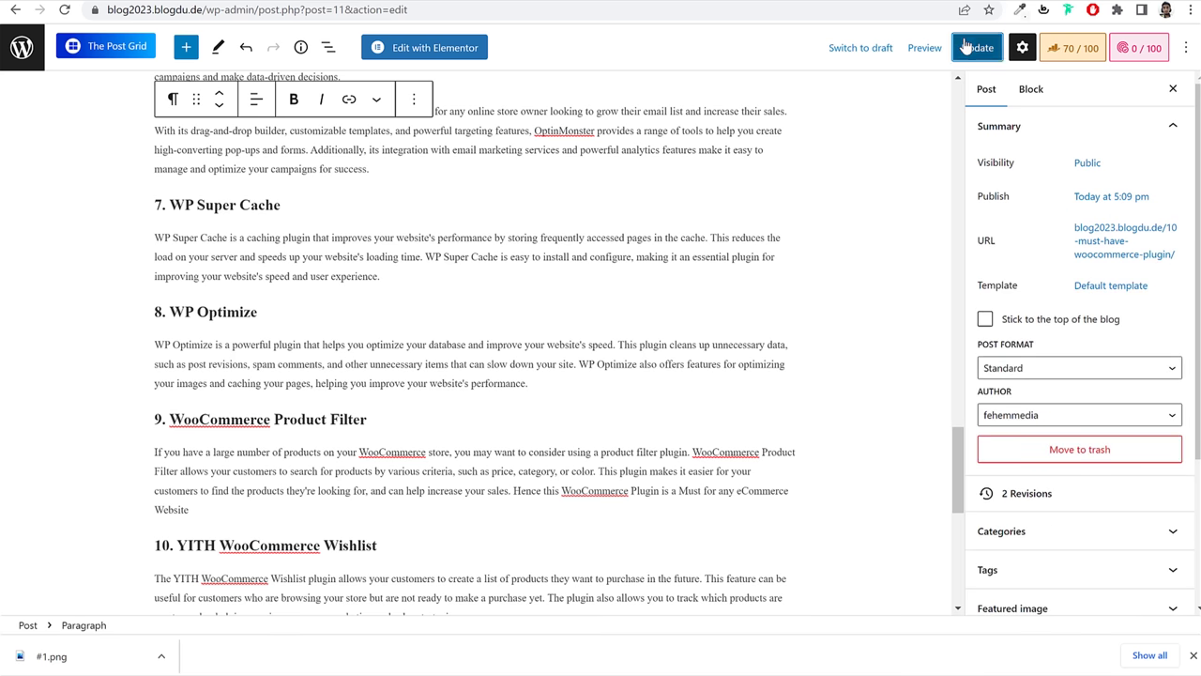
# Step: Open Rank Math's Additional SEO checks and examine the URL length, external link and DoFollow link items
pyautogui.click(1077, 56)
pyautogui.scroll(-3, 1084, 385)
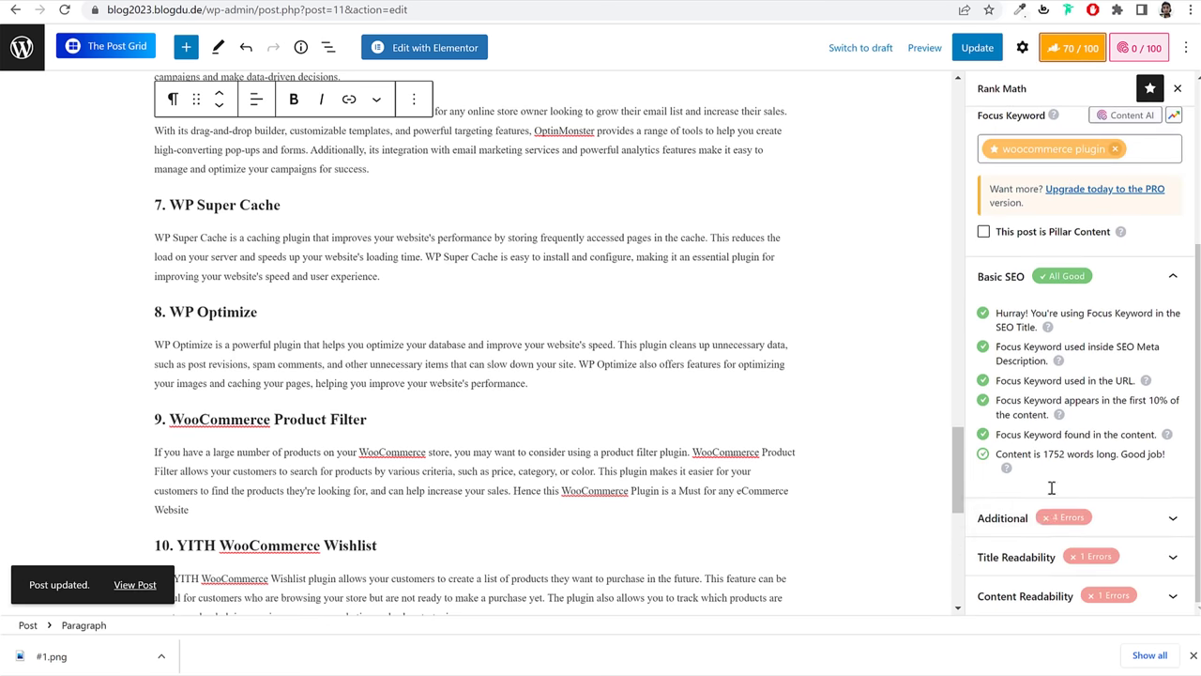
pyautogui.click(1051, 510)
pyautogui.scroll(-3, 1090, 488)
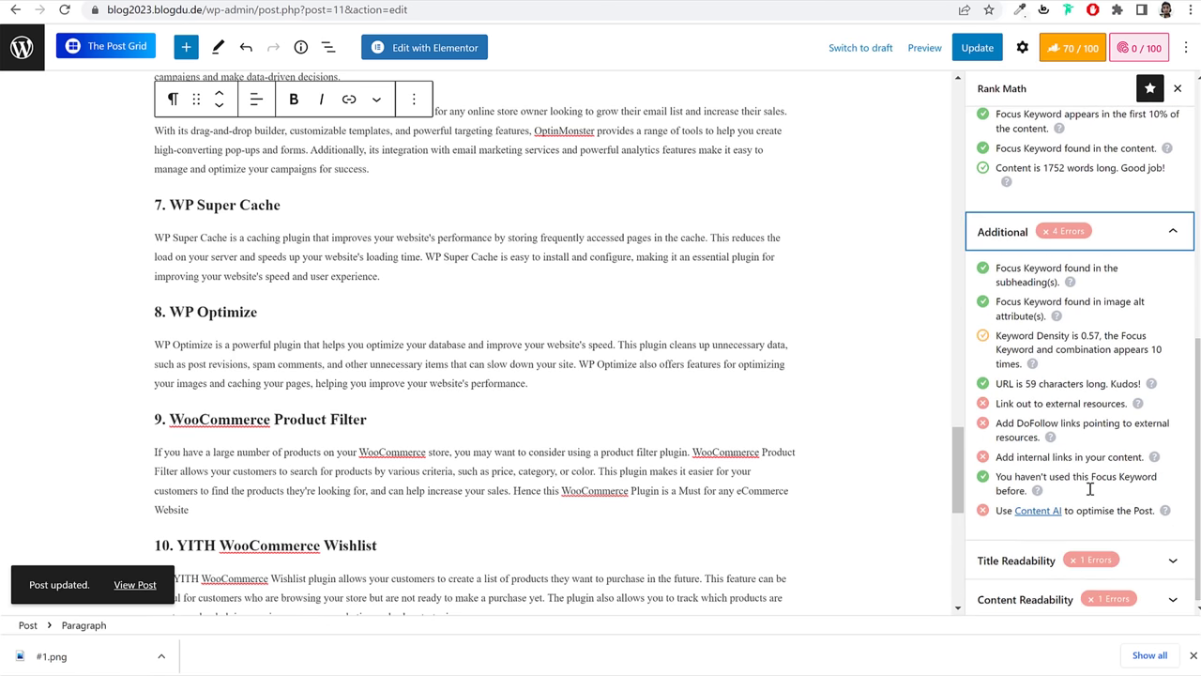
pyautogui.moveTo(998, 383); pyautogui.dragTo(1087, 385)
pyautogui.click(1078, 394)
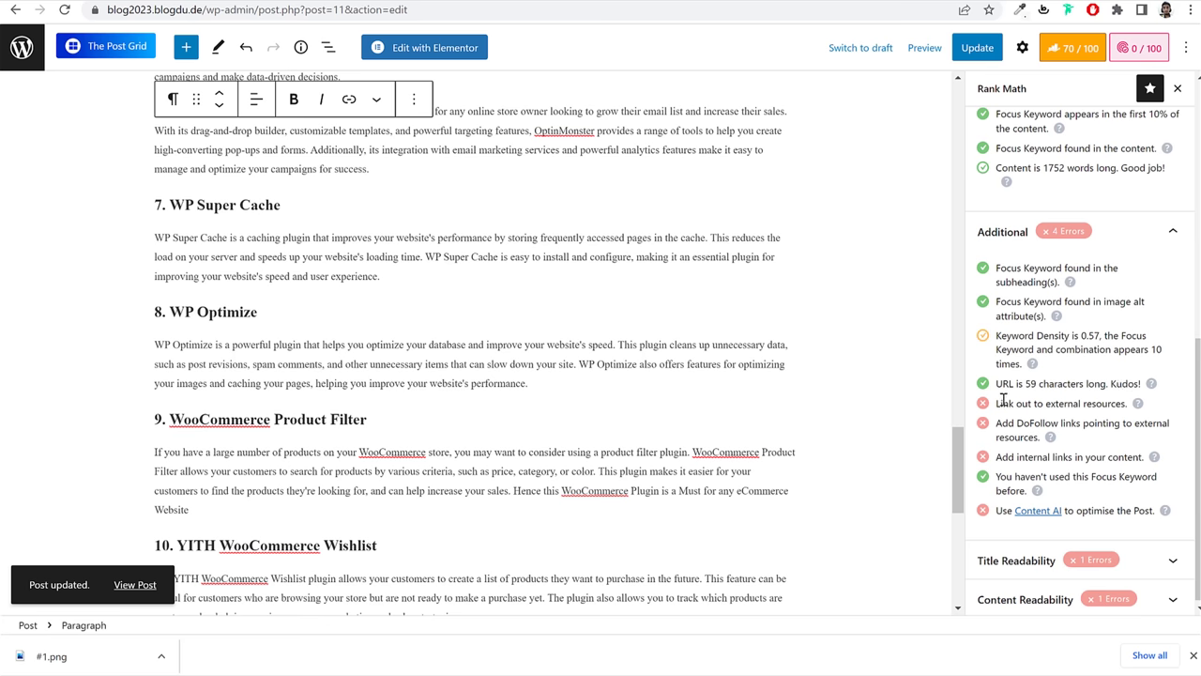
pyautogui.moveTo(998, 403); pyautogui.dragTo(1123, 427)
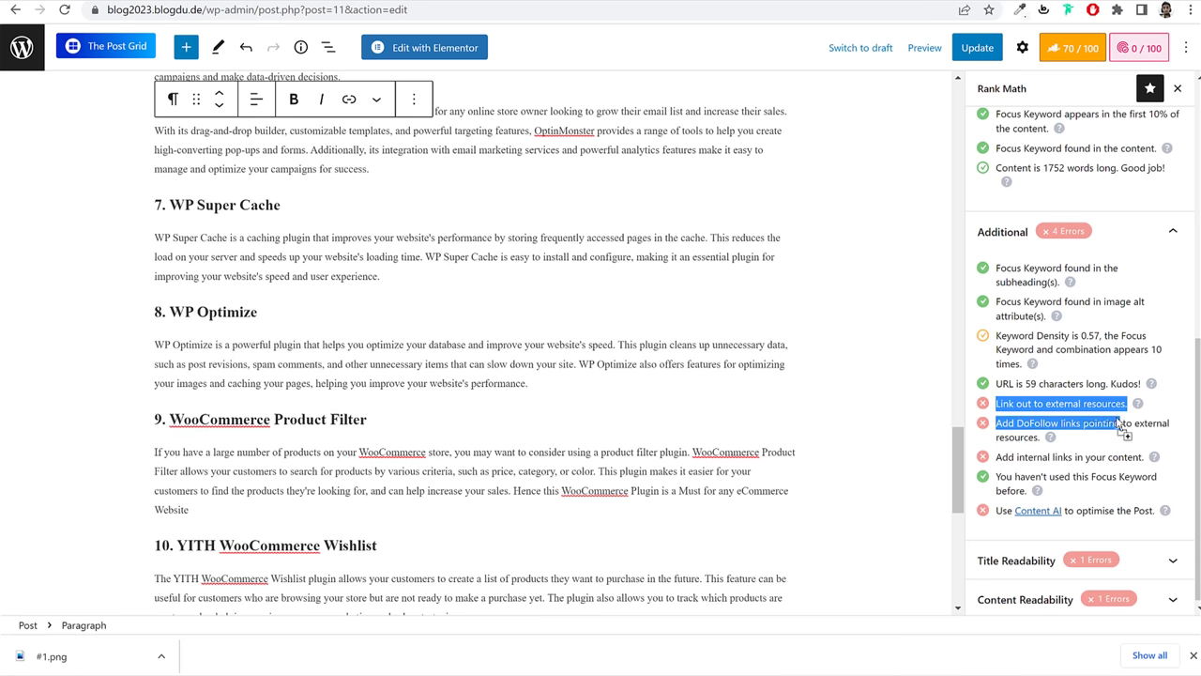
# Step: Insert a Buttons block after the last paragraph of the Yoast SEO section, above the WooCommerce Product Filter heading
pyautogui.scroll(3, 378, 356)
pyautogui.scroll(10, 376, 361)
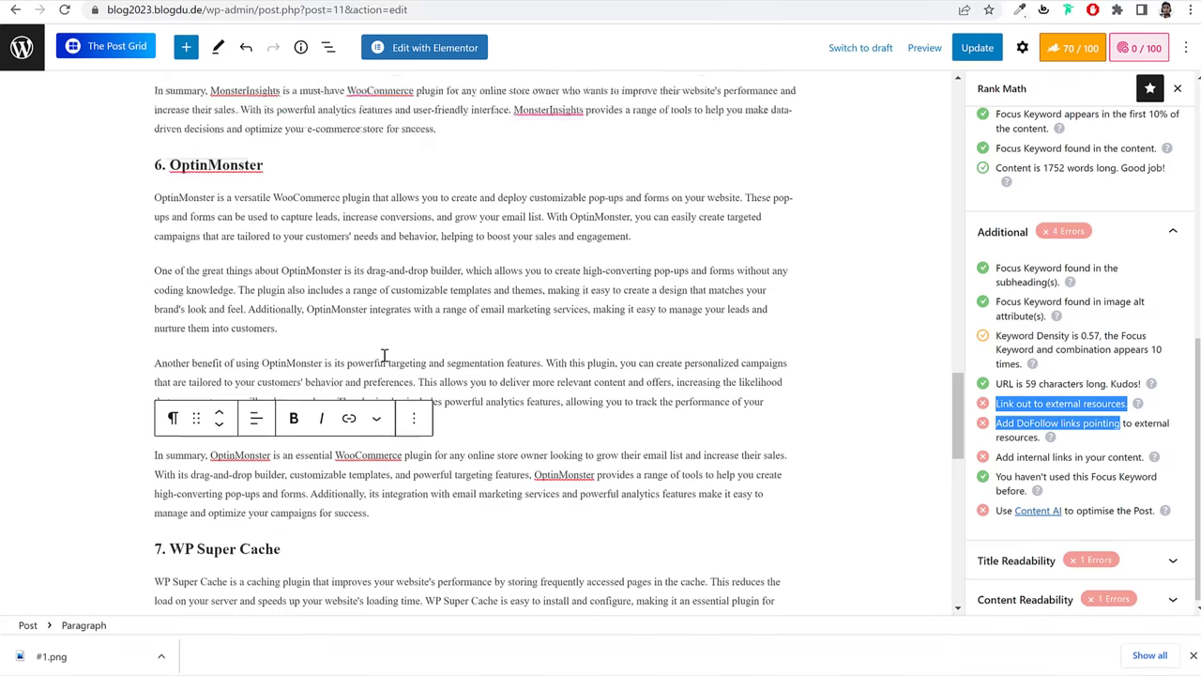
pyautogui.scroll(4, 290, 272)
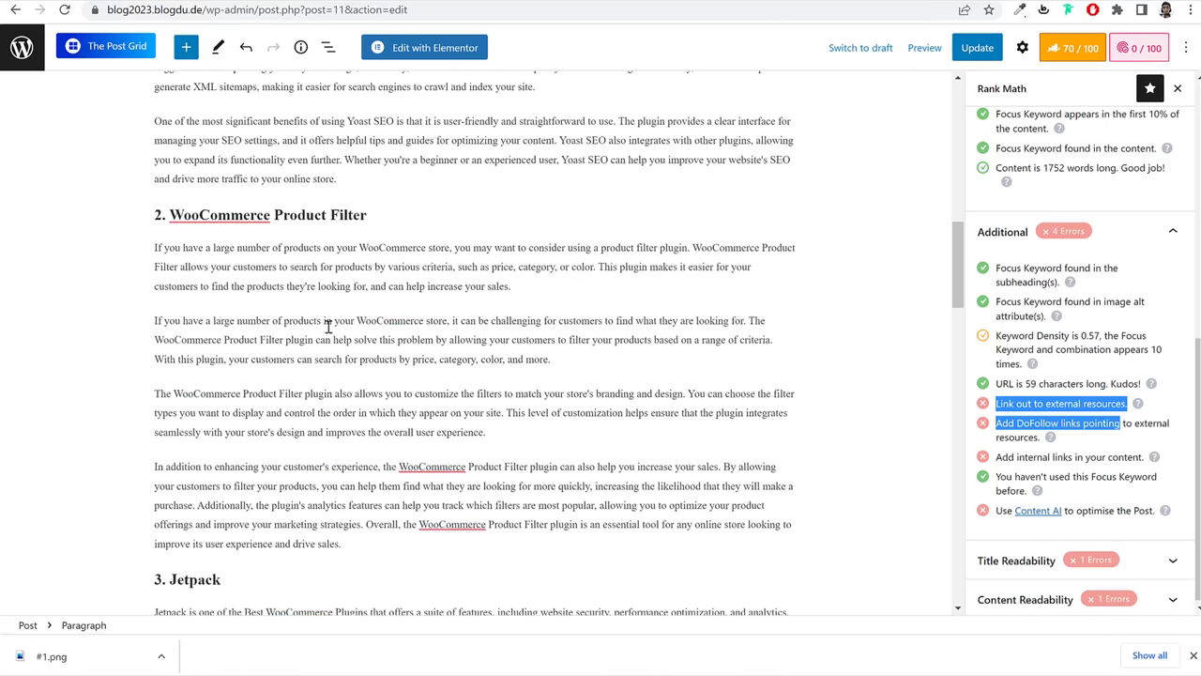
pyautogui.scroll(6, 327, 328)
pyautogui.scroll(2, 324, 319)
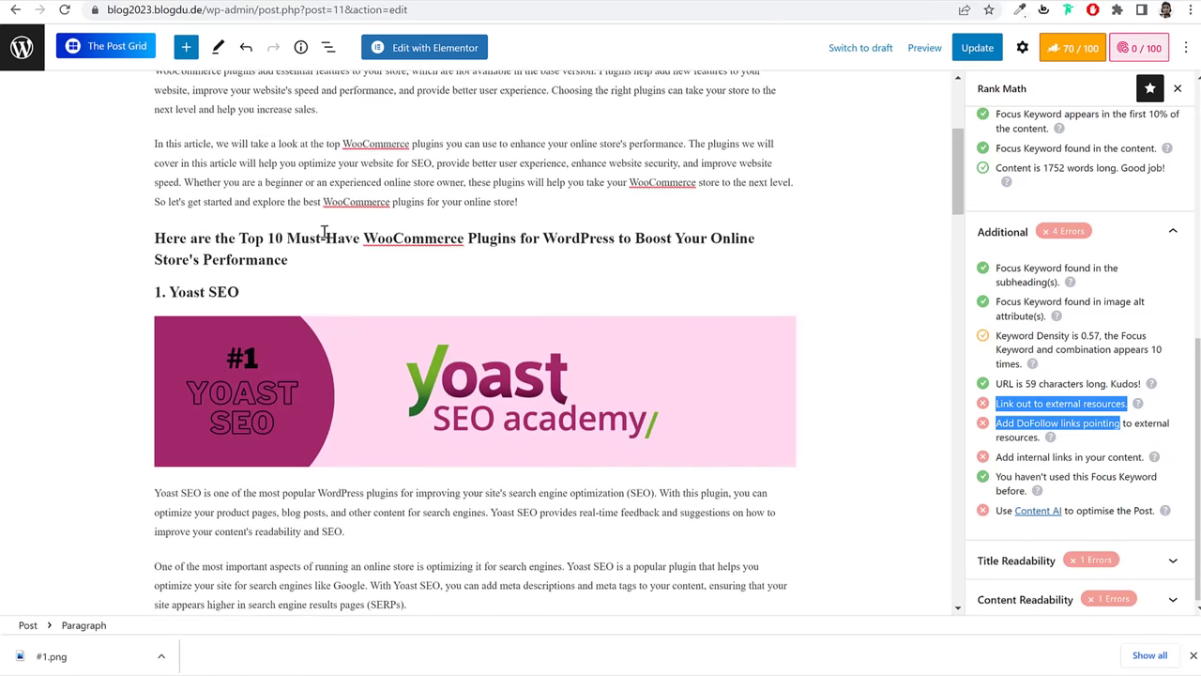
pyautogui.scroll(-7, 305, 300)
pyautogui.scroll(5, 309, 319)
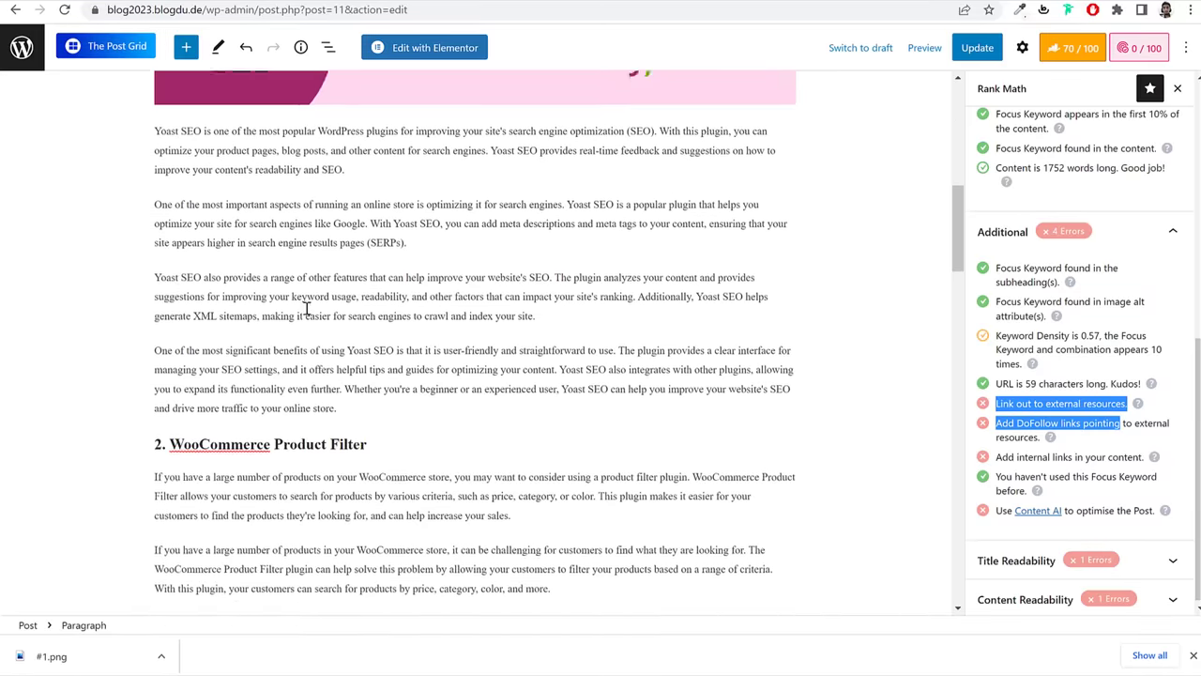
pyautogui.click(241, 160)
pyautogui.moveTo(240, 160); pyautogui.dragTo(168, 161)
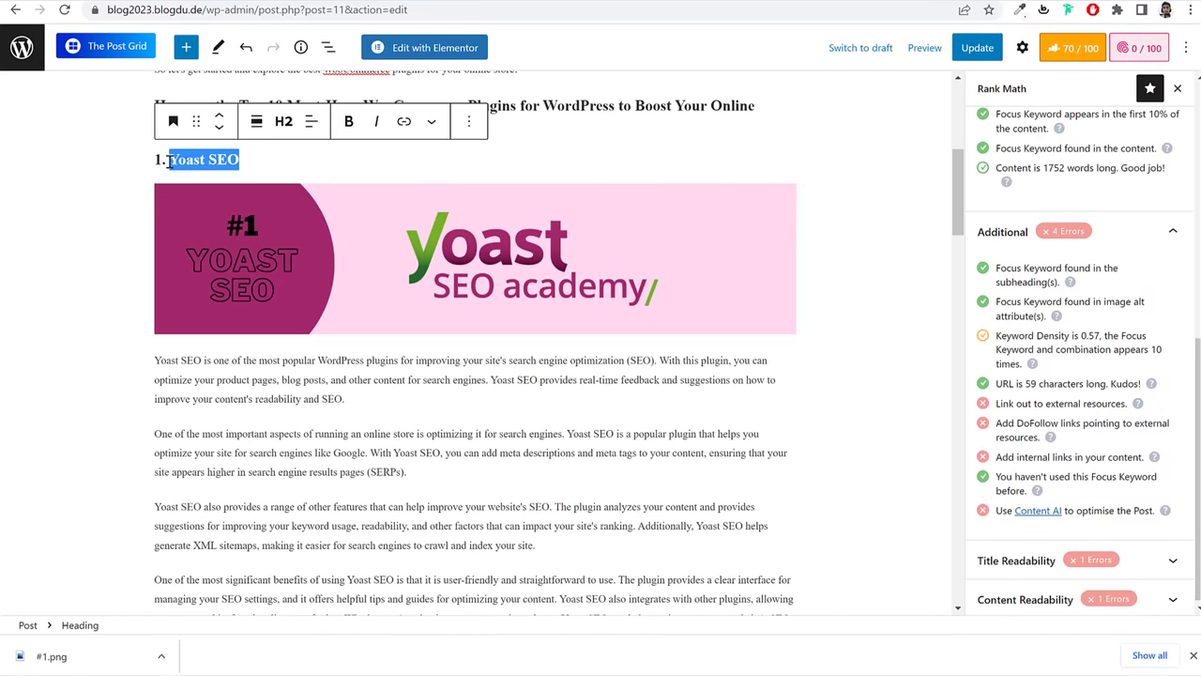
pyautogui.scroll(-5, 322, 338)
pyautogui.click(407, 406)
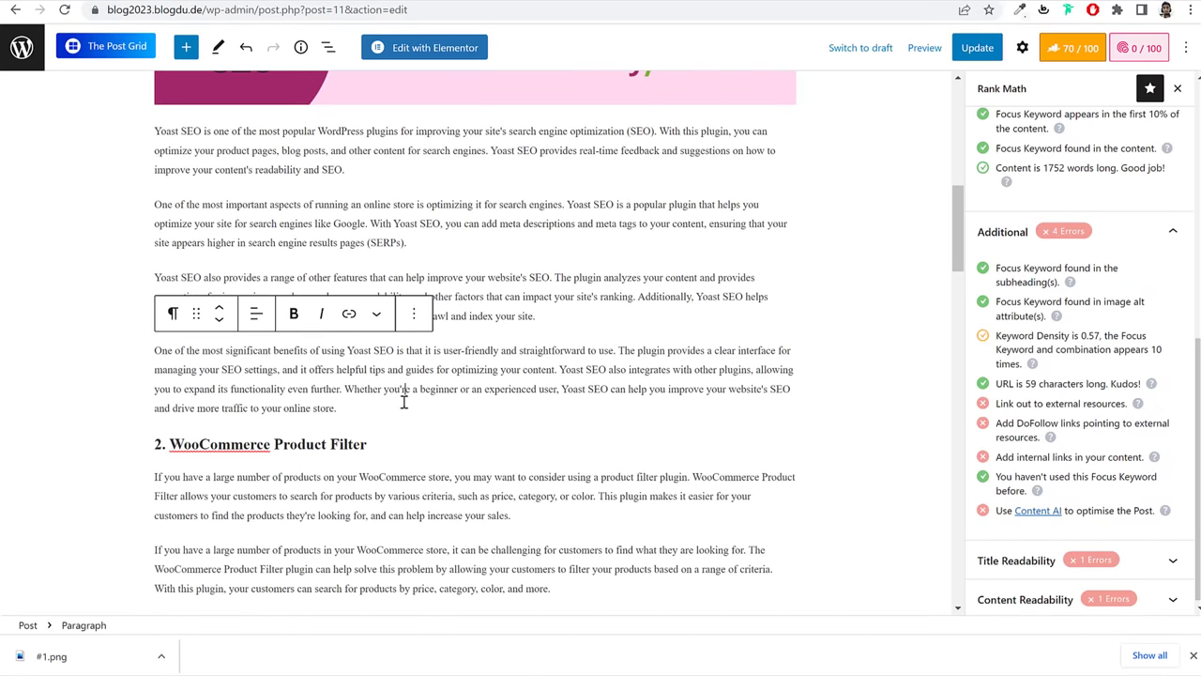
pyautogui.press('Return')
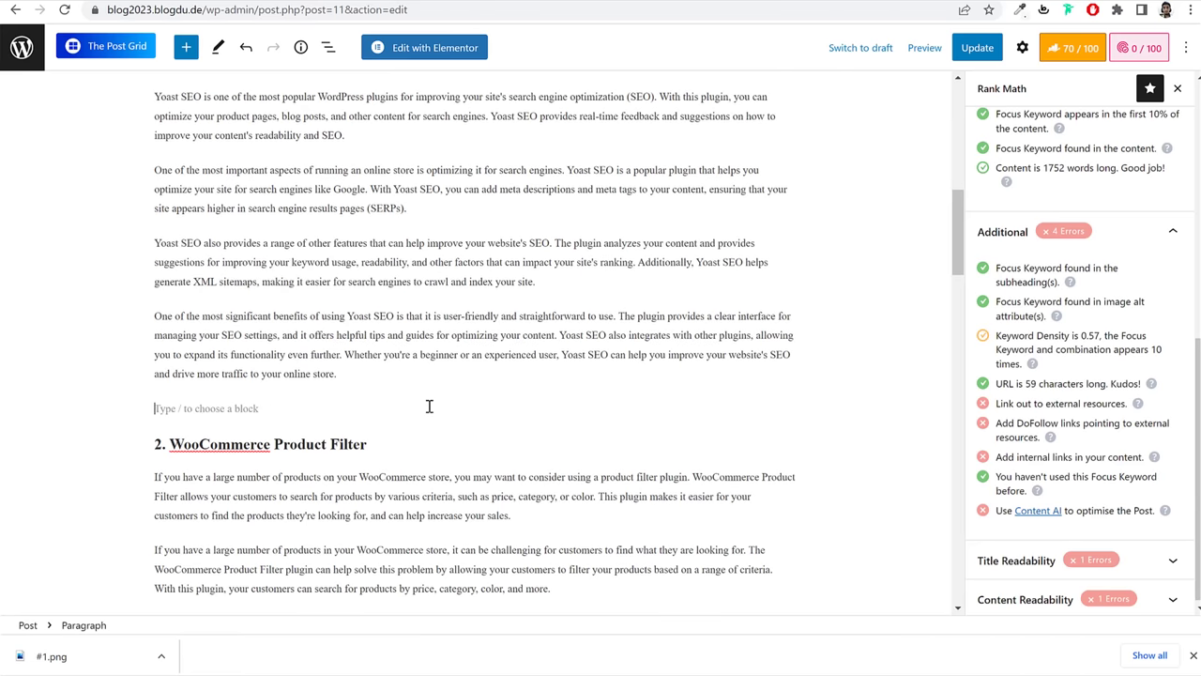
pyautogui.click(786, 408)
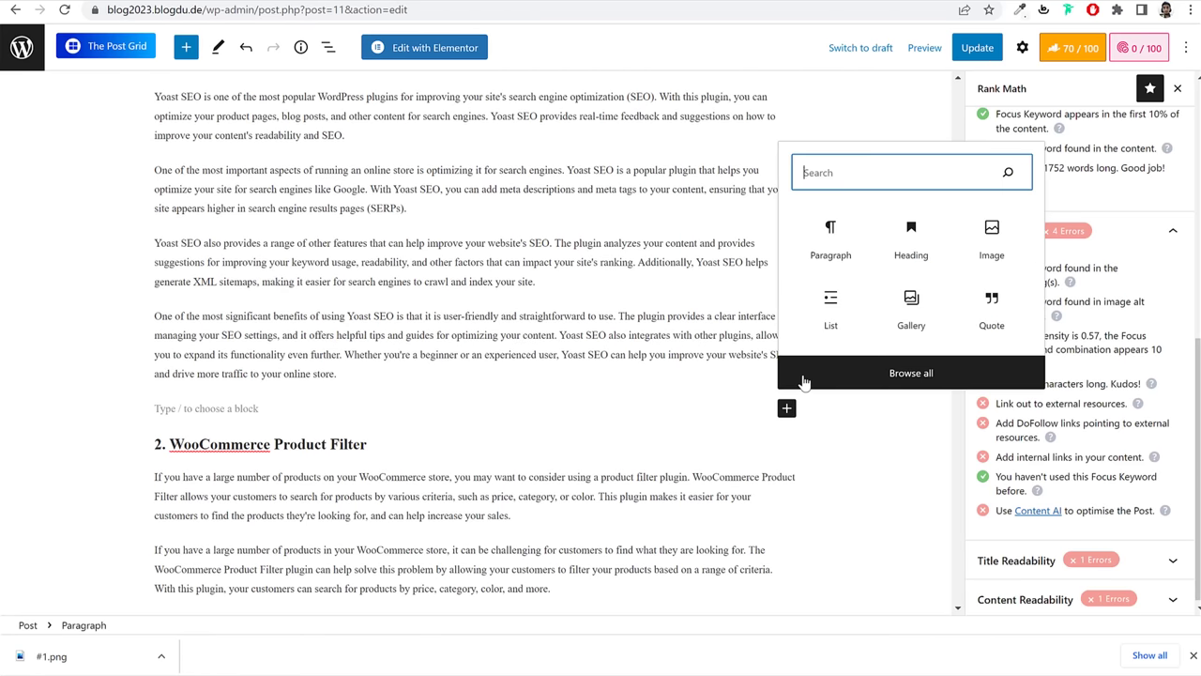
pyautogui.write('butt')
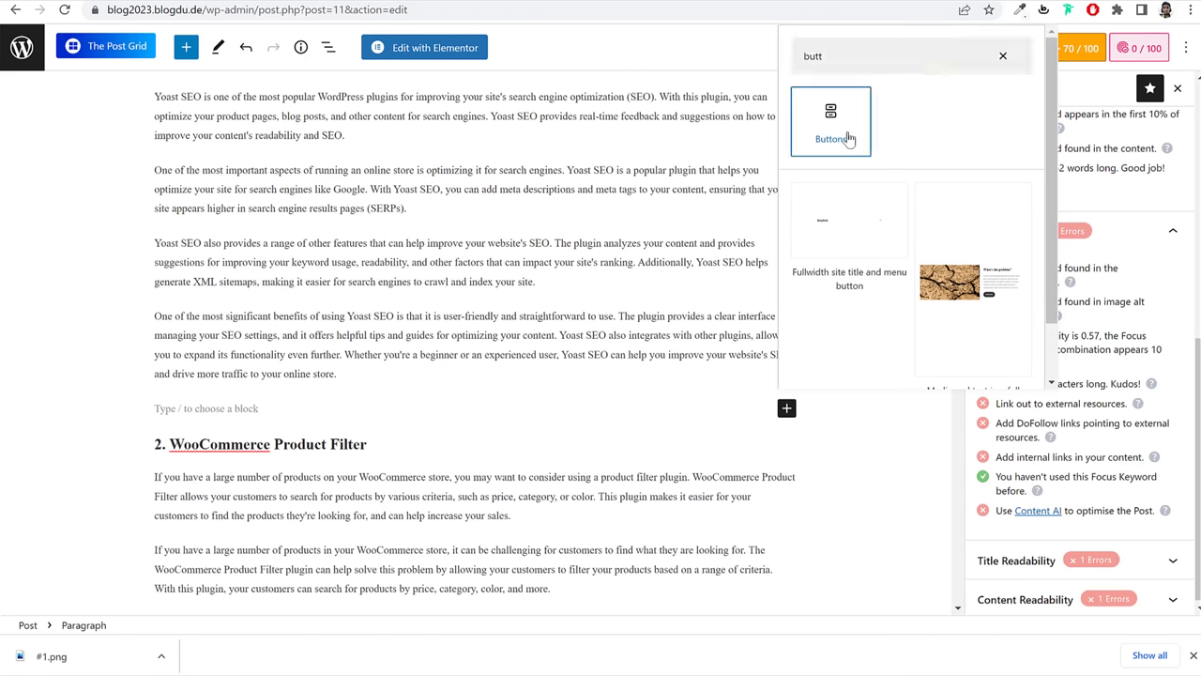
pyautogui.click(848, 139)
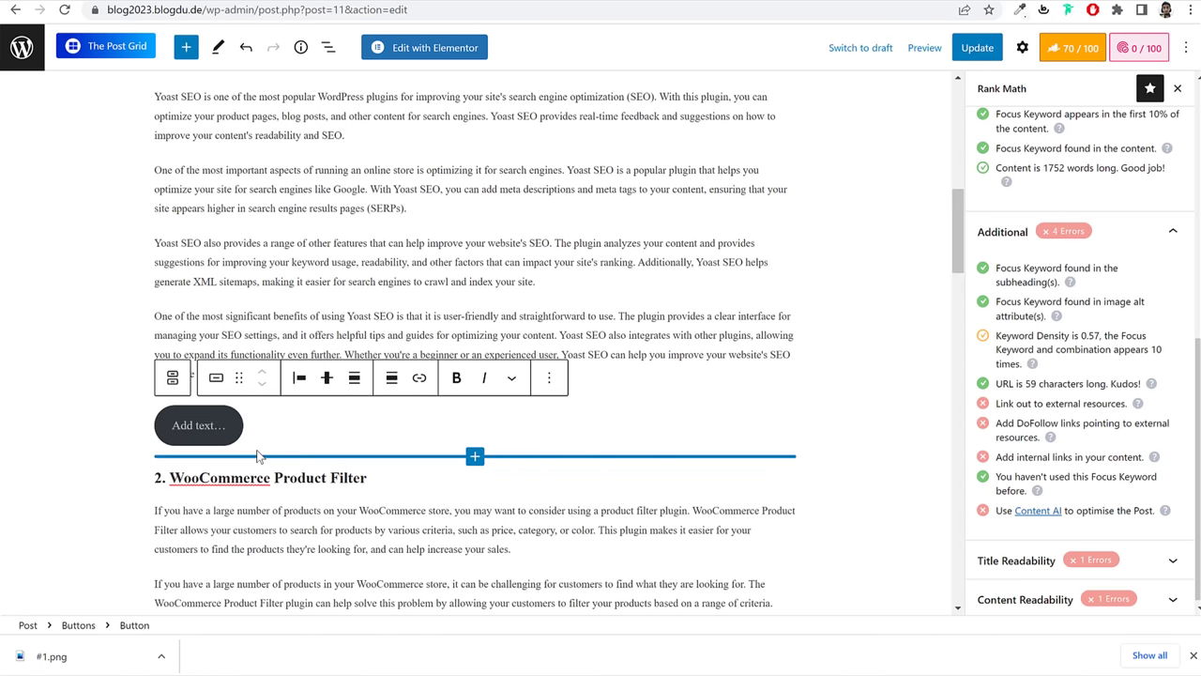
# Step: Label the new button "Download Yoast SEO"
pyautogui.write('Dw')
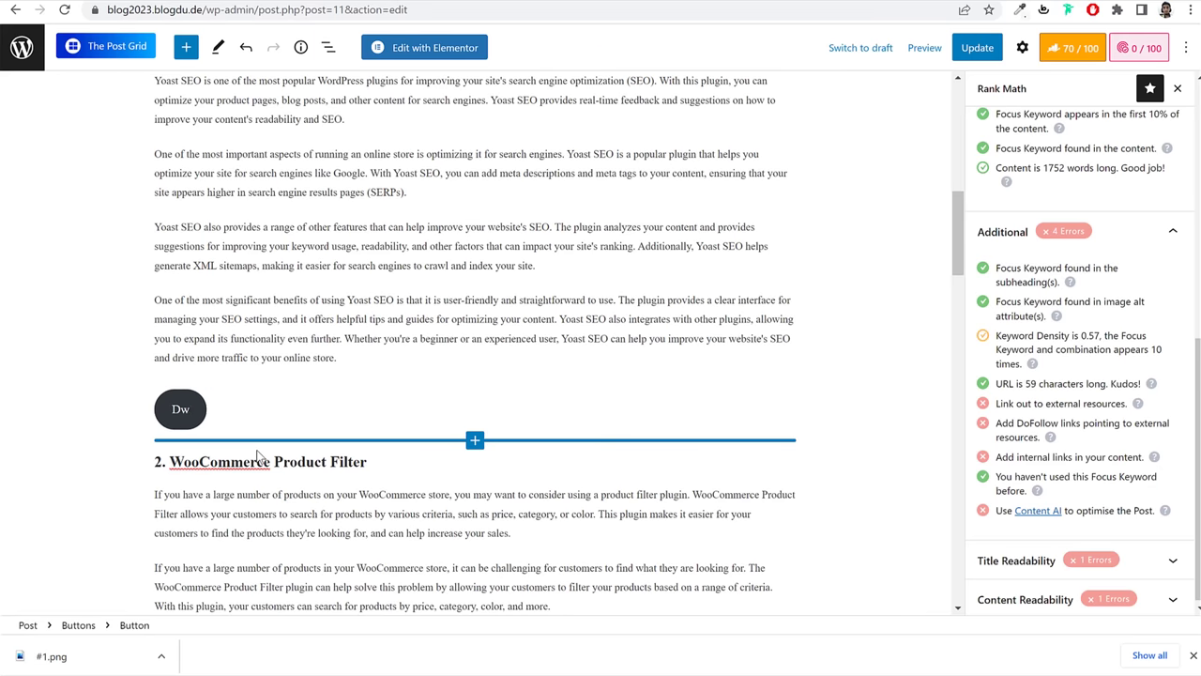
pyautogui.press('BackSpace')
pyautogui.write('ownload Yoast SEO')
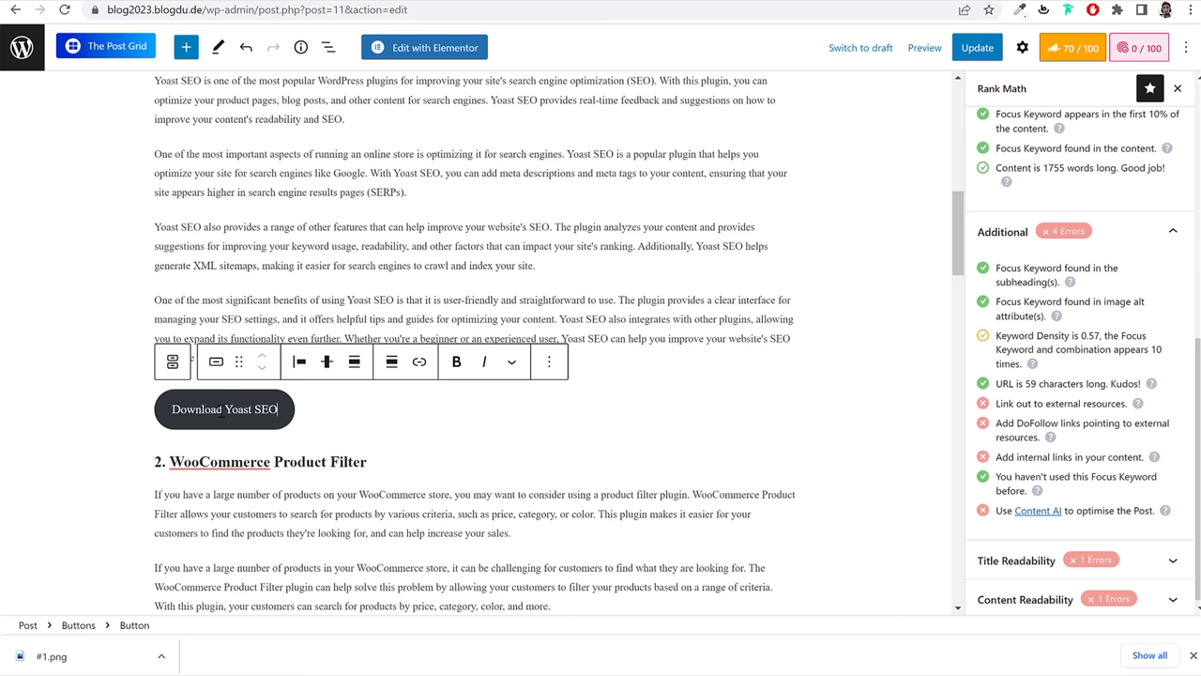
pyautogui.click(420, 362)
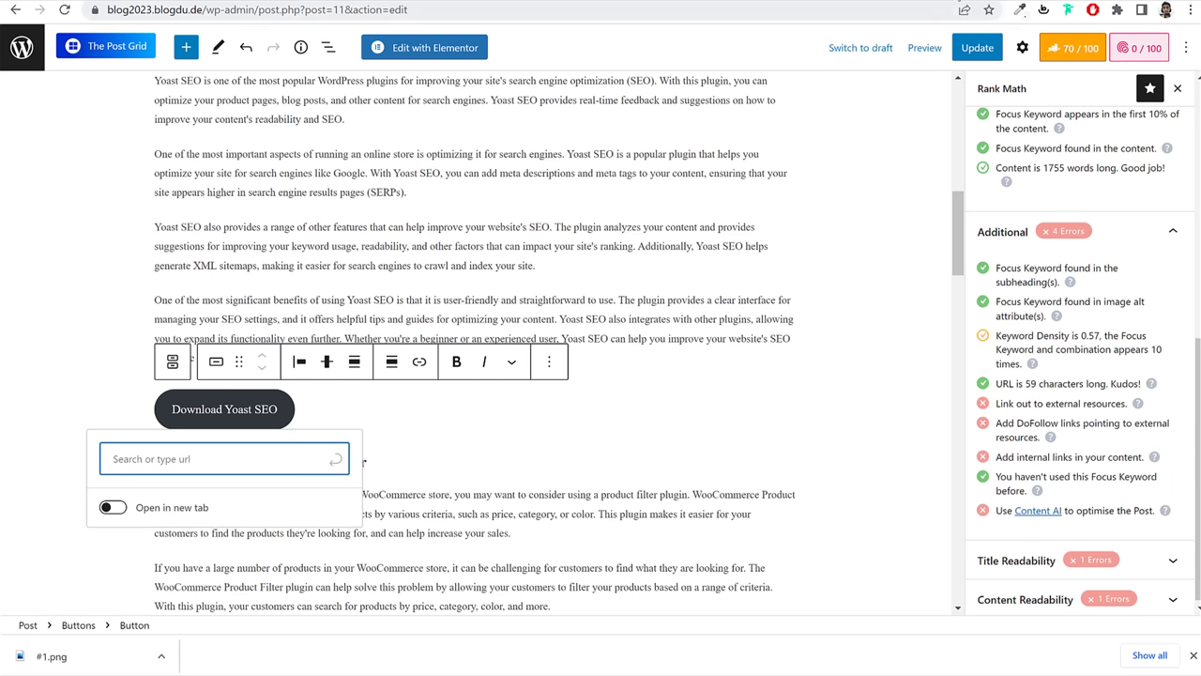
pyautogui.write('ht')
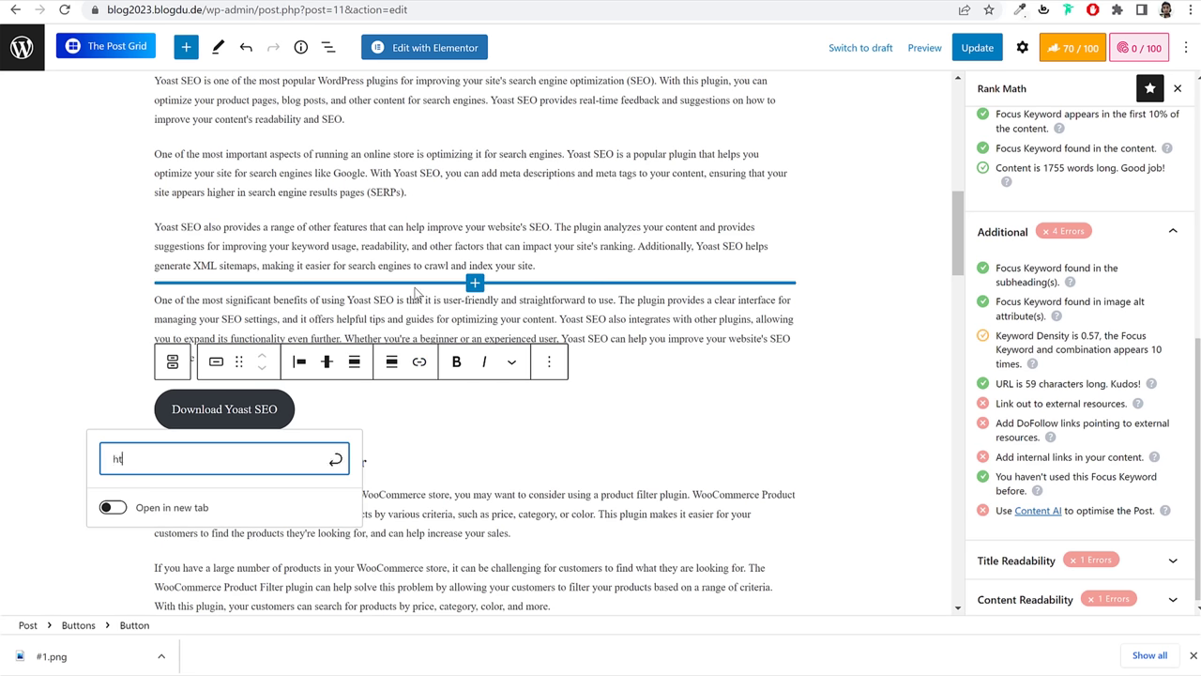
pyautogui.write('tps://yoaast')
pyautogui.press('BackSpace')
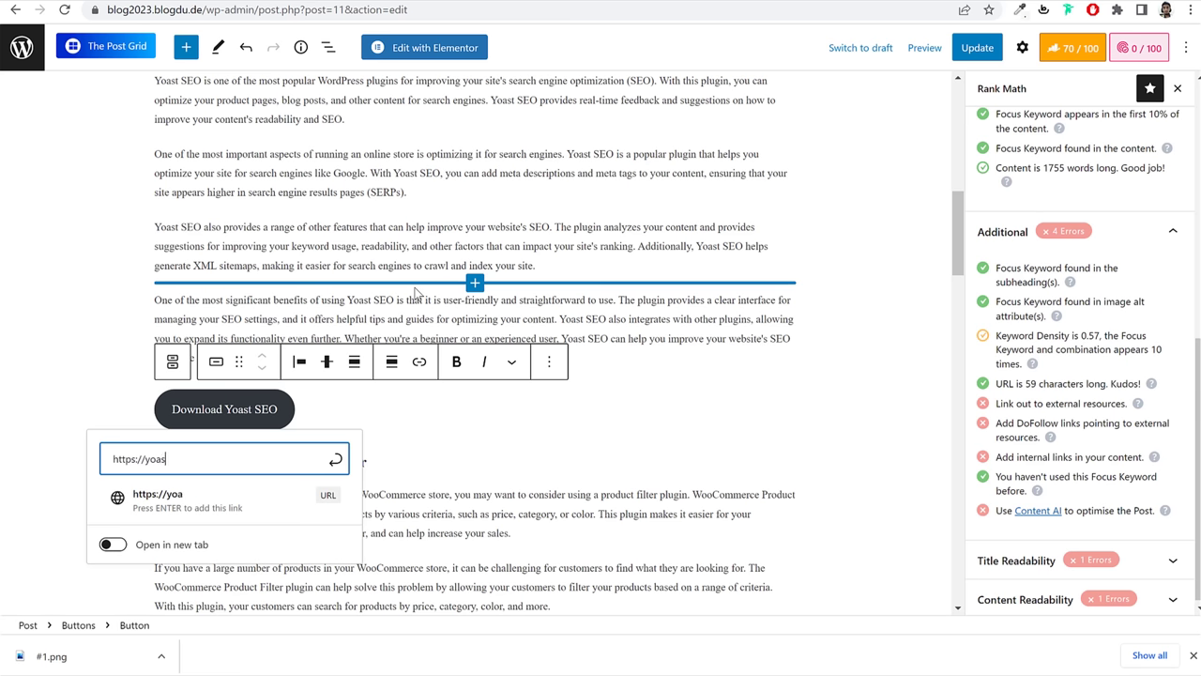
pyautogui.write('st.com')
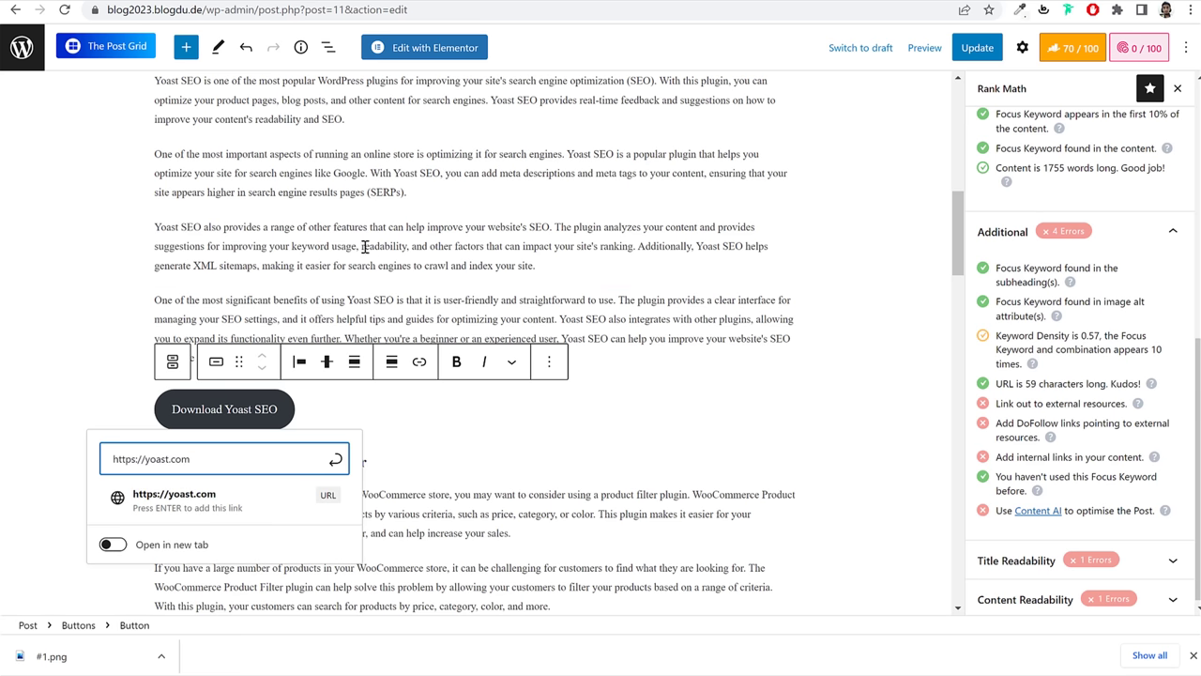
pyautogui.click(334, 466)
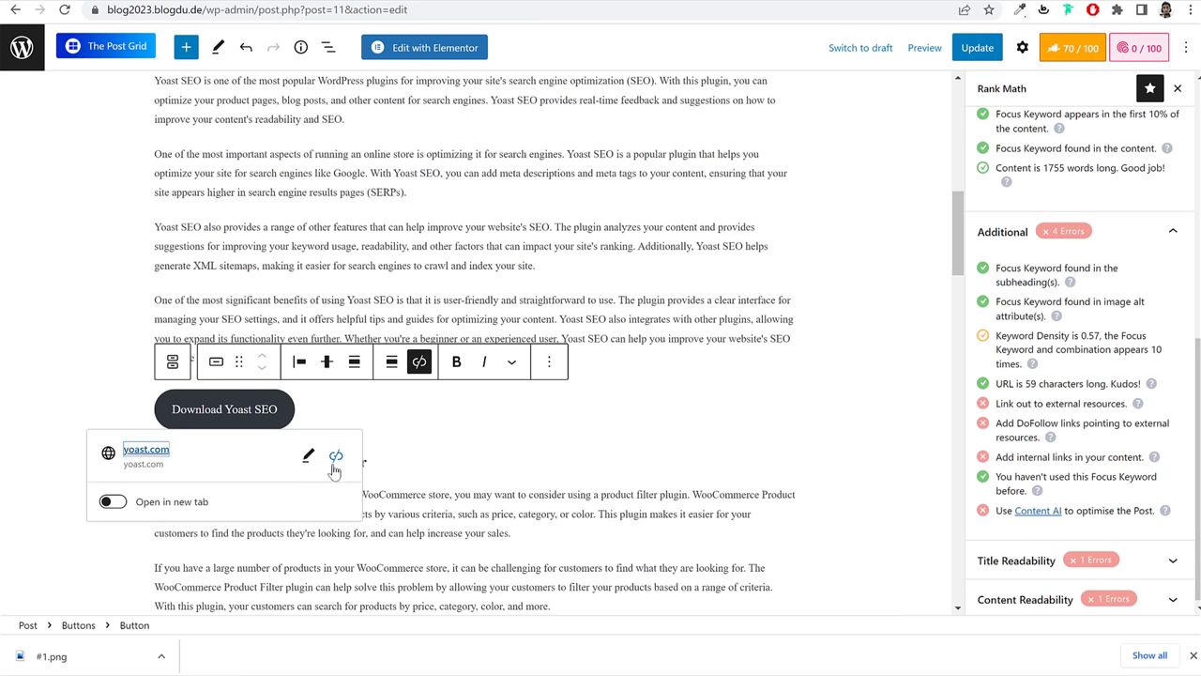
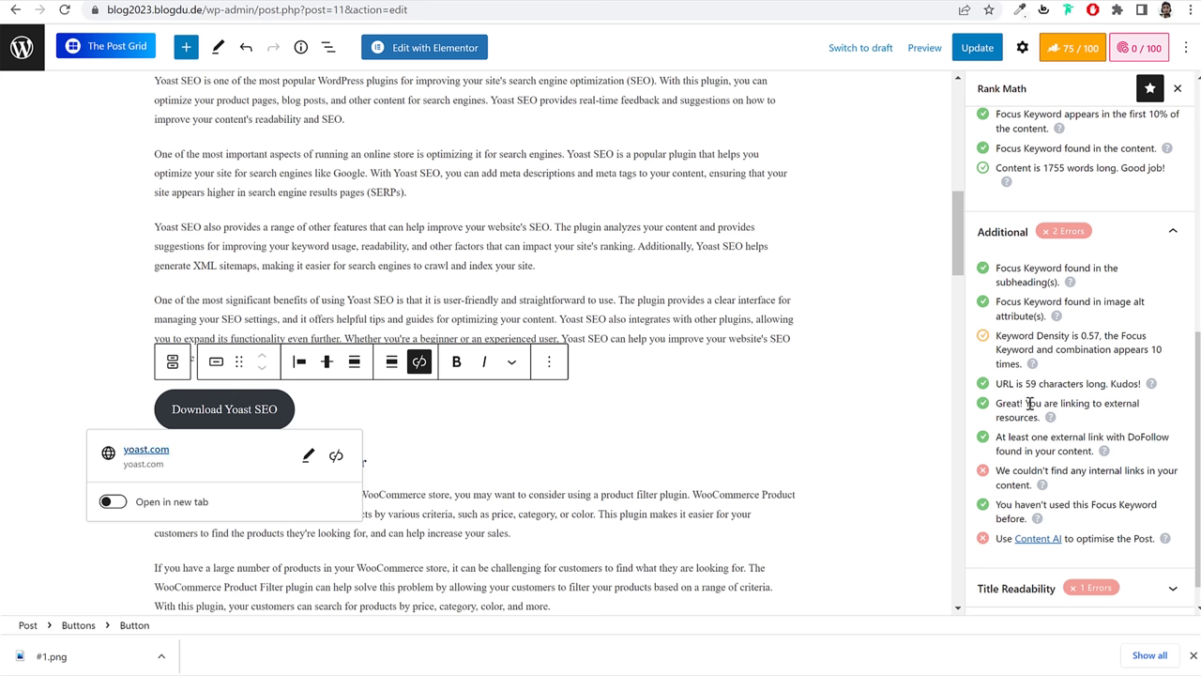
# Step: Review Rank Math's external resources check and inspect the link on the Download Yoast SEO button
pyautogui.tripleClick(1030, 404)
pyautogui.click(1034, 419)
pyautogui.click(407, 436)
pyautogui.scroll(-3, 397, 440)
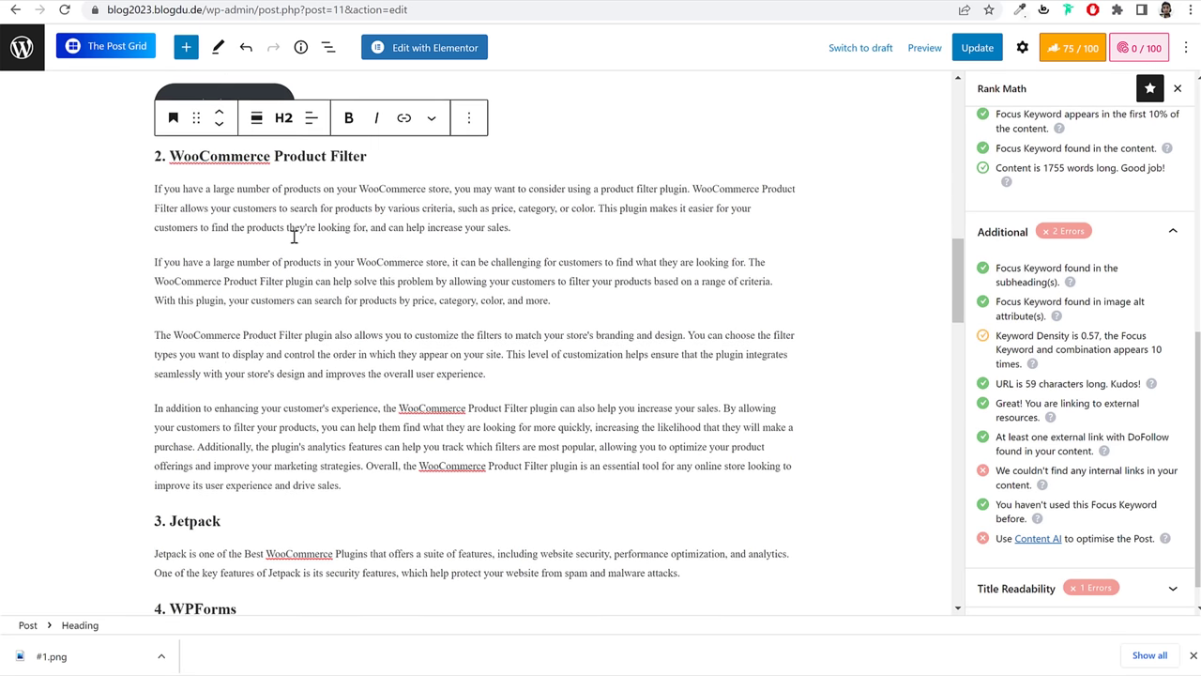
pyautogui.scroll(-1, 418, 410)
pyautogui.click(407, 410)
pyautogui.scroll(3, 385, 395)
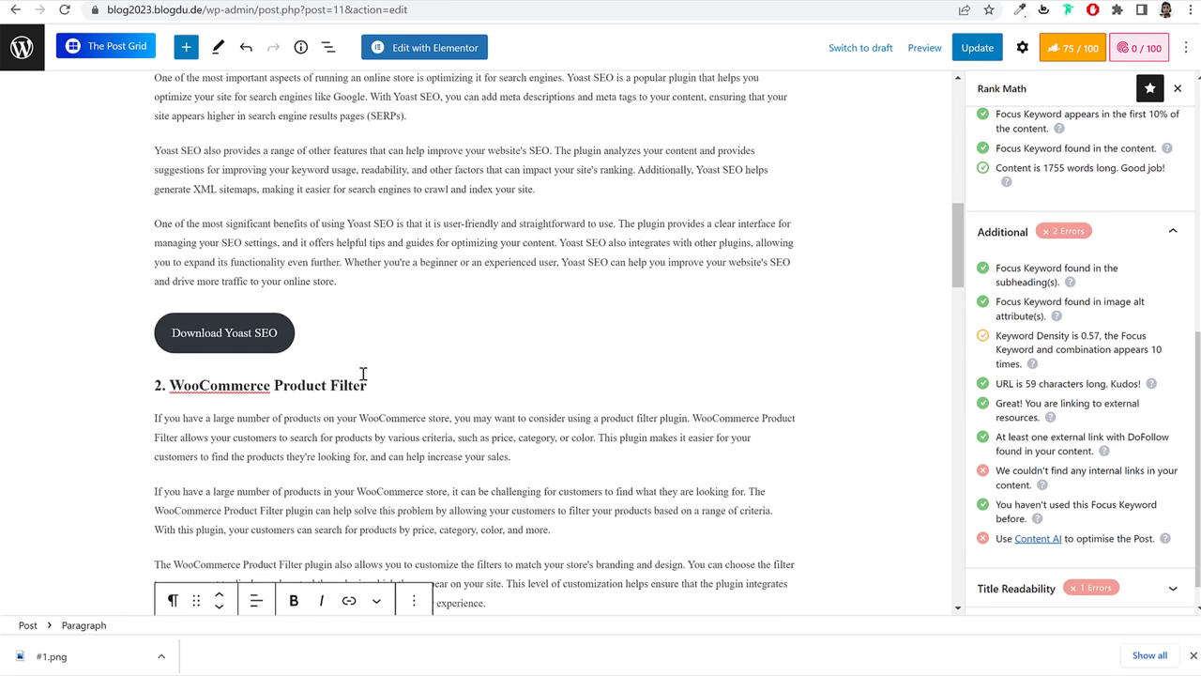
pyautogui.click(200, 343)
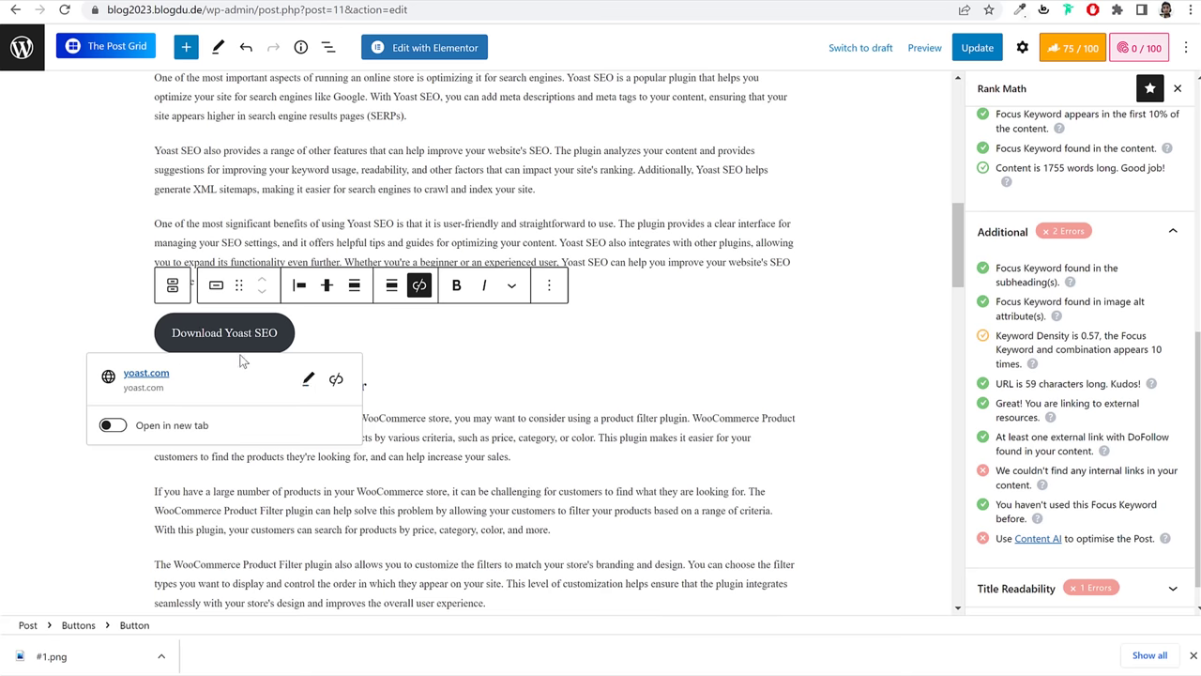
# Step: Look through the Product Filter, Jetpack, WPForms and MonsterInsights sections and compare them with the linked Yoast SEO button
pyautogui.scroll(-2, 416, 448)
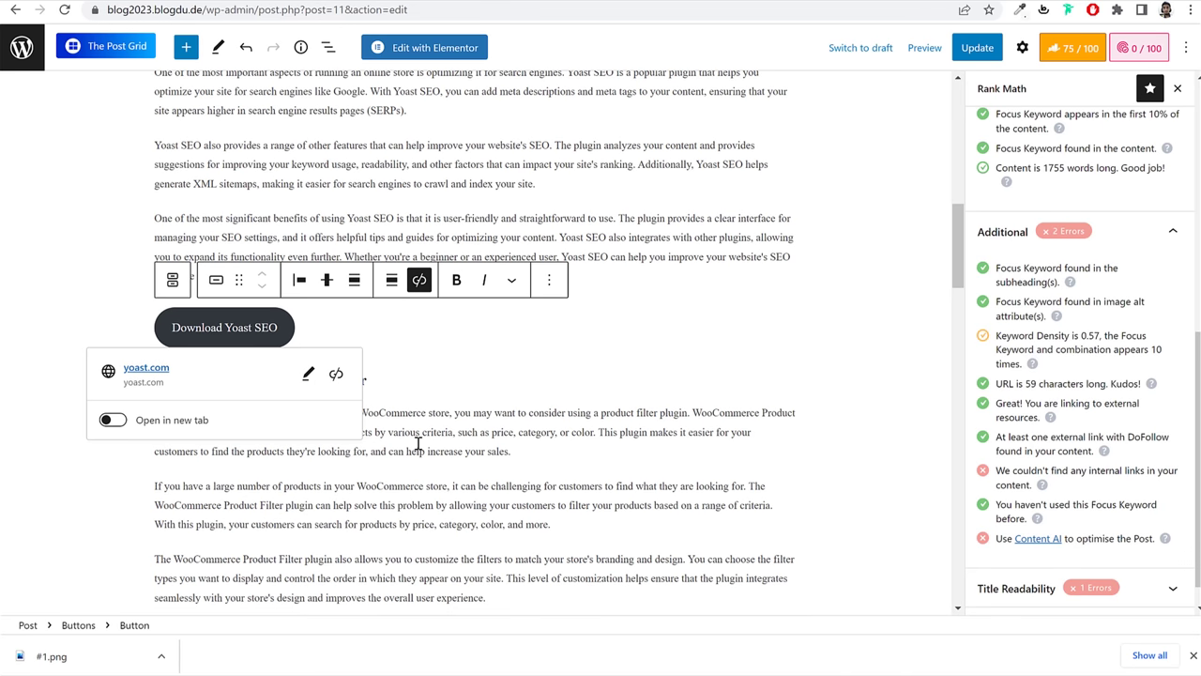
pyautogui.click(423, 427)
pyautogui.scroll(-3, 473, 437)
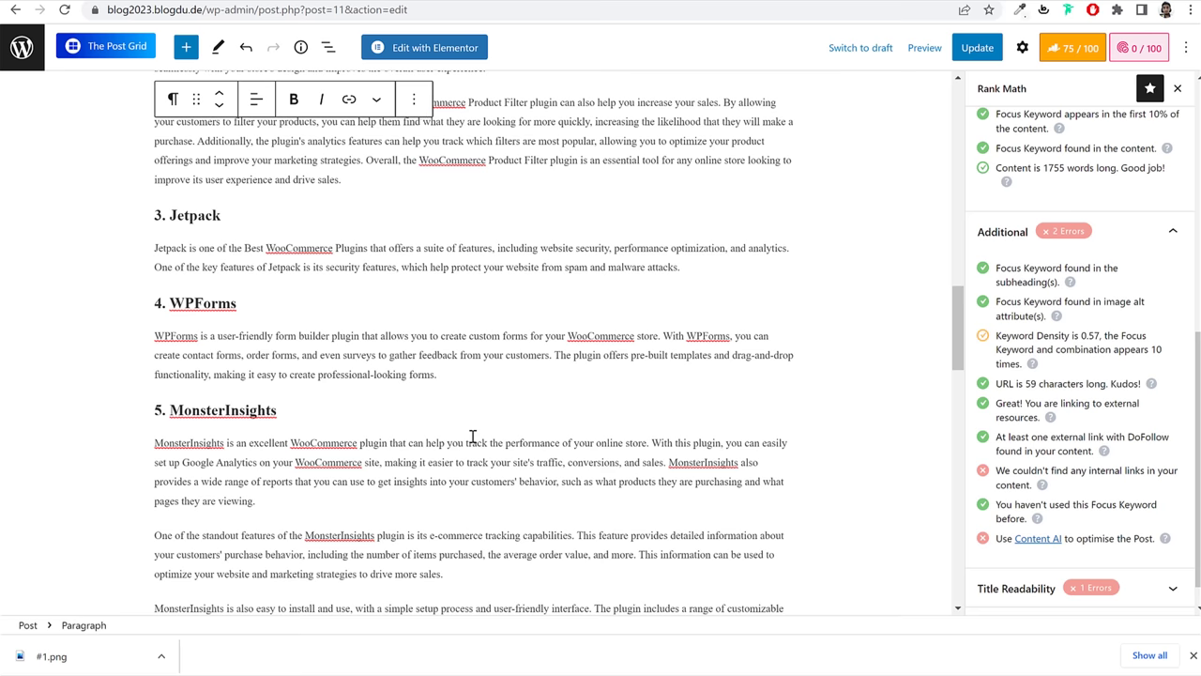
pyautogui.scroll(6, 472, 436)
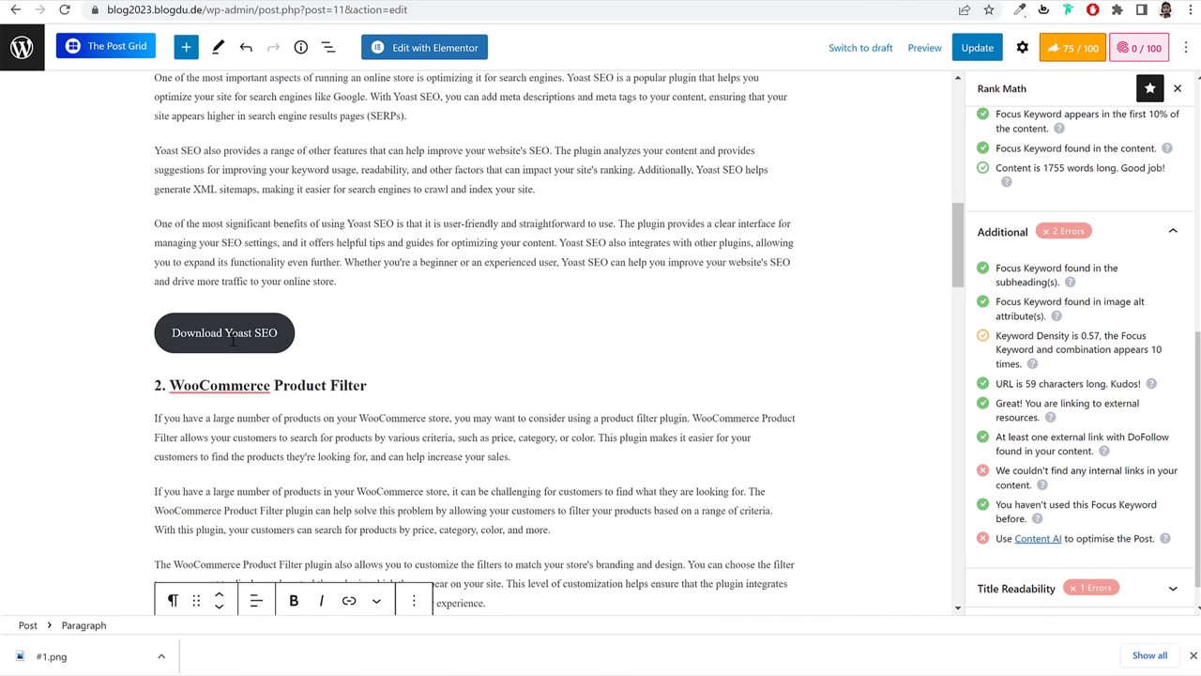
pyautogui.click(233, 340)
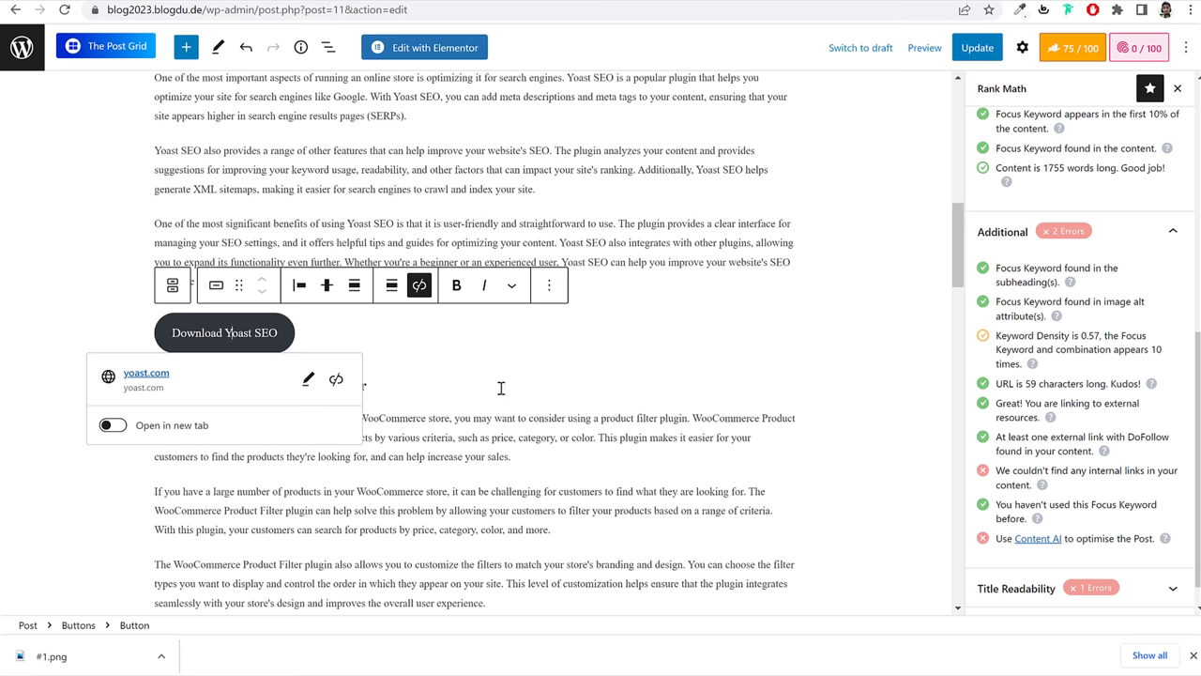
pyautogui.click(467, 421)
pyautogui.scroll(-2, 451, 434)
pyautogui.scroll(-2, 223, 425)
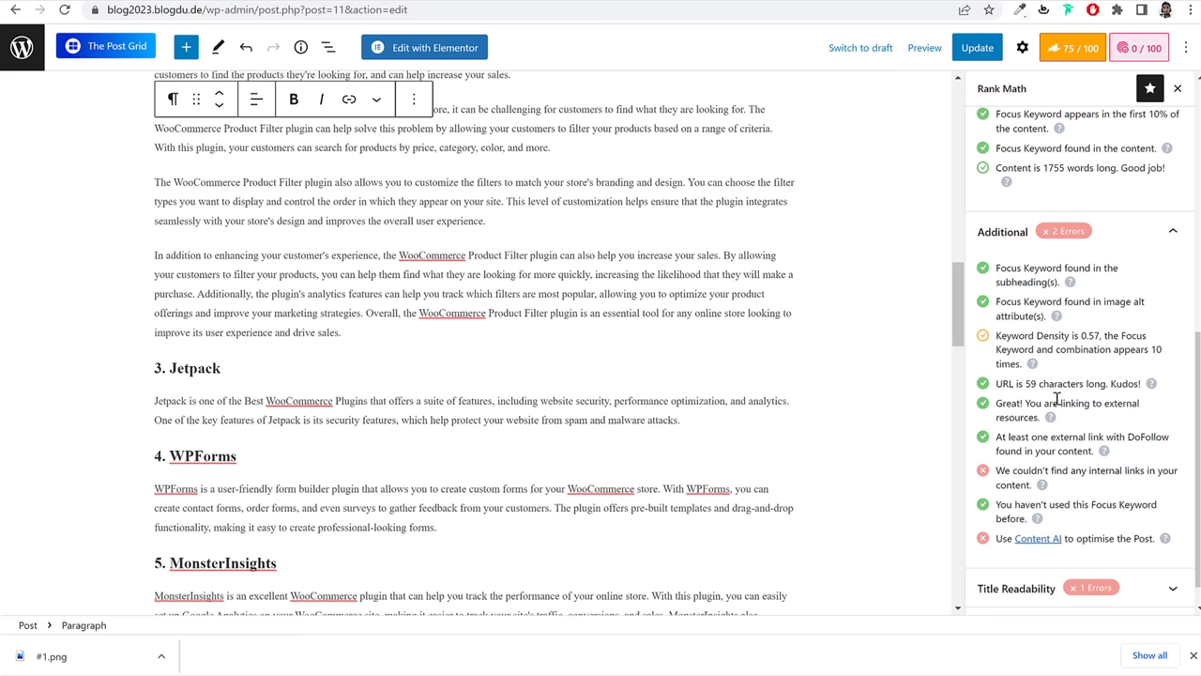
# Step: Examine the DoFollow external link item in Rank Math's Additional checks
pyautogui.scroll(-1, 1110, 399)
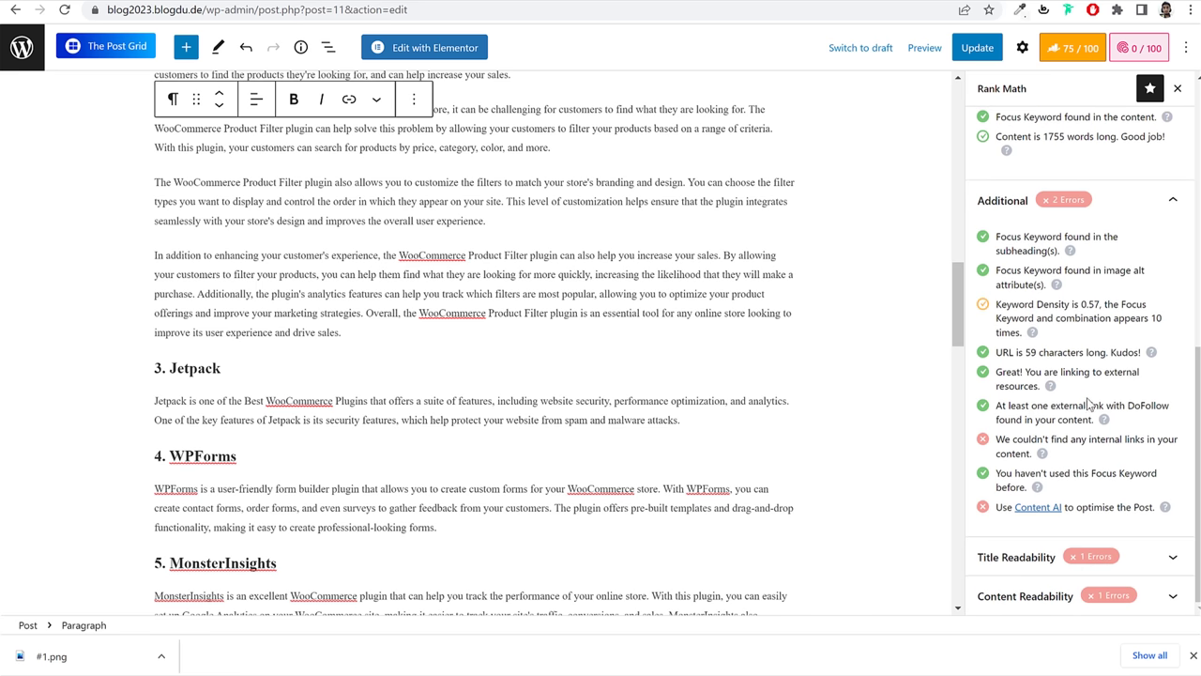
pyautogui.moveTo(1000, 405); pyautogui.dragTo(1094, 420)
pyautogui.click(1077, 413)
# Step: Look over the plugin sections and the Yoast SEO heading for text suited to an internal link
pyautogui.scroll(-3, 558, 399)
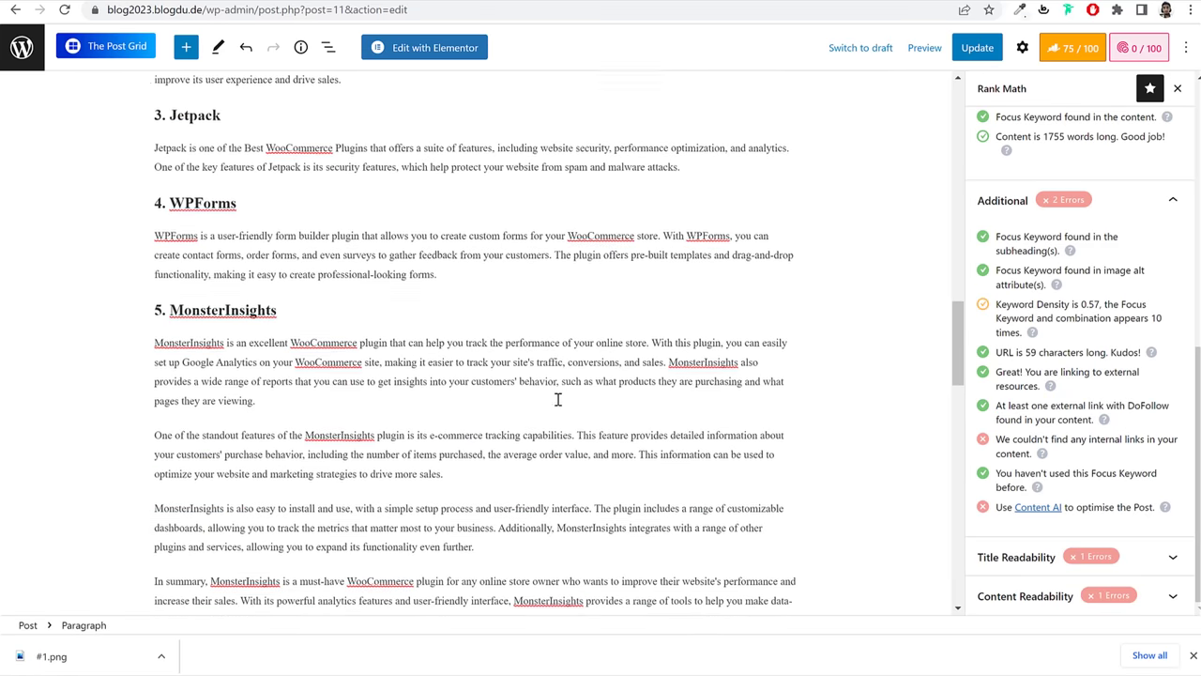
pyautogui.scroll(10, 557, 399)
pyautogui.scroll(3, 558, 399)
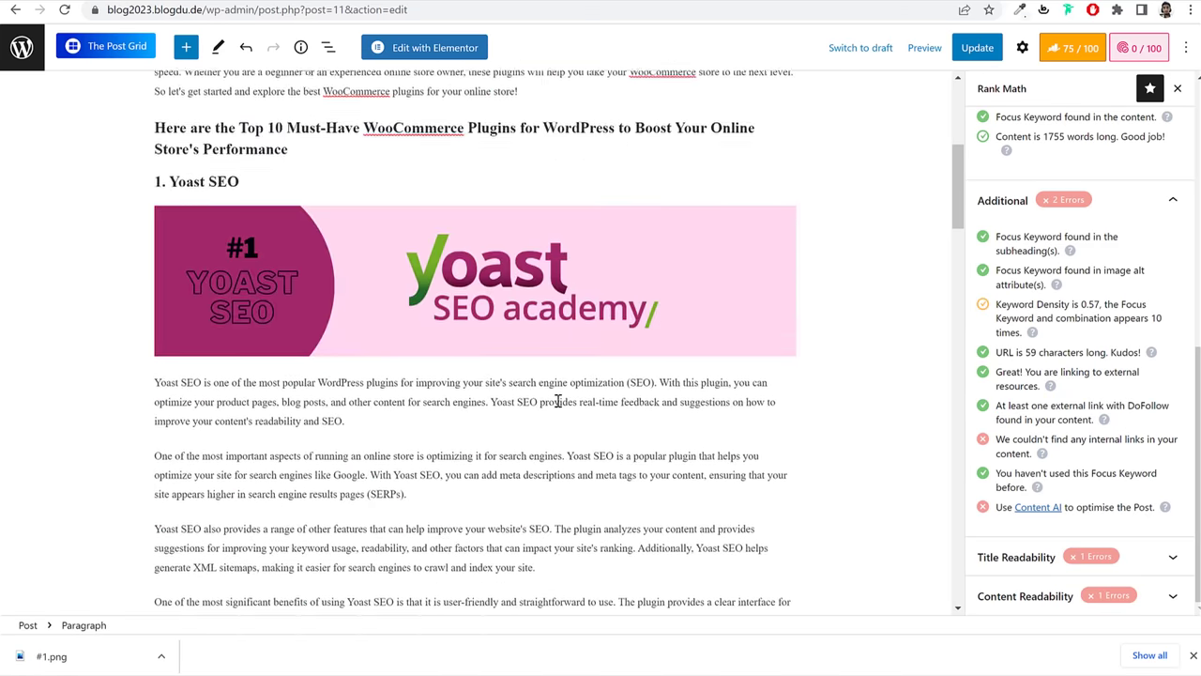
pyautogui.moveTo(247, 262)
pyautogui.mouseDown()
pyautogui.moveTo(160, 262)
pyautogui.moveTo(242, 263)
pyautogui.mouseUp()
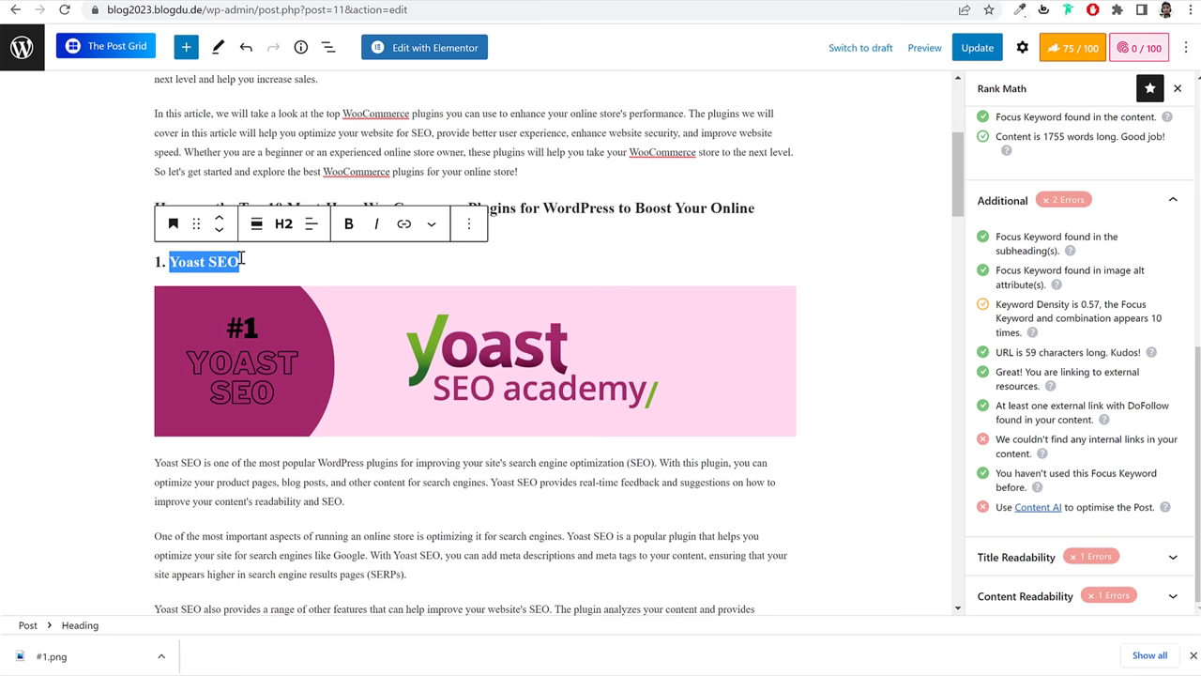
pyautogui.scroll(-3, 407, 385)
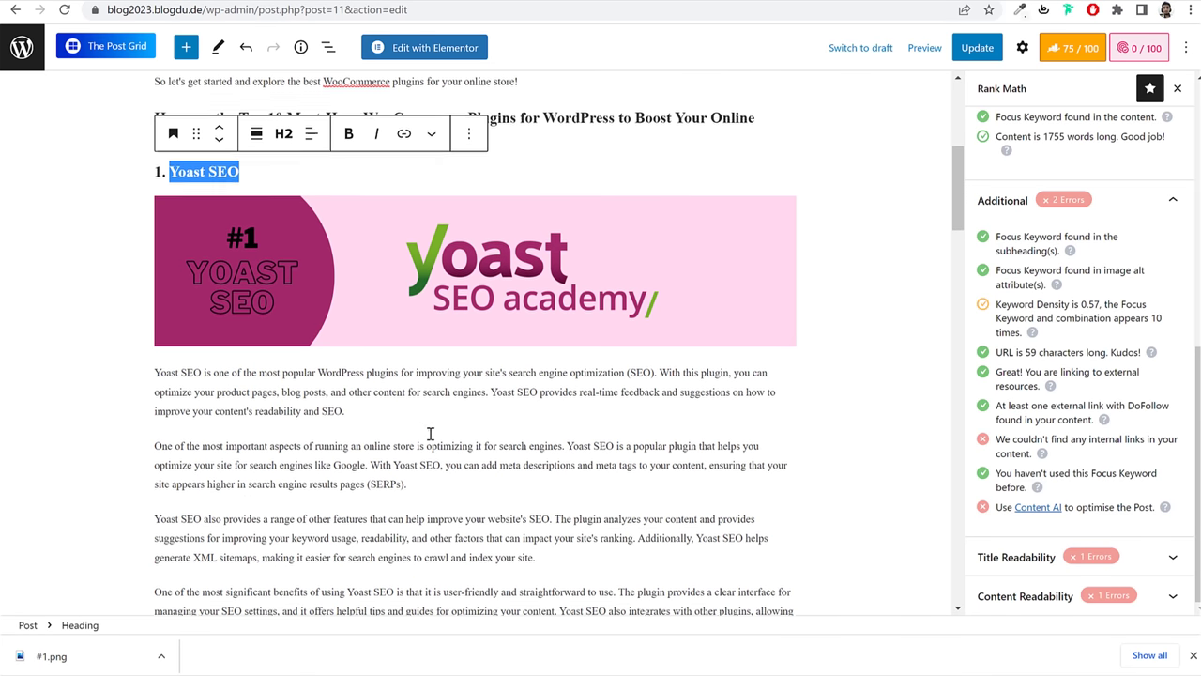
pyautogui.scroll(3, 408, 385)
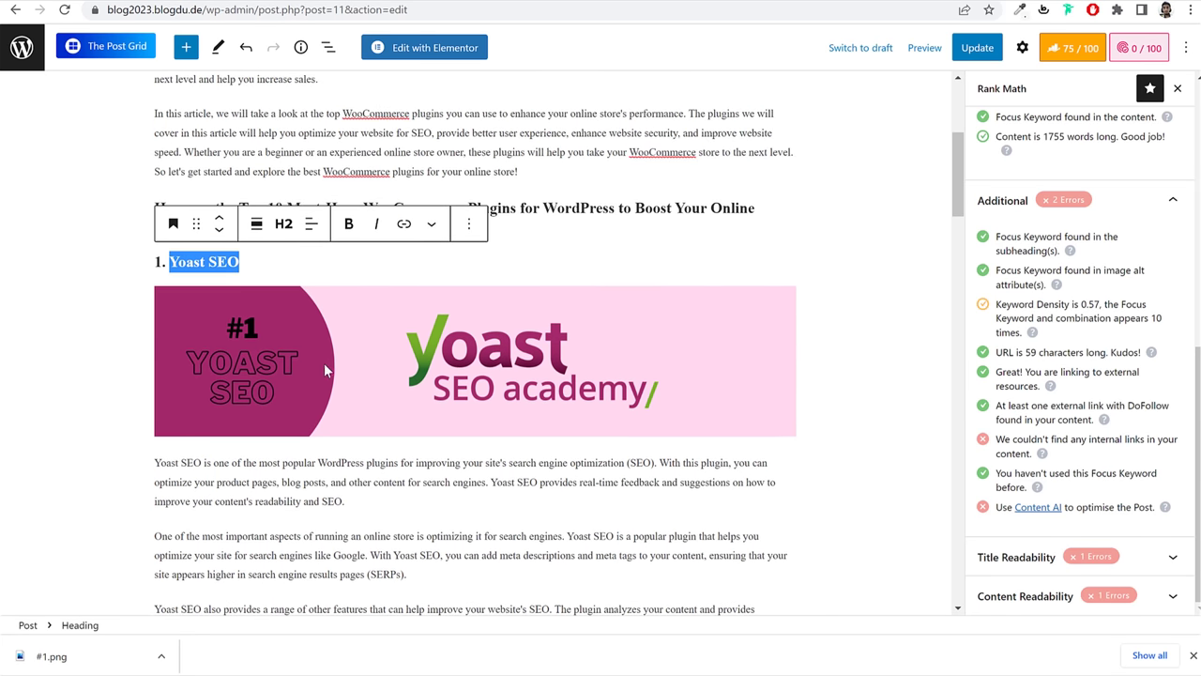
pyautogui.scroll(-3, 461, 482)
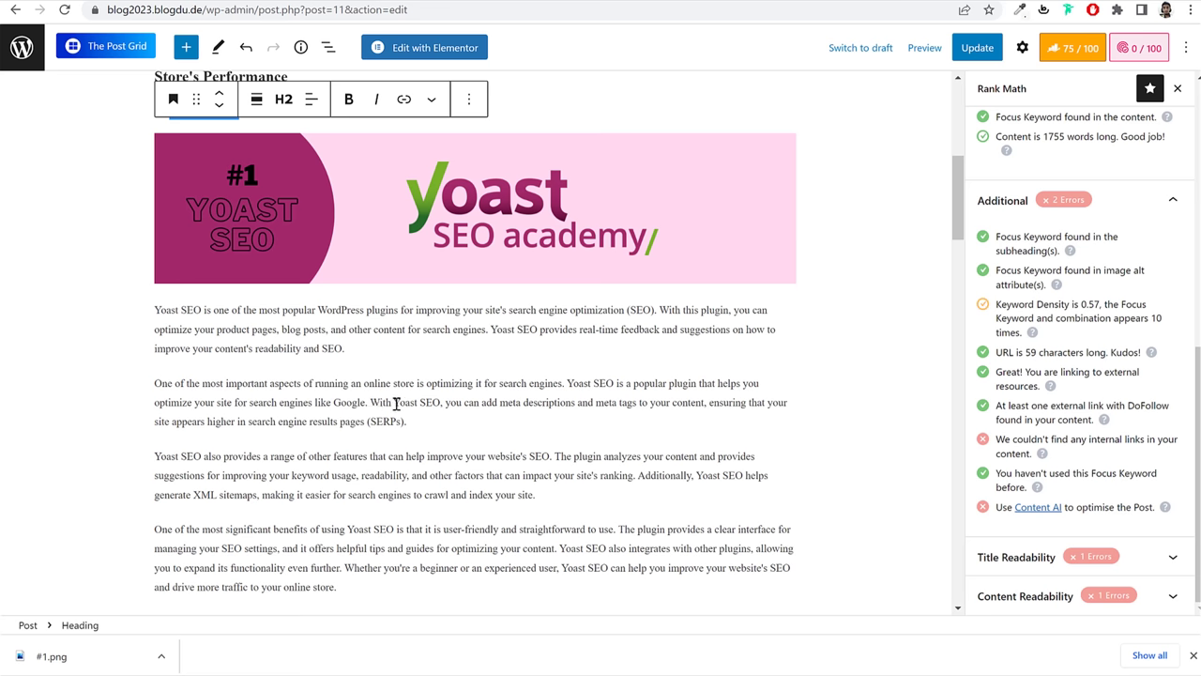
pyautogui.click(156, 310)
pyautogui.moveTo(156, 310); pyautogui.dragTo(656, 313)
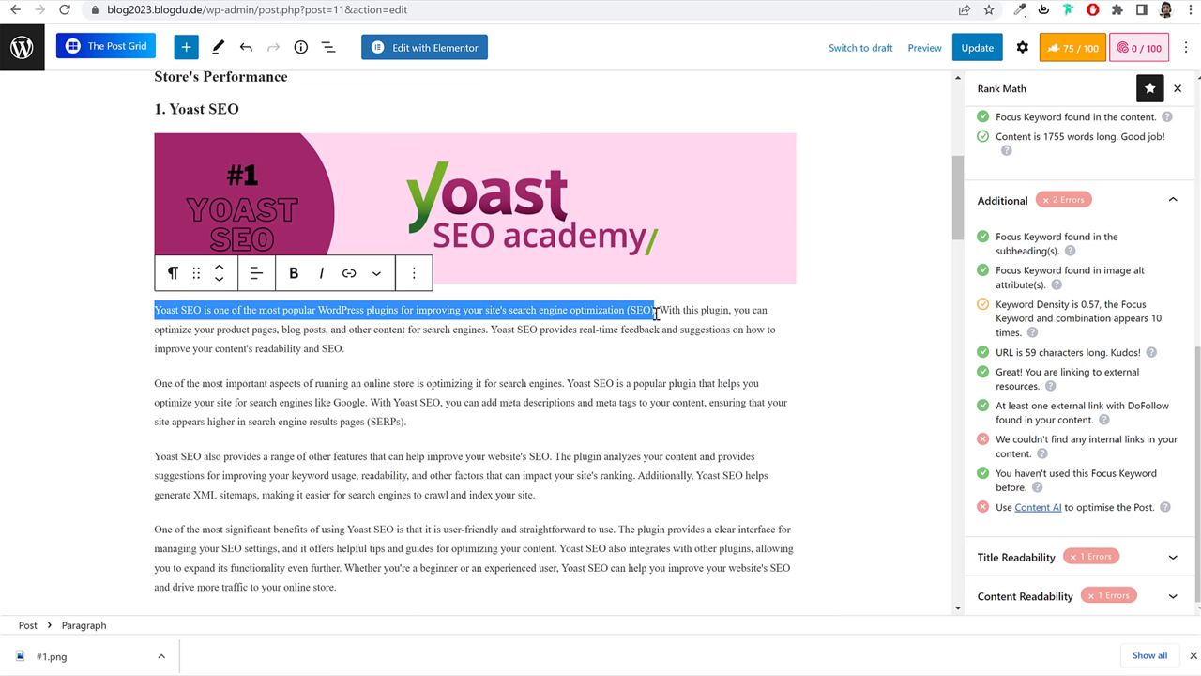
pyautogui.click(348, 274)
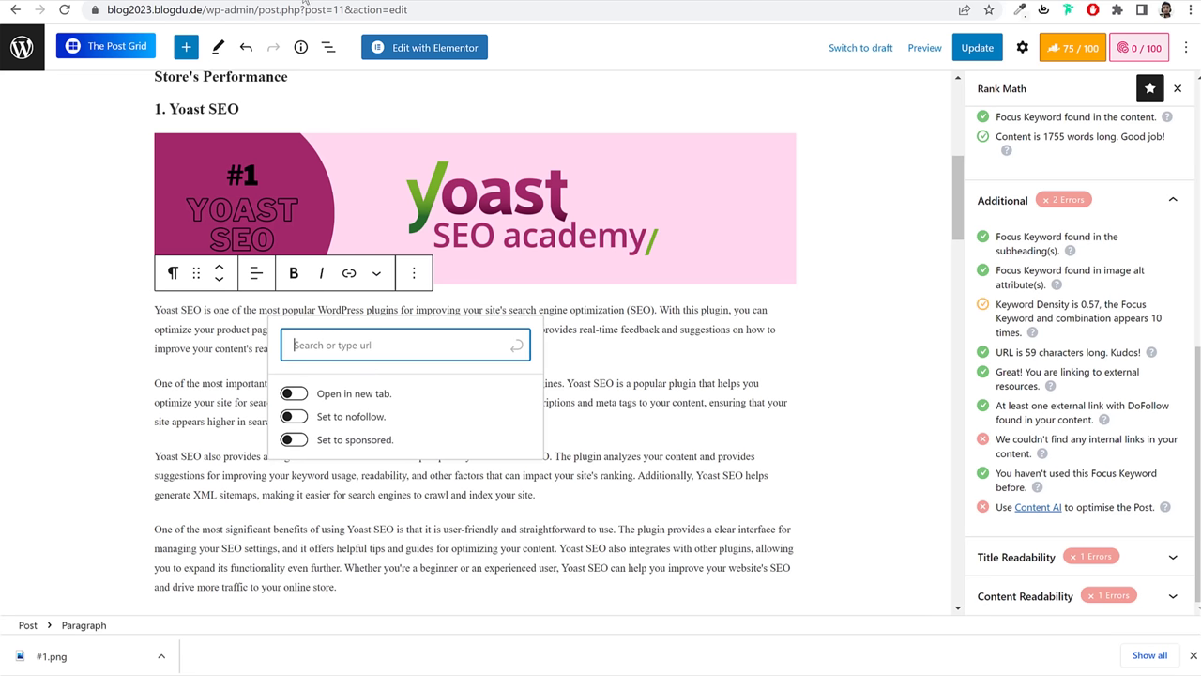
pyautogui.click(206, 9)
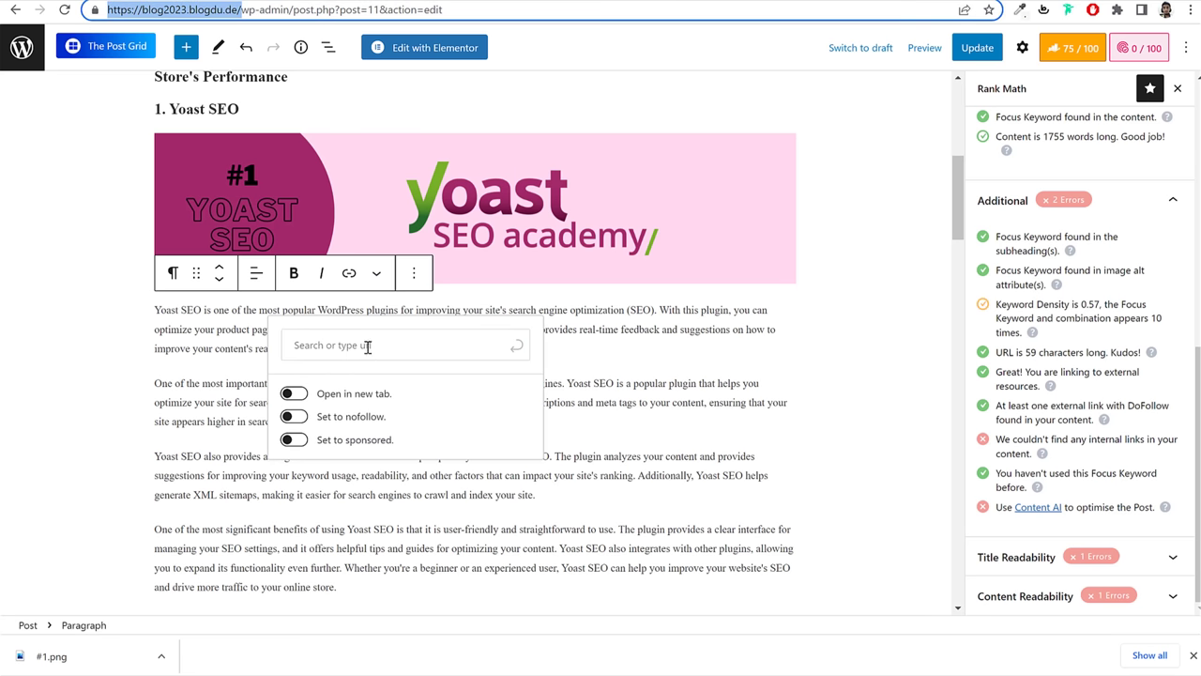
pyautogui.click(408, 346)
pyautogui.write('https://blog2023.blogdu.de/')
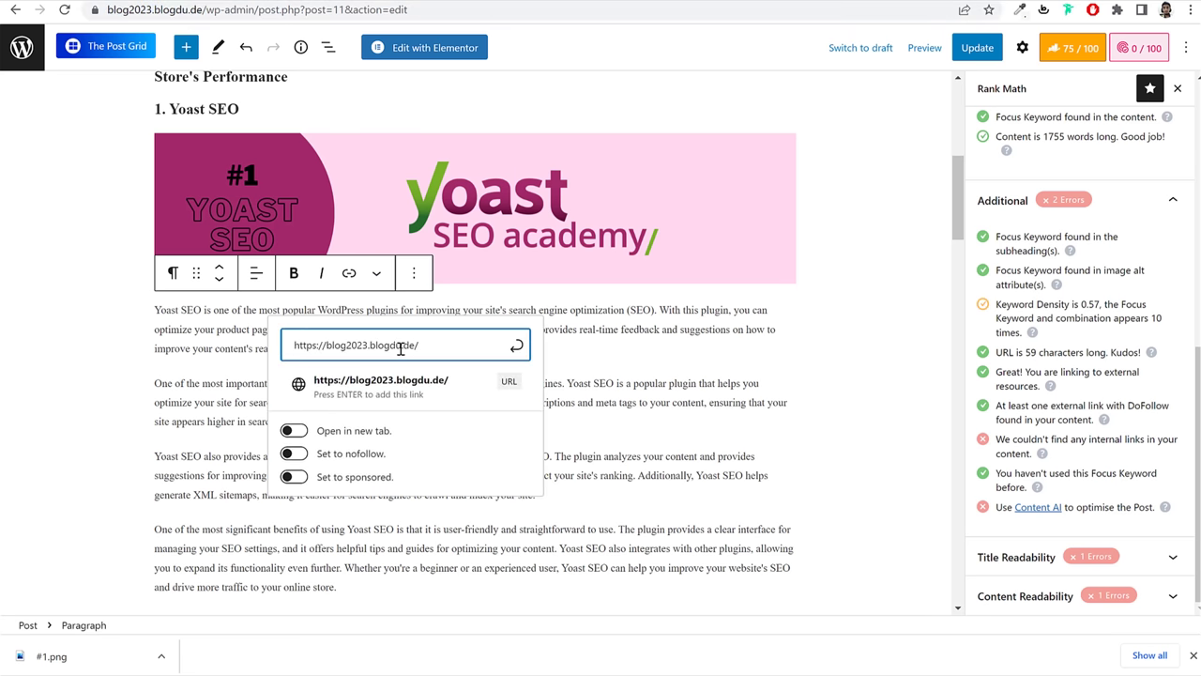
pyautogui.click(514, 349)
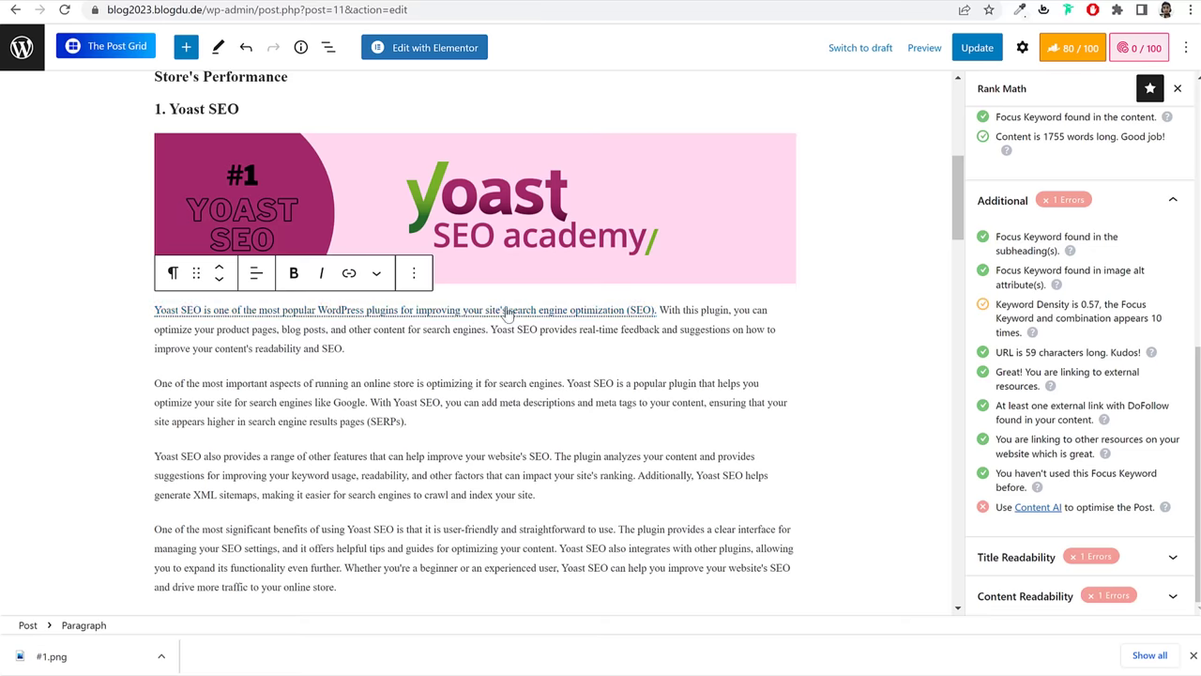
# Step: Review Rank Math's Additional checks for internal links and previous use of the focus keyword
pyautogui.scroll(-1, 617, 474)
pyautogui.scroll(-3, 618, 474)
pyautogui.scroll(3, 421, 291)
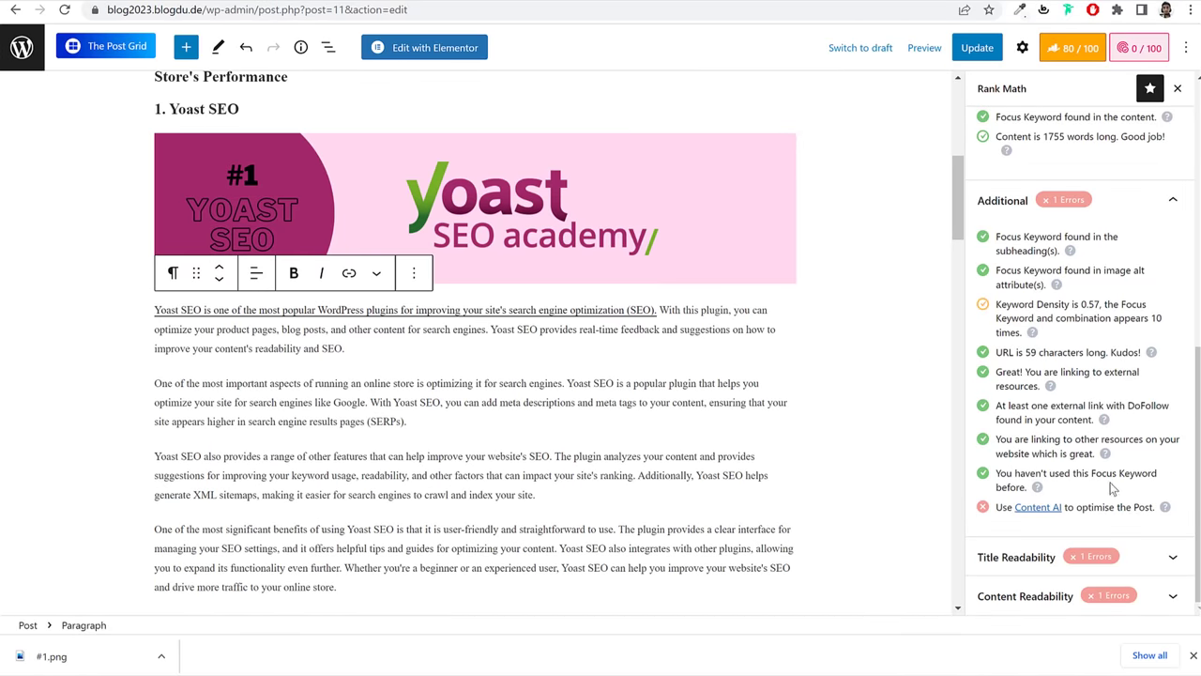
pyautogui.moveTo(999, 472); pyautogui.dragTo(1013, 486)
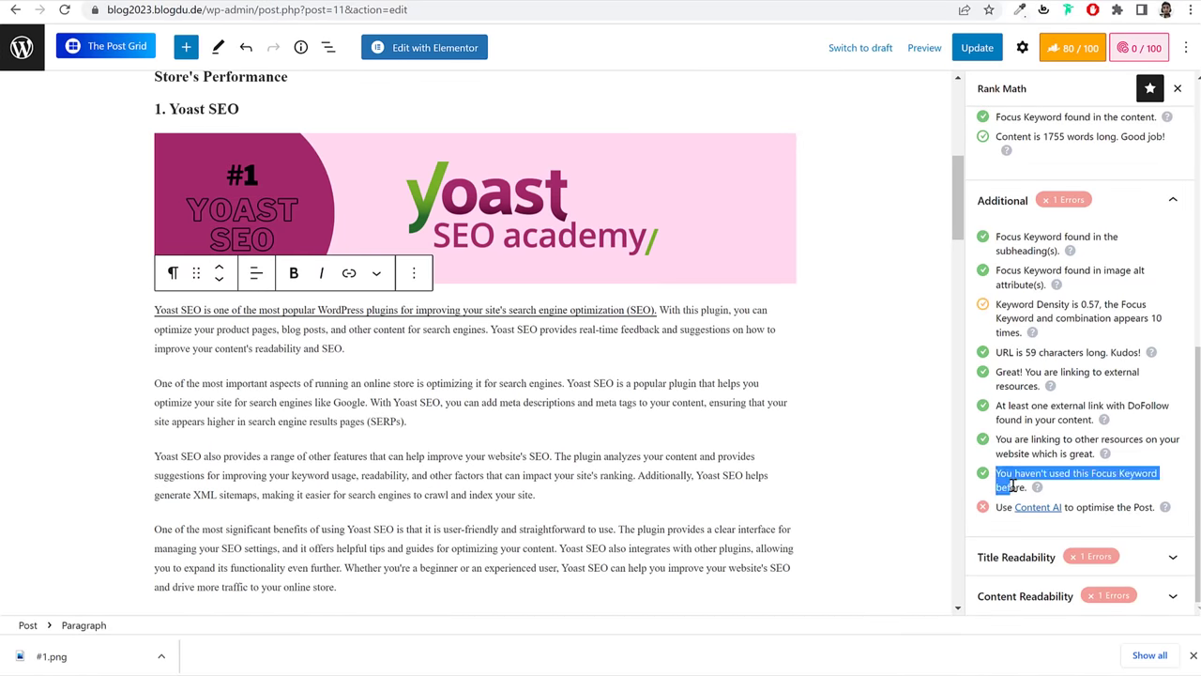
pyautogui.click(1114, 487)
pyautogui.scroll(3, 714, 379)
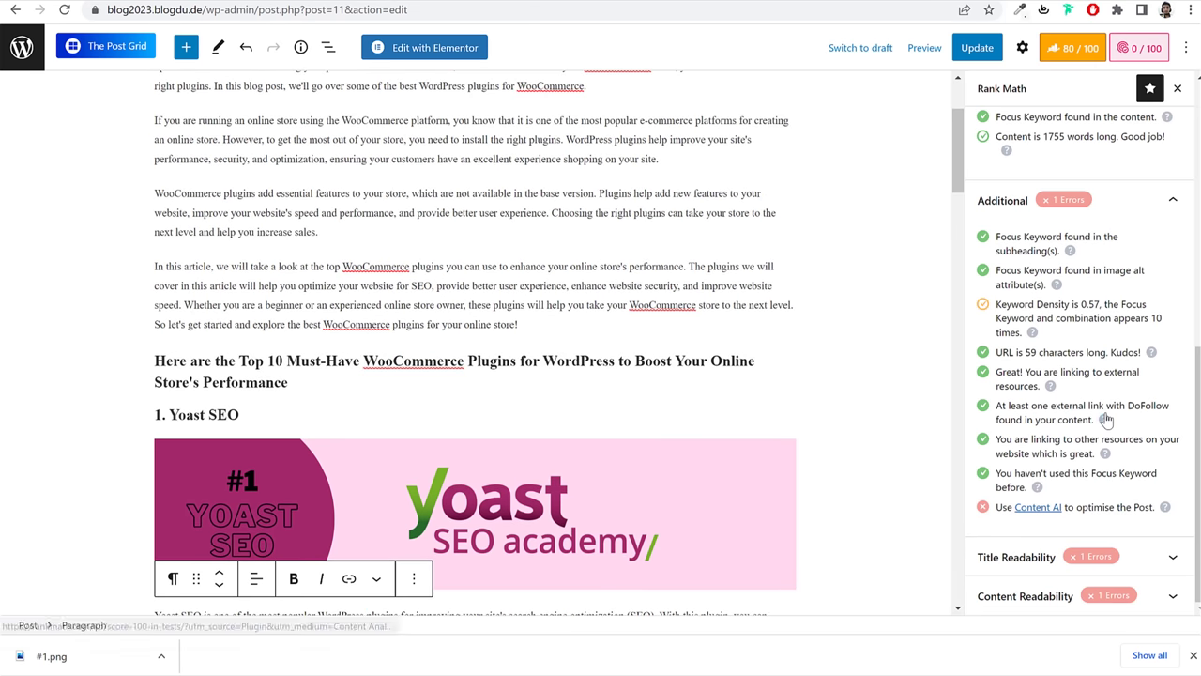
# Step: Expand the Title Readability checks and compare the focus keyword and sentiment items with the post title
pyautogui.click(1035, 566)
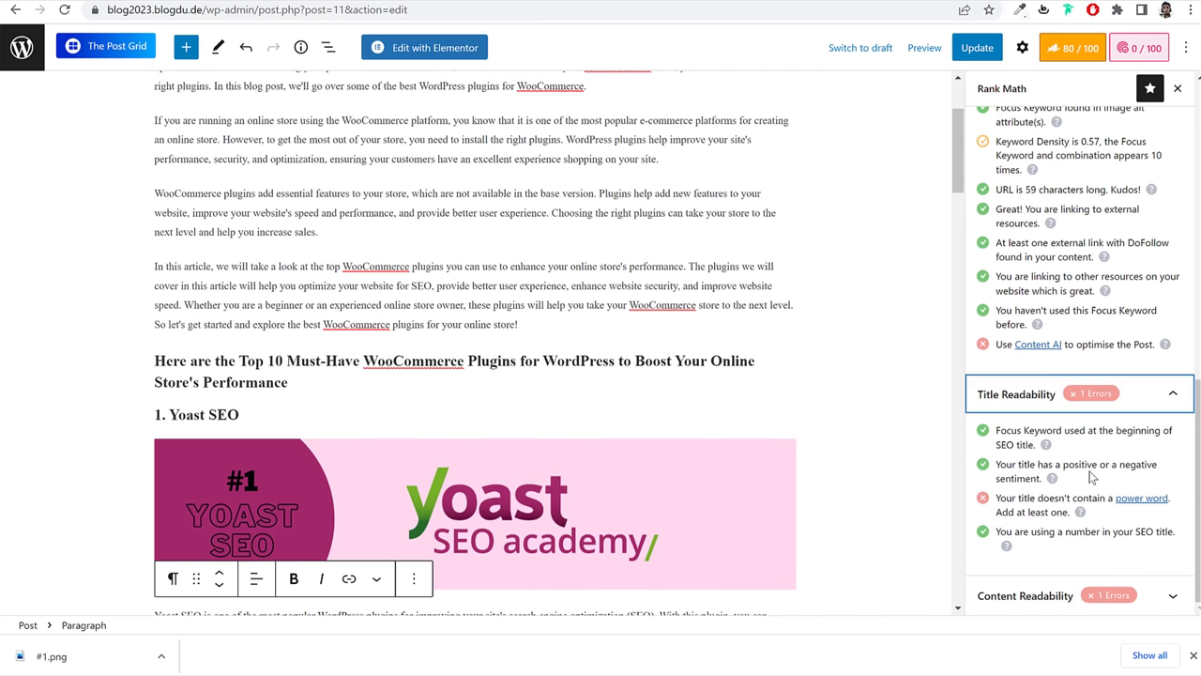
pyautogui.moveTo(997, 430); pyautogui.dragTo(1028, 448)
pyautogui.scroll(2, 520, 250)
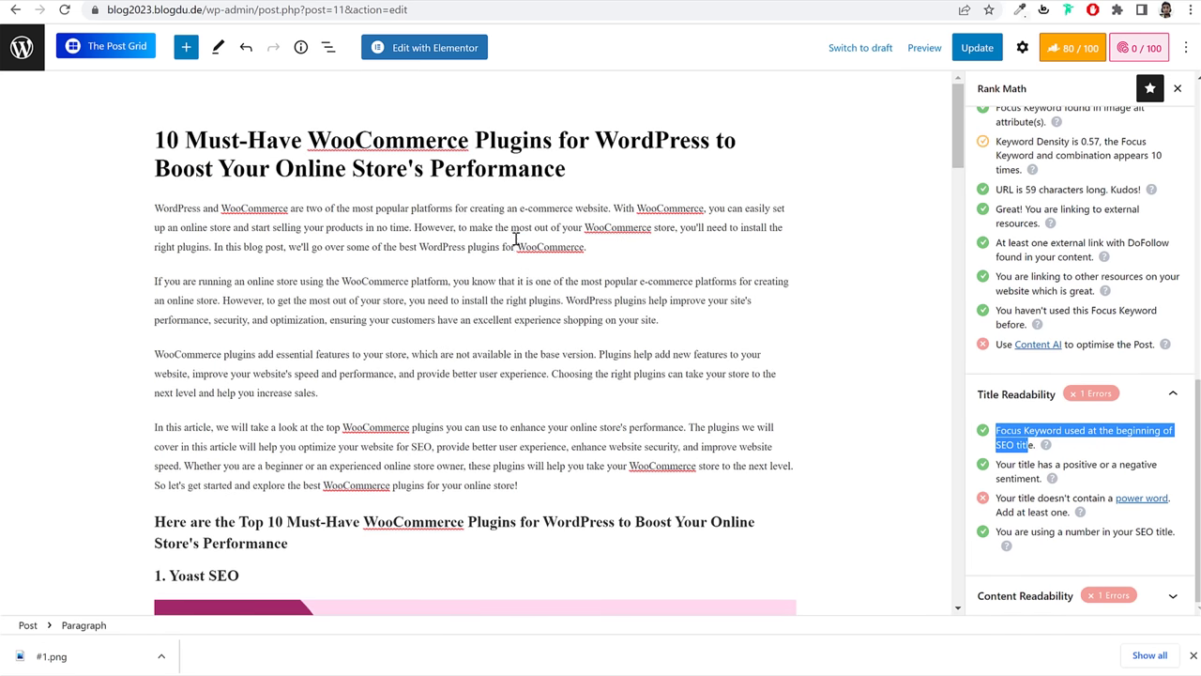
pyautogui.click(330, 141)
pyautogui.moveTo(362, 135); pyautogui.dragTo(544, 139)
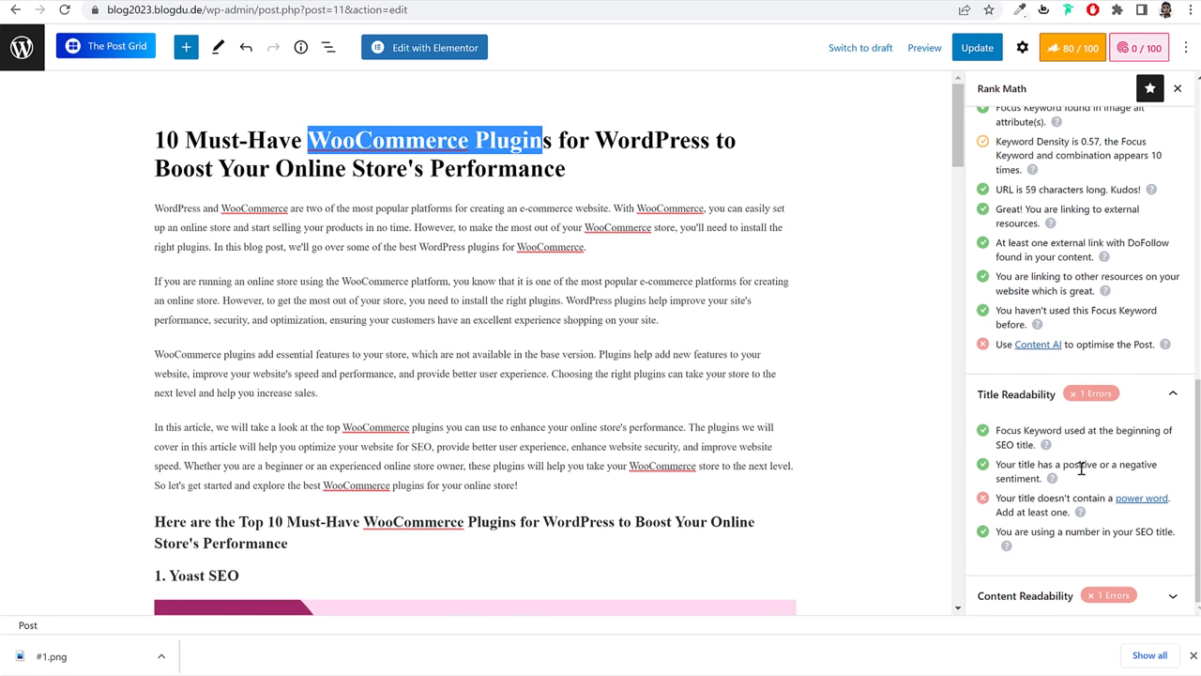
pyautogui.click(1030, 467)
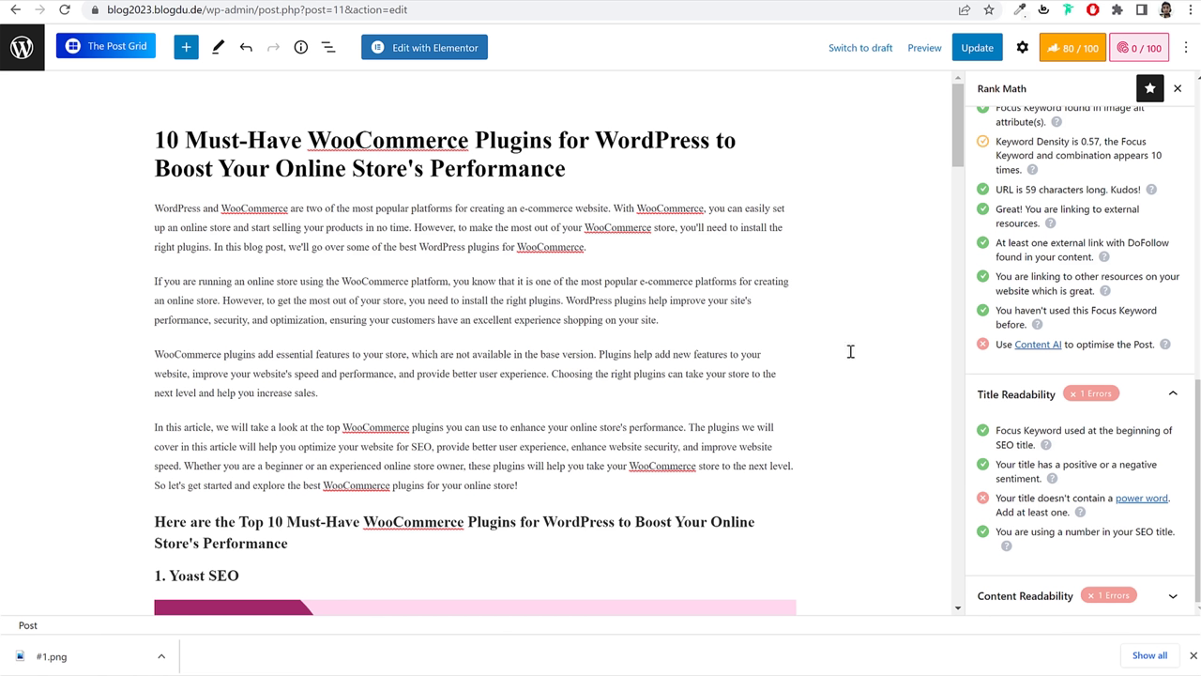
# Step: Open Rank Math's power word article from the Title Readability check and skim the post's plugin sections
pyautogui.moveTo(1003, 509); pyautogui.dragTo(1051, 512)
pyautogui.click(1064, 511)
pyautogui.click(1147, 498)
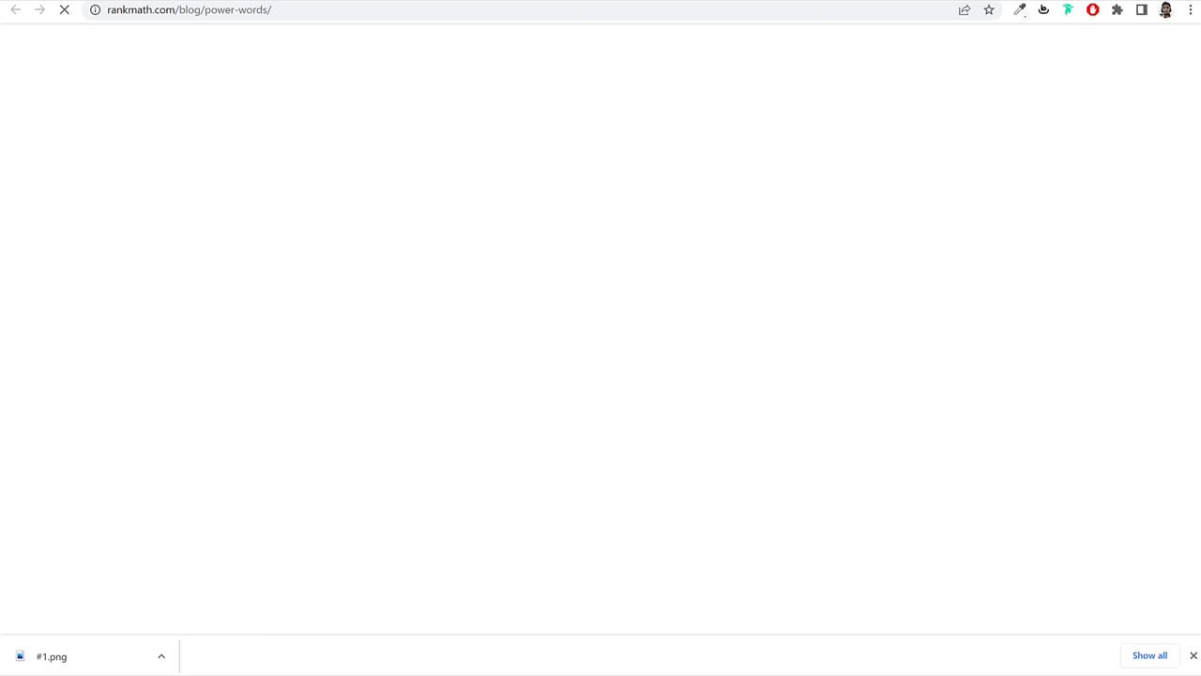
pyautogui.hotkey('ctrl', 'w')
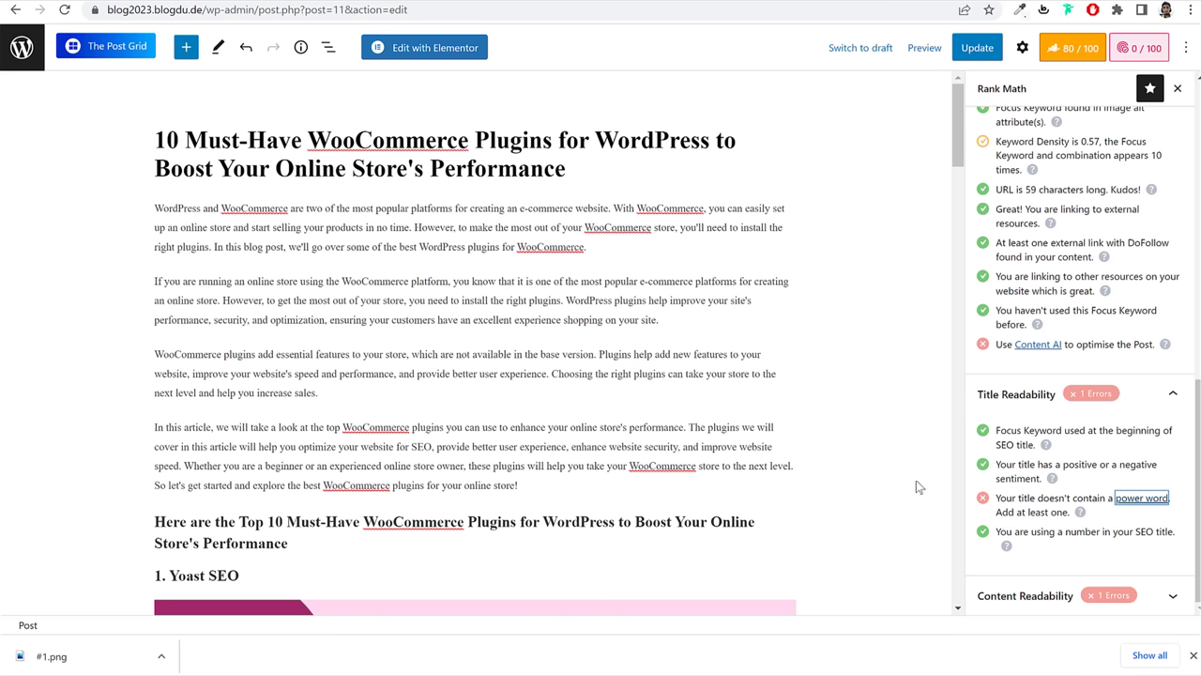
pyautogui.scroll(-15, 544, 347)
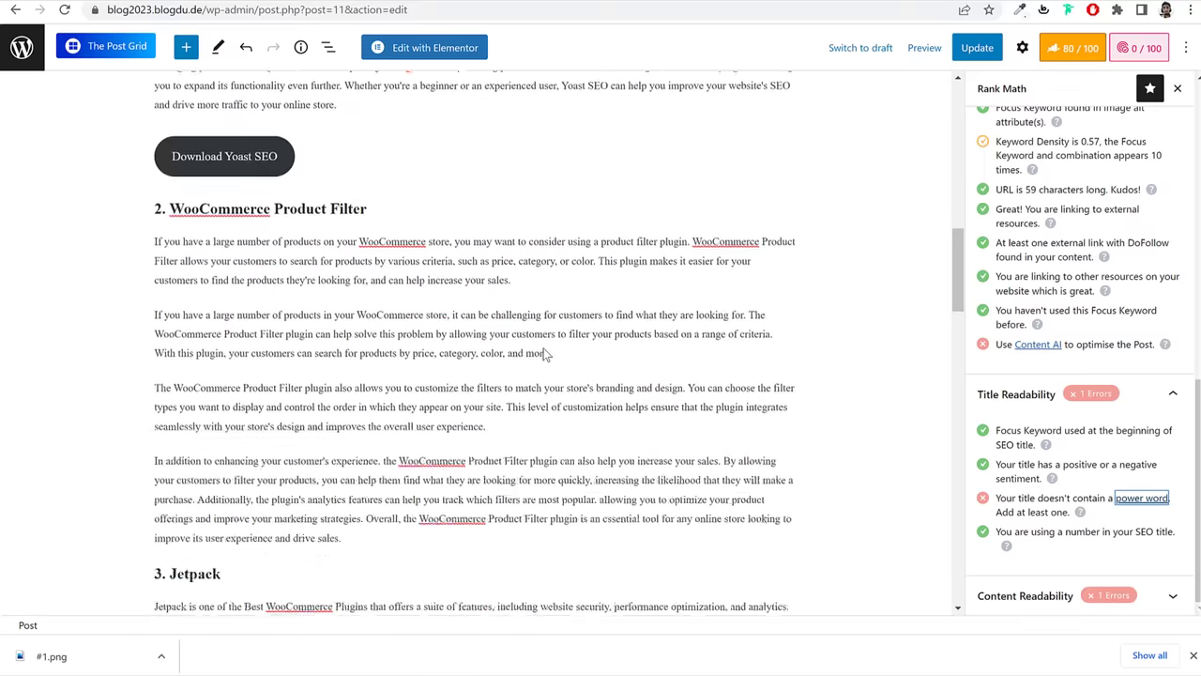
pyautogui.scroll(-15, 545, 350)
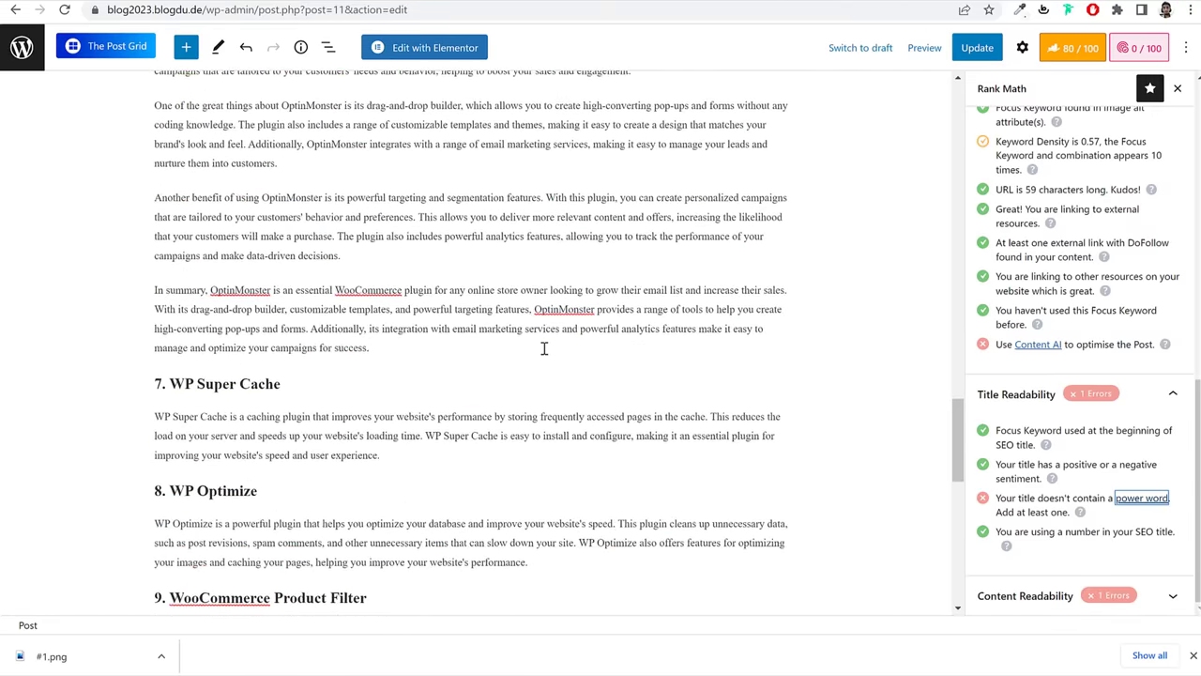
pyautogui.scroll(15, 545, 349)
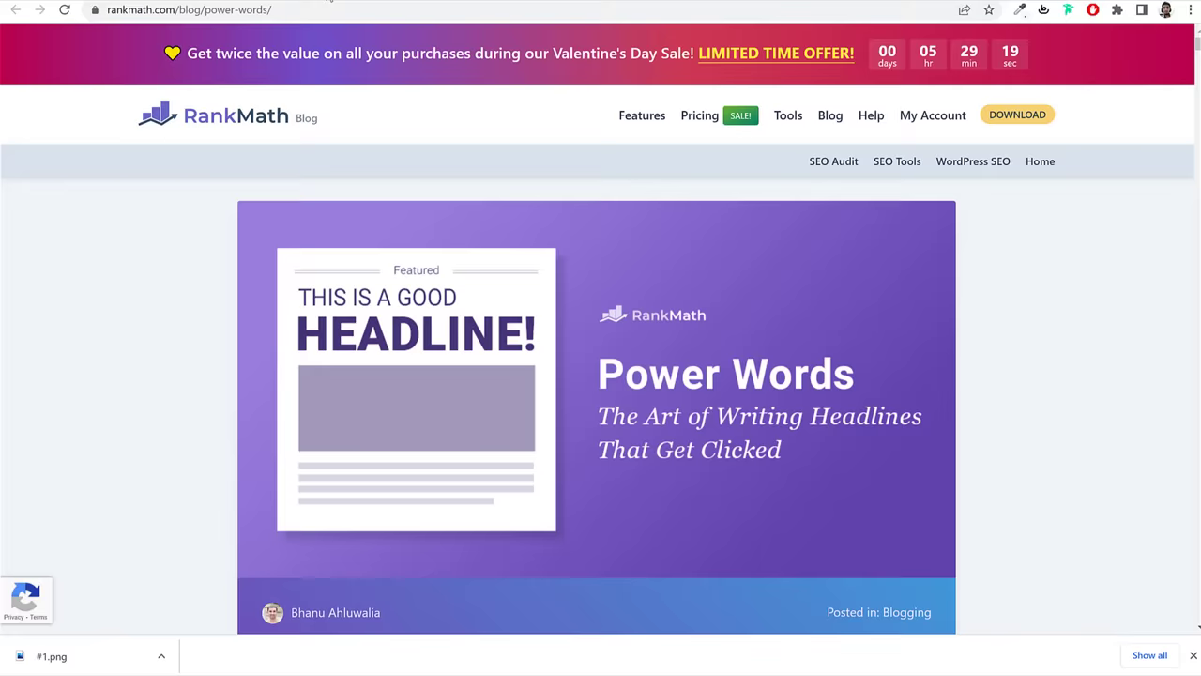
# Step: Read through the Power Words article as far as Why Do Power Words Work?, then return to the post
pyautogui.scroll(-12, 716, 348)
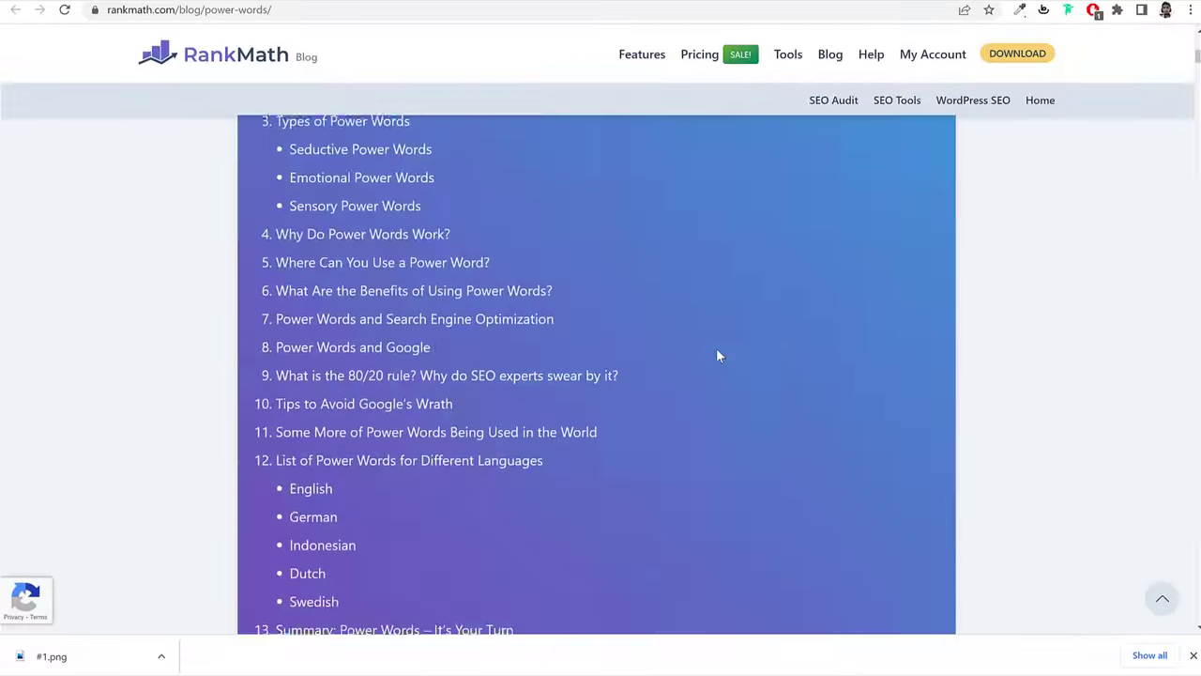
pyautogui.scroll(-8, 717, 354)
pyautogui.scroll(-10, 552, 378)
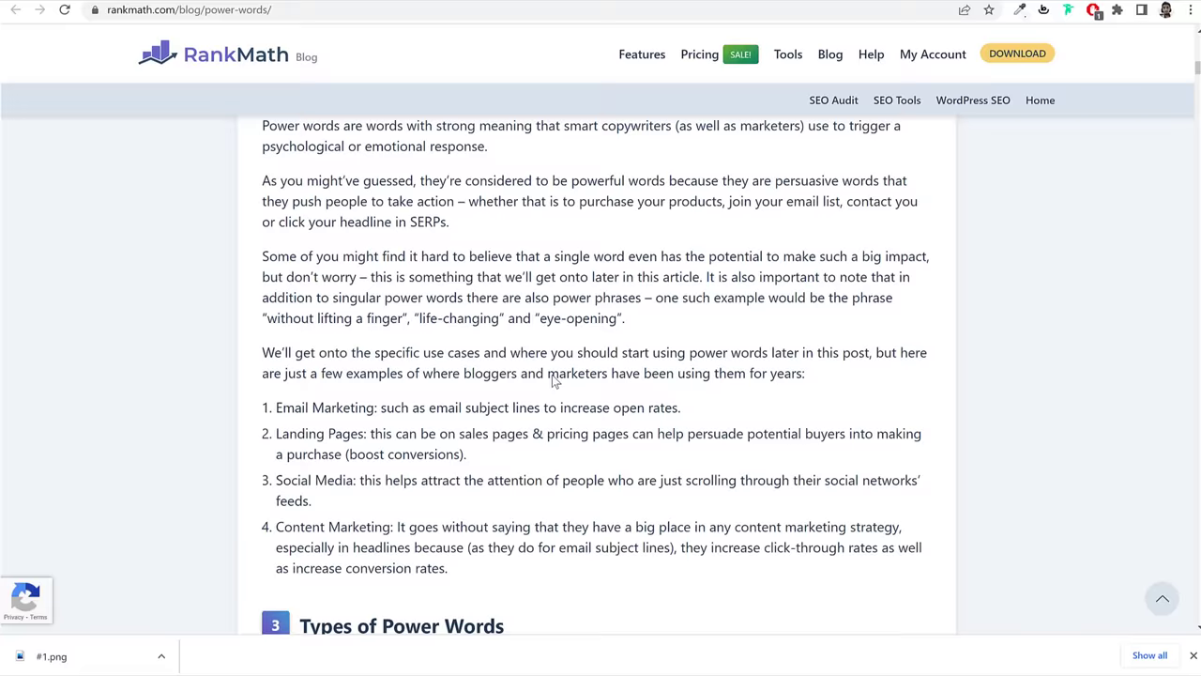
pyautogui.scroll(-2, 552, 378)
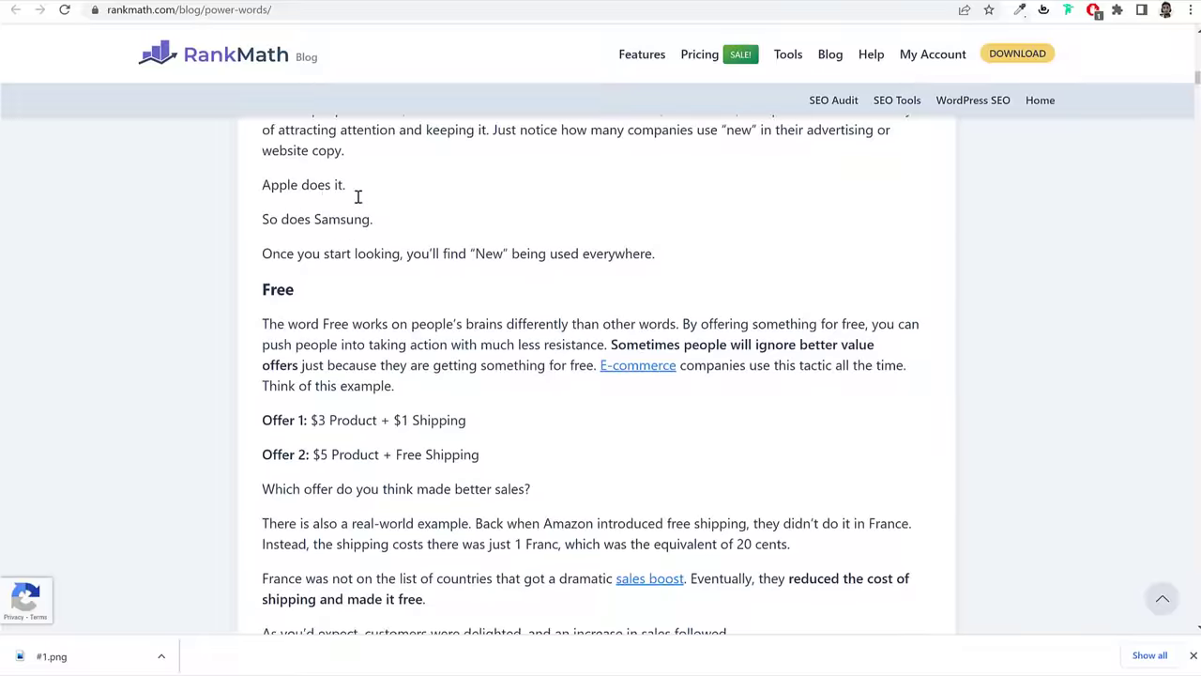
pyautogui.scroll(-9, 721, 386)
pyautogui.scroll(-15, 719, 386)
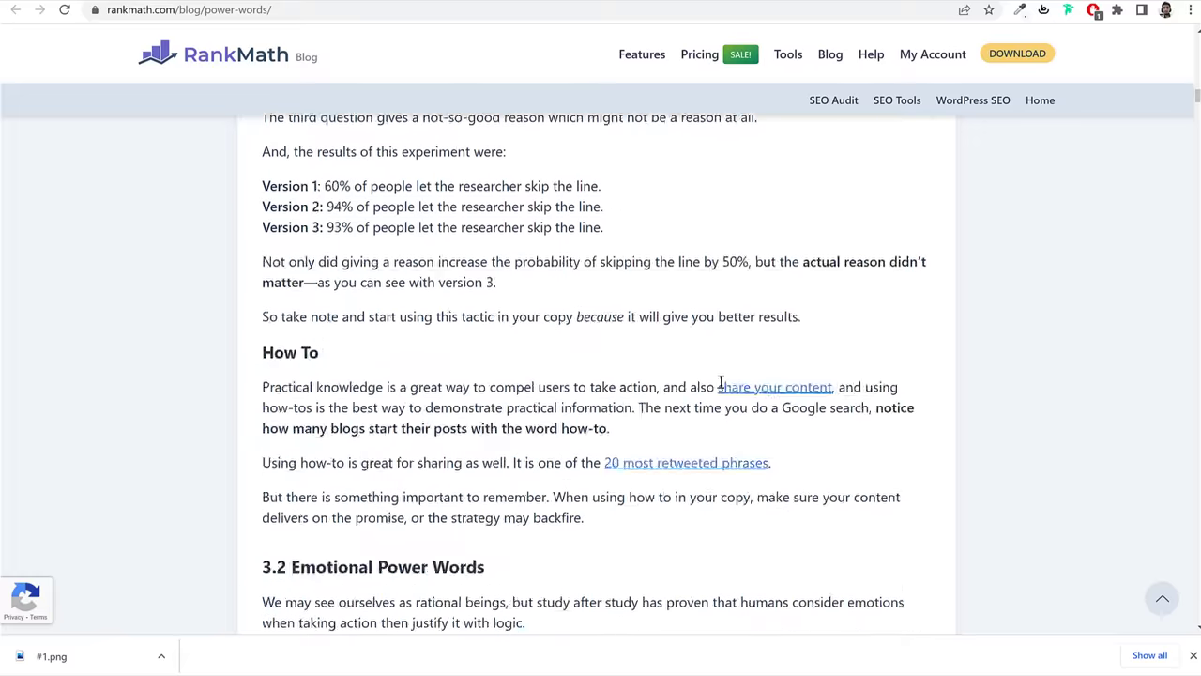
pyautogui.scroll(-12, 577, 419)
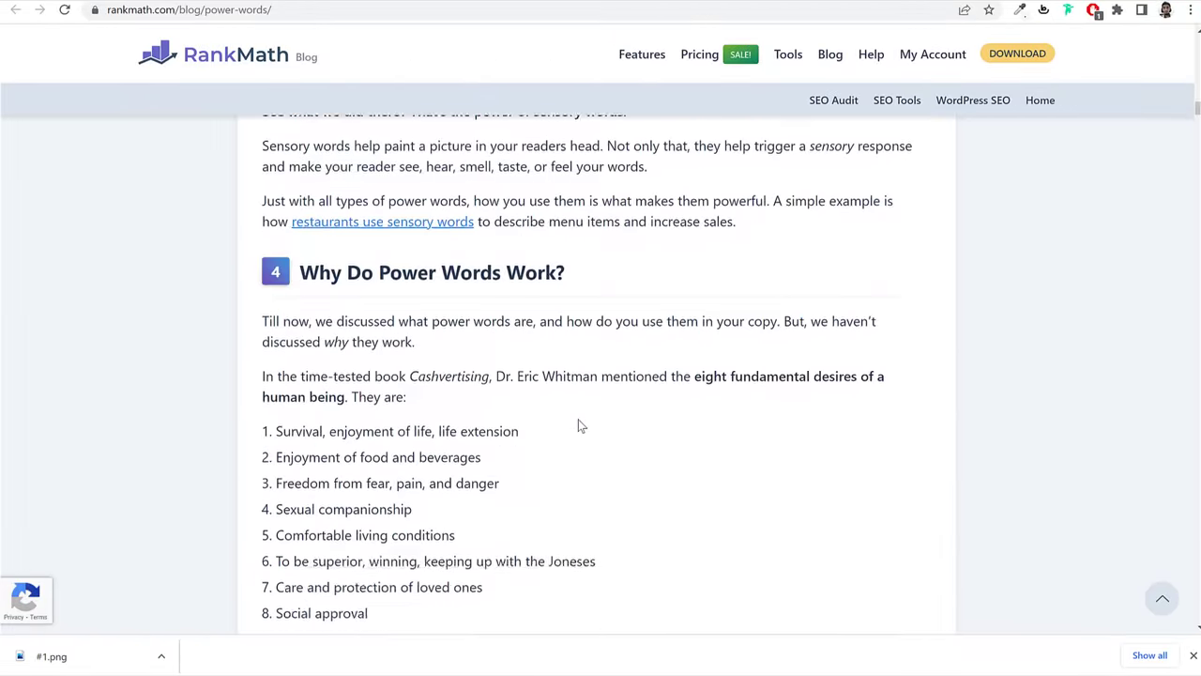
pyautogui.hotkey('ctrl', 'w')
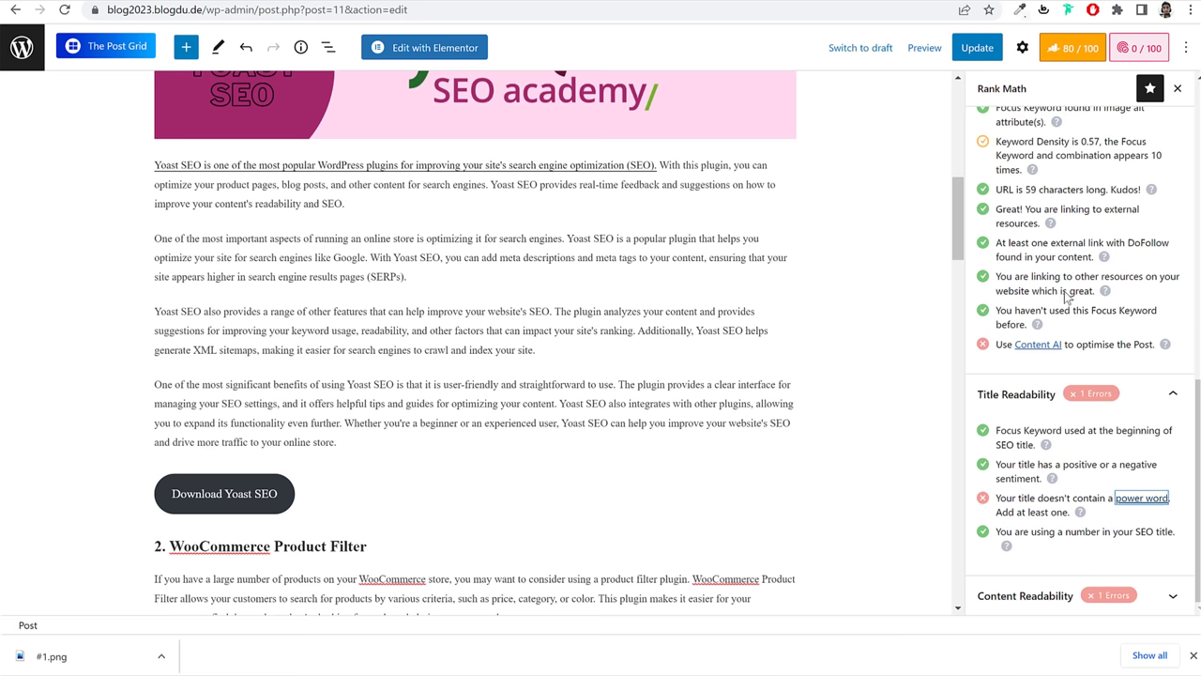
# Step: Expand the Content Readability checks and examine the title number and Table of Contents plugin items
pyautogui.click(1048, 601)
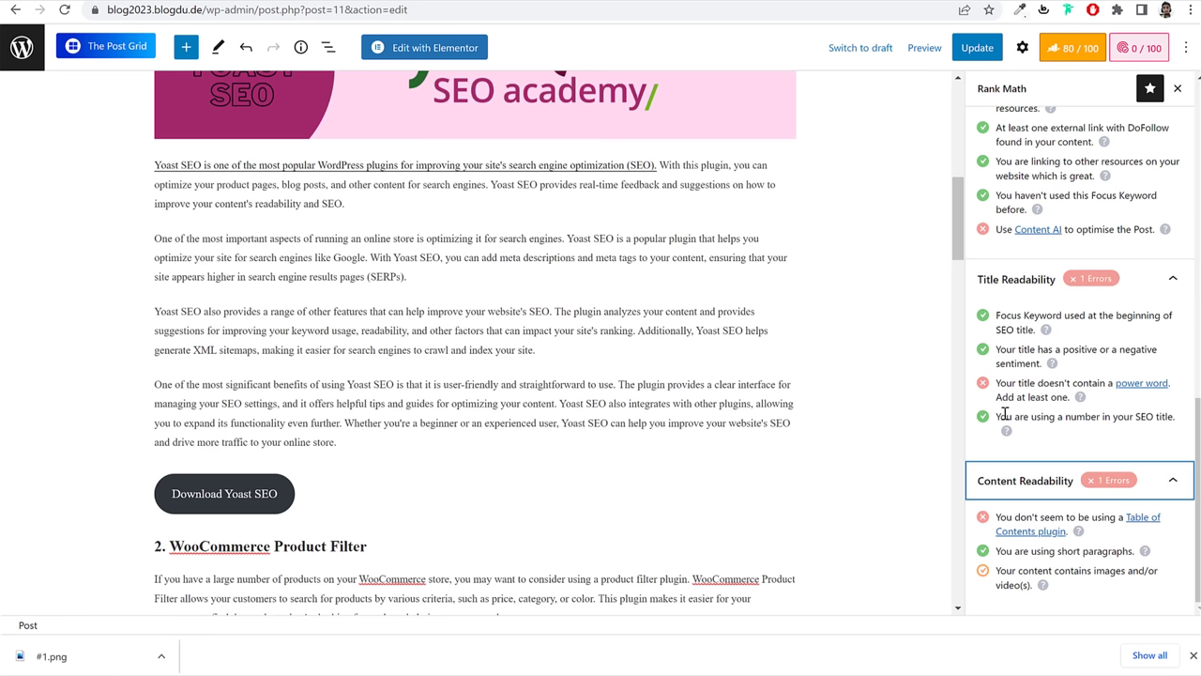
pyautogui.moveTo(1004, 416); pyautogui.dragTo(1131, 417)
pyautogui.click(1100, 428)
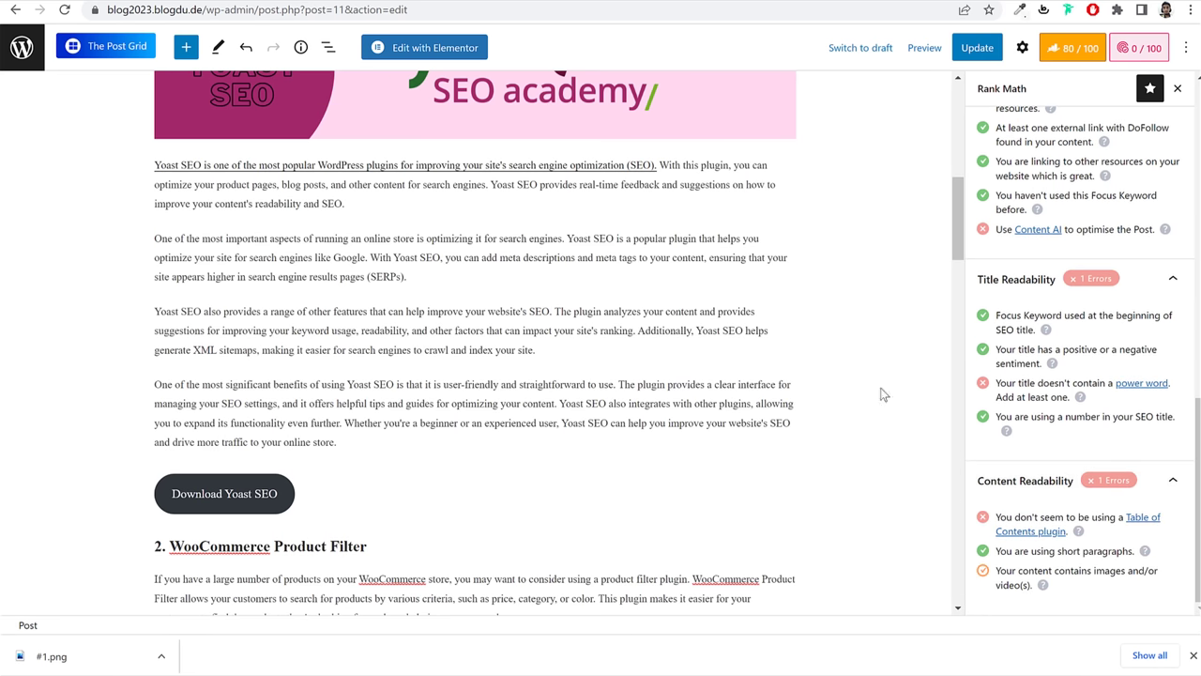
pyautogui.scroll(7, 595, 343)
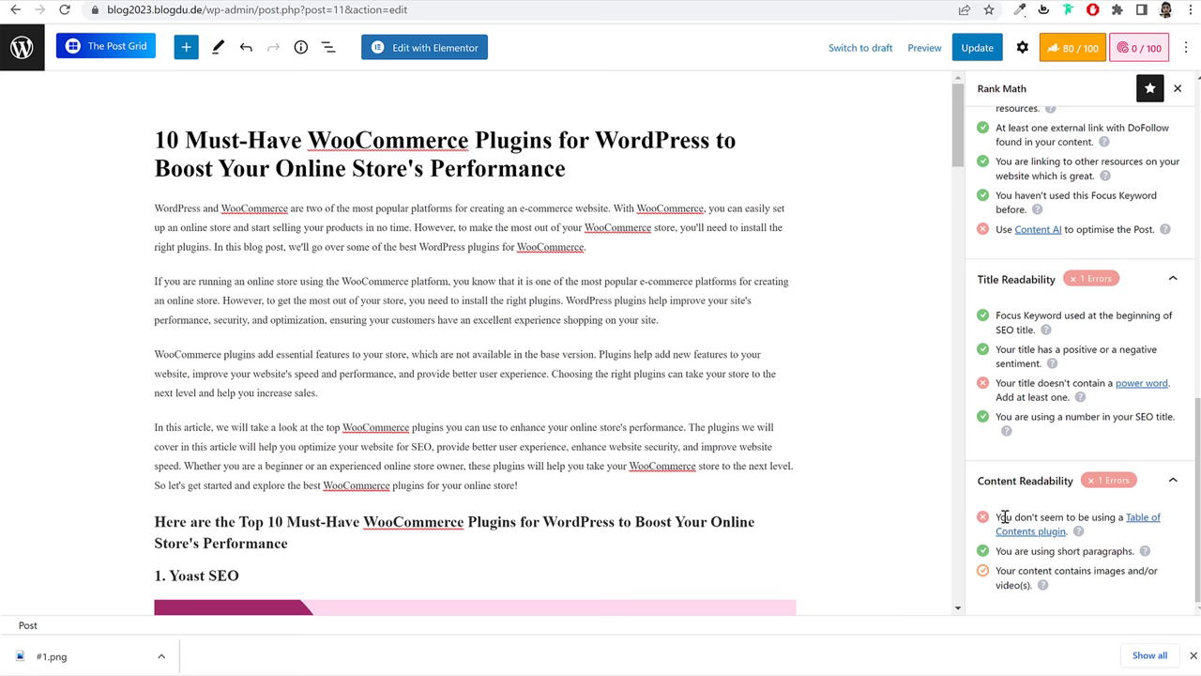
pyautogui.moveTo(1002, 516); pyautogui.dragTo(1113, 522)
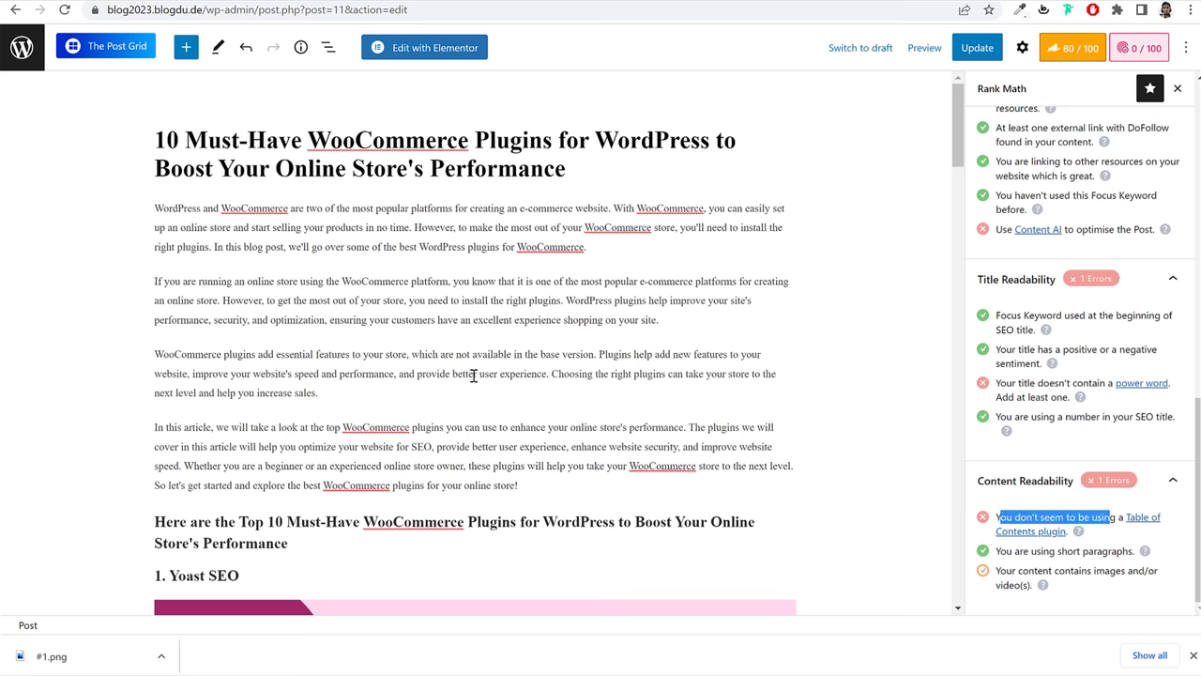
# Step: Insert a Table of Contents by Rank Math block between the introduction's last paragraph and the Top 10 plugins heading
pyautogui.scroll(-2, 474, 376)
pyautogui.scroll(2, 225, 270)
pyautogui.click(155, 209)
pyautogui.click(555, 472)
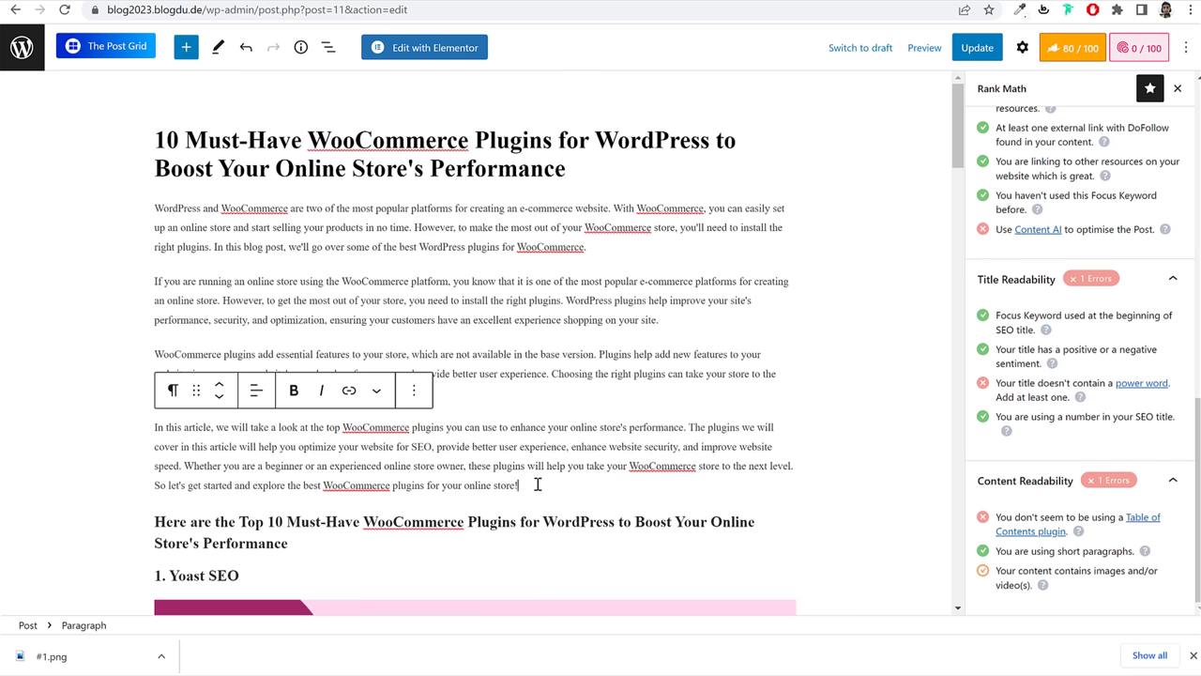
pyautogui.click(538, 484)
pyautogui.press('Return')
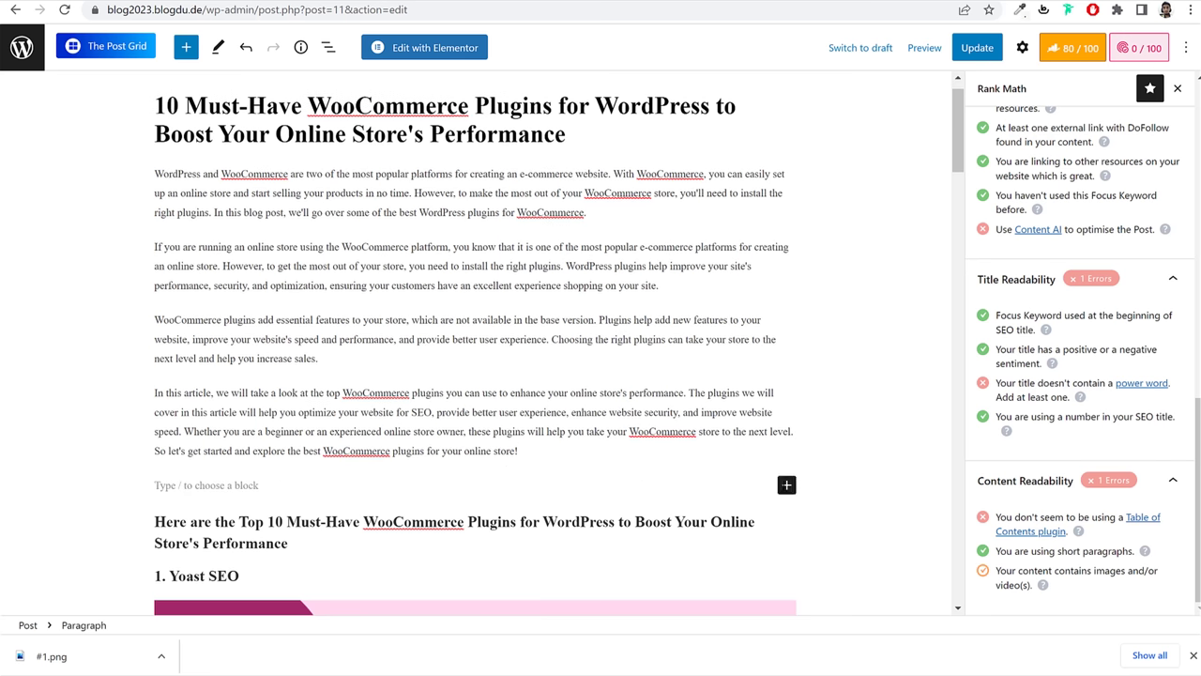
pyautogui.click(786, 486)
pyautogui.write('tab')
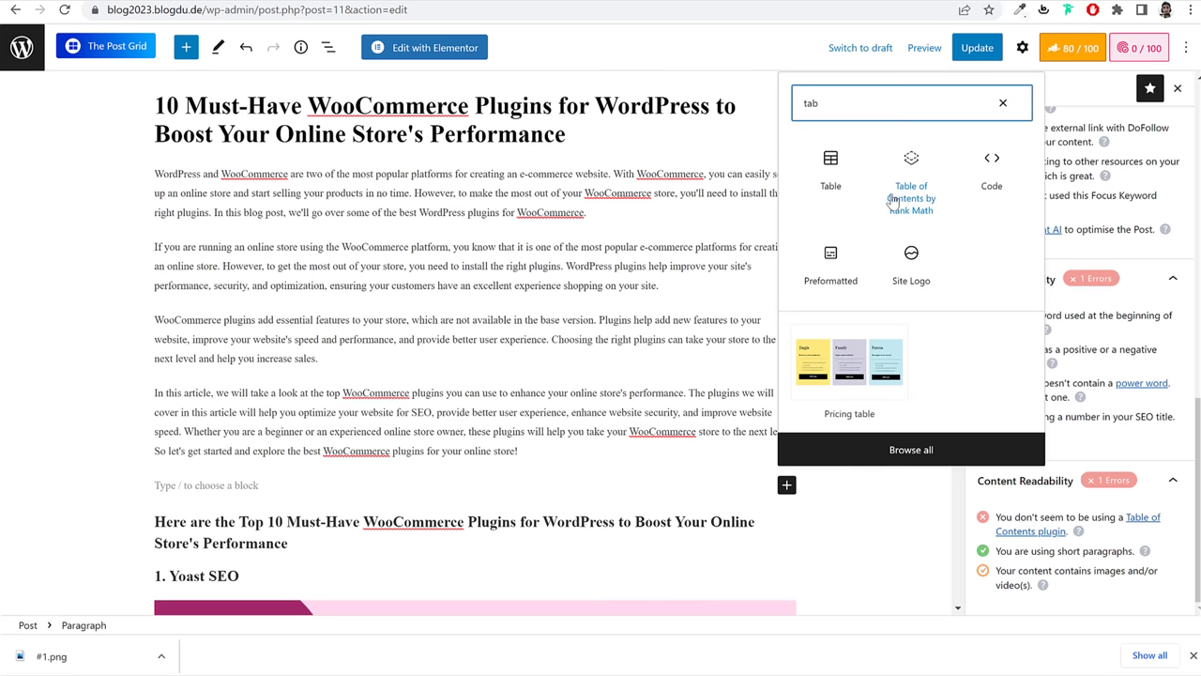
pyautogui.click(921, 206)
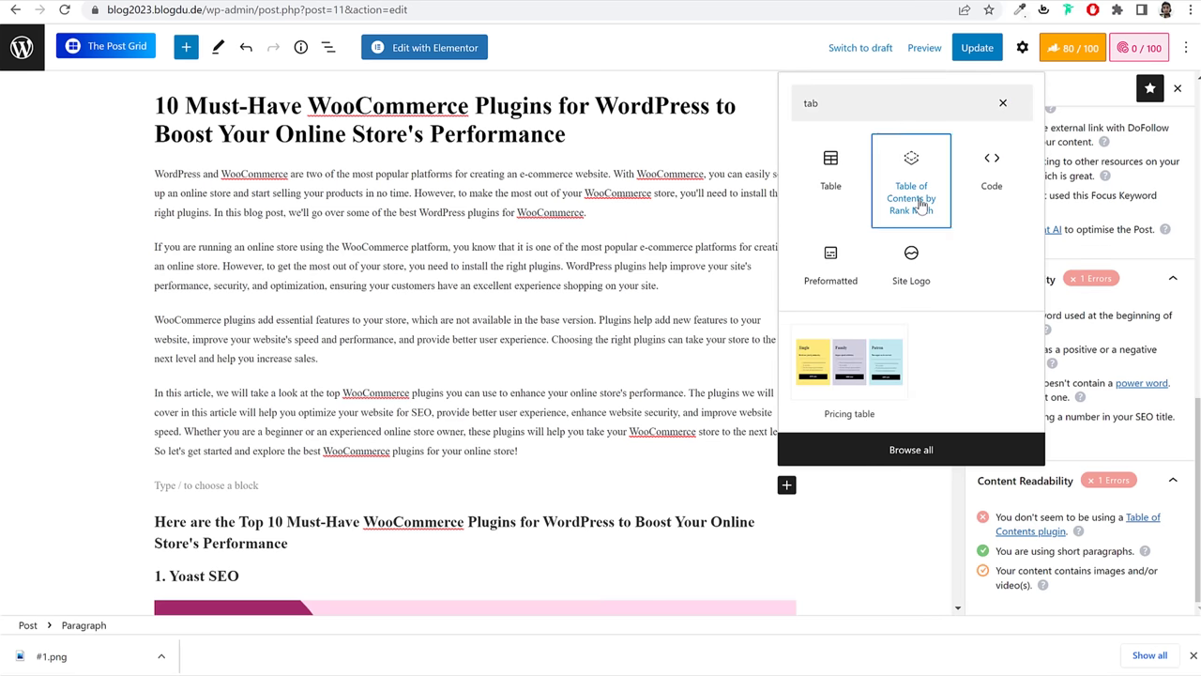
# Step: Compare the table of contents entries with the first two plugin headings, and examine the Content Readability item on images and videos
pyautogui.scroll(-4, 611, 326)
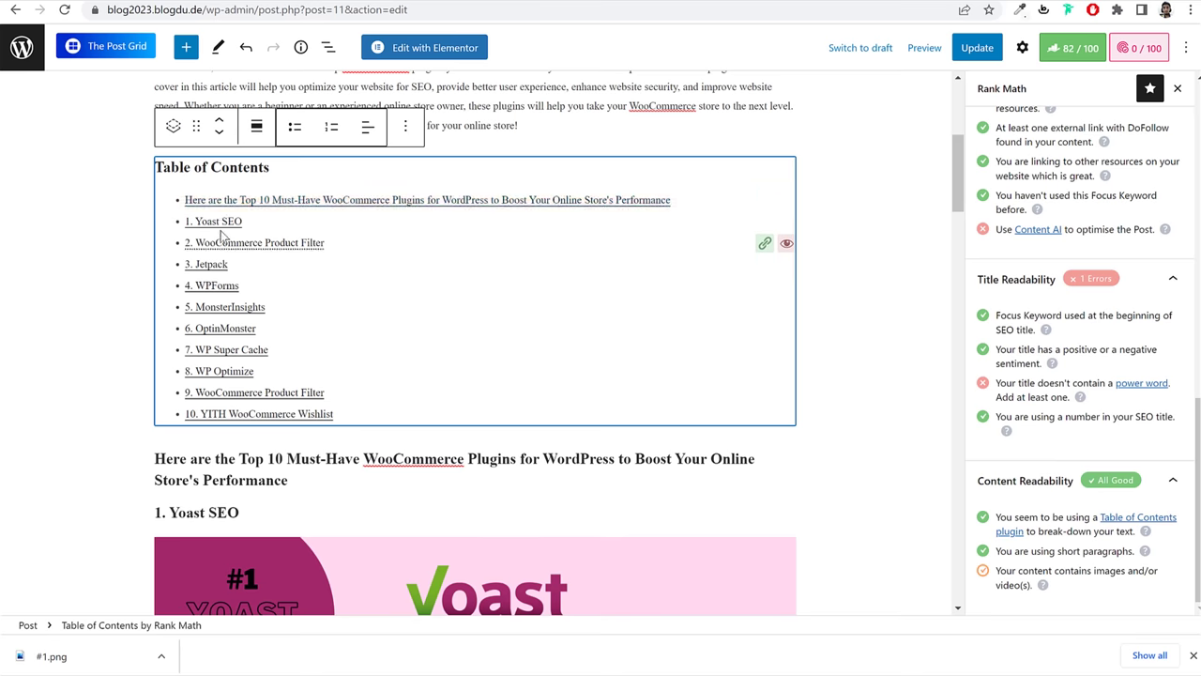
pyautogui.scroll(-5, 226, 281)
pyautogui.click(227, 280)
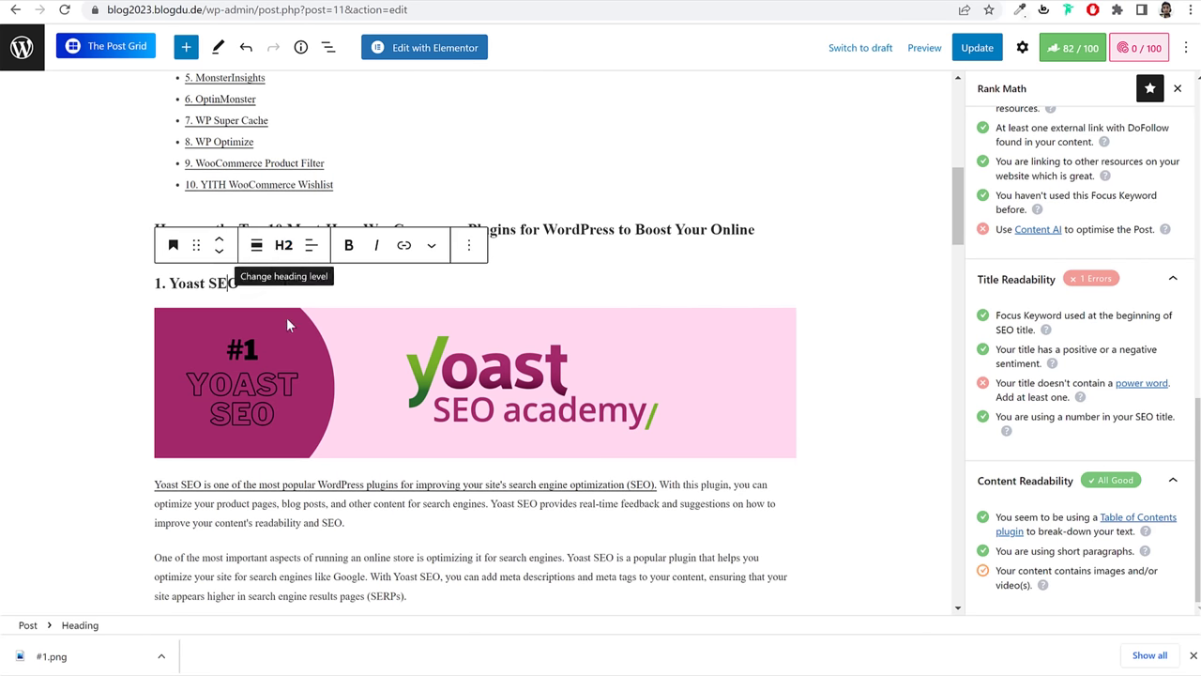
pyautogui.scroll(-10, 285, 253)
pyautogui.click(249, 326)
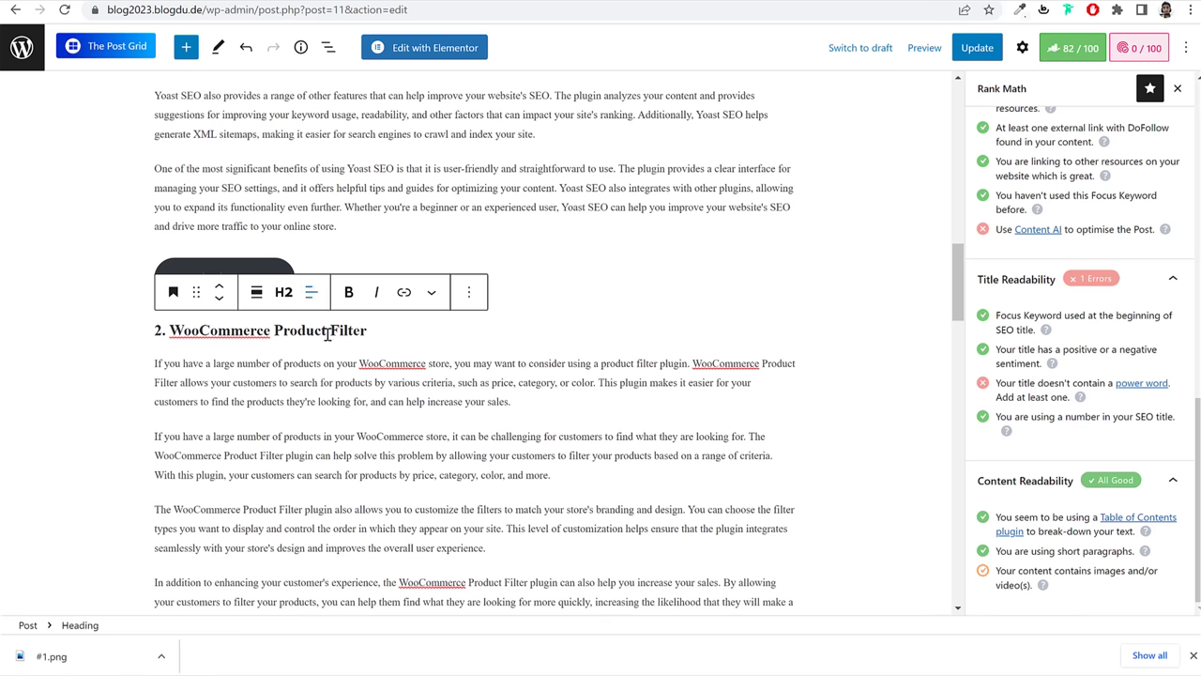
pyautogui.scroll(15, 281, 338)
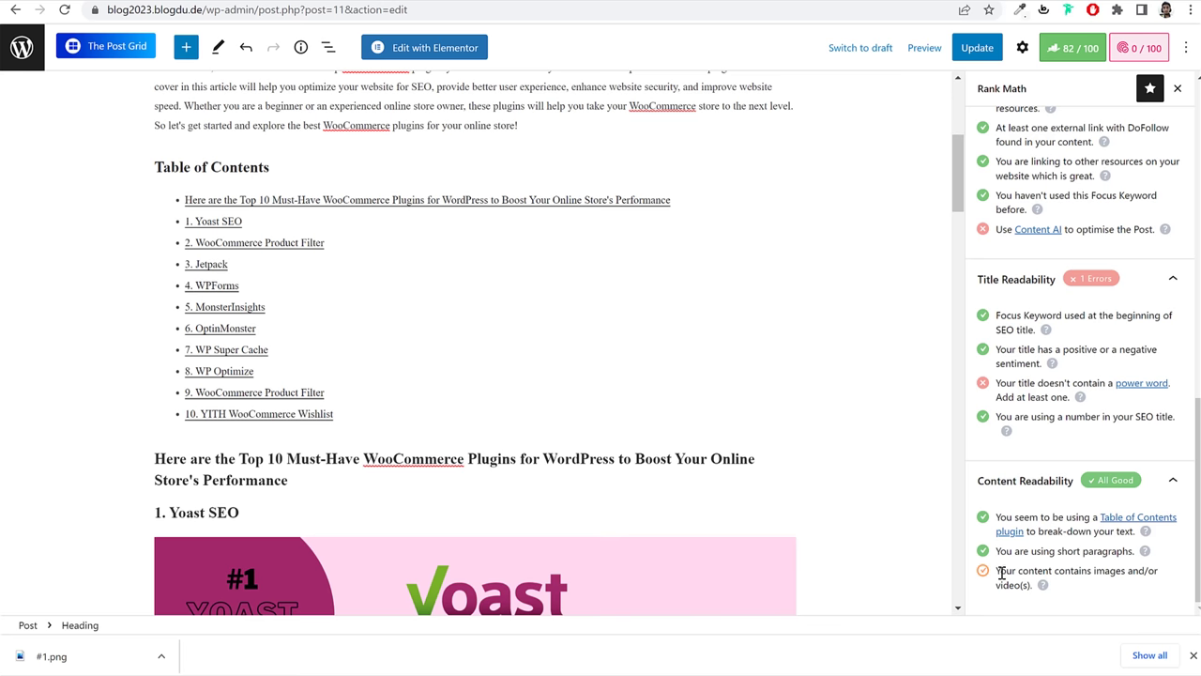
pyautogui.moveTo(998, 570); pyautogui.dragTo(1029, 587)
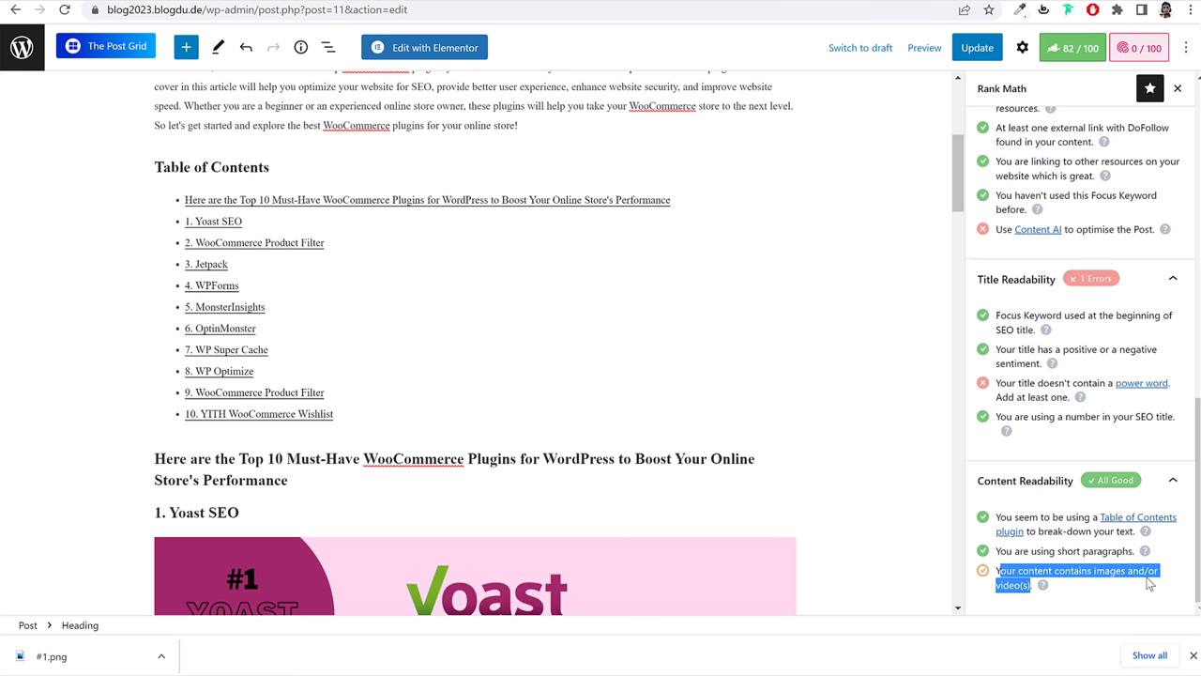
pyautogui.click(1086, 584)
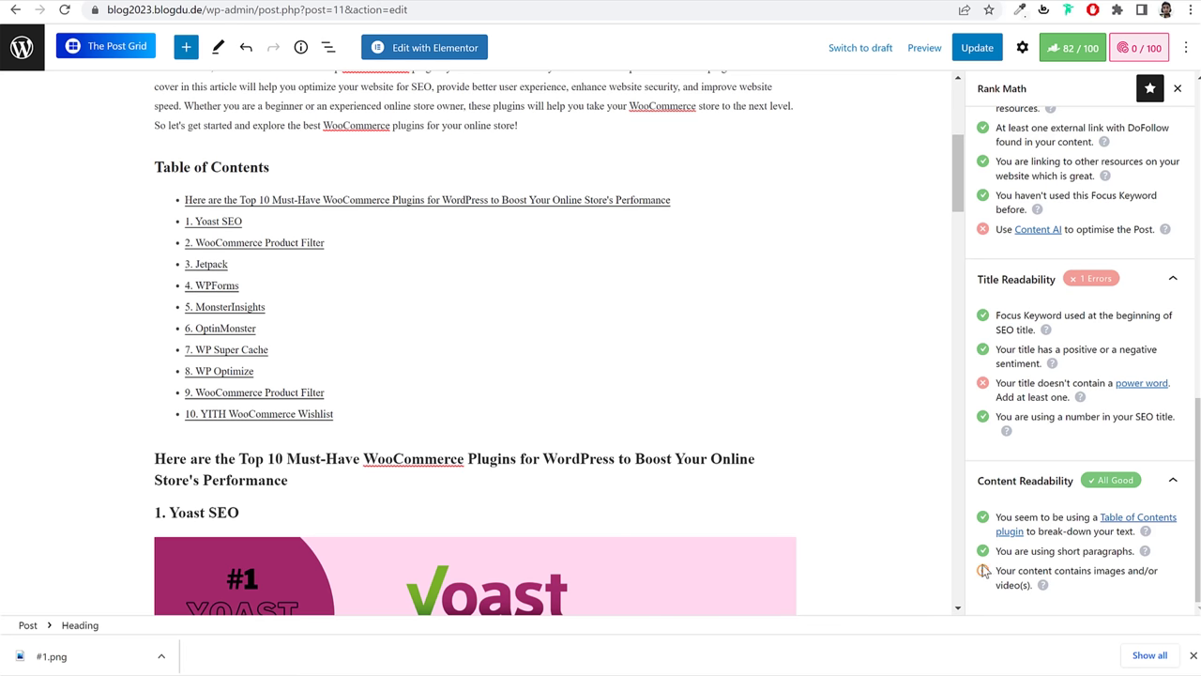
# Step: Insert the Yoast SEO banner from the media library directly below the "2. WooCommerce Product Filter" heading
pyautogui.scroll(-3, 536, 429)
pyautogui.click(424, 339)
pyautogui.scroll(-3, 420, 340)
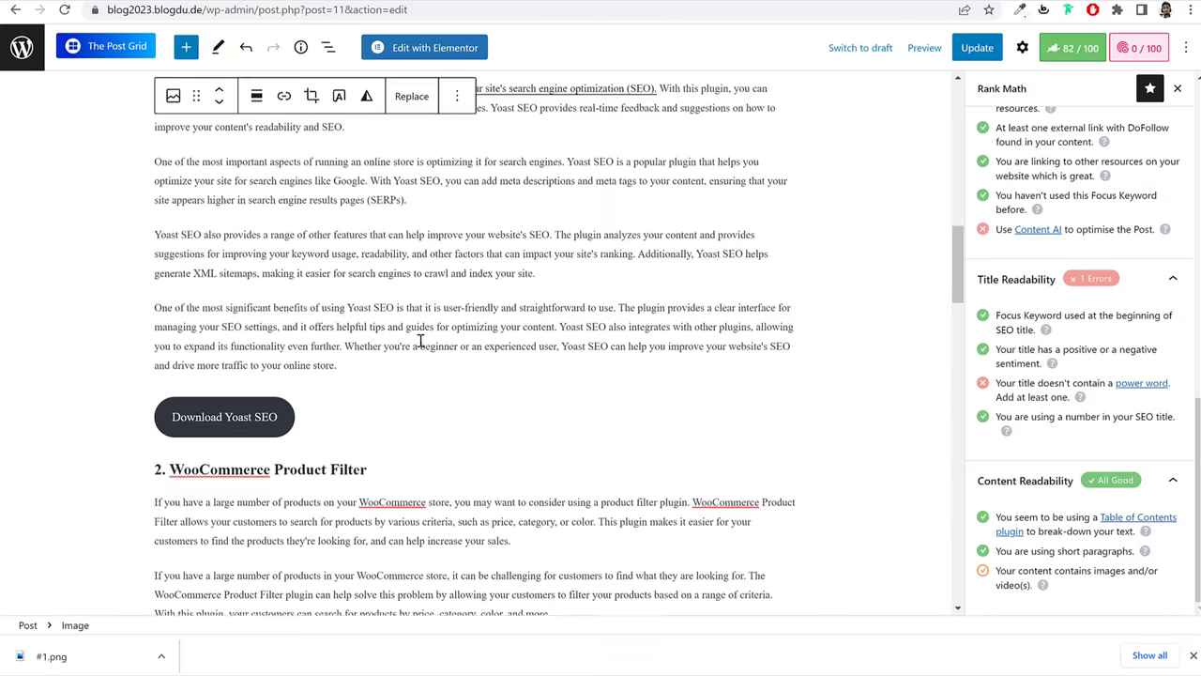
pyautogui.scroll(-1, 419, 339)
pyautogui.click(467, 368)
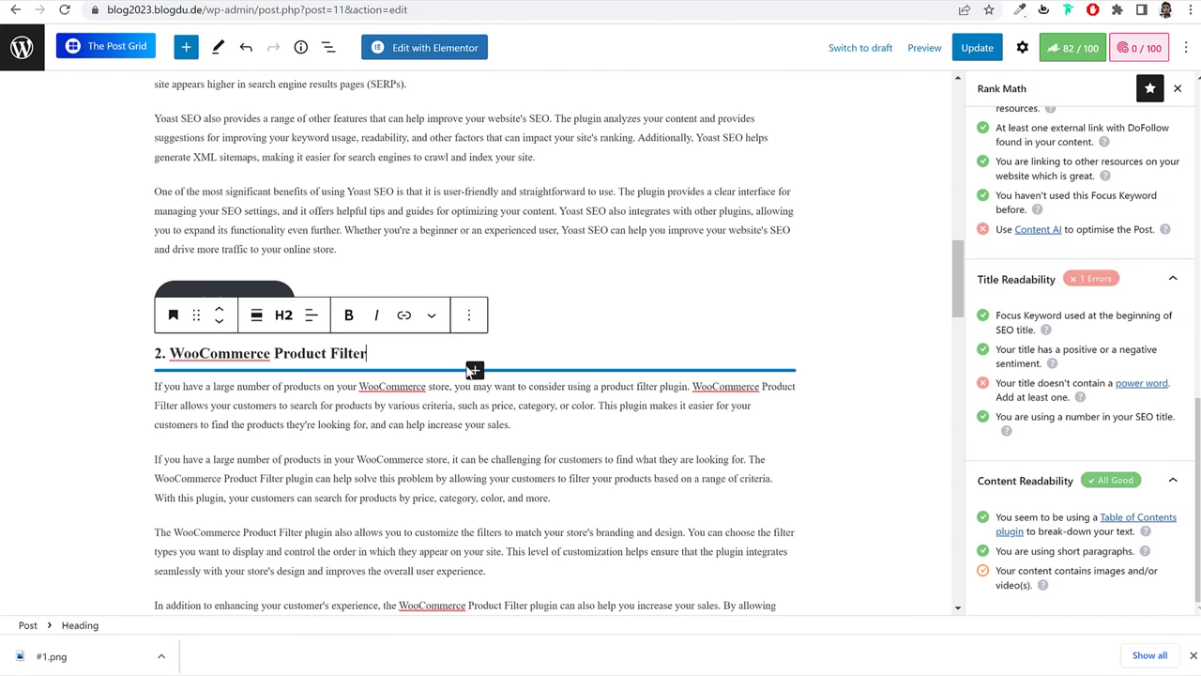
pyautogui.click(474, 370)
pyautogui.click(787, 353)
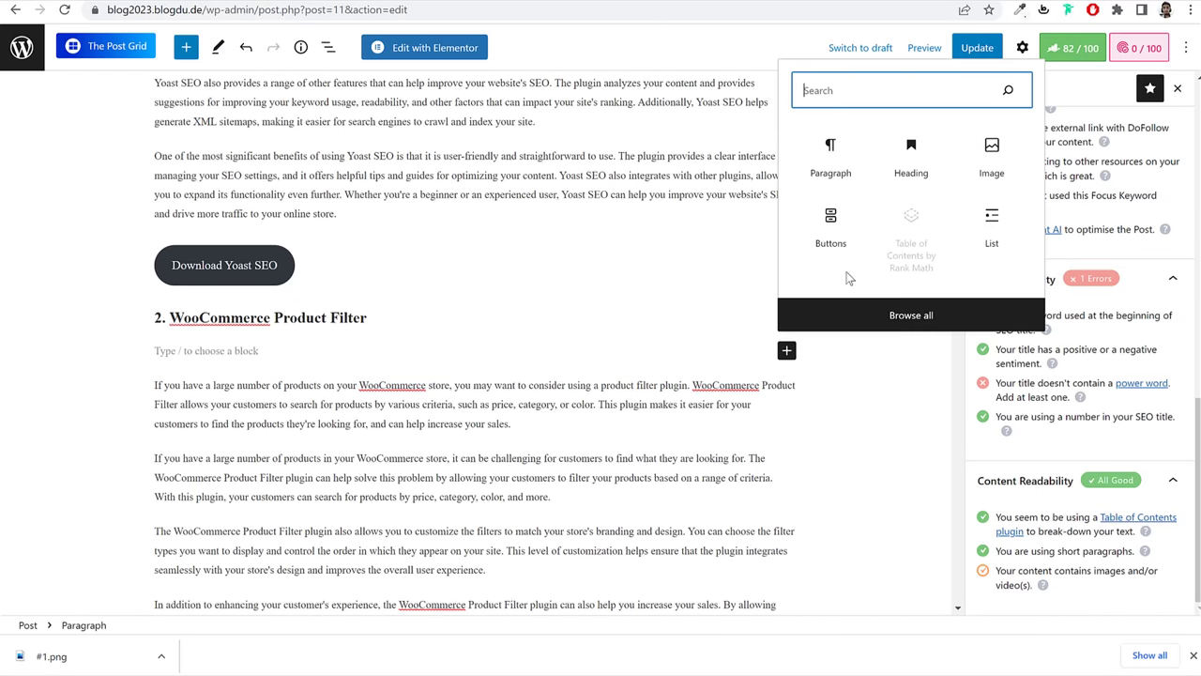
pyautogui.click(978, 166)
pyautogui.click(252, 450)
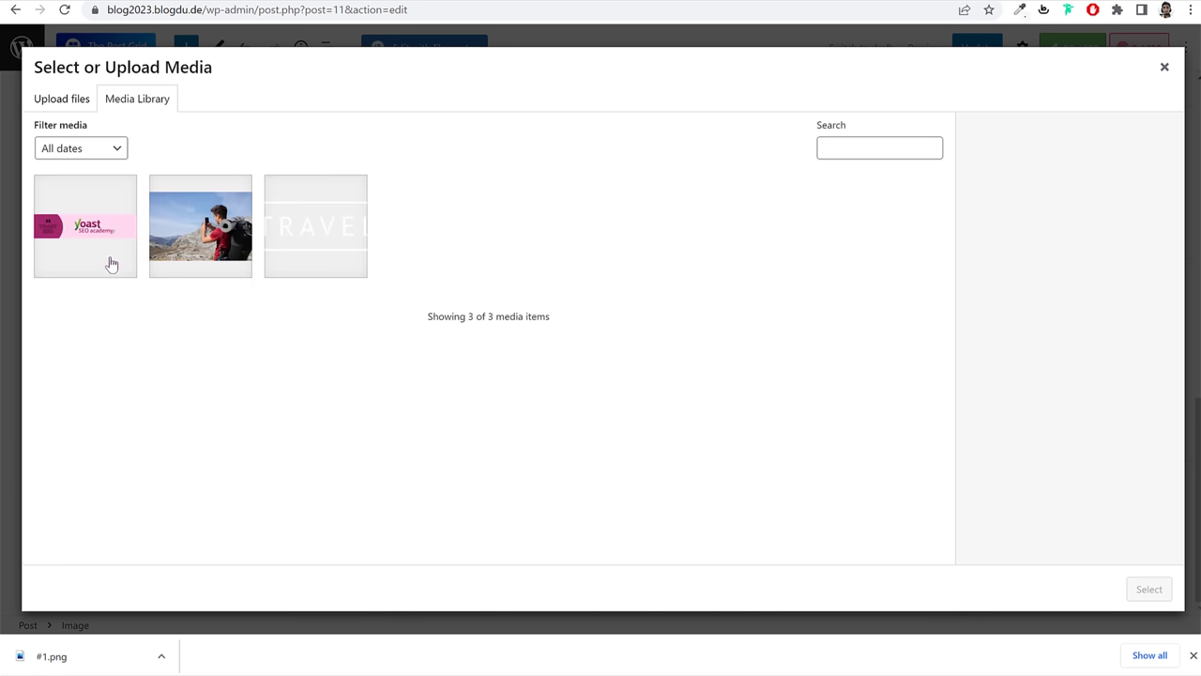
pyautogui.click(107, 260)
pyautogui.click(1149, 590)
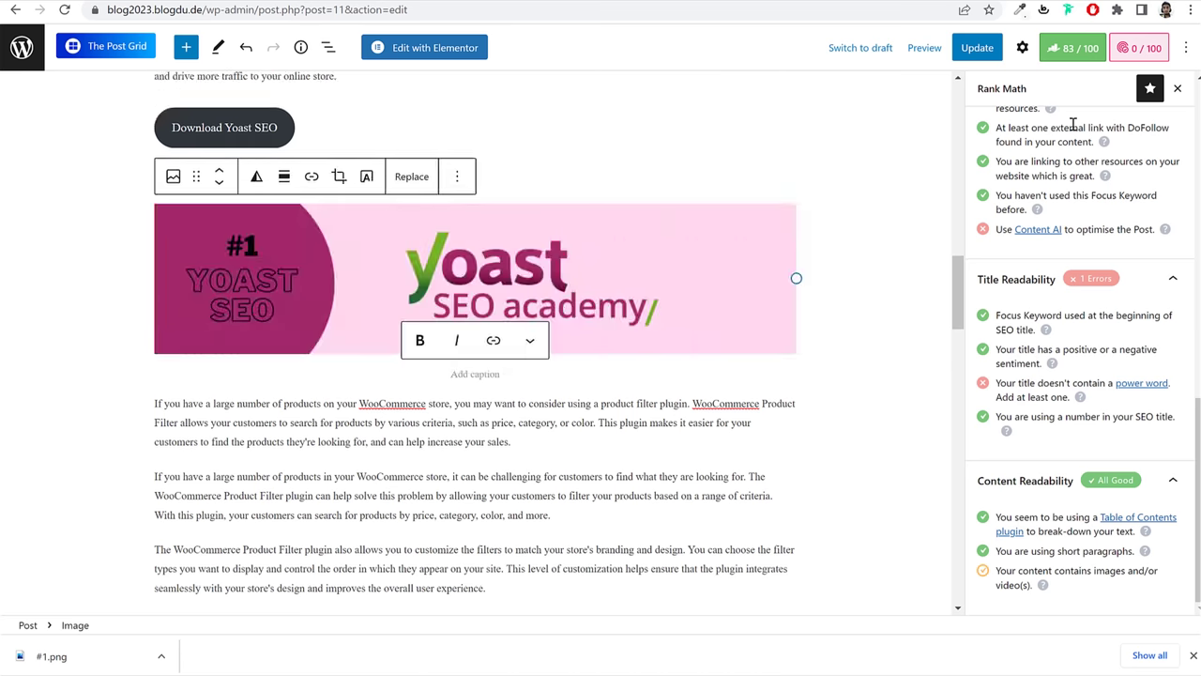
# Step: Set the image size of the banner under WooCommerce Product Filter to Full Size in its block settings
pyautogui.click(1023, 46)
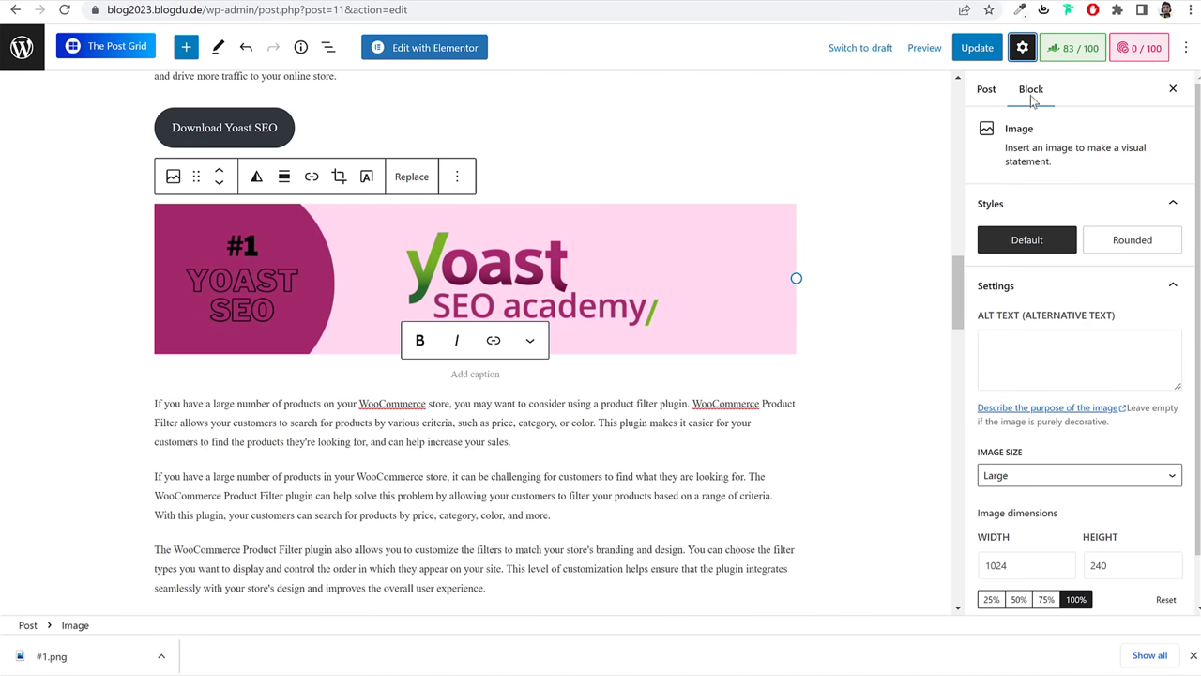
pyautogui.click(1041, 475)
pyautogui.click(1029, 534)
pyautogui.click(1068, 363)
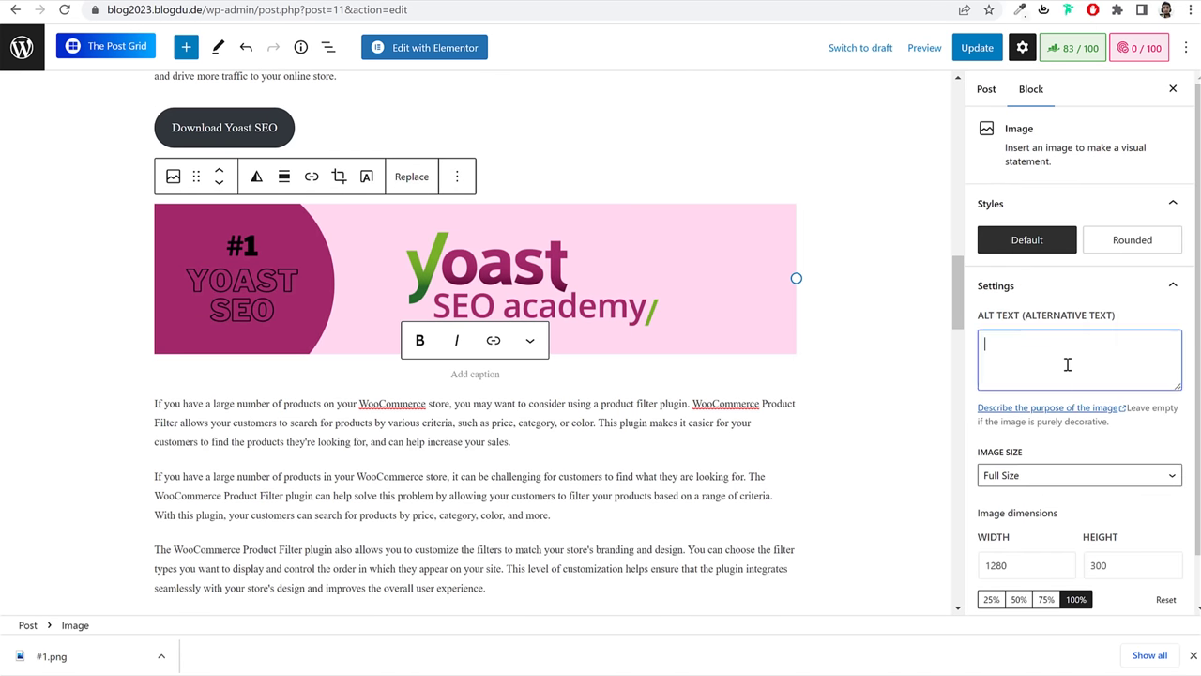
# Step: Insert the Yoast SEO banner from the media library below the "3. Jetpack" heading and set its image size to Full Size
pyautogui.scroll(-5, 563, 447)
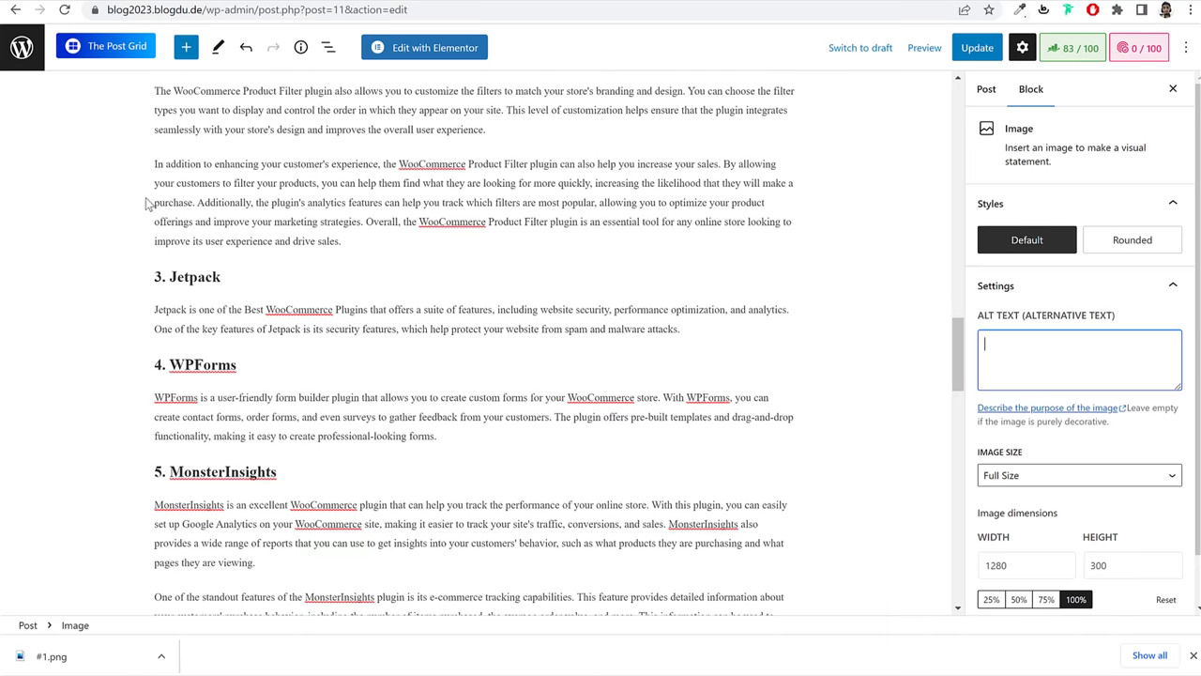
pyautogui.click(281, 279)
pyautogui.press('Return')
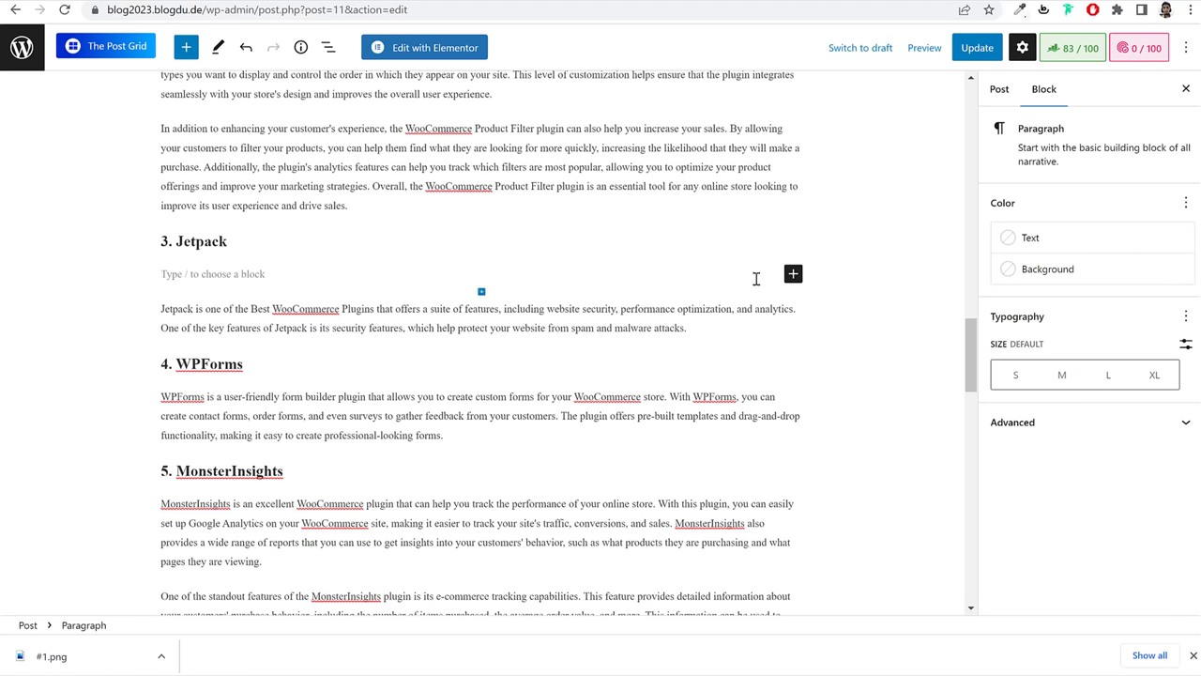
pyautogui.click(791, 273)
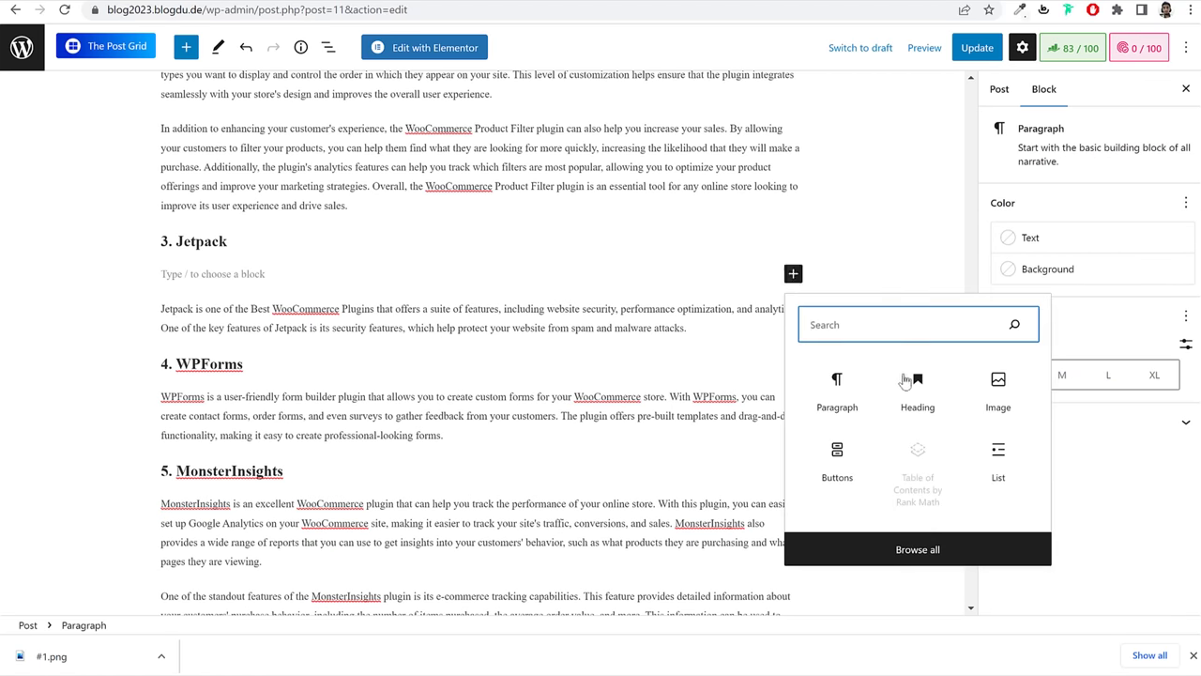
pyautogui.click(1013, 393)
pyautogui.click(263, 373)
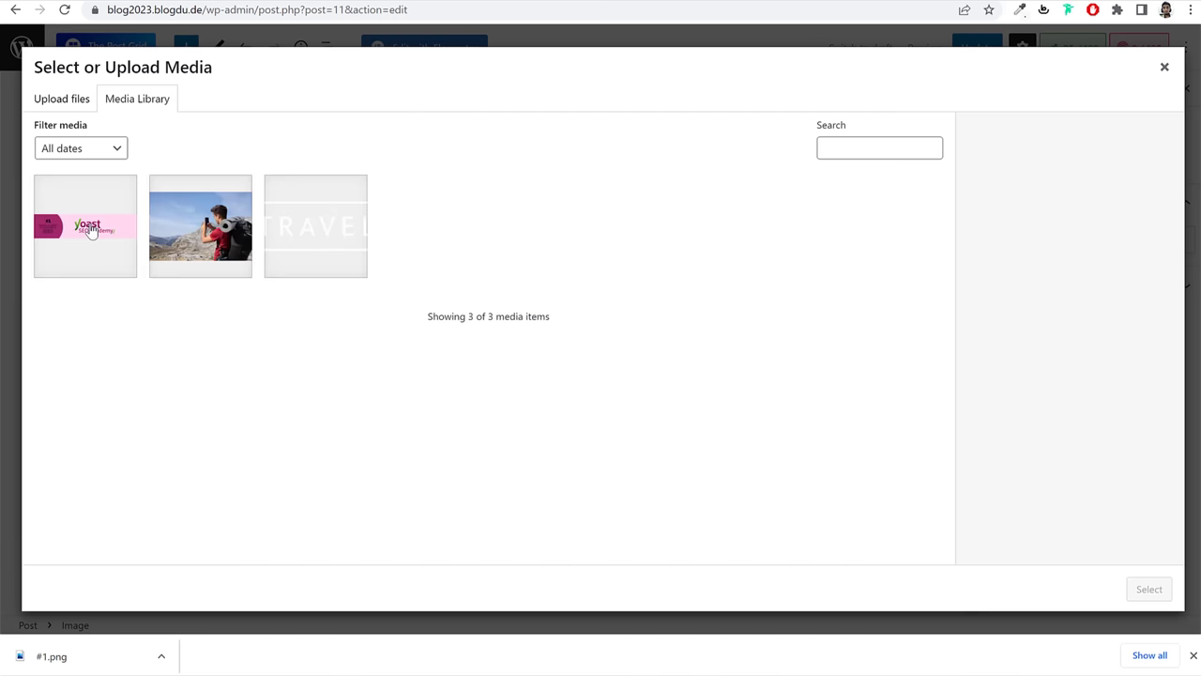
pyautogui.click(88, 227)
pyautogui.click(1147, 590)
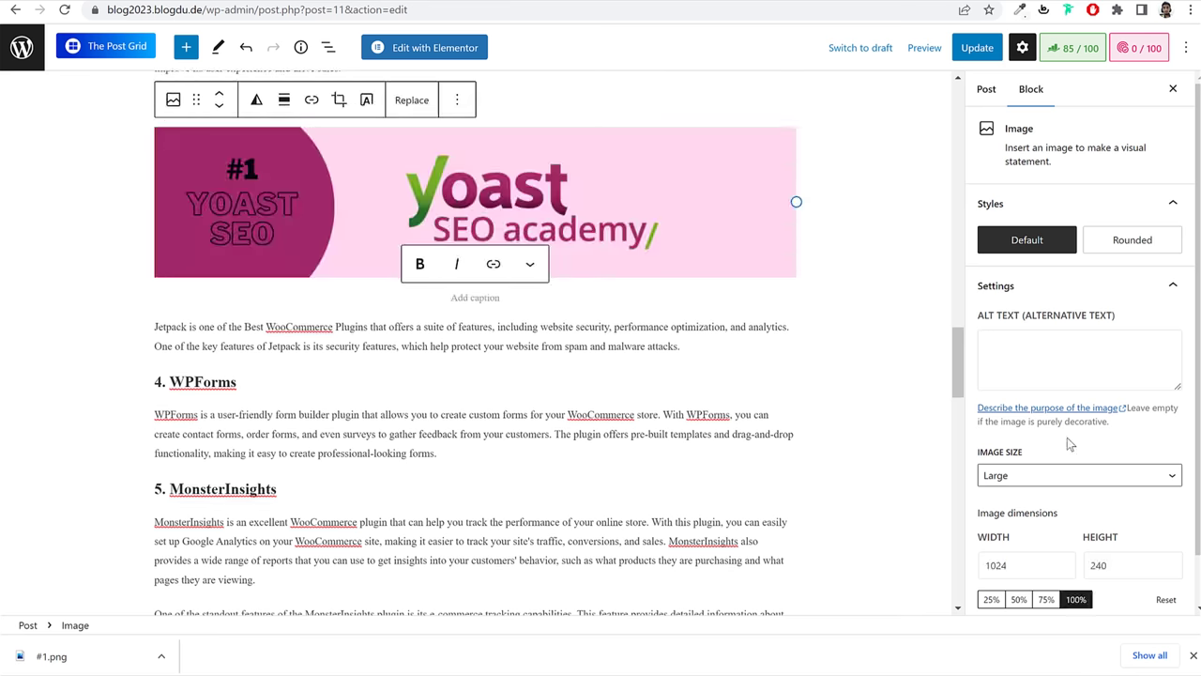
pyautogui.click(1051, 477)
pyautogui.click(1033, 536)
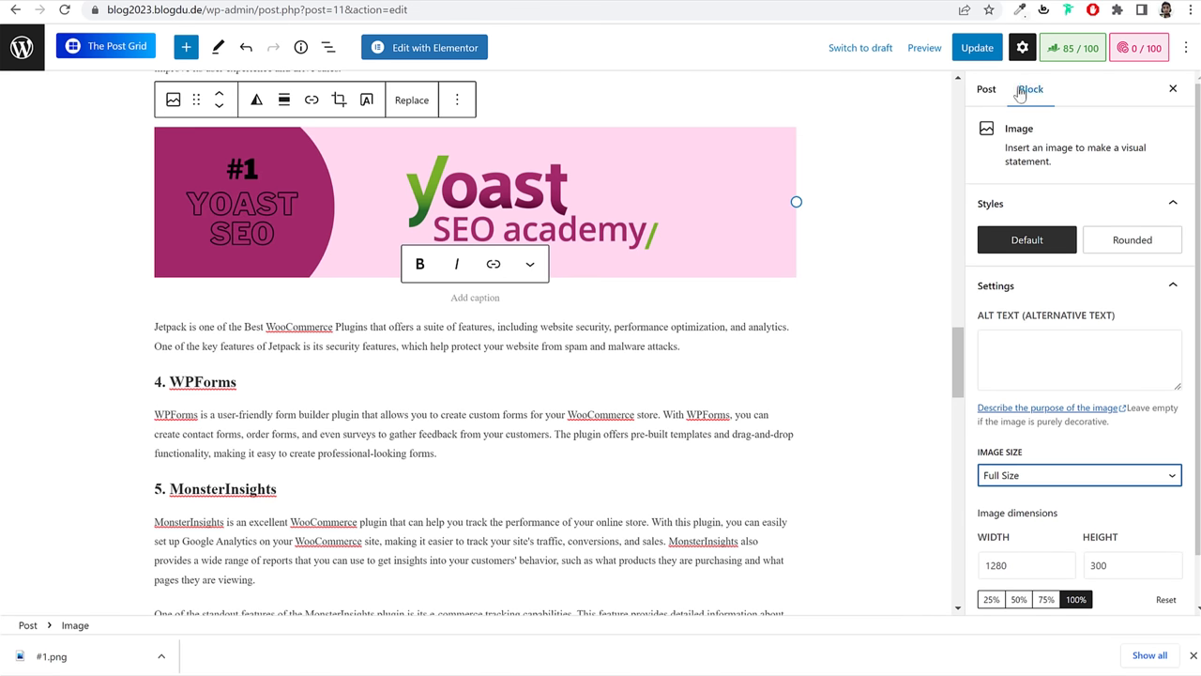
# Step: Recheck Rank Math's Content Readability item on images and videos, and update the post with the added blocks
pyautogui.click(1072, 48)
pyautogui.scroll(-3, 1129, 416)
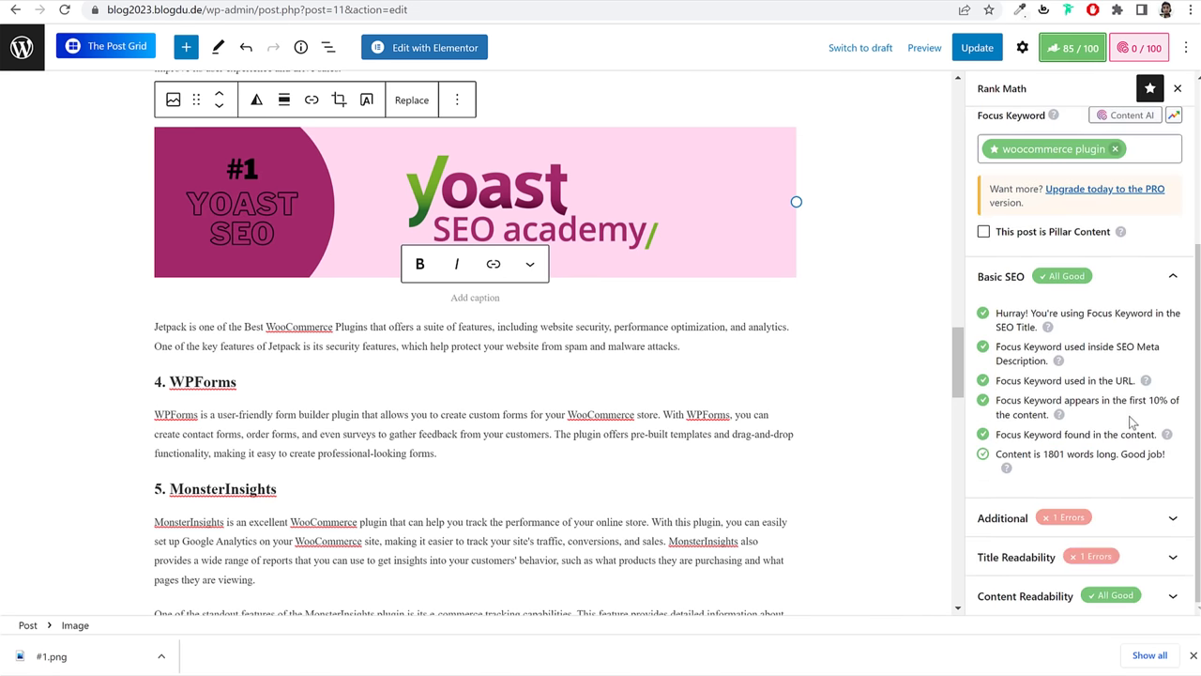
pyautogui.click(1079, 597)
pyautogui.moveTo(997, 572); pyautogui.dragTo(1014, 584)
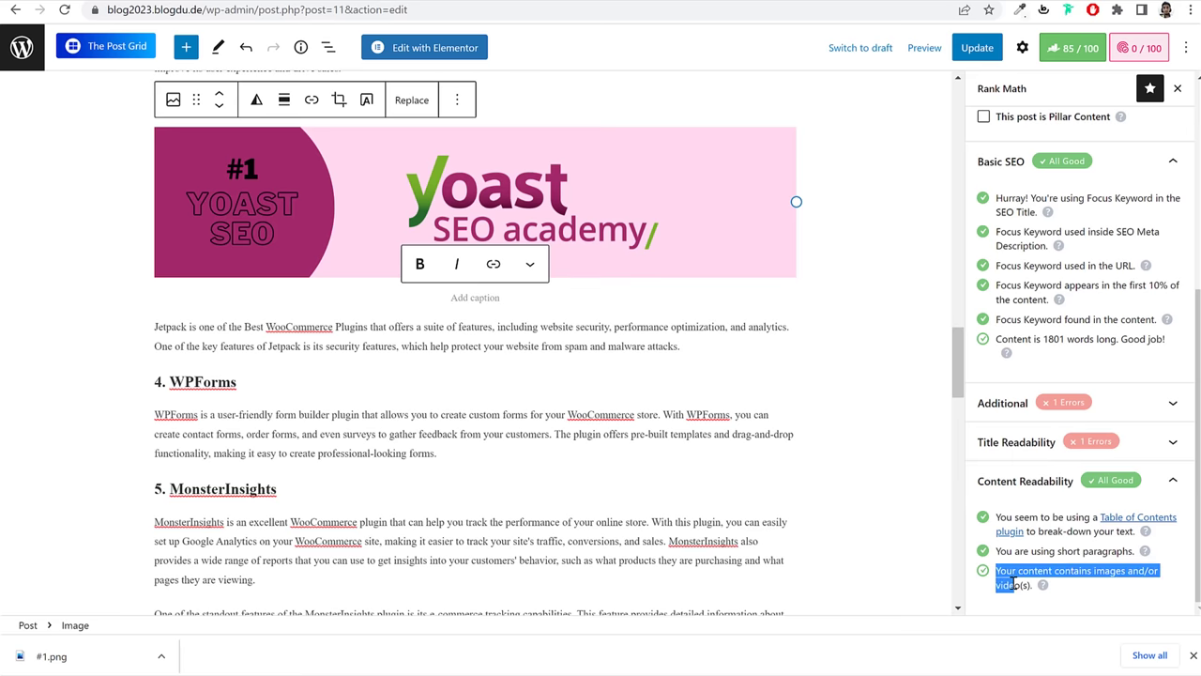
pyautogui.click(981, 48)
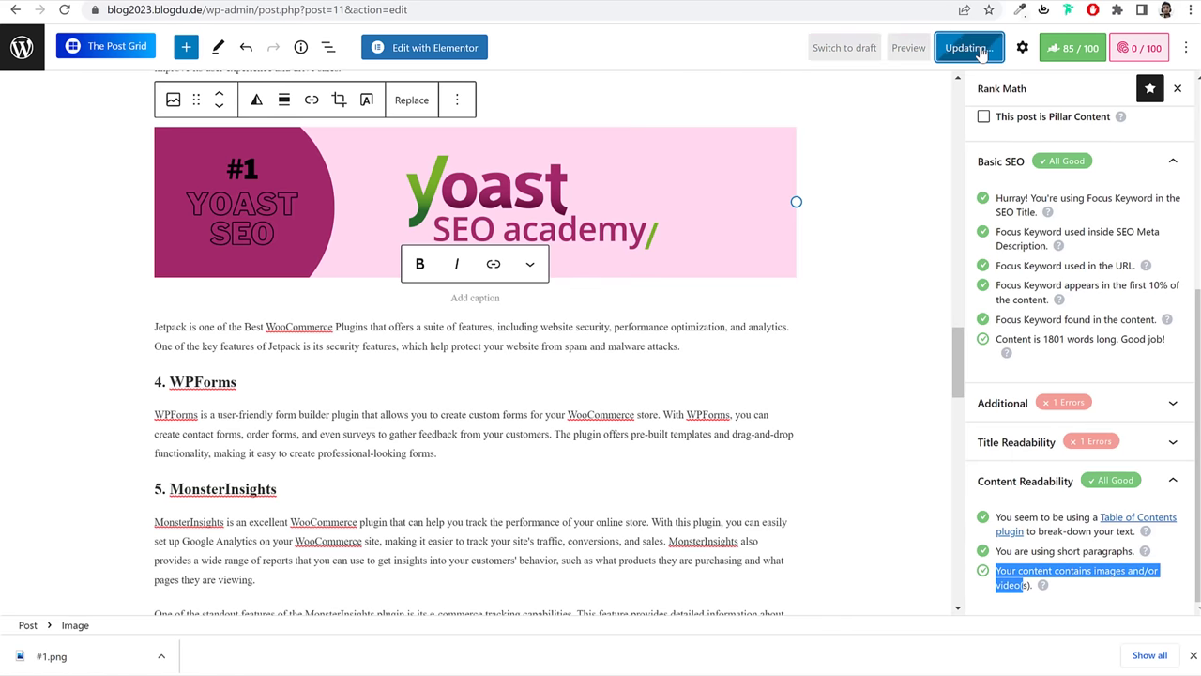
pyautogui.click(1063, 480)
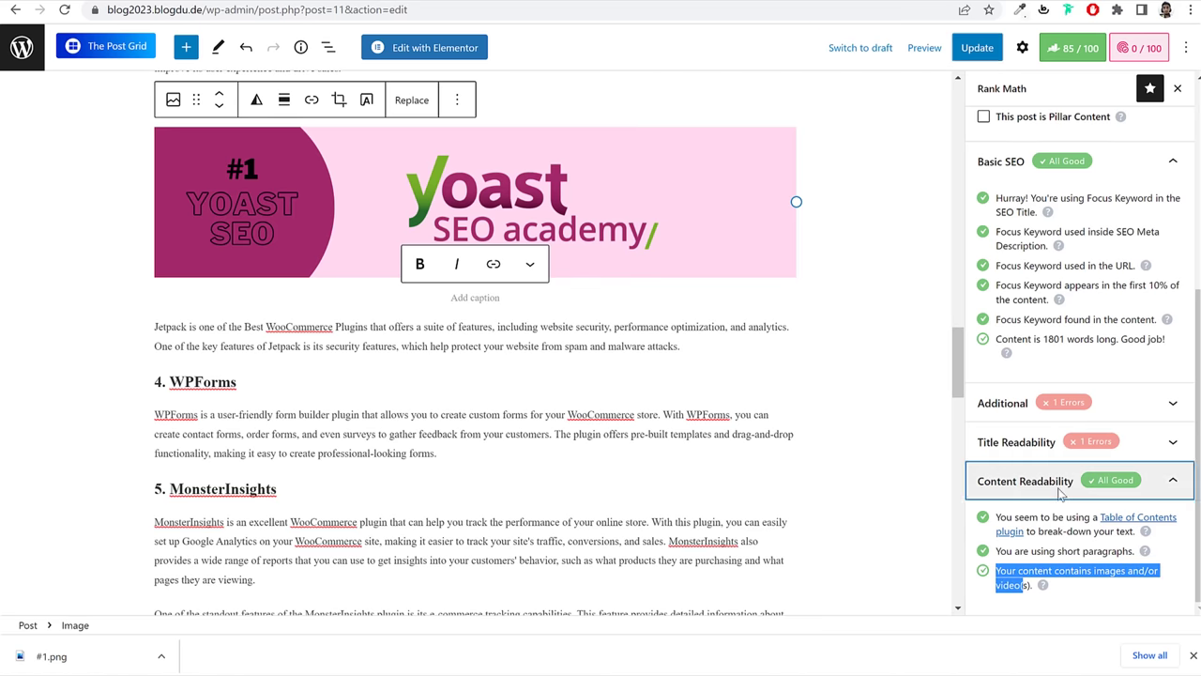
# Step: Review the post's plugin sections alongside the ChatGPT conversation, including the OptinMonster prompt that asks for 'woocommerce plugin' at least 3 times
pyautogui.scroll(-15, 563, 430)
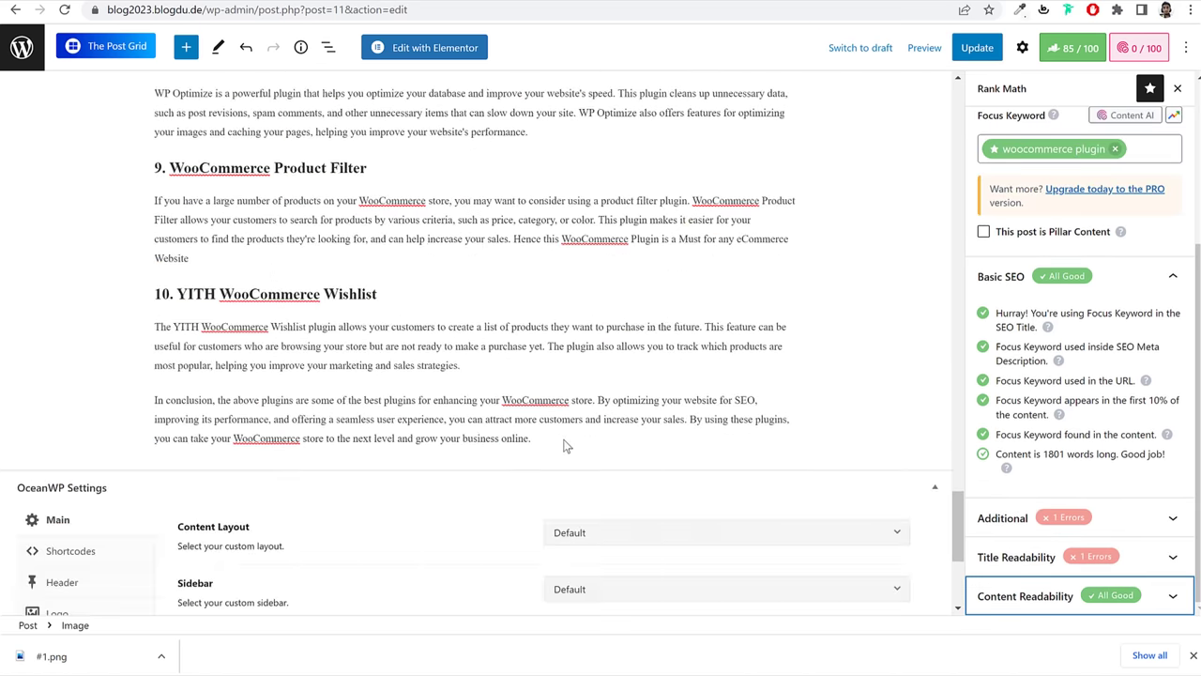
pyautogui.scroll(20, 563, 431)
pyautogui.scroll(-10, 601, 366)
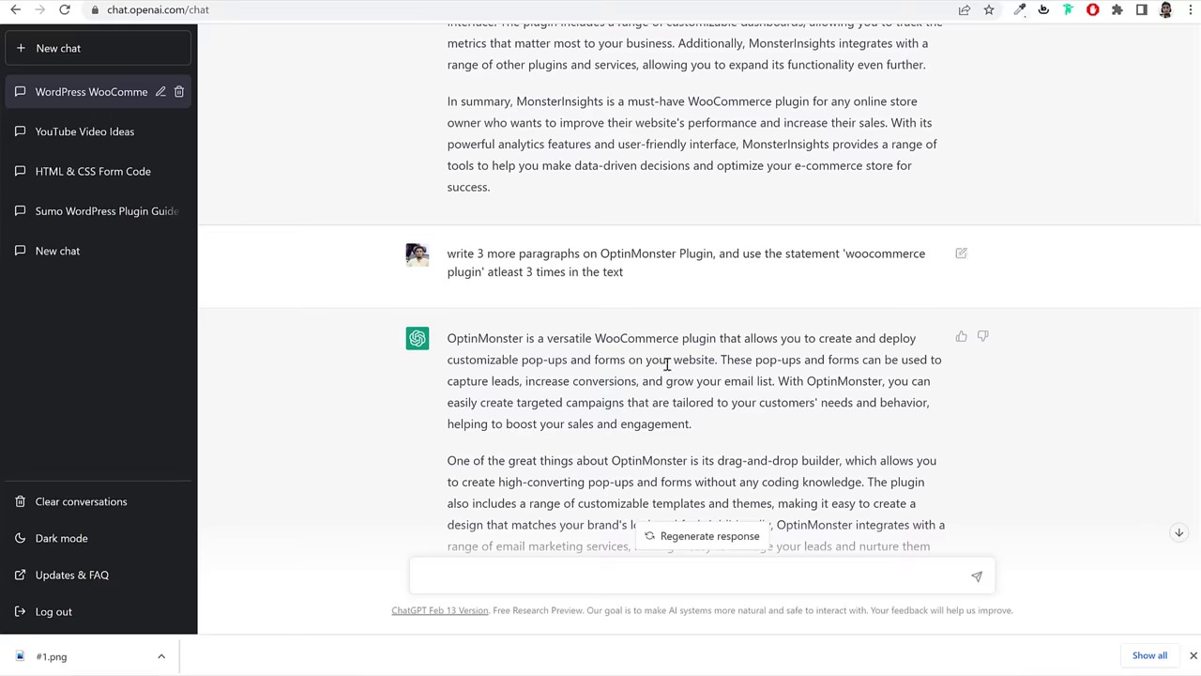
pyautogui.scroll(5, 671, 381)
pyautogui.scroll(-9, 670, 381)
pyautogui.scroll(3, 654, 380)
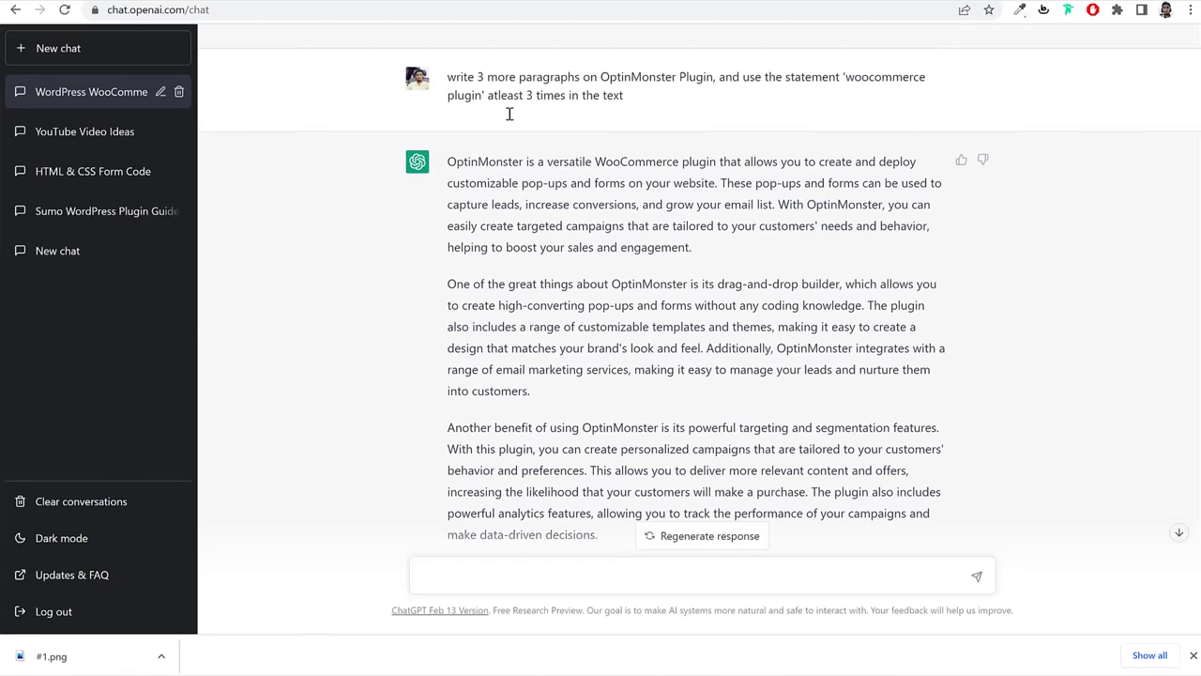
pyautogui.scroll(20, 610, 301)
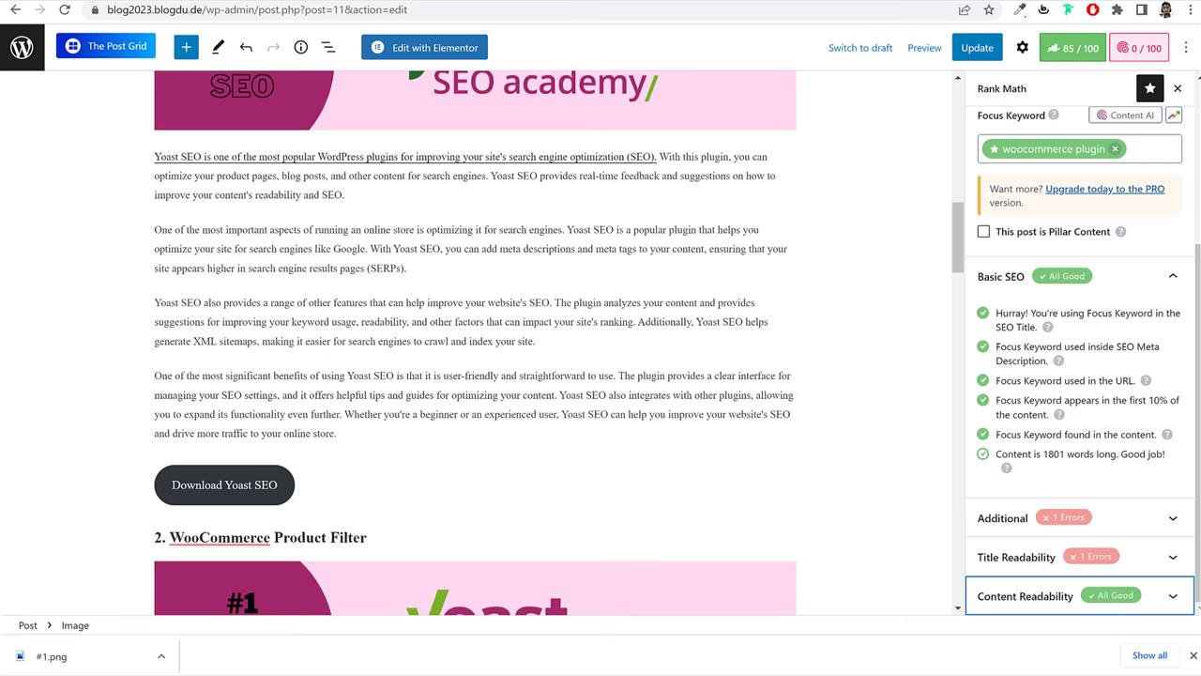
pyautogui.scroll(5, 944, 248)
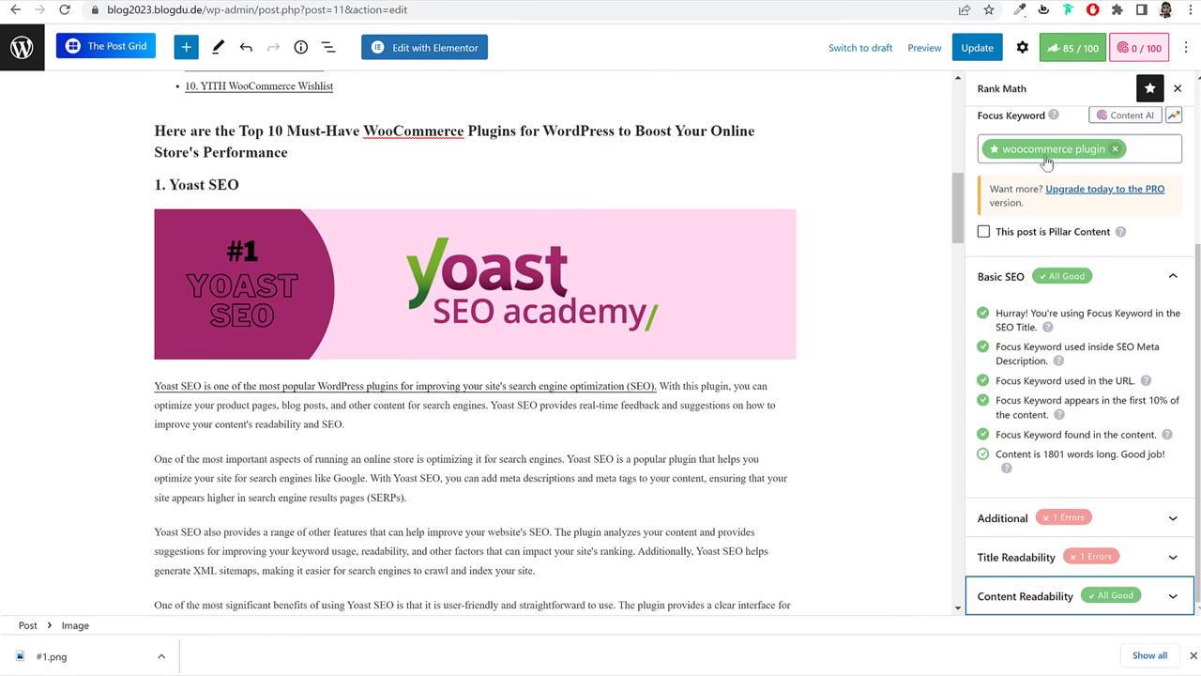
pyautogui.hotkey('ctrl', 'Tab')
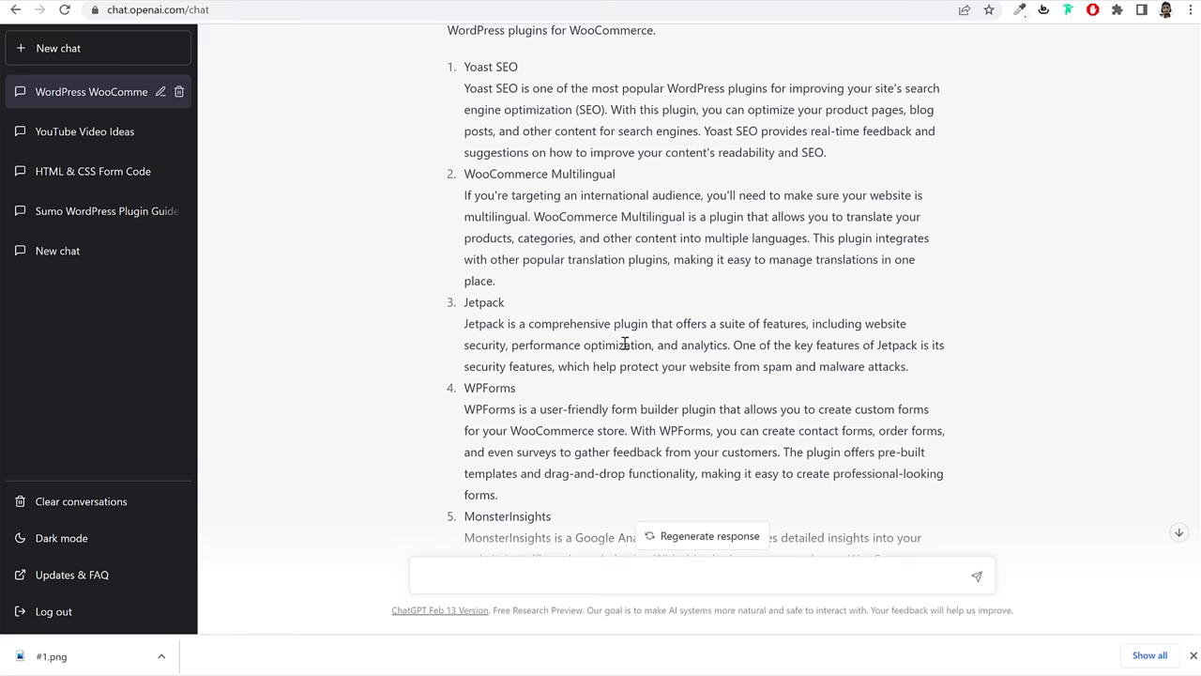
pyautogui.scroll(2, 625, 344)
pyautogui.scroll(-20, 615, 413)
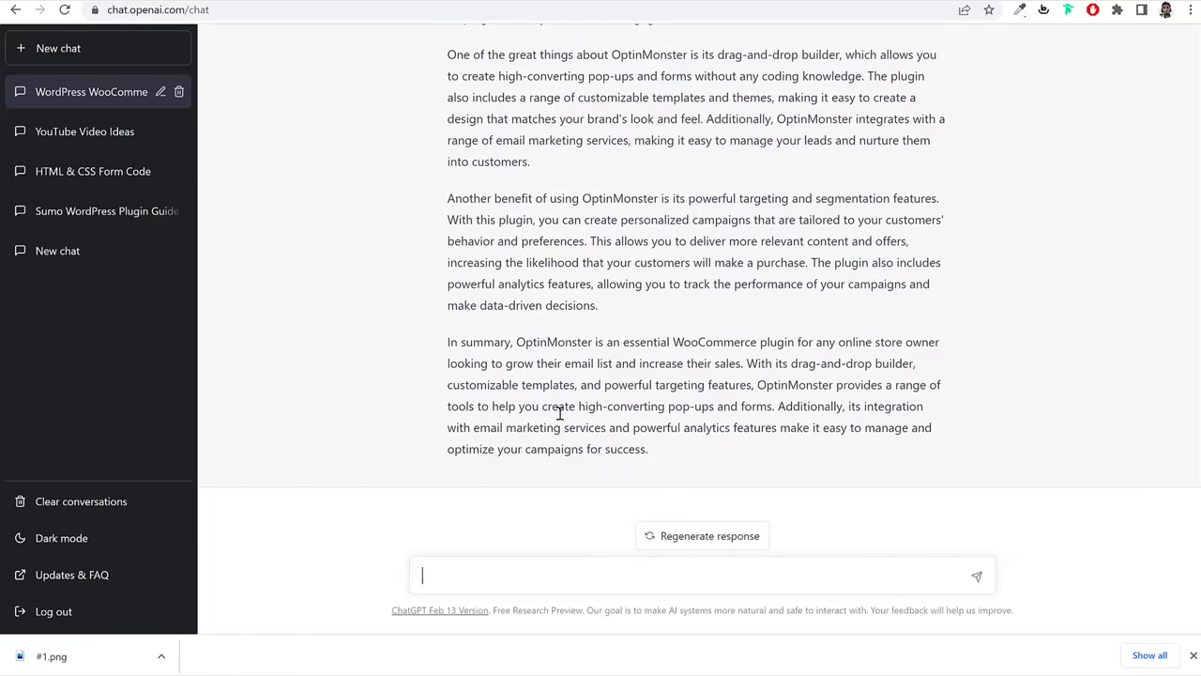
pyautogui.scroll(5, 559, 413)
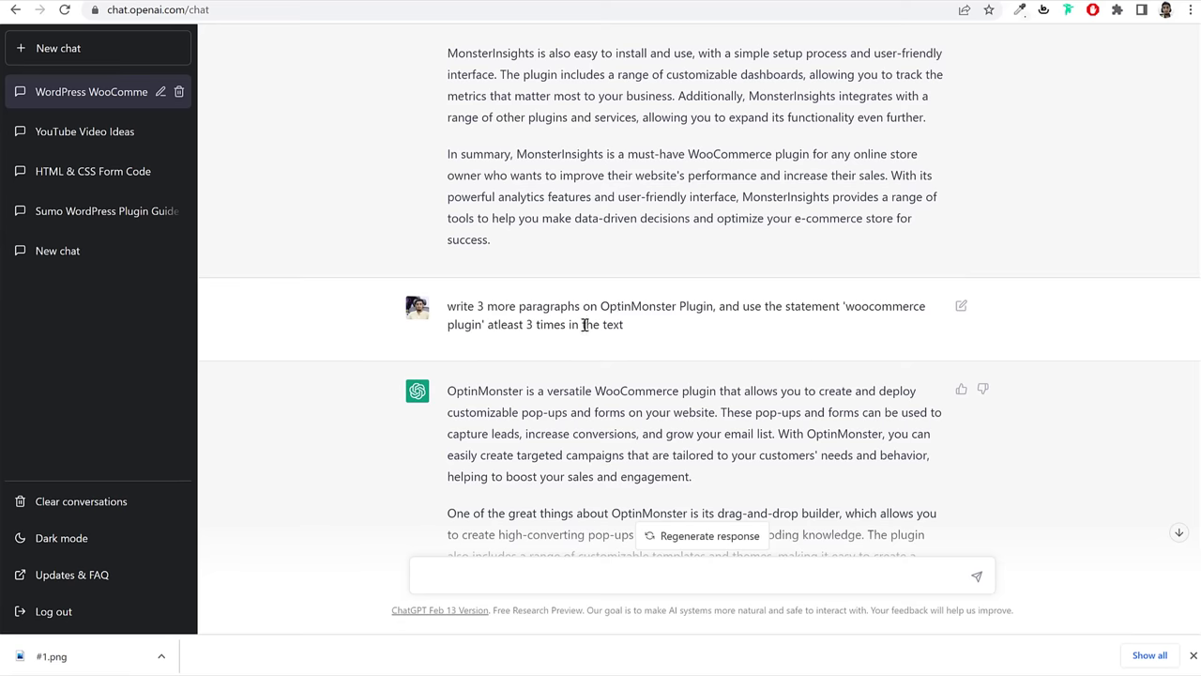
# Step: Look back over the MonsterInsights answer in the ChatGPT conversation, and update the WooCommerce plugins post in the WordPress editor
pyautogui.scroll(4, 630, 356)
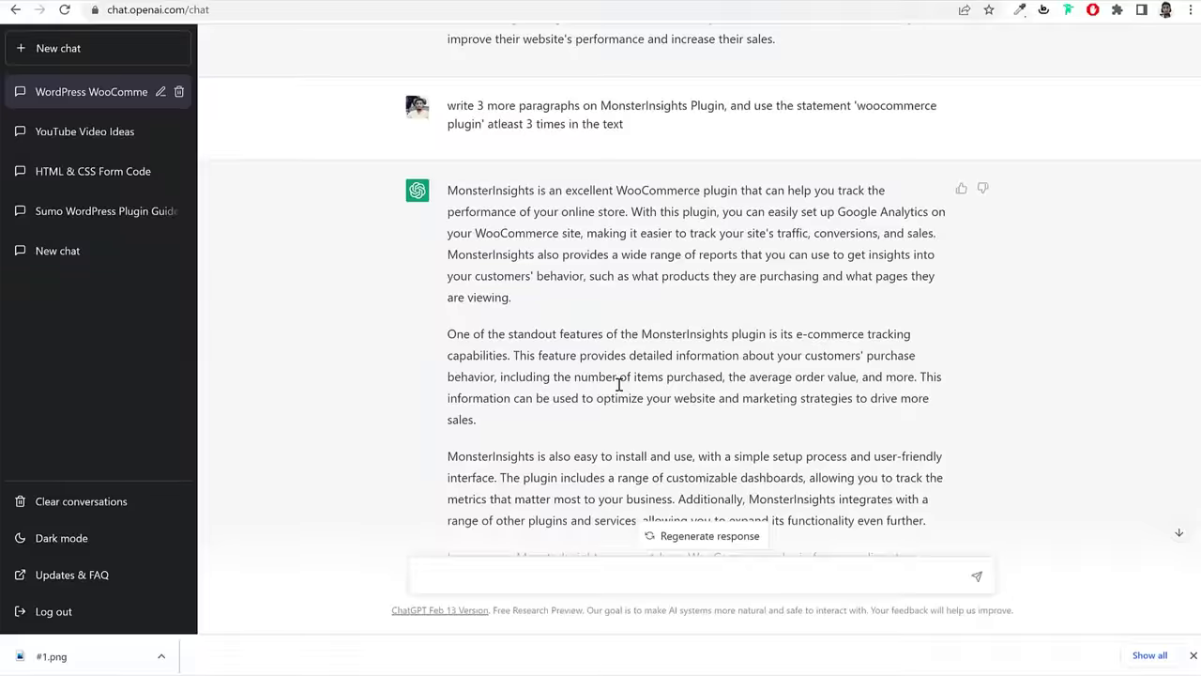
pyautogui.scroll(10, 619, 383)
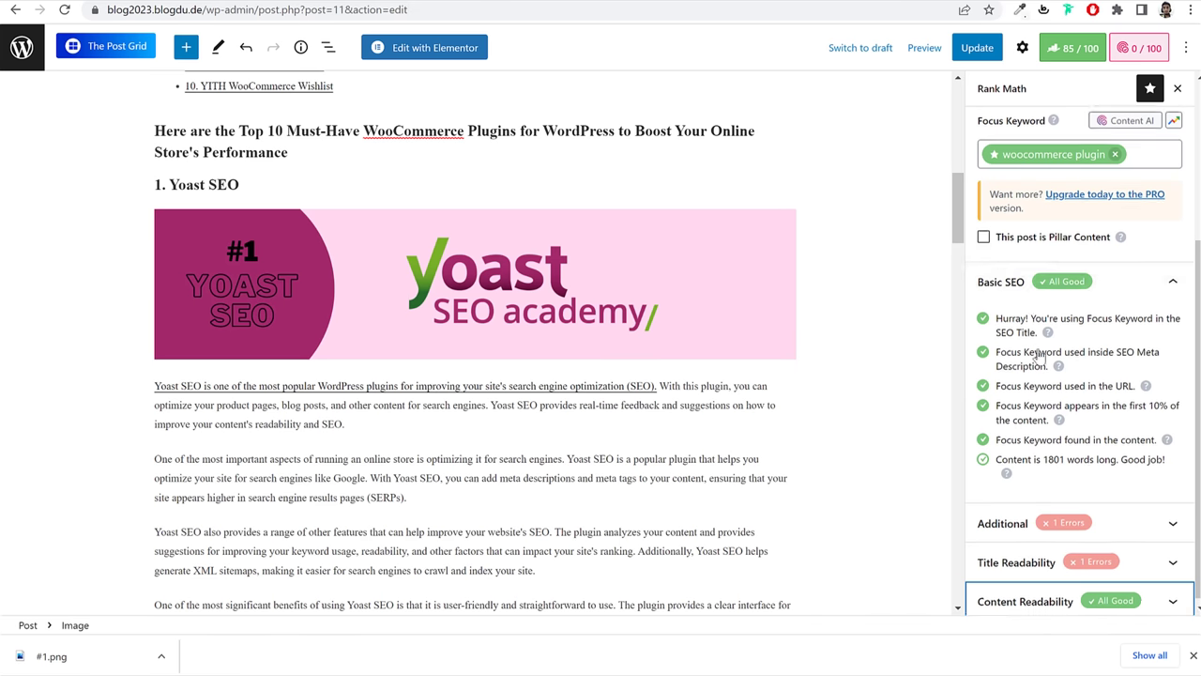
pyautogui.scroll(3, 1009, 352)
pyautogui.click(977, 52)
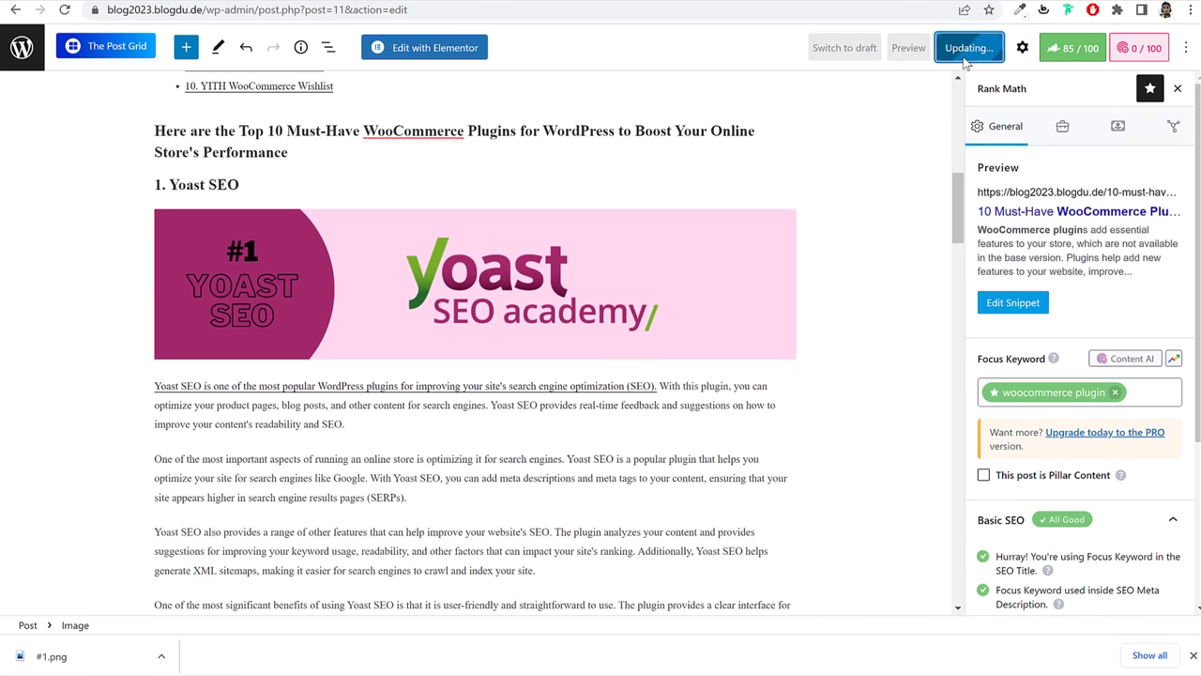
pyautogui.scroll(3, 617, 246)
pyautogui.scroll(4, 617, 246)
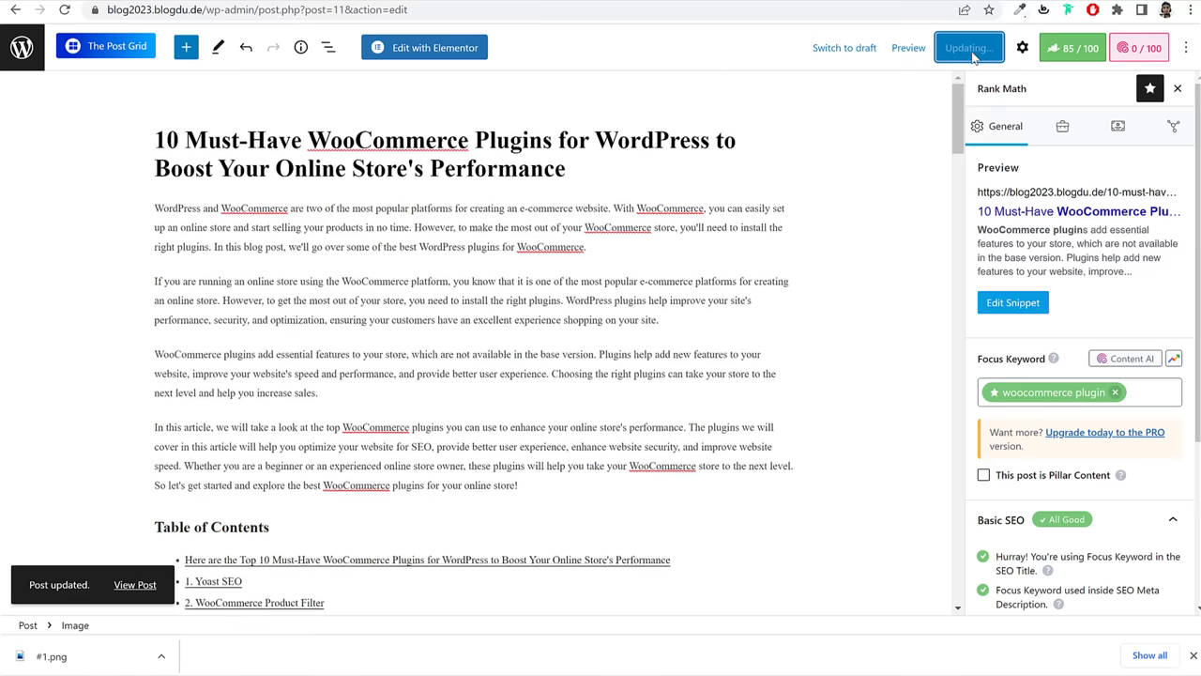
pyautogui.scroll(-3, 1103, 357)
pyautogui.scroll(3, 1079, 235)
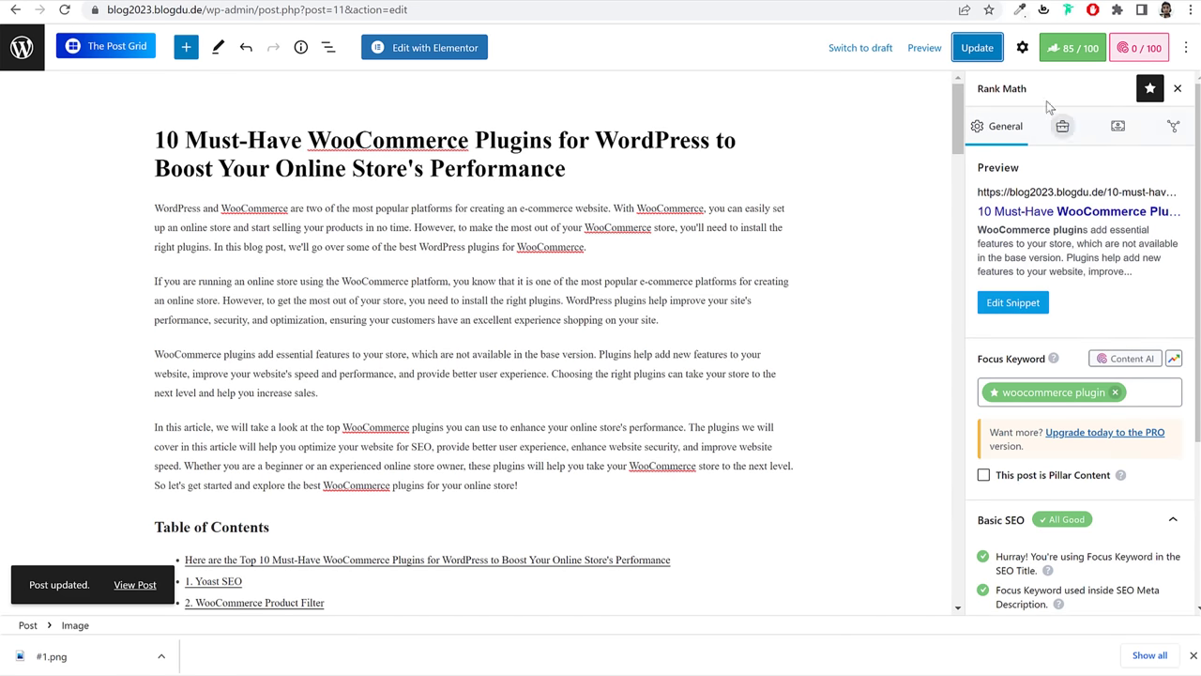
# Step: Add a new category named WooCommerce Plugins in the post settings and remove the post from Uncategorized
pyautogui.click(1022, 48)
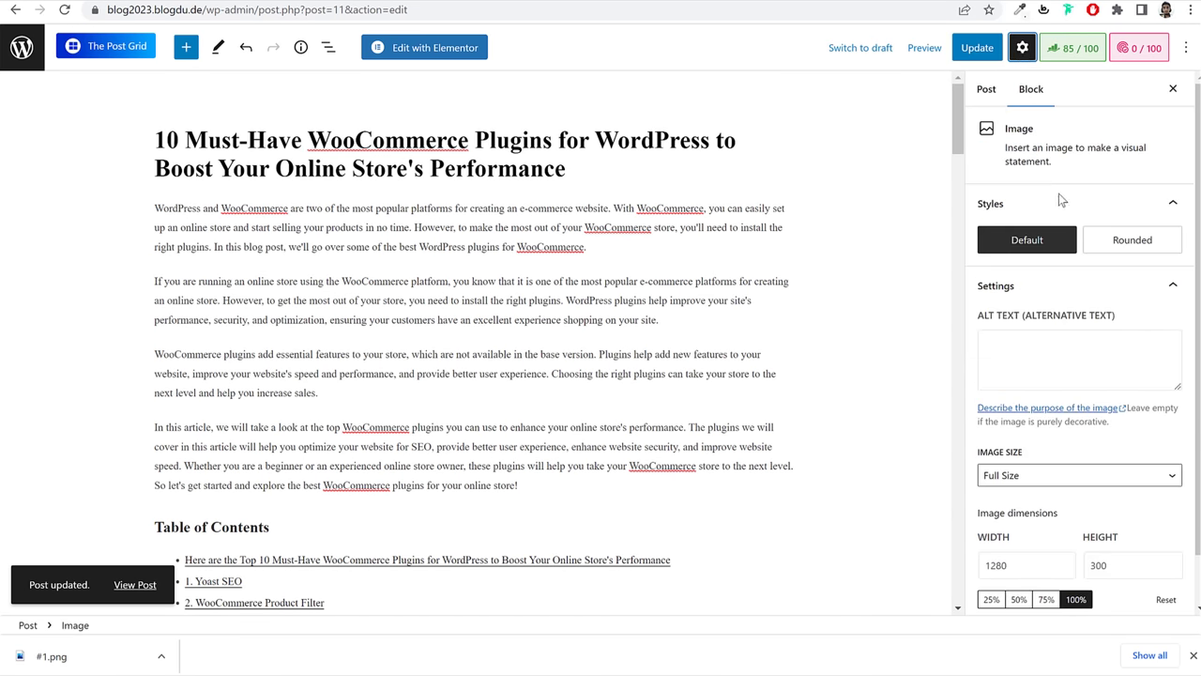
pyautogui.click(996, 90)
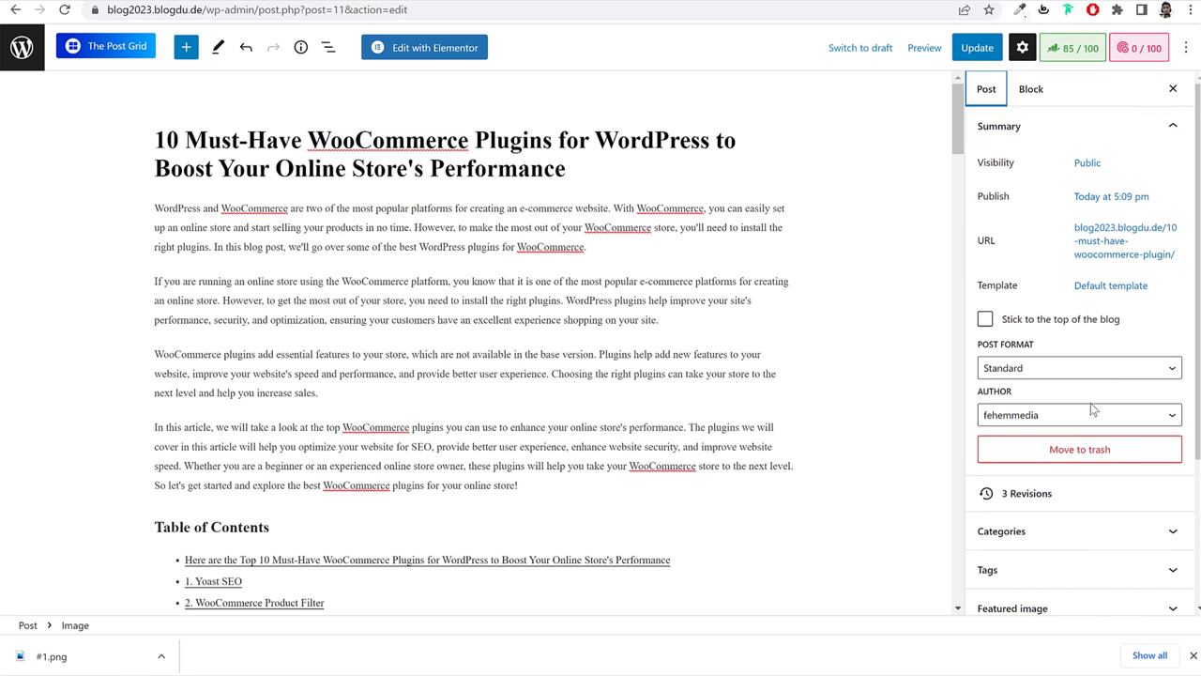
pyautogui.scroll(-2, 1091, 403)
pyautogui.click(1079, 339)
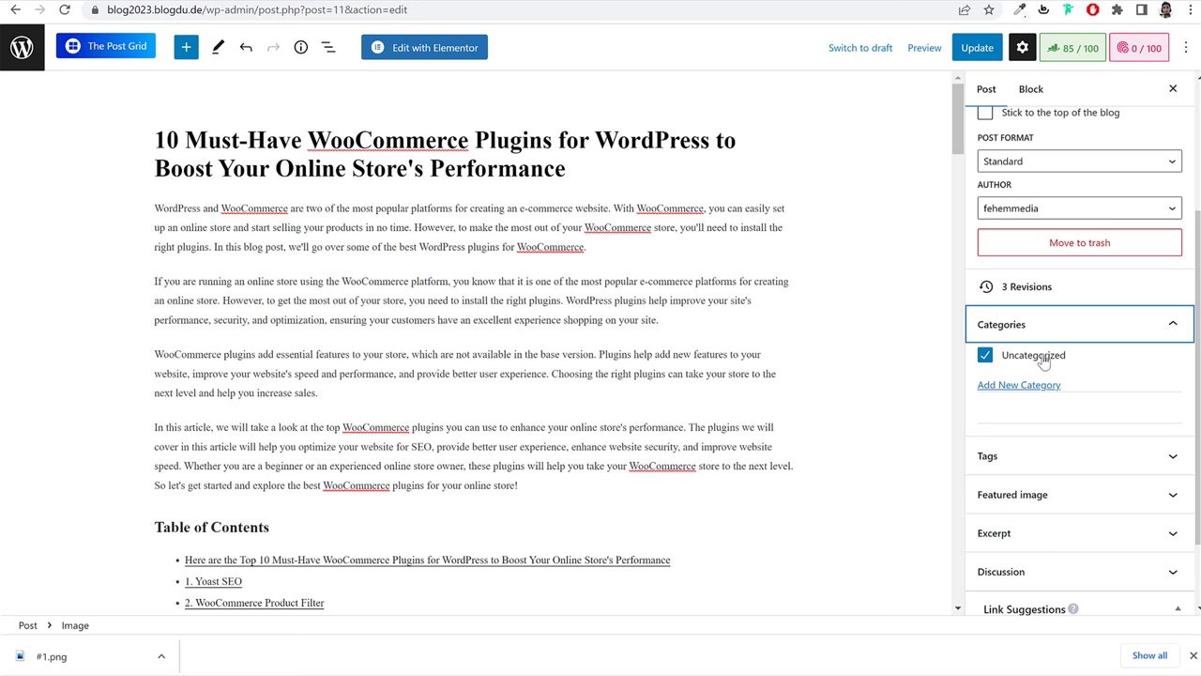
pyautogui.click(1050, 387)
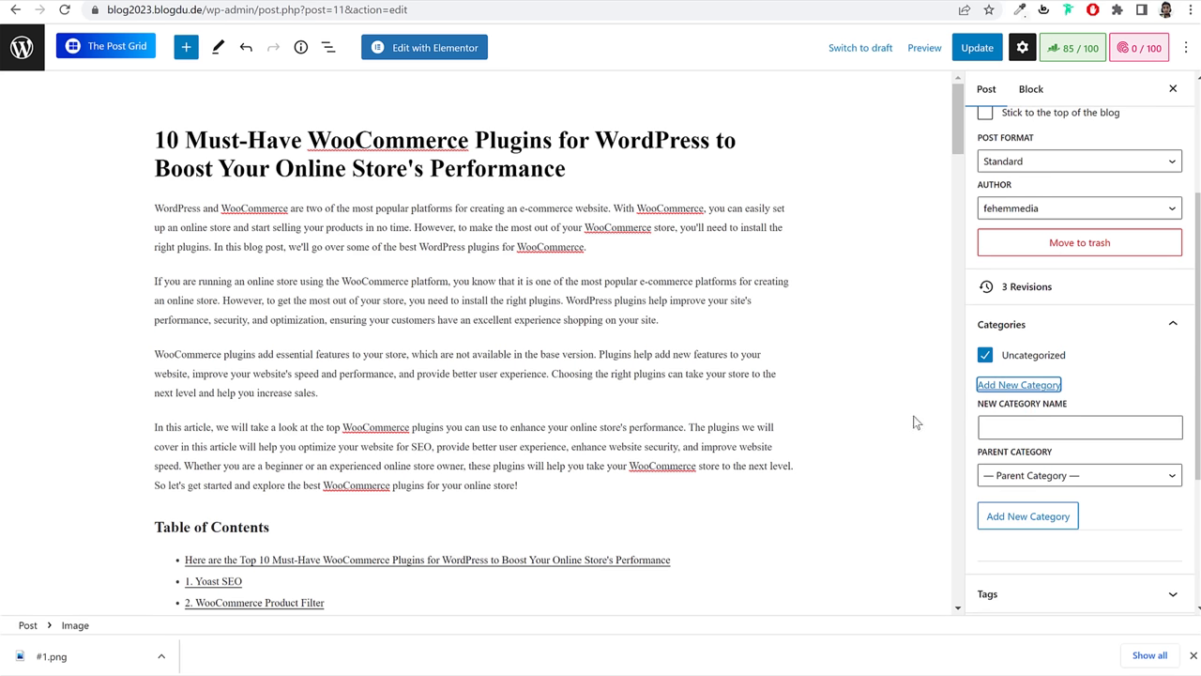
pyautogui.click(1064, 432)
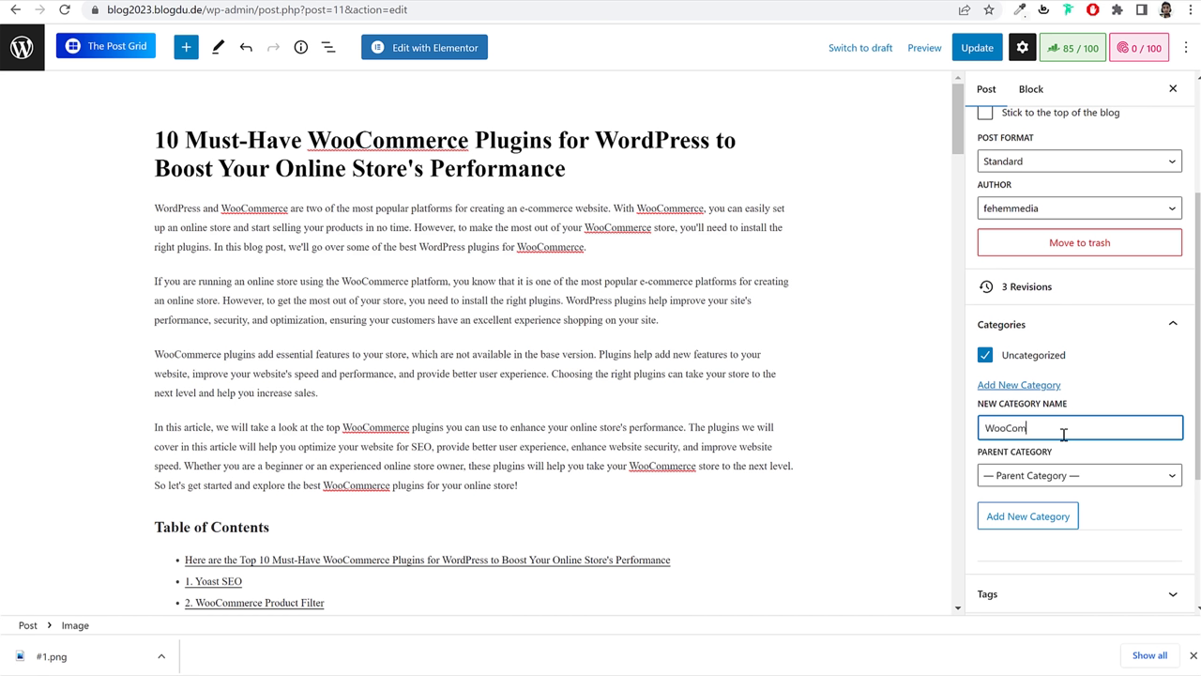
pyautogui.write('WooCommerce Plugins')
pyautogui.click(1029, 532)
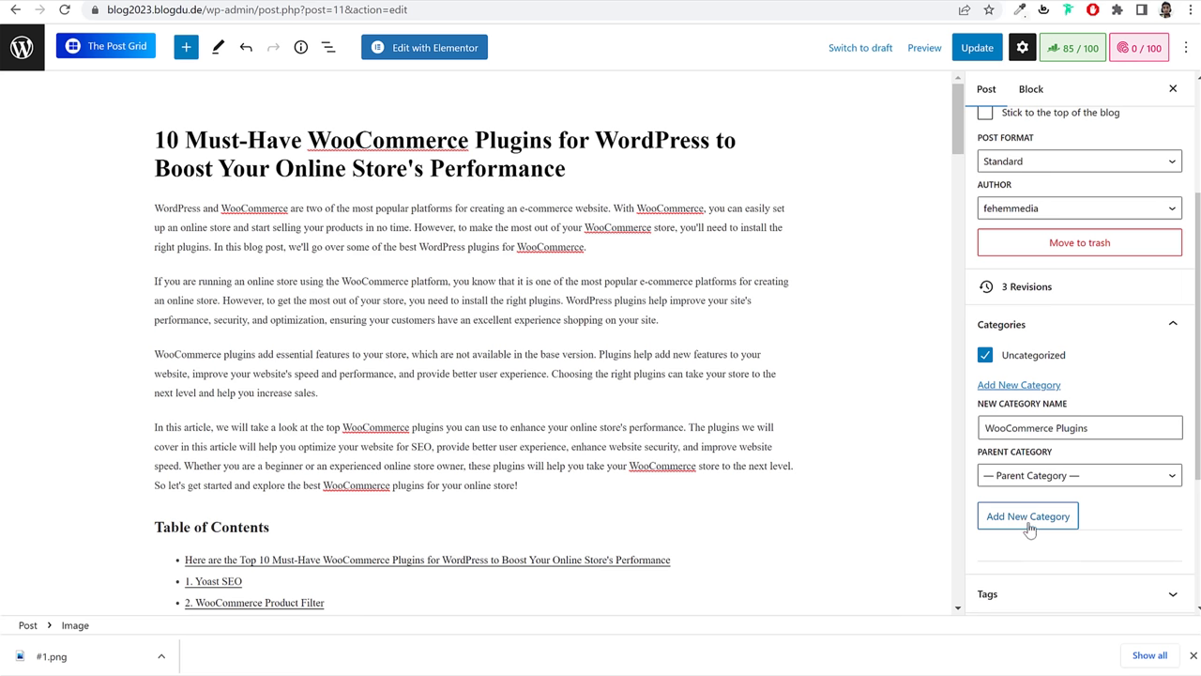
pyautogui.click(985, 355)
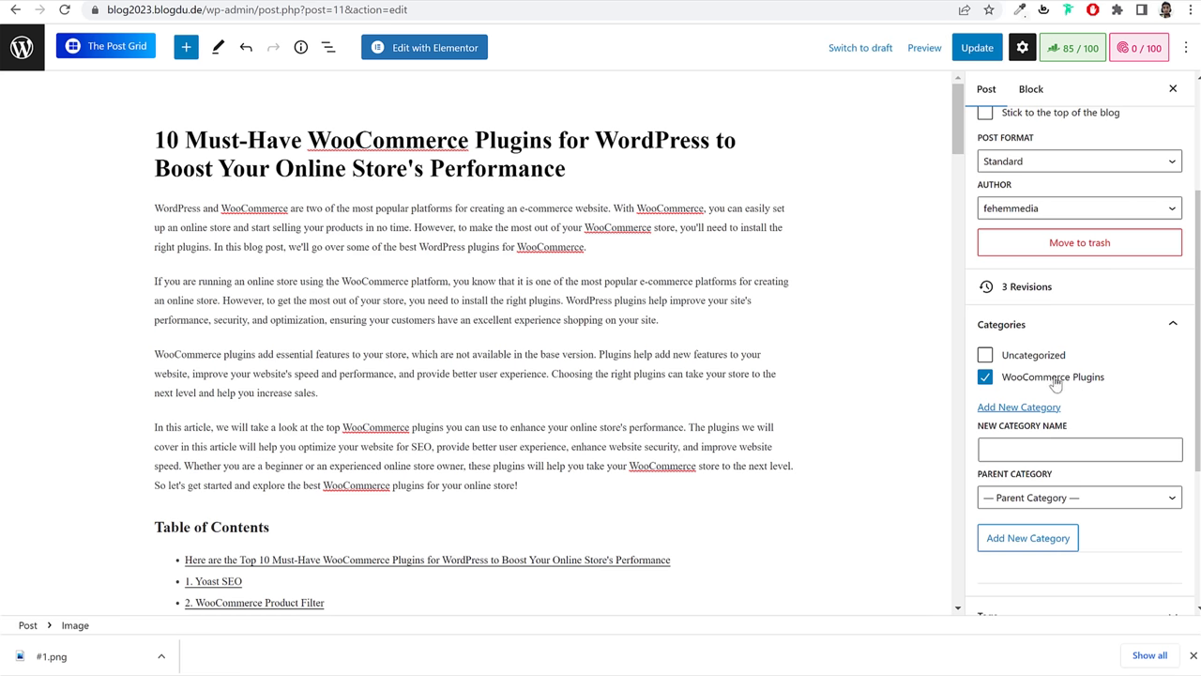
# Step: Add the tags Yoast and WooCommerce to the post
pyautogui.scroll(-3, 1086, 410)
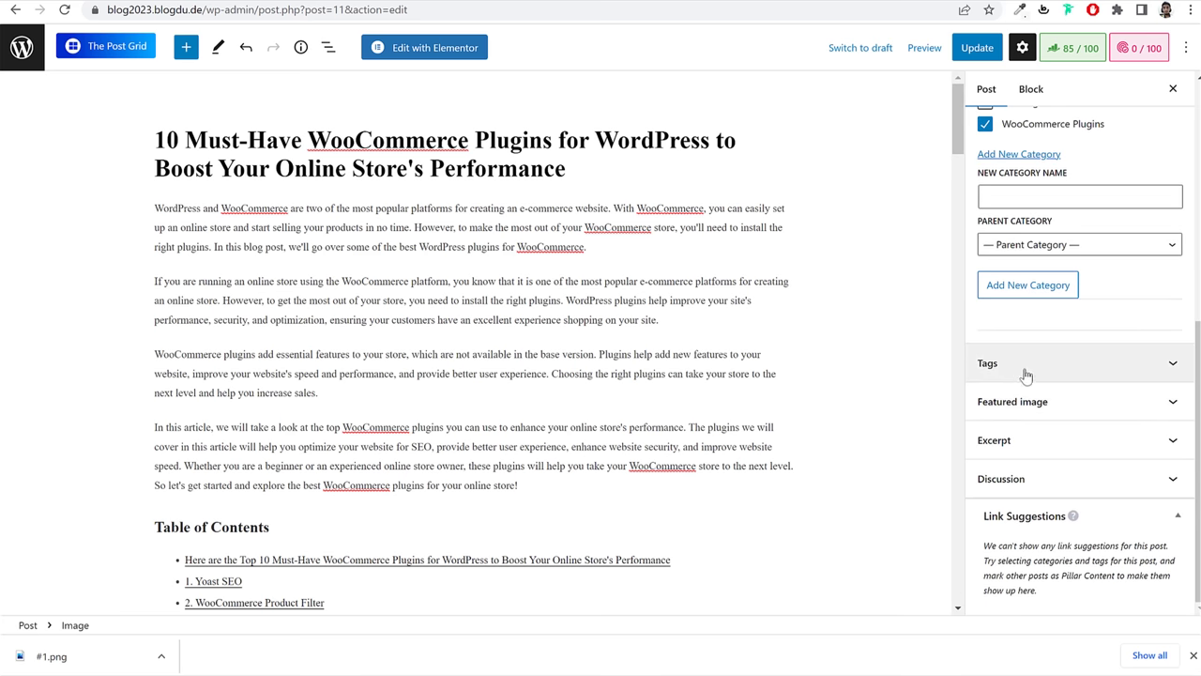
pyautogui.click(1024, 374)
pyautogui.click(1040, 418)
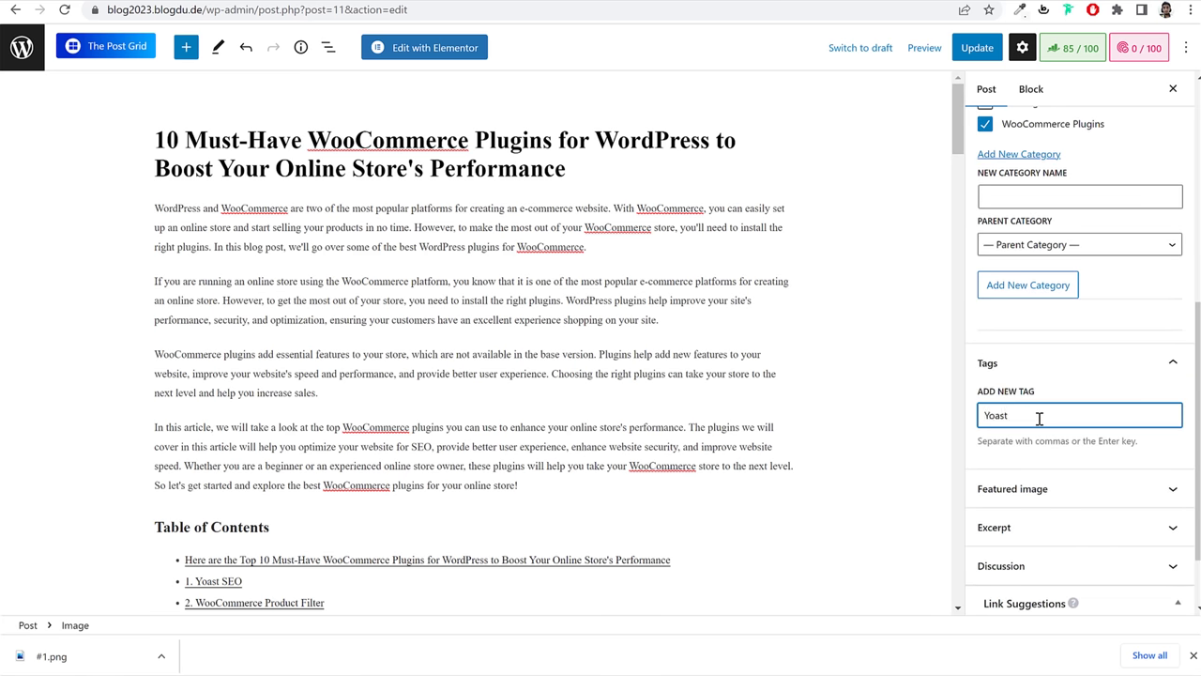
pyautogui.write('Yoast')
pyautogui.press('Return')
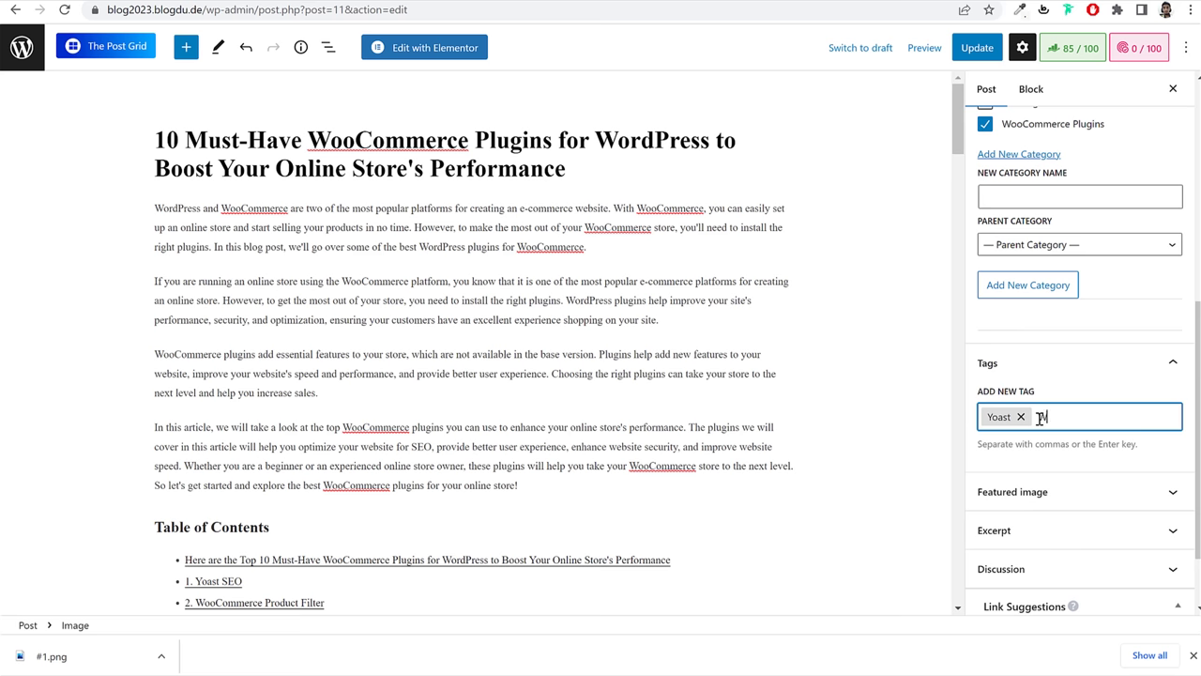
pyautogui.write('WooCommerce')
pyautogui.press('Return')
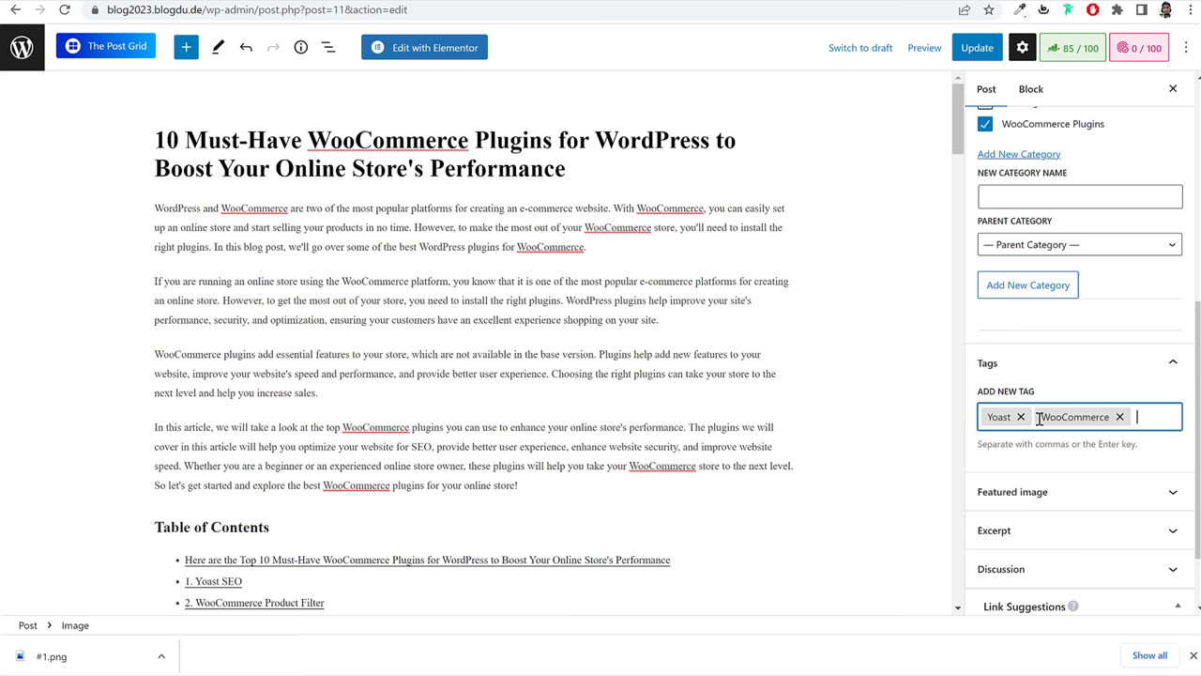
# Step: Open the post's featured image settings and view the featured image on the published best-woocommerce-plugins sample post
pyautogui.click(1054, 496)
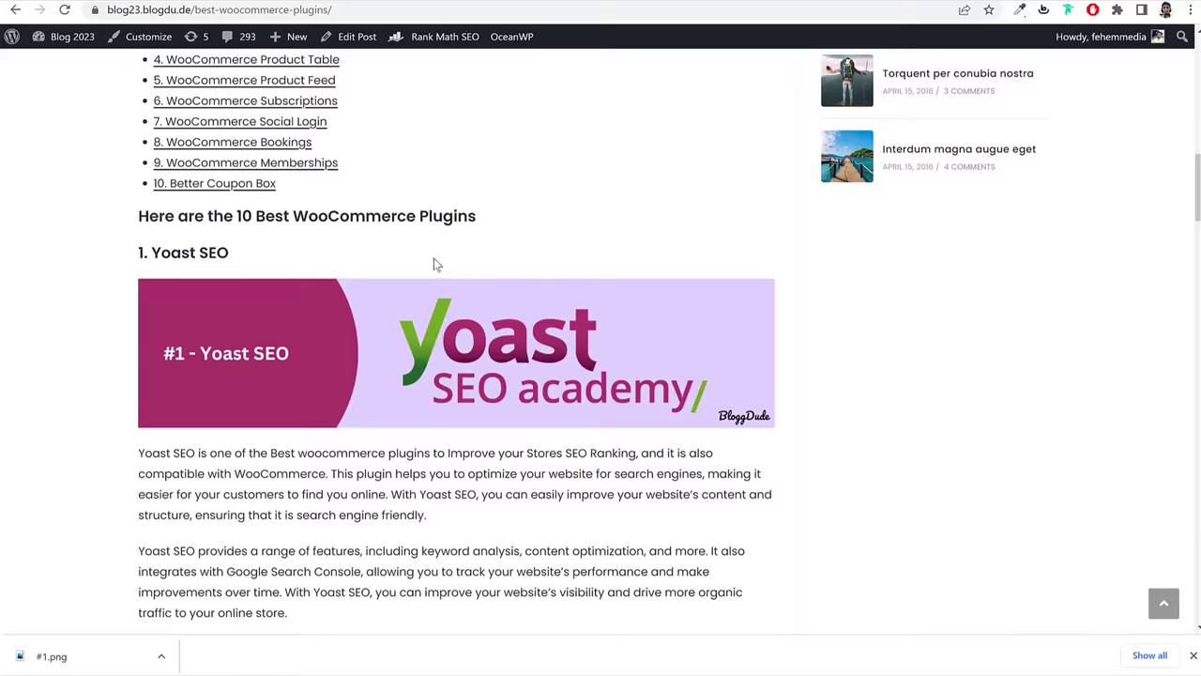
pyautogui.scroll(10, 432, 272)
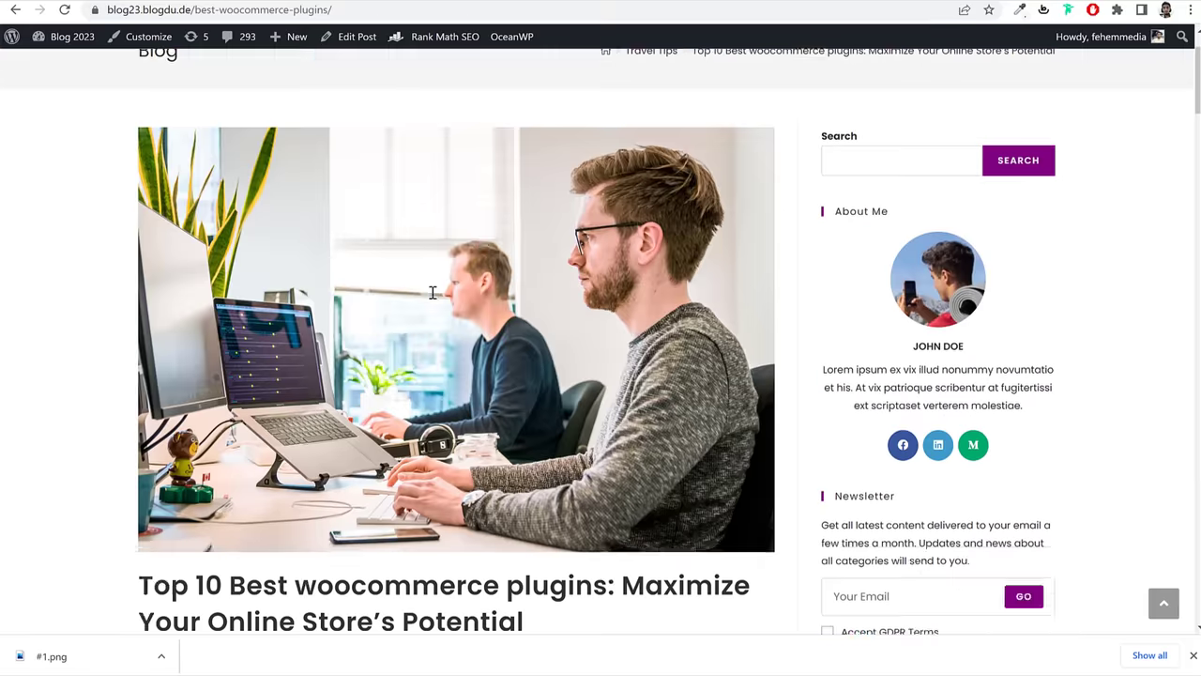
pyautogui.scroll(-1, 565, 278)
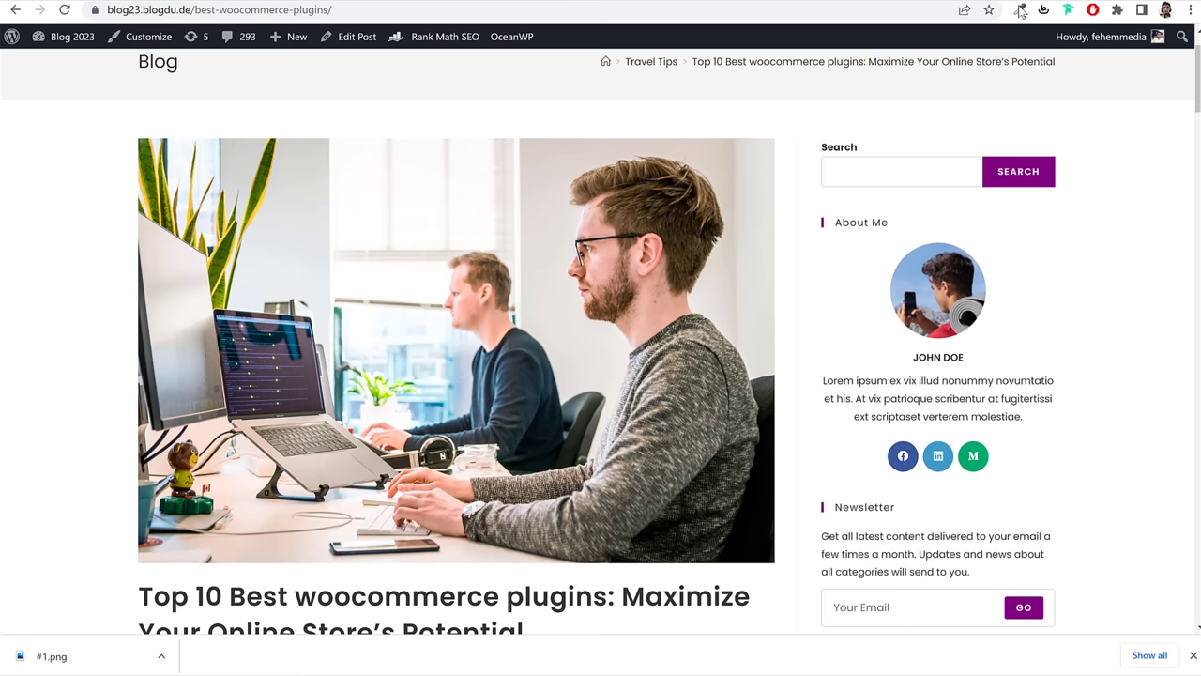
# Step: Open unsplash.com in a new browser tab and compare it with the sample post's featured image
pyautogui.hotkey('ctrl', 't')
pyautogui.write('uns')
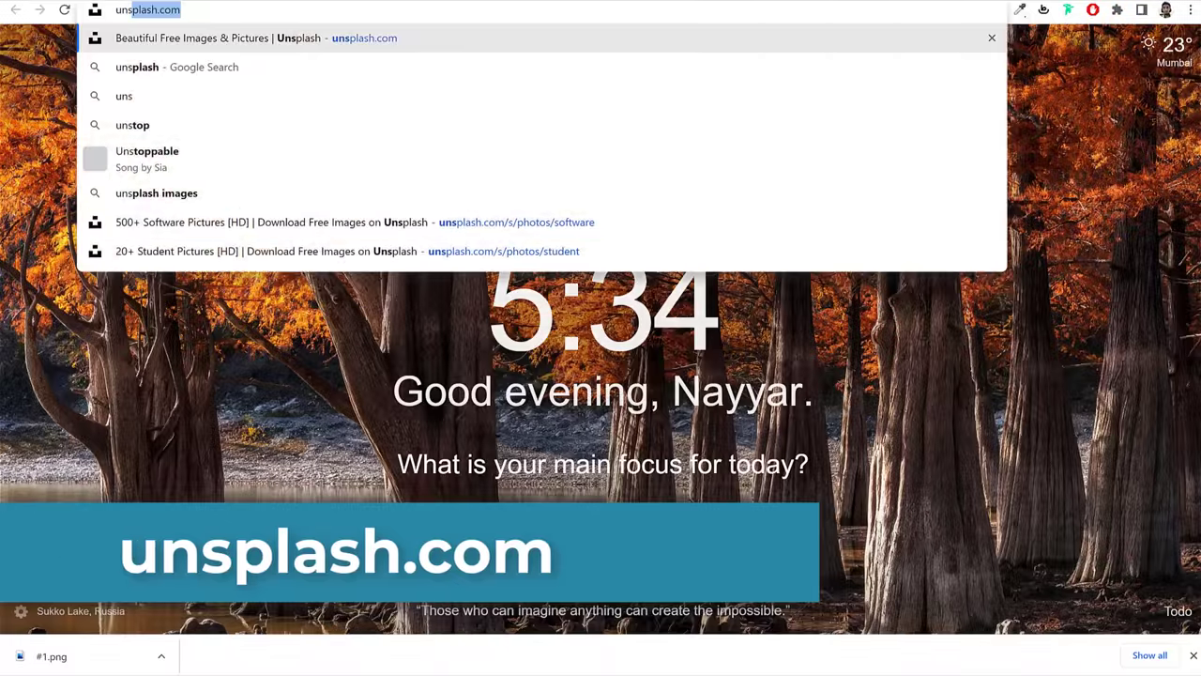
pyautogui.press('Return')
pyautogui.scroll(-5, 604, 384)
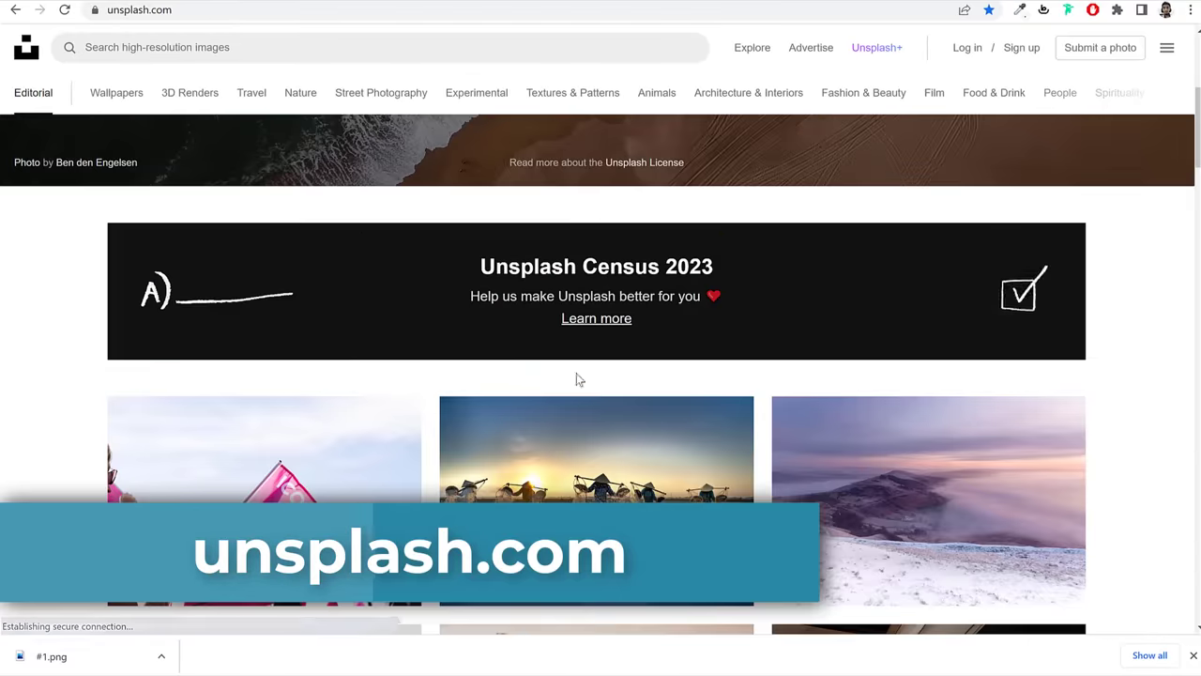
pyautogui.hotkey('ctrl', 'Tab')
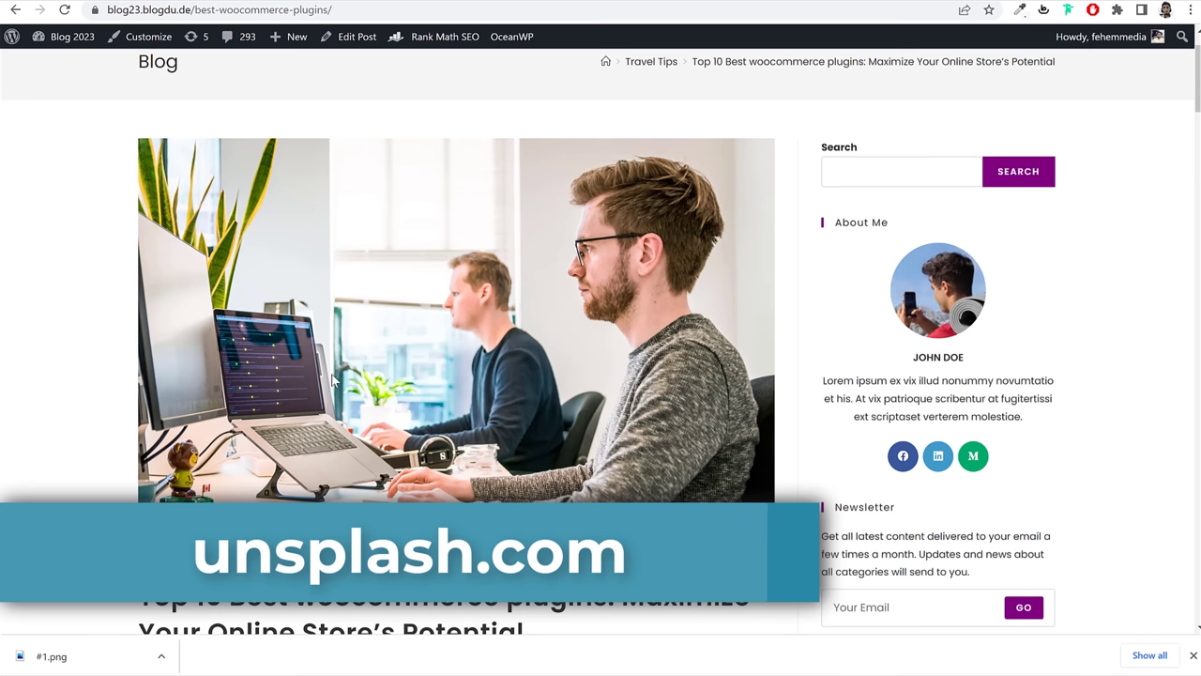
pyautogui.hotkey('ctrl', 'Tab')
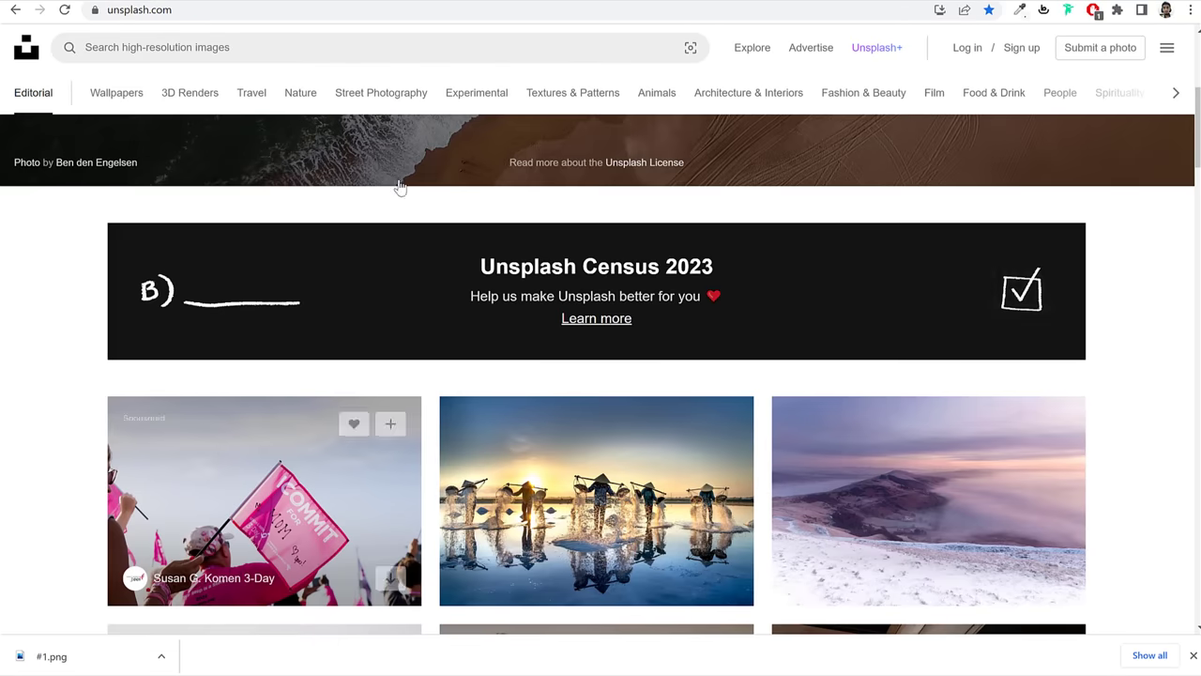
# Step: Search Unsplash for "male with laptop"
pyautogui.scroll(3, 166, 116)
pyautogui.click(188, 52)
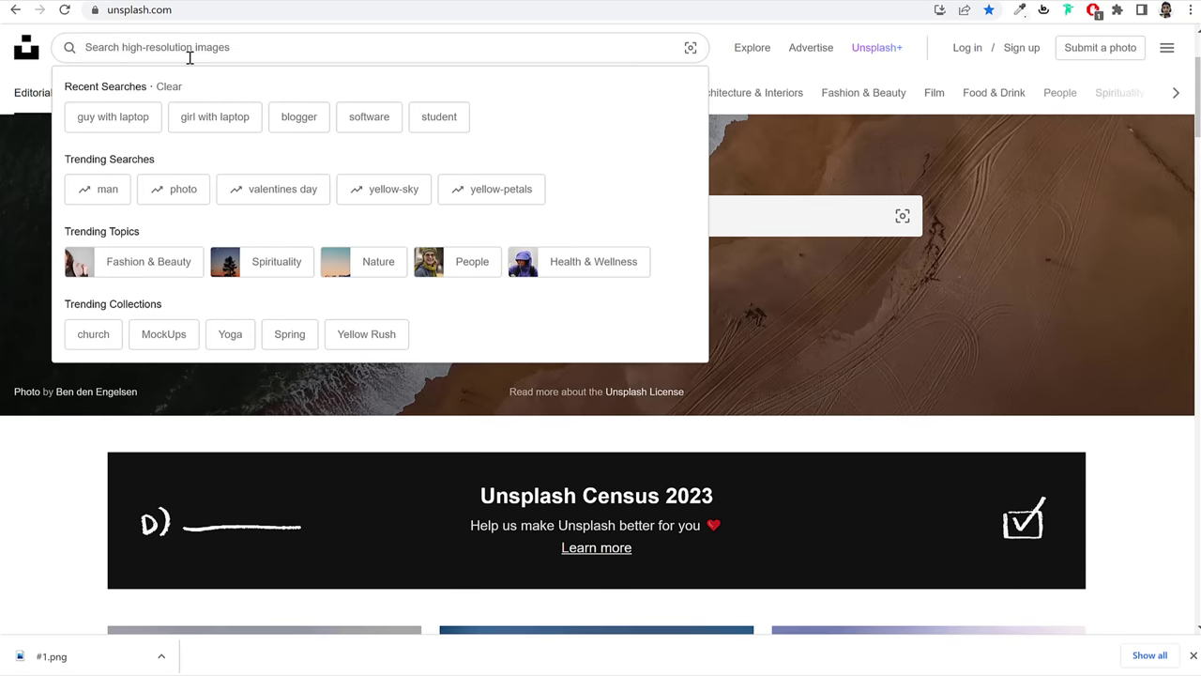
pyautogui.write('malke')
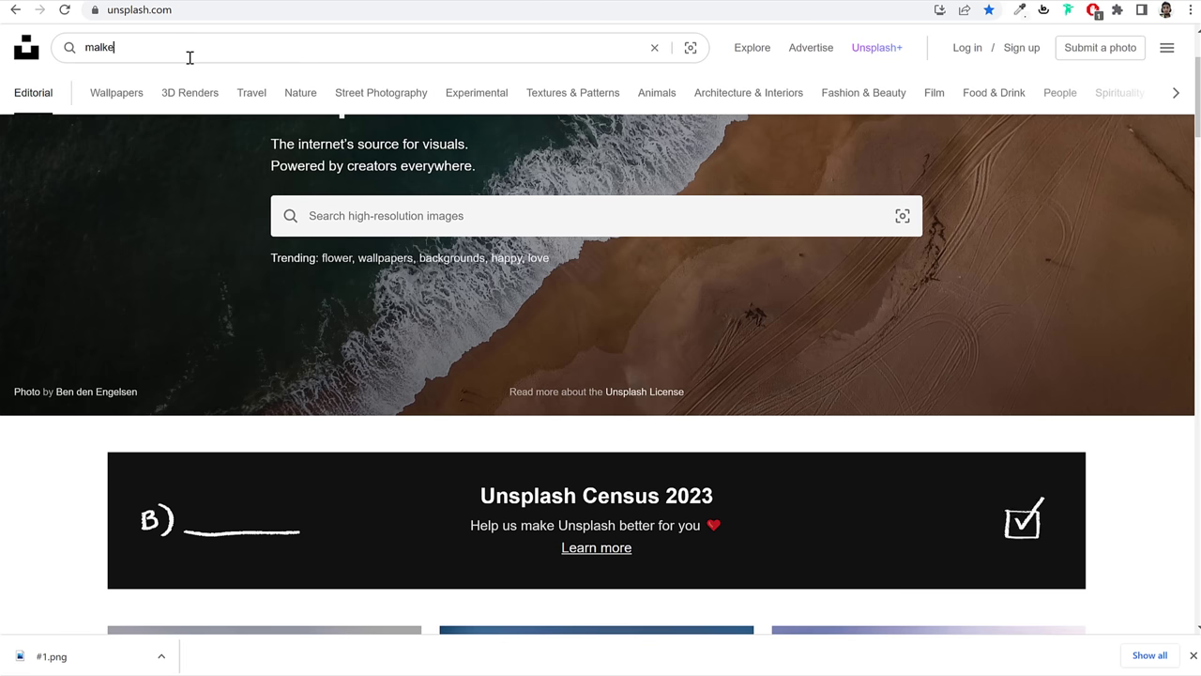
pyautogui.press('BackSpace')
pyautogui.press('BackSpace')
pyautogui.write('e with laptop')
pyautogui.press('Return')
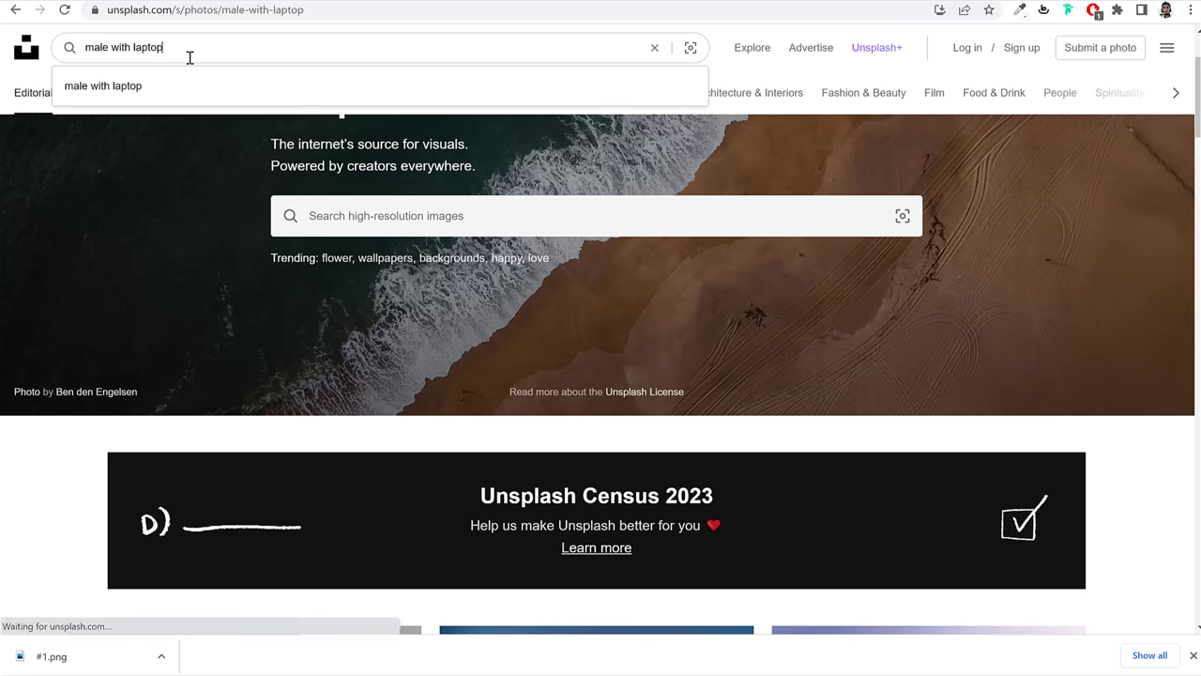
# Step: Browse the photo results and open the picture of the man in a light blue shirt working at a laptop and monitors
pyautogui.scroll(-3, 974, 526)
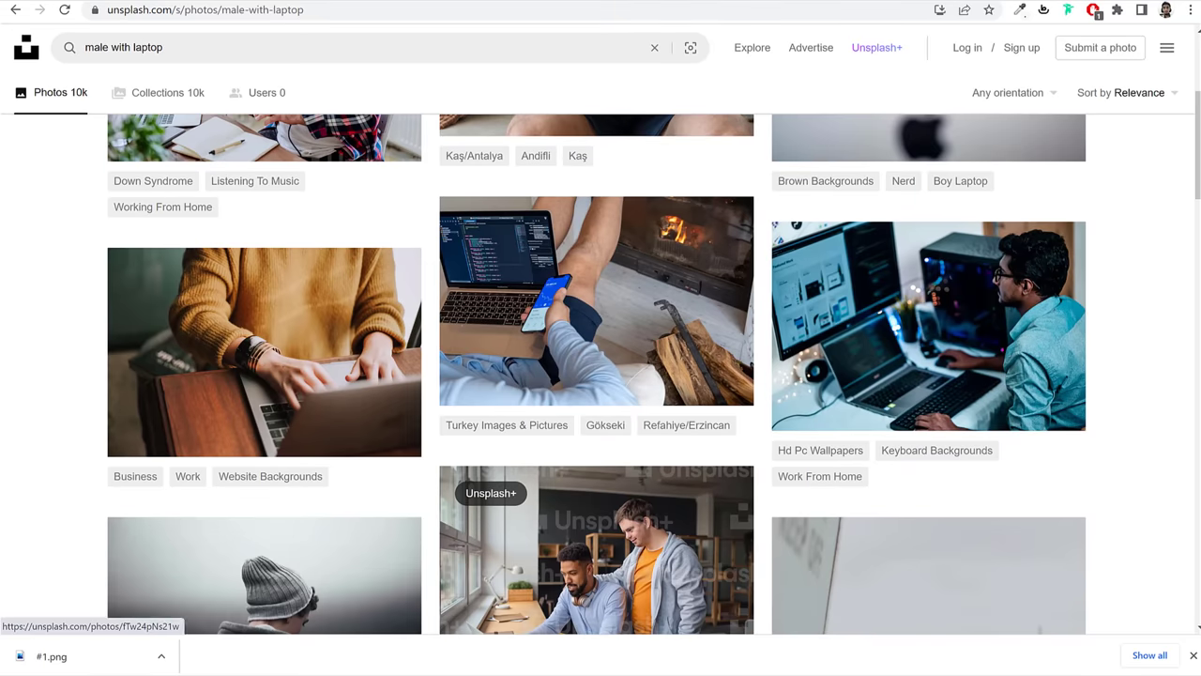
pyautogui.scroll(-2, 1164, 374)
pyautogui.scroll(-6, 1164, 373)
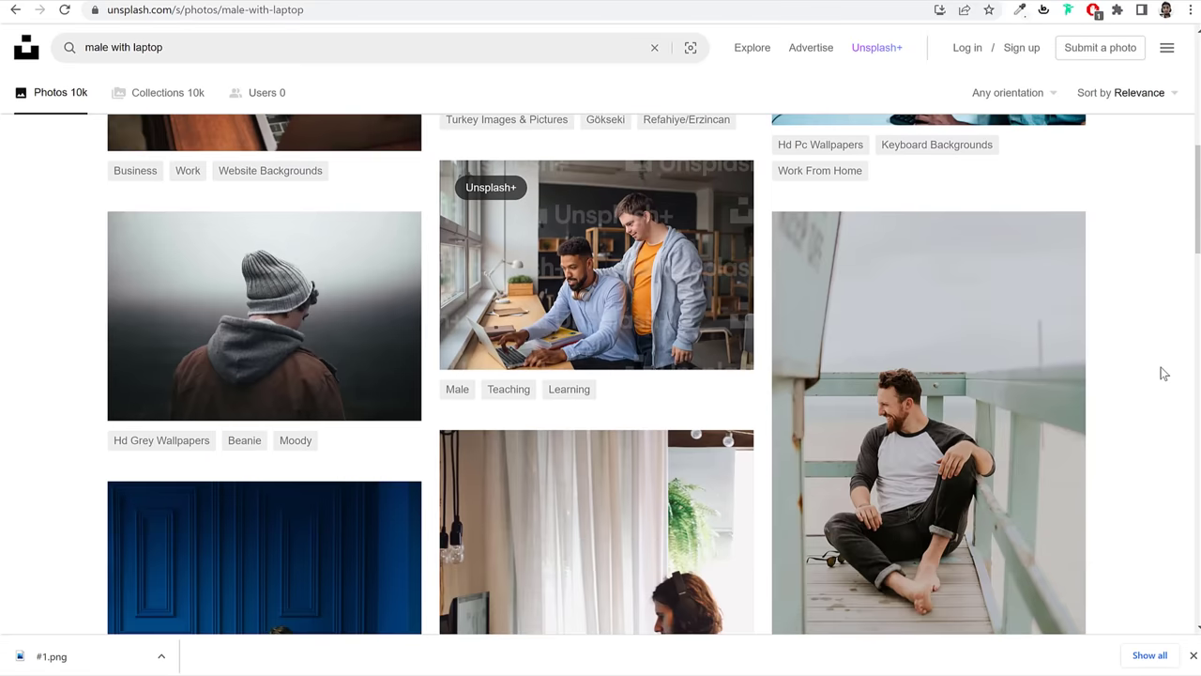
pyautogui.scroll(-3, 1160, 369)
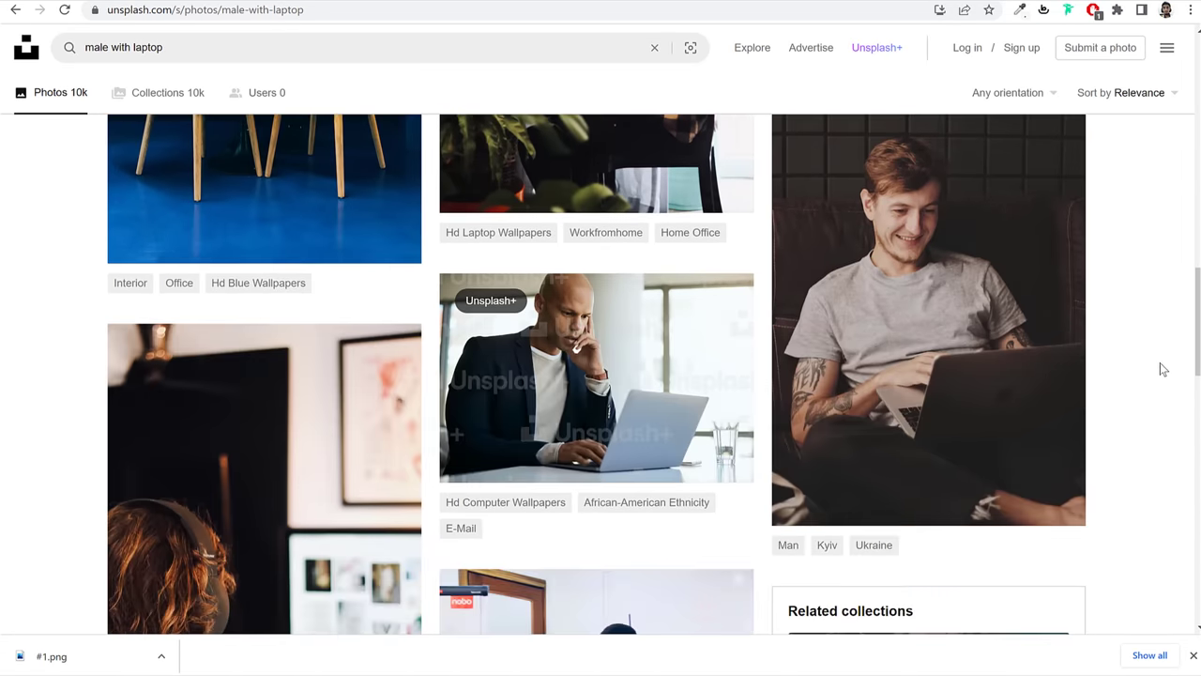
pyautogui.scroll(11, 1160, 368)
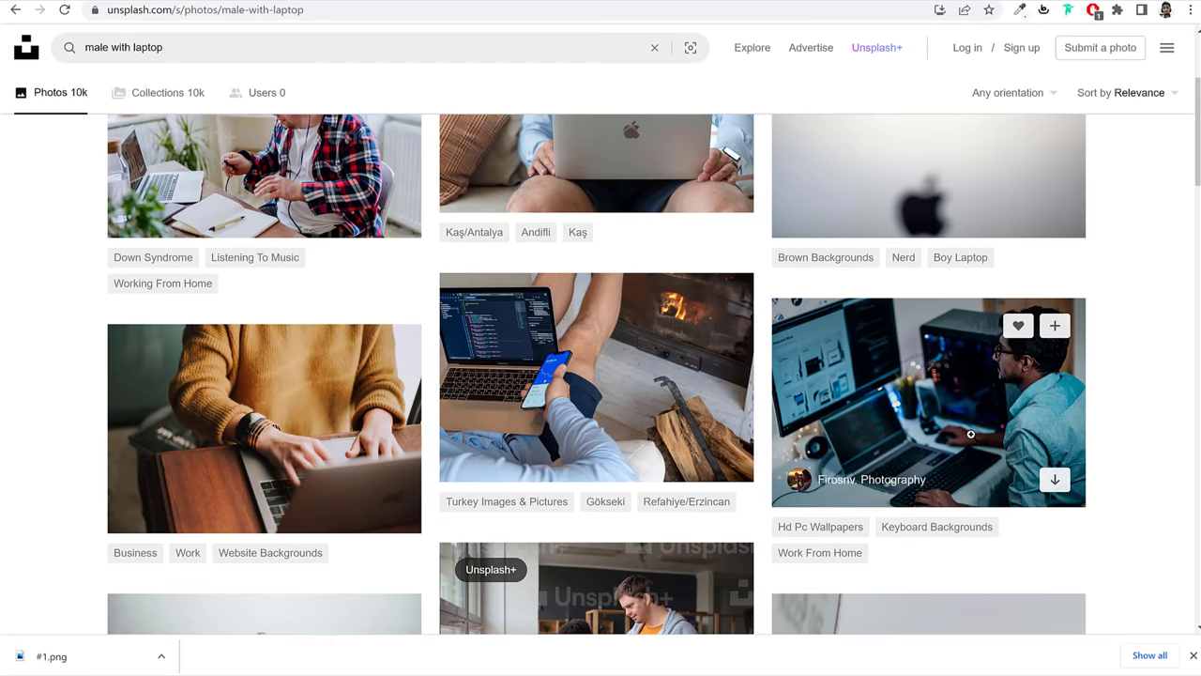
pyautogui.click(970, 433)
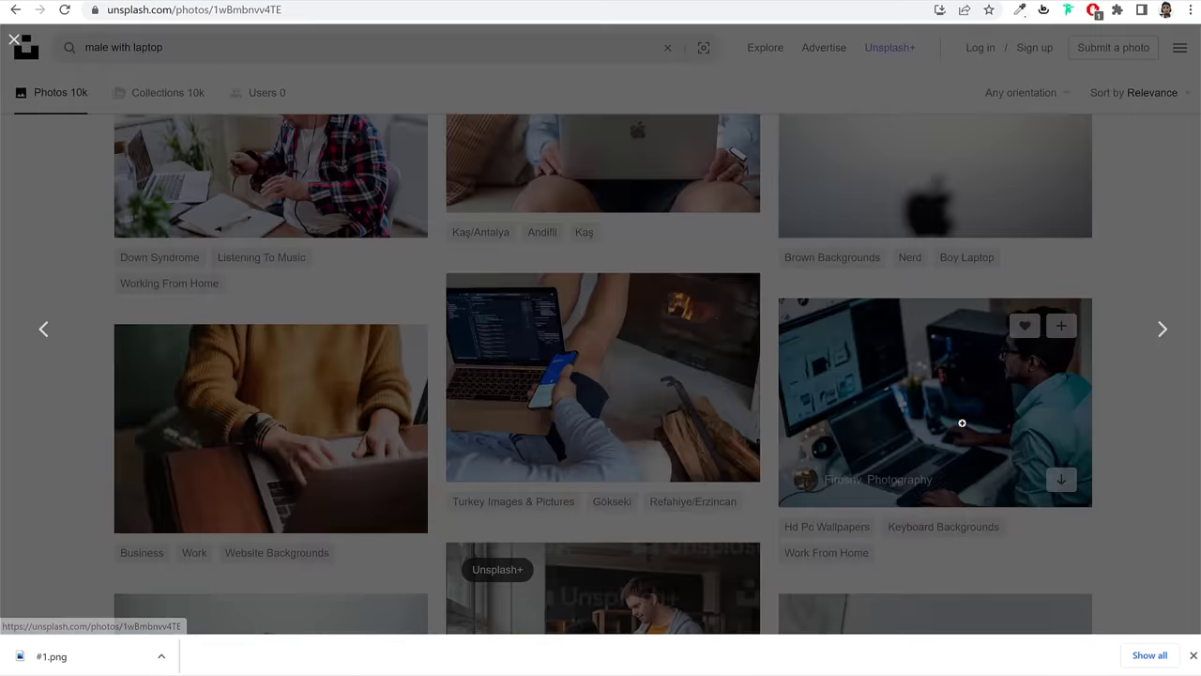
# Step: Check the download sizes offered for the opened photo and return to the post in the WordPress editor
pyautogui.click(1077, 62)
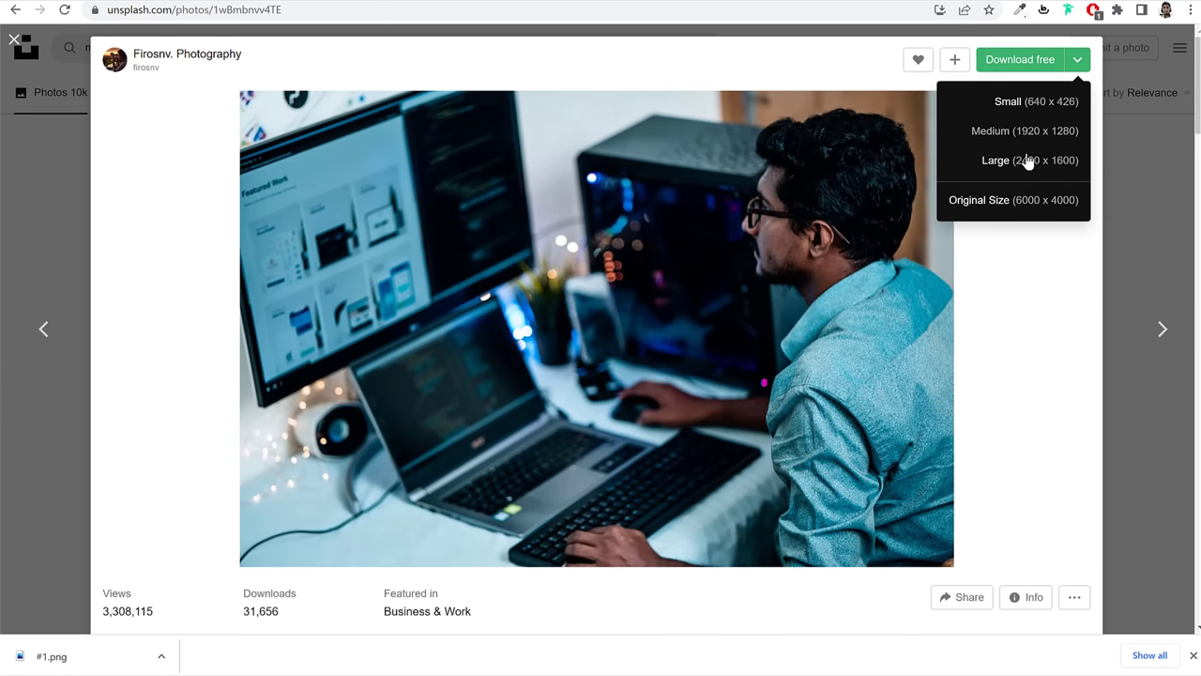
pyautogui.click(1081, 67)
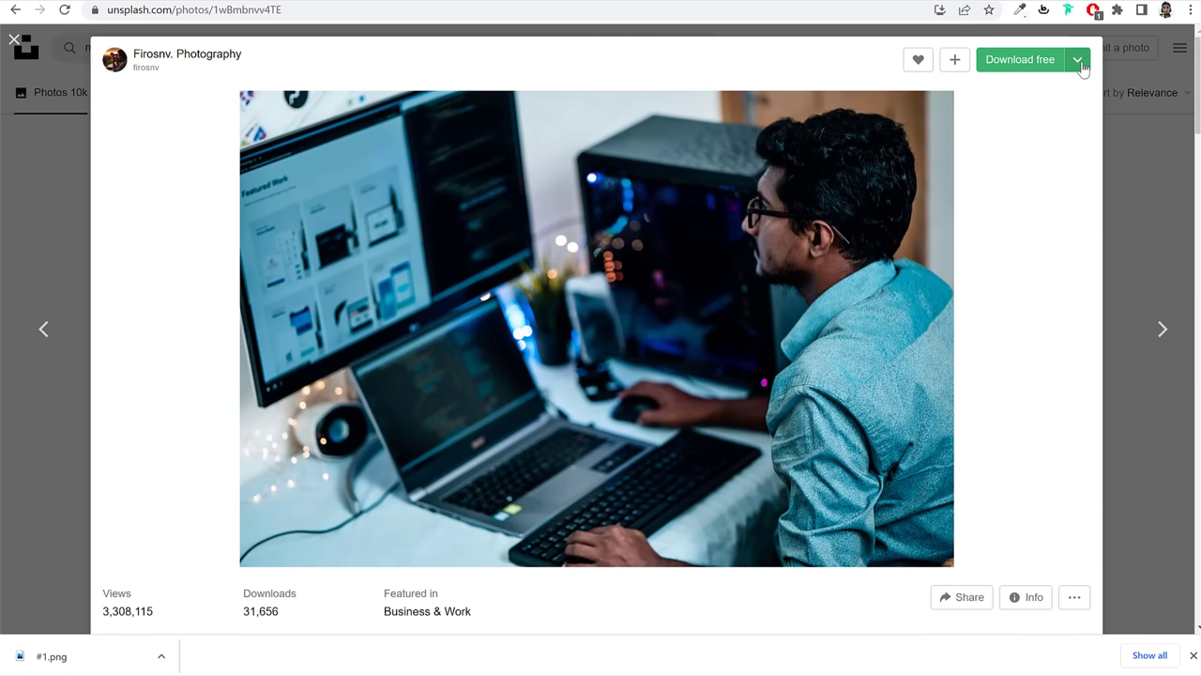
pyautogui.click(1085, 72)
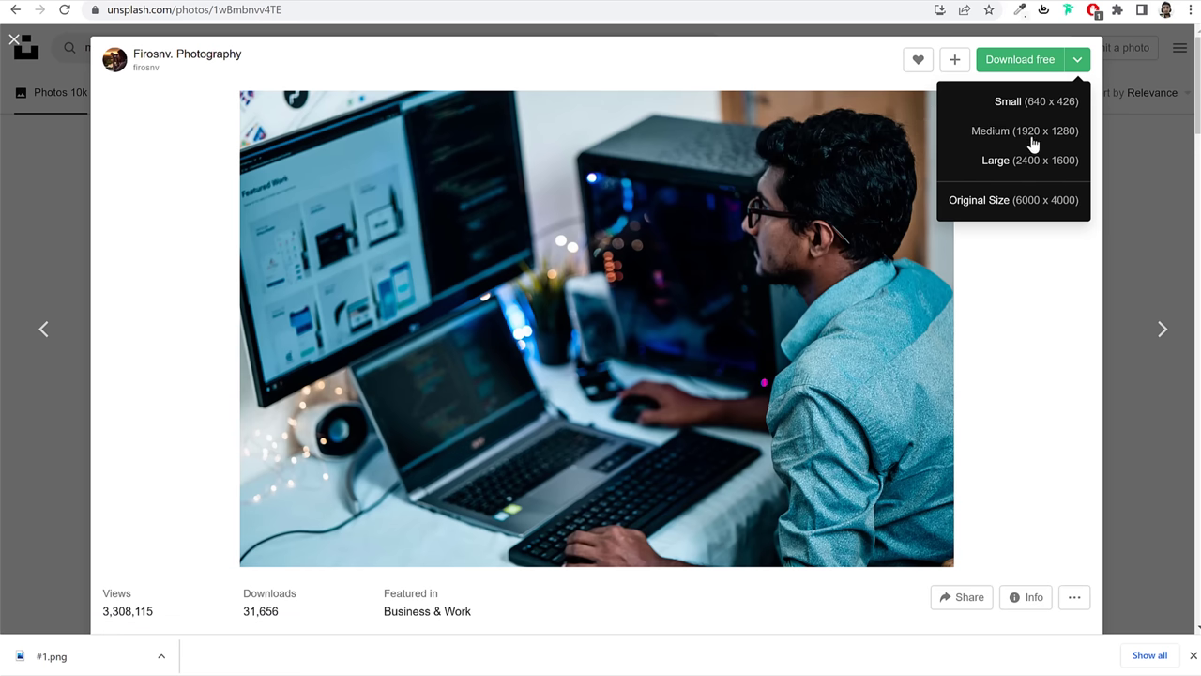
pyautogui.click(1107, 114)
pyautogui.hotkey('ctrl', 'Tab')
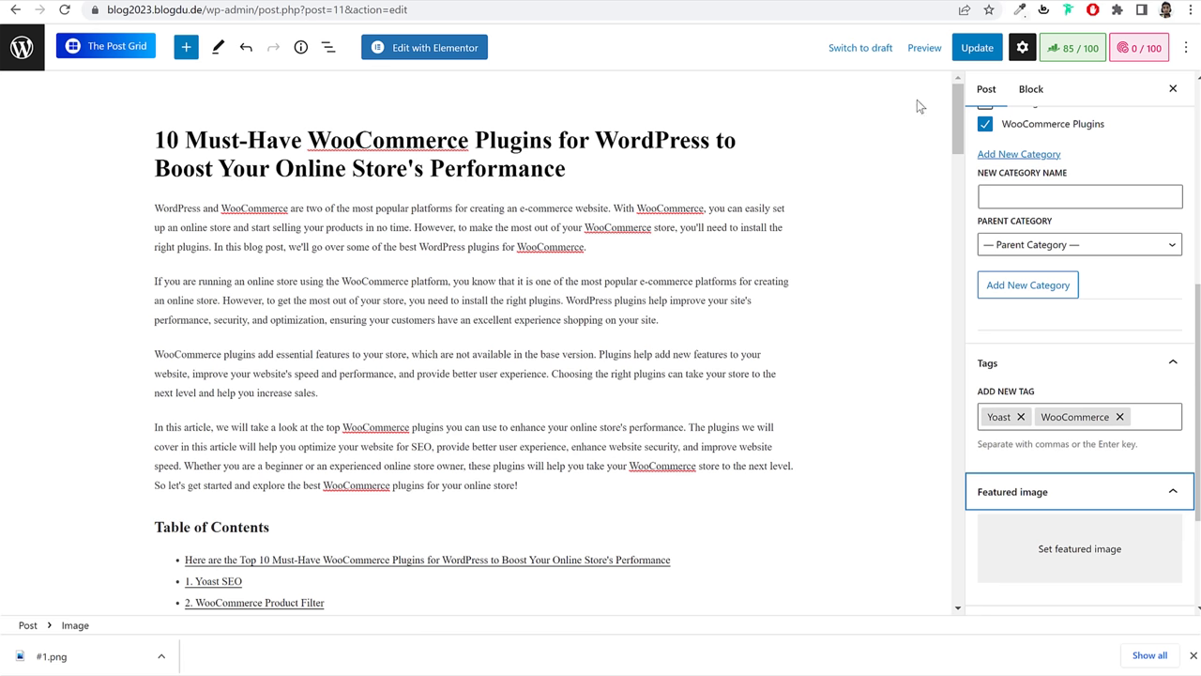
# Step: Set the travel-blog-3.jpg picture from the media library as the post's featured image and update the post
pyautogui.scroll(-2, 1053, 457)
pyautogui.click(1045, 375)
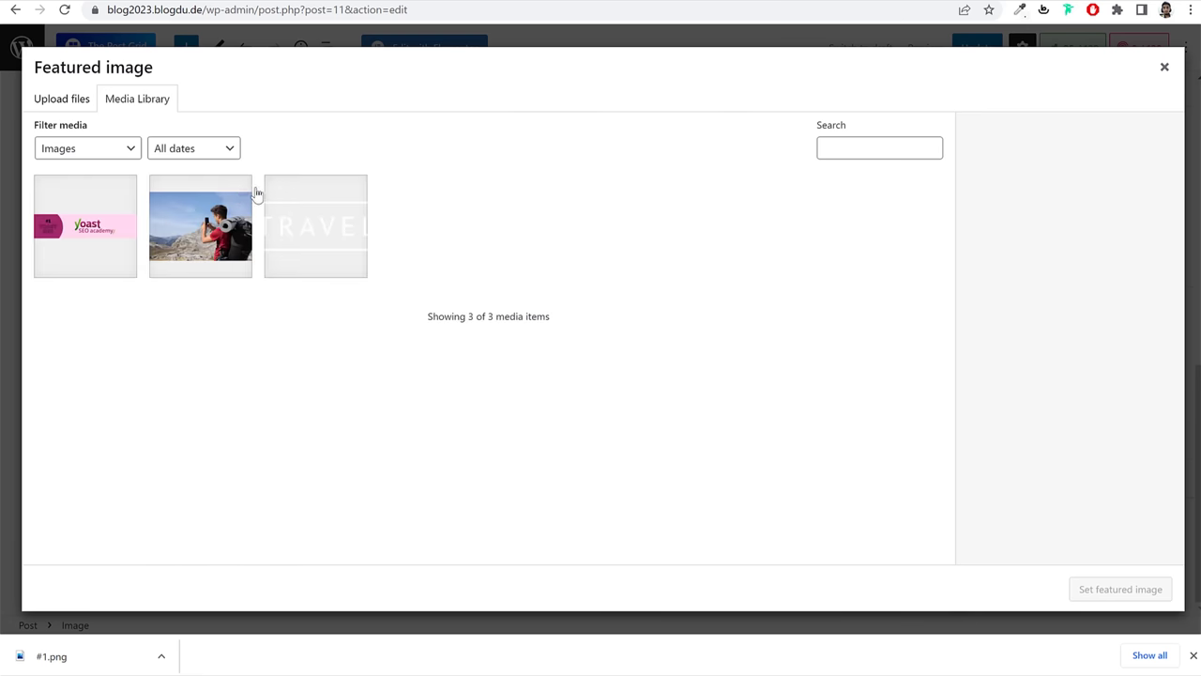
pyautogui.click(256, 225)
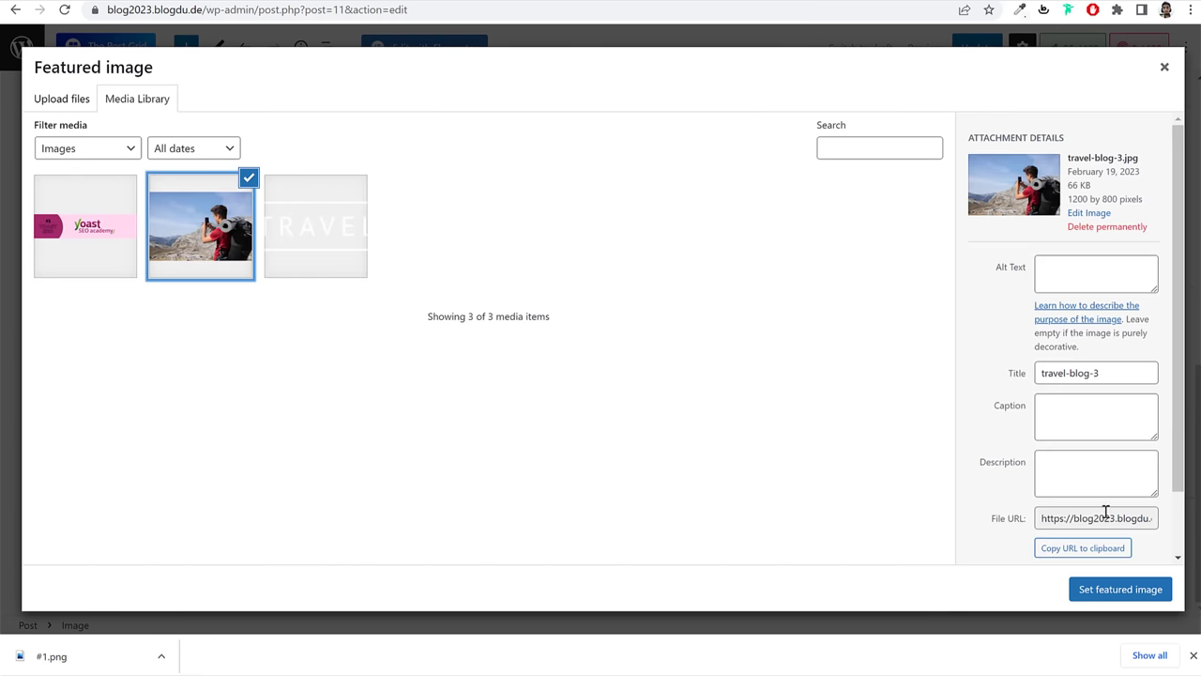
pyautogui.click(1104, 589)
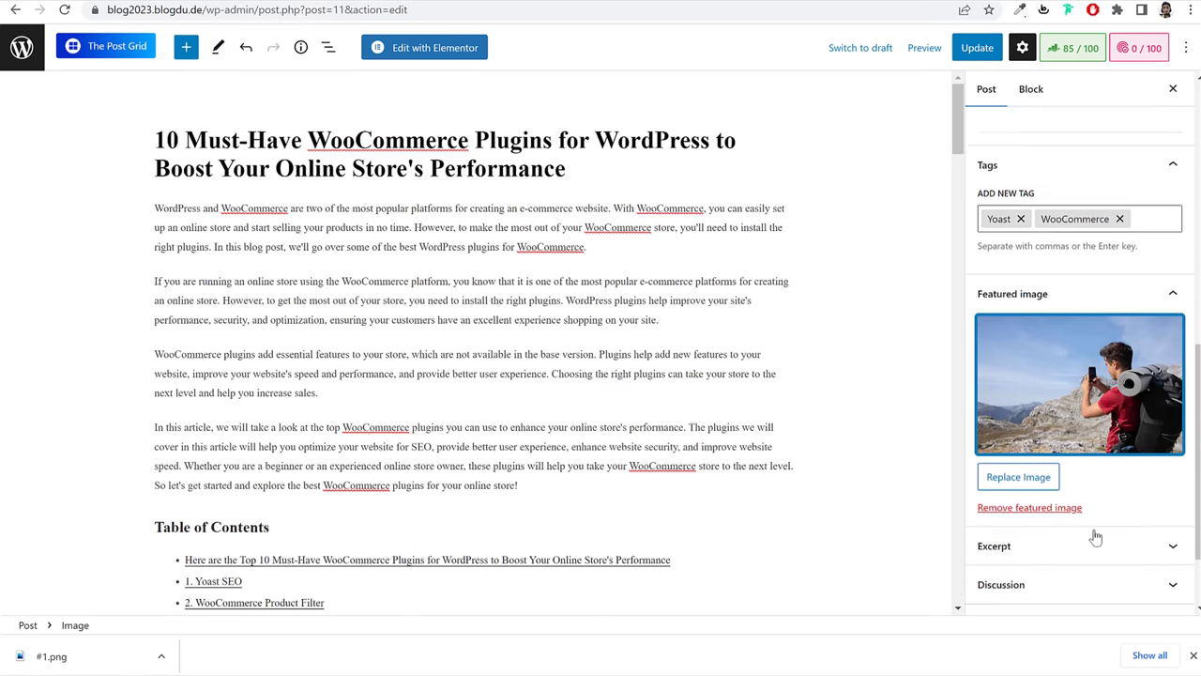
pyautogui.scroll(-1, 1095, 529)
pyautogui.scroll(6, 1052, 376)
pyautogui.click(976, 47)
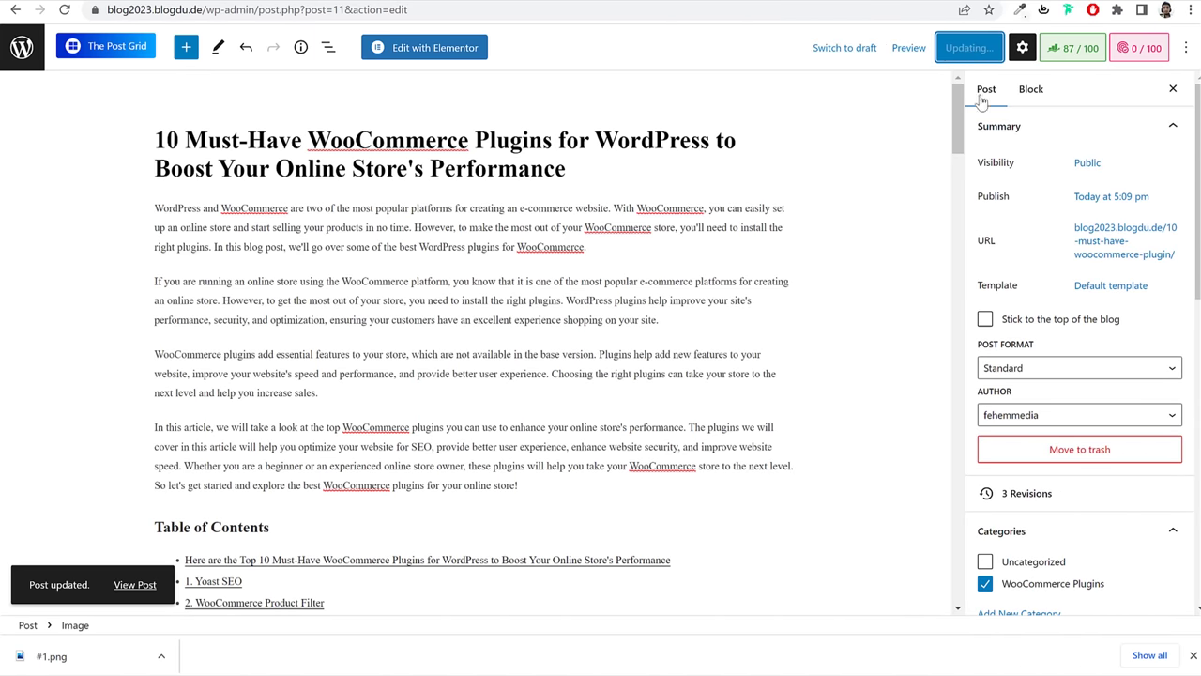
# Step: Open the Rank Math snippet editor for the post and review its title, permalink and description fields
pyautogui.click(1072, 50)
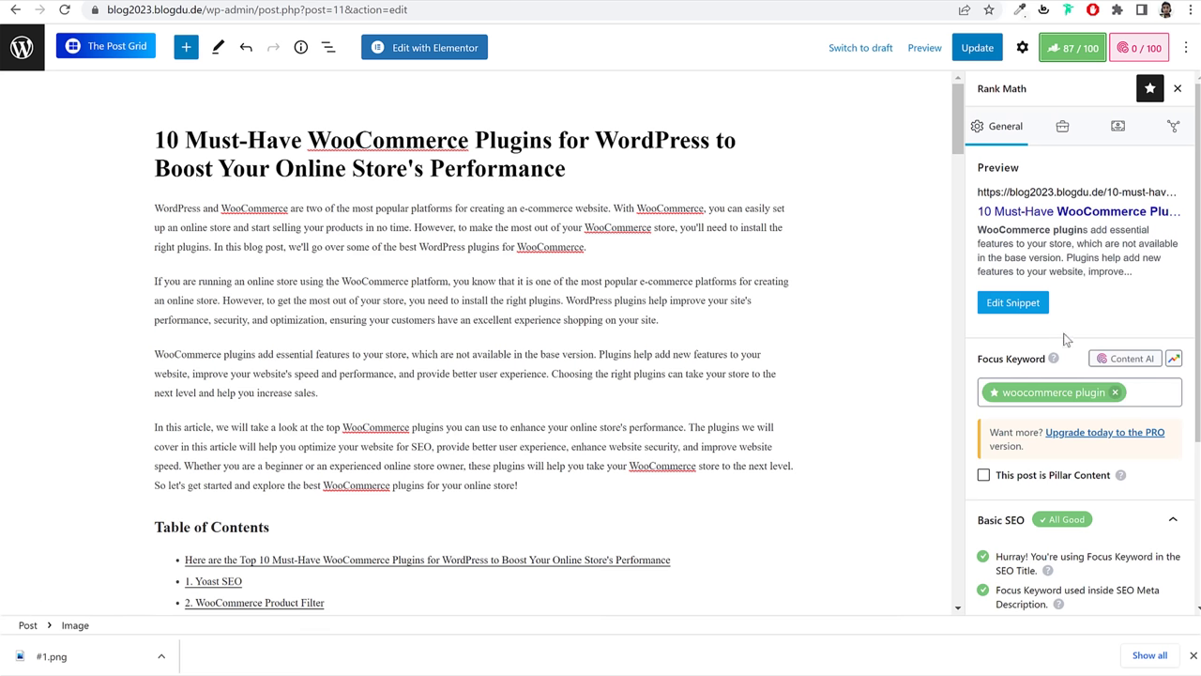
pyautogui.scroll(-2, 1080, 394)
pyautogui.moveTo(1006, 438); pyautogui.dragTo(1138, 448)
pyautogui.click(1143, 438)
pyautogui.scroll(2, 1143, 437)
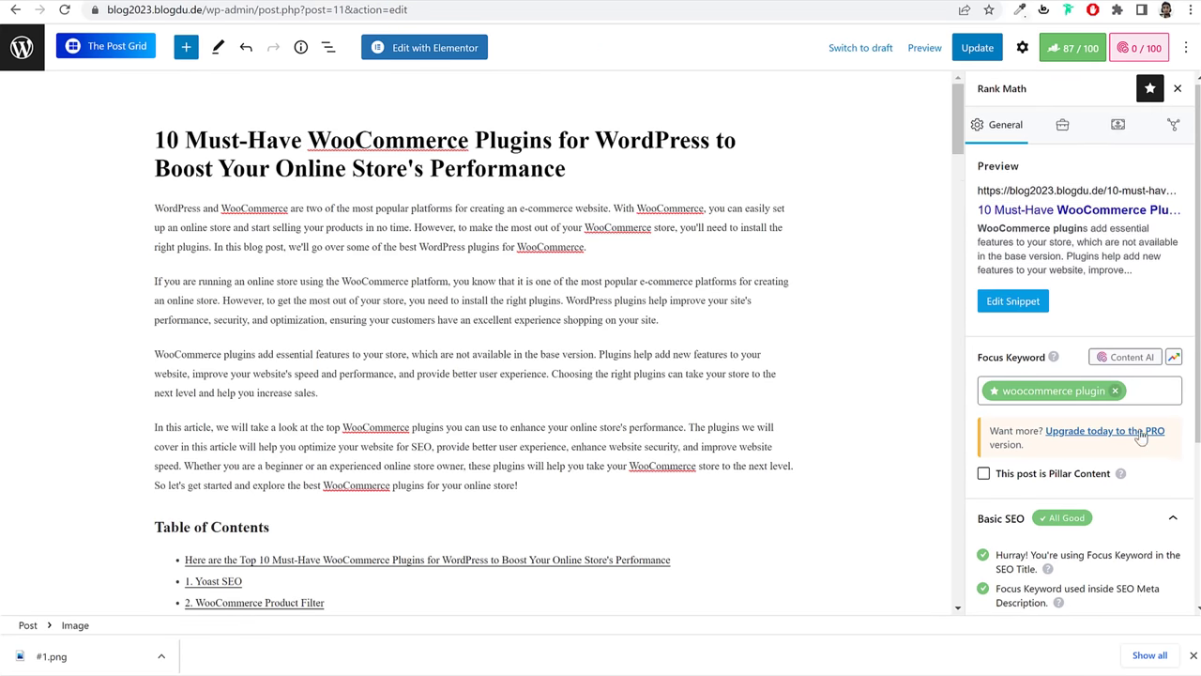
pyautogui.click(997, 310)
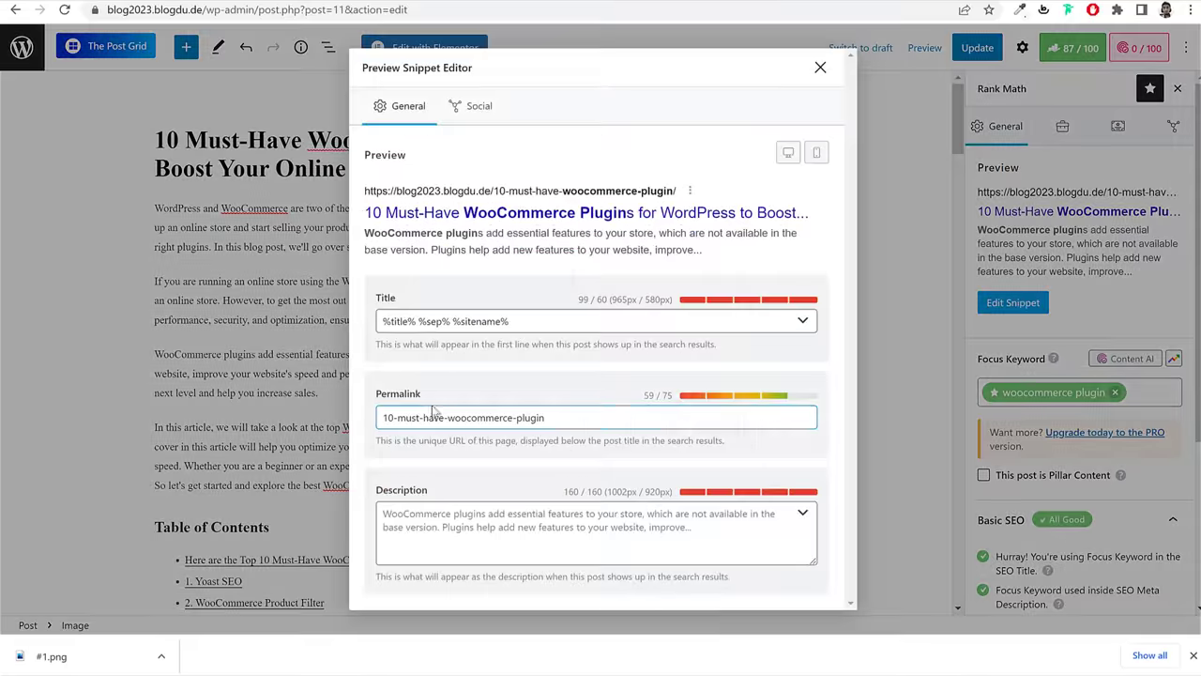
pyautogui.click(423, 515)
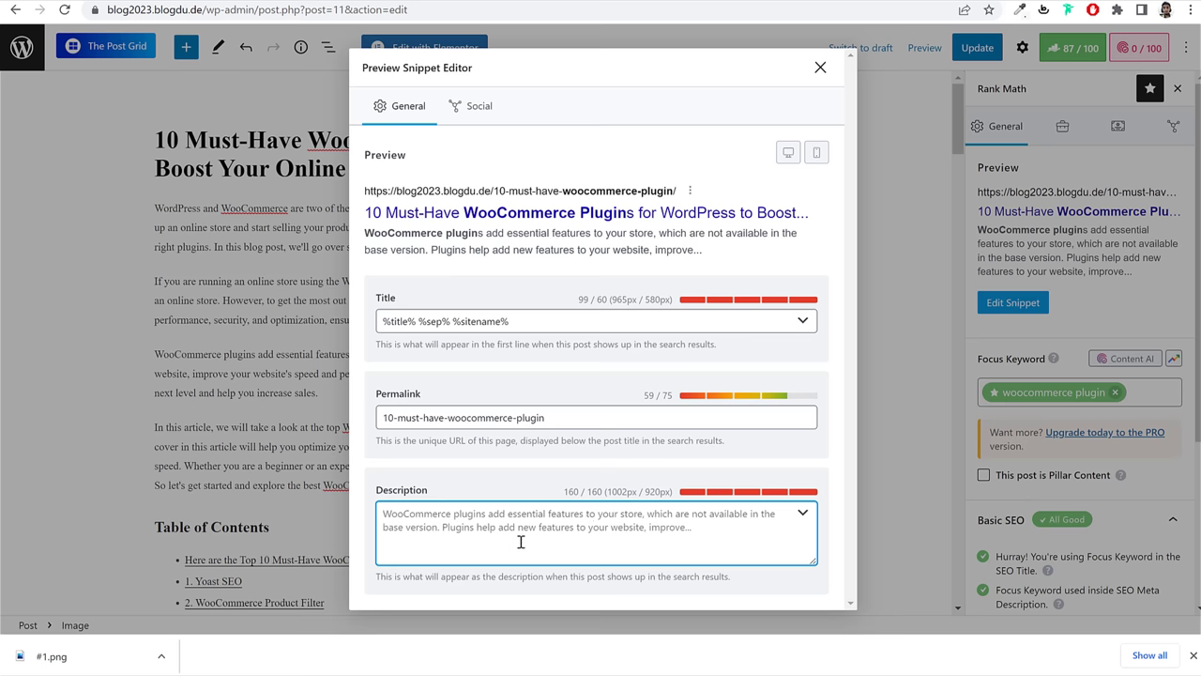
# Step: Examine how the post is previewed for sharing on Facebook and on Twitter in the snippet editor
pyautogui.click(480, 107)
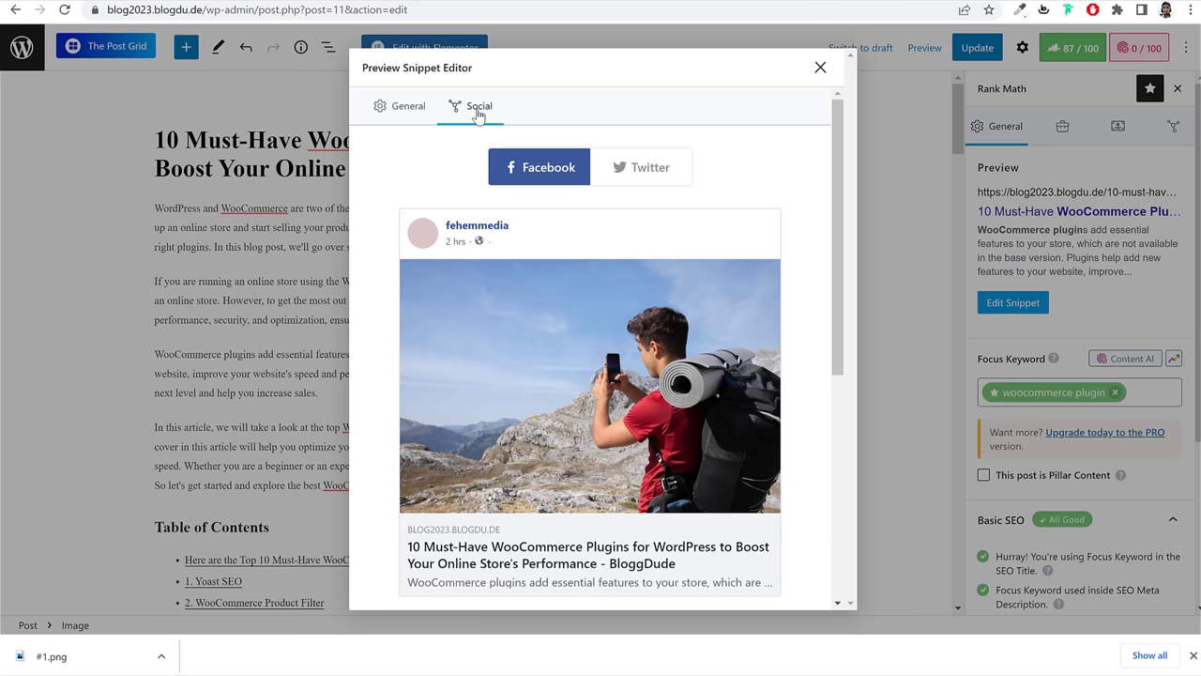
pyautogui.scroll(-5, 634, 236)
pyautogui.scroll(3, 638, 246)
pyautogui.scroll(-5, 544, 272)
pyautogui.scroll(5, 582, 319)
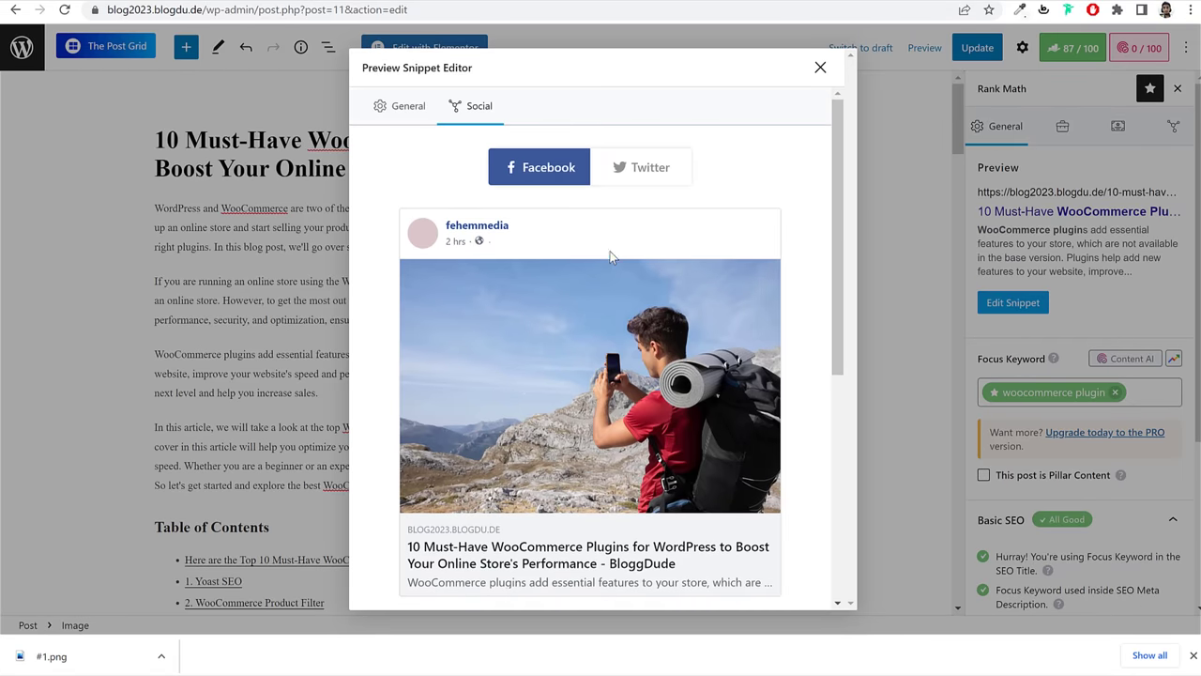
pyautogui.click(636, 167)
pyautogui.scroll(-4, 582, 404)
pyautogui.scroll(4, 564, 462)
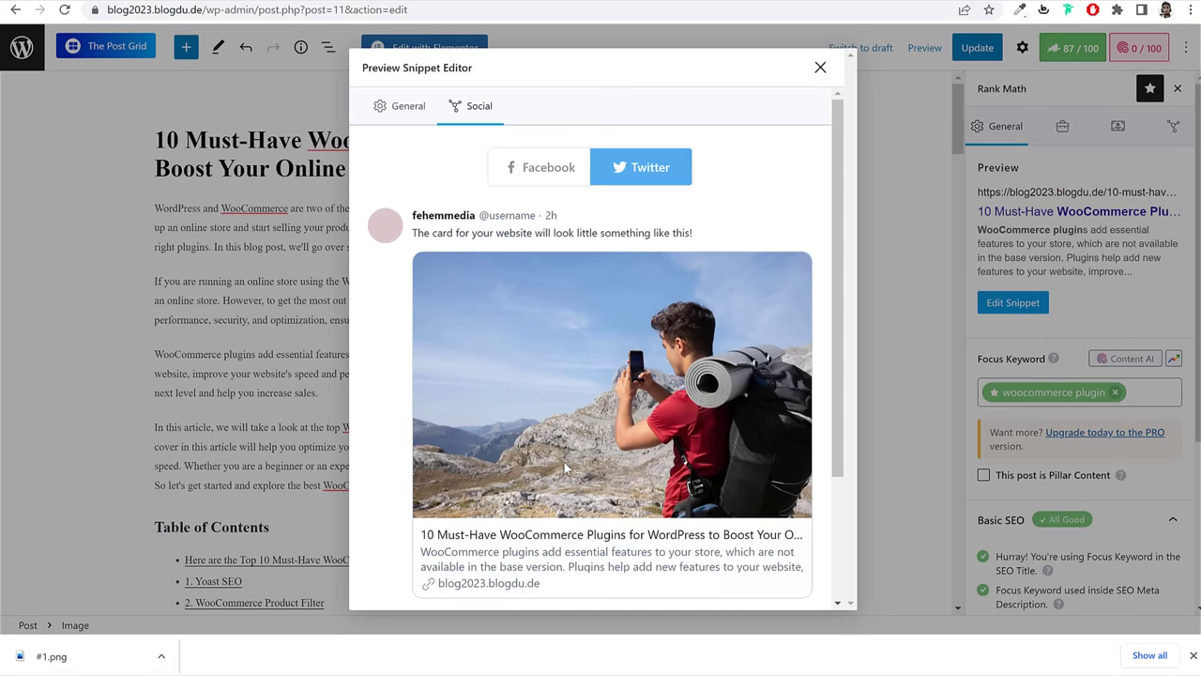
# Step: Check the image, title and description options for Facebook sharing, then close the snippet editor and update the post
pyautogui.click(530, 165)
pyautogui.scroll(-5, 567, 313)
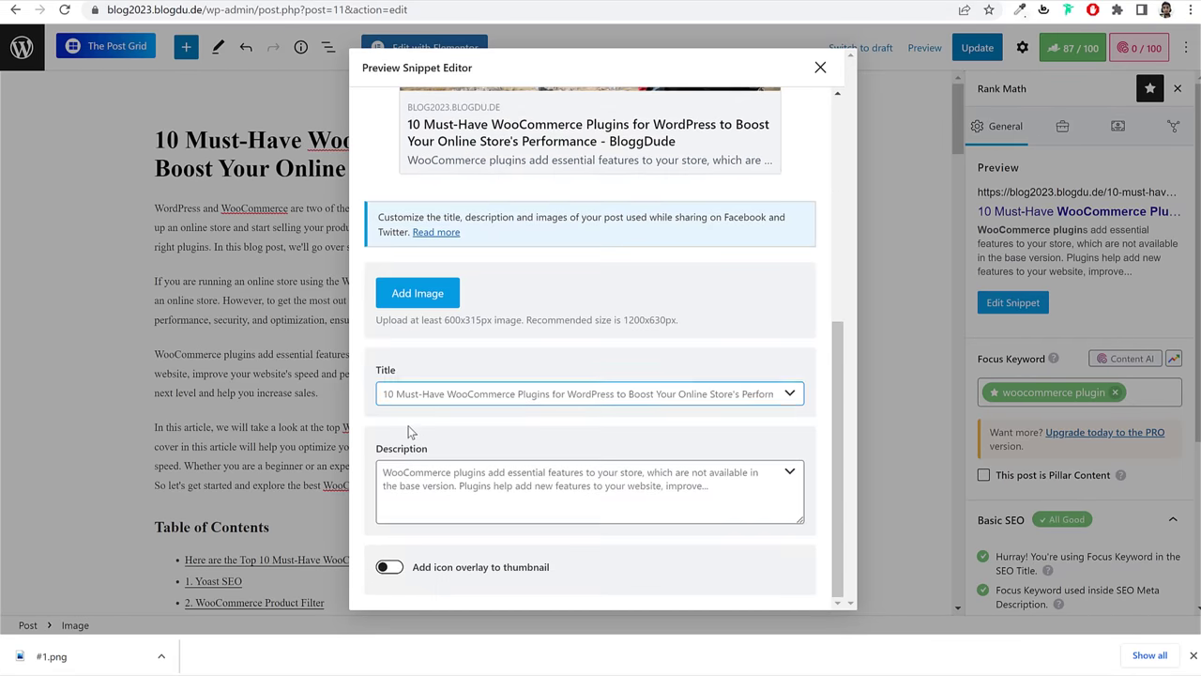
pyautogui.scroll(5, 511, 416)
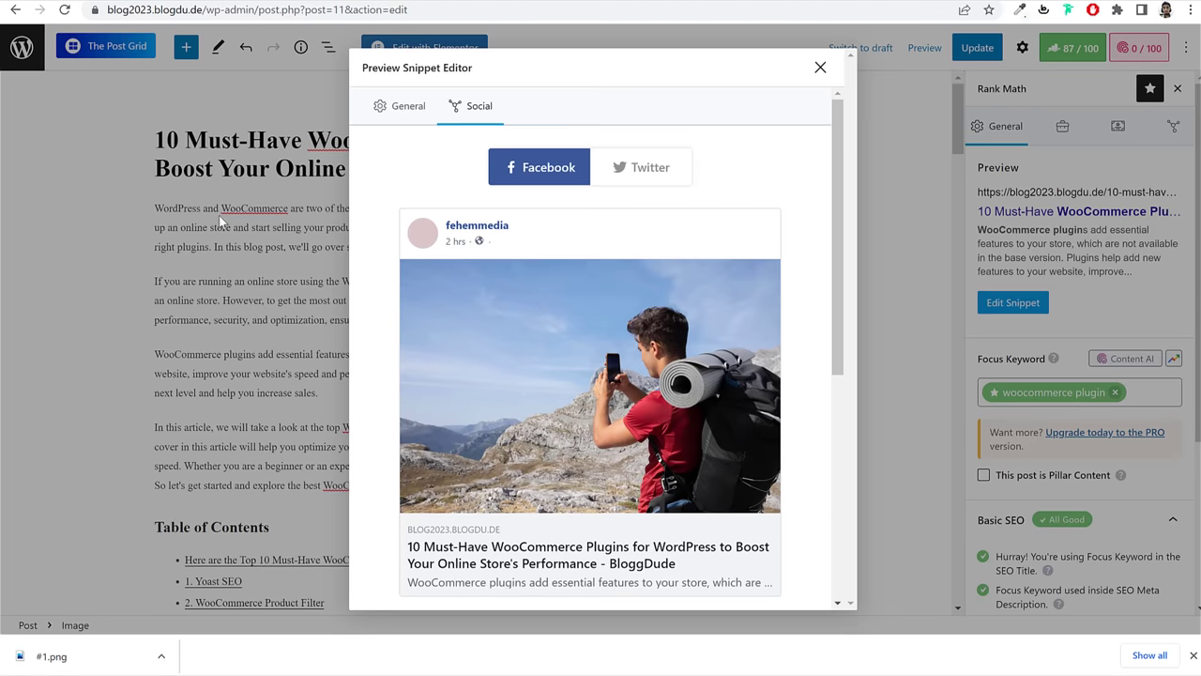
pyautogui.scroll(-3, 602, 334)
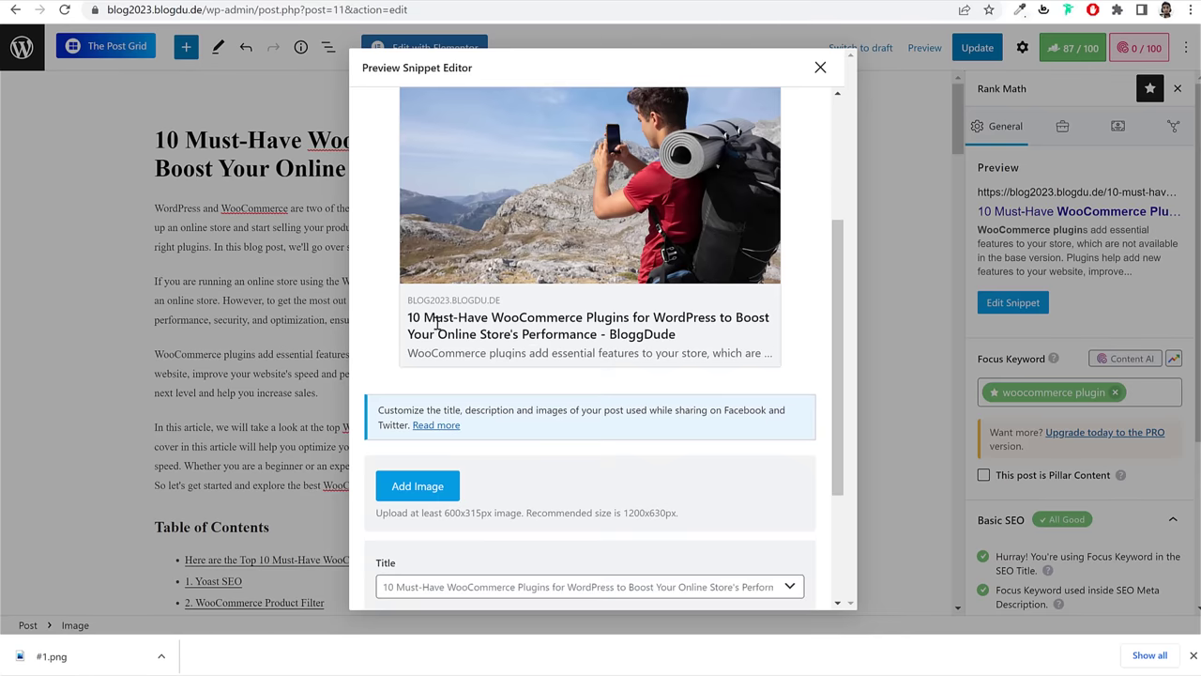
pyautogui.scroll(-3, 566, 310)
pyautogui.click(555, 430)
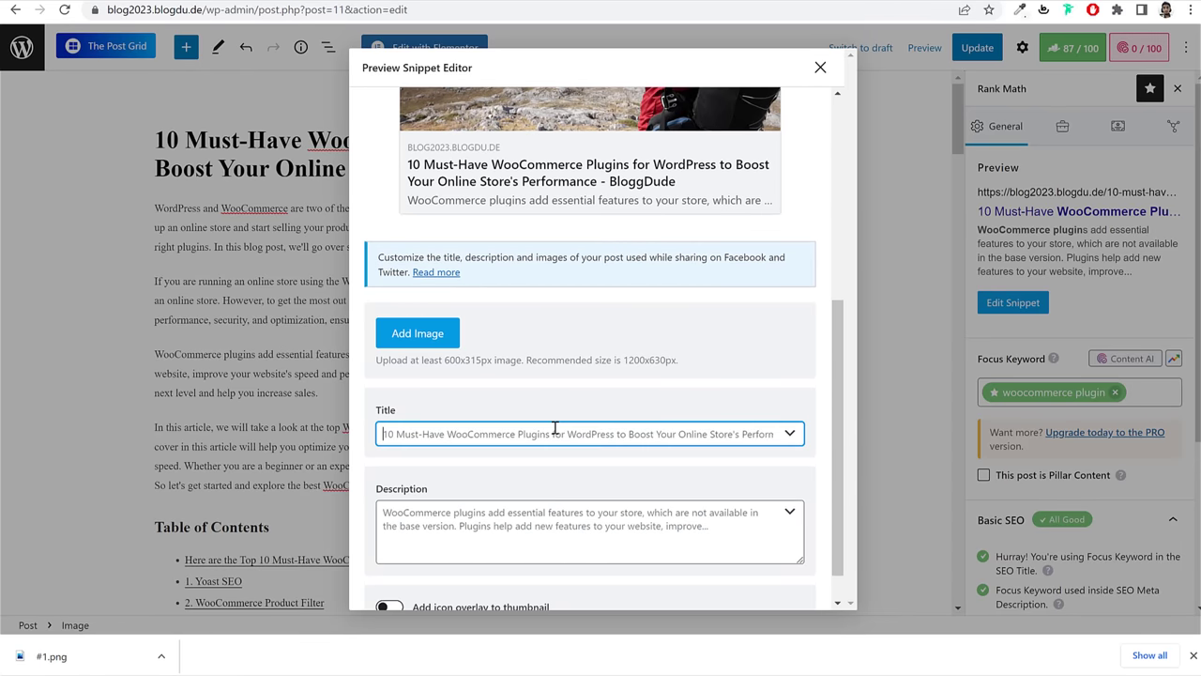
pyautogui.scroll(-1, 605, 450)
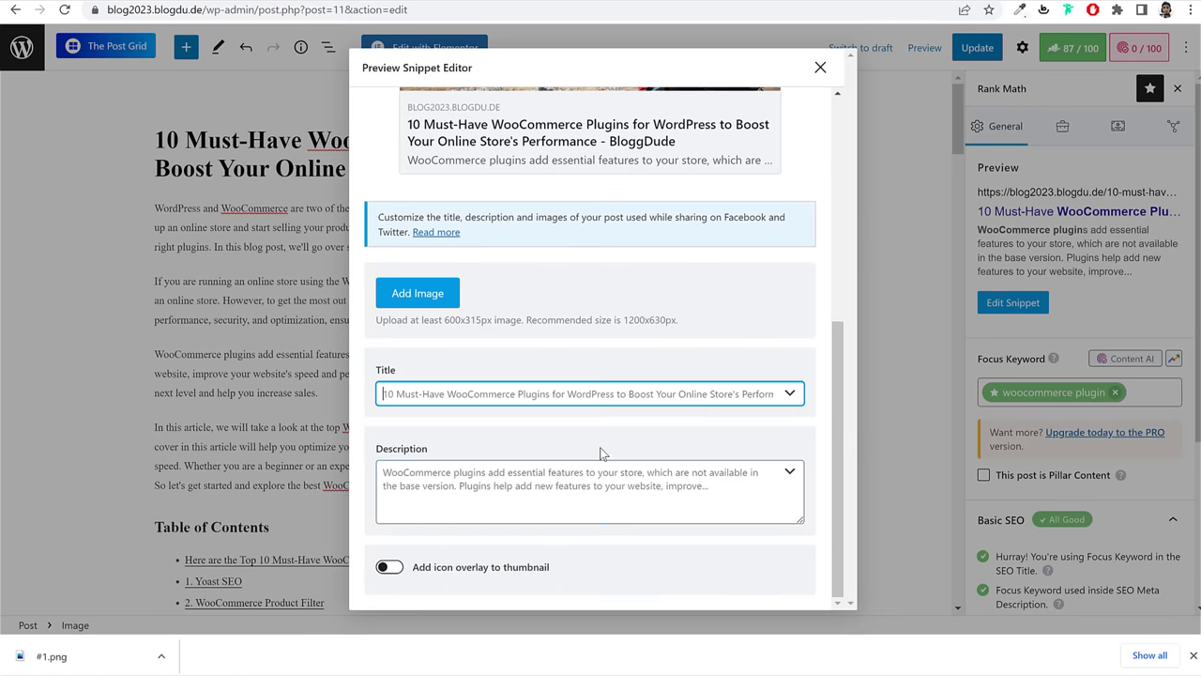
pyautogui.click(580, 477)
pyautogui.scroll(5, 580, 477)
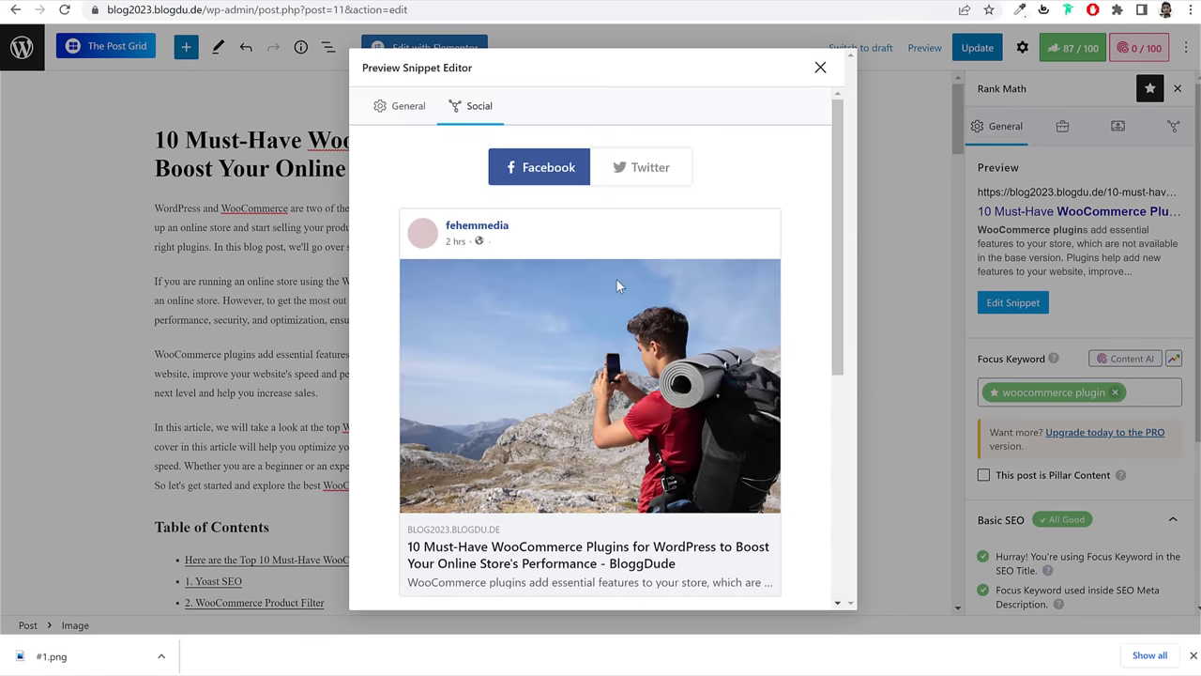
pyautogui.click(820, 69)
pyautogui.click(977, 48)
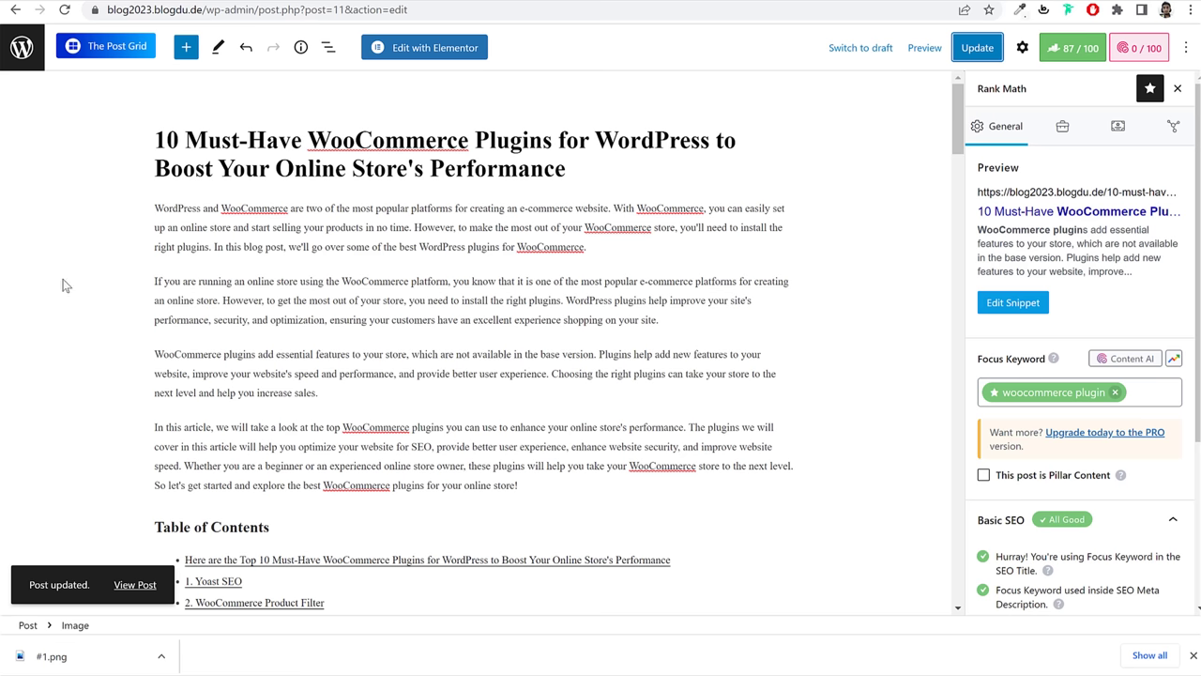
# Step: Read through the whole post in the editor, from the table of contents to the conclusion
pyautogui.scroll(-3, 310, 351)
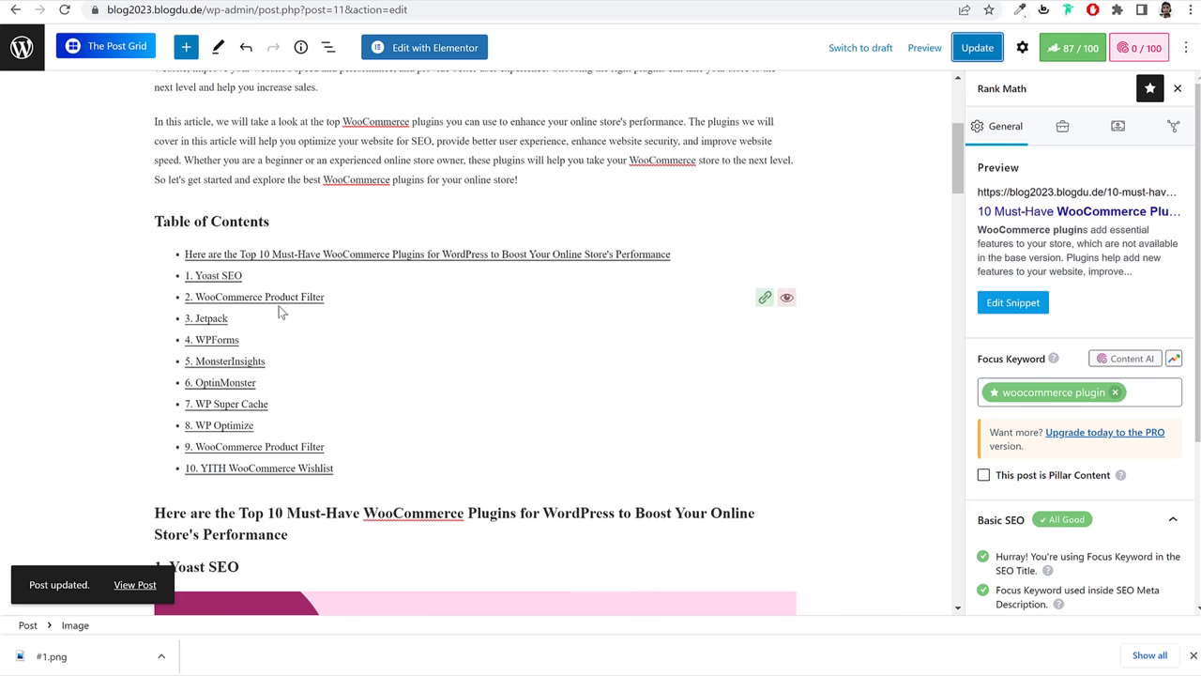
pyautogui.scroll(-7, 264, 311)
pyautogui.scroll(-3, 239, 345)
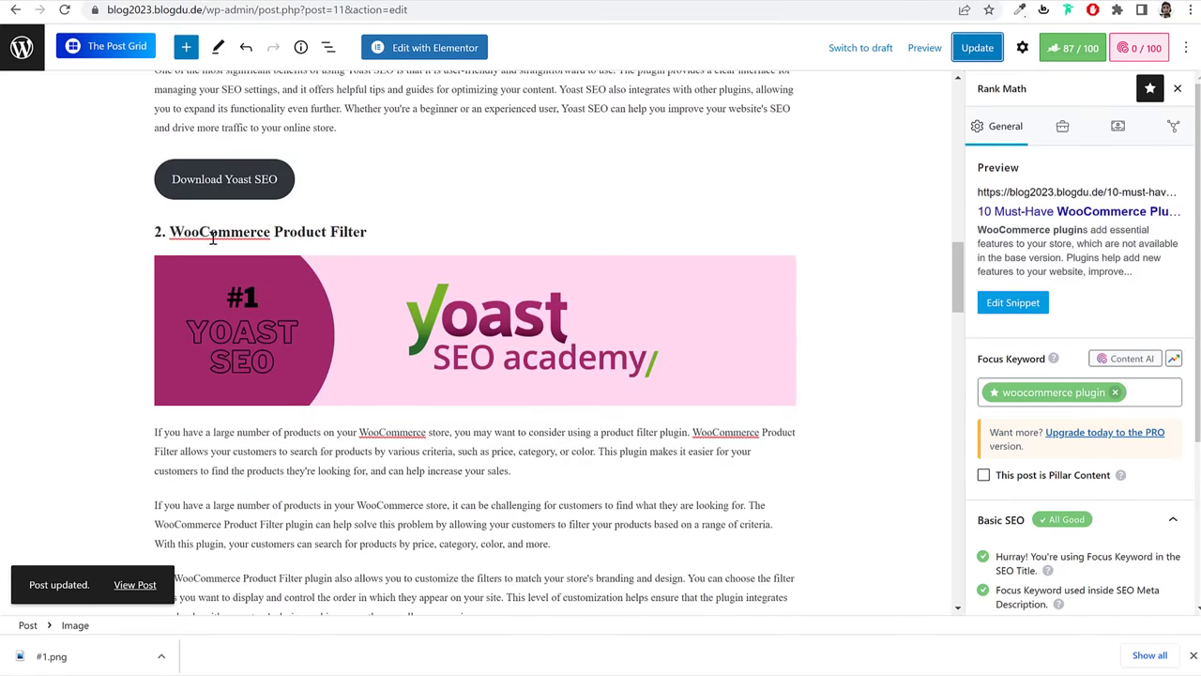
pyautogui.scroll(-15, 213, 237)
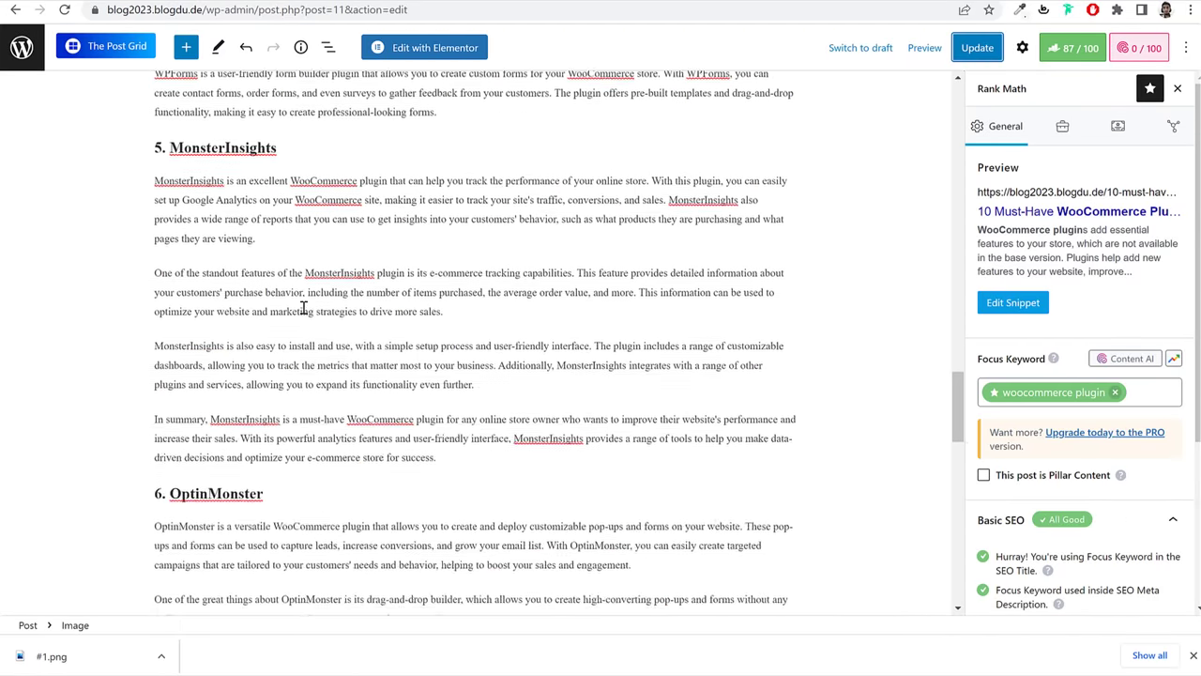
pyautogui.scroll(-15, 303, 309)
pyautogui.scroll(3, 303, 308)
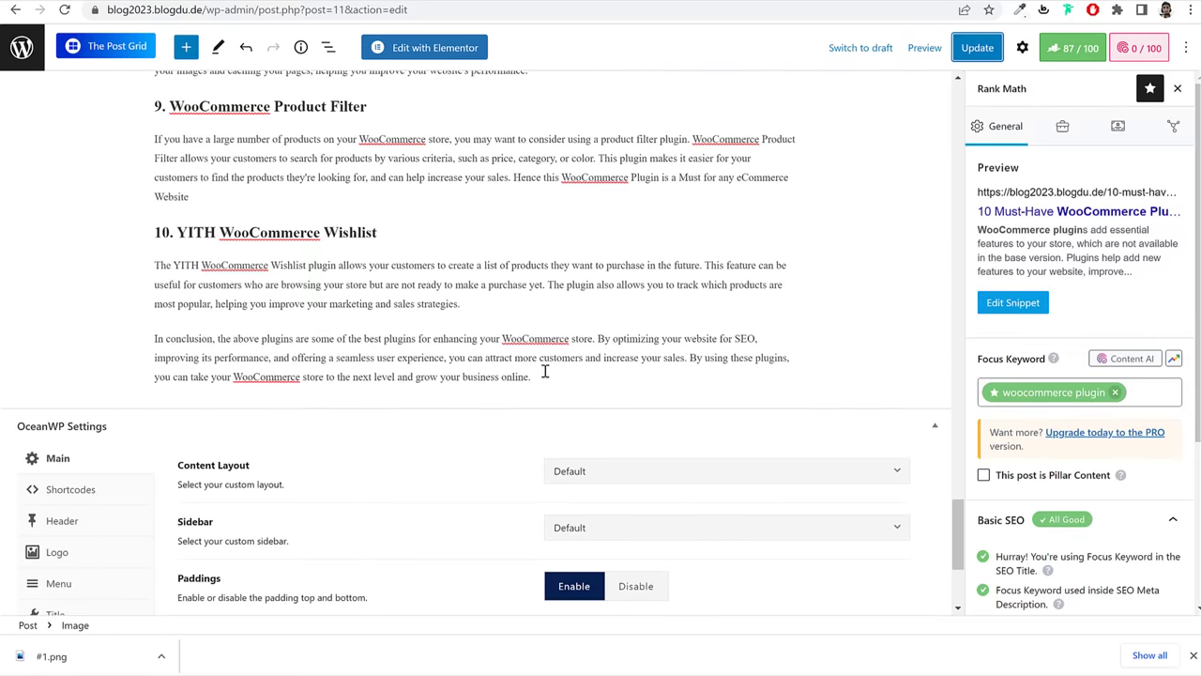
pyautogui.scroll(20, 545, 372)
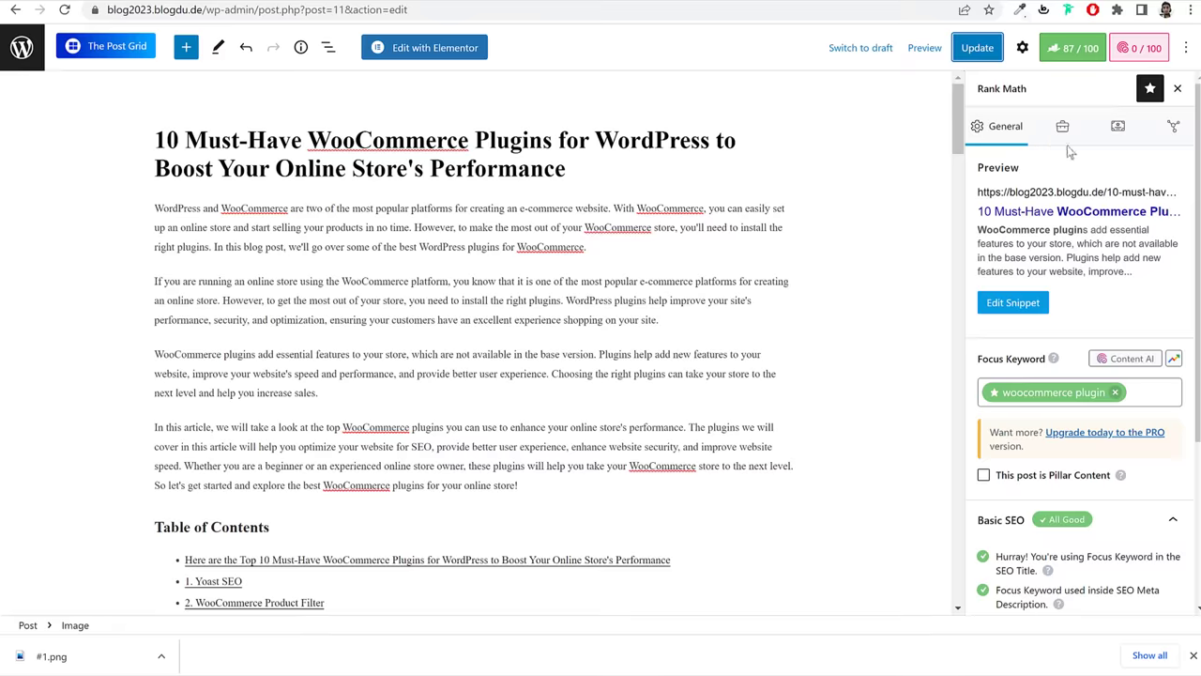
# Step: Revisit the ChatGPT conversation and compare it with the post's Yoast SEO section and Rank Math's Basic SEO checks
pyautogui.scroll(-2, 1079, 235)
pyautogui.click(517, 3)
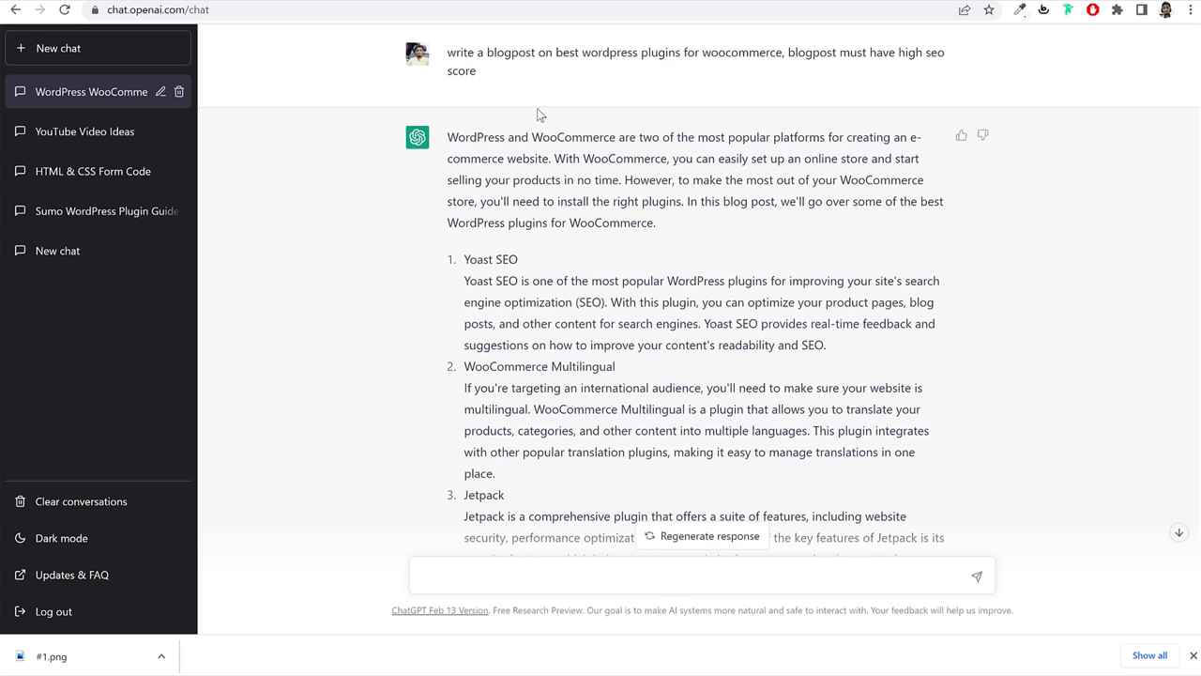
pyautogui.hotkey('ctrl', 'Tab')
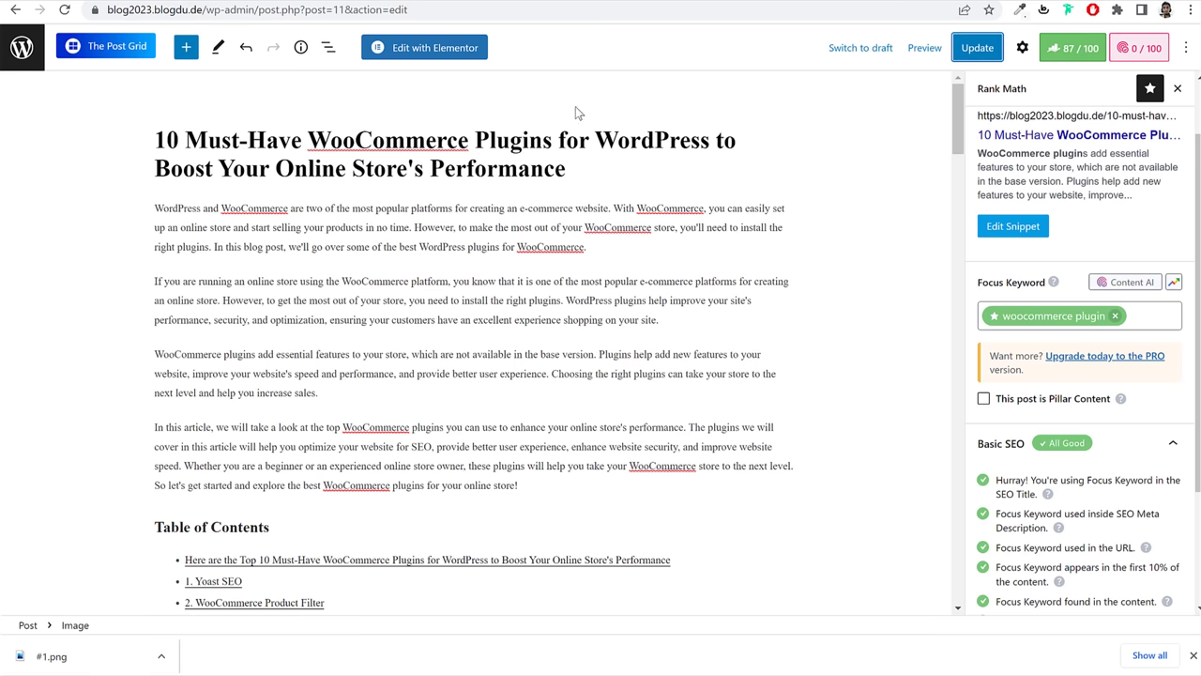
pyautogui.click(505, 3)
pyautogui.hotkey('ctrl', 'Tab')
pyautogui.scroll(-10, 497, 316)
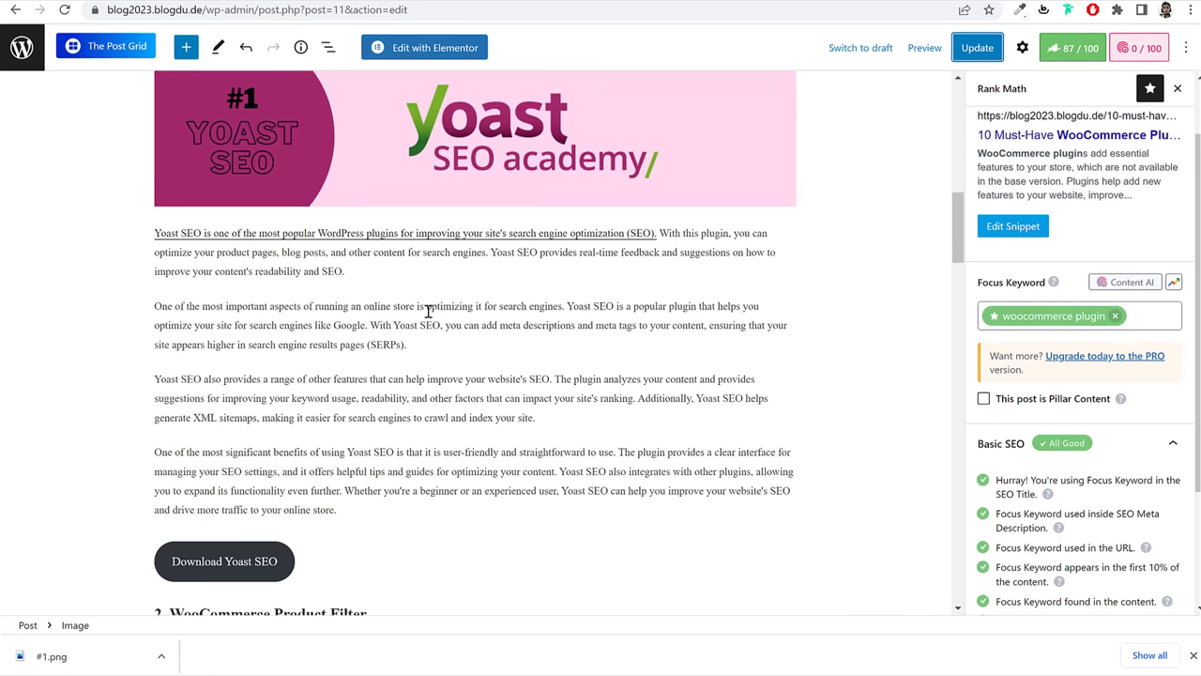
pyautogui.scroll(-2, 1023, 427)
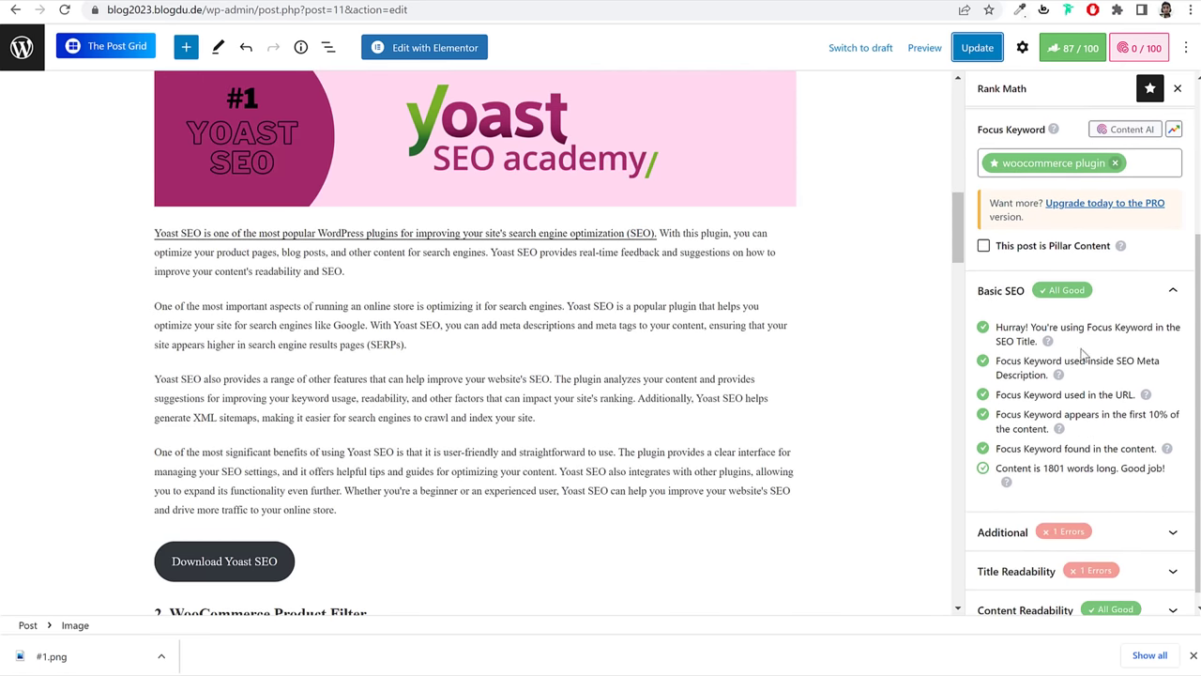
pyautogui.scroll(3, 1082, 353)
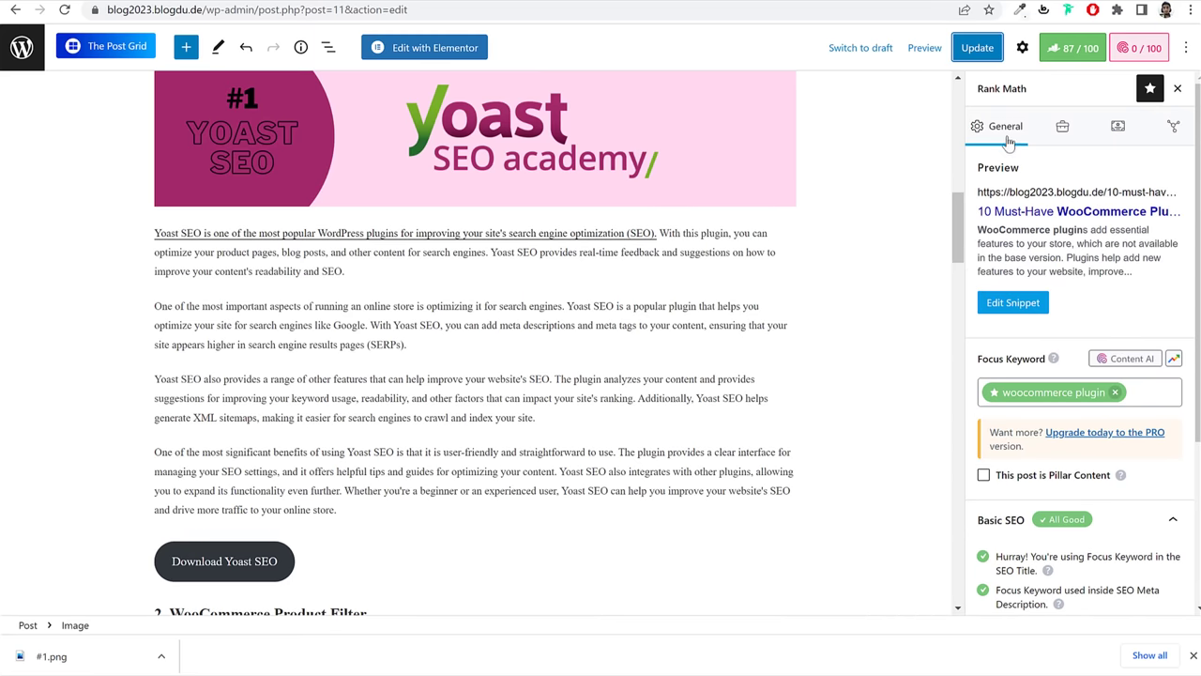
# Step: Leave the editor for the list of posts and view the published post on the blog's home page
pyautogui.click(10, 53)
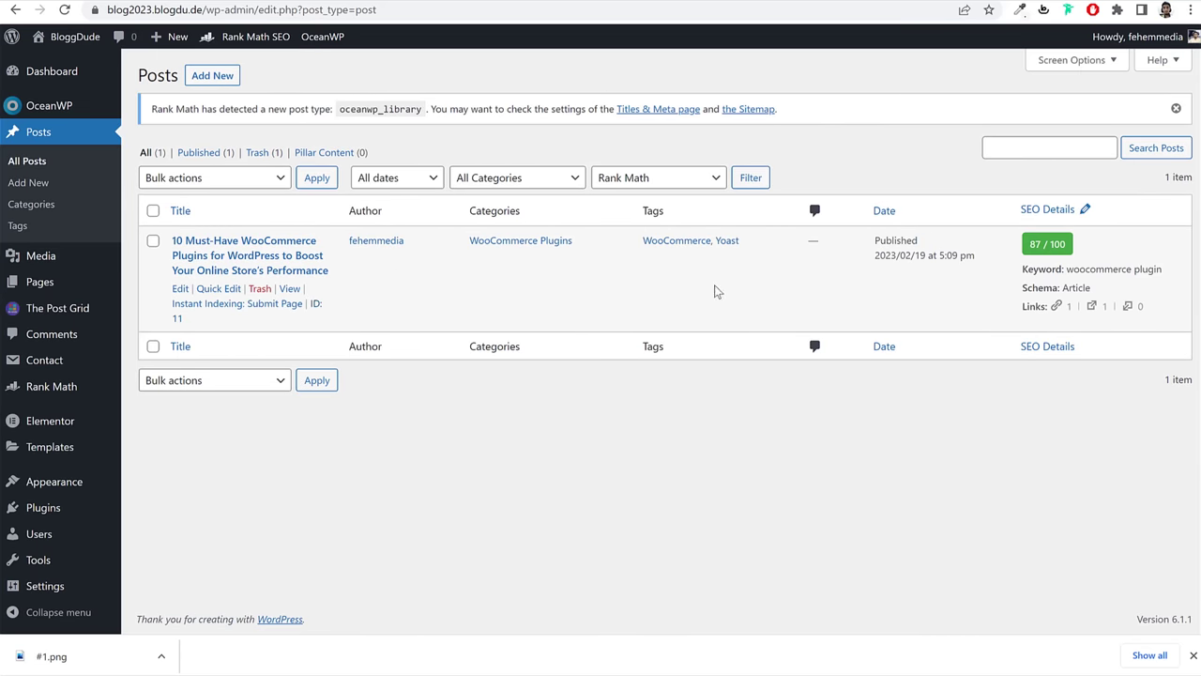
pyautogui.click(1192, 655)
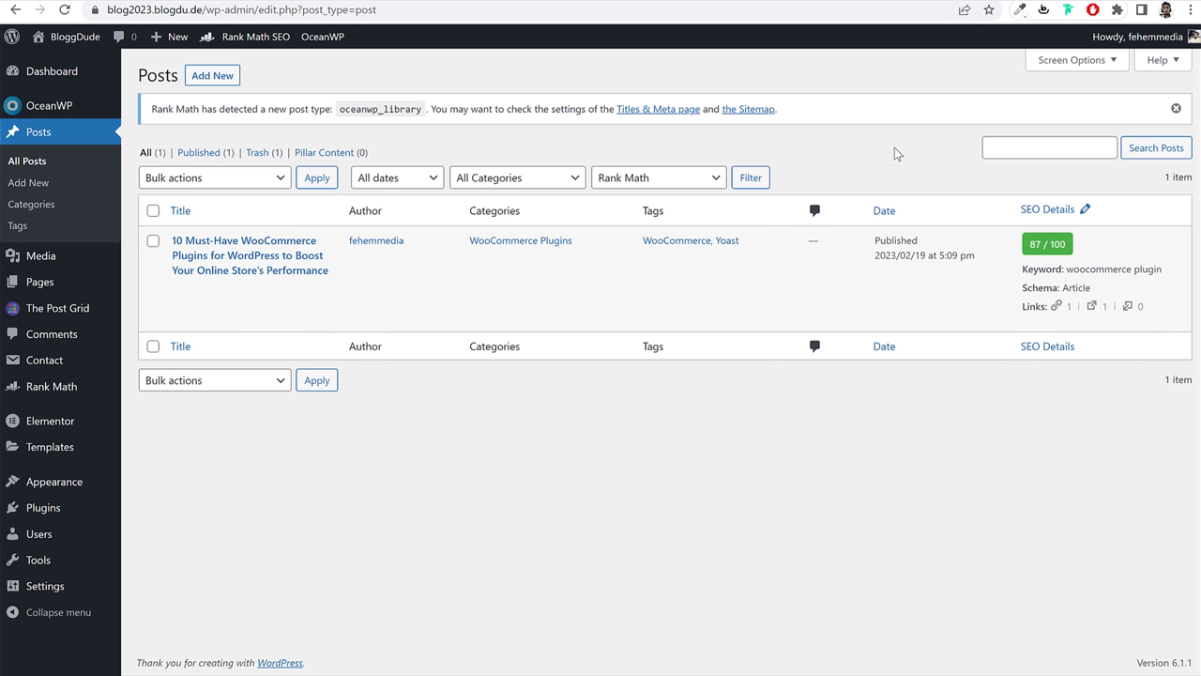
pyautogui.moveTo(893, 246)
pyautogui.click(84, 37)
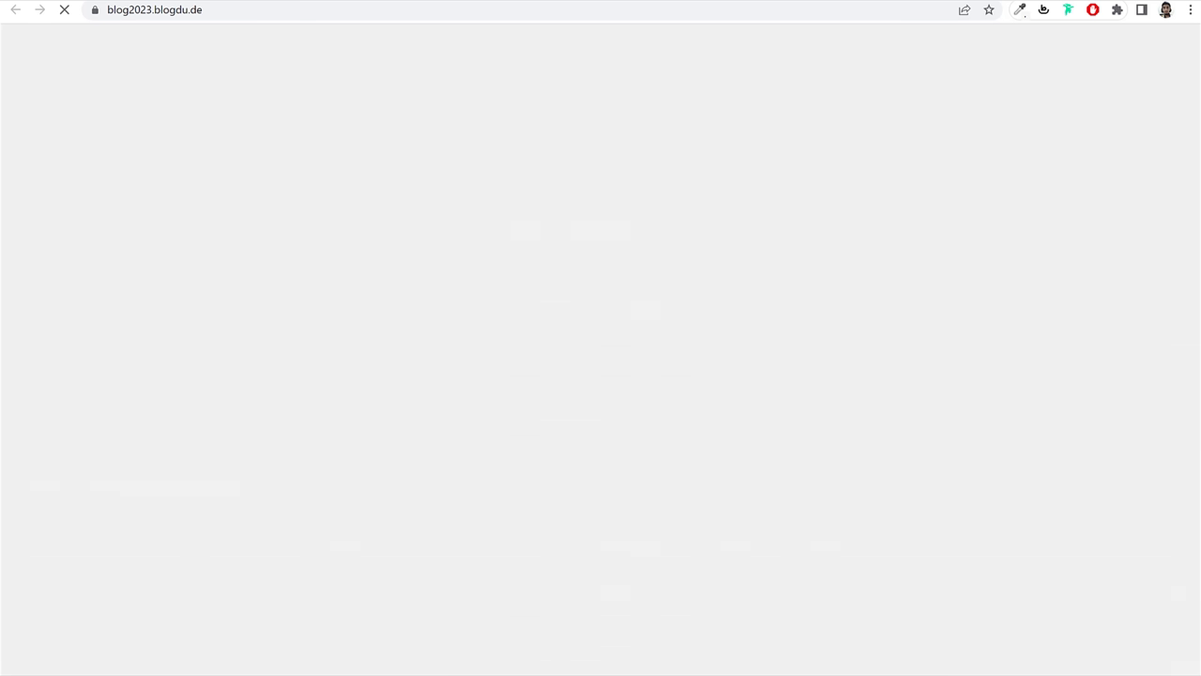
pyautogui.scroll(-5, 681, 357)
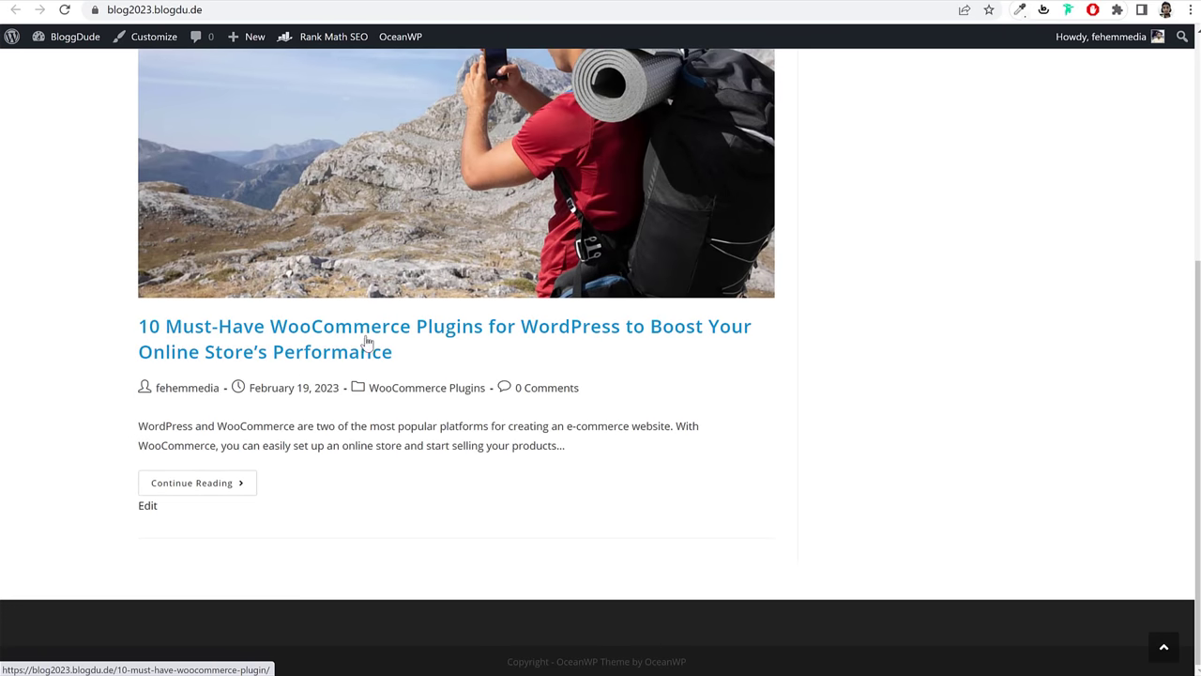
pyautogui.scroll(4, 402, 421)
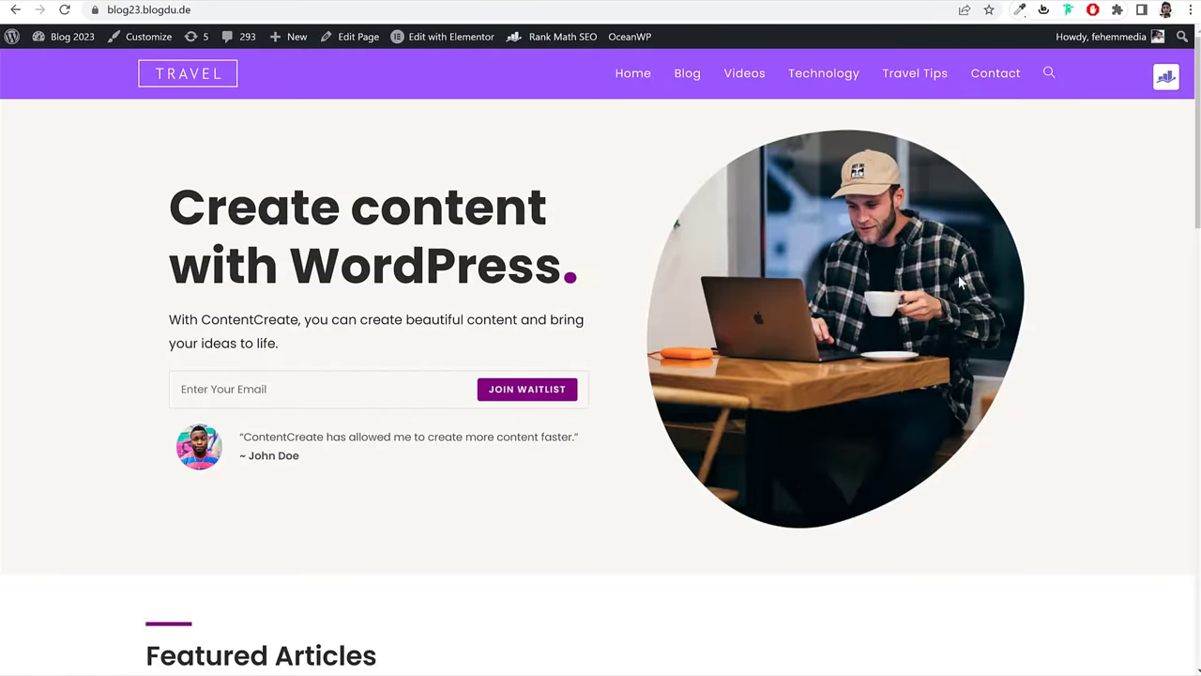
# Step: Examine the sample site's home page on blog23.blogdu.de, from the hero section to the newsletter footer
pyautogui.scroll(-12, 979, 276)
pyautogui.scroll(-3, 979, 276)
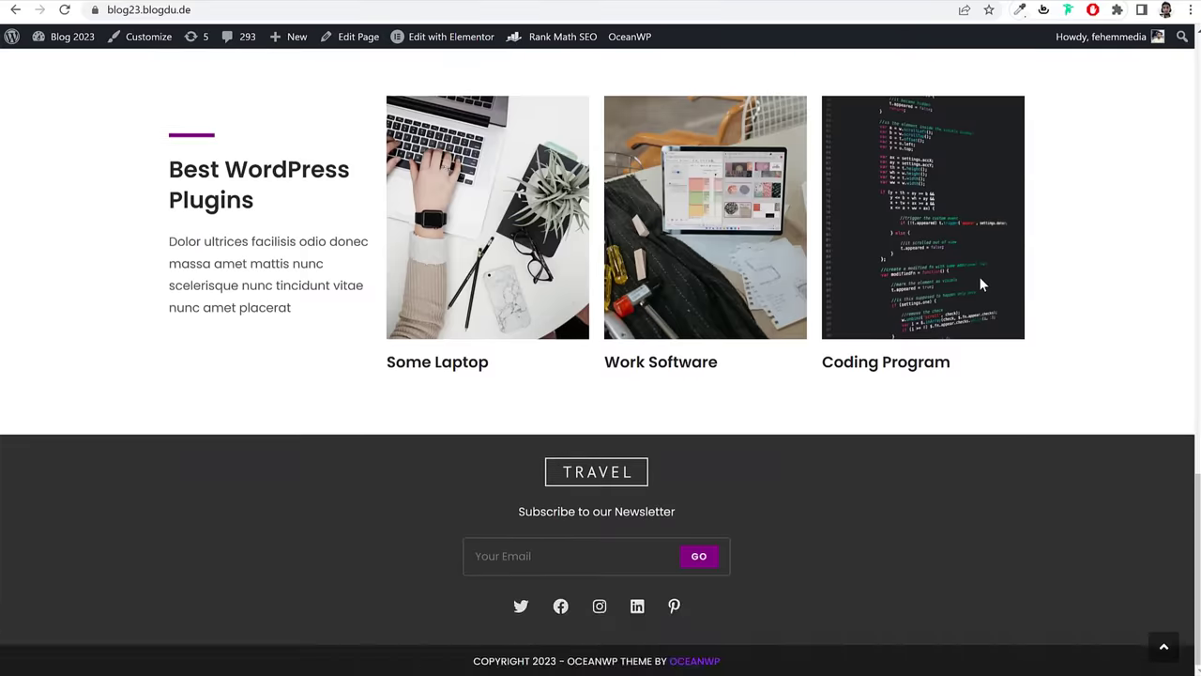
pyautogui.scroll(15, 979, 278)
pyautogui.scroll(1, 607, 172)
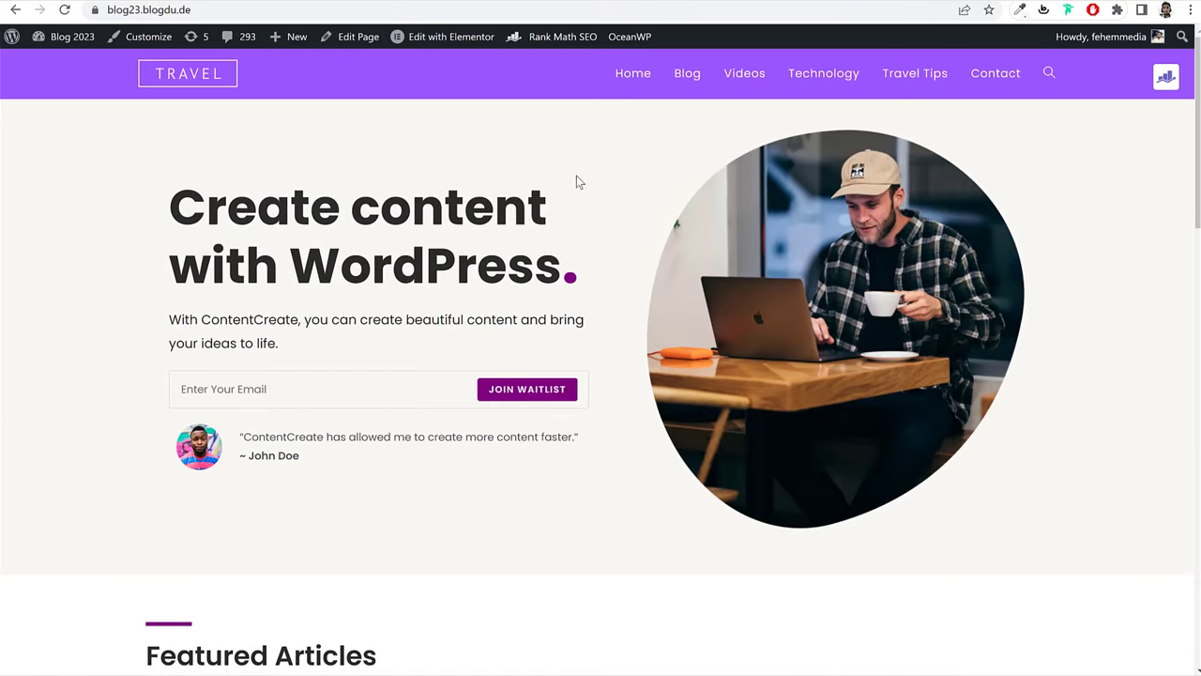
# Step: Return from the sample site to the BloggDude admin and move the Sample Page to the trash
pyautogui.scroll(-15, 796, 273)
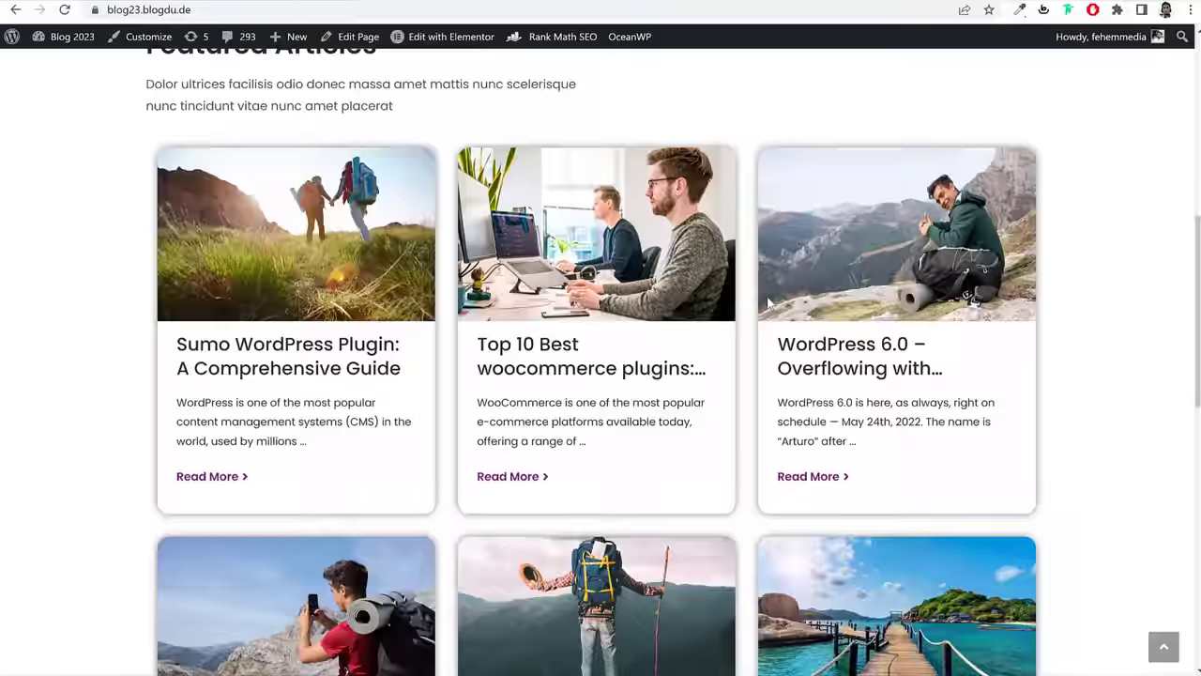
pyautogui.scroll(12, 766, 295)
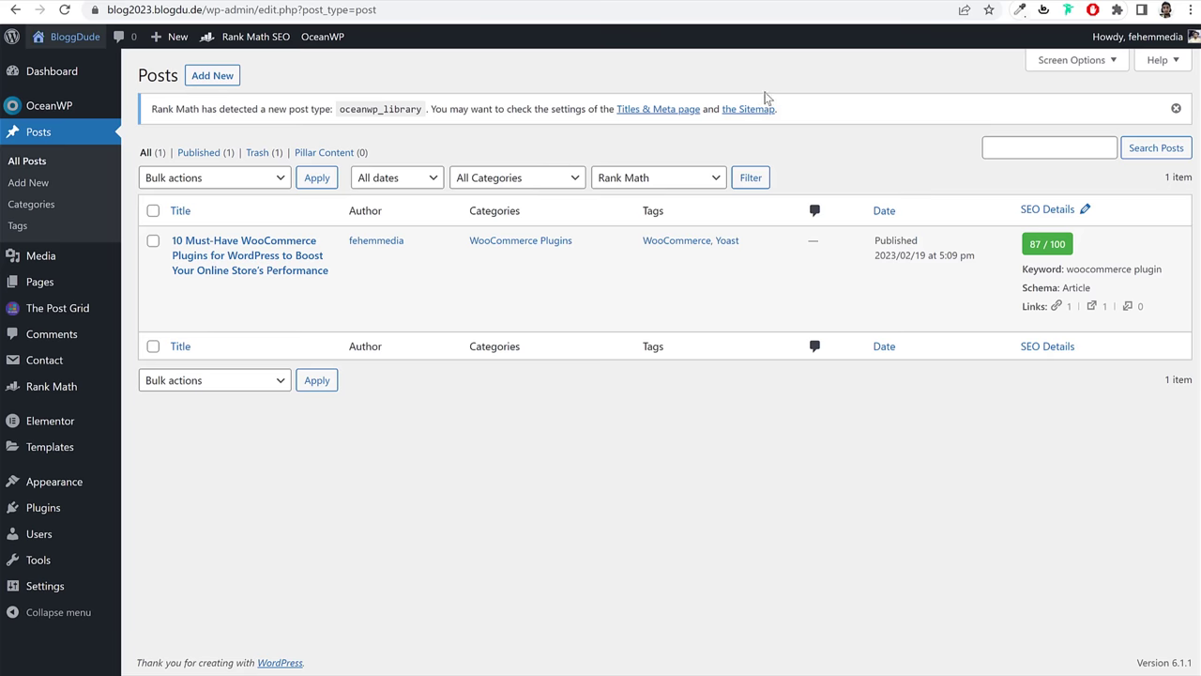
pyautogui.click(37, 283)
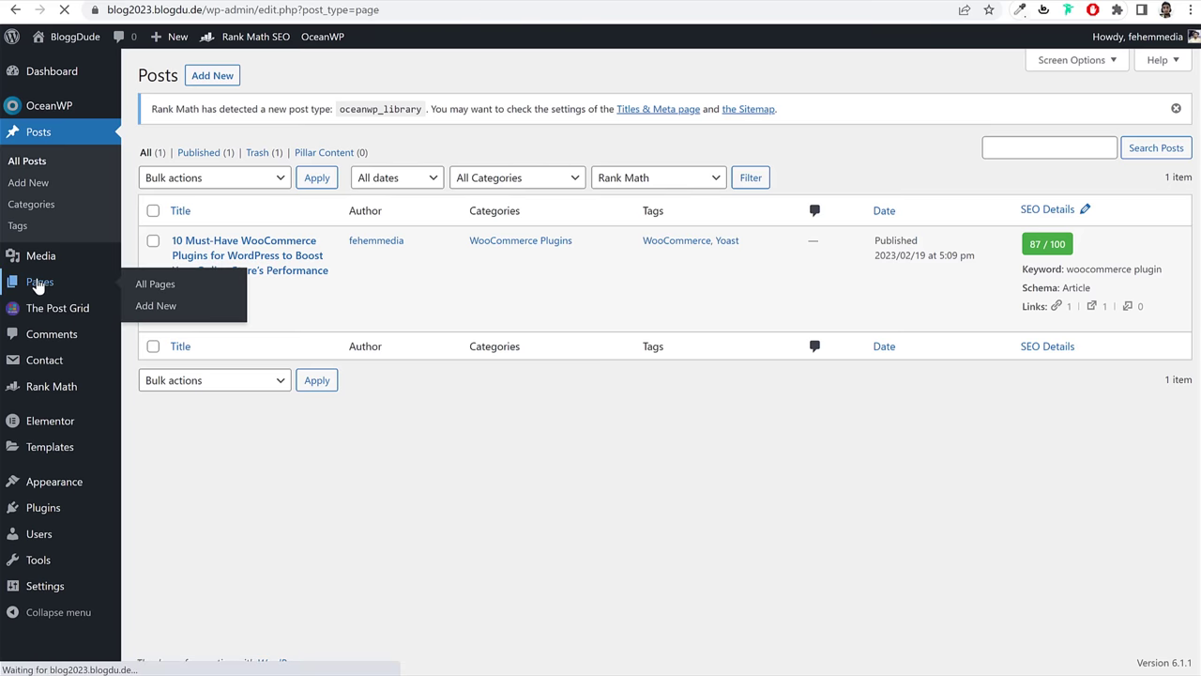
pyautogui.moveTo(260, 383)
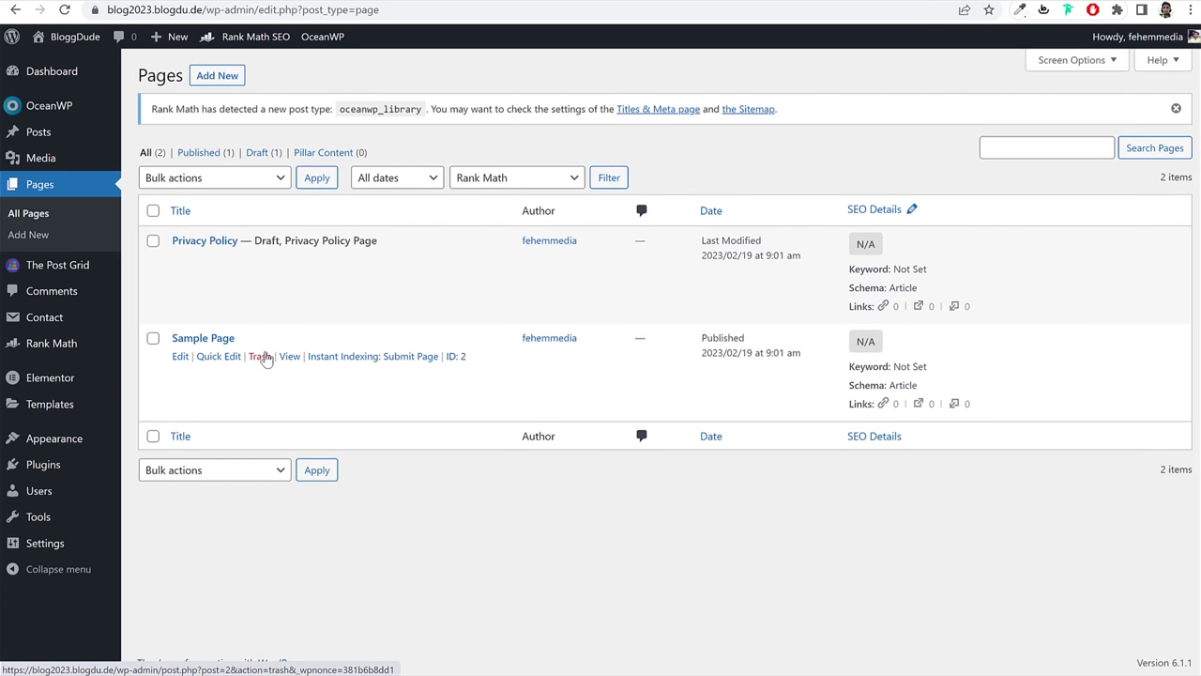
pyautogui.click(261, 357)
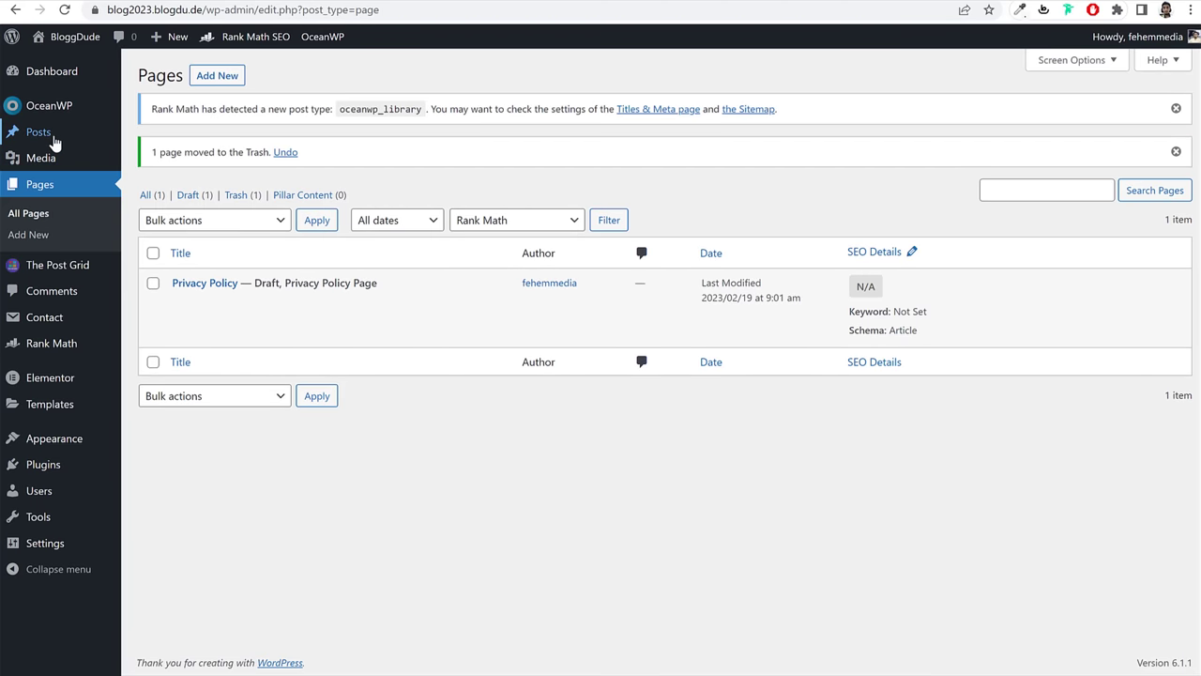
# Step: Publish the draft Privacy Policy page and dismiss the Rank Math notice above the list of pages
pyautogui.click(54, 141)
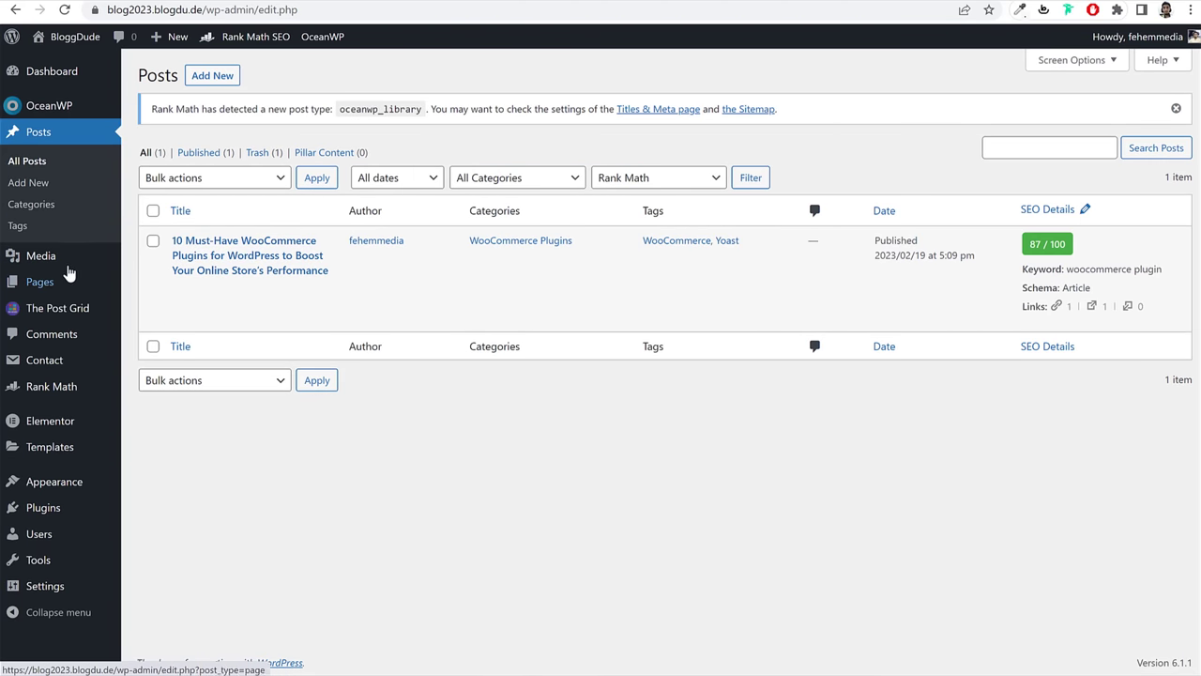
pyautogui.click(39, 291)
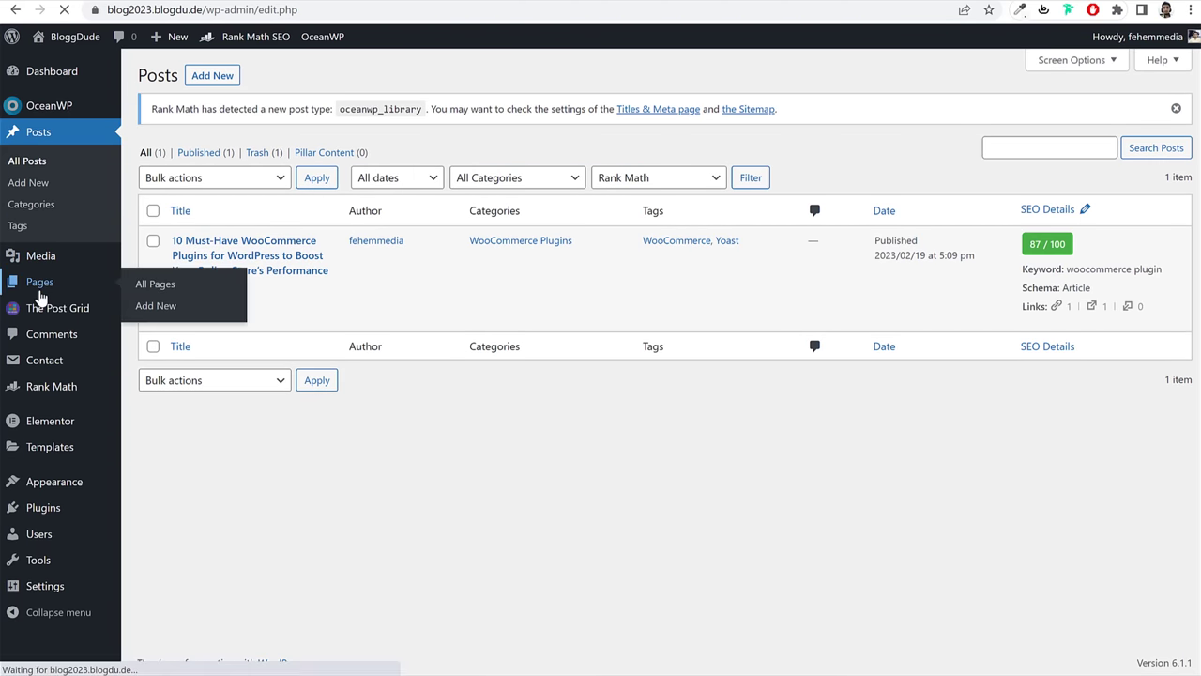
pyautogui.moveTo(226, 270)
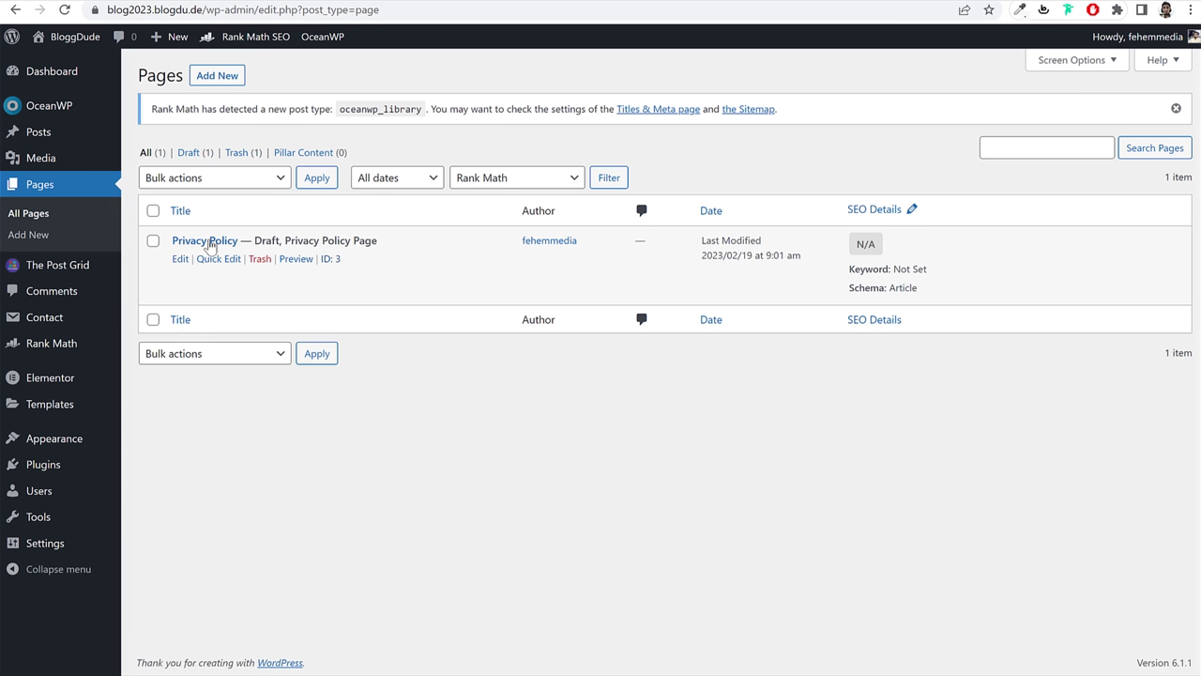
pyautogui.click(178, 260)
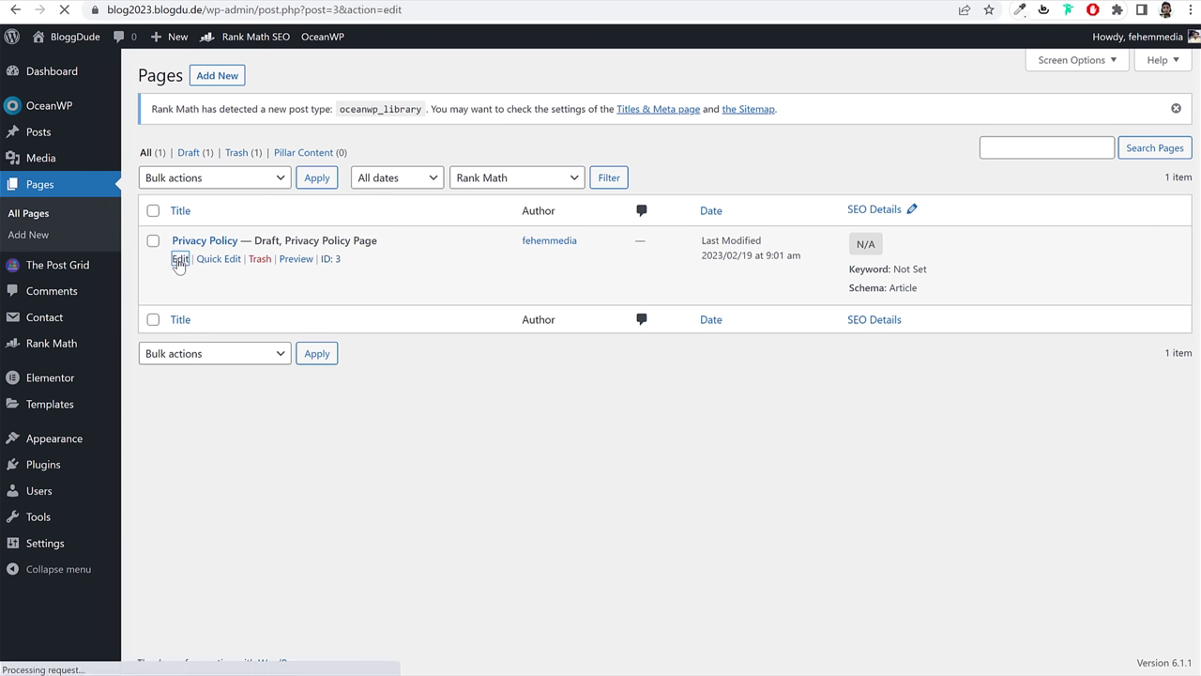
pyautogui.scroll(-4, 432, 375)
pyautogui.scroll(-5, 439, 404)
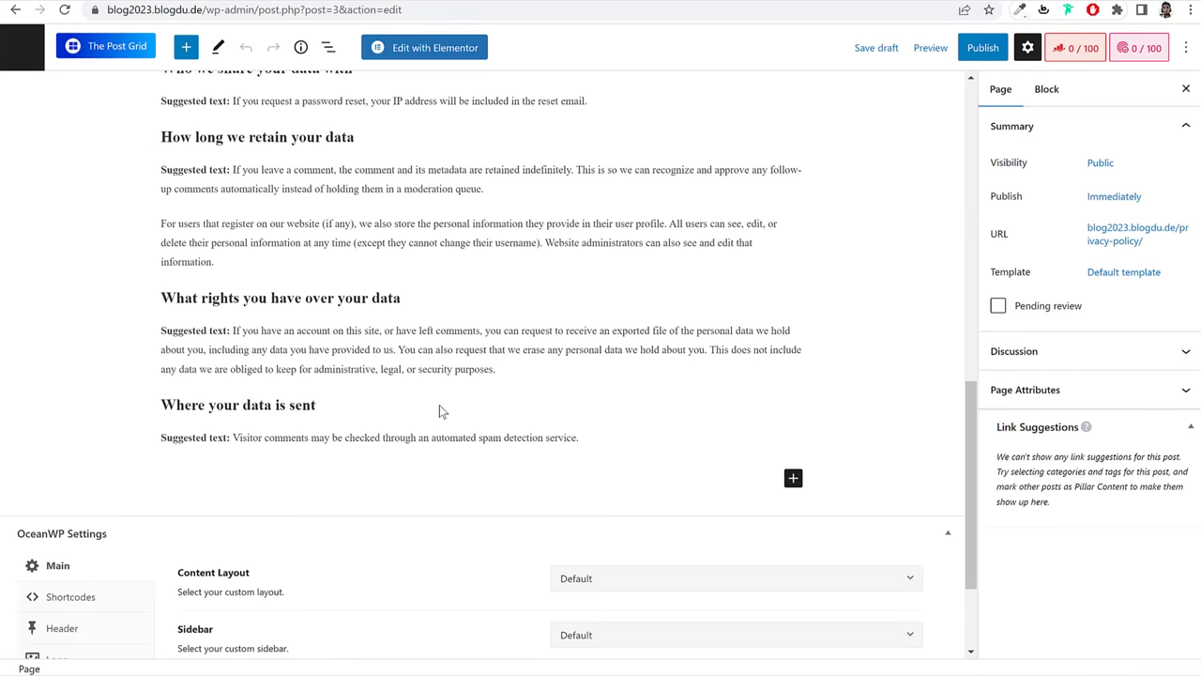
pyautogui.click(983, 48)
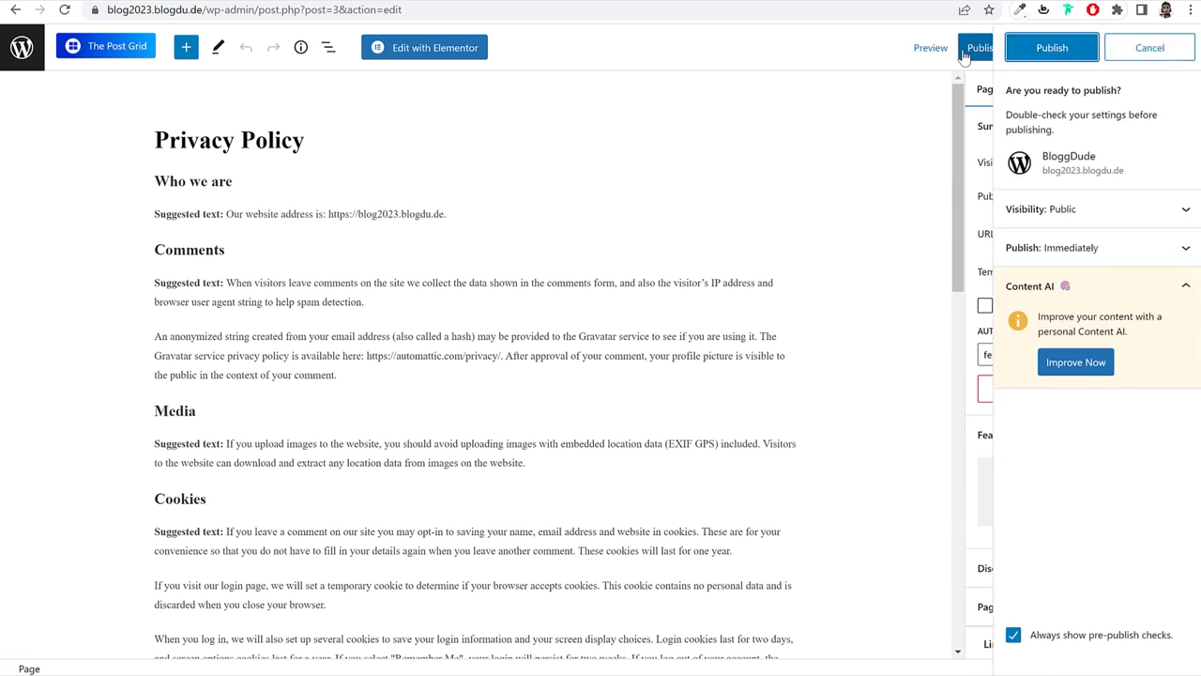
pyautogui.click(982, 48)
pyautogui.click(982, 47)
pyautogui.click(1052, 47)
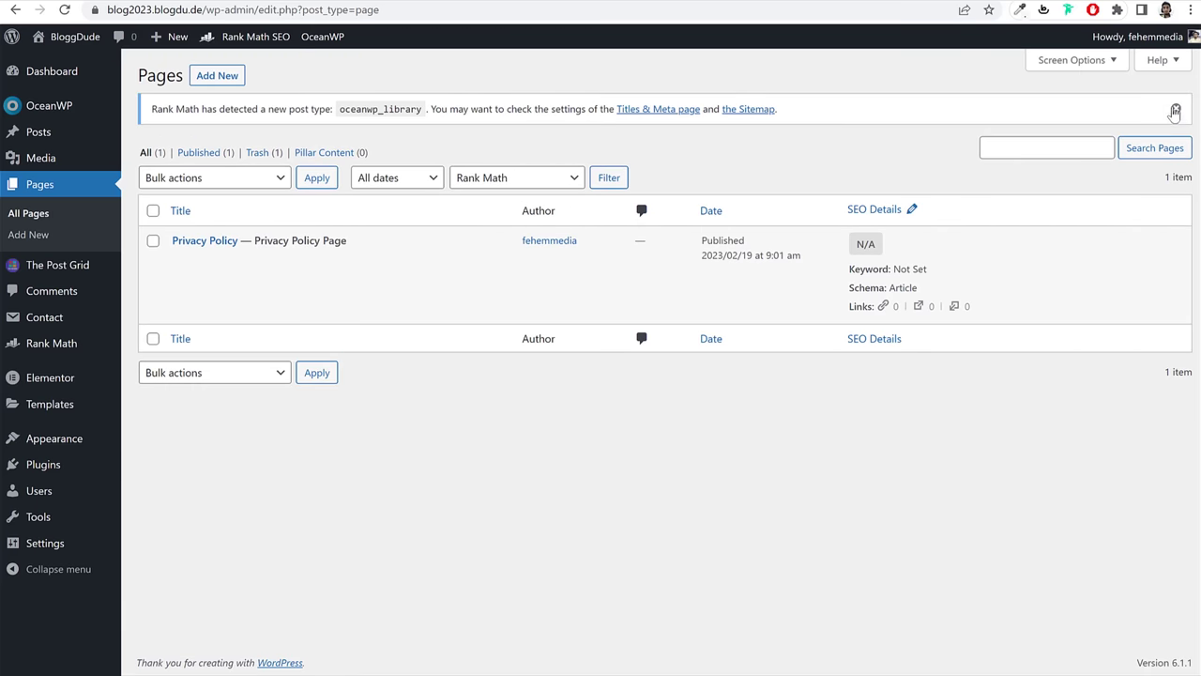
pyautogui.click(1174, 111)
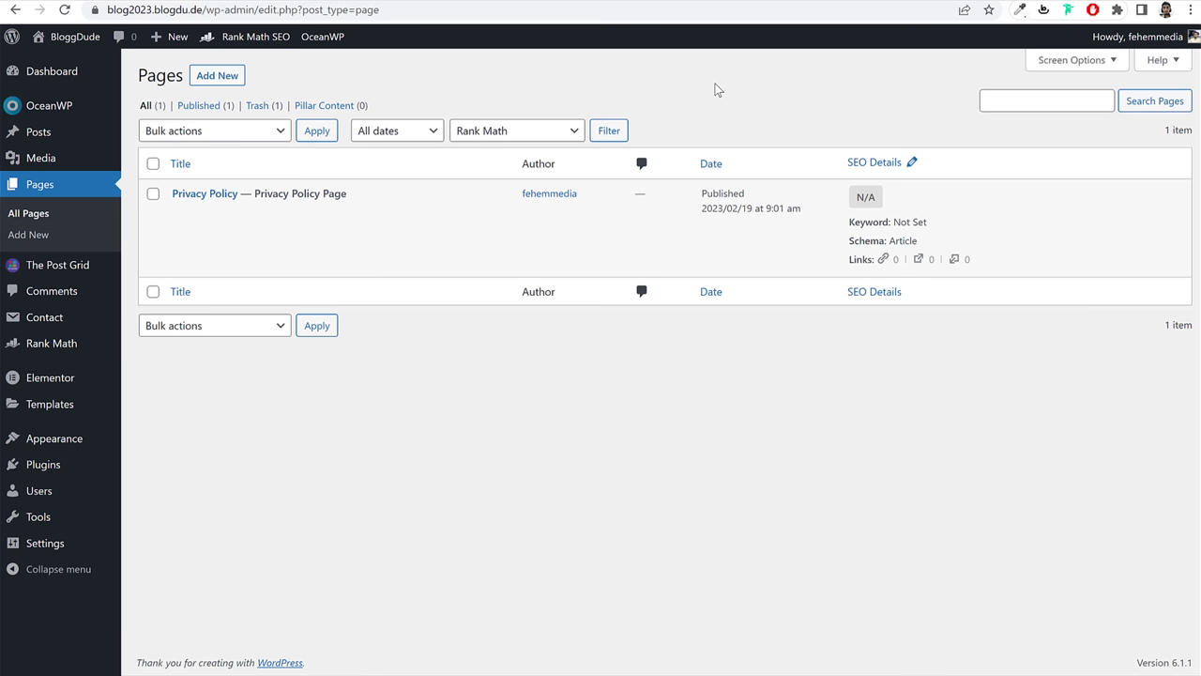
# Step: Review the sample site's home page again, covering the hero section, the featured articles, the plugins section and the newsletter footer
pyautogui.click(37, 131)
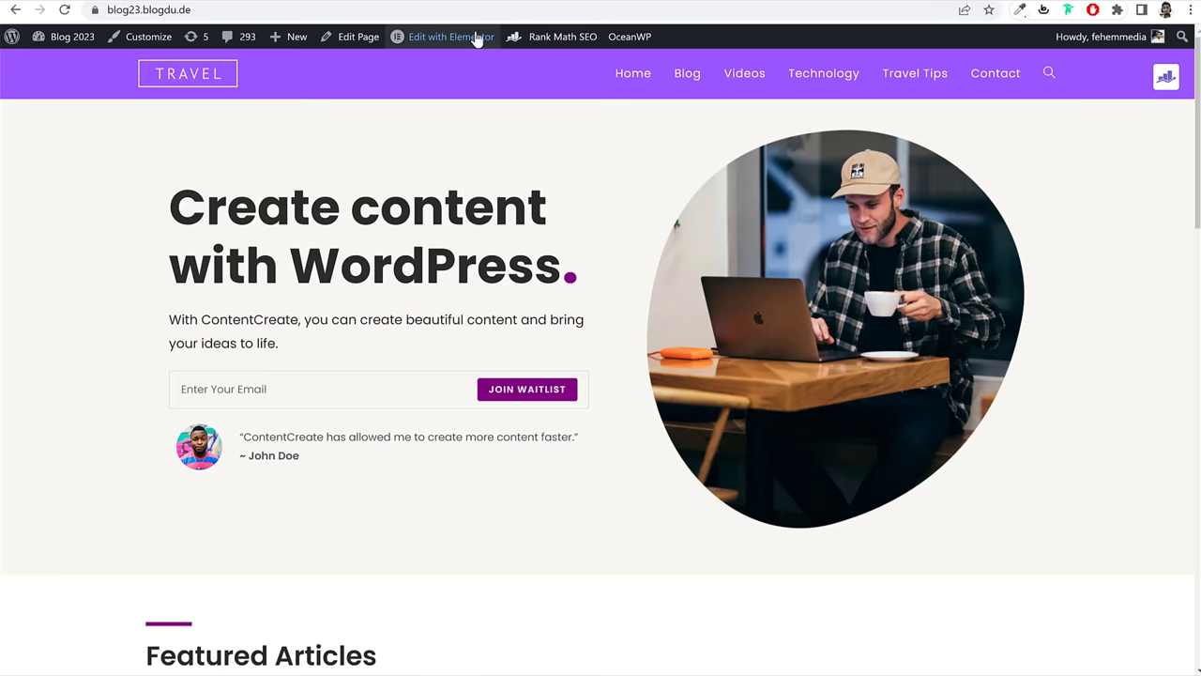
pyautogui.scroll(-10, 760, 418)
pyautogui.scroll(-5, 763, 452)
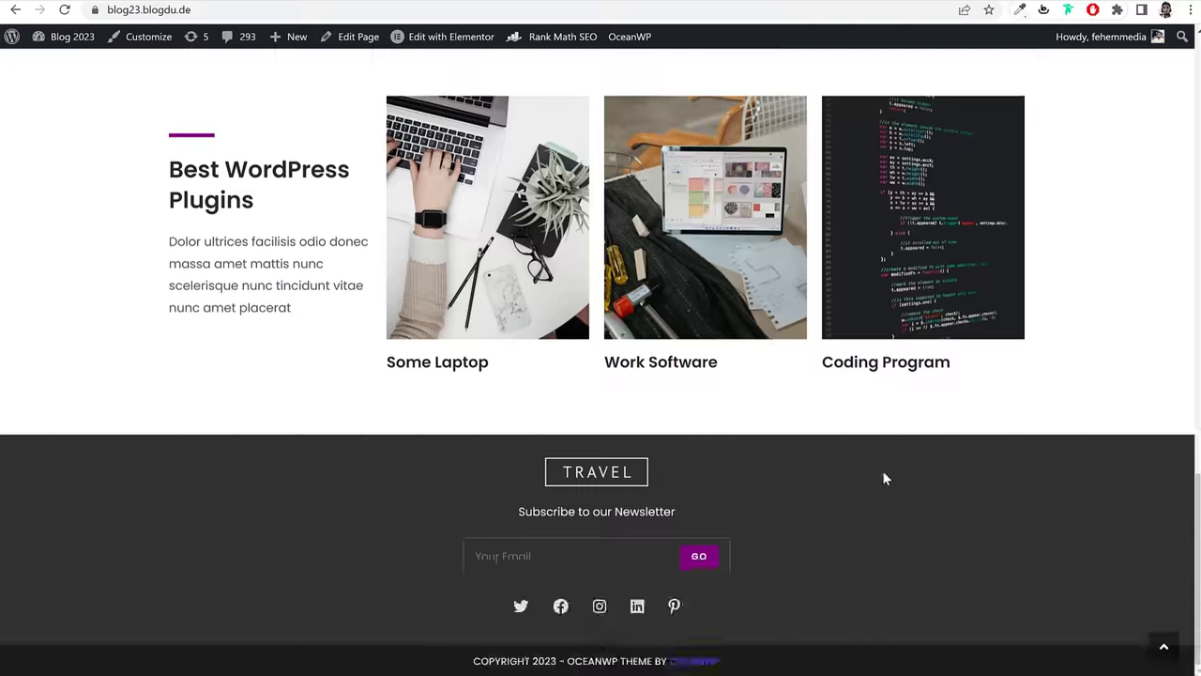
pyautogui.scroll(15, 882, 479)
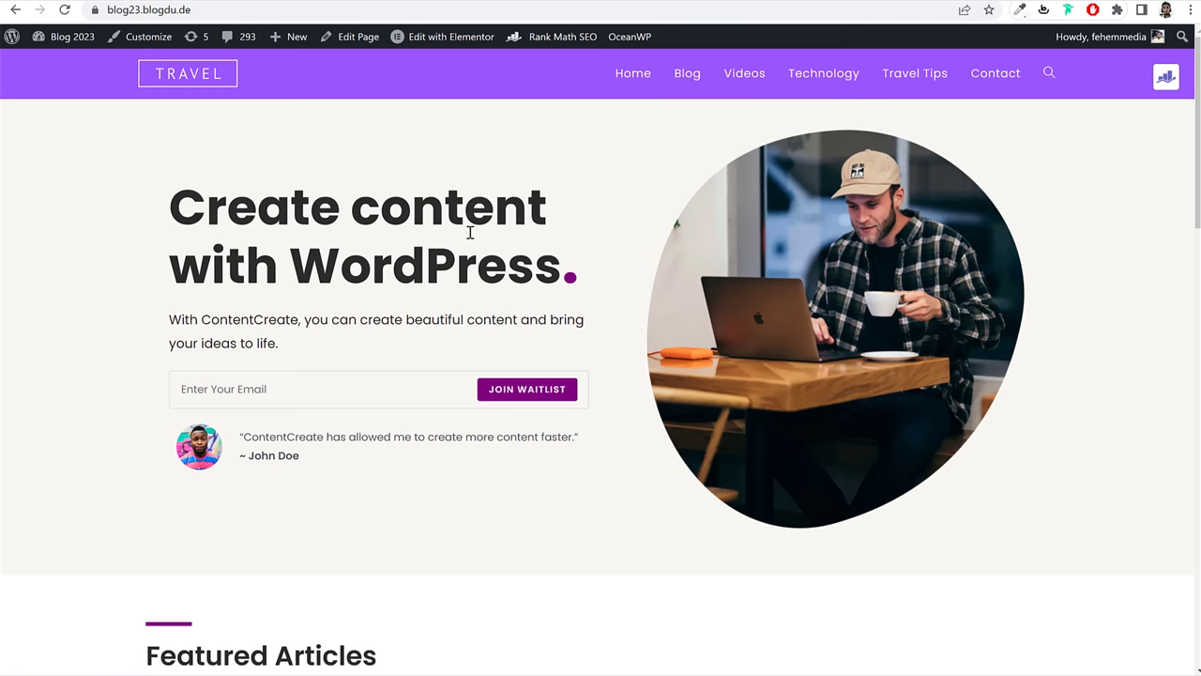
pyautogui.scroll(-7, 474, 268)
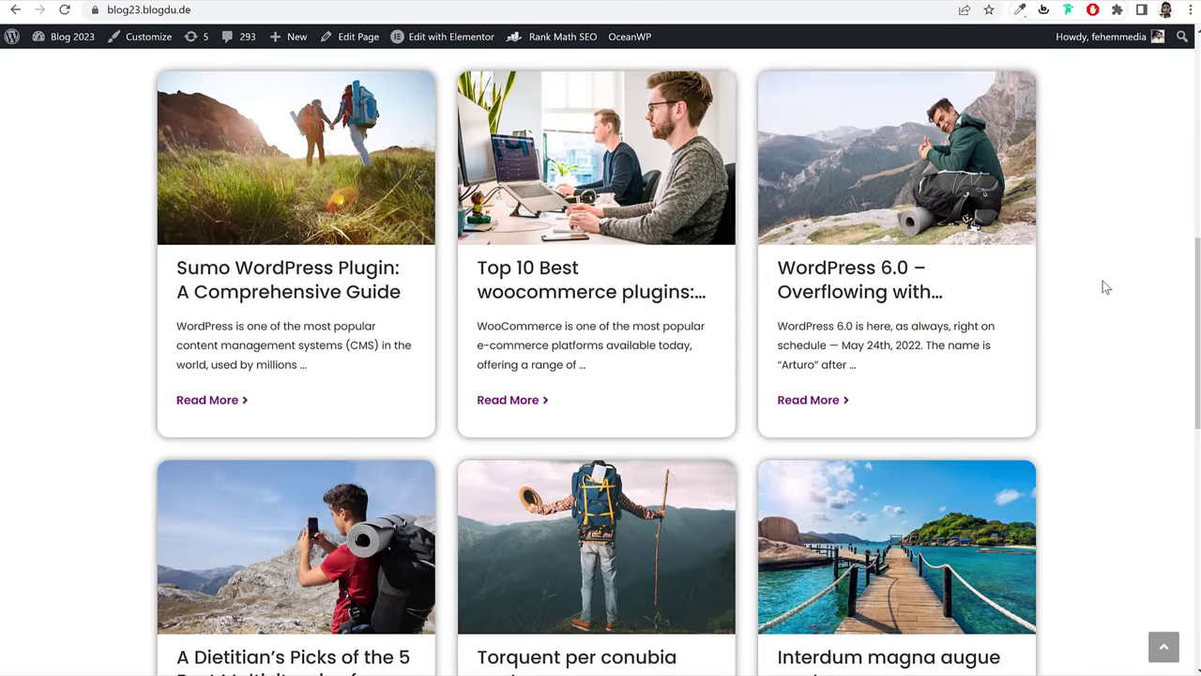
pyautogui.scroll(3, 1105, 286)
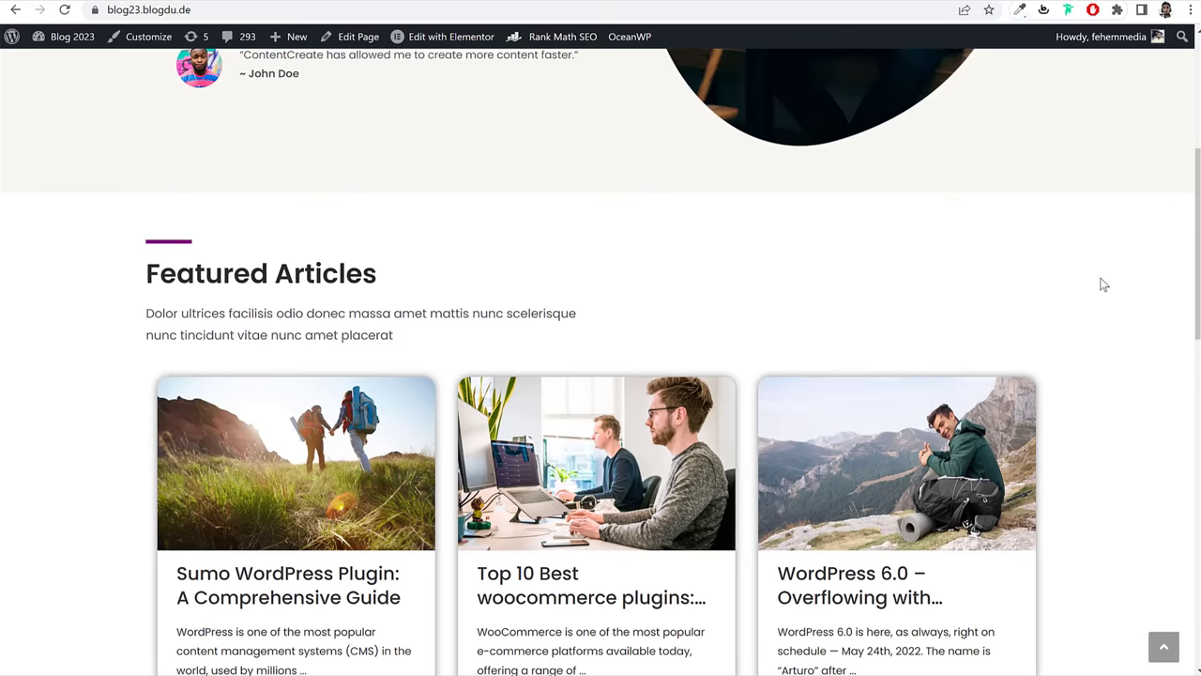
pyautogui.scroll(4, 1105, 285)
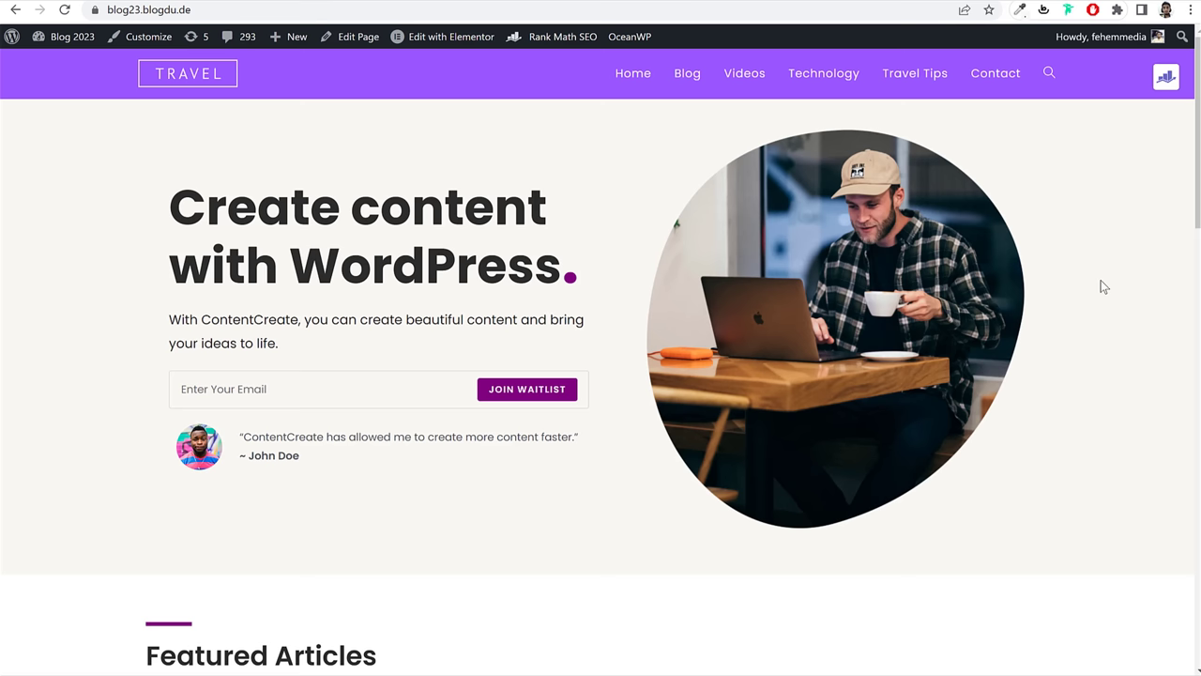
pyautogui.scroll(-7, 1076, 279)
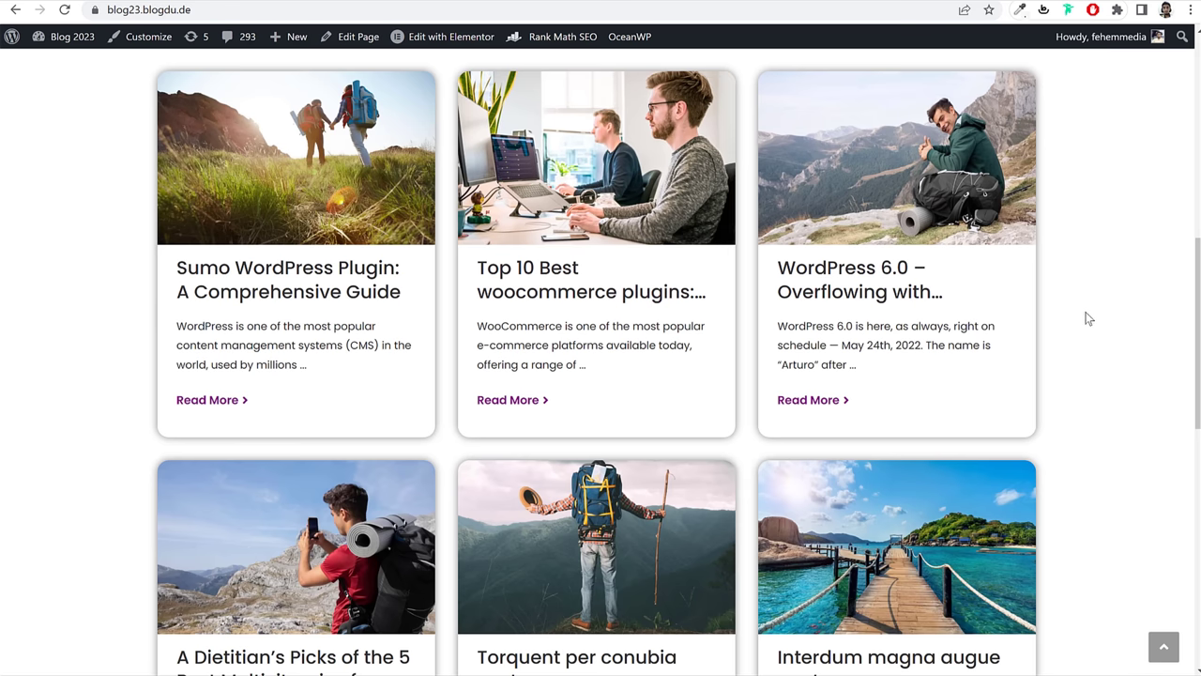
# Step: Reread the ChatGPT conversation's blog post on the best WordPress plugins for WooCommerce
pyautogui.click(924, 2)
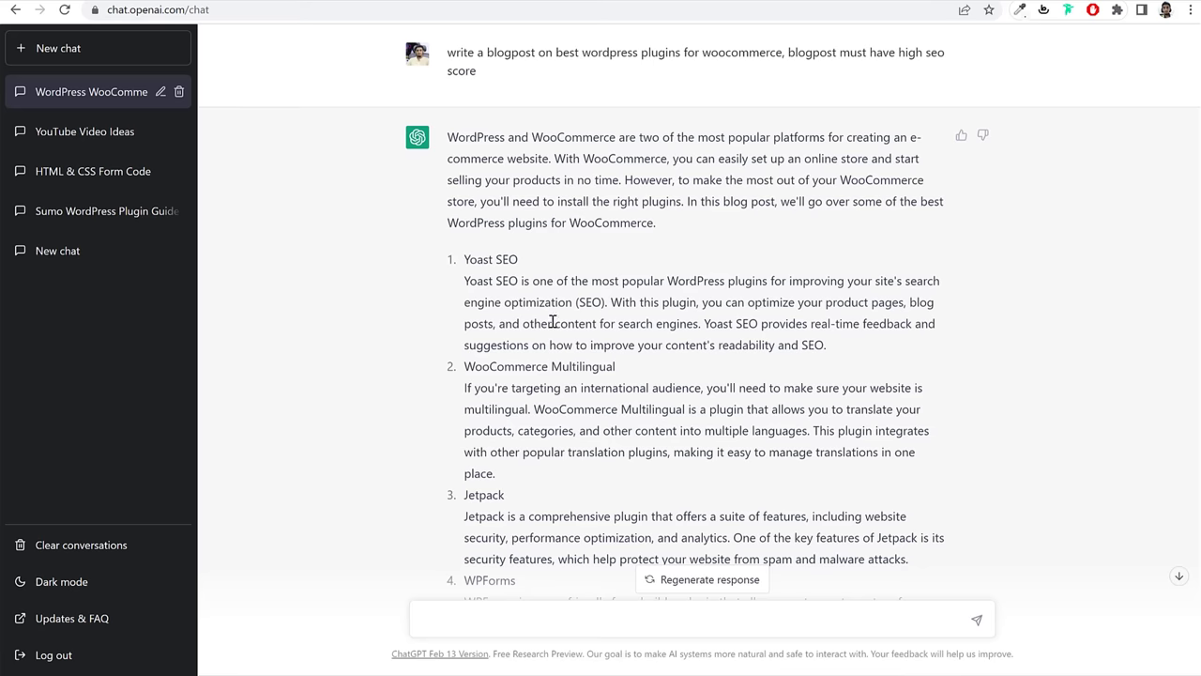
pyautogui.scroll(-3, 670, 401)
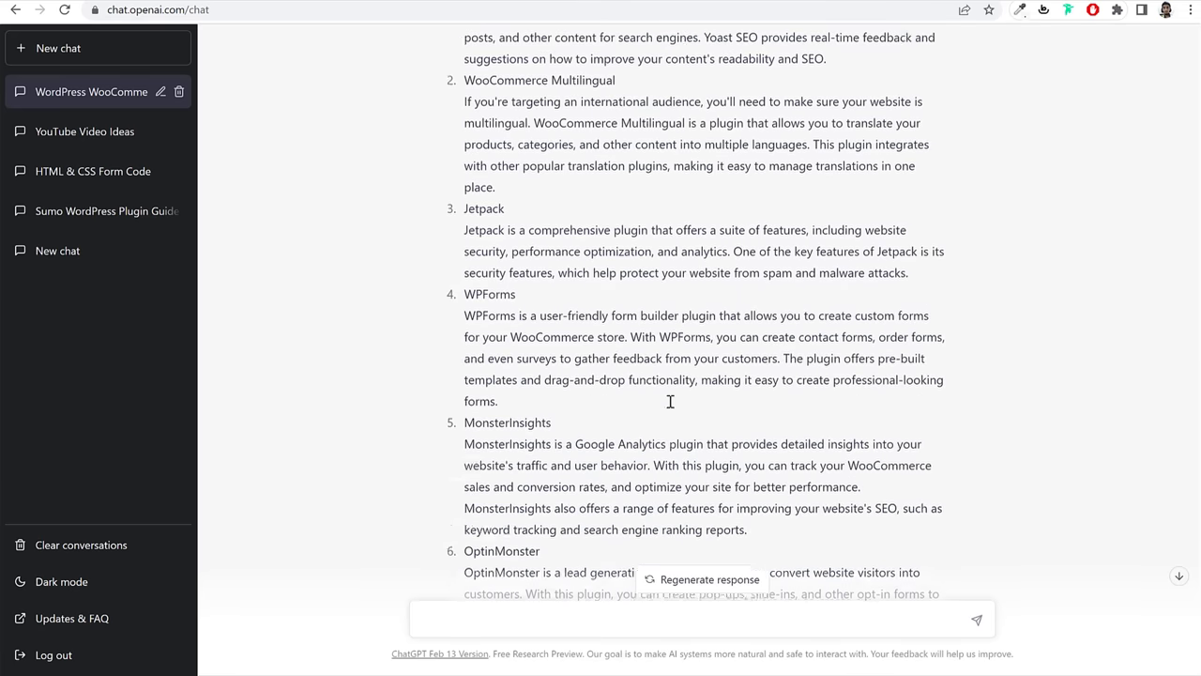
pyautogui.scroll(-5, 670, 404)
pyautogui.scroll(15, 603, 282)
pyautogui.scroll(-1, 604, 281)
# Step: Create a new page titled "Home" on the BloggDude site and publish it
pyautogui.click(317, 2)
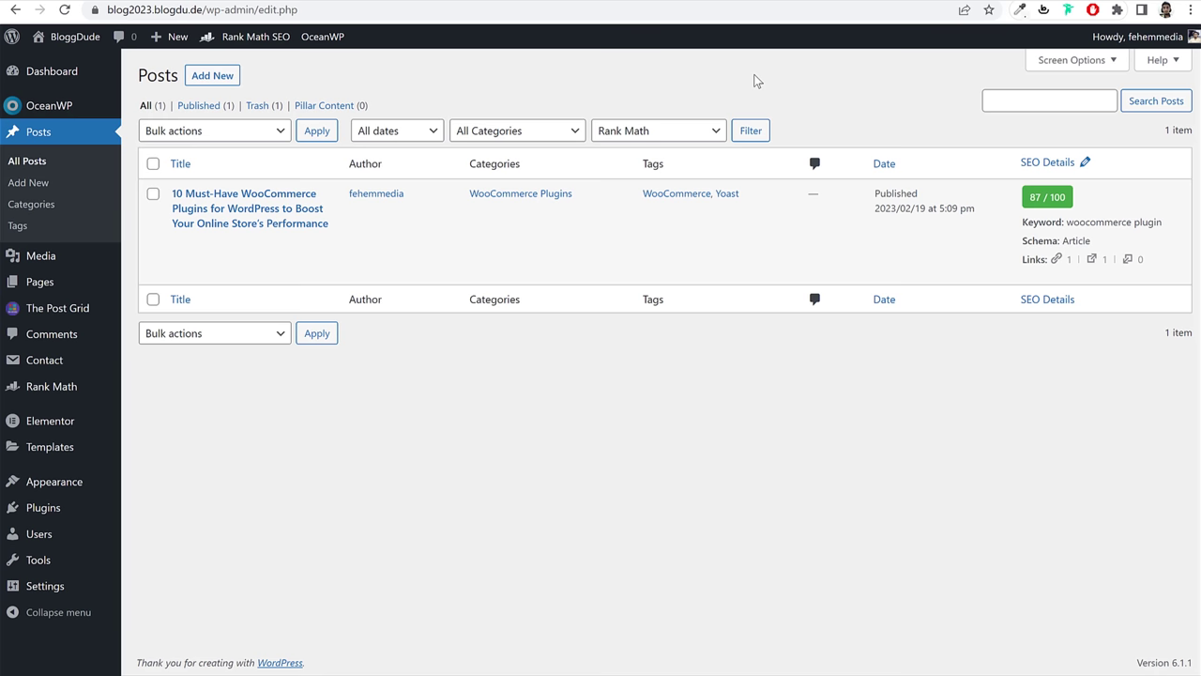
pyautogui.click(83, 286)
pyautogui.click(217, 77)
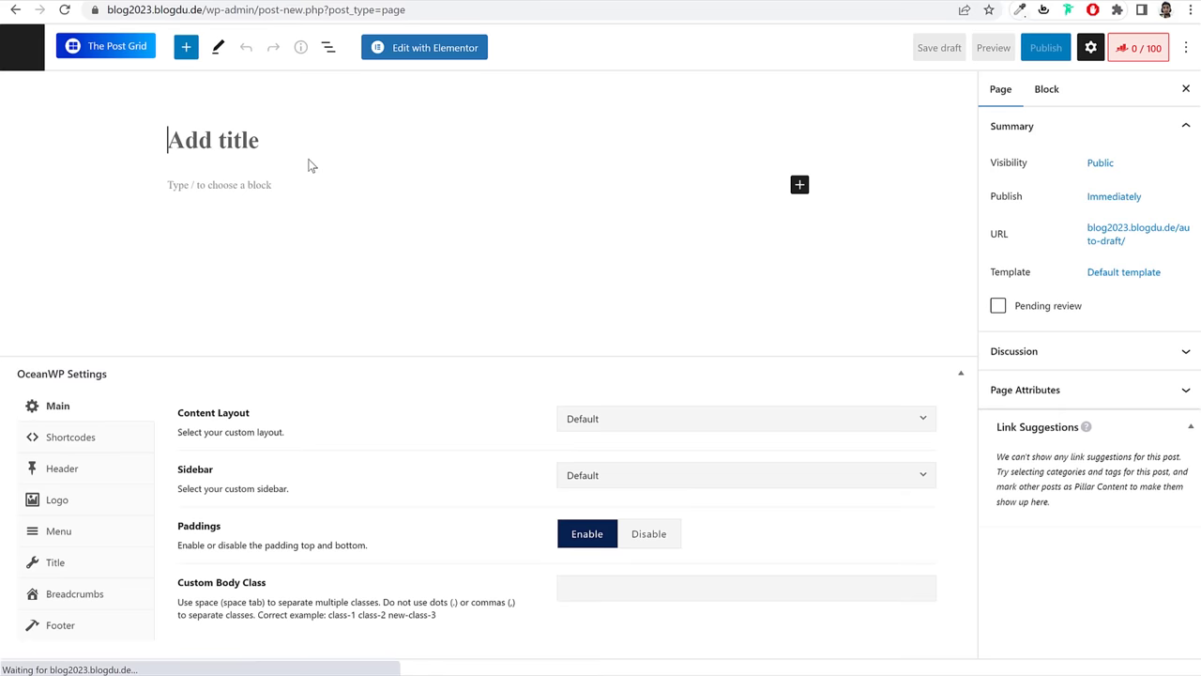
pyautogui.write('Home')
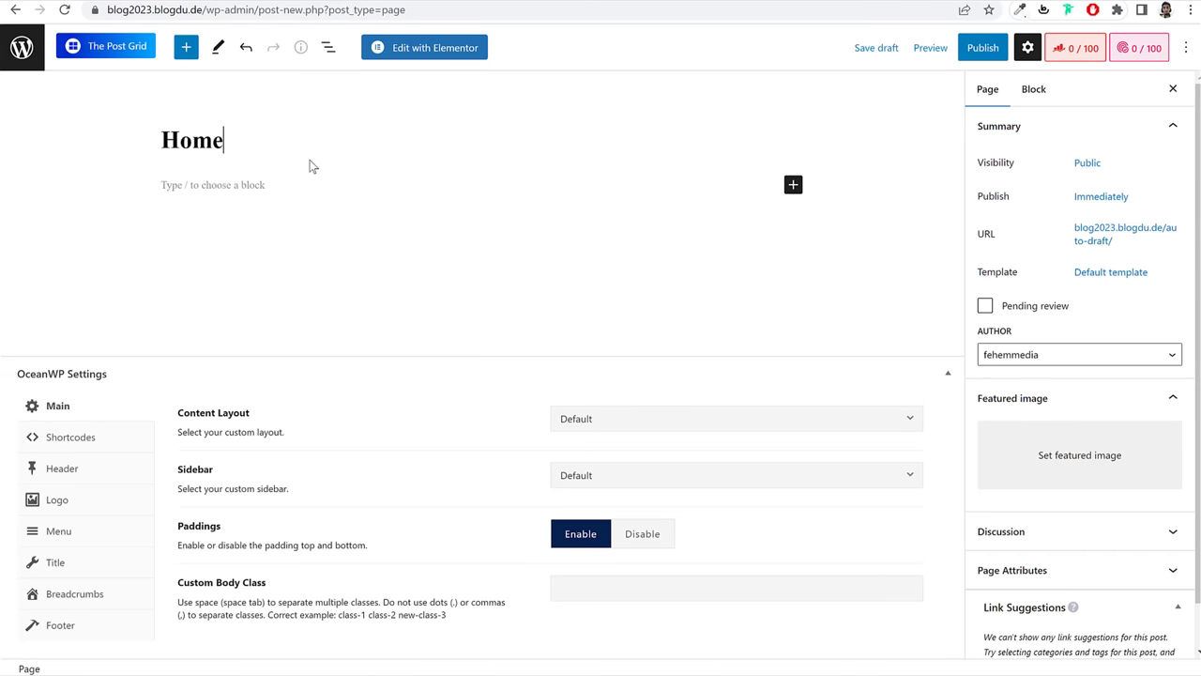
pyautogui.click(982, 48)
pyautogui.click(1054, 49)
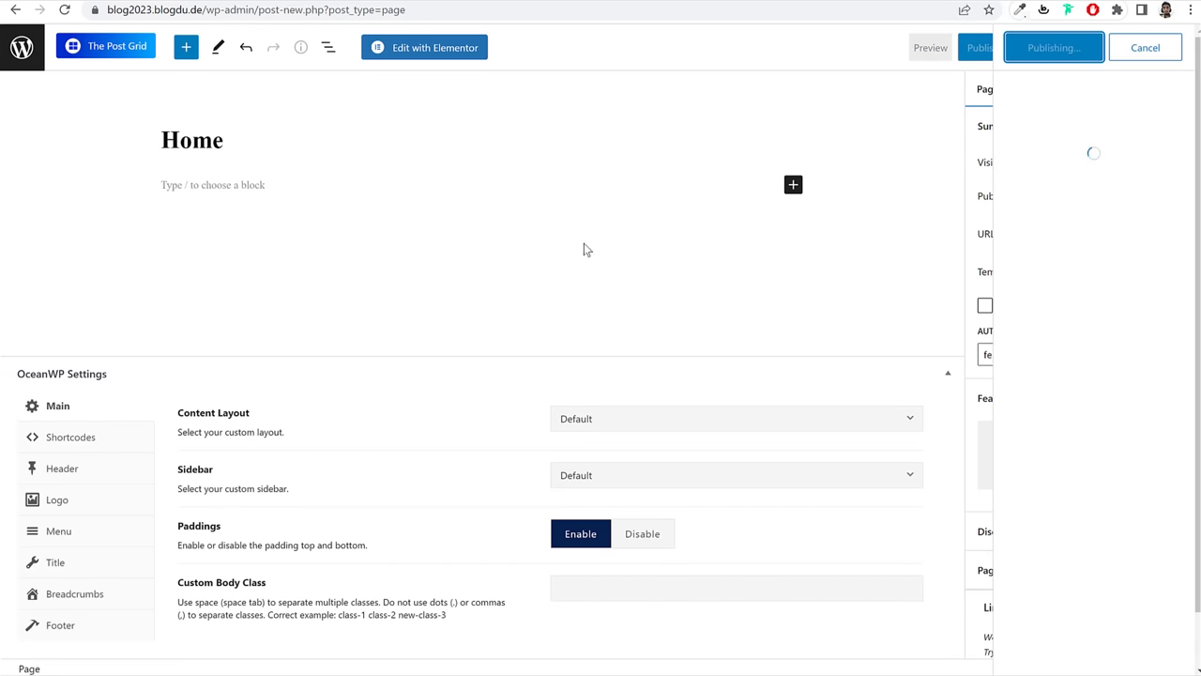
# Step: View the published Home page in a new browser tab, collapse the Rank Math stats bar and examine the page's title area
pyautogui.rightClick(146, 629)
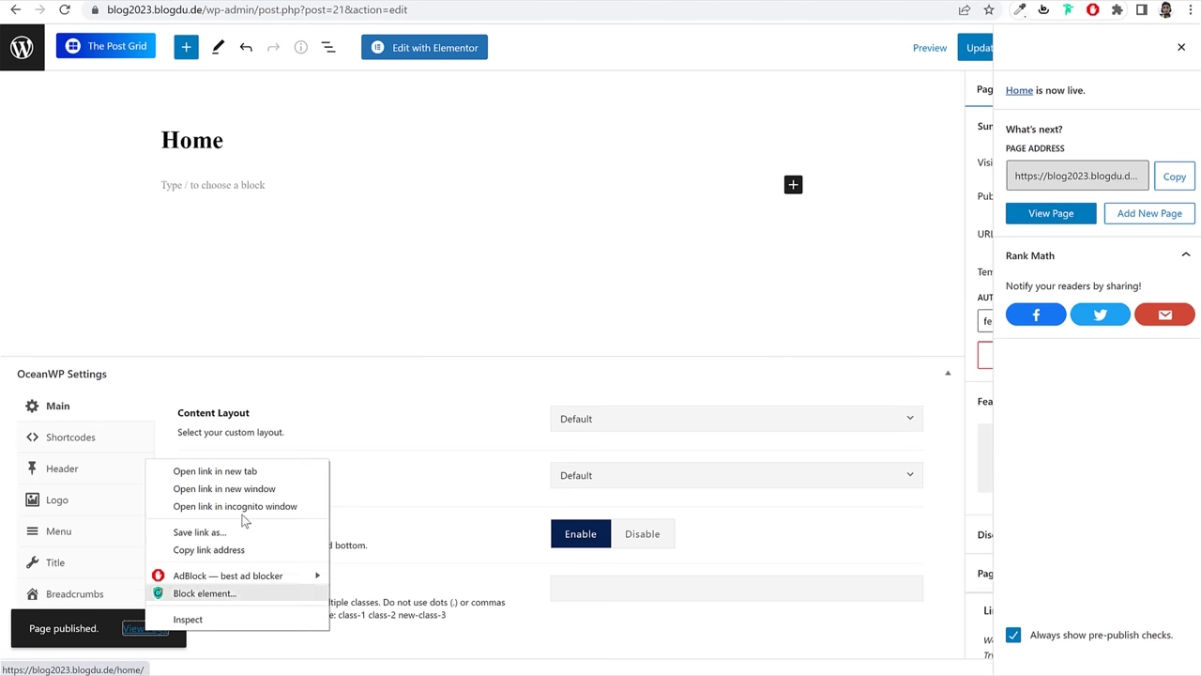
pyautogui.click(245, 471)
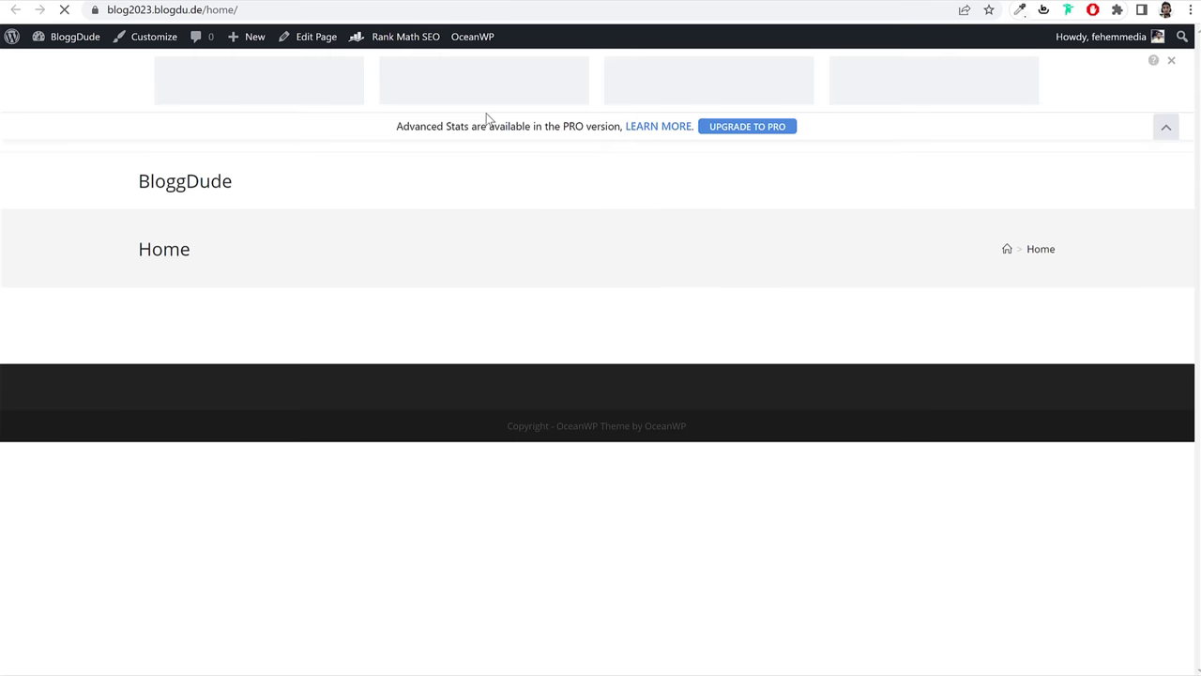
pyautogui.click(1166, 118)
pyautogui.moveTo(129, 162); pyautogui.dragTo(228, 158)
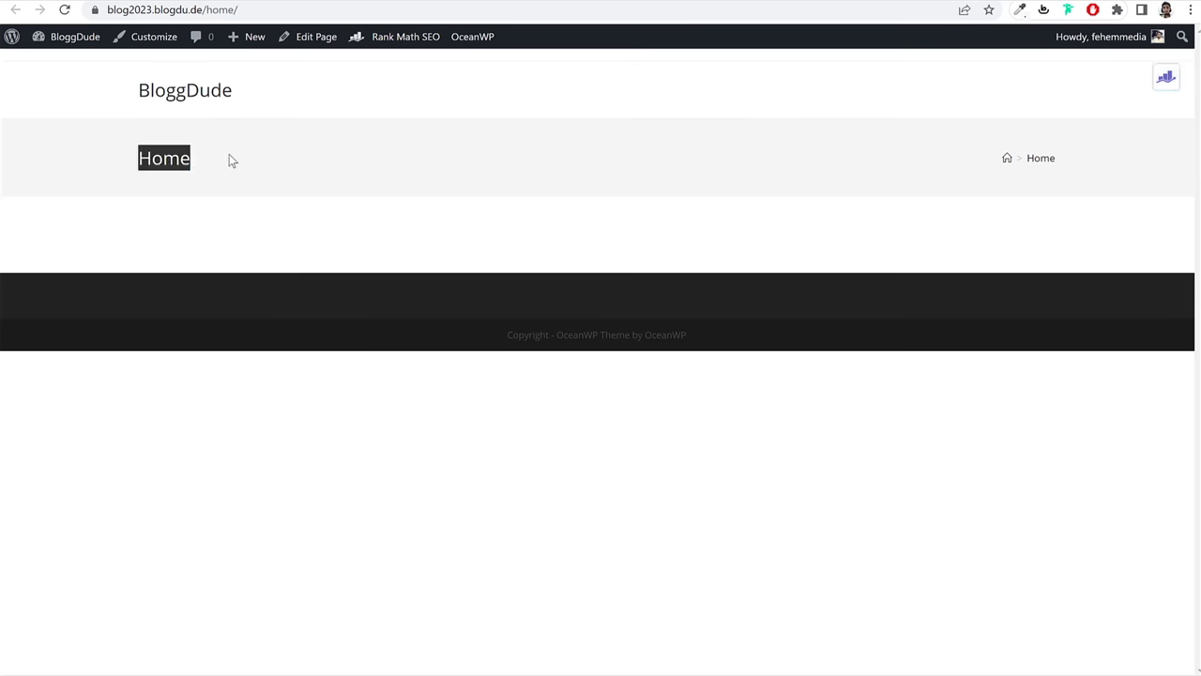
pyautogui.click(229, 157)
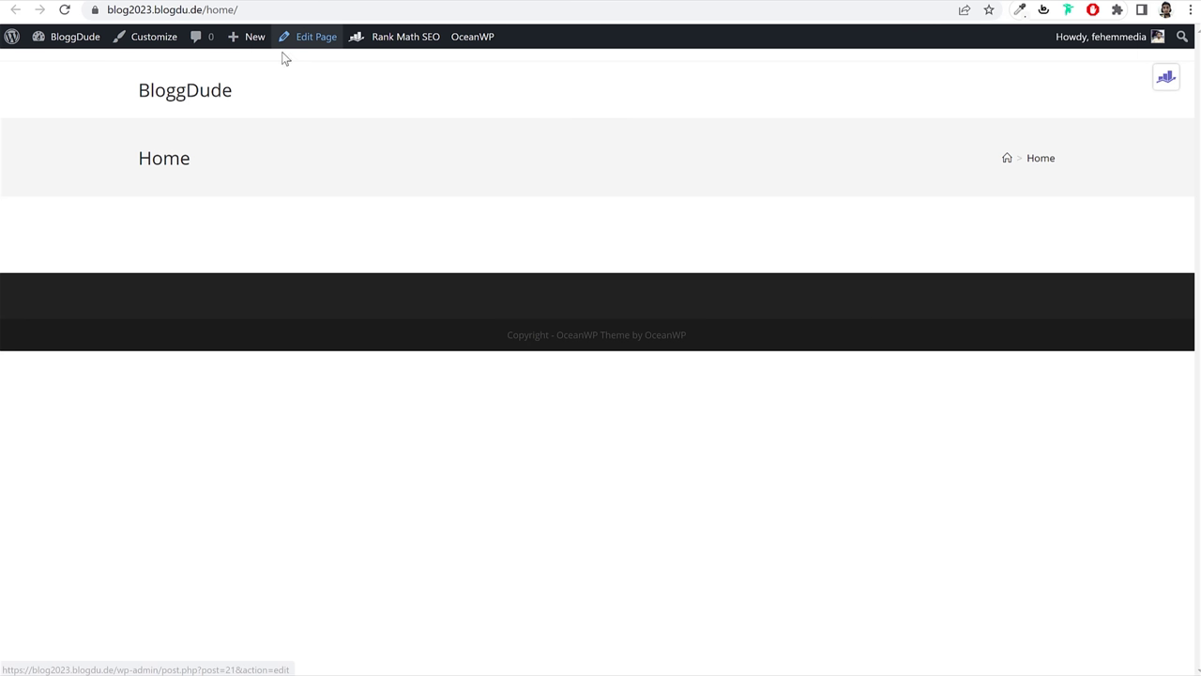
# Step: Set the Home page's OceanWP content layout to 100% Full Width and disable its top and bottom paddings
pyautogui.click(214, 1)
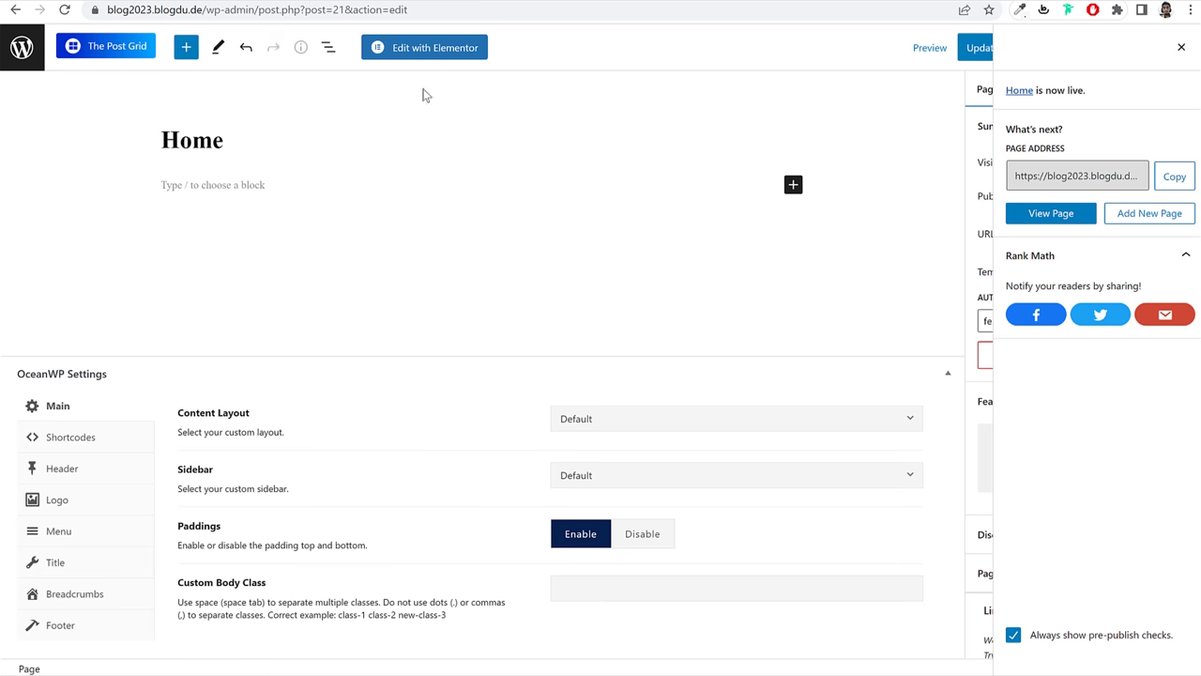
pyautogui.moveTo(178, 414); pyautogui.dragTo(344, 422)
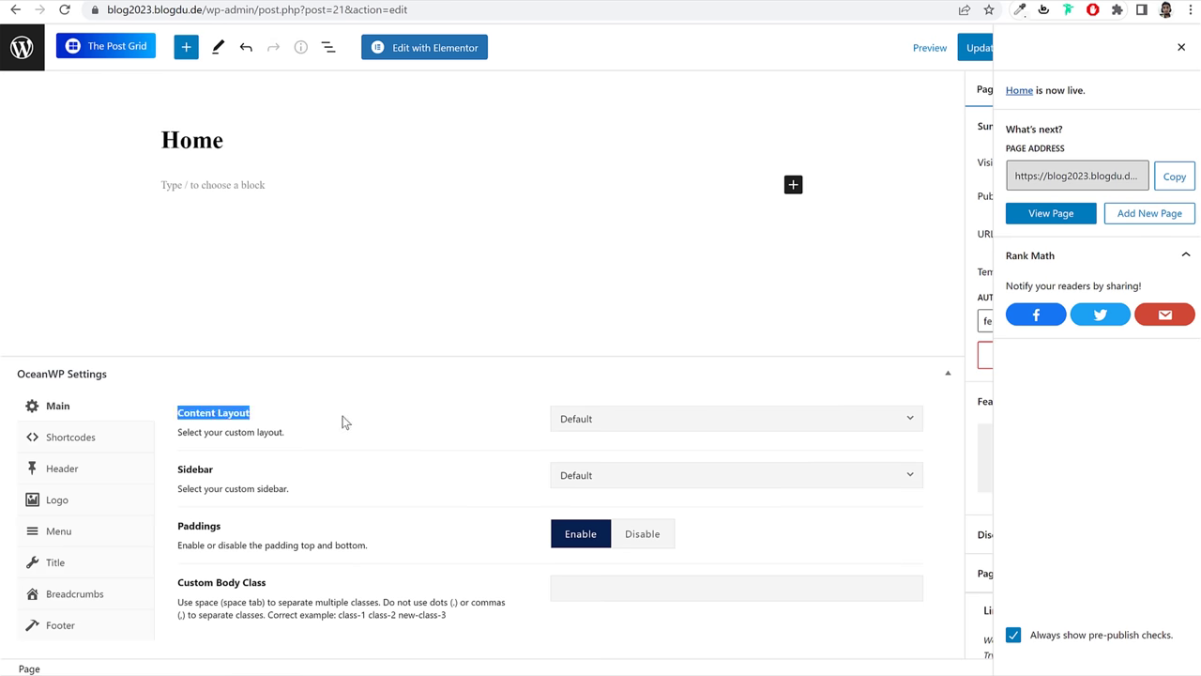
pyautogui.click(619, 425)
pyautogui.click(635, 560)
pyautogui.moveTo(178, 526); pyautogui.dragTo(224, 530)
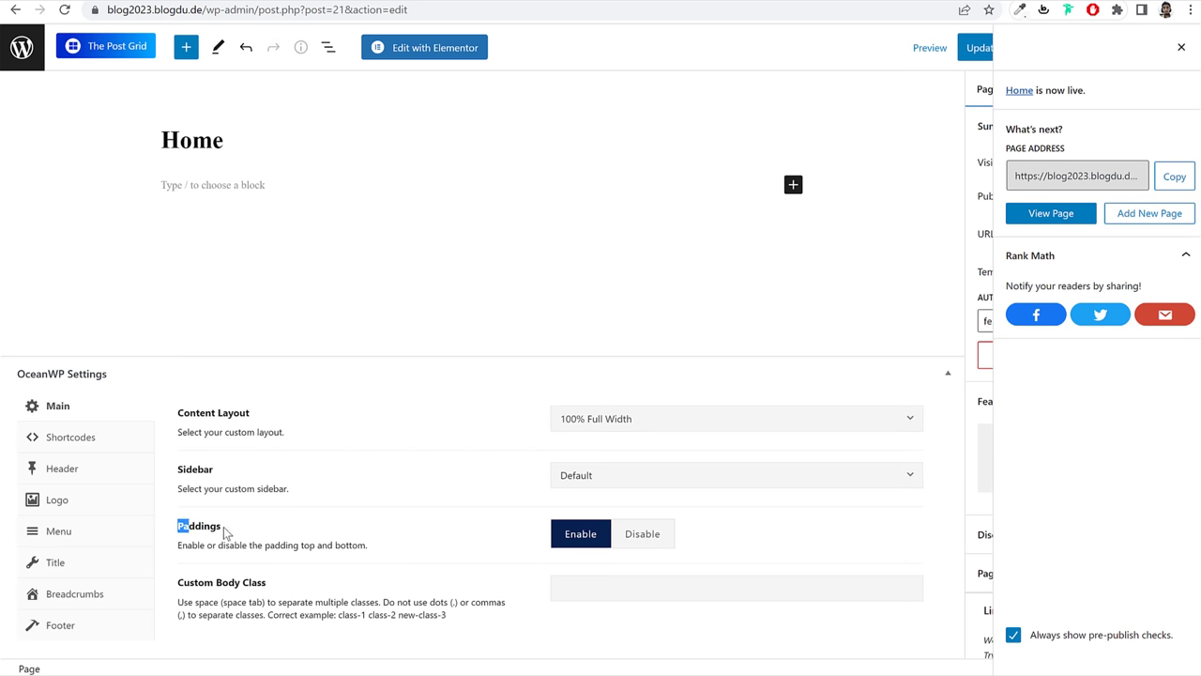
pyautogui.click(371, 3)
pyautogui.click(643, 534)
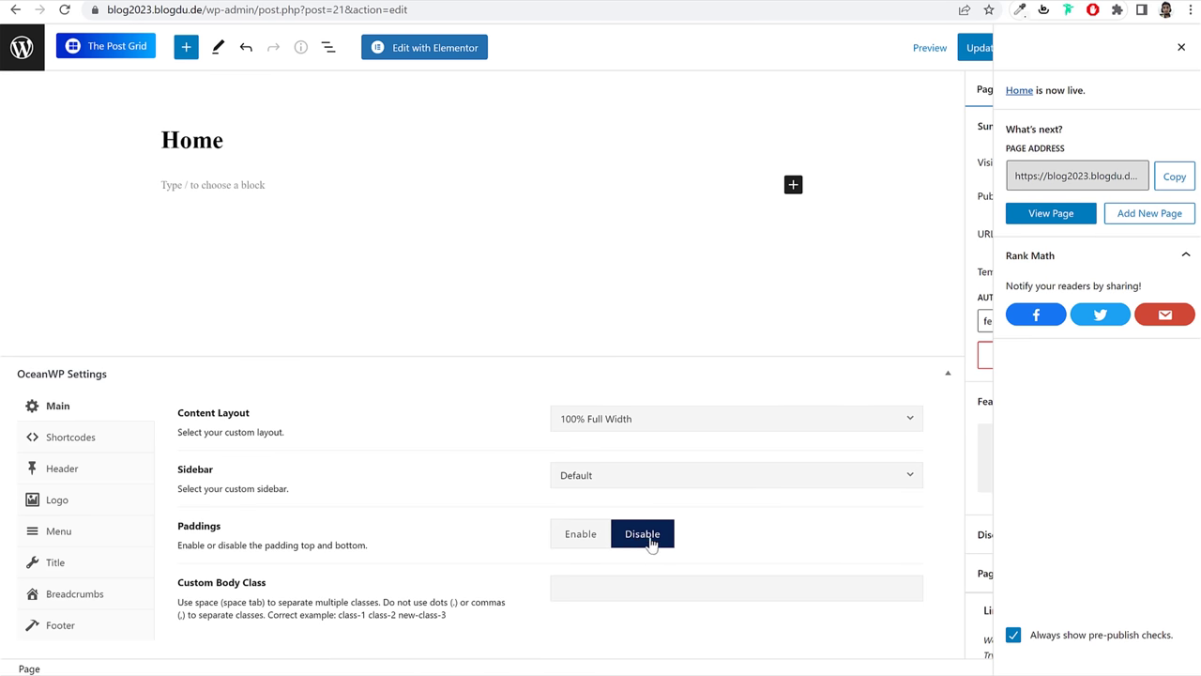
# Step: Disable the page title display in the Home page's OceanWP title settings and update the page
pyautogui.click(75, 566)
pyautogui.moveTo(178, 360); pyautogui.dragTo(291, 369)
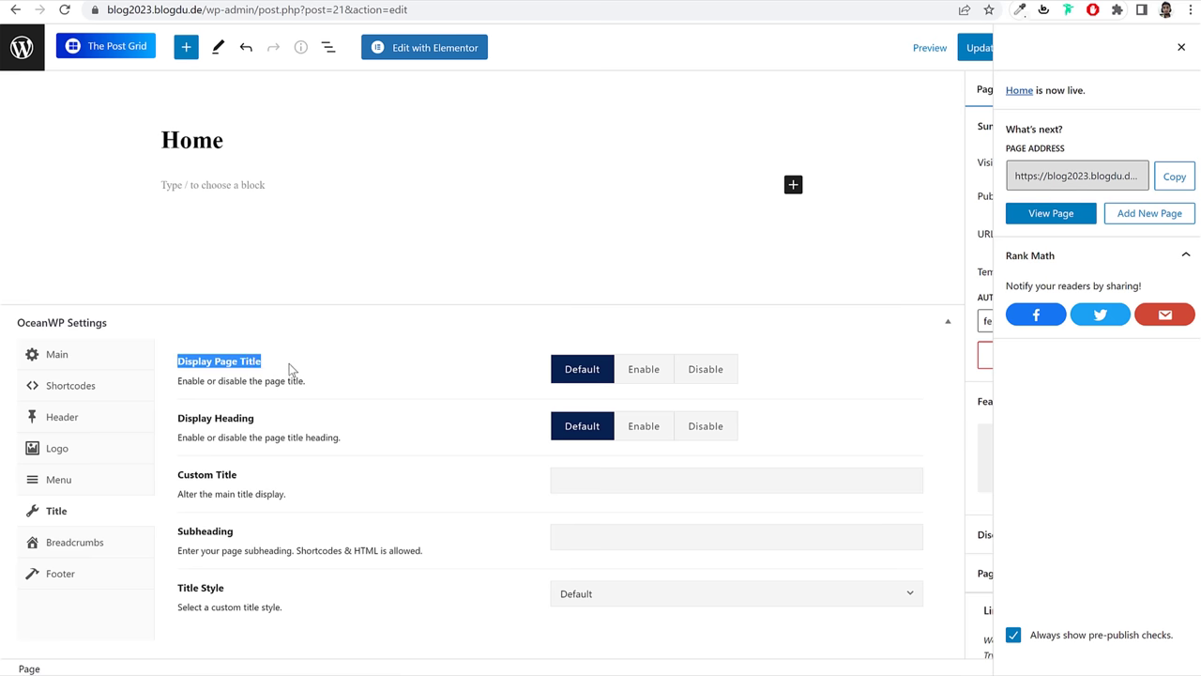
pyautogui.click(700, 372)
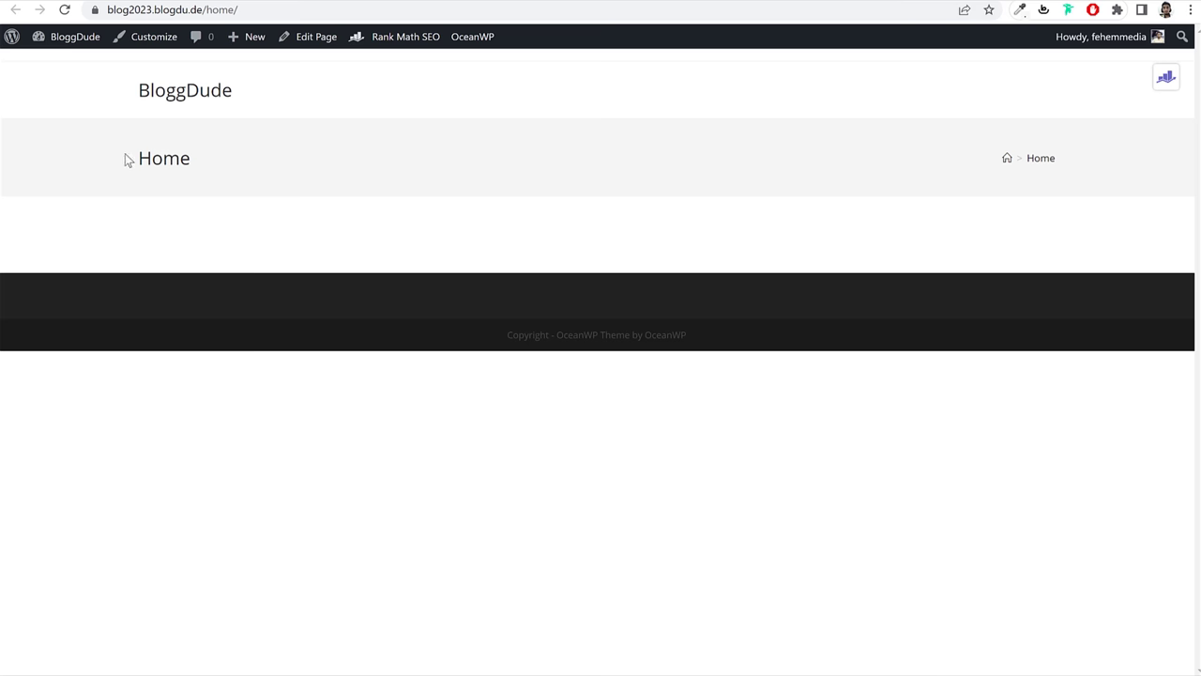
pyautogui.moveTo(125, 159); pyautogui.dragTo(1082, 192)
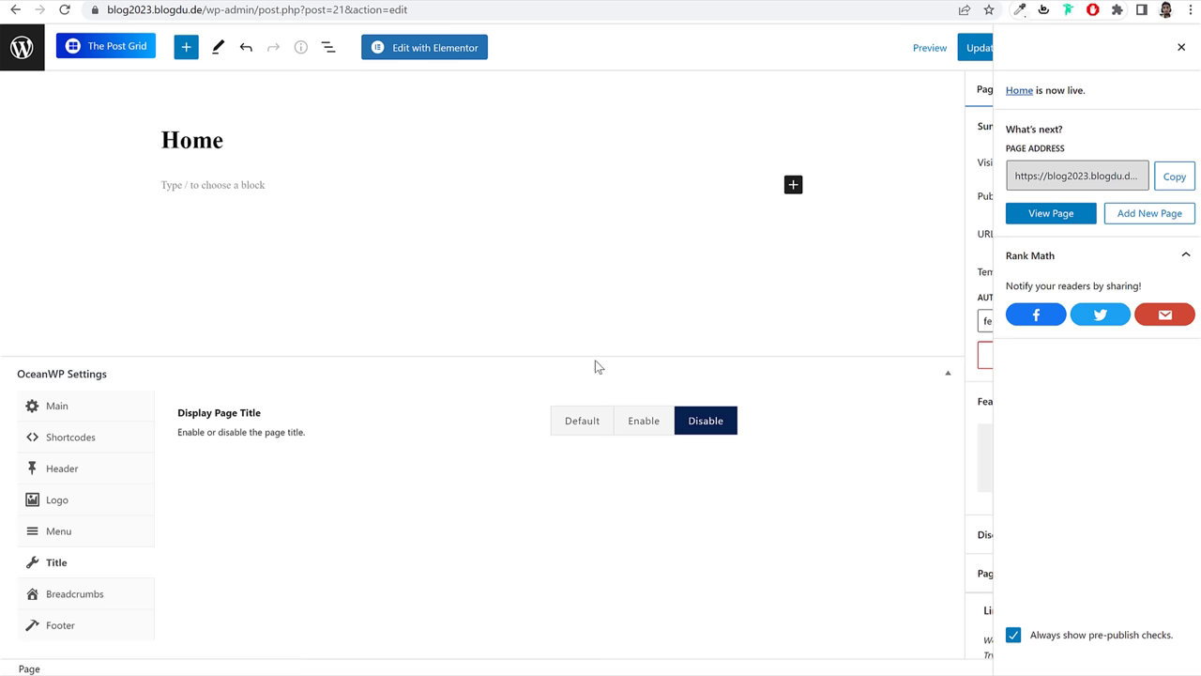
pyautogui.click(1182, 47)
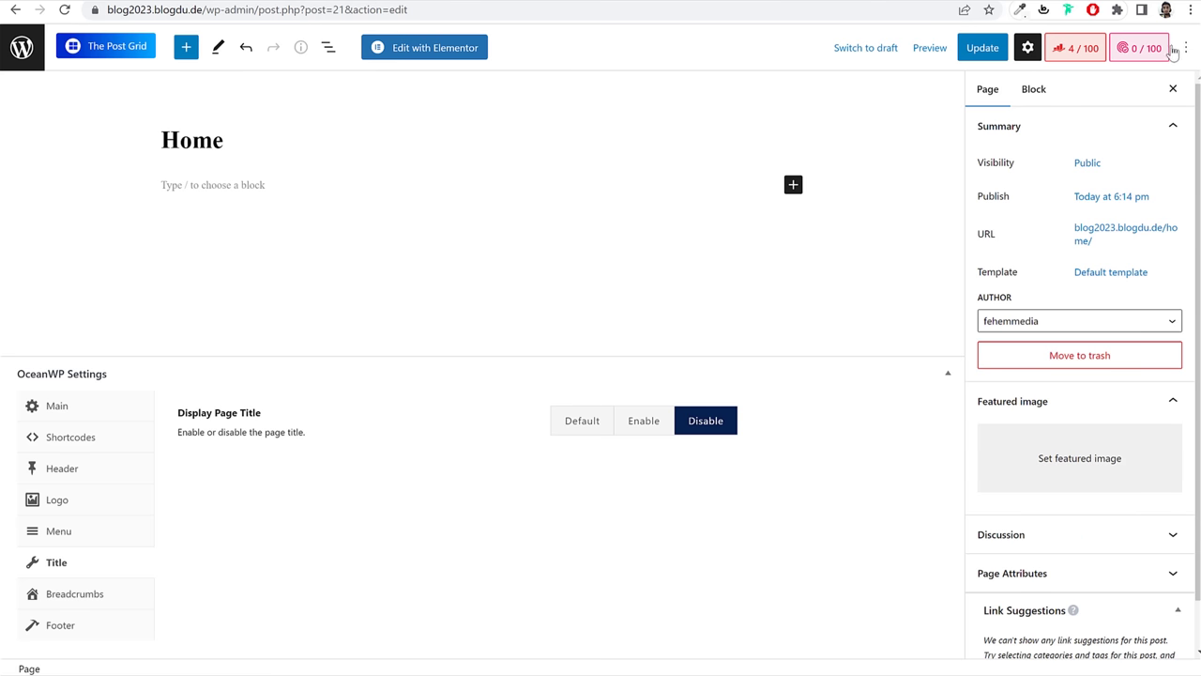
pyautogui.click(974, 47)
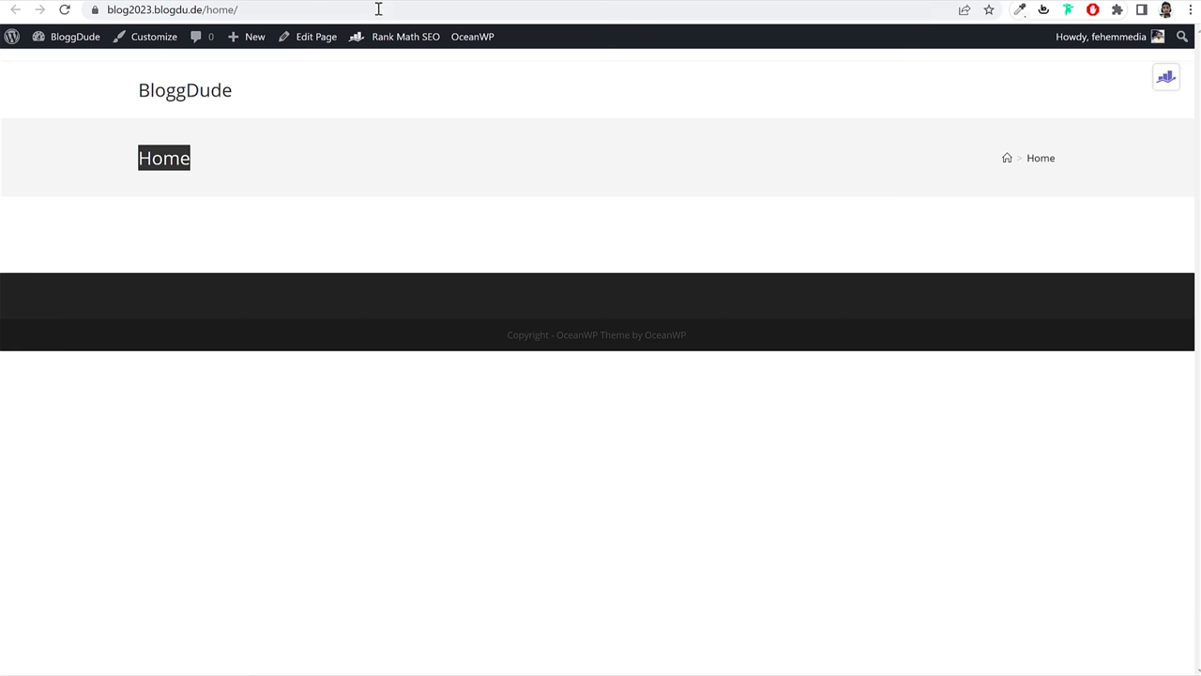
# Step: Reload the published Home page and compare it with the page shown at the site's root address
pyautogui.click(376, 8)
pyautogui.press('Return')
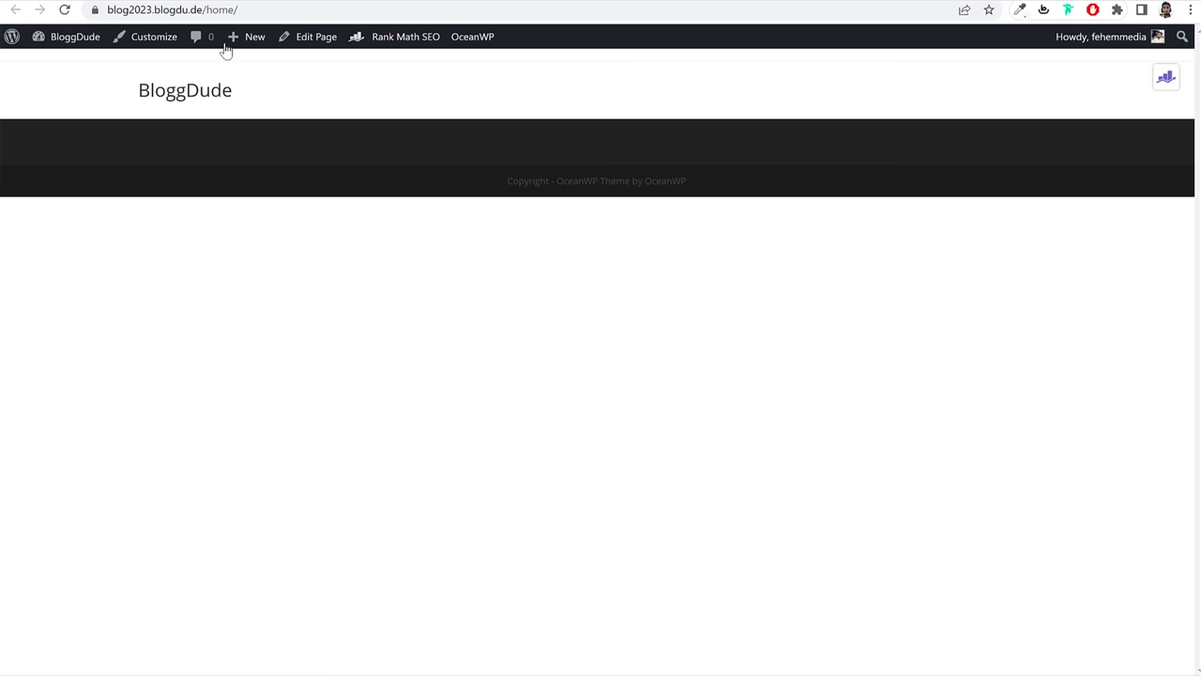
pyautogui.click(186, 11)
pyautogui.click(214, 11)
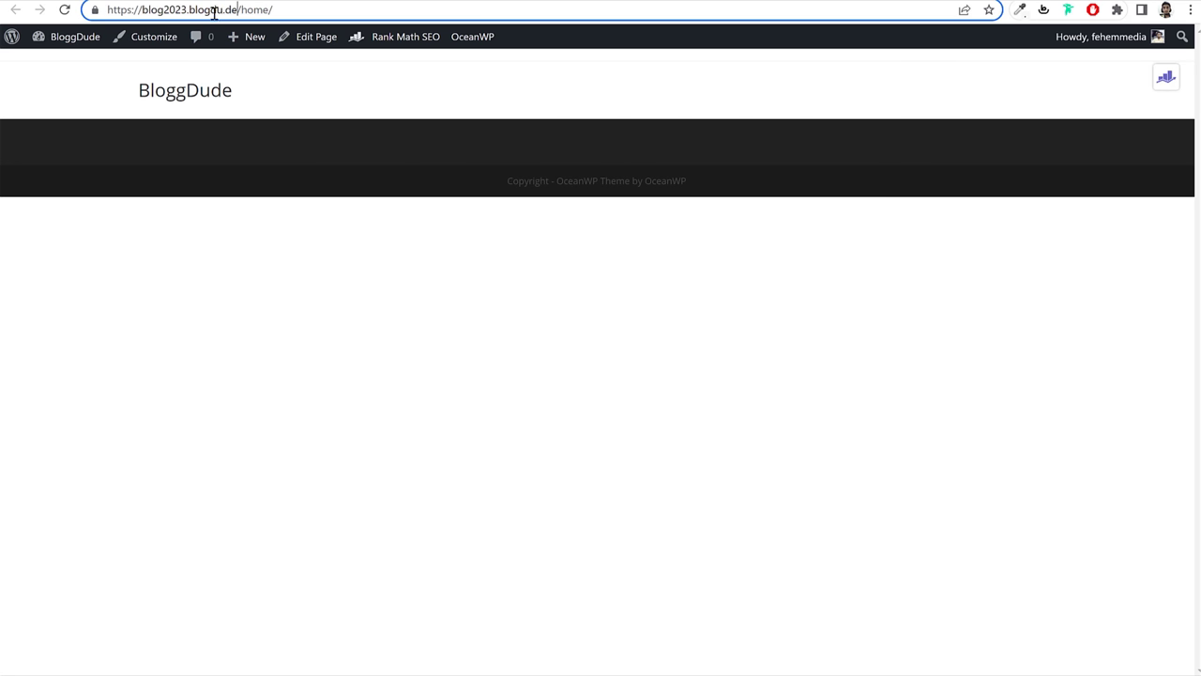
pyautogui.moveTo(234, 9); pyautogui.dragTo(147, 9)
pyautogui.click(143, 9)
pyautogui.moveTo(240, 10); pyautogui.dragTo(17, 21)
pyautogui.click(292, 6)
pyautogui.click(175, 96)
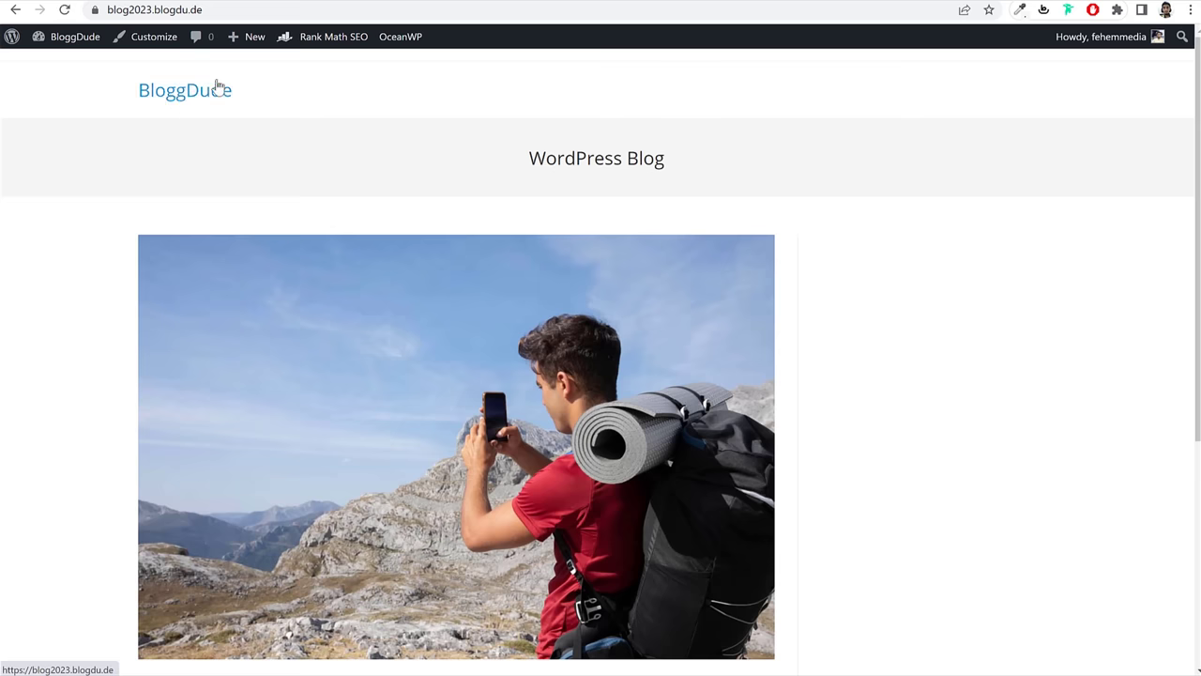
pyautogui.scroll(-4, 375, 263)
pyautogui.scroll(4, 483, 305)
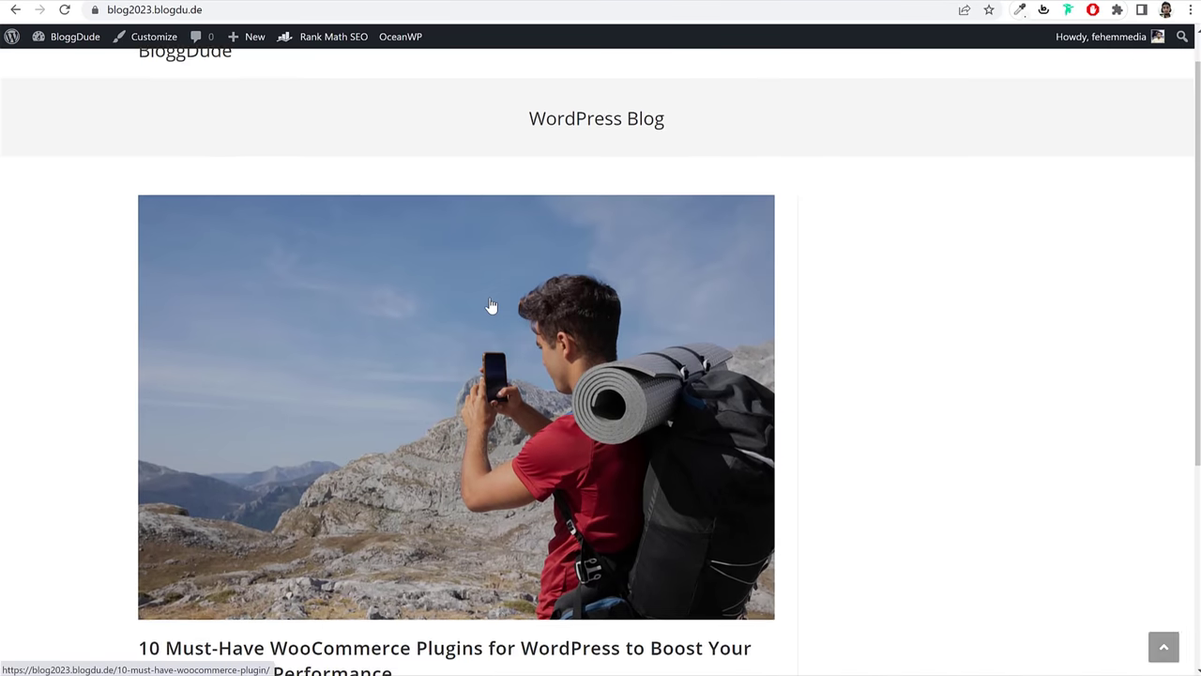
pyautogui.hotkey('alt', 'Left')
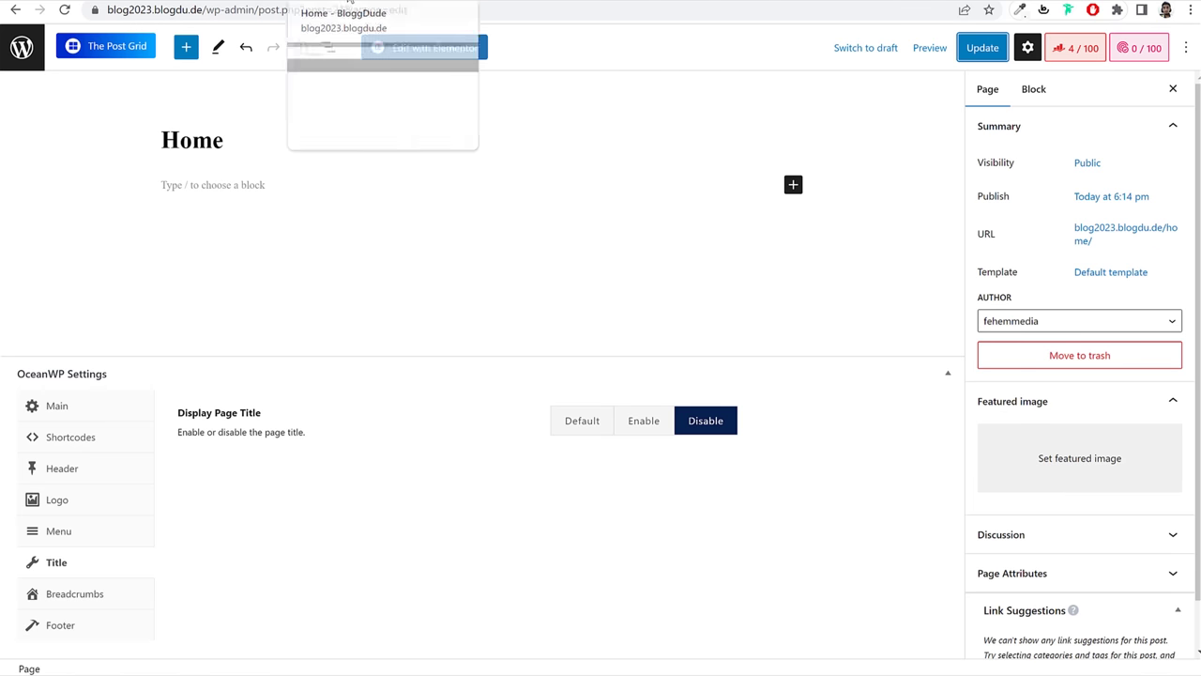
# Step: In the site's Reading settings, make the homepage display a static page, choose Home as the homepage and save the changes
pyautogui.click(217, 138)
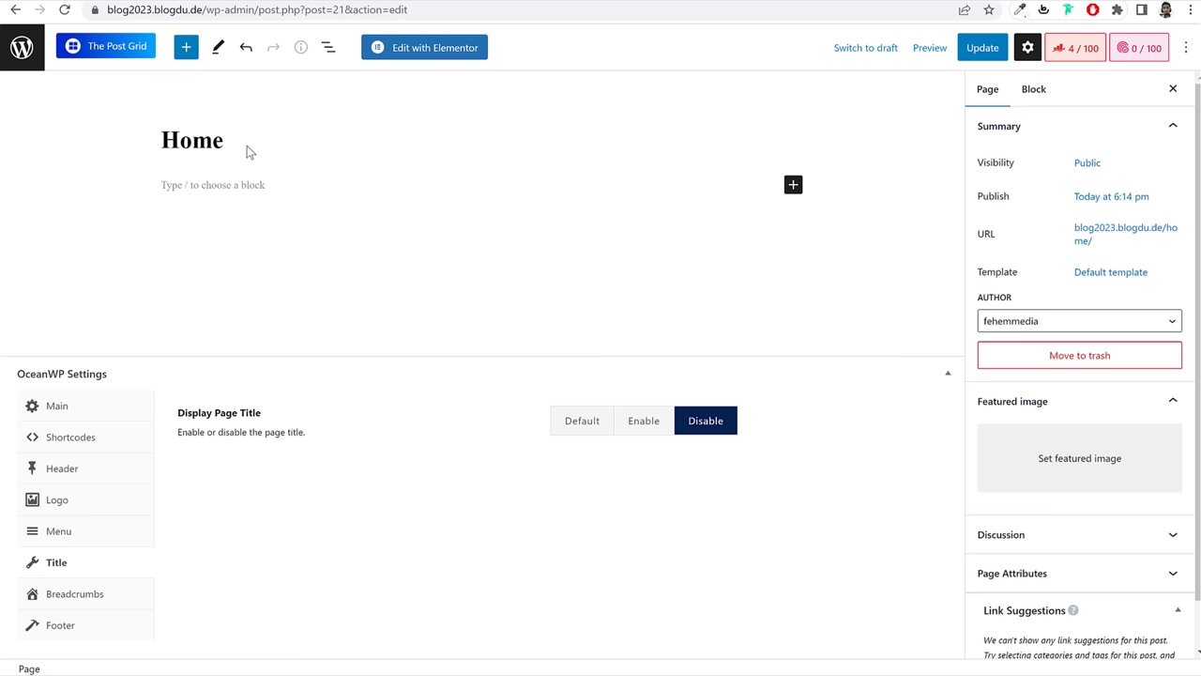
pyautogui.click(24, 52)
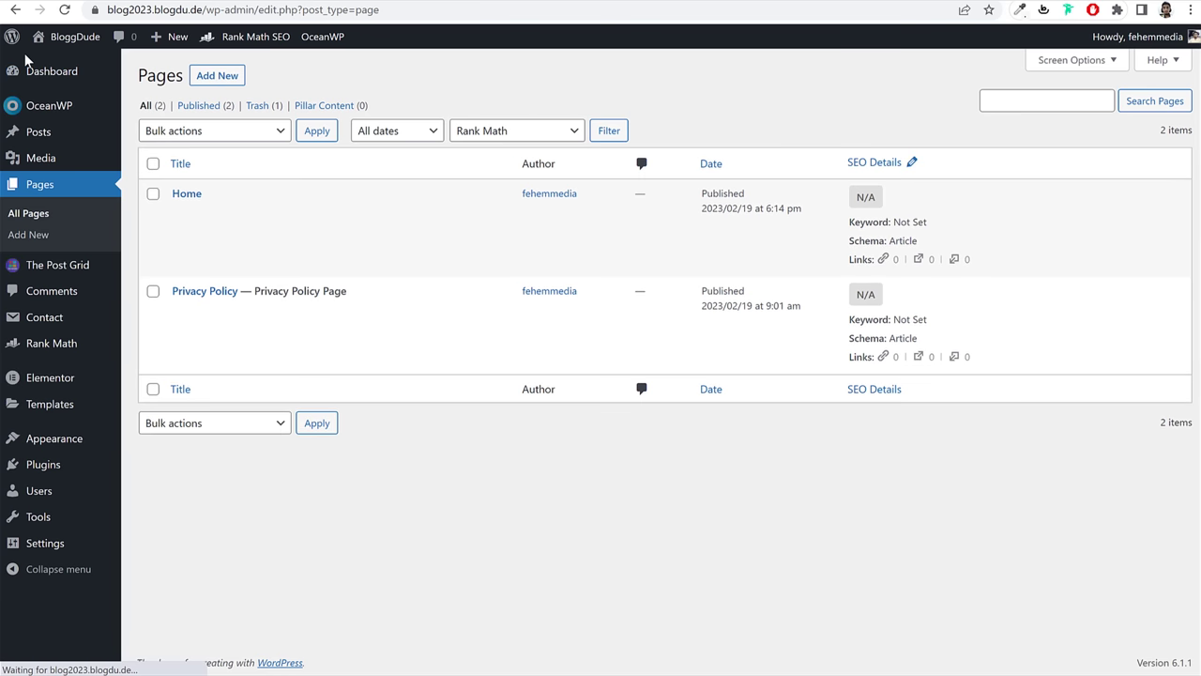
pyautogui.moveTo(94, 552)
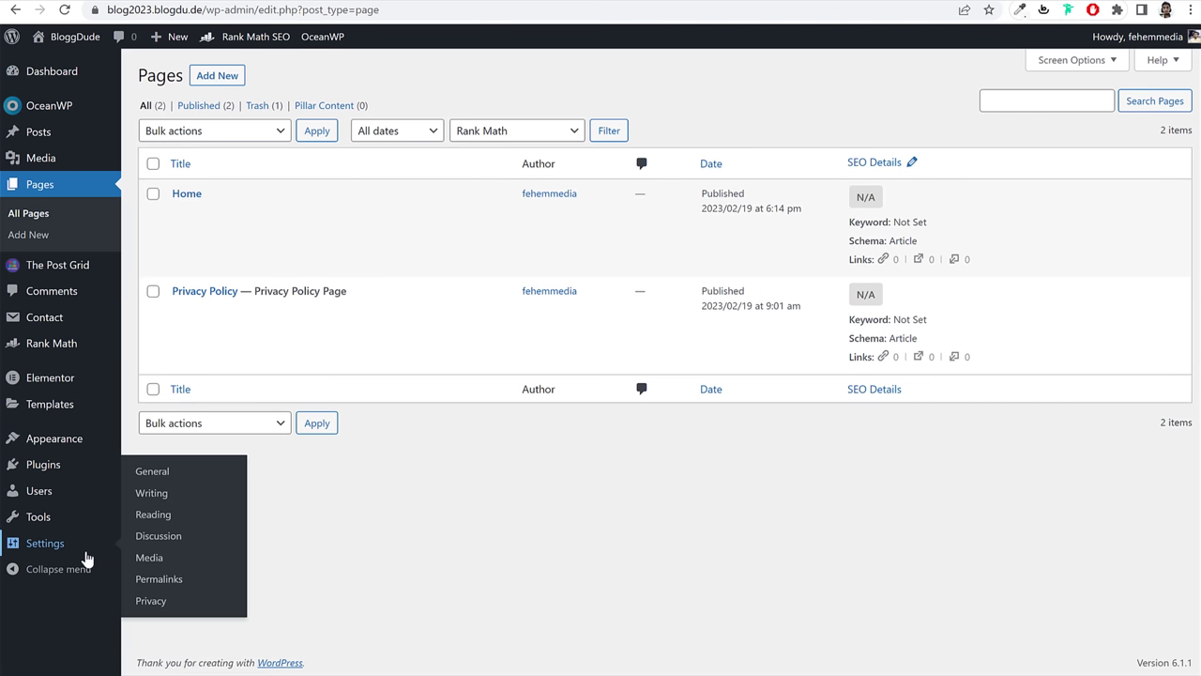
pyautogui.click(159, 516)
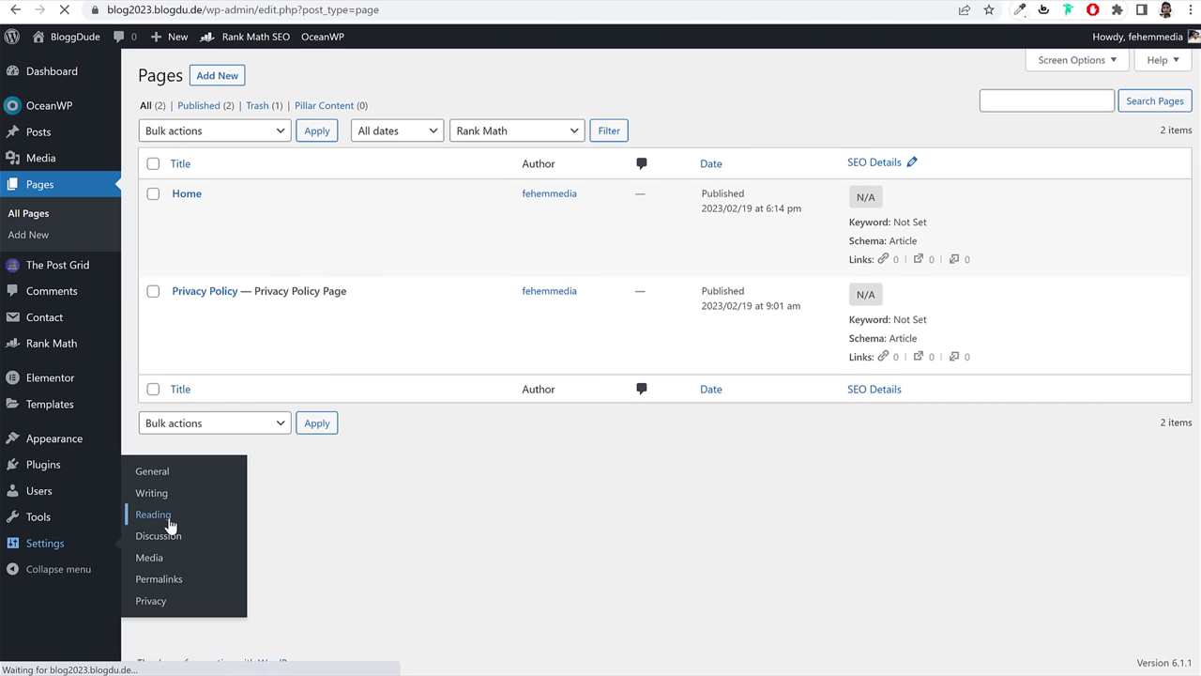
pyautogui.tripleClick(155, 115)
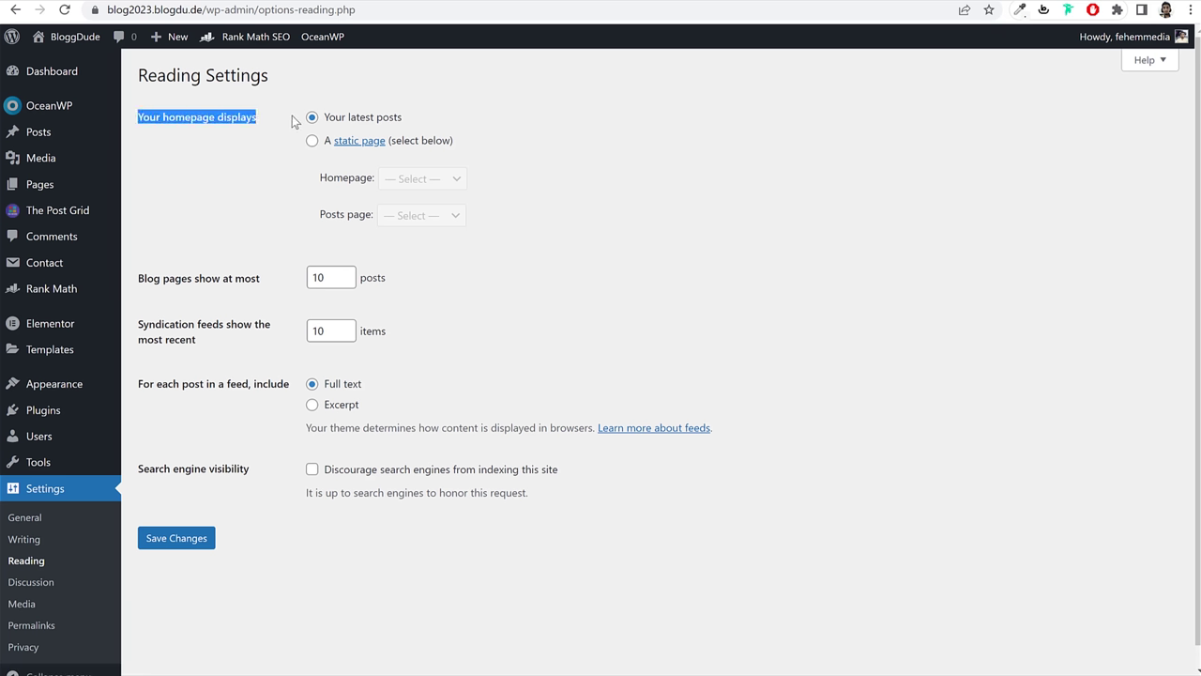
pyautogui.click(405, 116)
pyautogui.moveTo(406, 116); pyautogui.dragTo(319, 120)
pyautogui.click(313, 145)
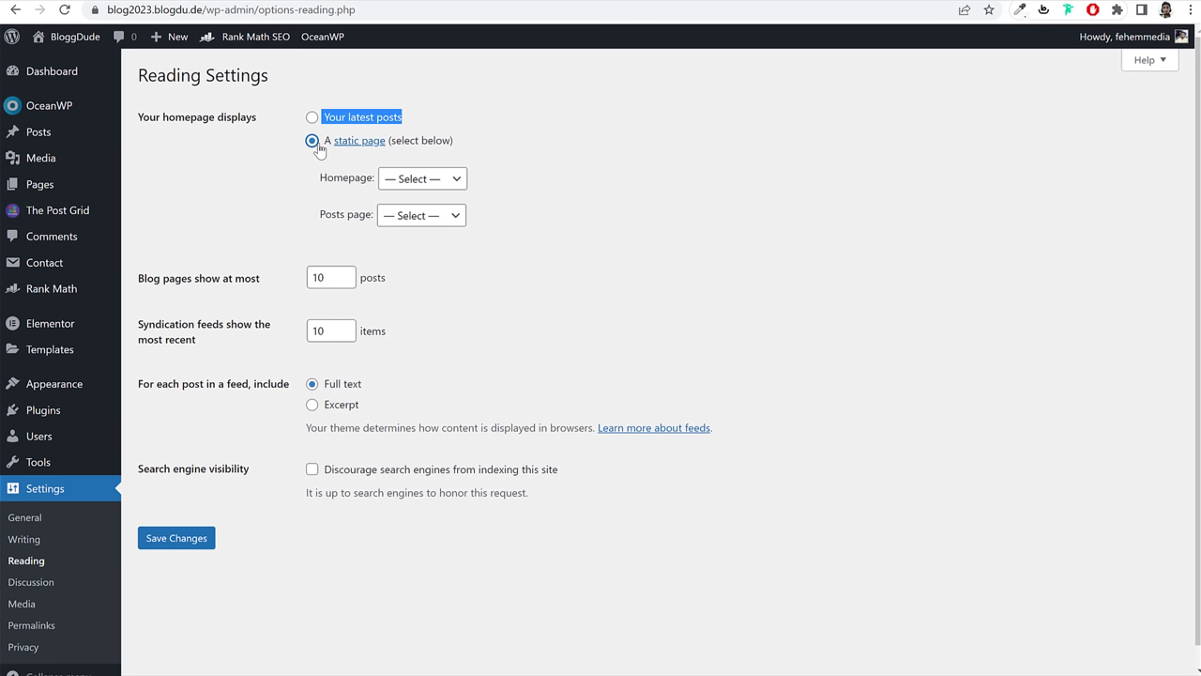
pyautogui.click(310, 194)
pyautogui.click(392, 185)
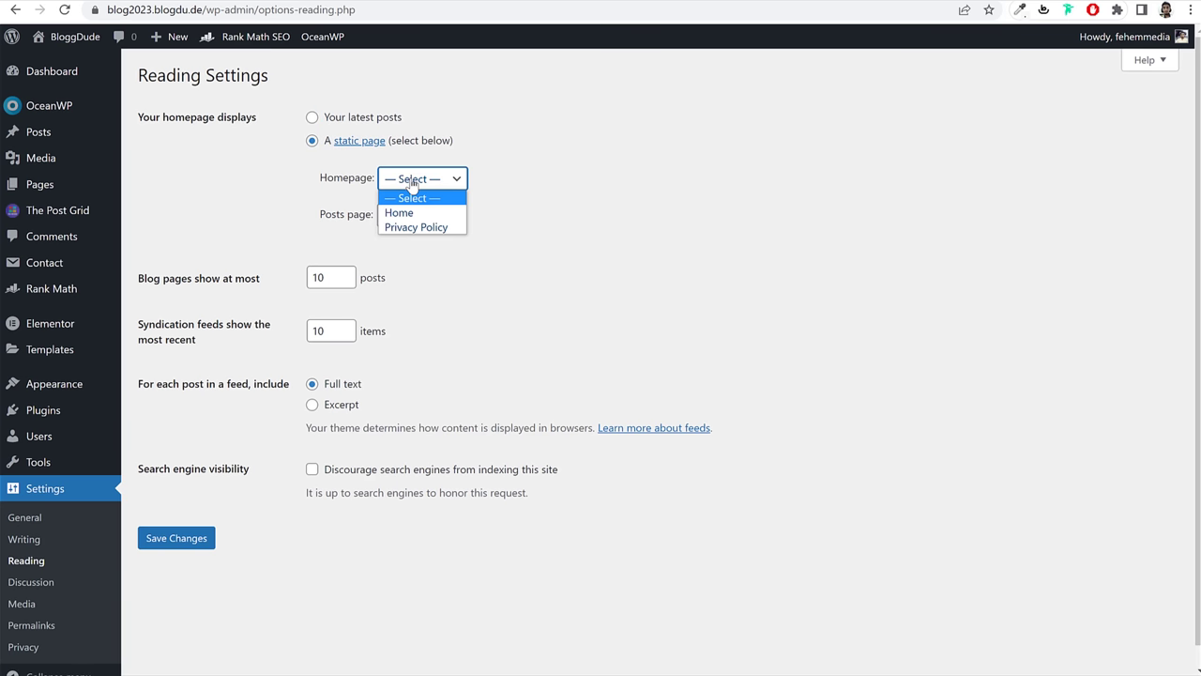
pyautogui.click(399, 214)
pyautogui.click(180, 544)
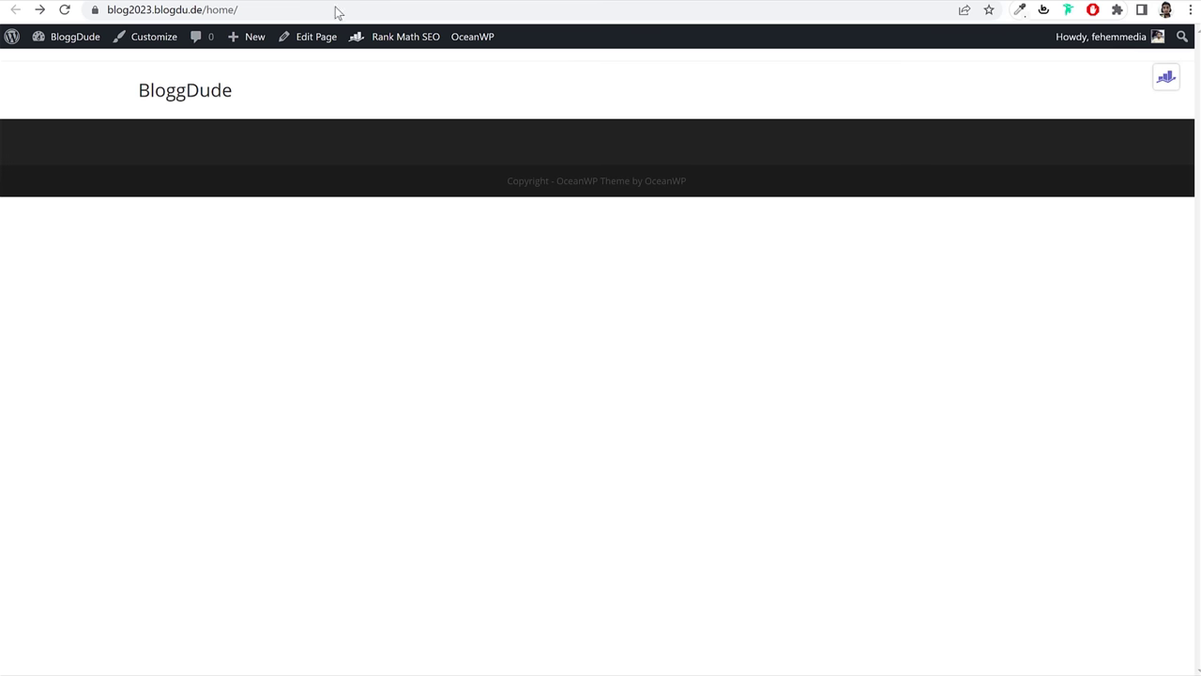
# Step: Load the root address blog2023.blogdu.de without the /home/ path to check which page it shows
pyautogui.click(228, 14)
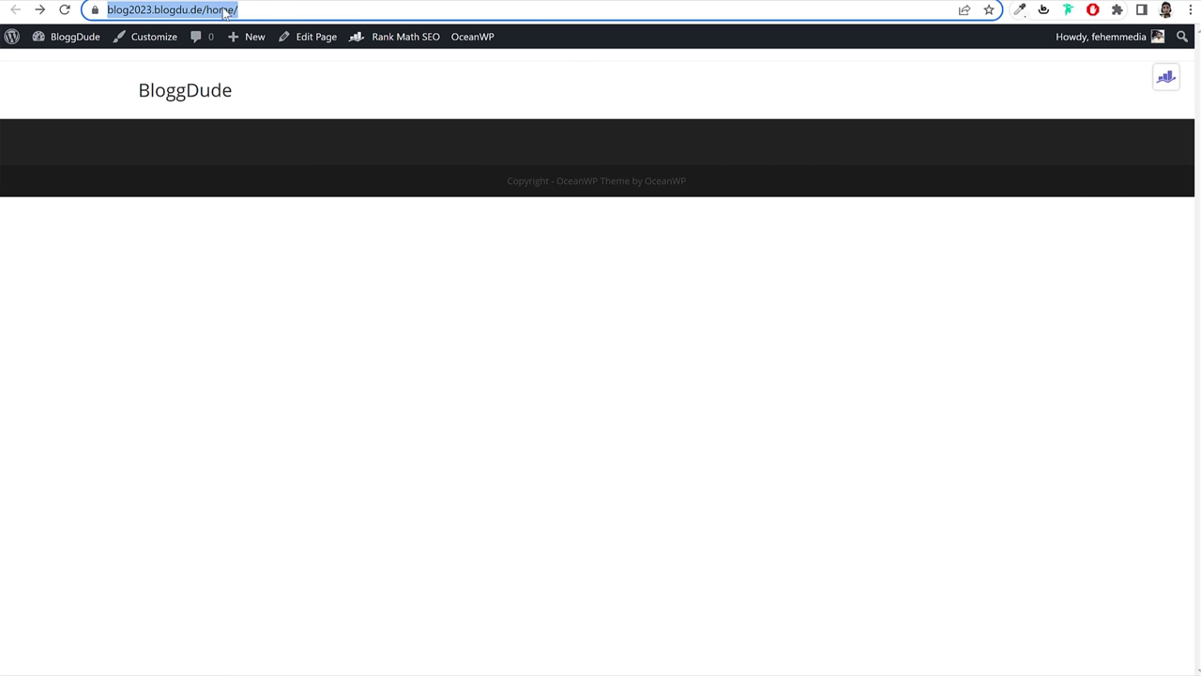
pyautogui.click(226, 11)
pyautogui.click(70, 14)
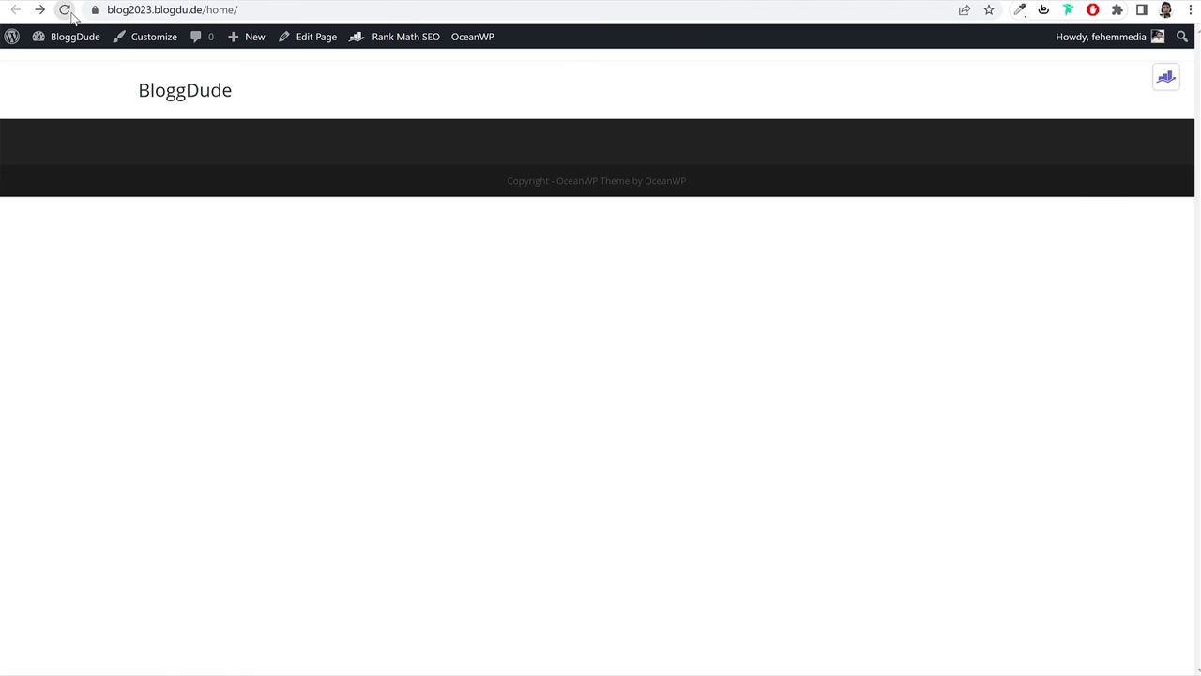
pyautogui.click(227, 9)
pyautogui.click(227, 9)
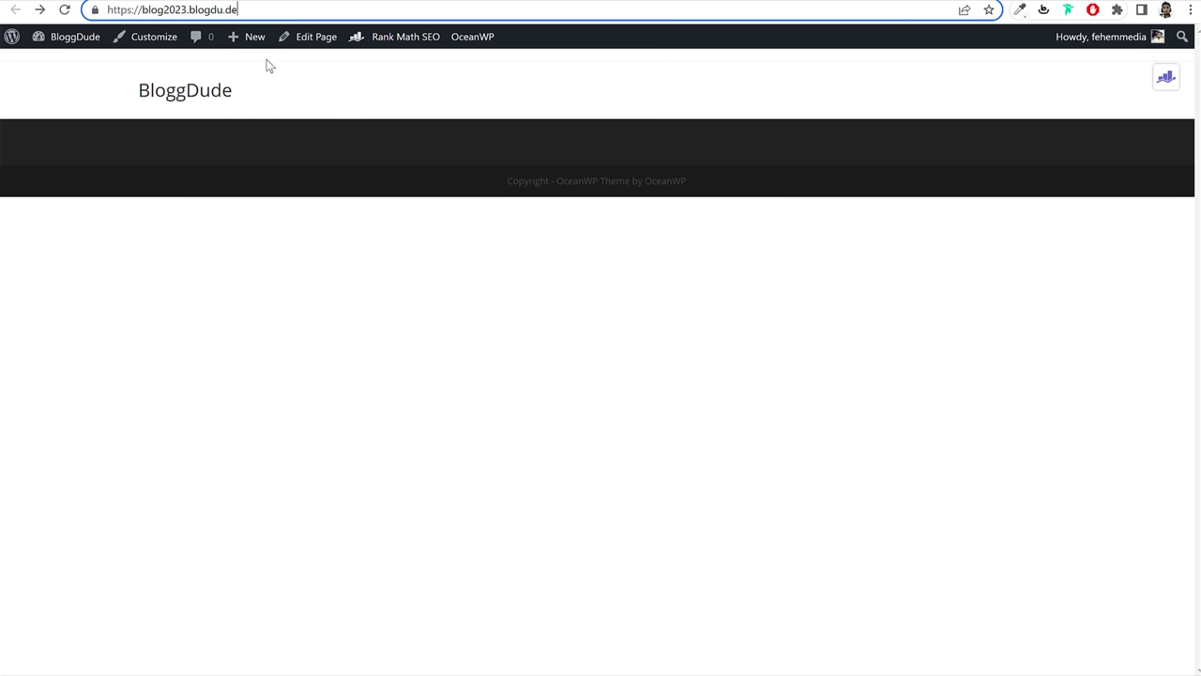
pyautogui.click(199, 106)
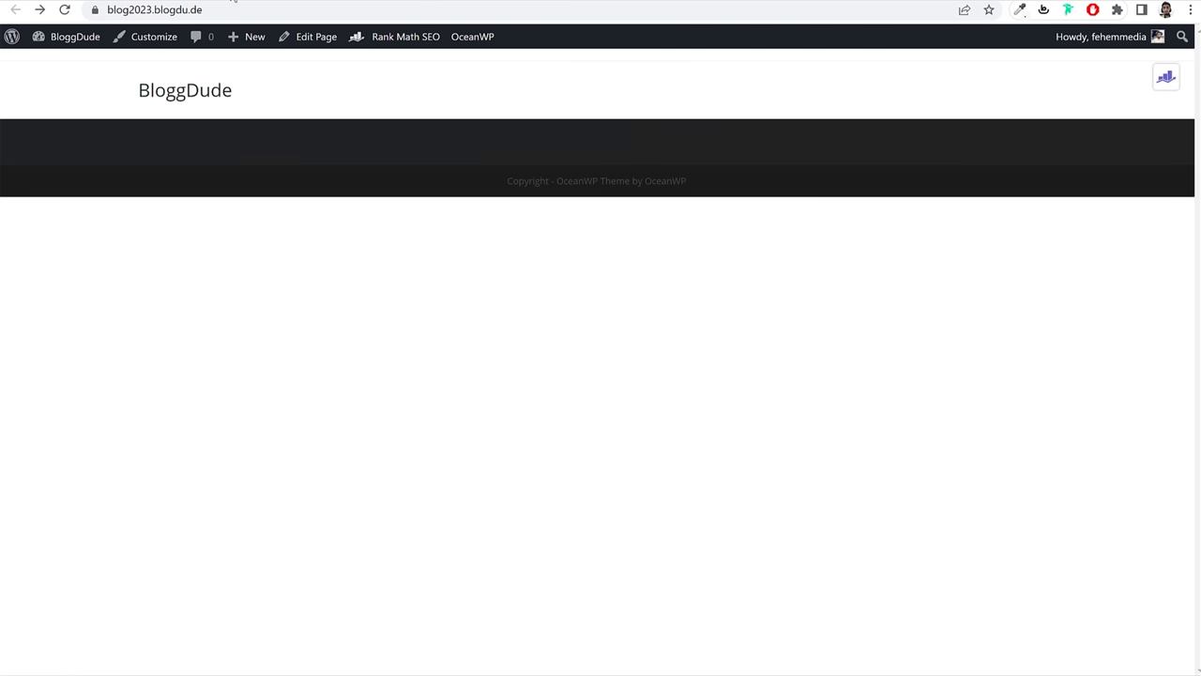
# Step: Check the Home page's front page label in the list of pages and open that page for editing with Elementor
pyautogui.hotkey('alt', 'Right')
pyautogui.click(86, 186)
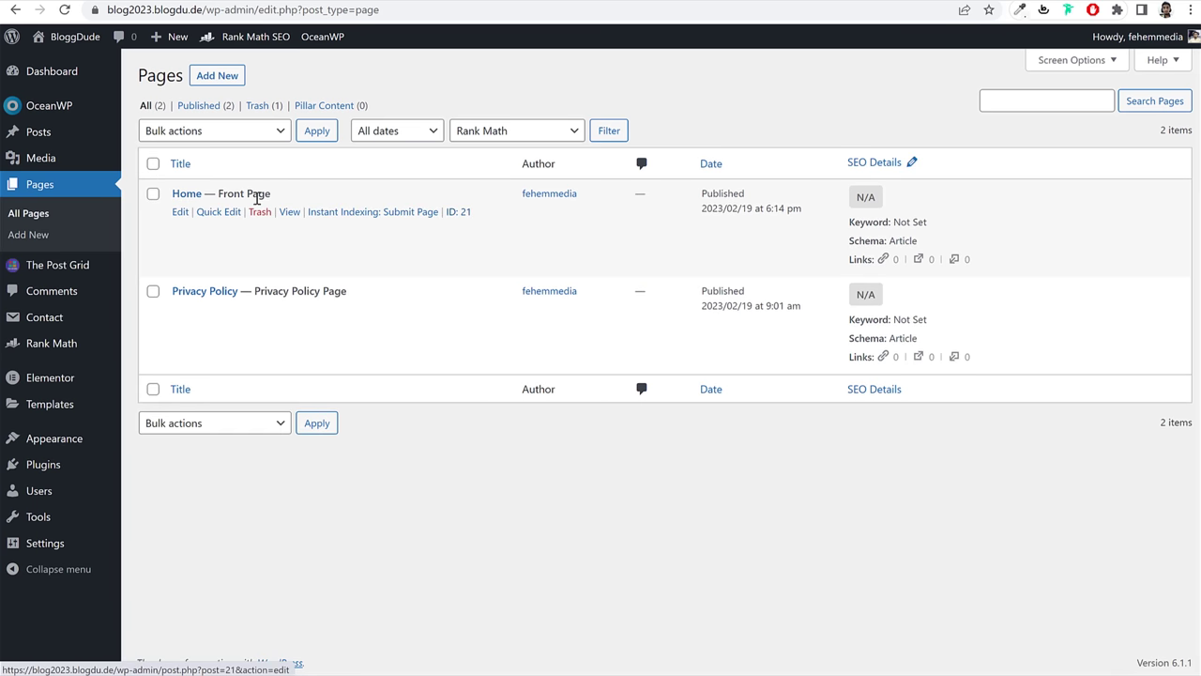
pyautogui.moveTo(271, 195); pyautogui.dragTo(219, 195)
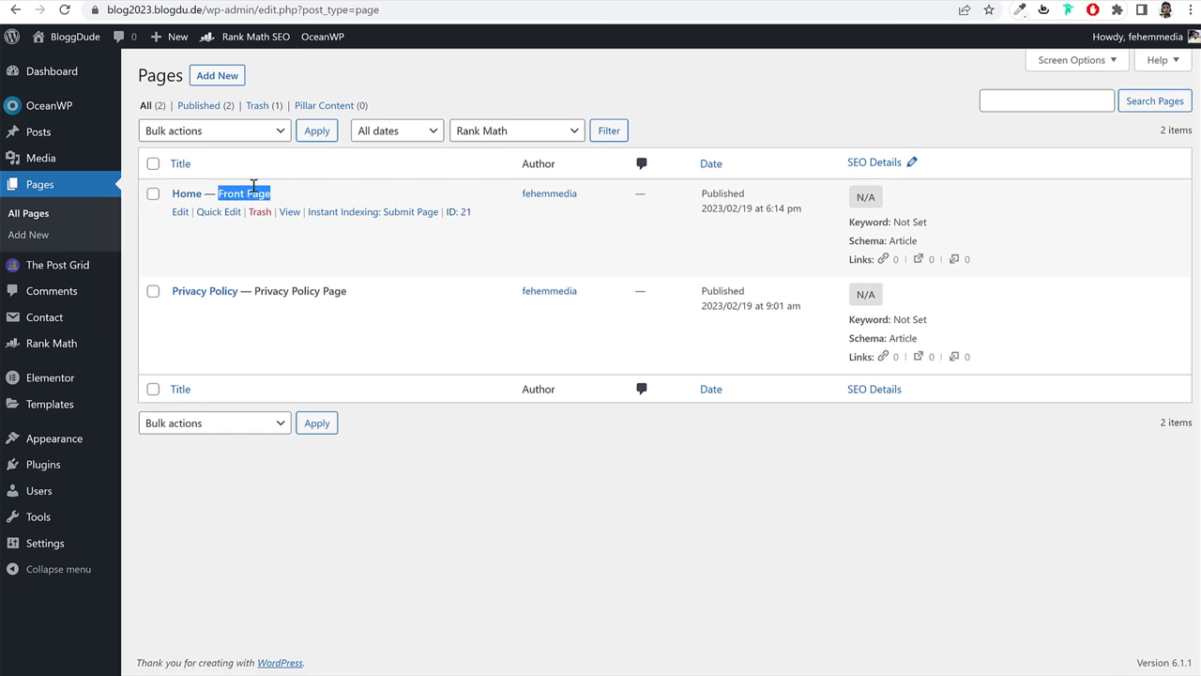
pyautogui.click(180, 212)
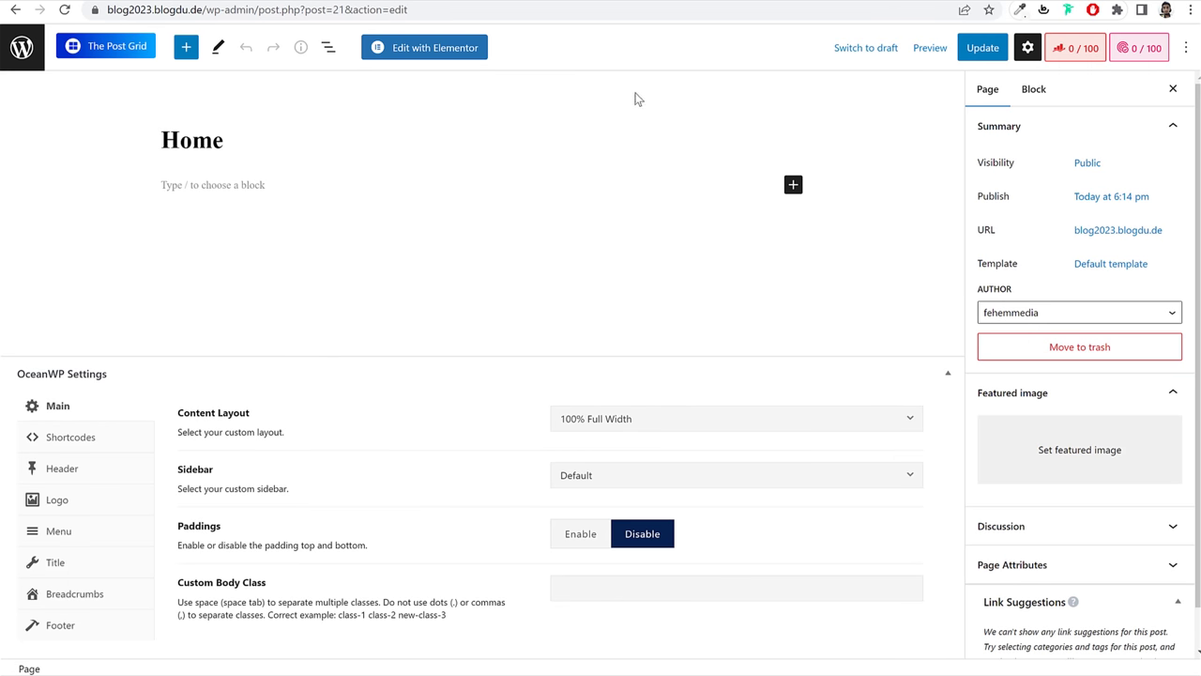
pyautogui.click(444, 51)
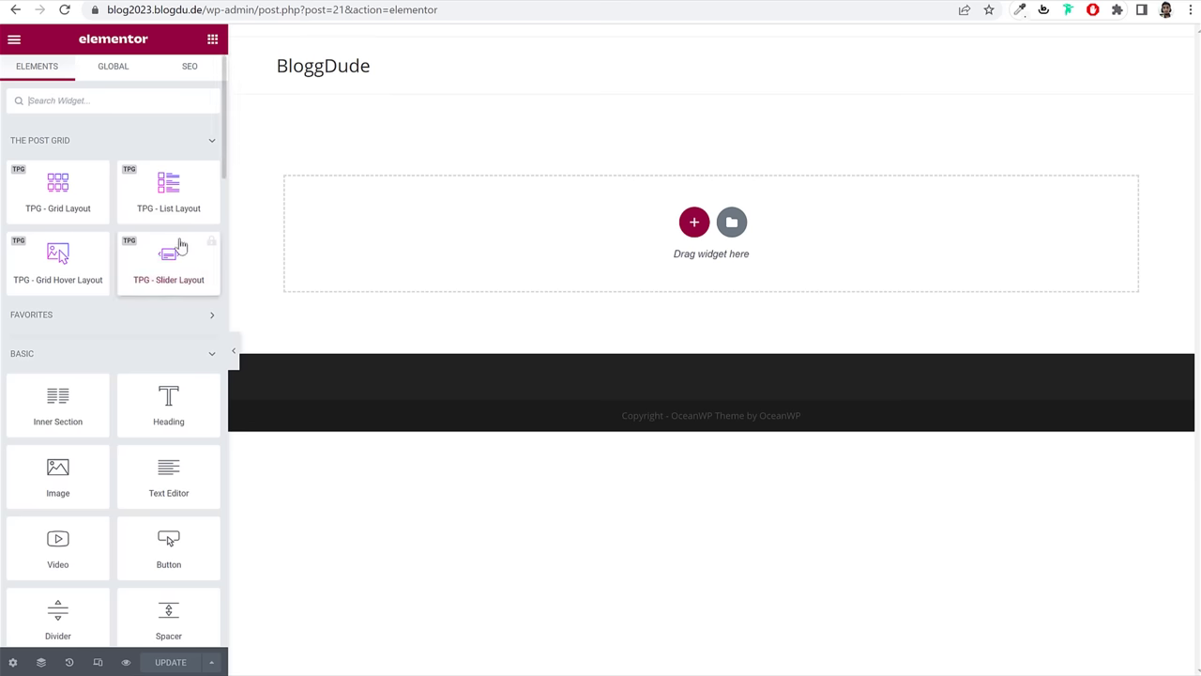
# Step: Browse Elementor's available widgets from The Post Grid to the General group, comparing them with the sample site's home page
pyautogui.scroll(-7, 177, 295)
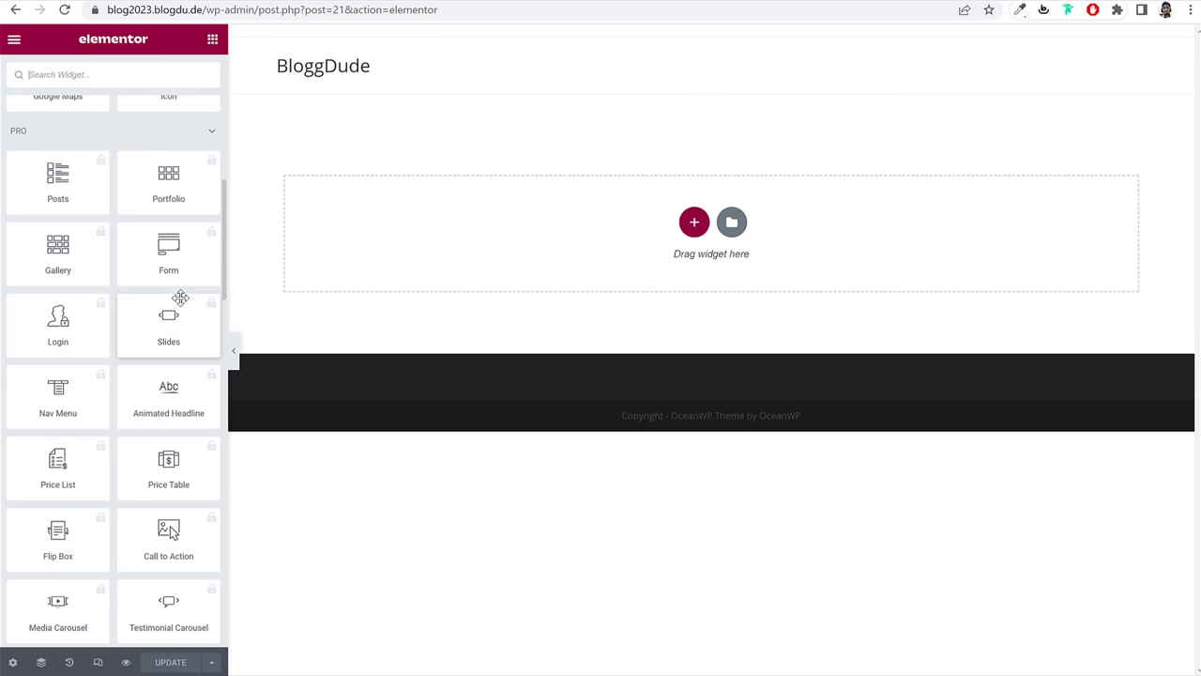
pyautogui.scroll(7, 179, 300)
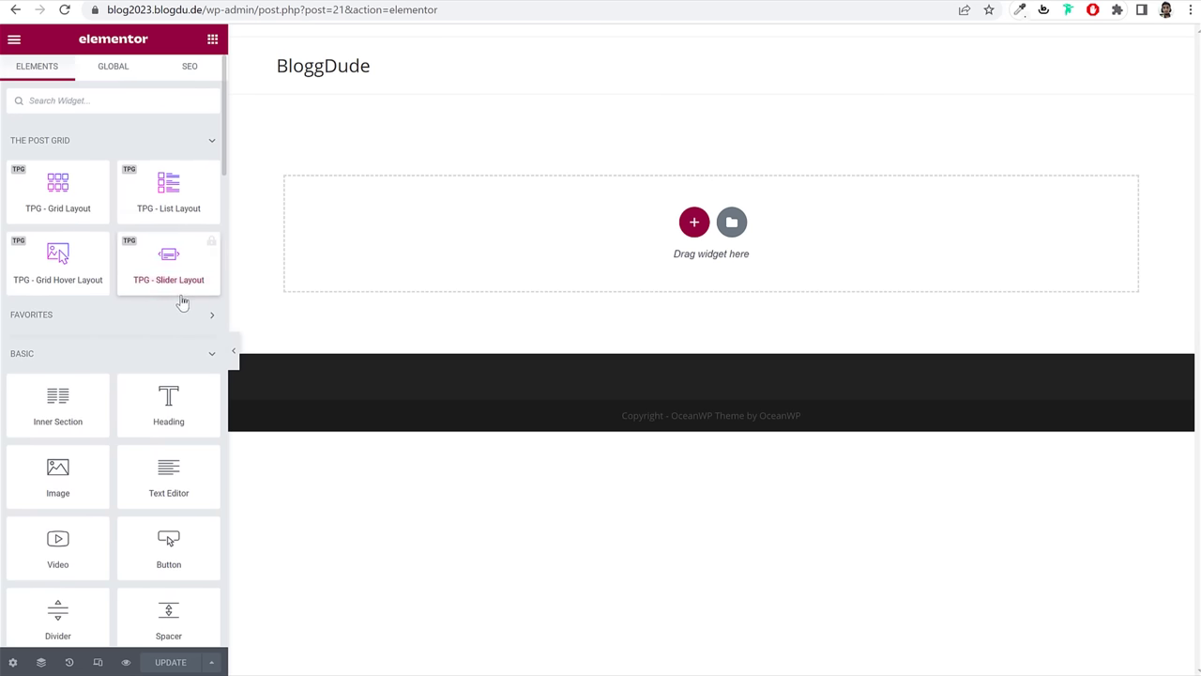
pyautogui.scroll(-15, 116, 341)
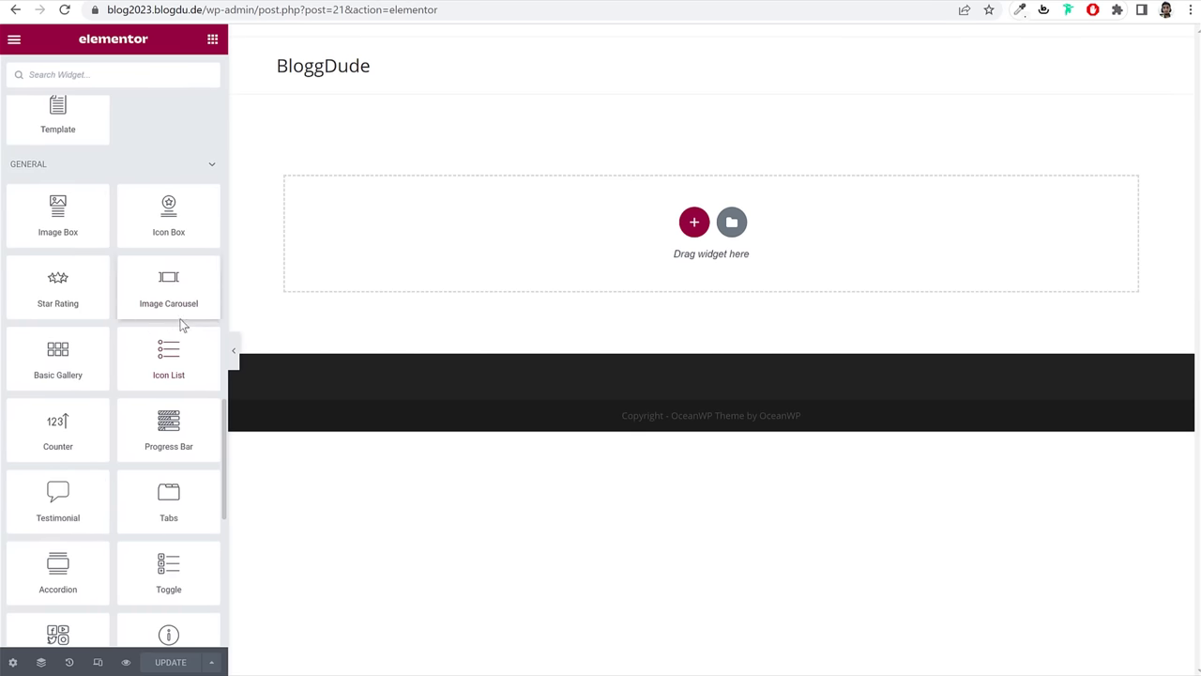
pyautogui.scroll(2, 118, 313)
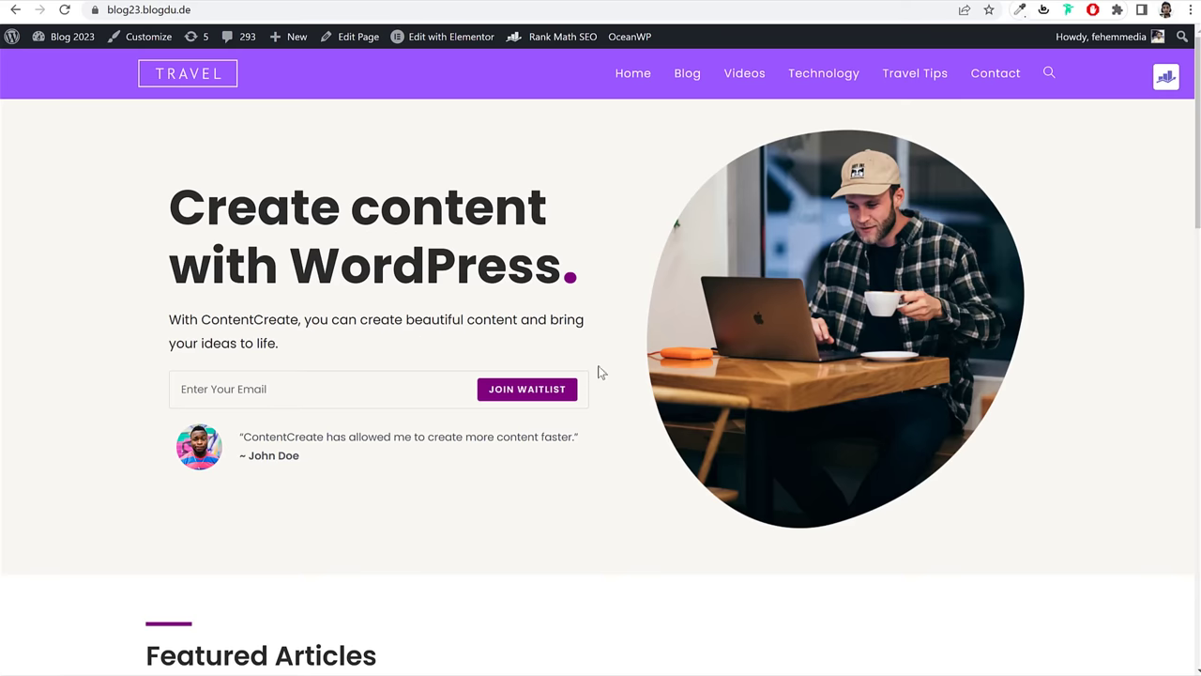
pyautogui.scroll(-4, 601, 373)
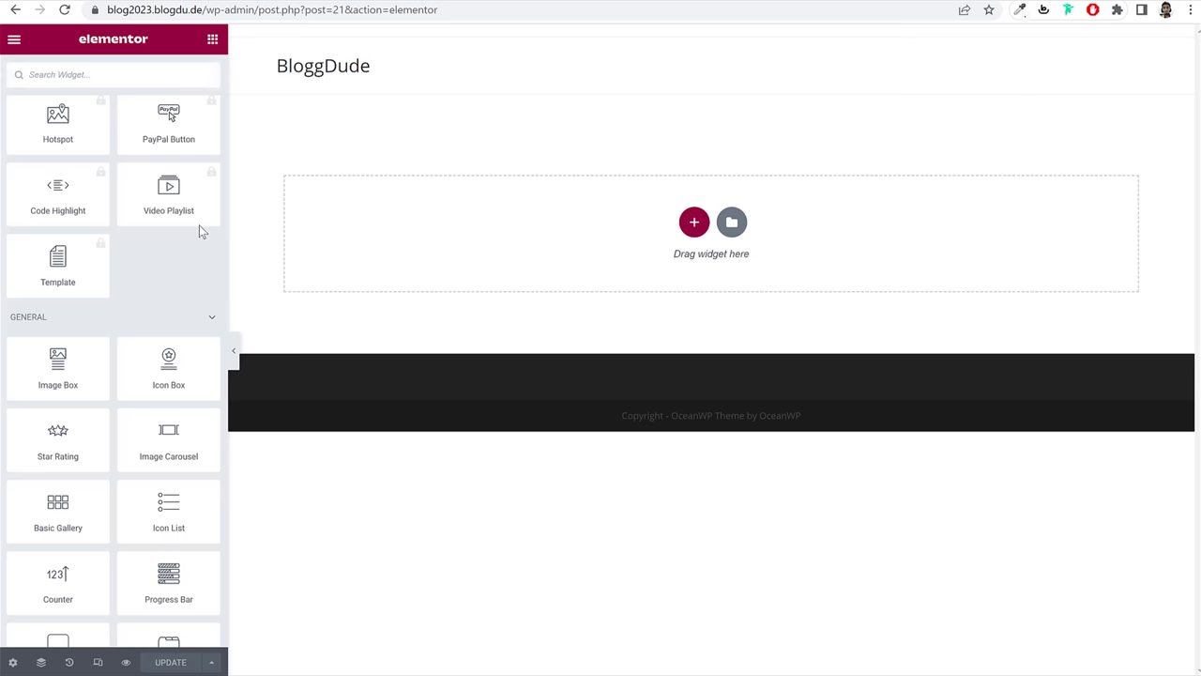
pyautogui.scroll(10, 110, 285)
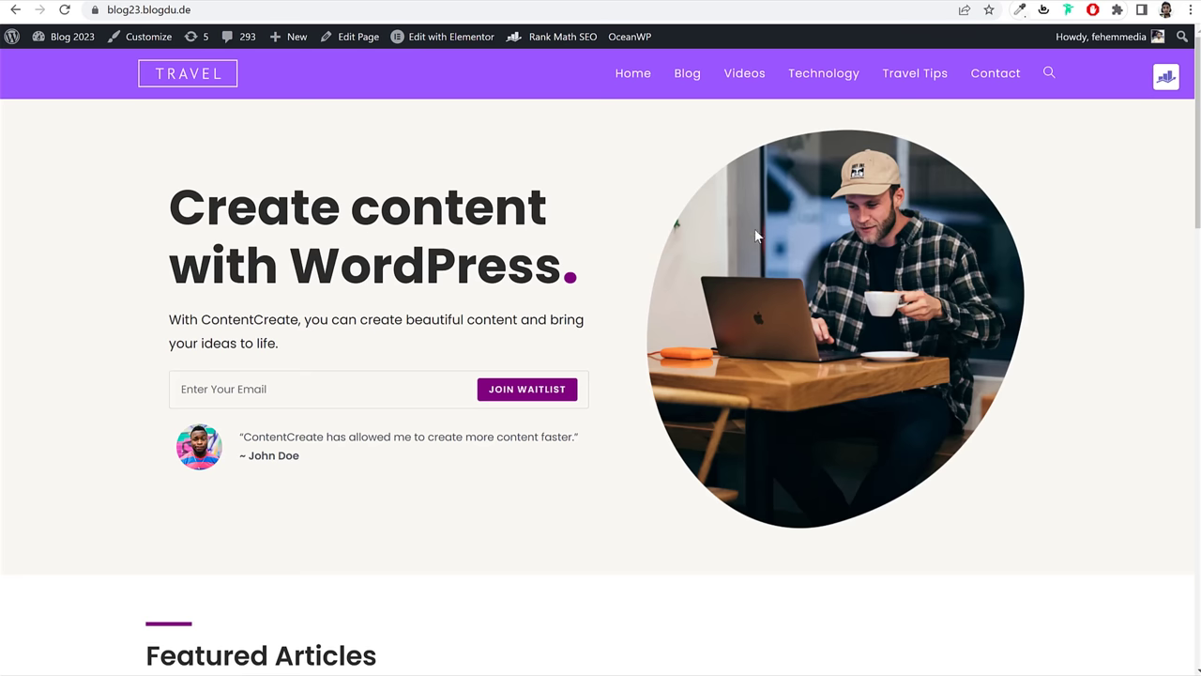
# Step: Examine the sample home page's hero section, with its text block beside the image, and the Featured Articles section
pyautogui.scroll(-1, 767, 278)
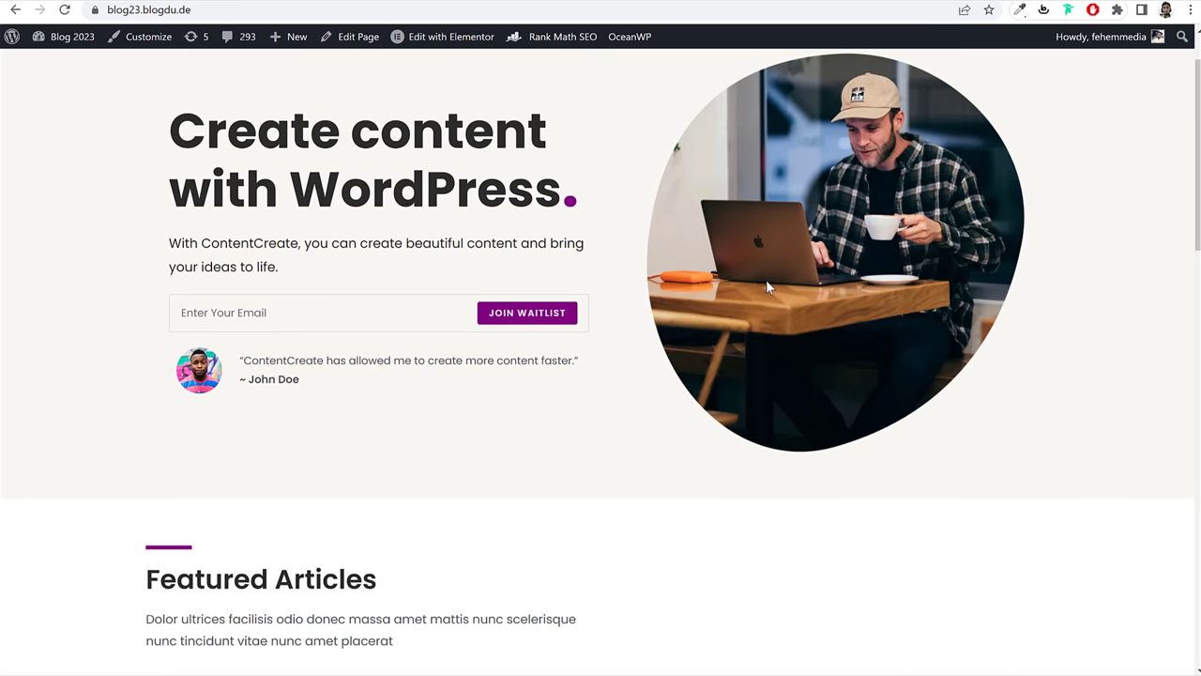
pyautogui.scroll(1, 713, 282)
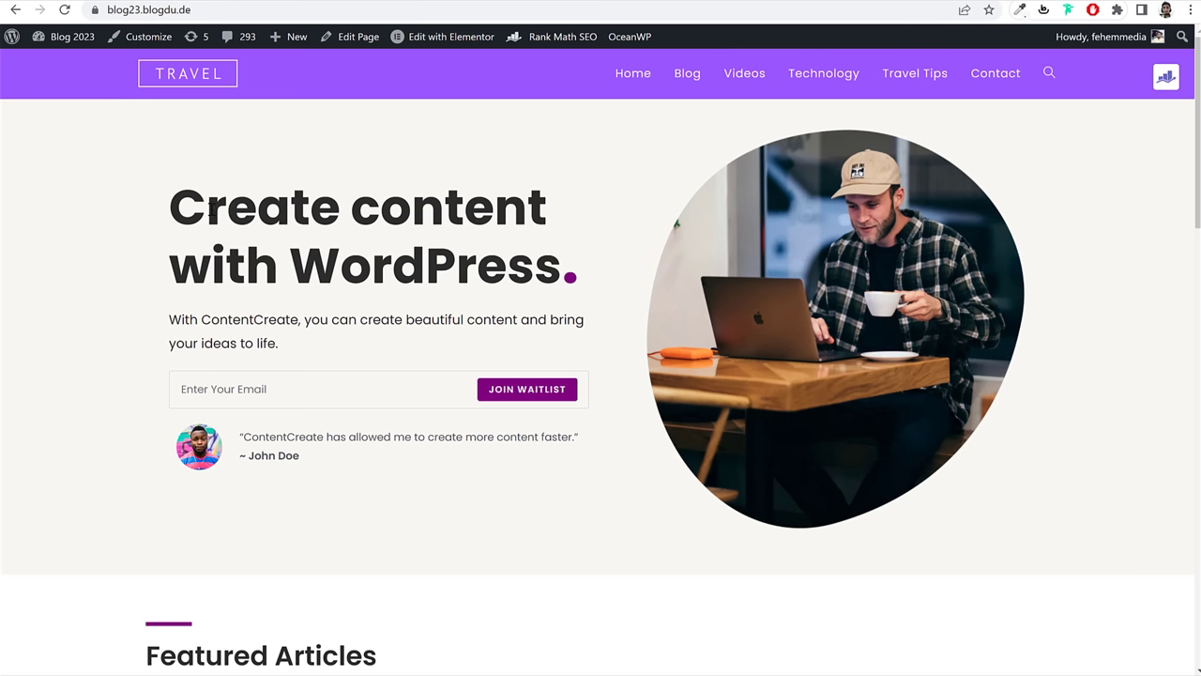
pyautogui.moveTo(141, 194); pyautogui.dragTo(608, 505)
pyautogui.scroll(-3, 610, 505)
pyautogui.click(585, 363)
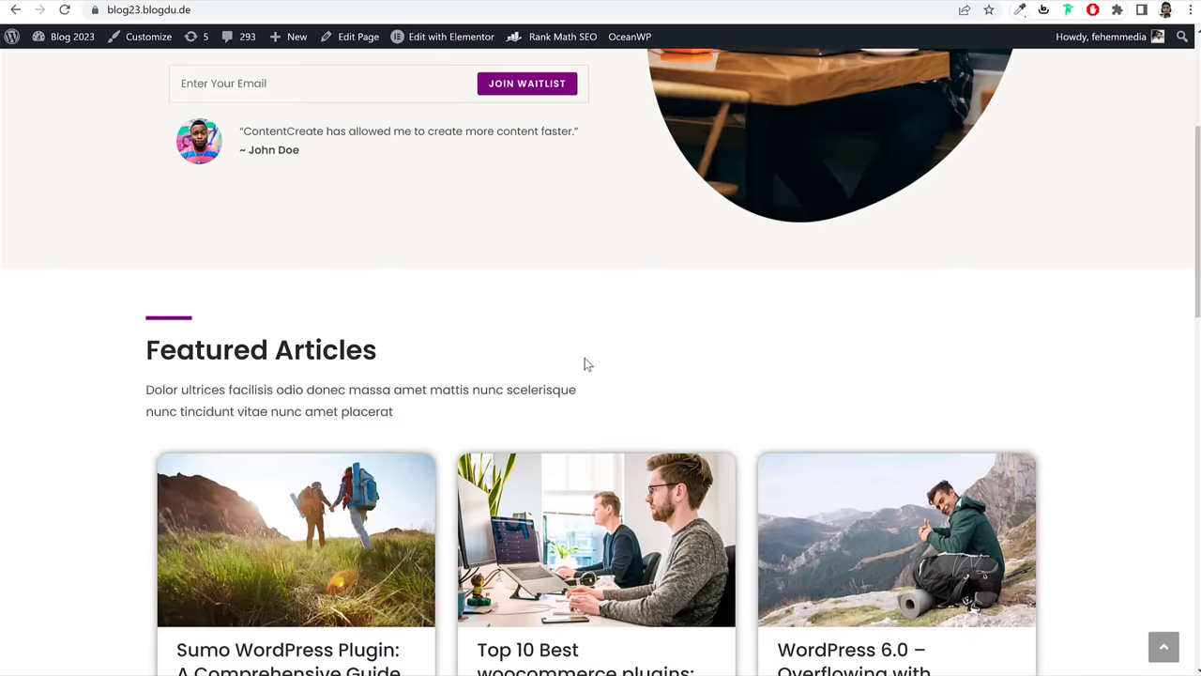
# Step: Examine the rest of the sample home page, including the Best WordPress Plugins section and the footer
pyautogui.scroll(-3, 577, 364)
pyautogui.scroll(-5, 566, 366)
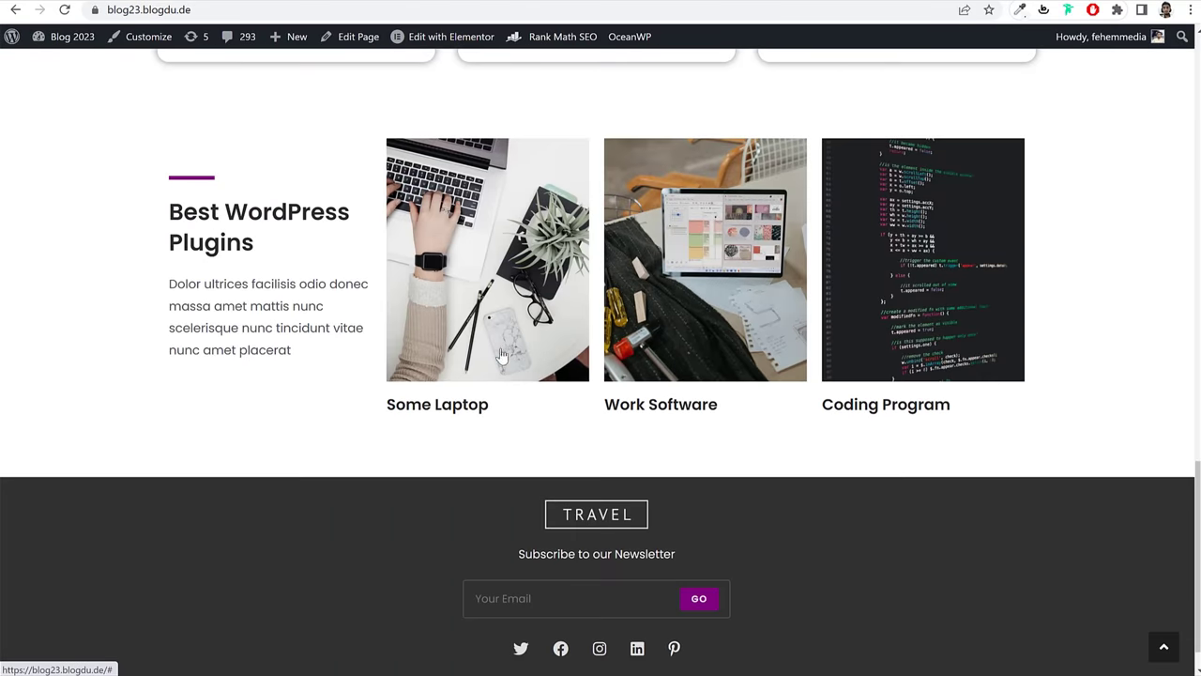
pyautogui.moveTo(199, 216); pyautogui.dragTo(316, 270)
pyautogui.click(316, 265)
pyautogui.scroll(15, 912, 421)
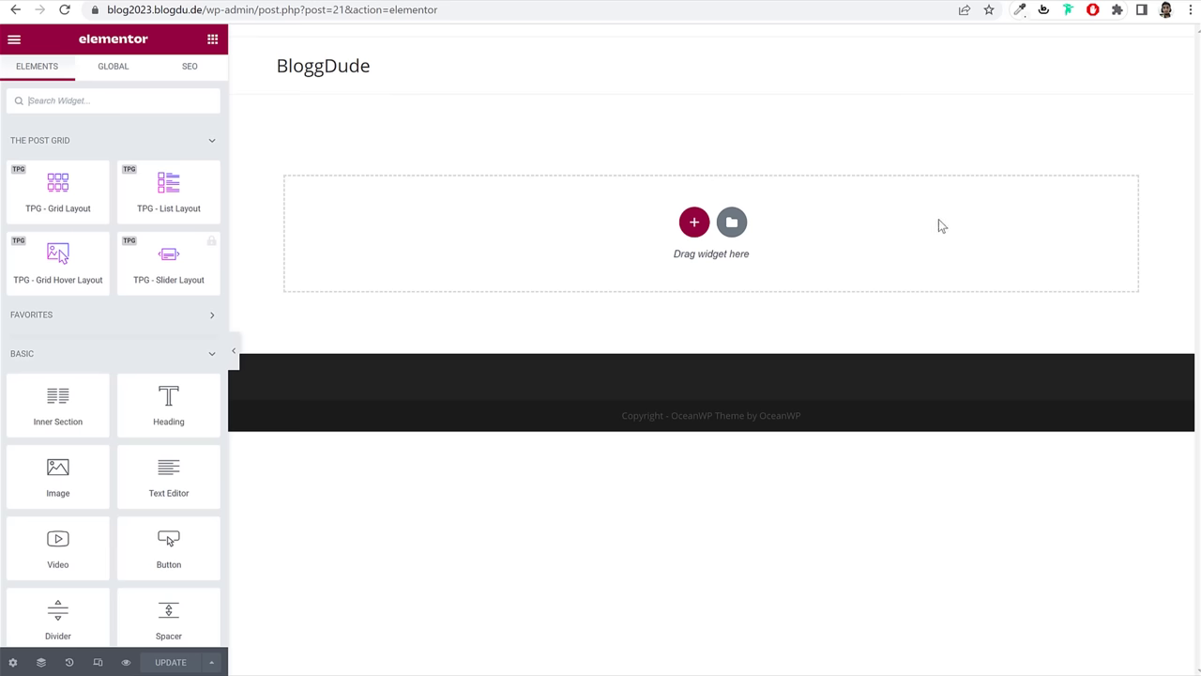
# Step: Add a section with three equal columns to the empty Home page in Elementor
pyautogui.click(694, 223)
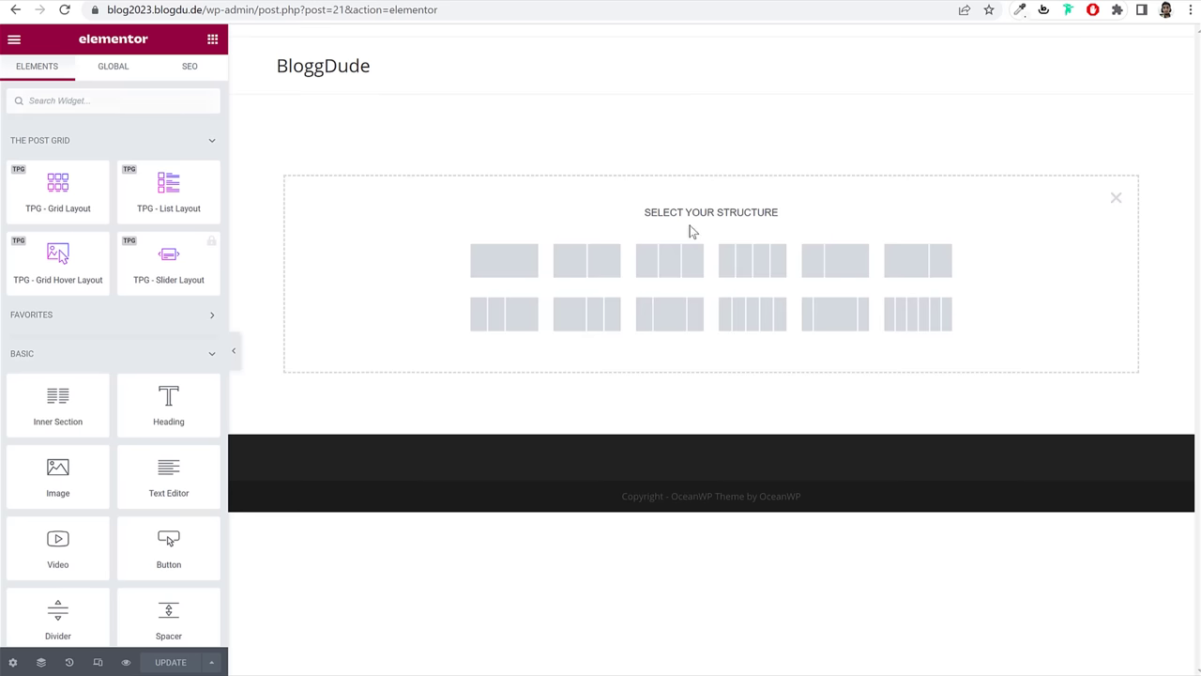
pyautogui.click(672, 269)
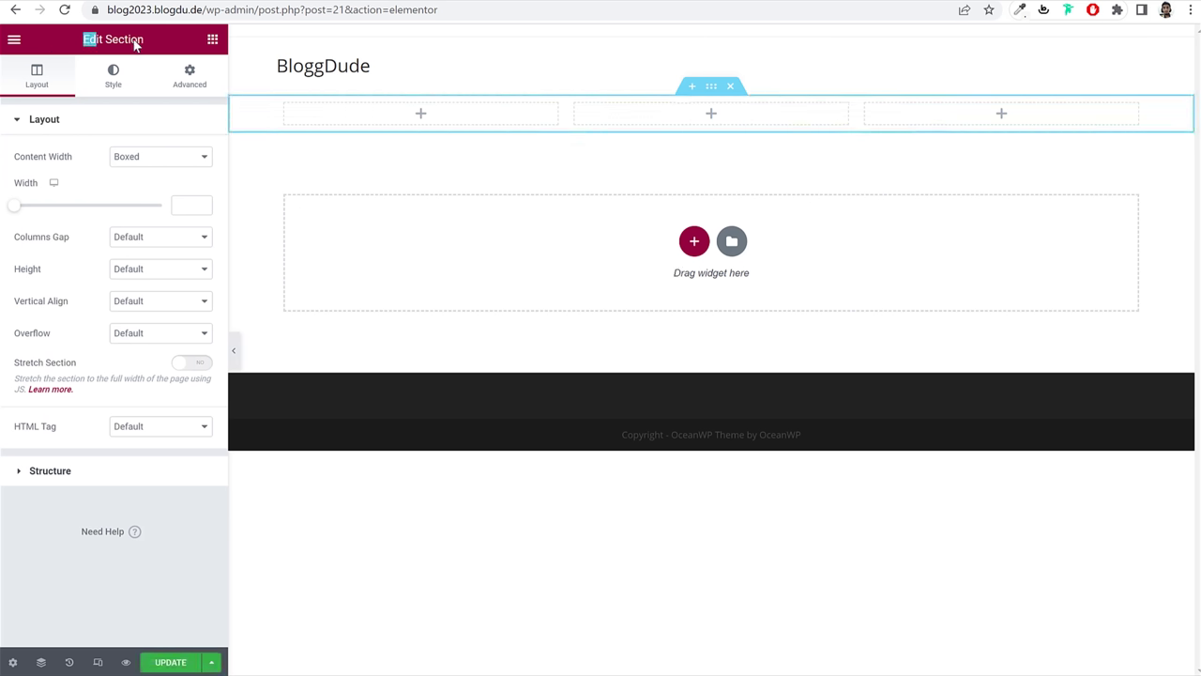
pyautogui.moveTo(82, 39); pyautogui.dragTo(160, 42)
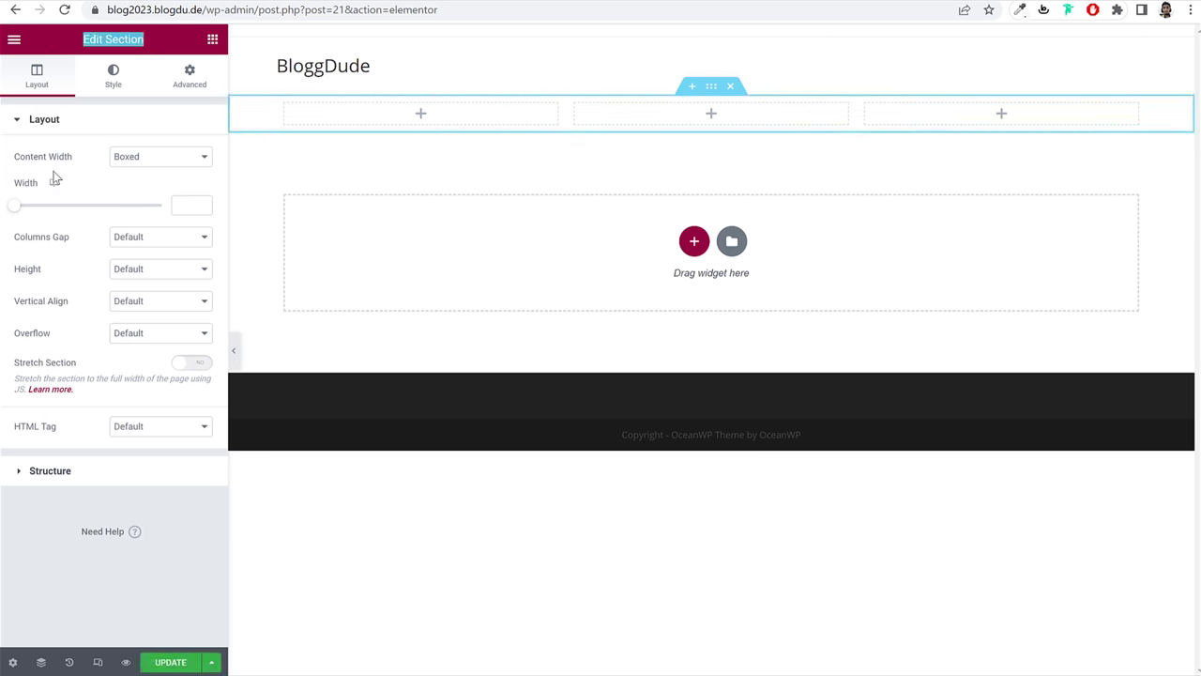
# Step: Add a Button widget to the section's first column and review its content, style and advanced settings
pyautogui.click(212, 44)
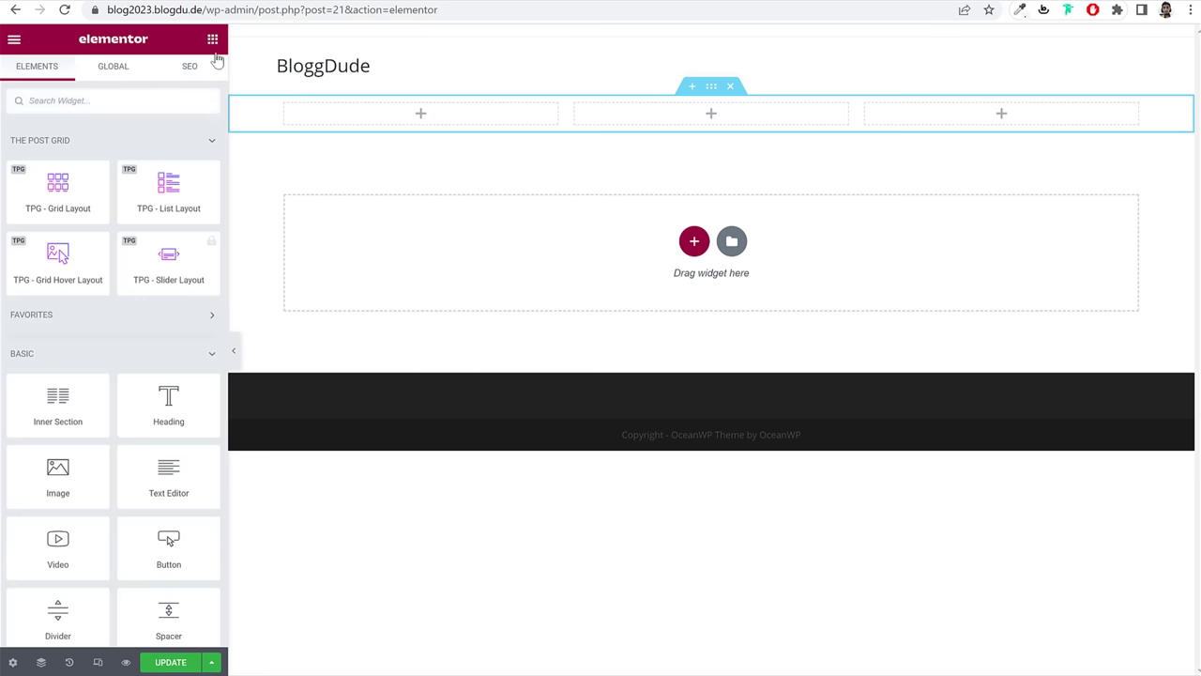
pyautogui.scroll(-2, 186, 285)
pyautogui.scroll(-2, 185, 284)
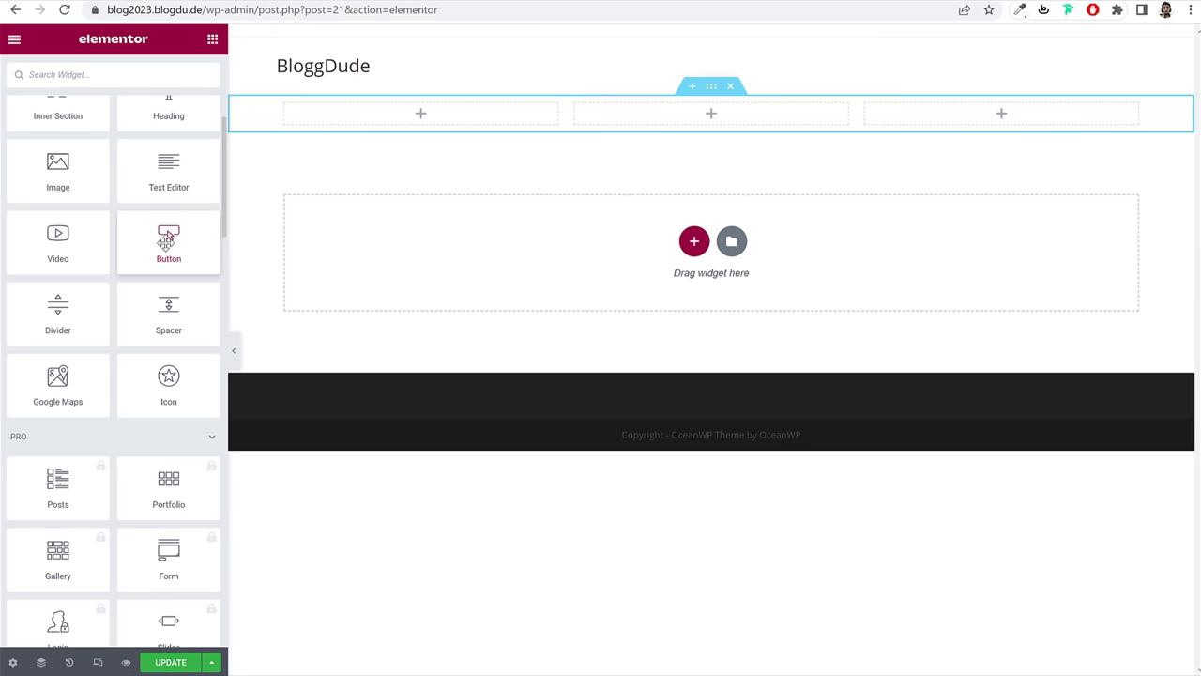
pyautogui.moveTo(162, 241); pyautogui.dragTo(411, 122)
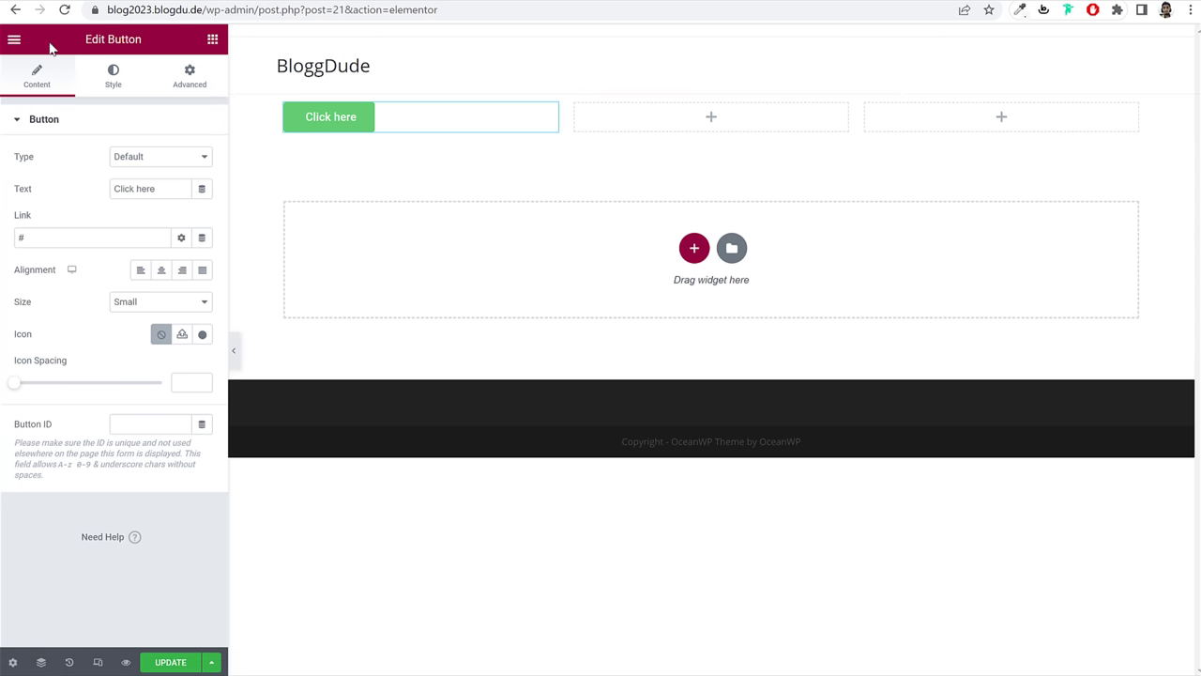
pyautogui.moveTo(87, 39); pyautogui.dragTo(159, 44)
pyautogui.click(87, 39)
pyautogui.click(108, 85)
pyautogui.click(191, 81)
pyautogui.click(40, 85)
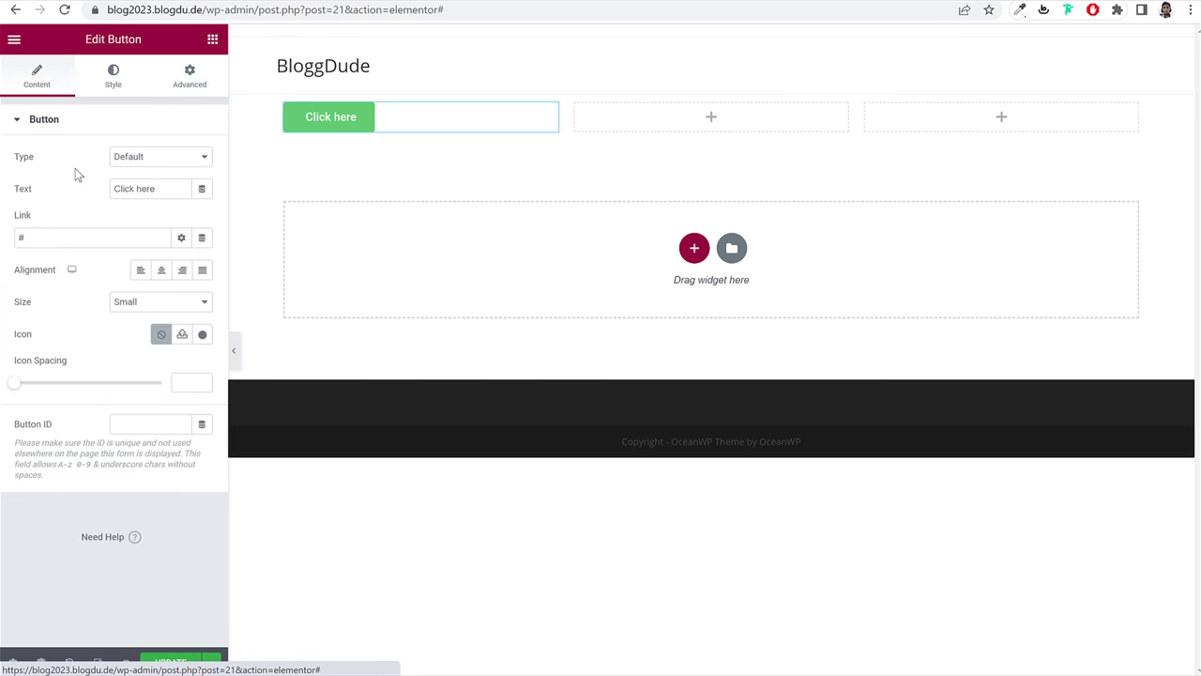
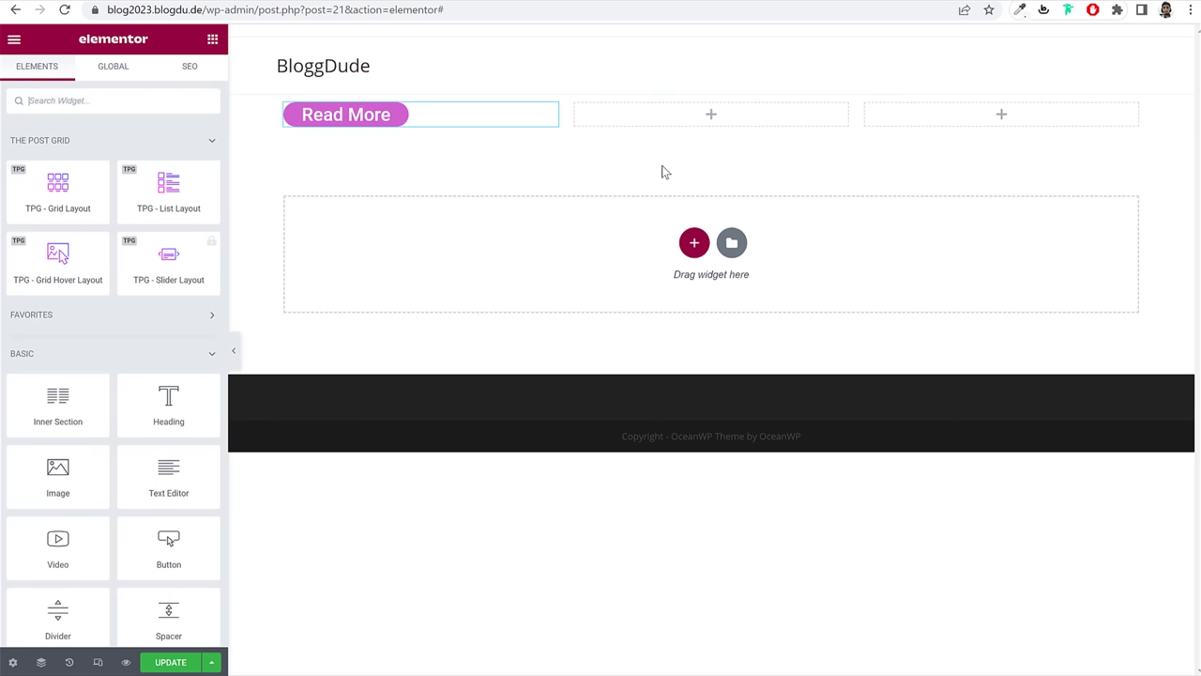
# Step: Add an Icon widget to the section's middle column and review its content, style and advanced settings
pyautogui.scroll(-3, 114, 319)
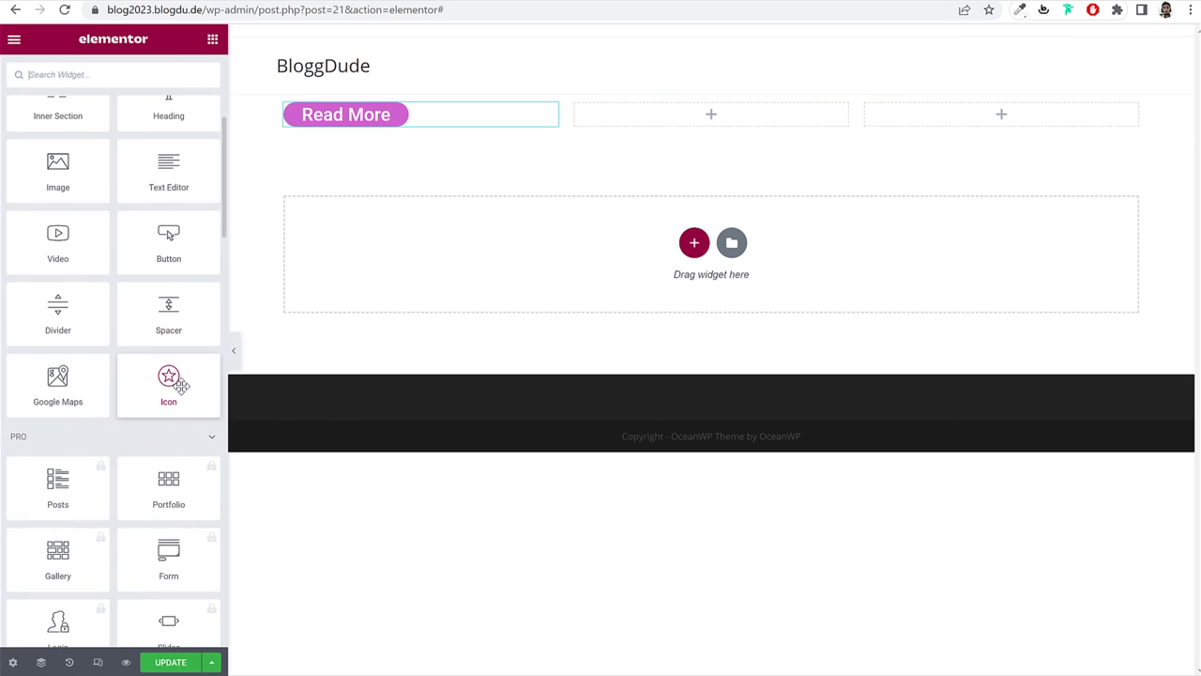
pyautogui.moveTo(178, 385); pyautogui.dragTo(673, 130)
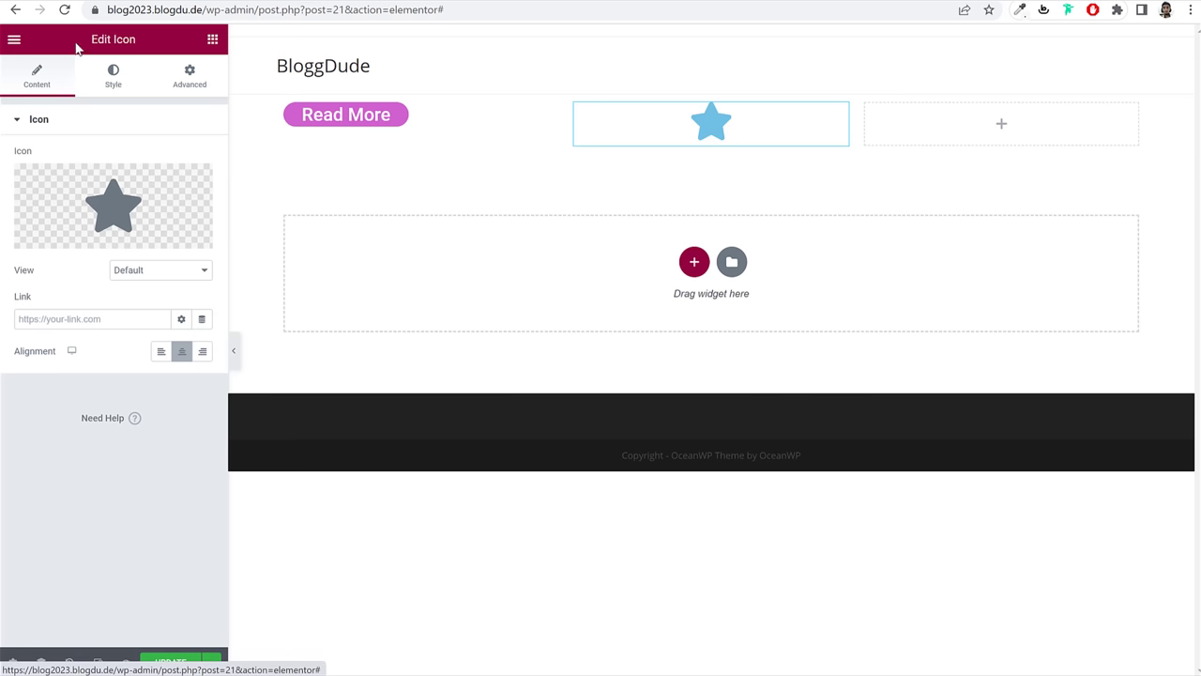
pyautogui.tripleClick(92, 45)
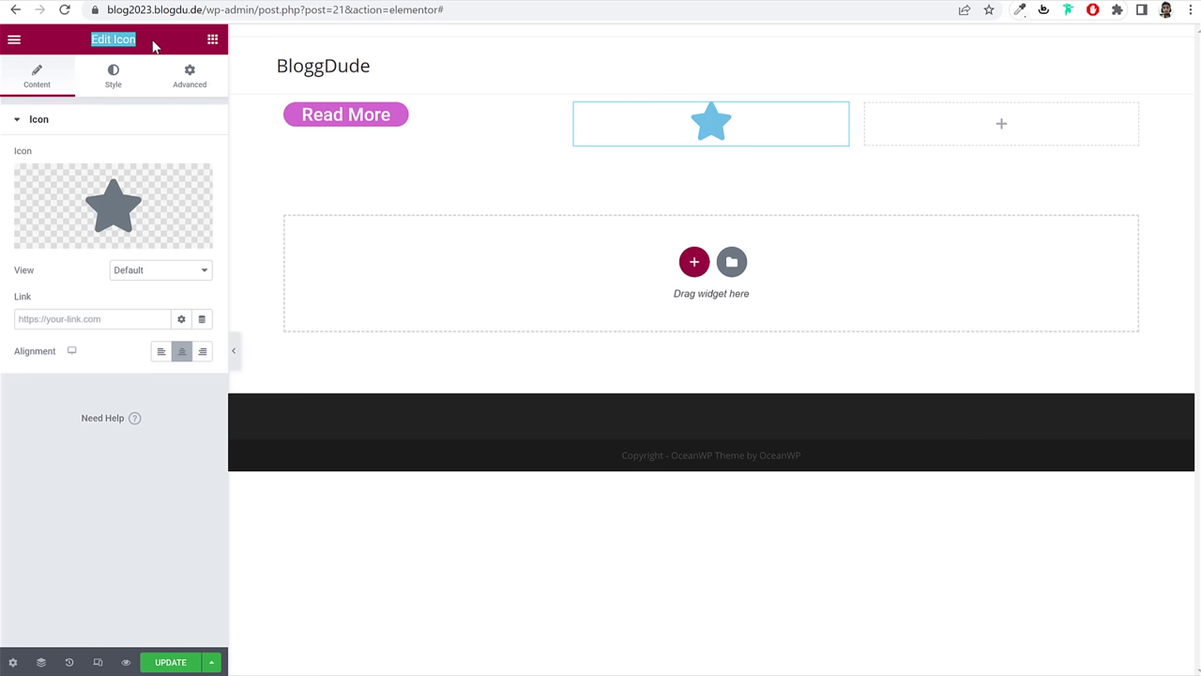
pyautogui.click(120, 88)
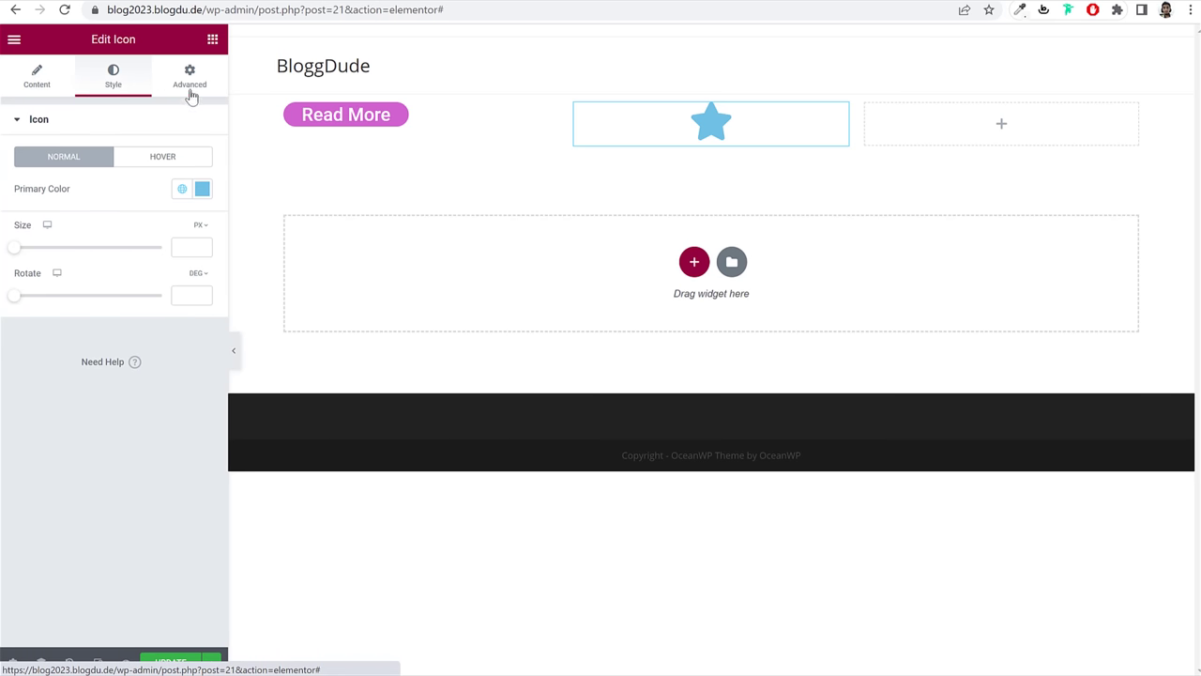
pyautogui.click(191, 89)
pyautogui.click(34, 82)
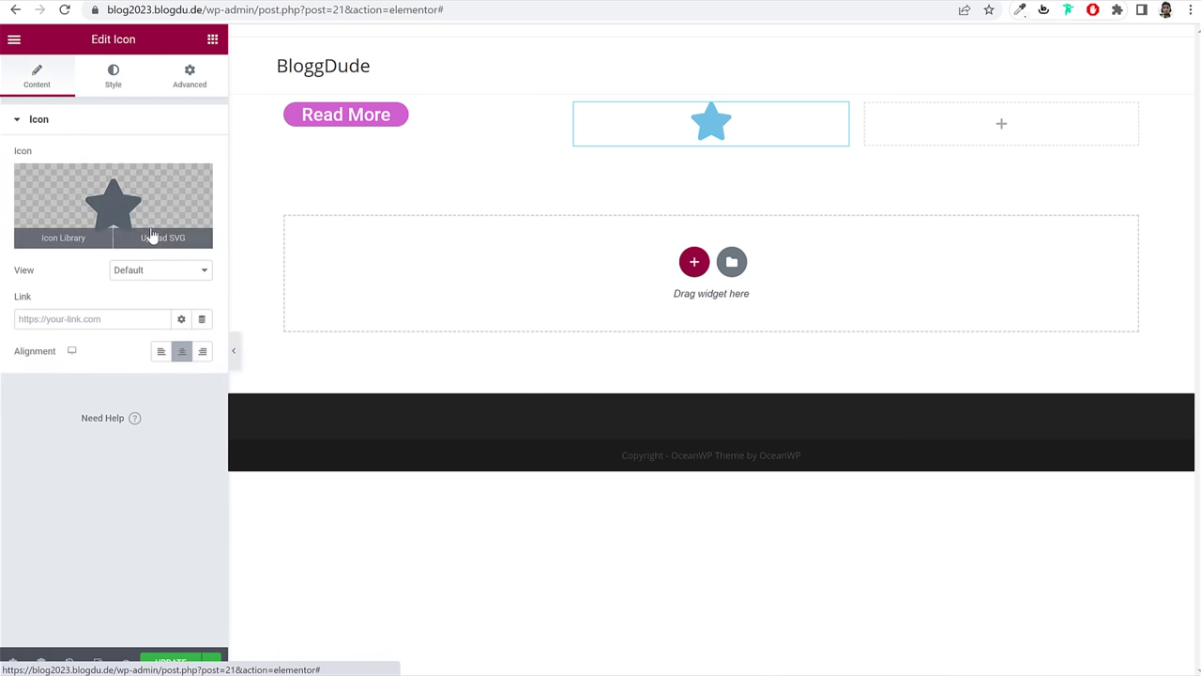
# Step: Replace the star in the Icon widget with a thermometer from the icon library
pyautogui.click(168, 236)
pyautogui.click(542, 413)
pyautogui.click(166, 187)
pyautogui.scroll(-5, 657, 356)
pyautogui.scroll(-2, 729, 370)
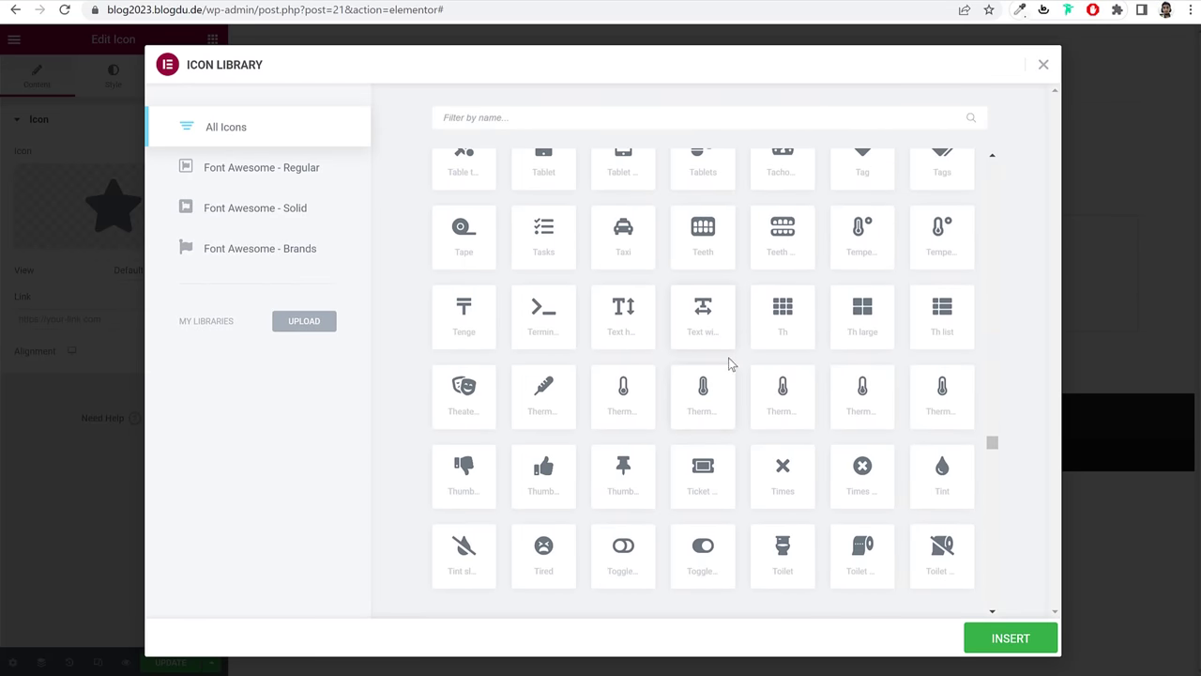
pyautogui.click(718, 391)
pyautogui.click(626, 405)
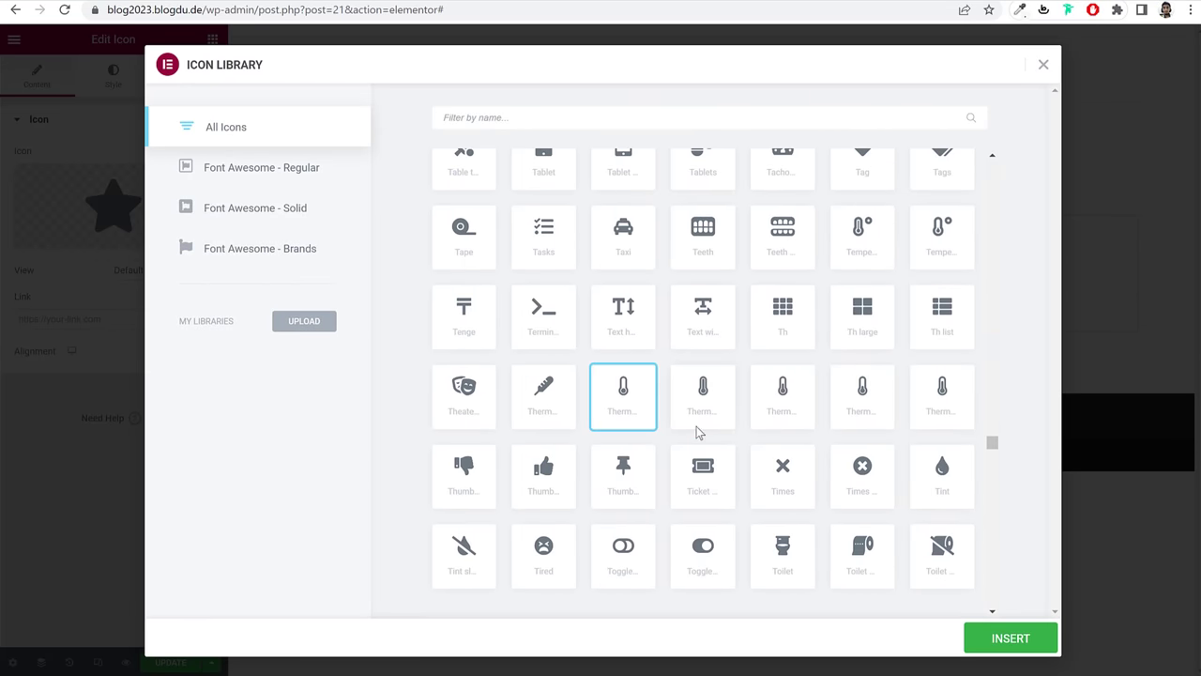
pyautogui.click(1018, 636)
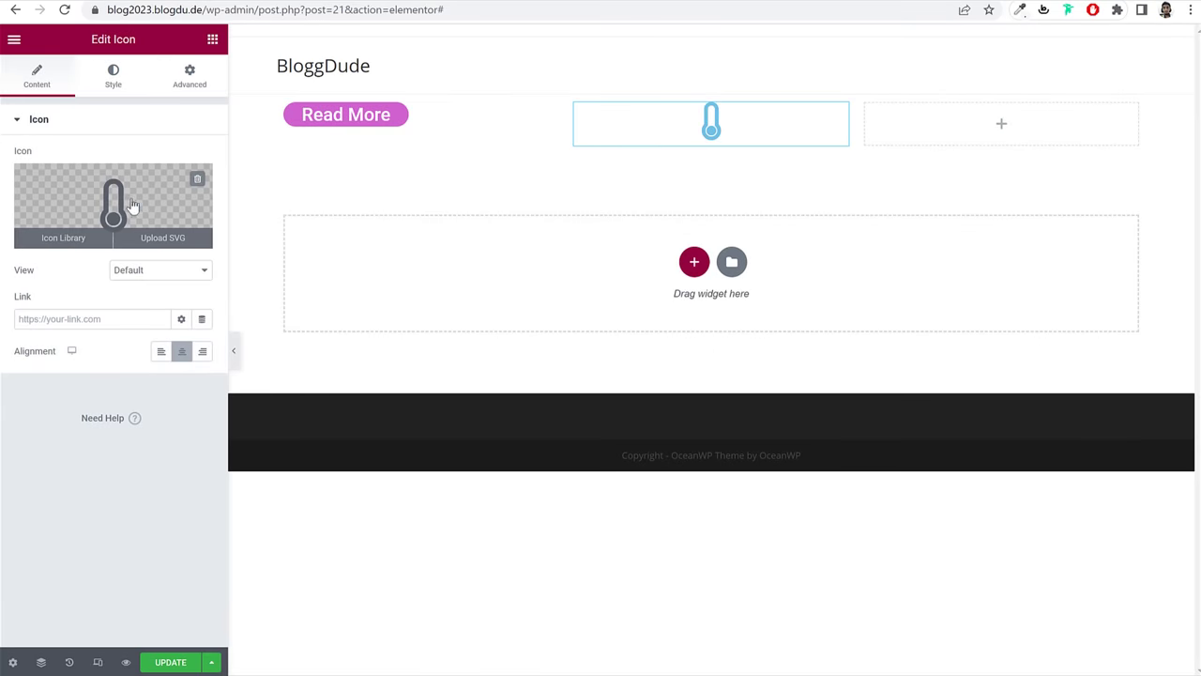
# Step: Style the thermometer icon with a size of about 105 px, a rotation of about 143 degrees and green #6EE49D as primary color
pyautogui.click(112, 77)
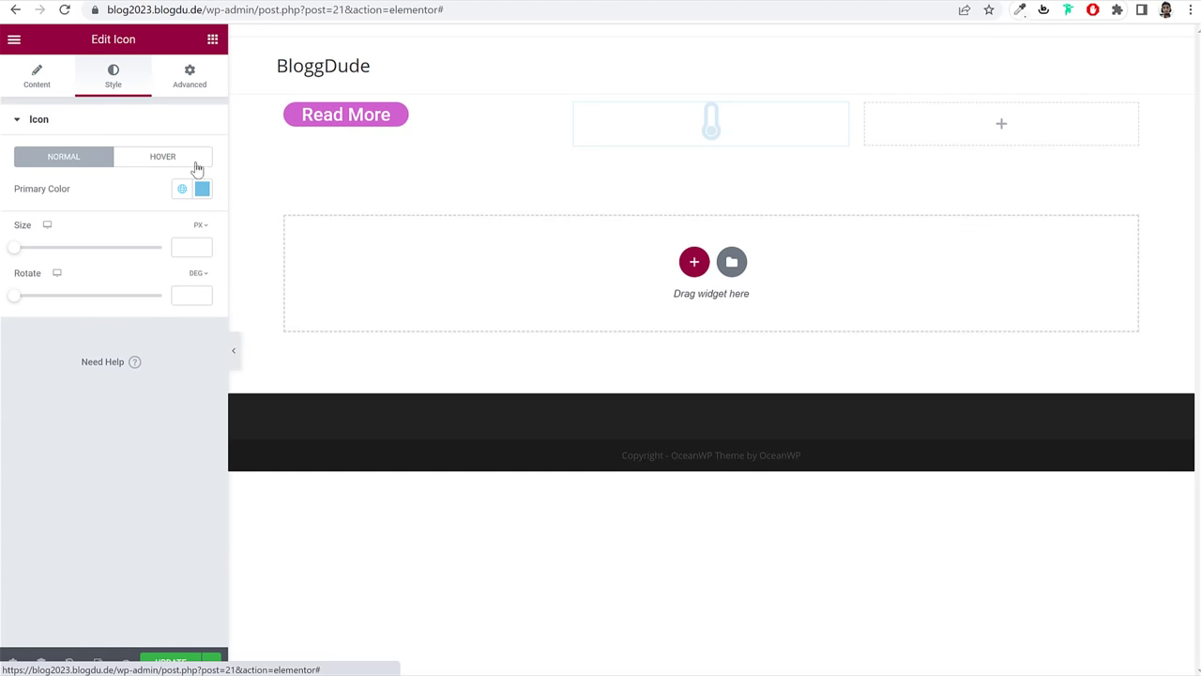
pyautogui.moveTo(18, 255); pyautogui.dragTo(67, 254)
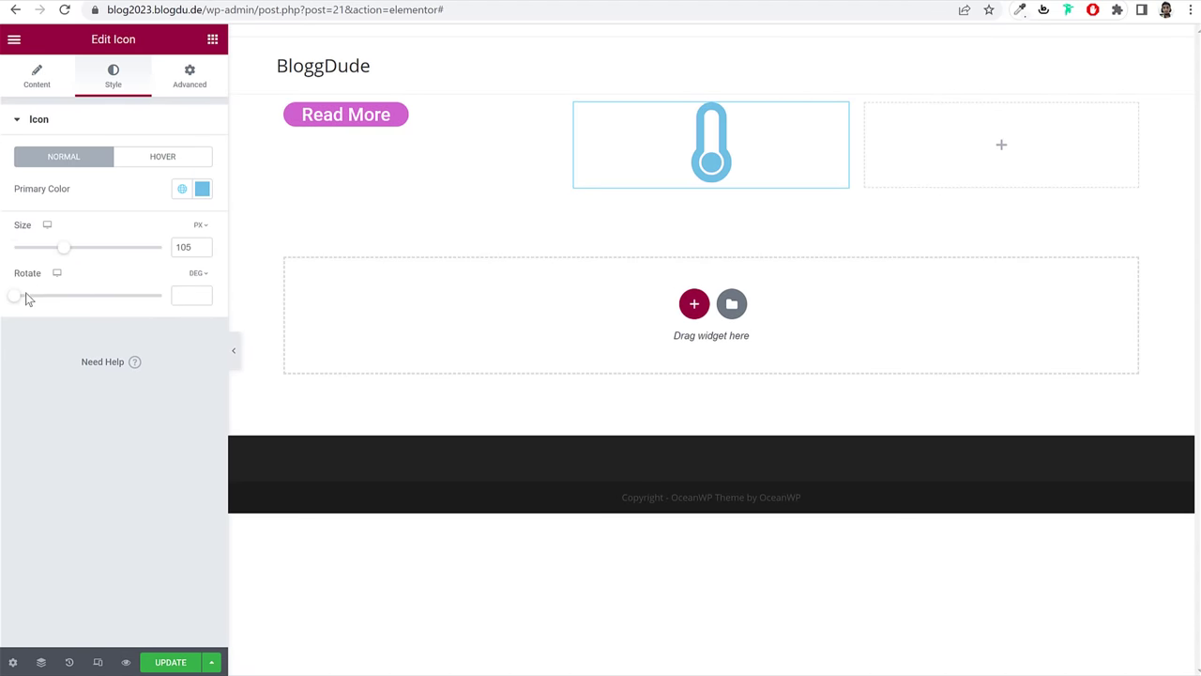
pyautogui.moveTo(11, 298); pyautogui.dragTo(66, 306)
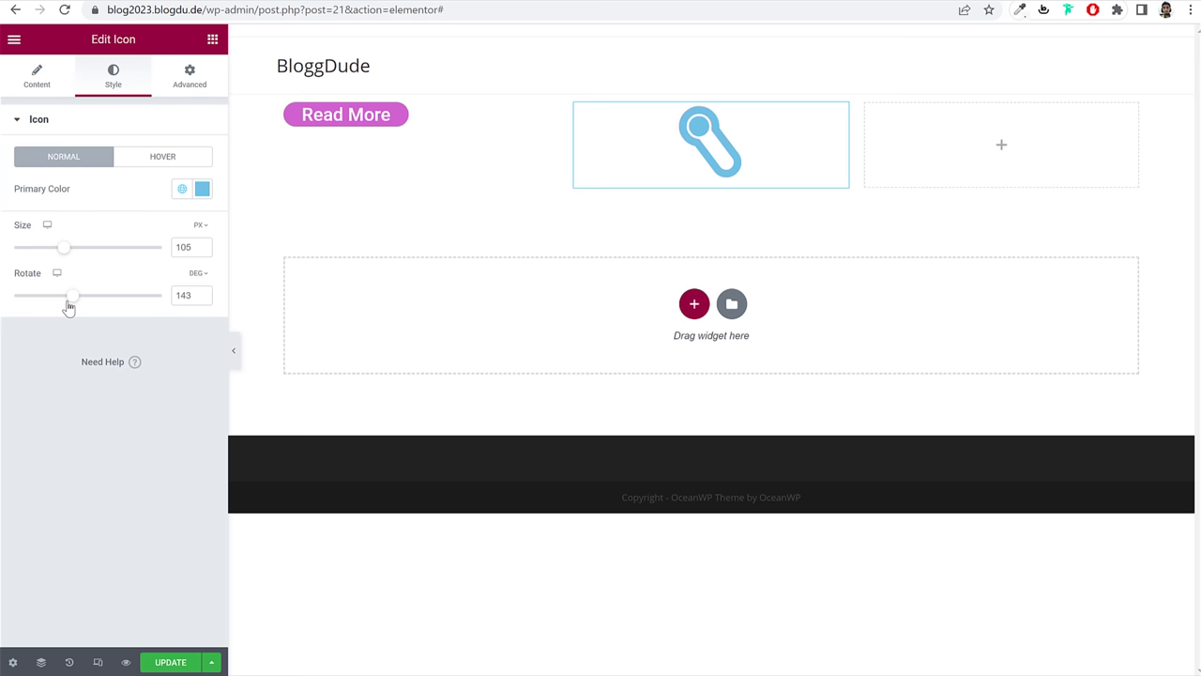
pyautogui.click(203, 190)
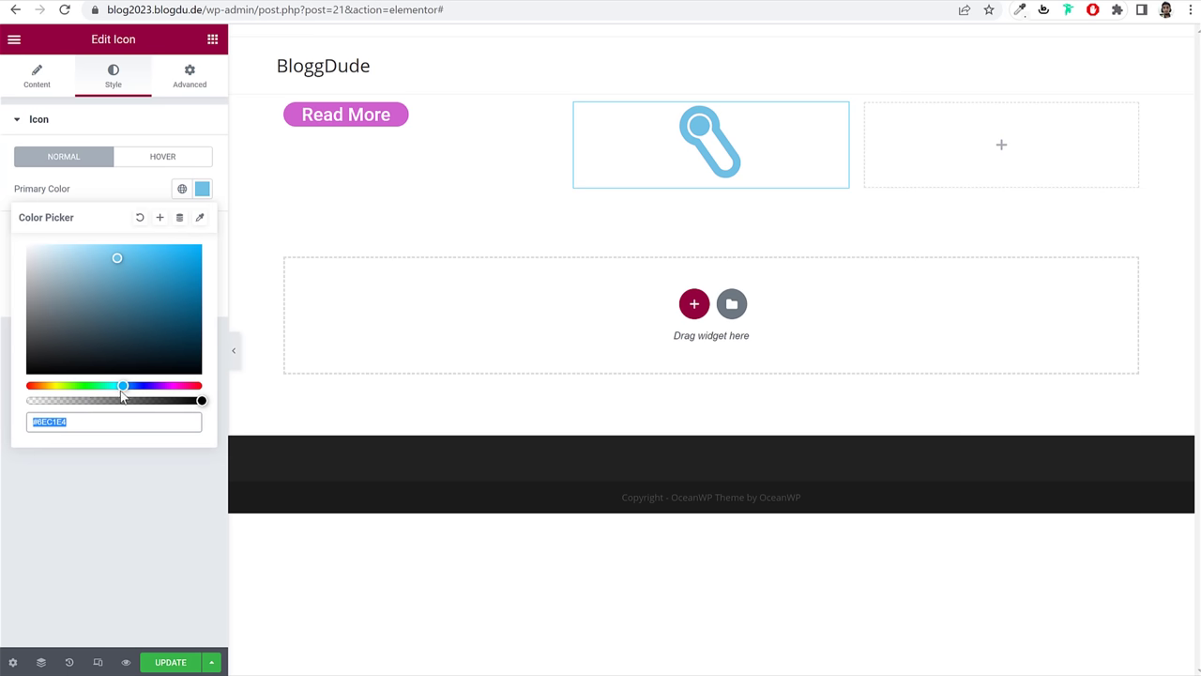
pyautogui.moveTo(120, 387)
pyautogui.mouseDown()
pyautogui.moveTo(173, 388)
pyautogui.moveTo(96, 386)
pyautogui.mouseUp()
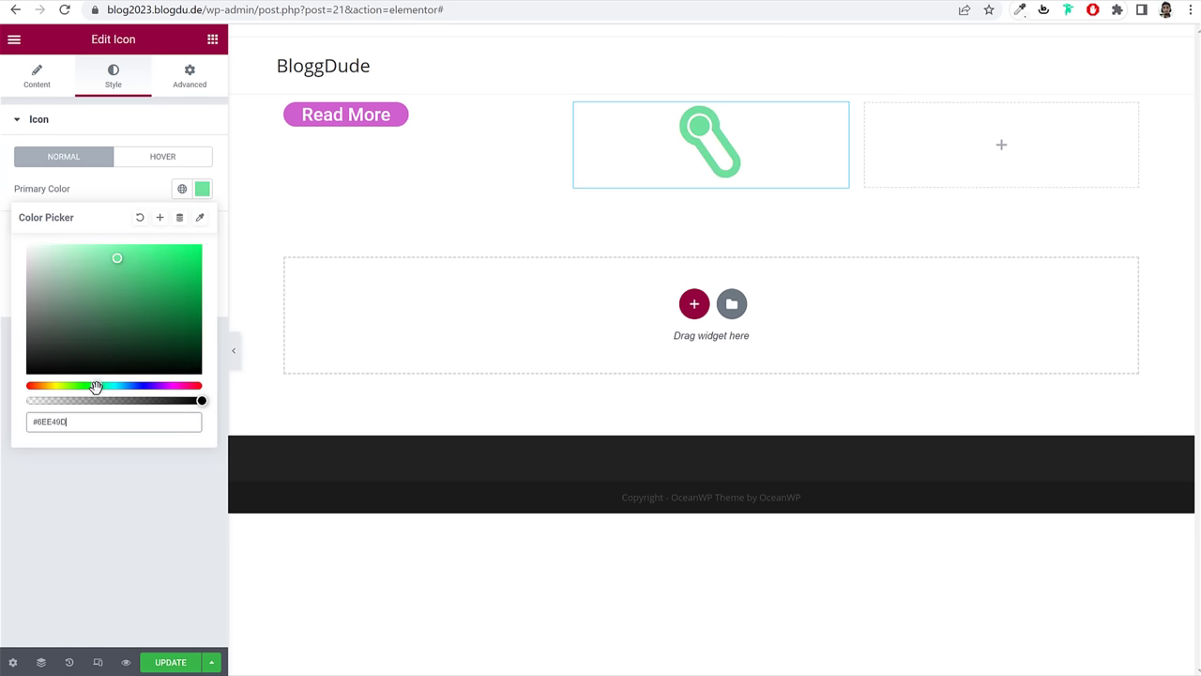
pyautogui.click(161, 109)
pyautogui.click(190, 77)
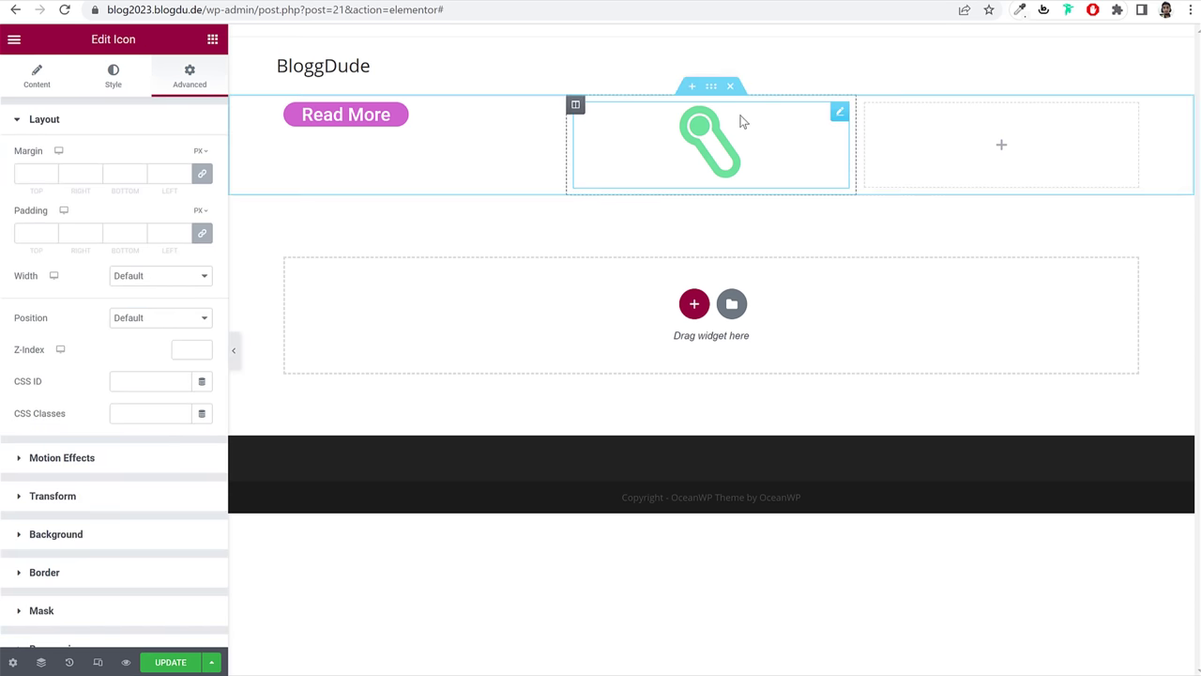
# Step: Delete the three-column section and add a new section with two equal columns in its place
pyautogui.click(733, 89)
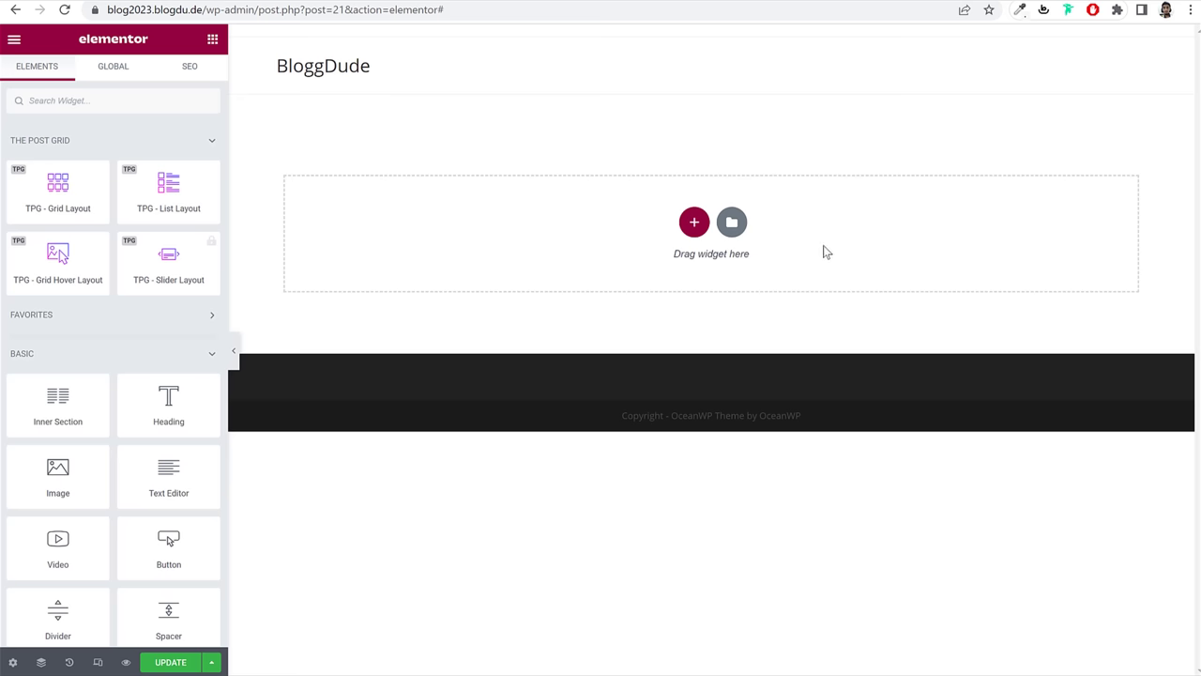
pyautogui.click(695, 225)
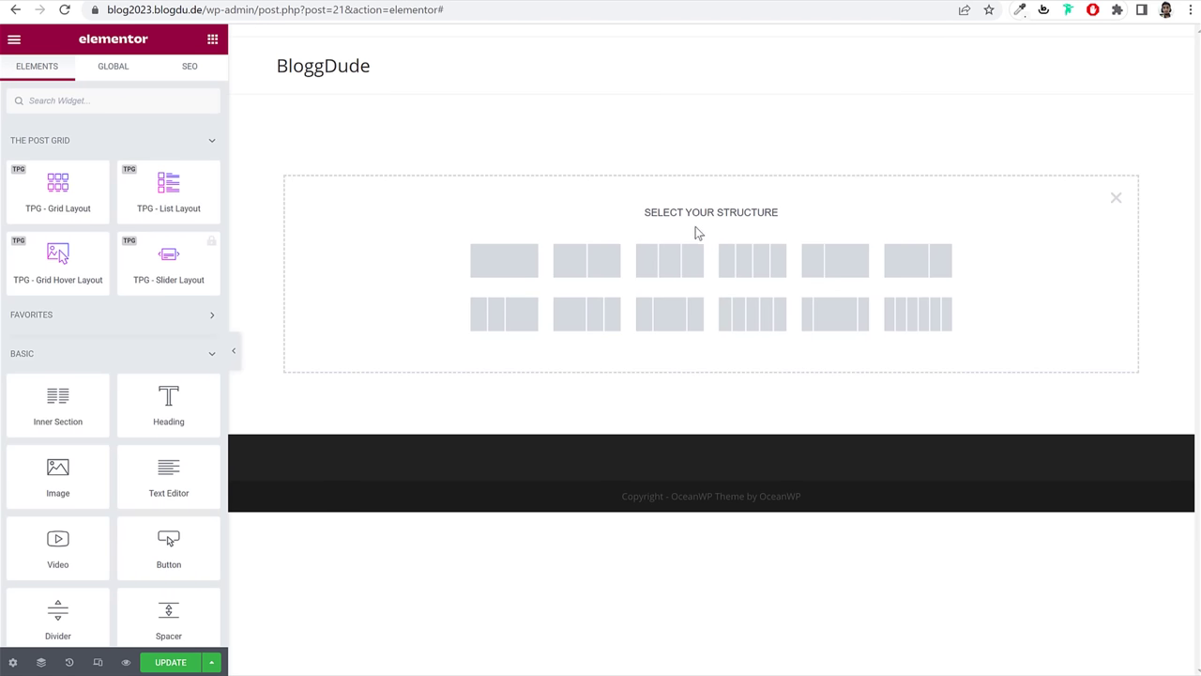
pyautogui.click(598, 266)
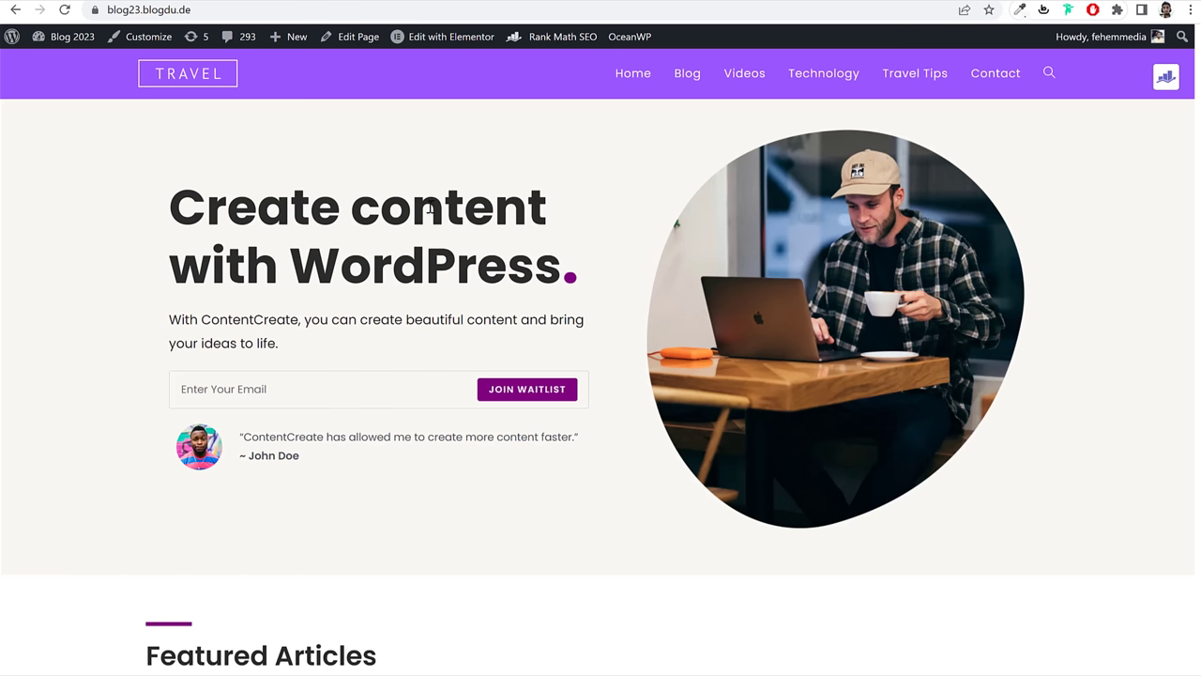
# Step: Add a Heading widget to the first column with the title "Create content with WordPress." copied from the sample page
pyautogui.moveTo(181, 207); pyautogui.dragTo(580, 258)
pyautogui.hotkey('ctrl', 'c')
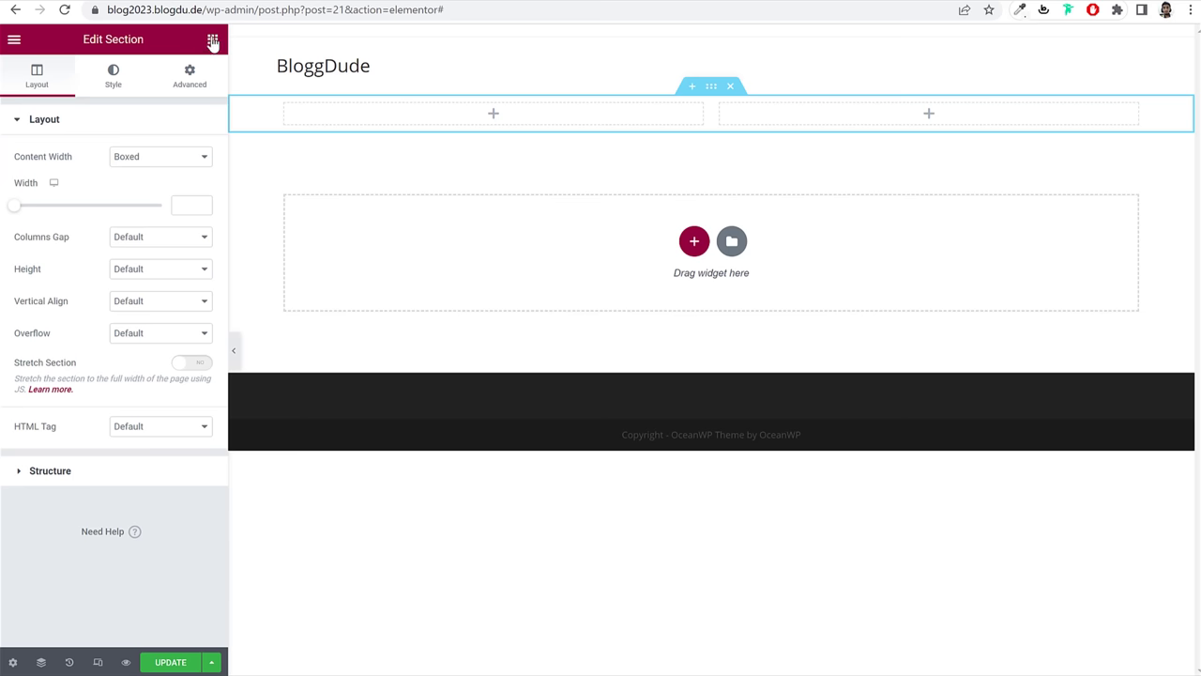
pyautogui.click(212, 40)
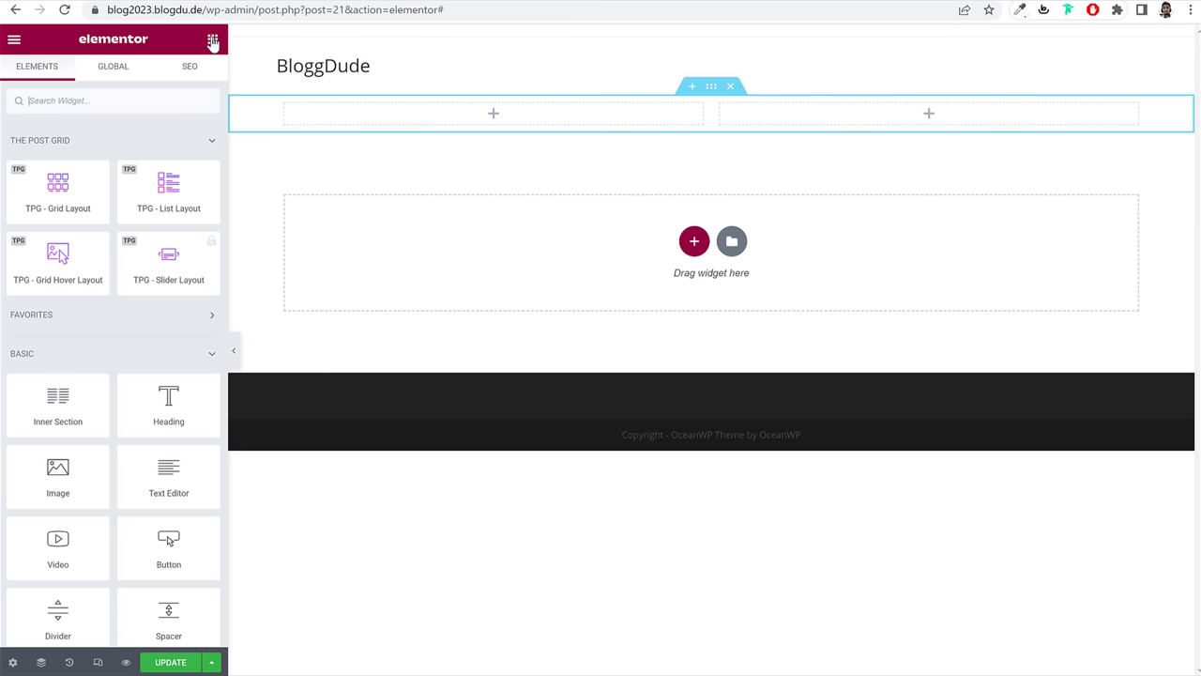
pyautogui.click(145, 109)
pyautogui.write('head')
pyautogui.moveTo(54, 161); pyautogui.dragTo(415, 109)
pyautogui.tripleClick(153, 201)
pyautogui.hotkey('ctrl', 'v')
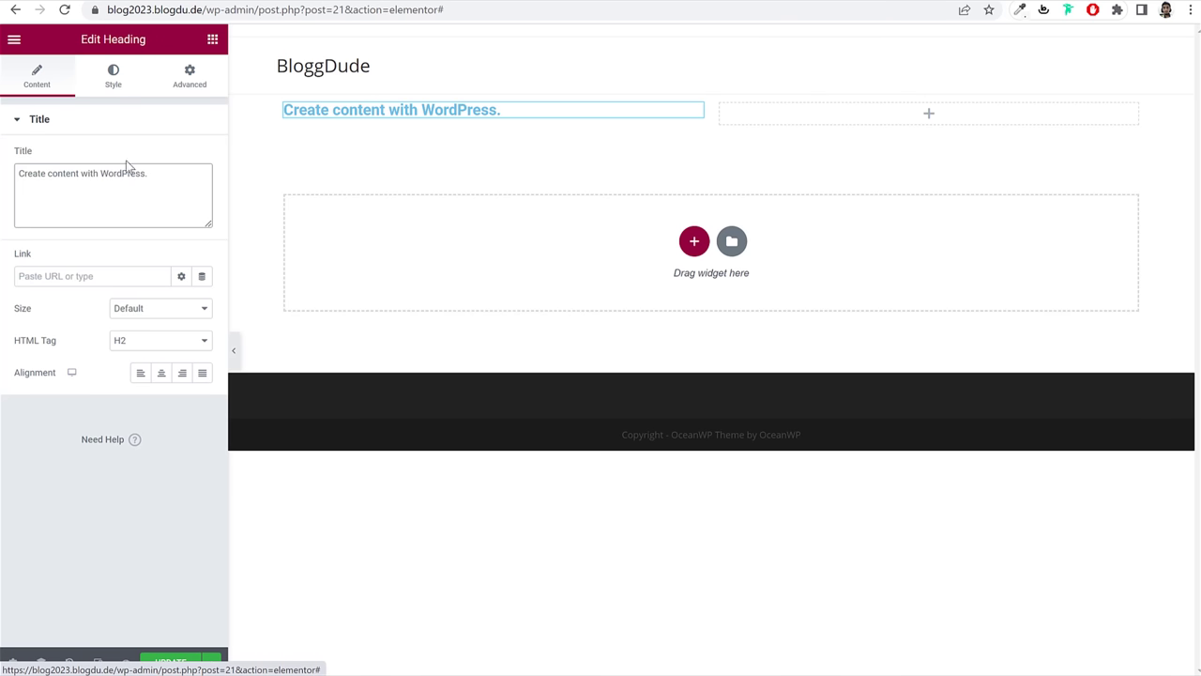
# Step: Inspect the hero heading "Create content with WordPress." on the sample page with the browser's developer tools
pyautogui.click(113, 82)
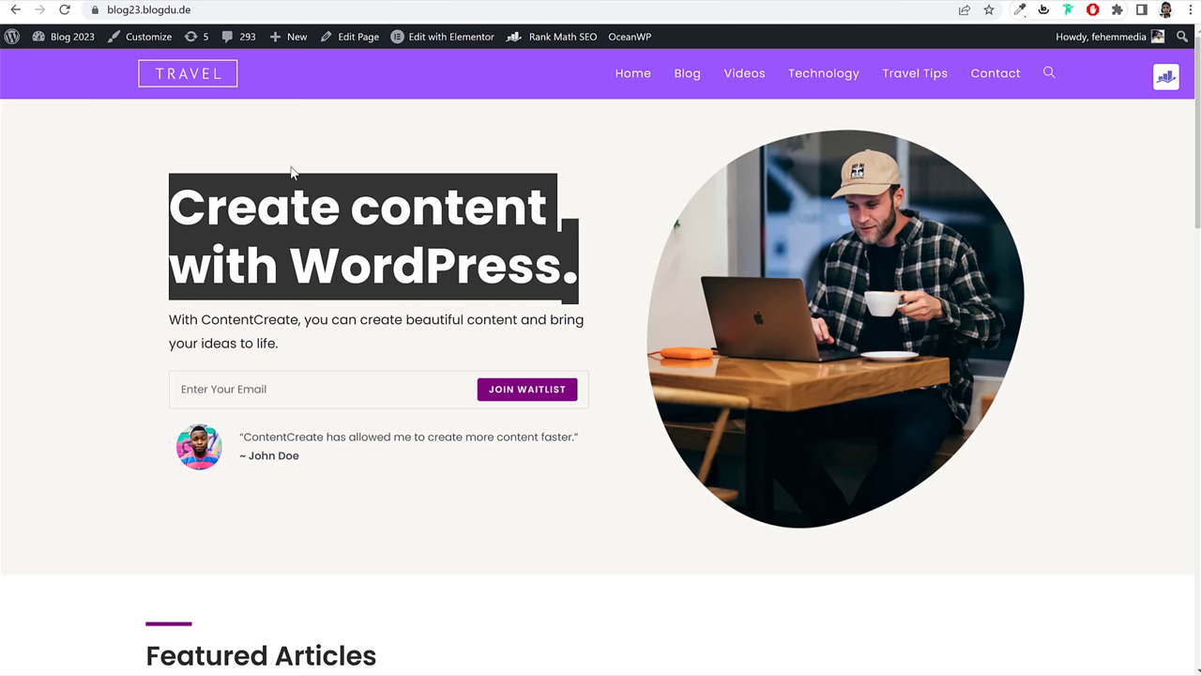
pyautogui.click(293, 174)
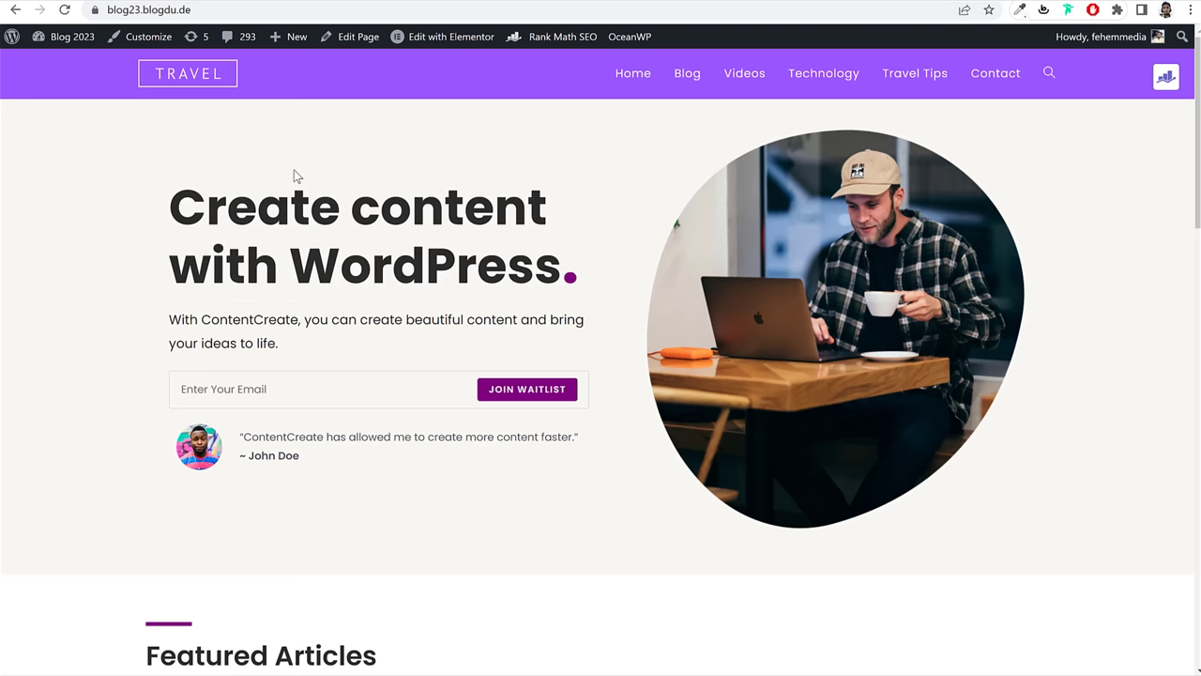
pyautogui.moveTo(191, 198); pyautogui.dragTo(554, 263)
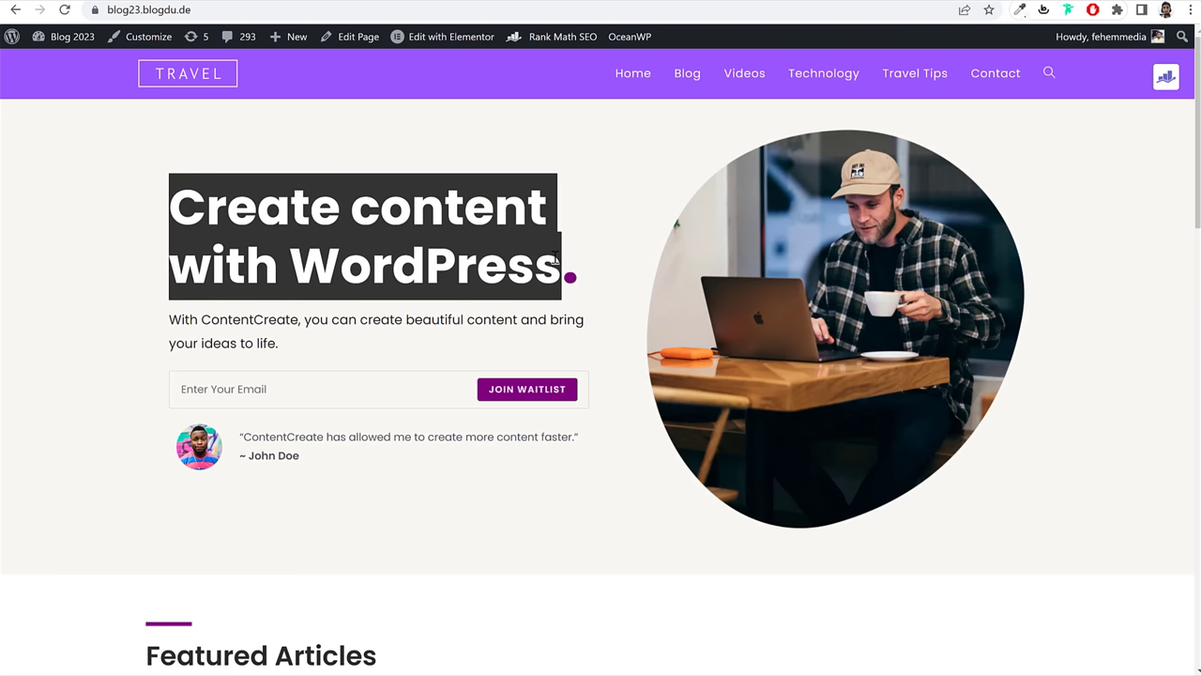
pyautogui.click(554, 258)
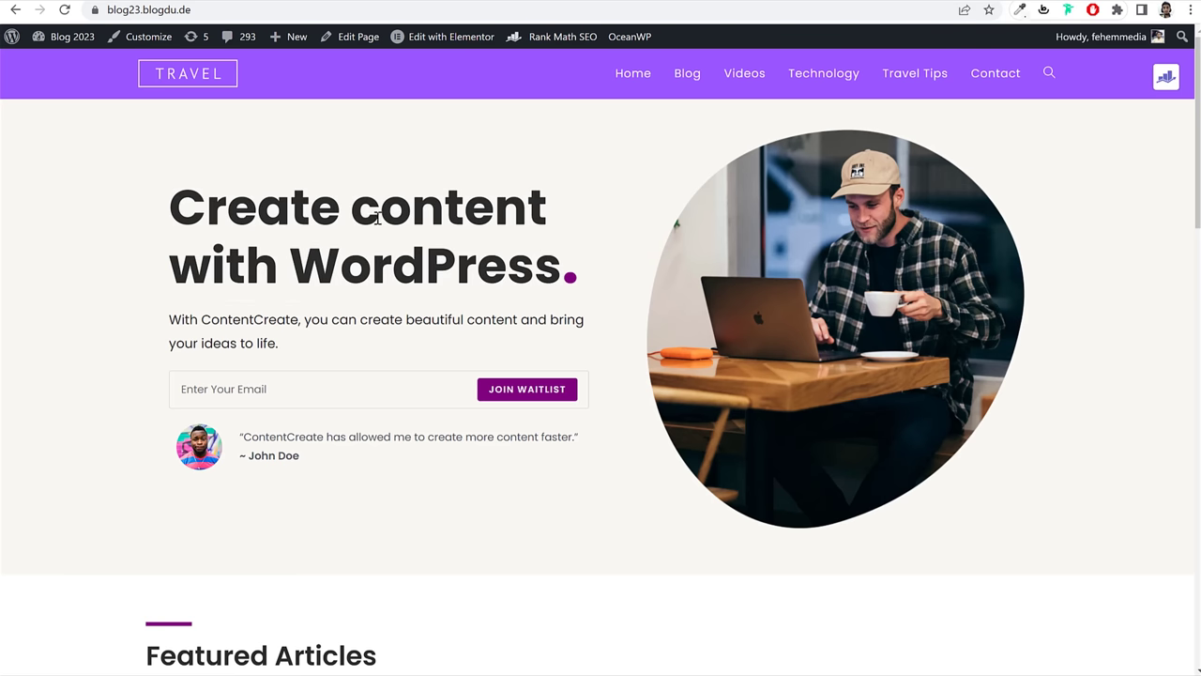
pyautogui.rightClick(290, 197)
pyautogui.click(274, 207)
pyautogui.rightClick(292, 206)
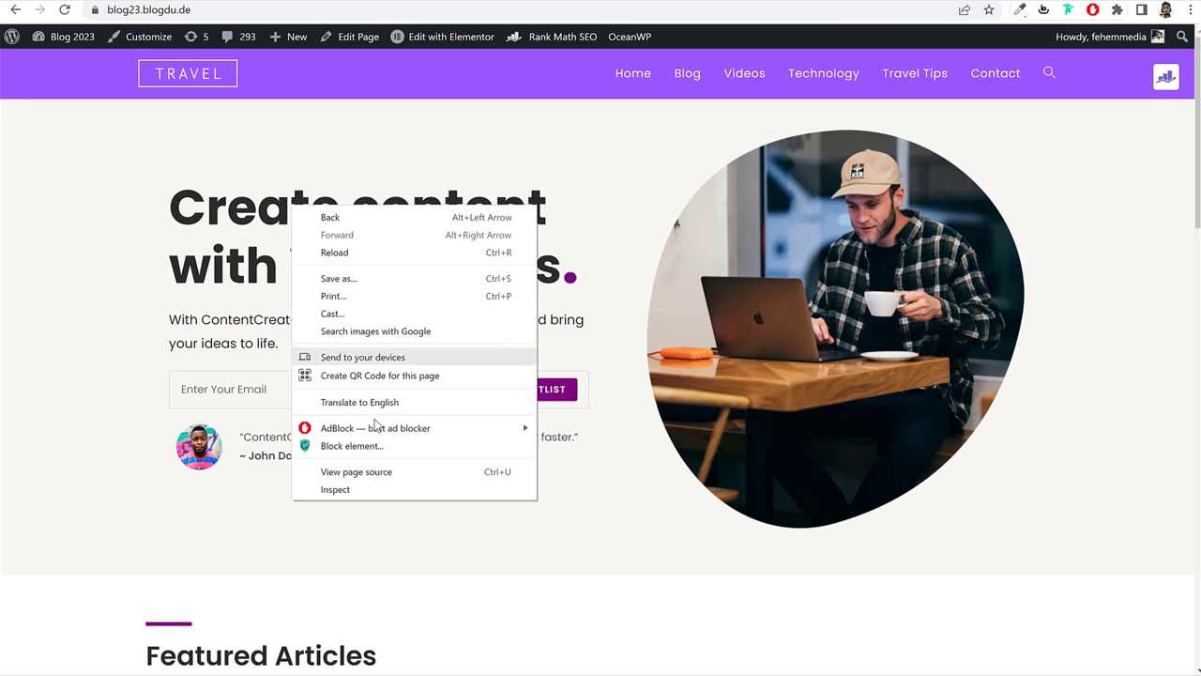
pyautogui.click(364, 495)
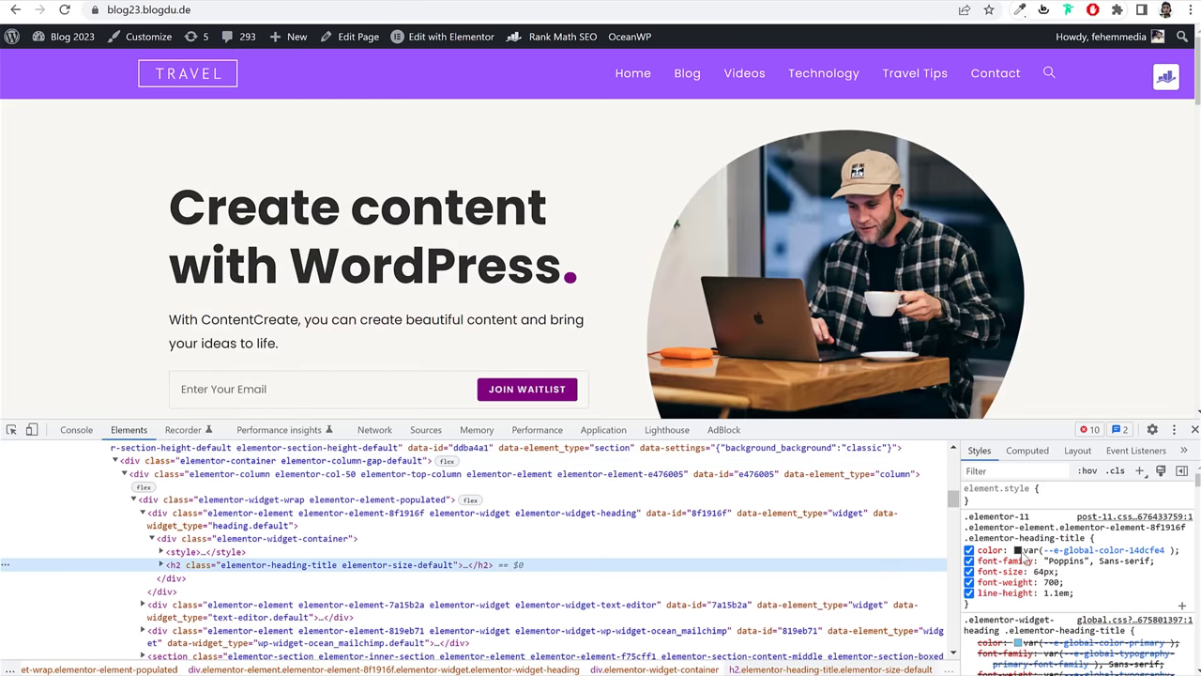
# Step: Copy the heading's hex color #2b2b2b from its inspected styles and close the developer tools
pyautogui.click(1017, 551)
pyautogui.moveTo(1132, 577); pyautogui.dragTo(1072, 576)
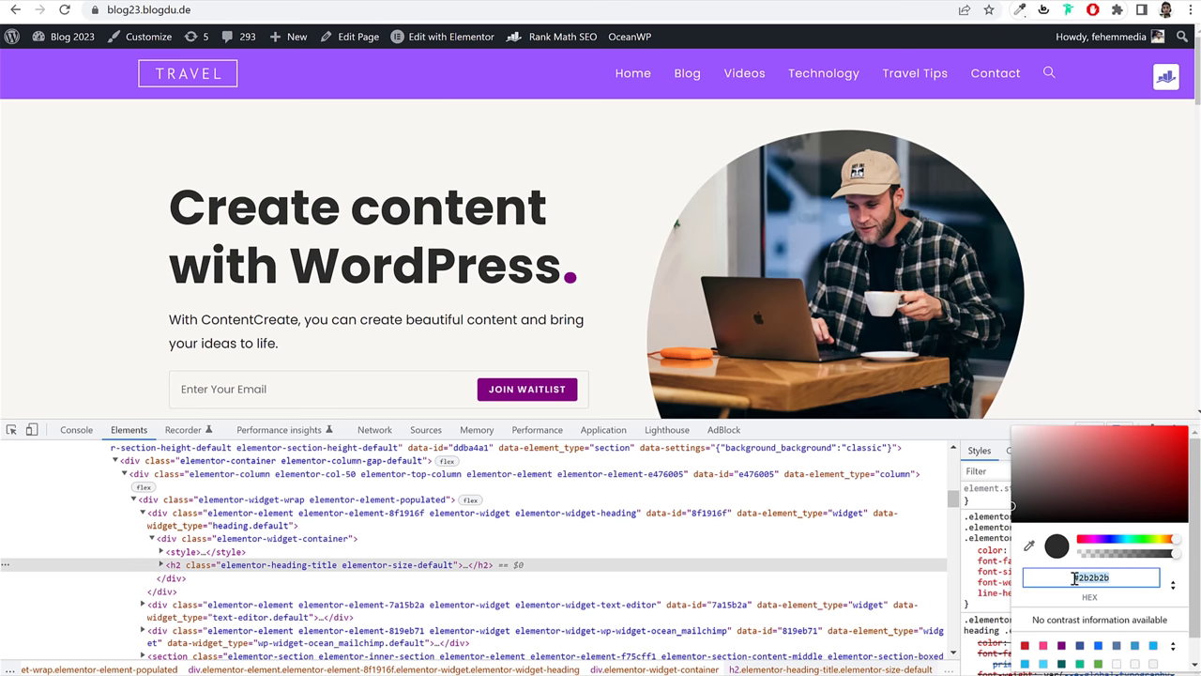
pyautogui.rightClick(1088, 579)
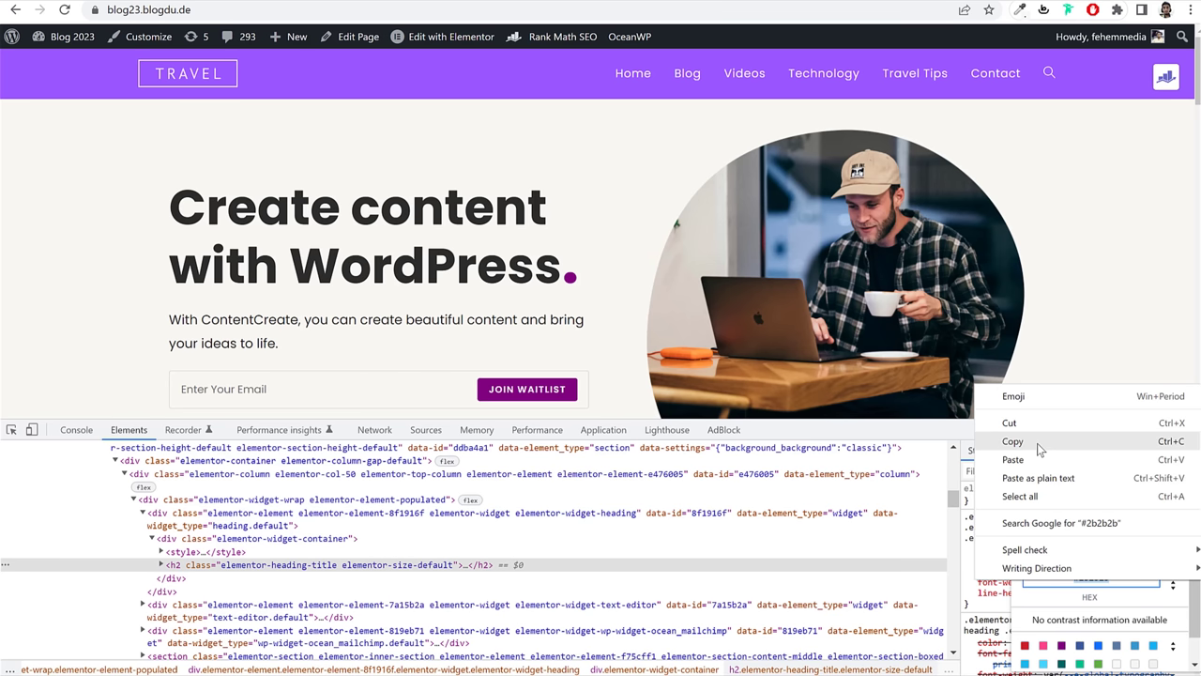
pyautogui.click(1036, 440)
pyautogui.press('Escape')
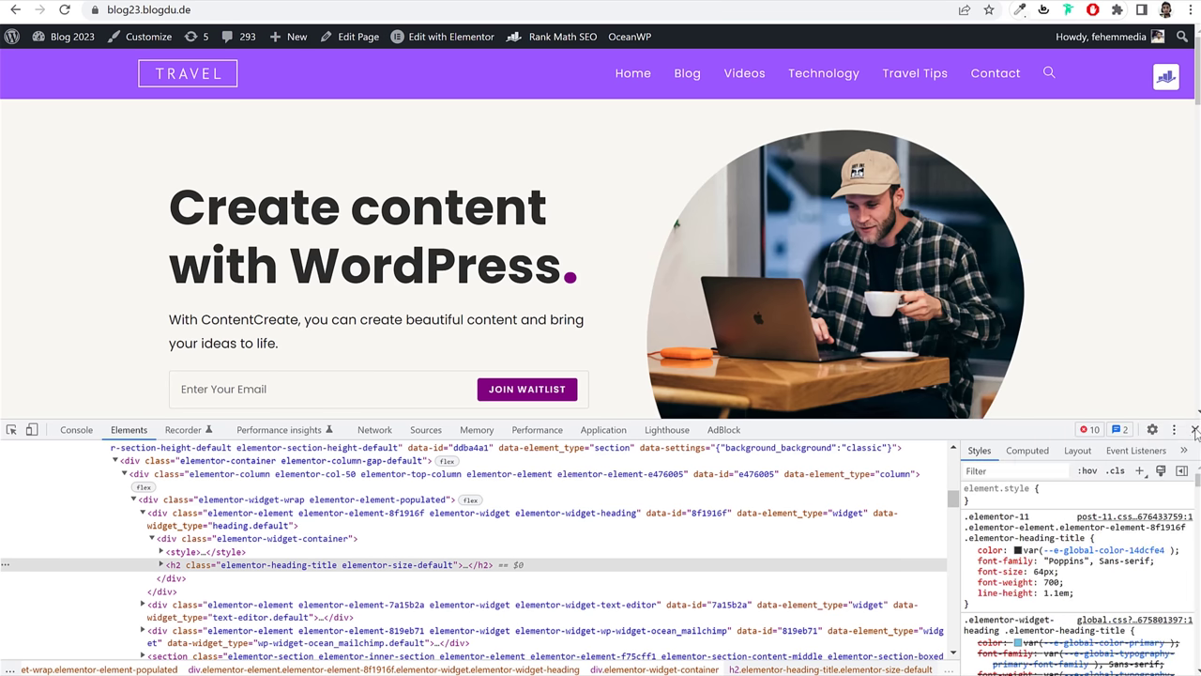
pyautogui.click(1190, 429)
# Step: Back in the Elementor editor, set the heading's text color to the copied #2b2b2b
pyautogui.click(385, 37)
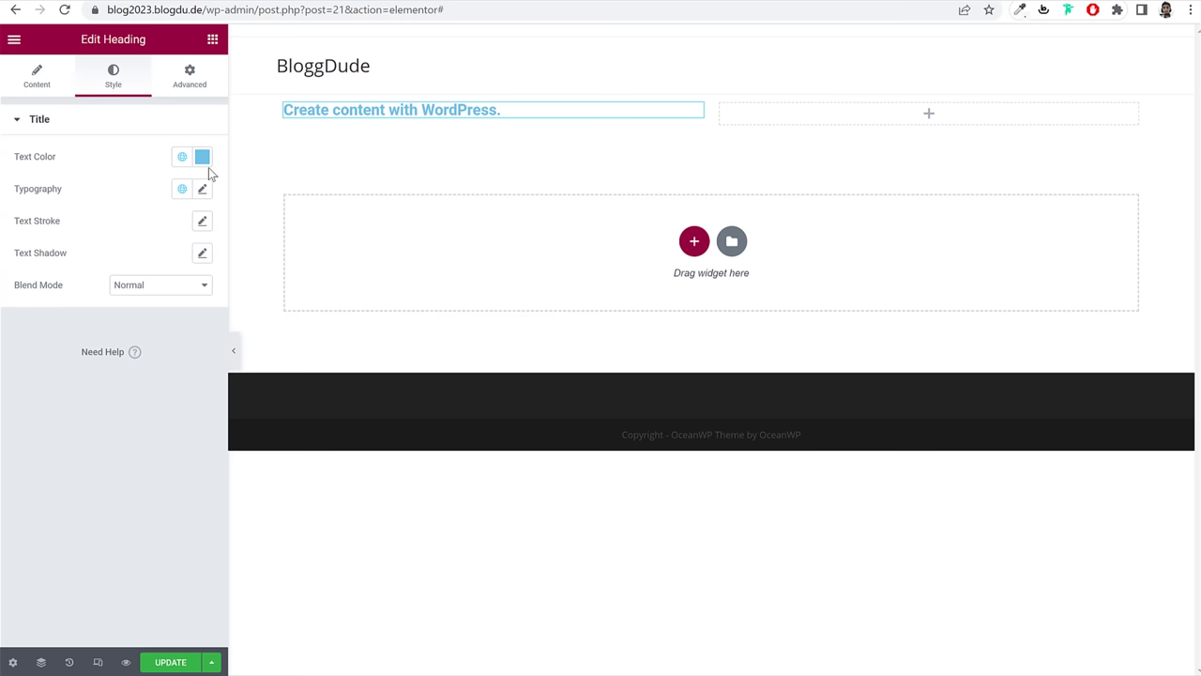
pyautogui.click(201, 156)
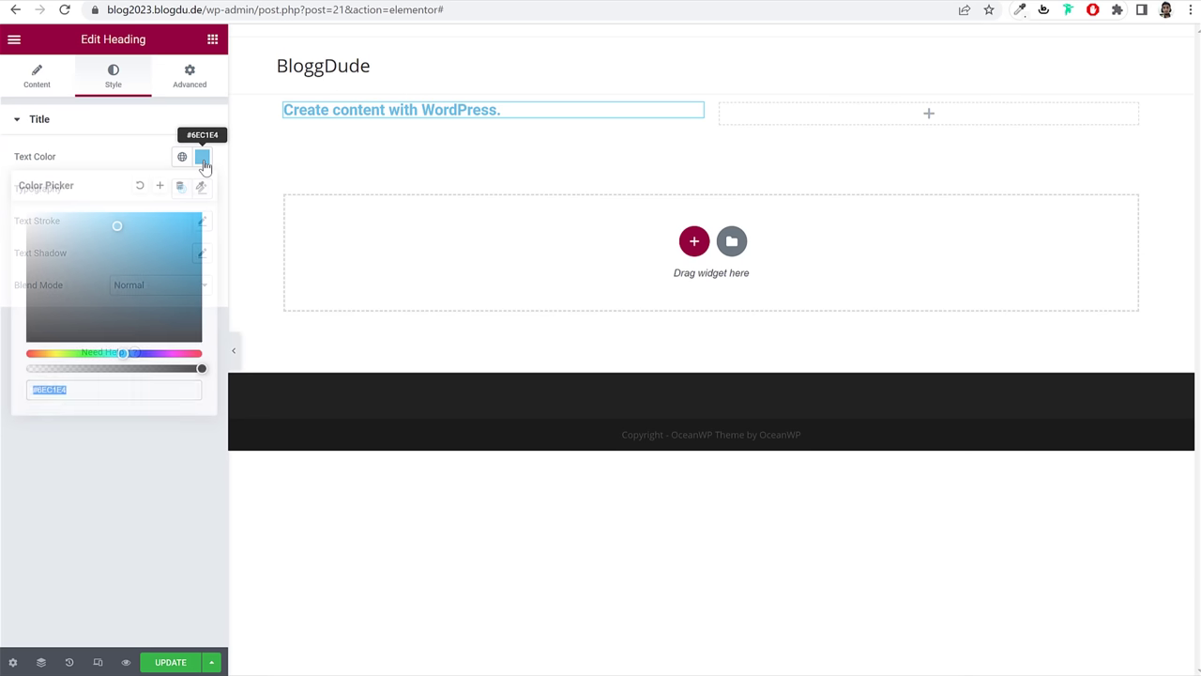
pyautogui.click(202, 157)
pyautogui.click(202, 157)
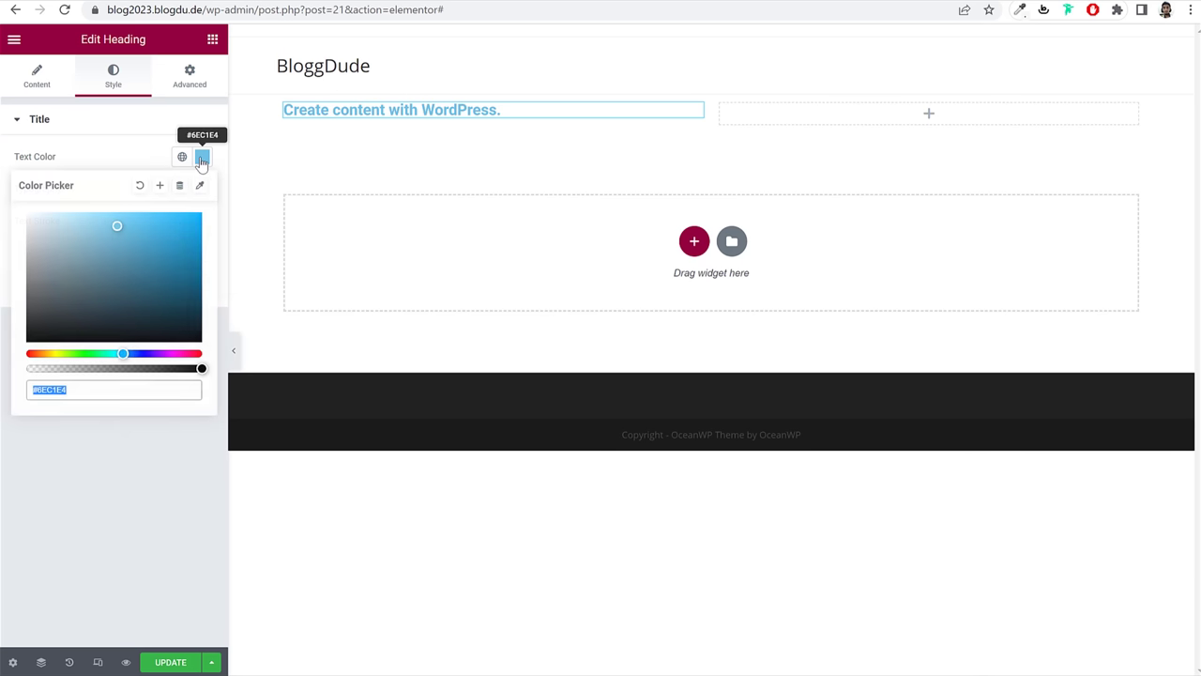
pyautogui.hotkey('ctrl', 'v')
pyautogui.hotkey('ctrl', 'a')
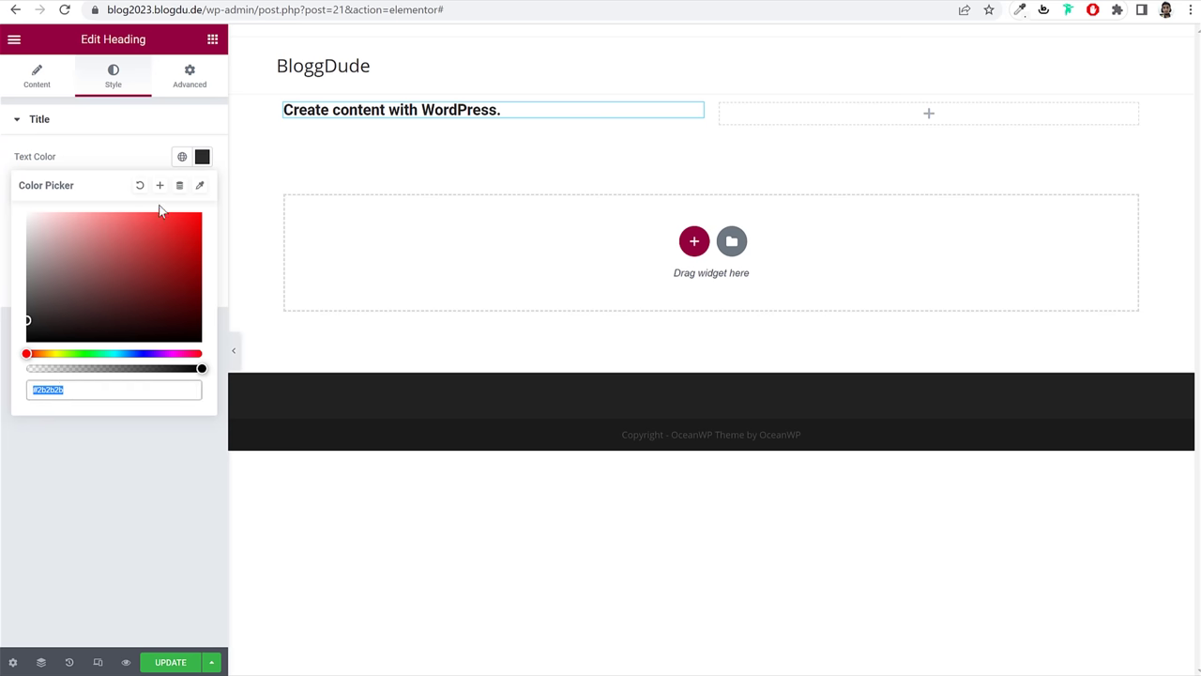
# Step: Save the heading's text color as a new global color named "Black"
pyautogui.click(160, 187)
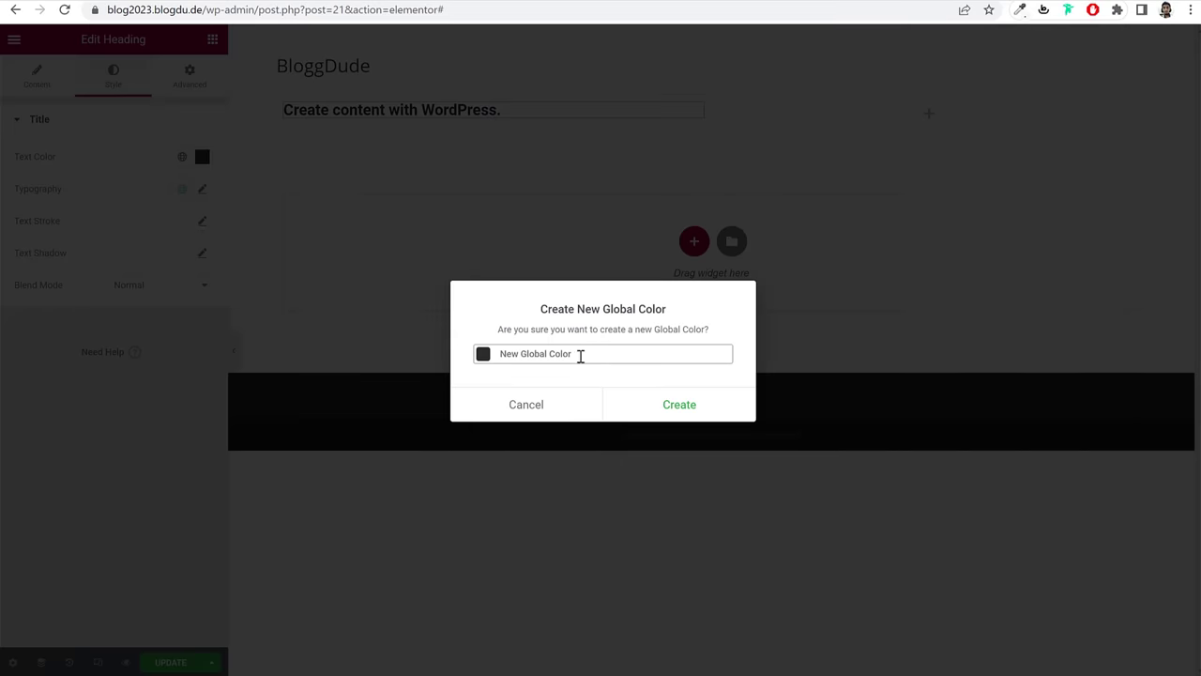
pyautogui.moveTo(580, 356); pyautogui.dragTo(338, 362)
pyautogui.write('Black')
pyautogui.click(629, 408)
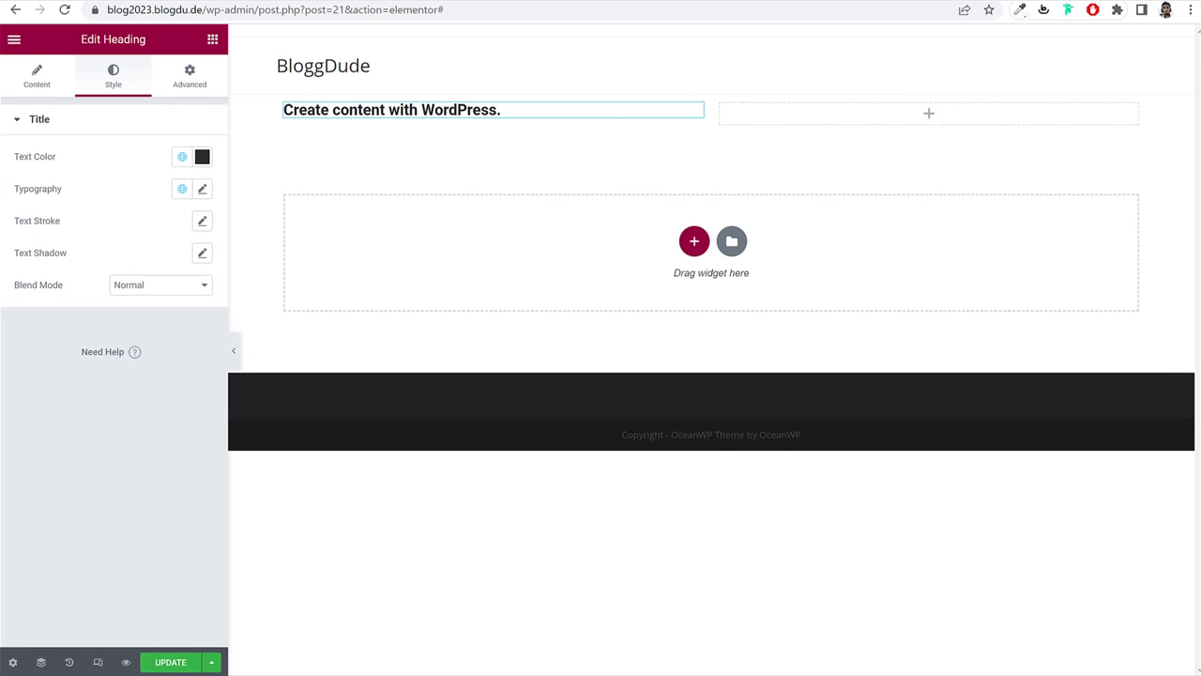
# Step: Open the heading's typography settings and enlarge the font size to about 42 px
pyautogui.click(201, 190)
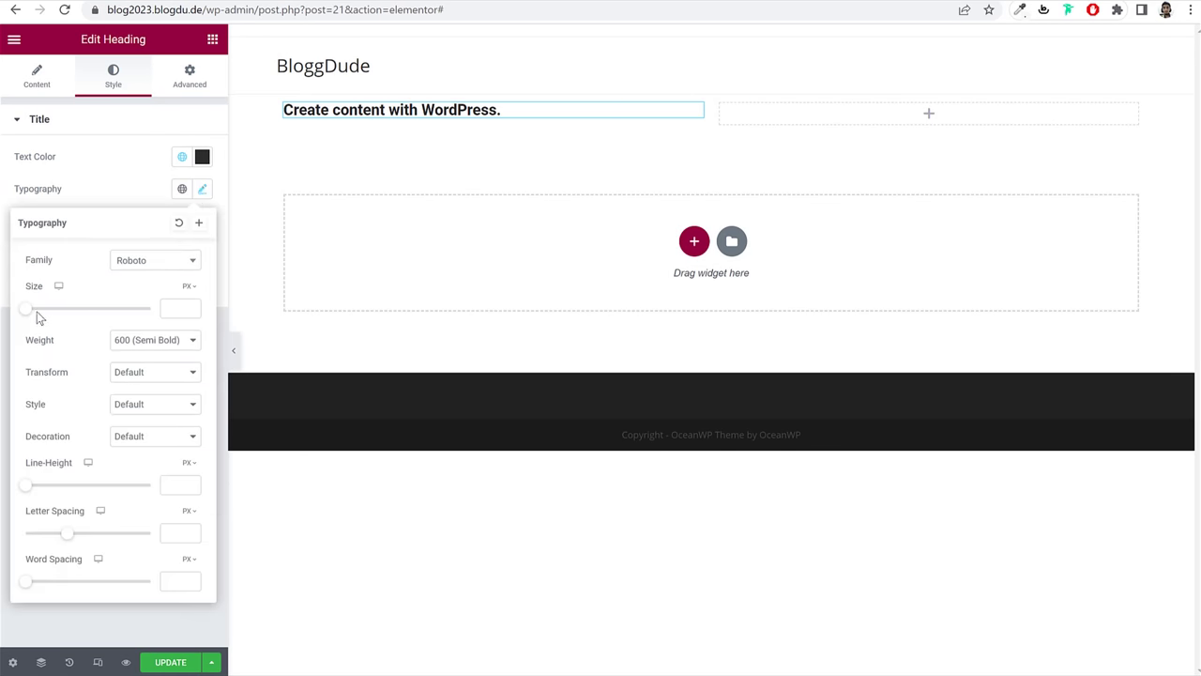
pyautogui.moveTo(31, 316); pyautogui.dragTo(59, 309)
pyautogui.moveTo(54, 269); pyautogui.dragTo(25, 266)
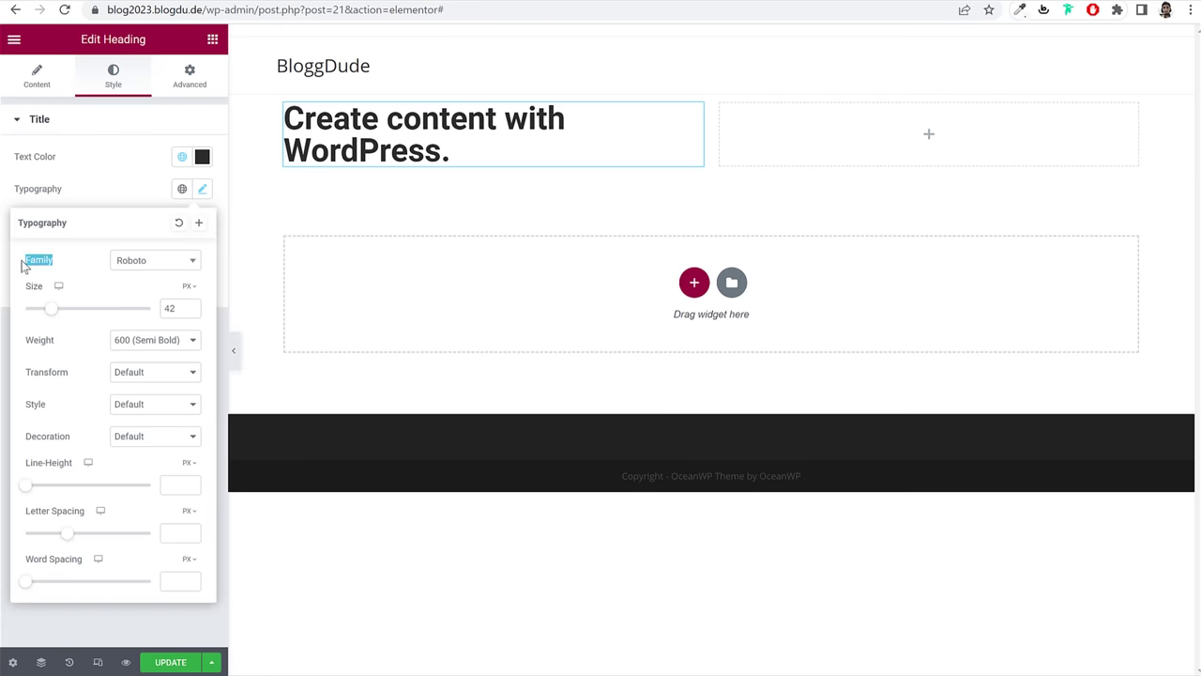
# Step: Try the Risque and Sail font families on the heading
pyautogui.click(136, 270)
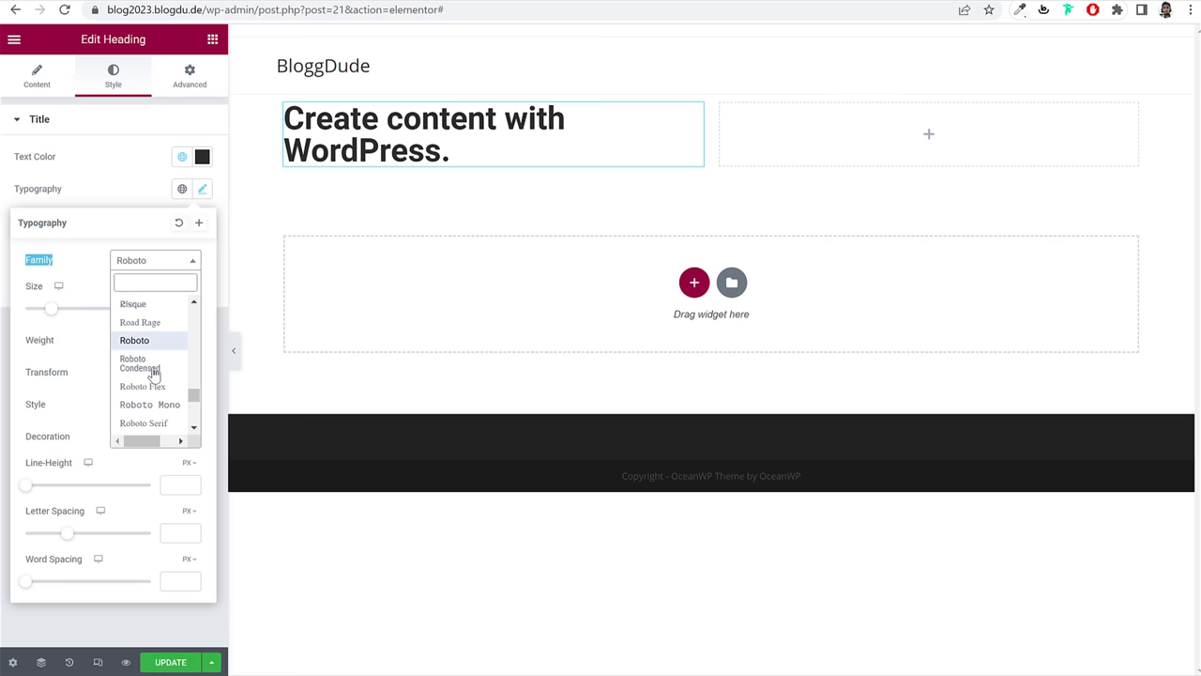
pyautogui.click(141, 306)
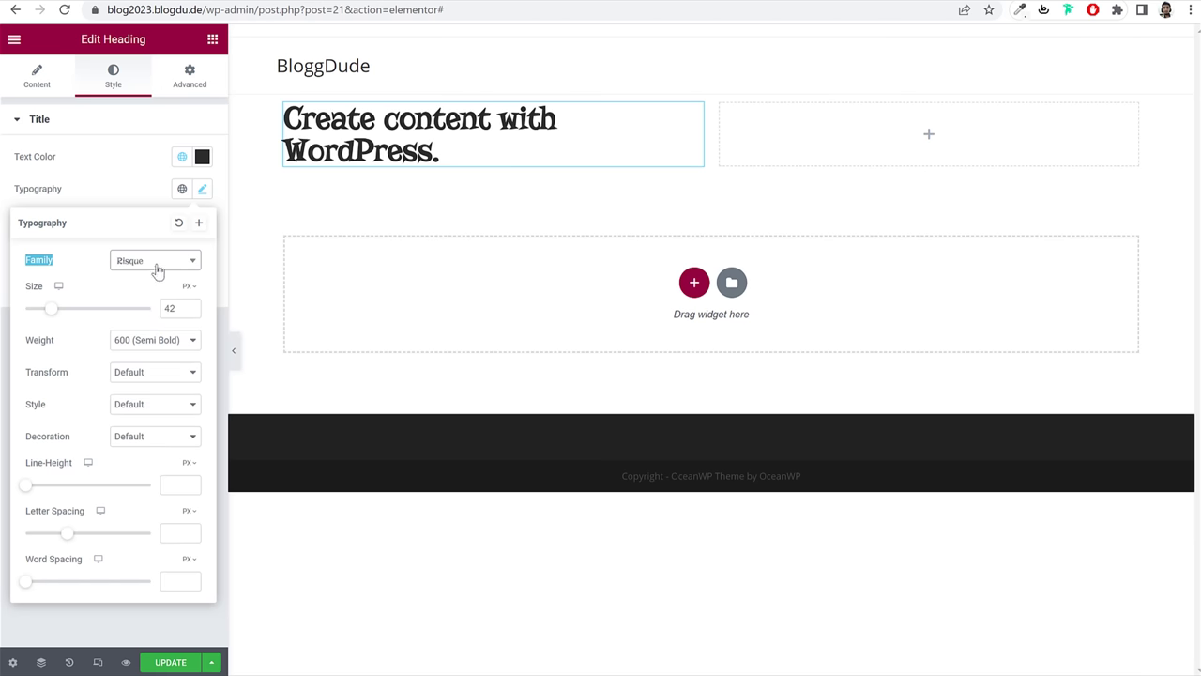
pyautogui.click(161, 267)
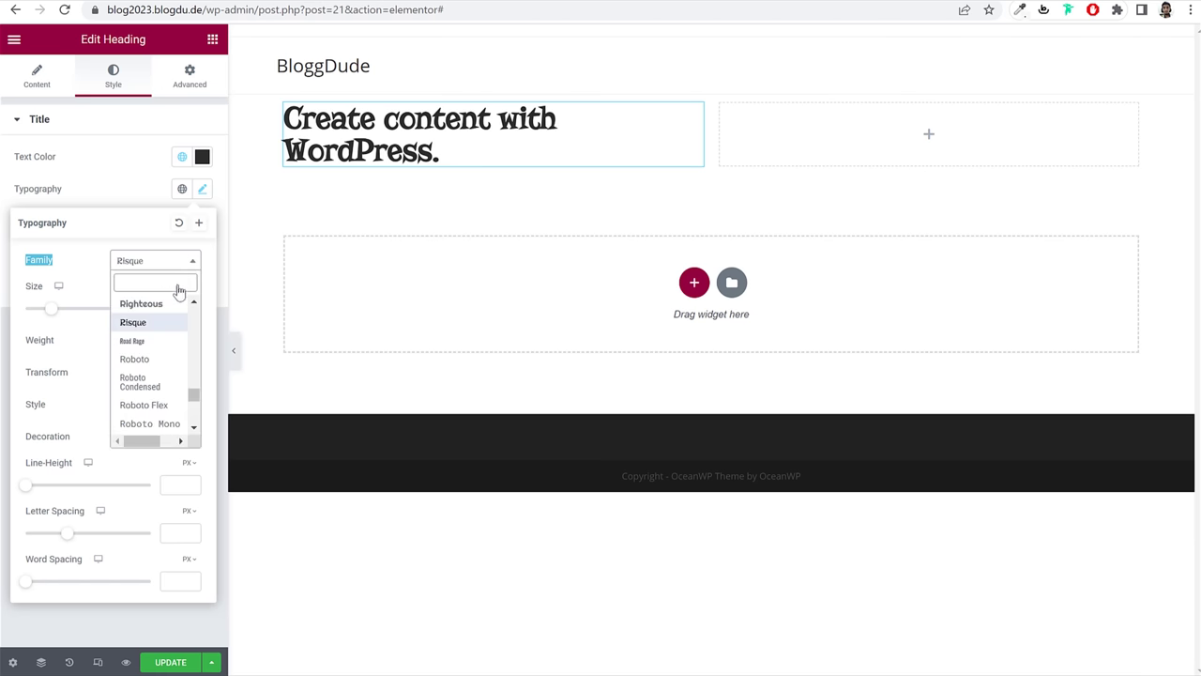
pyautogui.scroll(-6, 191, 348)
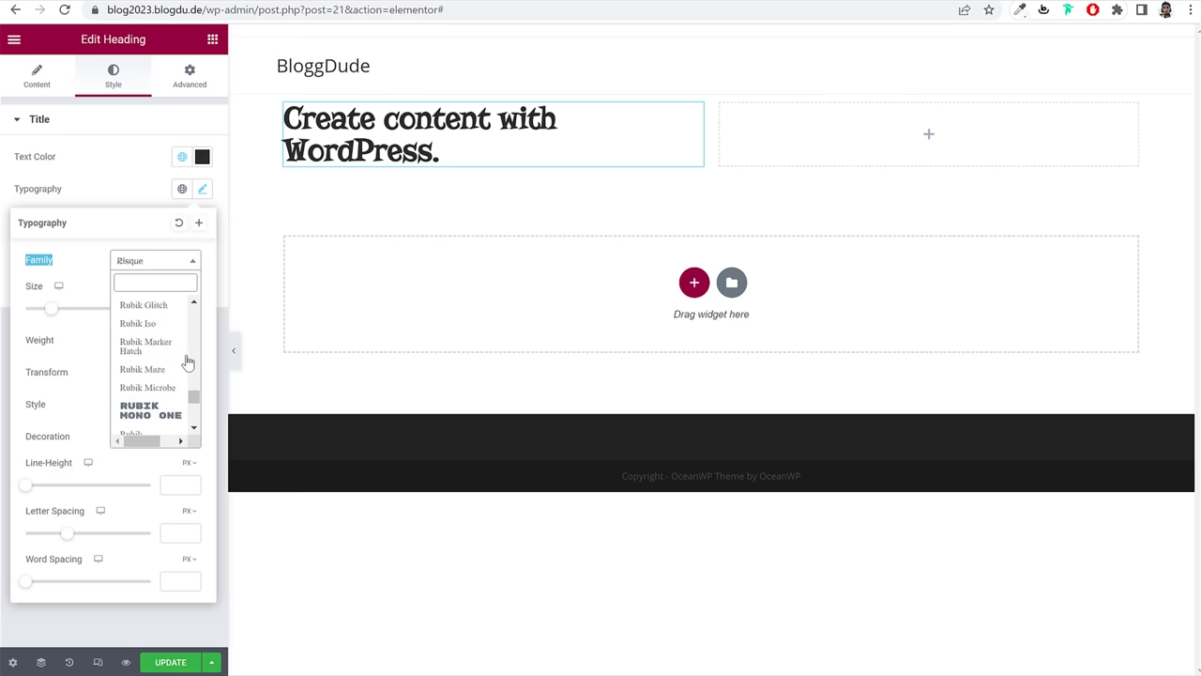
pyautogui.scroll(-2, 187, 362)
pyautogui.scroll(-3, 164, 385)
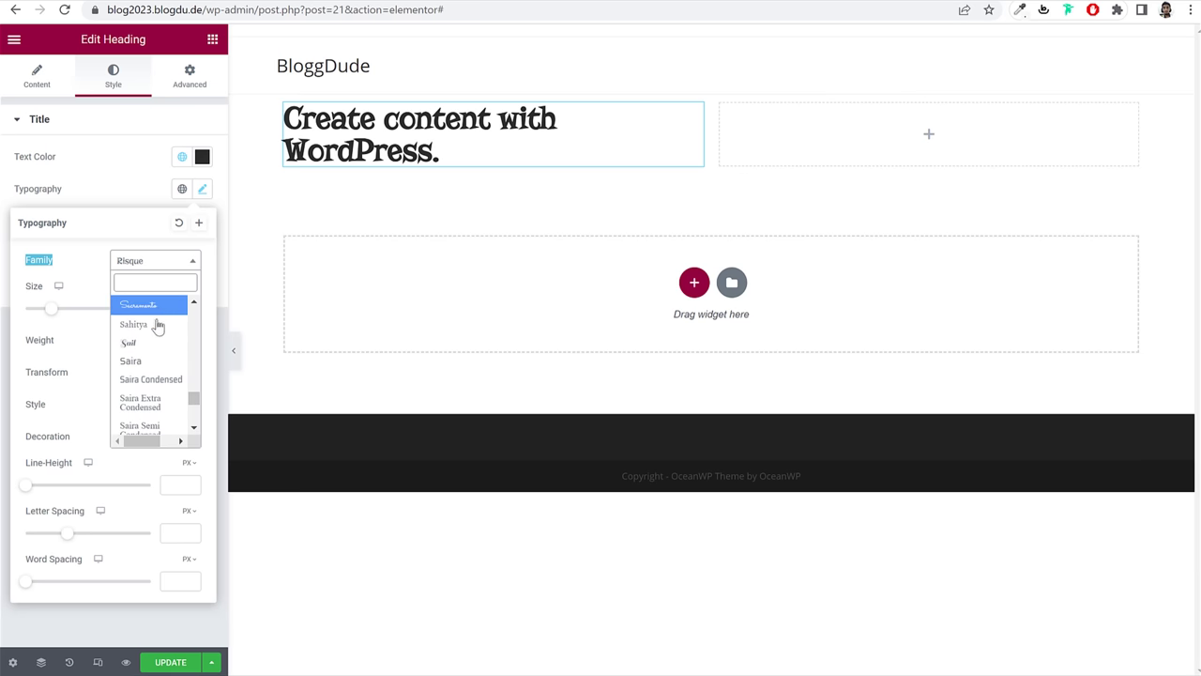
pyautogui.click(147, 346)
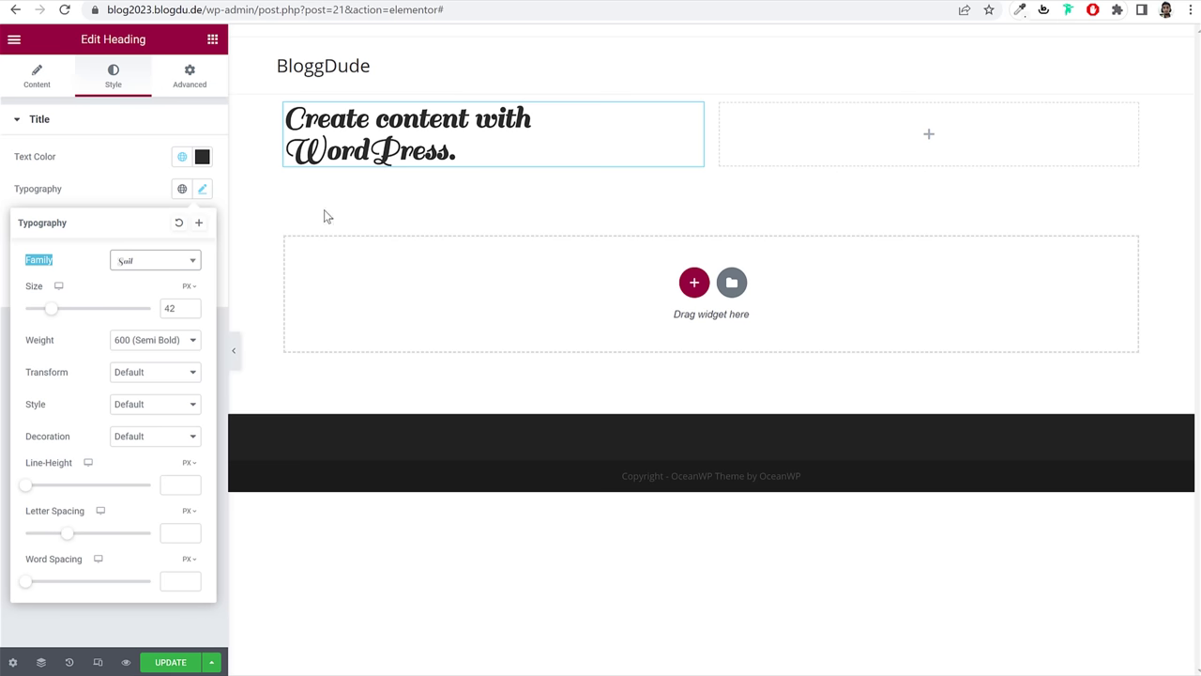
# Step: Set the heading's font family to Poppins and its size to 64 px
pyautogui.click(161, 270)
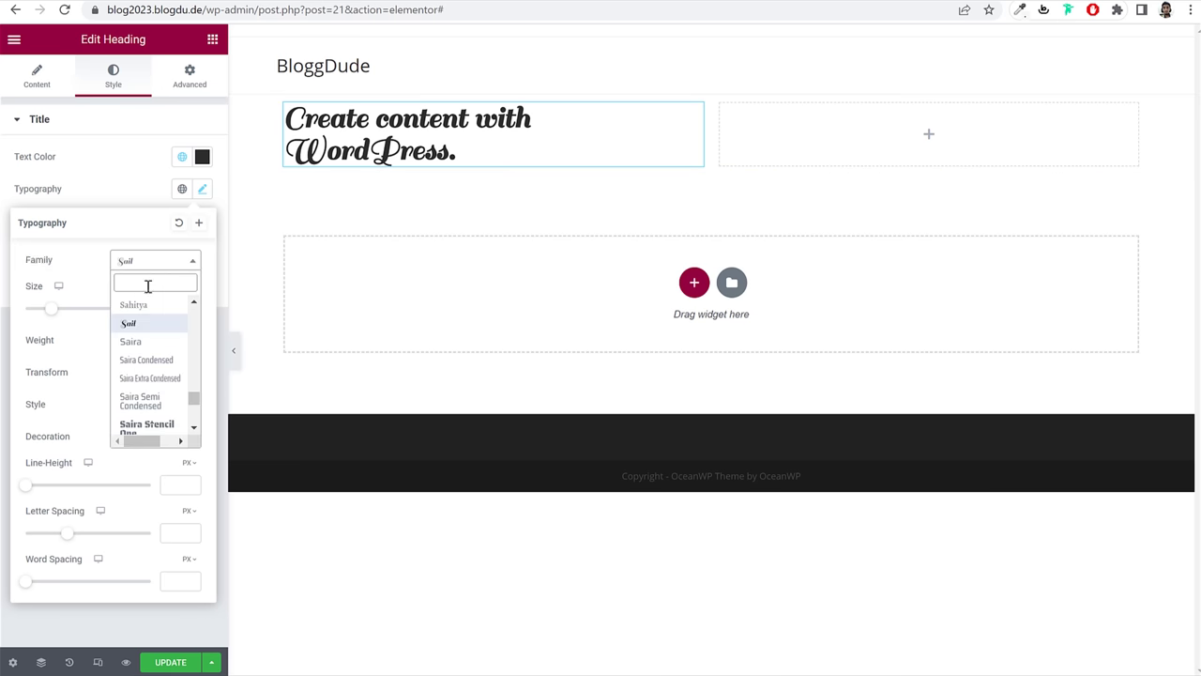
pyautogui.write('popp')
pyautogui.press('Return')
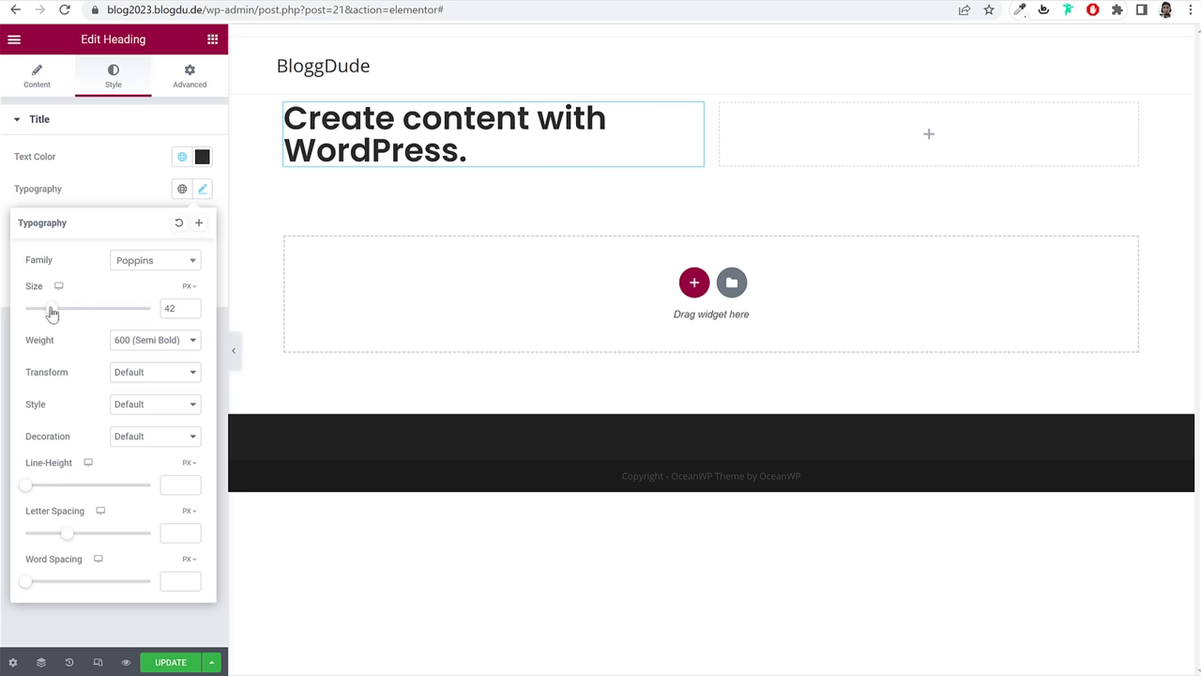
pyautogui.moveTo(49, 311); pyautogui.dragTo(64, 319)
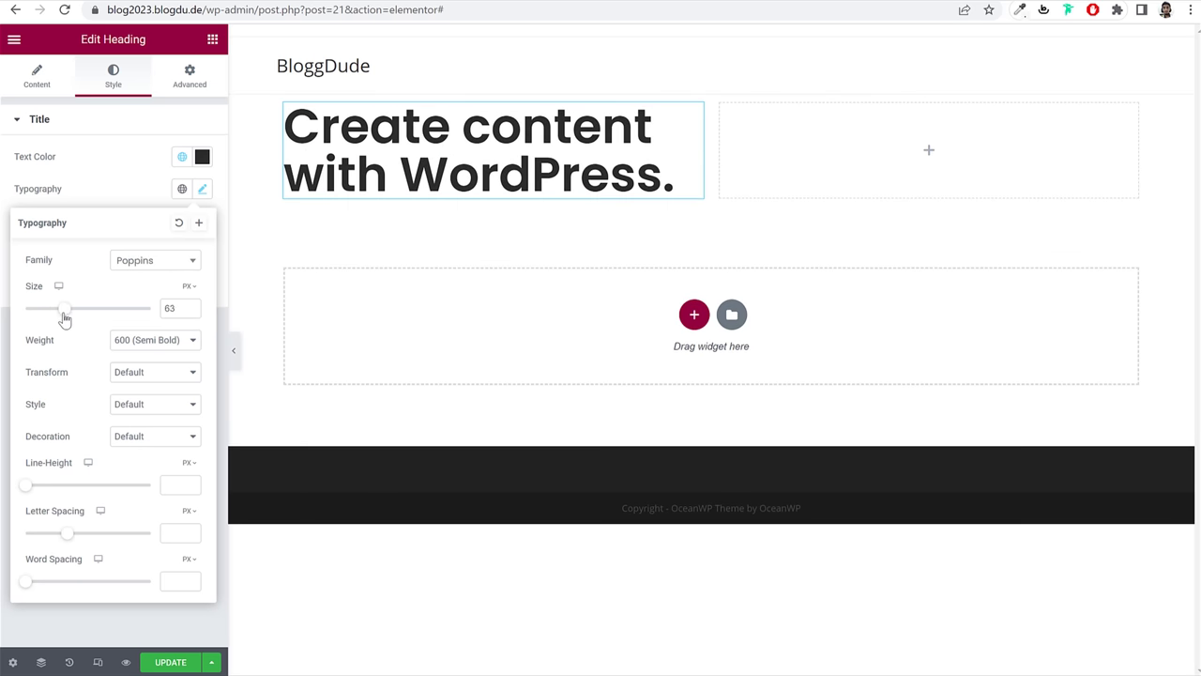
pyautogui.click(190, 305)
# Step: Try the font weights 100 (Thin) and 600 (Semi Bold) on the heading
pyautogui.click(160, 341)
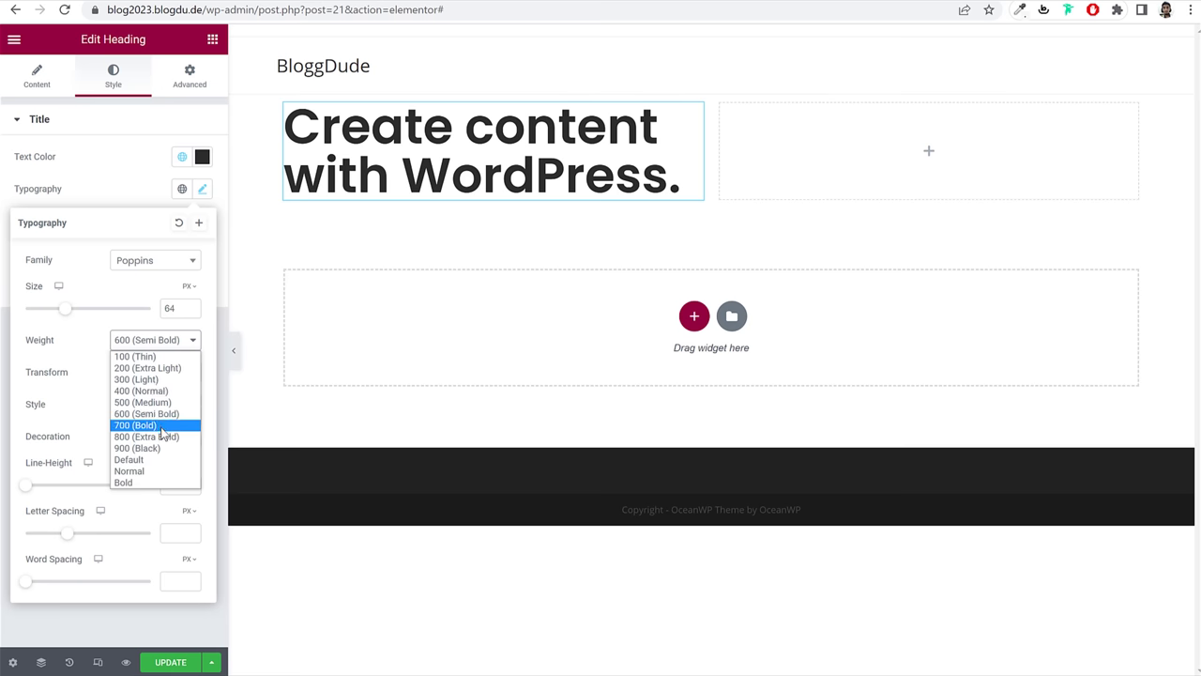
pyautogui.click(158, 357)
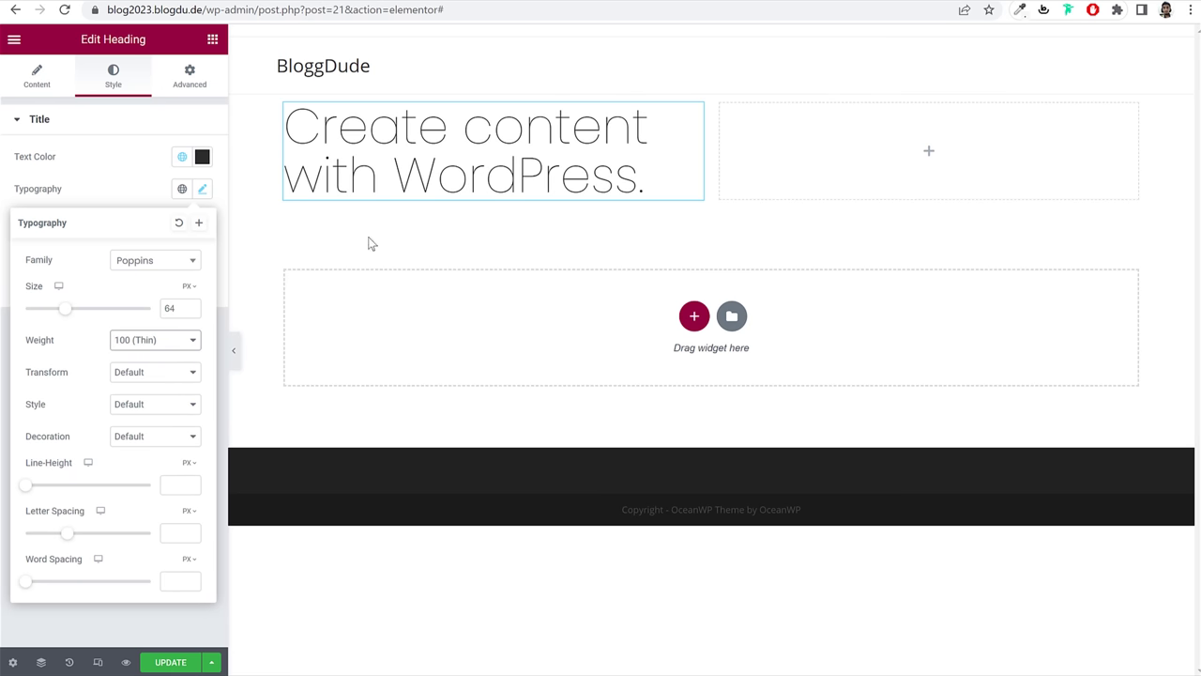
pyautogui.click(150, 344)
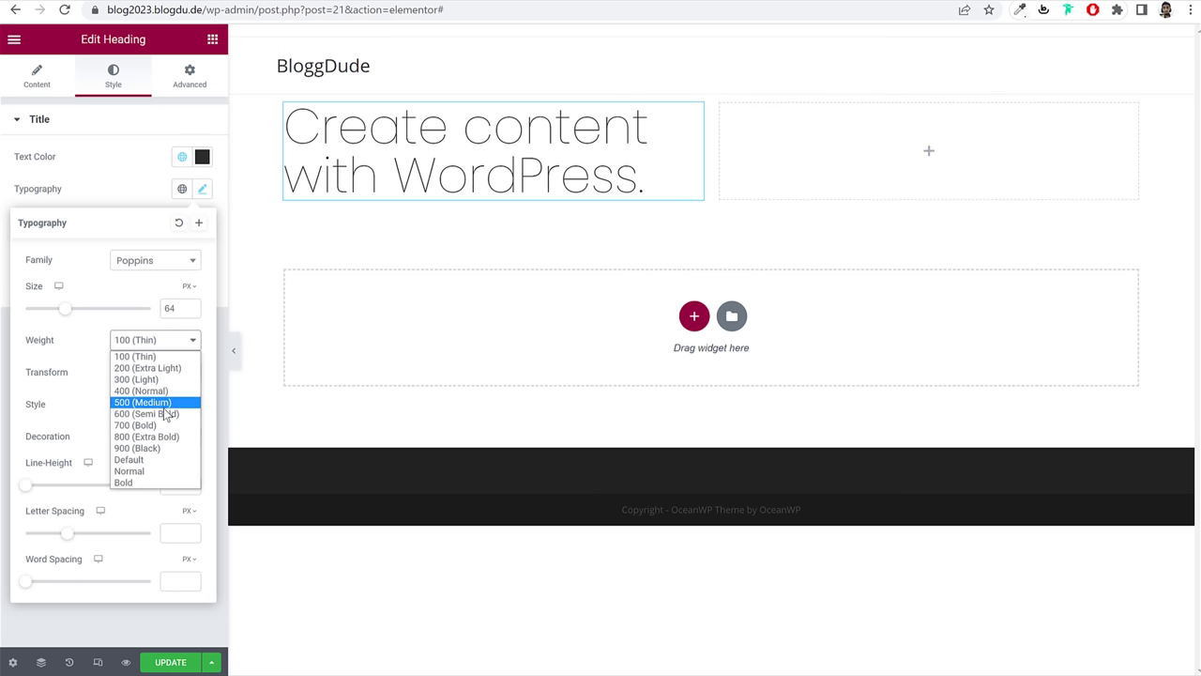
pyautogui.click(163, 415)
# Step: Set the heading's font weight to 700 (Bold) and its line height to 1.1 em
pyautogui.click(152, 344)
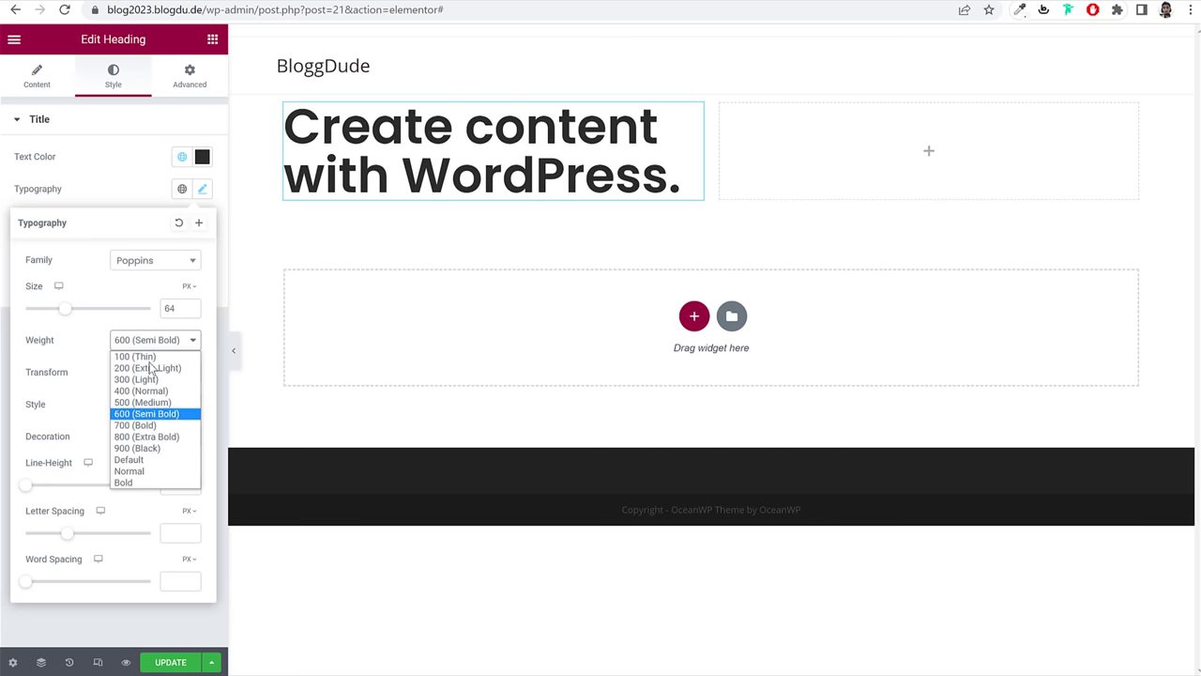
pyautogui.click(140, 425)
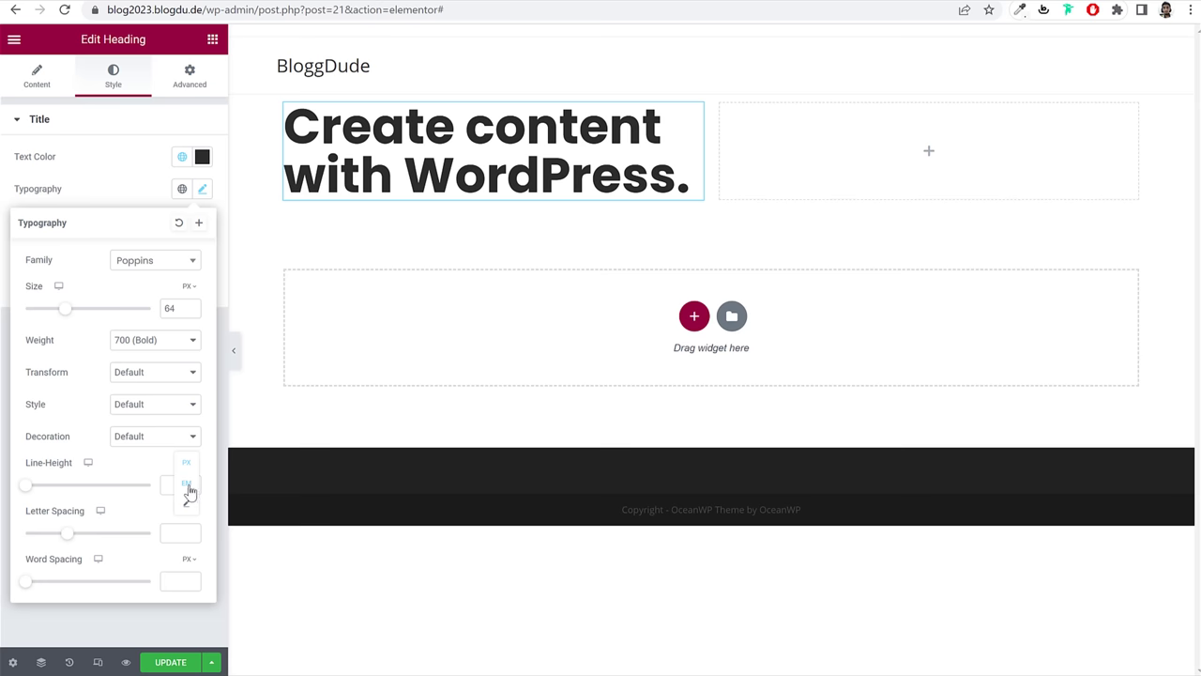
pyautogui.click(187, 482)
pyautogui.moveTo(28, 487); pyautogui.dragTo(45, 507)
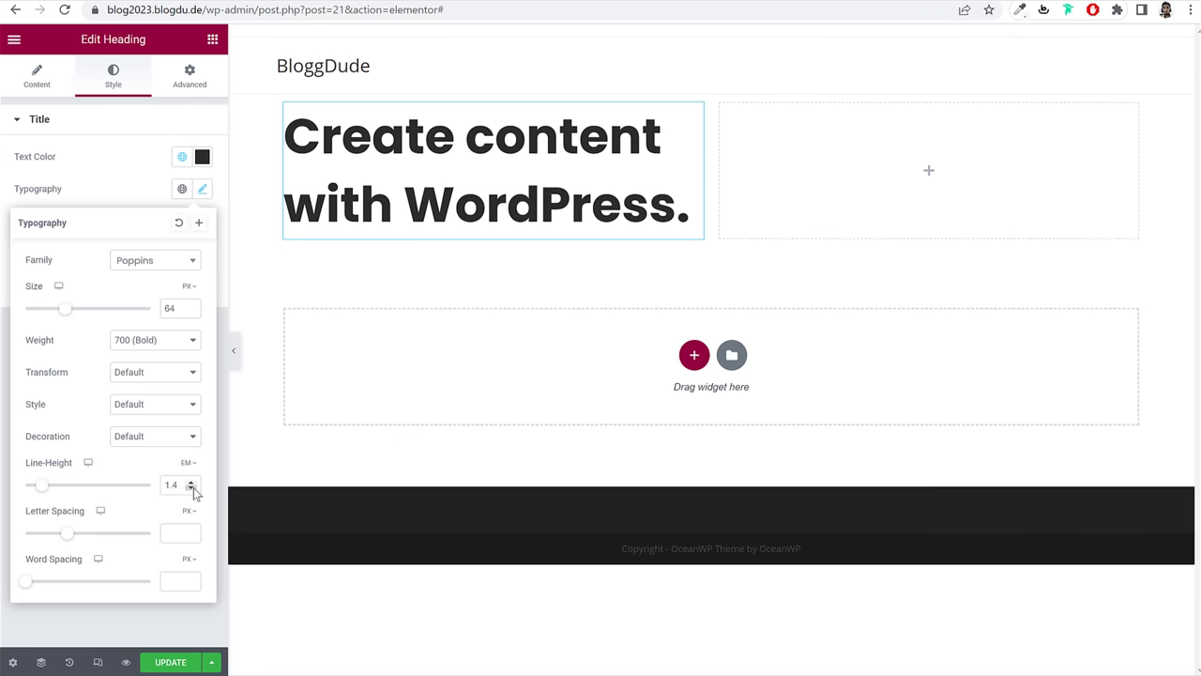
pyautogui.click(191, 488)
pyautogui.click(192, 488)
pyautogui.click(192, 488)
pyautogui.click(191, 488)
pyautogui.click(191, 488)
pyautogui.click(192, 488)
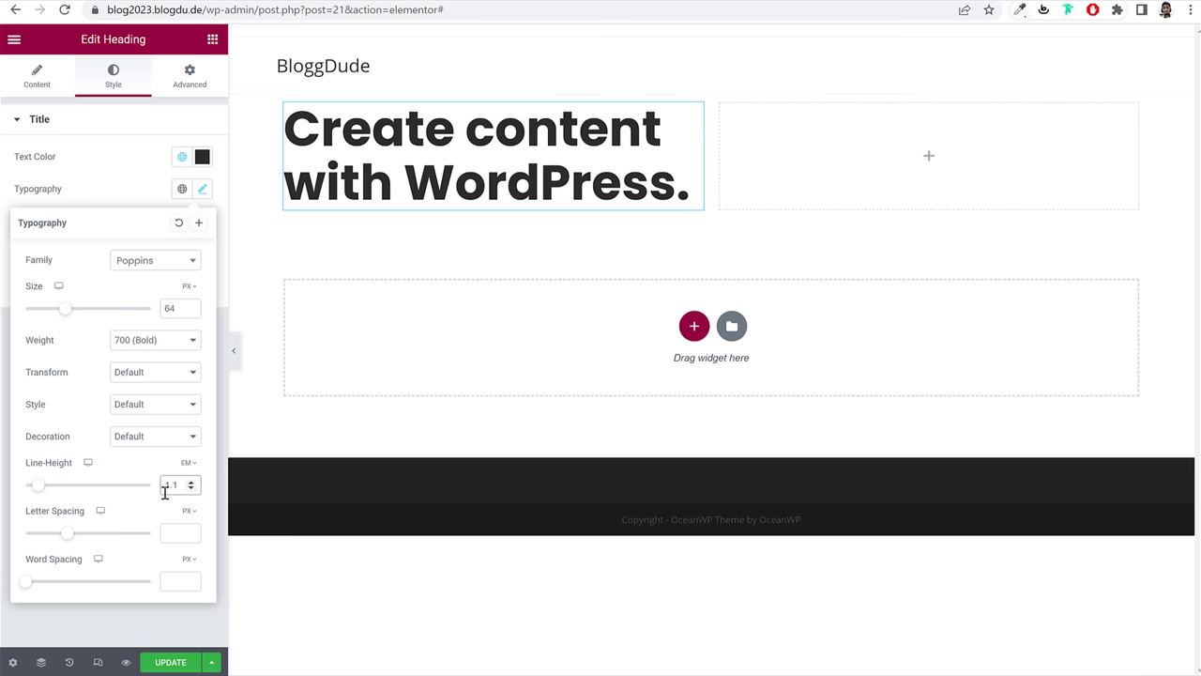
# Step: Copy the tagline under the reference site's heading and paste it into a new Text Editor widget below the page's heading
pyautogui.click(163, 118)
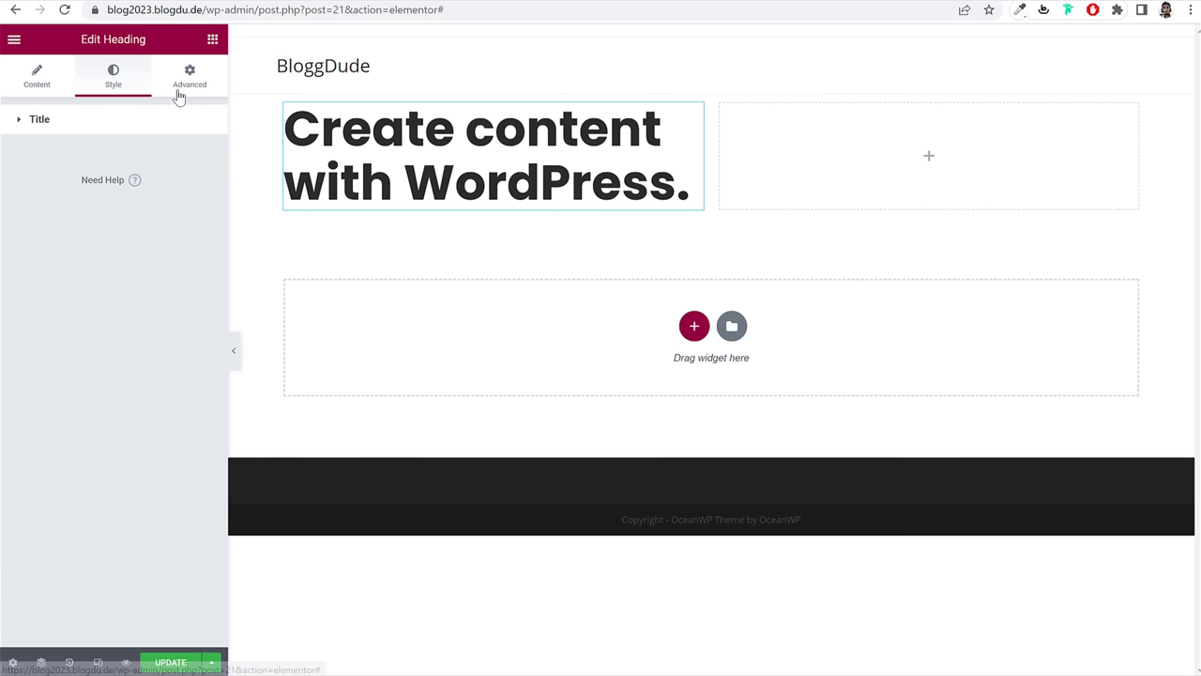
pyautogui.click(210, 42)
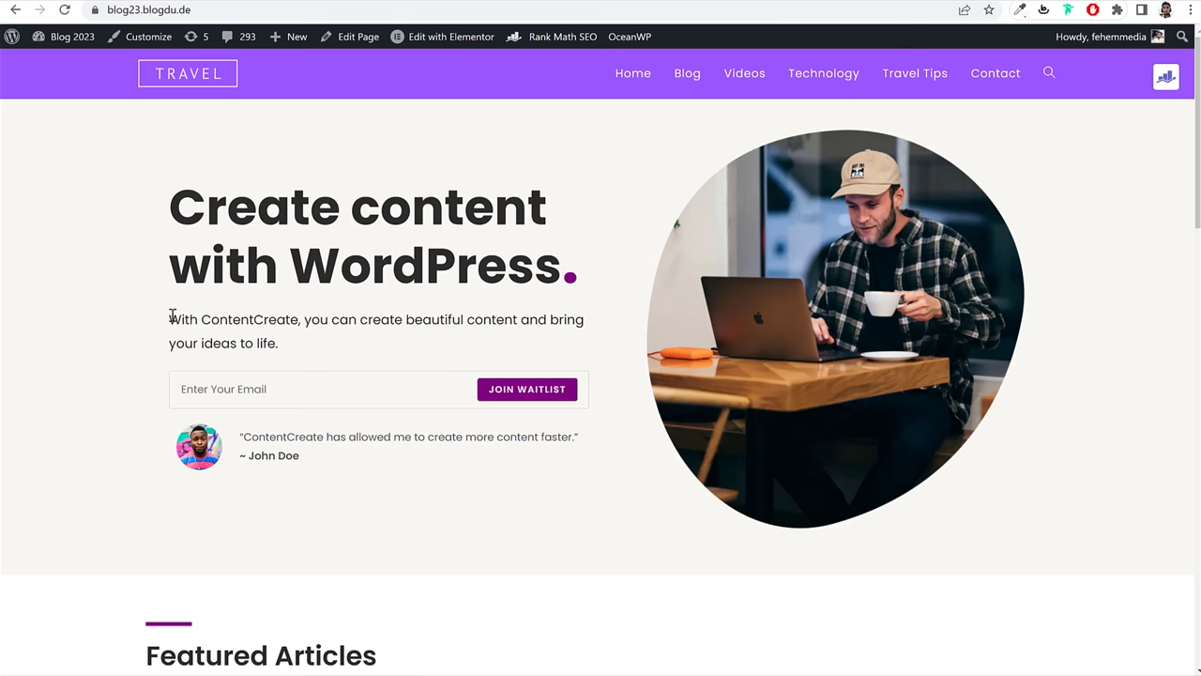
pyautogui.moveTo(170, 319); pyautogui.dragTo(290, 348)
pyautogui.hotkey('ctrl', 'c')
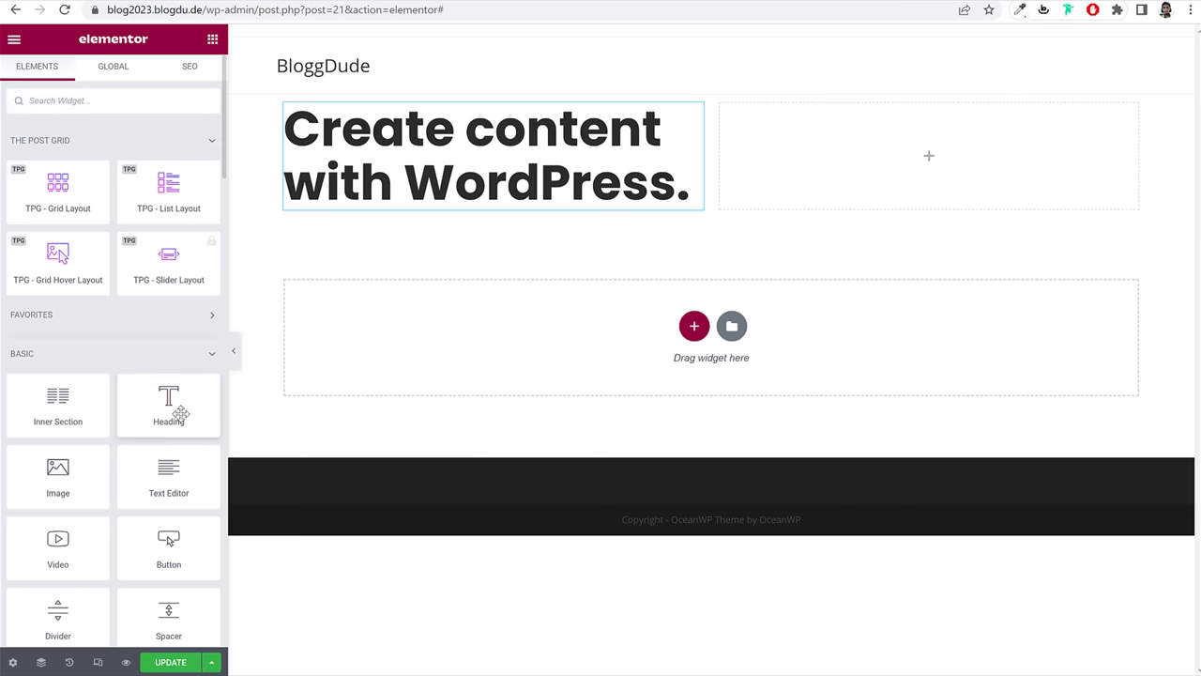
pyautogui.scroll(-3, 179, 428)
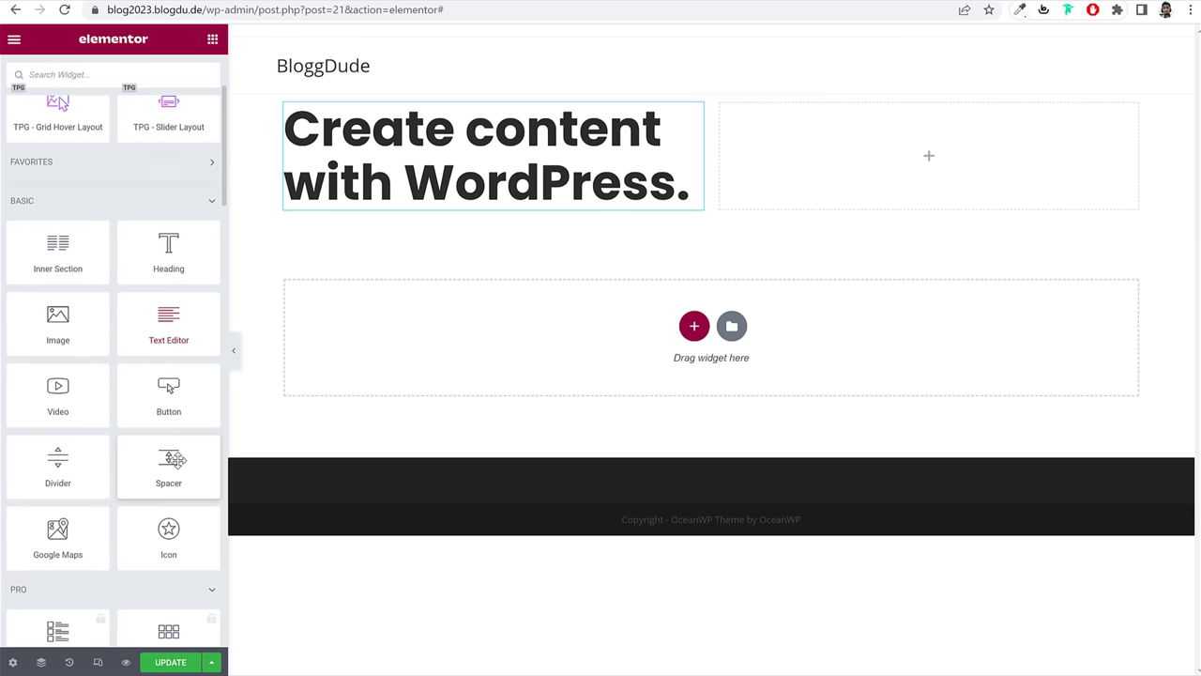
pyautogui.moveTo(164, 178); pyautogui.dragTo(413, 199)
pyautogui.hotkey('ctrl', 'v')
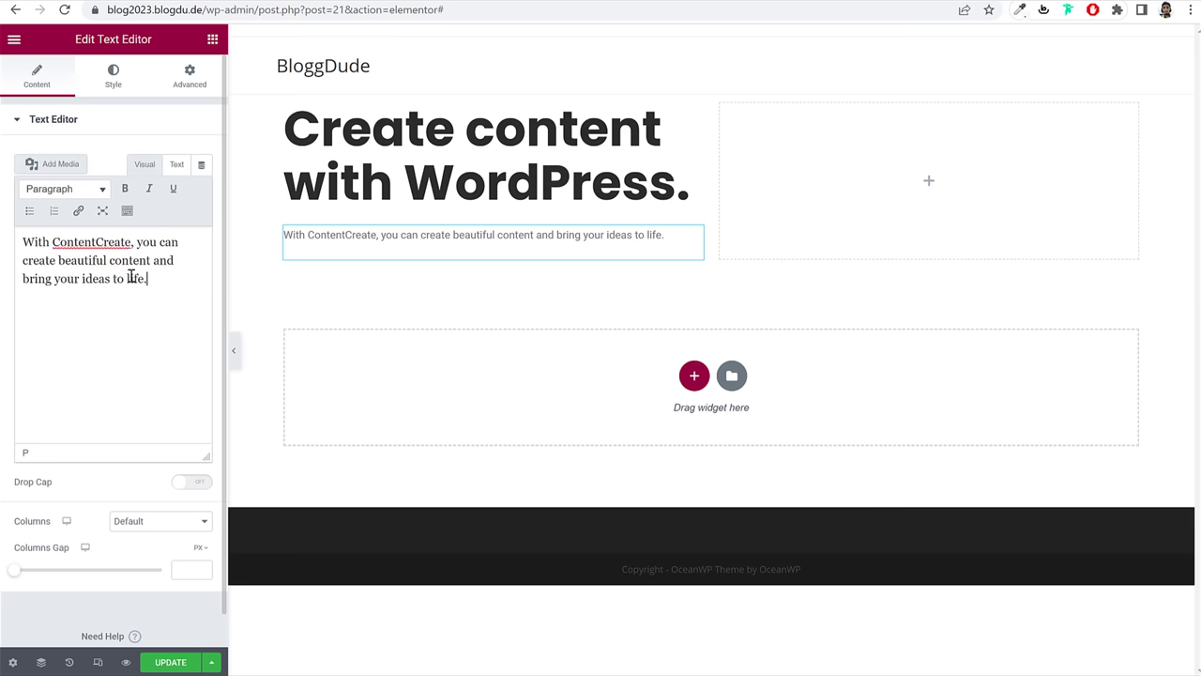
# Step: Set the tagline's text color to the global color Black
pyautogui.click(114, 82)
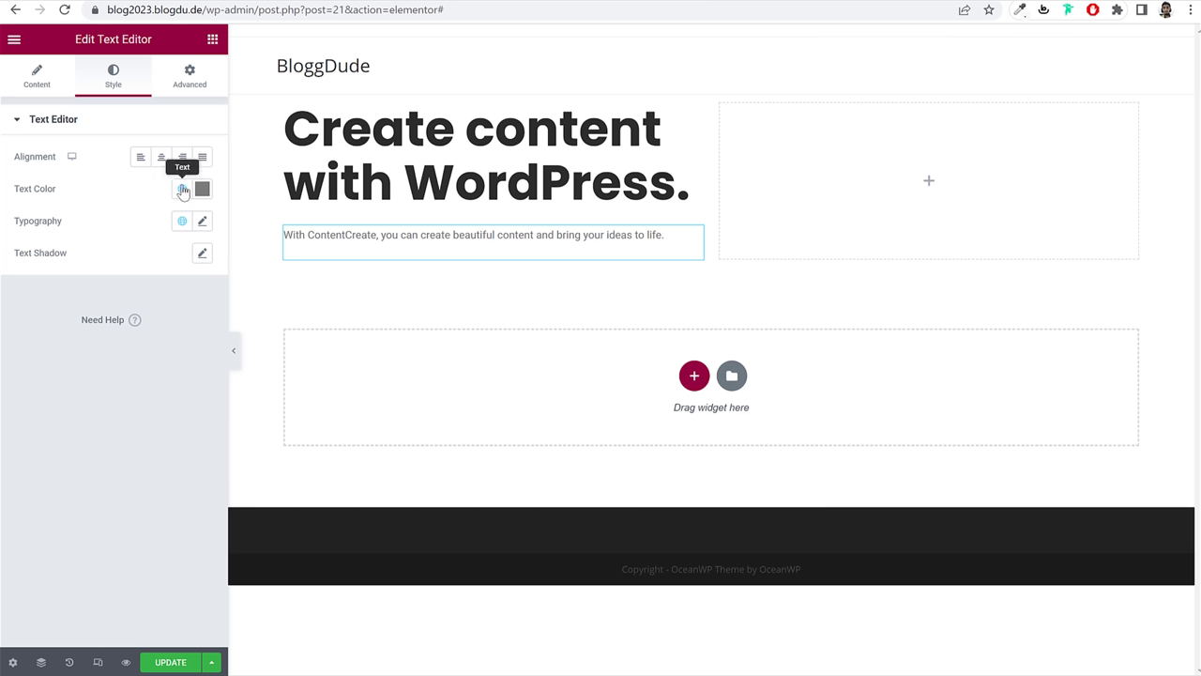
pyautogui.click(183, 191)
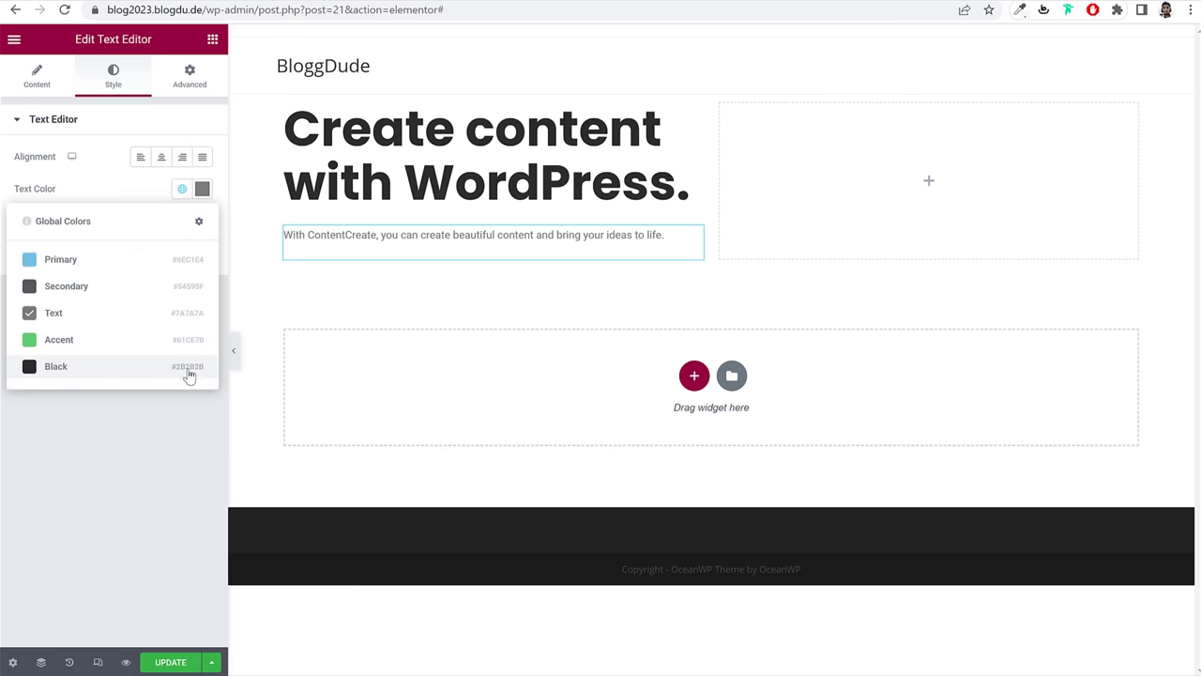
pyautogui.click(84, 372)
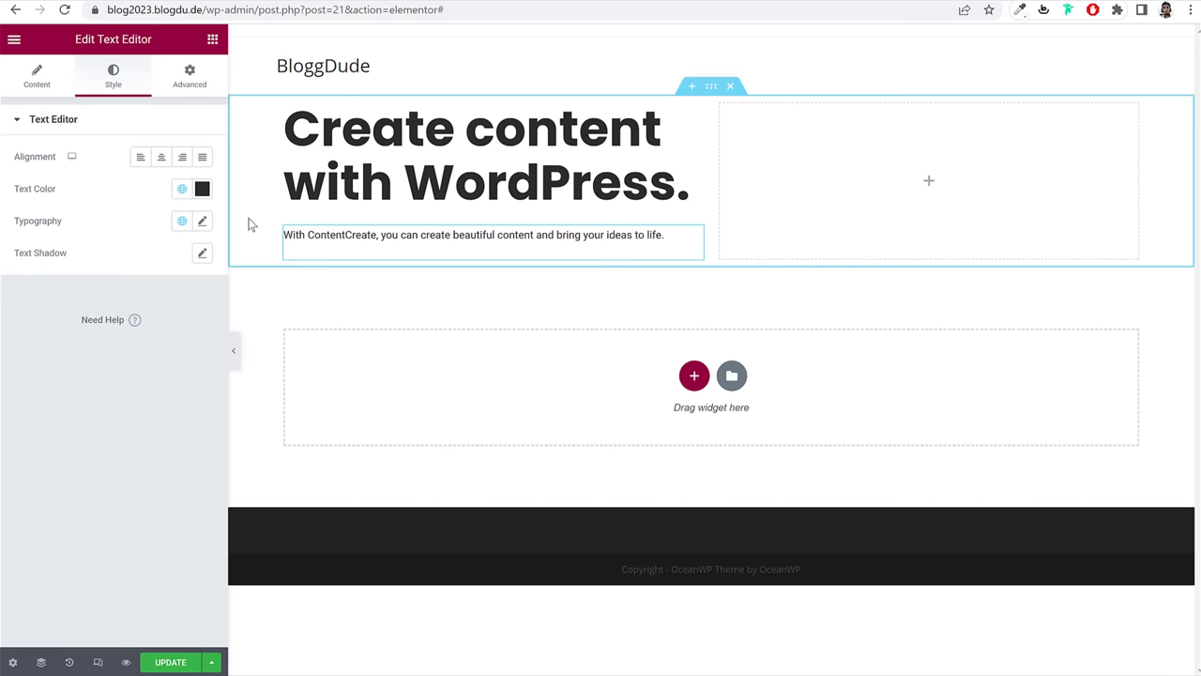
# Step: Set the tagline's typography to the Poppins family at 17 px
pyautogui.click(202, 222)
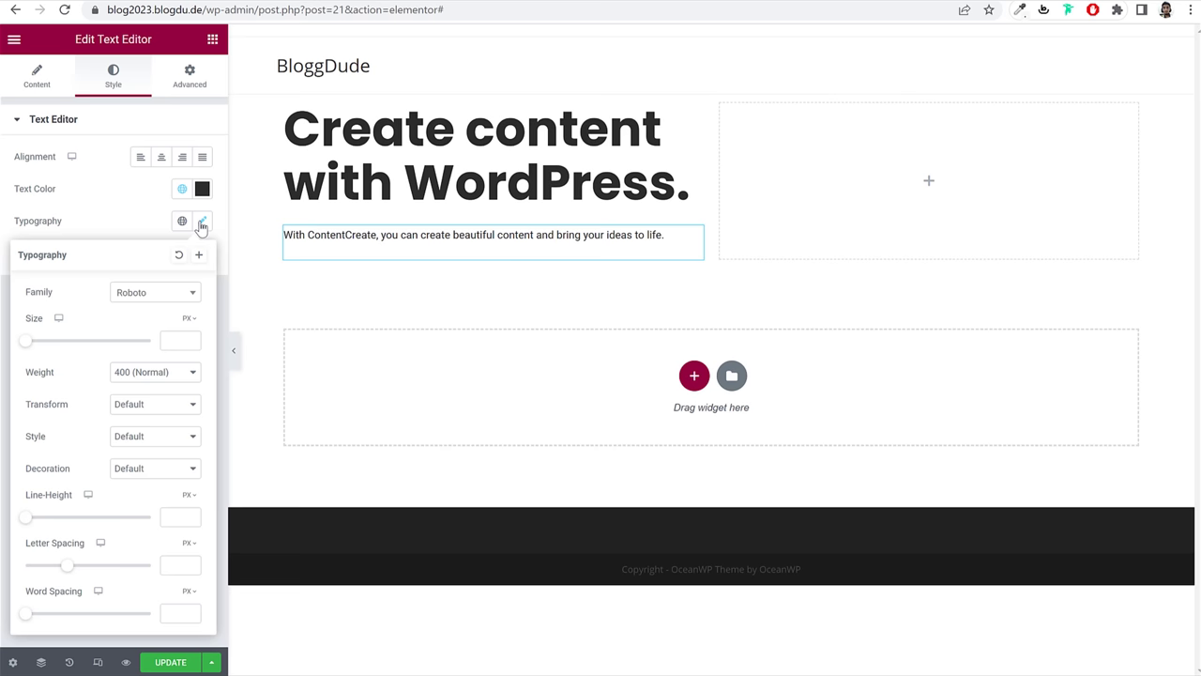
pyautogui.click(144, 299)
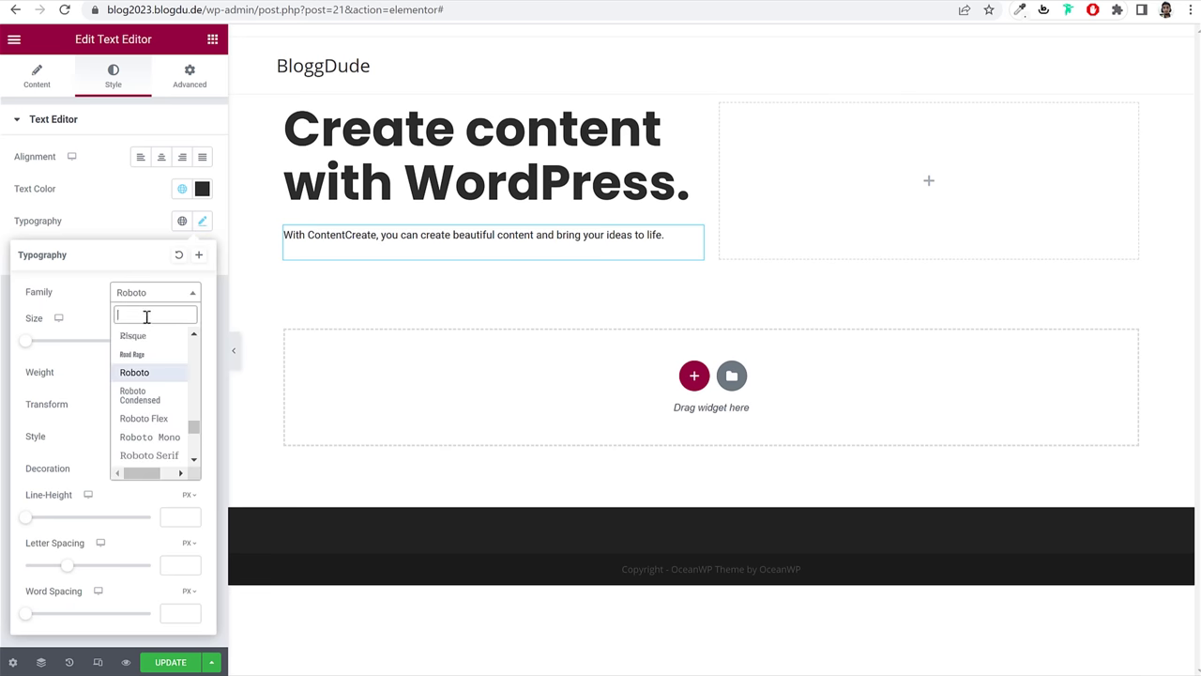
pyautogui.write('popop')
pyautogui.click(155, 334)
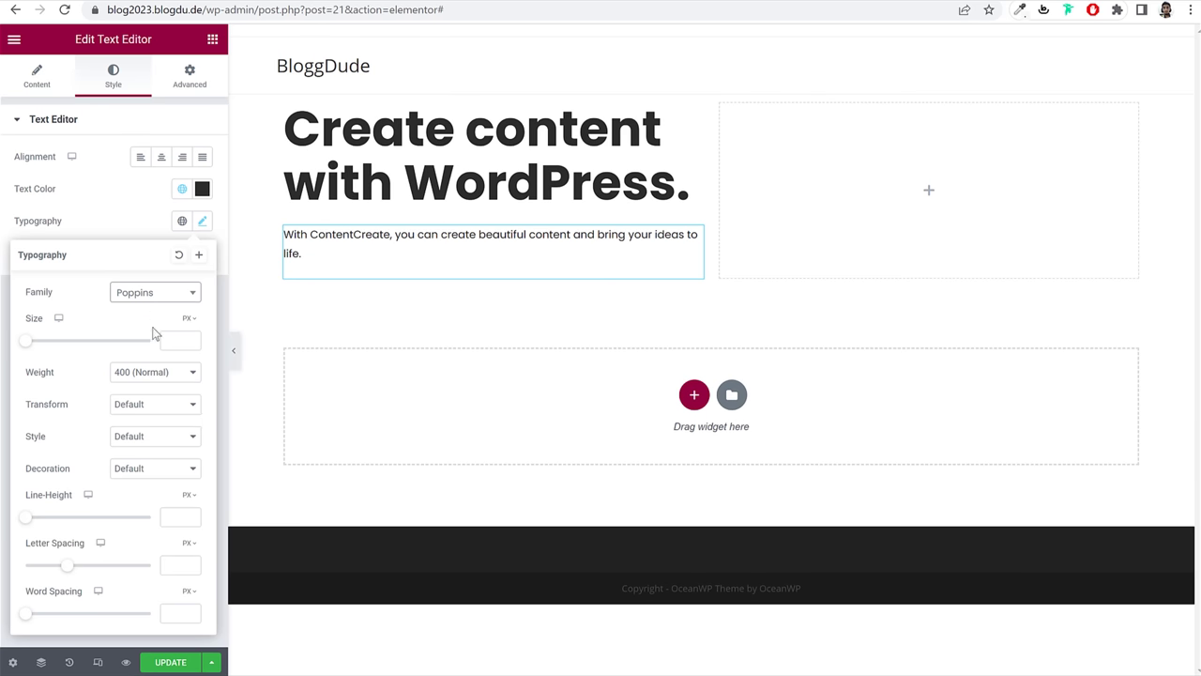
pyautogui.click(181, 336)
pyautogui.write('17')
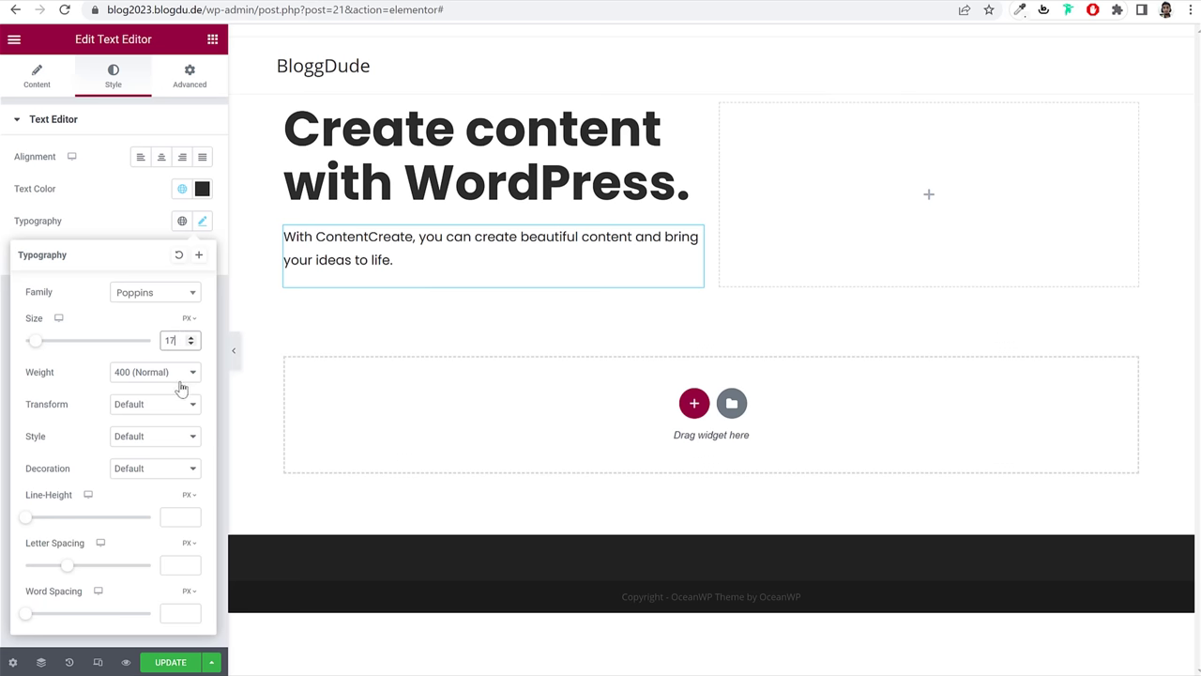
pyautogui.click(150, 220)
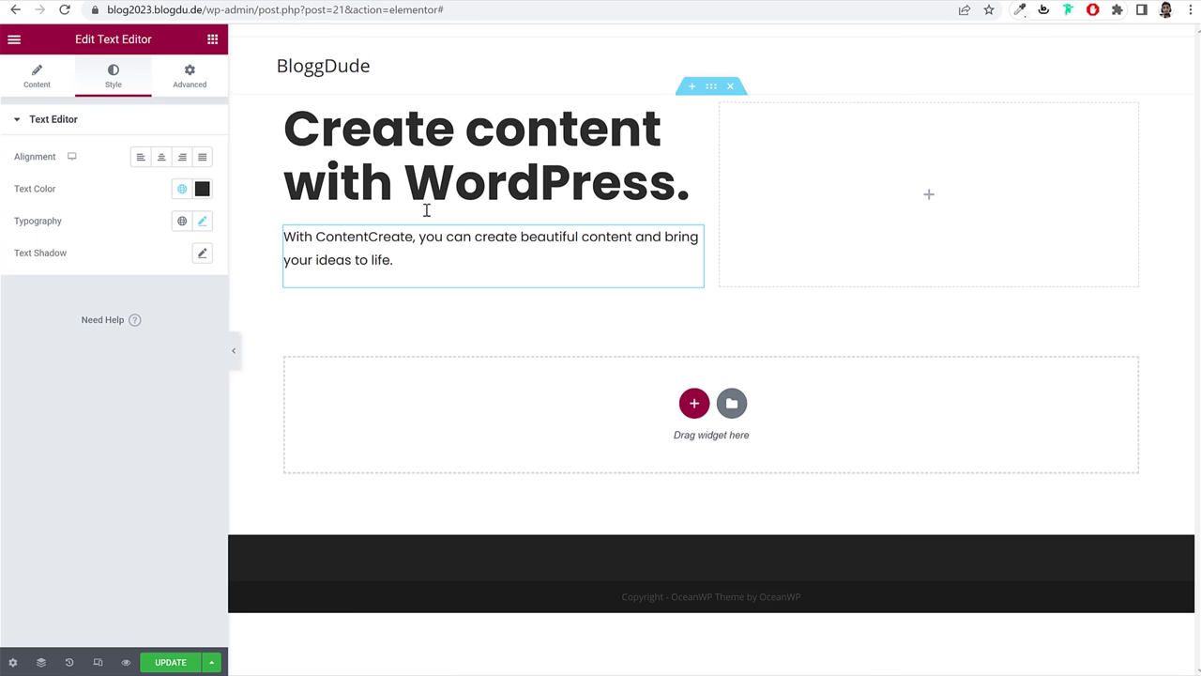
# Step: Insert the code <a style="color:purple; font-size:80px;" before the period in the heading's title
pyautogui.click(423, 202)
pyautogui.click(38, 86)
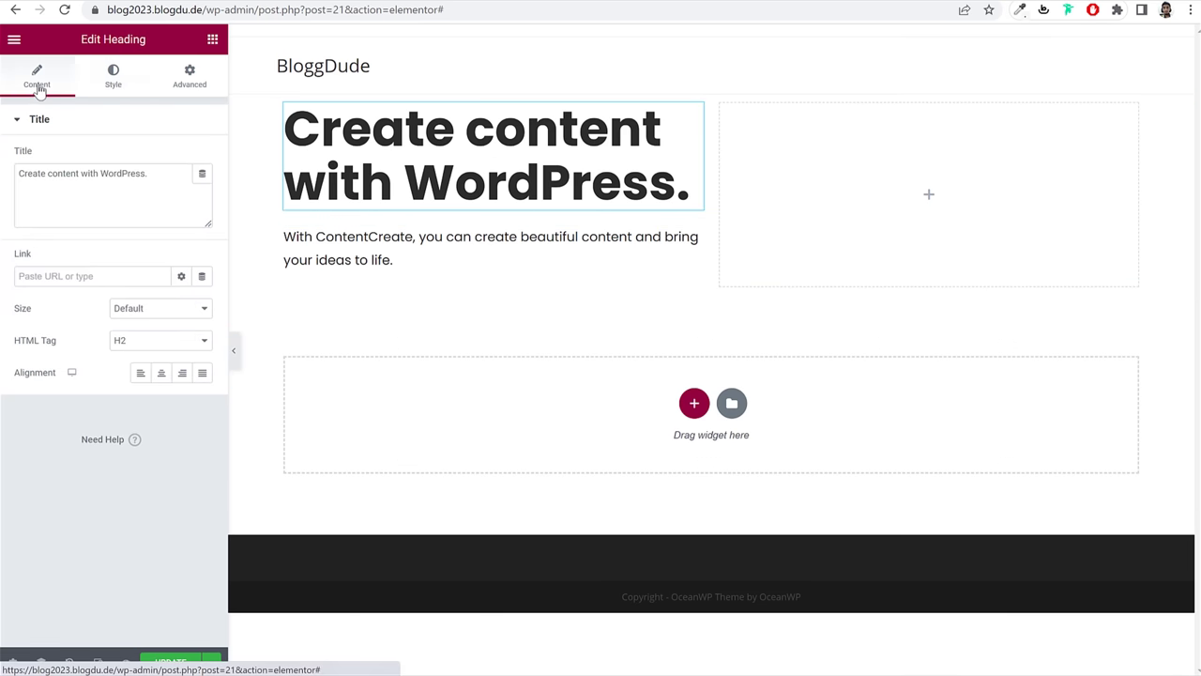
pyautogui.click(147, 178)
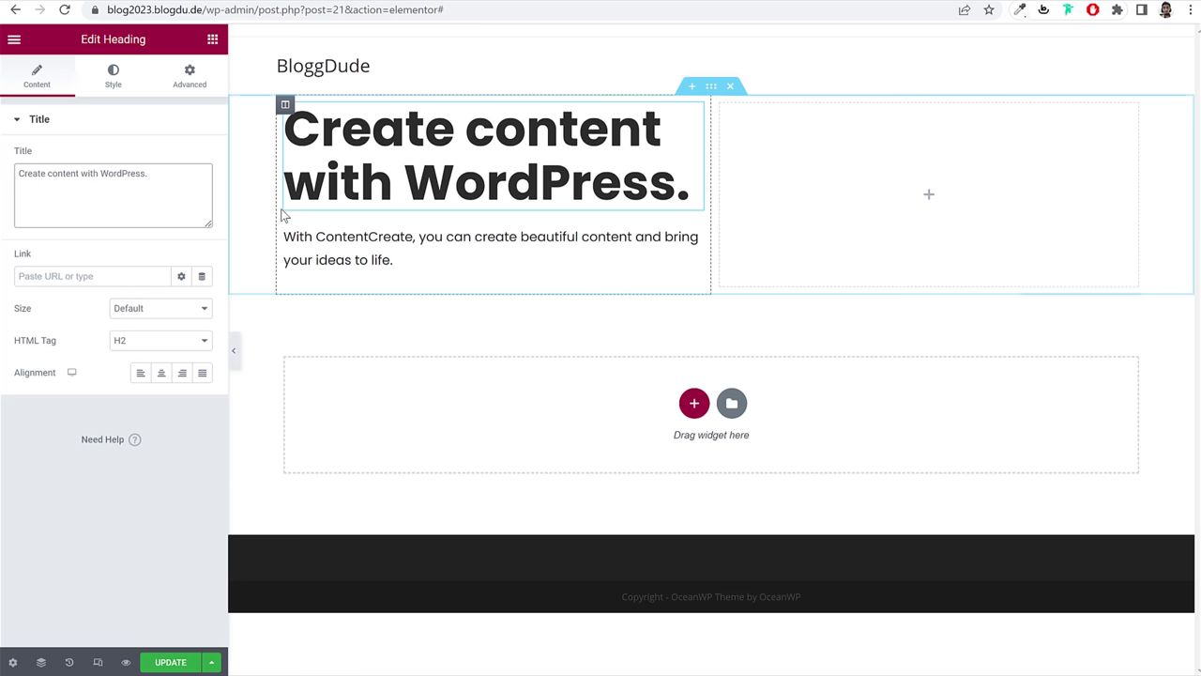
pyautogui.write('<')
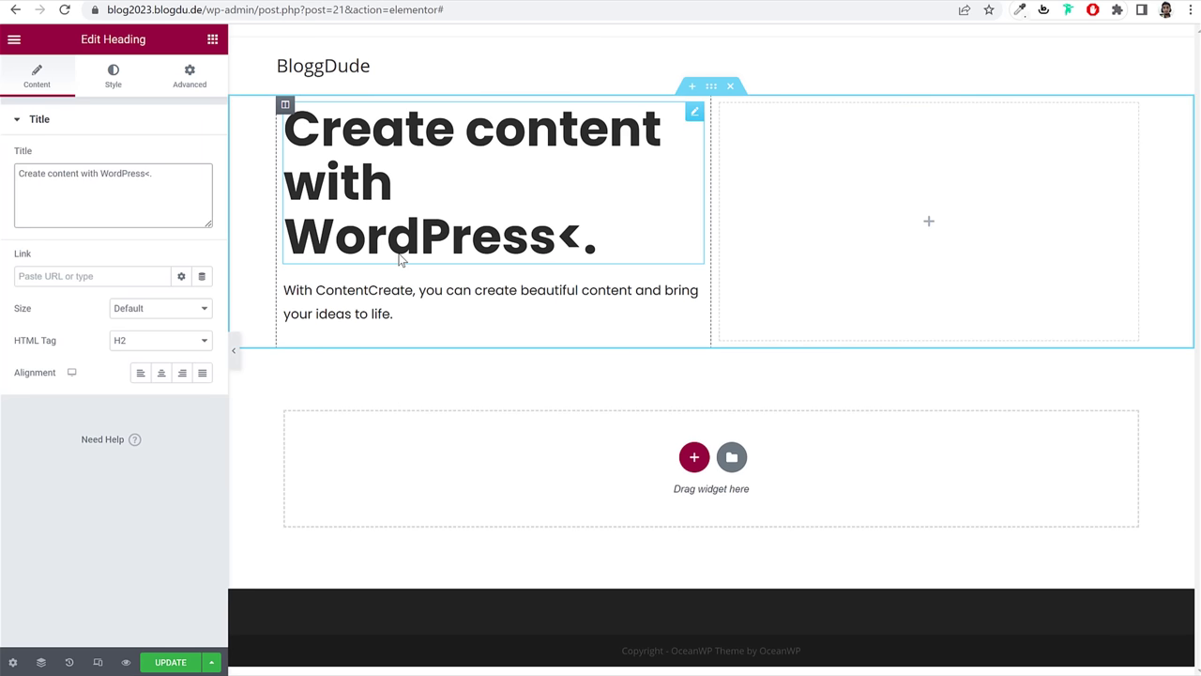
pyautogui.write('a')
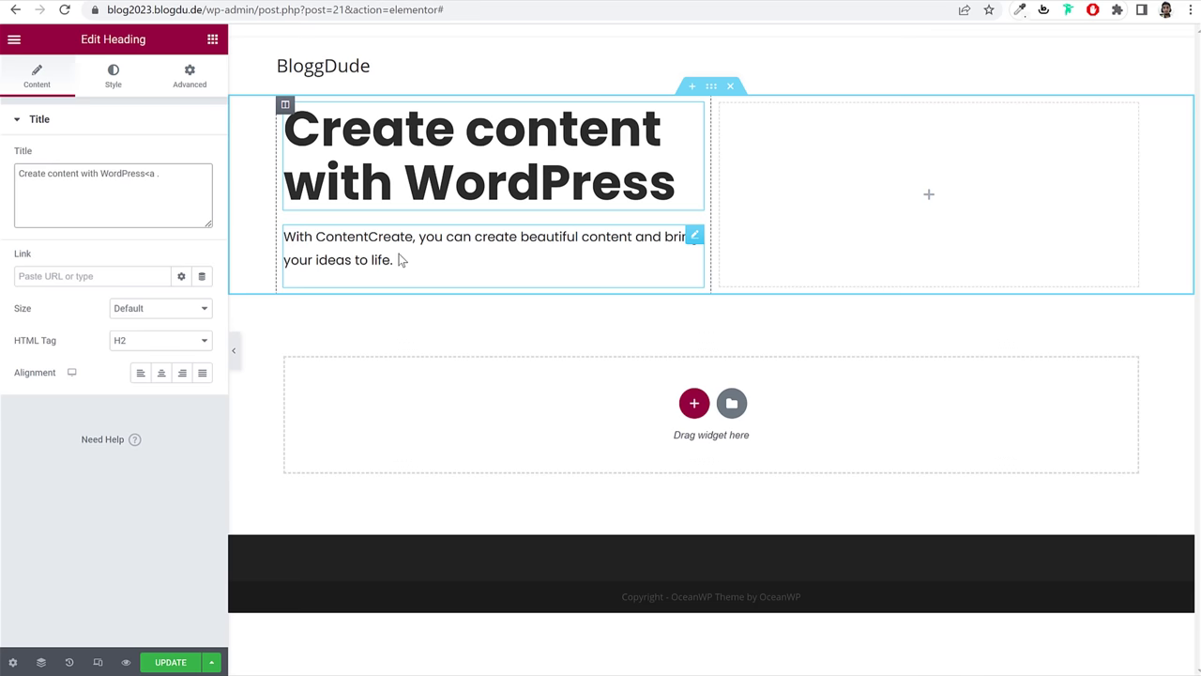
pyautogui.write(' sty')
pyautogui.write('le="color:purple; font-size:80px;"')
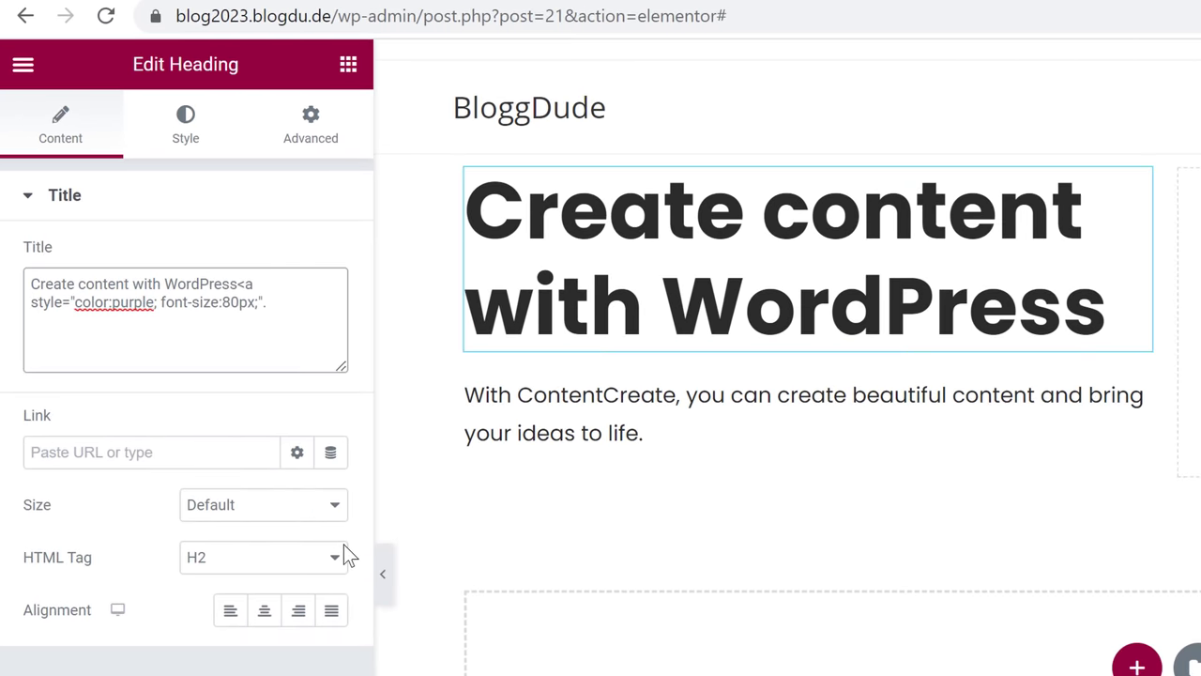
# Step: Complete the heading's inline style code with > before the period and </a> after it
pyautogui.press('Home')
pyautogui.press('BackSpace')
pyautogui.moveTo(236, 283); pyautogui.dragTo(253, 283)
pyautogui.moveTo(29, 306); pyautogui.dragTo(157, 310)
pyautogui.click(68, 308)
pyautogui.click(155, 310)
pyautogui.write('"')
pyautogui.click(263, 302)
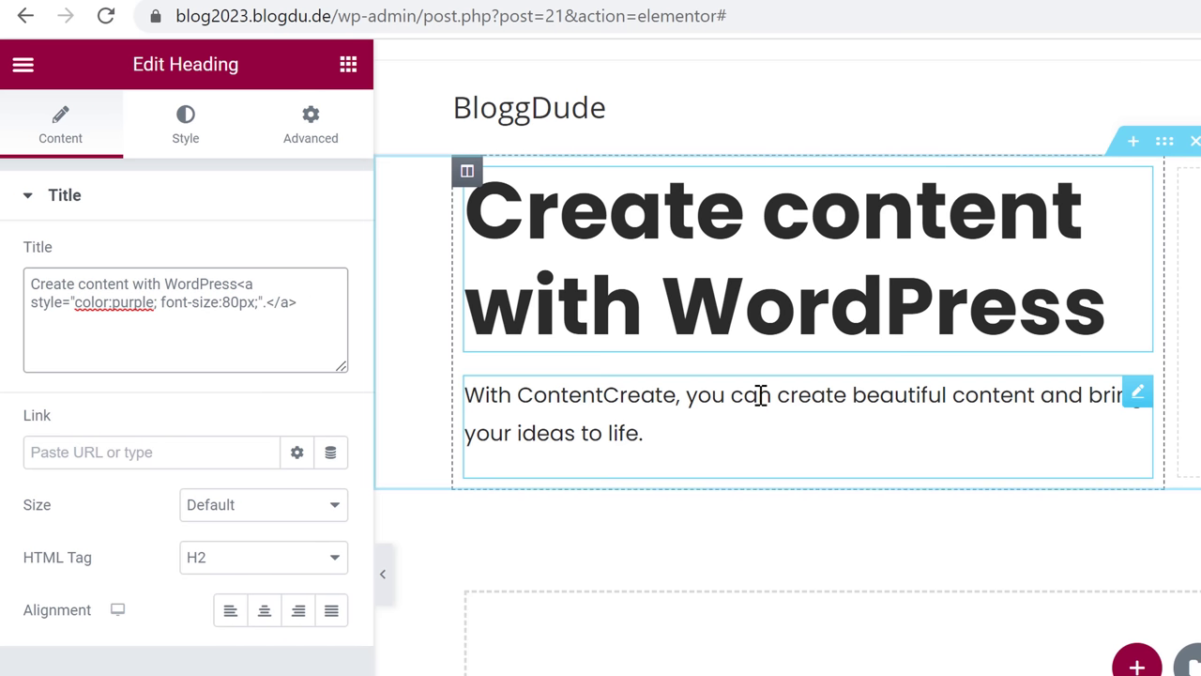
pyautogui.write('>')
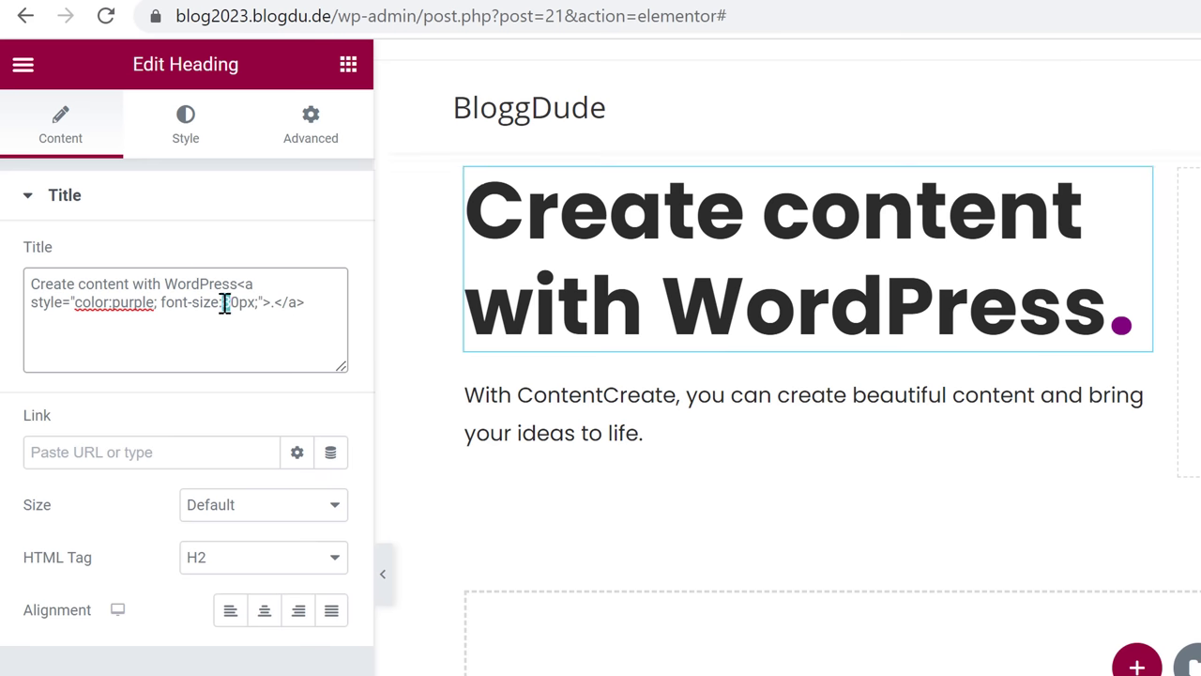
# Step: Set the font size of the heading's purple period to 90px in the title code
pyautogui.write('9')
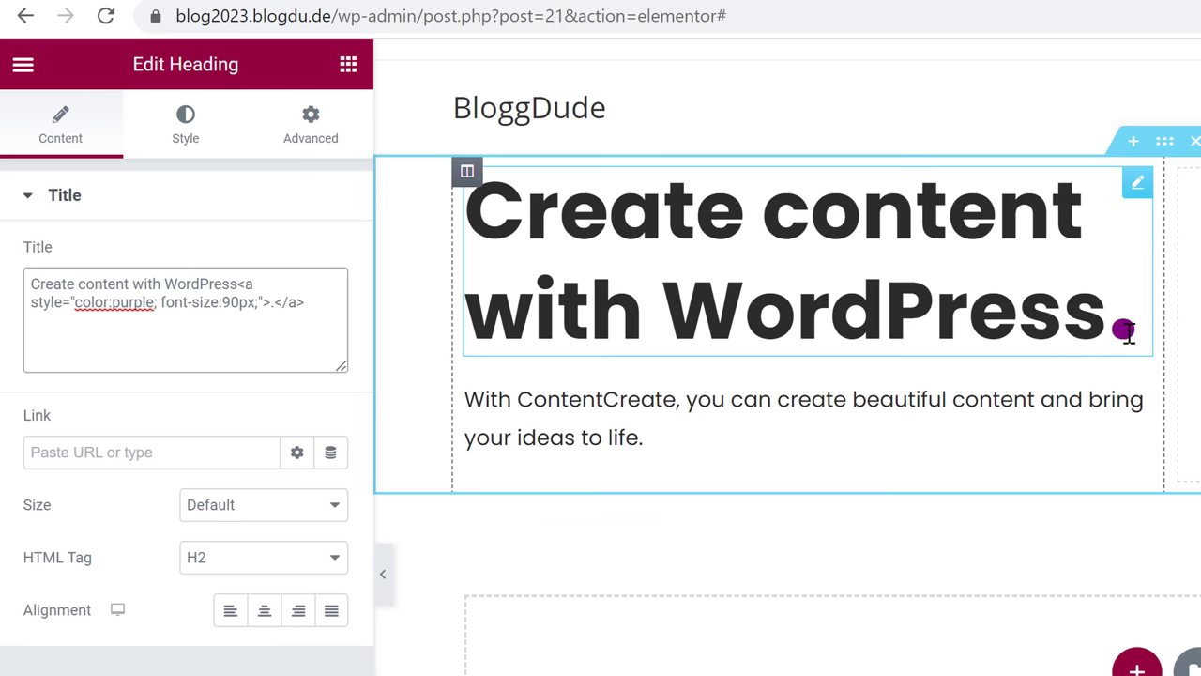
pyautogui.click(271, 306)
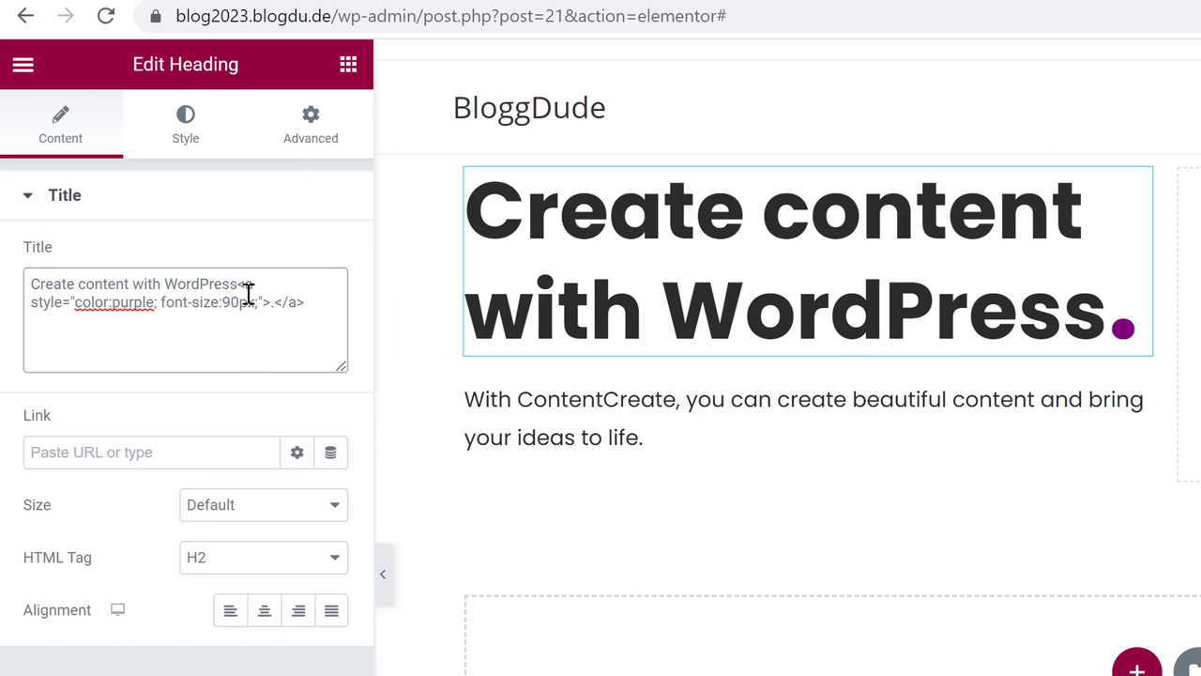
pyautogui.moveTo(239, 284); pyautogui.dragTo(317, 312)
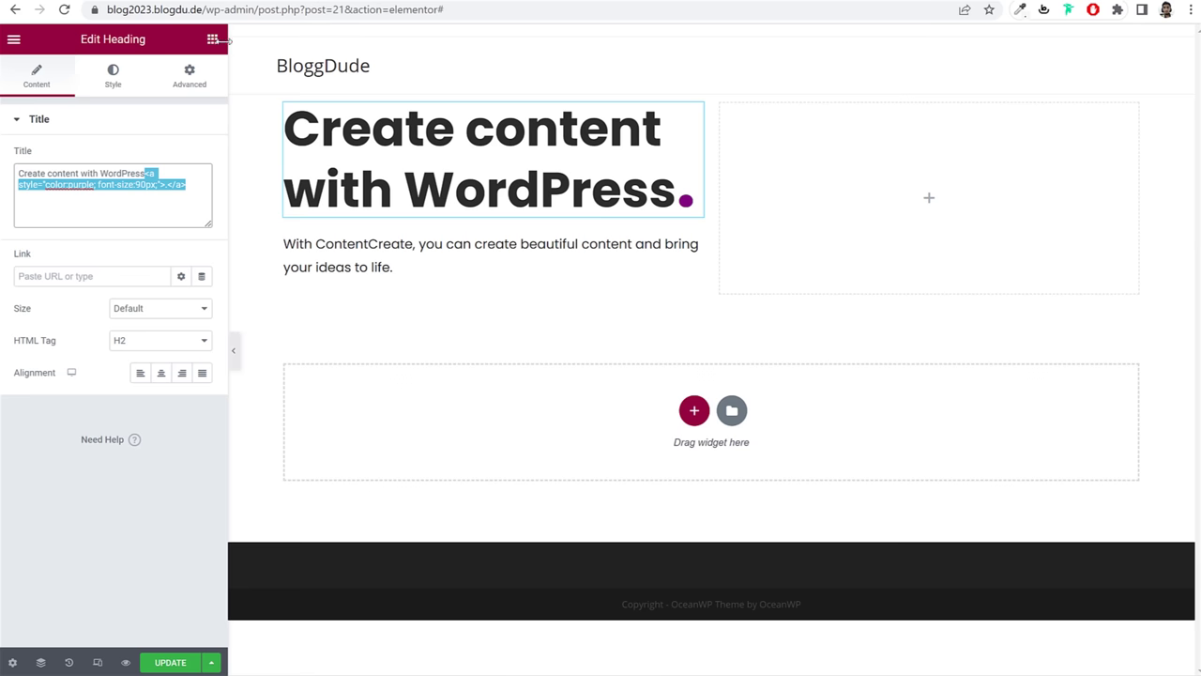
# Step: Add the MailChimp widget from the WordPress group below the tagline paragraph
pyautogui.click(212, 38)
pyautogui.scroll(-20, 97, 328)
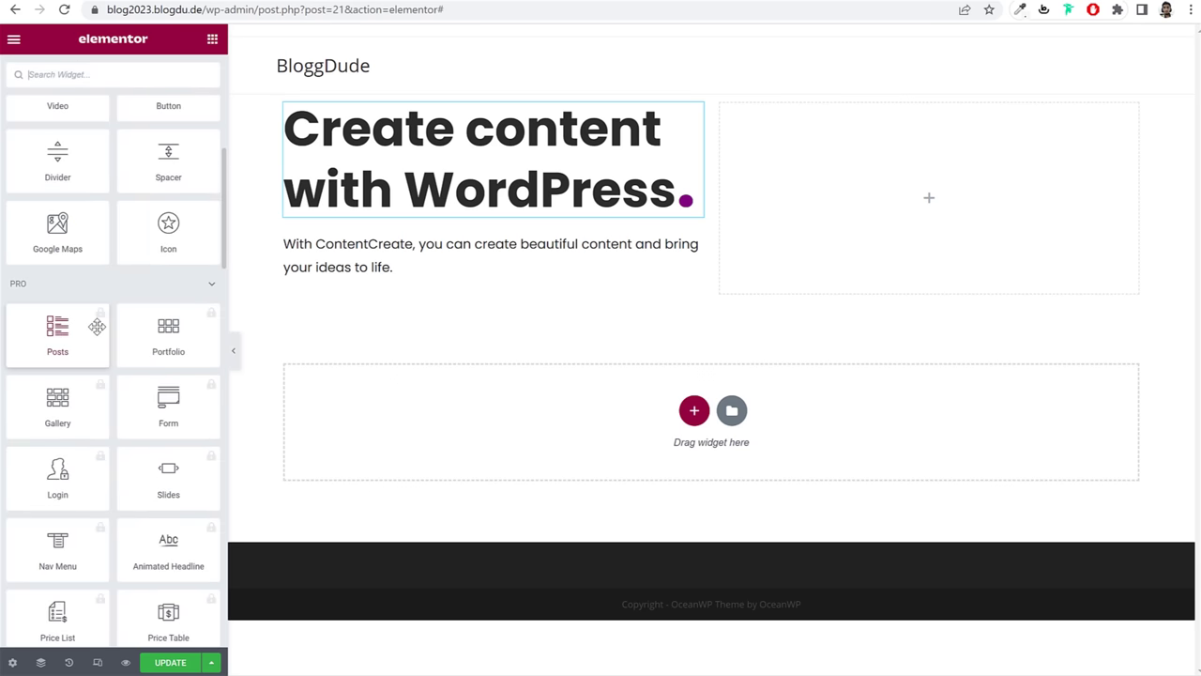
pyautogui.scroll(-4, 97, 330)
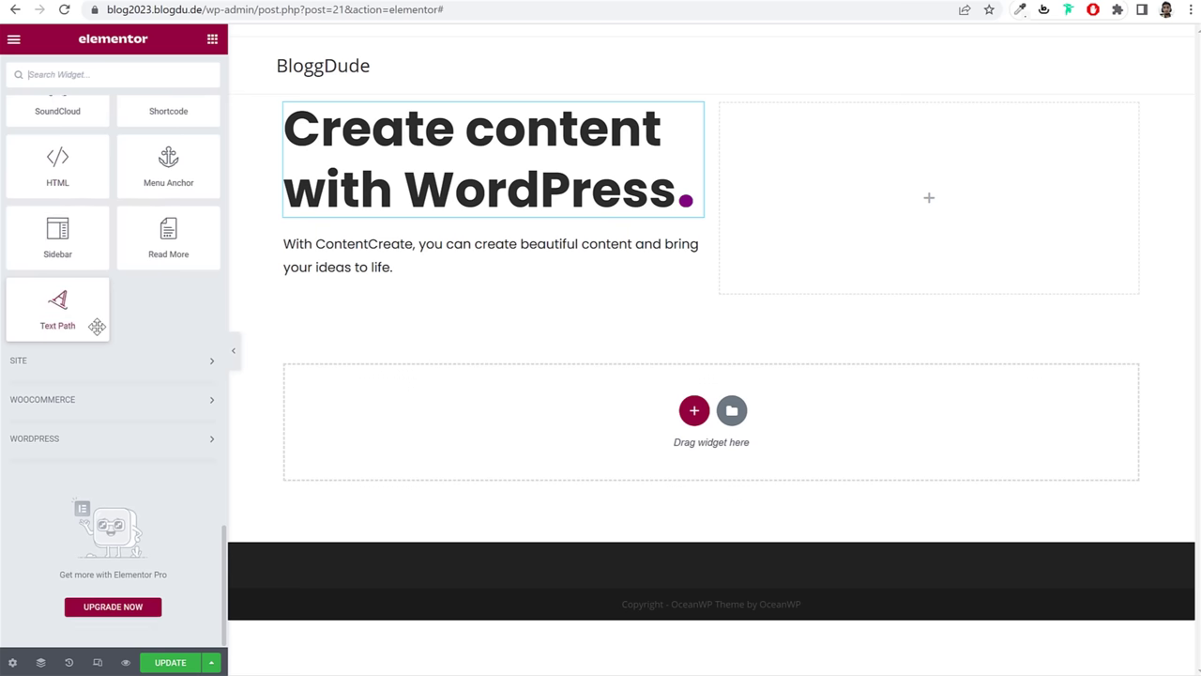
pyautogui.click(87, 439)
pyautogui.scroll(-5, 200, 453)
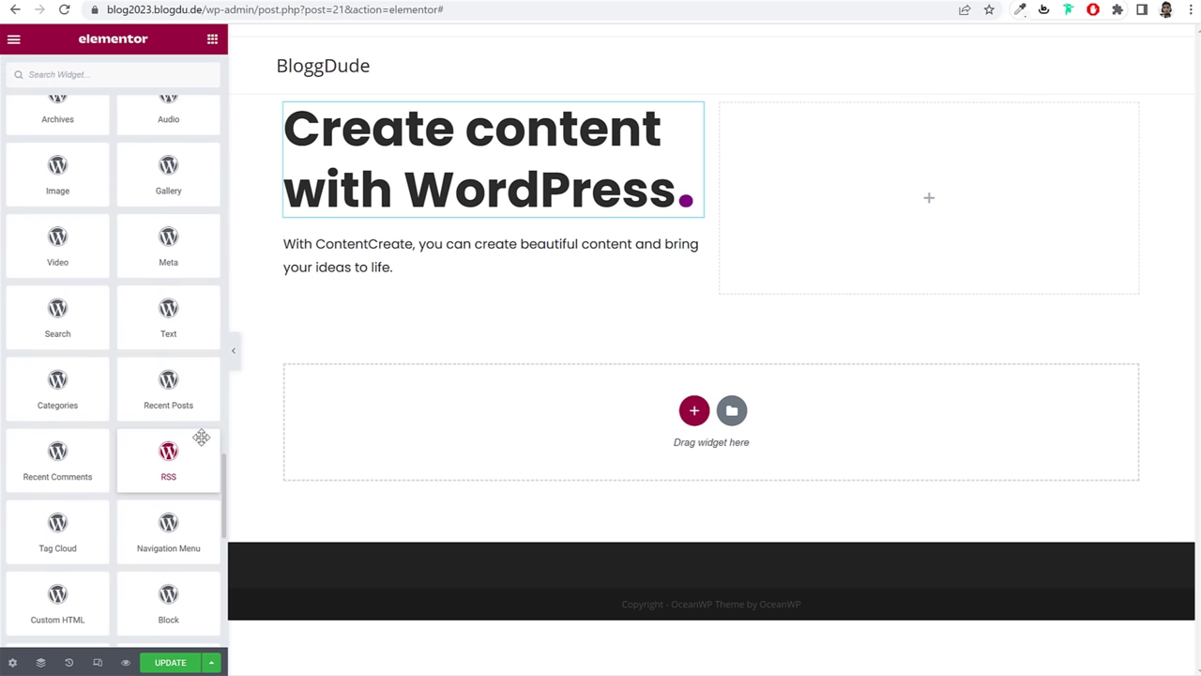
pyautogui.scroll(-2, 201, 438)
pyautogui.scroll(-5, 201, 437)
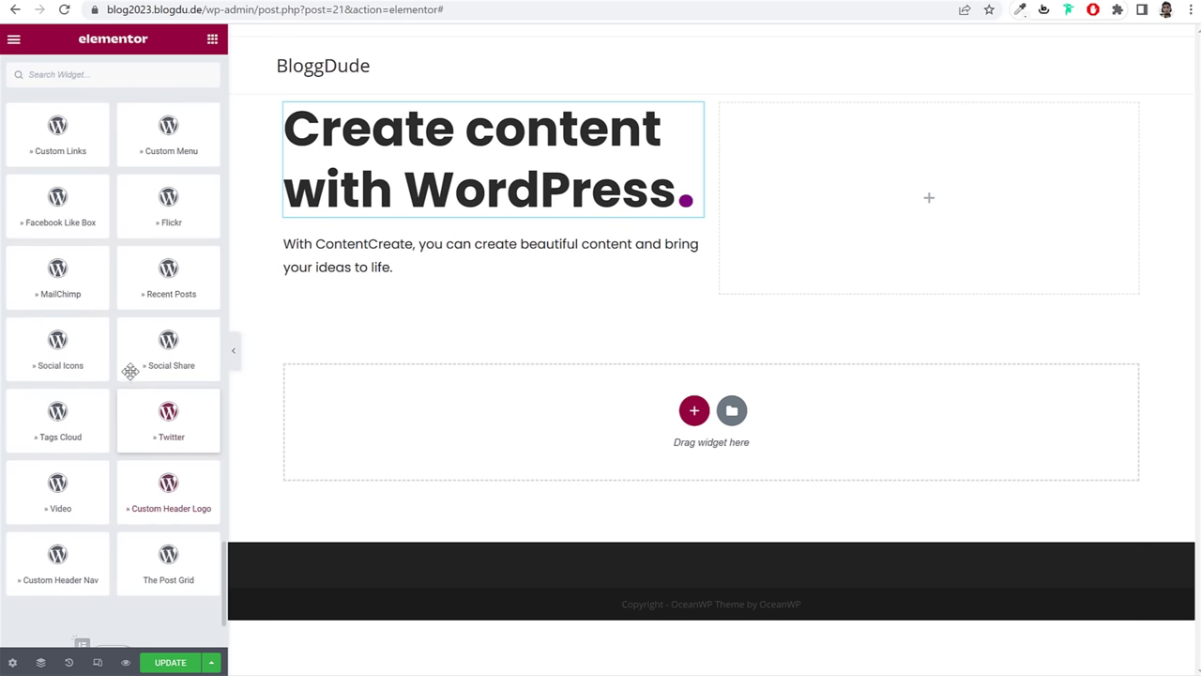
pyautogui.moveTo(57, 280); pyautogui.dragTo(395, 285)
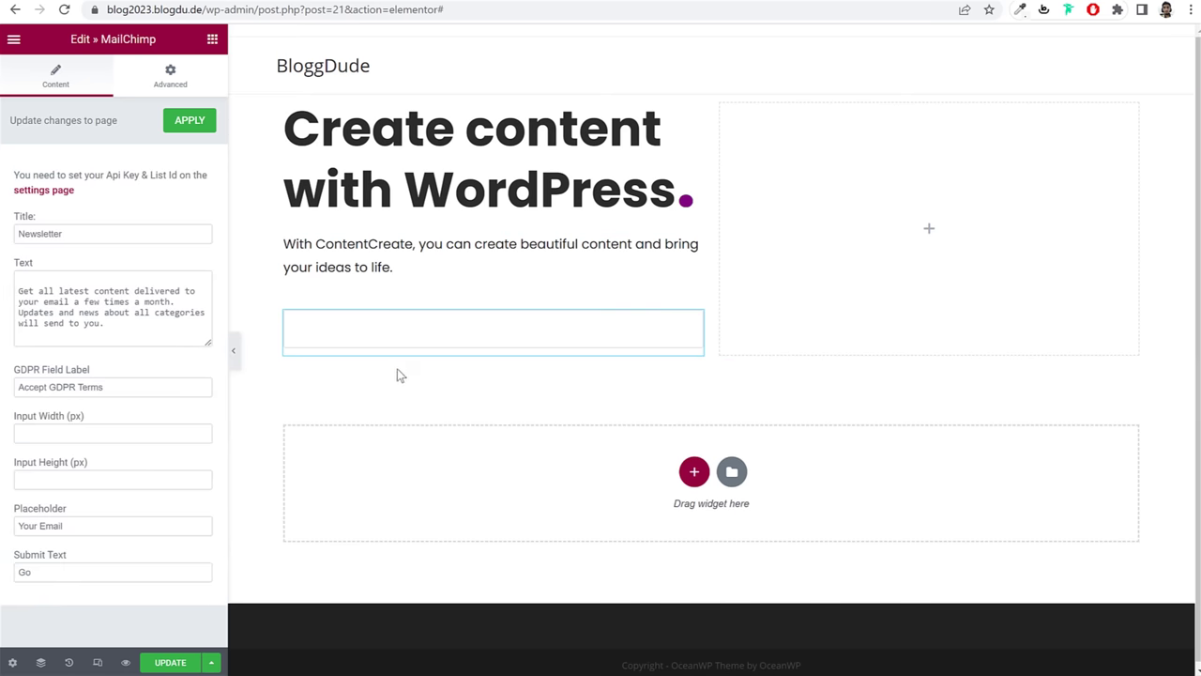
# Step: Set the MailChimp form's submit text to "Join Waitlist"
pyautogui.click(67, 430)
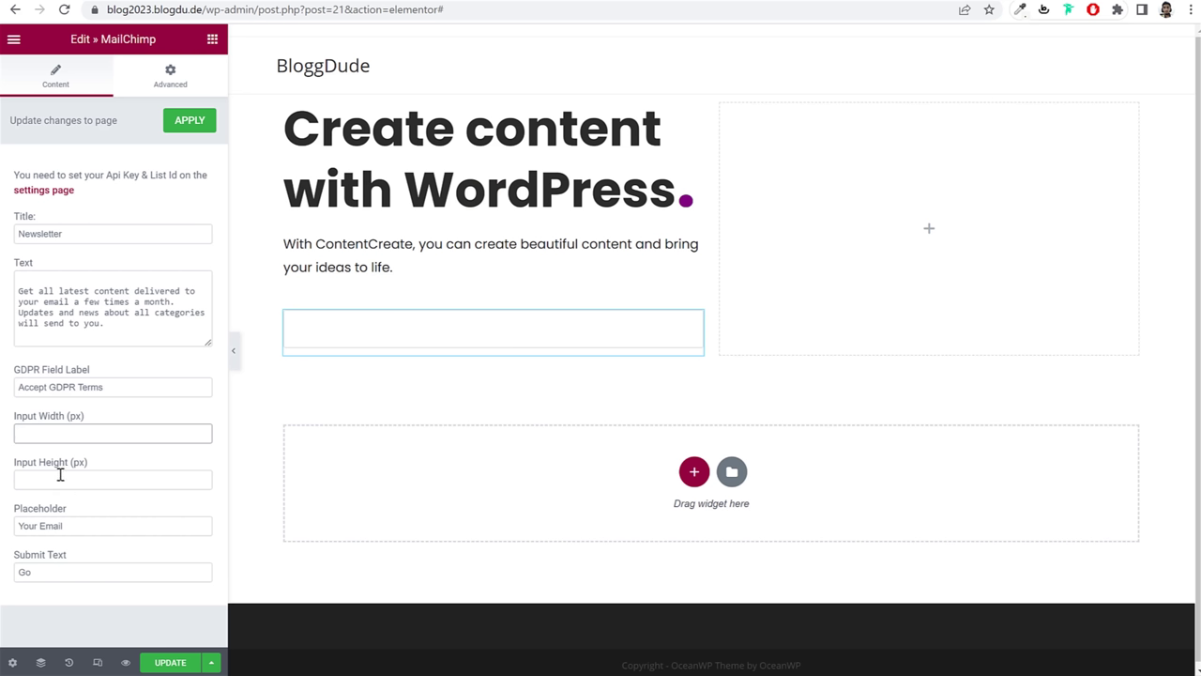
pyautogui.click(59, 476)
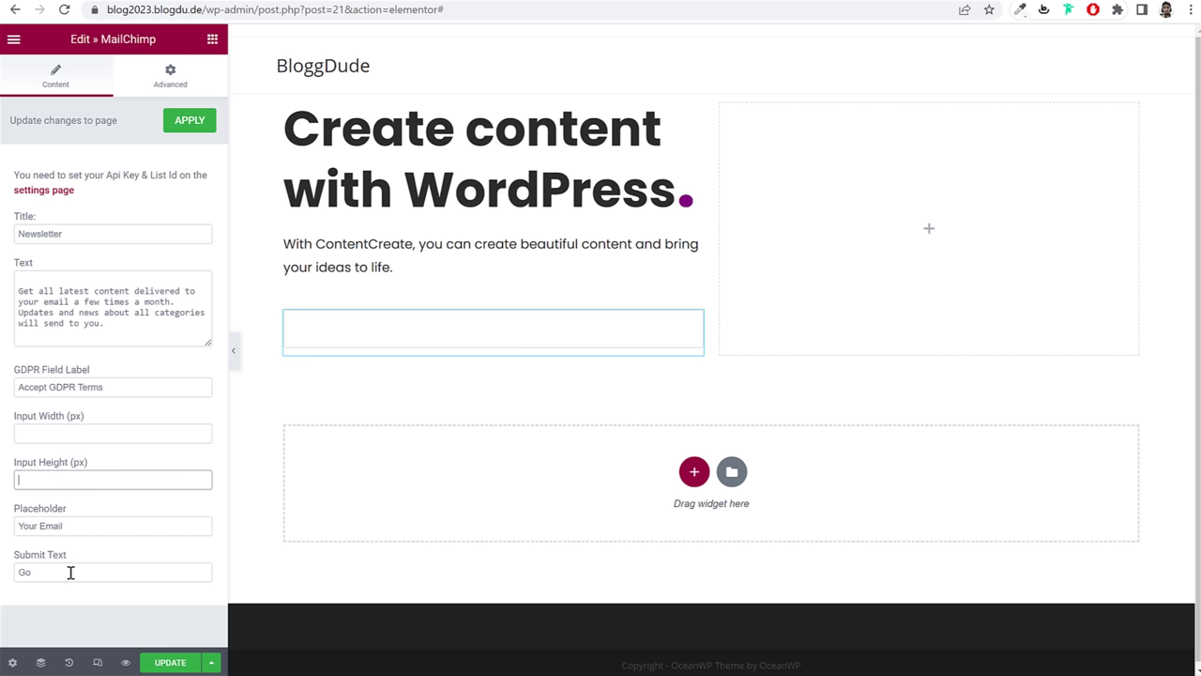
pyautogui.moveTo(70, 573); pyautogui.dragTo(17, 574)
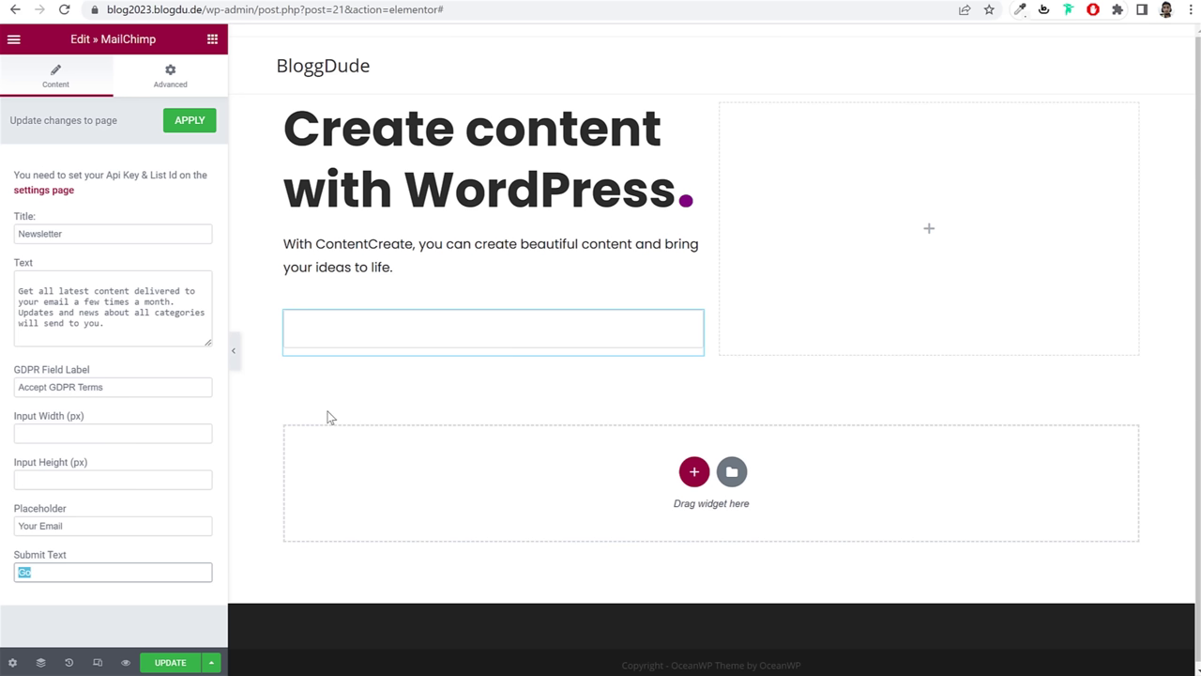
pyautogui.write('Join Waitlist')
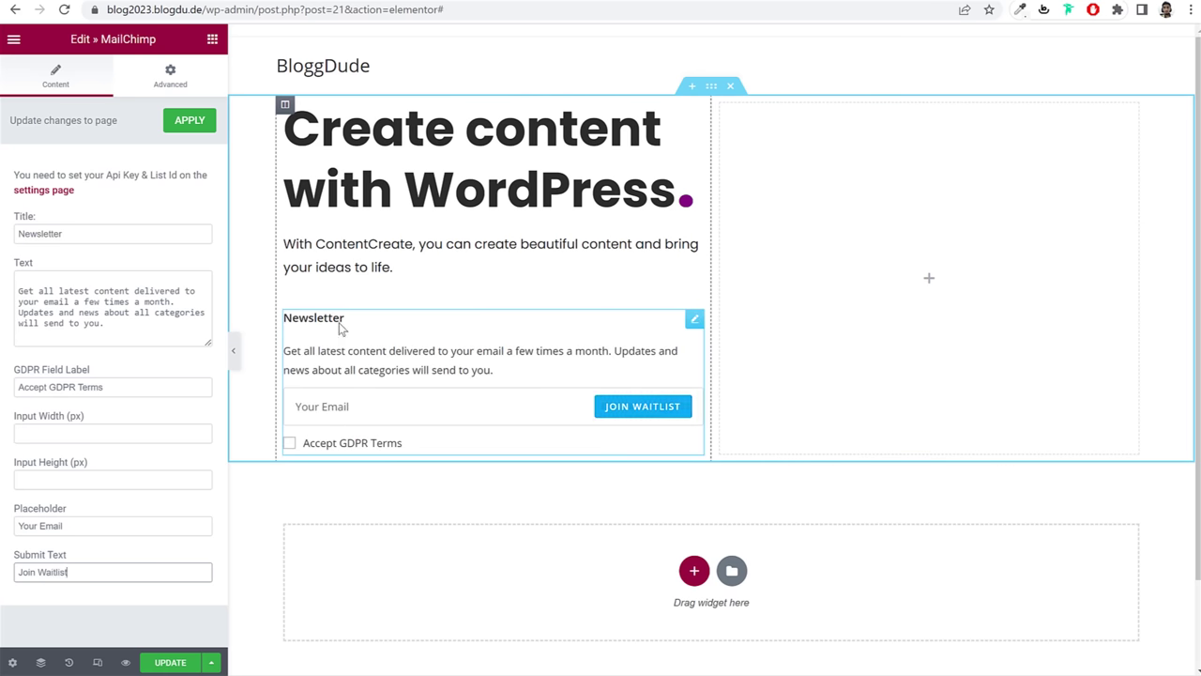
# Step: Clear the MailChimp form's title, description text and GDPR field label
pyautogui.doubleClick(118, 234)
pyautogui.press('BackSpace')
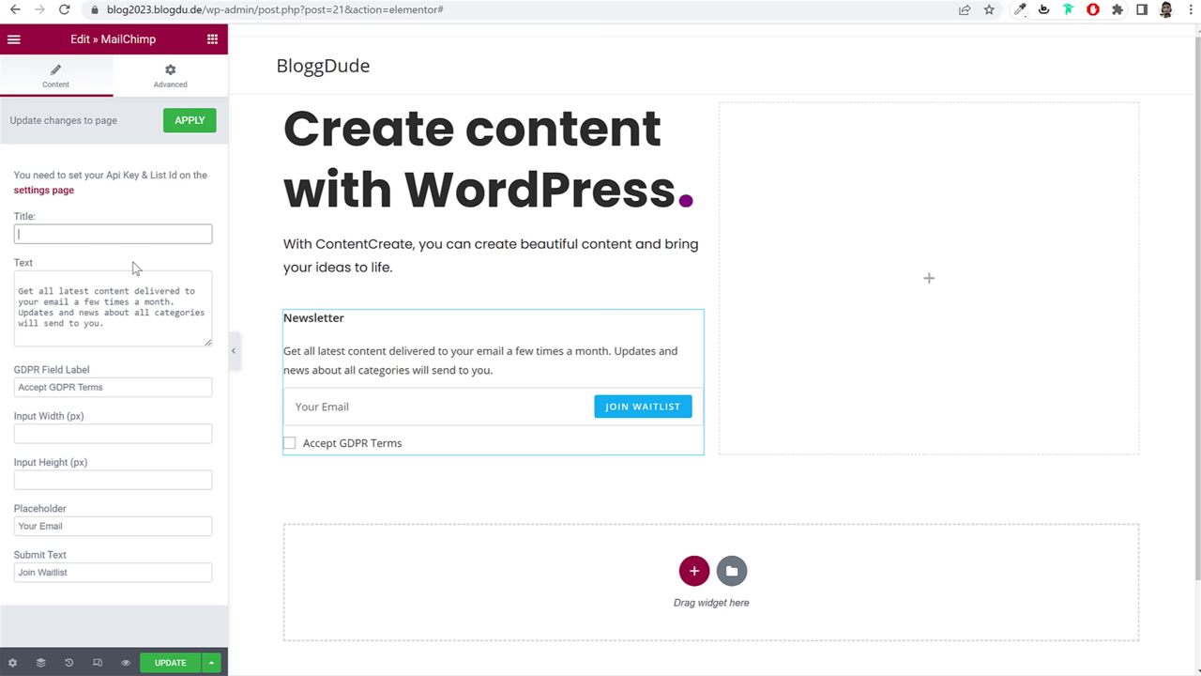
pyautogui.tripleClick(158, 325)
pyautogui.press('BackSpace')
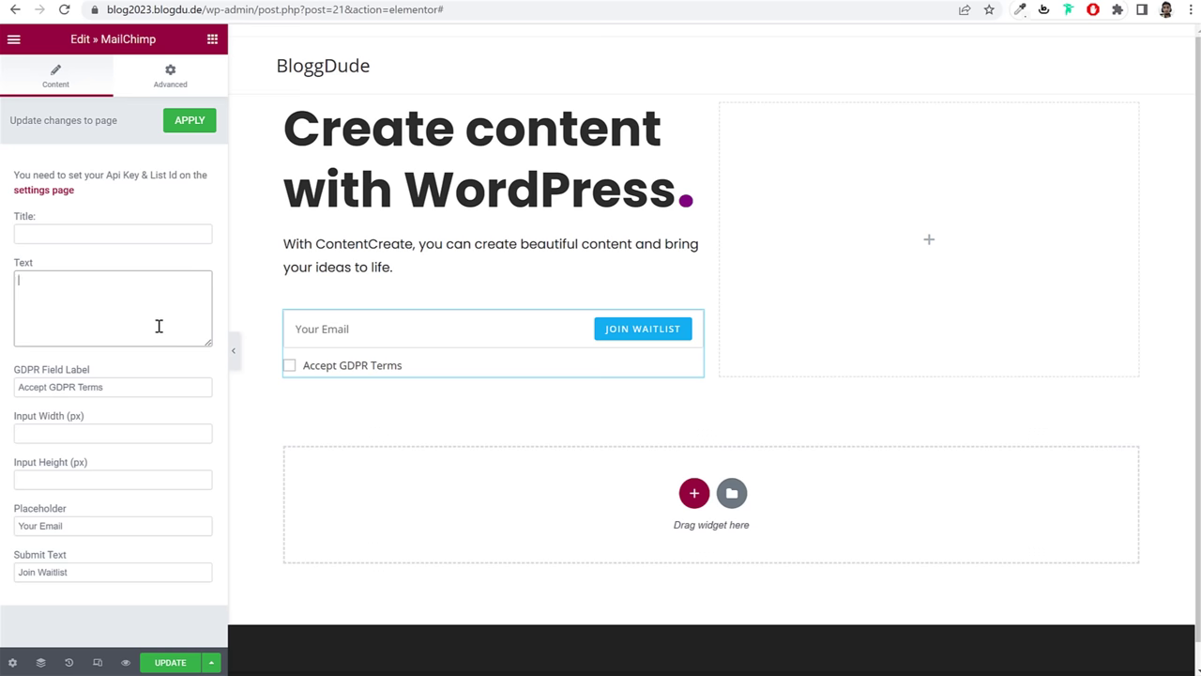
pyautogui.tripleClick(123, 387)
pyautogui.press('BackSpace')
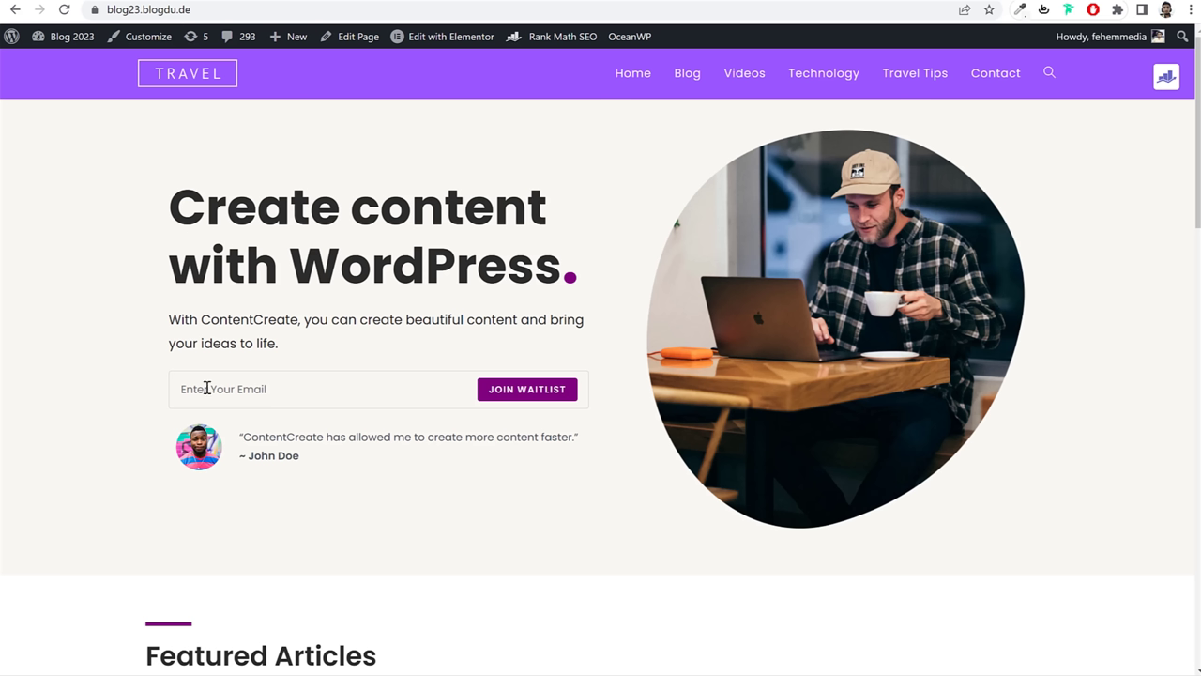
# Step: Set the MailChimp form's placeholder text to "Enter Your Email"
pyautogui.click(265, 392)
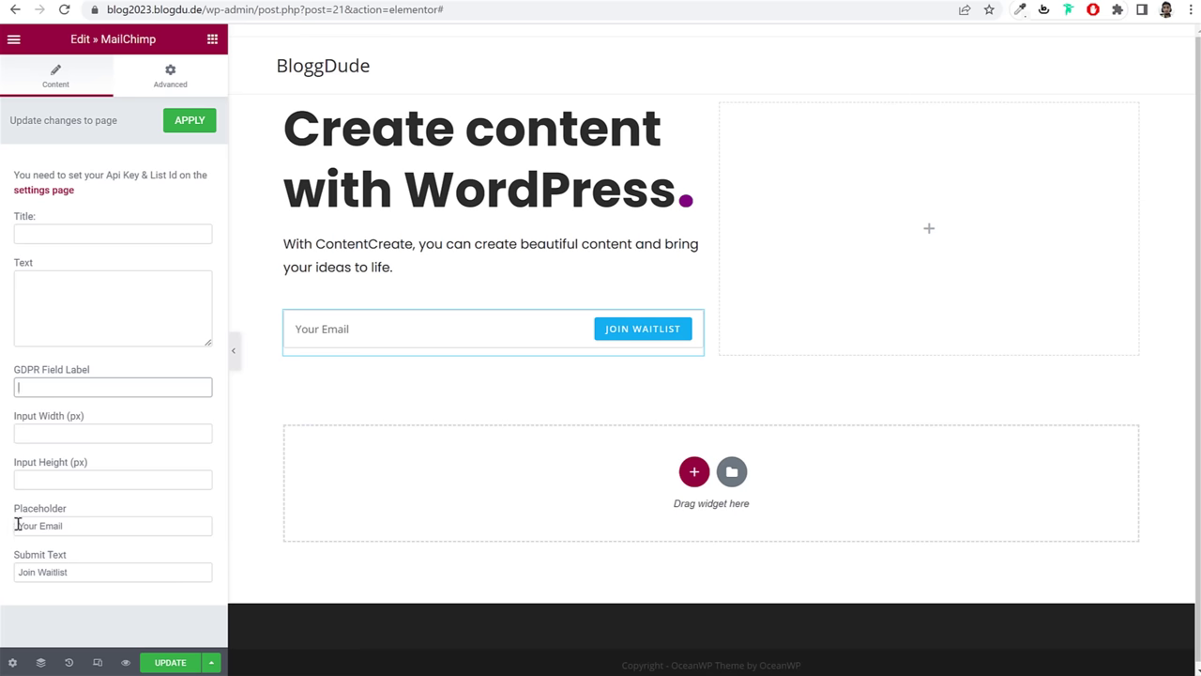
pyautogui.click(18, 524)
pyautogui.write('Enter')
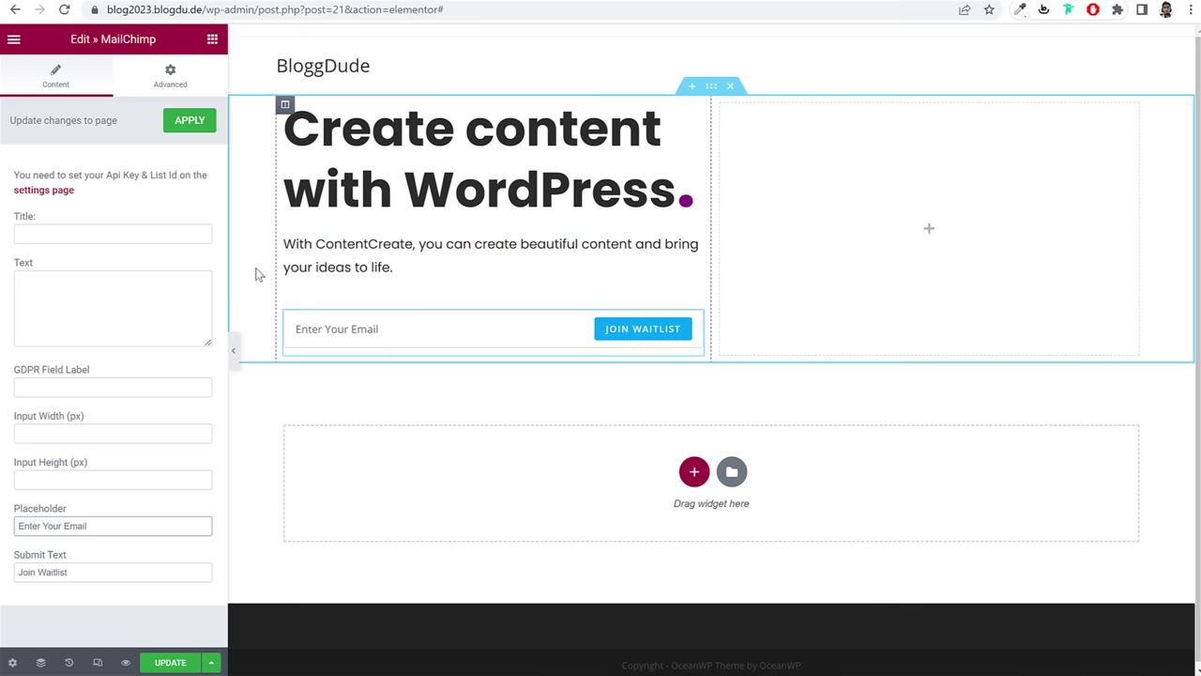
# Step: Unlink the MailChimp form's margin values, set its top margin to -30 px and preview the spacing
pyautogui.click(164, 89)
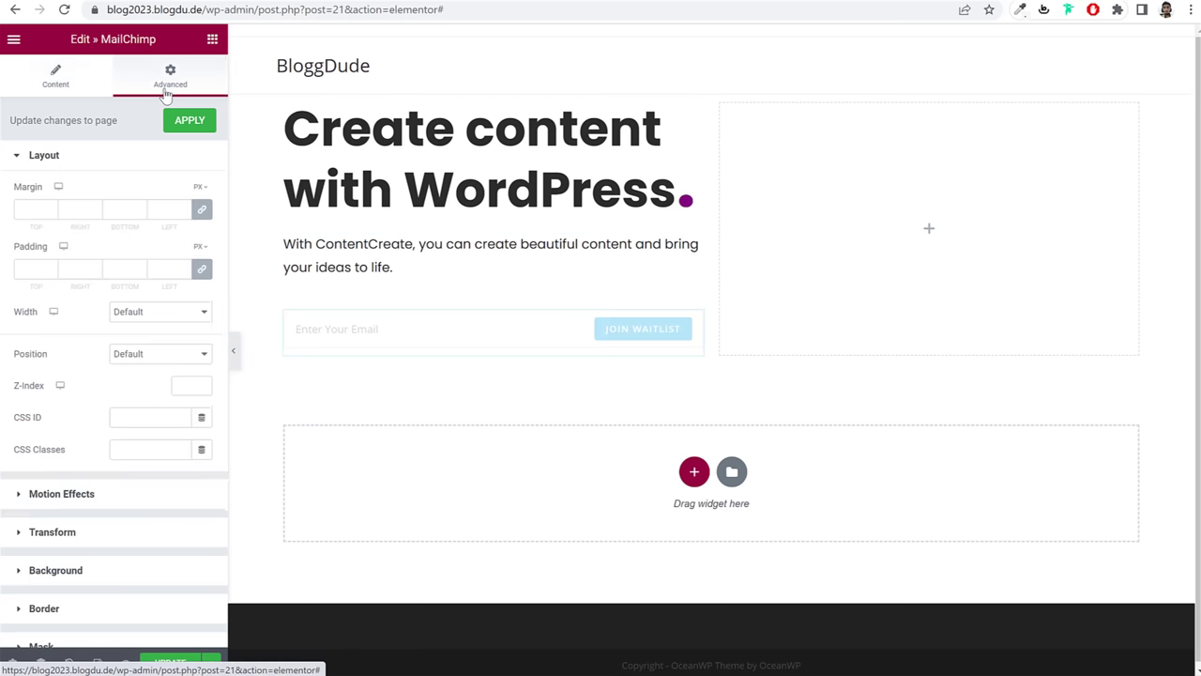
pyautogui.click(202, 211)
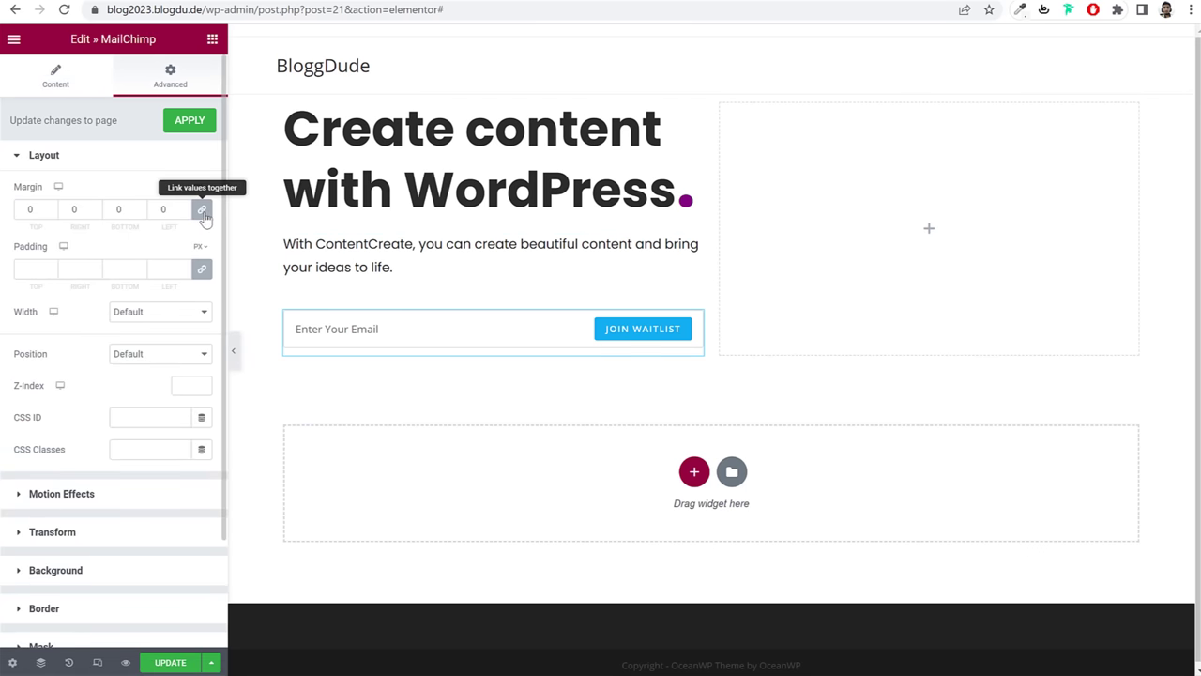
pyautogui.click(202, 212)
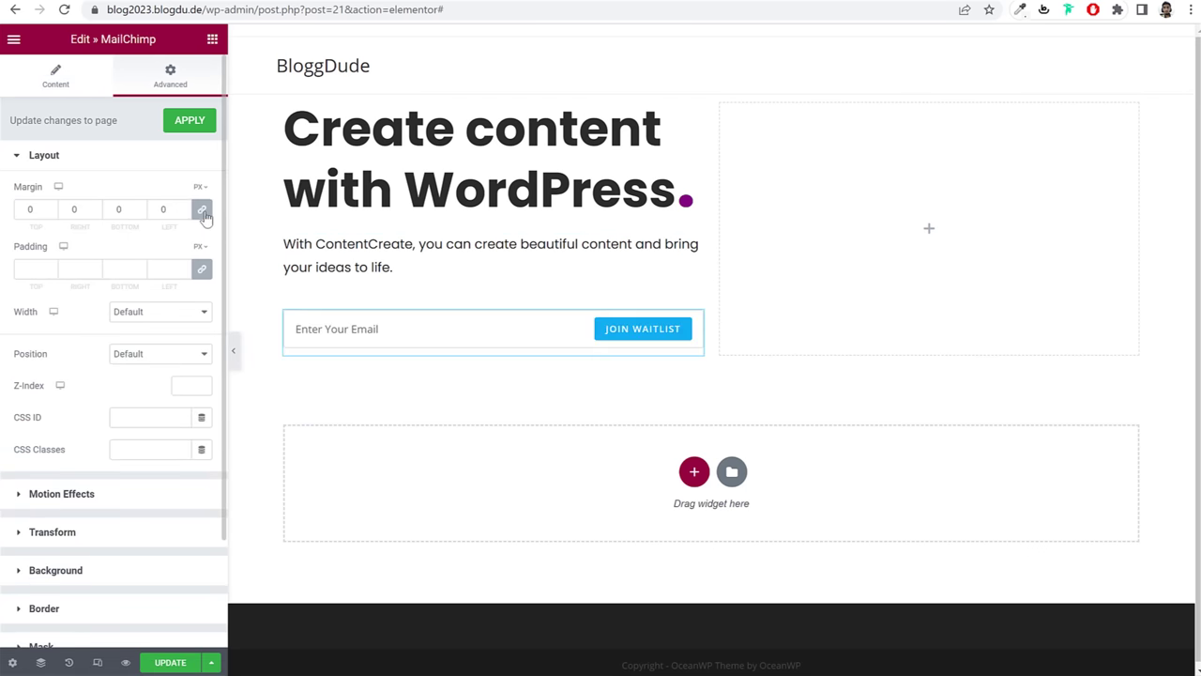
pyautogui.click(202, 212)
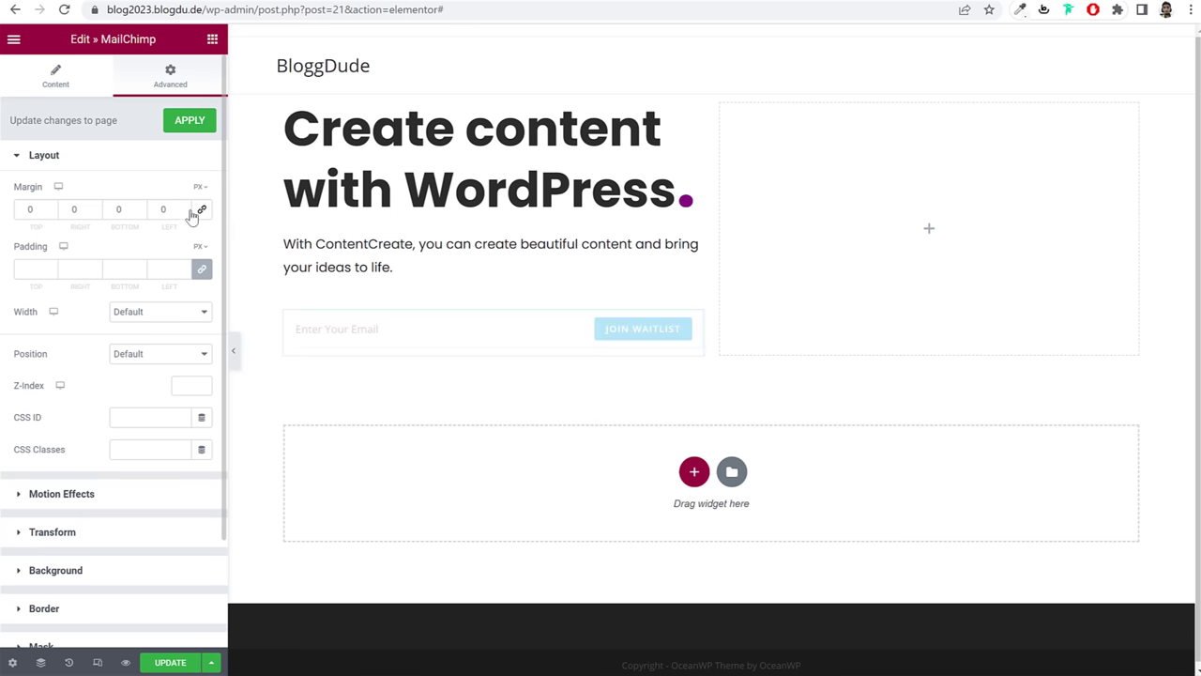
pyautogui.doubleClick(31, 208)
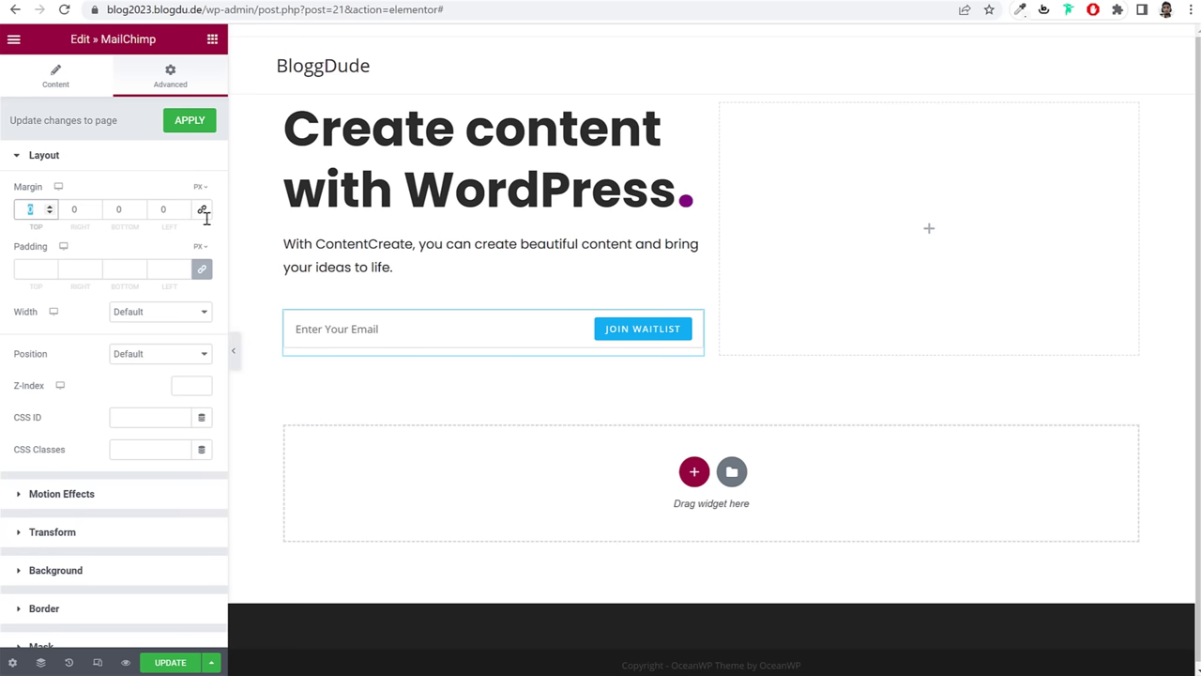
pyautogui.write('-30')
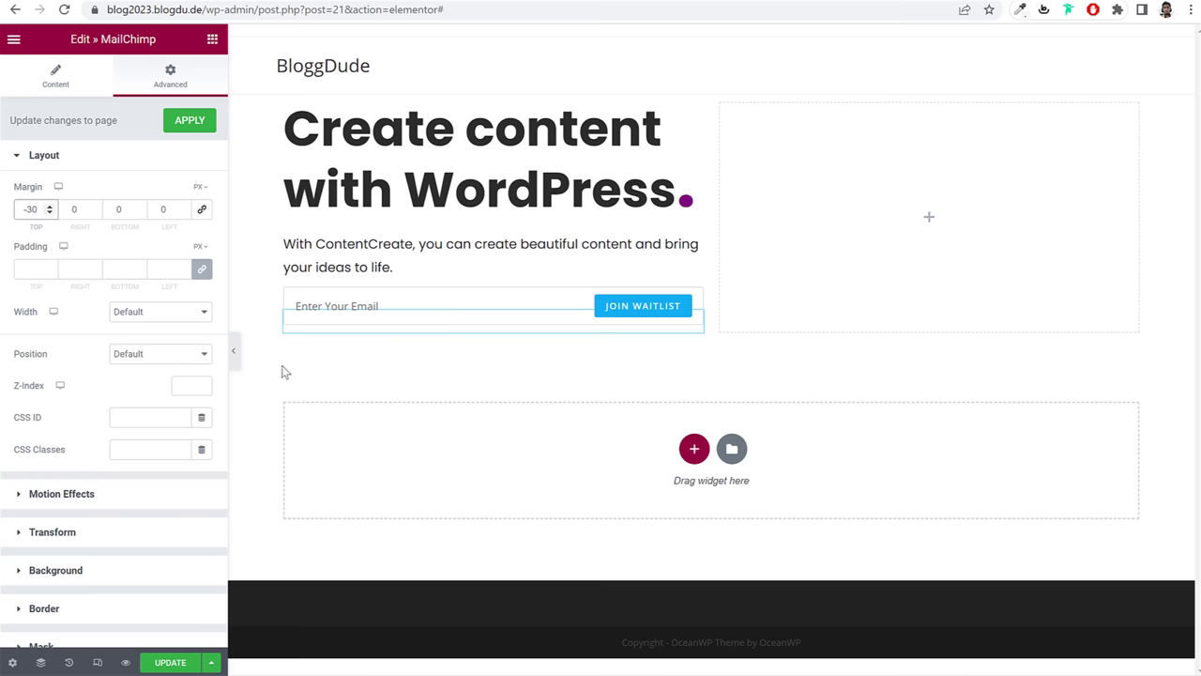
pyautogui.click(235, 351)
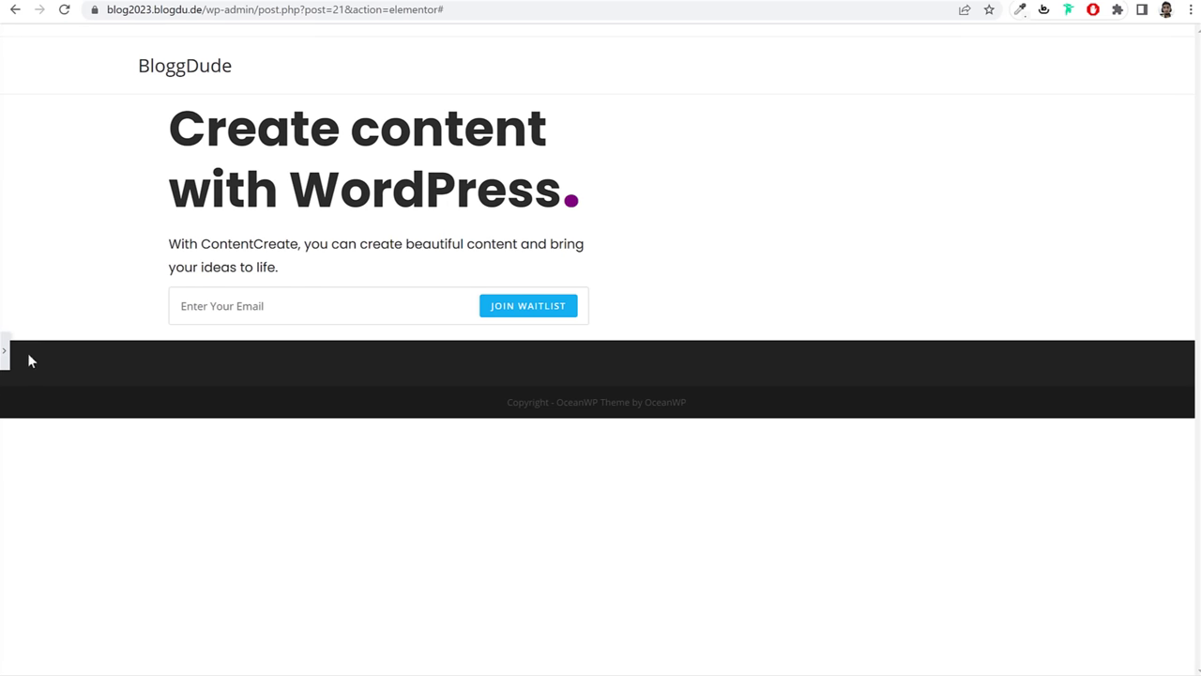
pyautogui.click(4, 350)
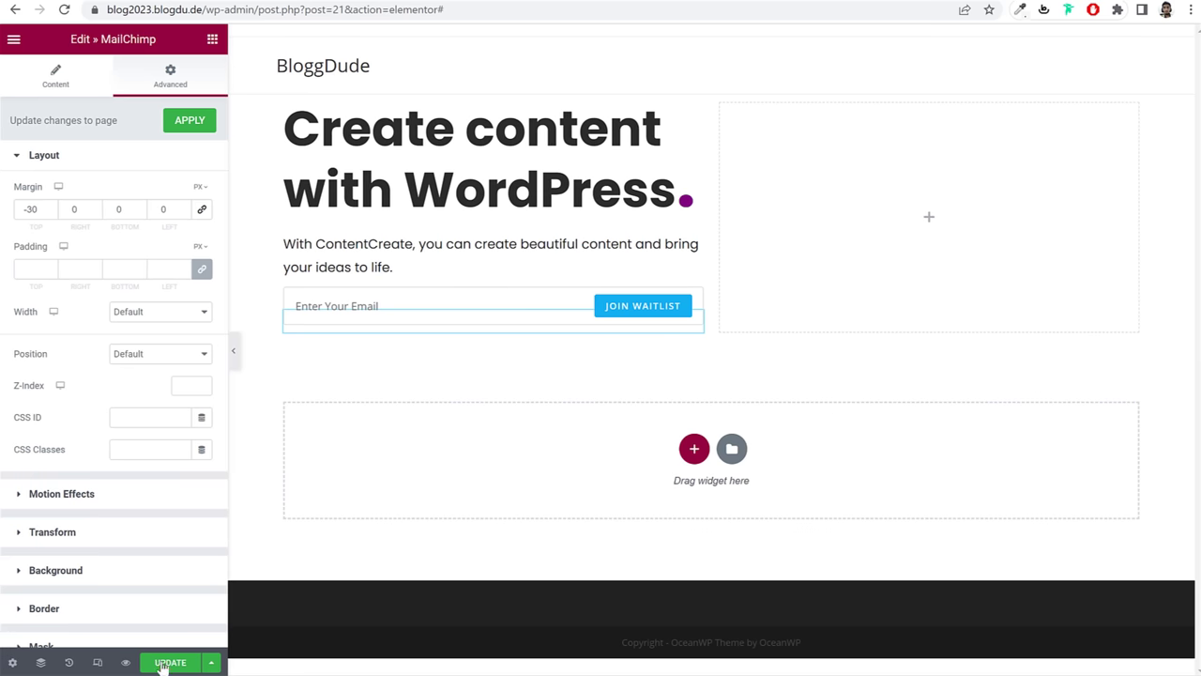
# Step: Update the page and preview the hero section without the editing panel
pyautogui.click(164, 663)
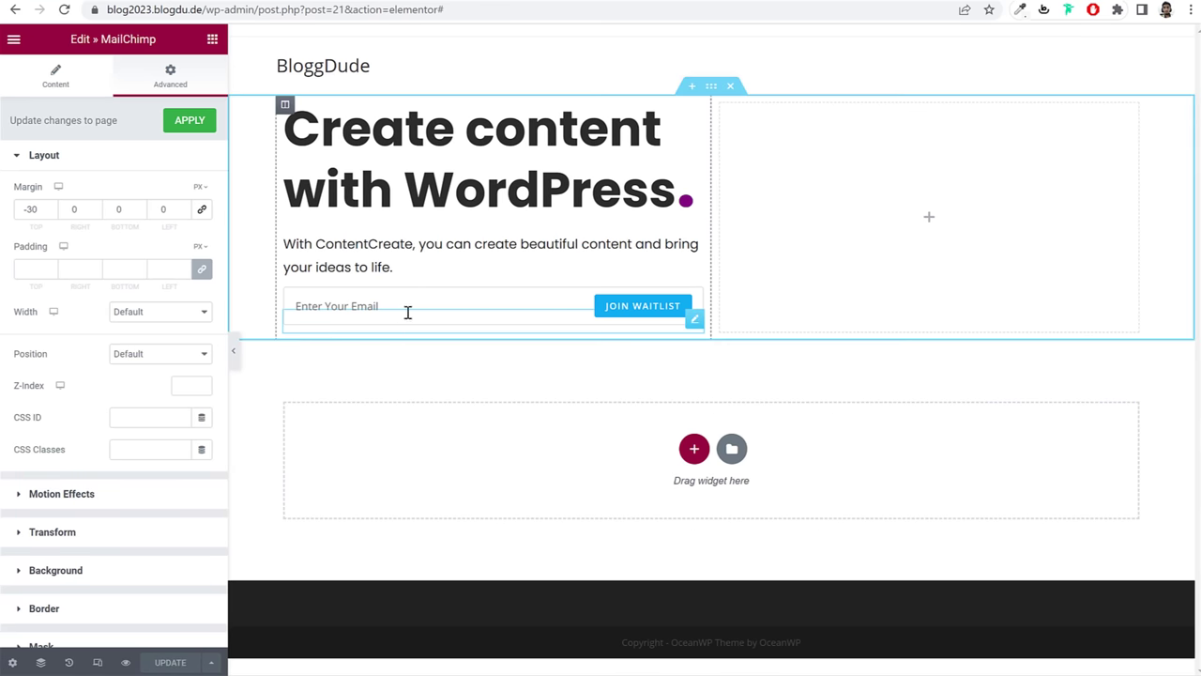
pyautogui.click(234, 352)
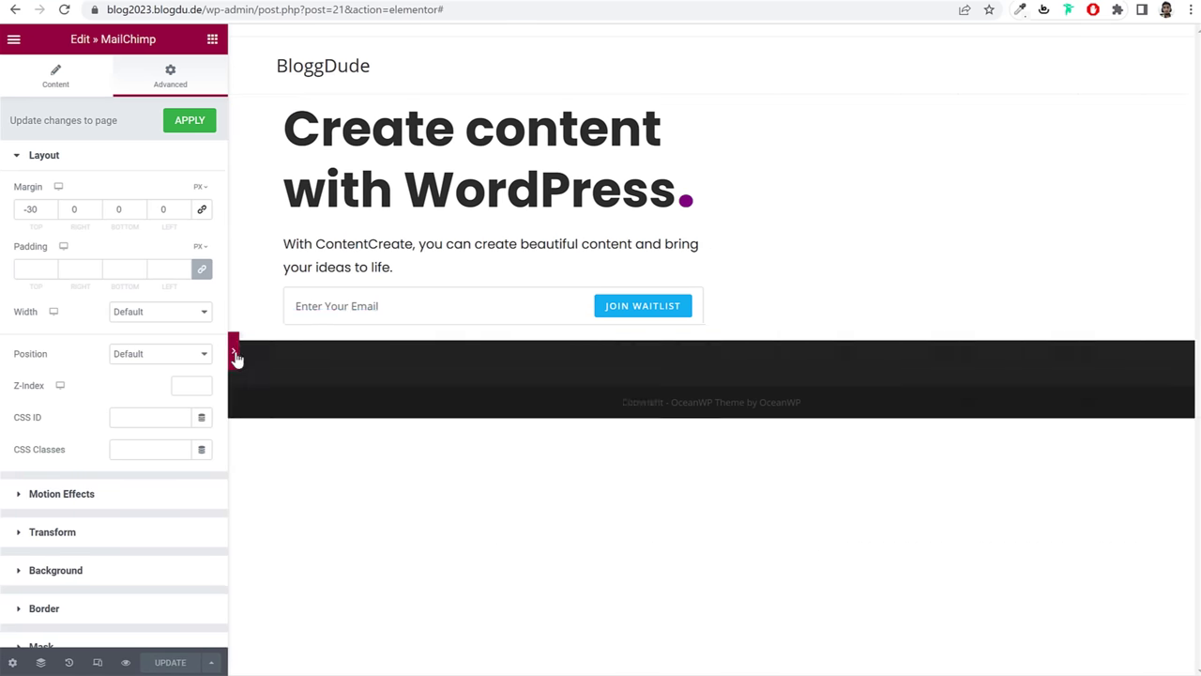
pyautogui.click(279, 310)
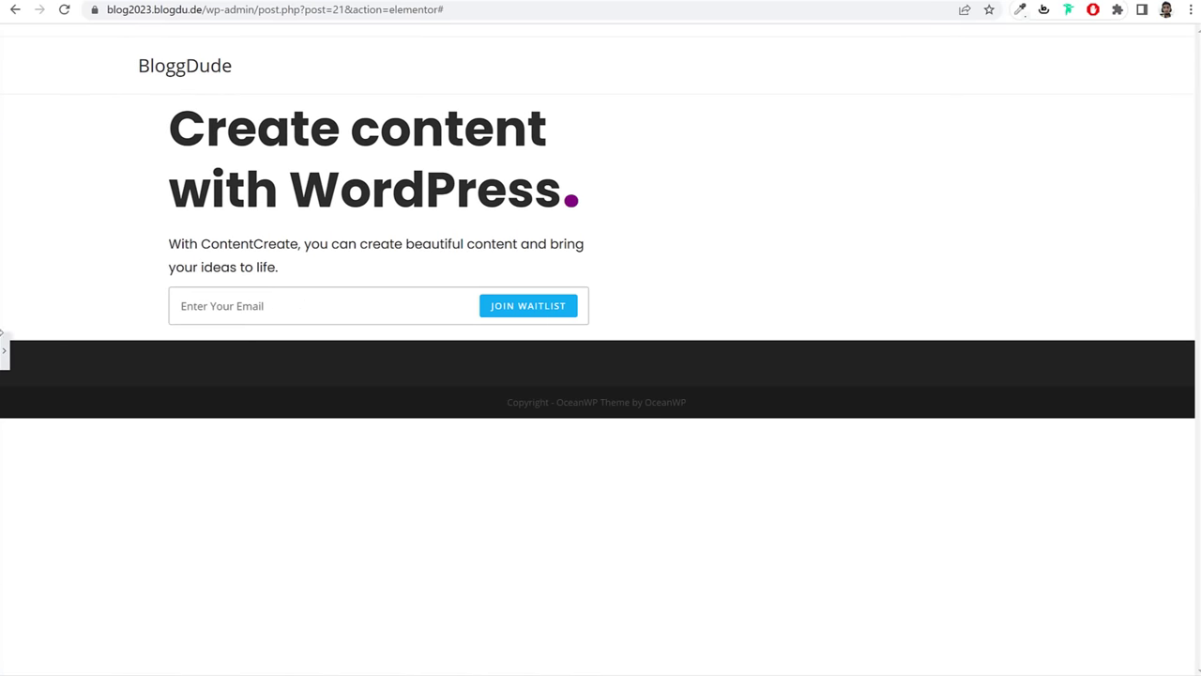
pyautogui.click(5, 349)
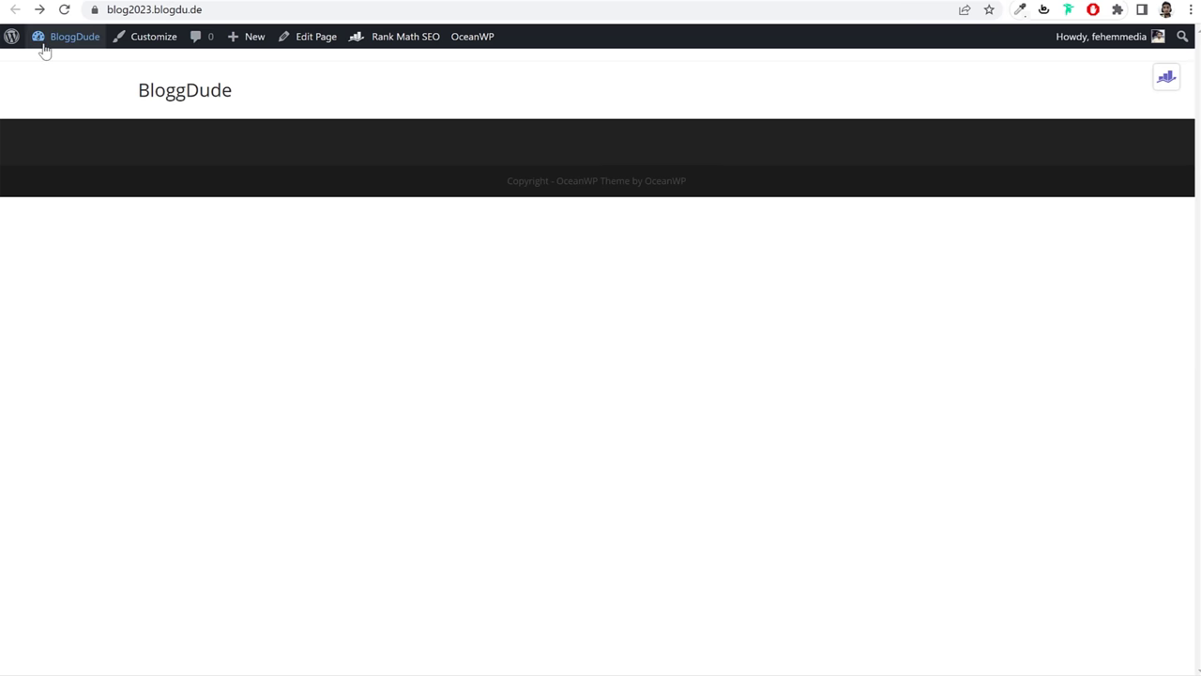
# Step: Open the OceanWP panel from the site's WordPress dashboard, skipping the update notifications and diagnostic tracking opt-in
pyautogui.click(43, 49)
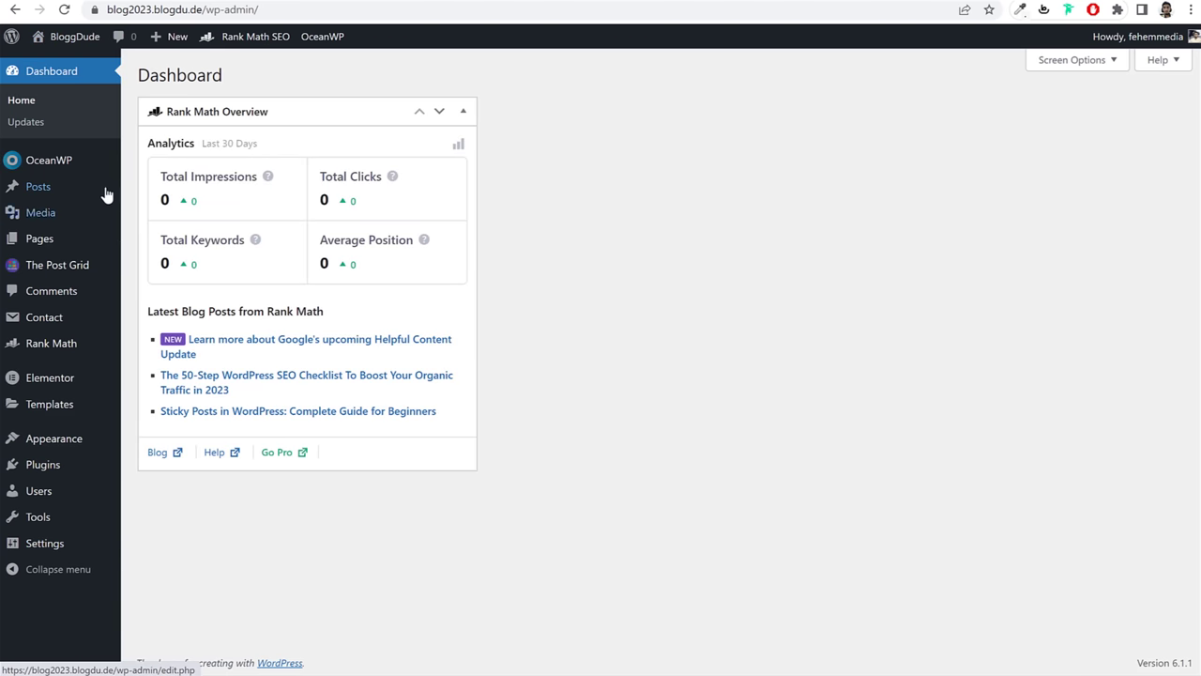
pyautogui.click(79, 165)
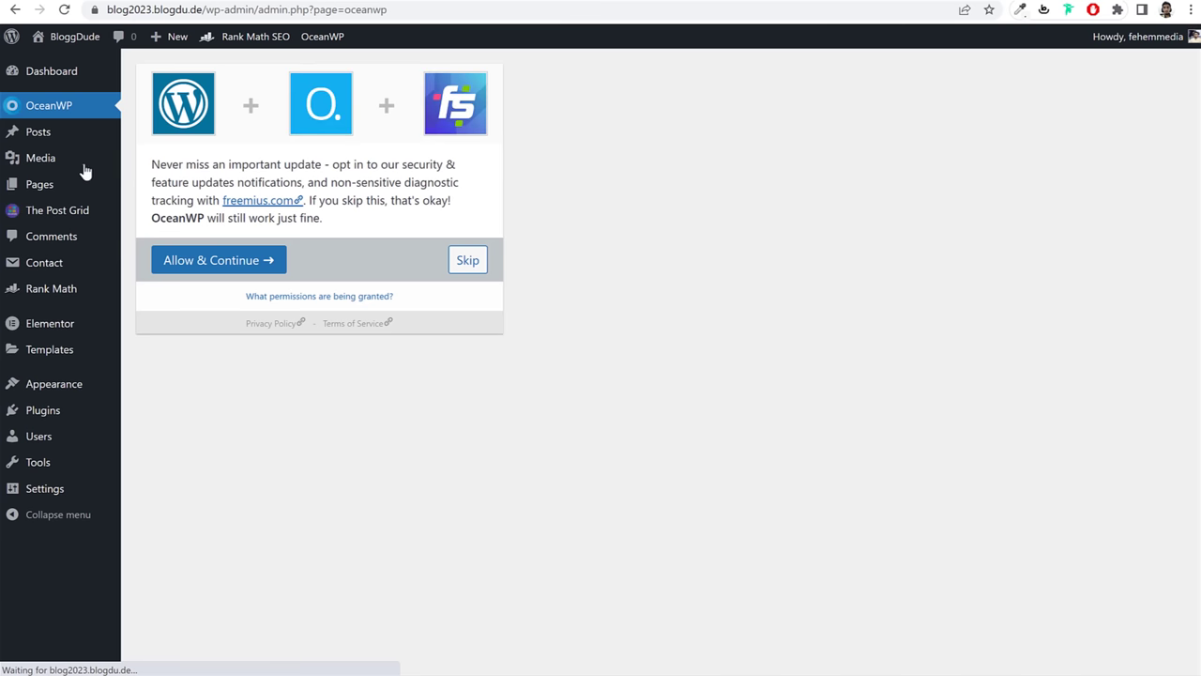
pyautogui.click(467, 260)
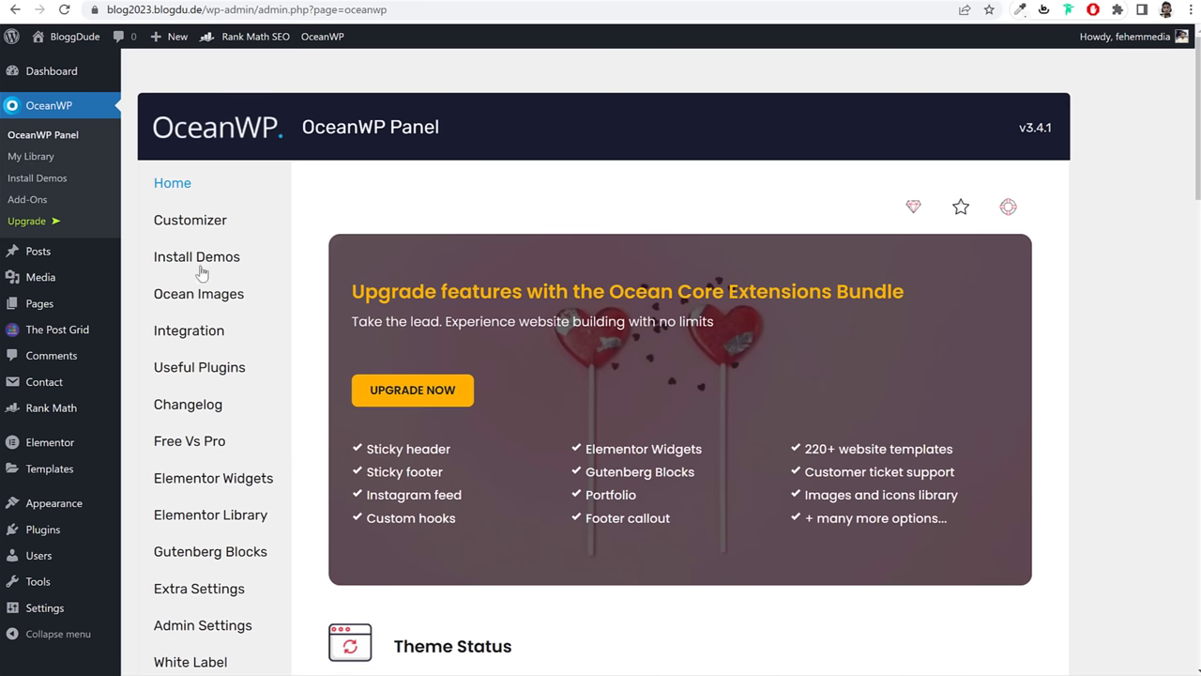
# Step: Open OceanWP's Integration settings and locate the MailChimp API Key and Audience ID fields
pyautogui.scroll(-2, 200, 272)
pyautogui.scroll(-1, 211, 286)
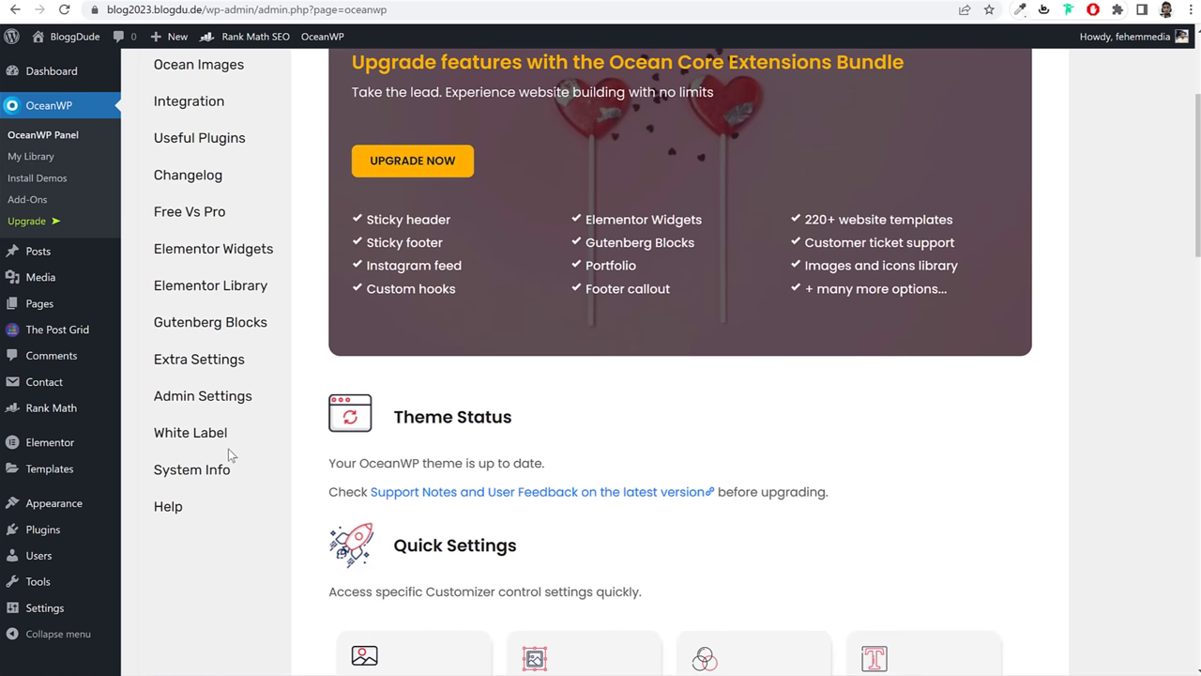
pyautogui.scroll(1, 215, 429)
pyautogui.click(212, 184)
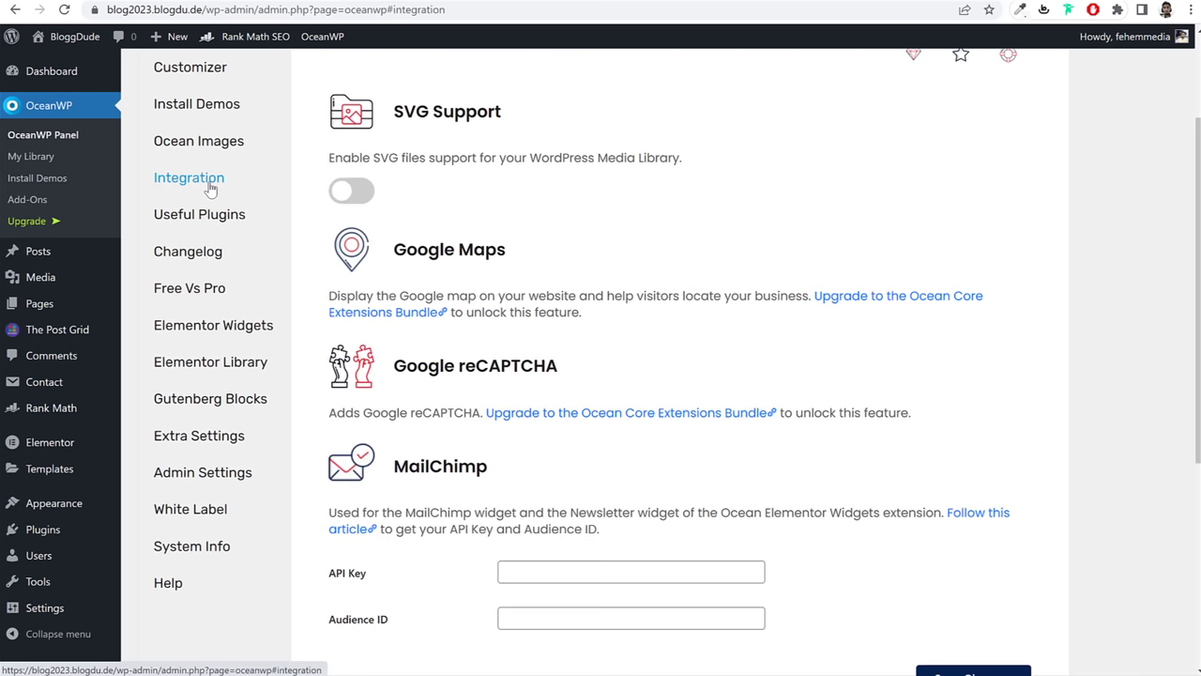
pyautogui.scroll(-2, 631, 272)
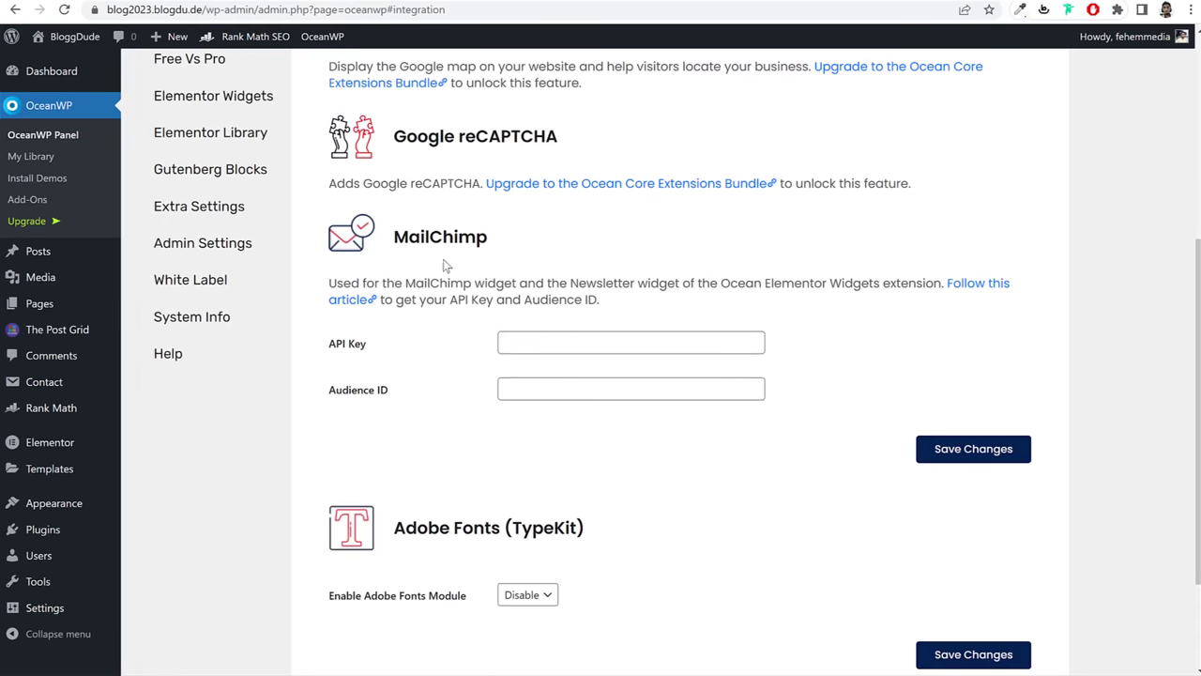
pyautogui.moveTo(399, 237); pyautogui.dragTo(507, 243)
pyautogui.click(508, 243)
pyautogui.moveTo(396, 236); pyautogui.dragTo(517, 245)
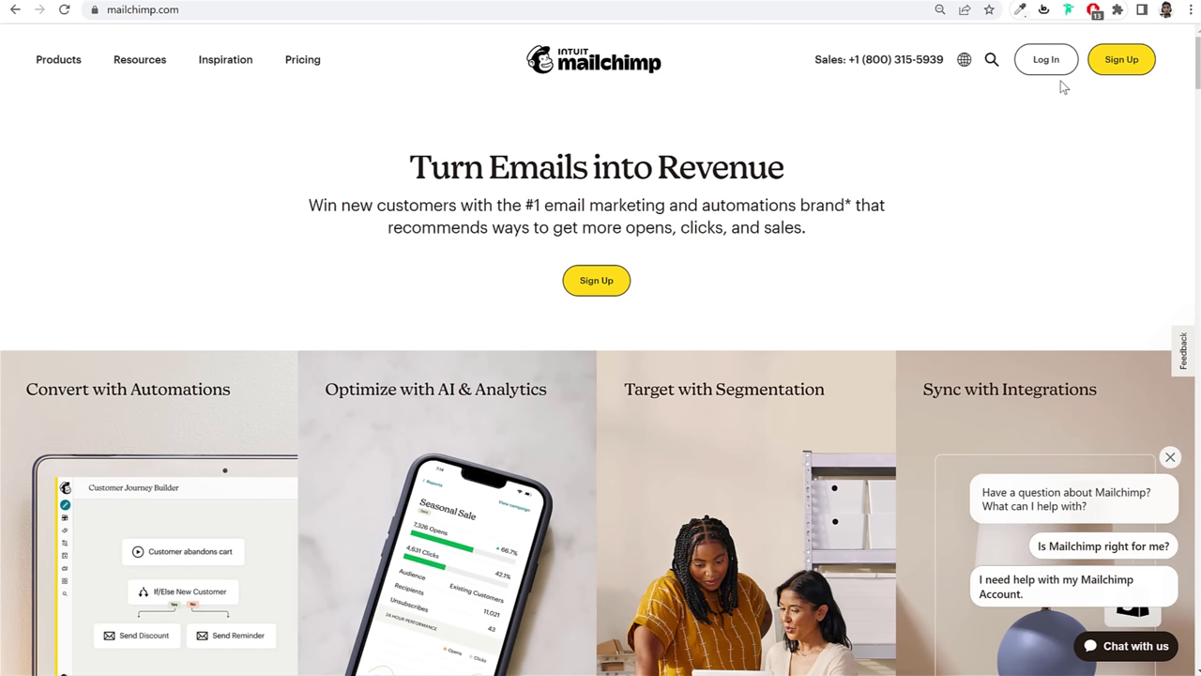
# Step: Switch to the Mailchimp website and log in to the account
pyautogui.click(1050, 59)
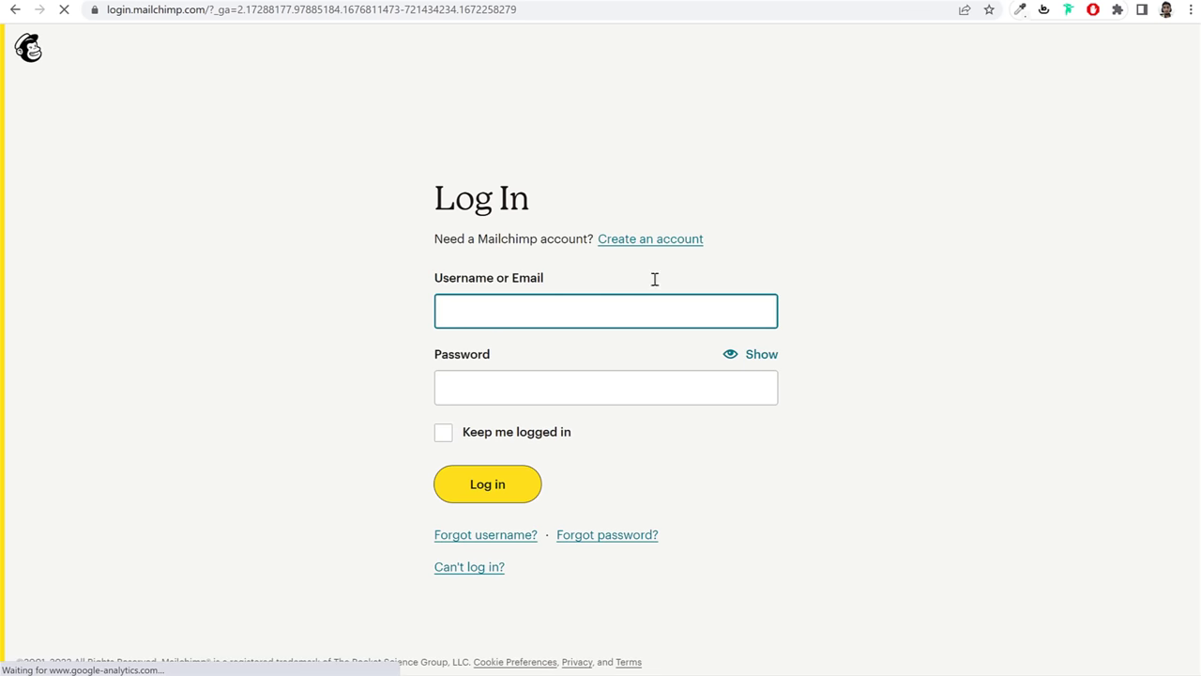
pyautogui.click(474, 497)
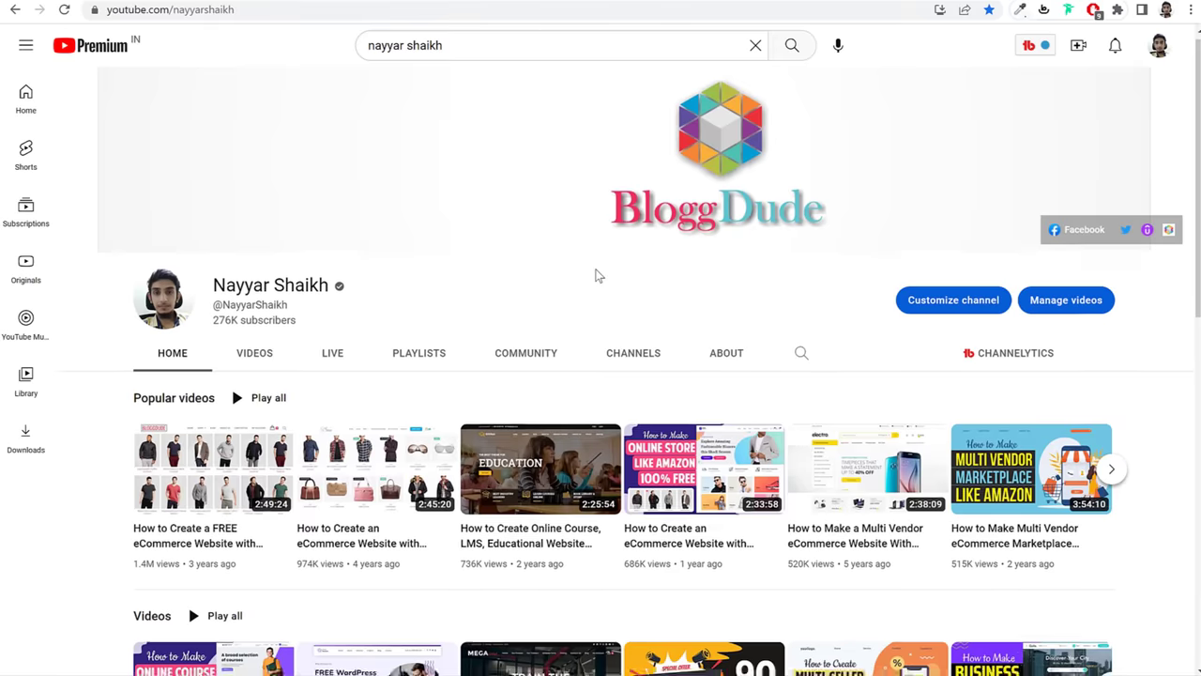
# Step: Switch to the YouTube channel and search for its creator's MailChimp tutorials
pyautogui.scroll(-3, 547, 322)
pyautogui.scroll(2, 478, 81)
pyautogui.click(497, 45)
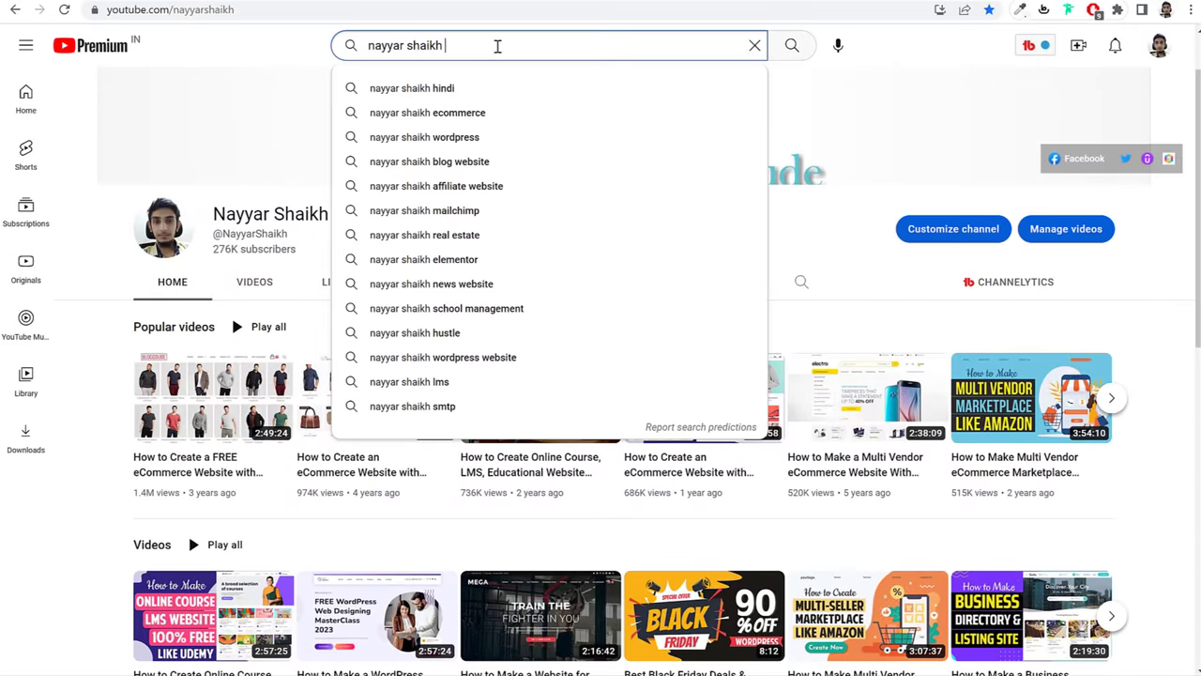
pyautogui.write('mailchimp')
pyautogui.press('Return')
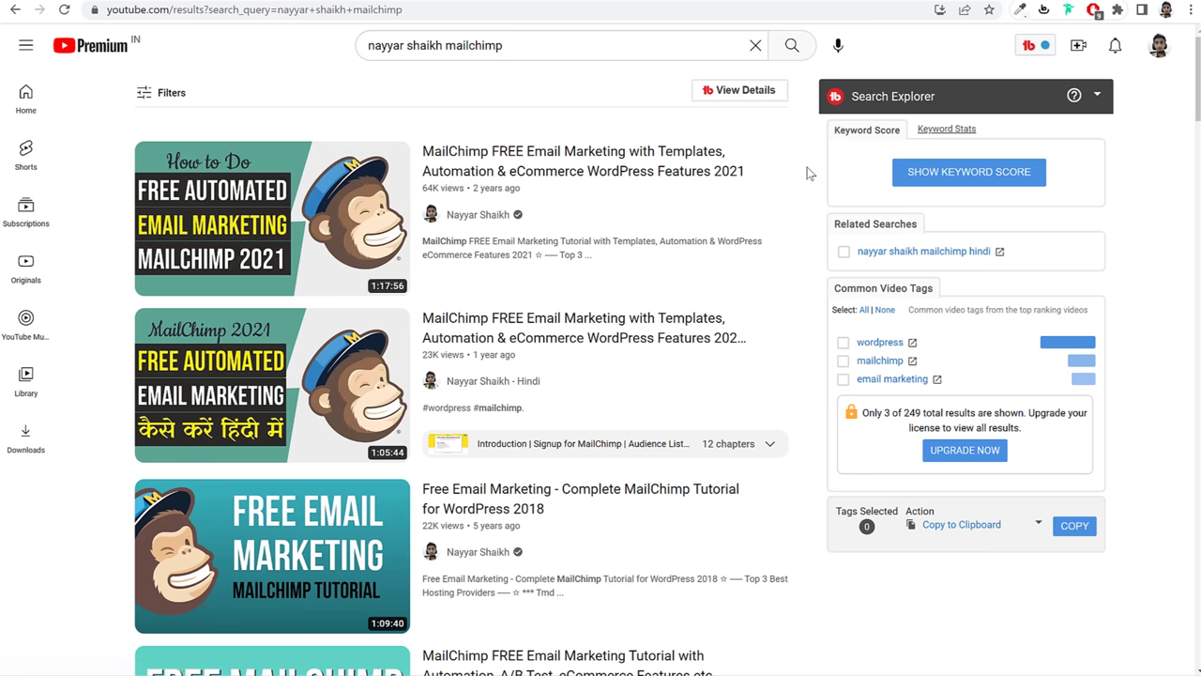
# Step: Return to the Mailchimp account and open the API keys list from the profile's extras
pyautogui.click(835, 1)
pyautogui.click(1143, 69)
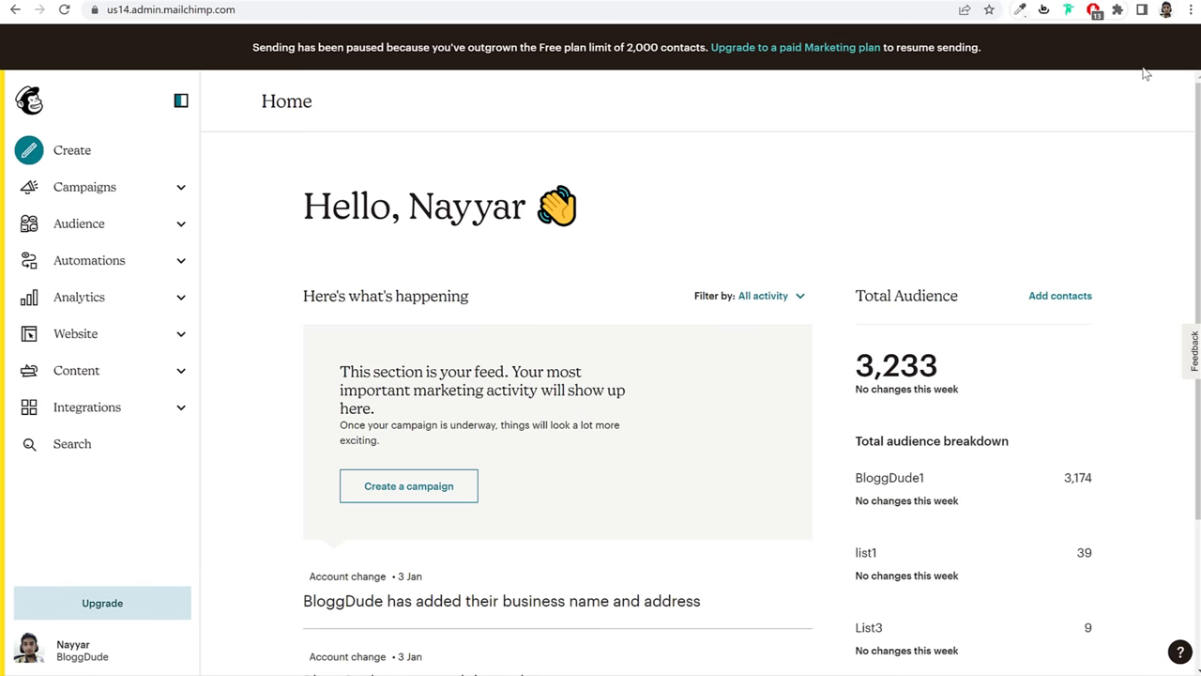
pyautogui.click(28, 649)
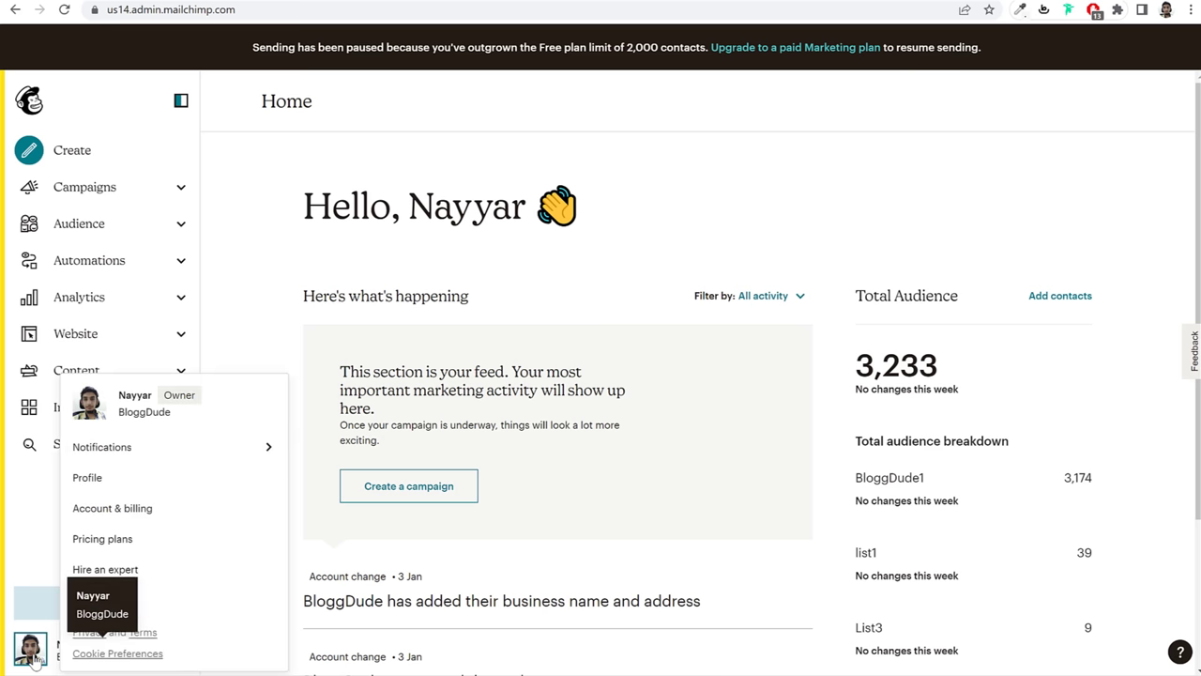
pyautogui.click(109, 480)
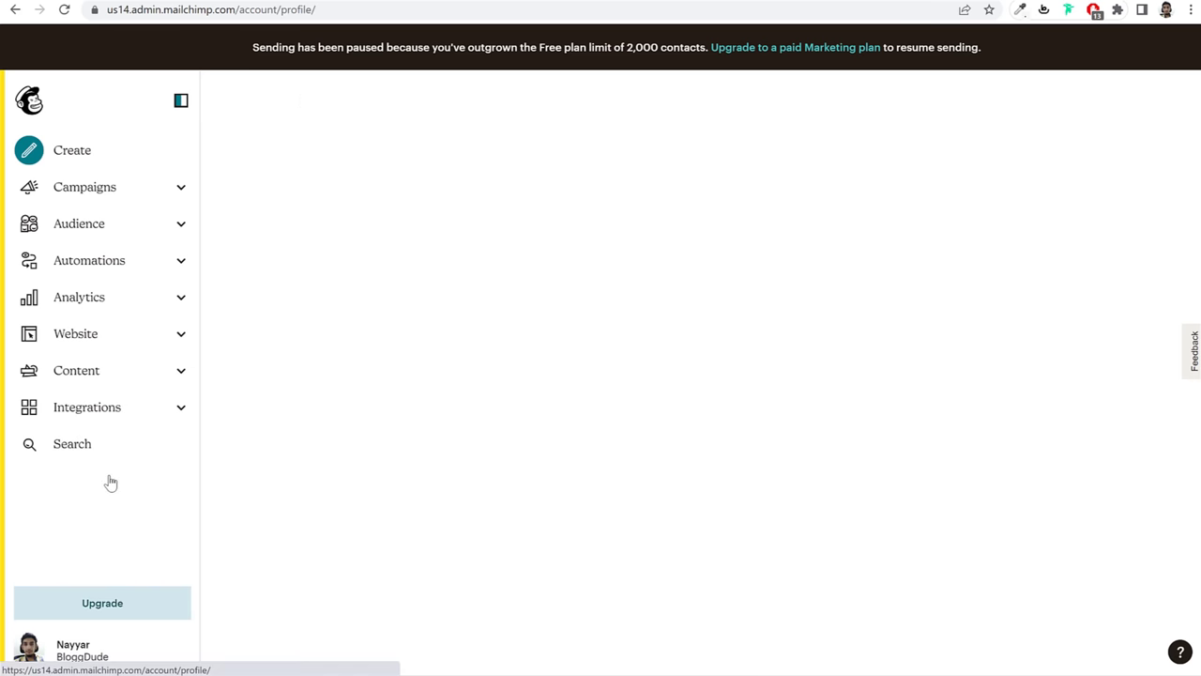
pyautogui.click(488, 204)
pyautogui.click(498, 283)
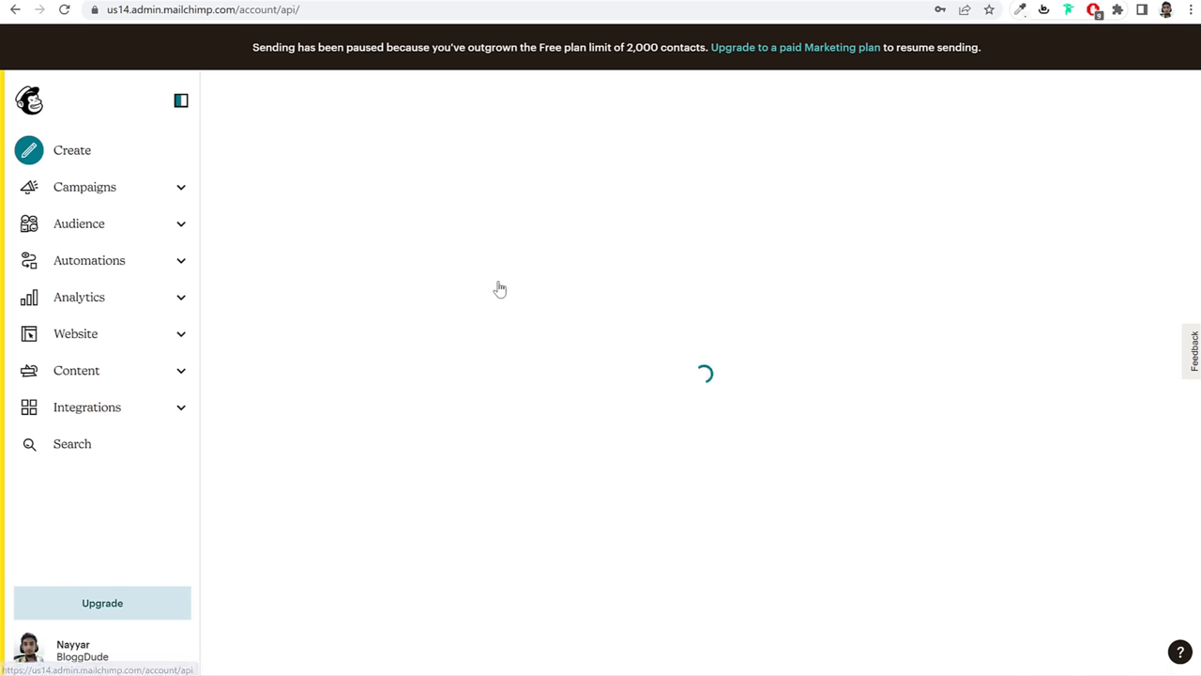
pyautogui.scroll(-3, 847, 343)
pyautogui.moveTo(773, 352); pyautogui.dragTo(932, 349)
pyautogui.click(932, 349)
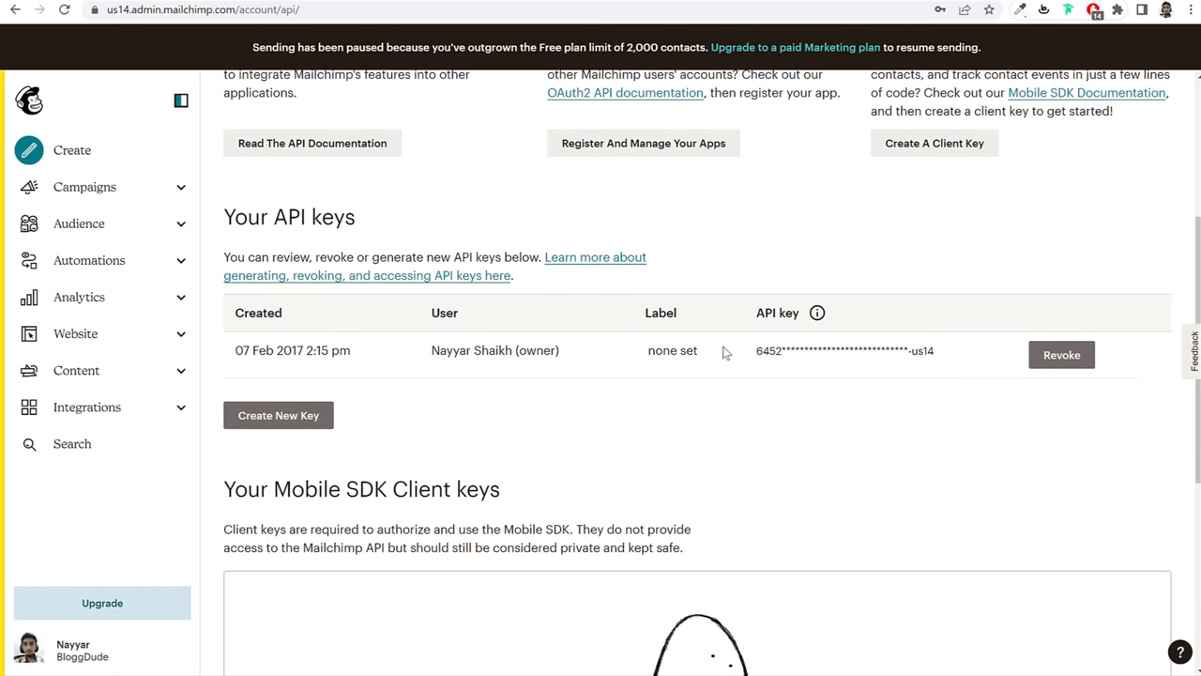
# Step: Generate a new Mailchimp API key named "Dummy"
pyautogui.click(277, 416)
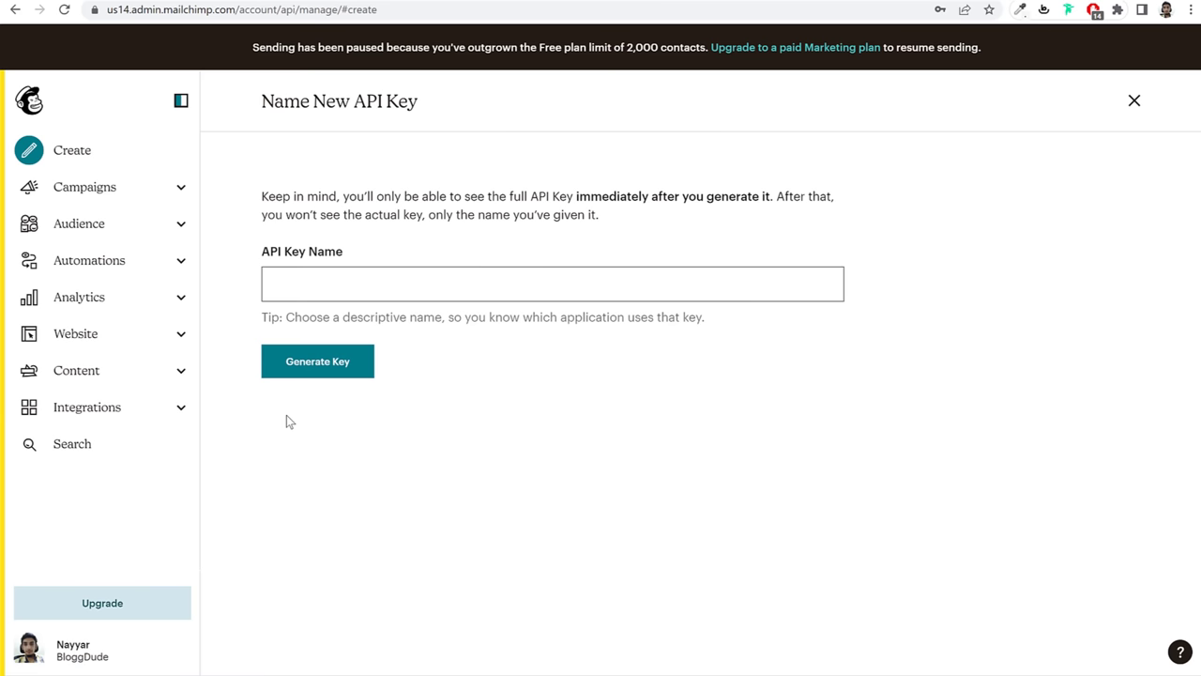
pyautogui.click(345, 291)
pyautogui.click(383, 295)
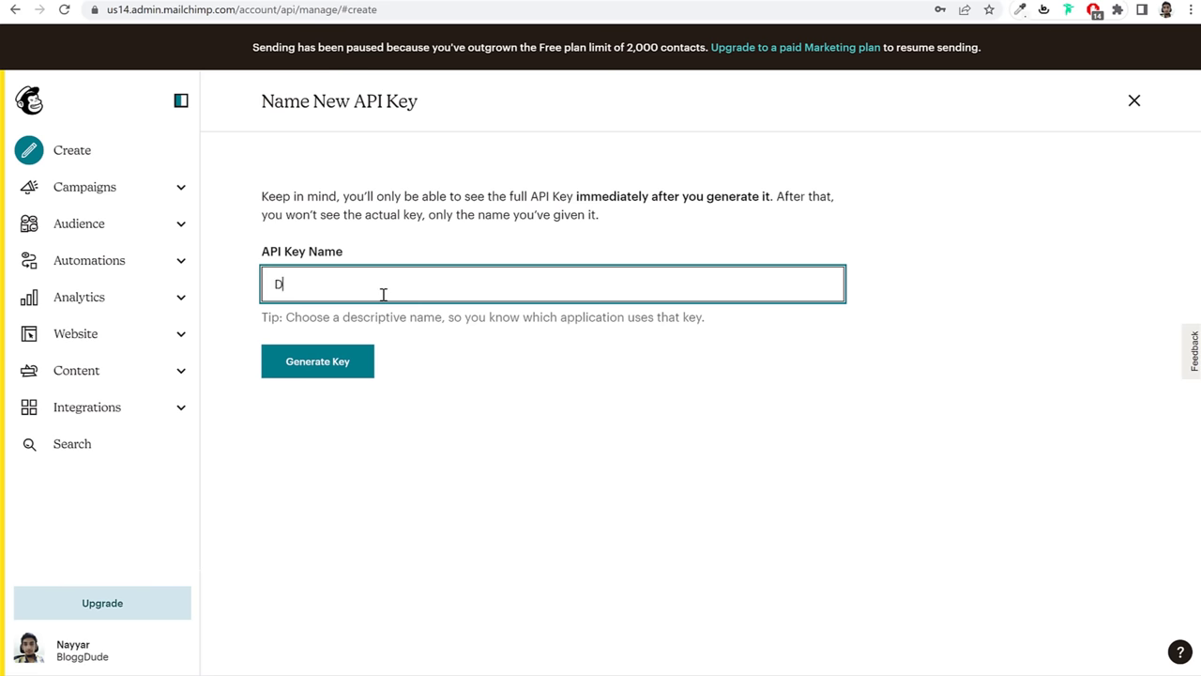
pyautogui.click(293, 364)
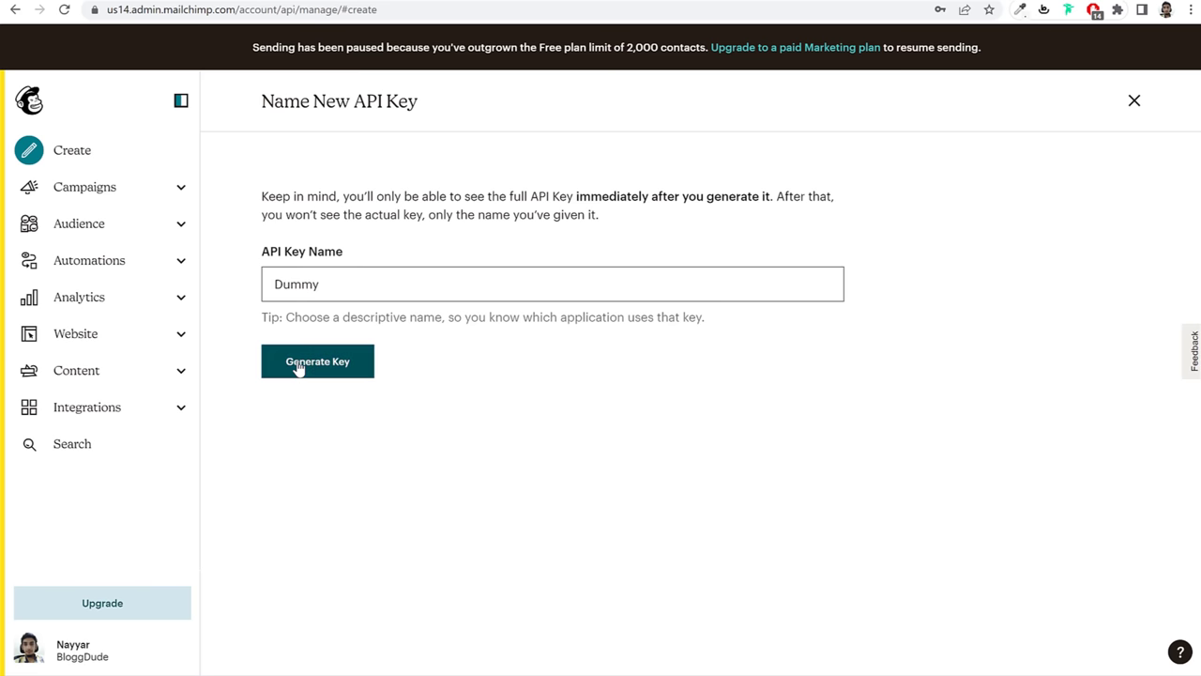
# Step: Copy the full new API key and finish the key creation
pyautogui.click(380, 286)
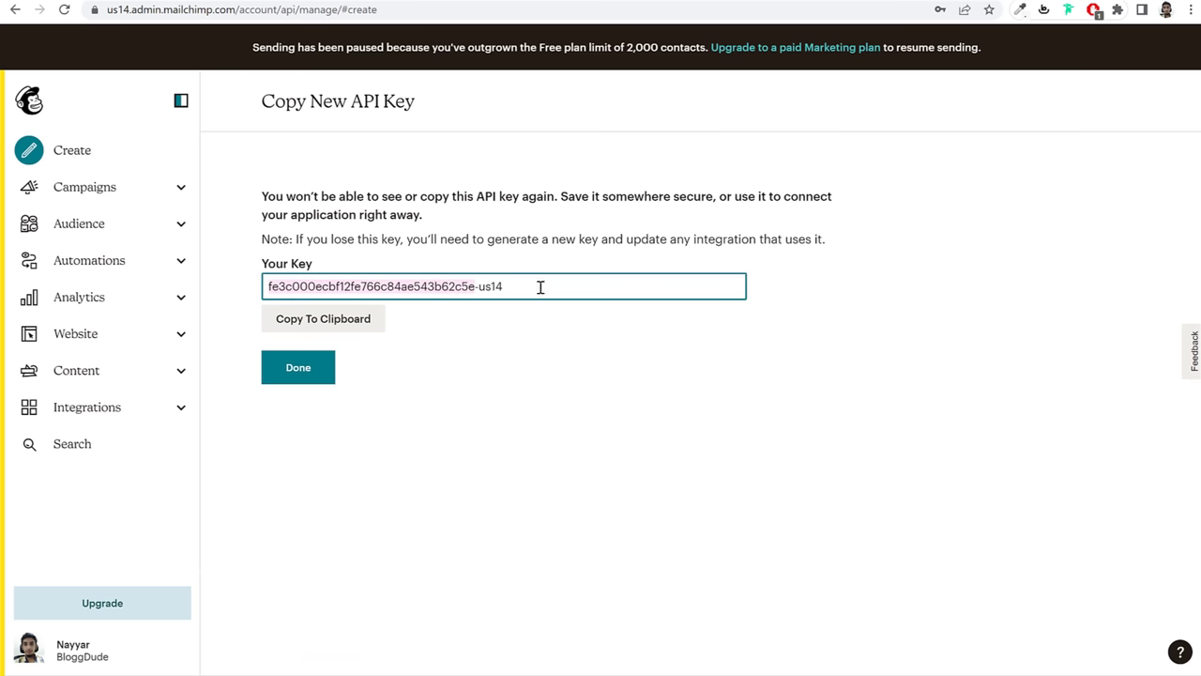
pyautogui.moveTo(539, 287); pyautogui.dragTo(263, 287)
pyautogui.hotkey('ctrl', 'c')
pyautogui.click(307, 377)
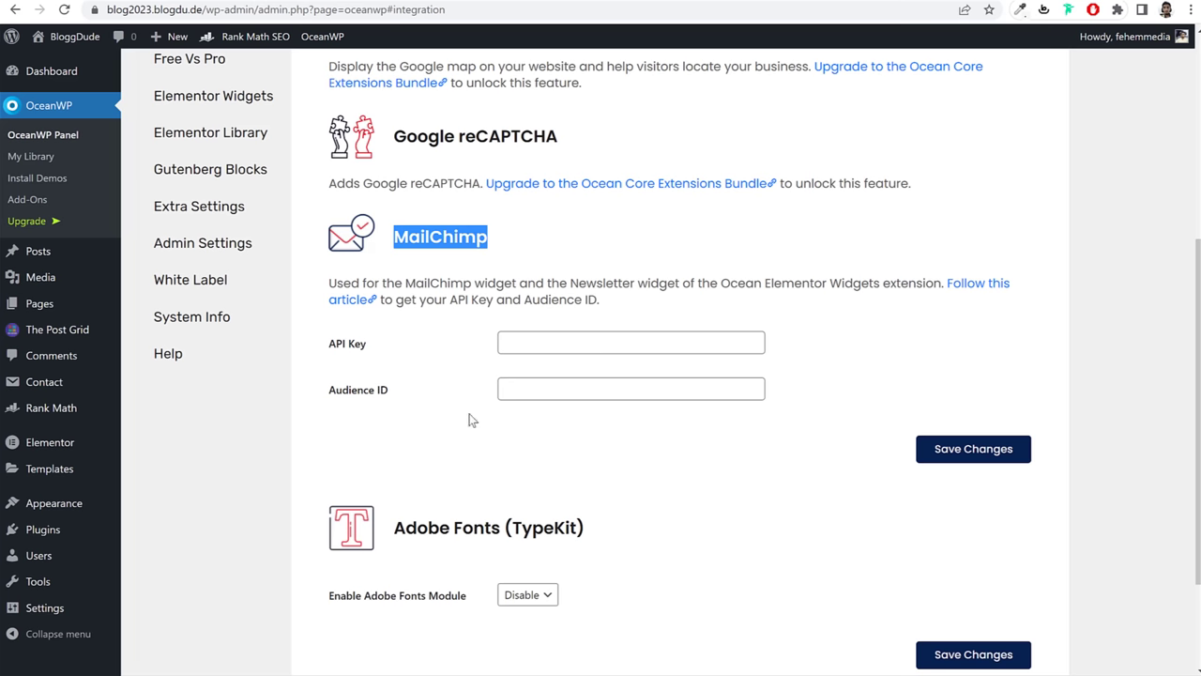
# Step: Paste the Mailchimp API key into OceanWP's MailChimp API Key field and check the "Dummy" entry in Mailchimp's key list
pyautogui.click(561, 342)
pyautogui.hotkey('ctrl', 'v')
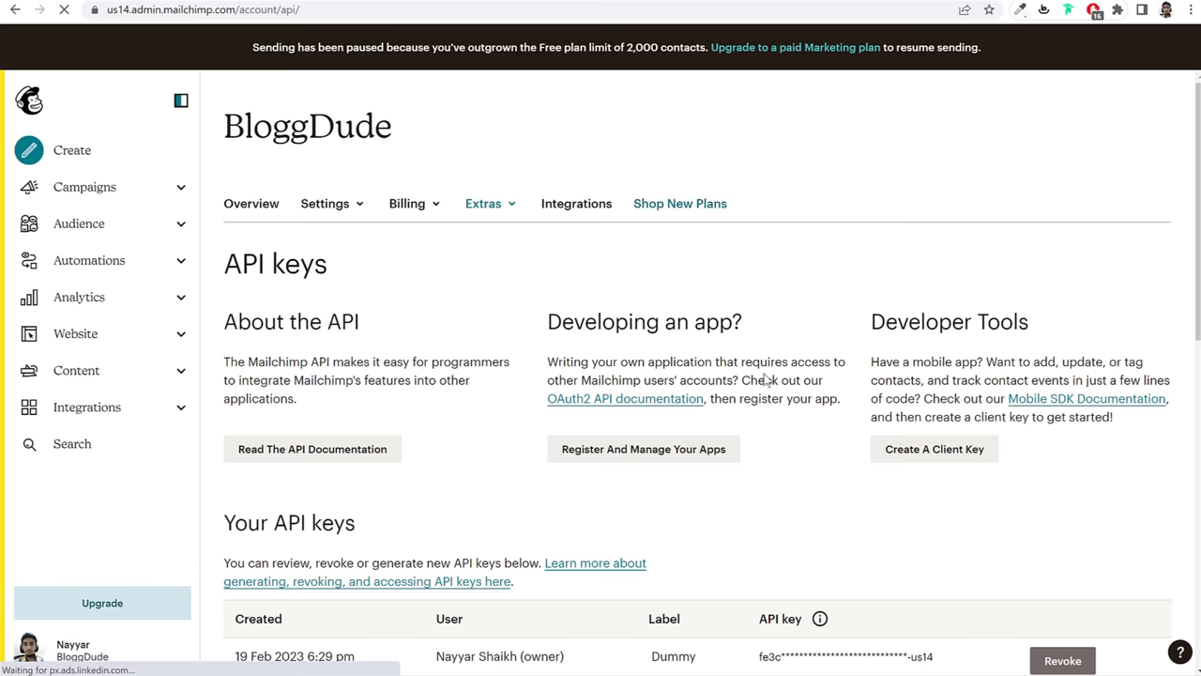
pyautogui.scroll(-2, 842, 433)
pyautogui.scroll(-1, 844, 430)
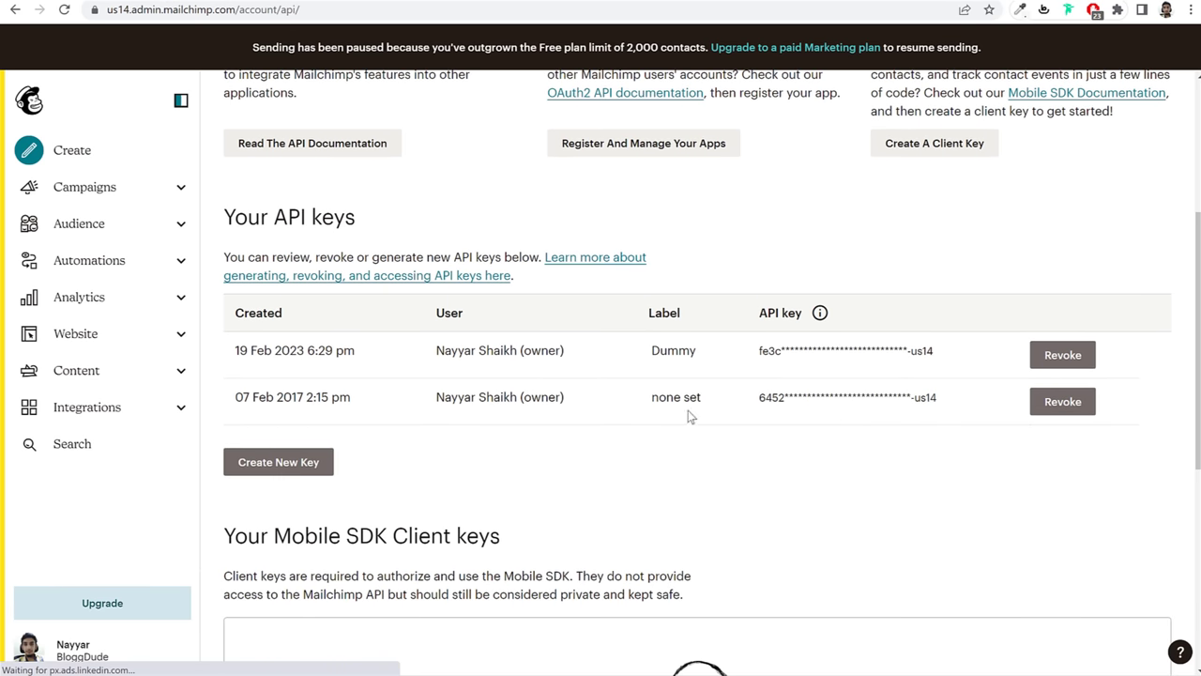
pyautogui.doubleClick(691, 357)
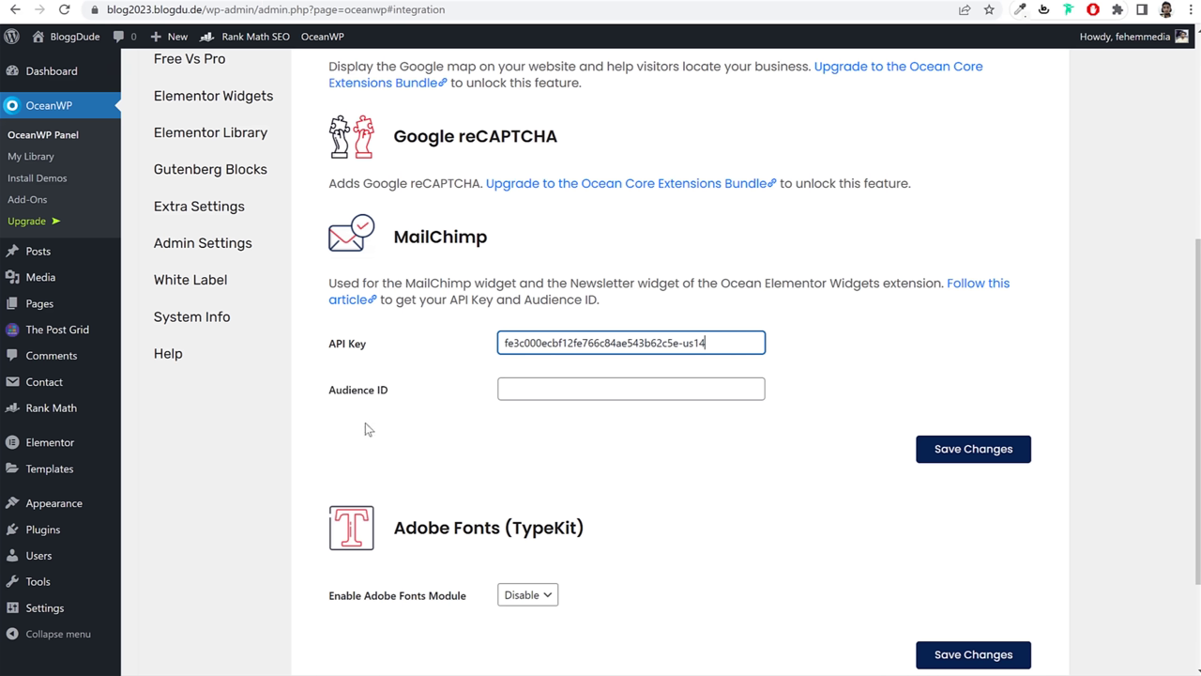
# Step: Return to Mailchimp's audience dashboard and switch the current audience to List3
pyautogui.click(781, 2)
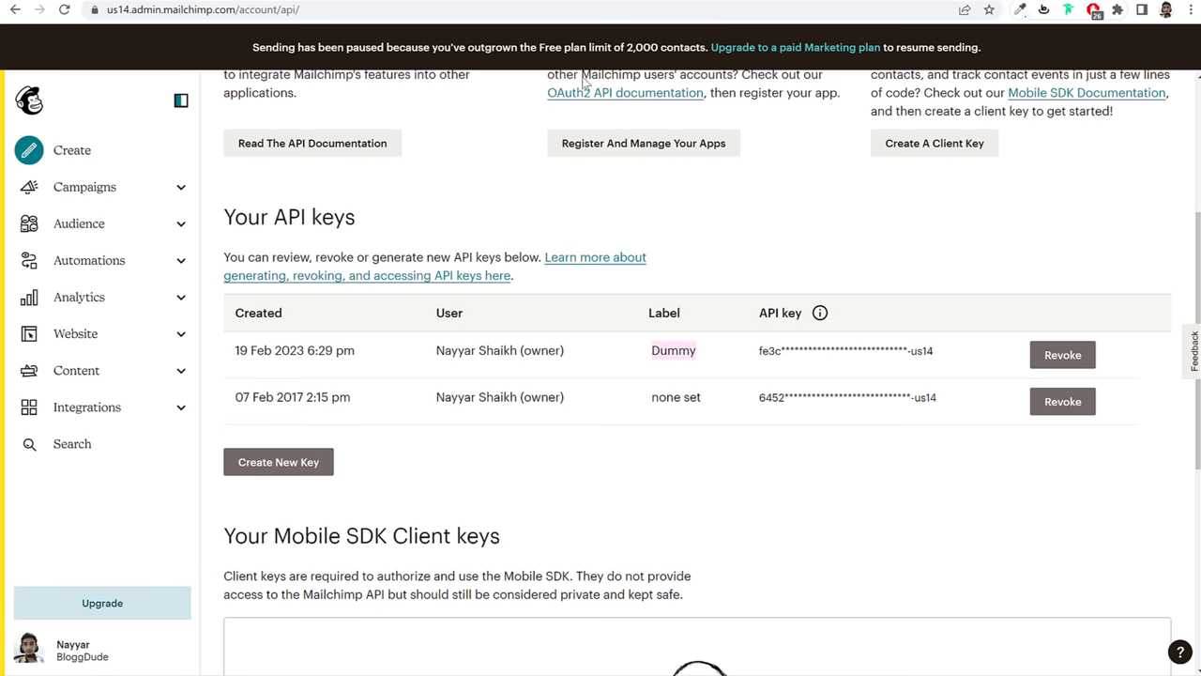
pyautogui.scroll(3, 293, 169)
pyautogui.click(118, 236)
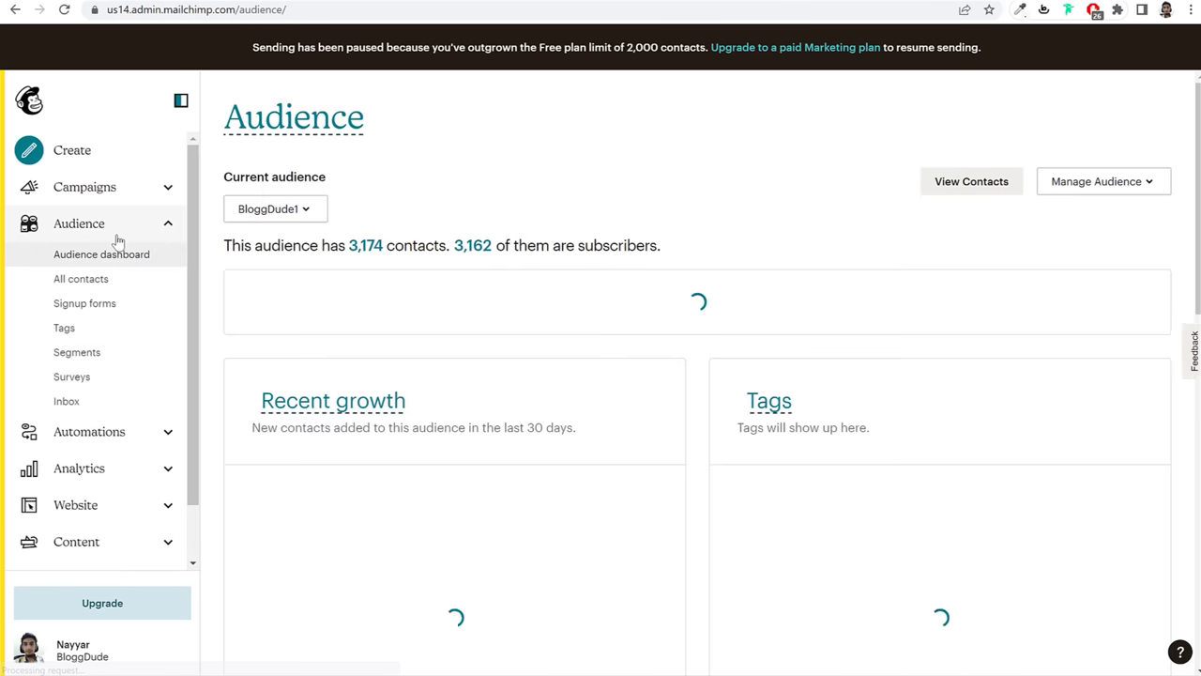
pyautogui.click(267, 213)
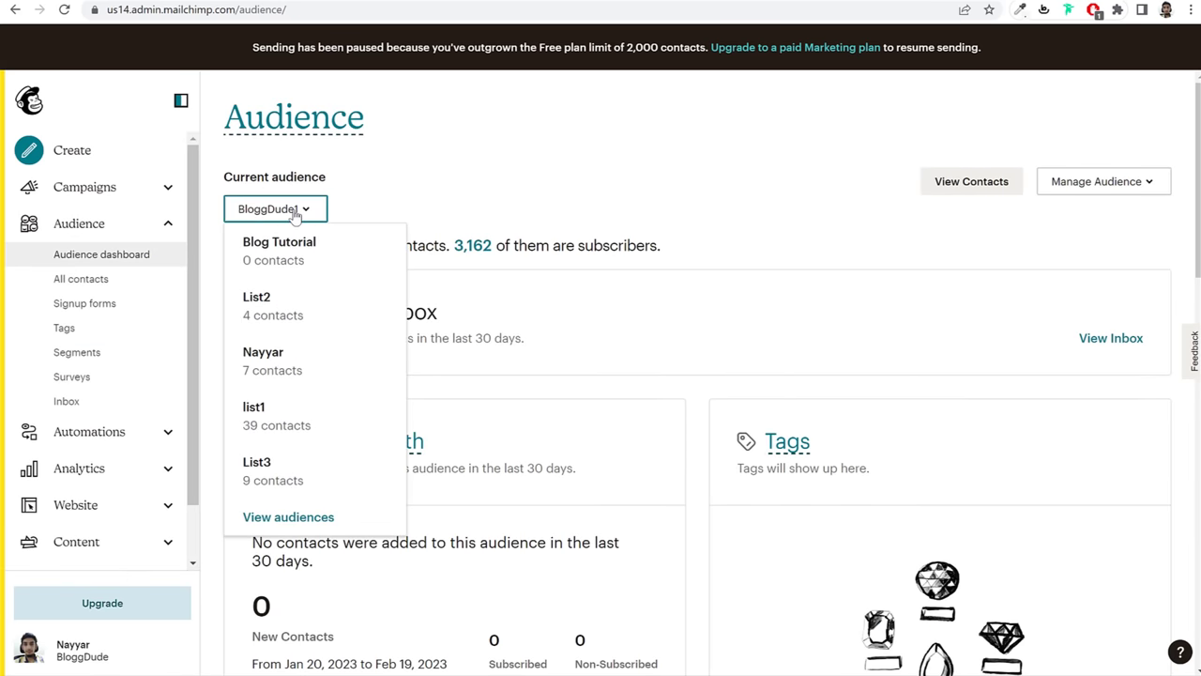
pyautogui.click(258, 180)
pyautogui.click(286, 214)
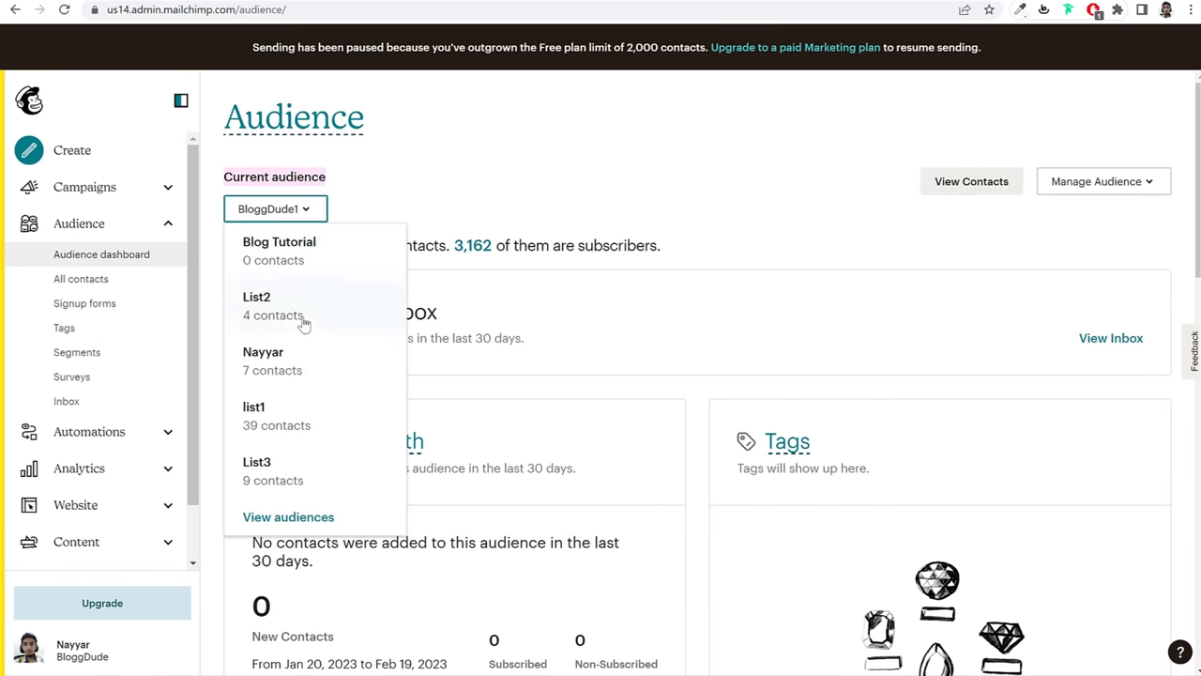
pyautogui.scroll(-1, 304, 418)
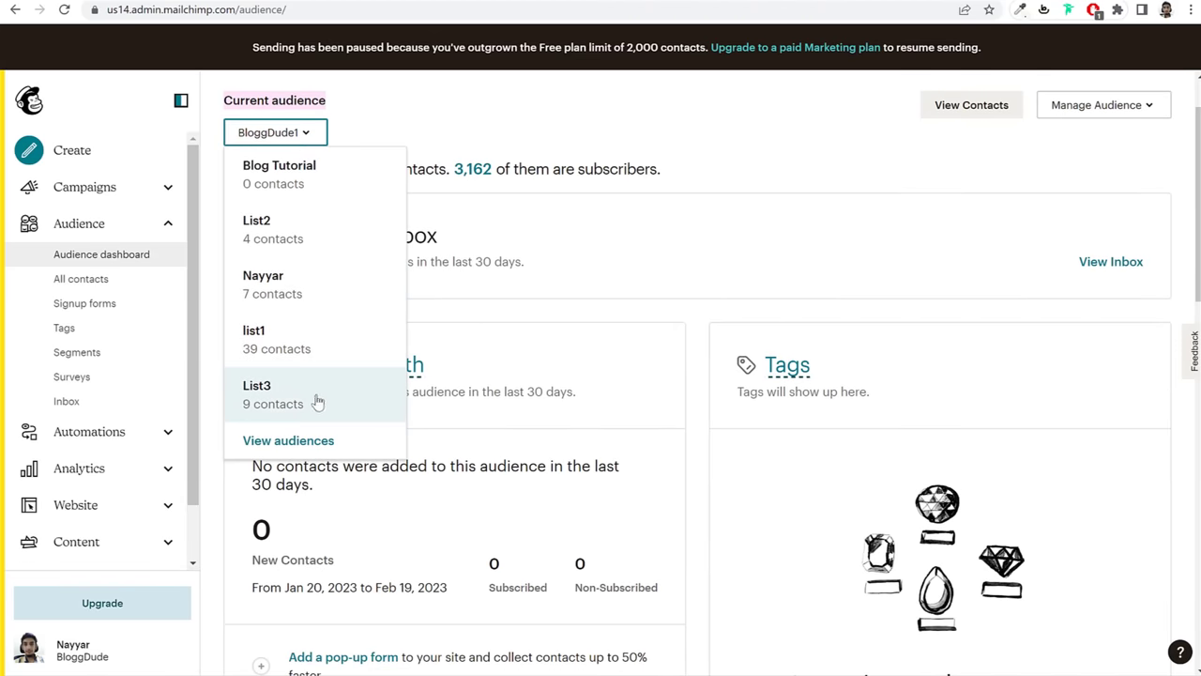
pyautogui.click(316, 399)
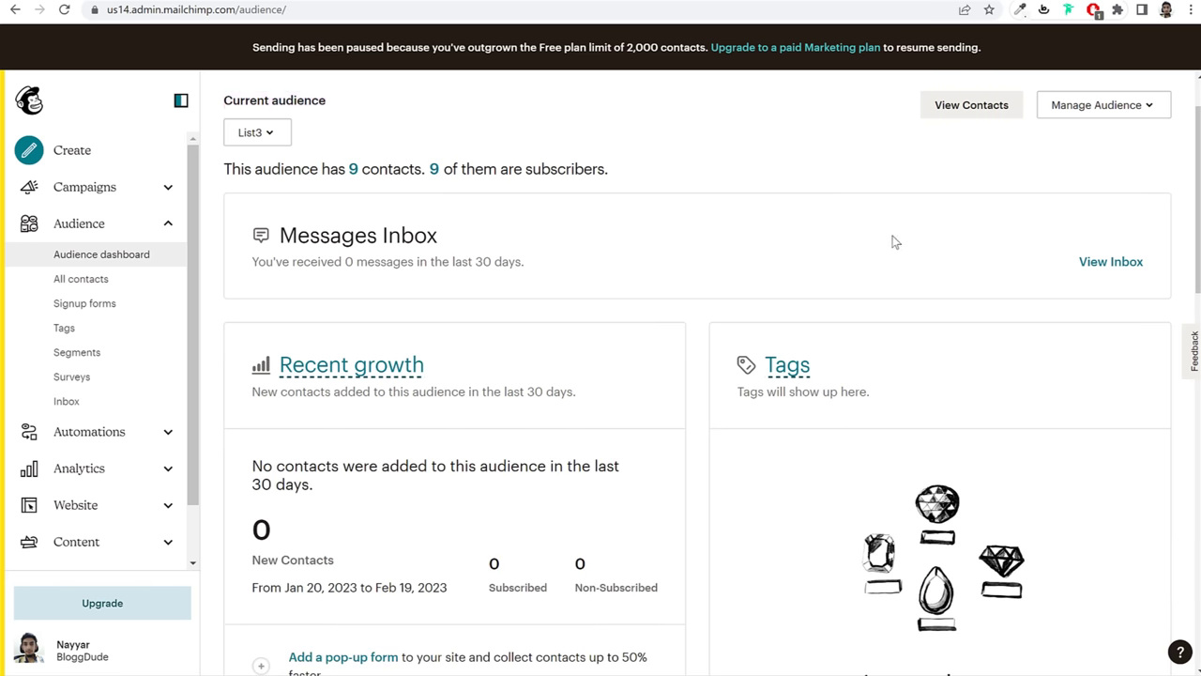
# Step: Open the settings of audience List3 and copy its unique audience ID
pyautogui.click(1088, 111)
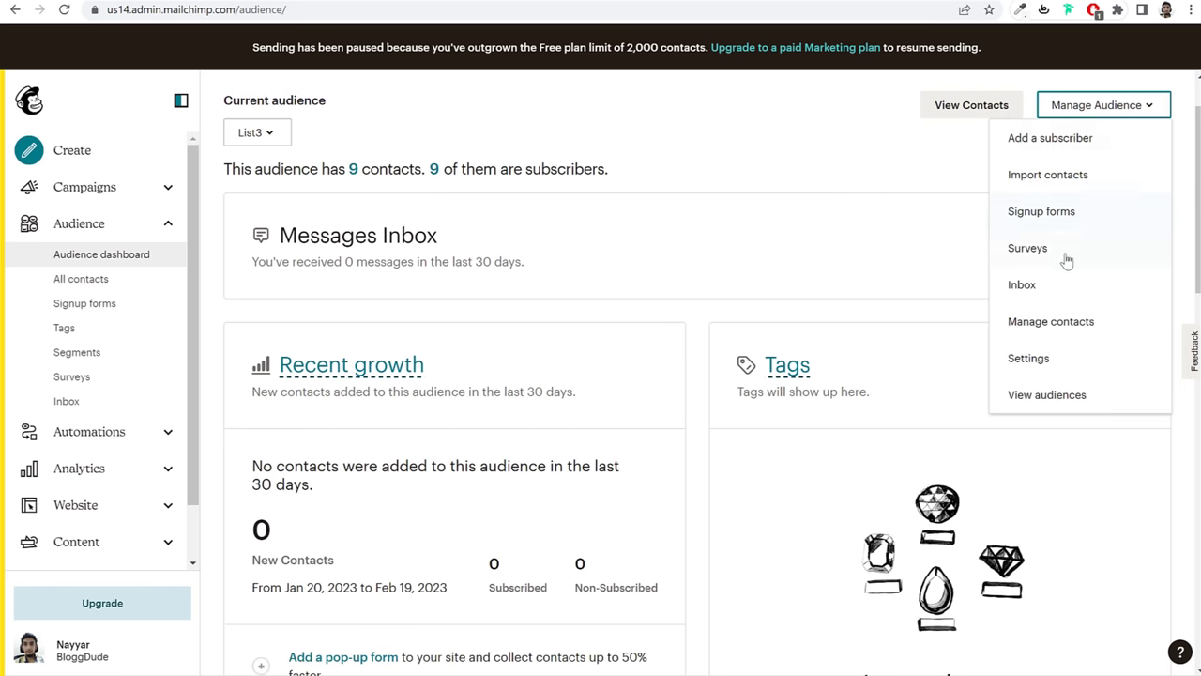
pyautogui.scroll(-2, 1065, 260)
pyautogui.scroll(2, 1067, 261)
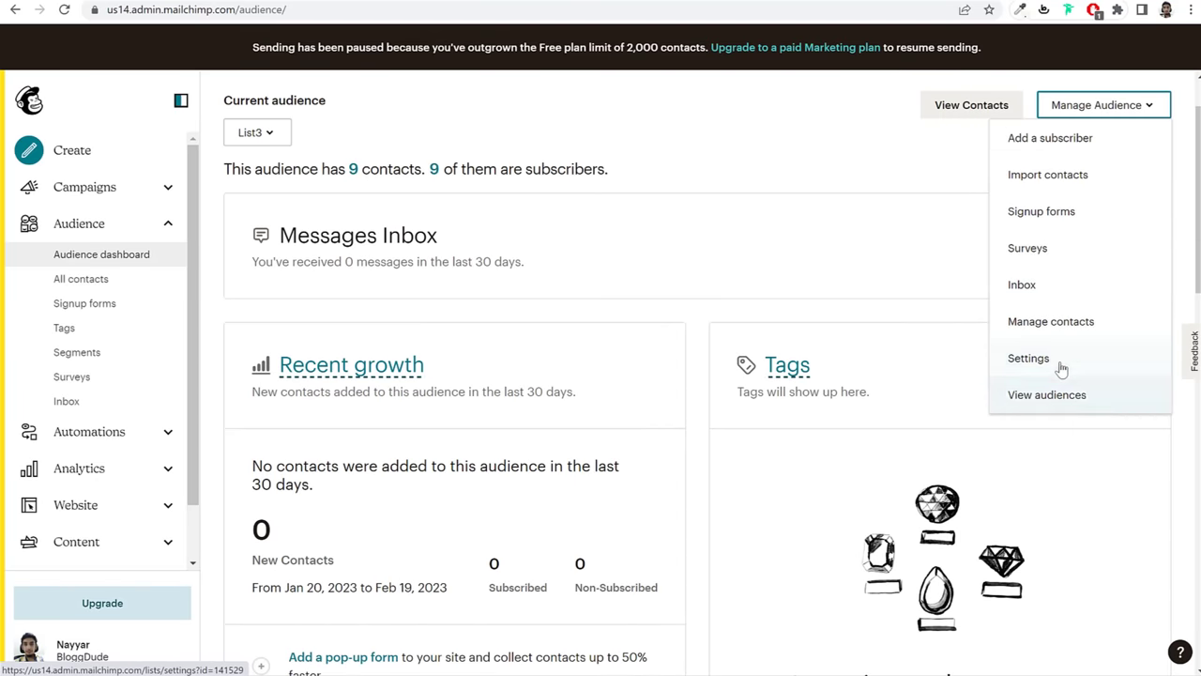
pyautogui.click(1061, 369)
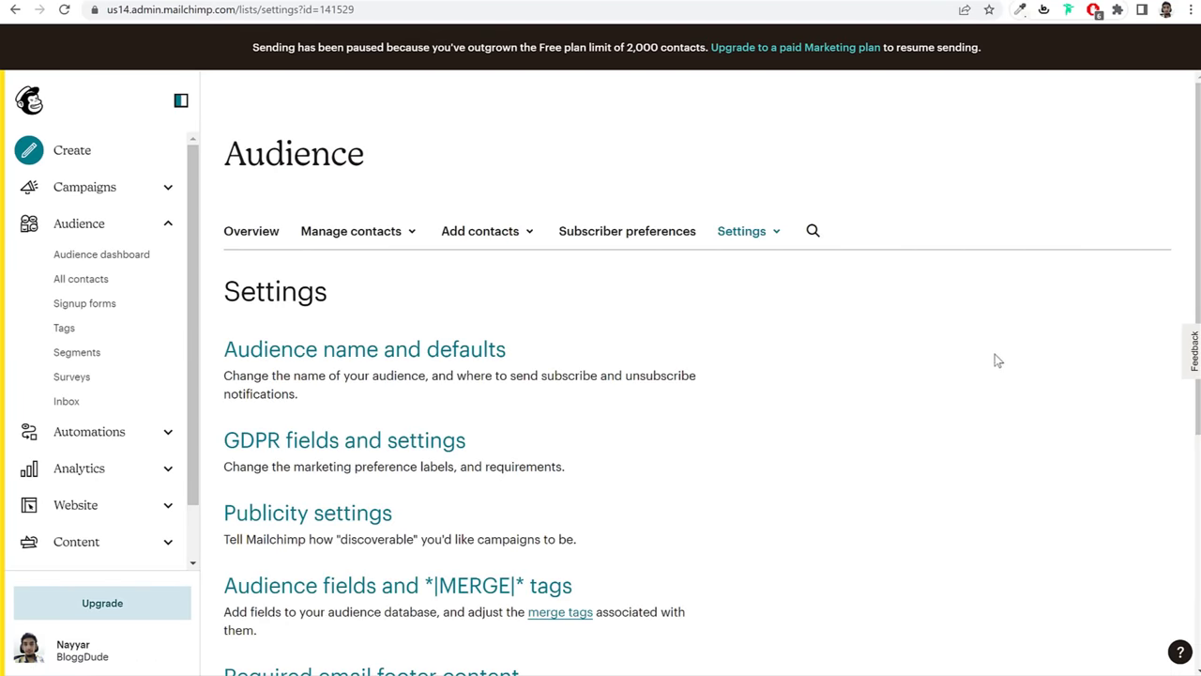
pyautogui.scroll(-4, 995, 362)
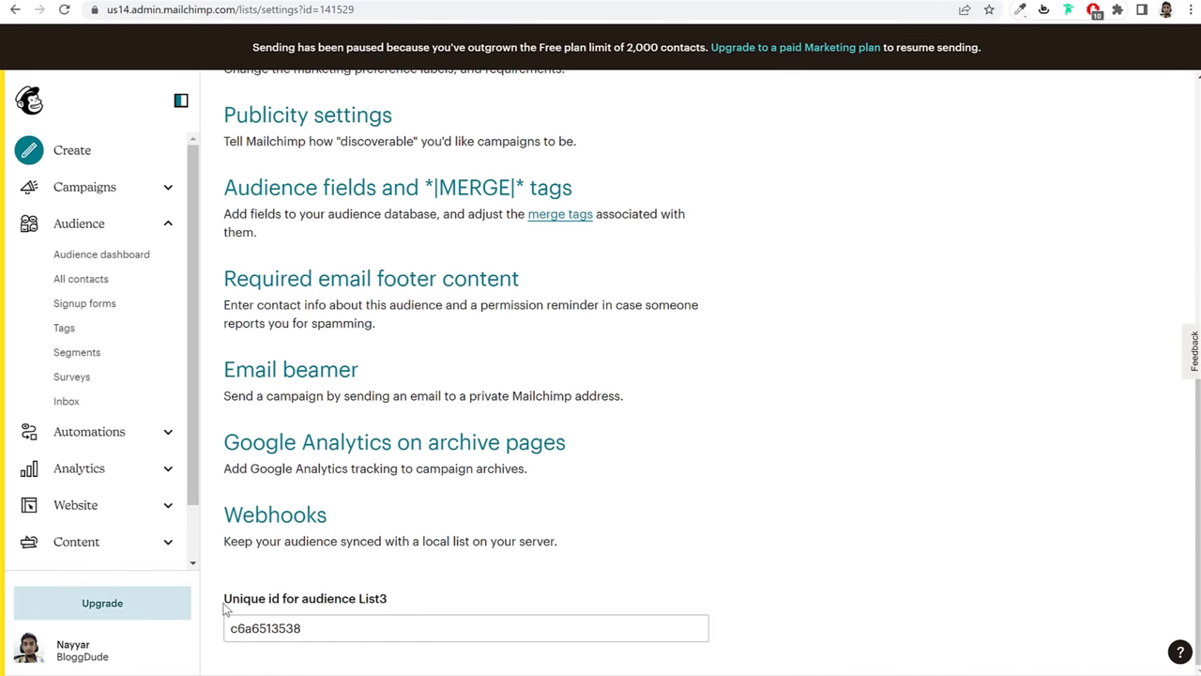
pyautogui.doubleClick(292, 625)
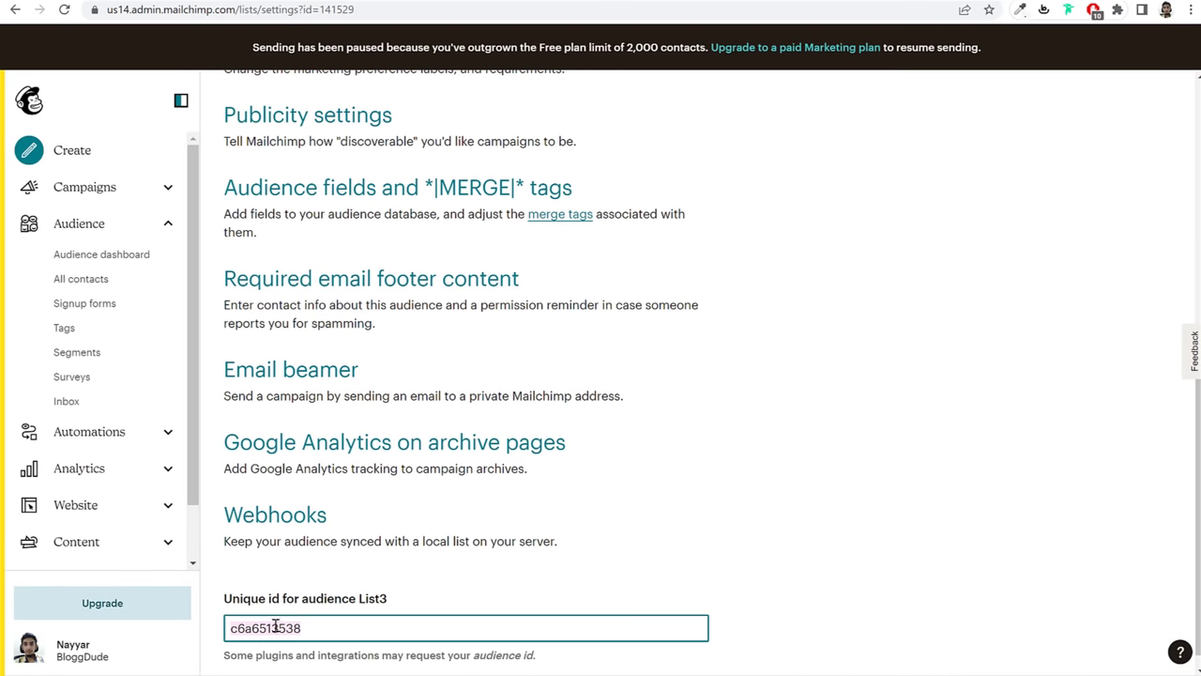
pyautogui.rightClick(274, 627)
pyautogui.click(334, 406)
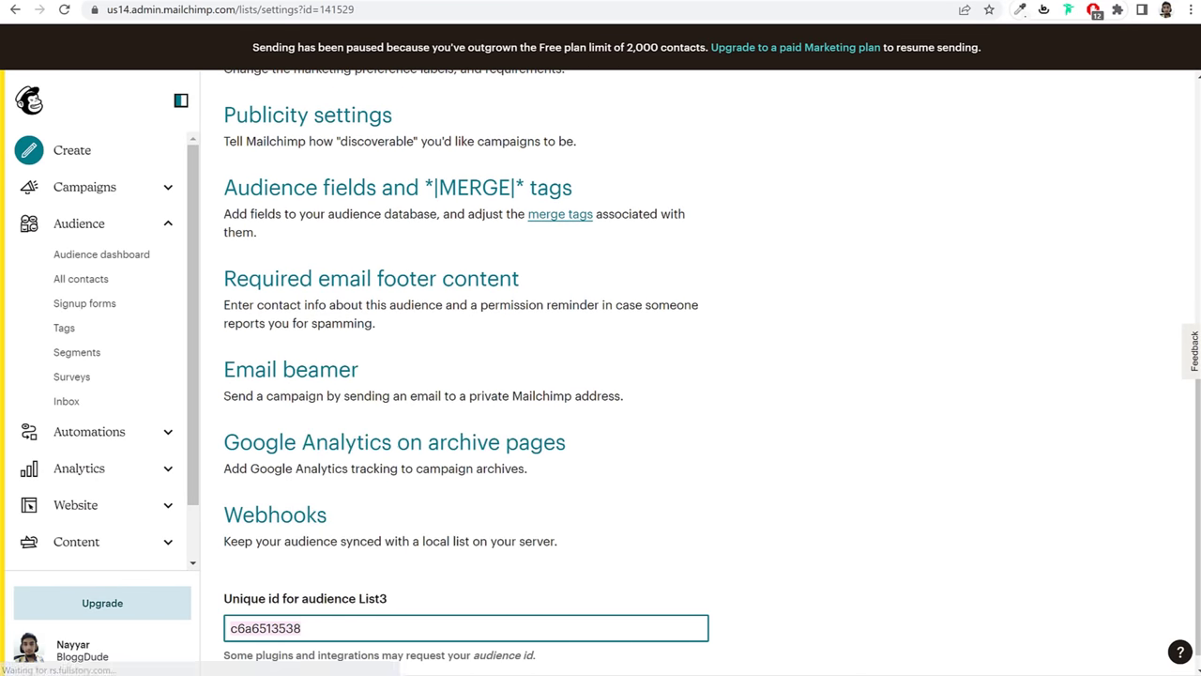
# Step: Switch back to OceanWP's integration settings, paste the copied ID into the MailChimp Audience ID field and save the changes
pyautogui.click(277, 3)
pyautogui.click(610, 391)
pyautogui.hotkey('ctrl', 'v')
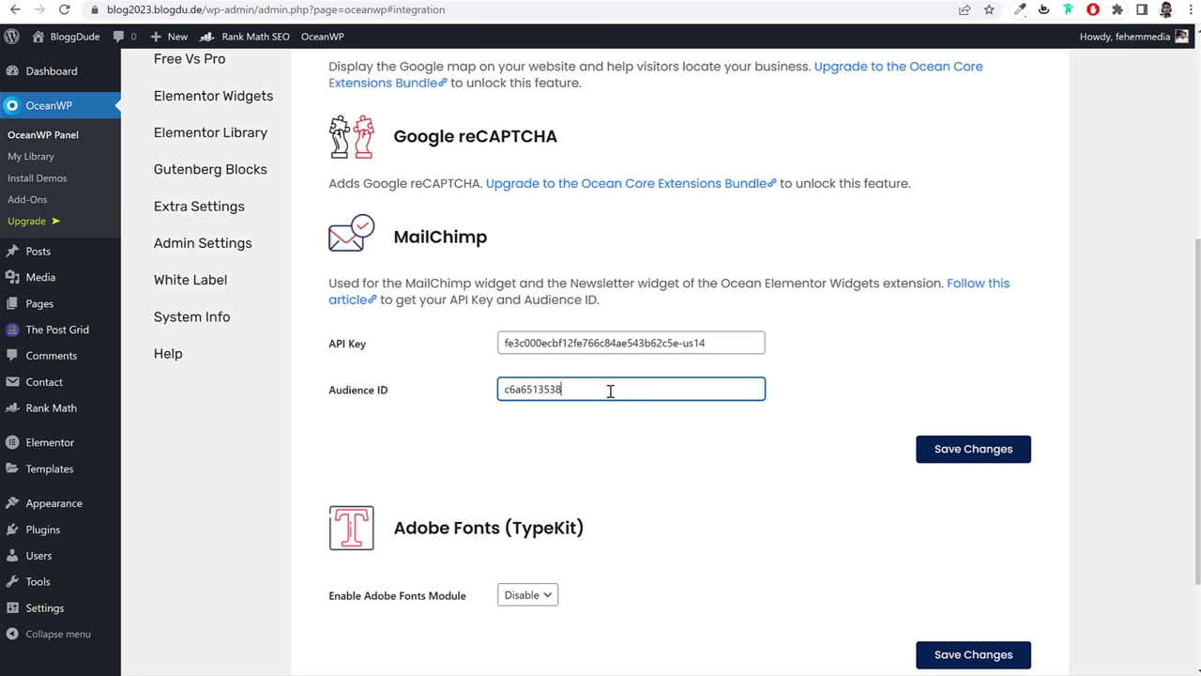
pyautogui.click(993, 455)
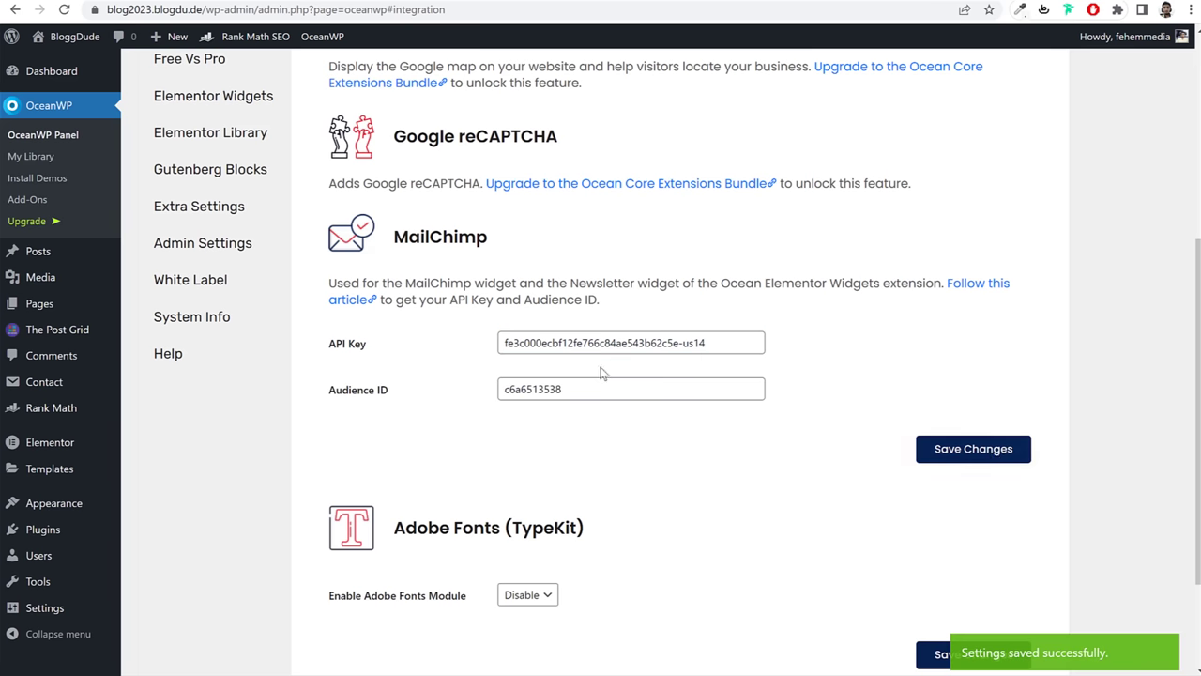
pyautogui.doubleClick(392, 240)
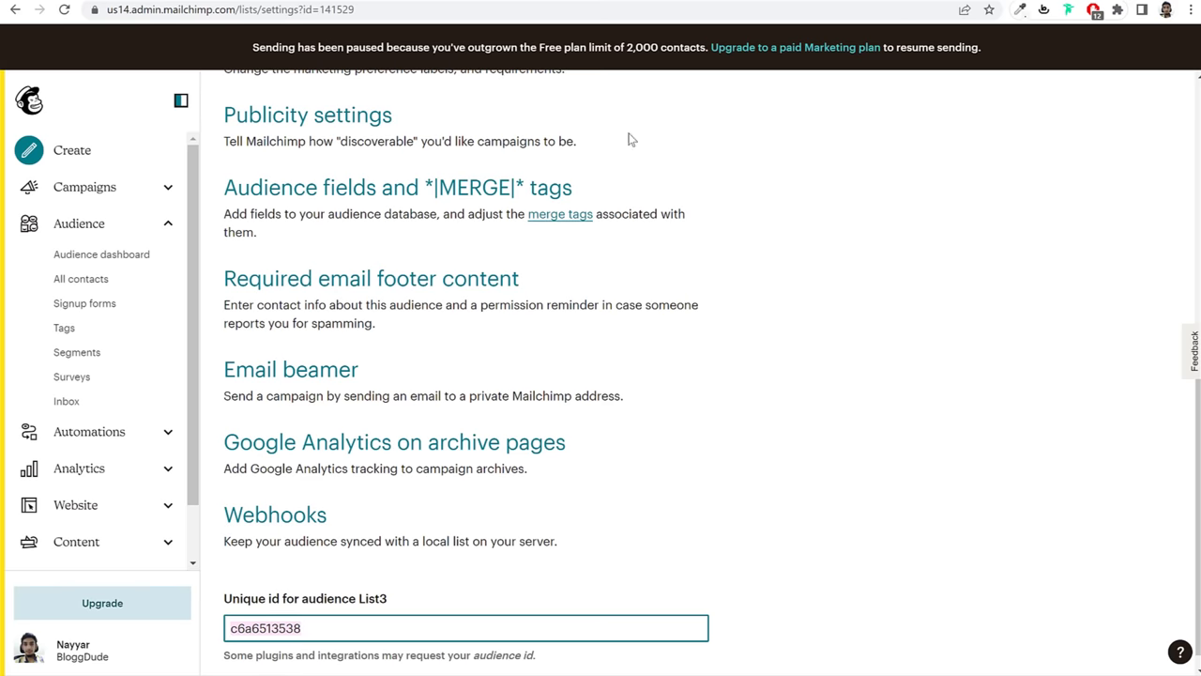
# Step: Return to Mailchimp's audience settings and view the other audiences that can be selected
pyautogui.scroll(6, 369, 250)
pyautogui.click(253, 234)
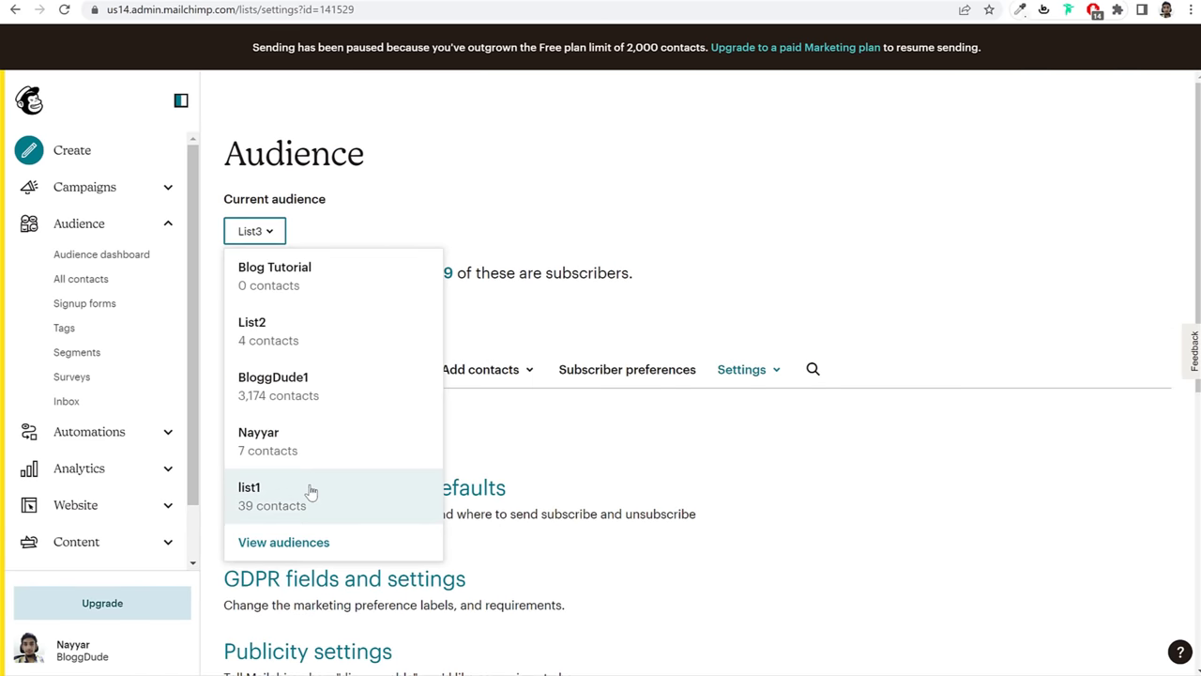
pyautogui.click(586, 229)
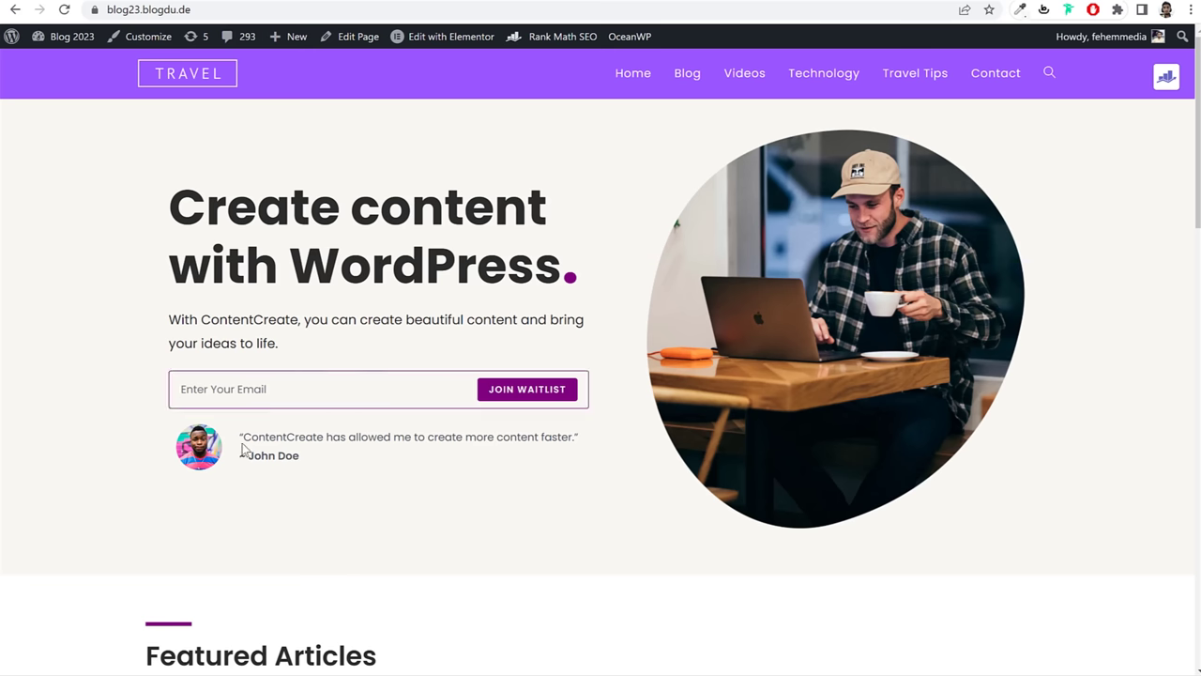
# Step: Check the testimonial row on the reference blog and add an inner section below the waitlist form in Elementor
pyautogui.click(249, 447)
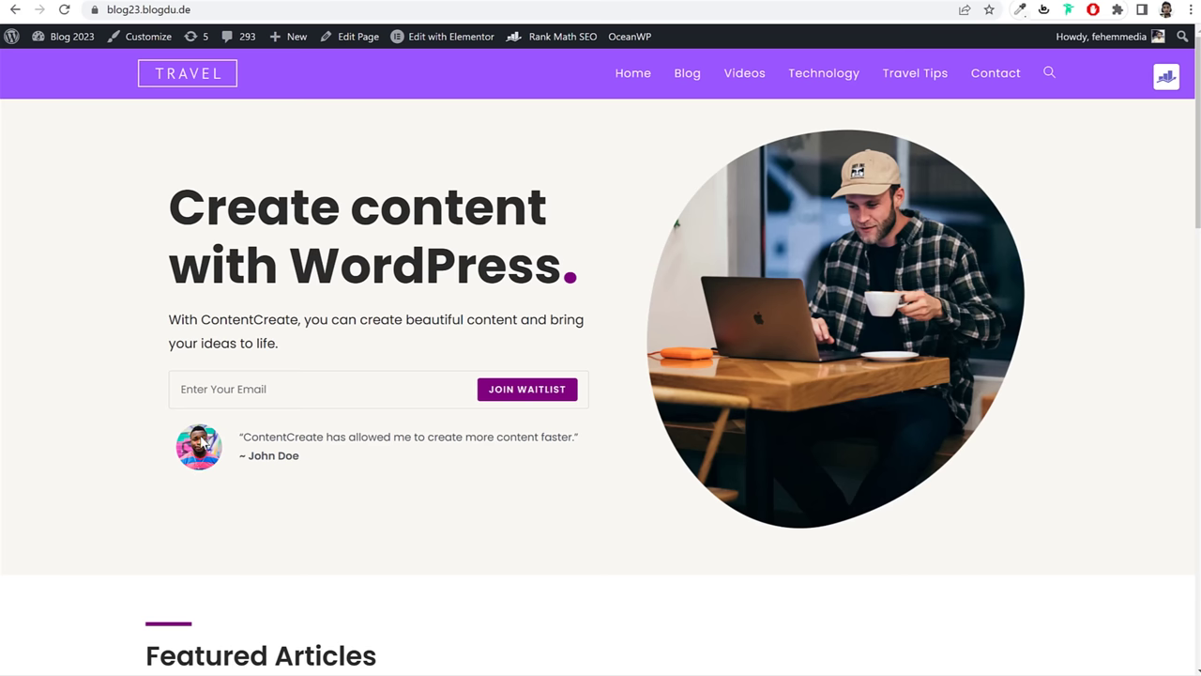
pyautogui.moveTo(267, 436); pyautogui.dragTo(239, 437)
pyautogui.click(338, 466)
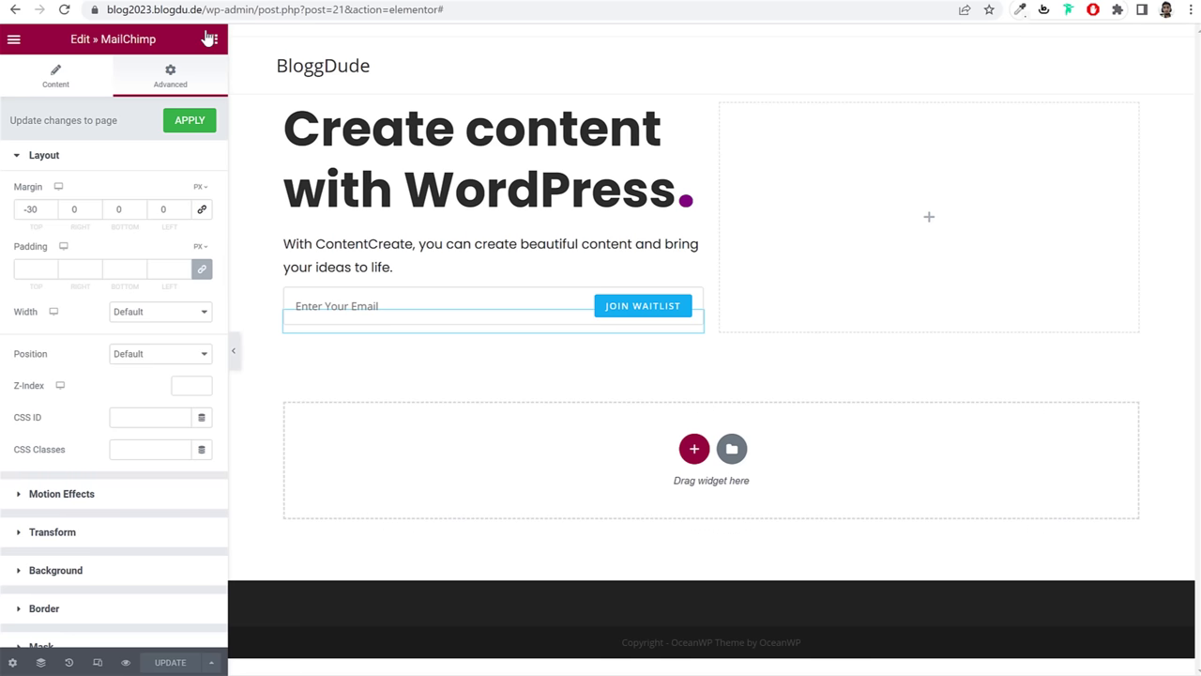
pyautogui.click(209, 38)
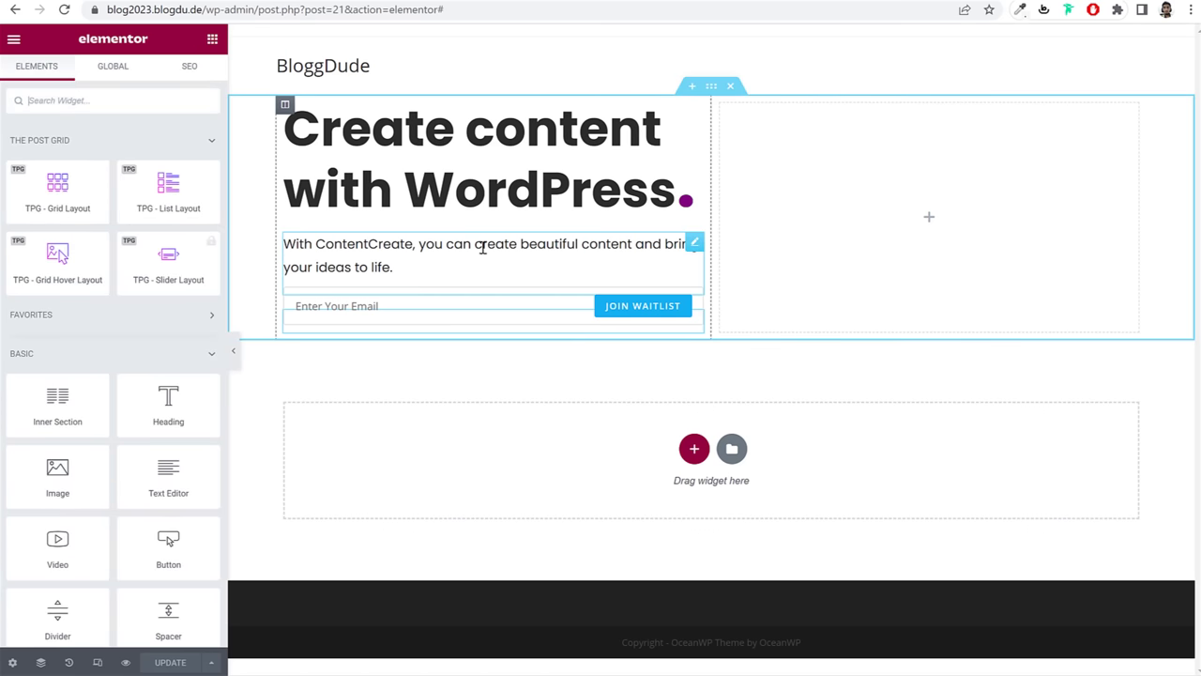
pyautogui.scroll(-4, 147, 309)
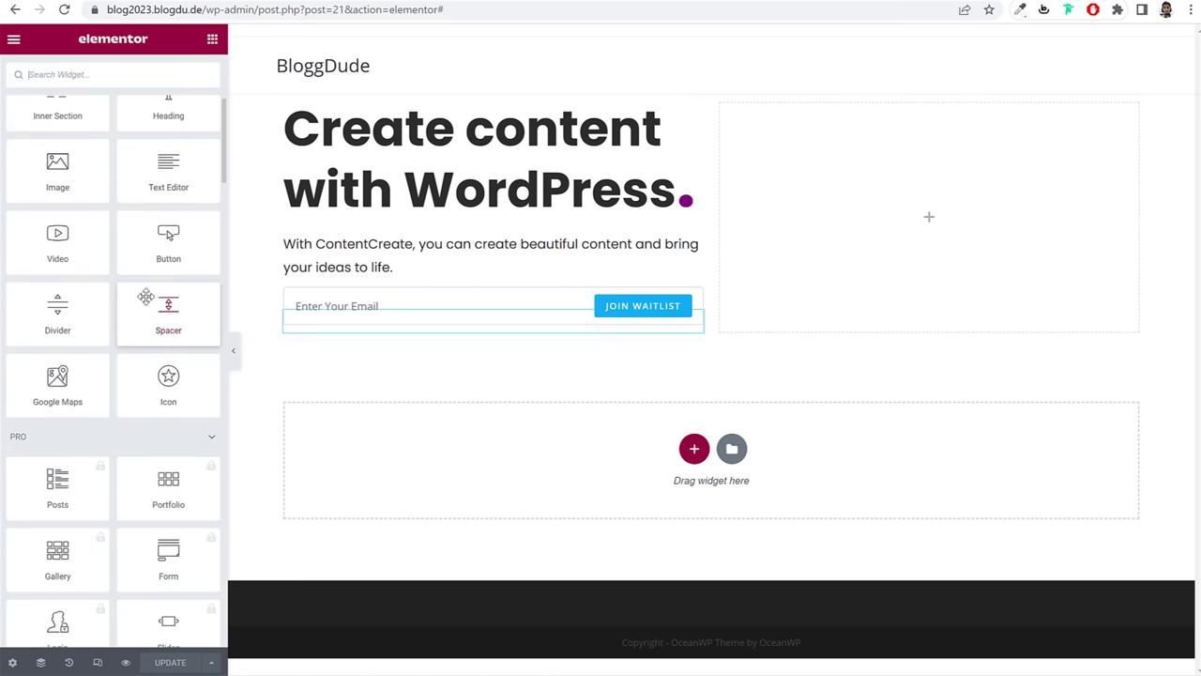
pyautogui.scroll(2, 98, 225)
pyautogui.moveTo(54, 251); pyautogui.dragTo(410, 323)
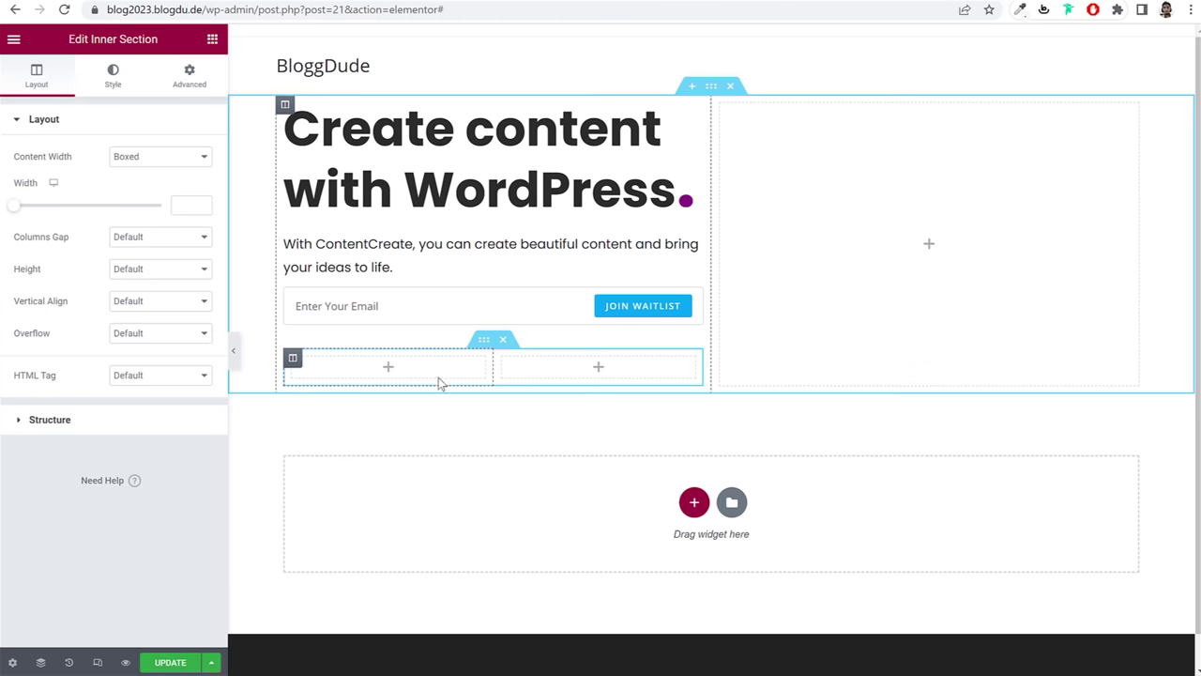
# Step: Set the width of the inner section's first column to 15%
pyautogui.click(293, 359)
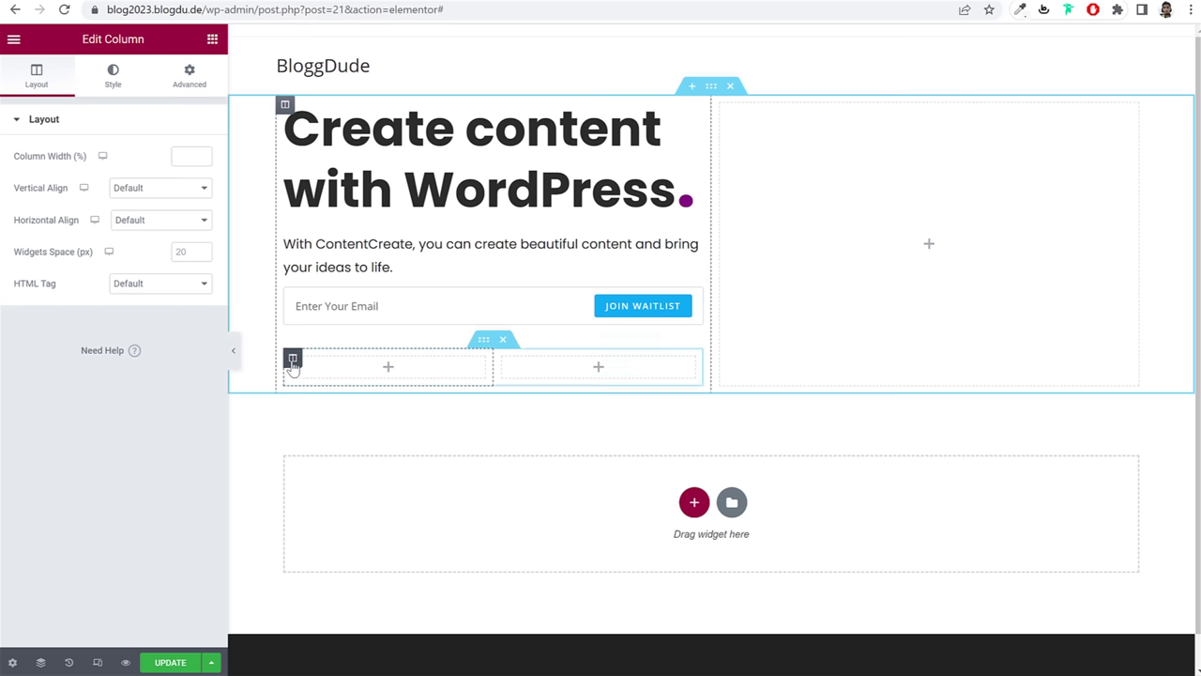
pyautogui.click(182, 158)
pyautogui.write('15')
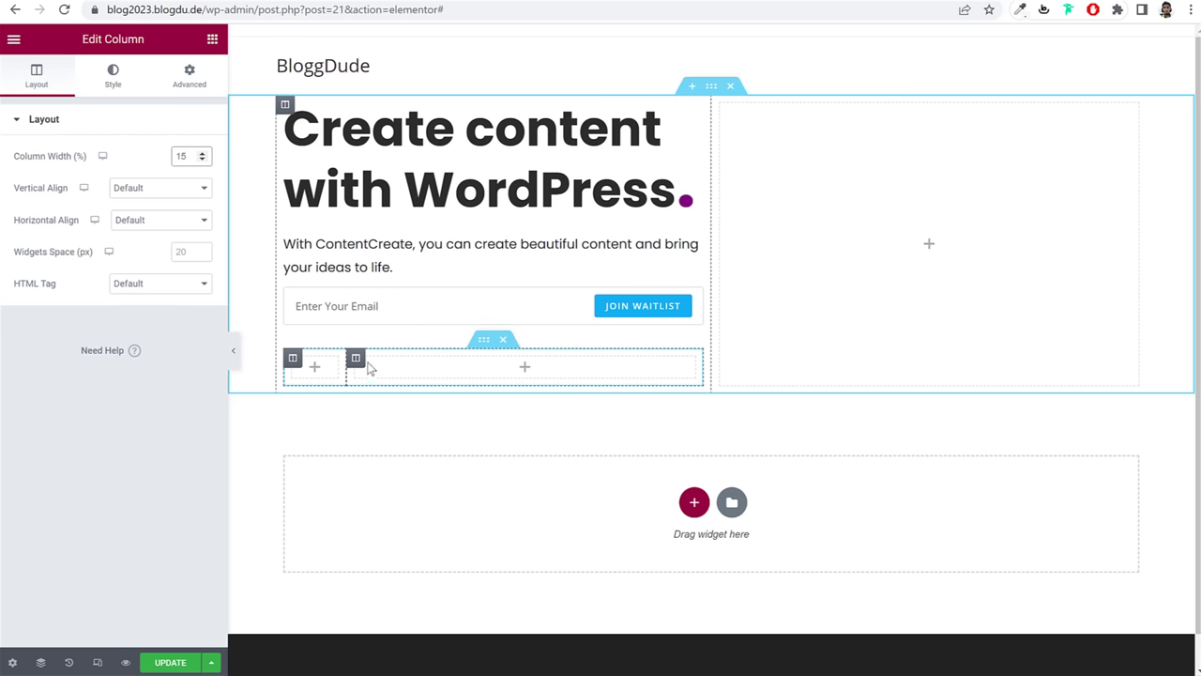
# Step: Find the Image widget and place it in the inner section's narrow first column
pyautogui.click(317, 368)
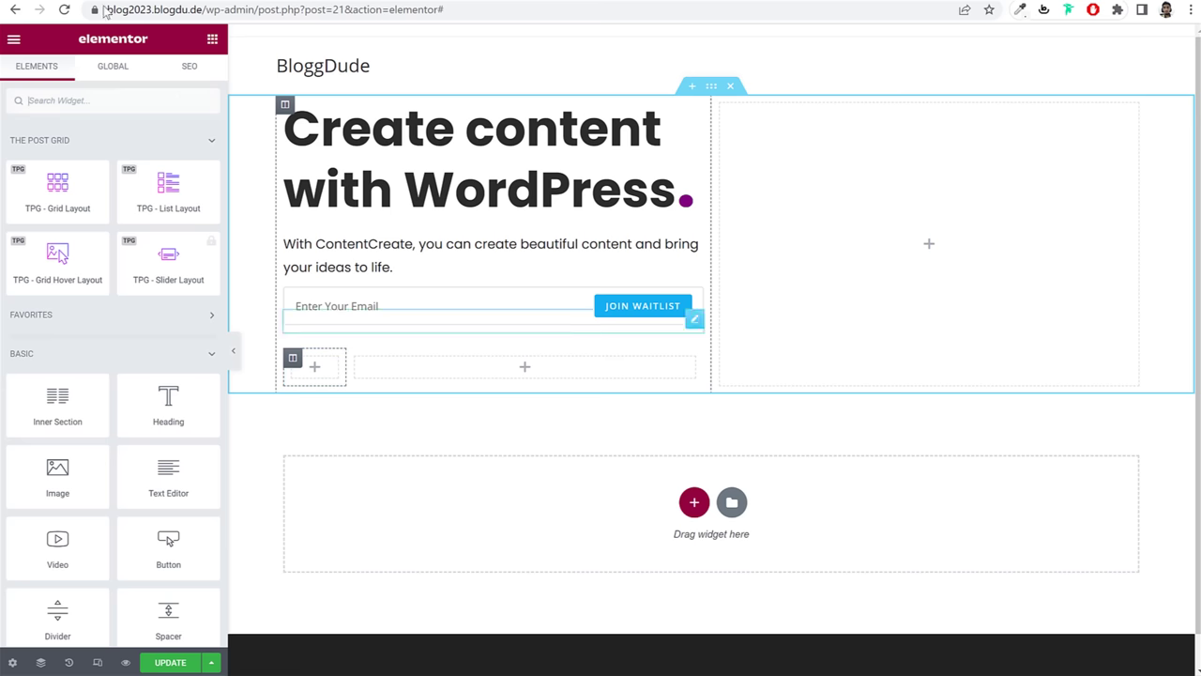
pyautogui.click(121, 105)
pyautogui.write('ima')
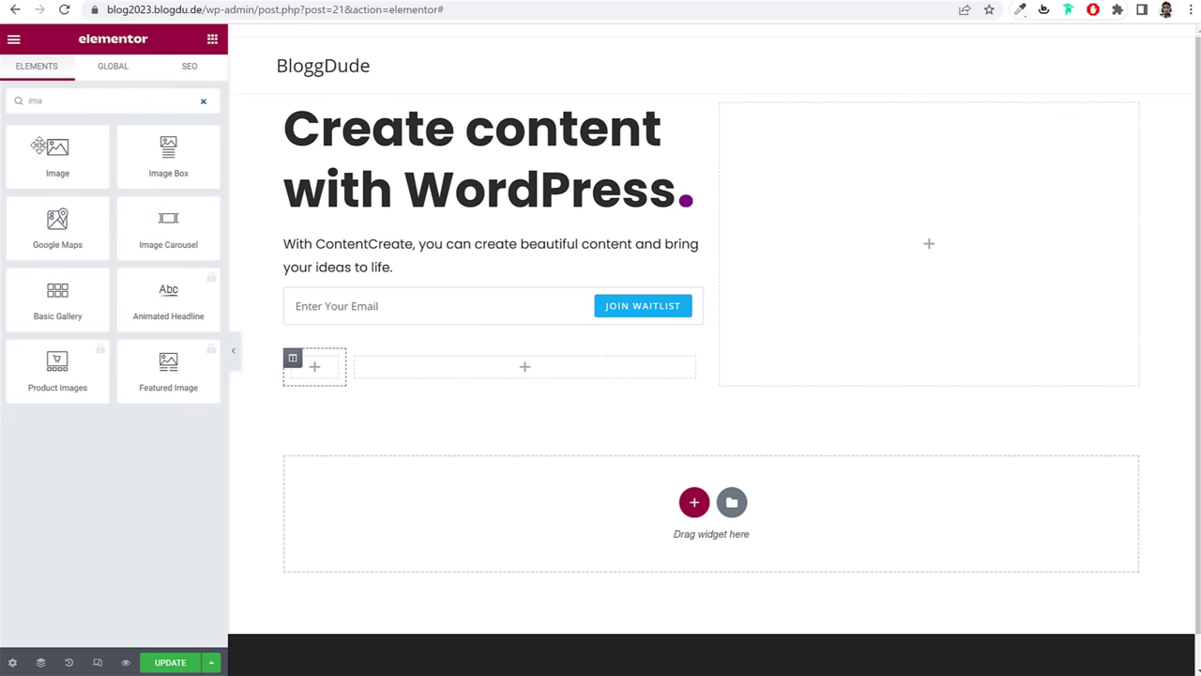
pyautogui.moveTo(42, 149); pyautogui.dragTo(314, 373)
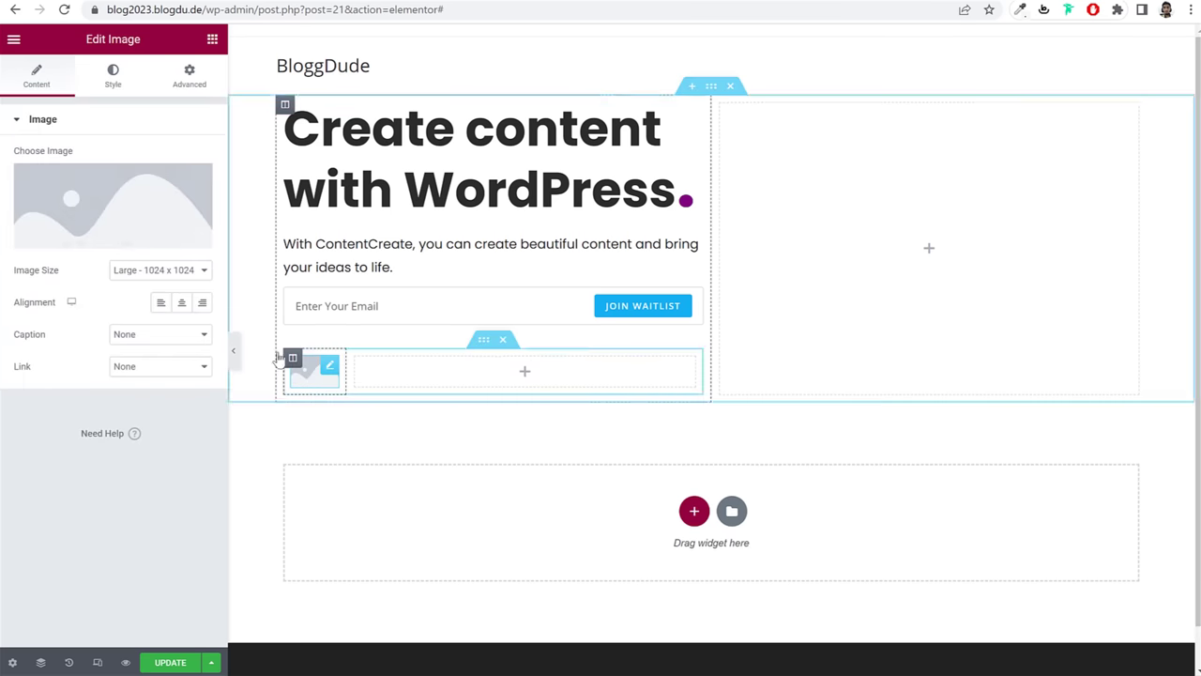
# Step: Upload the portrait file "zak" to the media library and insert it as the Image widget's picture
pyautogui.click(115, 225)
pyautogui.click(214, 99)
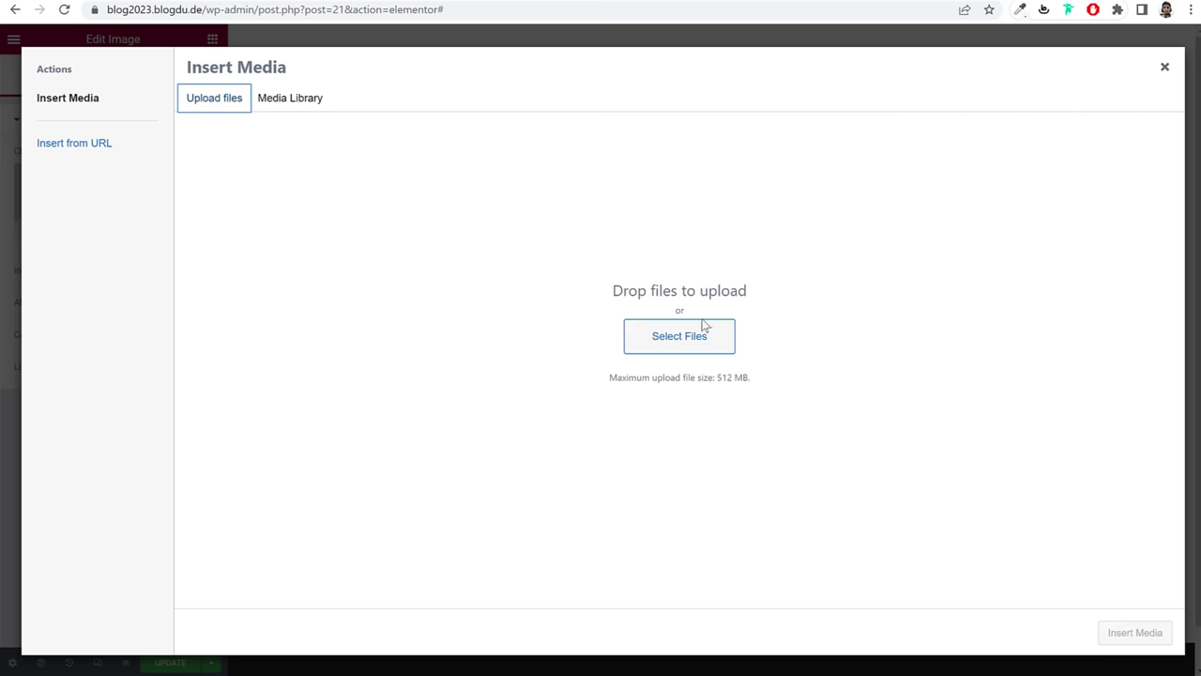
pyautogui.click(673, 335)
pyautogui.scroll(-2, 392, 165)
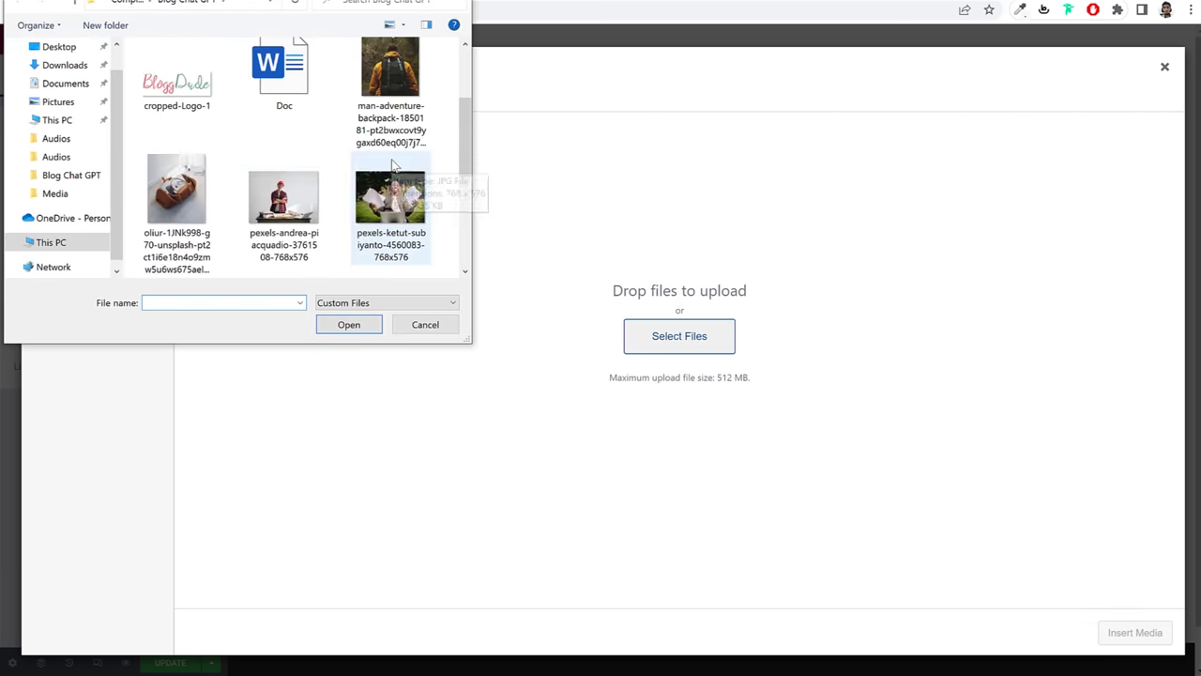
pyautogui.scroll(-2, 395, 163)
pyautogui.click(284, 214)
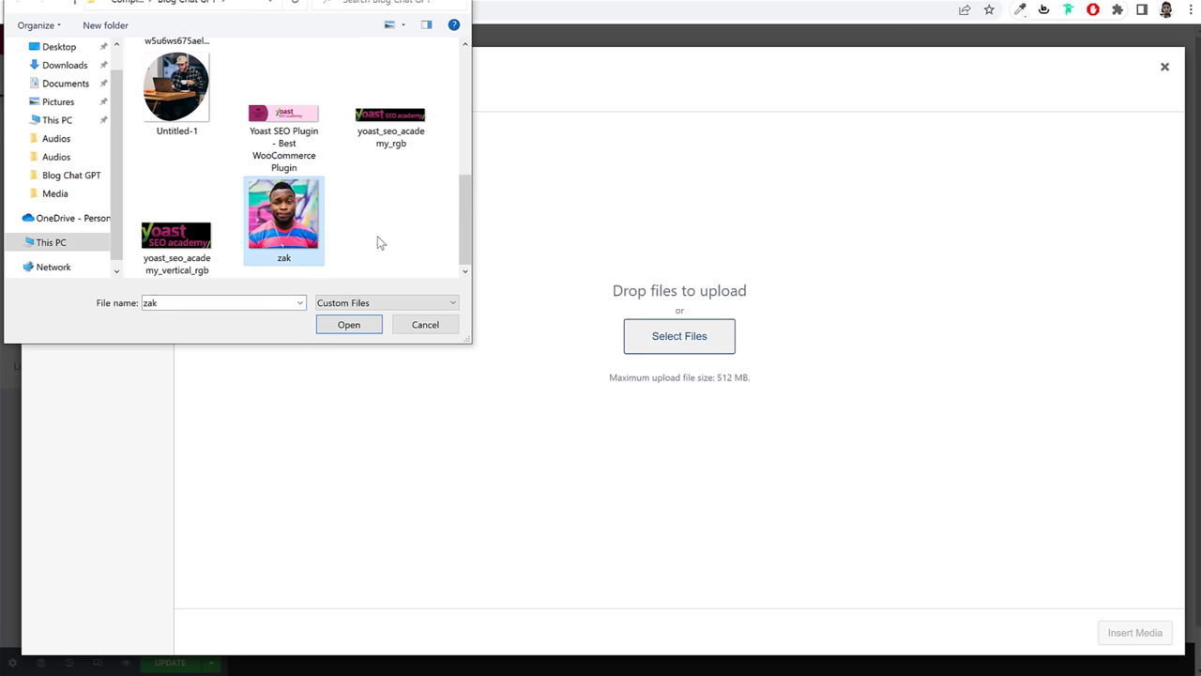
pyautogui.click(348, 325)
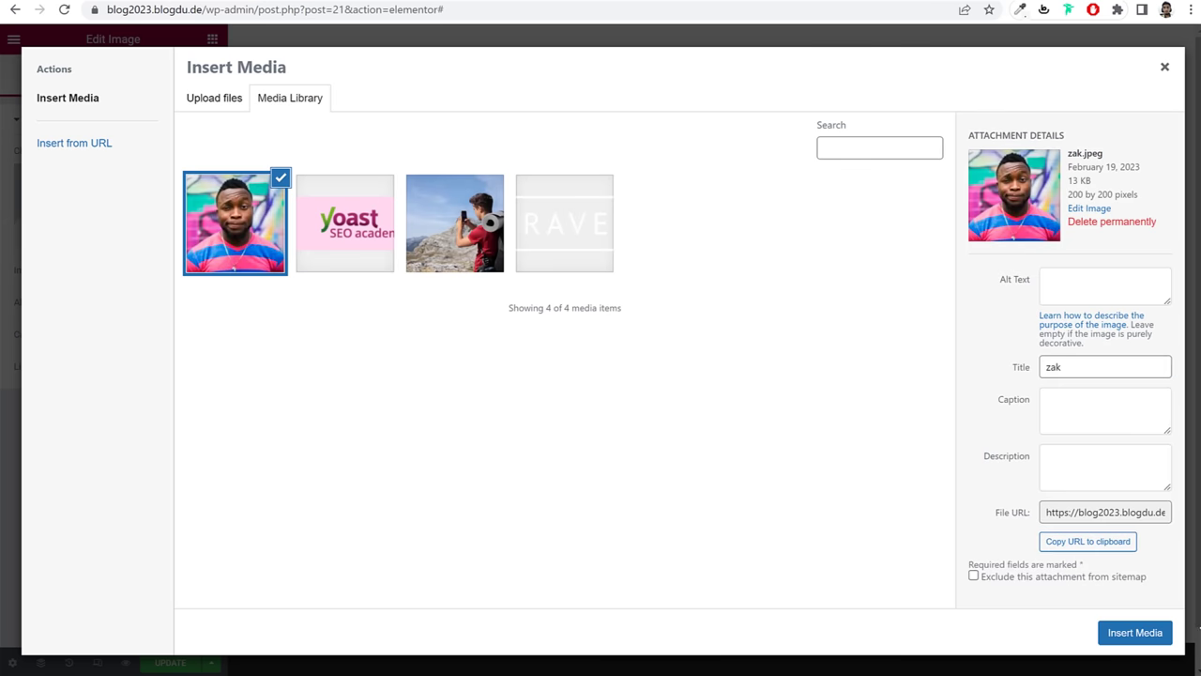
pyautogui.click(1154, 642)
pyautogui.moveTo(41, 285); pyautogui.dragTo(94, 274)
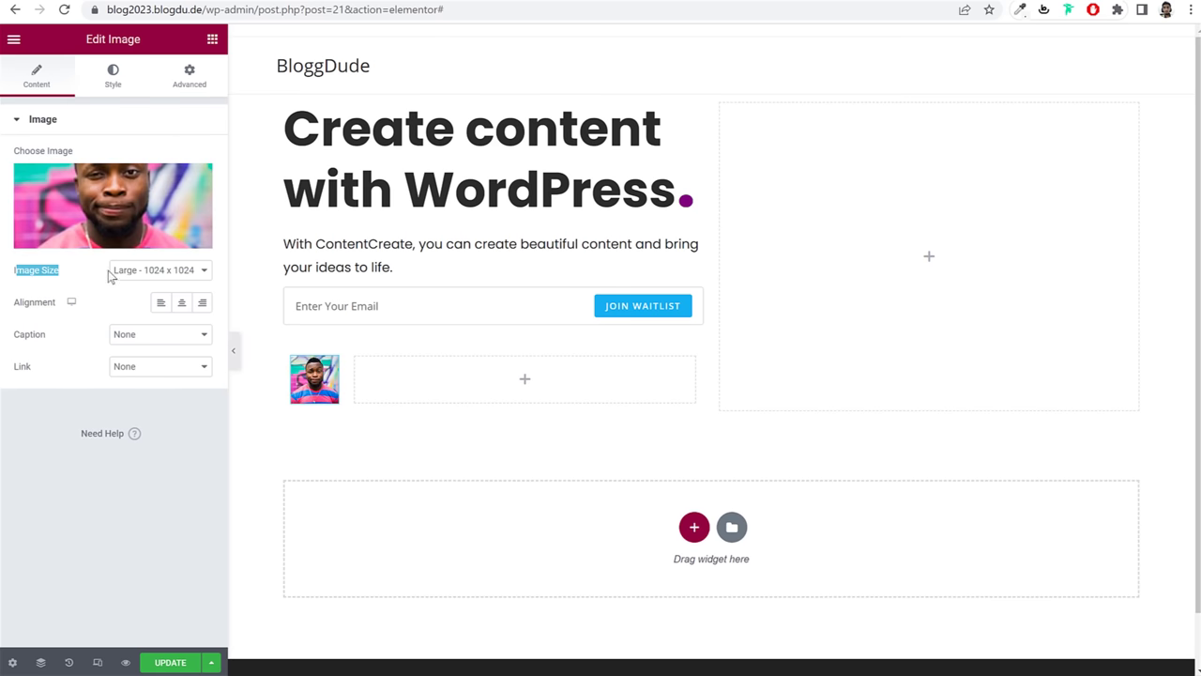
# Step: Set the portrait's image size to Full and its width to 60 px
pyautogui.click(155, 271)
pyautogui.click(157, 391)
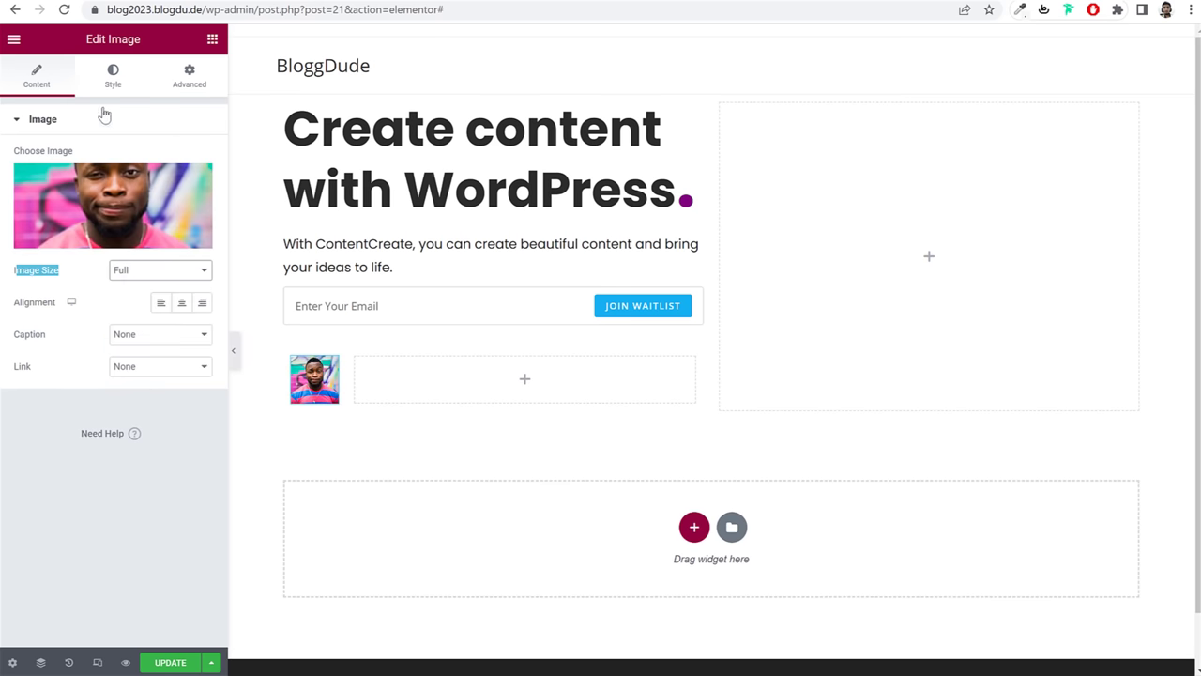
pyautogui.click(113, 77)
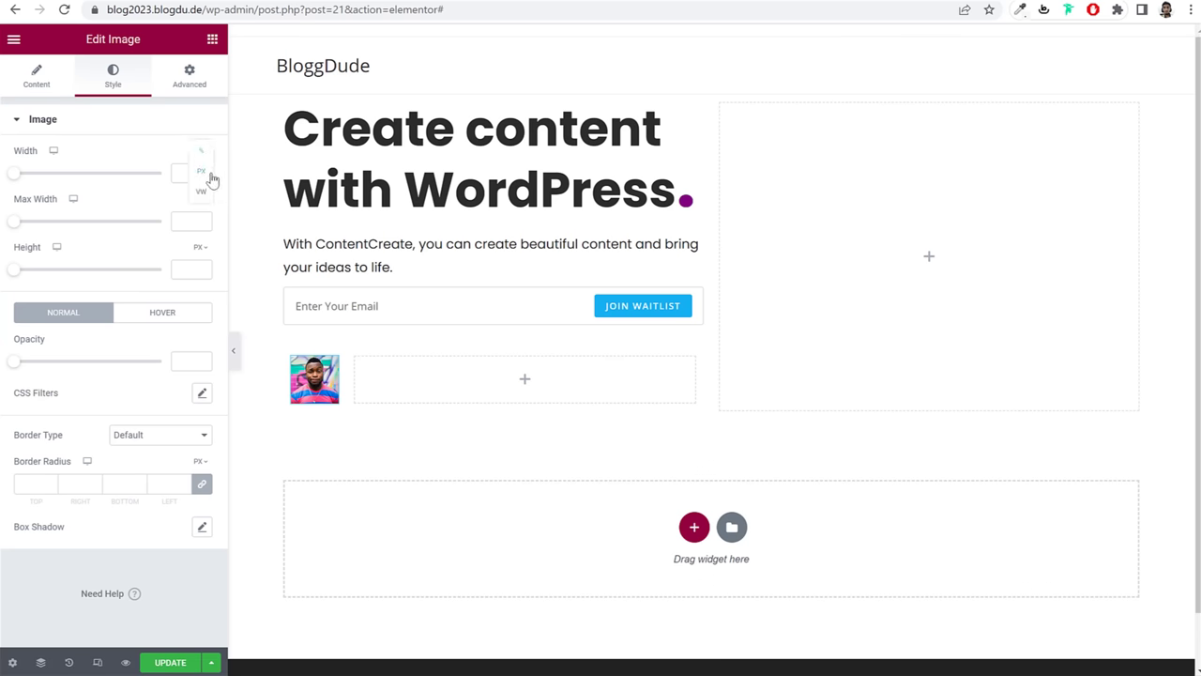
pyautogui.click(207, 174)
pyautogui.click(184, 171)
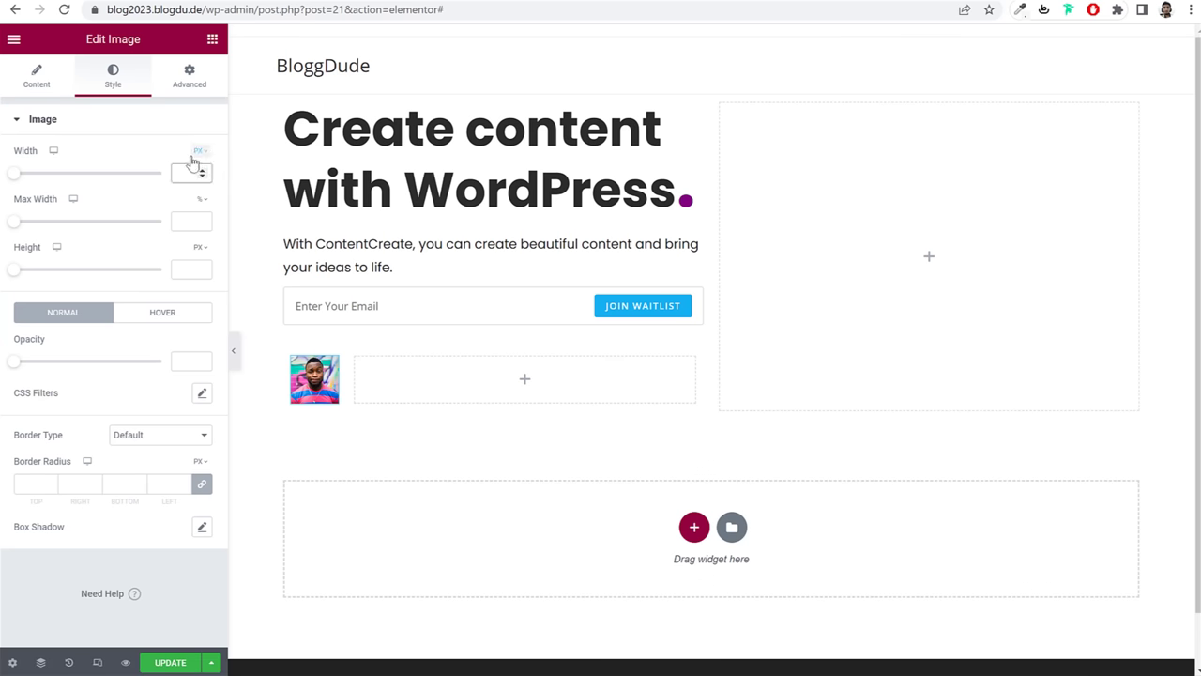
pyautogui.write('60')
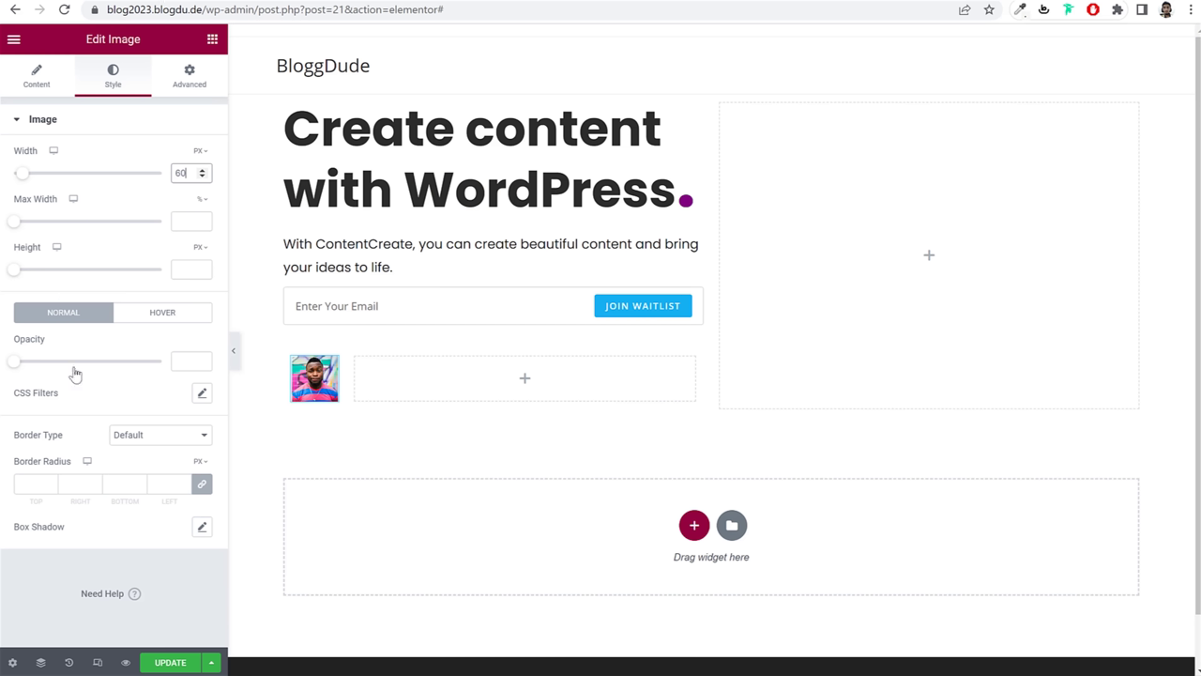
# Step: Round the portrait into a circle with a border radius of 50% on all corners
pyautogui.click(201, 461)
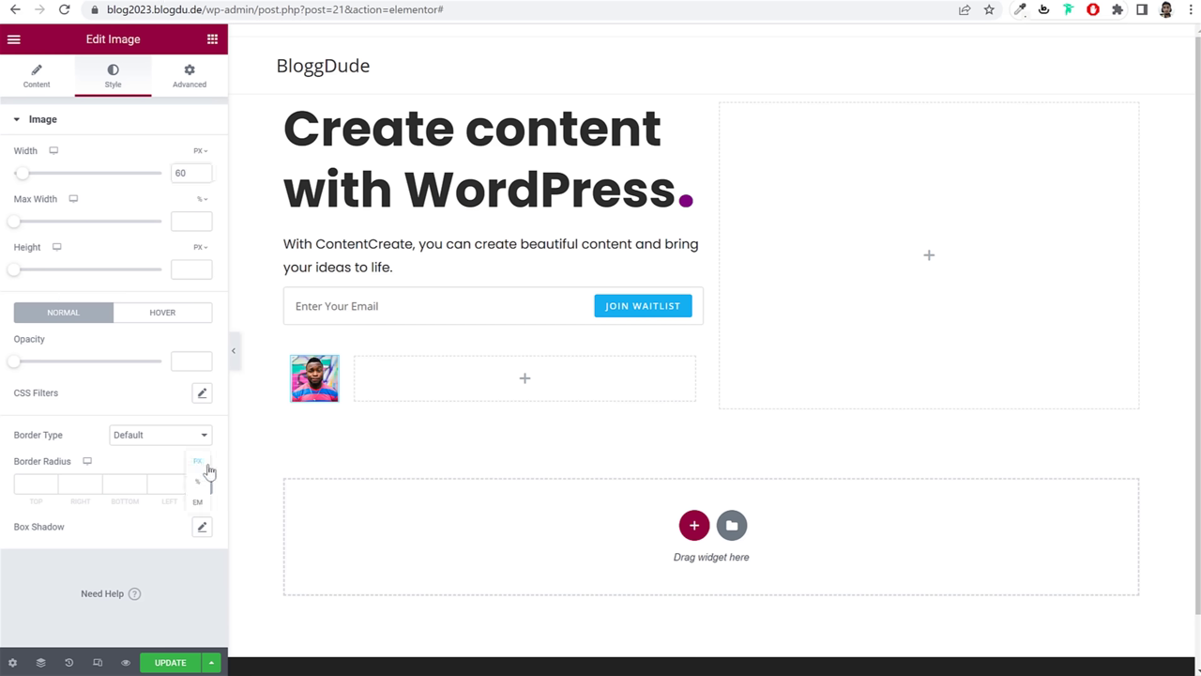
pyautogui.click(201, 485)
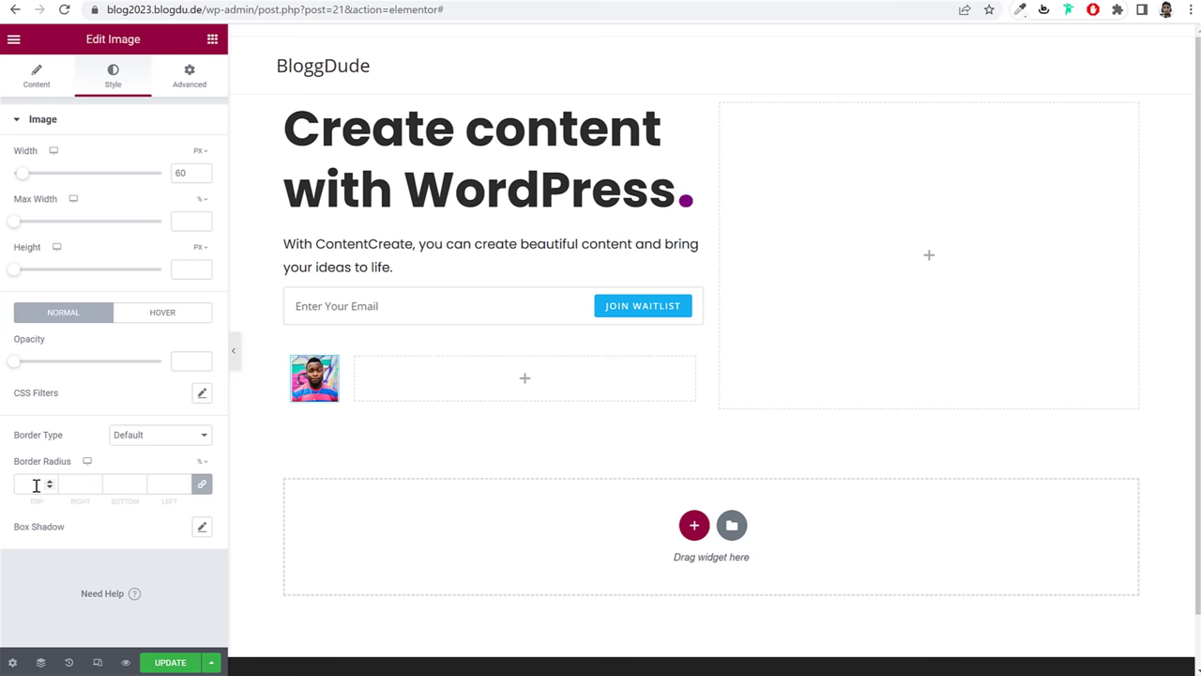
pyautogui.click(36, 484)
pyautogui.write('50')
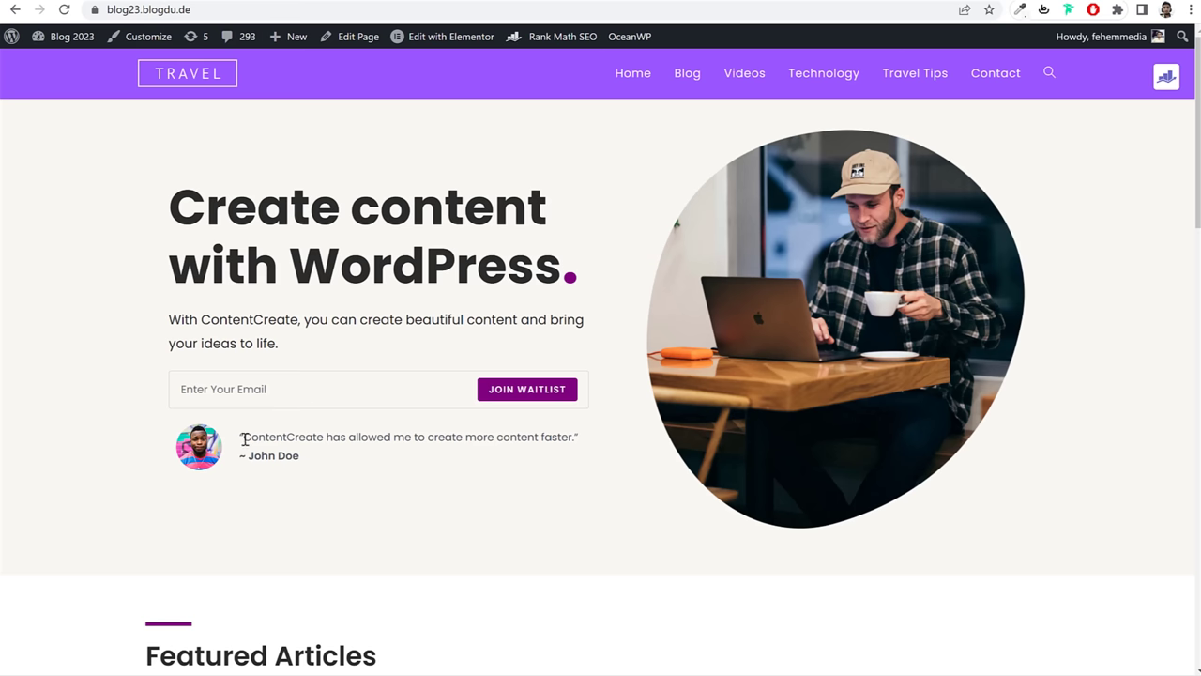
# Step: Copy the testimonial from the reference blog and use it to replace the placeholder of a new Text Editor widget beside the portrait
pyautogui.moveTo(268, 440); pyautogui.dragTo(348, 464)
pyautogui.hotkey('ctrl', 'c')
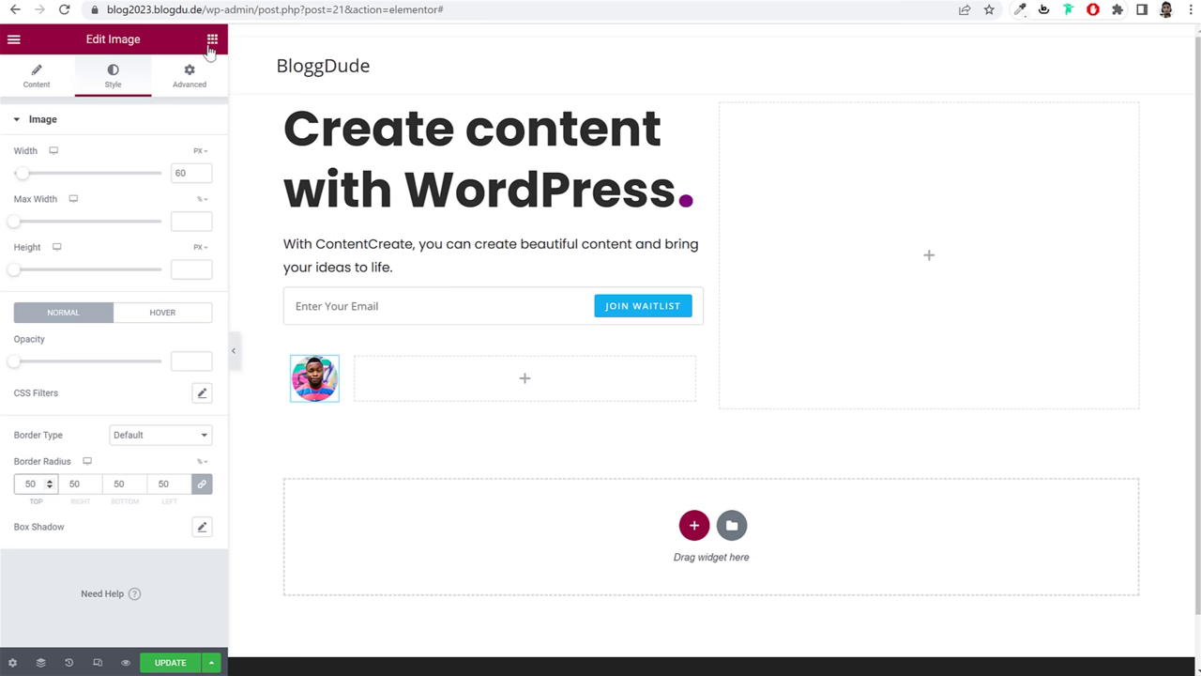
pyautogui.click(211, 40)
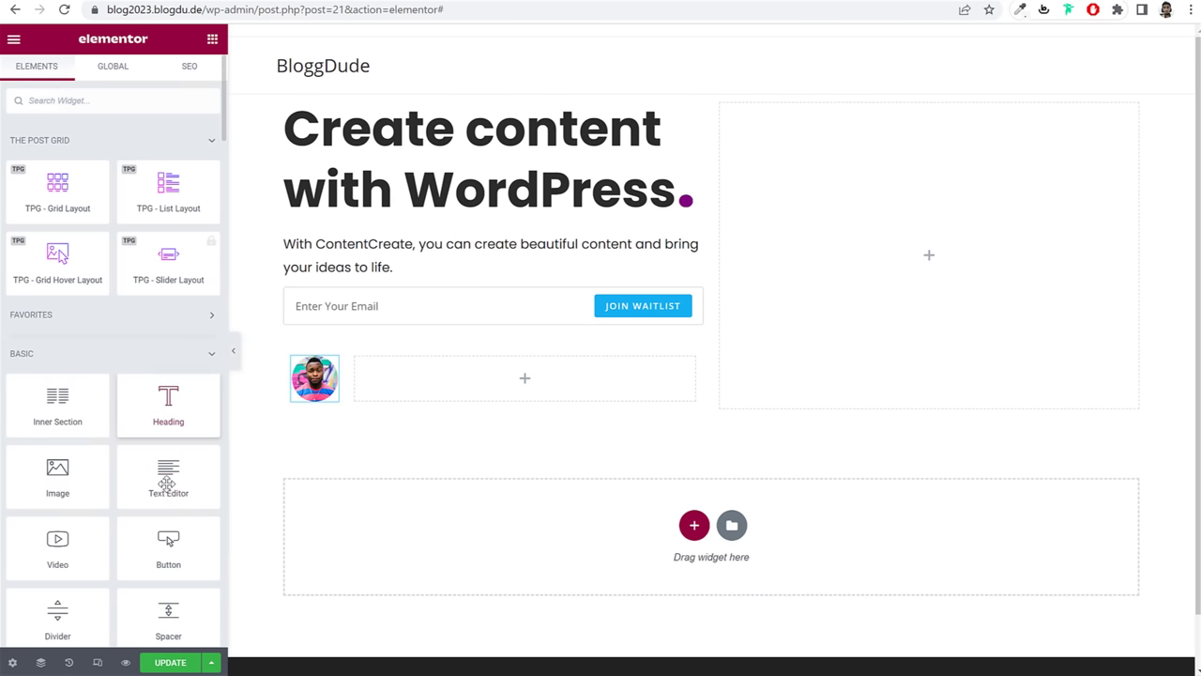
pyautogui.moveTo(167, 483); pyautogui.dragTo(488, 403)
pyautogui.doubleClick(153, 275)
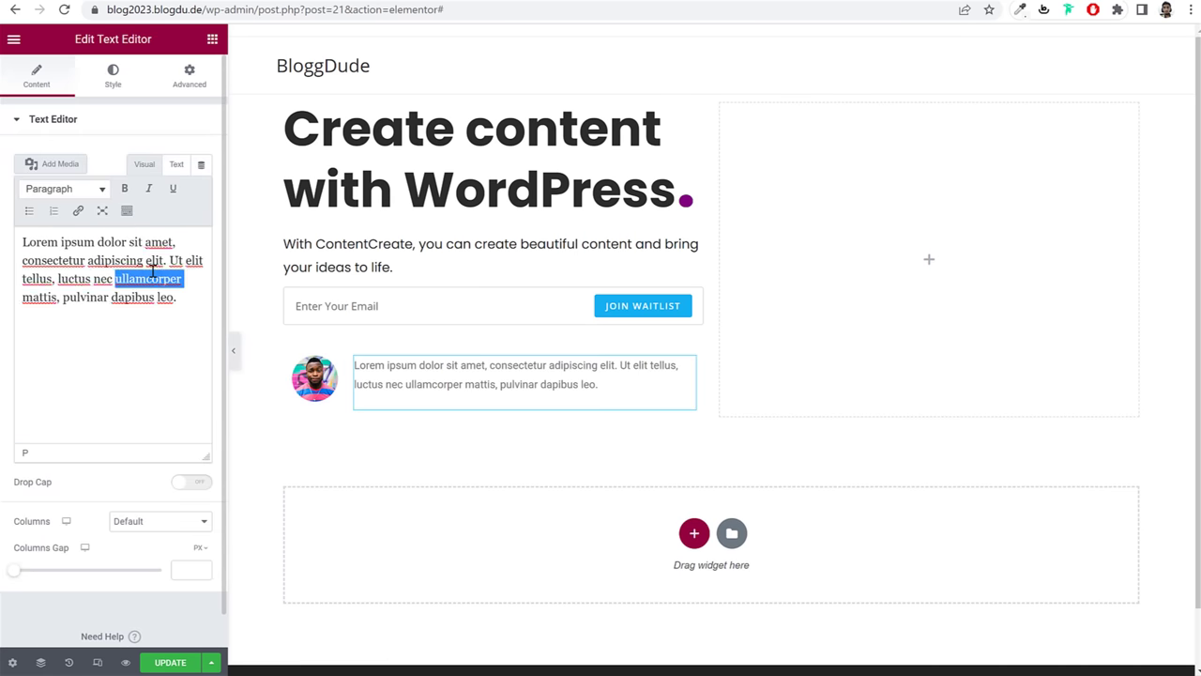
pyautogui.hotkey('ctrl', 'a')
pyautogui.hotkey('ctrl', 'v')
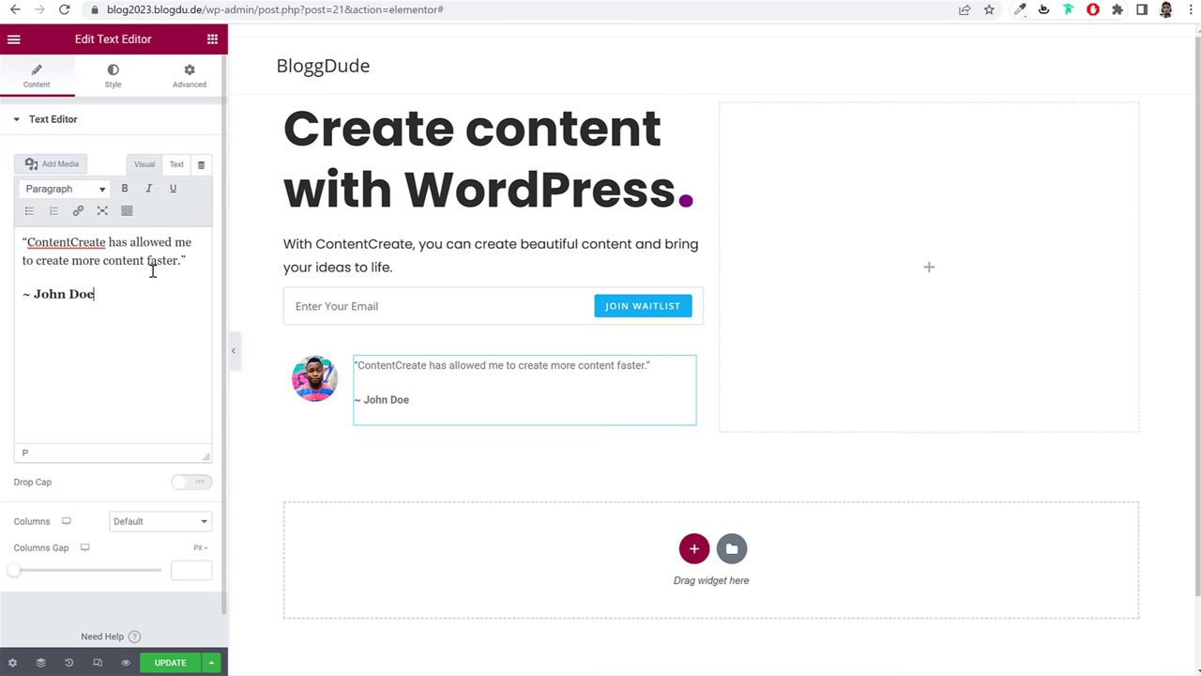
# Step: Remove the bold formatting from the author line under the quote and reapply it
pyautogui.moveTo(97, 294); pyautogui.dragTo(23, 294)
pyautogui.hotkey('ctrl', 'b')
pyautogui.click(137, 316)
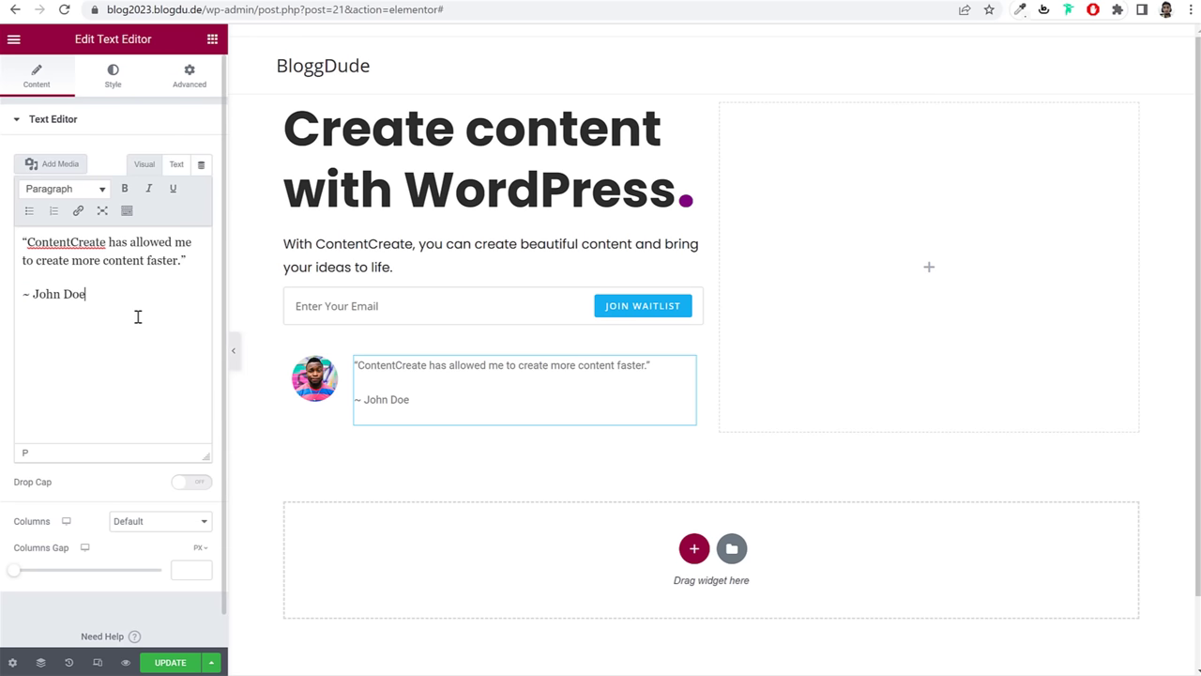
pyautogui.moveTo(98, 293); pyautogui.dragTo(15, 292)
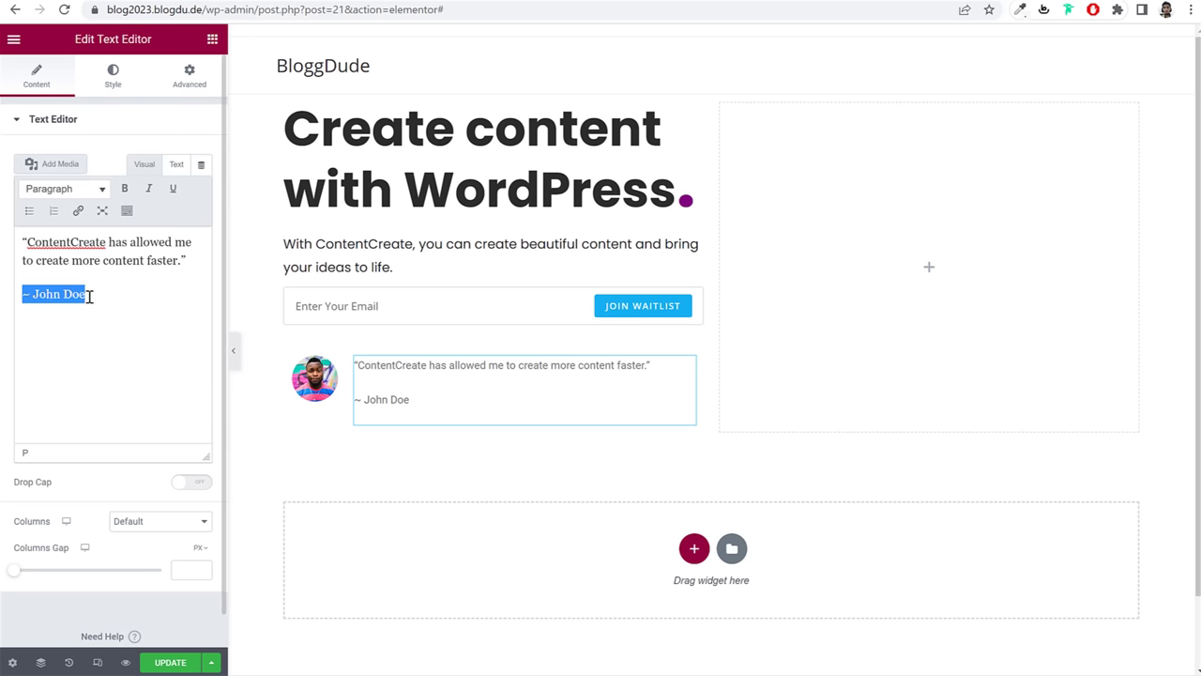
pyautogui.click(125, 189)
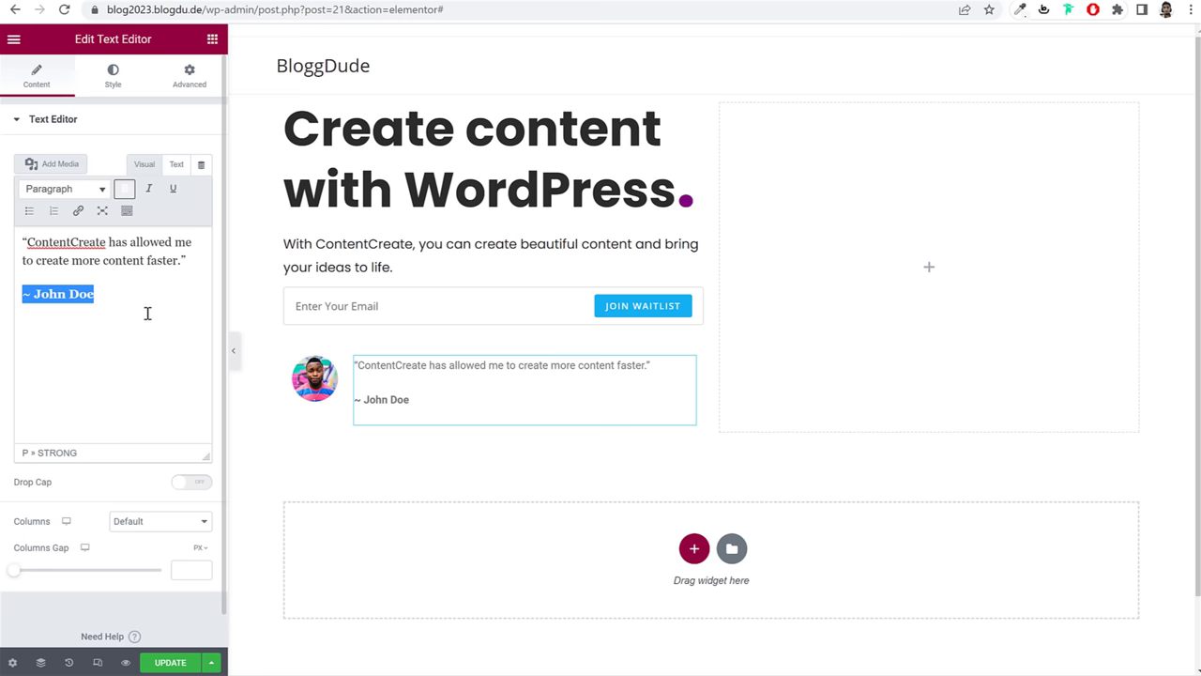
# Step: Inspect the testimonial quote's CSS on the reference blog for its color, font and line height
pyautogui.click(112, 77)
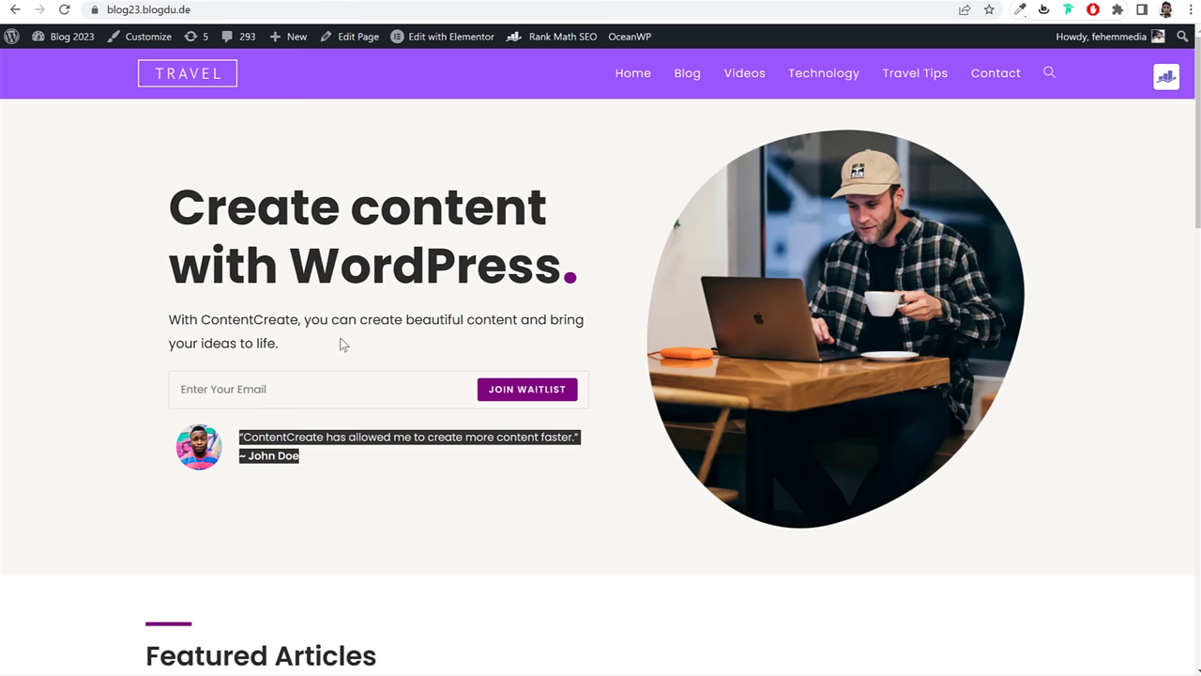
pyautogui.click(348, 450)
pyautogui.doubleClick(336, 436)
pyautogui.rightClick(340, 437)
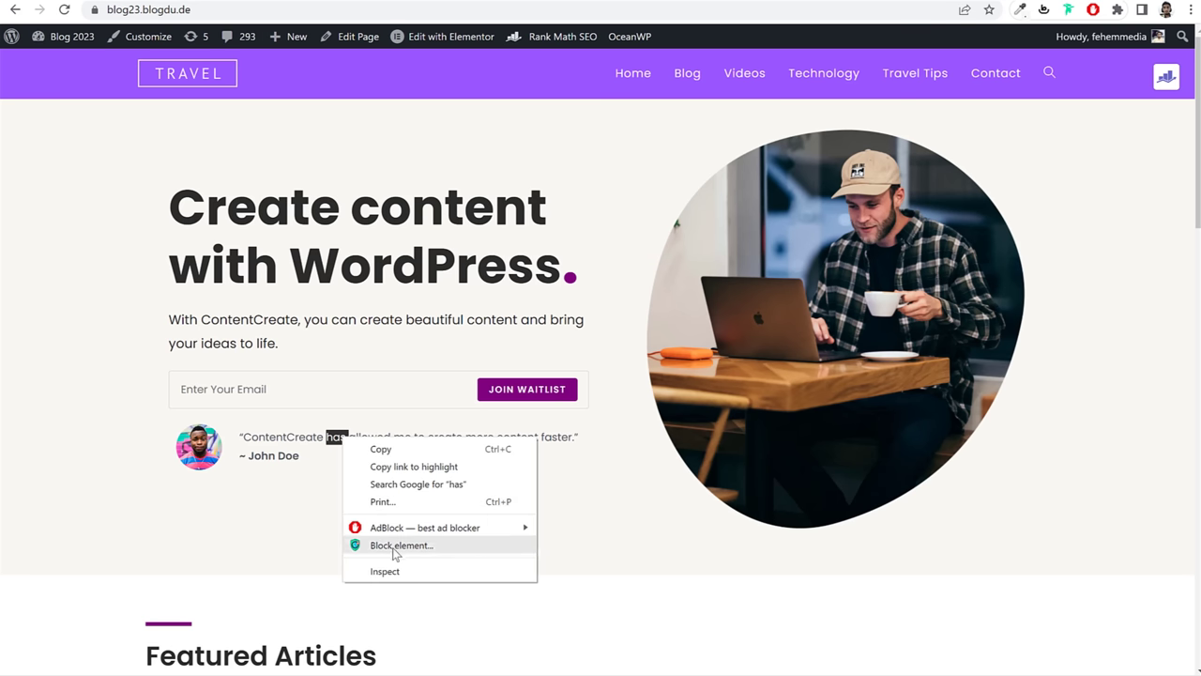
pyautogui.click(394, 568)
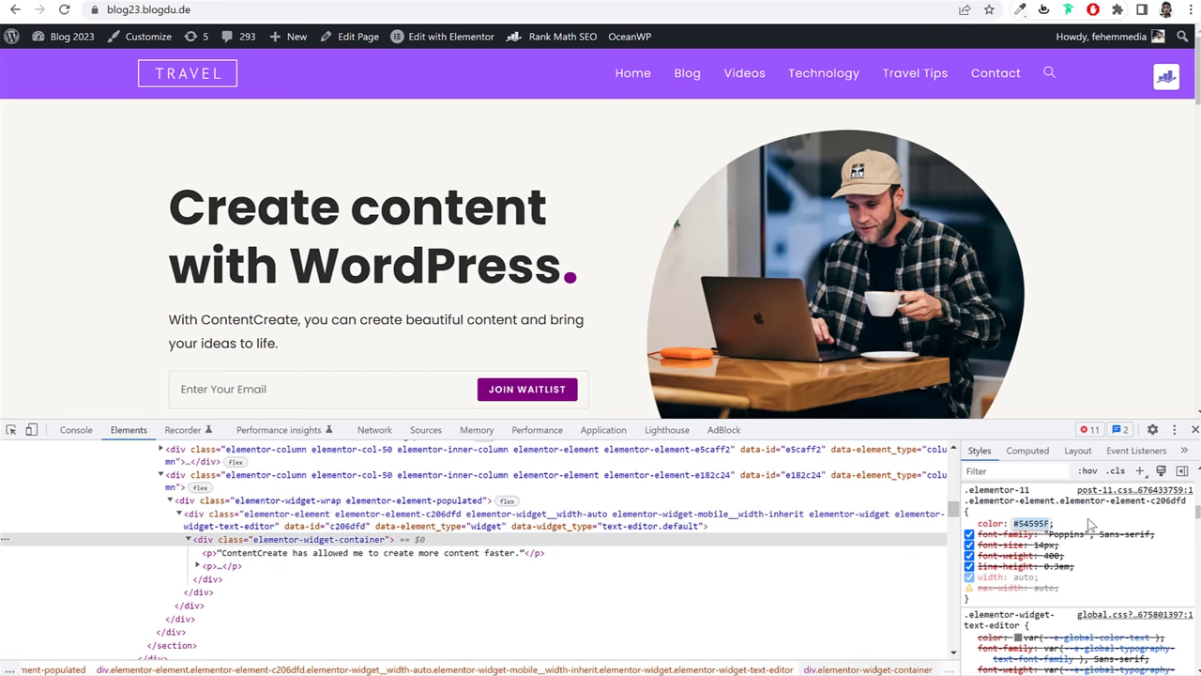
pyautogui.click(1194, 429)
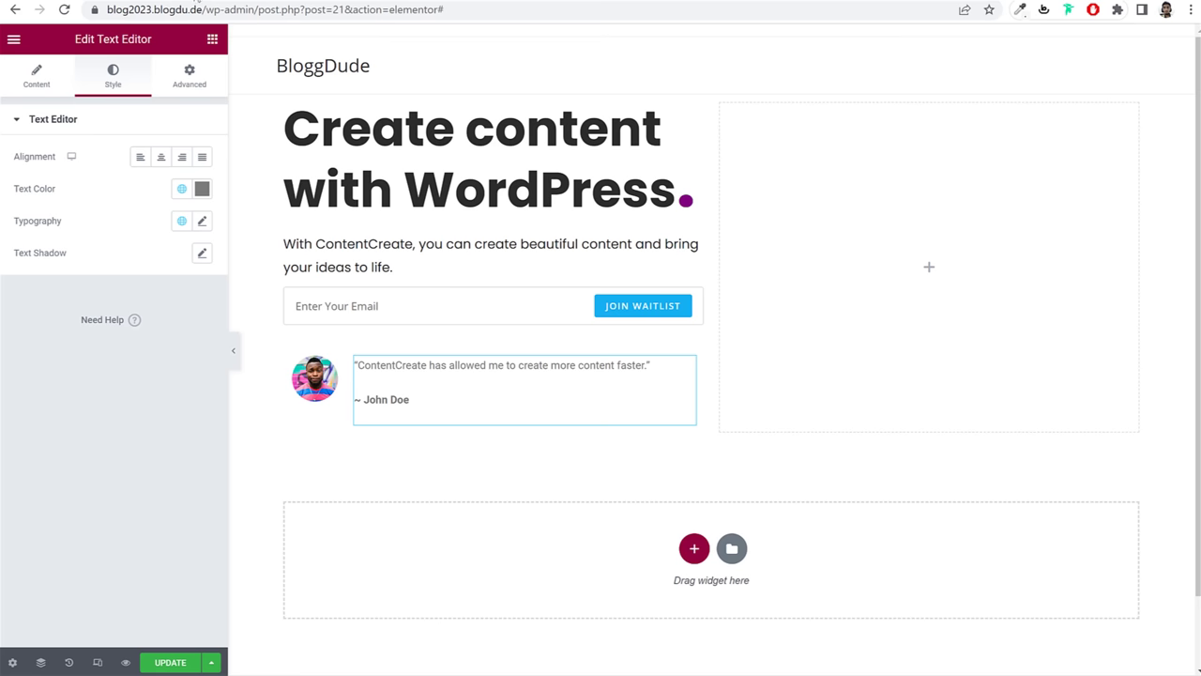
# Step: Set the testimonial's text color to #54595F and save it as a global color named "#54595F"
pyautogui.click(181, 188)
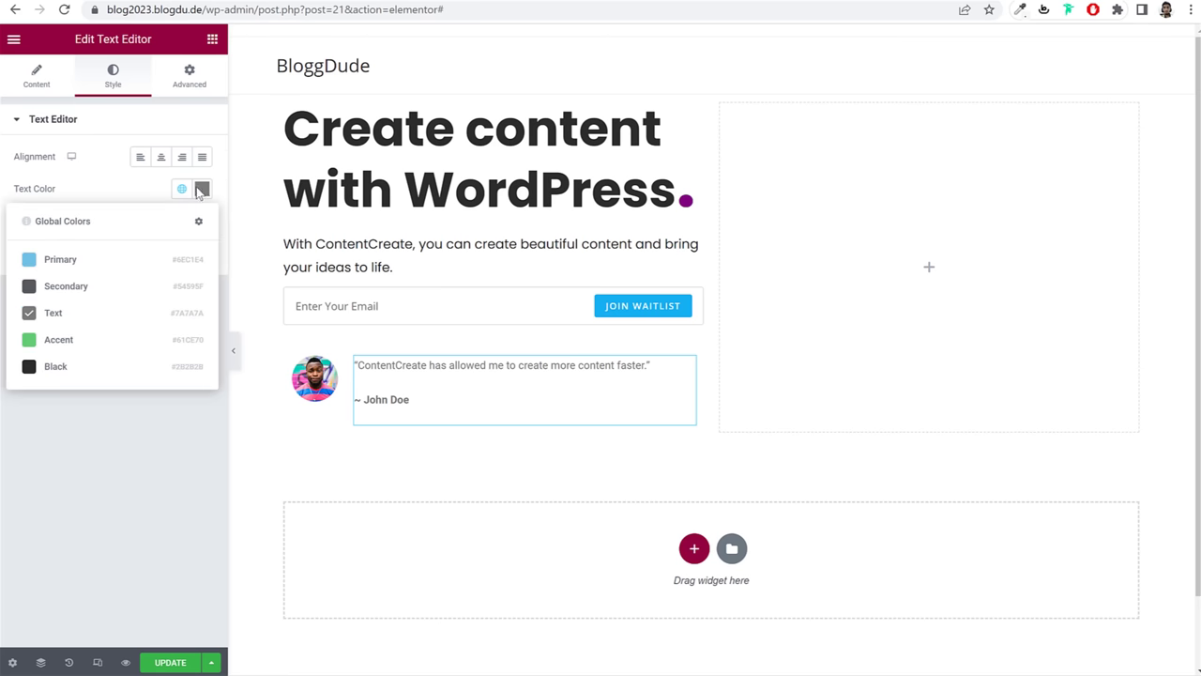
pyautogui.click(202, 189)
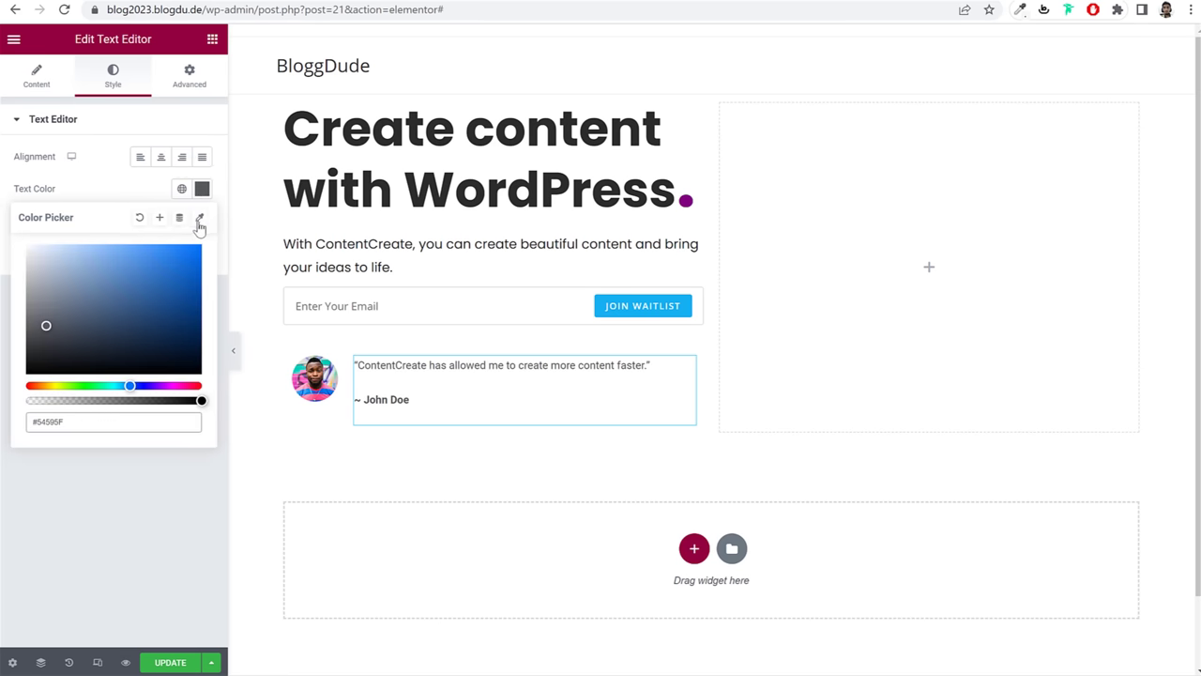
pyautogui.click(160, 218)
pyautogui.tripleClick(558, 372)
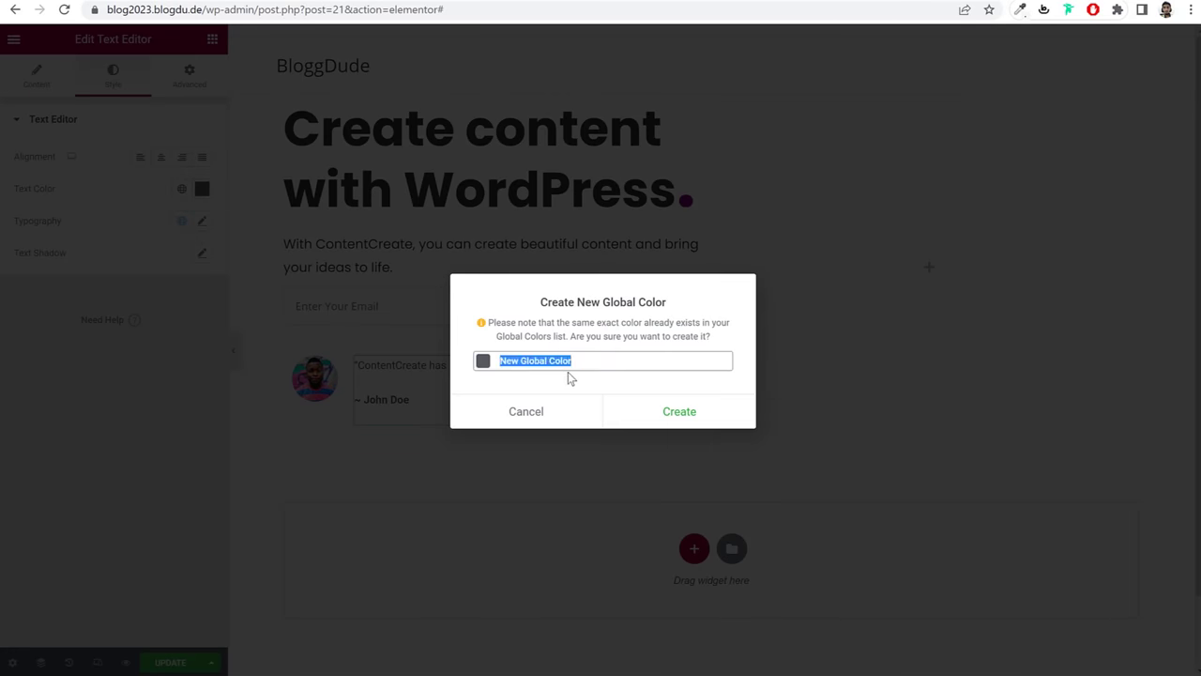
pyautogui.write('#54595F')
pyautogui.click(714, 406)
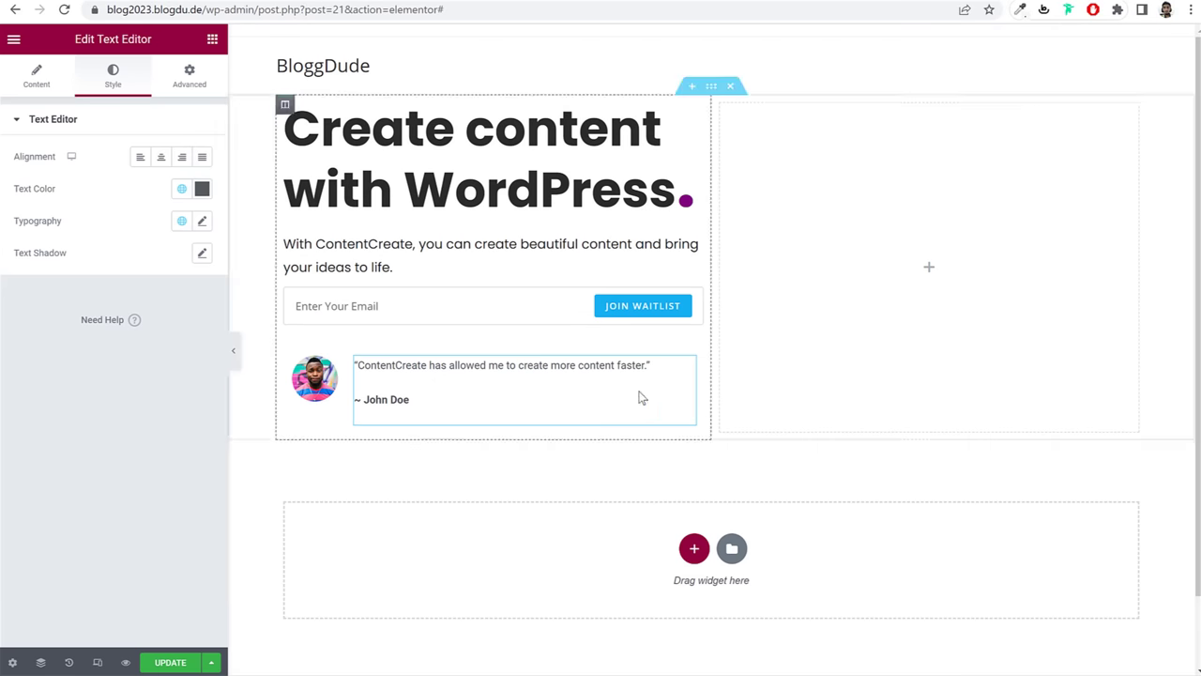
# Step: Set the testimonial text's typography to the Poppins family at 14 px
pyautogui.click(200, 221)
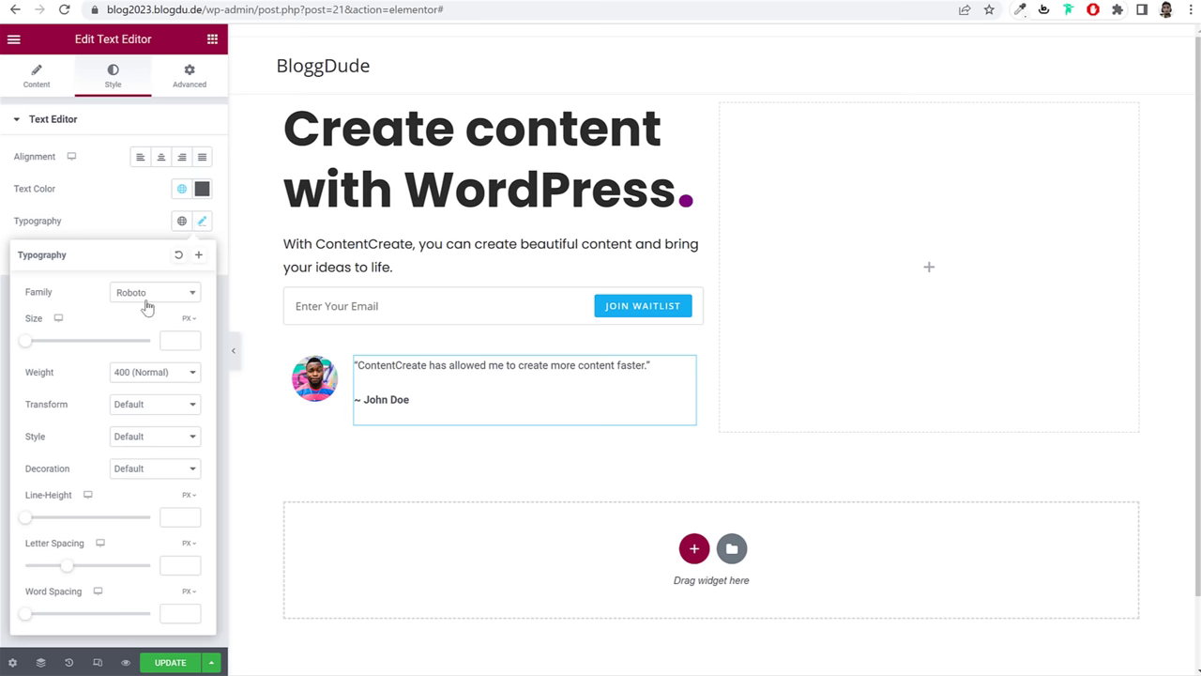
pyautogui.click(145, 302)
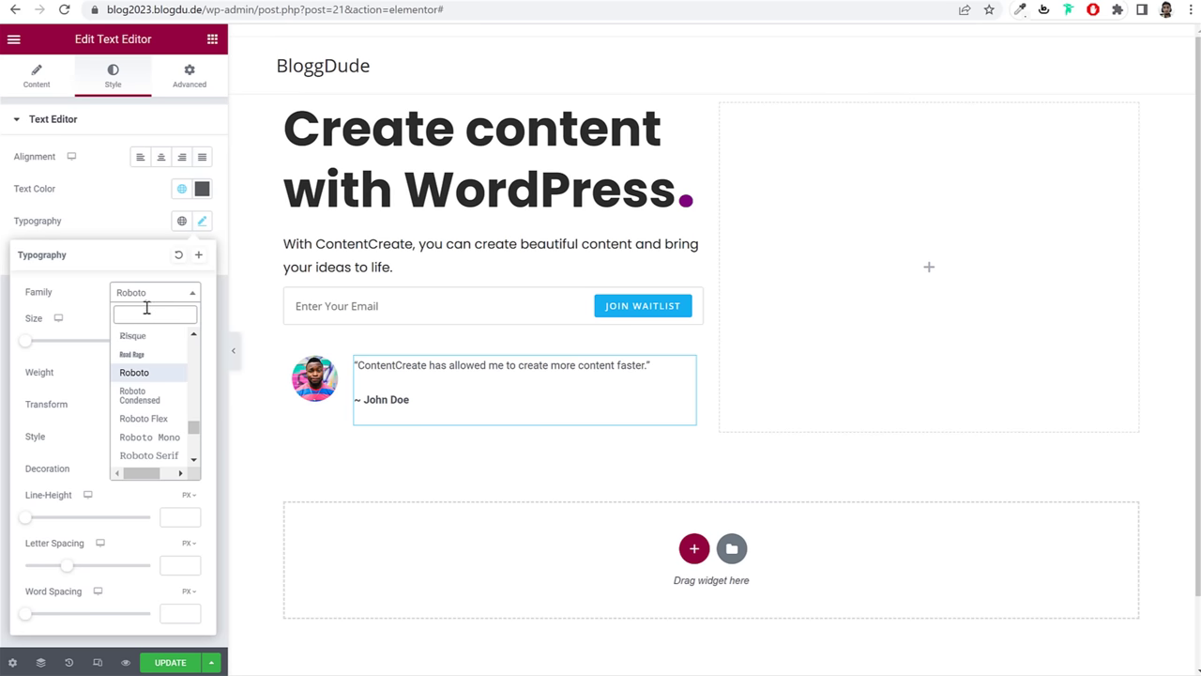
pyautogui.write('popp')
pyautogui.click(129, 354)
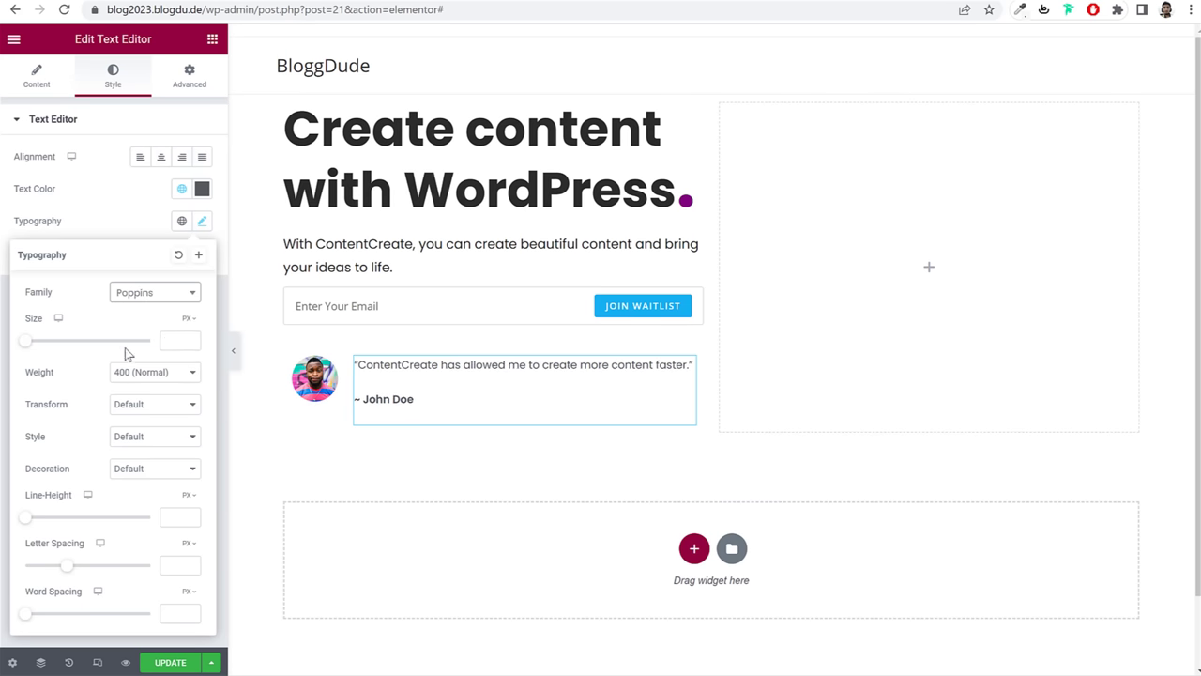
pyautogui.click(178, 344)
pyautogui.write('14')
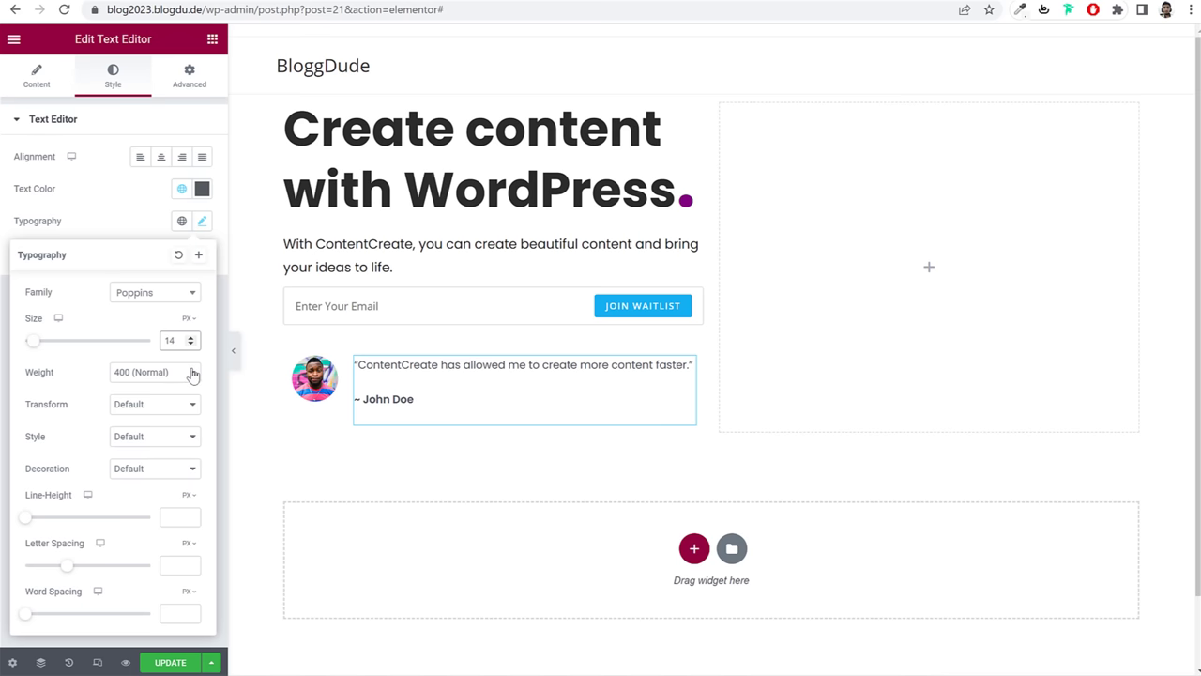
# Step: Set the testimonial text's line height to 0.3 em and preview the page at full width
pyautogui.click(187, 495)
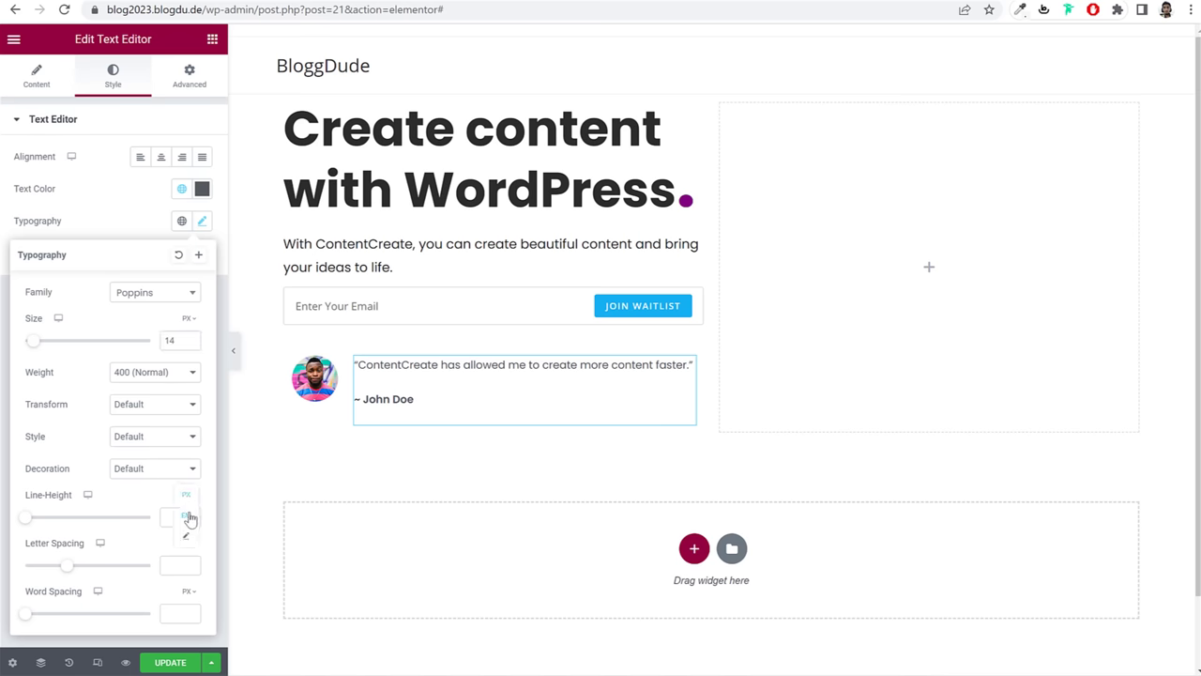
pyautogui.click(175, 519)
pyautogui.write('0.7')
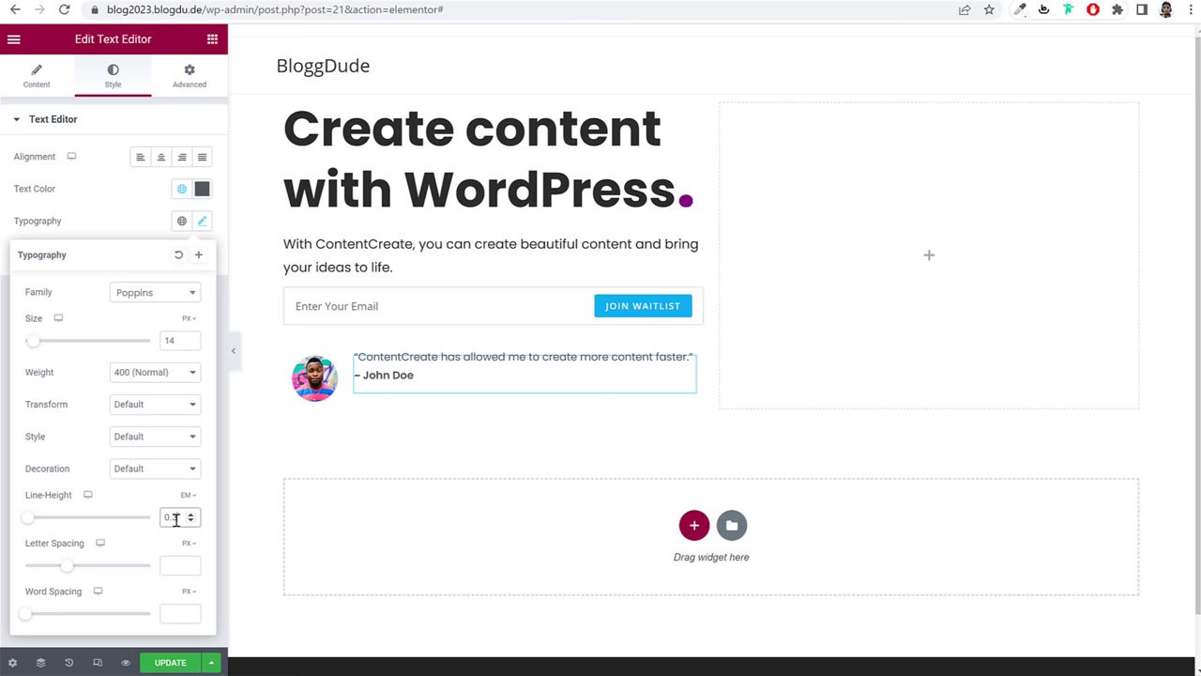
pyautogui.click(146, 205)
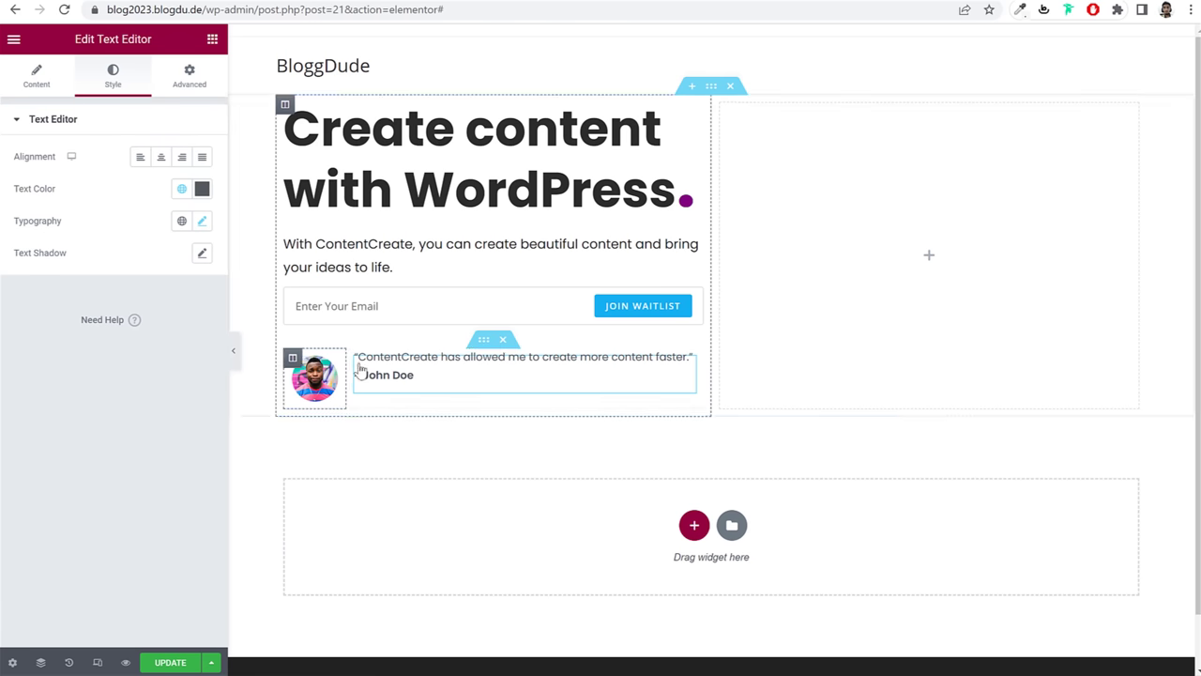
pyautogui.click(233, 351)
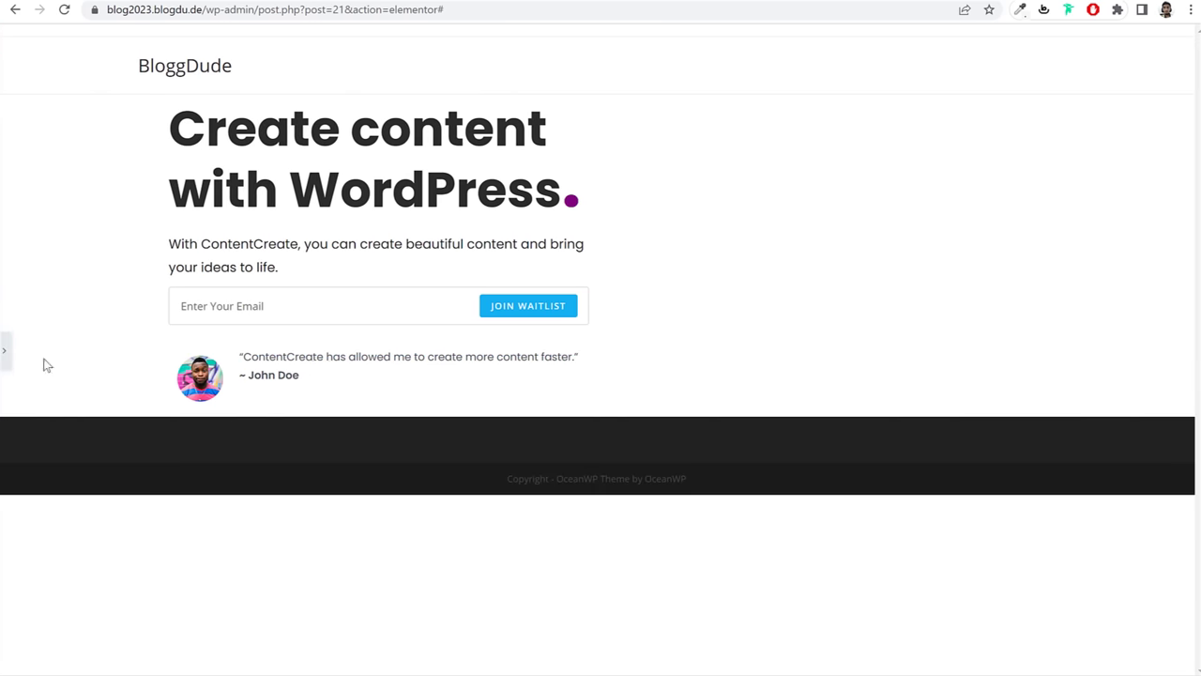
pyautogui.click(6, 353)
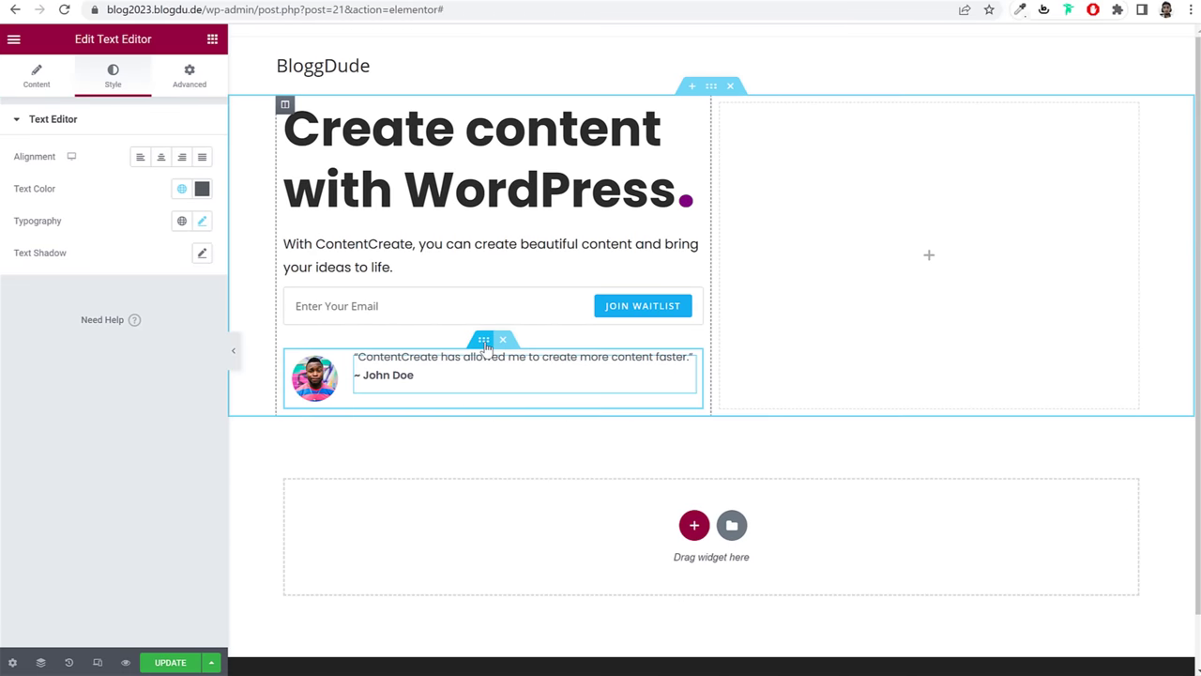
# Step: Set the vertical alignment of the testimonial's inner section to Middle
pyautogui.click(485, 342)
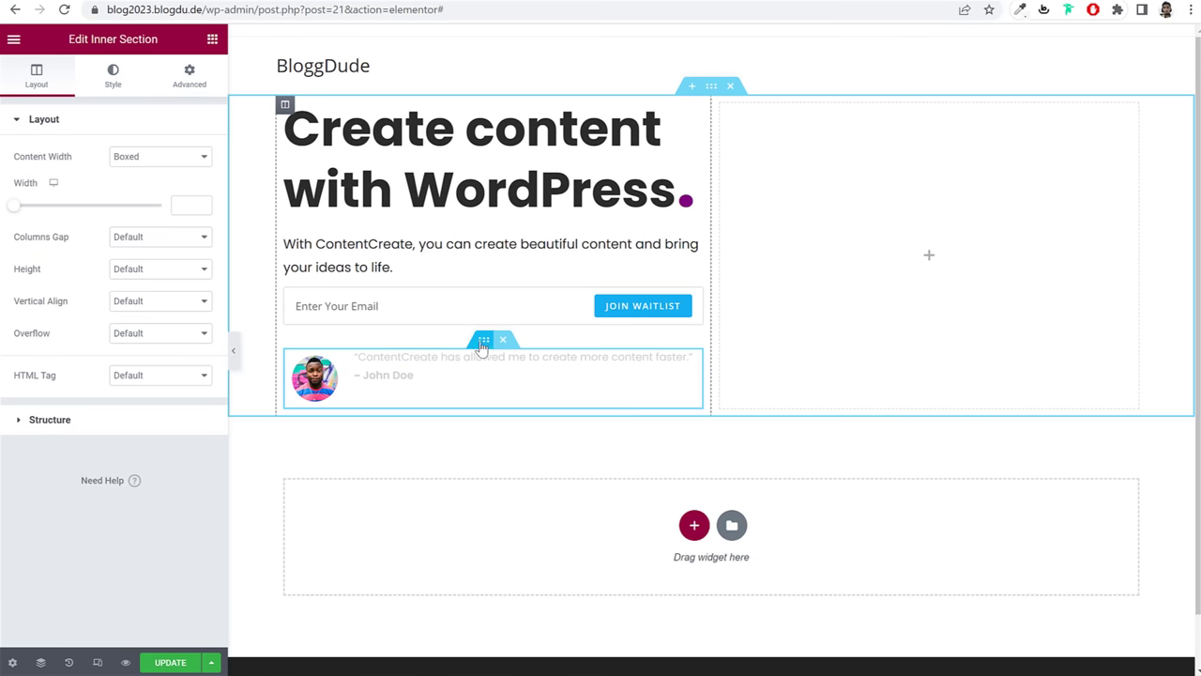
pyautogui.moveTo(11, 302); pyautogui.dragTo(75, 309)
pyautogui.click(134, 308)
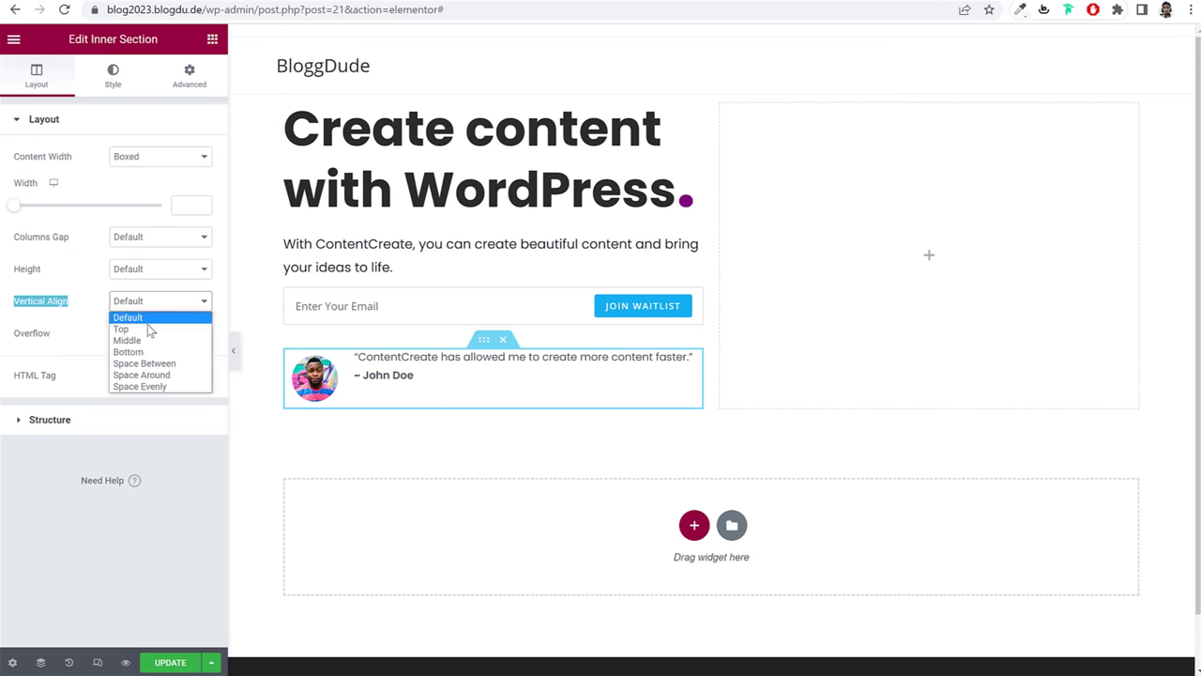
pyautogui.click(156, 340)
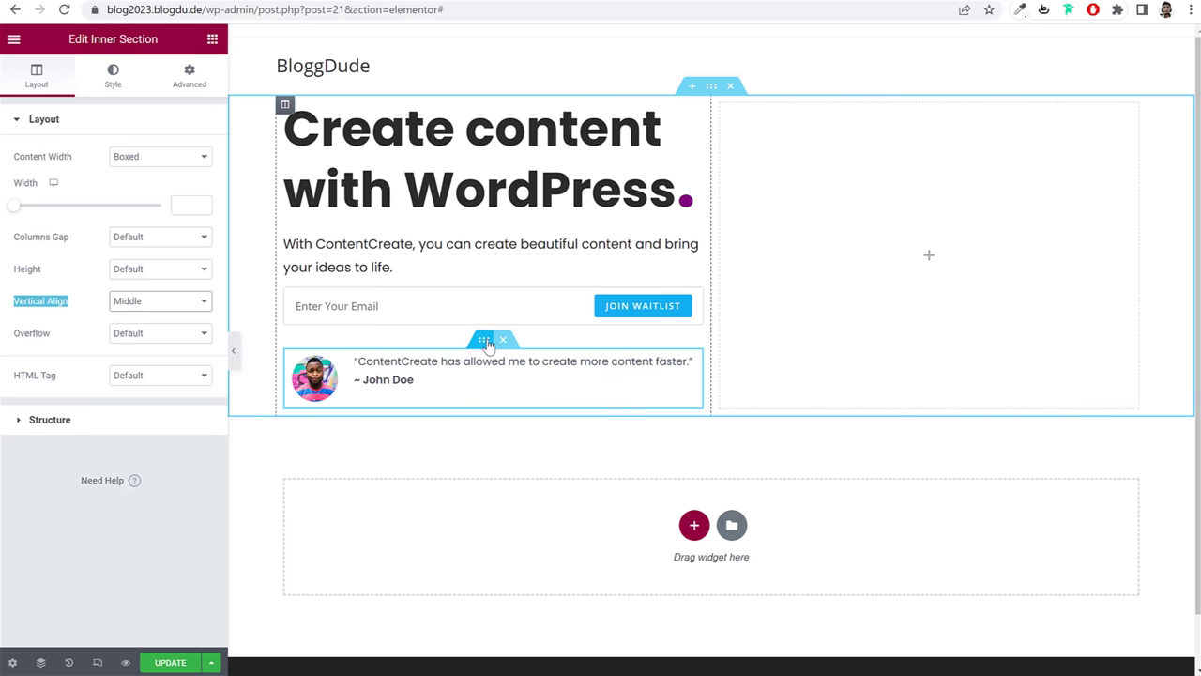
pyautogui.click(470, 379)
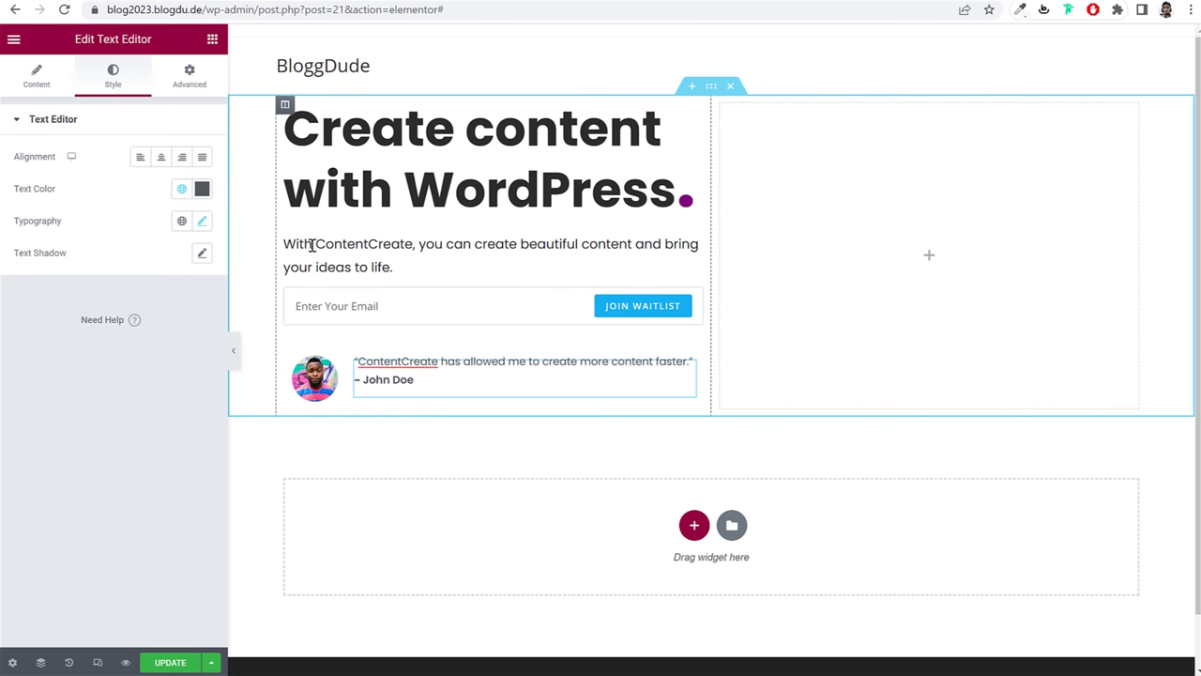
# Step: Set the testimonial text's top margin to 20 px with unlinked values and preview the page at full width
pyautogui.click(191, 82)
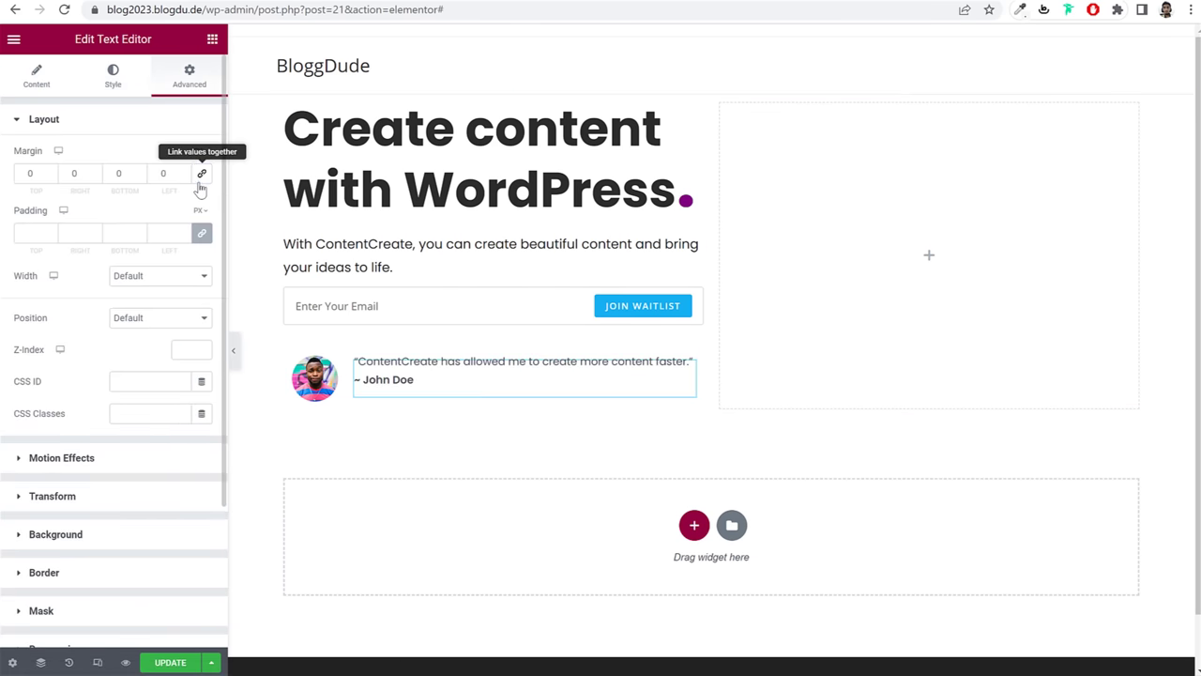
pyautogui.click(24, 172)
pyautogui.write('20')
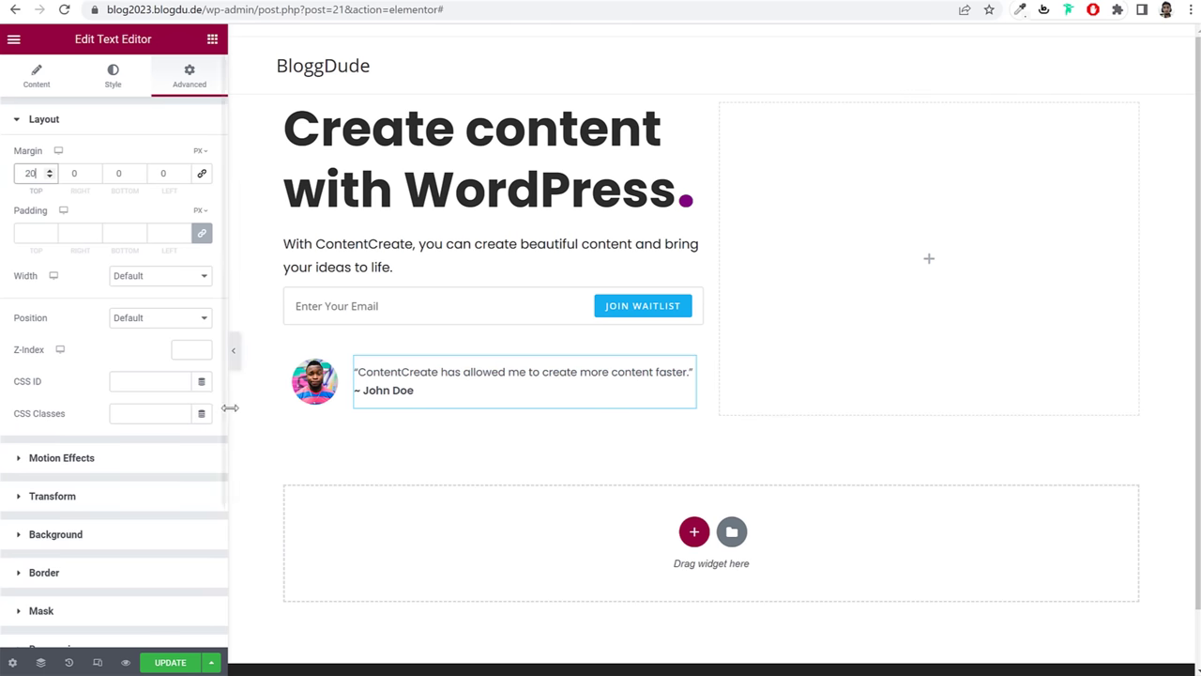
pyautogui.click(233, 350)
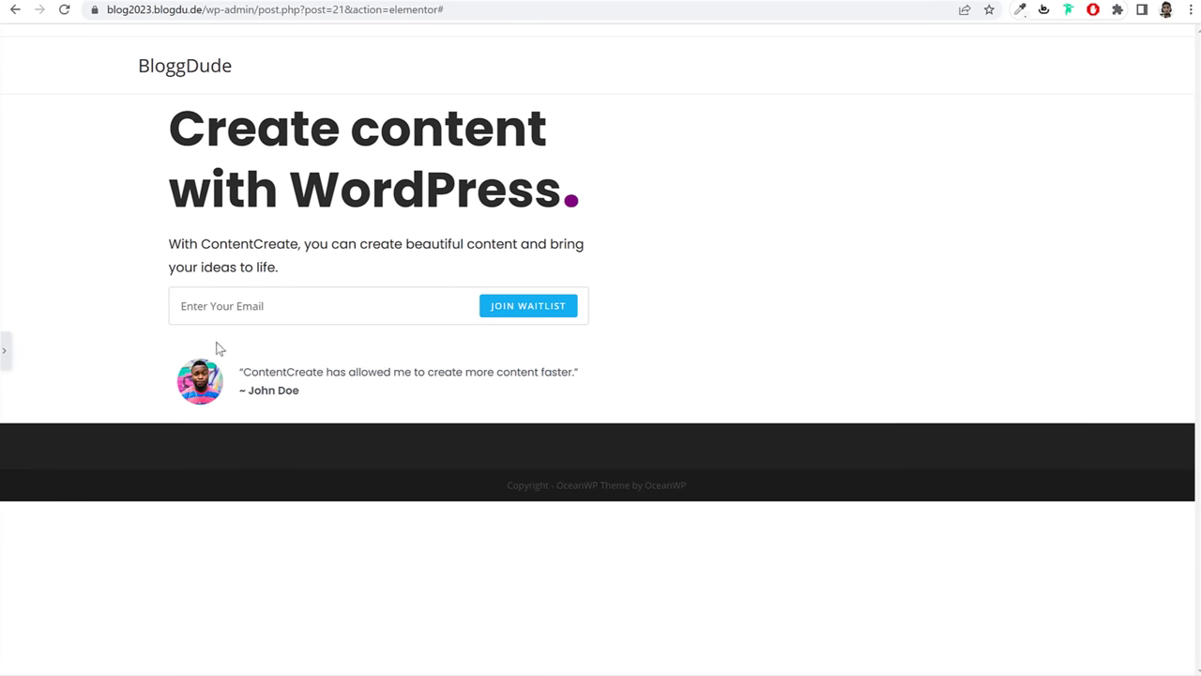
pyautogui.click(8, 357)
# Step: Set the testimonial inner section's top margin to -20 px with unlinked values and preview the page at full width
pyautogui.click(483, 341)
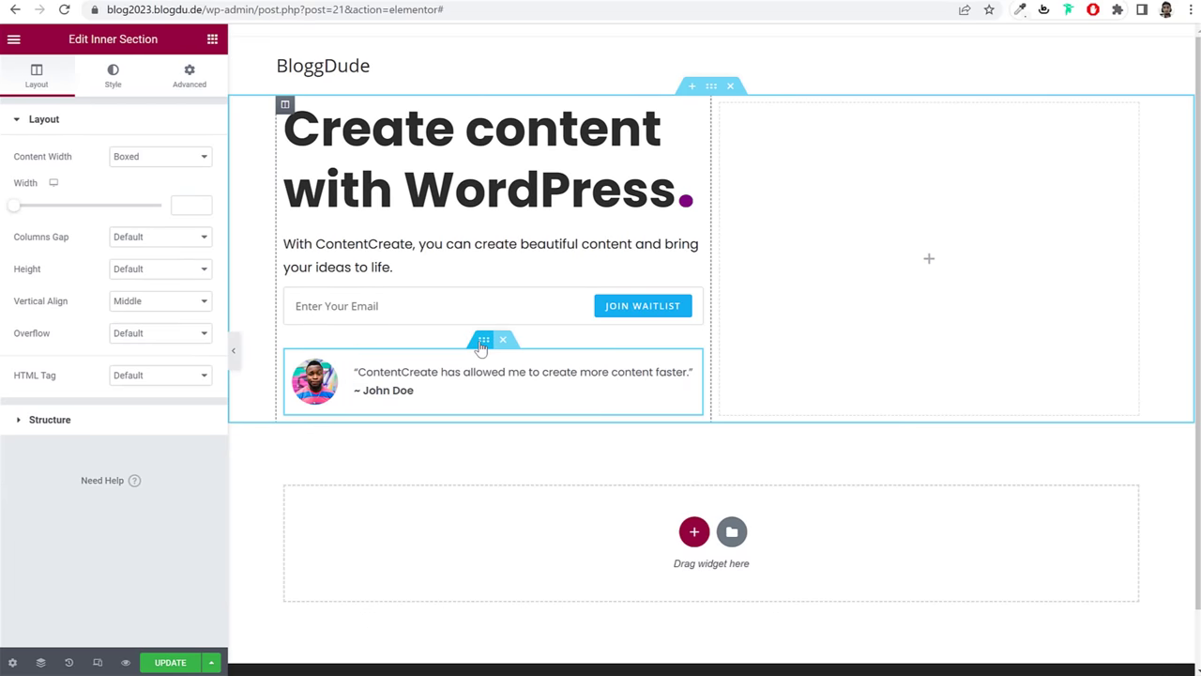
pyautogui.click(180, 88)
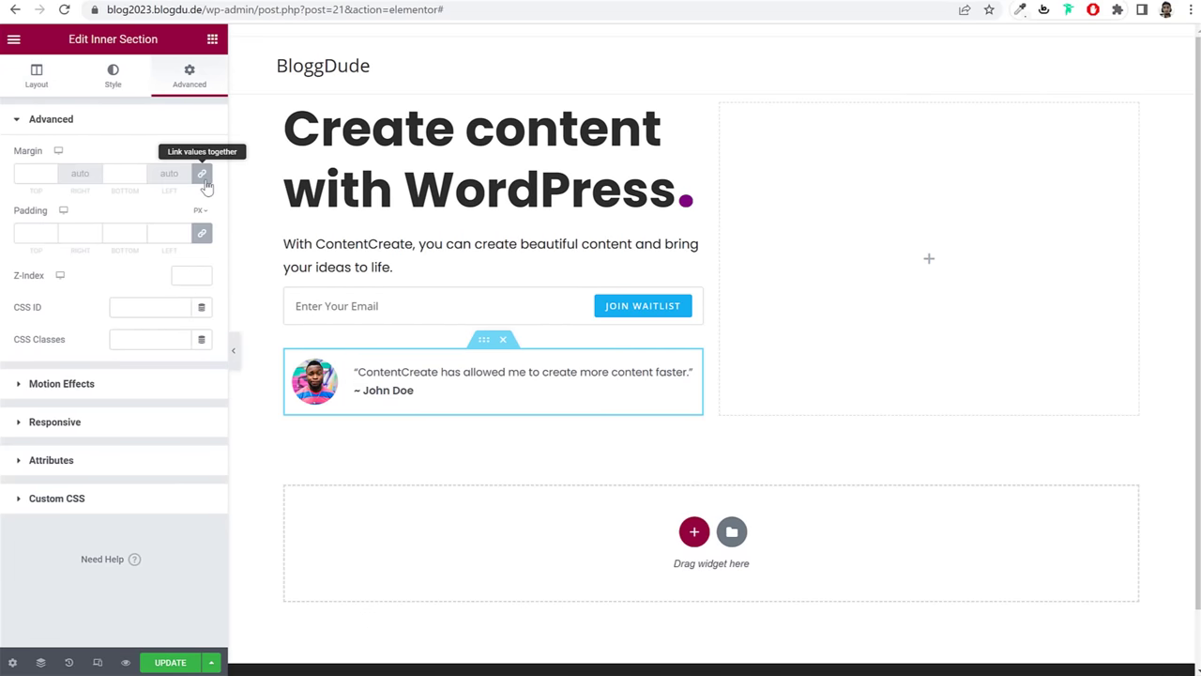
pyautogui.doubleClick(31, 173)
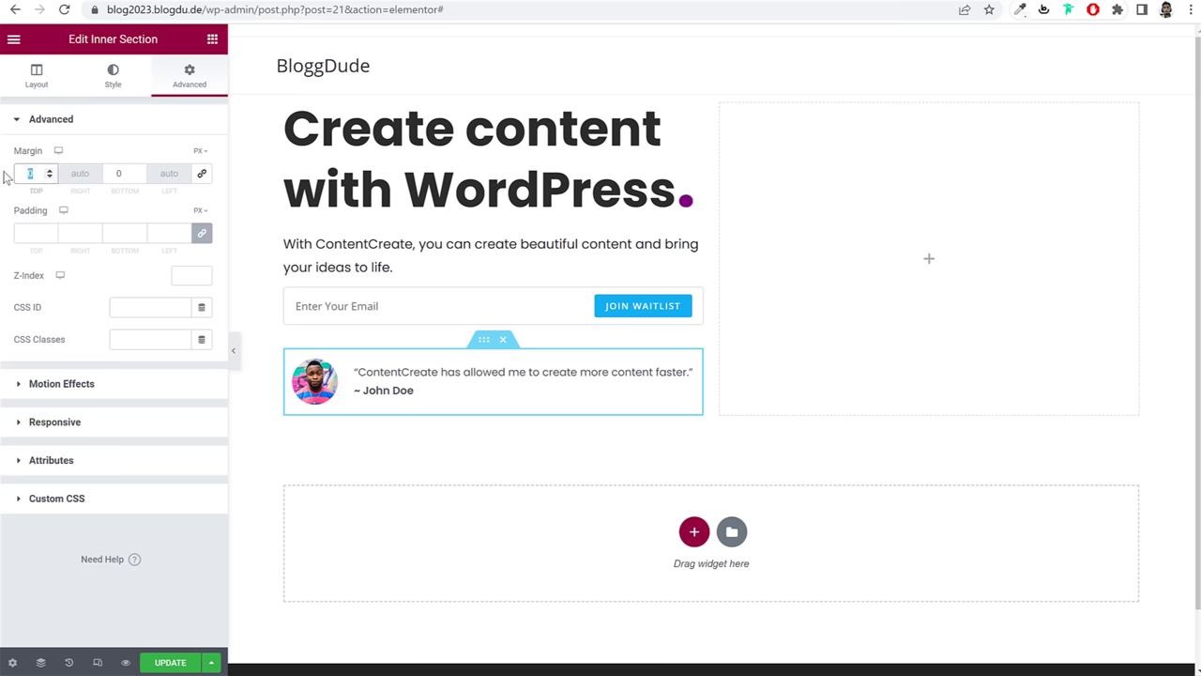
pyautogui.write('-20')
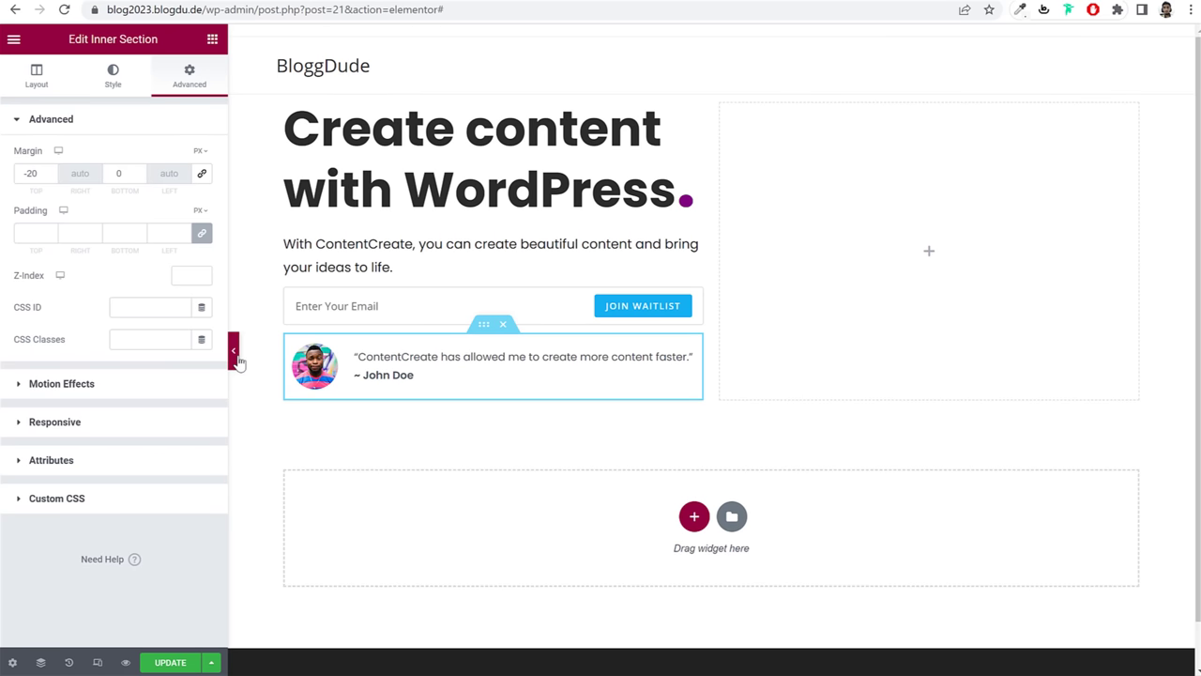
pyautogui.click(235, 352)
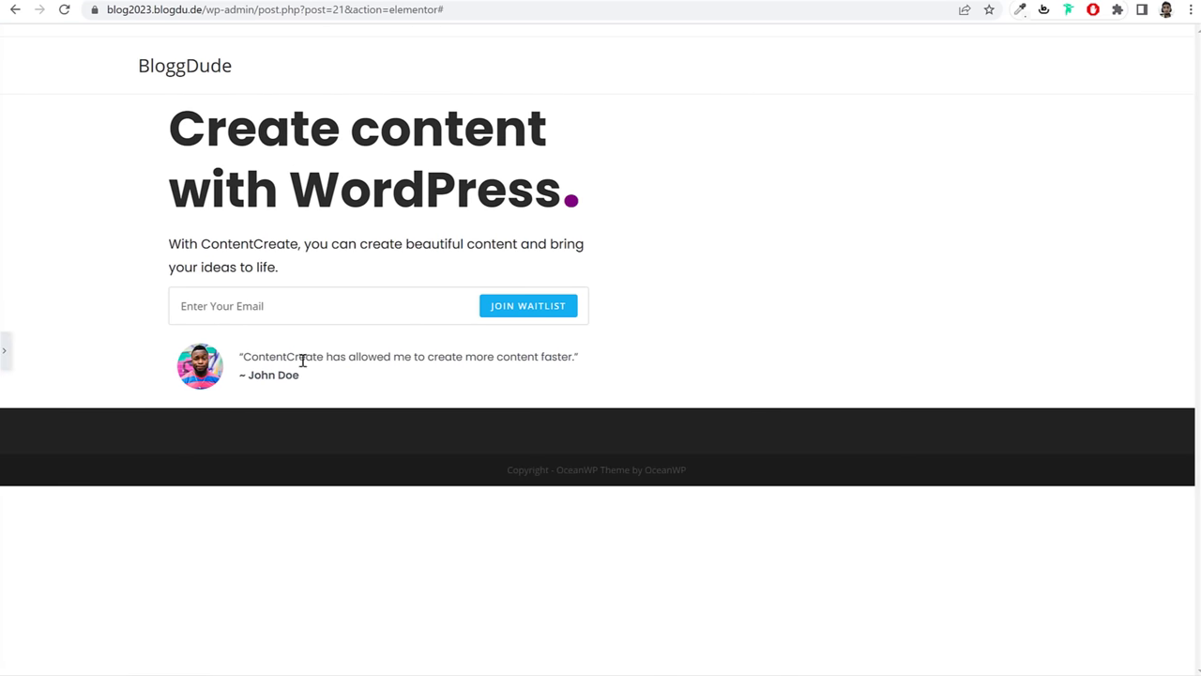
pyautogui.click(4, 350)
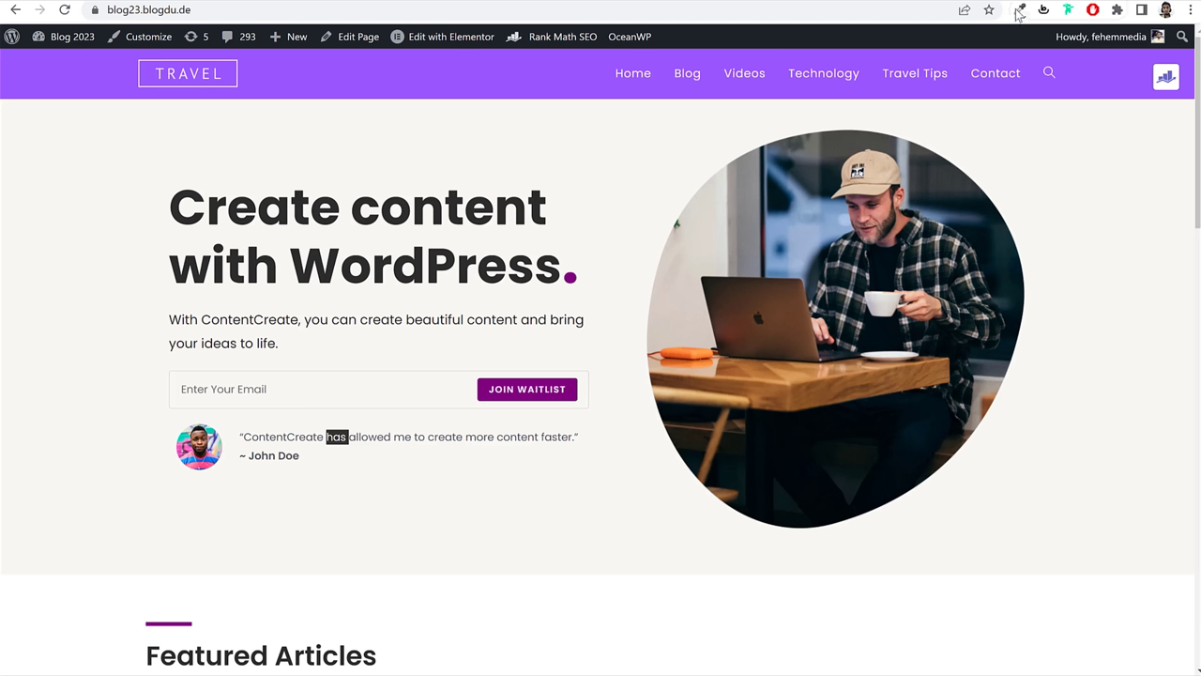
# Step: Open pexels.com in a new browser tab and browse its free stock photos
pyautogui.hotkey('ctrl', 't')
pyautogui.write('pexels.com')
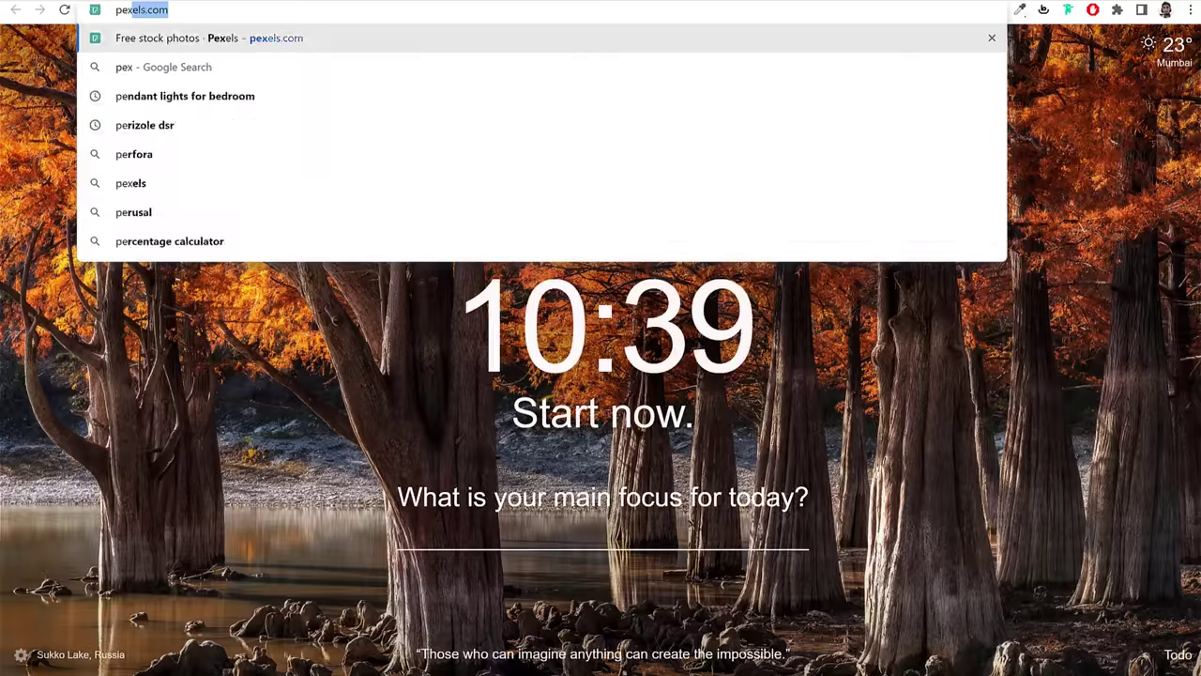
pyautogui.press('Return')
pyautogui.click(805, 16)
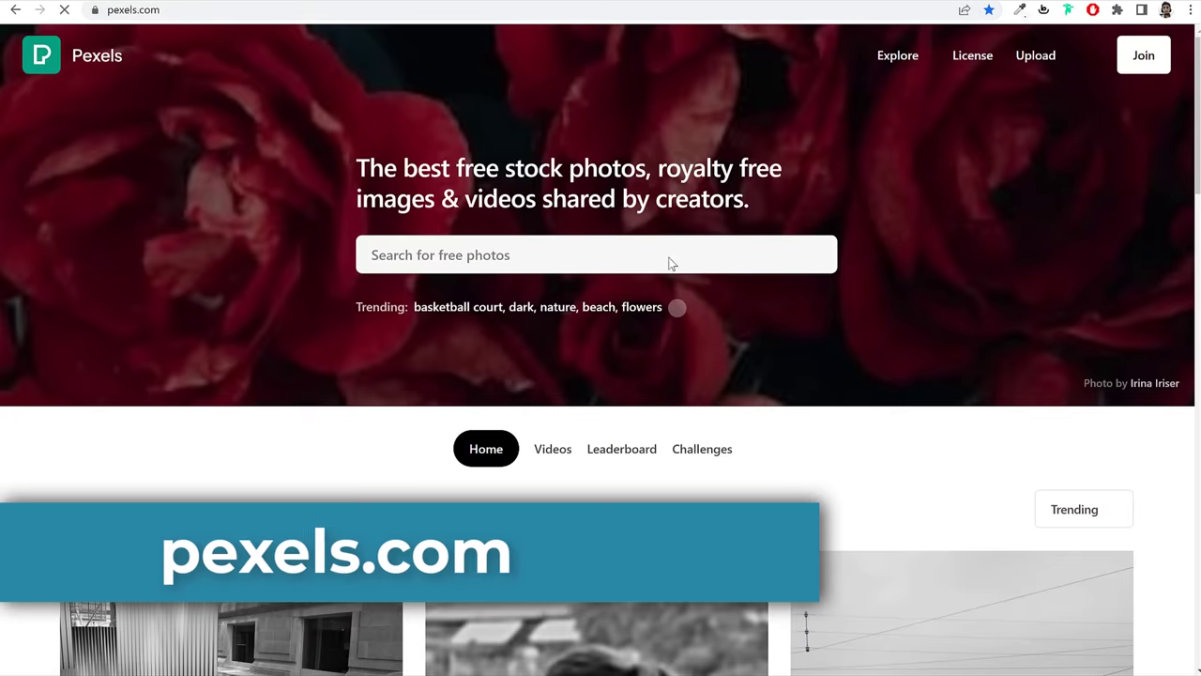
pyautogui.scroll(-1, 709, 342)
pyautogui.scroll(-15, 705, 349)
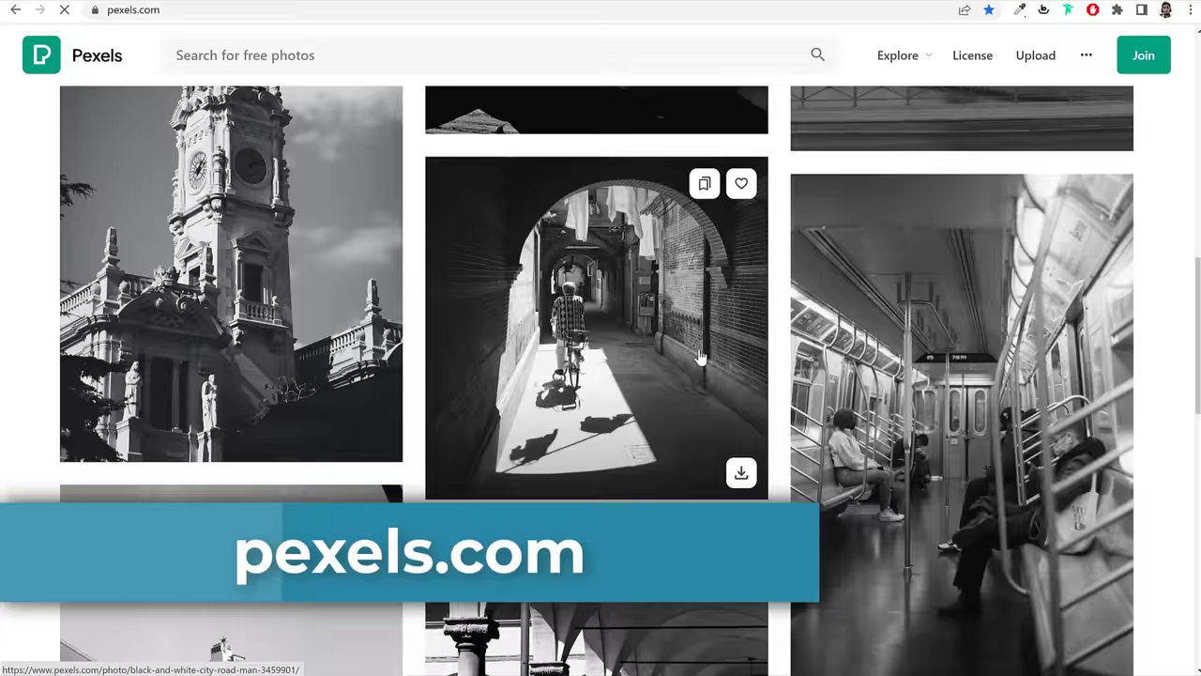
pyautogui.scroll(15, 576, 309)
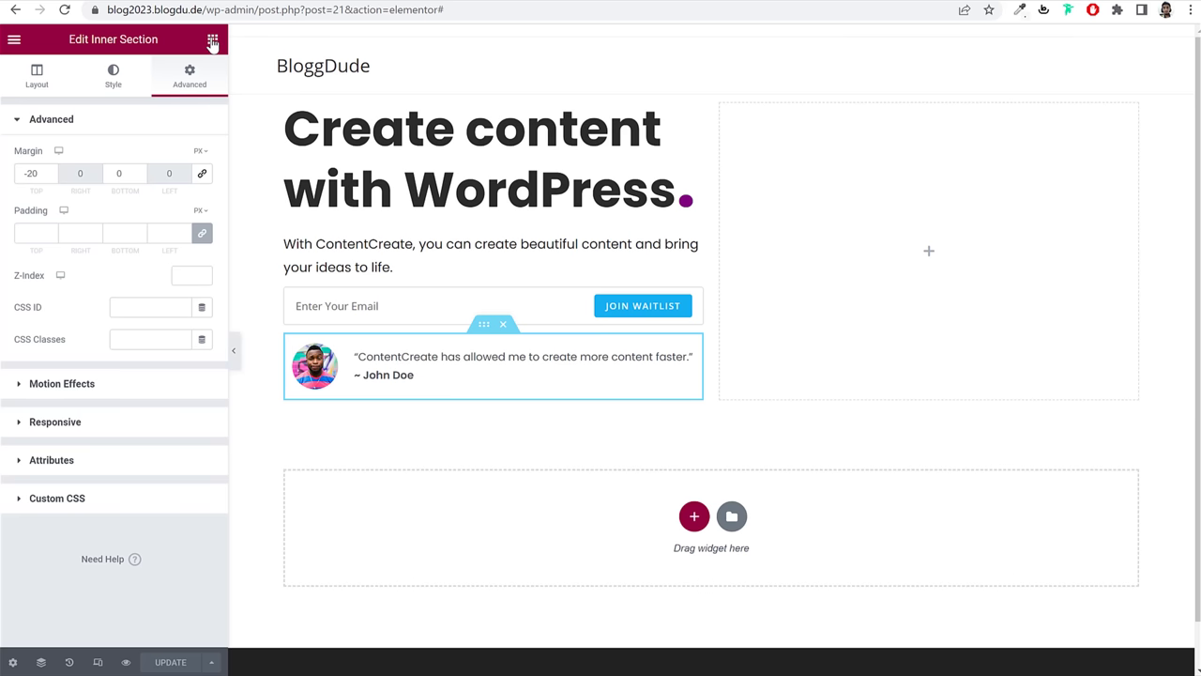
# Step: Add an Image widget to the hero's empty right column, and upload and insert the Untitled-1 image into it
pyautogui.click(212, 41)
pyautogui.moveTo(75, 482); pyautogui.dragTo(899, 234)
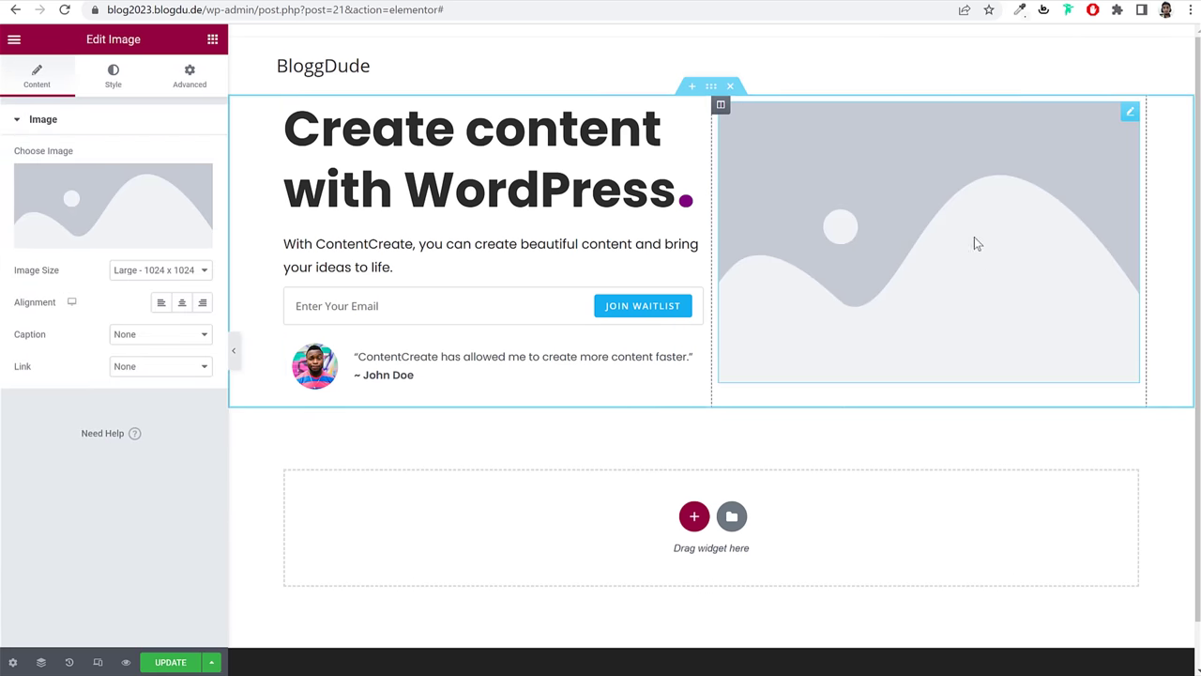
pyautogui.click(114, 200)
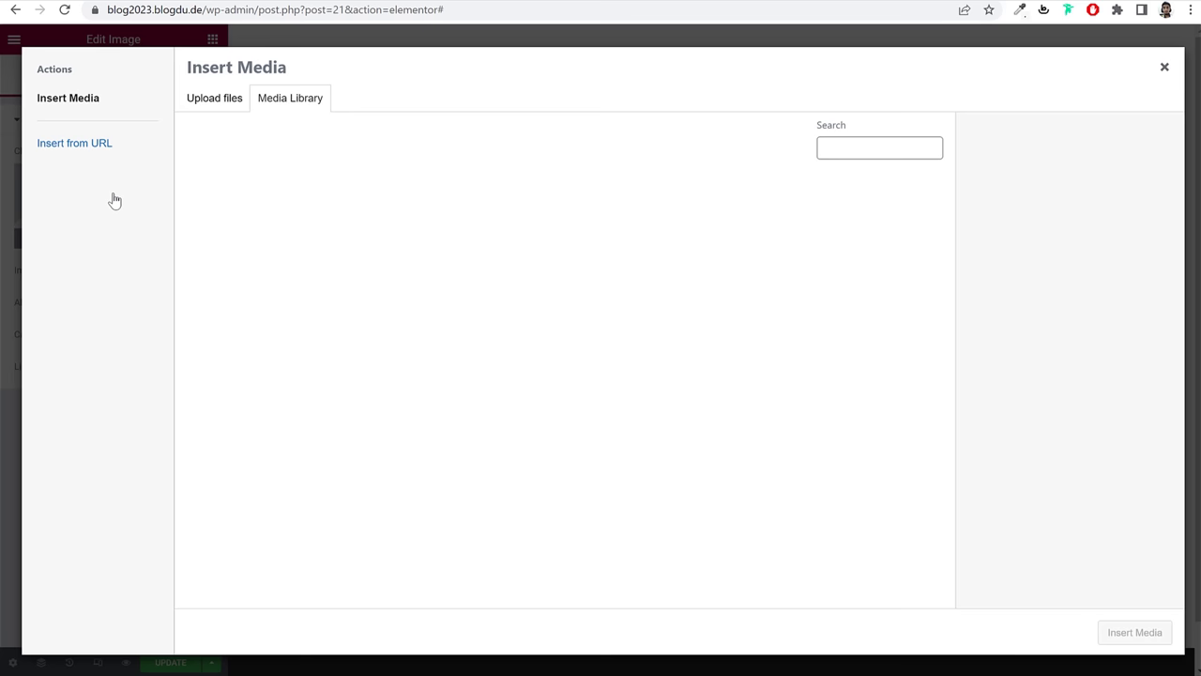
pyautogui.click(211, 103)
pyautogui.click(710, 349)
pyautogui.scroll(-5, 349, 237)
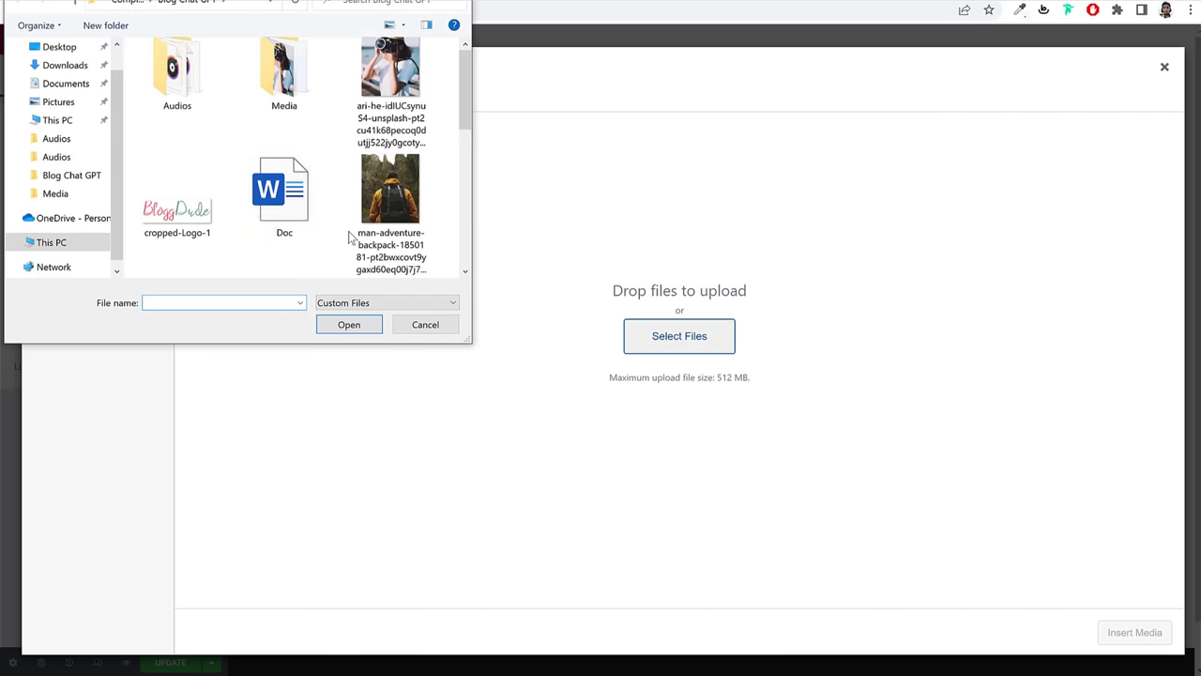
pyautogui.scroll(-1, 353, 235)
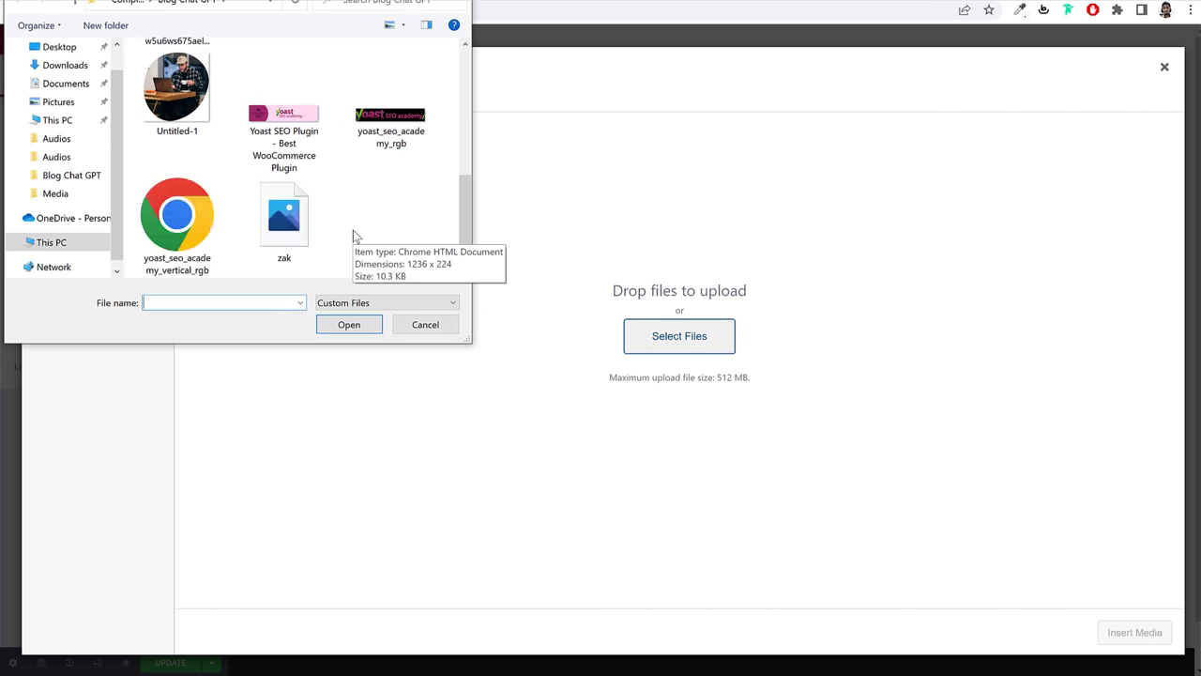
pyautogui.scroll(2, 353, 235)
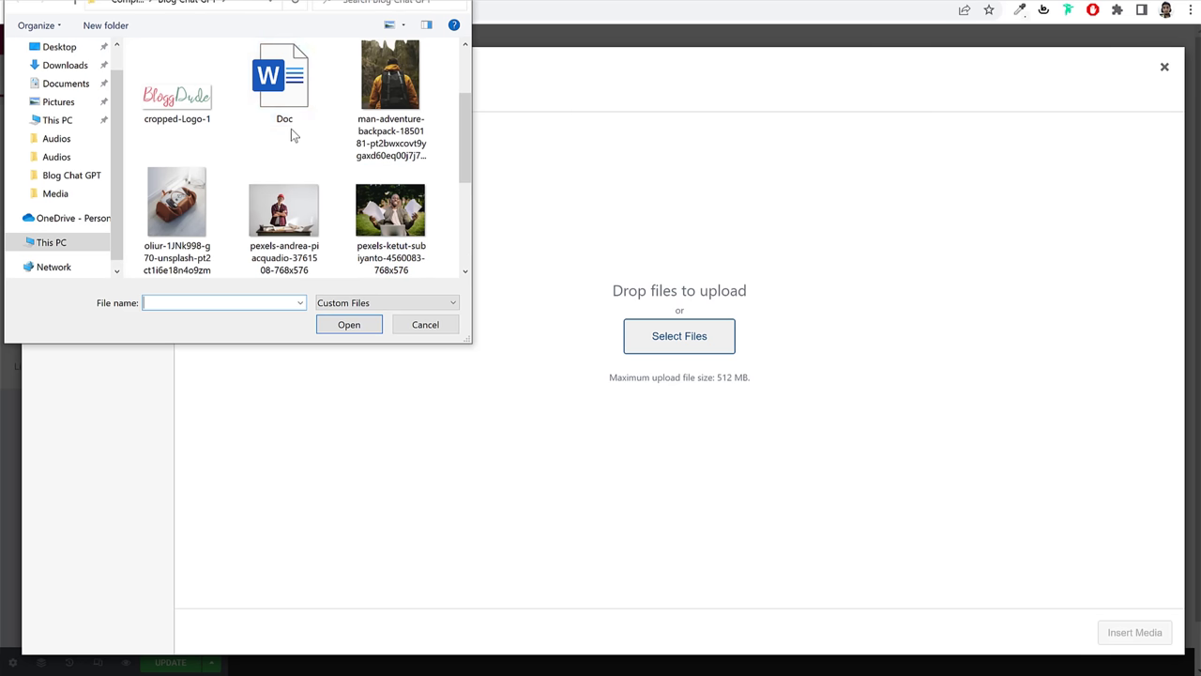
pyautogui.scroll(1, 291, 128)
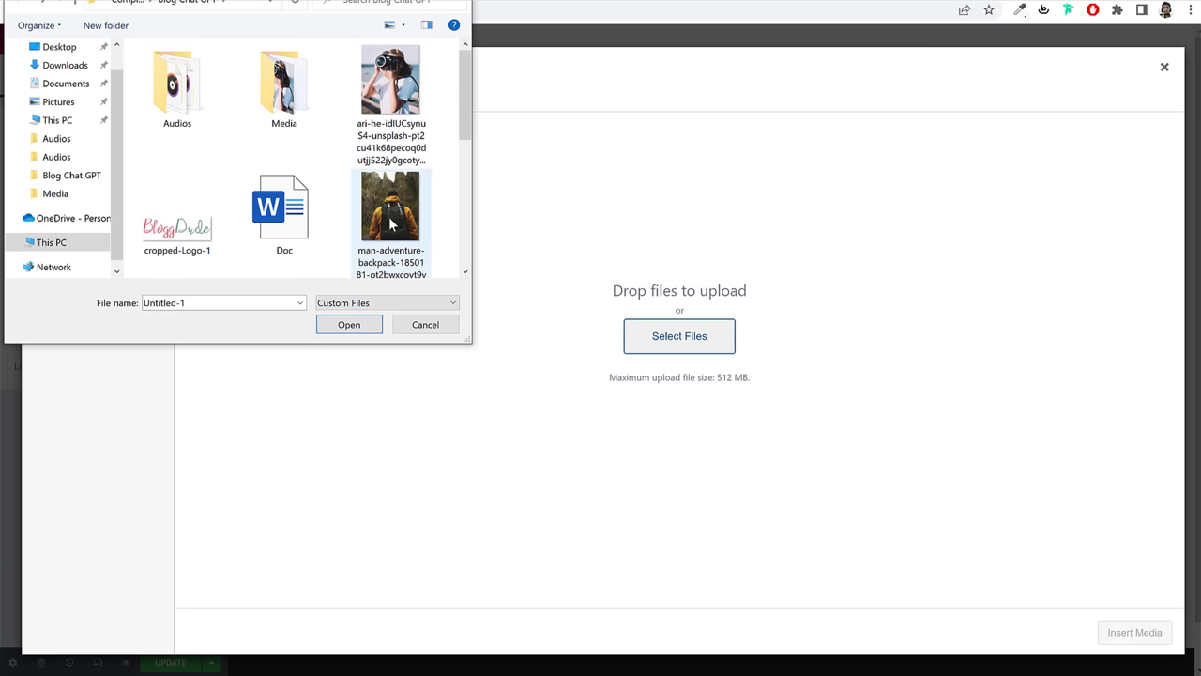
pyautogui.click(349, 325)
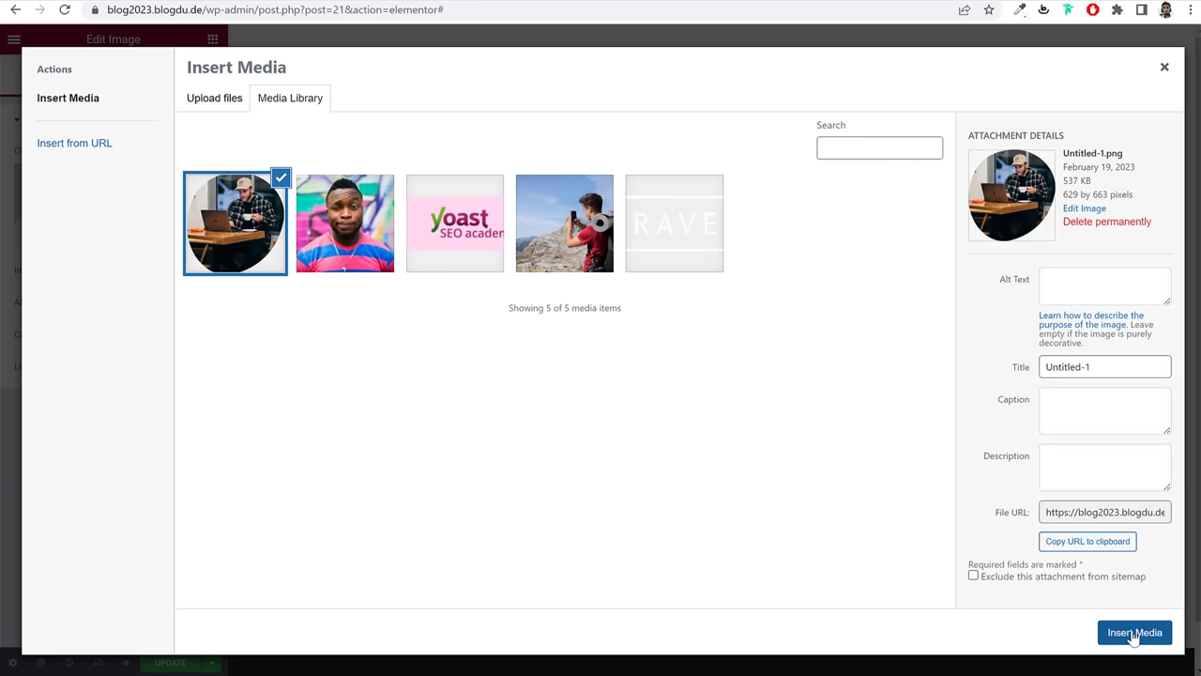
pyautogui.click(1133, 631)
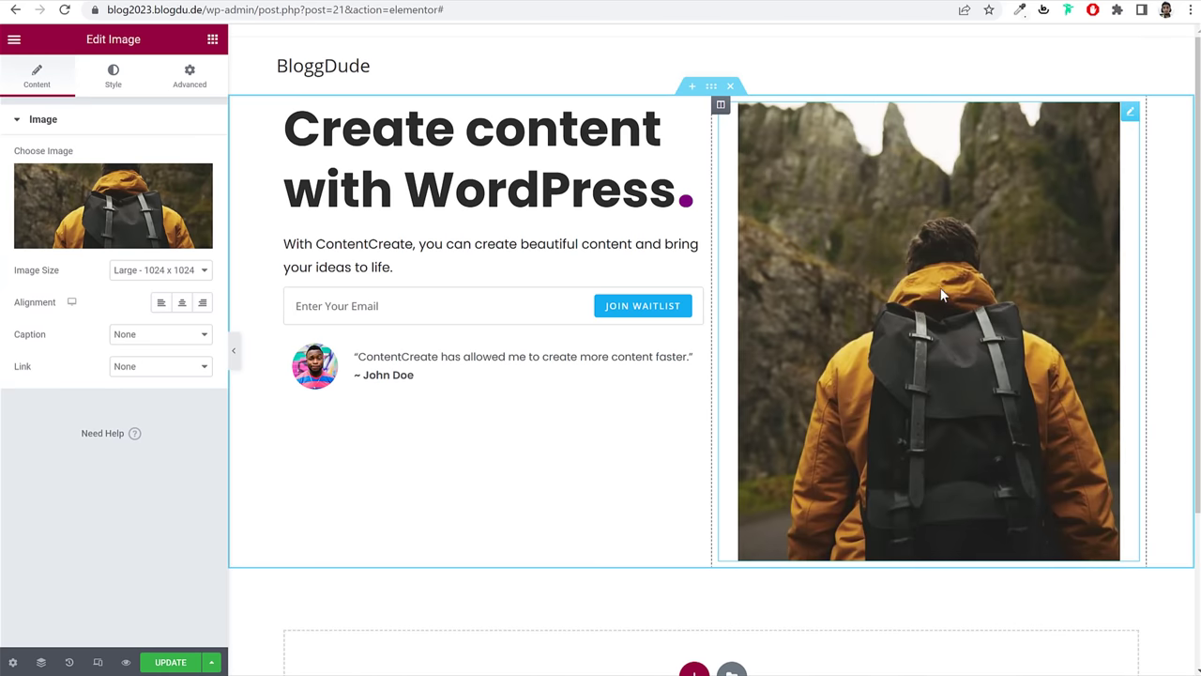
# Step: Set the hero image's size to Full and its width to 90%
pyautogui.click(153, 269)
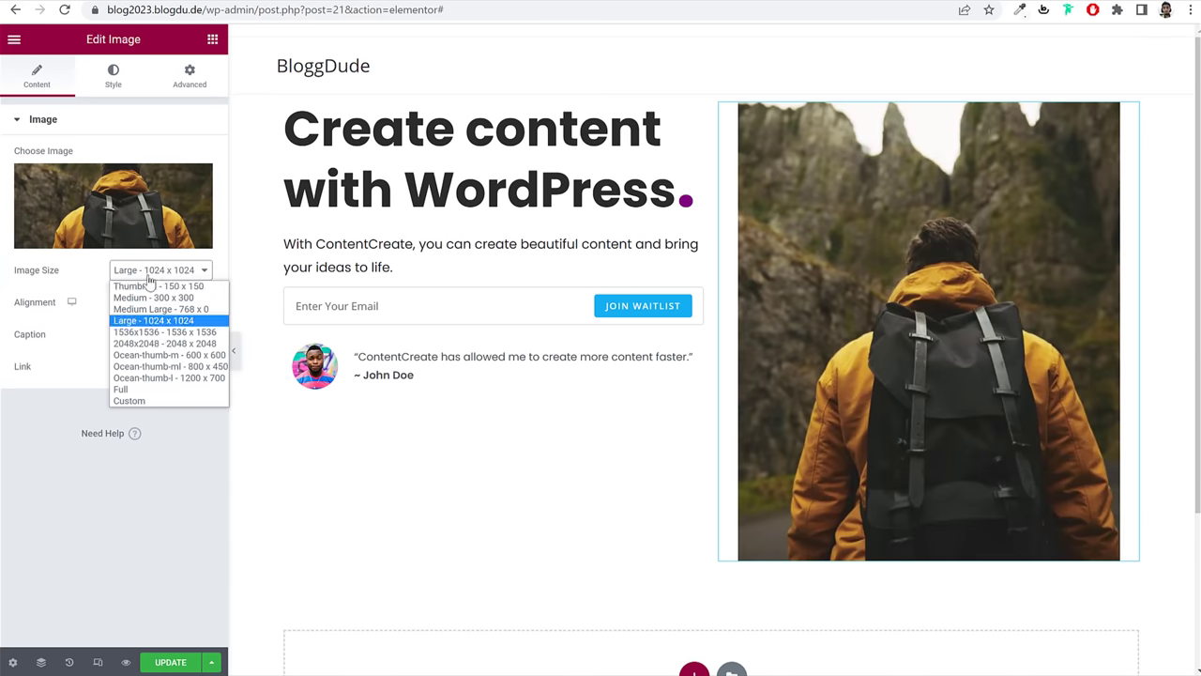
pyautogui.click(152, 389)
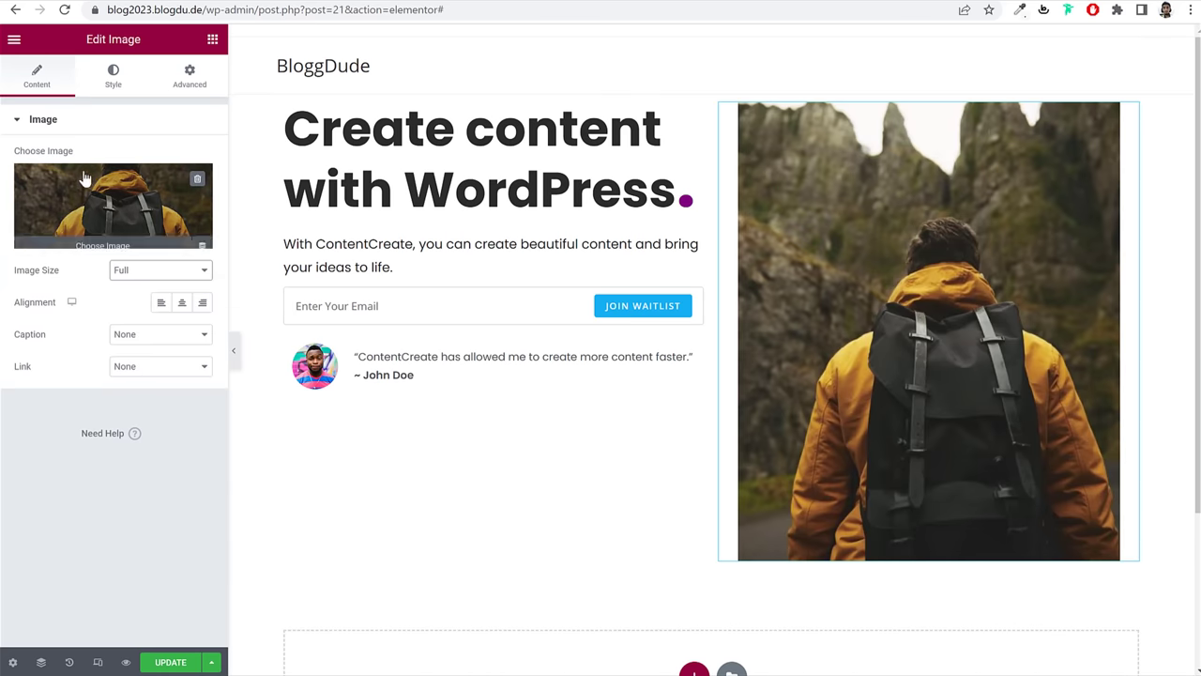
pyautogui.click(113, 76)
pyautogui.click(189, 176)
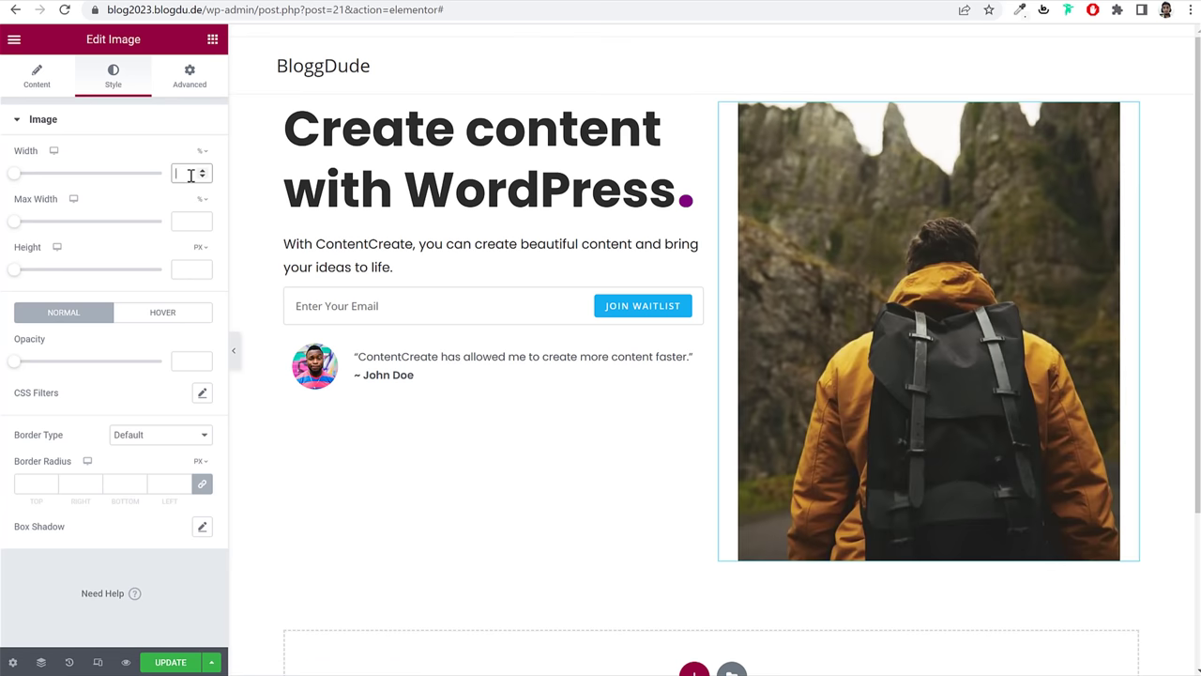
pyautogui.write('90')
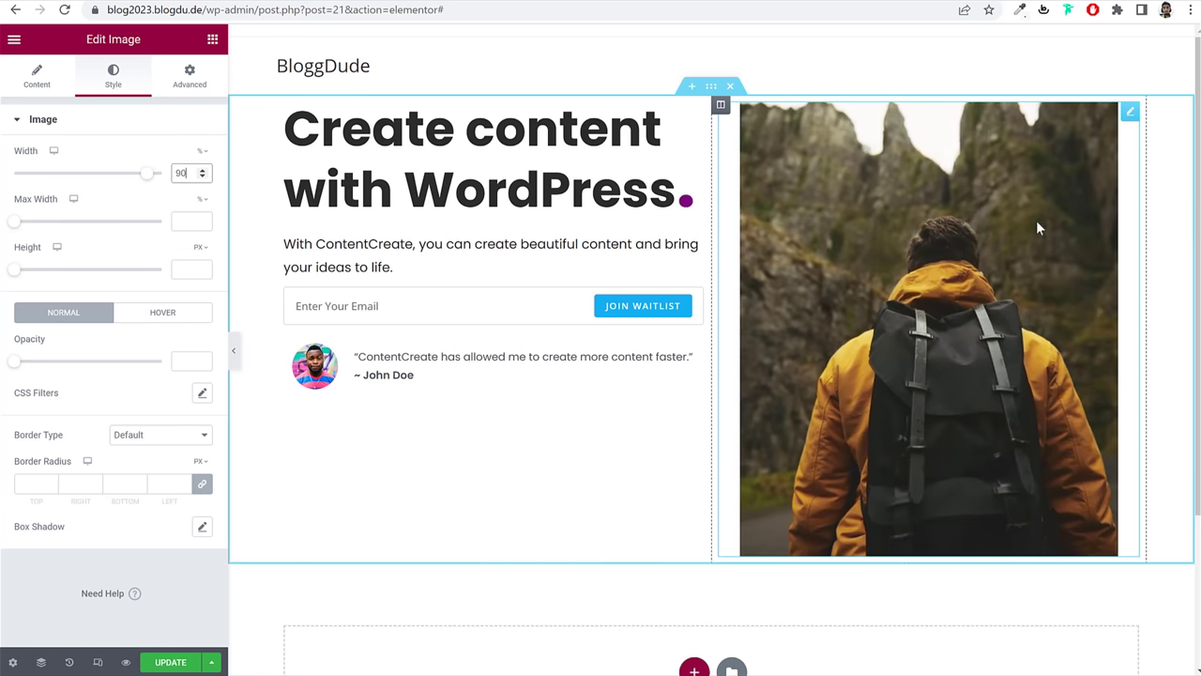
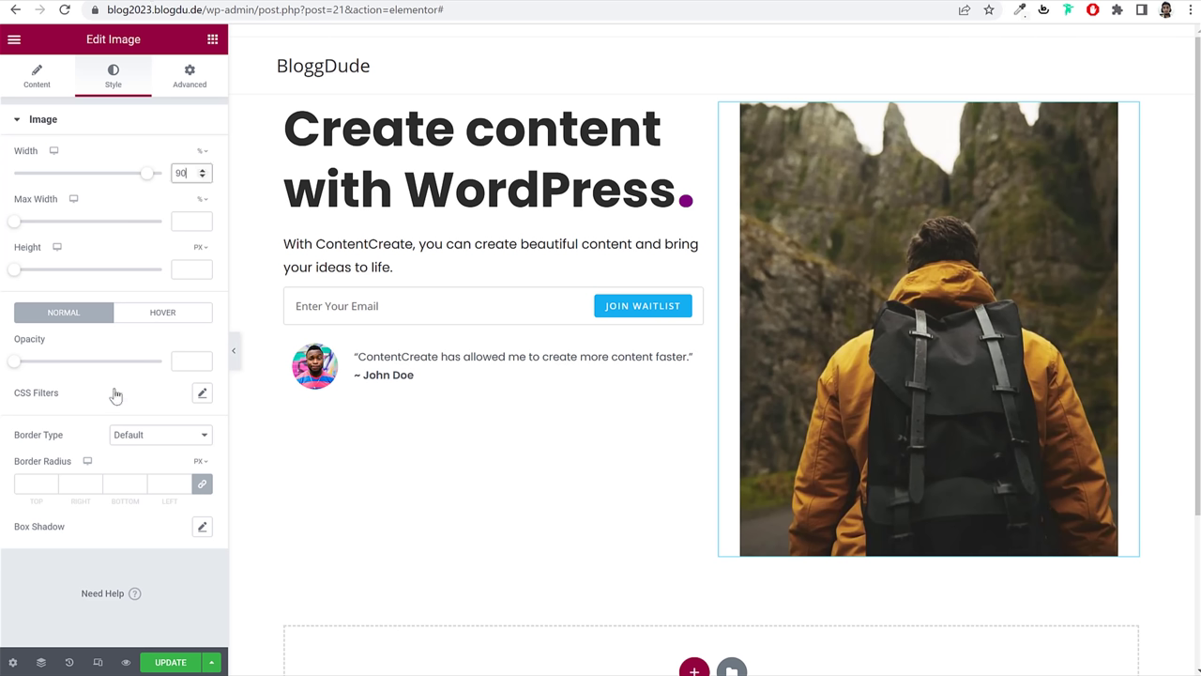
# Step: Unlink the hero image's border radius values, switch the unit to percent and set the top value to 50
pyautogui.click(202, 483)
pyautogui.doubleClick(31, 484)
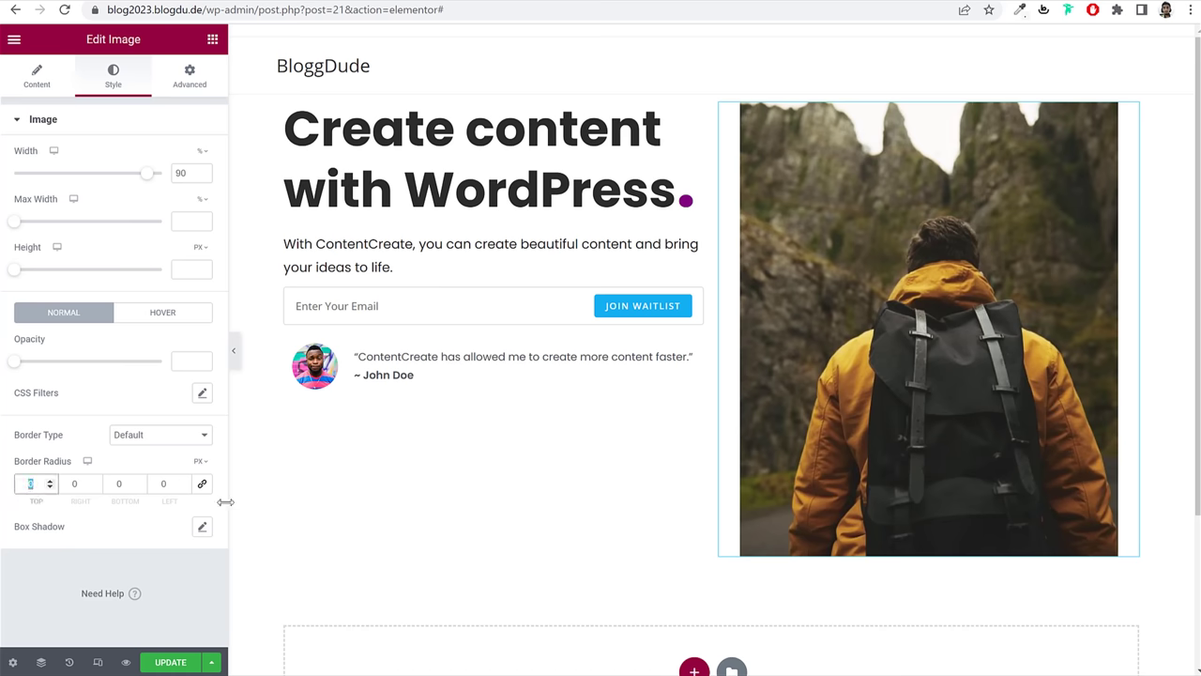
pyautogui.write('50')
pyautogui.click(198, 461)
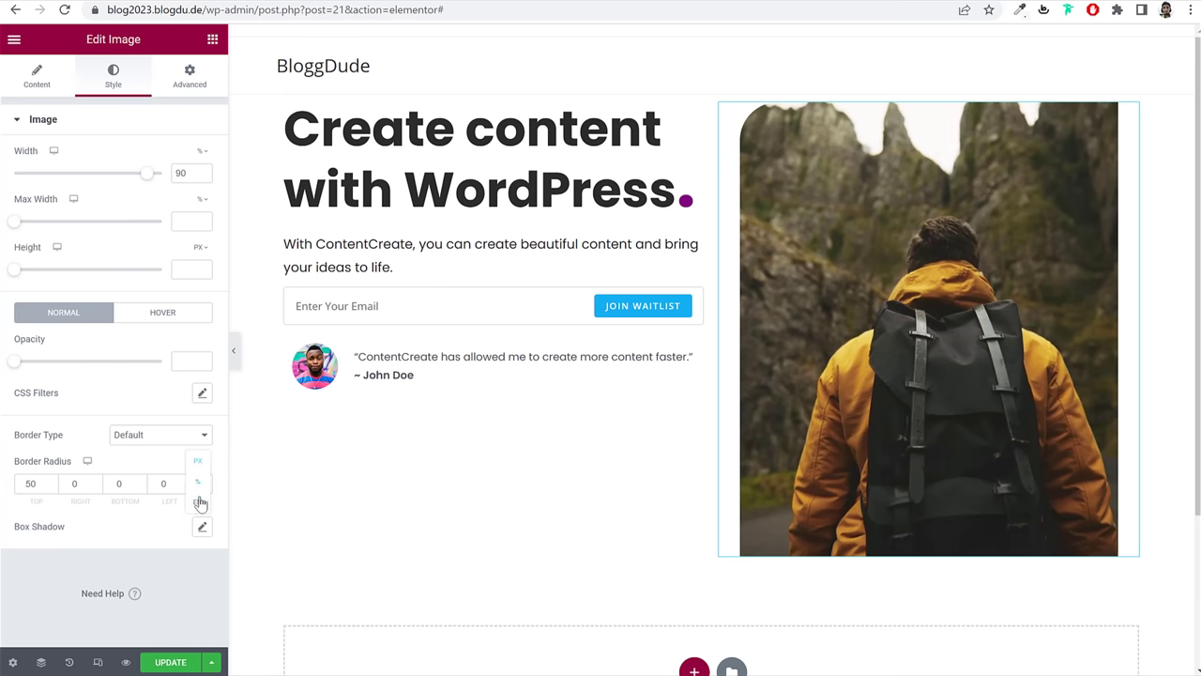
pyautogui.click(199, 484)
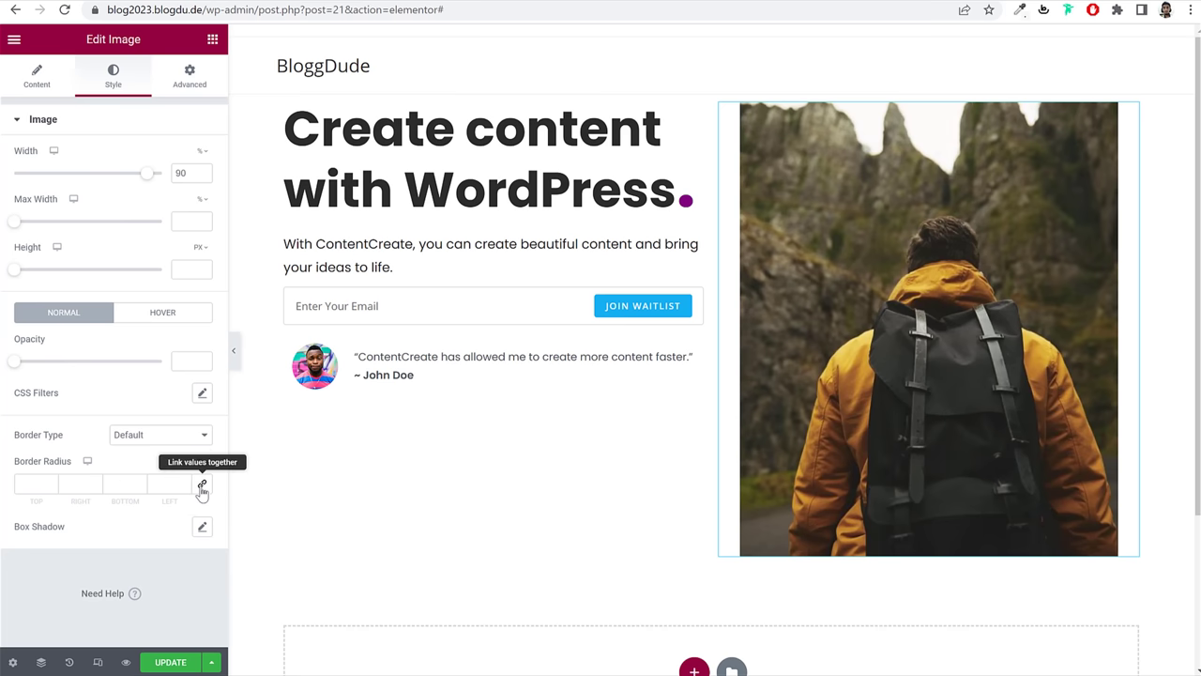
pyautogui.click(35, 482)
pyautogui.write('50')
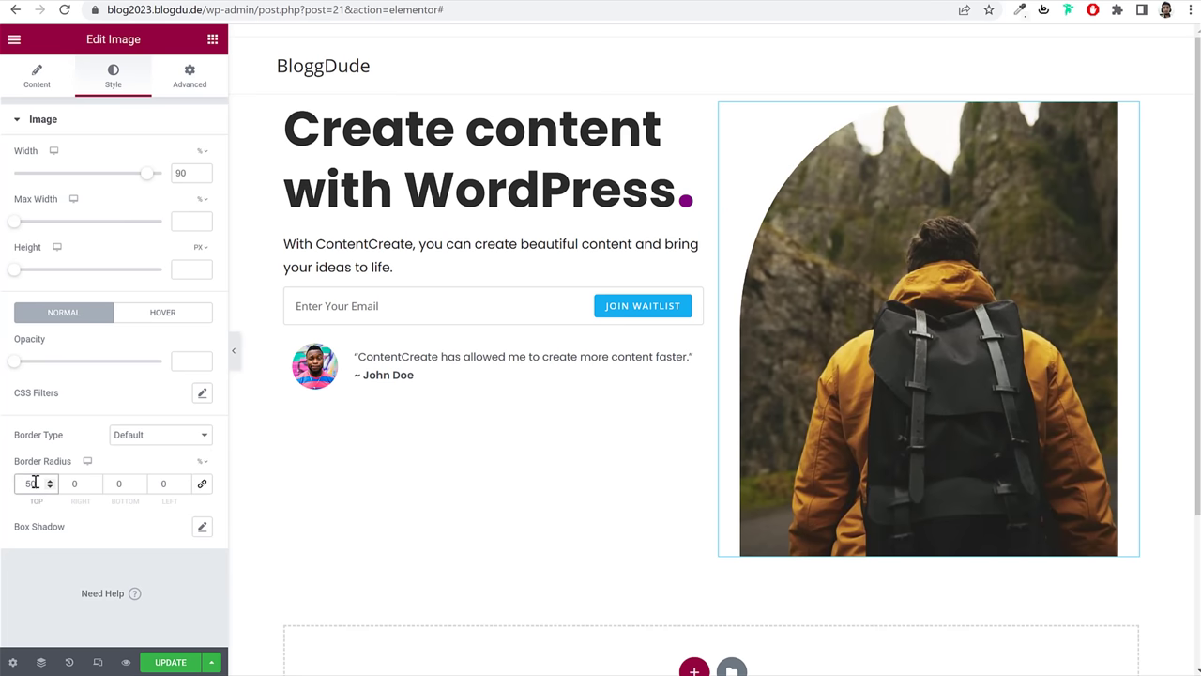
# Step: Set the hero image's border radius to 20% right, 35% bottom and 45% left
pyautogui.click(75, 485)
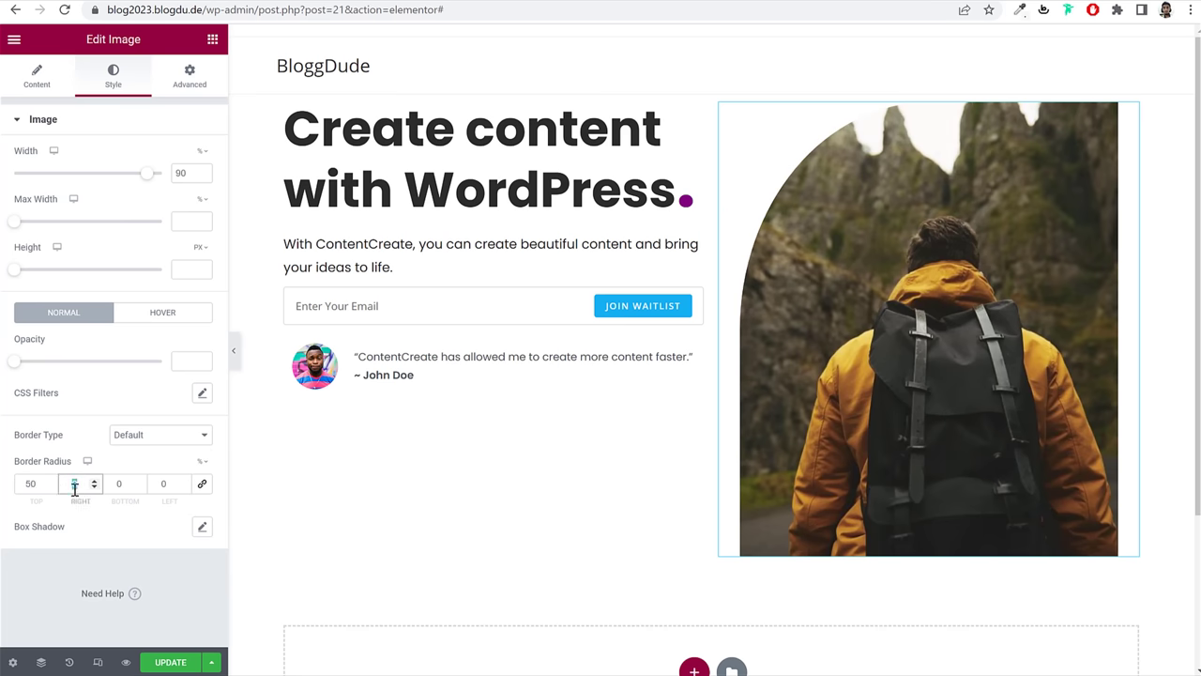
pyautogui.write('20')
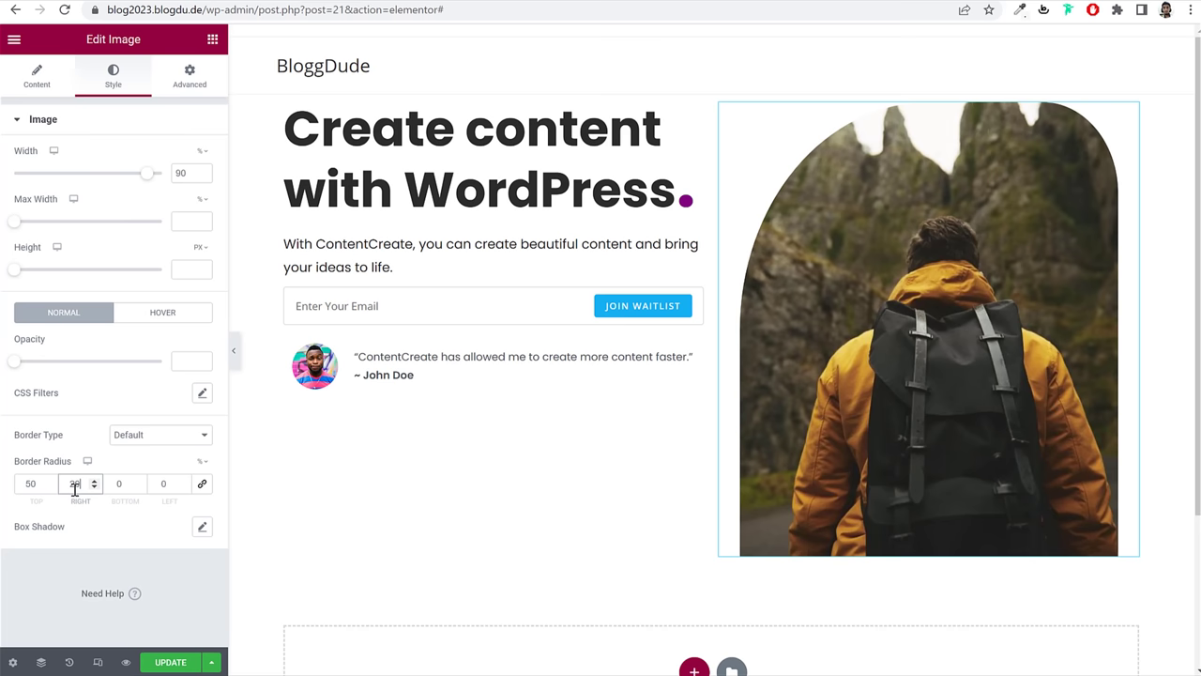
pyautogui.click(115, 486)
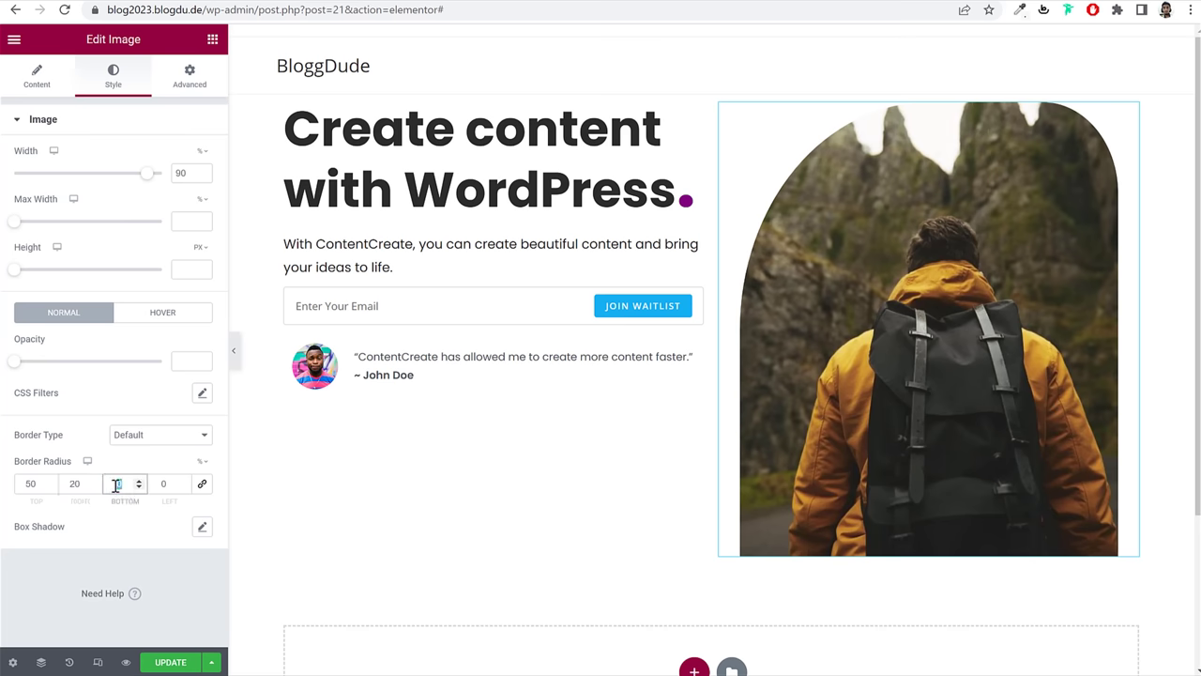
pyautogui.write('35')
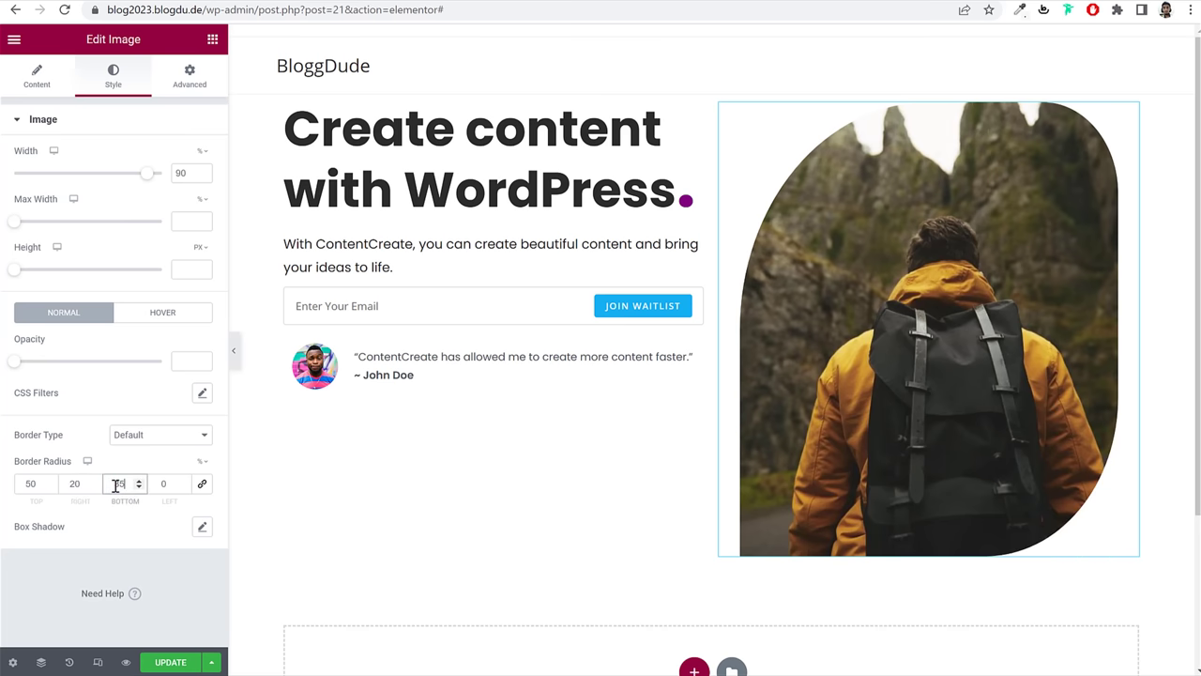
pyautogui.click(165, 486)
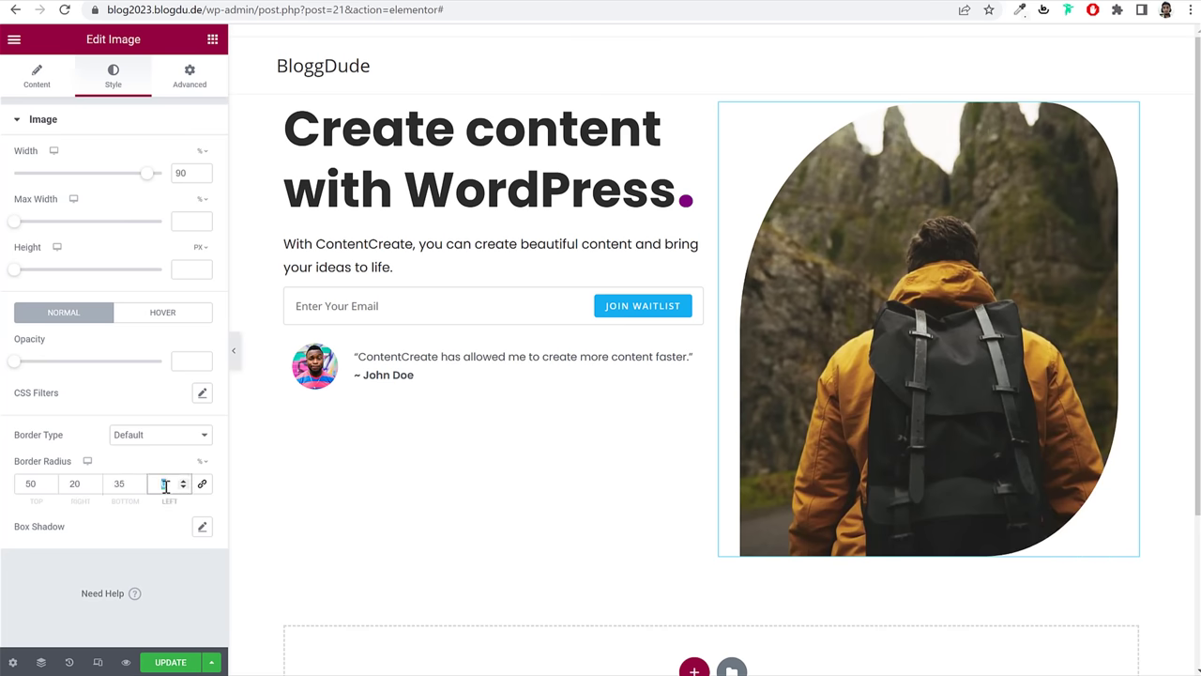
pyautogui.write('40')
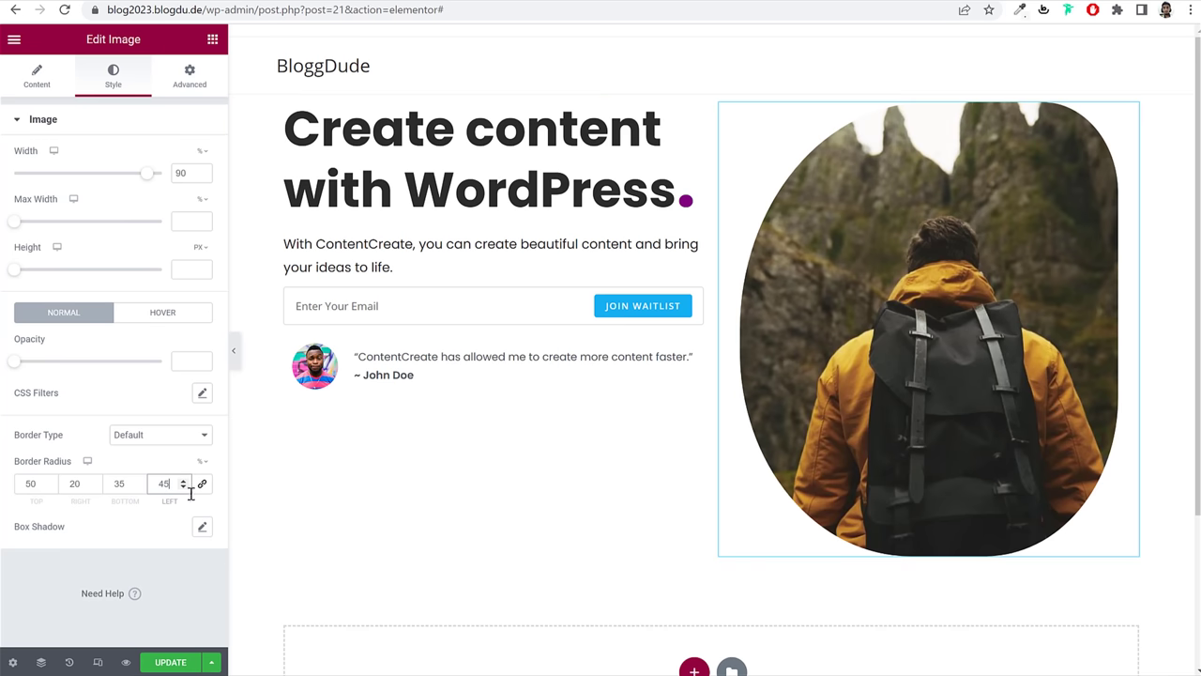
# Step: Adjust the hero image's border radius to 35% right, 60% bottom and 55% left
pyautogui.click(70, 487)
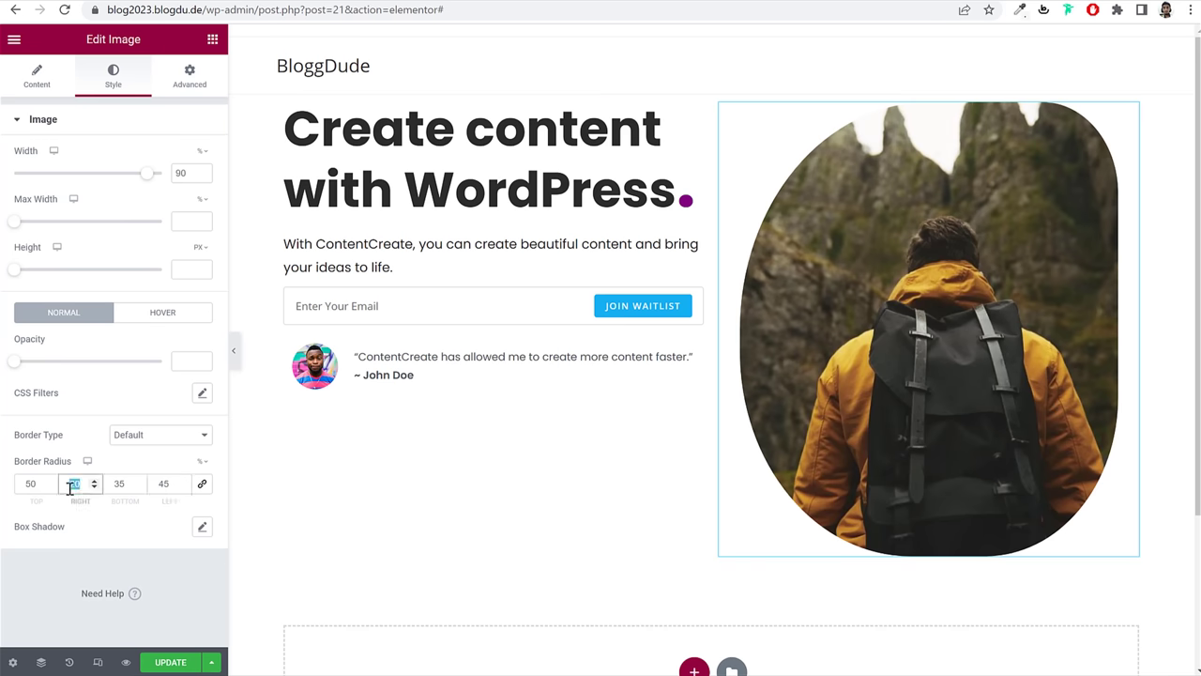
pyautogui.write('35')
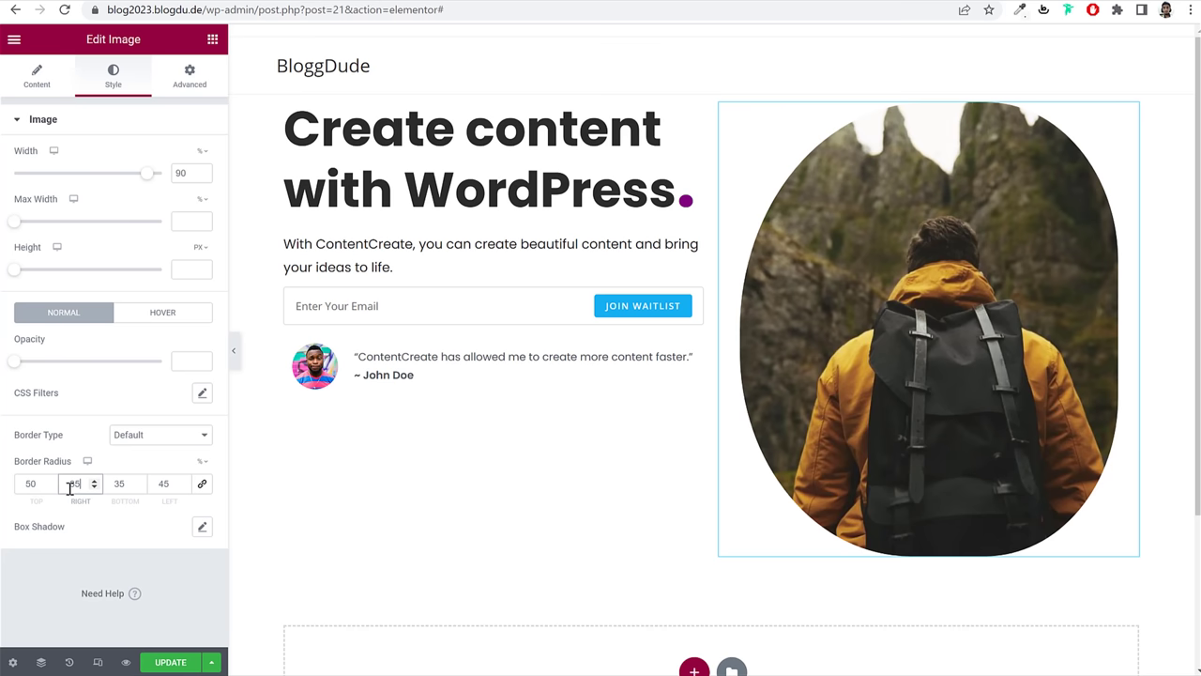
pyautogui.doubleClick(116, 484)
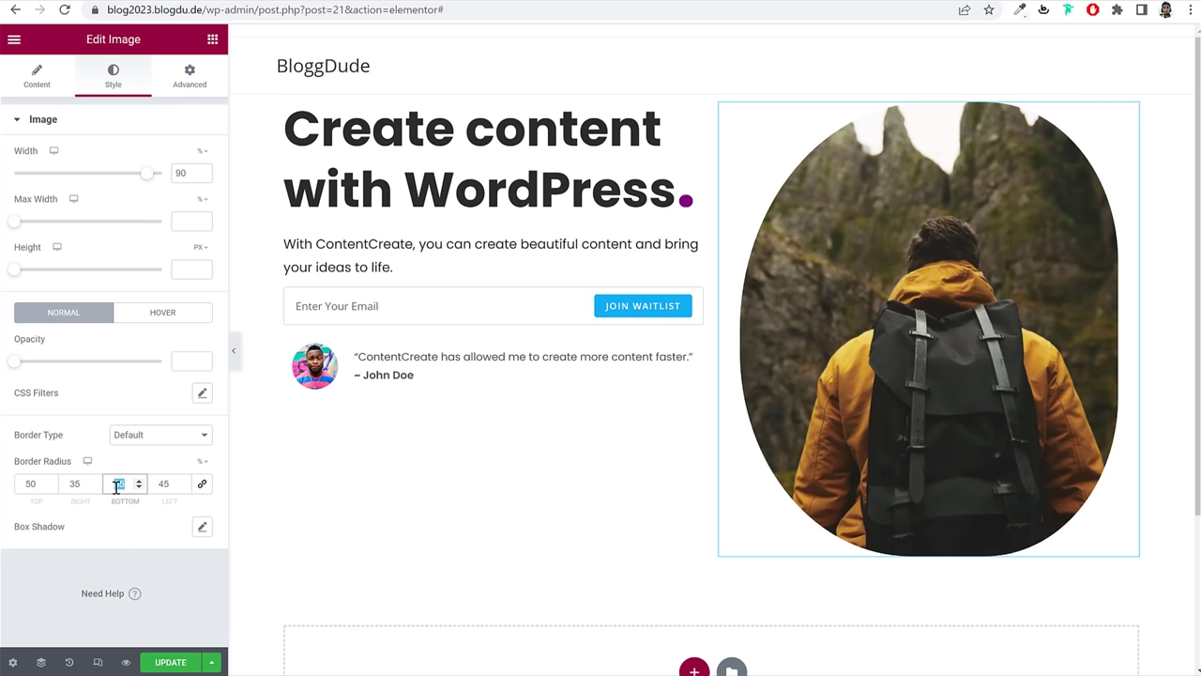
pyautogui.write('50')
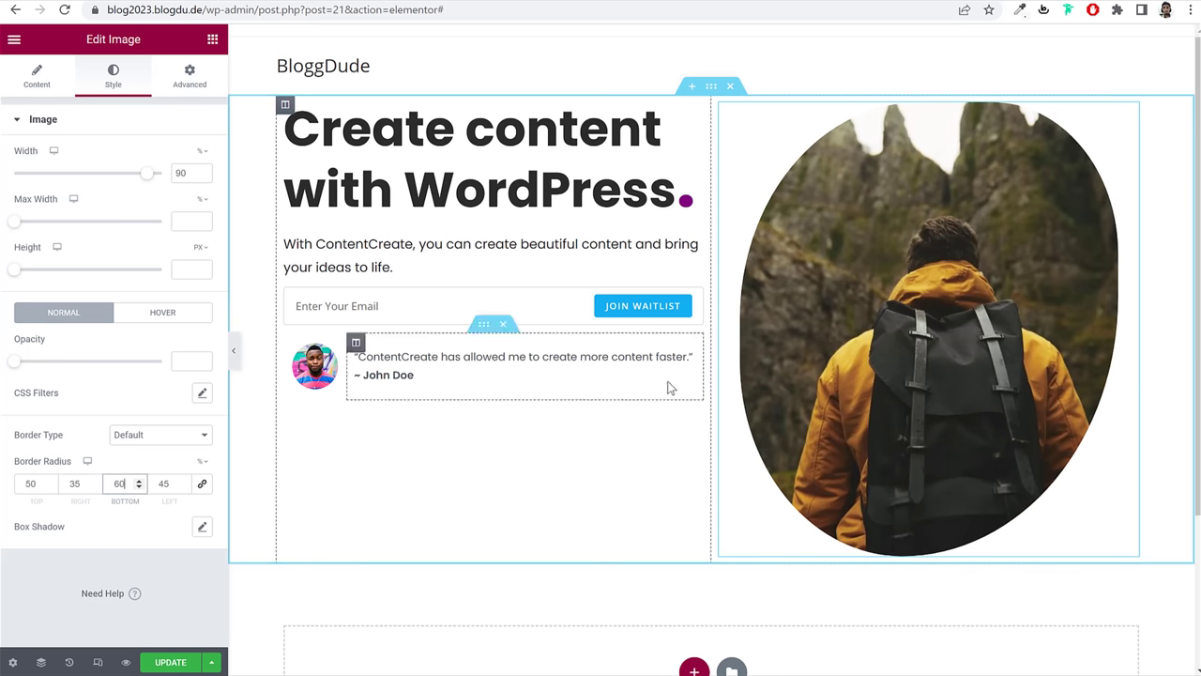
pyautogui.click(161, 485)
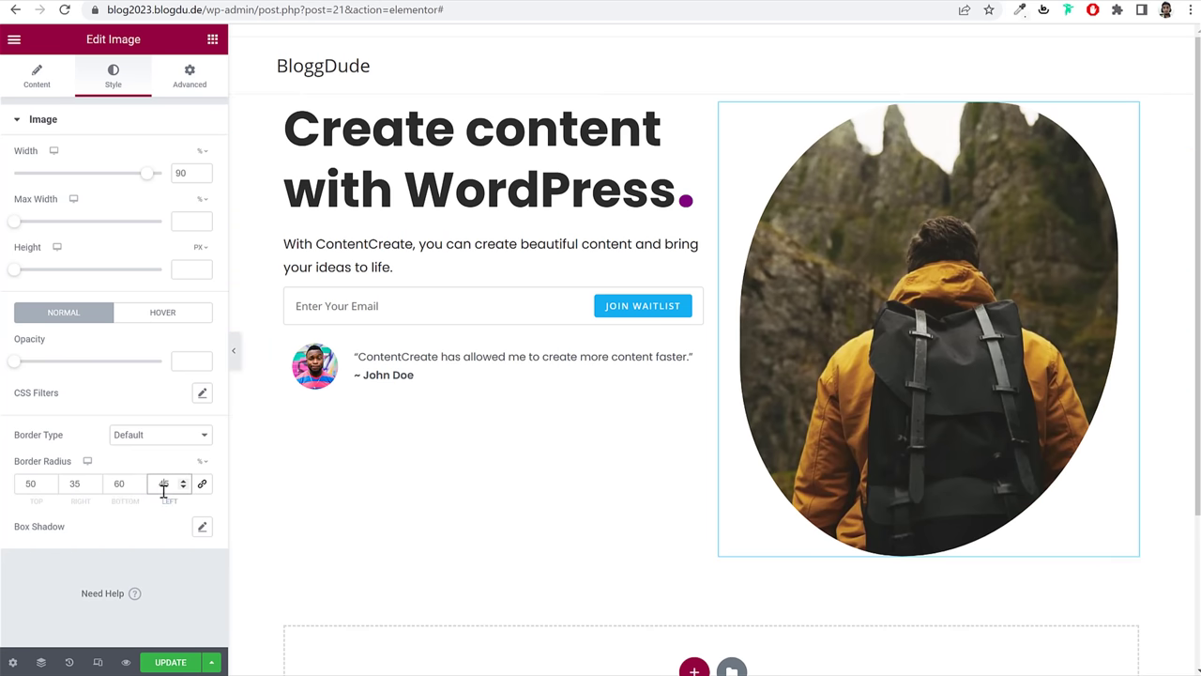
pyautogui.write('55')
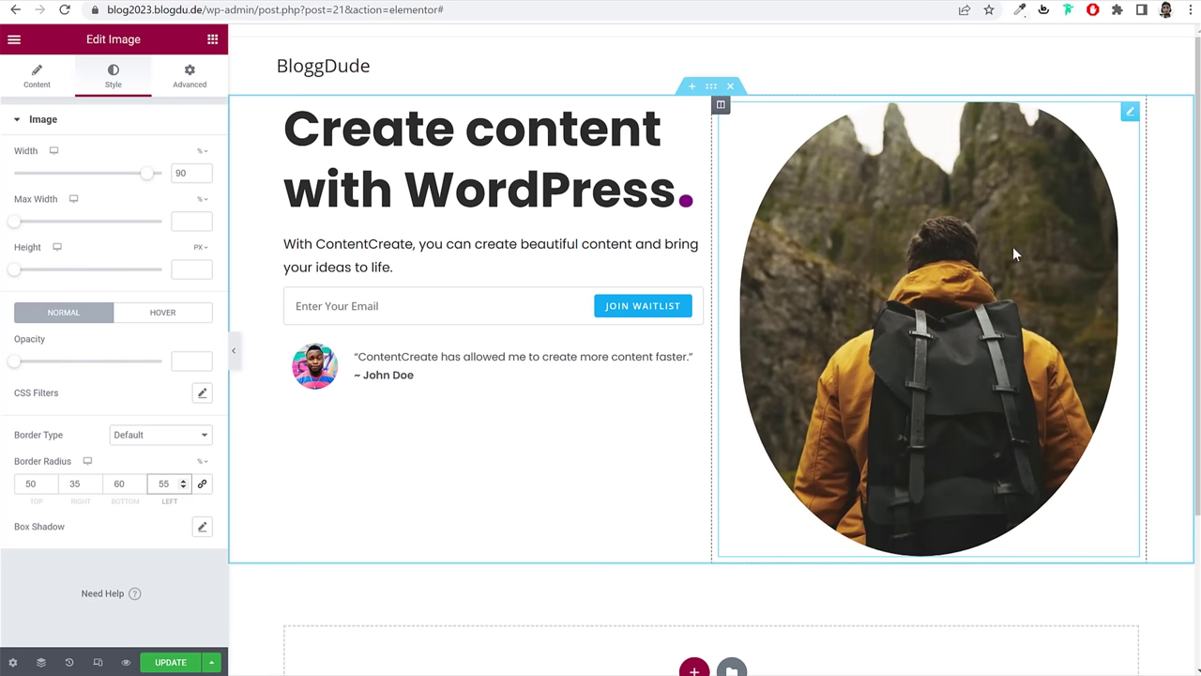
# Step: Replace the hero's backpacker image with a new Image widget showing the blob-shaped photo of the man at a laptop from the Media Library
pyautogui.rightClick(935, 234)
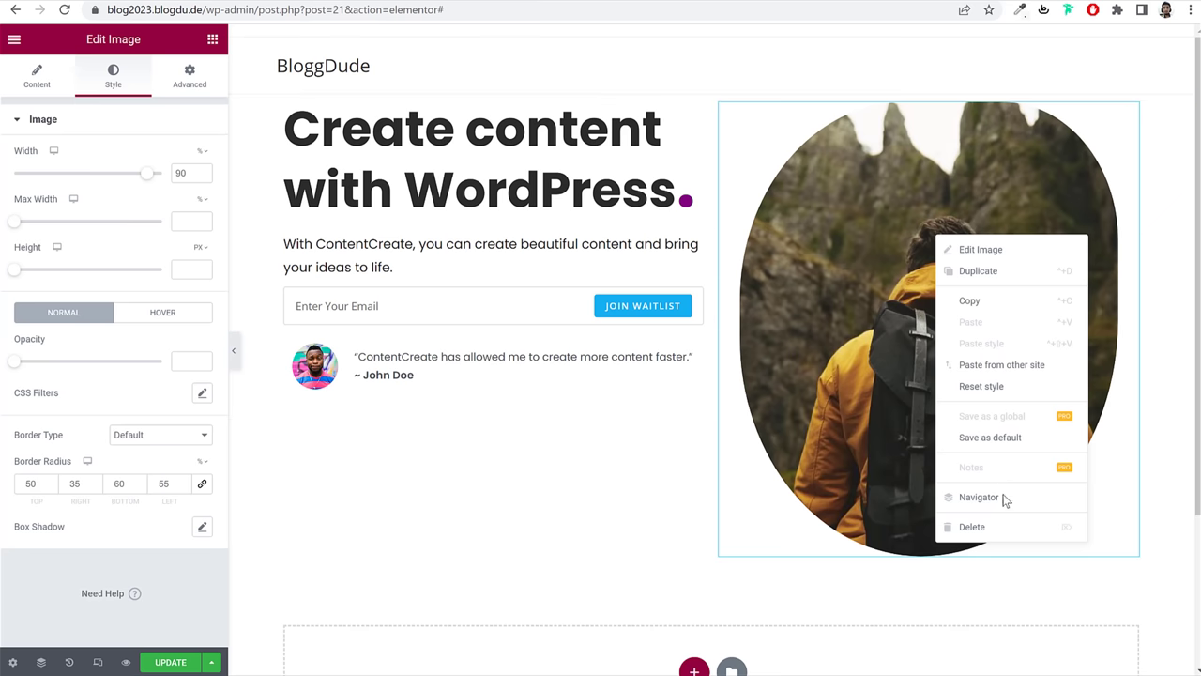
pyautogui.click(1008, 527)
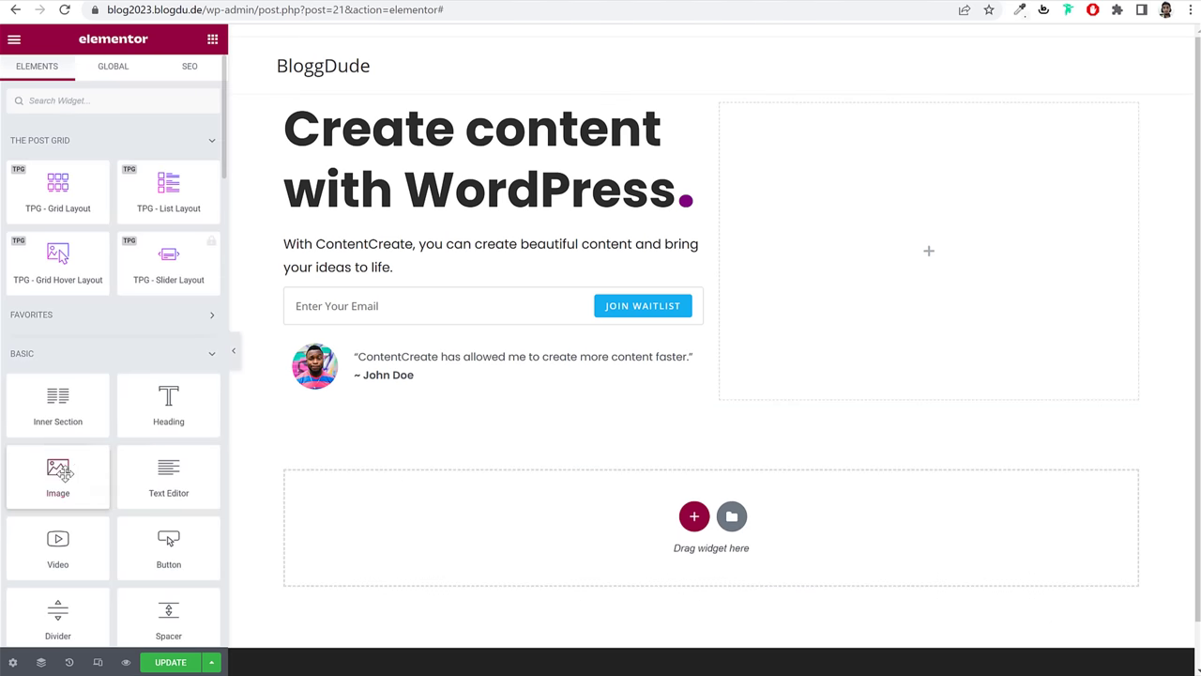
pyautogui.moveTo(57, 474); pyautogui.dragTo(786, 193)
pyautogui.click(112, 211)
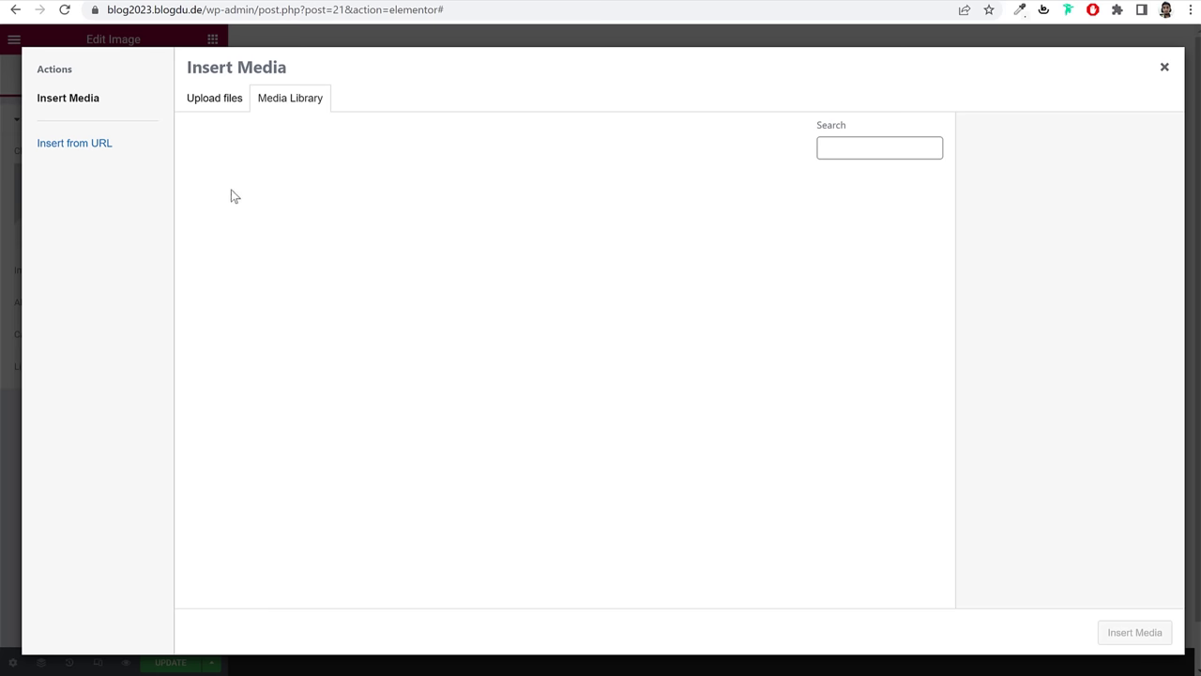
pyautogui.click(344, 223)
pyautogui.click(1135, 632)
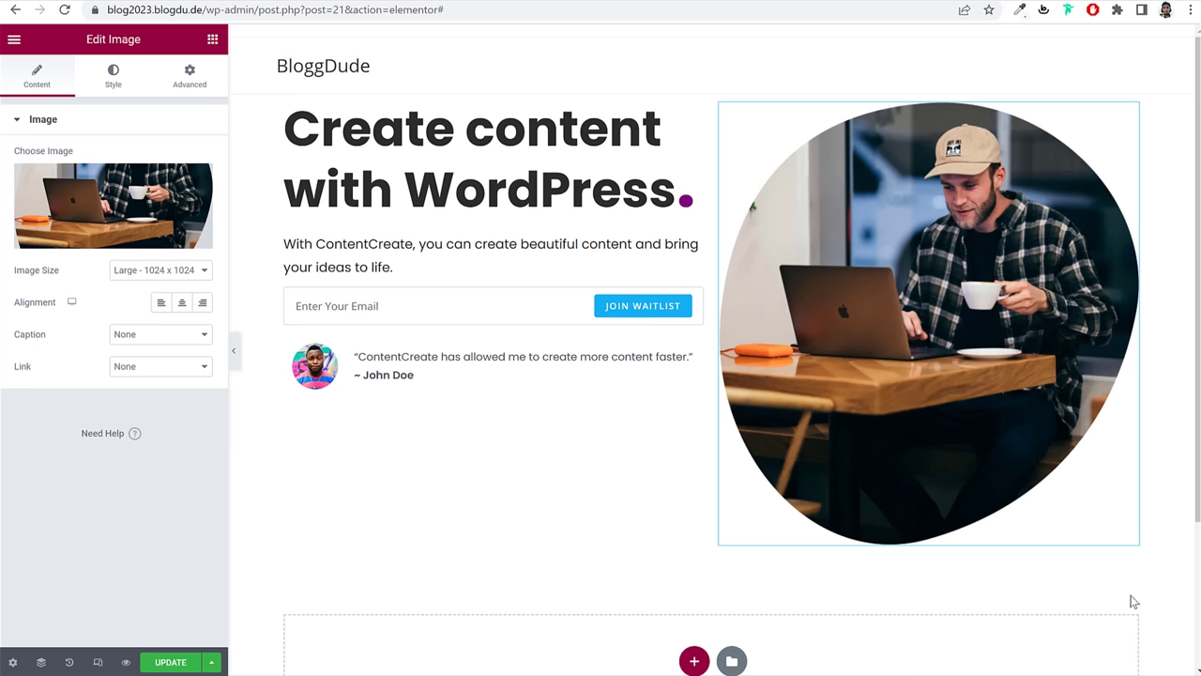
# Step: Set the blob-shaped hero image's size to Full and its width to 90%
pyautogui.click(165, 269)
pyautogui.click(159, 389)
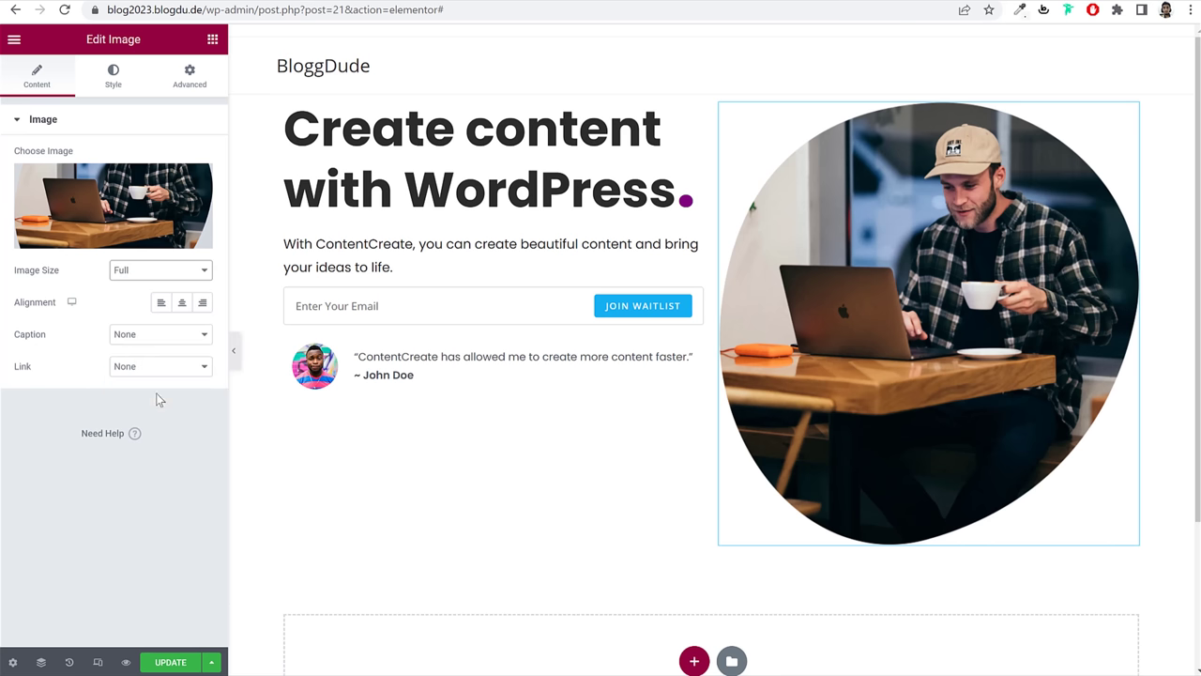
pyautogui.click(113, 75)
pyautogui.click(189, 173)
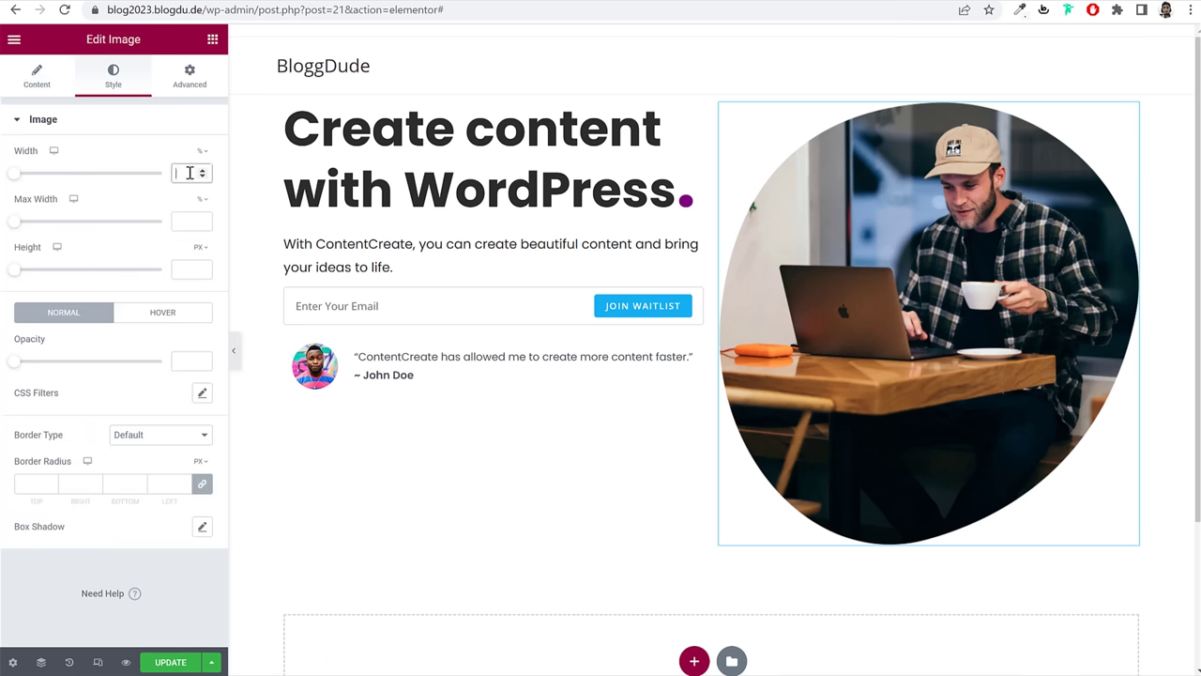
pyautogui.write('90')
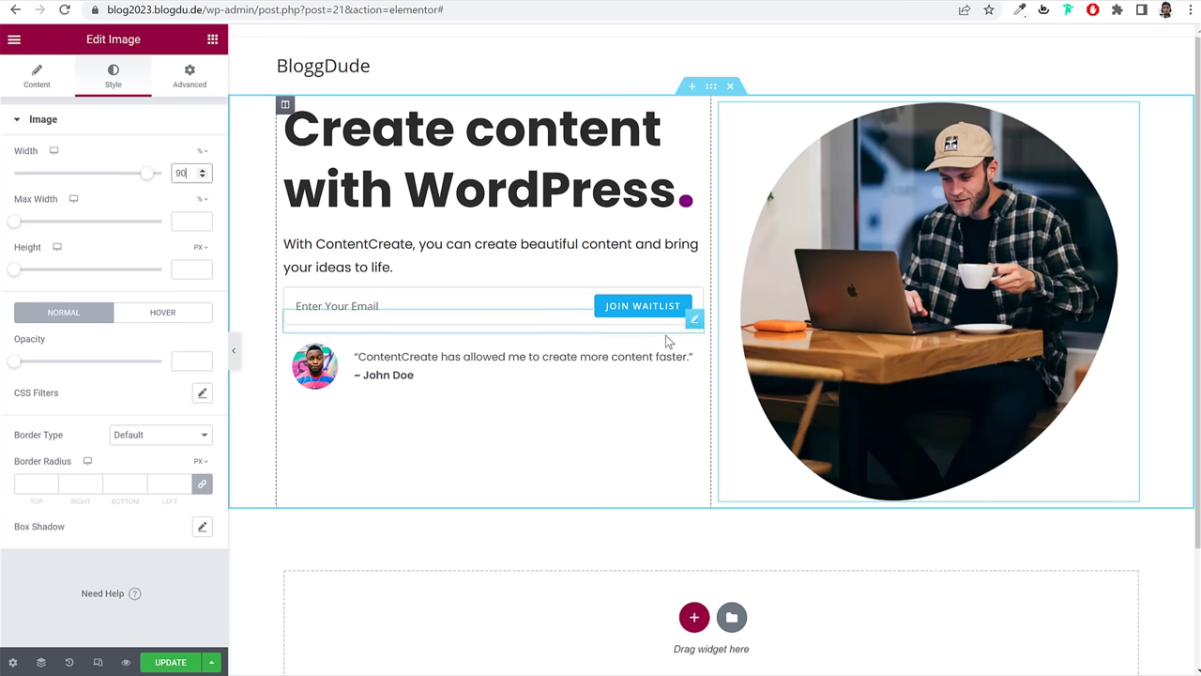
# Step: Set the hero section's vertical alignment to Middle
pyautogui.click(712, 86)
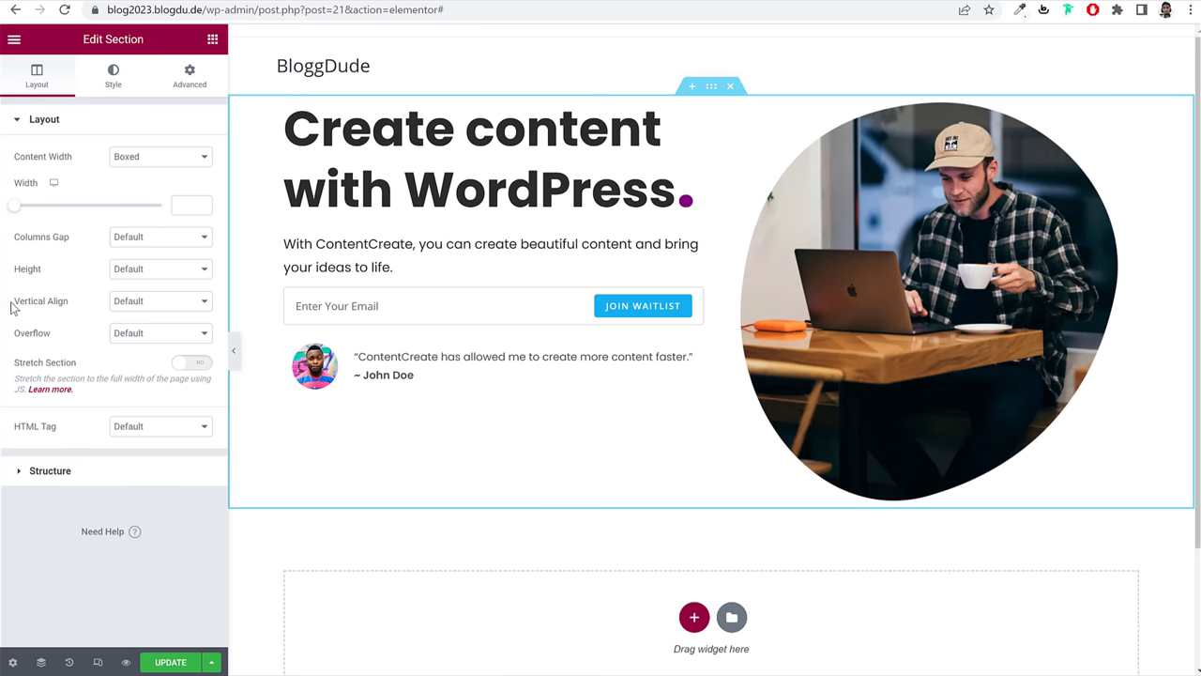
pyautogui.moveTo(14, 310); pyautogui.dragTo(105, 309)
pyautogui.click(118, 305)
pyautogui.click(150, 344)
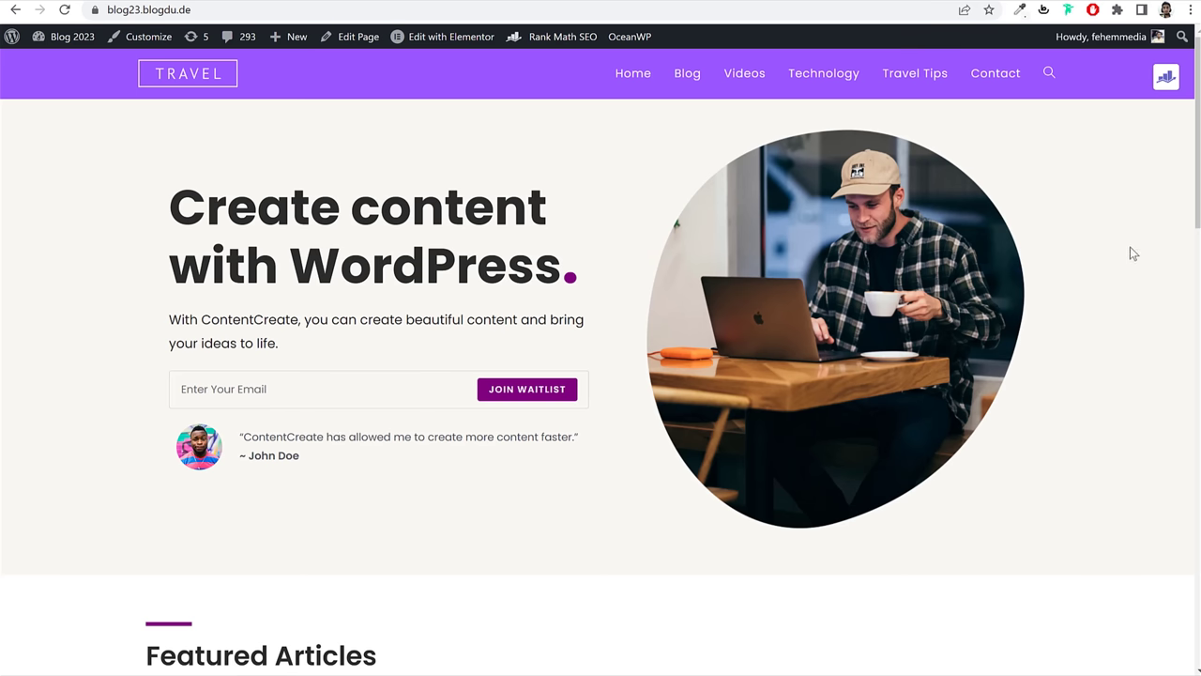
# Step: Sample the hero background colour from the reference blog with the colour picker extension and return to the Elementor page
pyautogui.scroll(-3, 1130, 249)
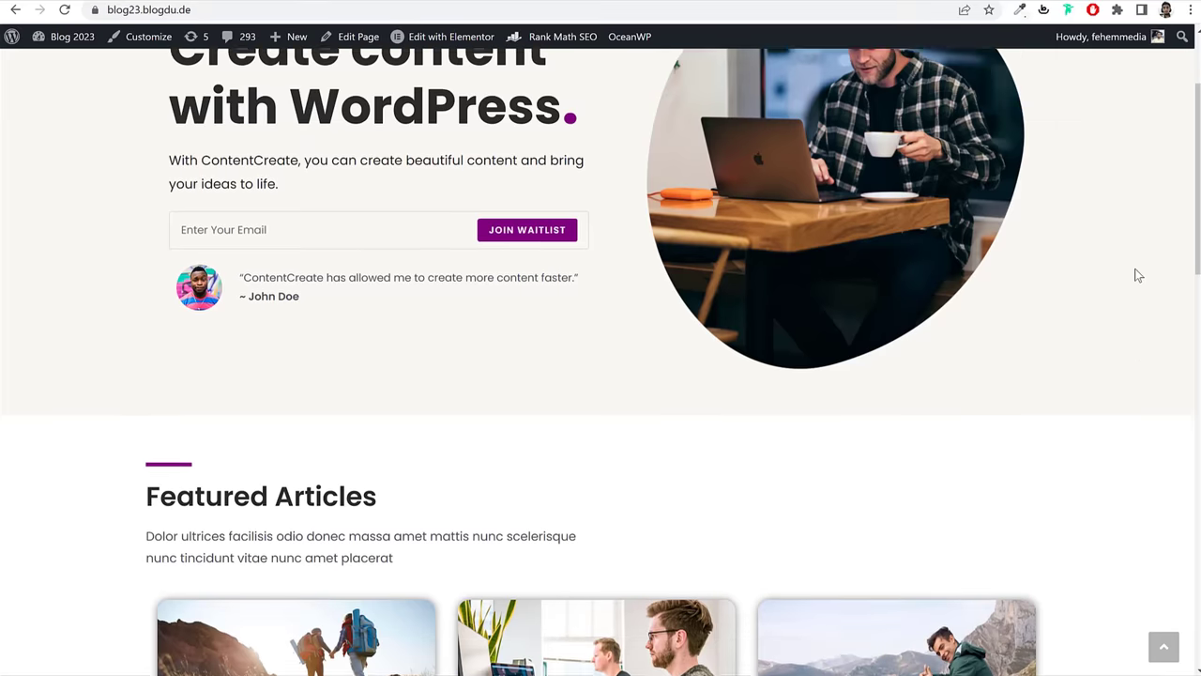
pyautogui.scroll(3, 1134, 273)
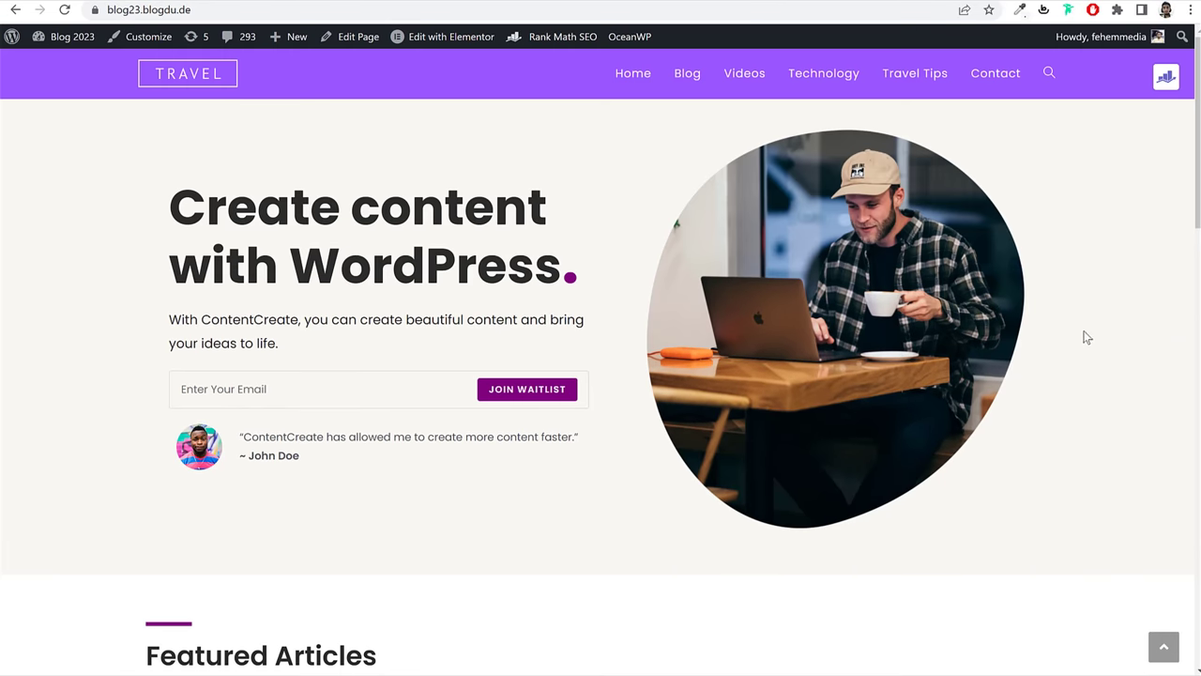
pyautogui.click(1020, 10)
pyautogui.click(1111, 256)
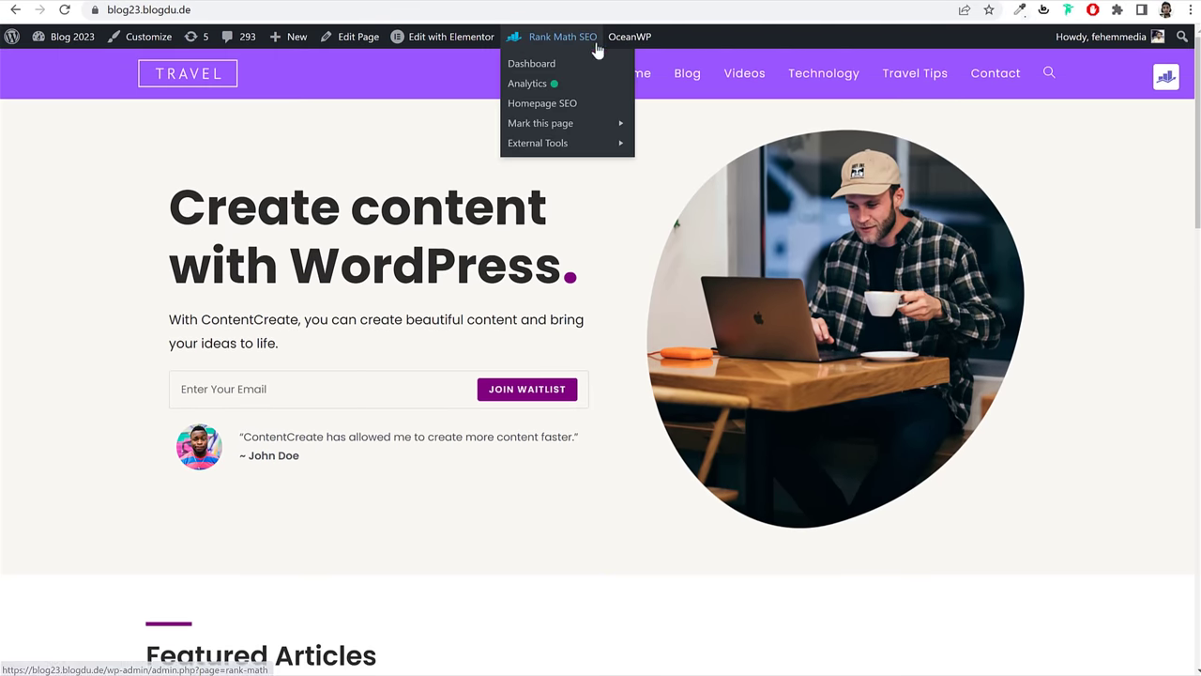
pyautogui.click(451, 35)
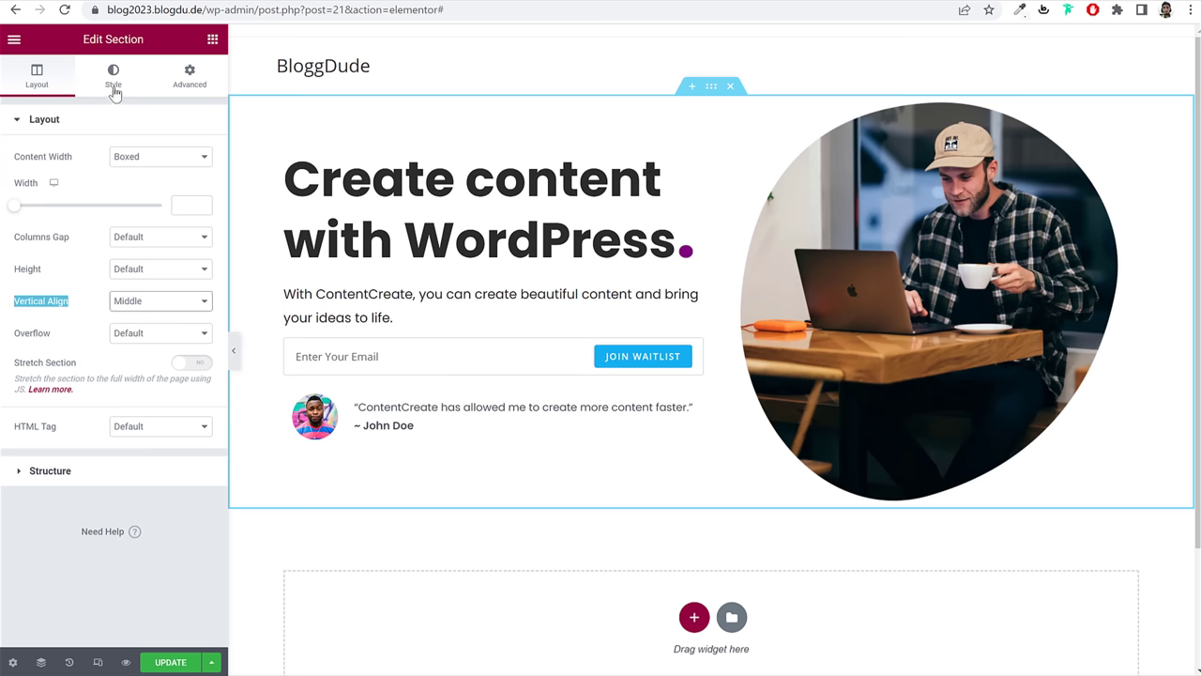
# Step: Give the hero section a Classic background in the copied colour #F8F7F3 and update the page
pyautogui.click(114, 79)
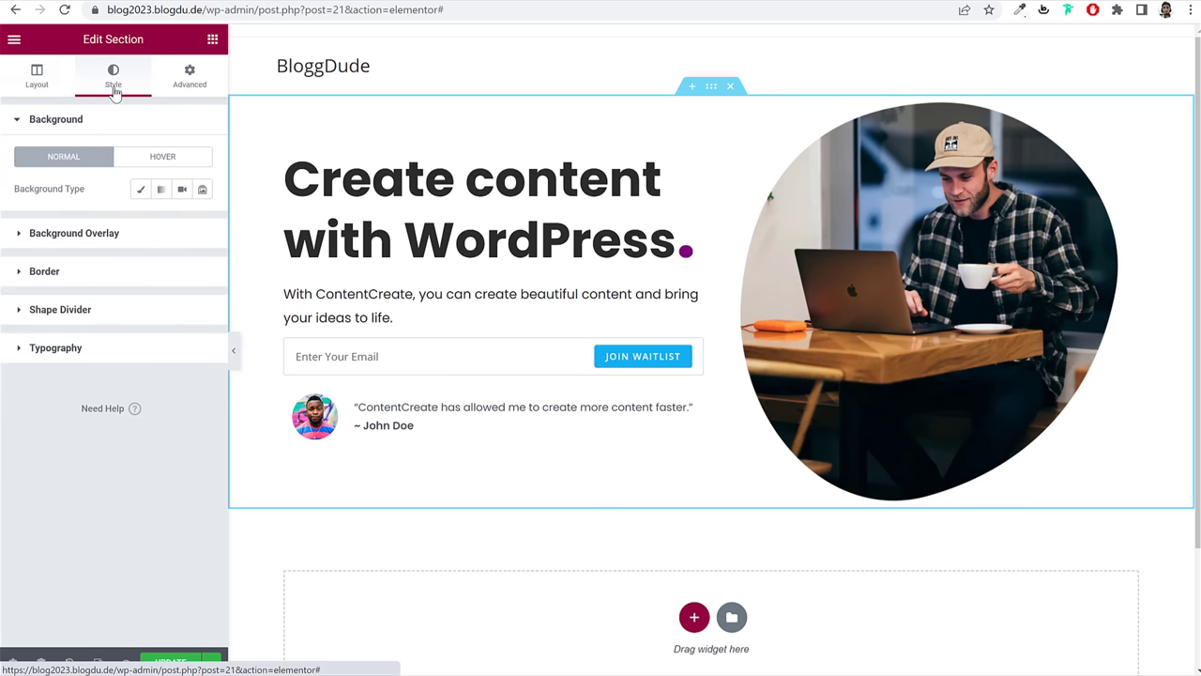
pyautogui.moveTo(20, 189); pyautogui.dragTo(140, 202)
pyautogui.click(141, 190)
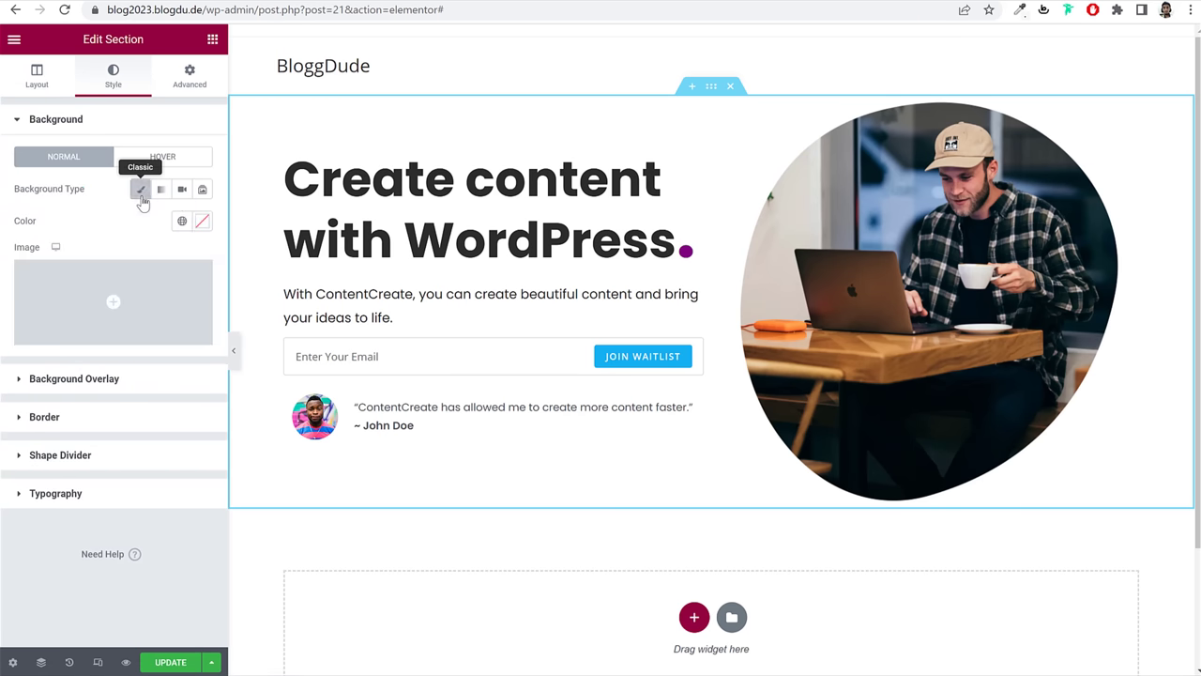
pyautogui.click(202, 222)
pyautogui.hotkey('ctrl', 'v')
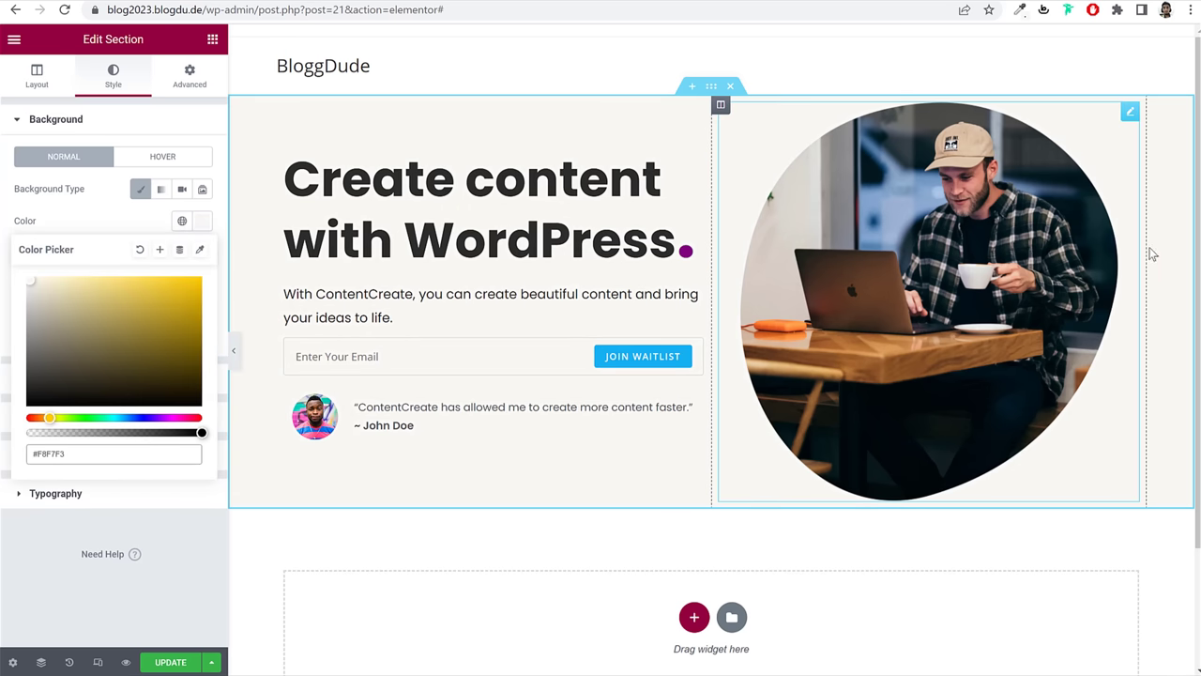
pyautogui.click(182, 128)
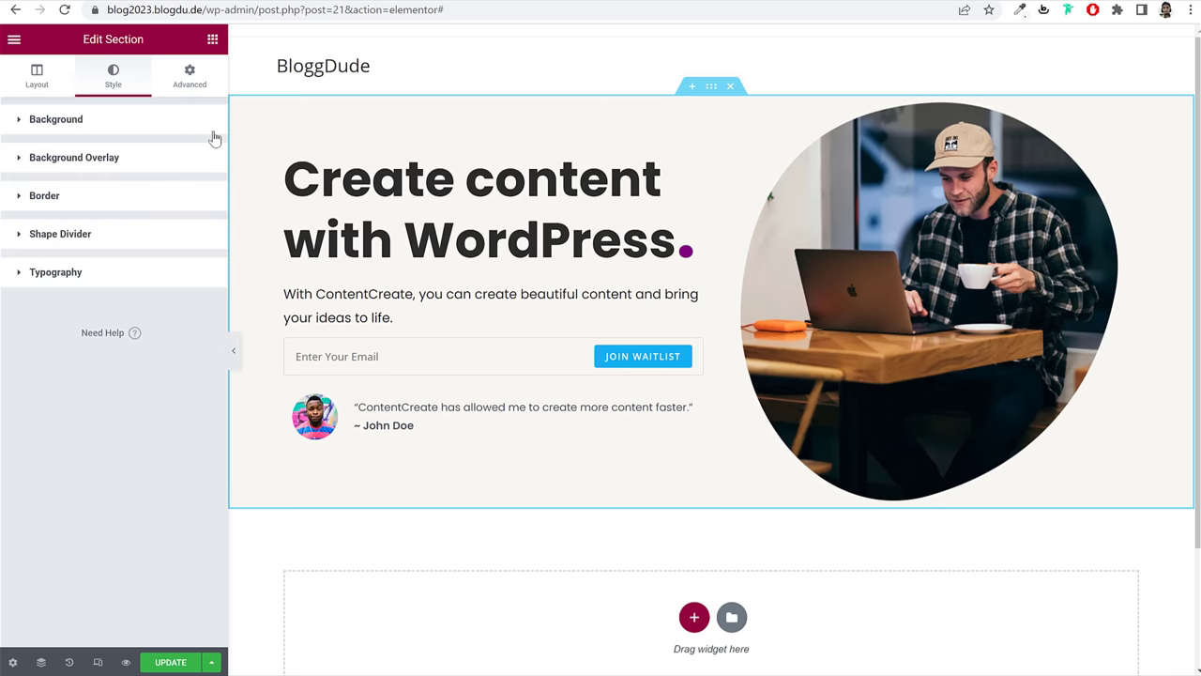
pyautogui.click(167, 661)
# Step: Unlink the hero section's padding values, set 30 px top and 50 px bottom, and update the page
pyautogui.click(168, 76)
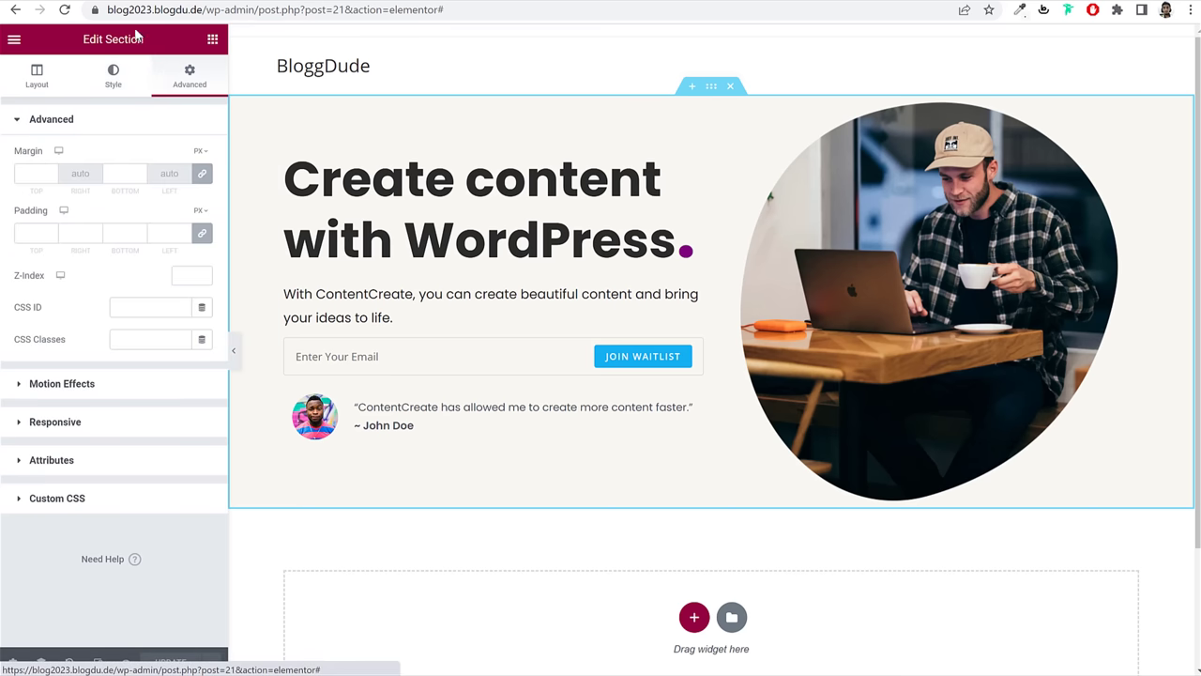
pyautogui.click(203, 234)
pyautogui.click(35, 233)
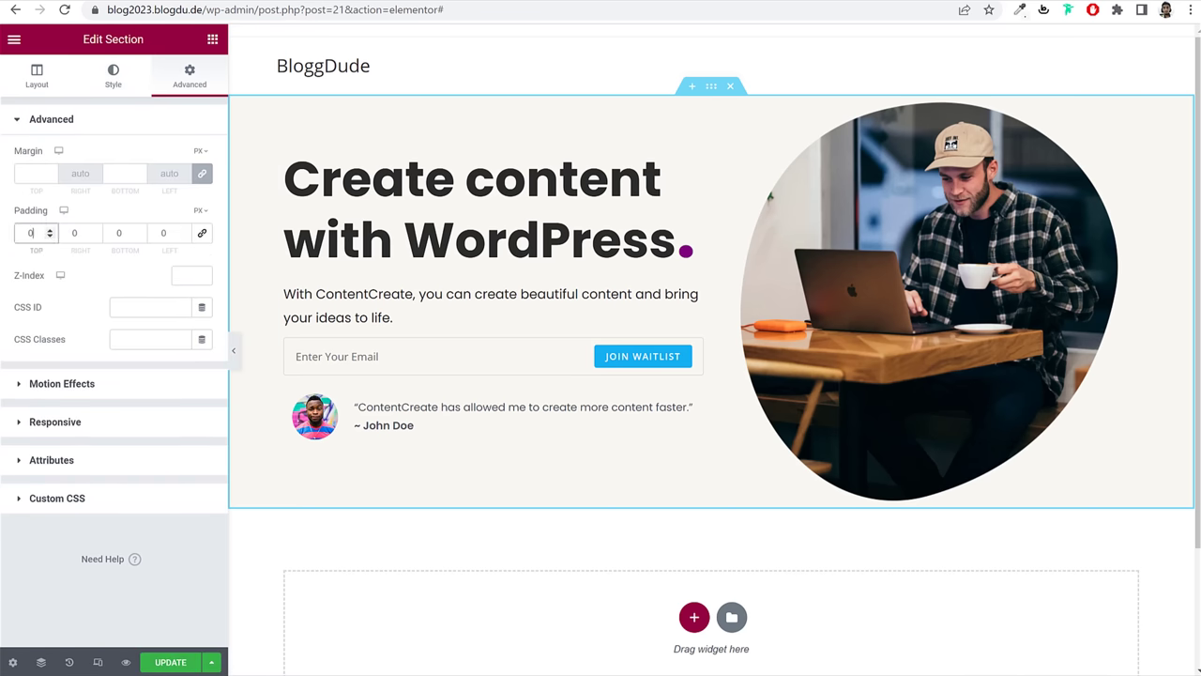
pyautogui.write('30')
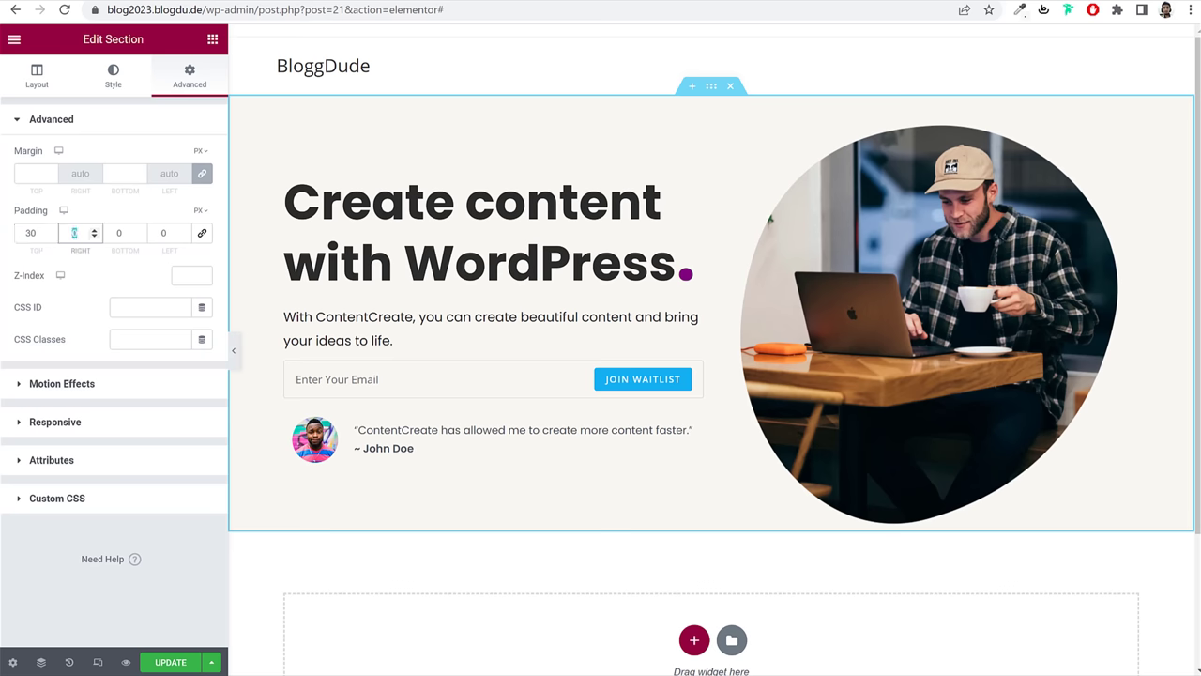
pyautogui.click(119, 233)
pyautogui.write('500')
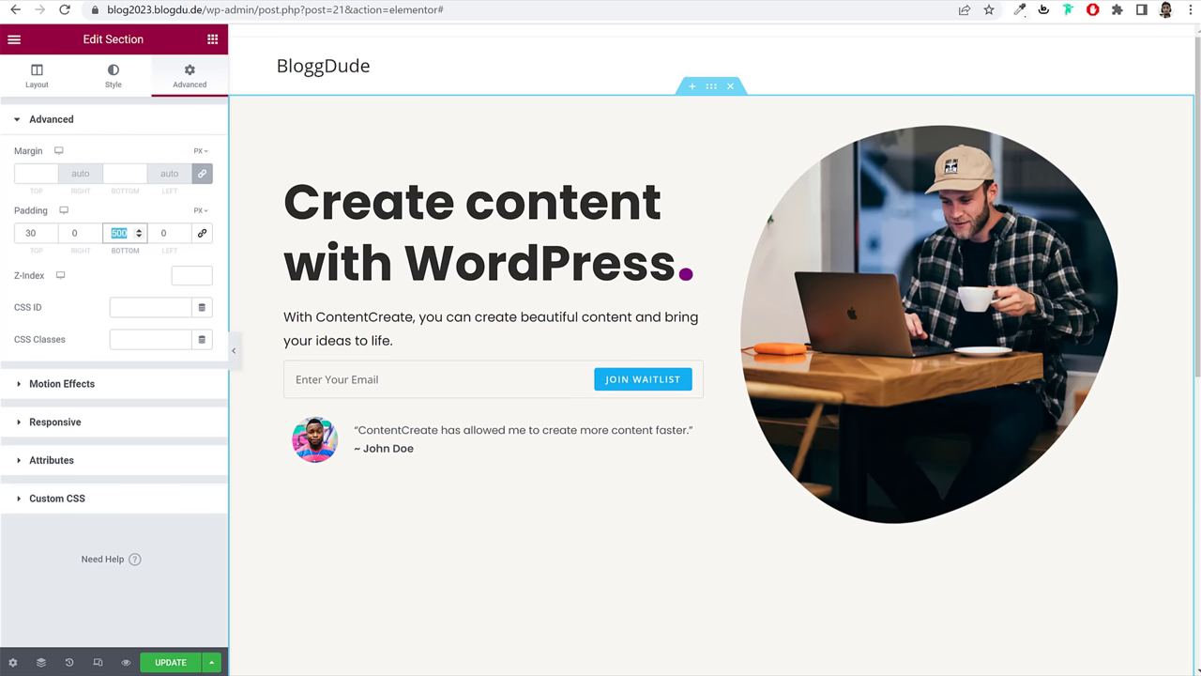
pyautogui.write('50')
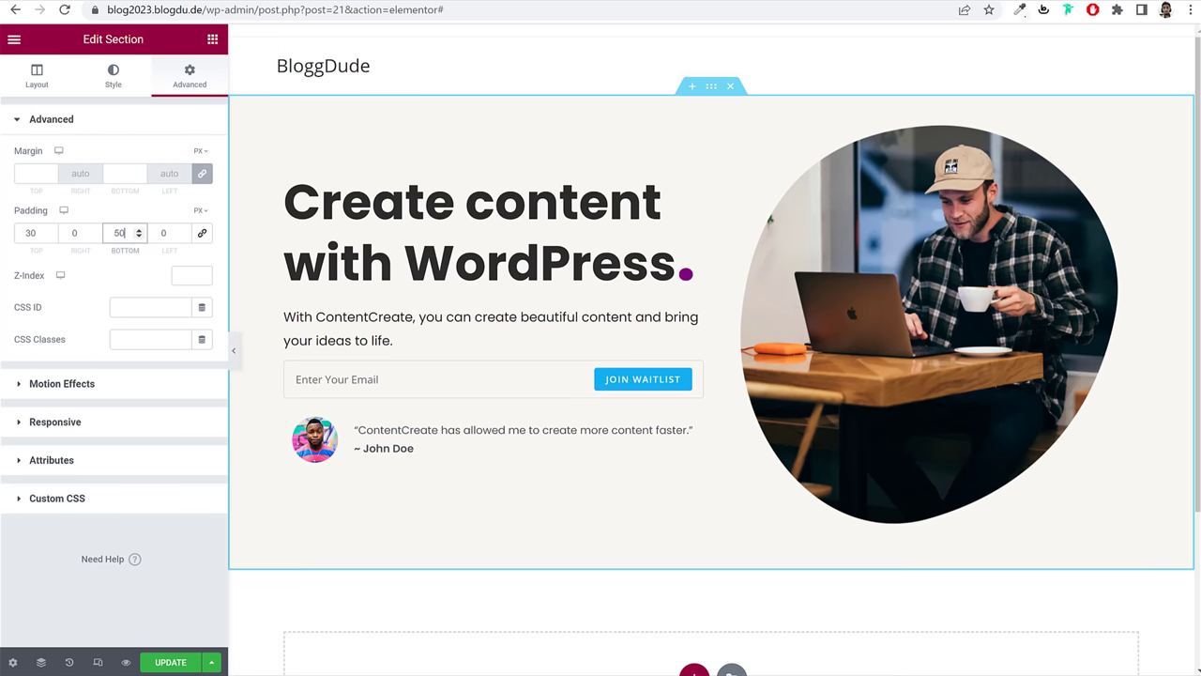
pyautogui.click(171, 663)
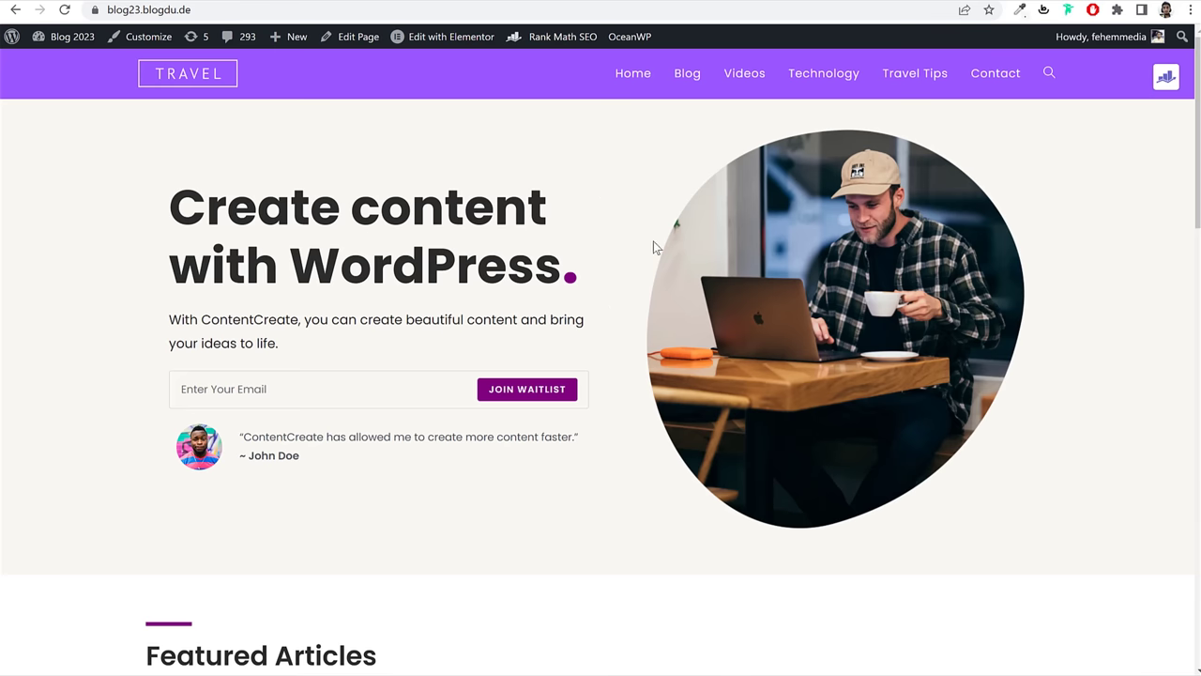
# Step: Add a new single-column section directly below the hero section
pyautogui.scroll(-5, 567, 237)
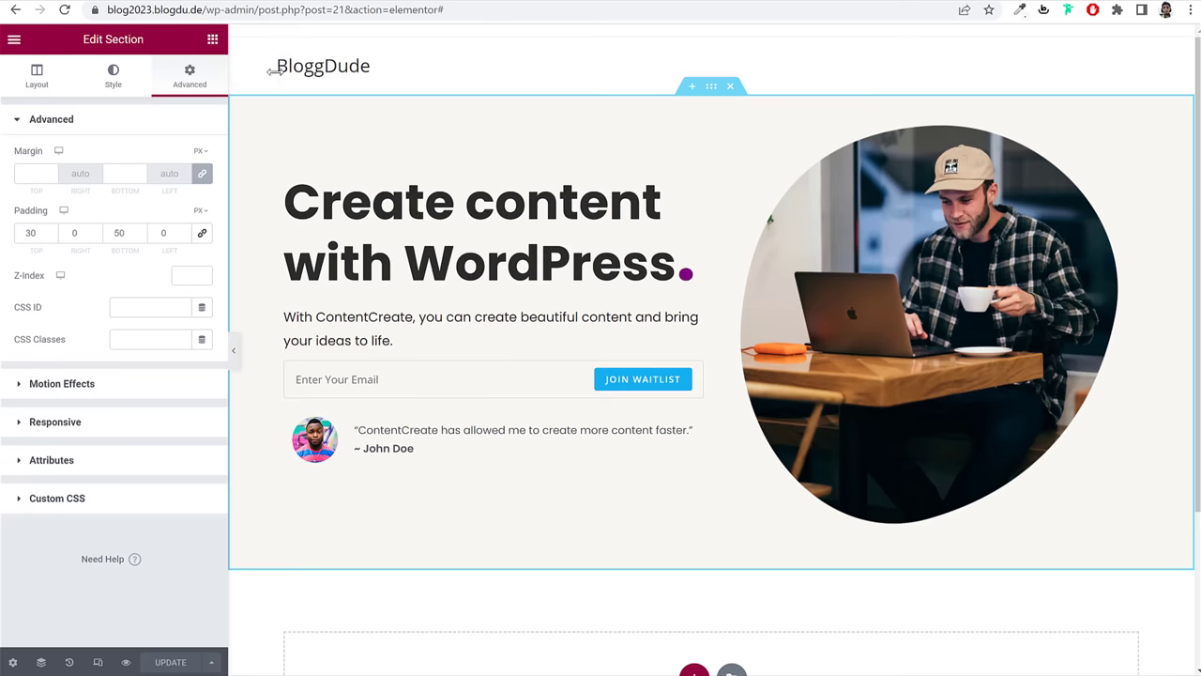
pyautogui.scroll(-2, 675, 291)
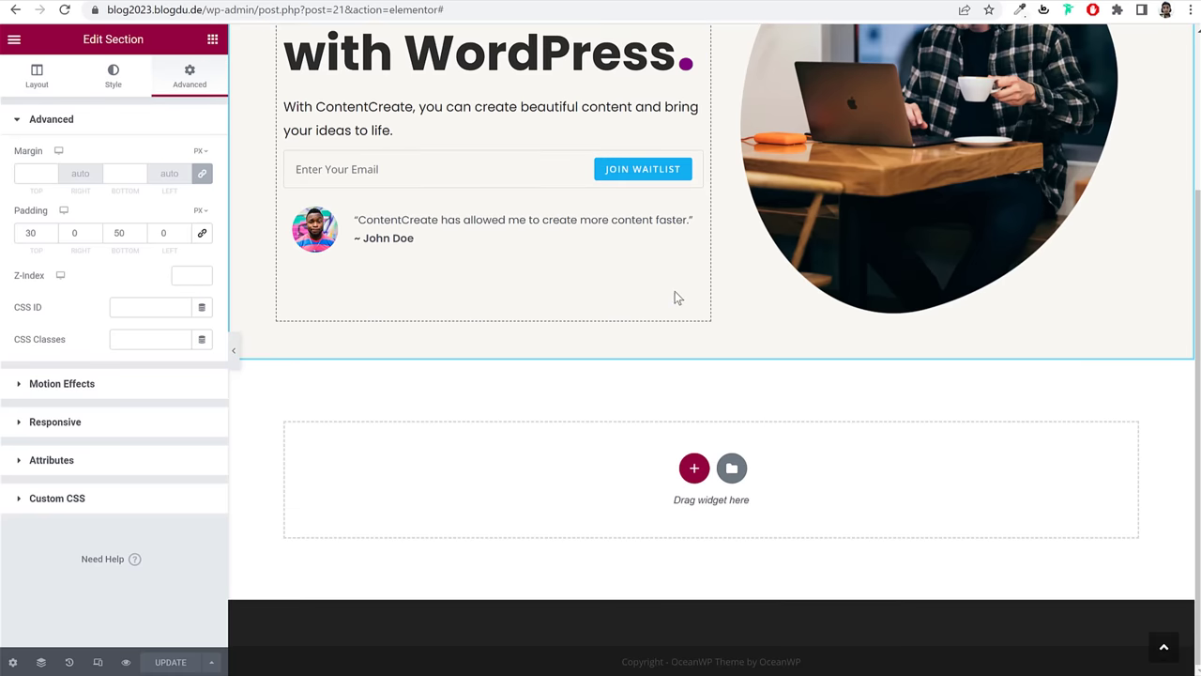
pyautogui.click(694, 471)
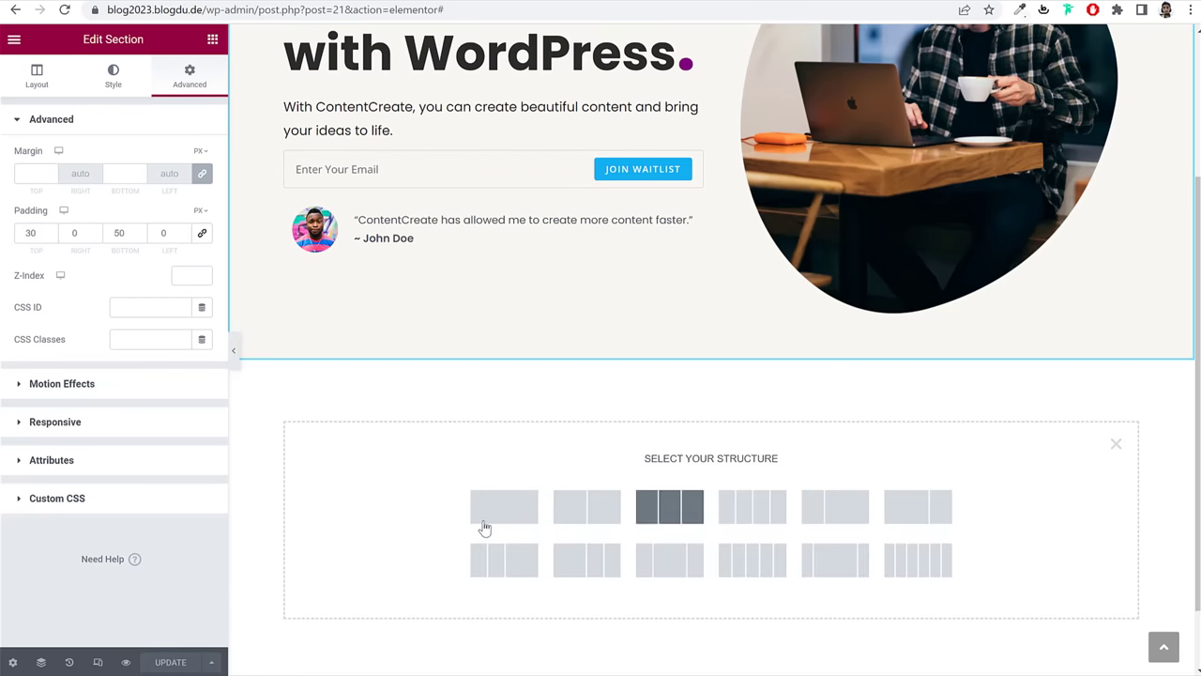
pyautogui.click(511, 512)
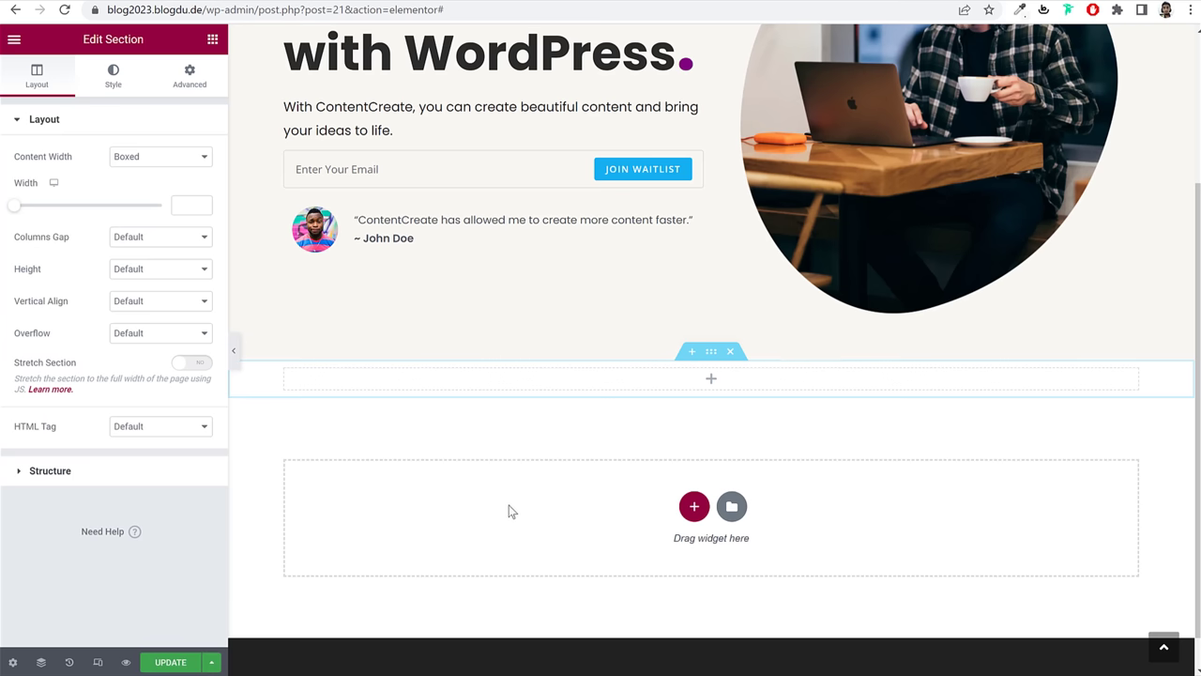
# Step: Find the Divider widget and place it in the empty section below the hero
pyautogui.click(213, 39)
pyautogui.write('divi')
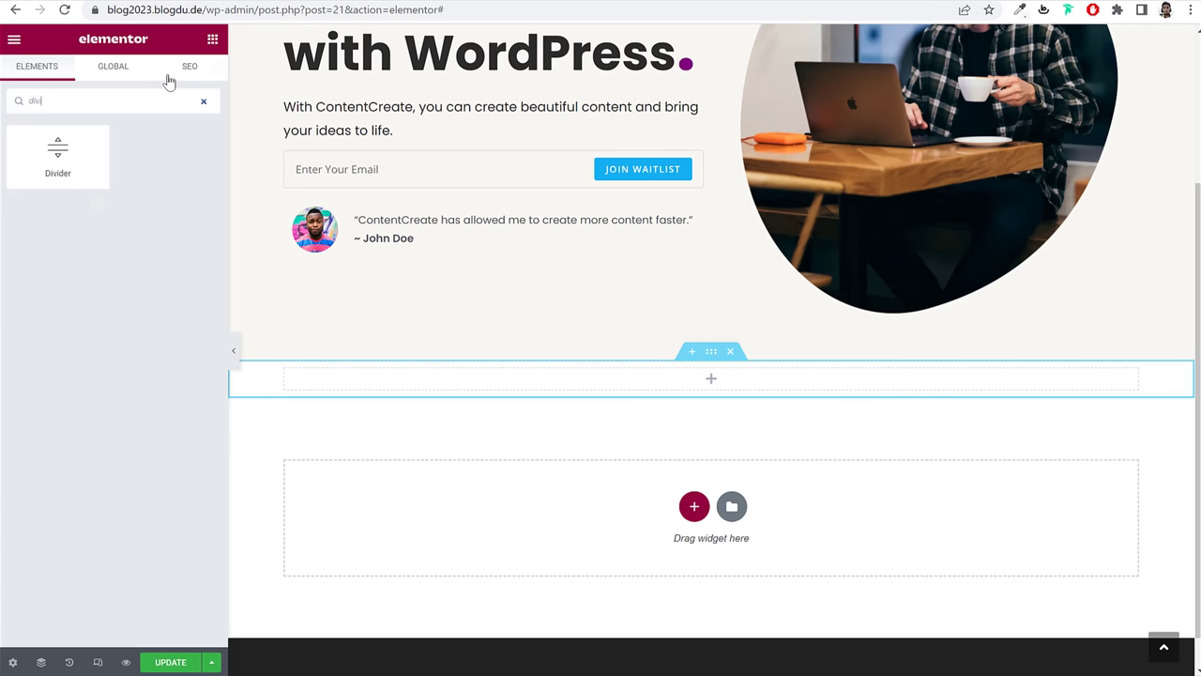
pyautogui.moveTo(158, 235); pyautogui.dragTo(531, 397)
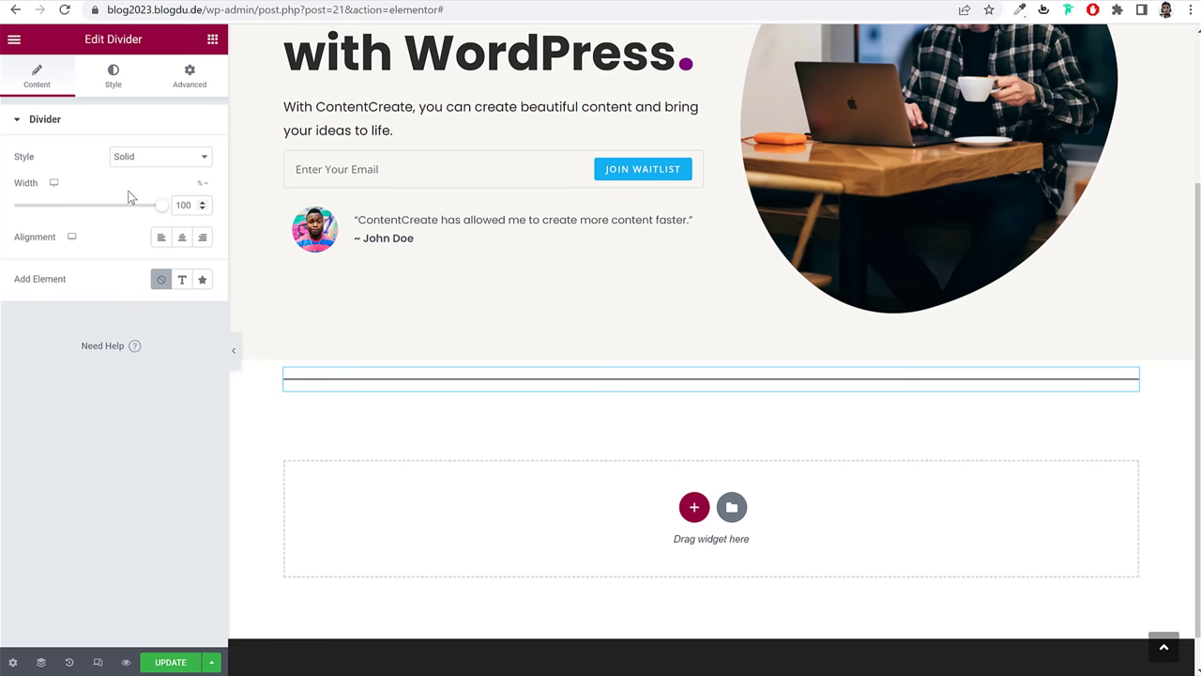
# Step: Switch the divider's width unit to pixels and set the width to 60 px
pyautogui.moveTo(199, 193)
pyautogui.click(203, 207)
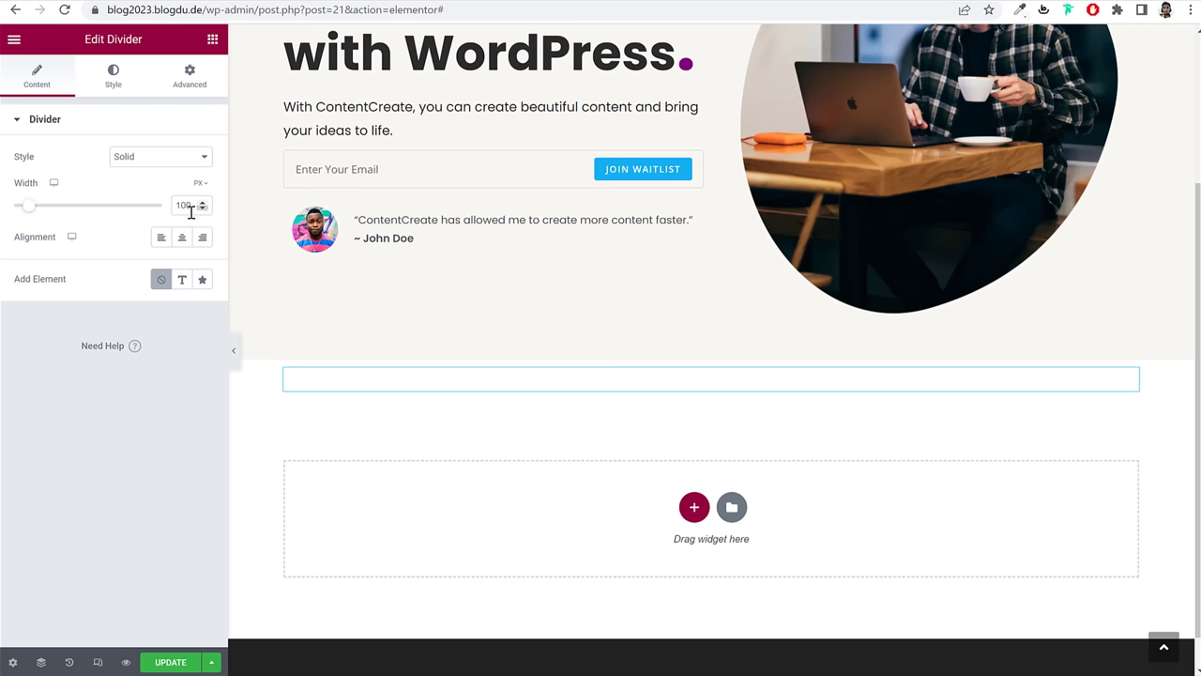
pyautogui.write('60')
# Step: Inspect the purple divider above Featured Articles on the reference blog and copy its hex colour from the developer tools
pyautogui.click(113, 78)
pyautogui.click(182, 158)
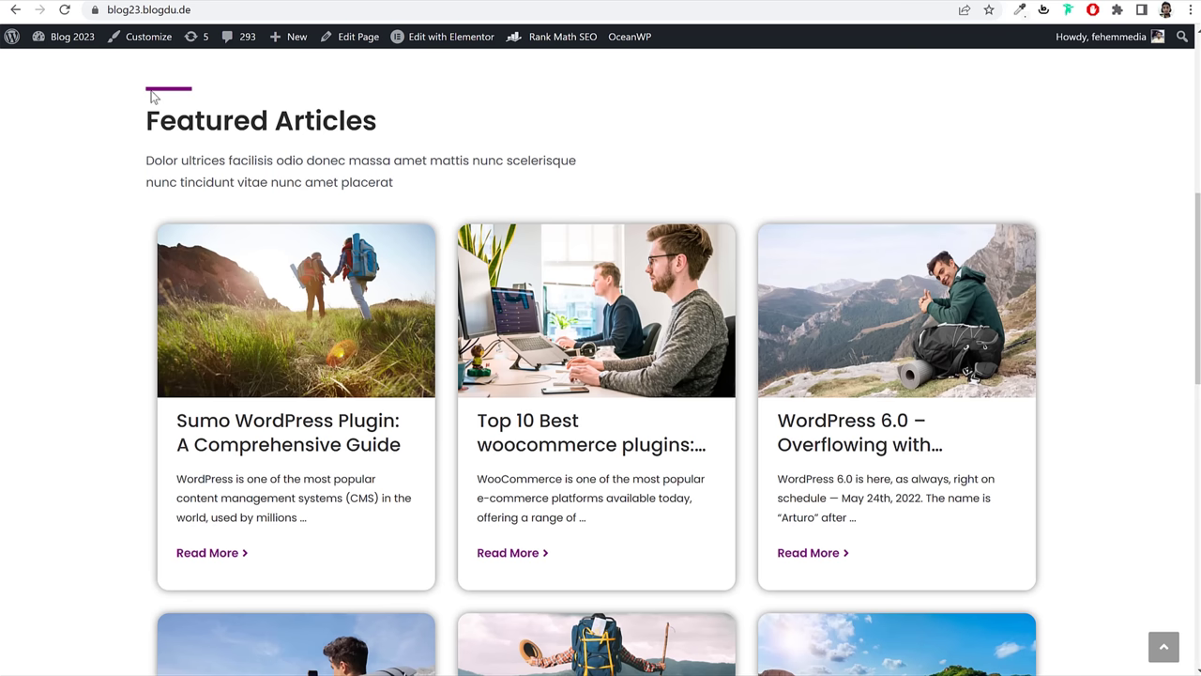
pyautogui.rightClick(155, 97)
pyautogui.click(234, 372)
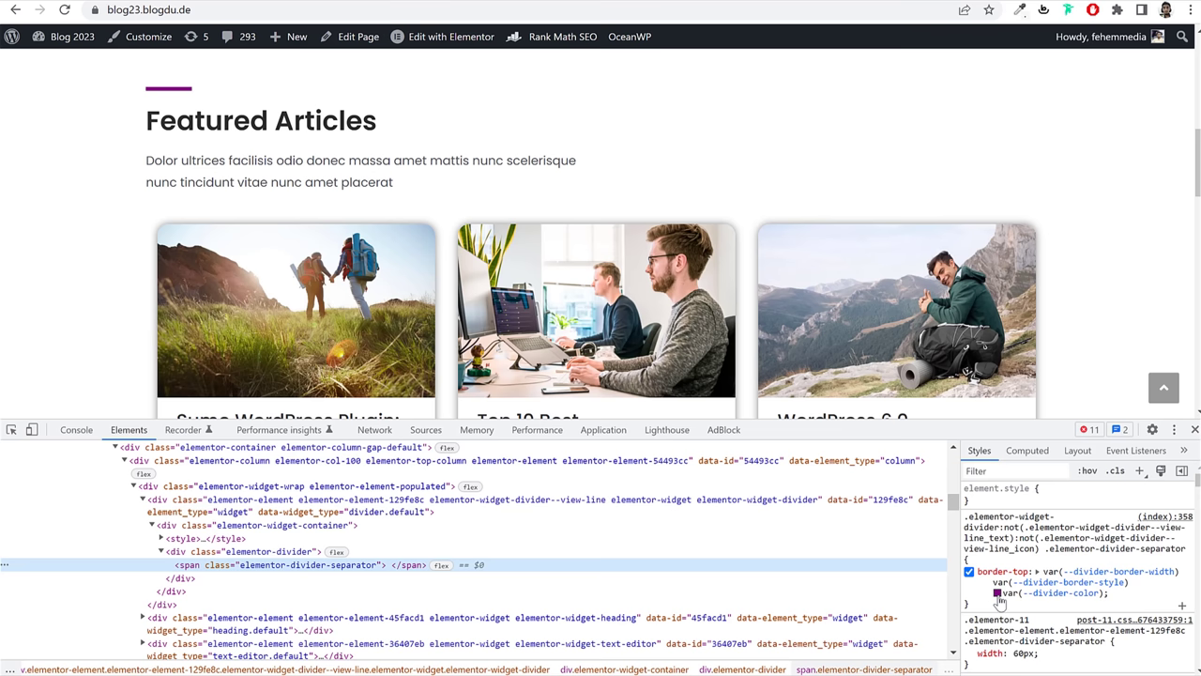
pyautogui.click(997, 592)
pyautogui.doubleClick(1081, 576)
pyautogui.press('Escape')
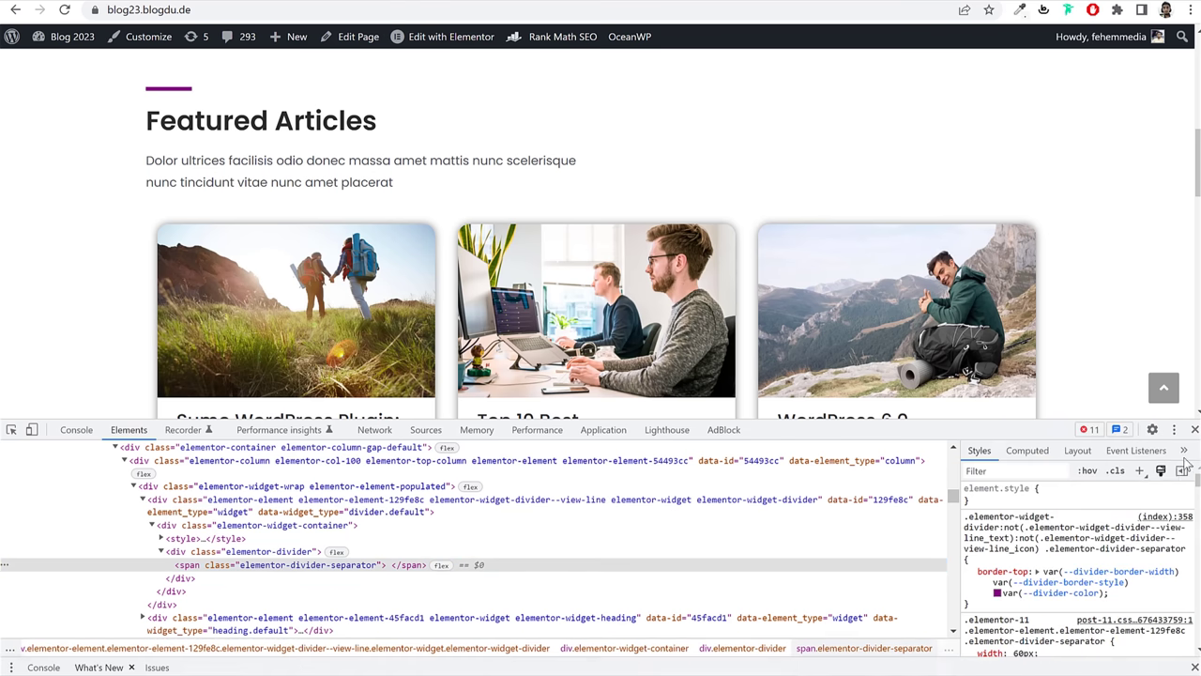
pyautogui.click(1195, 429)
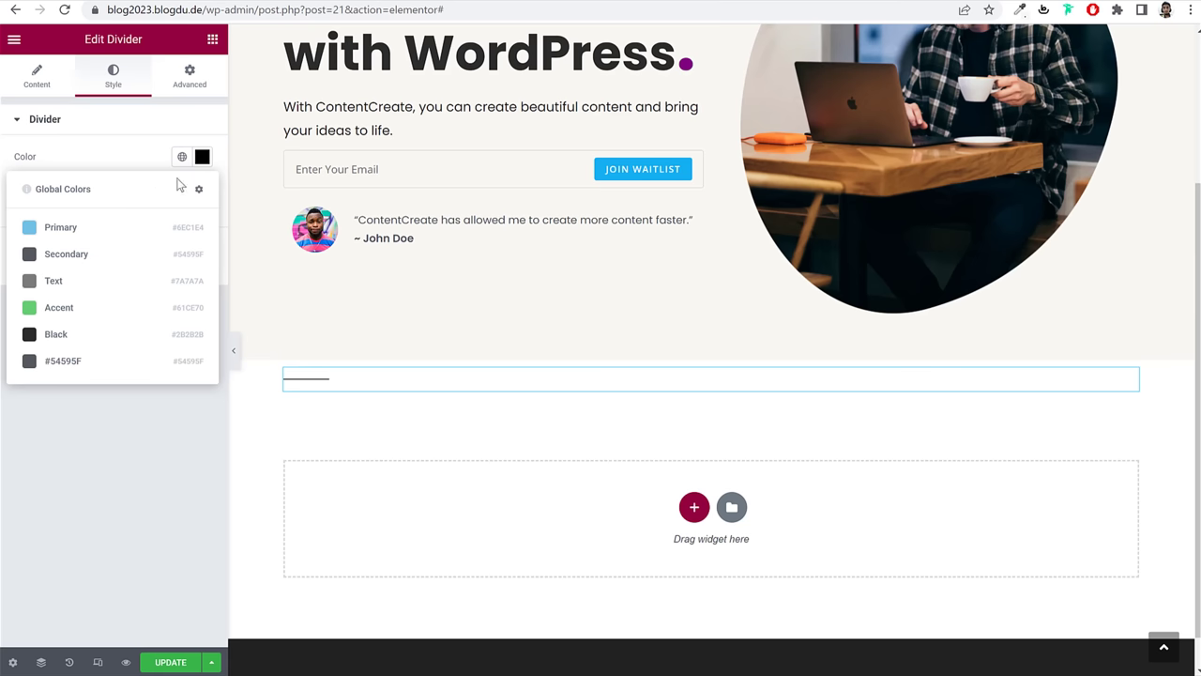
# Step: Set the divider's colour to #800080 and save it as a new global colour
pyautogui.click(201, 159)
pyautogui.write('#800080')
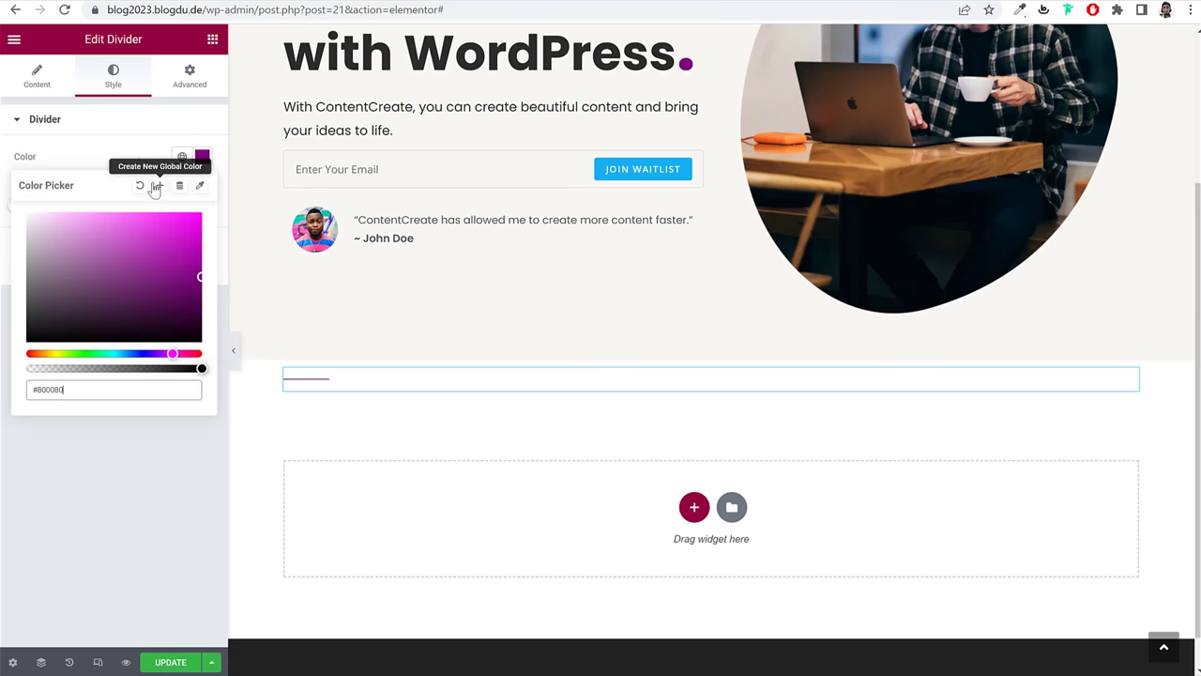
pyautogui.click(161, 186)
pyautogui.press('Escape')
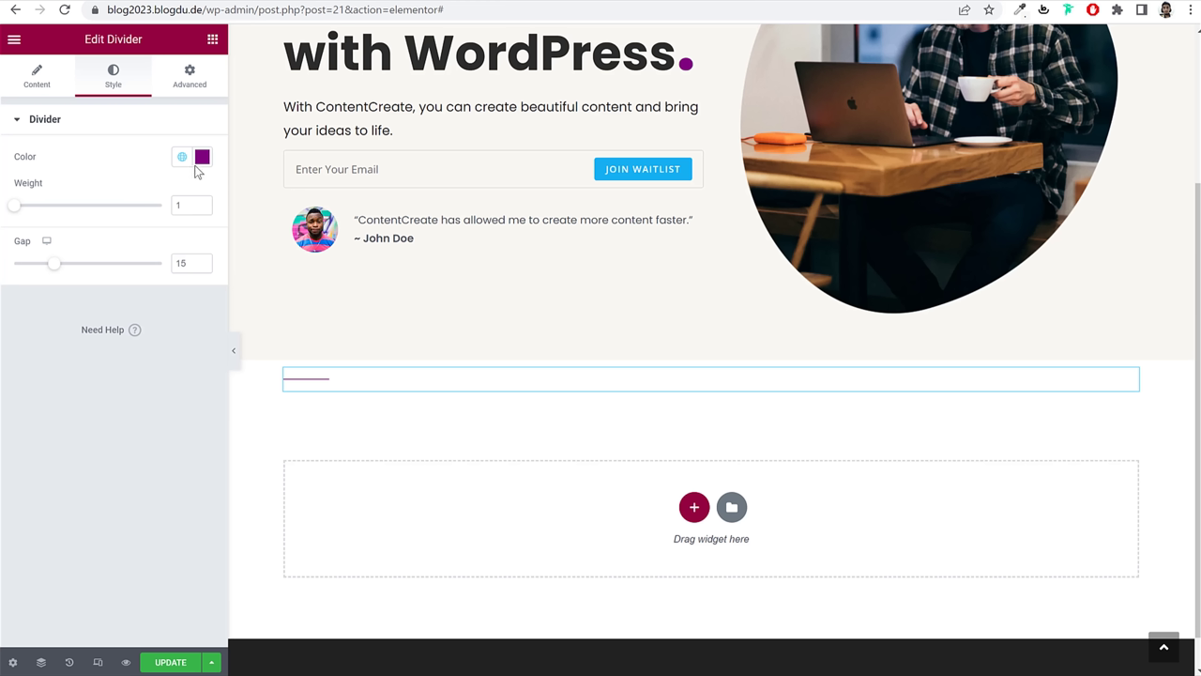
# Step: Set the divider's weight to 5 and its gap to 2
pyautogui.doubleClick(183, 206)
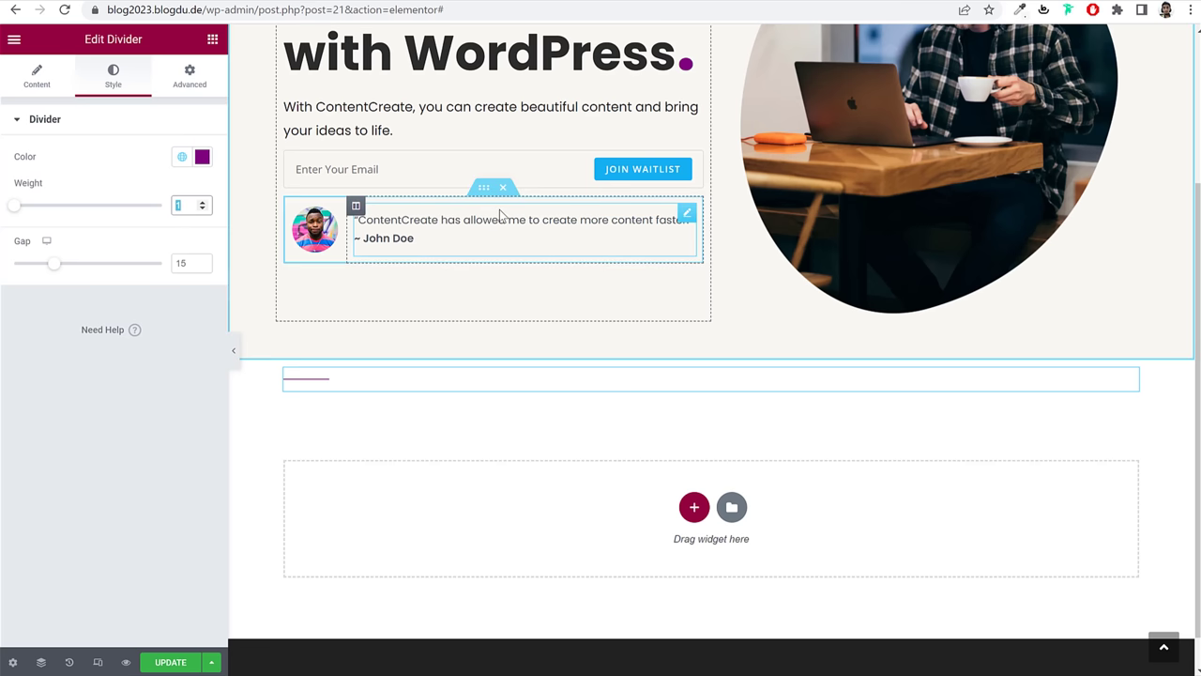
pyautogui.write('5')
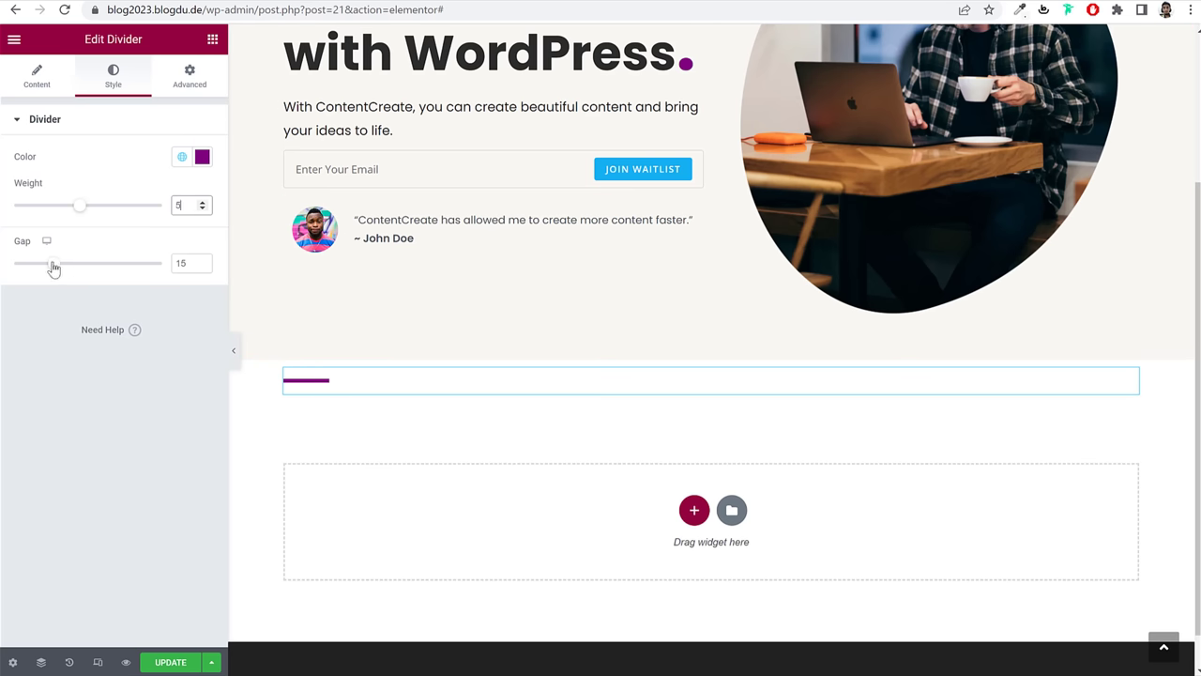
pyautogui.moveTo(51, 266); pyautogui.dragTo(25, 271)
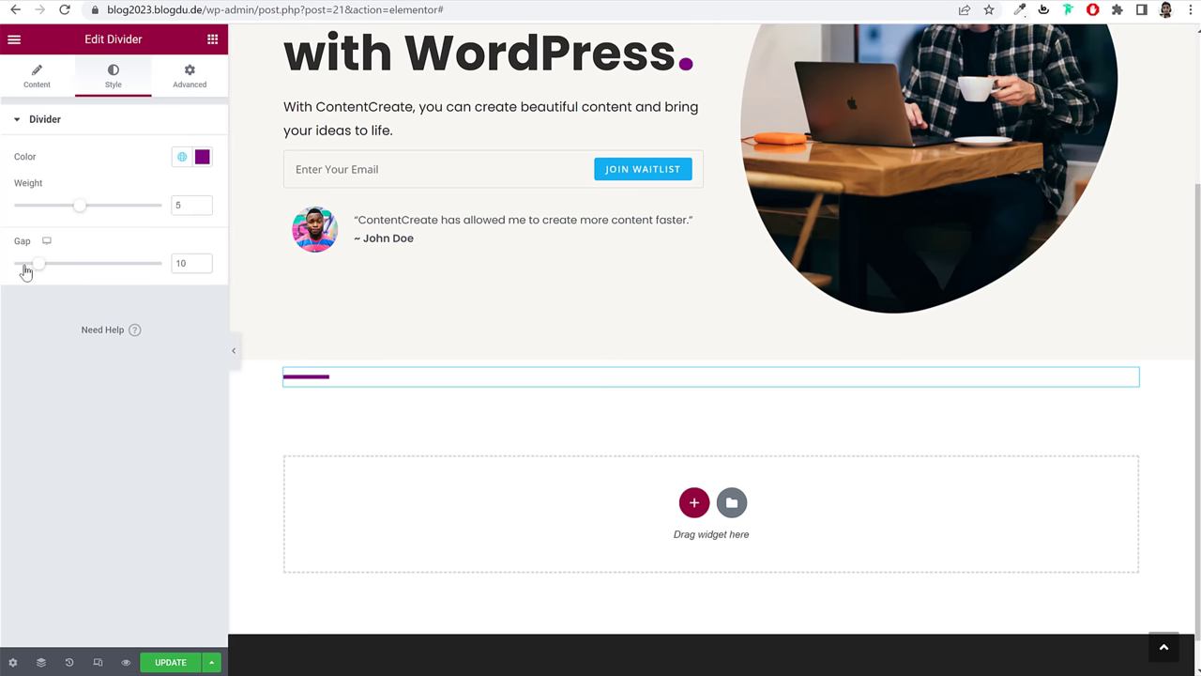
pyautogui.doubleClick(182, 261)
pyautogui.write('23.blogdu.de')
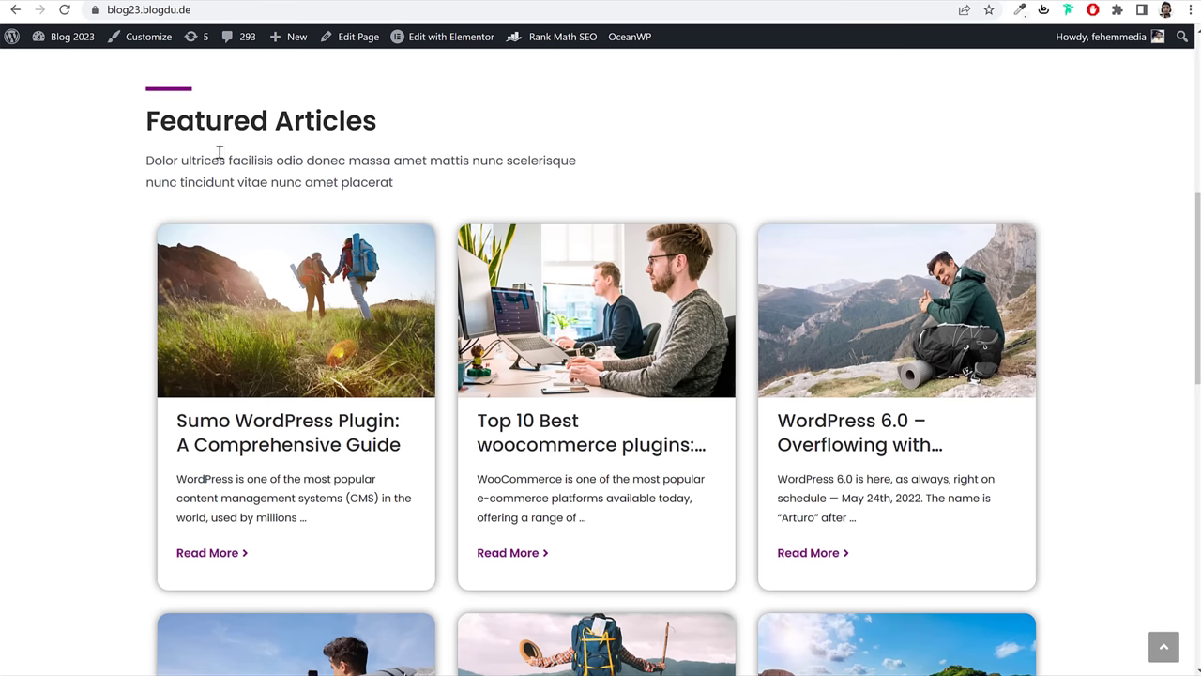
# Step: Select the Featured Articles heading text on the reference blog, return to the Elementor widget list and update the page
pyautogui.moveTo(148, 120); pyautogui.dragTo(420, 131)
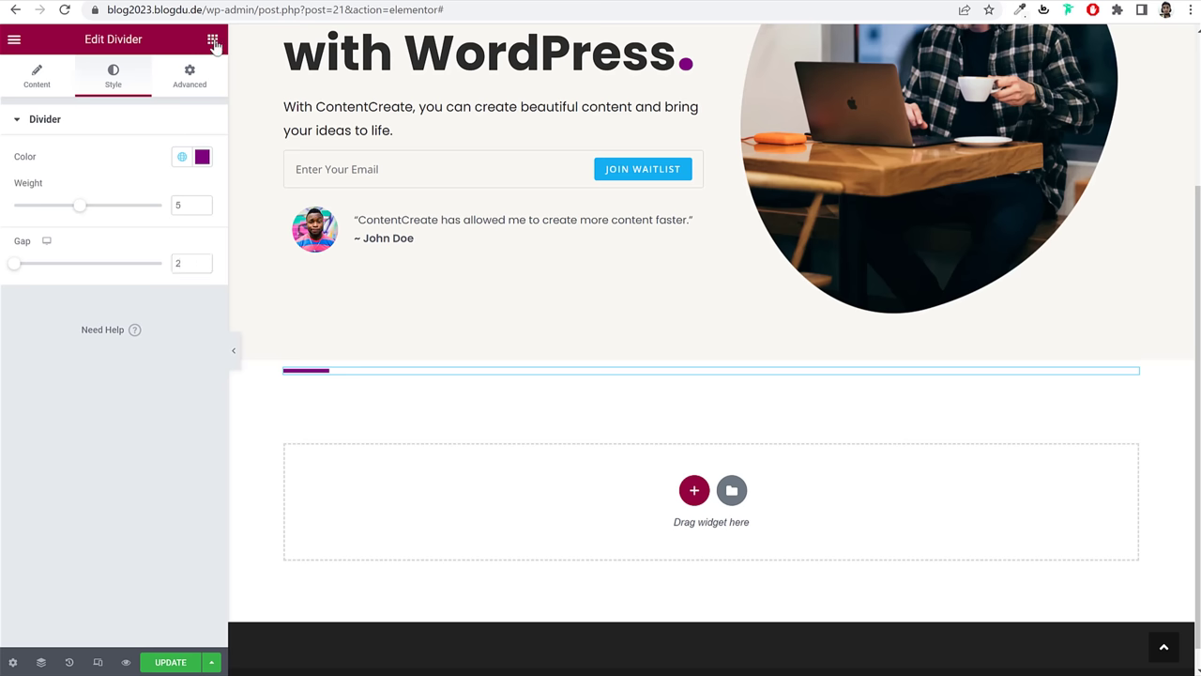
pyautogui.click(212, 39)
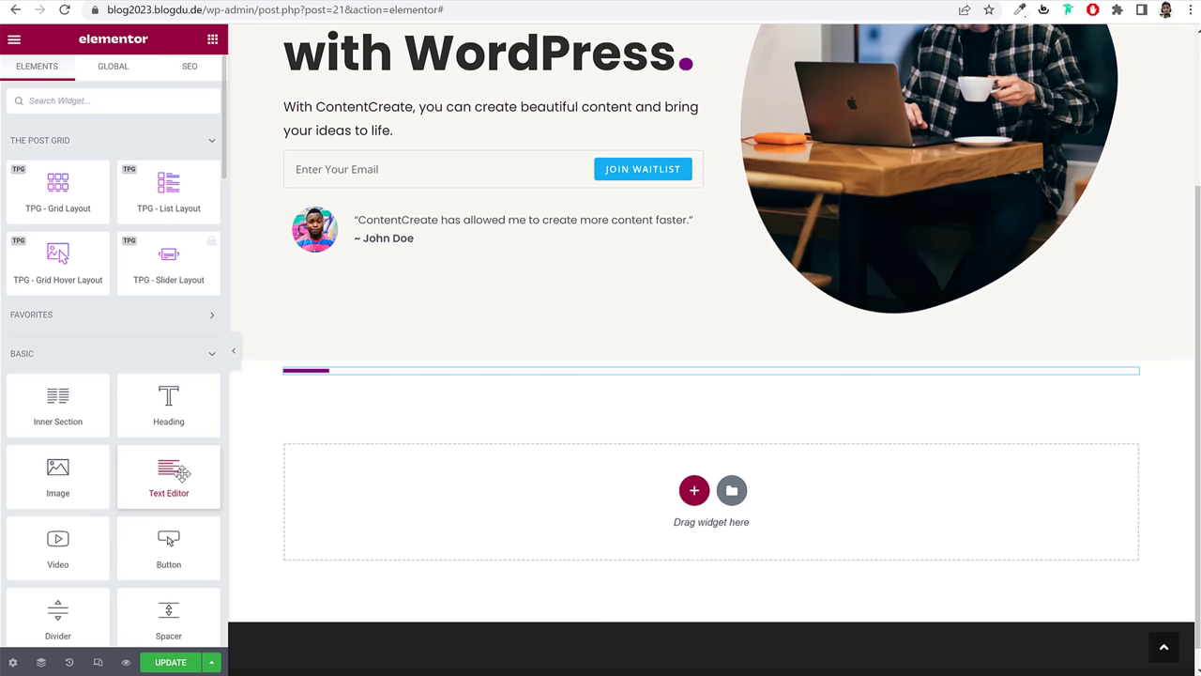
pyautogui.scroll(1, 509, 481)
pyautogui.scroll(2, 509, 481)
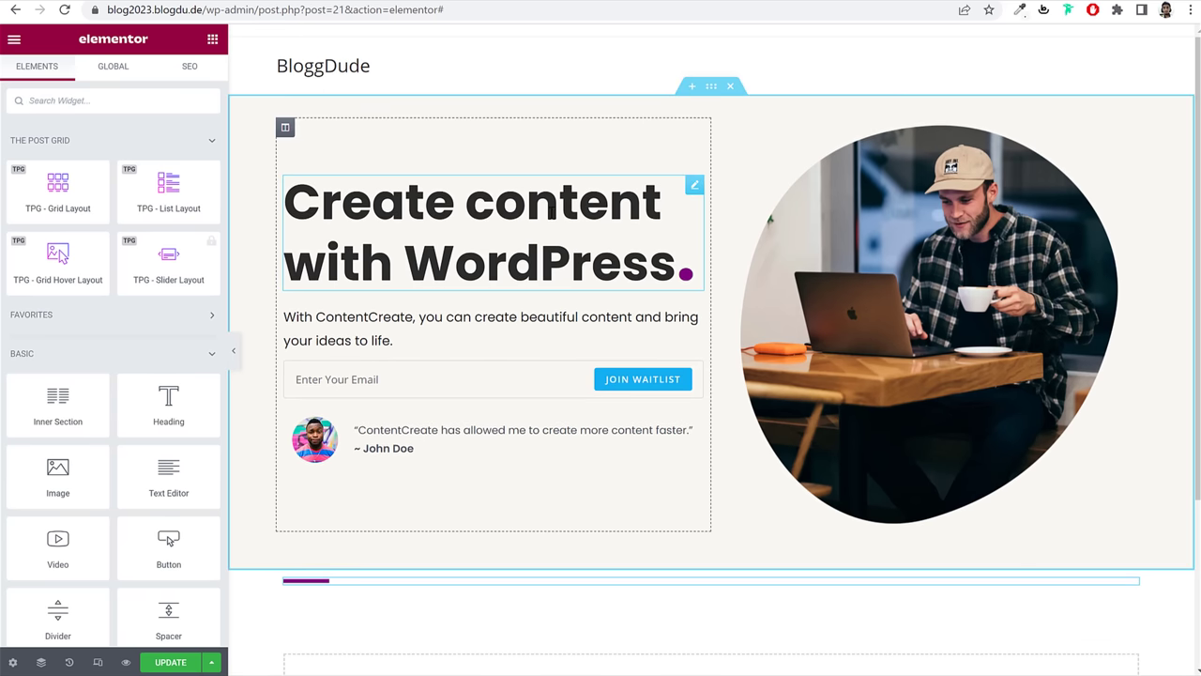
pyautogui.click(183, 662)
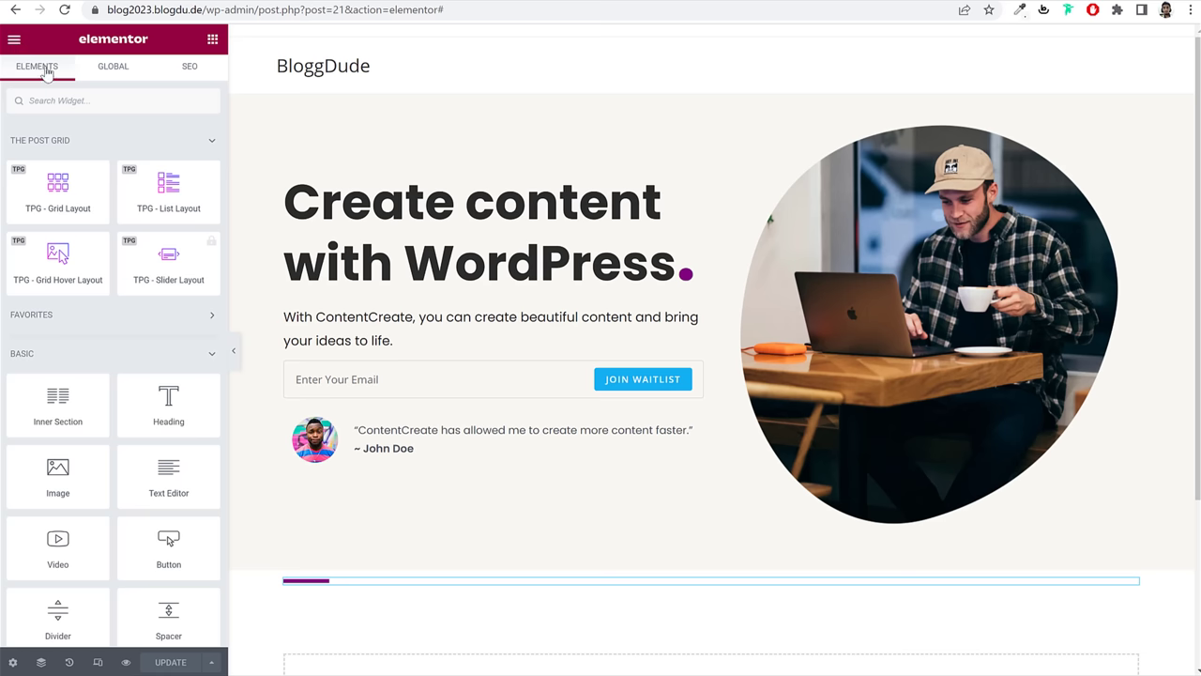
# Step: Set the font family of the Primary global font to Poppins in the Site Settings
pyautogui.click(14, 42)
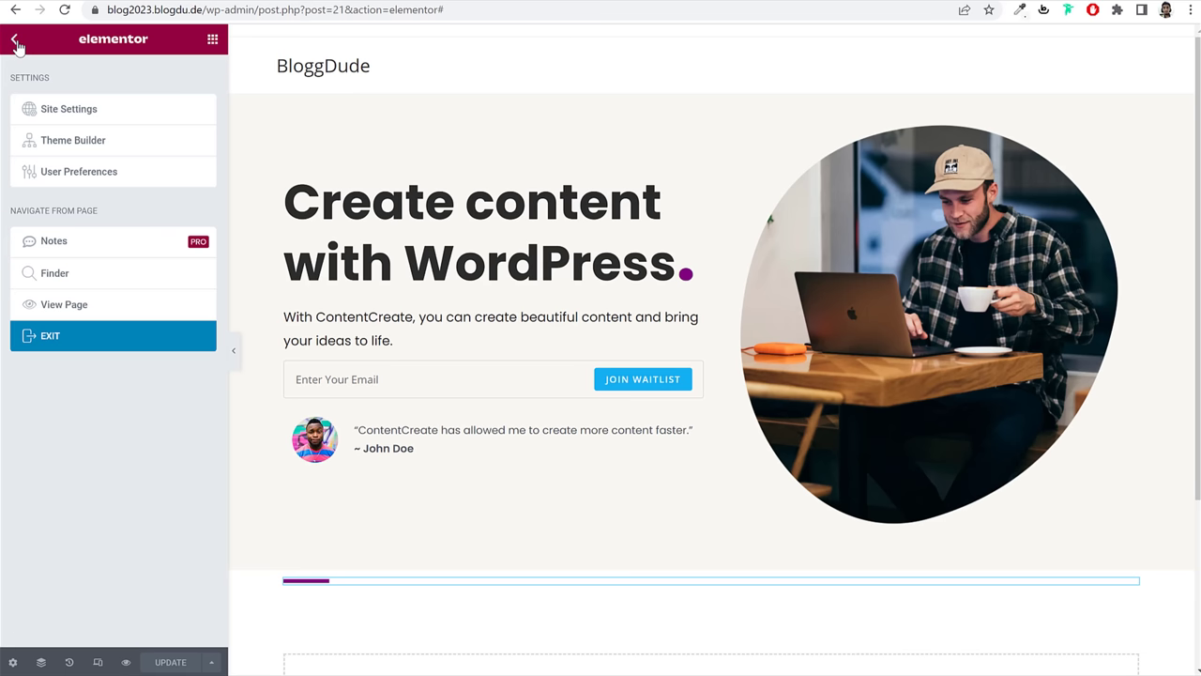
pyautogui.click(106, 125)
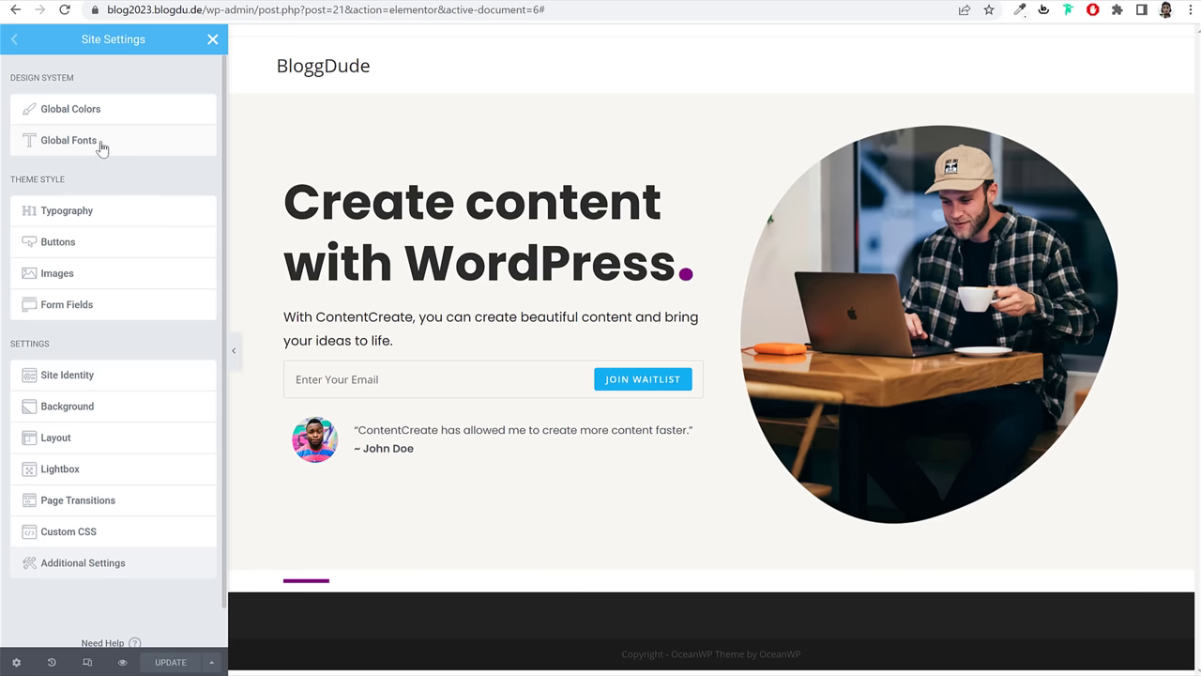
pyautogui.click(97, 146)
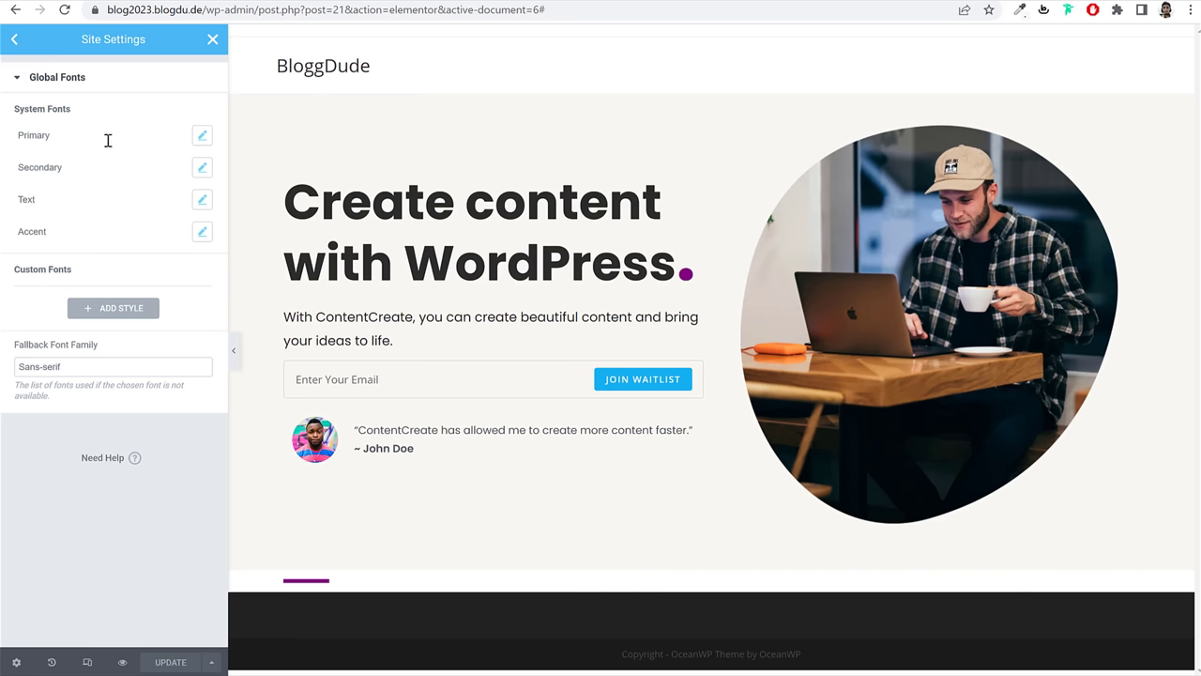
pyautogui.click(201, 138)
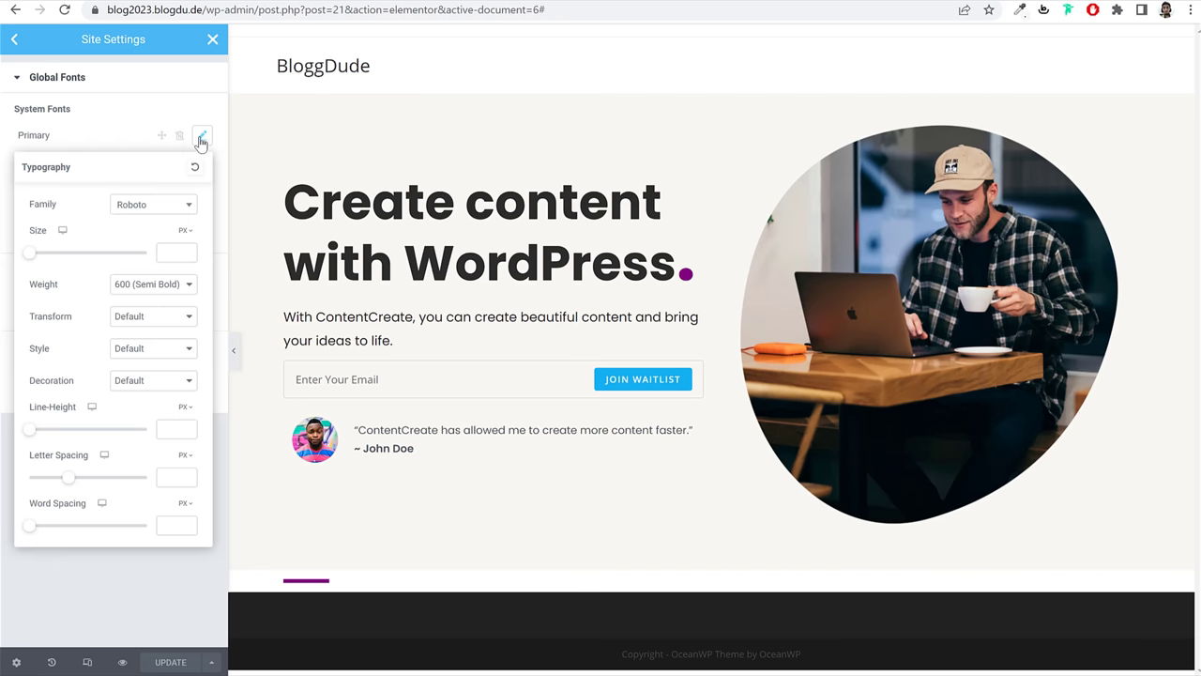
pyautogui.click(134, 214)
pyautogui.write('popp')
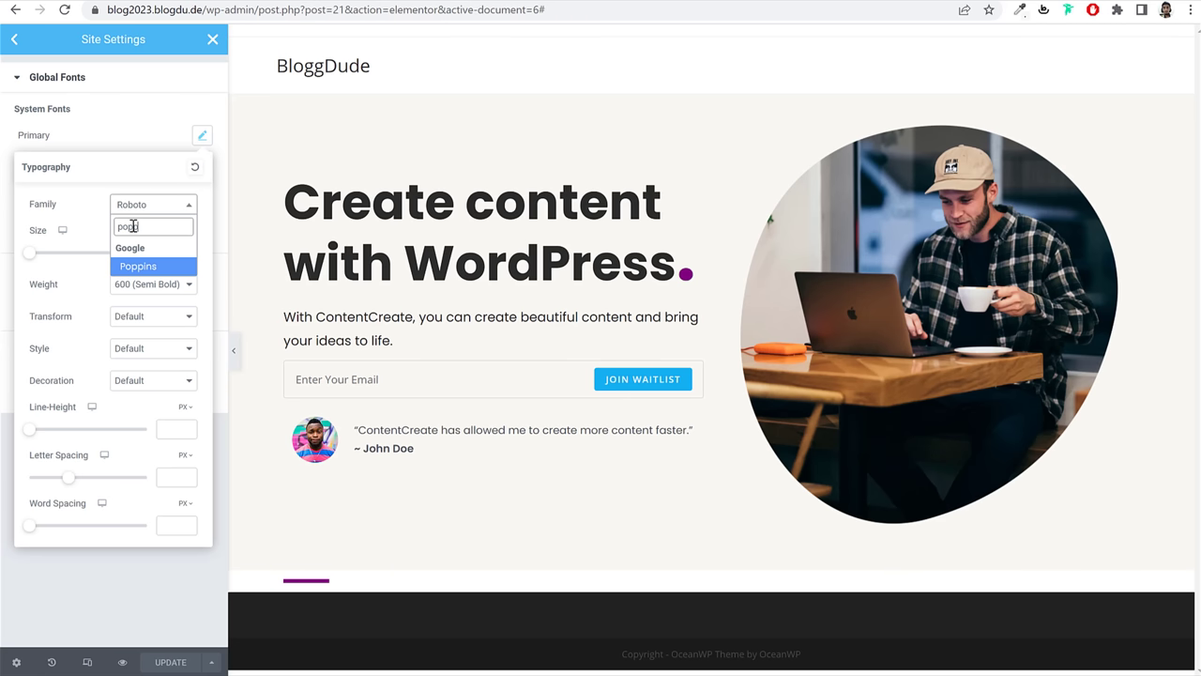
pyautogui.press('Return')
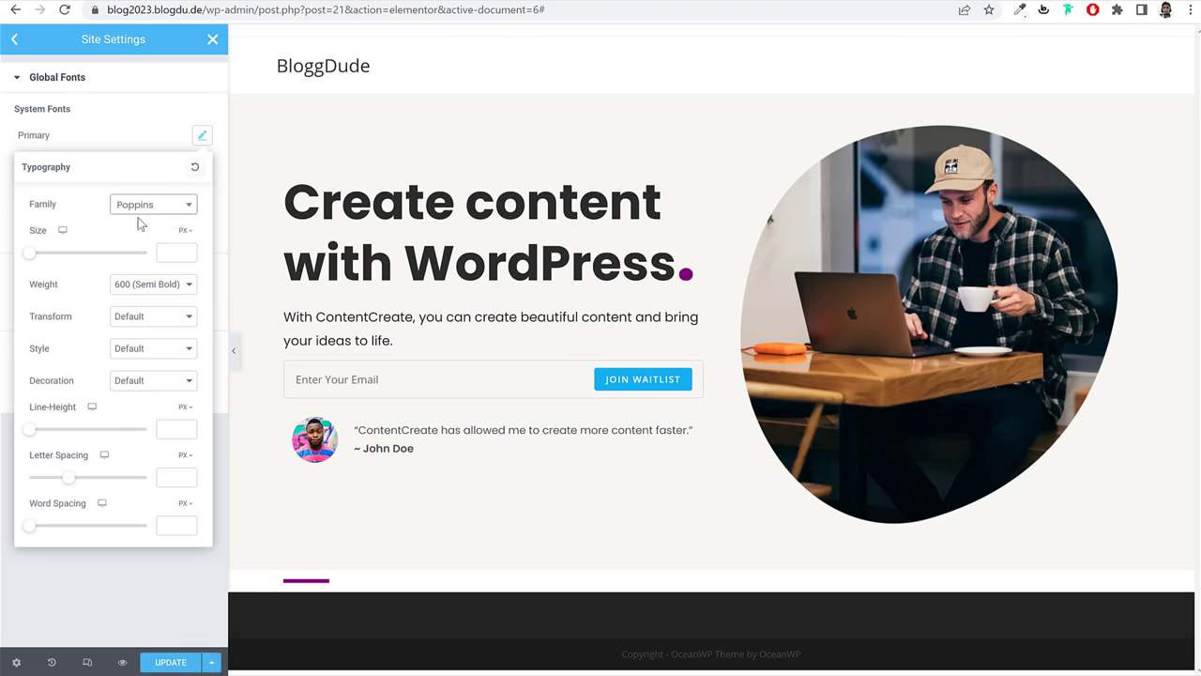
pyautogui.click(201, 136)
# Step: Set the font family of the Secondary global font to Poppins
pyautogui.click(201, 168)
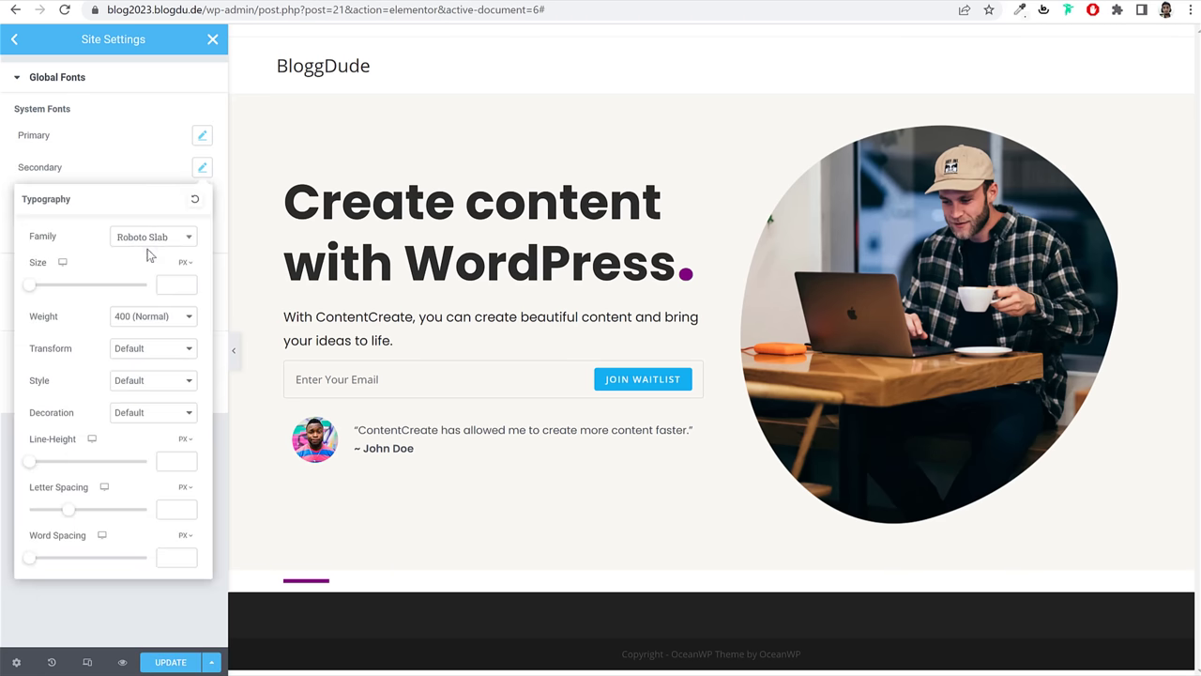
pyautogui.click(153, 241)
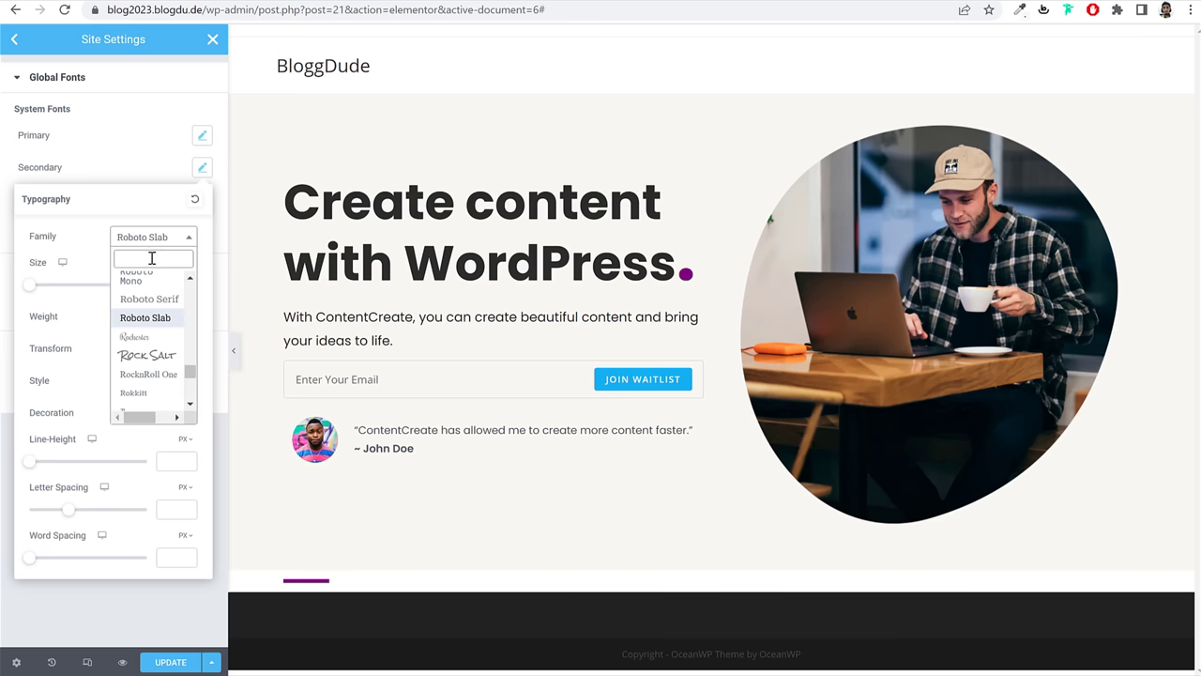
pyautogui.write('poppins')
pyautogui.press('Return')
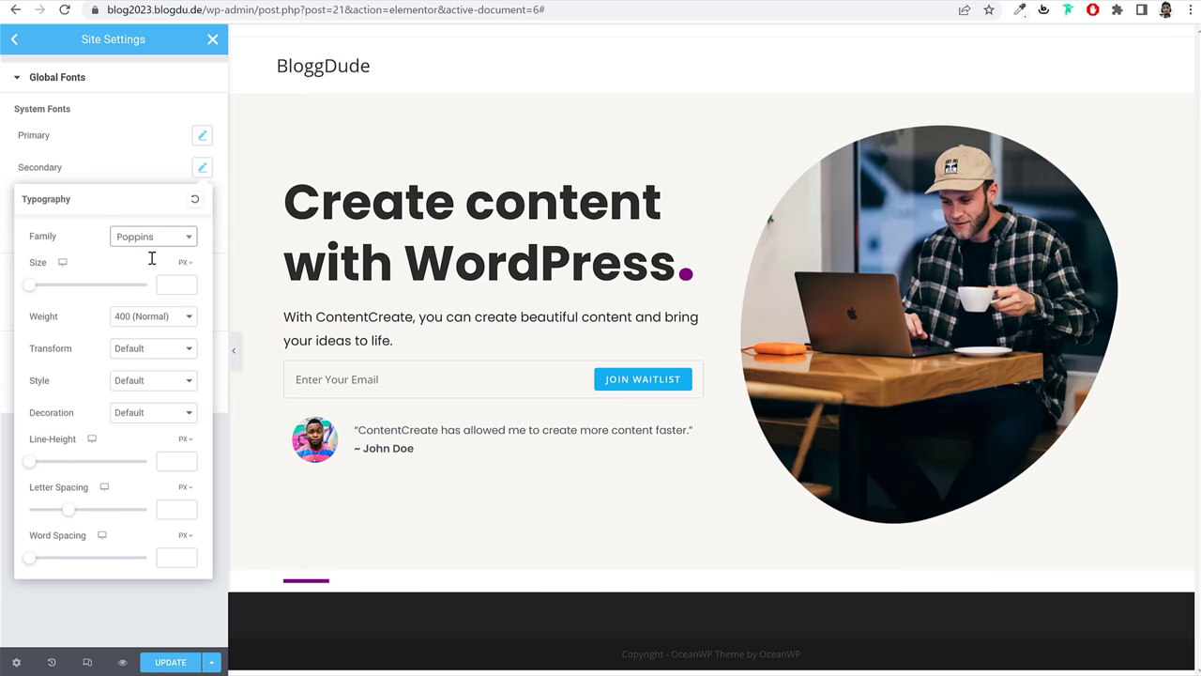
pyautogui.click(202, 168)
# Step: Set the font family of the Text global font to Poppins
pyautogui.click(202, 199)
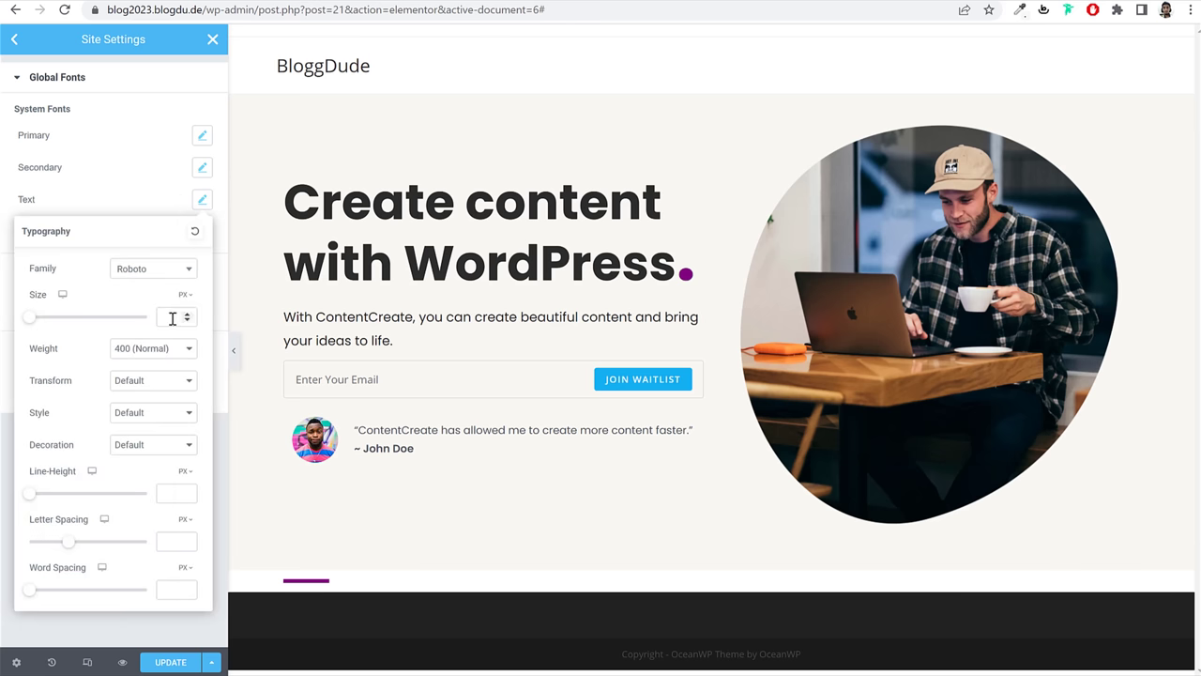
pyautogui.click(143, 272)
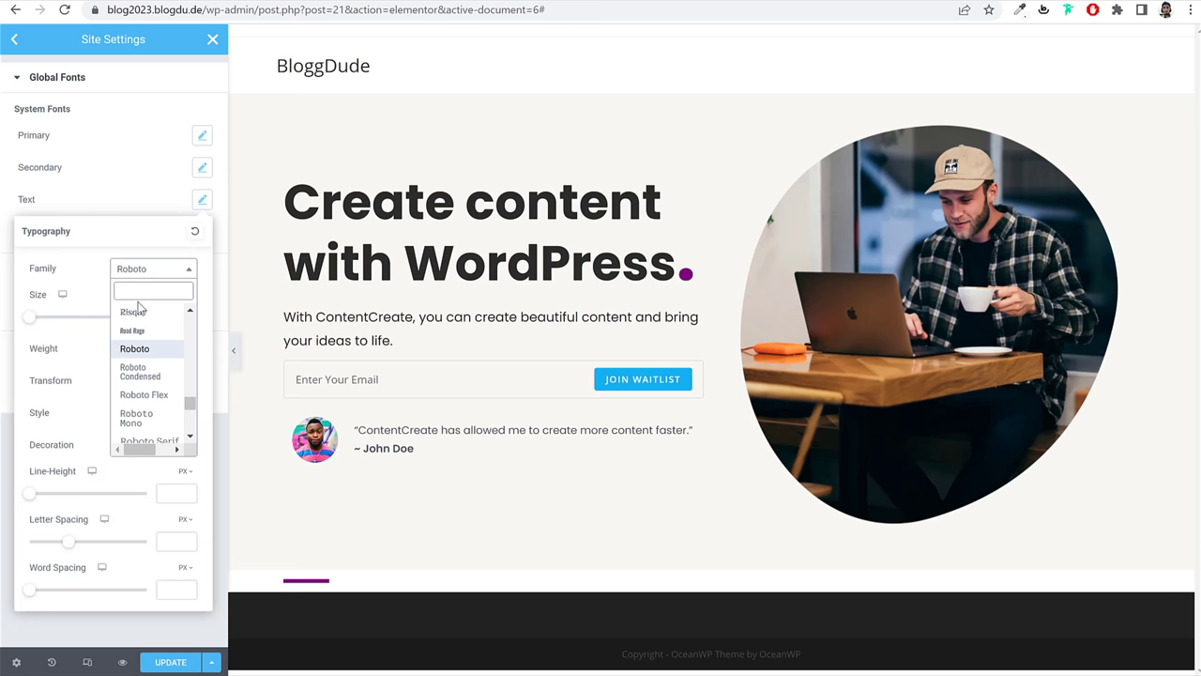
pyautogui.write('pop')
pyautogui.press('Return')
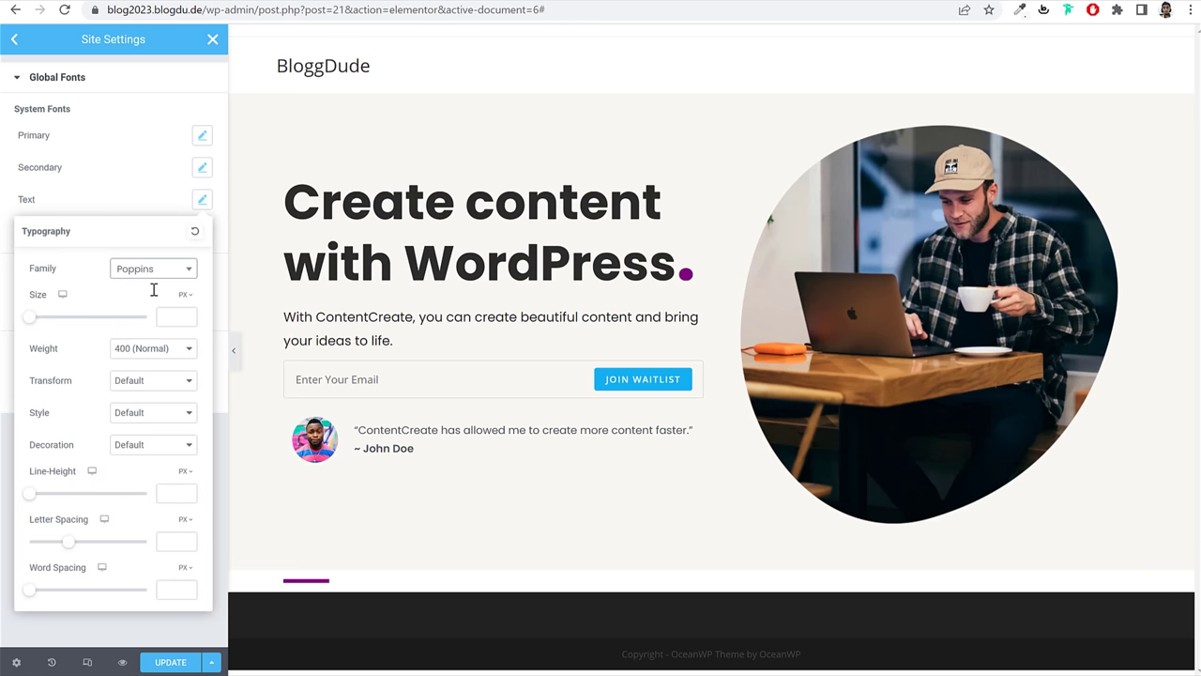
pyautogui.click(201, 199)
# Step: Set the font family of the Accent global font to Poppins, save the site settings and return to the page editor
pyautogui.click(202, 232)
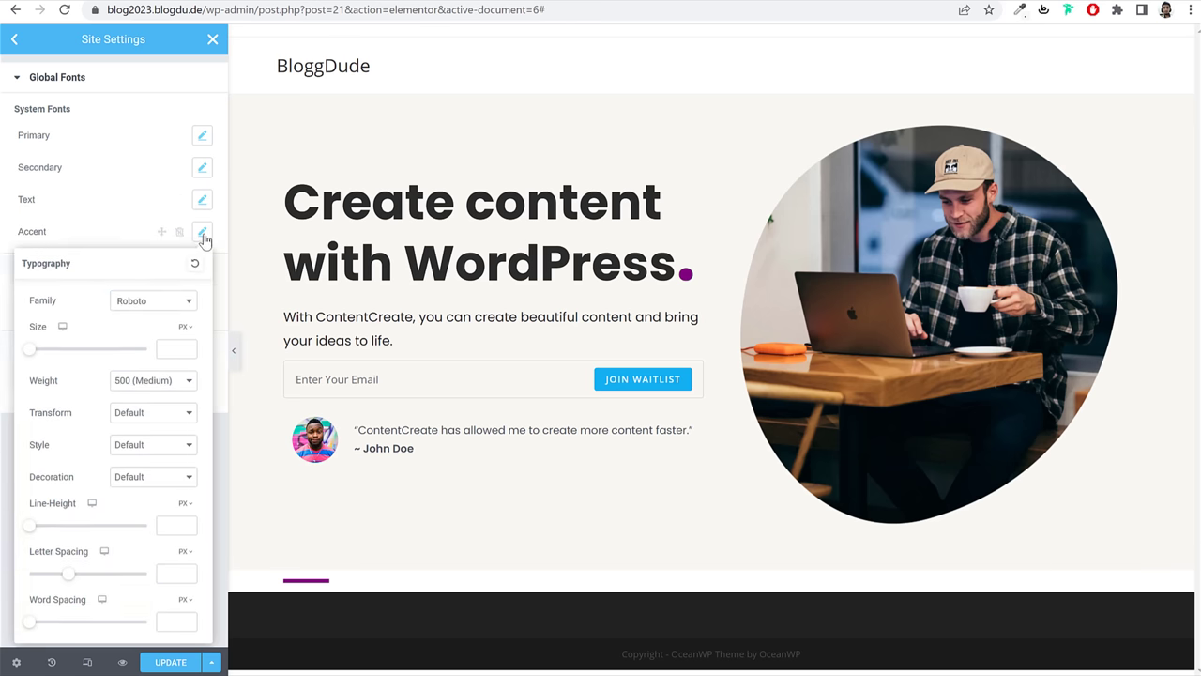
pyautogui.click(152, 302)
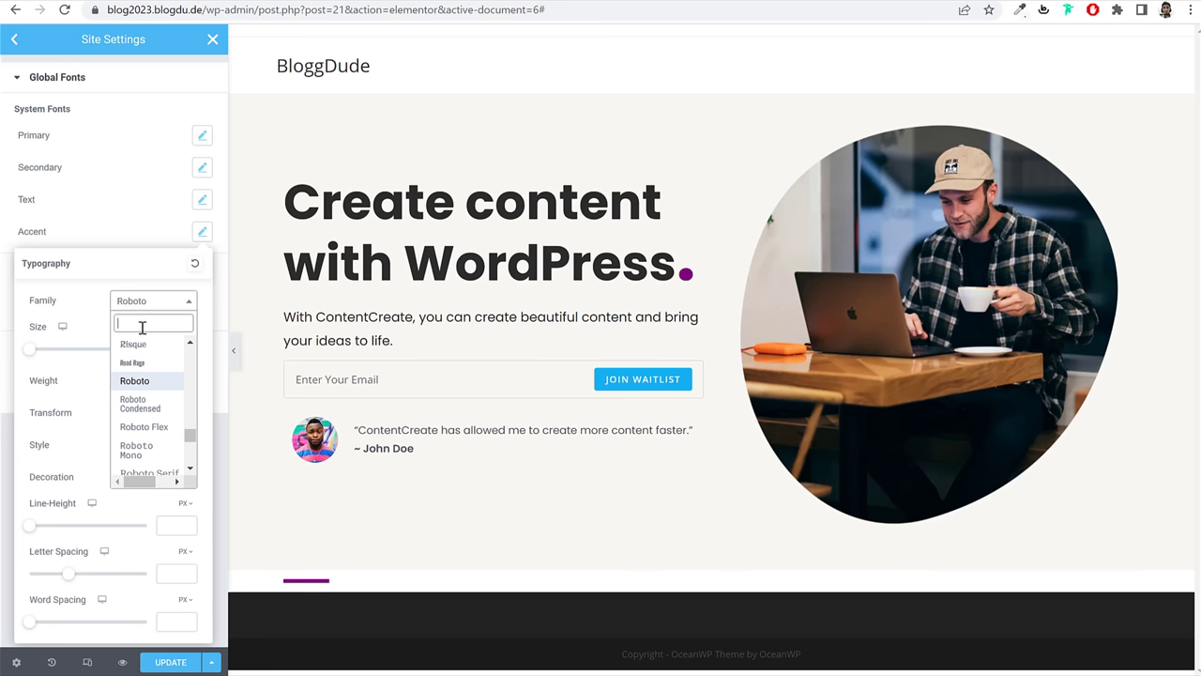
pyautogui.write('popp')
pyautogui.press('Return')
pyautogui.click(133, 225)
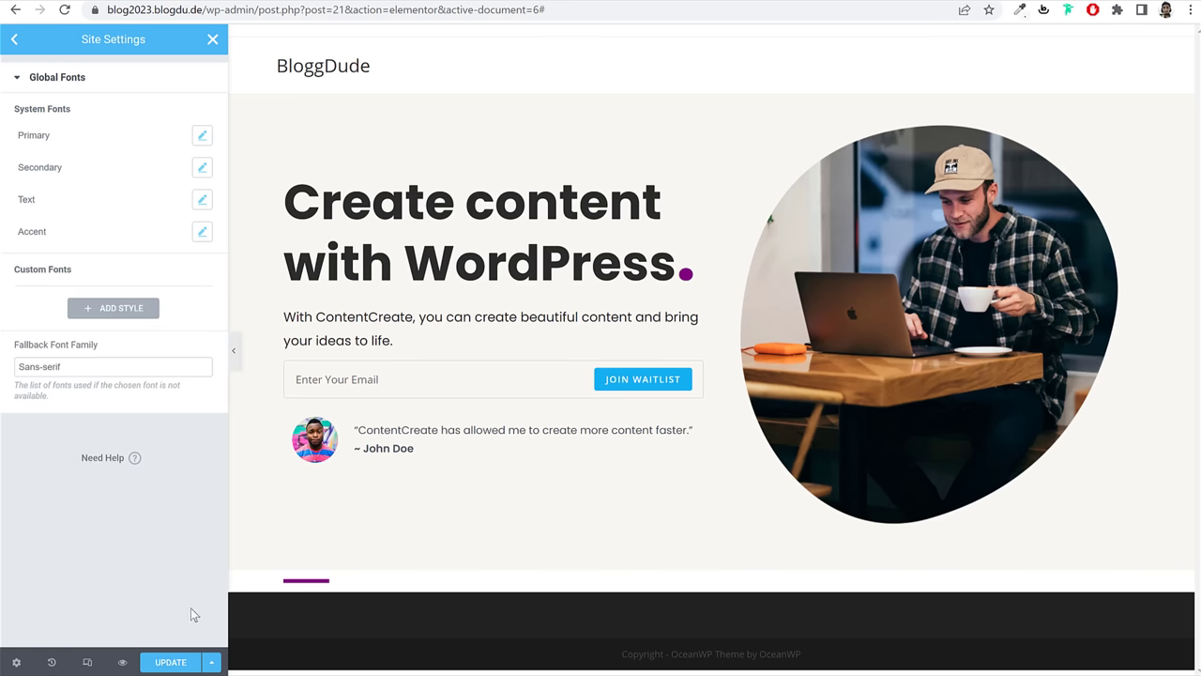
pyautogui.click(170, 663)
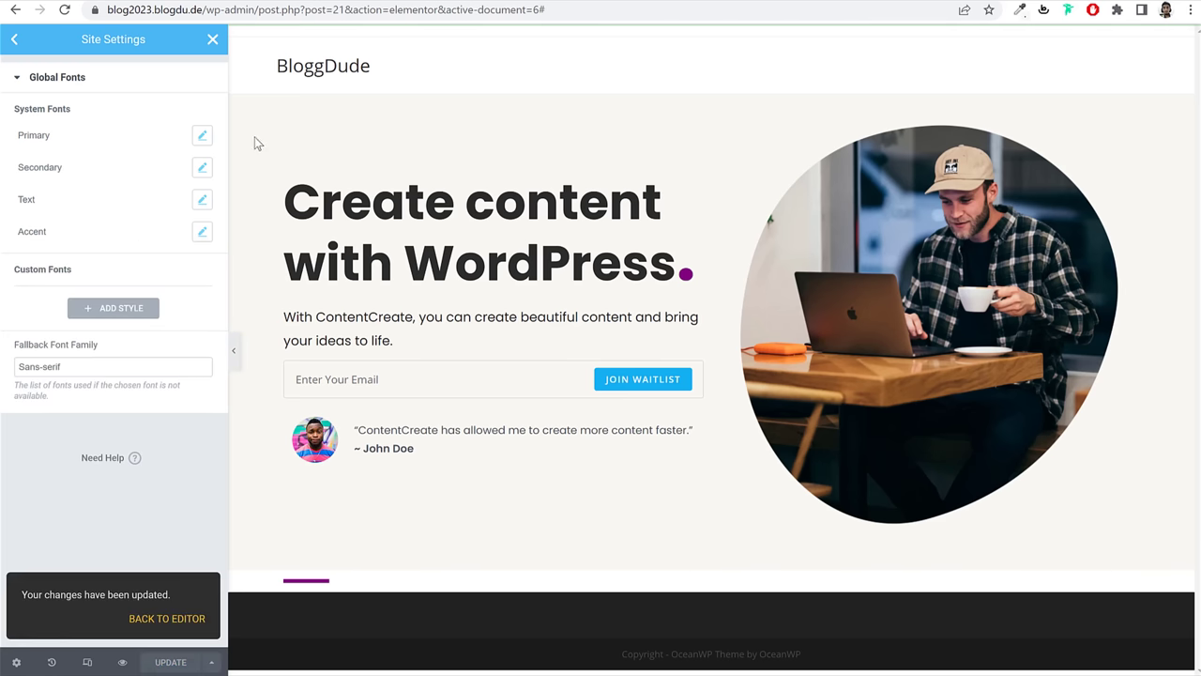
pyautogui.click(212, 40)
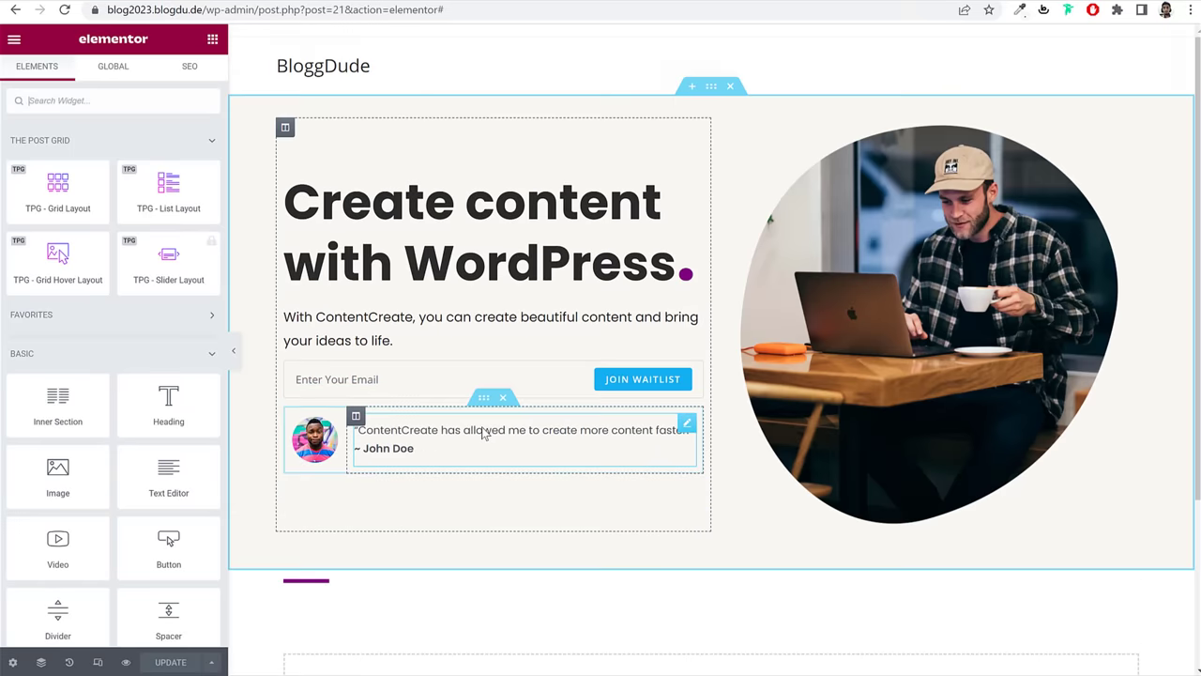
# Step: Add a heading below the purple divider with the title "Featured Articles"
pyautogui.scroll(-3, 497, 424)
pyautogui.moveTo(165, 419); pyautogui.dragTo(351, 351)
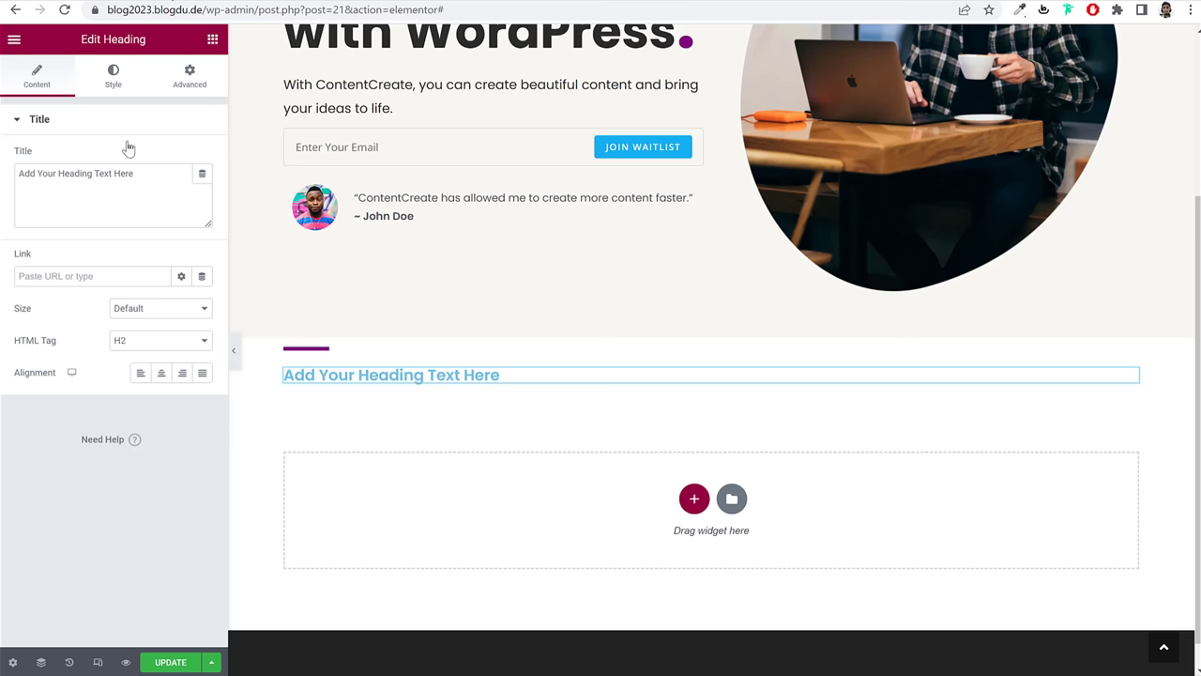
pyautogui.tripleClick(104, 174)
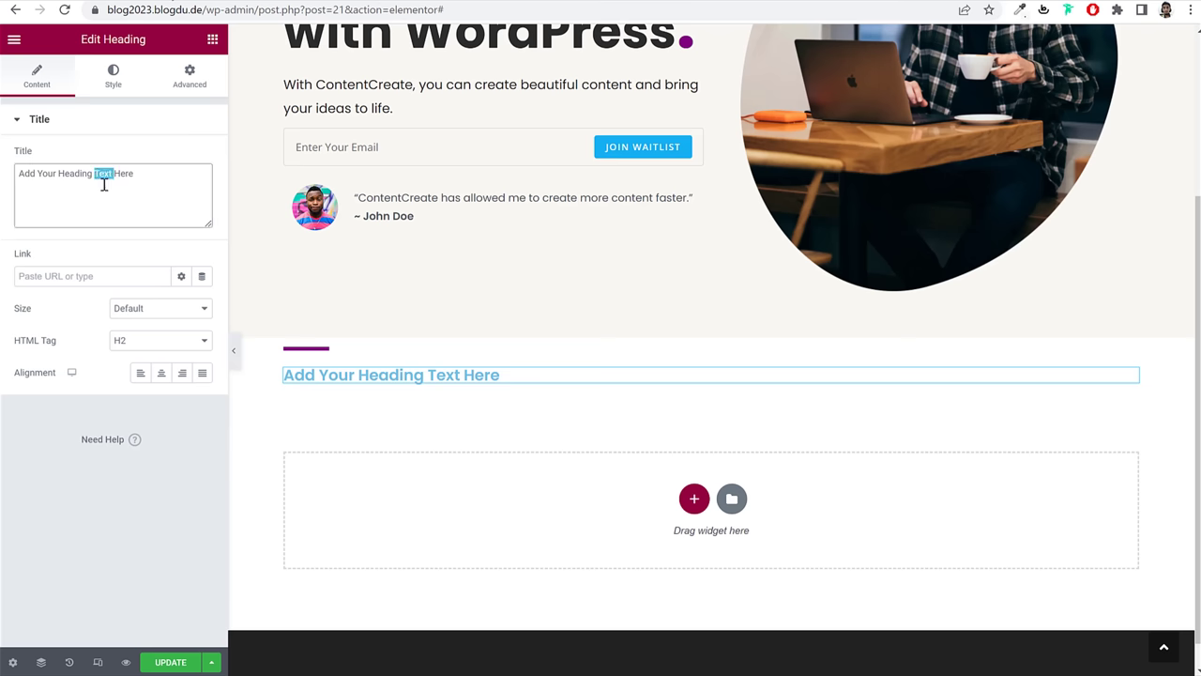
pyautogui.write('Featured Articles')
# Step: Set the Featured Articles heading's text color to the global color Black
pyautogui.click(100, 75)
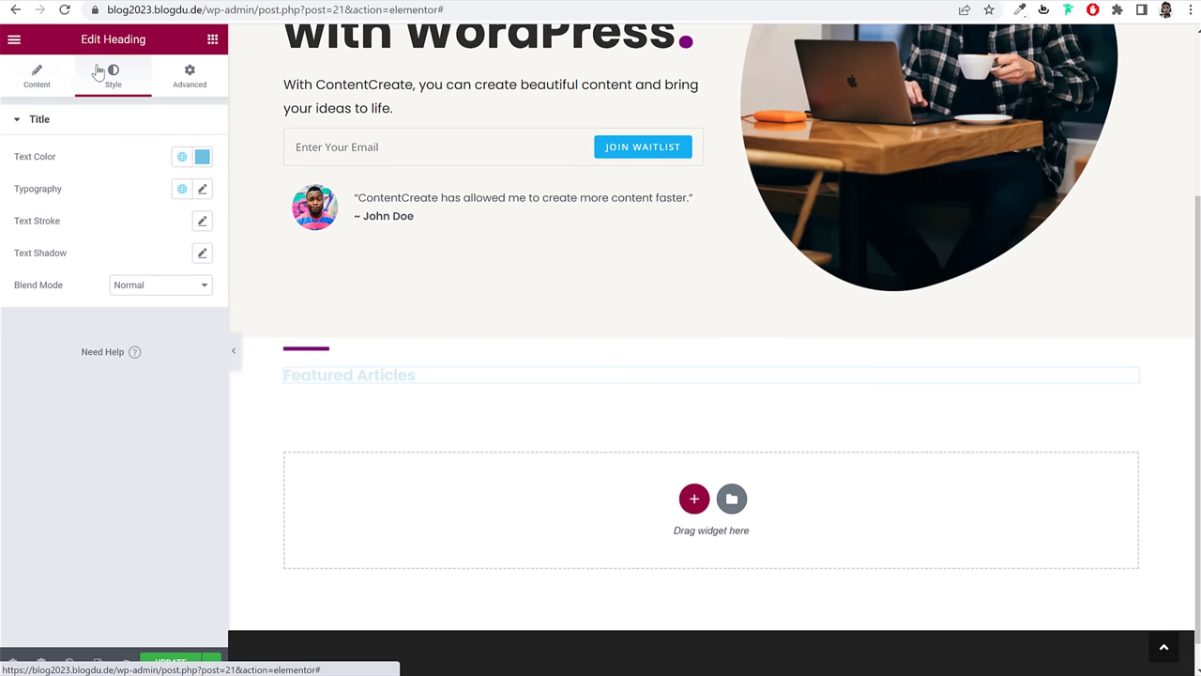
pyautogui.click(203, 192)
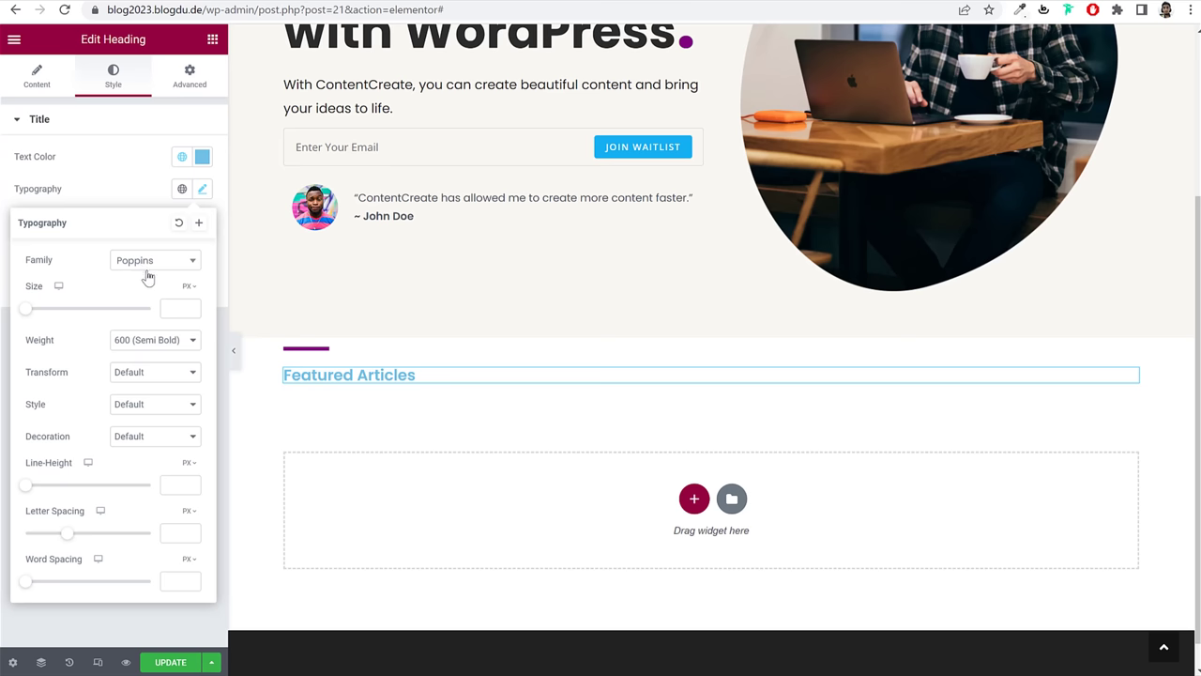
pyautogui.click(126, 189)
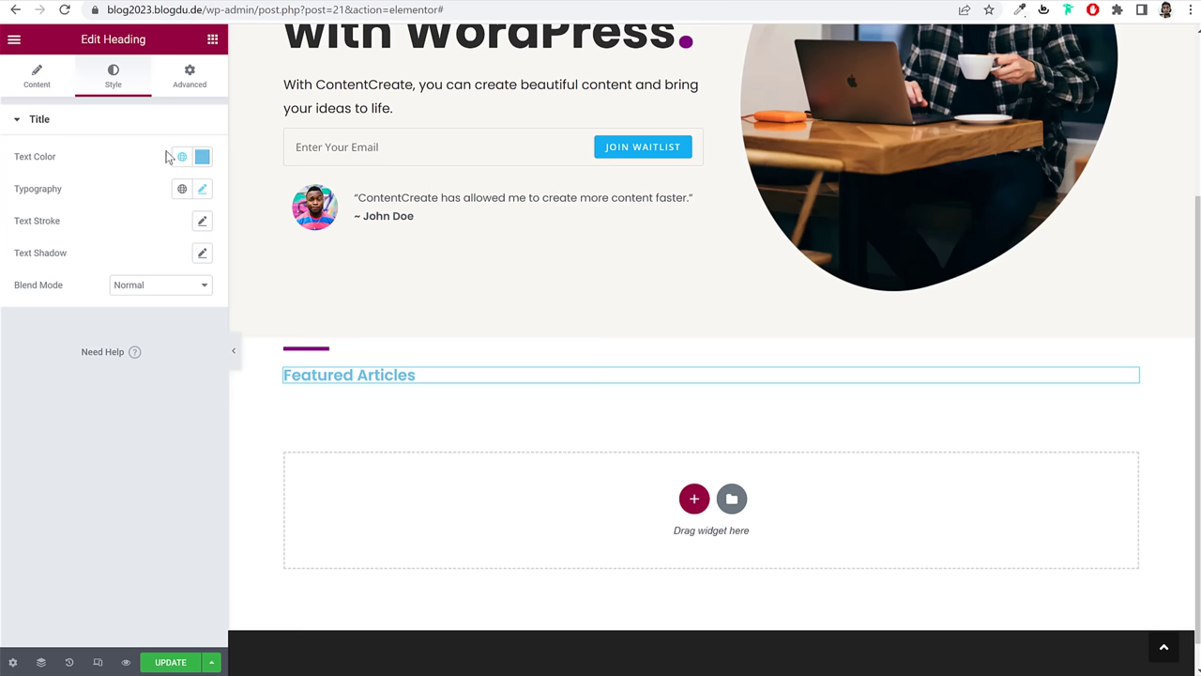
pyautogui.click(182, 156)
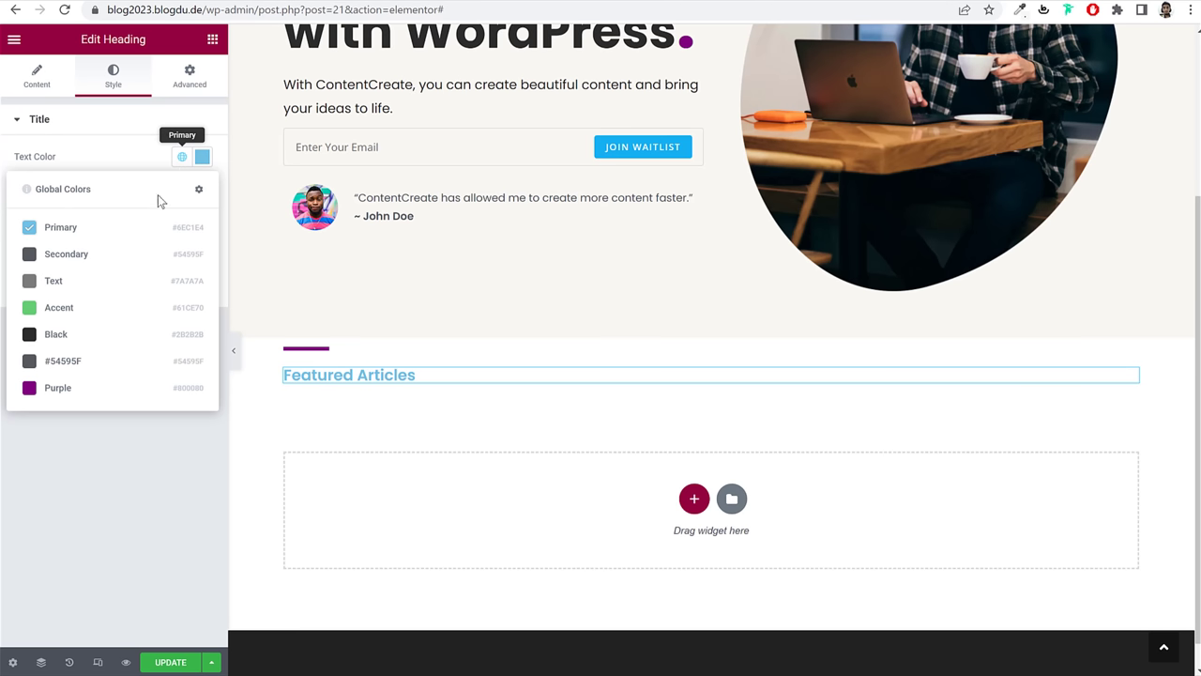
pyautogui.click(105, 345)
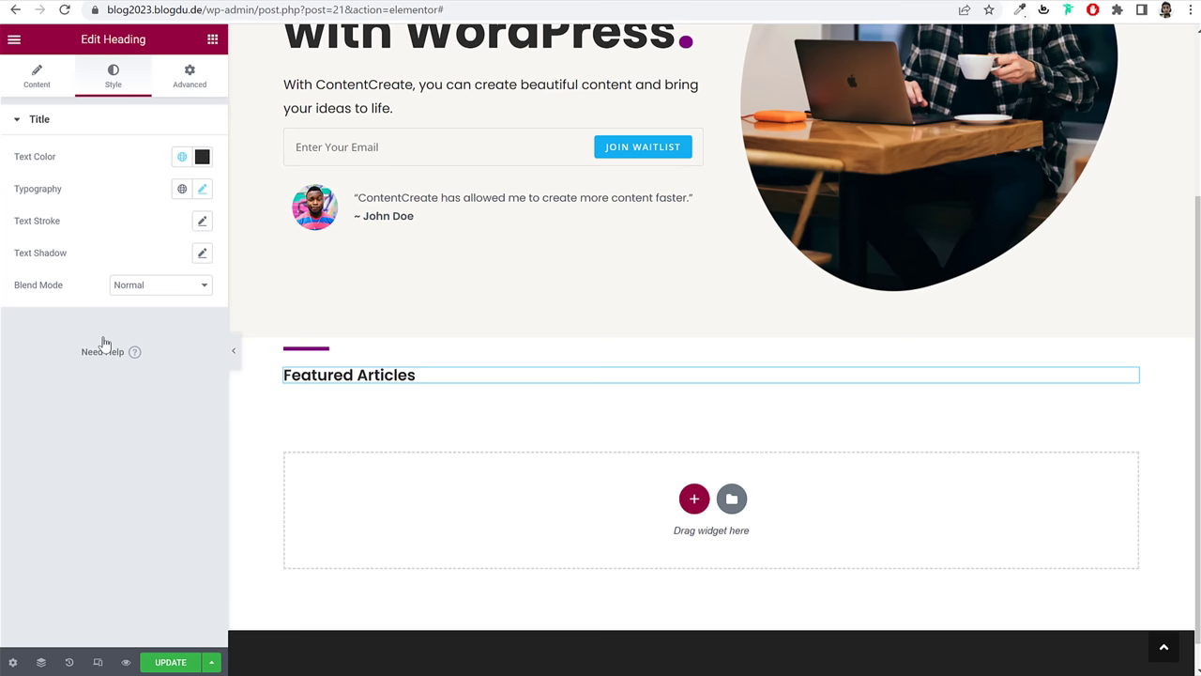
# Step: Set the Featured Articles heading's font size to 35 px
pyautogui.click(201, 188)
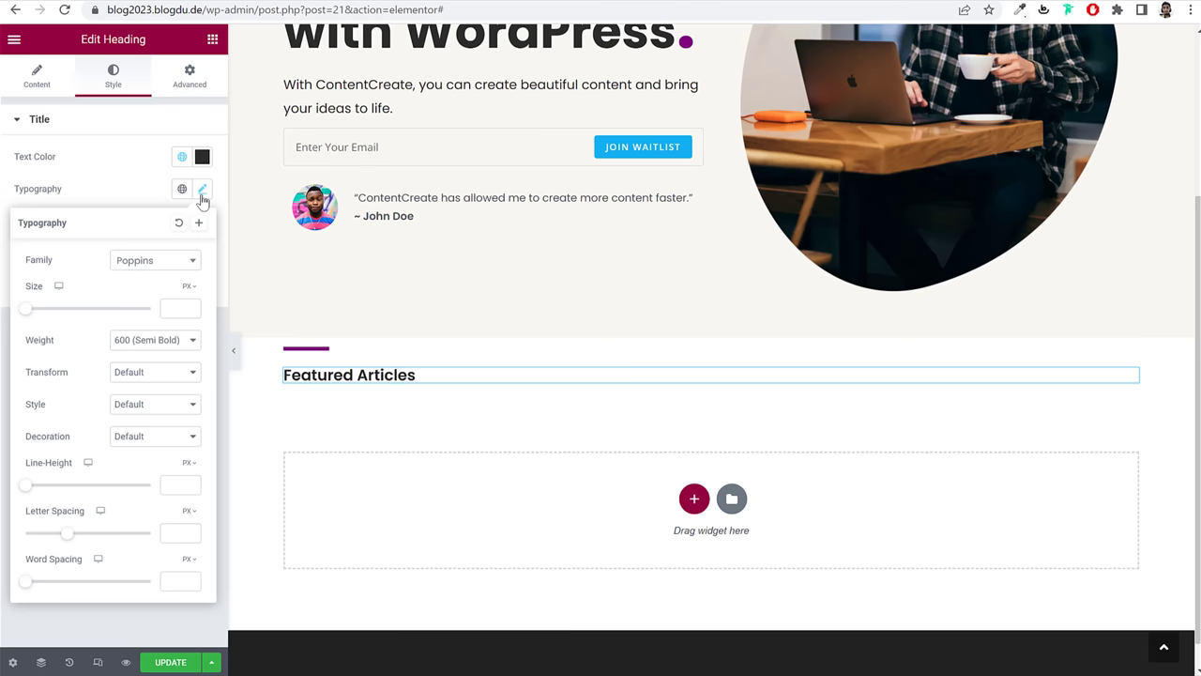
pyautogui.click(178, 315)
pyautogui.write('35')
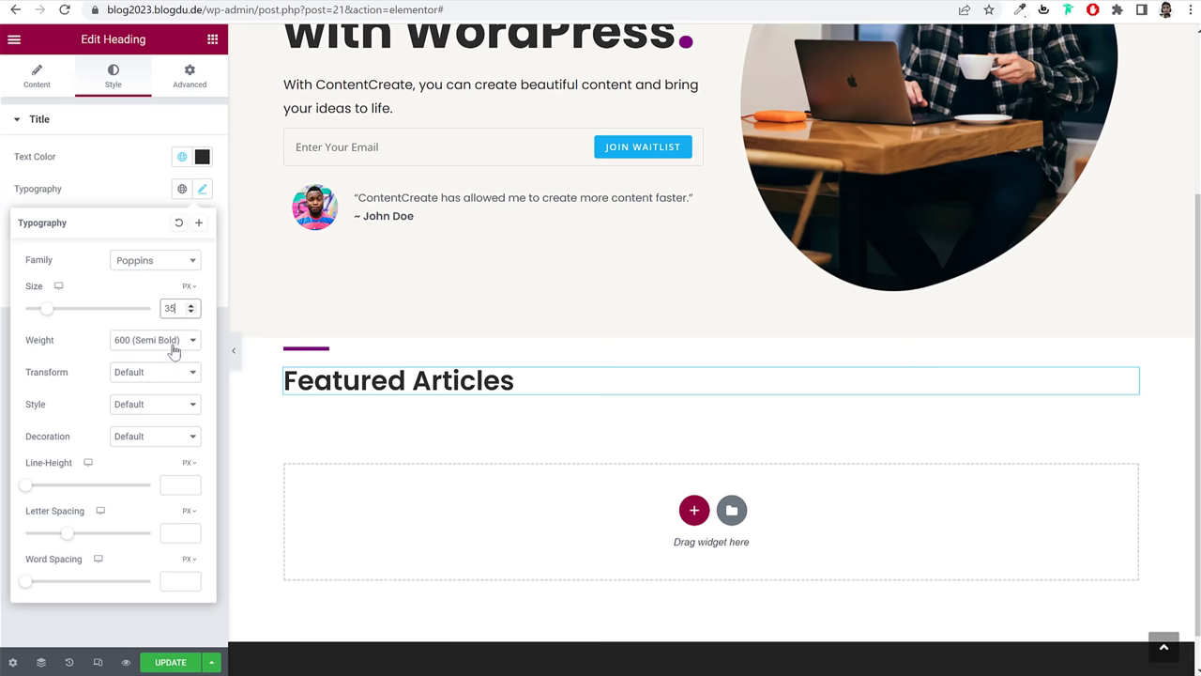
pyautogui.click(201, 190)
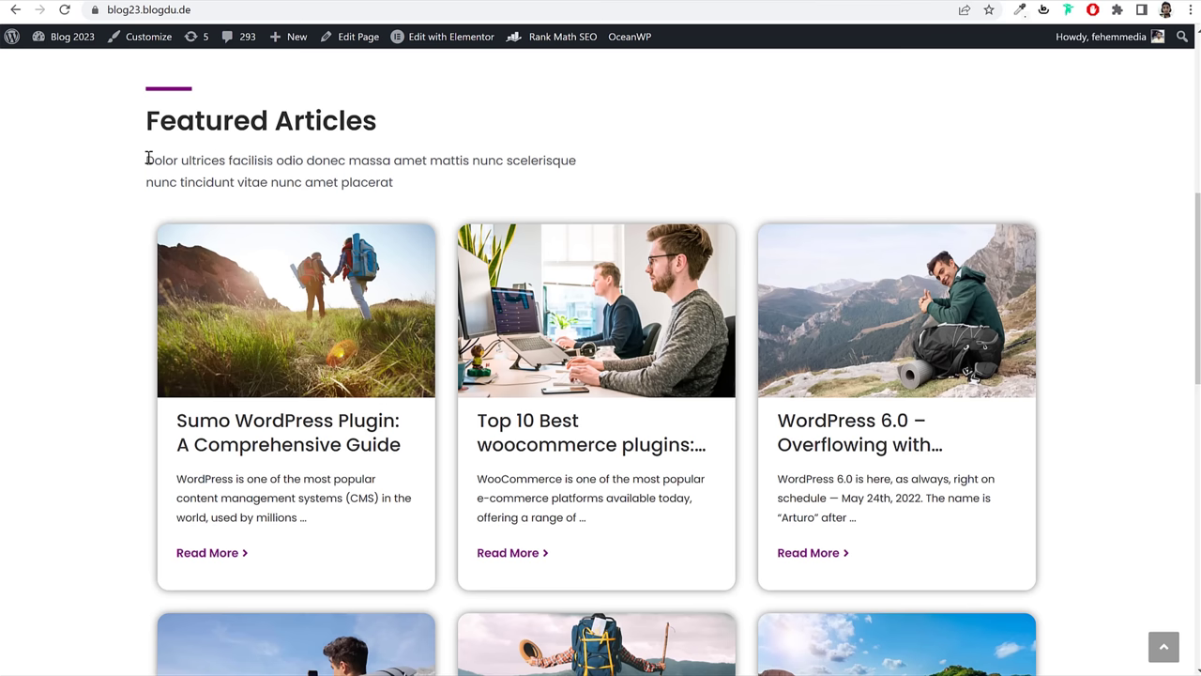
# Step: Copy the paragraph under Featured Articles on the reference blog into a new Text Editor widget below the heading
pyautogui.moveTo(149, 159); pyautogui.dragTo(431, 185)
pyautogui.hotkey('ctrl', 'c')
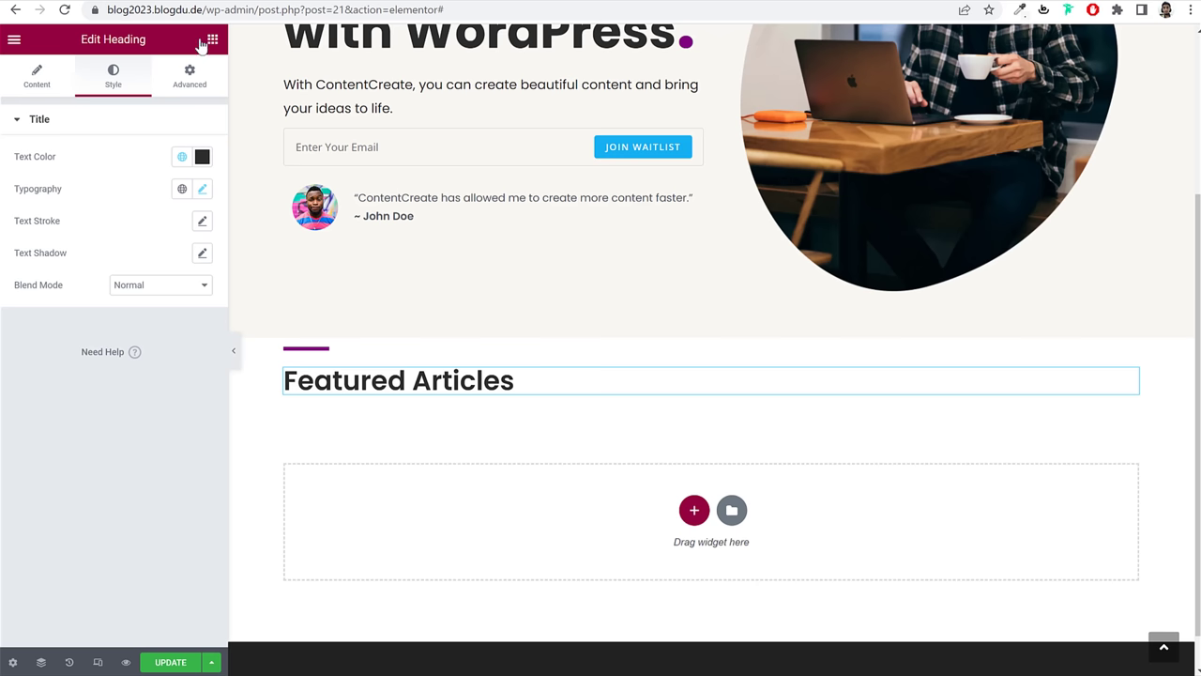
pyautogui.click(210, 41)
pyautogui.moveTo(168, 474); pyautogui.dragTo(370, 396)
pyautogui.tripleClick(207, 303)
pyautogui.hotkey('ctrl', 'v')
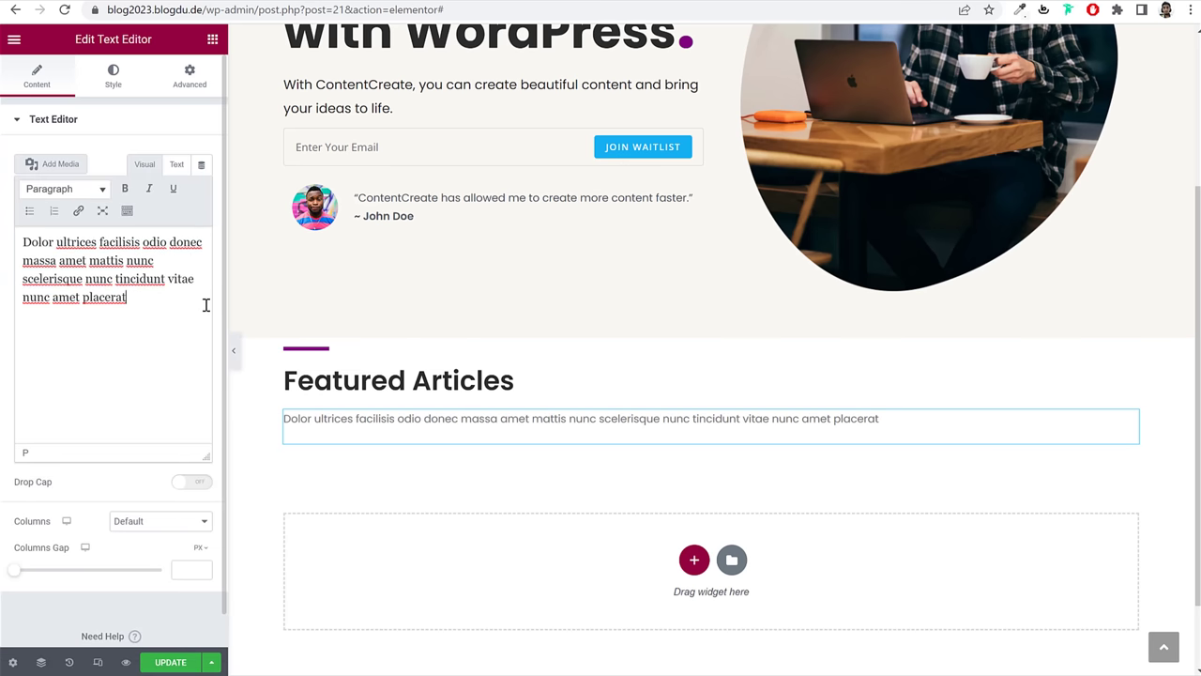
# Step: Style the Featured Articles paragraph with the global color Black and a font size of 16 px
pyautogui.click(113, 76)
pyautogui.click(181, 189)
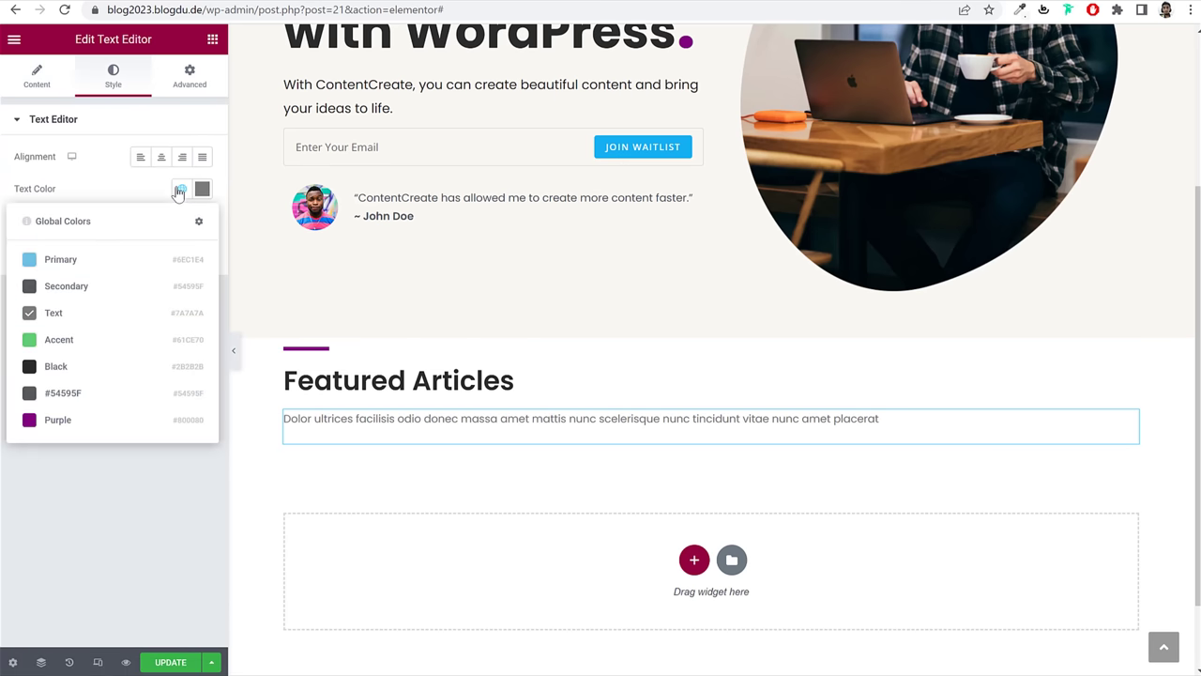
pyautogui.click(98, 369)
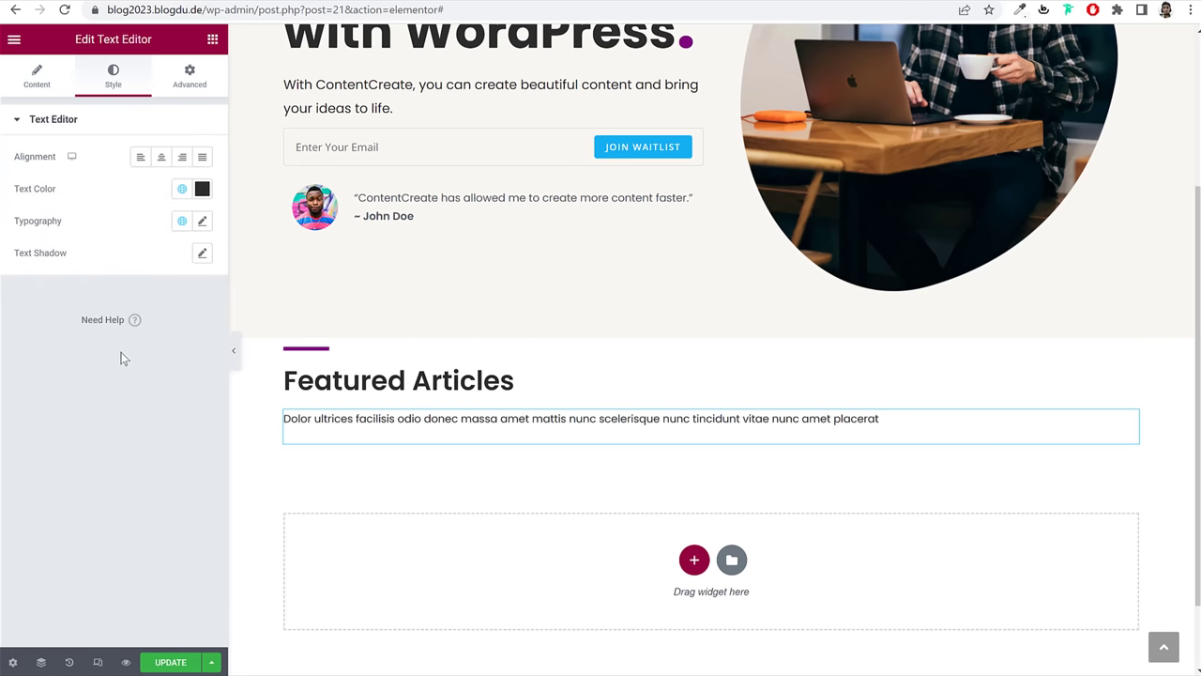
pyautogui.click(202, 221)
pyautogui.click(173, 344)
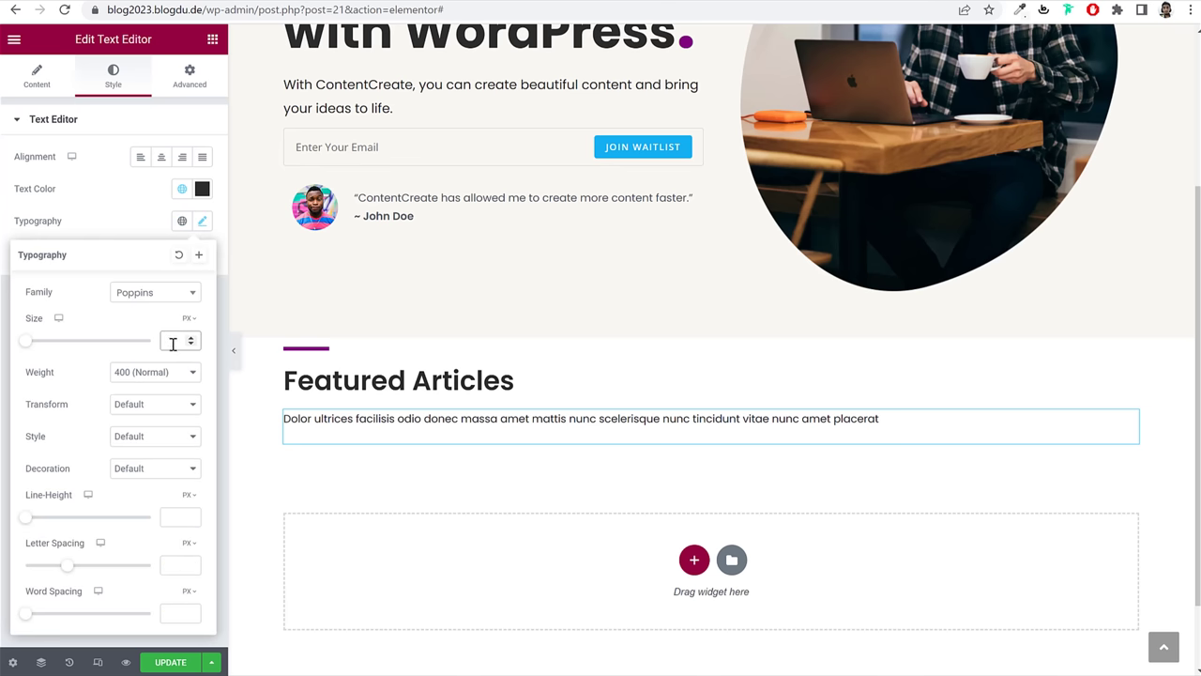
pyautogui.write('16')
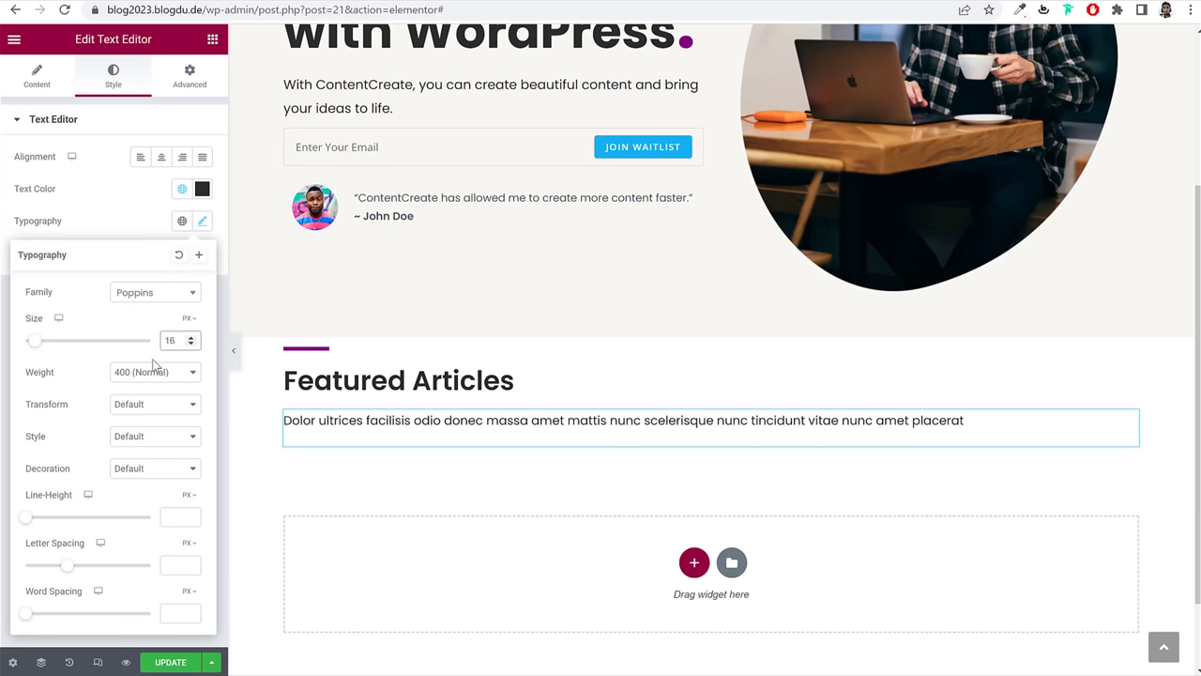
pyautogui.click(202, 223)
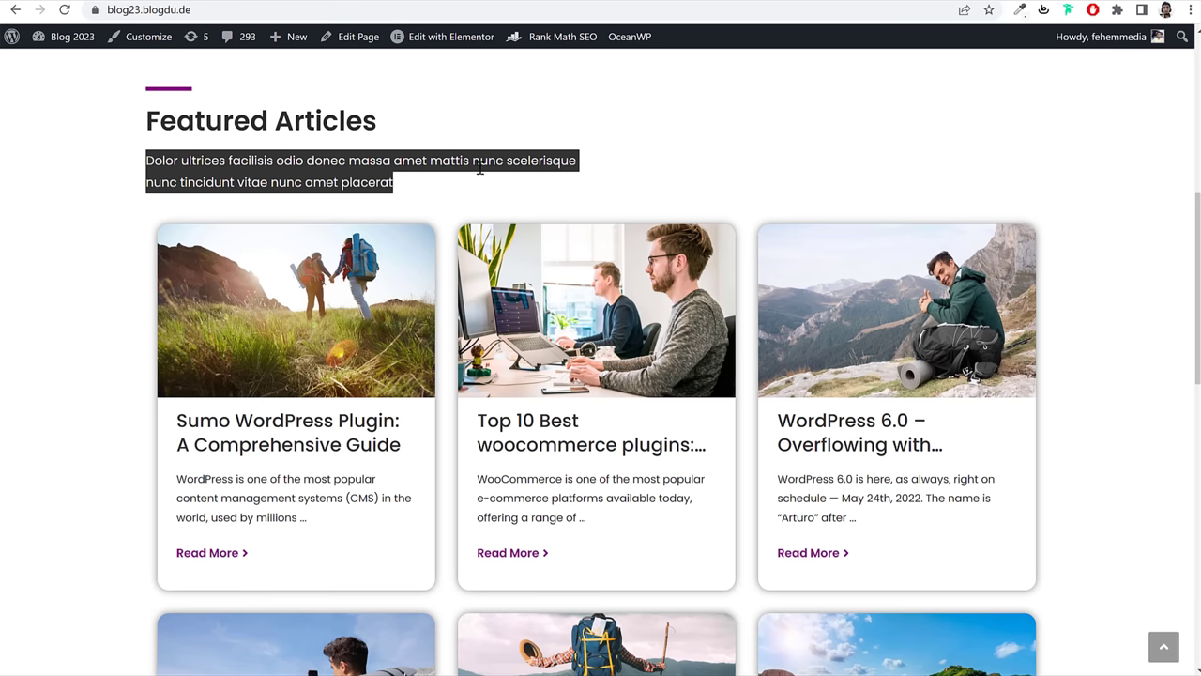
# Step: Unlink the paragraph's margins, switch their unit to percent and set the right margin to 50%
pyautogui.click(506, 143)
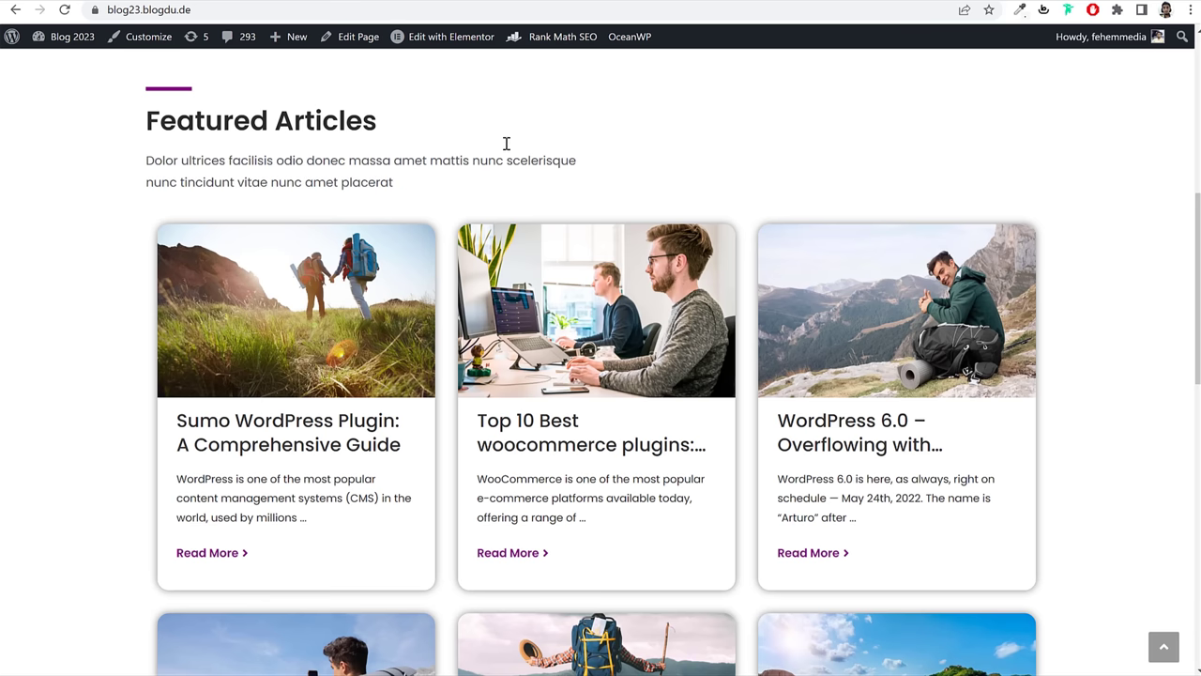
pyautogui.scroll(1, 476, 125)
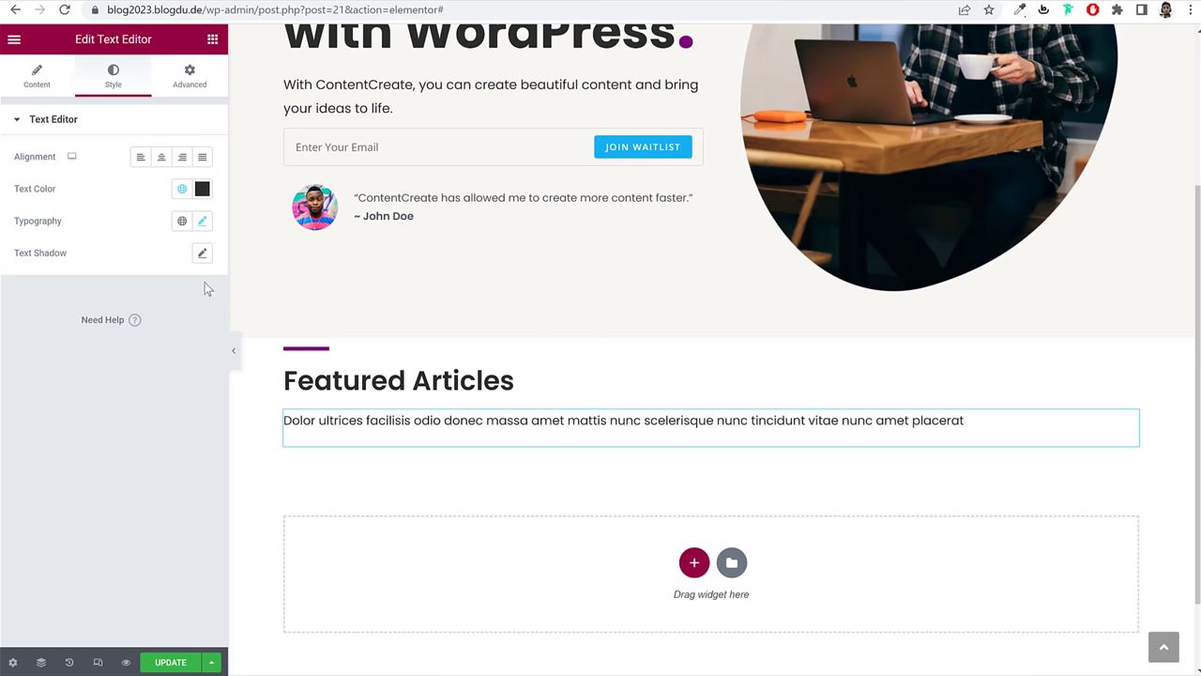
pyautogui.click(191, 83)
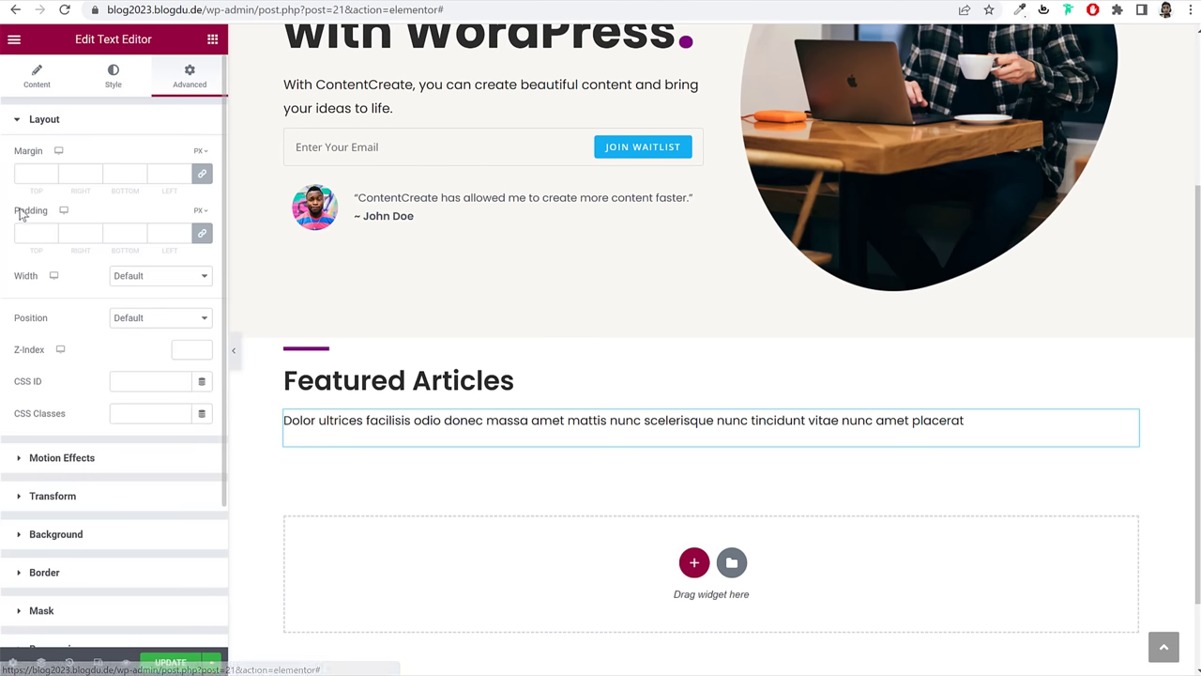
pyautogui.click(201, 174)
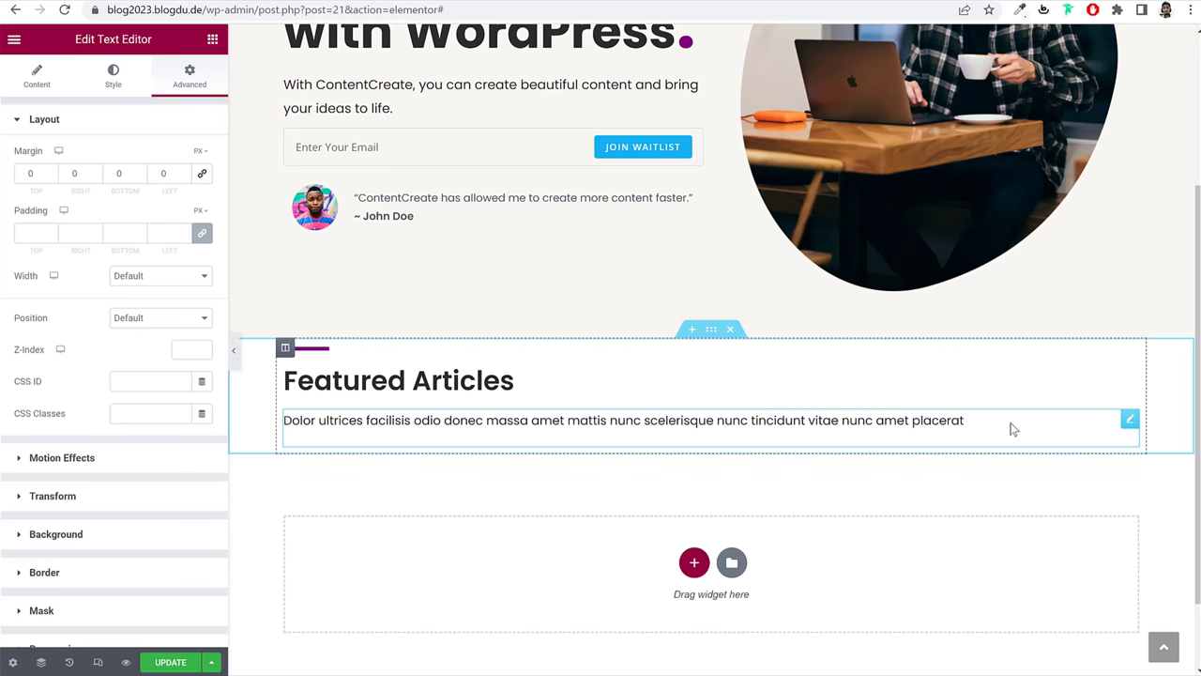
pyautogui.moveTo(197, 152)
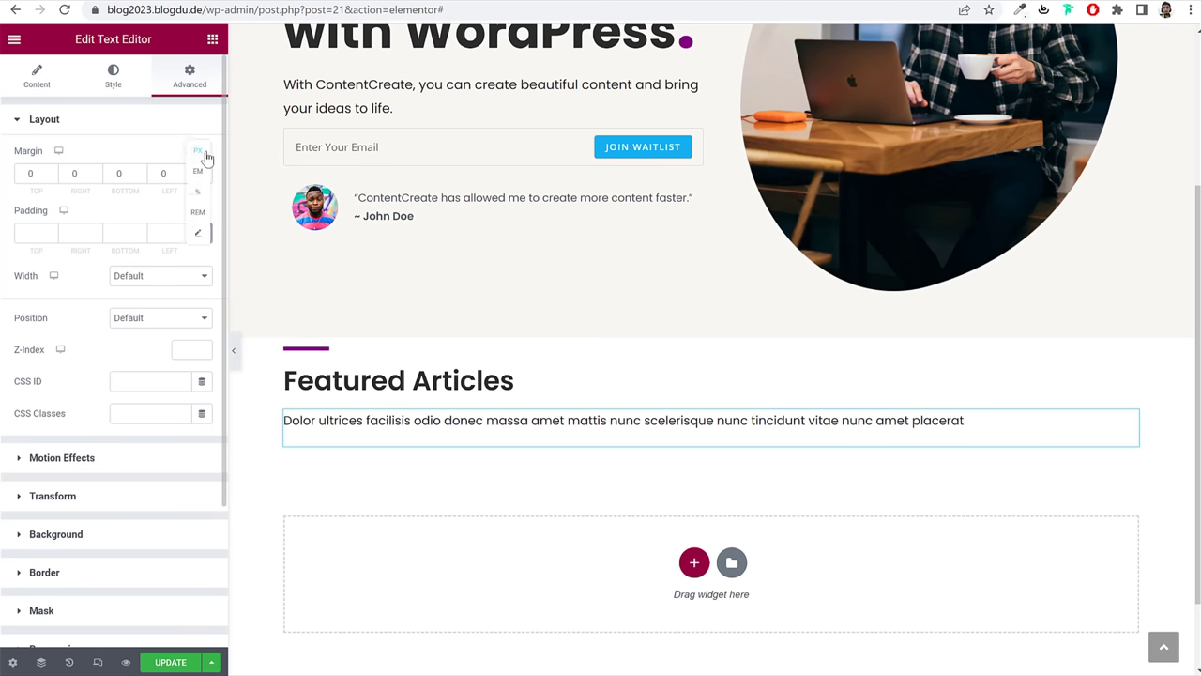
pyautogui.click(207, 199)
pyautogui.click(80, 174)
pyautogui.write('50')
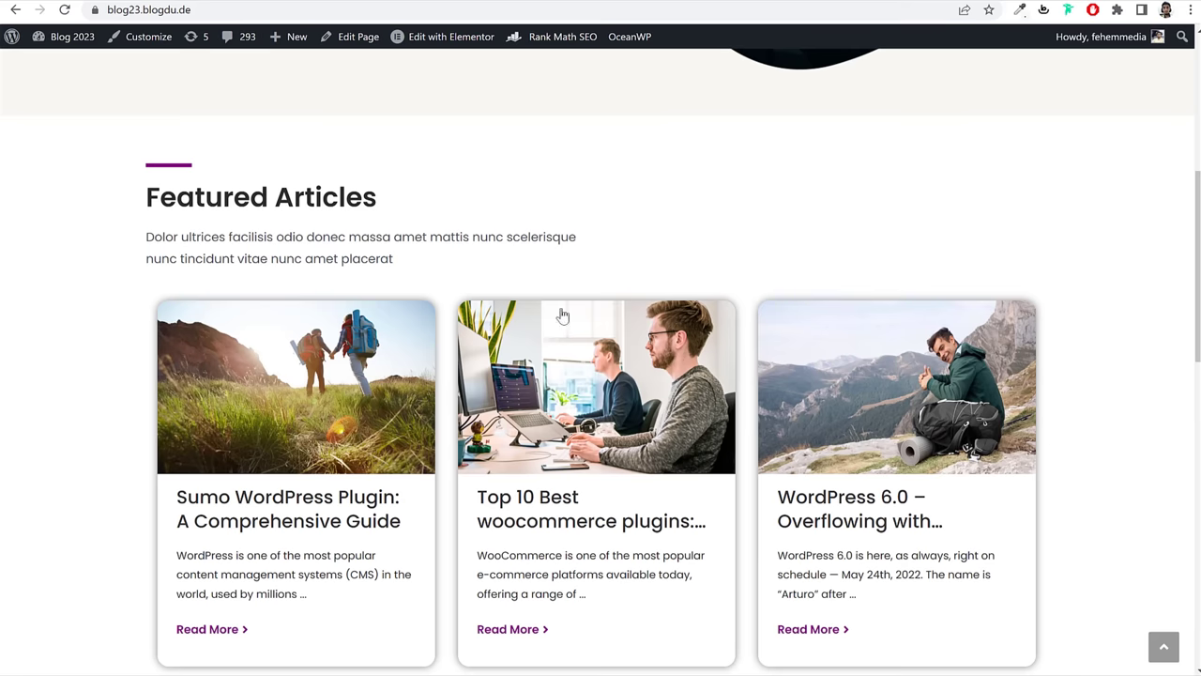
# Step: Add a TPG - Grid Layout widget below the Featured Articles paragraph
pyautogui.scroll(-2, 552, 299)
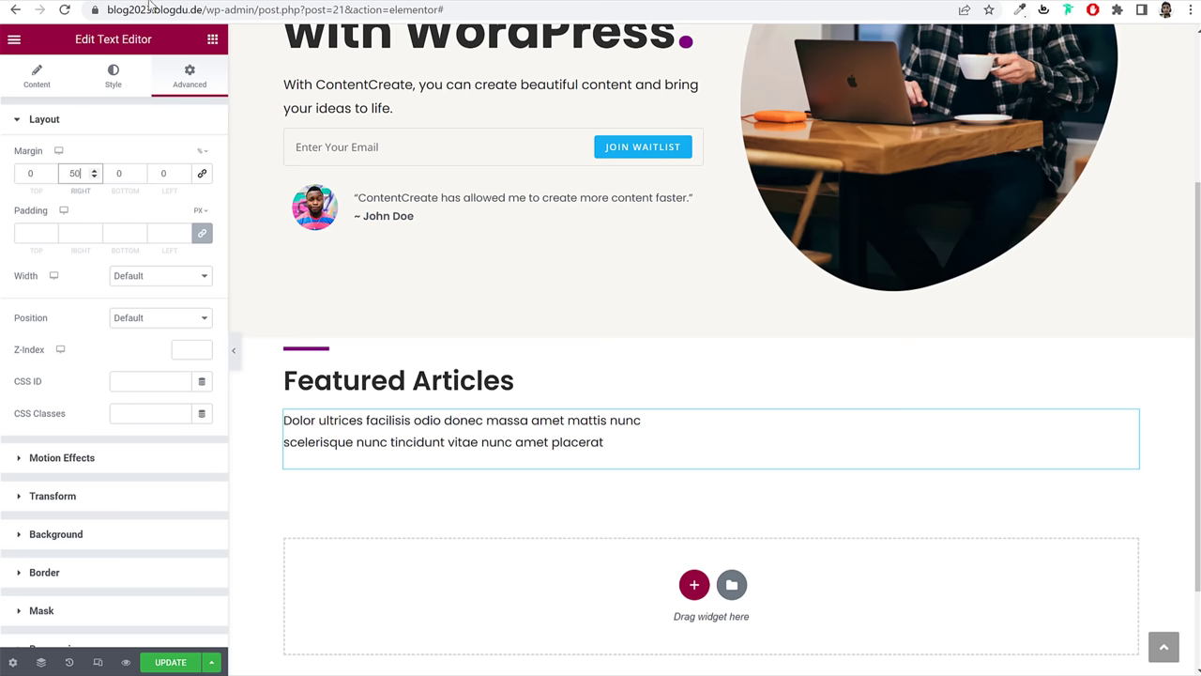
pyautogui.click(212, 45)
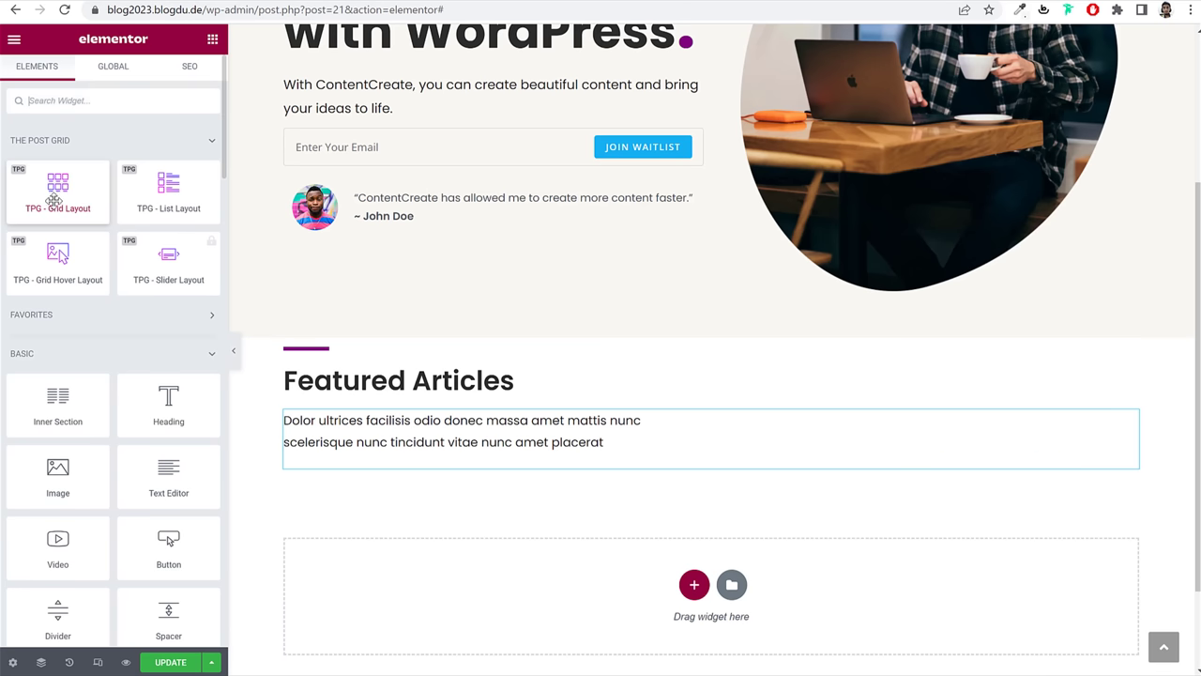
pyautogui.moveTo(57, 187); pyautogui.dragTo(476, 457)
pyautogui.scroll(-4, 611, 496)
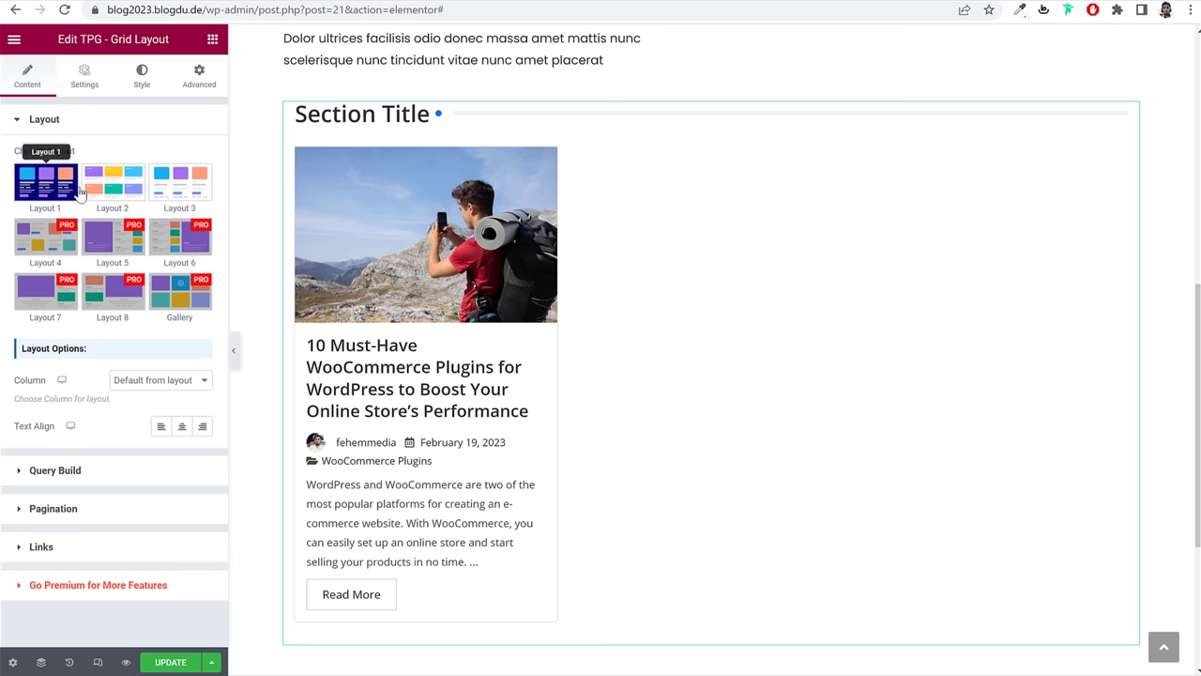
# Step: Try Layout 2 and Layout 3 on the post grid, return to Layout 1 and check the column options
pyautogui.click(115, 188)
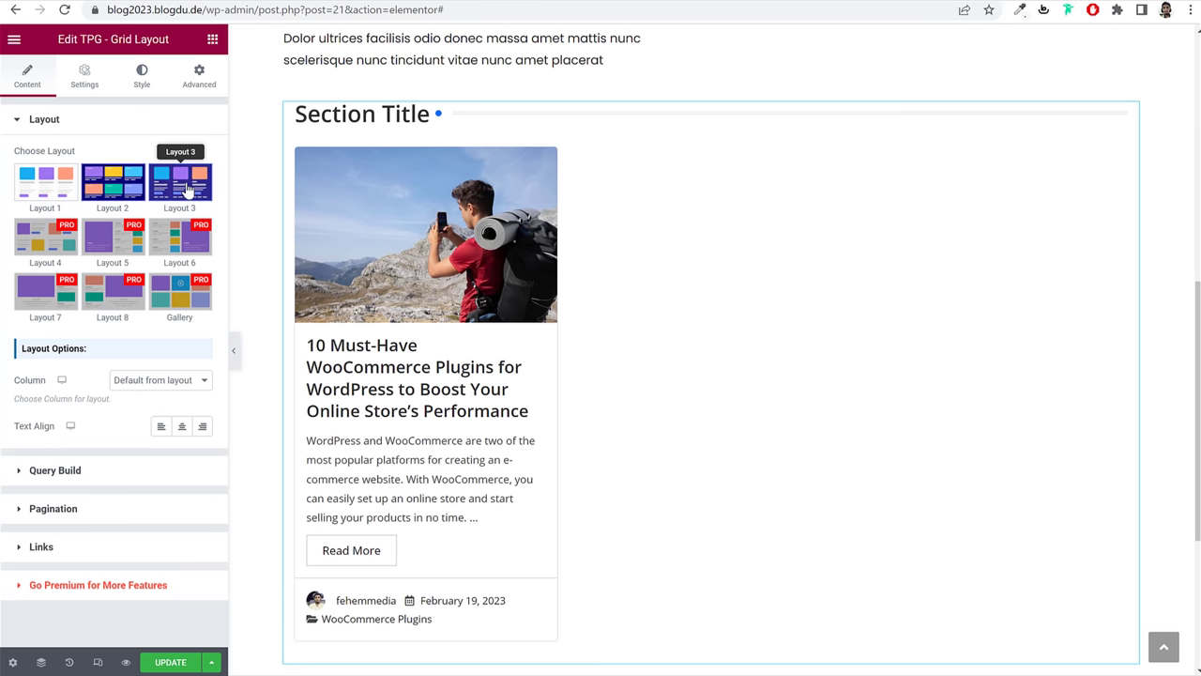
pyautogui.click(180, 183)
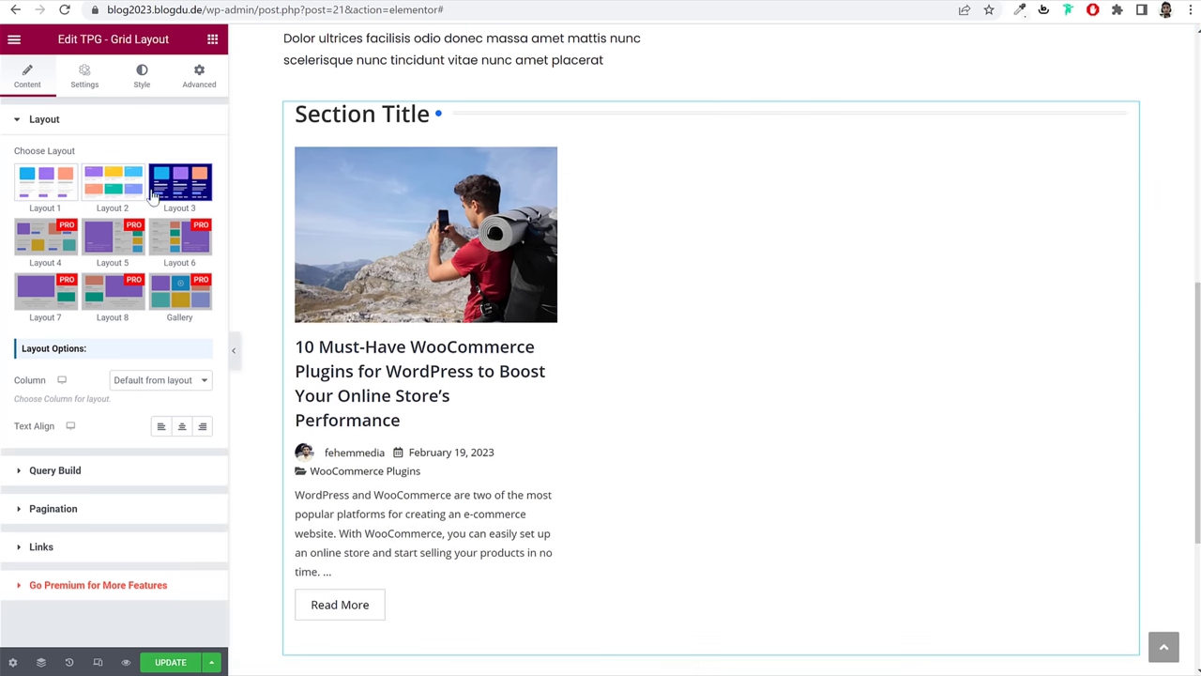
pyautogui.click(75, 196)
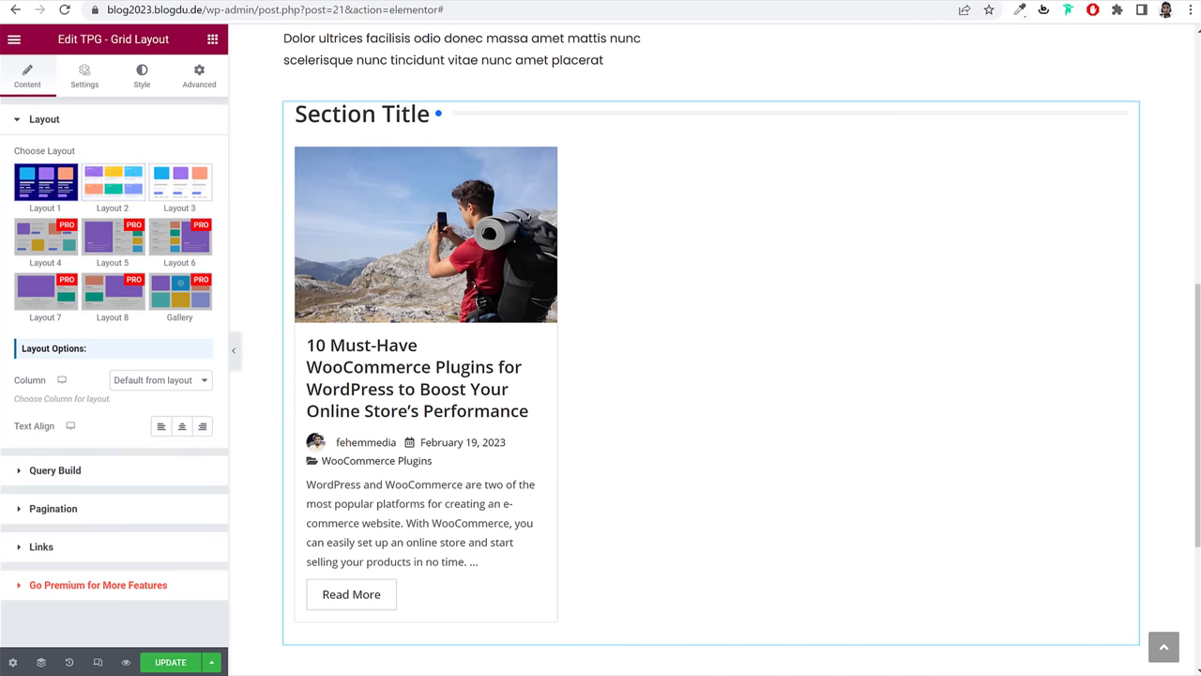
pyautogui.click(150, 387)
pyautogui.click(155, 396)
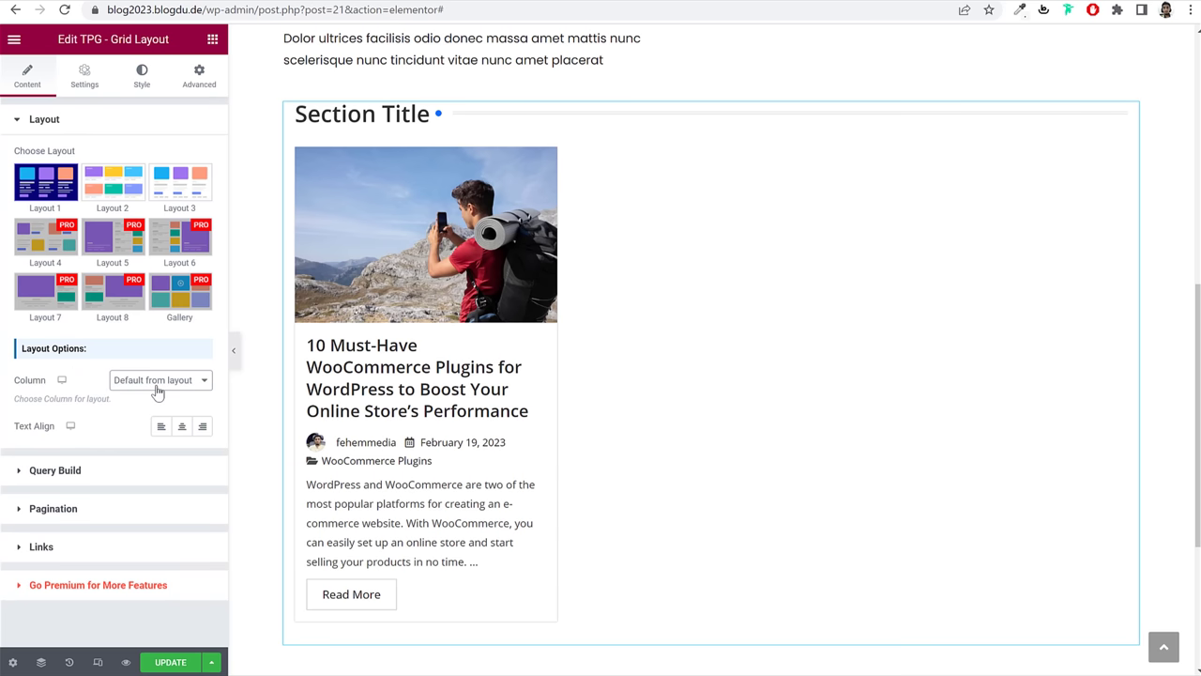
# Step: Set the post grid's query limit to 6 posts, matching the reference page's article grid
pyautogui.click(113, 474)
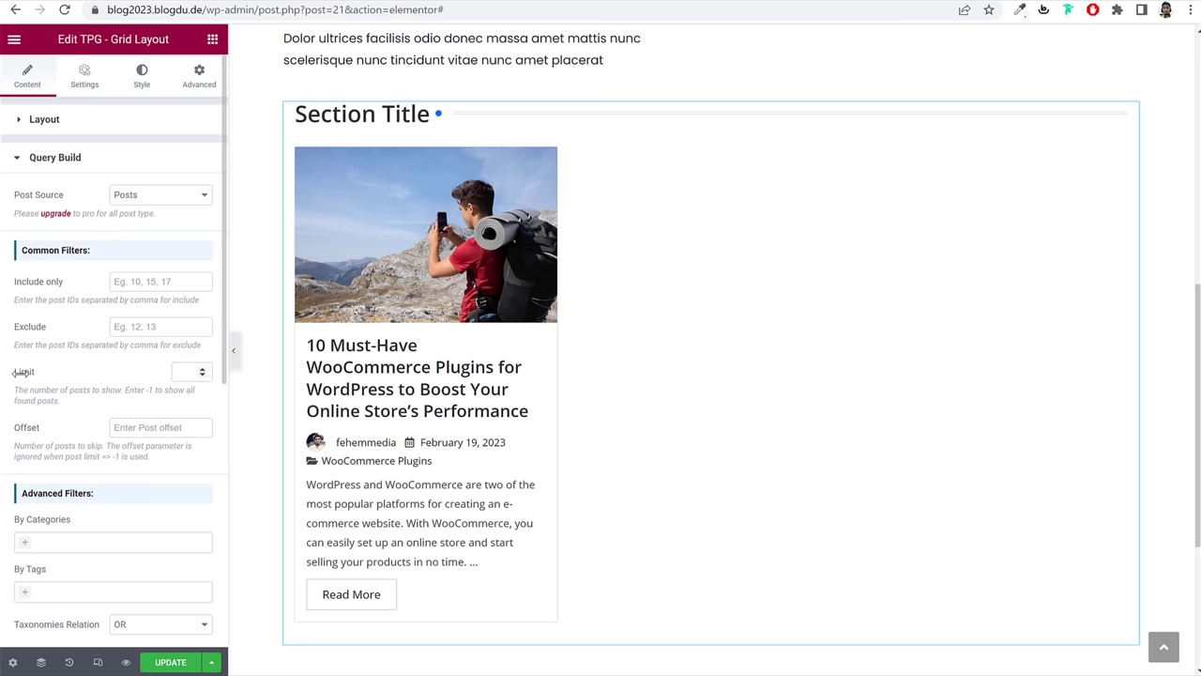
pyautogui.click(173, 374)
pyautogui.write('39')
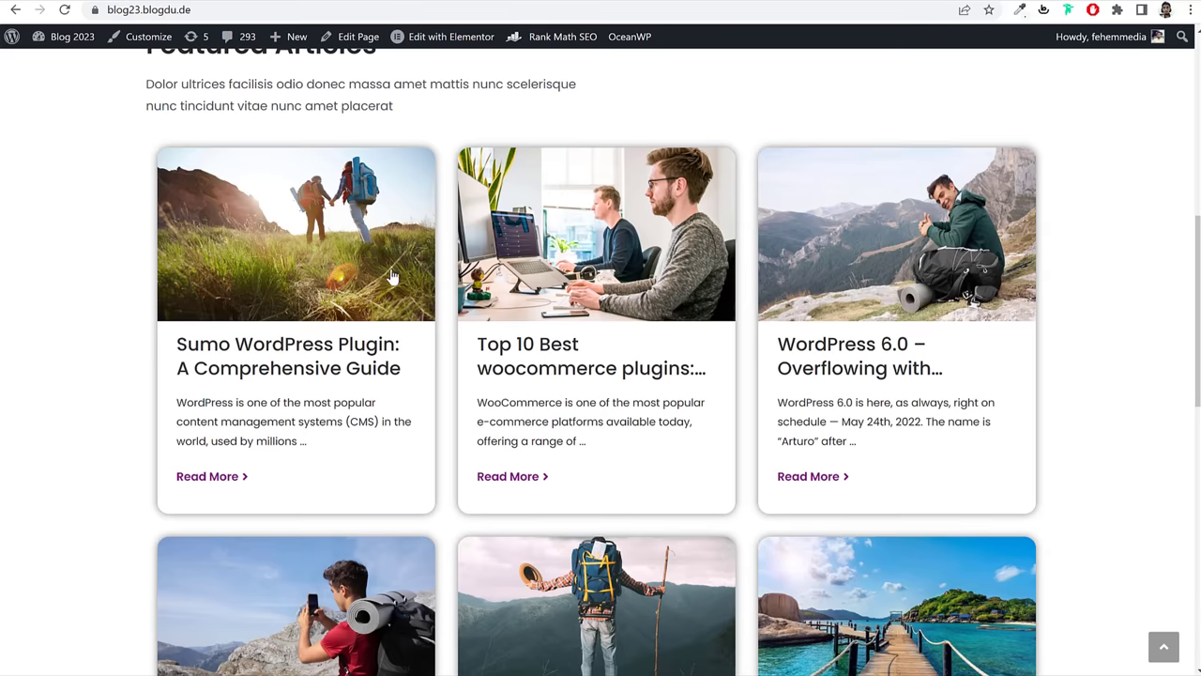
pyautogui.scroll(-3, 819, 135)
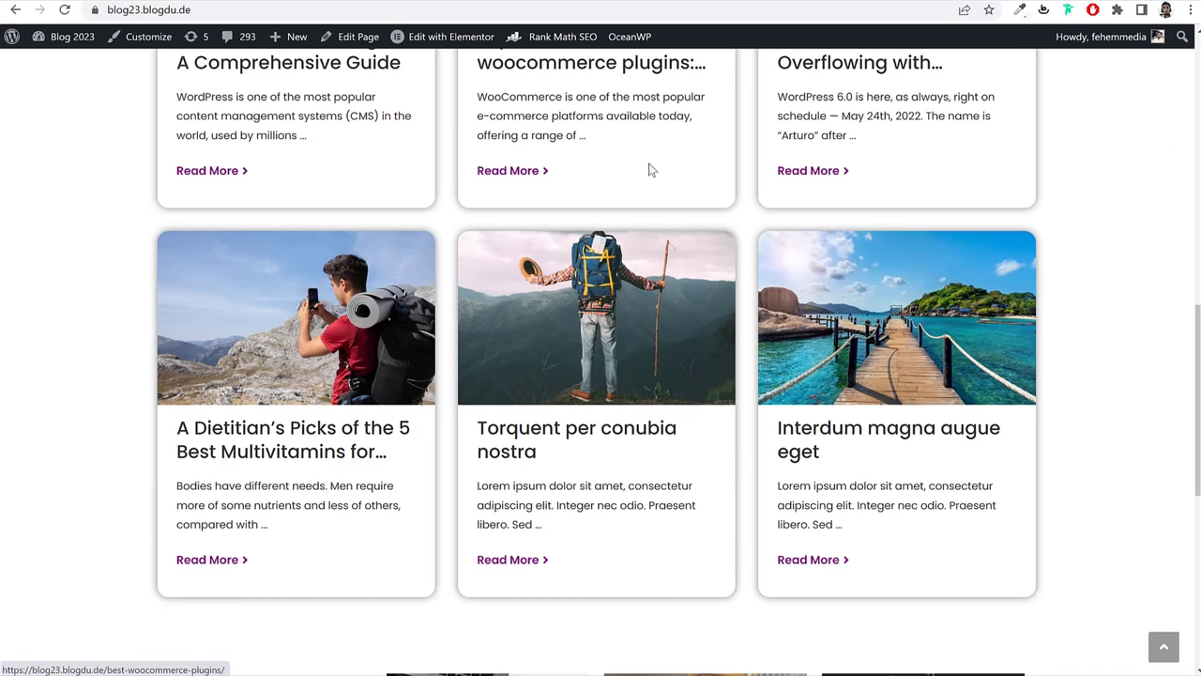
pyautogui.scroll(2, 648, 169)
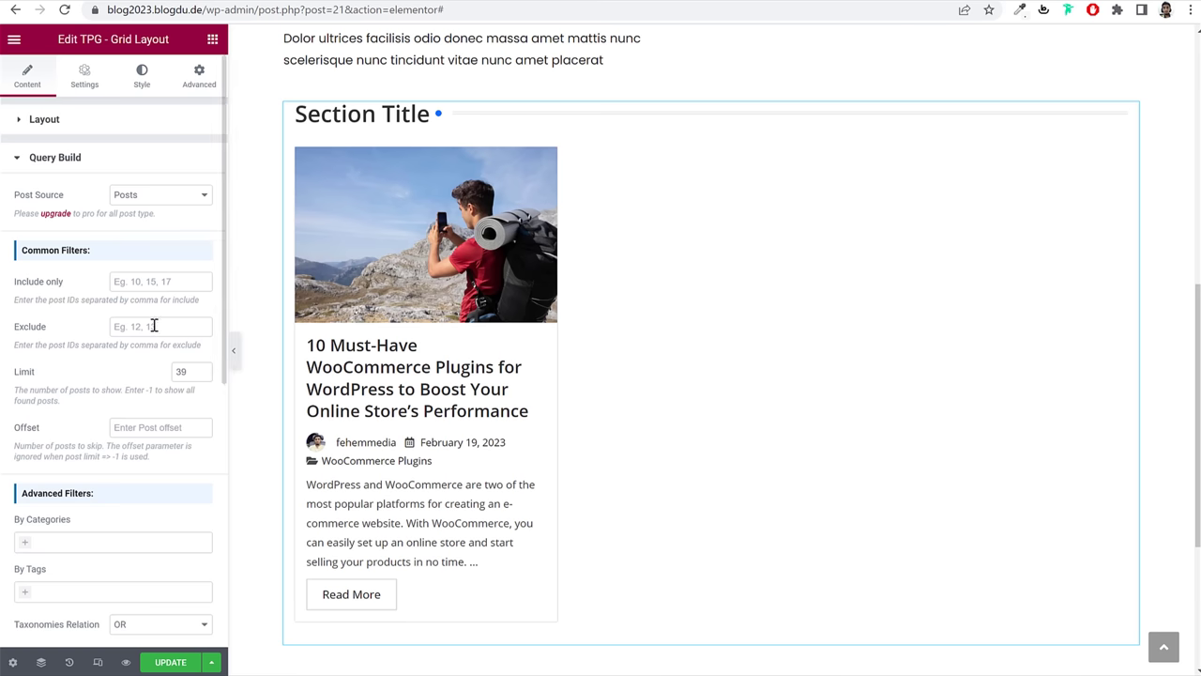
pyautogui.moveTo(200, 373); pyautogui.dragTo(116, 375)
pyautogui.write('6')
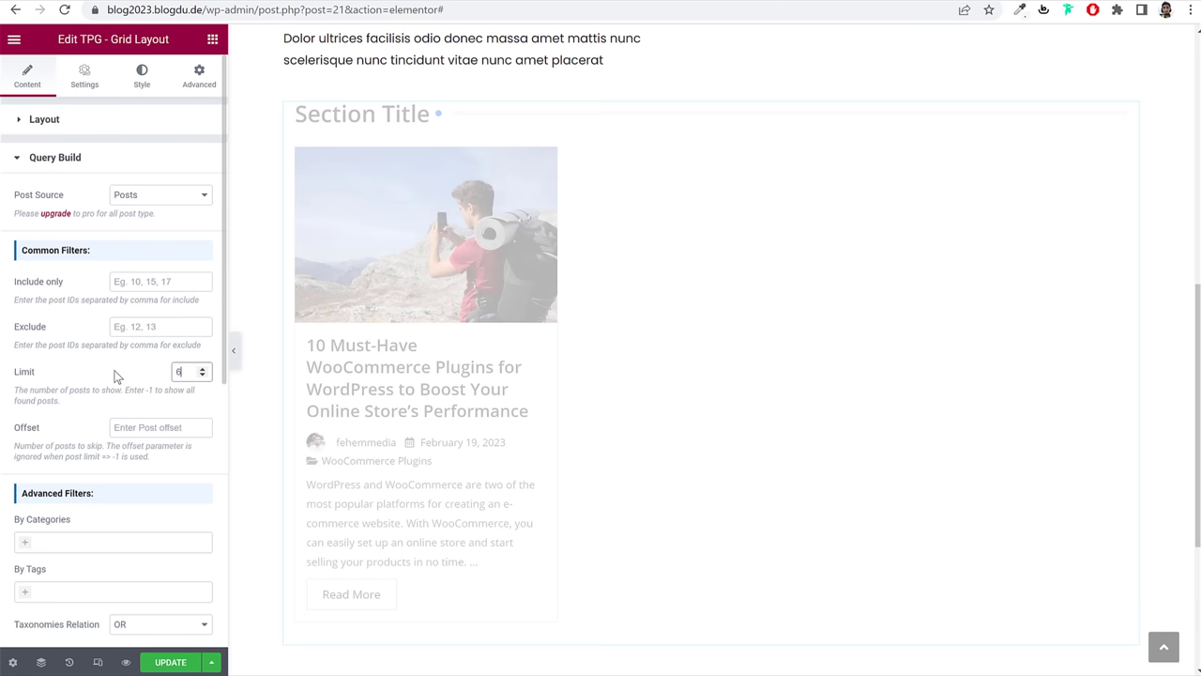
pyautogui.scroll(-5, 120, 440)
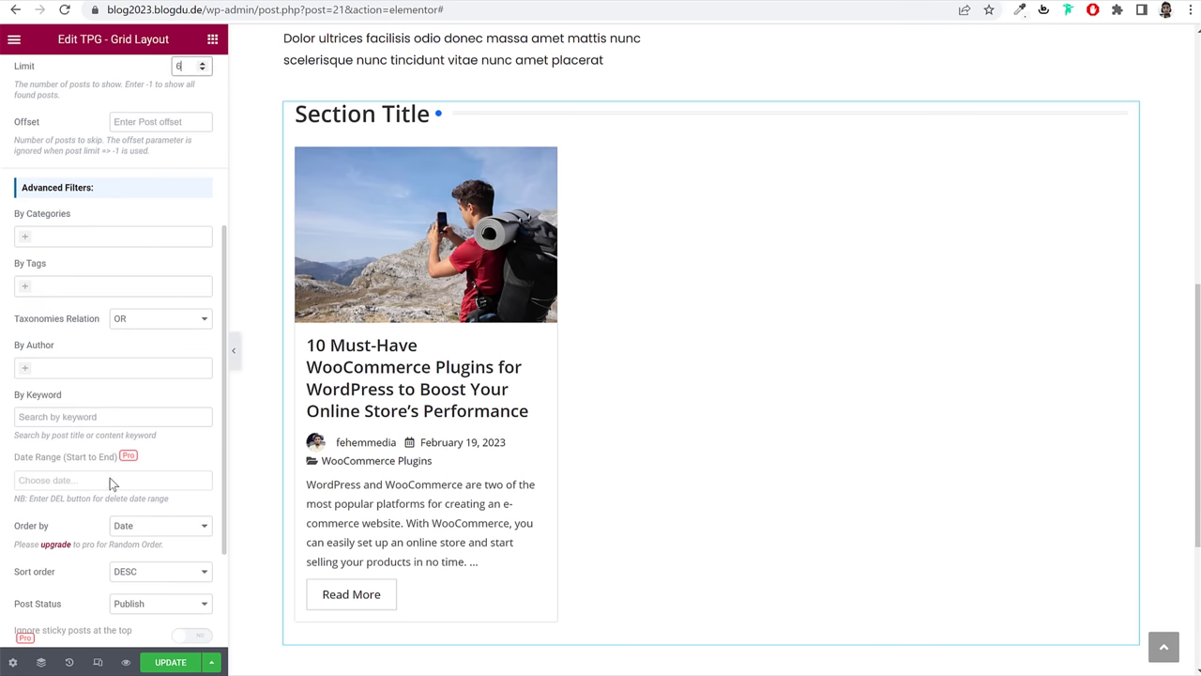
pyautogui.scroll(5, 86, 559)
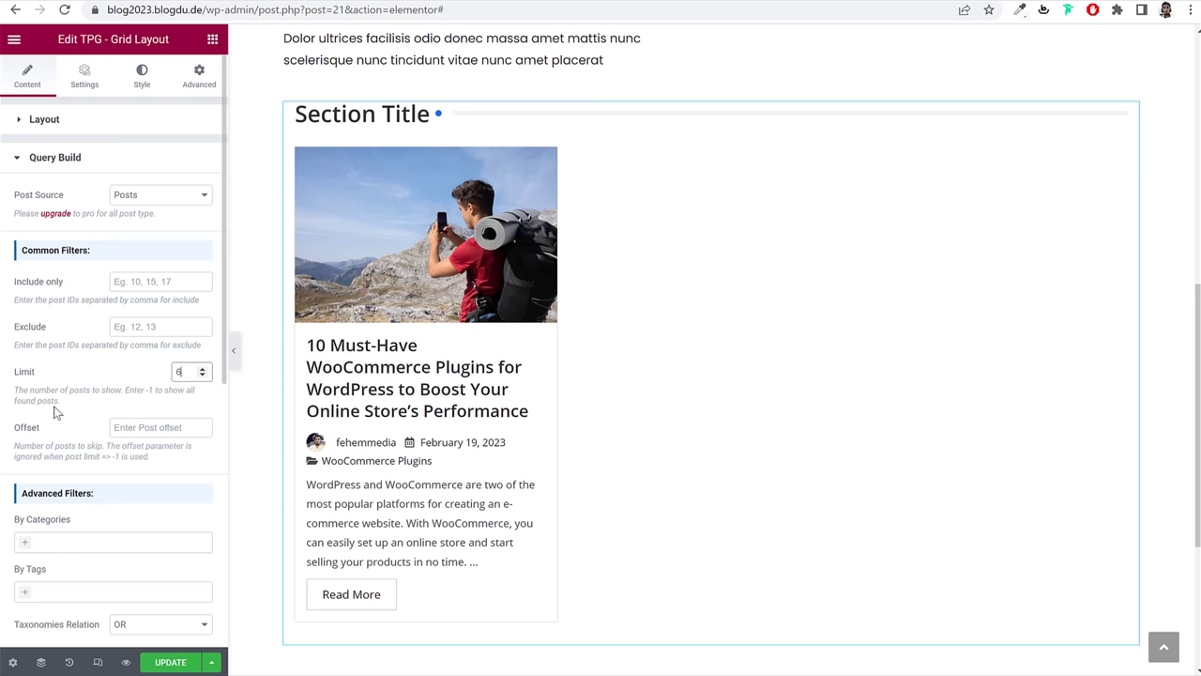
# Step: Hide the section title and the meta data in the post grid's field selection
pyautogui.click(96, 79)
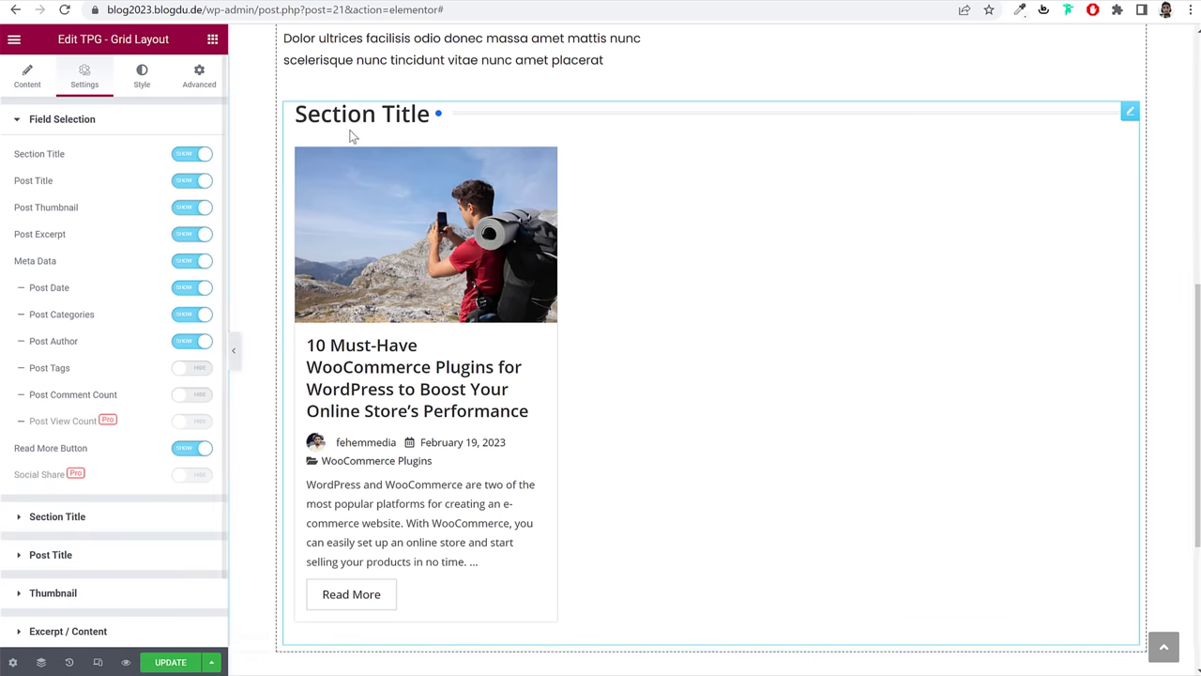
pyautogui.click(196, 156)
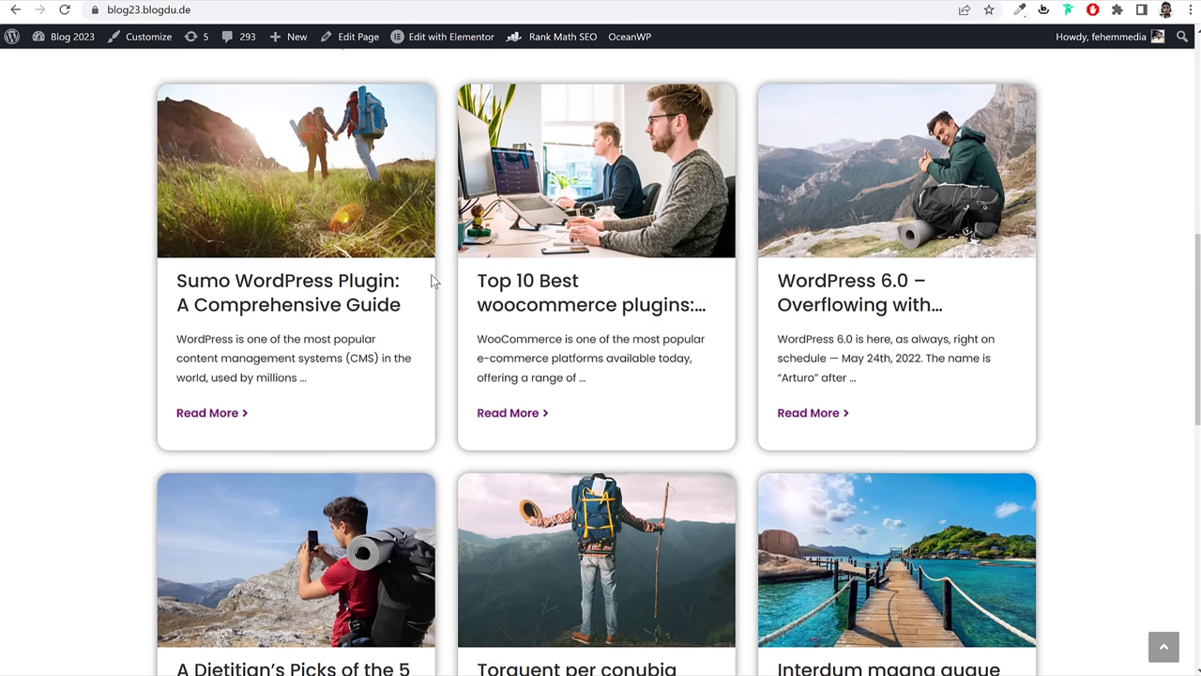
pyautogui.scroll(2, 432, 280)
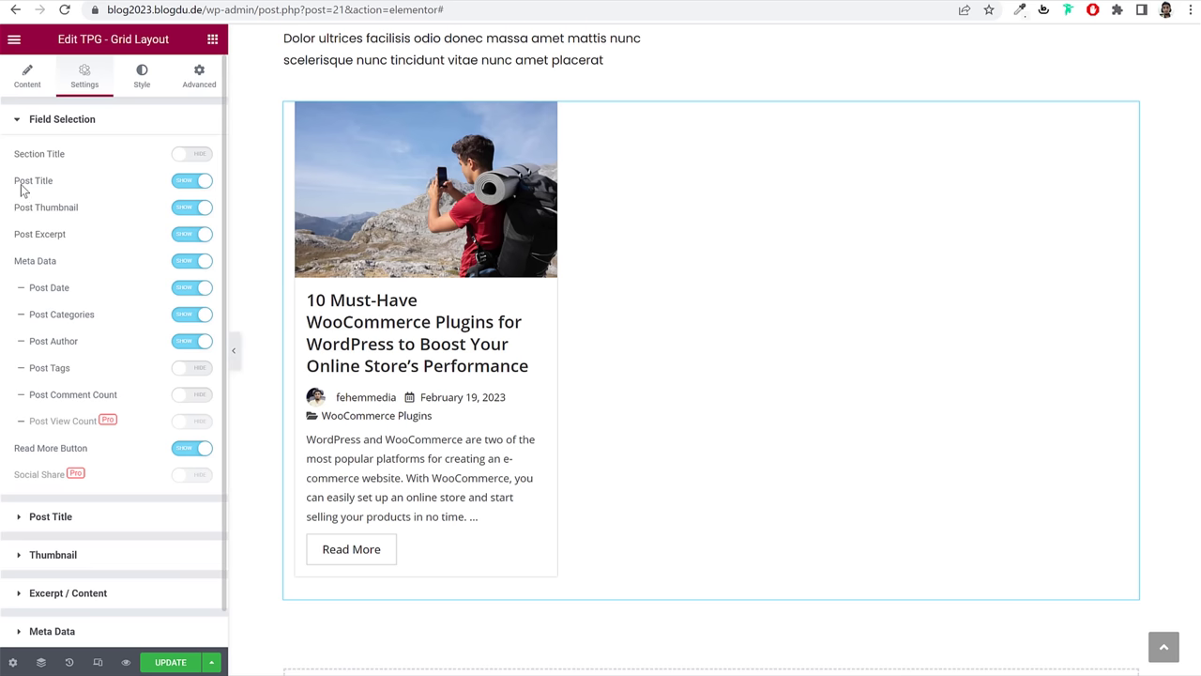
pyautogui.moveTo(22, 190); pyautogui.dragTo(92, 223)
pyautogui.moveTo(17, 241); pyautogui.dragTo(64, 240)
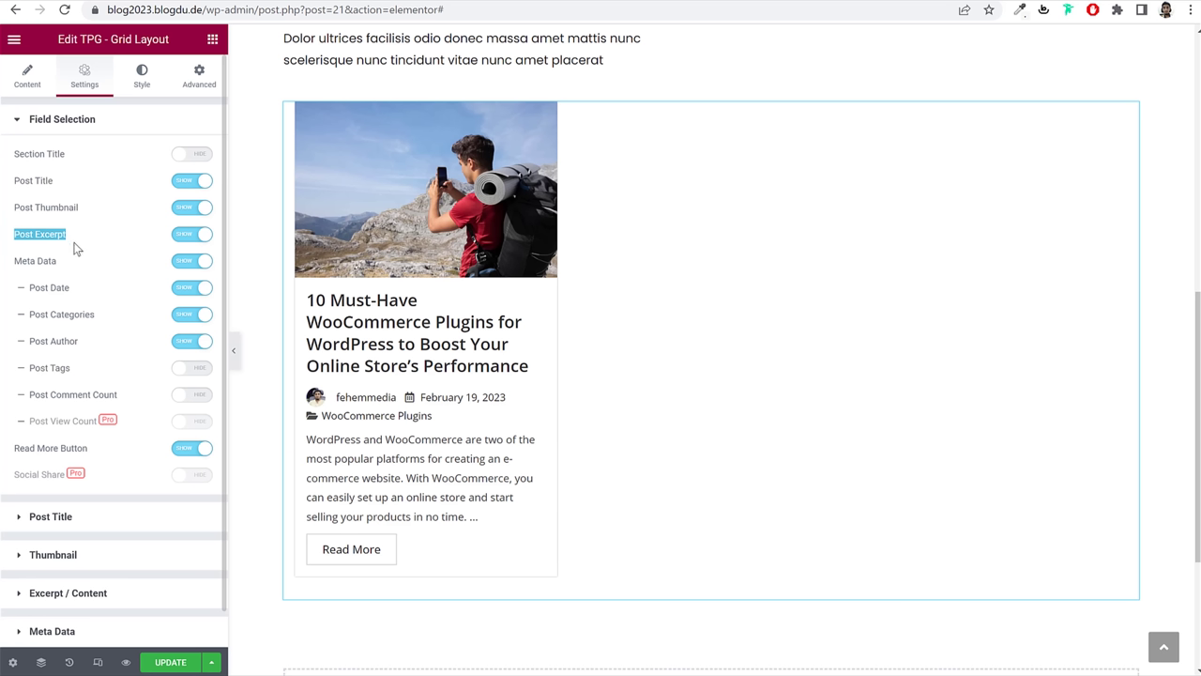
pyautogui.moveTo(9, 269); pyautogui.dragTo(61, 267)
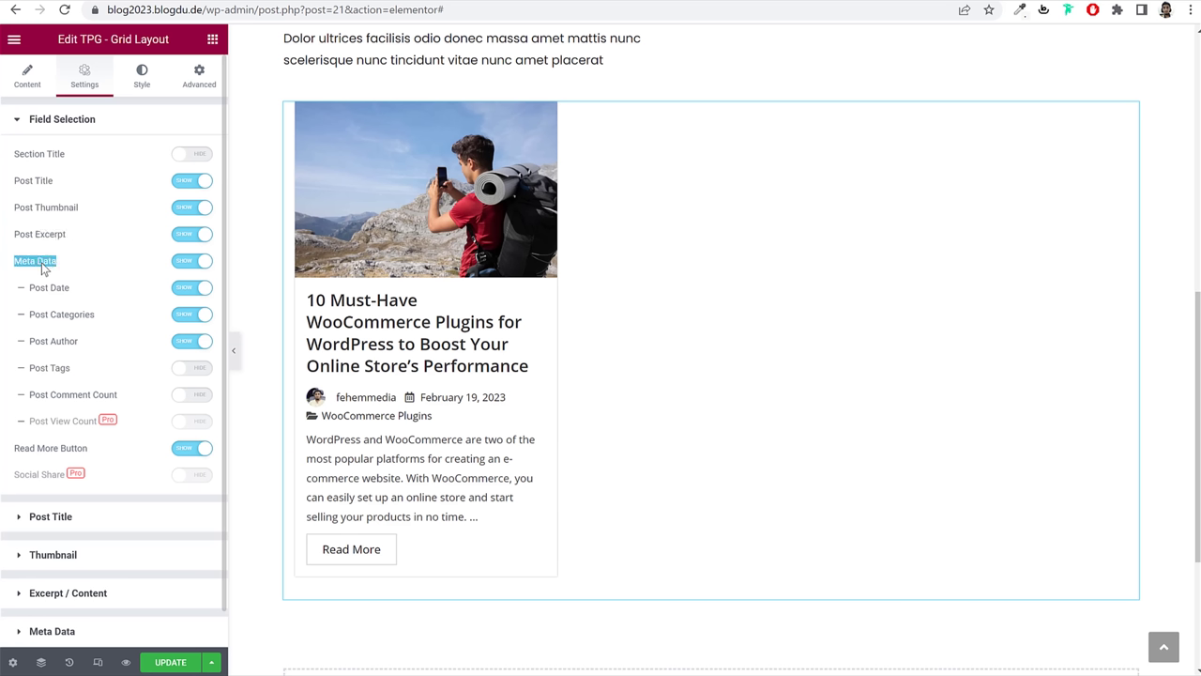
pyautogui.click(206, 263)
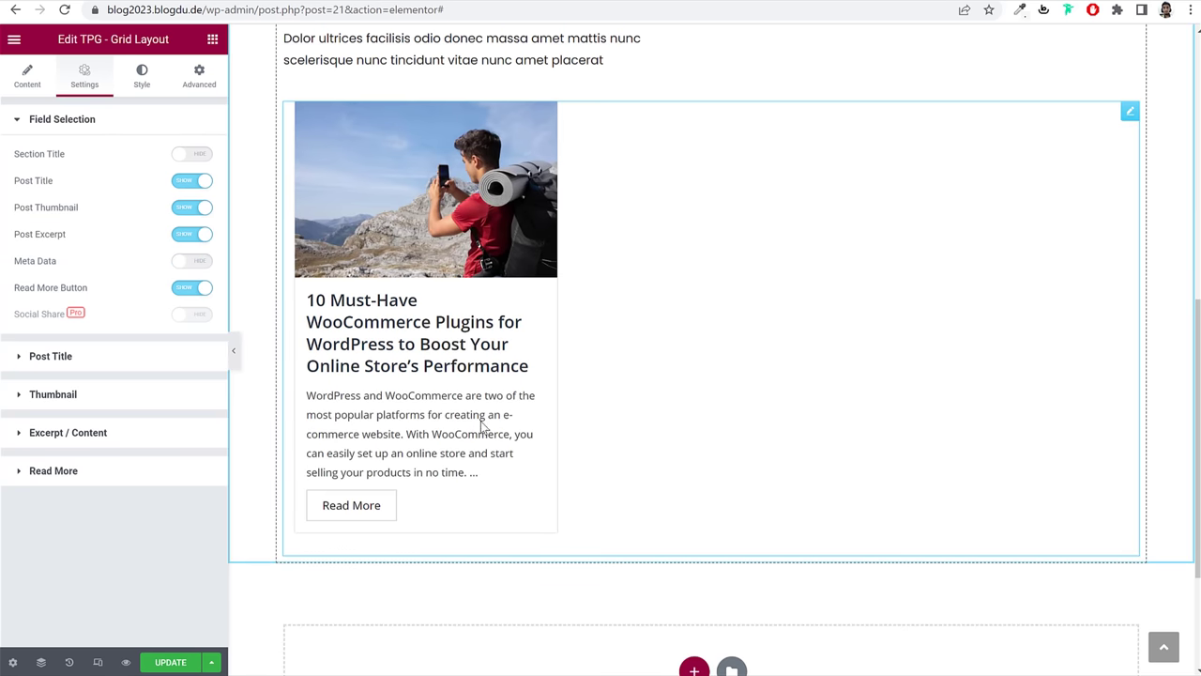
pyautogui.moveTo(15, 292); pyautogui.dragTo(103, 296)
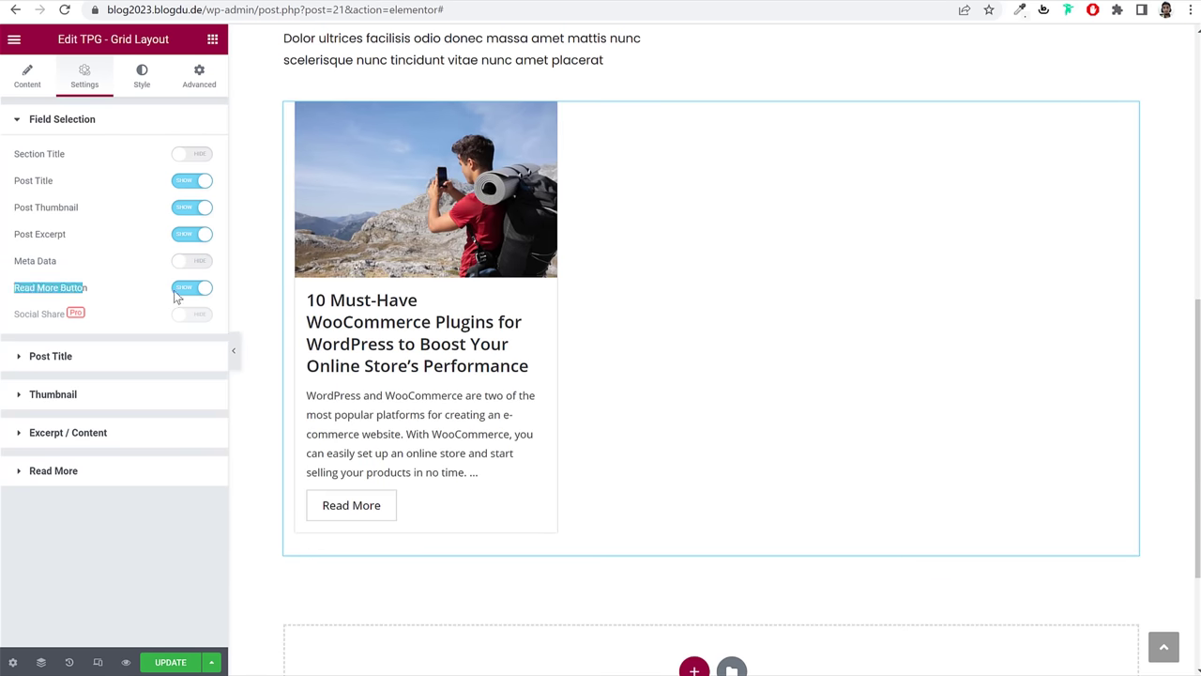
# Step: Set the post grid's title tag to H2
pyautogui.click(102, 356)
pyautogui.moveTo(21, 204); pyautogui.dragTo(67, 198)
pyautogui.click(158, 195)
pyautogui.click(154, 224)
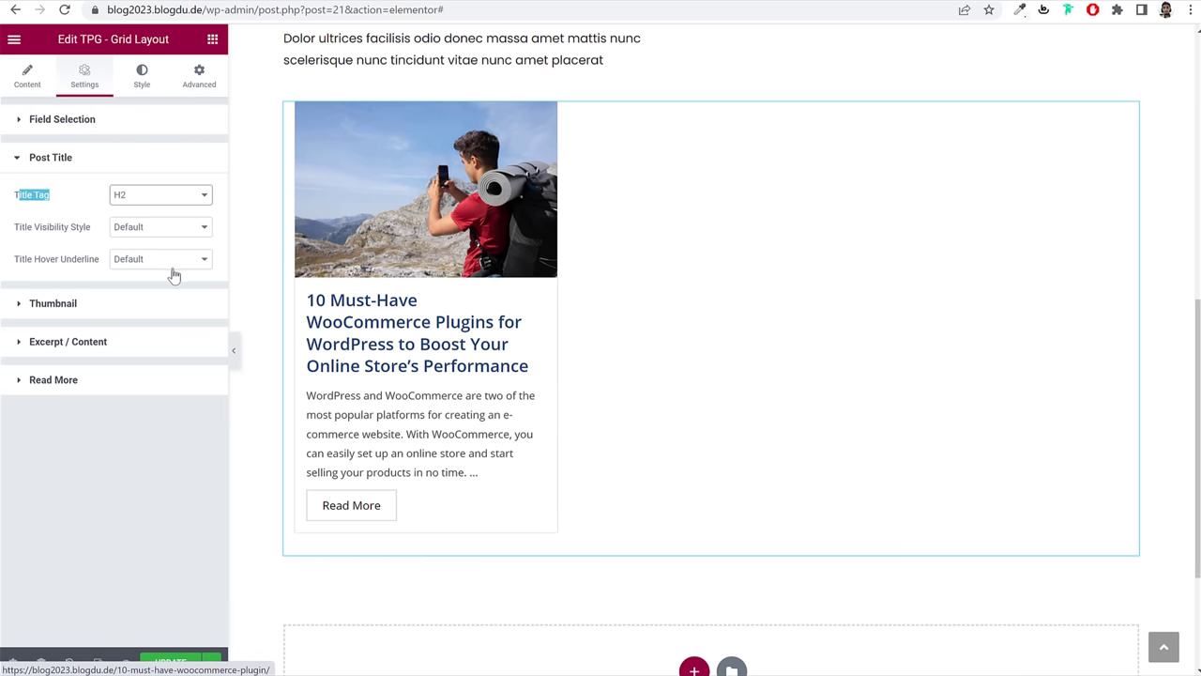
# Step: Try enabling the hover underline on the post titles and return the option to Default
pyautogui.click(165, 267)
pyautogui.click(167, 294)
pyautogui.click(162, 267)
pyautogui.click(157, 282)
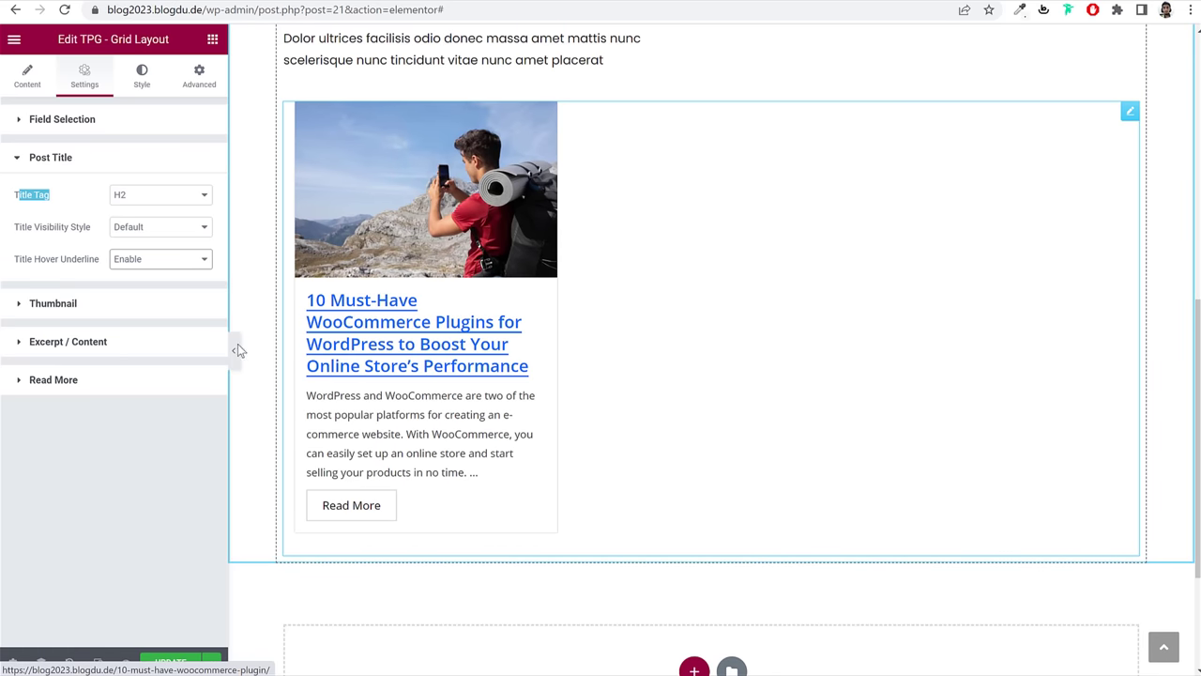
pyautogui.click(150, 266)
# Step: Check the thumbnail settings and set the post grid's excerpt limit to 100 characters
pyautogui.click(82, 304)
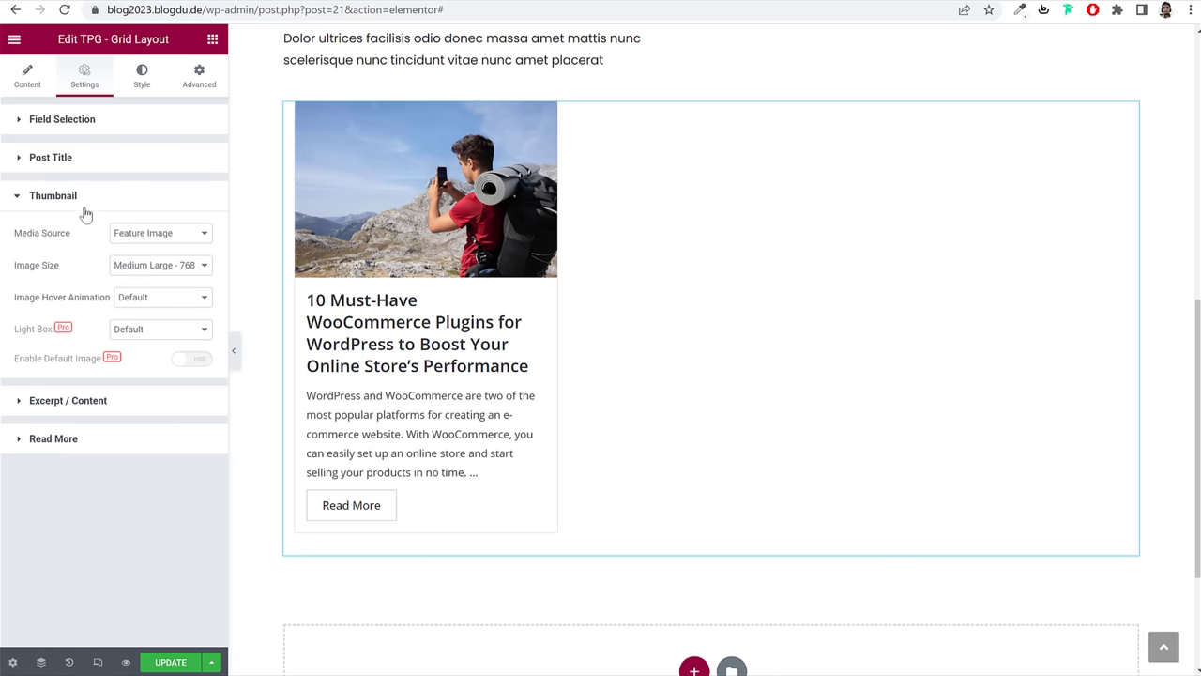
pyautogui.click(108, 402)
pyautogui.doubleClick(183, 304)
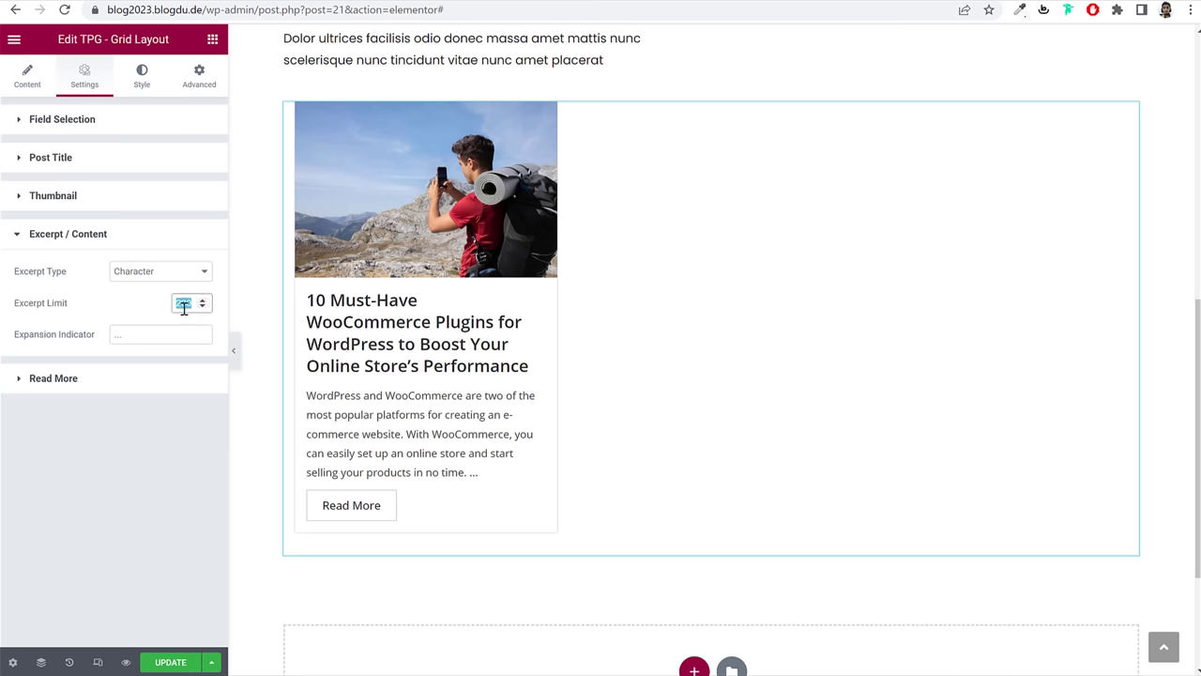
pyautogui.write('100')
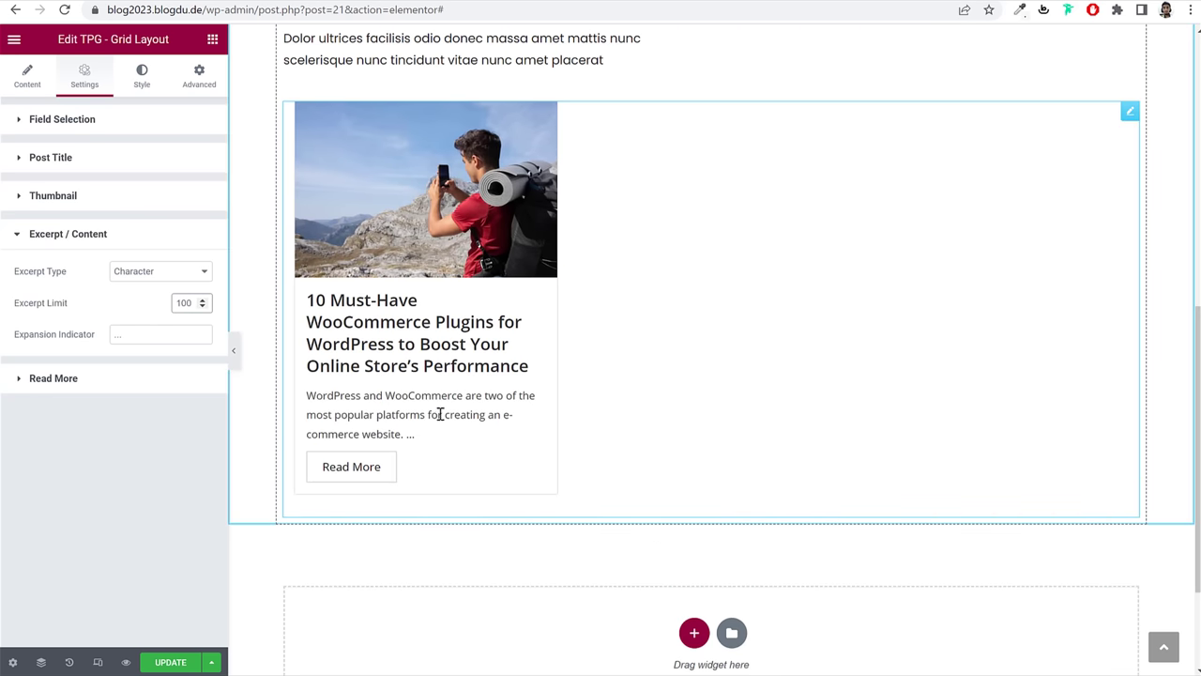
# Step: Change the Read More button style to Only Text Button
pyautogui.click(131, 380)
pyautogui.click(151, 314)
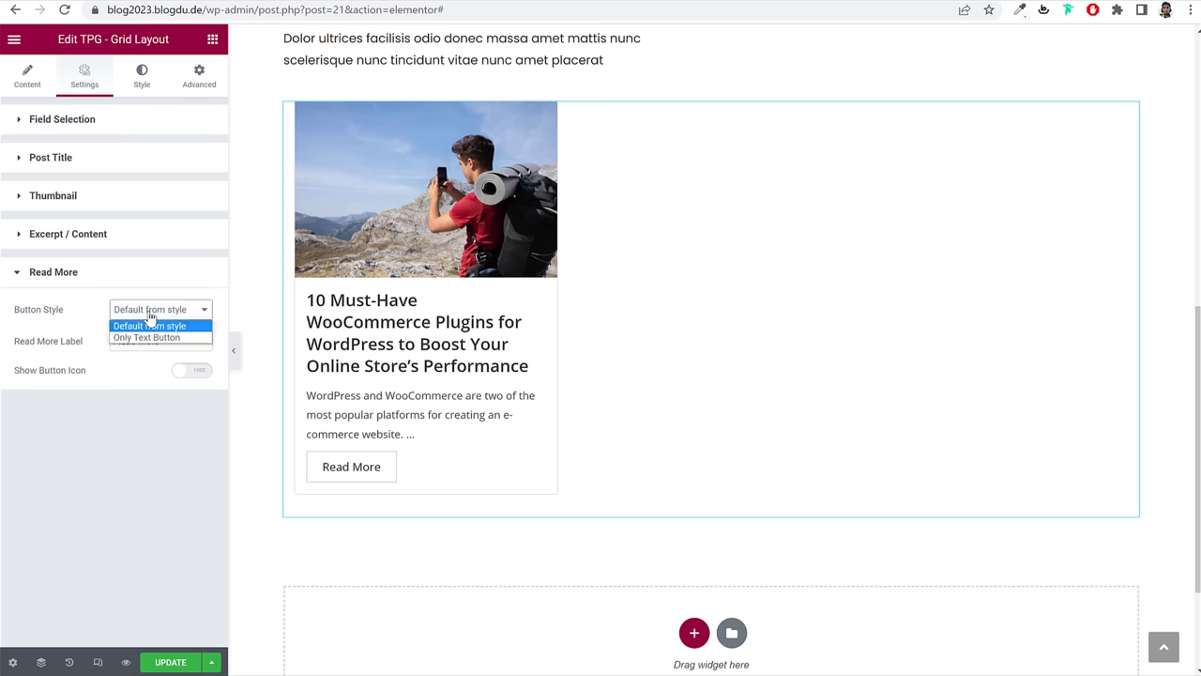
pyautogui.click(147, 337)
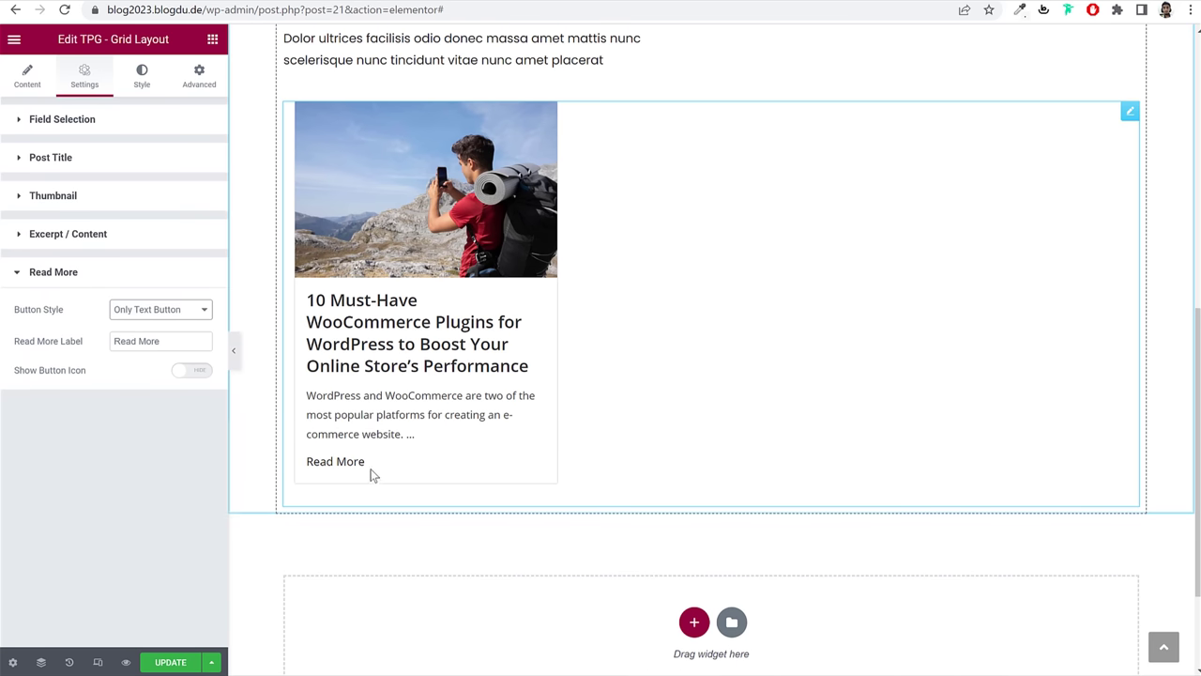
# Step: Set the post title's visibility style to Show in 2 lines
pyautogui.click(114, 158)
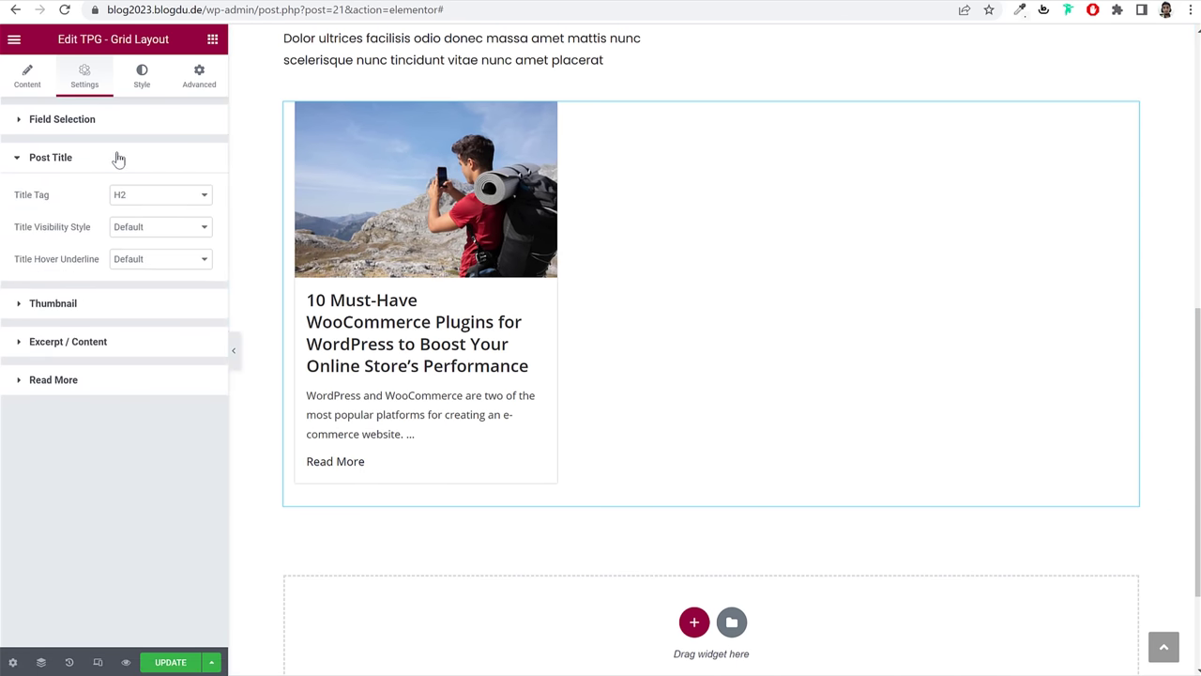
pyautogui.click(146, 229)
pyautogui.moveTo(13, 234); pyautogui.dragTo(91, 231)
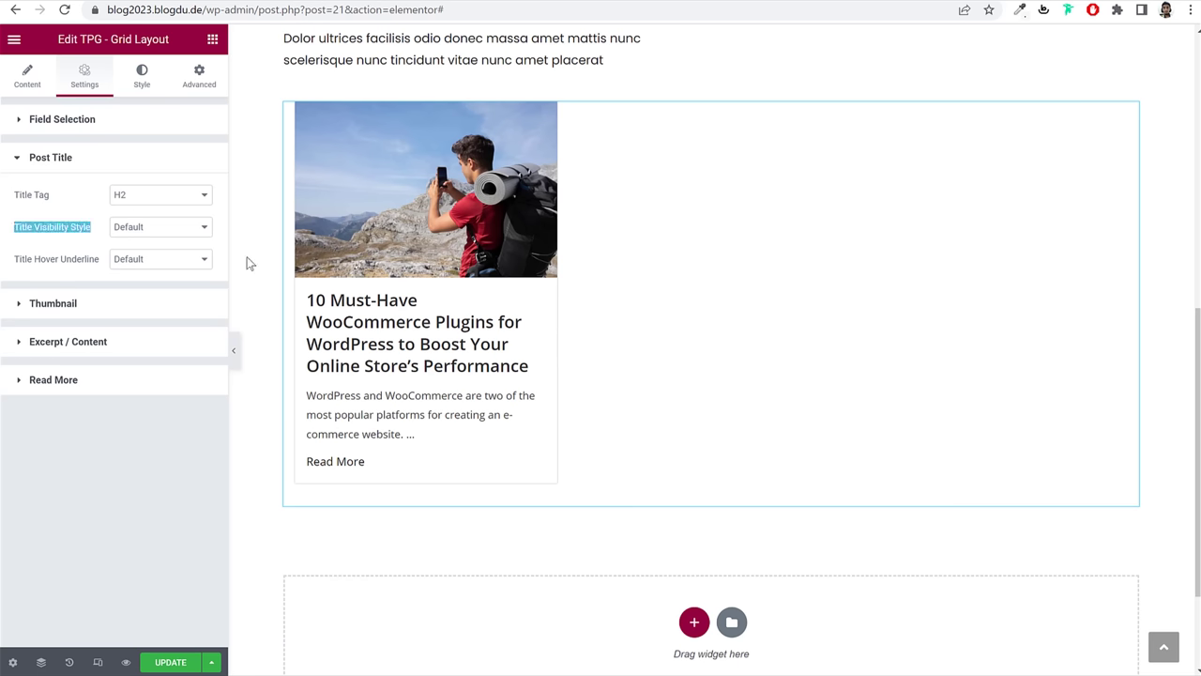
pyautogui.click(142, 234)
pyautogui.click(163, 267)
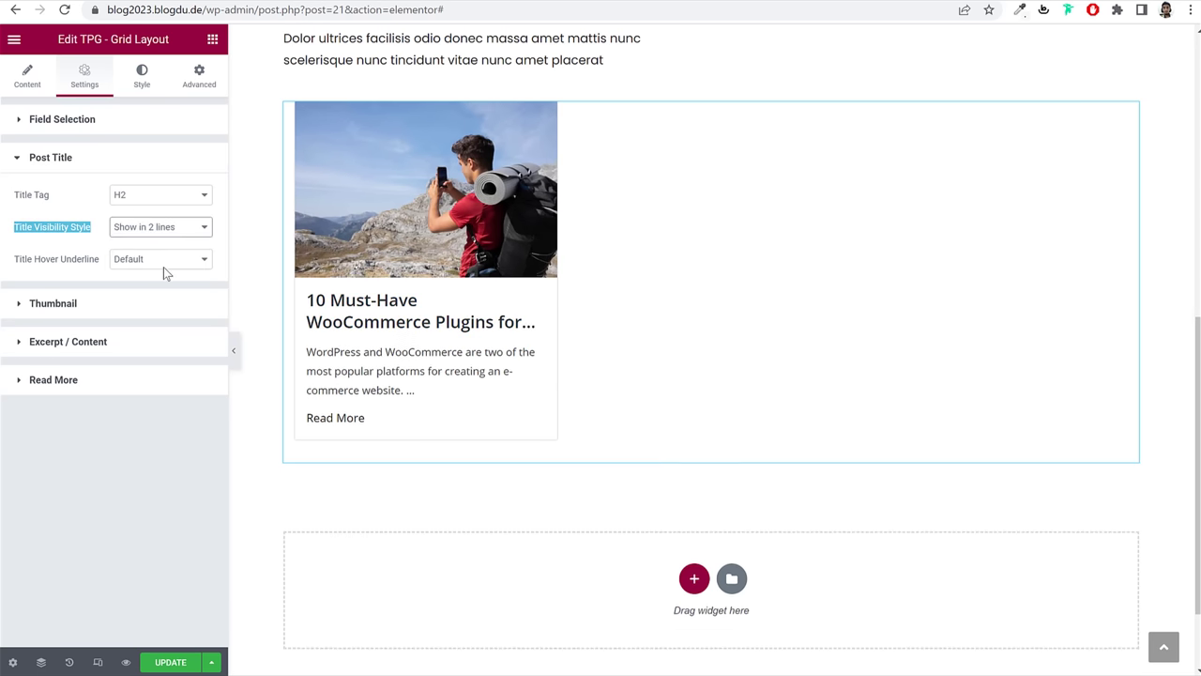
# Step: Try a post title font size of 26 px and reset the title typography to default
pyautogui.click(138, 78)
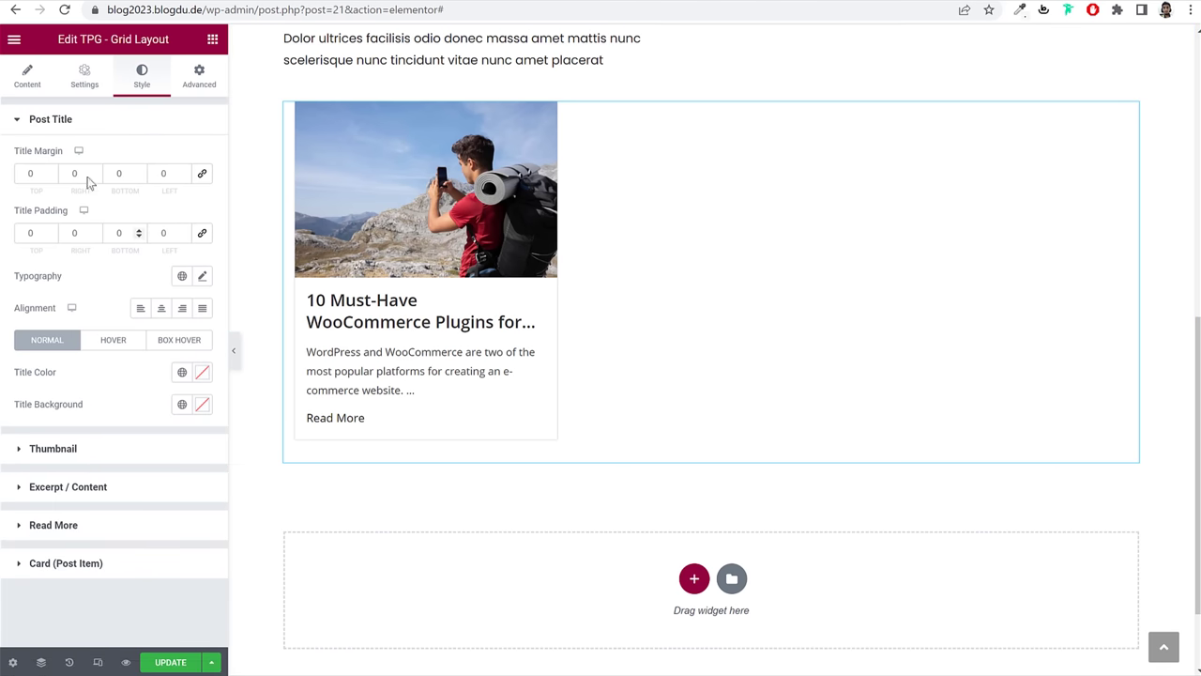
pyautogui.click(201, 276)
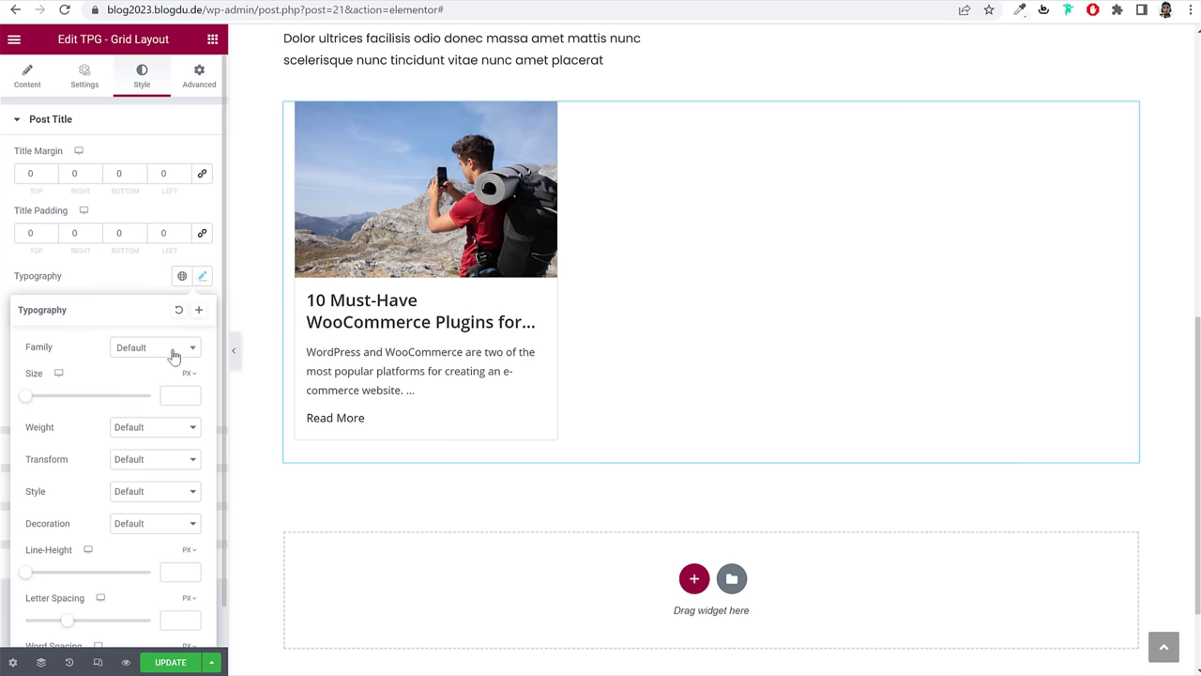
pyautogui.moveTo(27, 396); pyautogui.dragTo(55, 409)
pyautogui.moveTo(188, 395); pyautogui.dragTo(110, 402)
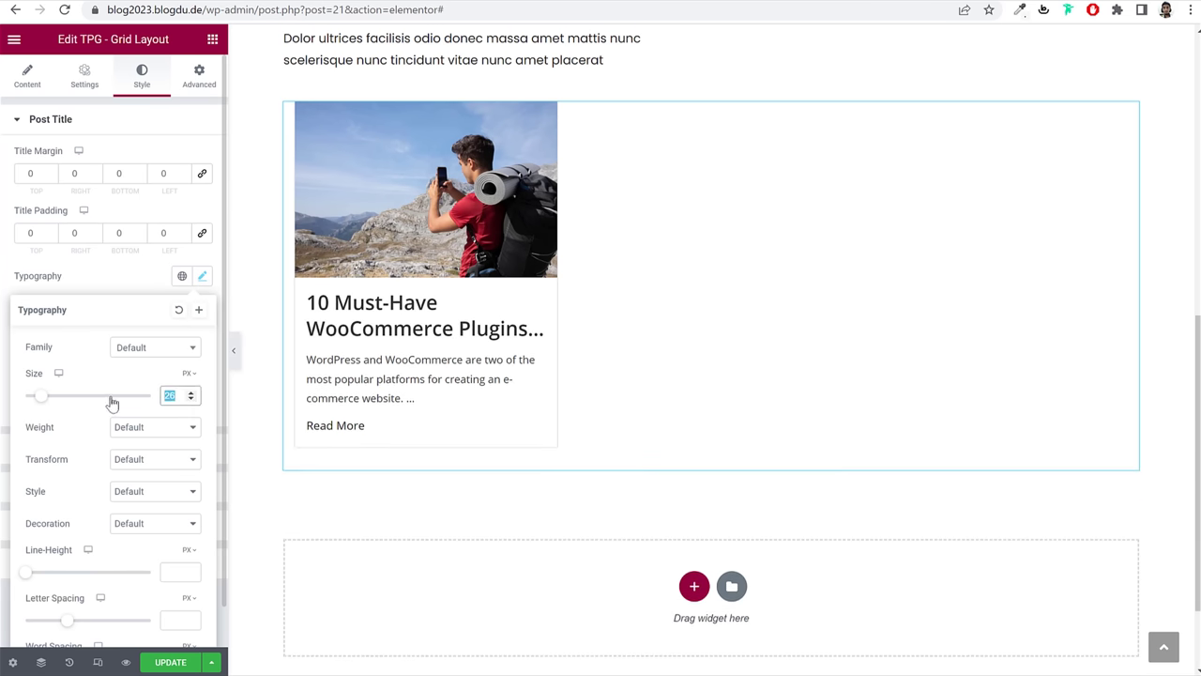
pyautogui.press('BackSpace')
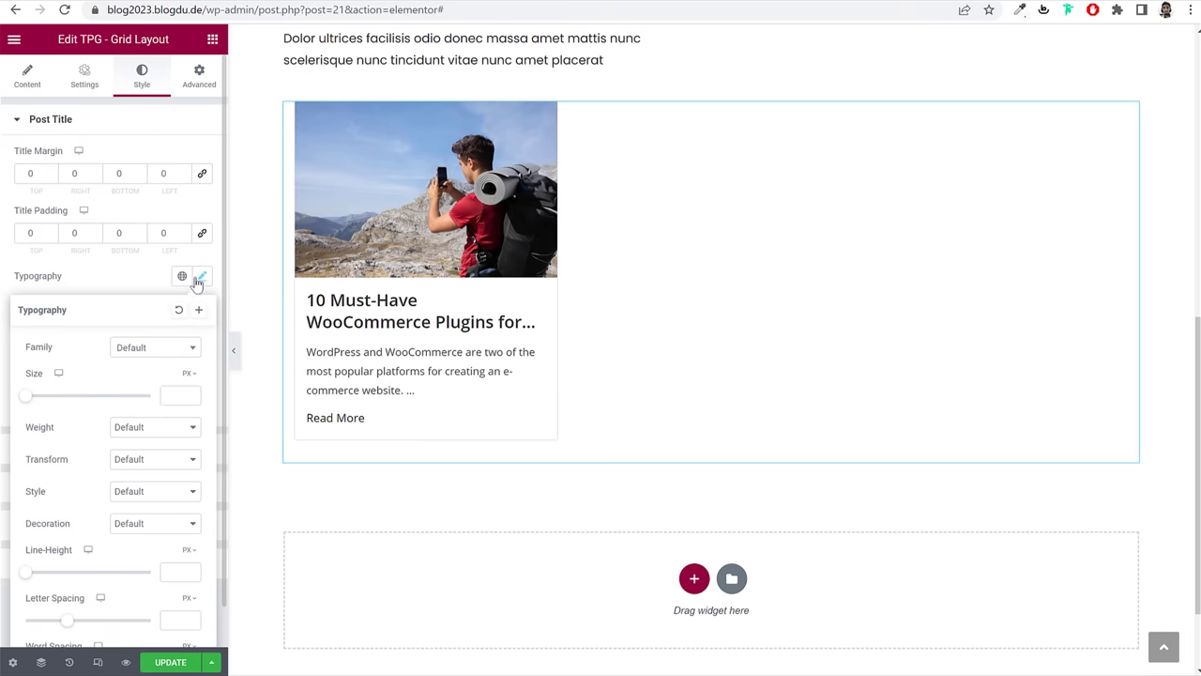
pyautogui.click(181, 310)
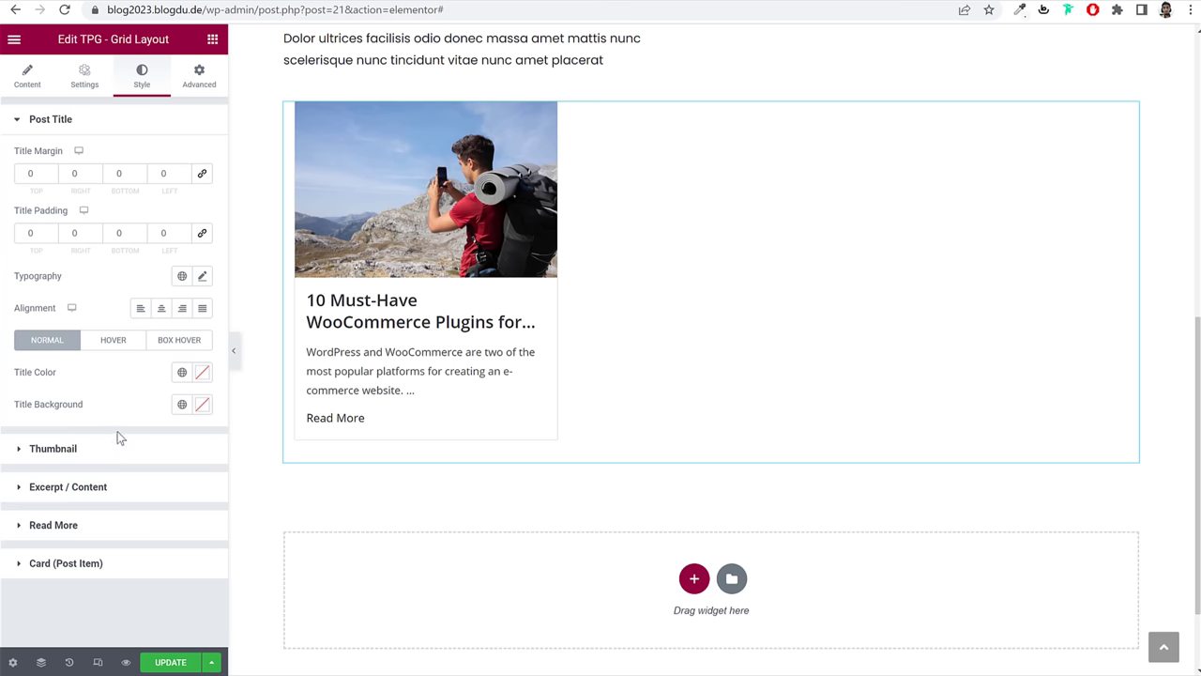
# Step: Style the post excerpt with a font size of 14 px and the global color Black
pyautogui.click(95, 495)
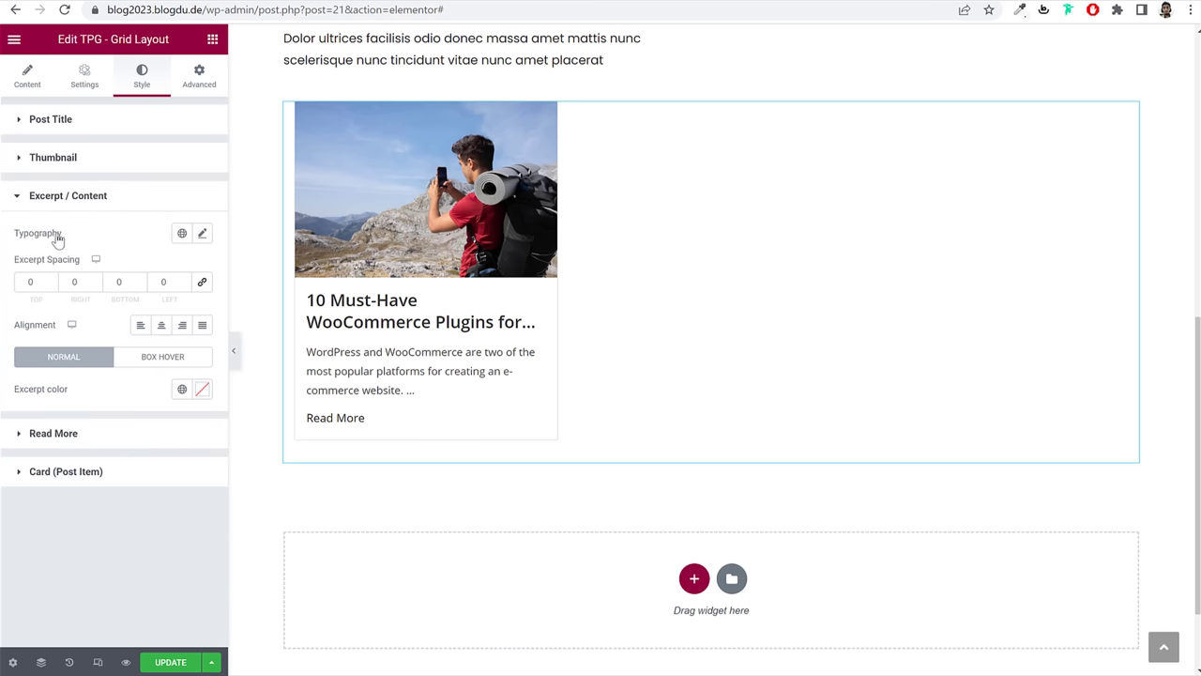
pyautogui.click(202, 233)
pyautogui.click(172, 355)
pyautogui.write('14')
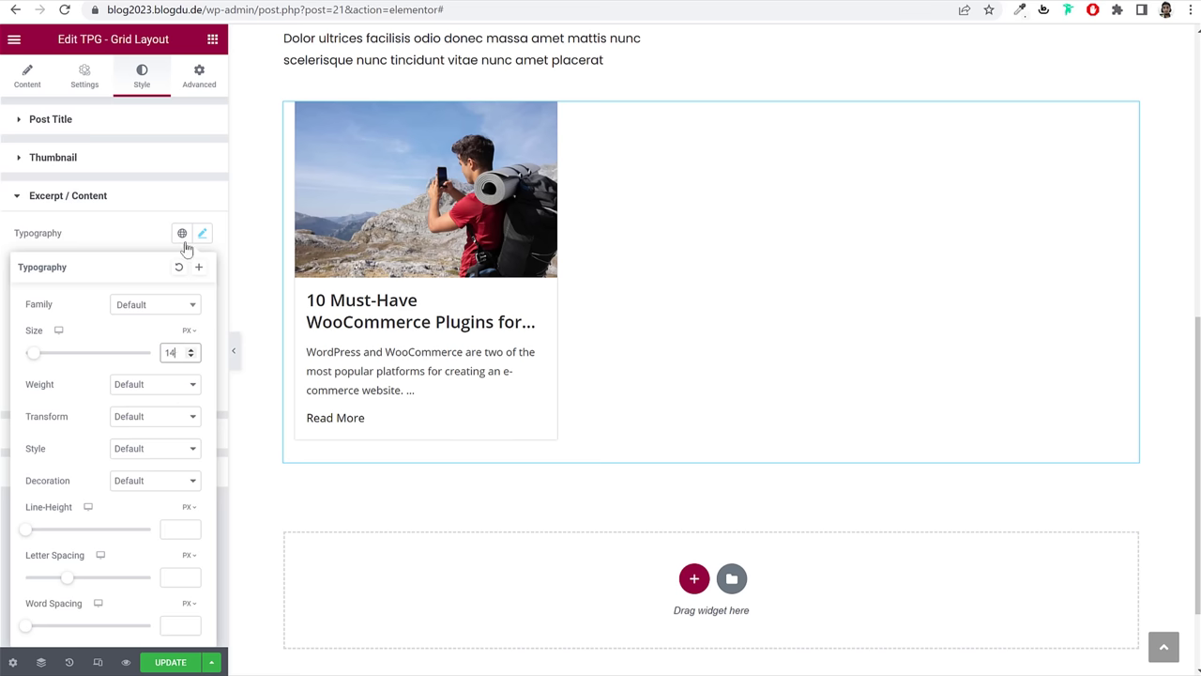
pyautogui.click(143, 234)
pyautogui.click(179, 390)
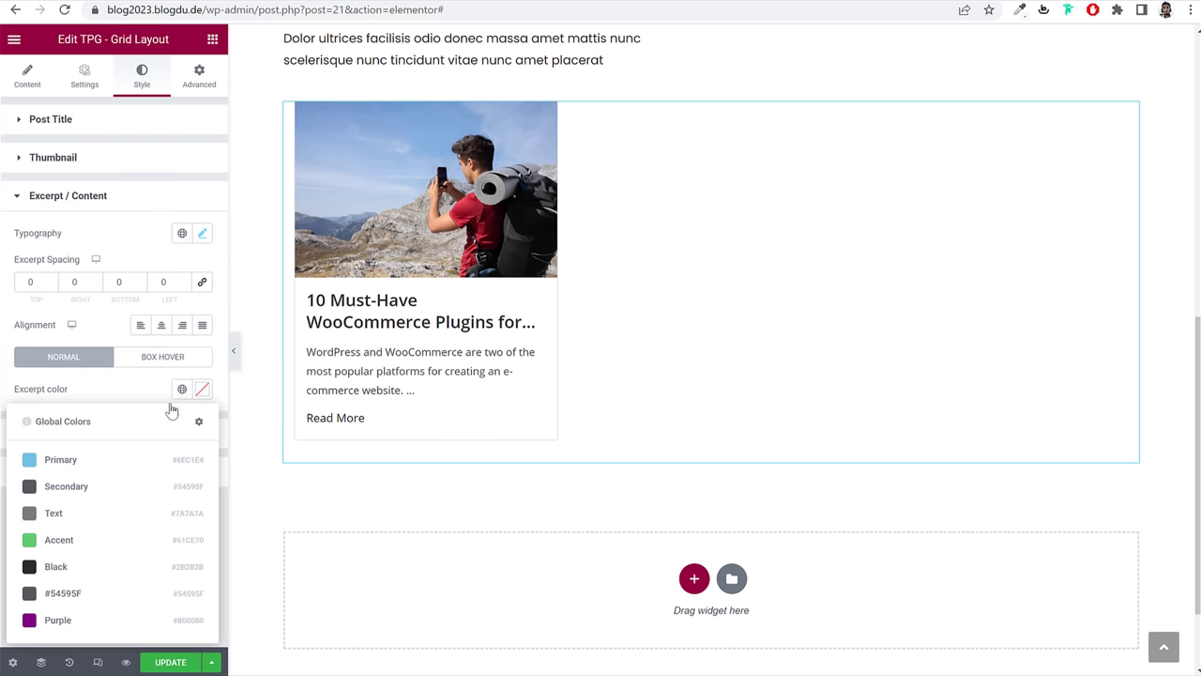
pyautogui.click(93, 568)
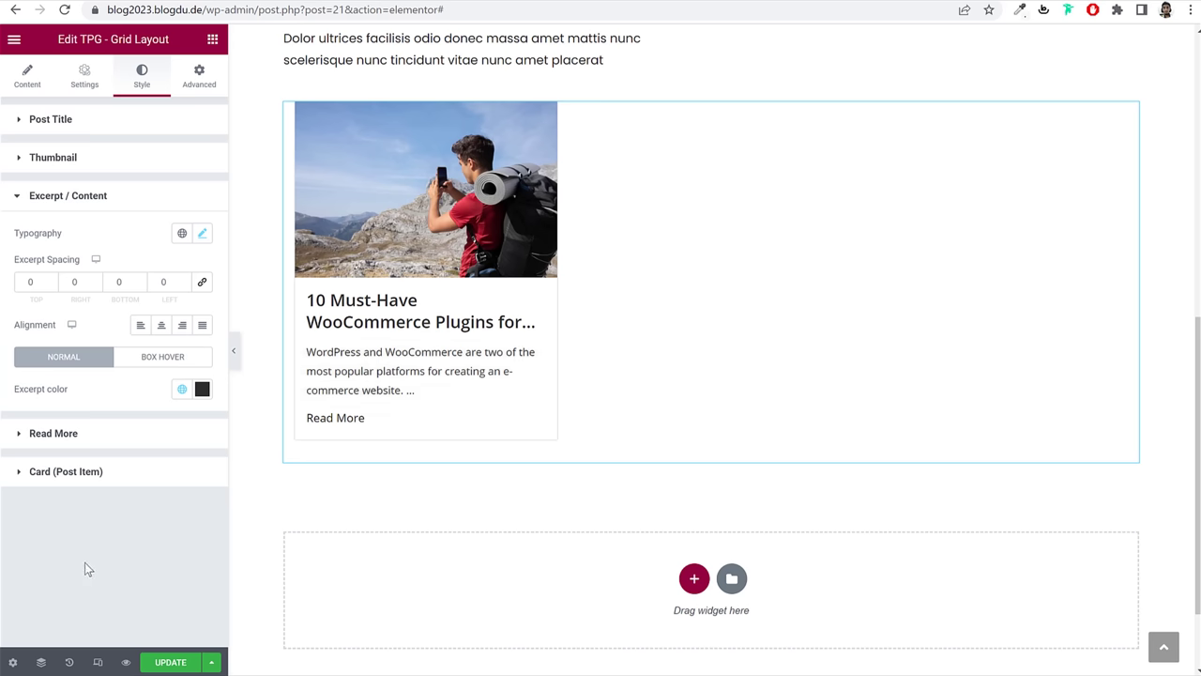
# Step: Set the Read More text's font weight to 700 (Bold) and its color to the global purple
pyautogui.click(102, 439)
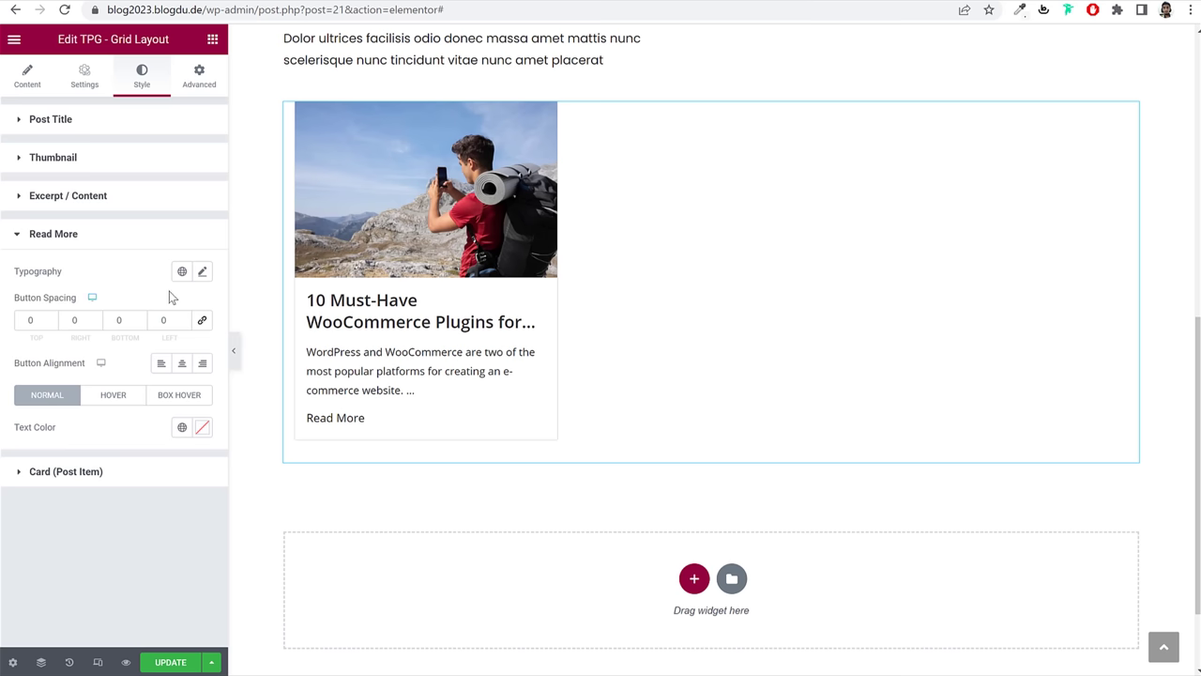
pyautogui.click(204, 273)
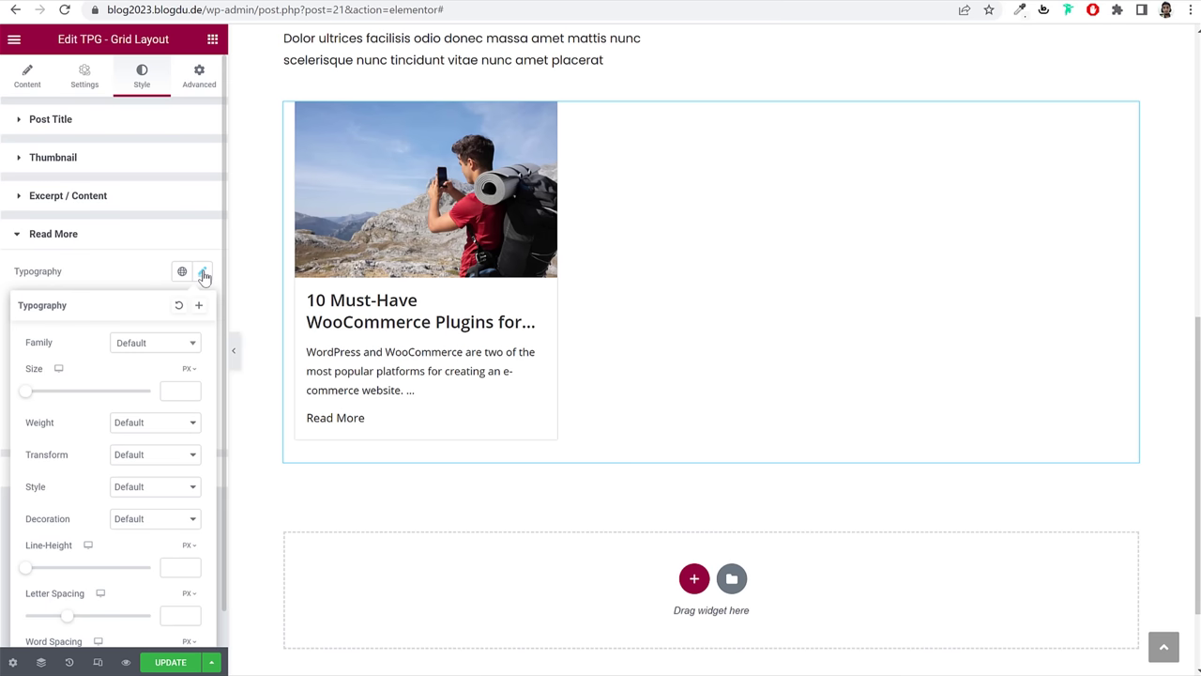
pyautogui.click(155, 422)
pyautogui.click(160, 500)
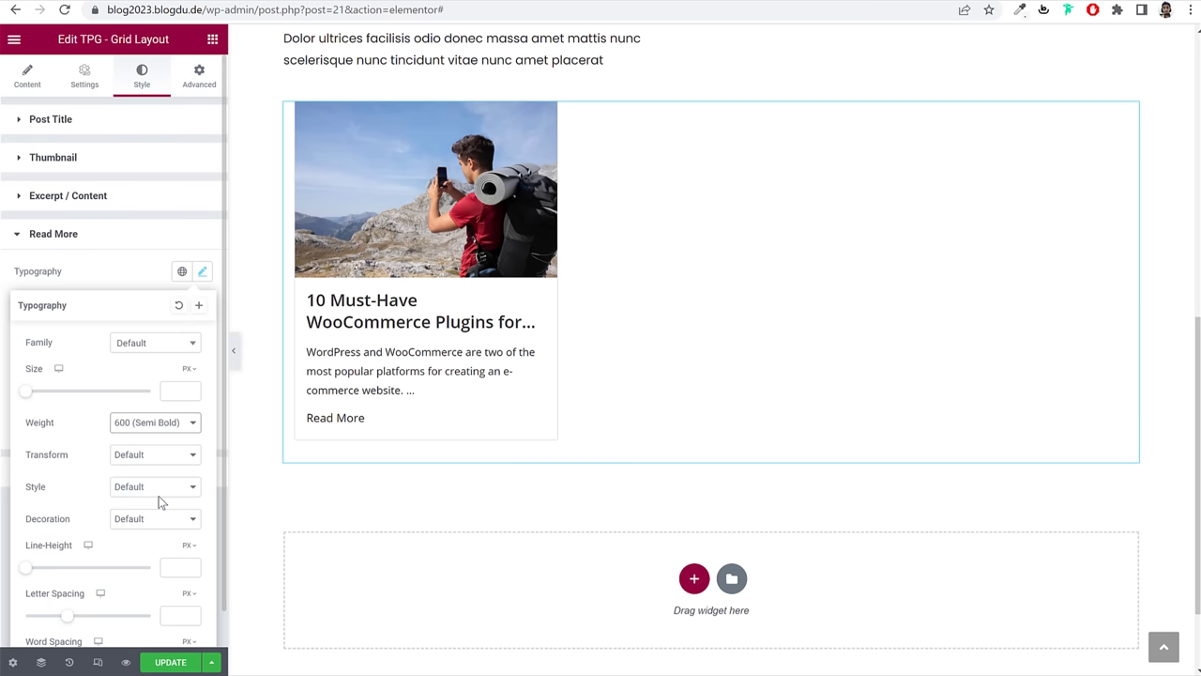
pyautogui.click(161, 427)
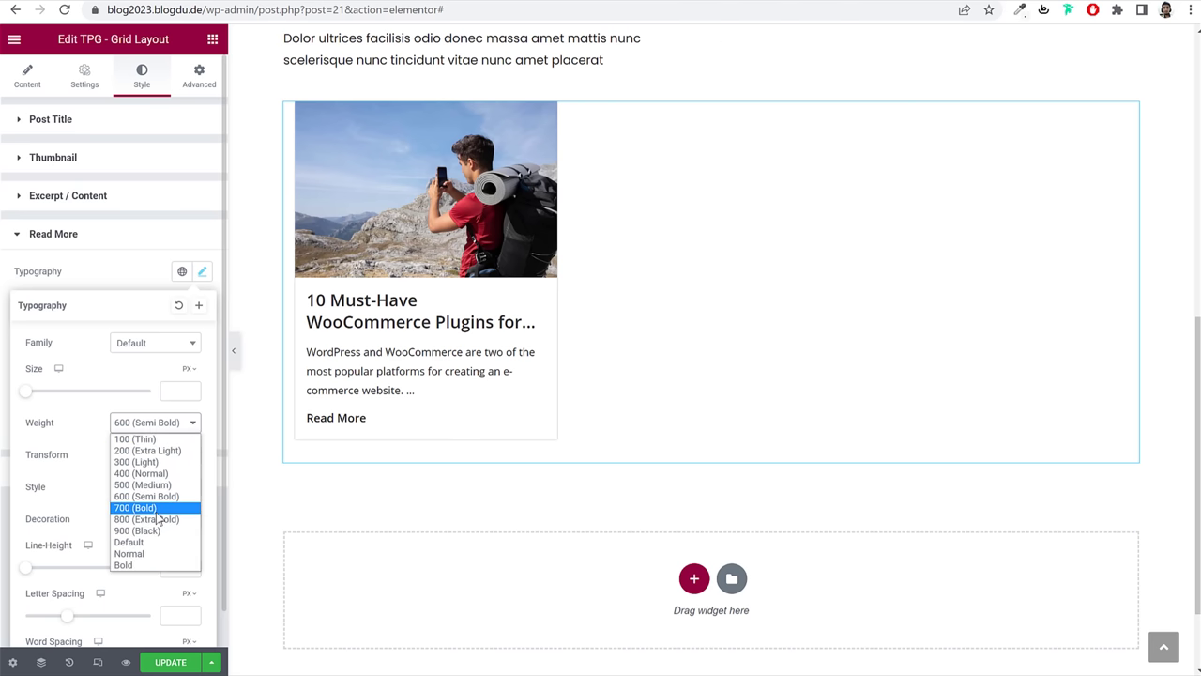
pyautogui.click(158, 514)
pyautogui.click(198, 279)
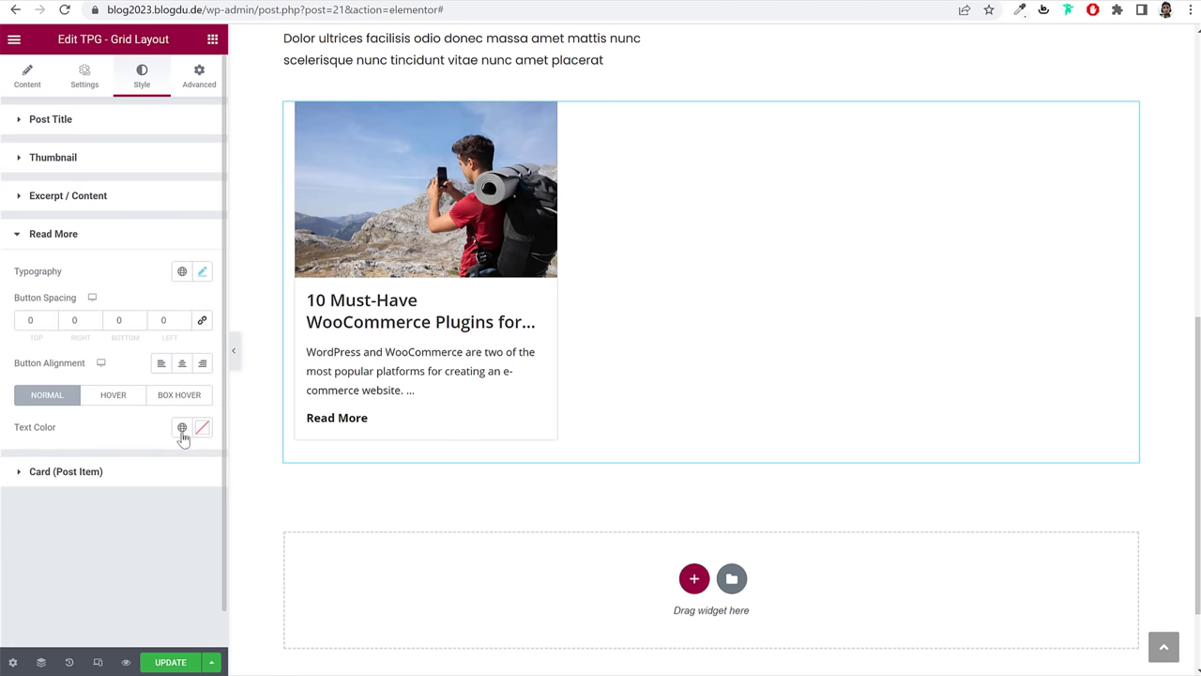
pyautogui.click(182, 428)
pyautogui.click(94, 392)
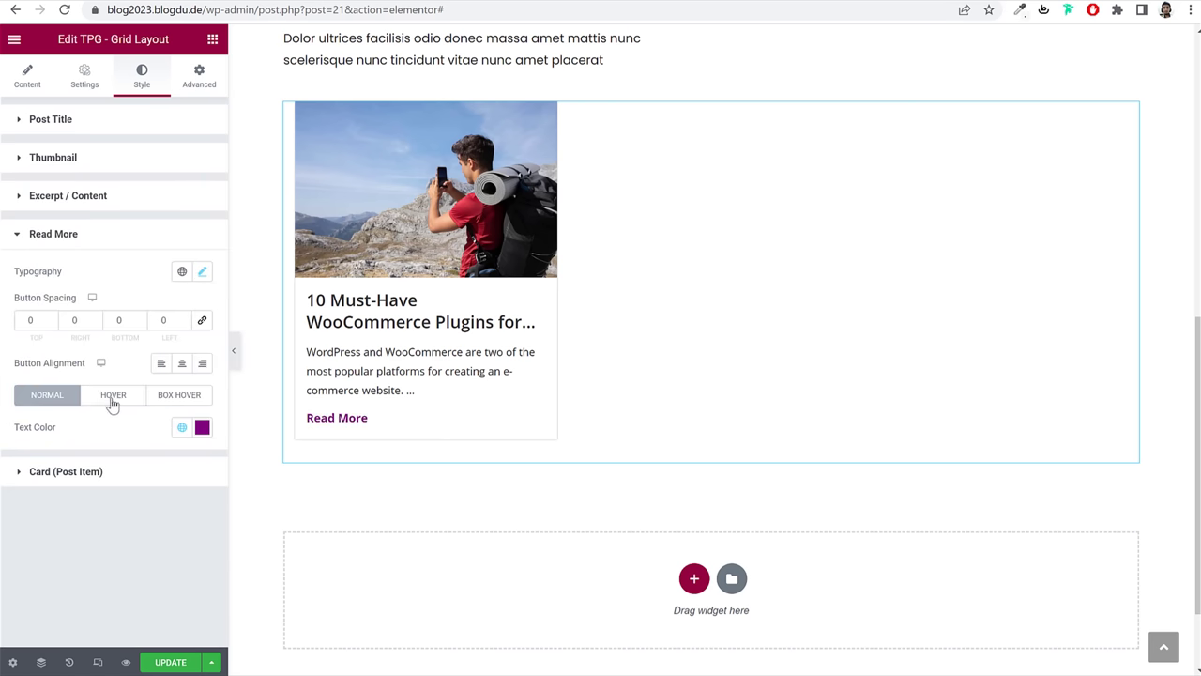
# Step: Show the arrow icon on the Read More button and review the icon's size and vertical position options
pyautogui.click(27, 75)
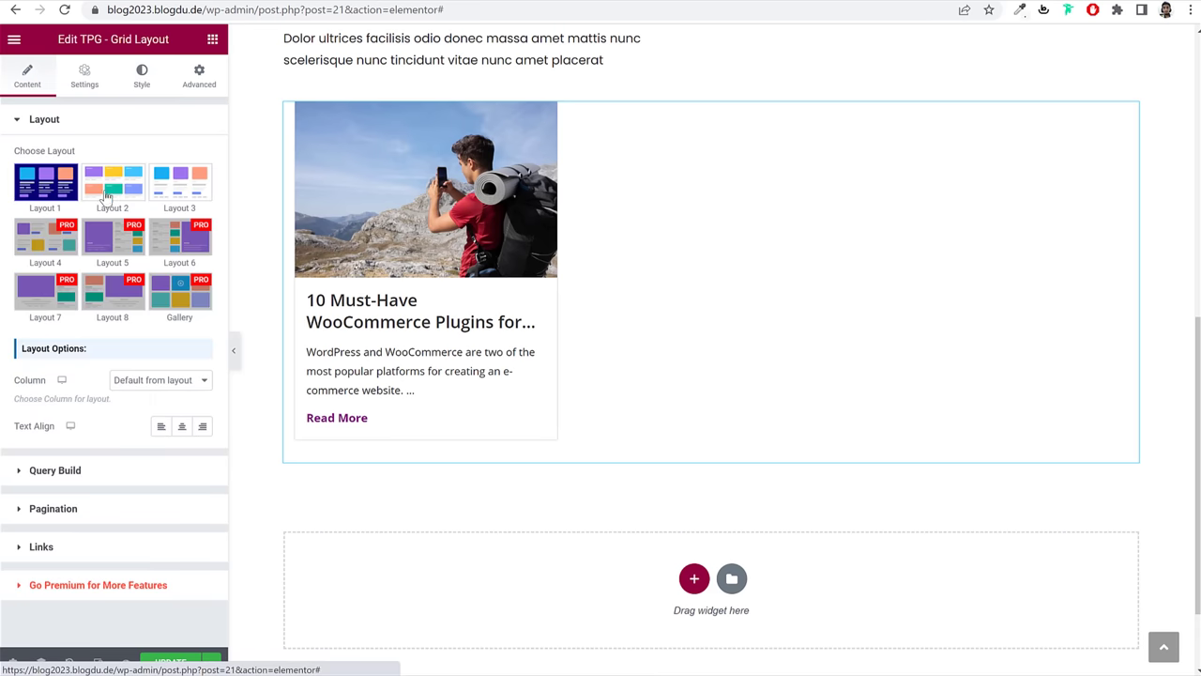
pyautogui.click(91, 550)
pyautogui.click(86, 78)
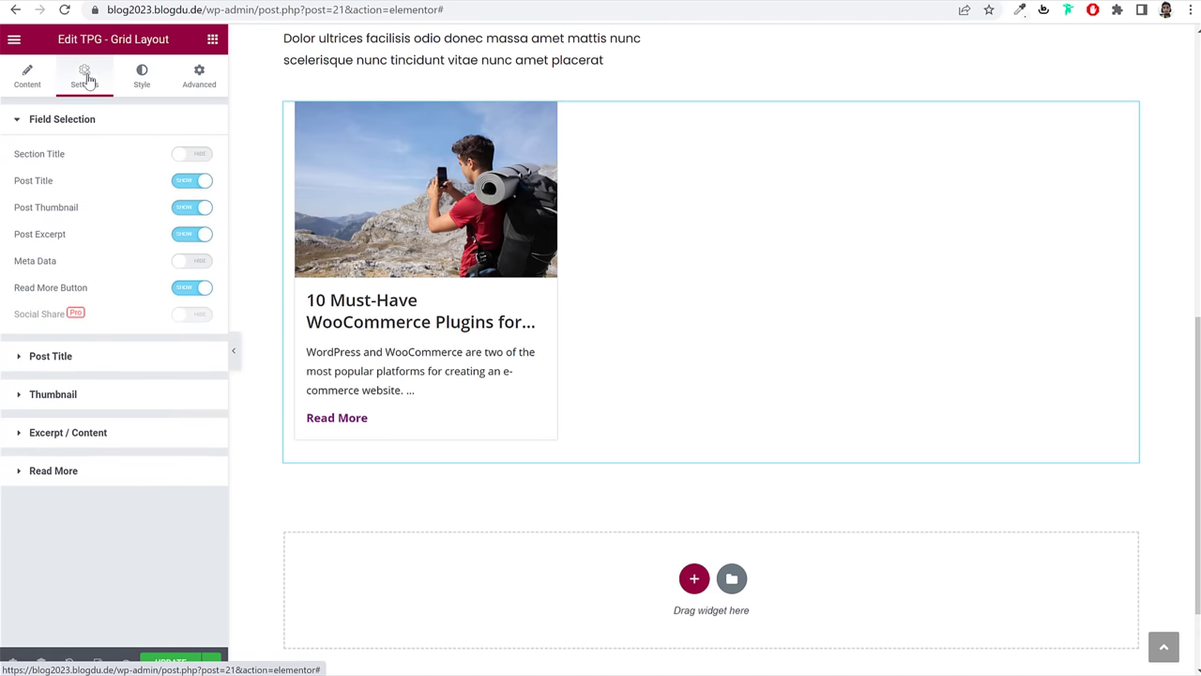
pyautogui.click(129, 471)
pyautogui.click(185, 372)
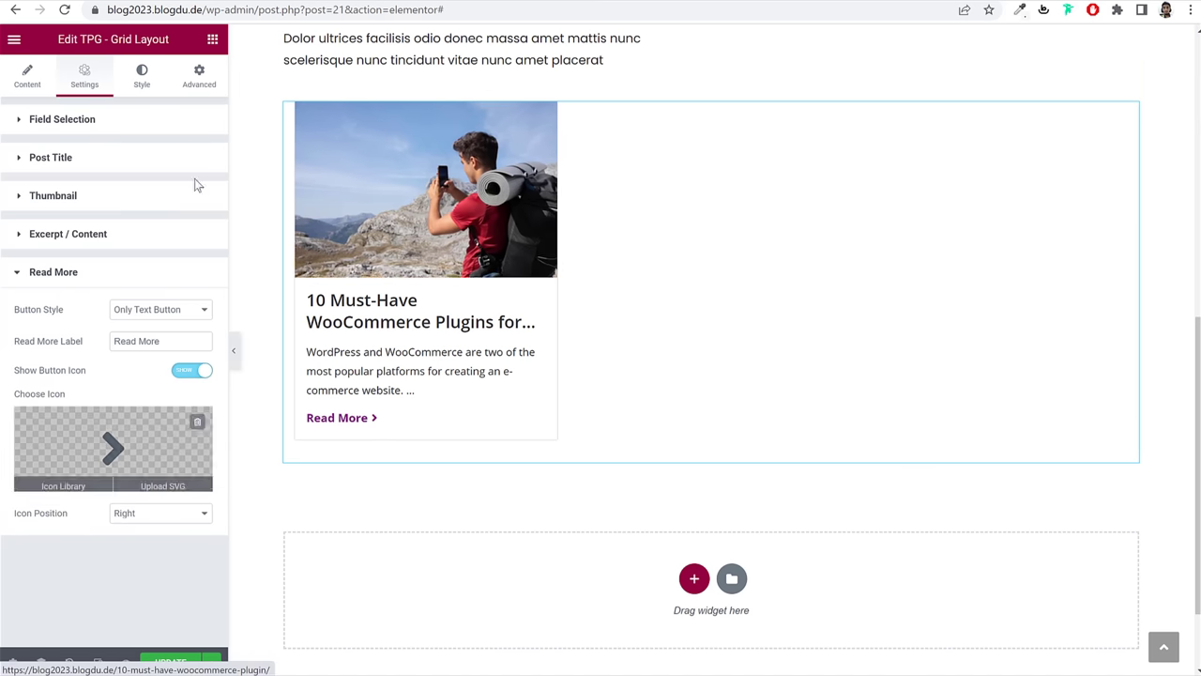
pyautogui.click(146, 75)
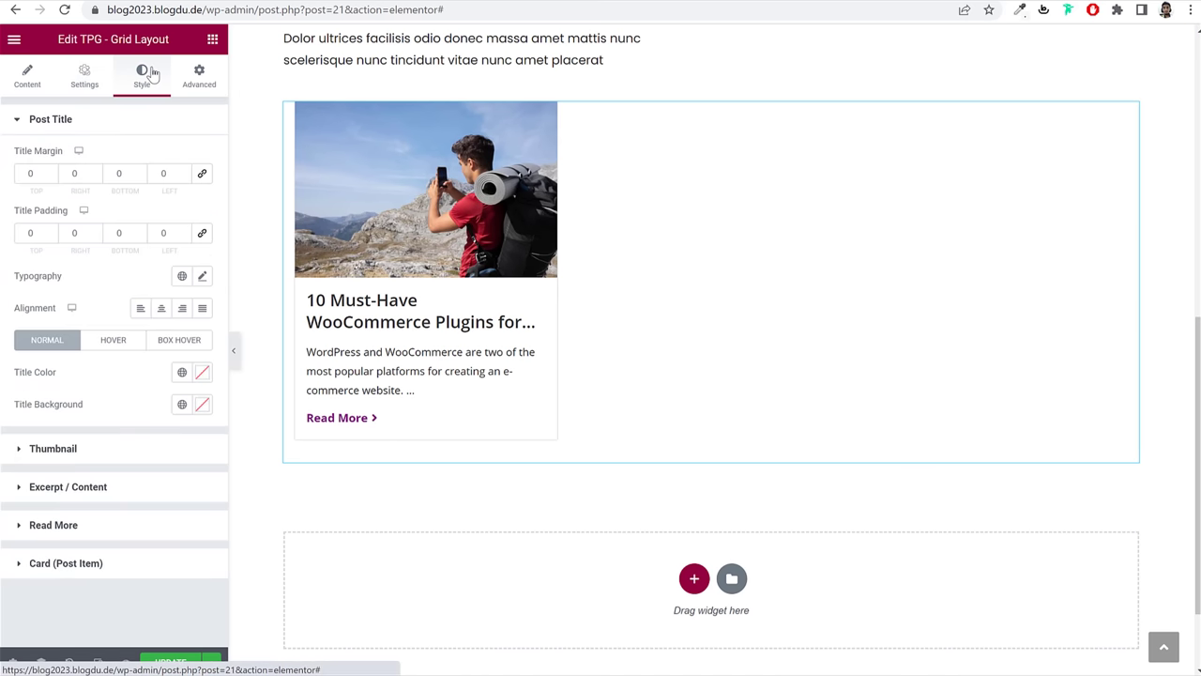
pyautogui.click(96, 537)
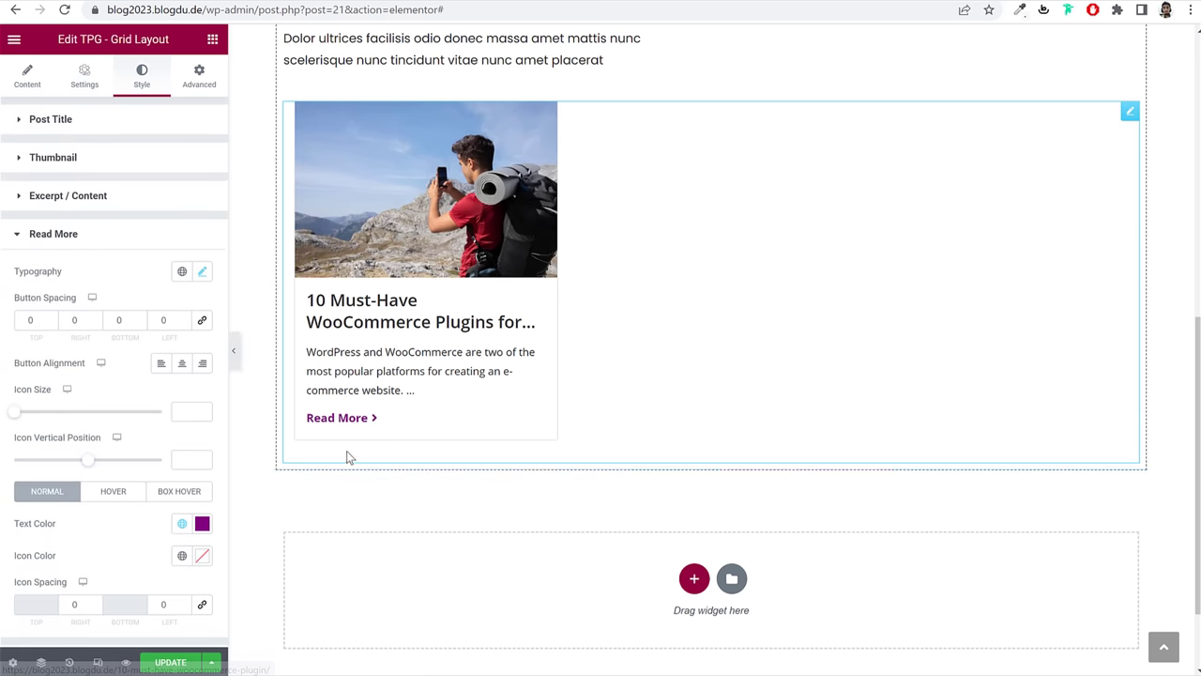
pyautogui.scroll(-1, 129, 526)
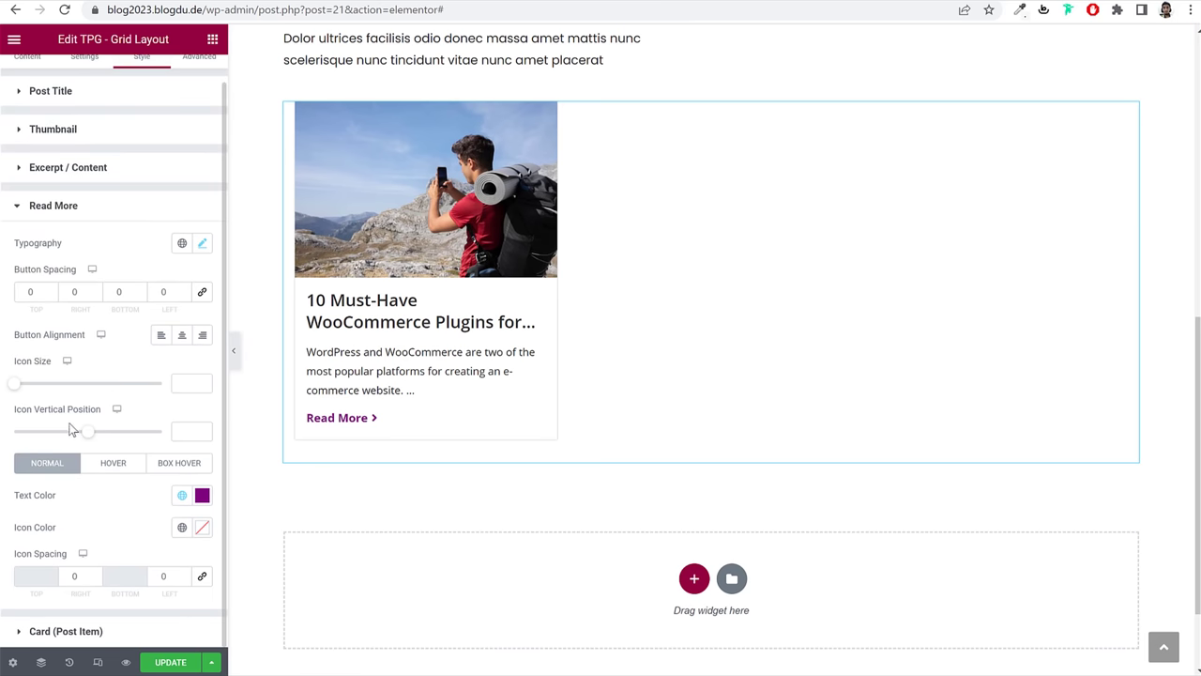
pyautogui.moveTo(87, 438)
pyautogui.mouseDown()
pyautogui.moveTo(59, 429)
pyautogui.moveTo(91, 448)
pyautogui.mouseUp()
# Step: Unlink the card's content padding and set it to 0 top, 25 right, 20 bottom and 25 left
pyautogui.click(66, 631)
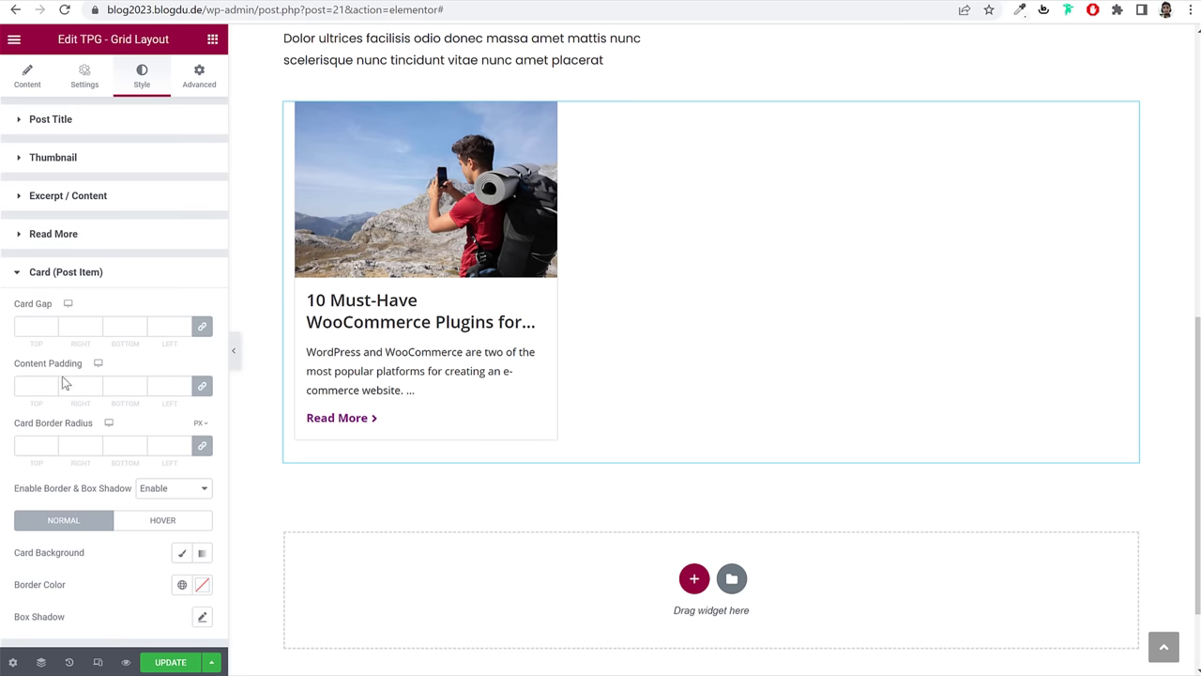
pyautogui.moveTo(16, 372); pyautogui.dragTo(71, 371)
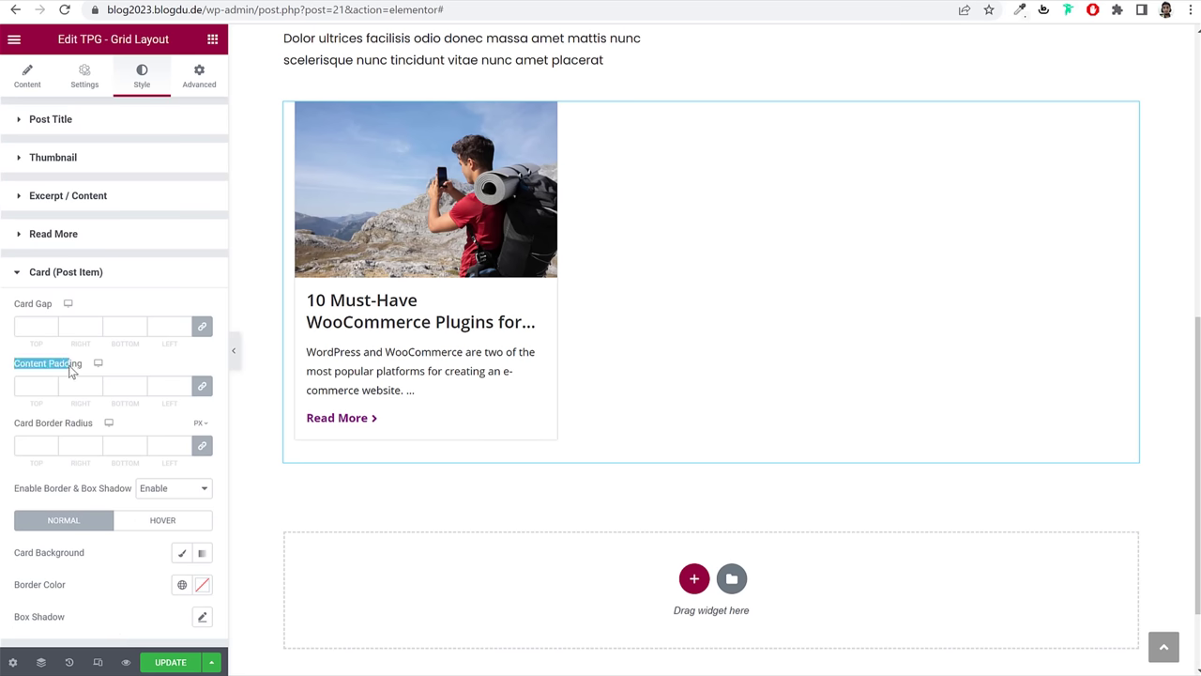
pyautogui.click(204, 388)
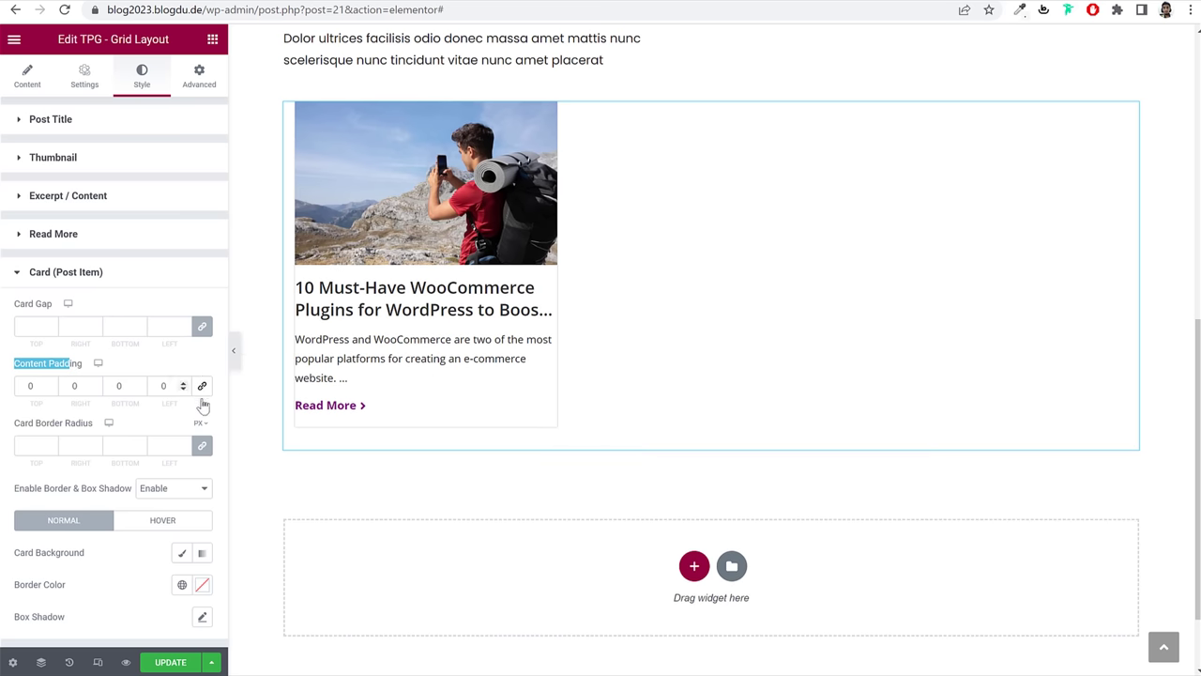
pyautogui.click(78, 388)
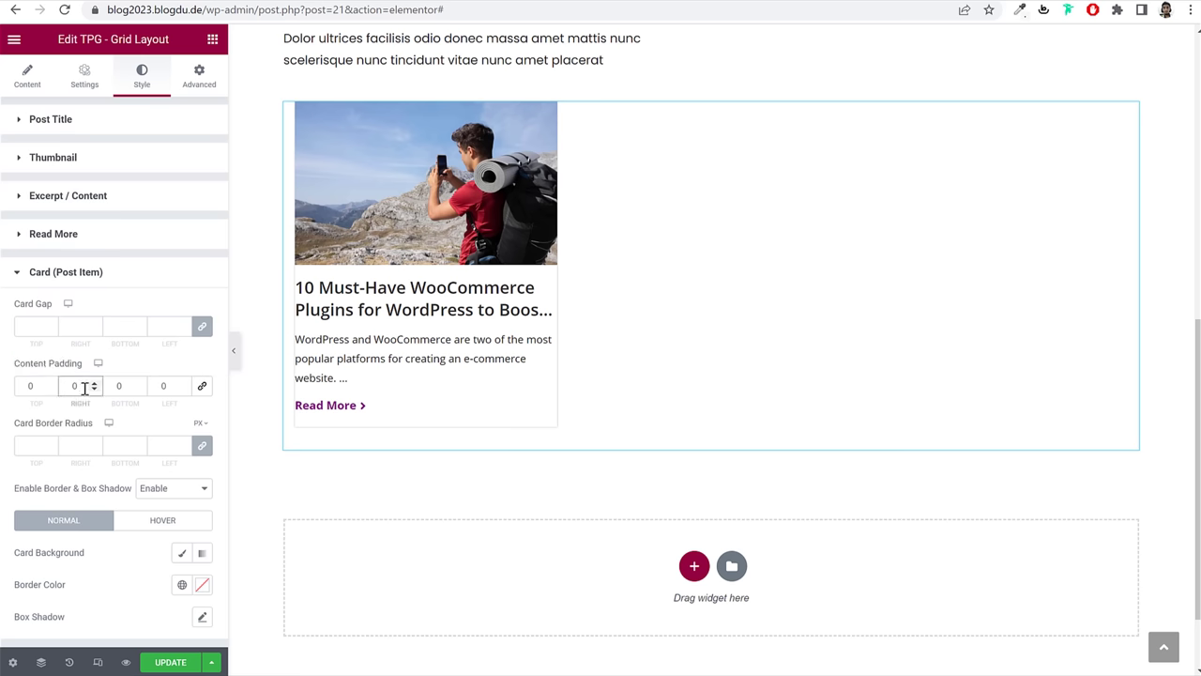
pyautogui.write('25')
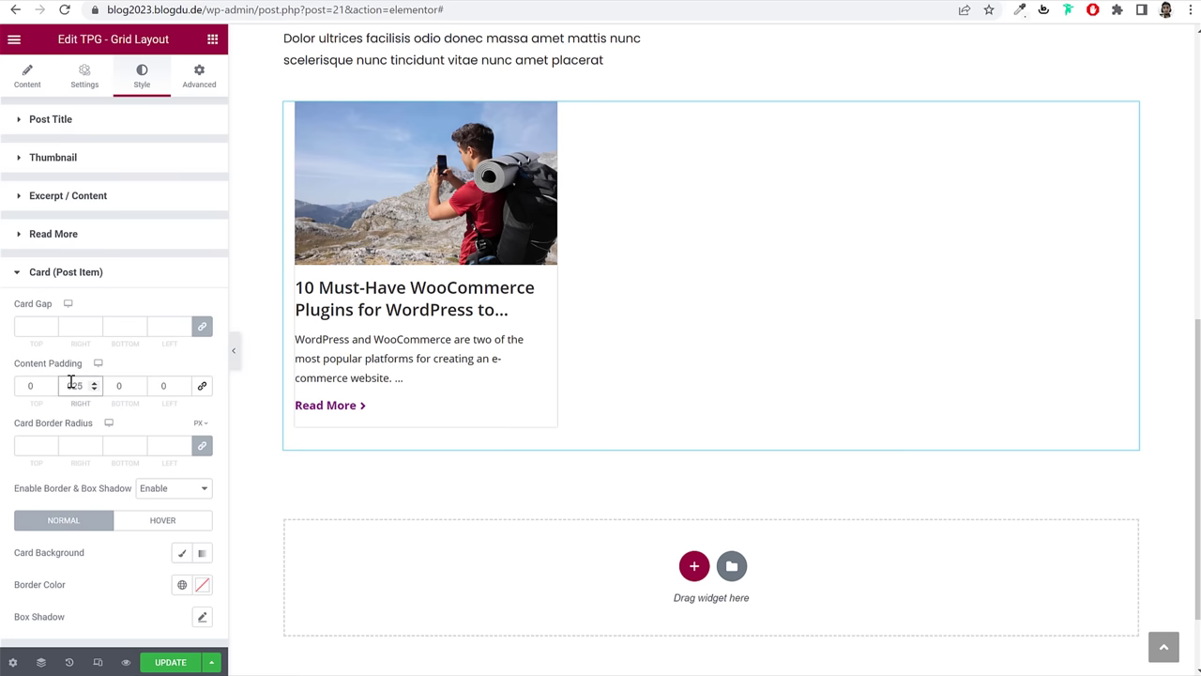
pyautogui.press('Tab')
pyautogui.write('20')
pyautogui.press('Tab')
pyautogui.write('25')
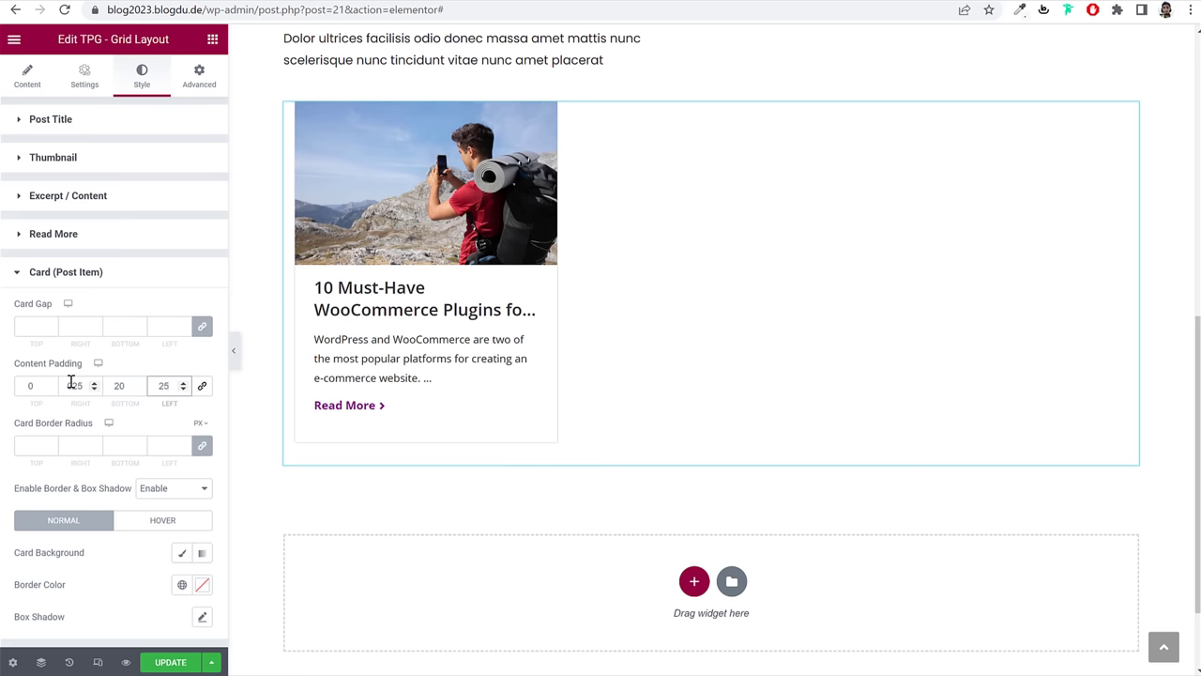
# Step: Round the post card's corners with a 15 px border radius on all sides and enable its box shadow
pyautogui.click(28, 444)
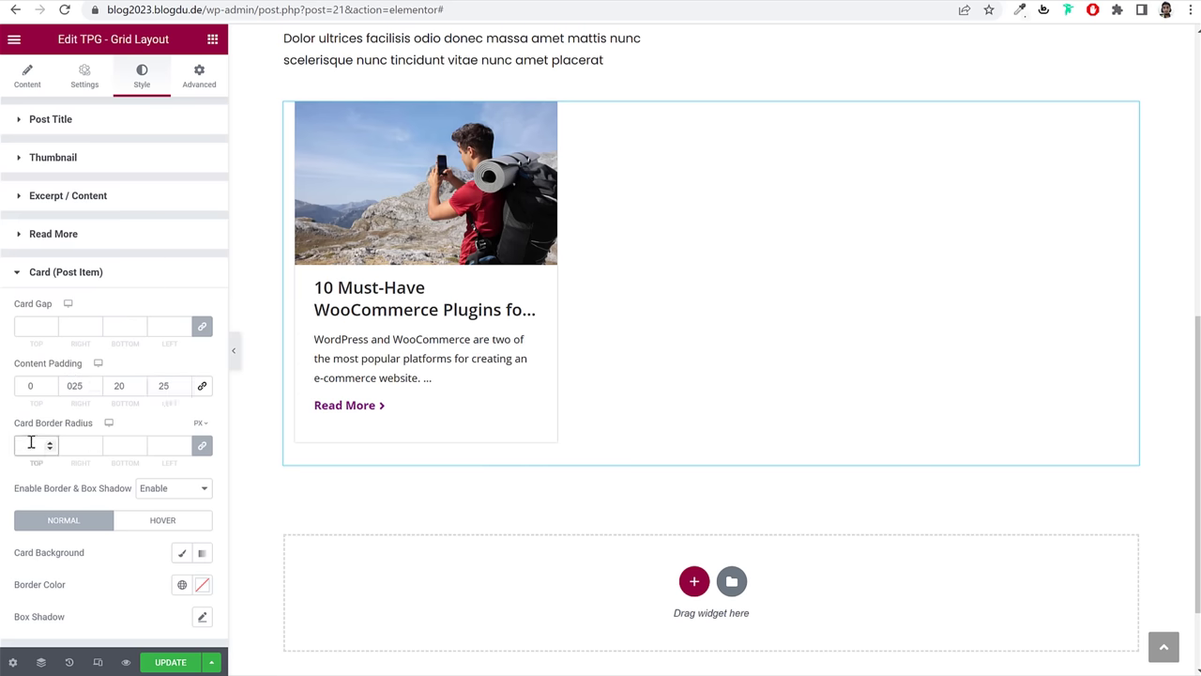
pyautogui.write('15')
pyautogui.click(202, 617)
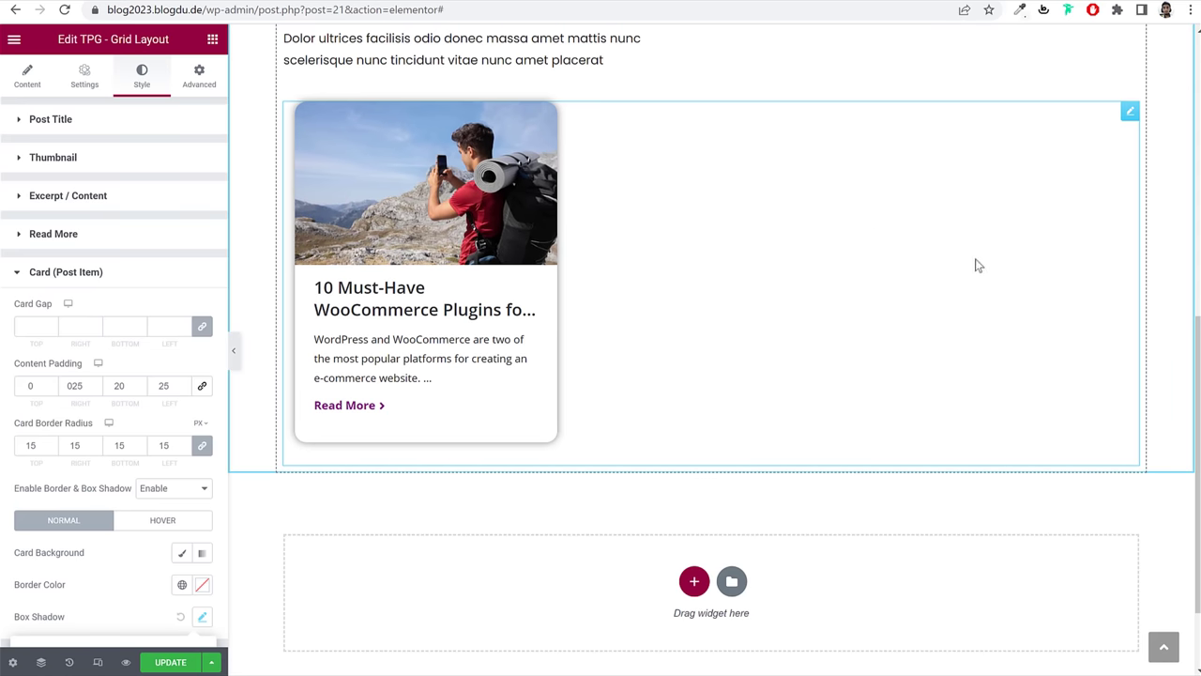
# Step: Set the Featured Articles section's boxed content width to 1200 and preview its alignment with the hero section above
pyautogui.scroll(3, 851, 268)
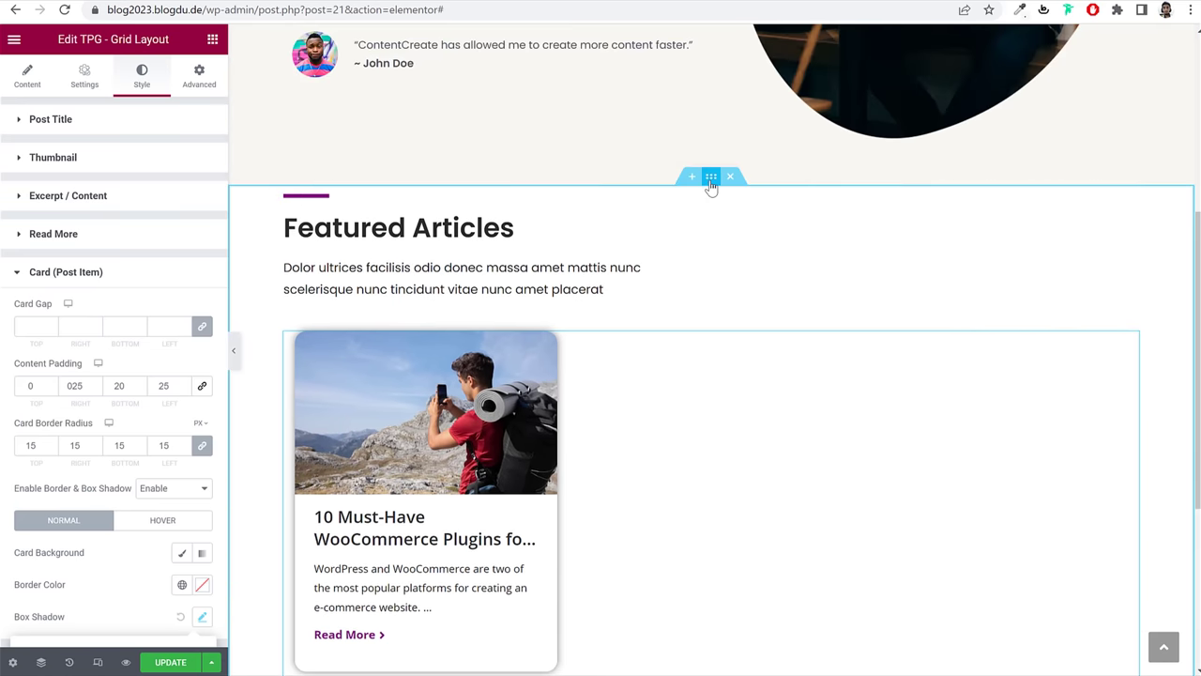
pyautogui.click(711, 179)
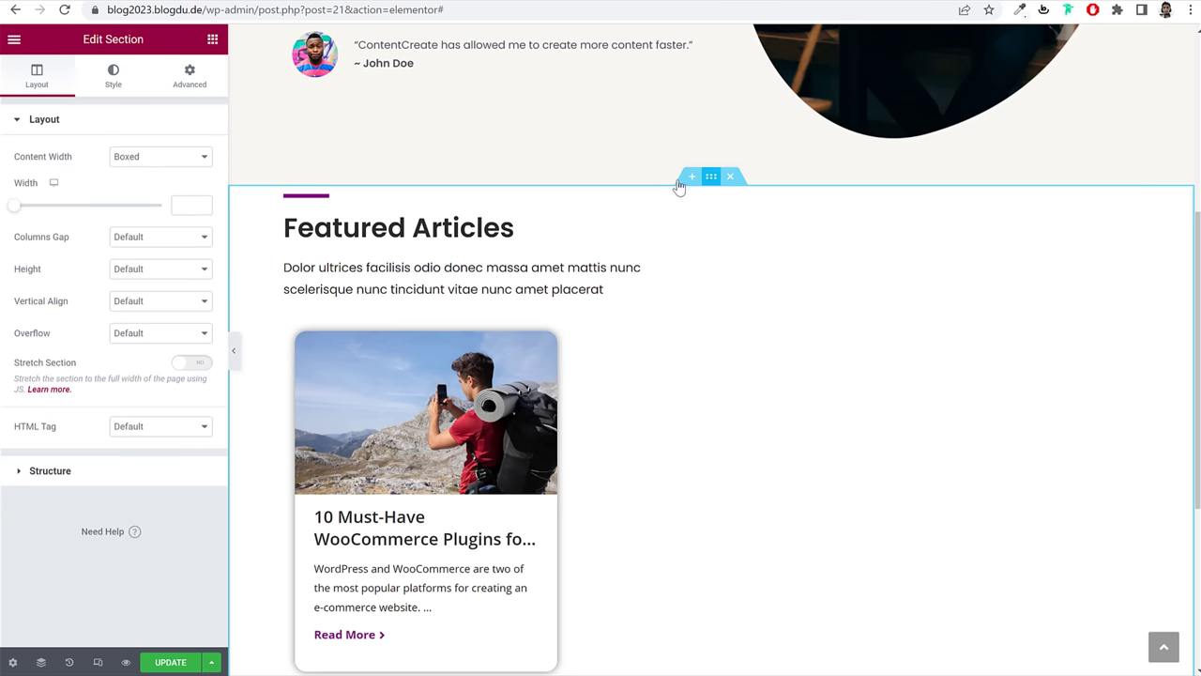
pyautogui.click(183, 205)
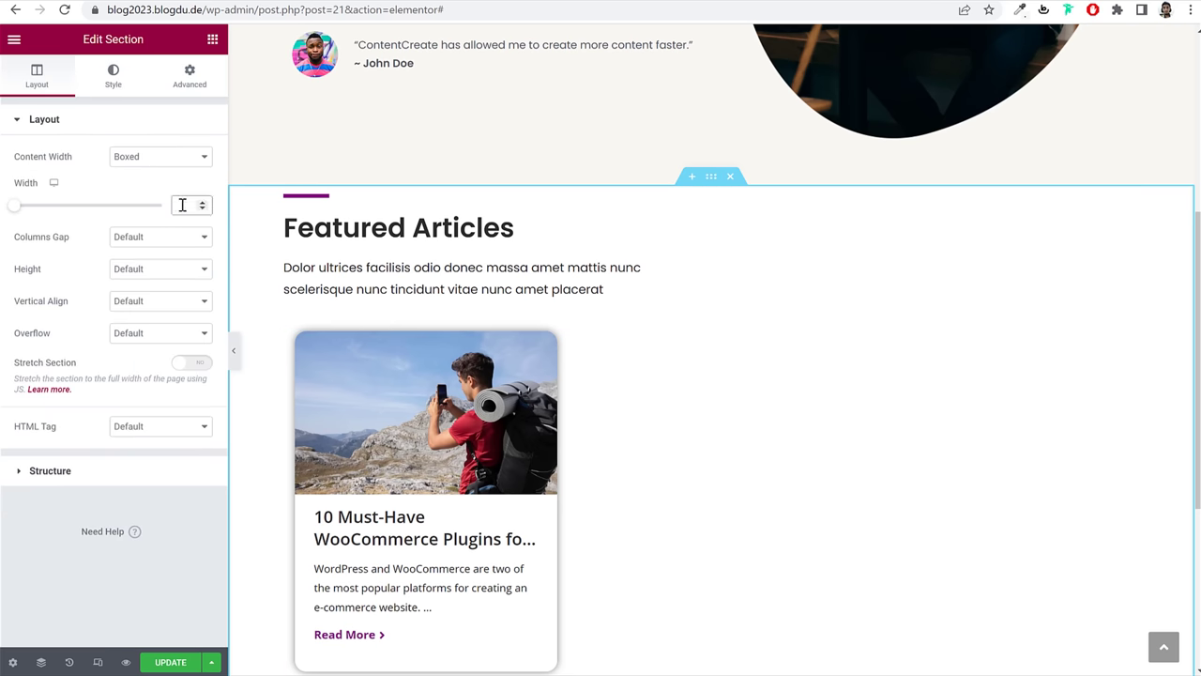
pyautogui.write('1200')
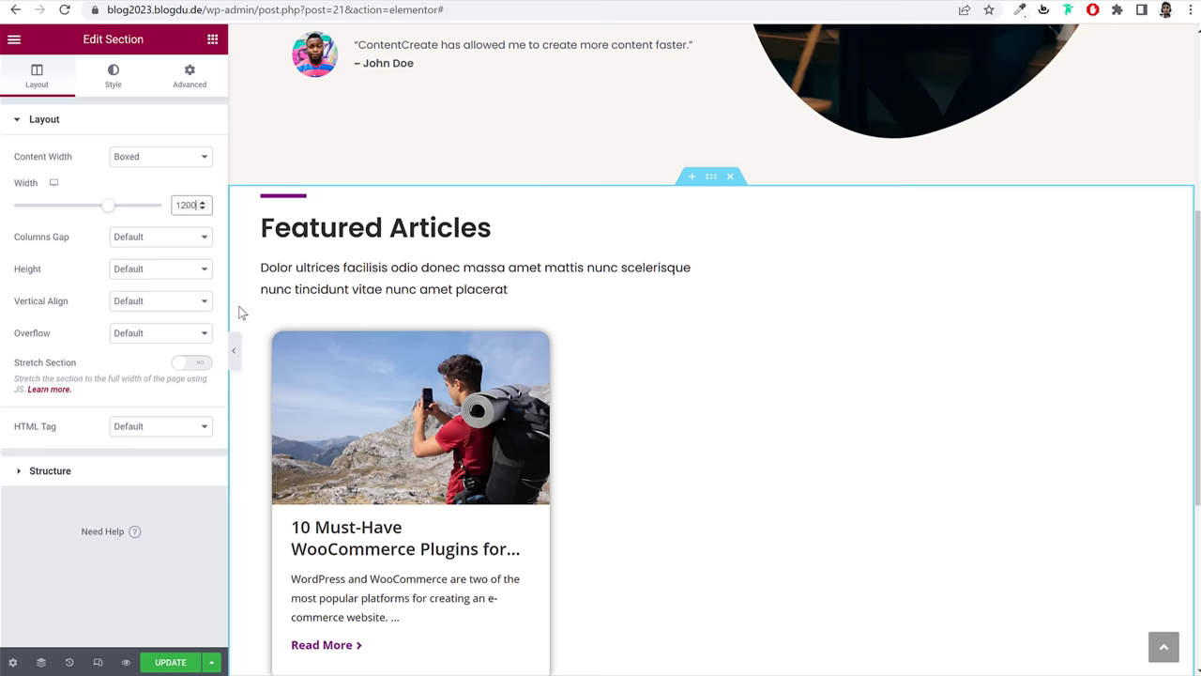
pyautogui.click(233, 351)
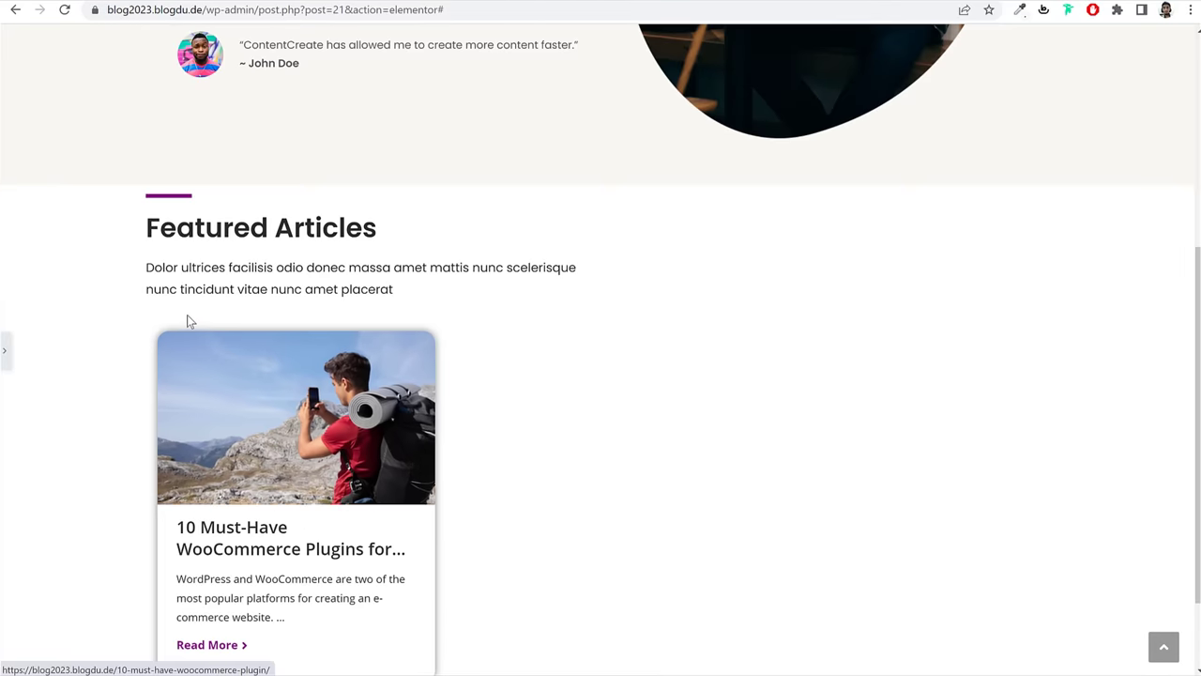
pyautogui.scroll(3, 186, 319)
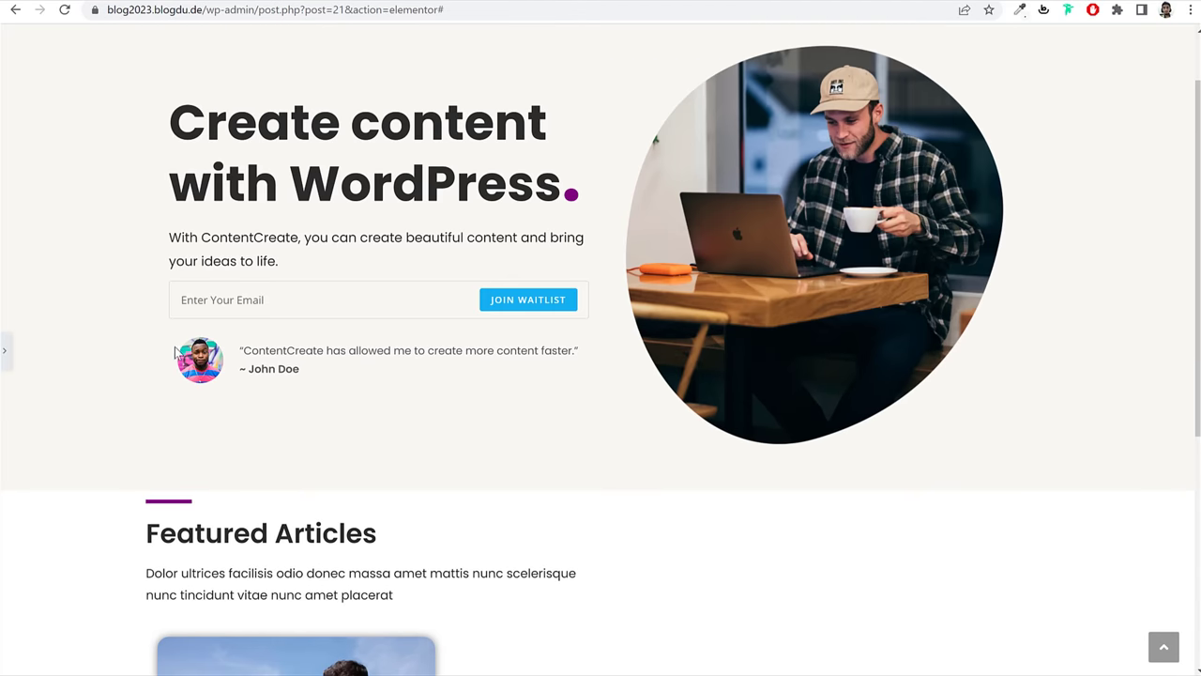
pyautogui.scroll(-3, 179, 363)
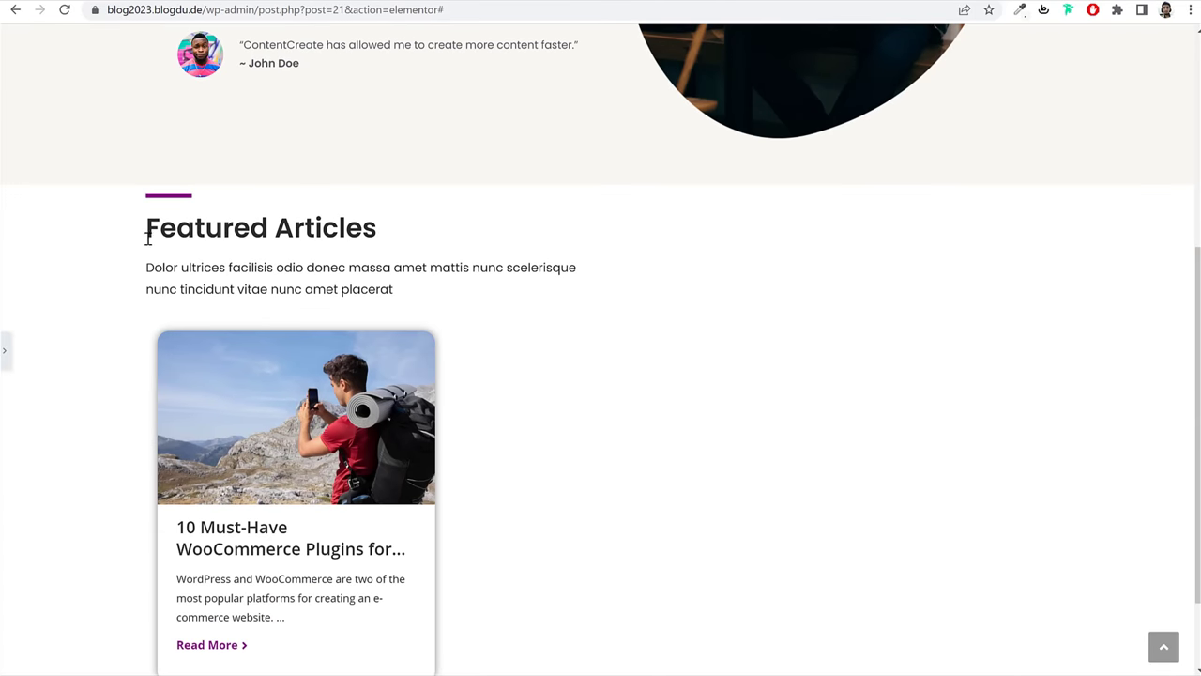
# Step: Set the Featured Articles section's padding to 50 px top and bottom and 0 on the sides, and update the page
pyautogui.click(4, 355)
pyautogui.click(193, 83)
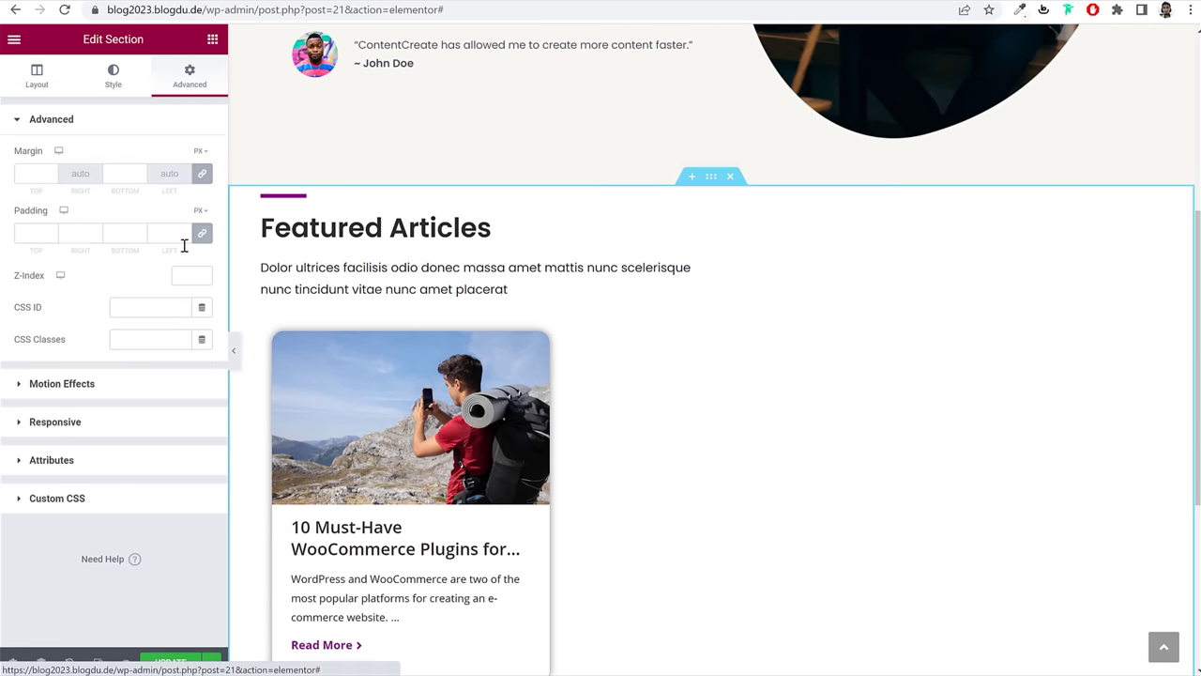
pyautogui.doubleClick(42, 233)
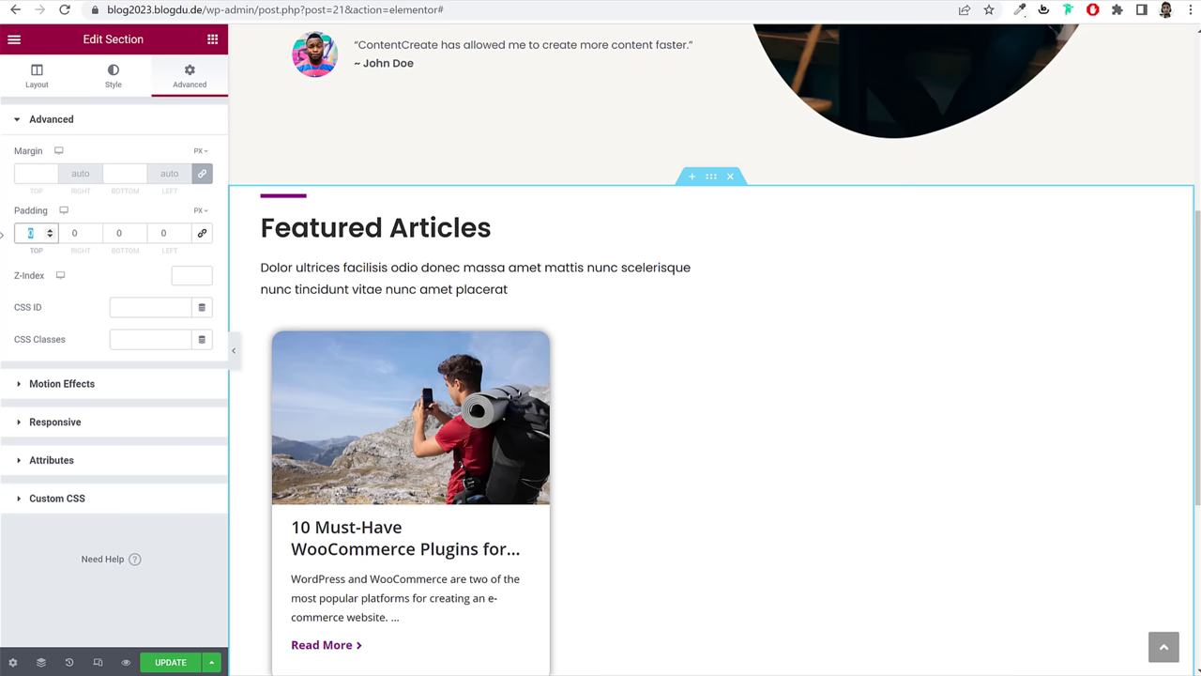
pyautogui.press('Tab')
pyautogui.press('Tab')
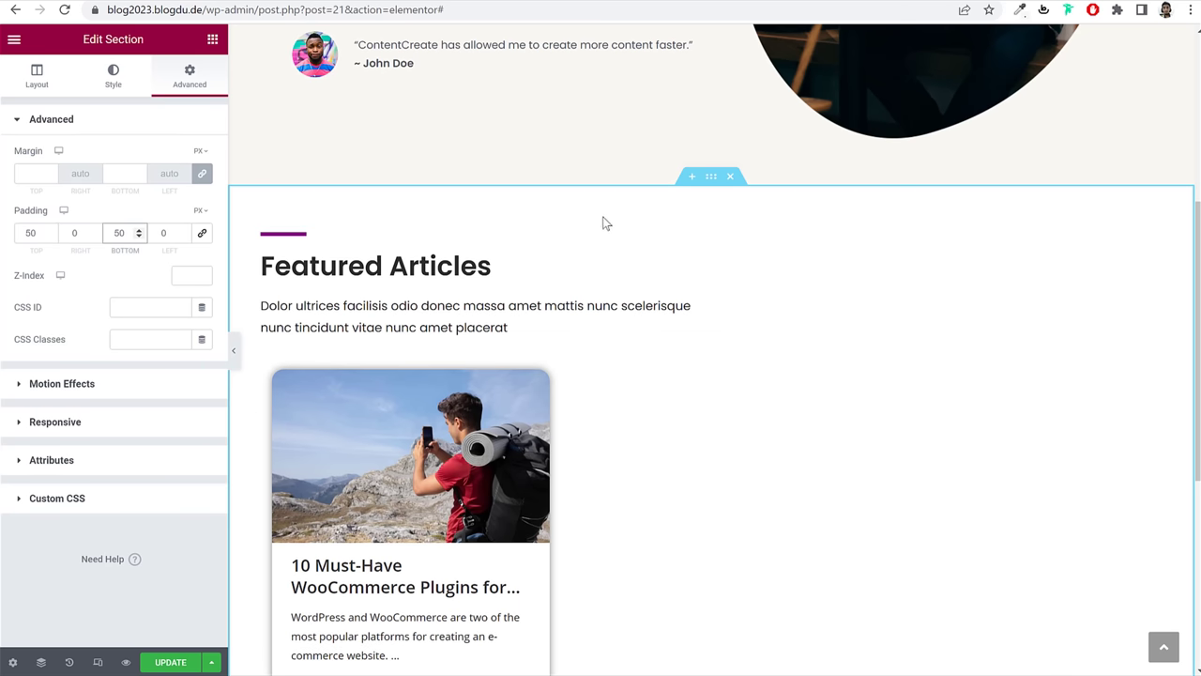
pyautogui.scroll(-5, 619, 271)
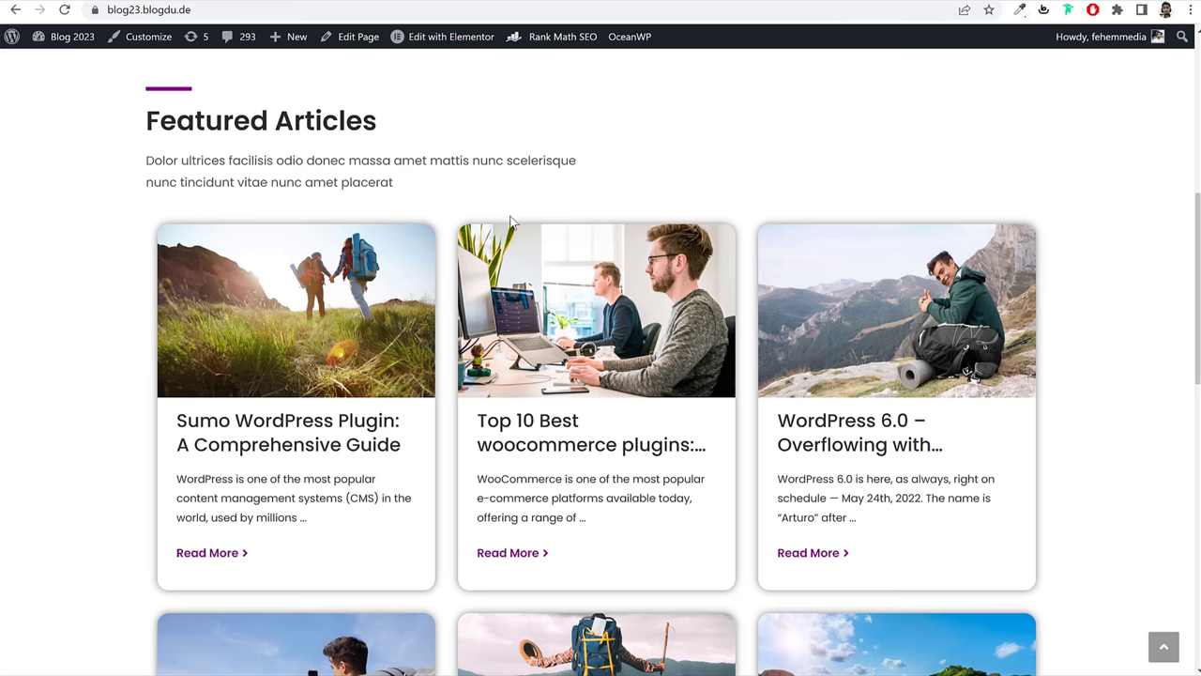
pyautogui.scroll(-8, 510, 197)
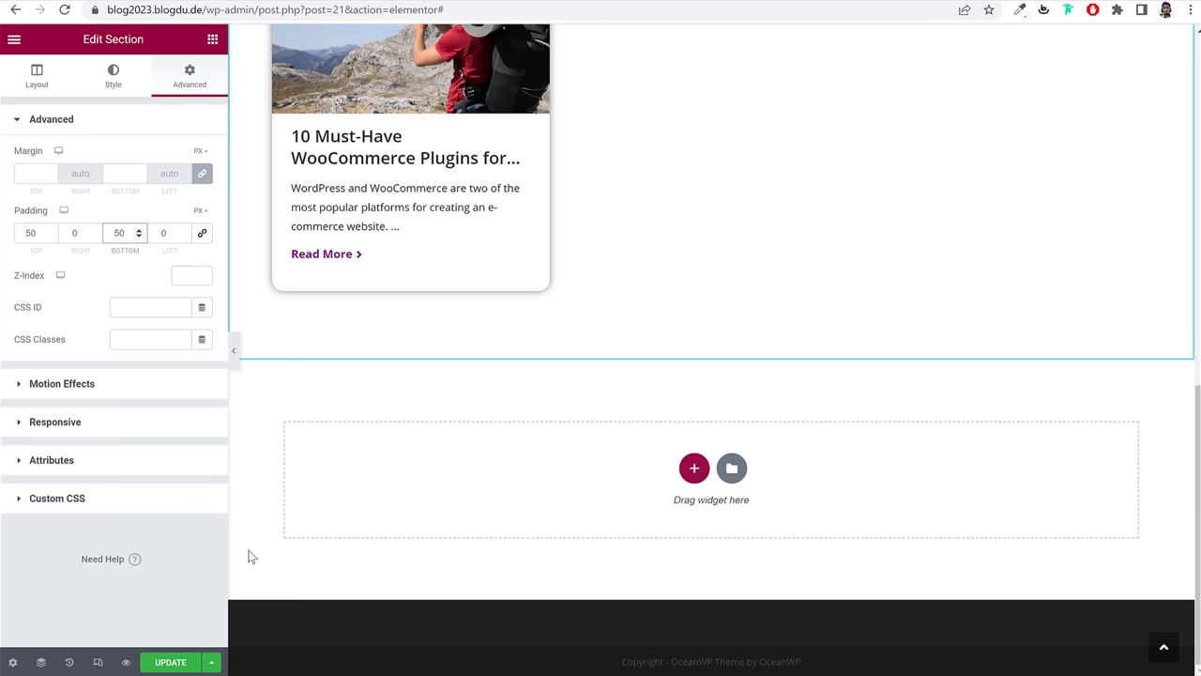
pyautogui.click(171, 664)
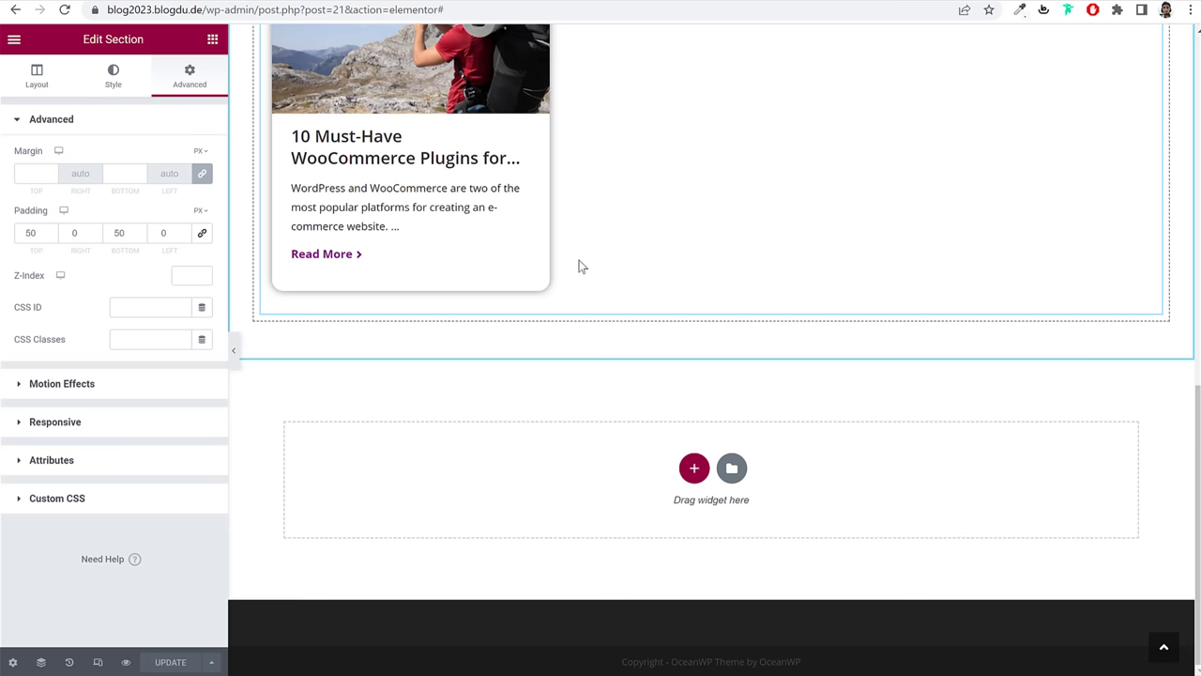
# Step: Add a new section with four equal columns below the Featured Articles section
pyautogui.click(693, 469)
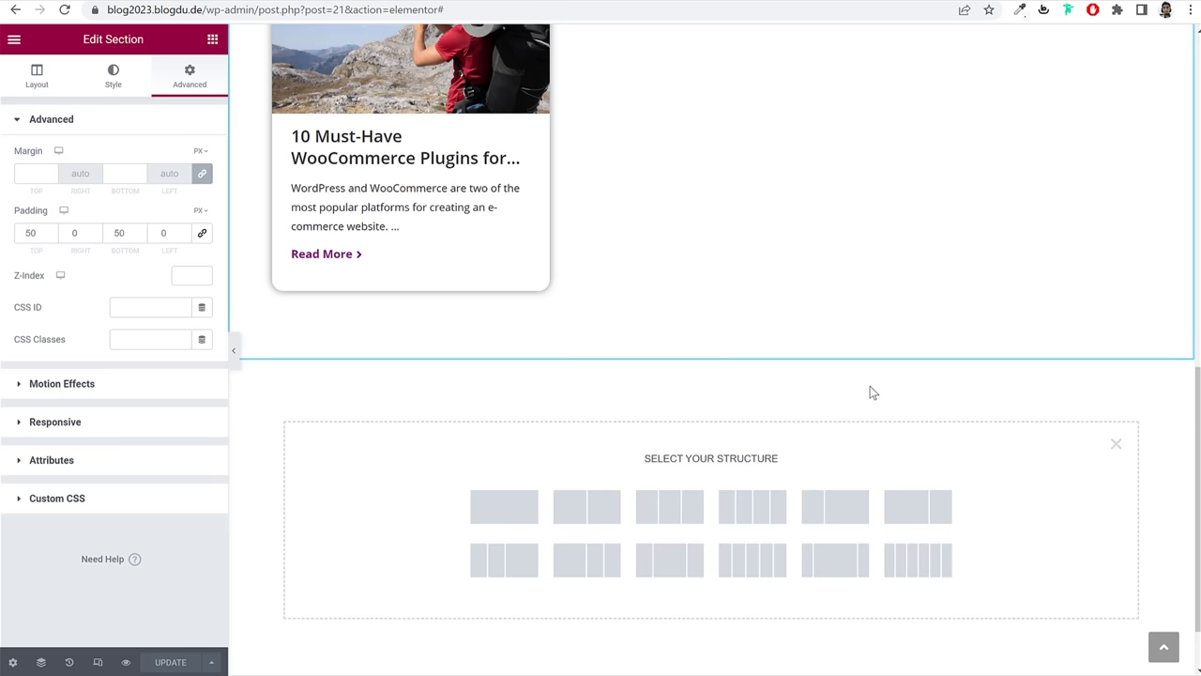
pyautogui.click(753, 516)
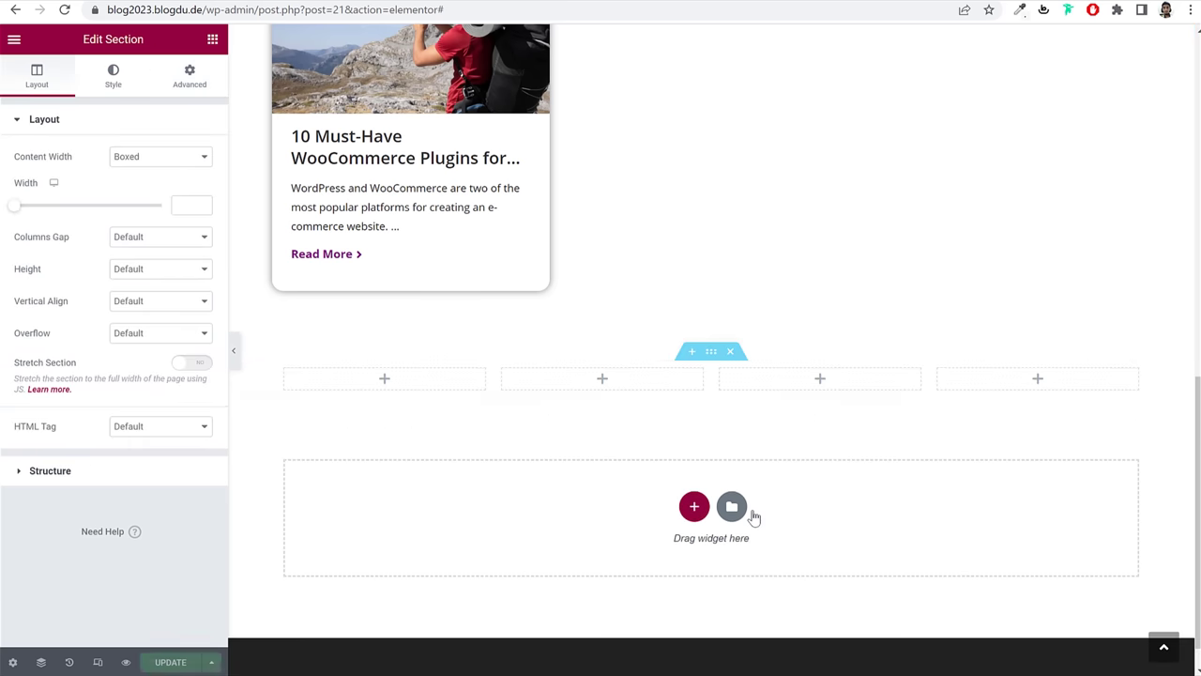
# Step: Copy the purple divider above the Featured Articles heading into the first column of the new four-column section
pyautogui.scroll(5, 282, 349)
pyautogui.rightClick(287, 267)
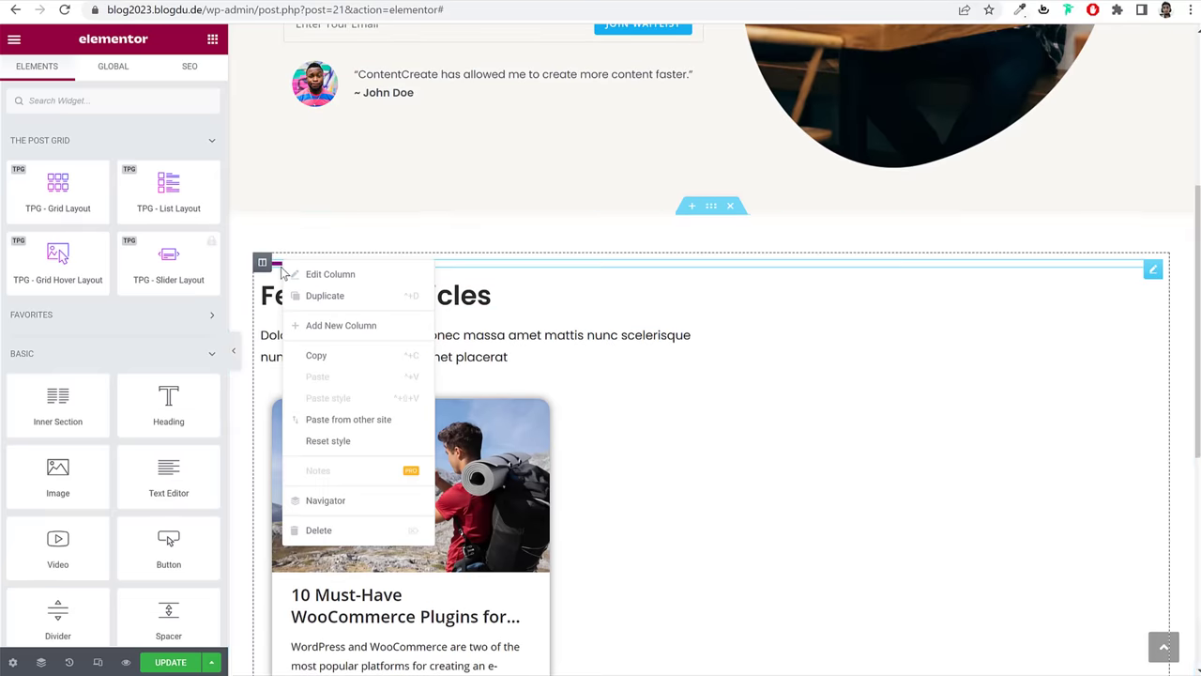
pyautogui.rightClick(280, 269)
pyautogui.click(325, 331)
pyautogui.scroll(-5, 404, 388)
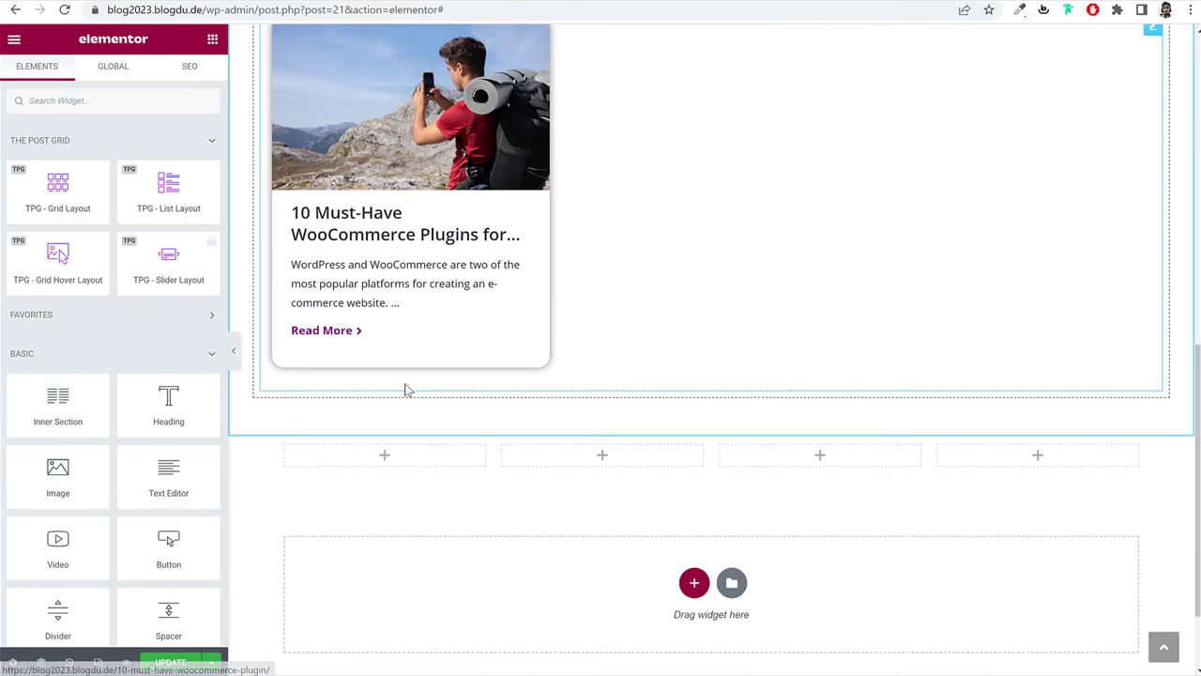
pyautogui.rightClick(397, 349)
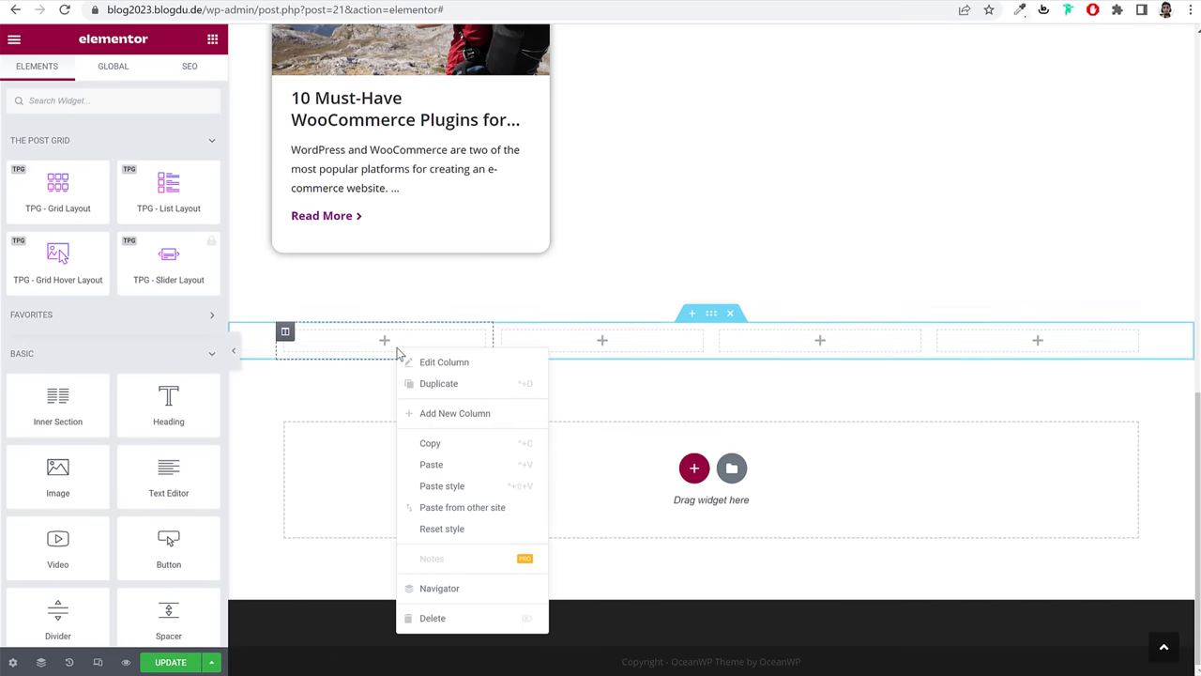
pyautogui.click(491, 465)
# Step: Copy the Featured Articles heading and paste it below the divider in the four-column section's first column
pyautogui.scroll(5, 488, 475)
pyautogui.rightClick(376, 169)
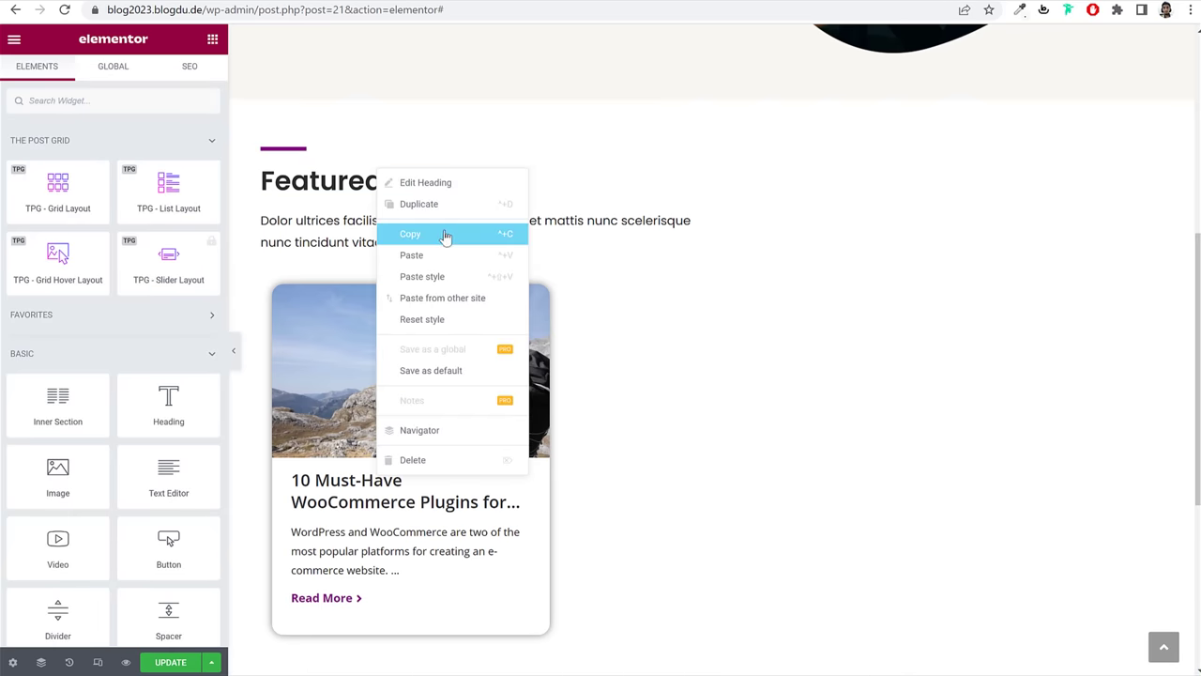
pyautogui.click(446, 235)
pyautogui.scroll(-5, 343, 348)
pyautogui.rightClick(333, 341)
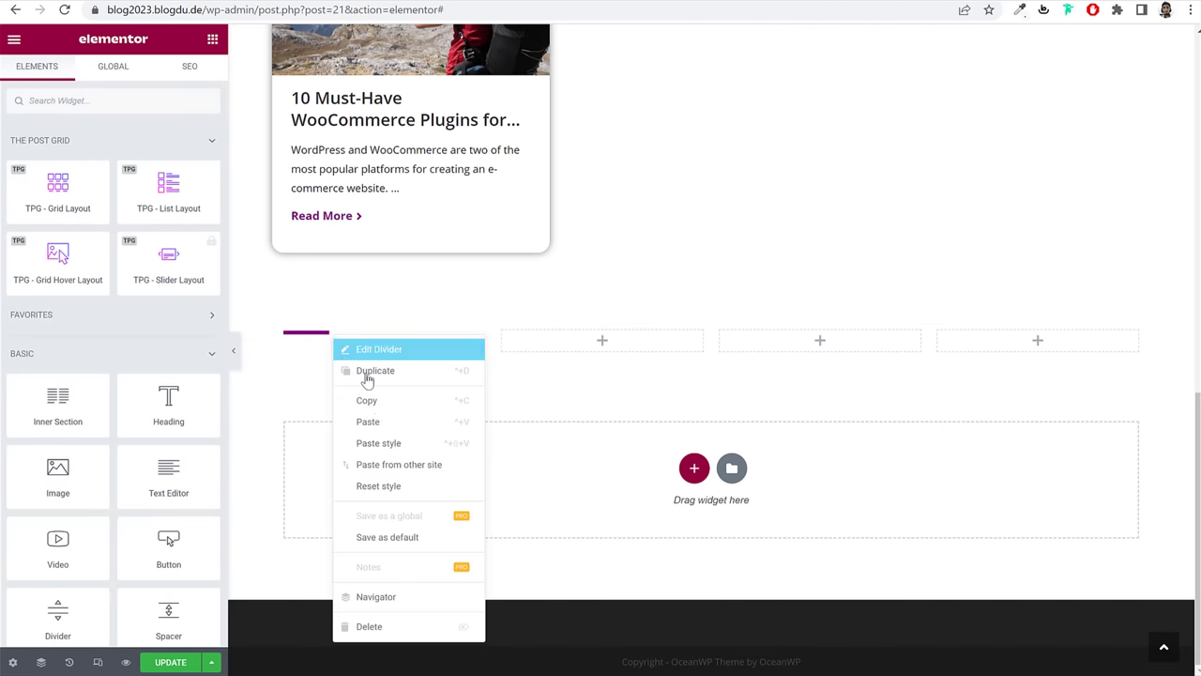
pyautogui.click(380, 421)
# Step: Copy the Featured Articles description text and paste it below the copied heading in the first column
pyautogui.scroll(5, 383, 394)
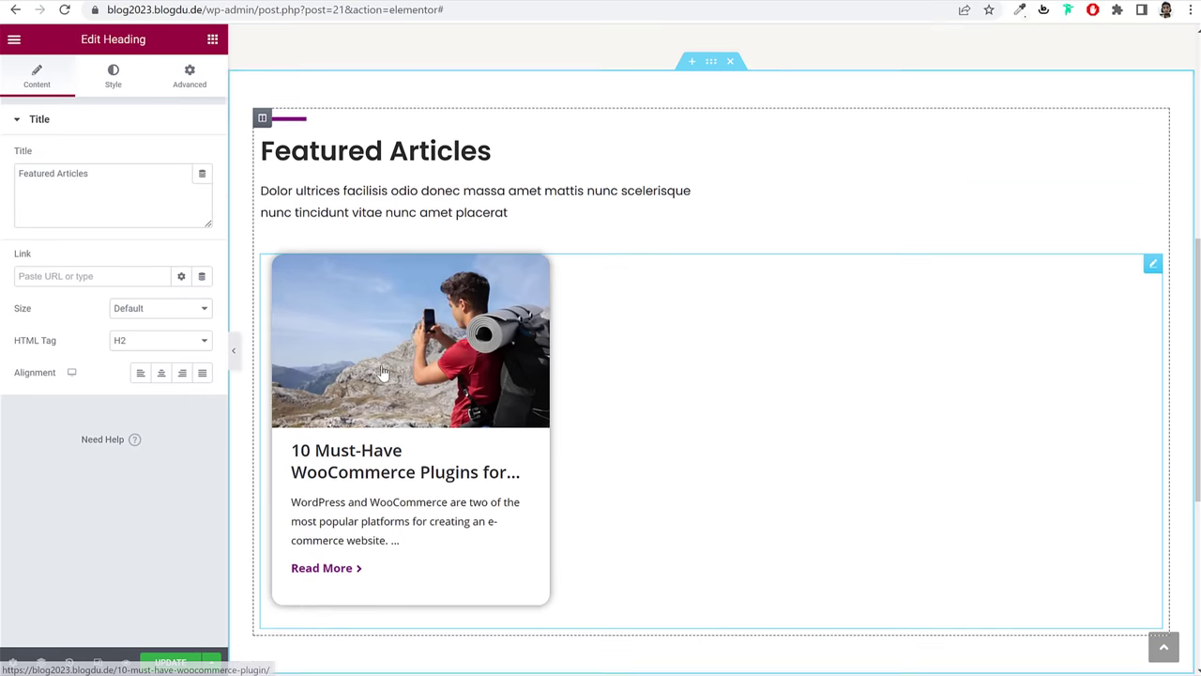
pyautogui.rightClick(422, 231)
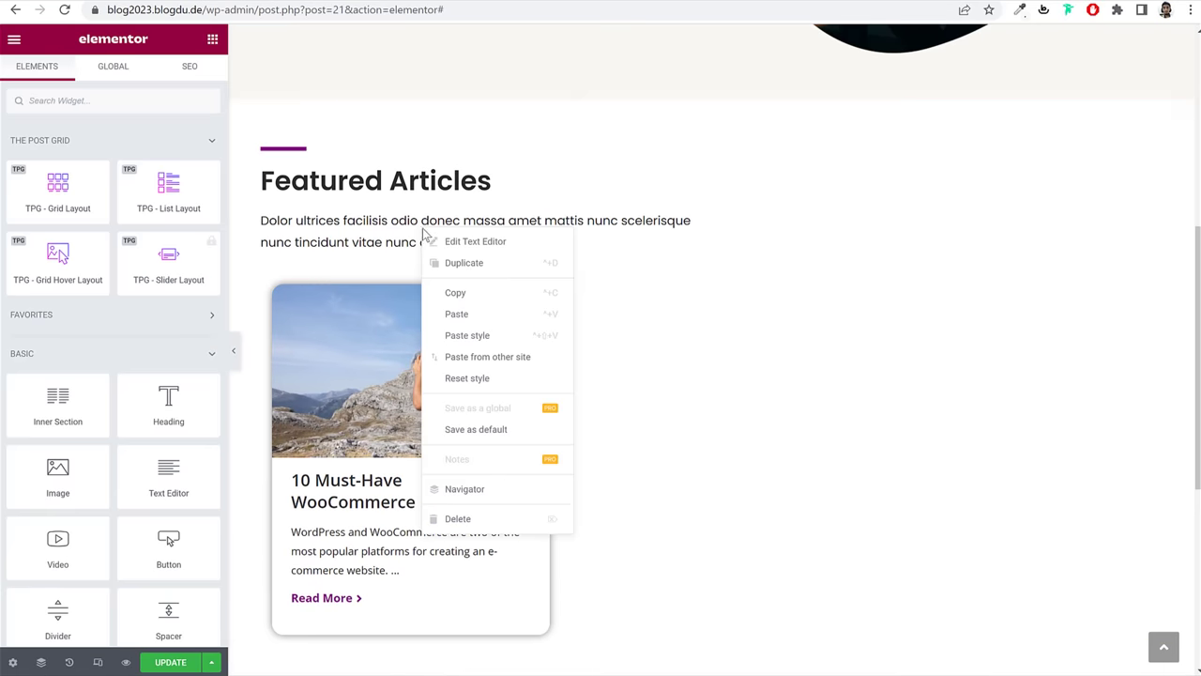
pyautogui.click(456, 291)
pyautogui.scroll(-5, 466, 316)
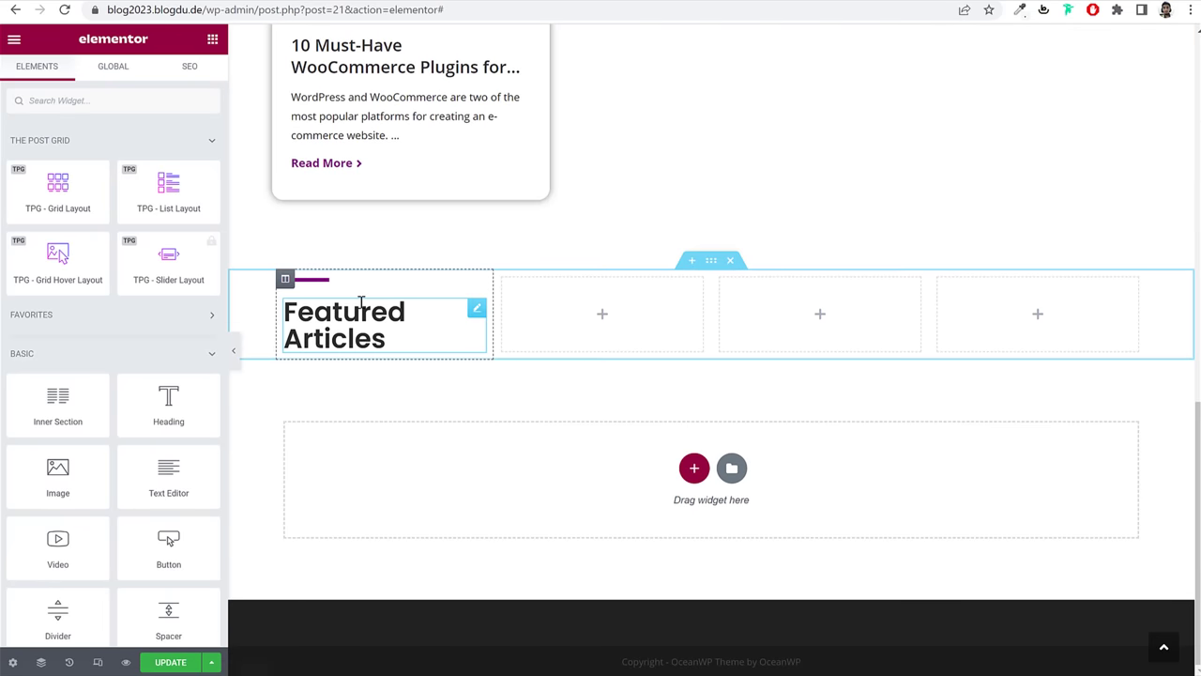
pyautogui.rightClick(360, 300)
pyautogui.click(419, 389)
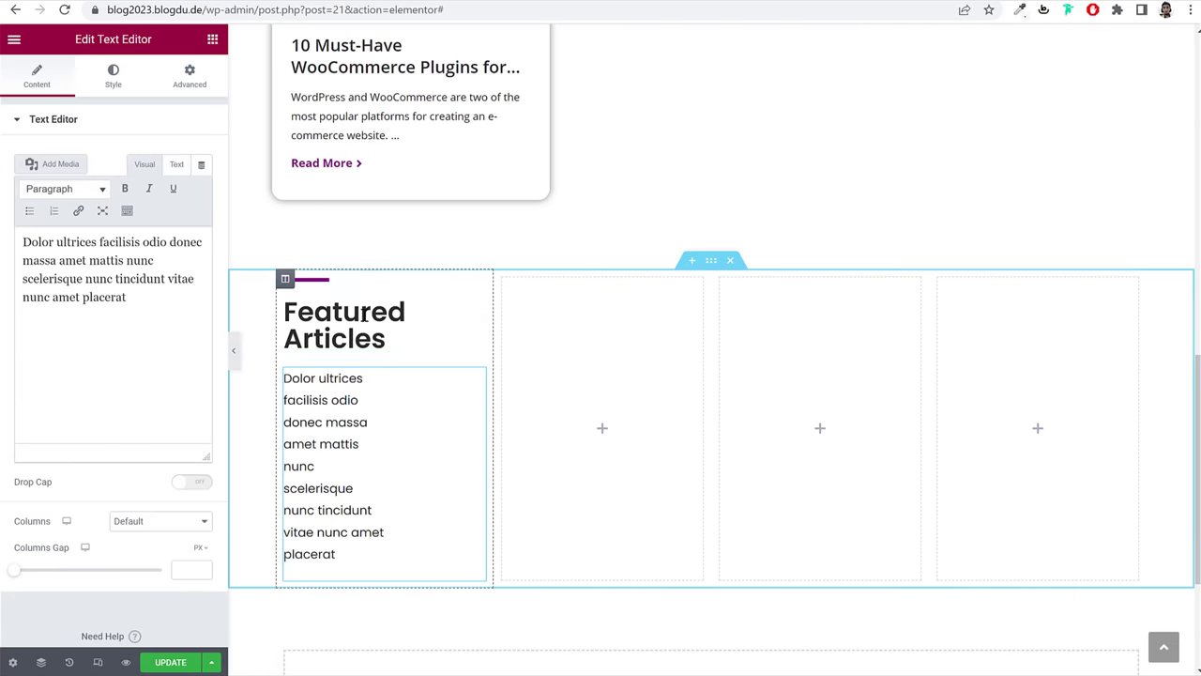
# Step: Set the right margin of the copied description text in the first column to 0
pyautogui.click(362, 410)
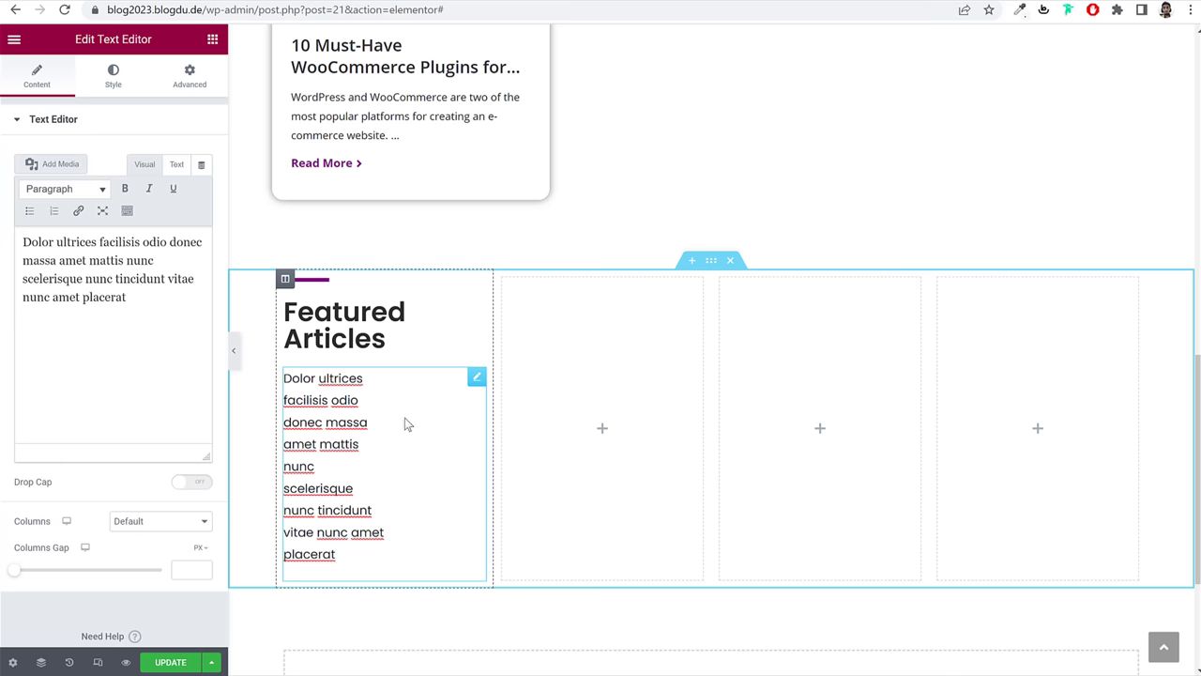
pyautogui.click(195, 83)
pyautogui.doubleClick(74, 175)
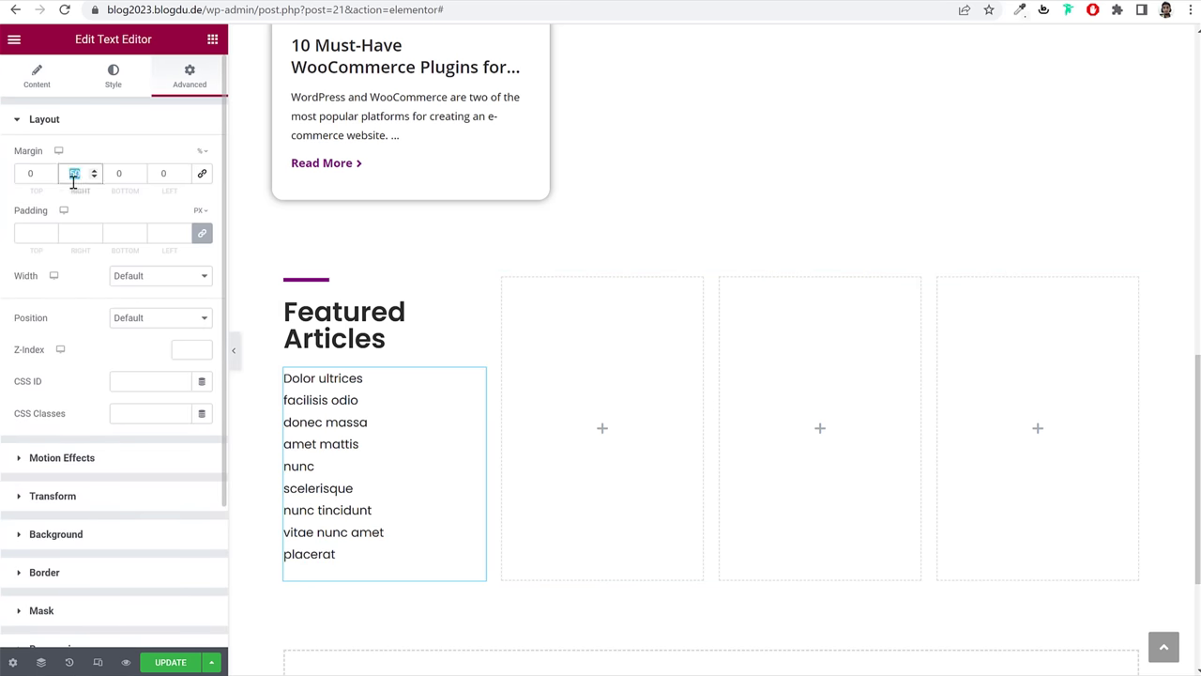
pyautogui.write('0')
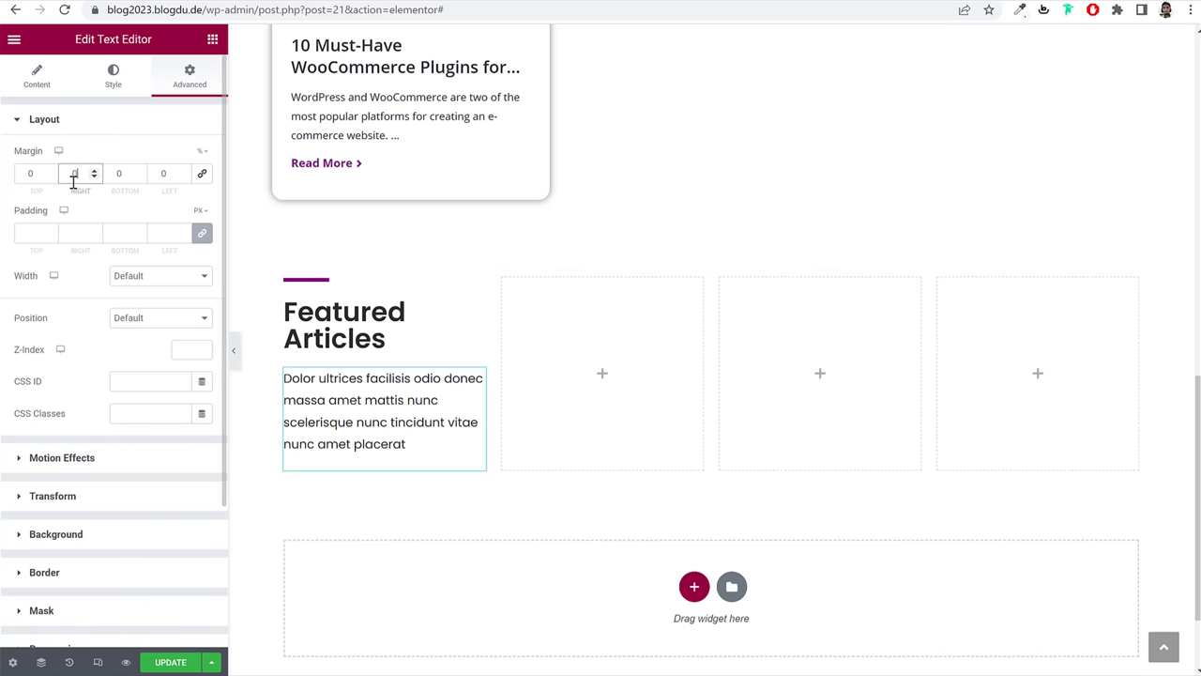
# Step: Set the line height of the copied Featured Articles heading in the first column to 1.4 em
pyautogui.click(364, 322)
pyautogui.click(120, 77)
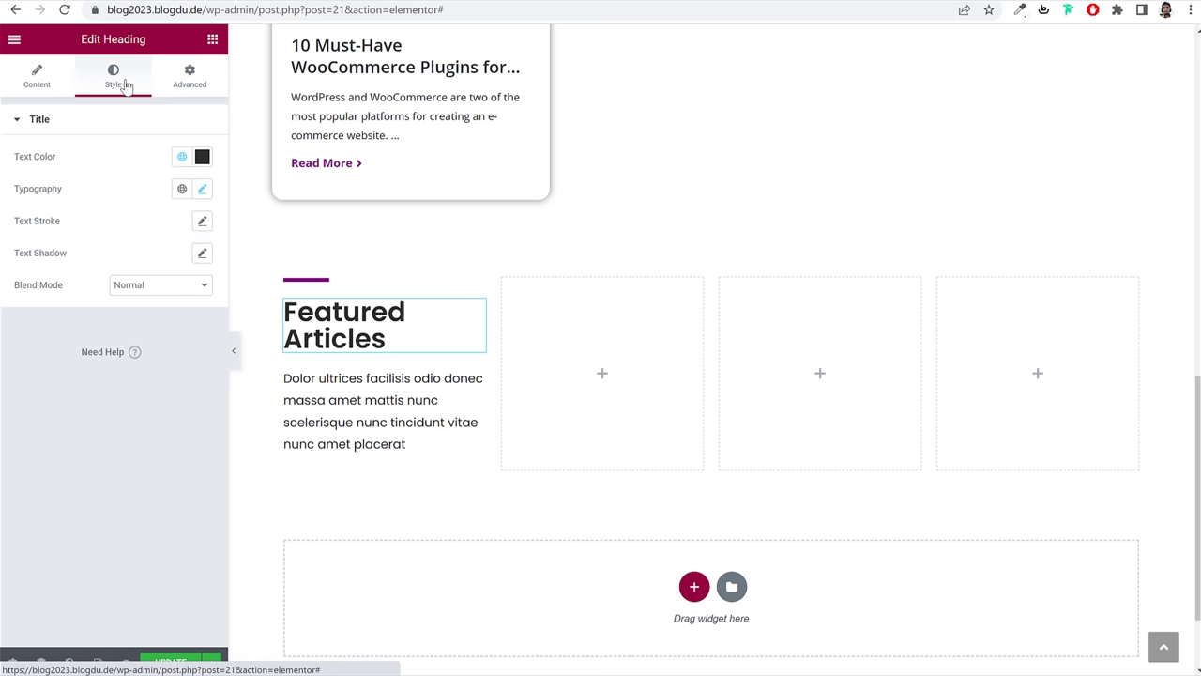
pyautogui.click(201, 190)
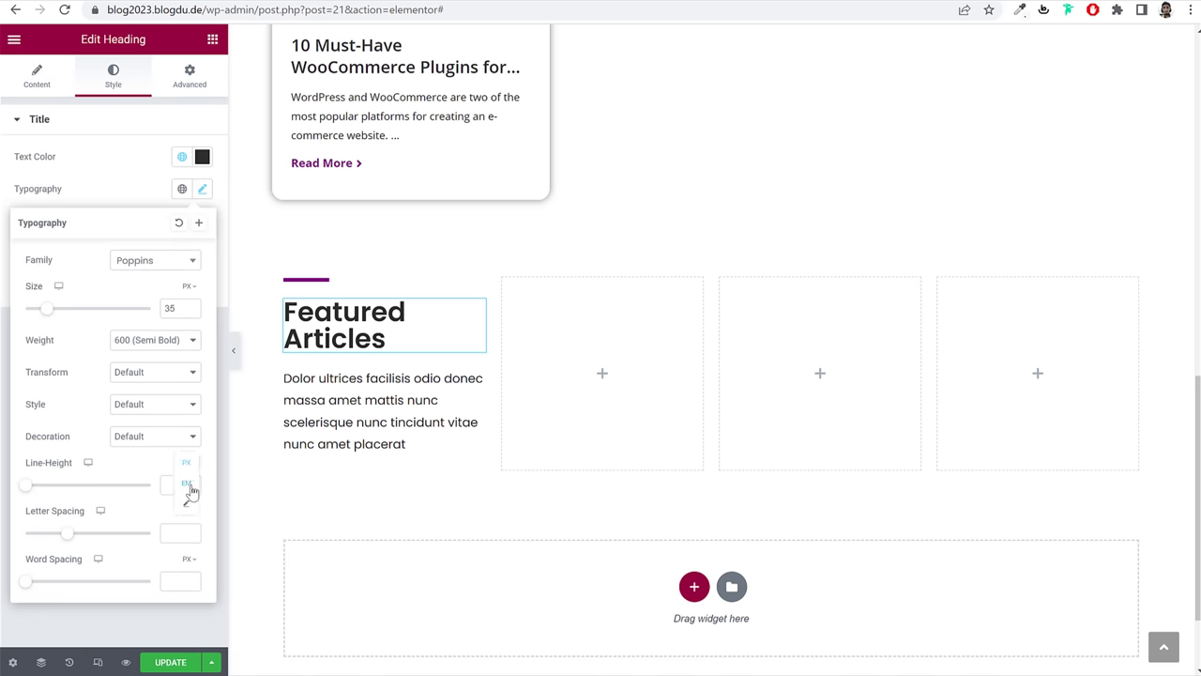
pyautogui.click(187, 484)
pyautogui.write('1')
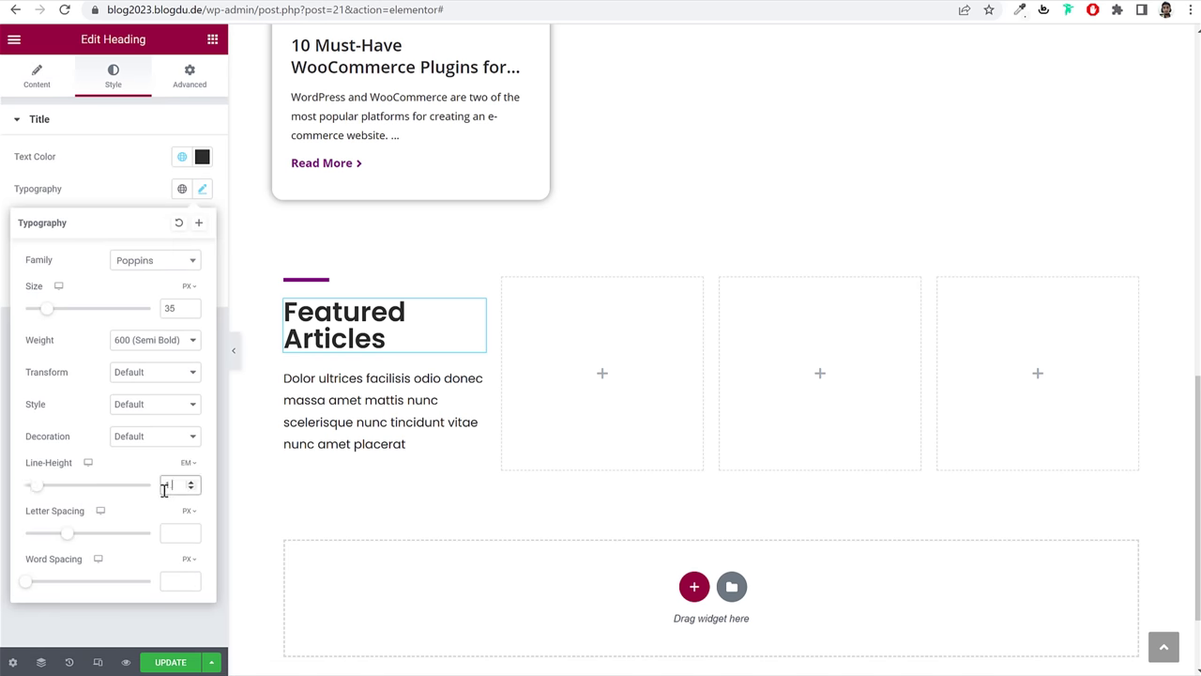
pyautogui.write('.2')
pyautogui.press('Up')
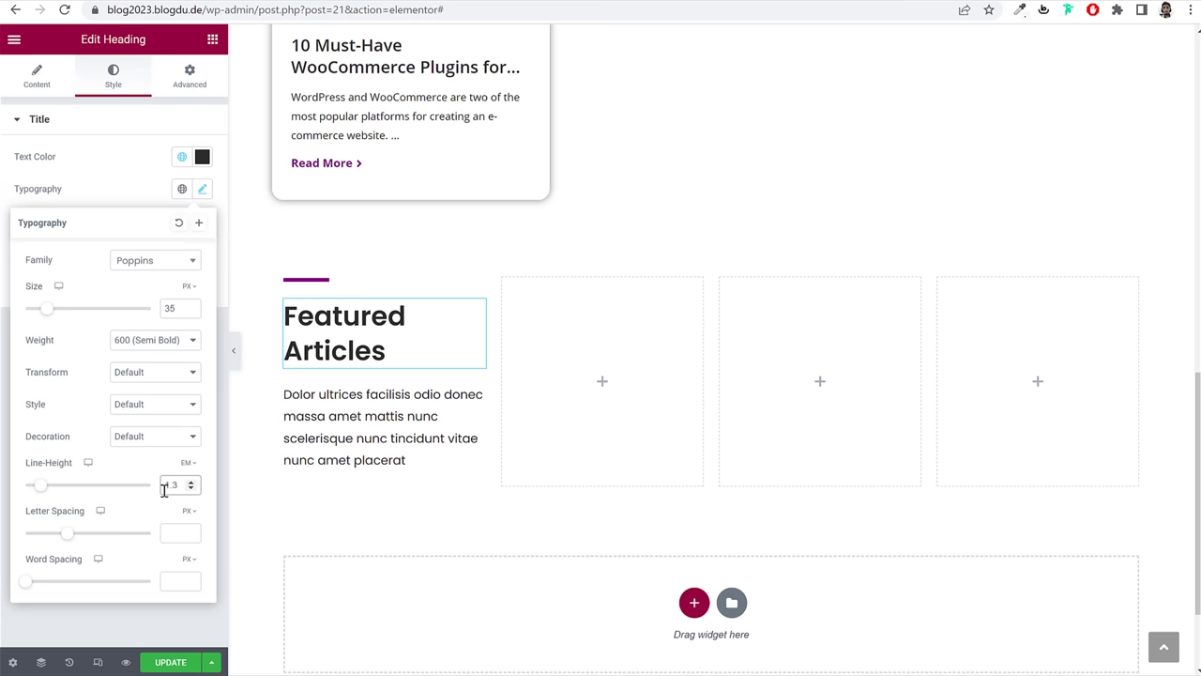
pyautogui.press('Up')
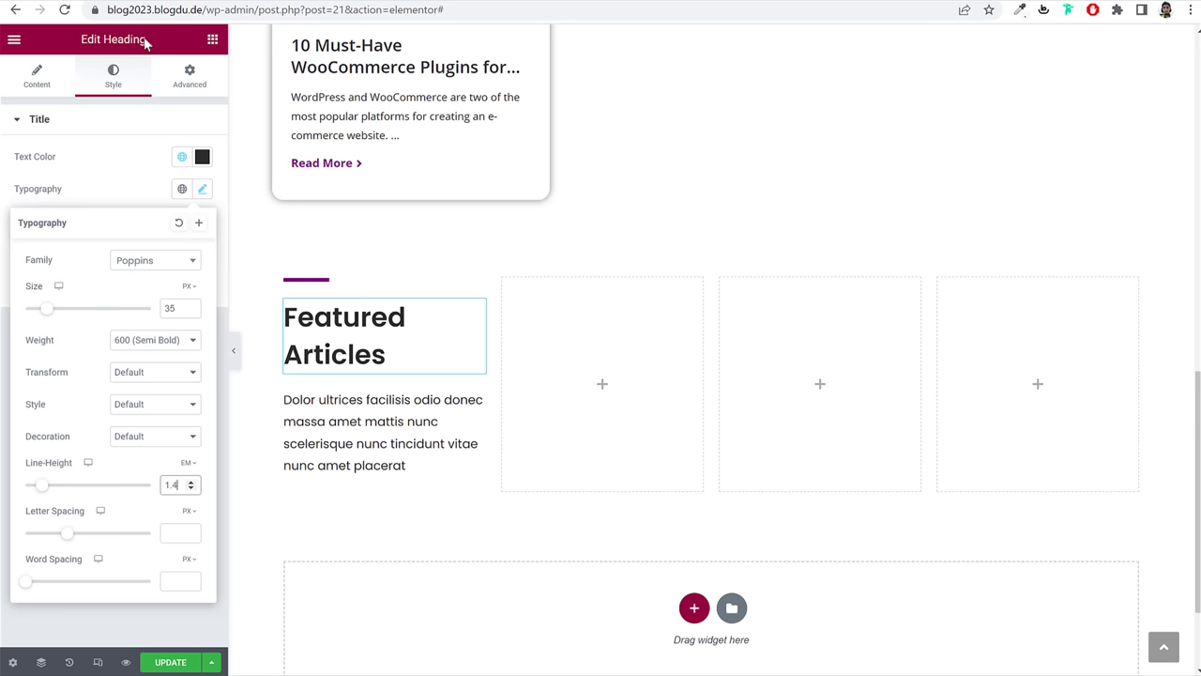
# Step: Find the Image widget and place it in the second column of the four-column section
pyautogui.click(212, 43)
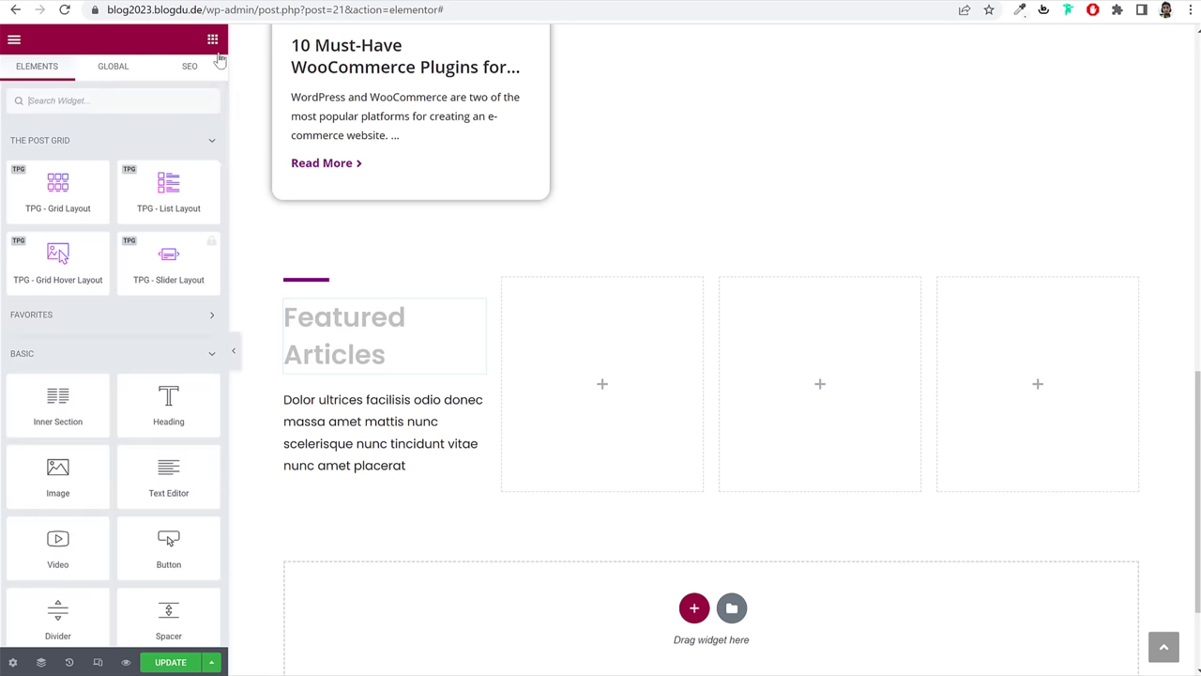
pyautogui.click(141, 100)
pyautogui.write('ima')
pyautogui.moveTo(58, 155); pyautogui.dragTo(603, 387)
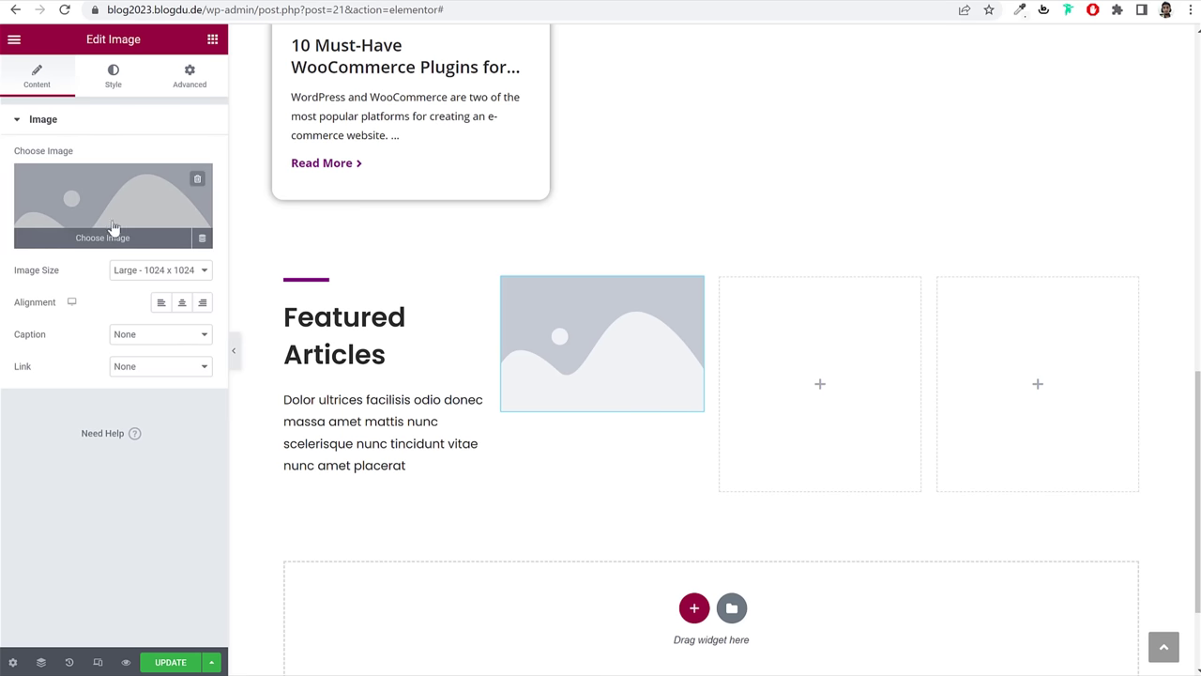
# Step: Upload the kal-visuals, markus-spiske and microsoft-365 photos from the Media folder and insert the kal-visuals photo into the image widget
pyautogui.click(111, 227)
pyautogui.click(218, 102)
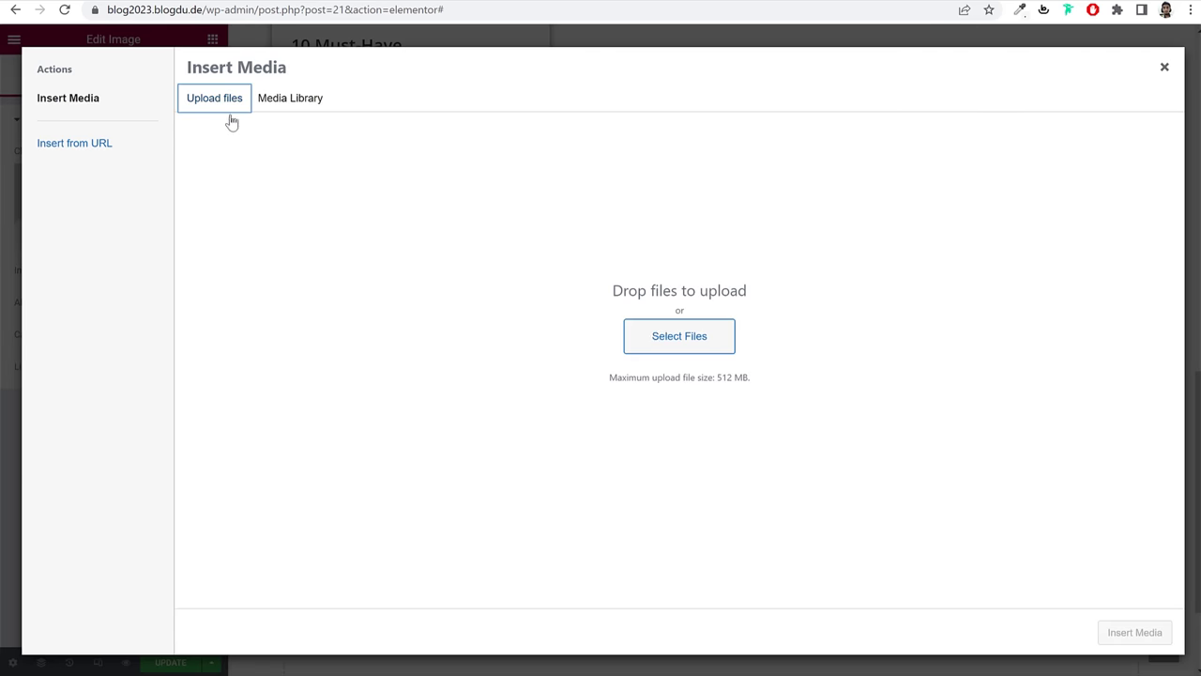
pyautogui.click(673, 339)
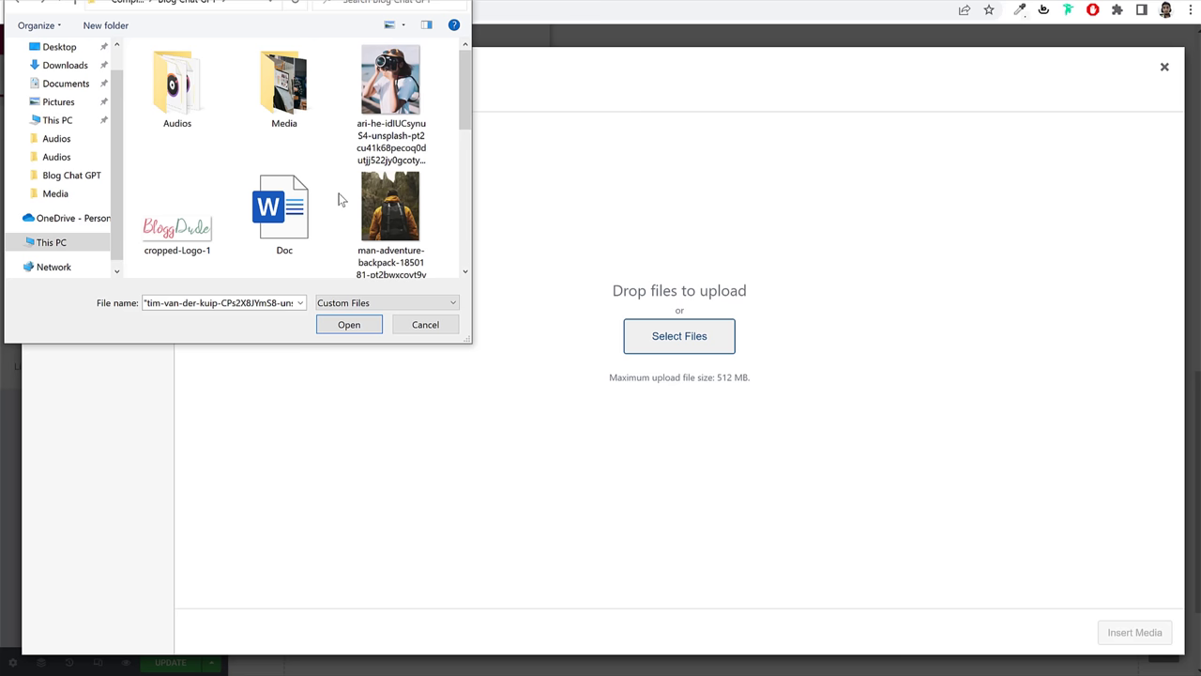
pyautogui.click(285, 89)
pyautogui.doubleClick(284, 89)
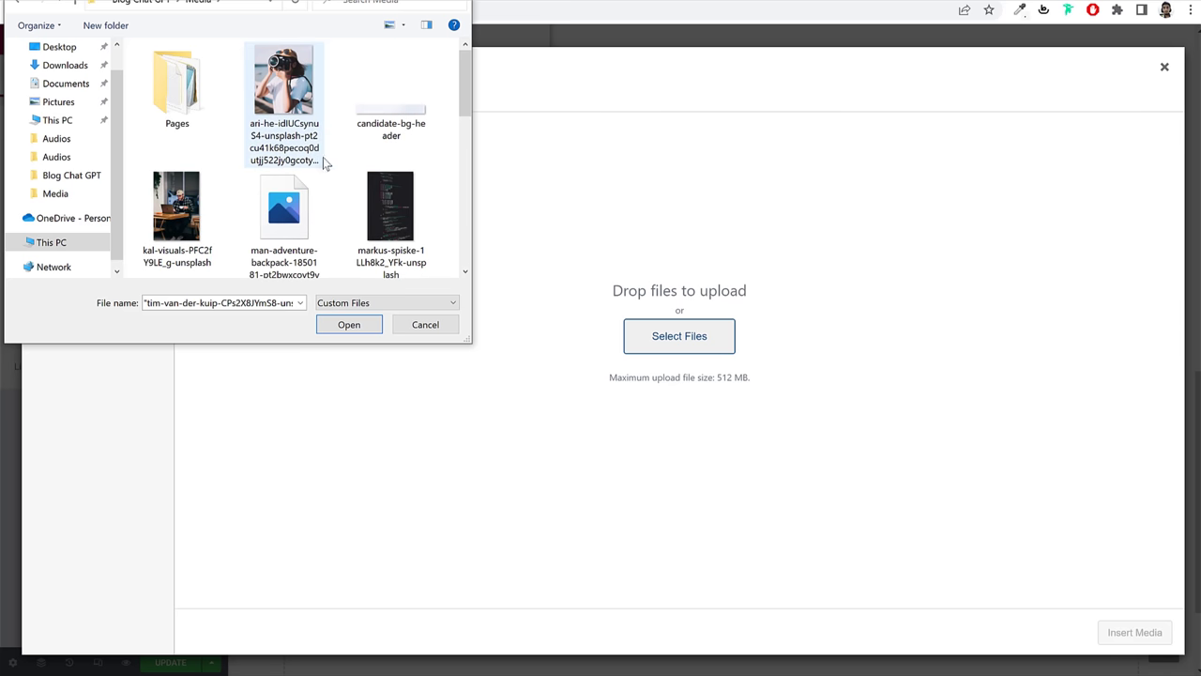
pyautogui.click(140, 225)
pyautogui.scroll(-2, 361, 174)
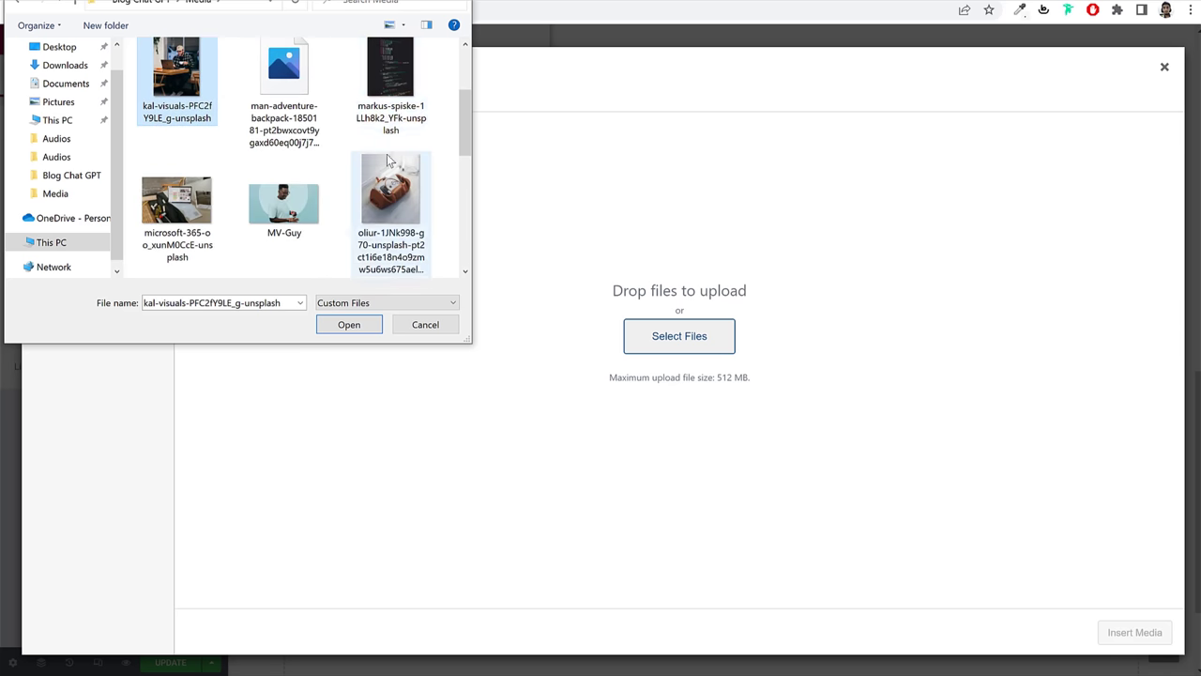
pyautogui.keyDown('ctrl'); pyautogui.click(399, 110); pyautogui.keyUp('ctrl')
pyautogui.keyDown('ctrl'); pyautogui.click(178, 211); pyautogui.keyUp('ctrl')
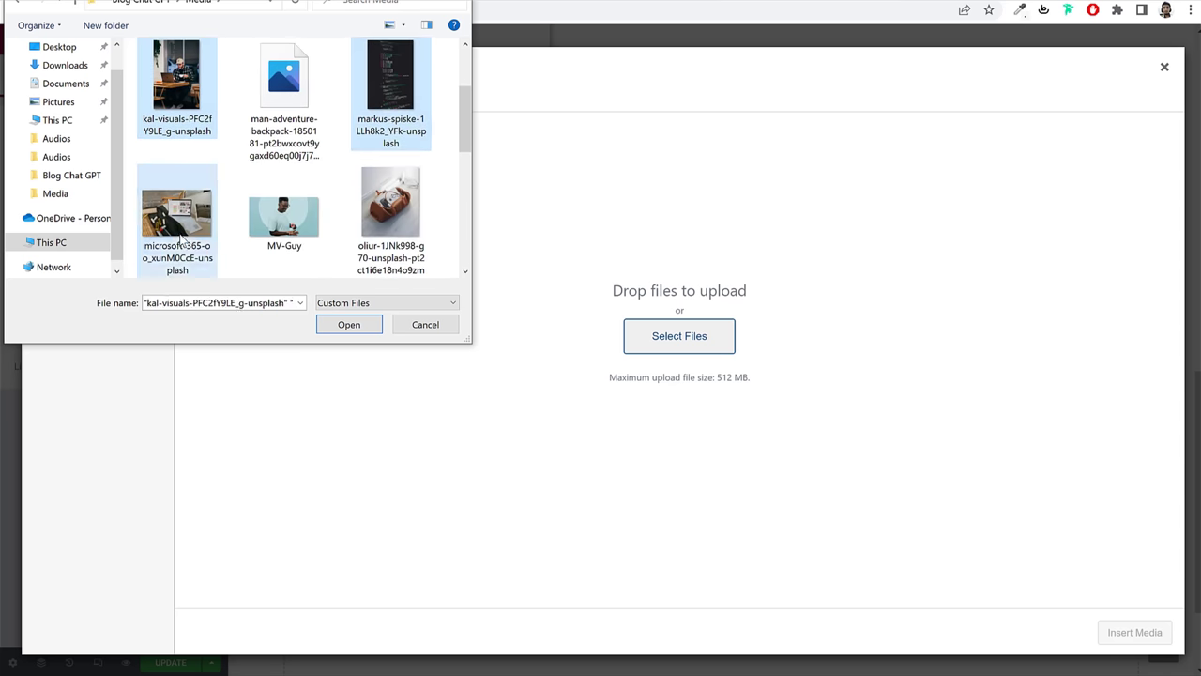
pyautogui.click(348, 324)
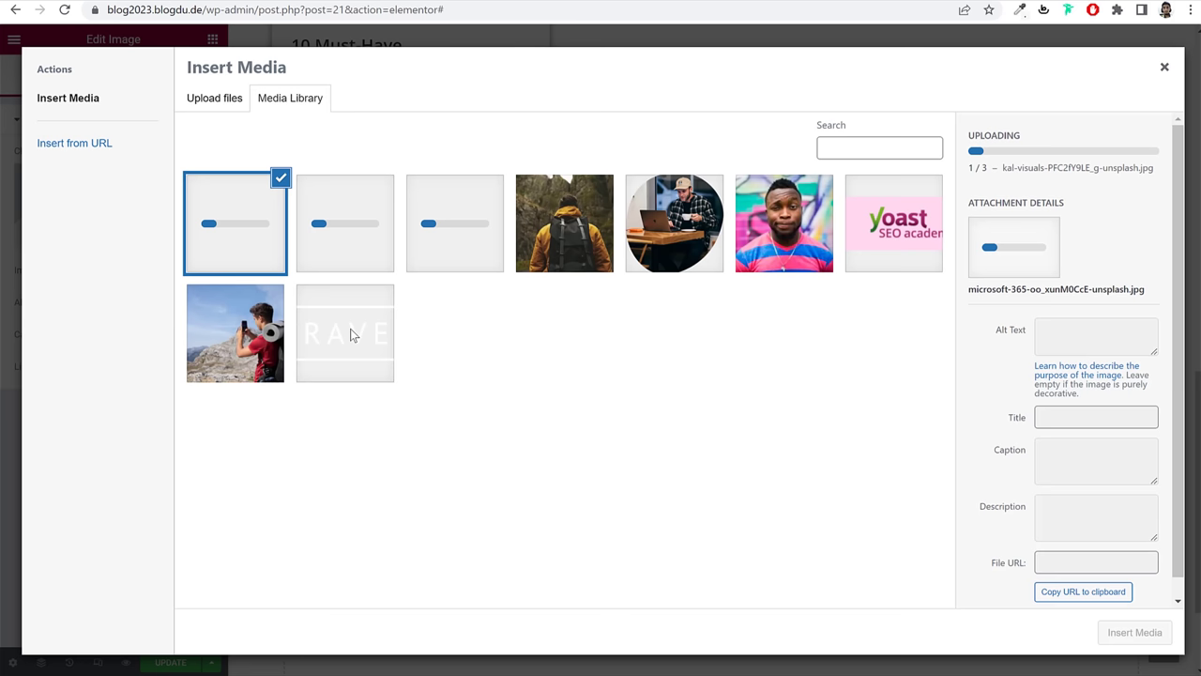
pyautogui.click(462, 242)
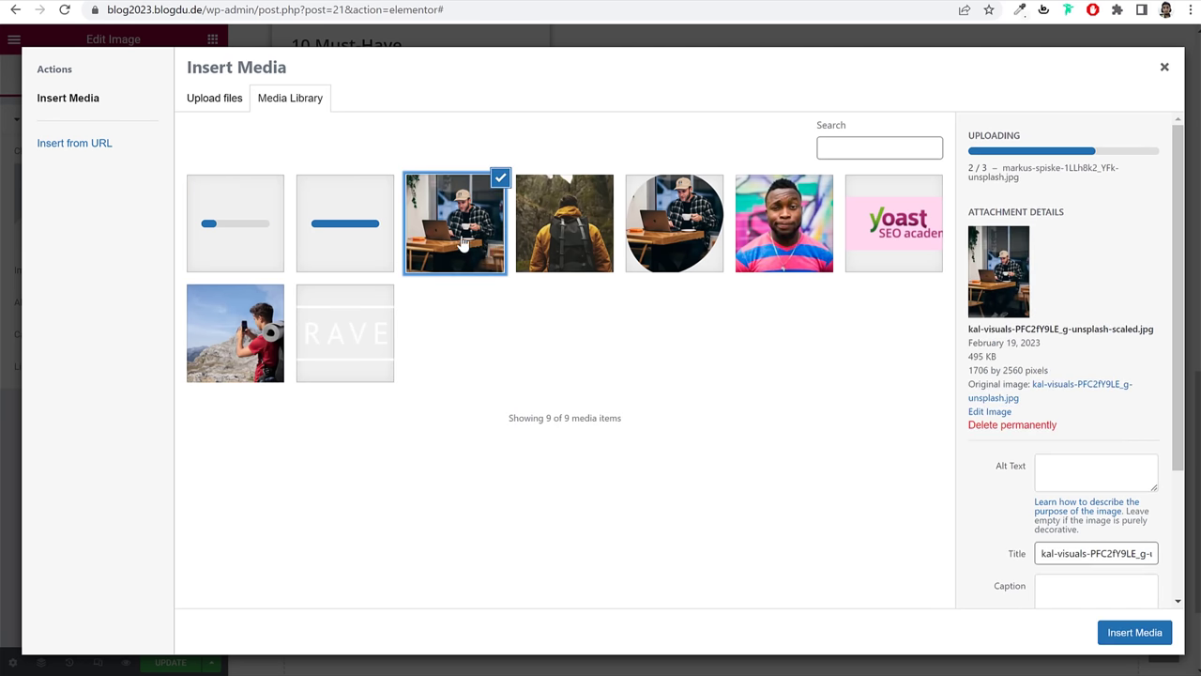
pyautogui.click(1133, 633)
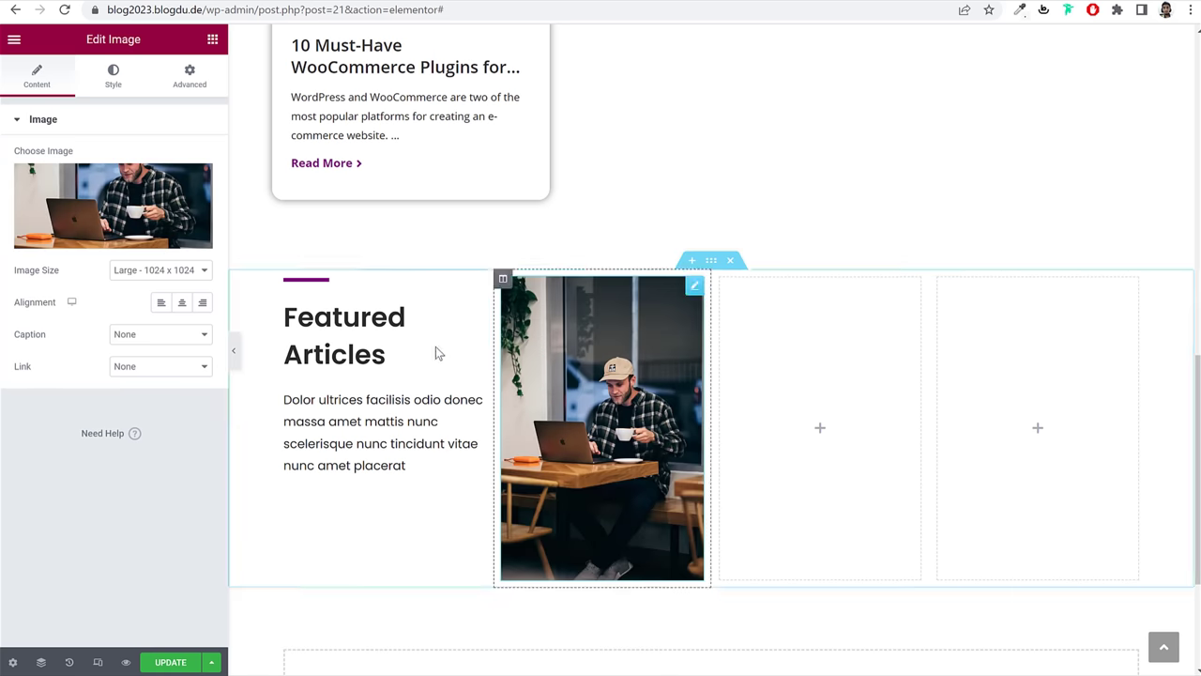
# Step: Crop the second column's image to a custom size of 500 x 600 and apply it
pyautogui.click(174, 275)
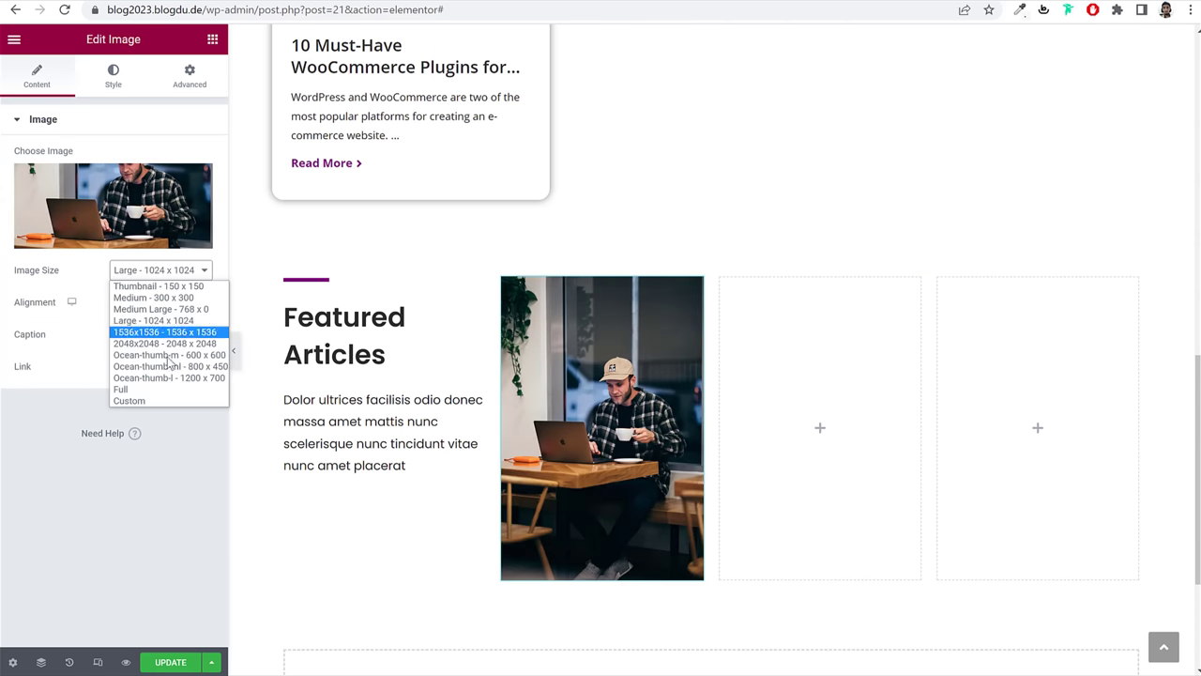
pyautogui.click(170, 402)
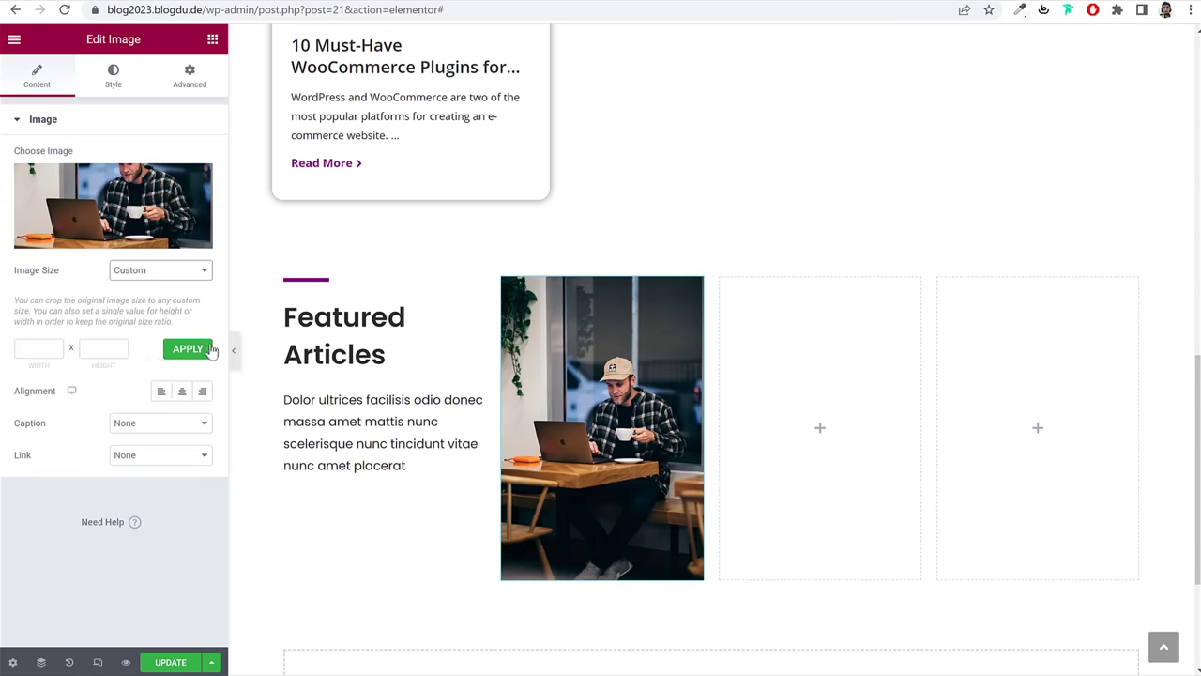
pyautogui.click(29, 349)
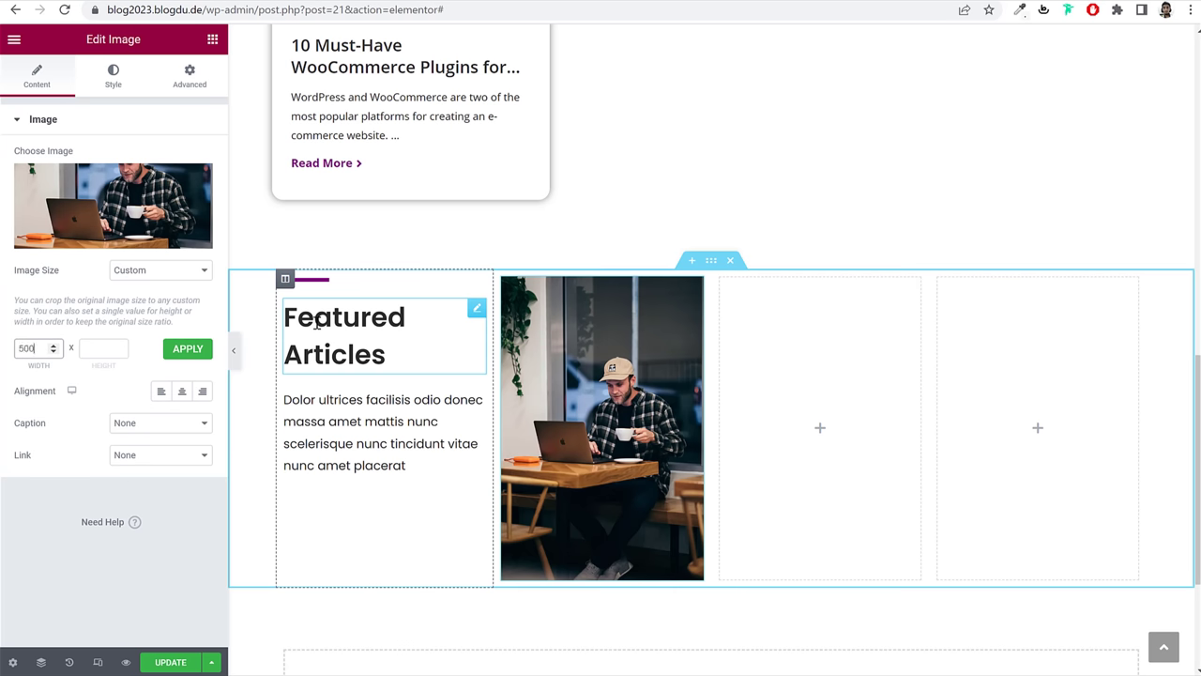
pyautogui.write('500')
pyautogui.press('Tab')
pyautogui.write('600')
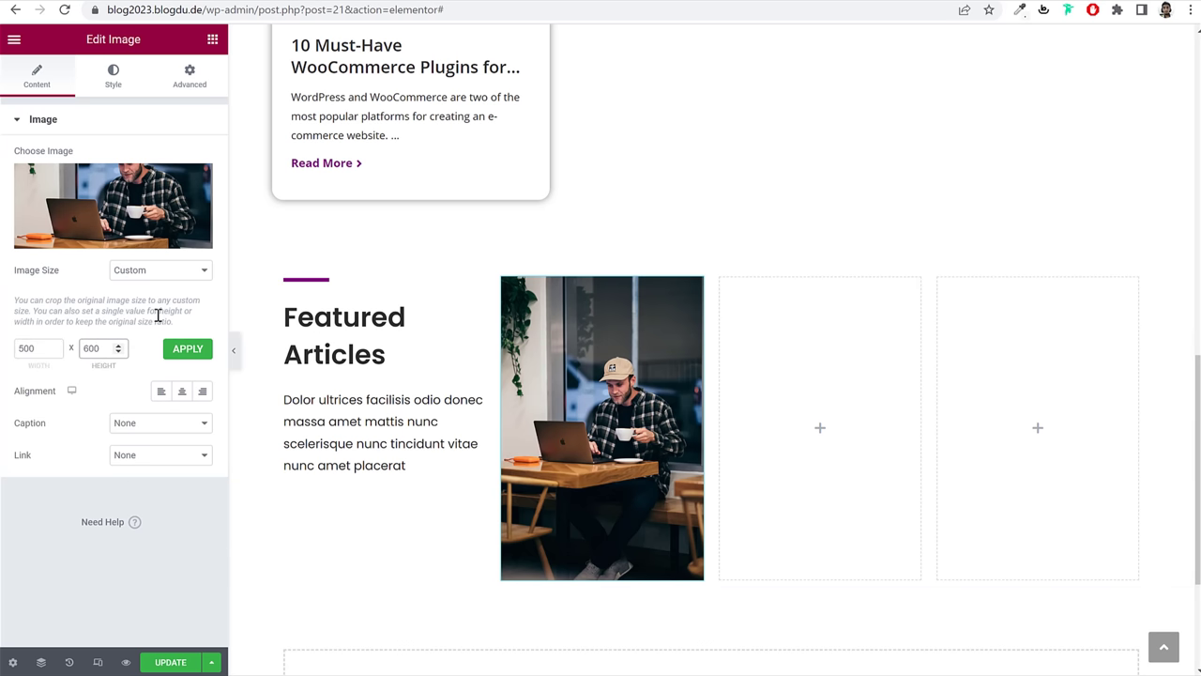
pyautogui.click(187, 353)
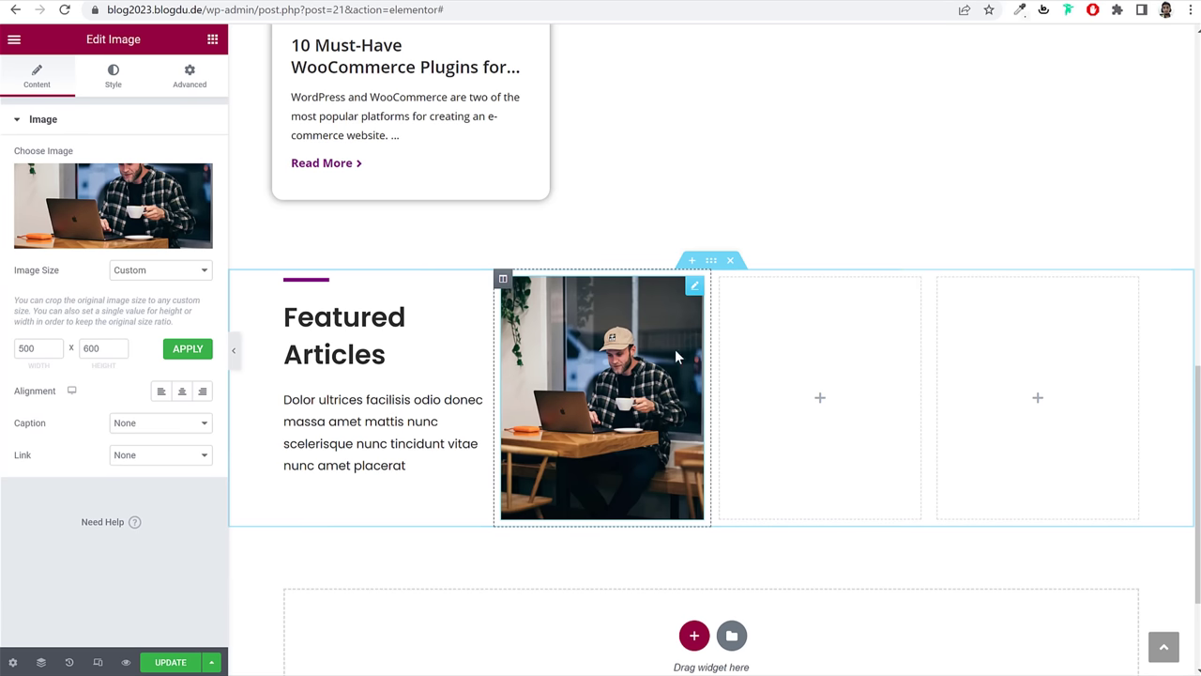
# Step: Add a heading below the café photo and title it "Some Laptop", copying the text from the reference page
pyautogui.click(212, 43)
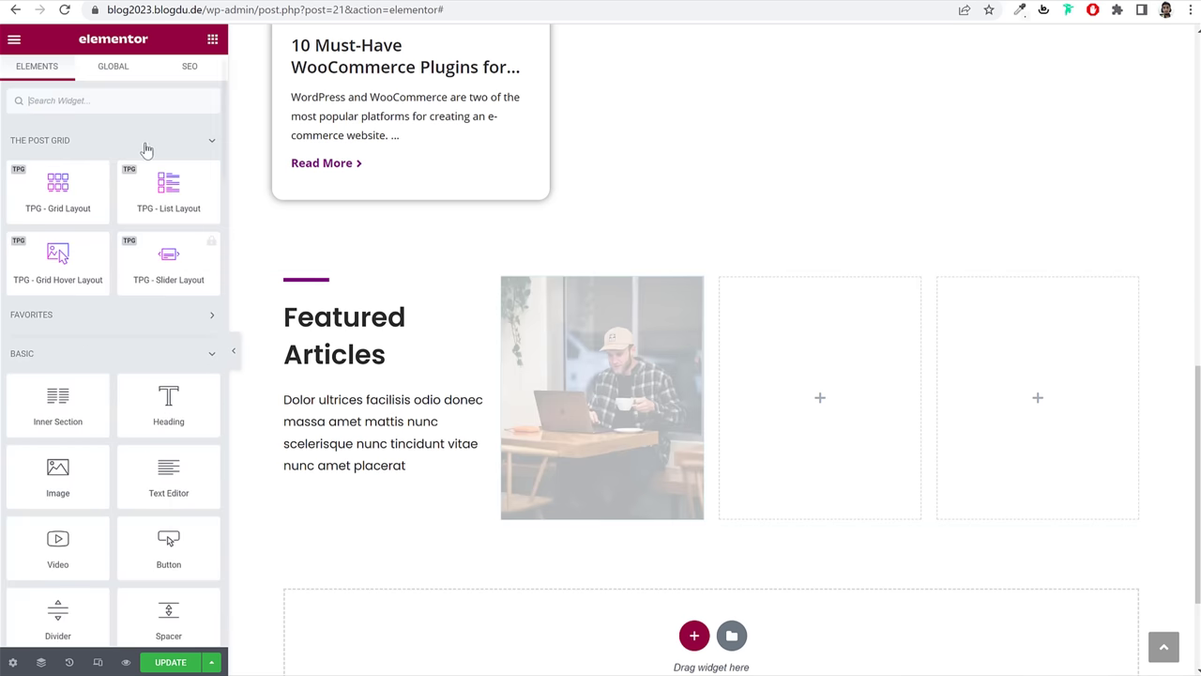
pyautogui.moveTo(178, 404); pyautogui.dragTo(578, 473)
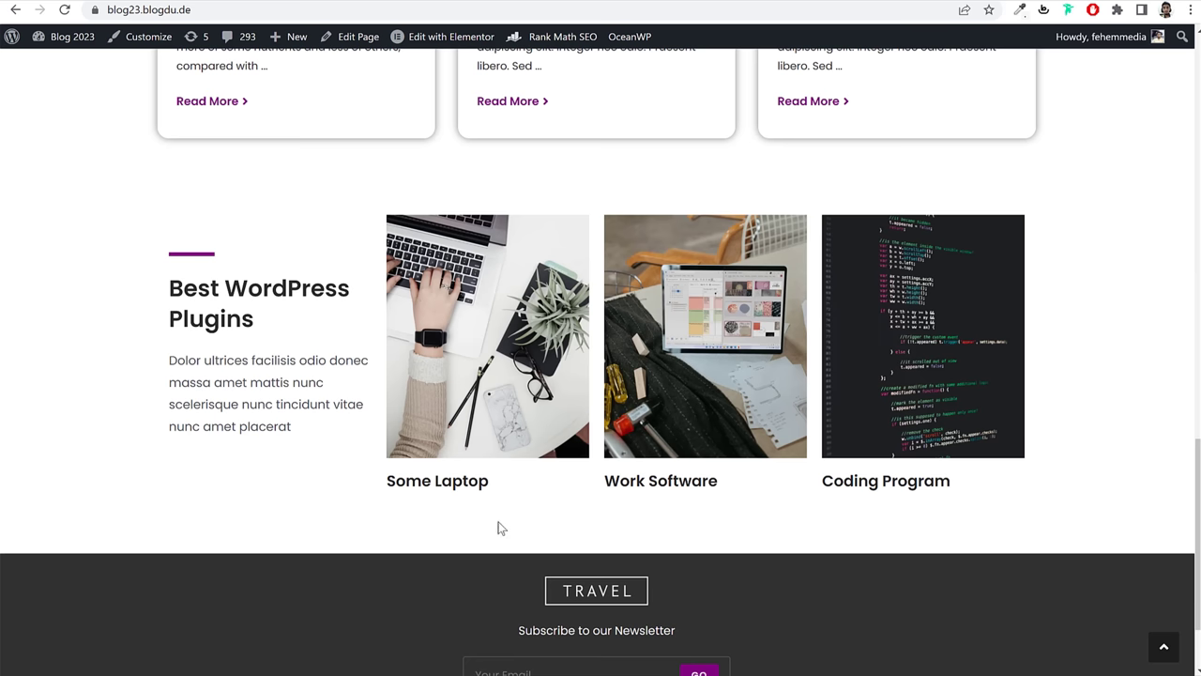
pyautogui.moveTo(492, 482); pyautogui.dragTo(390, 479)
pyautogui.hotkey('ctrl', 'c')
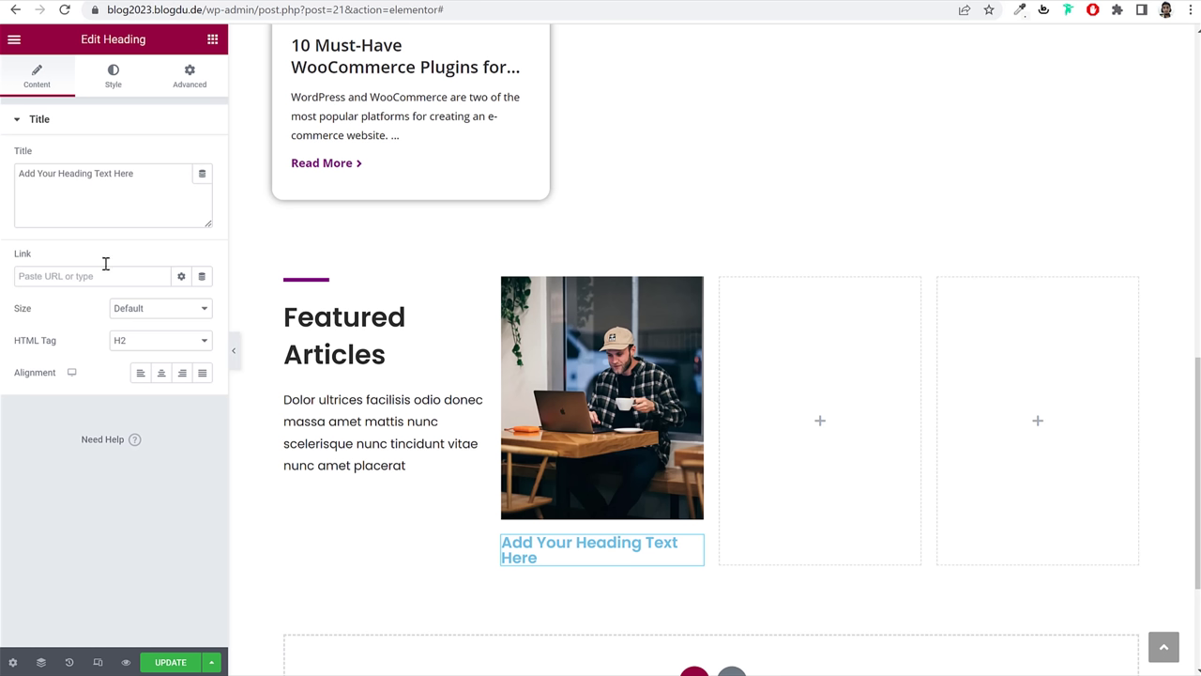
pyautogui.tripleClick(105, 180)
pyautogui.hotkey('ctrl', 'v')
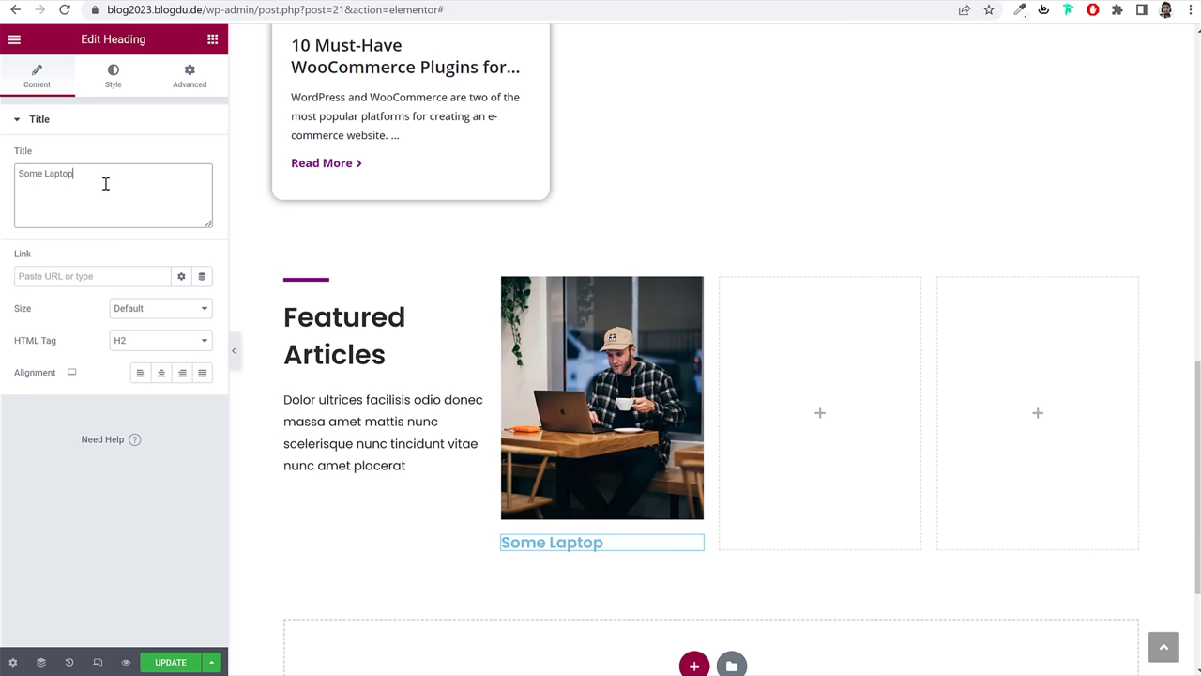
# Step: Set the Some Laptop heading's text color to the near-black global color
pyautogui.click(113, 77)
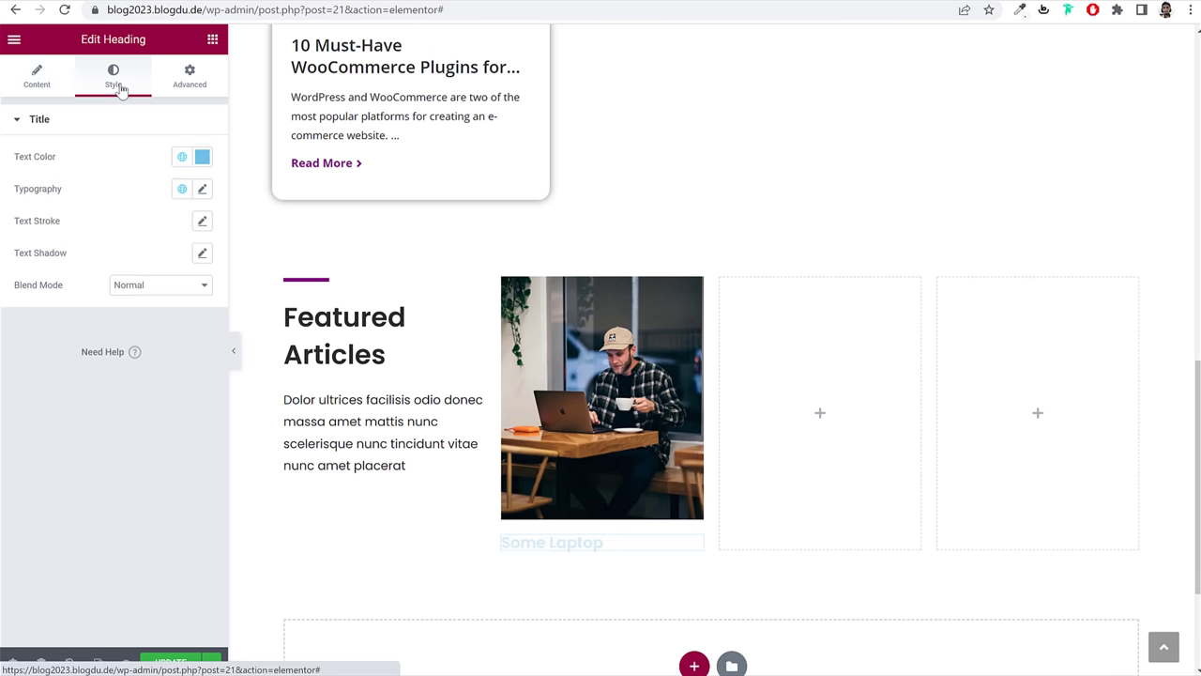
pyautogui.click(182, 157)
pyautogui.click(98, 334)
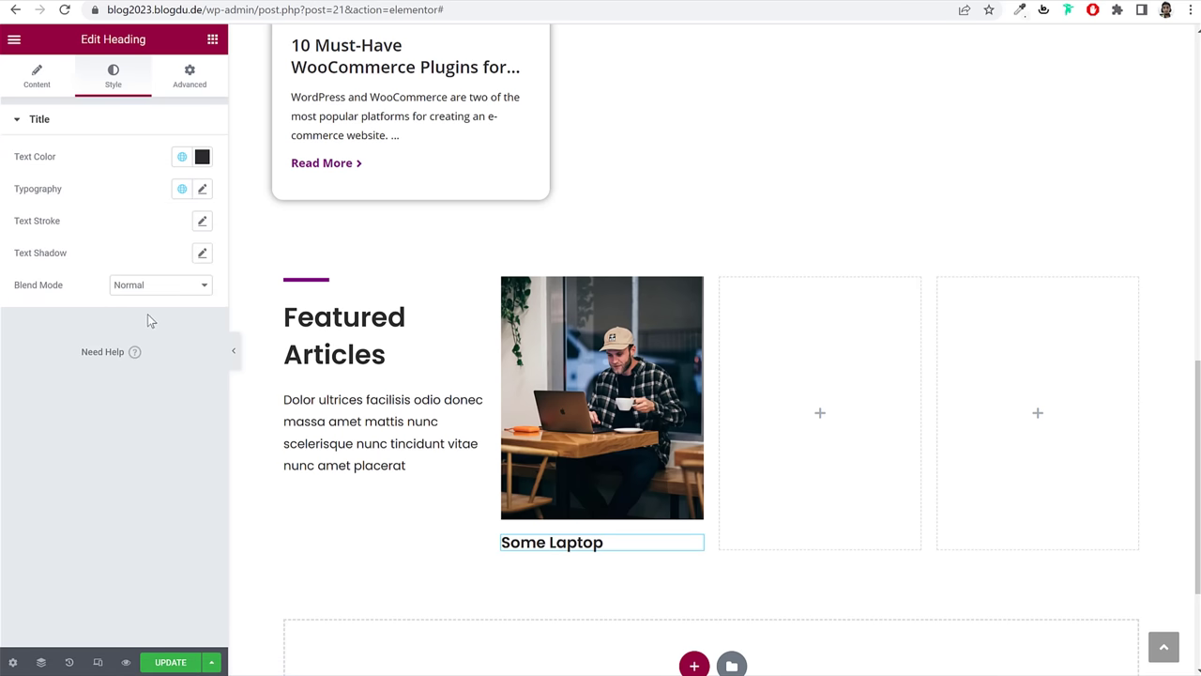
pyautogui.click(36, 77)
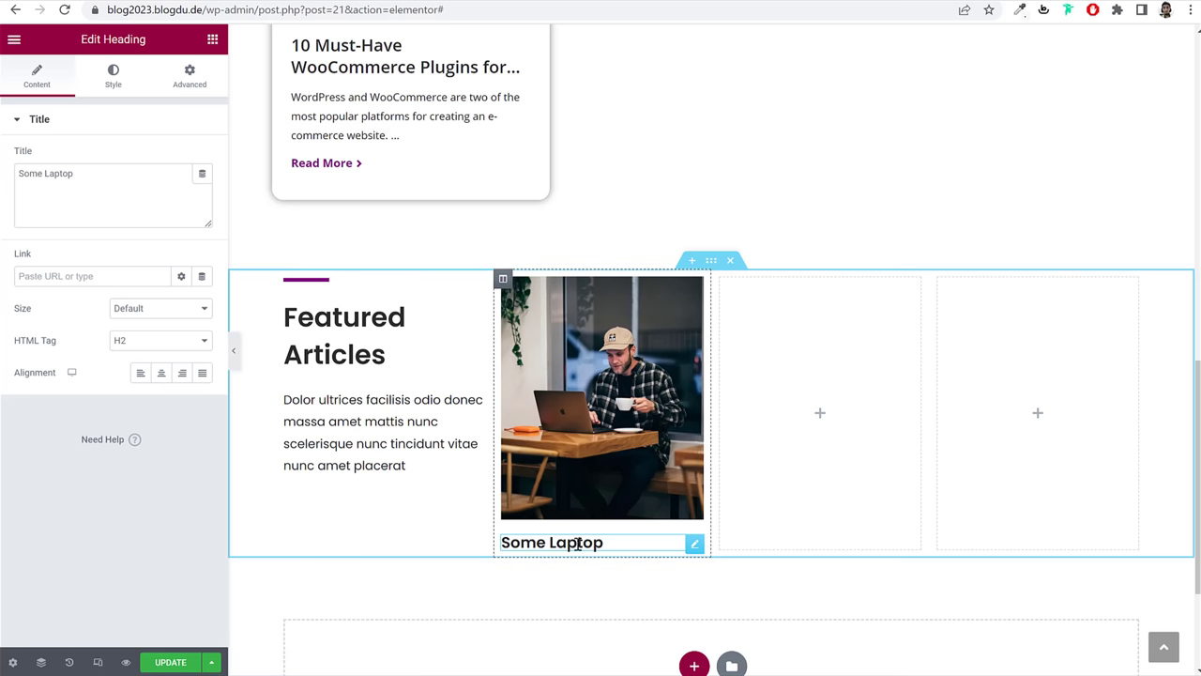
pyautogui.click(62, 279)
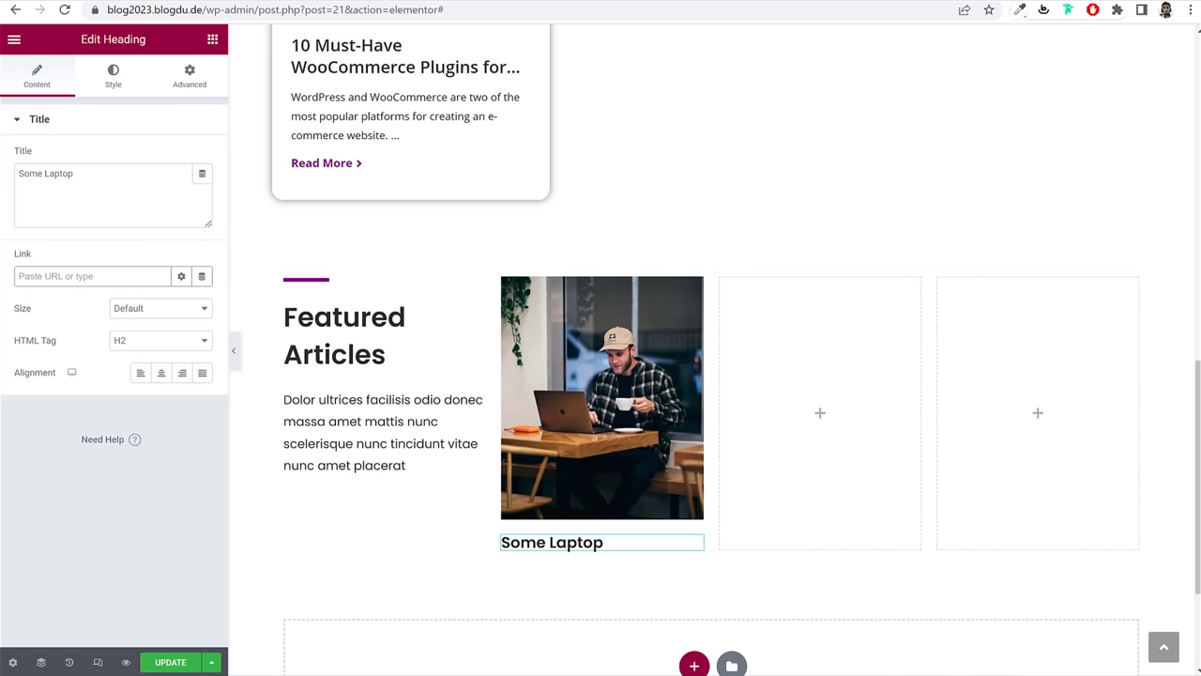
pyautogui.hotkey('ctrl', 't')
pyautogui.write('n')
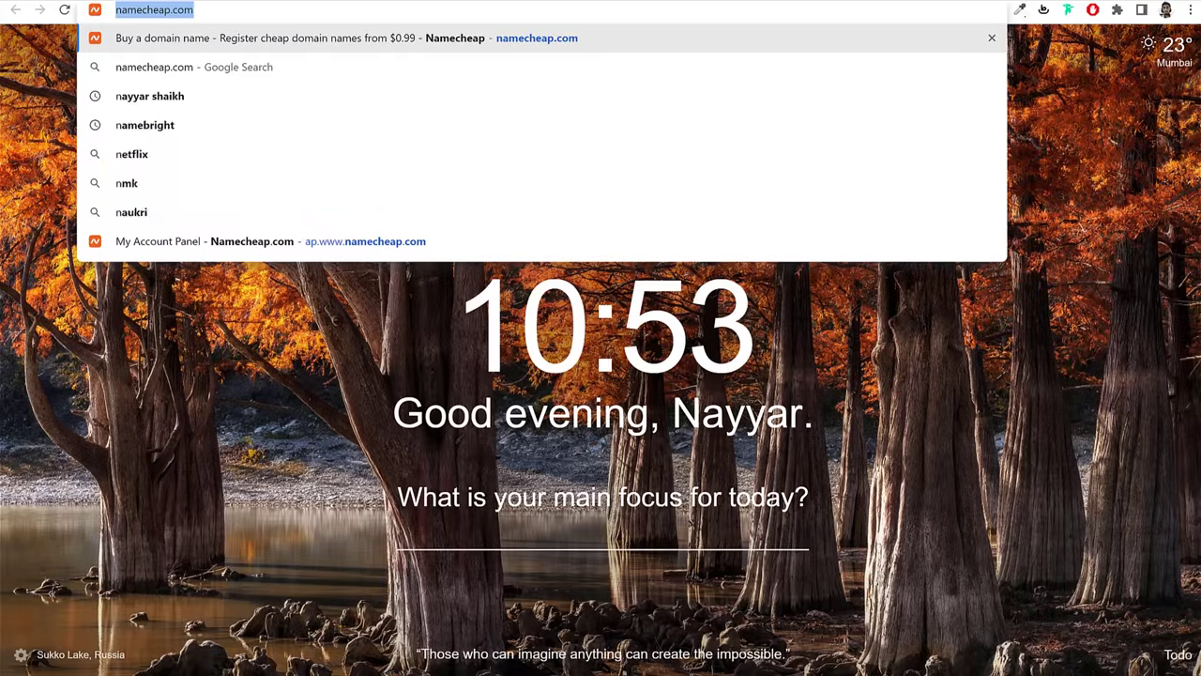
pyautogui.press('BackSpace')
pyautogui.press('BackSpace')
pyautogui.write('b')
pyautogui.press('Return')
pyautogui.click(753, 16)
pyautogui.hotkey('ctrl', 'c')
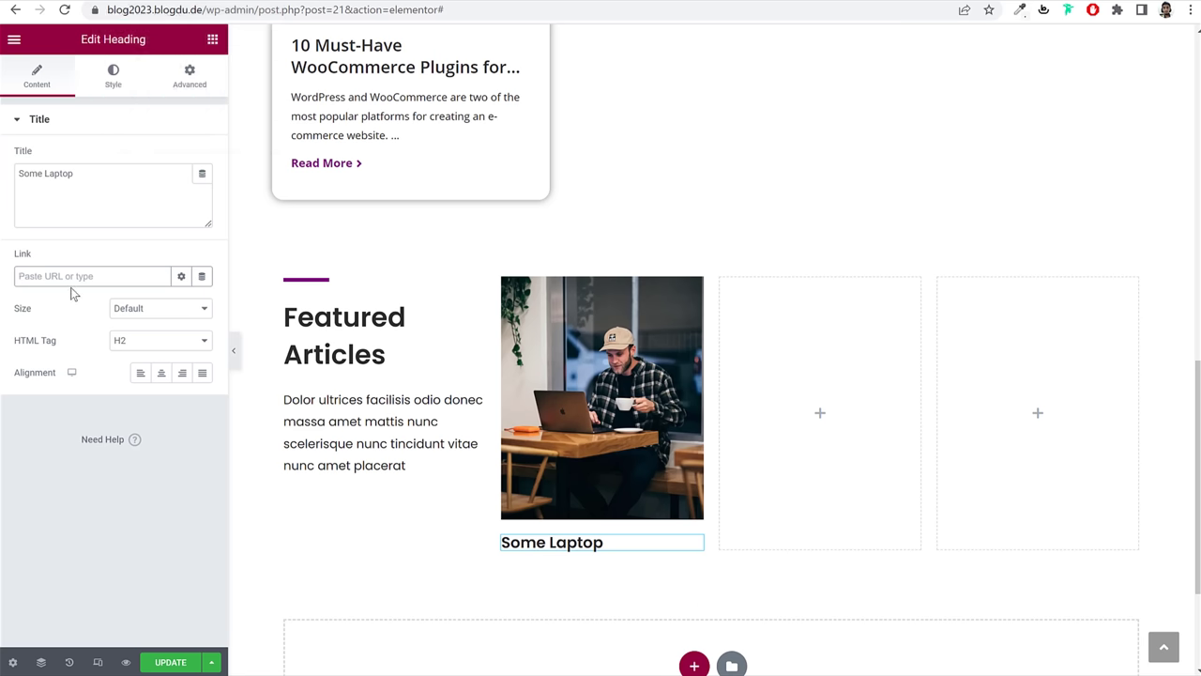
pyautogui.click(601, 364)
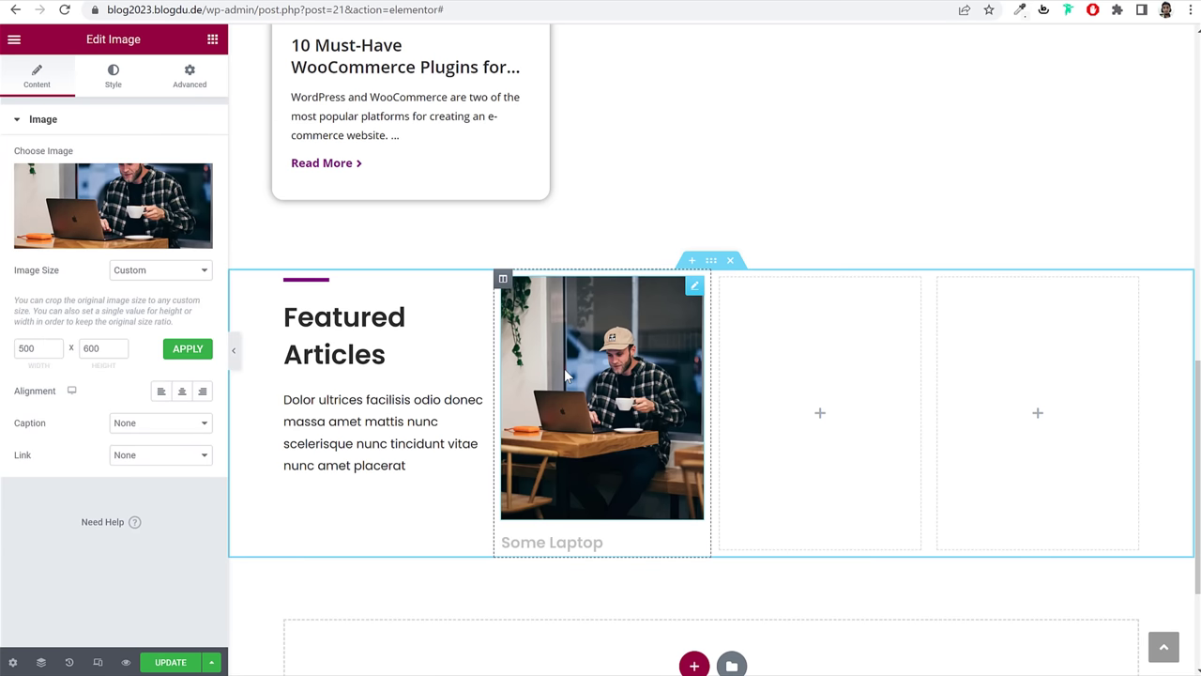
pyautogui.moveTo(9, 459); pyautogui.dragTo(38, 458)
pyautogui.click(151, 456)
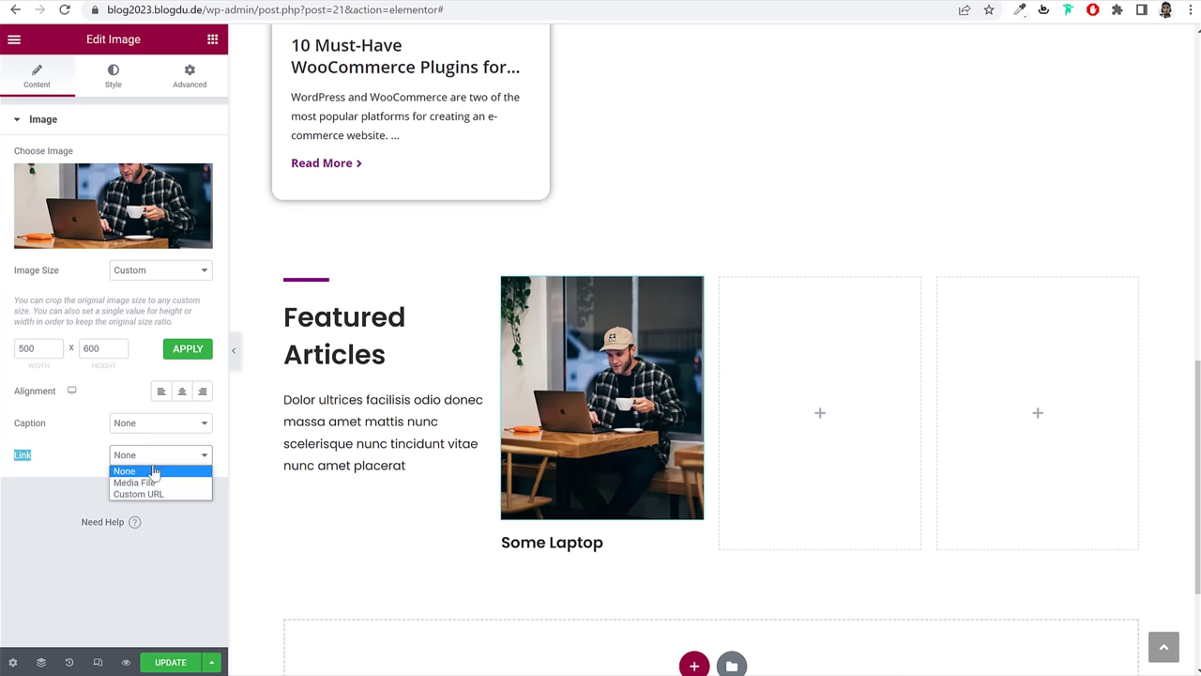
pyautogui.click(150, 494)
pyautogui.click(101, 488)
pyautogui.hotkey('ctrl', 'v')
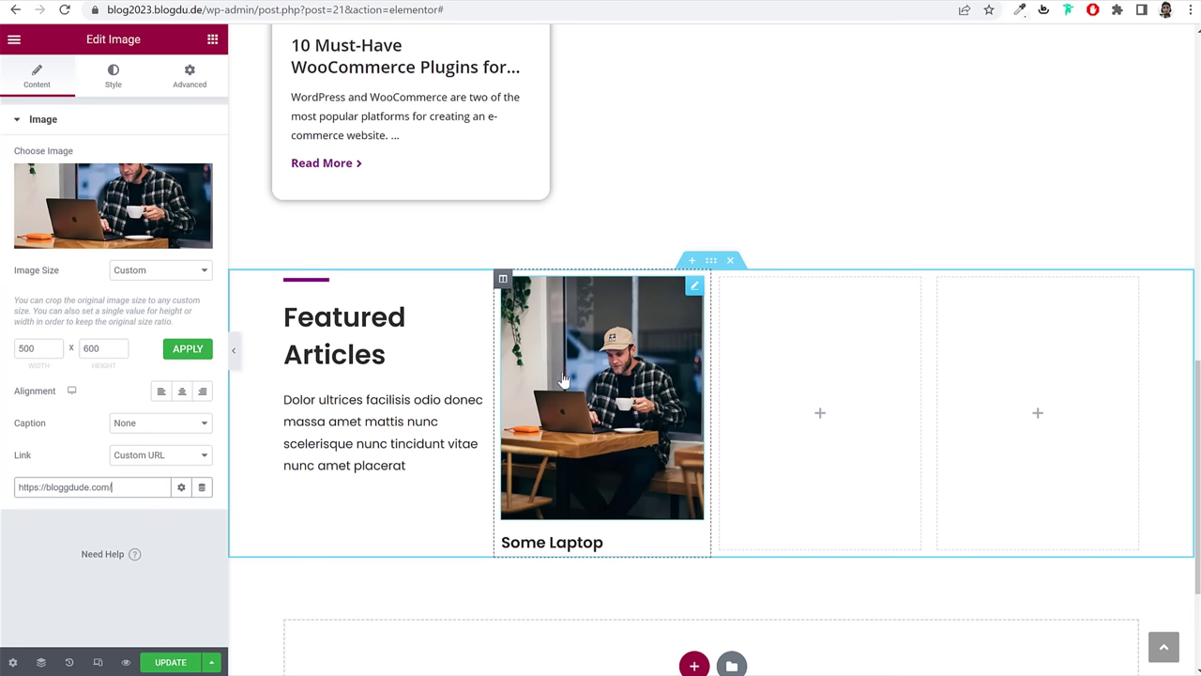
pyautogui.moveTo(113, 487); pyautogui.dragTo(14, 486)
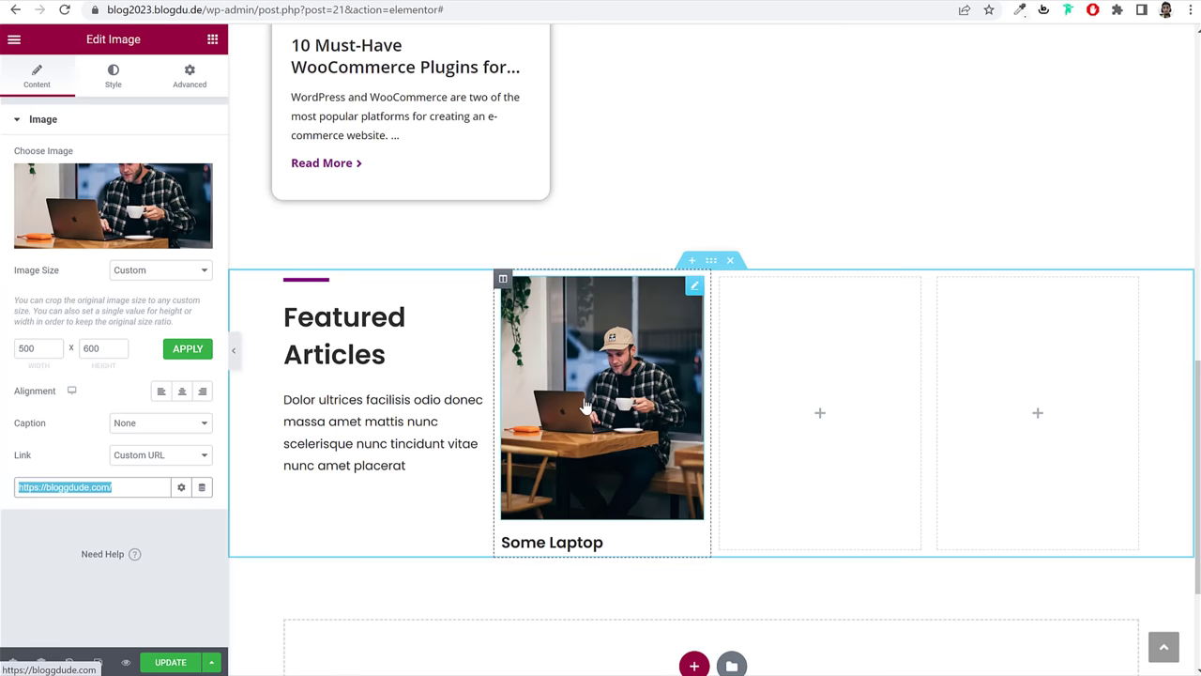
# Step: Copy the café photo and paste it into the two empty columns of the section
pyautogui.rightClick(581, 329)
pyautogui.click(648, 394)
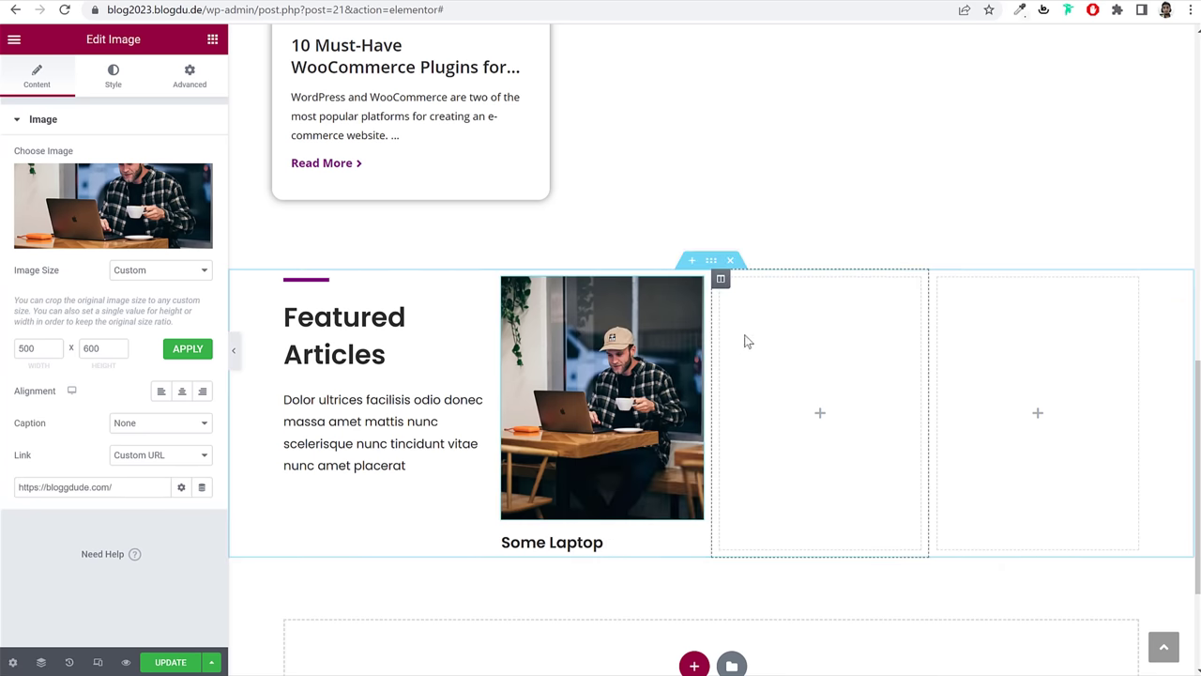
pyautogui.rightClick(757, 330)
pyautogui.click(805, 447)
pyautogui.rightClick(970, 346)
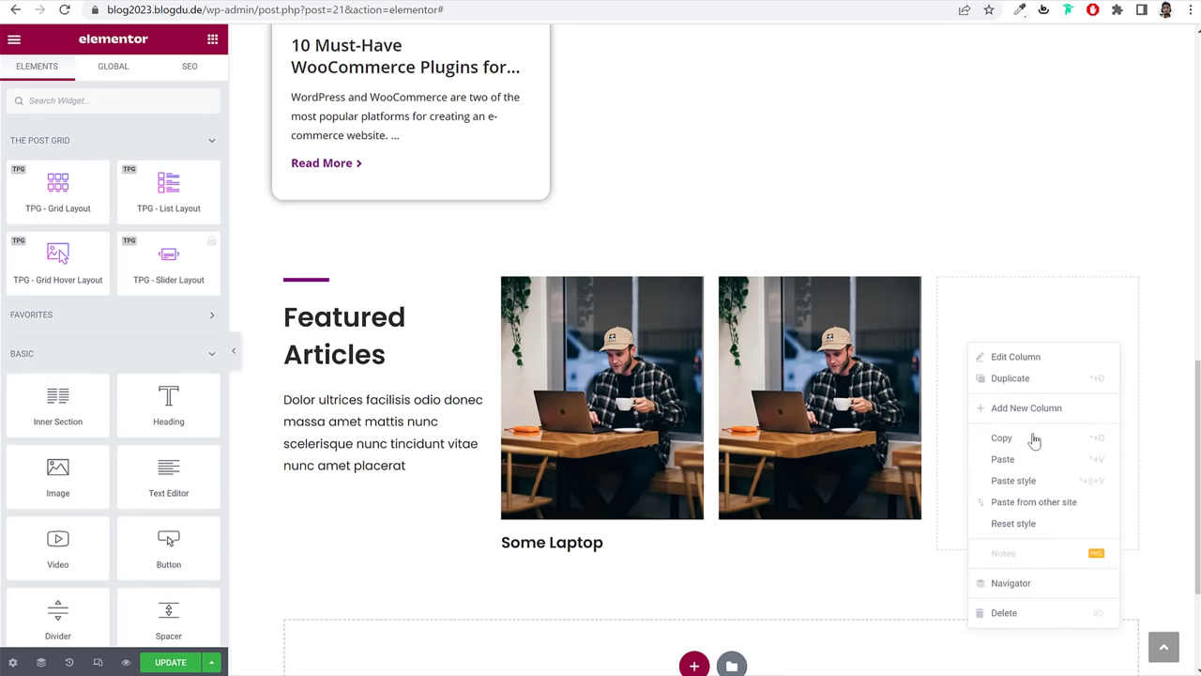
pyautogui.click(1024, 461)
pyautogui.rightClick(563, 543)
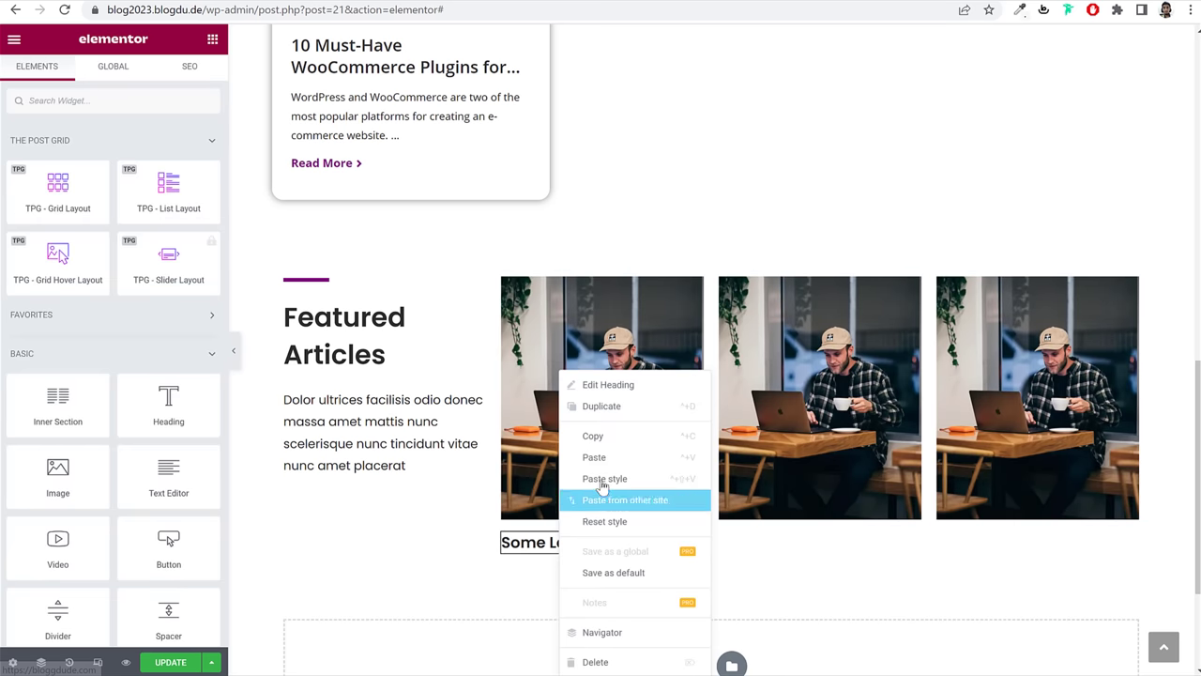
pyautogui.click(611, 459)
pyautogui.hotkey('ctrl', 'z')
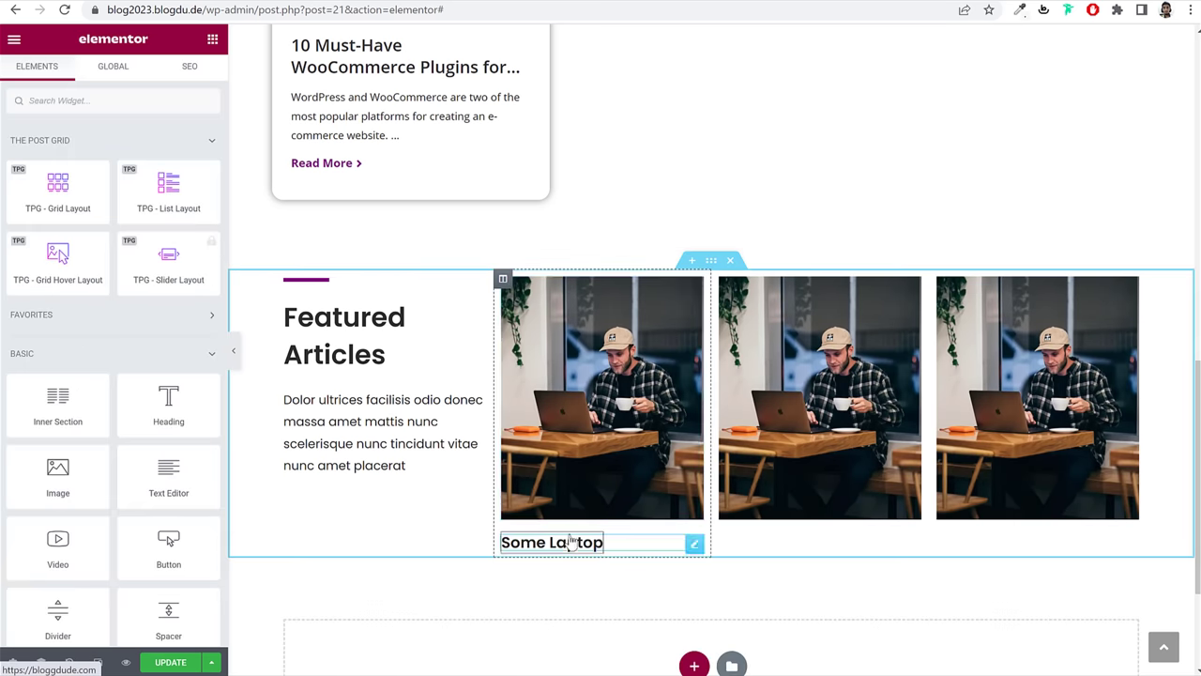
# Step: Copy the Some Laptop heading and paste it below the images in the other two columns
pyautogui.rightClick(571, 543)
pyautogui.click(622, 438)
pyautogui.rightClick(757, 438)
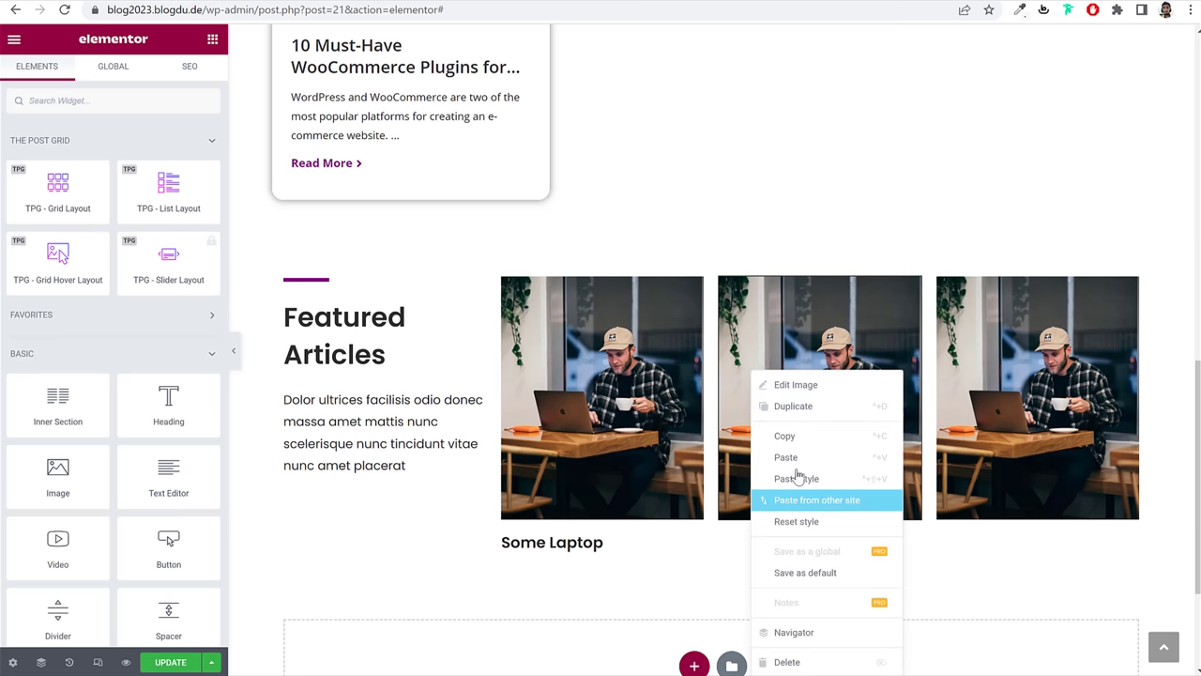
pyautogui.click(800, 458)
pyautogui.rightClick(999, 408)
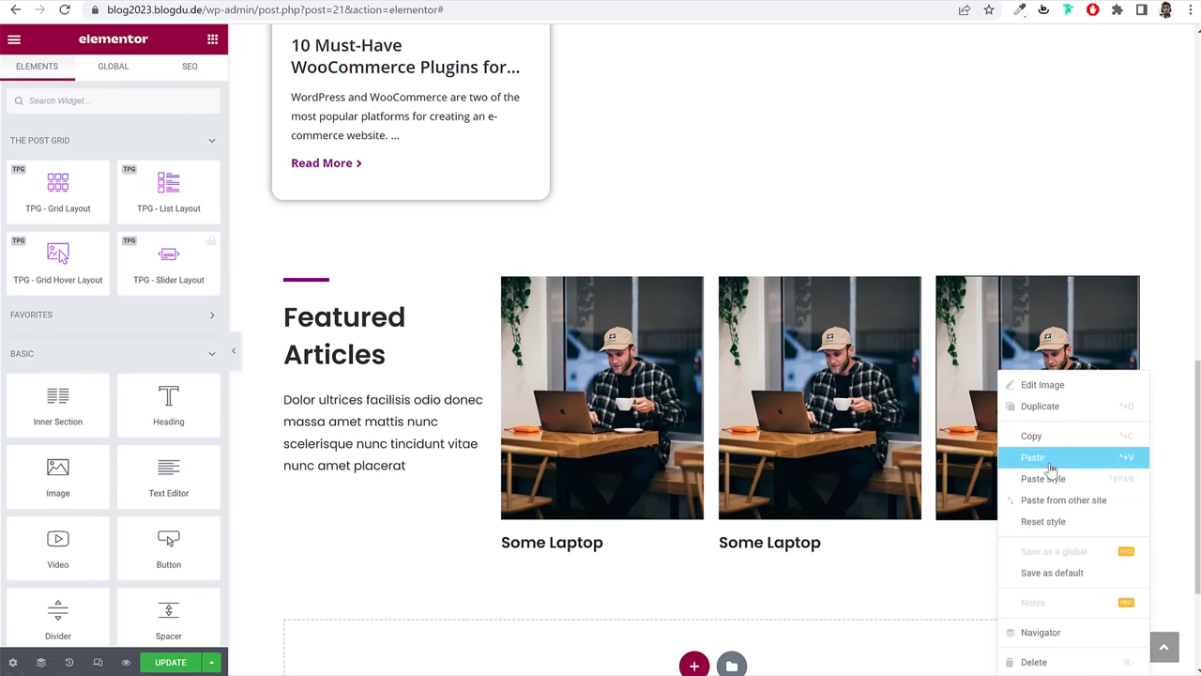
pyautogui.click(1023, 458)
# Step: Replace the middle photo with the dark code screenshot from the media library
pyautogui.click(749, 389)
pyautogui.click(89, 192)
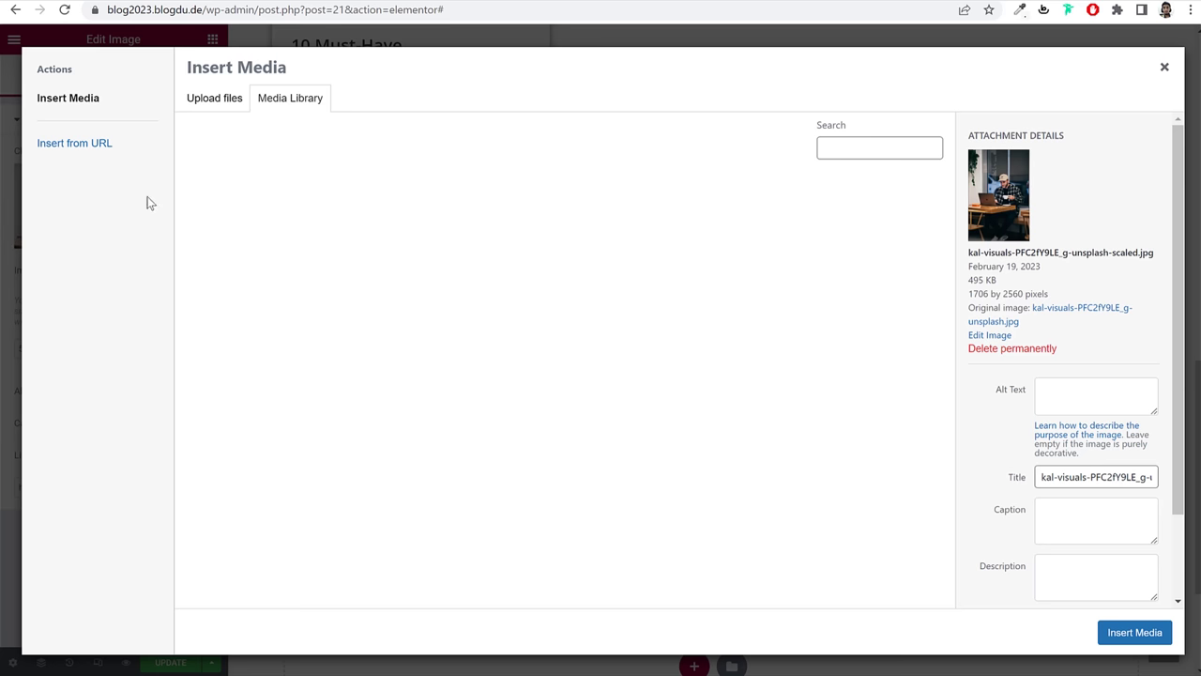
pyautogui.click(353, 229)
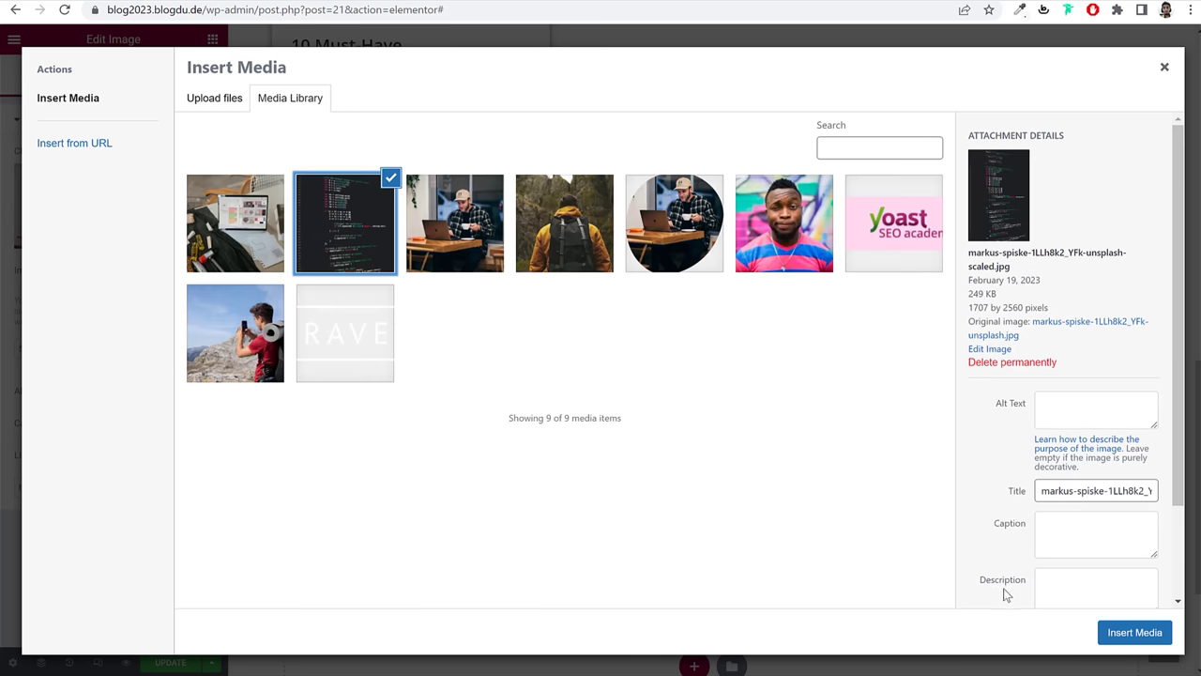
pyautogui.click(1110, 633)
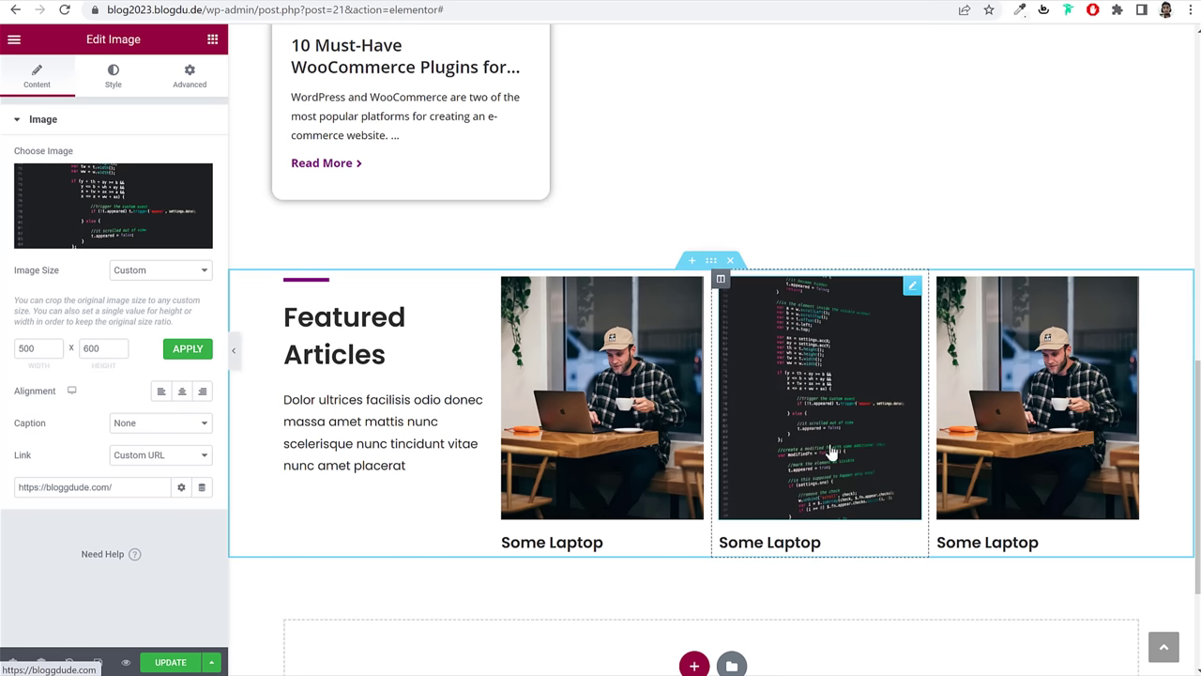
# Step: Replace the last column's photo with the laptop-and-tools picture from the media library and apply the custom size 500 x 600
pyautogui.click(1036, 405)
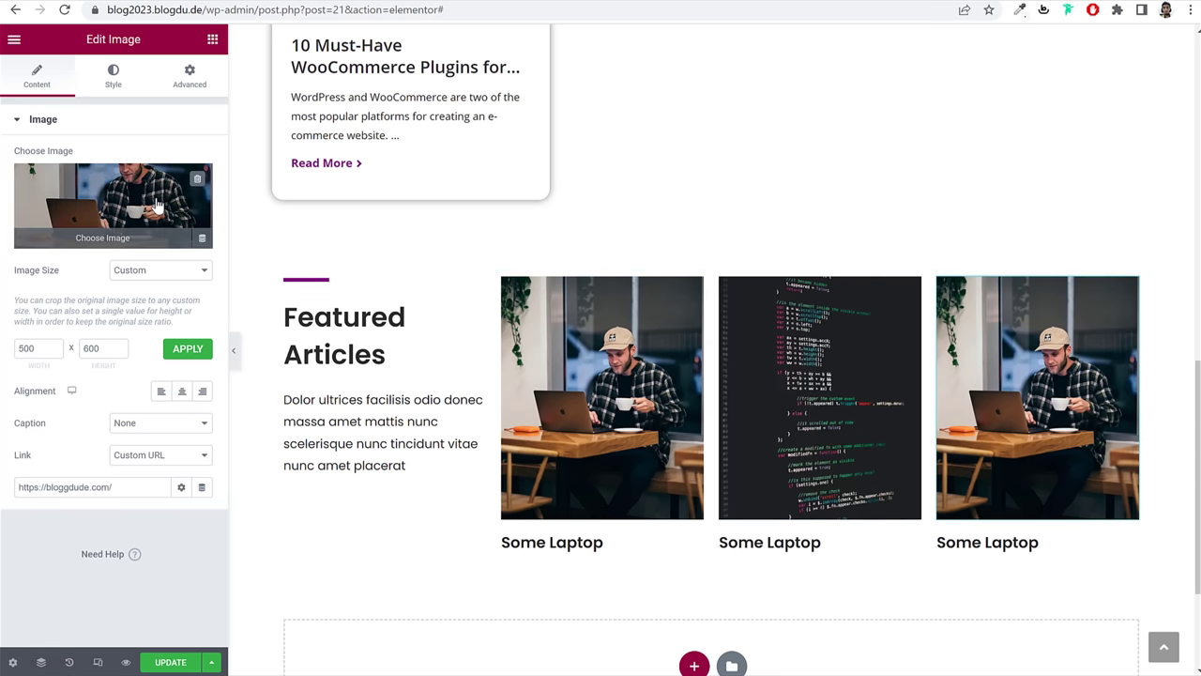
pyautogui.click(178, 219)
pyautogui.click(235, 226)
pyautogui.click(1134, 632)
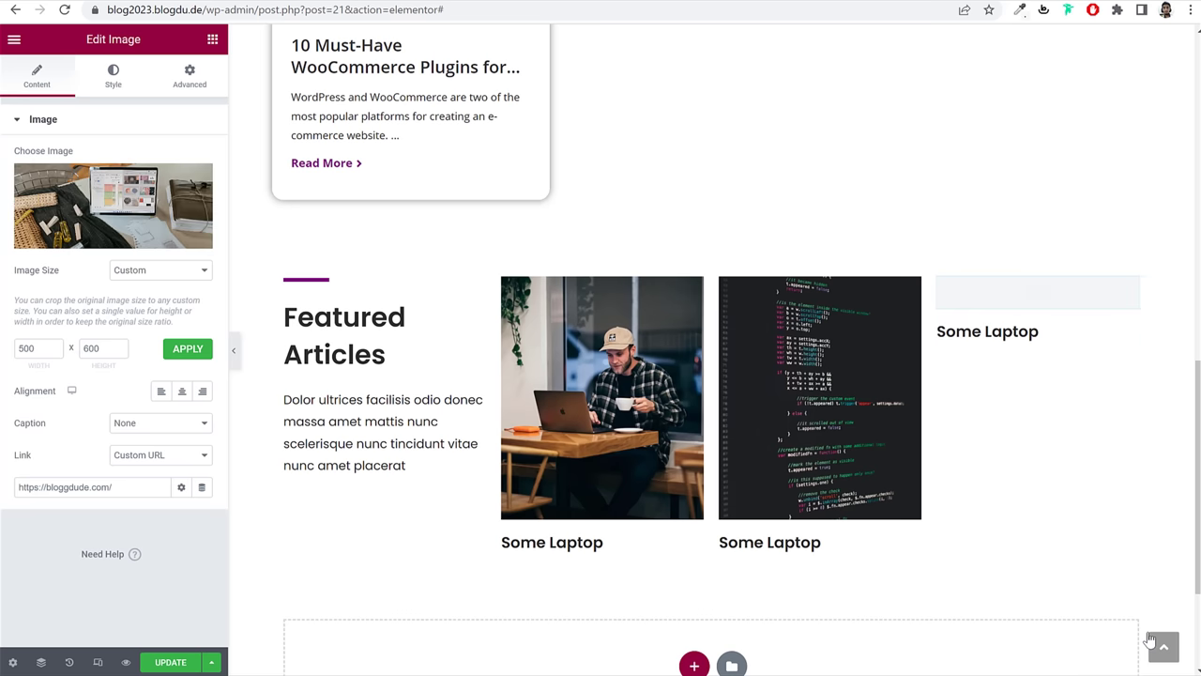
pyautogui.doubleClick(42, 355)
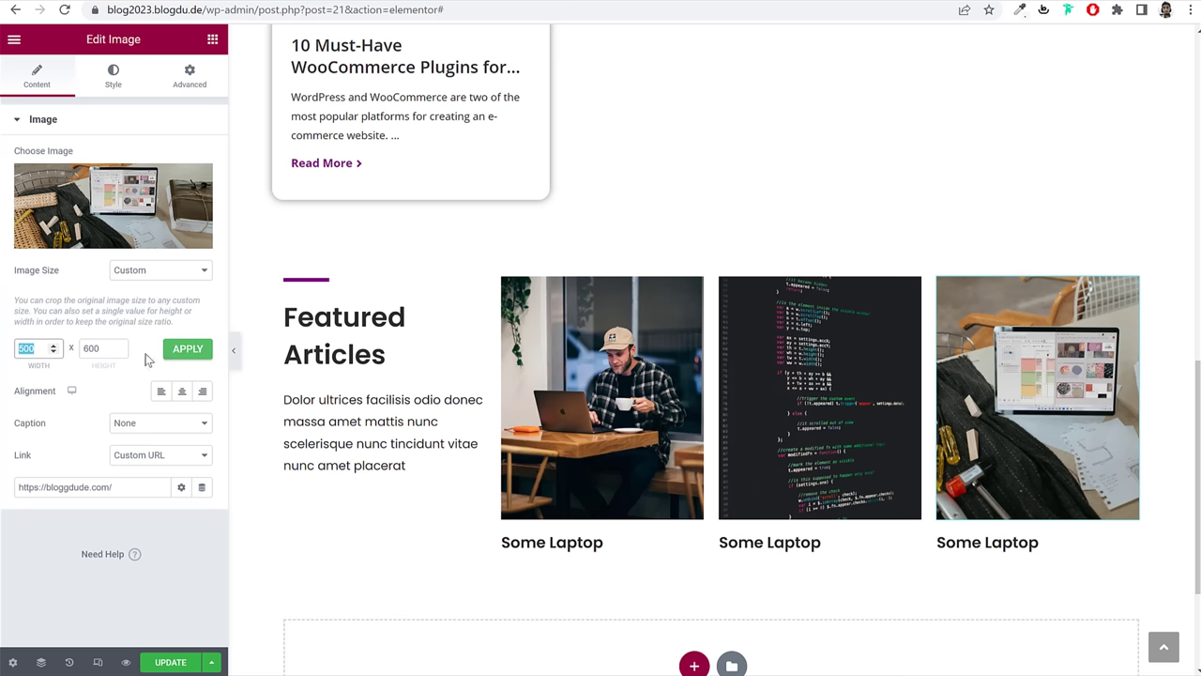
pyautogui.click(186, 350)
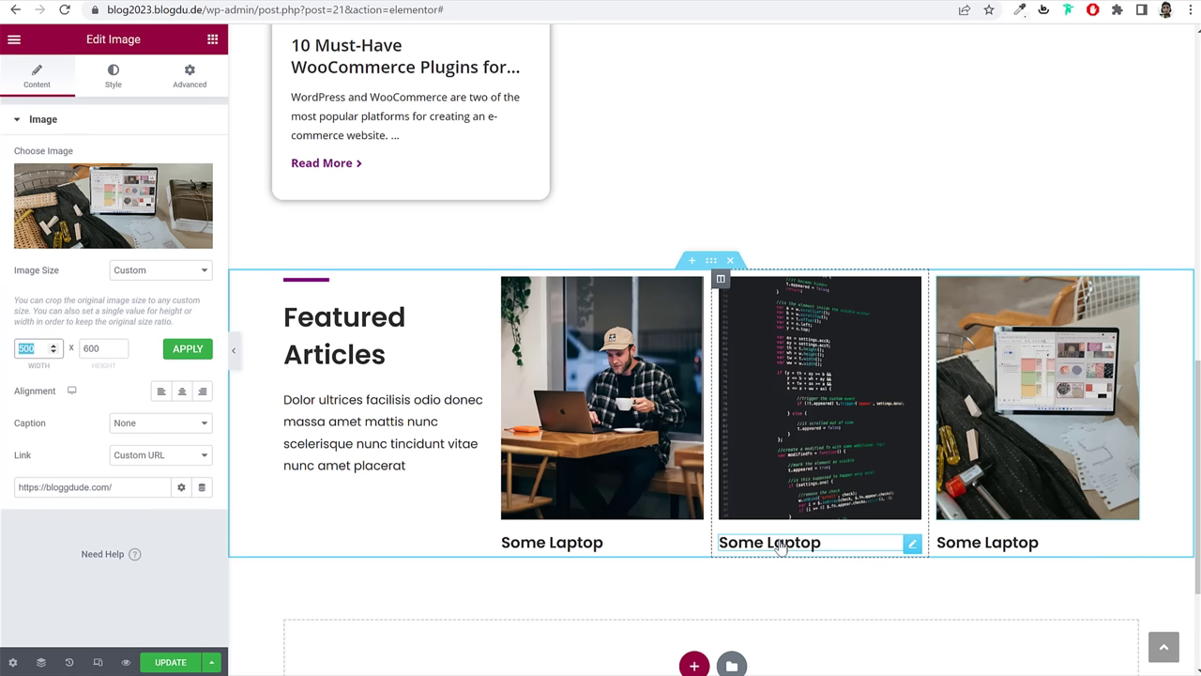
# Step: Change the heading under the code image to "Work Software", copied from the reference page, and update the page
pyautogui.click(820, 543)
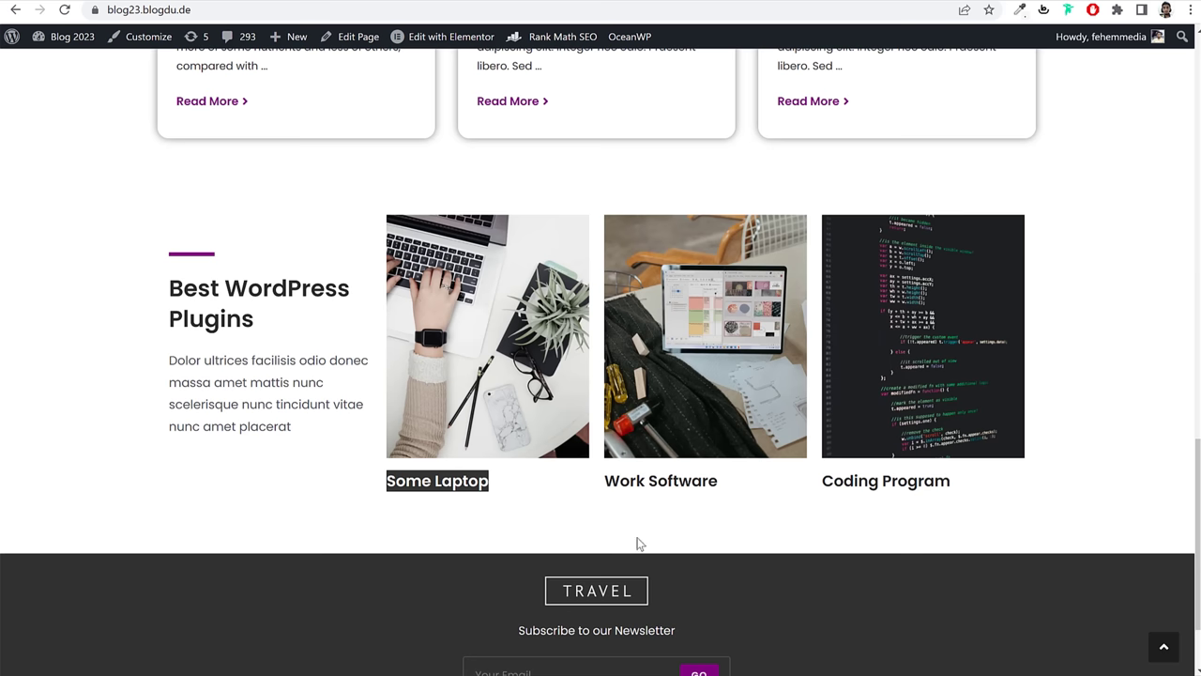
pyautogui.moveTo(737, 496); pyautogui.dragTo(592, 488)
pyautogui.moveTo(731, 516); pyautogui.dragTo(603, 482)
pyautogui.hotkey('ctrl', 'c')
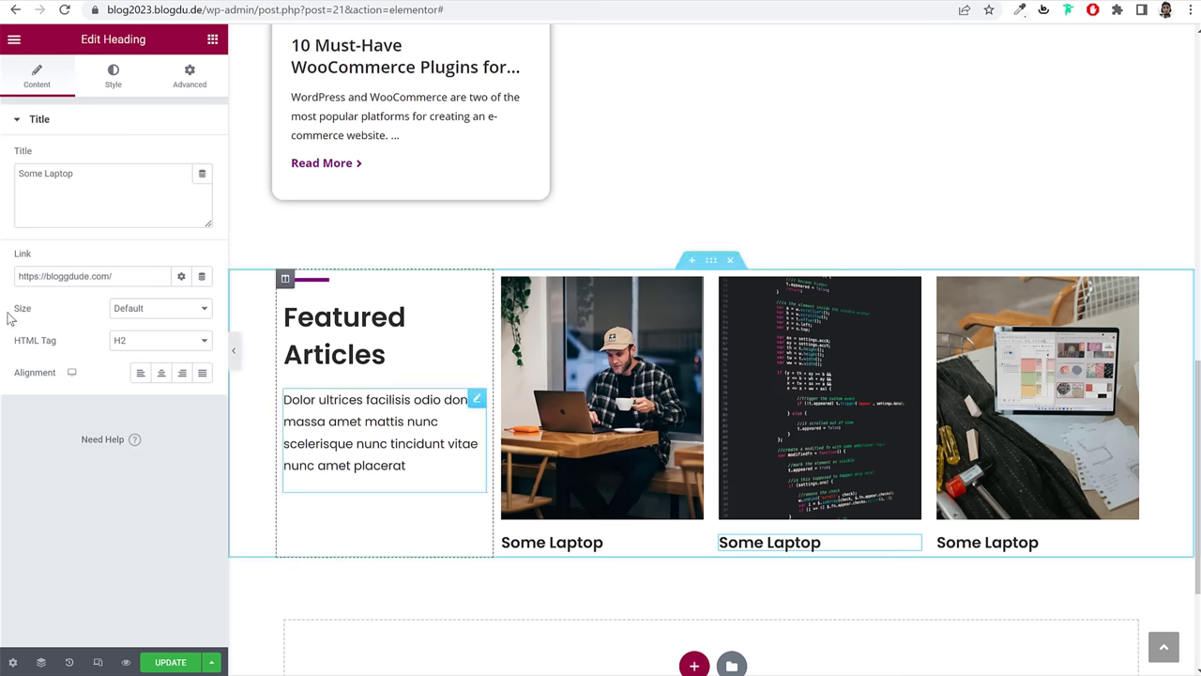
pyautogui.tripleClick(118, 185)
pyautogui.hotkey('ctrl', 'v')
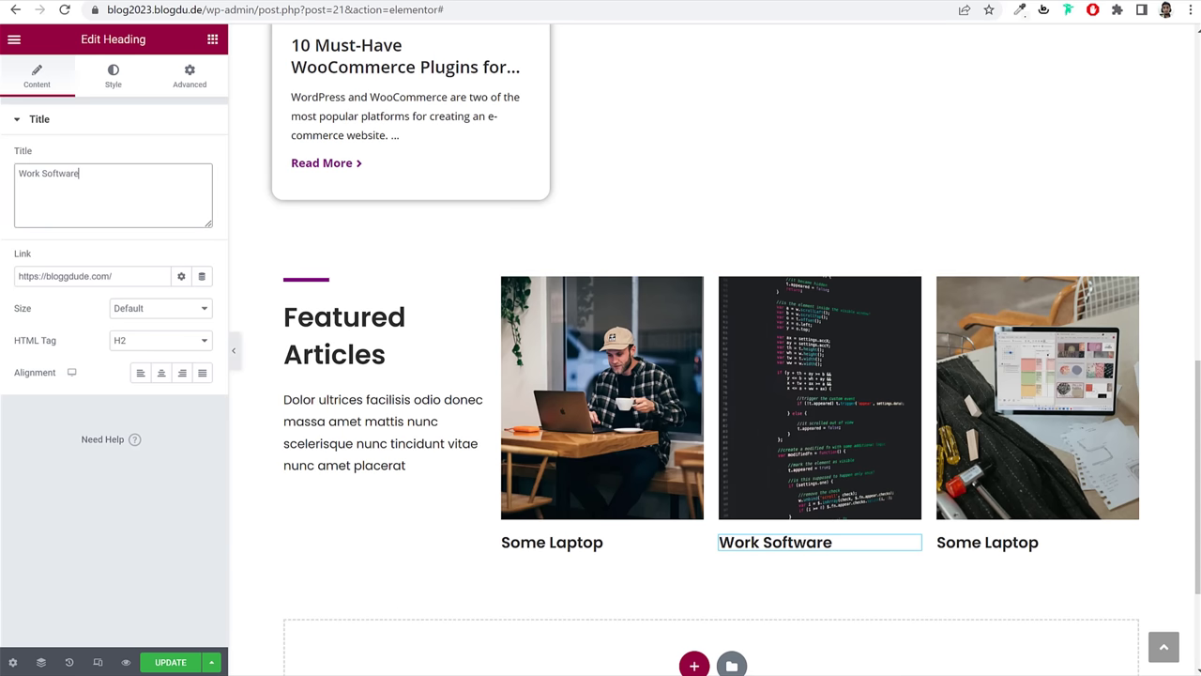
pyautogui.click(166, 664)
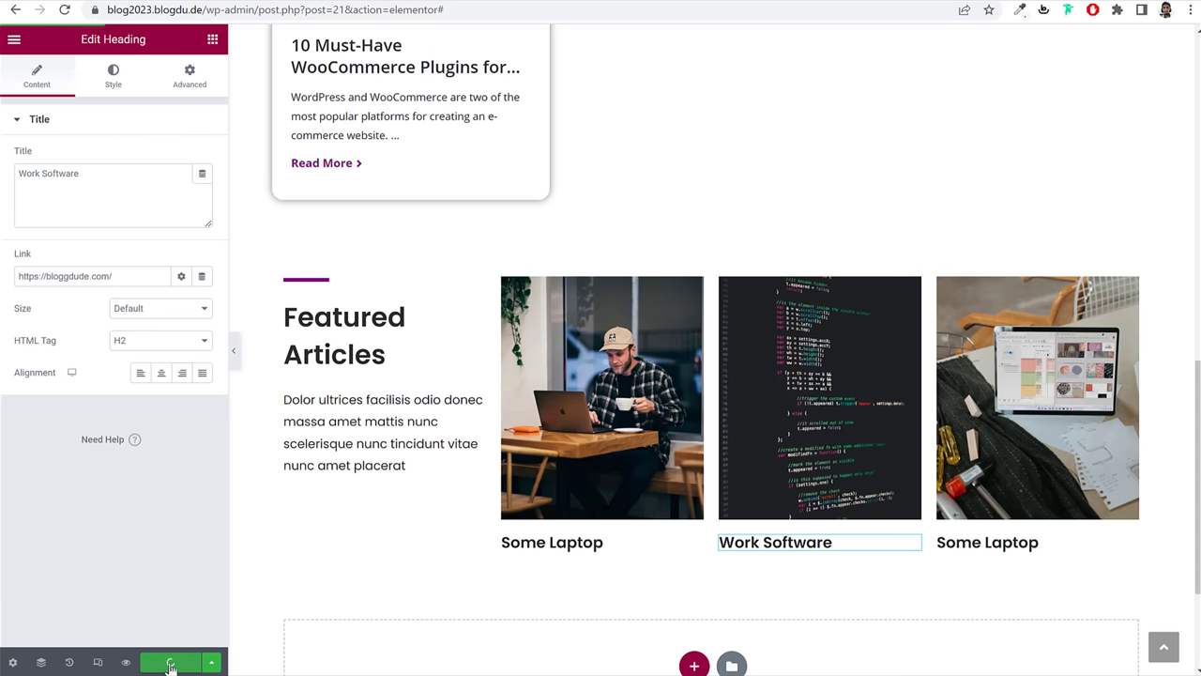
# Step: Unlink the section's padding values, set its bottom padding to 70 px, and update the page
pyautogui.click(710, 264)
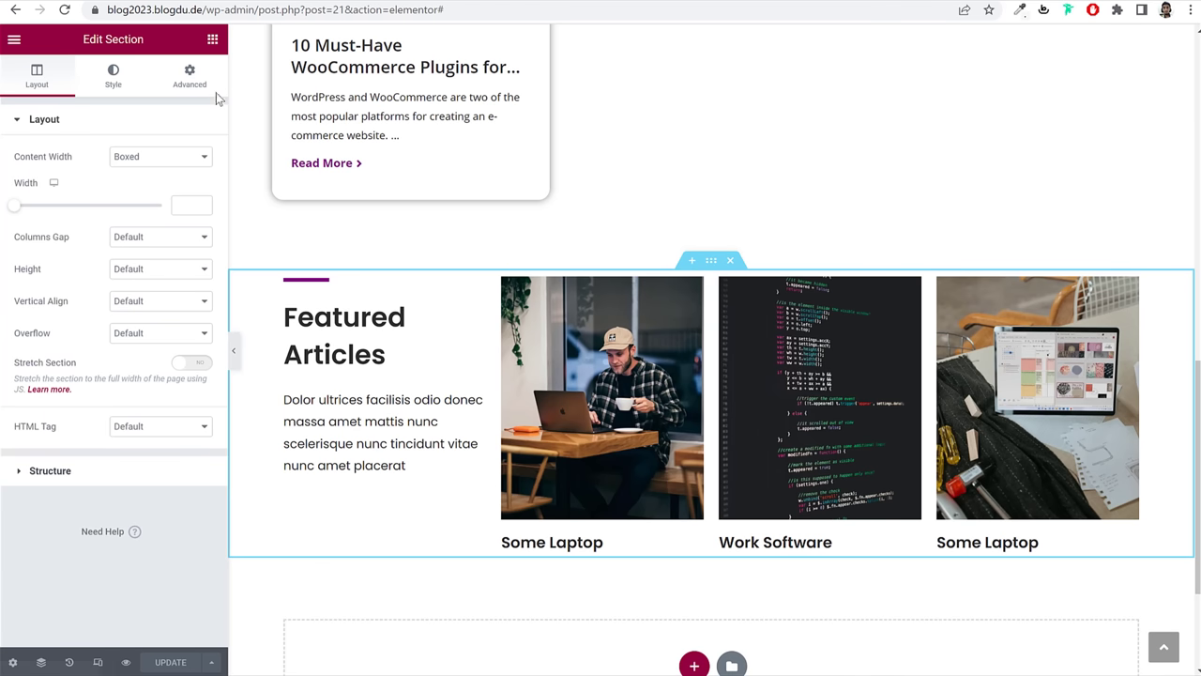
pyautogui.click(172, 80)
pyautogui.click(202, 233)
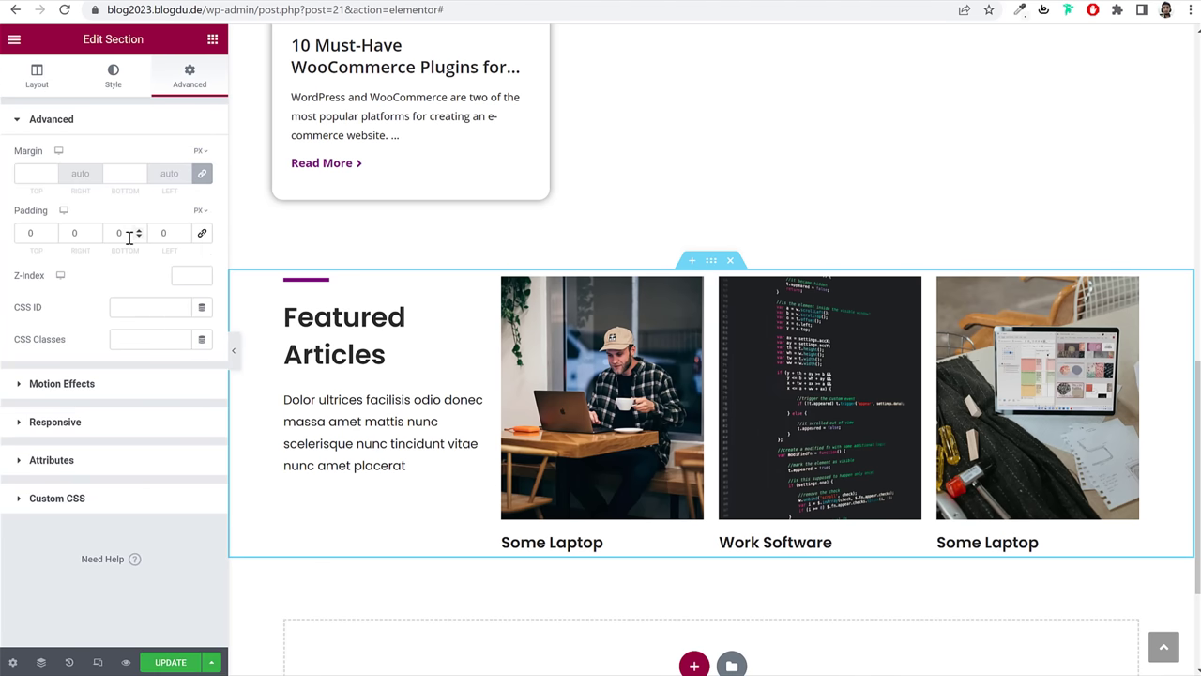
pyautogui.write('70')
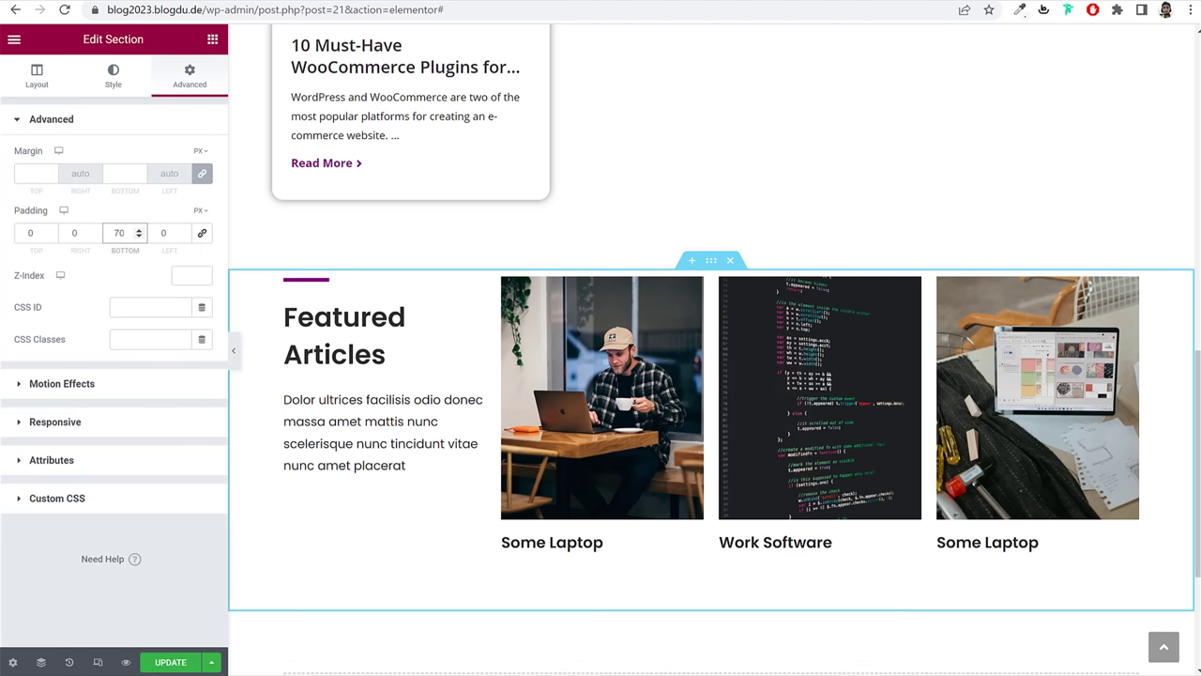
pyautogui.scroll(-3, 555, 432)
pyautogui.click(167, 662)
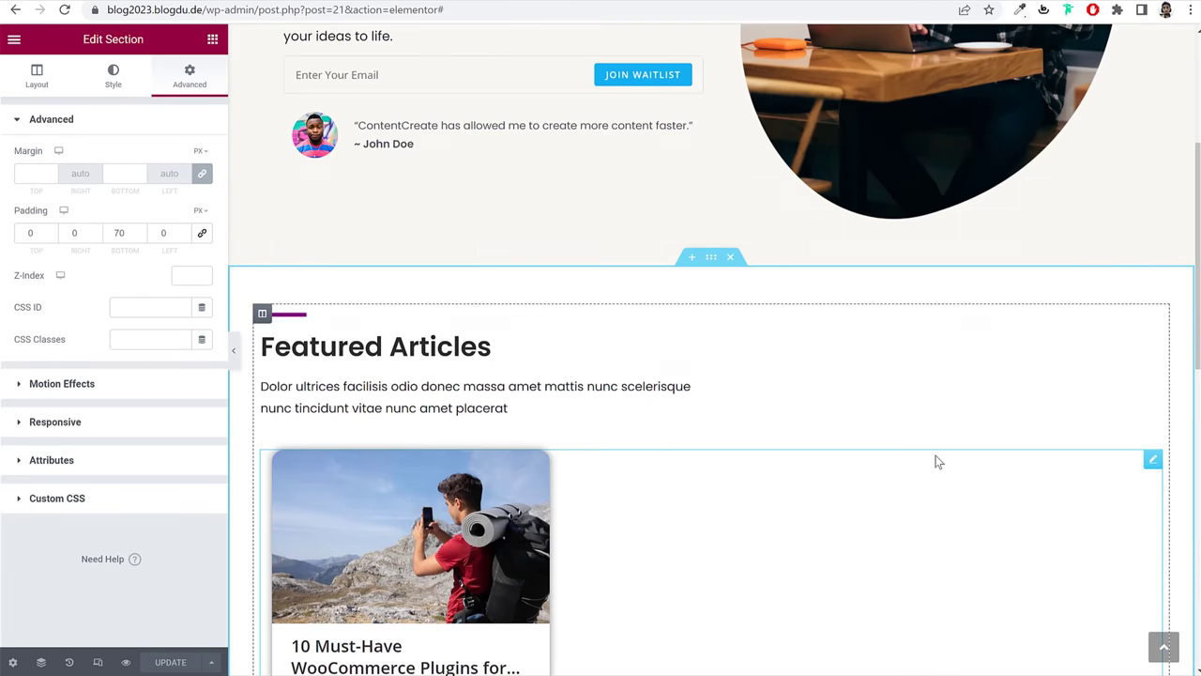
# Step: Review the whole homepage from hero to footer with the editor panel hidden, and bring the panel back
pyautogui.scroll(3, 935, 460)
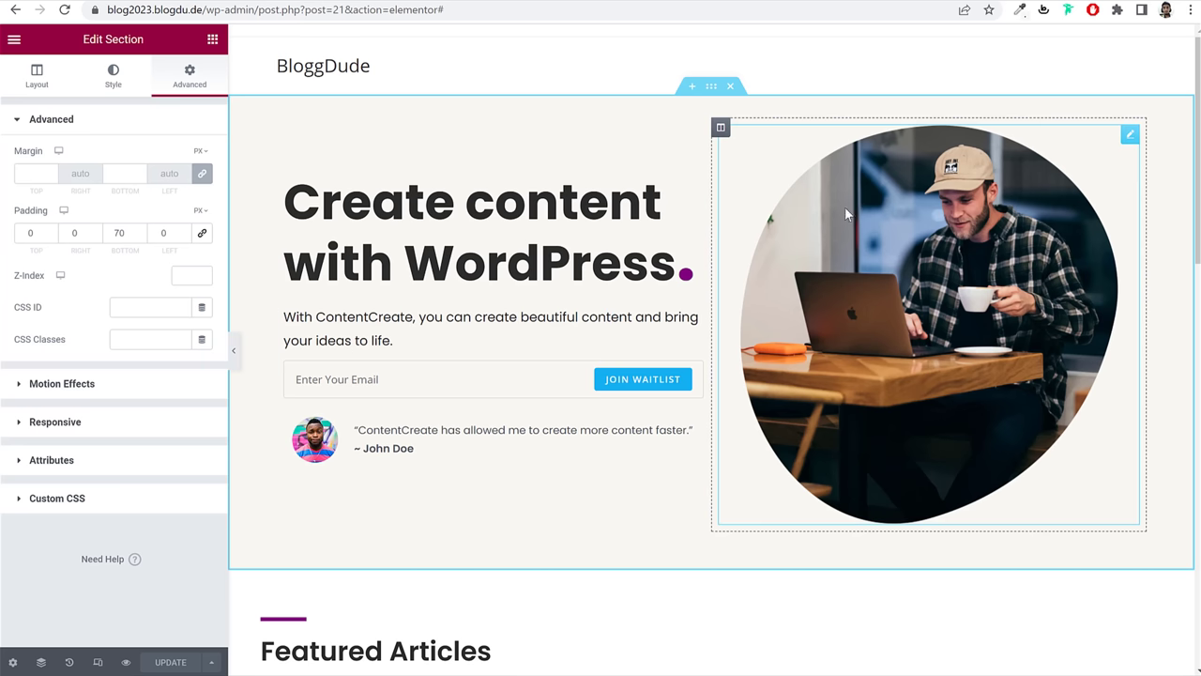
pyautogui.click(234, 350)
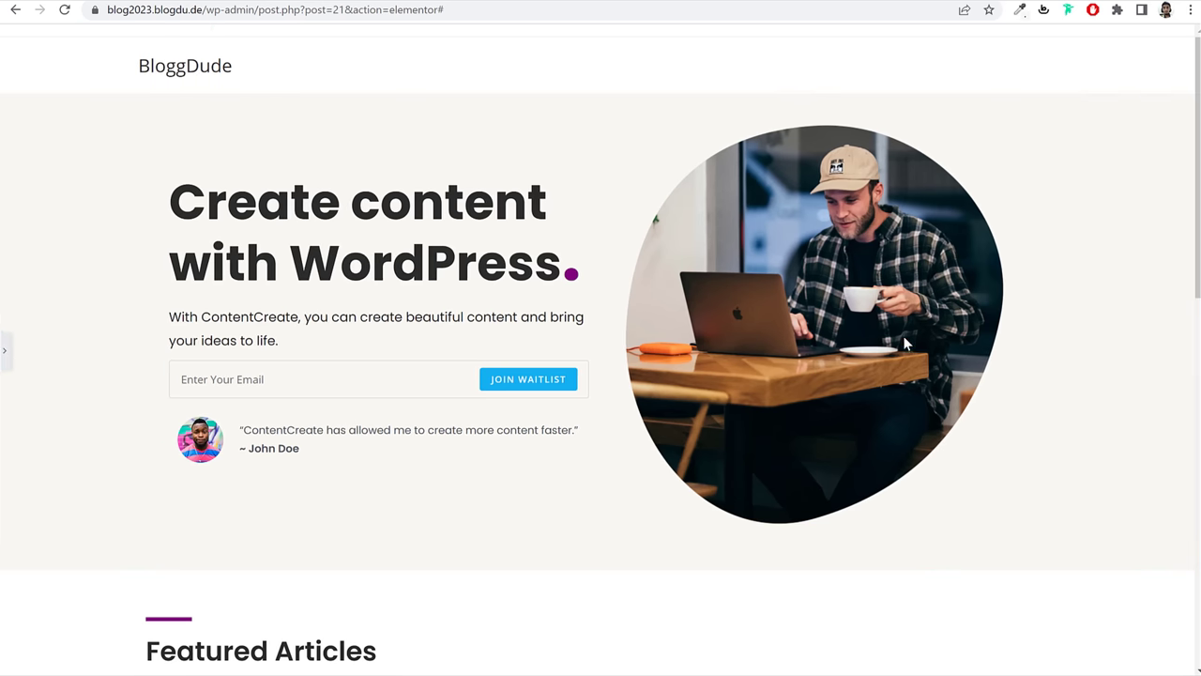
pyautogui.scroll(-10, 913, 348)
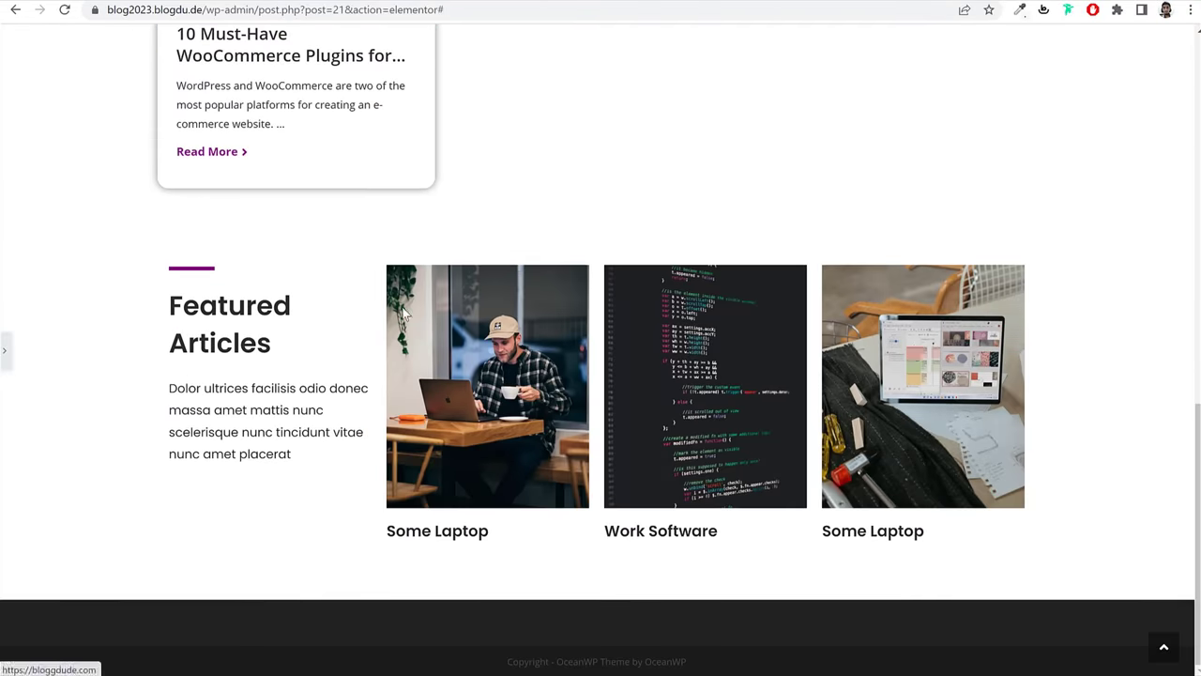
pyautogui.scroll(10, 736, 331)
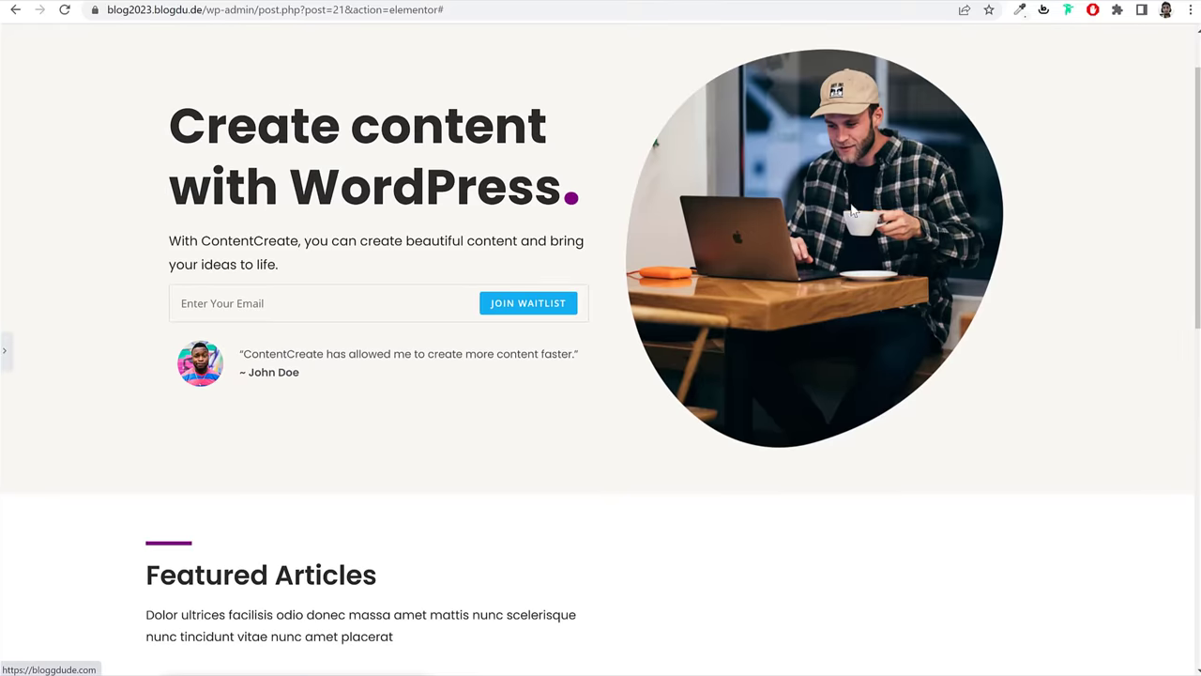
pyautogui.scroll(1, 931, 259)
pyautogui.click(7, 366)
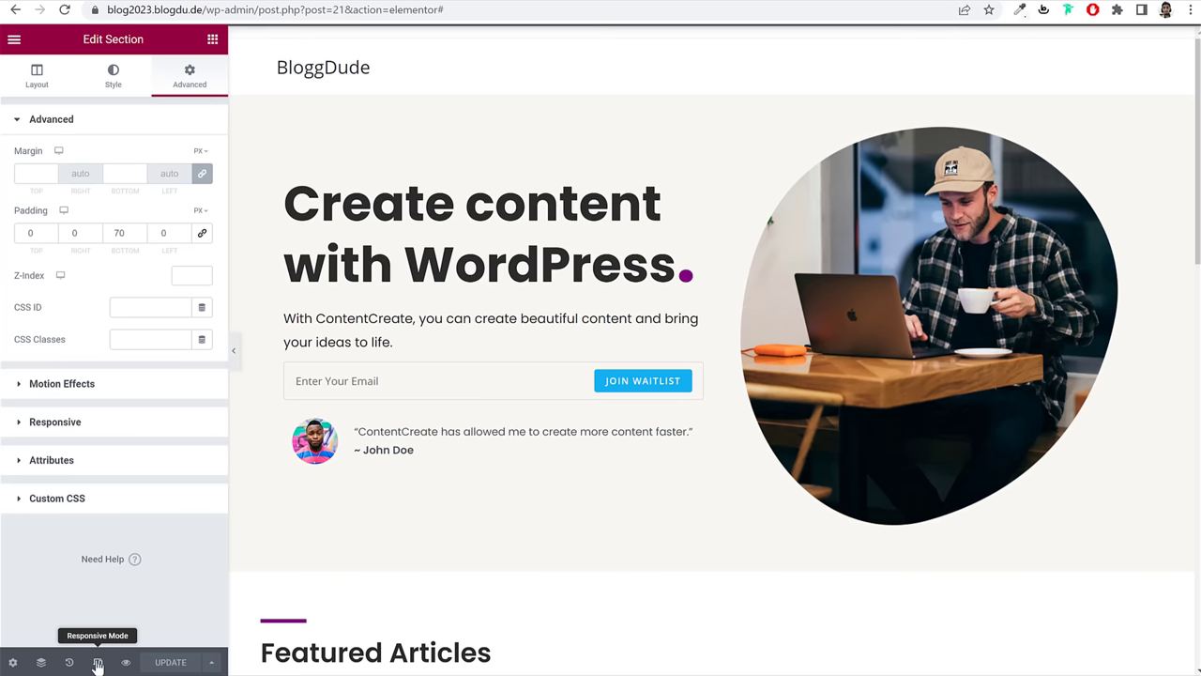
# Step: Switch the responsive preview to the mobile layout, set its width to 400, and look through the page sections
pyautogui.click(98, 663)
pyautogui.click(674, 40)
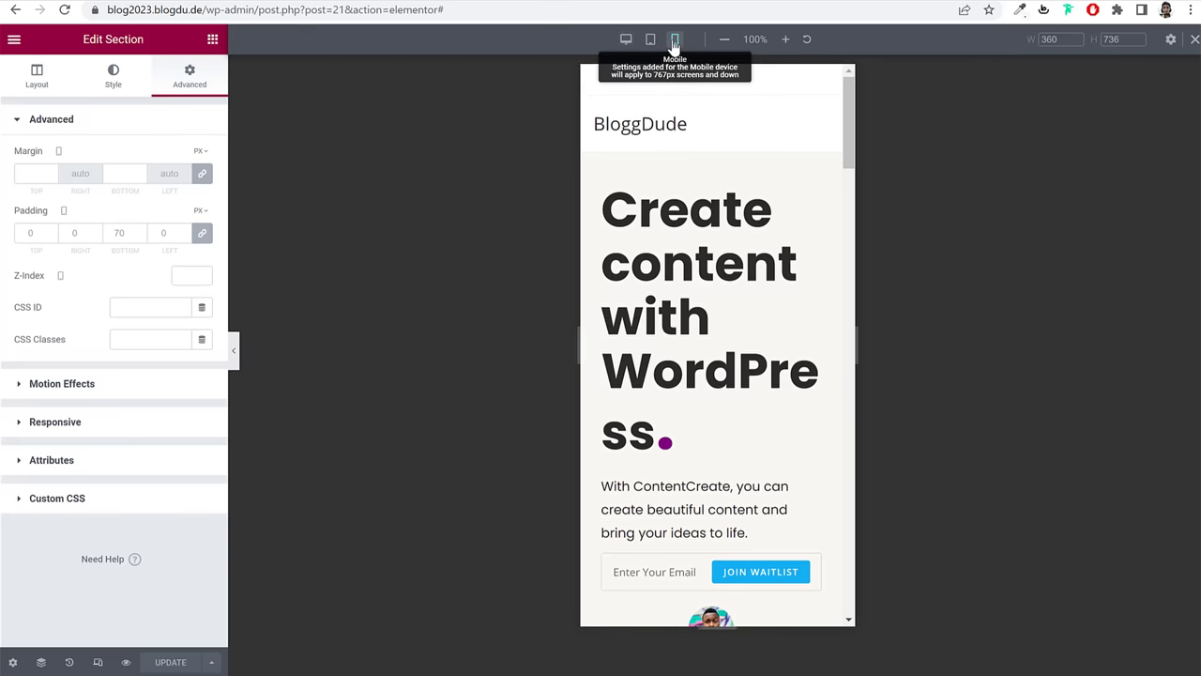
pyautogui.scroll(10, 801, 278)
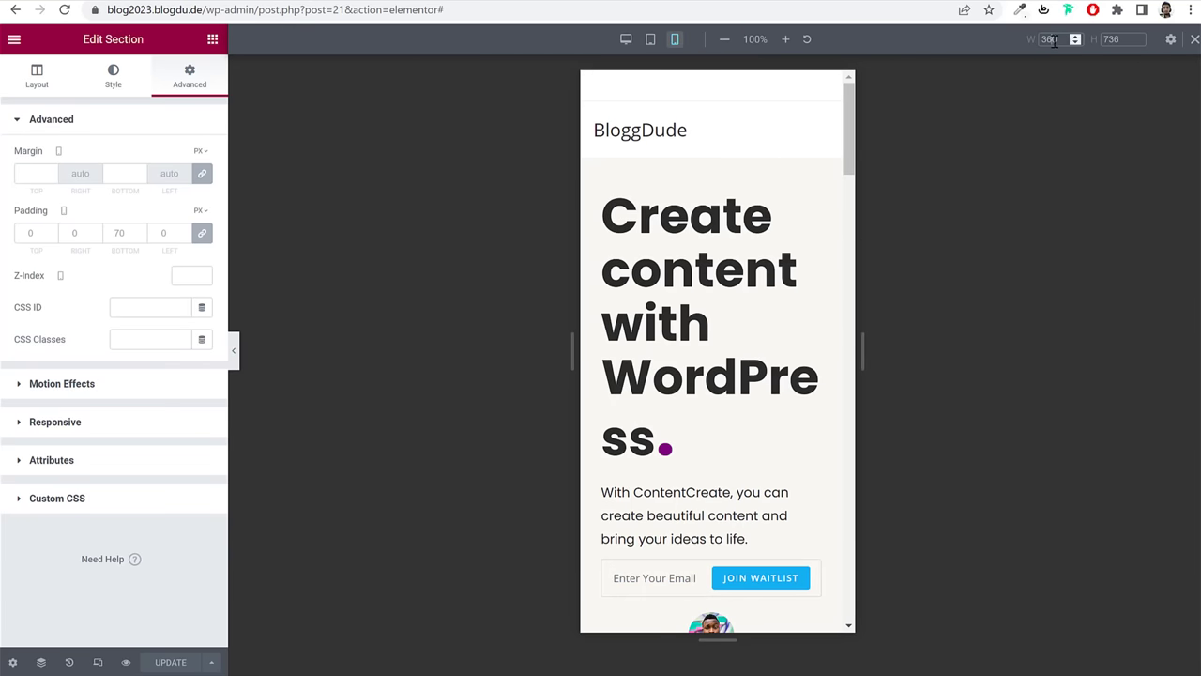
pyautogui.write('400')
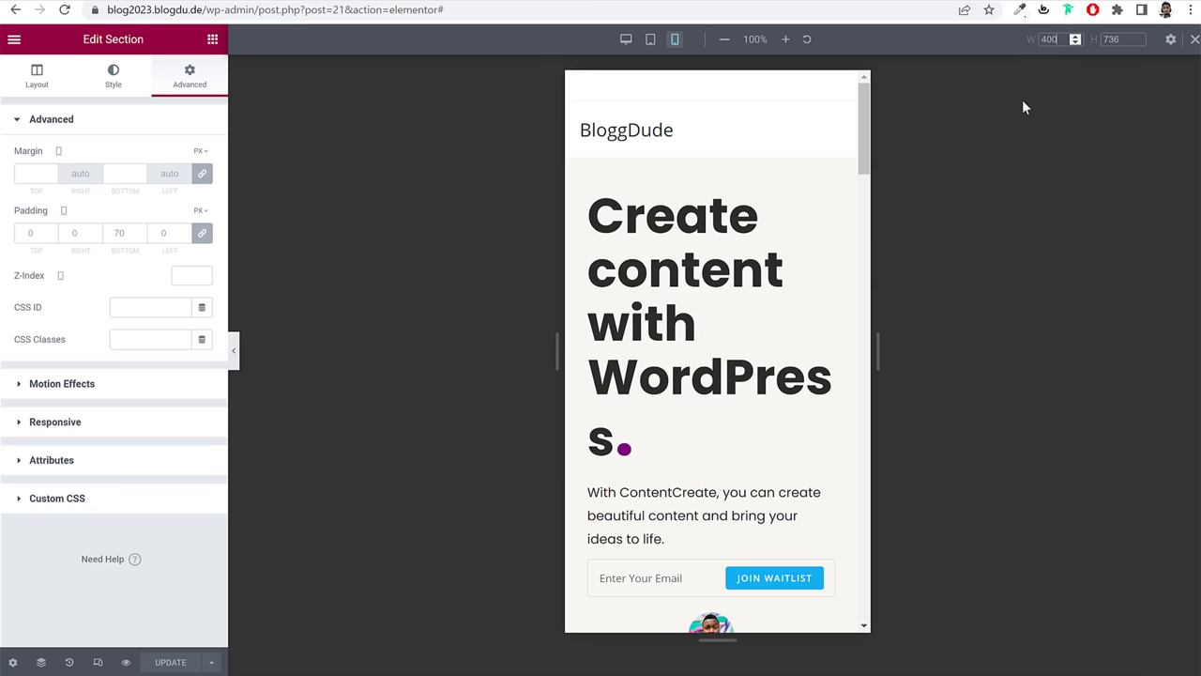
pyautogui.click(1022, 129)
pyautogui.scroll(-15, 797, 443)
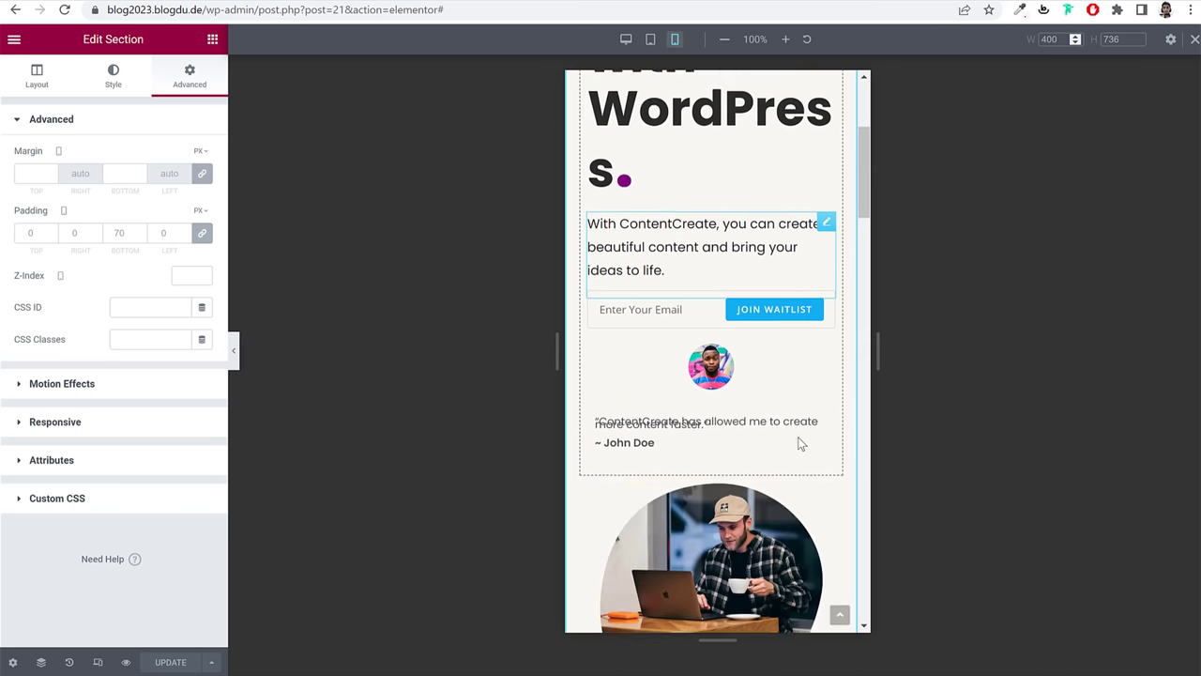
pyautogui.scroll(-10, 798, 442)
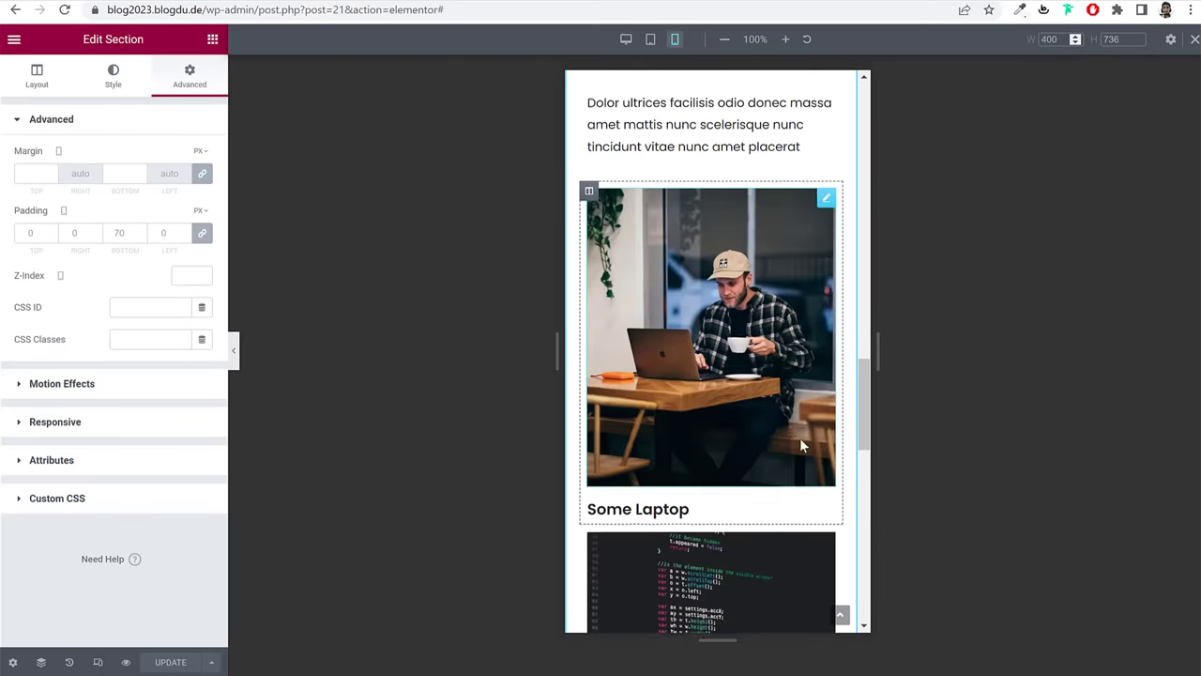
pyautogui.scroll(9, 799, 442)
pyautogui.scroll(15, 801, 446)
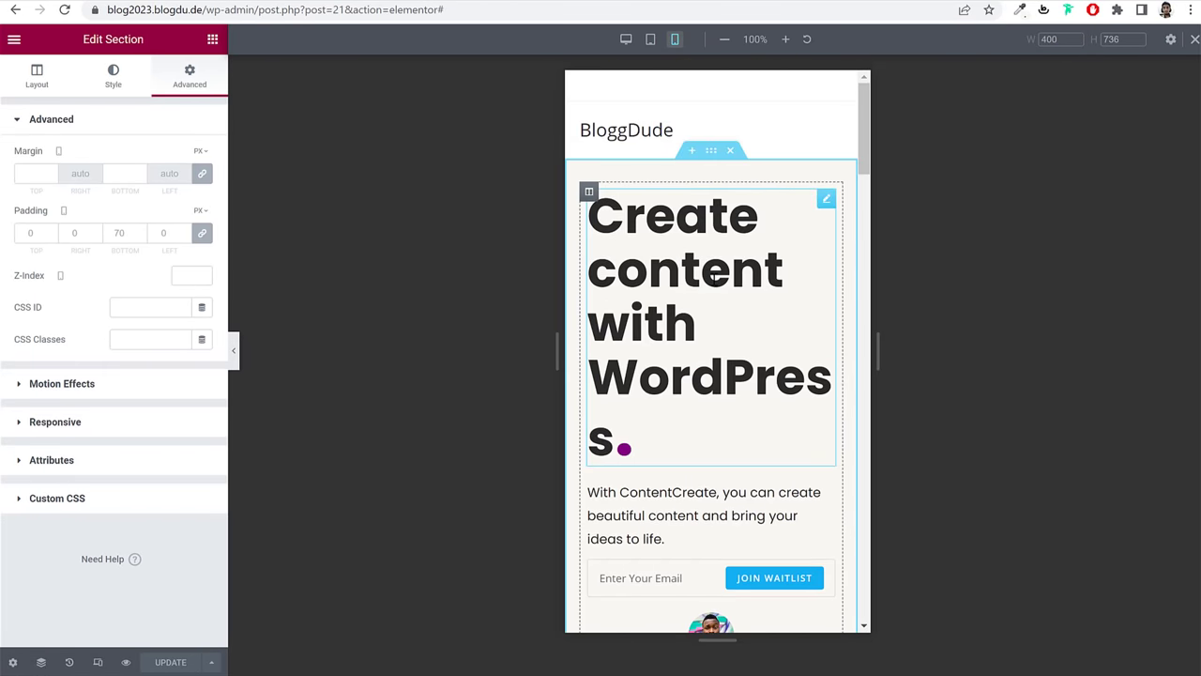
# Step: Center the hero heading "Create content with WordPress" on mobile and set its font size to 47 px
pyautogui.click(681, 296)
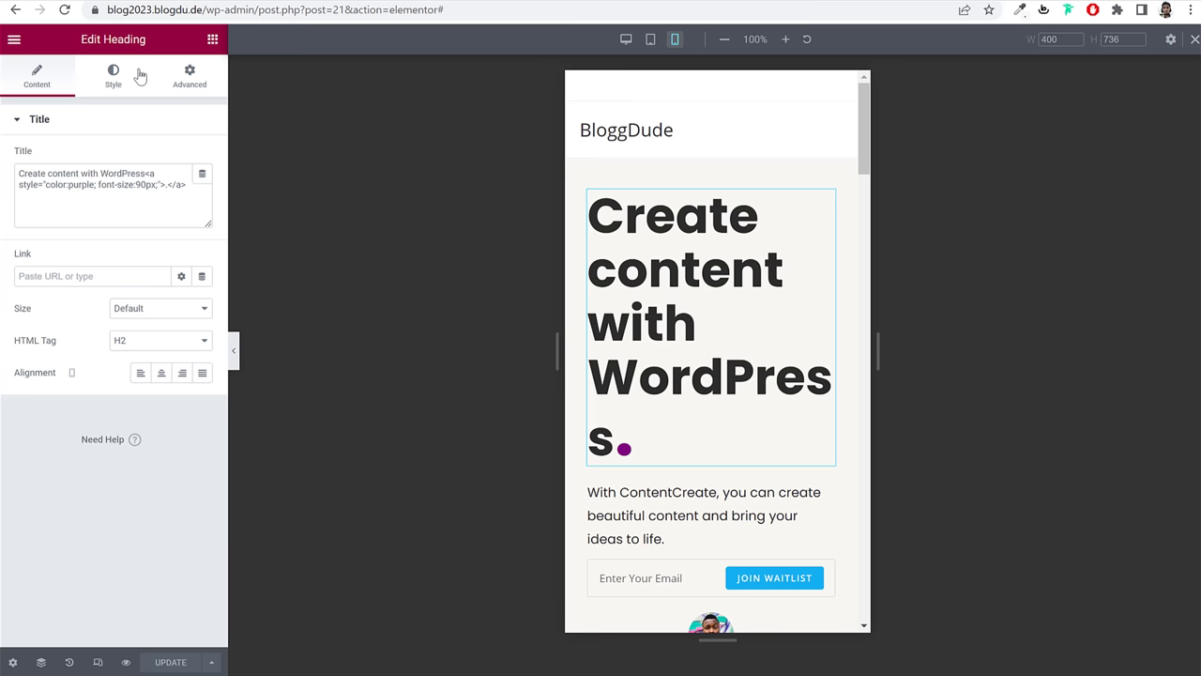
pyautogui.click(161, 373)
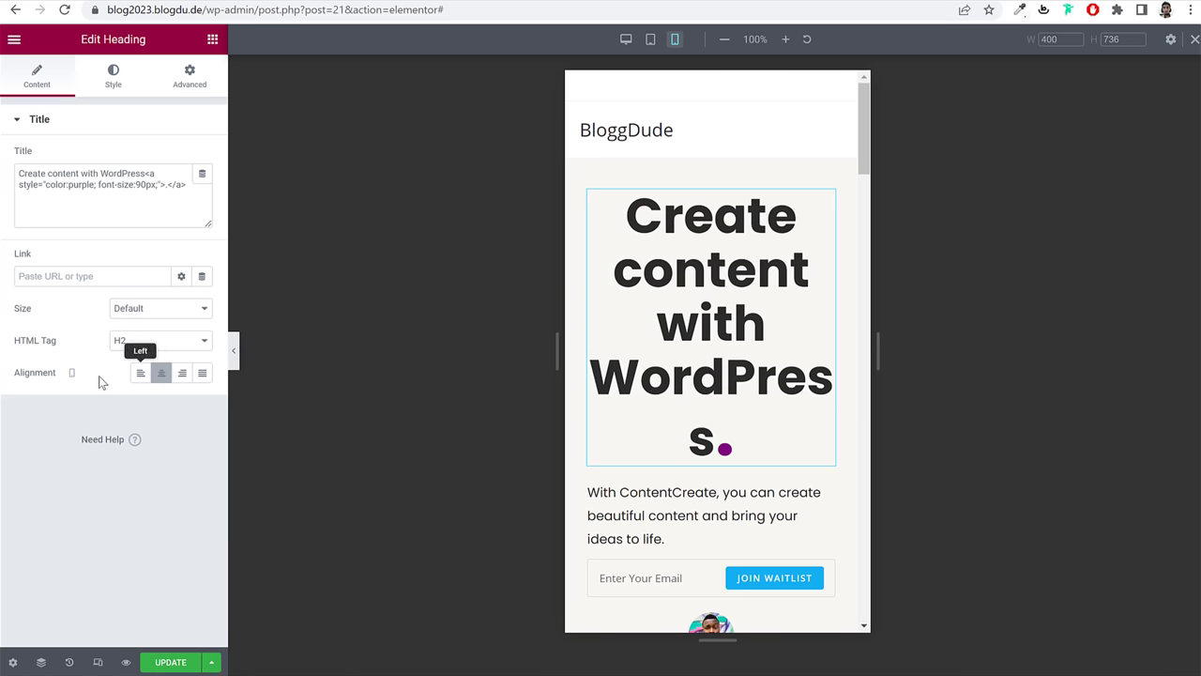
pyautogui.click(113, 81)
pyautogui.click(201, 192)
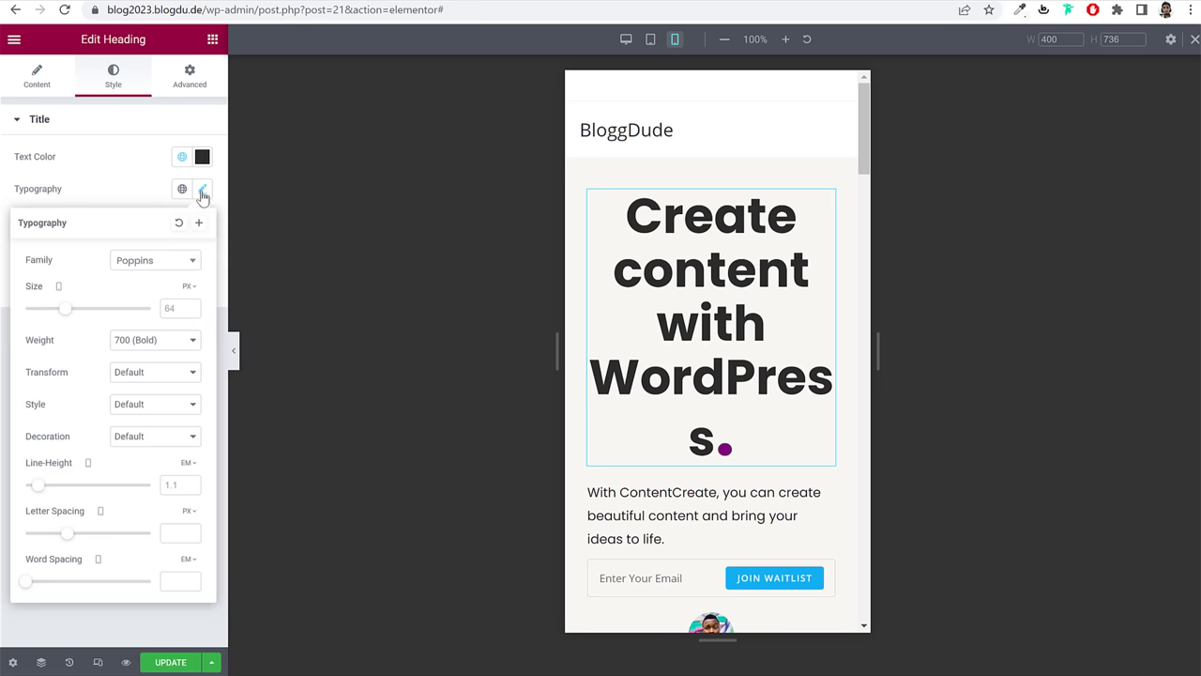
pyautogui.moveTo(63, 315); pyautogui.dragTo(50, 314)
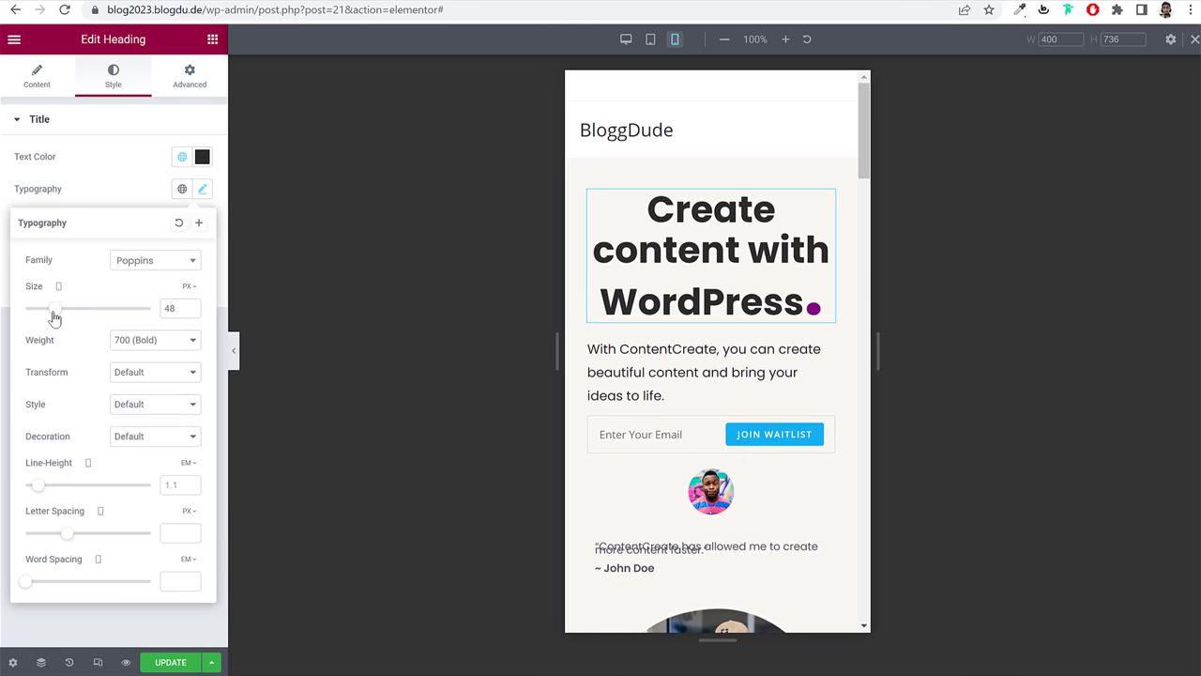
pyautogui.click(191, 316)
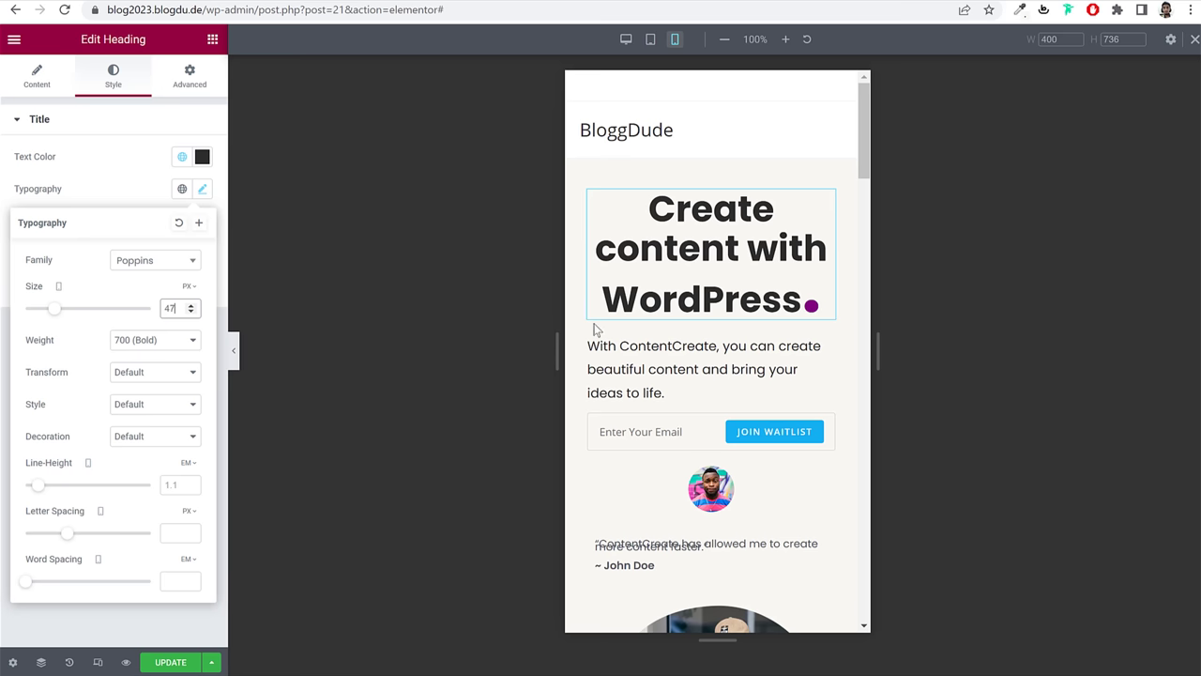
# Step: Center the intro paragraph below the hero heading in the mobile layout
pyautogui.click(678, 368)
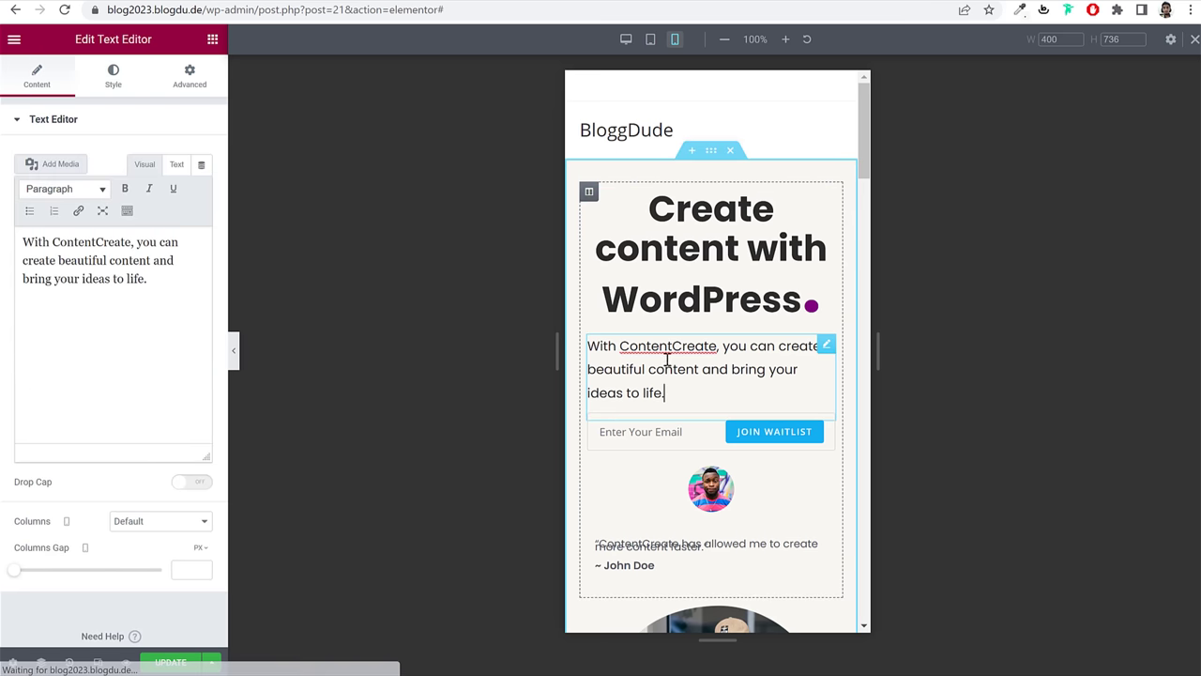
pyautogui.click(114, 80)
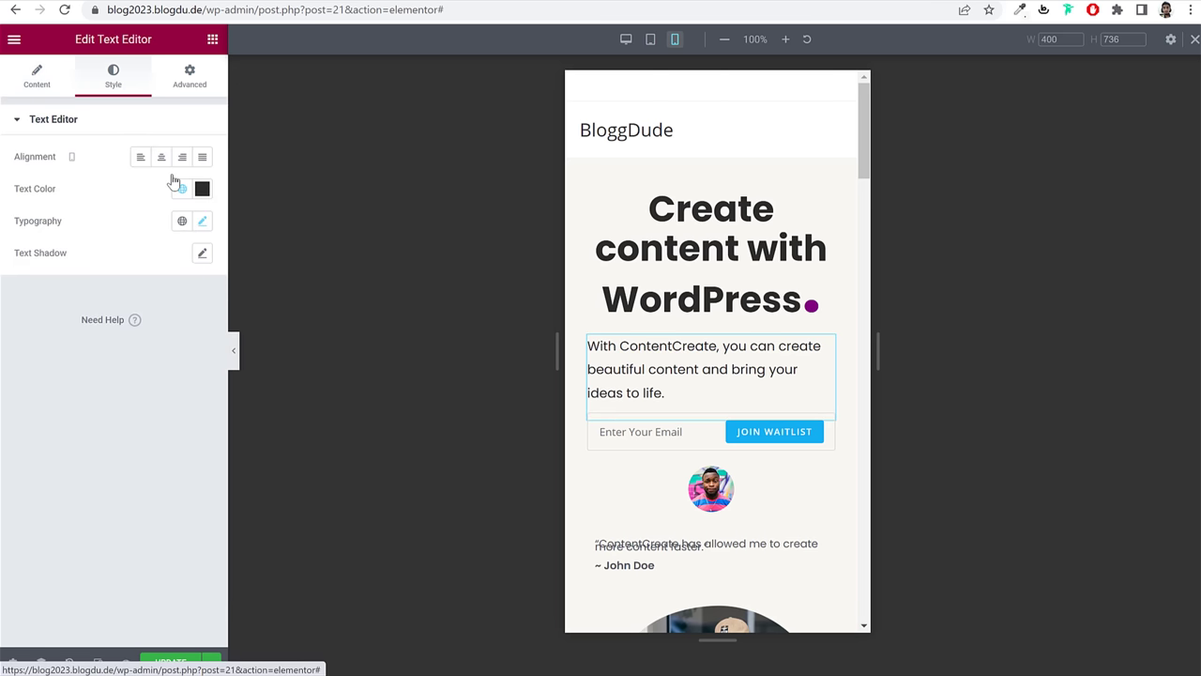
pyautogui.click(161, 156)
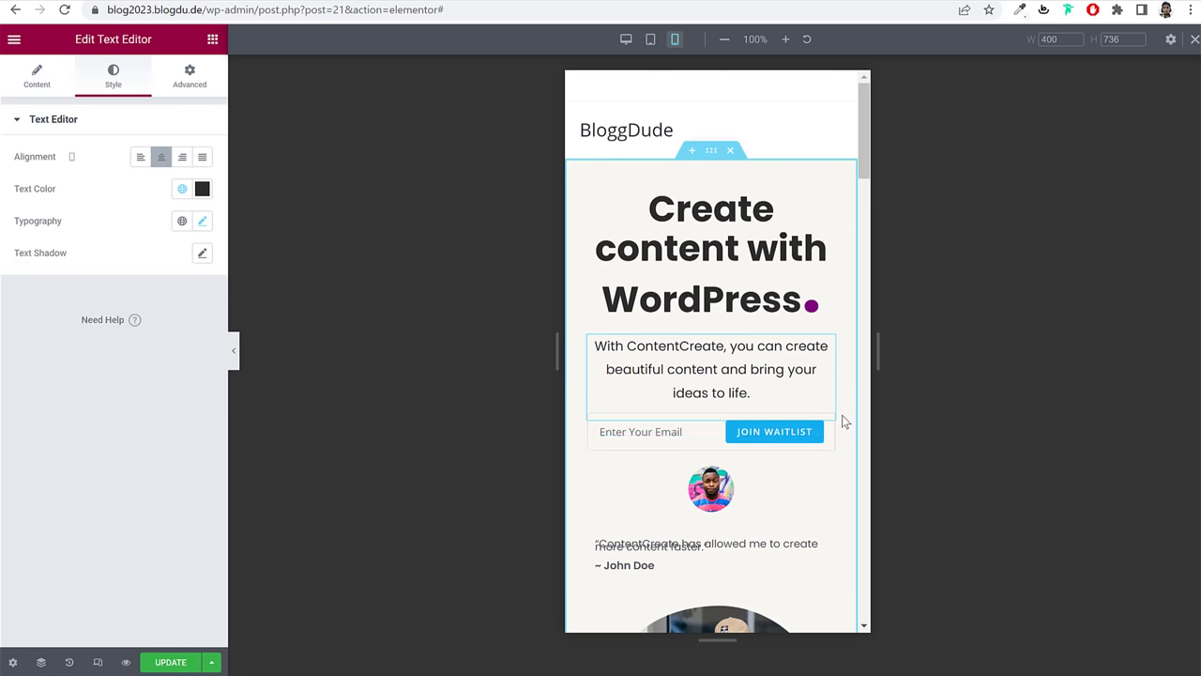
# Step: Center the testimonial text under the avatar on mobile and set its line height to 1.6 em
pyautogui.scroll(-2, 705, 419)
pyautogui.click(703, 398)
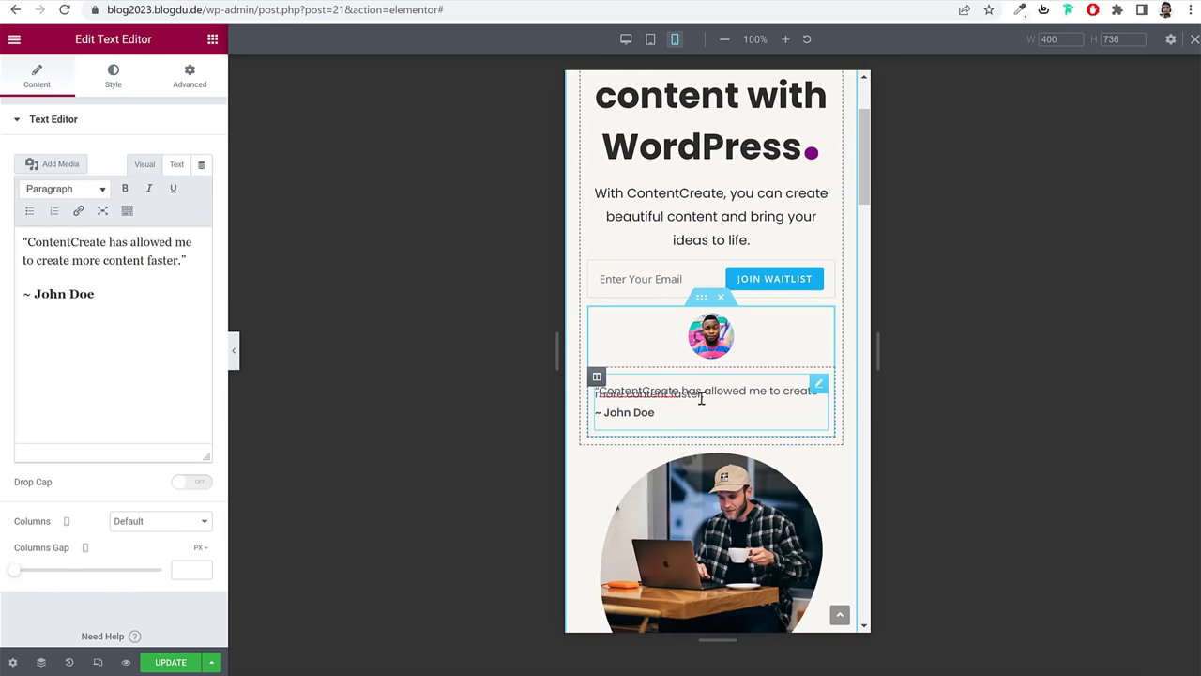
pyautogui.click(111, 83)
pyautogui.click(162, 159)
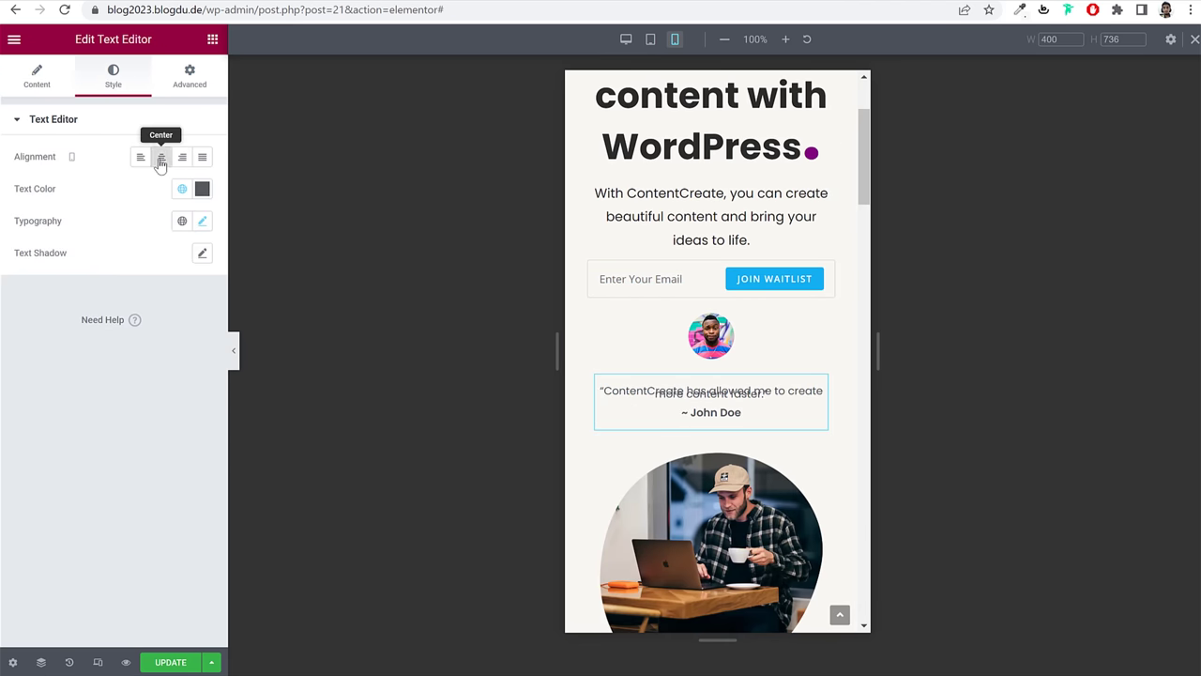
pyautogui.click(203, 222)
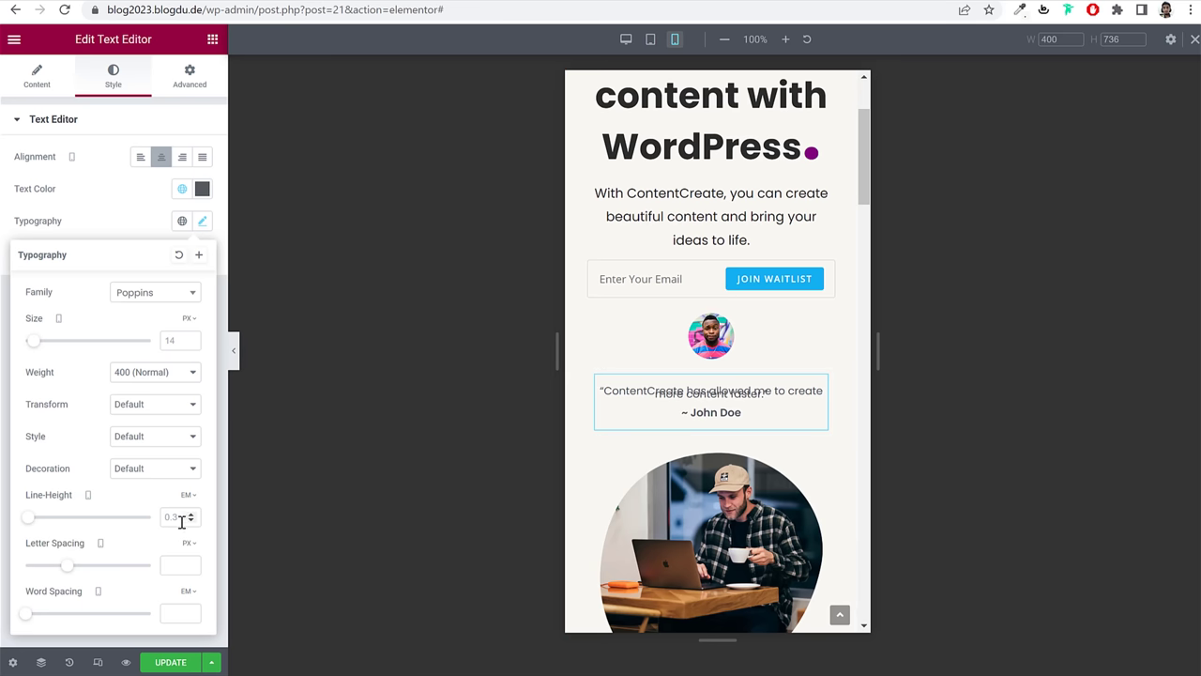
pyautogui.write('1')
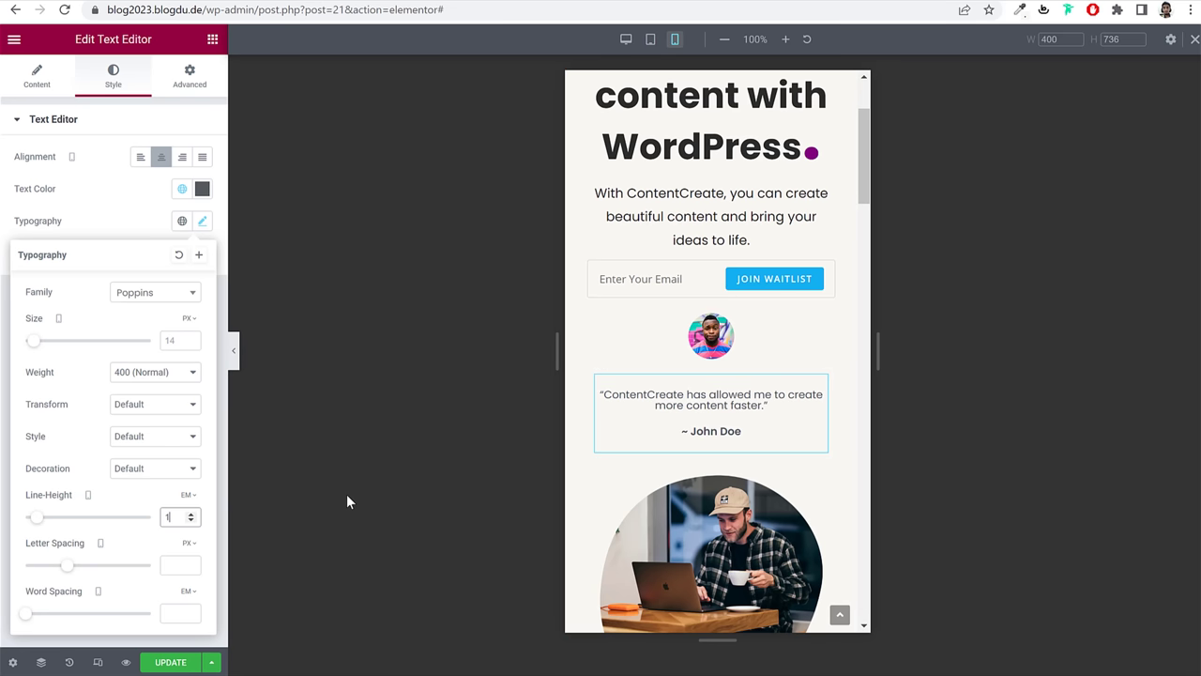
pyautogui.write('.3')
pyautogui.press('Up')
pyautogui.press('Up')
pyautogui.press('Up')
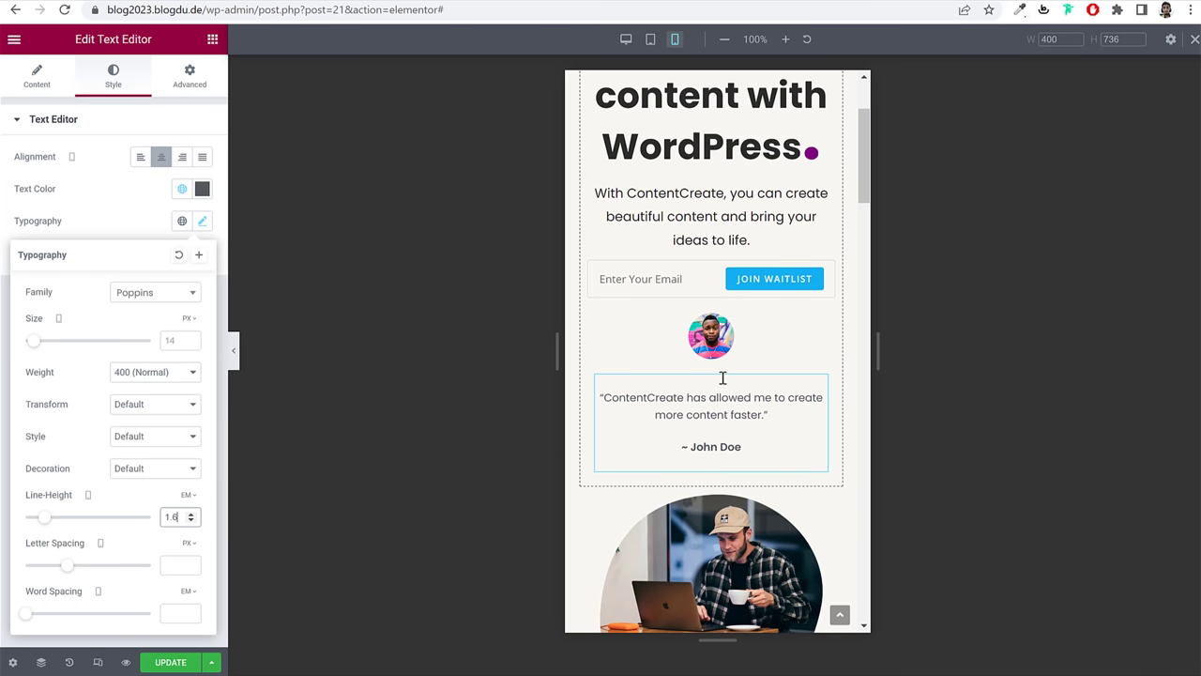
# Step: Set the right margin of the description under the first Featured Articles heading to 0 for mobile
pyautogui.scroll(-2, 830, 369)
pyautogui.scroll(-1, 830, 369)
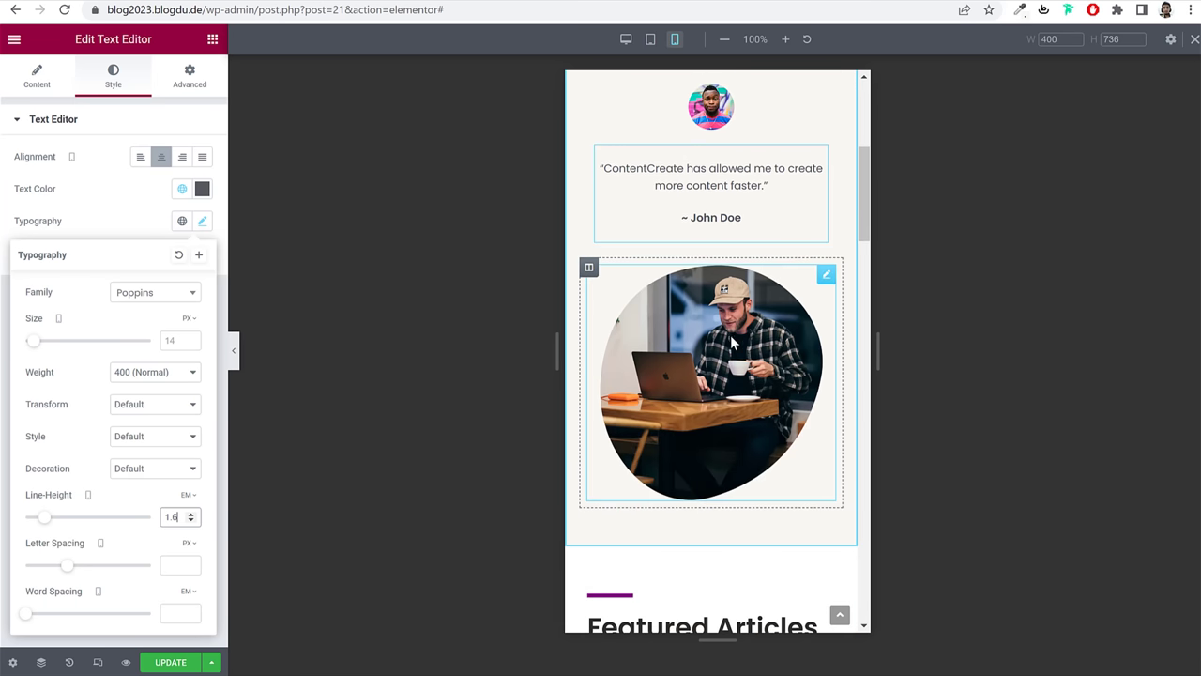
pyautogui.scroll(-2, 795, 354)
pyautogui.scroll(-2, 765, 241)
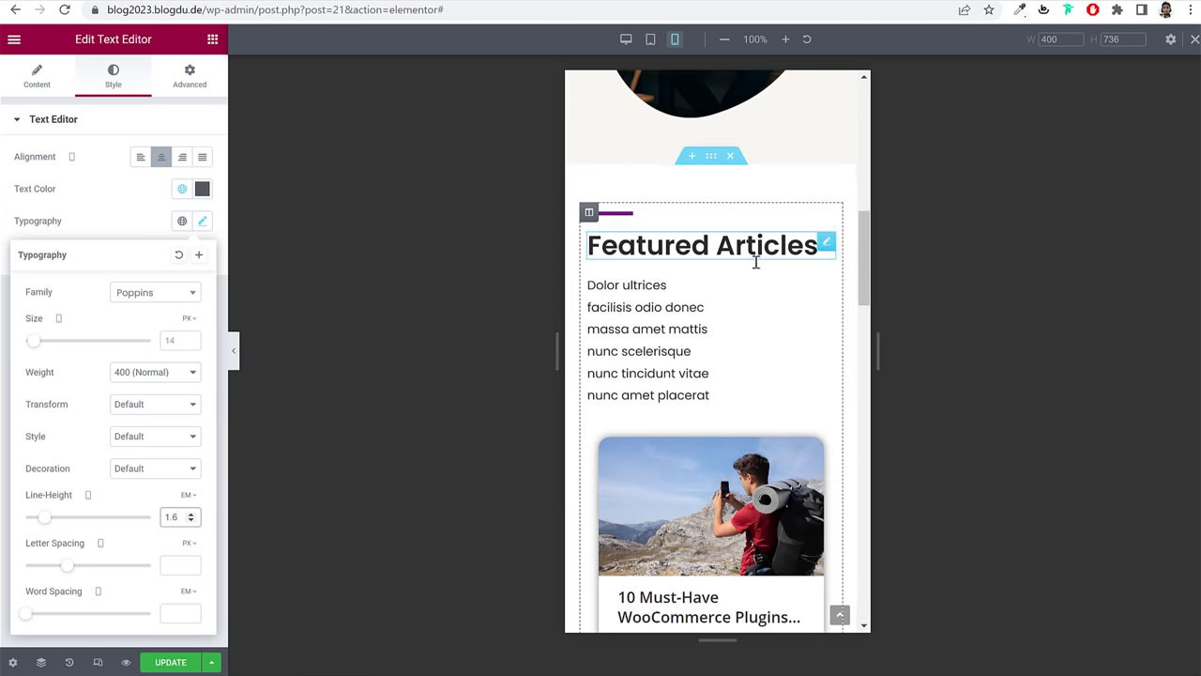
pyautogui.click(616, 349)
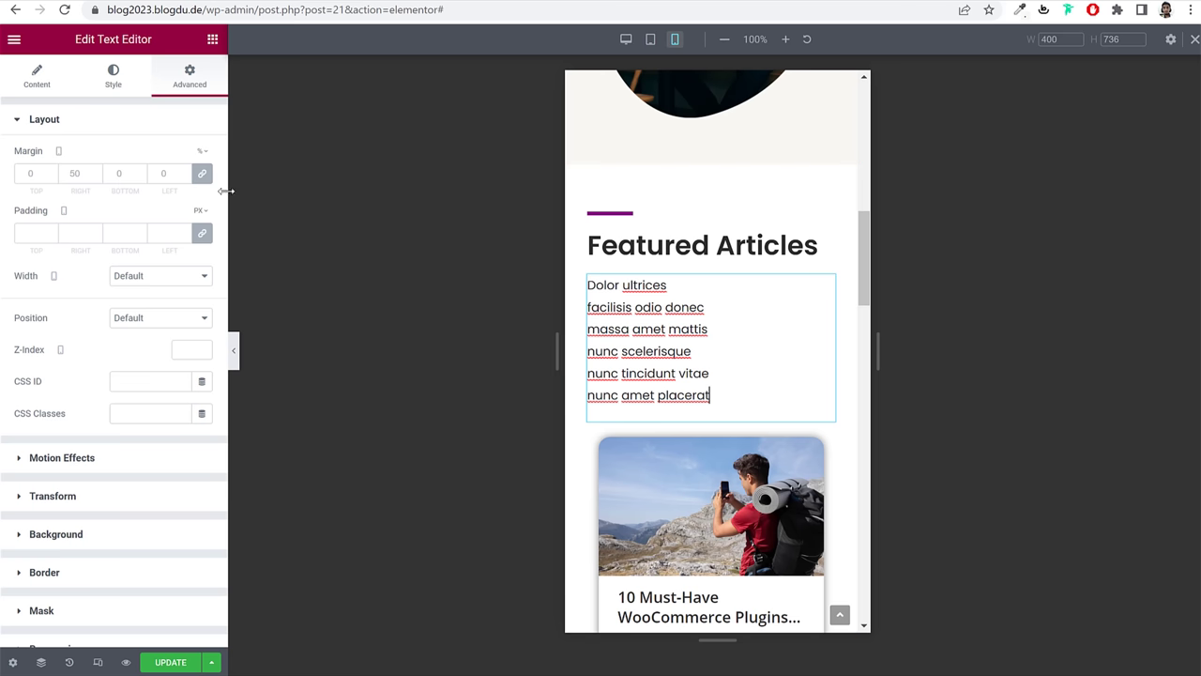
pyautogui.click(78, 179)
pyautogui.write('0')
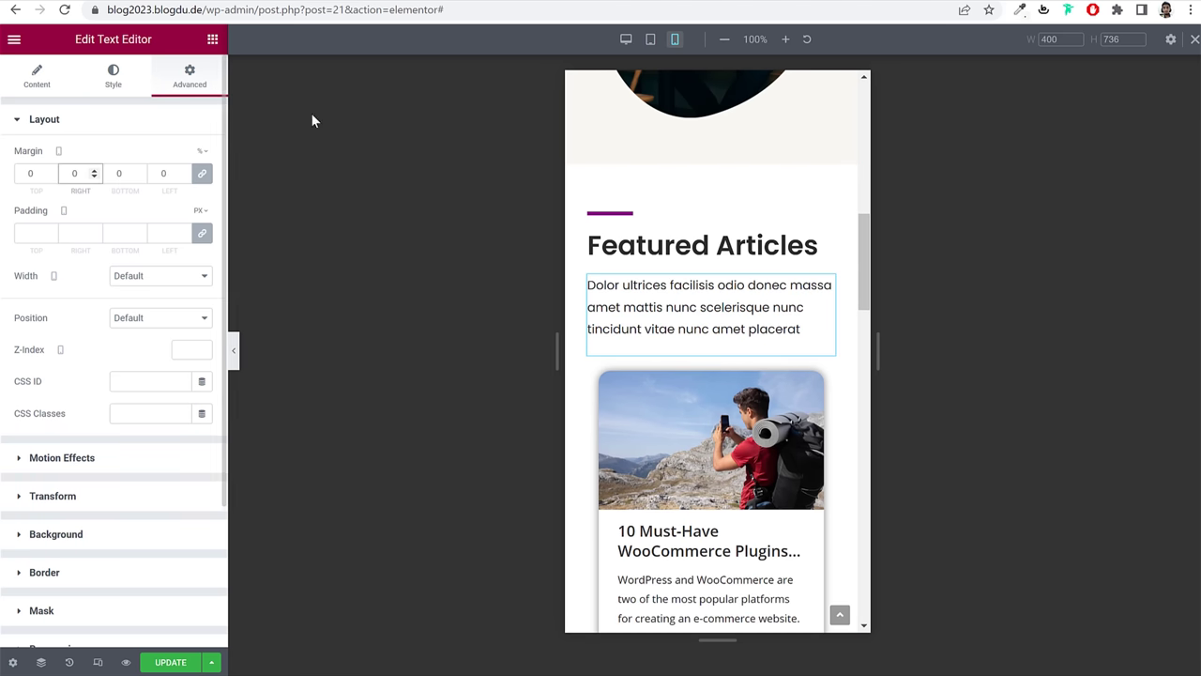
# Step: Check the remaining mobile sections down to the footer and update the page
pyautogui.scroll(-5, 734, 320)
pyautogui.scroll(-10, 735, 321)
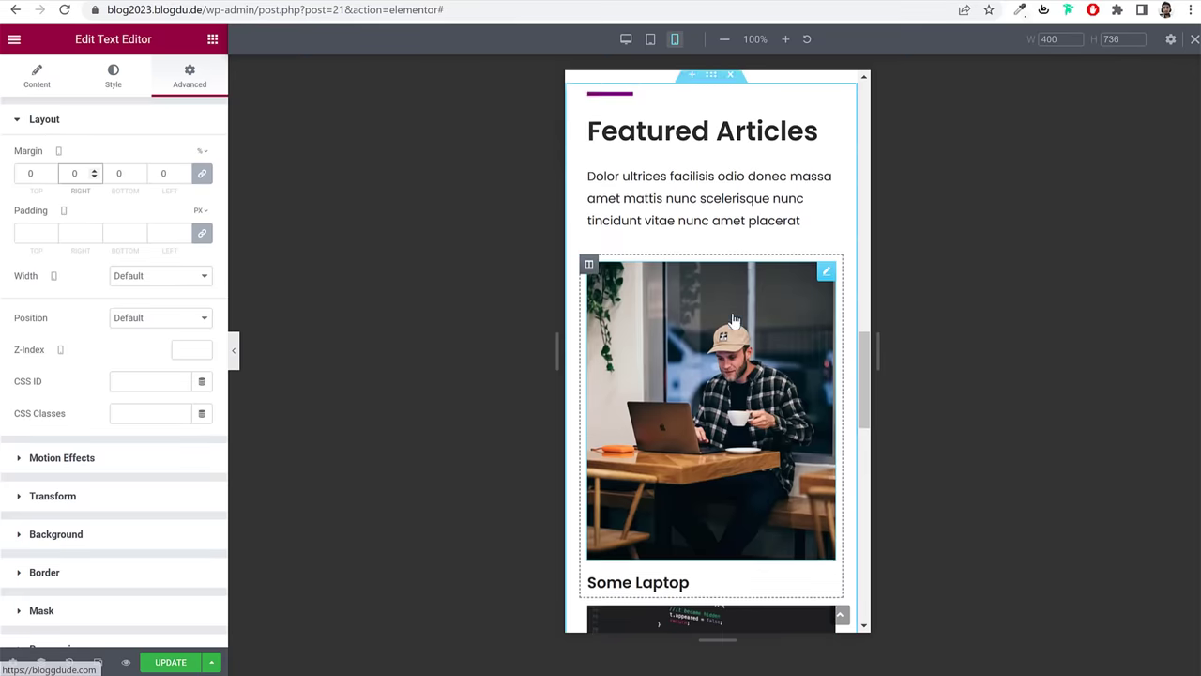
pyautogui.scroll(-3, 735, 320)
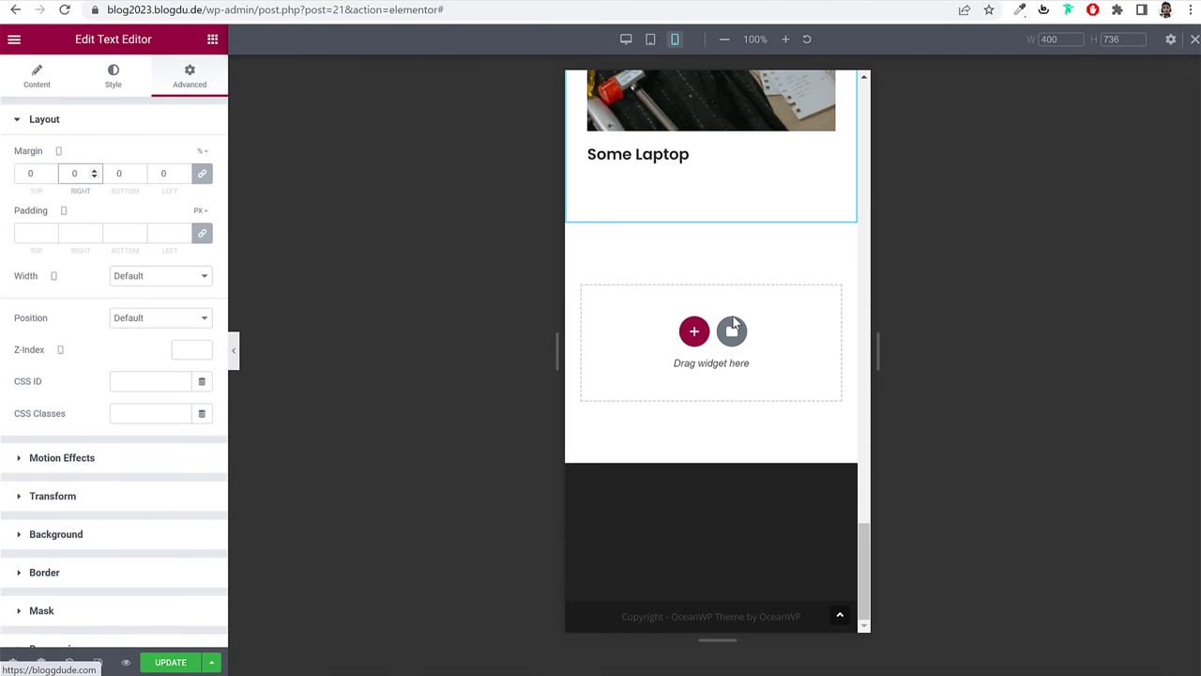
pyautogui.scroll(10, 735, 321)
pyautogui.scroll(10, 735, 322)
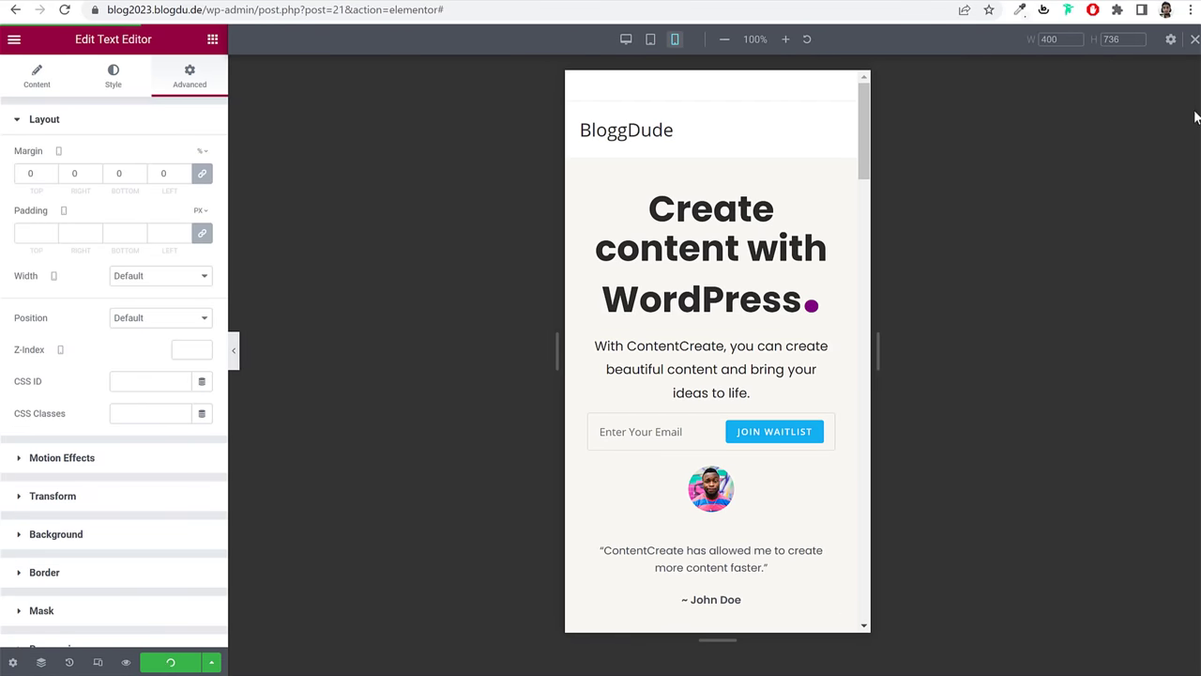
# Step: Review the page in the tablet layout, close the responsive preview, and look over the desktop layout
pyautogui.click(651, 38)
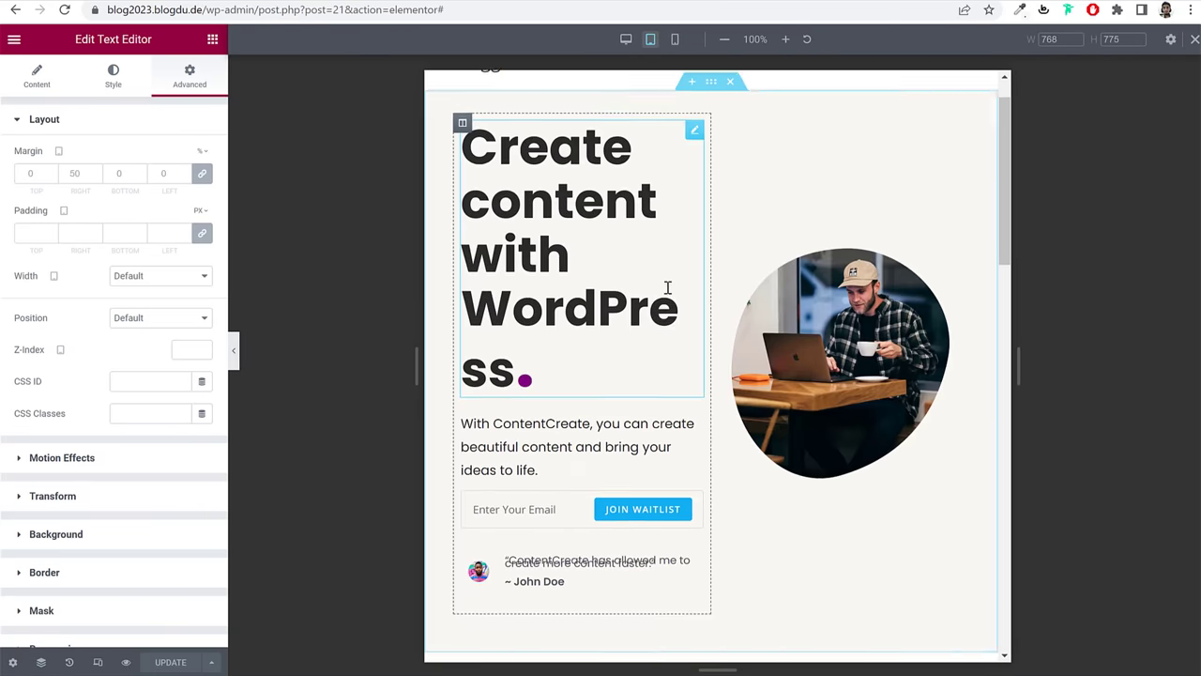
pyautogui.scroll(-15, 845, 422)
pyautogui.scroll(15, 846, 425)
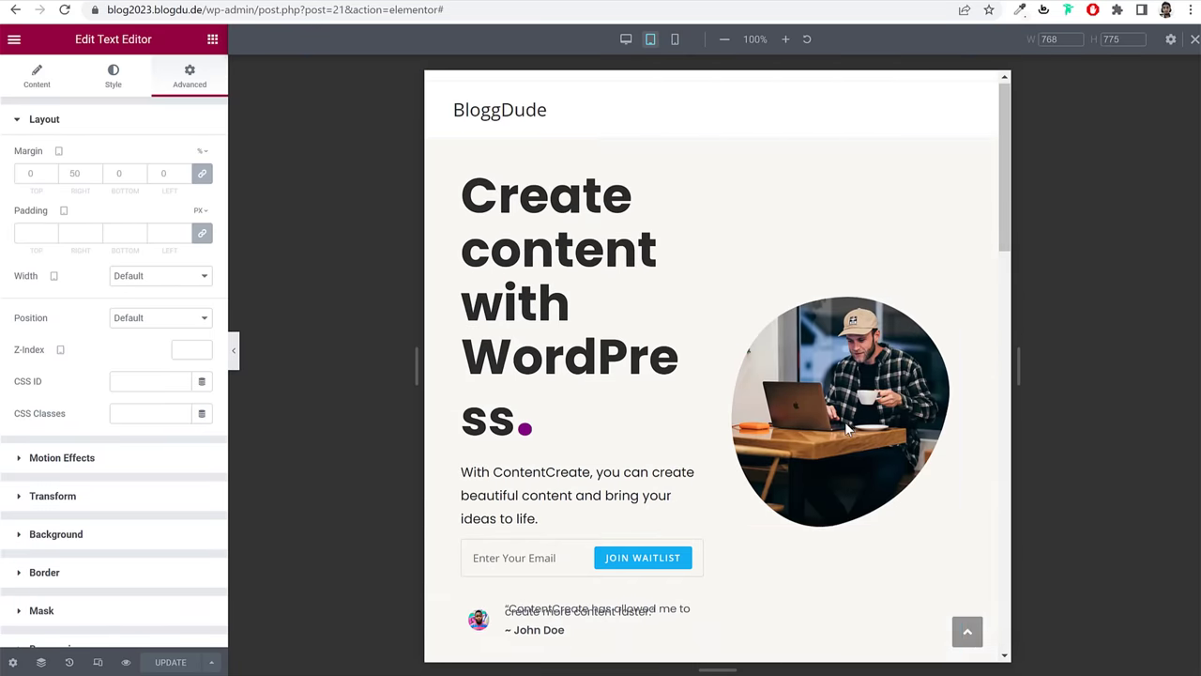
pyautogui.click(1195, 40)
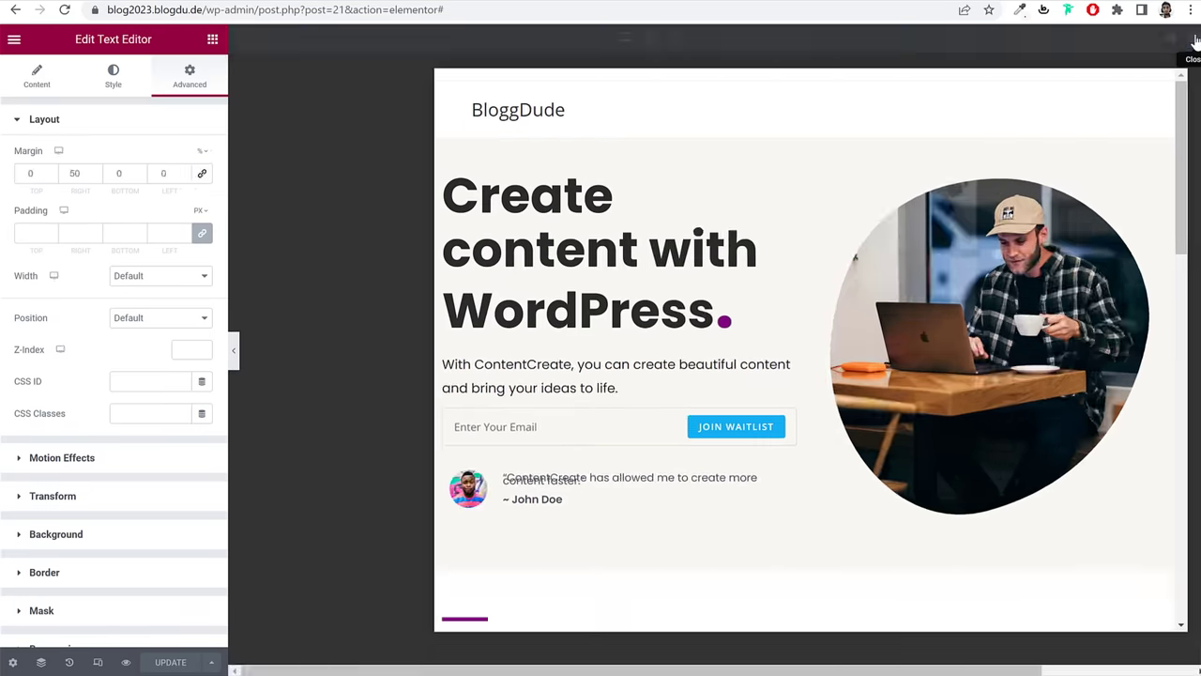
pyautogui.scroll(-3, 917, 361)
pyautogui.scroll(3, 917, 360)
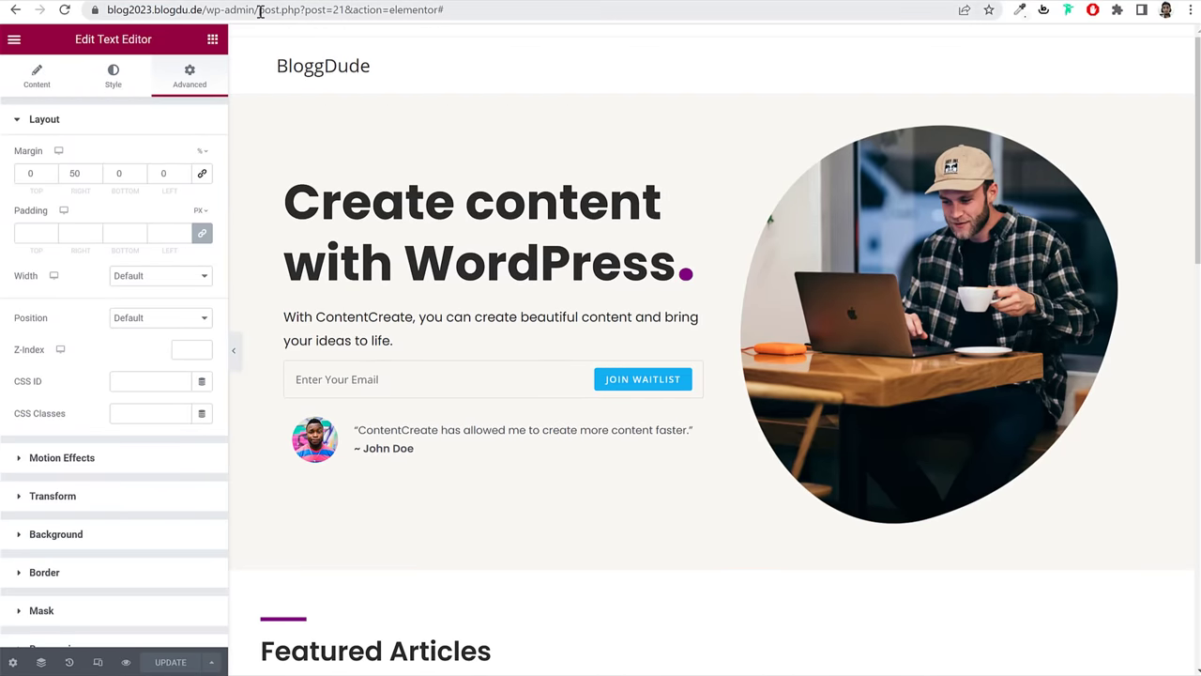
# Step: Leave the homepage editor for the blog2023.blogdu.de/wp-admin/ dashboard and open the list of pages
pyautogui.moveTo(260, 11); pyautogui.dragTo(898, 88)
pyautogui.press('BackSpace')
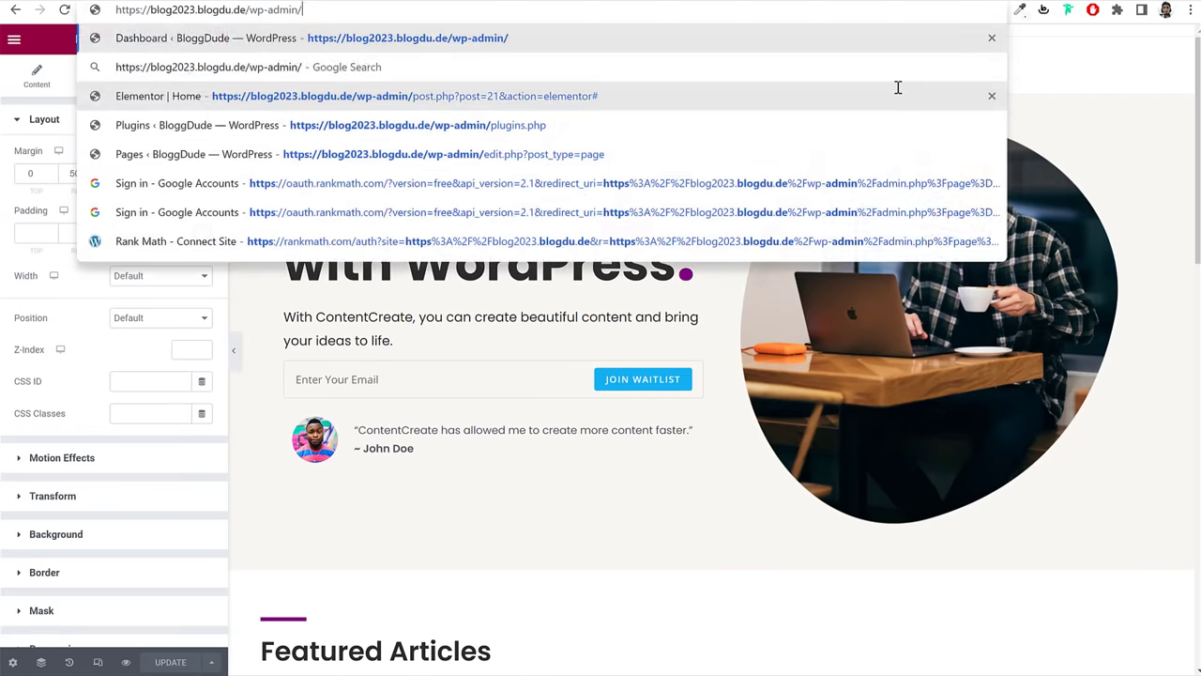
pyautogui.press('Return')
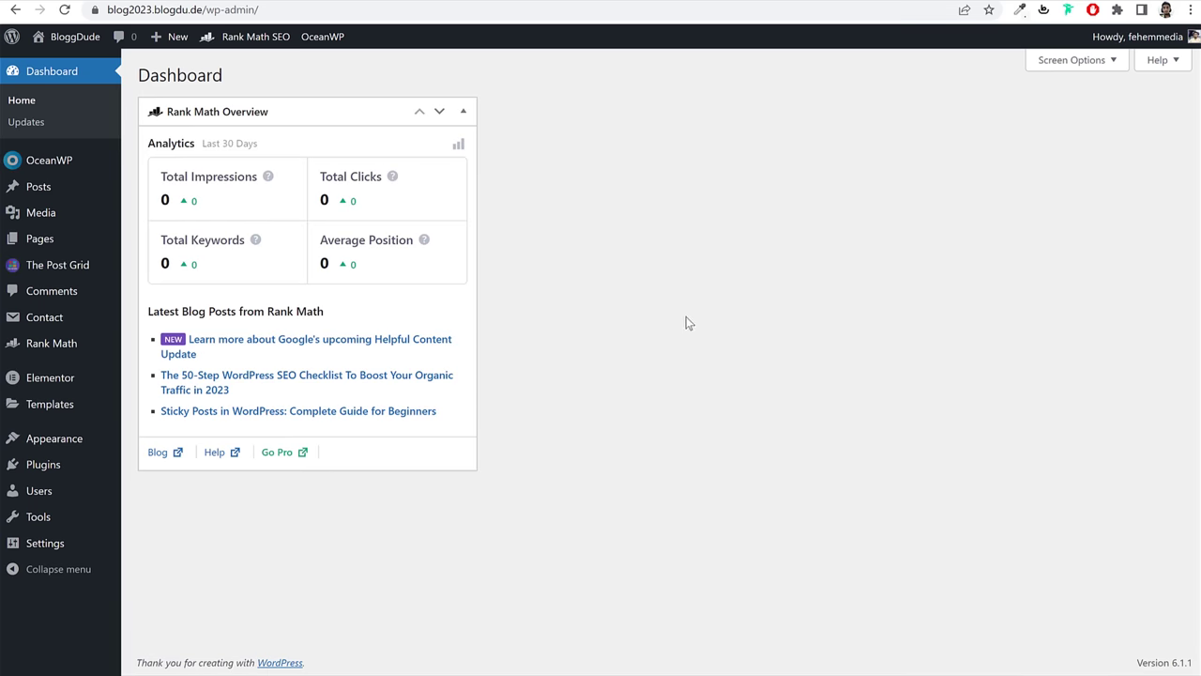
pyautogui.click(52, 237)
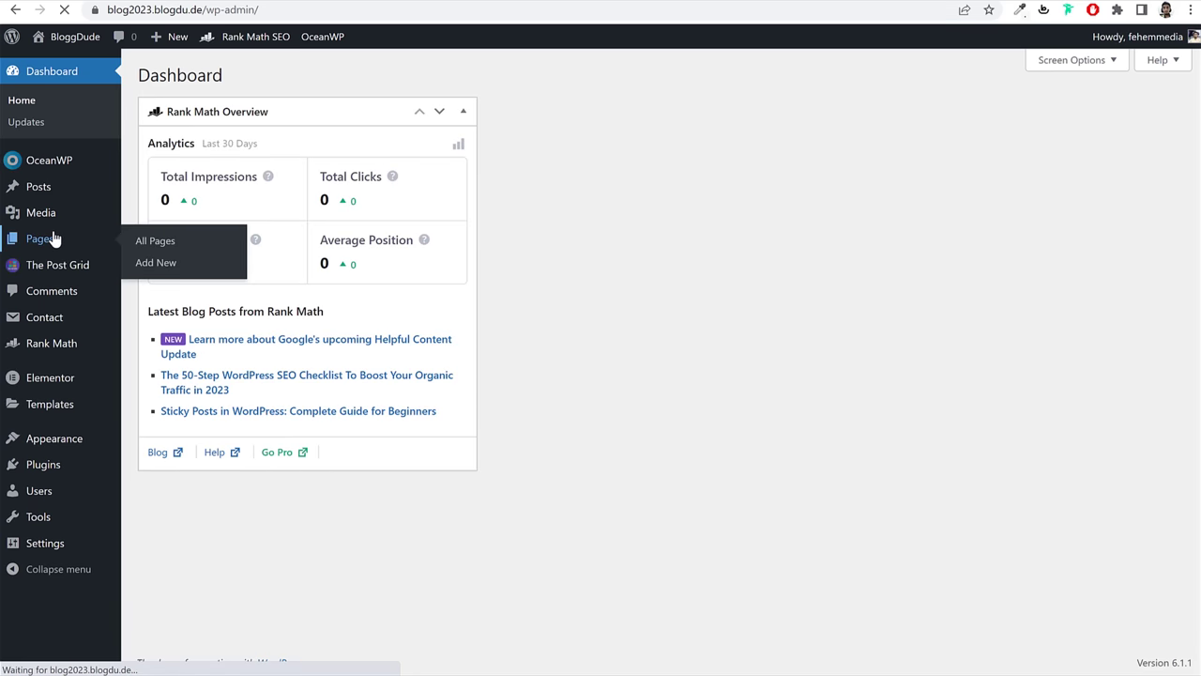
# Step: Open the Blog page of the reference site and look over its post list and sidebar
pyautogui.click(54, 41)
pyautogui.scroll(20, 699, 168)
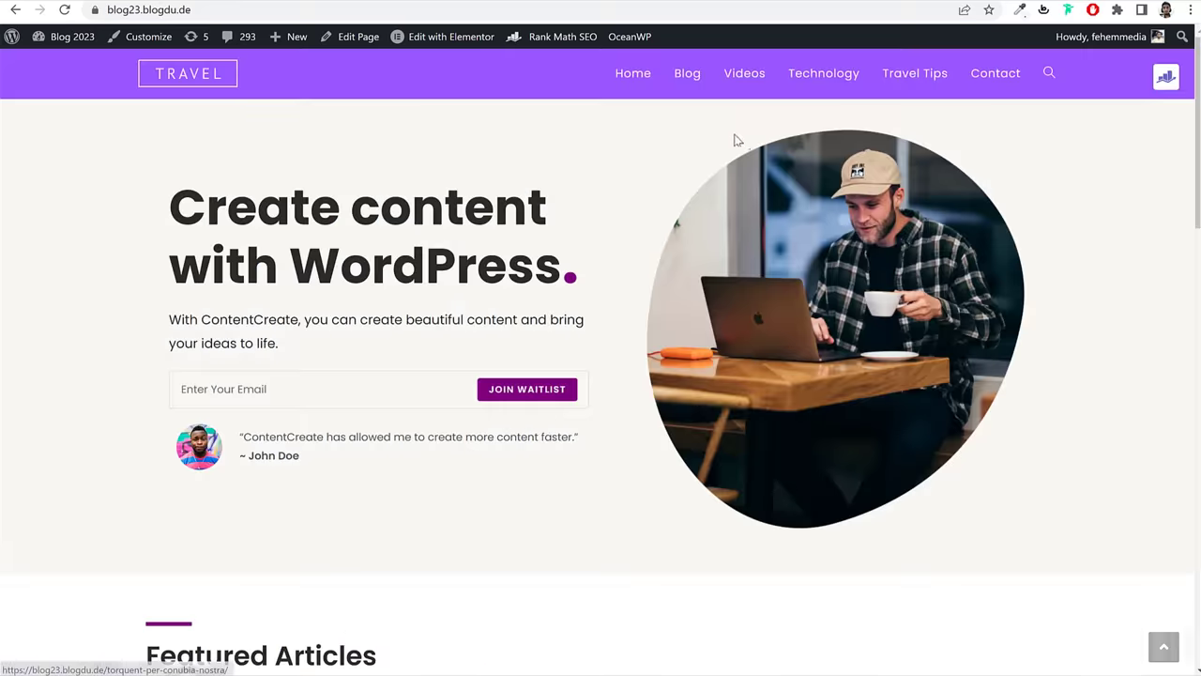
pyautogui.click(700, 80)
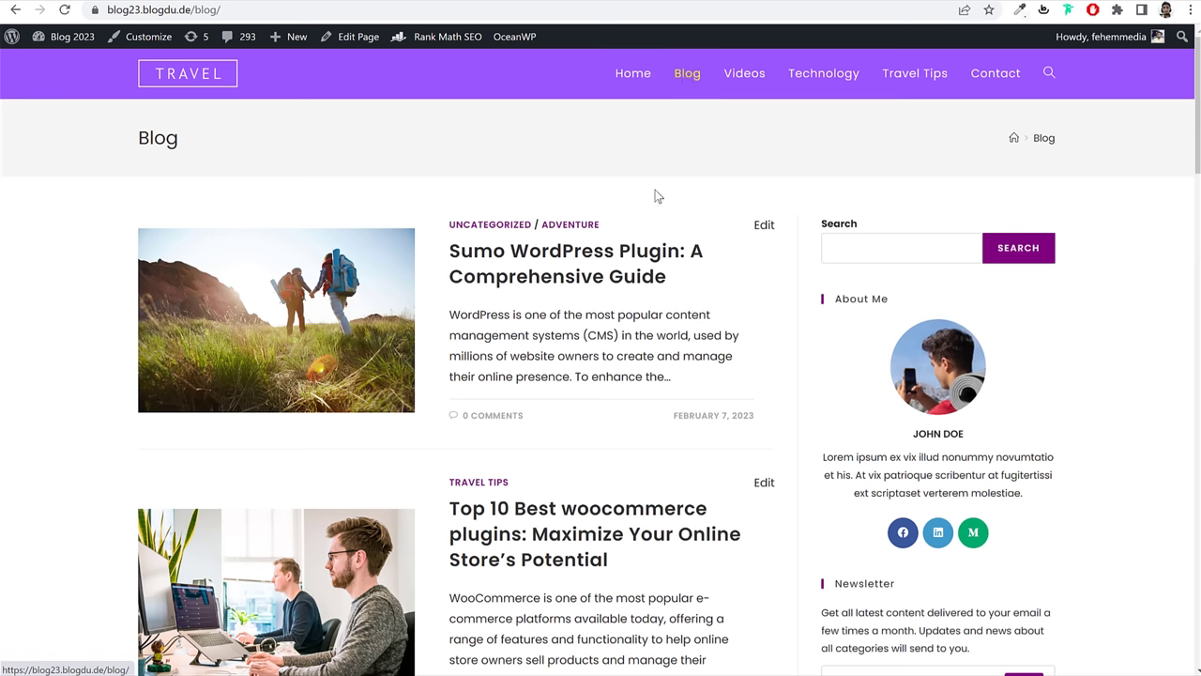
pyautogui.scroll(-8, 766, 331)
pyautogui.scroll(8, 766, 331)
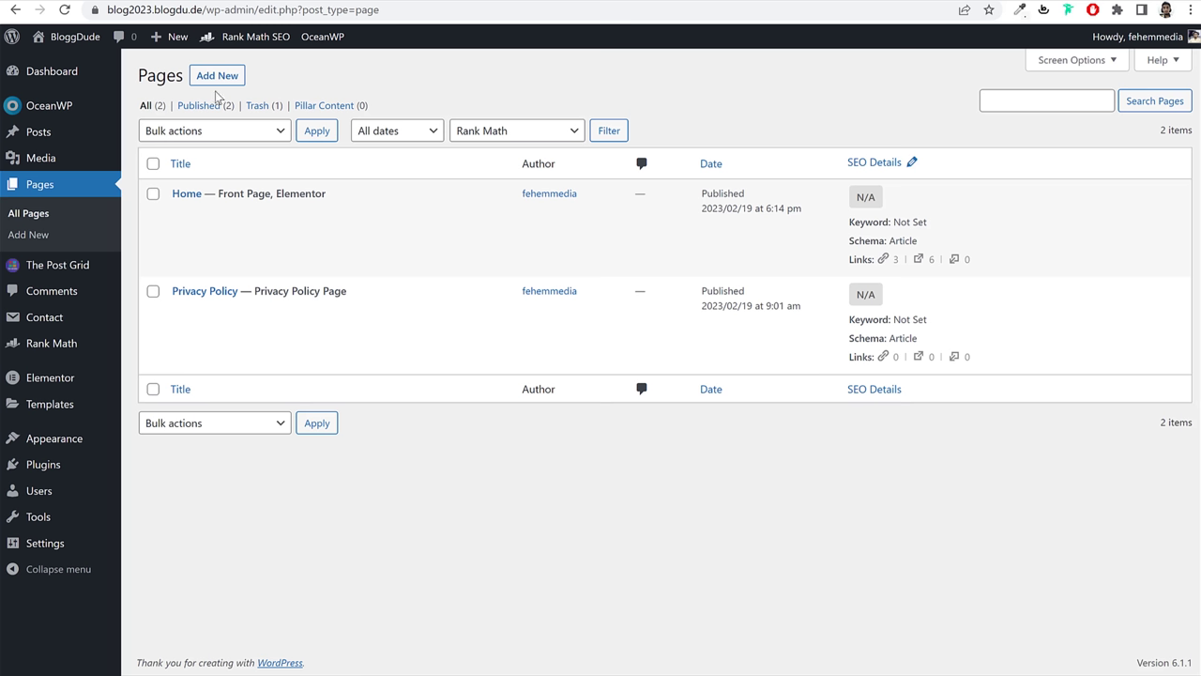
# Step: Add a new page titled Blog, publish it, and return to the list of pages
pyautogui.click(217, 78)
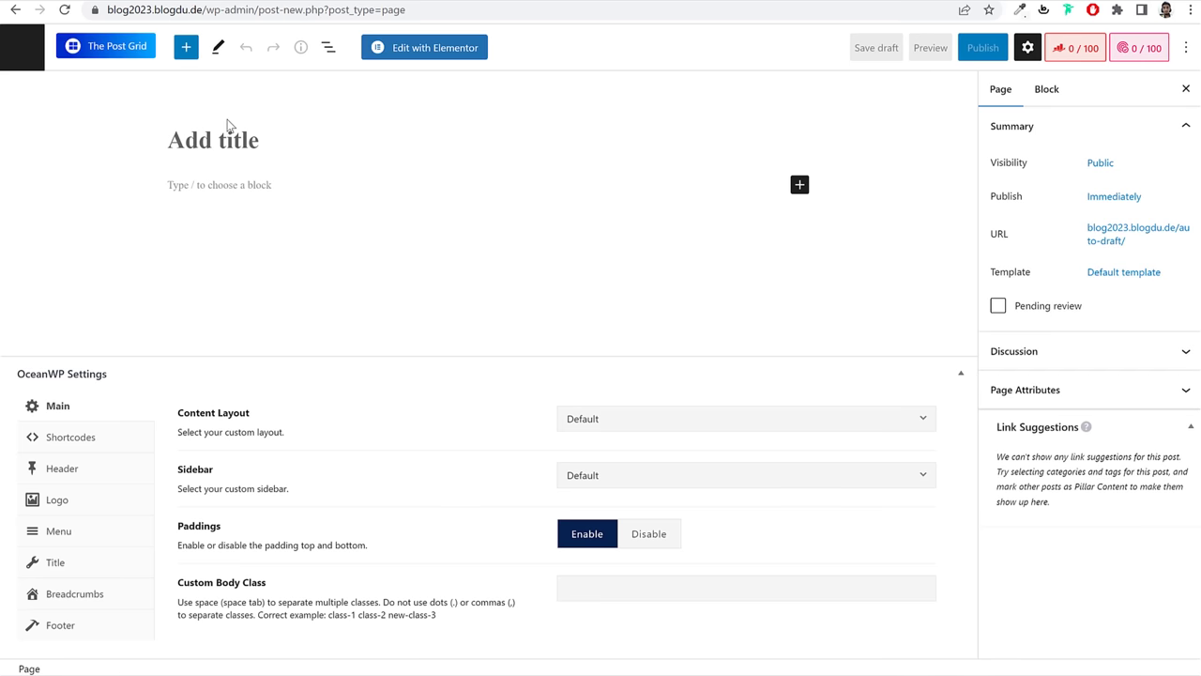
pyautogui.write('Blog')
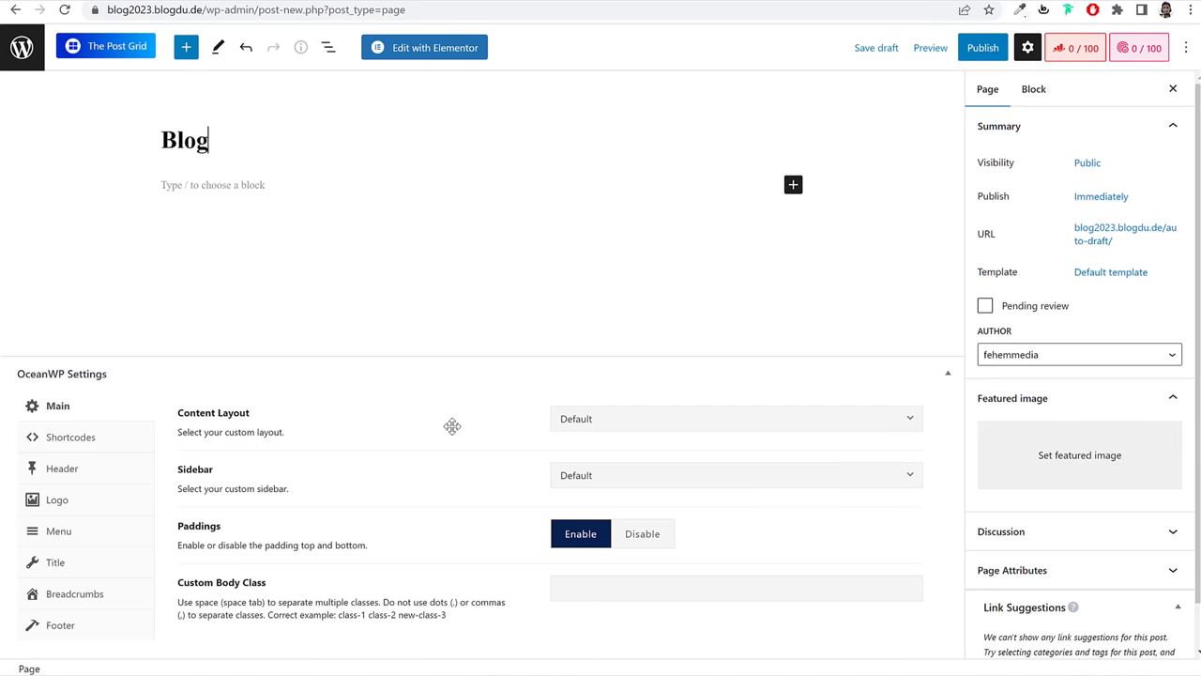
pyautogui.click(984, 49)
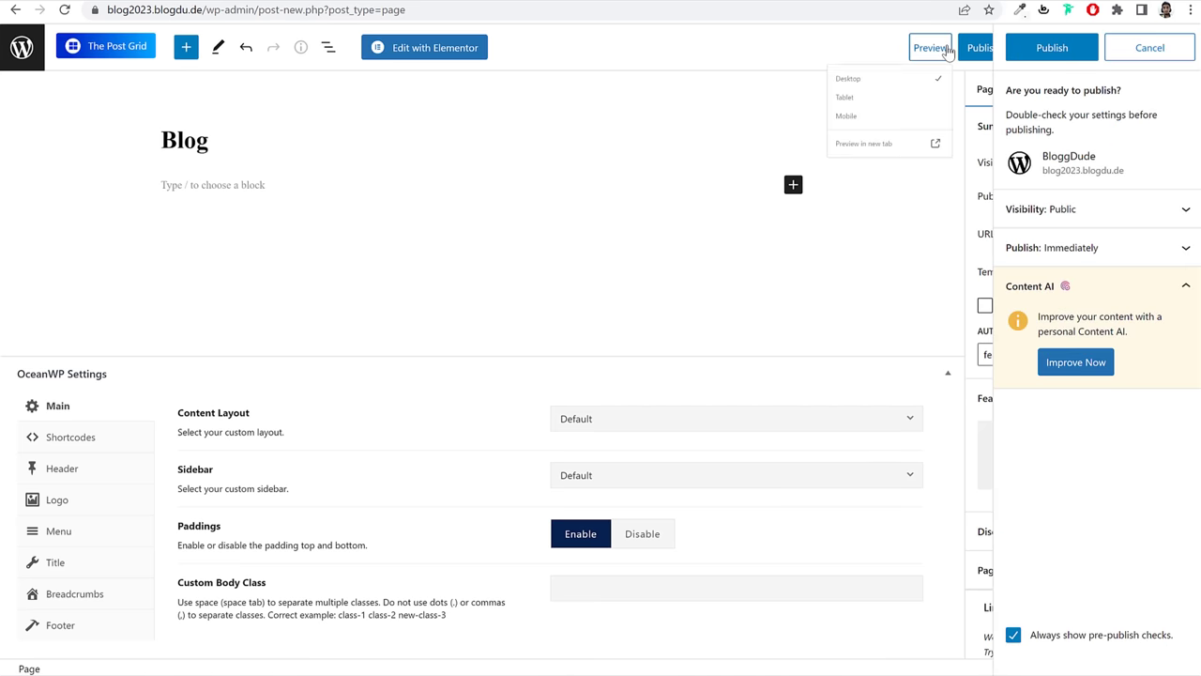
pyautogui.click(1049, 49)
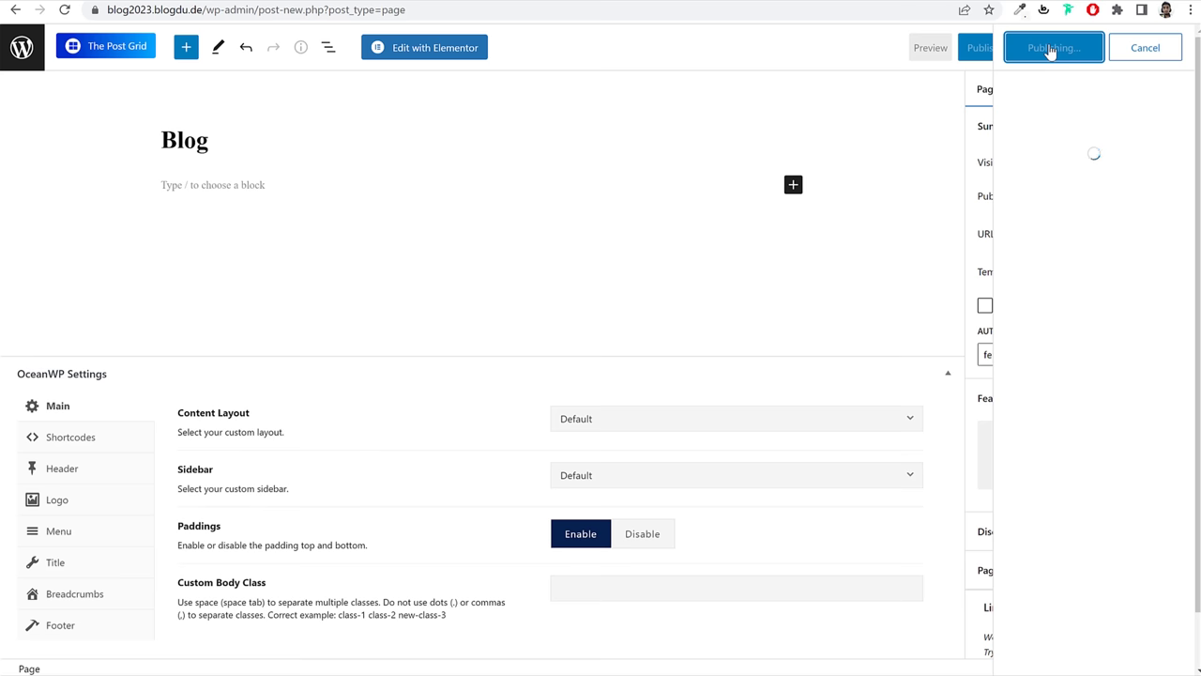
pyautogui.click(19, 56)
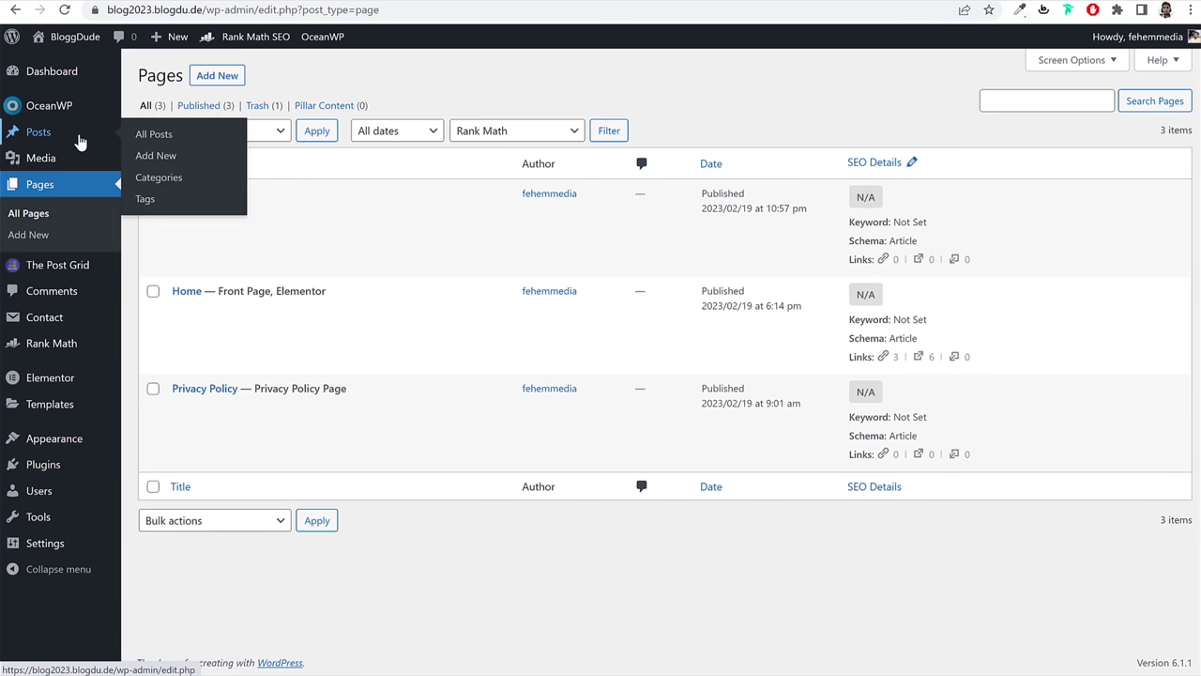
# Step: Set the Posts page to Blog in the Reading settings and save the changes
pyautogui.moveTo(28, 547)
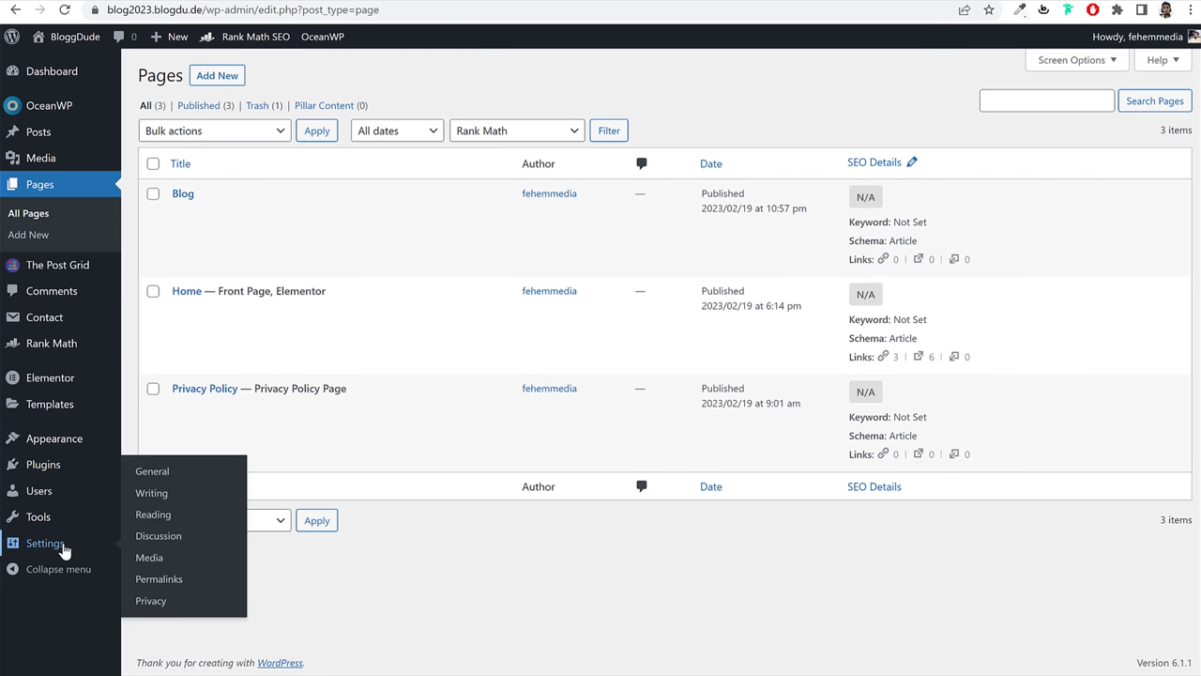
pyautogui.click(153, 522)
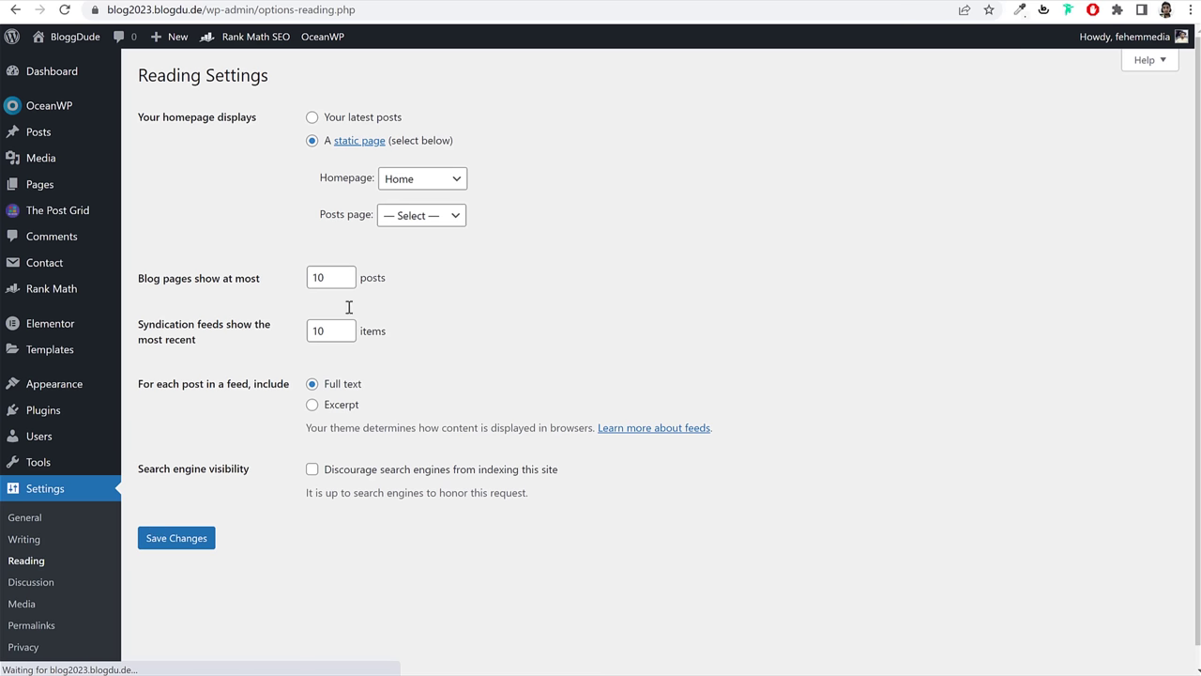
pyautogui.moveTo(317, 214); pyautogui.dragTo(385, 222)
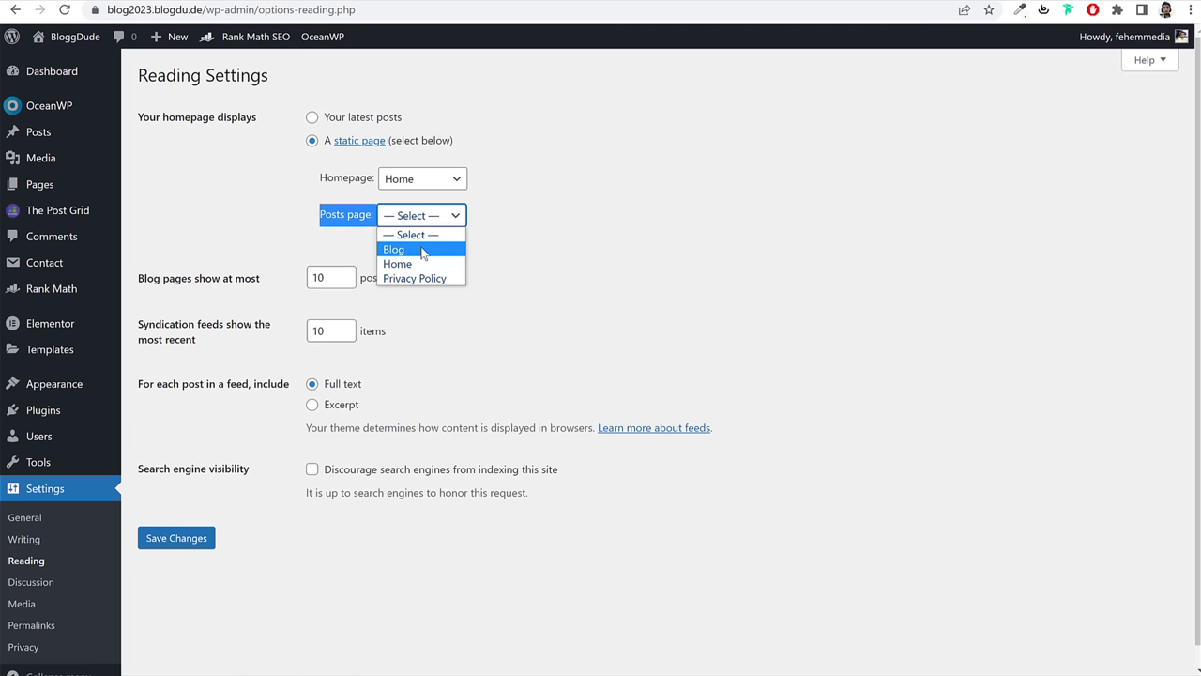
pyautogui.click(421, 250)
pyautogui.click(184, 548)
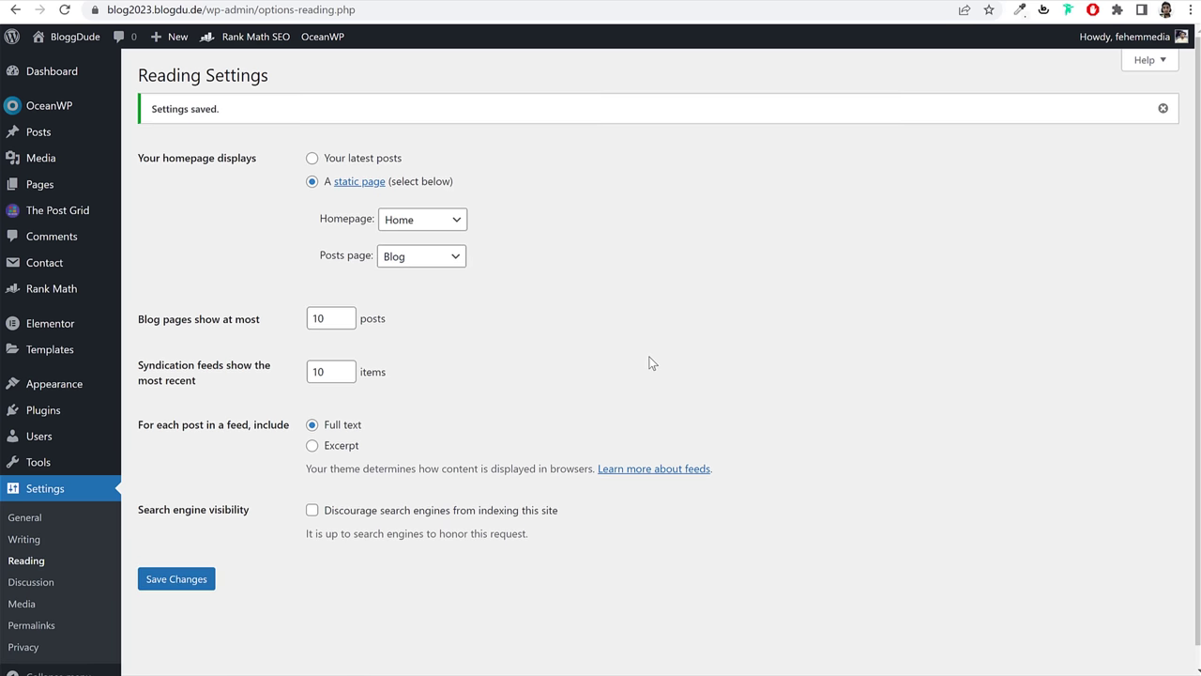
# Step: Add another new page and title it Contact Us
pyautogui.click(37, 184)
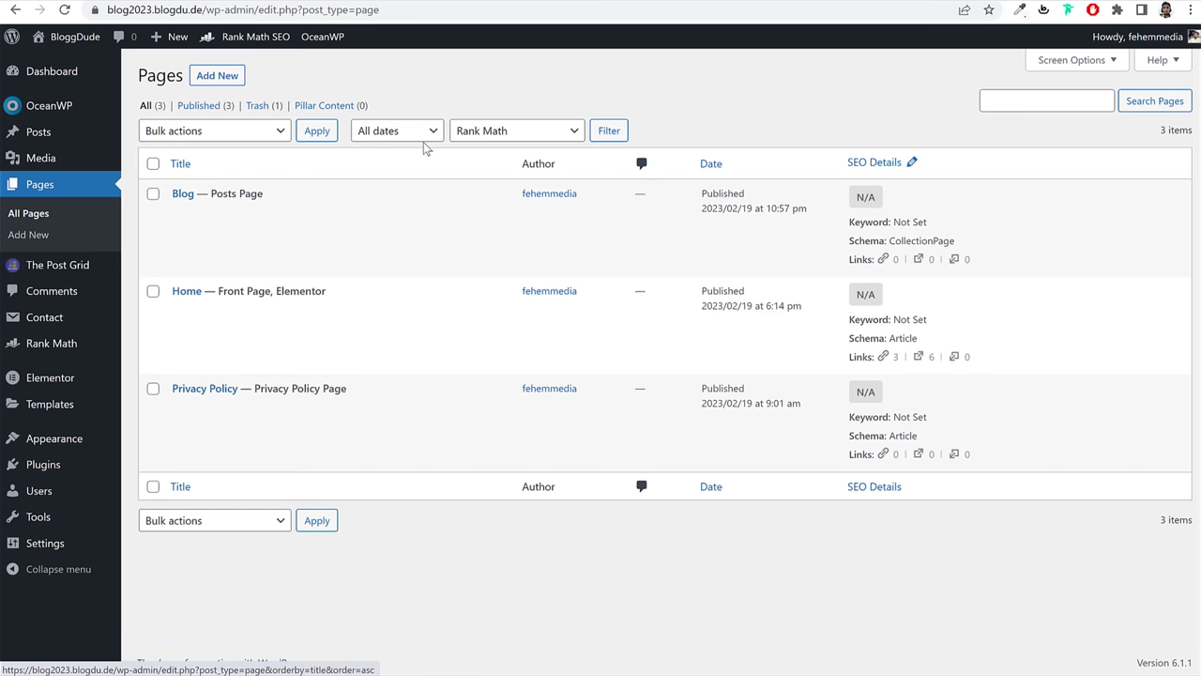
pyautogui.click(235, 81)
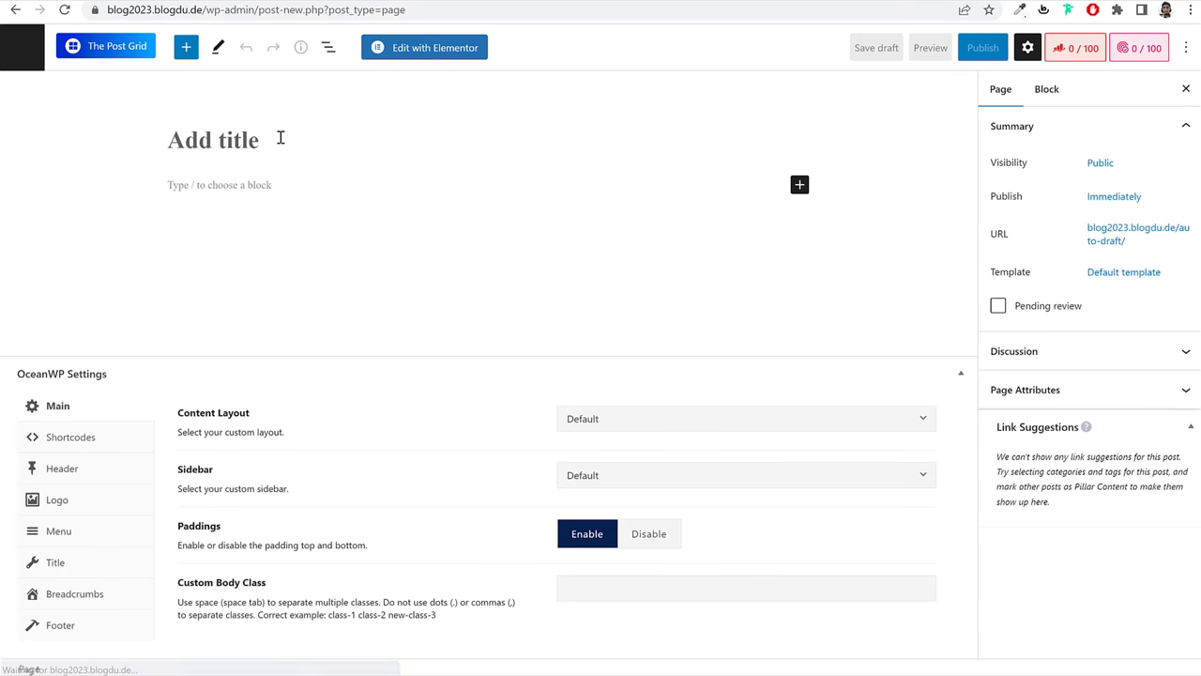
pyautogui.write('Congt')
pyautogui.press('BackSpace')
pyautogui.press('BackSpace')
pyautogui.press('BackSpace')
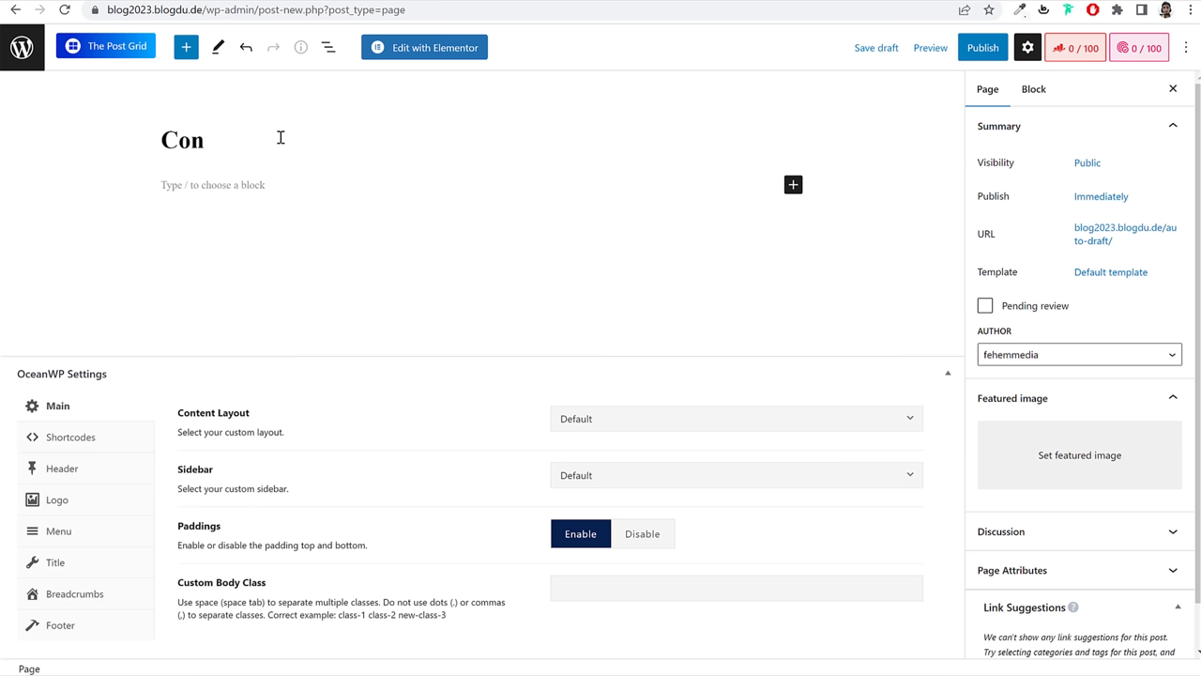
pyautogui.write('tact Us')
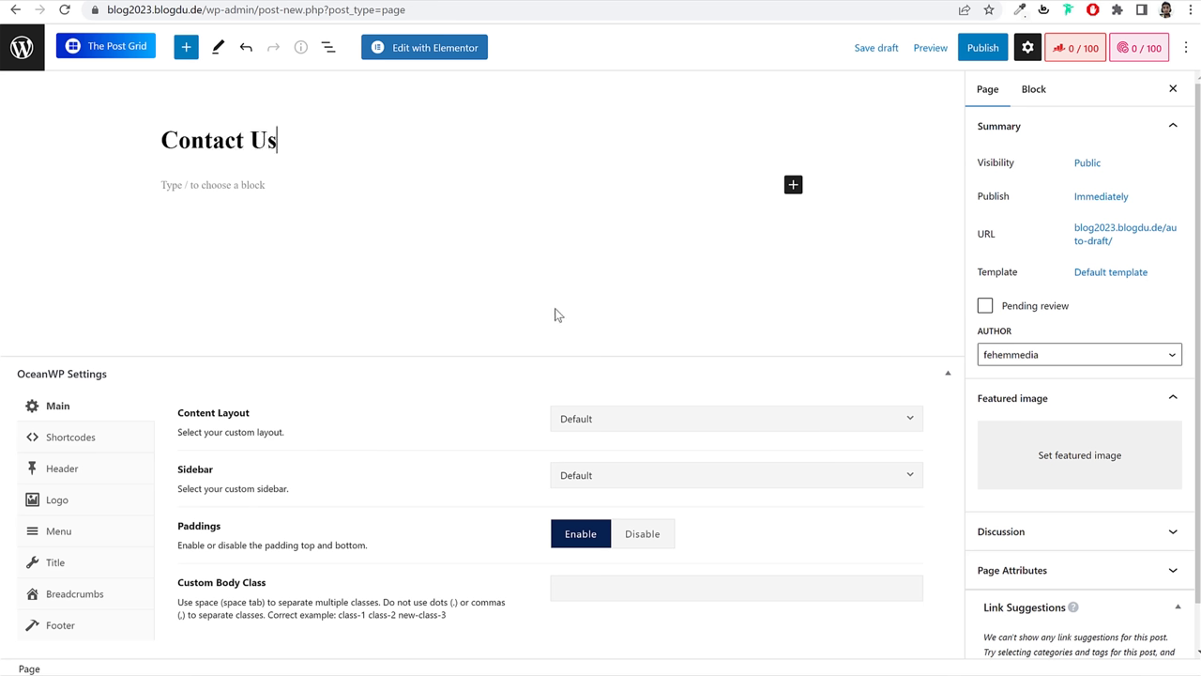
# Step: Set the Contact Us page's content layout to 100% Full Width and disable its page title display
pyautogui.moveTo(184, 417); pyautogui.dragTo(333, 415)
pyautogui.click(561, 417)
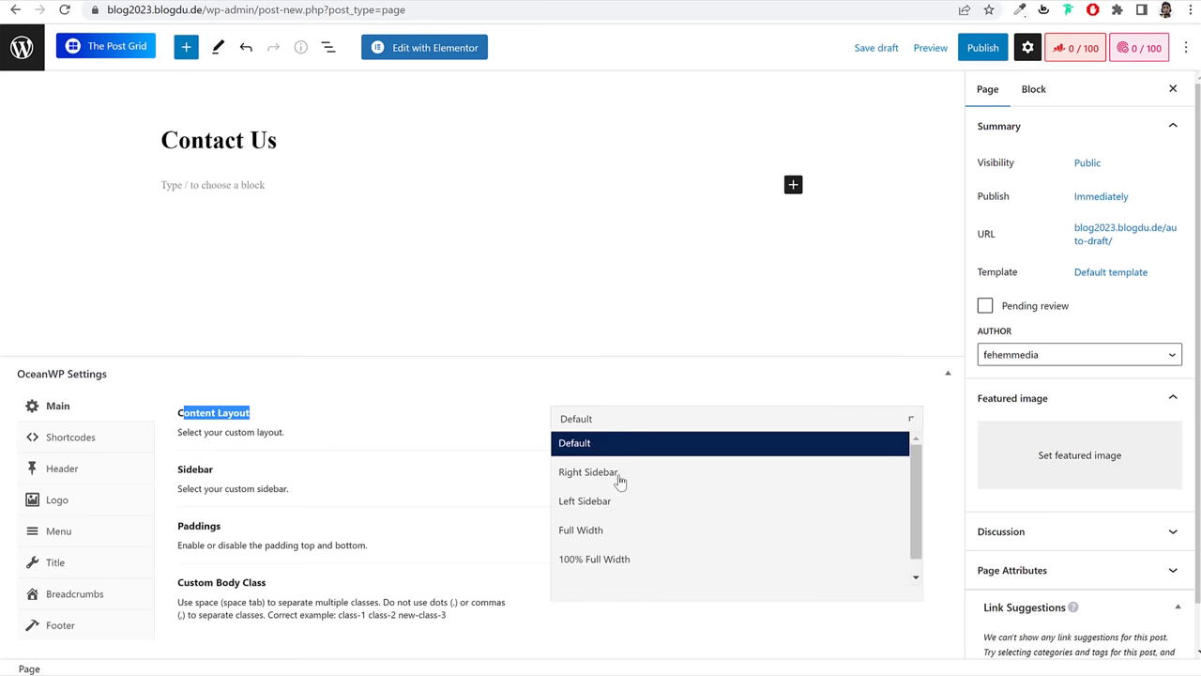
pyautogui.click(647, 571)
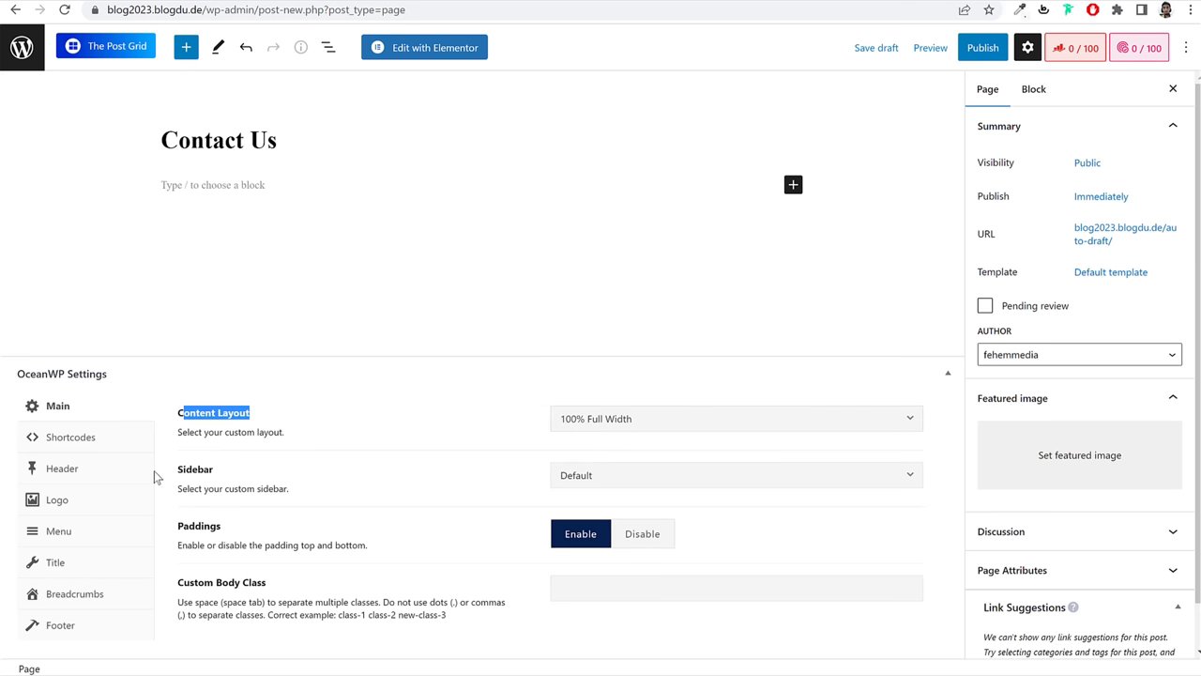
pyautogui.click(84, 563)
pyautogui.click(705, 368)
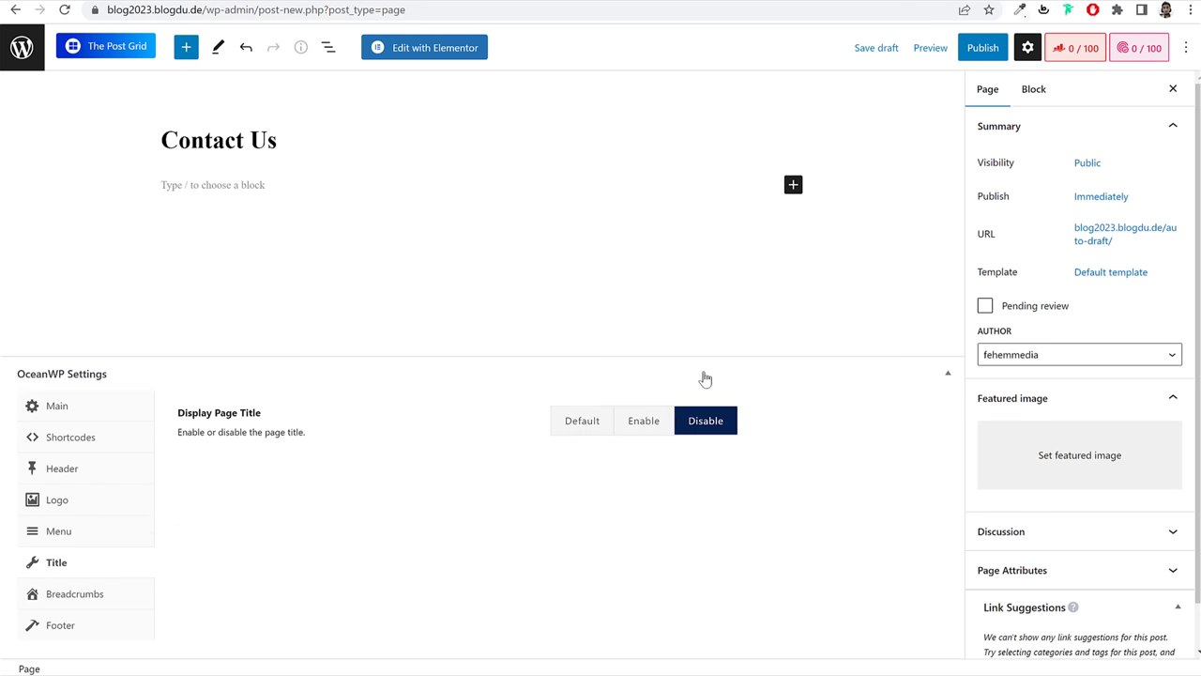
# Step: Publish the Contact Us page and open it for editing in Elementor
pyautogui.click(981, 47)
pyautogui.click(981, 47)
pyautogui.click(981, 47)
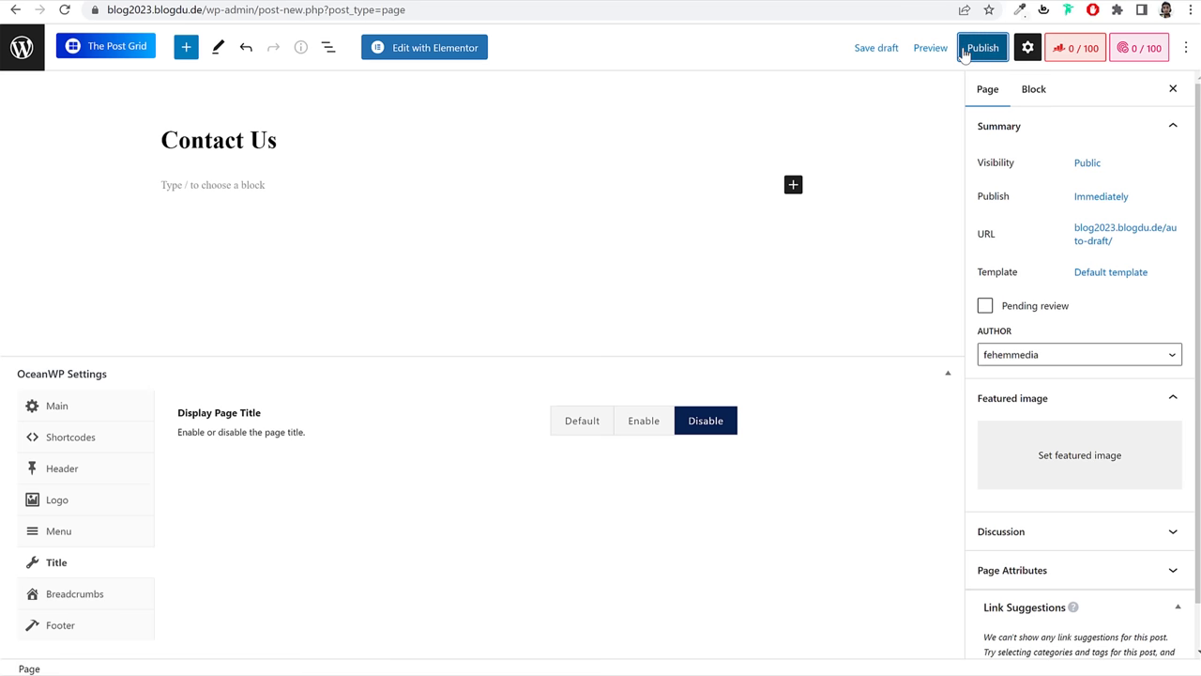
pyautogui.click(1042, 52)
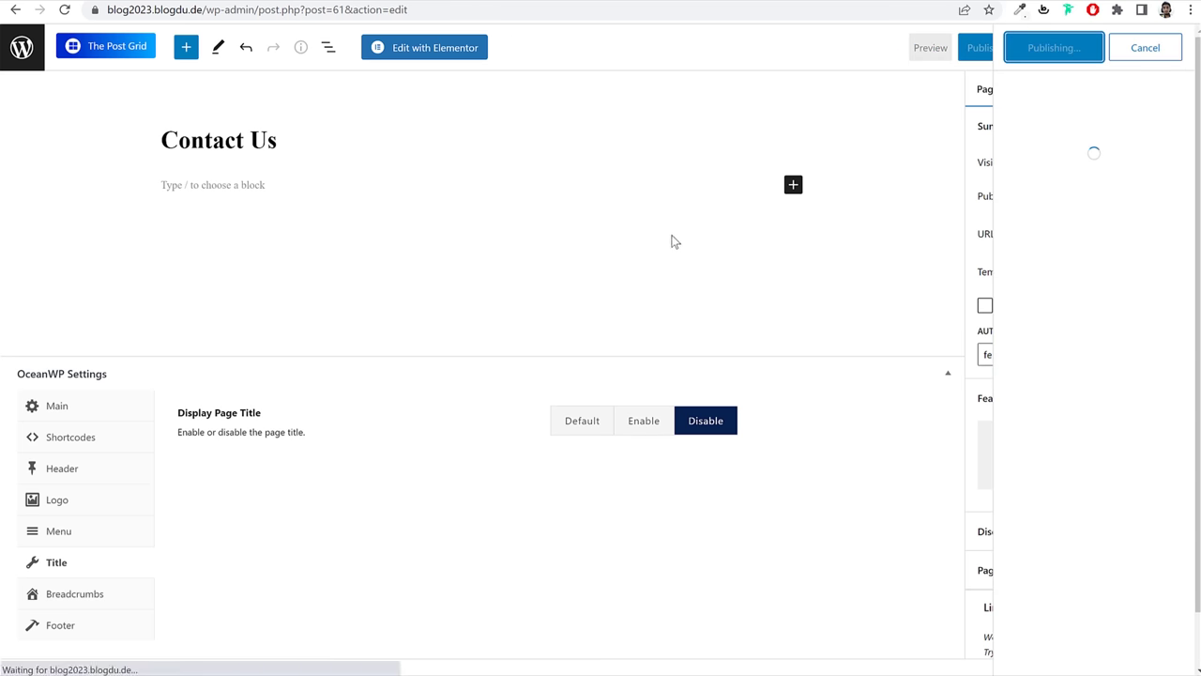
pyautogui.click(447, 53)
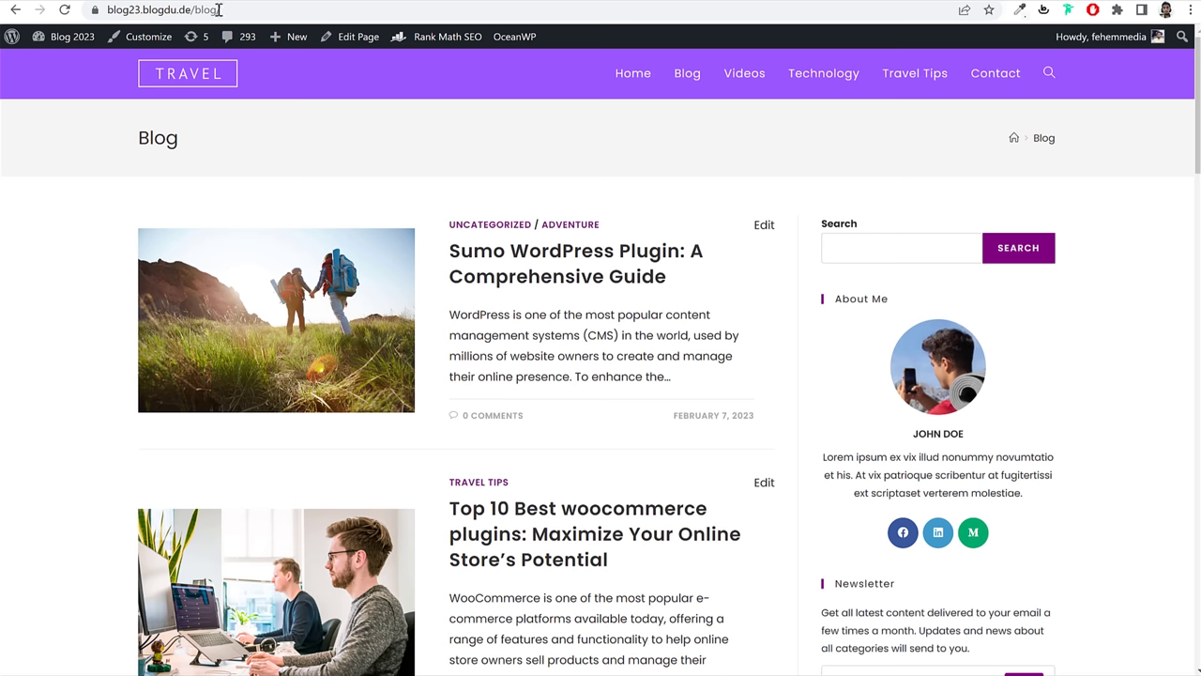
# Step: Open the reference site's Contact page and examine its map, contact info and message form
pyautogui.click(969, 80)
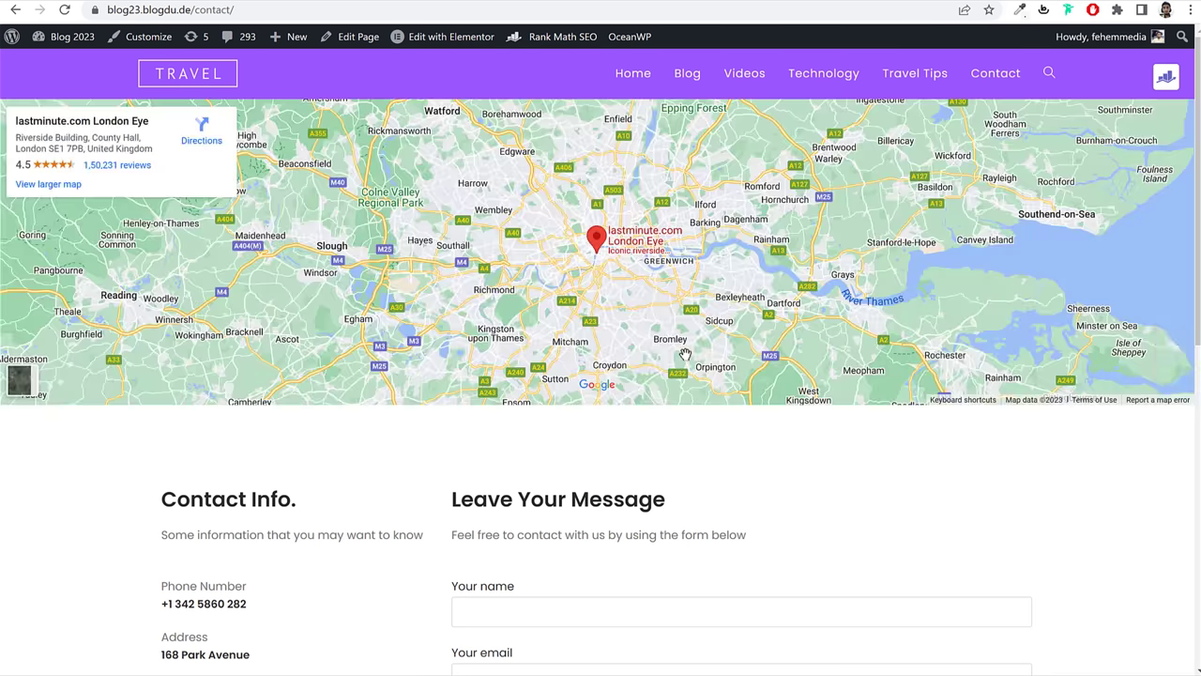
pyautogui.scroll(-2, 691, 348)
pyautogui.scroll(-4, 690, 349)
pyautogui.scroll(6, 689, 349)
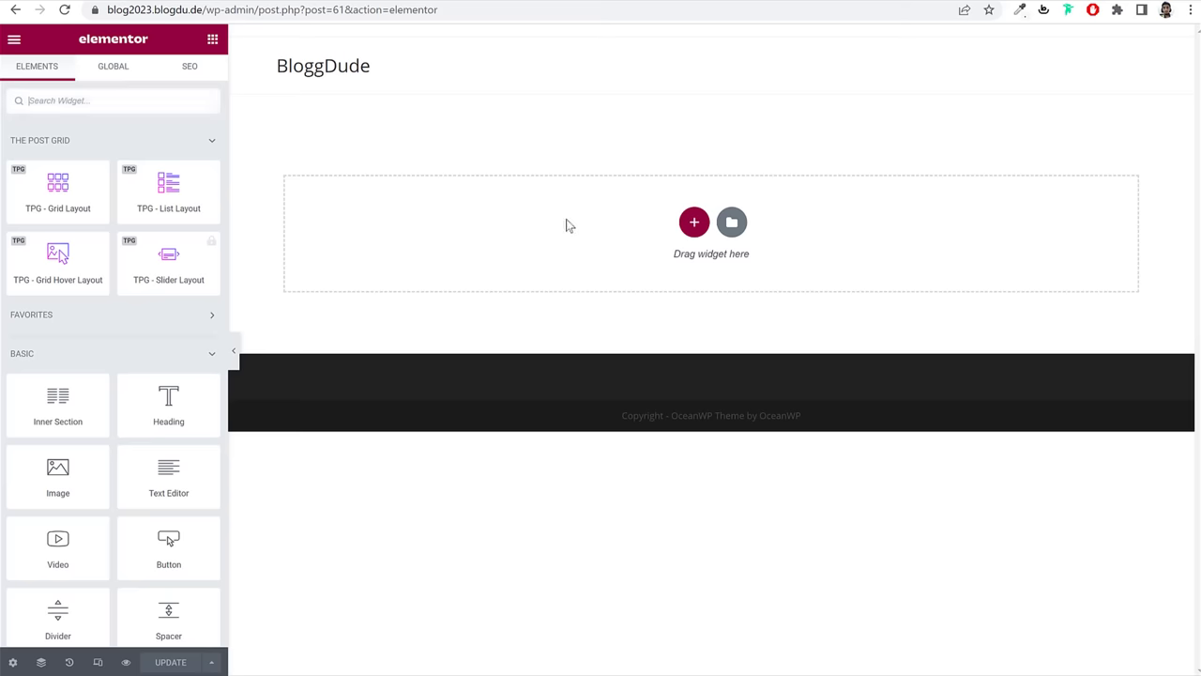
# Step: Import the Blog Chat GPT - Contact Page template file with unfiltered uploads enabled and insert it into the page
pyautogui.click(732, 223)
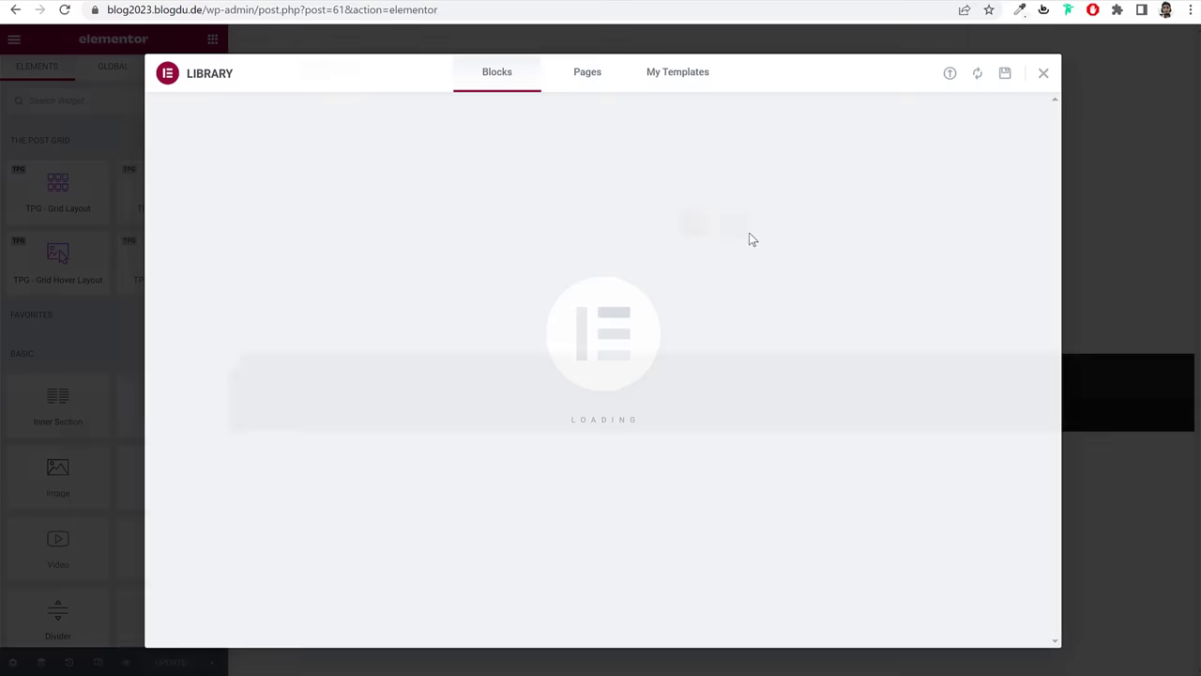
pyautogui.click(664, 83)
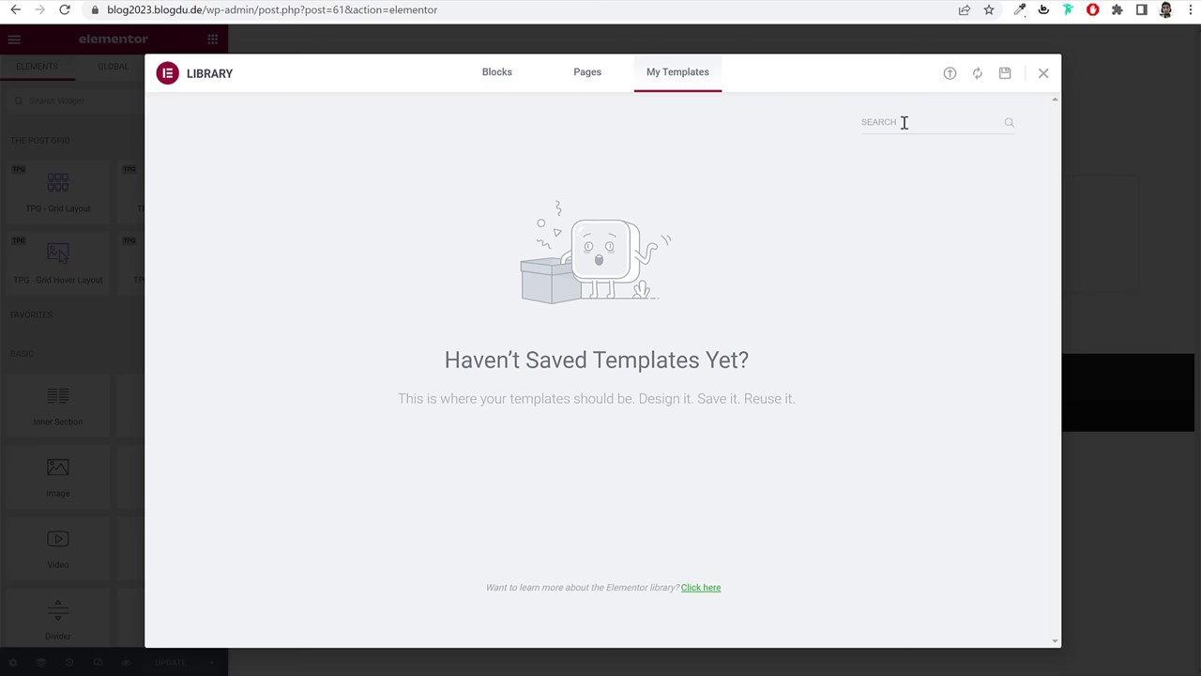
pyautogui.click(949, 76)
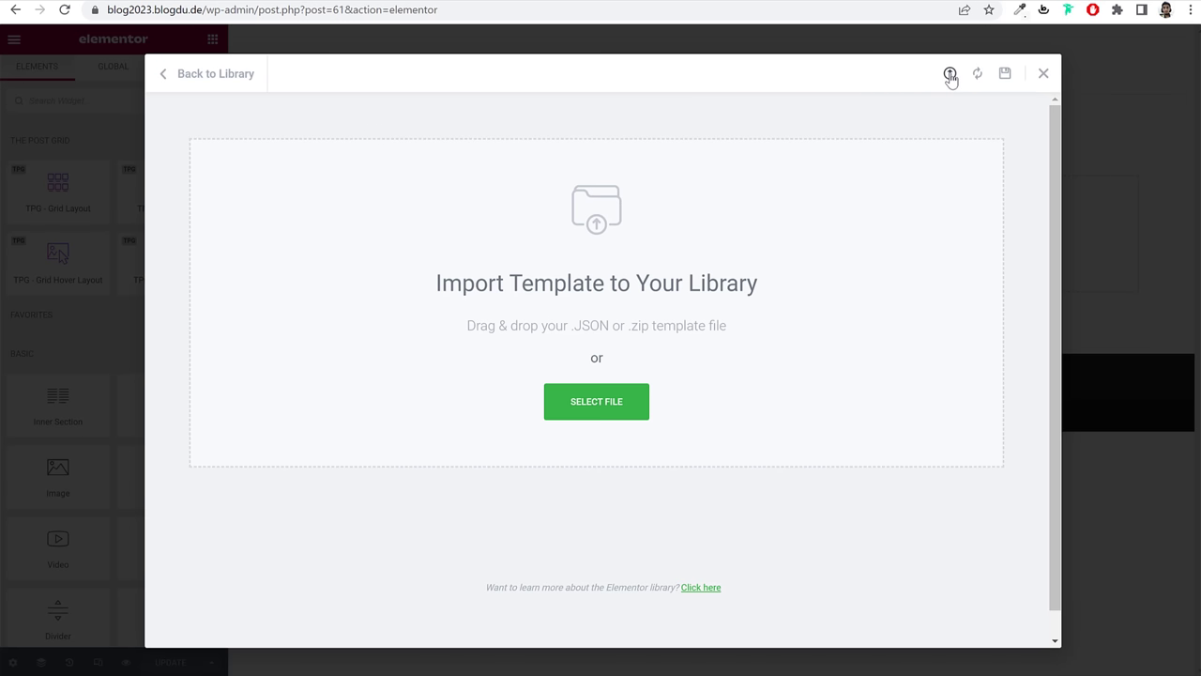
pyautogui.click(647, 399)
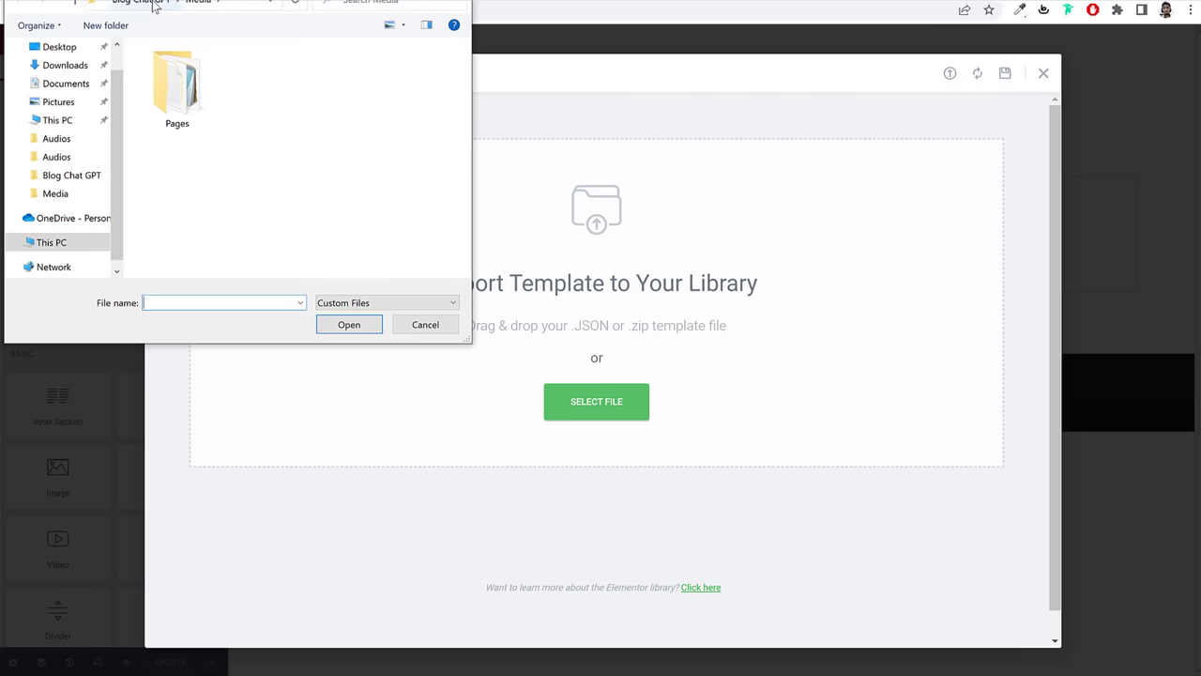
pyautogui.click(192, 3)
pyautogui.doubleClick(264, 110)
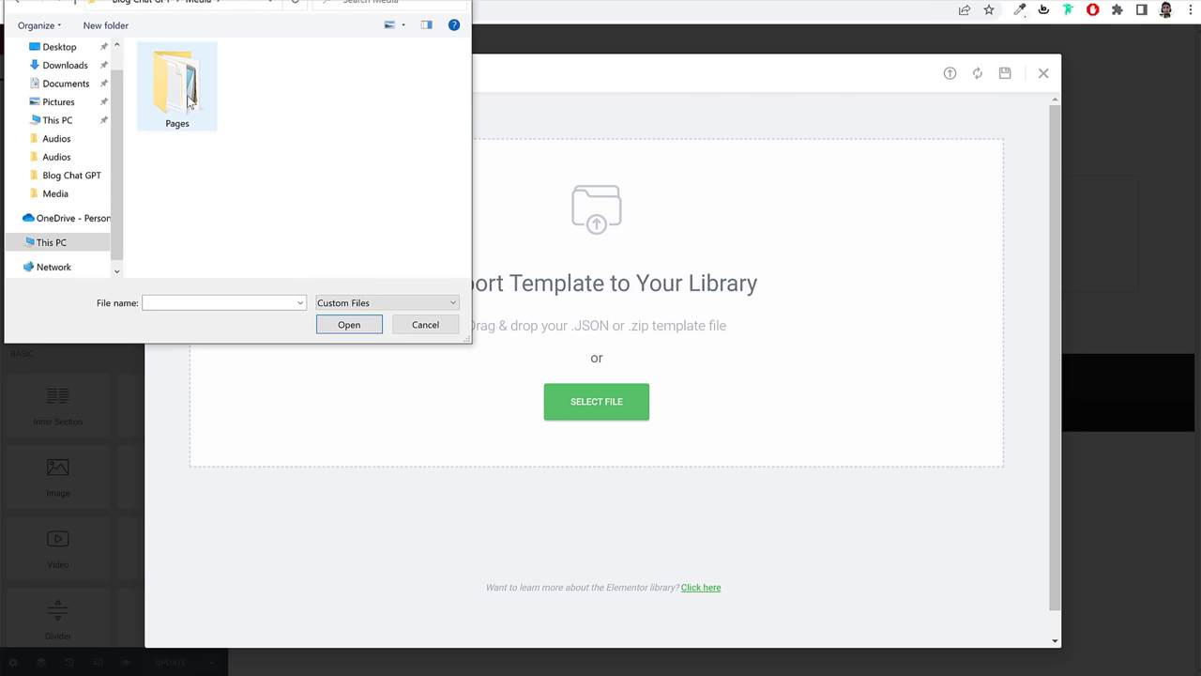
pyautogui.doubleClick(179, 89)
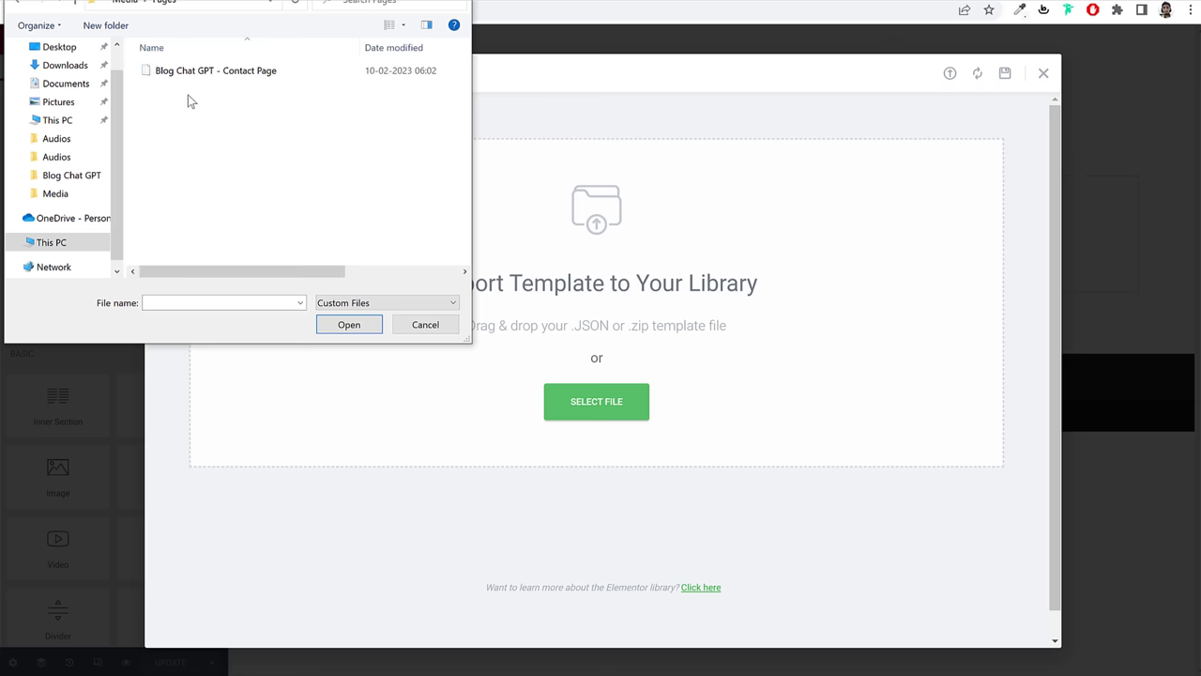
pyautogui.click(150, 77)
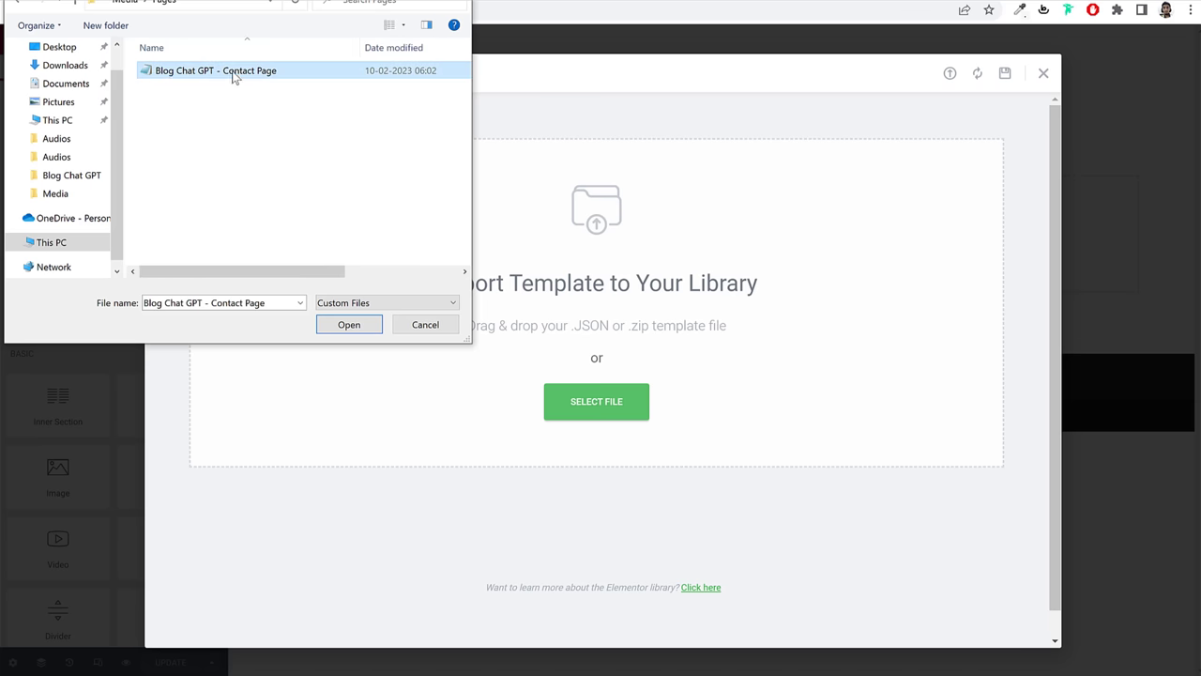
pyautogui.click(359, 330)
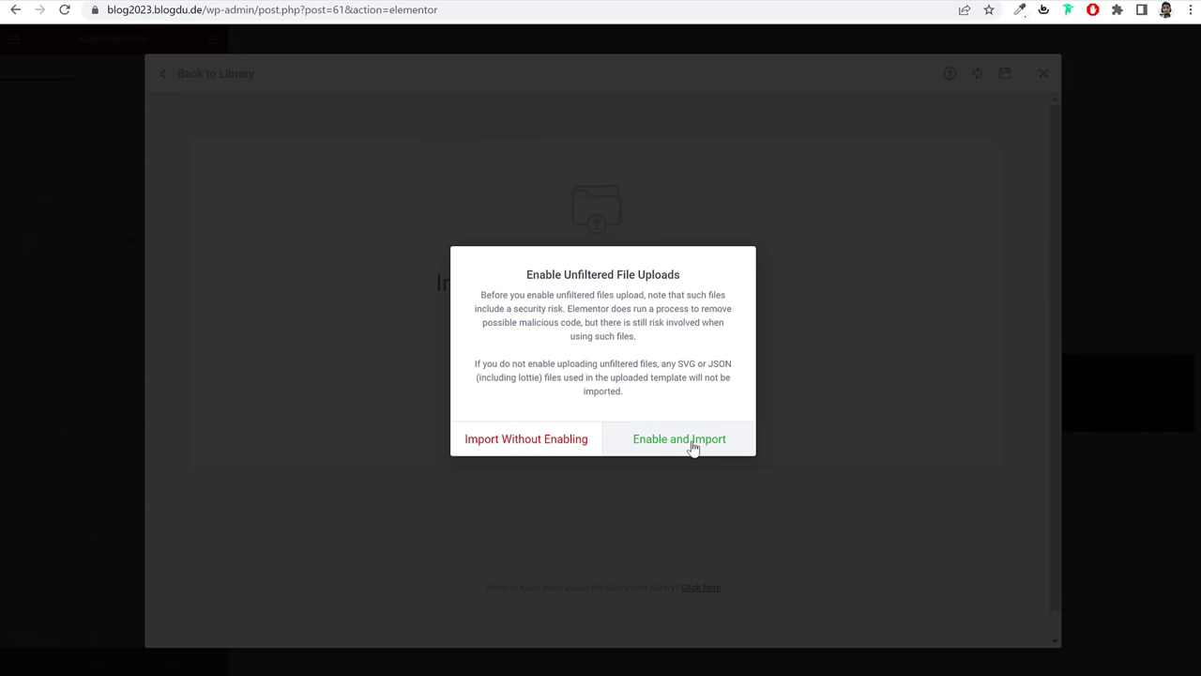
pyautogui.click(693, 448)
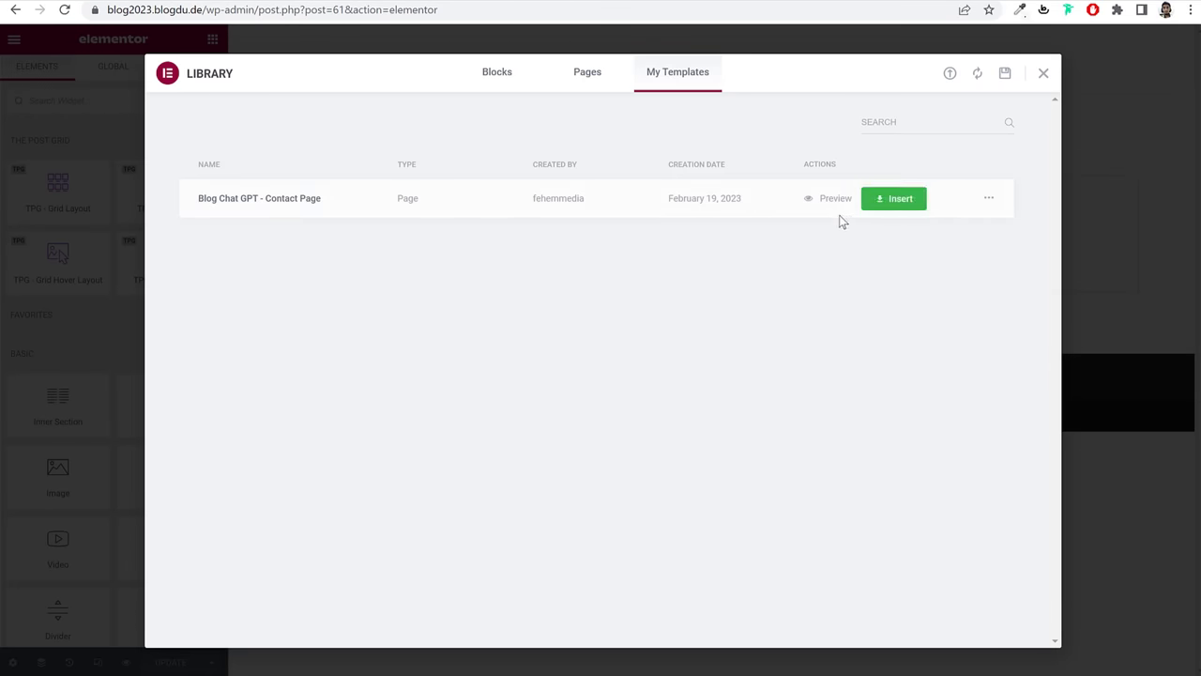
pyautogui.click(901, 201)
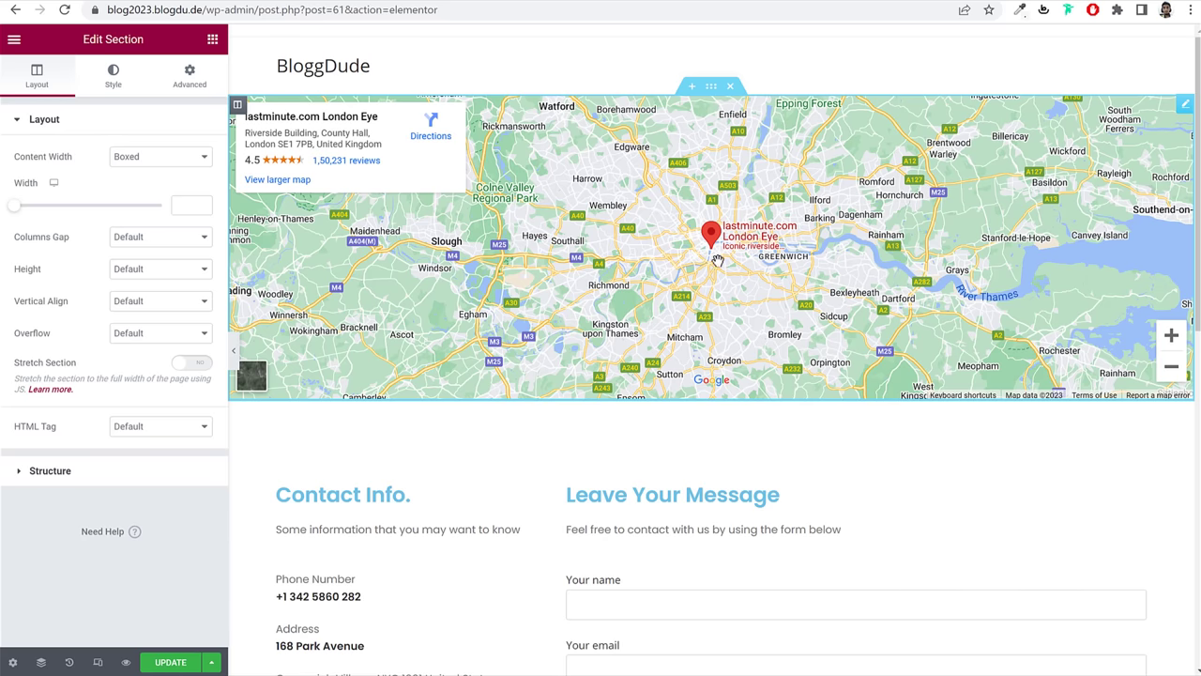
# Step: Set the Google Maps widget's location to mumbai and its zoom to 17
pyautogui.click(1186, 106)
pyautogui.tripleClick(137, 175)
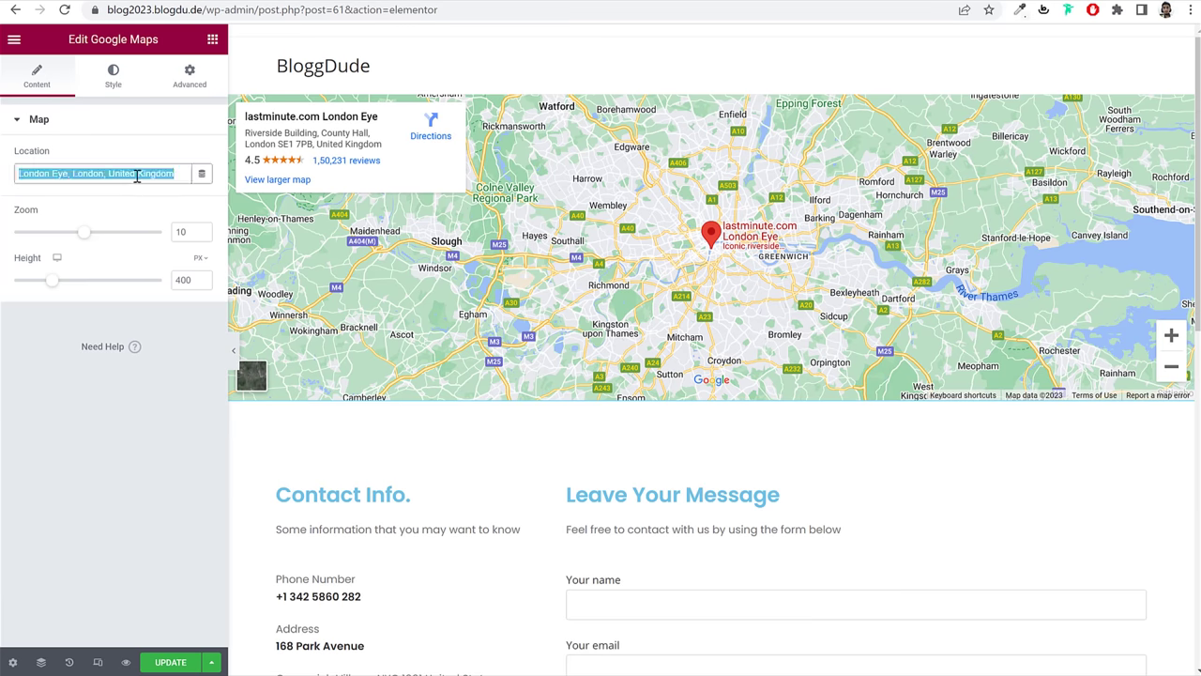
pyautogui.write('mumbai')
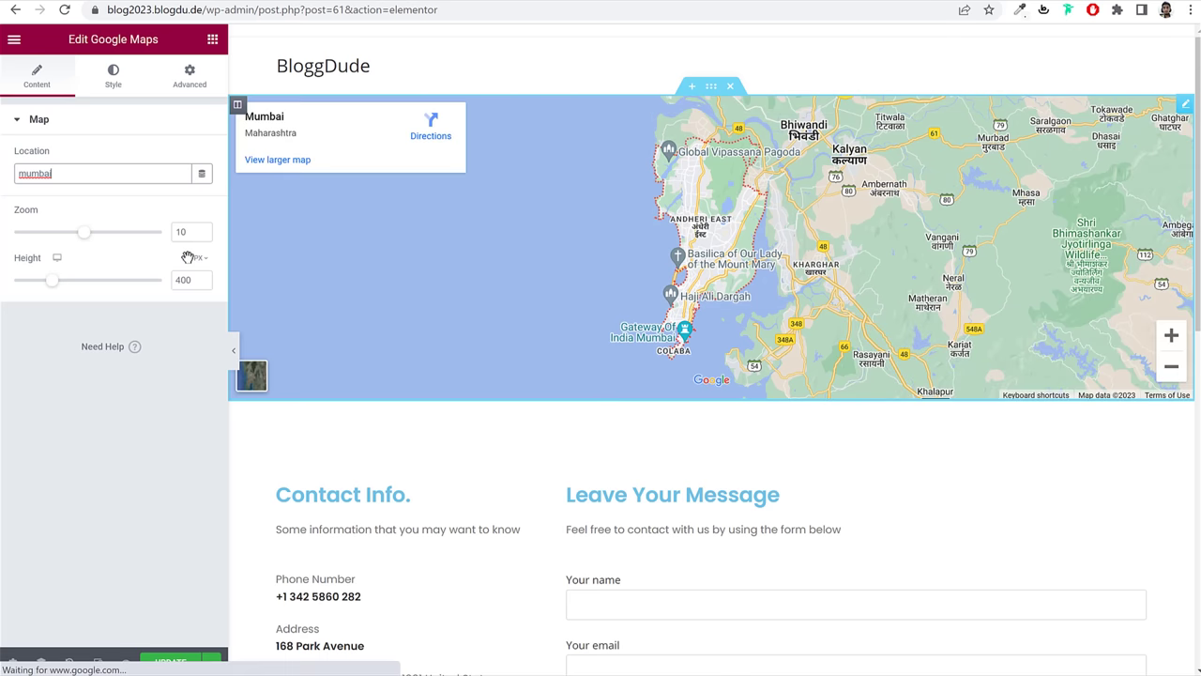
pyautogui.moveTo(84, 233); pyautogui.dragTo(141, 241)
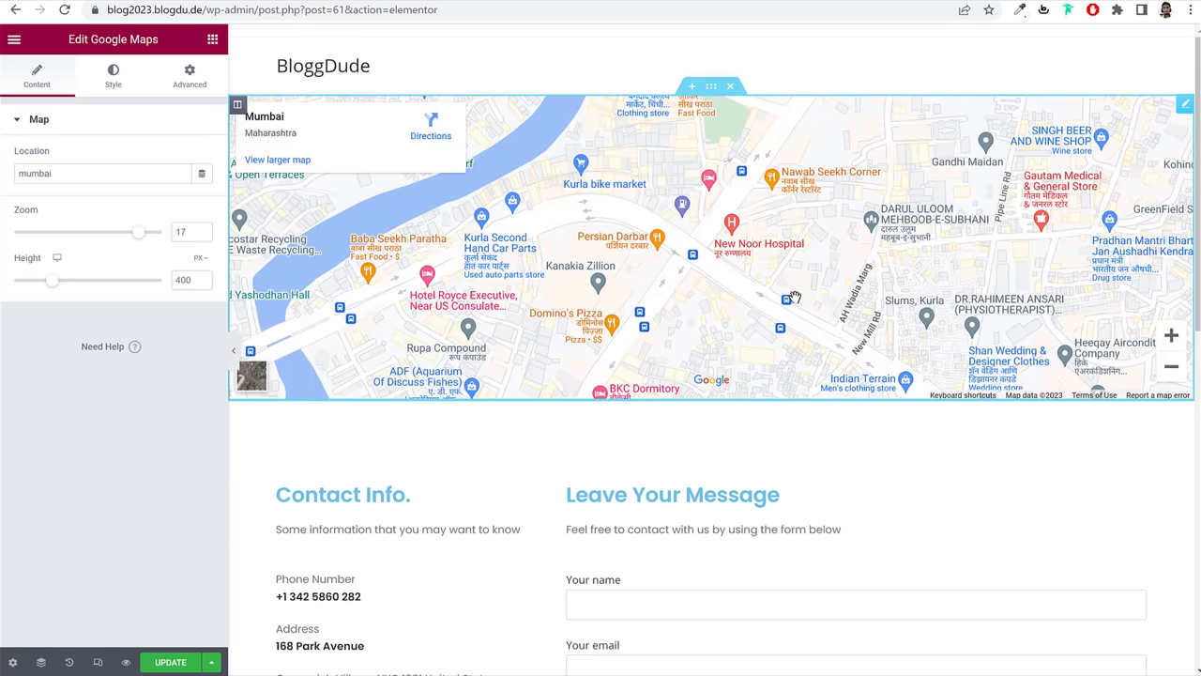
# Step: Change the Contact Info. heading's text color to the global color Black
pyautogui.scroll(-3, 795, 297)
pyautogui.click(381, 192)
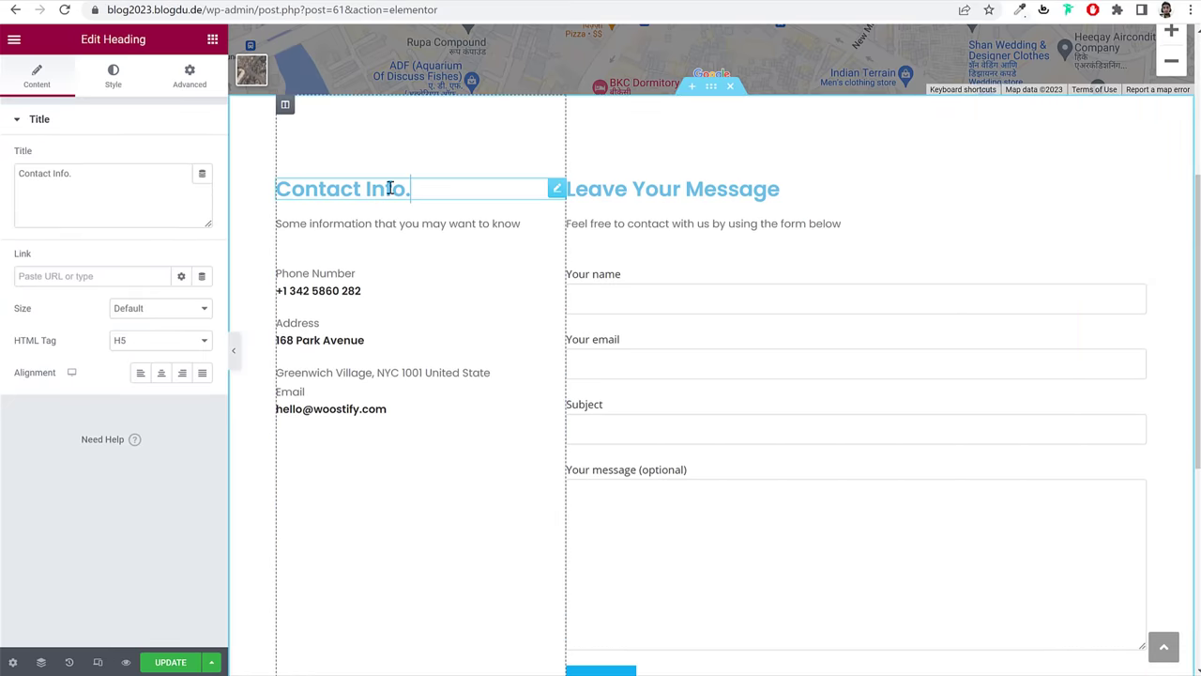
pyautogui.click(112, 76)
pyautogui.click(182, 157)
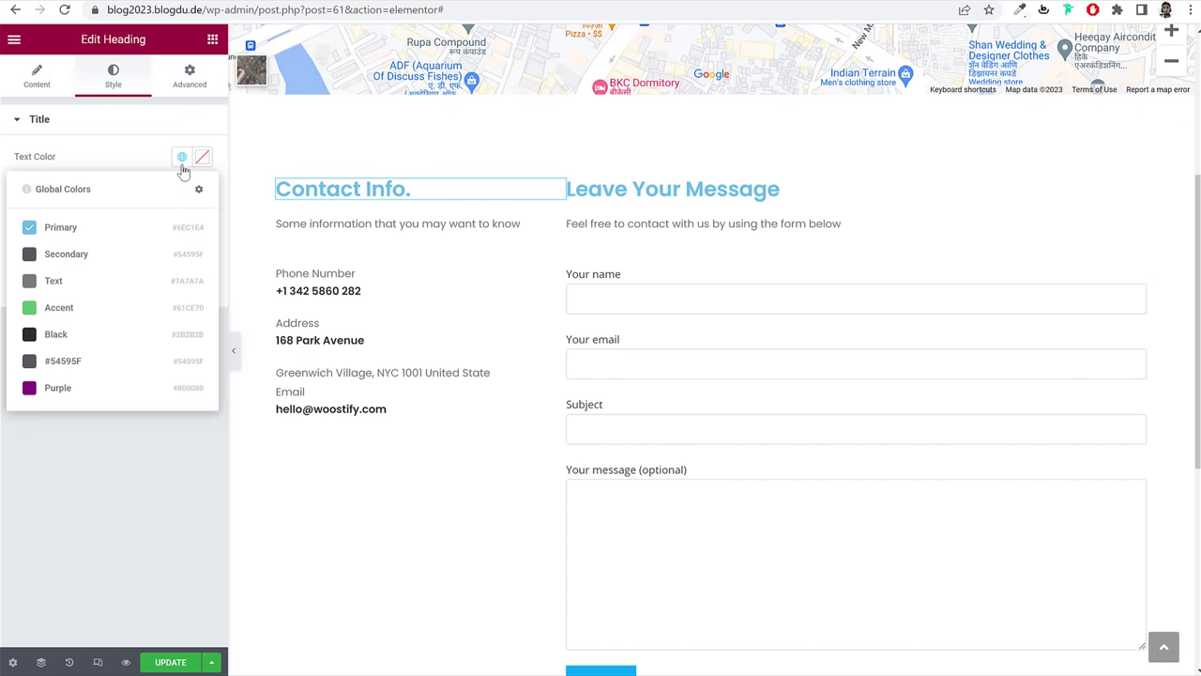
pyautogui.click(110, 340)
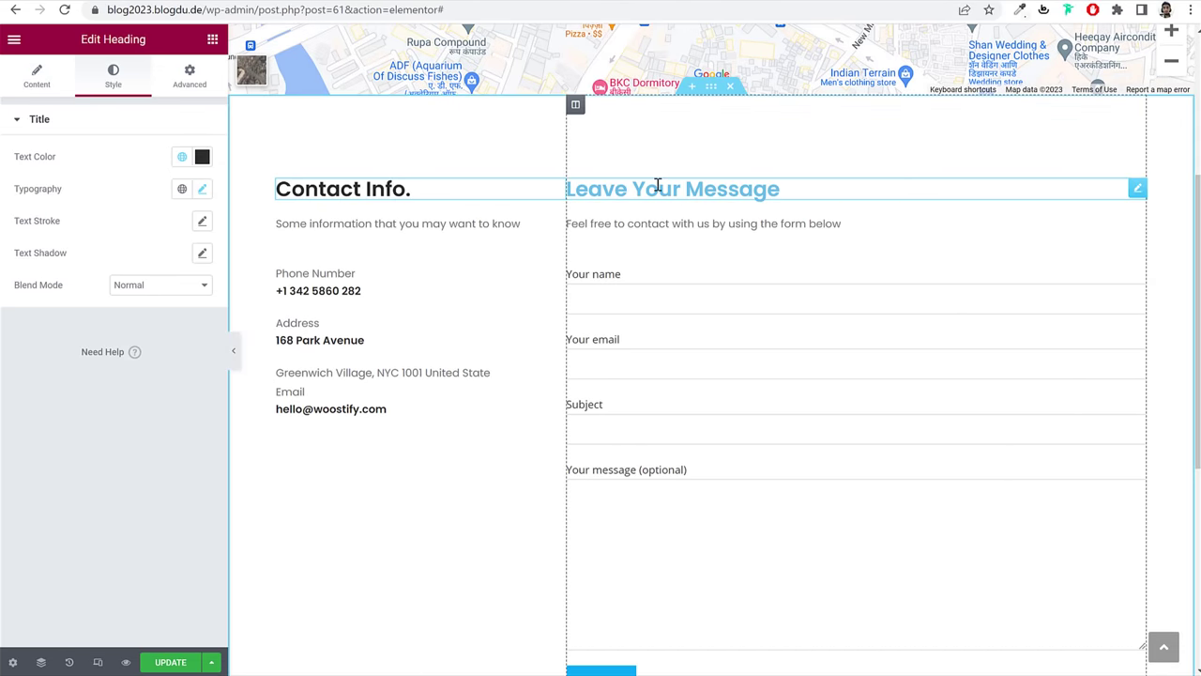
# Step: Change the Leave Your Message heading's text color to the global color Black
pyautogui.click(657, 188)
pyautogui.click(113, 75)
pyautogui.click(183, 157)
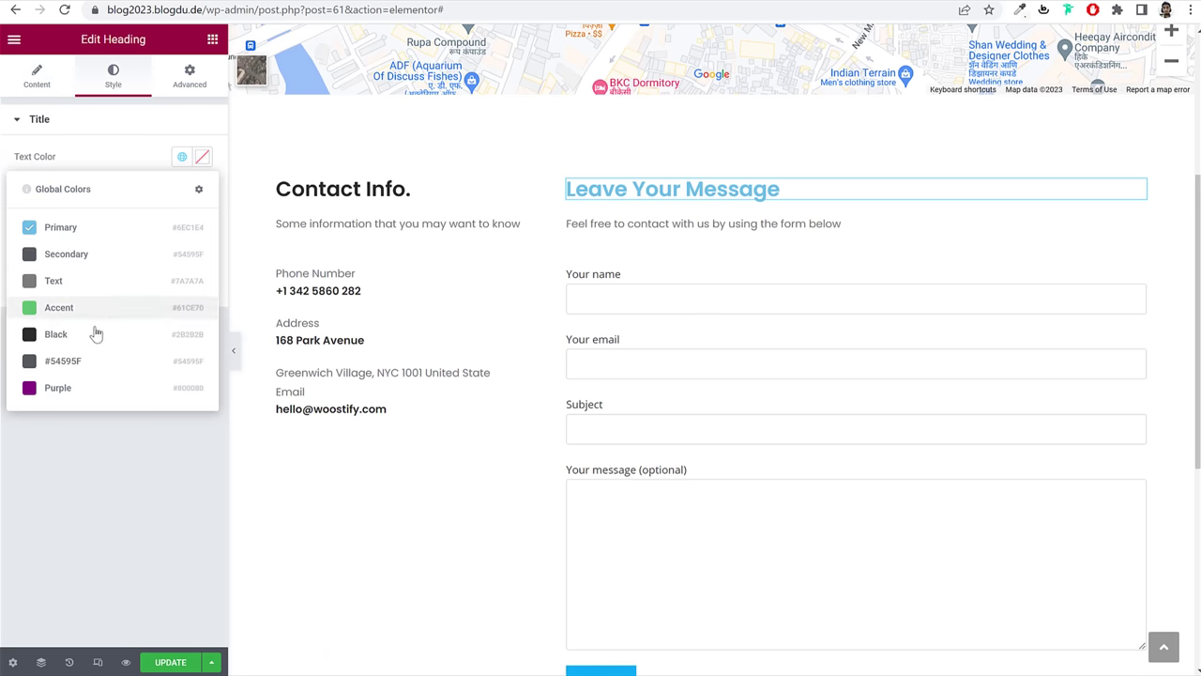
pyautogui.click(93, 334)
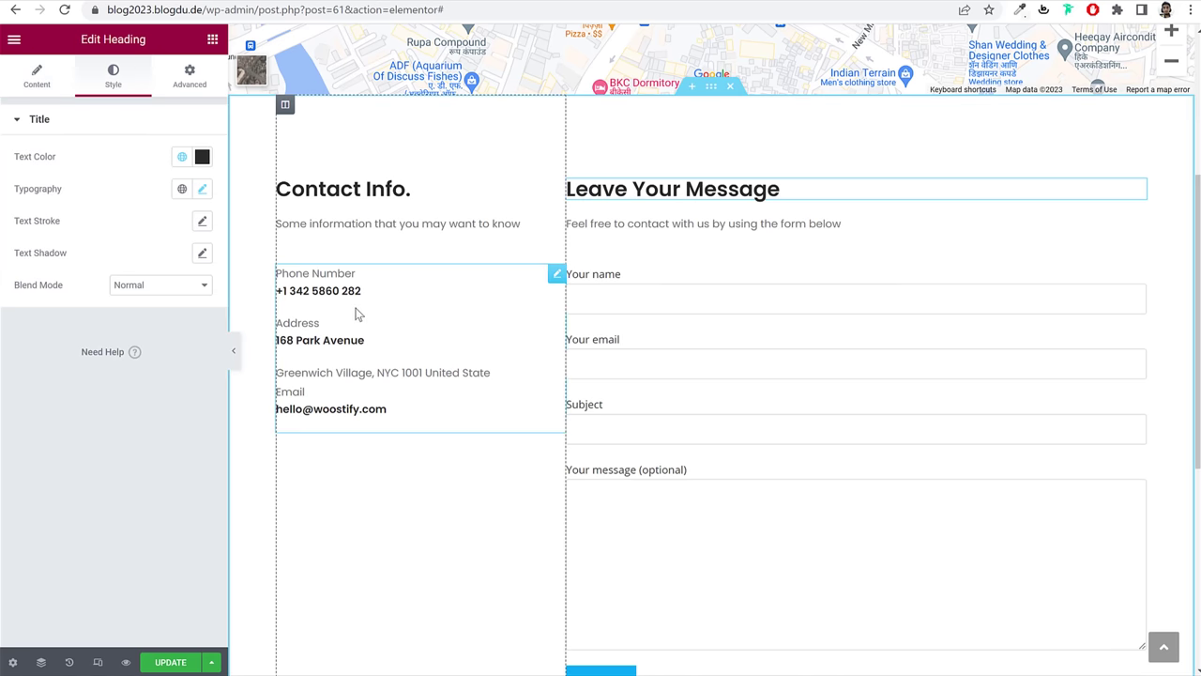
# Step: Open the contact details text for editing and check its phone number and address lines
pyautogui.scroll(-2, 357, 188)
pyautogui.click(332, 145)
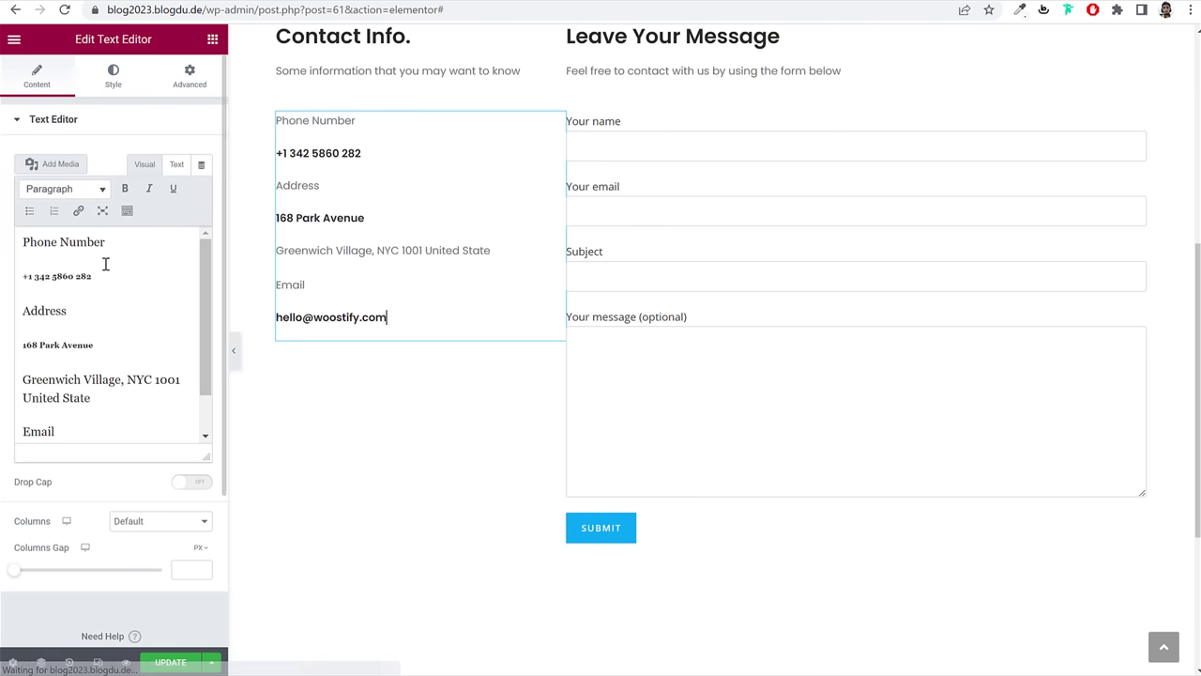
pyautogui.tripleClick(13, 274)
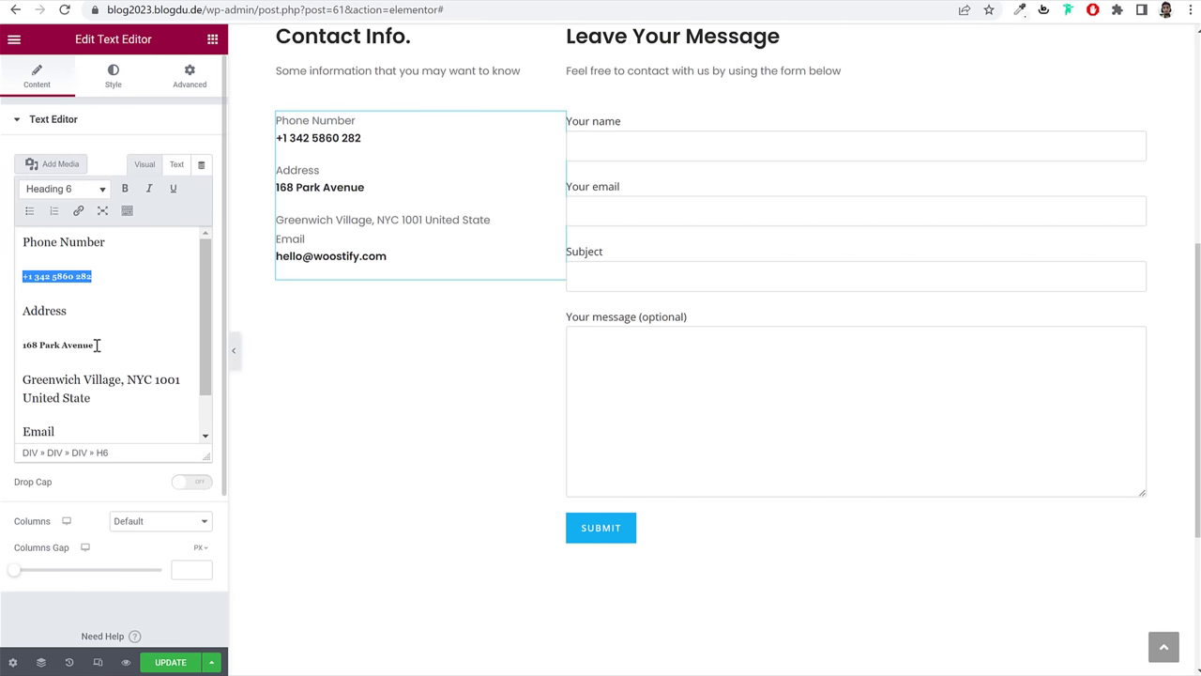
pyautogui.moveTo(96, 346); pyautogui.dragTo(17, 345)
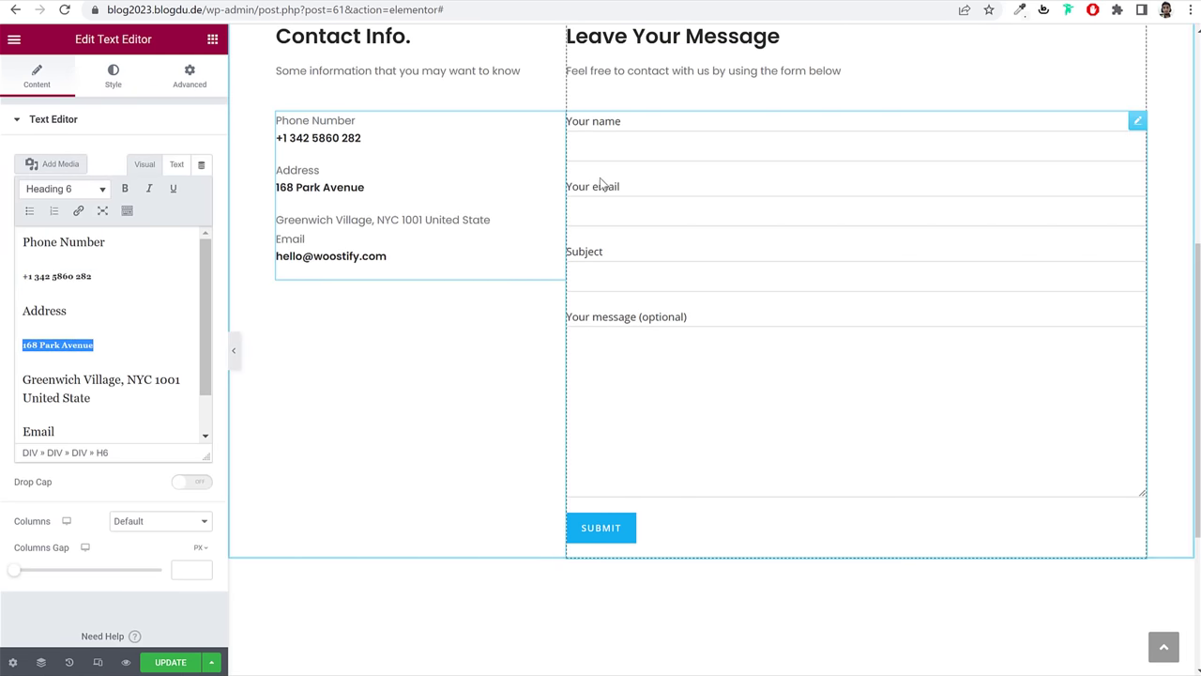
# Step: Open the message form's Shortcode widget and clear its existing shortcode
pyautogui.click(723, 247)
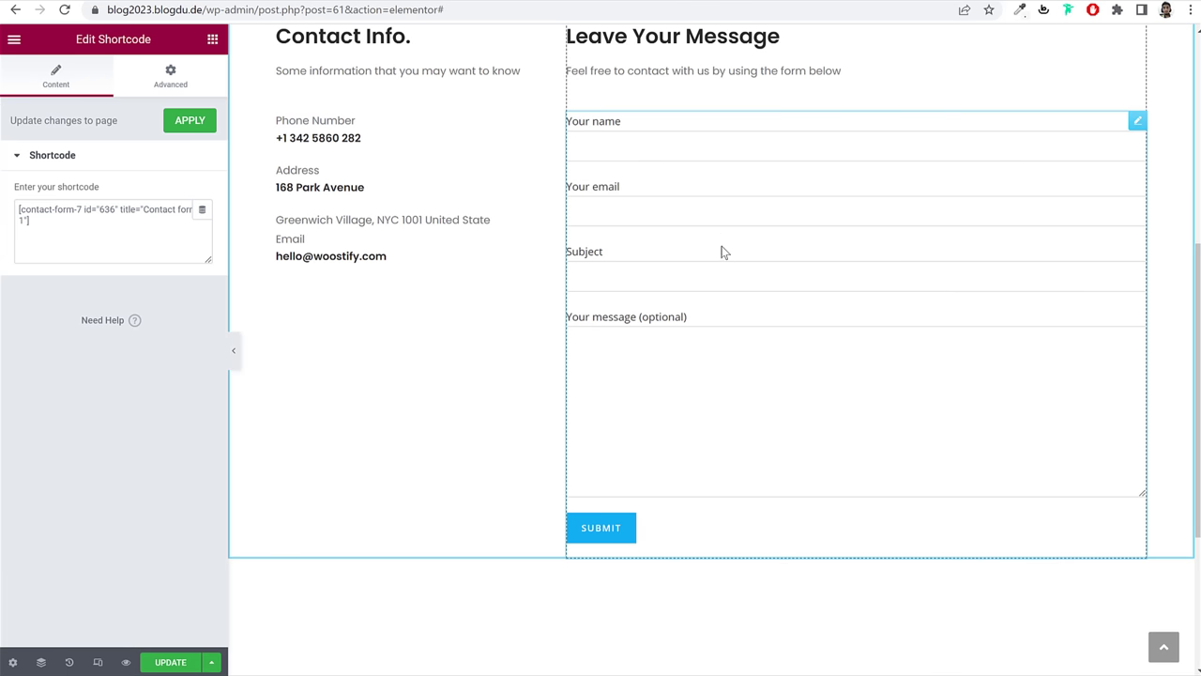
pyautogui.click(132, 241)
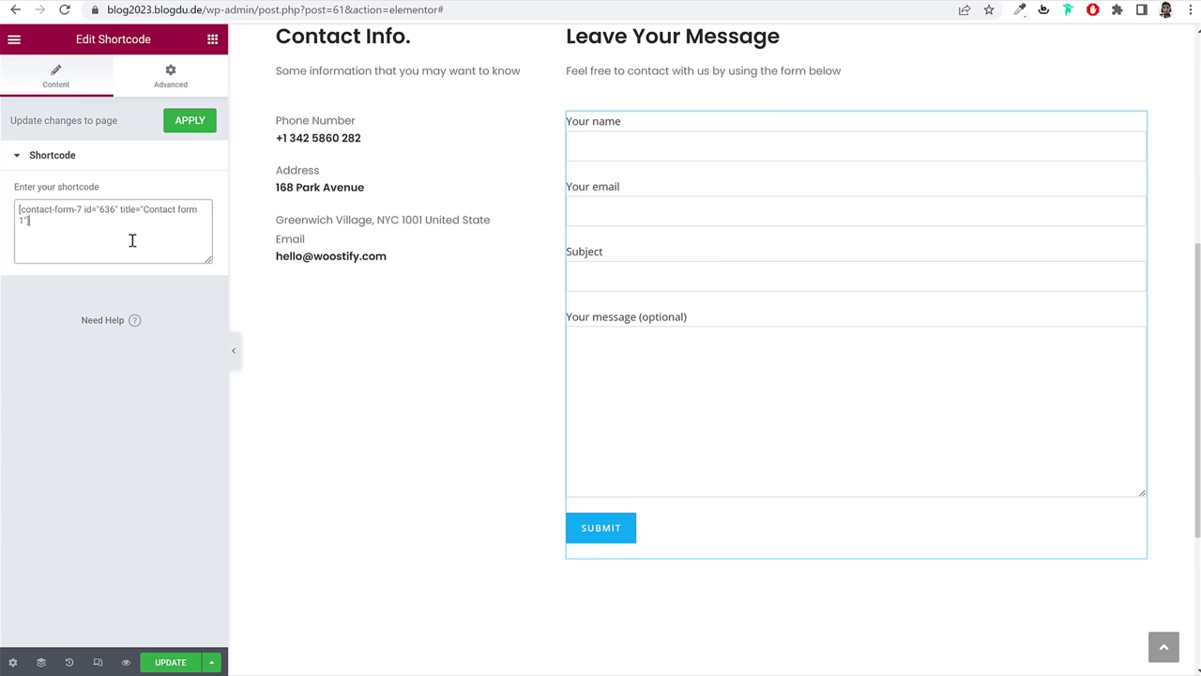
pyautogui.hotkey('ctrl', 'a')
pyautogui.click(700, 215)
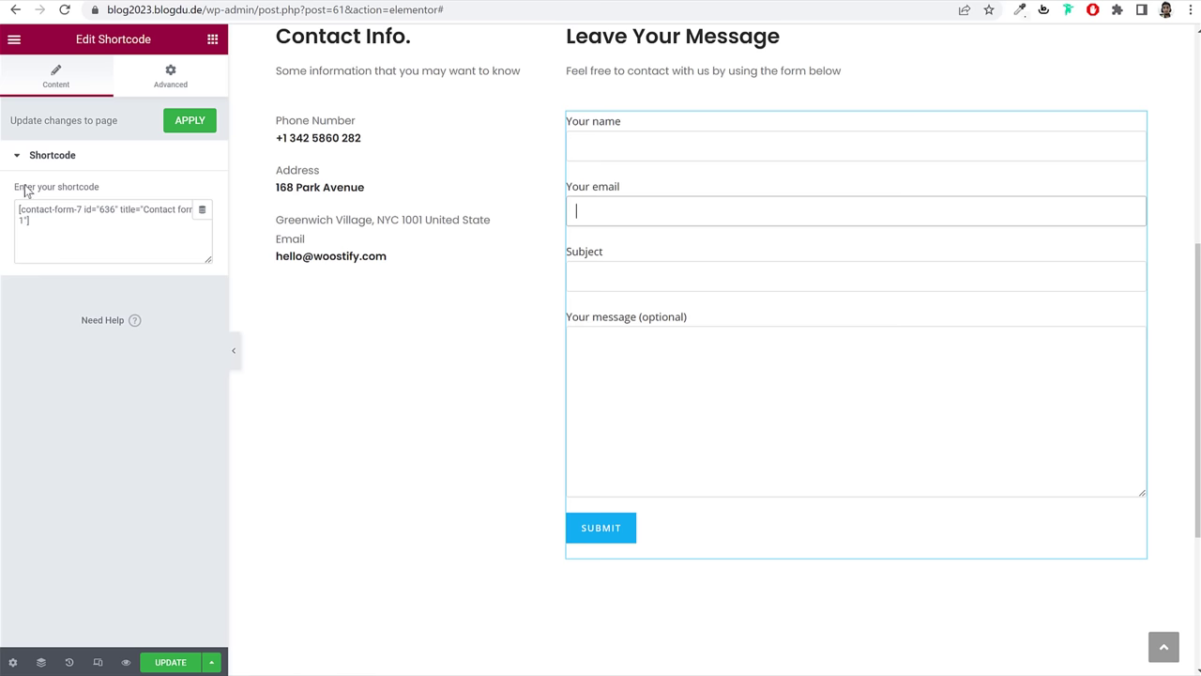
pyautogui.click(108, 224)
pyautogui.hotkey('ctrl', 'a')
pyautogui.press('BackSpace')
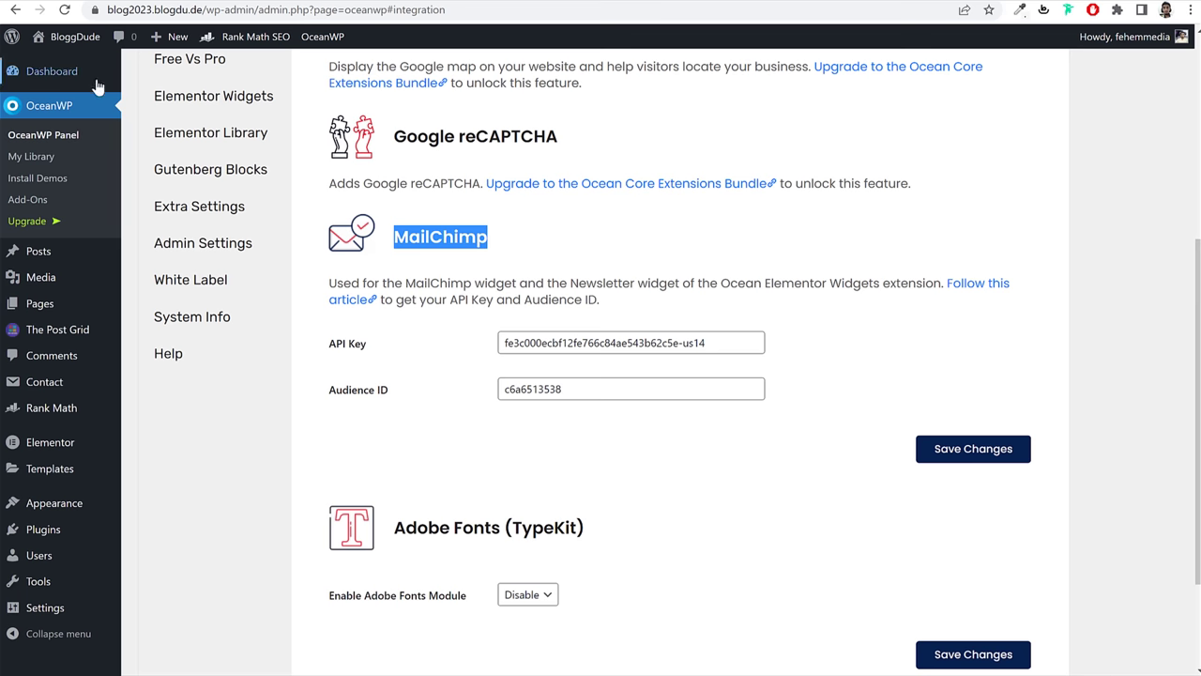
# Step: Open the Contact Forms list in the WordPress admin and copy the shortcode of Contact form 1
pyautogui.click(44, 392)
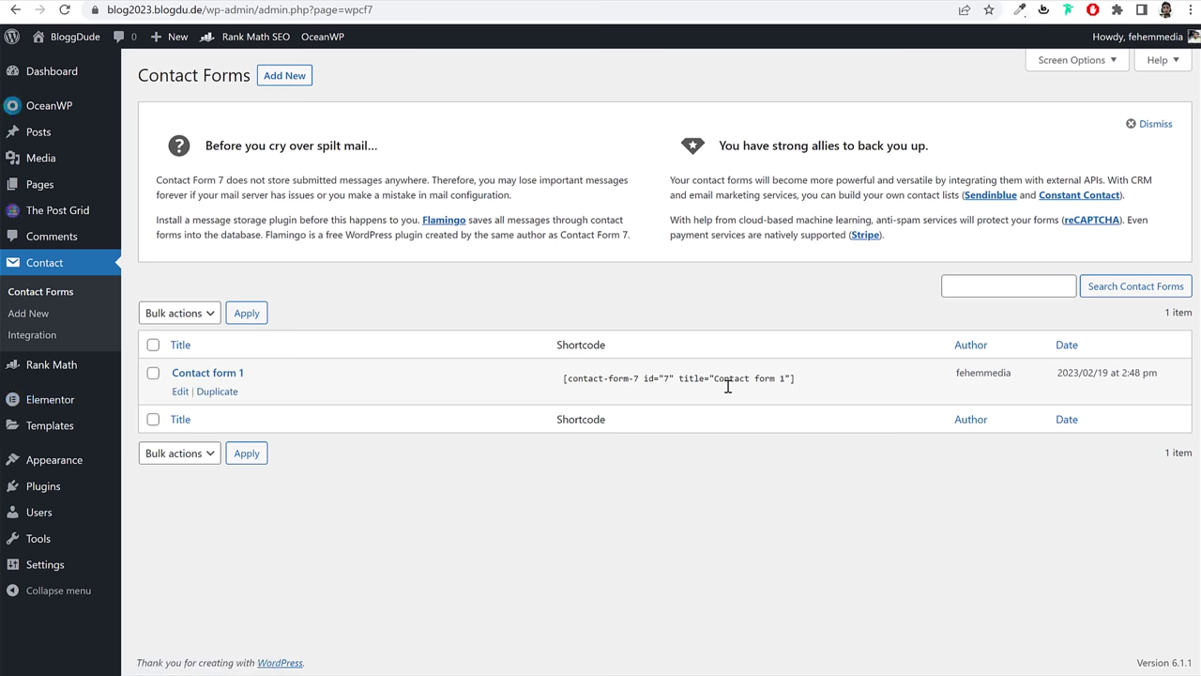
pyautogui.click(728, 385)
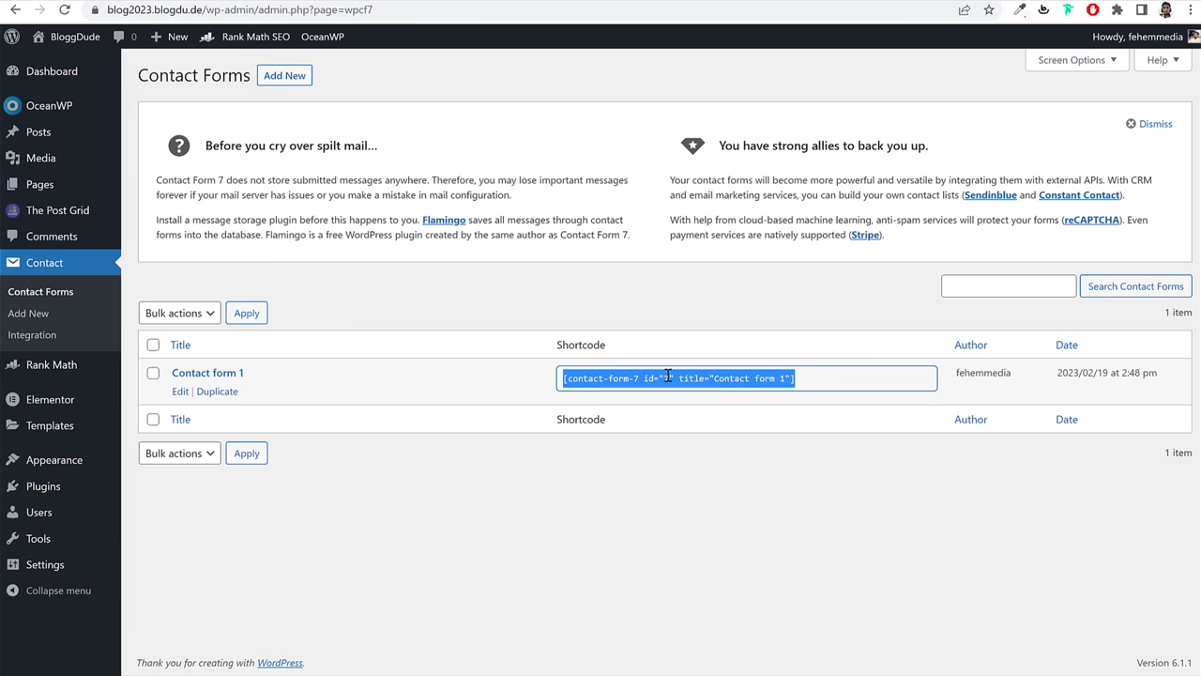
pyautogui.rightClick(668, 376)
pyautogui.click(694, 387)
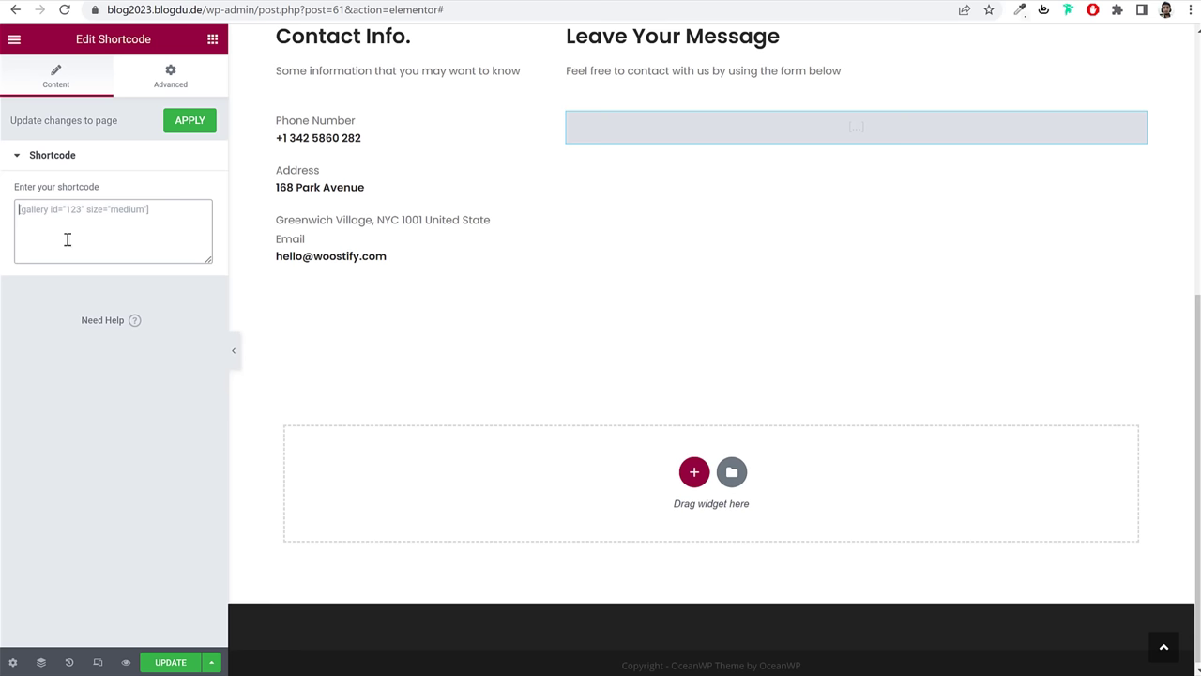
# Step: Paste the Contact form 1 shortcode into the Shortcode widget and update the Contact Us page
pyautogui.click(67, 237)
pyautogui.hotkey('ctrl', 'v')
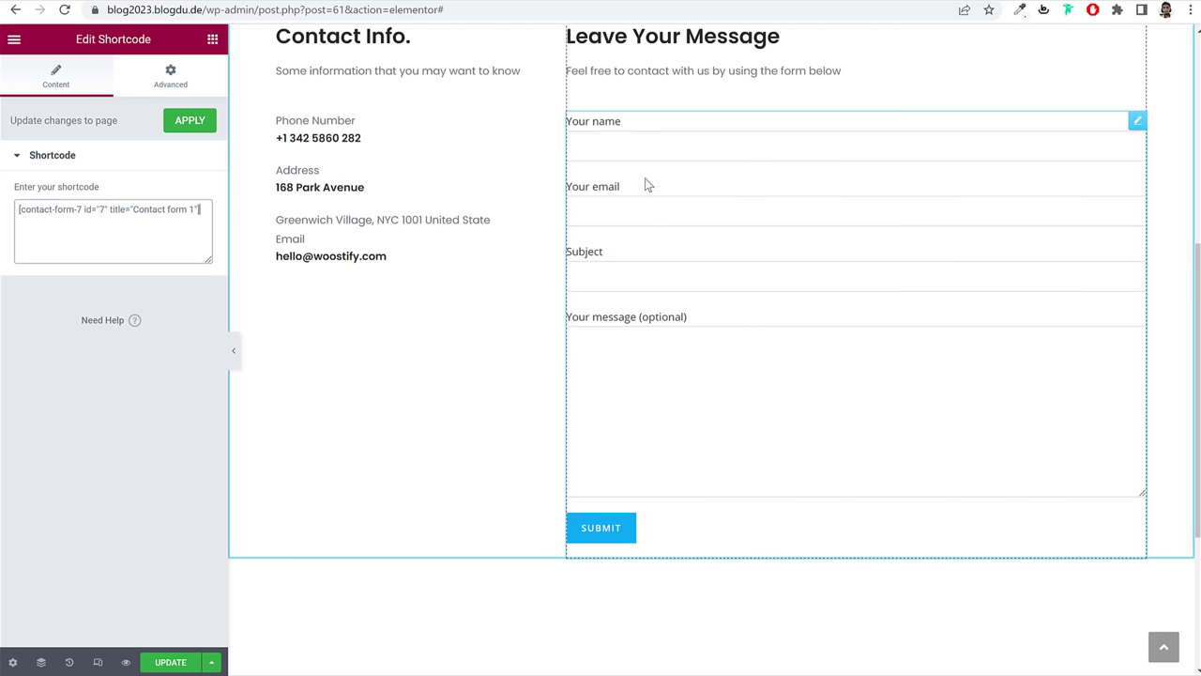
pyautogui.click(166, 659)
pyautogui.scroll(5, 660, 369)
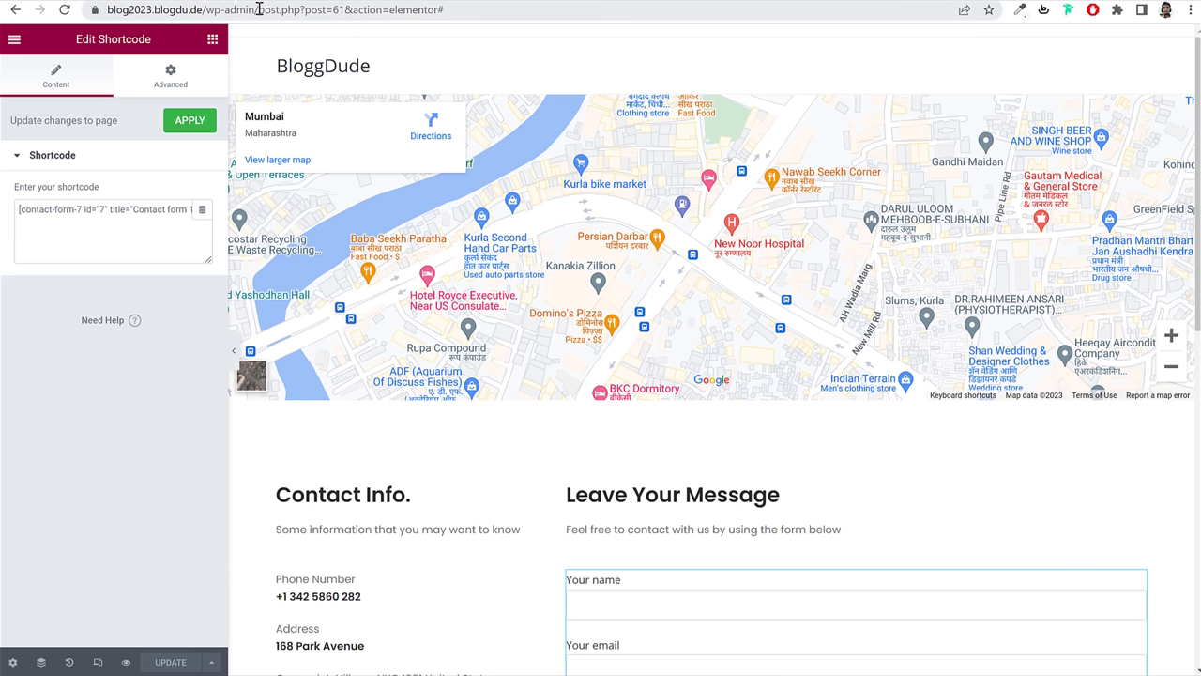
# Step: Return to the WordPress dashboard, open the site's menu management, and create a menu named Main Menu
pyautogui.moveTo(259, 10); pyautogui.dragTo(603, 53)
pyautogui.write('p')
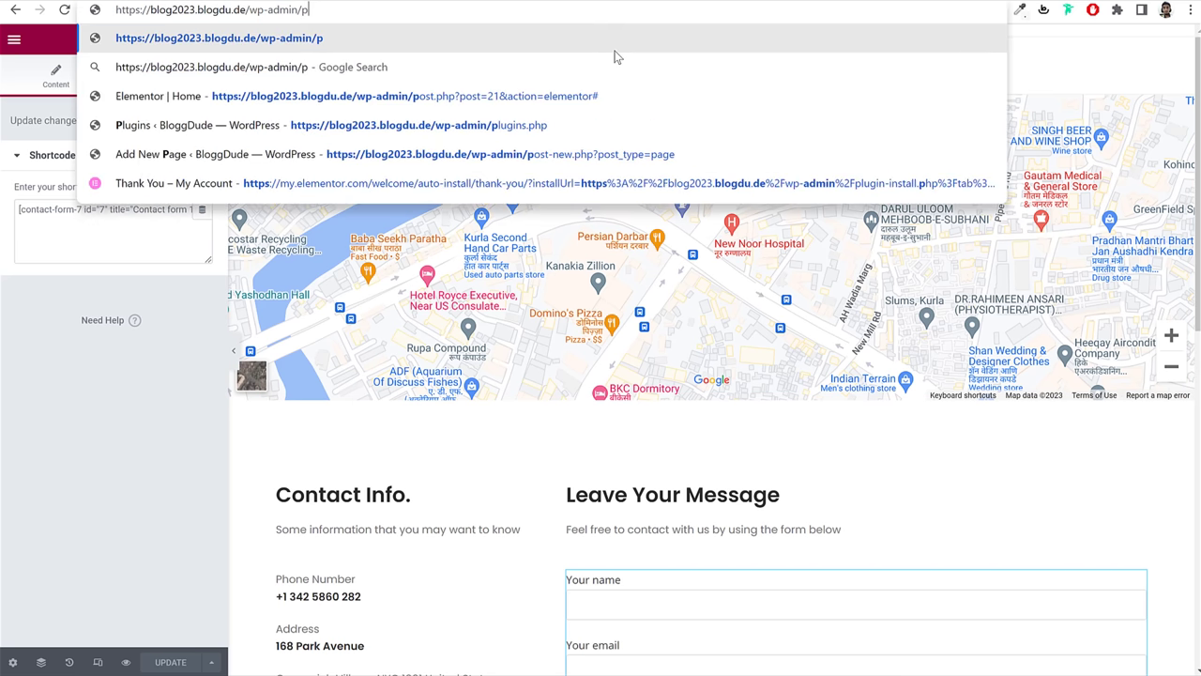
pyautogui.press('BackSpace')
pyautogui.press('Return')
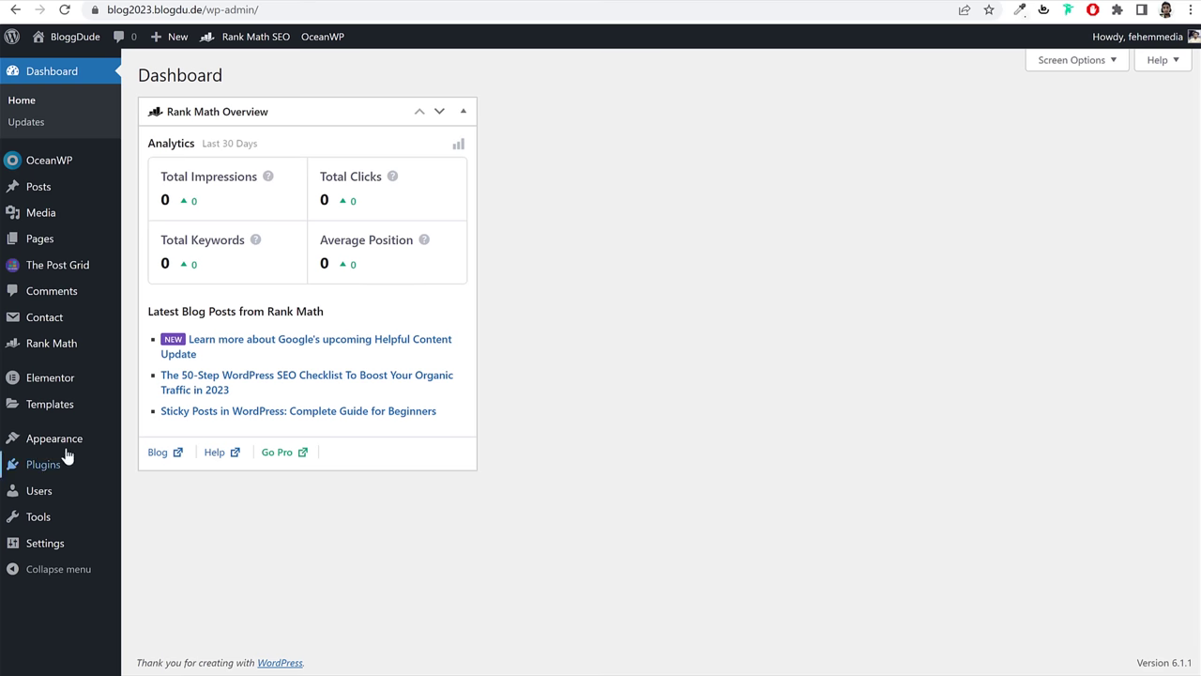
pyautogui.moveTo(71, 443)
pyautogui.click(150, 507)
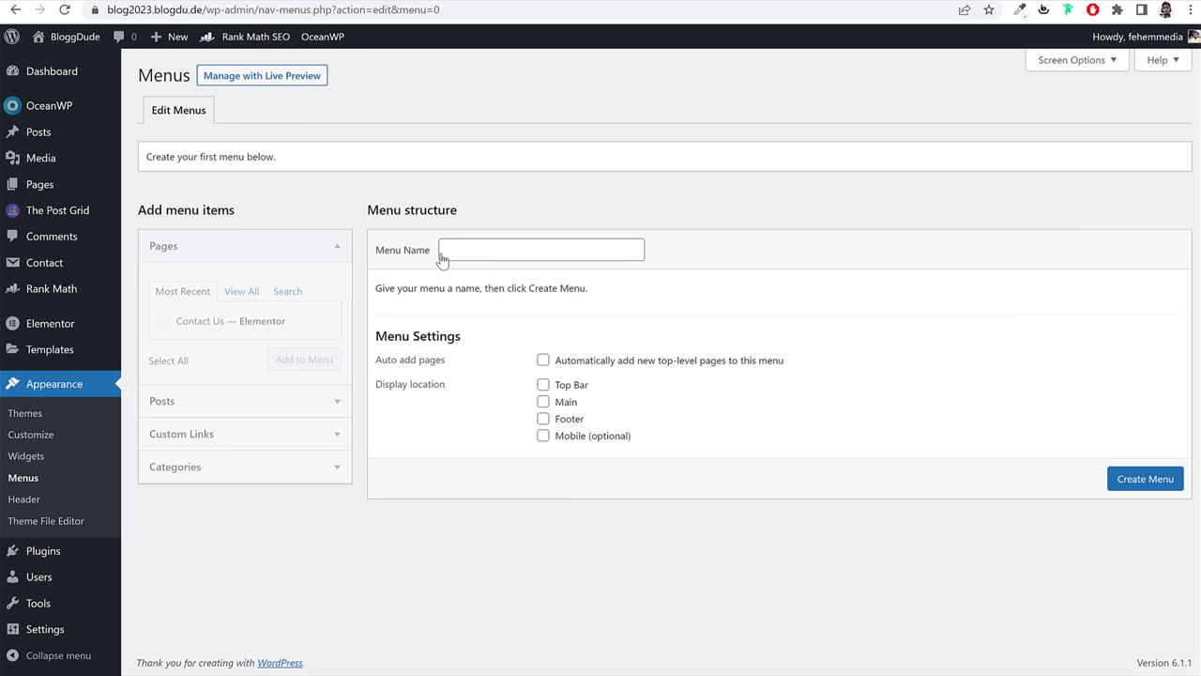
pyautogui.click(442, 258)
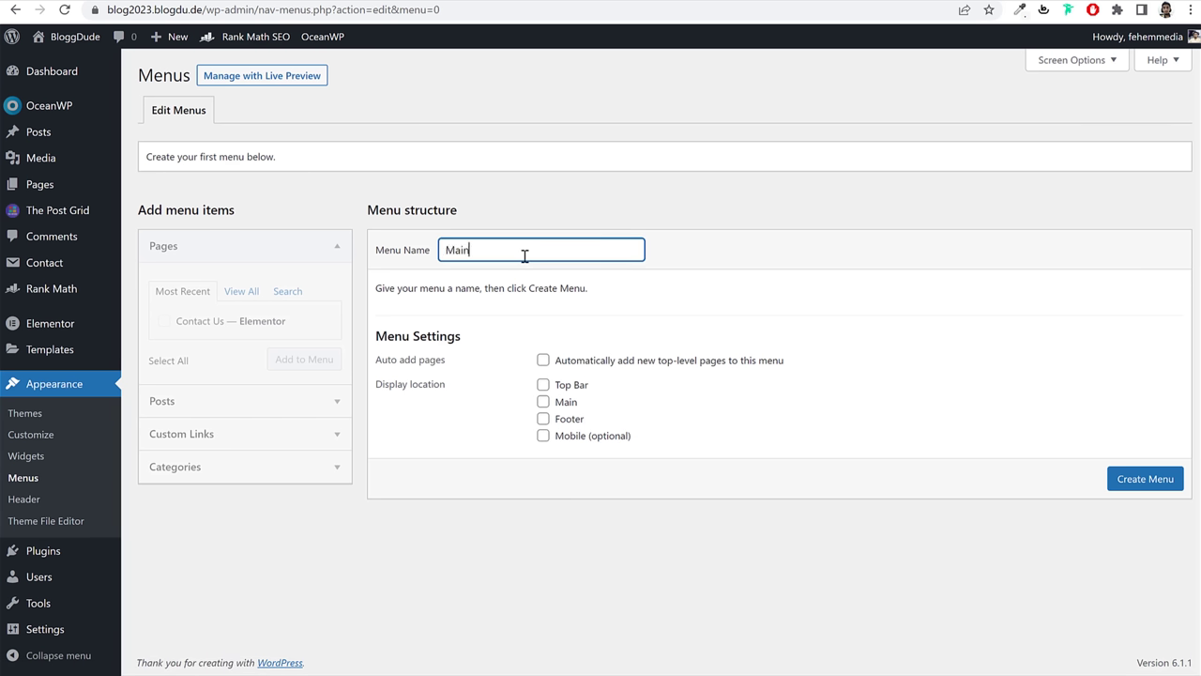
pyautogui.press('Return')
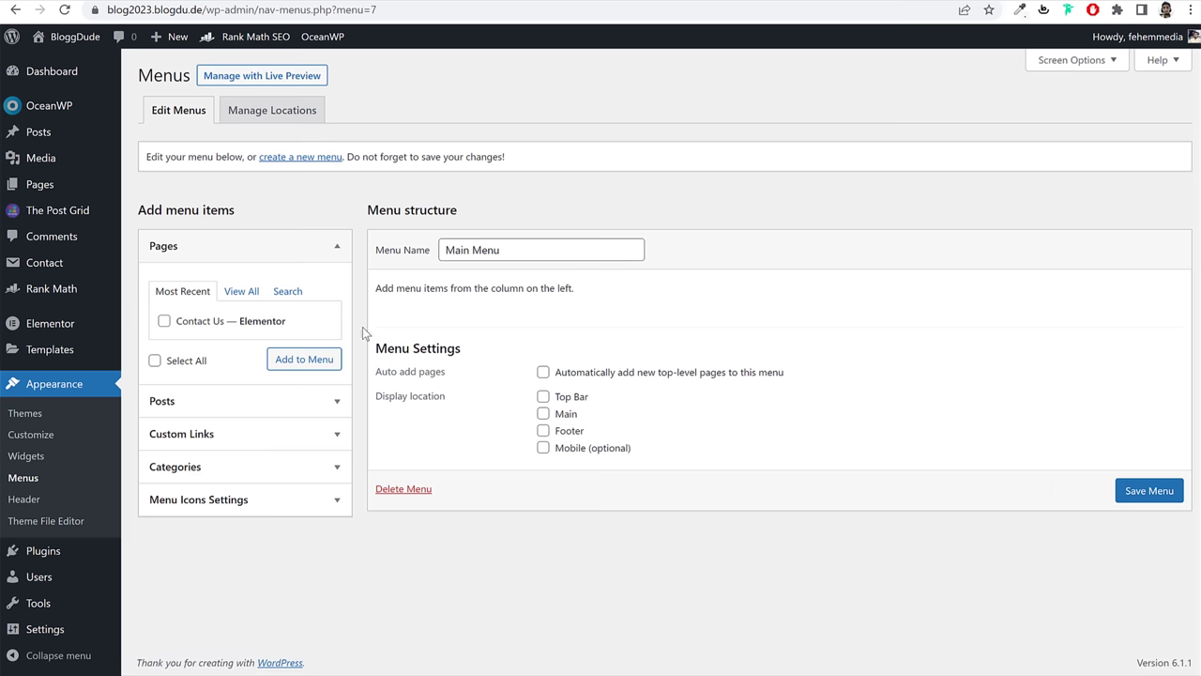
# Step: Add the Home, Blog and Contact Us pages to the Main Menu
pyautogui.click(241, 292)
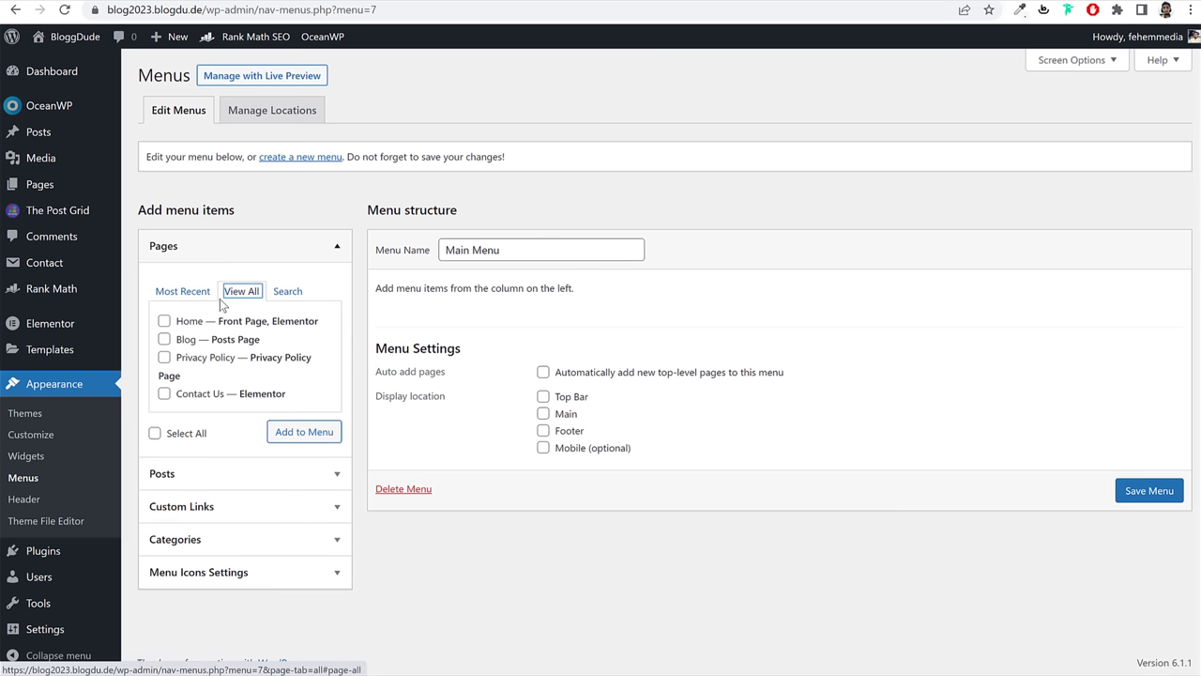
pyautogui.click(191, 324)
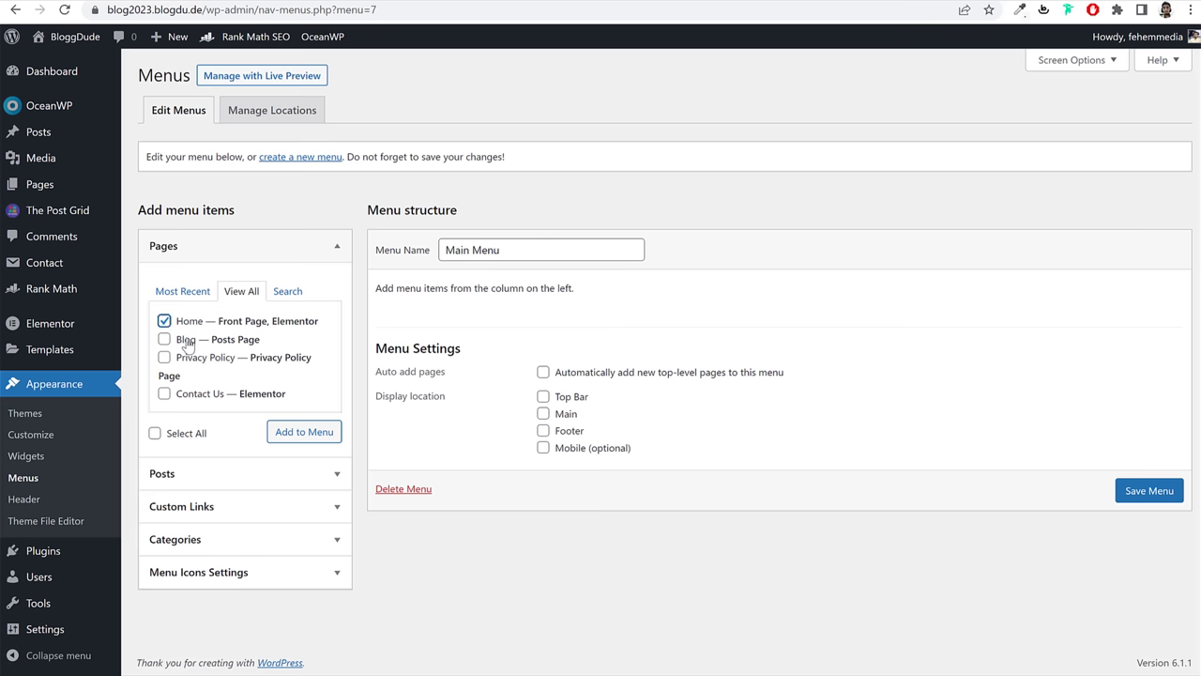
pyautogui.click(186, 340)
pyautogui.click(192, 394)
pyautogui.click(304, 433)
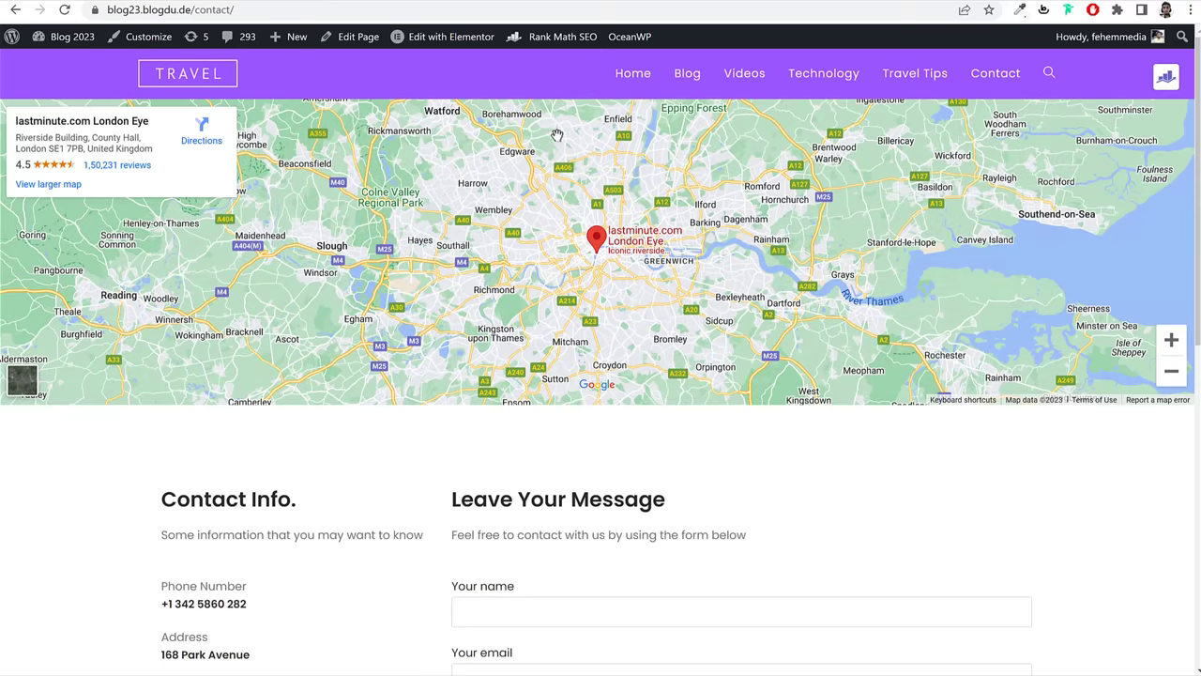
# Step: Add the WooCommerce Plugins category to the Main Menu and place it between Blog and Contact Us
pyautogui.scroll(2, 732, 131)
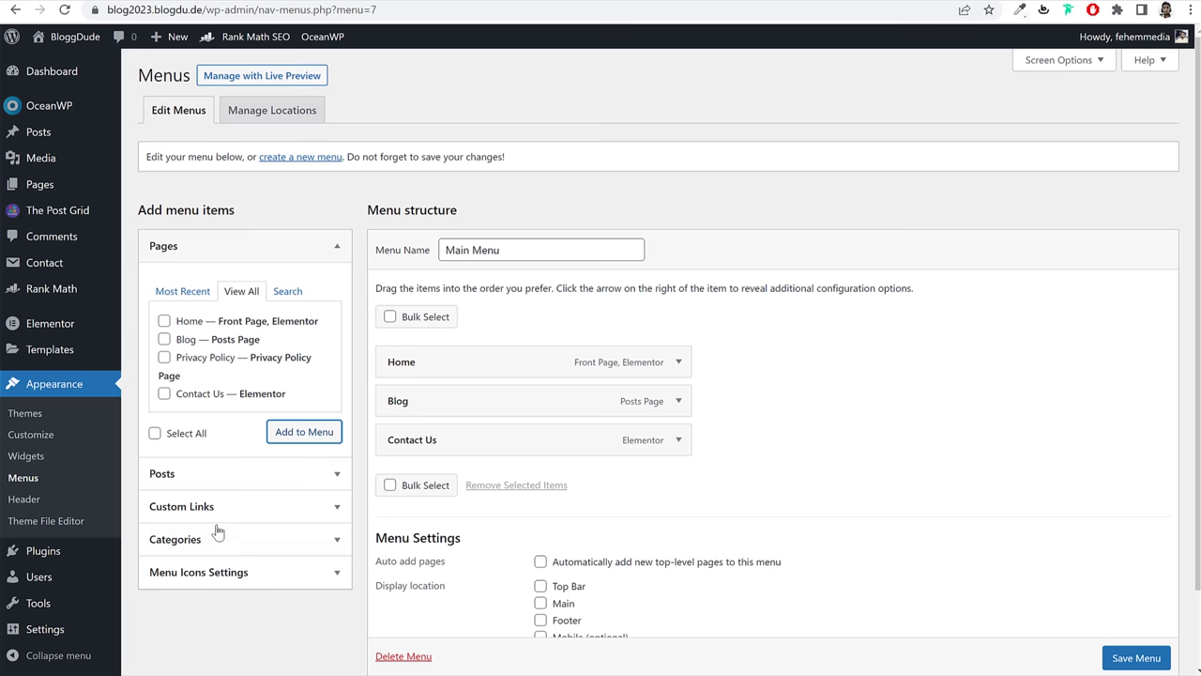
pyautogui.click(214, 536)
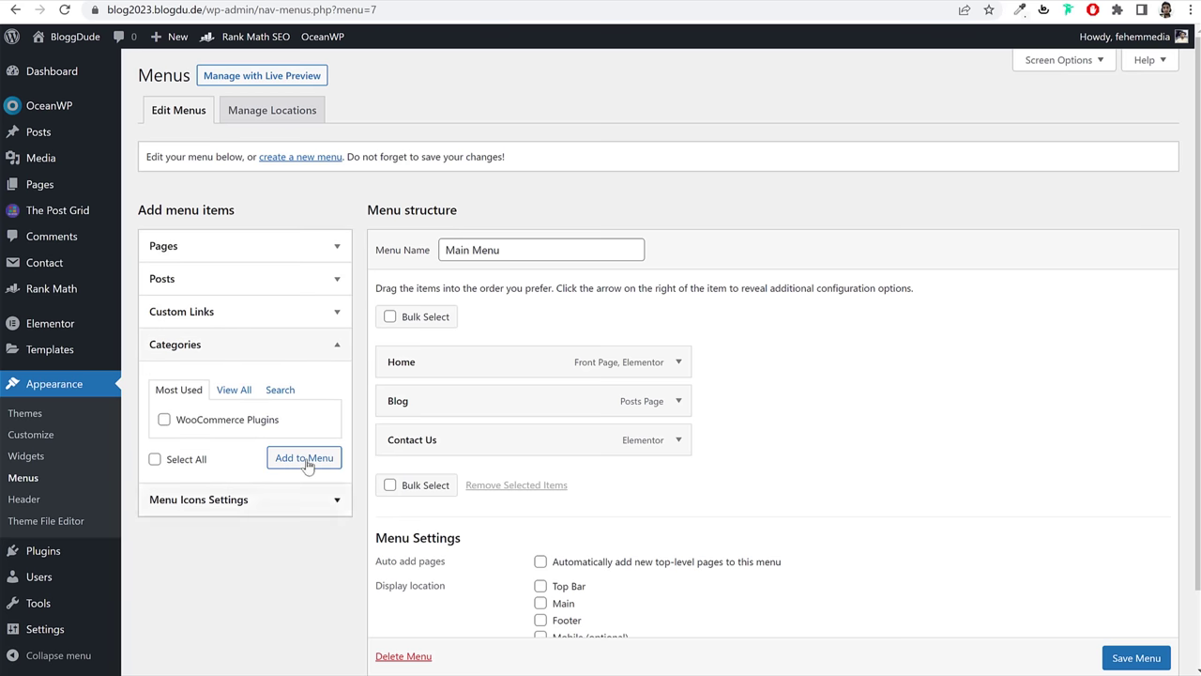
pyautogui.click(236, 389)
pyautogui.click(218, 438)
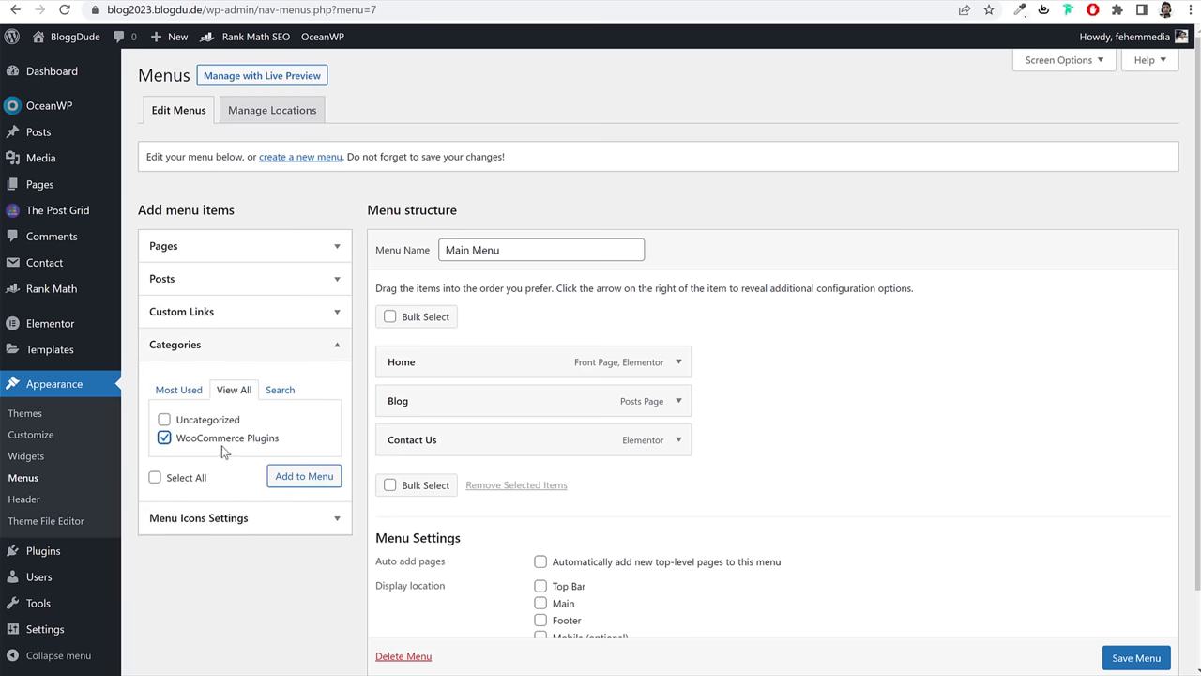
pyautogui.click(298, 475)
pyautogui.moveTo(477, 468)
pyautogui.mouseDown()
pyautogui.moveTo(483, 386)
pyautogui.moveTo(461, 423)
pyautogui.moveTo(469, 449)
pyautogui.mouseUp()
# Step: Assign the Main Menu to the Main display location and save the menu
pyautogui.scroll(-2, 856, 391)
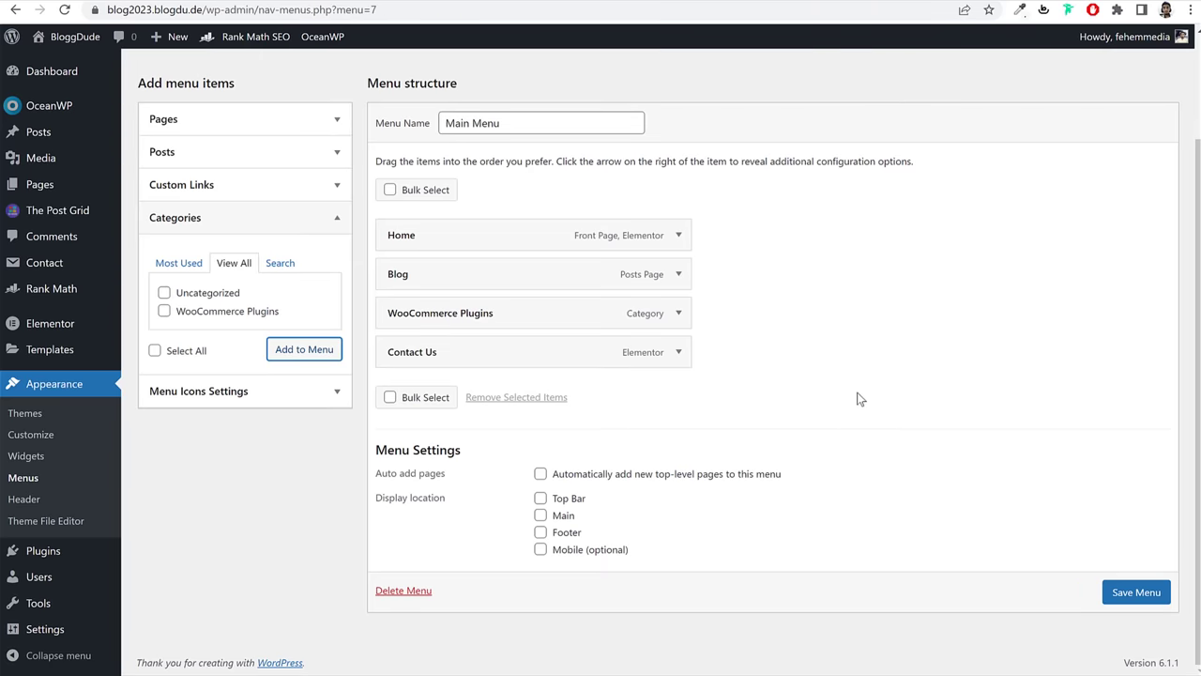
pyautogui.click(541, 516)
pyautogui.moveTo(553, 516); pyautogui.dragTo(577, 523)
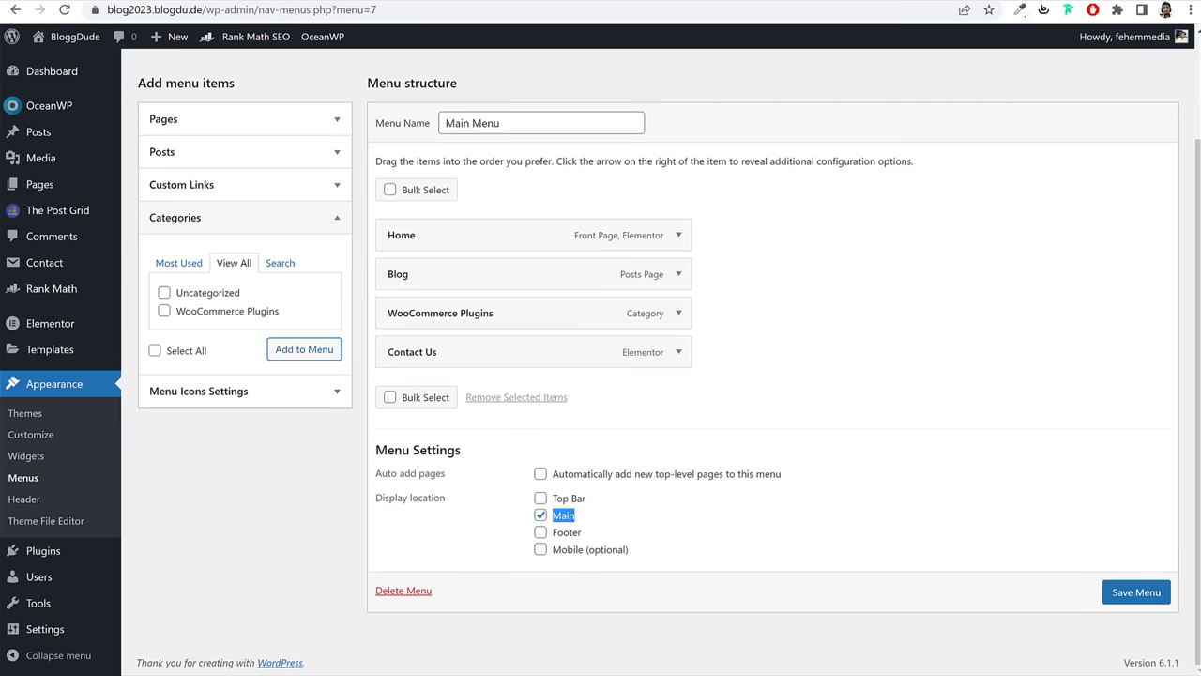
pyautogui.click(1136, 592)
# Step: Reload the live homepage and review its header navigation, page sections and footer, comparing them with the menu settings
pyautogui.click(70, 36)
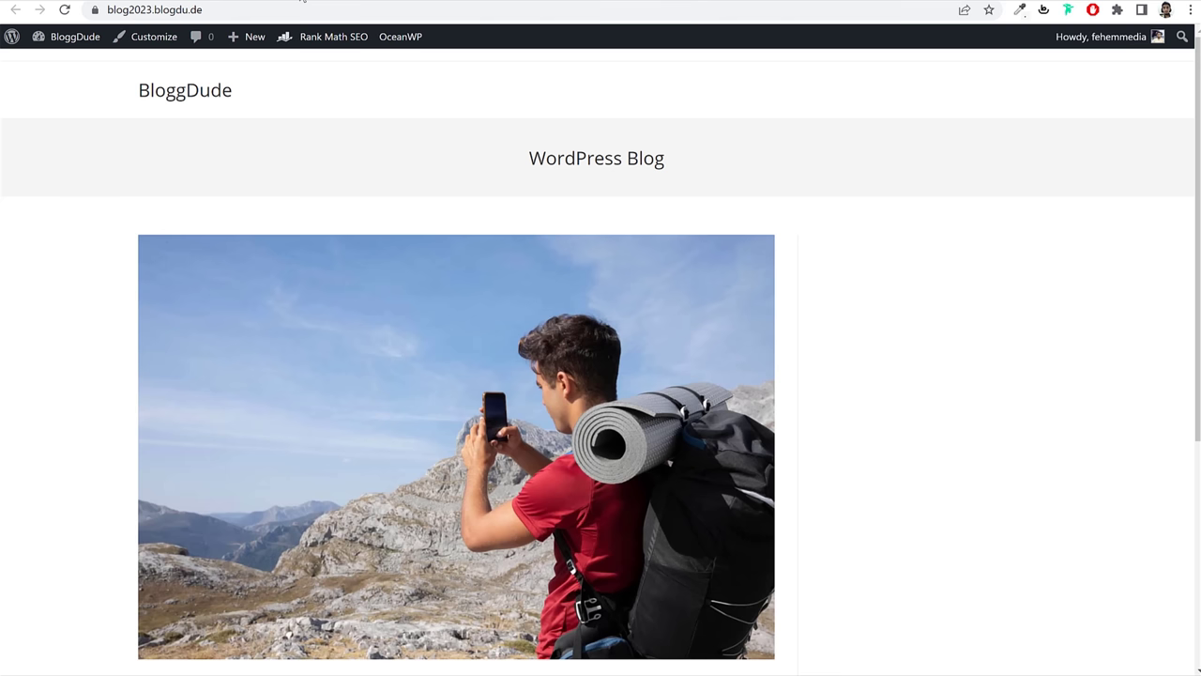
pyautogui.click(63, 9)
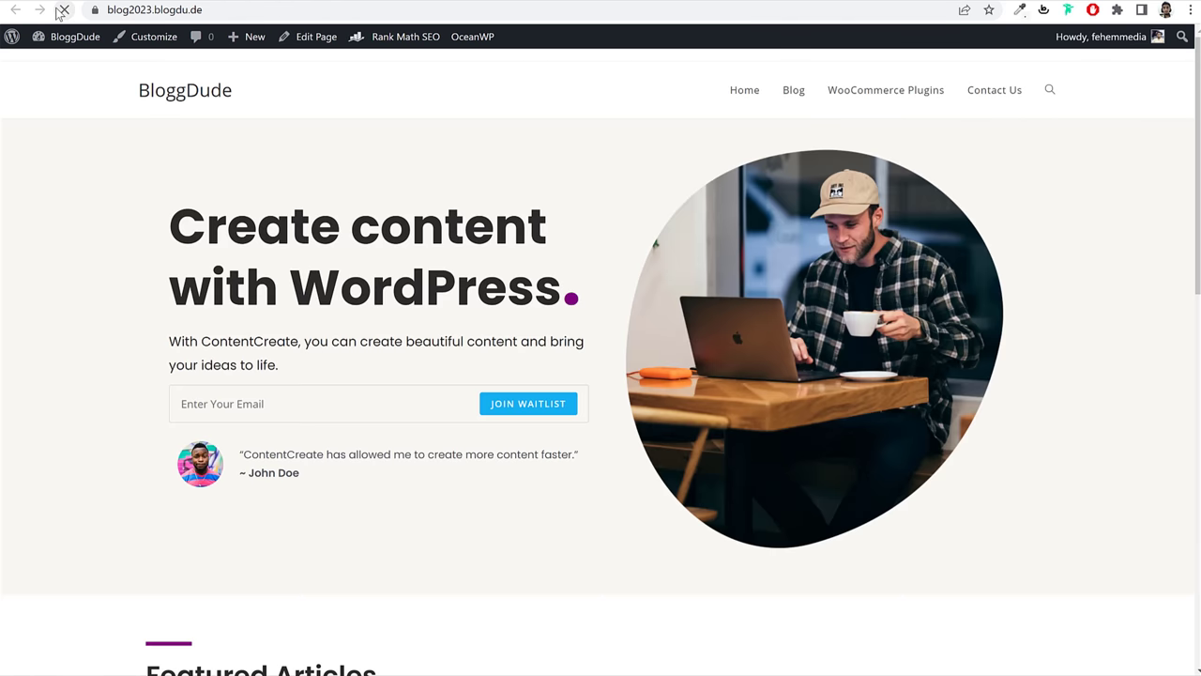
pyautogui.scroll(-5, 346, 430)
pyautogui.scroll(5, 381, 429)
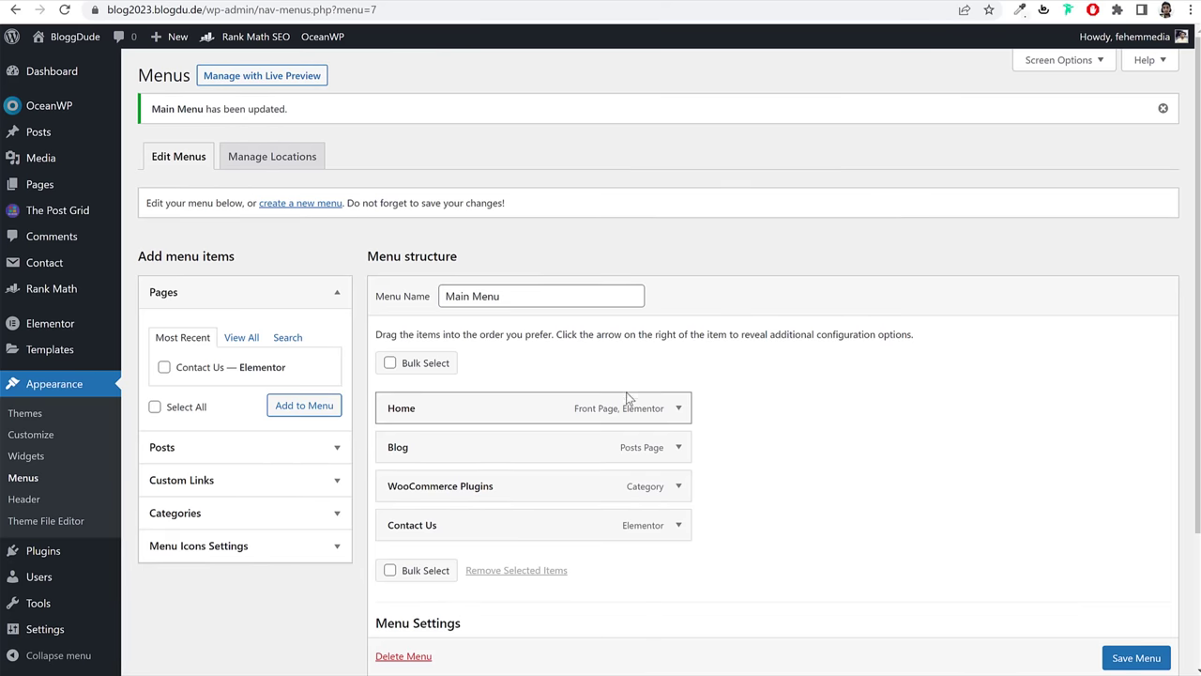
pyautogui.scroll(-2, 626, 391)
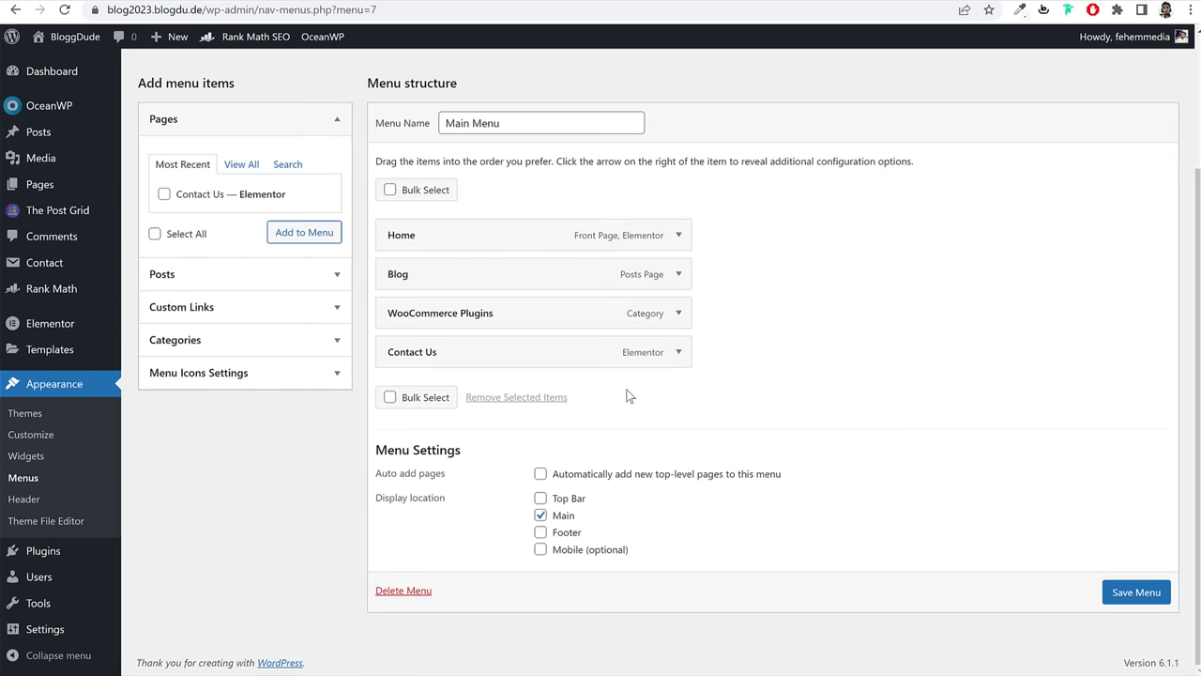
pyautogui.scroll(3, 629, 396)
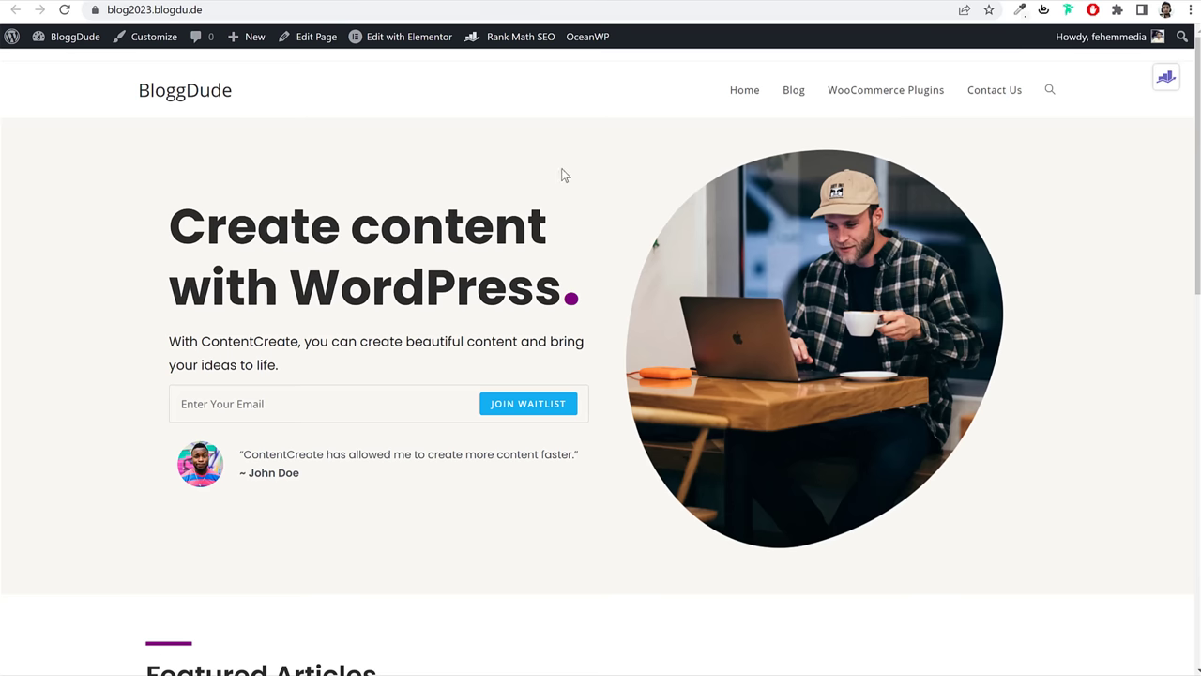
pyautogui.scroll(-10, 673, 301)
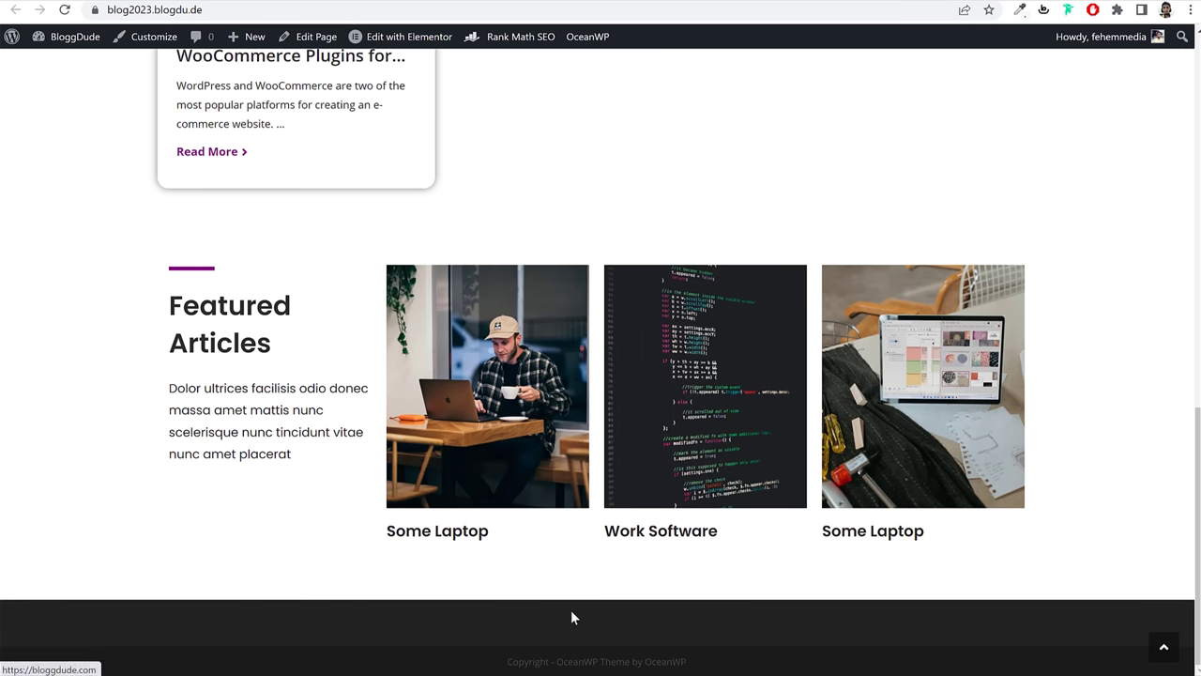
pyautogui.scroll(10, 574, 615)
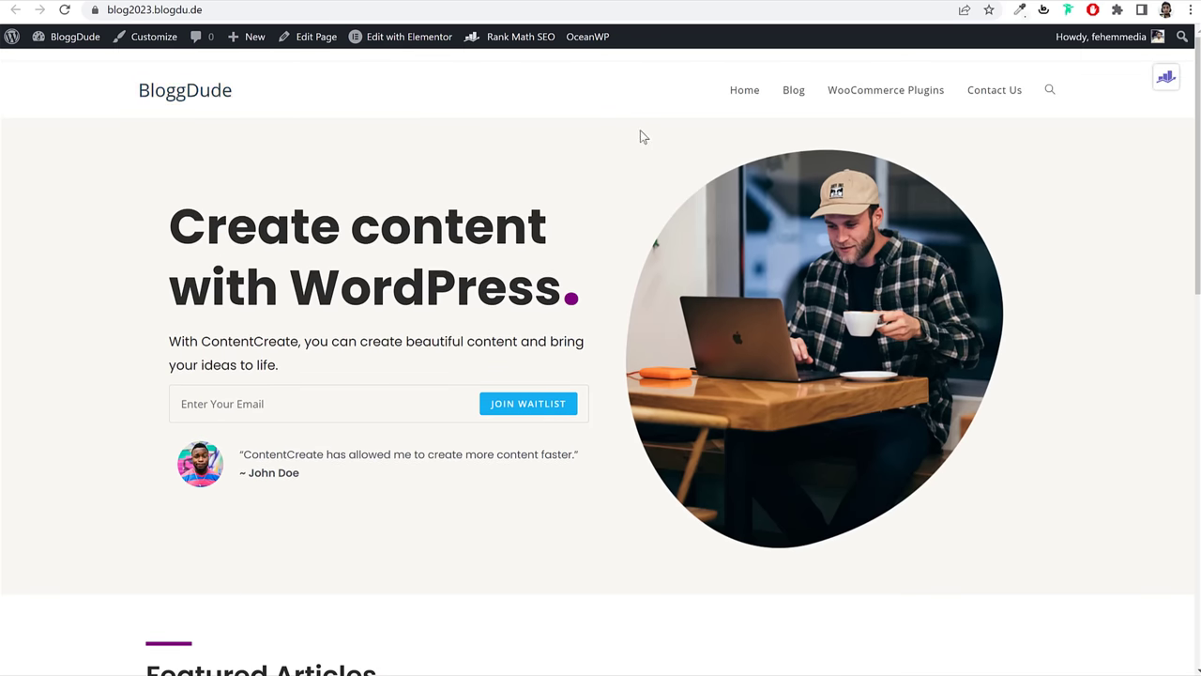
pyautogui.scroll(-7, 640, 136)
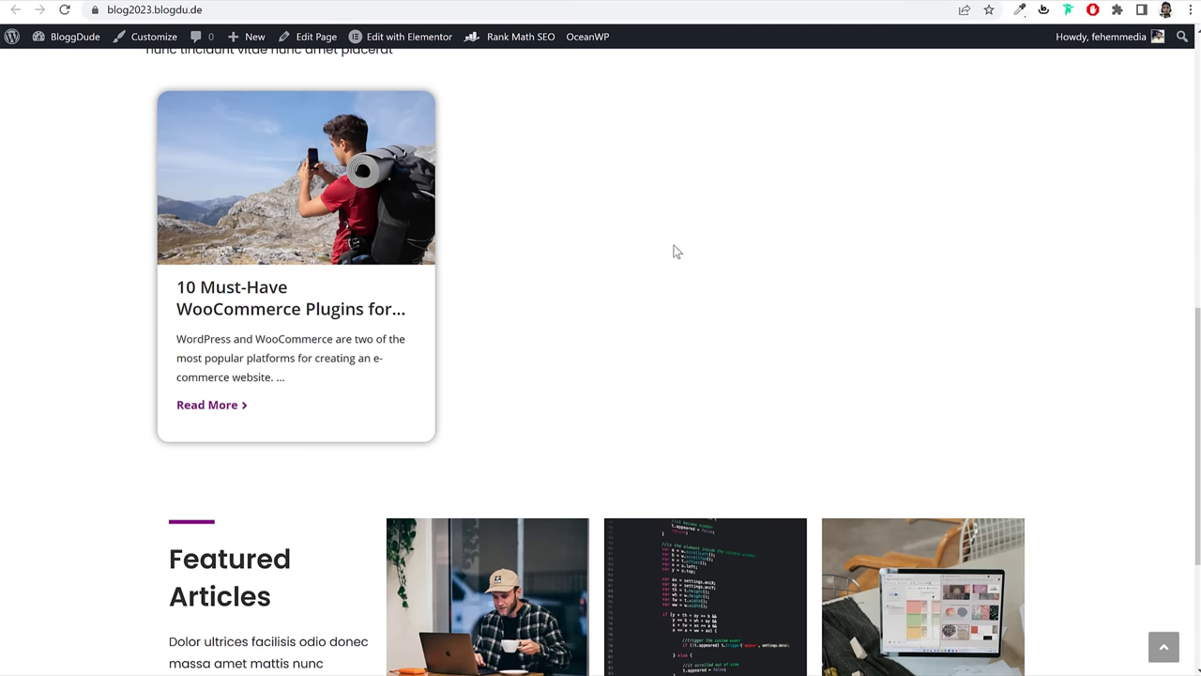
pyautogui.scroll(10, 674, 248)
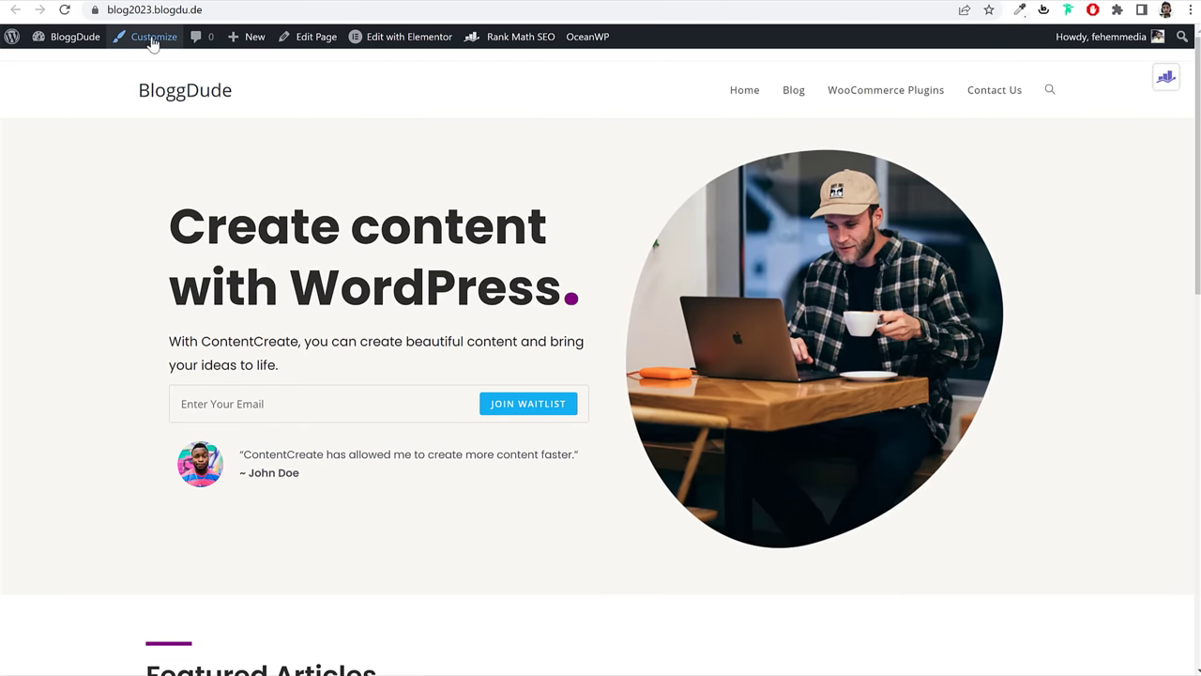
# Step: Open the theme customizer for the homepage, disable the top bar and publish the change
pyautogui.click(146, 46)
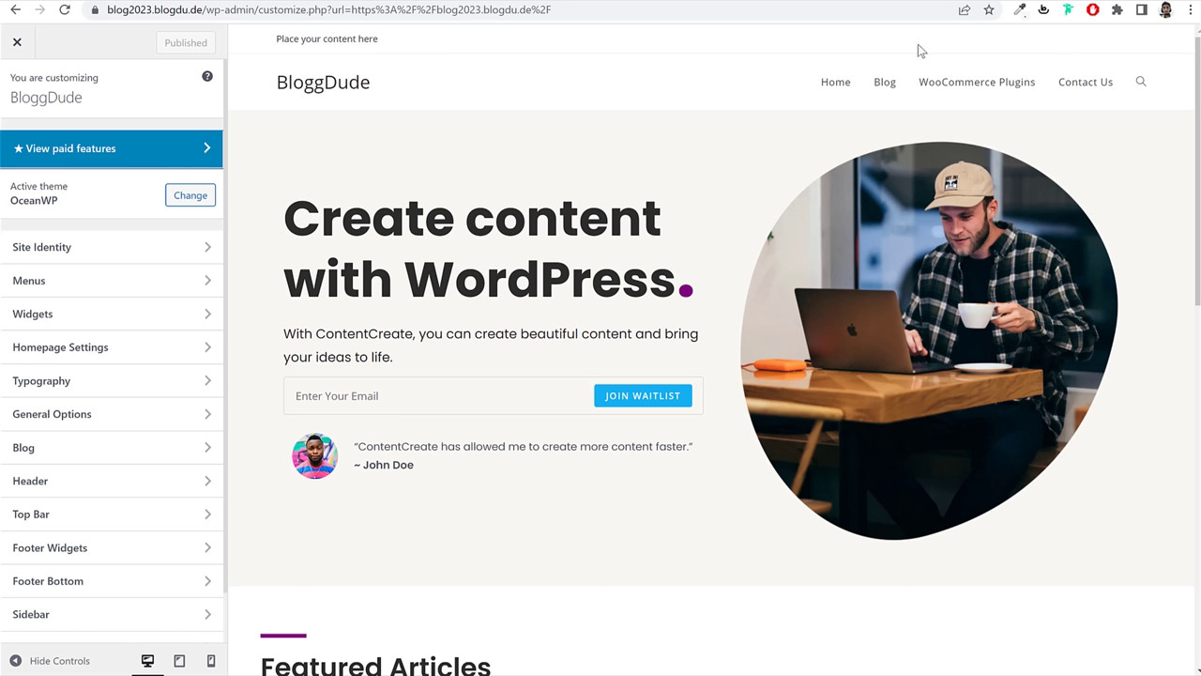
pyautogui.moveTo(275, 38); pyautogui.dragTo(418, 47)
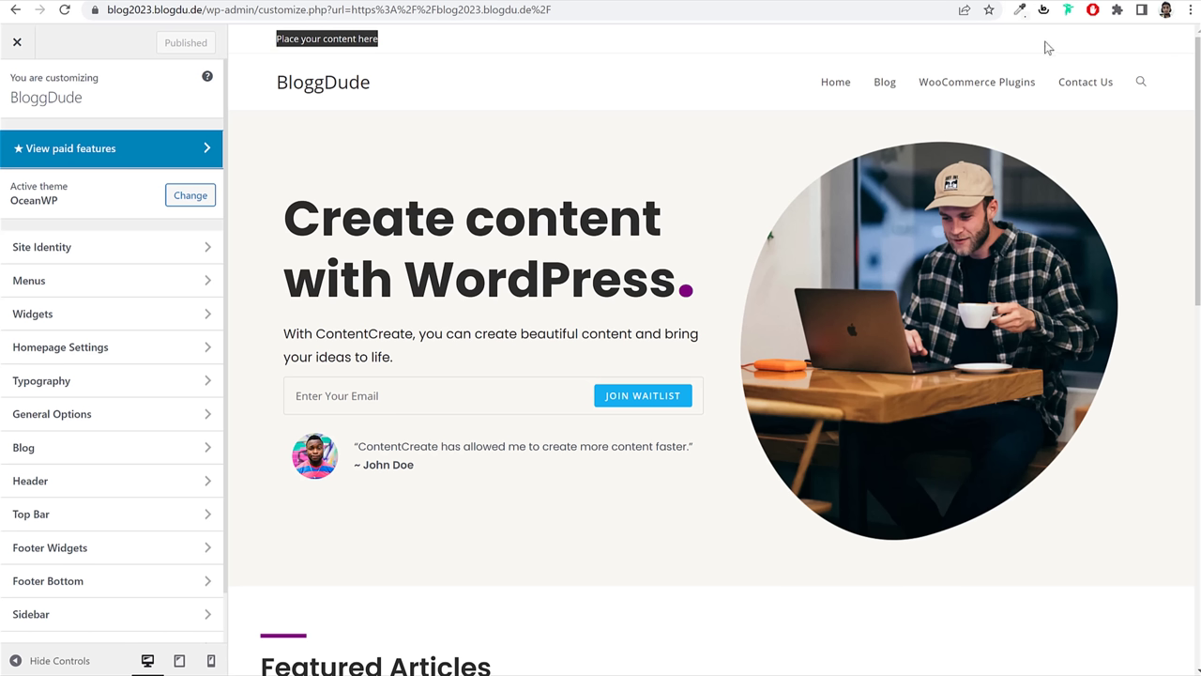
pyautogui.click(421, 48)
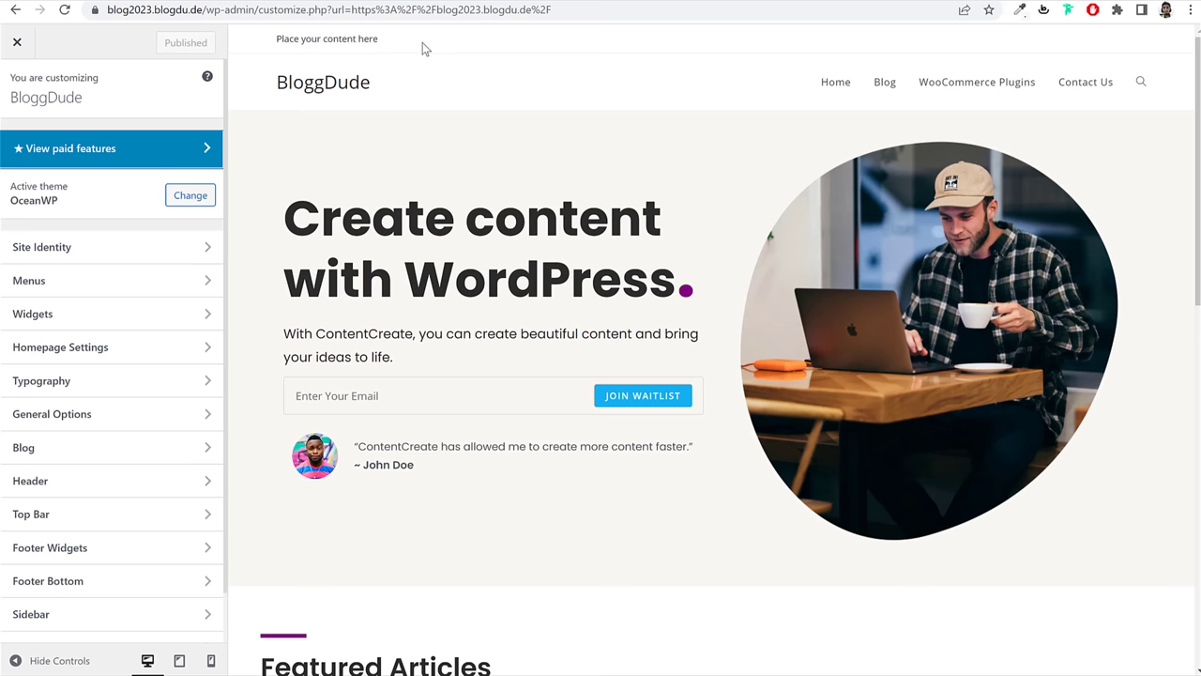
pyautogui.scroll(-1, 139, 406)
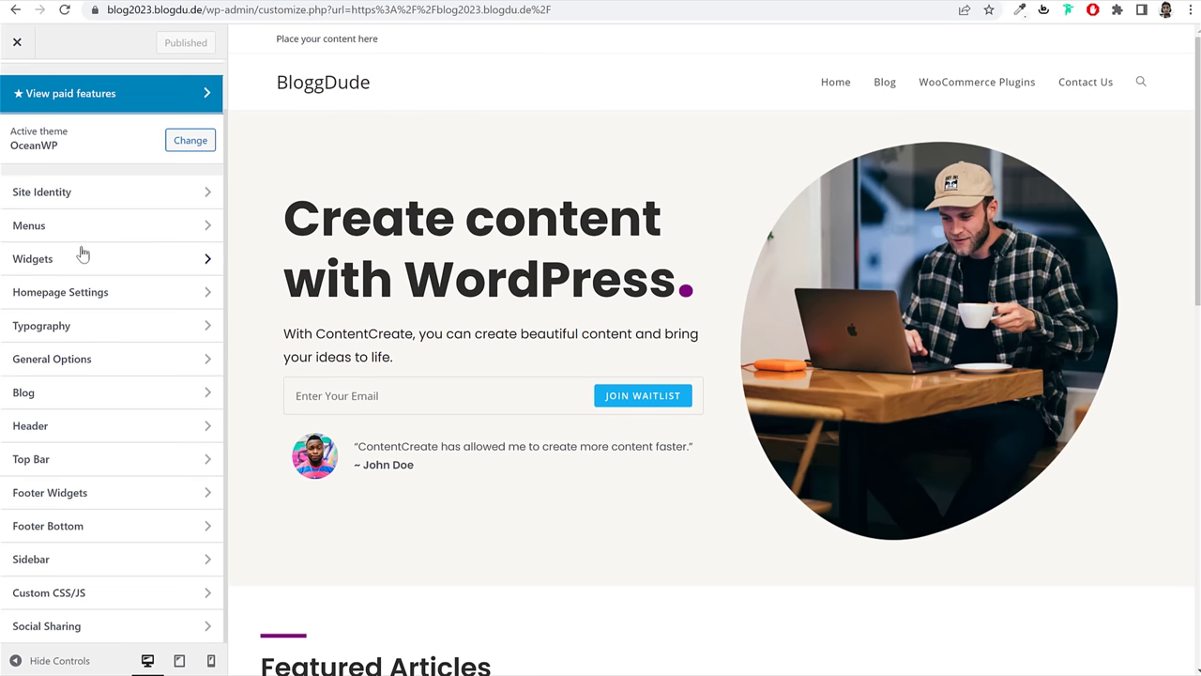
pyautogui.click(59, 472)
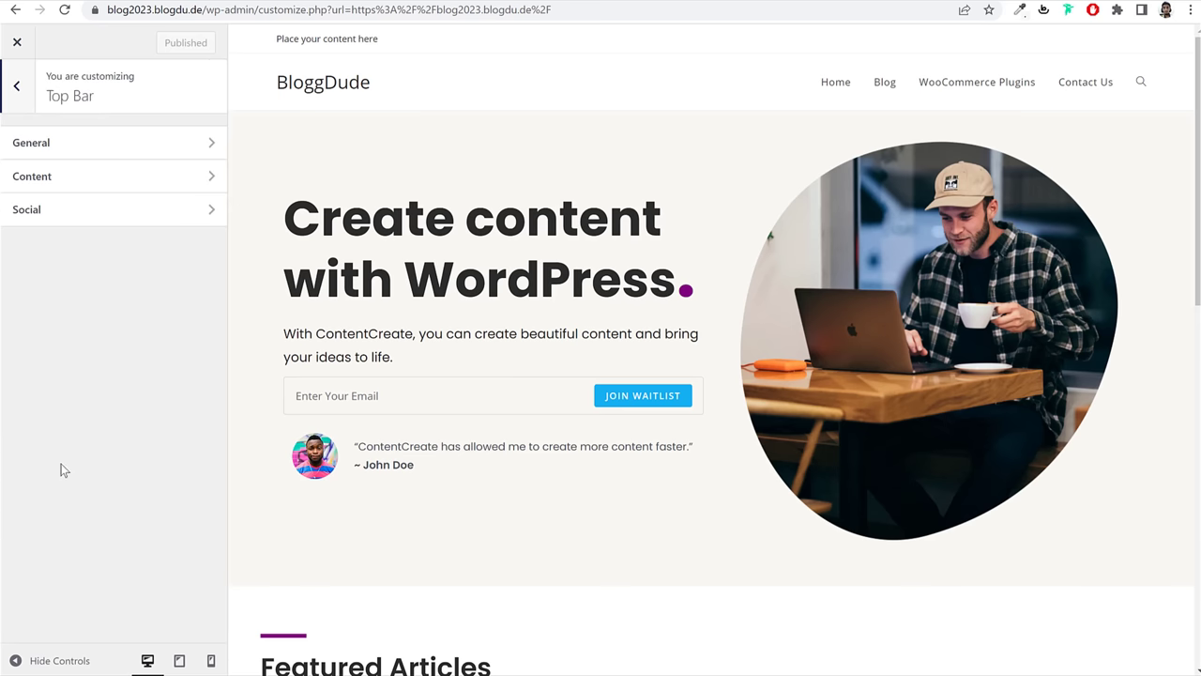
pyautogui.click(108, 155)
pyautogui.click(22, 143)
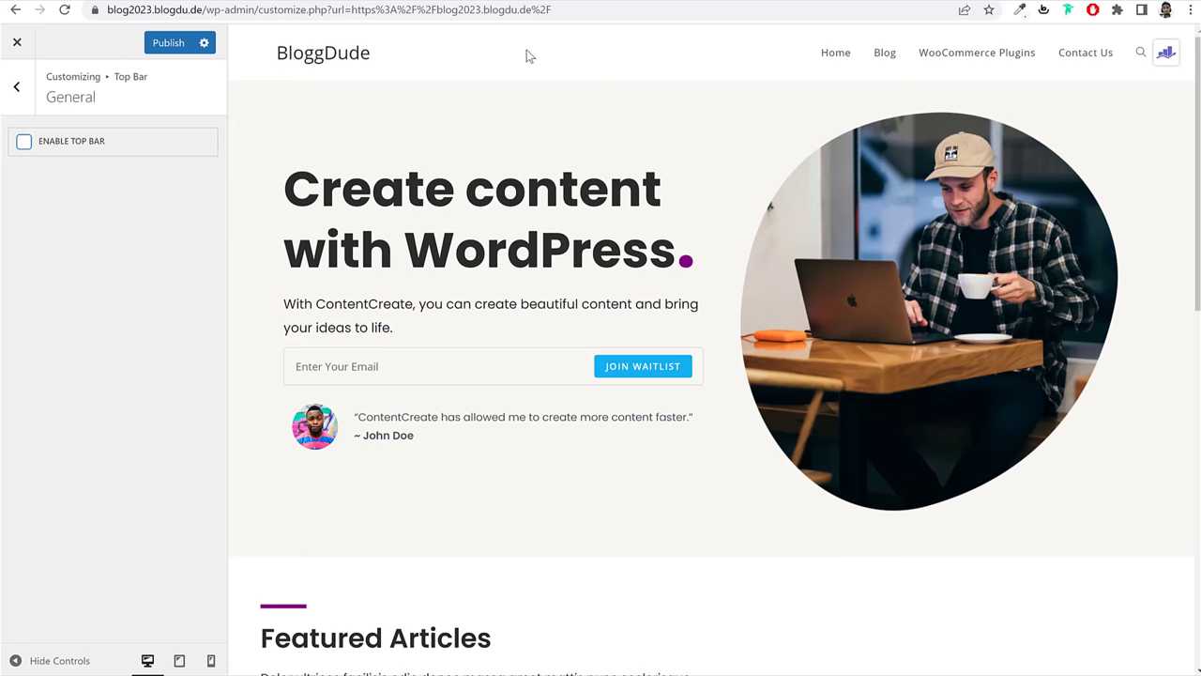
pyautogui.click(155, 45)
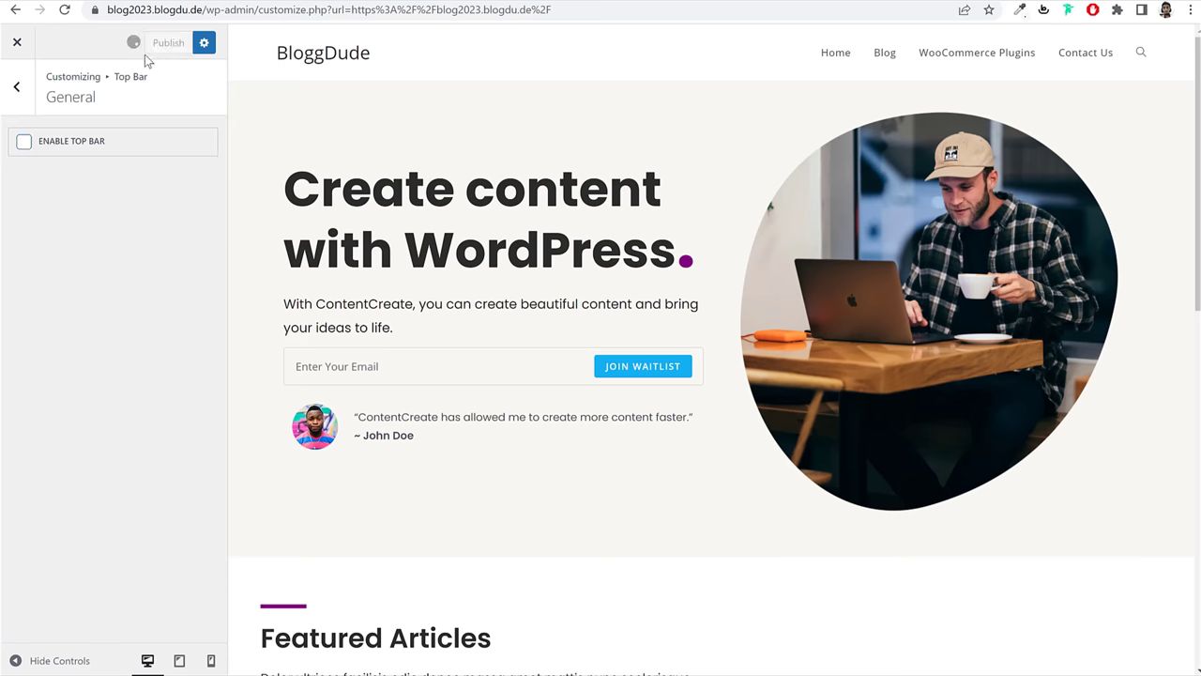
# Step: Set the header's background color to #9a56ff, sampled from the reference site's purple header
pyautogui.click(17, 88)
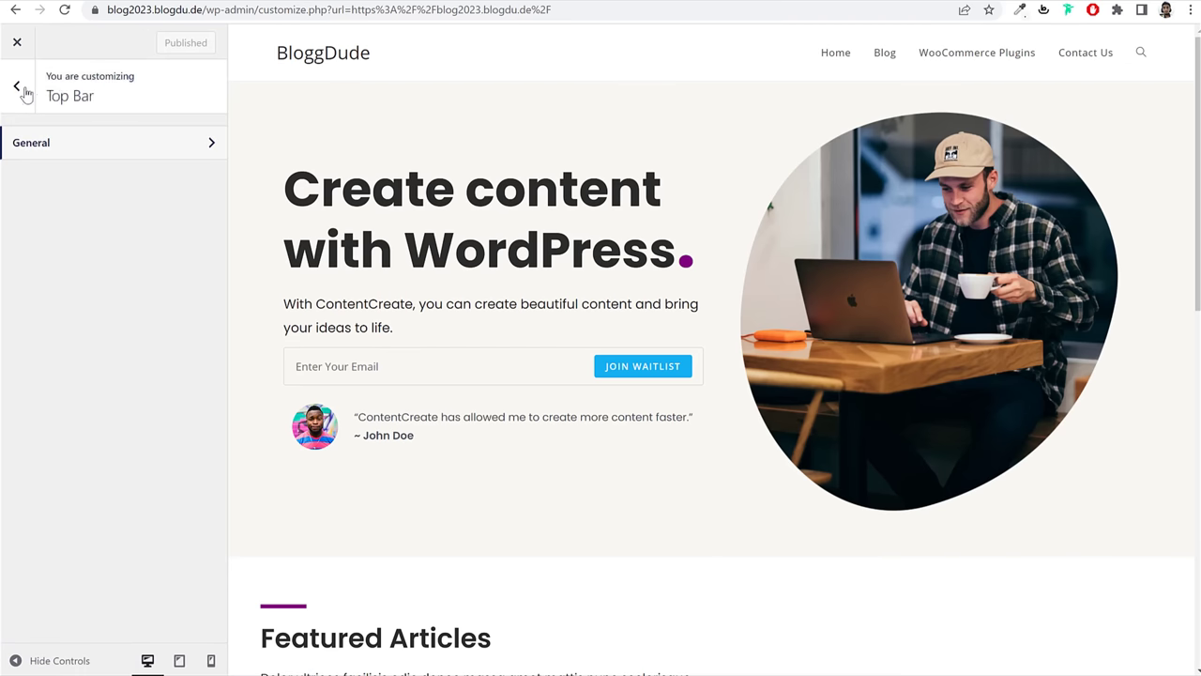
pyautogui.click(22, 91)
pyautogui.click(89, 424)
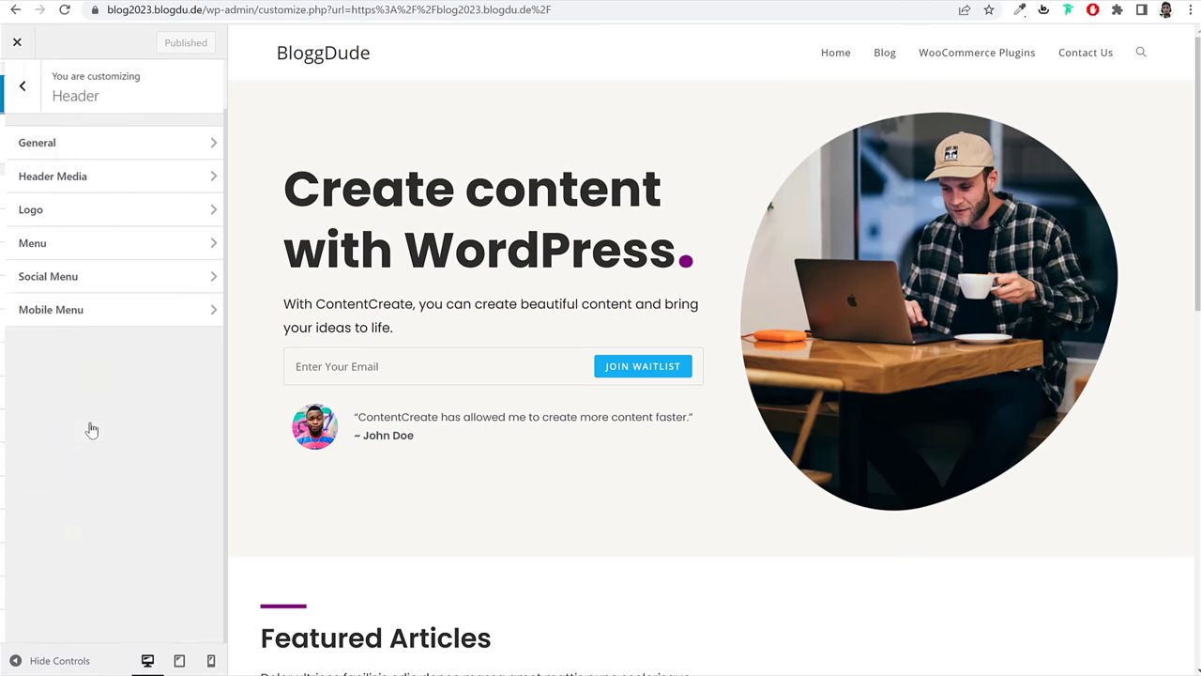
pyautogui.click(79, 153)
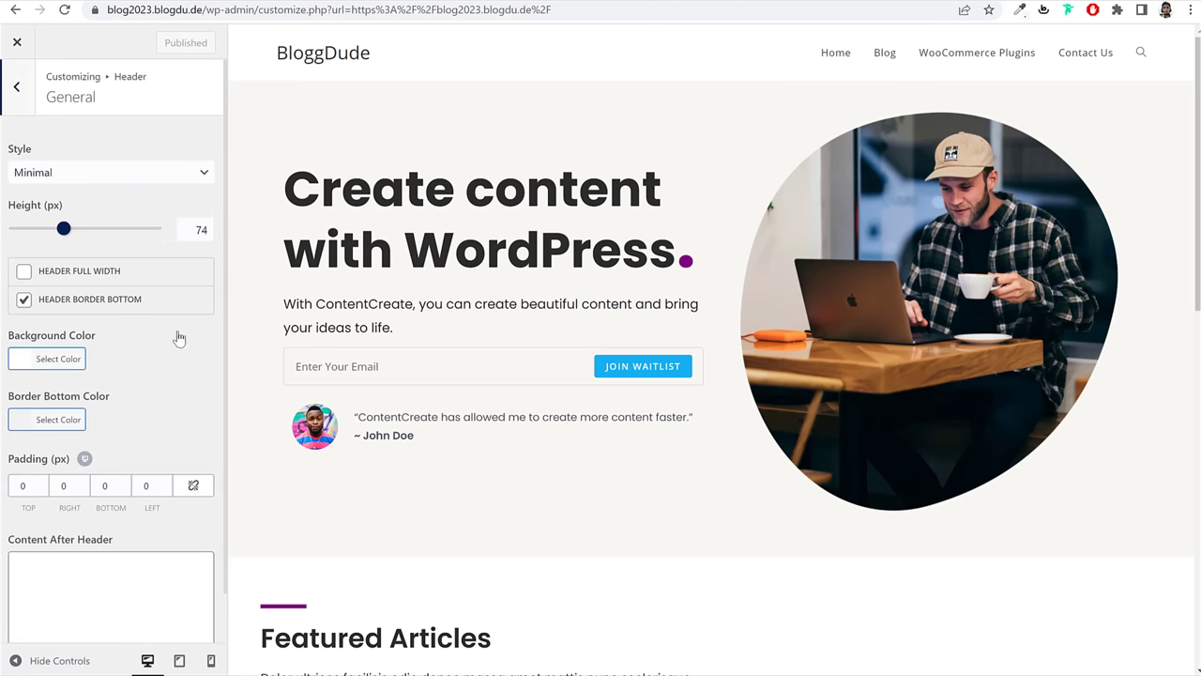
pyautogui.scroll(-1, 178, 338)
pyautogui.click(58, 303)
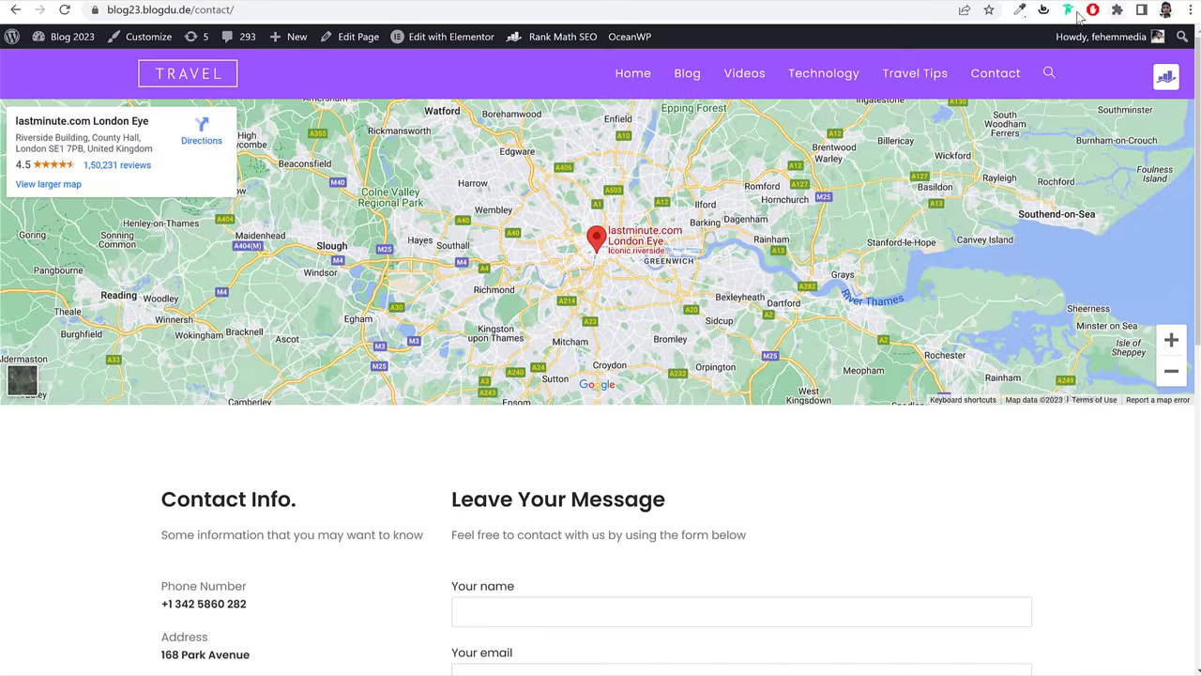
pyautogui.click(1020, 9)
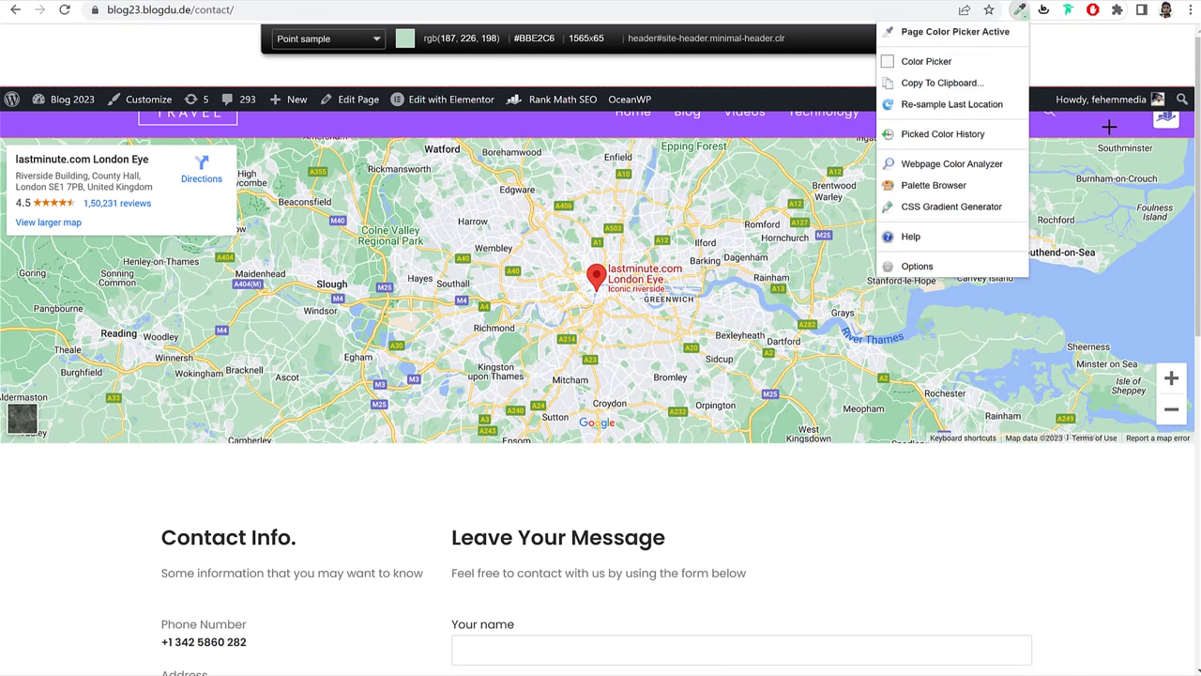
pyautogui.click(1097, 117)
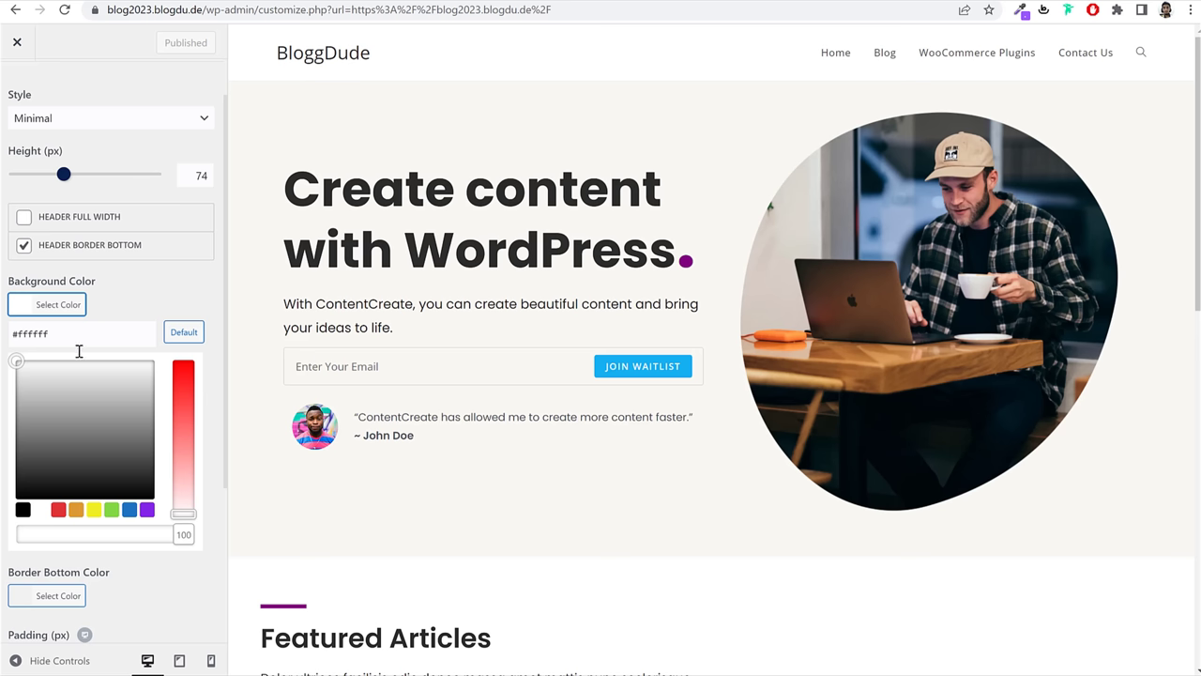
pyautogui.tripleClick(71, 340)
pyautogui.hotkey('ctrl', 'v')
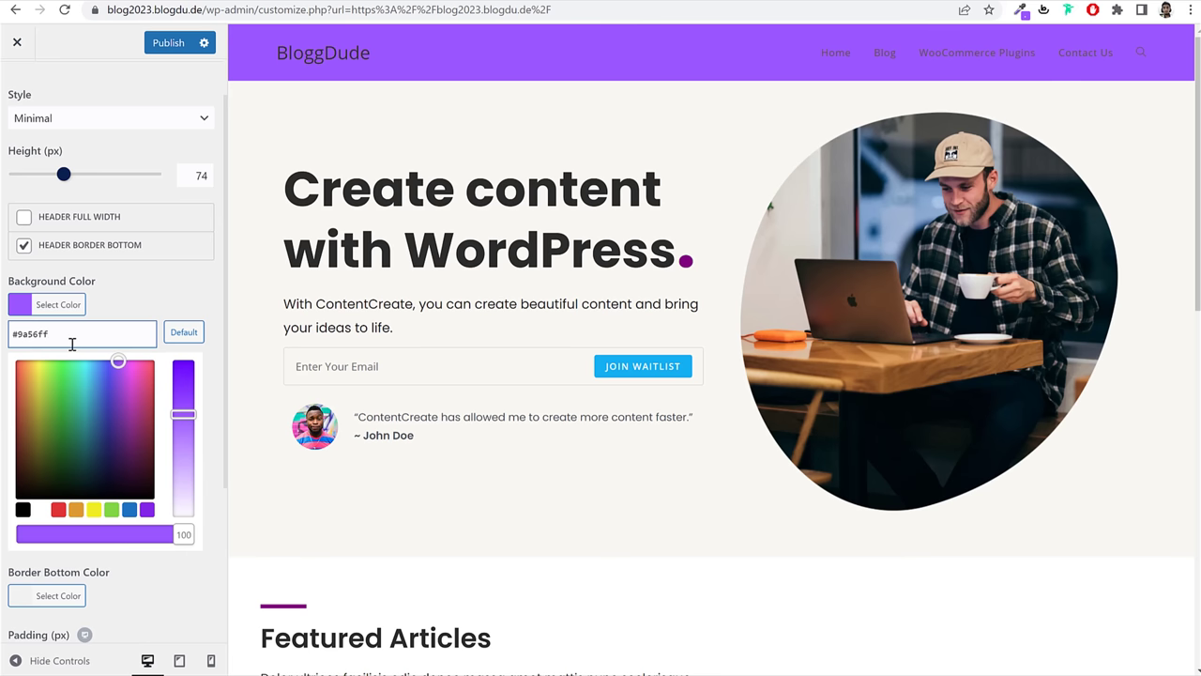
pyautogui.click(75, 305)
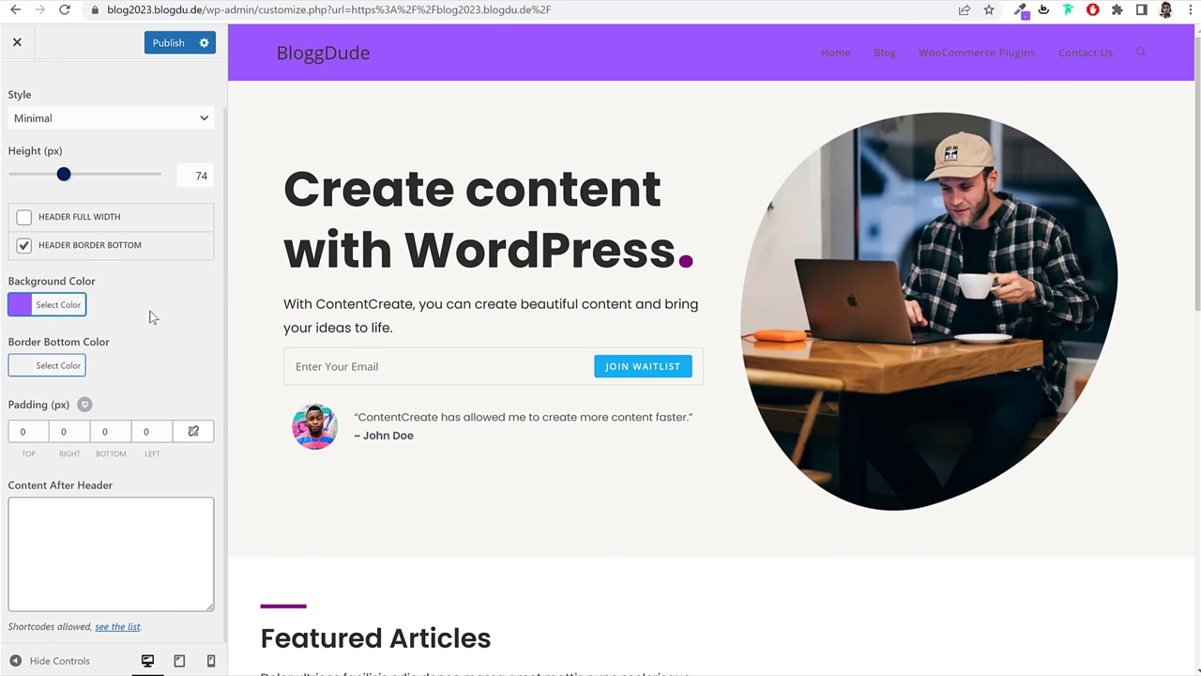
# Step: Lower the opacity of the header's bottom border color
pyautogui.click(65, 365)
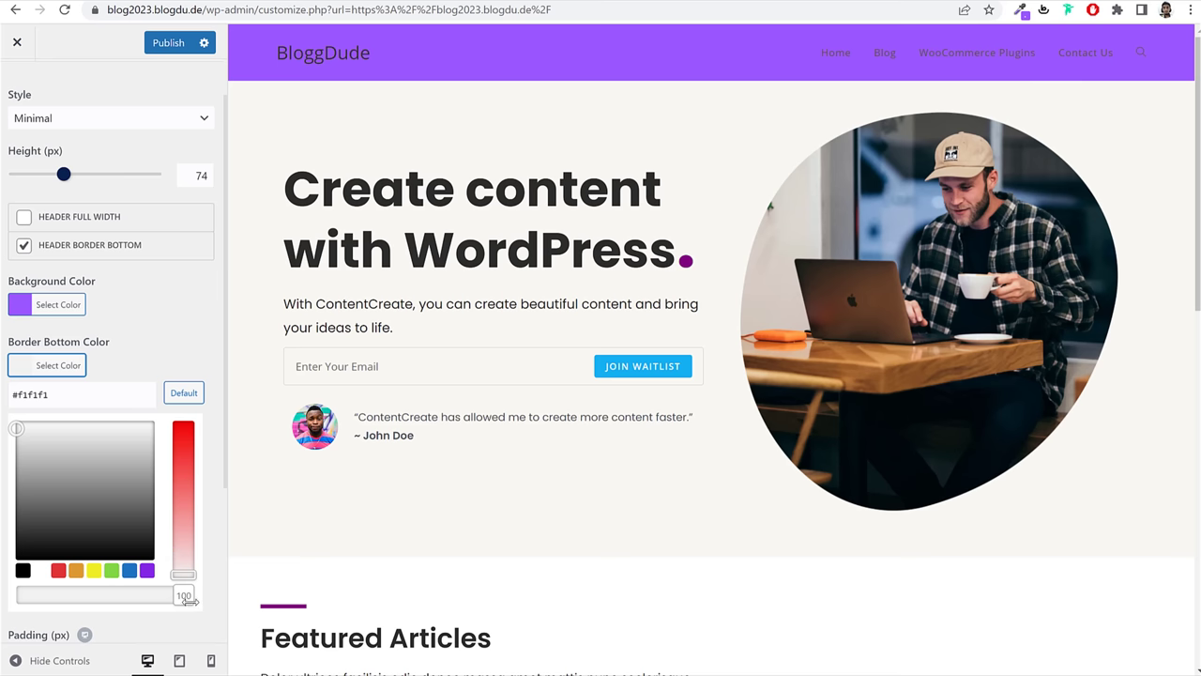
pyautogui.moveTo(189, 600); pyautogui.dragTo(36, 532)
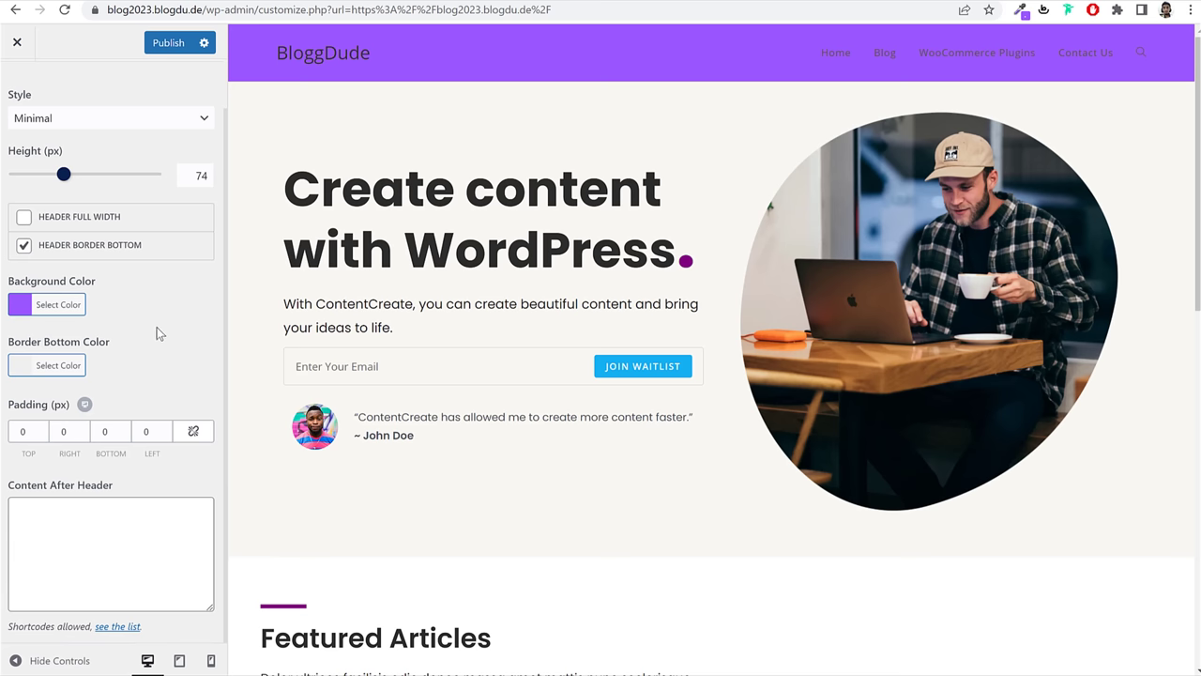
pyautogui.scroll(3, 23, 66)
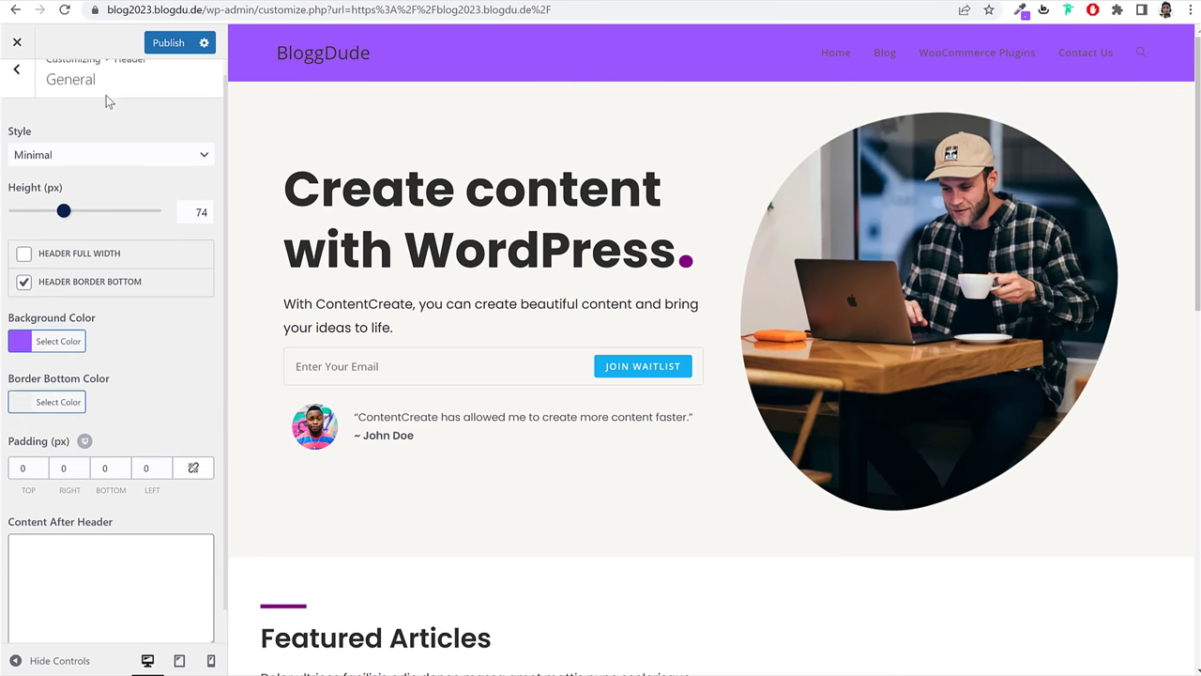
# Step: Upload travel-logo.png from the Media folder and set it as the header logo without cropping it
pyautogui.click(16, 86)
pyautogui.click(67, 211)
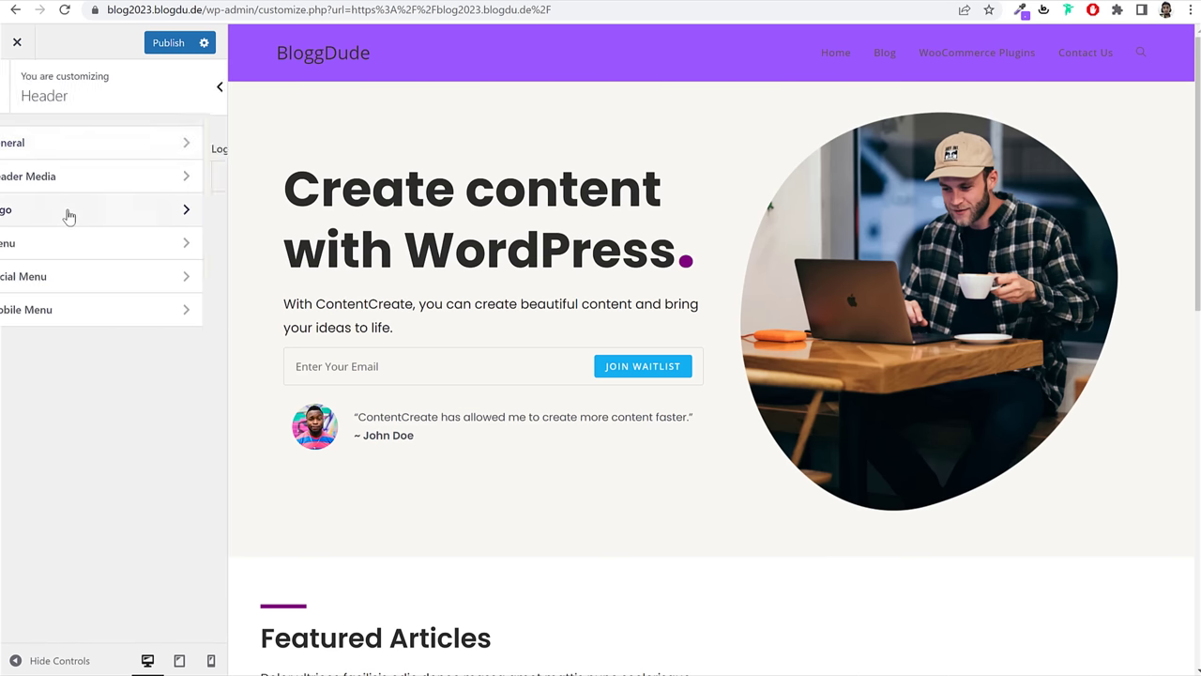
pyautogui.click(76, 178)
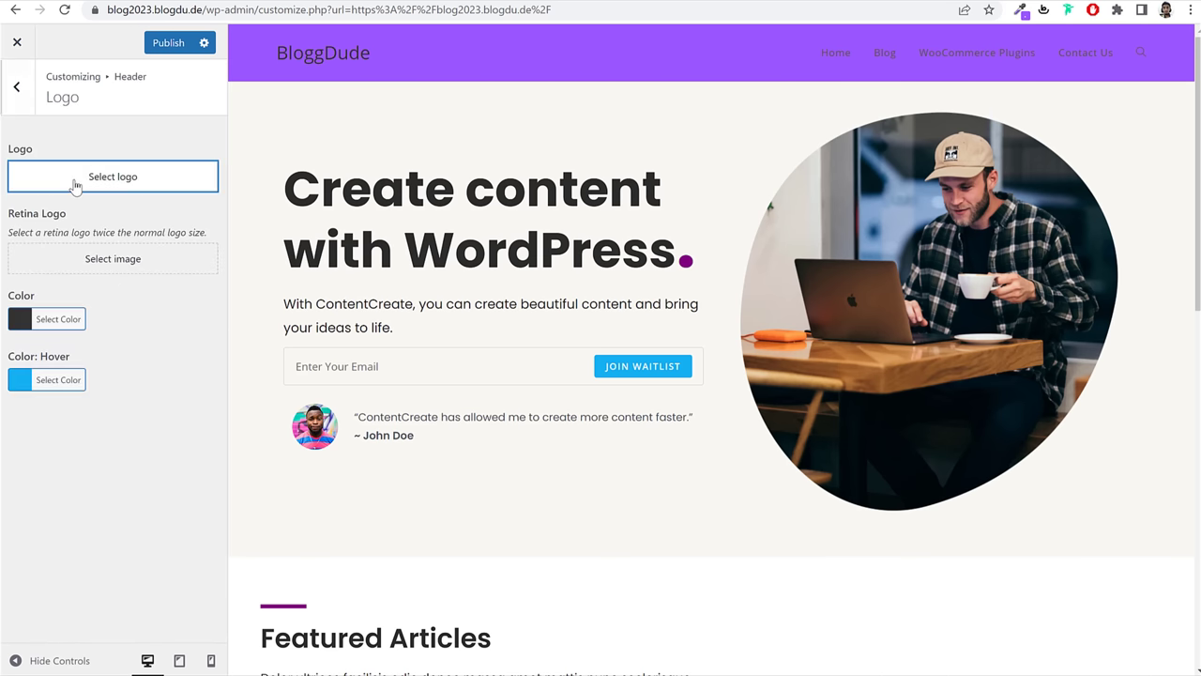
pyautogui.click(52, 99)
pyautogui.click(577, 341)
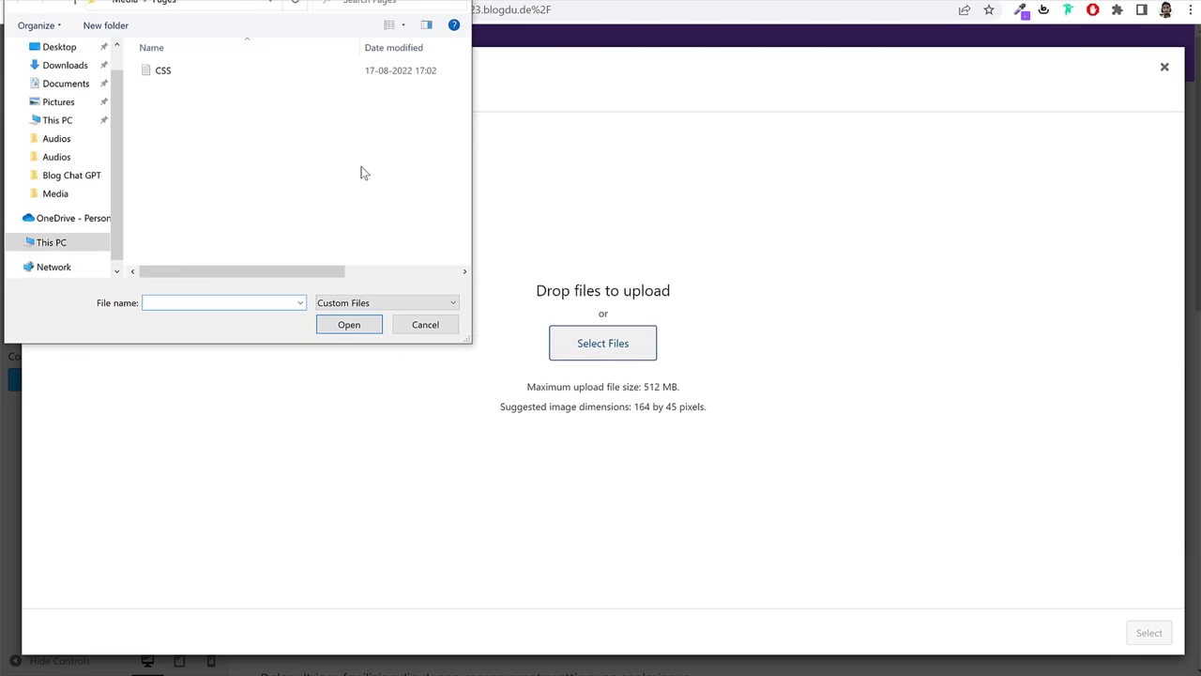
pyautogui.click(129, 4)
pyautogui.scroll(-5, 326, 179)
pyautogui.scroll(-2, 330, 188)
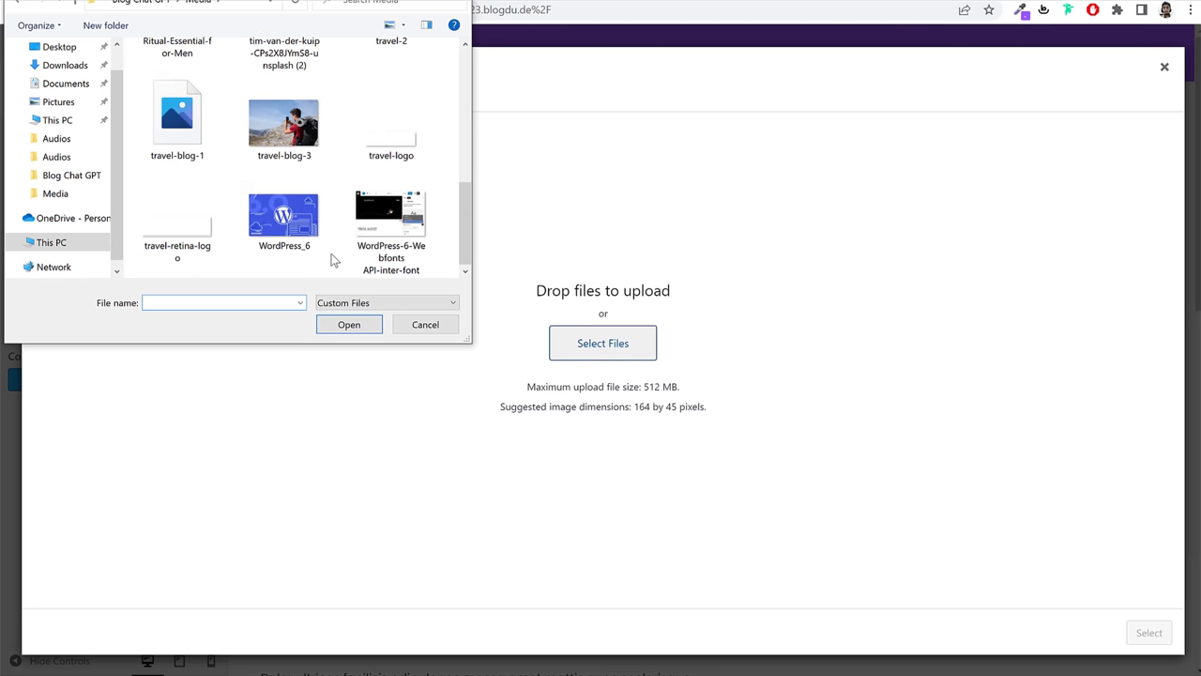
pyautogui.click(416, 153)
pyautogui.click(348, 324)
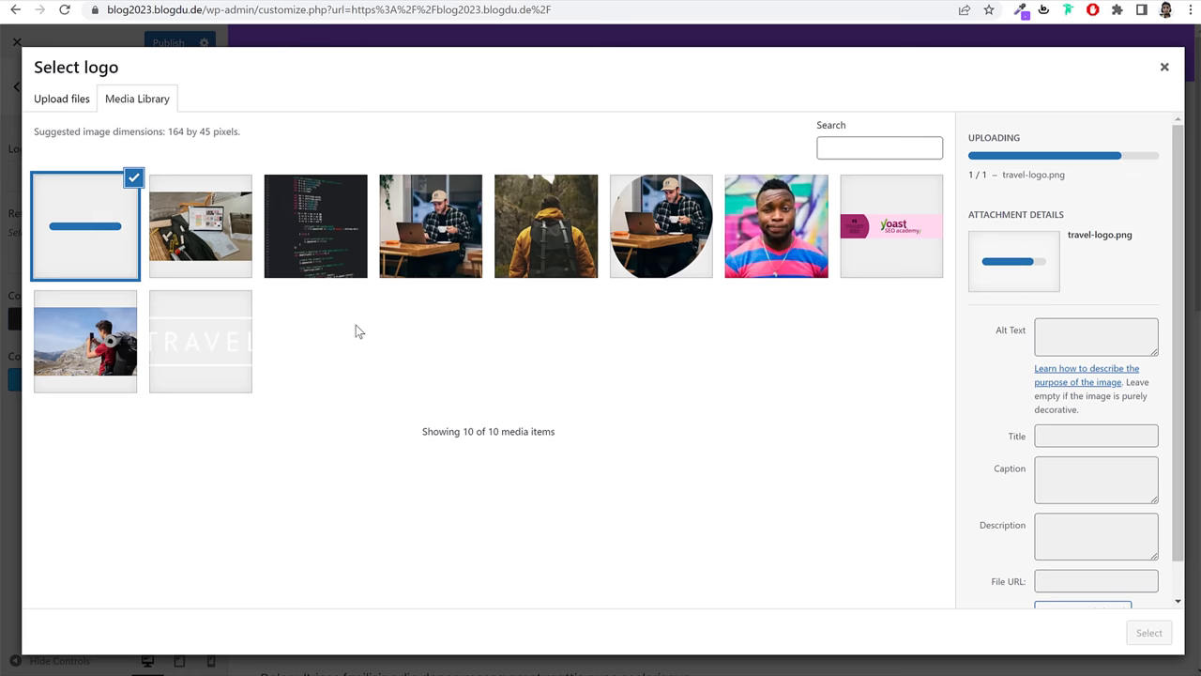
pyautogui.click(1152, 634)
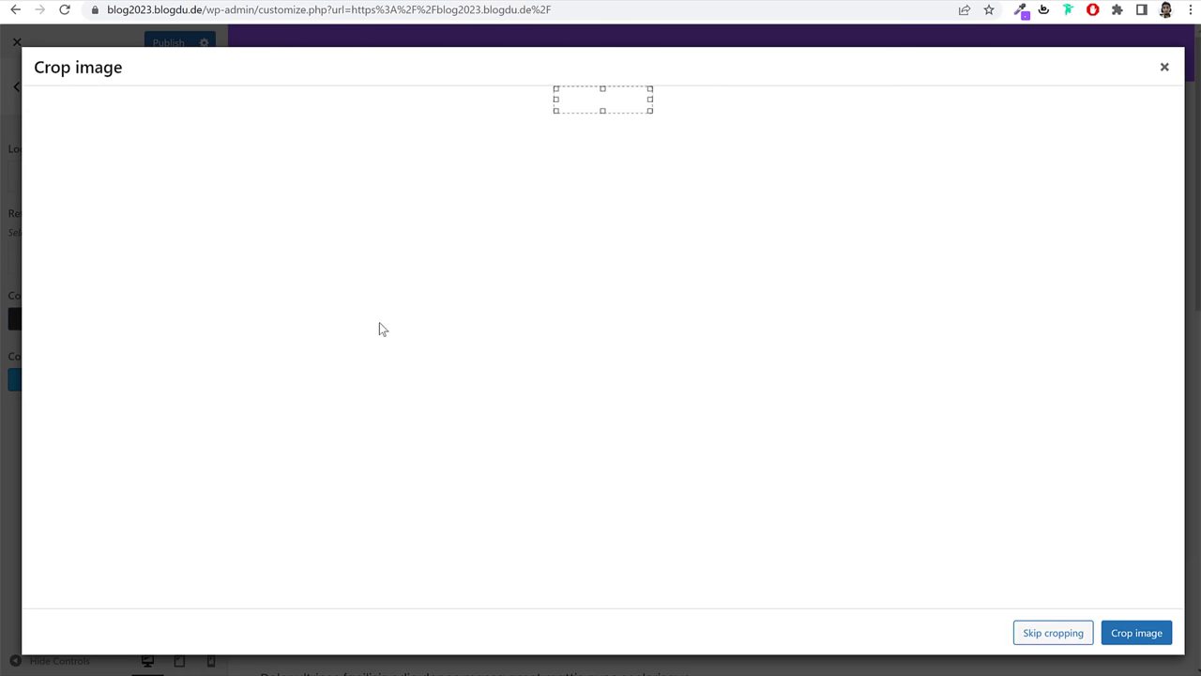
pyautogui.click(1067, 637)
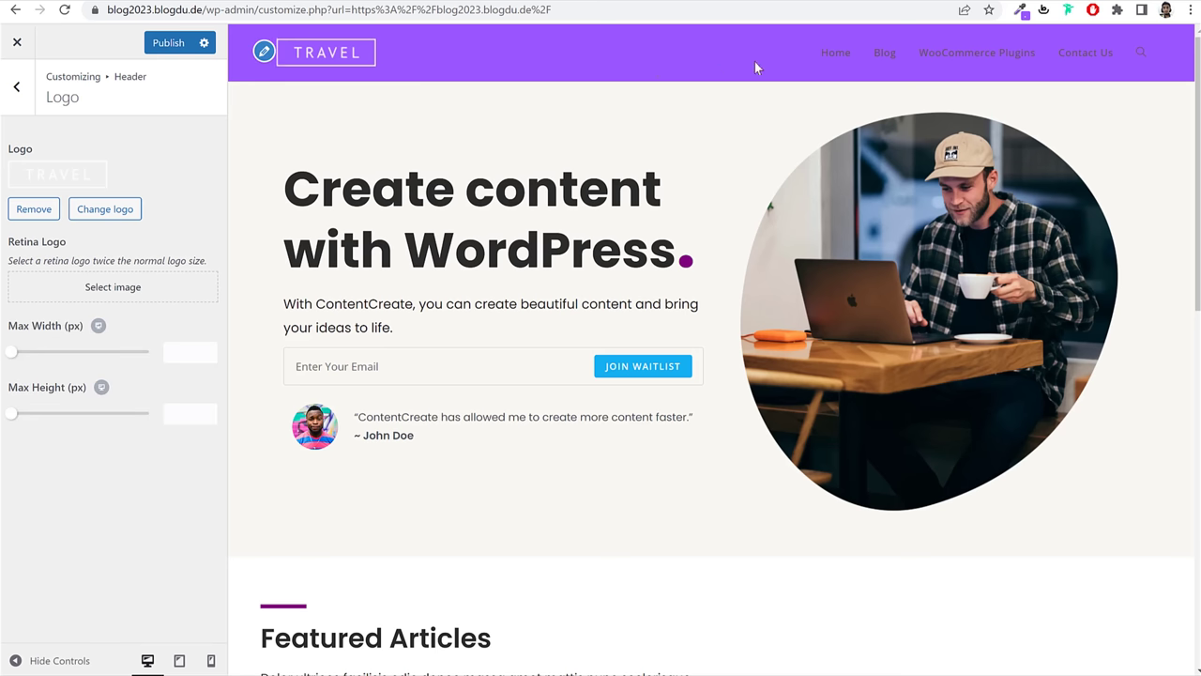
# Step: Set travel-retina-logo from the media library as the header's retina logo and publish the changes
pyautogui.click(72, 290)
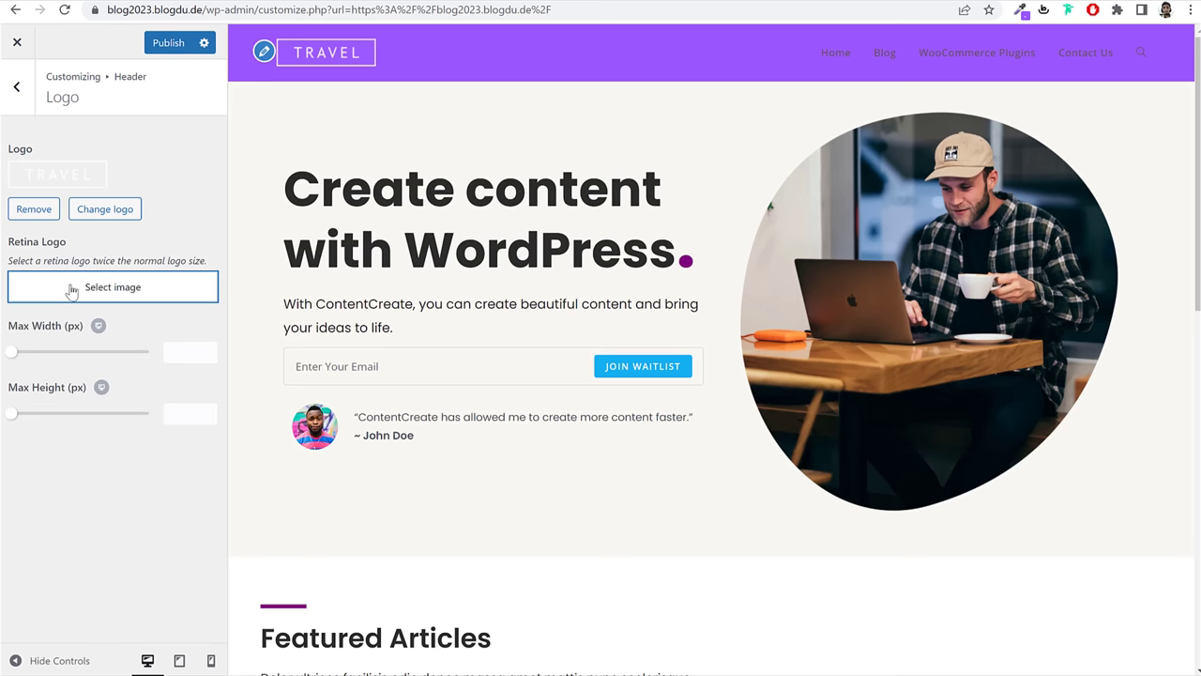
pyautogui.click(188, 335)
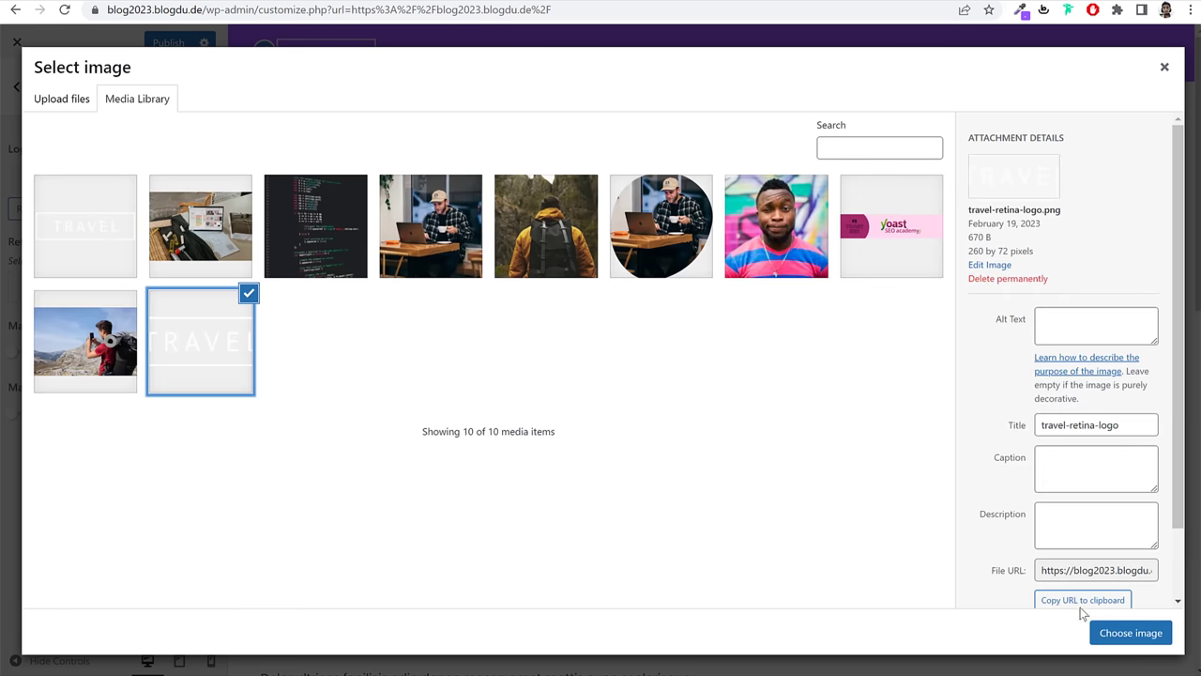
pyautogui.click(1145, 635)
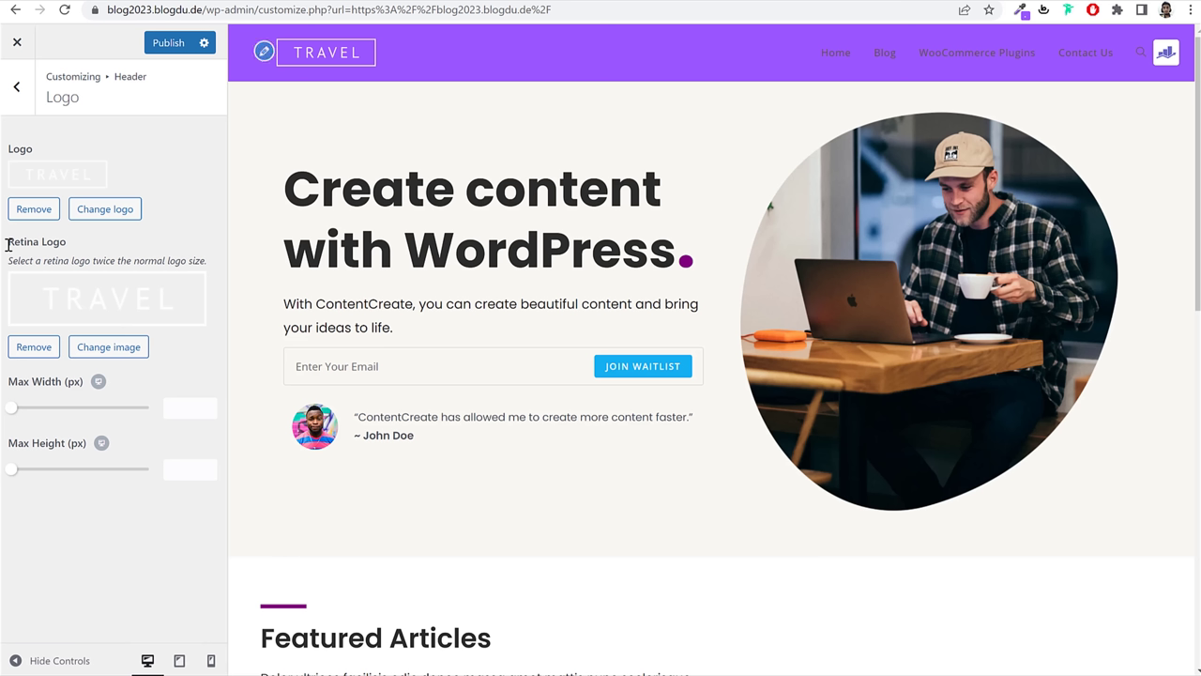
pyautogui.moveTo(10, 238); pyautogui.dragTo(94, 241)
pyautogui.click(98, 246)
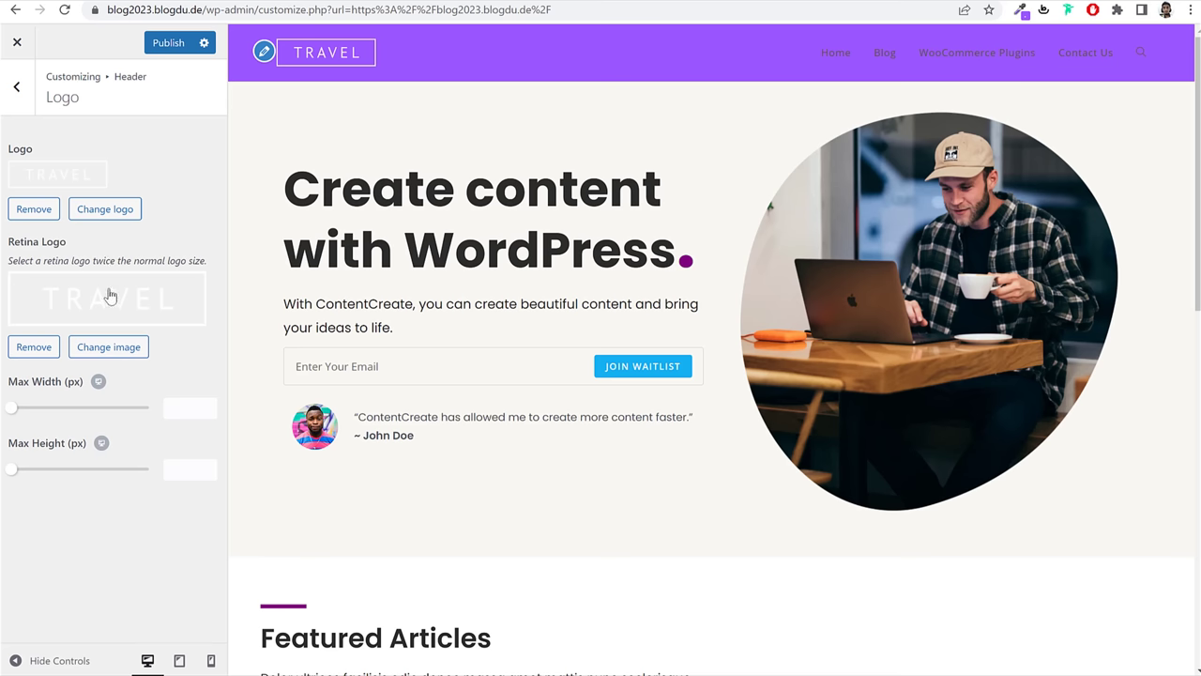
pyautogui.click(171, 43)
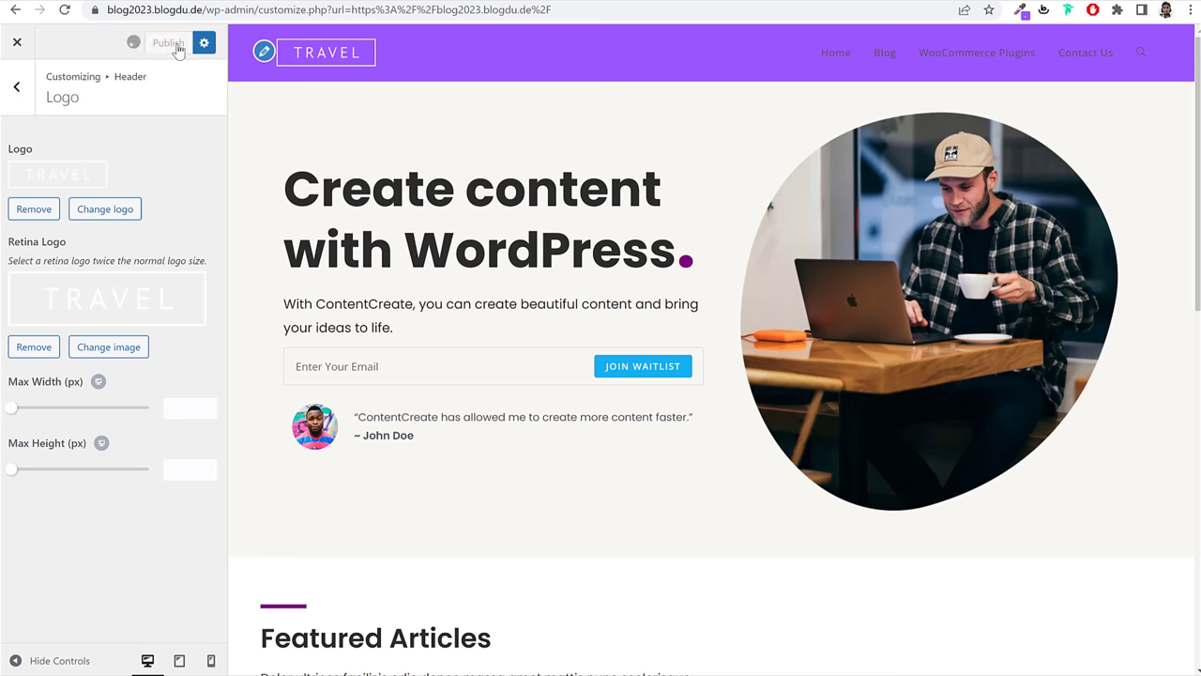
# Step: Set the header menu's main link color to white (#ffffff) and publish the change
pyautogui.click(17, 92)
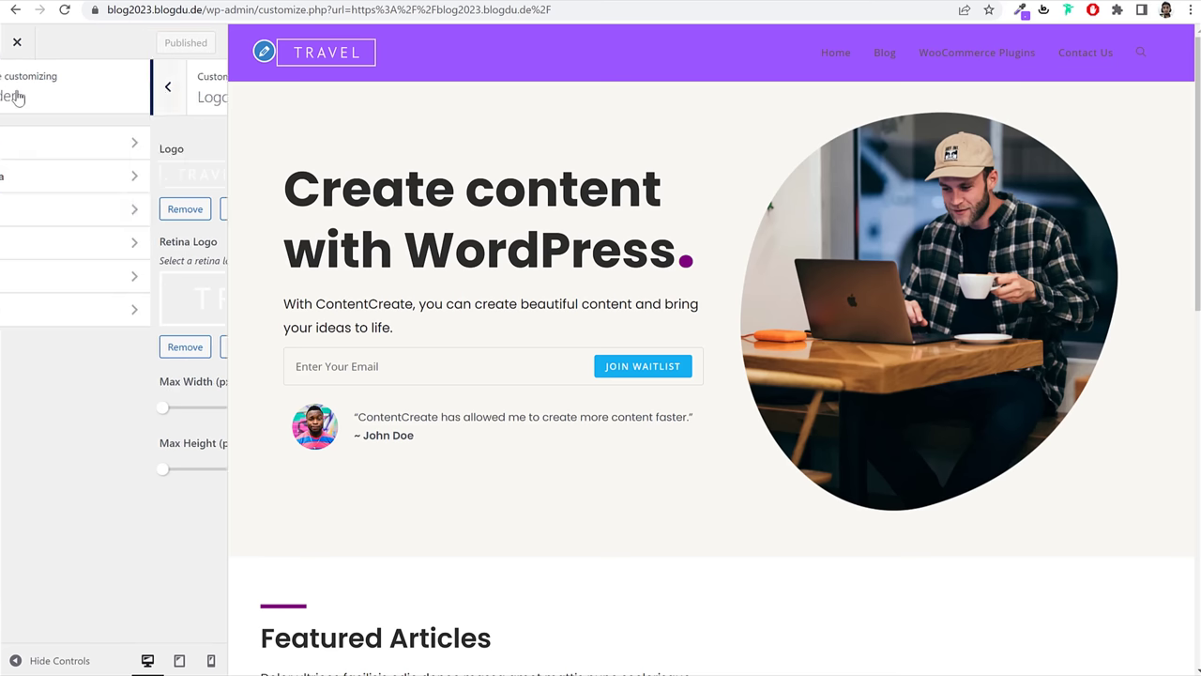
pyautogui.click(83, 252)
pyautogui.scroll(-3, 188, 380)
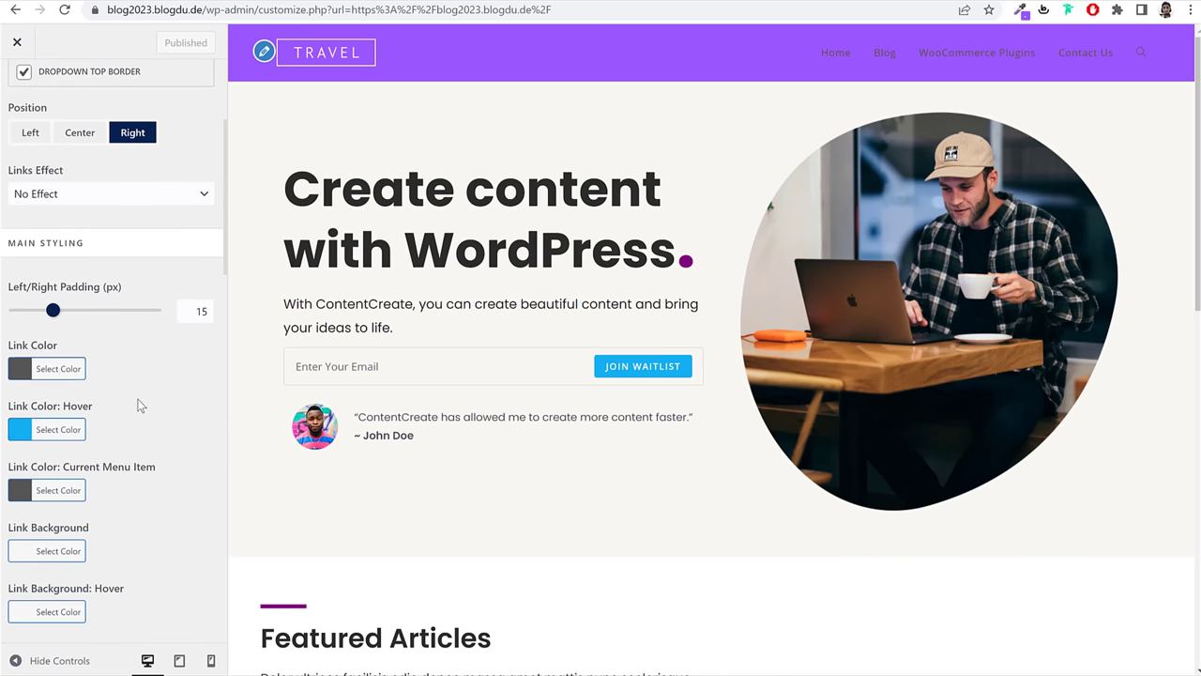
pyautogui.click(47, 367)
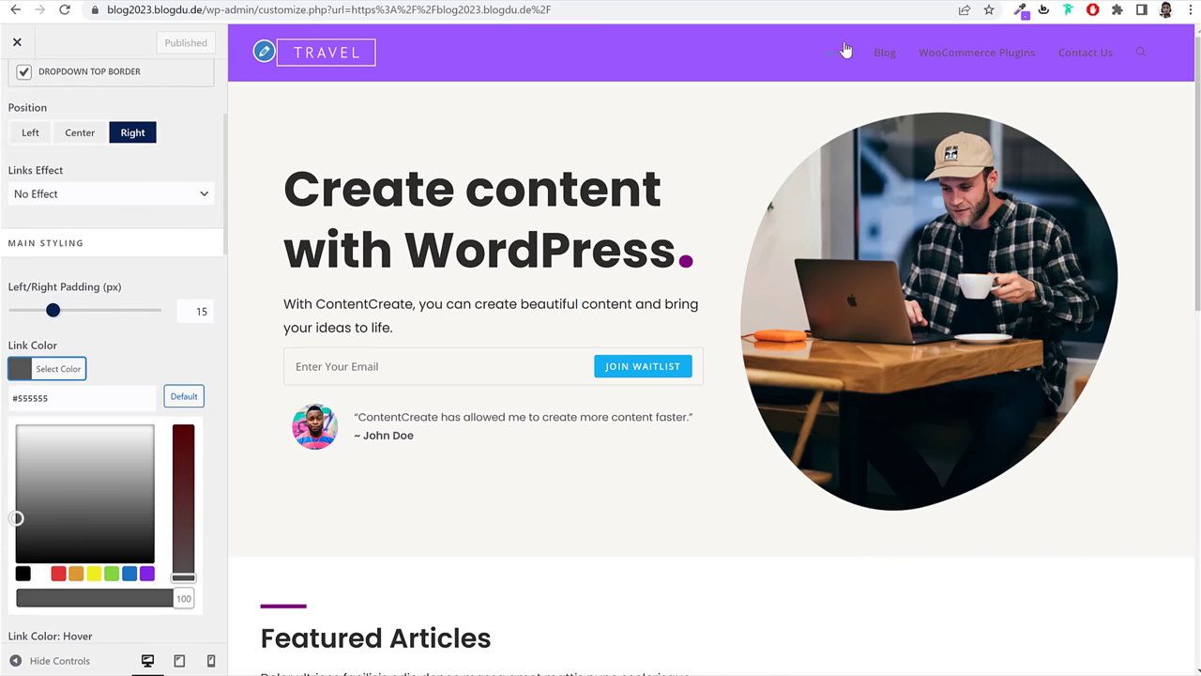
pyautogui.click(59, 572)
pyautogui.click(41, 573)
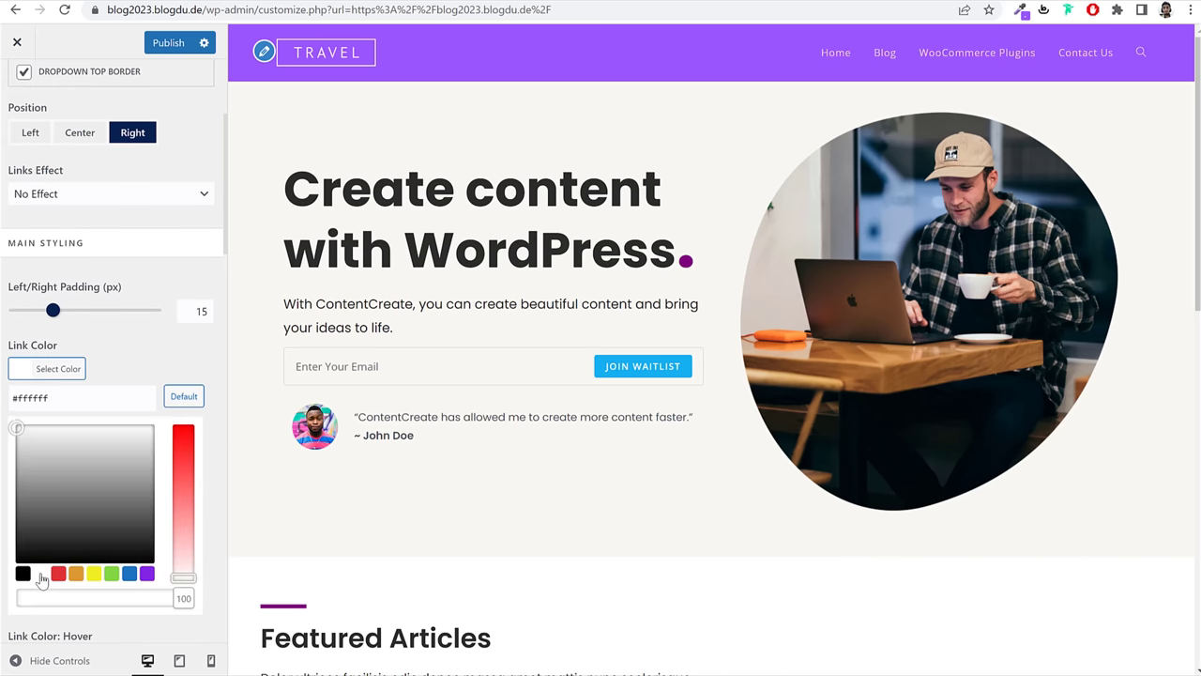
pyautogui.click(167, 359)
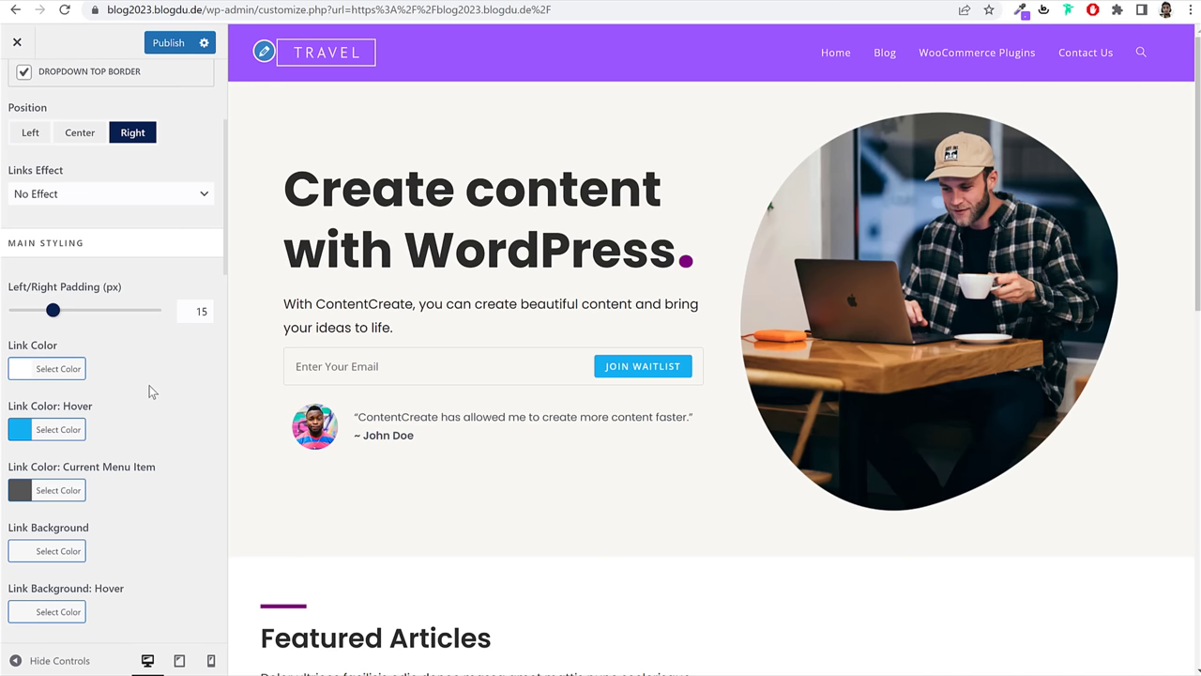
pyautogui.scroll(-2, 150, 391)
pyautogui.scroll(-2, 150, 395)
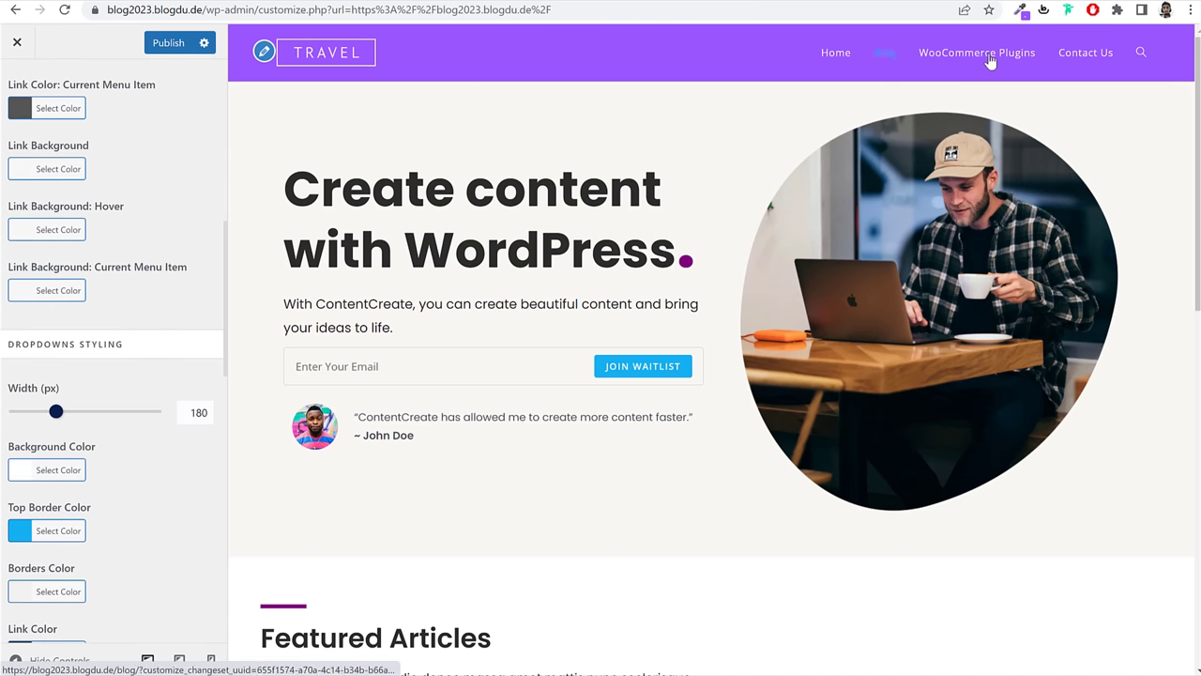
pyautogui.scroll(2, 128, 472)
pyautogui.scroll(3, 127, 472)
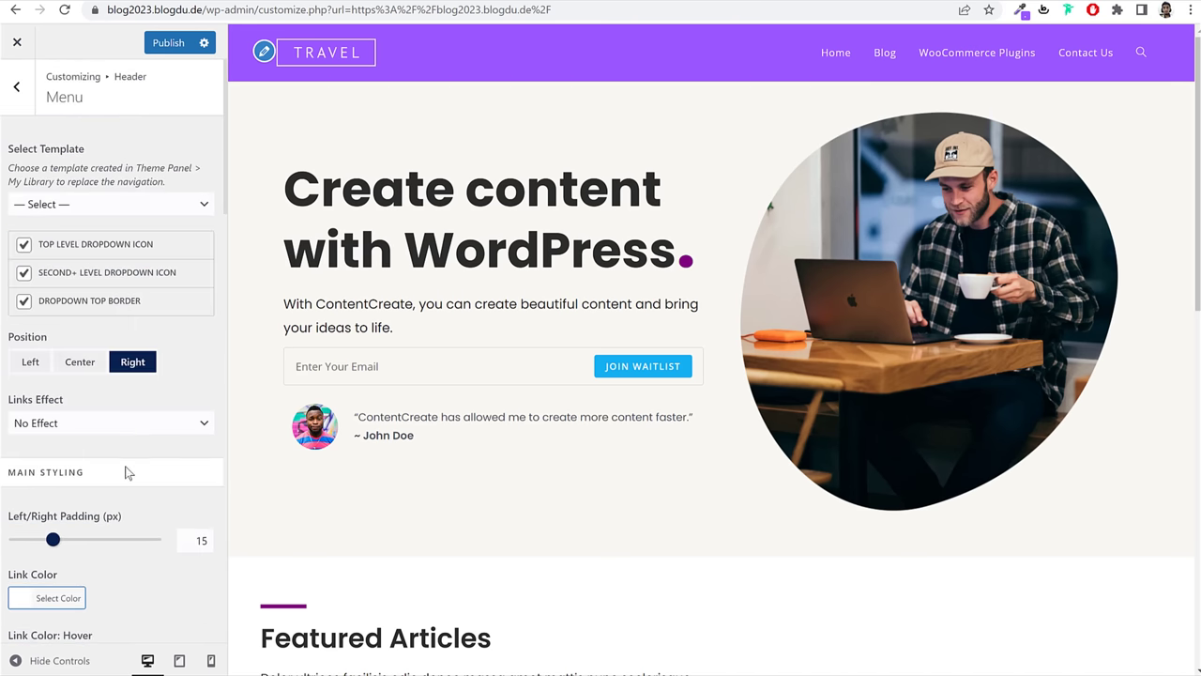
pyautogui.click(169, 42)
# Step: Set the header menu's hover link color to yellow (#eeee22) and publish the change
pyautogui.scroll(-7, 185, 404)
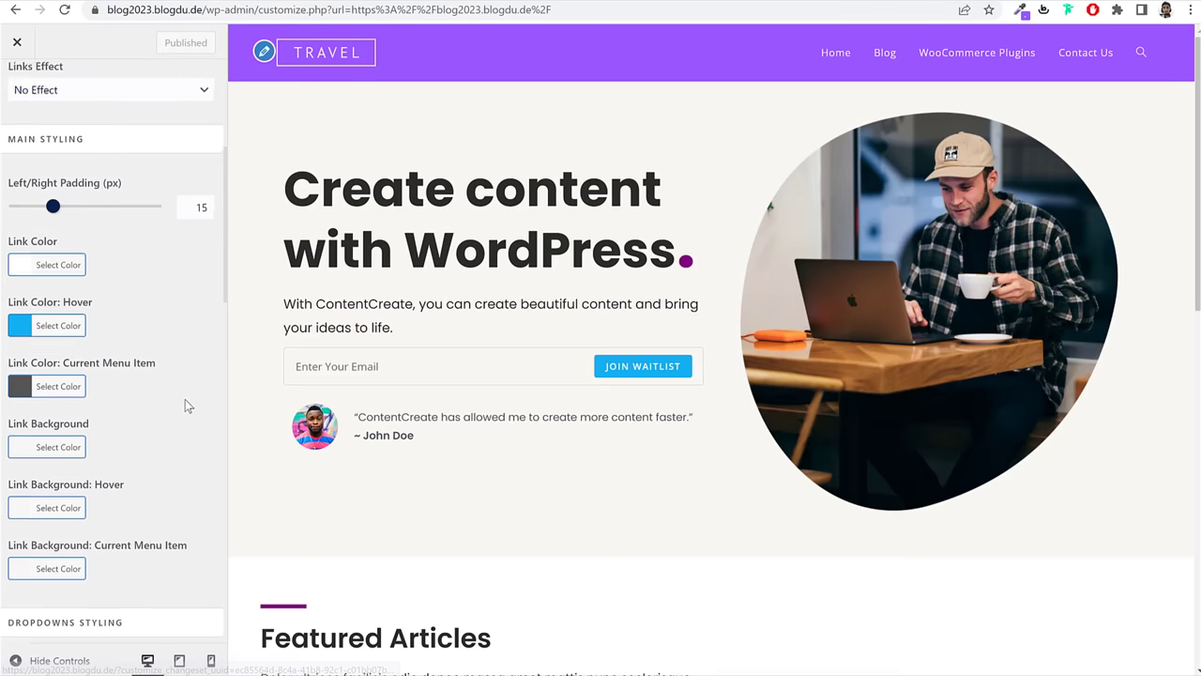
pyautogui.scroll(3, 149, 378)
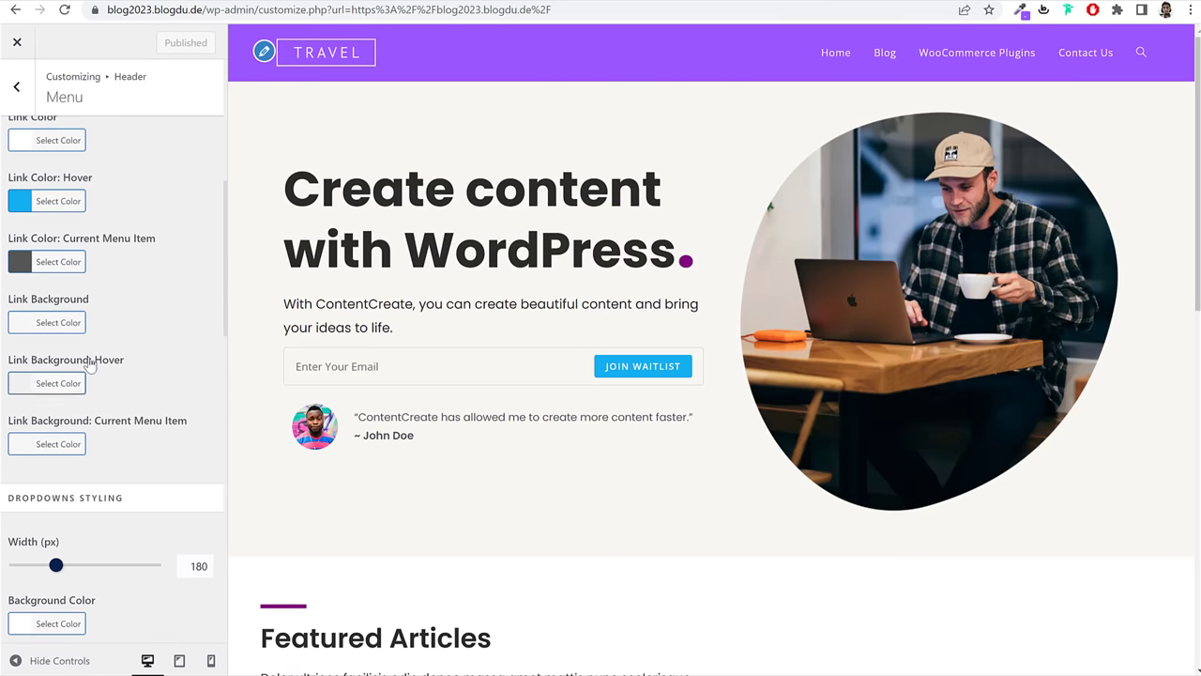
pyautogui.scroll(1, 113, 326)
pyautogui.scroll(1, 112, 327)
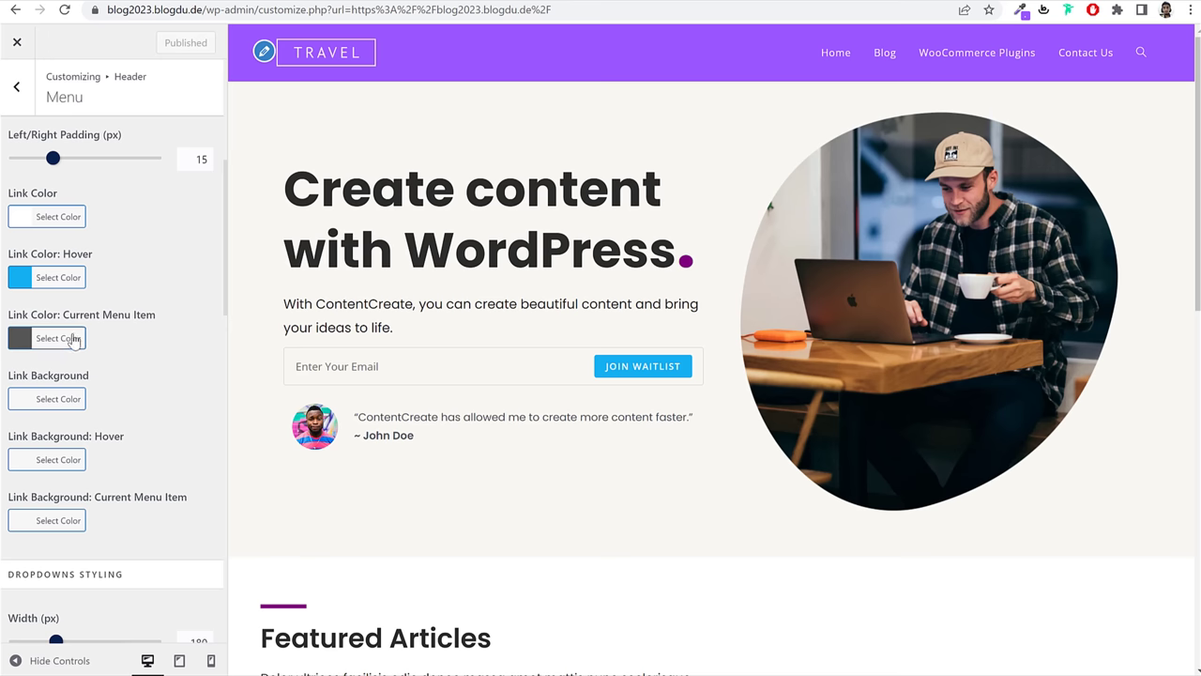
pyautogui.click(55, 279)
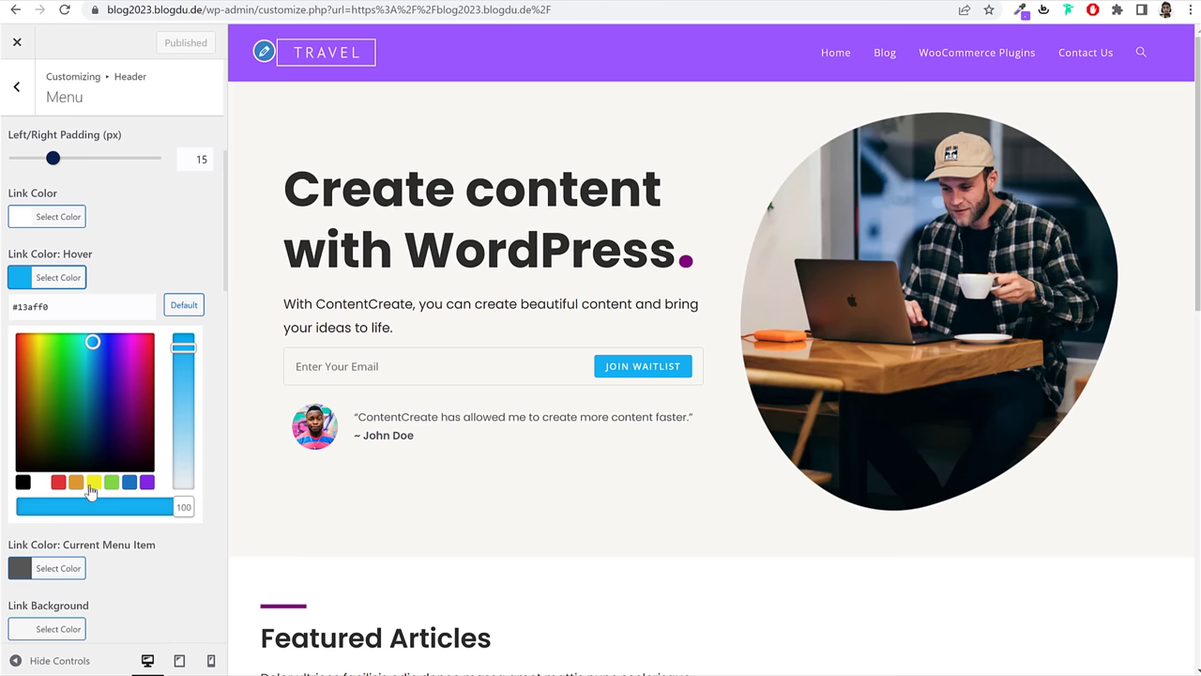
pyautogui.click(91, 485)
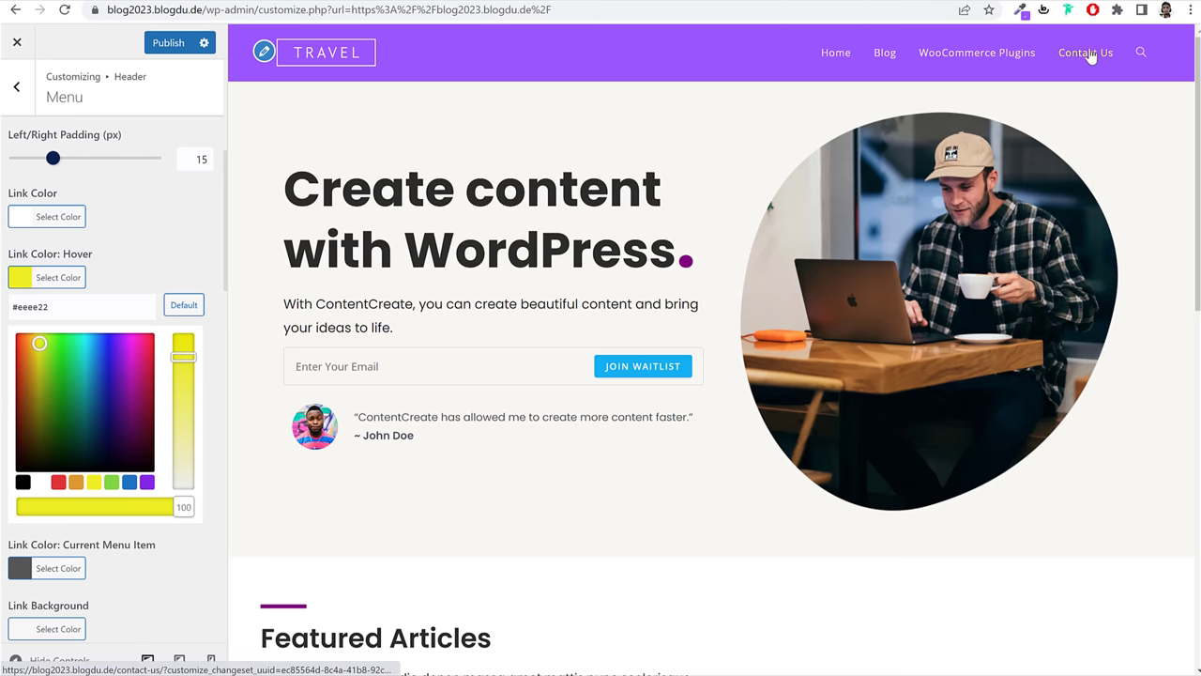
pyautogui.click(129, 270)
pyautogui.click(173, 45)
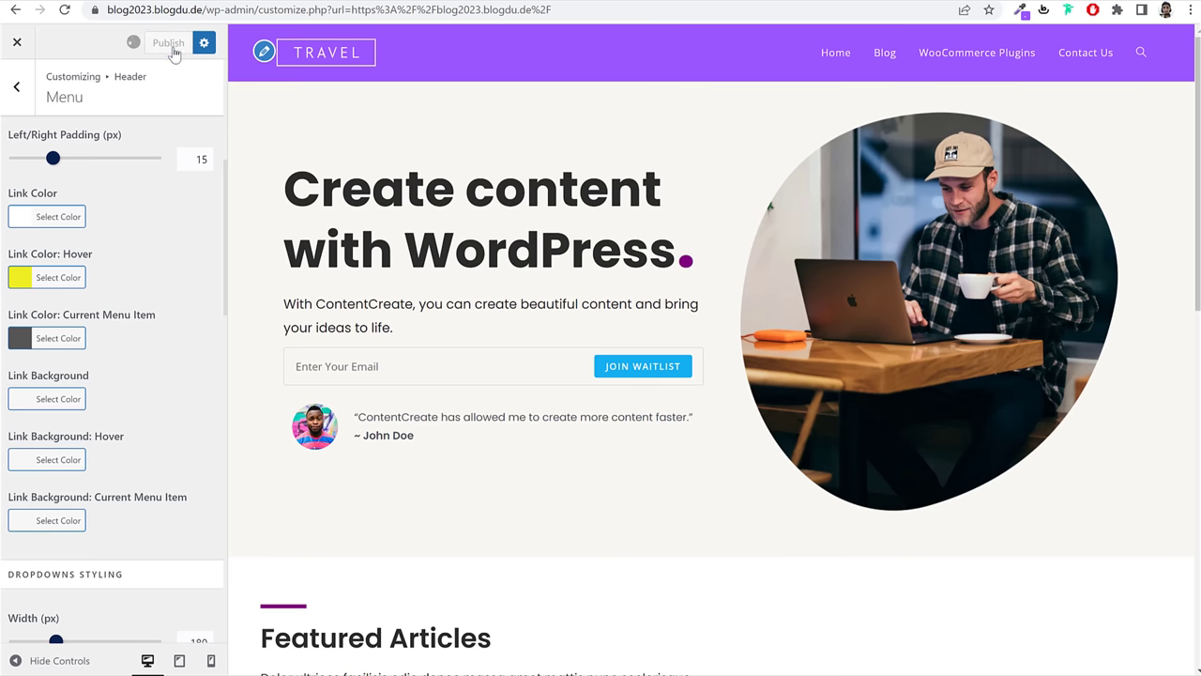
# Step: Set the font family of the body typography to Poppins
pyautogui.scroll(4, 98, 132)
pyautogui.click(16, 85)
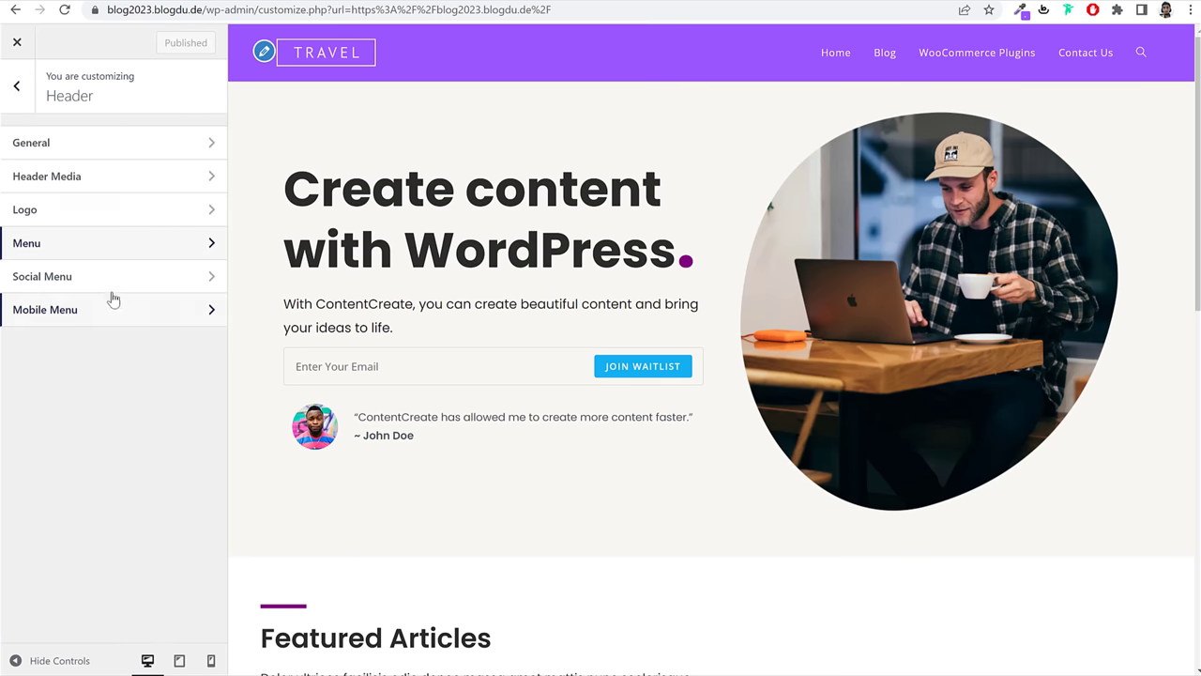
pyautogui.click(25, 94)
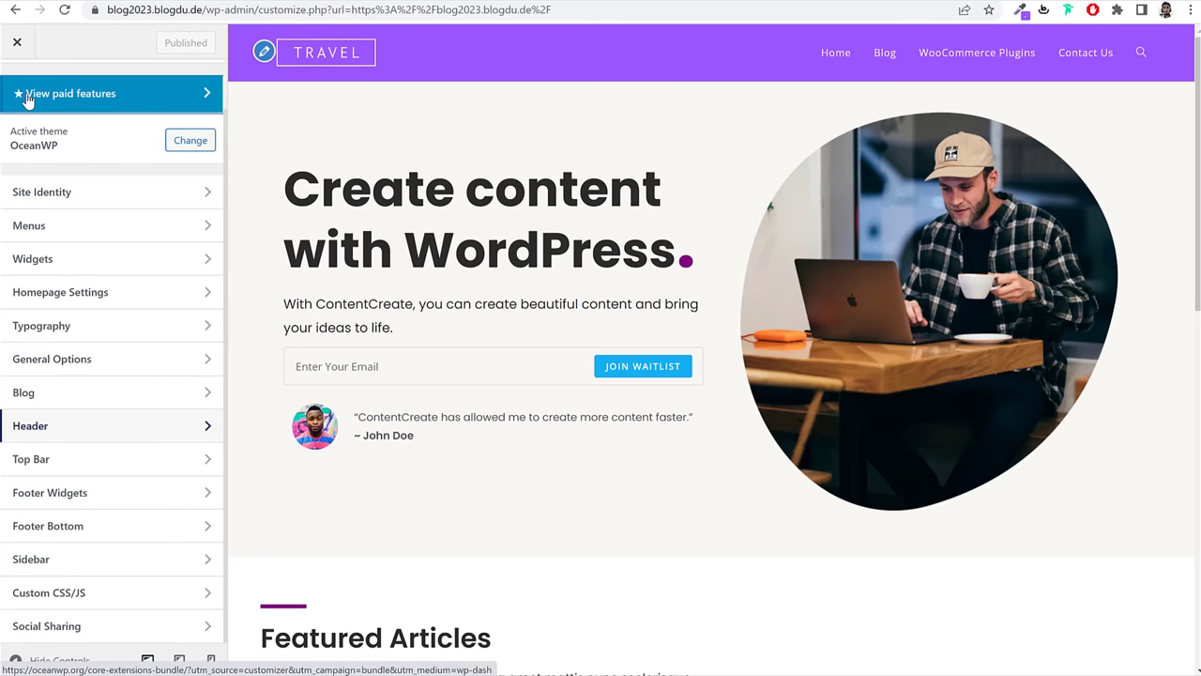
pyautogui.click(99, 324)
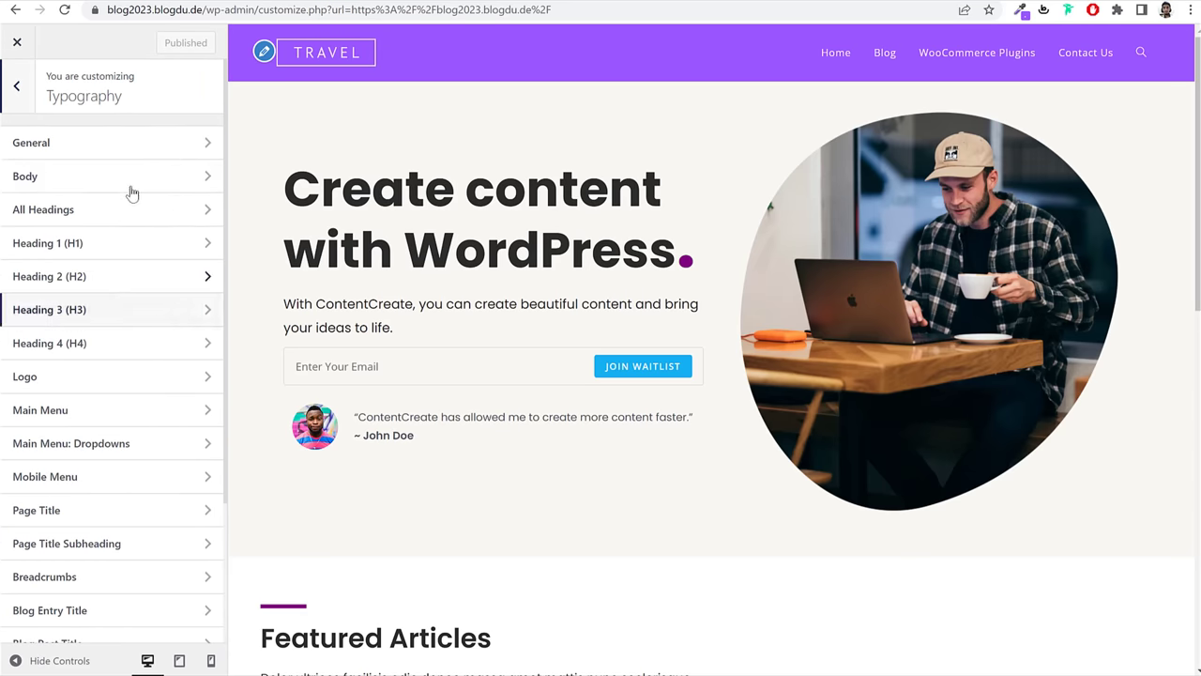
pyautogui.click(47, 183)
pyautogui.click(82, 179)
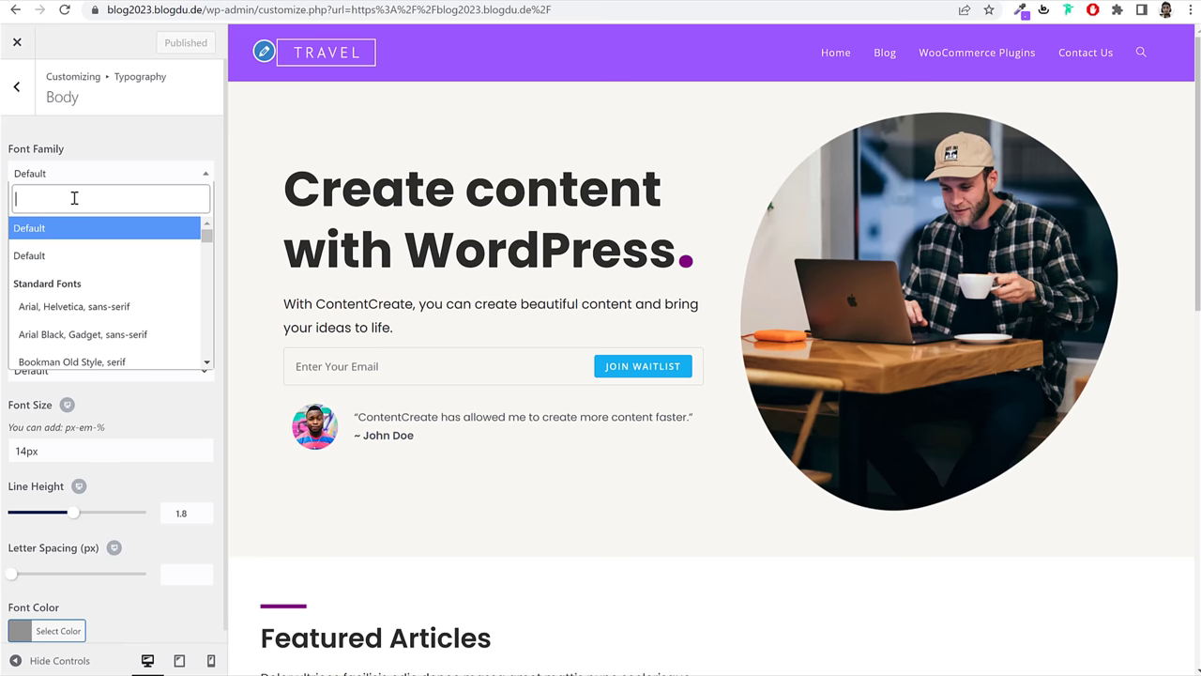
pyautogui.write('pop')
pyautogui.press('Return')
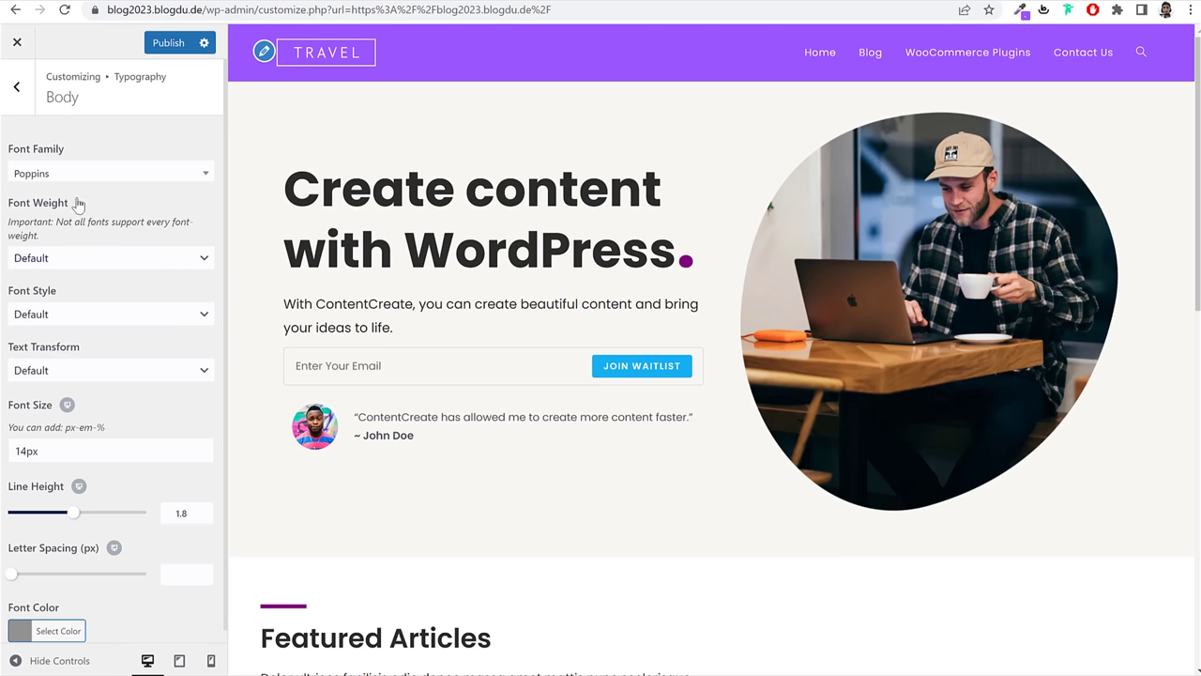
# Step: Open the "10 Must-Have WooCommerce Plugins" post in the preview and set the body font color to black (#000000)
pyautogui.scroll(-1, 48, 488)
pyautogui.scroll(-6, 660, 381)
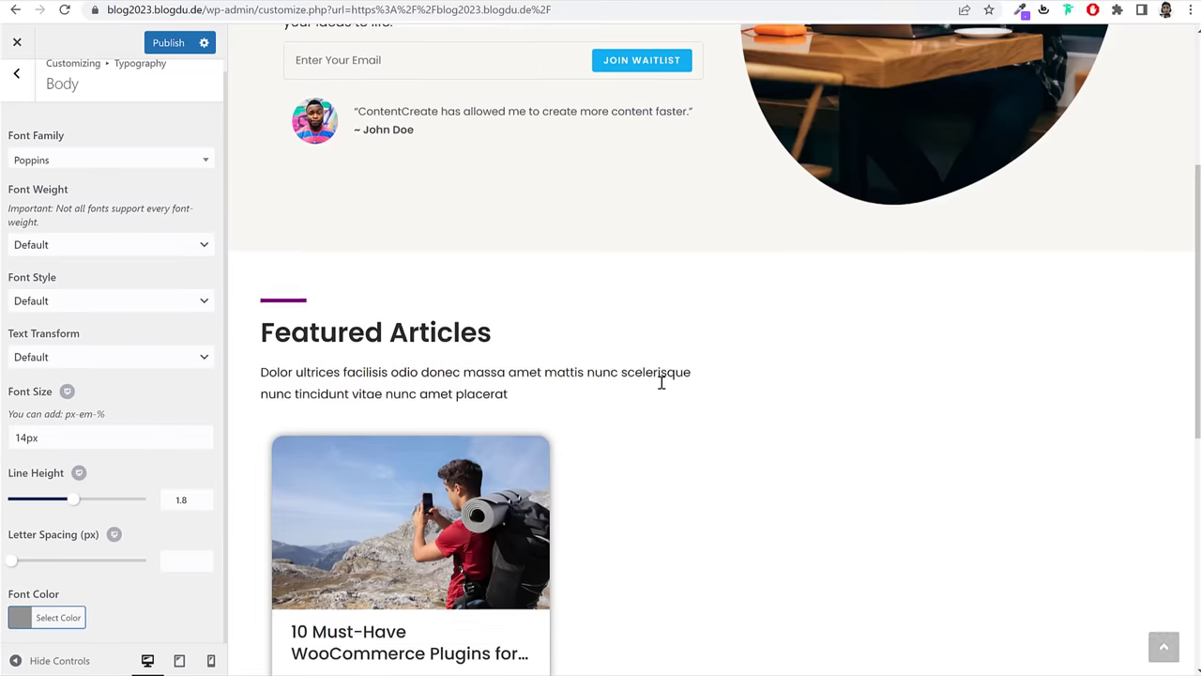
pyautogui.click(401, 350)
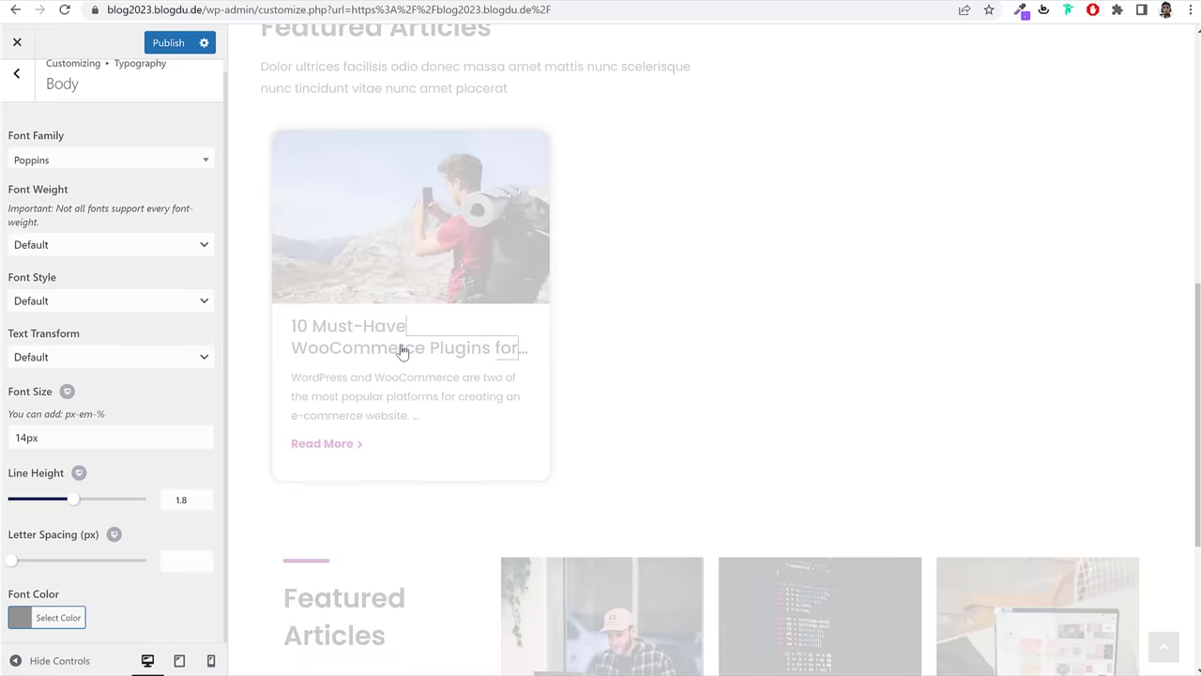
pyautogui.scroll(-6, 657, 335)
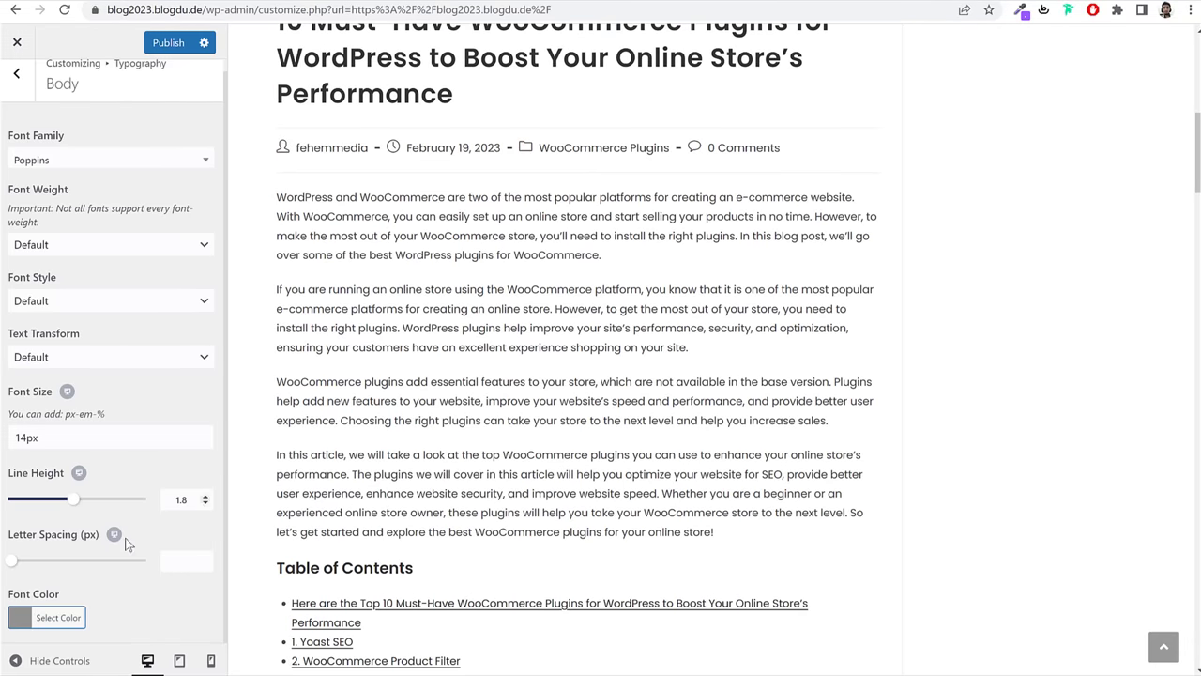
pyautogui.click(52, 617)
pyautogui.scroll(-3, 52, 610)
pyautogui.click(23, 592)
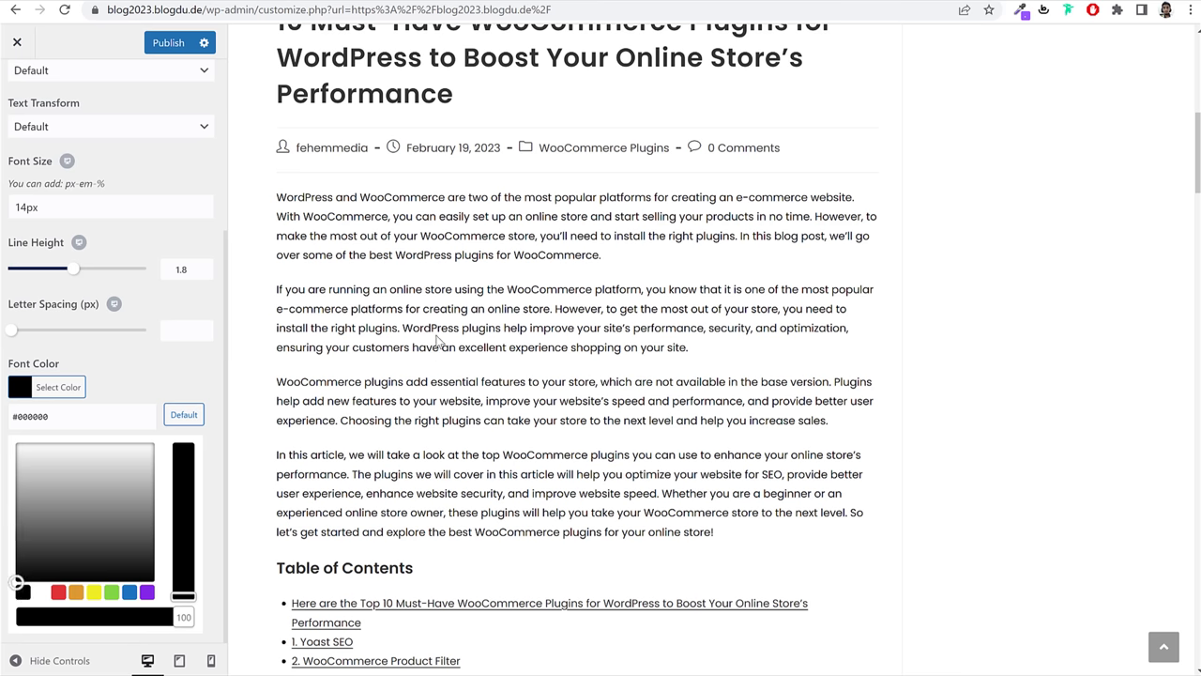
pyautogui.click(74, 387)
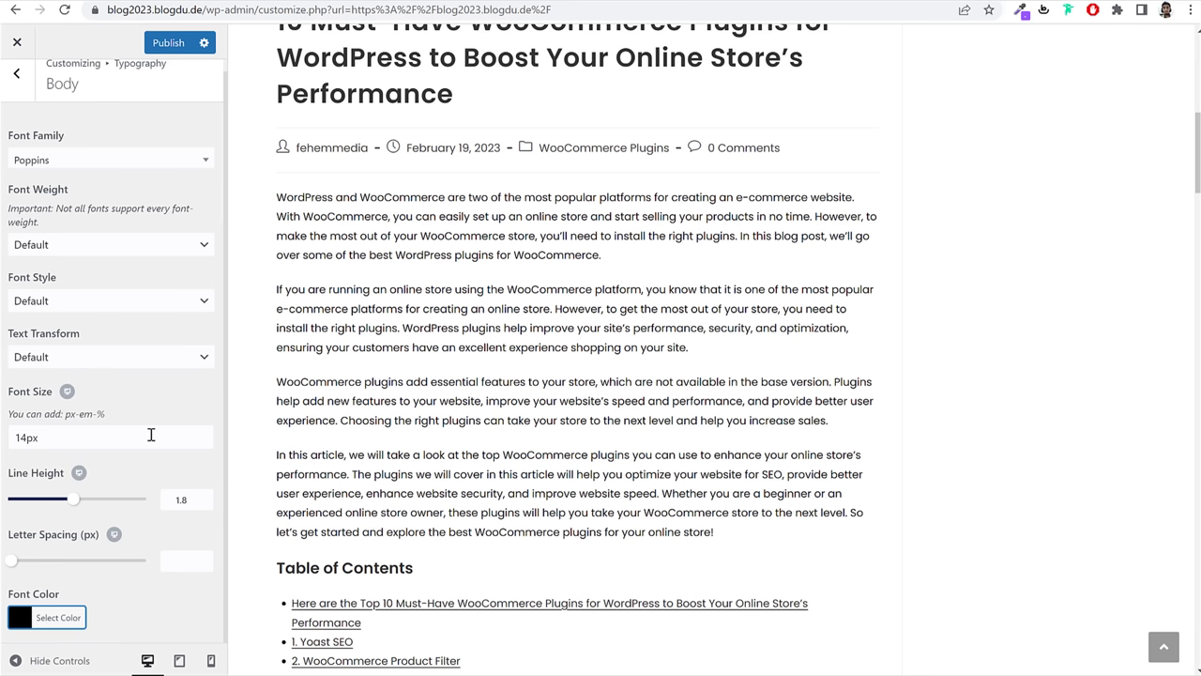
# Step: Publish the body typography changes and return to the list of typography sections
pyautogui.click(168, 42)
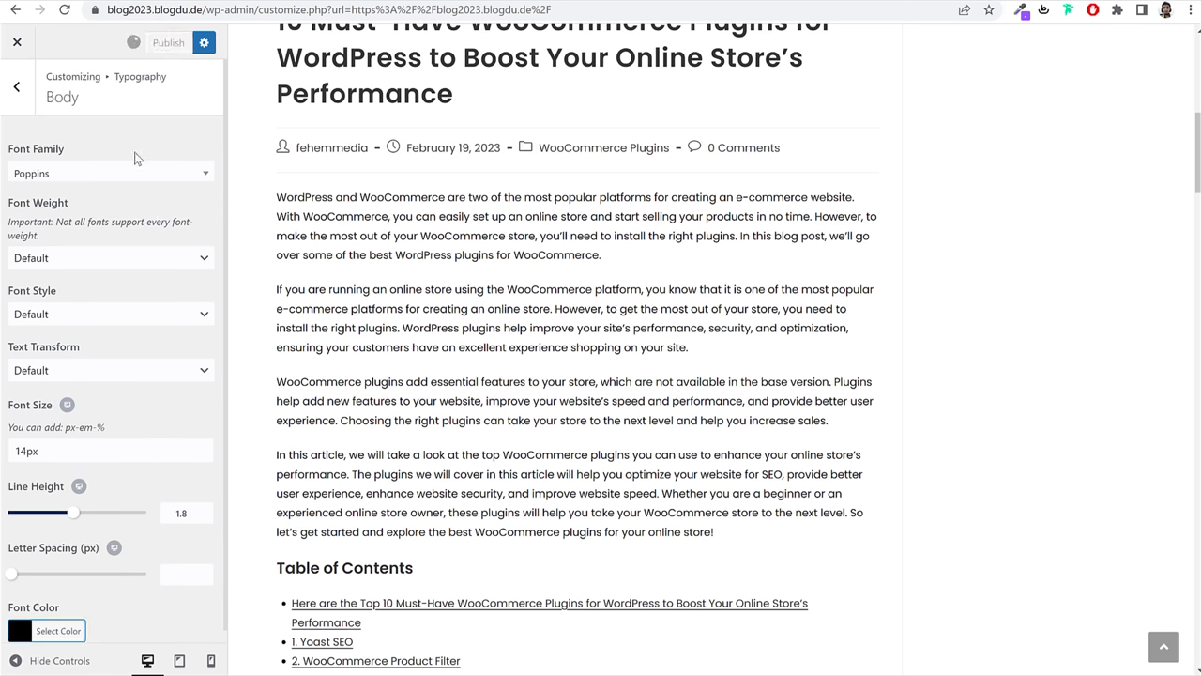
pyautogui.click(17, 94)
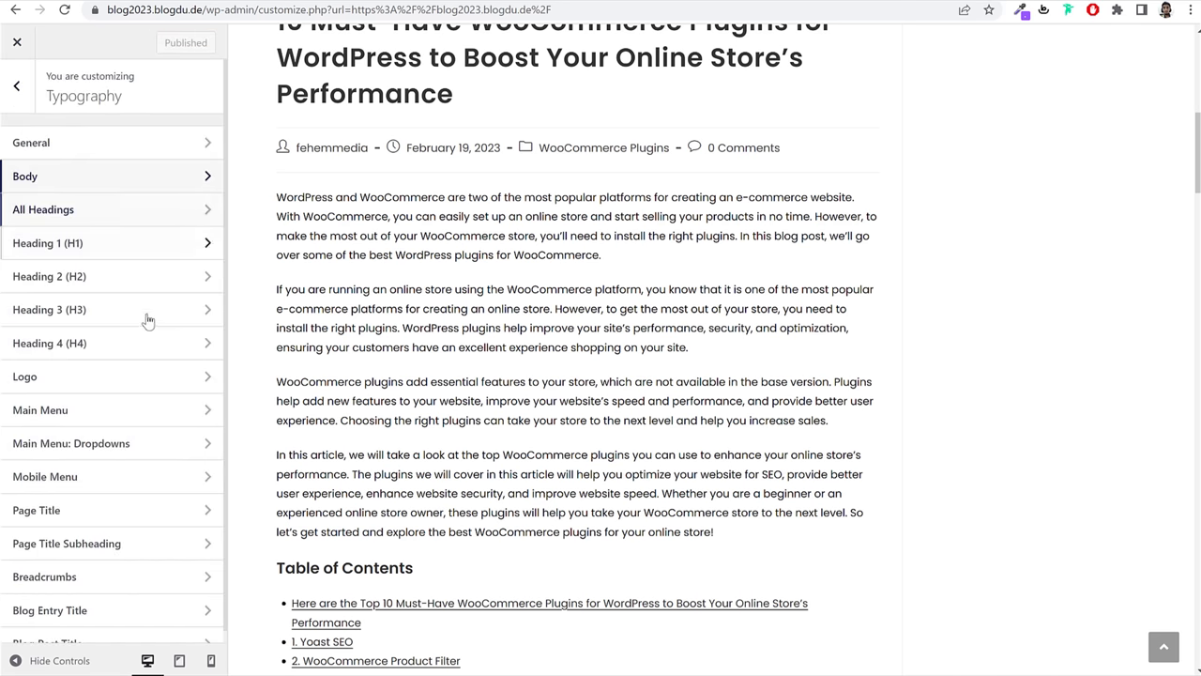
# Step: Set the font family of the main menu typography to Poppins
pyautogui.scroll(4, 485, 282)
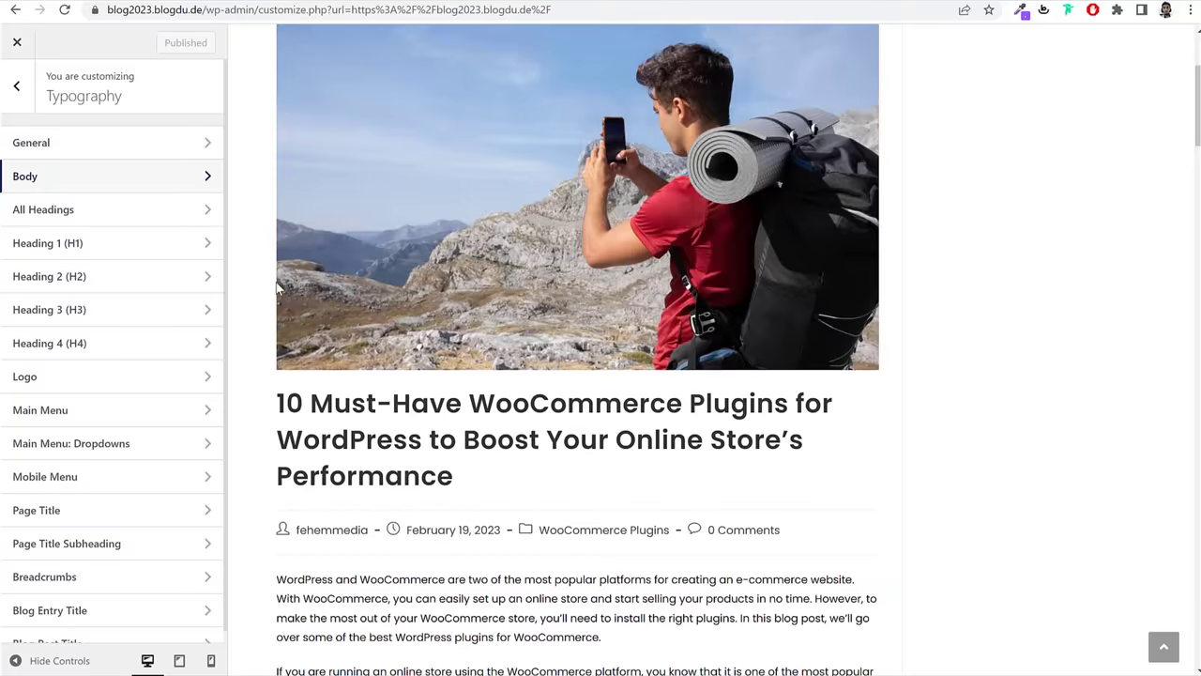
pyautogui.scroll(3, 414, 247)
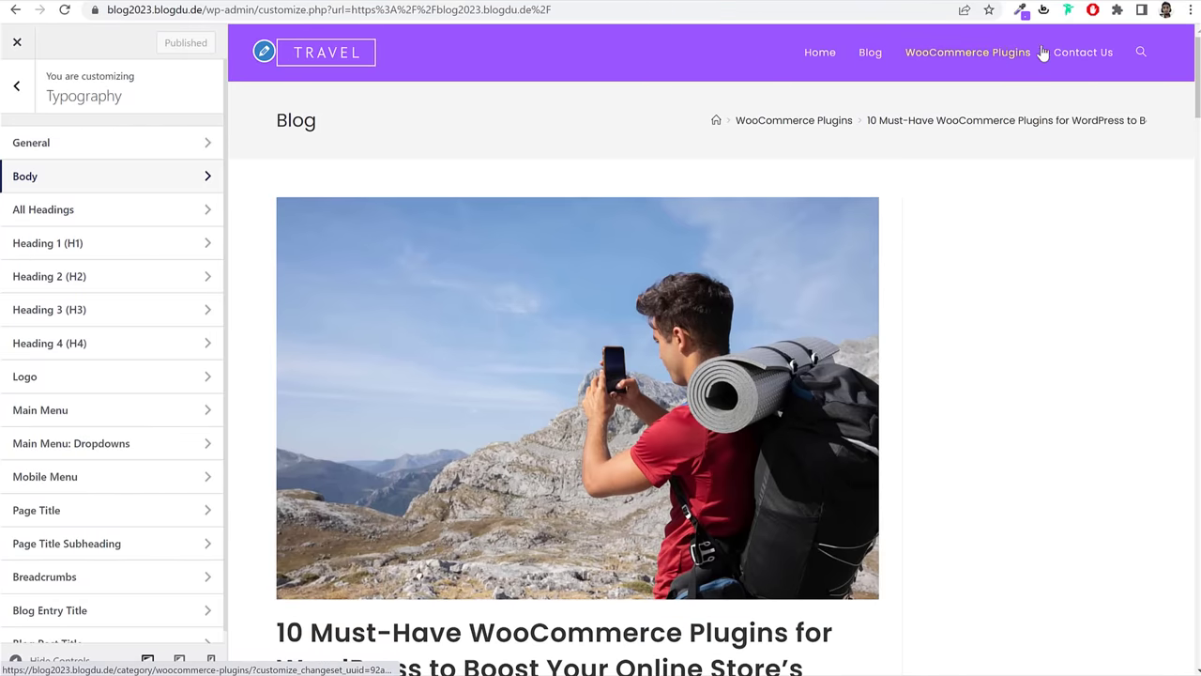
pyautogui.click(89, 416)
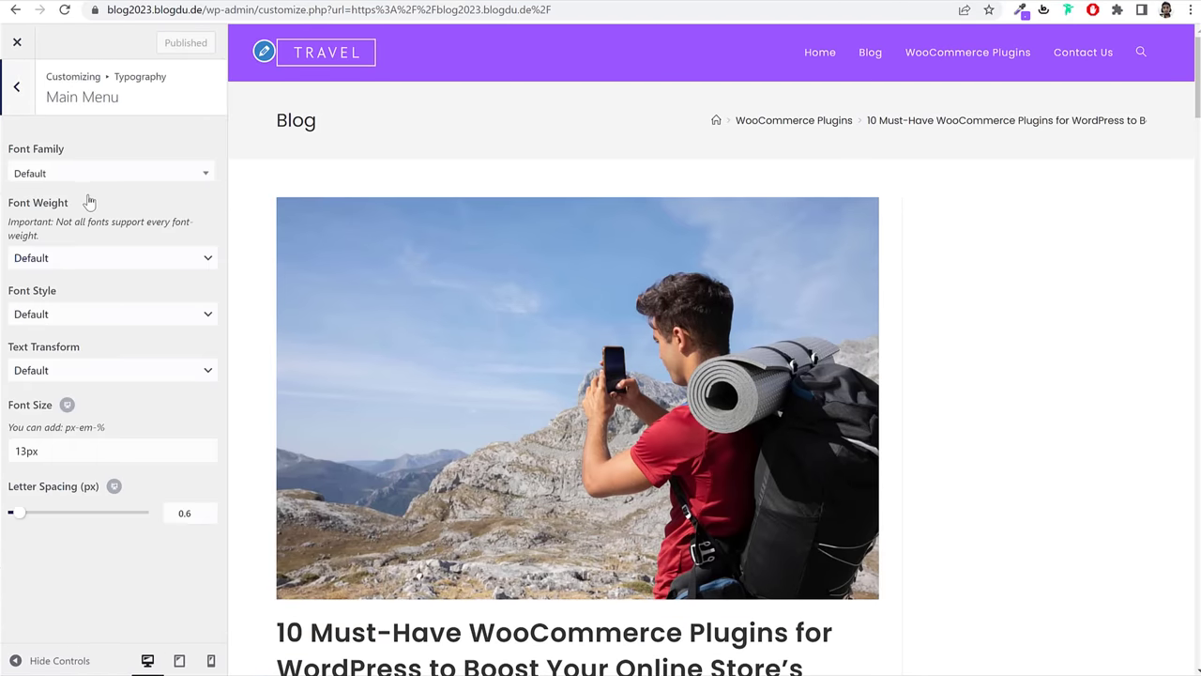
pyautogui.click(69, 179)
pyautogui.write('popp')
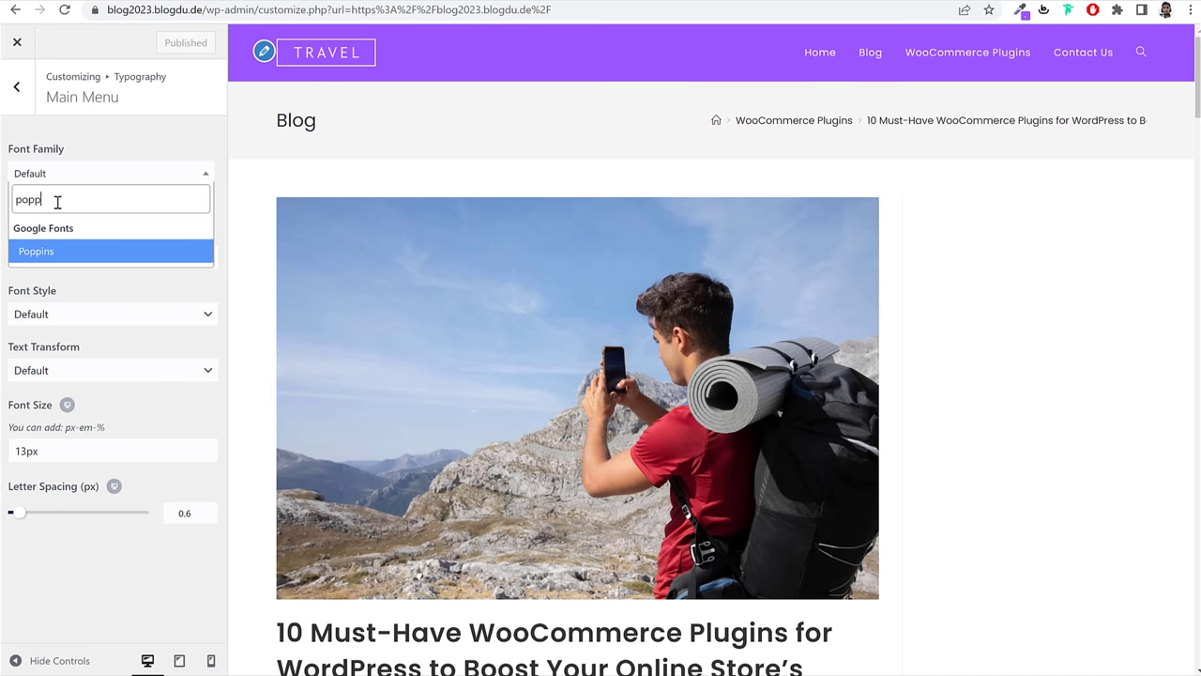
pyautogui.press('Return')
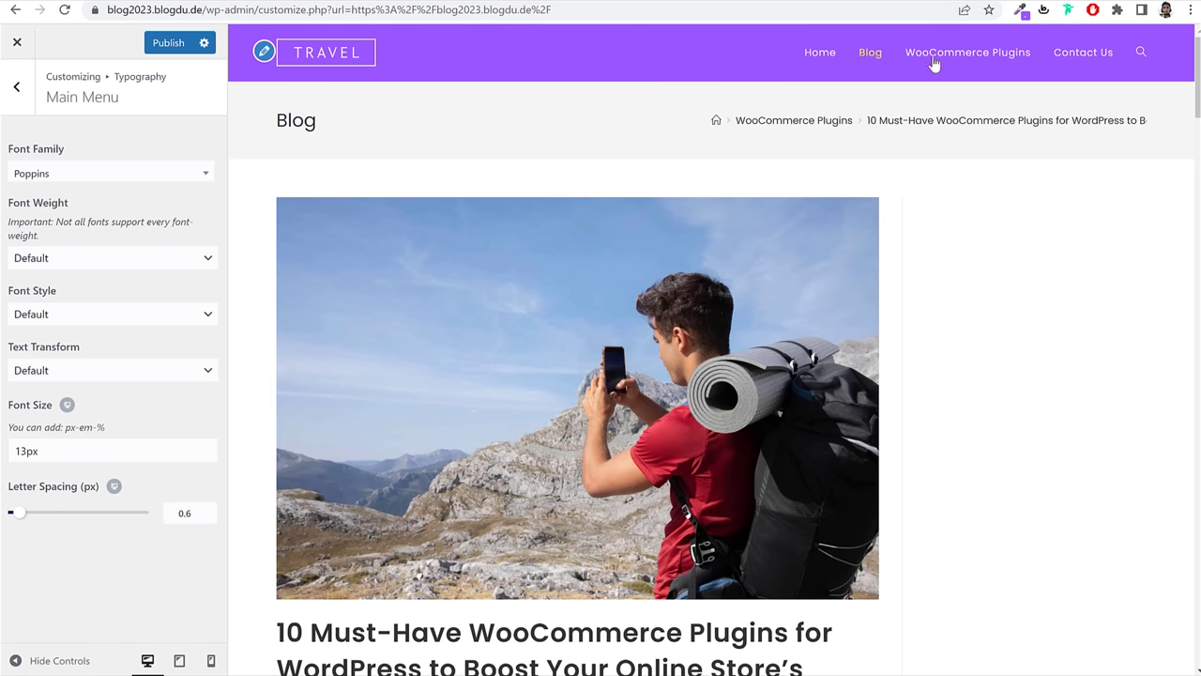
# Step: Set the main menu's font size to 15px, publish the change and return to the typography sections
pyautogui.click(25, 453)
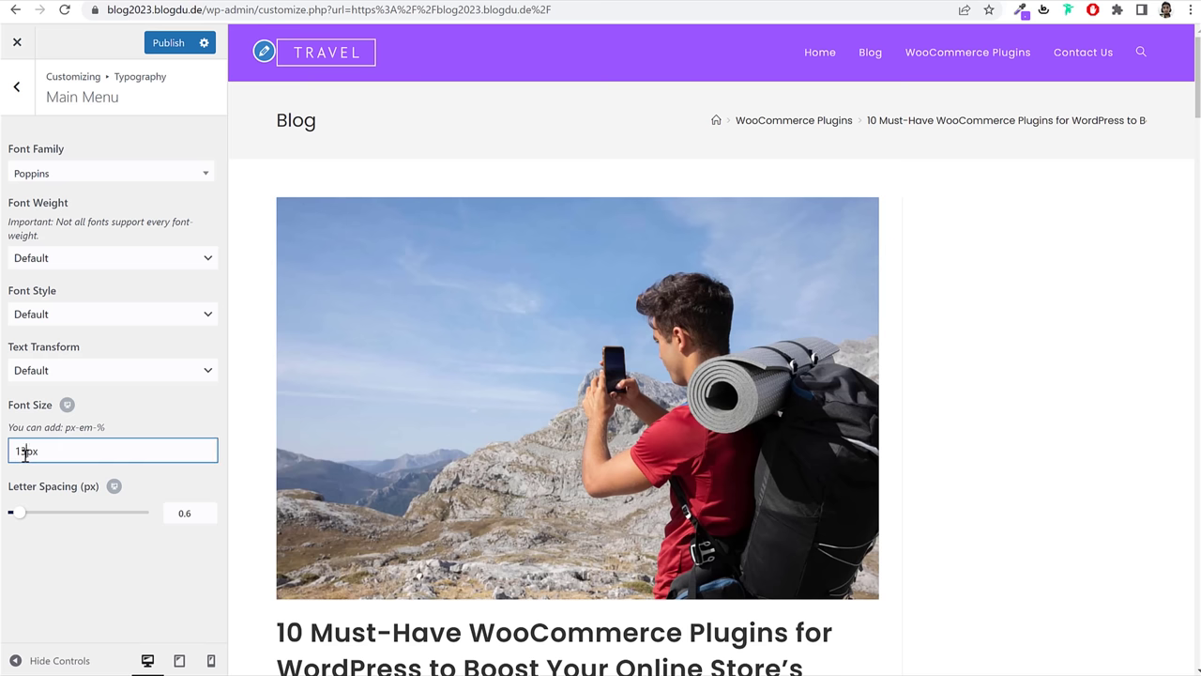
pyautogui.write('5')
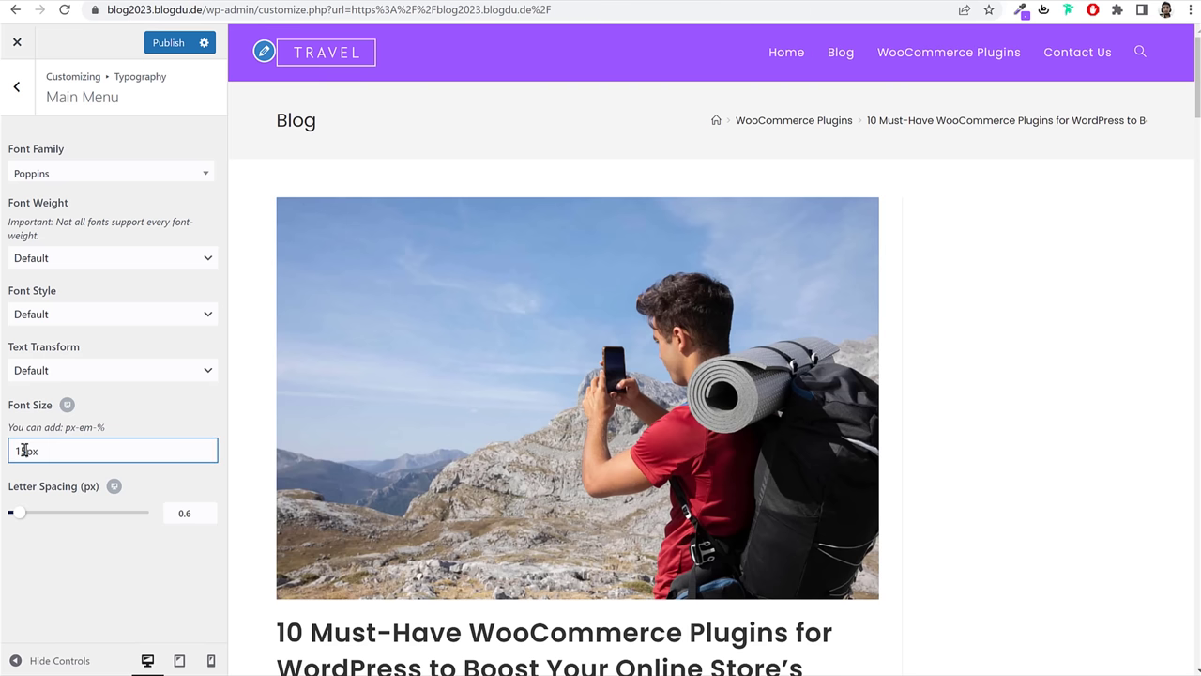
pyautogui.click(169, 42)
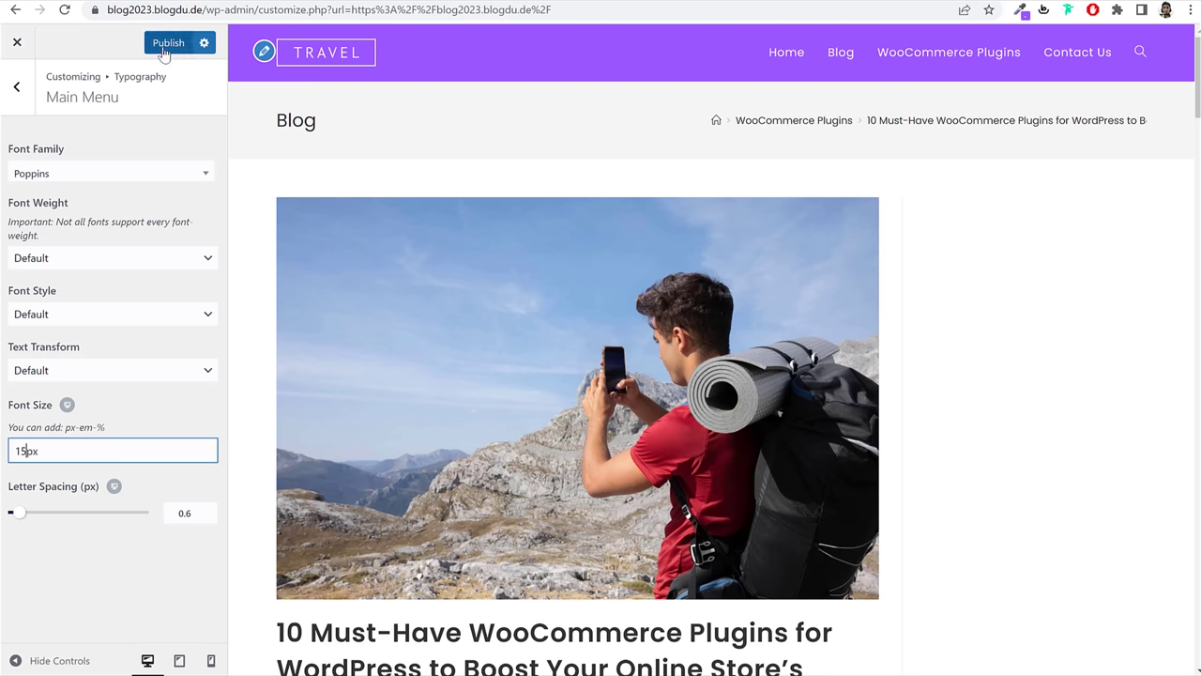
pyautogui.click(17, 87)
# Step: Open the site's Blog page in the preview and look over its post entry layout
pyautogui.scroll(-4, 749, 324)
pyautogui.scroll(4, 746, 318)
pyautogui.click(830, 56)
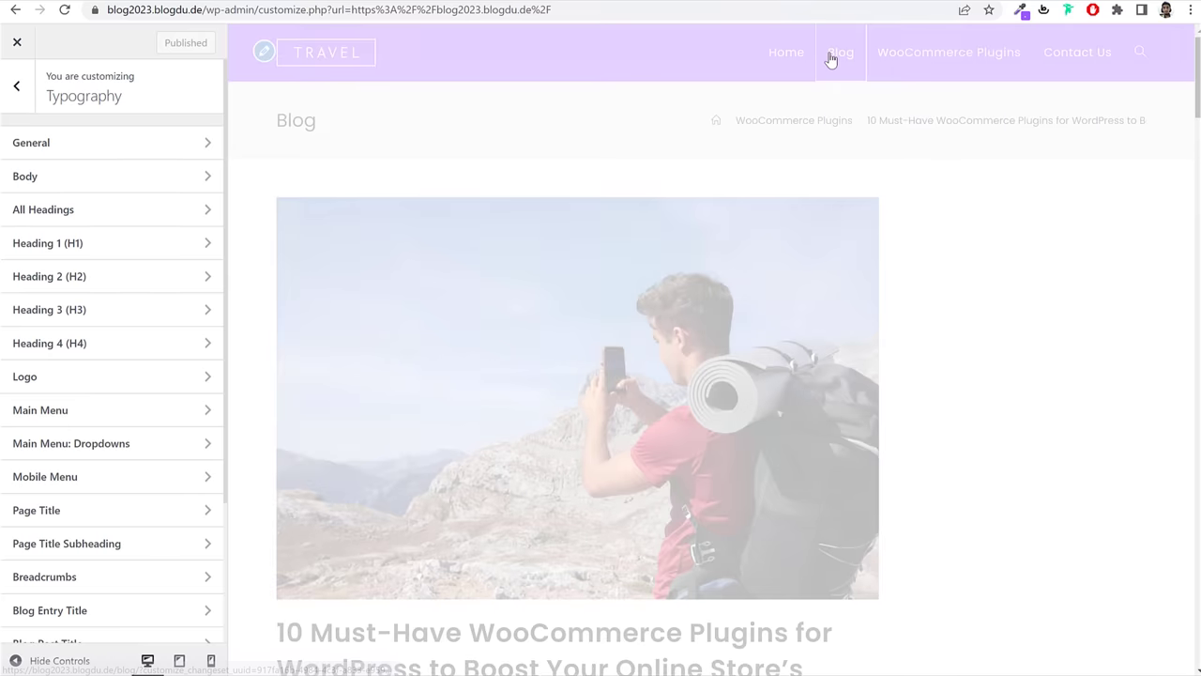
pyautogui.scroll(-3, 663, 366)
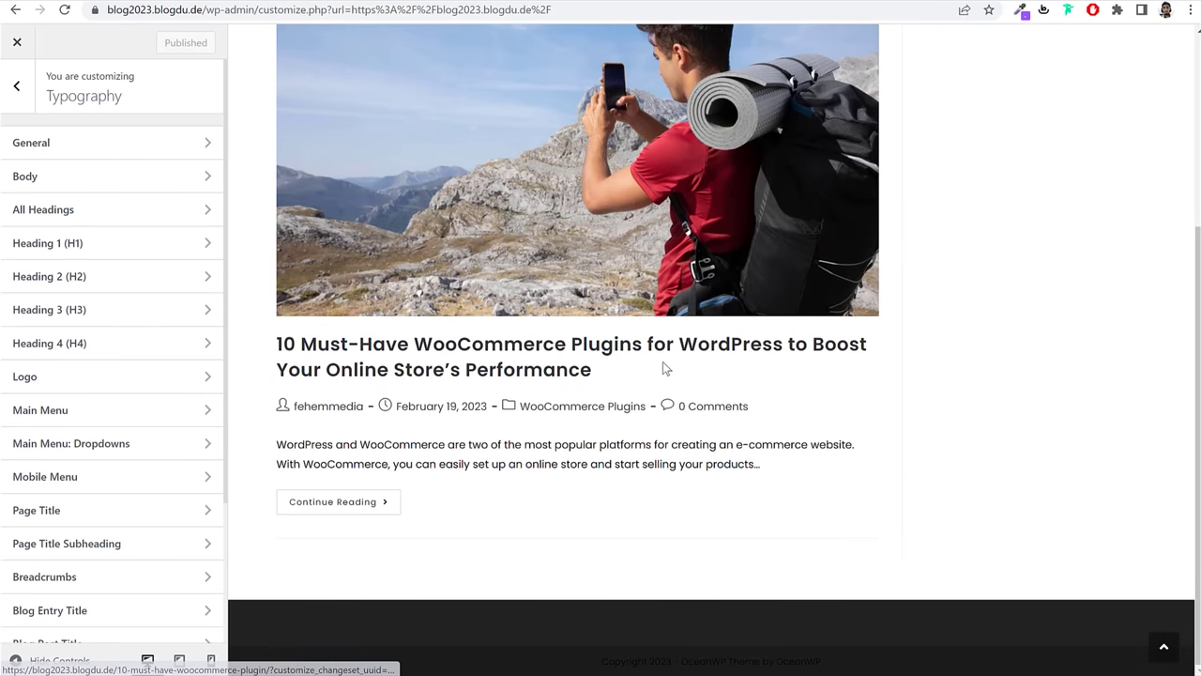
pyautogui.scroll(3, 663, 366)
# Step: Set the blog style of the blog entries to Thumbnail and publish the change
pyautogui.click(8, 94)
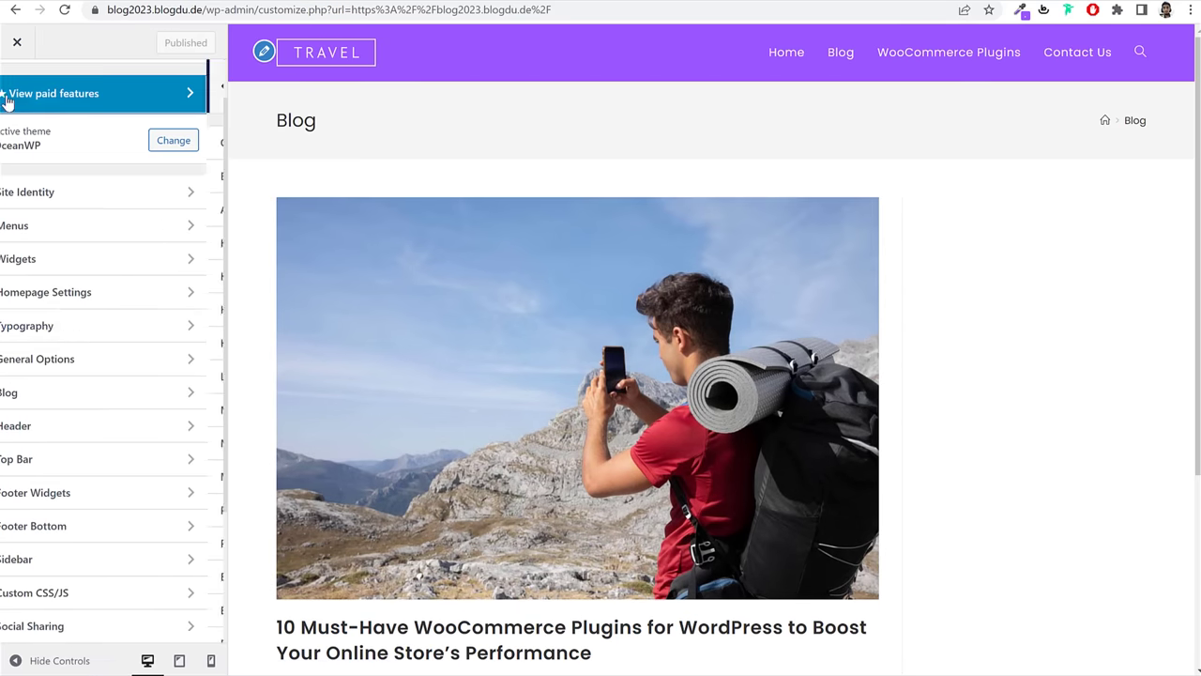
pyautogui.click(68, 411)
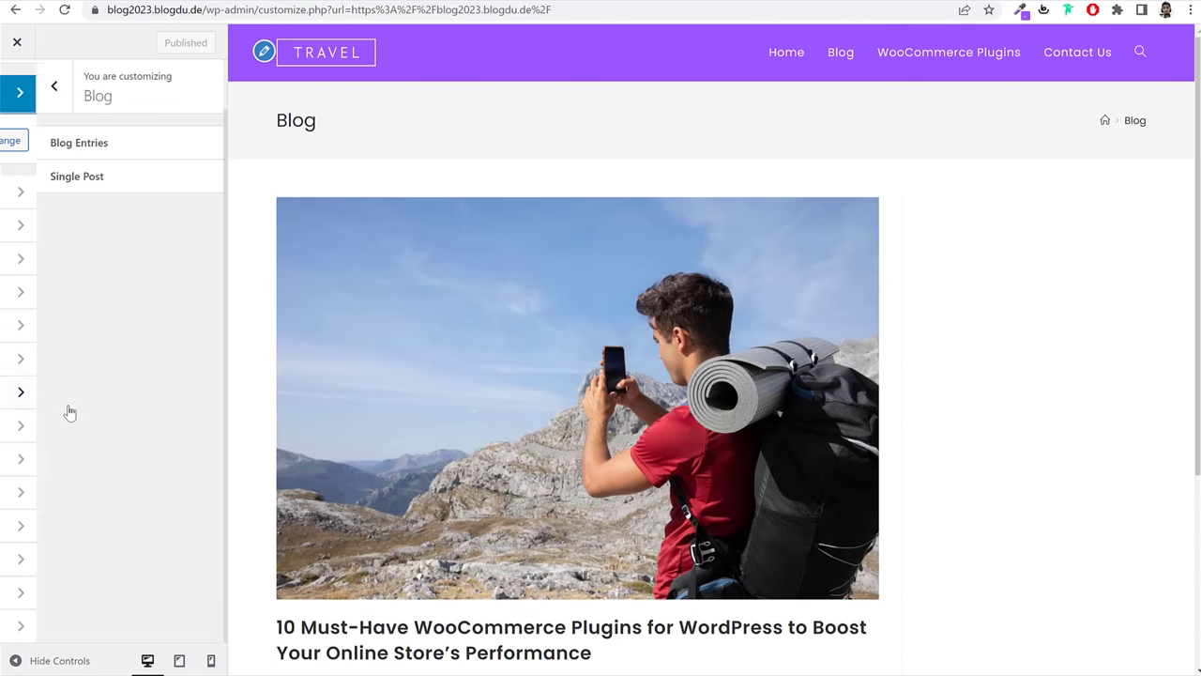
pyautogui.click(83, 157)
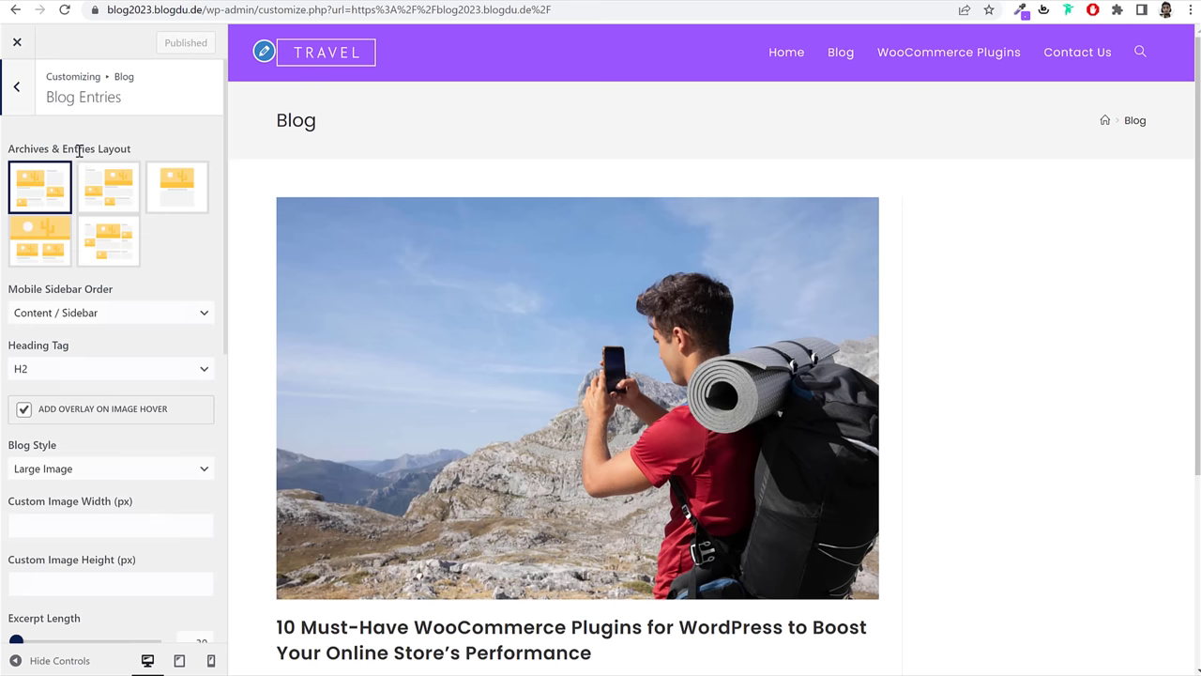
pyautogui.scroll(-2, 132, 335)
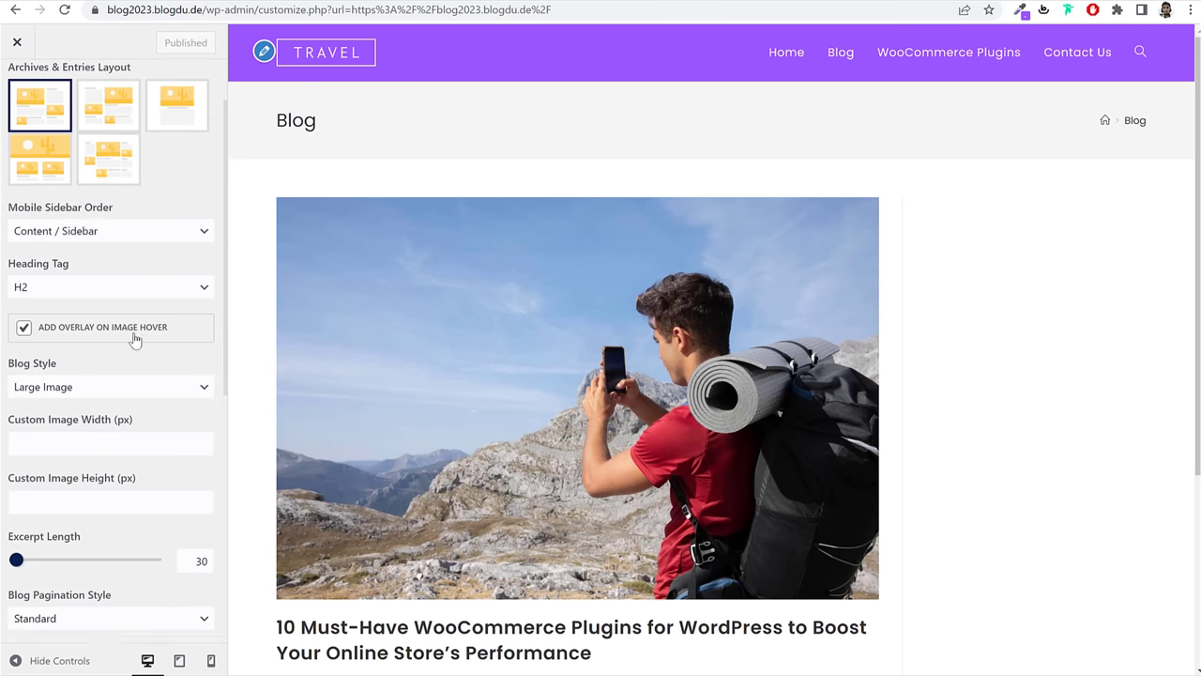
pyautogui.moveTo(8, 296); pyautogui.dragTo(49, 322)
pyautogui.click(48, 321)
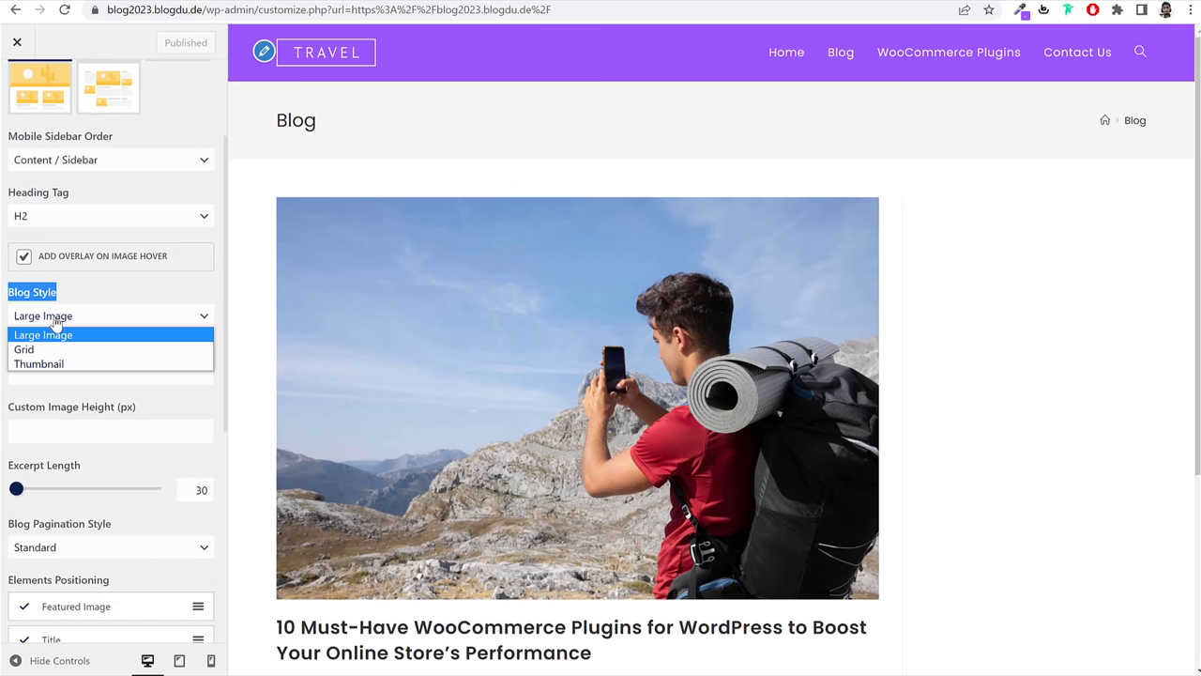
pyautogui.click(62, 364)
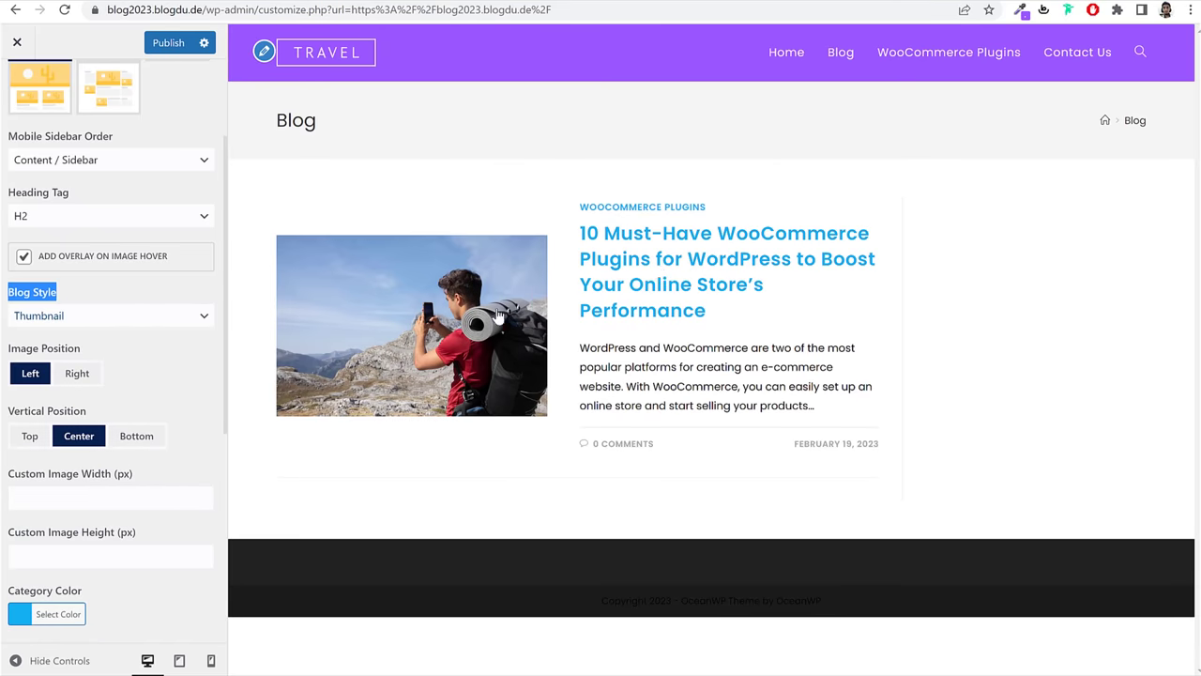
pyautogui.click(169, 42)
pyautogui.scroll(3, 164, 122)
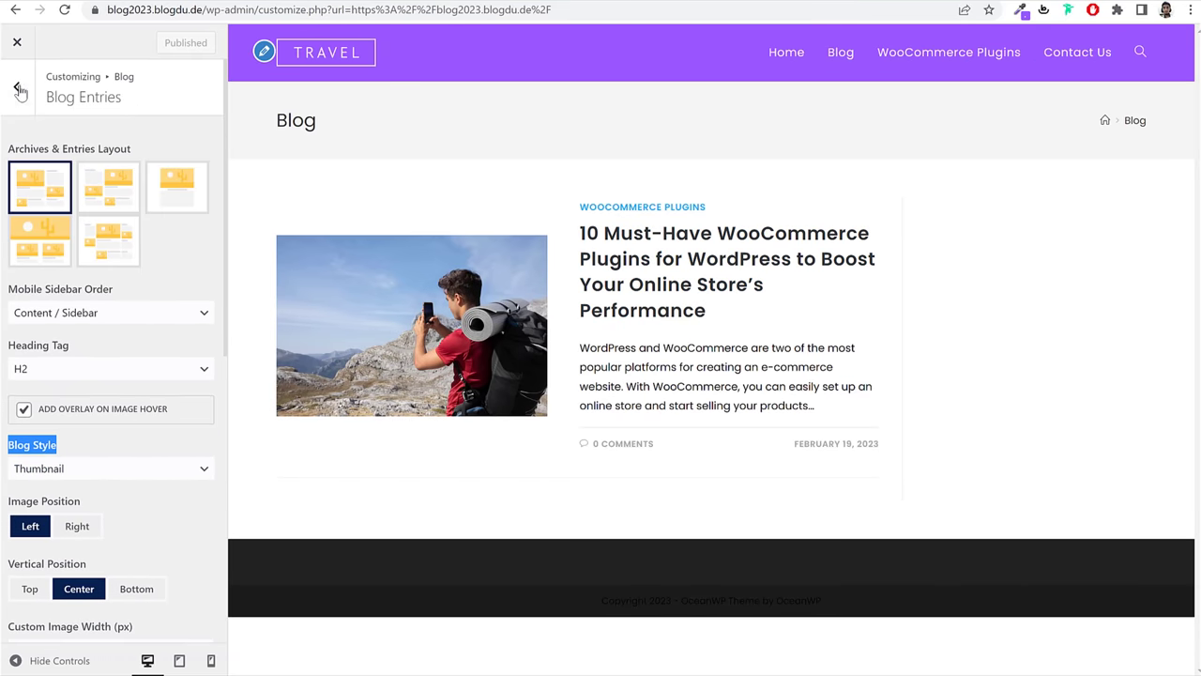
# Step: Open the General Styling section of the theme's general options and bring up the primary color picker
pyautogui.click(19, 89)
pyautogui.click(18, 89)
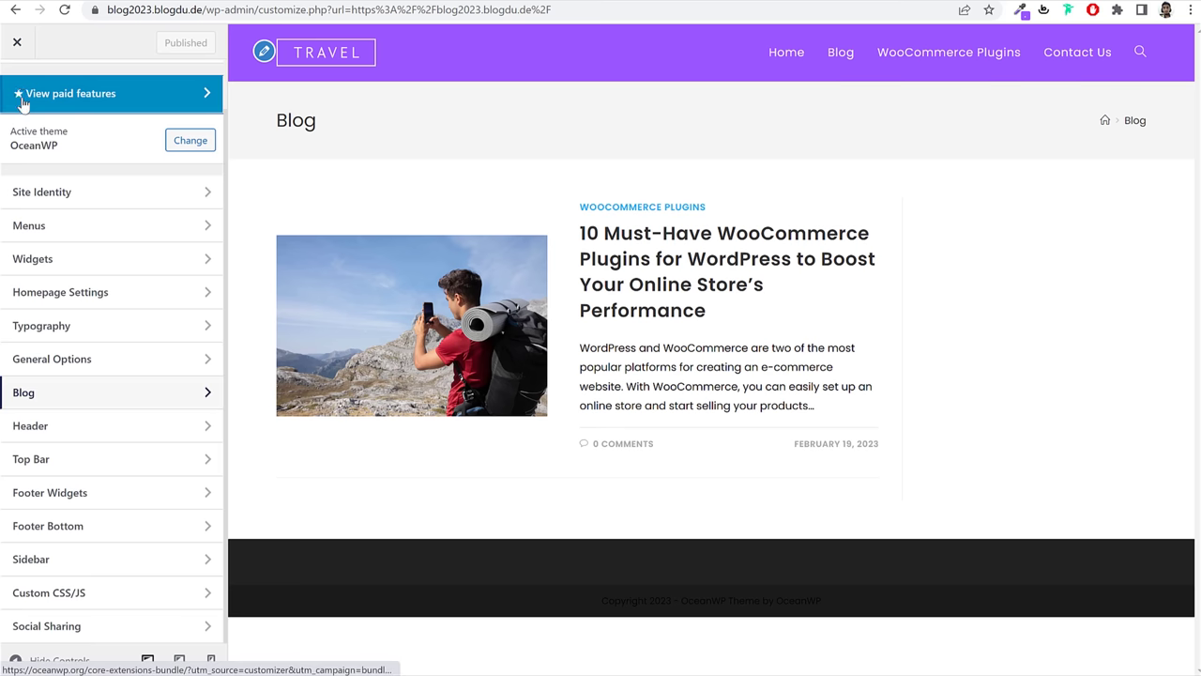
pyautogui.click(83, 371)
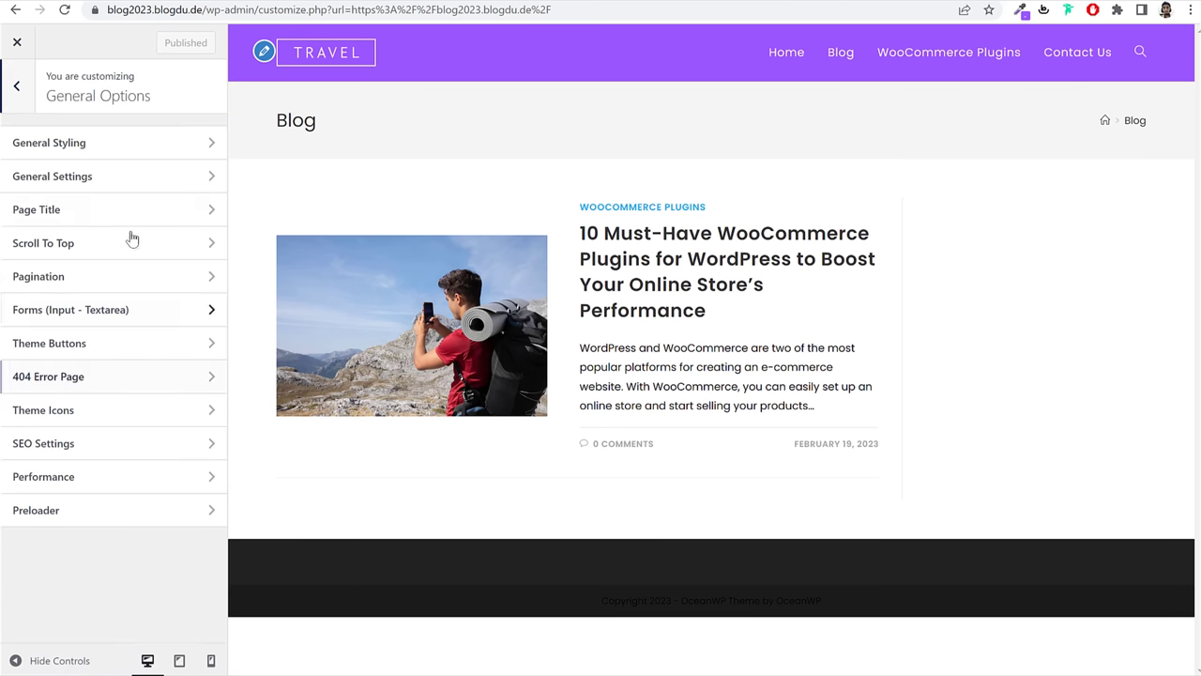
pyautogui.click(67, 145)
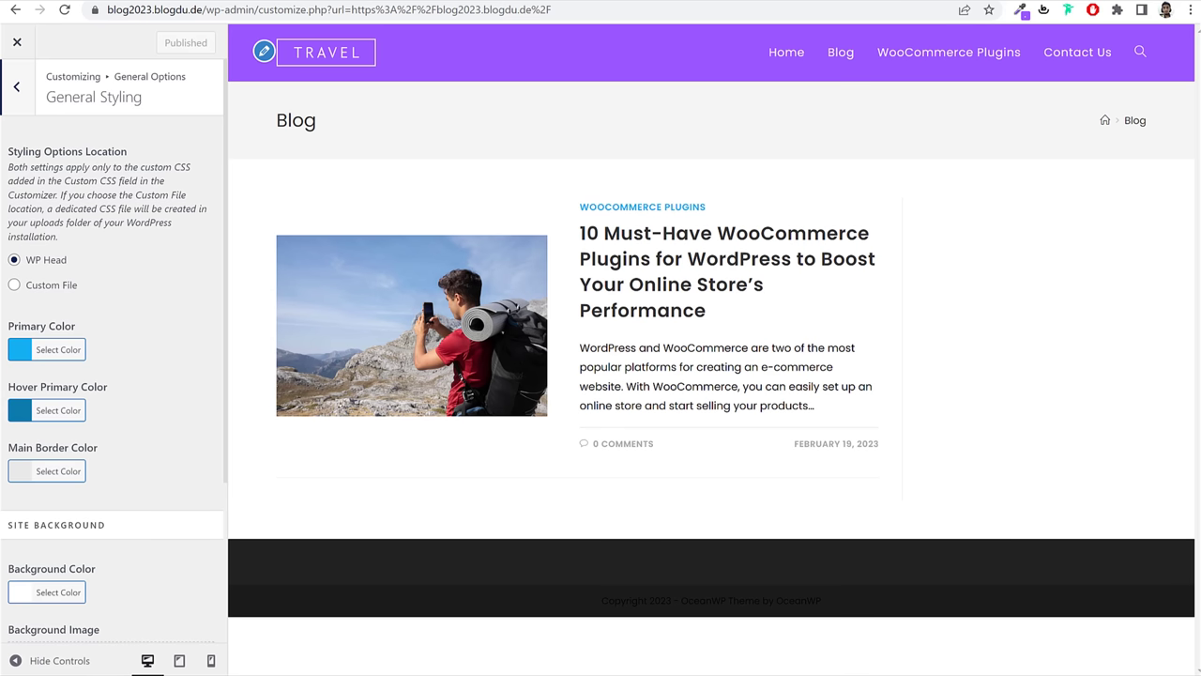
pyautogui.click(56, 357)
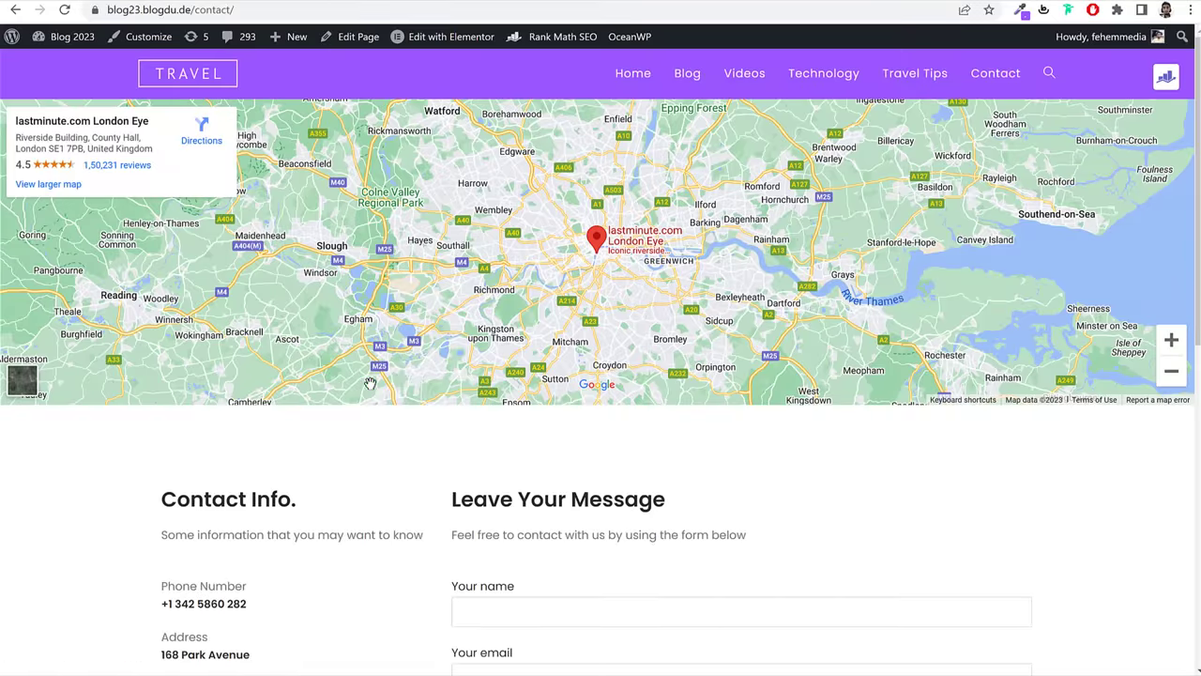
# Step: Inspect the Submit button on the reference site's Contact page and copy its background color code #800080
pyautogui.scroll(-4, 382, 398)
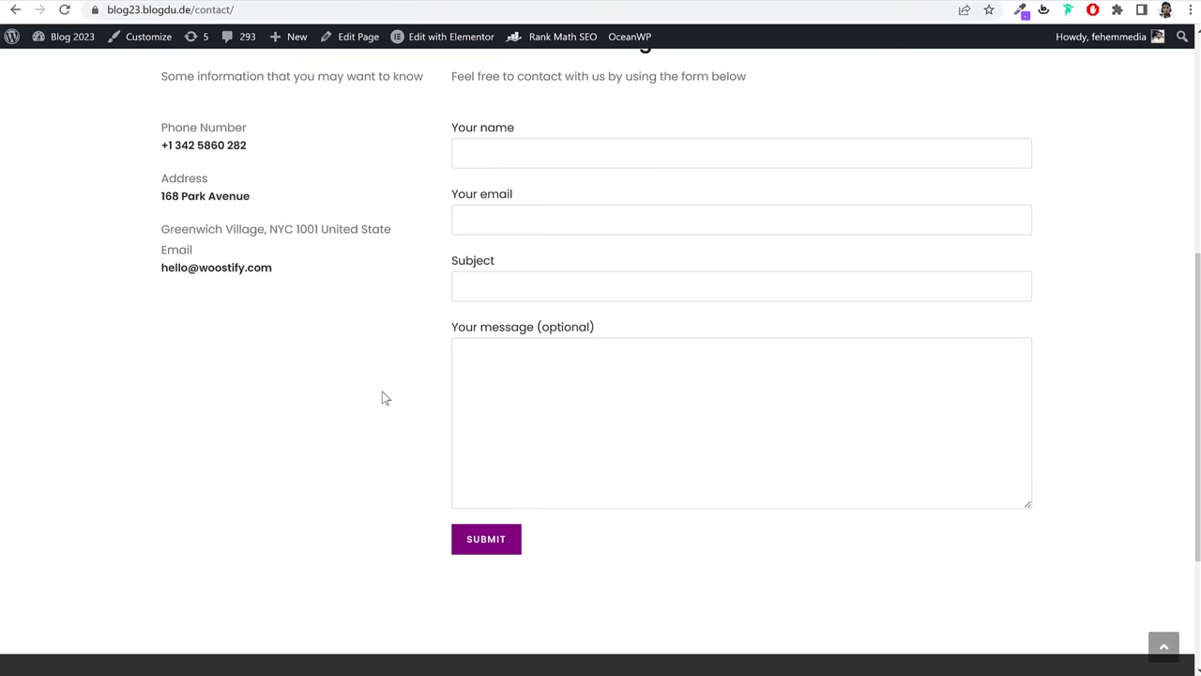
pyautogui.rightClick(498, 545)
pyautogui.click(535, 550)
pyautogui.click(1087, 614)
pyautogui.hotkey('ctrl', 'c')
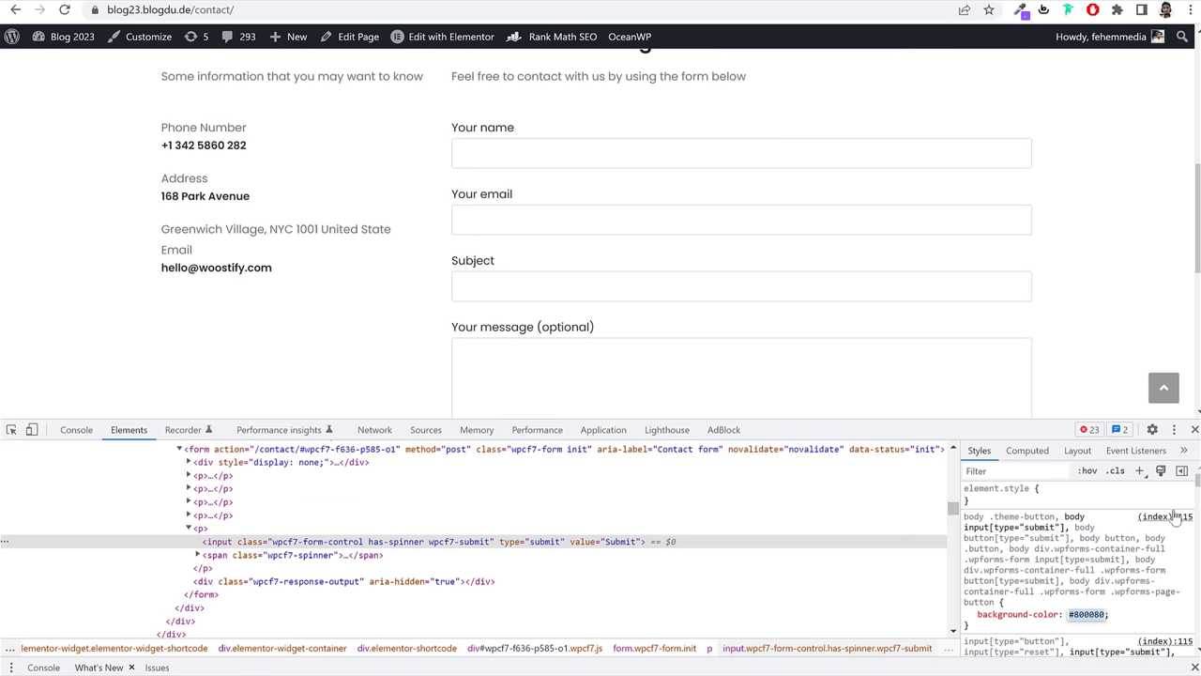
pyautogui.click(1195, 429)
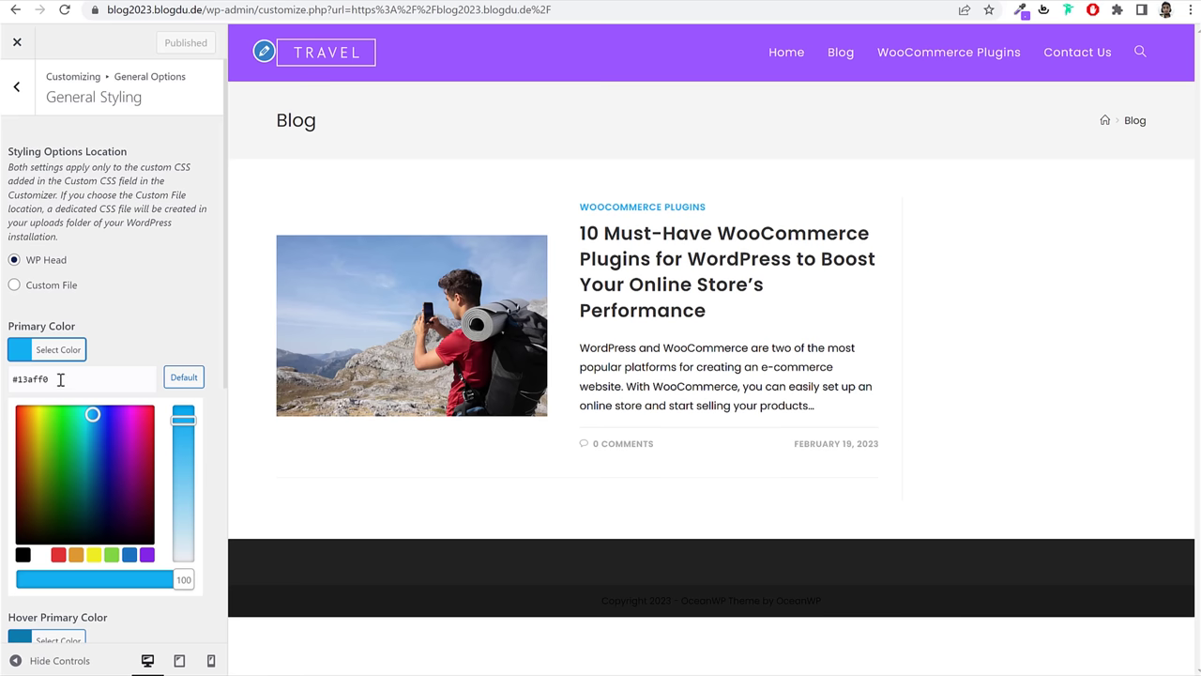
# Step: Set the theme's primary color to purple (#800080) in the customizer
pyautogui.tripleClick(61, 379)
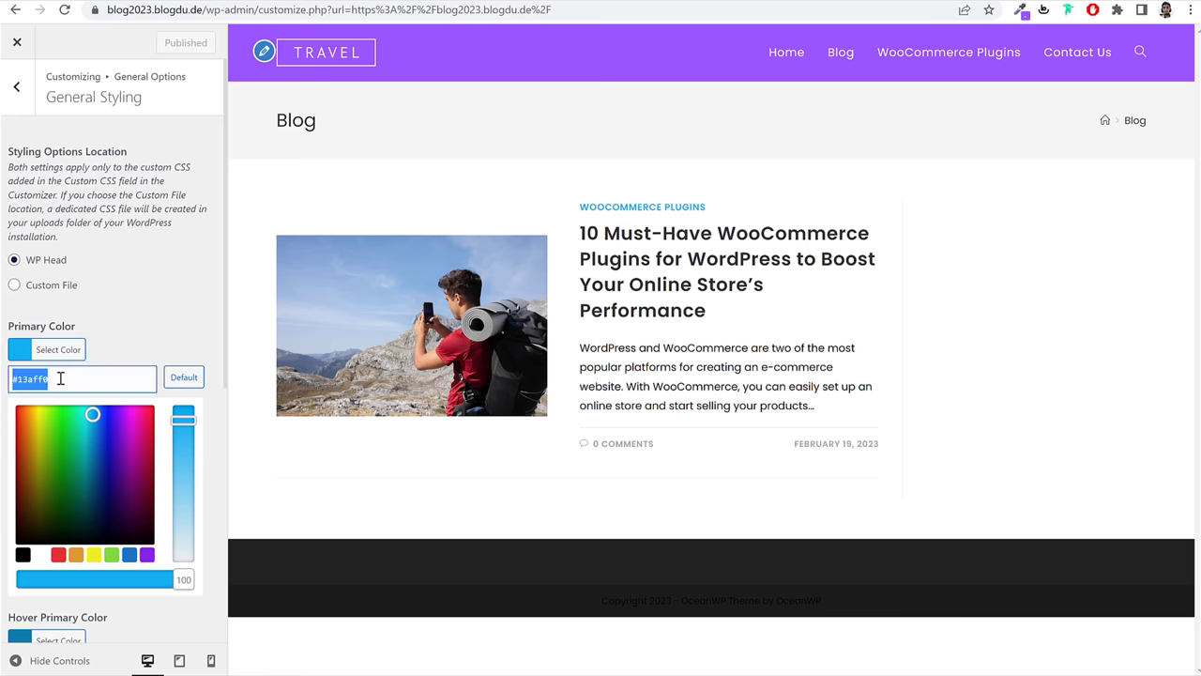
pyautogui.hotkey('ctrl', 'v')
pyautogui.click(149, 314)
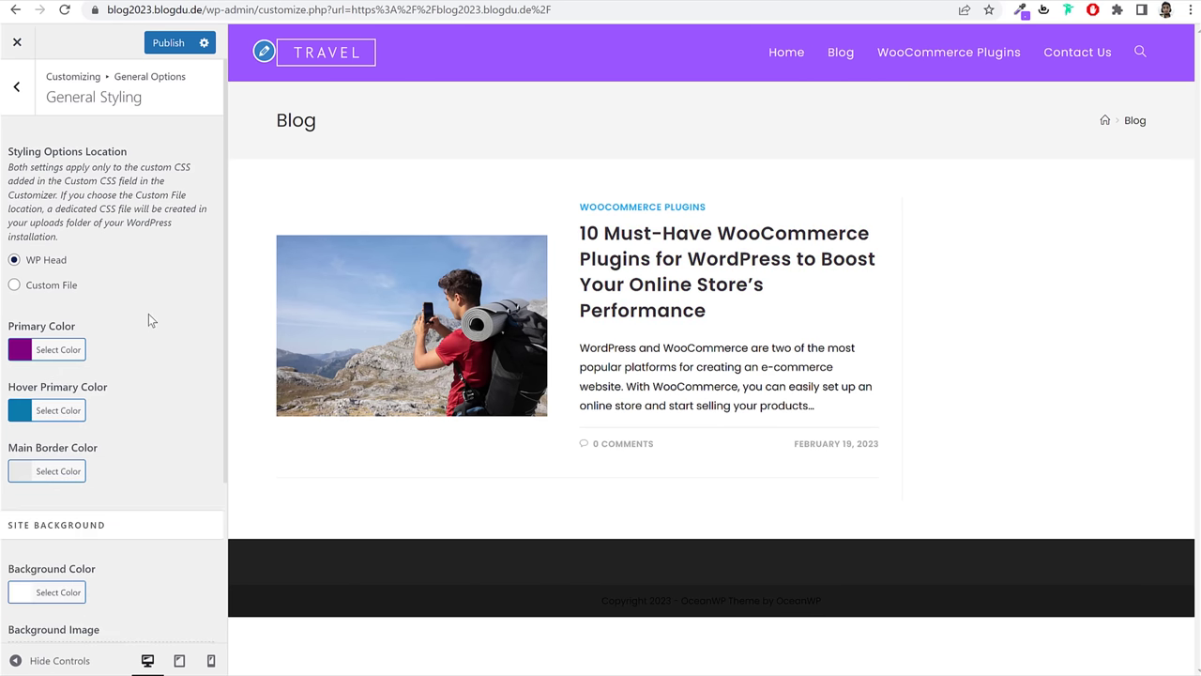
# Step: Set the hover primary color to a muted purple (#82437e), based on #800080, and publish the styling changes
pyautogui.click(47, 410)
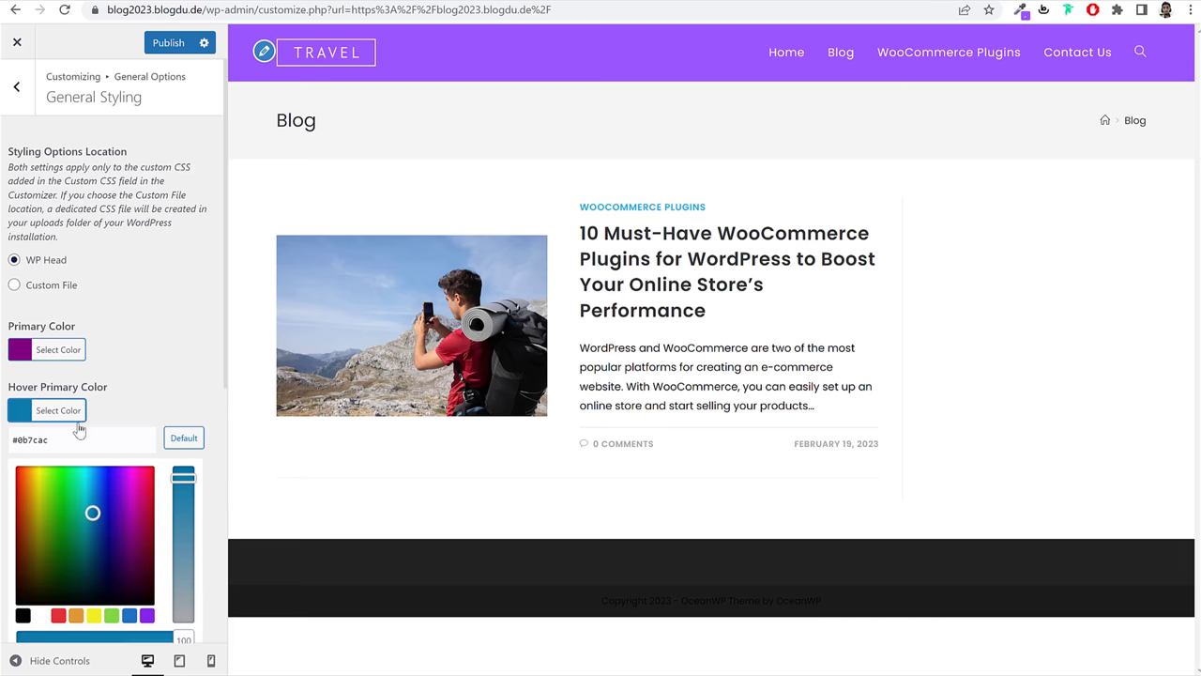
pyautogui.tripleClick(84, 439)
pyautogui.hotkey('ctrl', 'v')
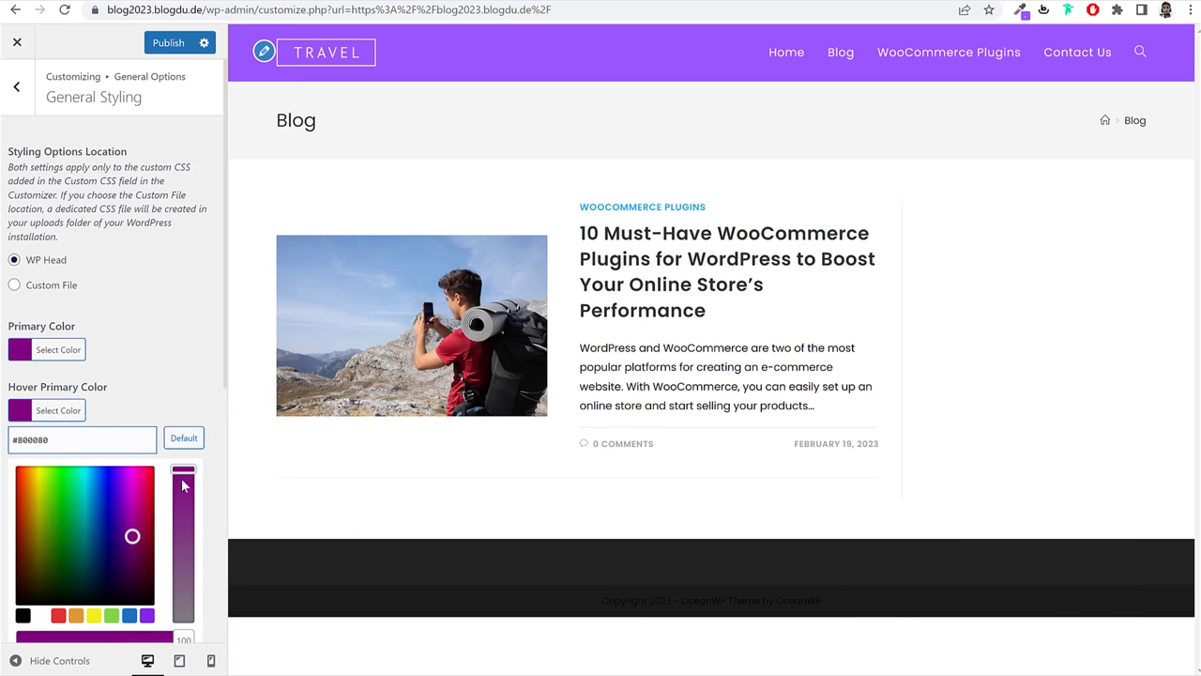
pyautogui.moveTo(184, 484); pyautogui.dragTo(136, 537)
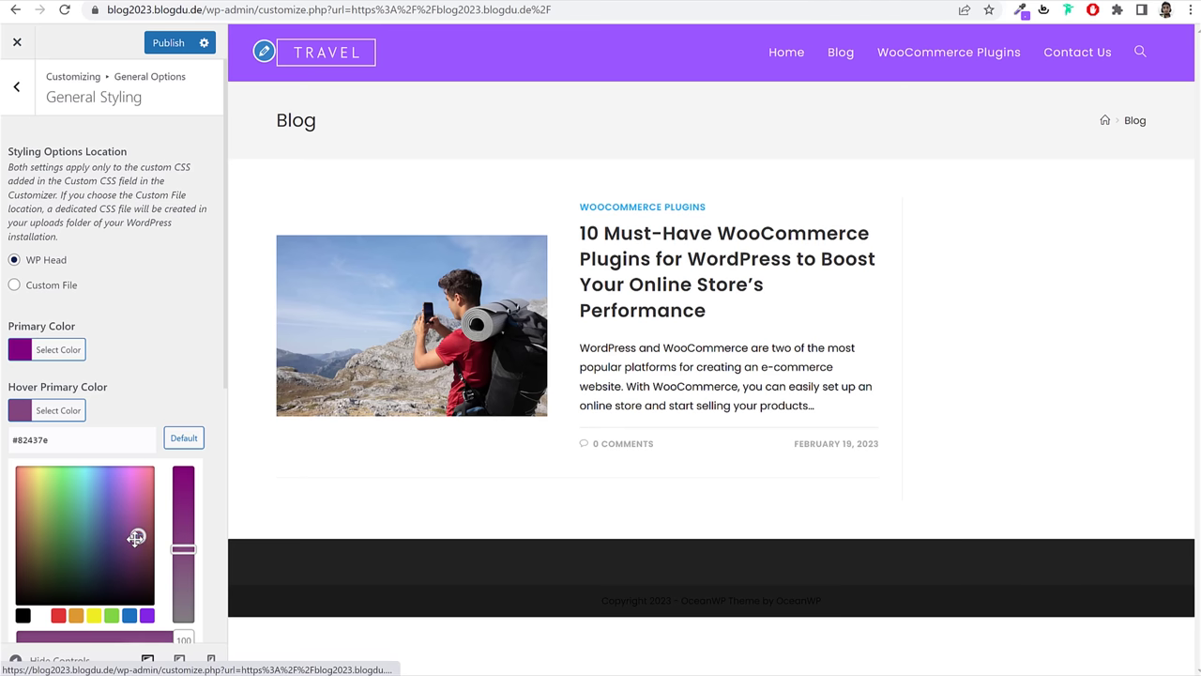
pyautogui.click(157, 355)
pyautogui.click(169, 43)
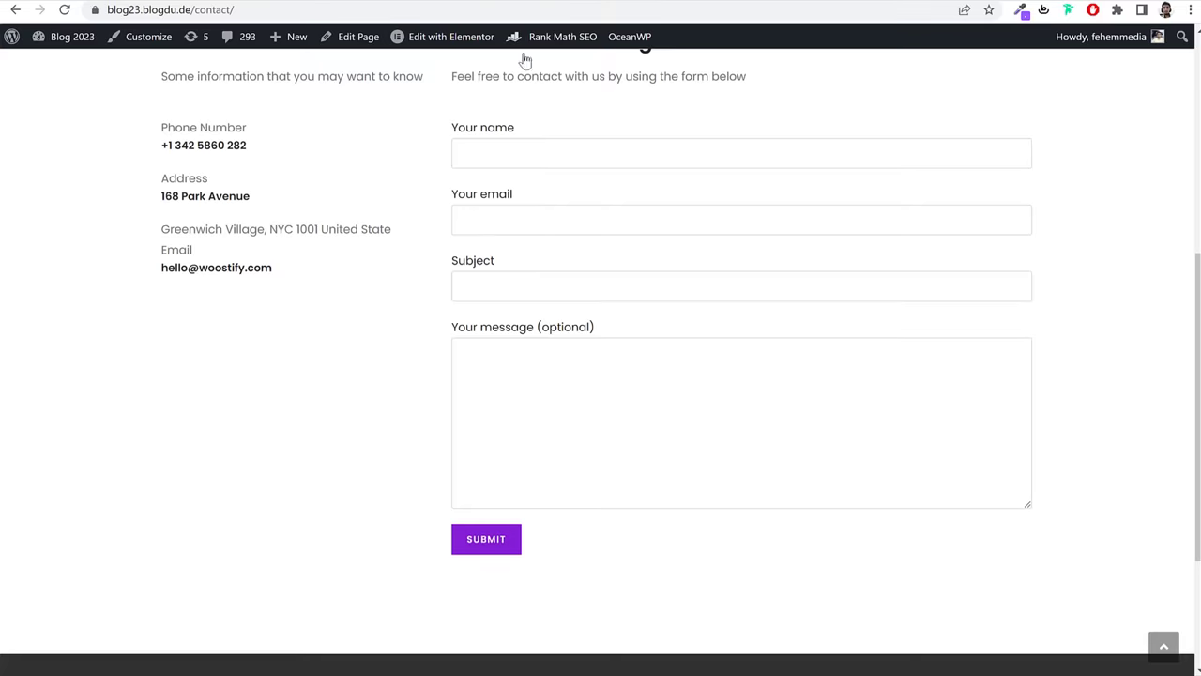
# Step: Open the reference site's Blog page and examine its post list and sidebar widgets
pyautogui.scroll(5, 657, 140)
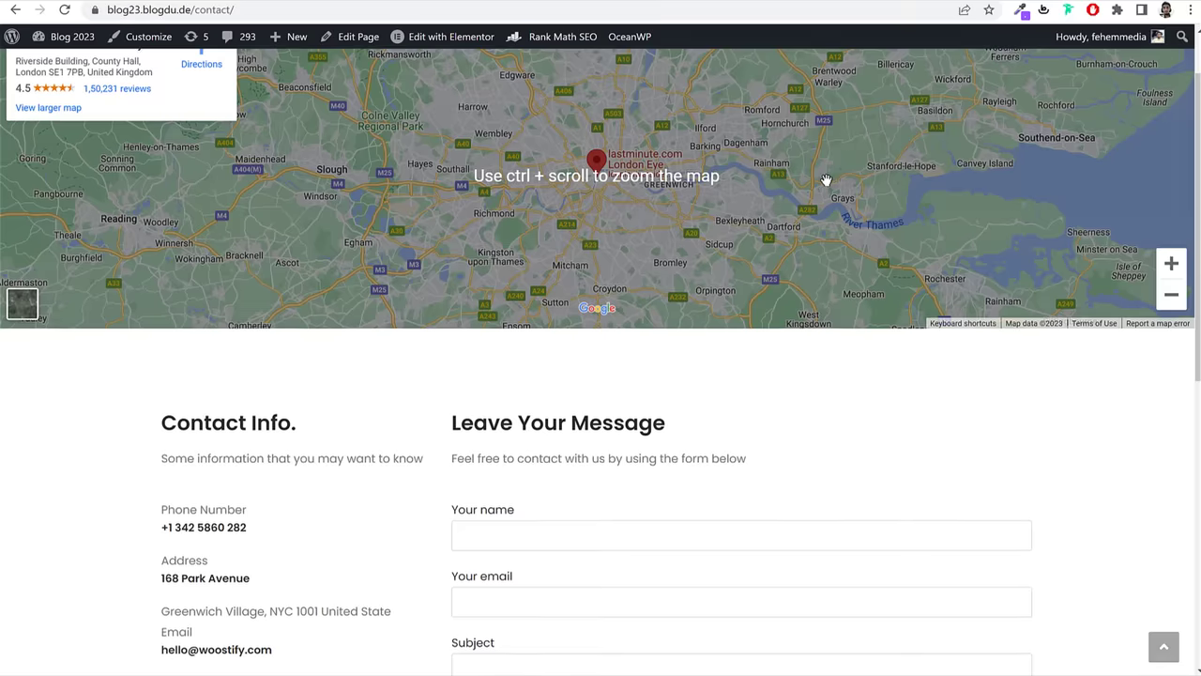
pyautogui.click(692, 75)
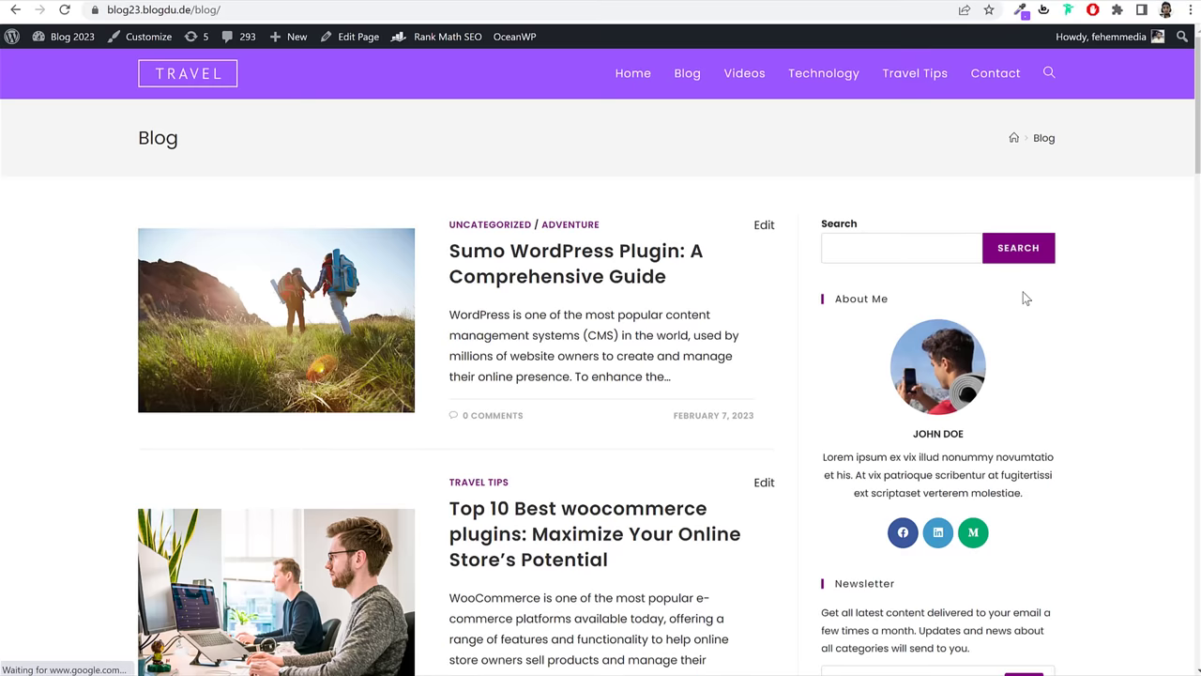
pyautogui.scroll(-8, 946, 294)
pyautogui.scroll(7, 967, 312)
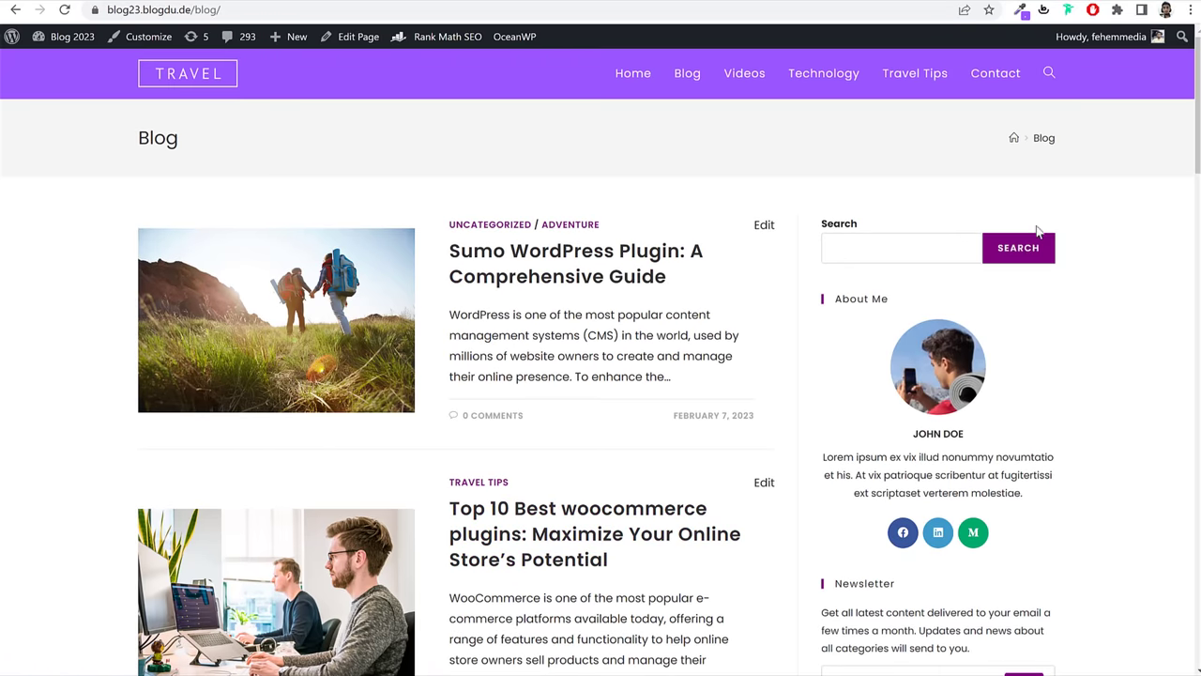
# Step: Examine the reference sidebar's Search, About Me, Newsletter, Follow Us and Recent Posts widgets and their order
pyautogui.moveTo(820, 226); pyautogui.dragTo(880, 223)
pyautogui.click(880, 225)
pyautogui.moveTo(839, 316); pyautogui.dragTo(906, 316)
pyautogui.scroll(-3, 906, 316)
pyautogui.moveTo(849, 278); pyautogui.dragTo(963, 285)
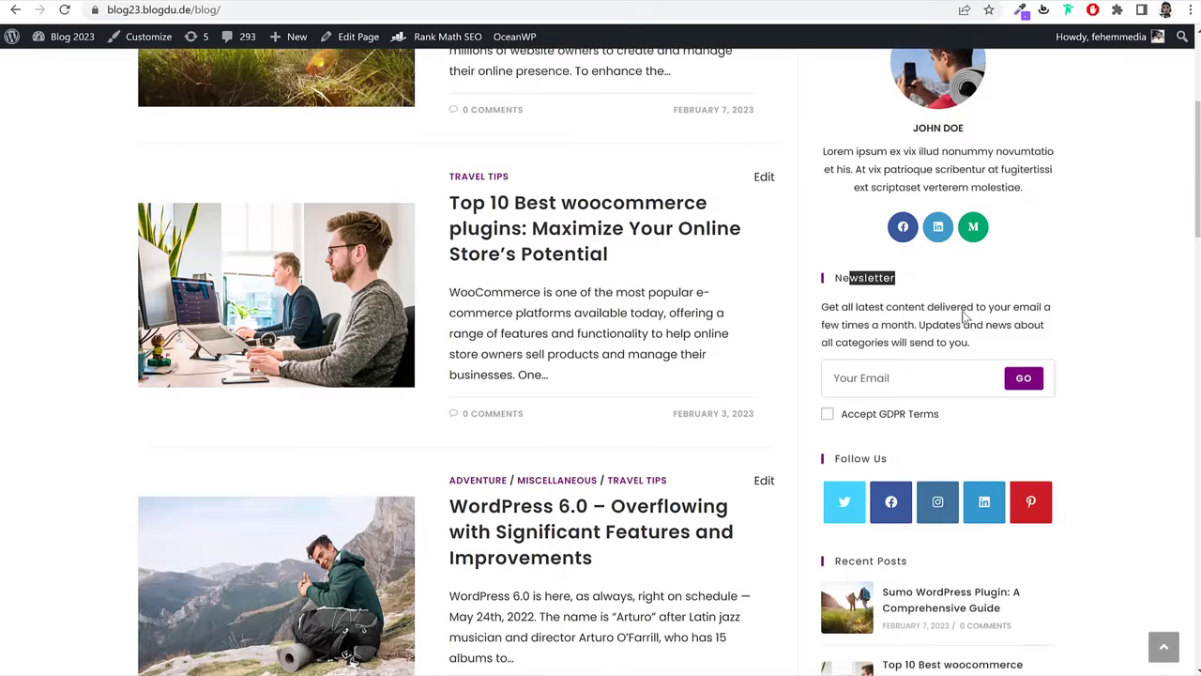
pyautogui.scroll(-4, 963, 317)
pyautogui.scroll(7, 958, 371)
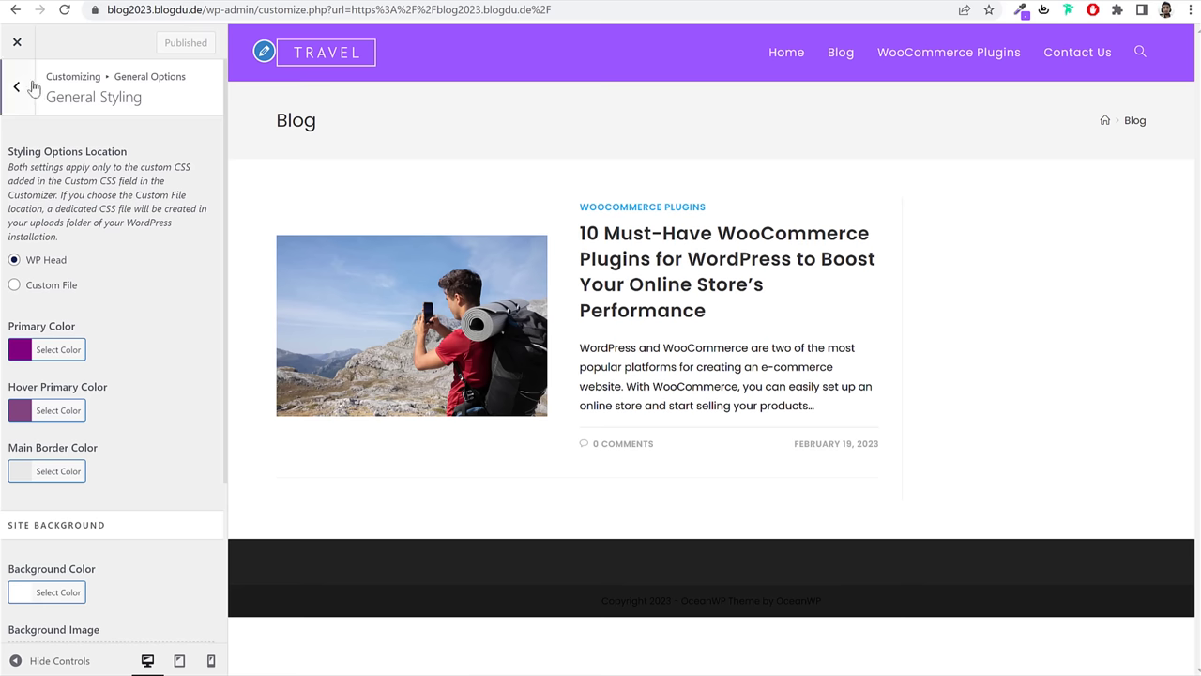
# Step: Open the Default Sidebar widget area in the site's customizer and add a Search block
pyautogui.click(32, 87)
pyautogui.click(29, 83)
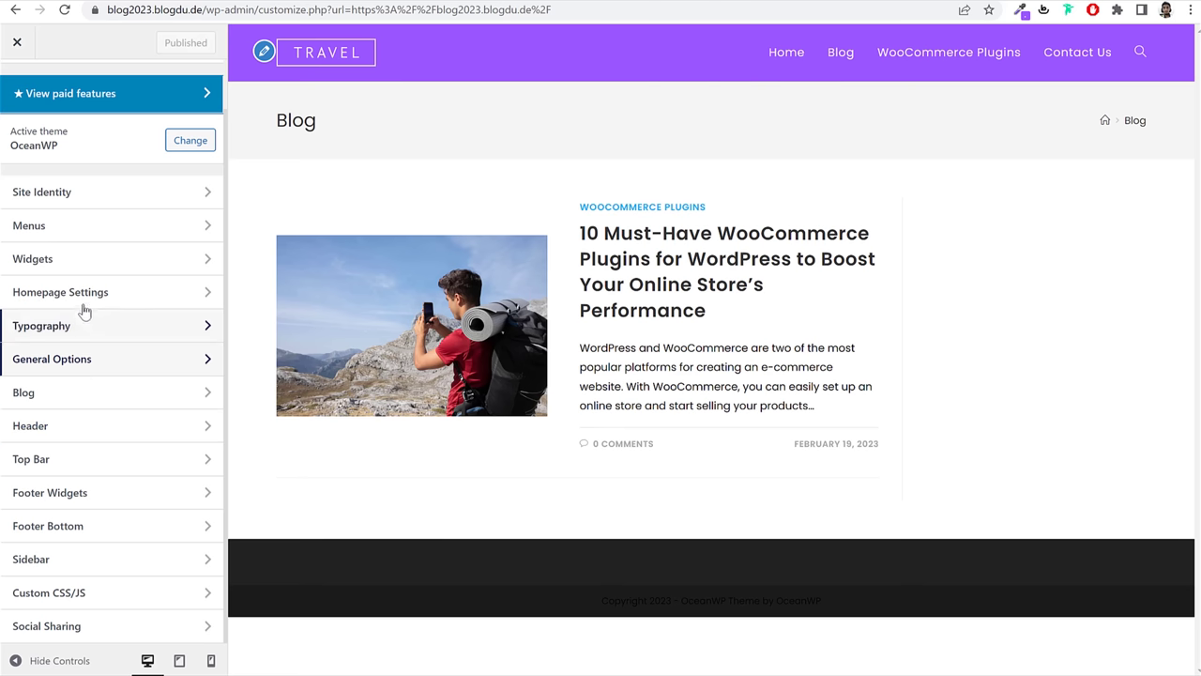
pyautogui.click(75, 259)
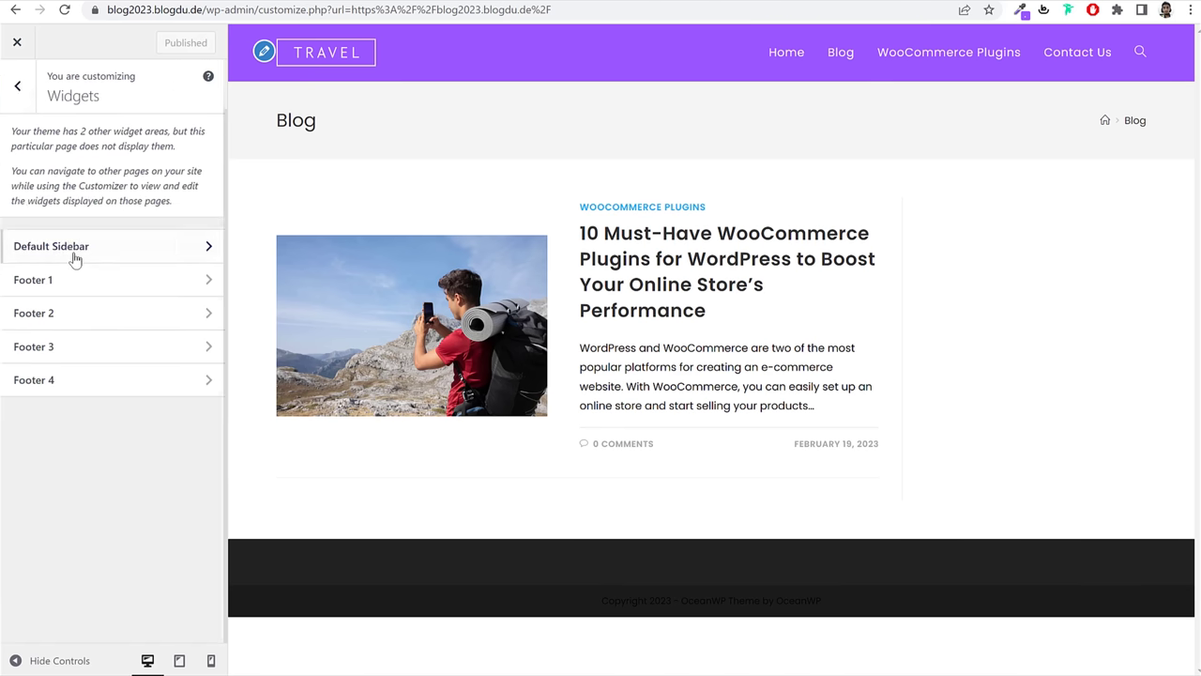
pyautogui.click(97, 252)
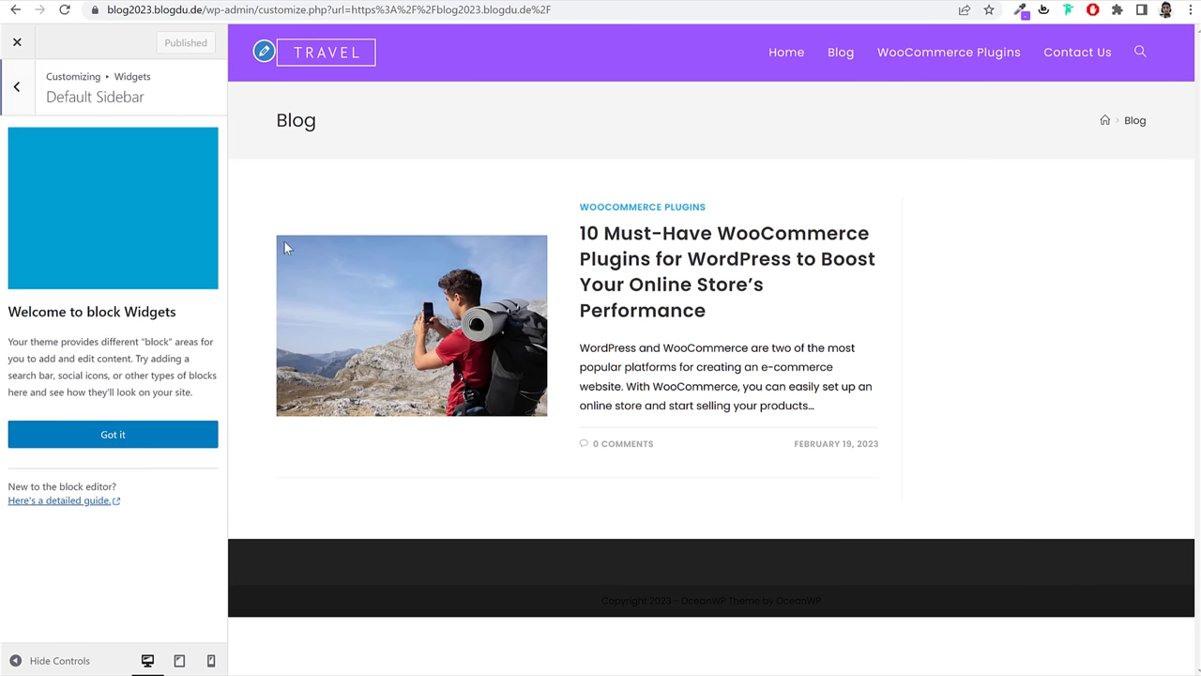
pyautogui.click(143, 437)
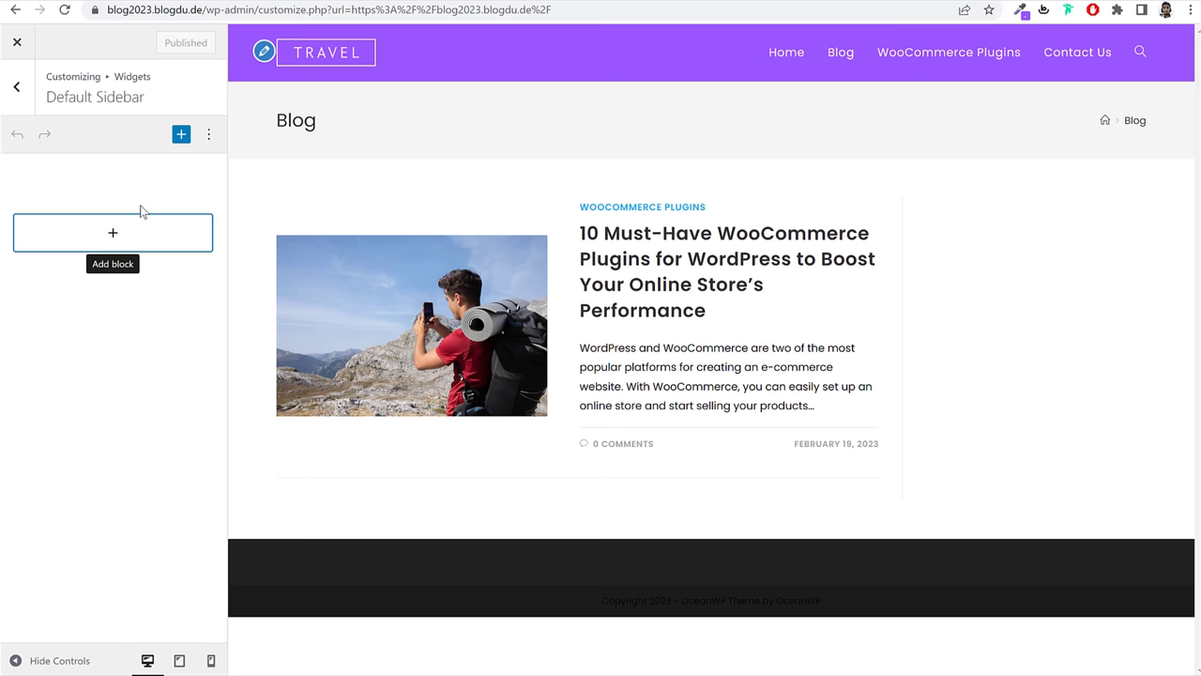
pyautogui.click(111, 246)
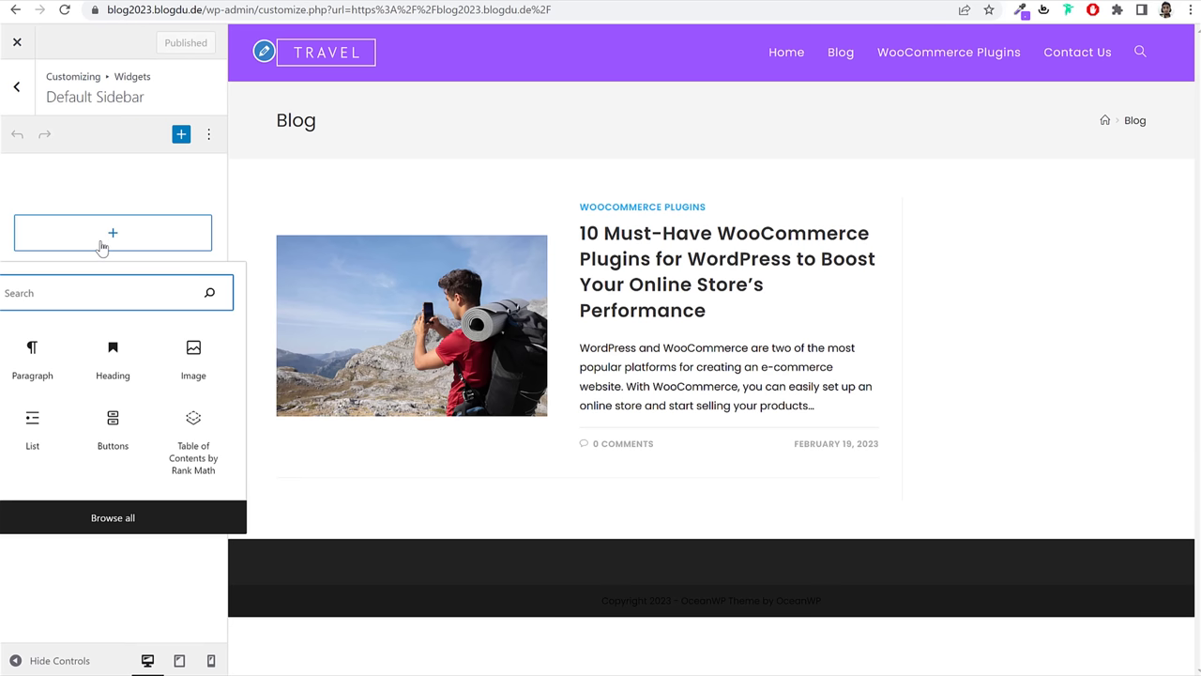
pyautogui.write('sea')
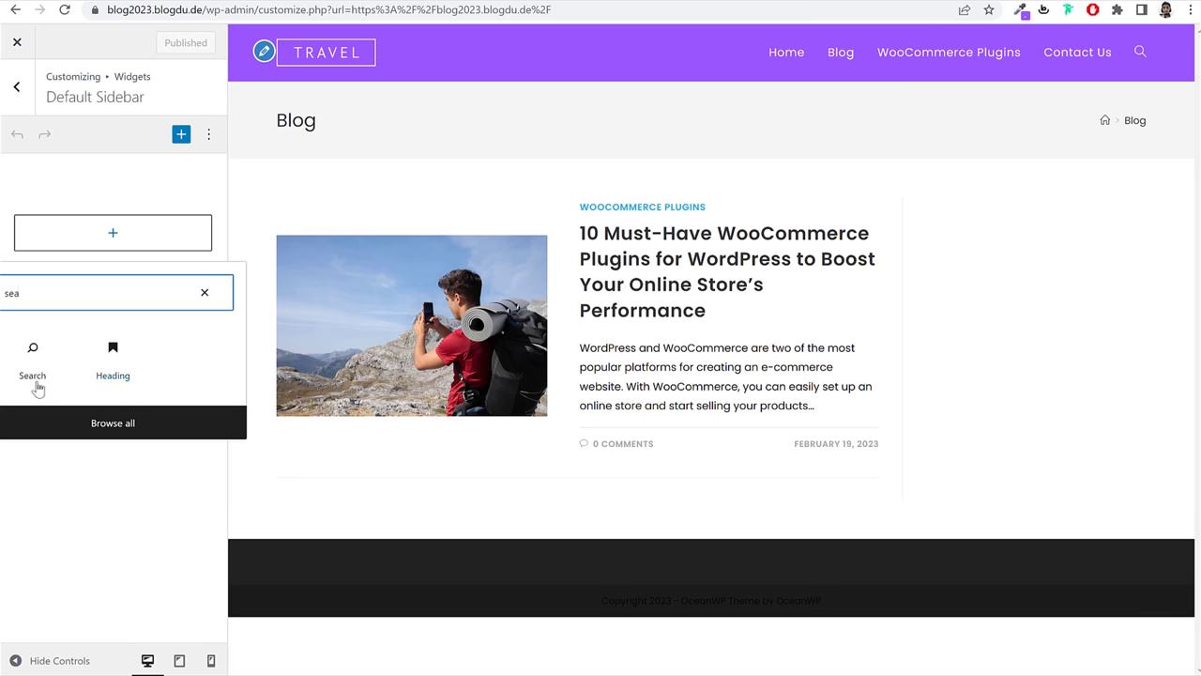
pyautogui.click(32, 368)
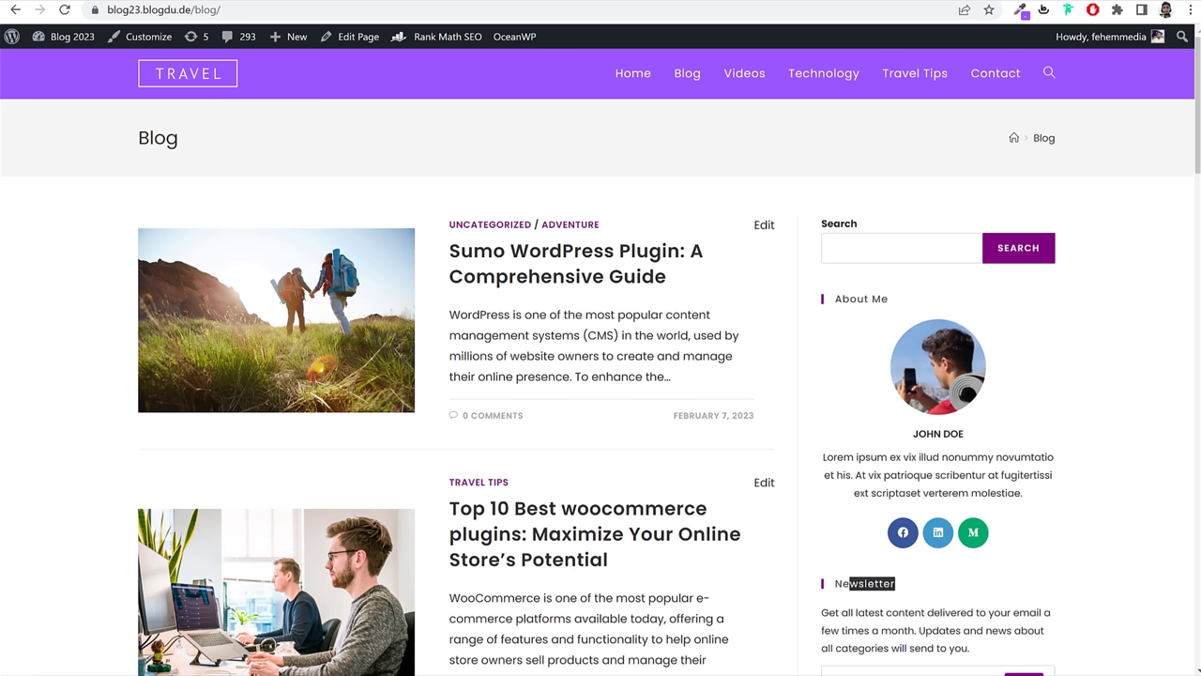
# Step: Add an About Me widget below the Search block and compare its fields with the reference sidebar's About Me section
pyautogui.click(889, 298)
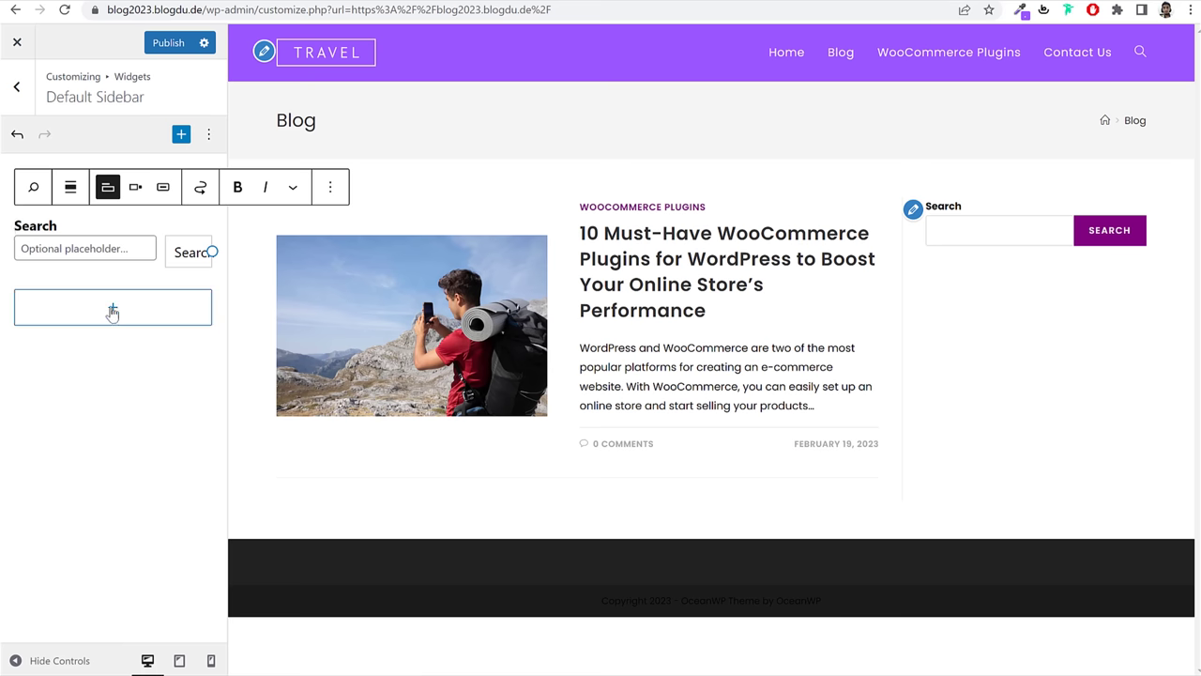
pyautogui.click(111, 310)
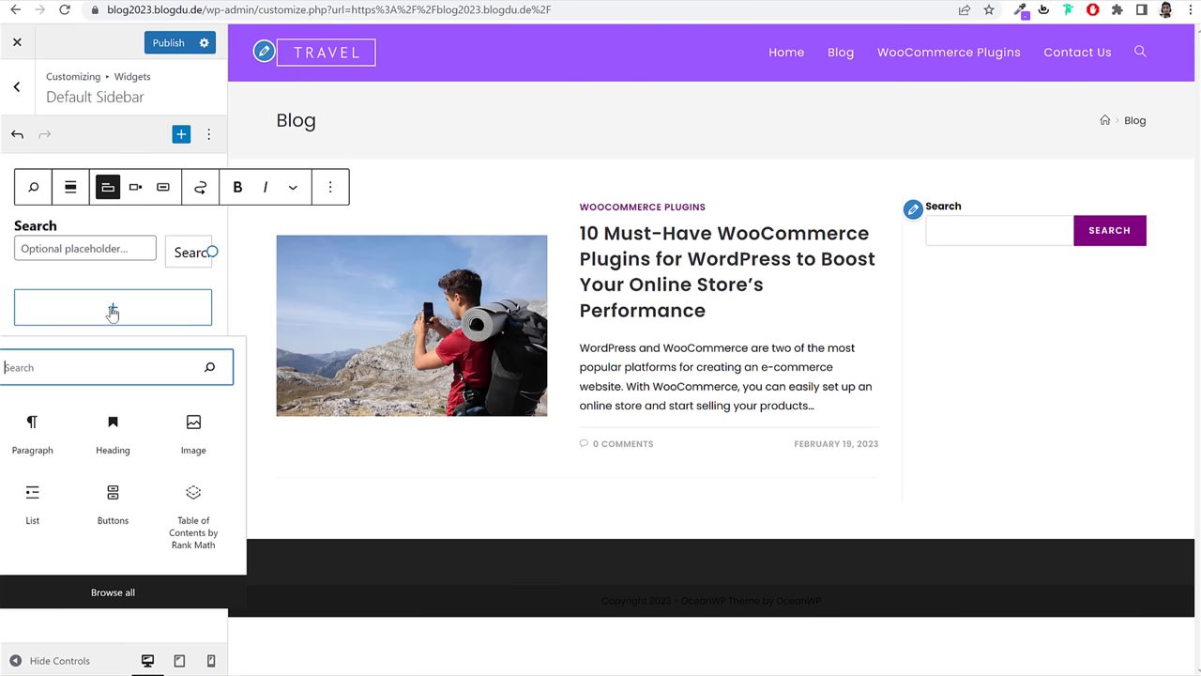
pyautogui.write('ab')
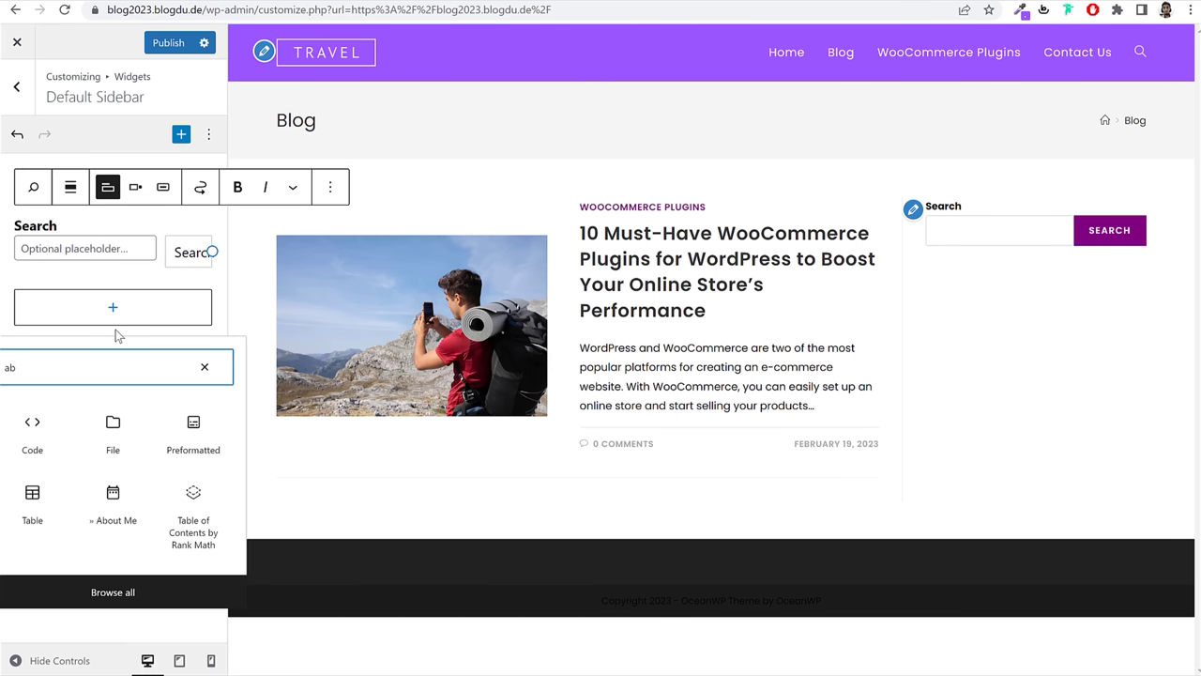
pyautogui.write('ou')
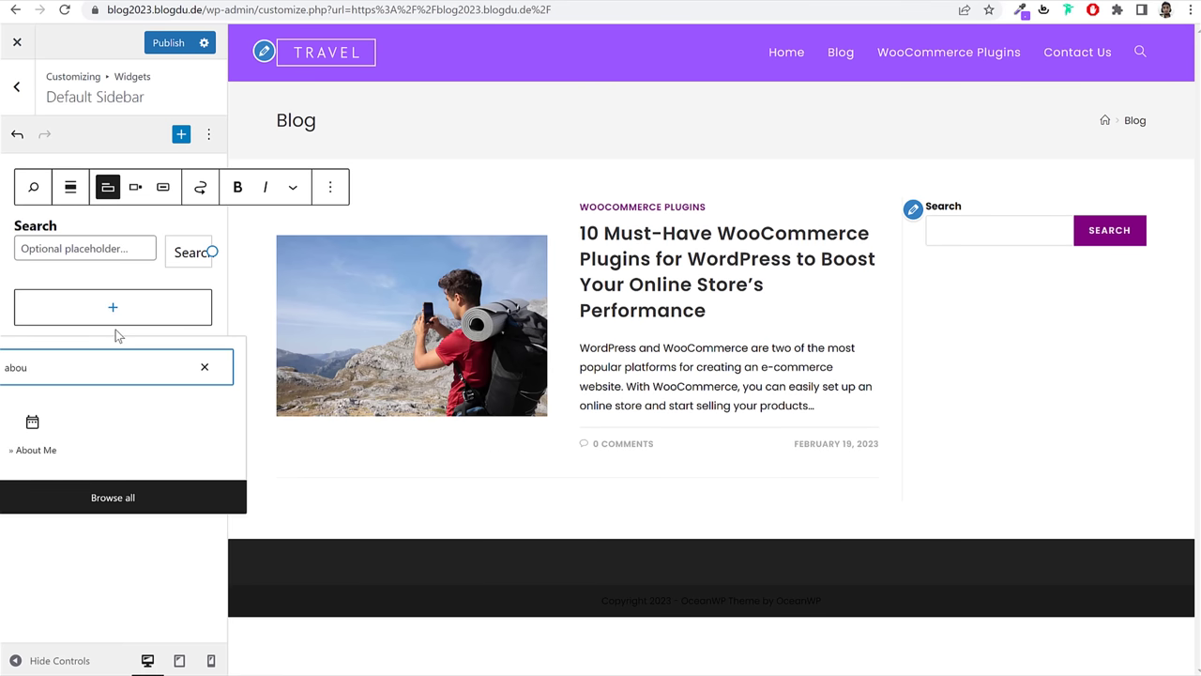
pyautogui.click(34, 445)
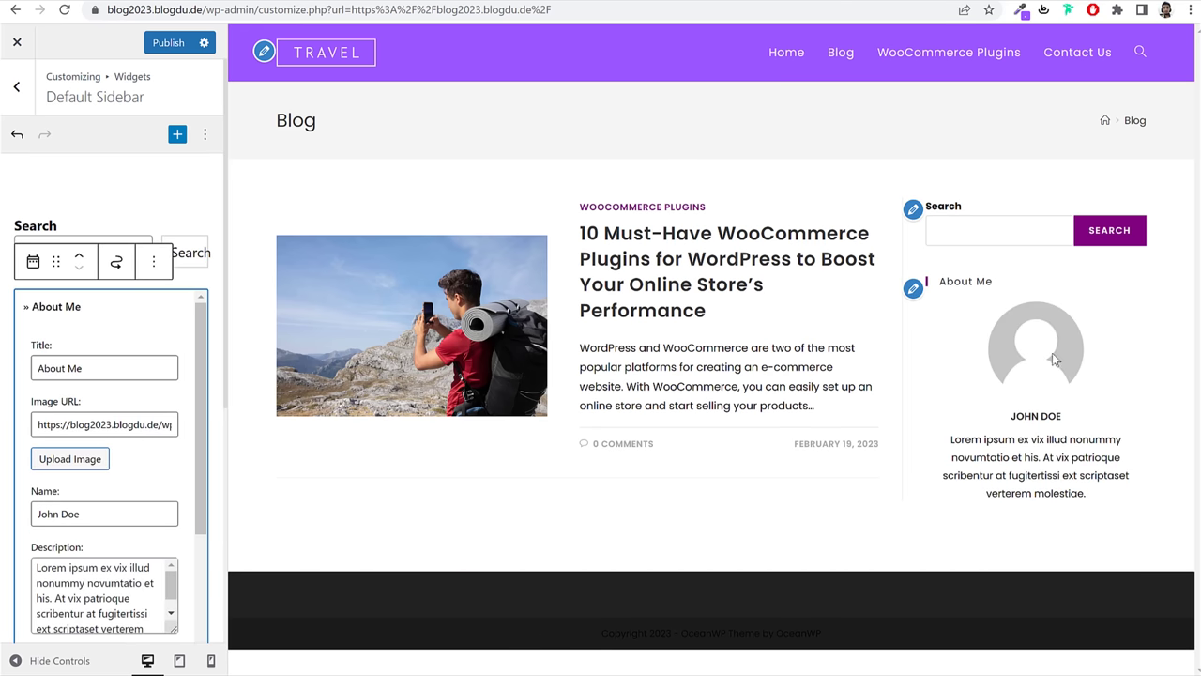
pyautogui.scroll(-1, 99, 370)
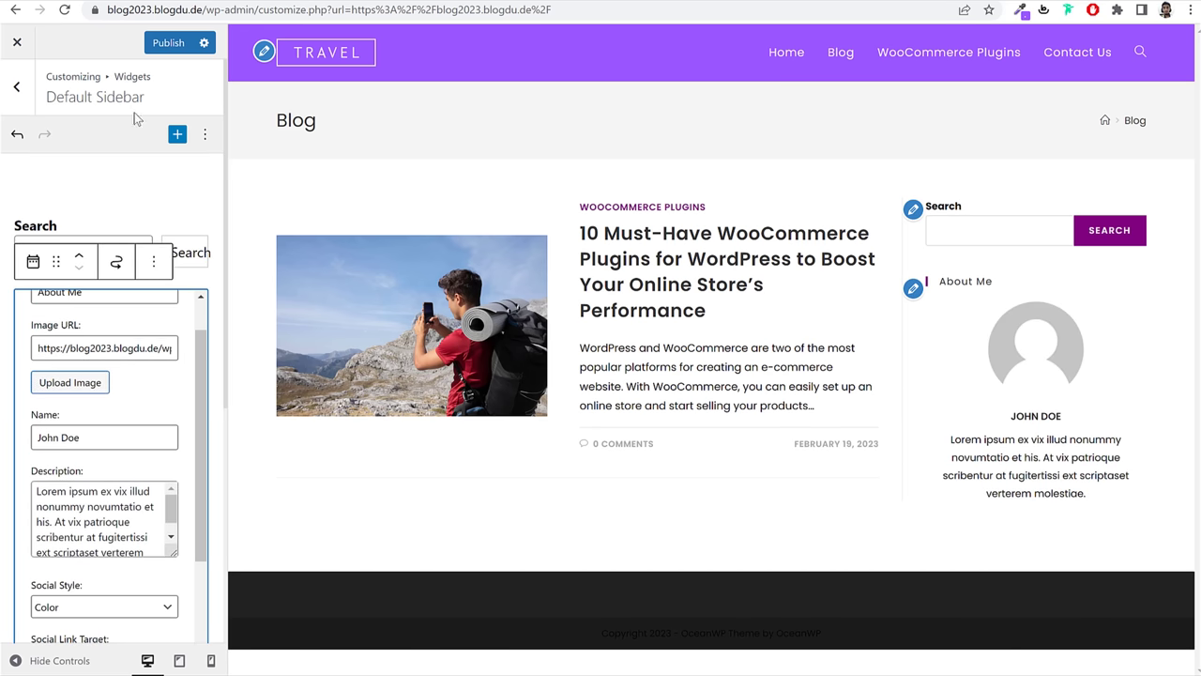
pyautogui.scroll(-1, 80, 353)
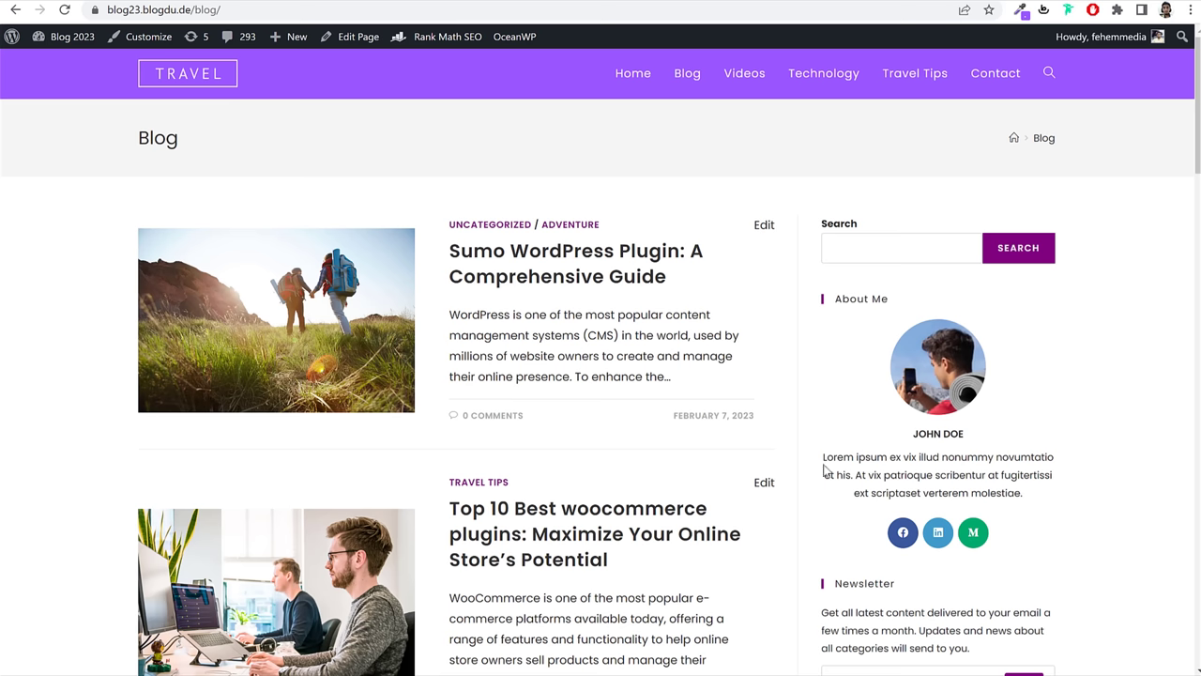
pyautogui.moveTo(1001, 475); pyautogui.dragTo(761, 220)
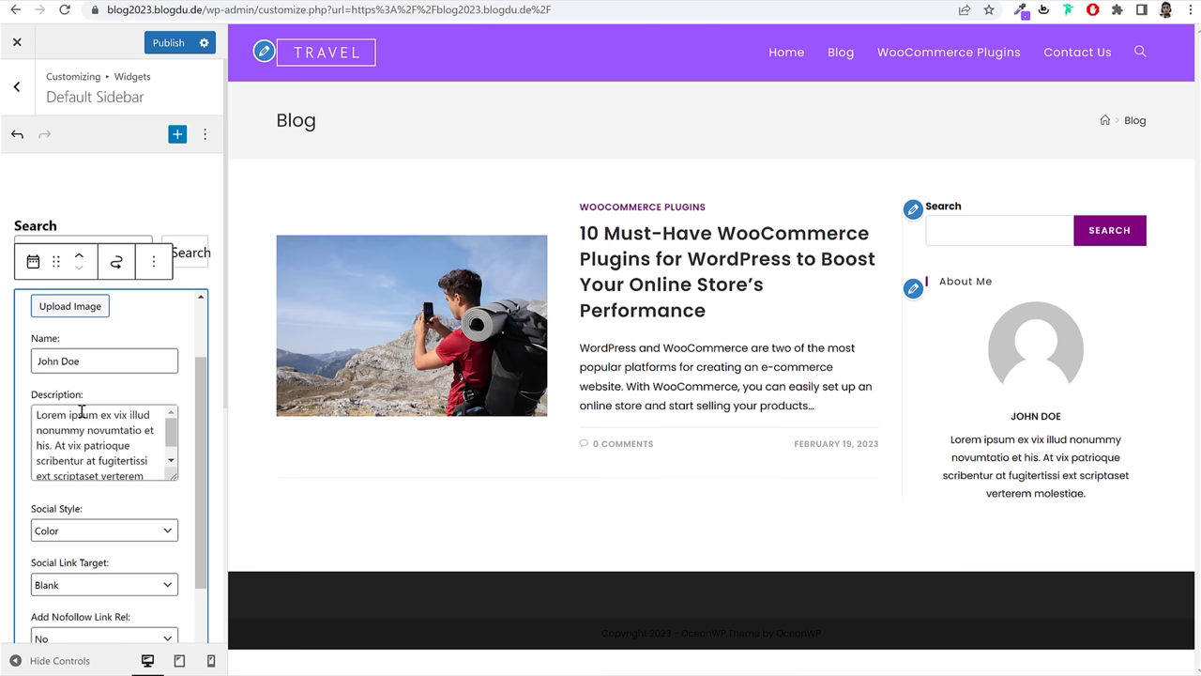
pyautogui.scroll(-5, 112, 448)
pyautogui.click(120, 394)
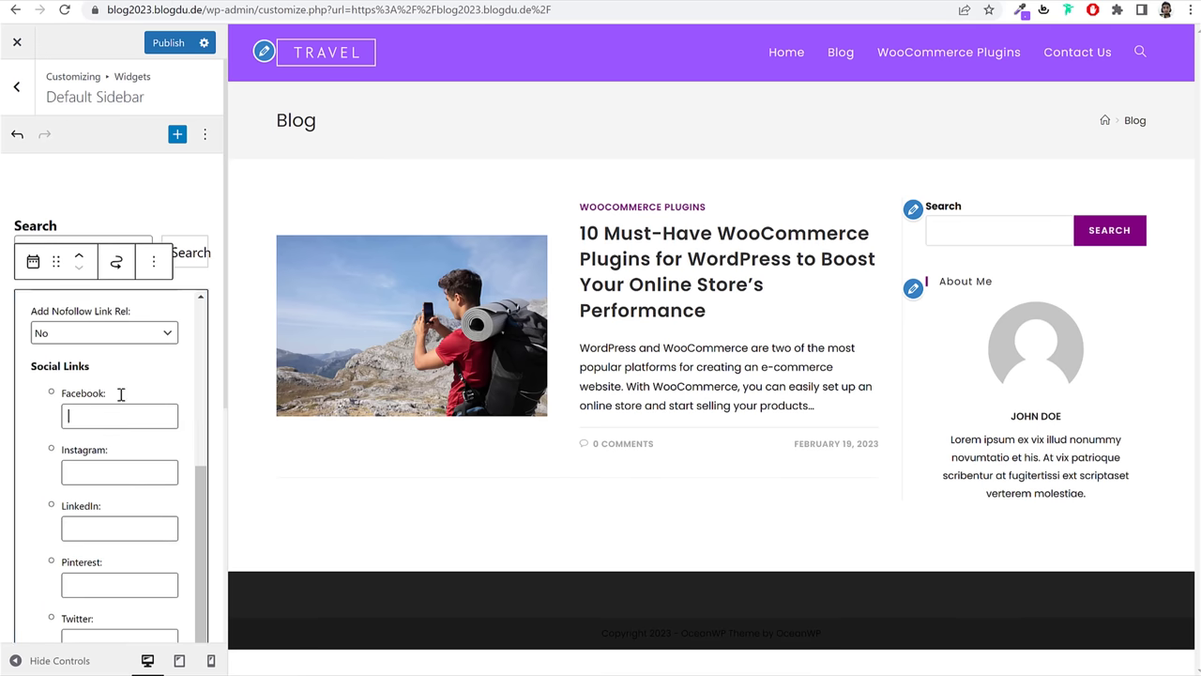
pyautogui.moveTo(206, 10); pyautogui.dragTo(107, 10)
pyautogui.hotkey('ctrl', 'c')
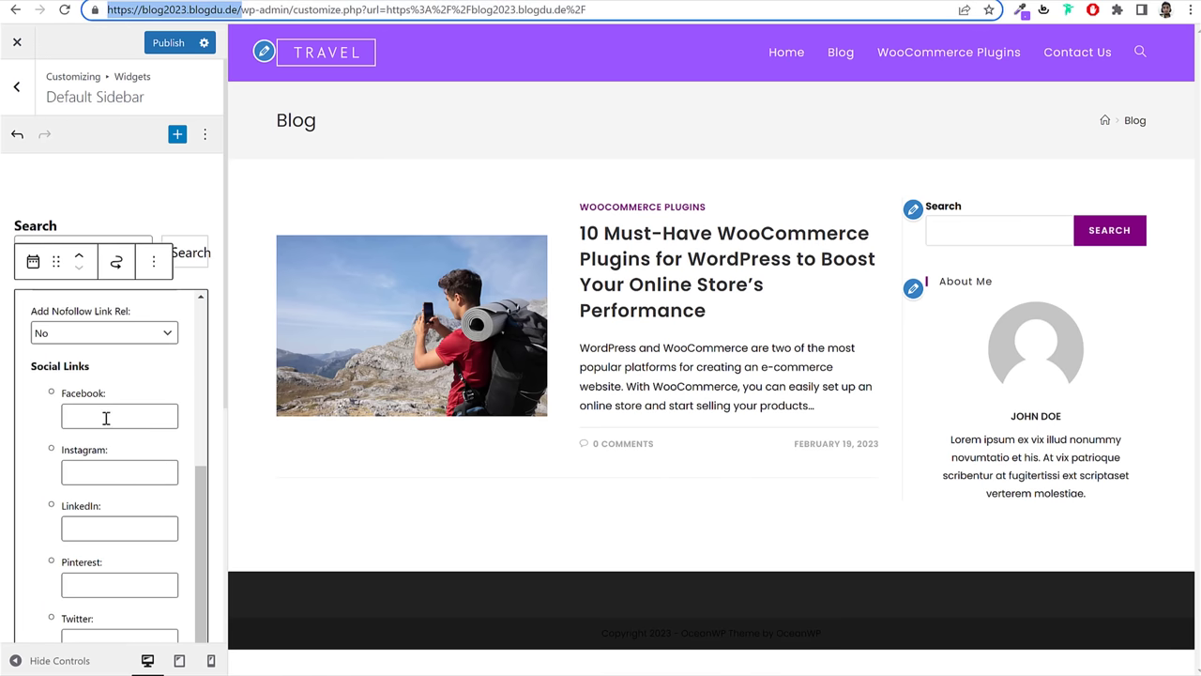
pyautogui.click(106, 418)
pyautogui.hotkey('ctrl', 'v')
pyautogui.click(111, 473)
pyautogui.hotkey('ctrl', 'v')
pyautogui.click(111, 529)
pyautogui.hotkey('ctrl', 'v')
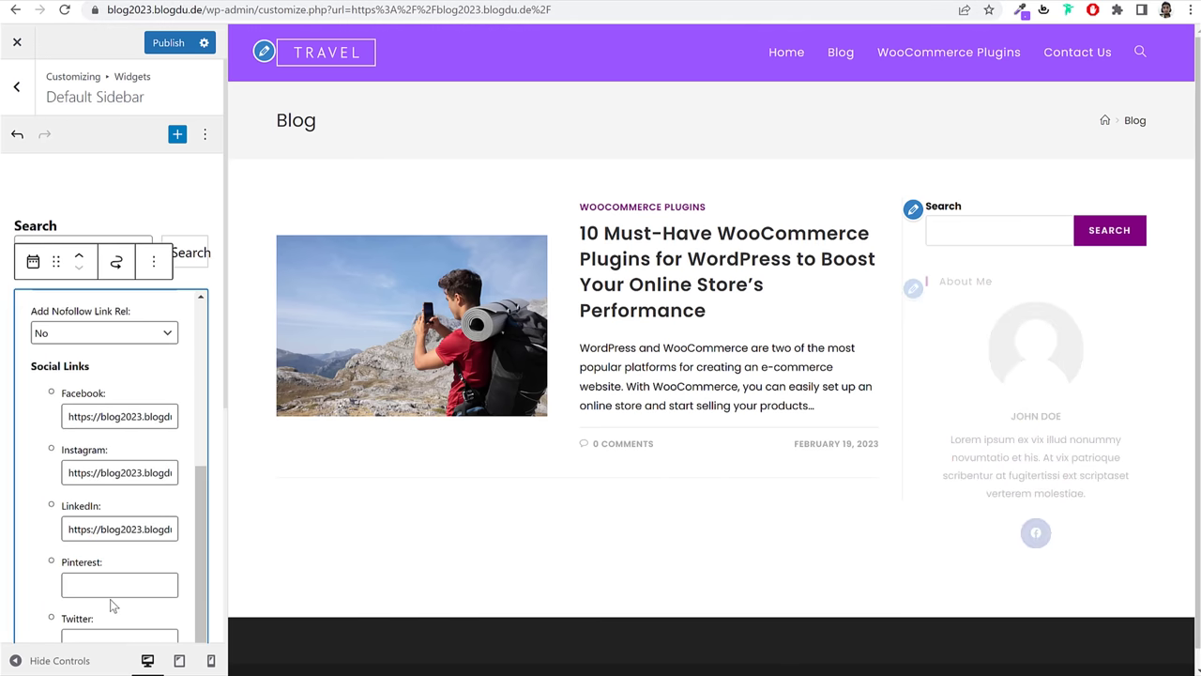
pyautogui.click(110, 592)
pyautogui.hotkey('ctrl', 'v')
# Step: Open the site's media library and copy the file URL of the portrait image zak.jpeg
pyautogui.scroll(7, 119, 473)
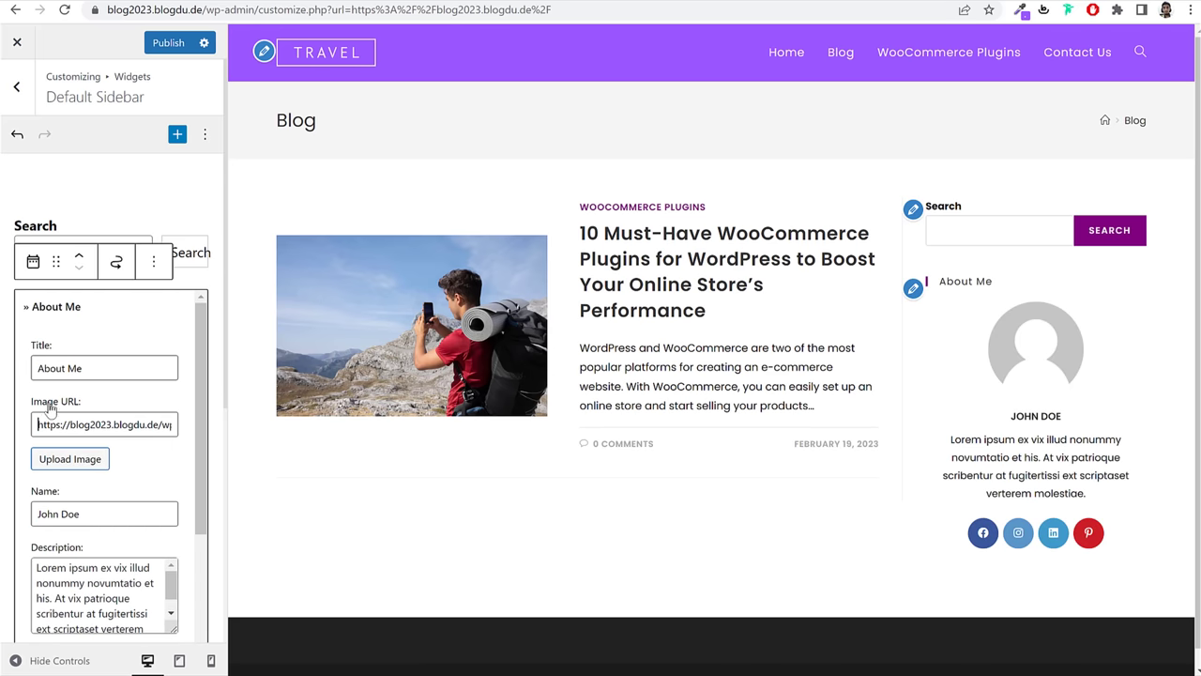
pyautogui.click(66, 460)
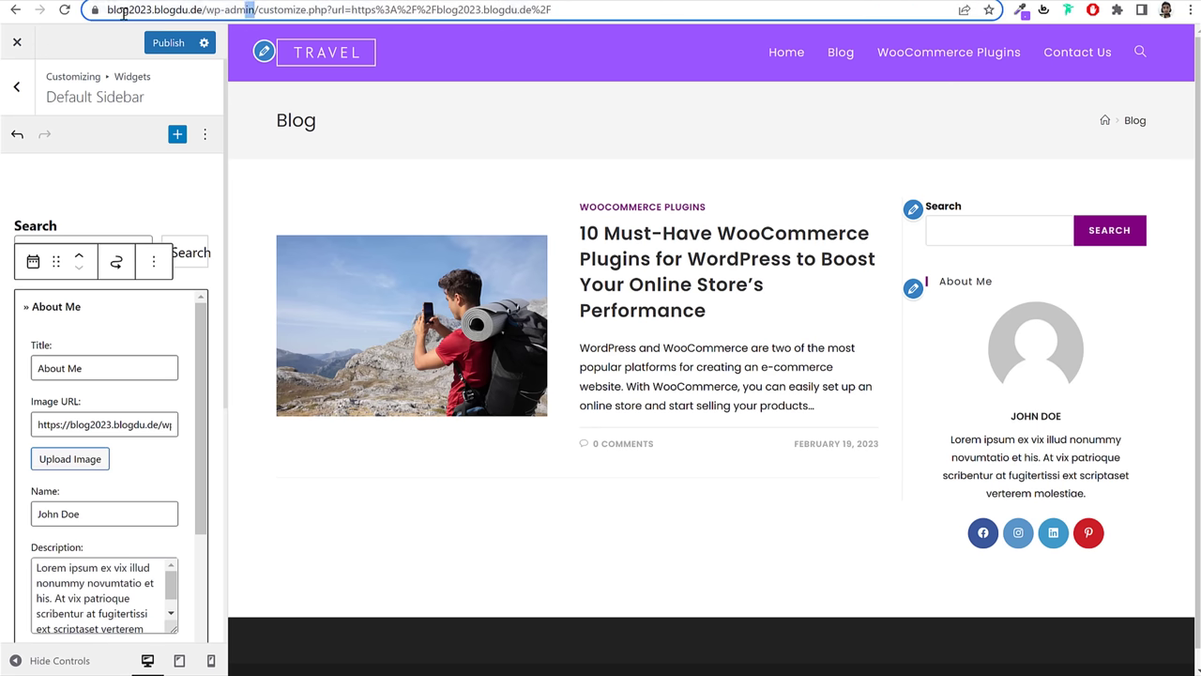
pyautogui.moveTo(259, 9); pyautogui.dragTo(105, 10)
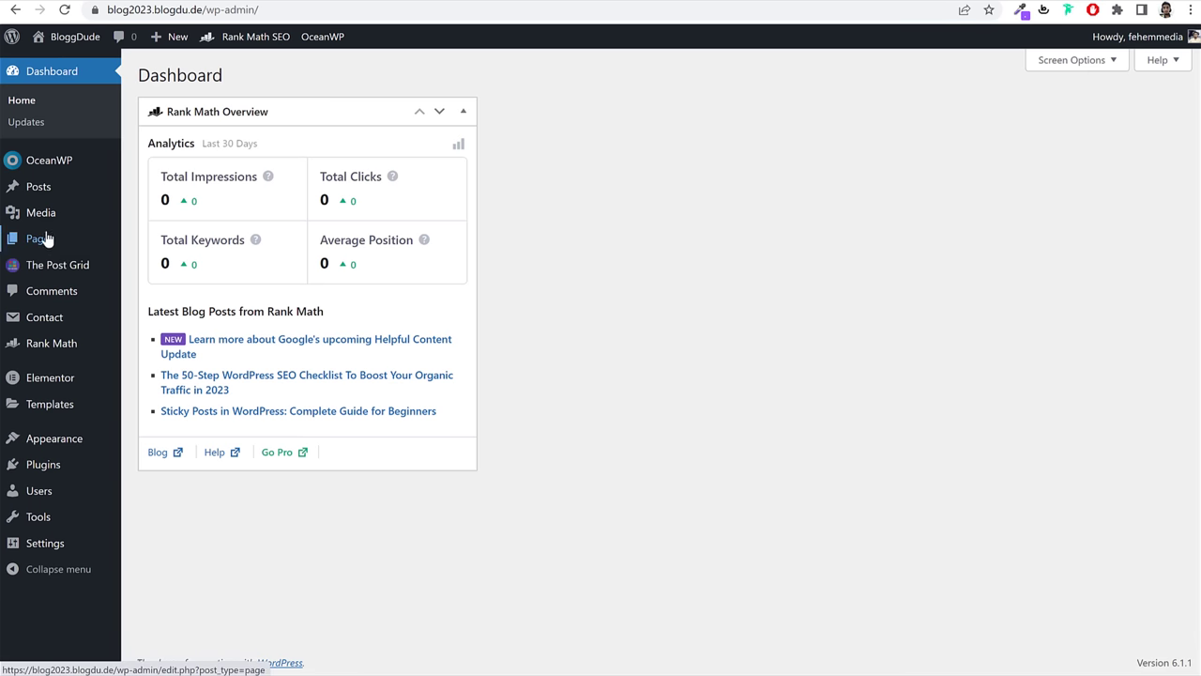
pyautogui.moveTo(50, 223)
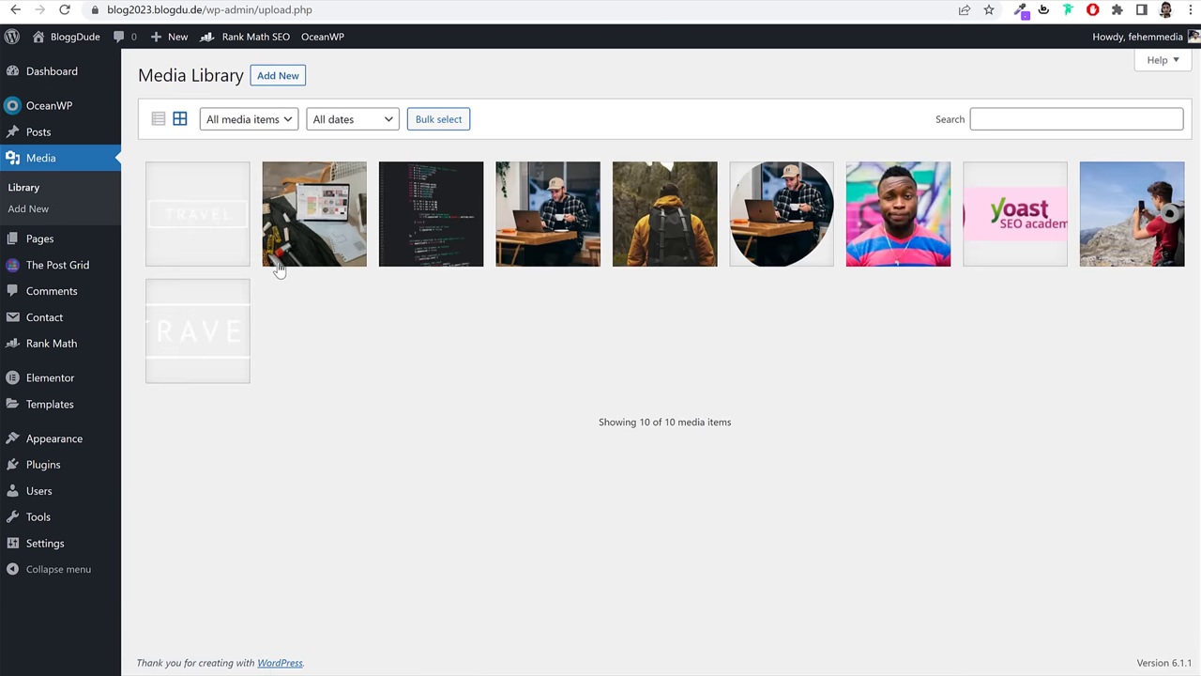
pyautogui.click(897, 253)
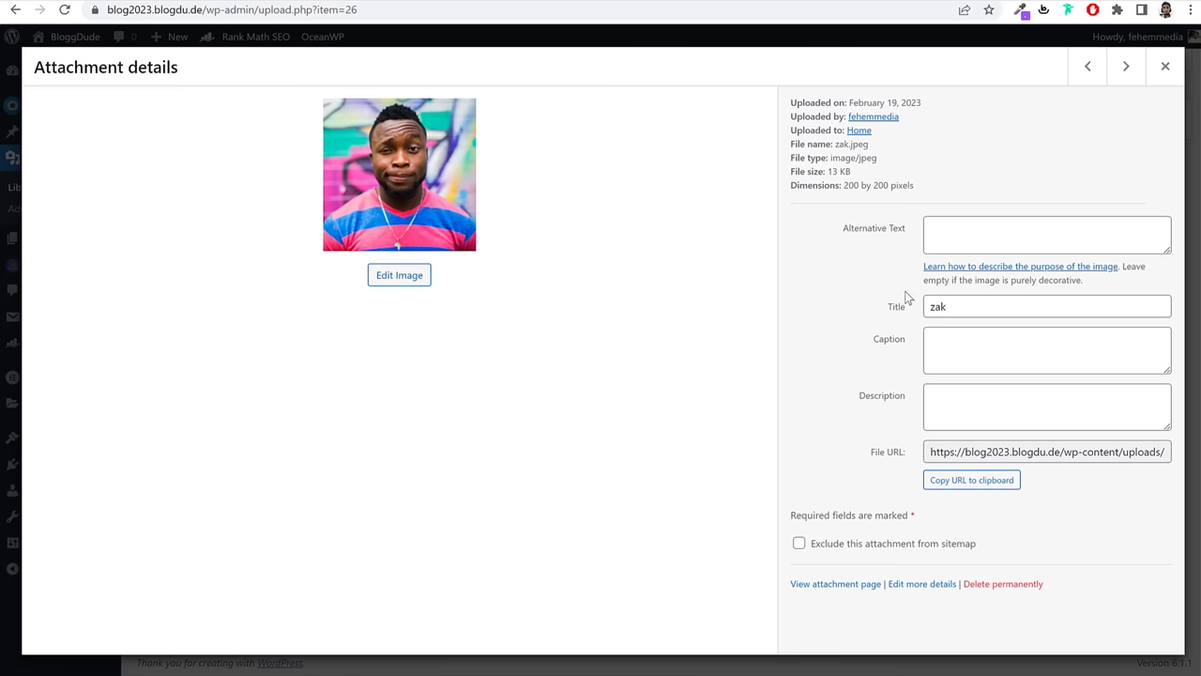
pyautogui.tripleClick(877, 456)
pyautogui.click(966, 450)
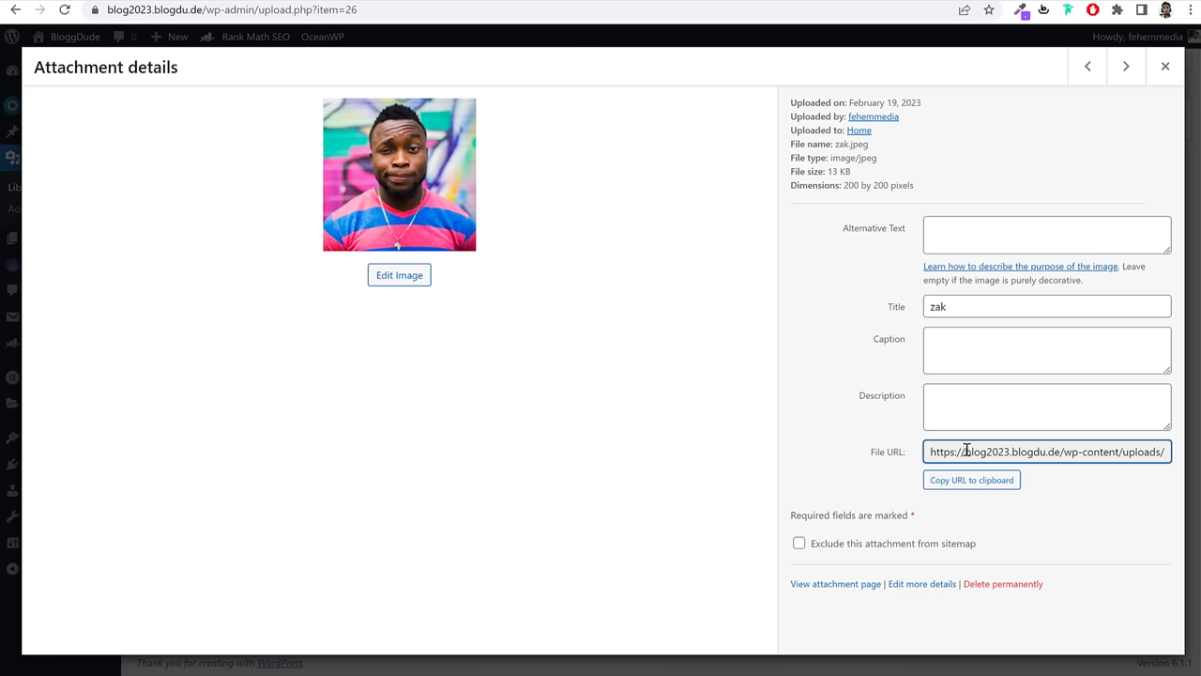
pyautogui.rightClick(967, 451)
pyautogui.click(973, 461)
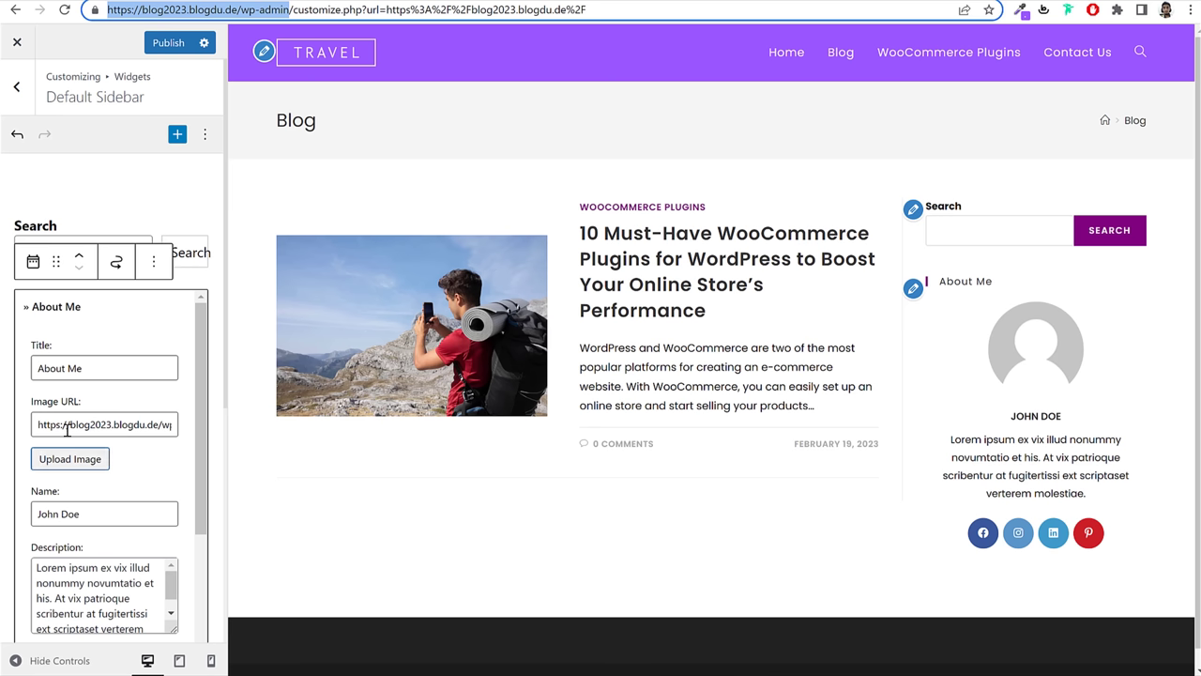
# Step: Replace the About Me widget's image URL with the copied zak.jpeg address
pyautogui.click(68, 424)
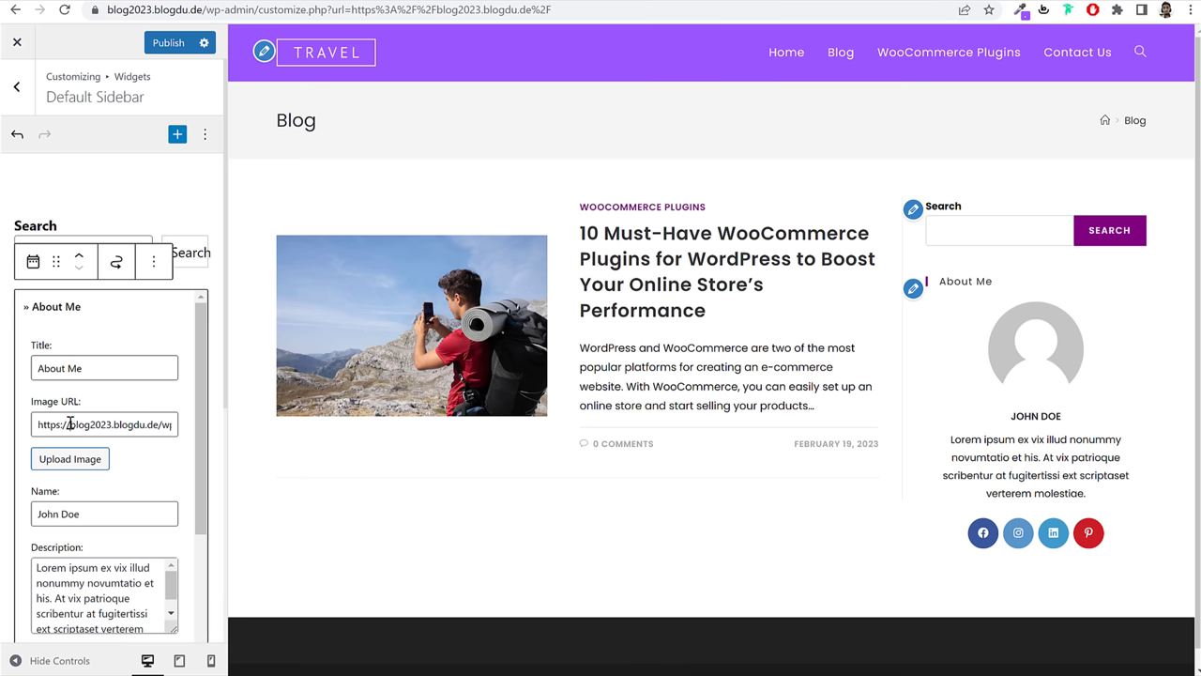
pyautogui.tripleClick(70, 424)
pyautogui.hotkey('ctrl', 'v')
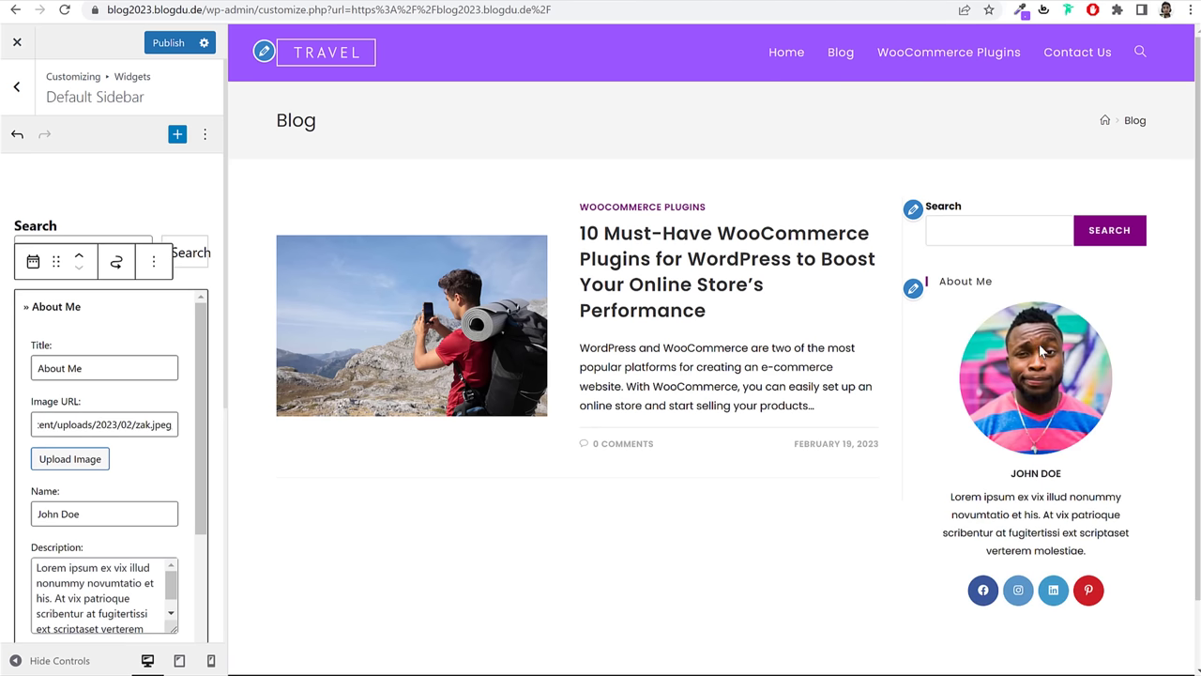
pyautogui.click(76, 196)
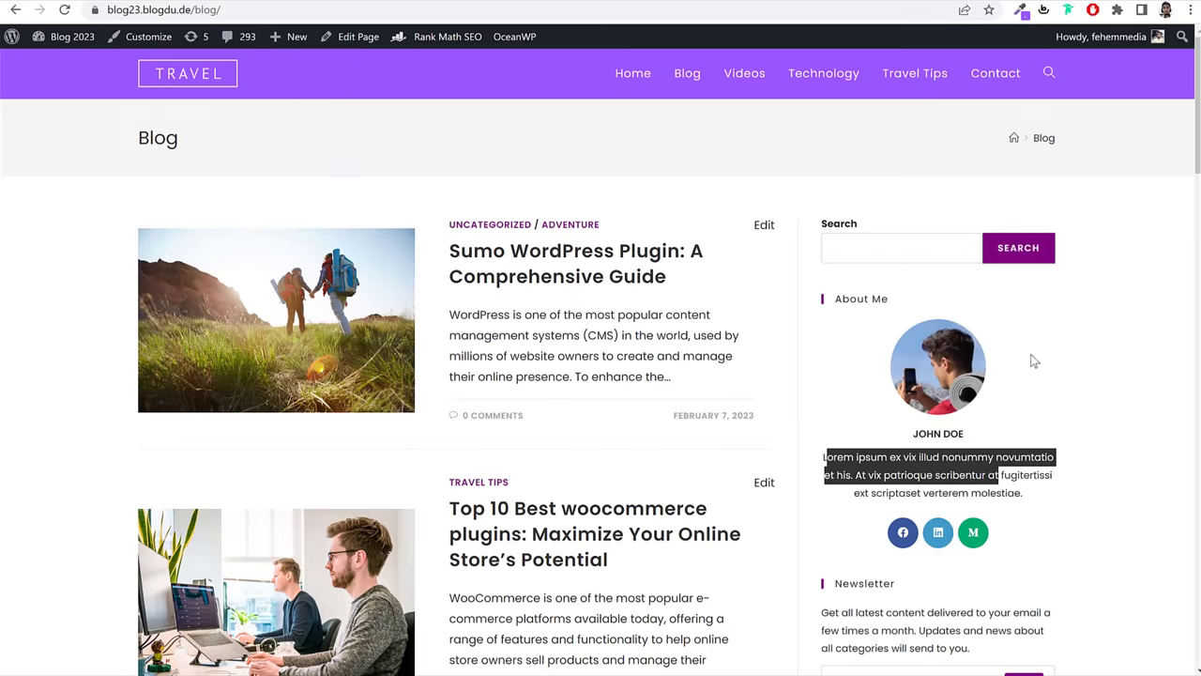
# Step: Add a MailChimp widget below About Me in the Default Sidebar and compare it with the reference's Newsletter section
pyautogui.scroll(-5, 1030, 357)
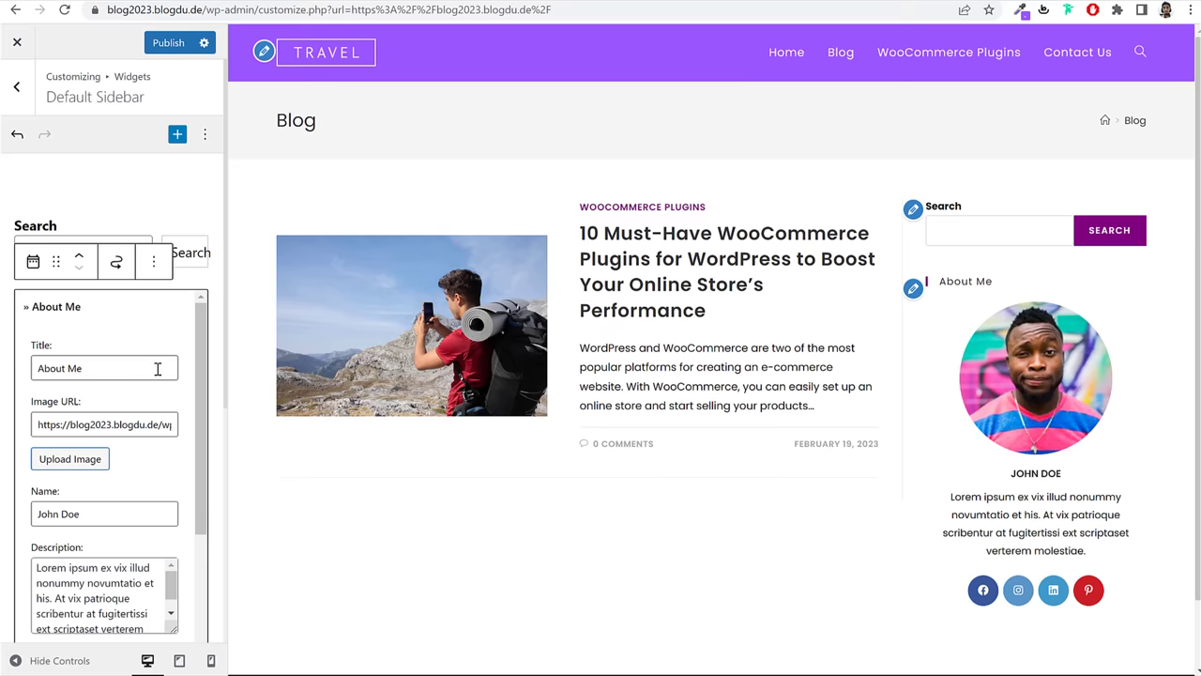
pyautogui.scroll(-5, 160, 388)
pyautogui.click(219, 402)
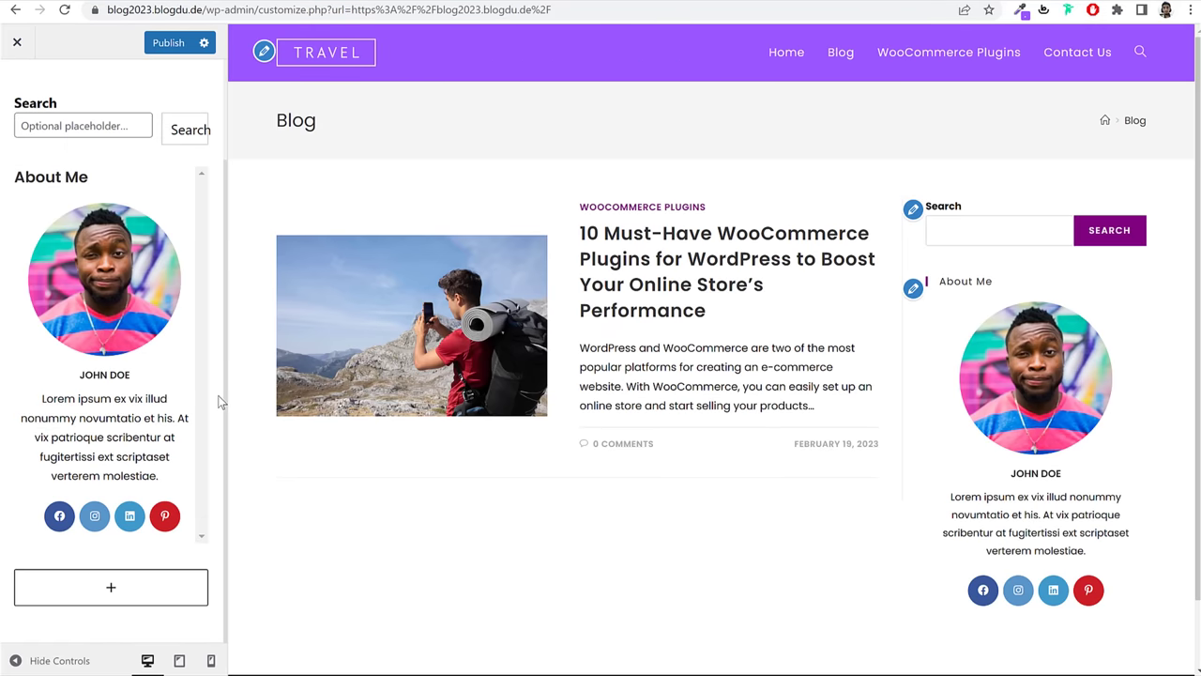
pyautogui.click(136, 593)
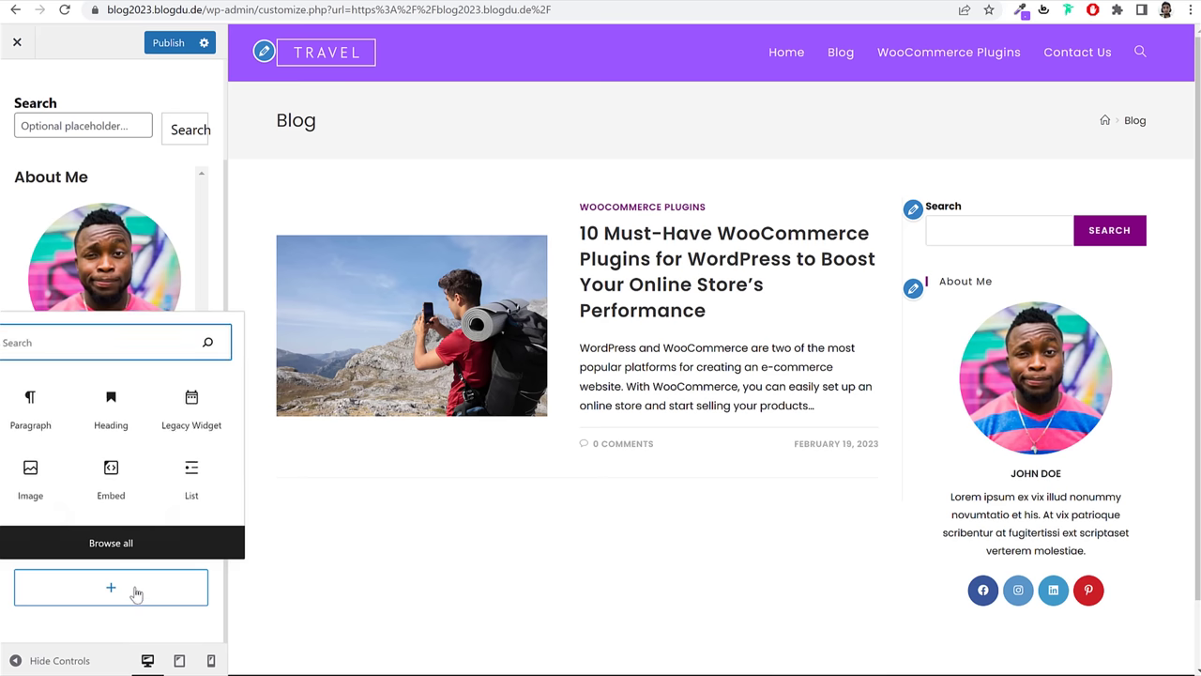
pyautogui.write('mai')
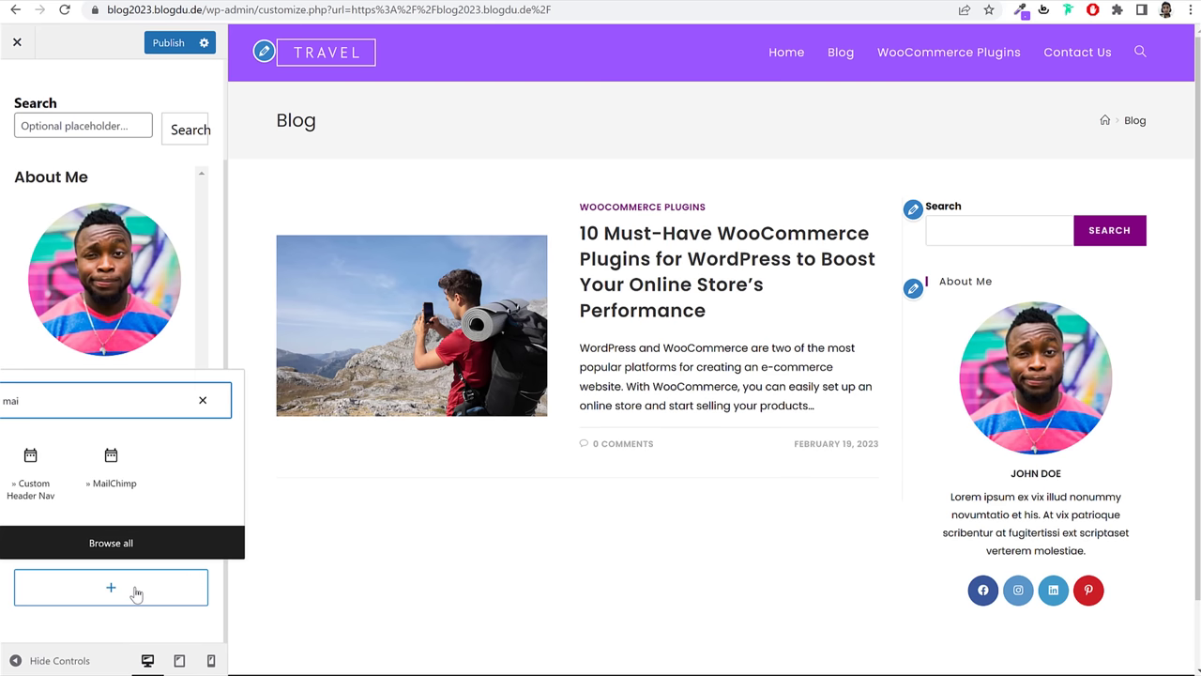
pyautogui.click(111, 465)
pyautogui.scroll(-3, 1070, 441)
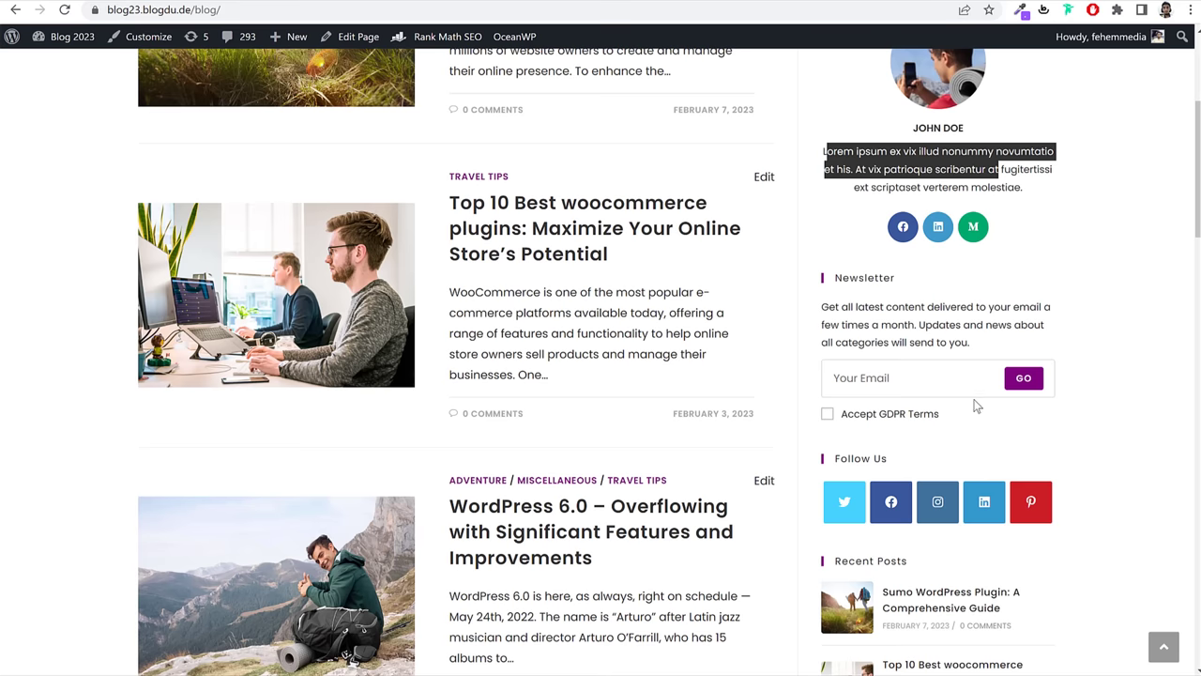
# Step: Check the reference's Follow Us section, and add the theme's » Social Icons widget below the Newsletter widget in the Default Sidebar
pyautogui.scroll(-4, 938, 281)
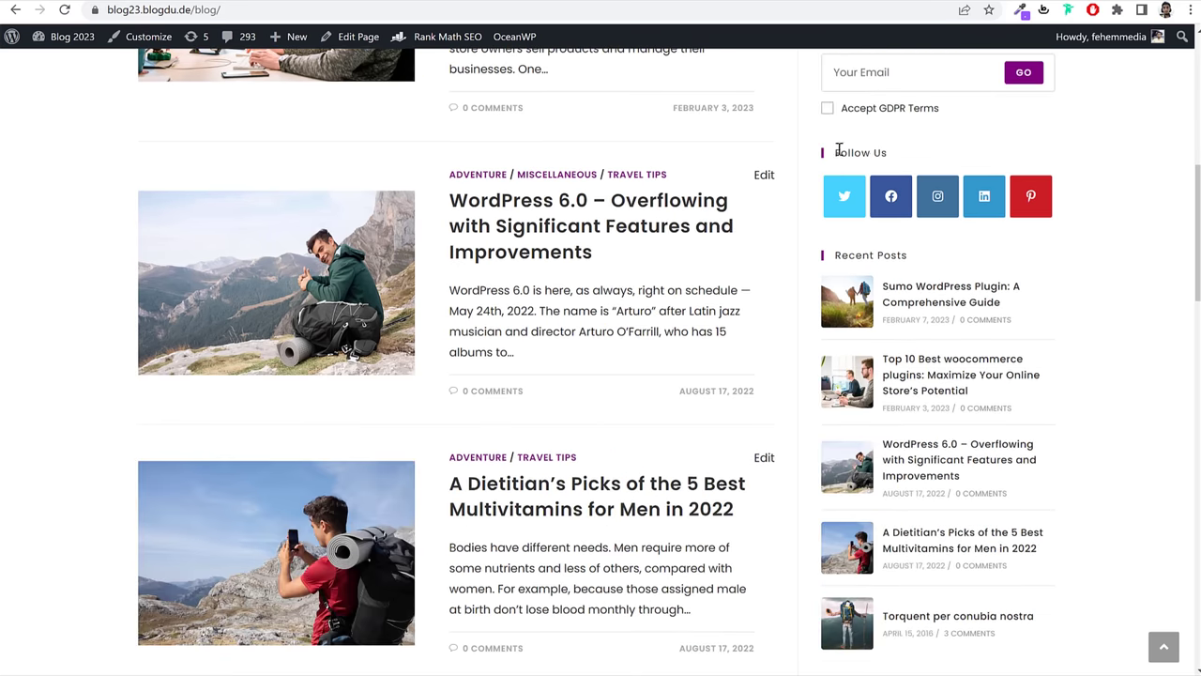
pyautogui.tripleClick(838, 150)
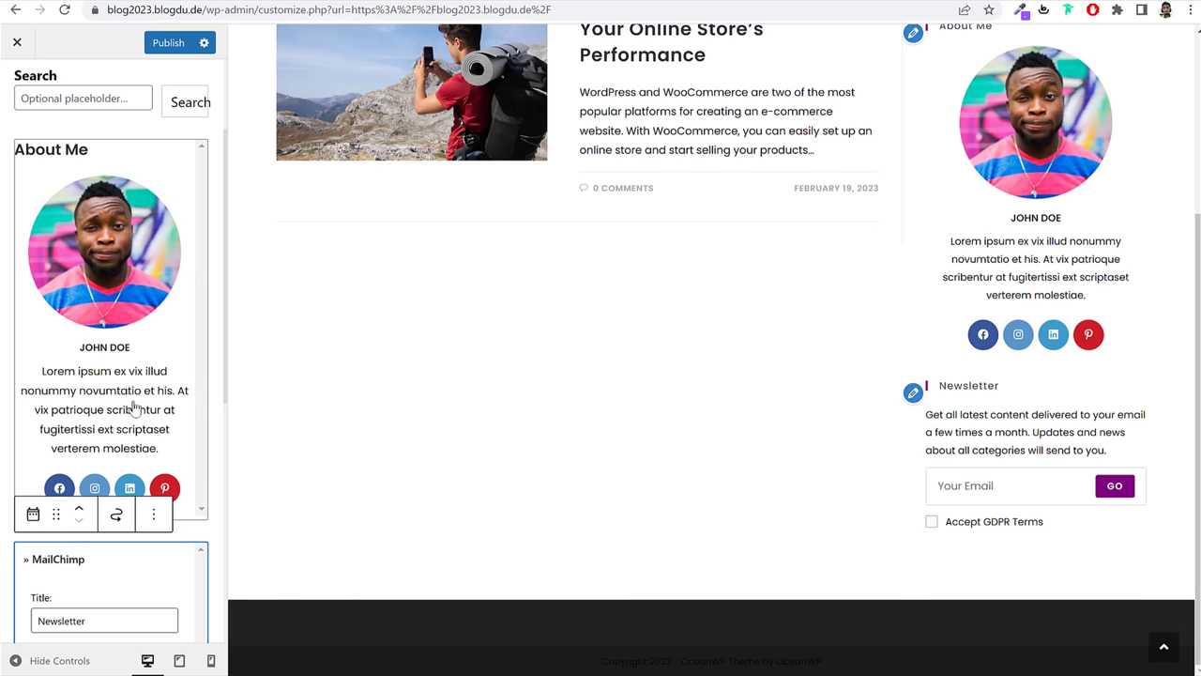
pyautogui.scroll(-4, 210, 523)
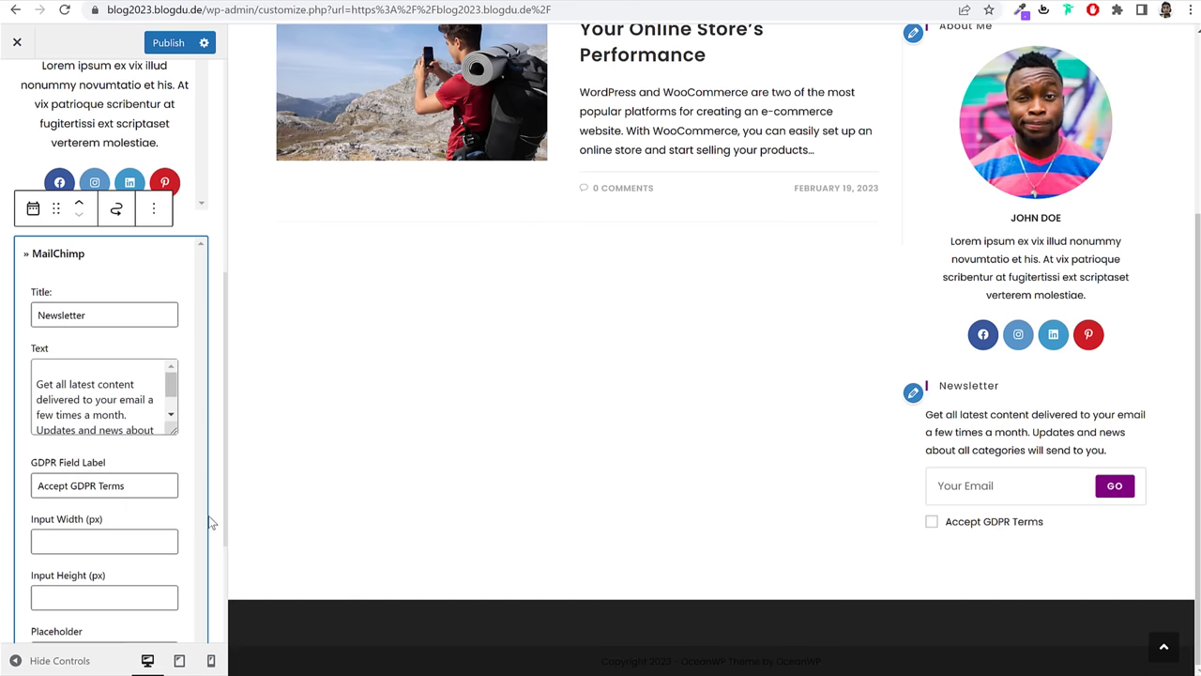
pyautogui.scroll(-2, 210, 523)
pyautogui.click(141, 591)
pyautogui.write('s')
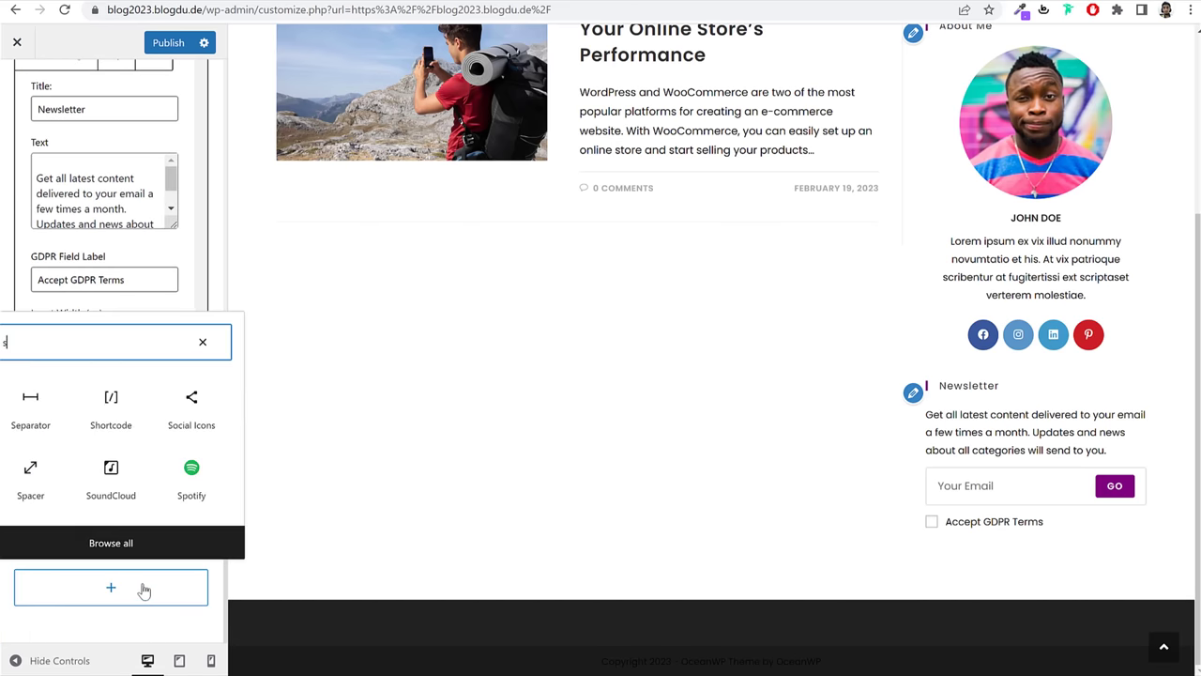
pyautogui.write('loc')
pyautogui.press('BackSpace')
pyautogui.press('BackSpace')
pyautogui.write('oc')
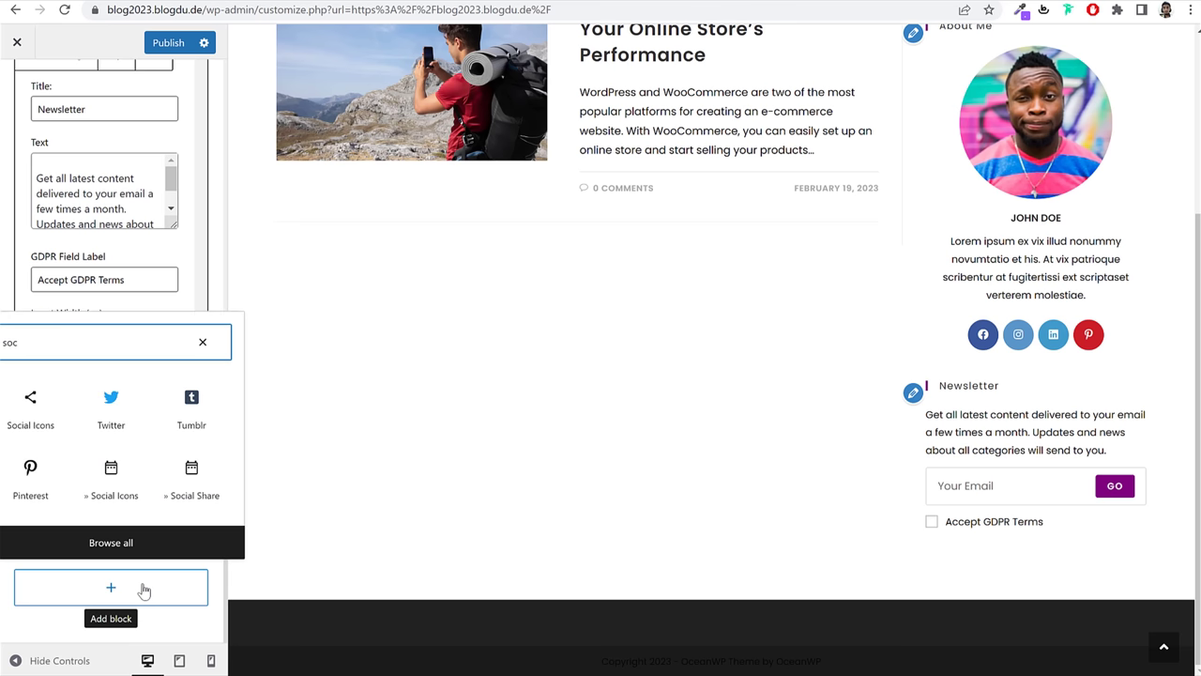
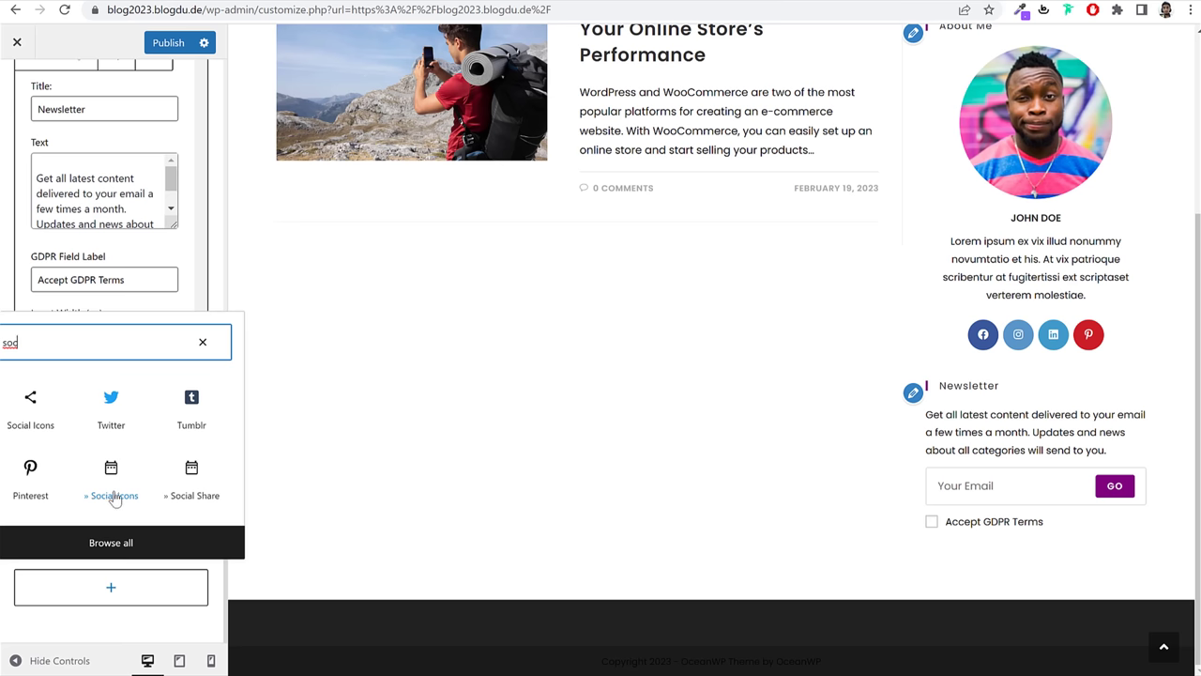
pyautogui.click(110, 474)
pyautogui.scroll(-5, 122, 526)
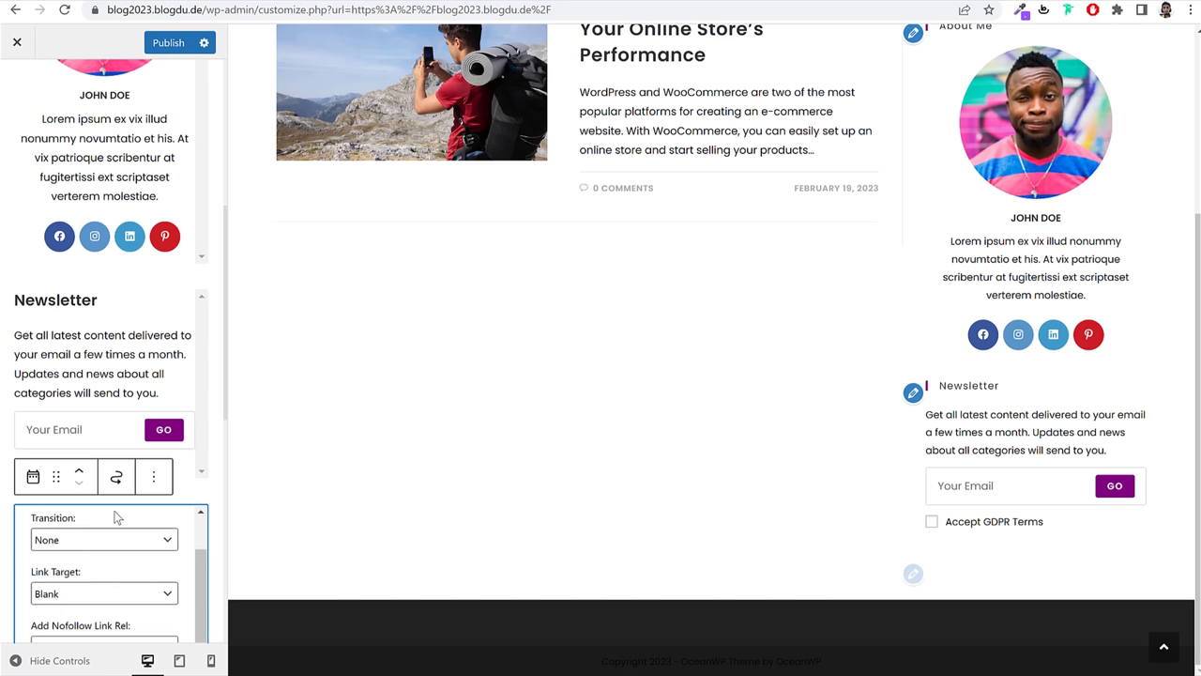
pyautogui.scroll(-10, 214, 536)
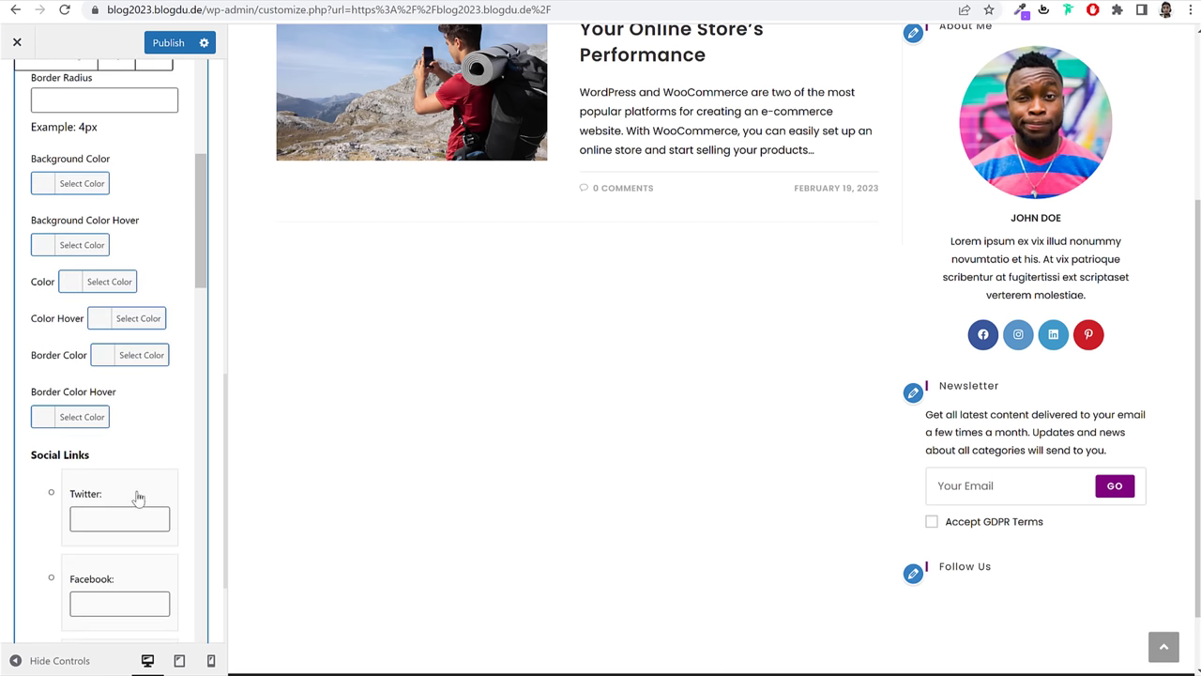
pyautogui.moveTo(205, 9); pyautogui.dragTo(94, 9)
pyautogui.hotkey('ctrl', 'c')
pyautogui.click(101, 514)
pyautogui.hotkey('ctrl', 'v')
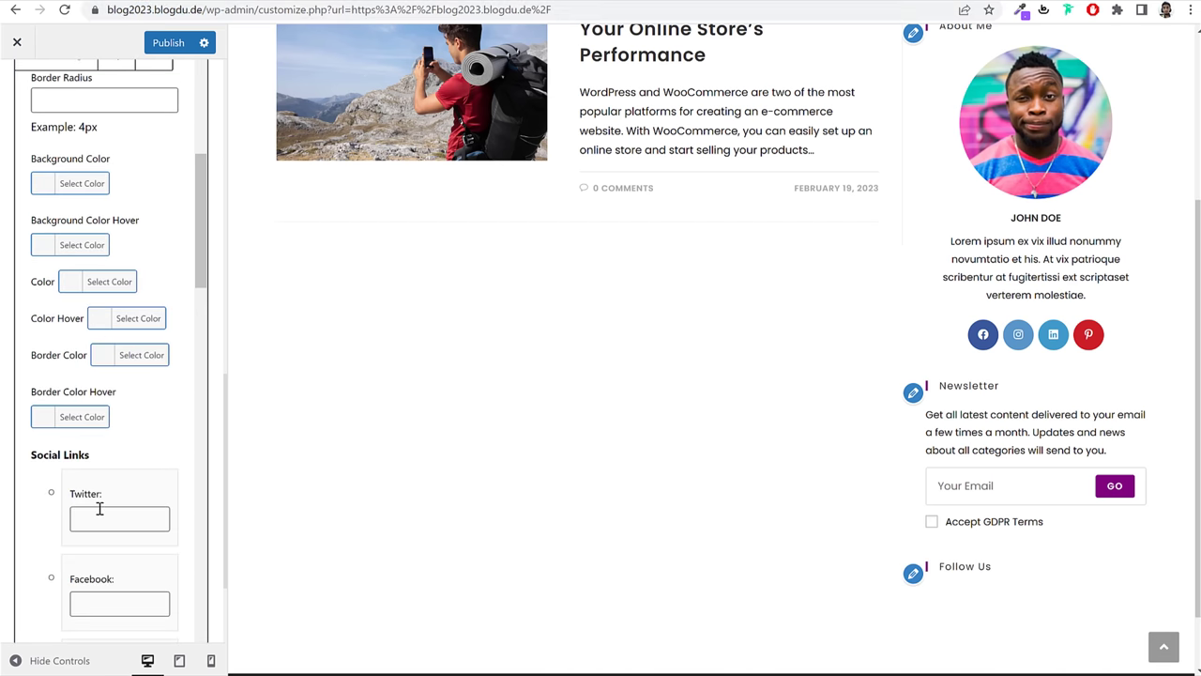
pyautogui.click(108, 596)
pyautogui.hotkey('ctrl', 'v')
pyautogui.scroll(-3, 162, 544)
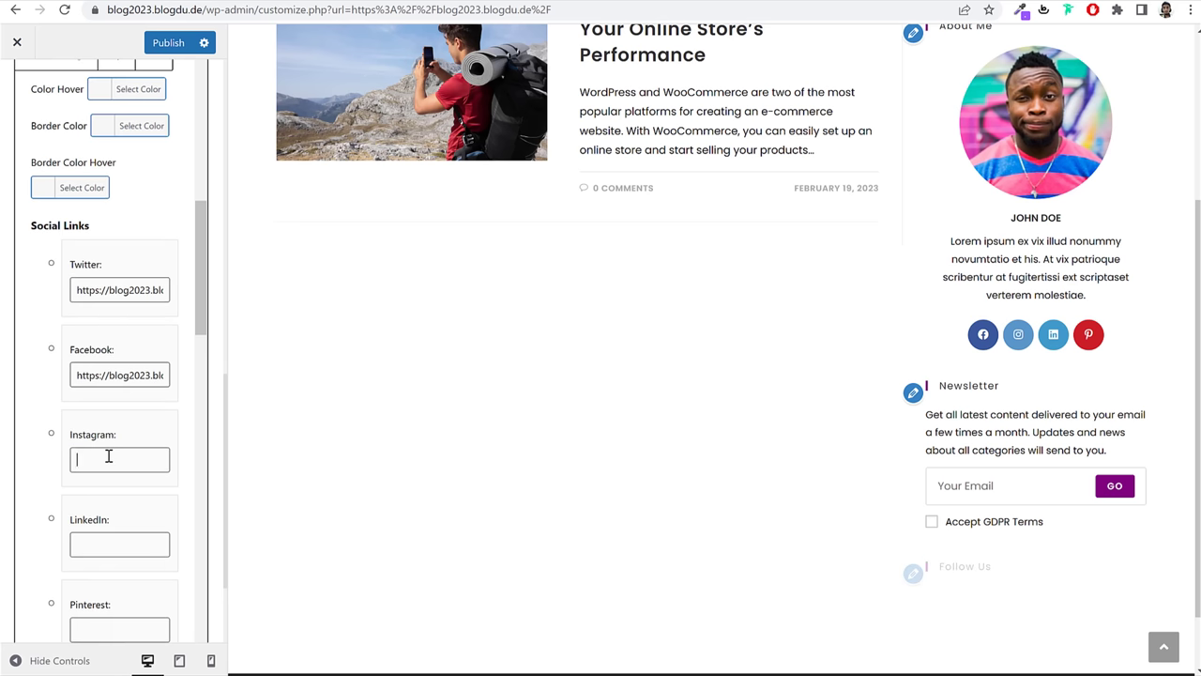
pyautogui.click(109, 459)
pyautogui.hotkey('ctrl', 'v')
pyautogui.click(122, 546)
pyautogui.hotkey('ctrl', 'v')
pyautogui.press('Tab')
pyautogui.hotkey('ctrl', 'v')
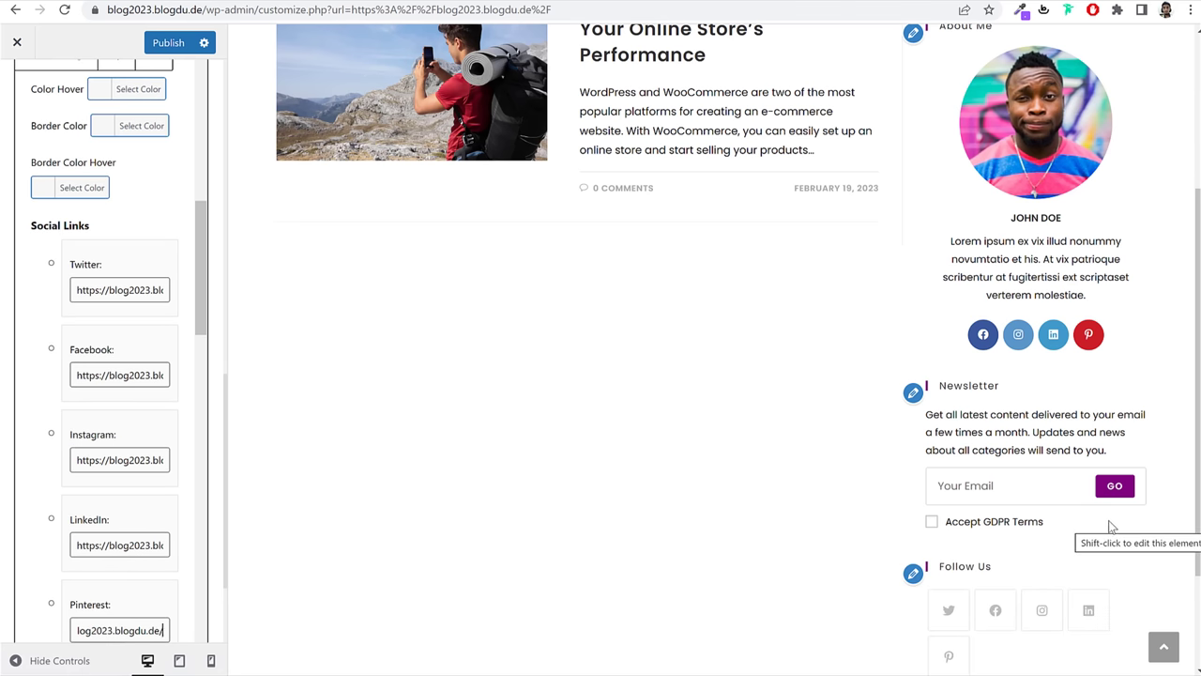
# Step: Change the Follow Us widget's icon style to Colored
pyautogui.scroll(-2, 1061, 540)
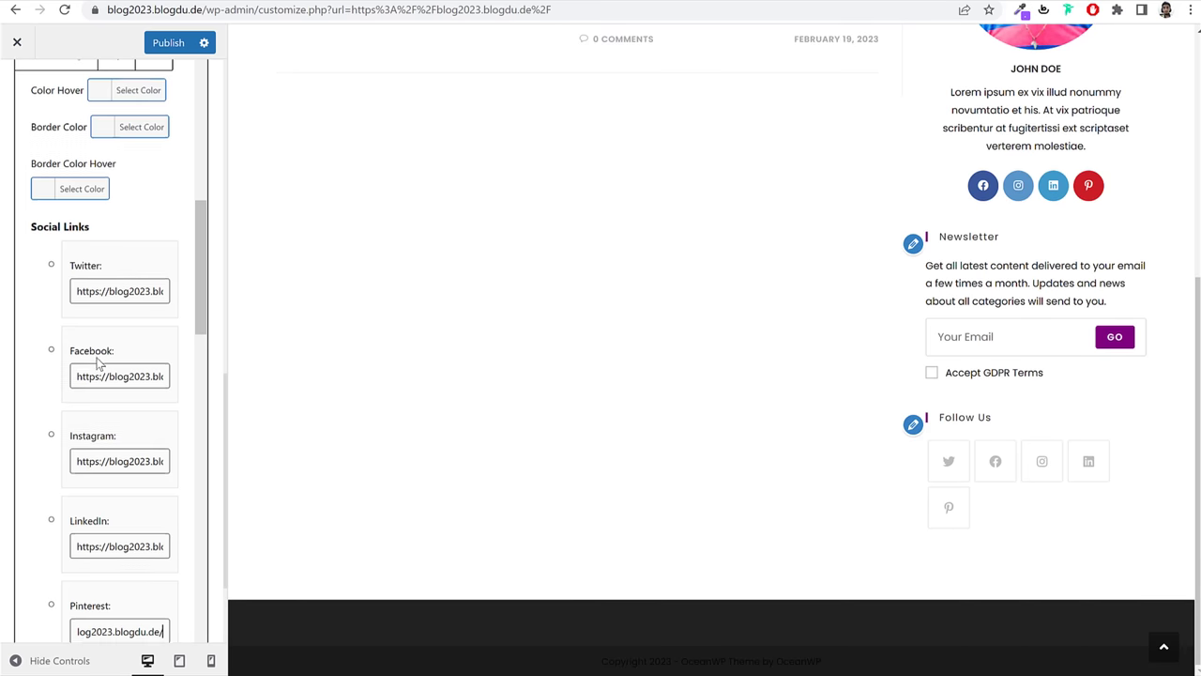
pyautogui.scroll(6, 103, 364)
pyautogui.scroll(2, 105, 366)
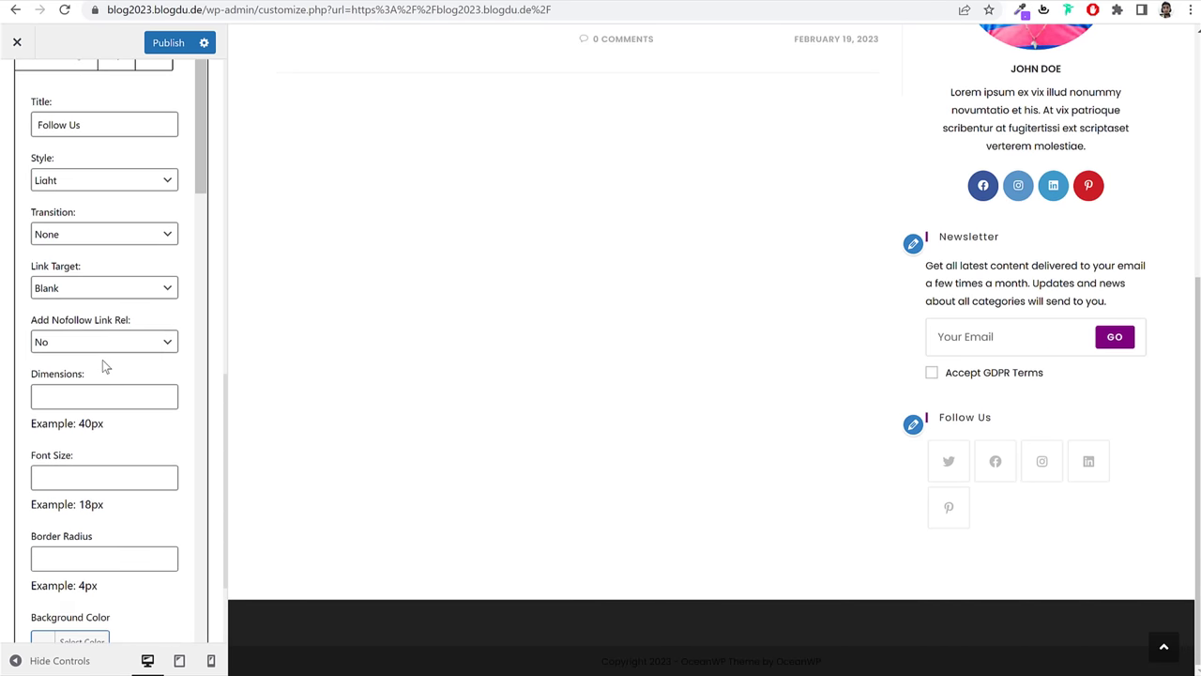
pyautogui.click(71, 180)
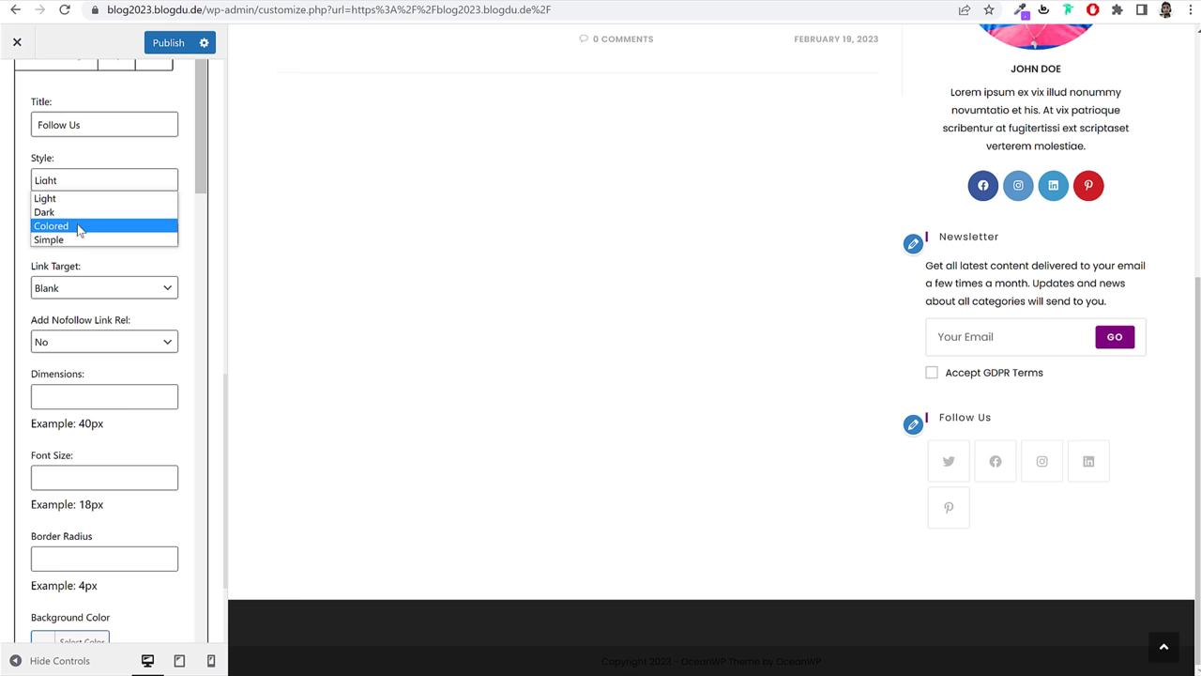
pyautogui.click(79, 226)
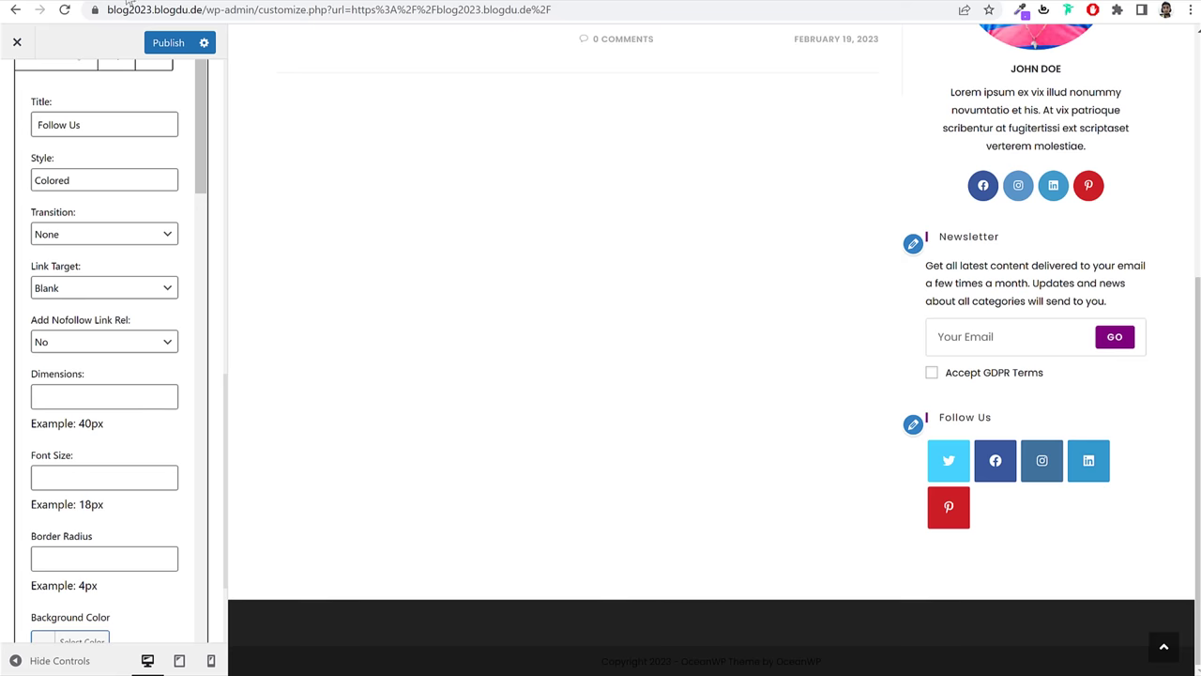
# Step: Add the theme's » Recent Posts widget below Follow Us in the Default Sidebar
pyautogui.scroll(-8, 191, 476)
pyautogui.scroll(-3, 206, 523)
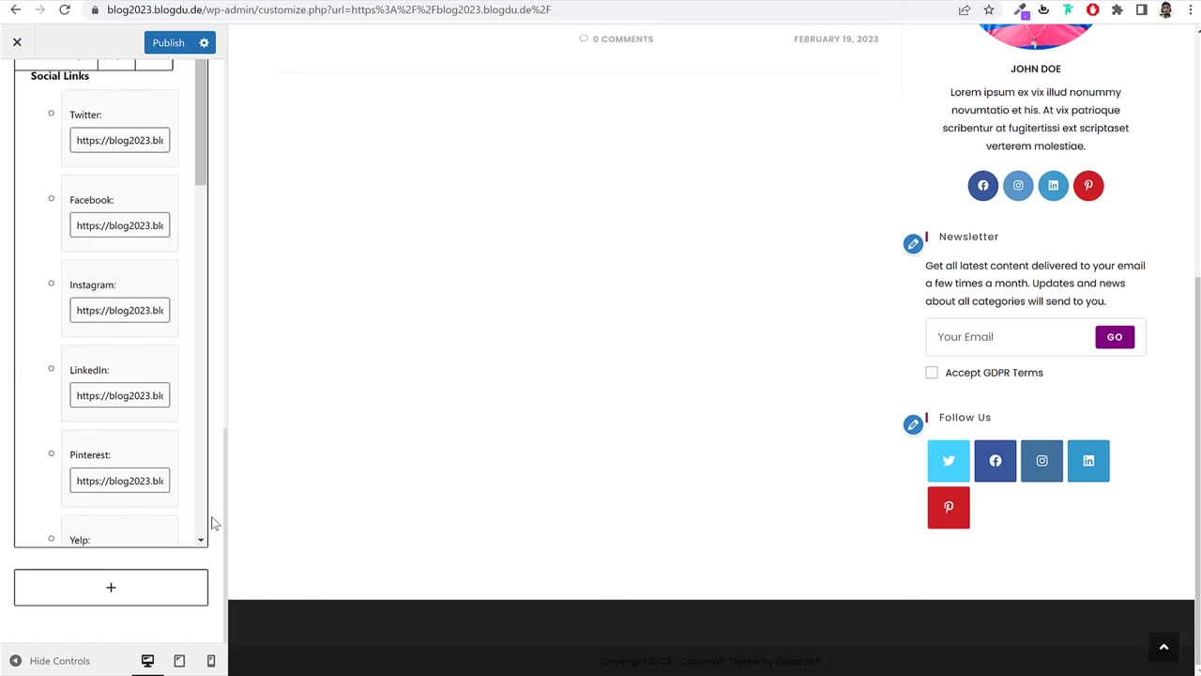
pyautogui.click(138, 590)
pyautogui.write('re')
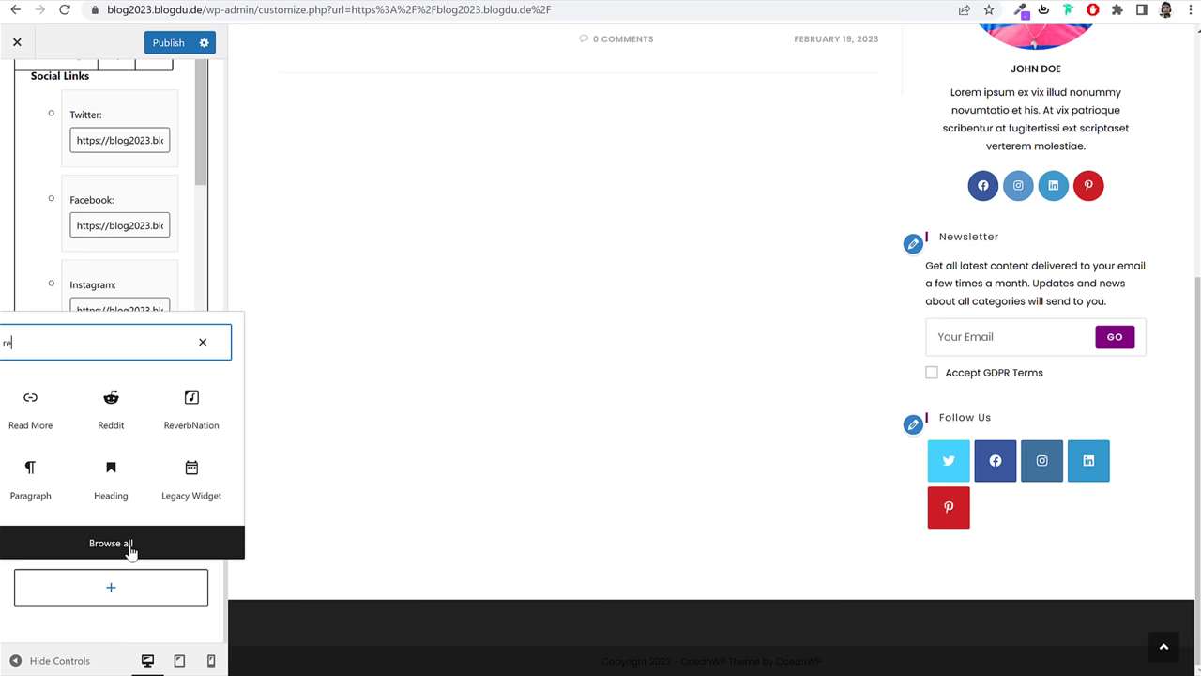
pyautogui.write('ce')
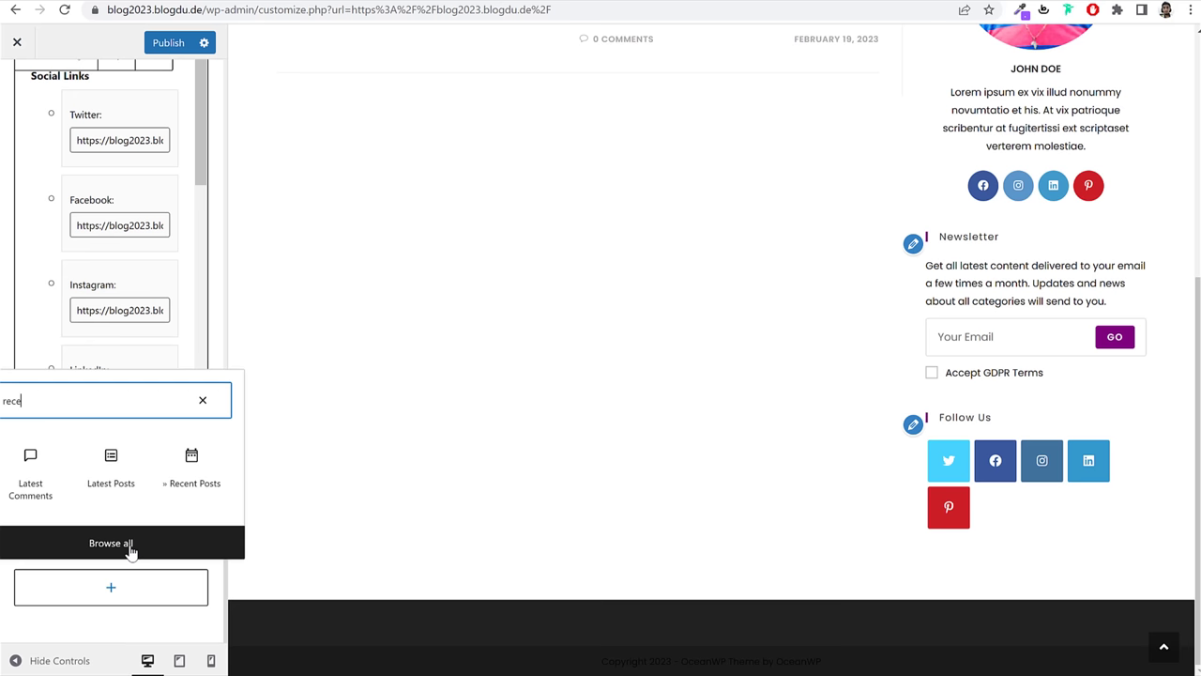
pyautogui.click(191, 484)
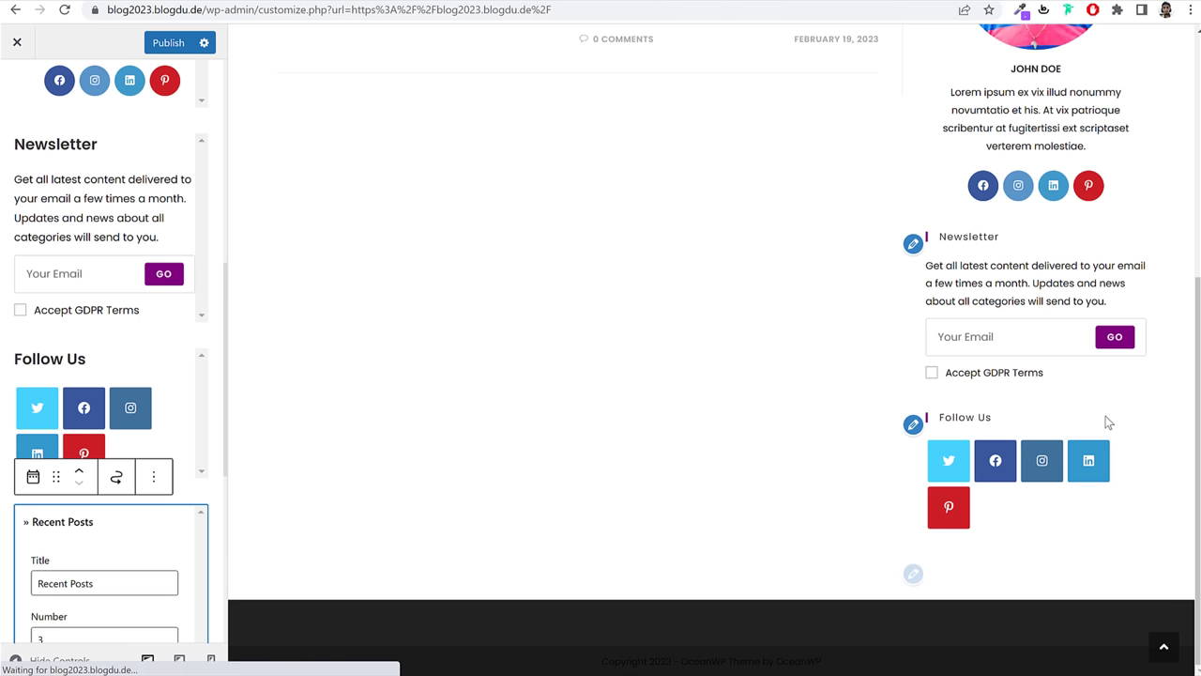
# Step: Set the Recent Posts widget's number of posts to 6 and publish the sidebar changes
pyautogui.scroll(-2, 1051, 469)
pyautogui.scroll(-2, 80, 563)
pyautogui.doubleClick(41, 410)
pyautogui.write('6')
pyautogui.click(172, 46)
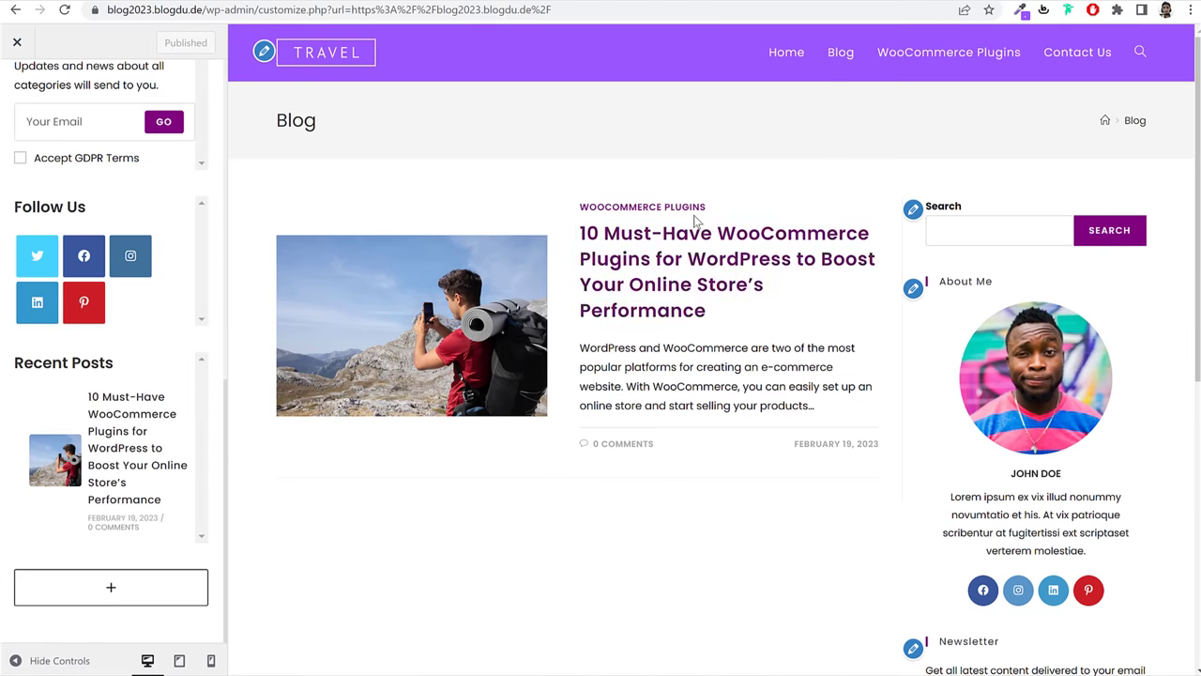
# Step: Open the 10 Must-Have WooCommerce Plugins post in the preview and review its content and sidebar down to the footer
pyautogui.click(695, 235)
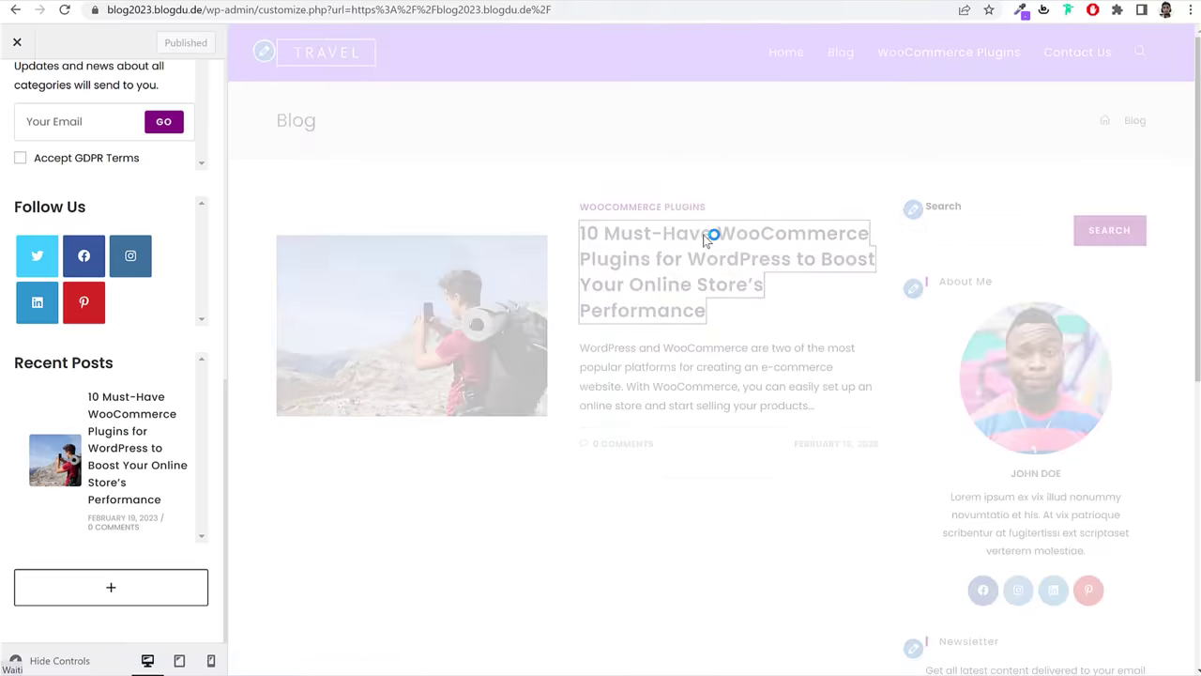
pyautogui.scroll(-12, 1002, 391)
pyautogui.scroll(-5, 1002, 391)
pyautogui.scroll(15, 1002, 390)
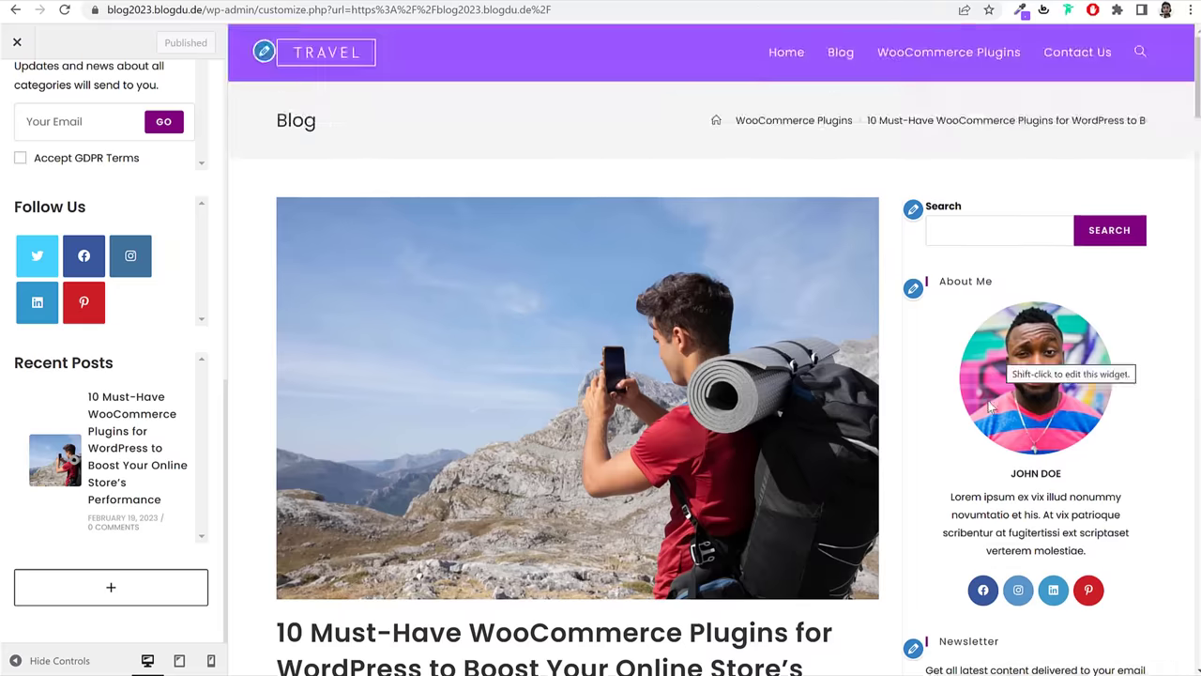
pyautogui.scroll(-20, 982, 456)
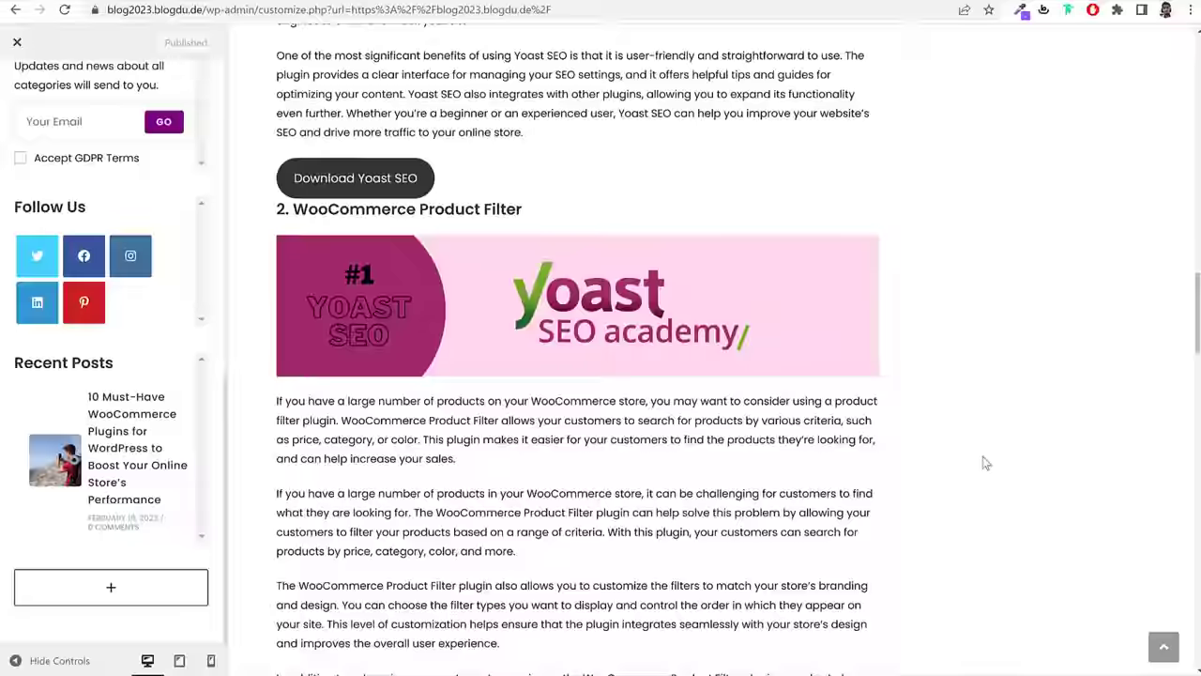
pyautogui.scroll(-20, 982, 456)
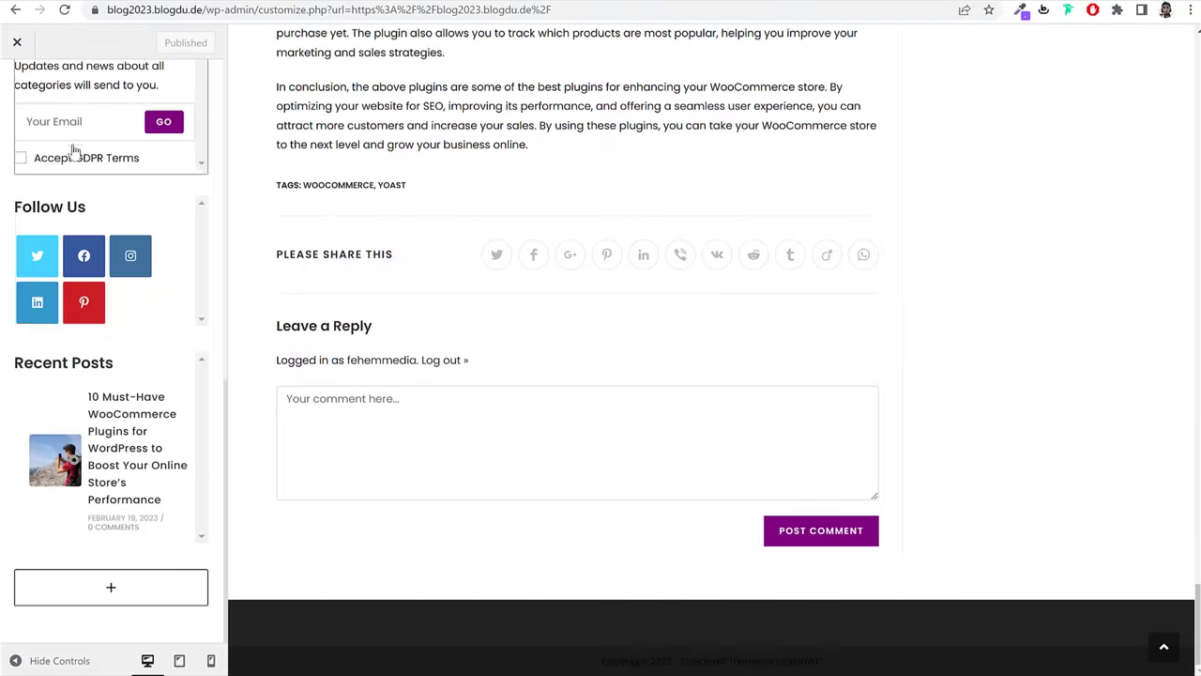
# Step: Leave the sidebar widgets, open the Footer Widgets settings and set the number of footer columns to 1
pyautogui.scroll(6, 38, 113)
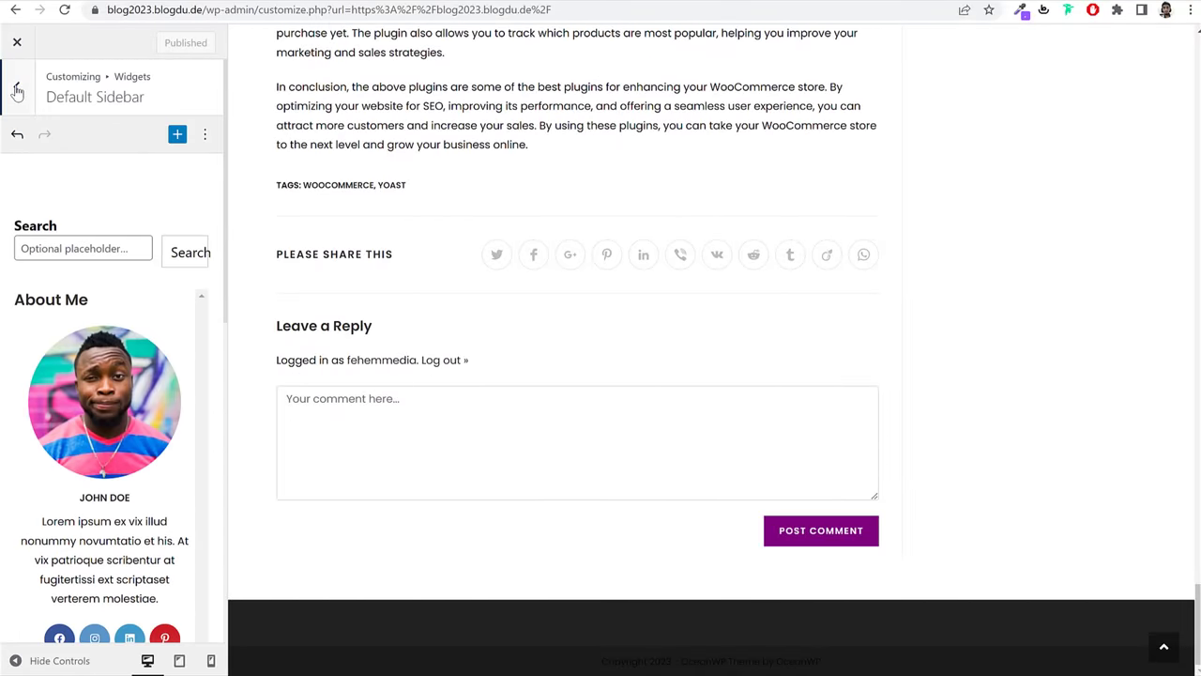
pyautogui.click(17, 89)
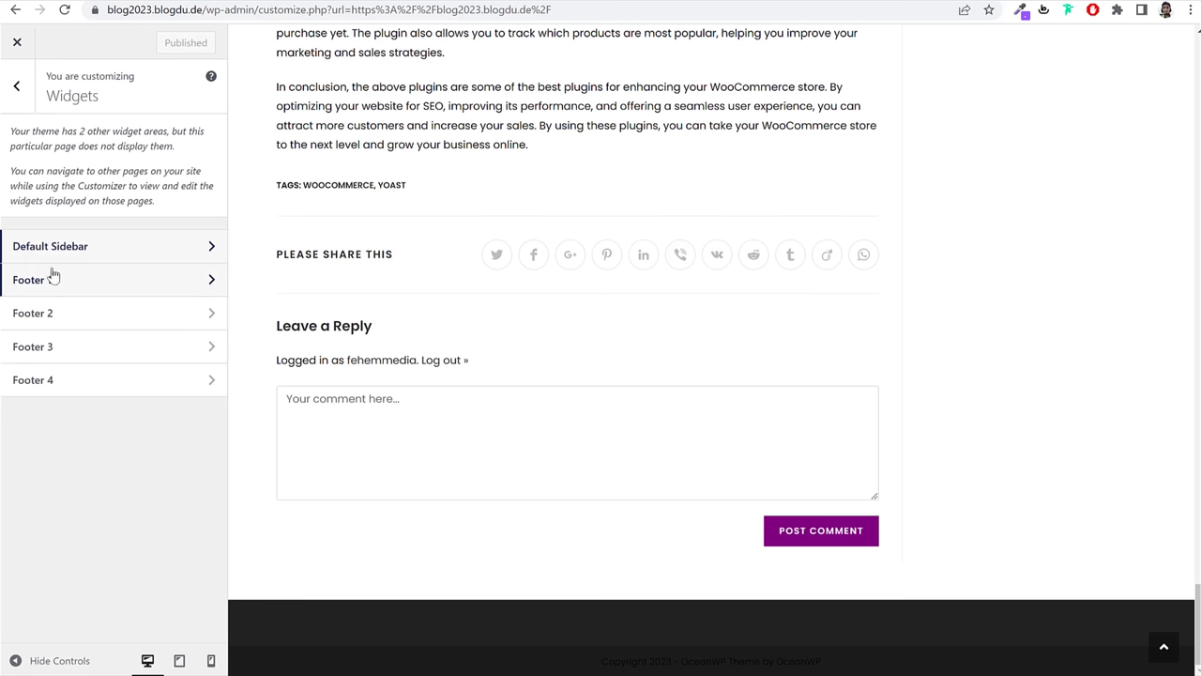
pyautogui.click(16, 86)
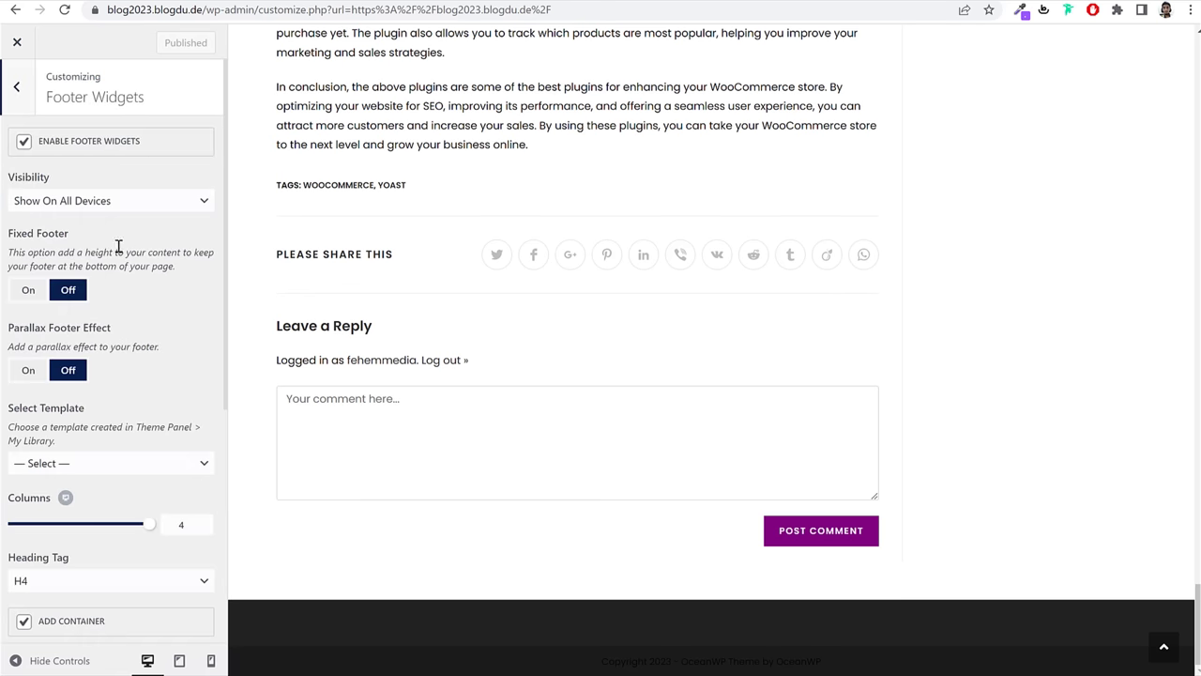
pyautogui.scroll(-3, 186, 329)
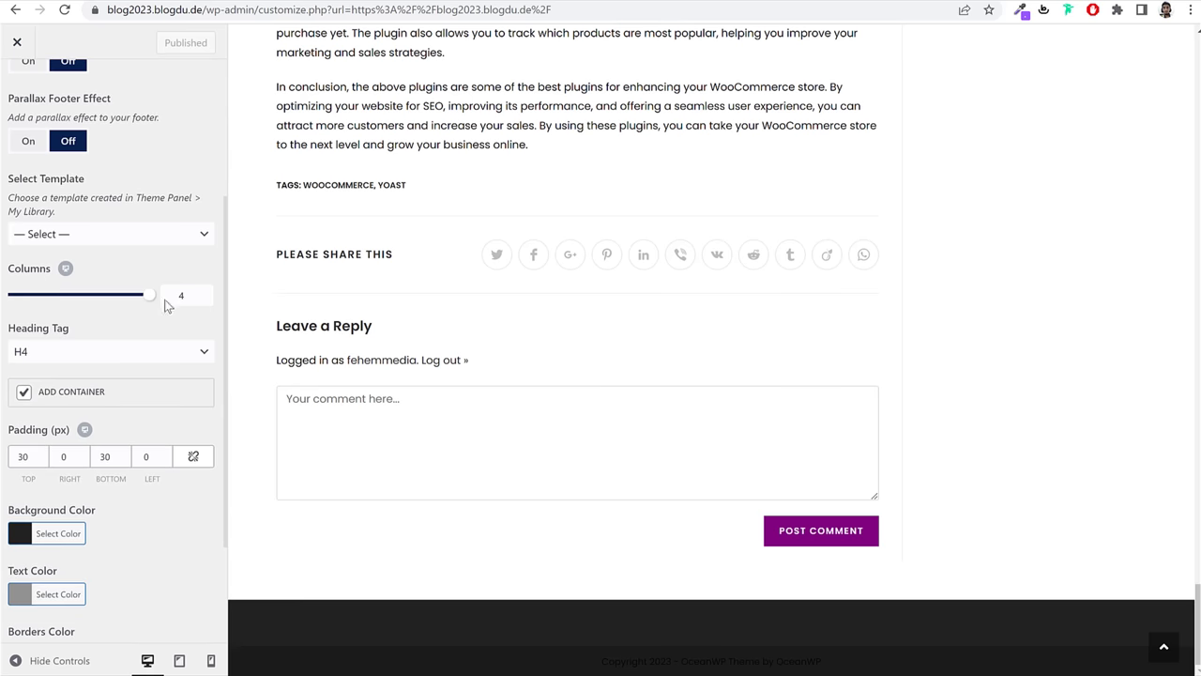
pyautogui.click(201, 295)
pyautogui.press('Down')
pyautogui.press('Down')
pyautogui.press('Down')
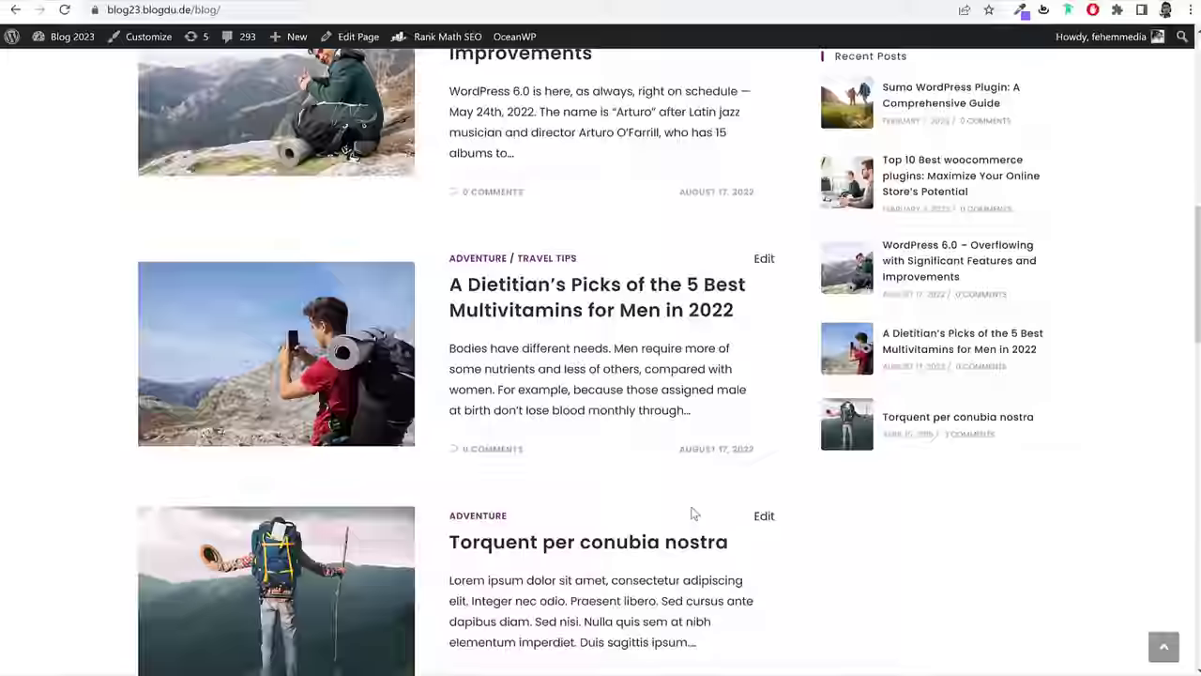
# Step: Check the reference page's lower part, and set the footer widgets' text color to white (#ffffff)
pyautogui.scroll(-5, 692, 510)
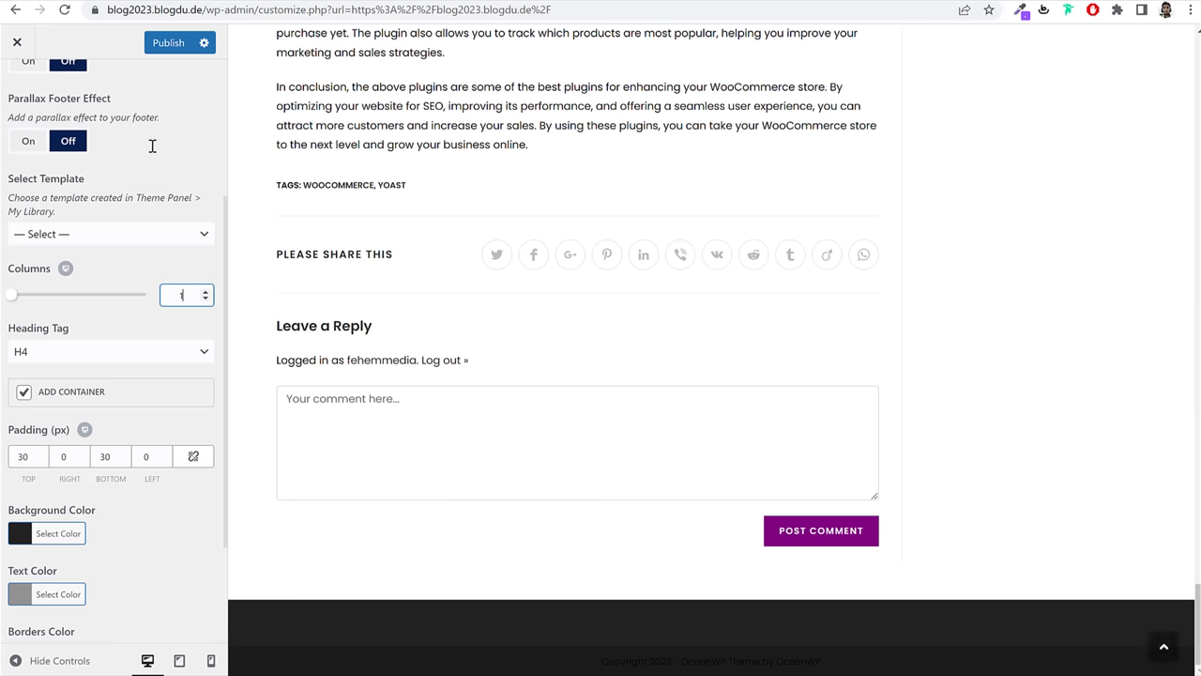
pyautogui.scroll(-2, 147, 349)
pyautogui.scroll(3, 146, 352)
pyautogui.scroll(-4, 94, 375)
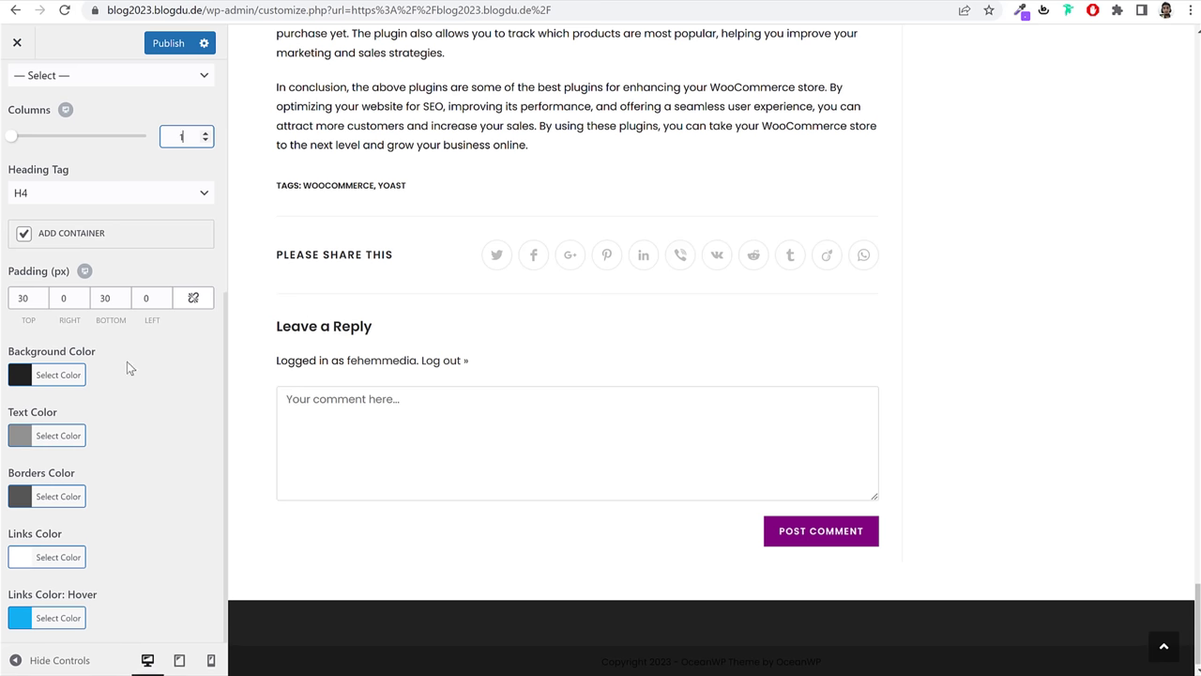
pyautogui.click(54, 378)
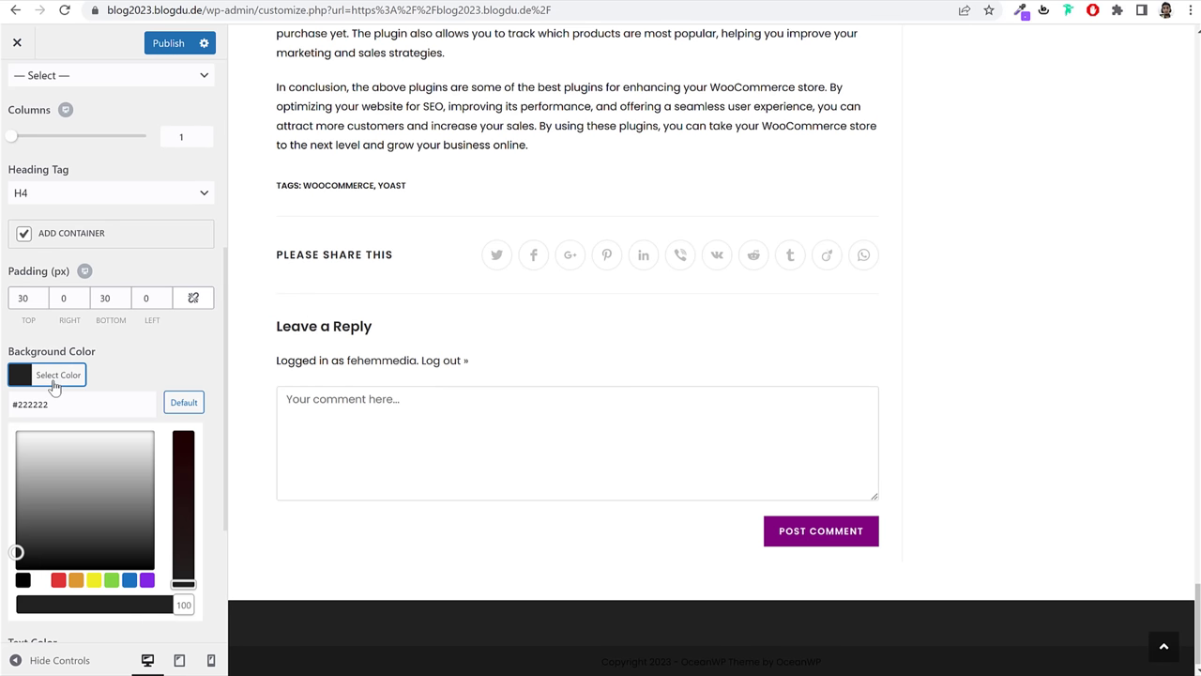
pyautogui.click(53, 380)
pyautogui.click(59, 435)
pyautogui.scroll(-3, 61, 533)
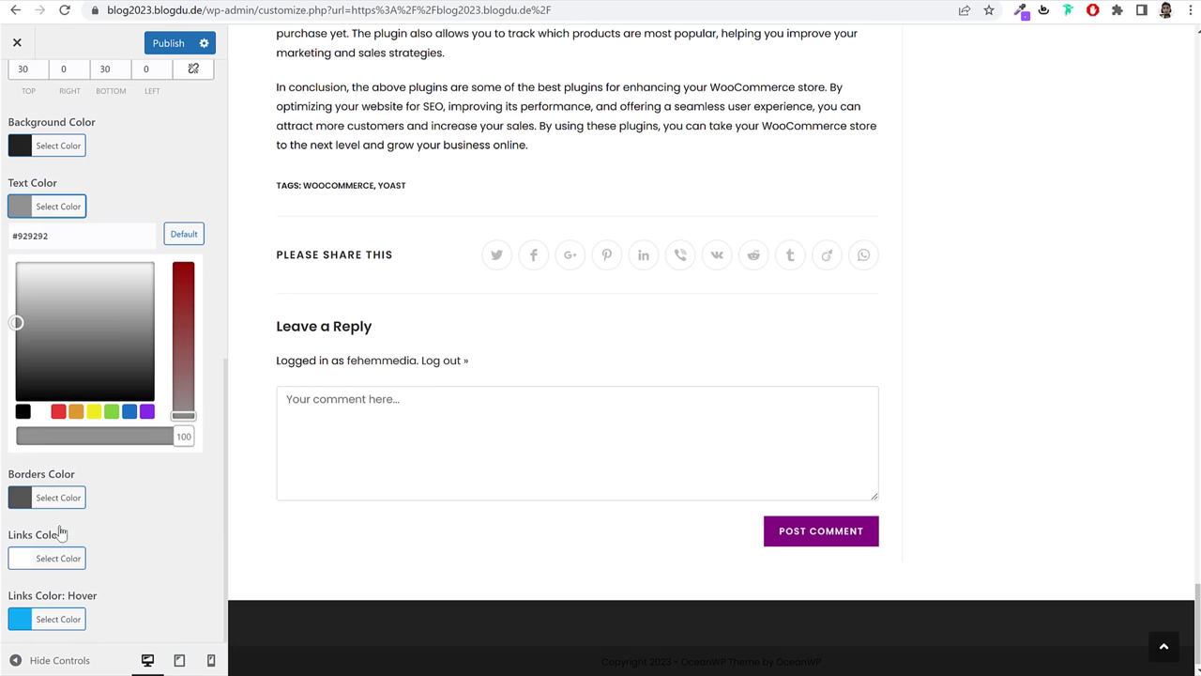
pyautogui.click(38, 413)
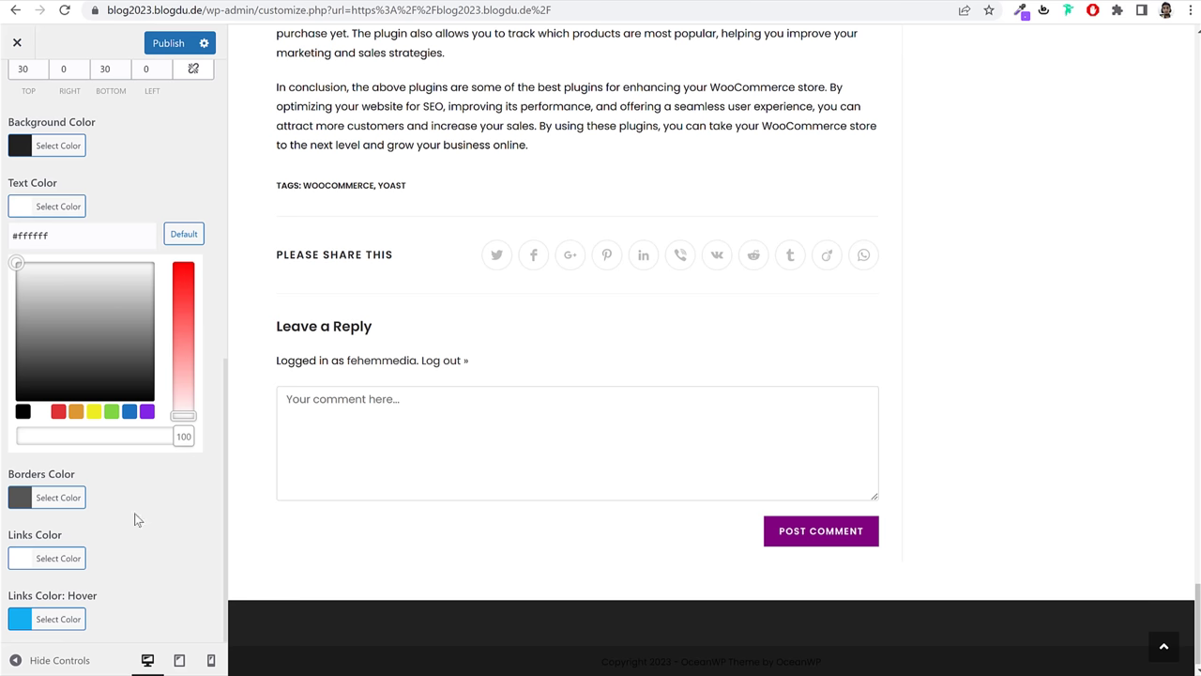
pyautogui.click(136, 550)
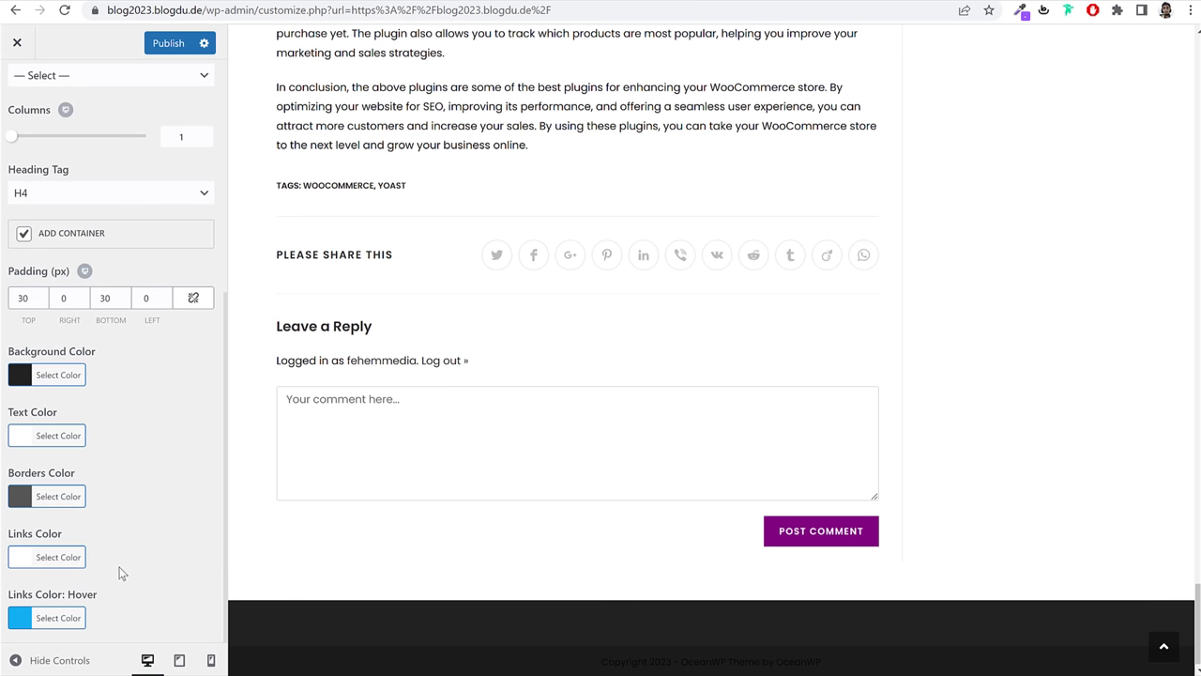
# Step: Open the Footer Bottom settings and change the copyright text to "Copyright [oceanwp_date] - Made by" followed by the site author's full name
pyautogui.scroll(3, 107, 427)
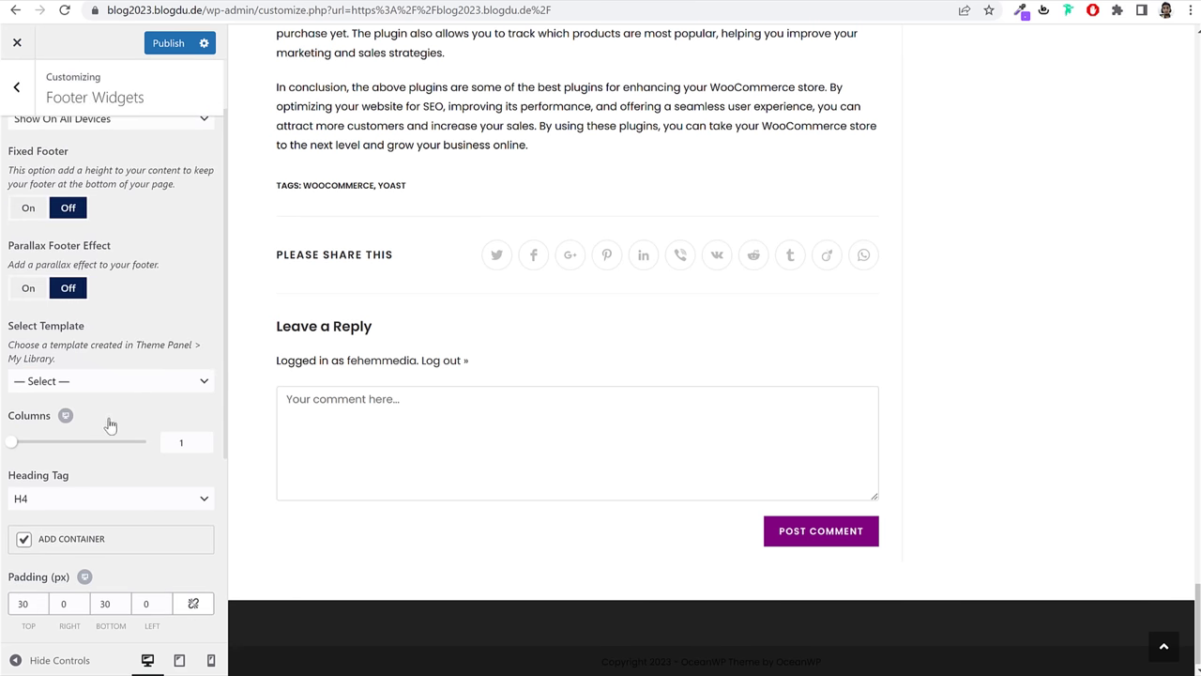
pyautogui.click(17, 88)
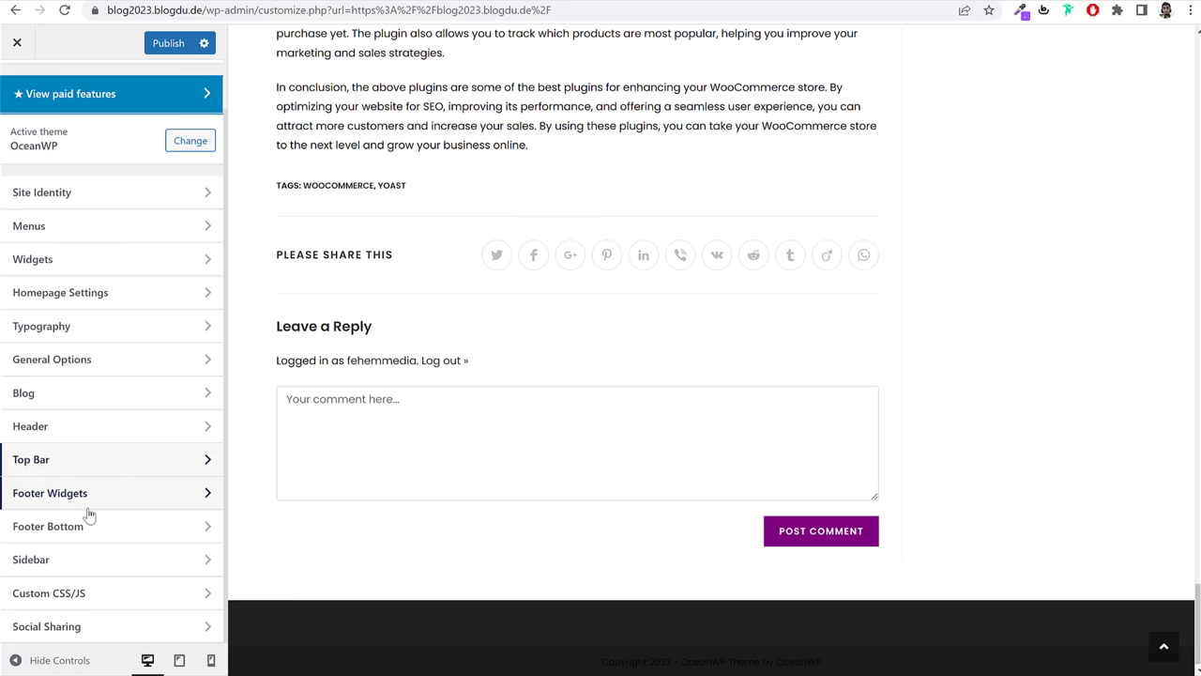
pyautogui.click(598, 668)
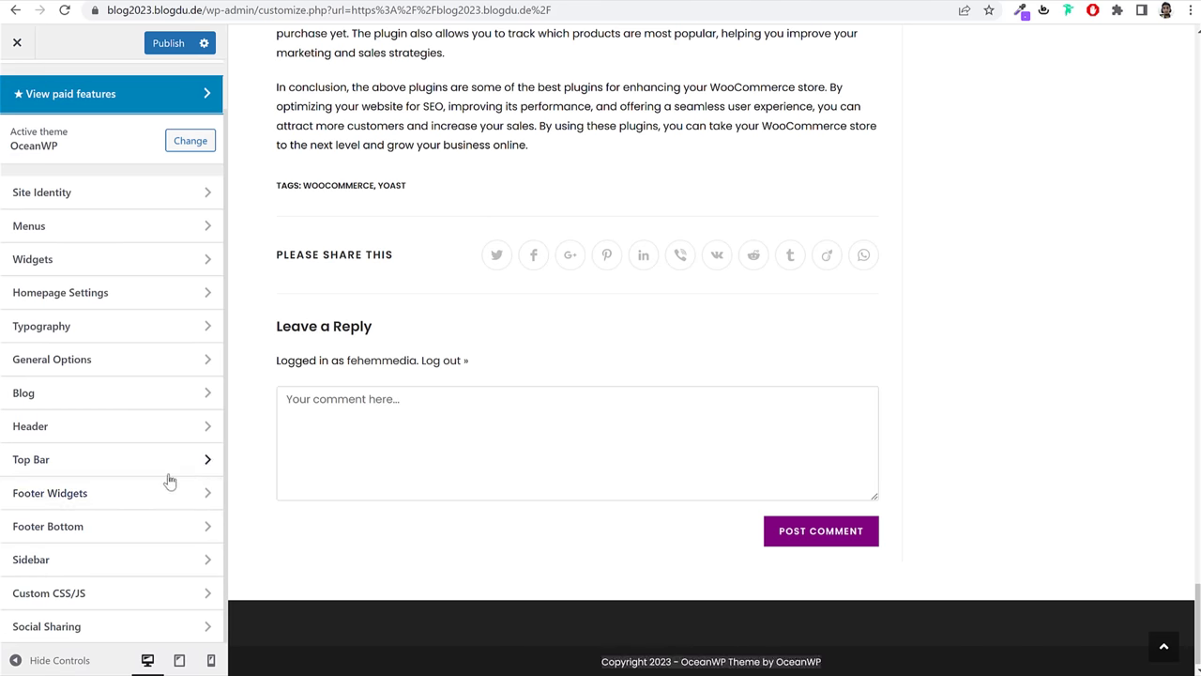
pyautogui.click(65, 534)
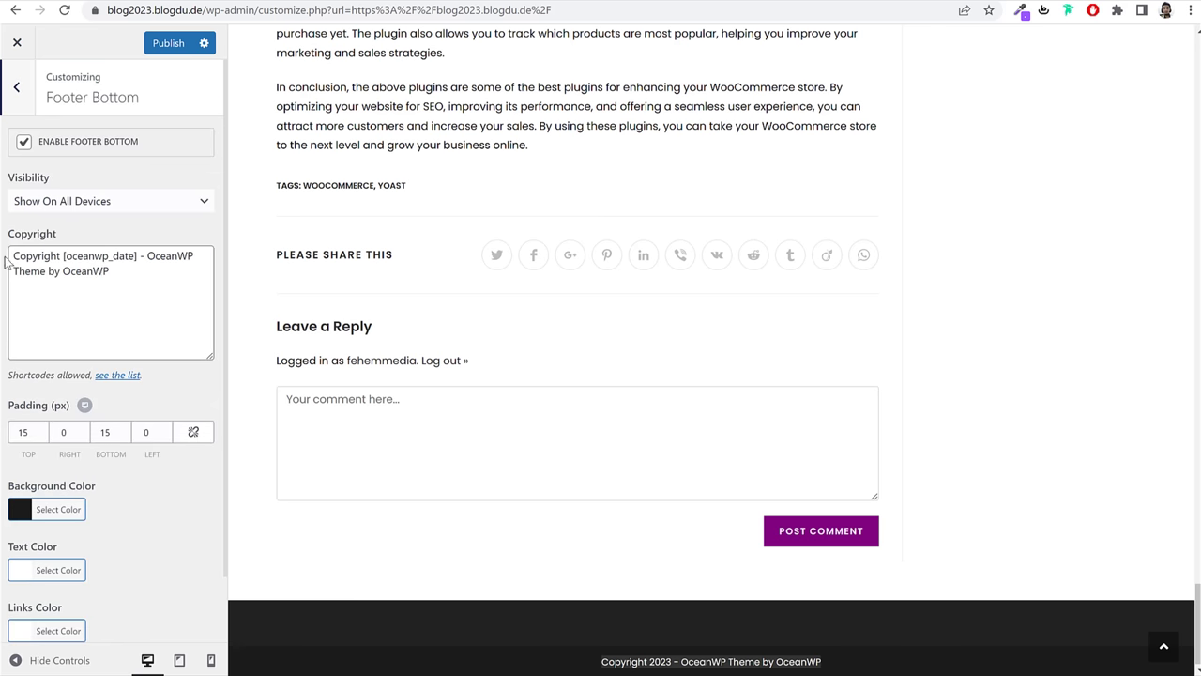
pyautogui.moveTo(9, 256); pyautogui.dragTo(208, 324)
pyautogui.write('NMa')
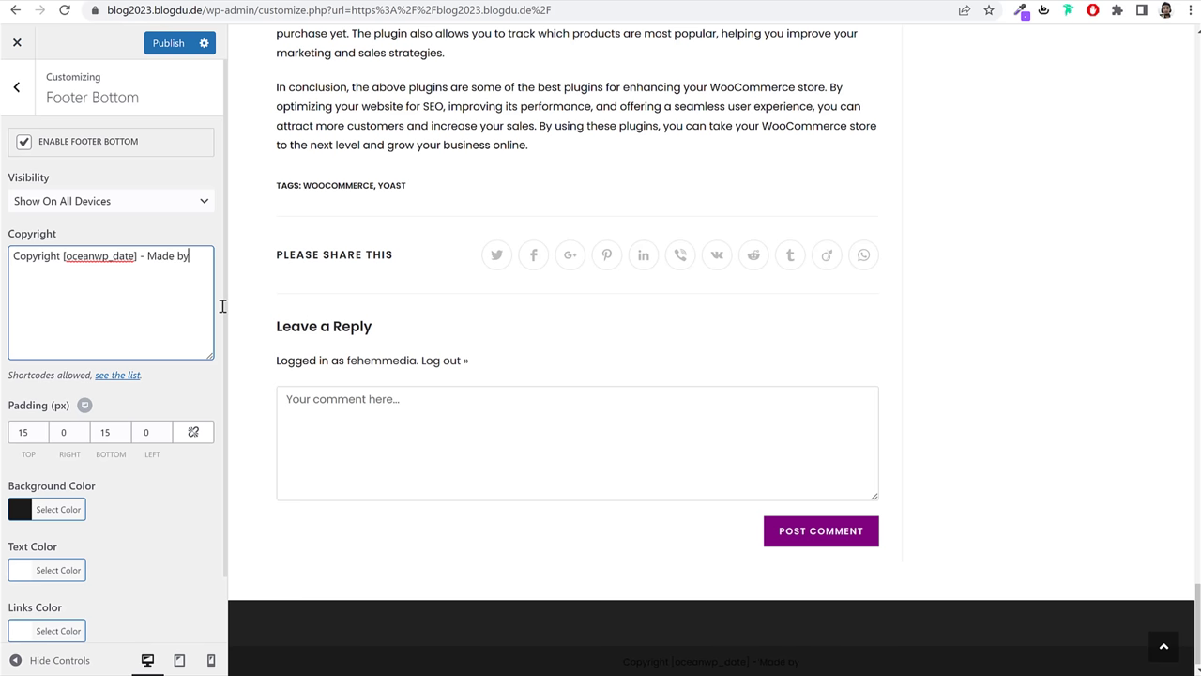
pyautogui.write('de by Nayuyar')
pyautogui.press('BackSpace')
# Step: Set the Footer Bottom text color to white (#ffffff) and publish the changes
pyautogui.scroll(-1, 130, 480)
pyautogui.click(52, 495)
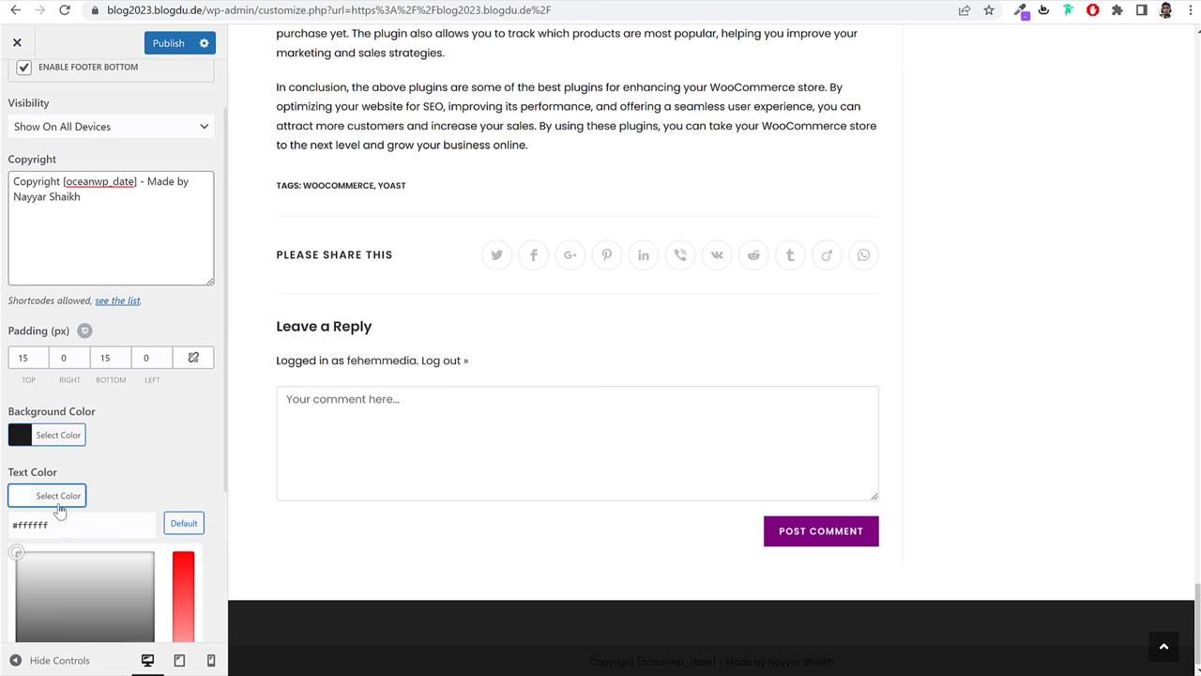
pyautogui.scroll(-3, 56, 488)
pyautogui.click(57, 472)
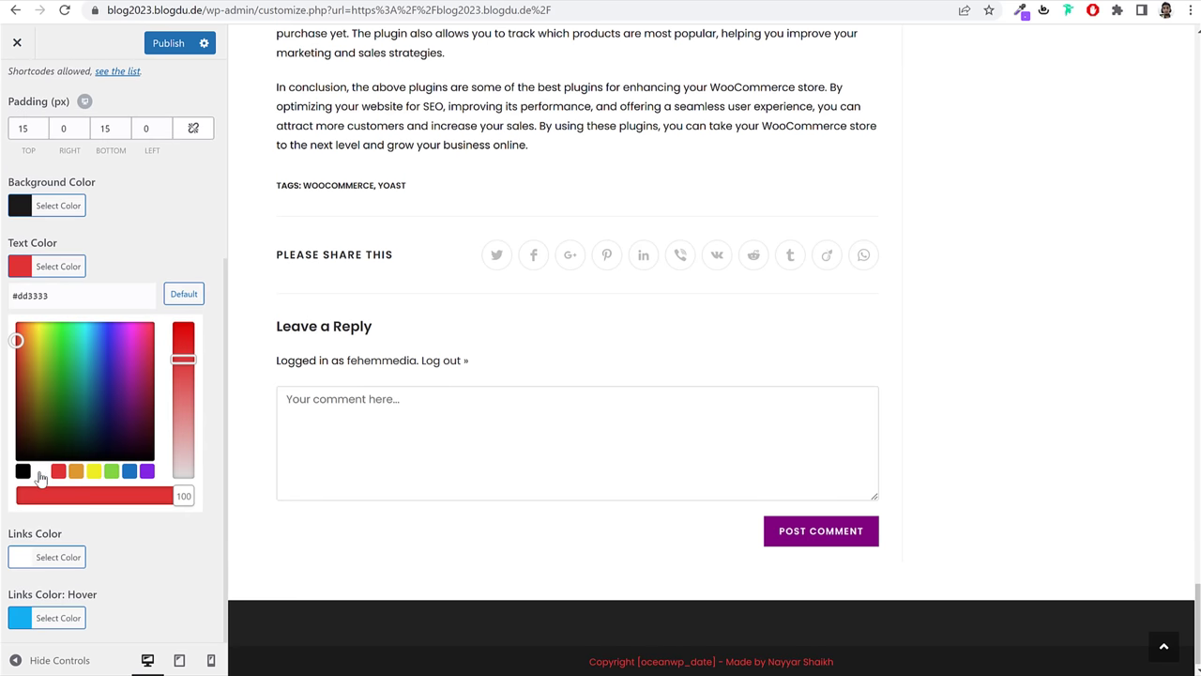
pyautogui.click(40, 471)
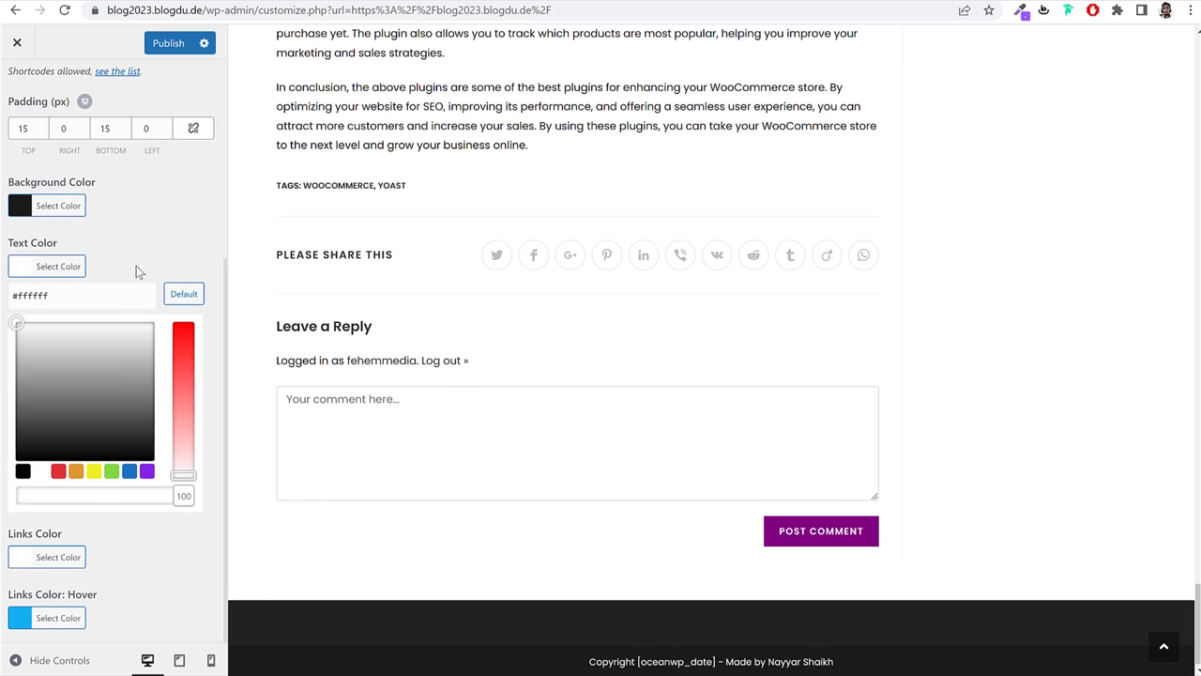
pyautogui.scroll(4, 142, 245)
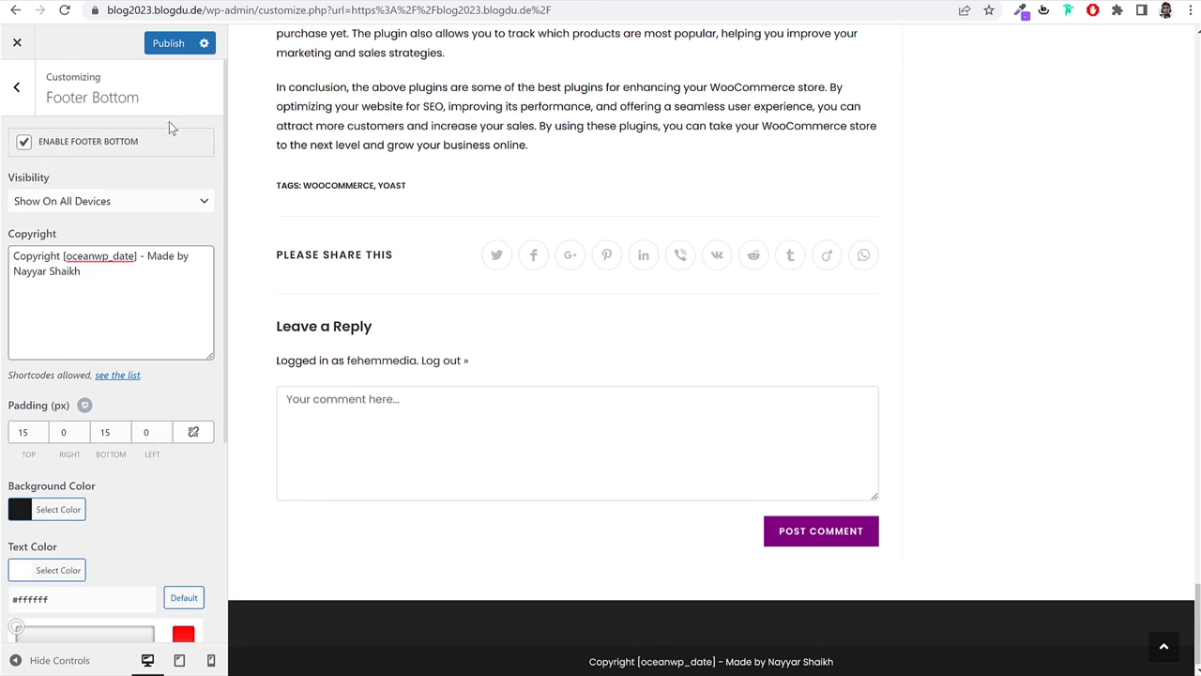
pyautogui.click(168, 43)
# Step: Set the Footer Copyright typography's font size to 15px and publish the change
pyautogui.click(16, 86)
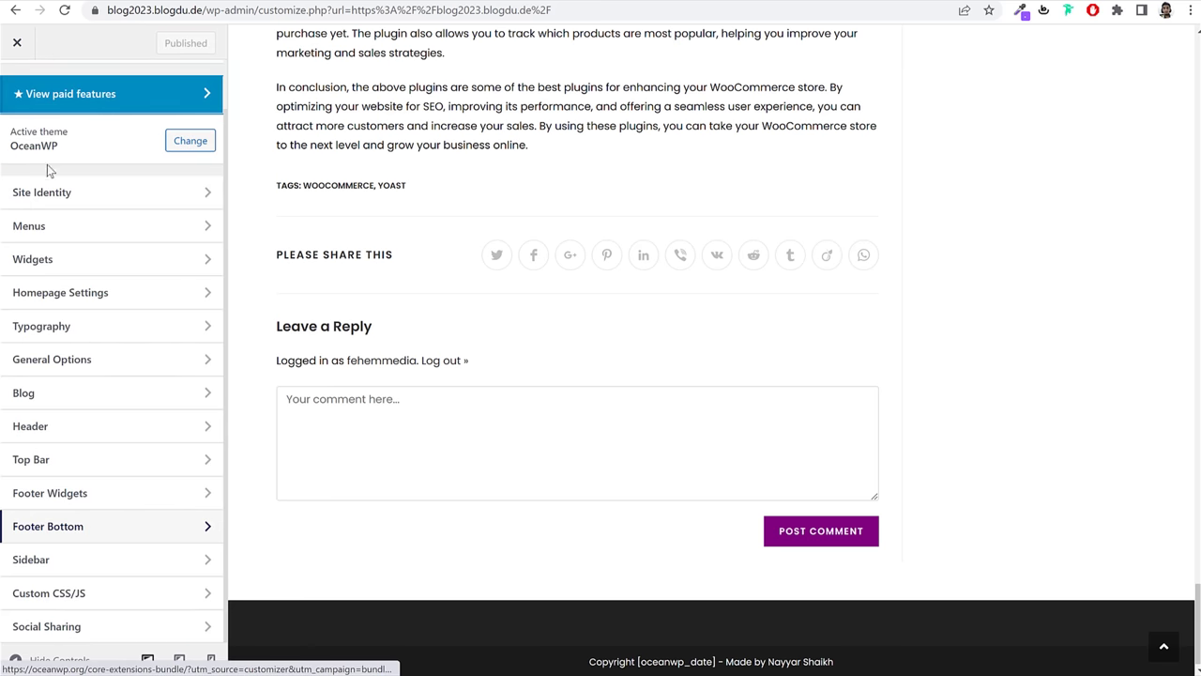
pyautogui.click(87, 330)
pyautogui.scroll(-3, 131, 525)
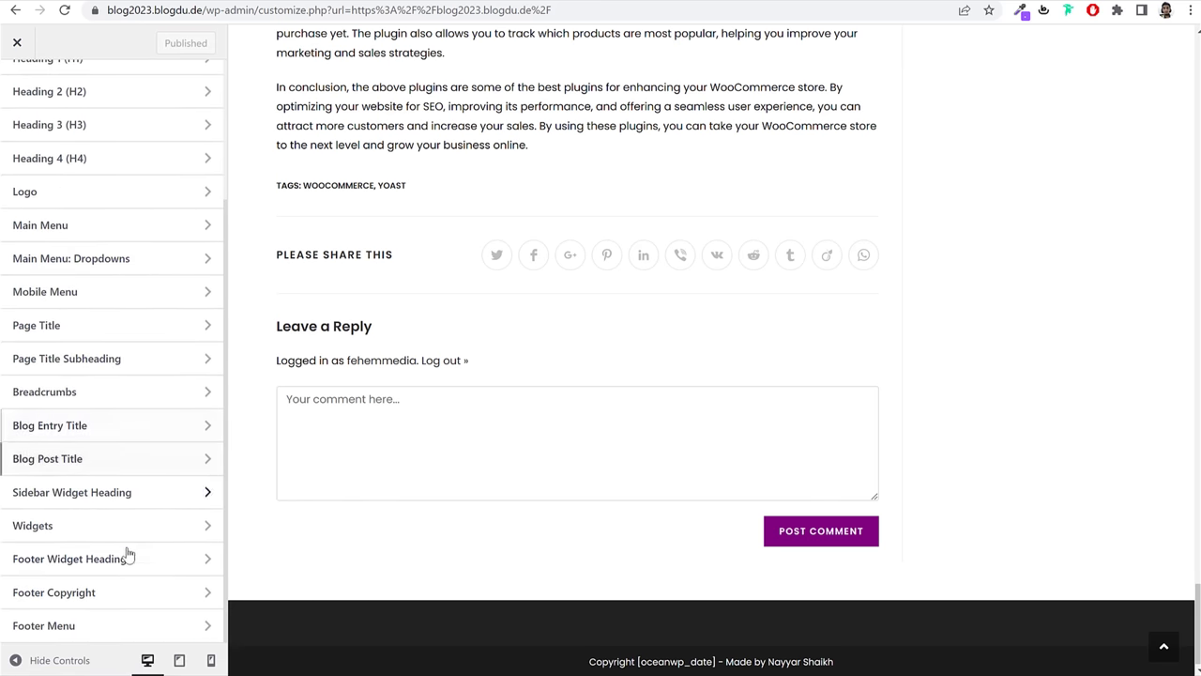
pyautogui.click(96, 601)
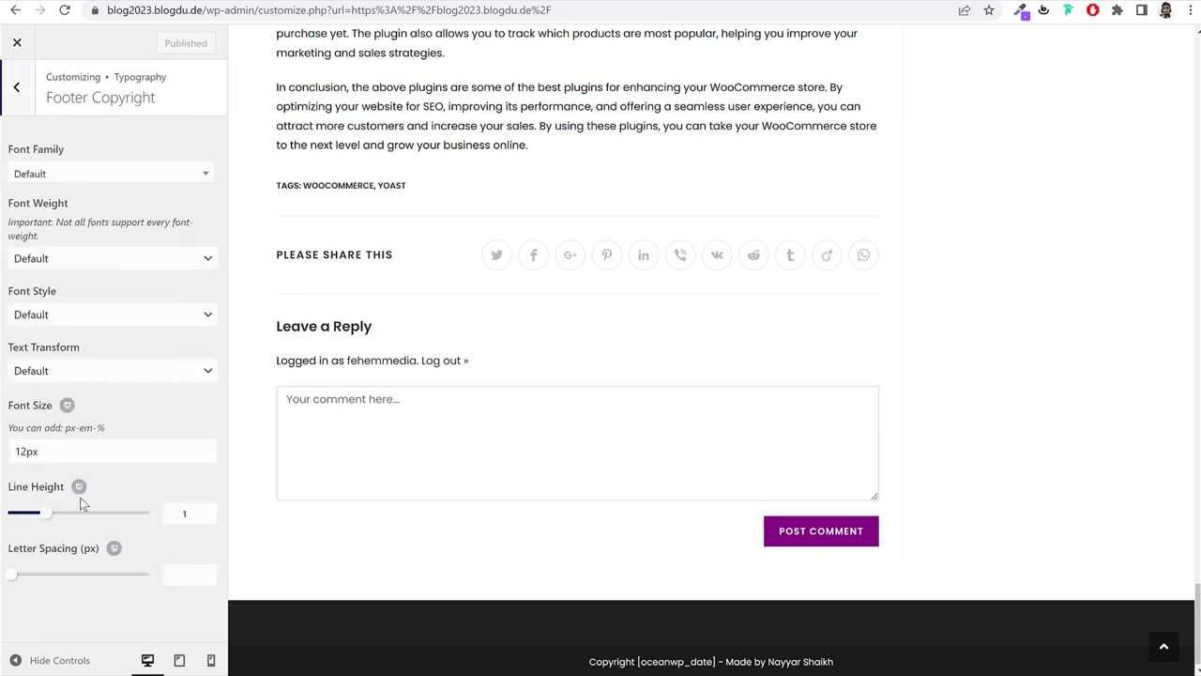
pyautogui.moveTo(21, 453); pyautogui.dragTo(26, 452)
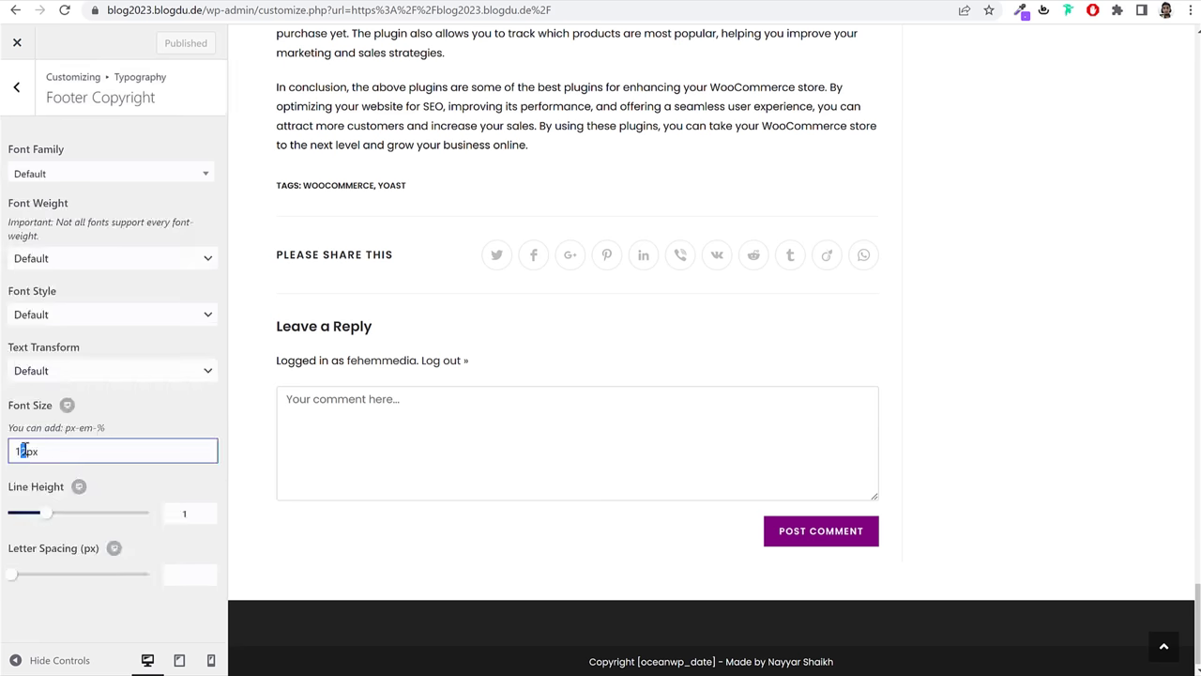
pyautogui.write('5')
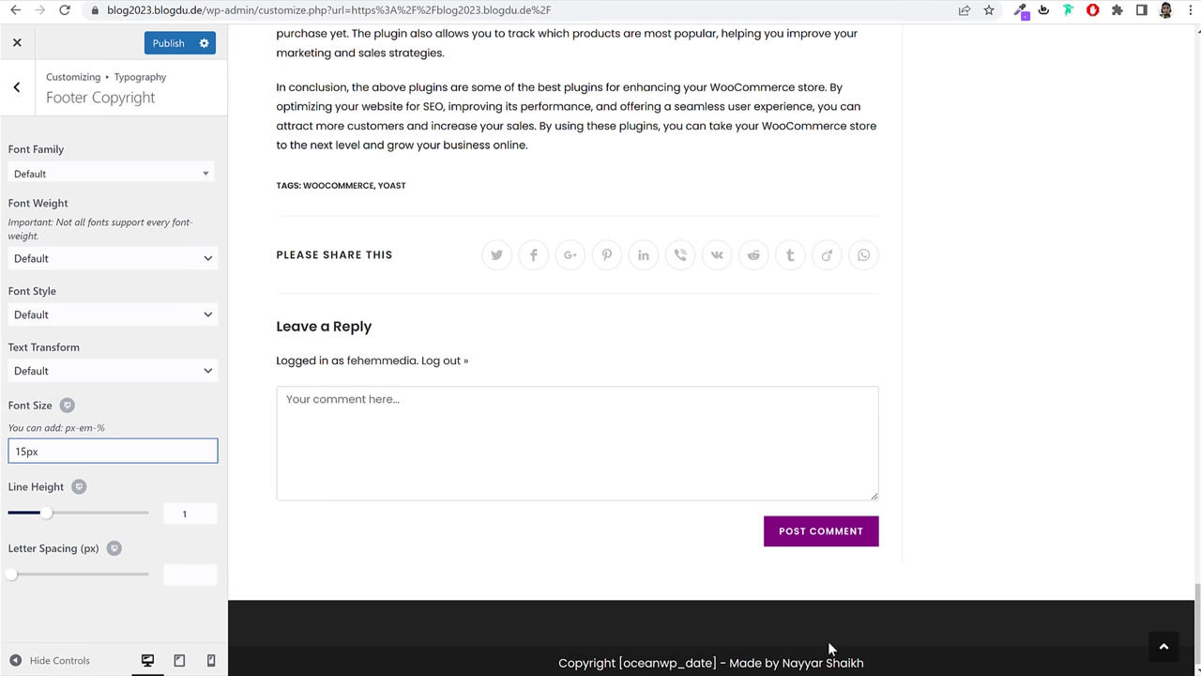
pyautogui.click(159, 47)
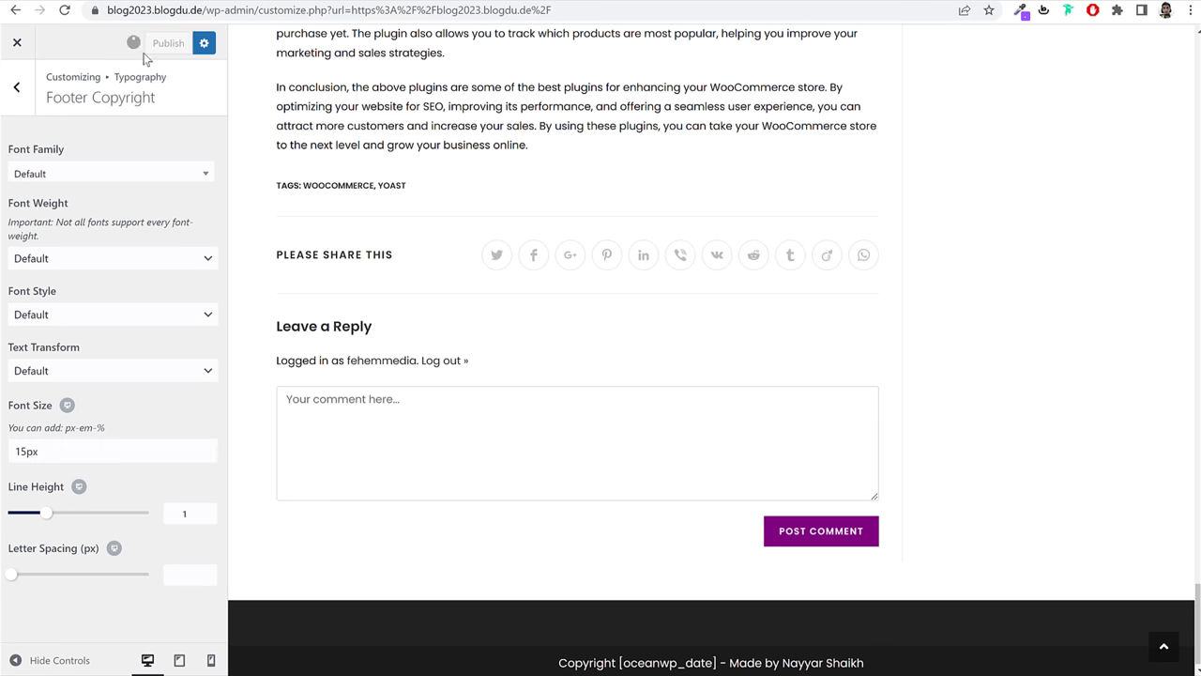
# Step: Leave the typography settings, open the Footer 1 widget area and add an Image block
pyautogui.click(18, 94)
pyautogui.scroll(3, 45, 140)
pyautogui.click(16, 85)
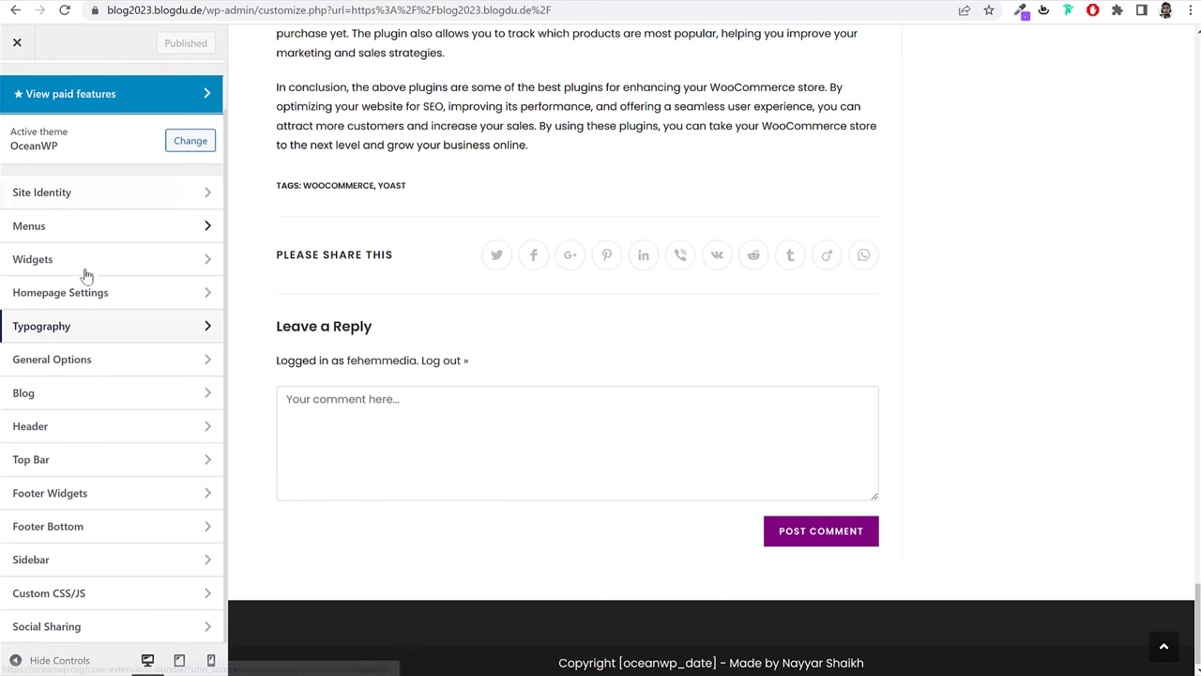
pyautogui.click(78, 269)
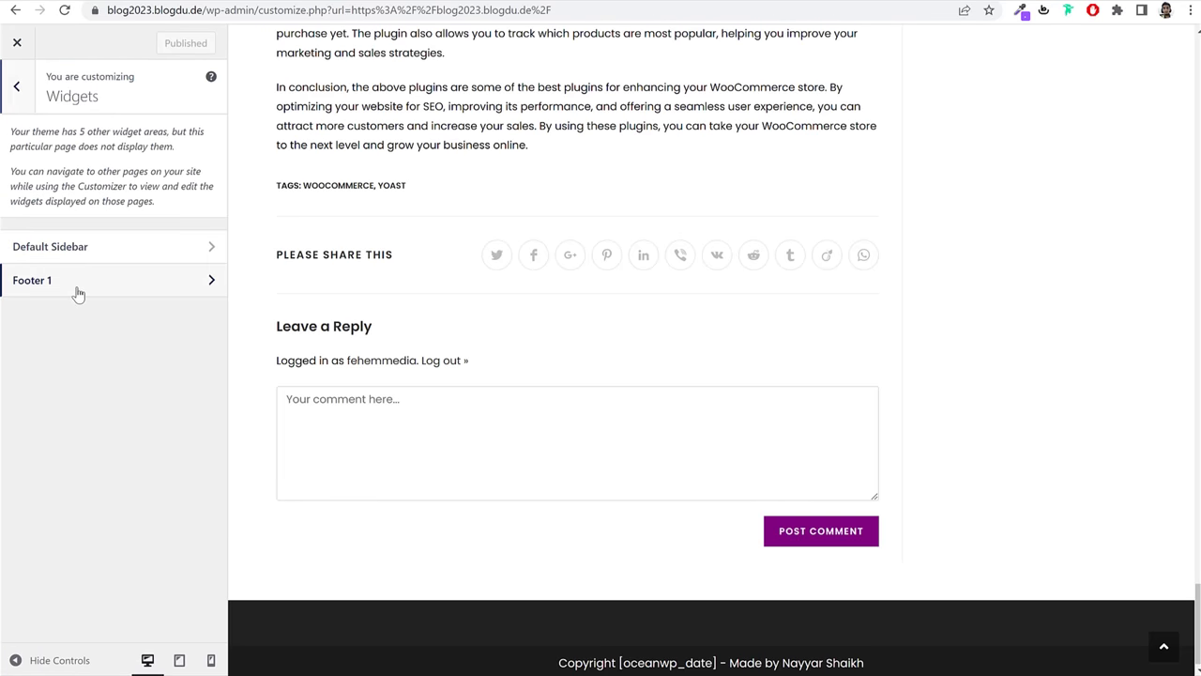
pyautogui.click(75, 287)
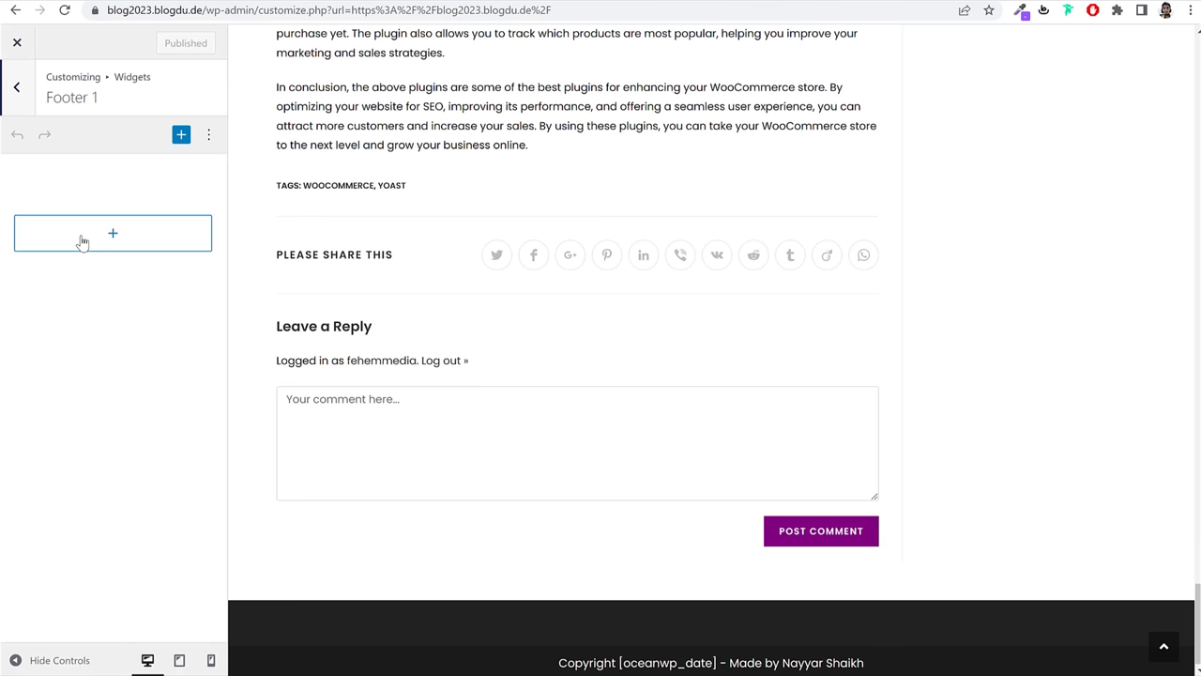
pyautogui.click(83, 242)
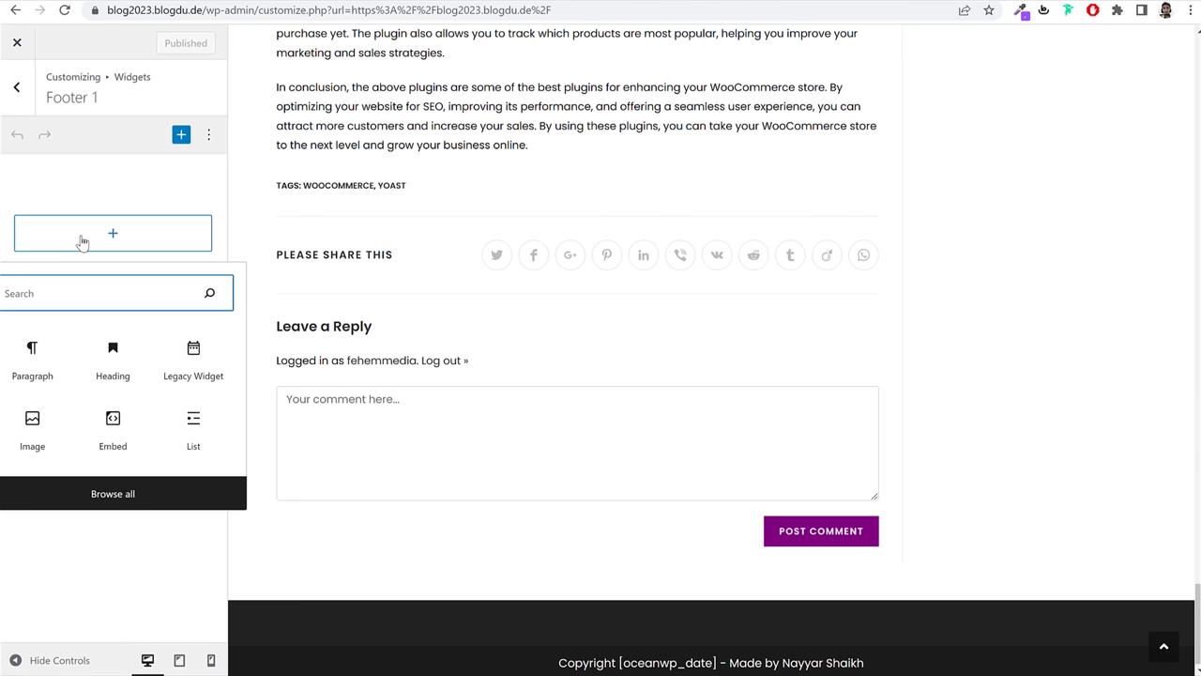
pyautogui.write('ima')
pyautogui.click(40, 365)
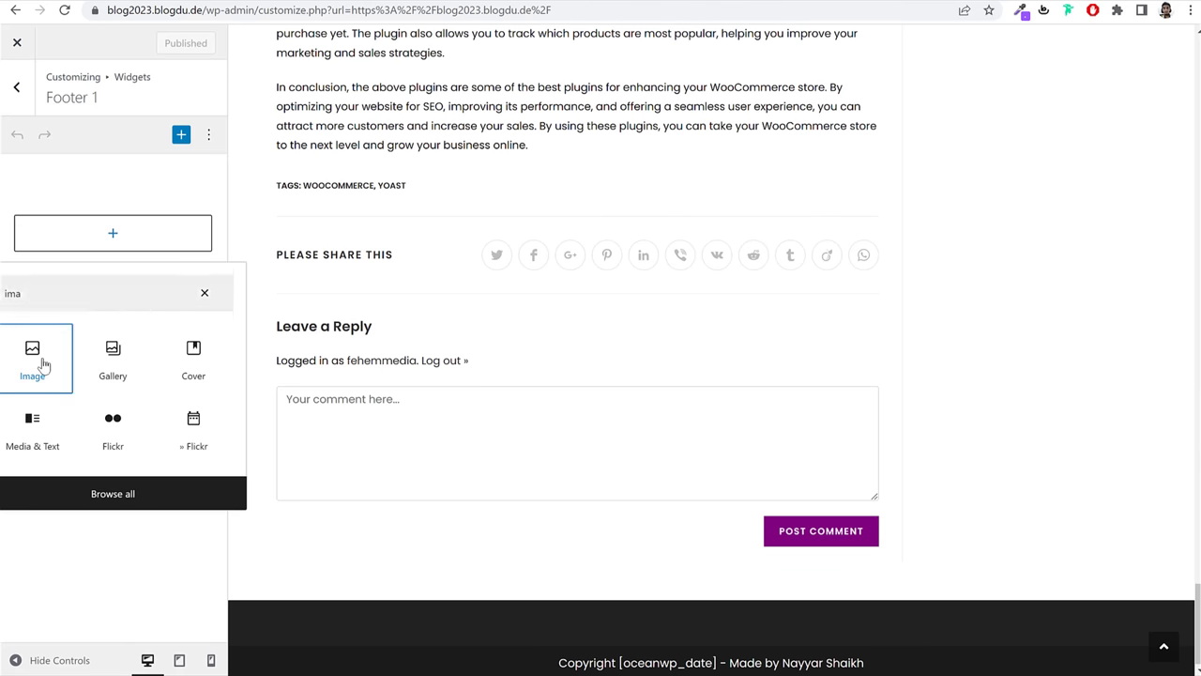
# Step: Fill the Image block with travel-retina-logo.png from the media library and shrink it to about 70% of its width
pyautogui.click(62, 289)
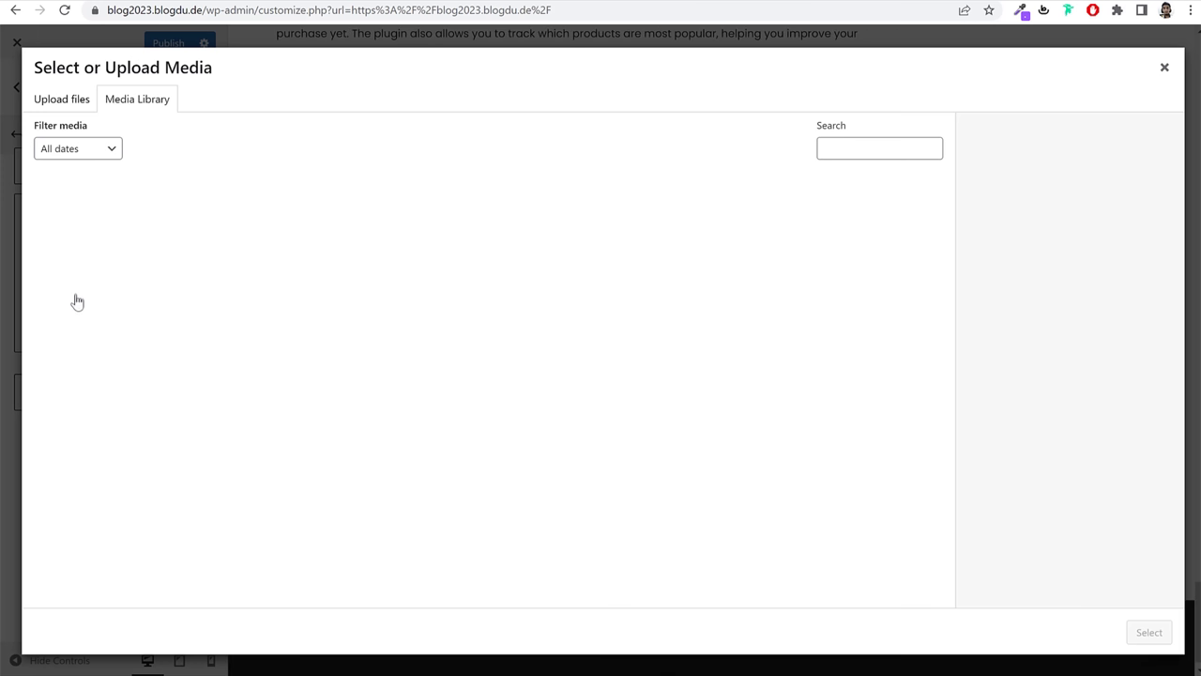
pyautogui.click(77, 230)
pyautogui.click(174, 335)
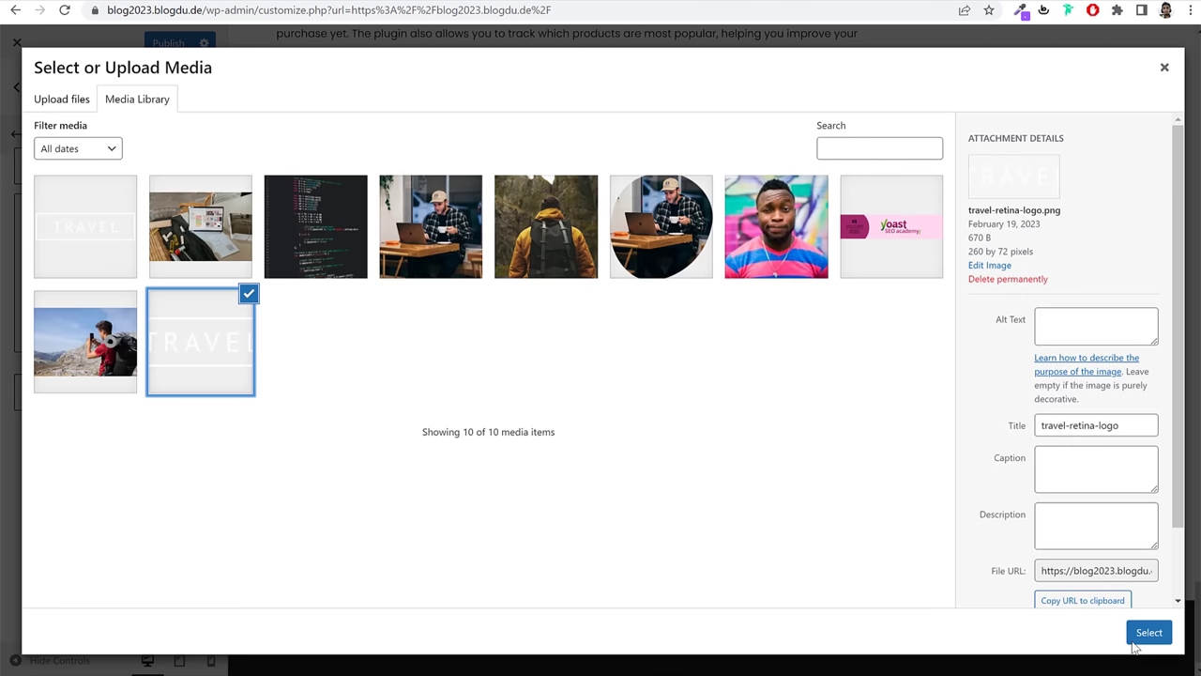
pyautogui.click(1155, 632)
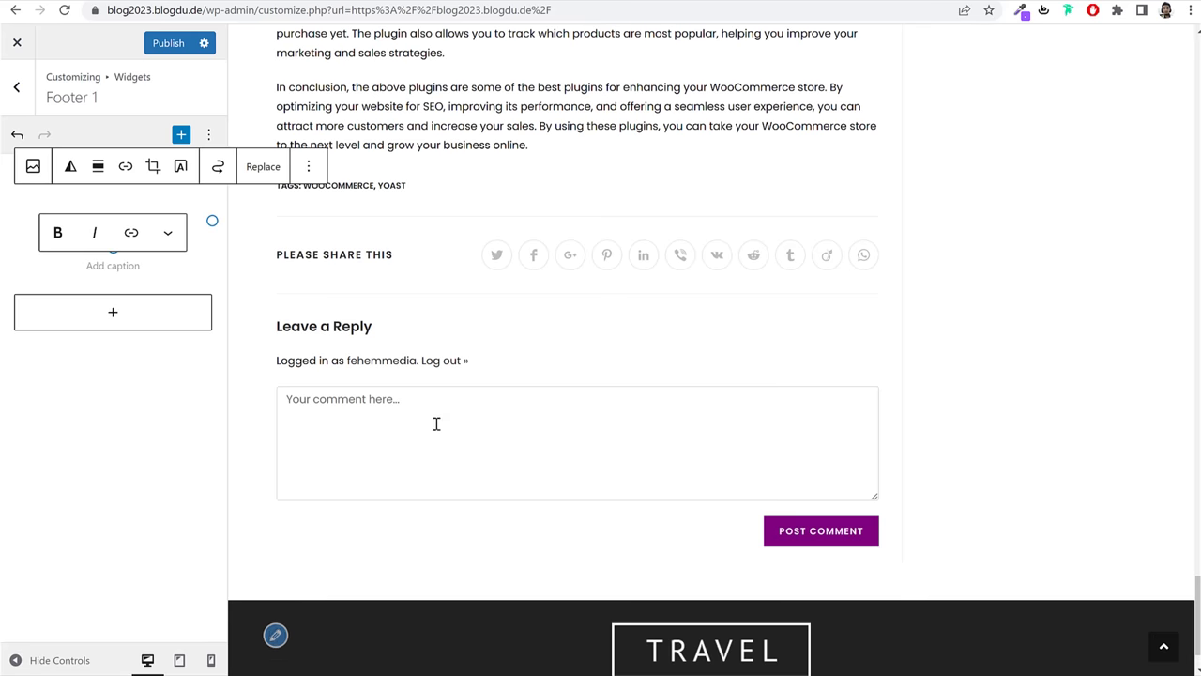
pyautogui.scroll(-1, 657, 540)
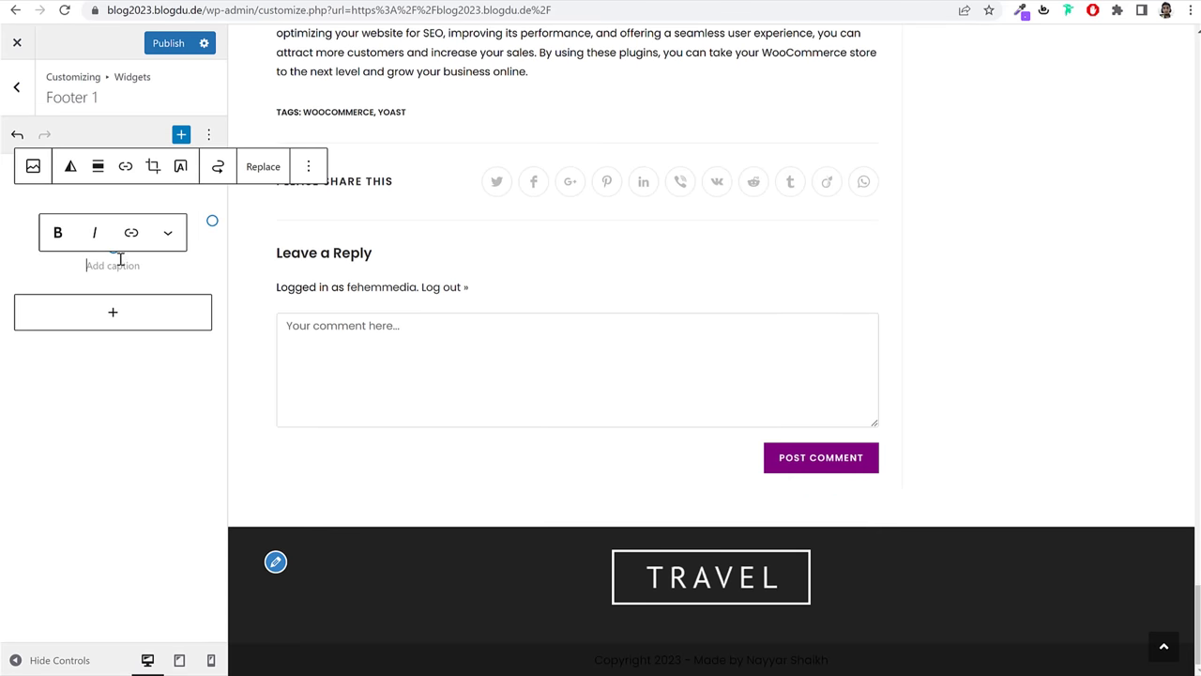
pyautogui.click(33, 222)
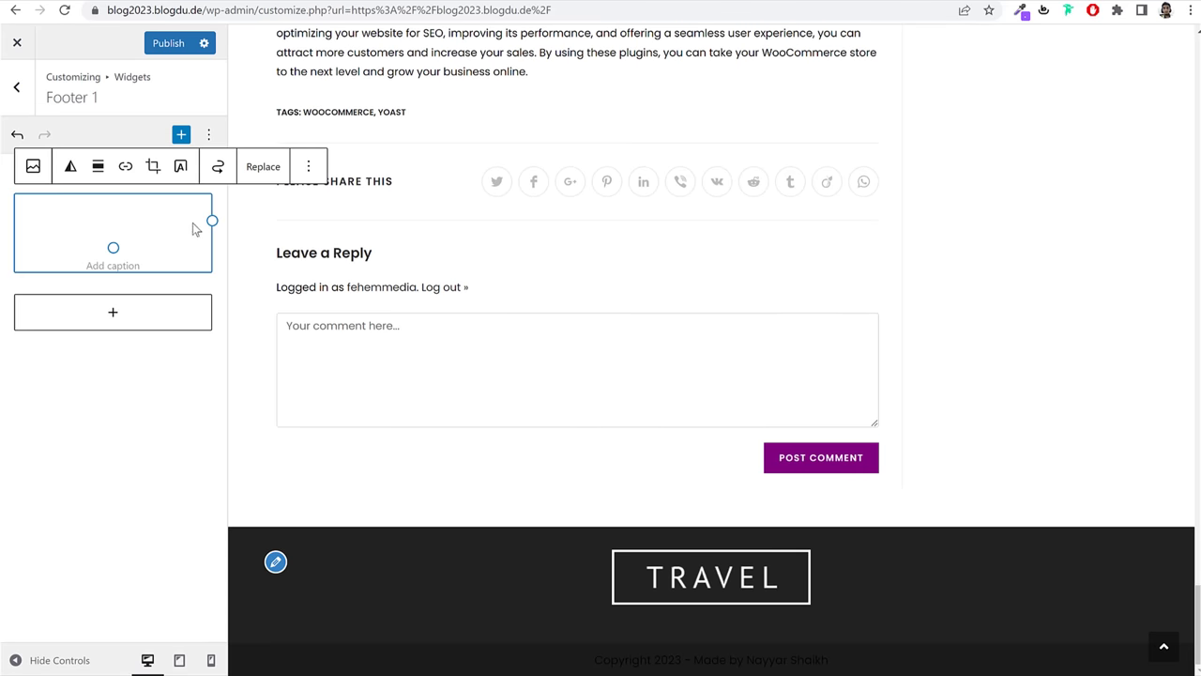
pyautogui.moveTo(212, 220); pyautogui.dragTo(153, 218)
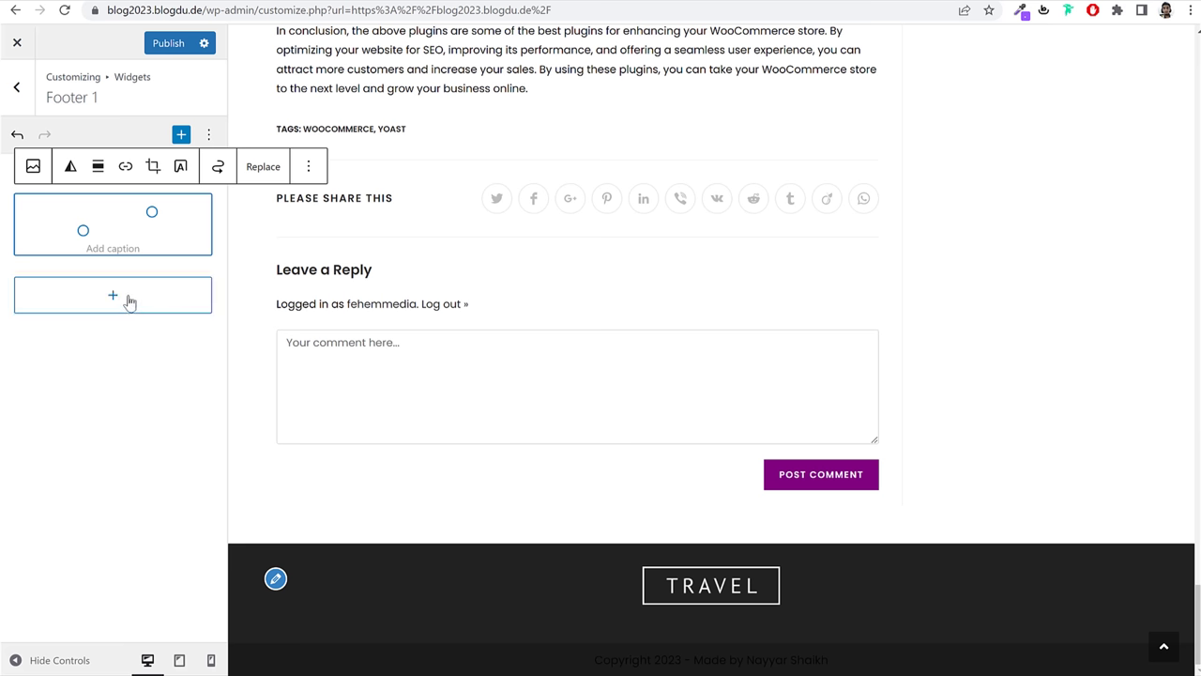
# Step: Add a centered paragraph reading "Subscribe to our Newsletter" below the logo in Footer 1
pyautogui.click(130, 301)
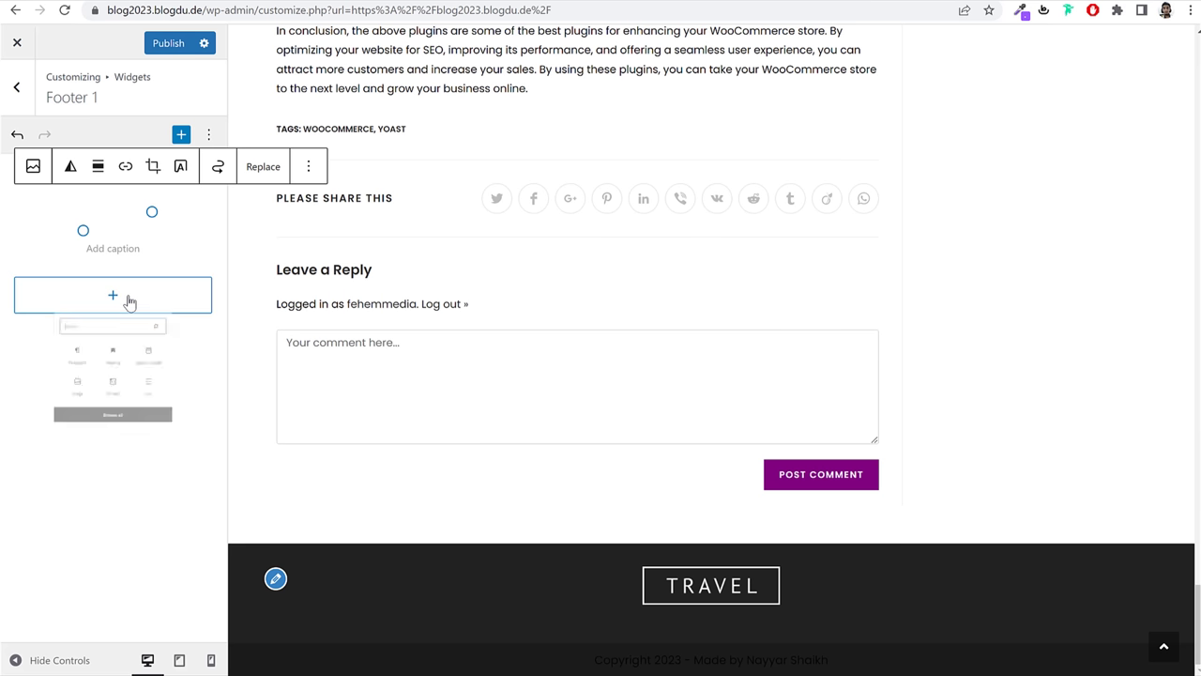
pyautogui.click(47, 413)
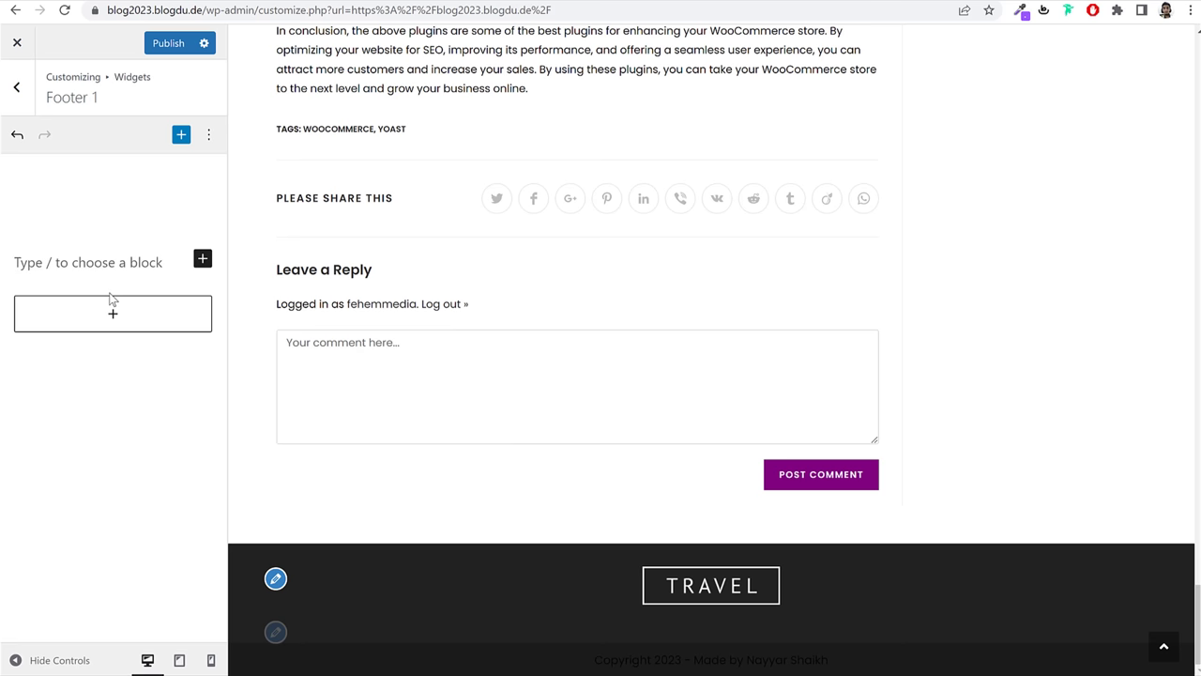
pyautogui.write('Subscribe to our Newsletter')
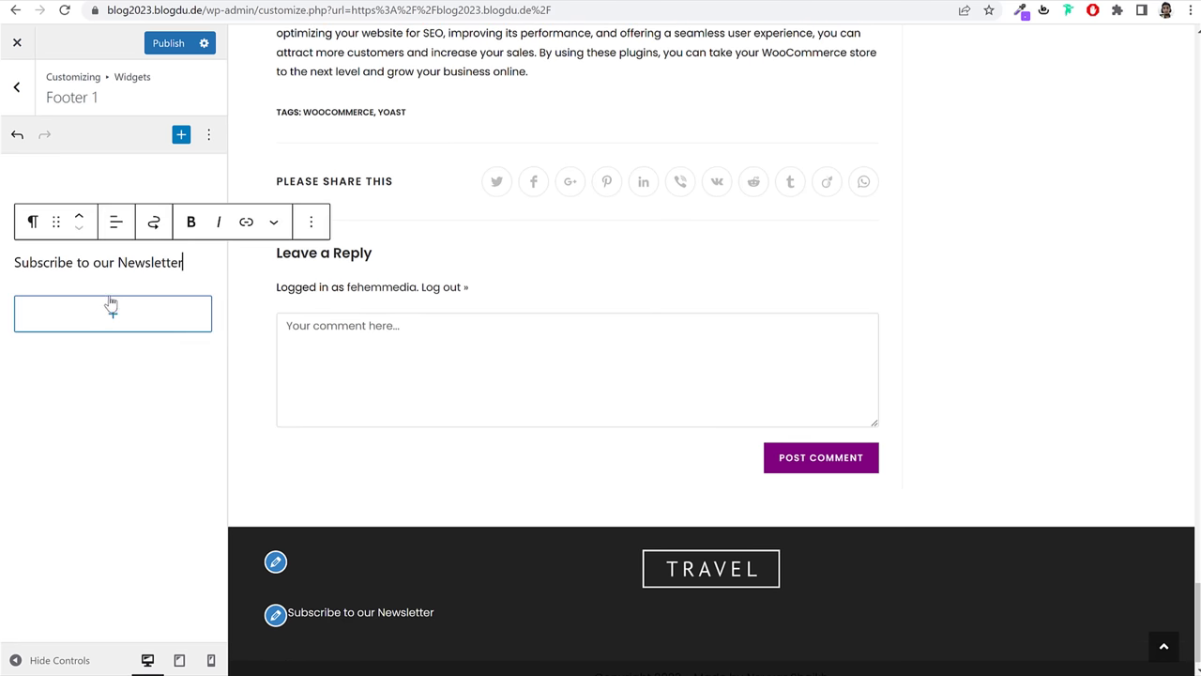
pyautogui.click(115, 221)
pyautogui.click(154, 300)
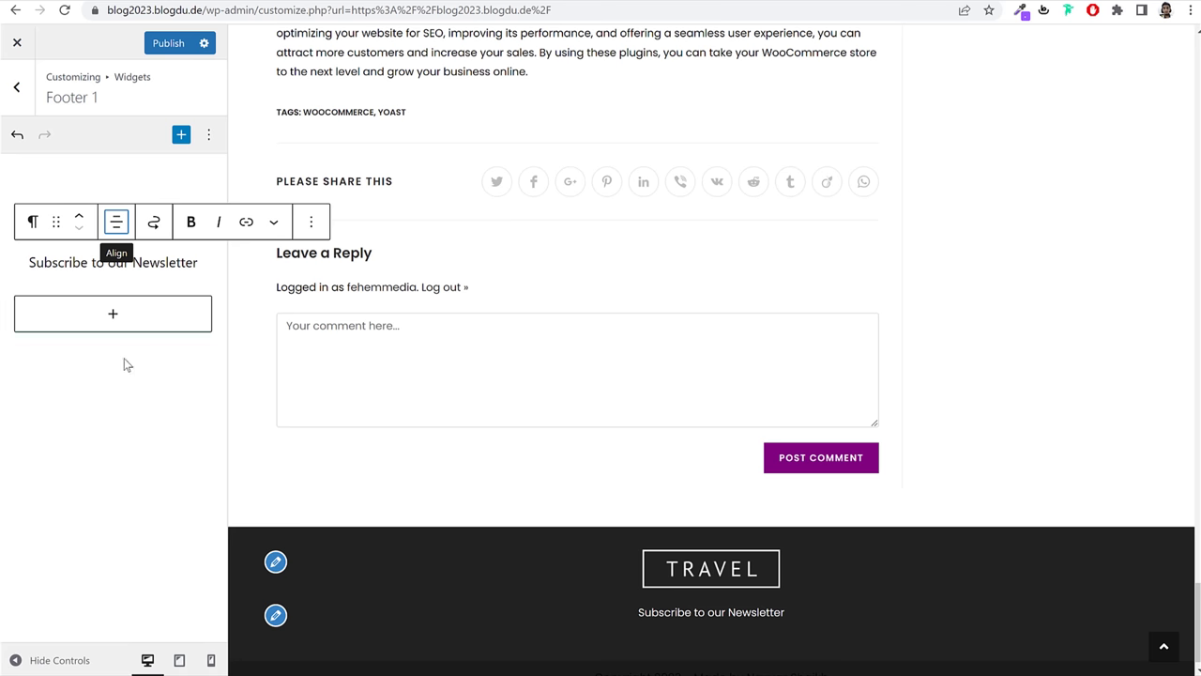
# Step: Add a MailChimp widget below the newsletter paragraph and check it in the footer preview
pyautogui.click(129, 324)
pyautogui.write('mail')
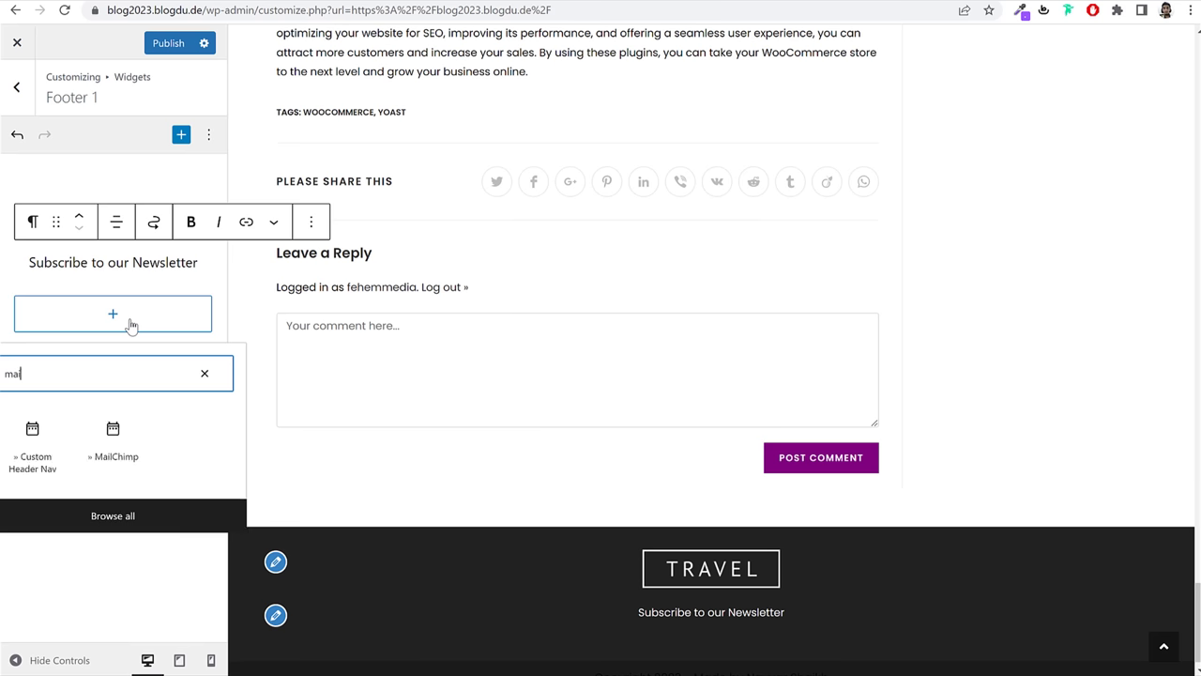
pyautogui.click(32, 448)
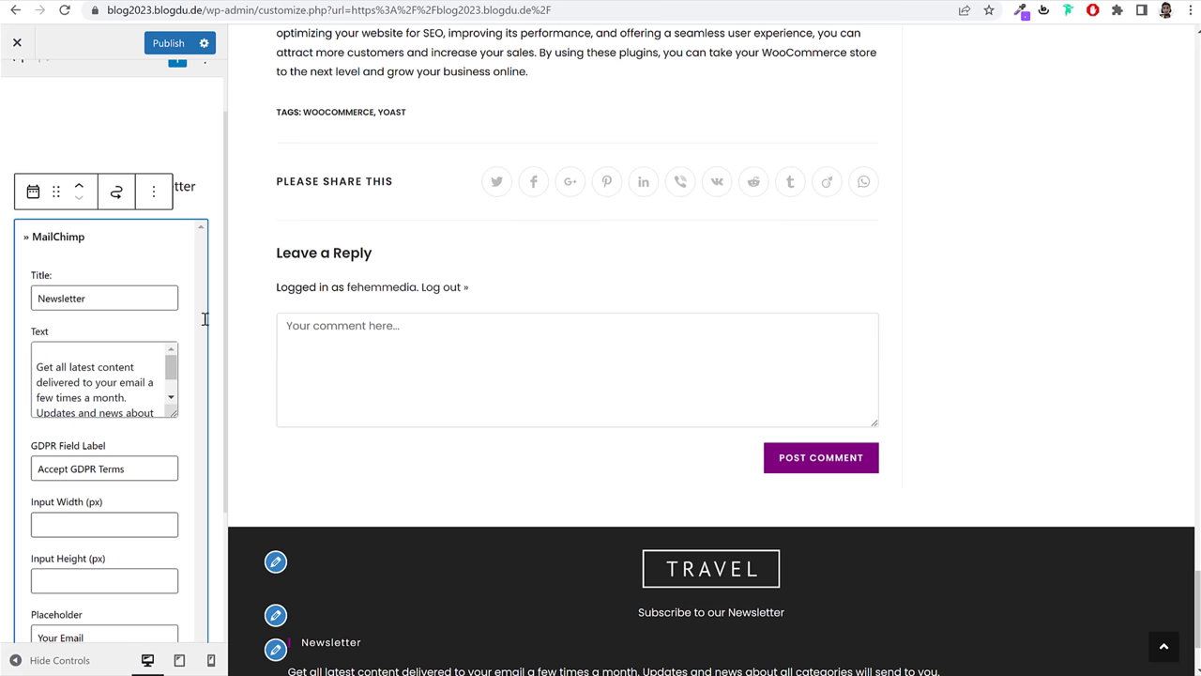
pyautogui.scroll(-2, 699, 523)
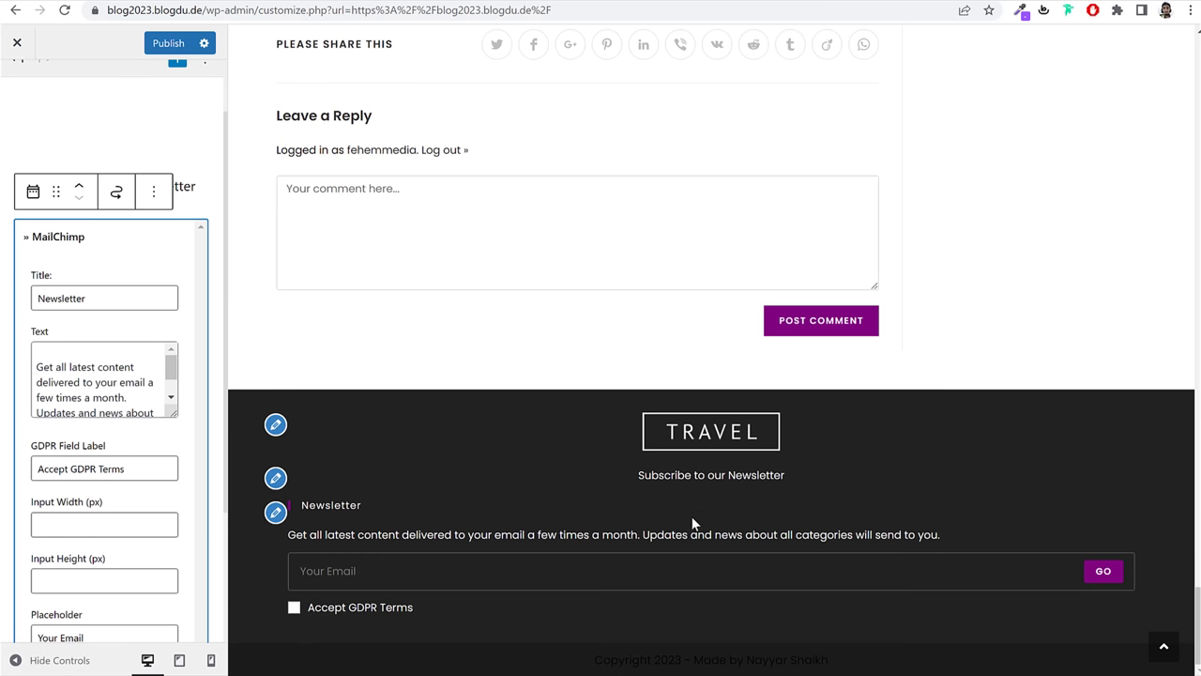
# Step: Clear the MailChimp widget's title, text and GDPR field label
pyautogui.doubleClick(106, 296)
pyautogui.press('BackSpace')
pyautogui.click(94, 387)
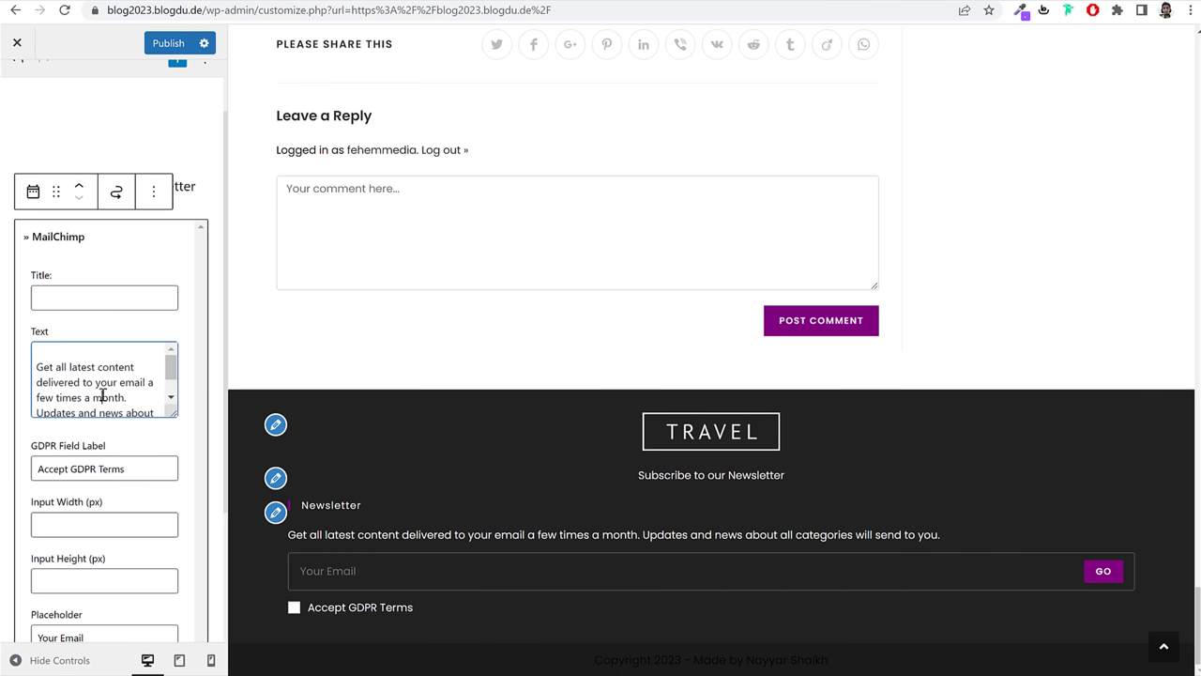
pyautogui.hotkey('ctrl', 'a')
pyautogui.press('BackSpace')
pyautogui.doubleClick(100, 469)
pyautogui.hotkey('ctrl', 'a')
pyautogui.press('BackSpace')
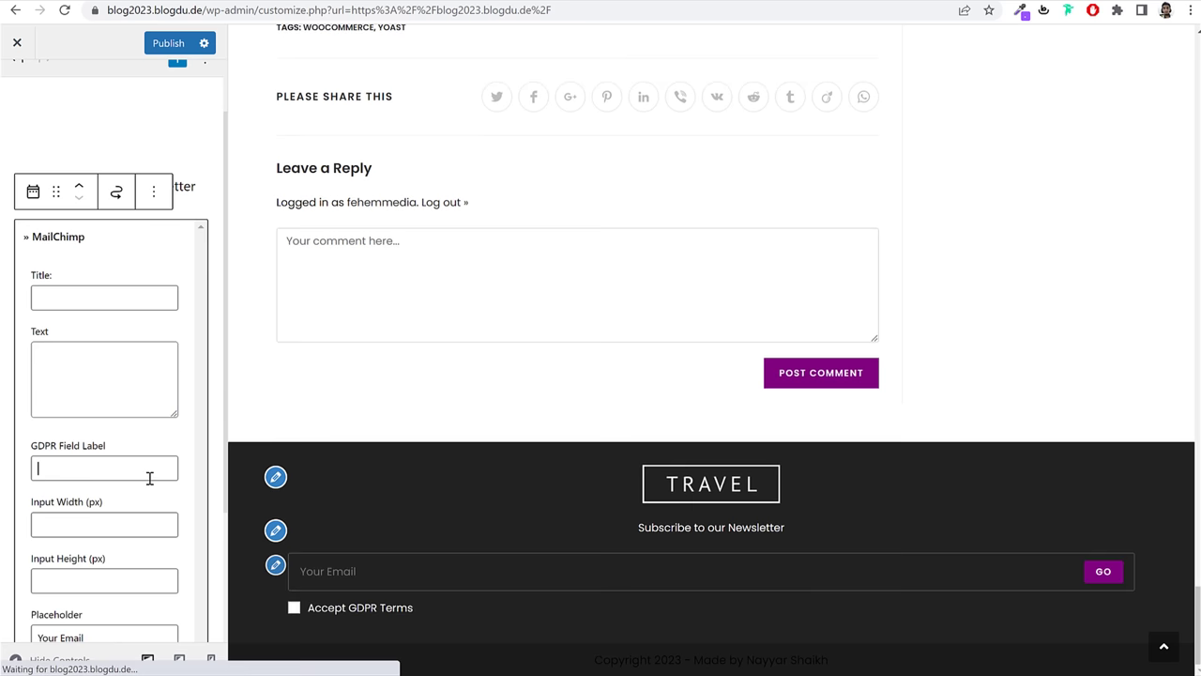
# Step: Set the MailChimp widget's input width to 350px and compare the signup form with the reference site's footer
pyautogui.scroll(-2, 148, 475)
pyautogui.click(102, 335)
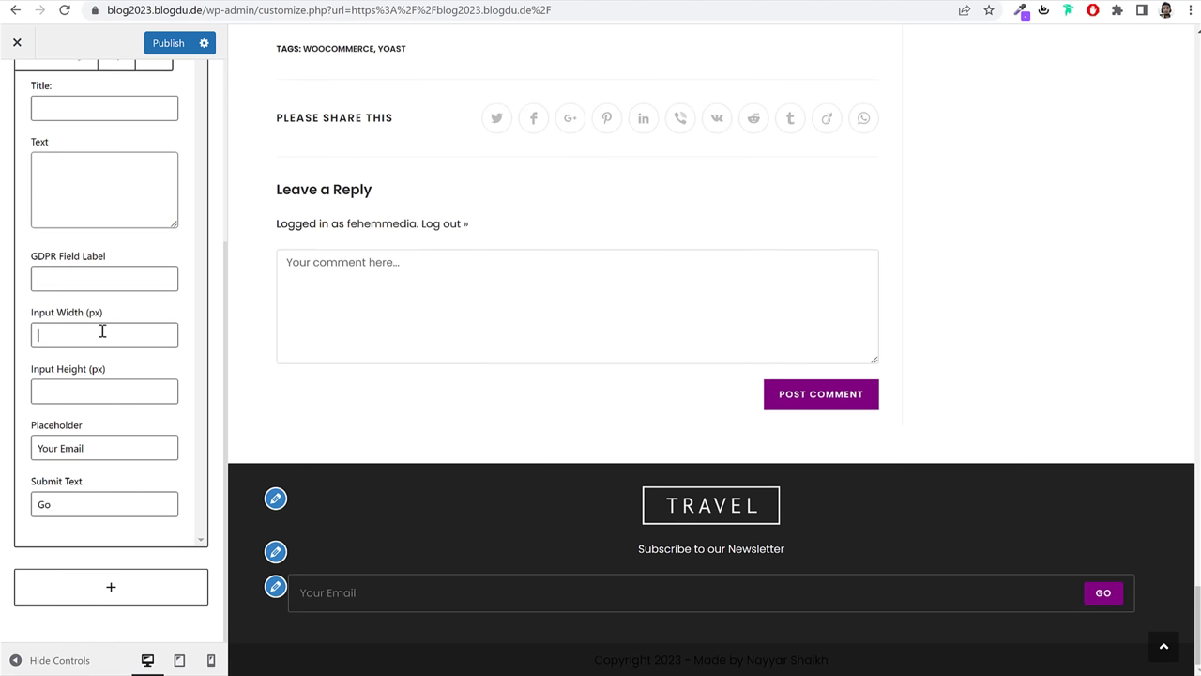
pyautogui.write('350')
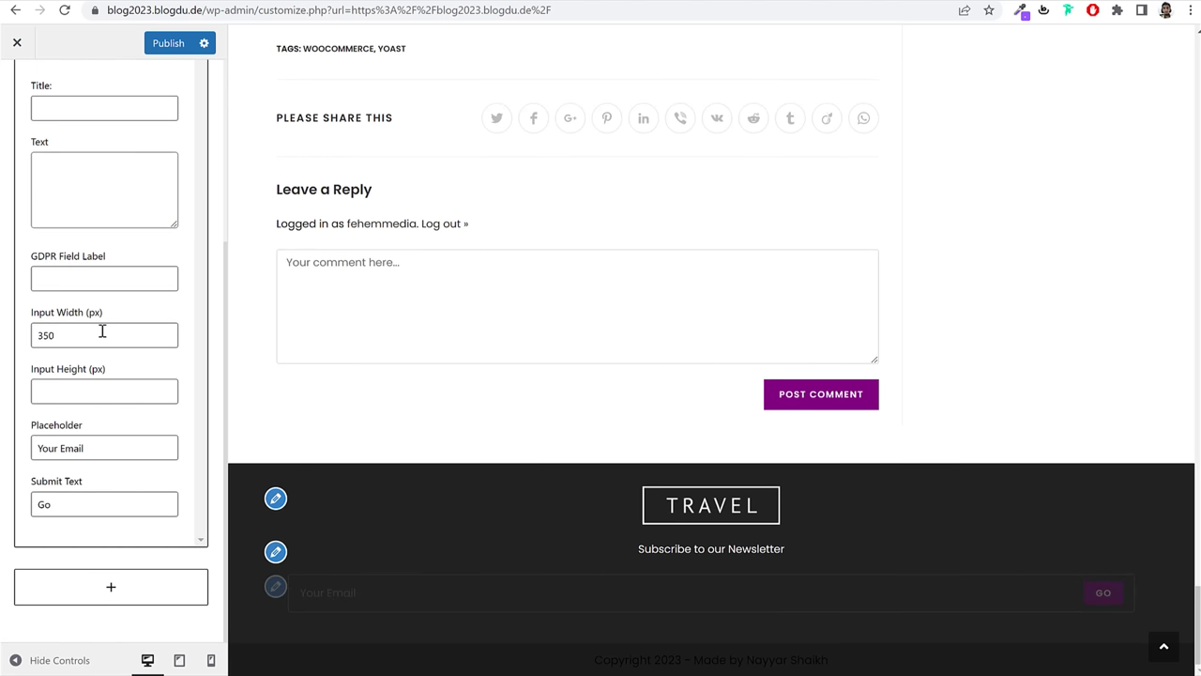
pyautogui.write('px')
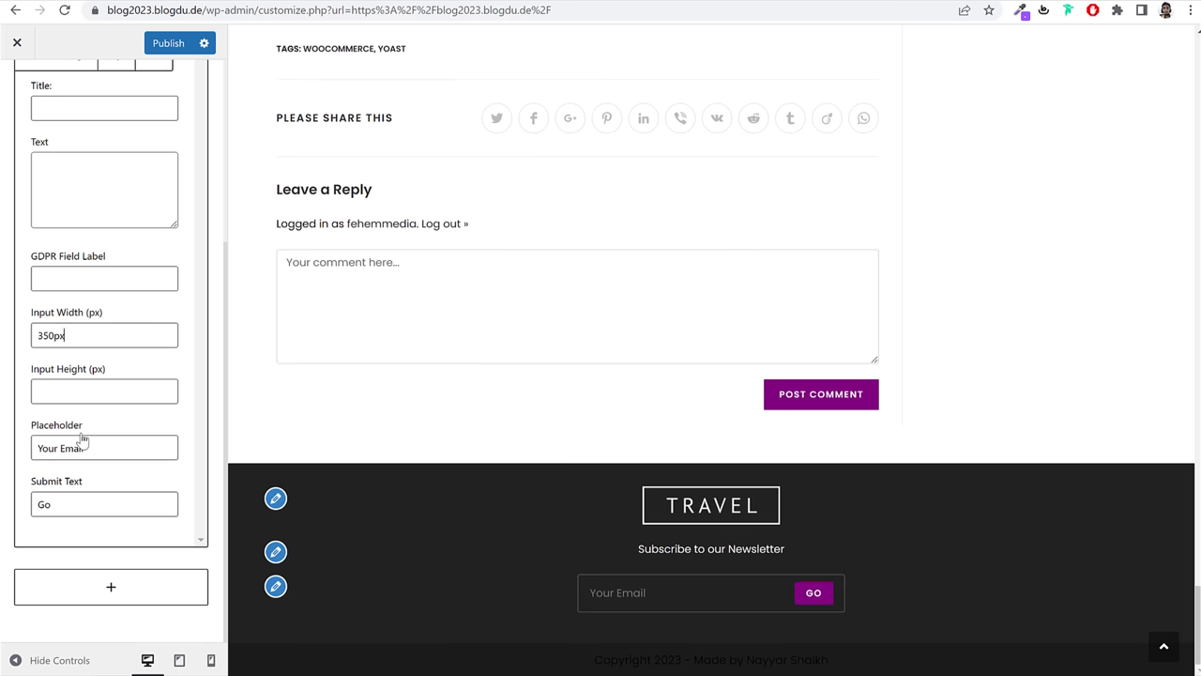
pyautogui.tripleClick(113, 453)
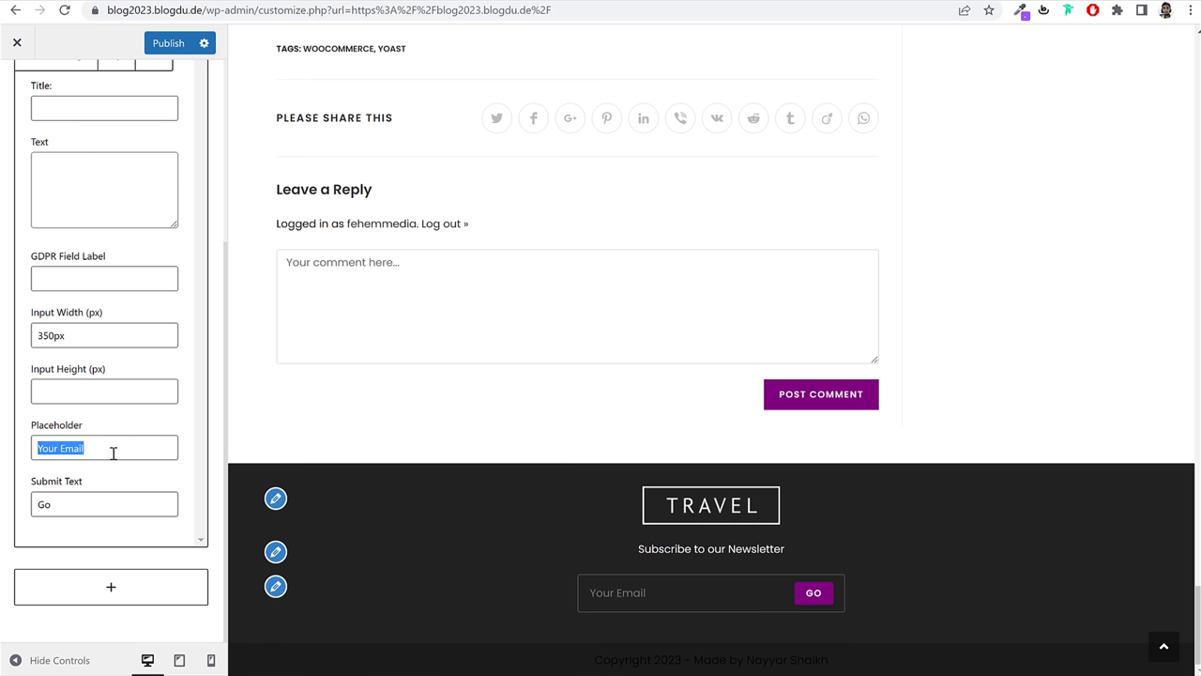
pyautogui.click(93, 495)
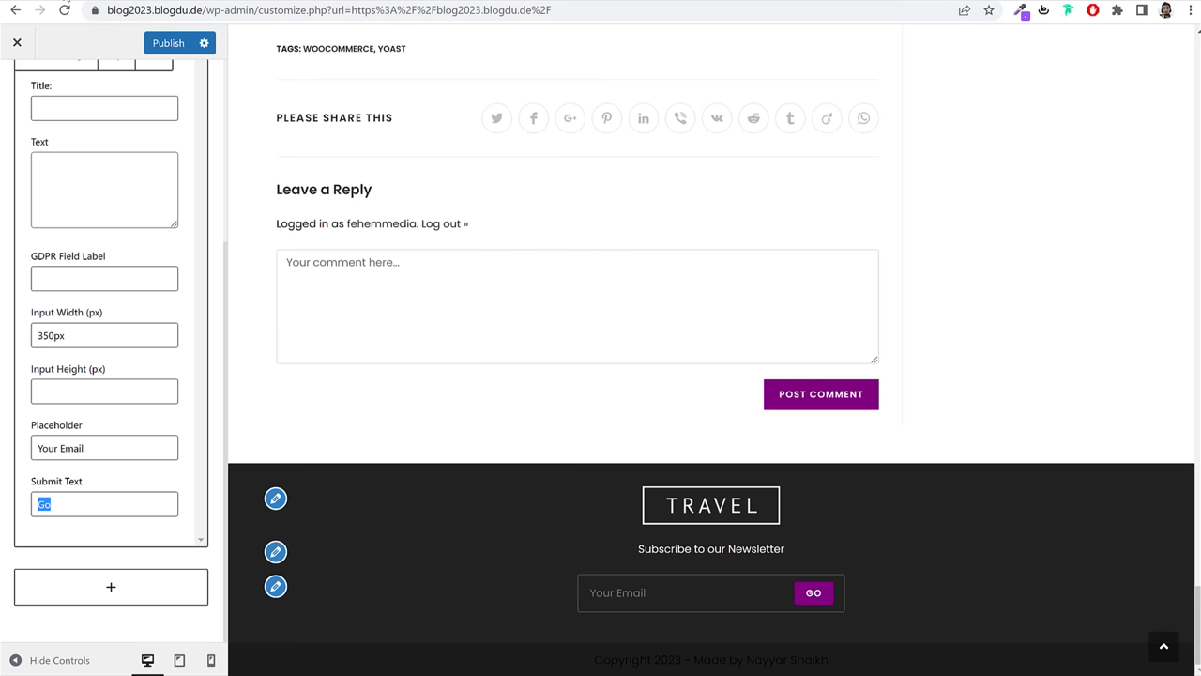
pyautogui.click(52, 3)
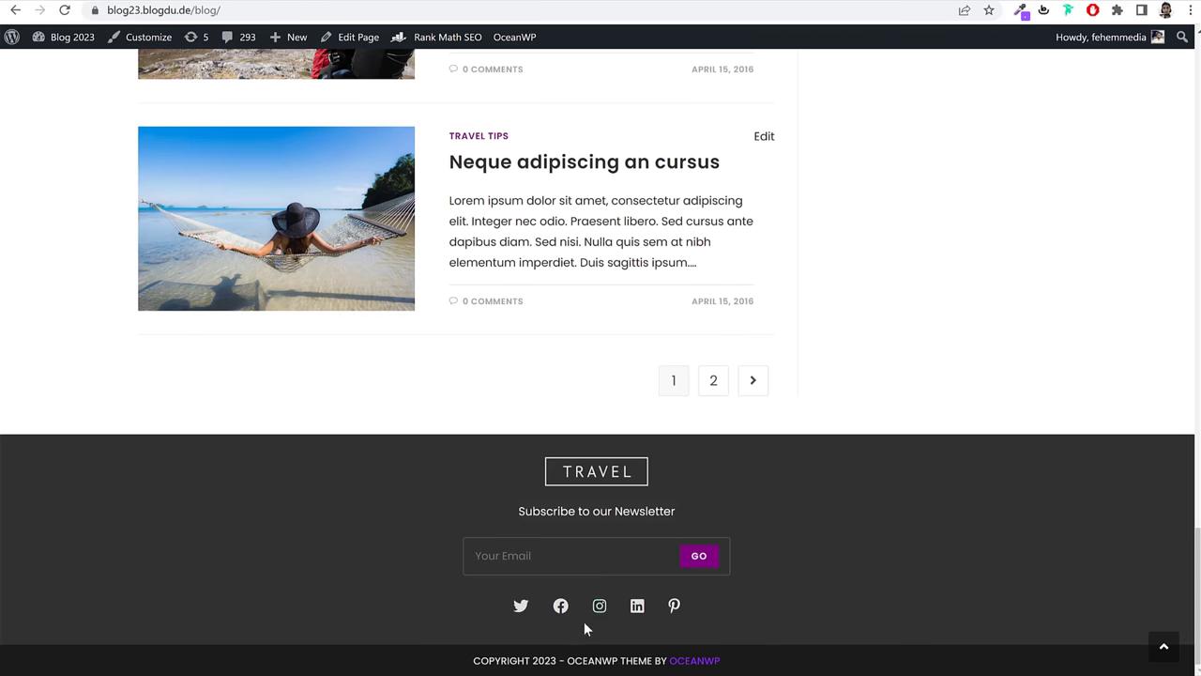
pyautogui.hotkey('ctrl', 'Tab')
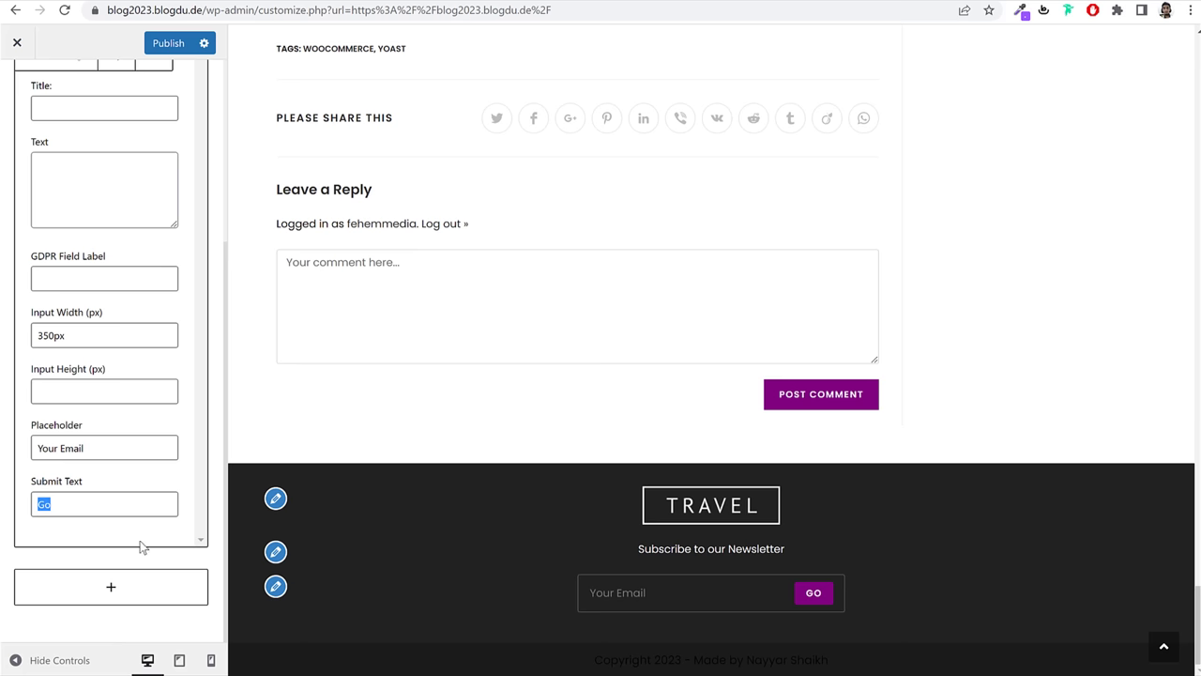
# Step: Add the theme's » Social Icons widget below the MailChimp form in Footer 1
pyautogui.click(131, 586)
pyautogui.write('soci')
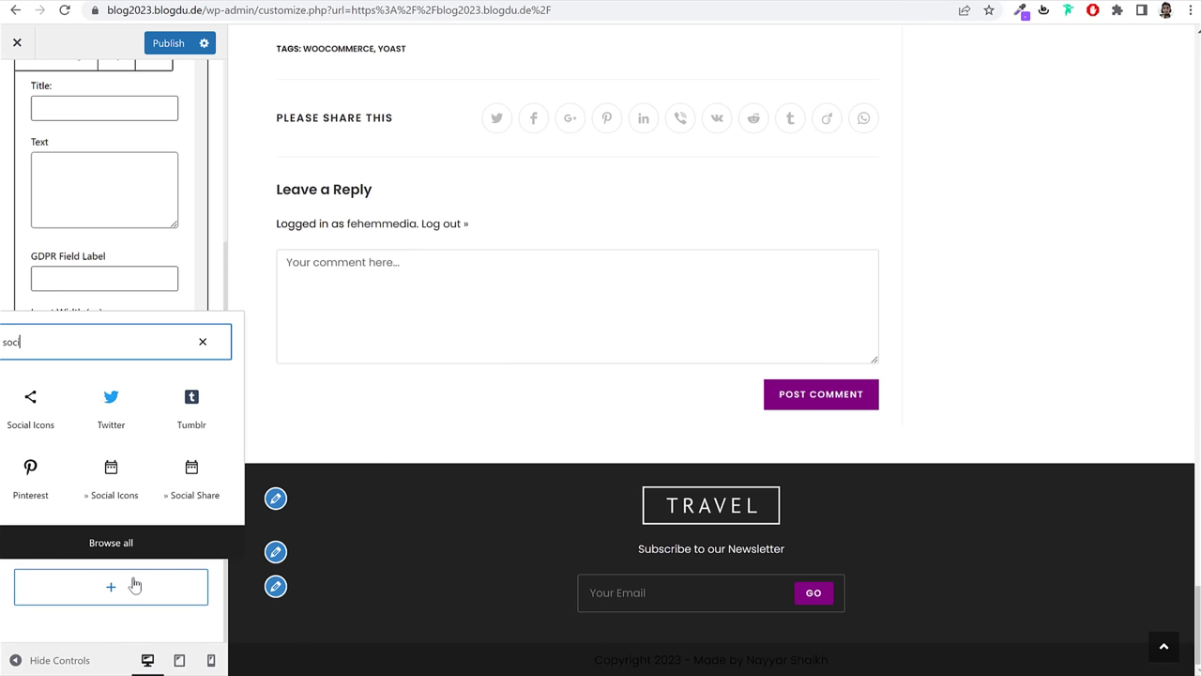
pyautogui.click(116, 476)
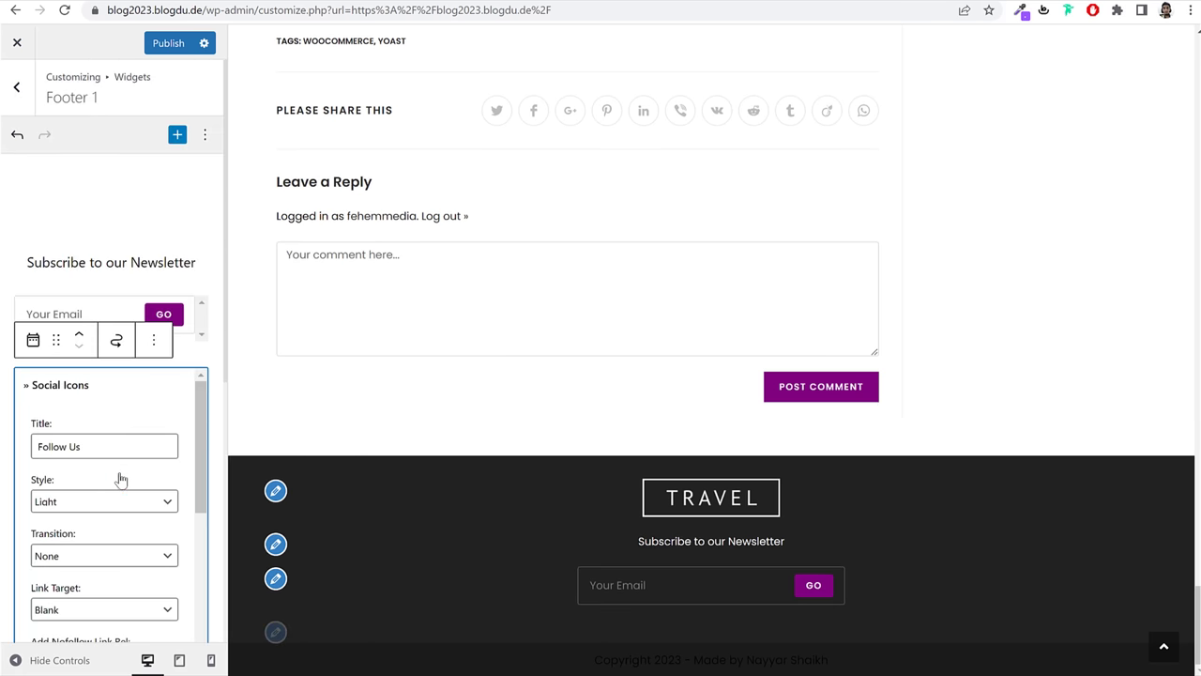
pyautogui.scroll(-3, 129, 494)
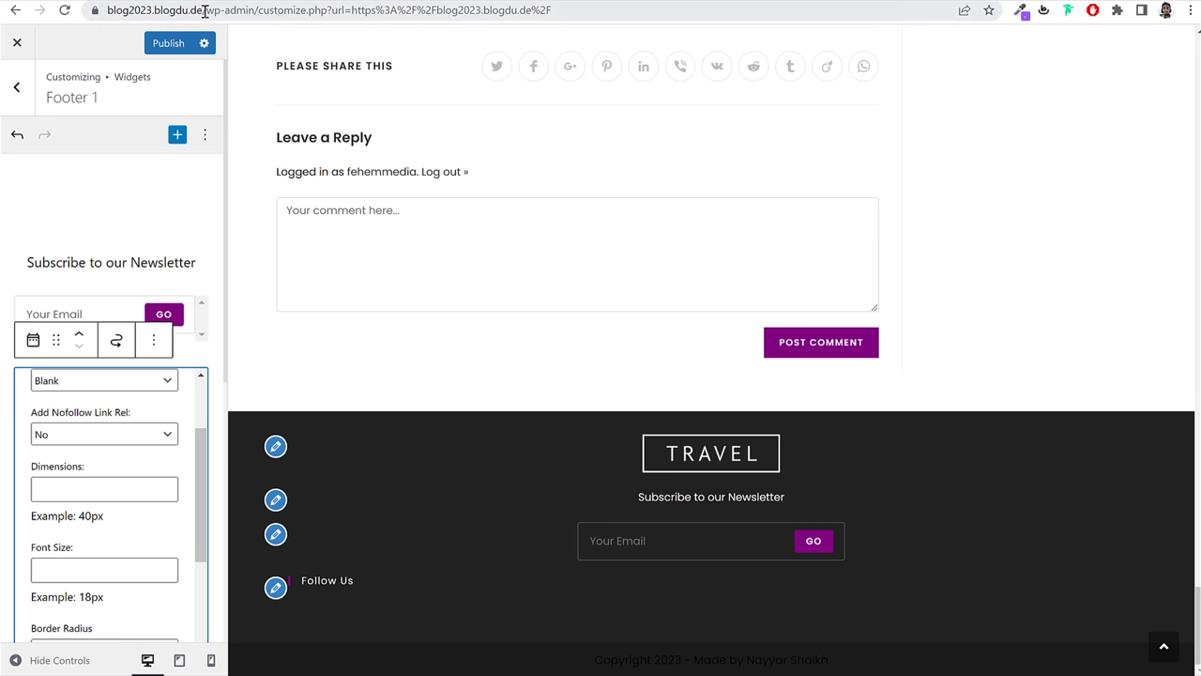
pyautogui.moveTo(205, 10); pyautogui.dragTo(18, 11)
pyautogui.hotkey('ctrl', 'c')
pyautogui.scroll(-10, 139, 479)
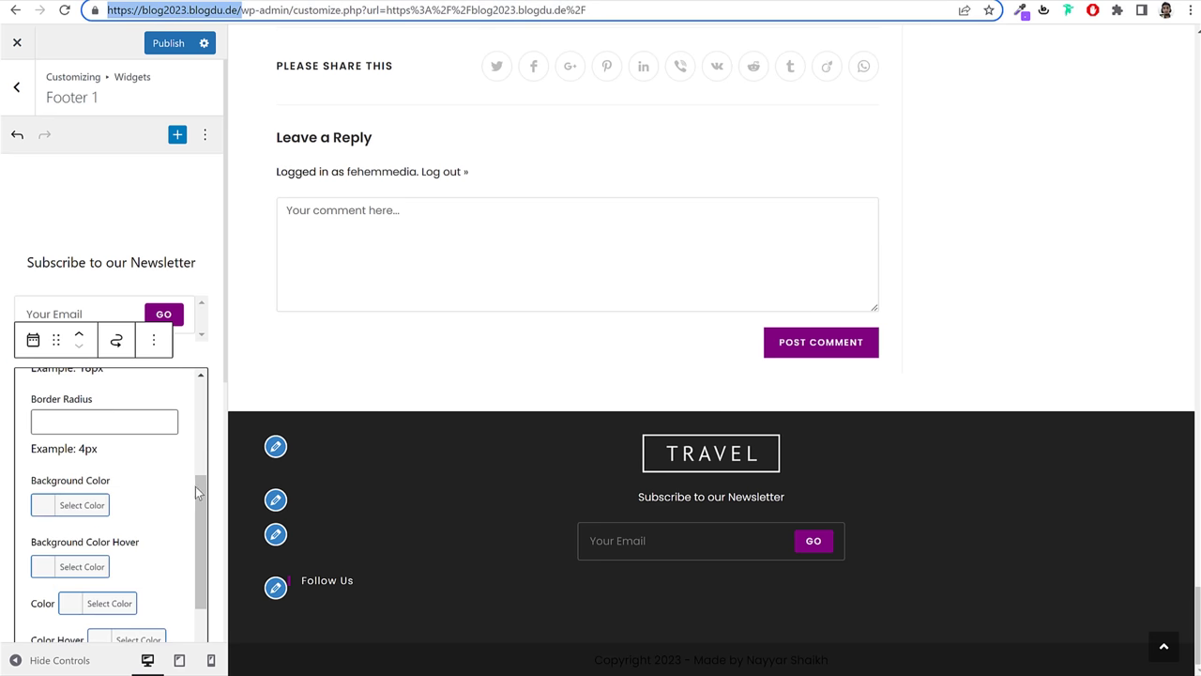
pyautogui.click(94, 458)
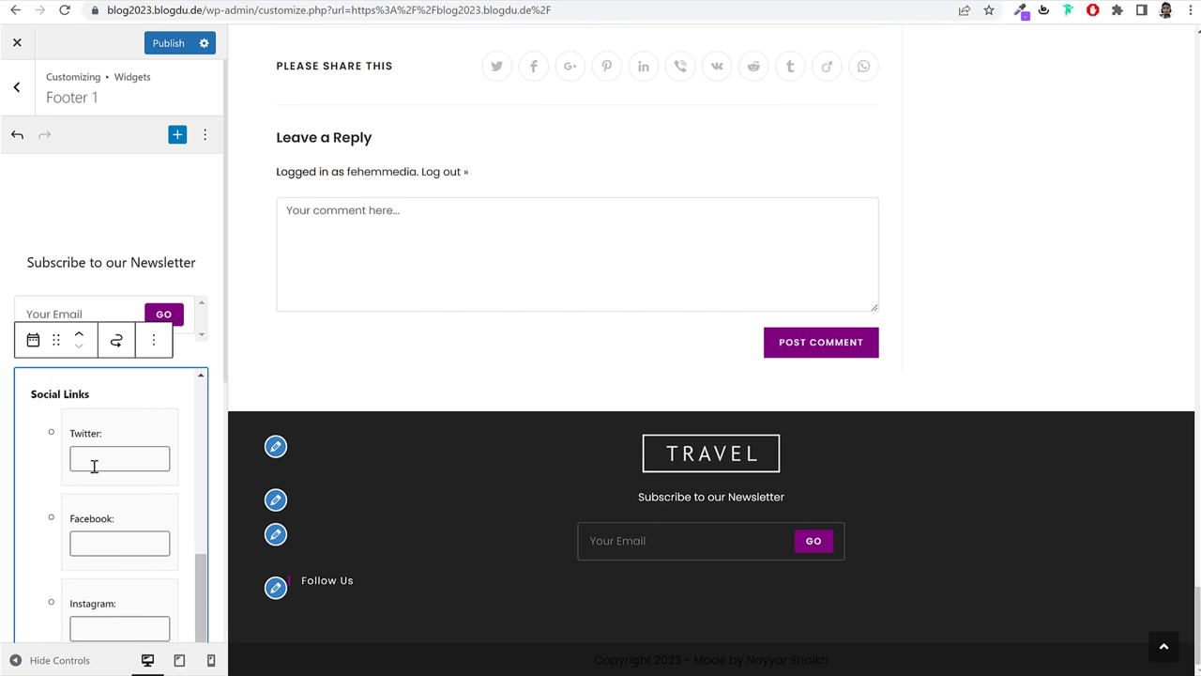
pyautogui.hotkey('ctrl', 'v')
pyautogui.click(113, 545)
pyautogui.hotkey('ctrl', 'v')
pyautogui.click(103, 629)
pyautogui.hotkey('ctrl', 'v')
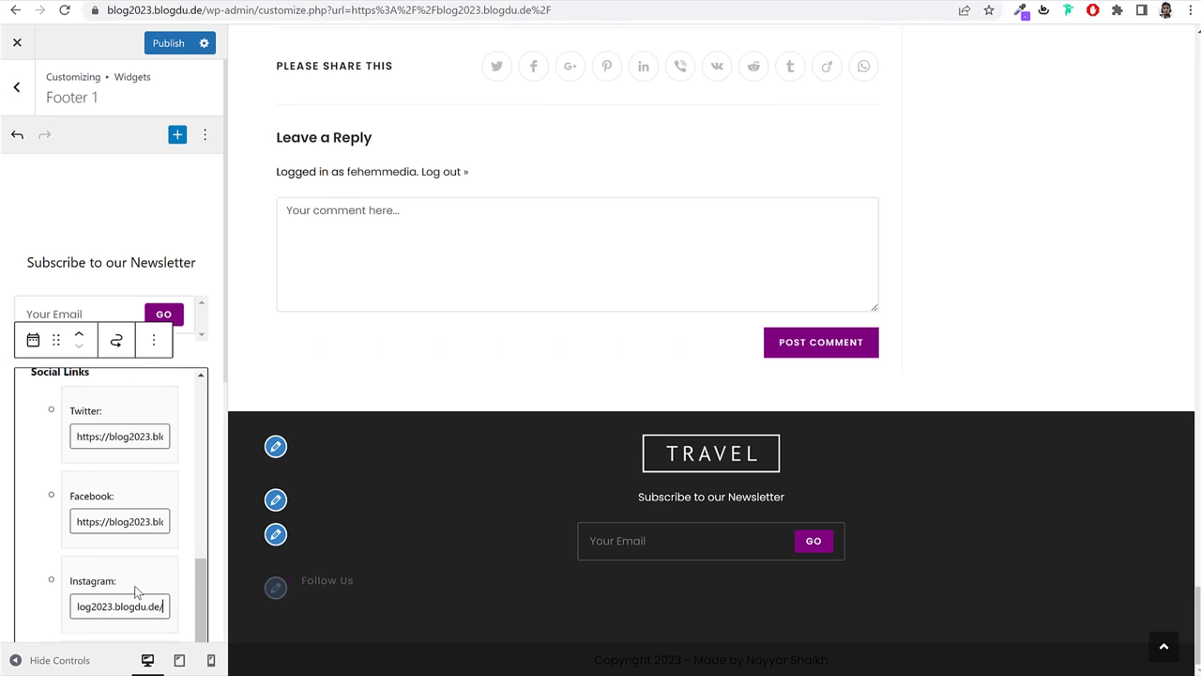
pyautogui.scroll(-3, 134, 595)
pyautogui.click(126, 561)
pyautogui.hotkey('ctrl', 'v')
# Step: Set the Social Icons widget's style to Simple, clear its title and publish the footer changes
pyautogui.scroll(6, 136, 537)
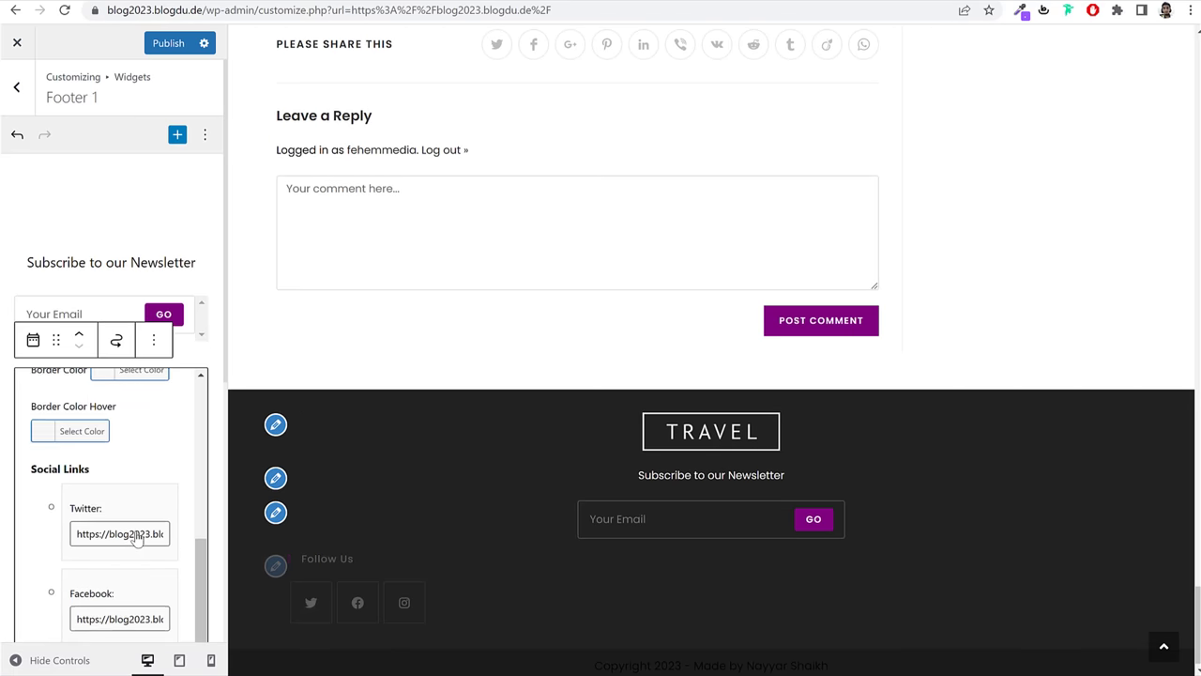
pyautogui.scroll(6, 136, 535)
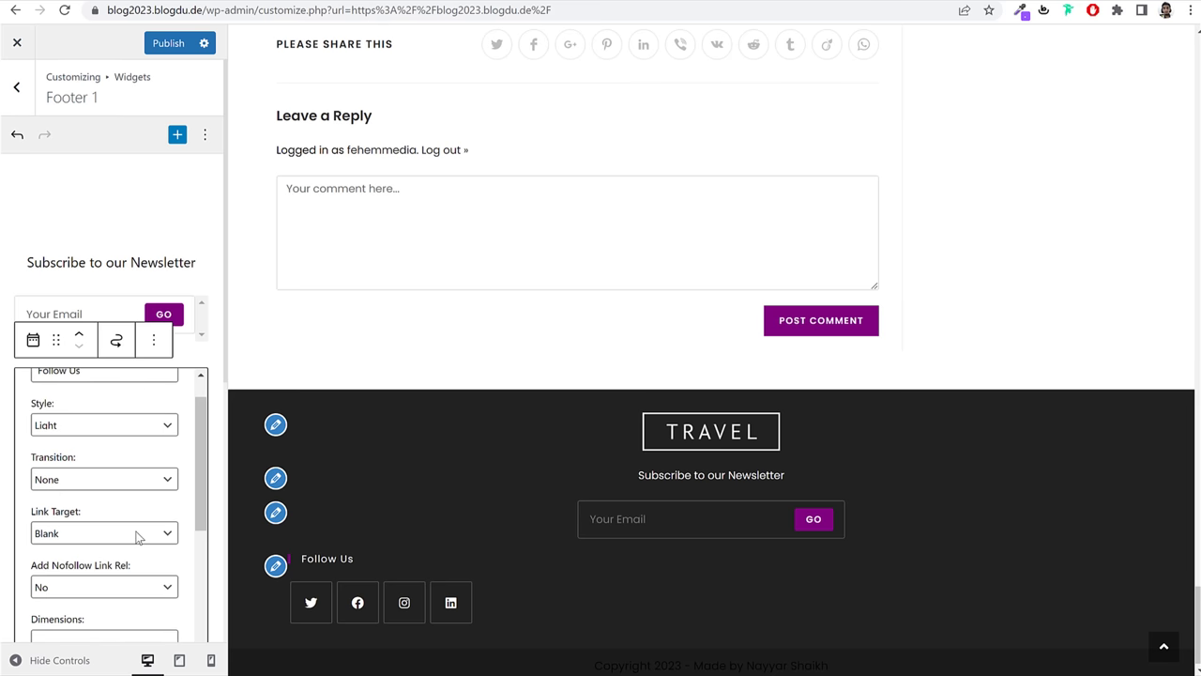
pyautogui.click(73, 432)
pyautogui.click(71, 484)
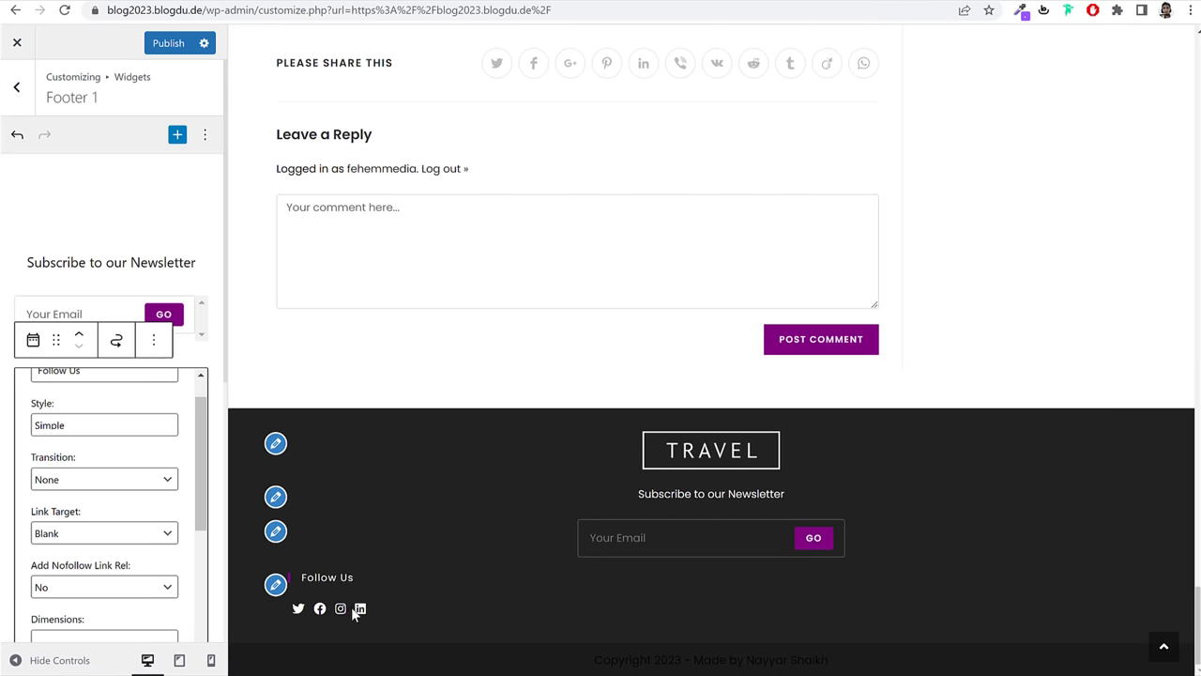
pyautogui.scroll(1, 98, 466)
pyautogui.hotkey('ctrl', 'a')
pyautogui.press('BackSpace')
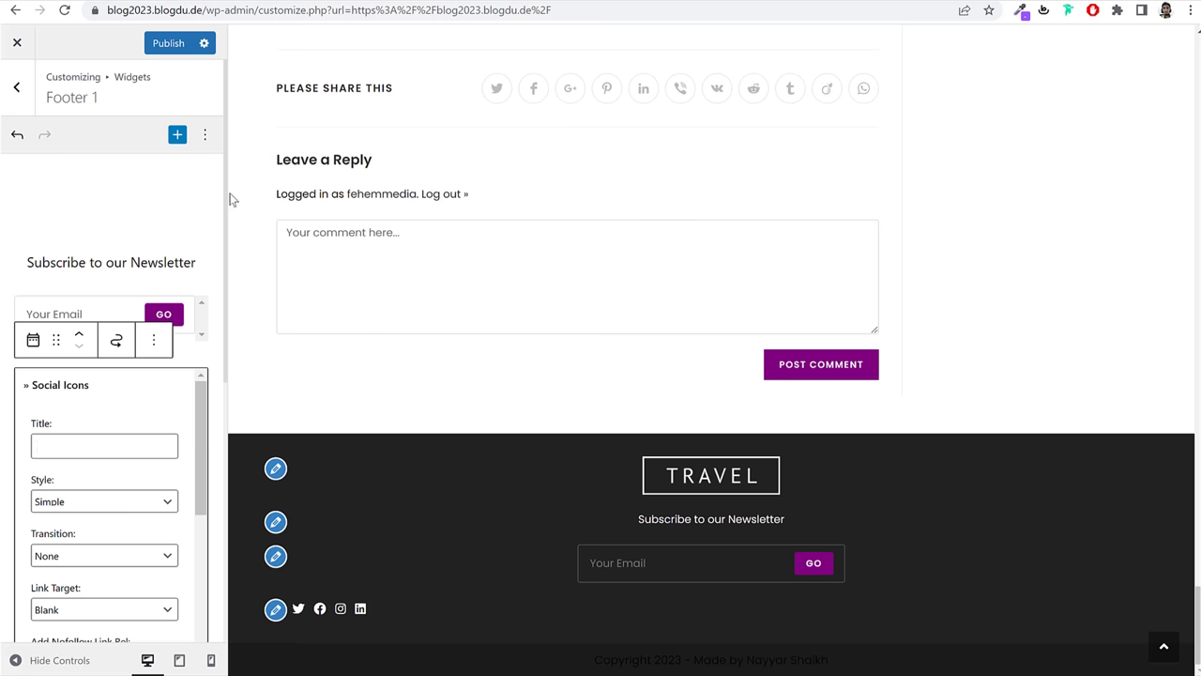
pyautogui.click(169, 42)
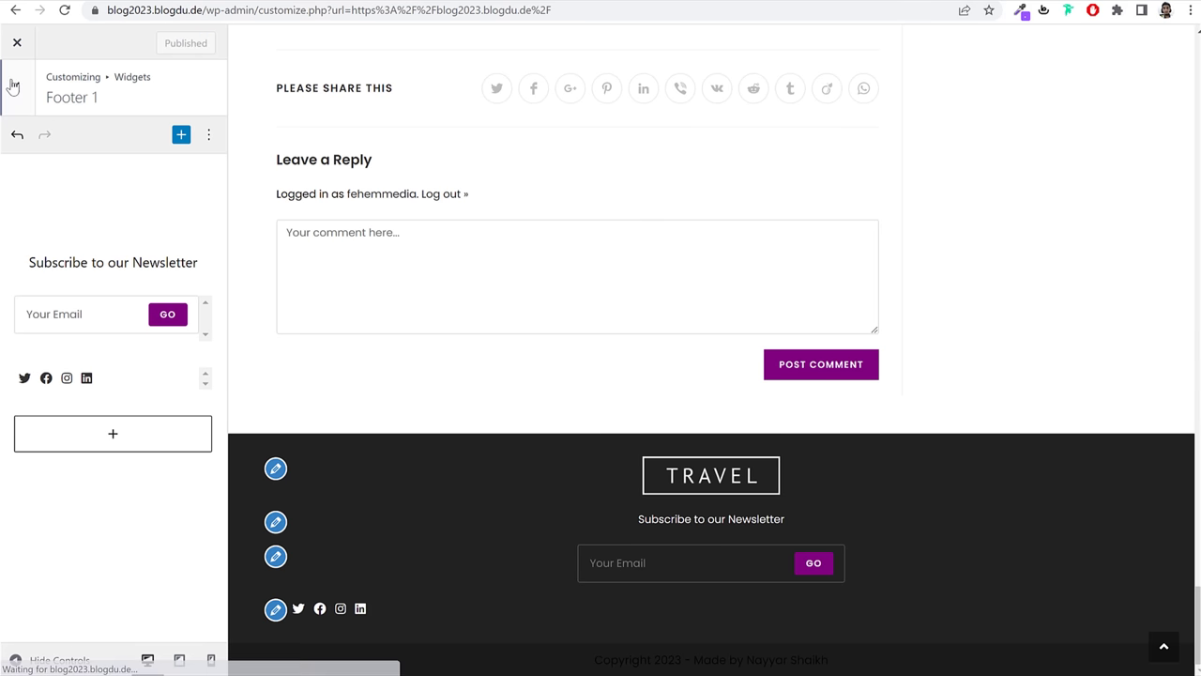
# Step: Open the customizer's Custom CSS/JS section and copy all the code from the CSS text file in the Media > Pages folder
pyautogui.click(15, 86)
pyautogui.click(17, 84)
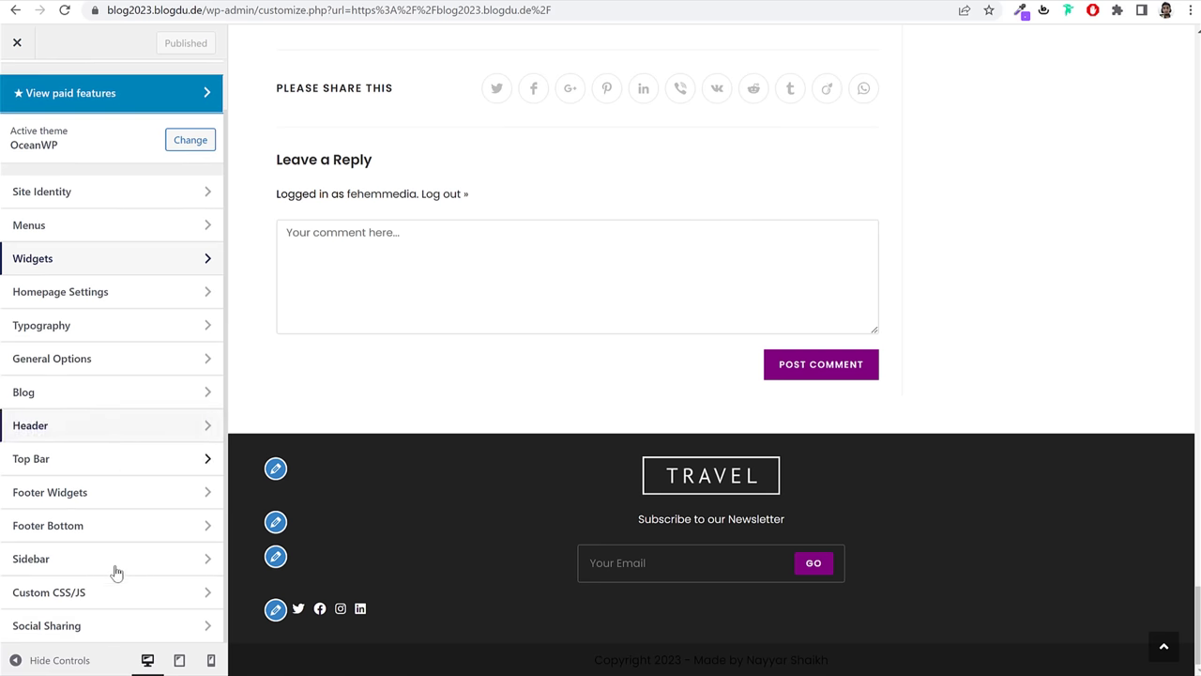
pyautogui.click(91, 599)
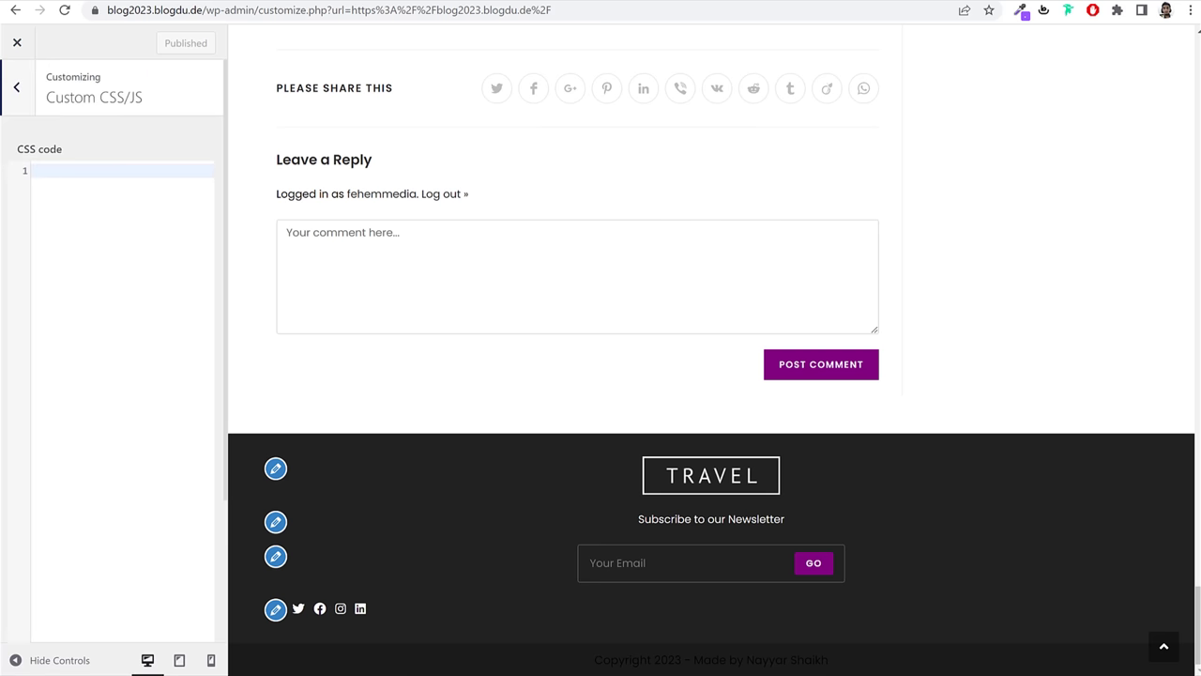
pyautogui.hotkey('alt', 'Tab')
pyautogui.click(396, 194)
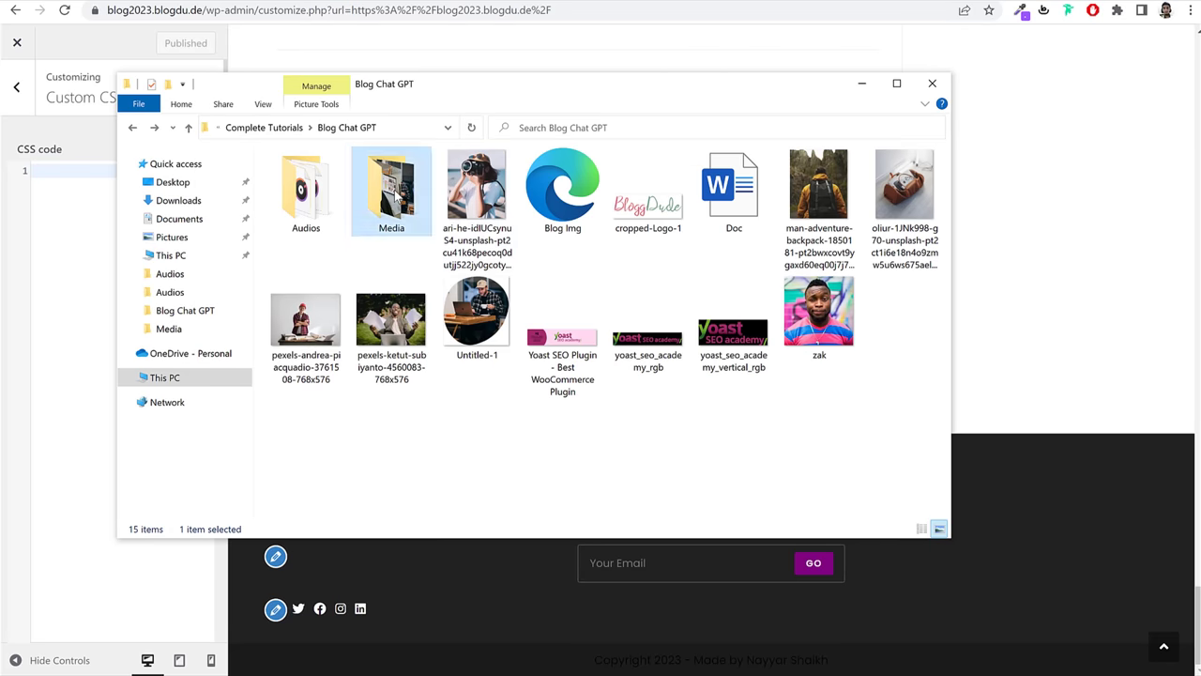
pyautogui.doubleClick(396, 193)
pyautogui.doubleClick(308, 192)
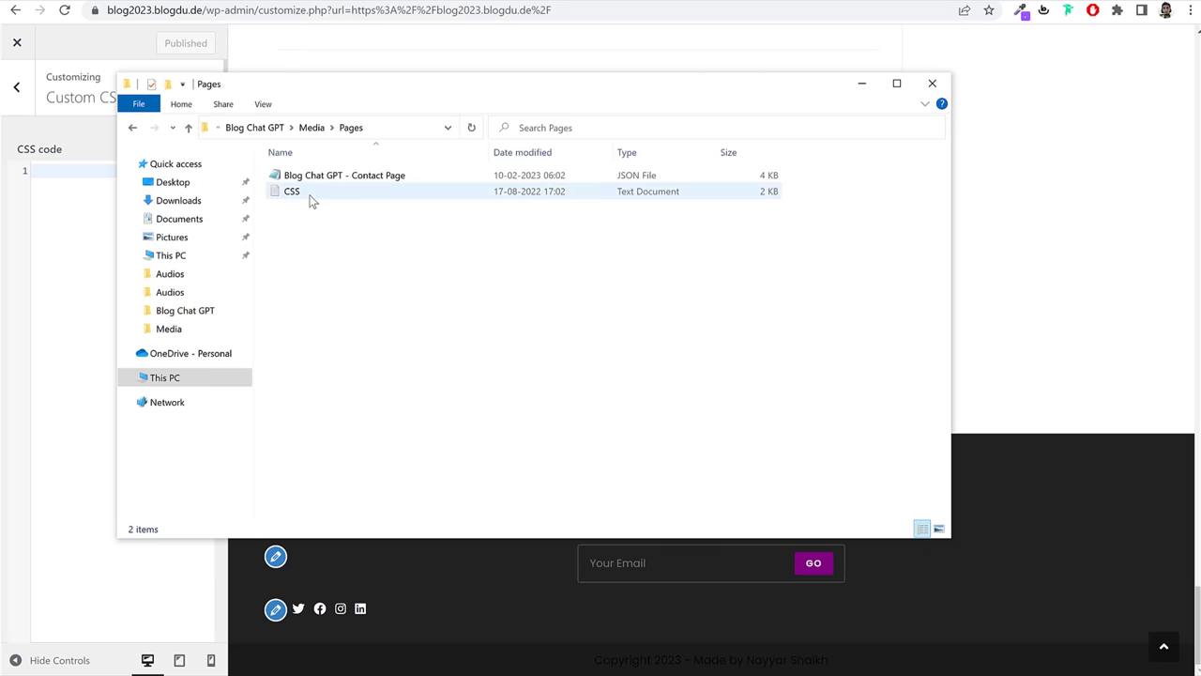
pyautogui.doubleClick(312, 198)
pyautogui.moveTo(404, 377); pyautogui.dragTo(526, 87)
pyautogui.hotkey('ctrl', 'c')
pyautogui.click(731, 57)
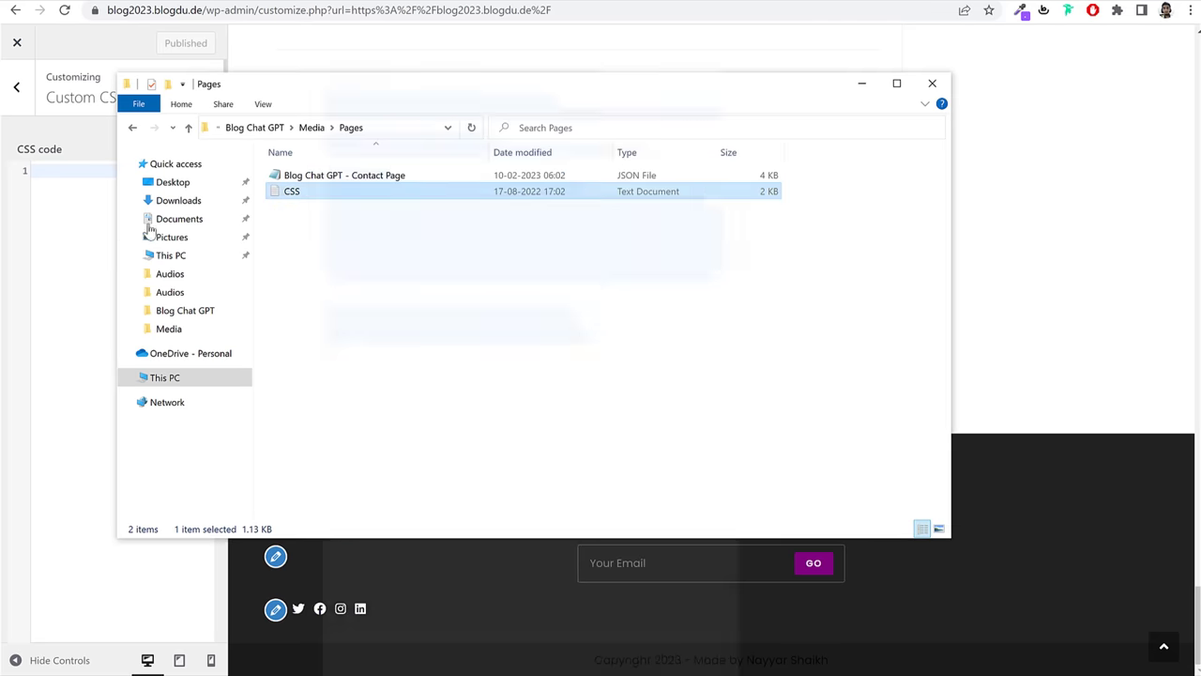
# Step: Paste the copied footer styling code as the site's custom CSS and publish it
pyautogui.click(60, 236)
pyautogui.hotkey('ctrl', 'v')
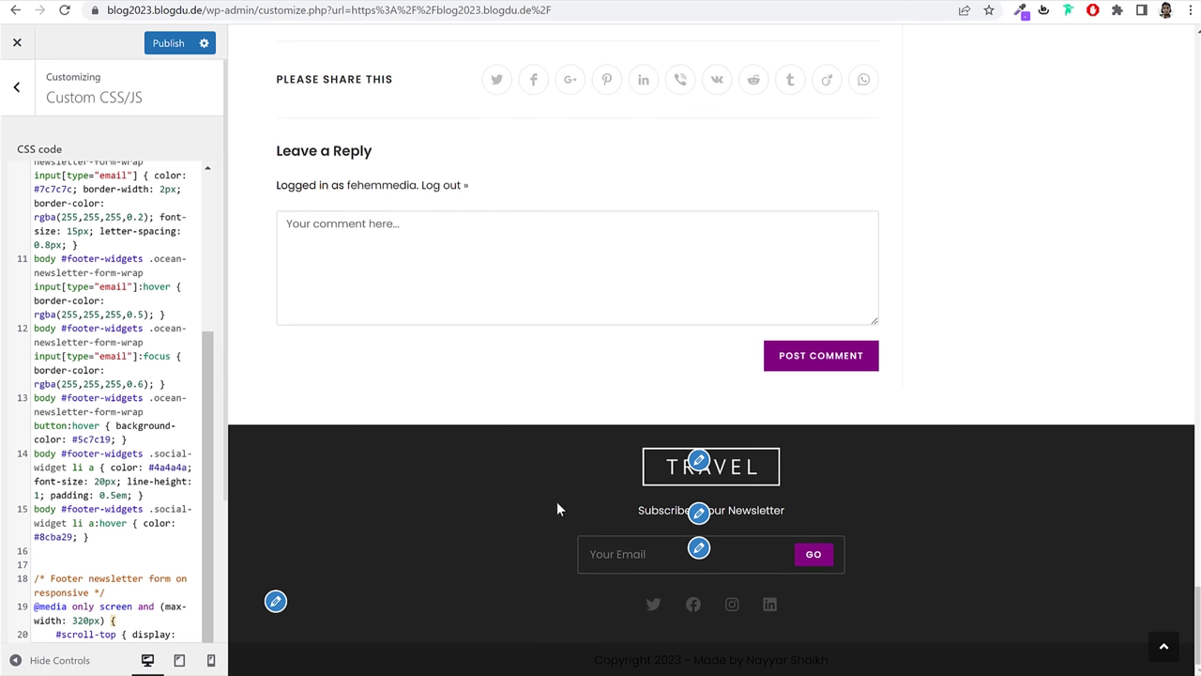
pyautogui.click(155, 47)
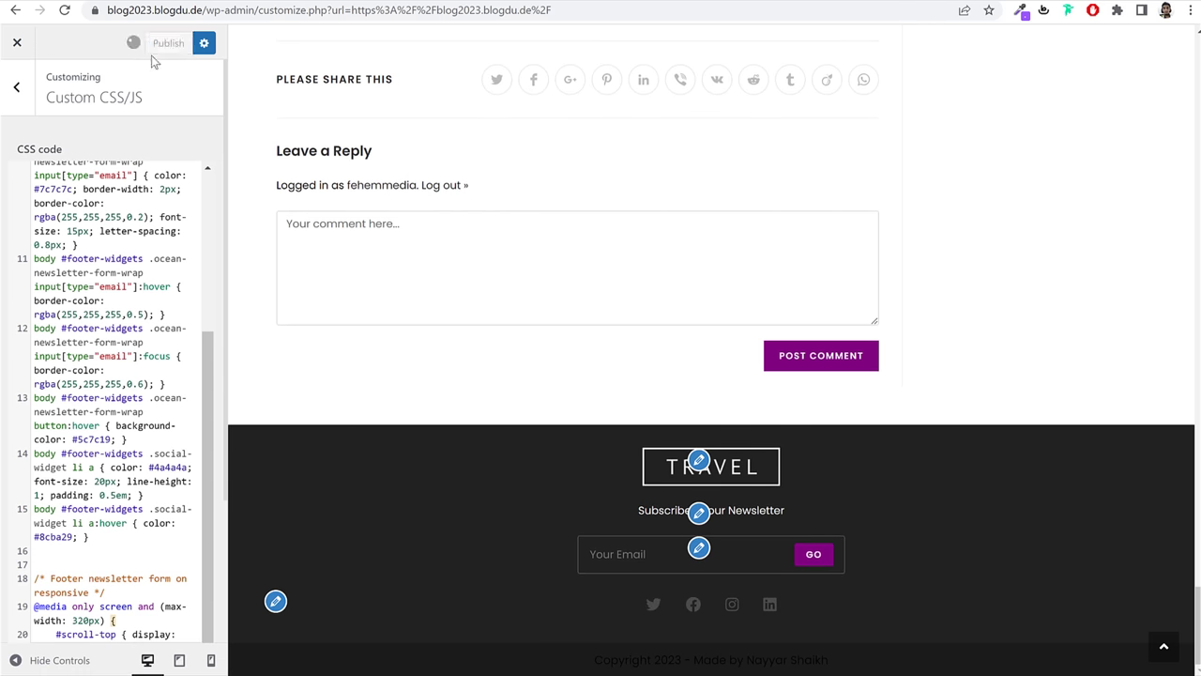
# Step: Set the Footer Bottom text color to white, publish the change and close the customizer
pyautogui.click(16, 86)
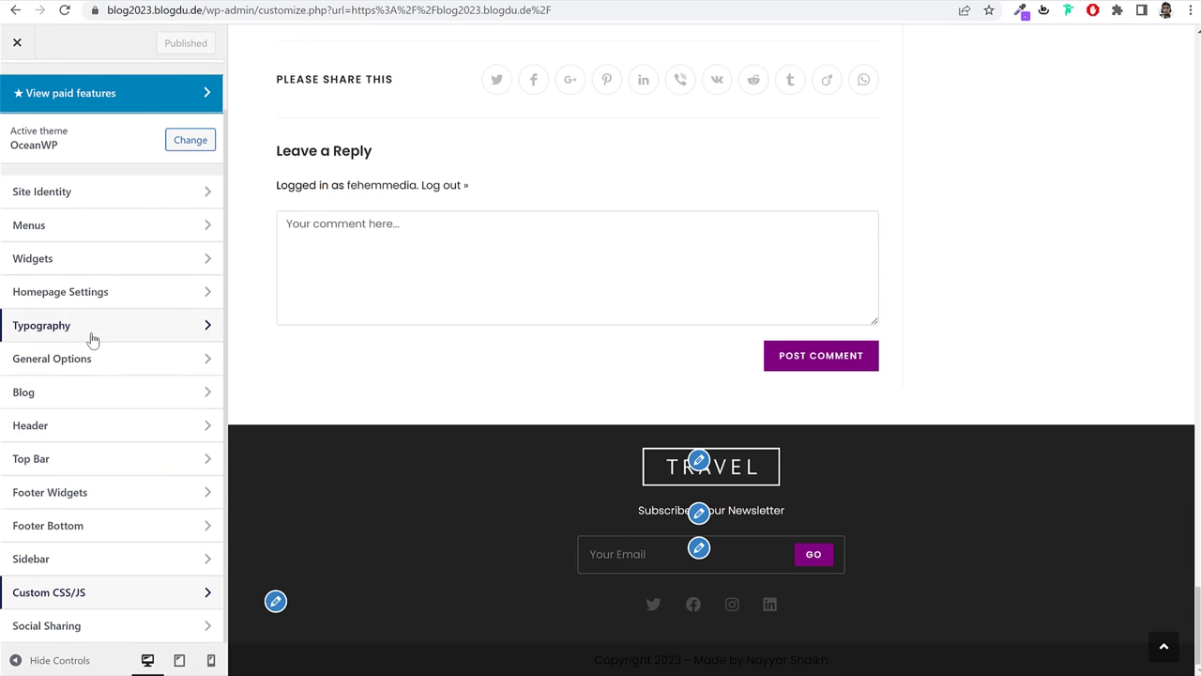
pyautogui.click(83, 525)
pyautogui.scroll(-1, 86, 497)
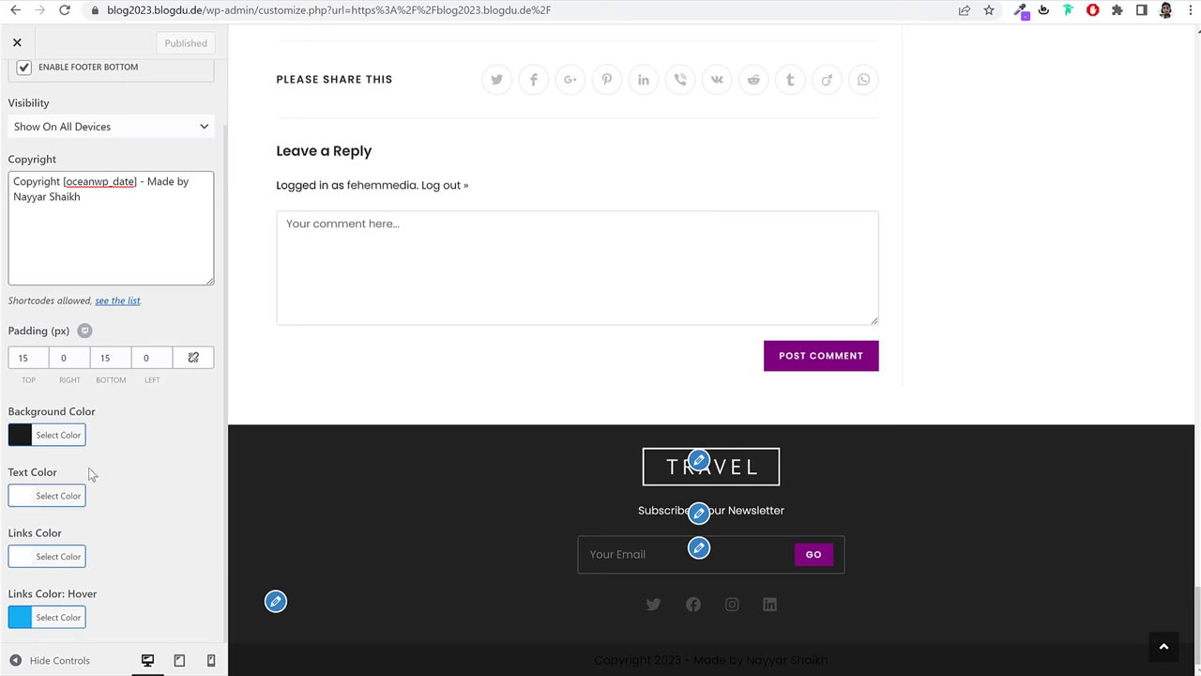
pyautogui.click(58, 493)
pyautogui.scroll(-3, 104, 539)
pyautogui.click(111, 470)
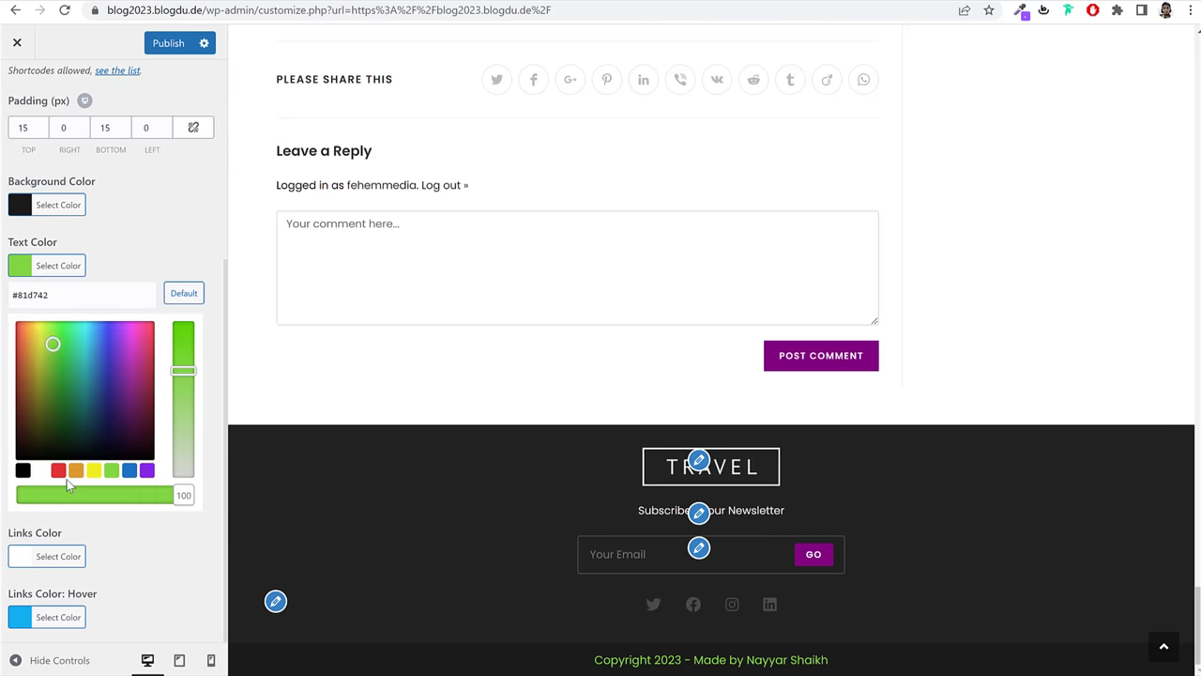
pyautogui.click(41, 470)
pyautogui.click(158, 49)
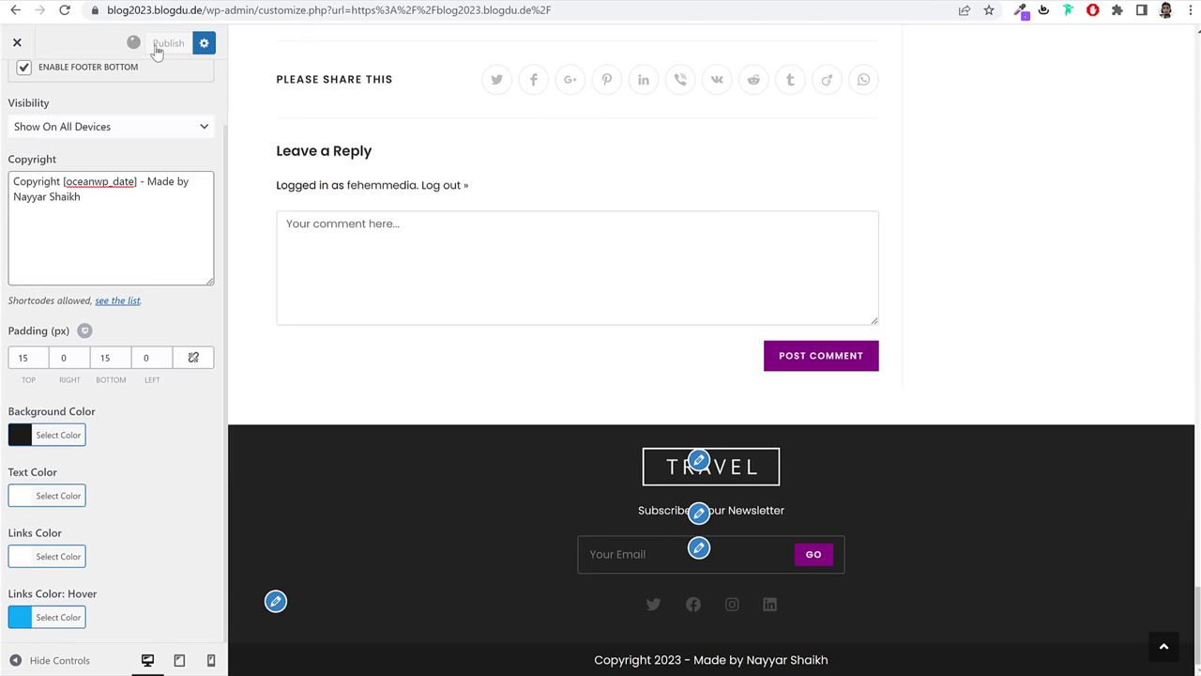
pyautogui.scroll(10, 765, 488)
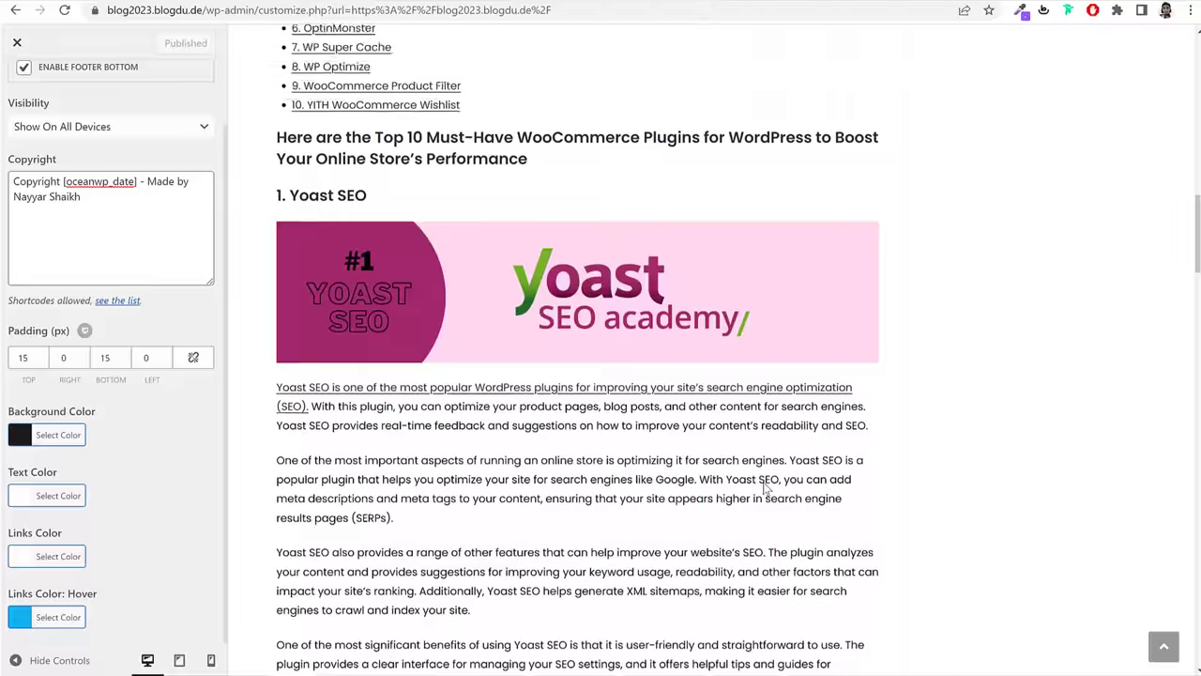
pyautogui.click(19, 41)
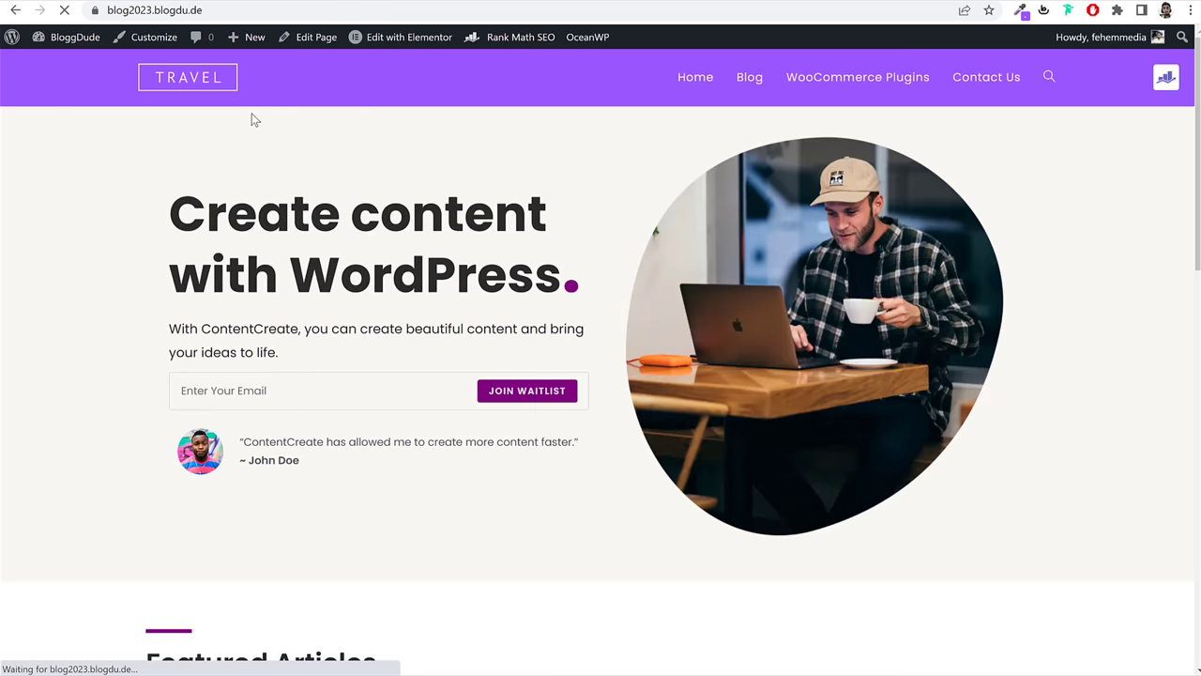